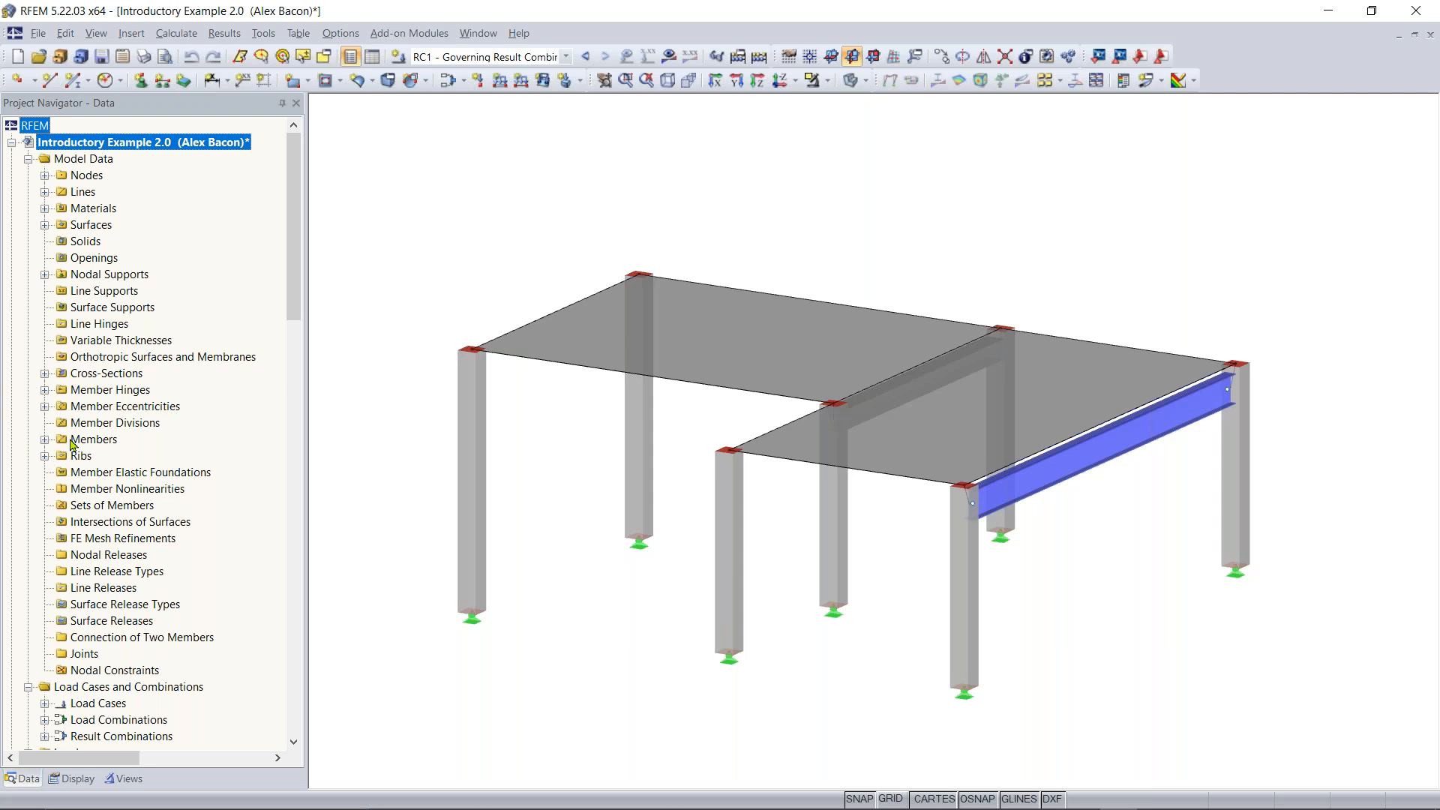
Expand the Members list in the model data and highlight members 1 to 6 one after another in the model
click(44, 440)
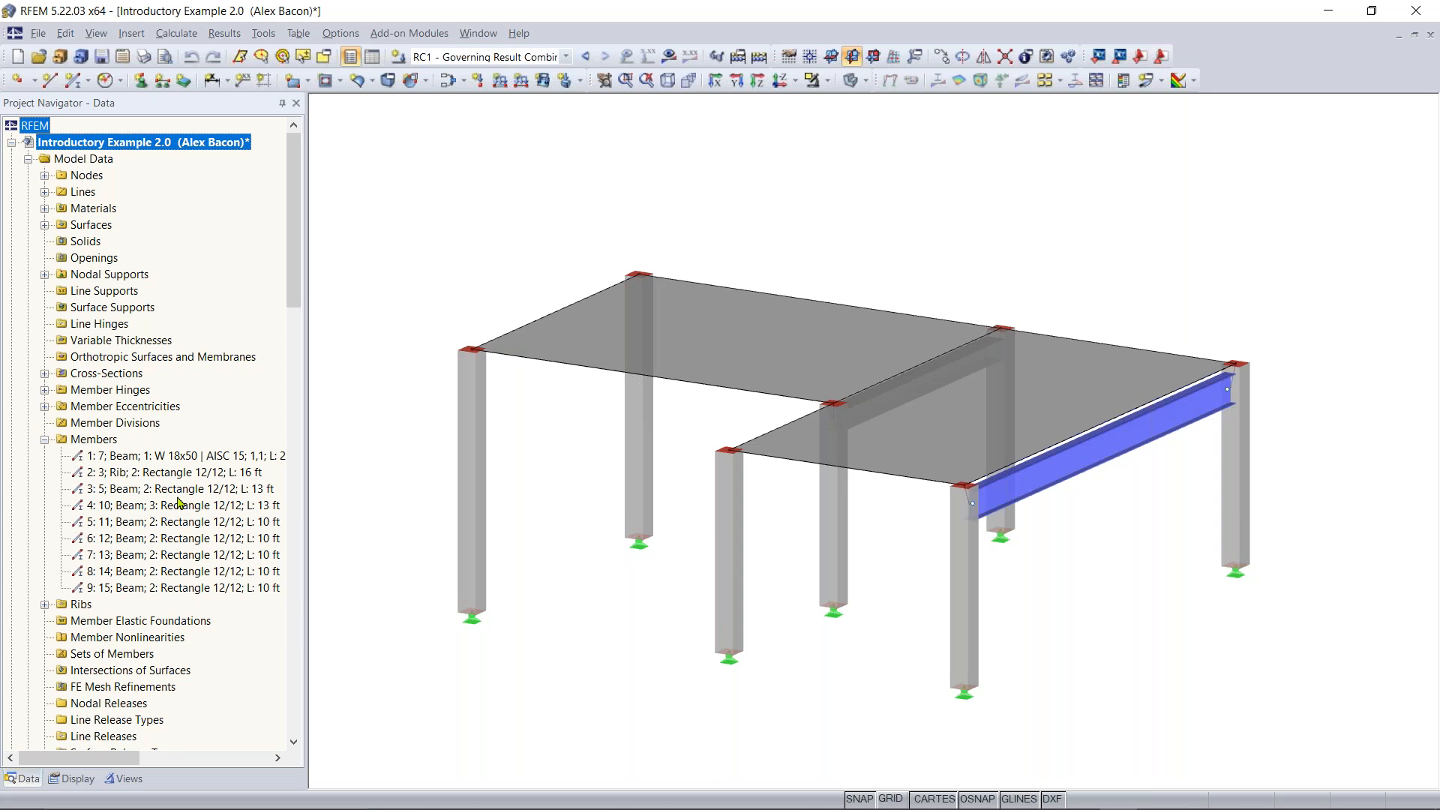
click(180, 455)
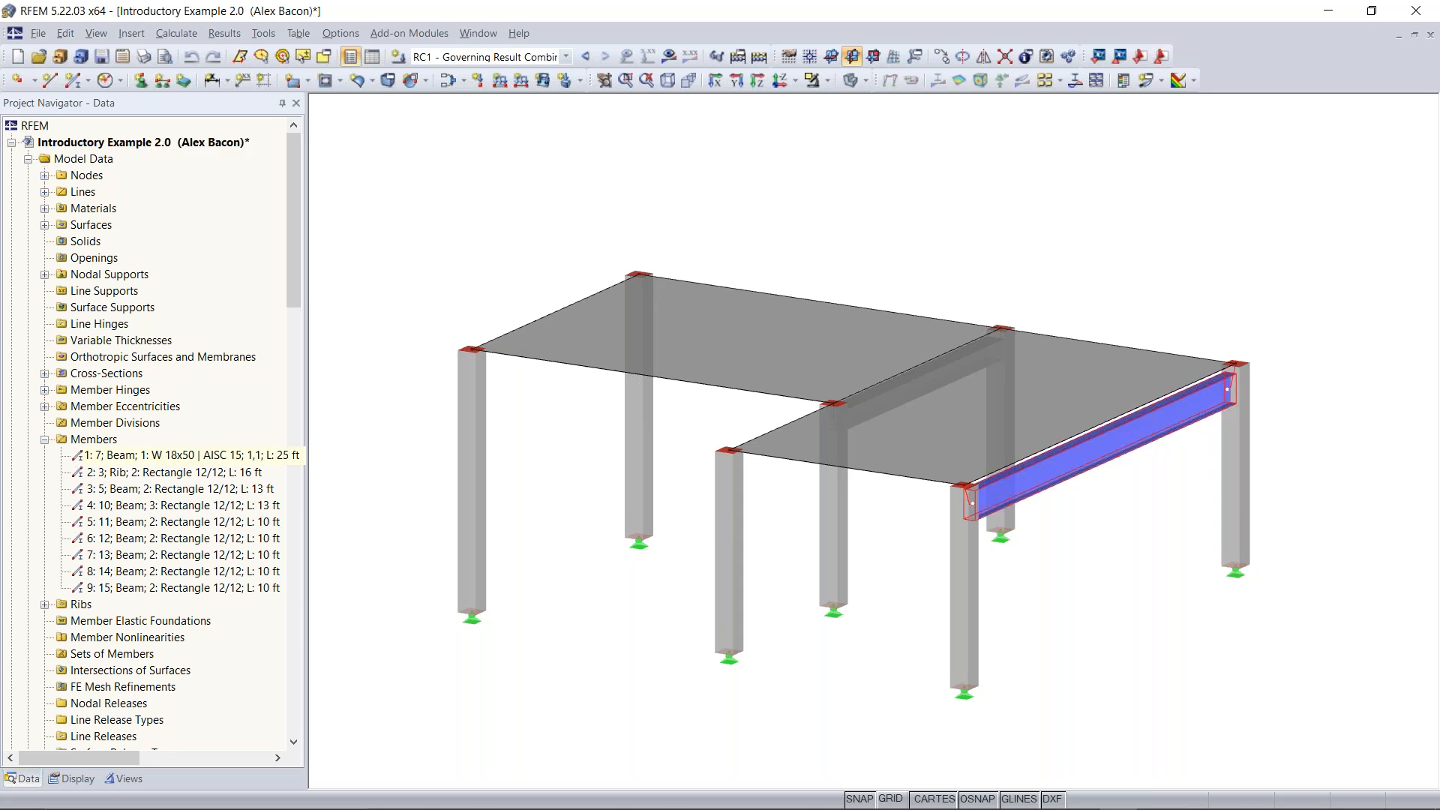
click(180, 471)
click(180, 488)
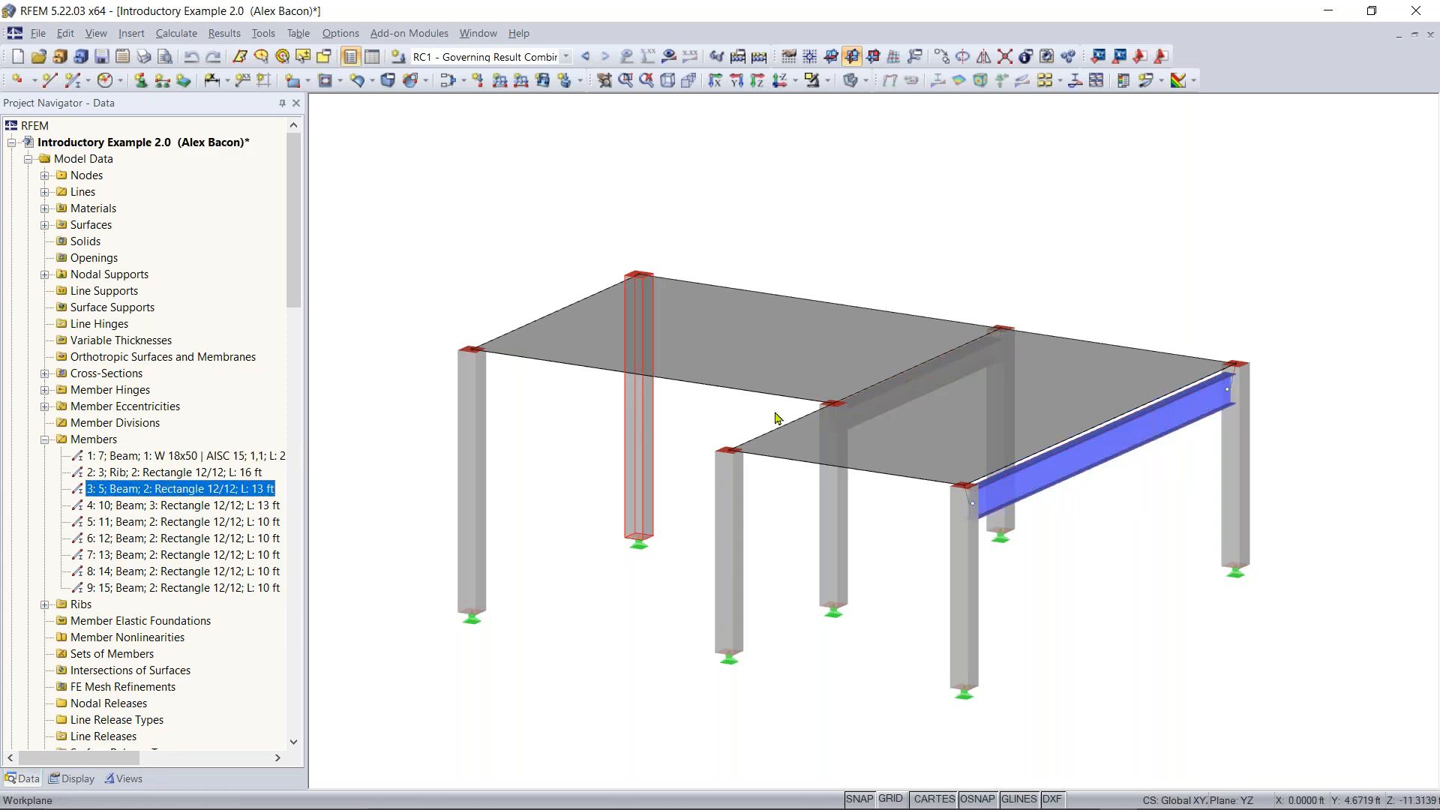
click(209, 507)
click(209, 522)
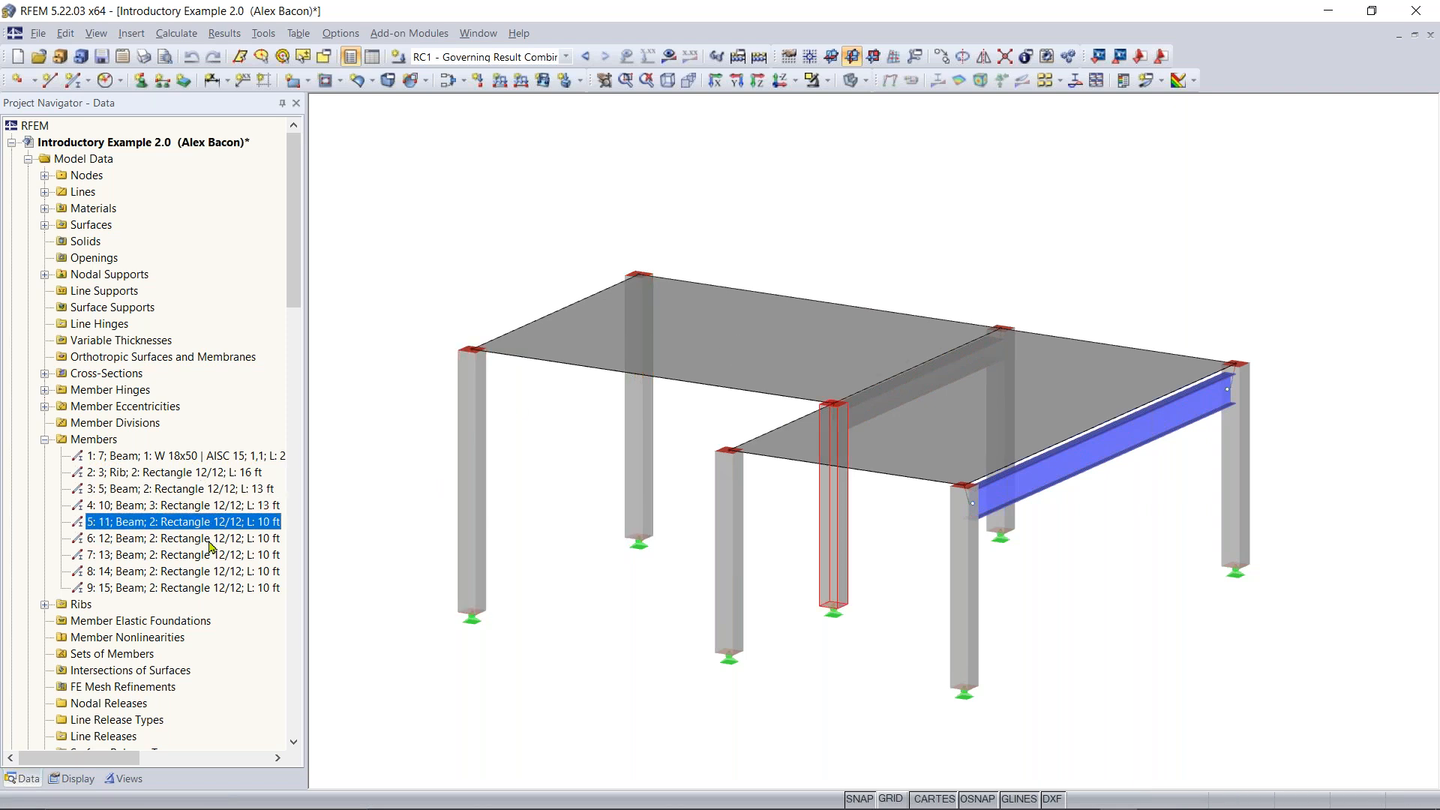
click(211, 538)
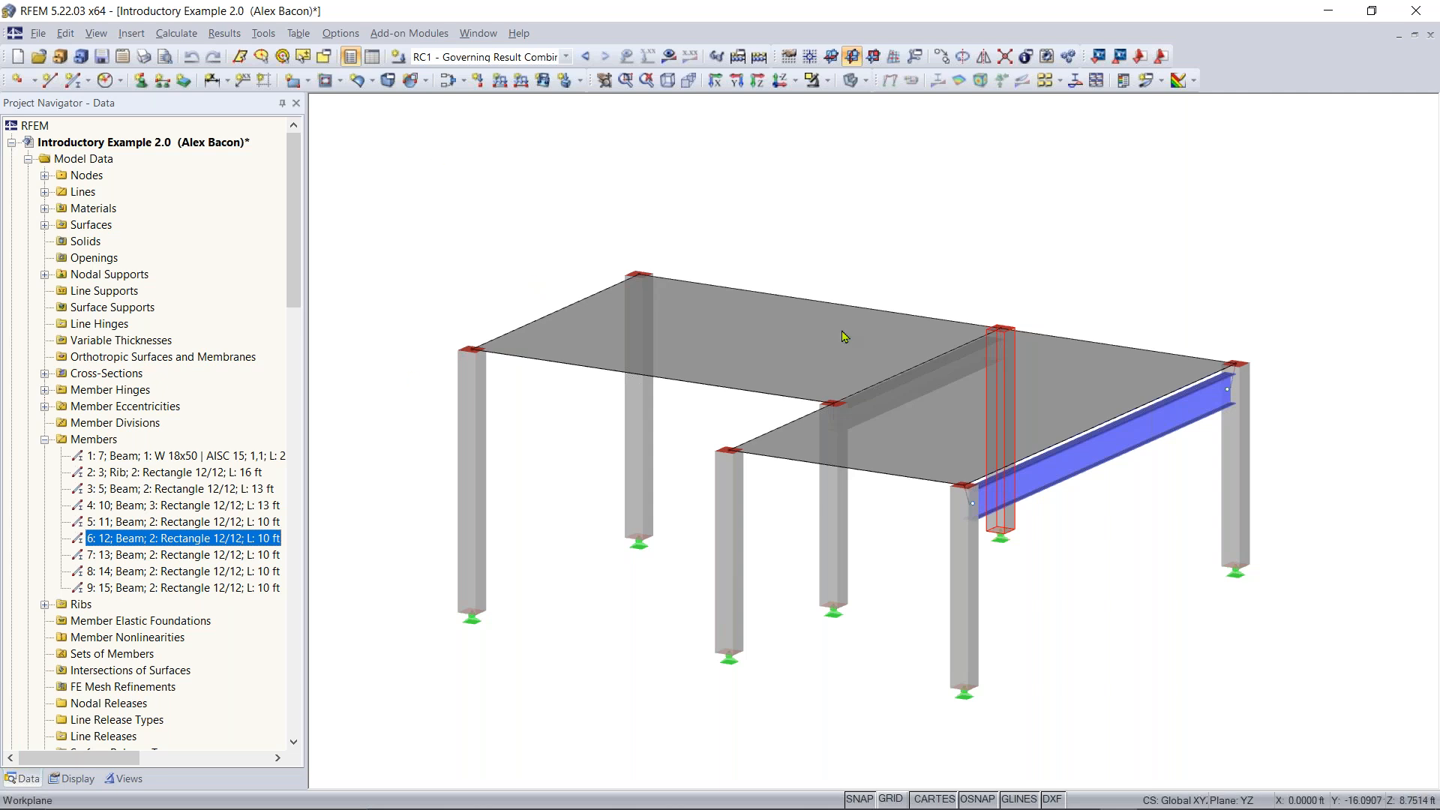
Display the table window alongside the model and enlarge it so that all rows of the Nodes table fit
middle_drag(911, 204, 891, 128)
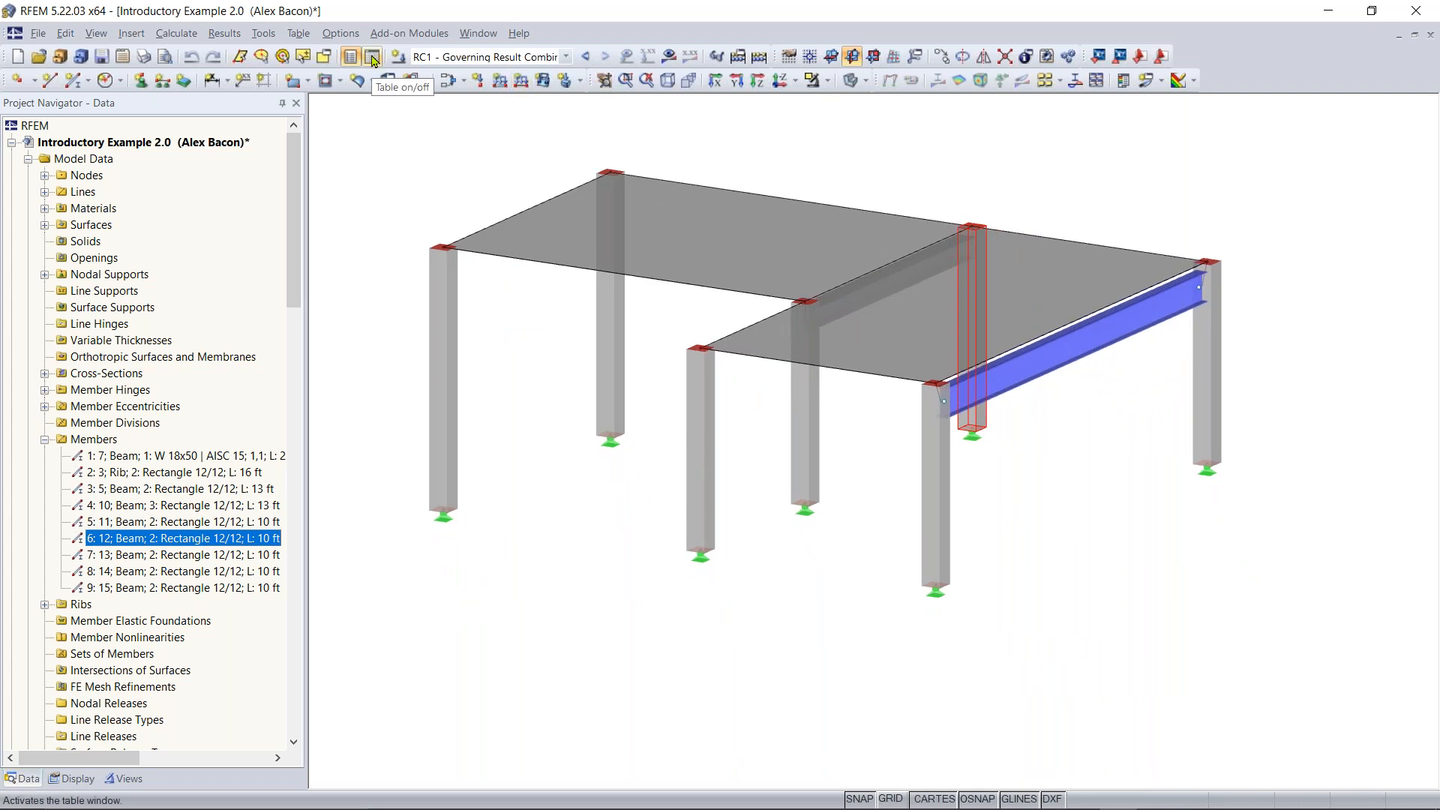
click(373, 58)
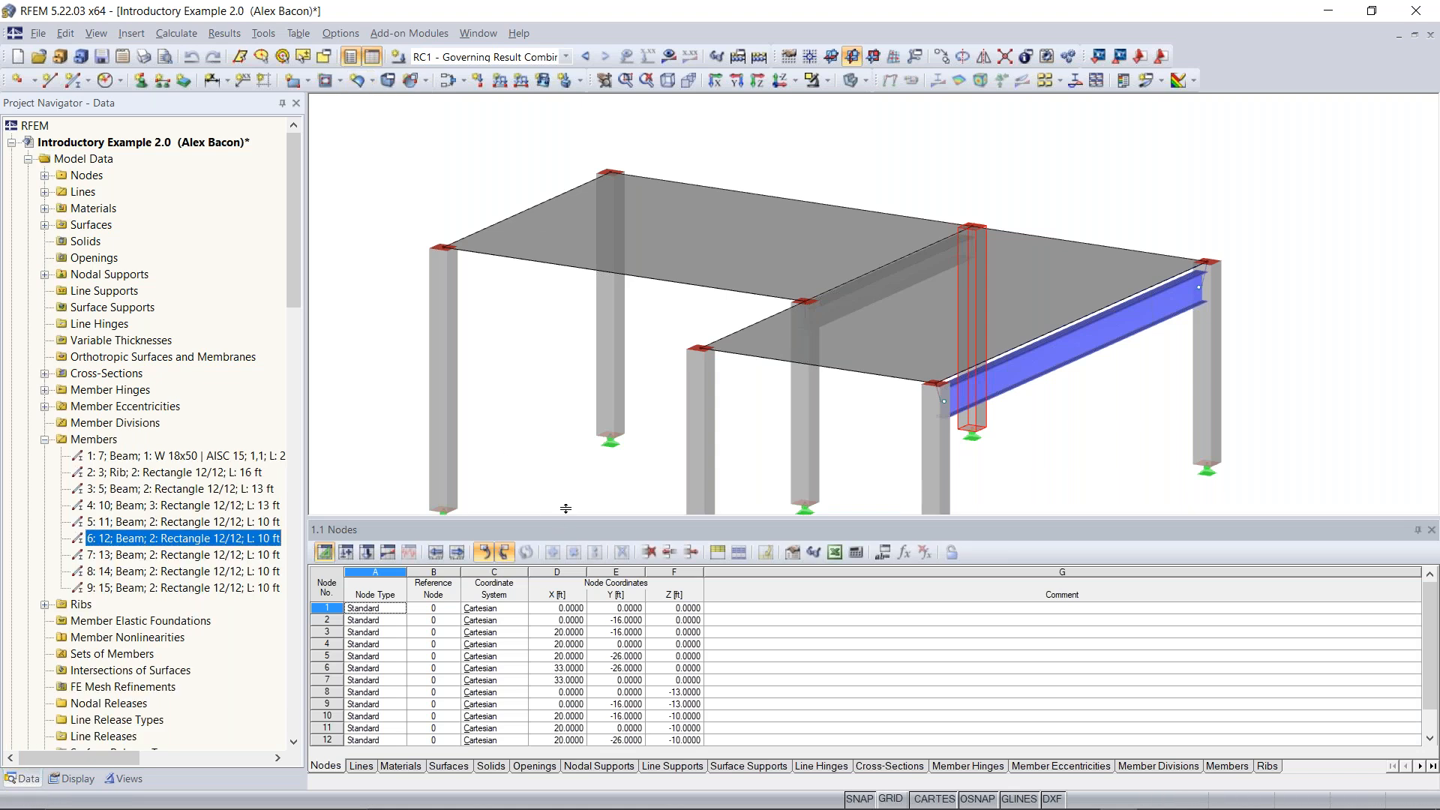
drag(569, 466, 569, 467)
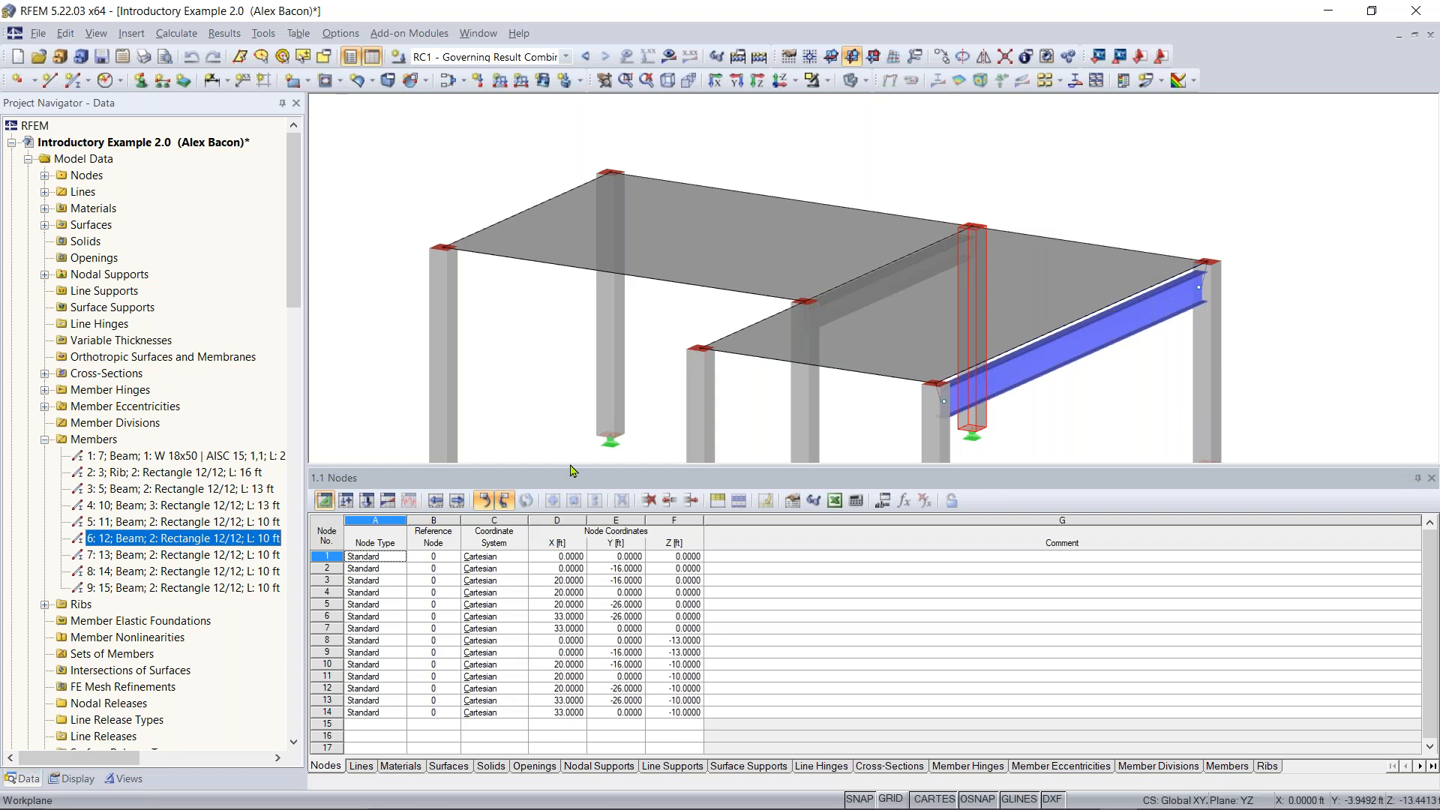
drag(570, 470, 572, 527)
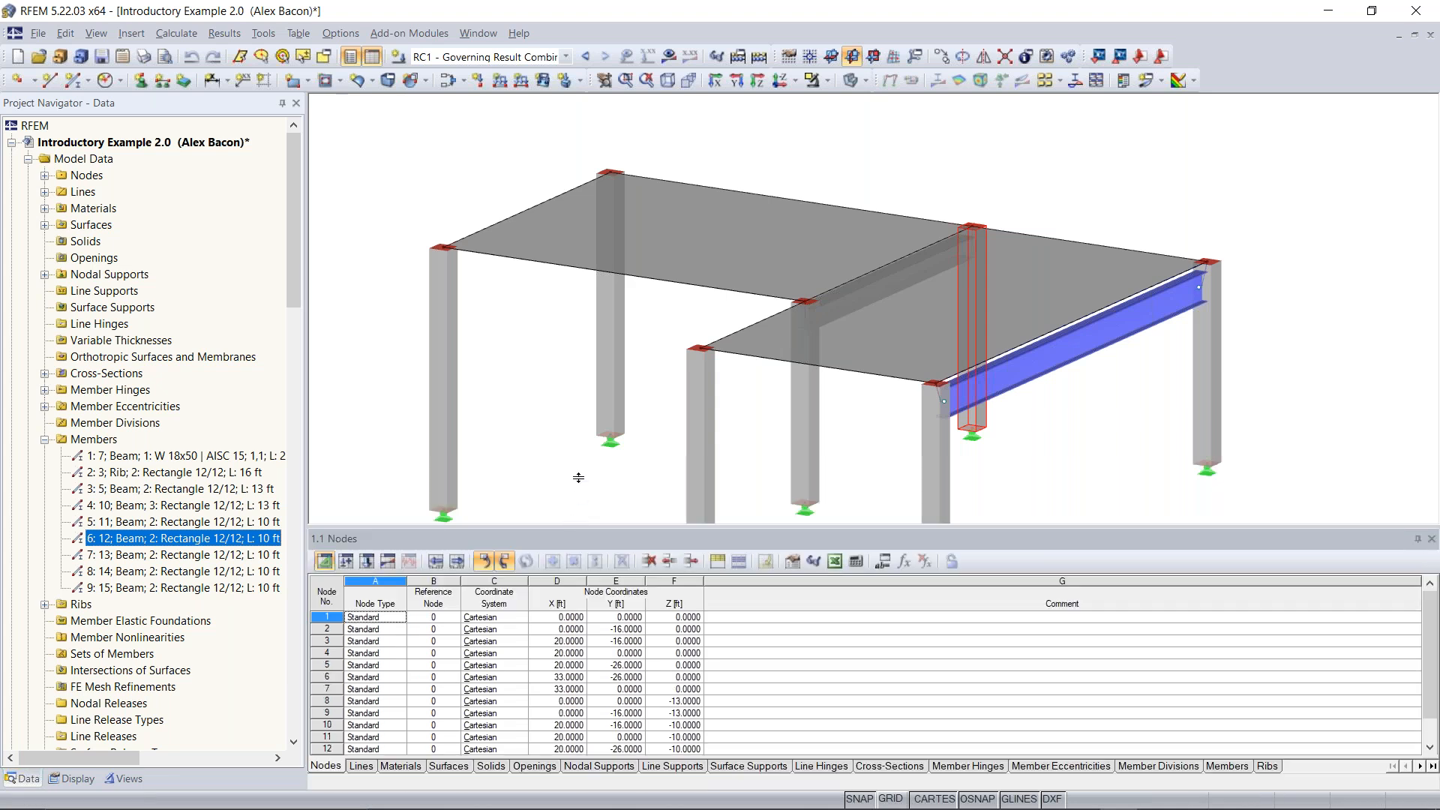
drag(578, 478, 580, 444)
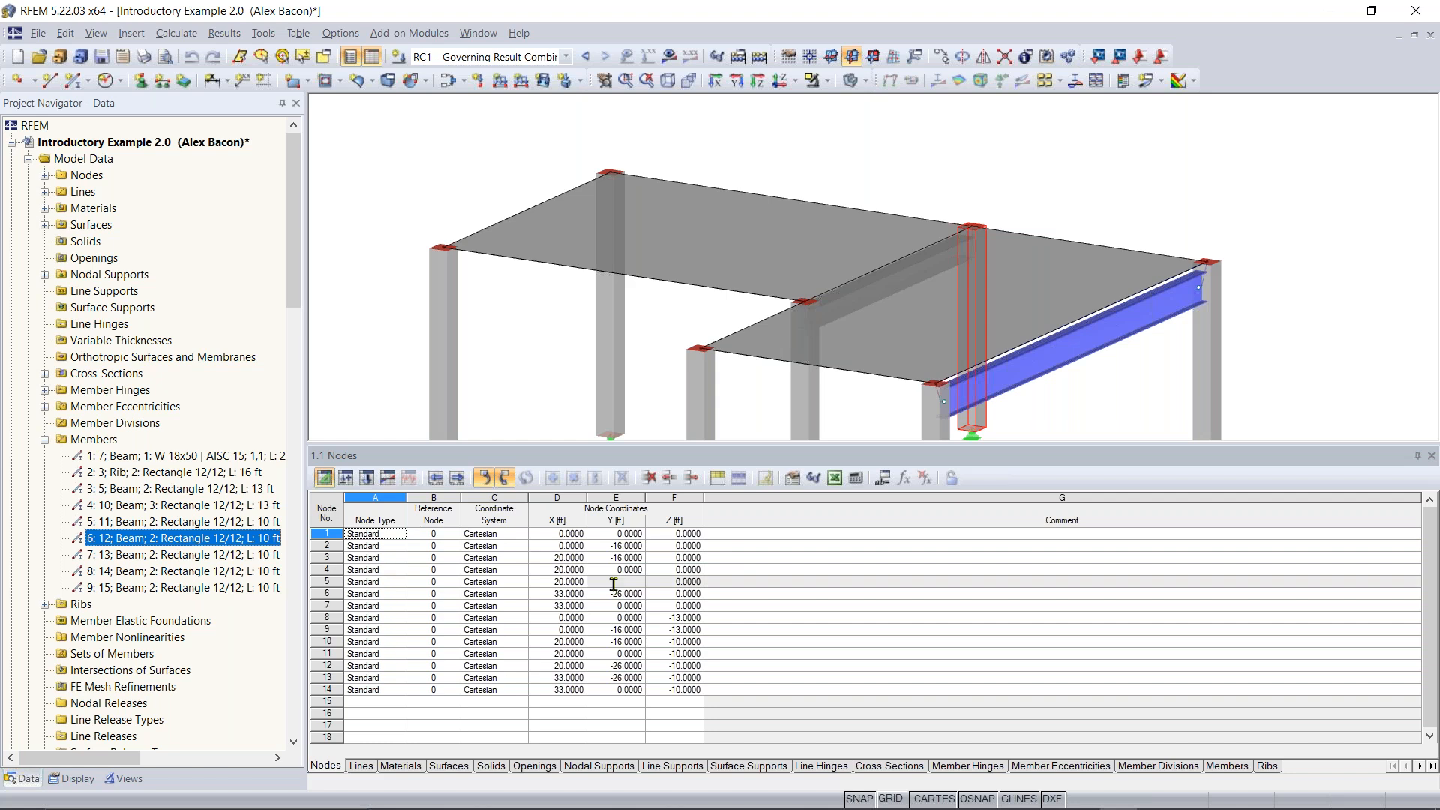
Look through the Lines and Materials tables of the model data and return to the Nodes table
click(362, 766)
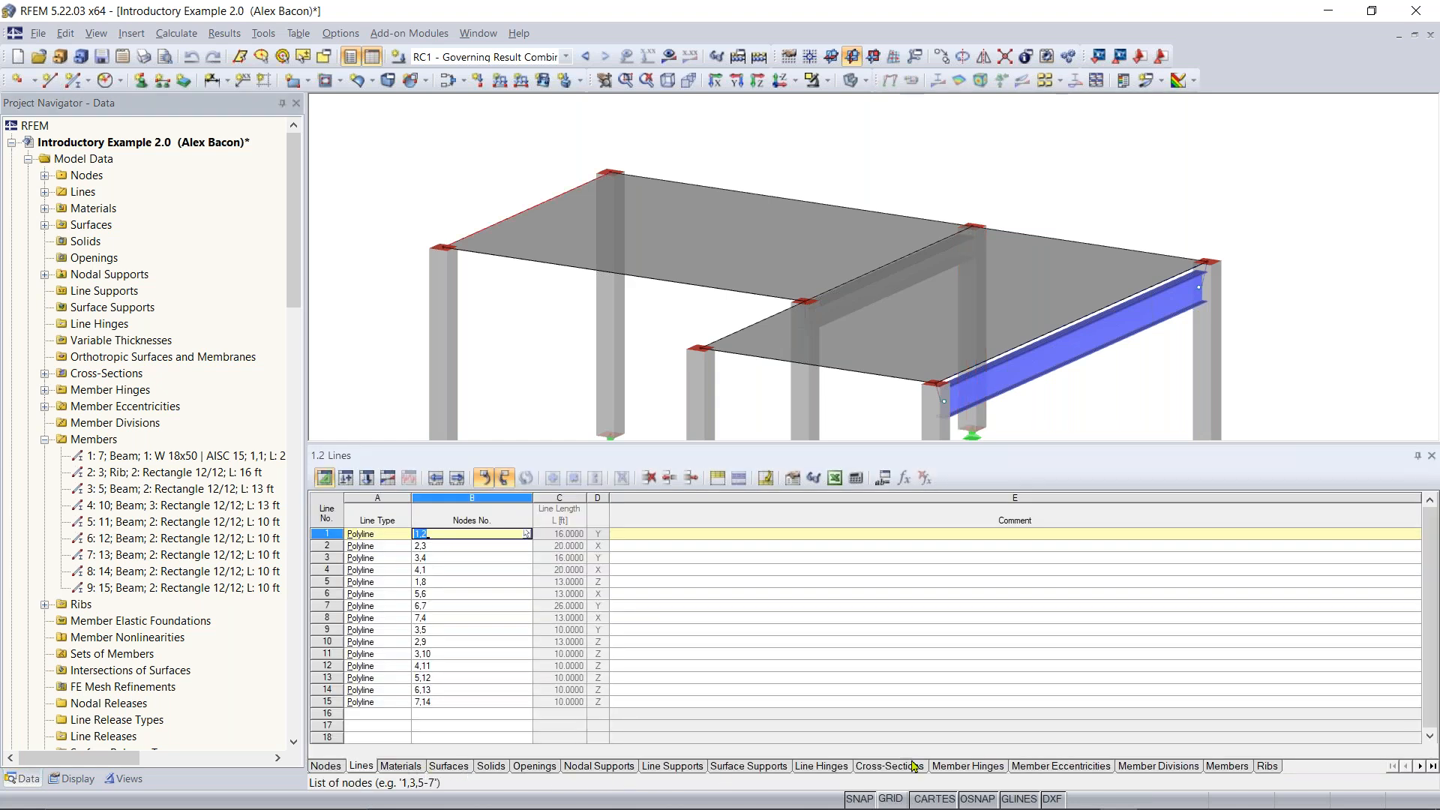
click(401, 766)
click(414, 558)
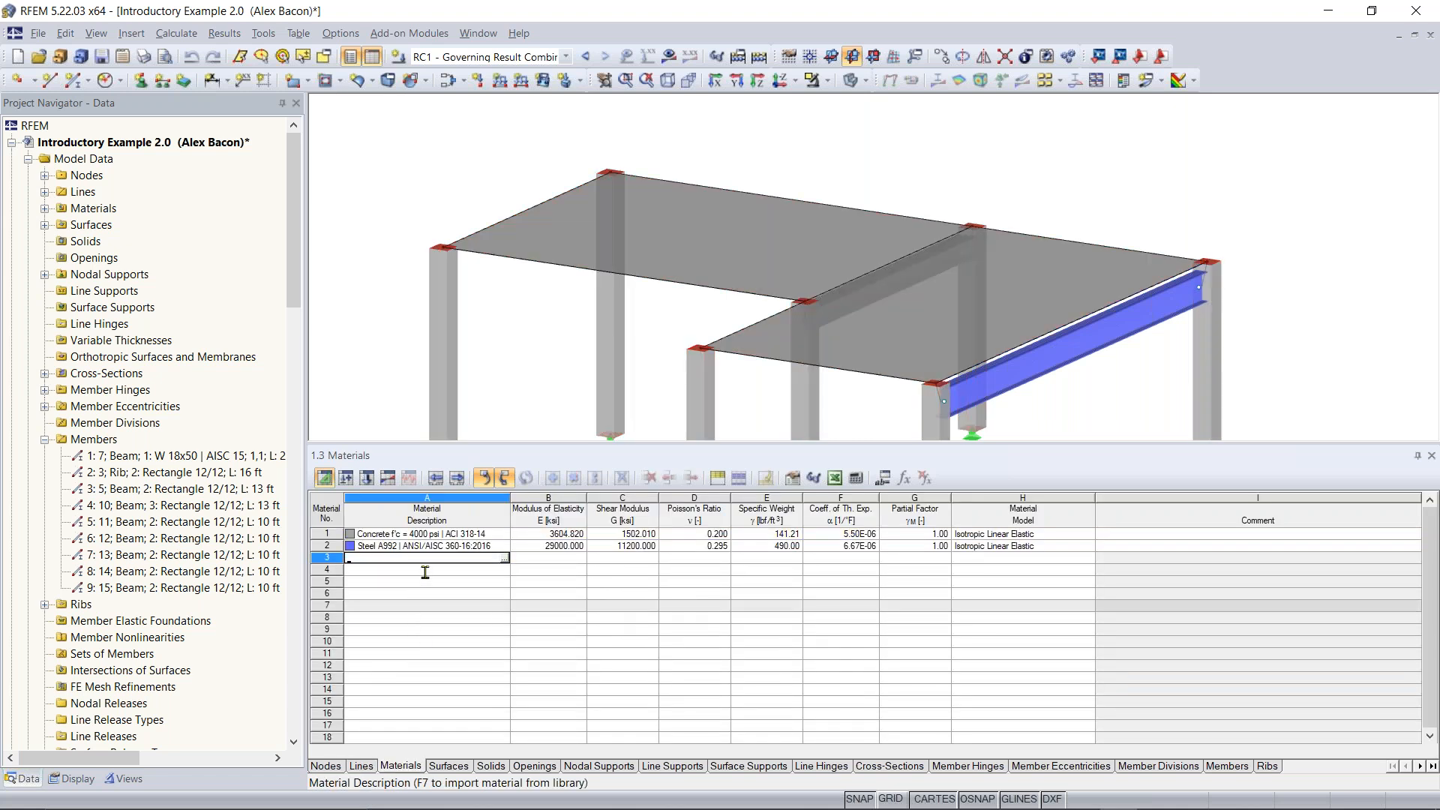
click(342, 763)
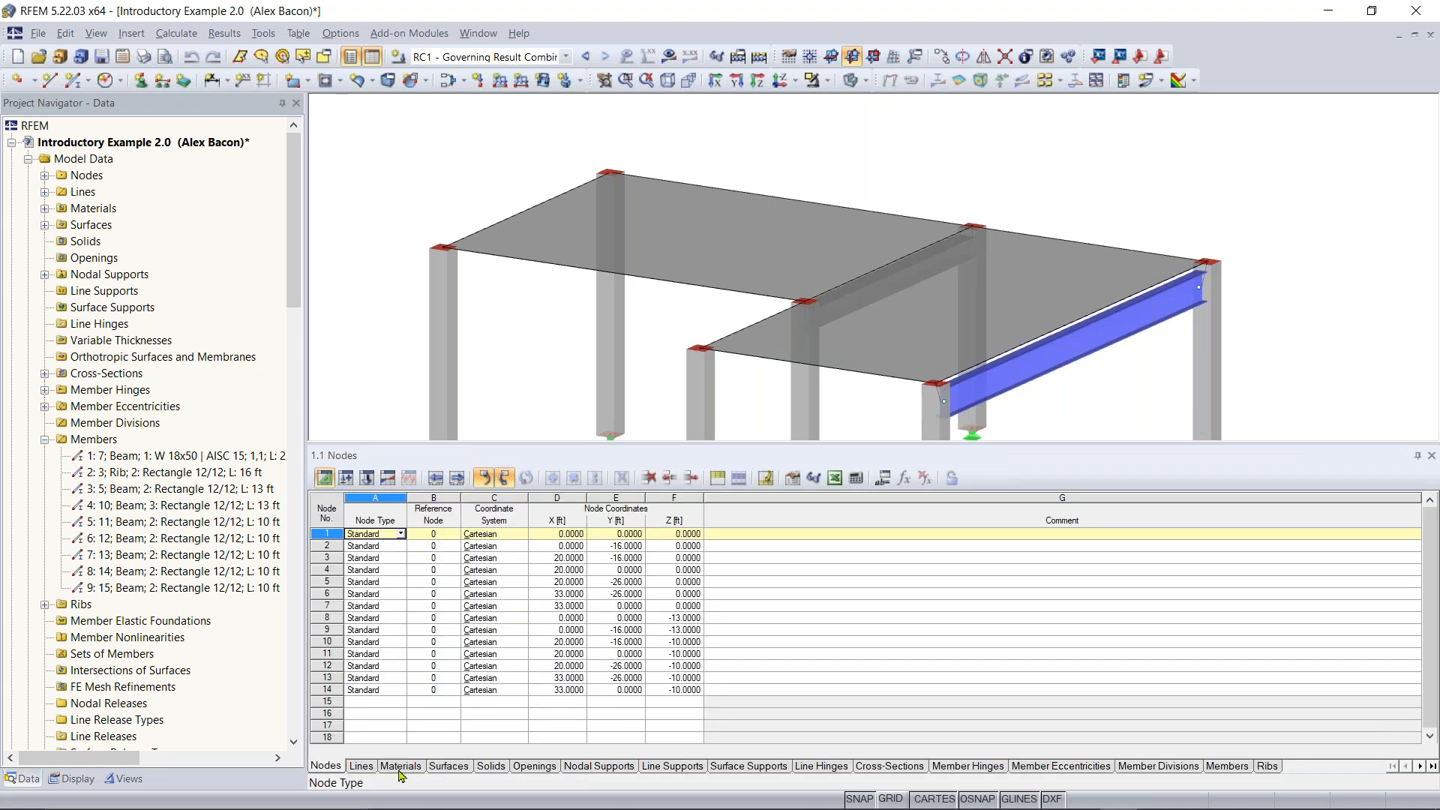
Go through the load case and load tables and display the Results - Summary table
click(346, 480)
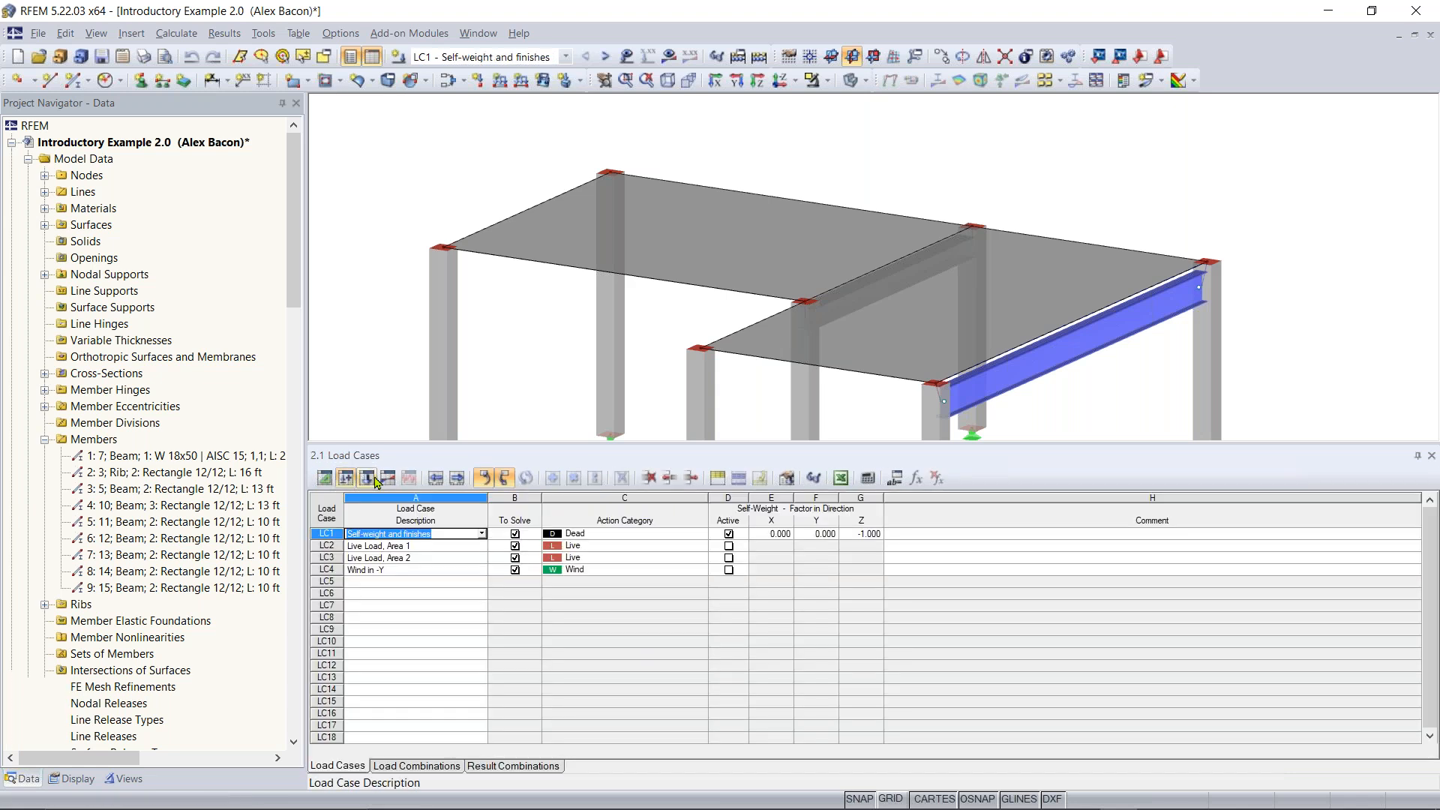
click(367, 482)
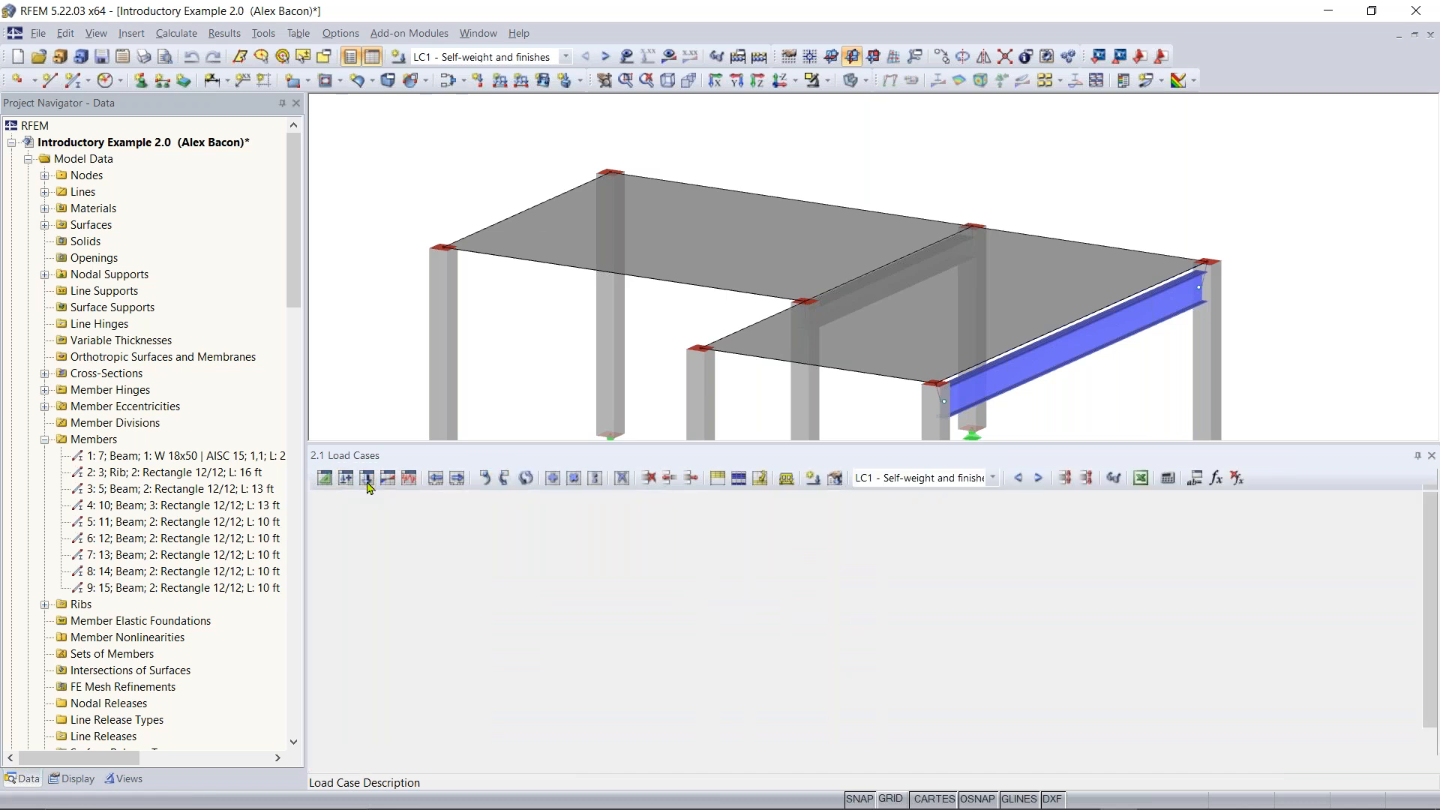
click(389, 482)
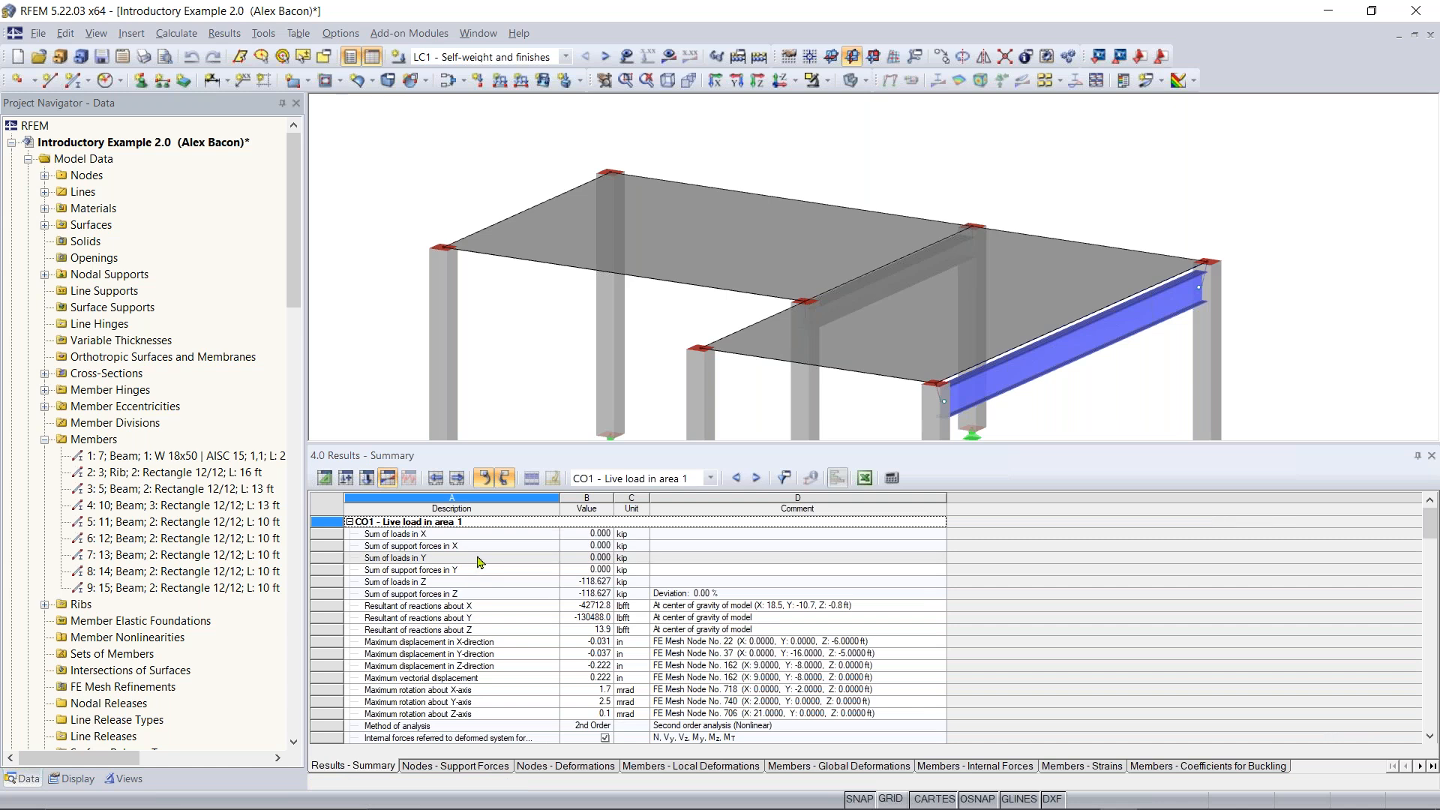
Shrink the table window, and pan, rotate and zoom the model so the whole structure fits in the enlarged work area
drag(726, 451, 725, 616)
middle_drag(750, 485, 740, 435)
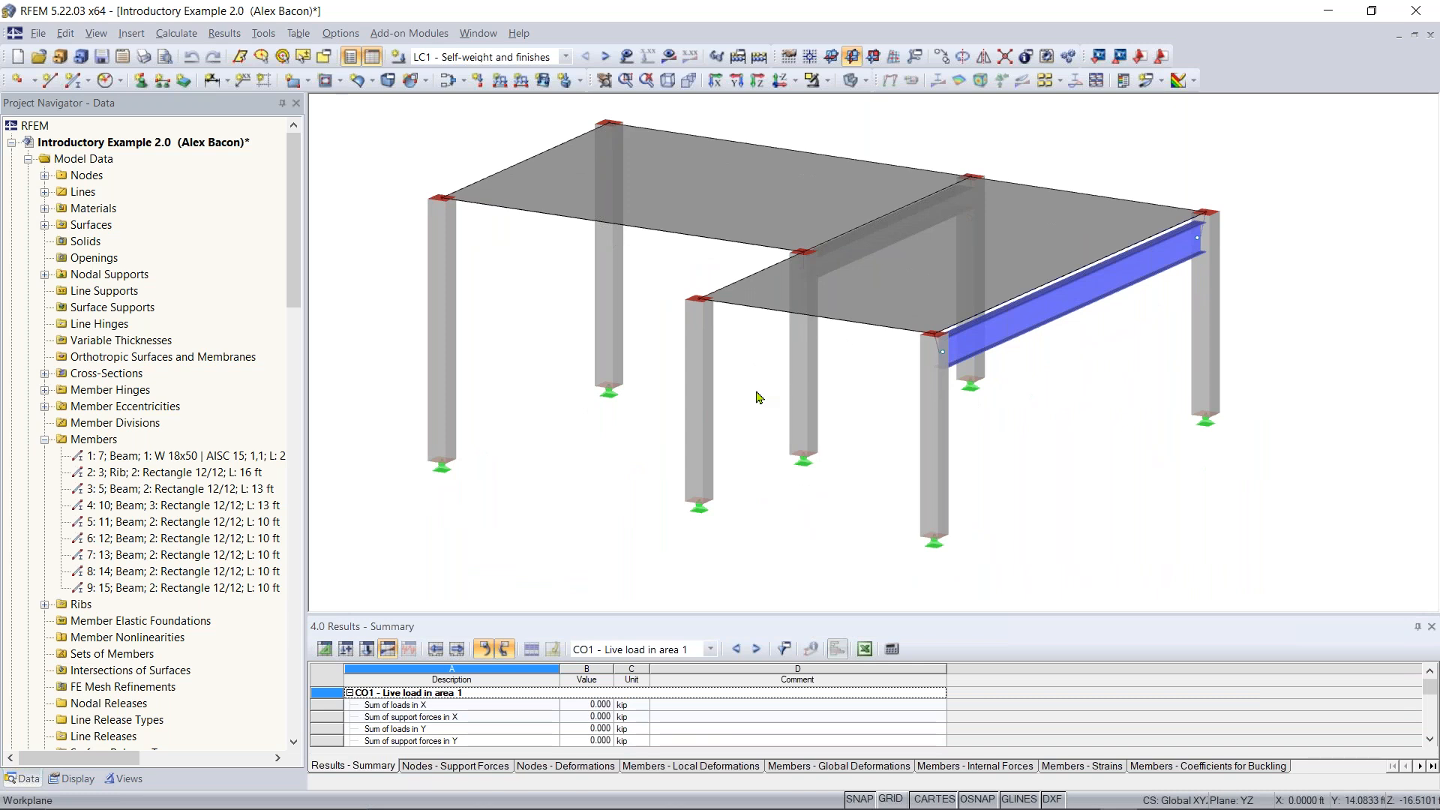
middle_drag(787, 363, 864, 335)
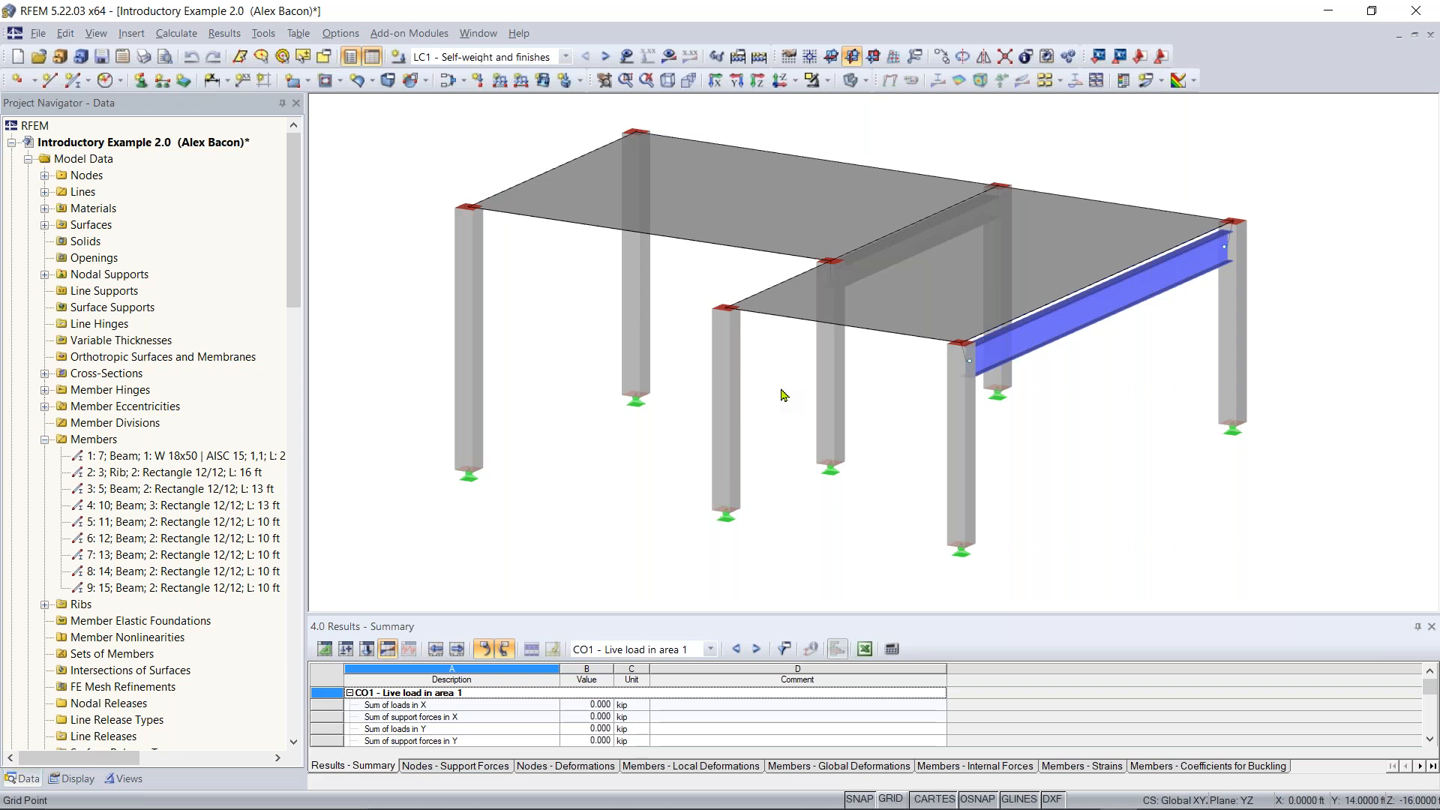
mouse_move(783, 395)
middle_down()
mouse_move(772, 416)
mouse_move(779, 339)
mouse_move(797, 384)
mouse_move(786, 401)
middle_up()
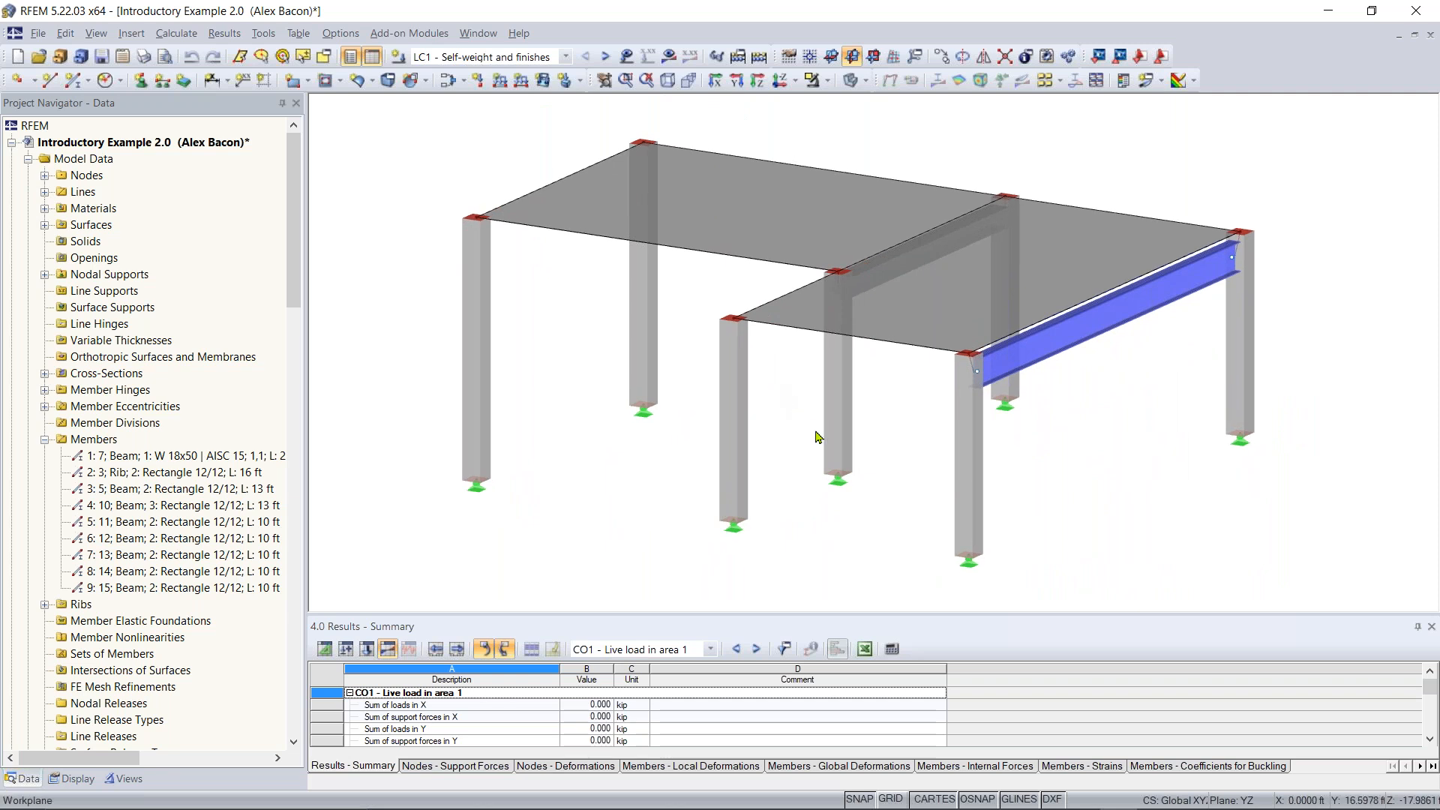
ctrl+middle_drag(802, 425, 739, 407)
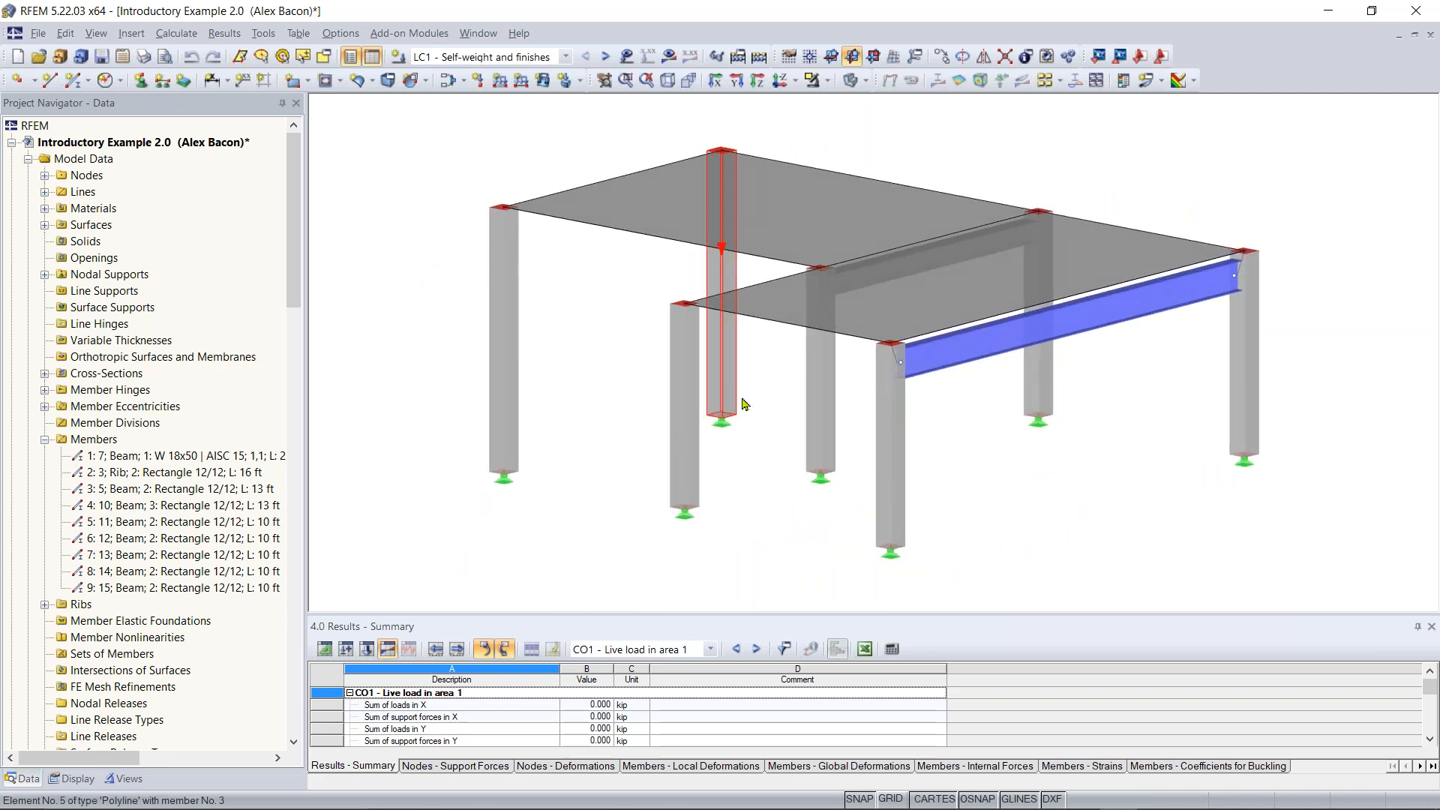
scroll(773, 379, down, 2)
scroll(772, 379, up, 3)
middle_drag(759, 398, 798, 396)
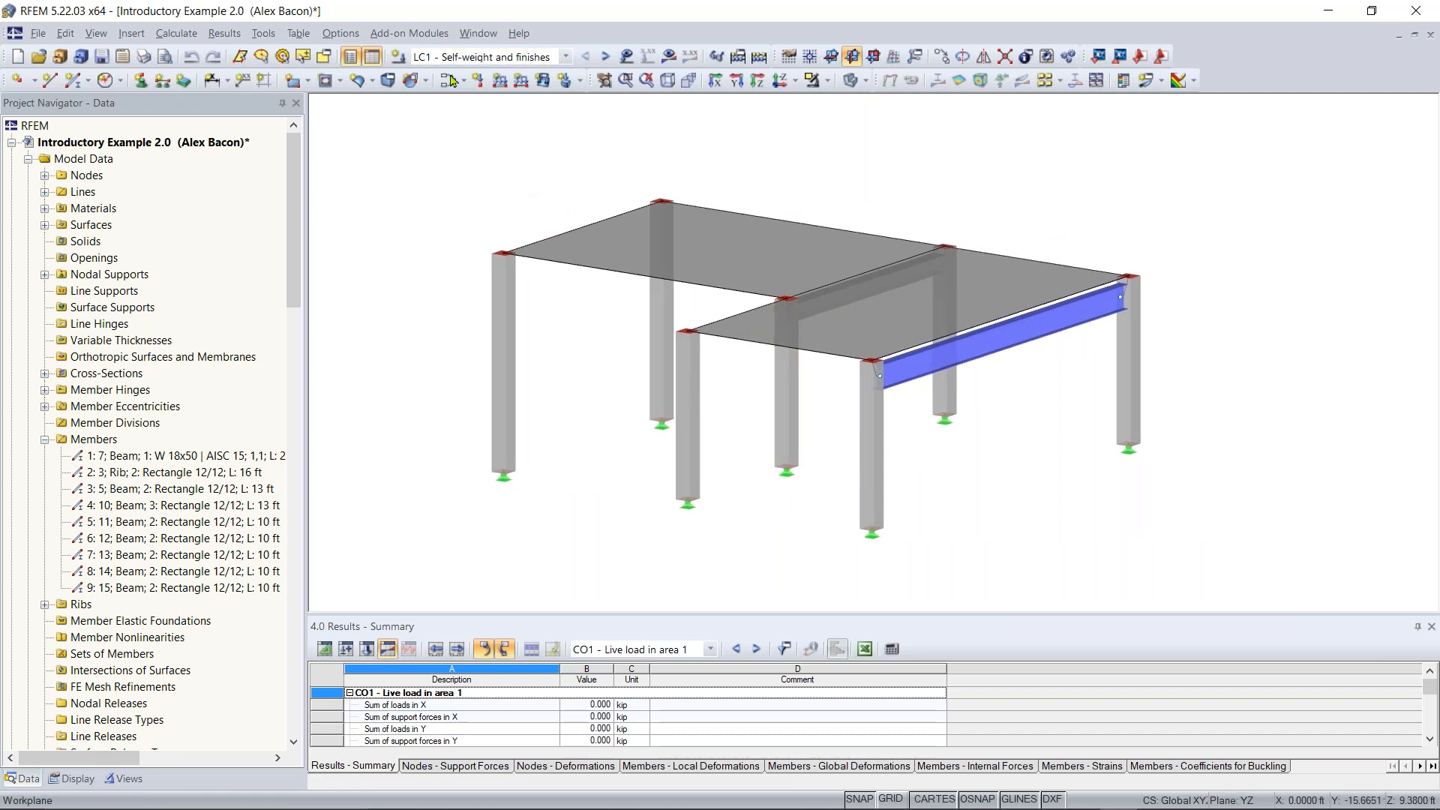
Apply the "Standard with black background" configuration, restore "Standard with white background" and close the Configuration Manager
click(342, 34)
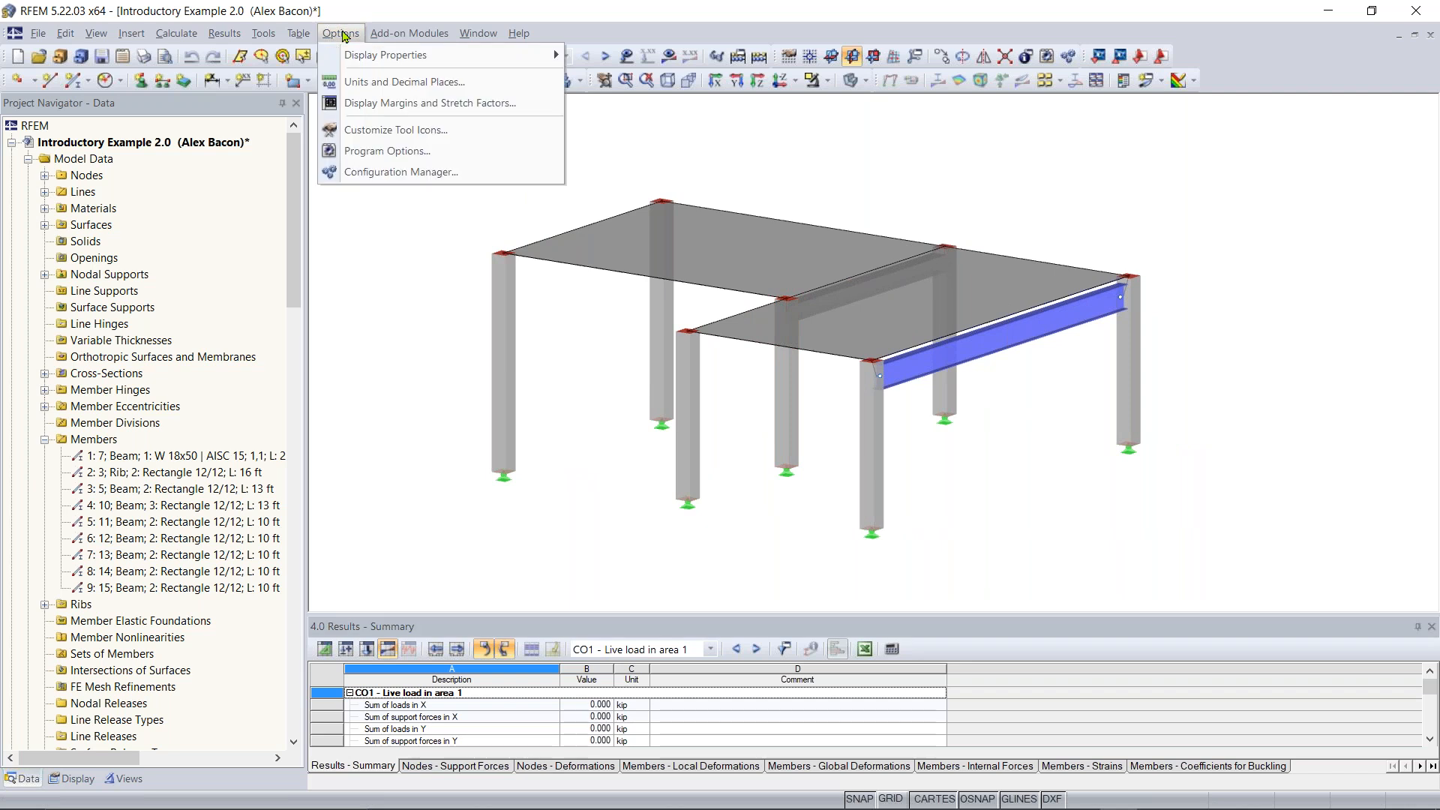
click(474, 176)
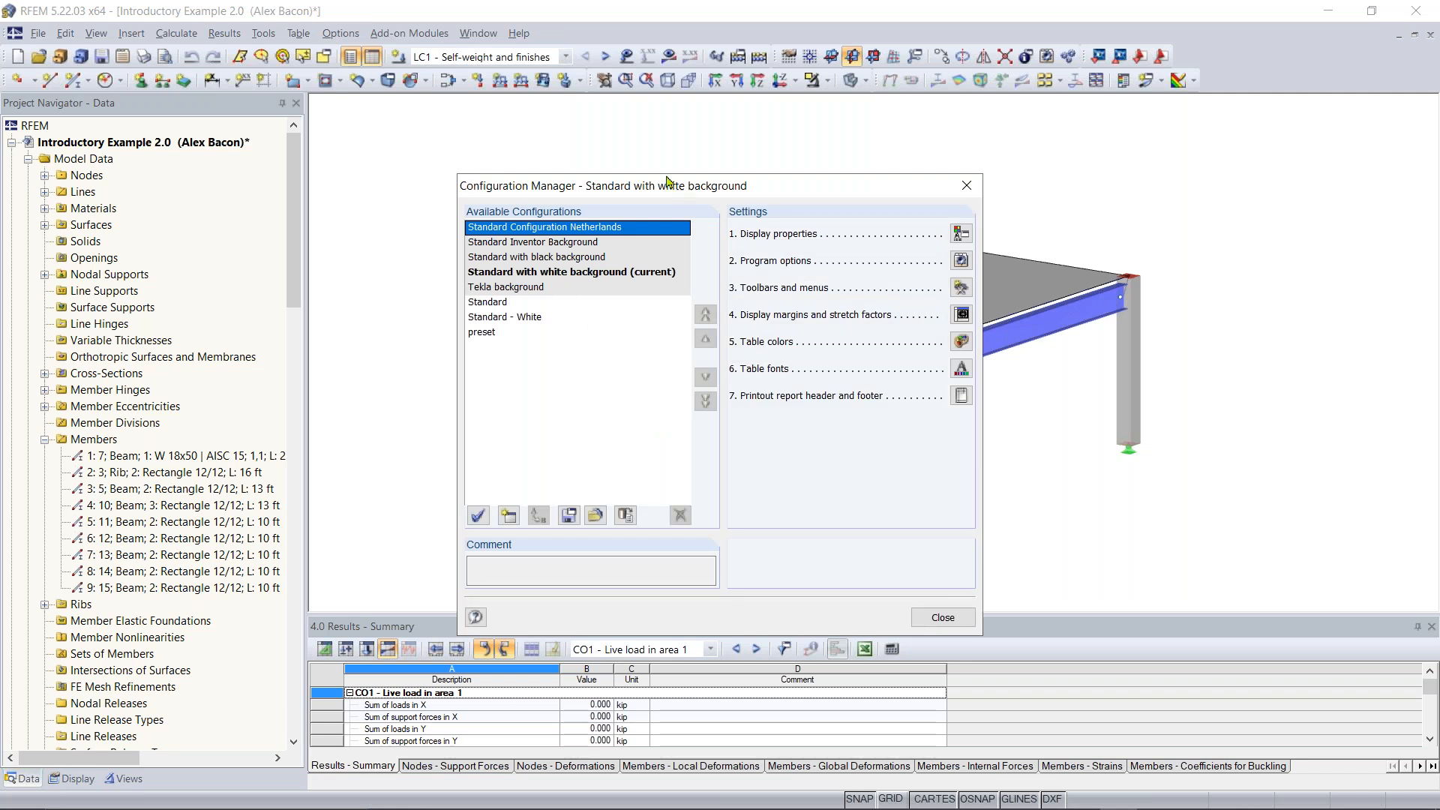
drag(670, 190, 1102, 163)
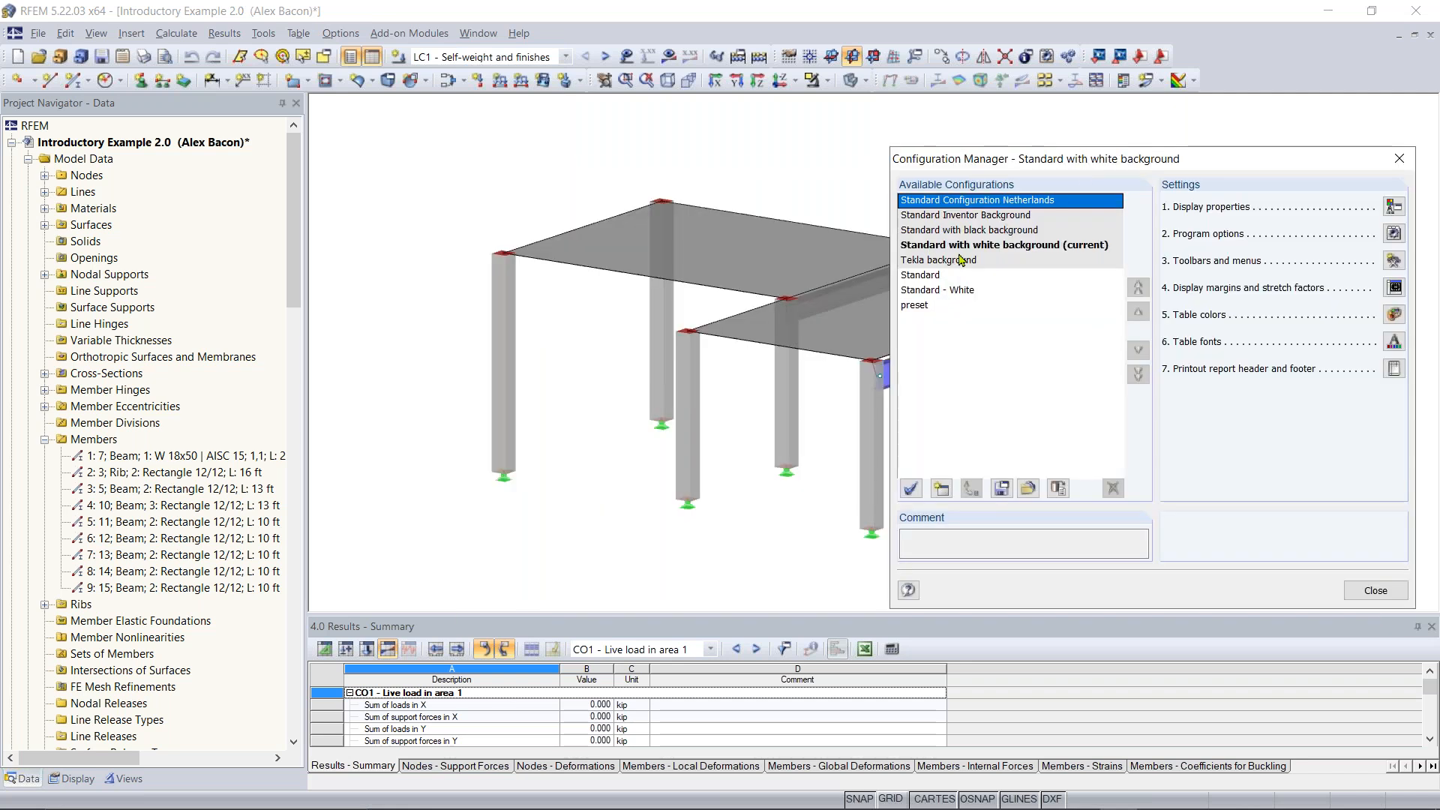
click(961, 231)
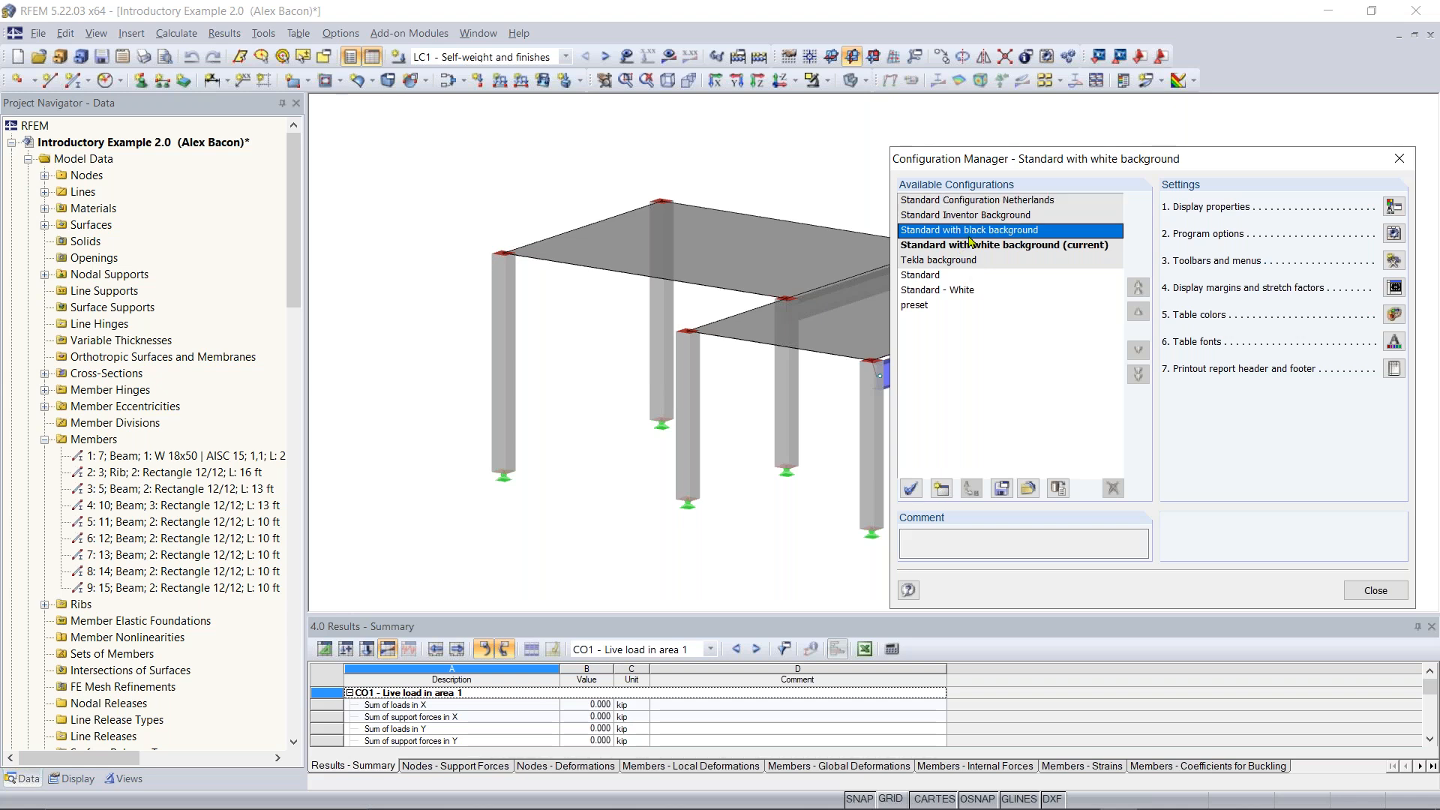
double_click(980, 228)
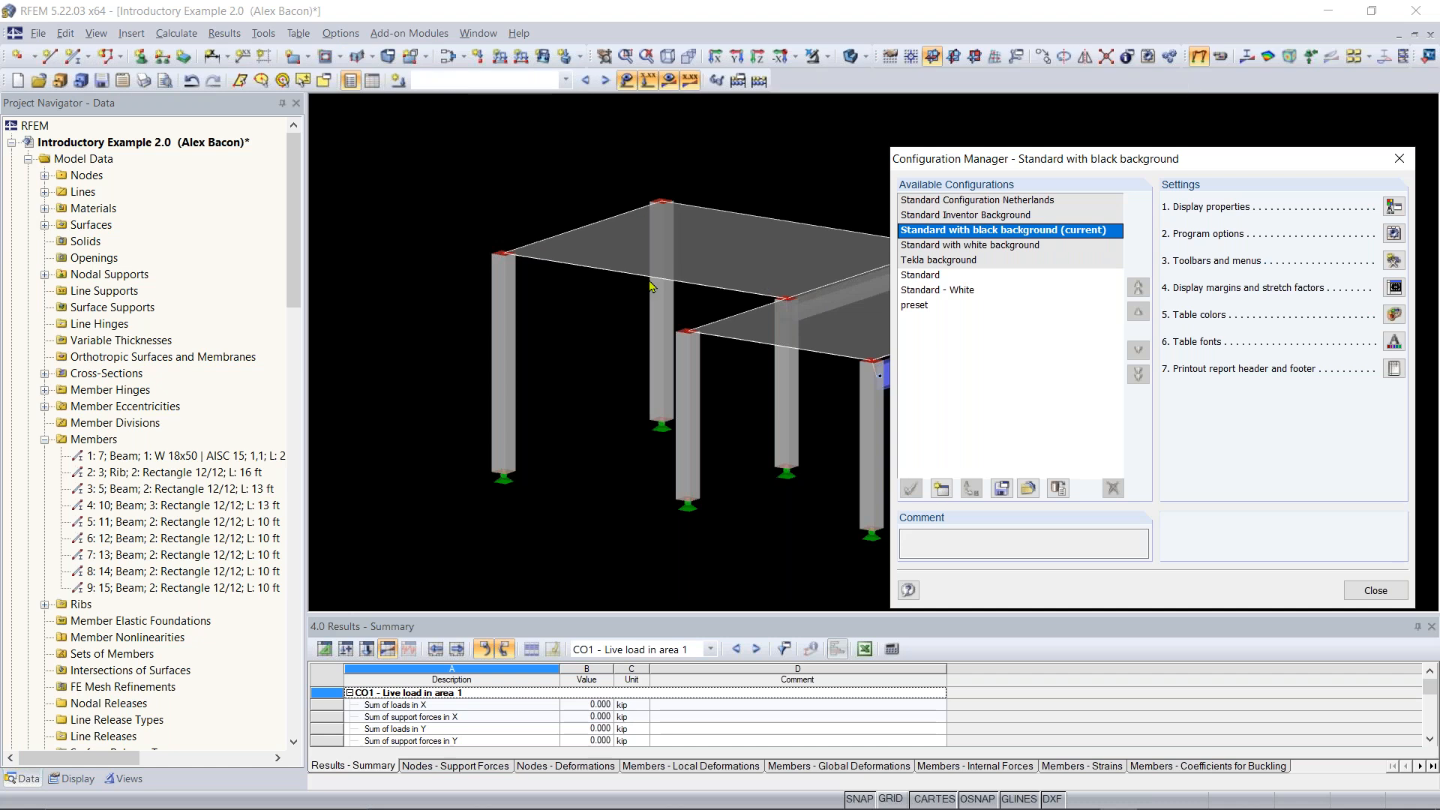
click(968, 246)
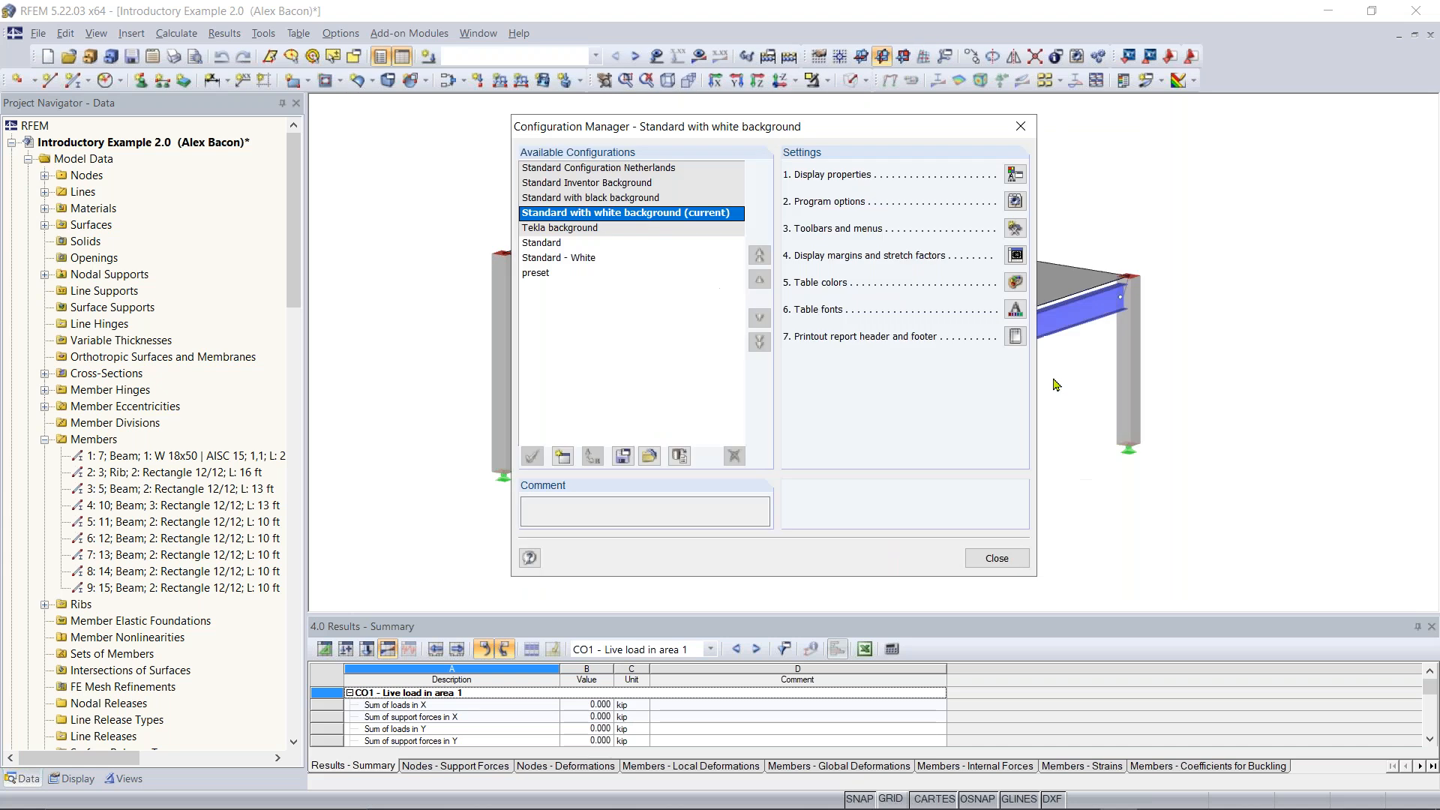
click(997, 558)
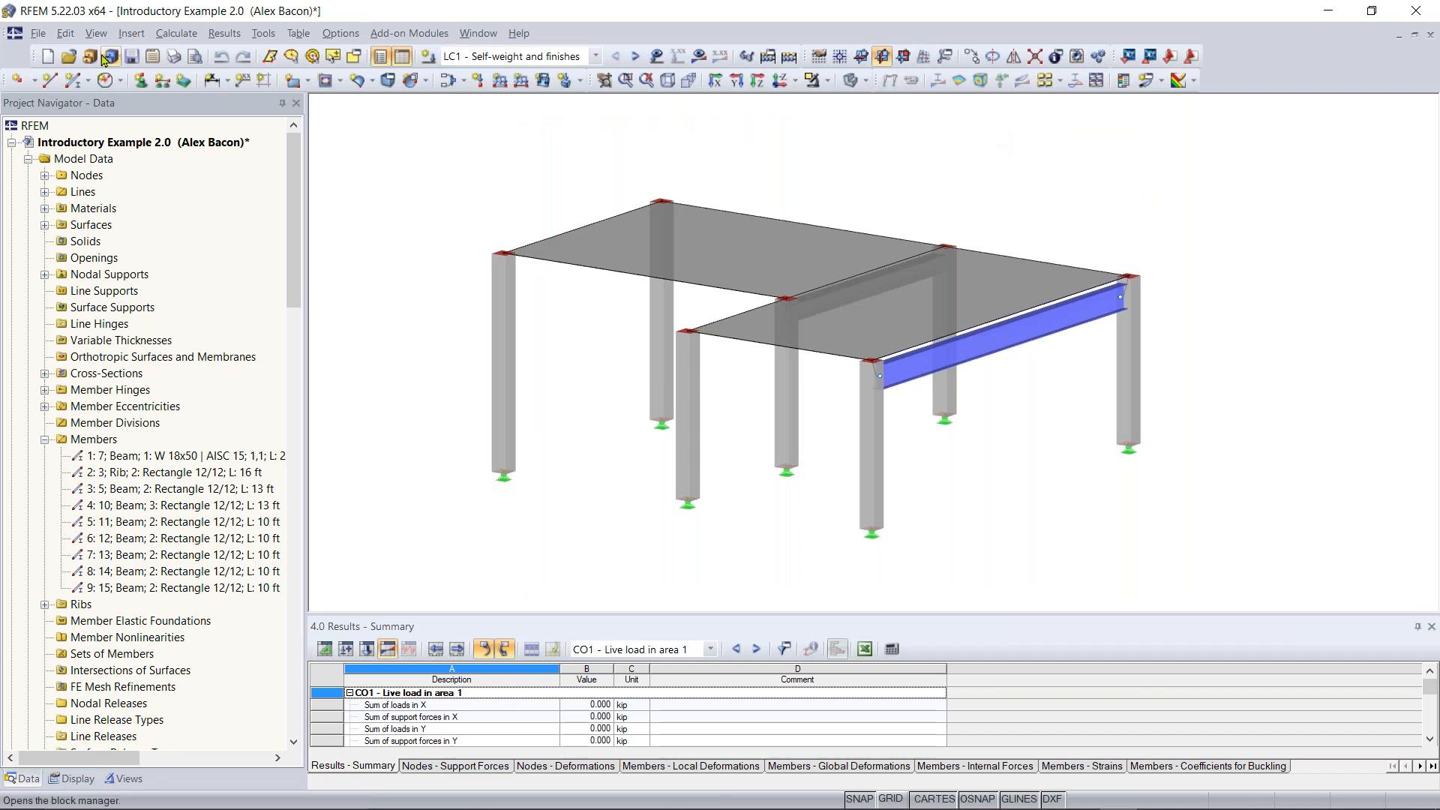
Rearrange the Default, Tools and Export/Import toolbars so that they sit closely together without gaps in their row
drag(35, 58, 5, 58)
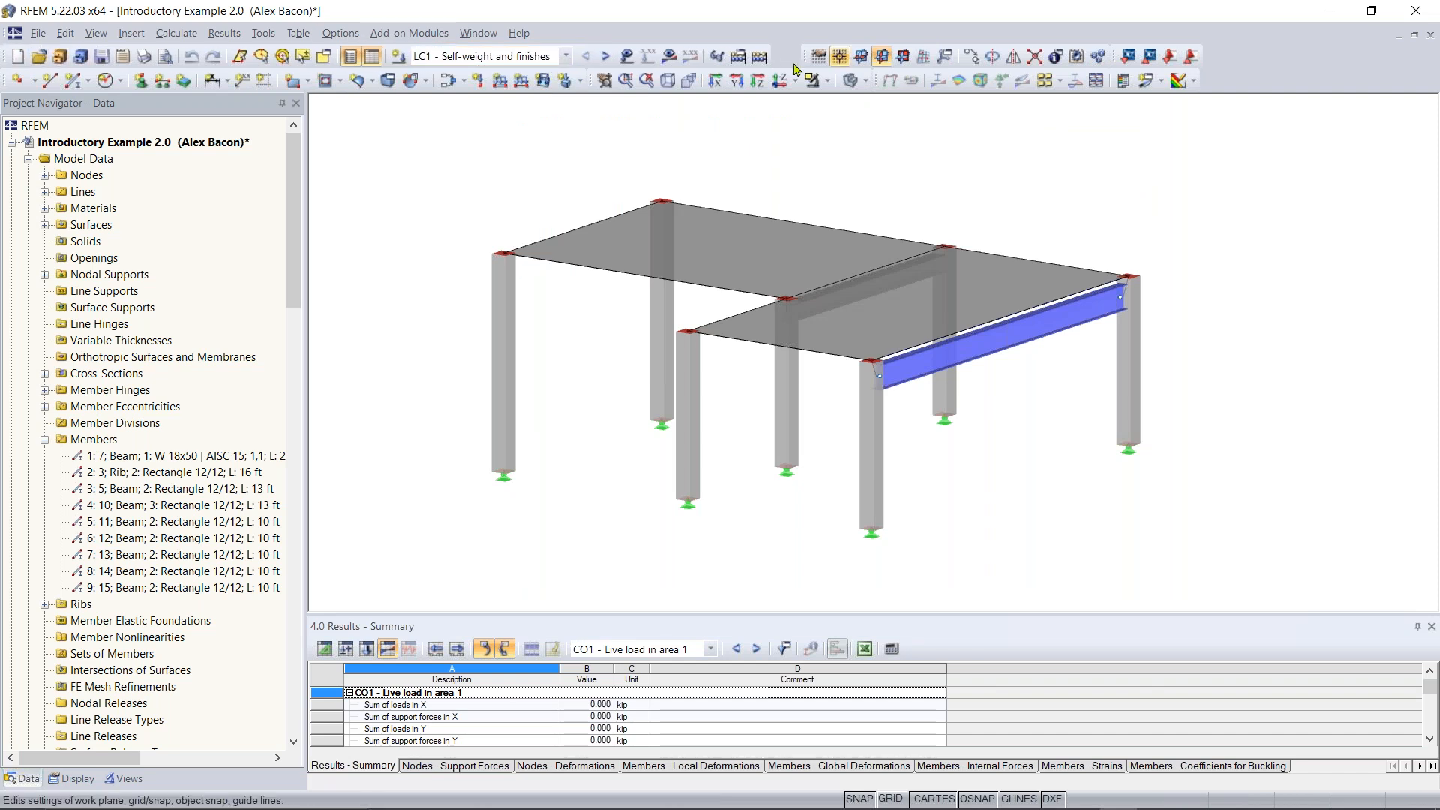
drag(804, 56, 774, 57)
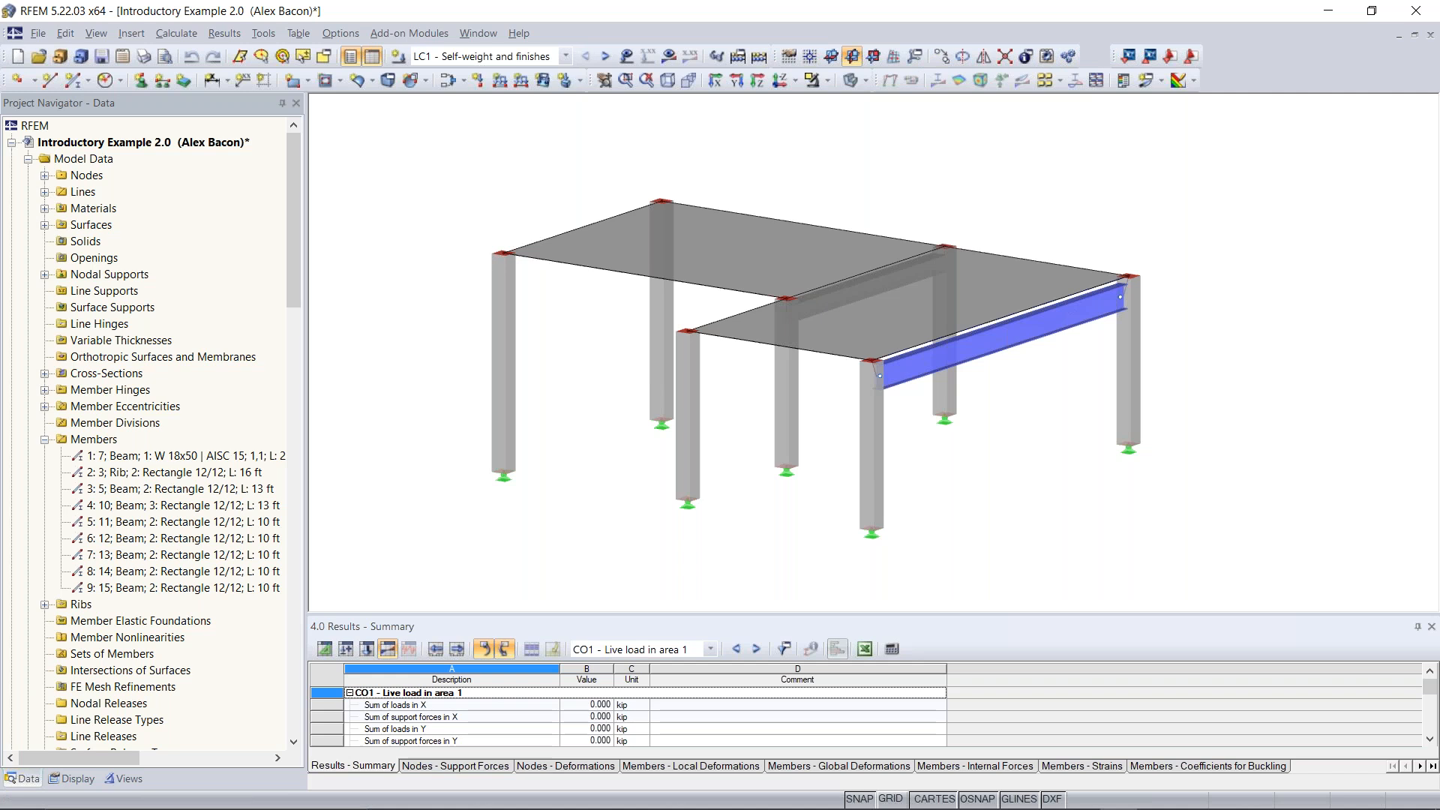
drag(1118, 56, 1087, 56)
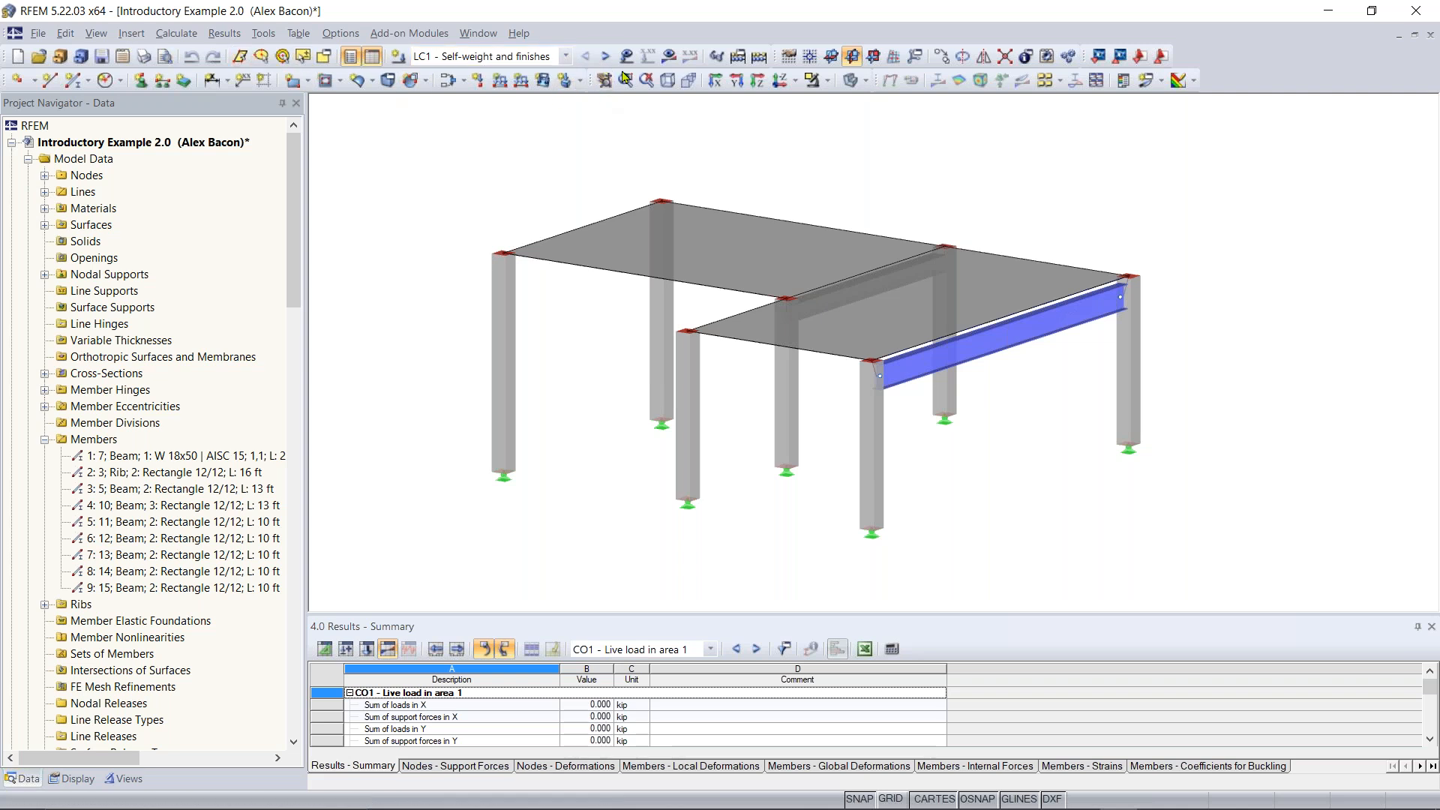
mouse_move(875, 81)
mouse_down()
mouse_move(930, 83)
mouse_move(865, 89)
mouse_up()
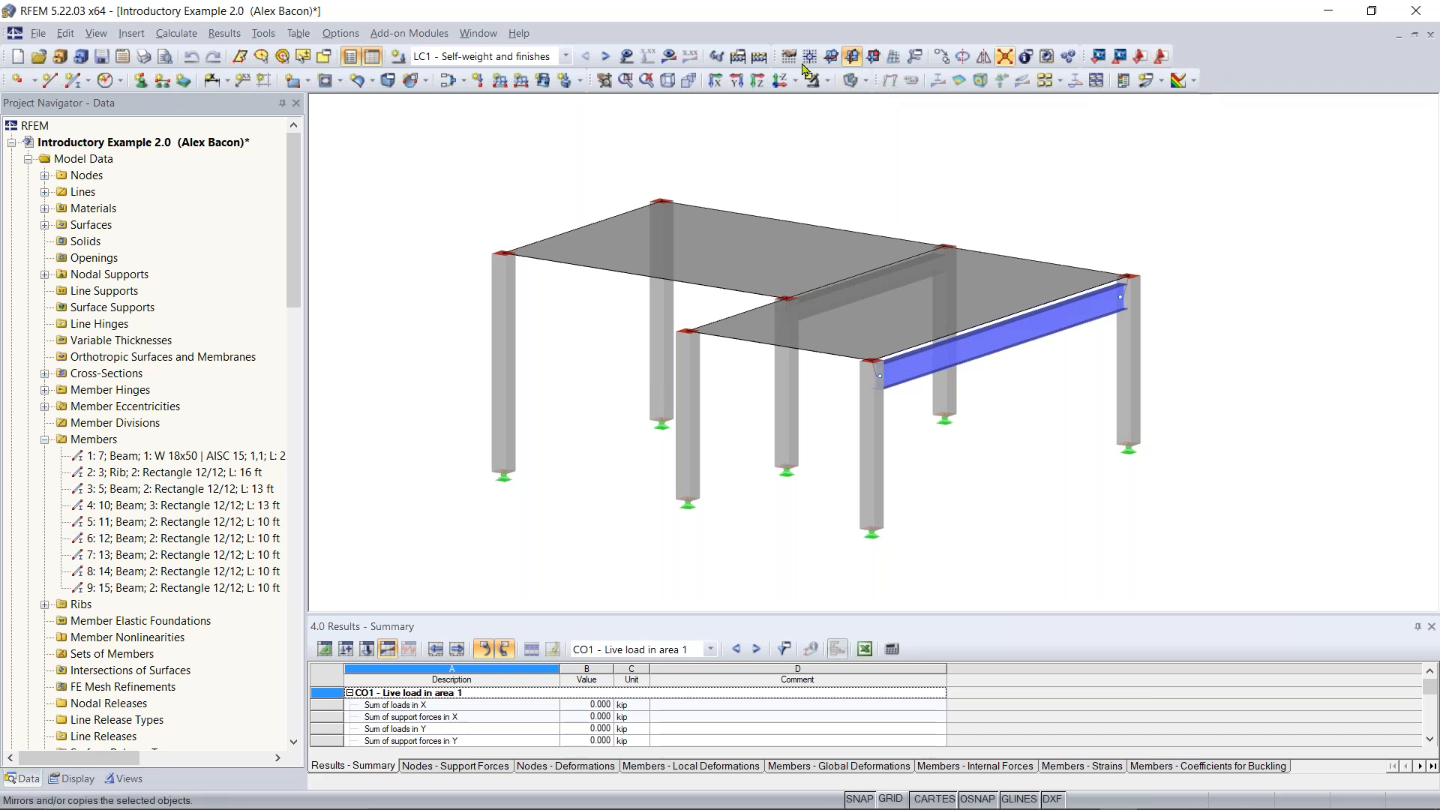
Reset the toolbars to their default arrangement
right_click(1265, 64)
click(1239, 58)
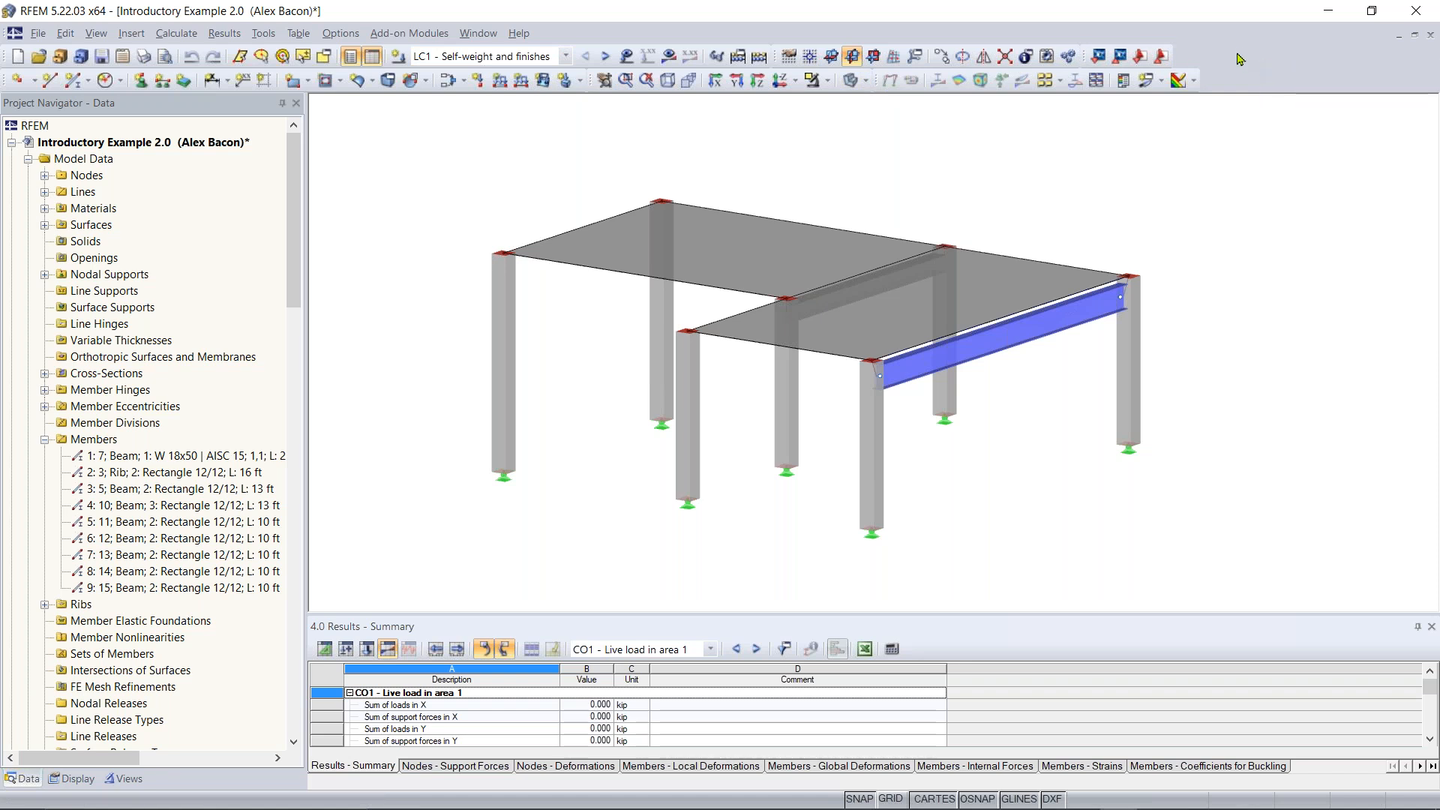
right_click(1248, 60)
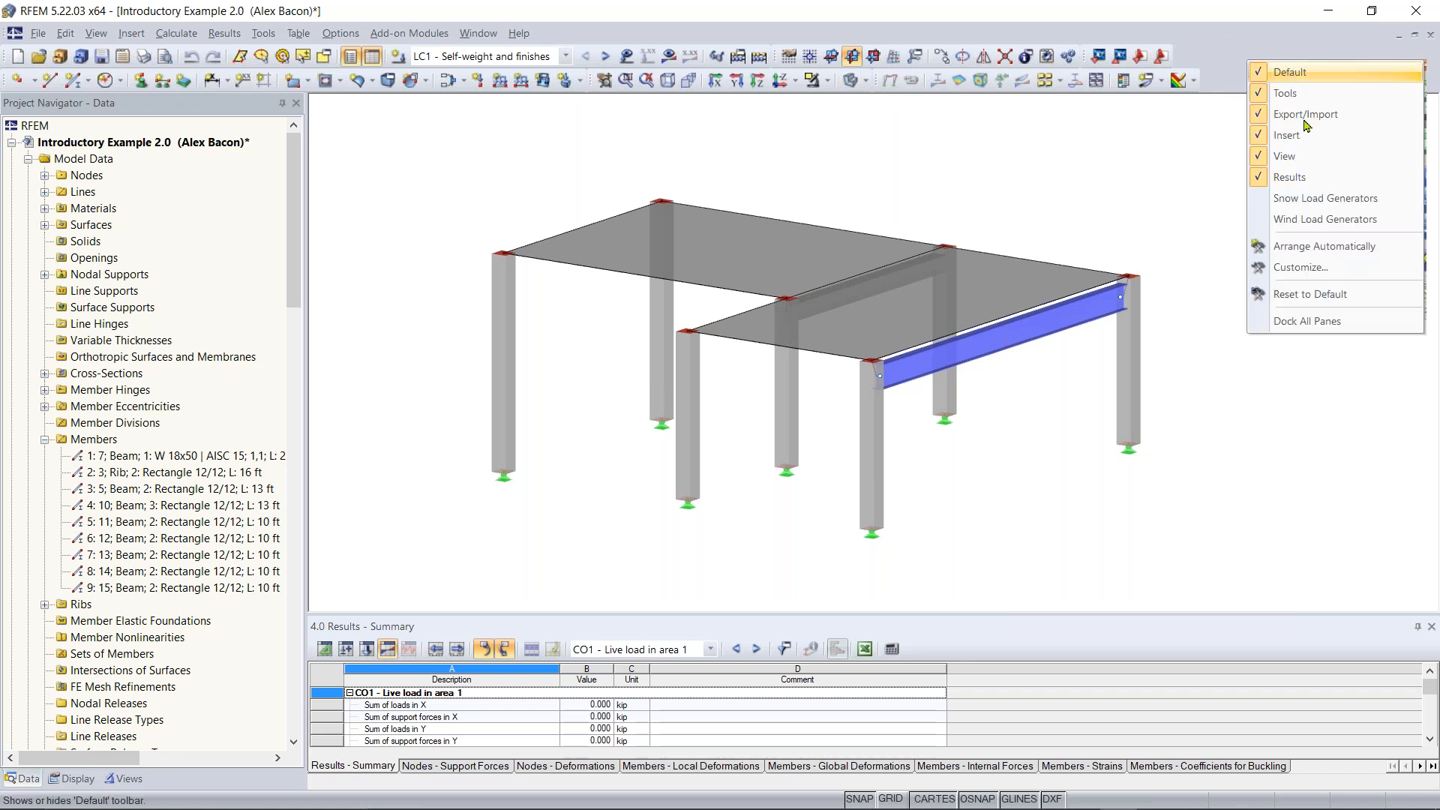
click(1323, 297)
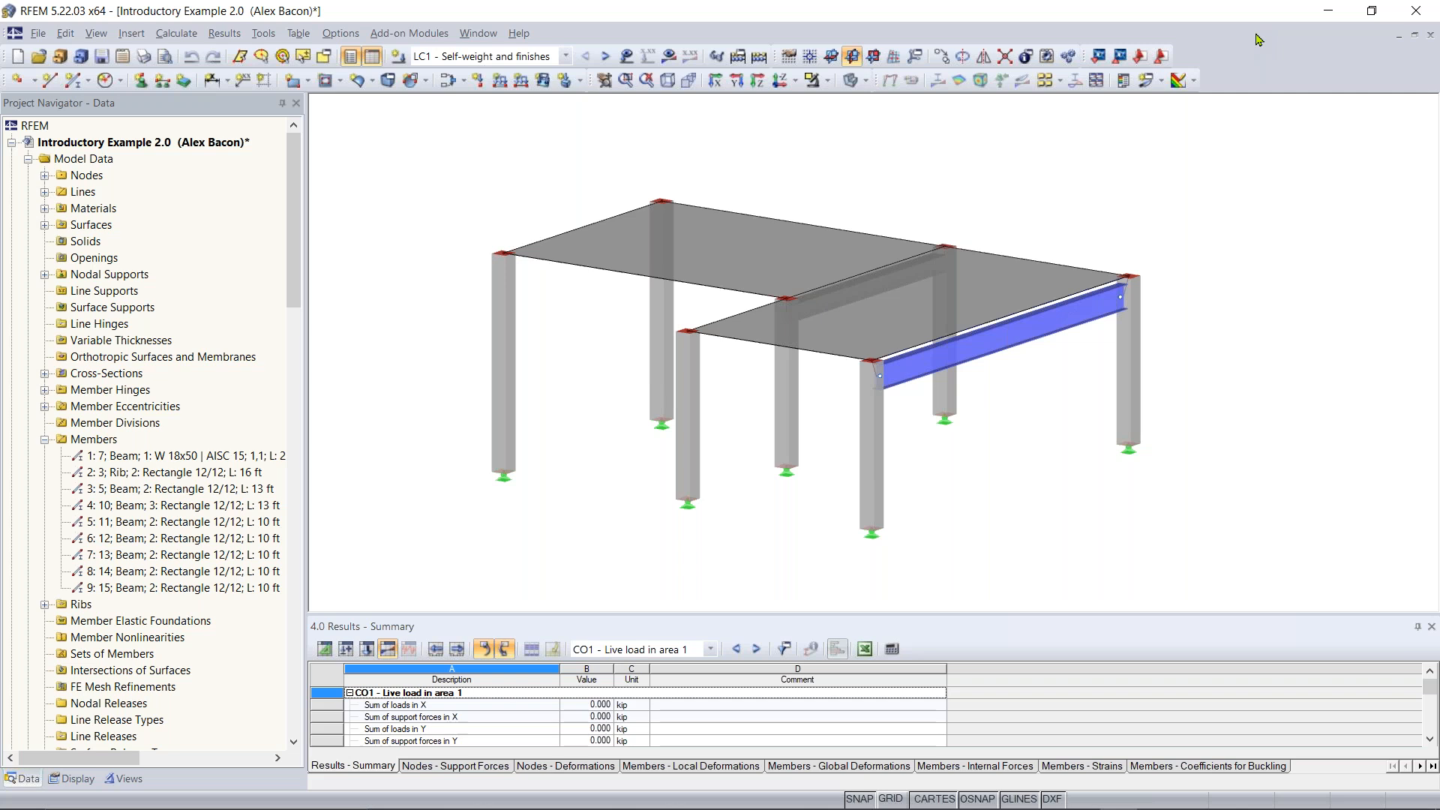
click(137, 38)
click(138, 38)
click(135, 38)
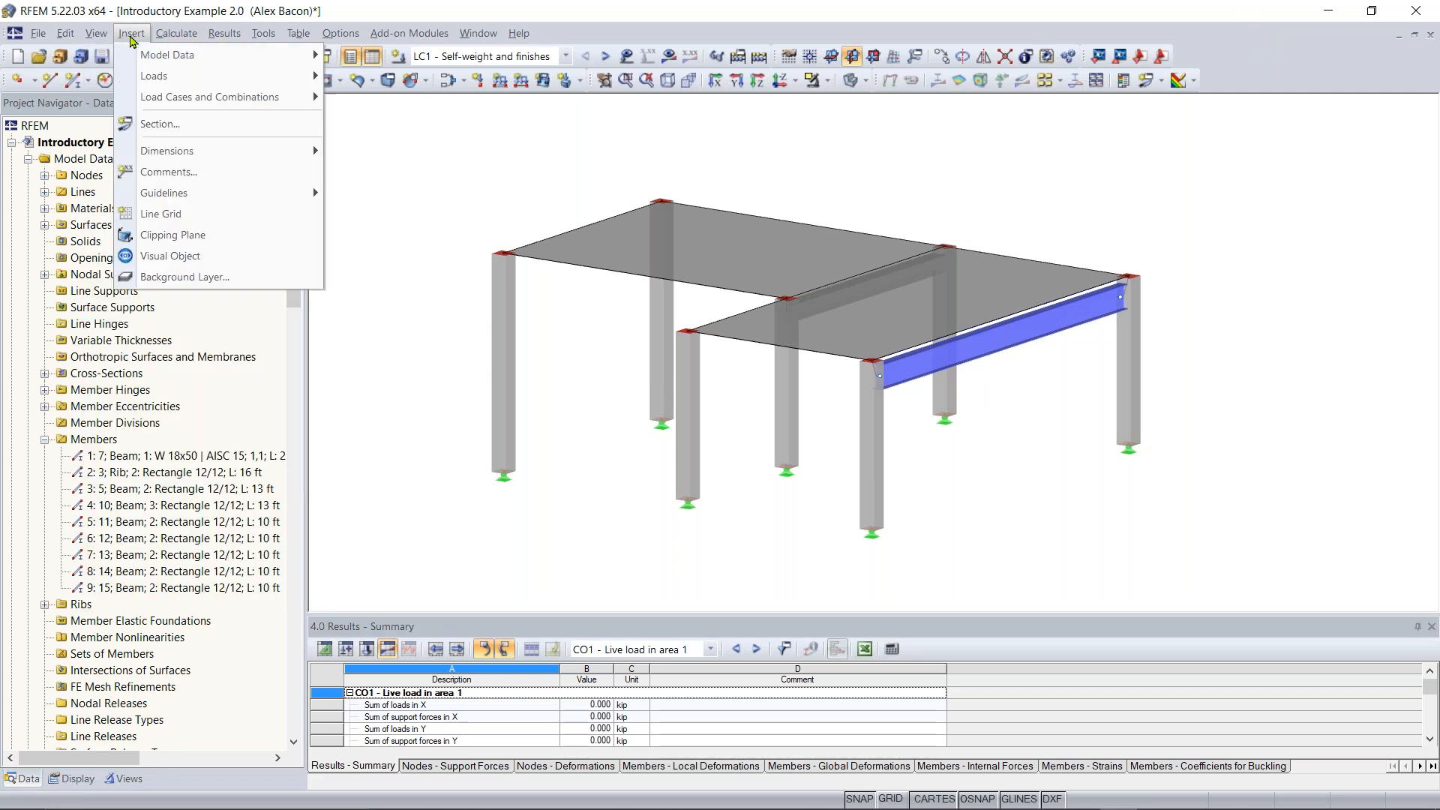
mouse_move(146, 55)
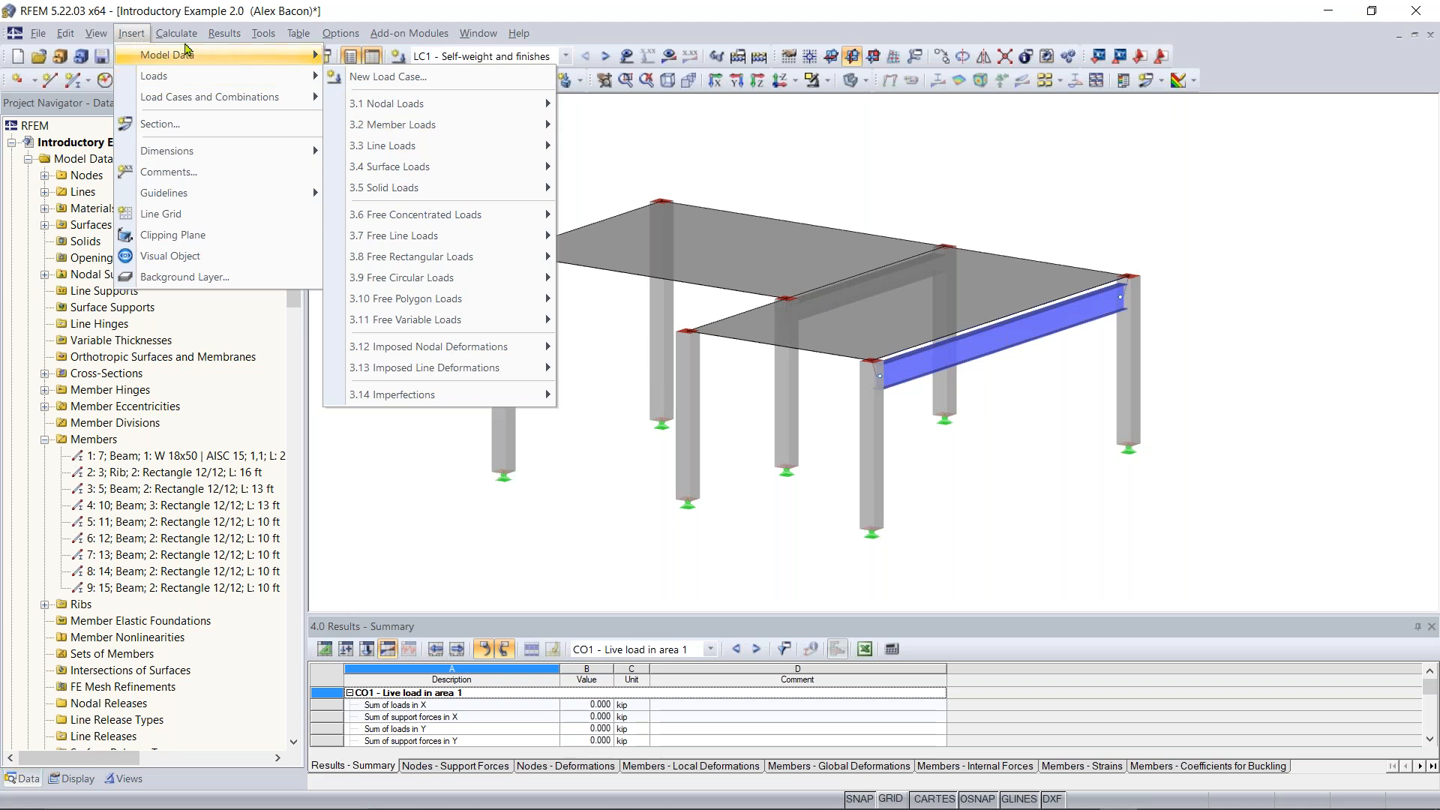
click(96, 15)
click(131, 33)
click(422, 192)
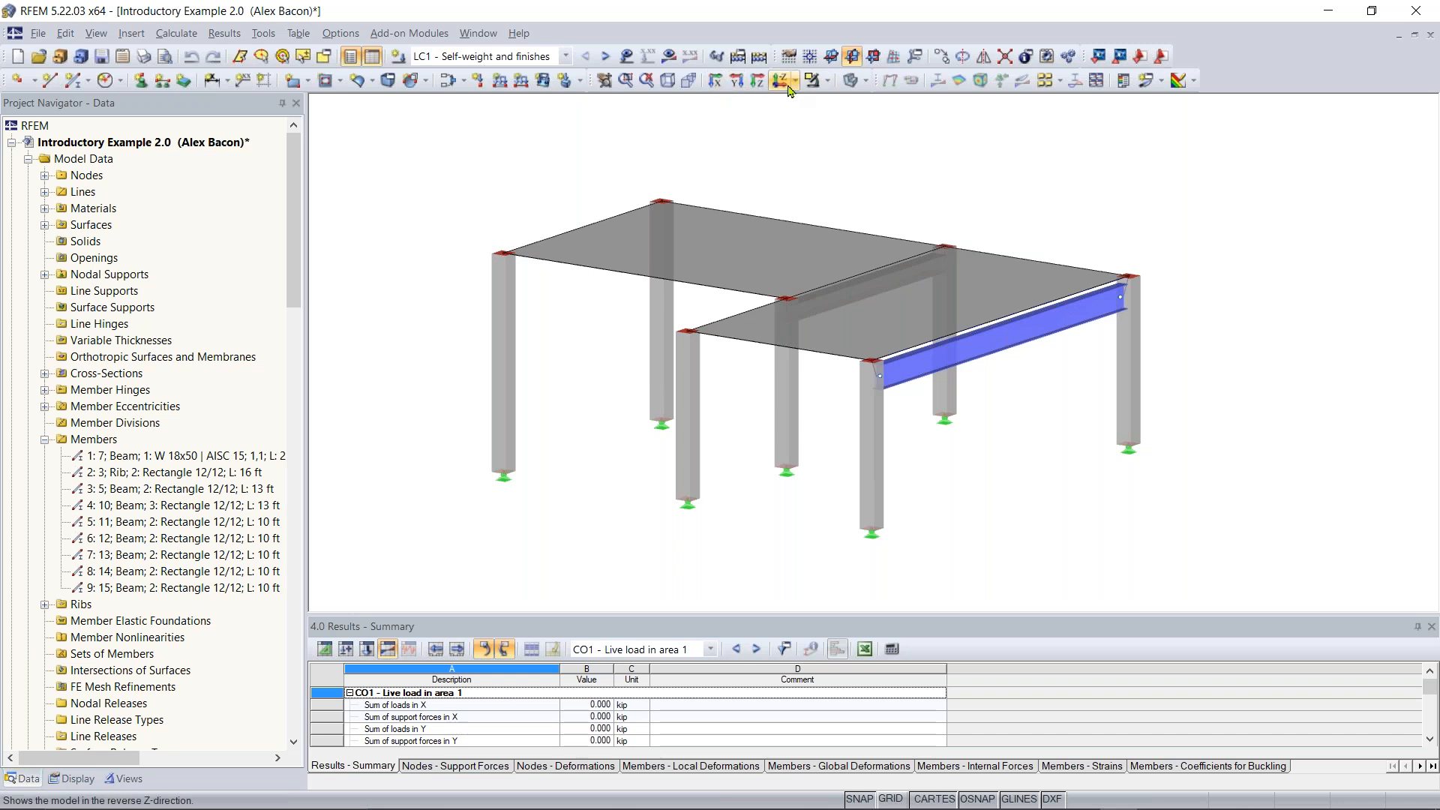
View the model in the X-direction, the Y-direction and the Z-direction
click(715, 81)
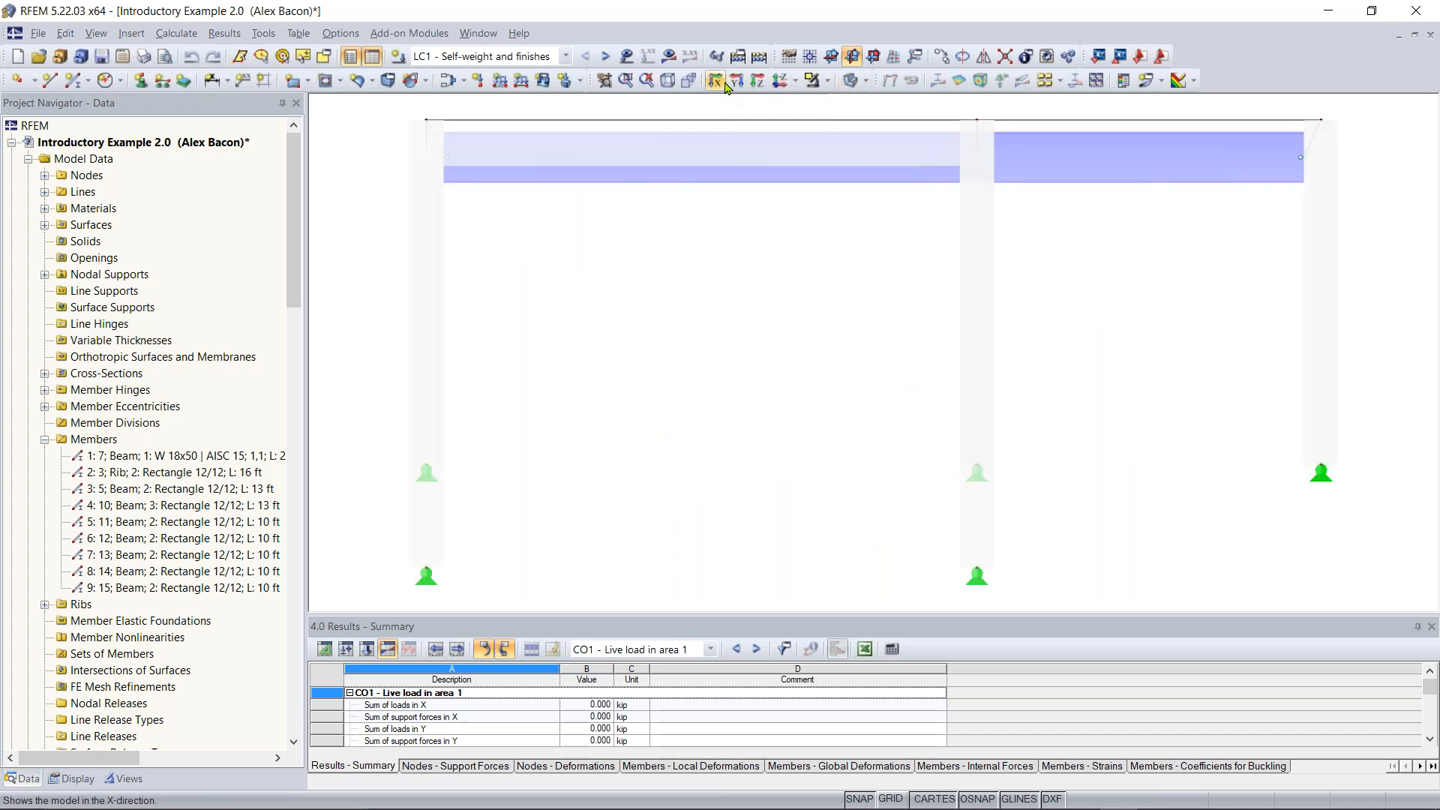
click(739, 86)
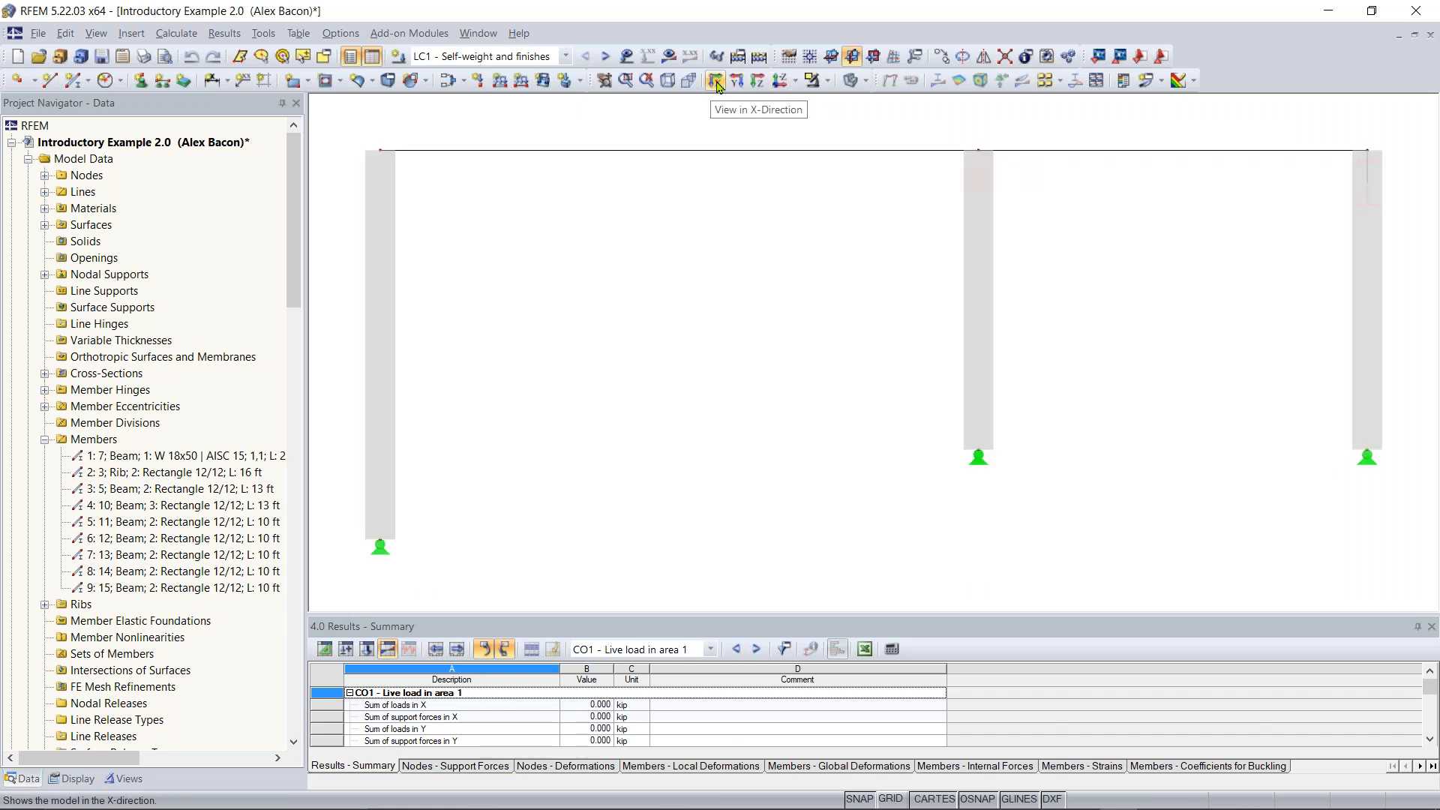
click(736, 84)
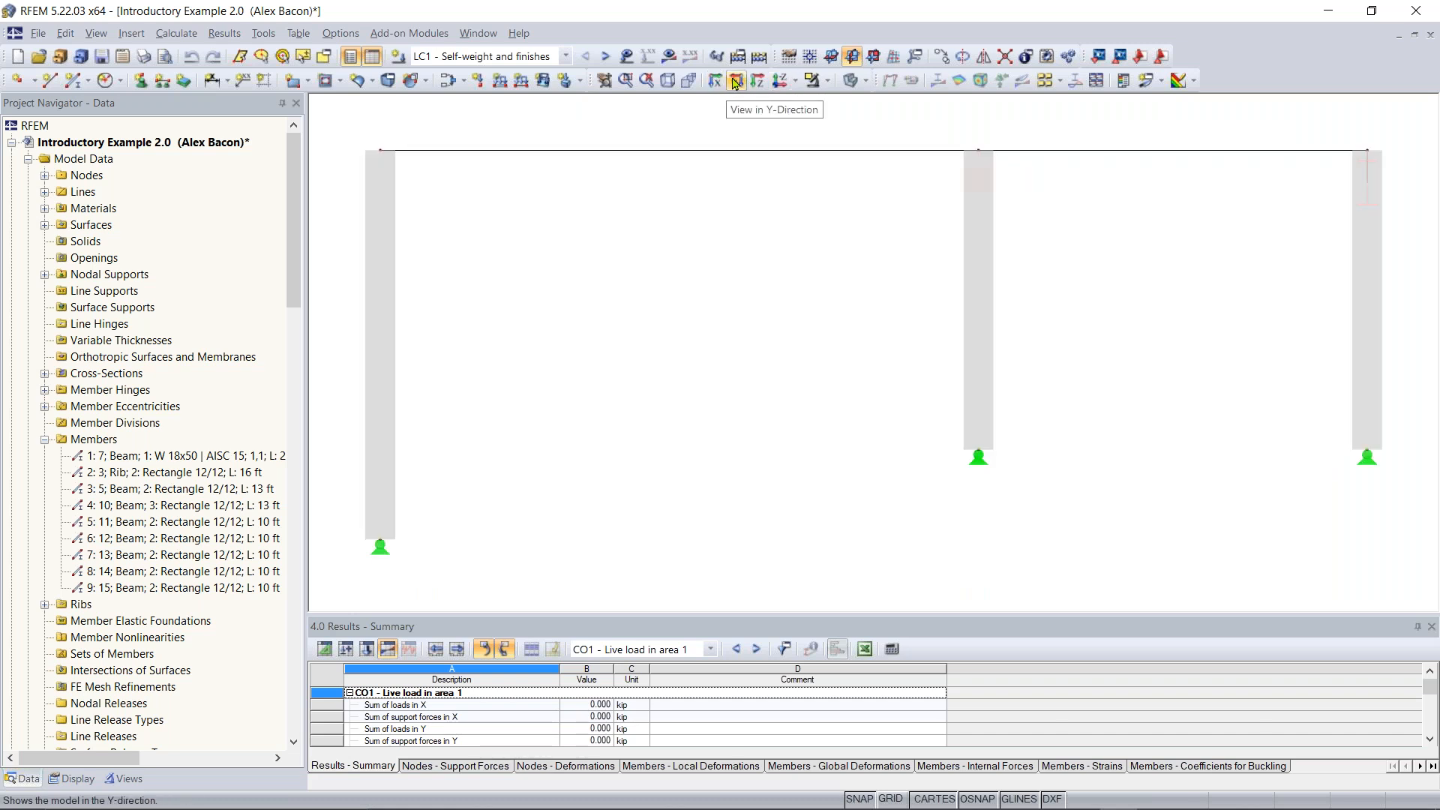
click(759, 83)
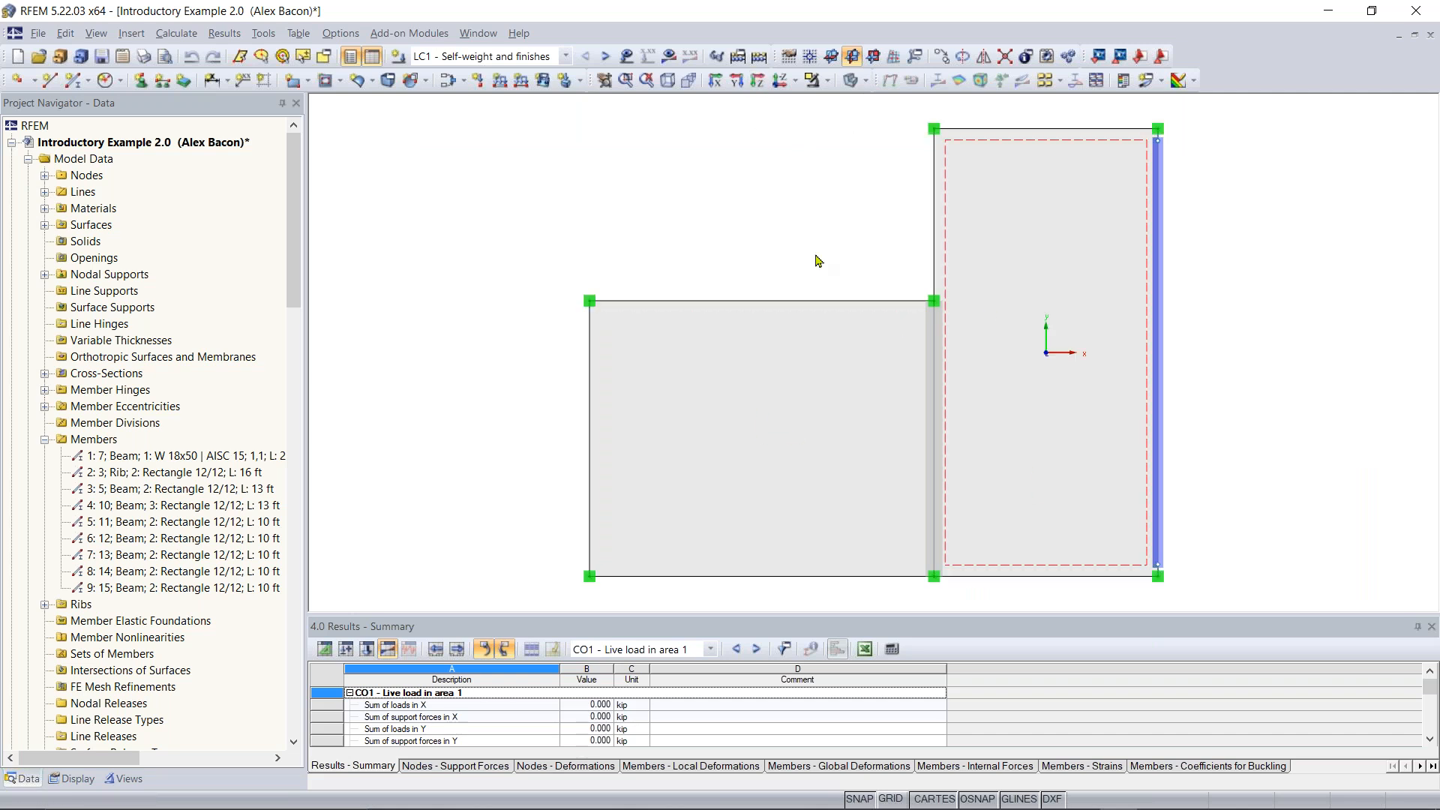
View the model in the reverse Z-direction, tilt it slightly, and return to the isometric view
click(795, 81)
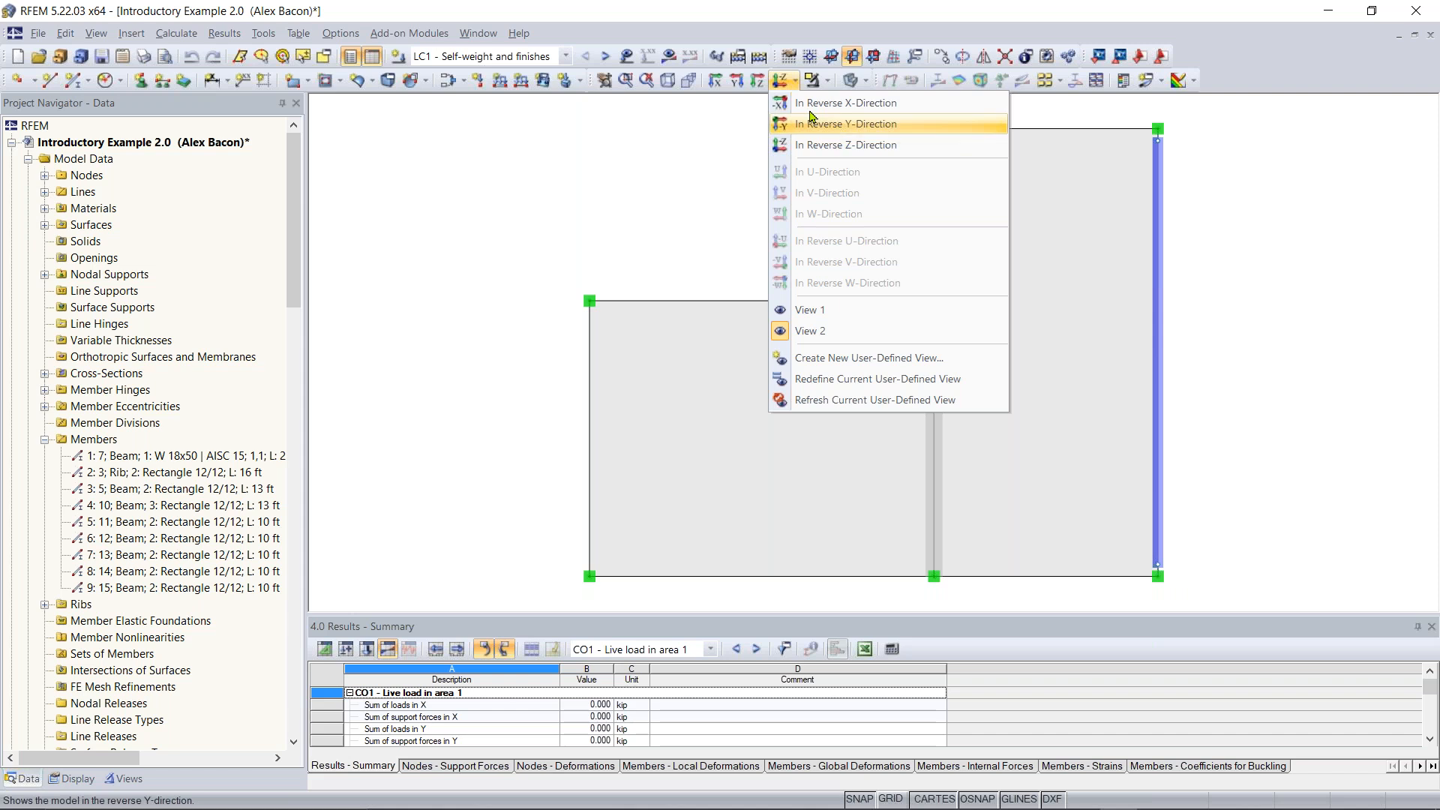
click(793, 83)
click(792, 83)
click(870, 145)
ctrl+middle_drag(845, 203, 833, 132)
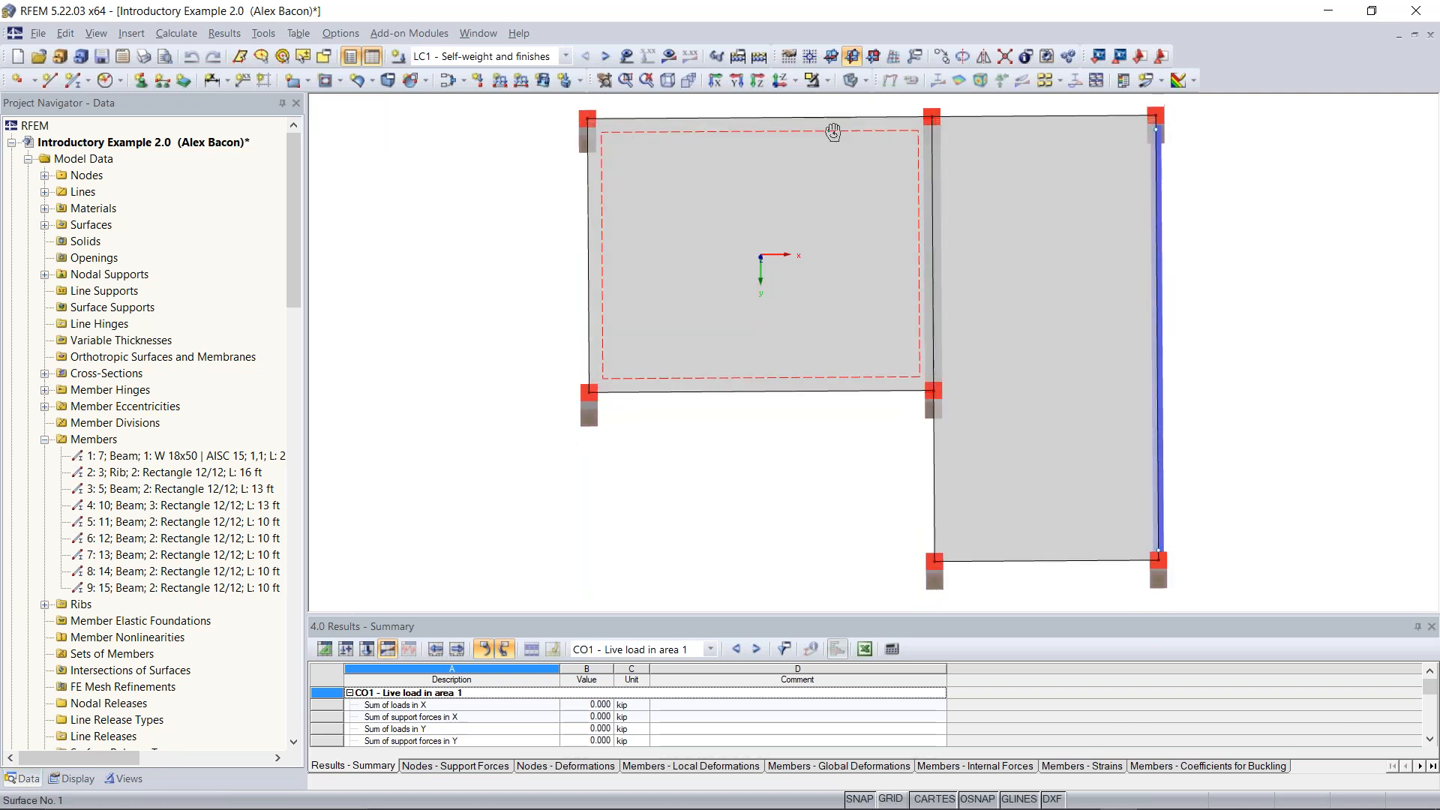
scroll(834, 373, down, 1)
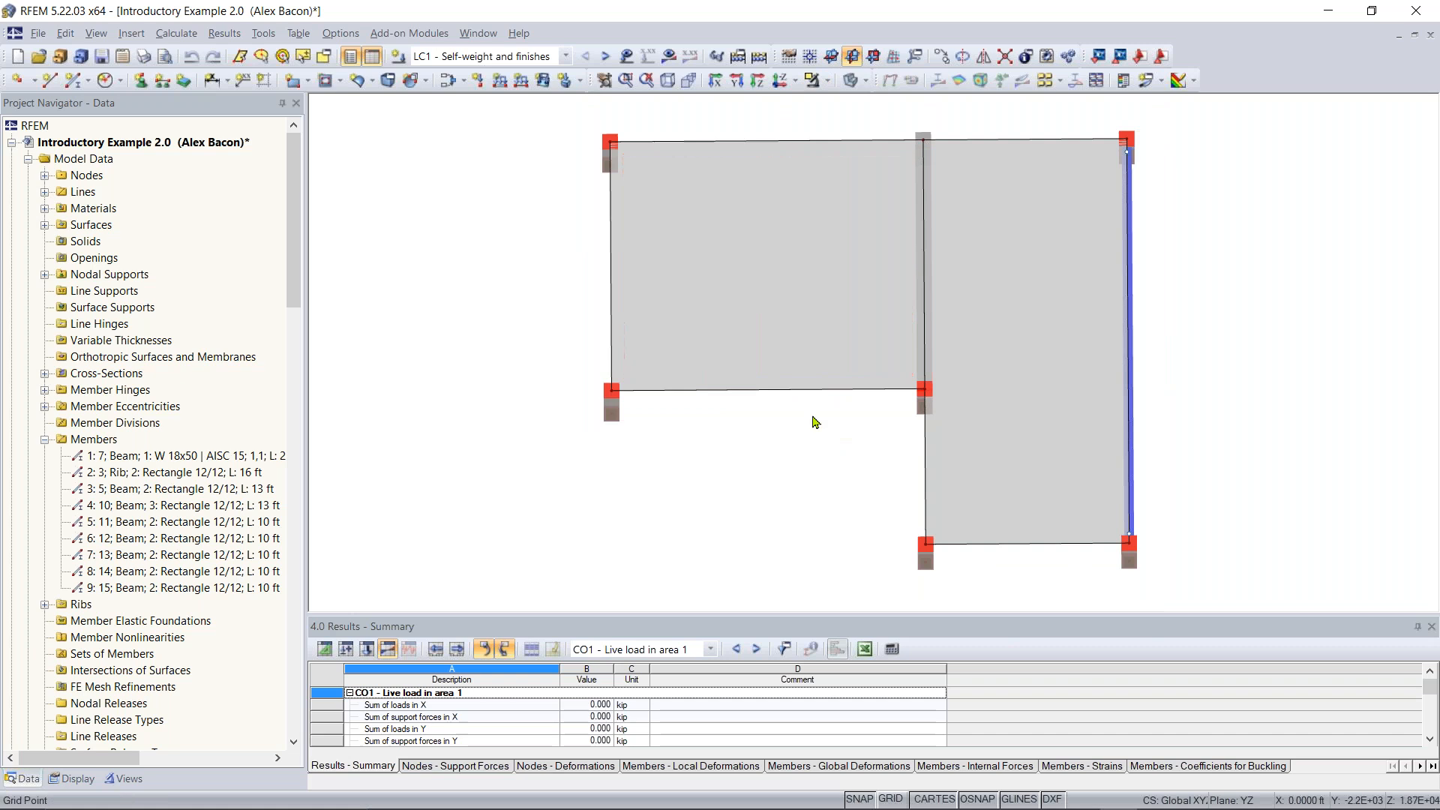
click(668, 82)
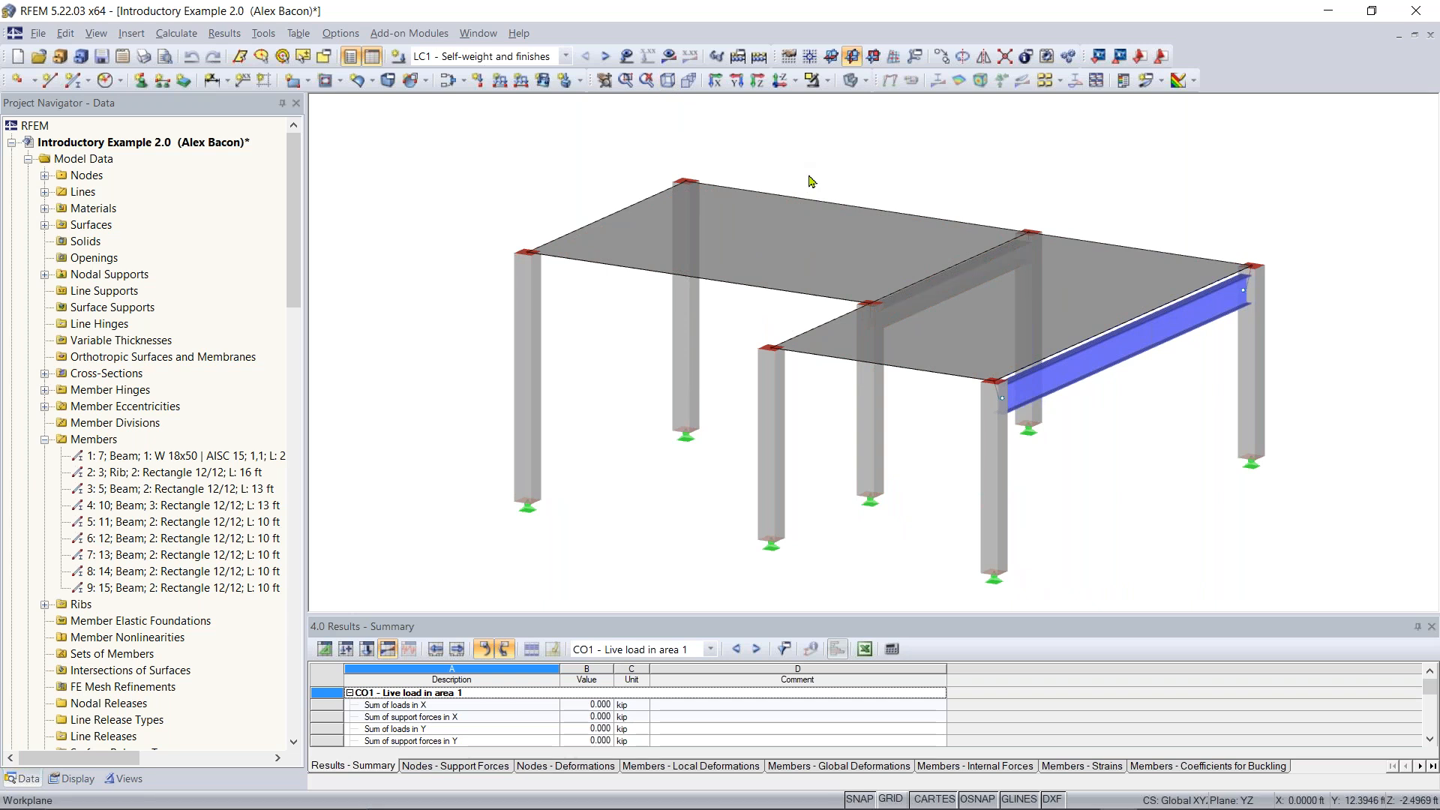
Collapse the Members branch of the project data and look through the Favorites and other entries under Add-on Modules
click(45, 440)
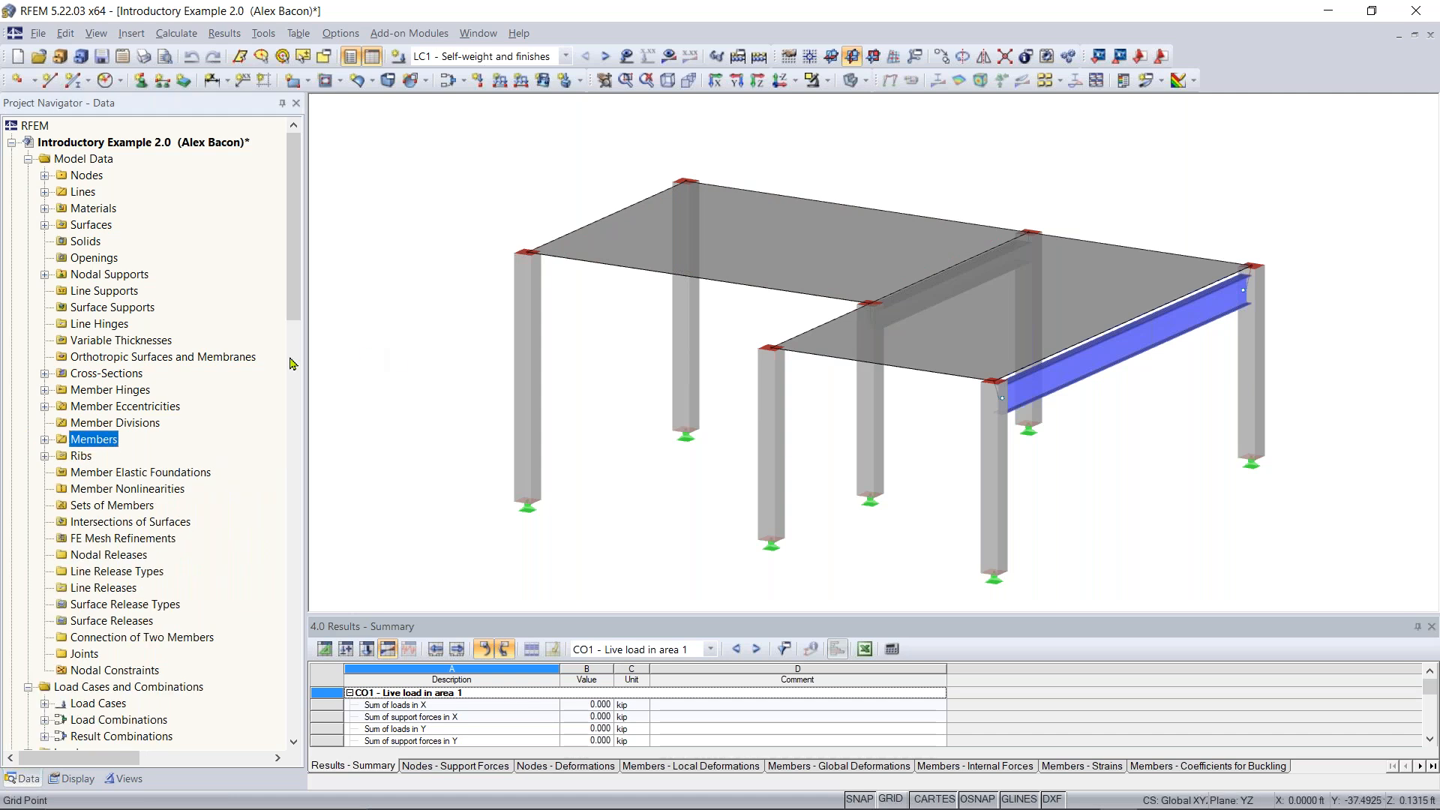
drag(297, 304, 291, 504)
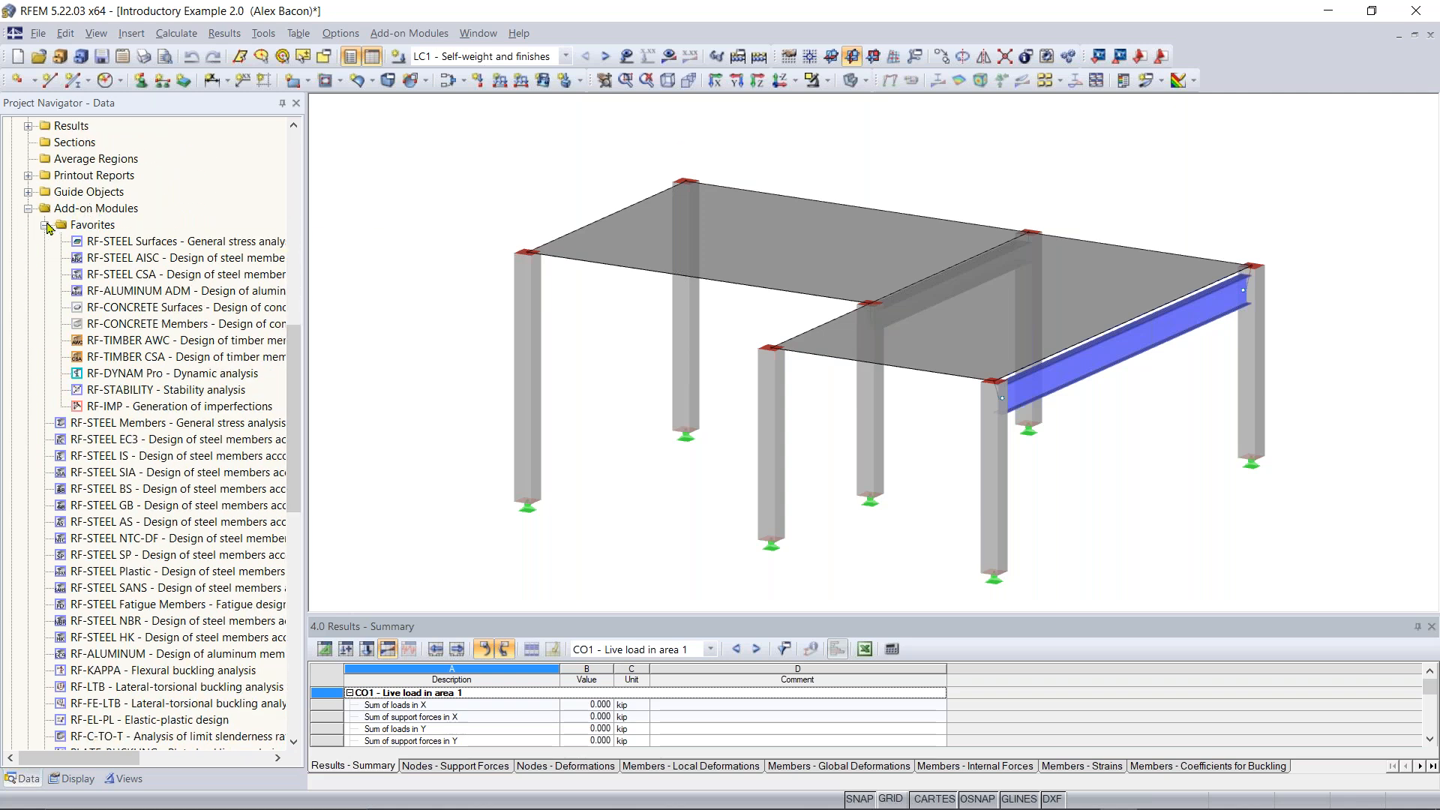
drag(290, 371, 302, 432)
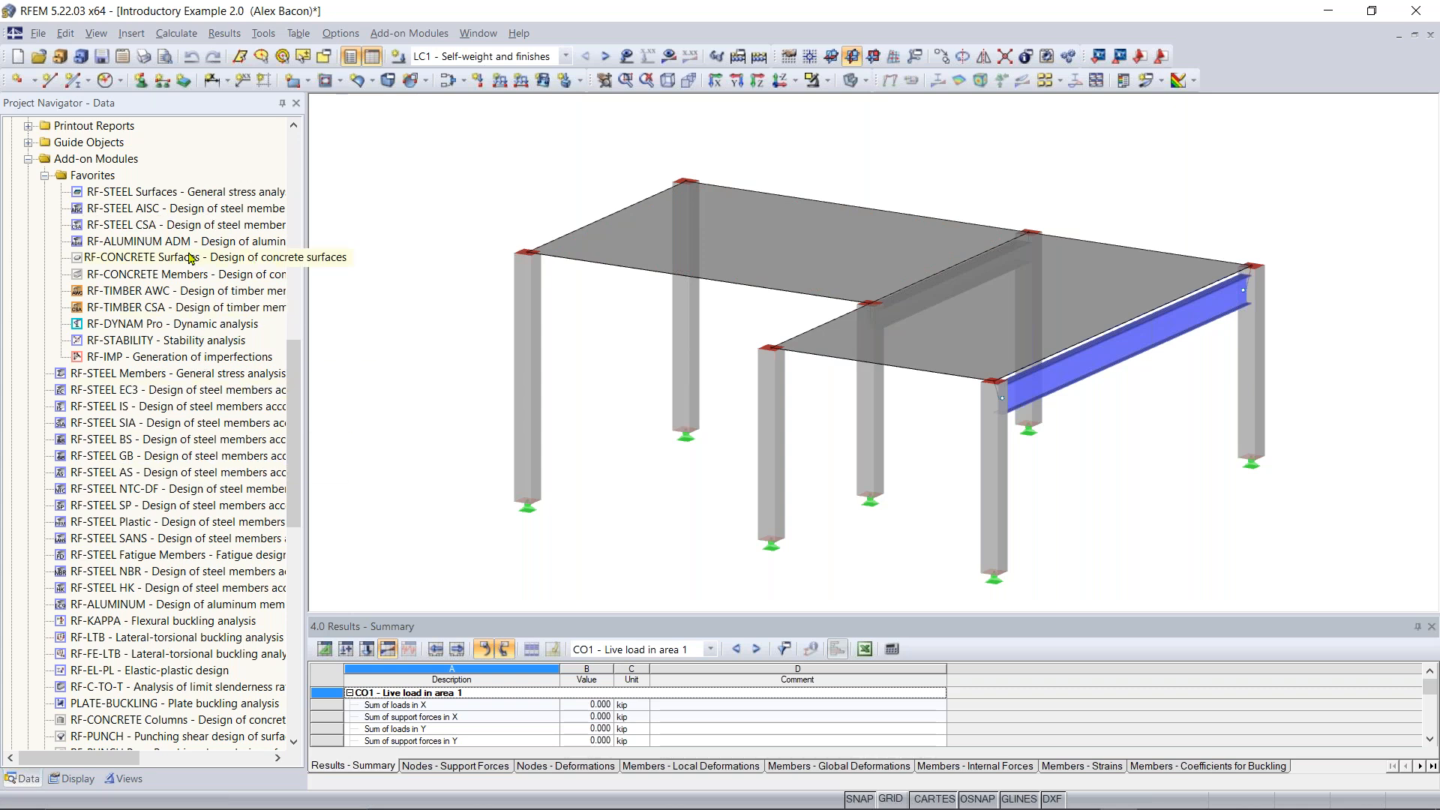
mouse_move(300, 377)
mouse_down()
mouse_move(300, 421)
mouse_move(298, 352)
mouse_up()
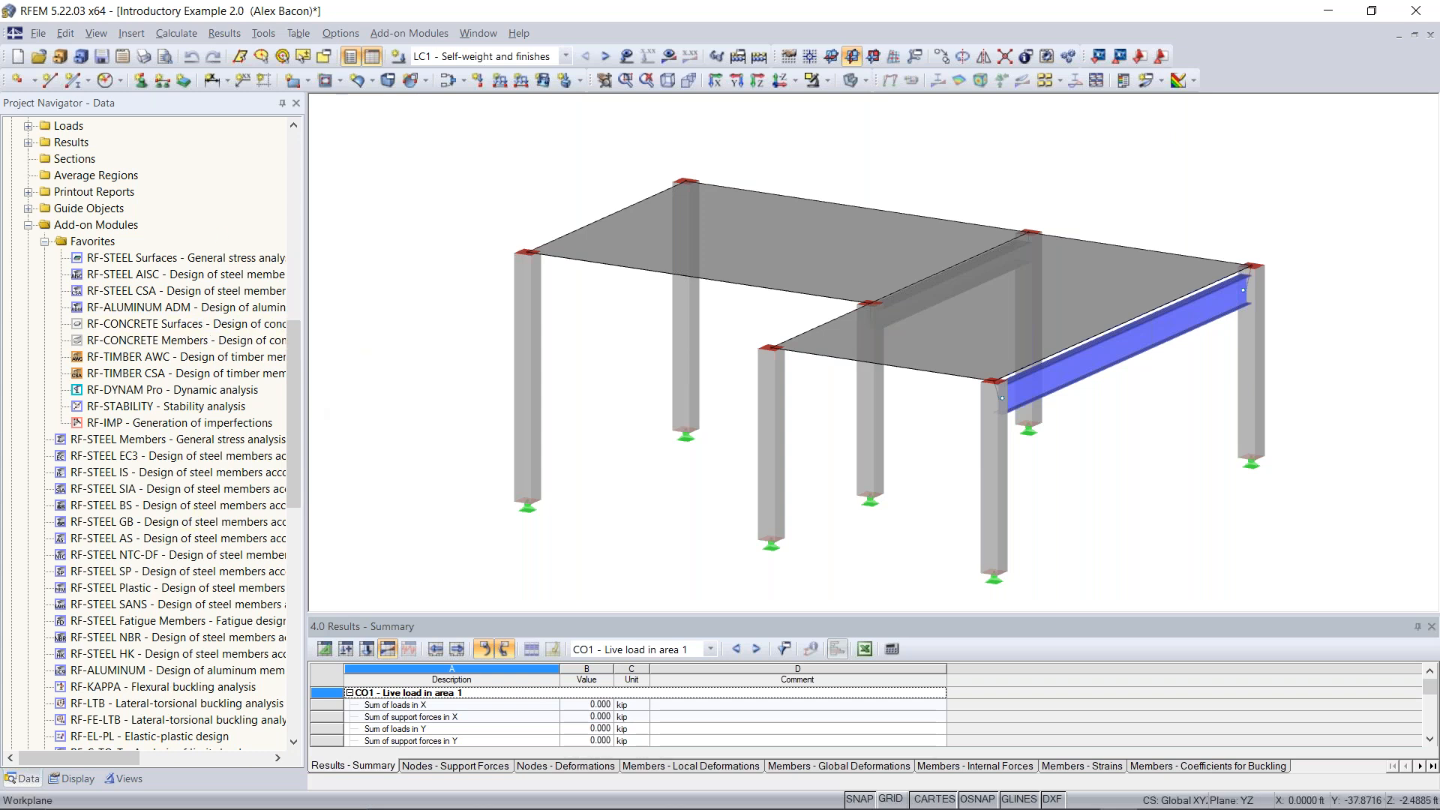
scroll(238, 292, down, 3)
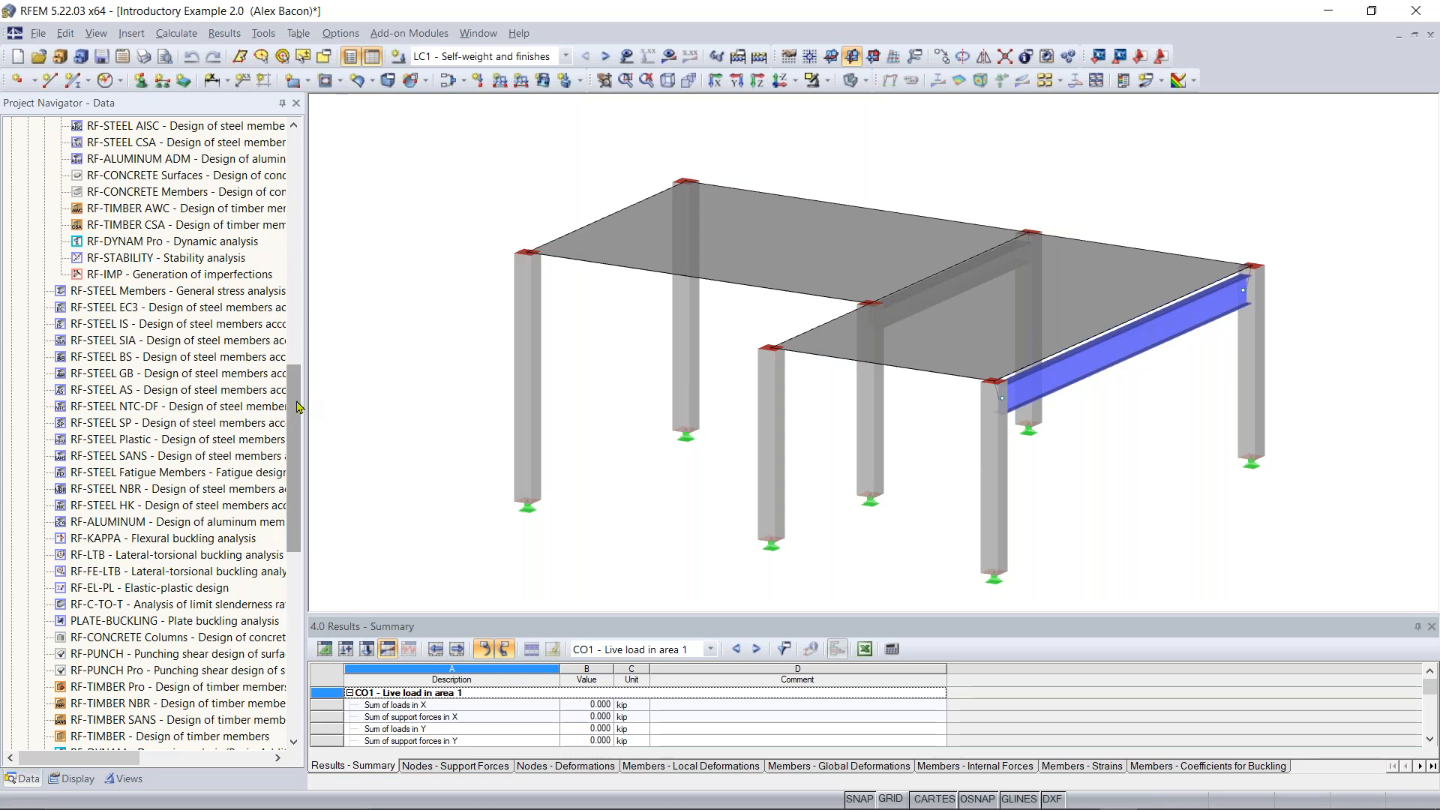
scroll(303, 360, up, 3)
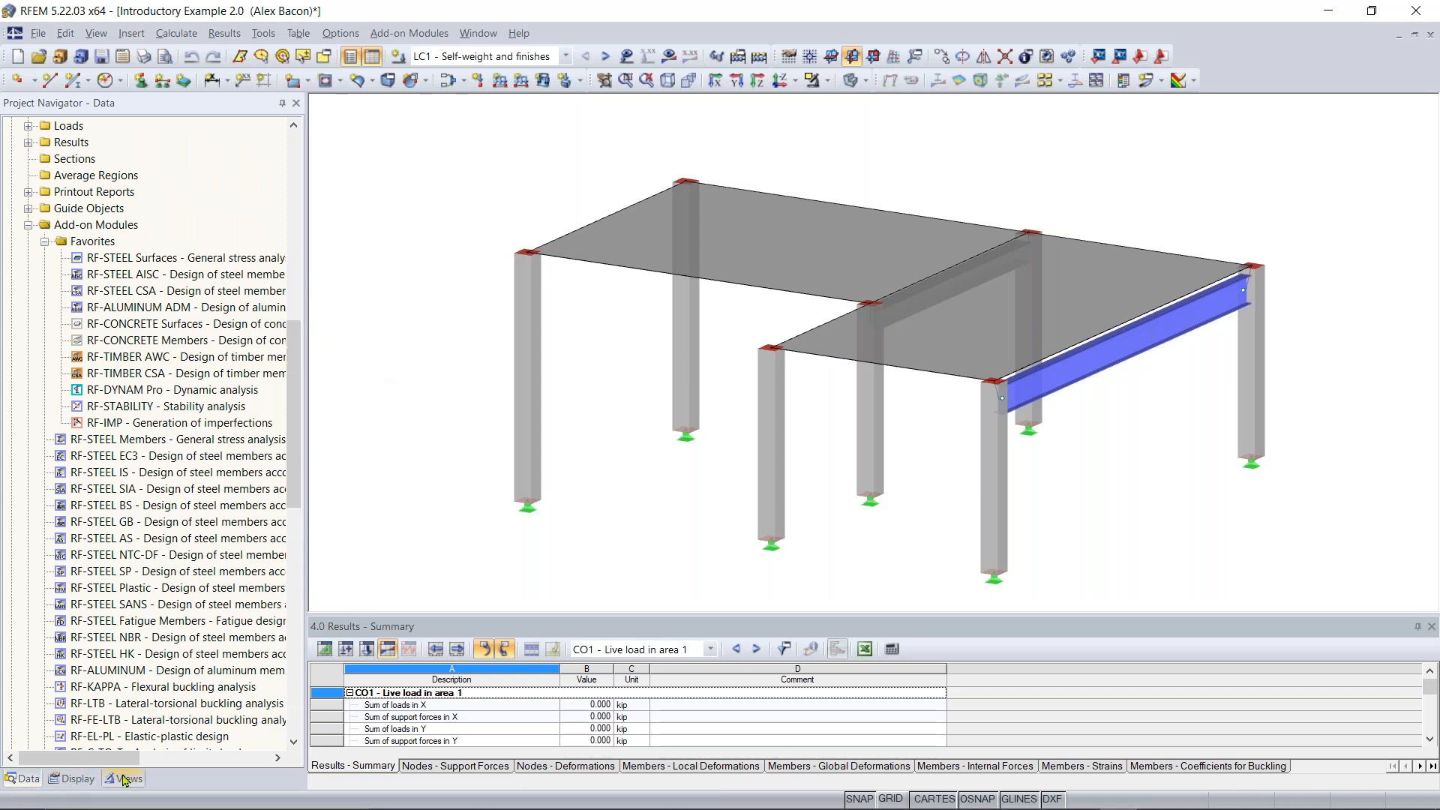
click(75, 779)
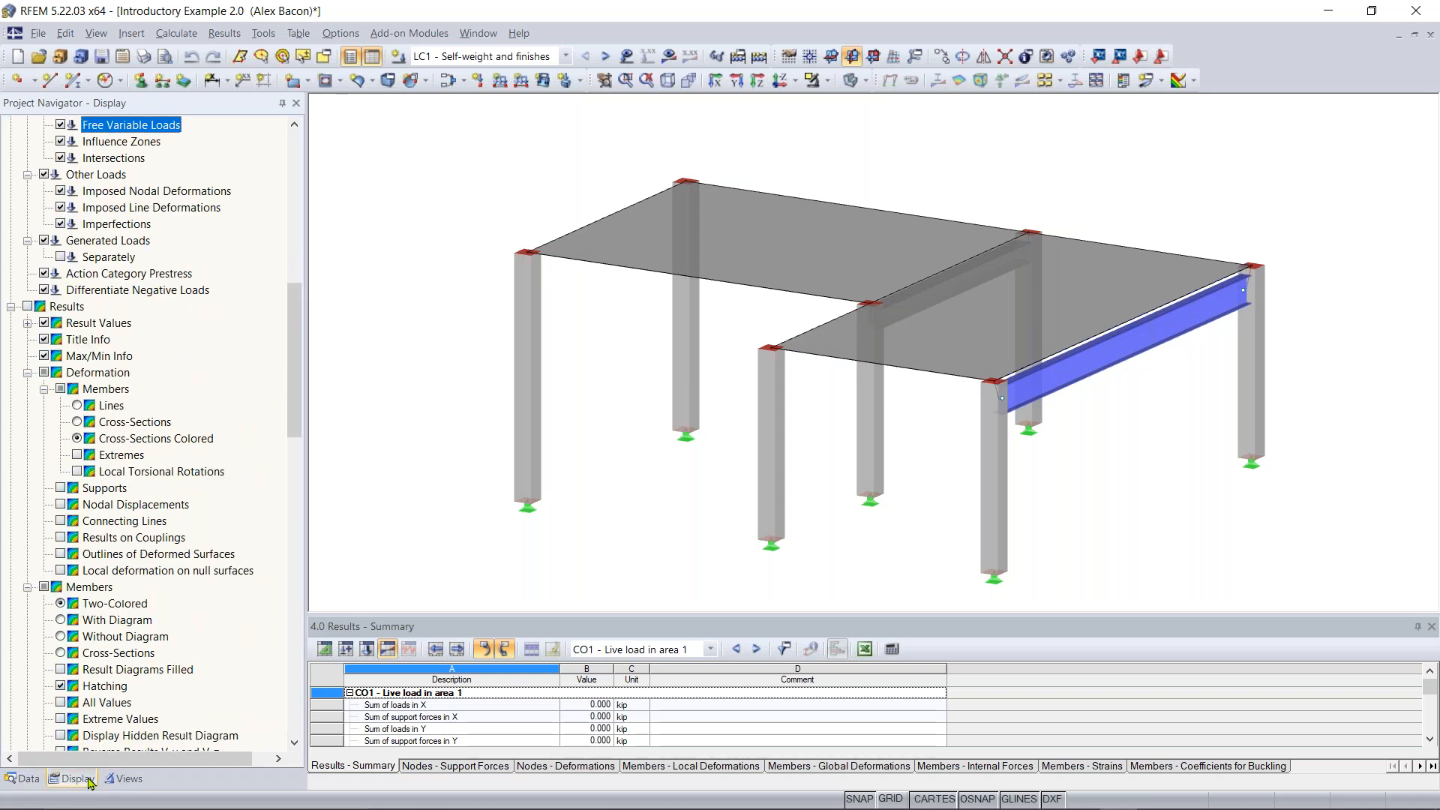
click(26, 780)
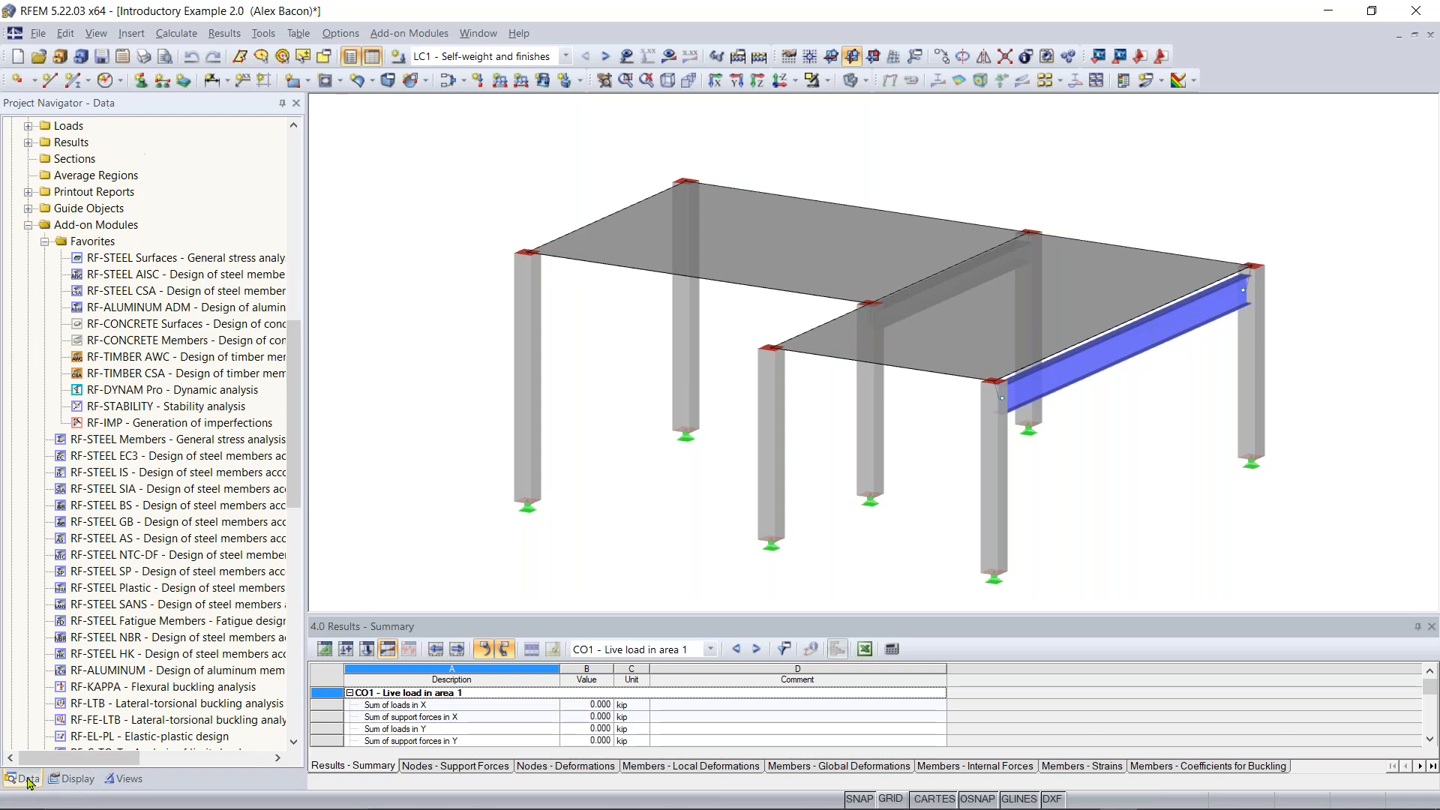
drag(292, 390, 282, 155)
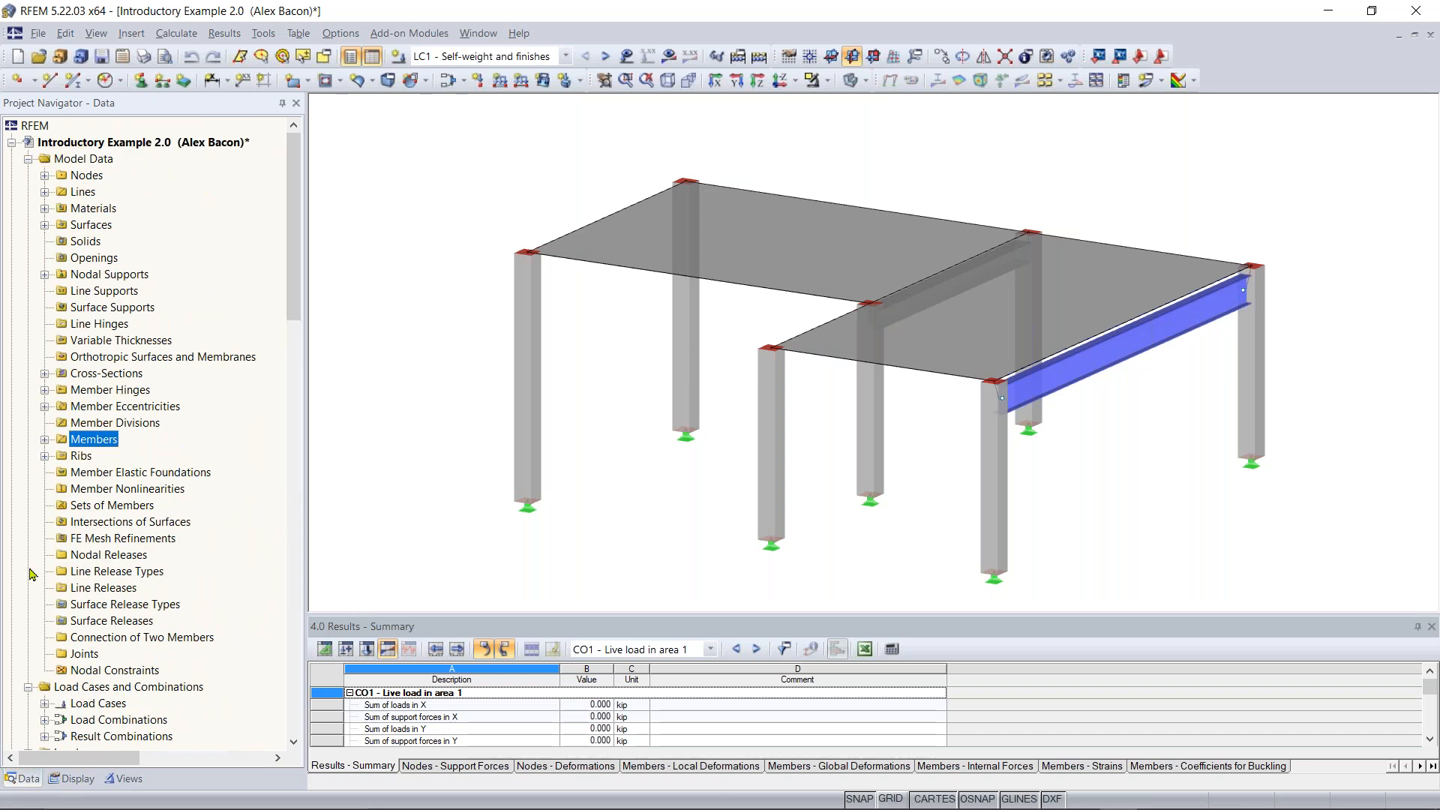
Show the navigator's display options and collapse all expanded categories, including Model, Loads, Results, Sections, Numbering and Rendering
click(65, 780)
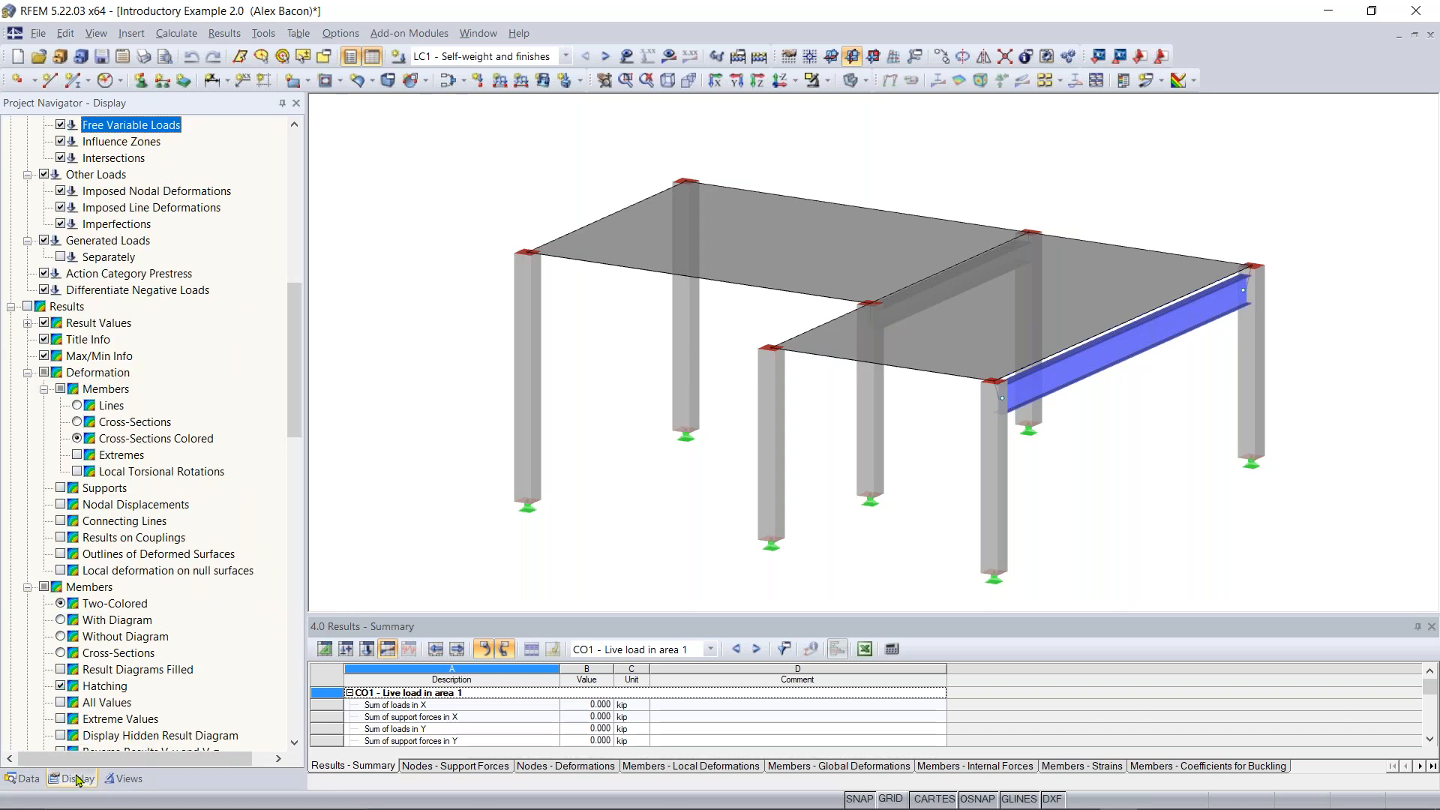
scroll(160, 396, up, 3)
drag(296, 290, 291, 166)
click(11, 406)
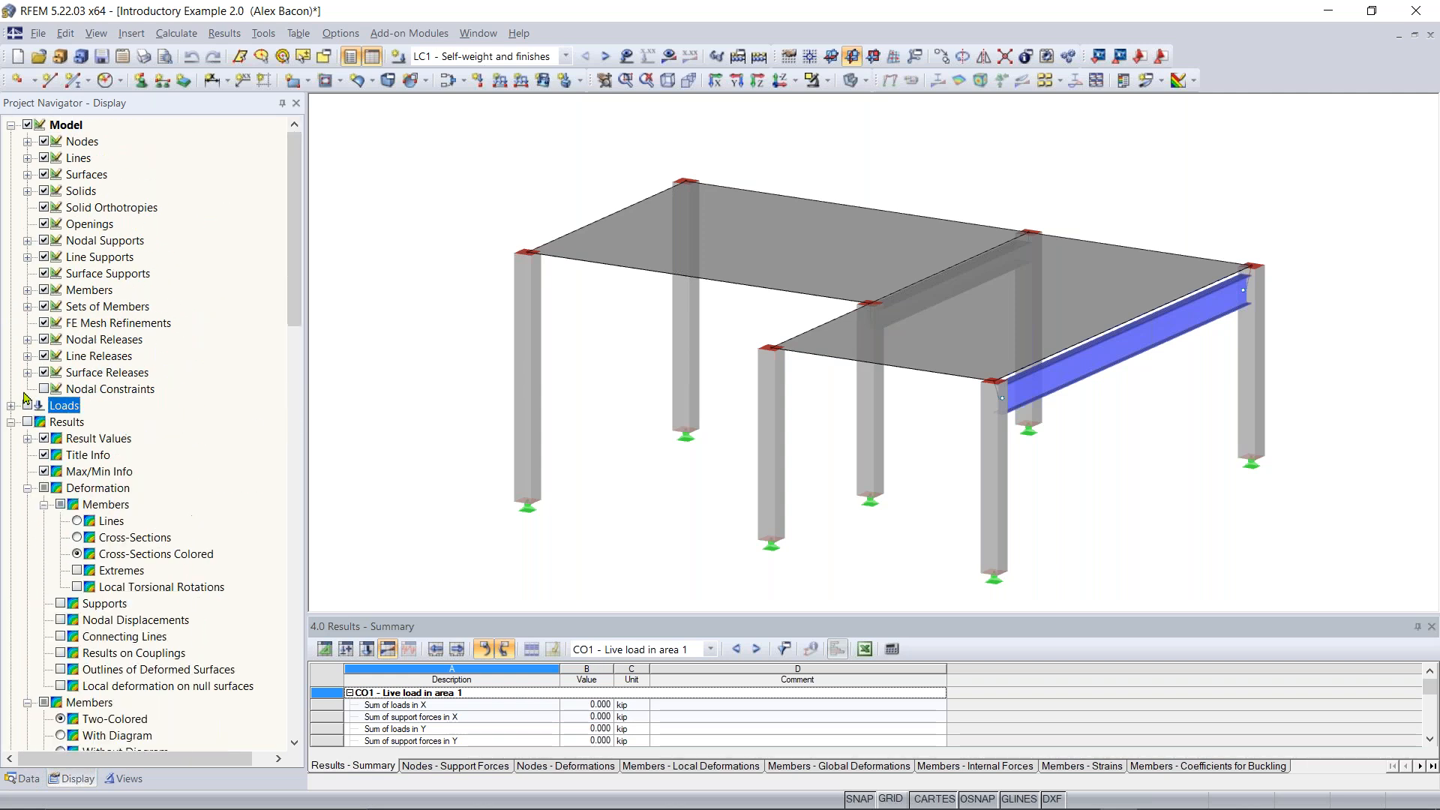
click(11, 423)
click(11, 438)
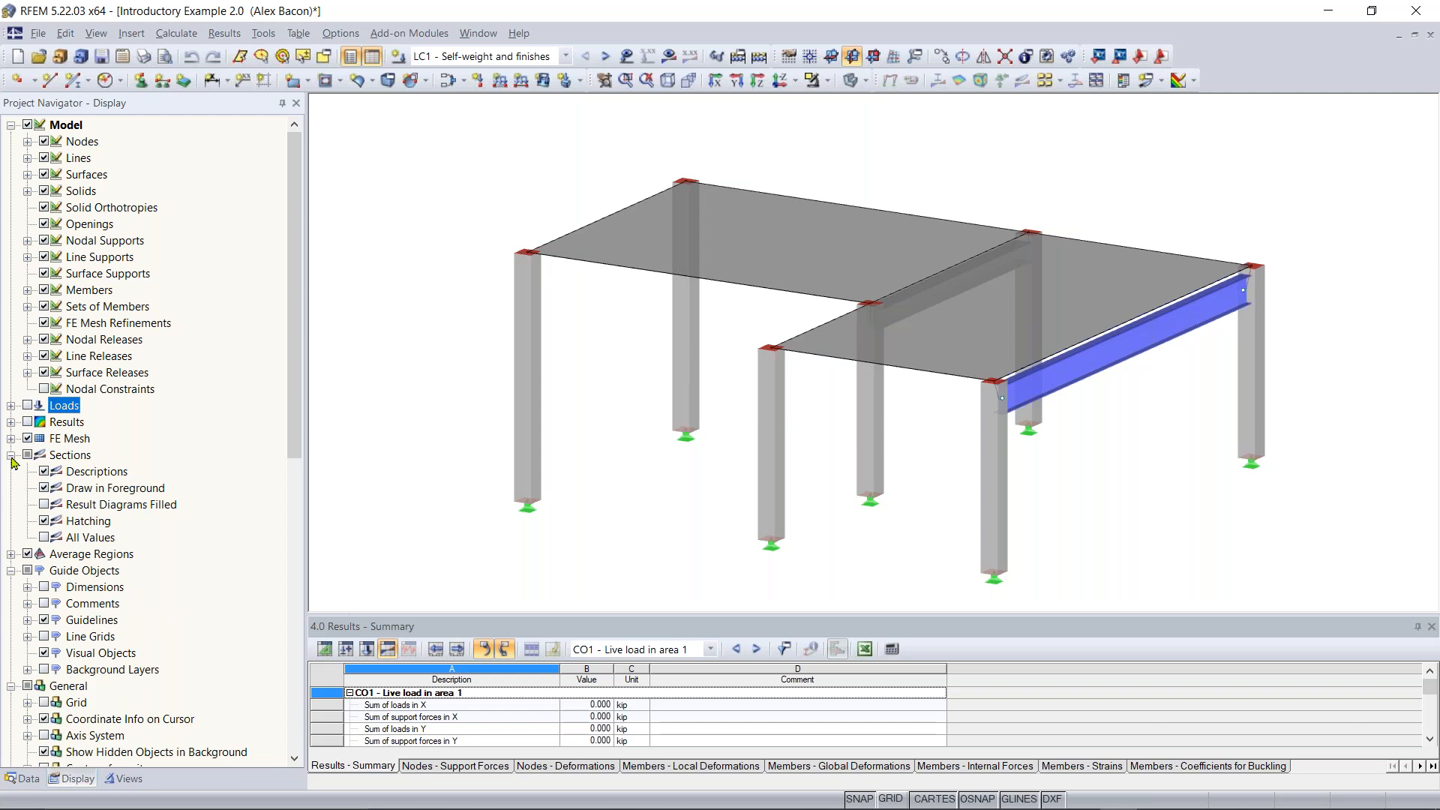
click(12, 455)
click(11, 489)
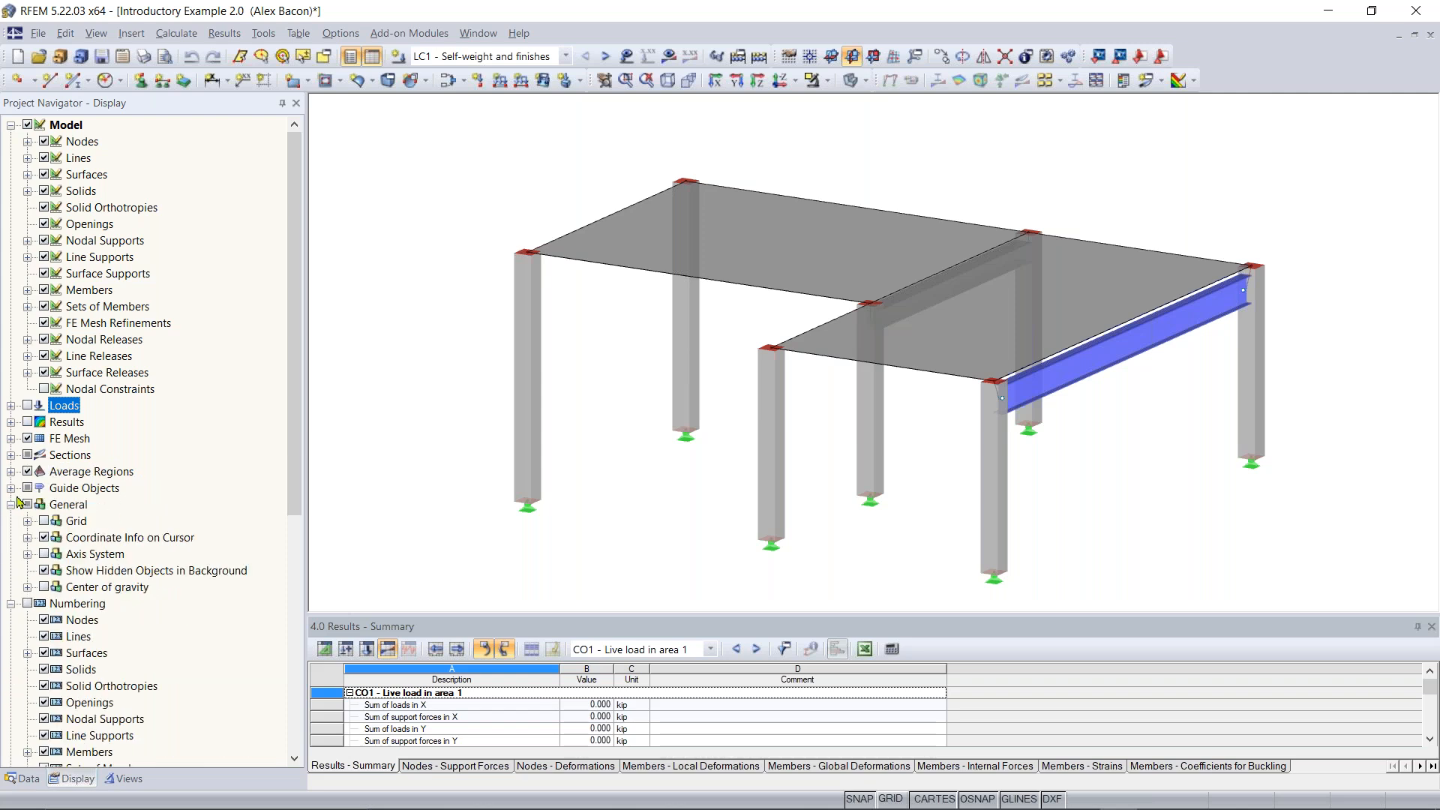
click(11, 505)
click(12, 521)
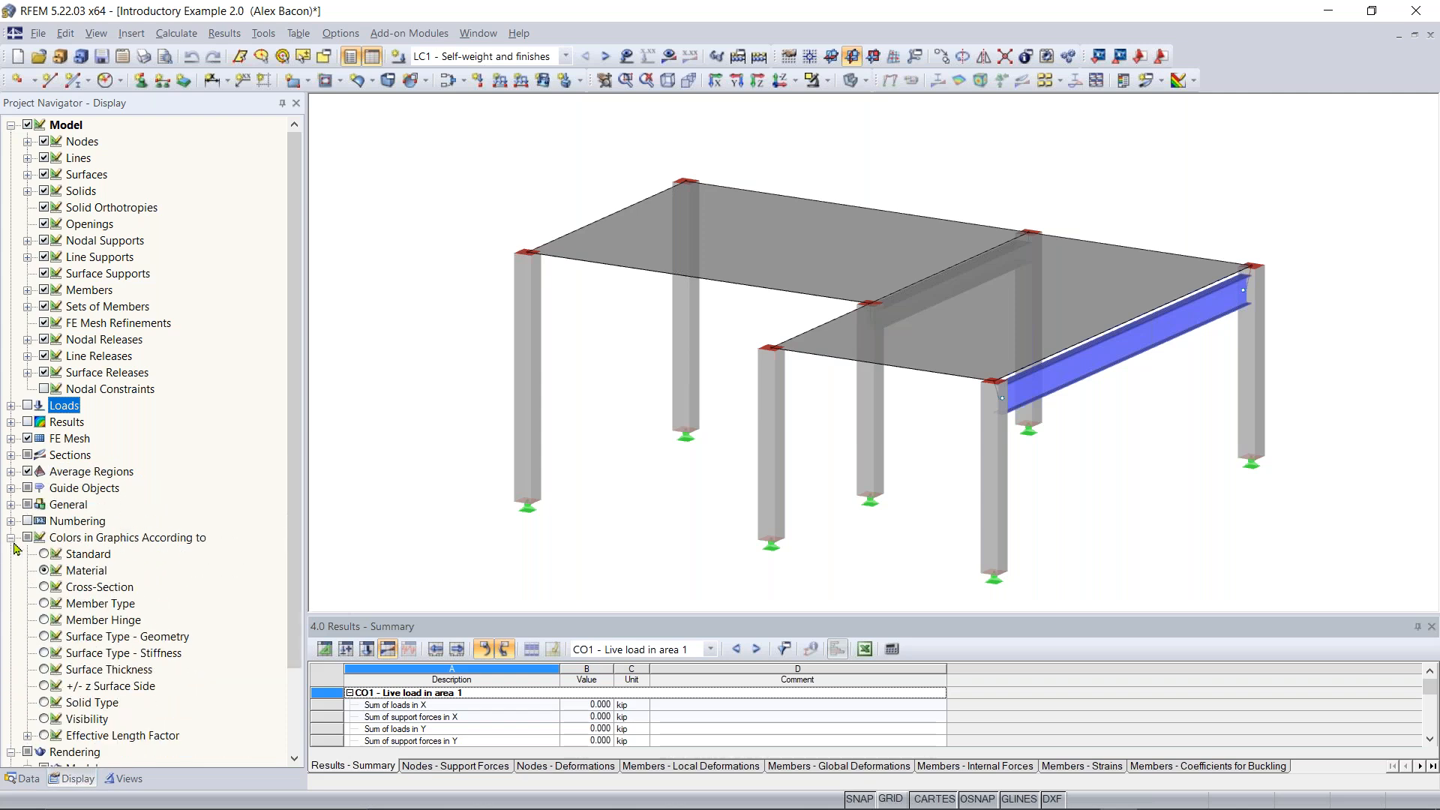
click(11, 538)
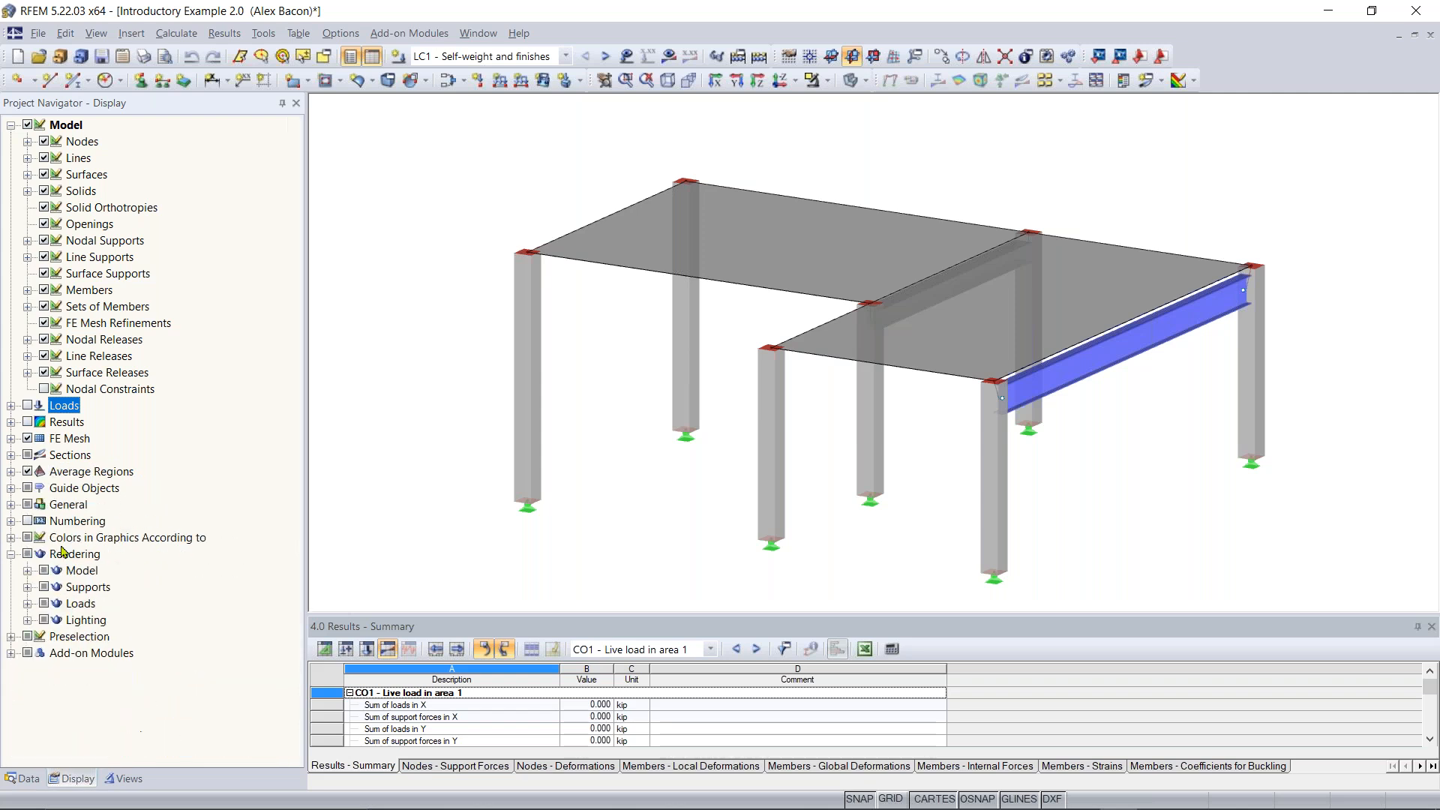
click(11, 125)
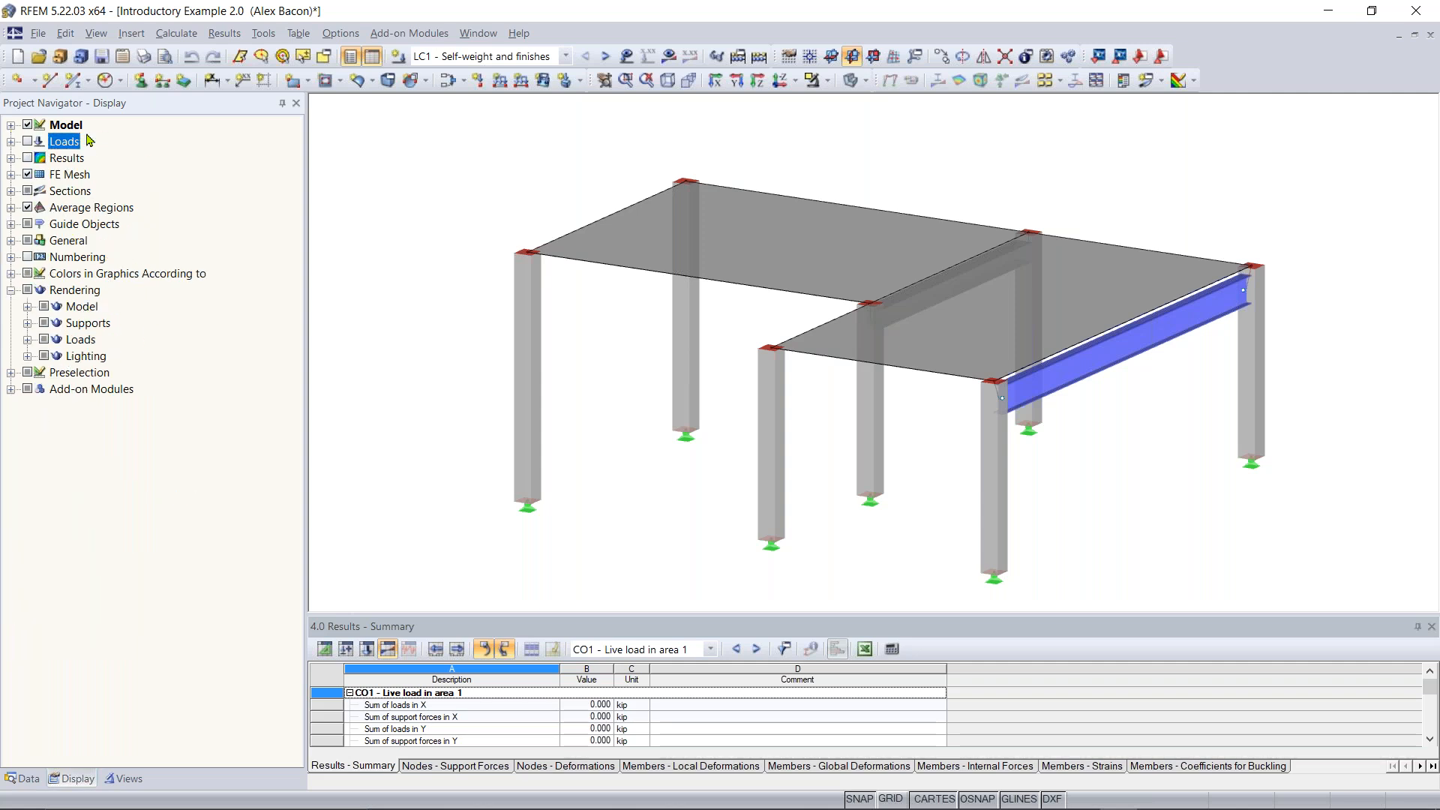
click(12, 292)
Hide the members and lines through the Model display options, show both again and collapse the Model category
click(12, 125)
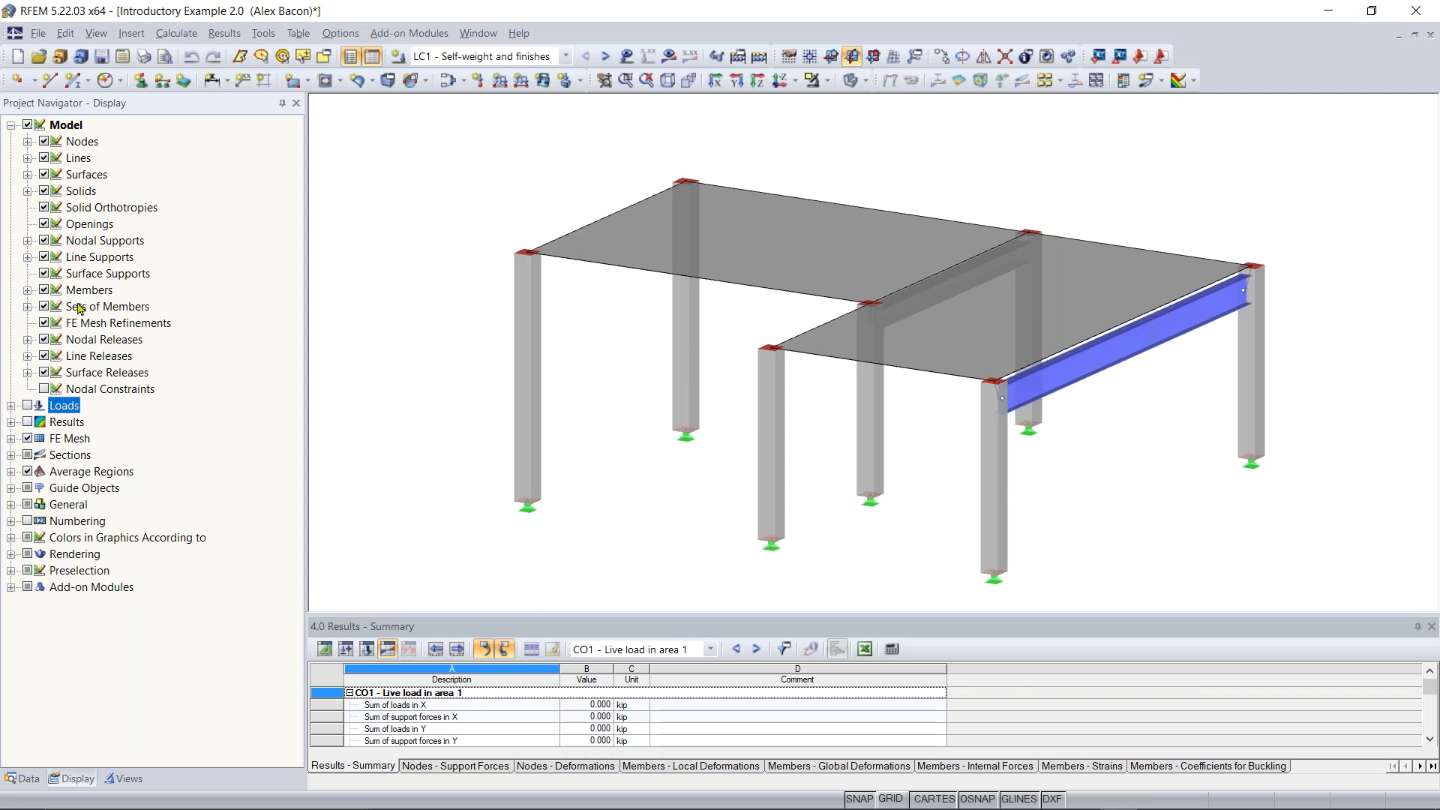
click(43, 290)
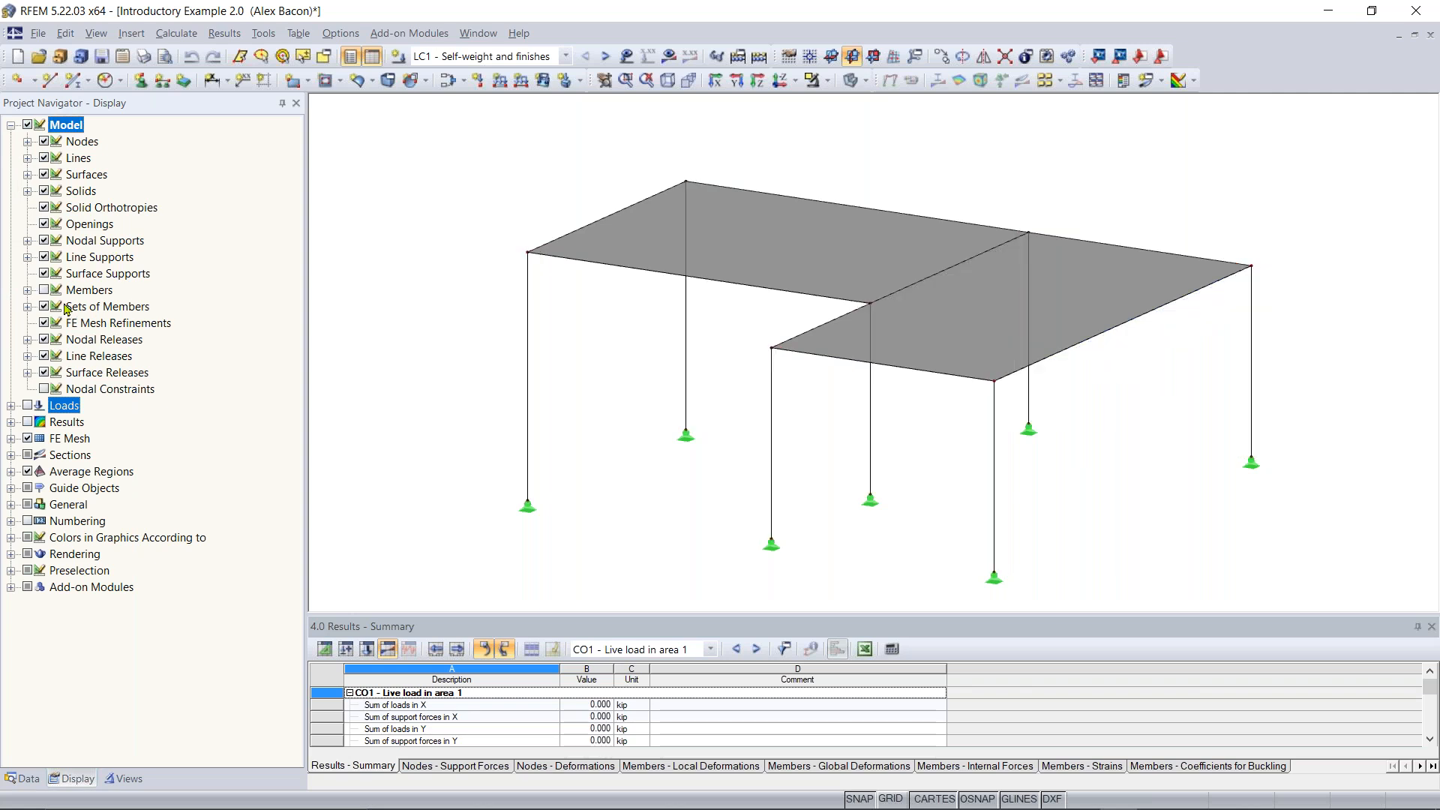
click(44, 157)
click(44, 158)
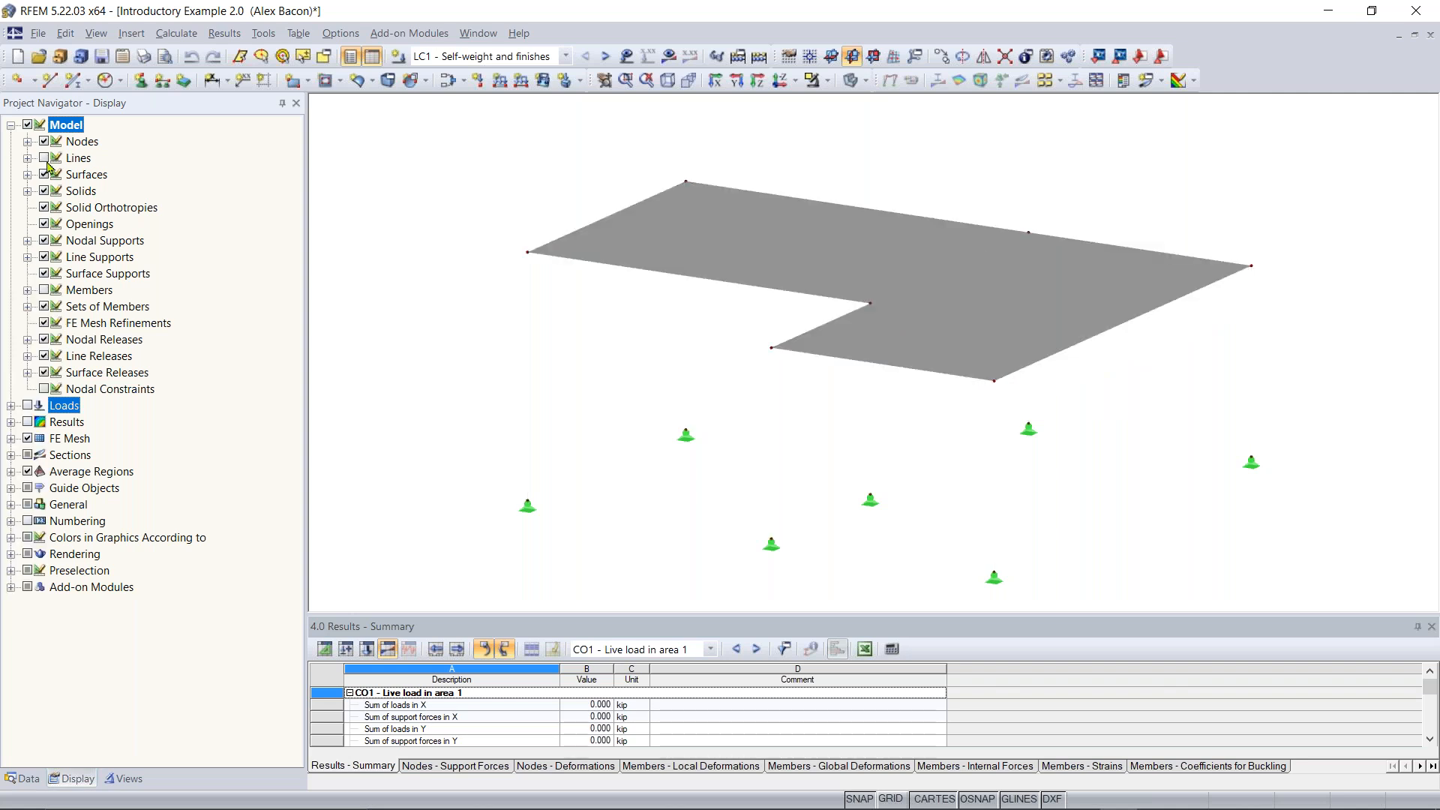
click(43, 290)
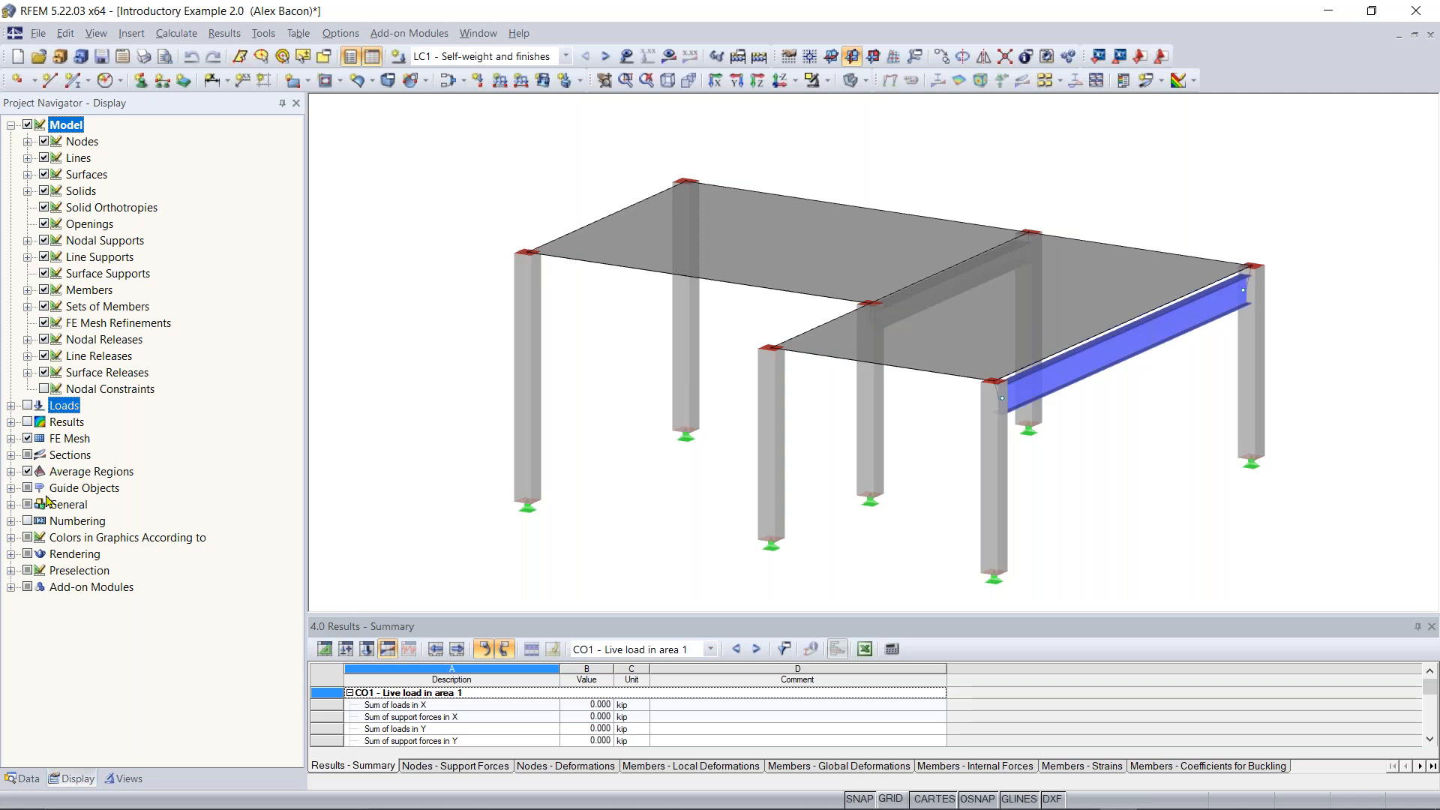
click(11, 124)
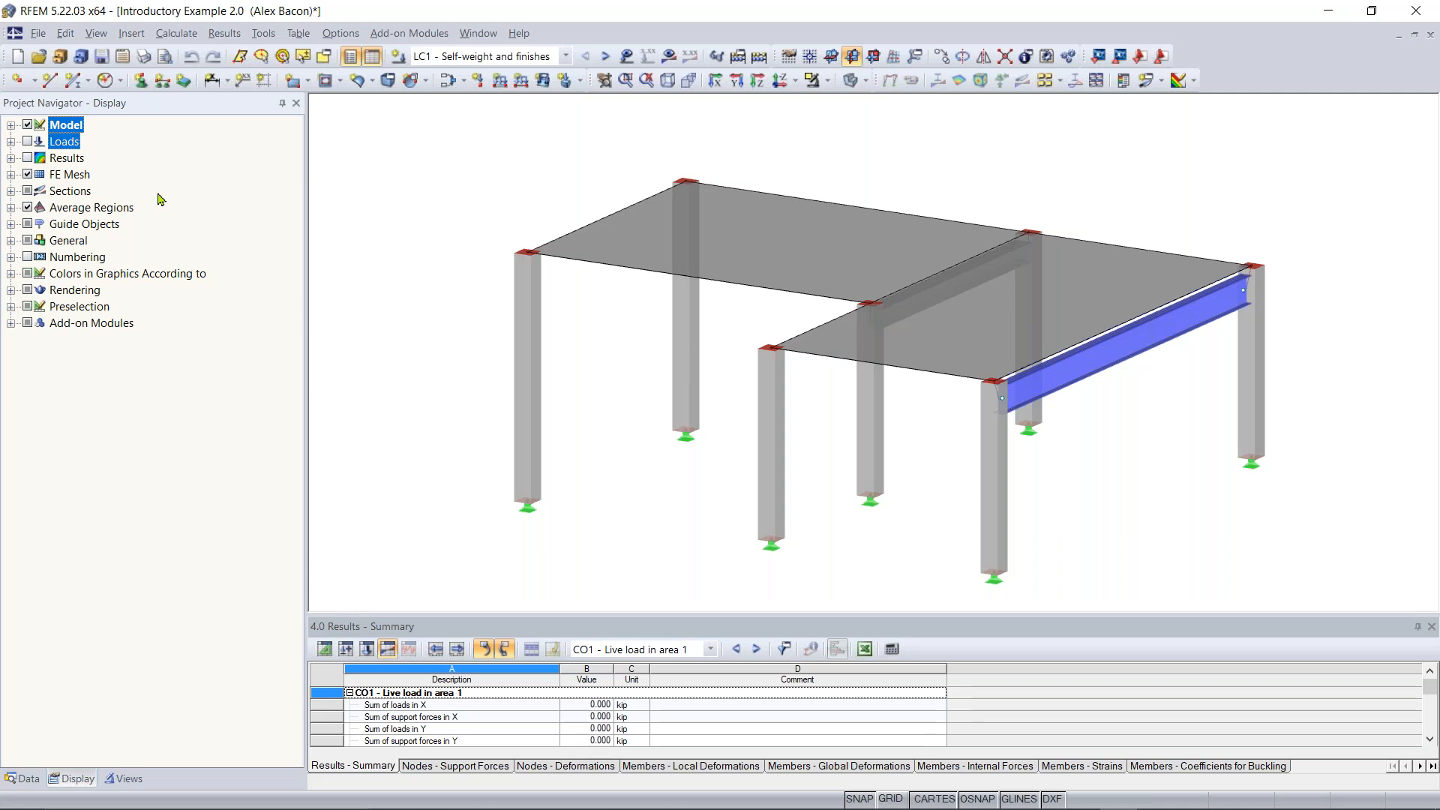
Isolate the members with cross-section 1 - W 18x50 using the generated visibilities by cross-section
click(122, 780)
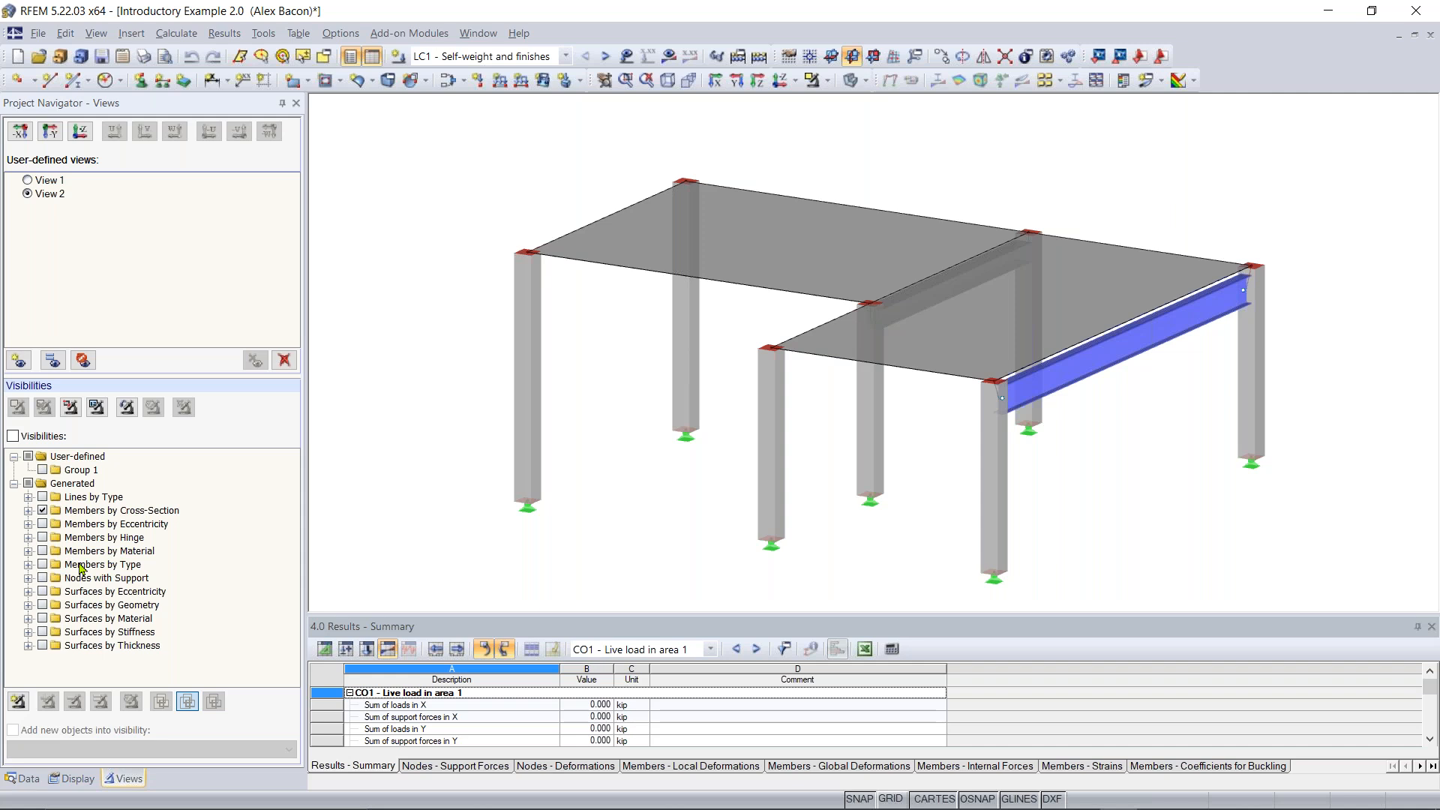
click(29, 511)
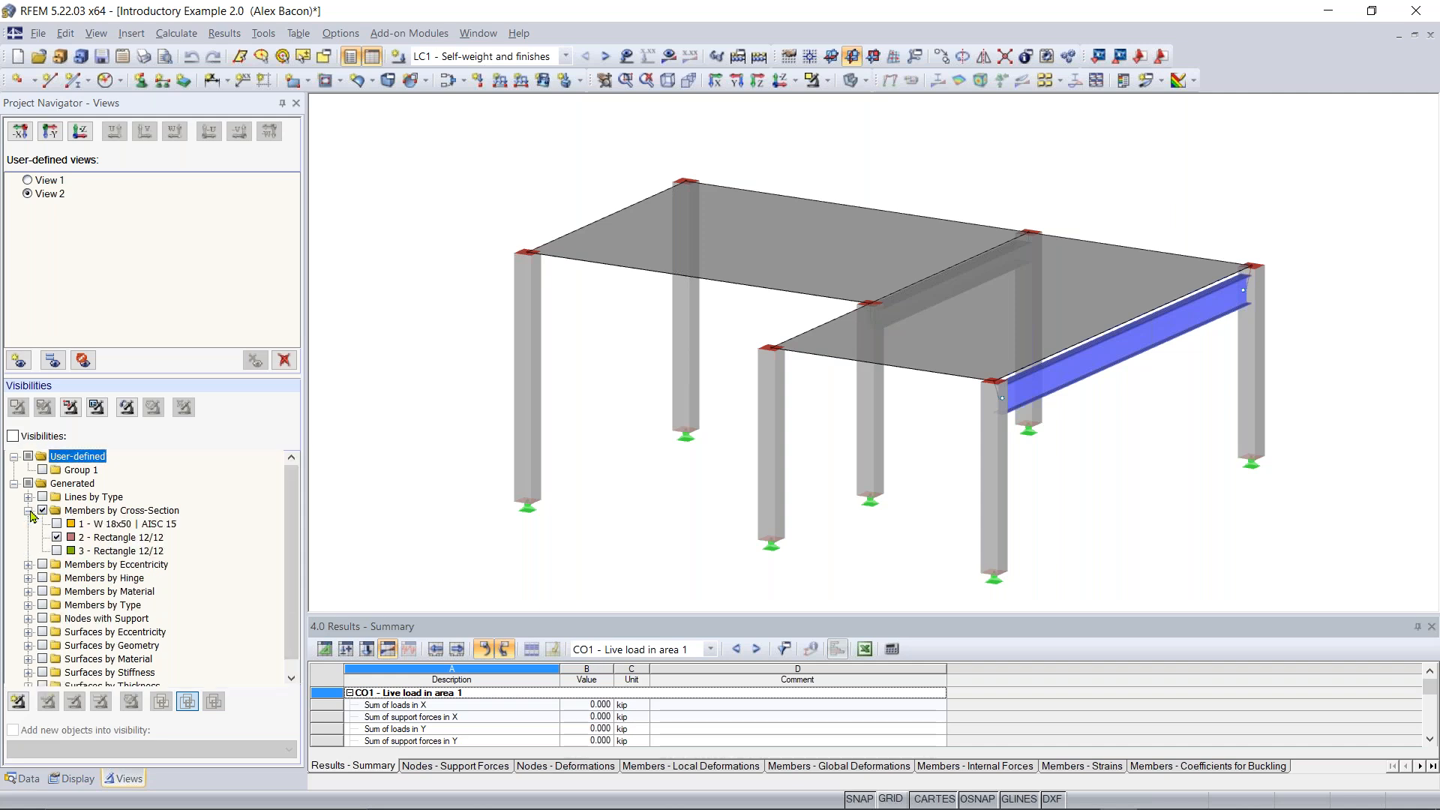
click(57, 524)
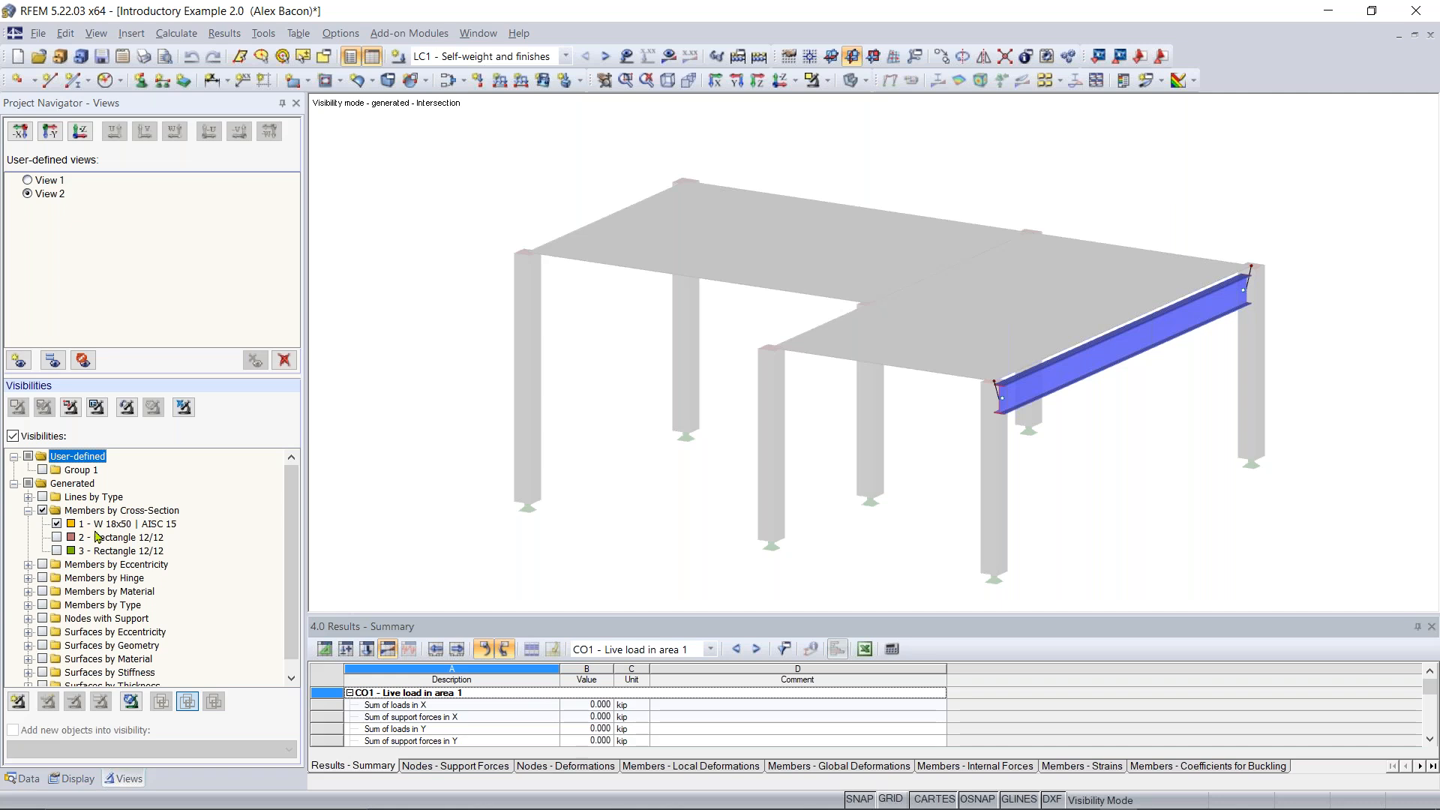
Turn off the visibilities so that the complete model is shown instead of only the isolated W 18x50 members
ctrl+middle_drag(1118, 412, 840, 409)
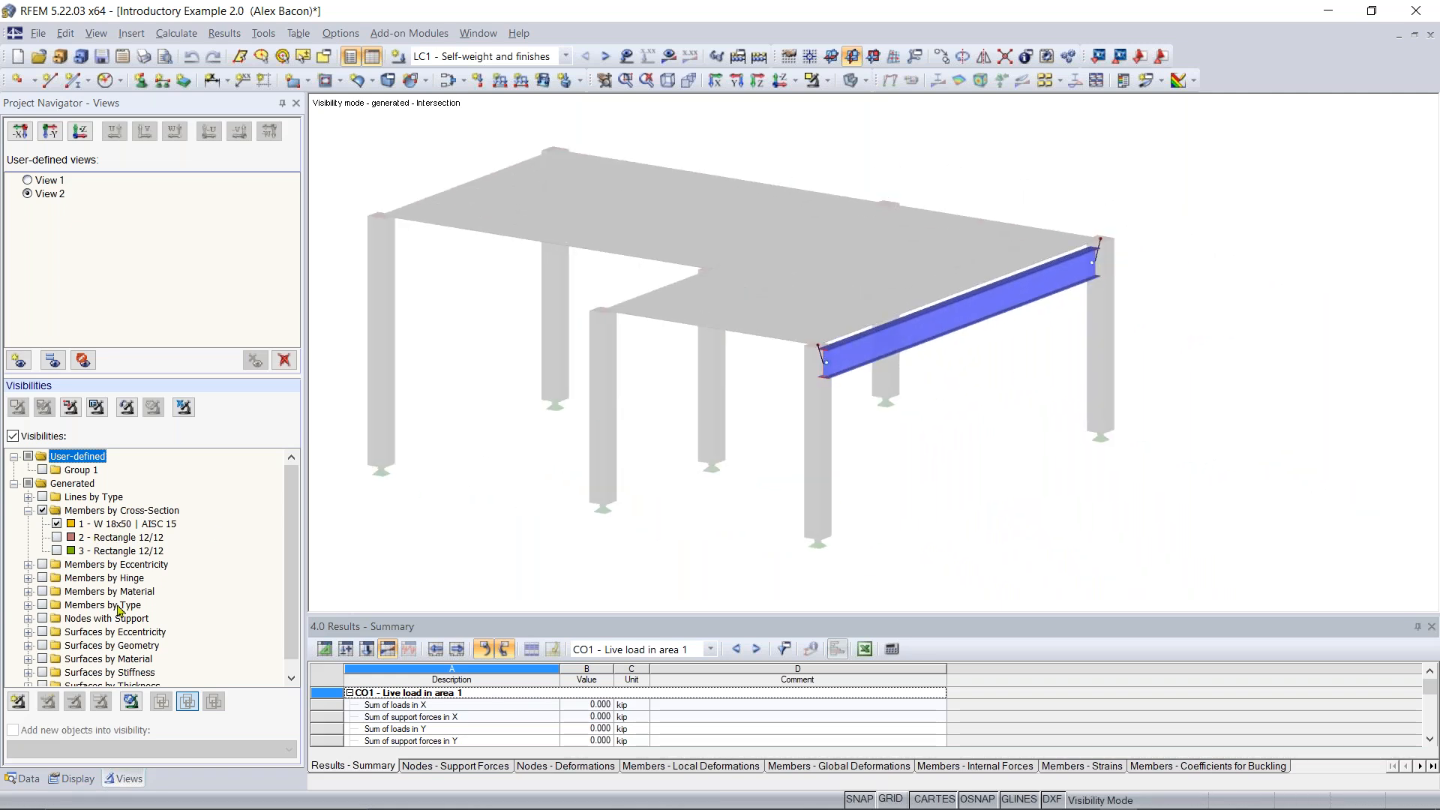
click(13, 438)
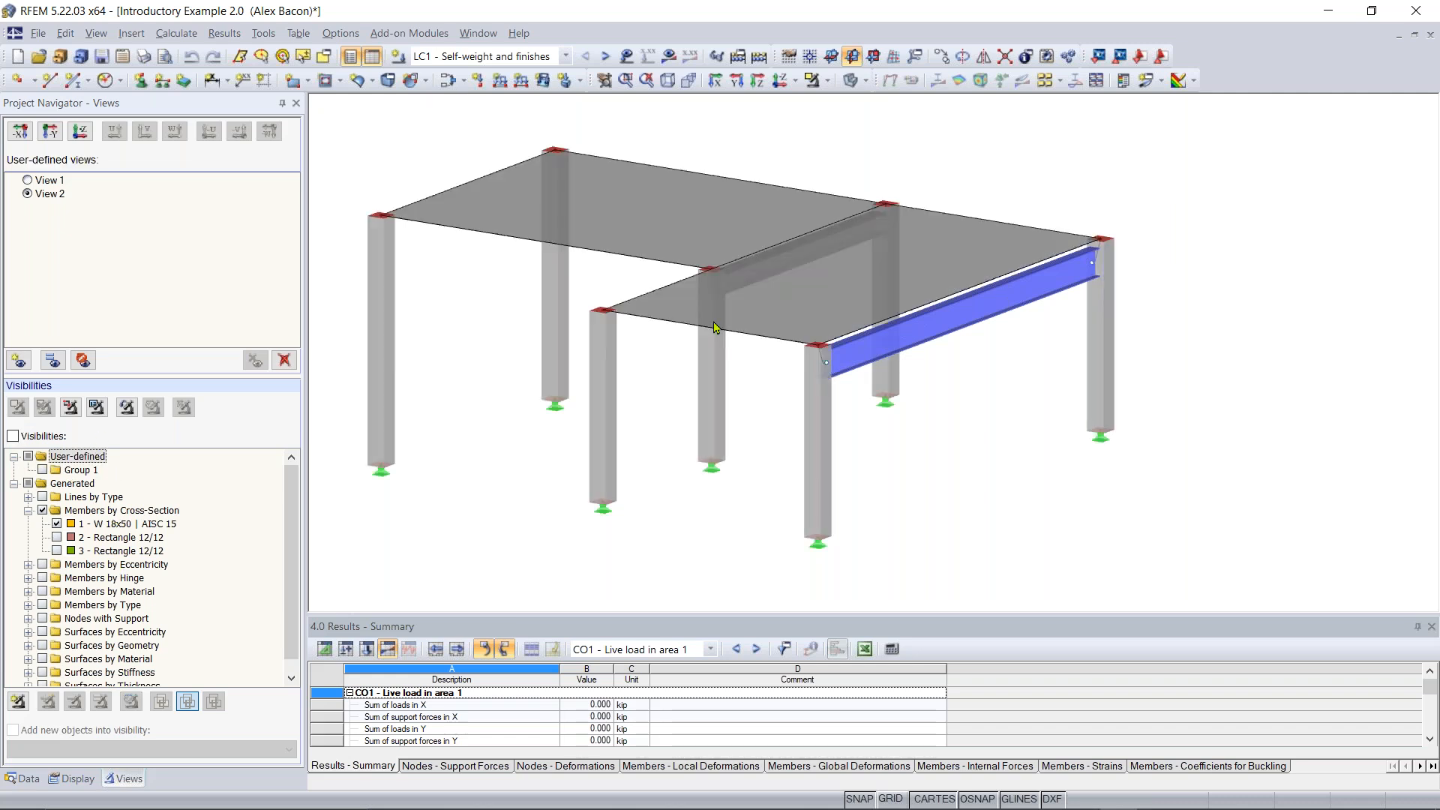
middle_drag(589, 384, 646, 409)
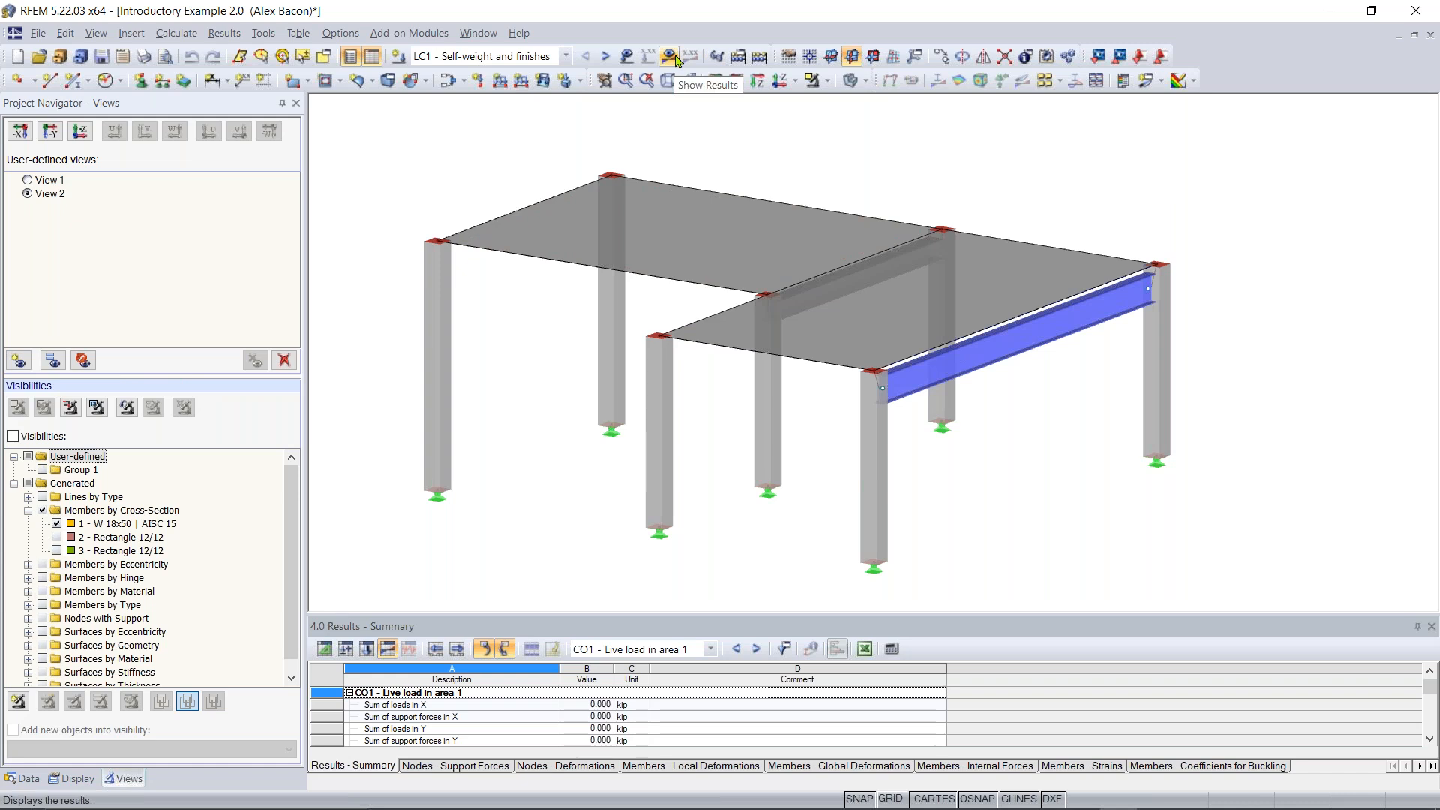
Show the global deformation results for LC1 - Self-weight and finishes and reposition the color scale panel
click(764, 60)
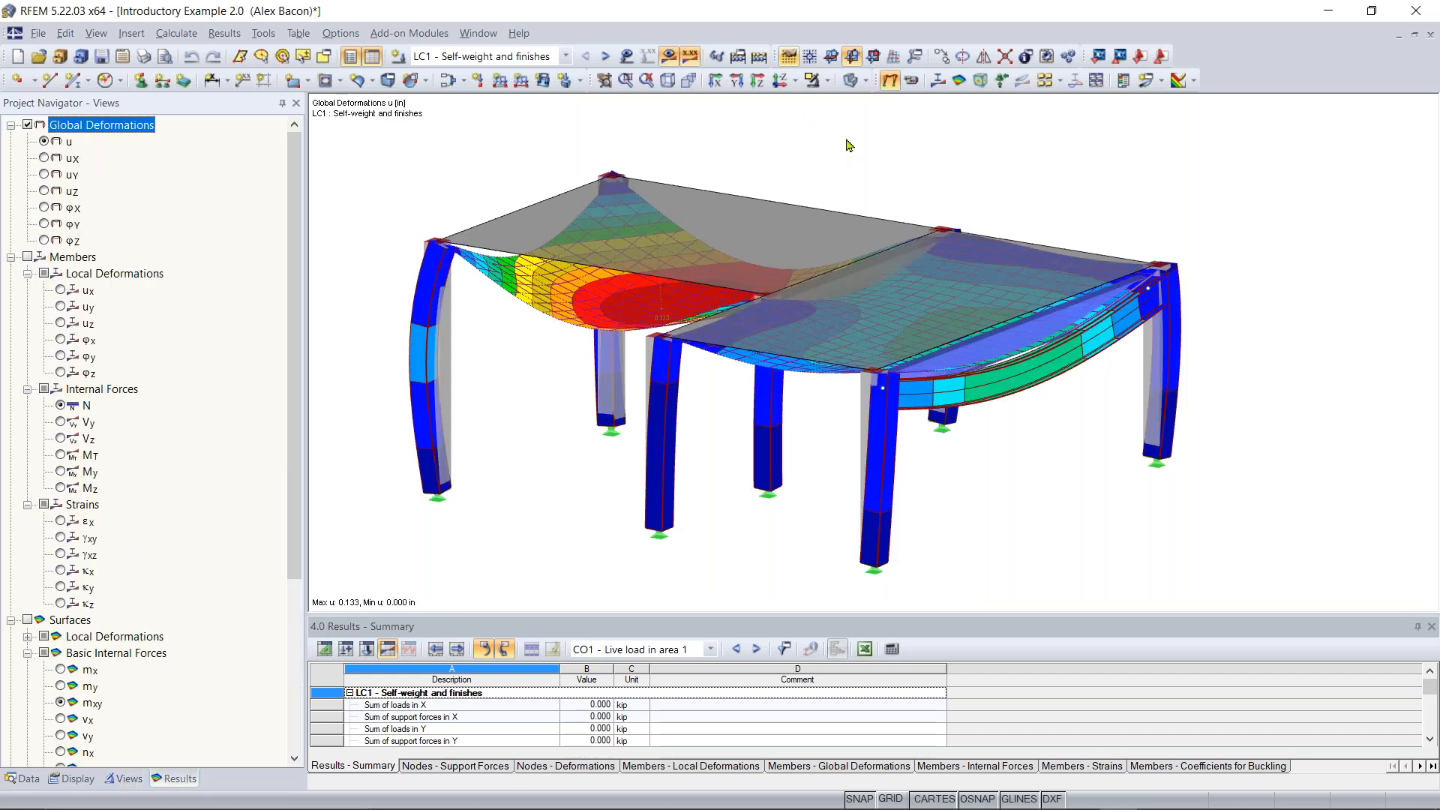
click(529, 60)
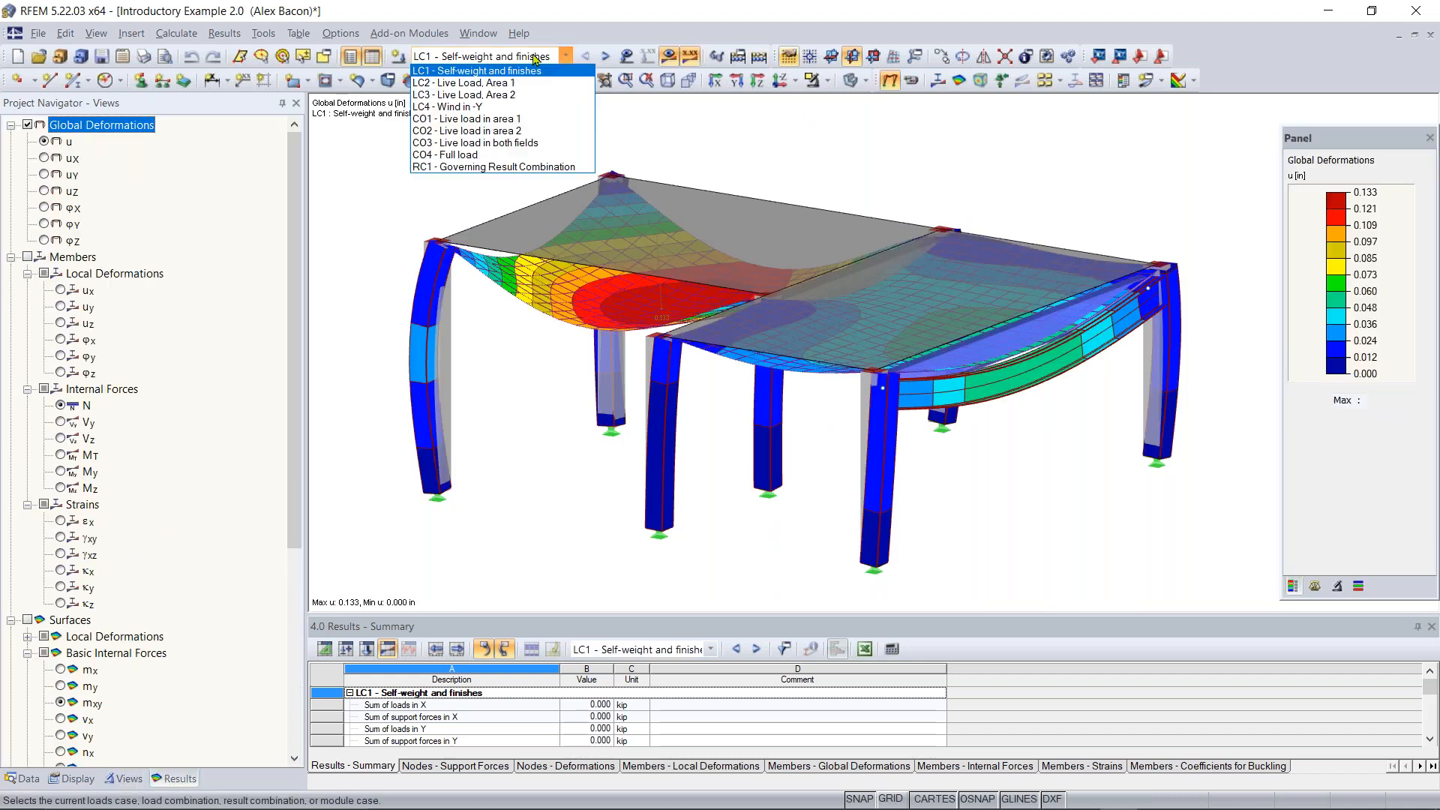
click(519, 71)
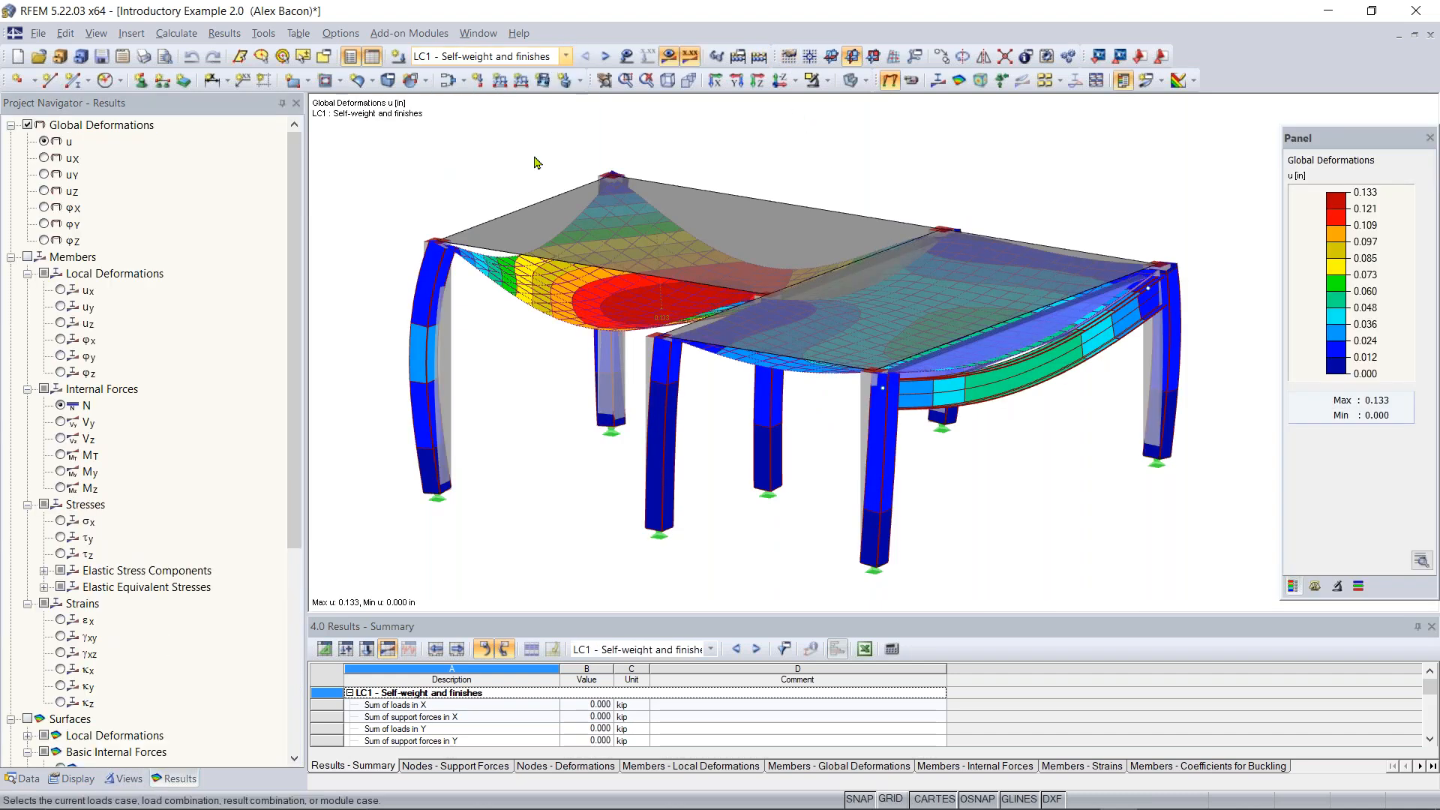
ctrl+middle_drag(788, 469, 1086, 471)
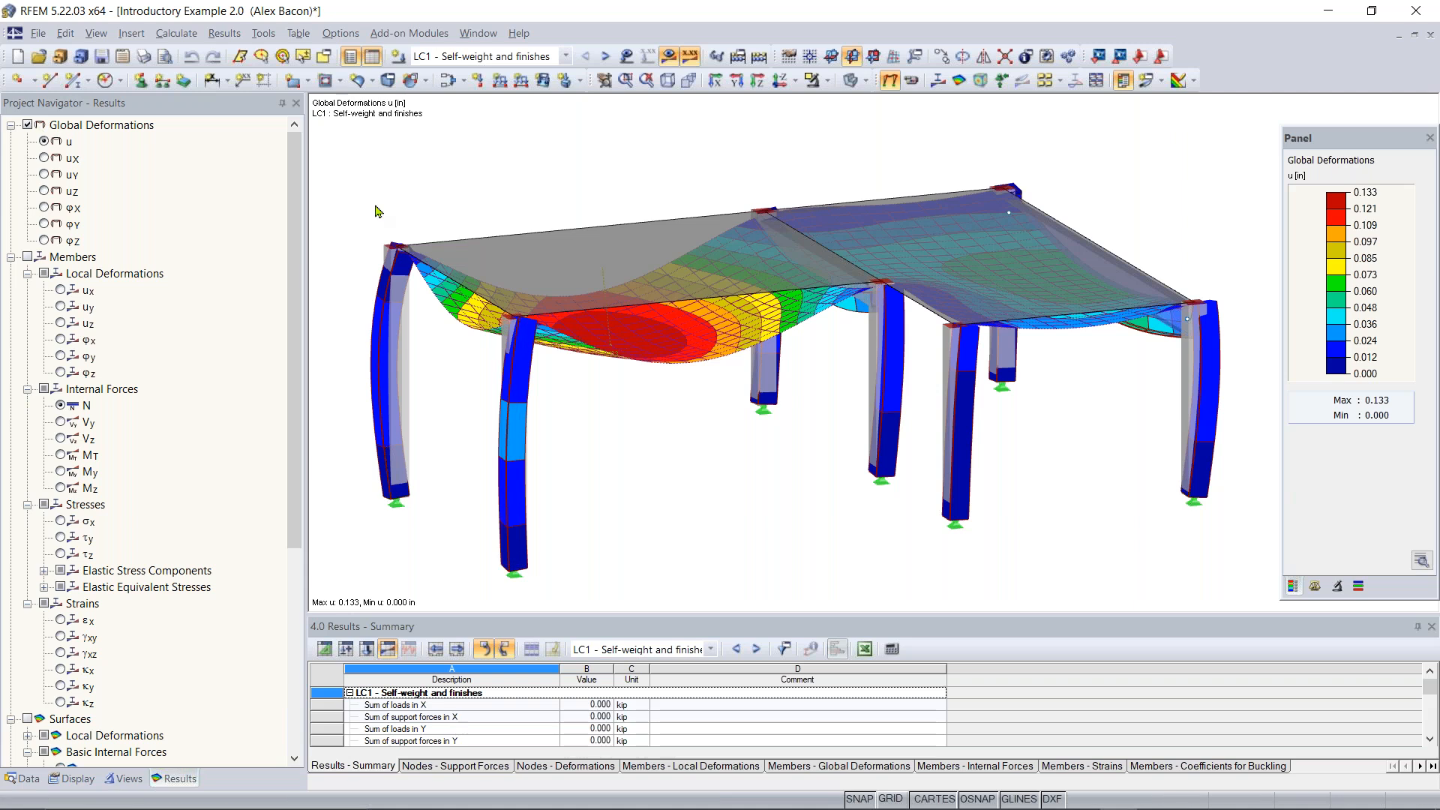
ctrl+middle_drag(1033, 411, 765, 390)
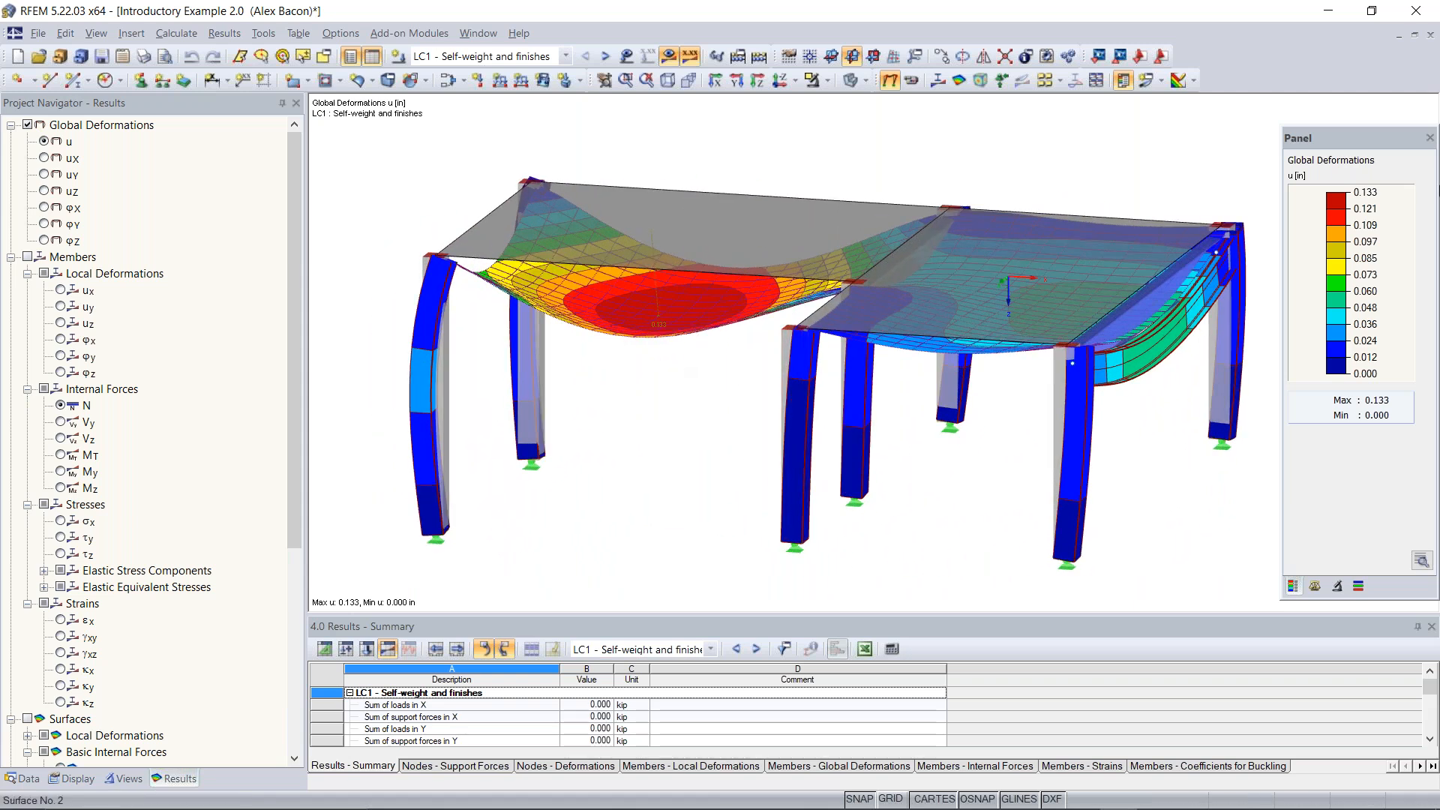
drag(1358, 142, 1301, 136)
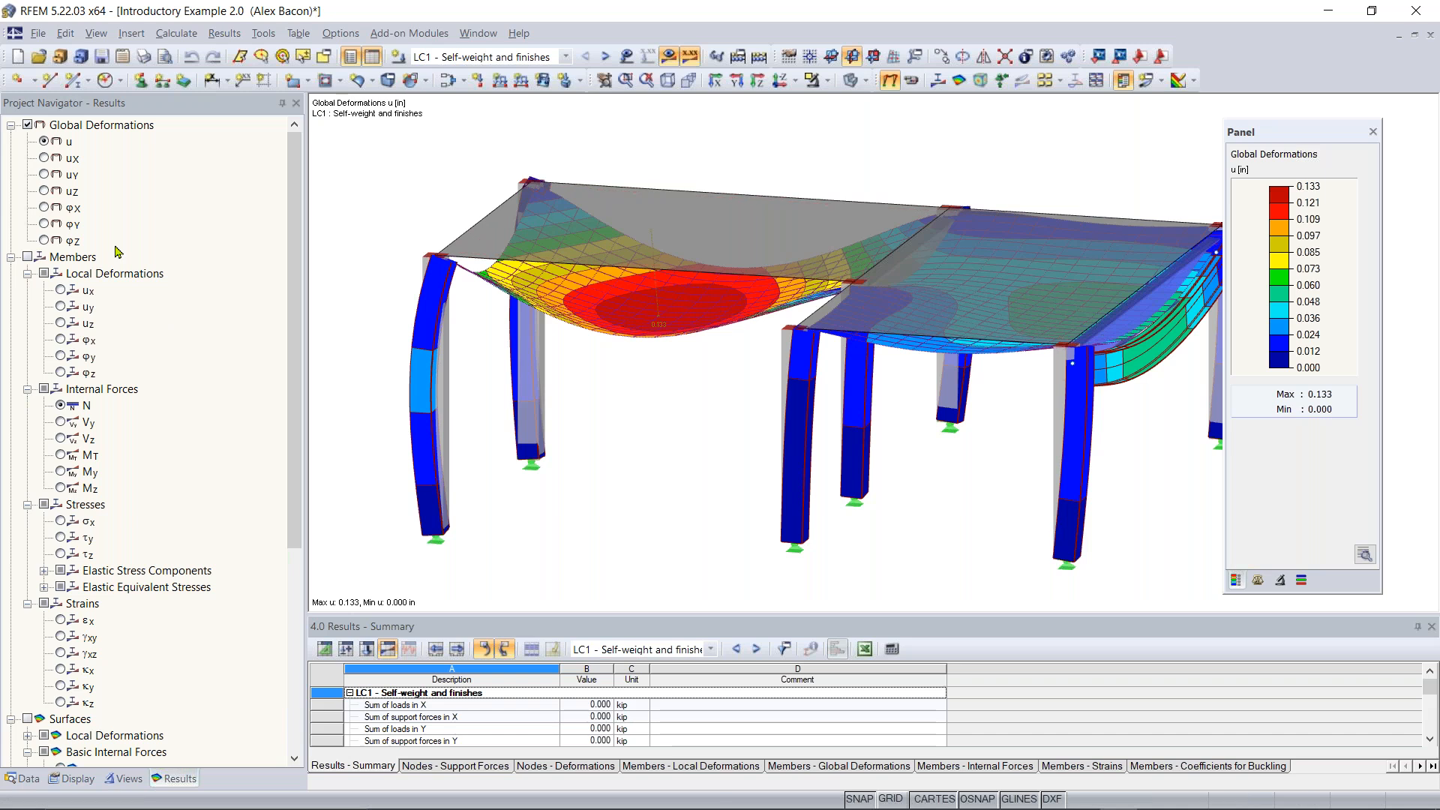
Switch the displayed results to member internal forces and view the Vz and Vy shear force diagrams
scroll(66, 180, down, 1)
scroll(66, 179, up, 1)
click(27, 257)
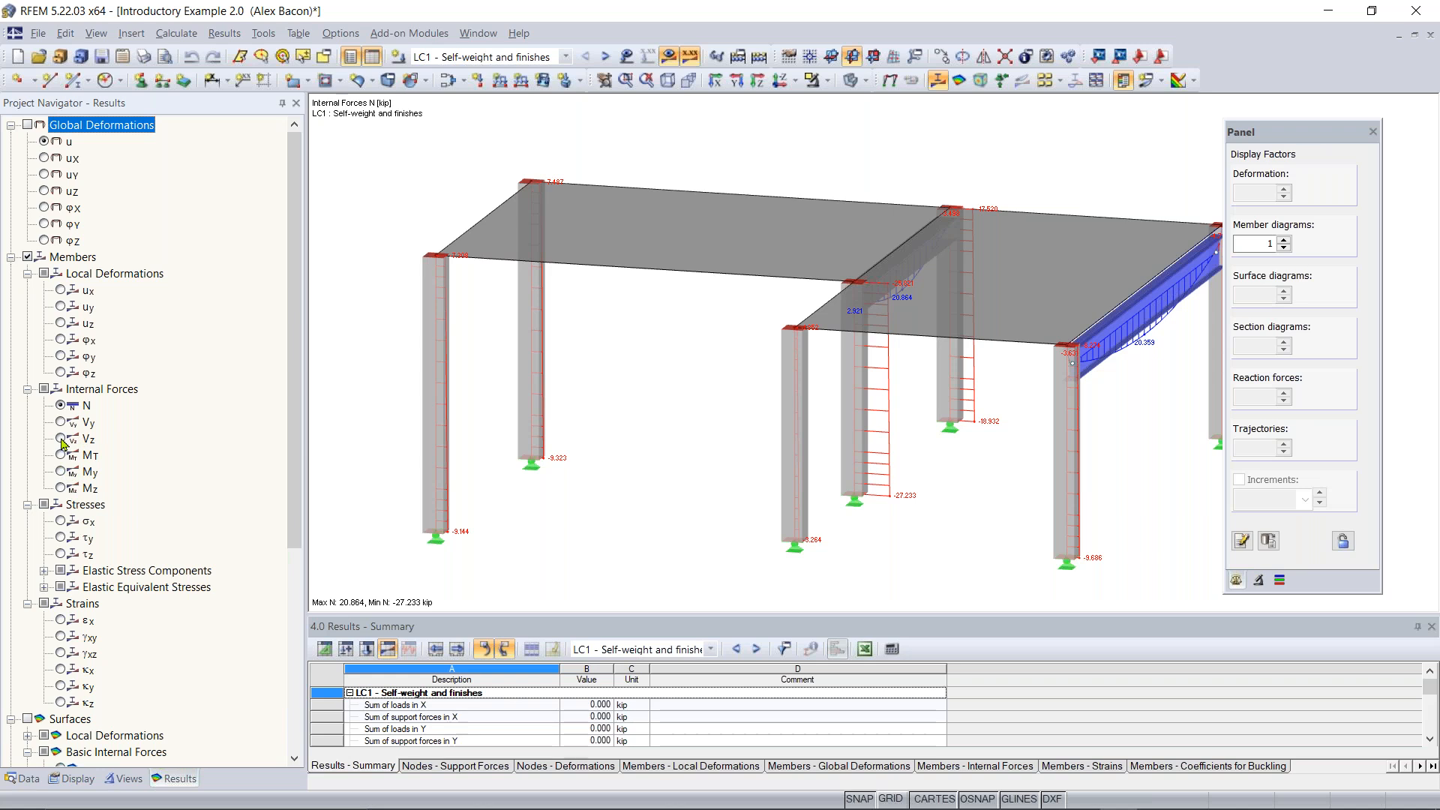
click(61, 439)
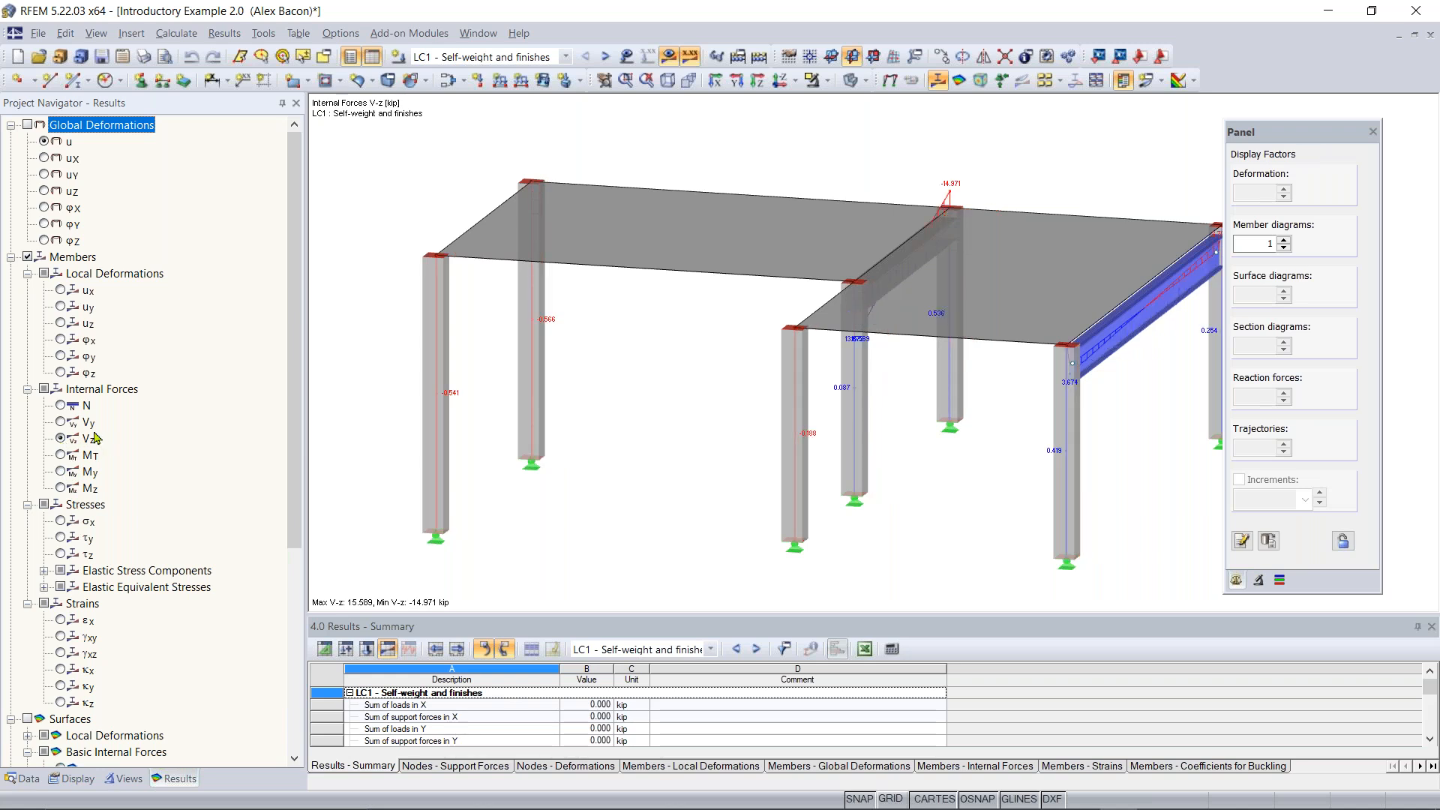
click(63, 422)
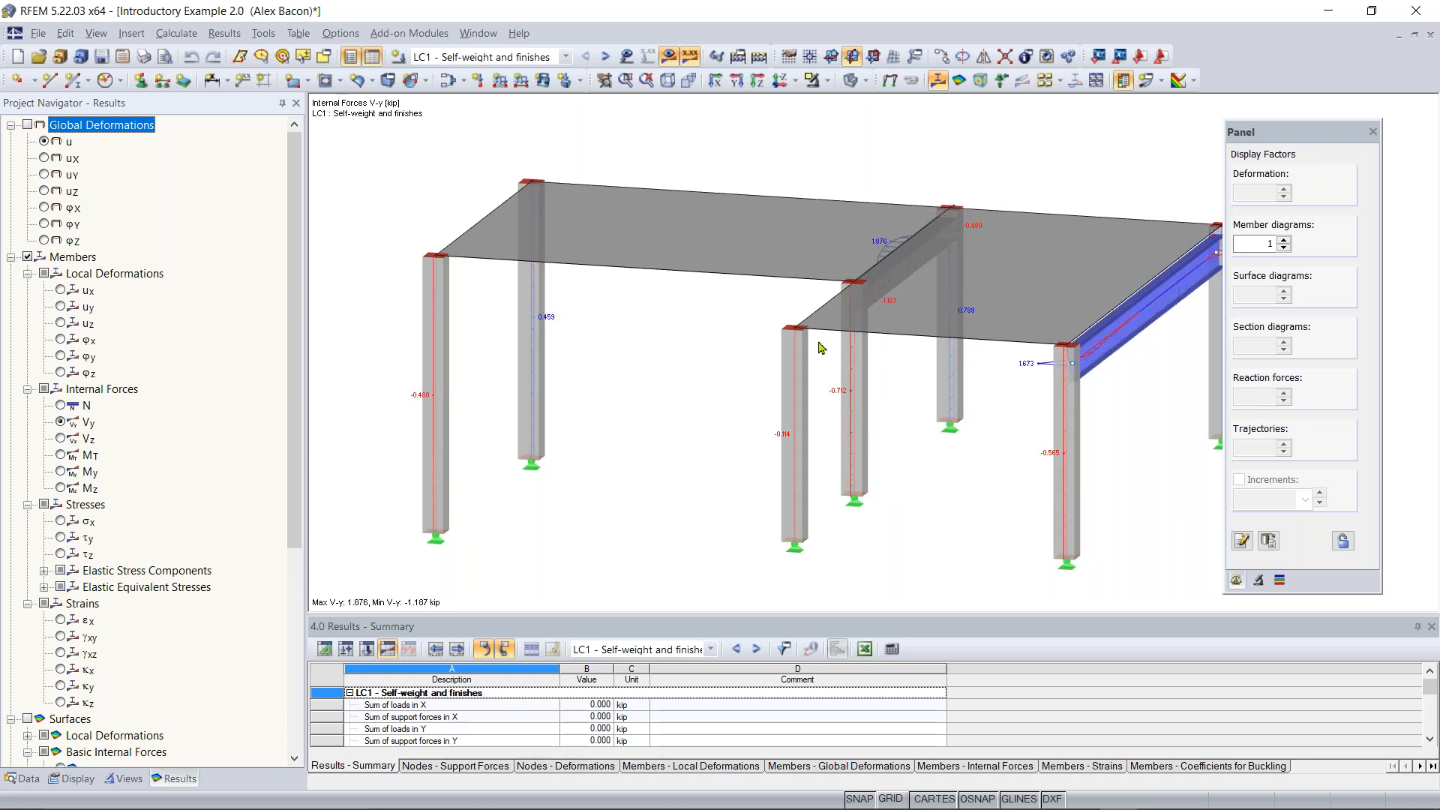
ctrl+middle_drag(717, 400, 516, 405)
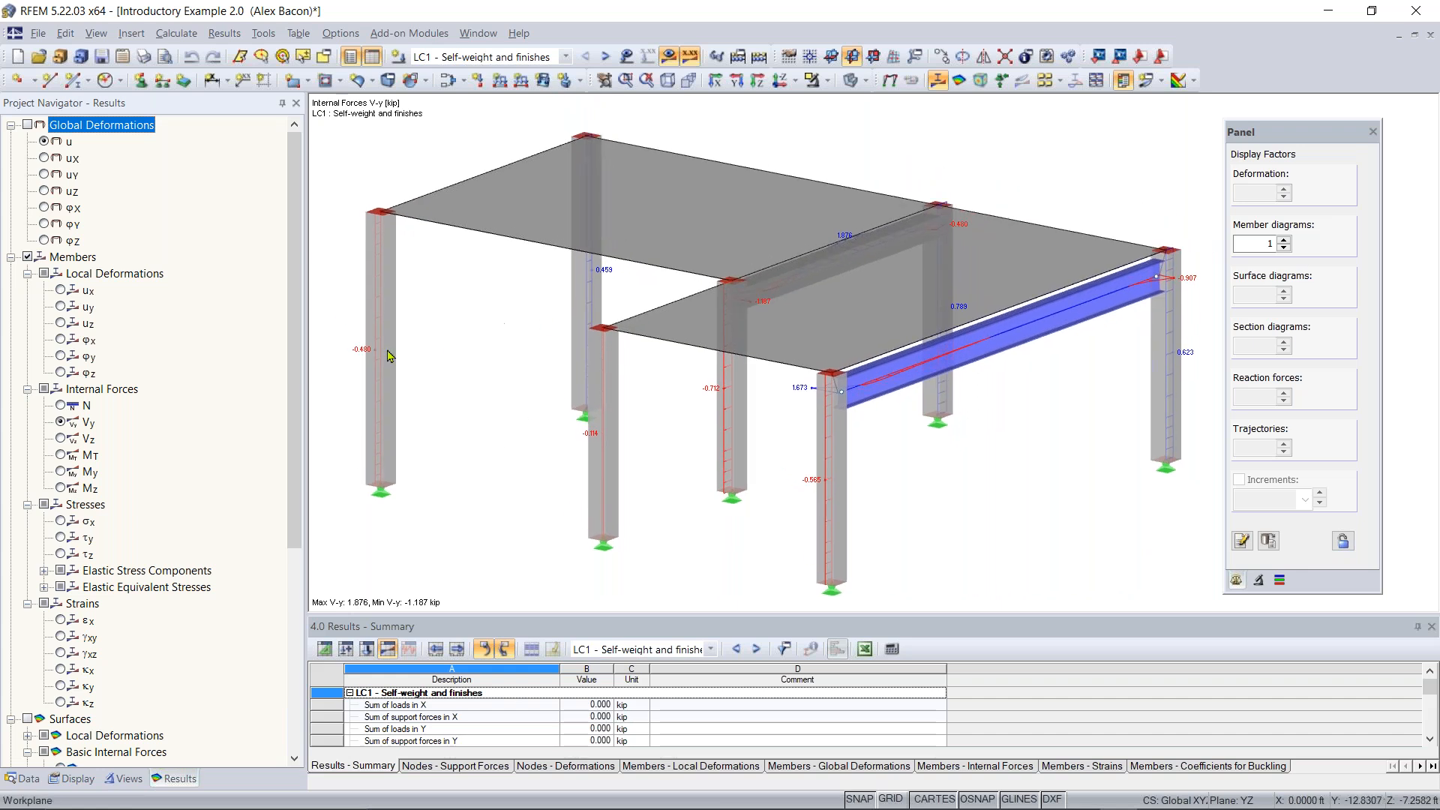
Change the model rendering to wireframe and view the Vy diagrams on the columns and beams
click(855, 88)
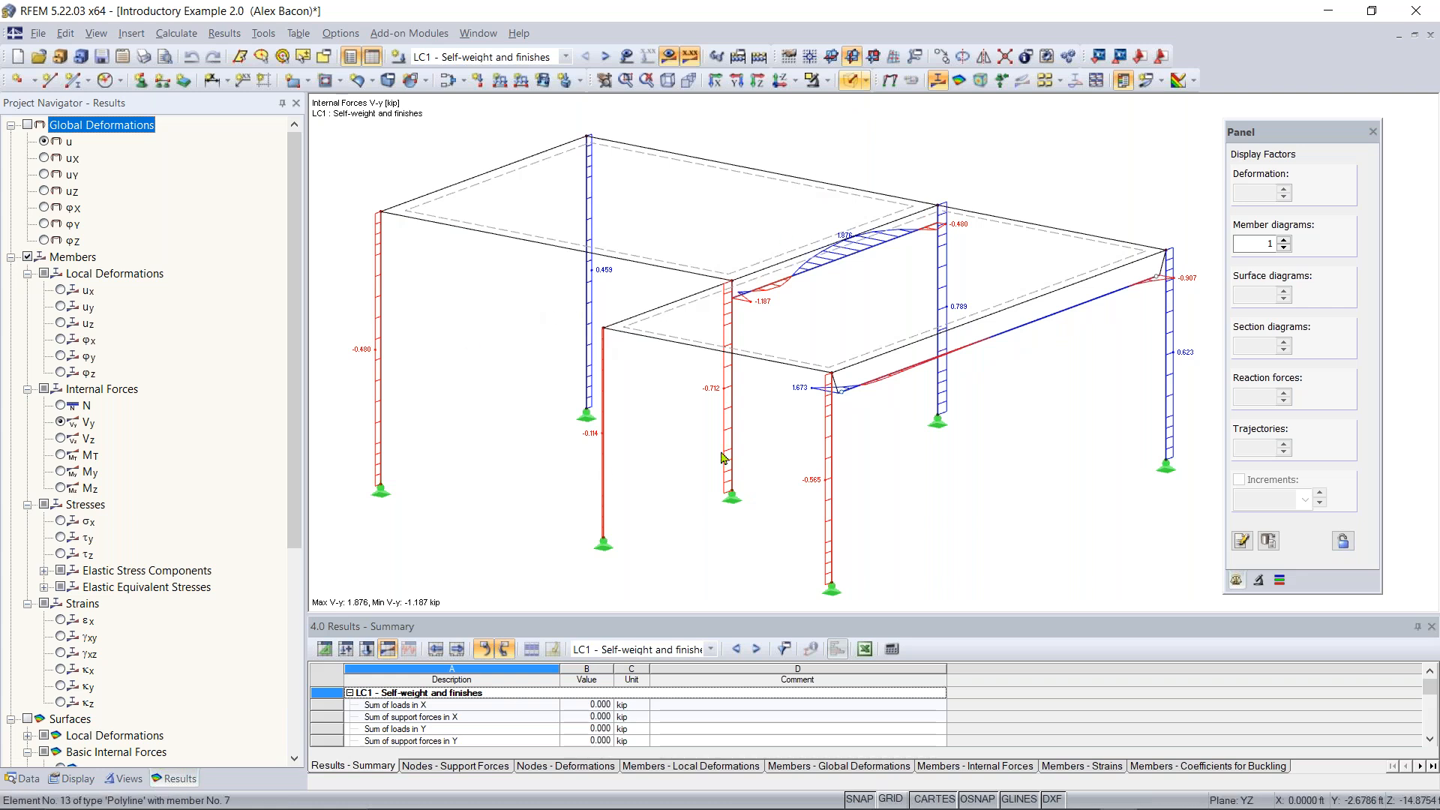
ctrl+middle_drag(903, 452, 628, 347)
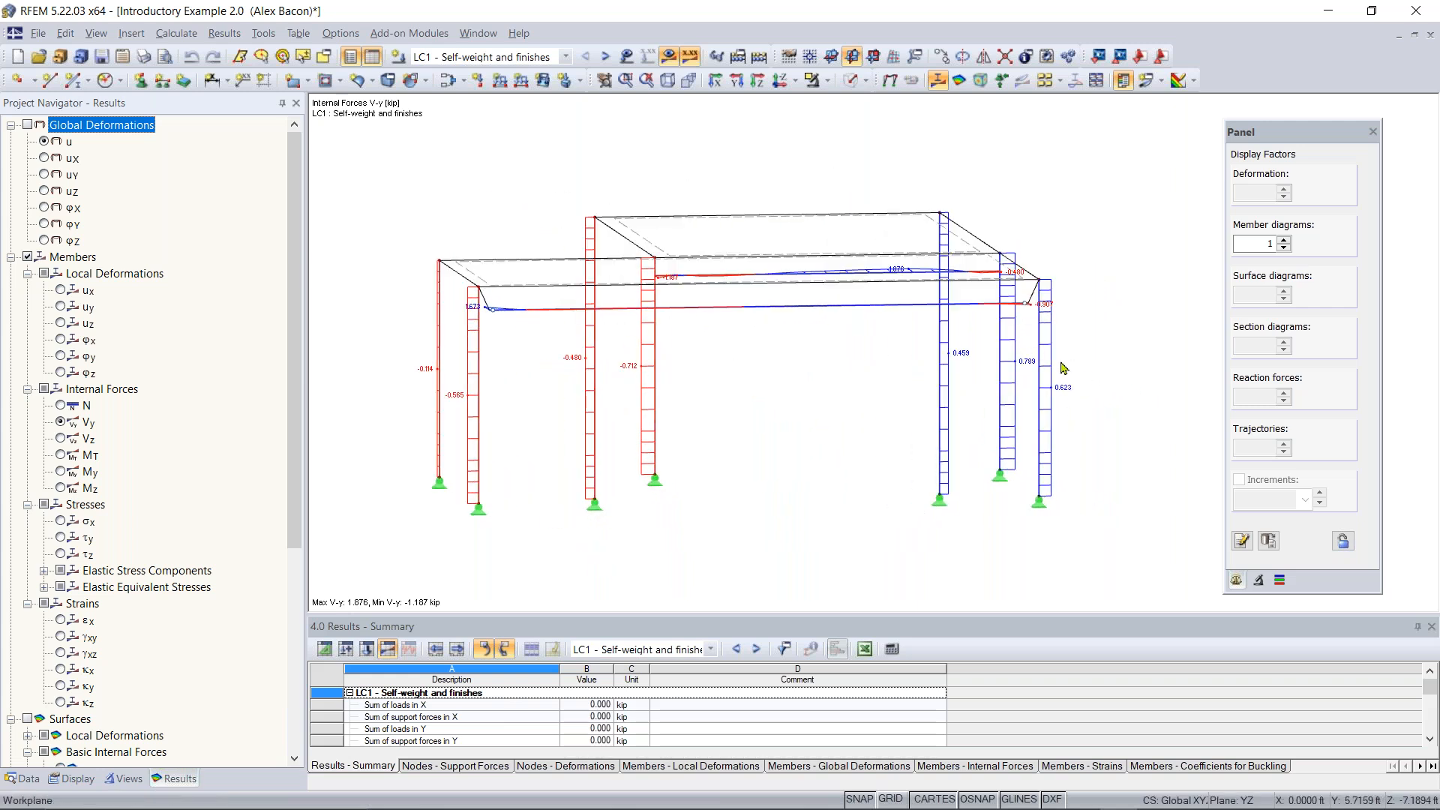
ctrl+middle_drag(772, 466, 1001, 341)
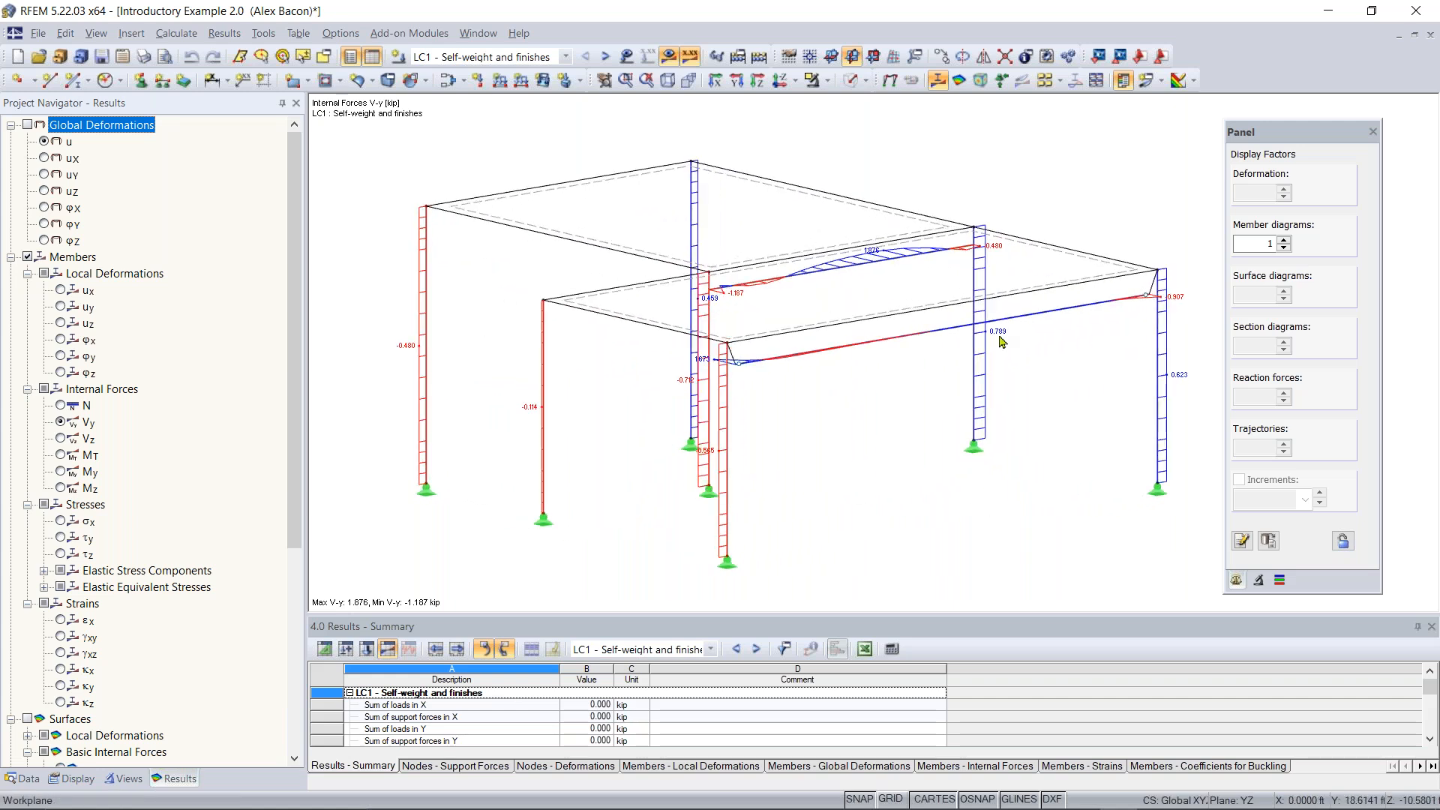
Display the member bending moments My and return to the axial forces N
click(61, 473)
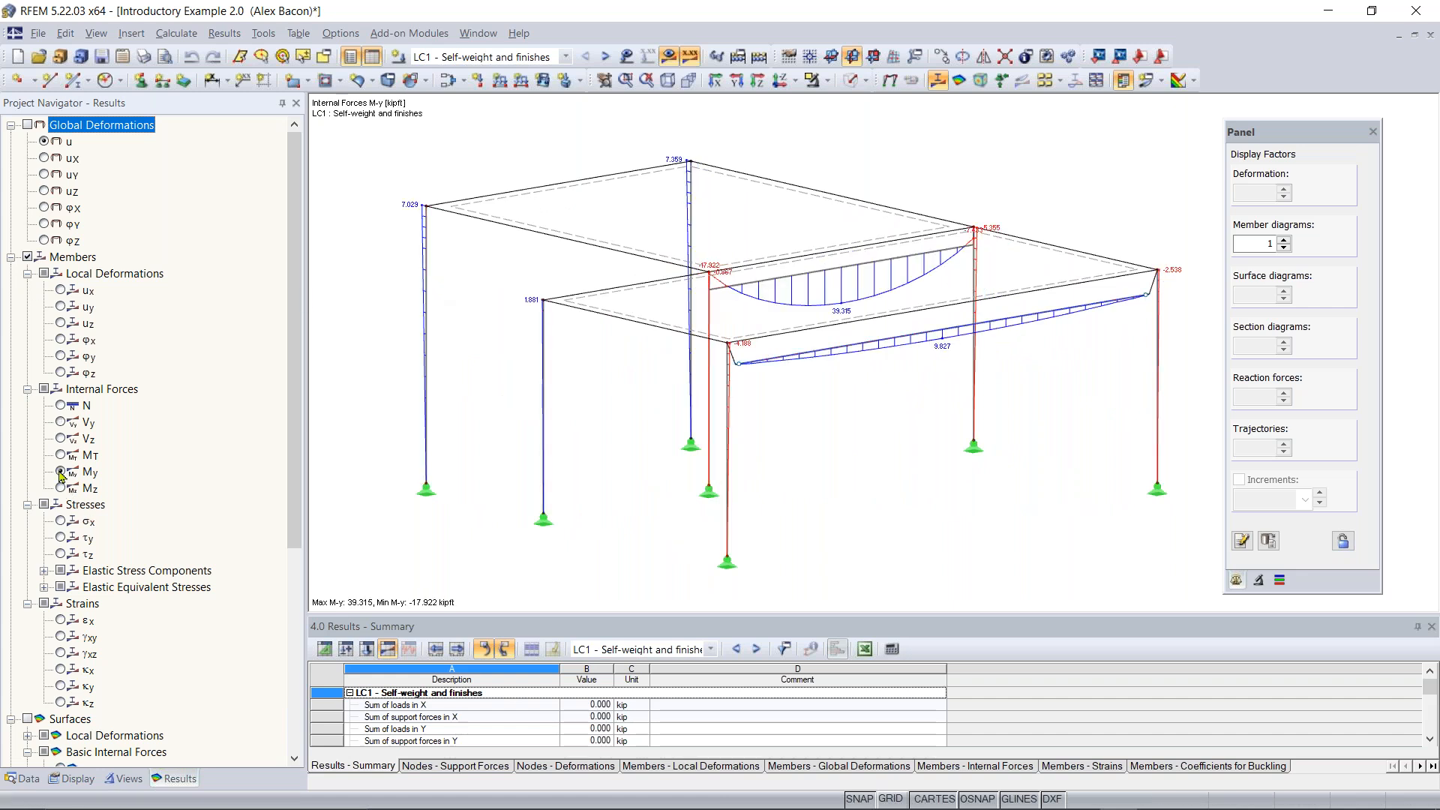
click(61, 406)
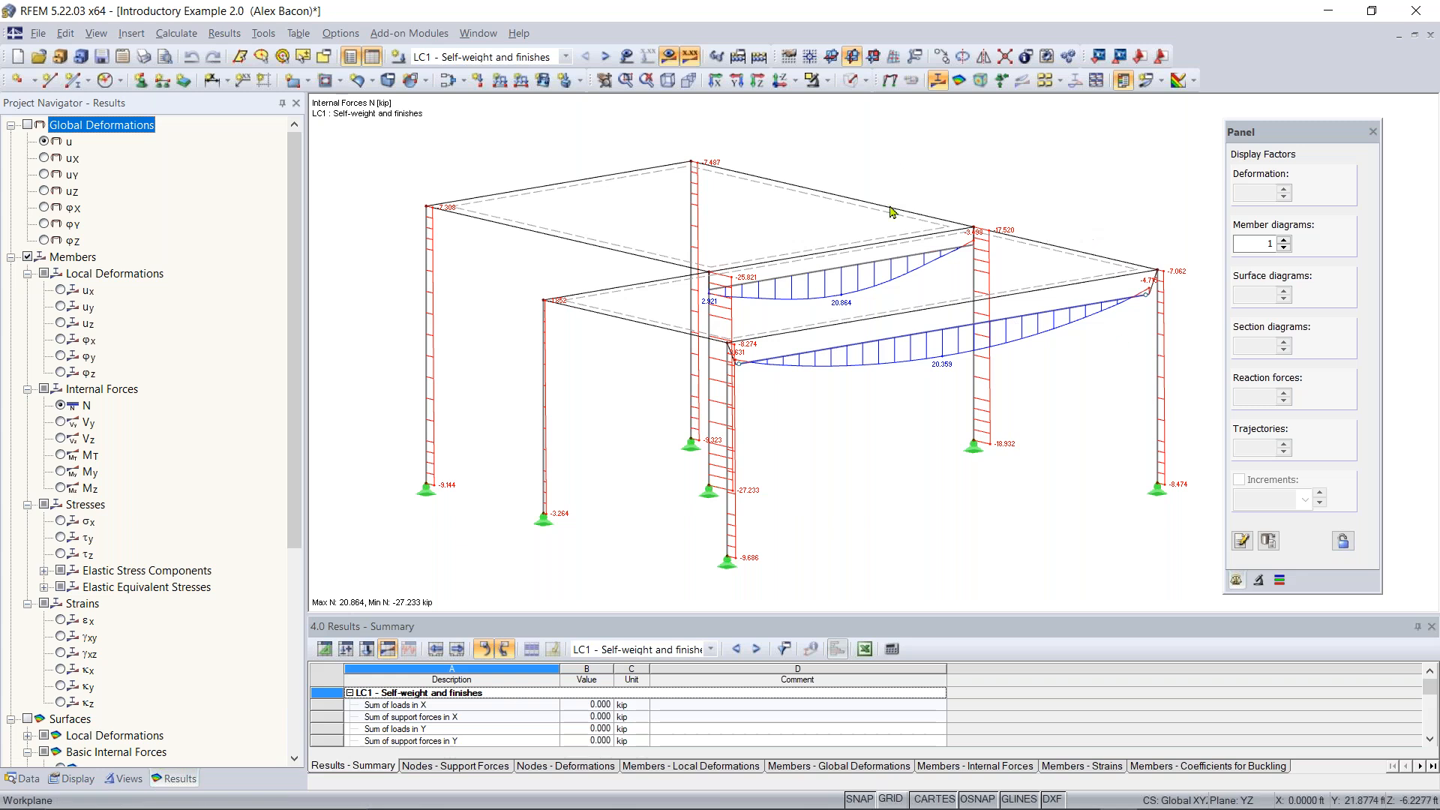
scroll(848, 474, down, 2)
middle_drag(847, 472, 834, 436)
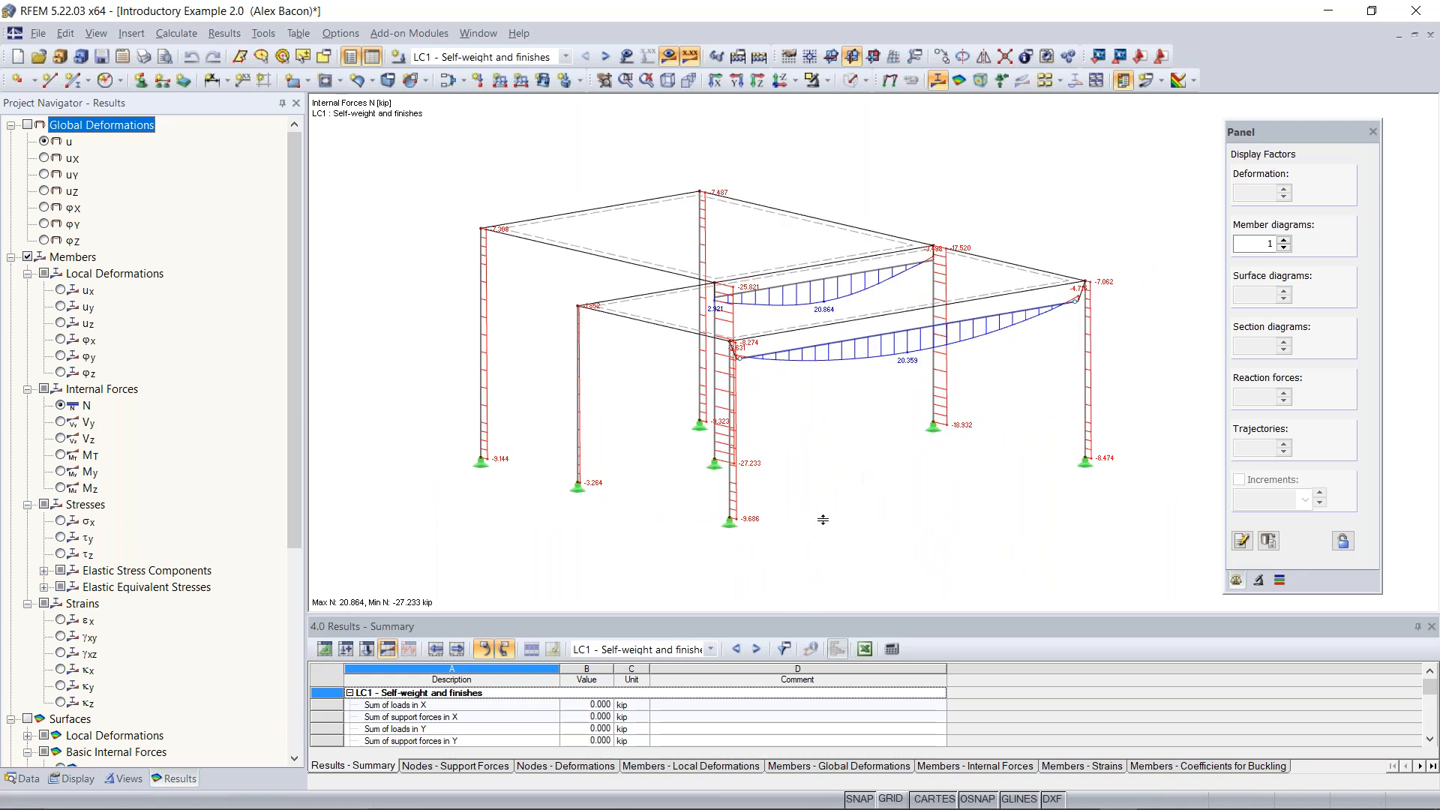
Enlarge the results summary table and close the display factors panel
drag(823, 519, 823, 519)
middle_drag(853, 439, 943, 398)
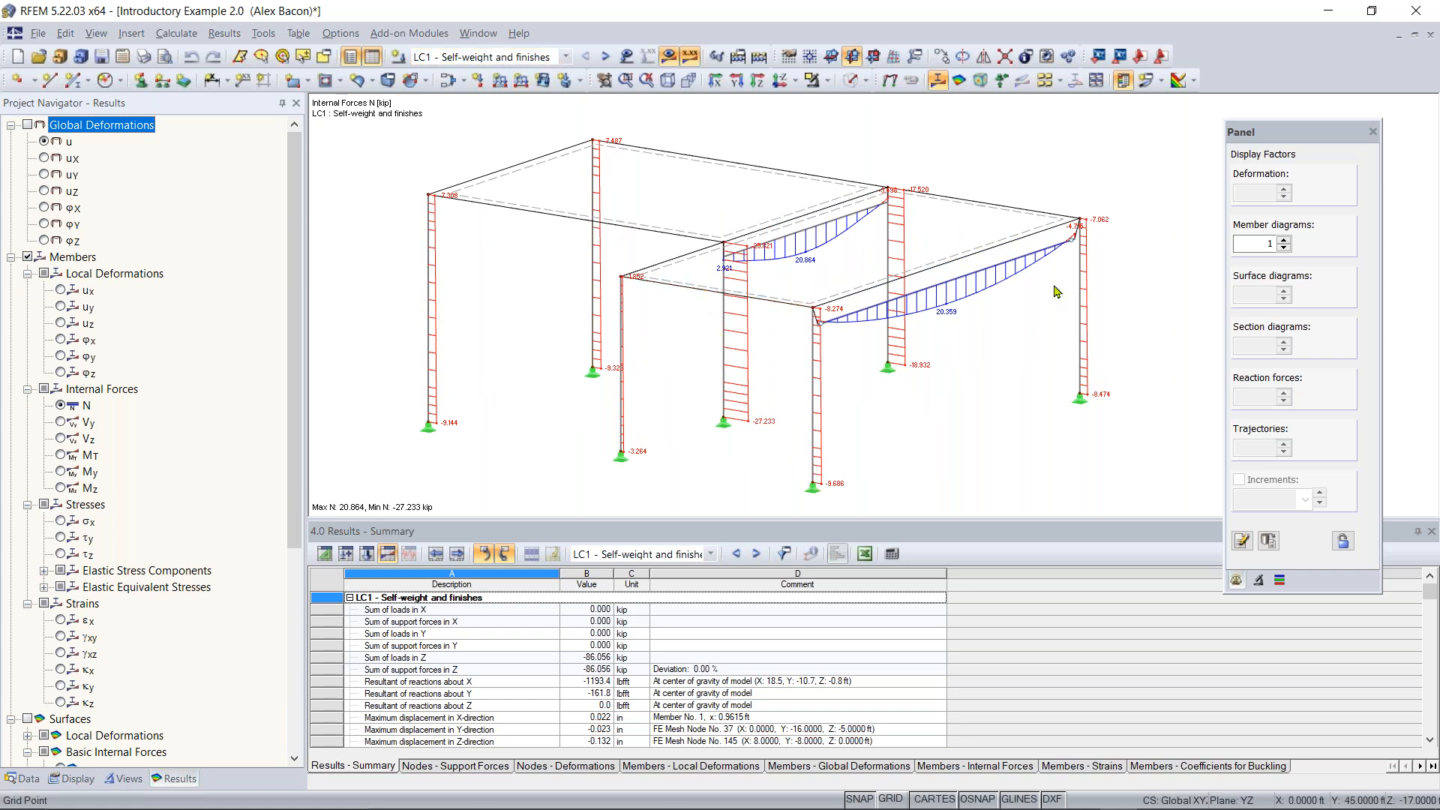
mouse_move(1107, 788)
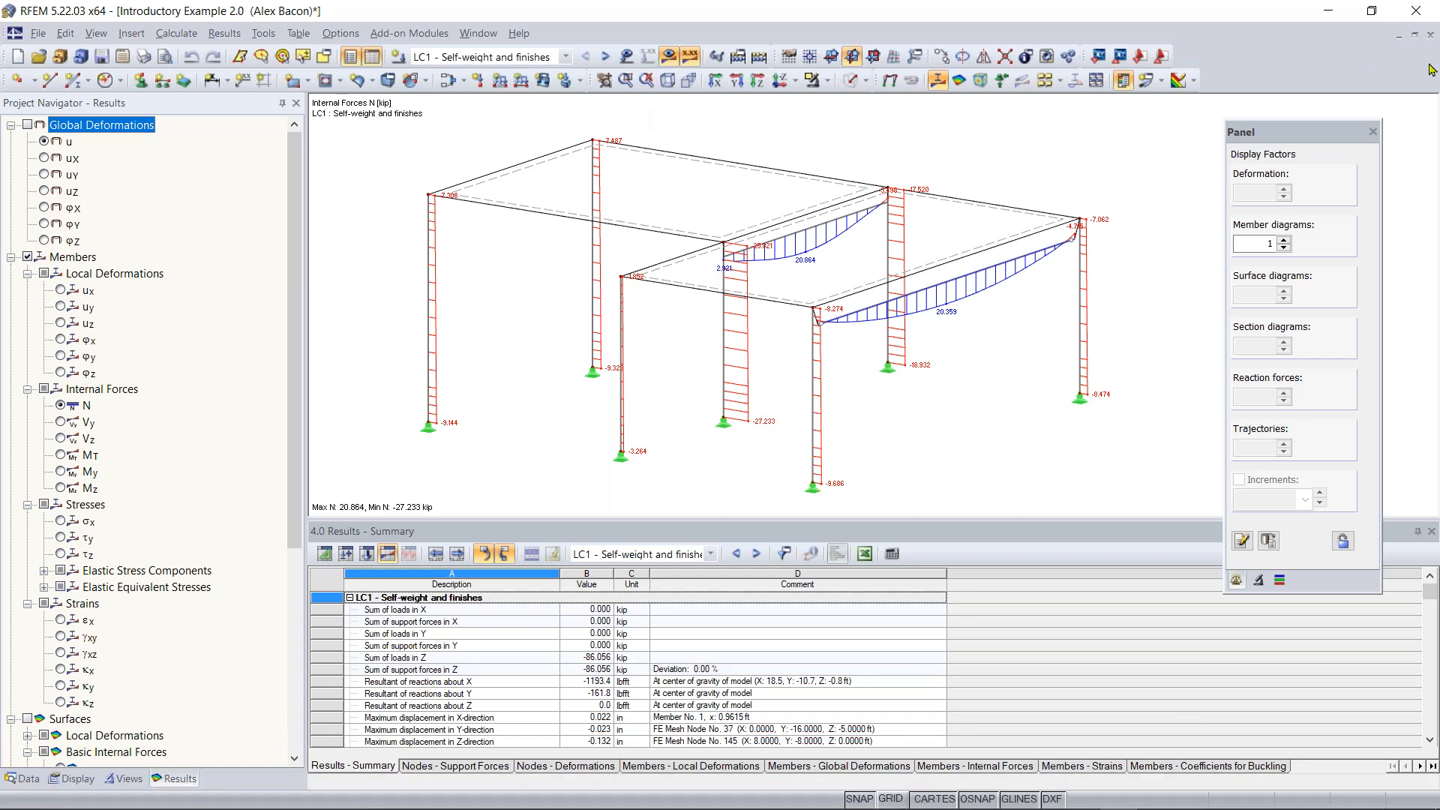
click(1251, 375)
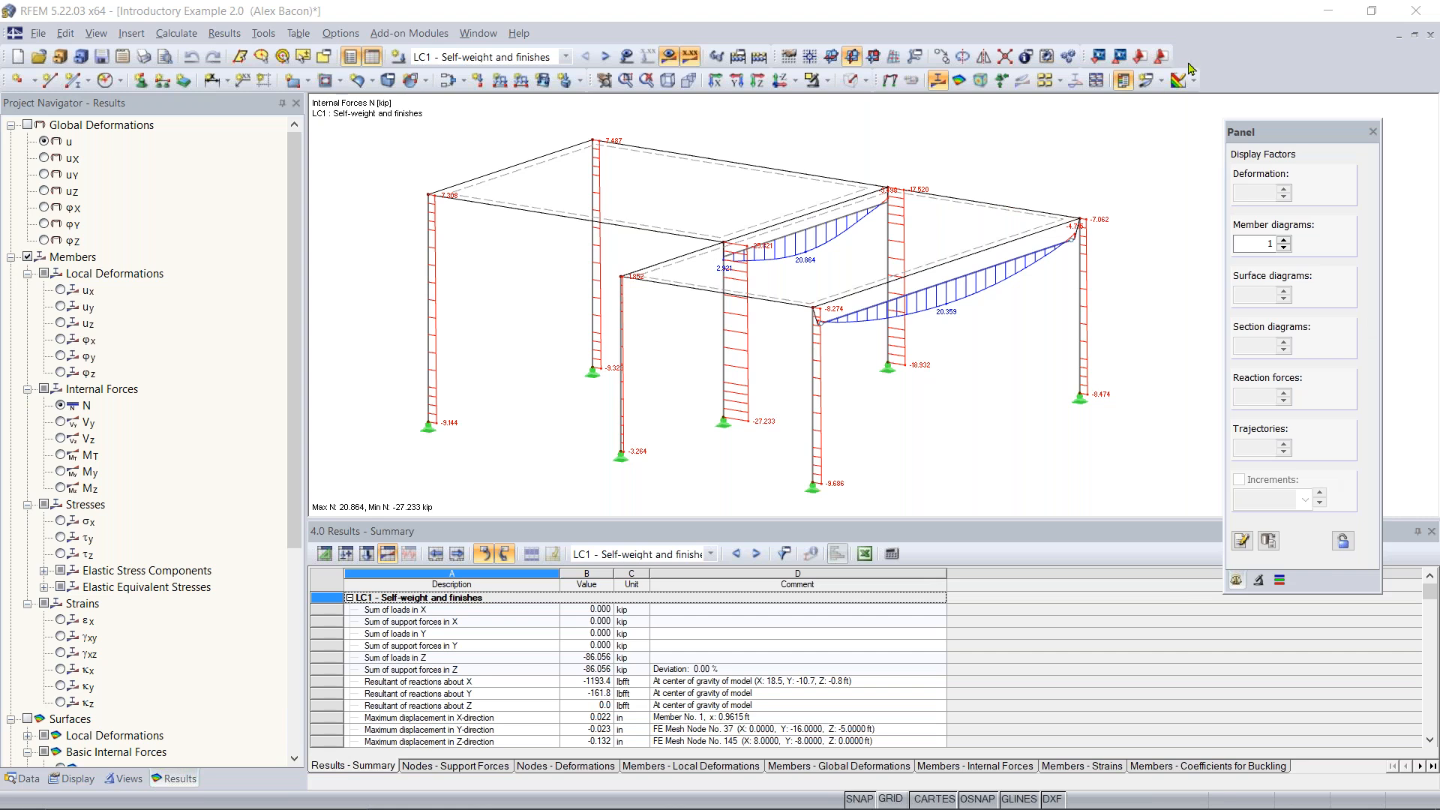
click(1374, 133)
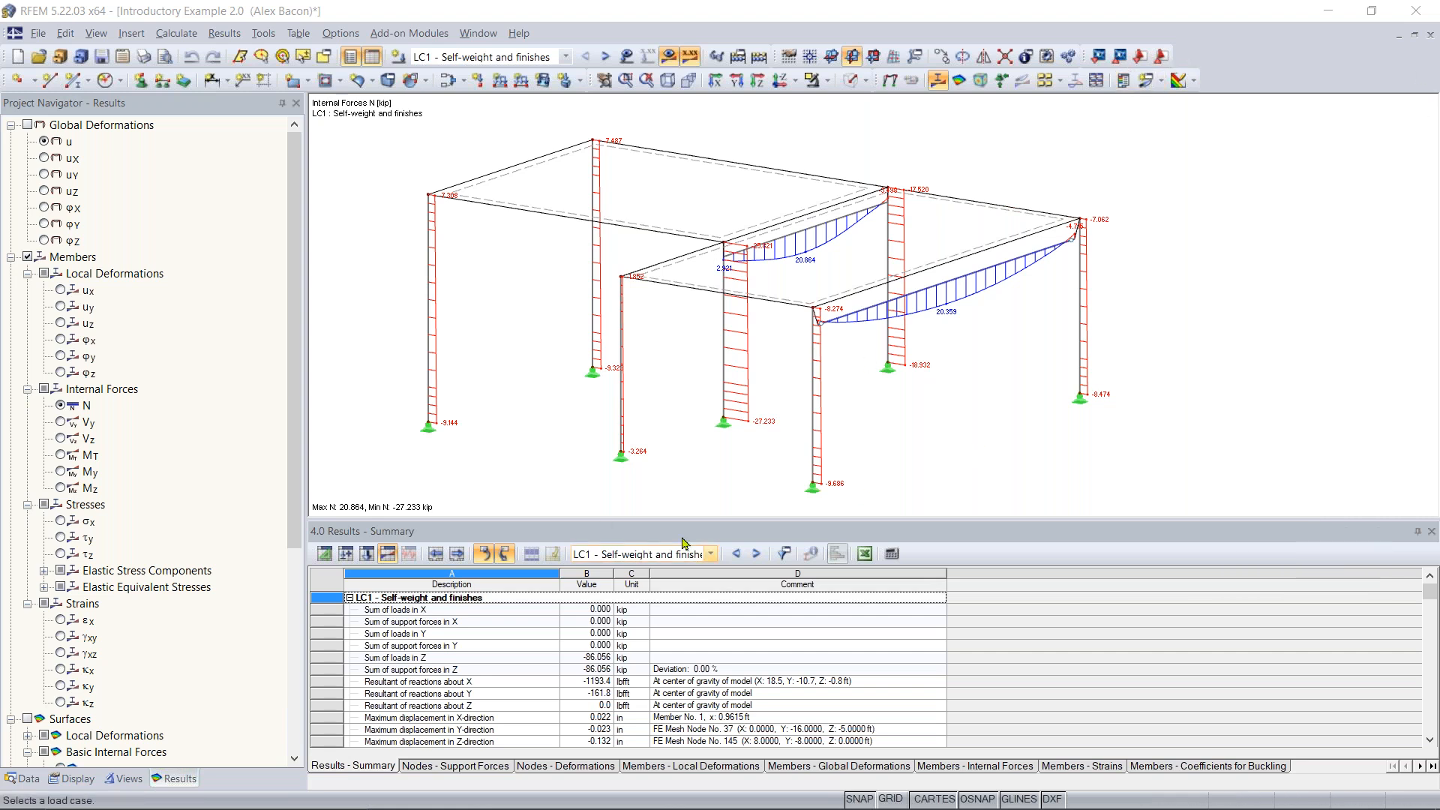
Toggle the tables and the project navigator off and on, leaving only the tables hidden
click(372, 58)
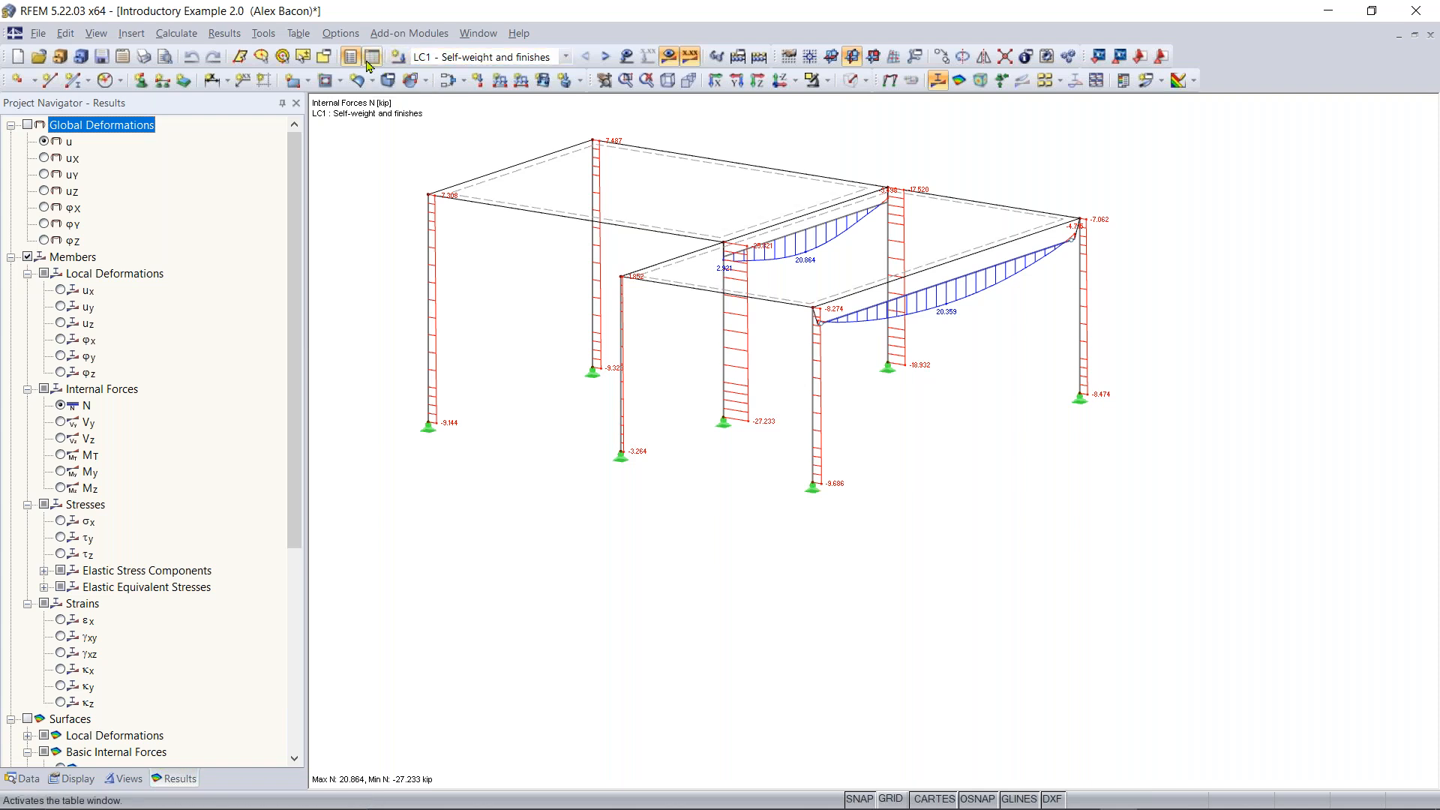
click(350, 60)
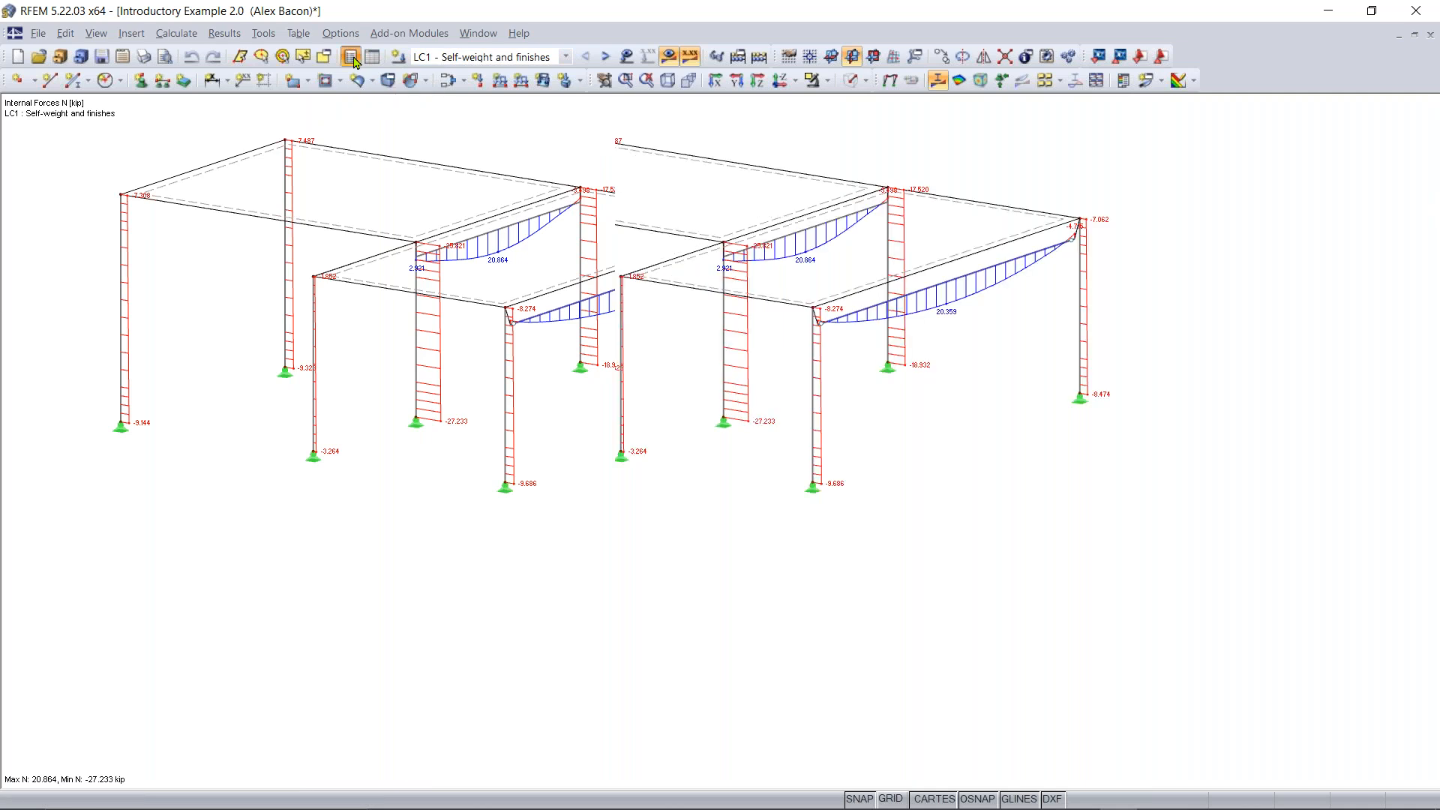
click(352, 58)
click(372, 59)
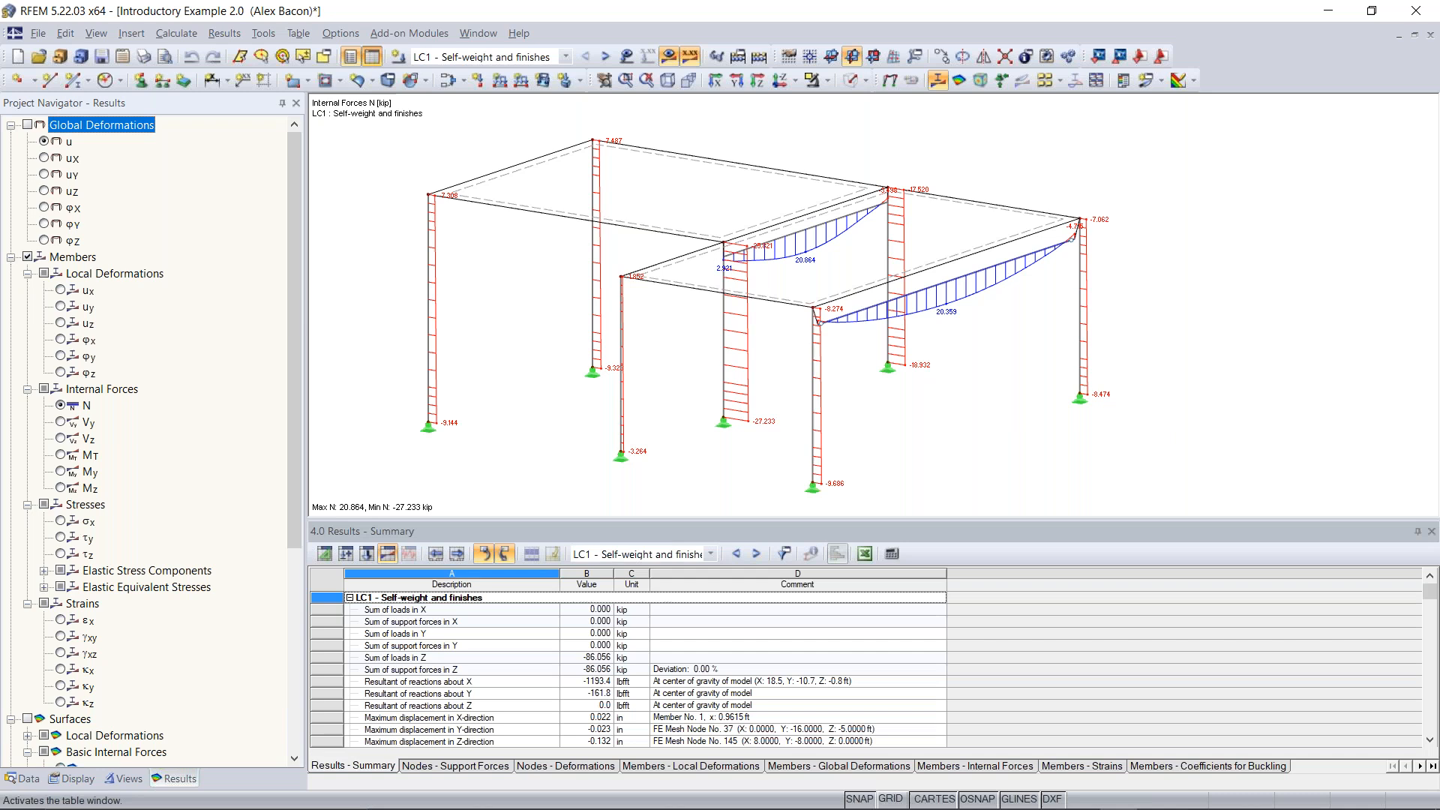
click(371, 58)
middle_drag(663, 493, 756, 505)
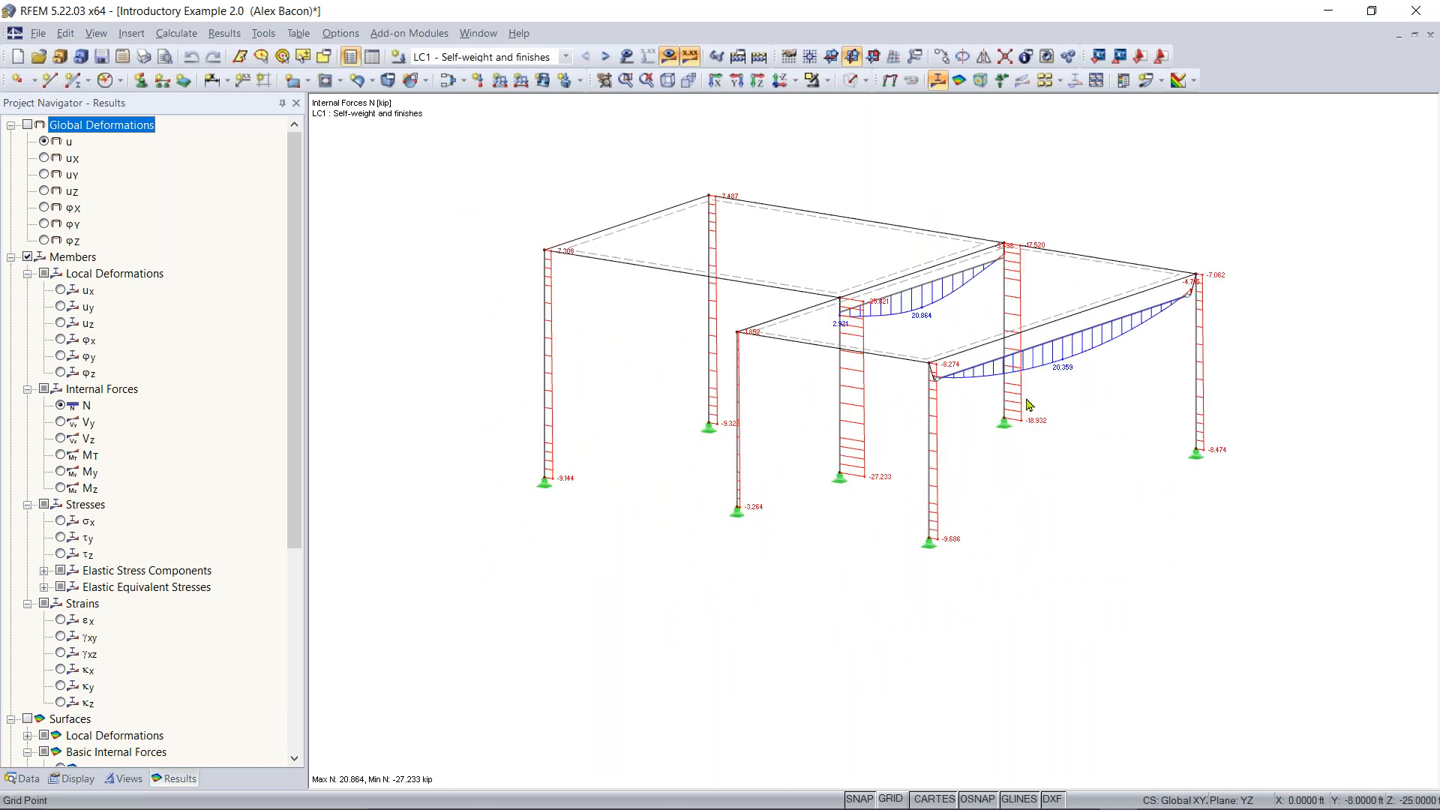
middle_drag(881, 481, 893, 513)
scroll(842, 548, up, 2)
scroll(841, 547, down, 1)
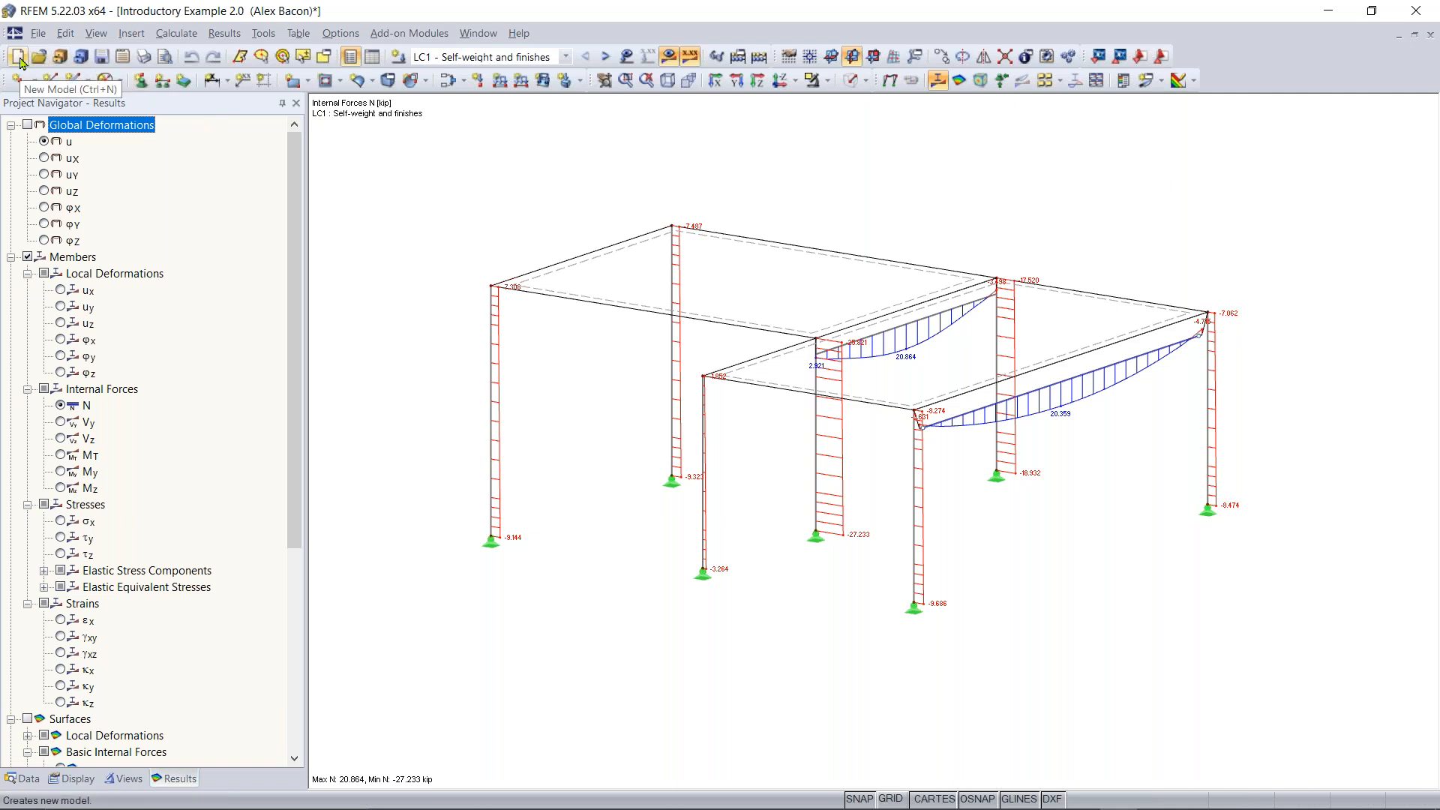
Start a new model and enter Continous Model as its name
click(39, 34)
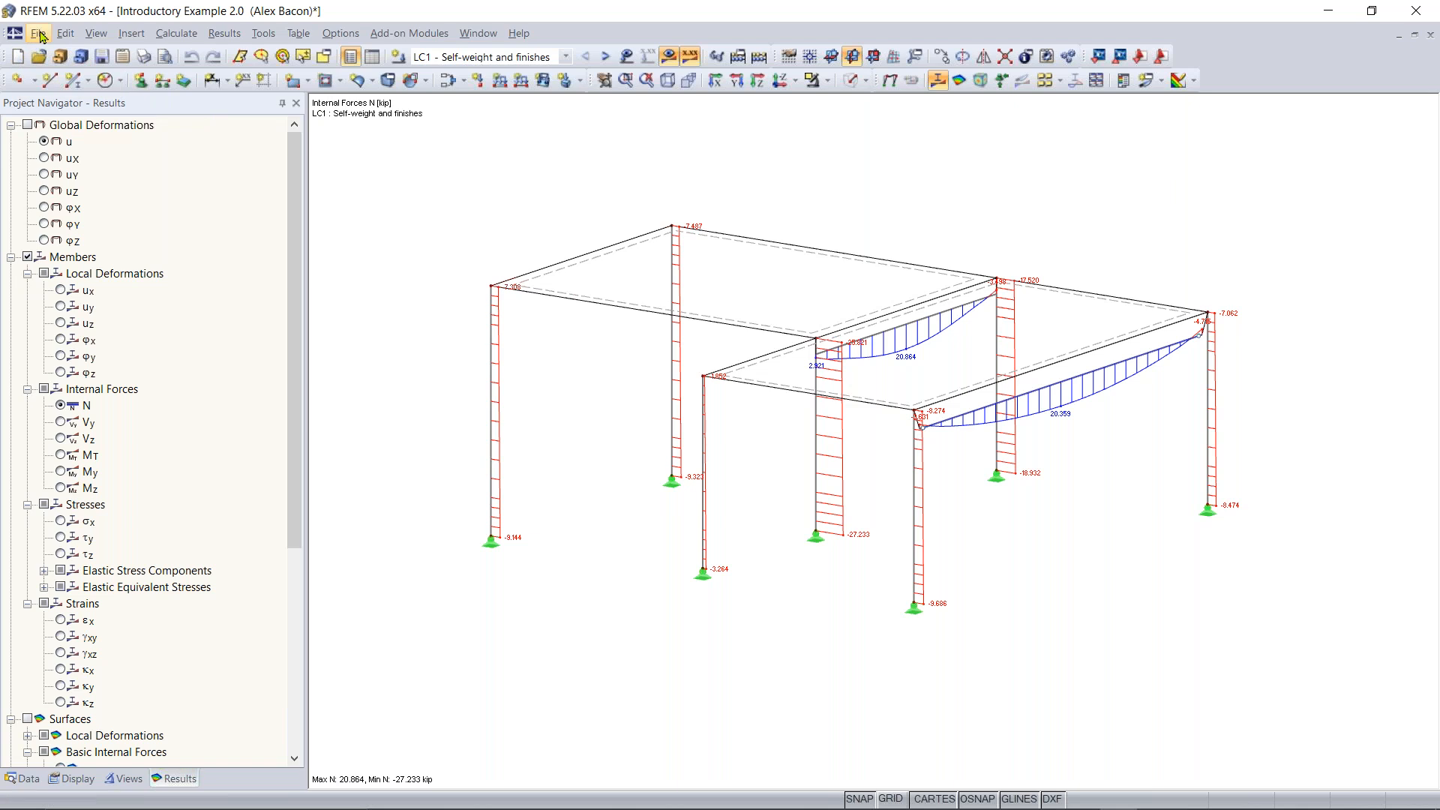
click(48, 61)
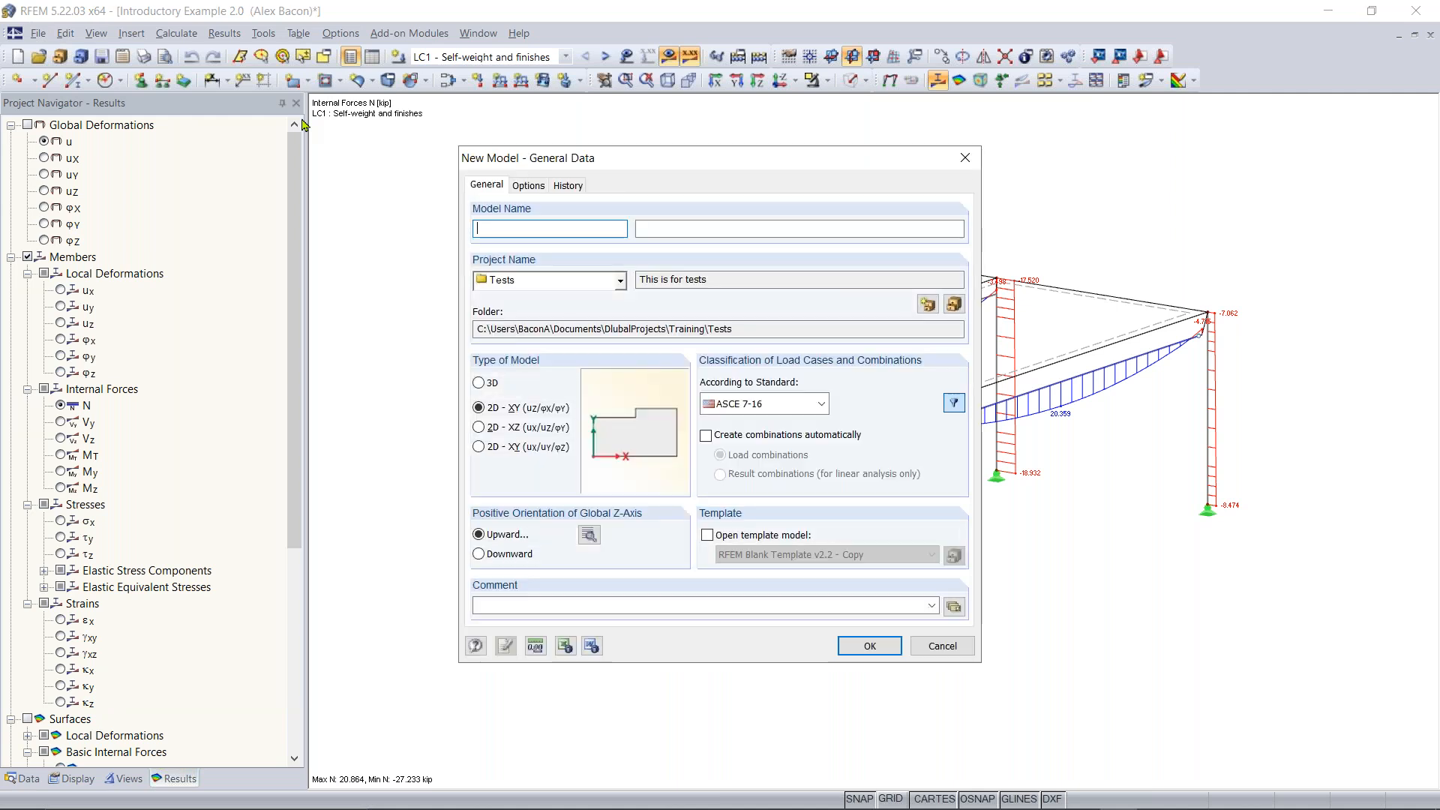
mouse_move(649, 159)
mouse_down()
mouse_move(625, 136)
mouse_move(767, 226)
mouse_move(664, 162)
mouse_up()
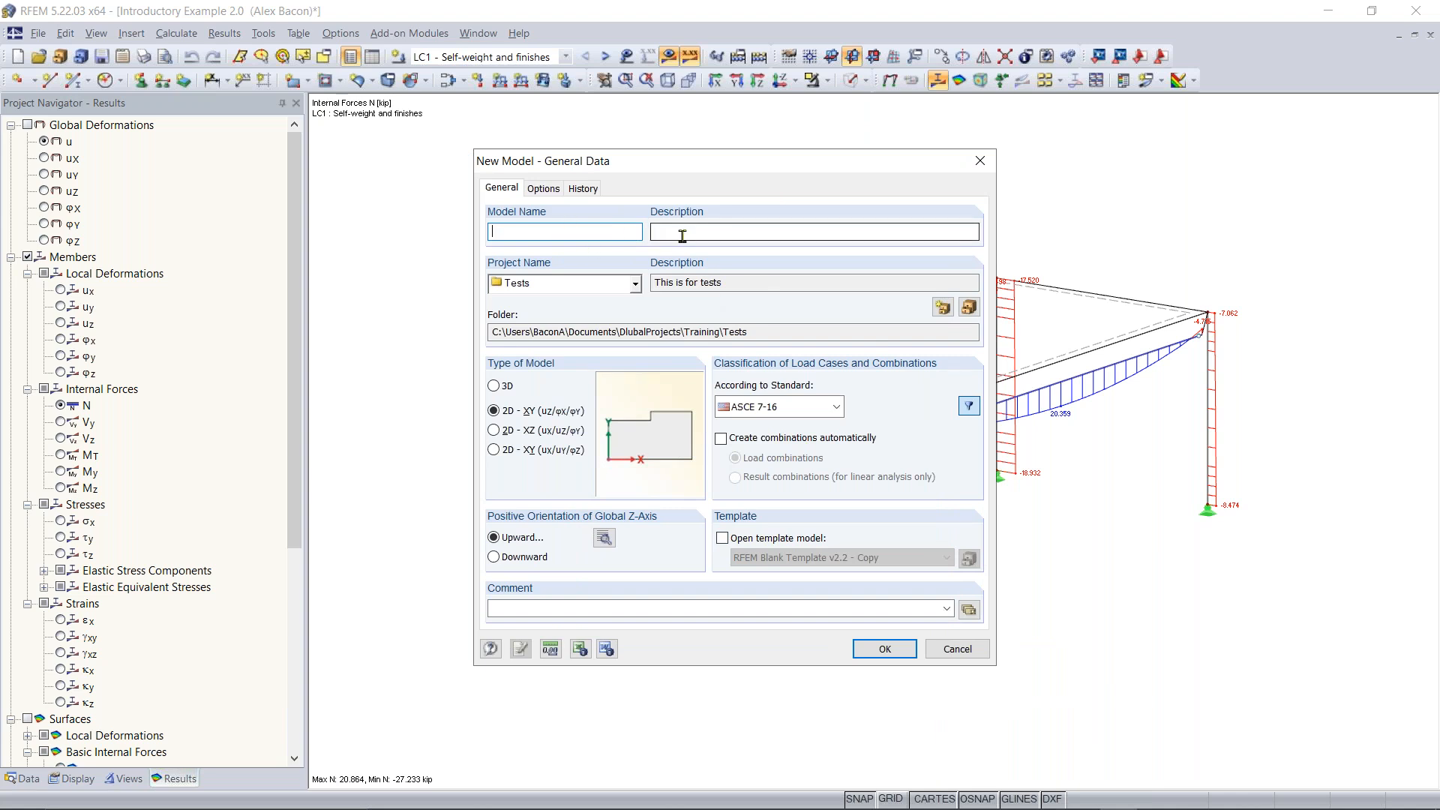
text(Continous Model)
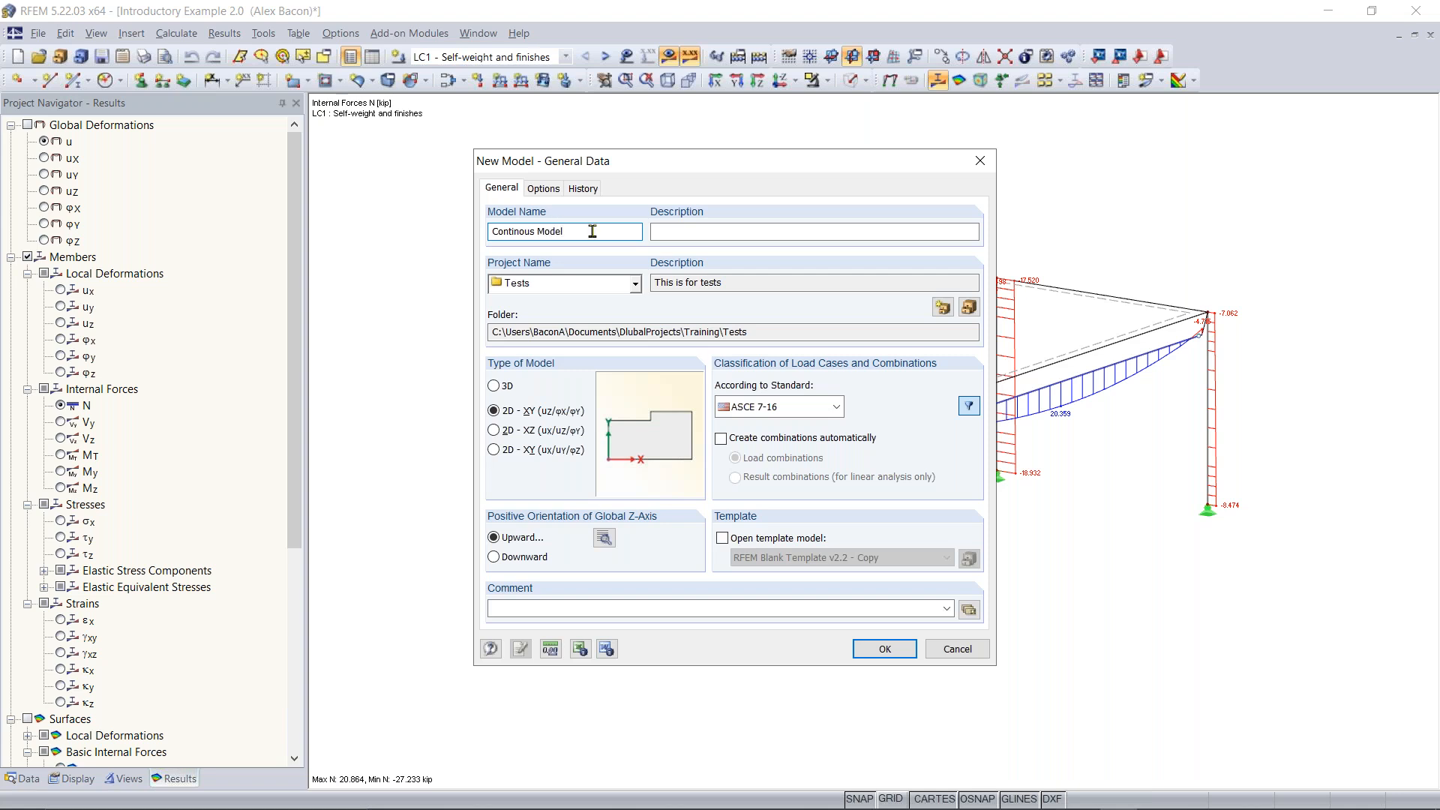
click(746, 232)
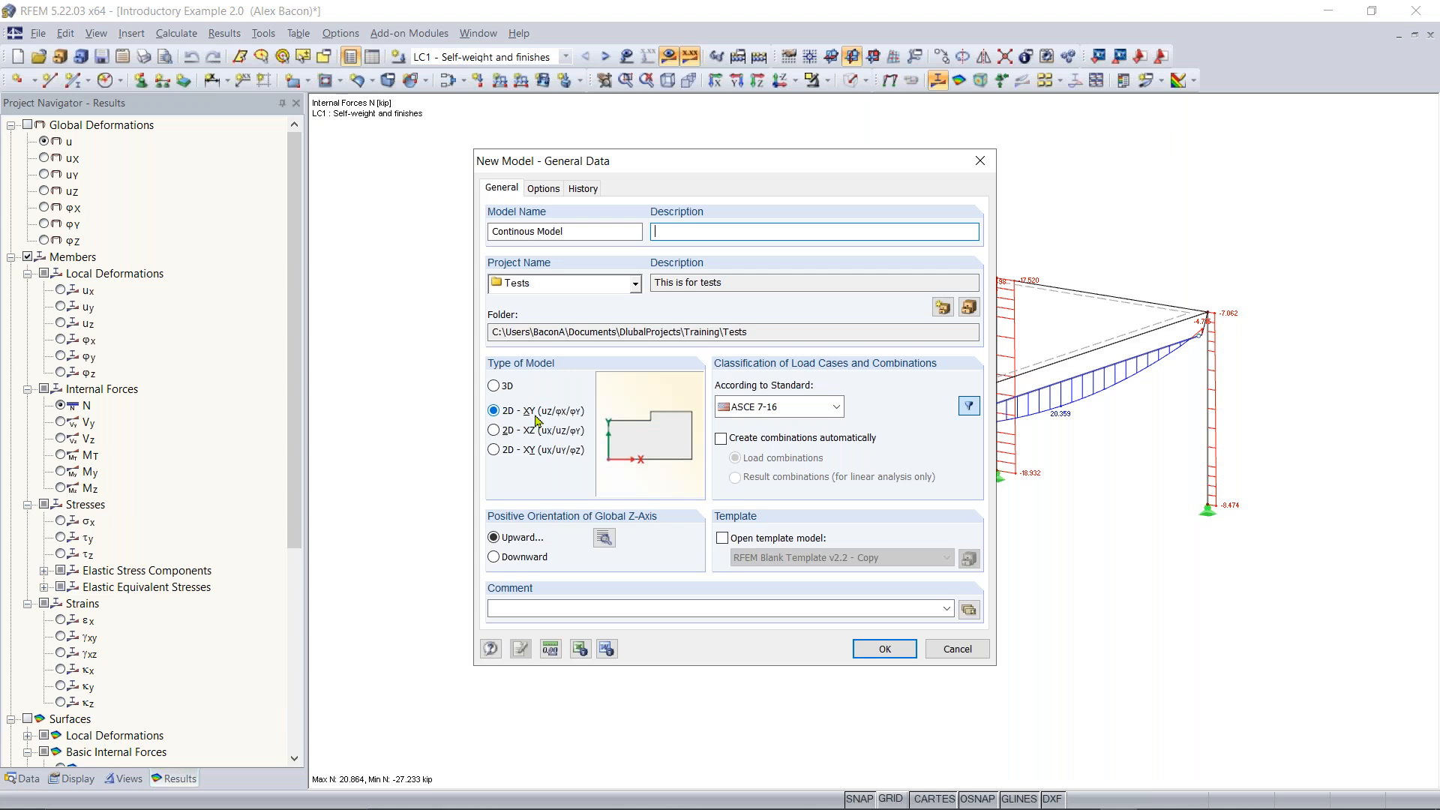
Set the model type to 3D and review the available load combination standards, keeping ASCE 7-16
click(494, 385)
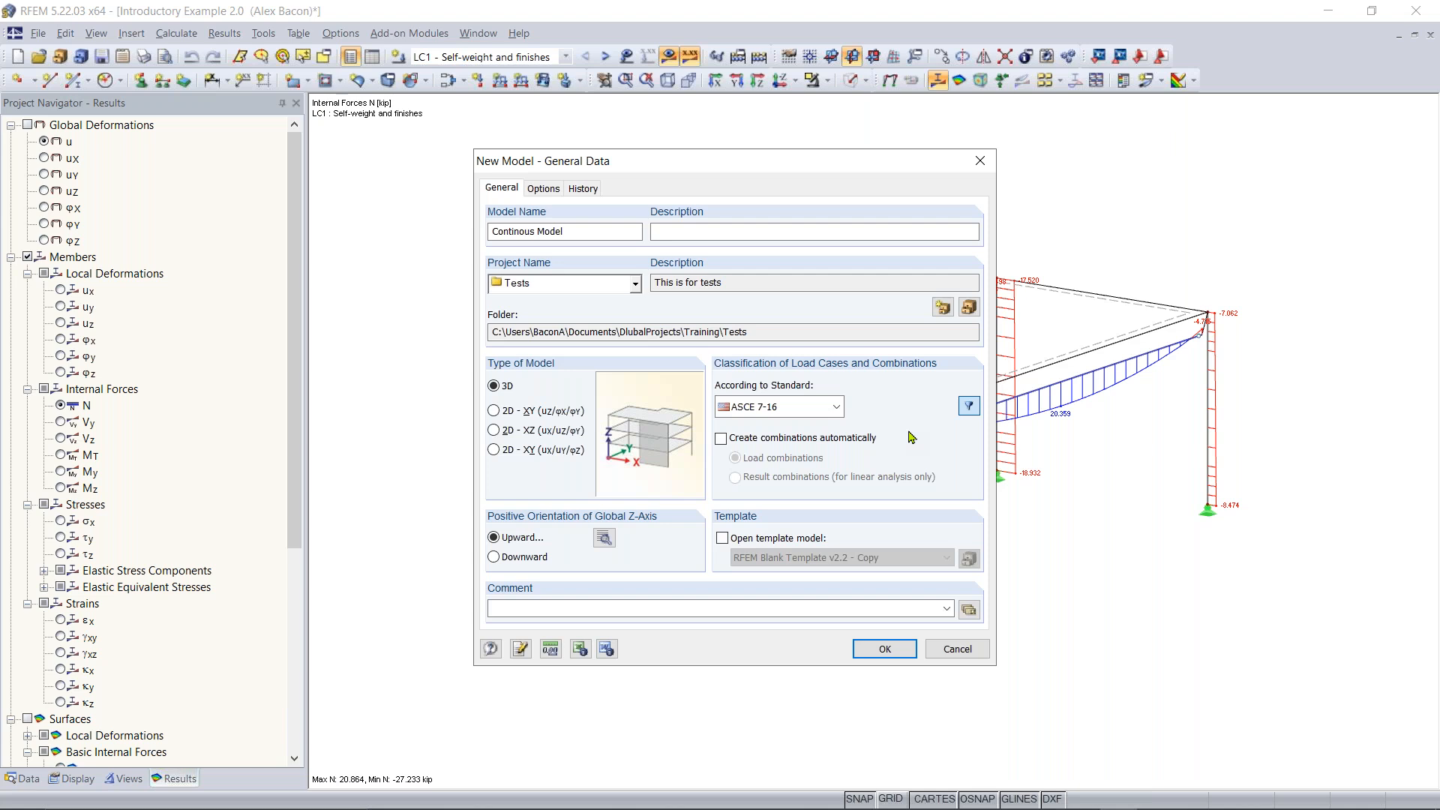
click(836, 407)
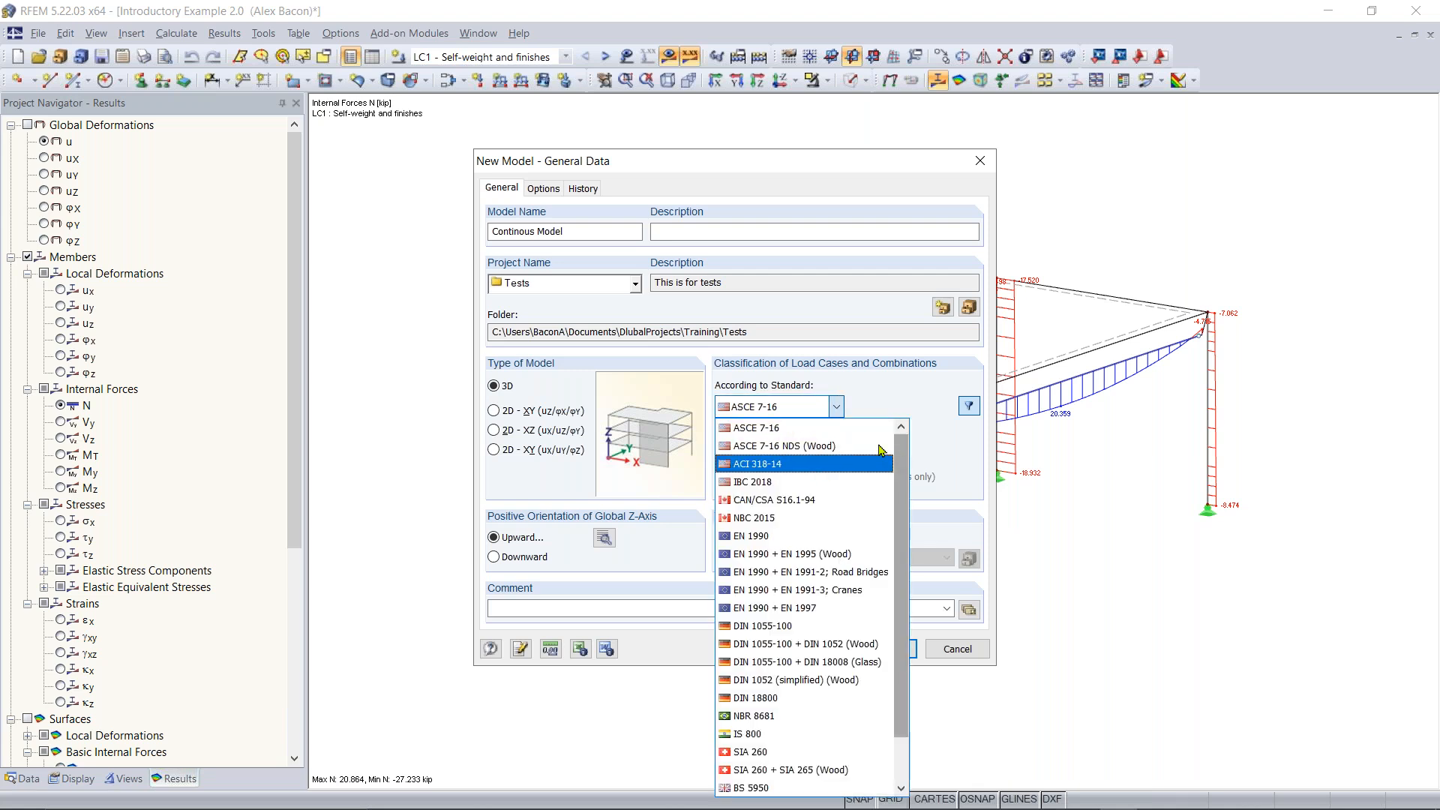
drag(902, 476, 902, 522)
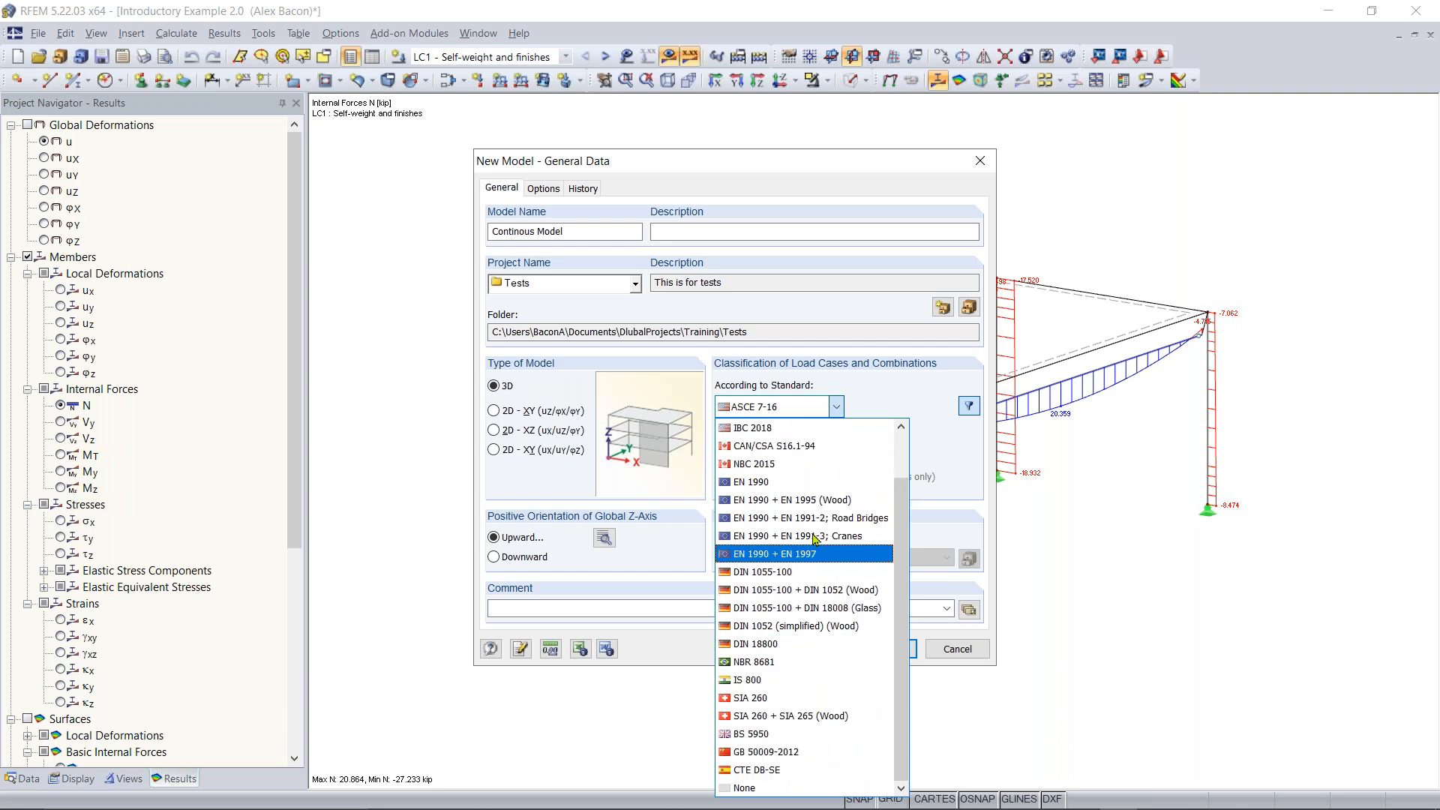
click(947, 448)
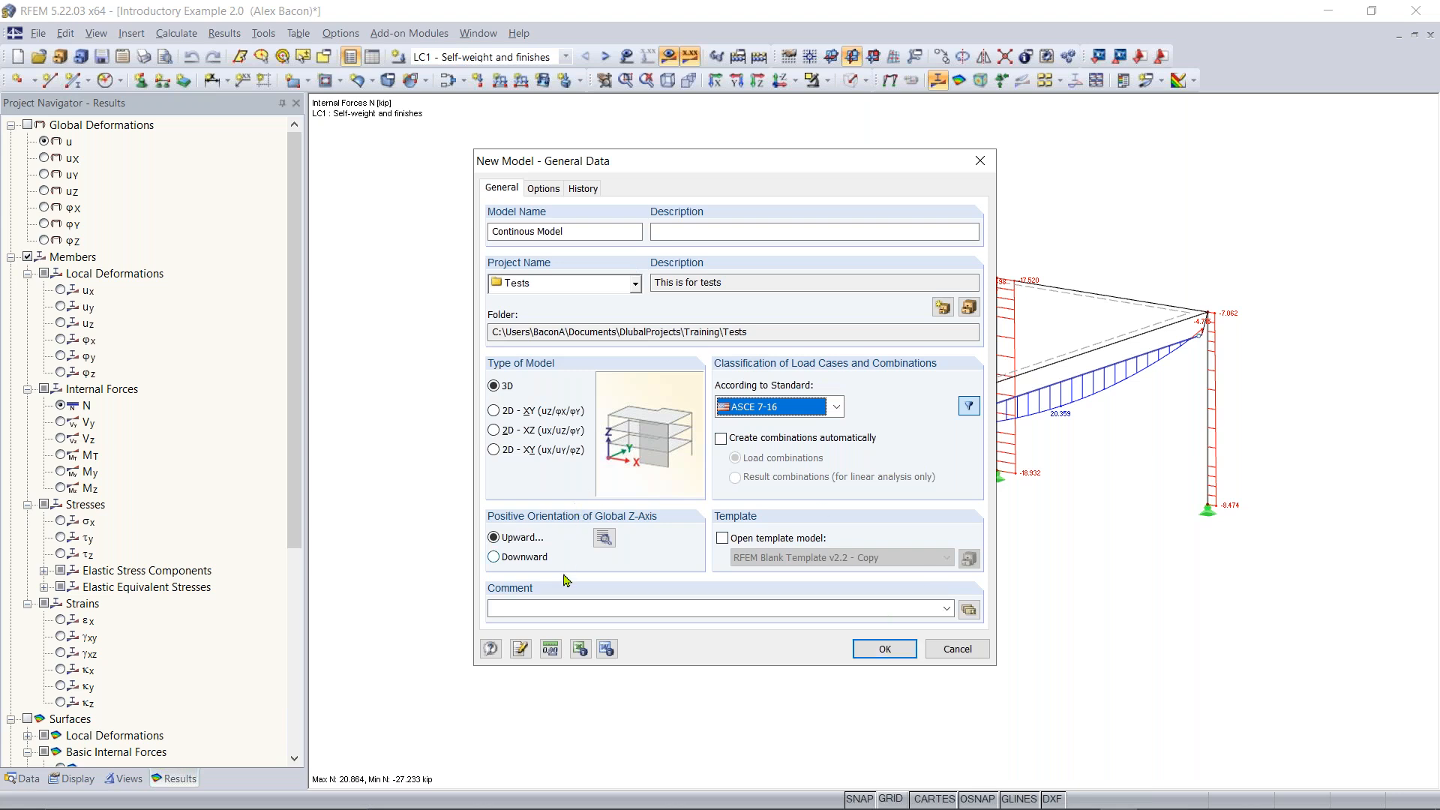
Review the new model's units and decimal places and the Metric and Imperial profiles without loading another profile
click(551, 650)
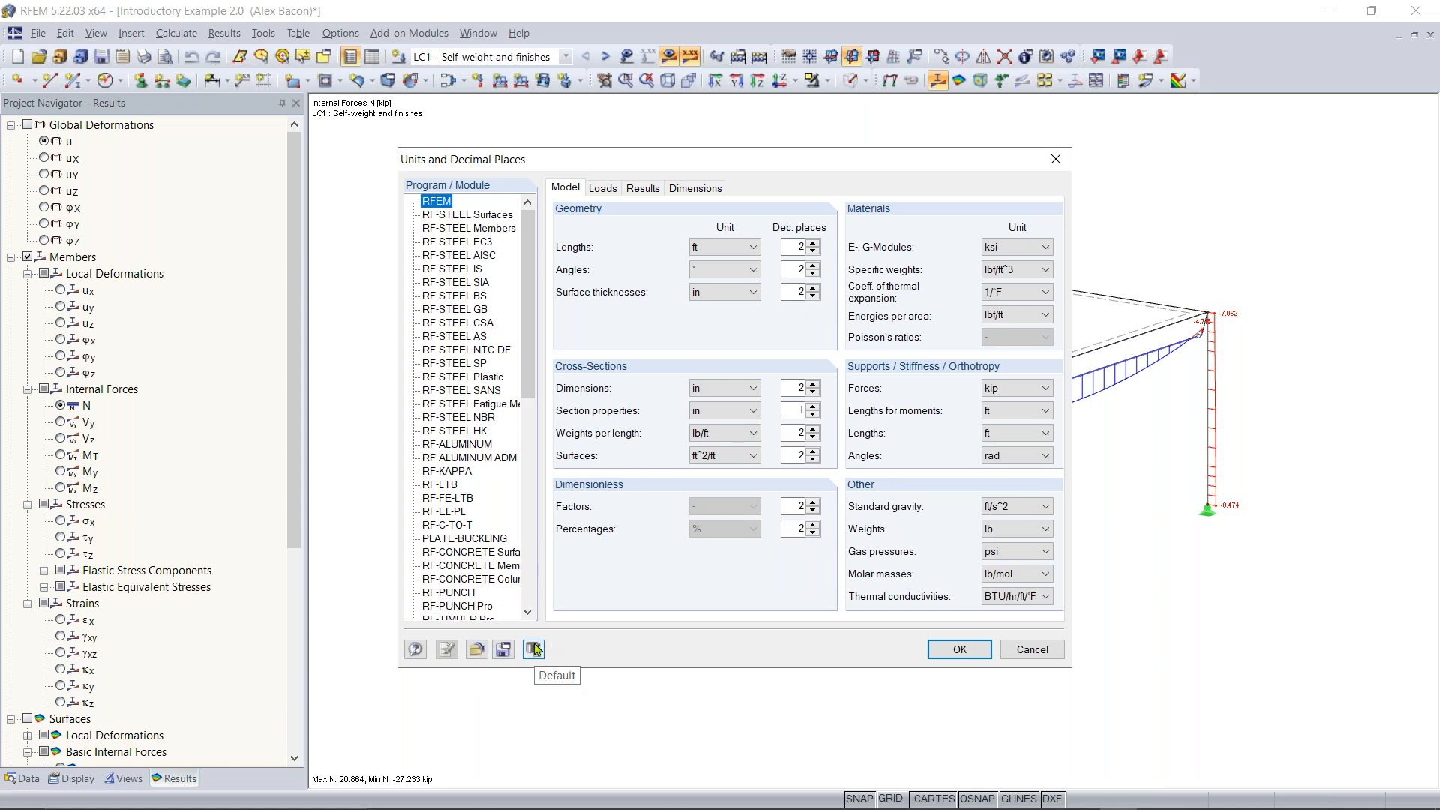
click(476, 649)
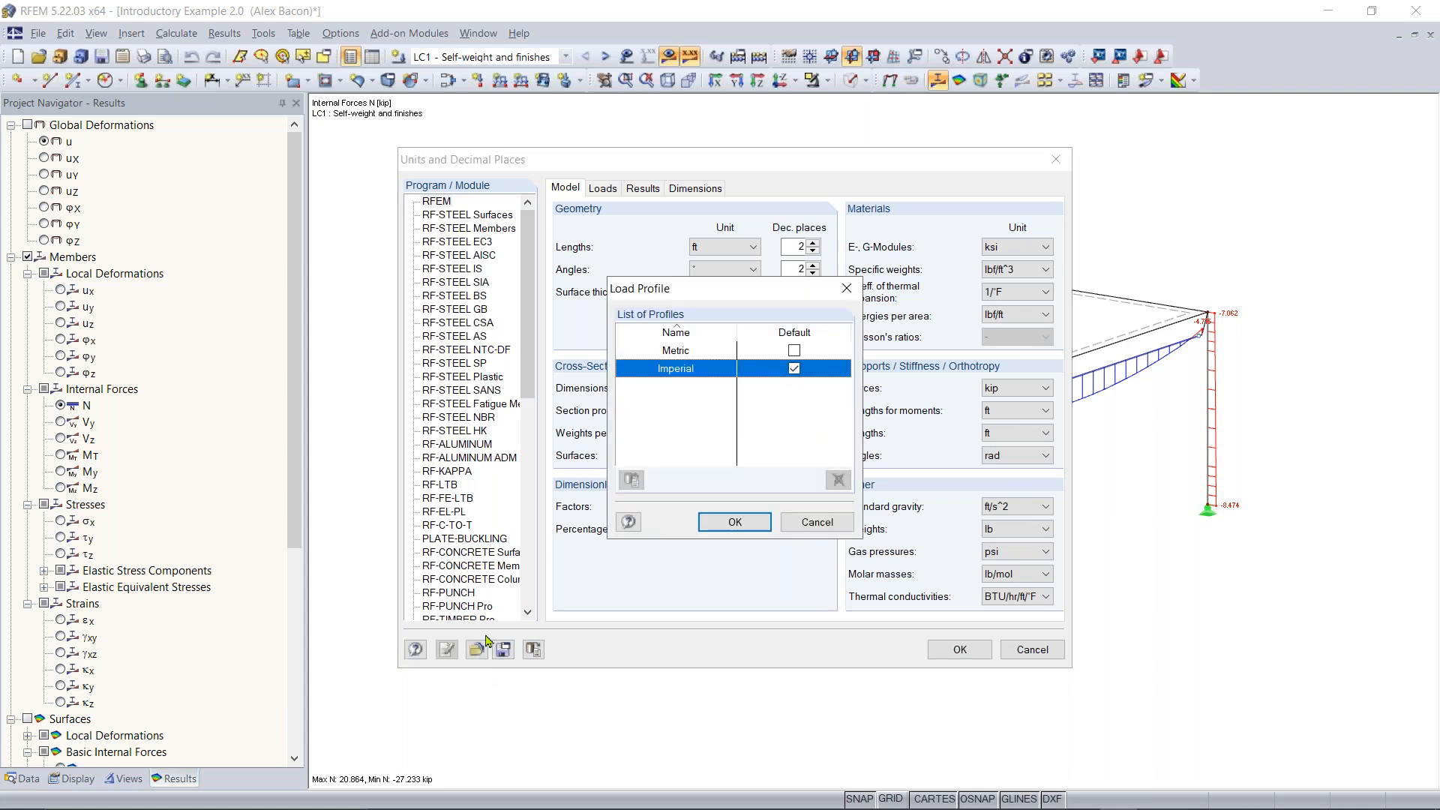
click(673, 352)
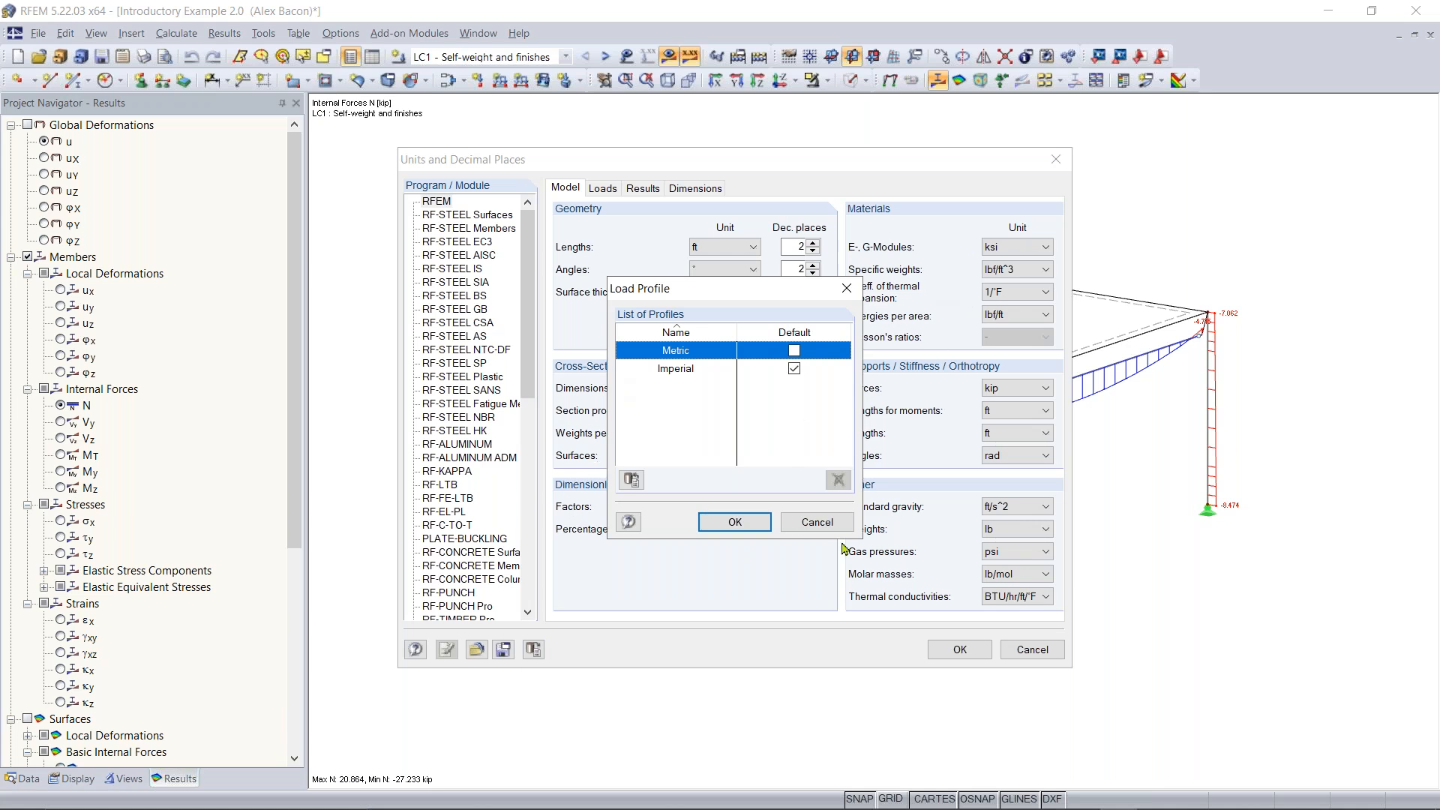
click(817, 522)
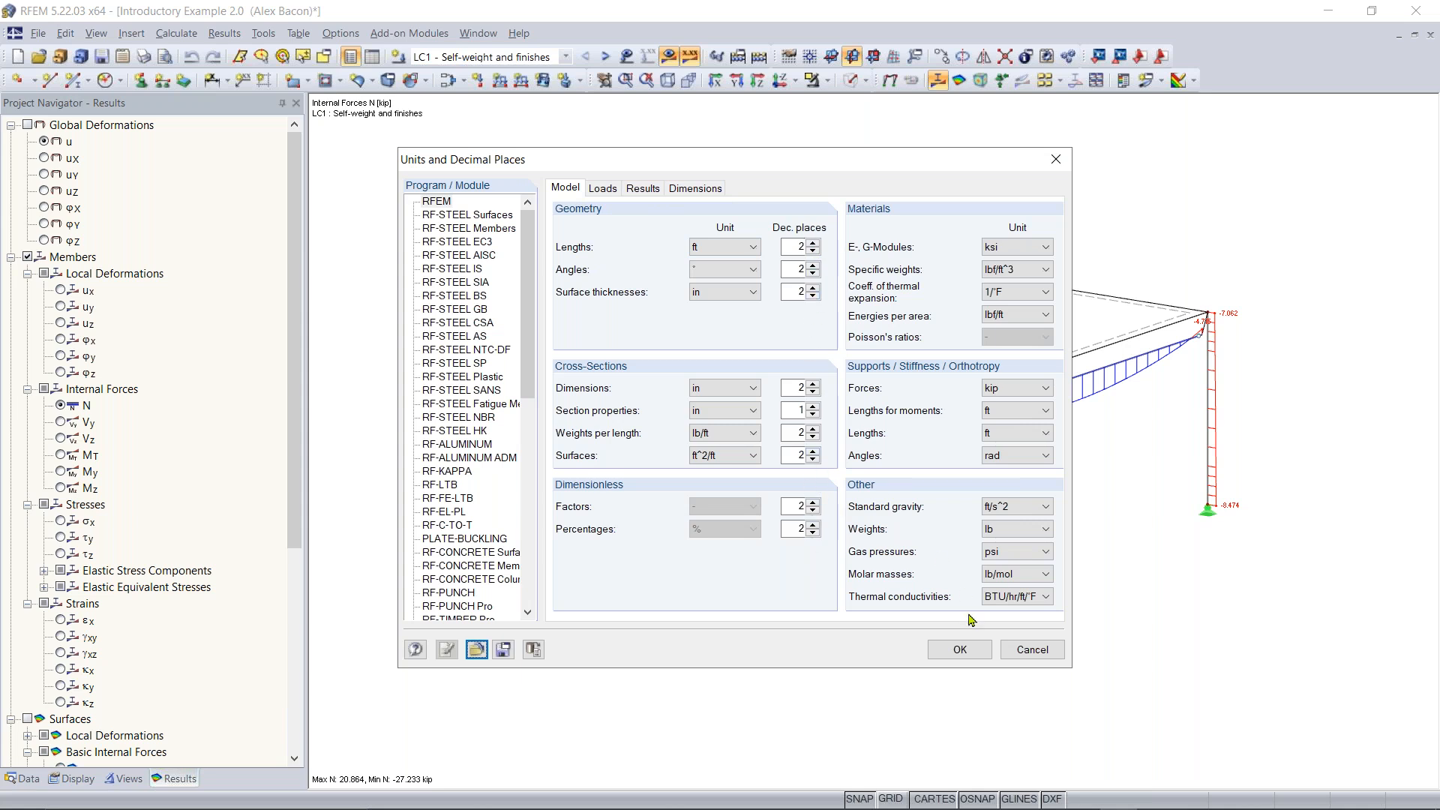
click(960, 650)
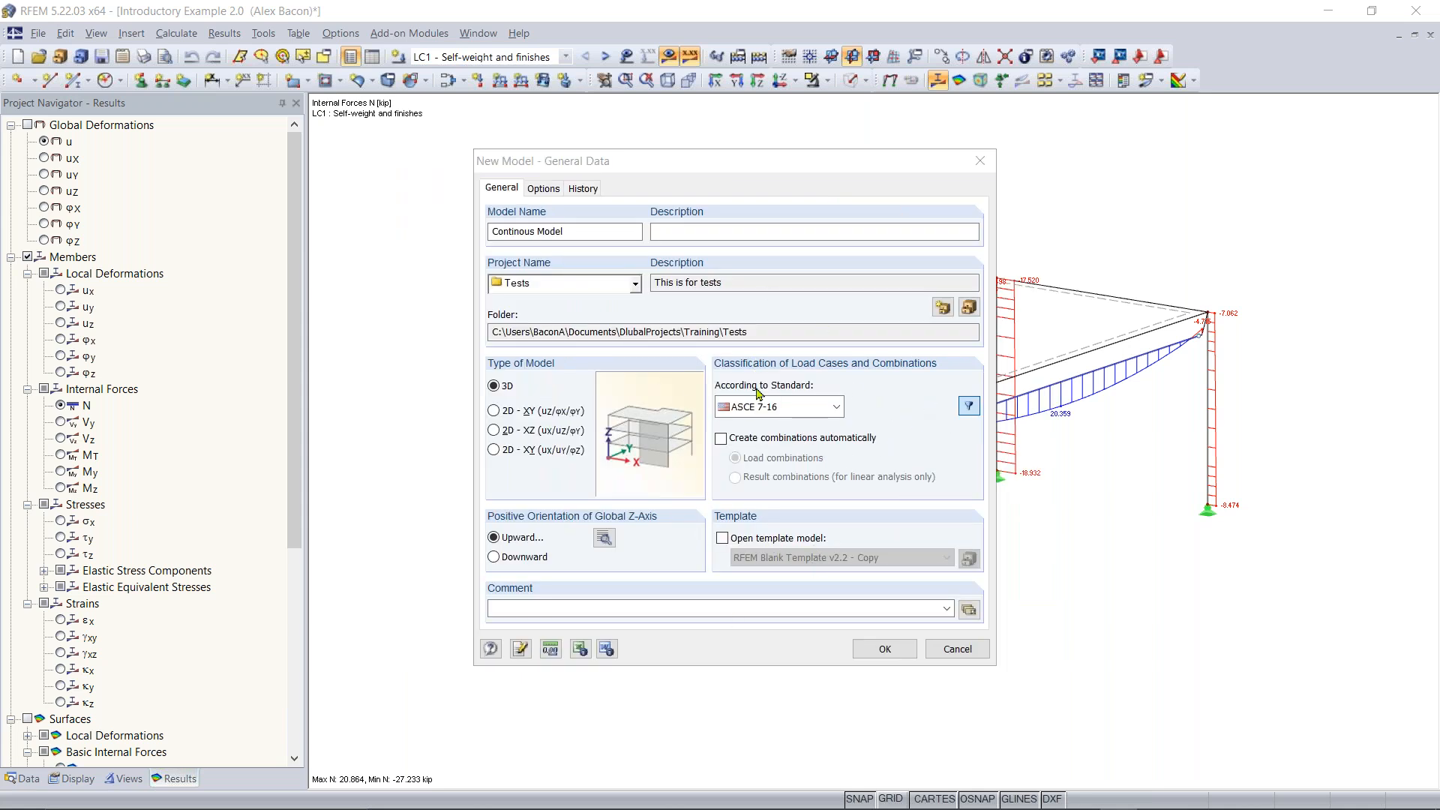
Create the new model from the entered general data
click(885, 650)
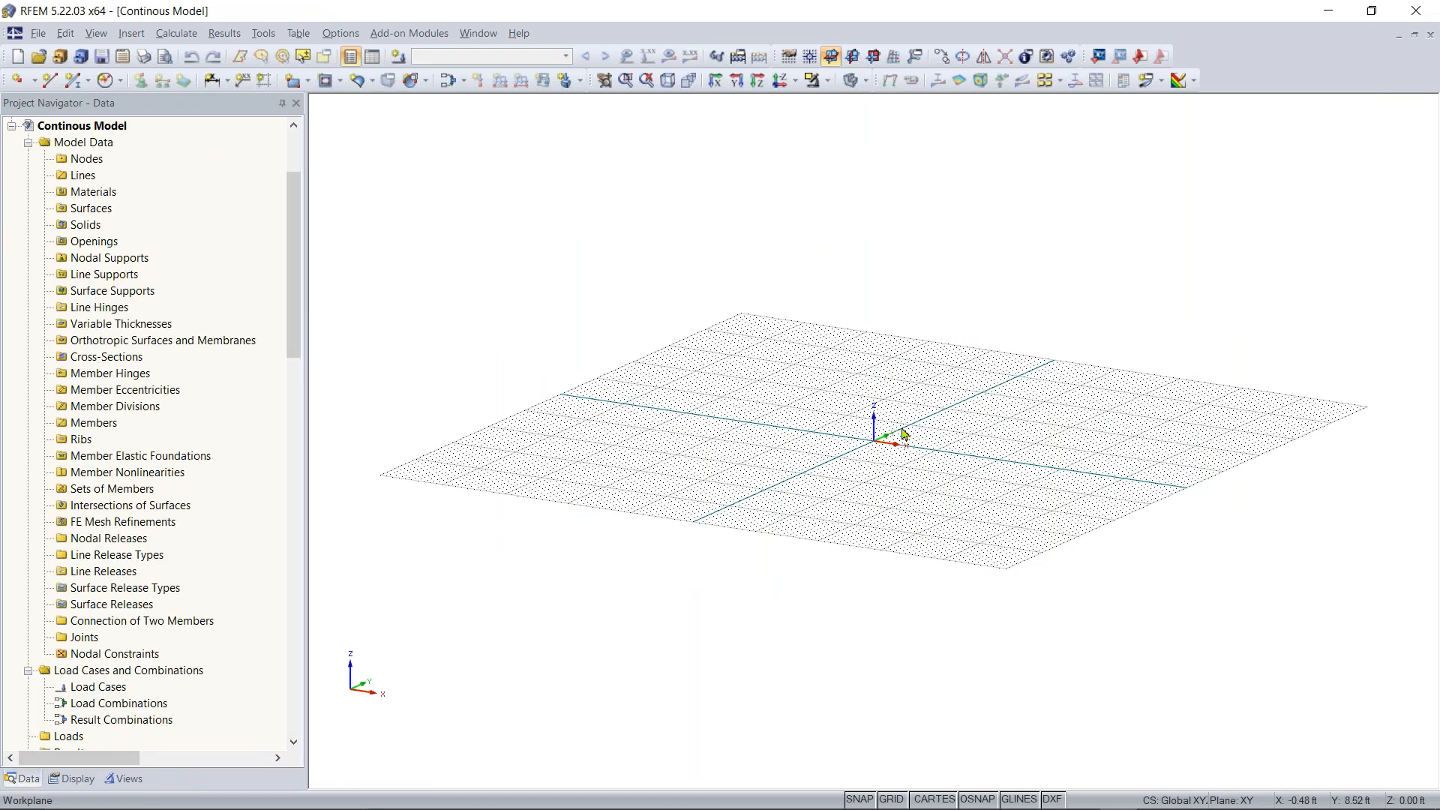
middle_drag(944, 430, 884, 347)
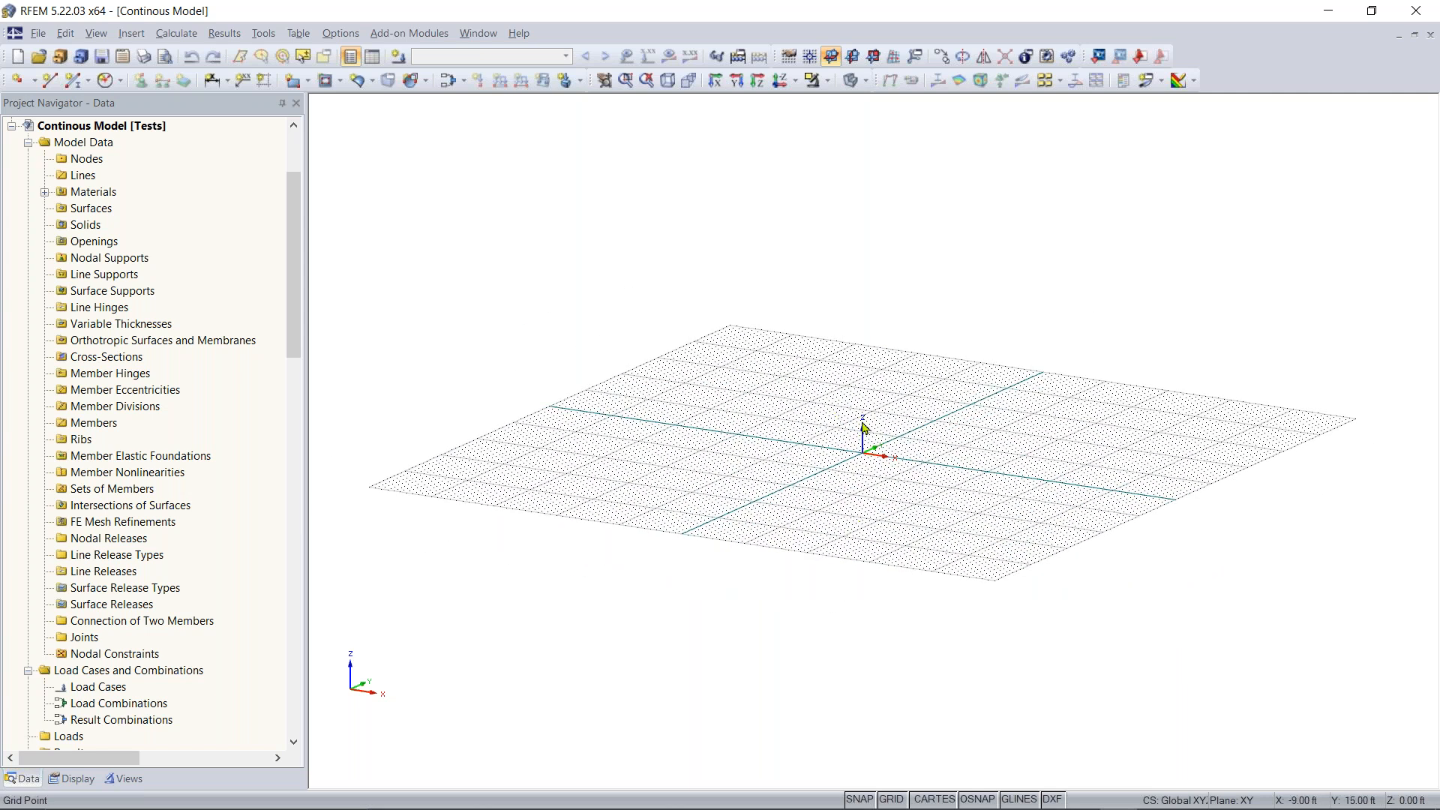
middle_drag(897, 465, 713, 520)
scroll(710, 517, up, 3)
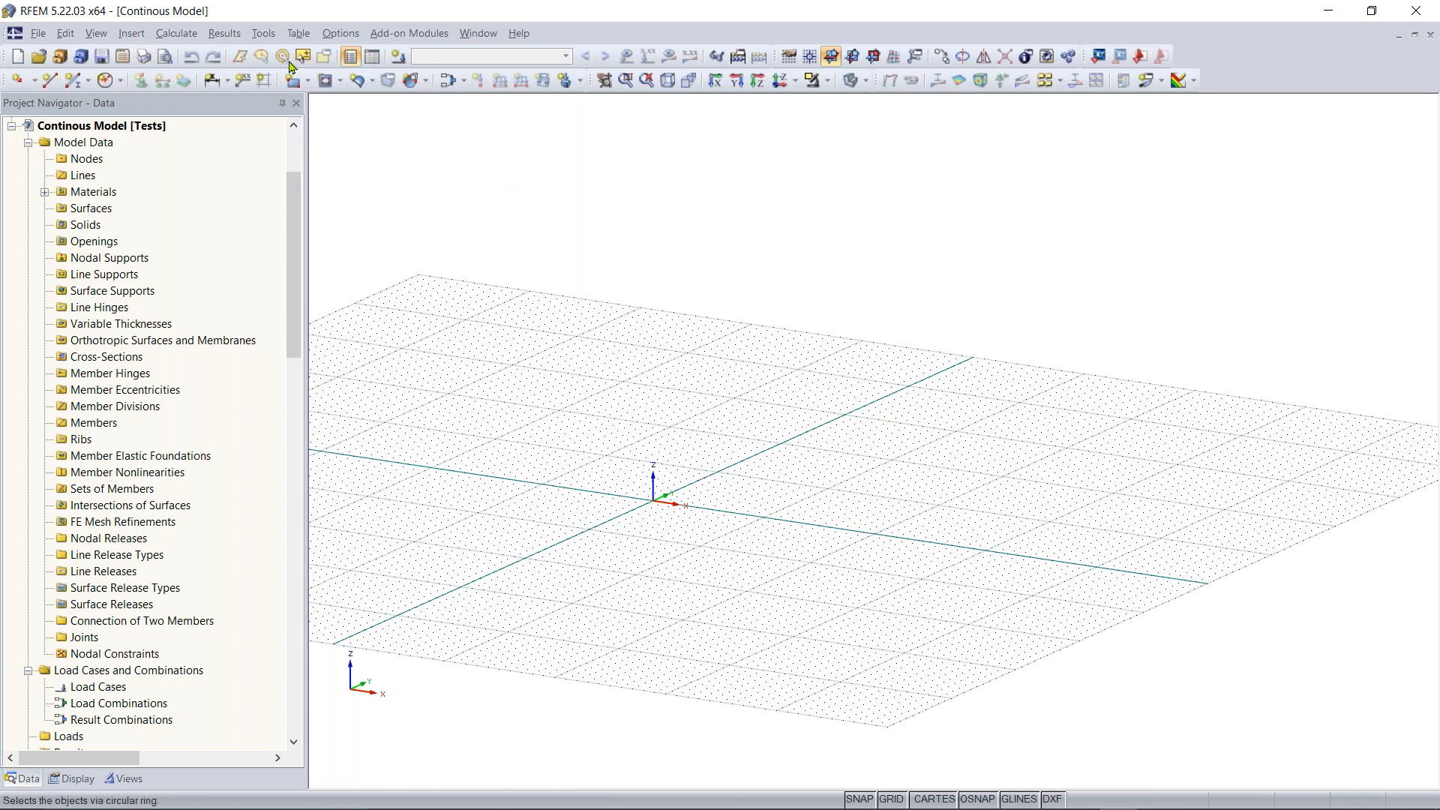
View the settings for a new member and close them without creating one
click(74, 83)
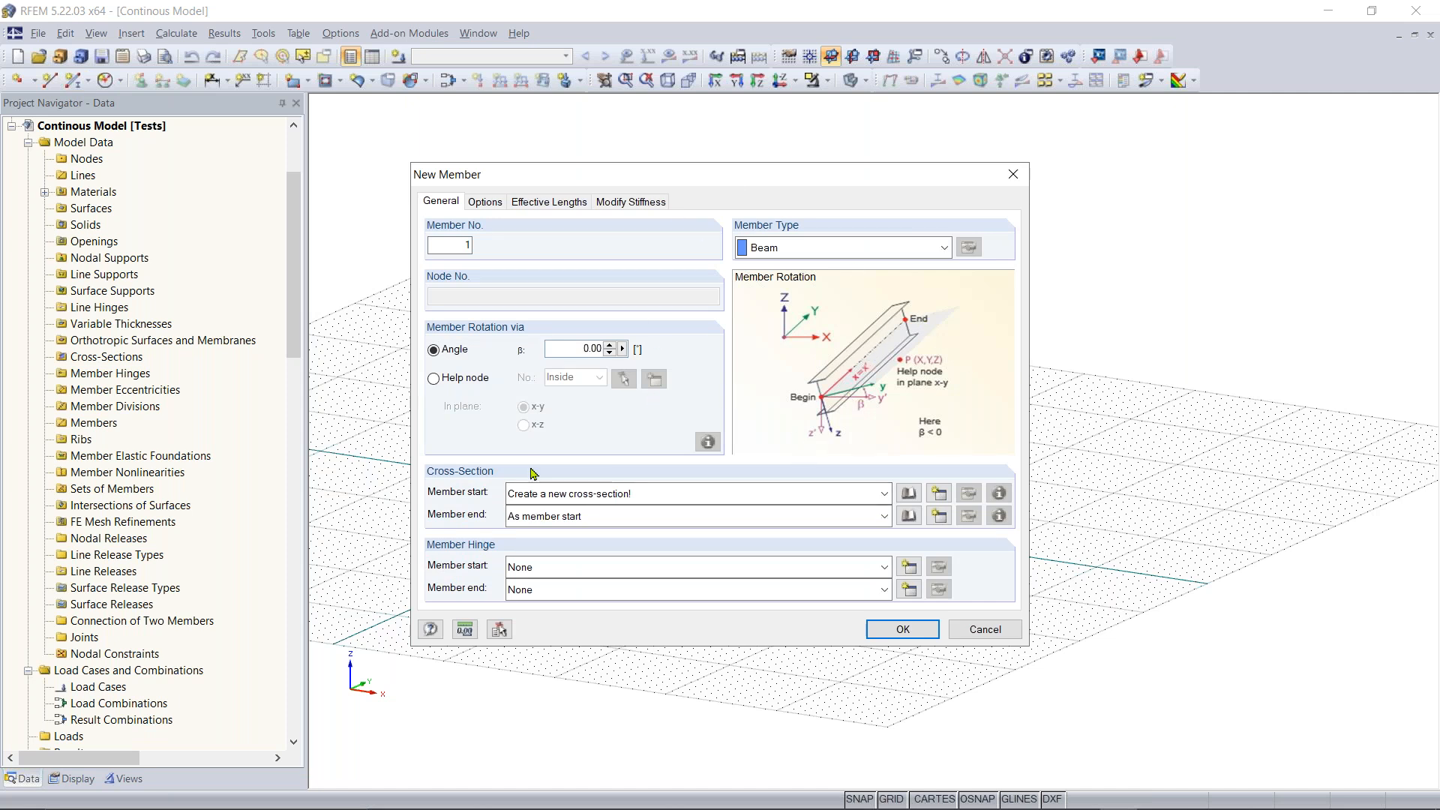
click(1014, 176)
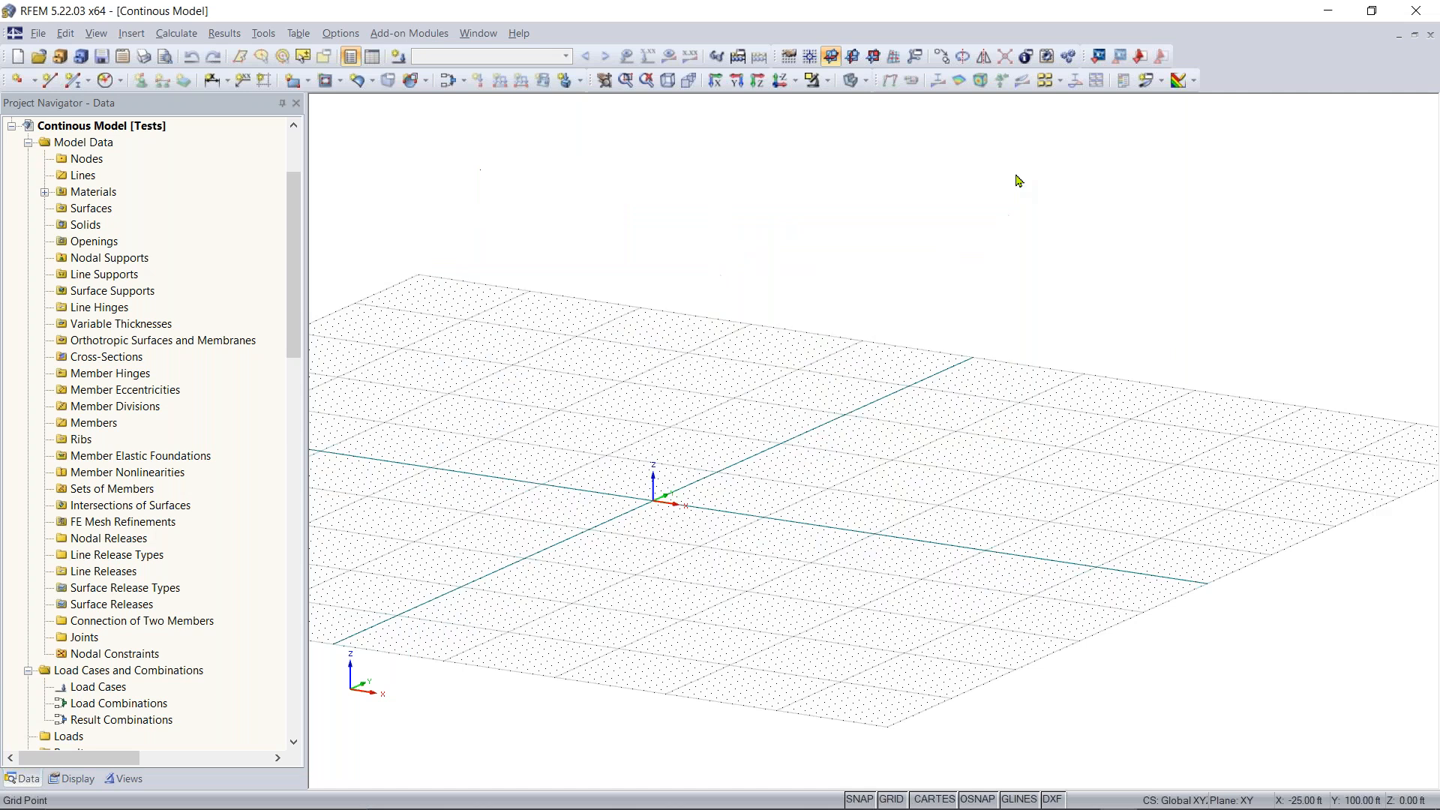
Start a new rectangular surface and check the materials already available for it, keeping Steel A992 for the moment
click(295, 84)
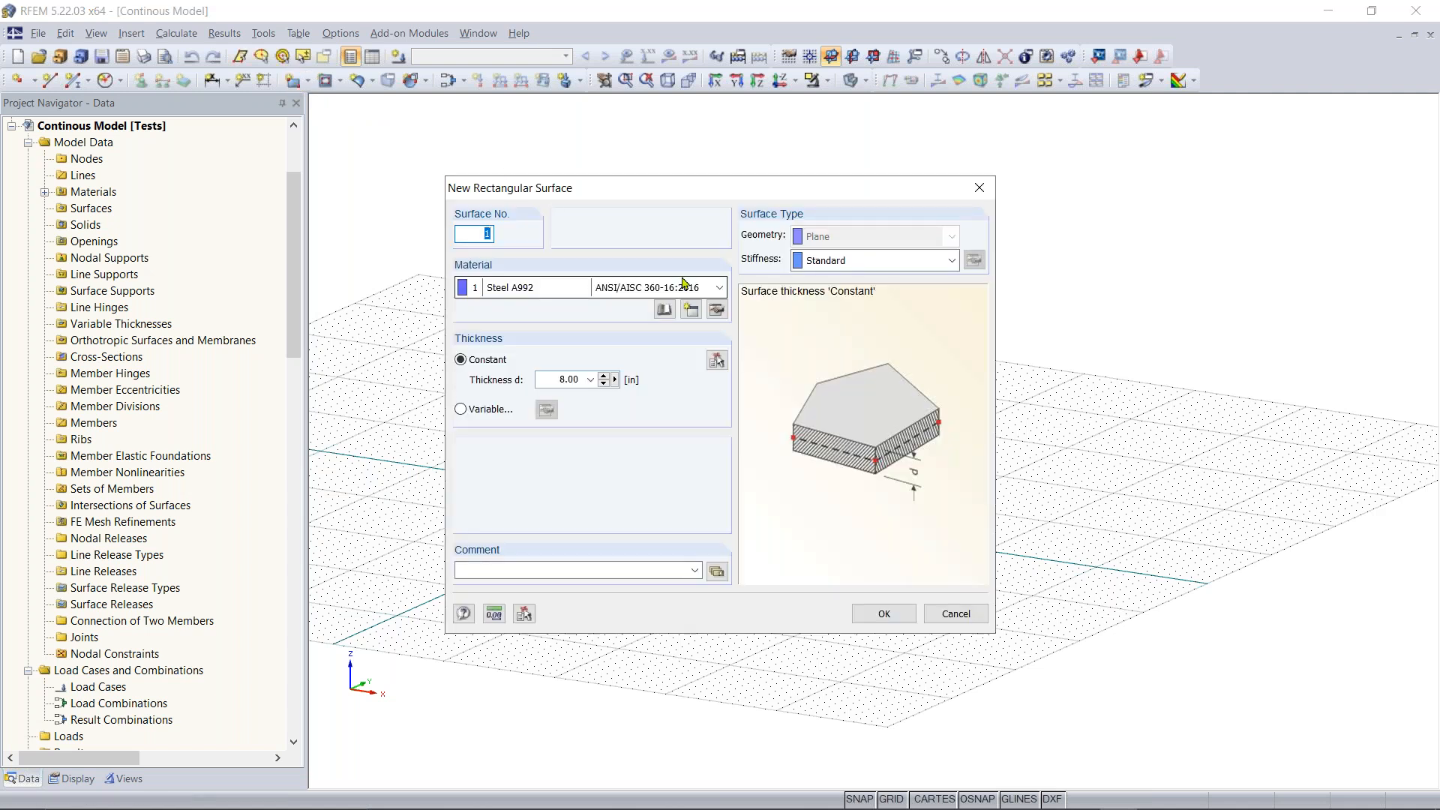
drag(690, 189, 767, 192)
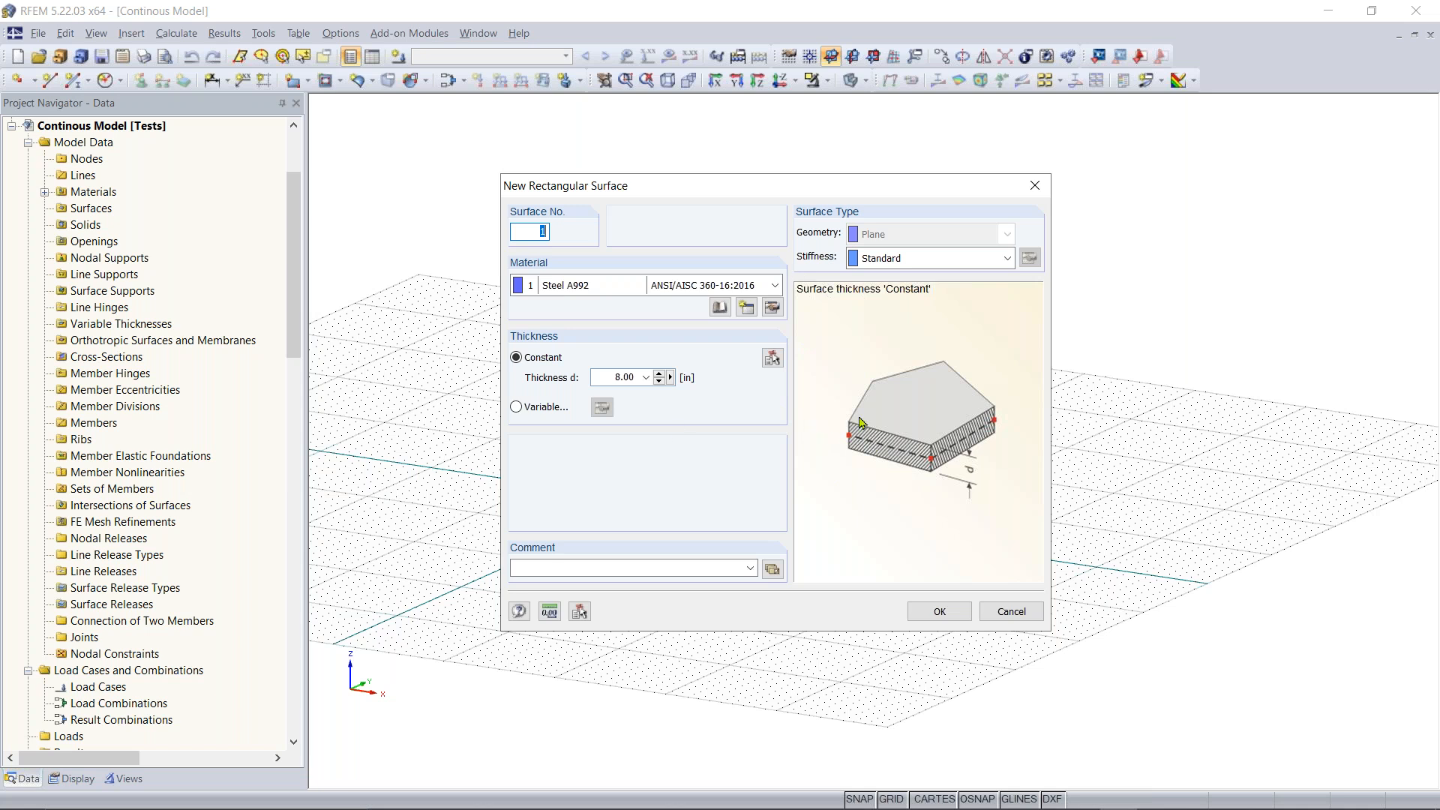
drag(532, 230, 561, 231)
click(607, 288)
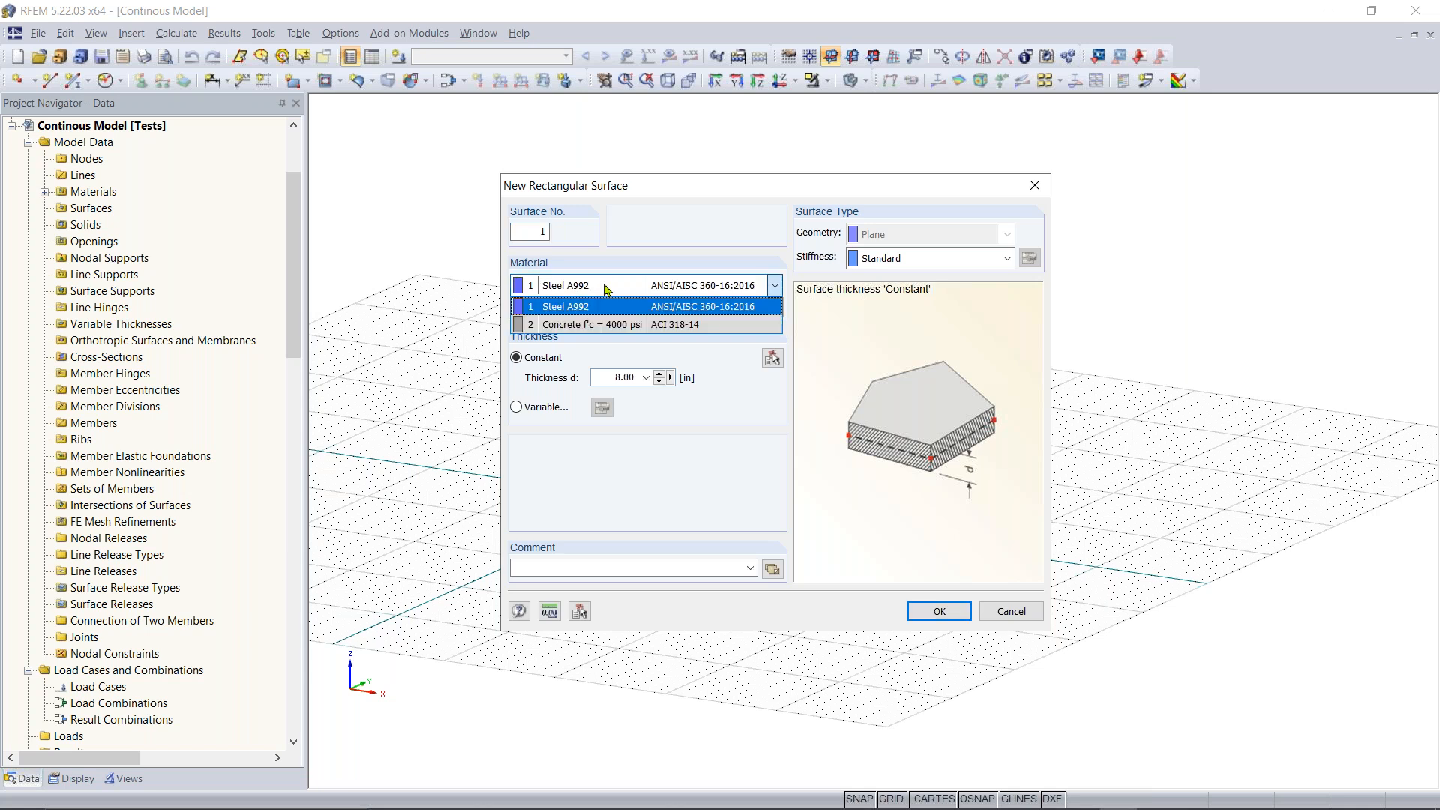
click(607, 288)
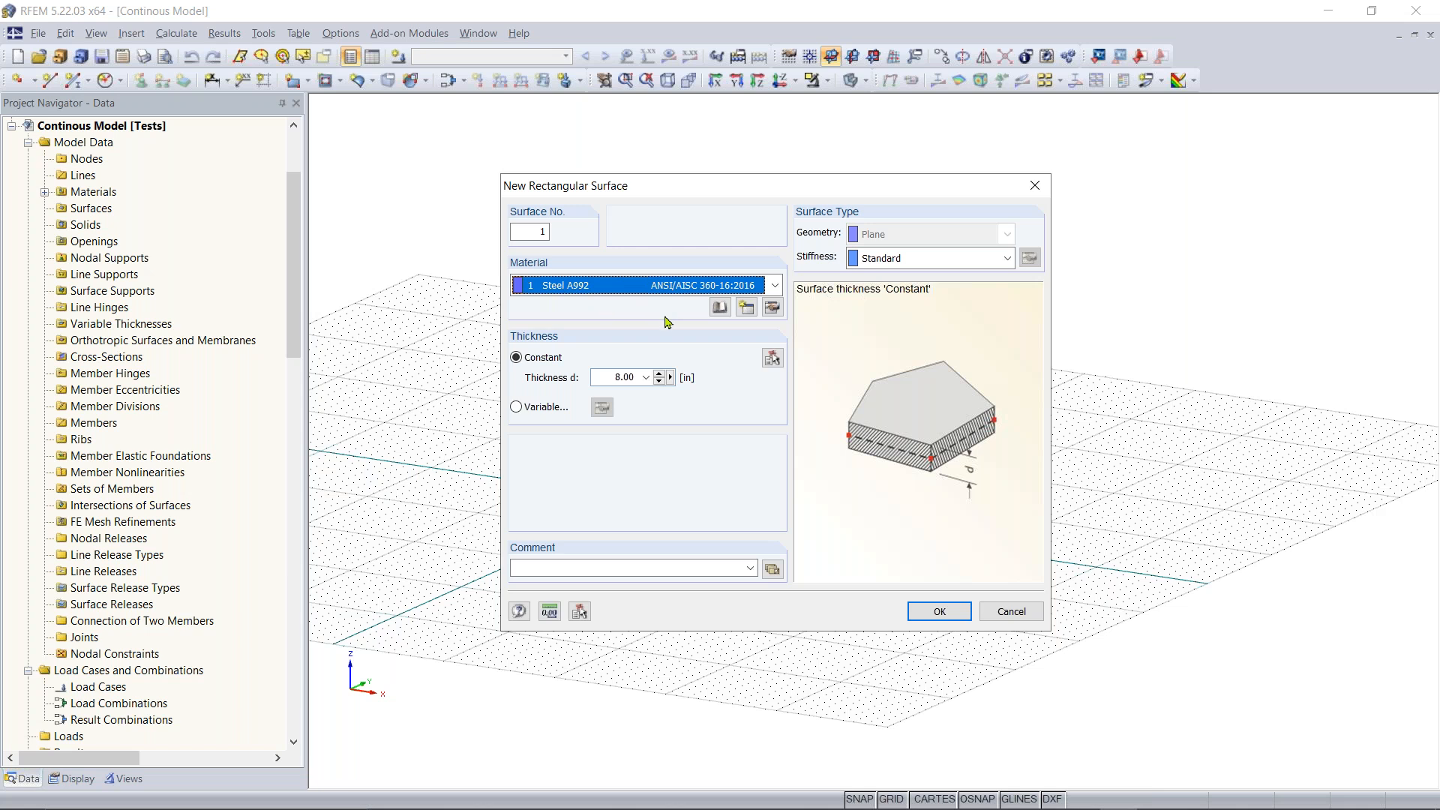
Filter the material library for the surface to category group Concrete, category Concrete, standard group ACI and standard ACI 318-14
click(719, 308)
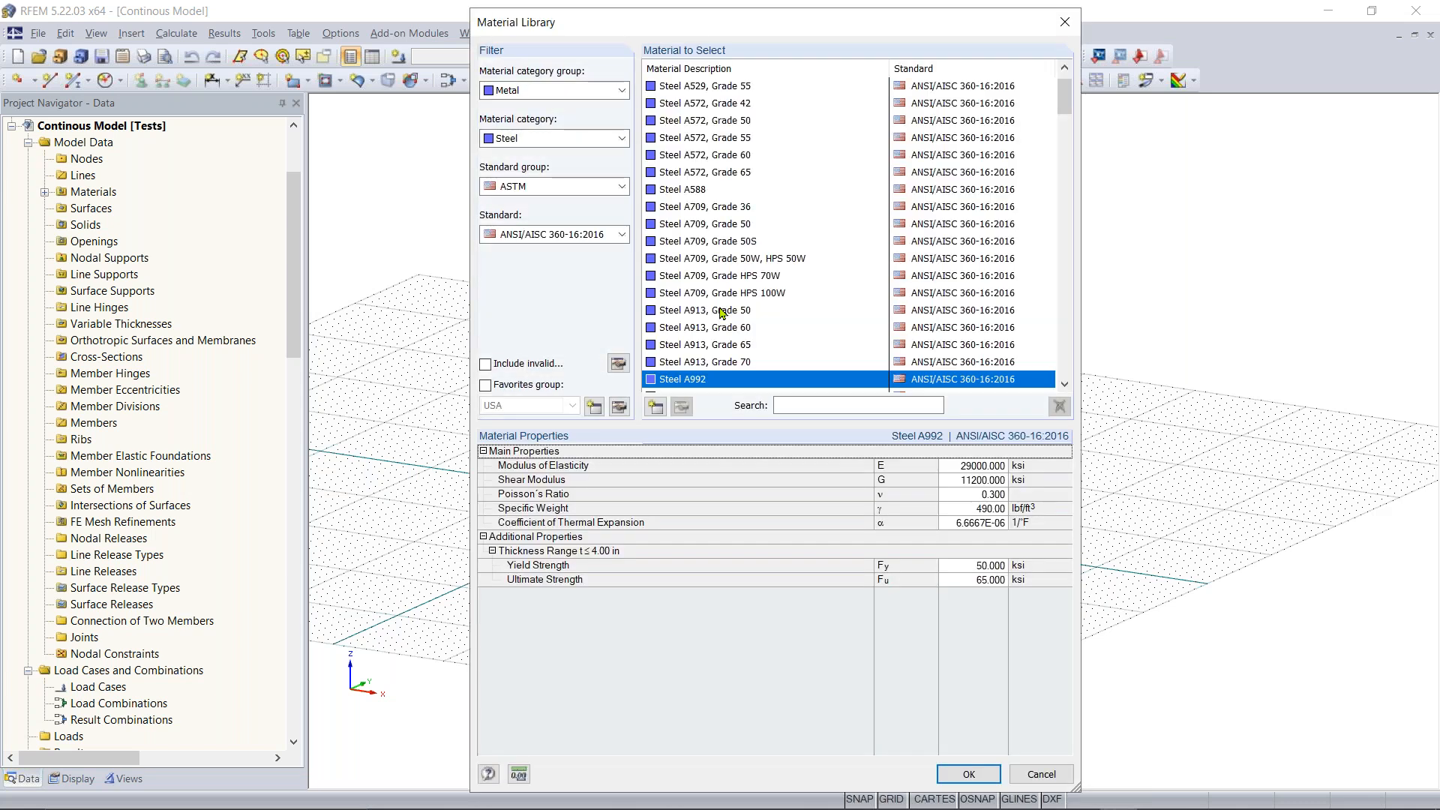
mouse_move(703, 24)
mouse_down()
mouse_move(731, 22)
mouse_move(703, 26)
mouse_up()
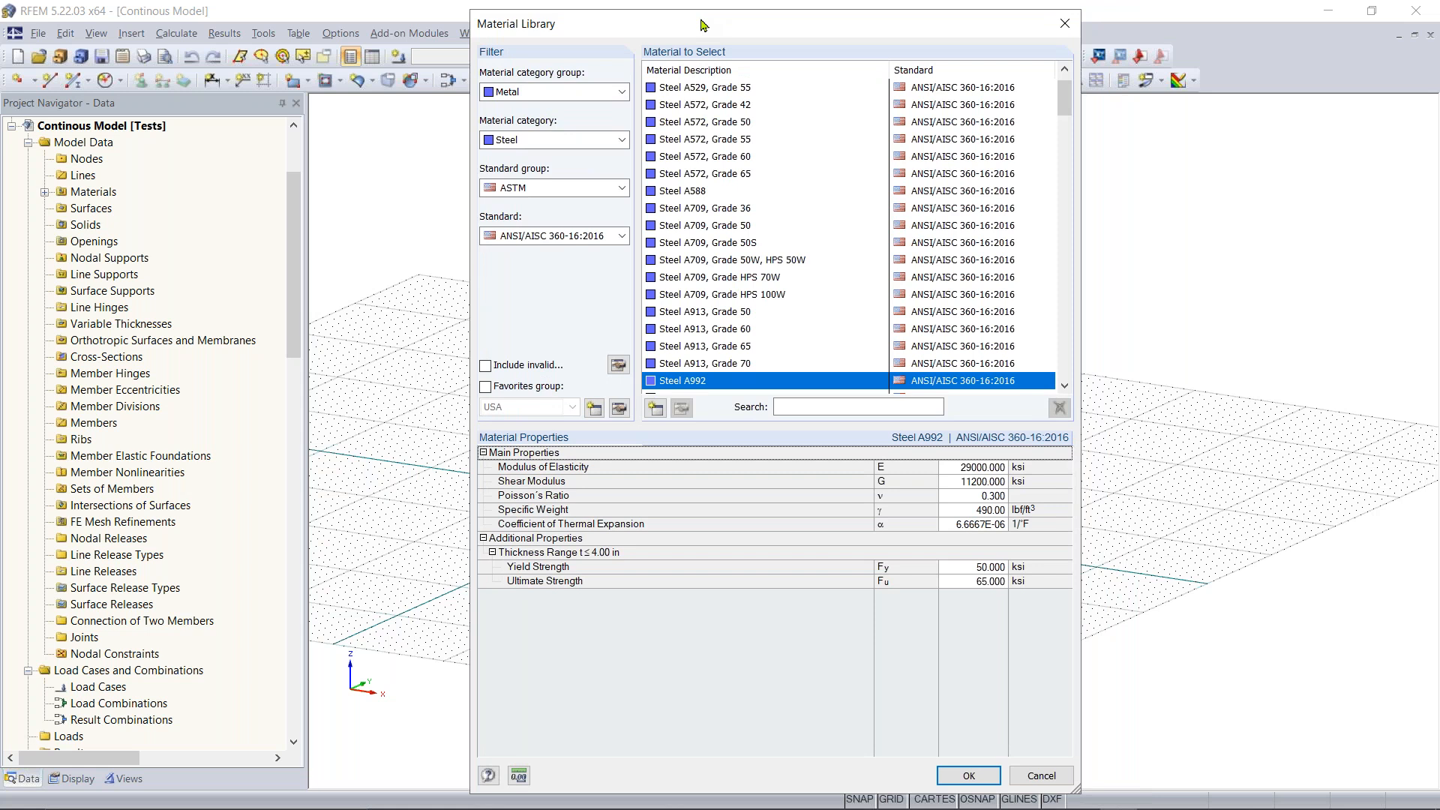
click(557, 93)
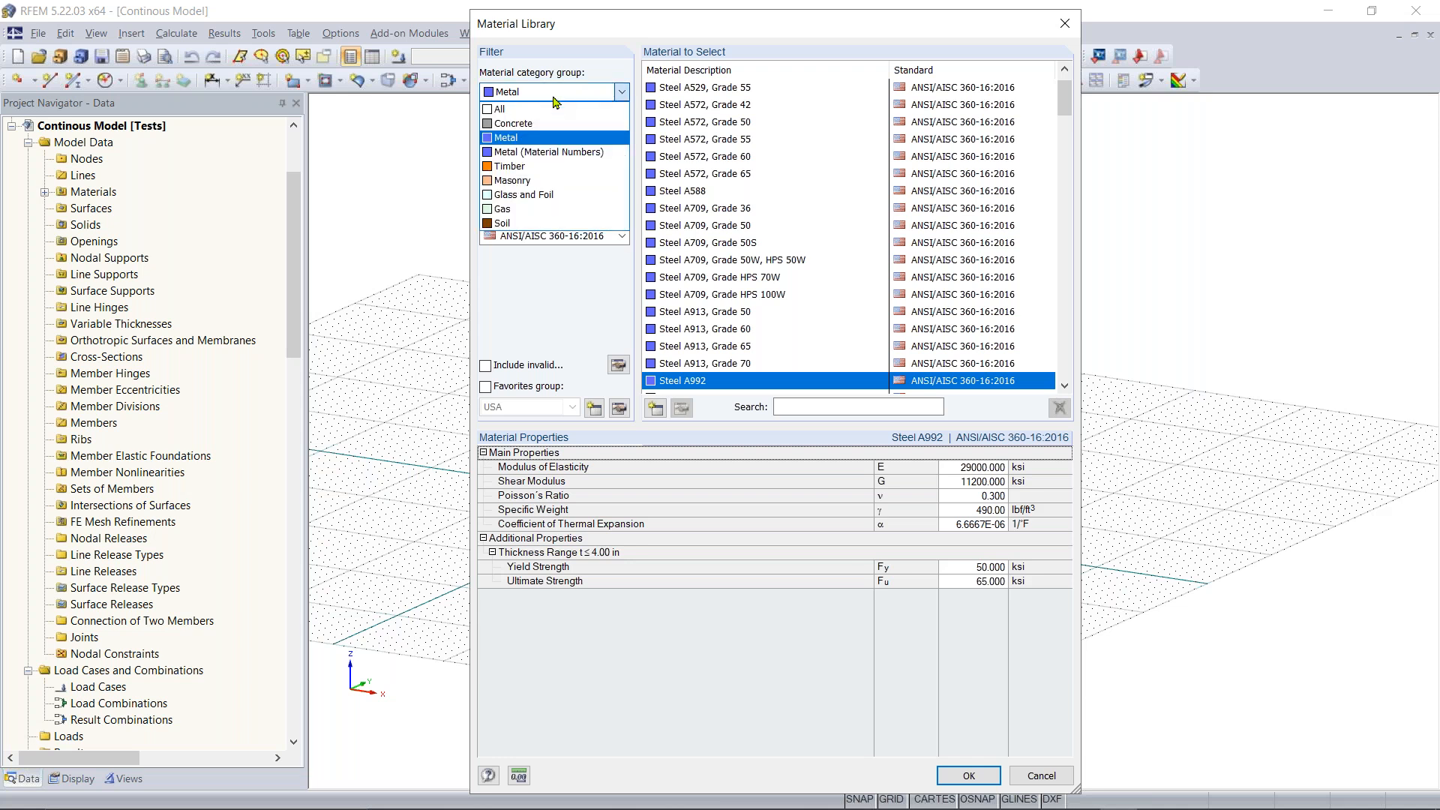
click(535, 124)
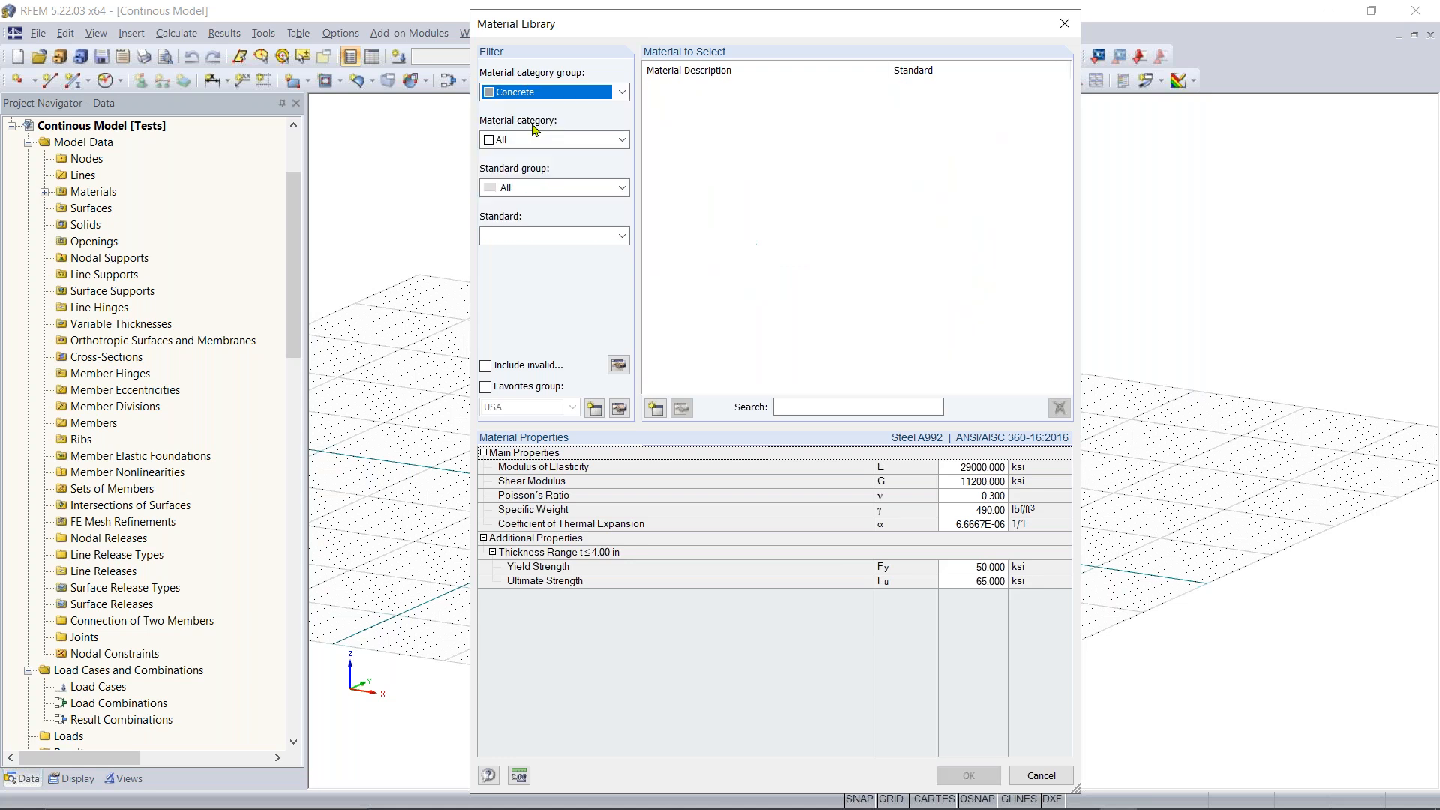
click(571, 140)
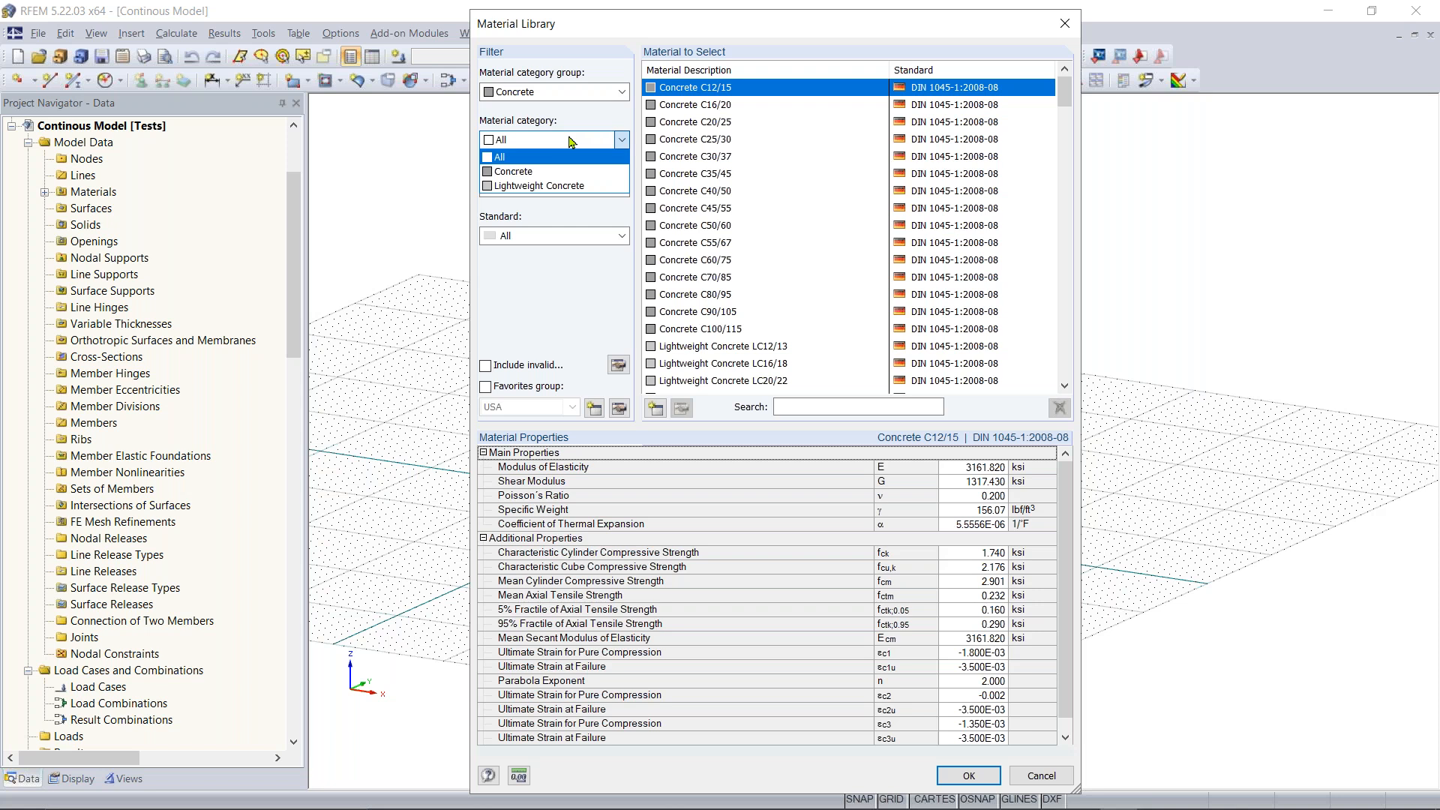
click(551, 173)
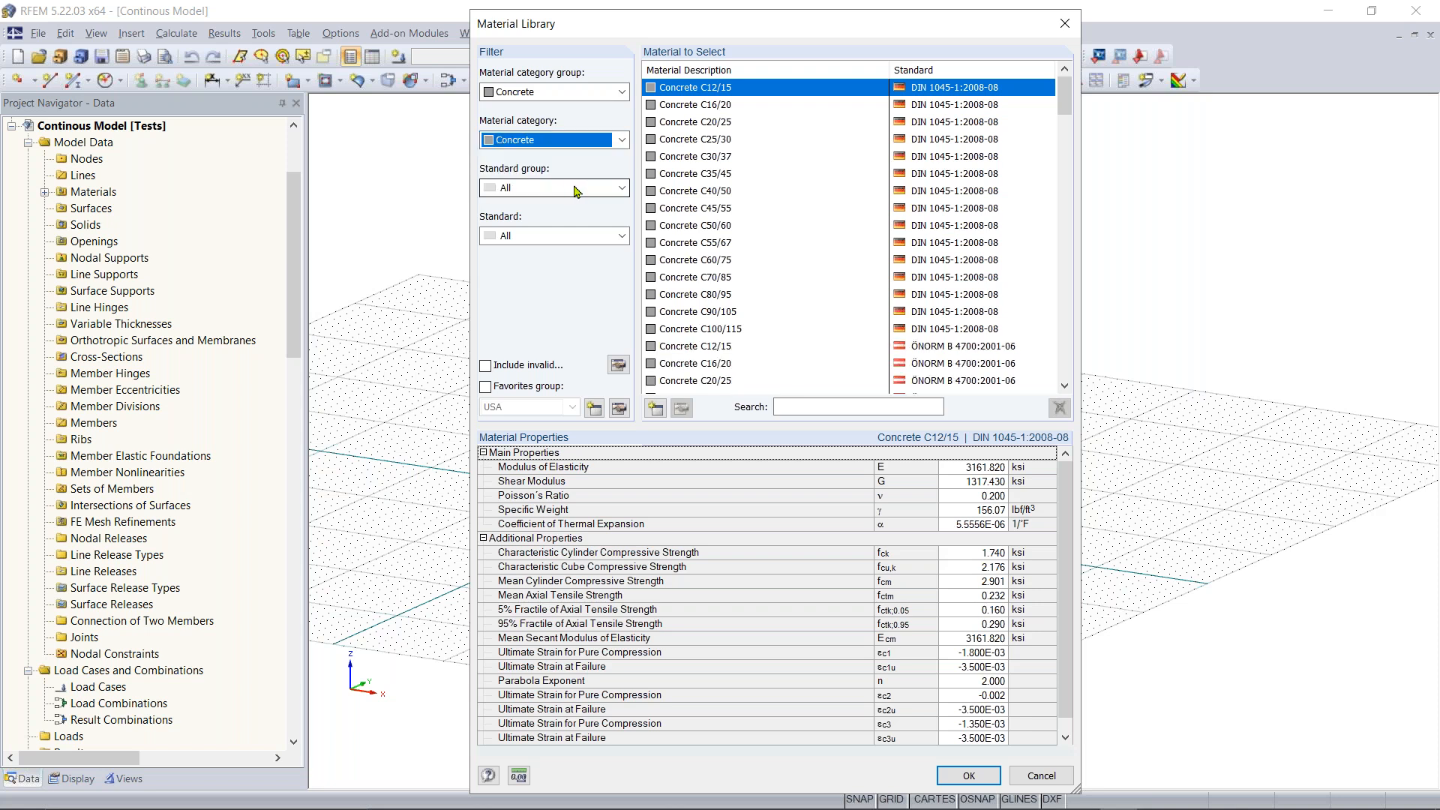
click(576, 191)
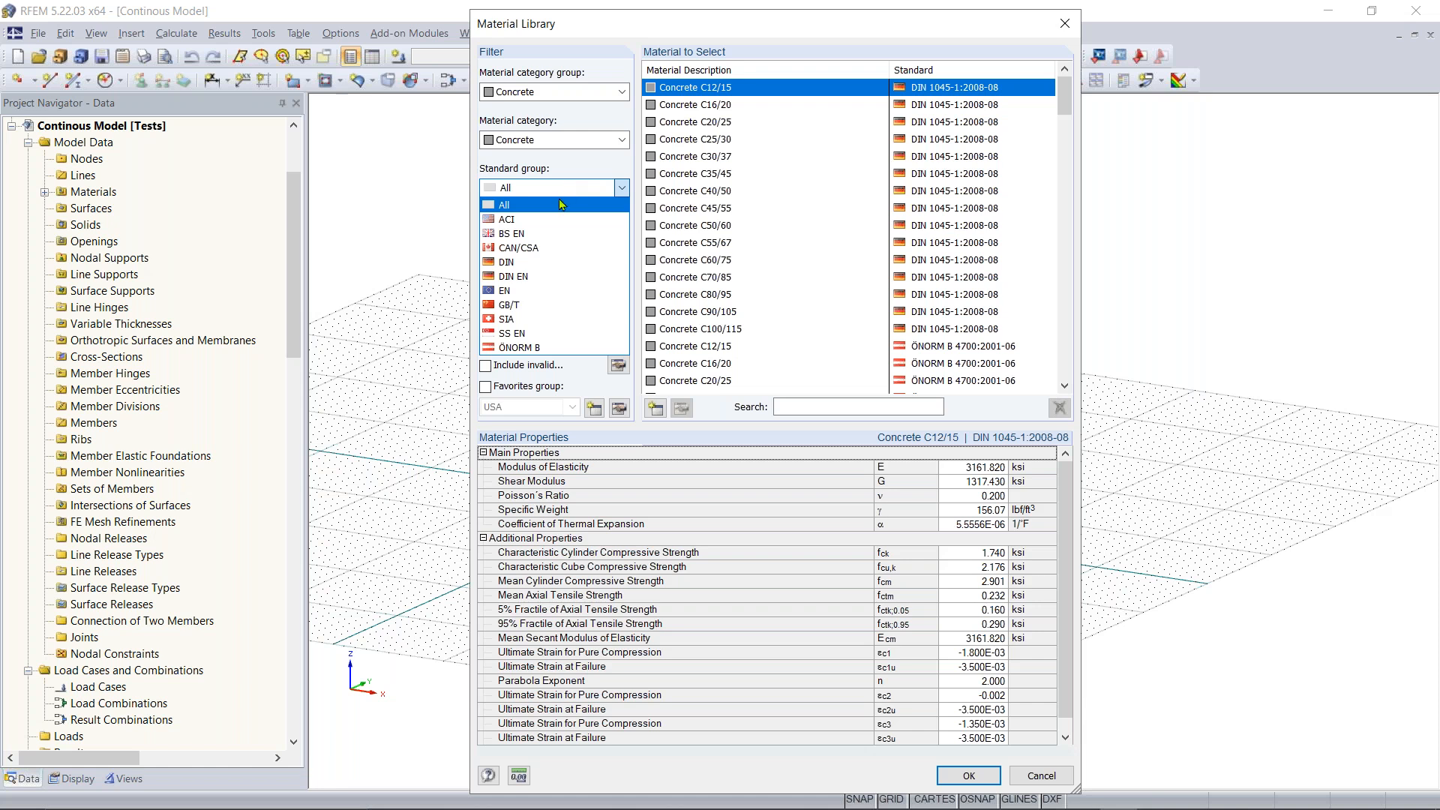
click(523, 222)
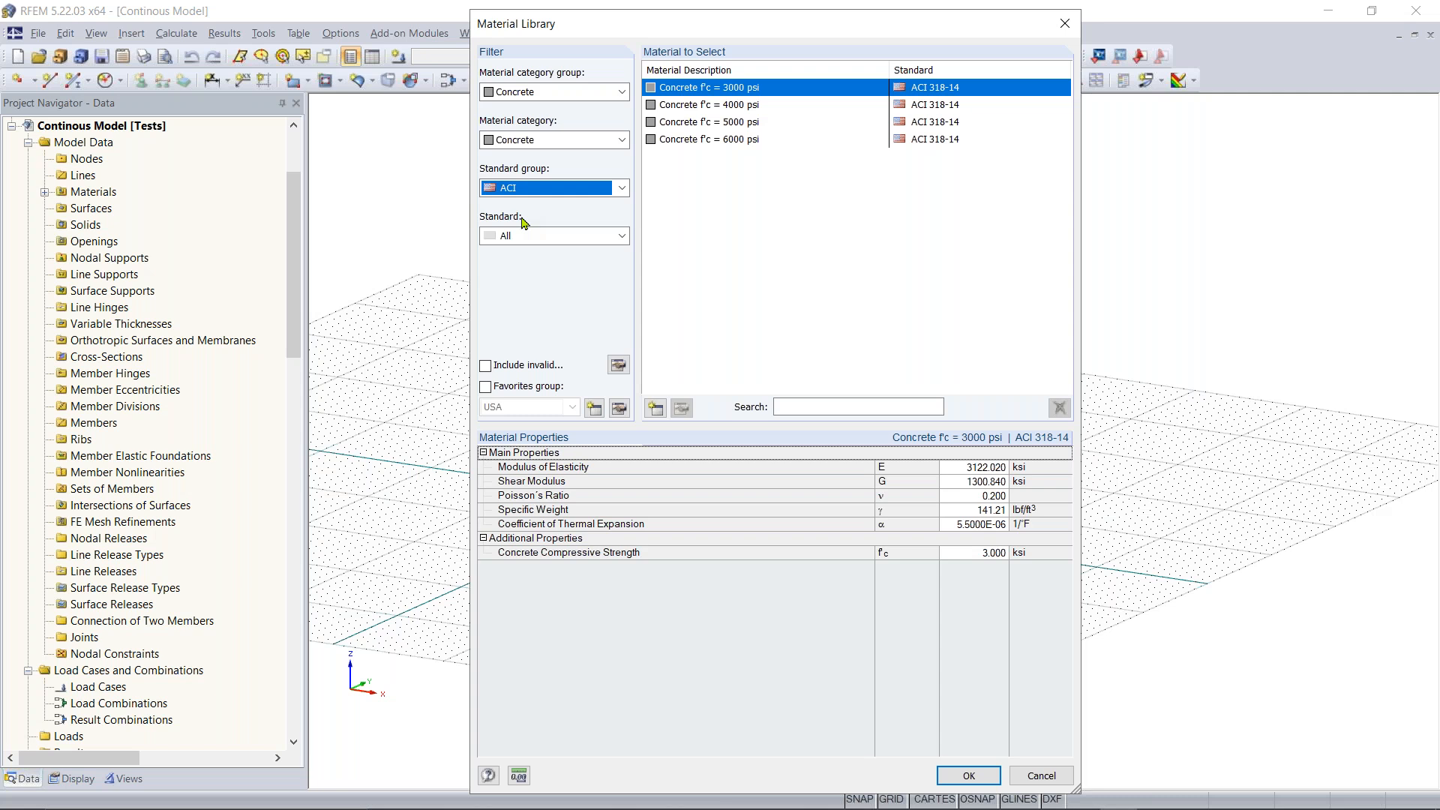
click(621, 235)
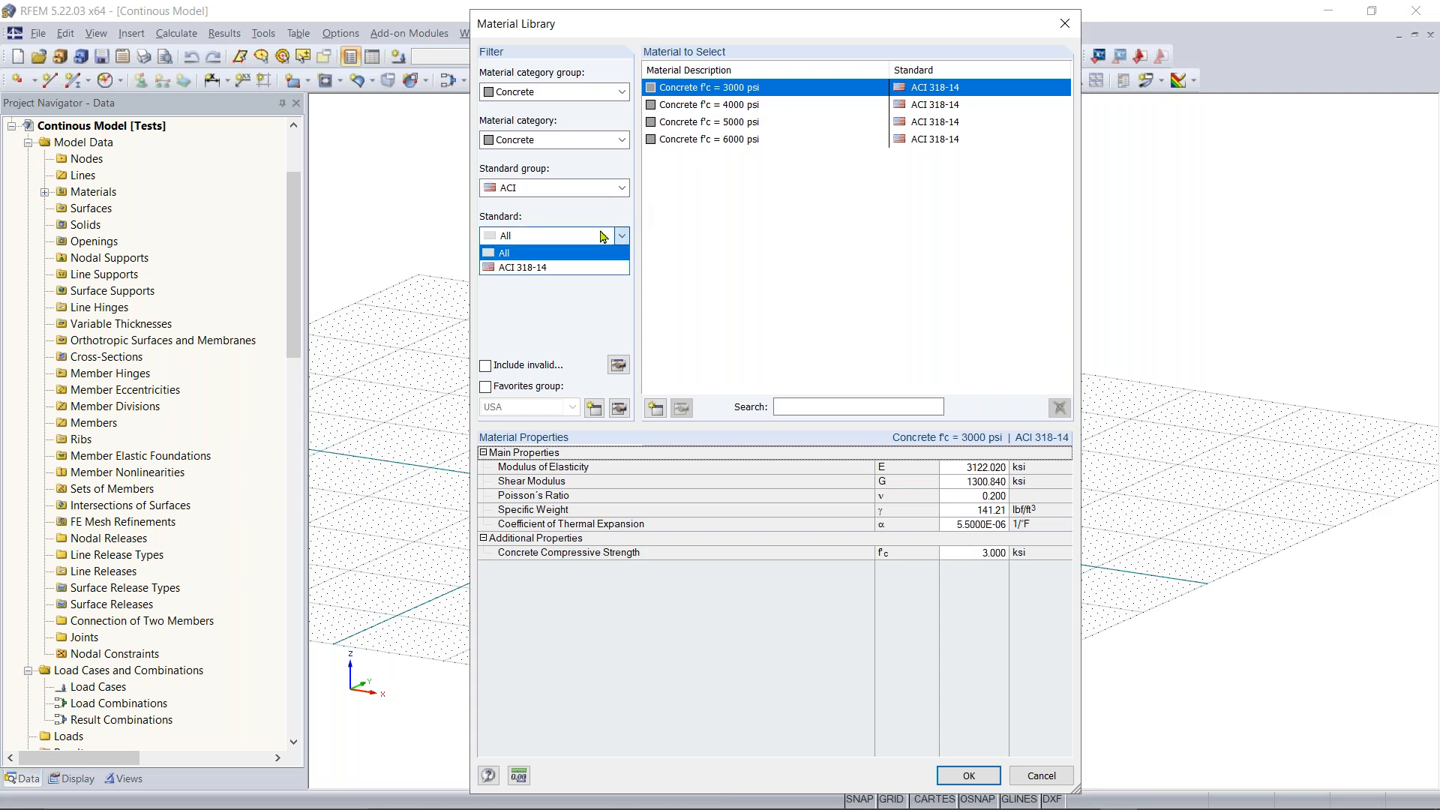
click(576, 268)
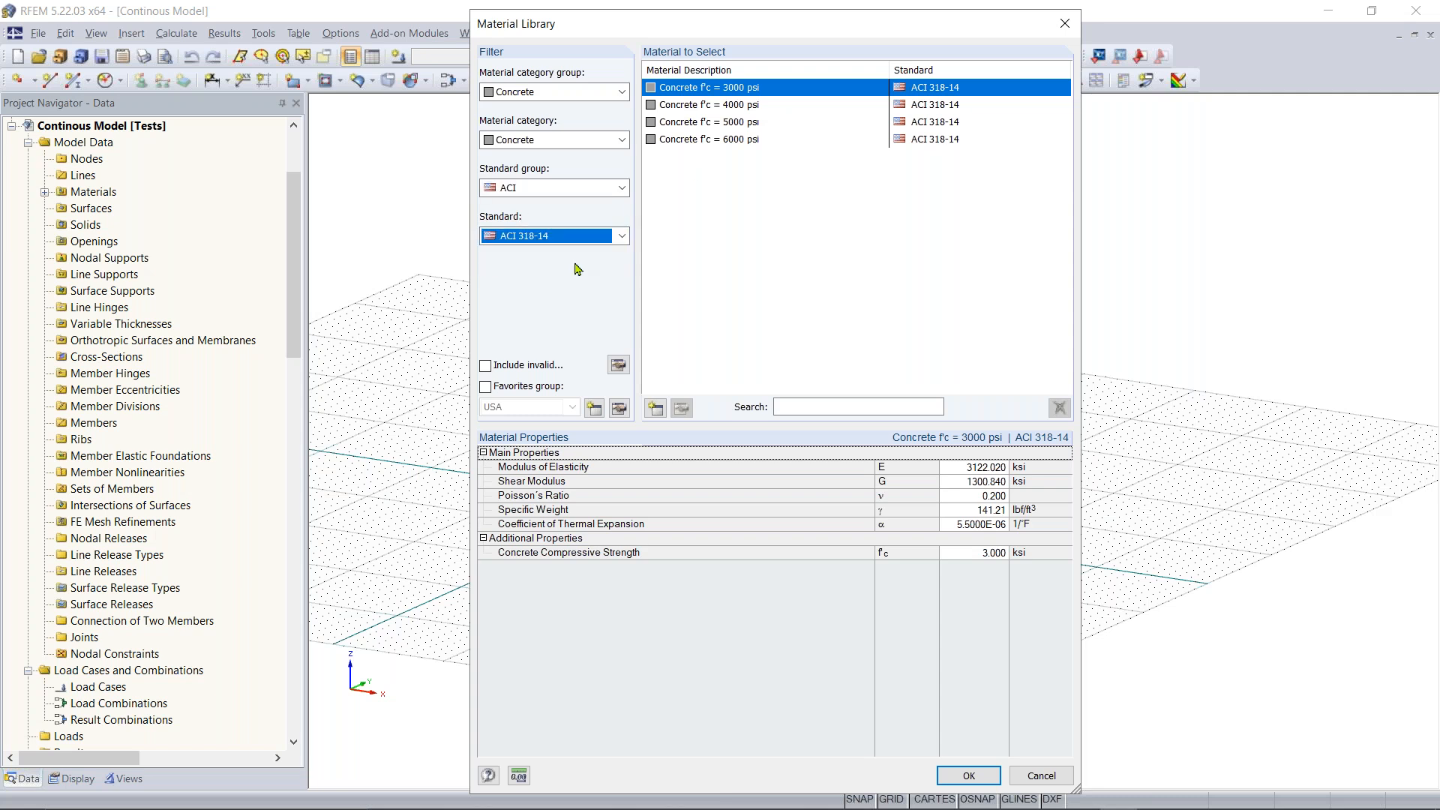
Assign Concrete f'c = 4000 psi from the material library to the rectangular surface
click(735, 109)
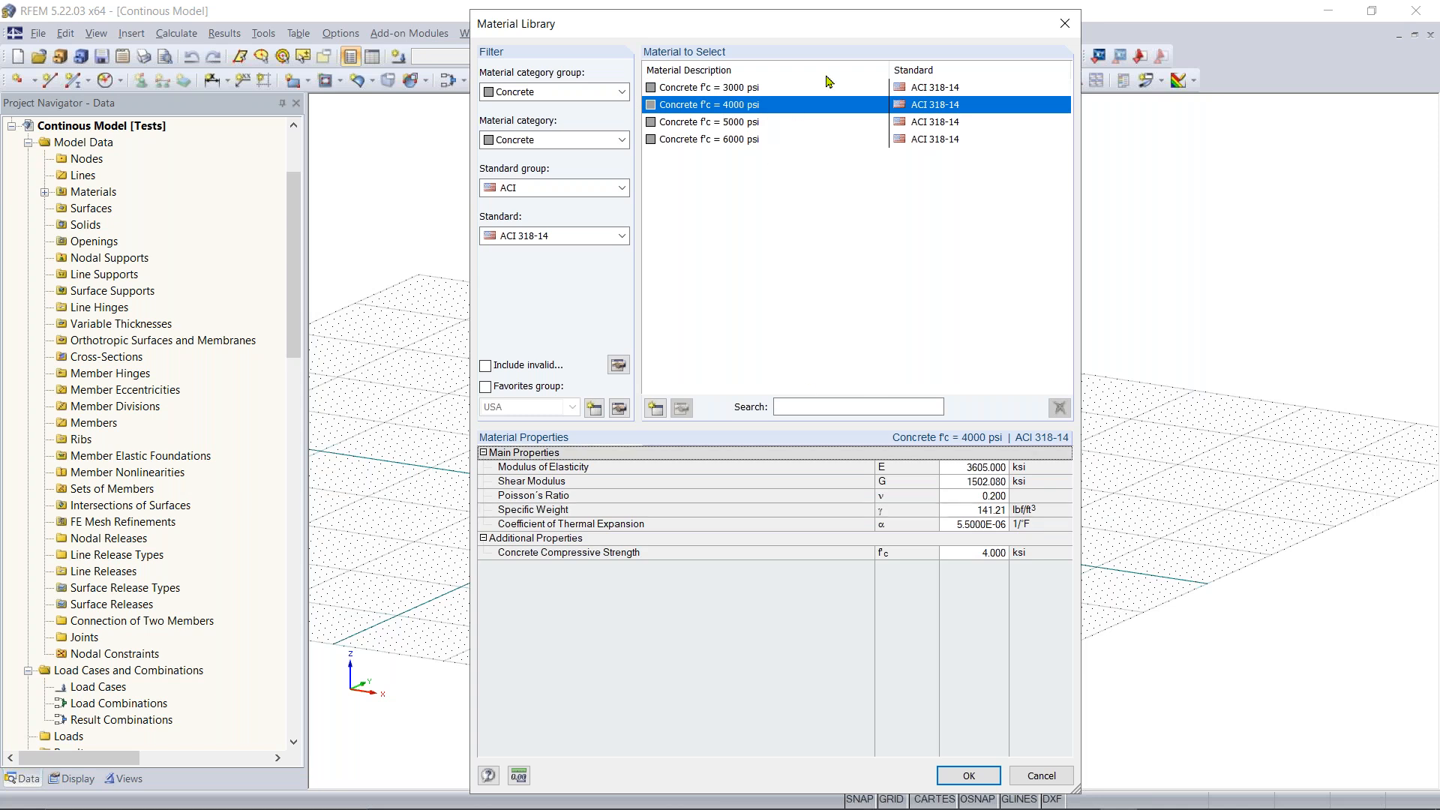
drag(789, 27, 788, 17)
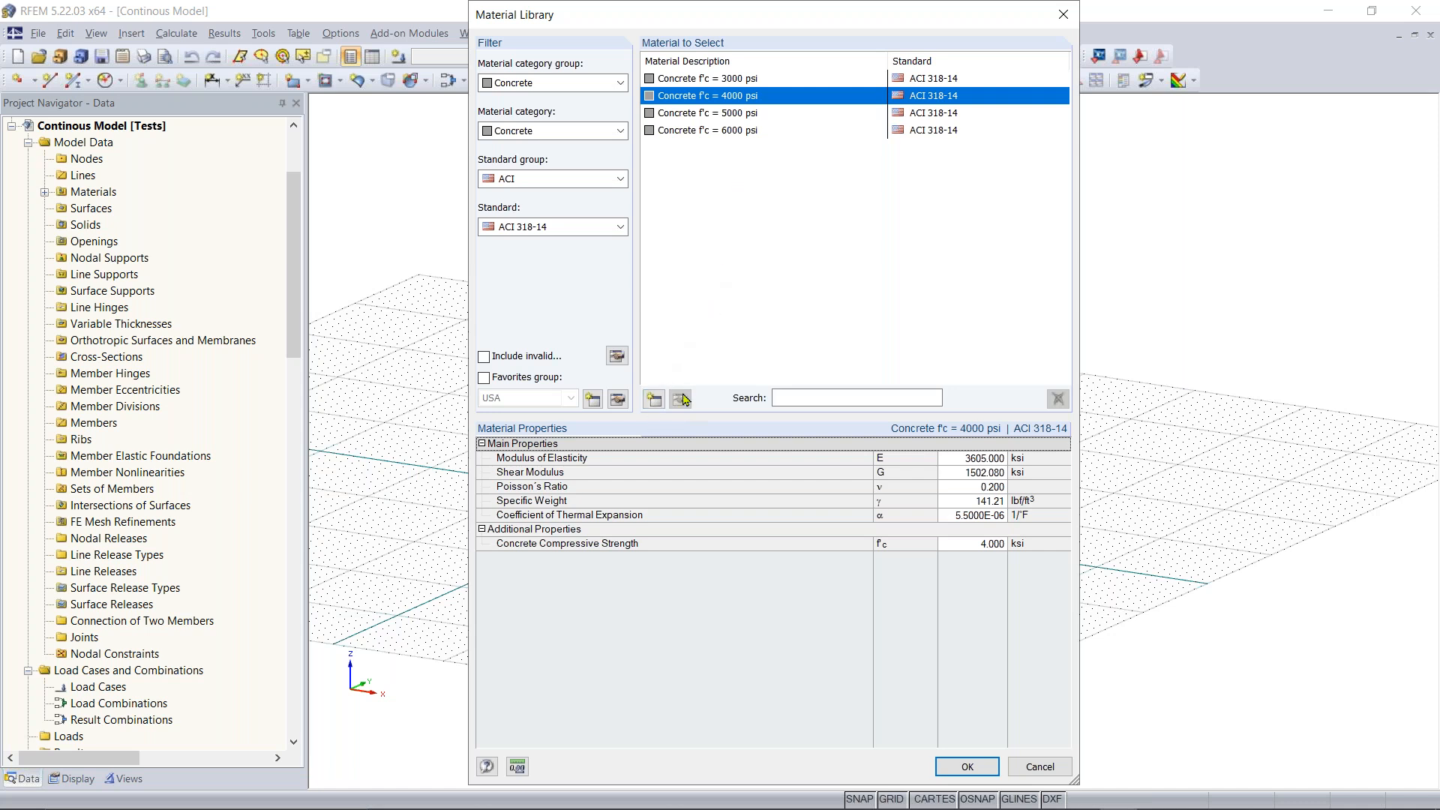
click(968, 766)
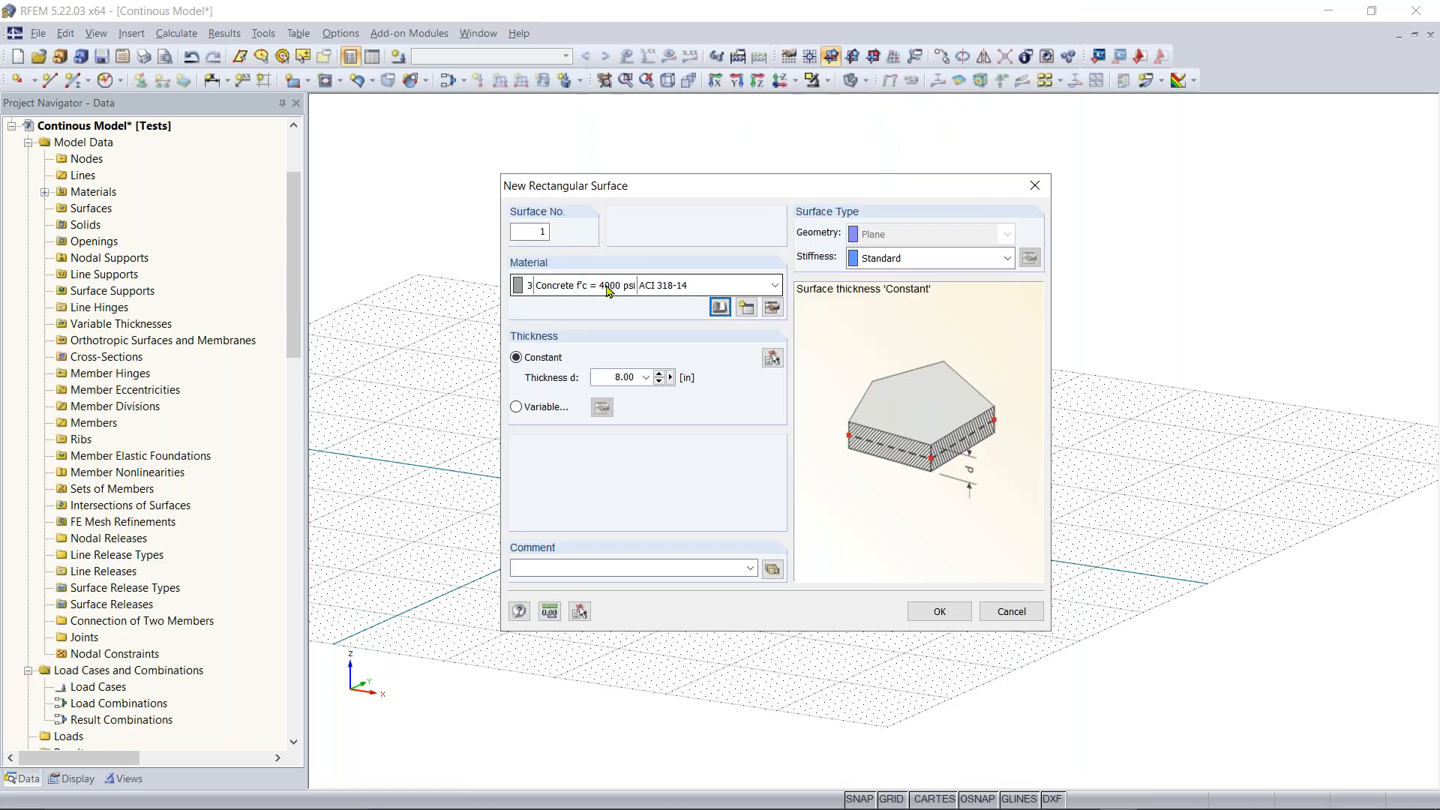
Inspect the material constants of the 4000 psi concrete and the blank form for a new material without changing anything
click(773, 309)
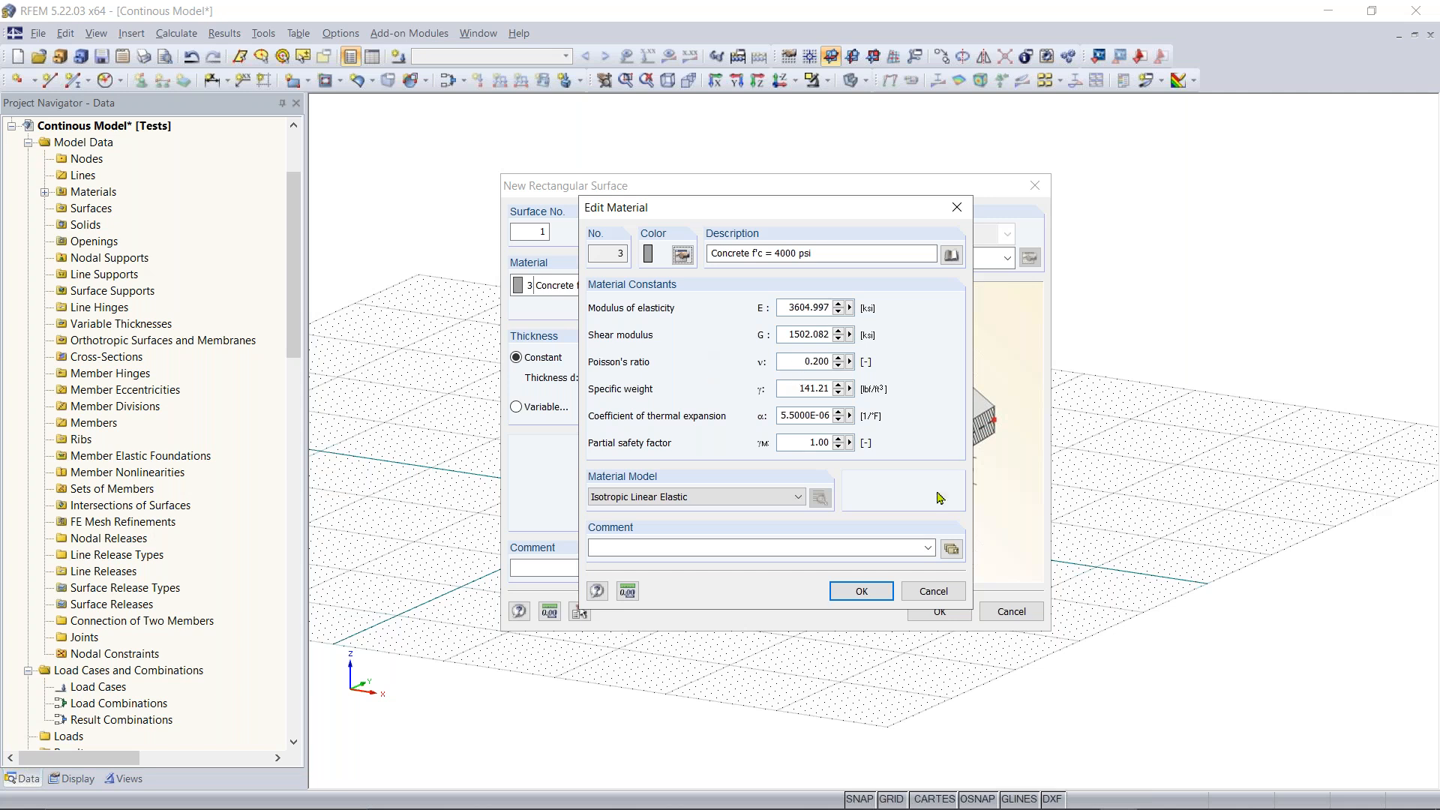
click(862, 591)
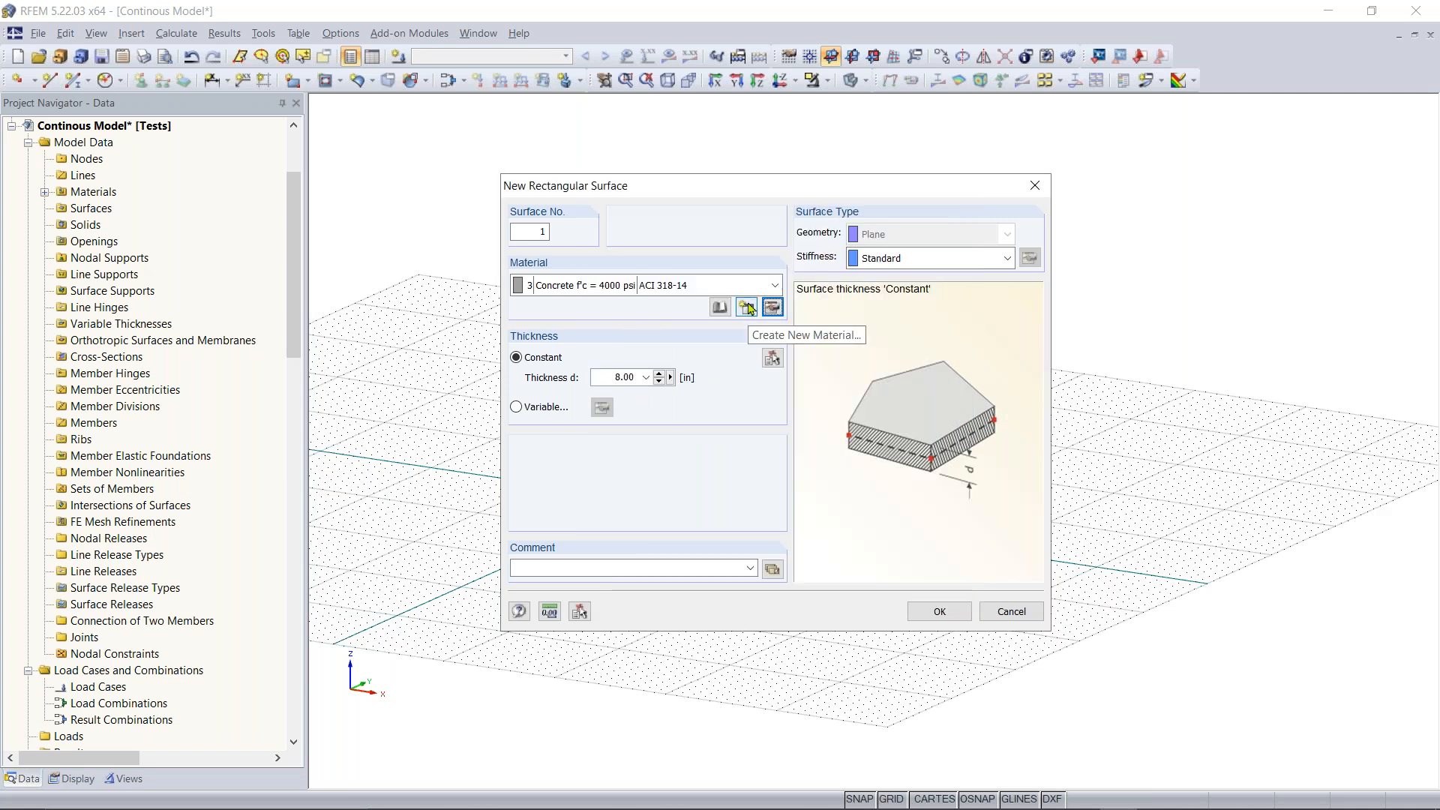
click(748, 308)
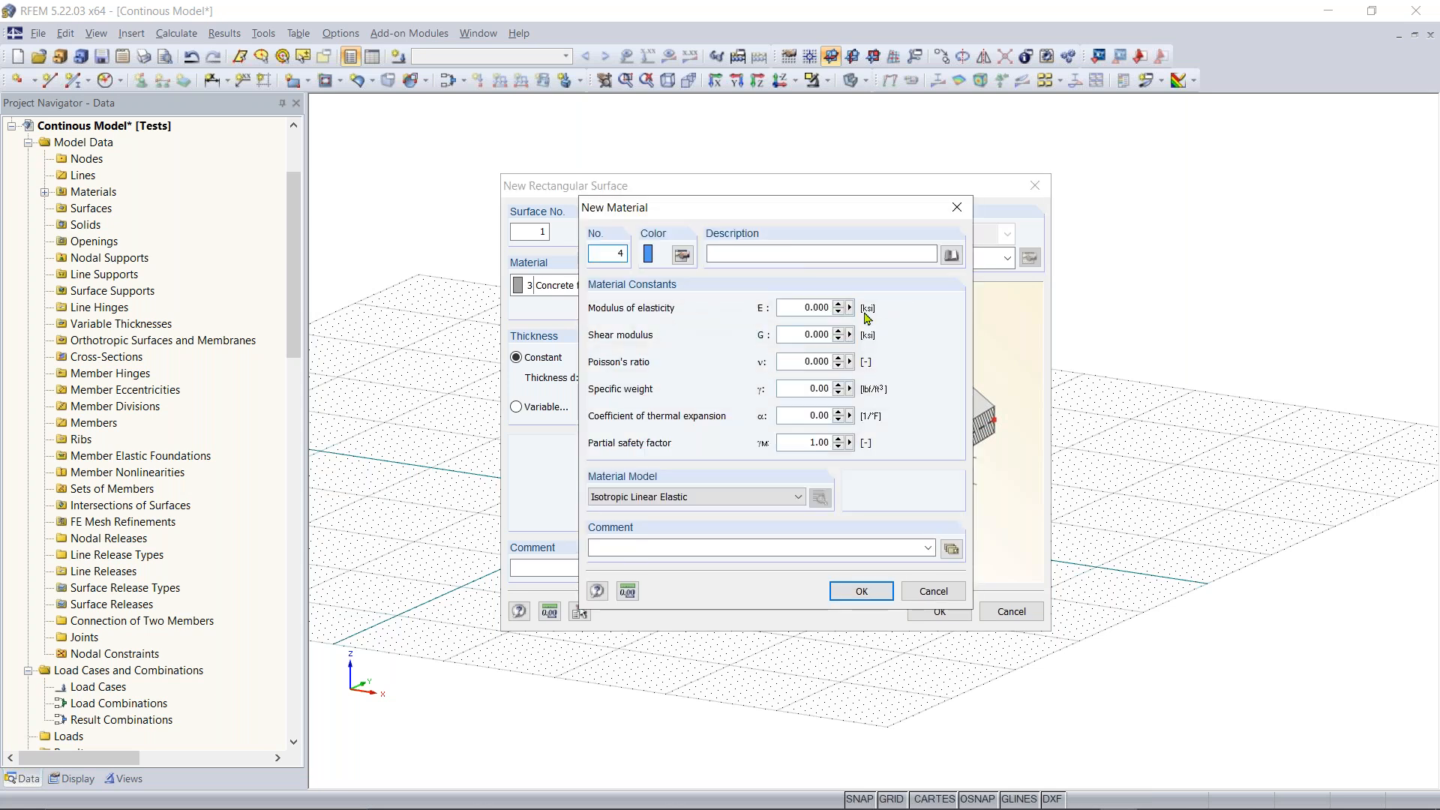
click(957, 207)
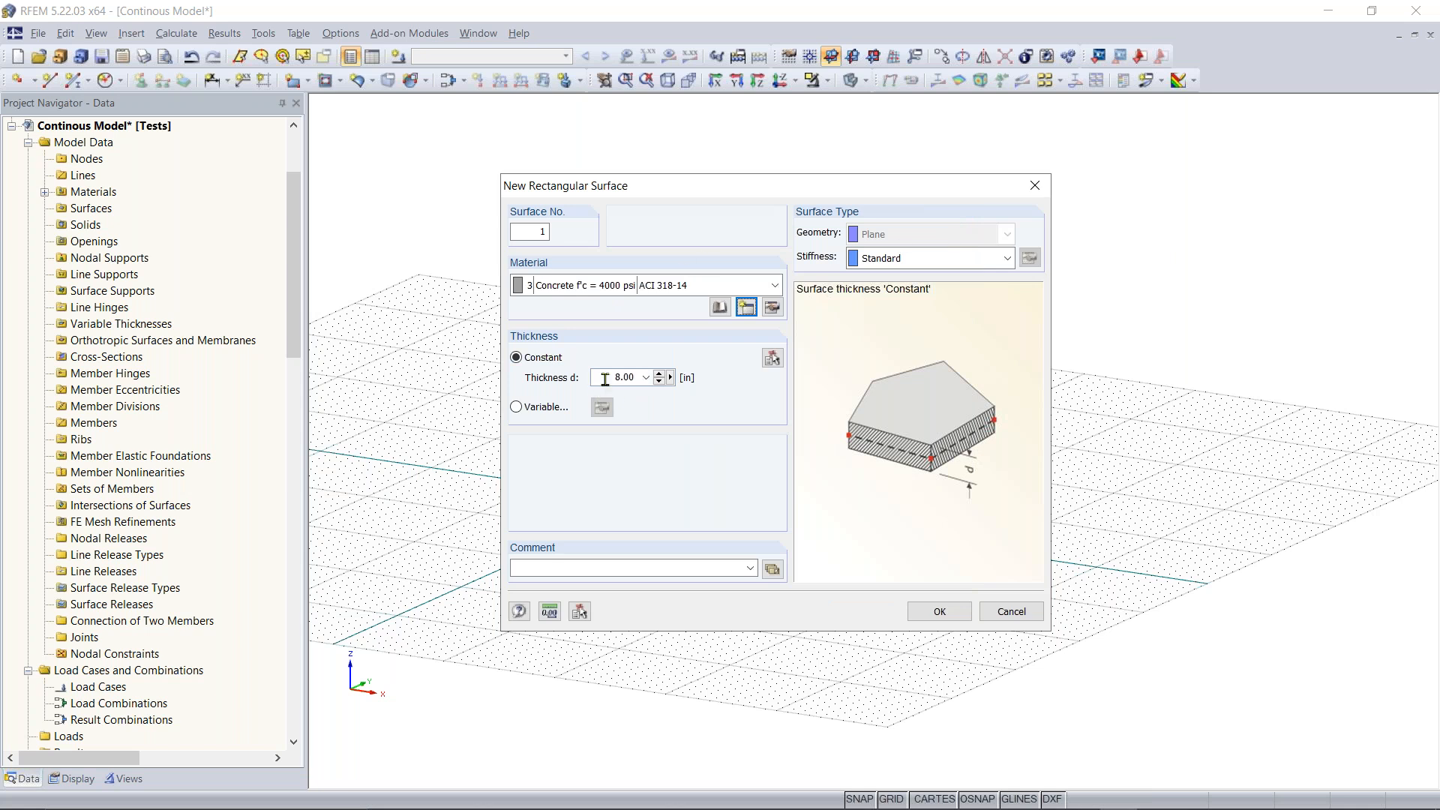
Set the rectangular surface's constant thickness to 12 in and leave the surface placement without drawing
drag(605, 379, 648, 375)
text(12)
click(943, 613)
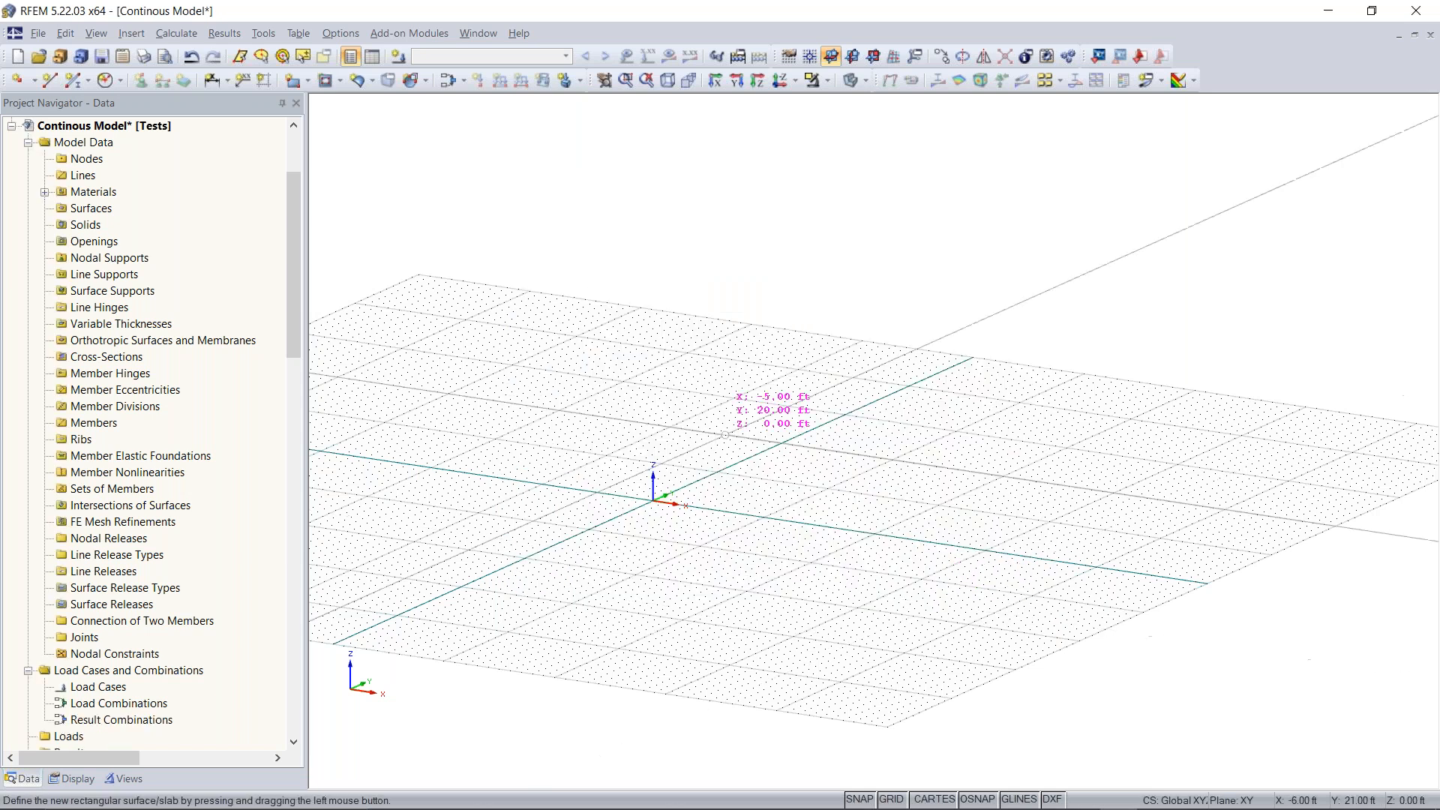
mouse_move(708, 422)
ctrl+middle_down()
mouse_move(705, 508)
mouse_move(744, 494)
ctrl+middle_up()
scroll(725, 519, down, 1)
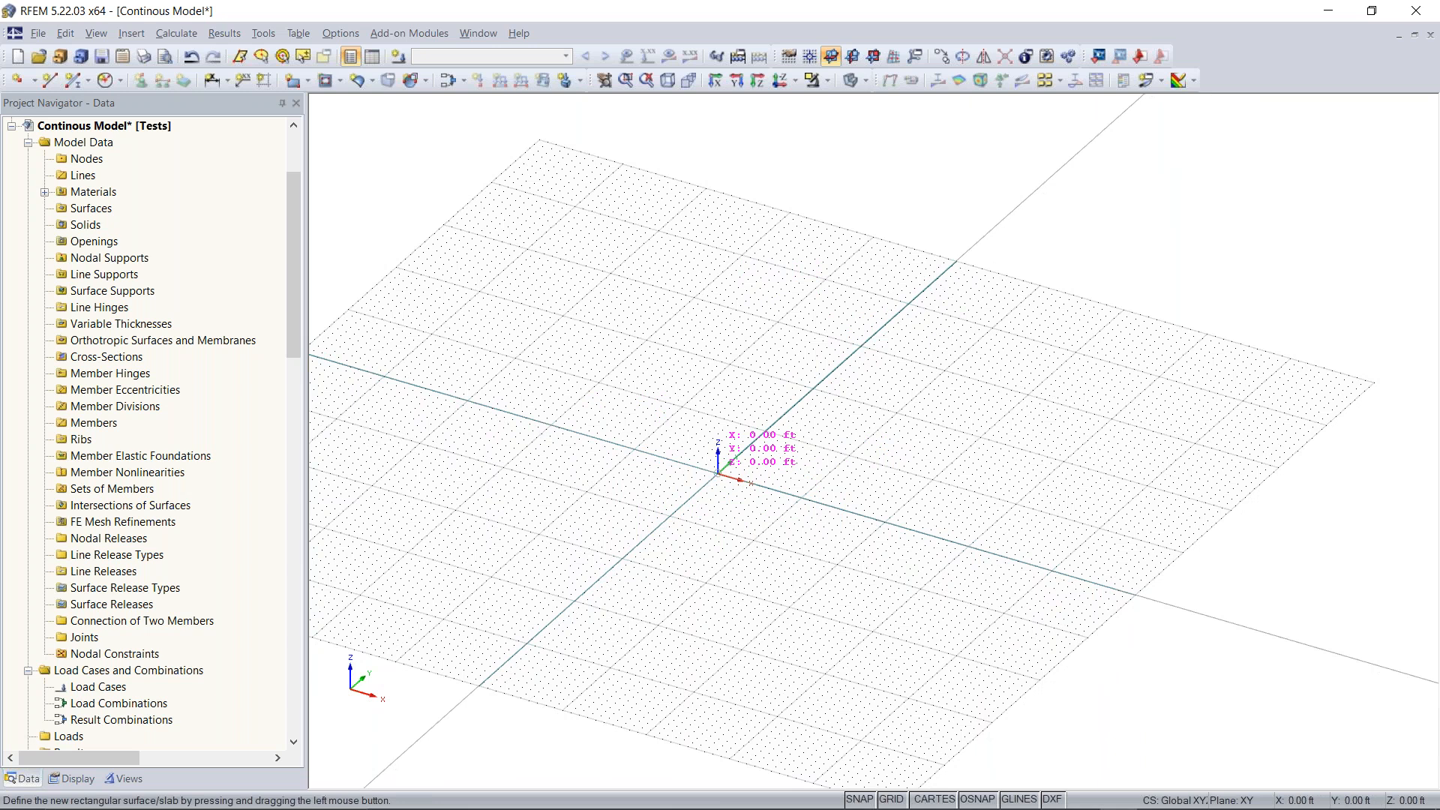
scroll(797, 461, up, 8)
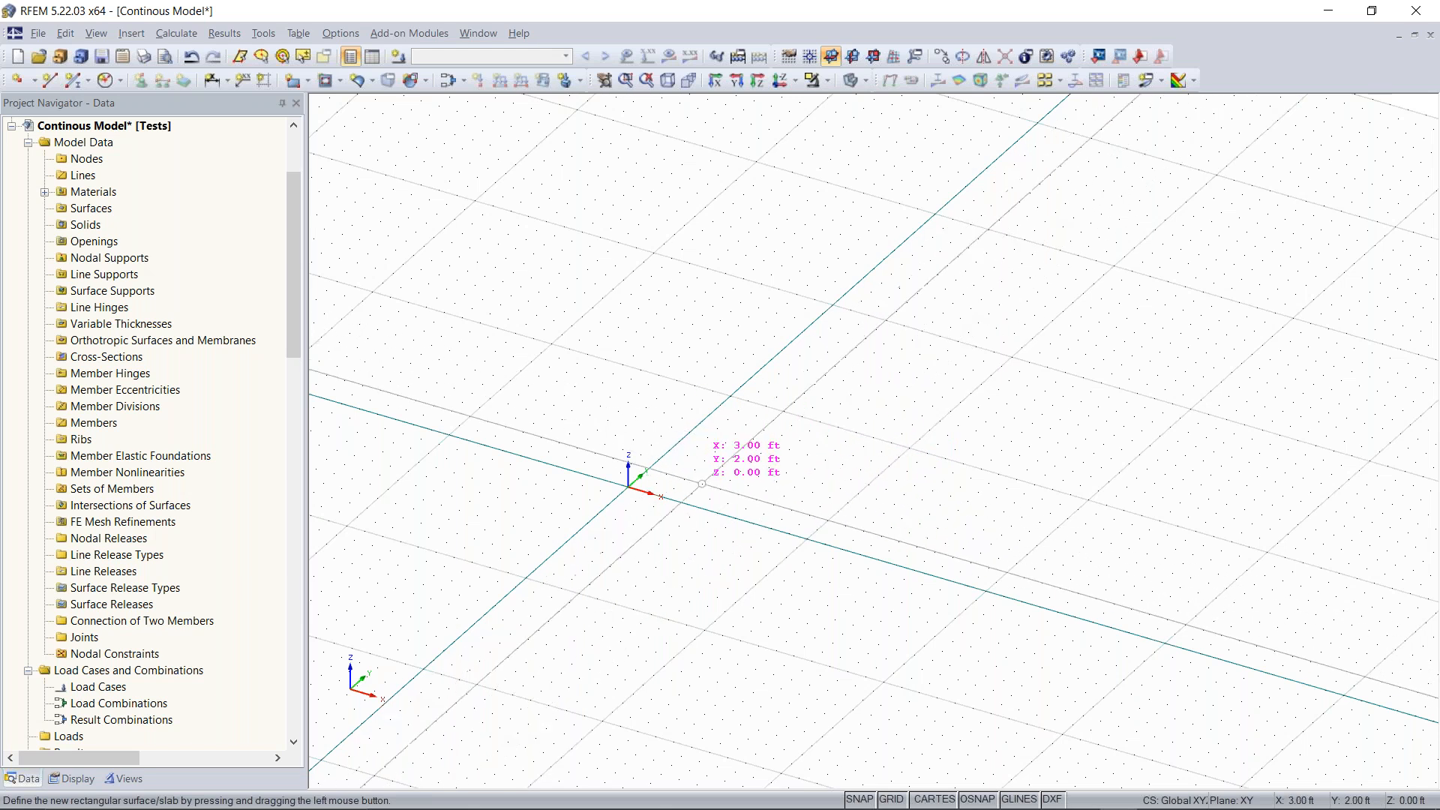
key(Escape)
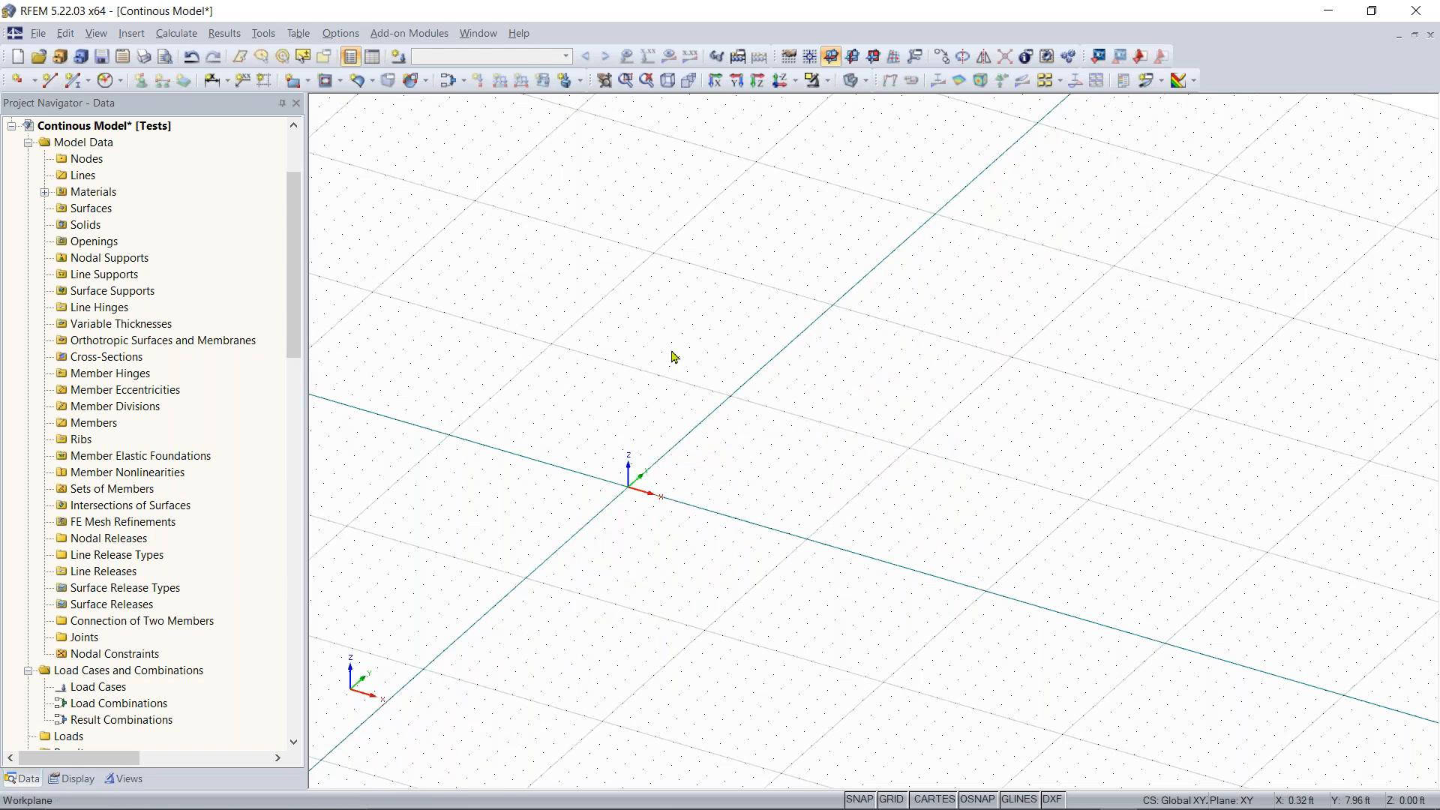
Make the work plane's number of grid points adapt dynamically to the size of the model
scroll(664, 500, up, 2)
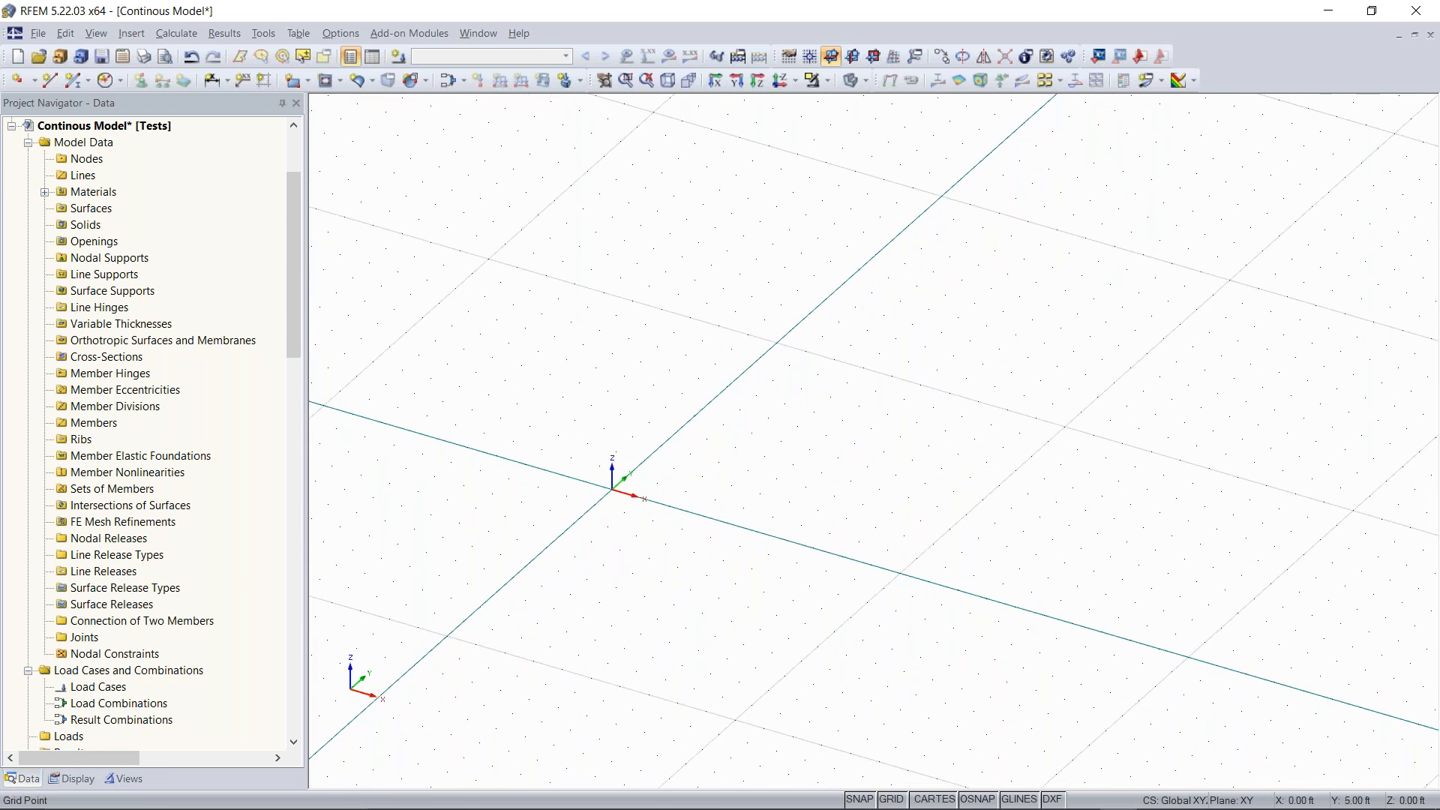
click(789, 59)
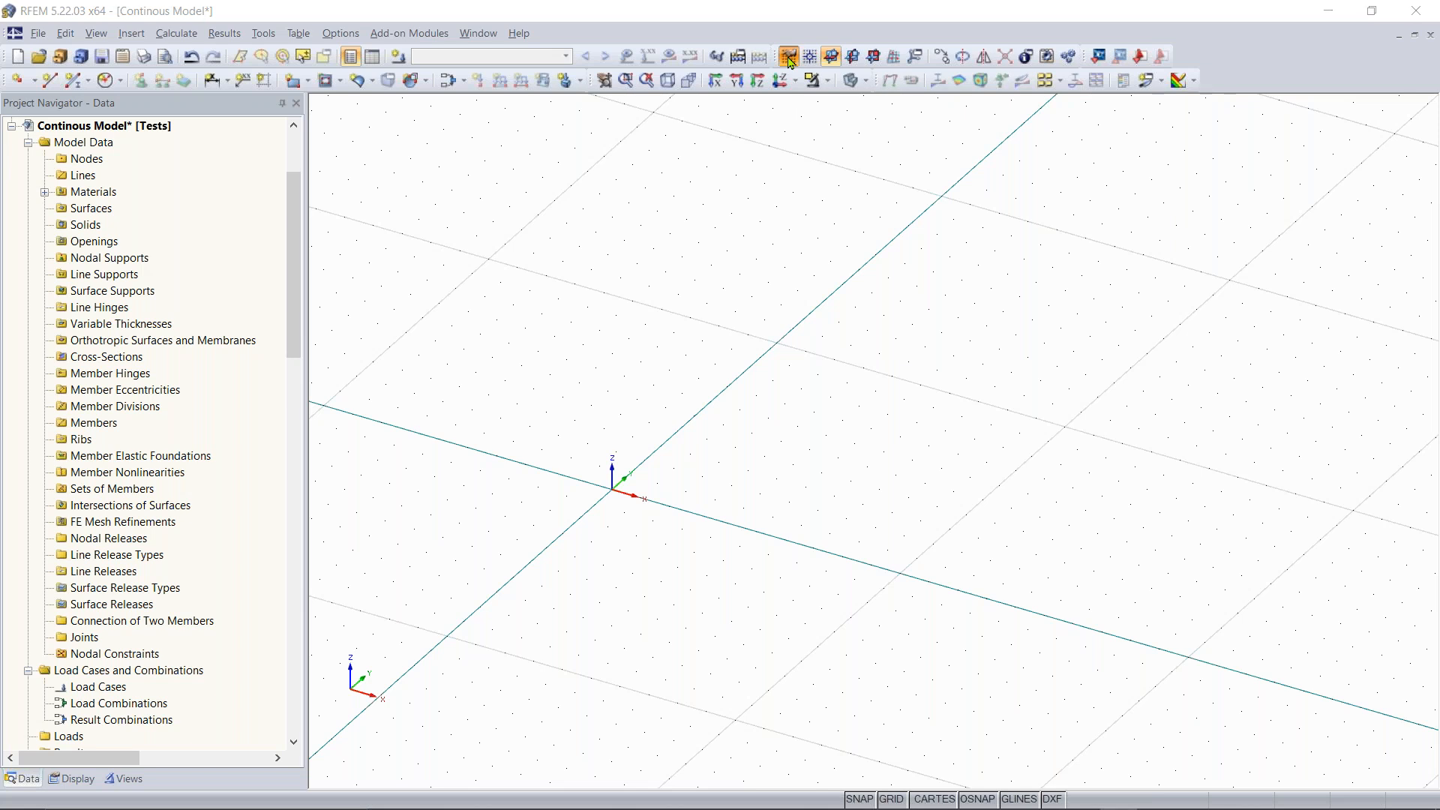
drag(705, 150, 802, 166)
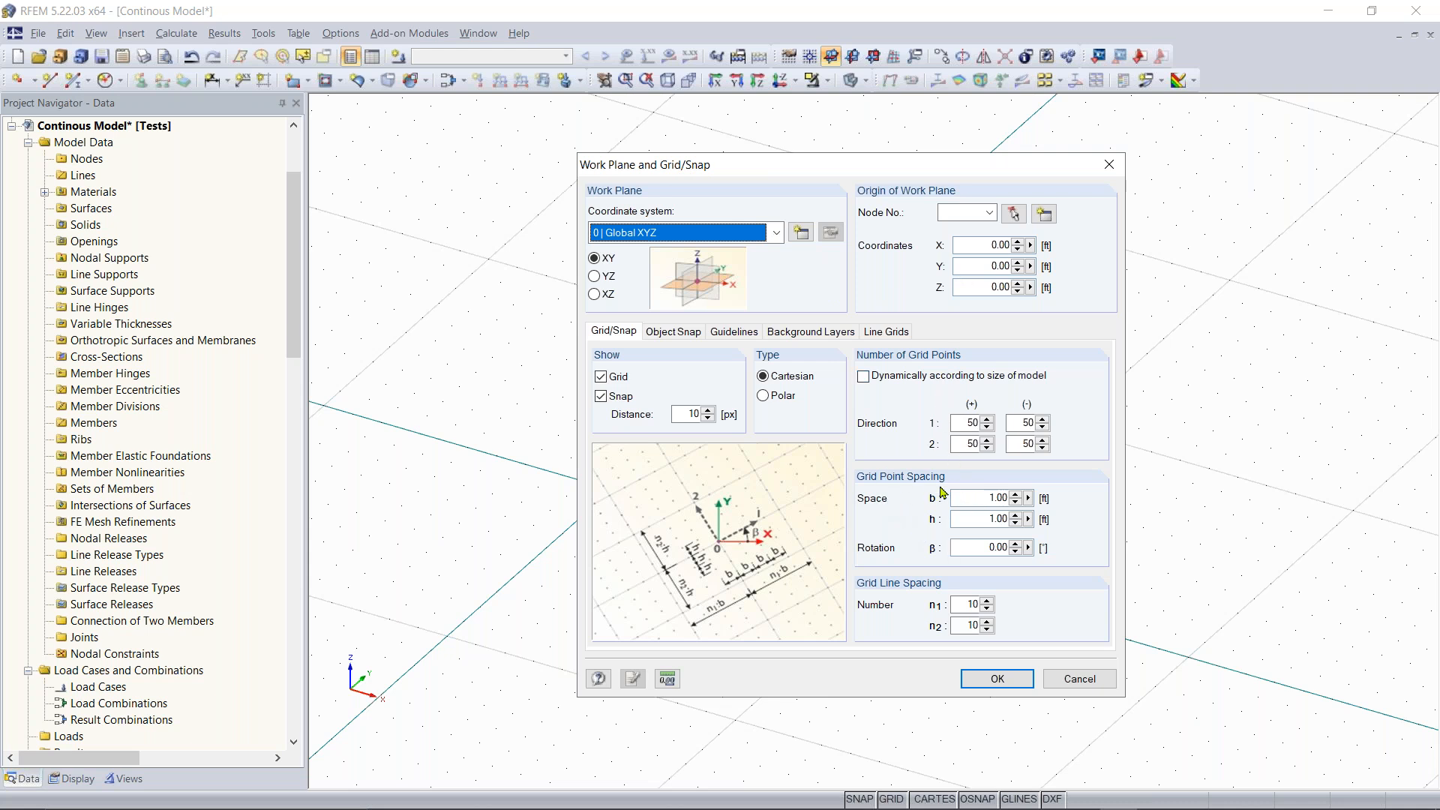
drag(863, 173, 1128, 134)
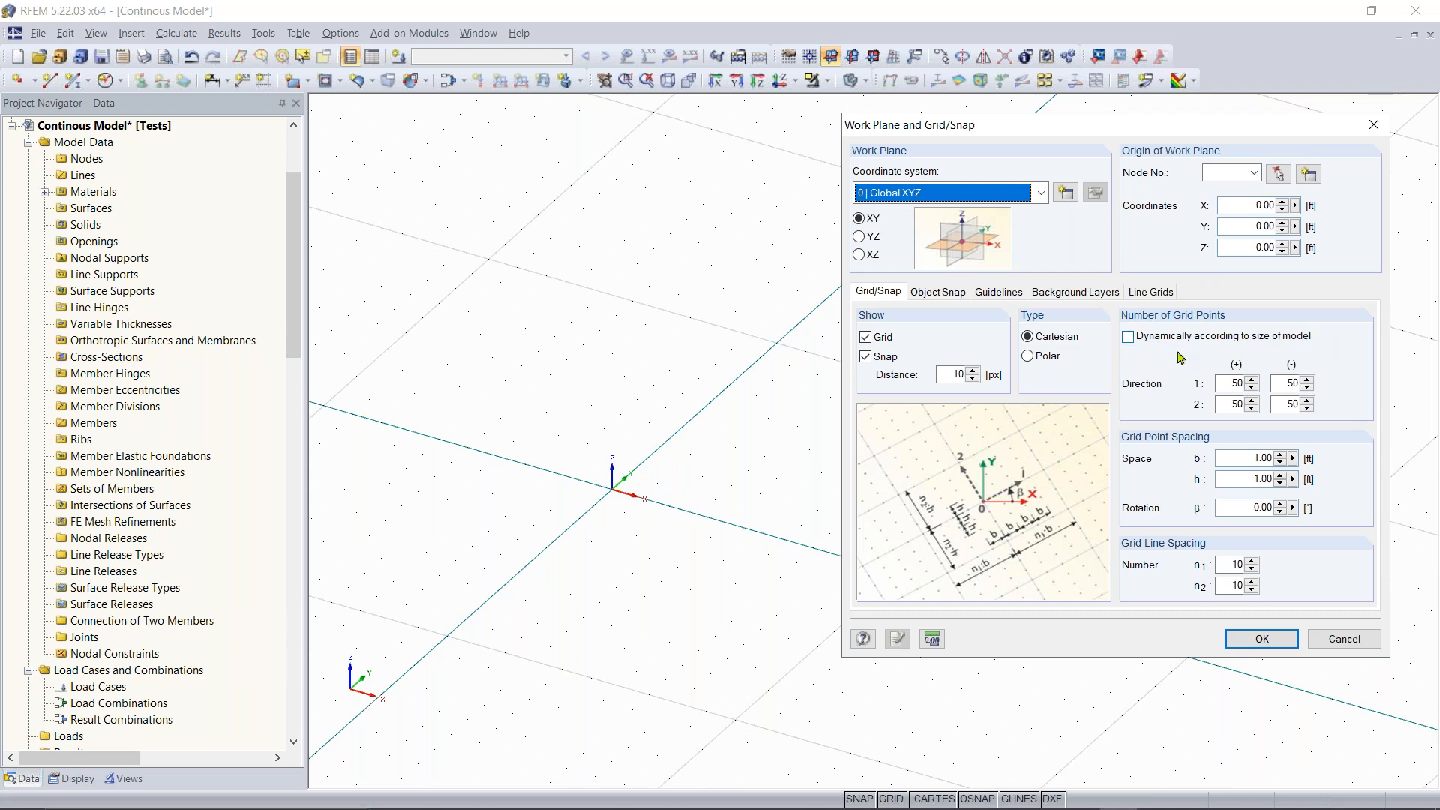
click(1131, 339)
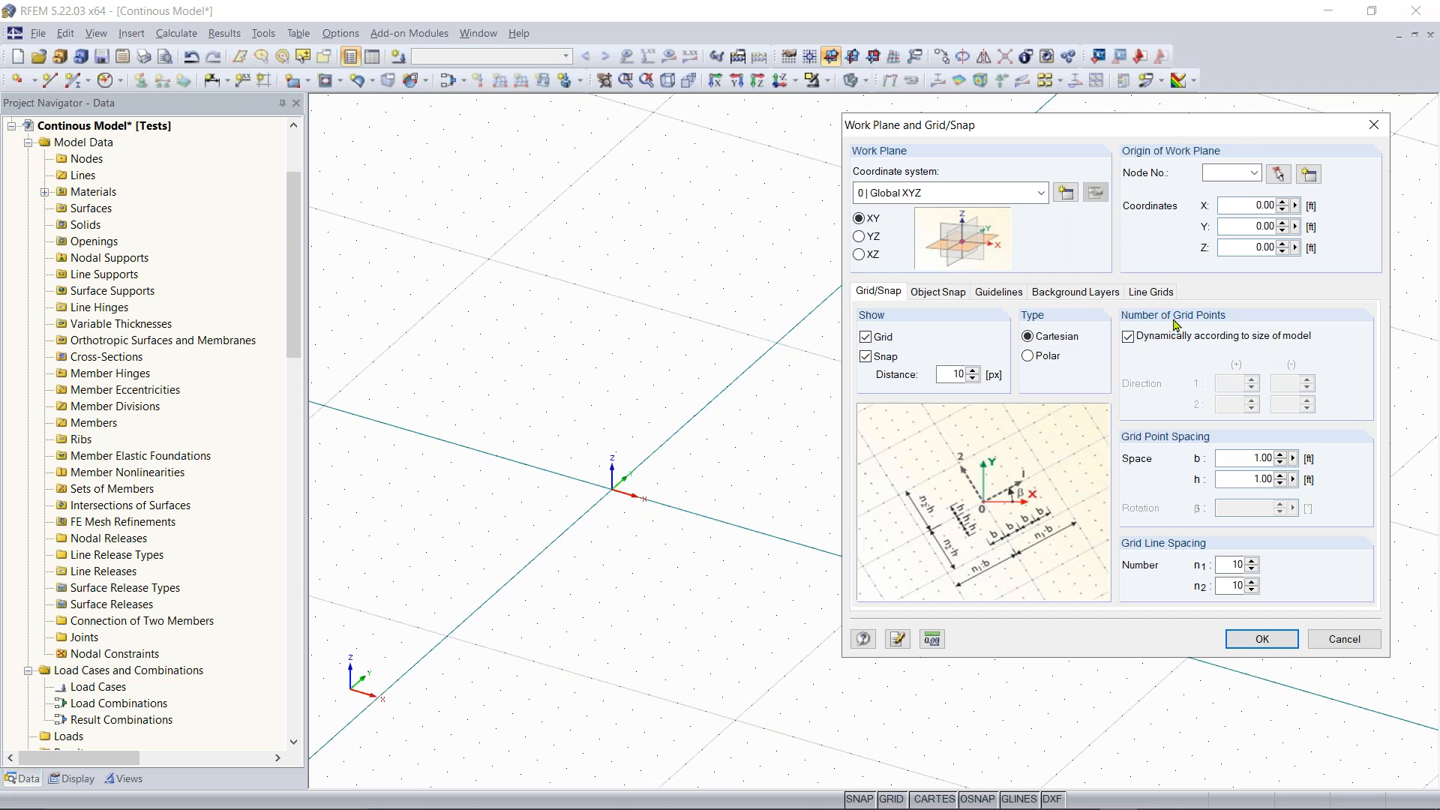
click(1263, 639)
scroll(768, 472, down, 8)
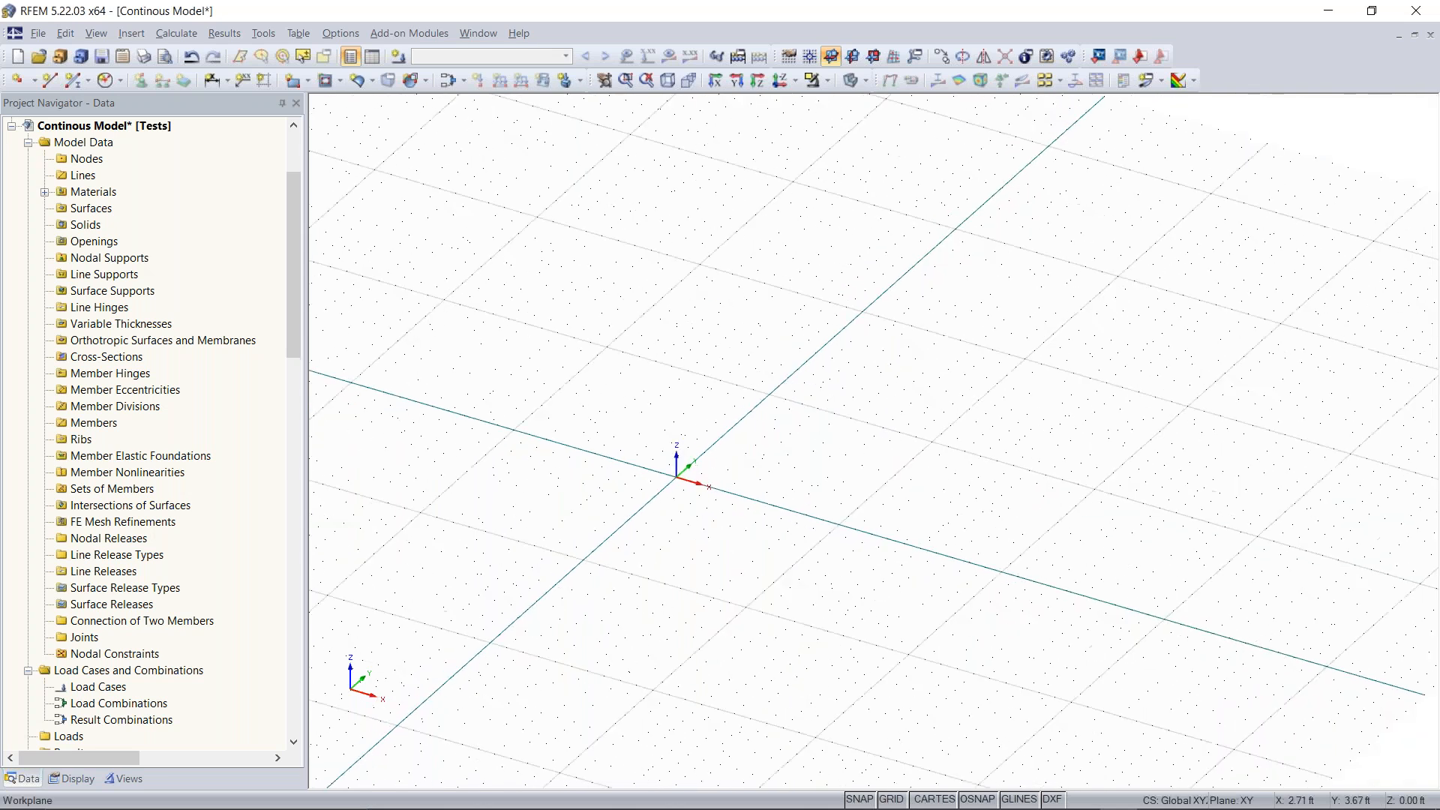
scroll(750, 466, up, 6)
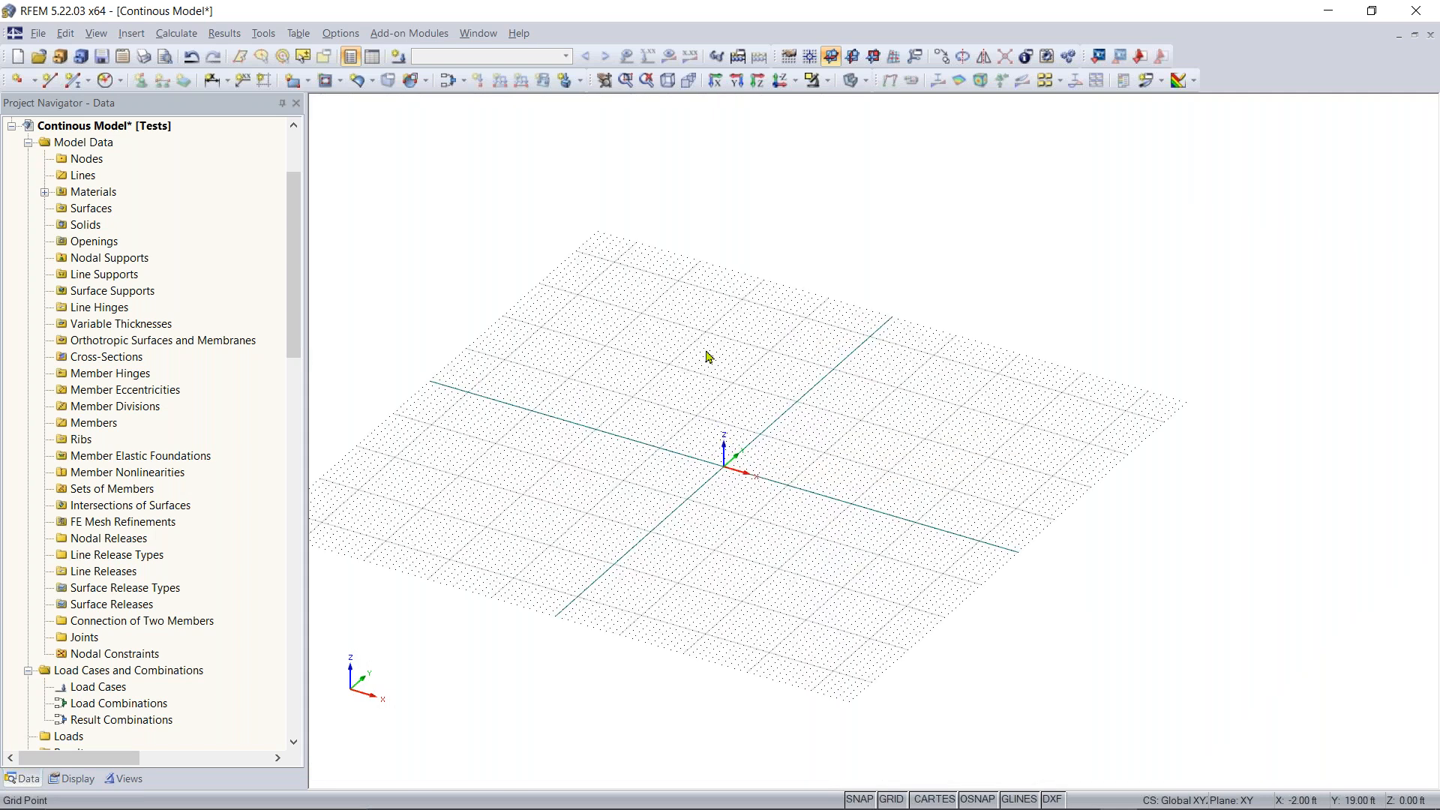
scroll(746, 470, up, 2)
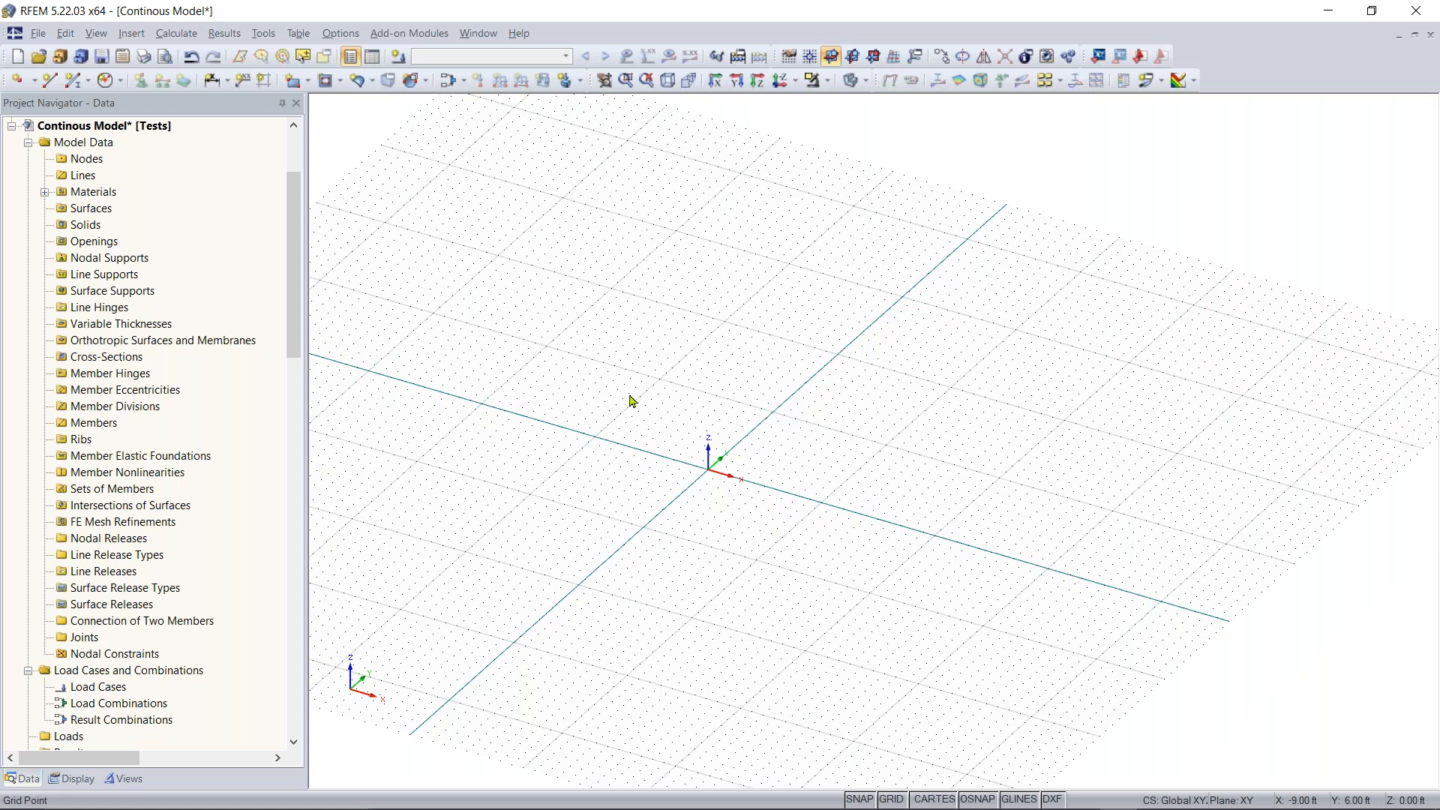
Draw the 12 in thick 4000 psi concrete rectangular surface from the origin to X 32 ft, Y 16 ft
click(290, 83)
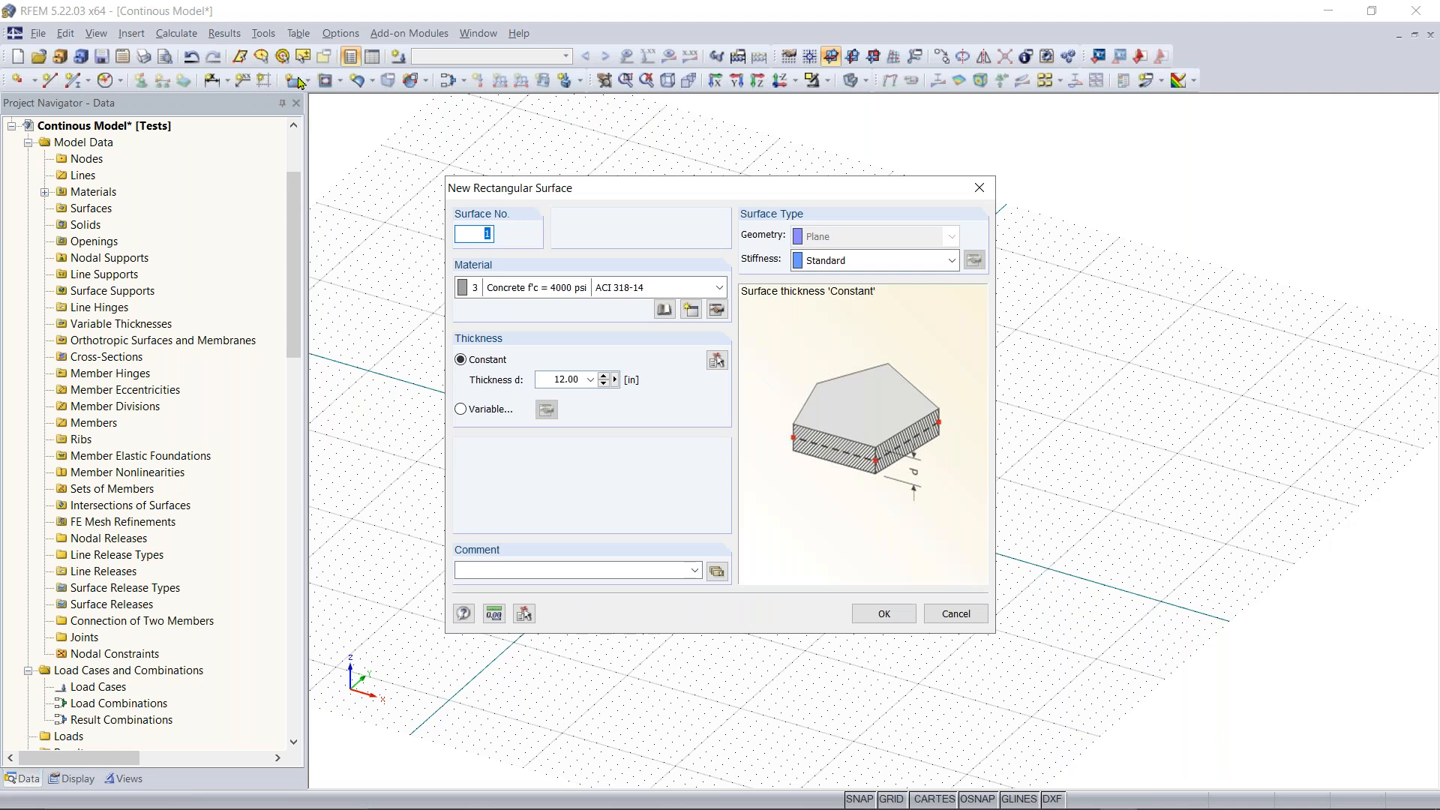
click(883, 613)
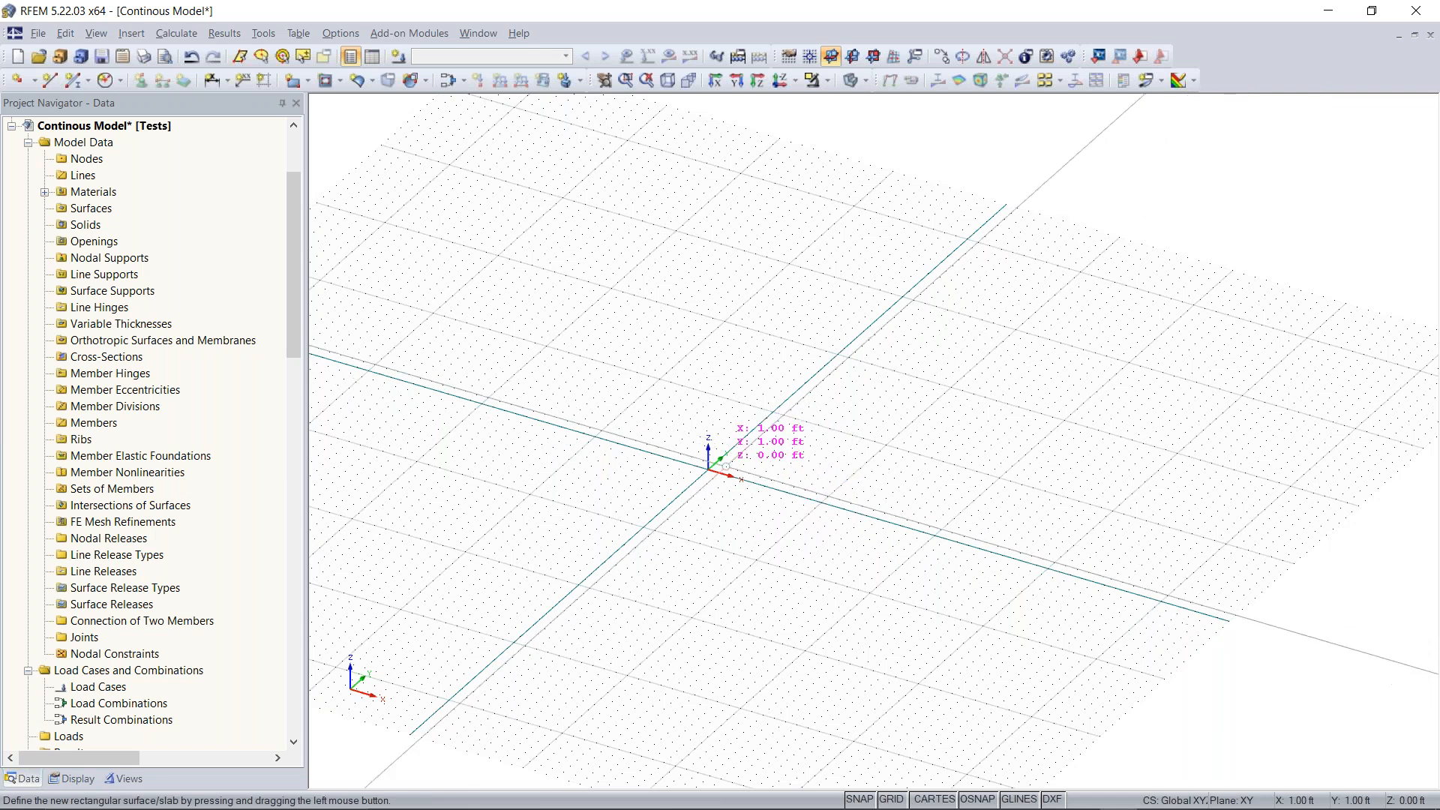
scroll(718, 473, up, 3)
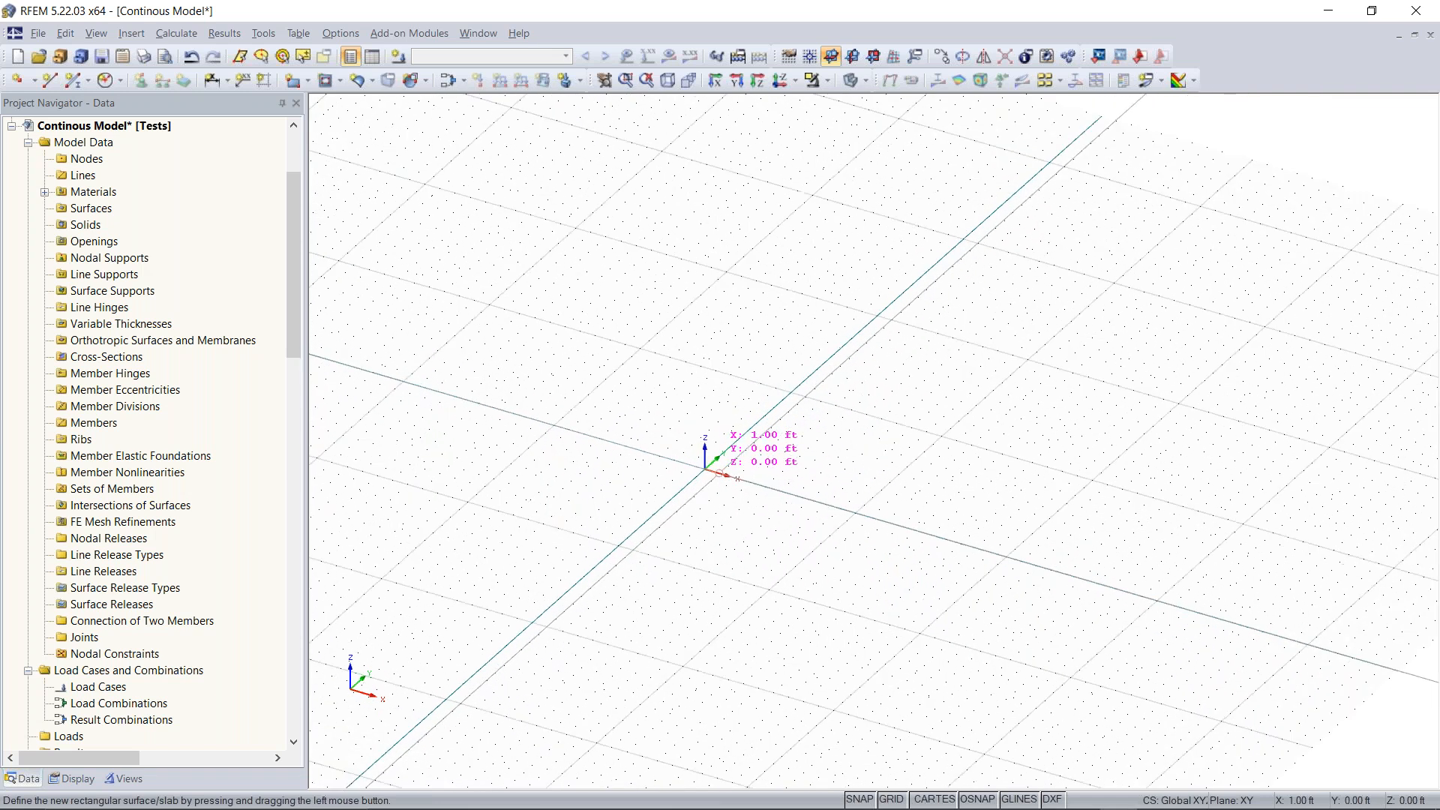
middle_drag(786, 466, 818, 510)
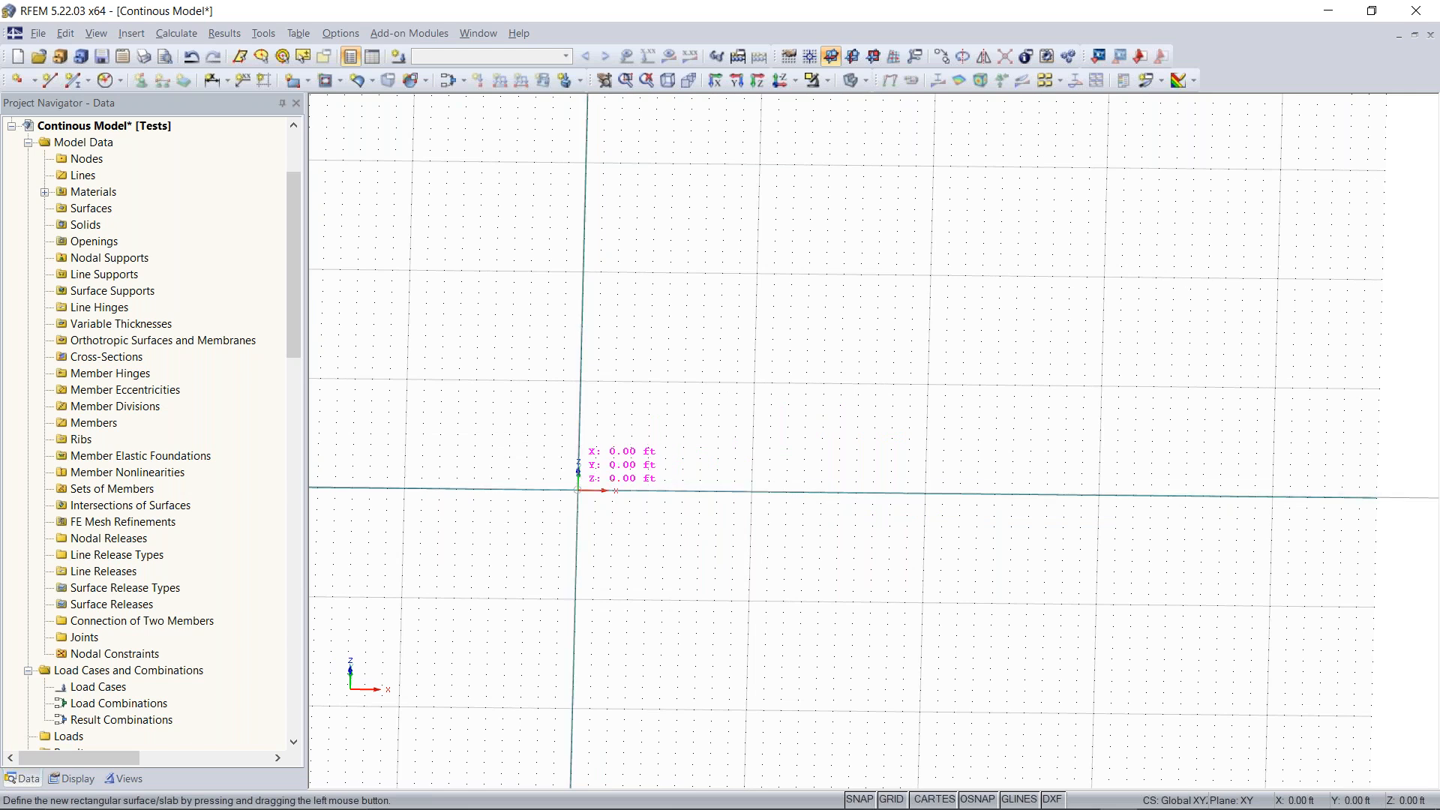
click(577, 489)
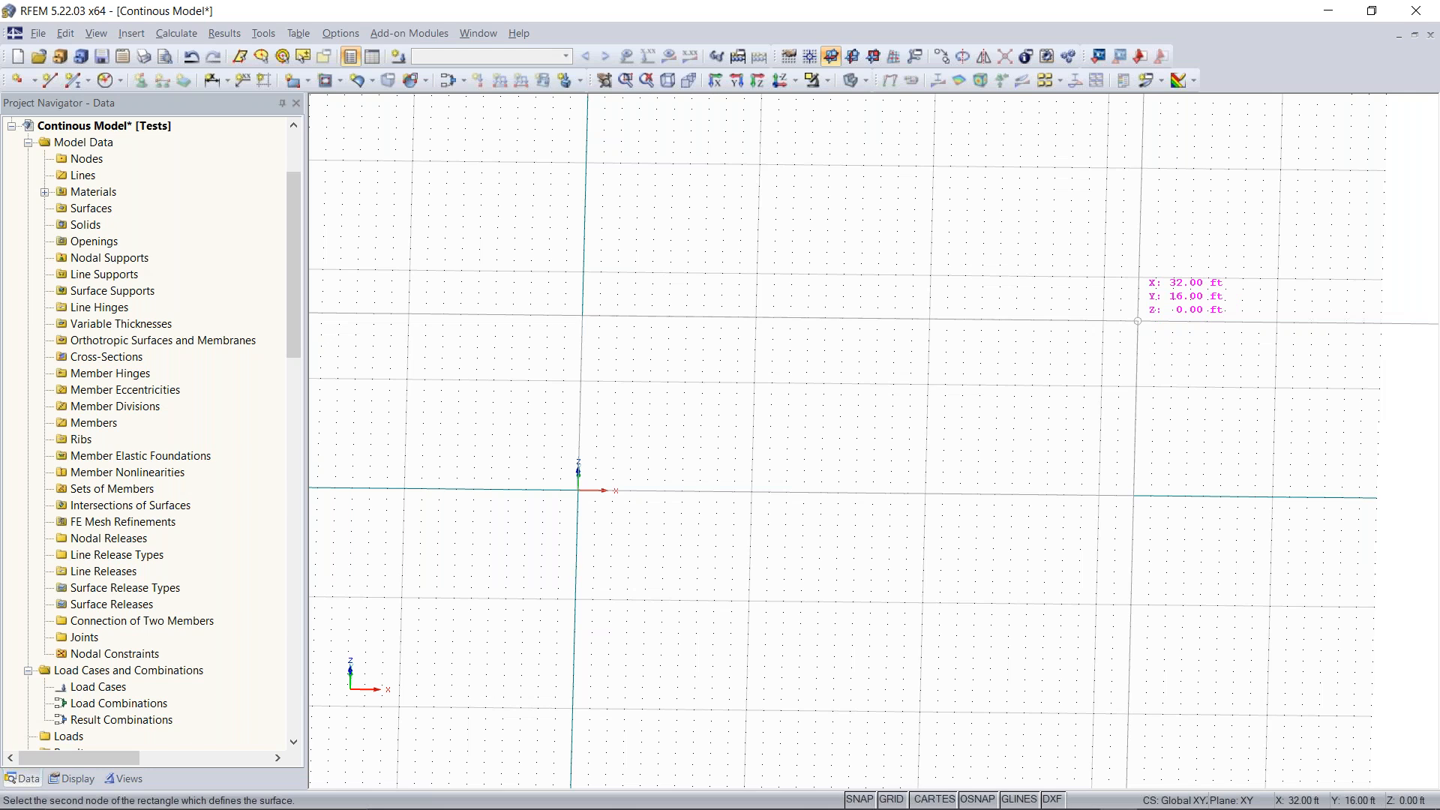
click(1138, 321)
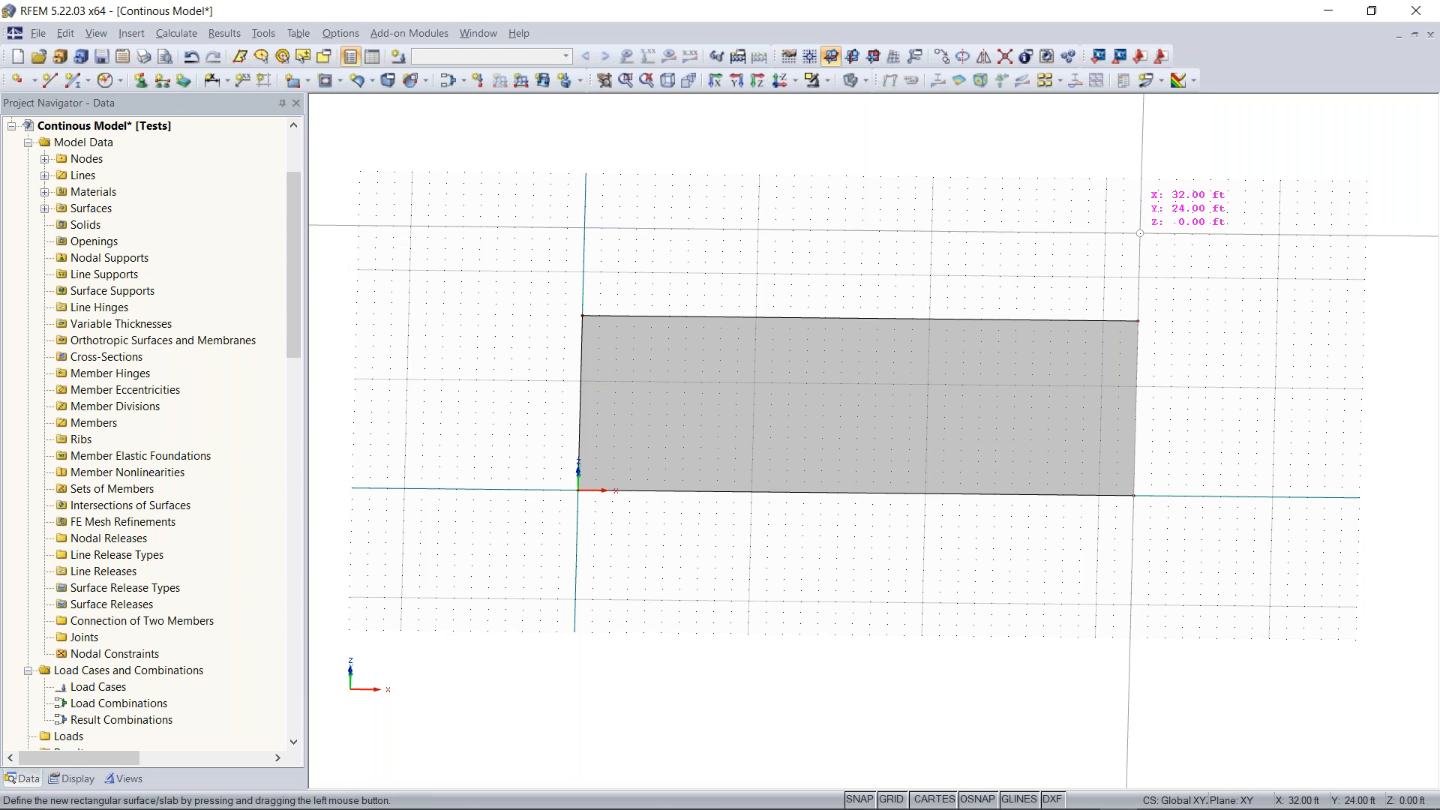
Draw a second rectangular surface beyond the first, from X 0, Y 21 ft to X 32 ft, Y 44 ft
ctrl+middle_drag(1125, 315, 1005, 453)
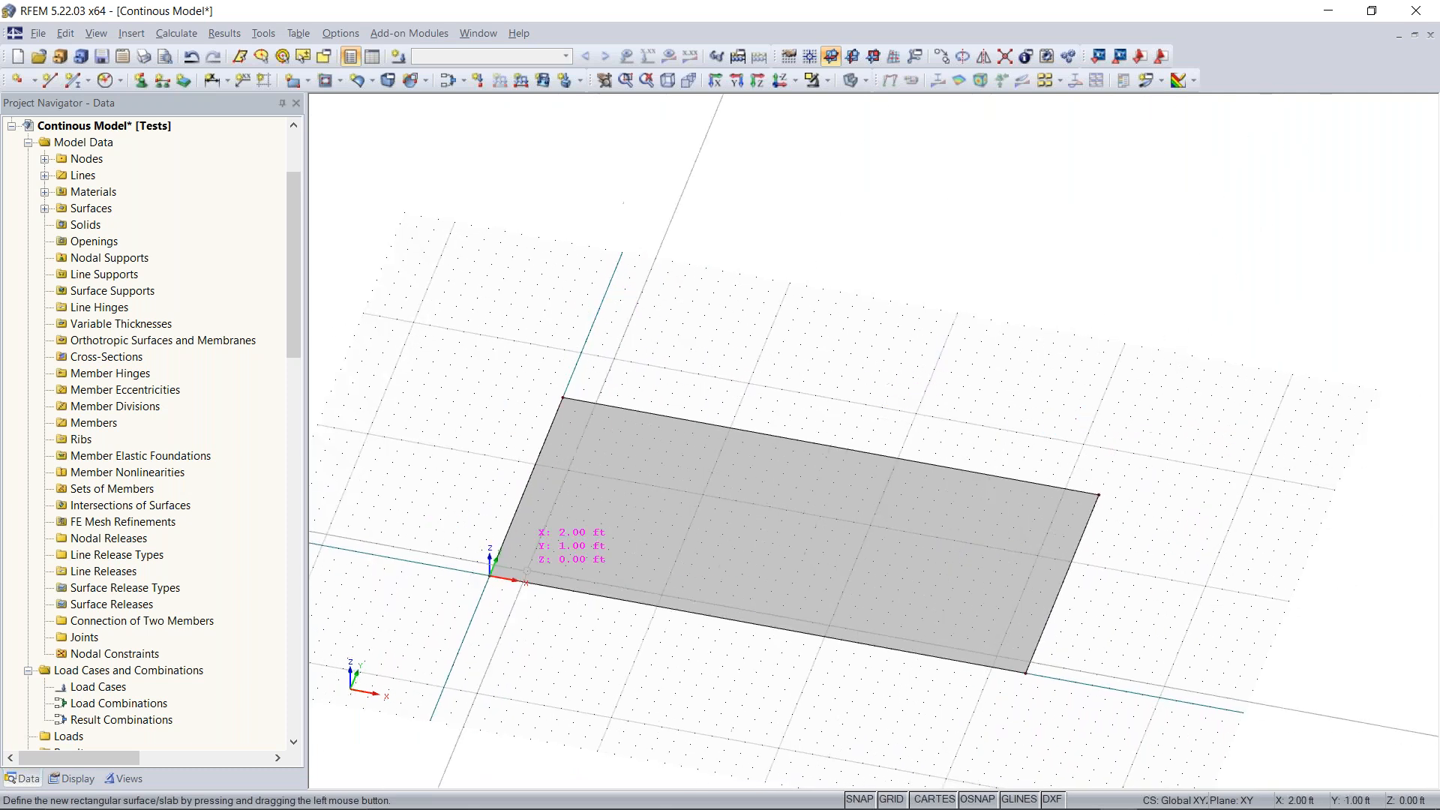
middle_drag(890, 395, 834, 523)
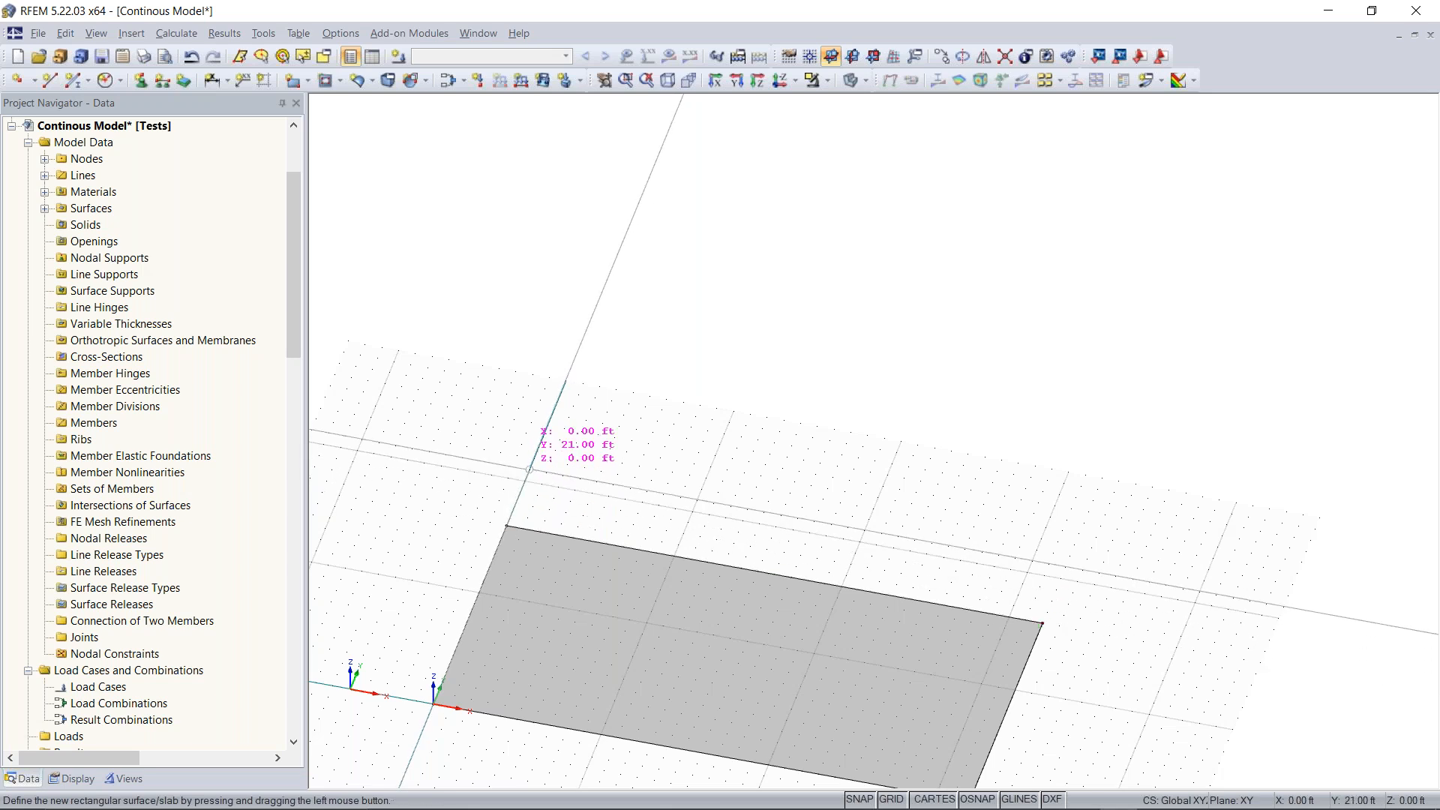
click(530, 470)
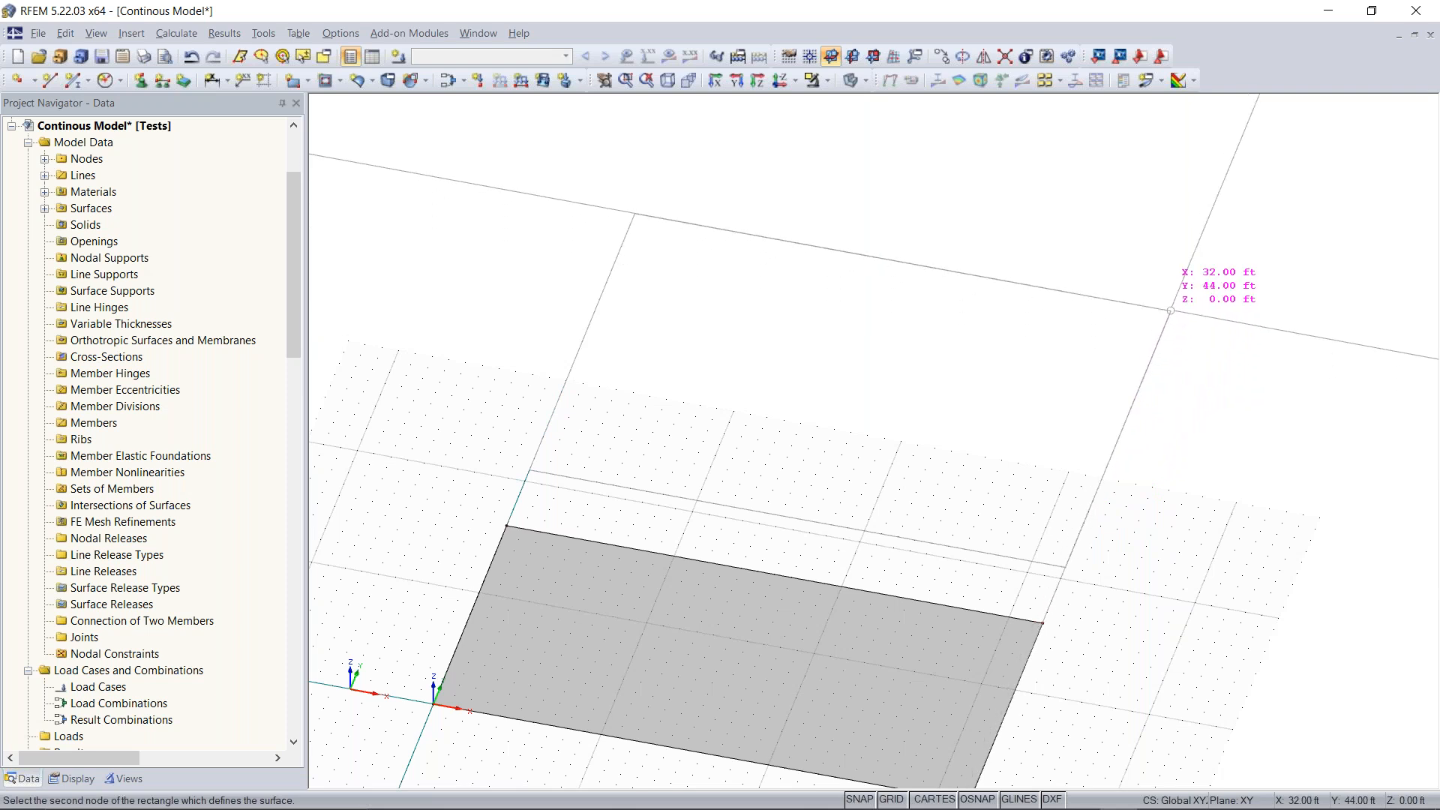
click(1171, 311)
Set the Y coordinate of the second surface's two far corner nodes to 36 ft
scroll(1175, 418, down, 2)
ctrl+middle_drag(1129, 399, 821, 309)
ctrl+middle_drag(1114, 545, 956, 615)
drag(952, 611, 1053, 261)
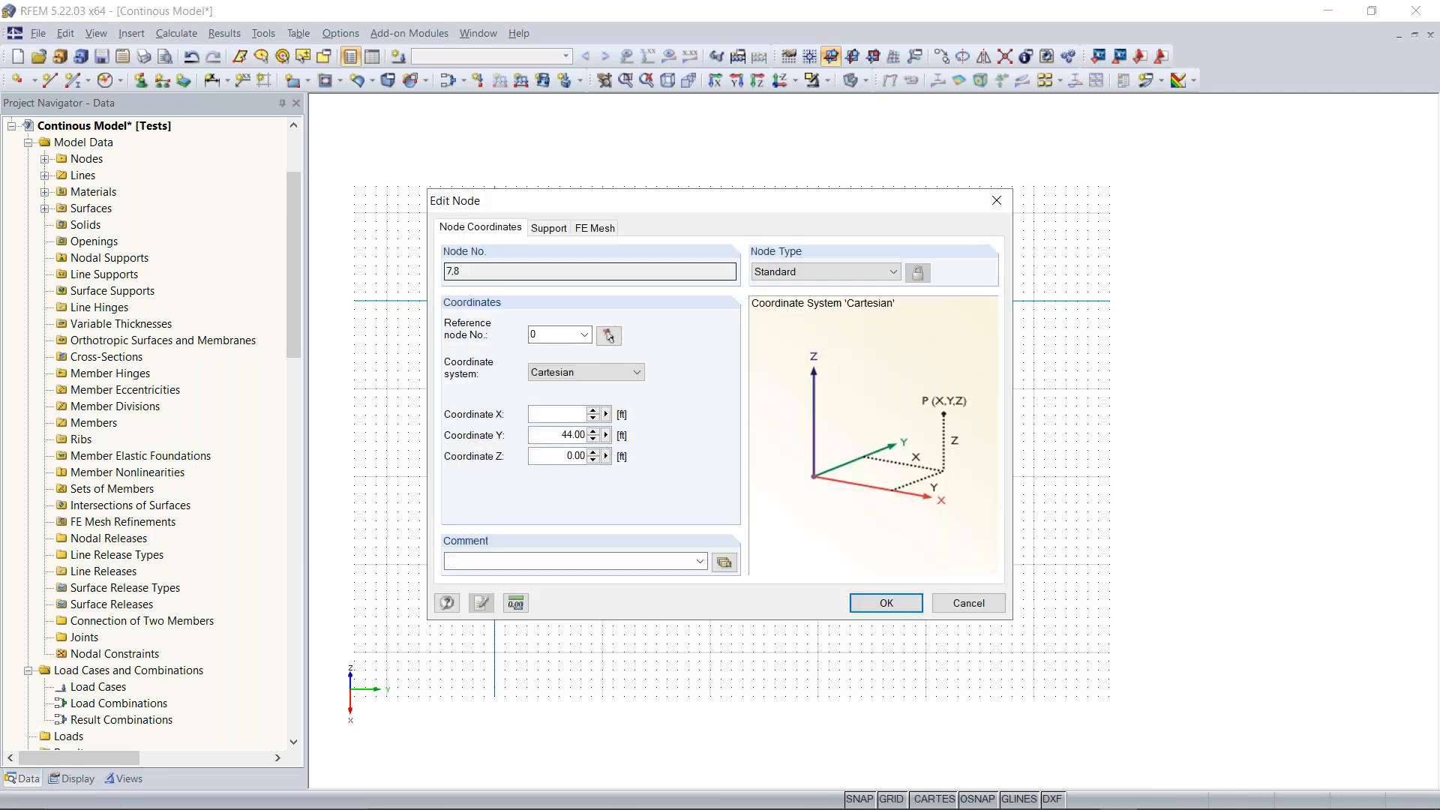
double_click(556, 434)
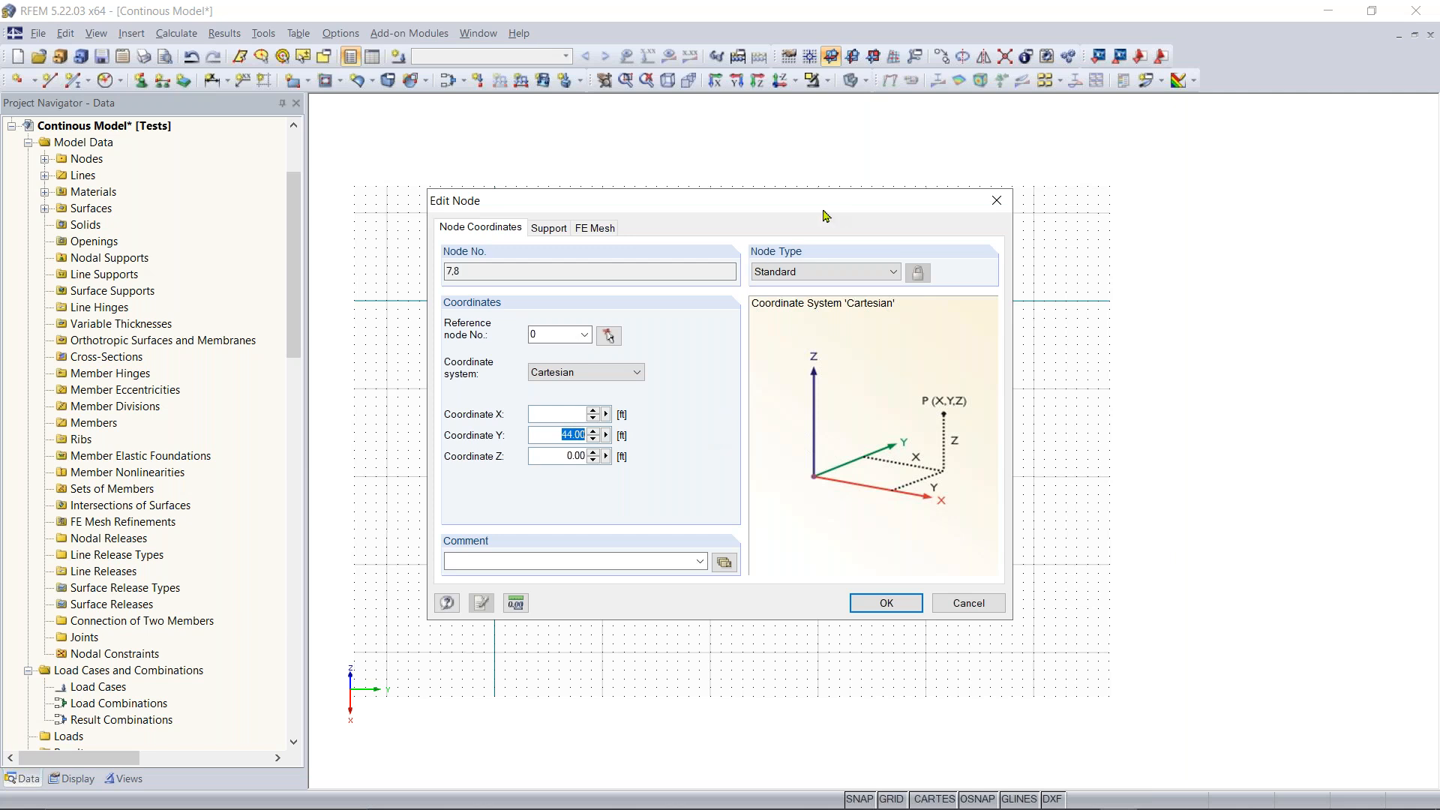
text(36)
key(Return)
ctrl+middle_drag(760, 661, 1016, 582)
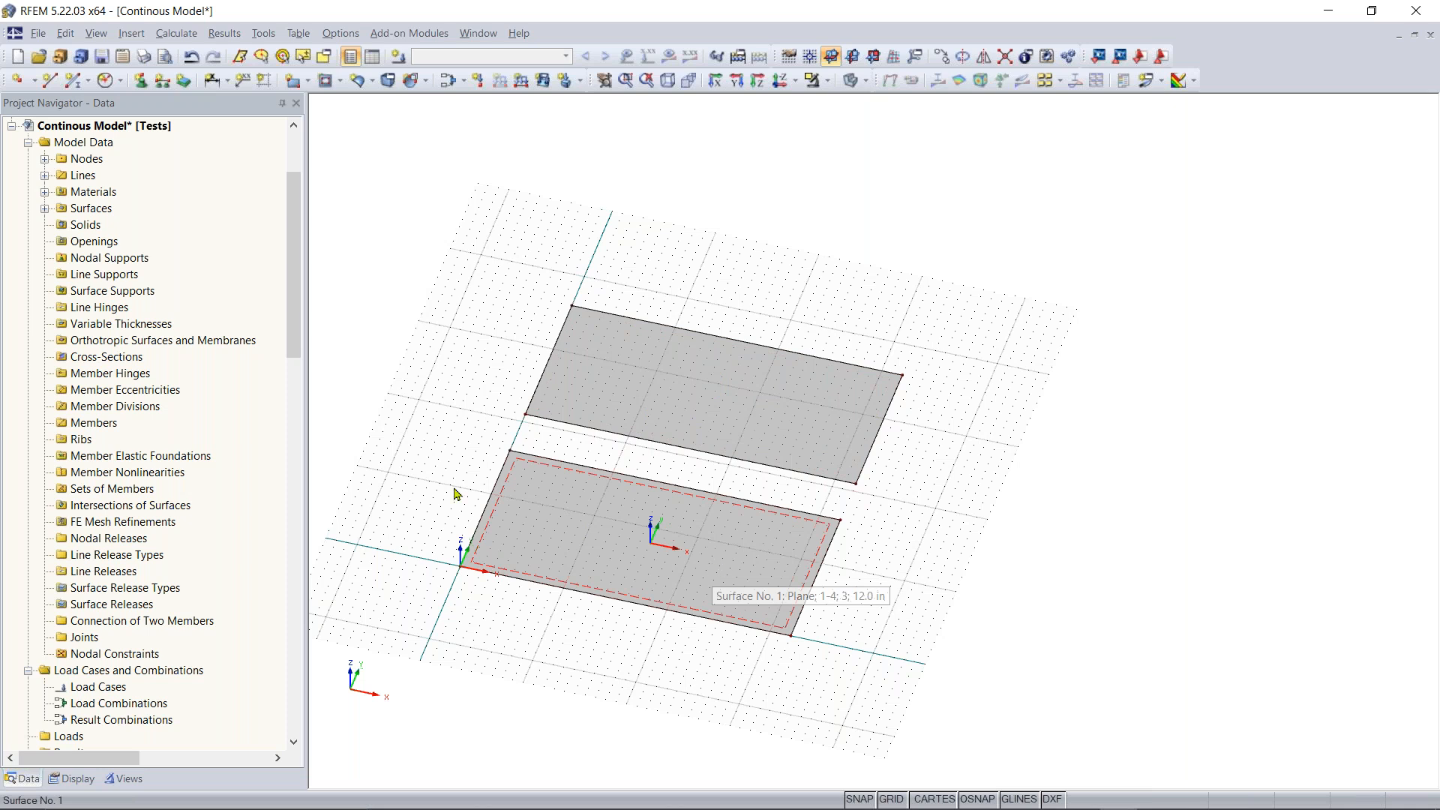
ctrl+middle_drag(362, 461, 441, 563)
drag(456, 666, 978, 455)
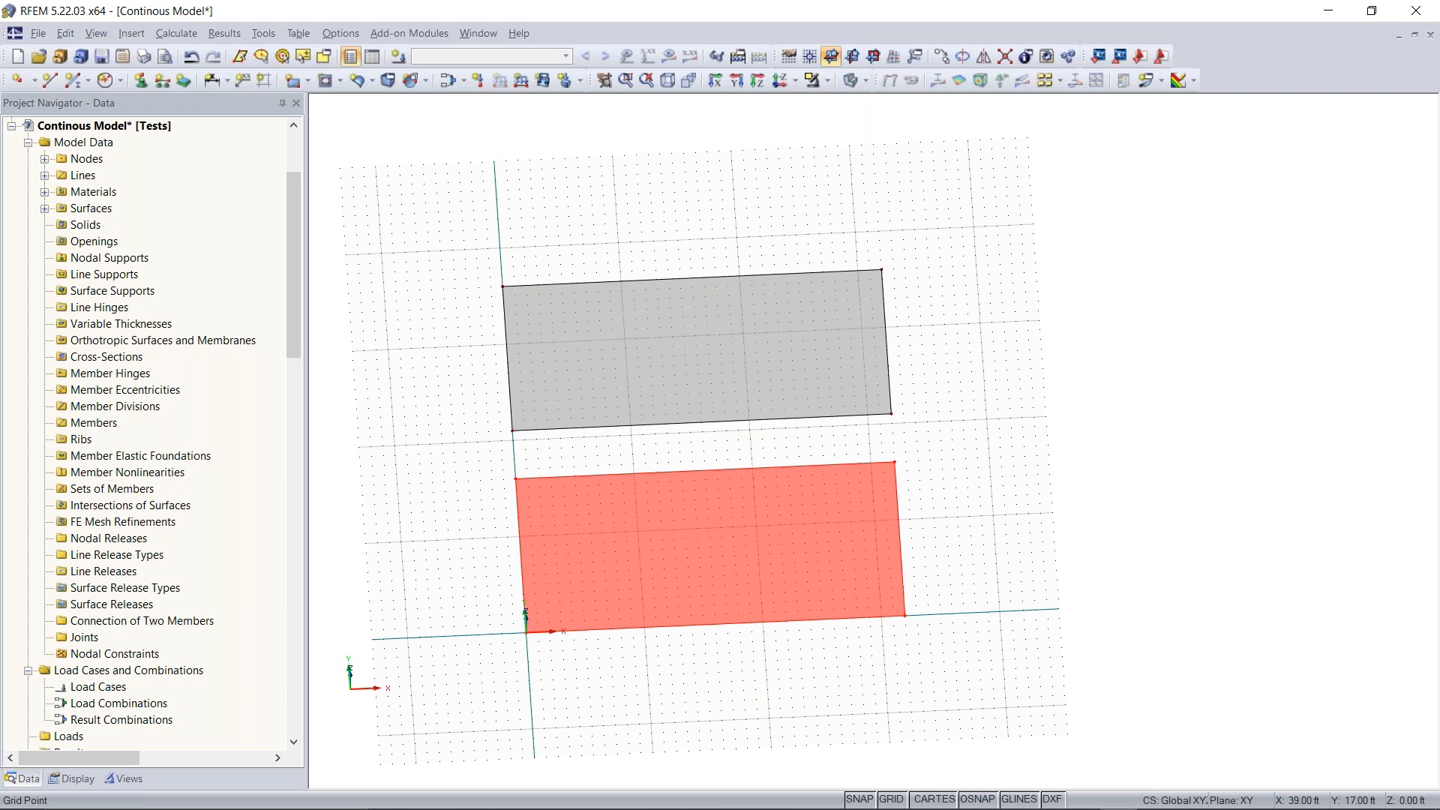
right_click(789, 525)
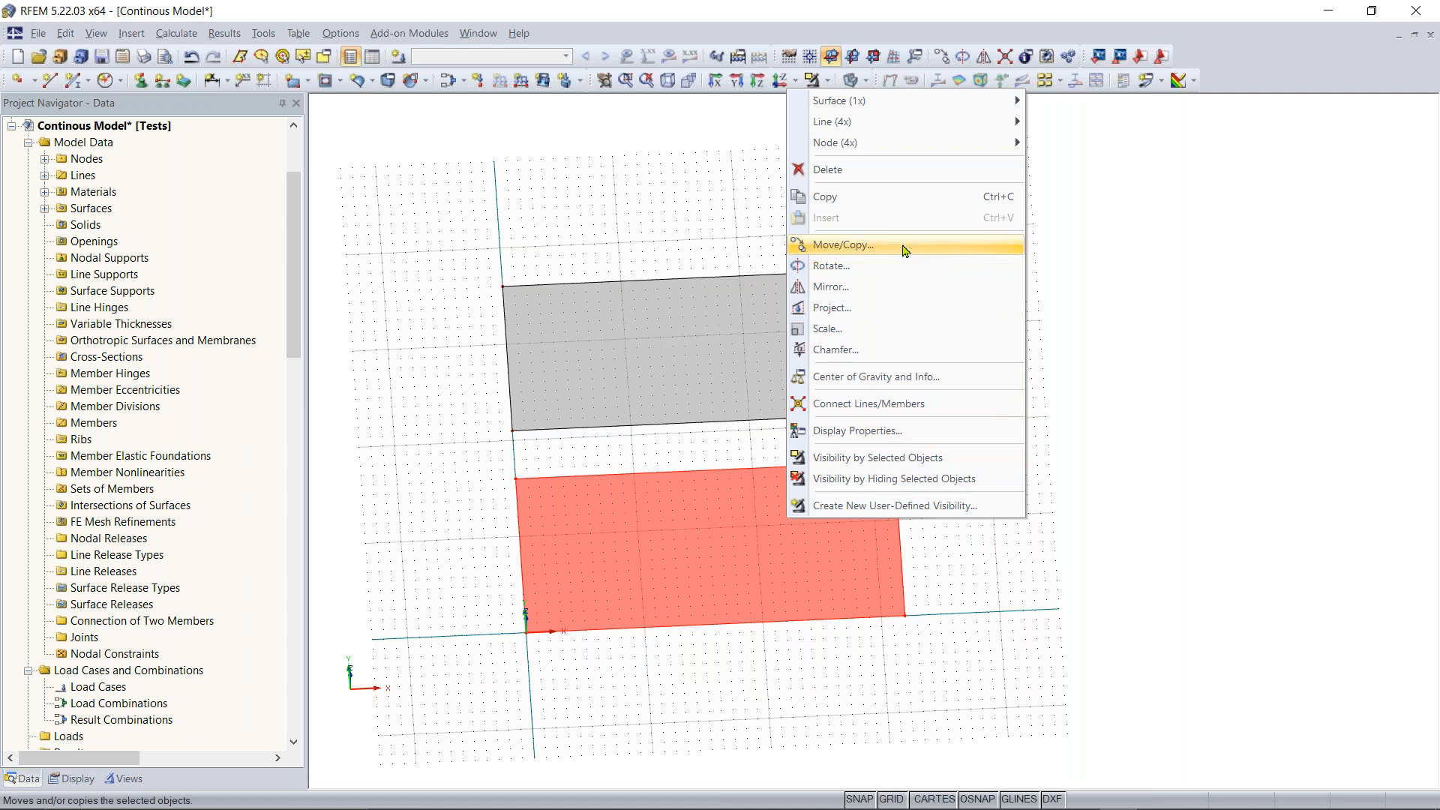
click(1073, 274)
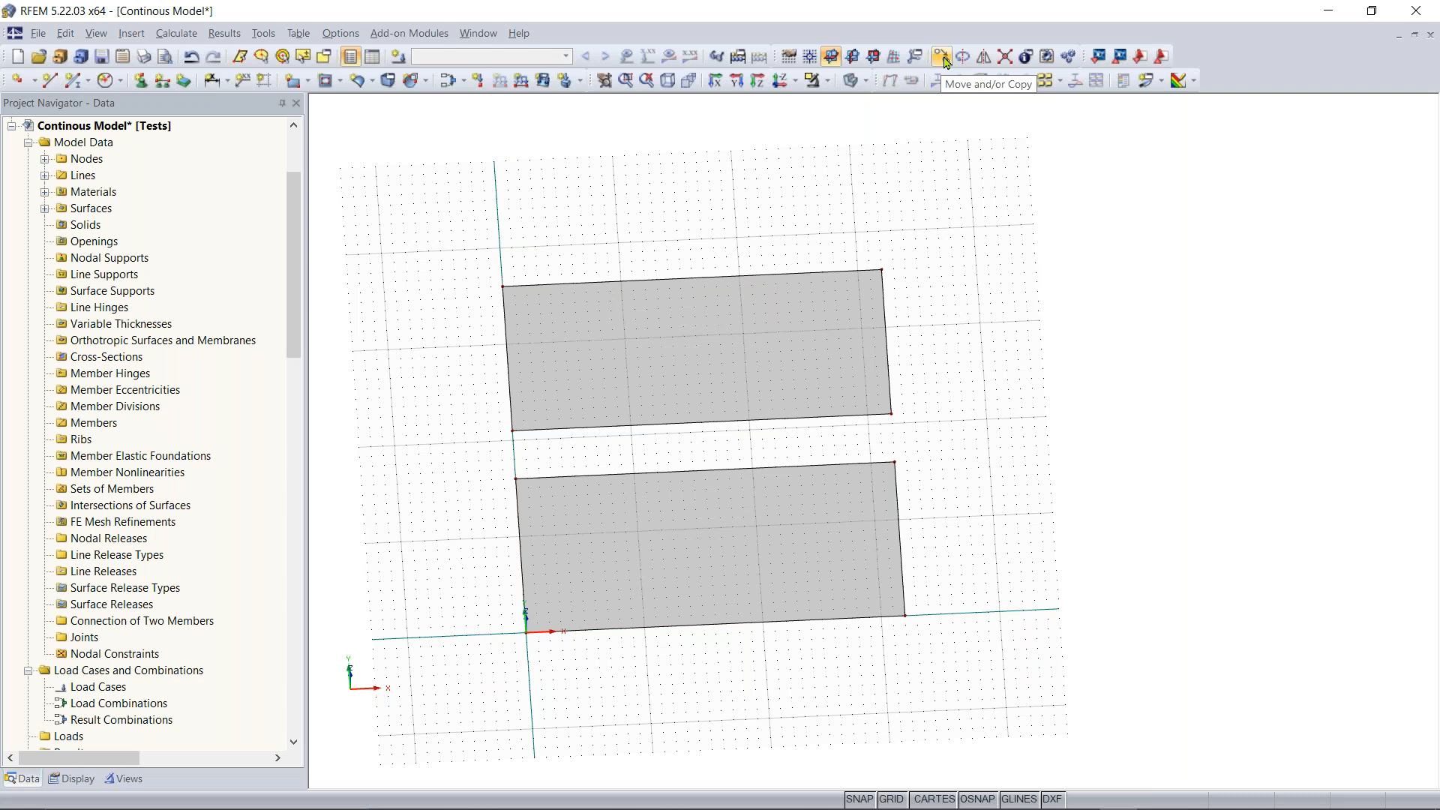
click(942, 57)
click(720, 447)
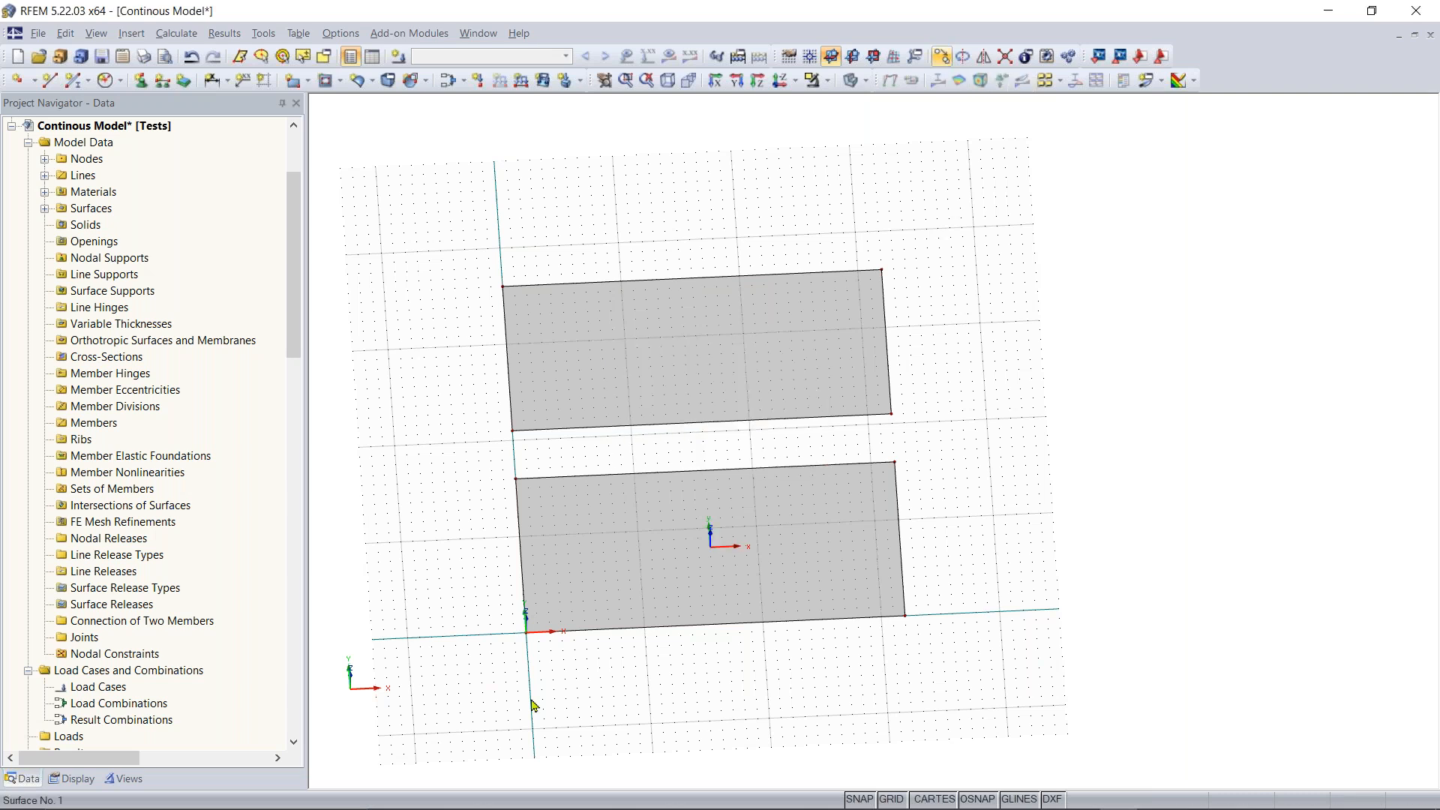
Try out enclosing and crossing window selections on the surface at the origin, then clear the selection
drag(471, 689, 997, 452)
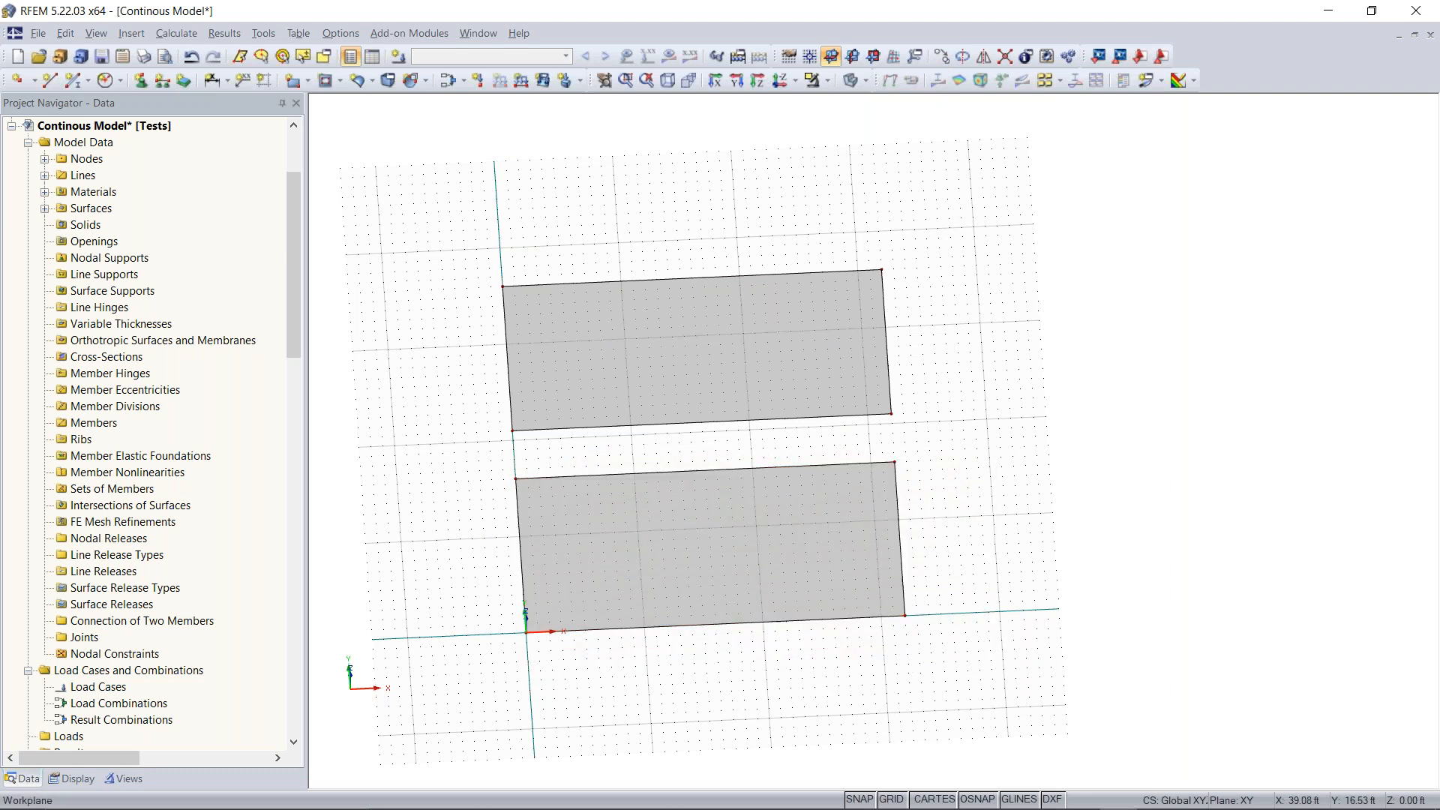
mouse_move(1032, 474)
ctrl+middle_down()
mouse_move(994, 480)
mouse_move(1020, 483)
ctrl+middle_up()
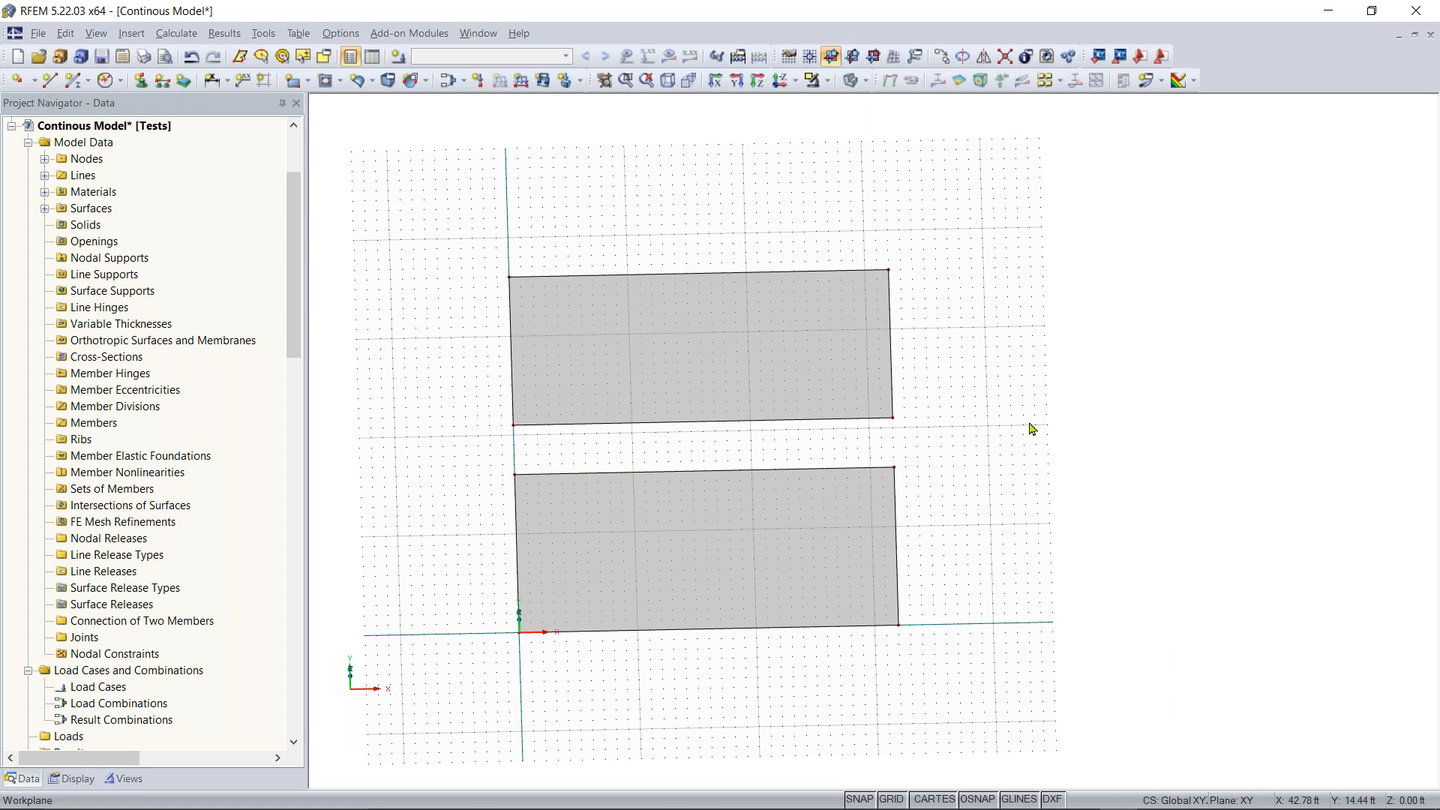
drag(954, 616, 1308, 369)
mouse_move(428, 701)
mouse_down()
mouse_move(987, 456)
mouse_move(970, 447)
mouse_move(803, 536)
mouse_move(443, 684)
mouse_up()
drag(431, 715, 474, 705)
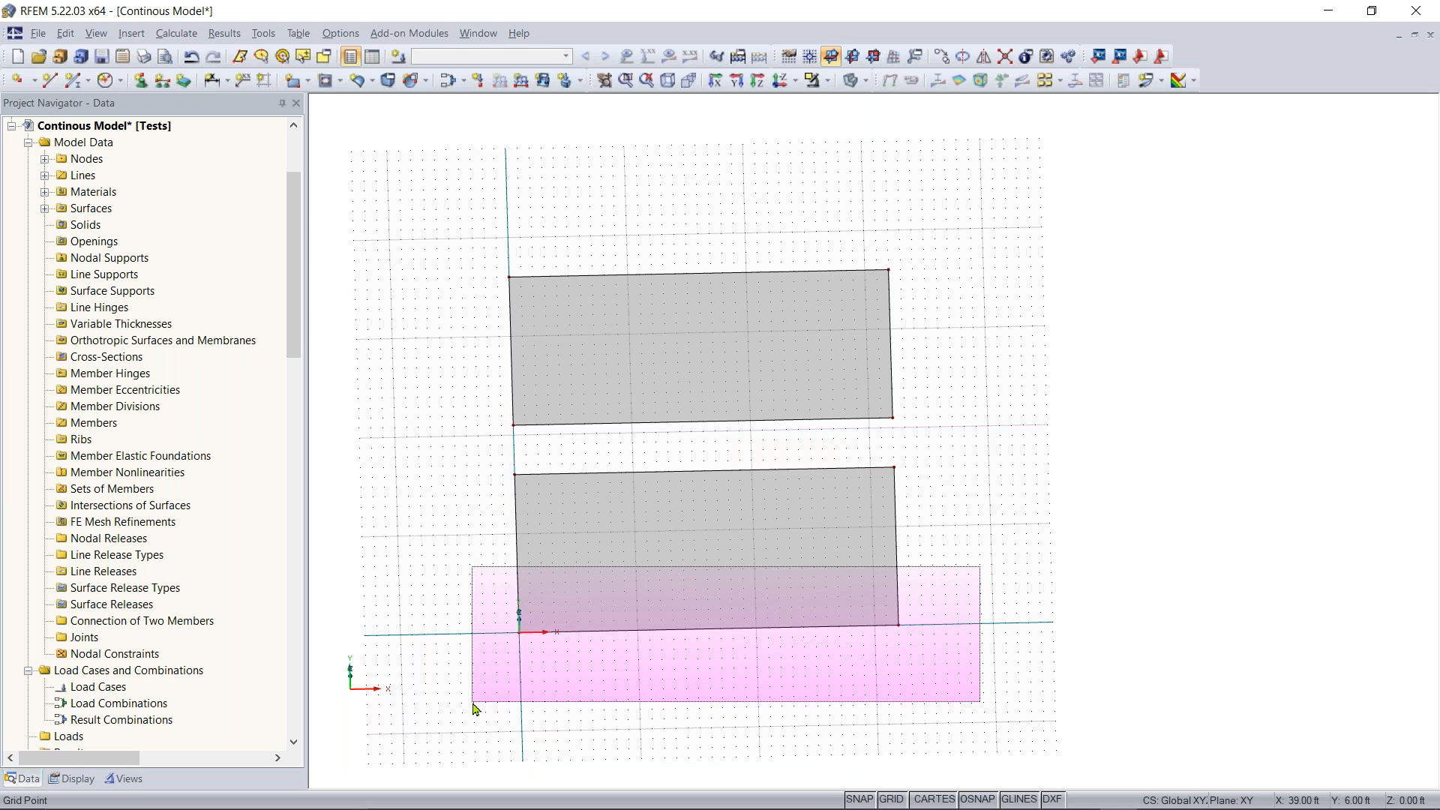
drag(473, 708, 474, 708)
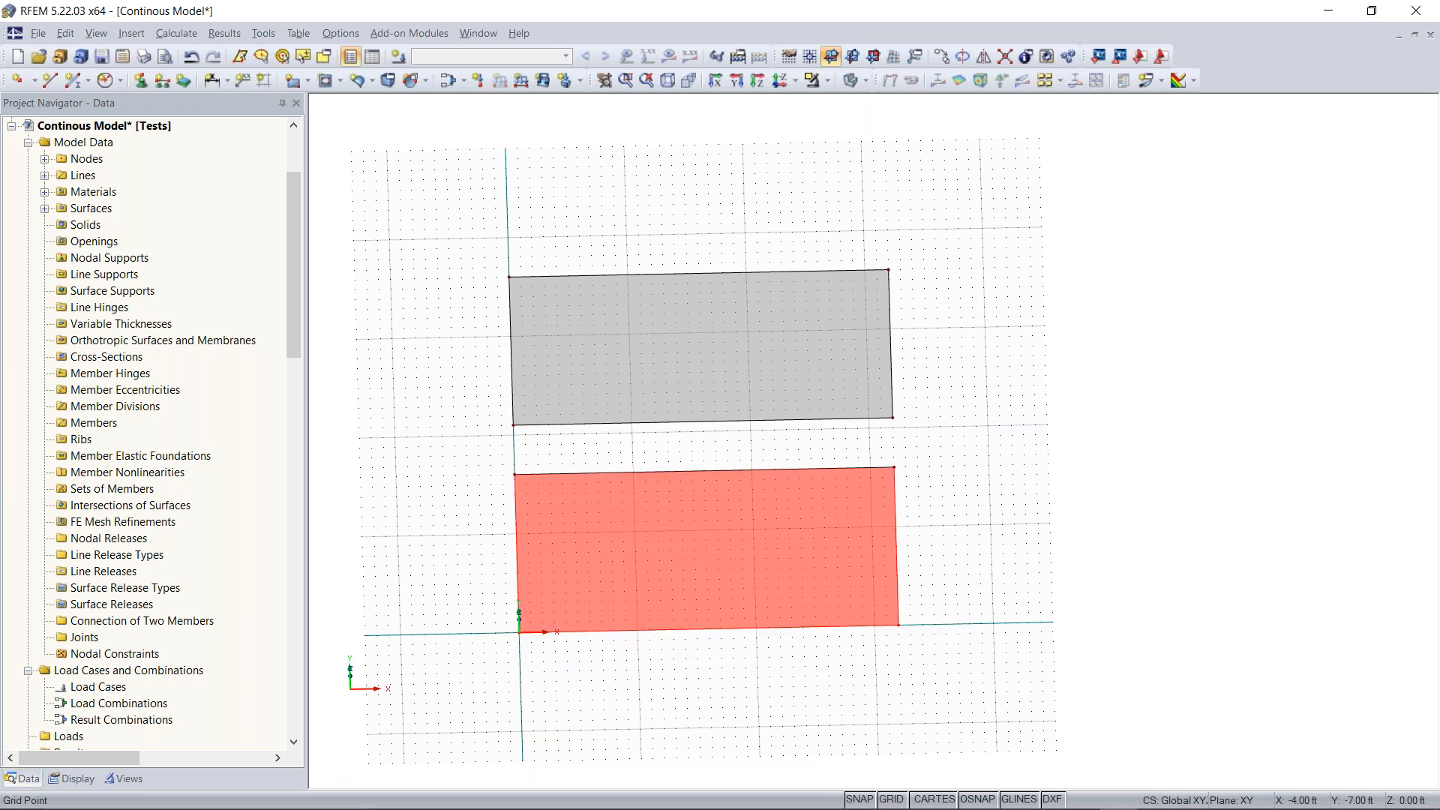
click(537, 690)
Copy the surface at the origin once by 41 ft in Y, picking the displacement vector in the model
drag(435, 684, 978, 454)
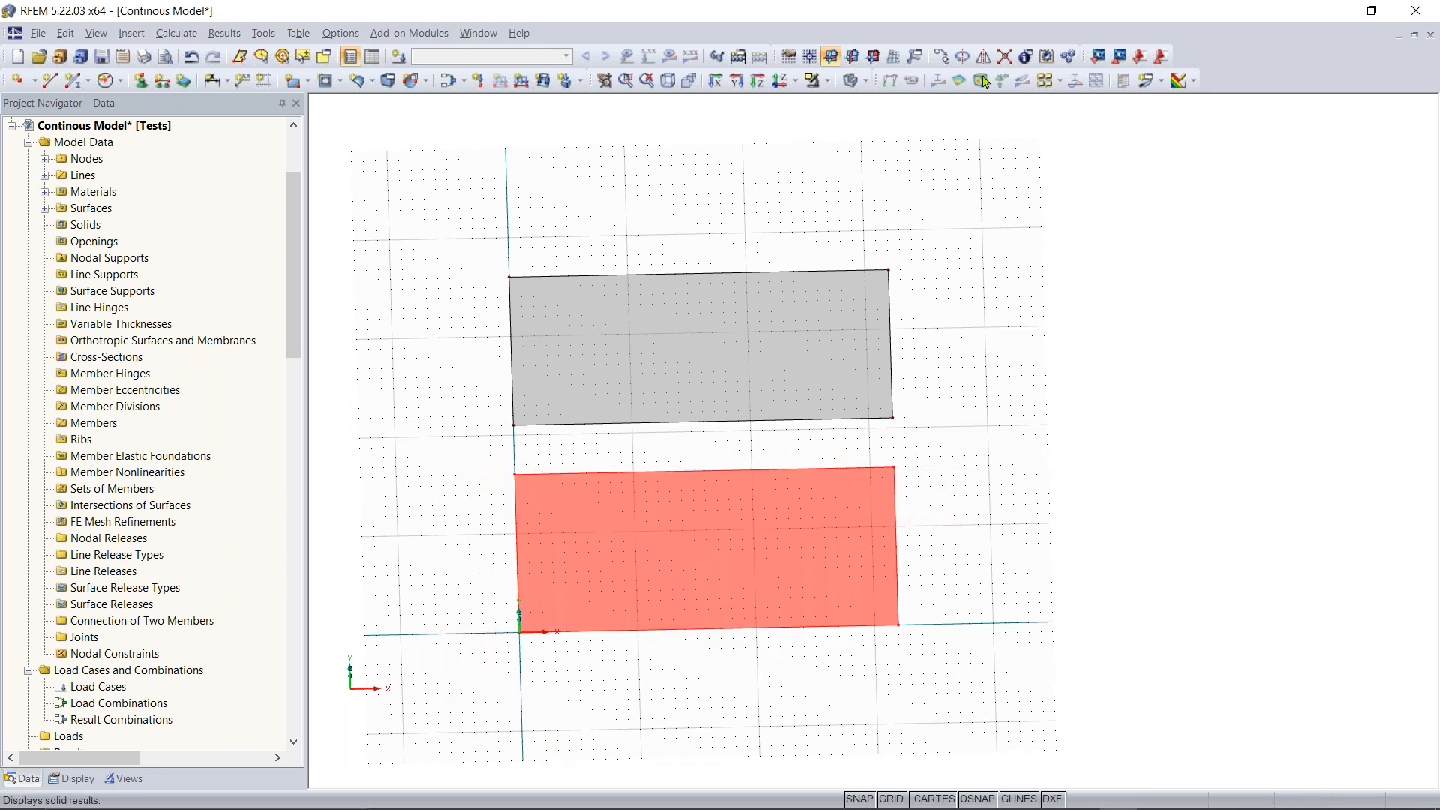
click(942, 59)
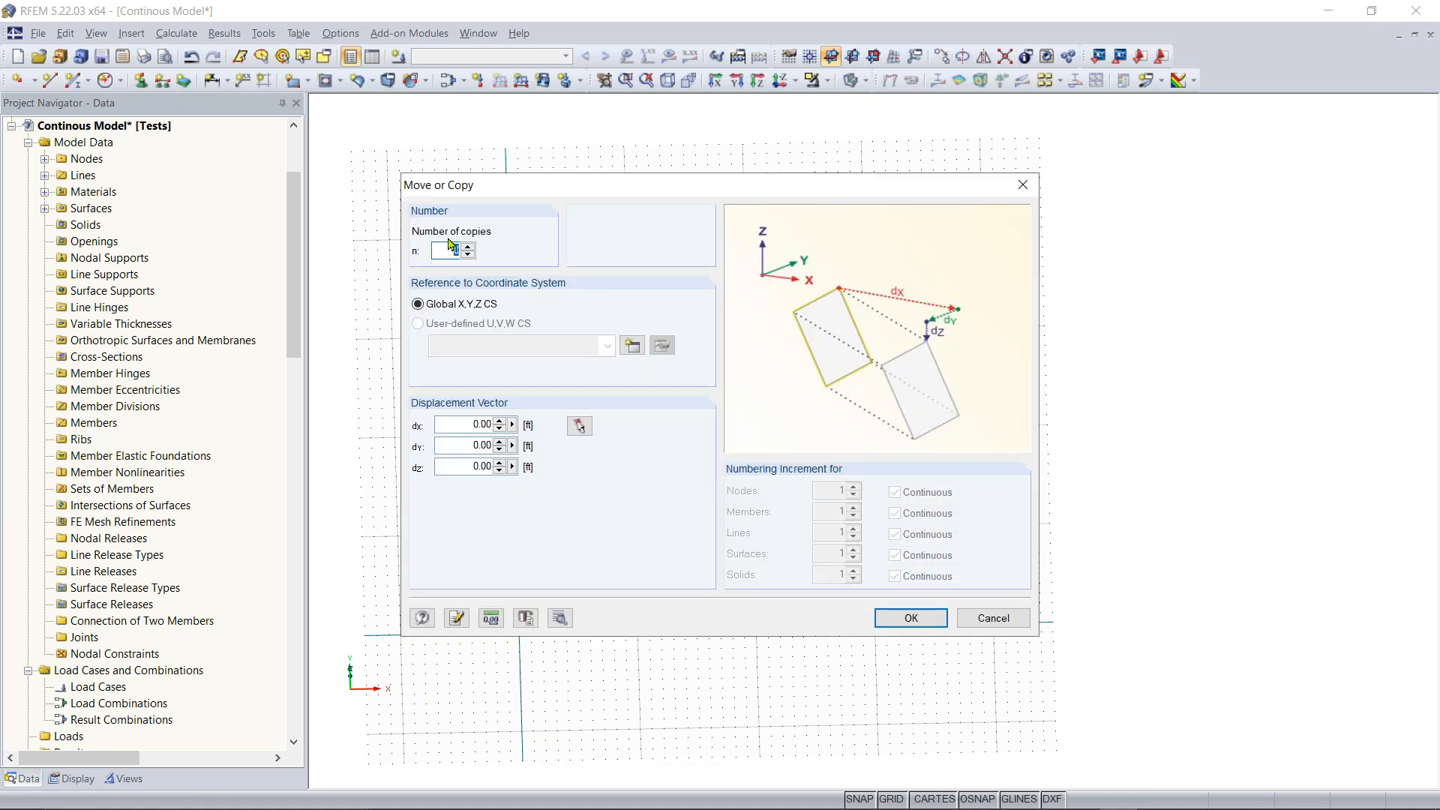
drag(517, 189, 545, 185)
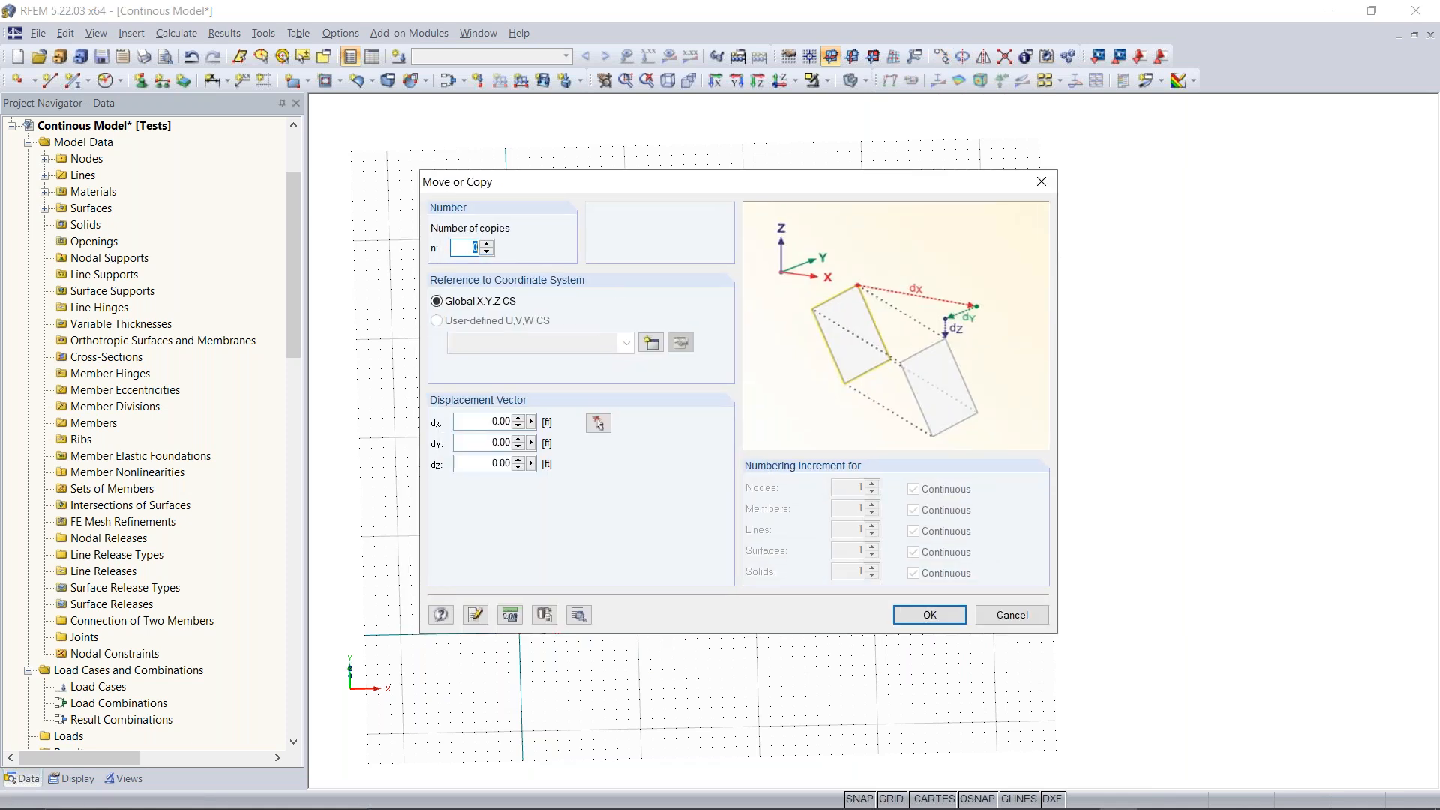
text(1)
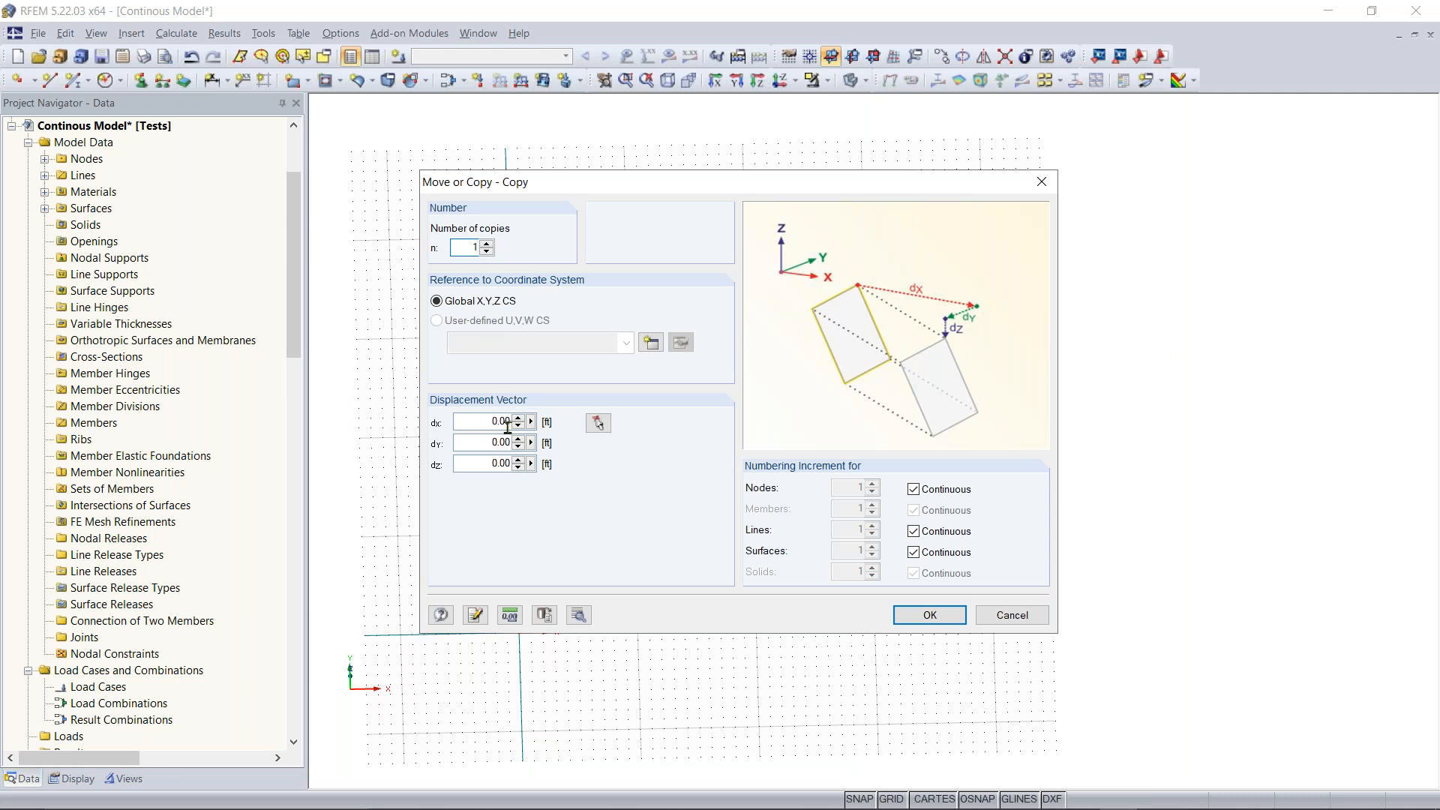
click(599, 423)
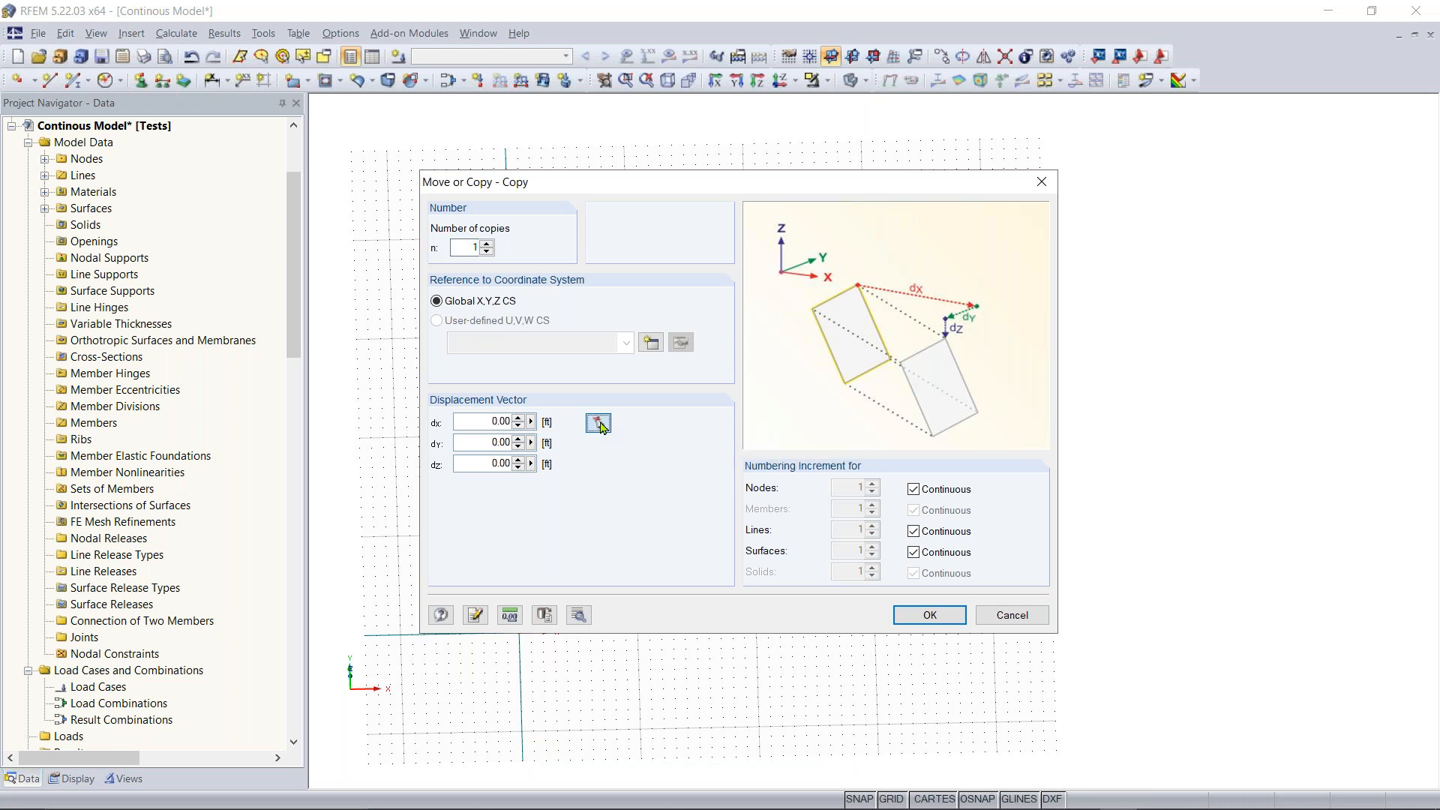
click(519, 631)
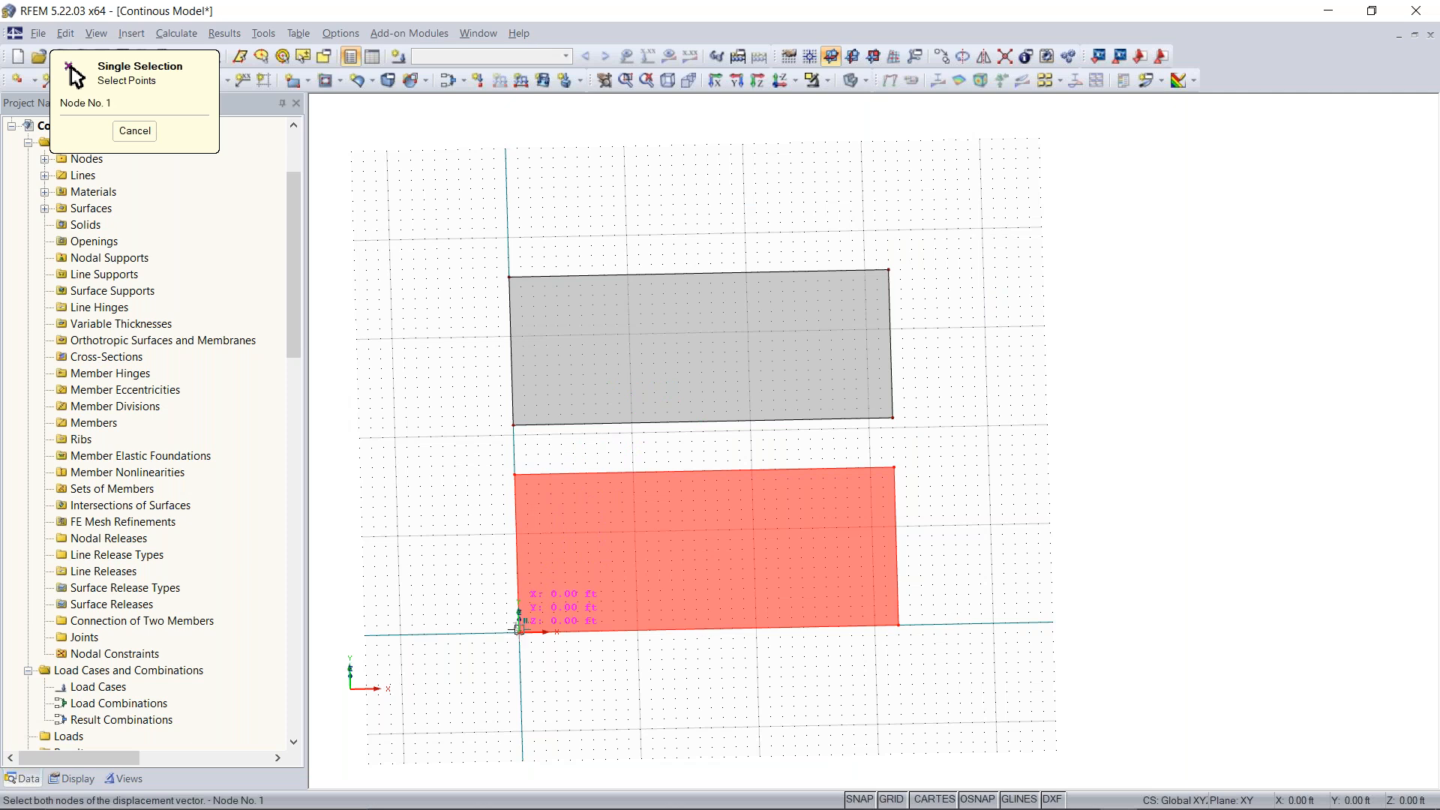
scroll(521, 346, up, 3)
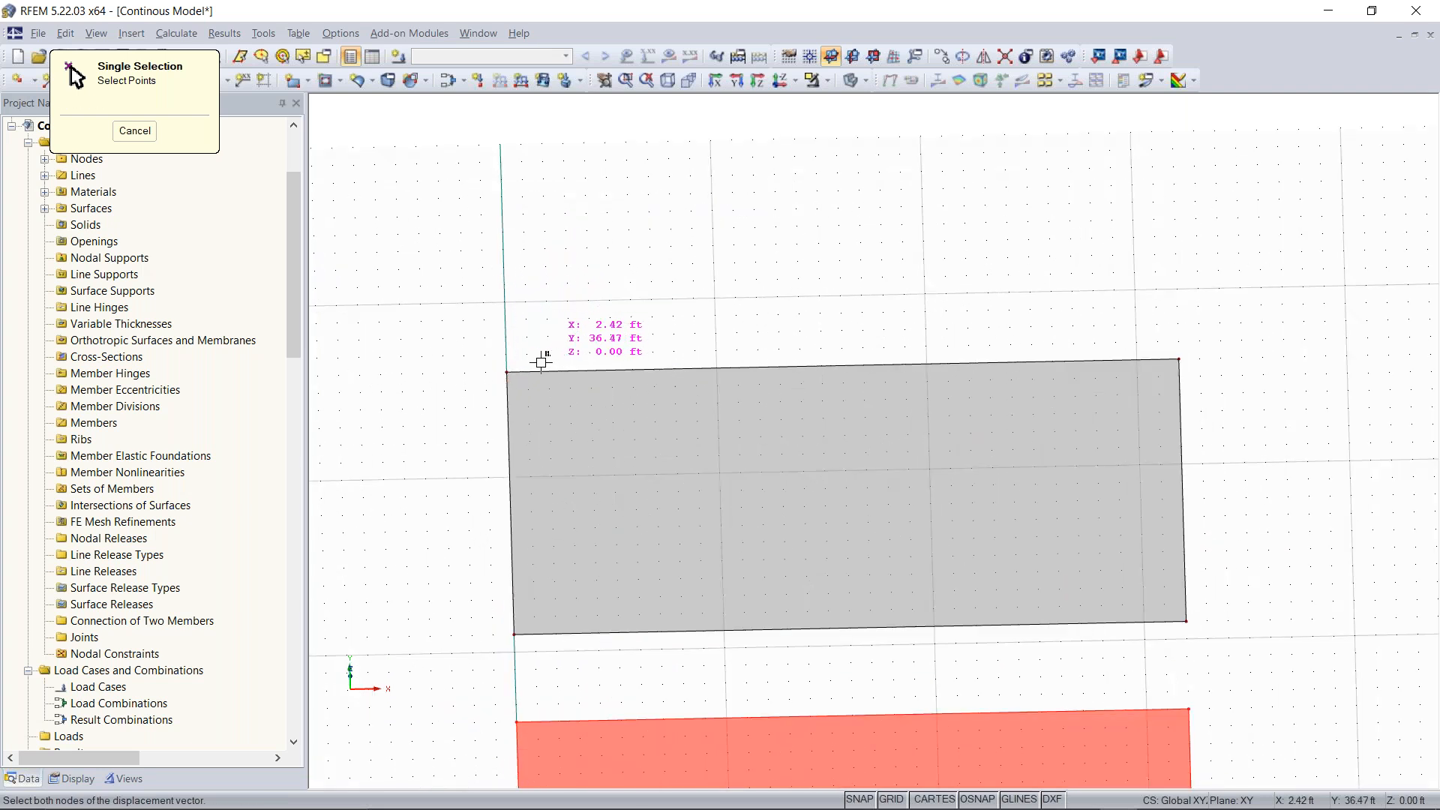
click(507, 280)
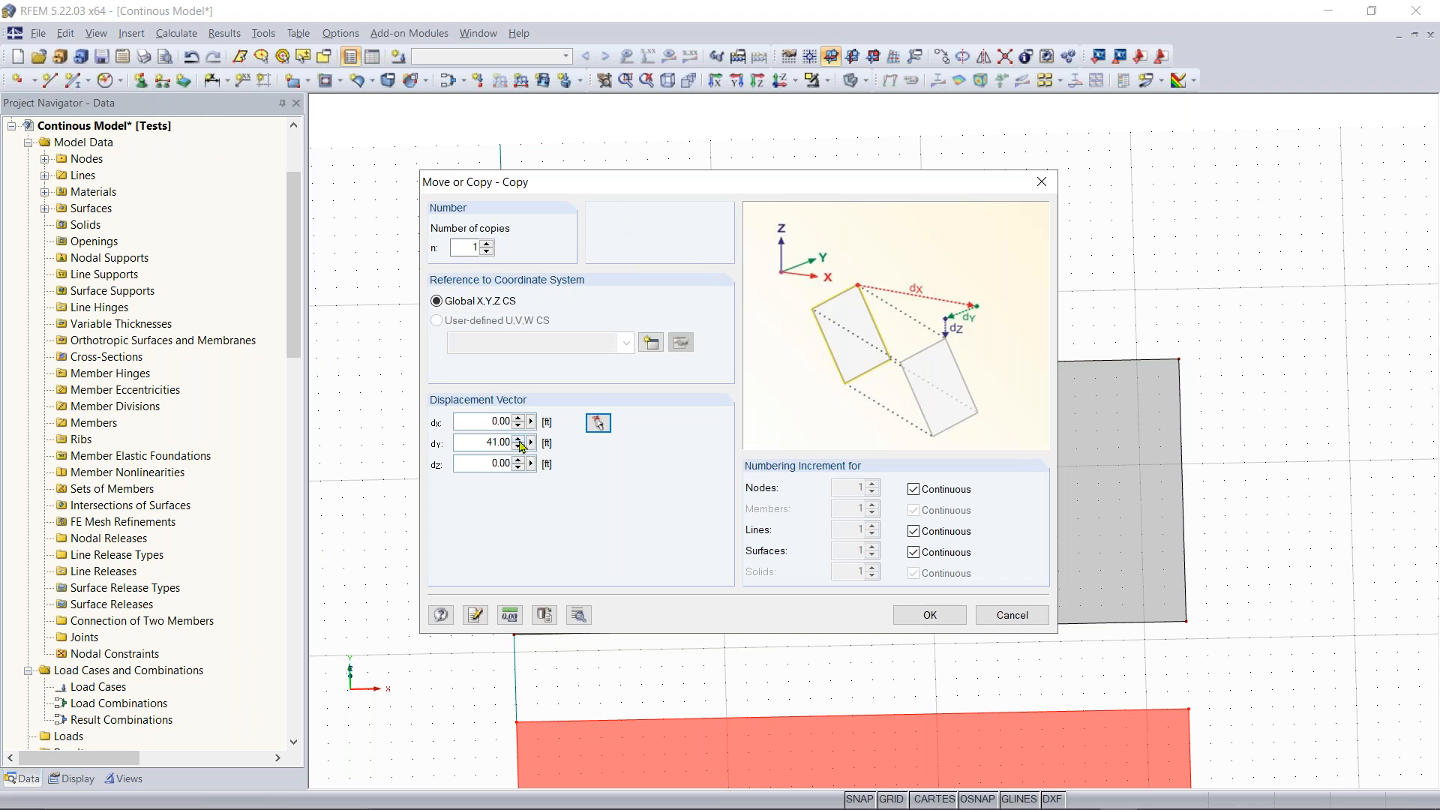
click(472, 245)
click(930, 614)
scroll(773, 440, down, 5)
scroll(809, 480, up, 3)
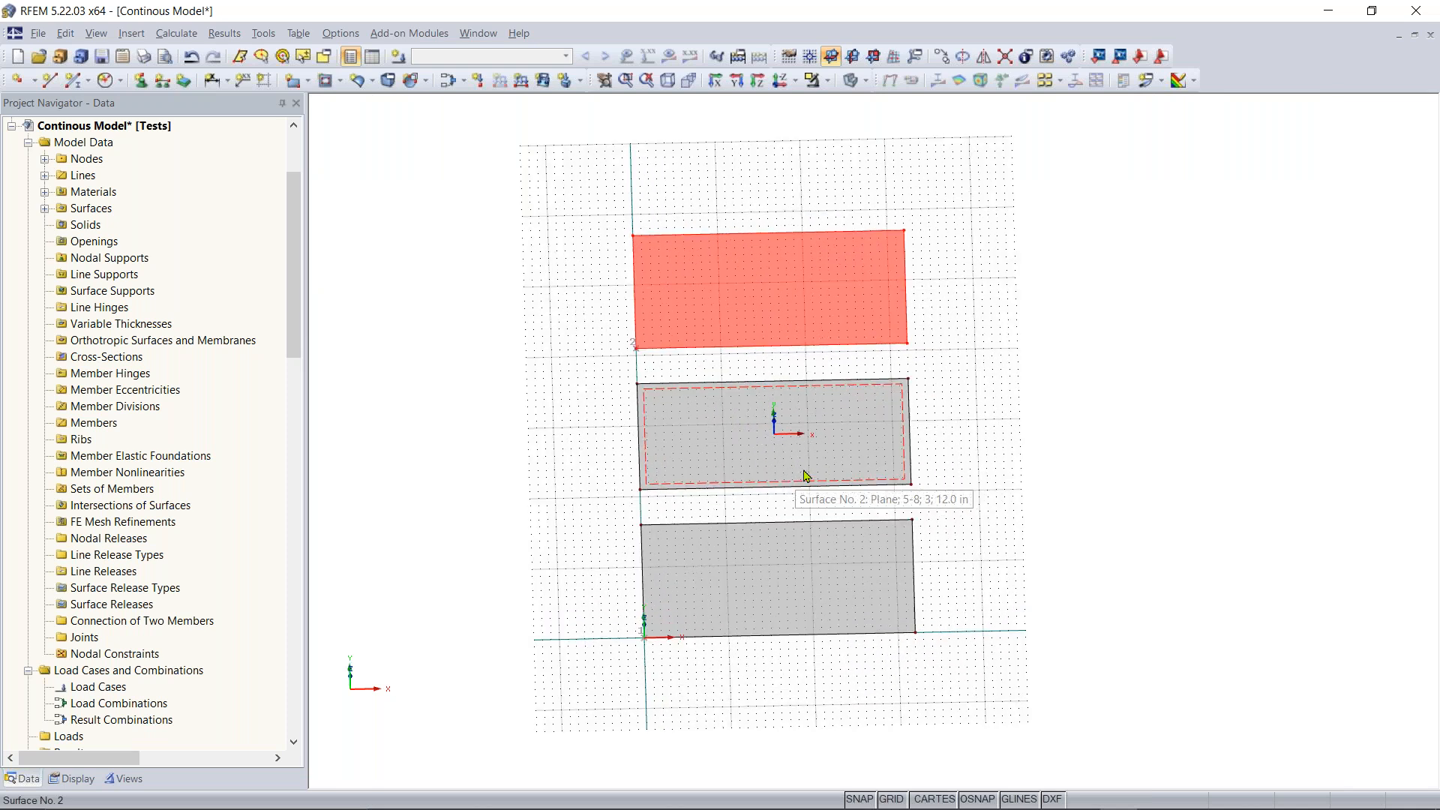
Move all three surfaces together so the middle surface's near corner node at X 0 lands on the origin, and clear the selection
ctrl+middle_drag(1044, 492, 759, 401)
click(711, 318)
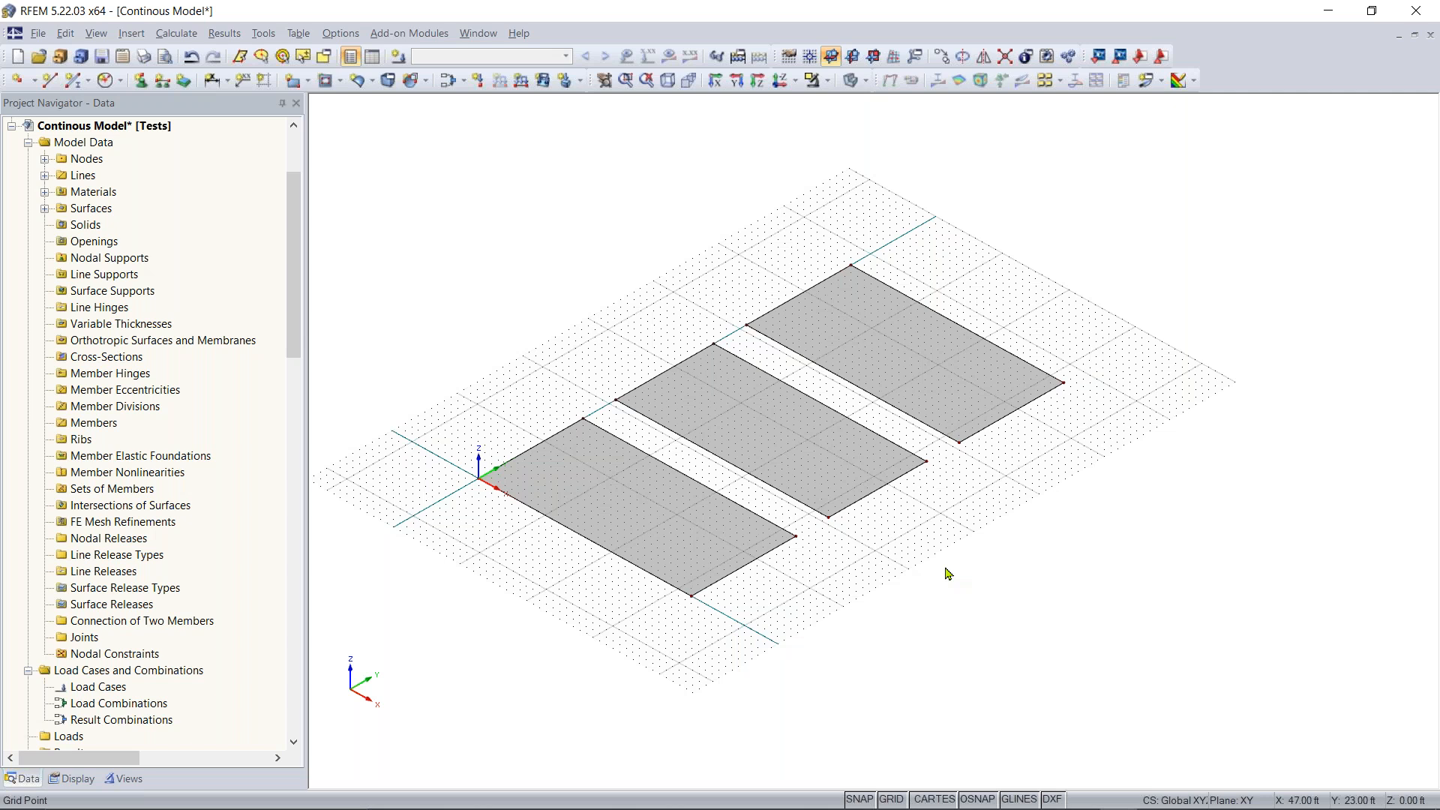
ctrl+middle_drag(632, 643, 833, 678)
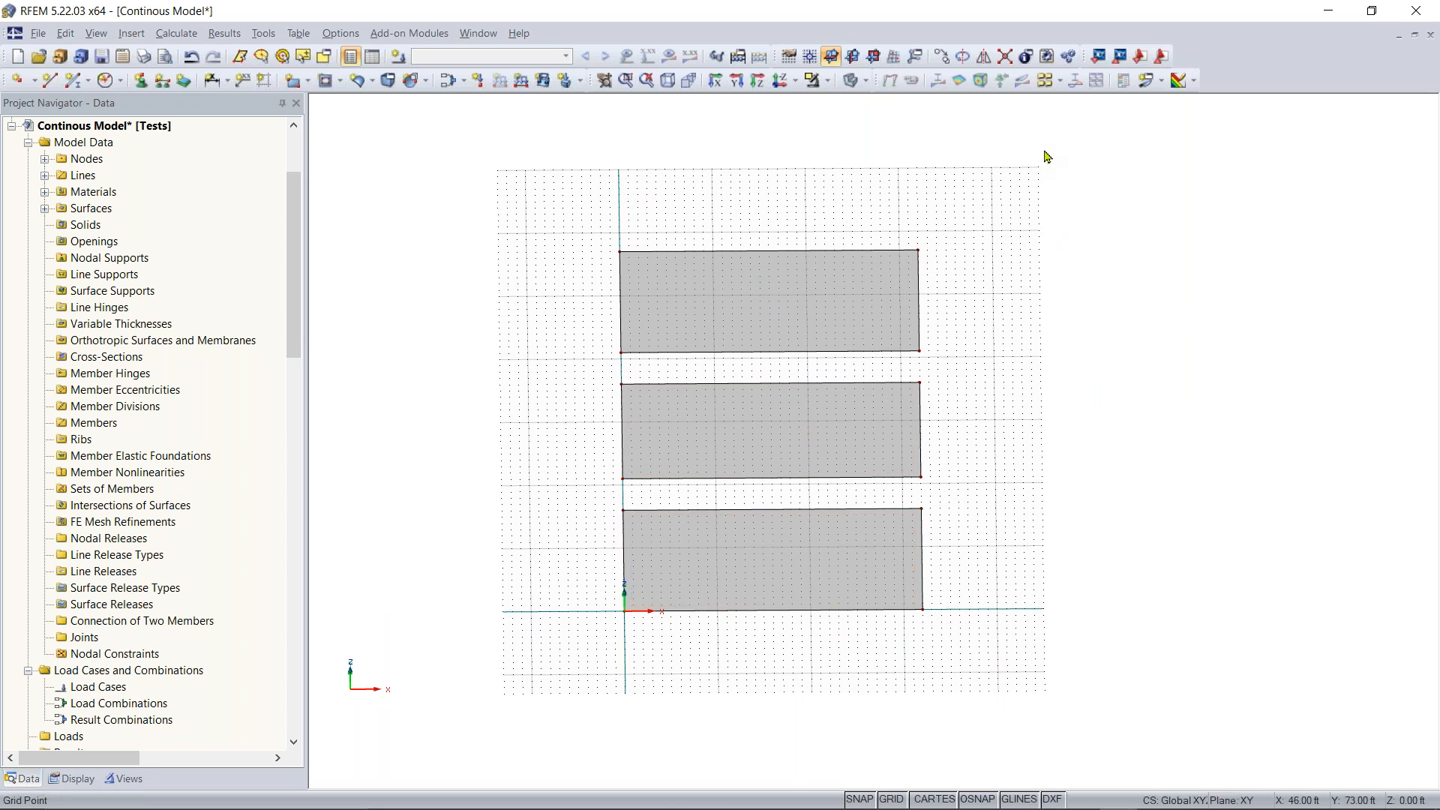
drag(1019, 204, 571, 662)
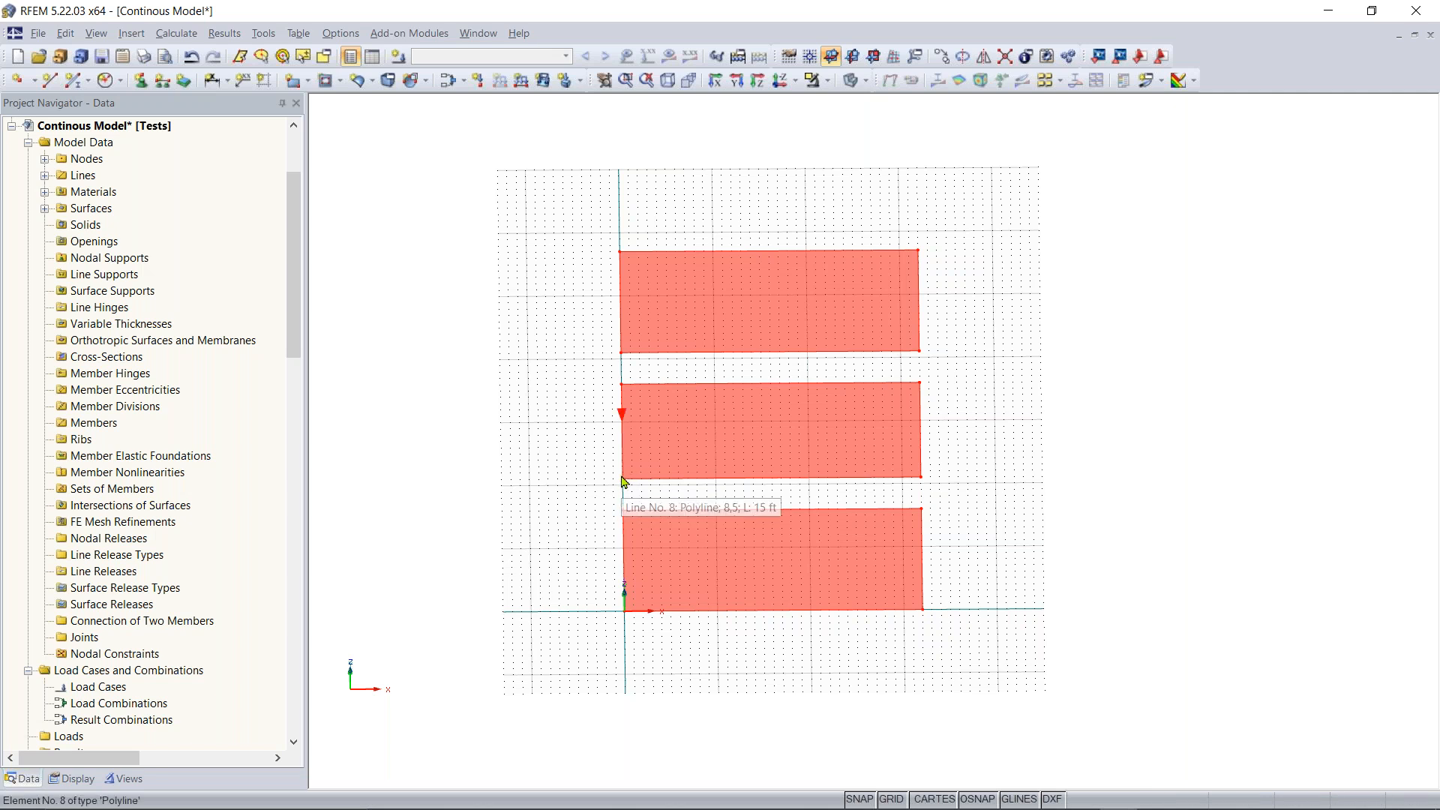
drag(623, 493, 624, 612)
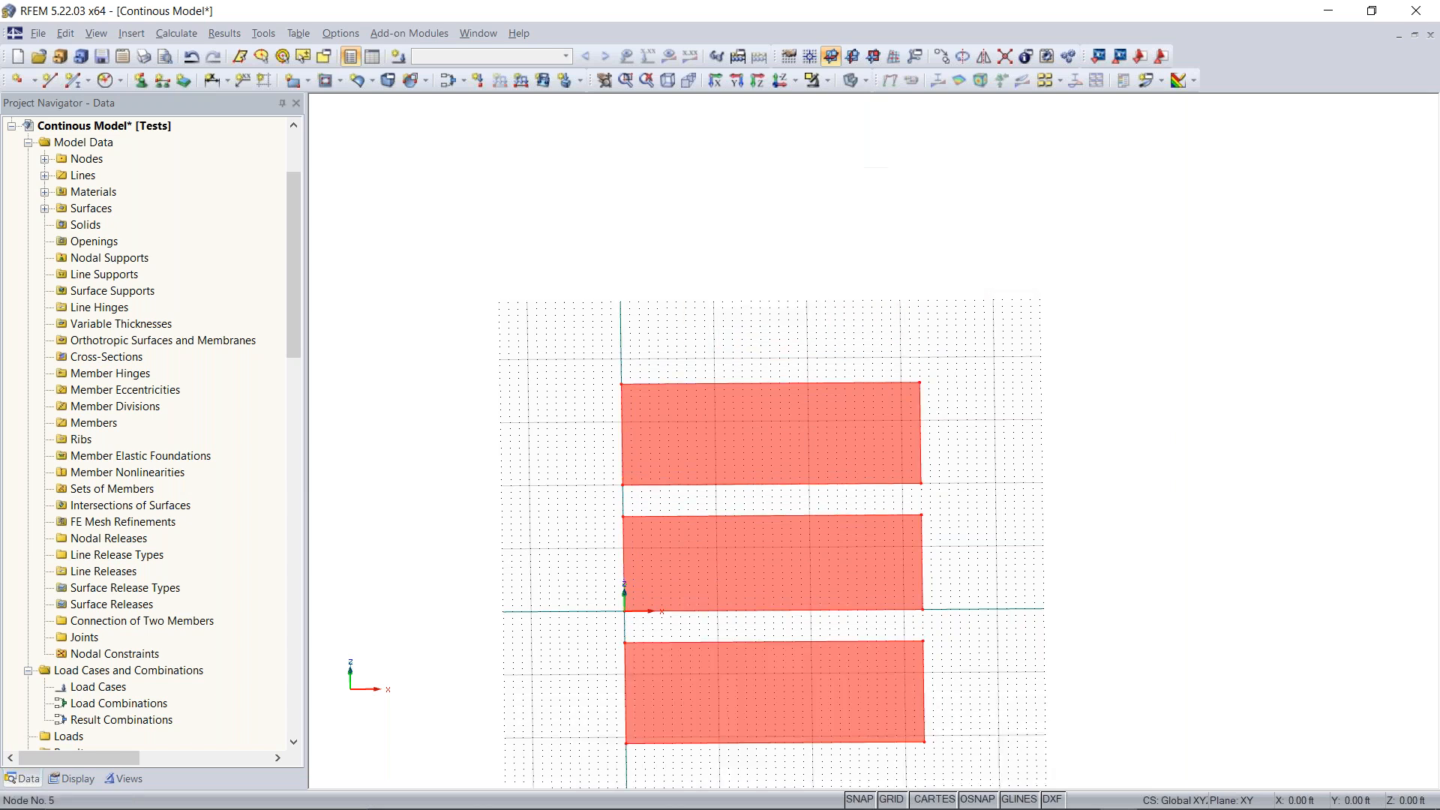
click(569, 492)
ctrl+middle_drag(1039, 515, 817, 469)
right_click(818, 469)
click(660, 463)
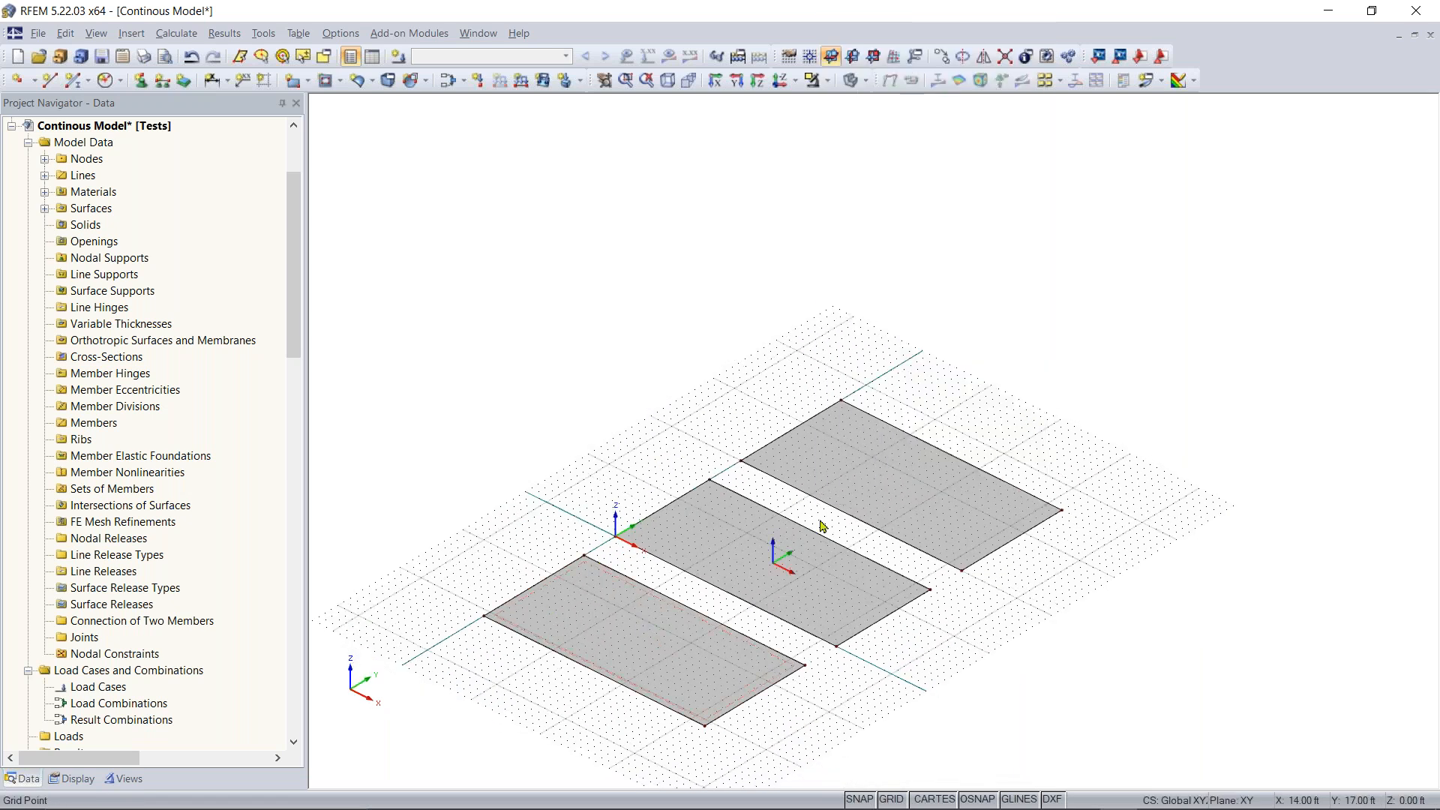
click(915, 537)
click(676, 606)
click(649, 454)
middle_drag(642, 475, 608, 439)
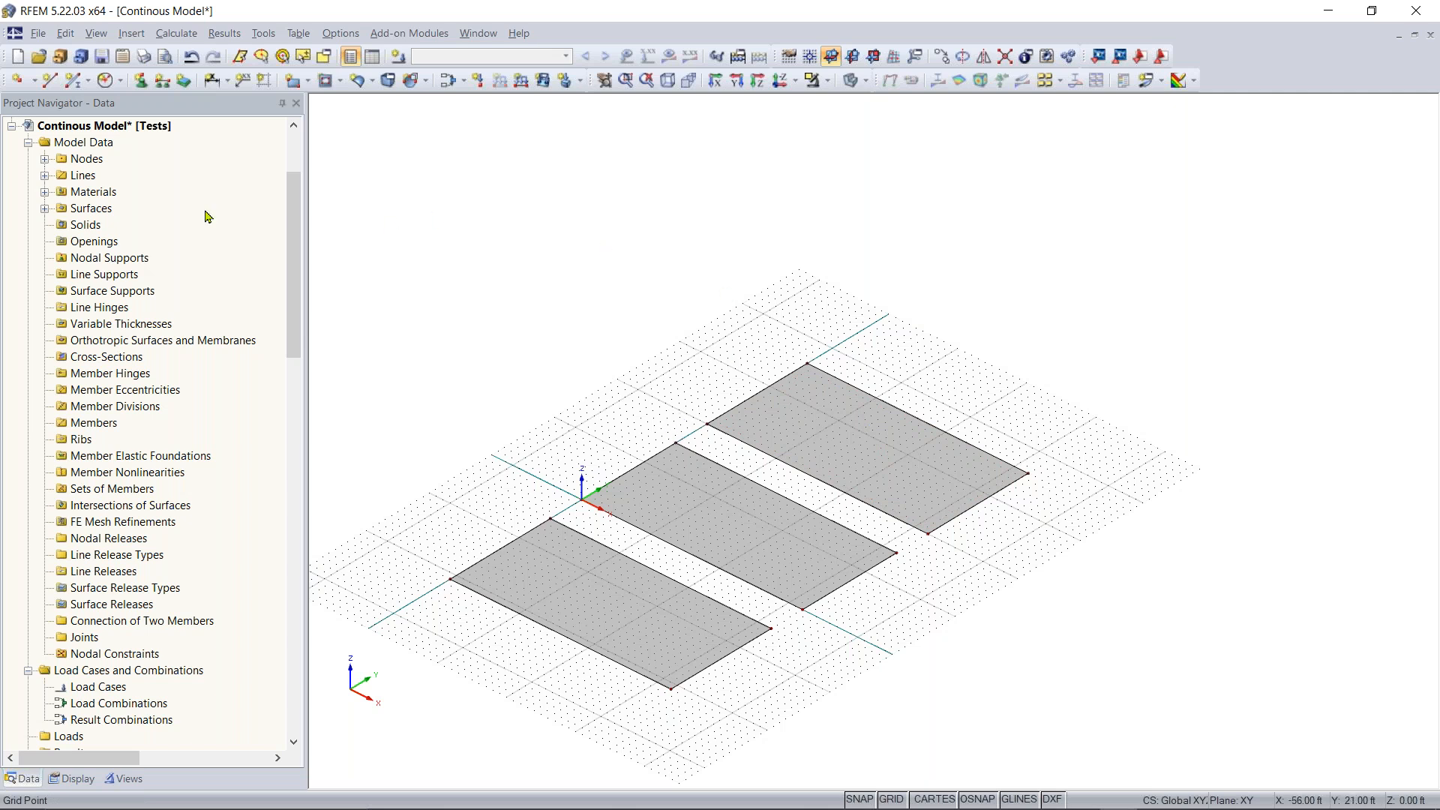
Define a new beam member with a massive rectangular cross-section, b 40 in and h 12 in, in 4000 psi concrete
click(74, 81)
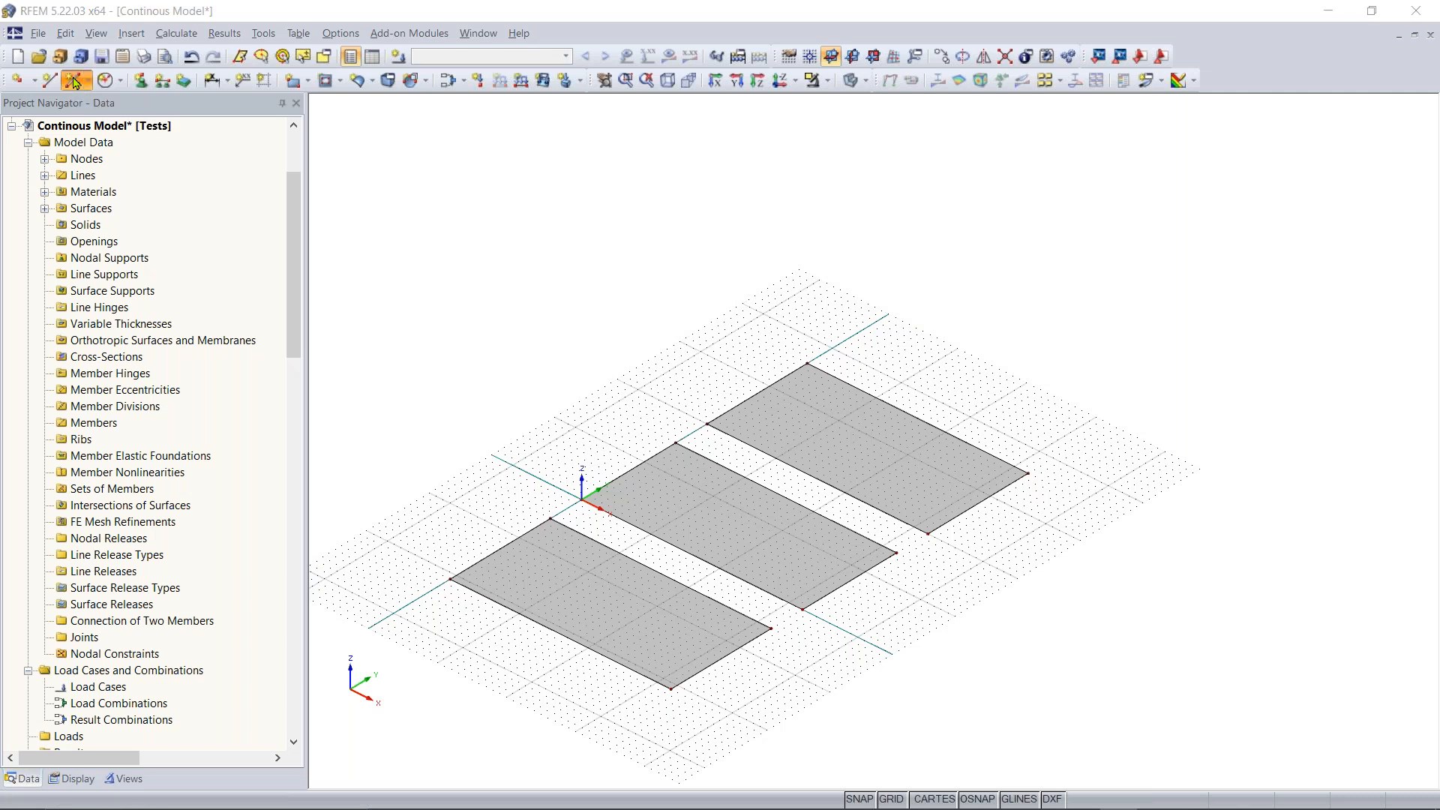
mouse_move(611, 171)
mouse_down()
mouse_move(603, 154)
mouse_move(611, 167)
mouse_move(578, 179)
mouse_move(611, 161)
mouse_up()
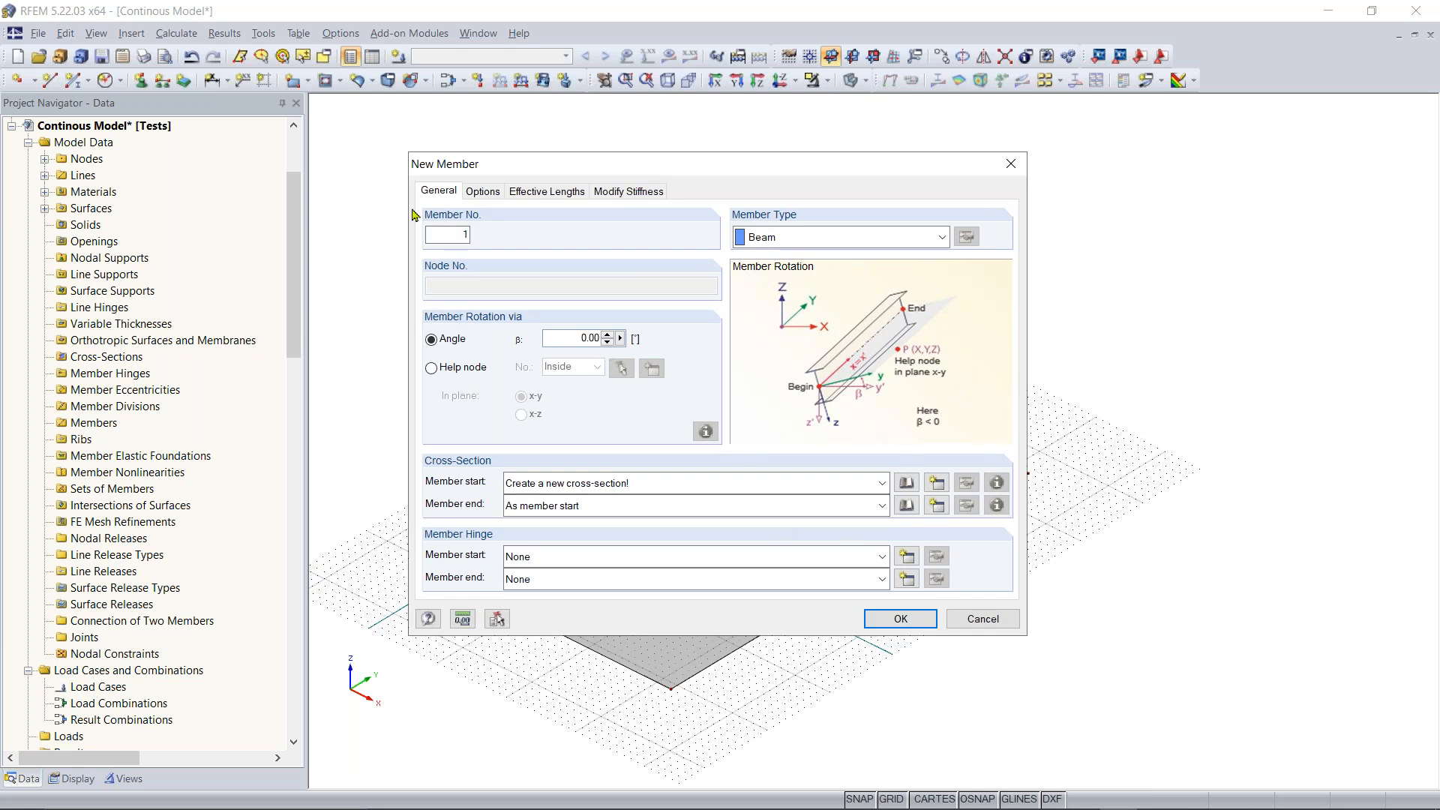
double_click(446, 234)
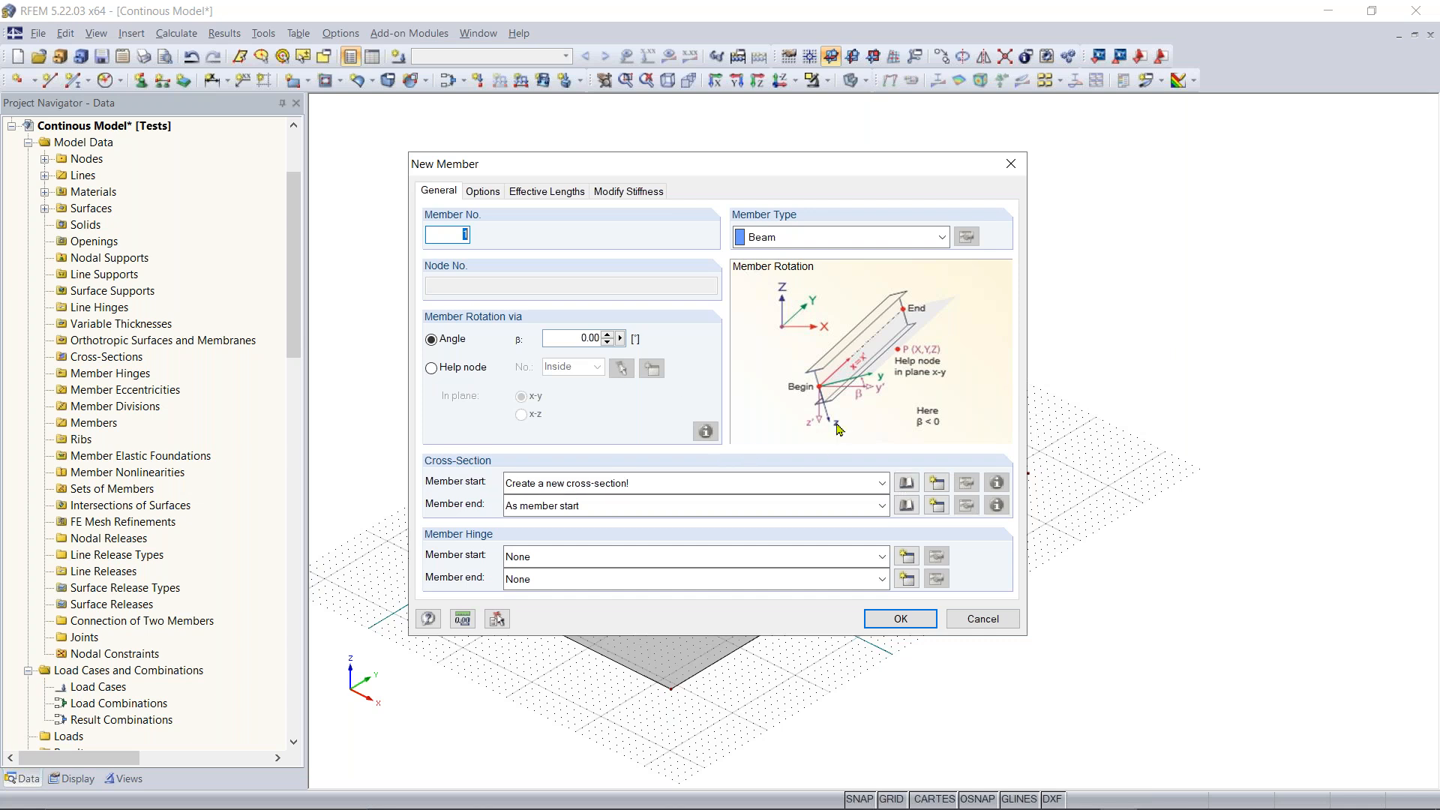
click(906, 484)
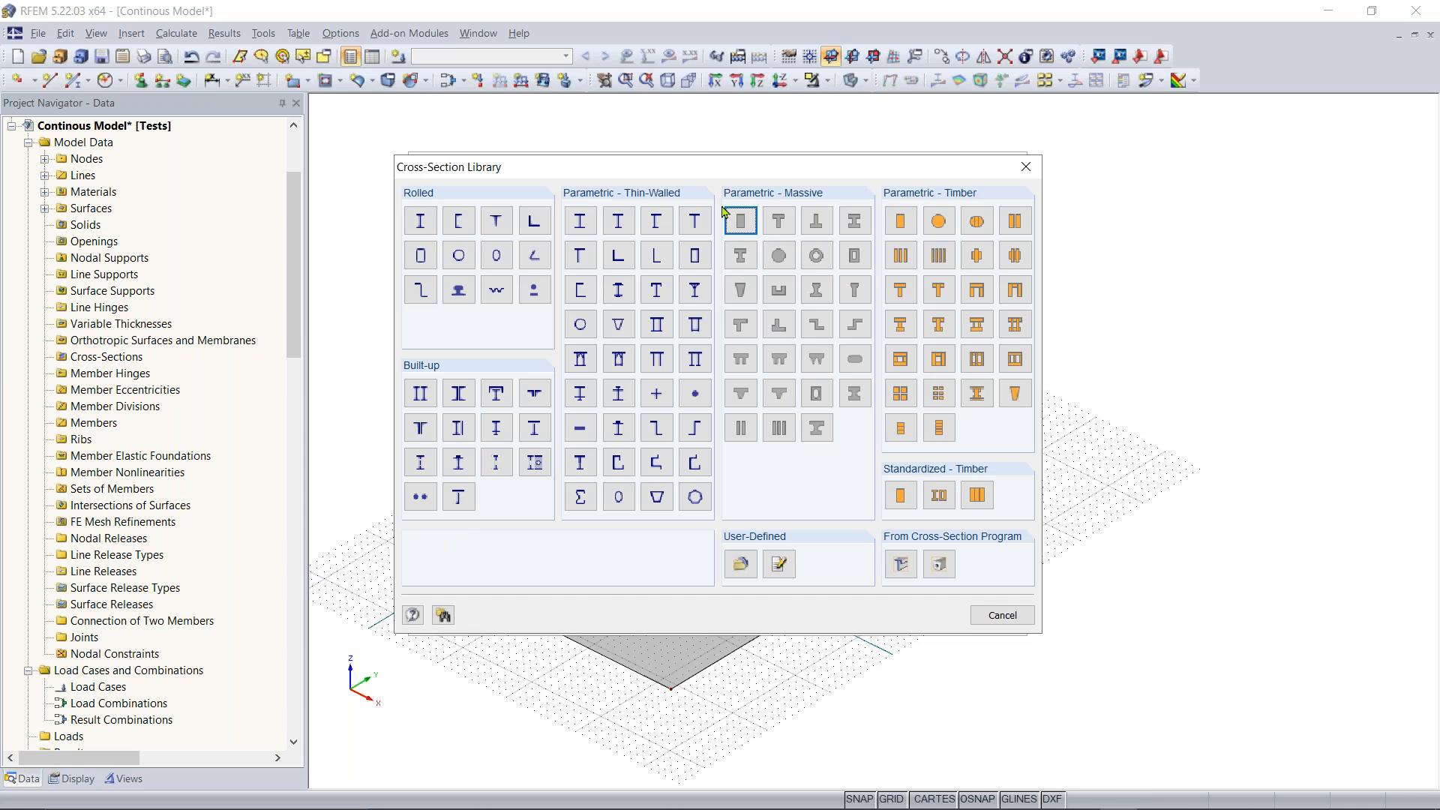
mouse_move(611, 177)
mouse_down()
mouse_move(583, 179)
mouse_move(600, 179)
mouse_up()
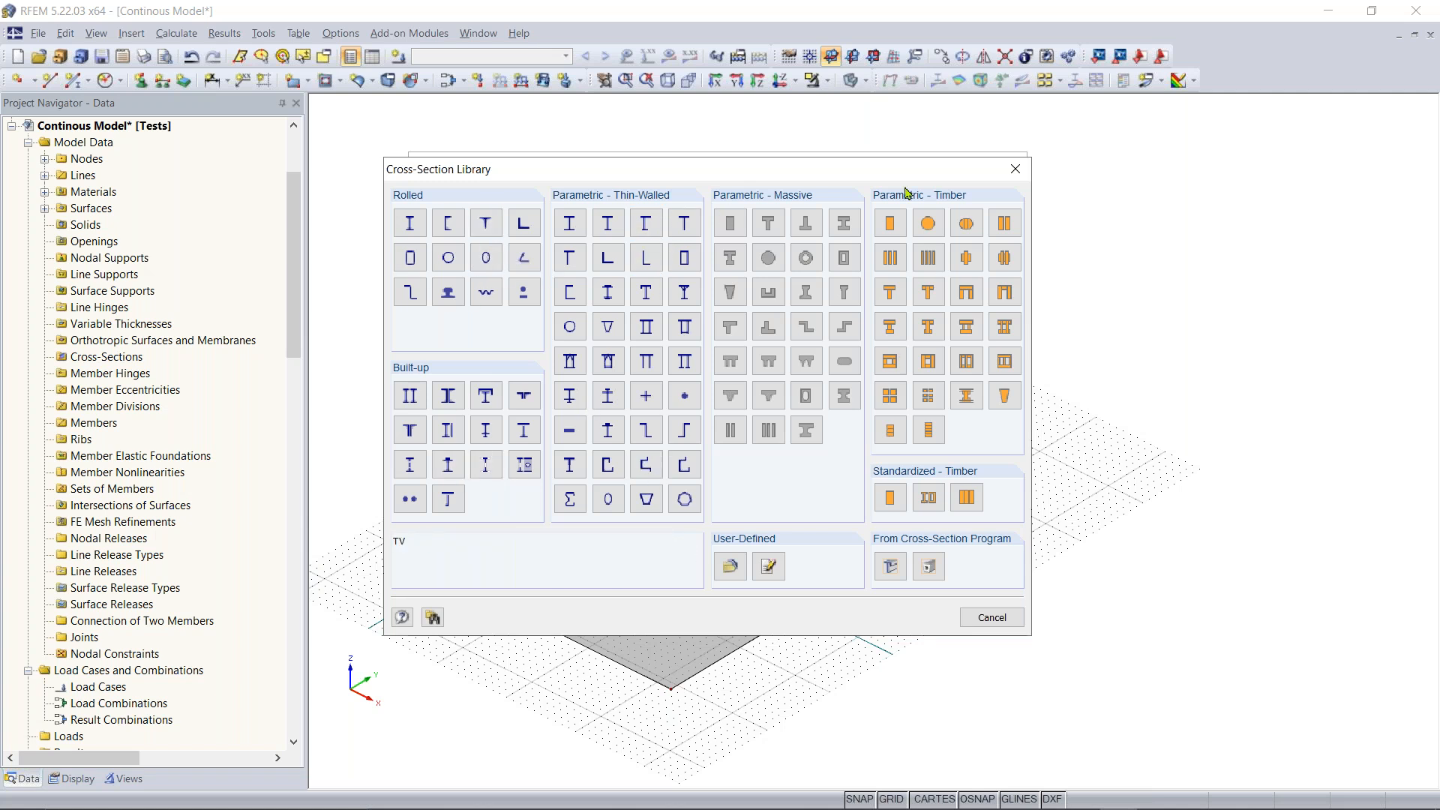
click(731, 225)
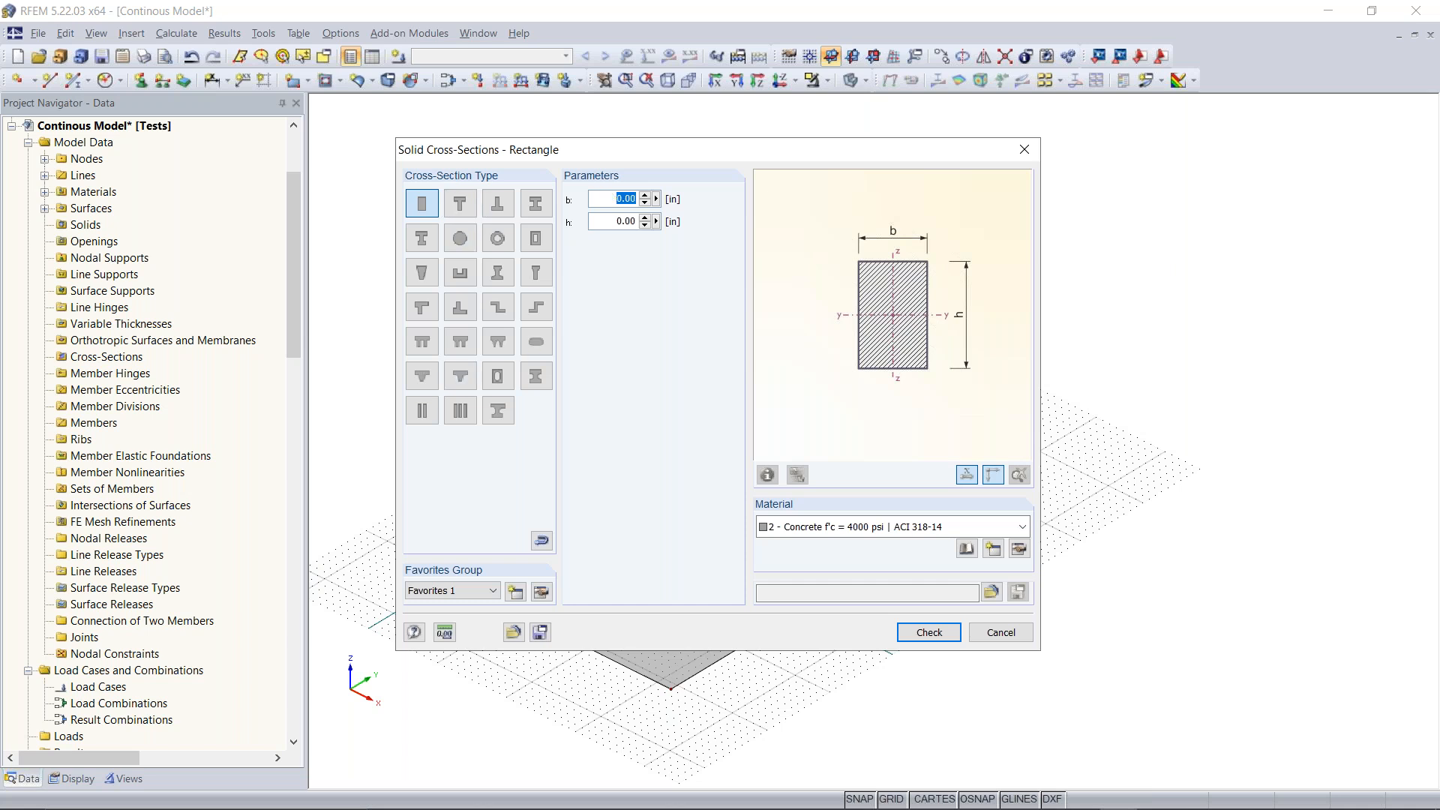
text(40)
click(604, 221)
text(12)
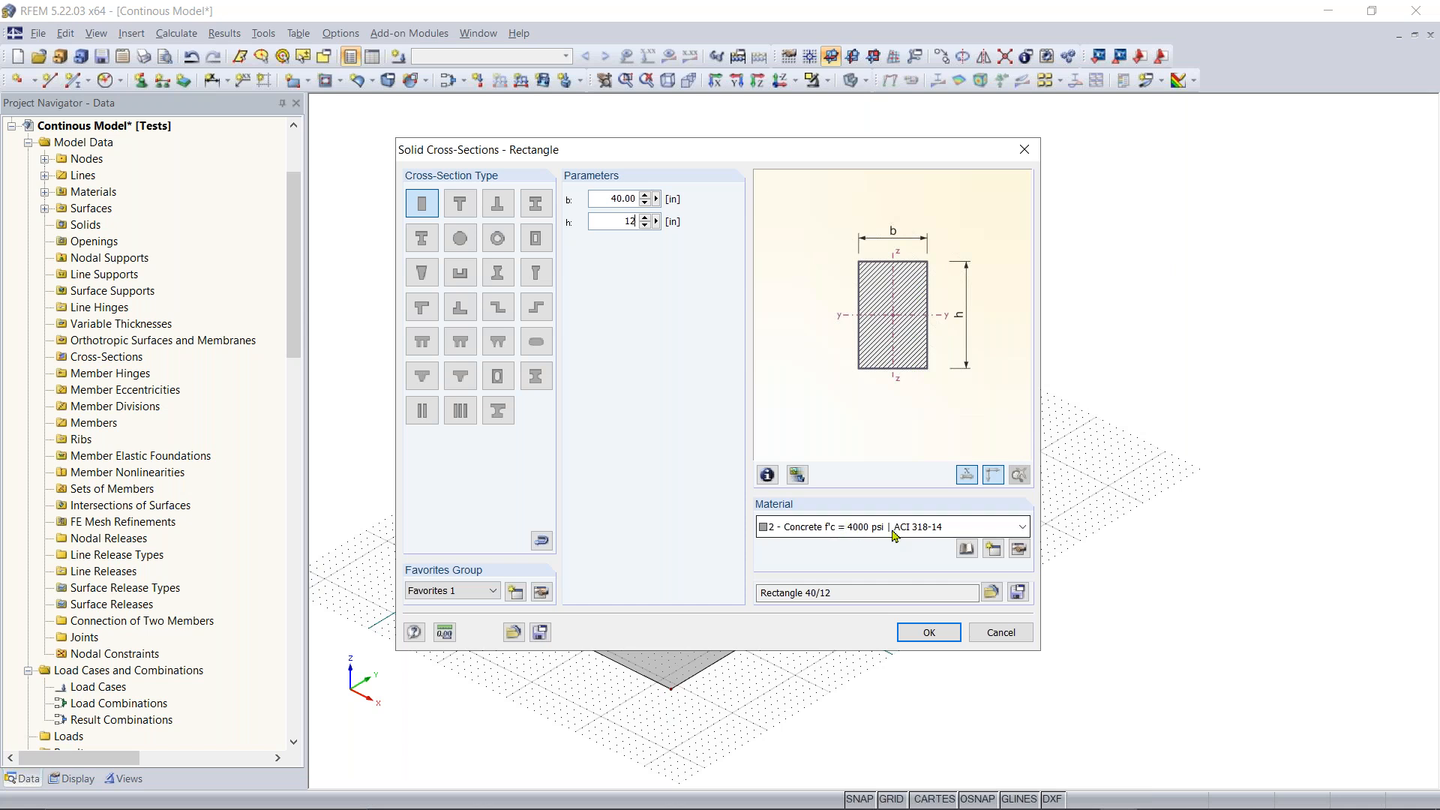
click(928, 632)
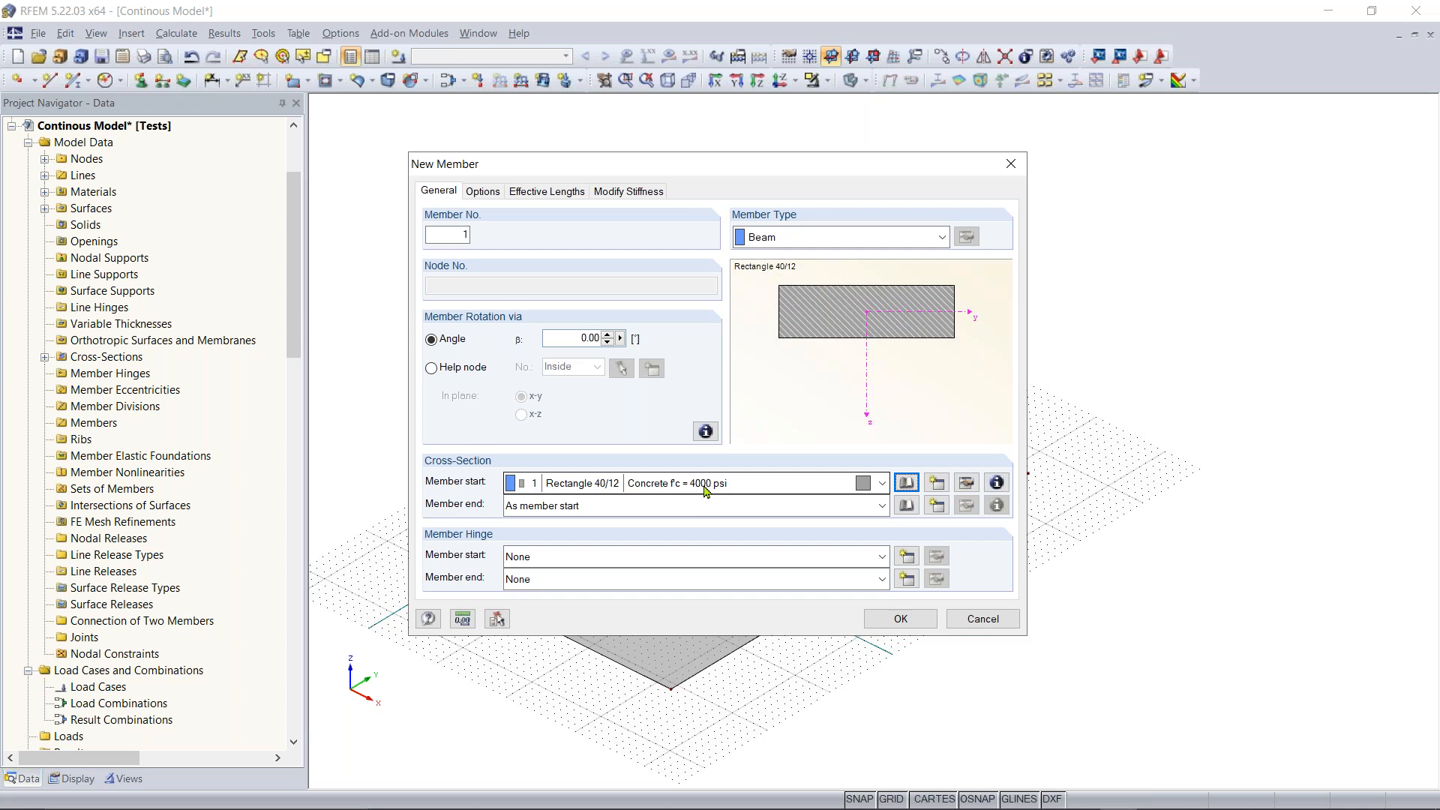
click(902, 619)
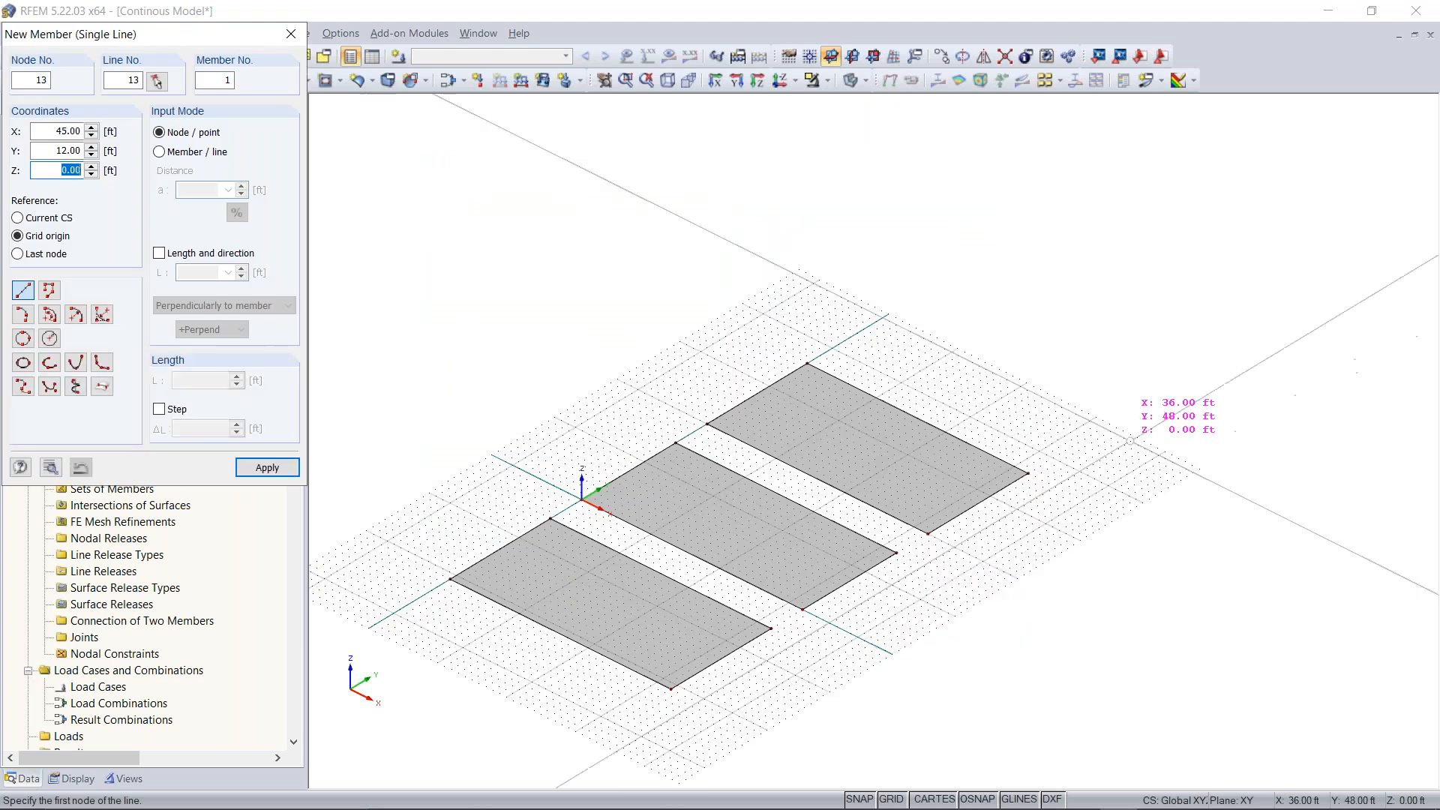
Draw the beam member from X 0, Y 41 ft to X 32 ft, Y 41 ft, and end member placement
scroll(844, 332, up, 3)
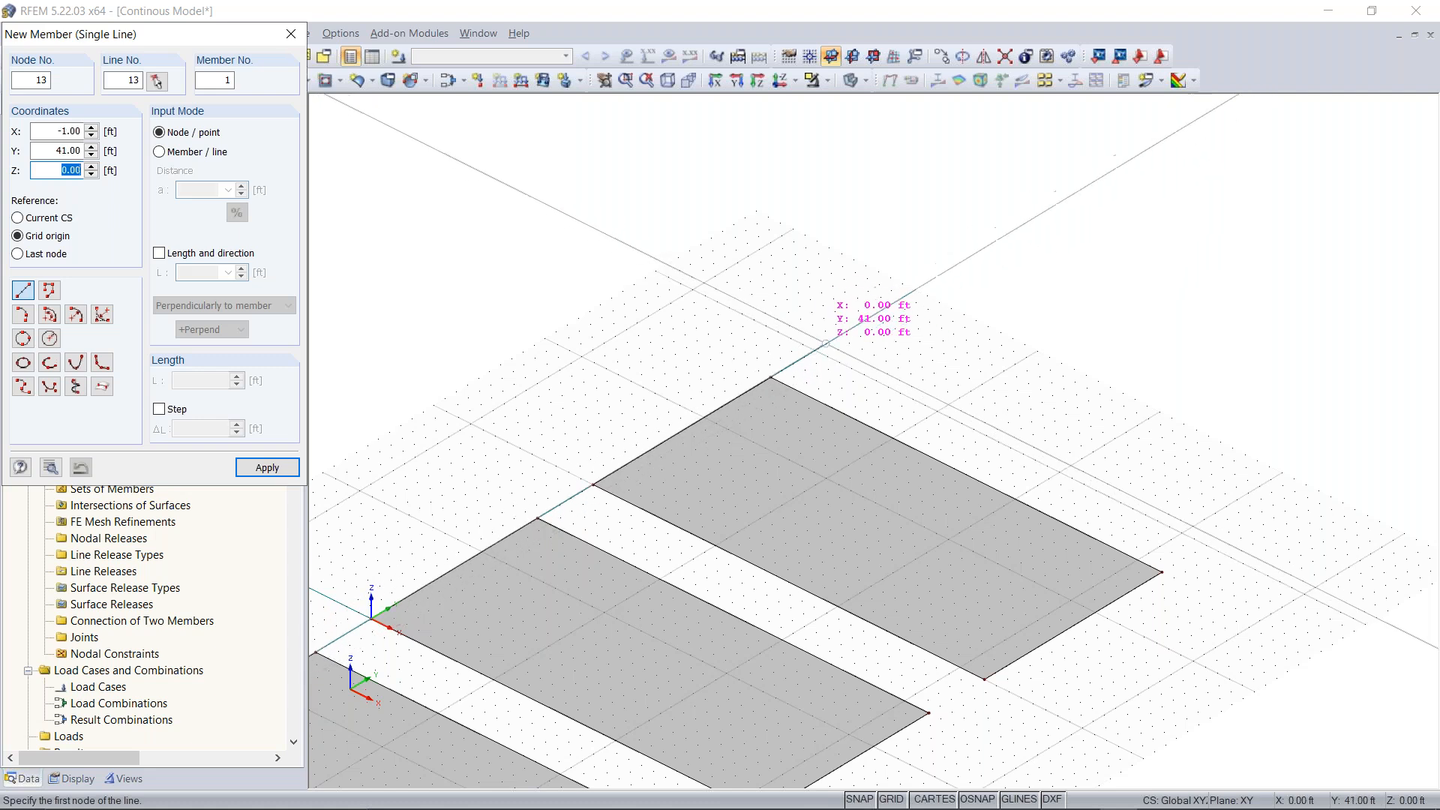
scroll(840, 360, up, 2)
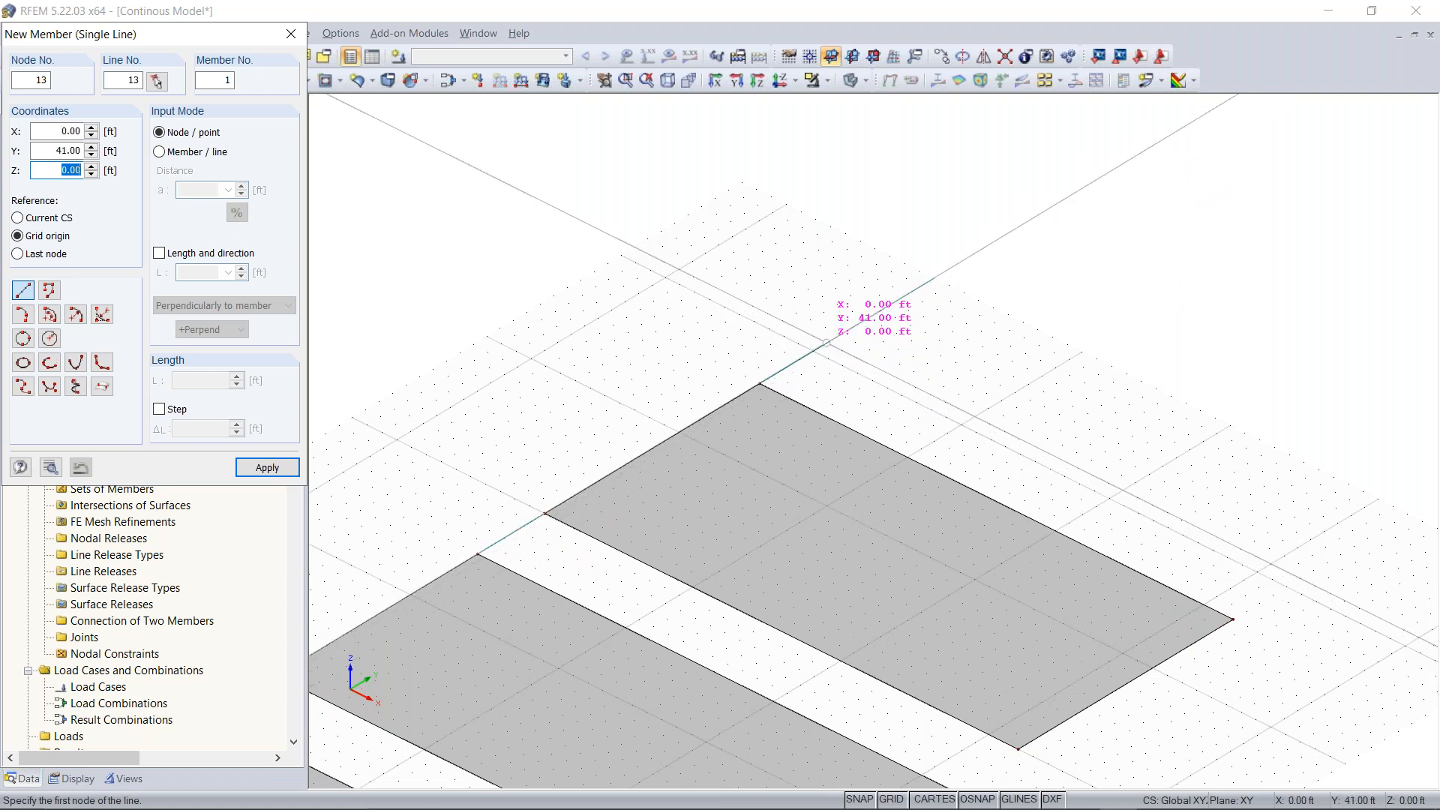
click(826, 343)
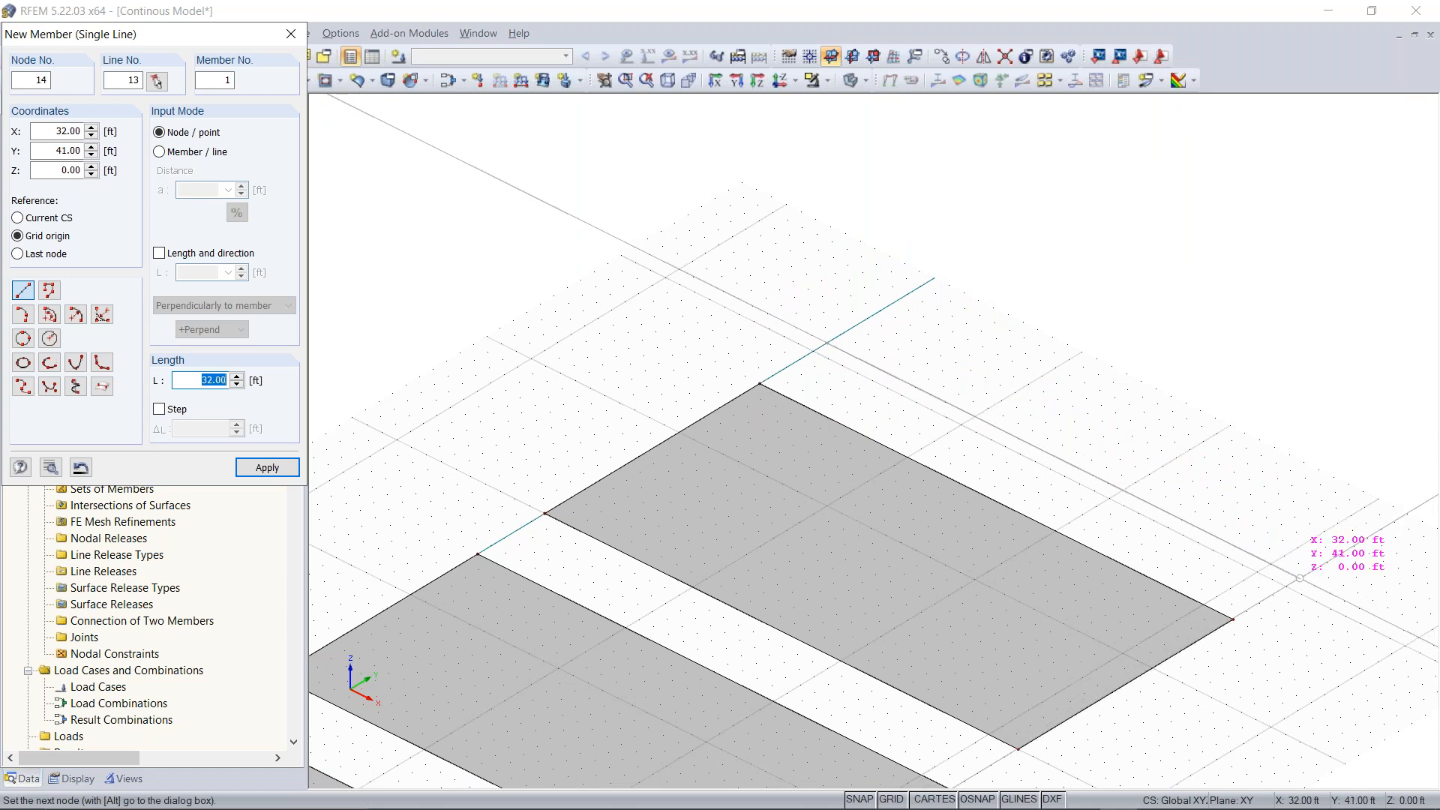
click(1300, 578)
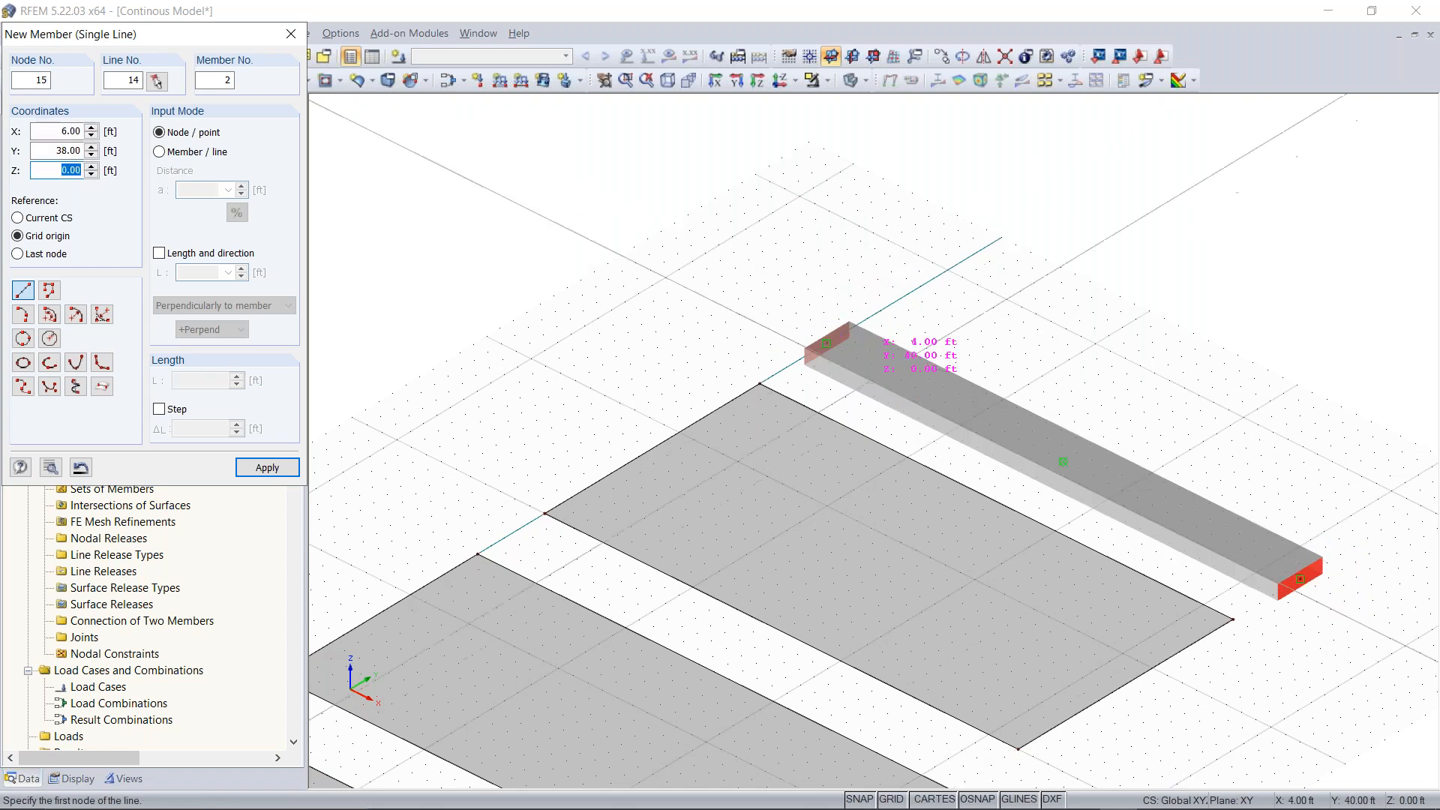
key(Escape)
Examine the beam and the three surfaces from several 3D view angles
scroll(1120, 385, down, 1)
middle_drag(1092, 380, 867, 351)
click(935, 480)
ctrl+middle_drag(1090, 582, 927, 474)
right_click(868, 501)
click(1039, 640)
scroll(1032, 642, down, 3)
middle_drag(948, 670, 1173, 675)
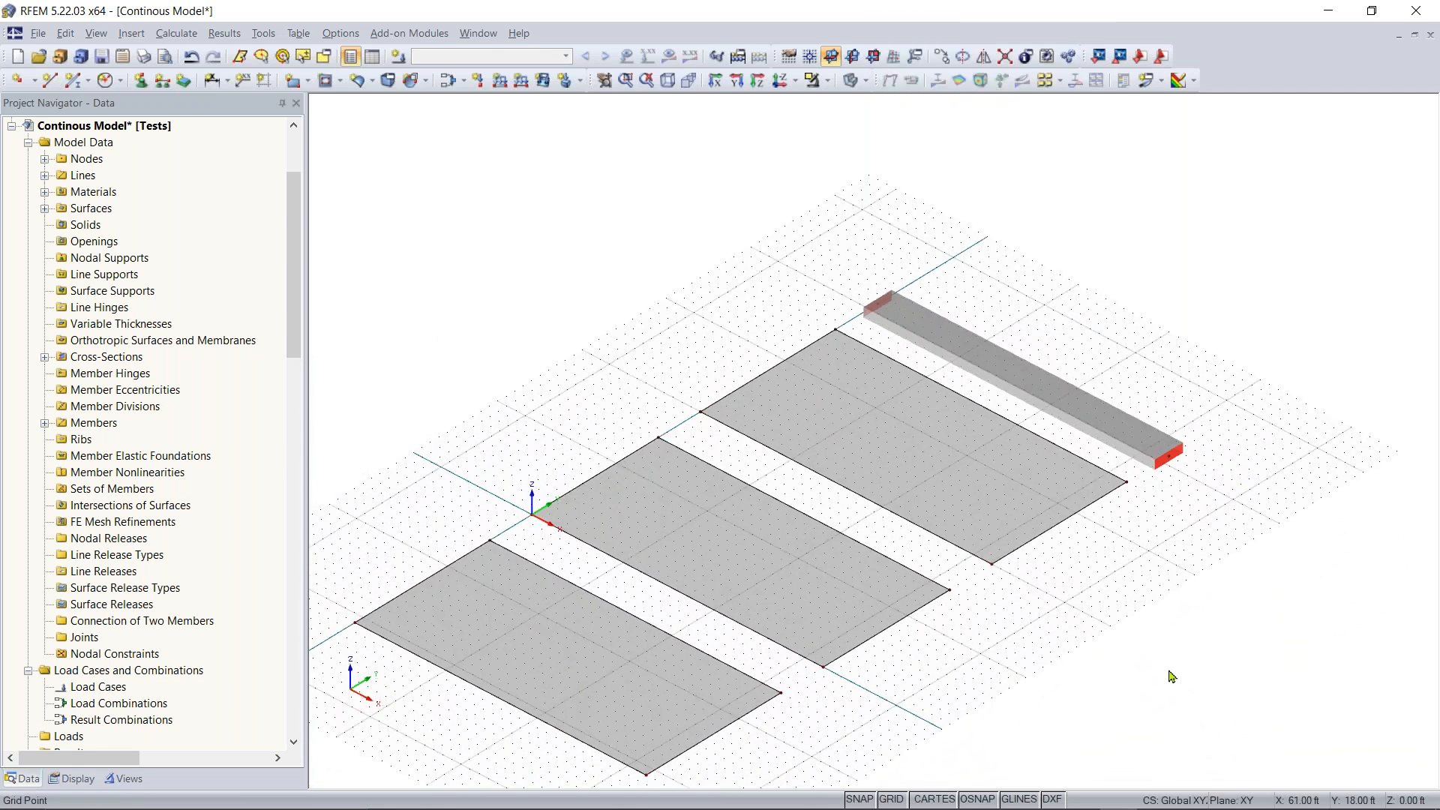
middle_drag(1030, 615, 1069, 566)
scroll(1070, 566, up, 1)
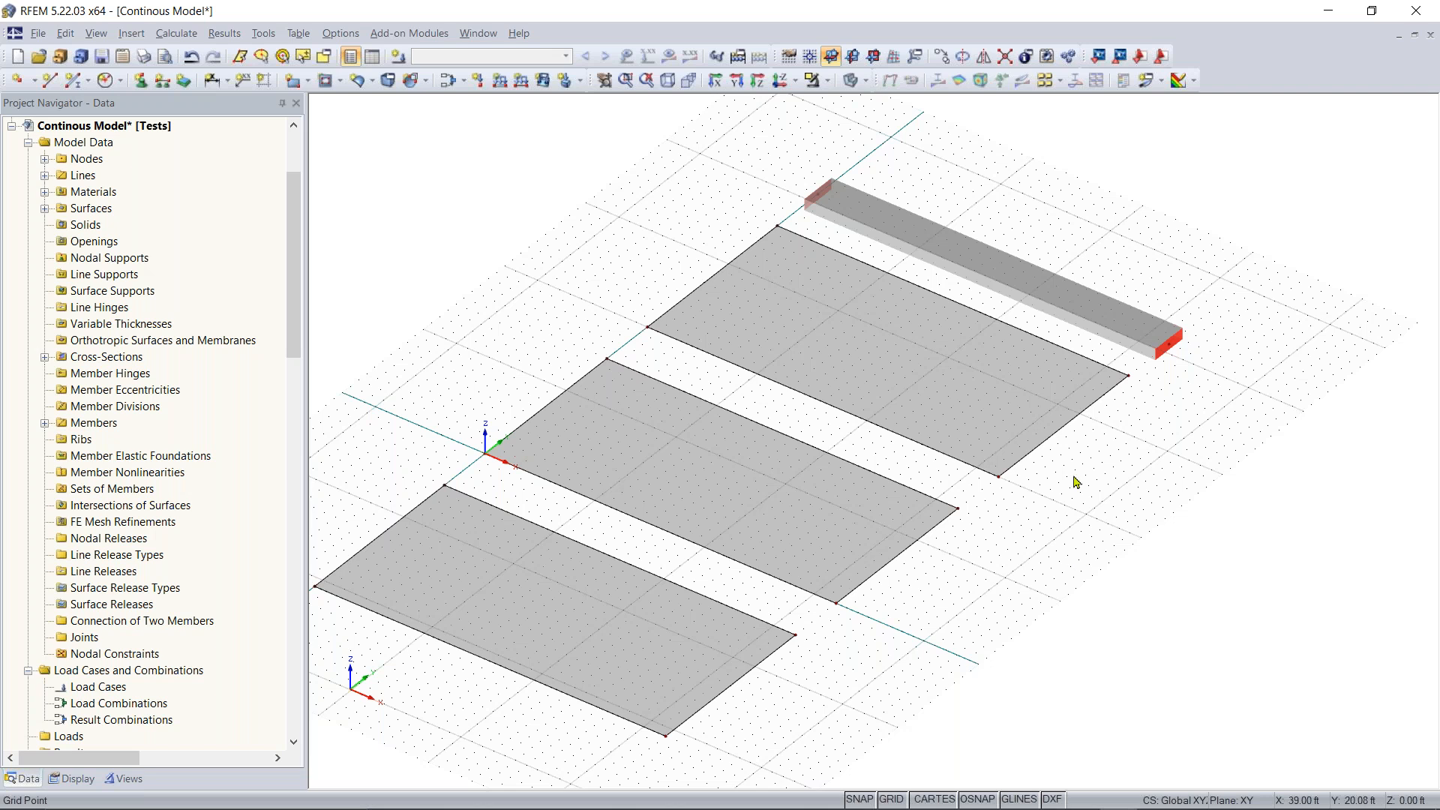
click(938, 307)
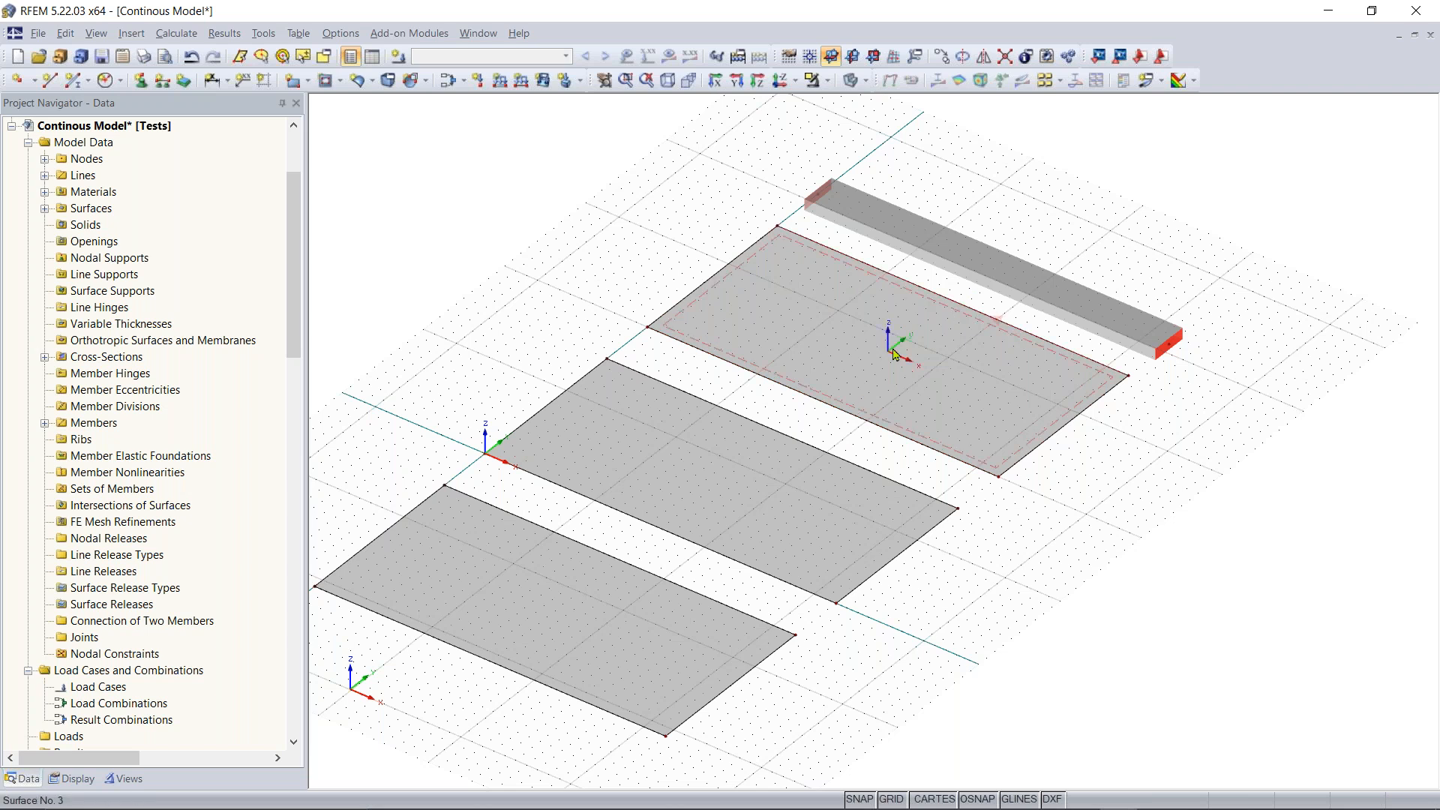
click(755, 447)
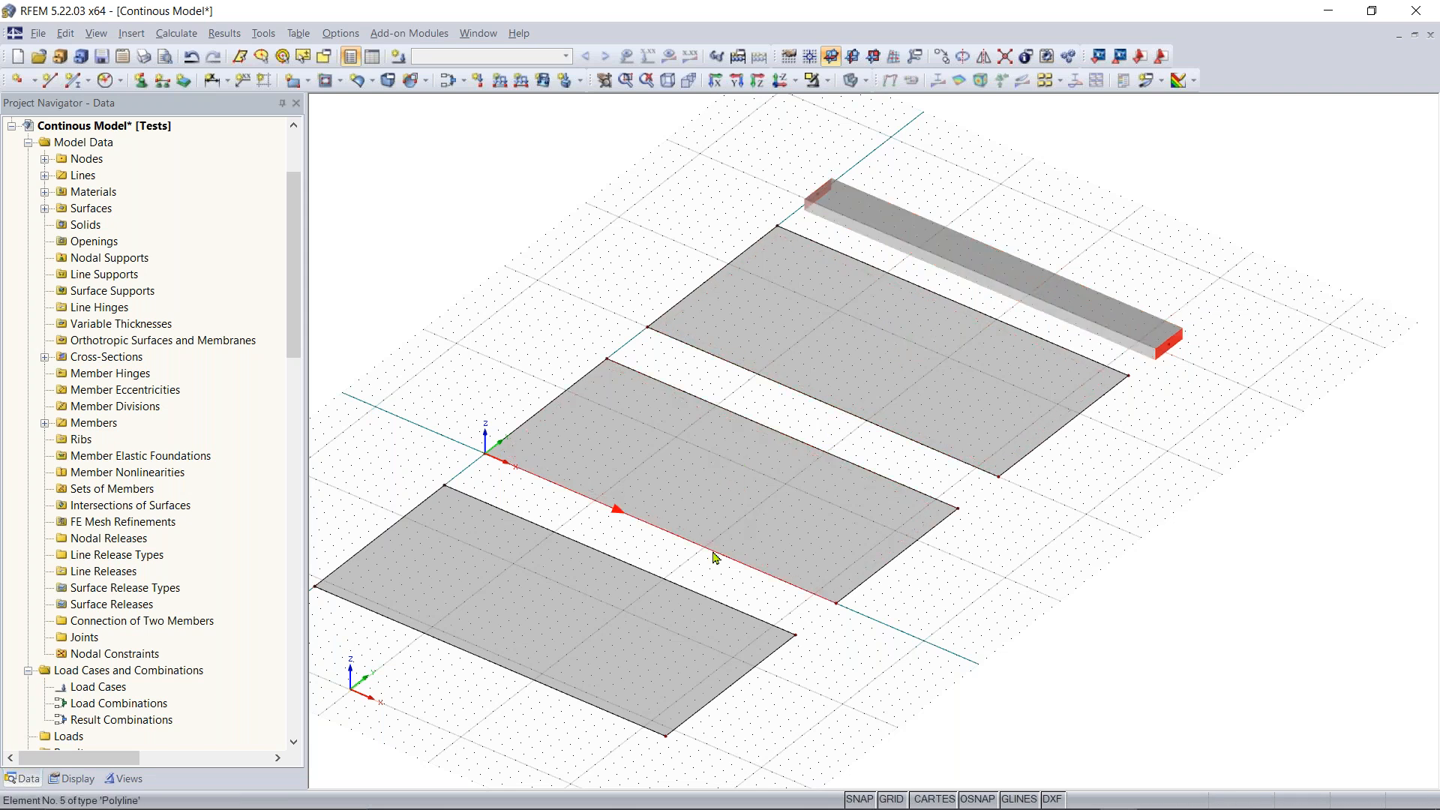
ctrl+middle_drag(547, 701, 679, 682)
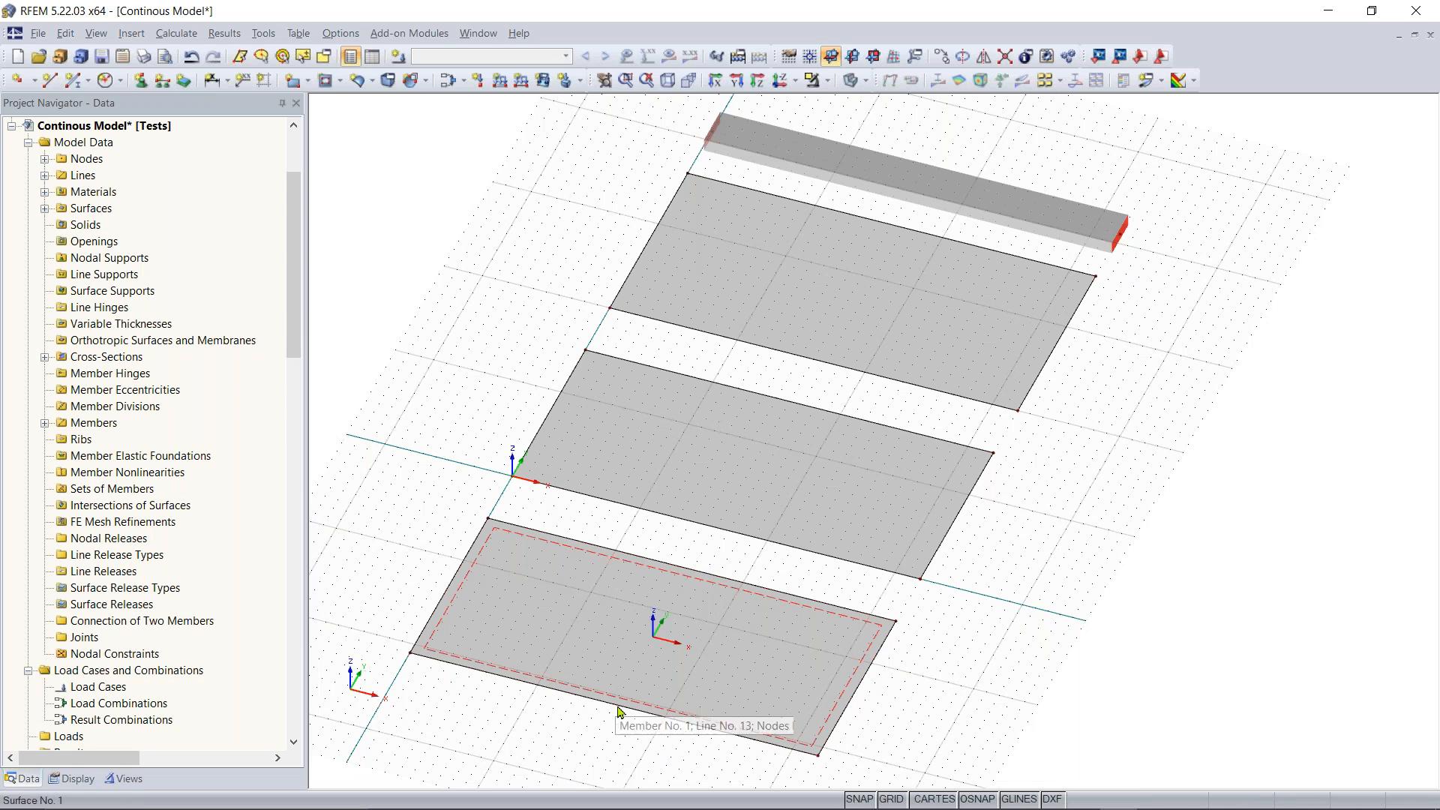
scroll(617, 710, down, 1)
middle_drag(615, 715, 621, 649)
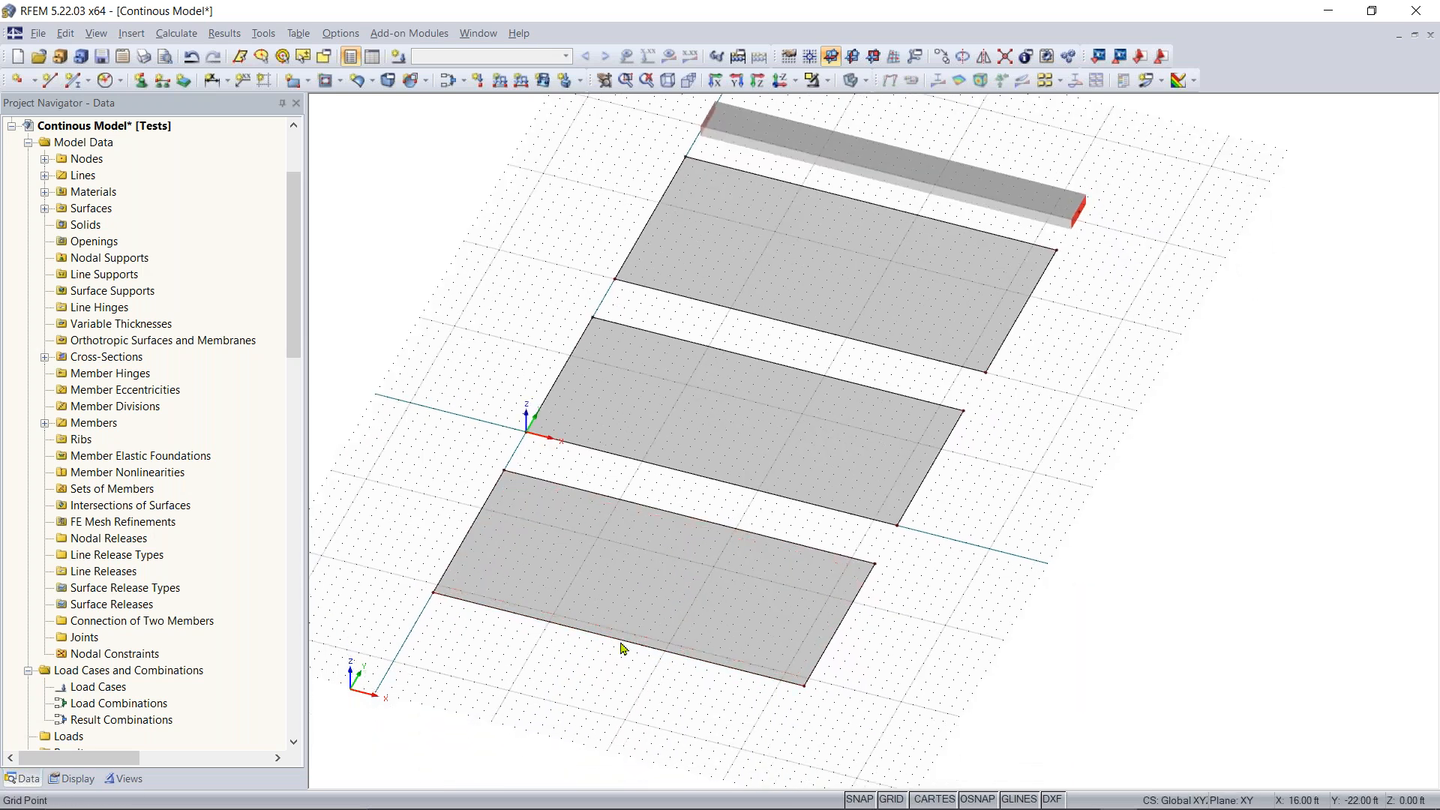
right_click(623, 641)
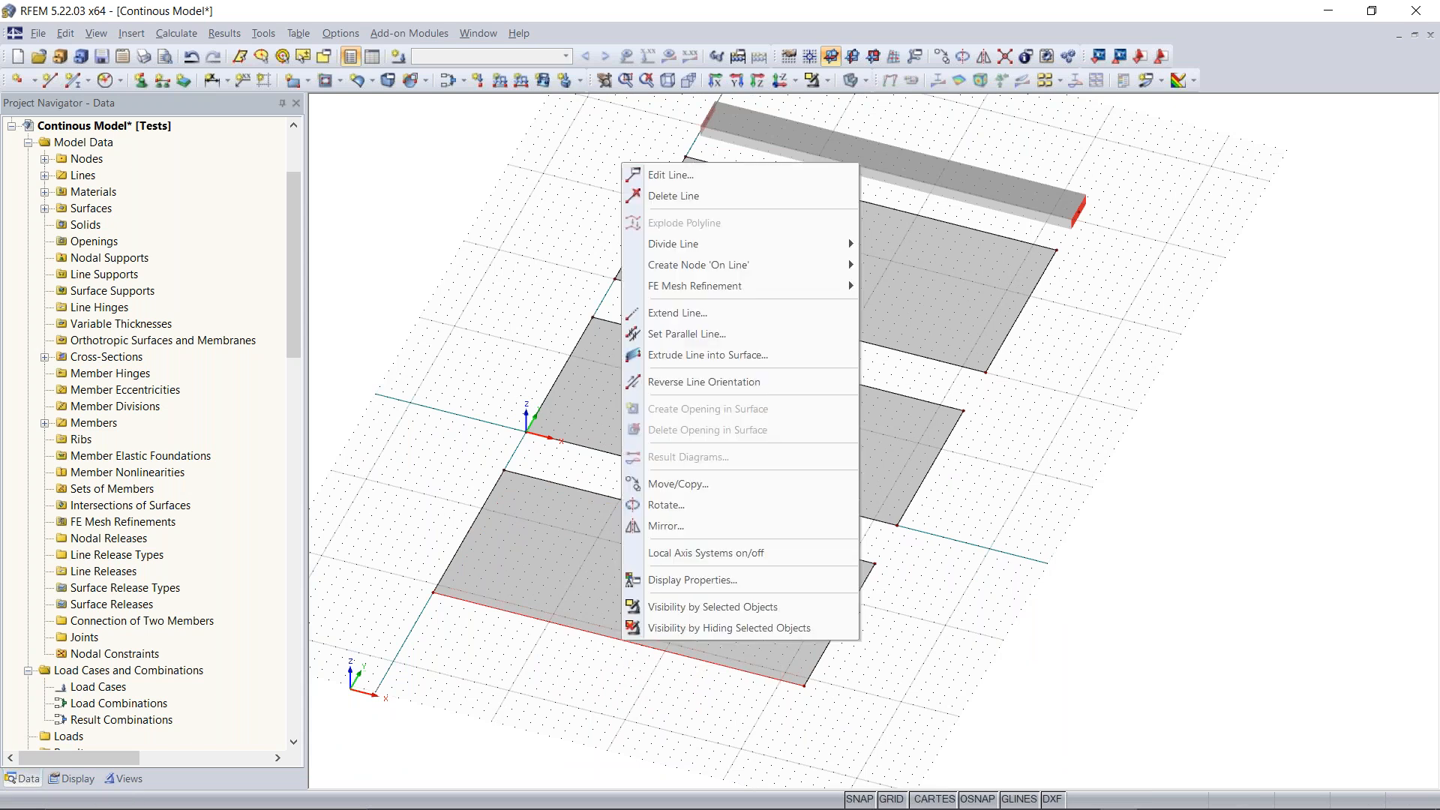
click(620, 656)
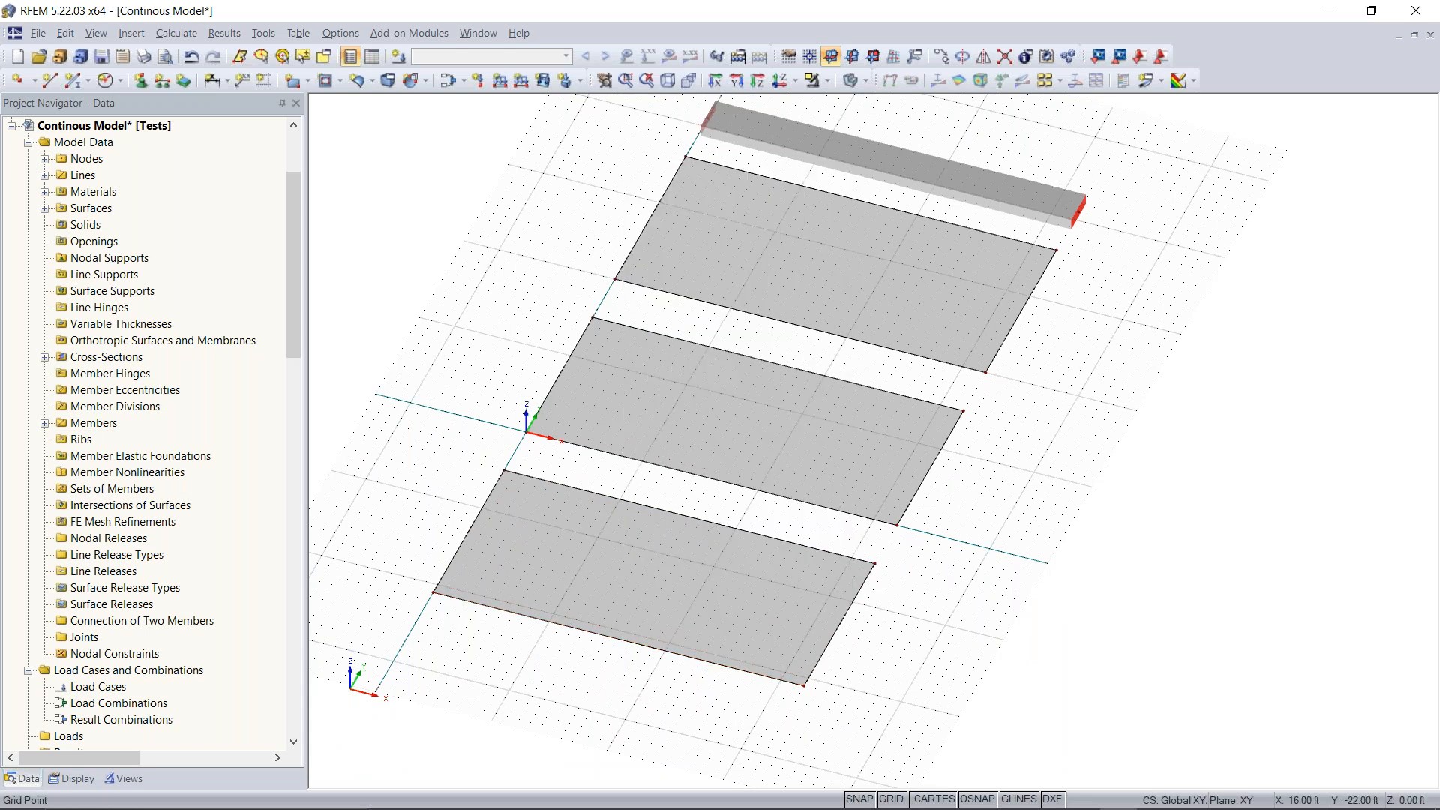
right_click(1122, 408)
right_click(1018, 552)
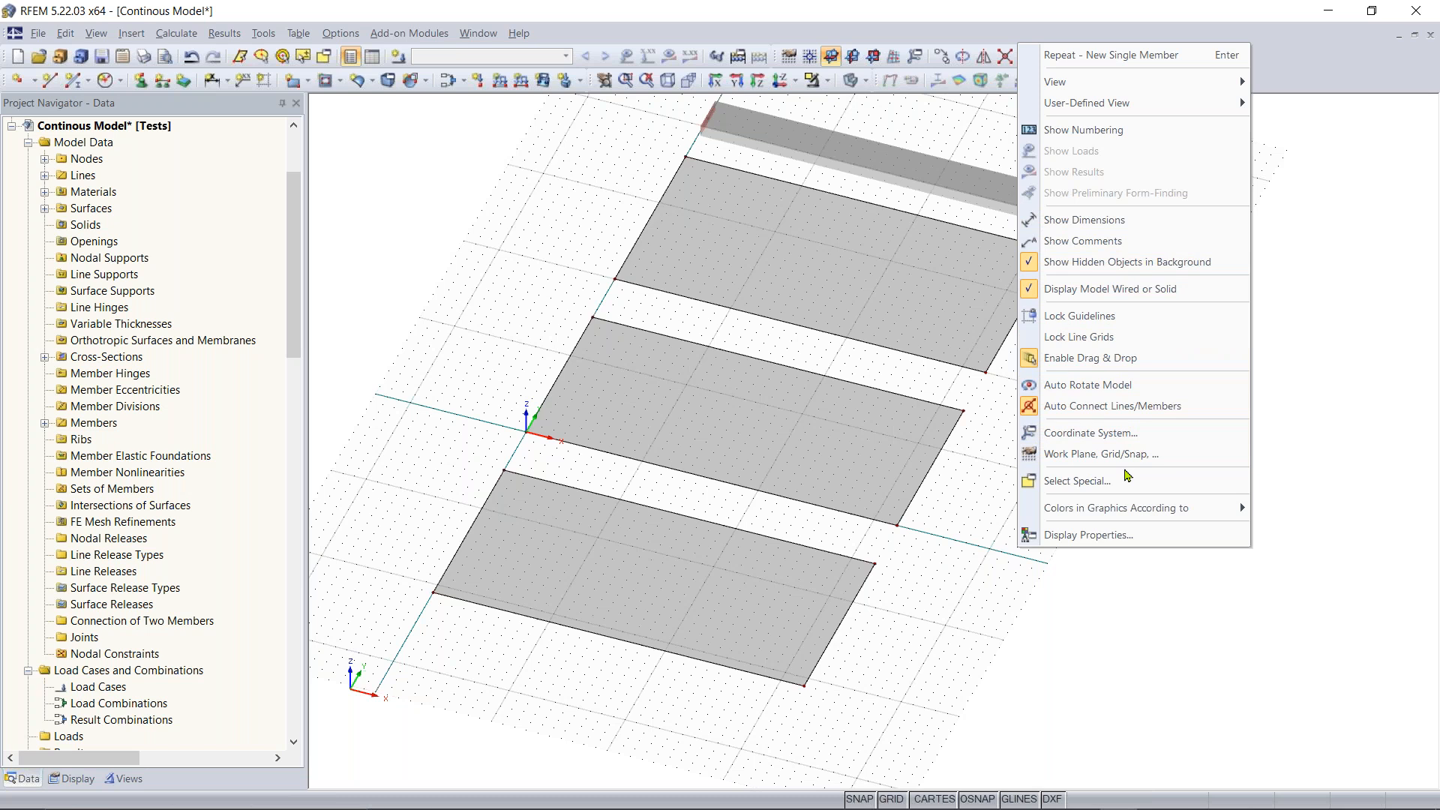
click(963, 670)
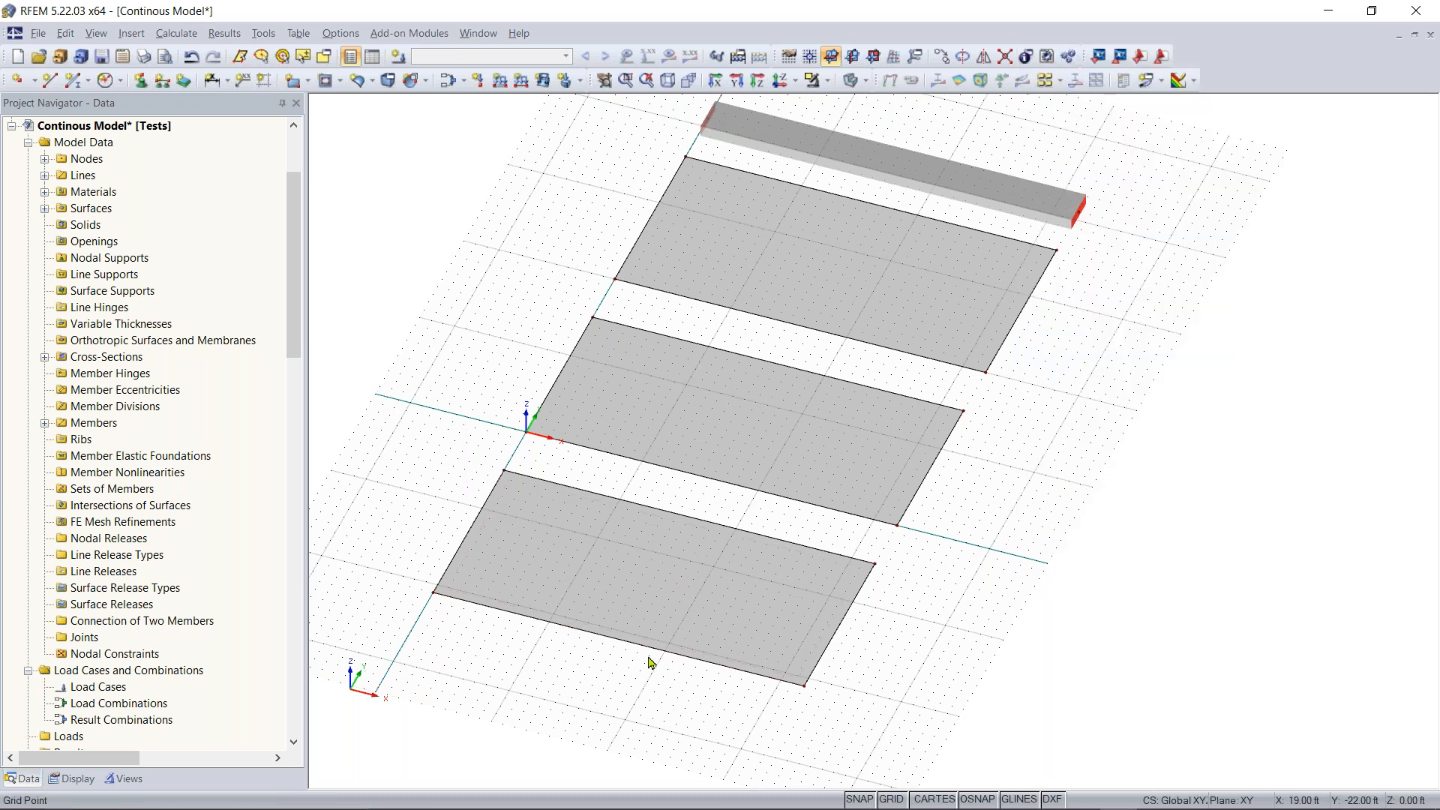
right_click(673, 621)
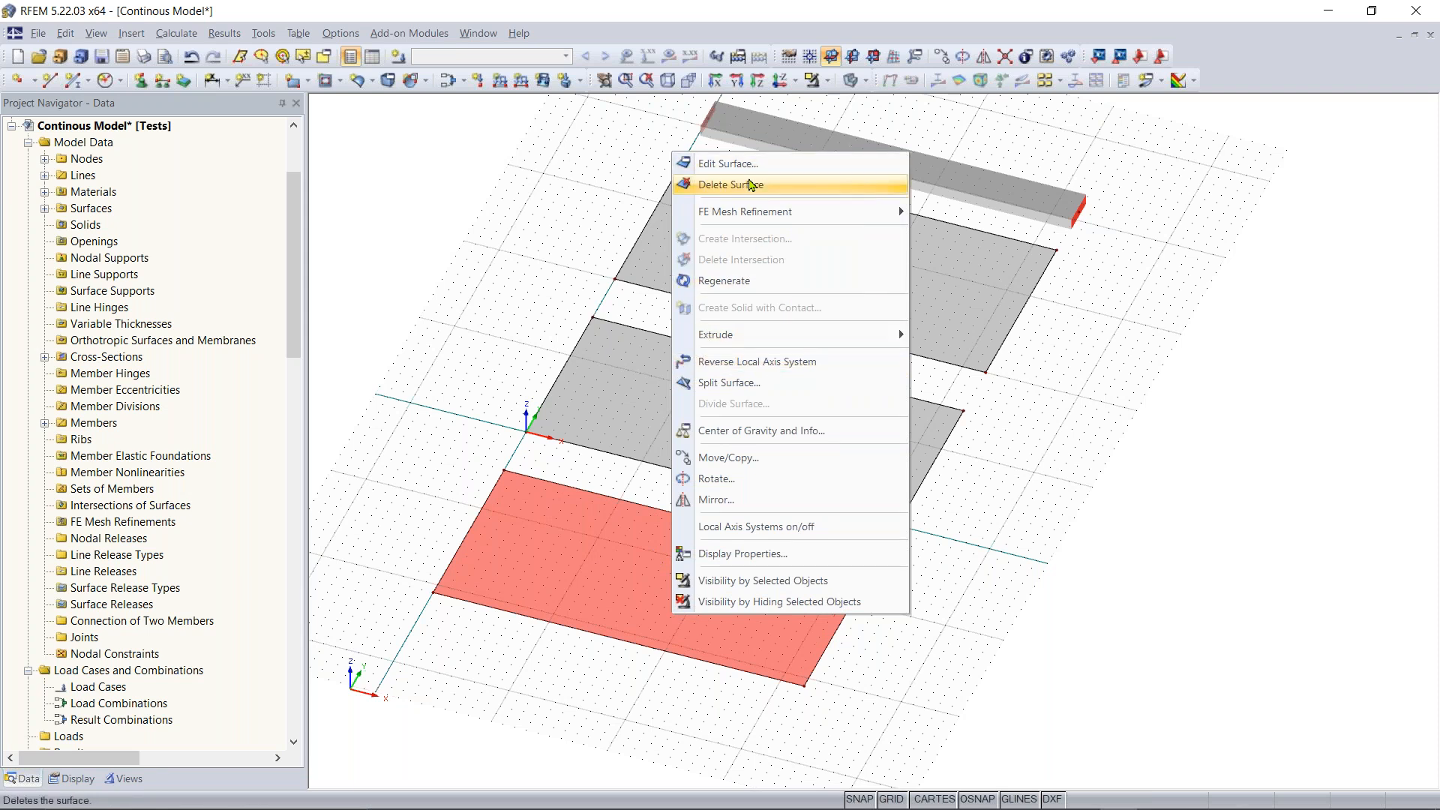
click(434, 453)
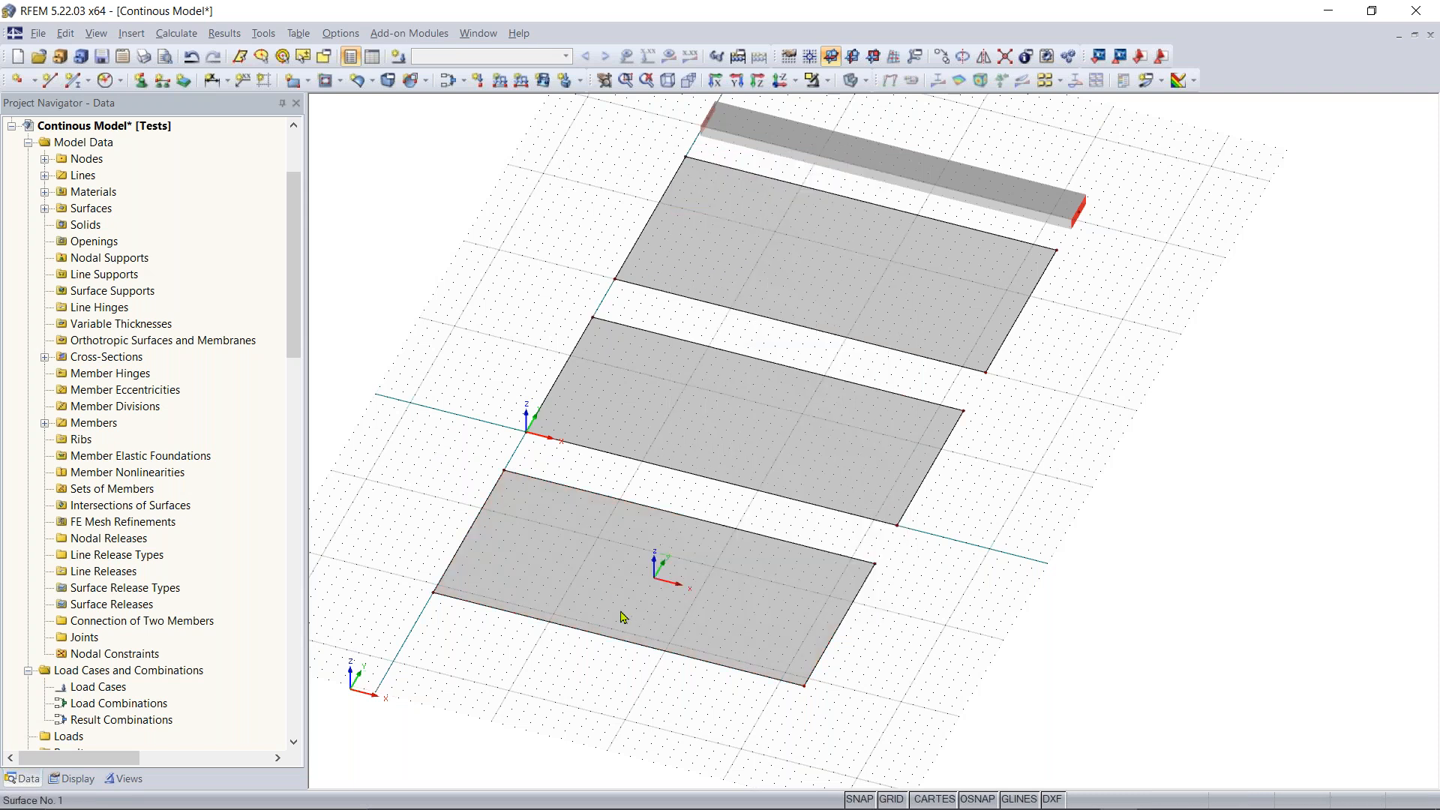
Divide the front surface's outer long edge by distance, with a new intermediate node 16 ft (50%) from the line start
right_click(633, 649)
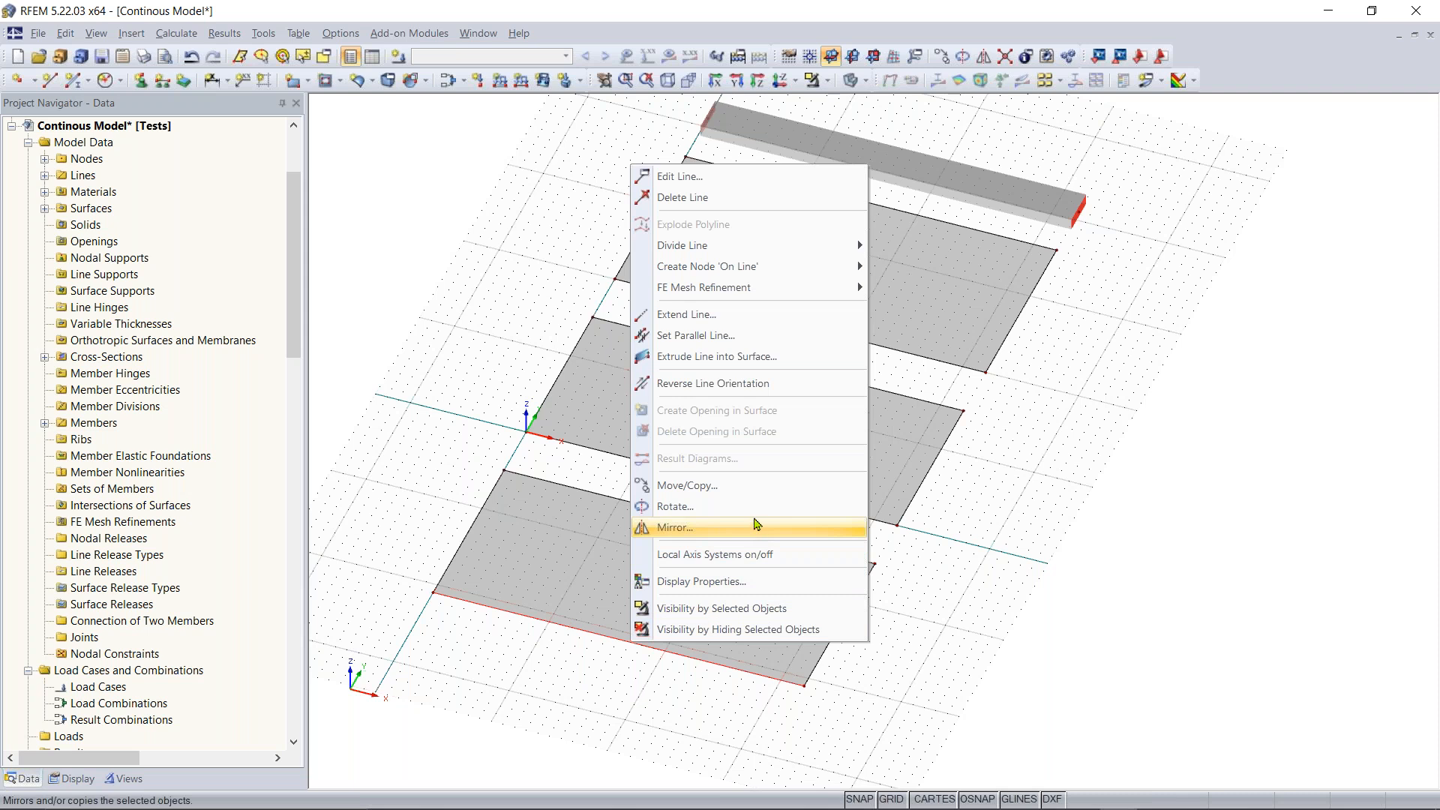
mouse_move(790, 254)
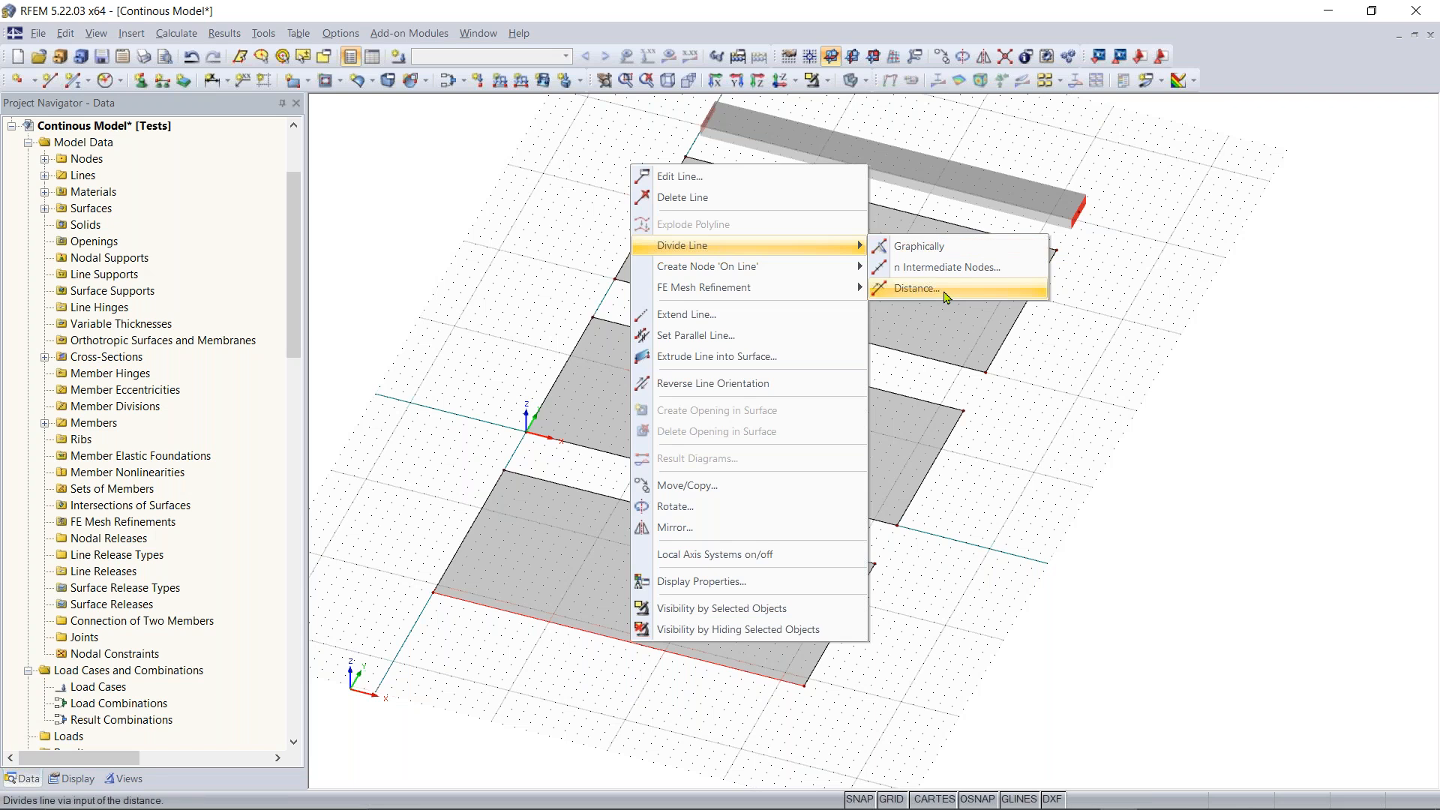
click(919, 289)
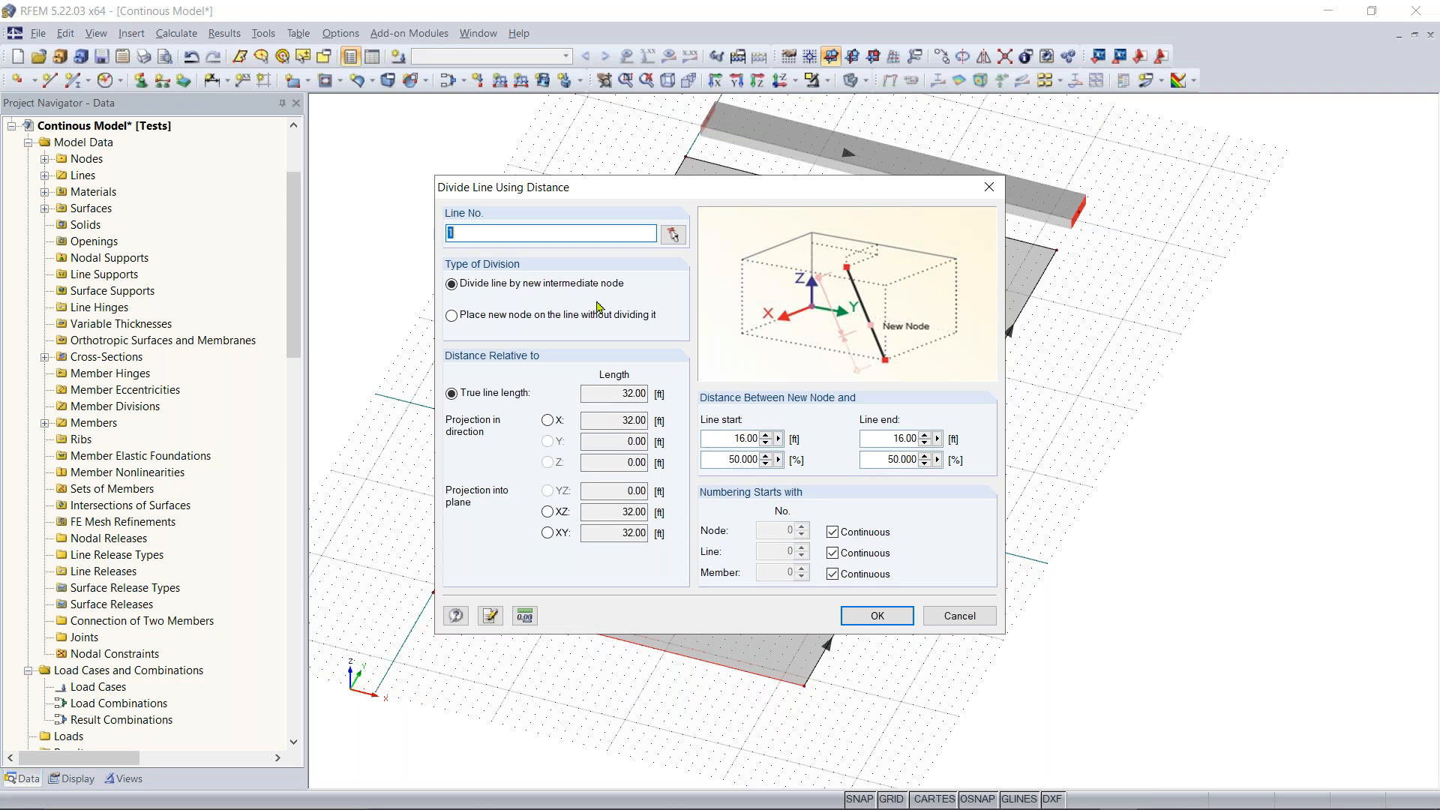
click(894, 616)
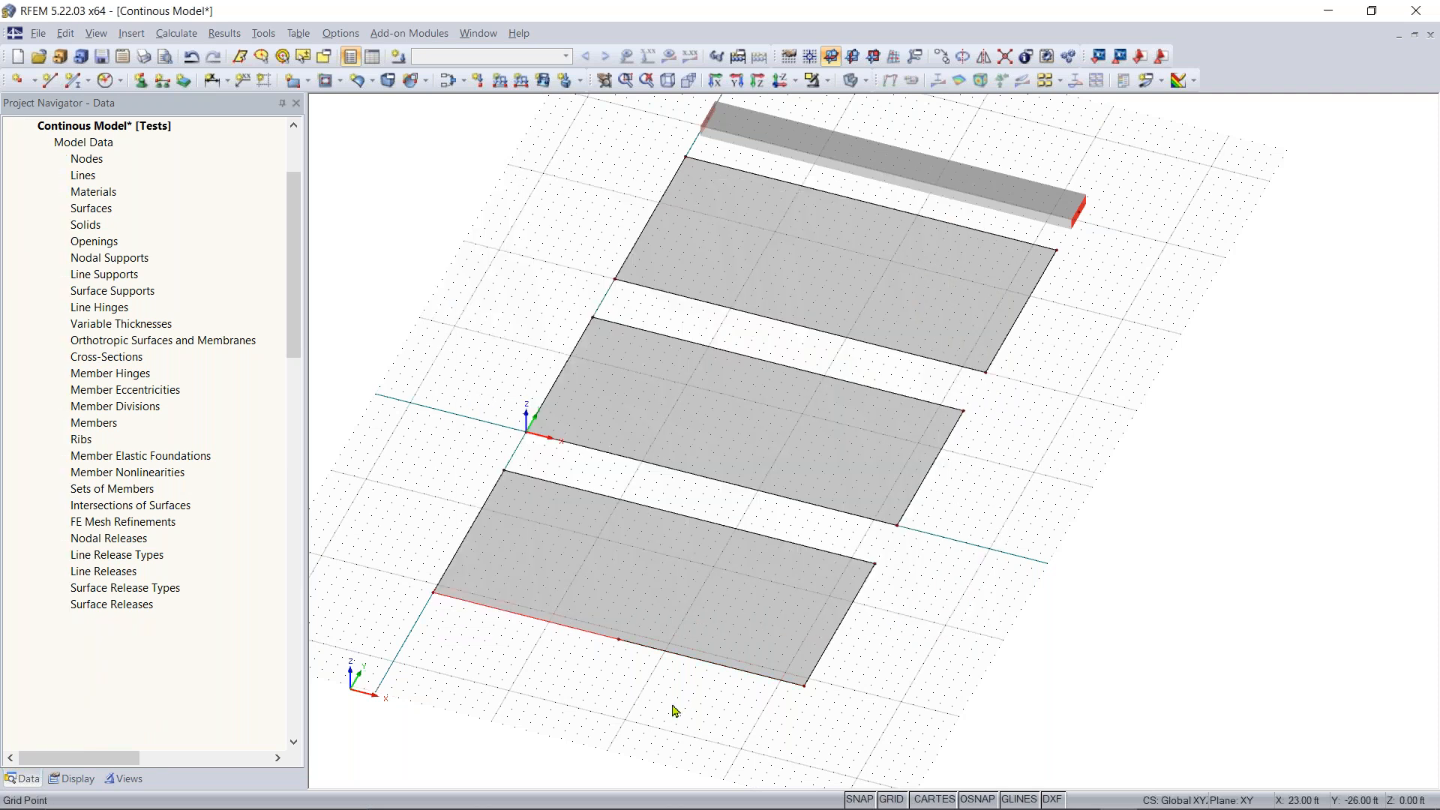
scroll(622, 651, up, 2)
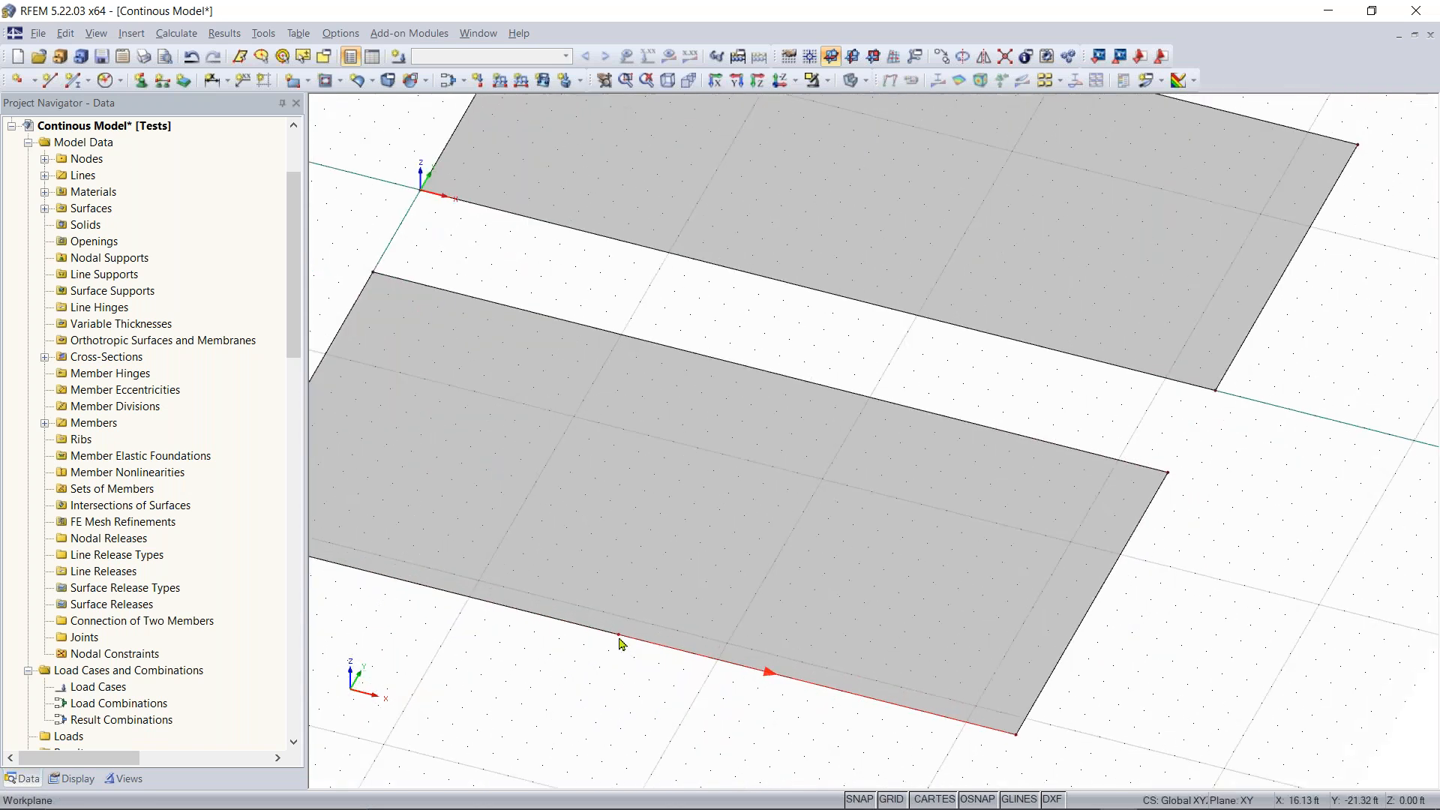
click(636, 642)
scroll(649, 670, down, 1)
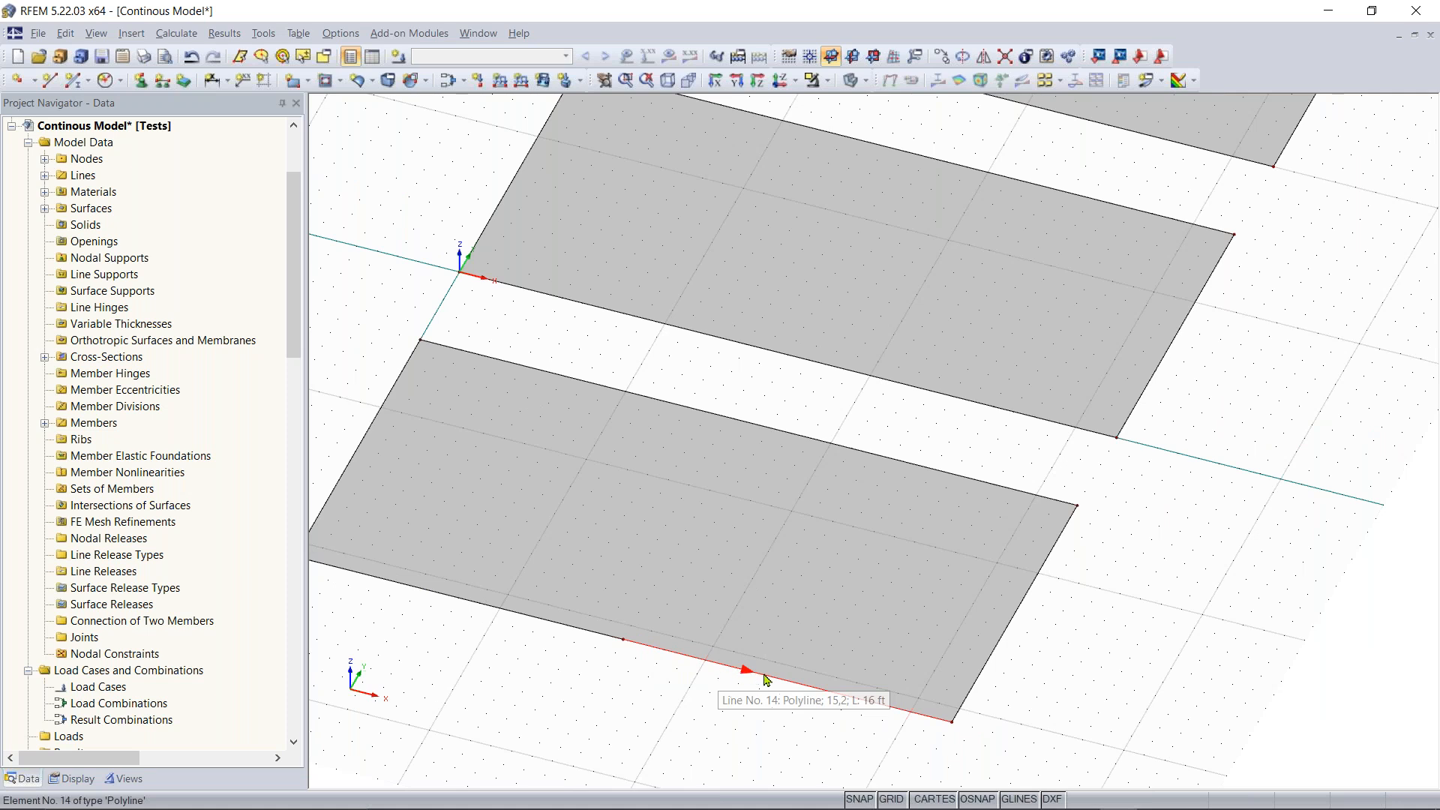
scroll(765, 679, up, 2)
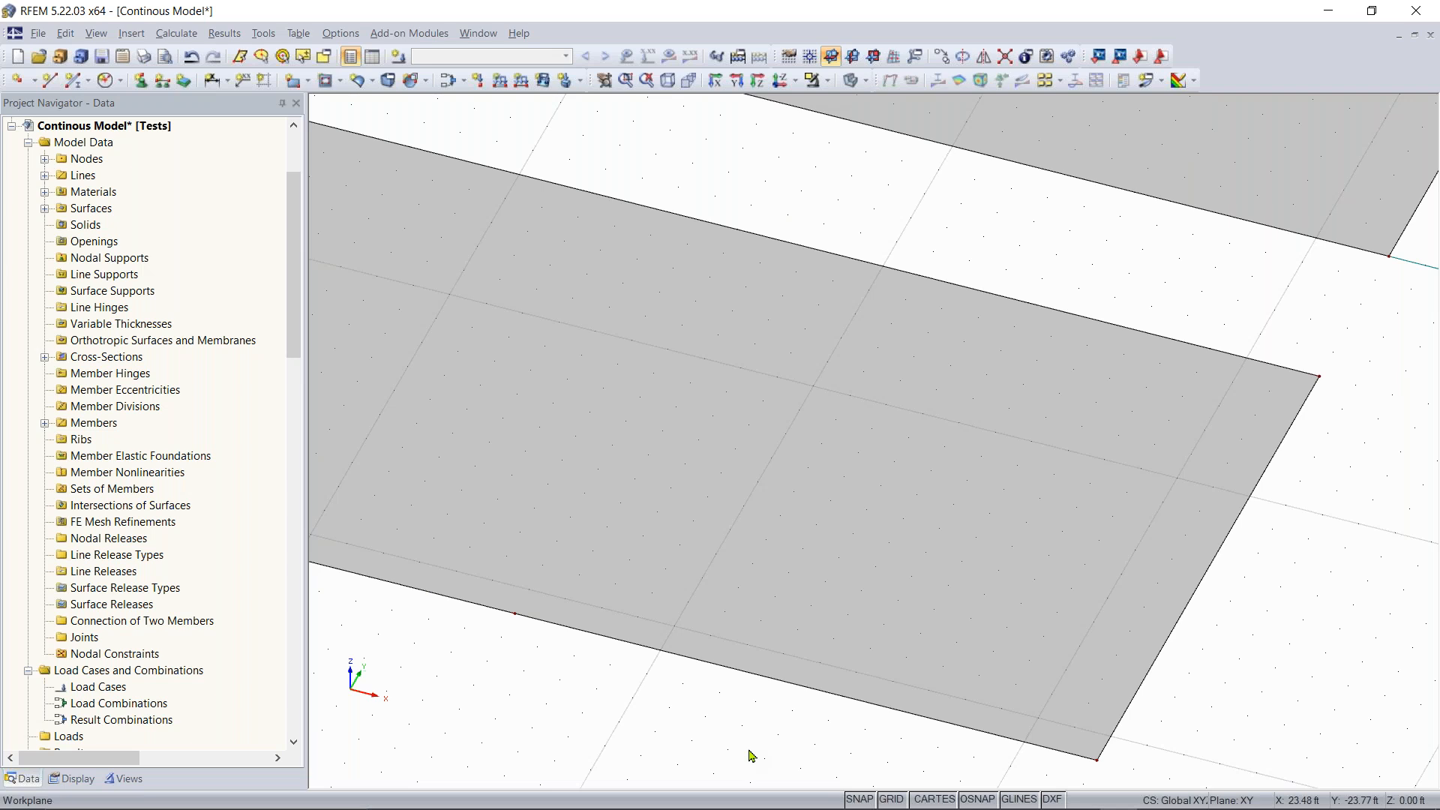
Divide the front surface's inner long edge, the one facing the middle surface, using 1 intermediate node, and clear the selection
scroll(749, 244, down, 6)
middle_drag(735, 347, 708, 617)
scroll(733, 496, up, 4)
right_click(718, 510)
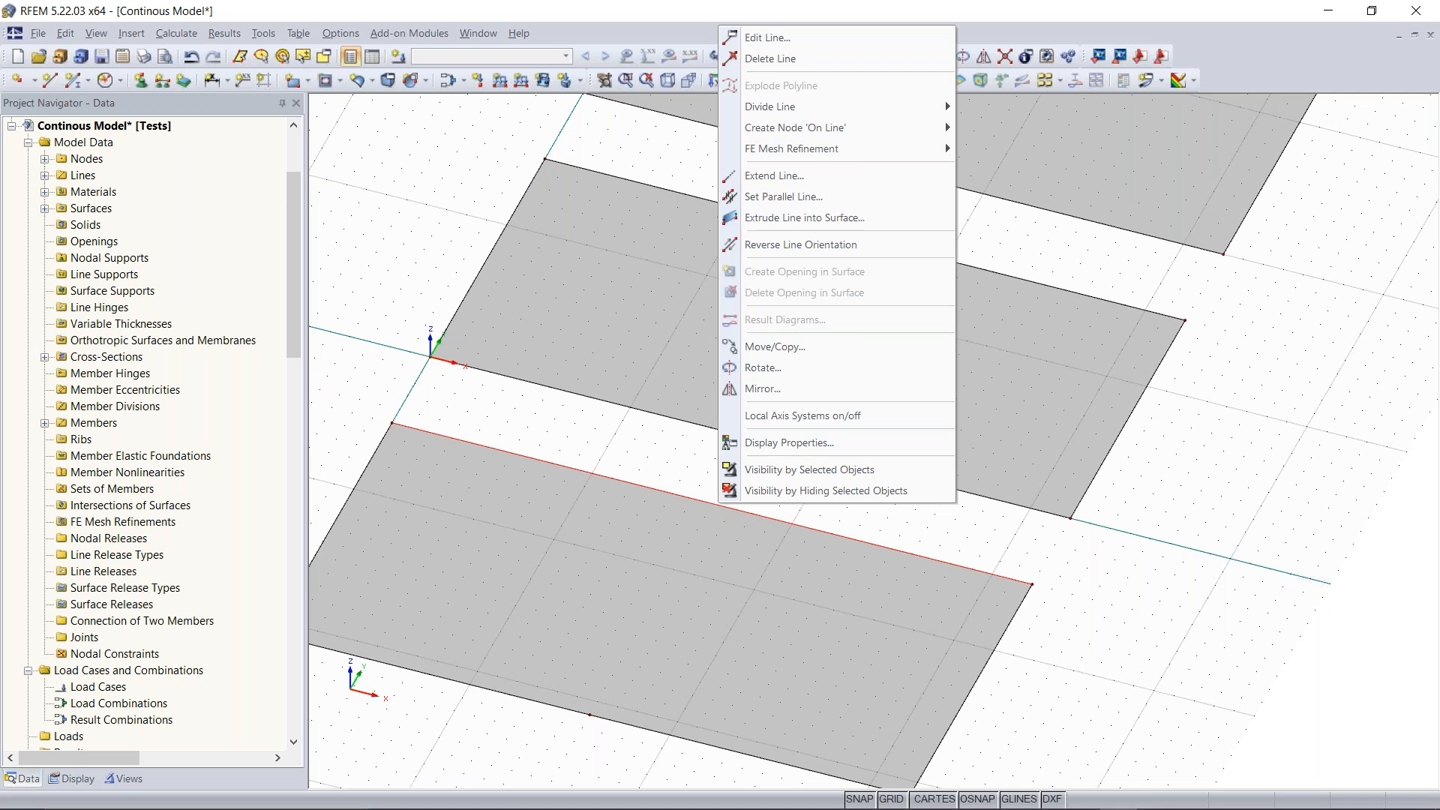
mouse_move(833, 111)
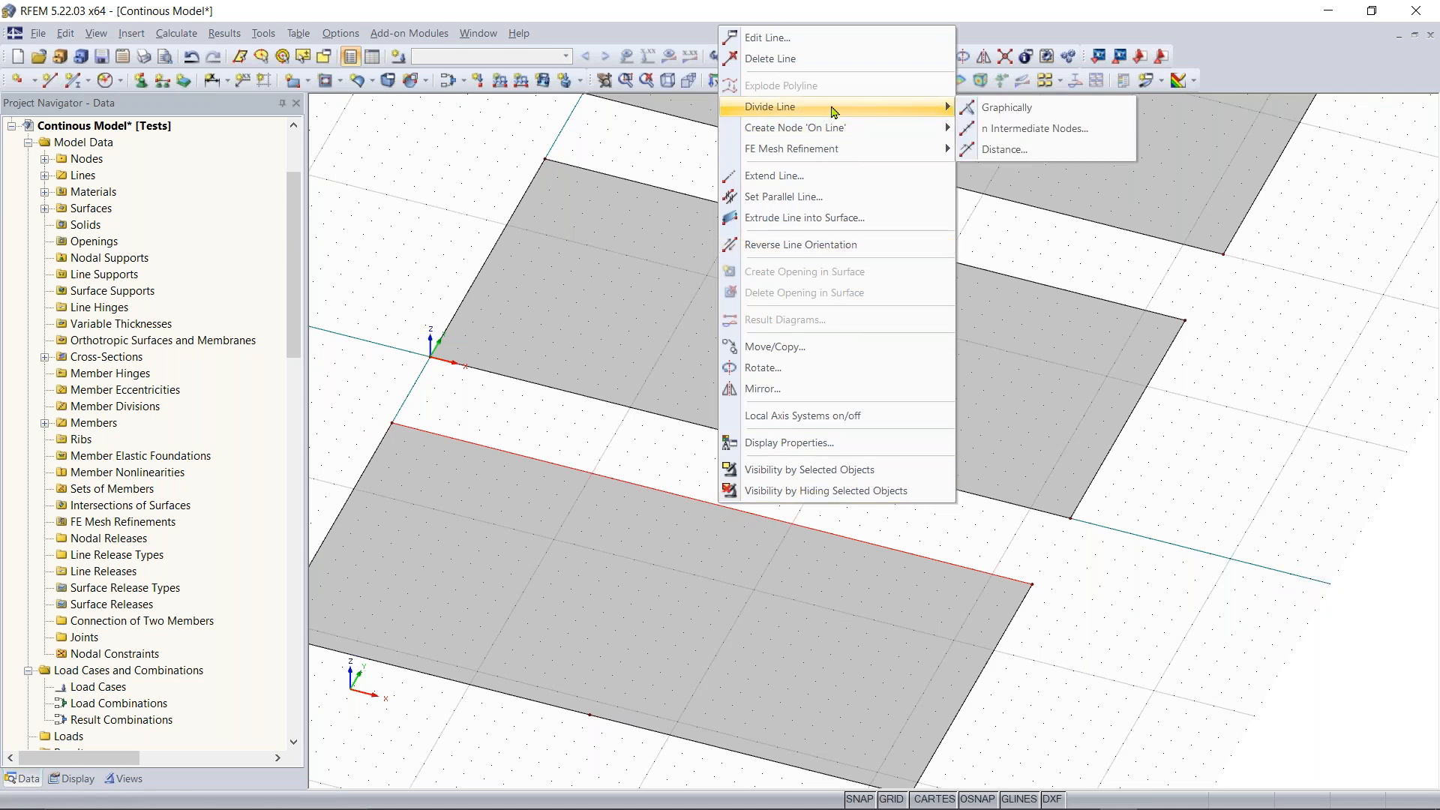
click(1021, 128)
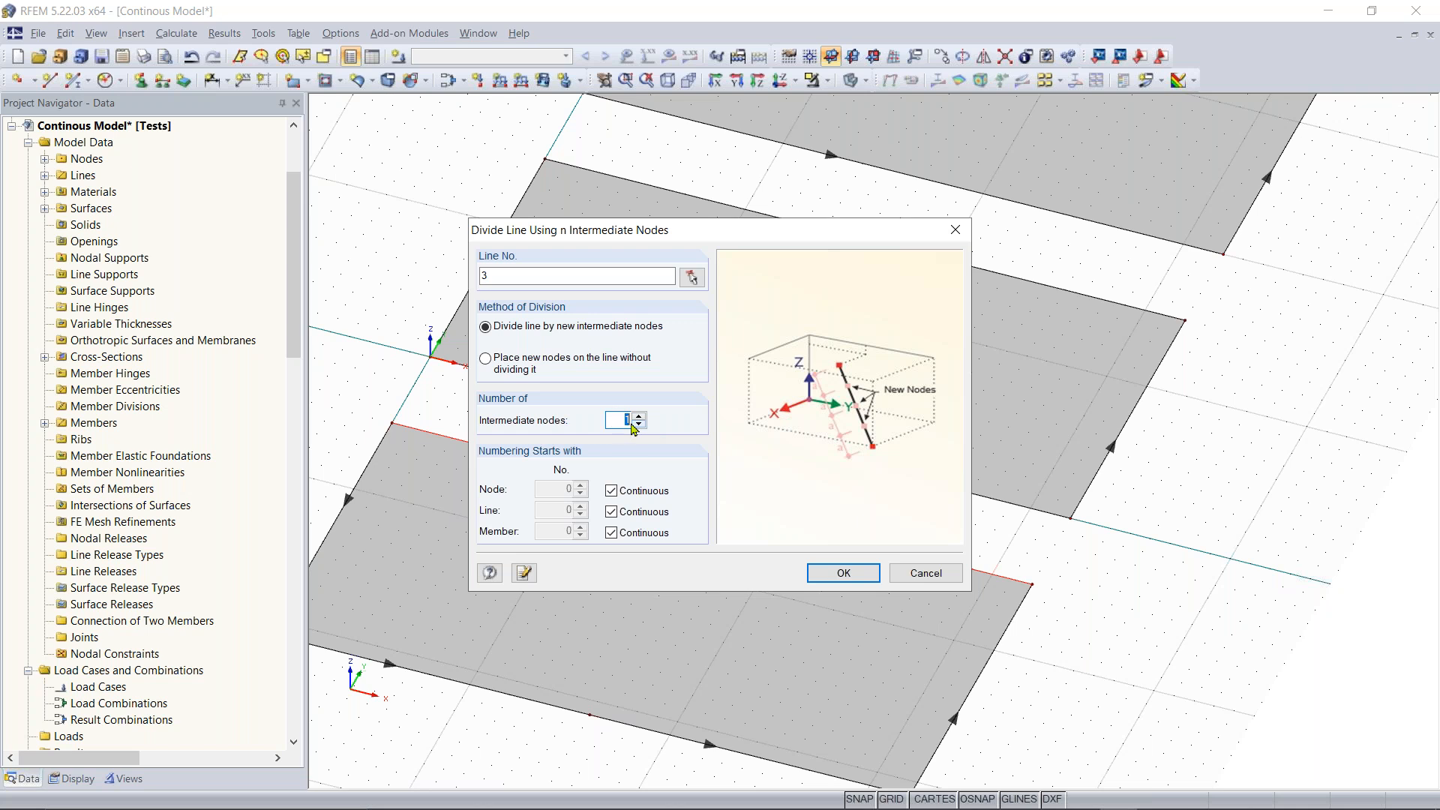
click(837, 573)
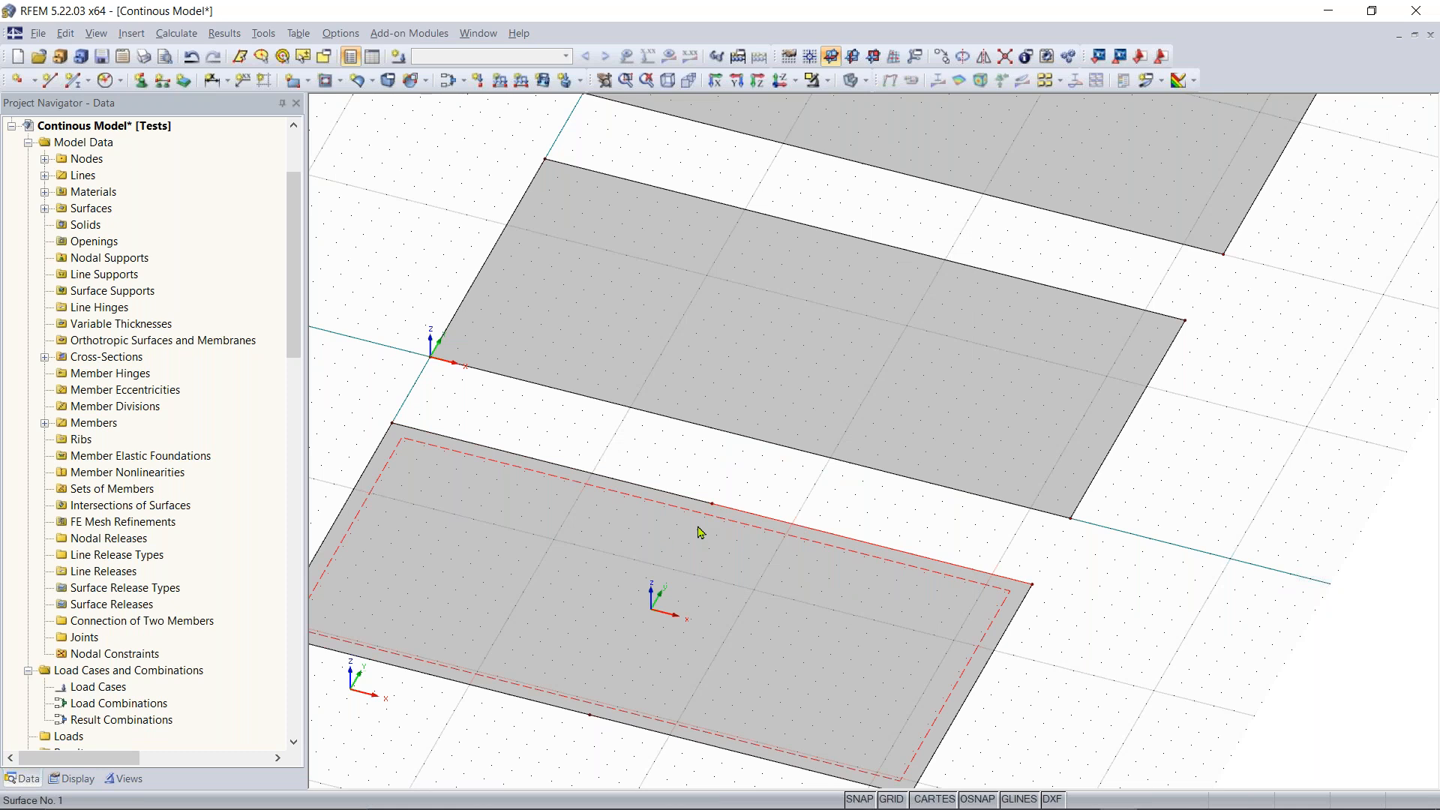
click(665, 543)
Divide the middle surface's long edge along the X axis graphically at a division spacing of 16 ft, and end the division
ctrl+middle_drag(666, 543, 745, 585)
right_click(714, 547)
click(675, 495)
scroll(801, 506, down, 2)
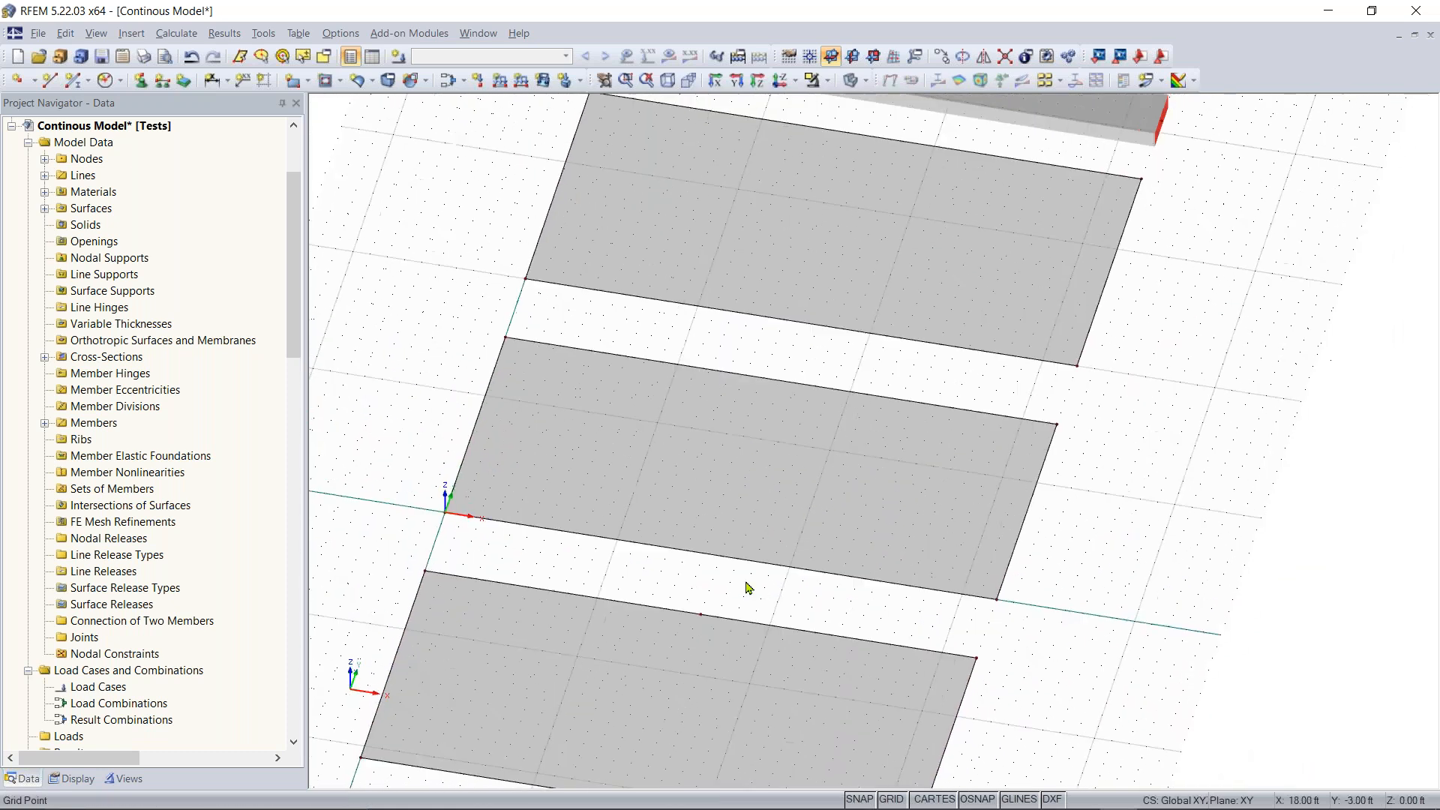
right_click(733, 557)
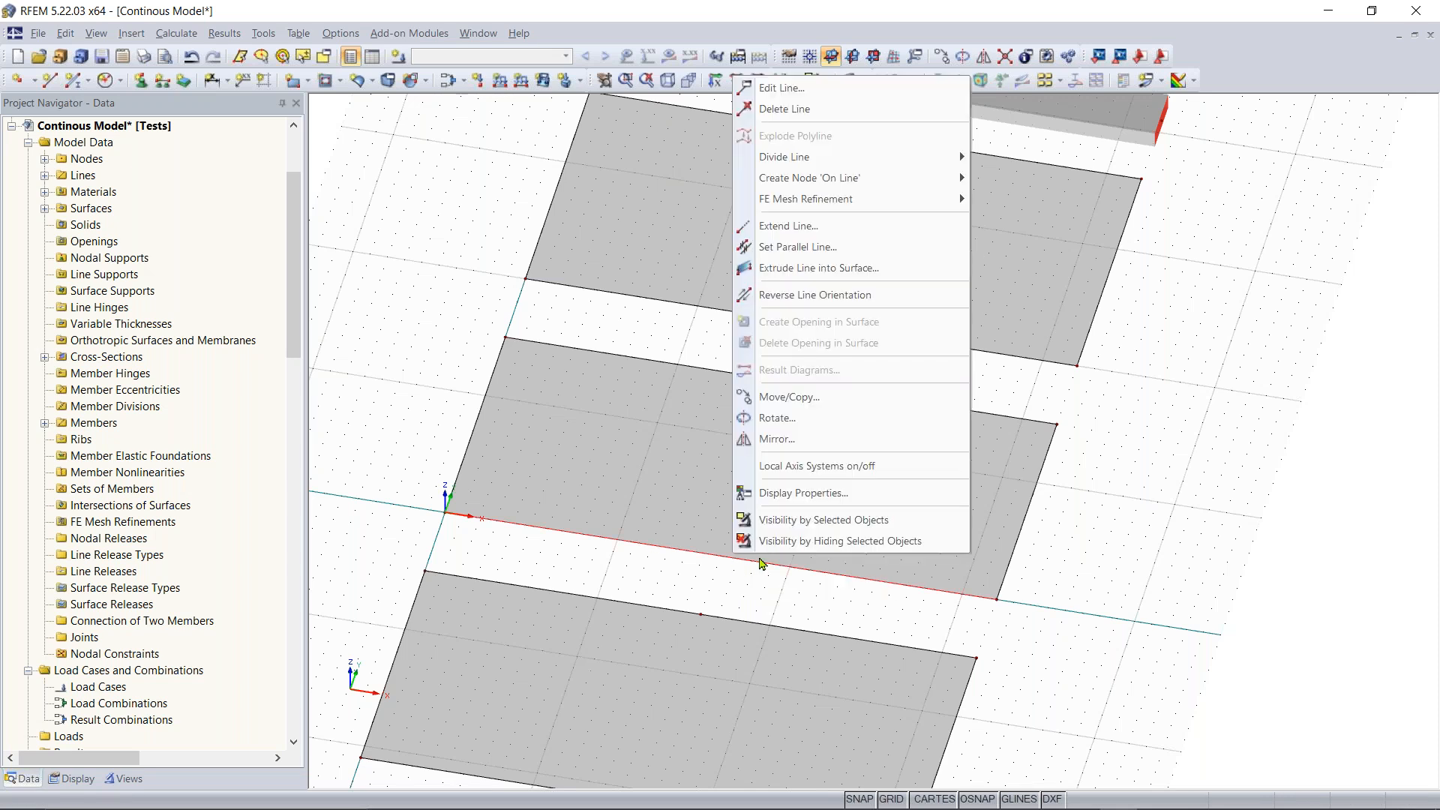
mouse_move(902, 163)
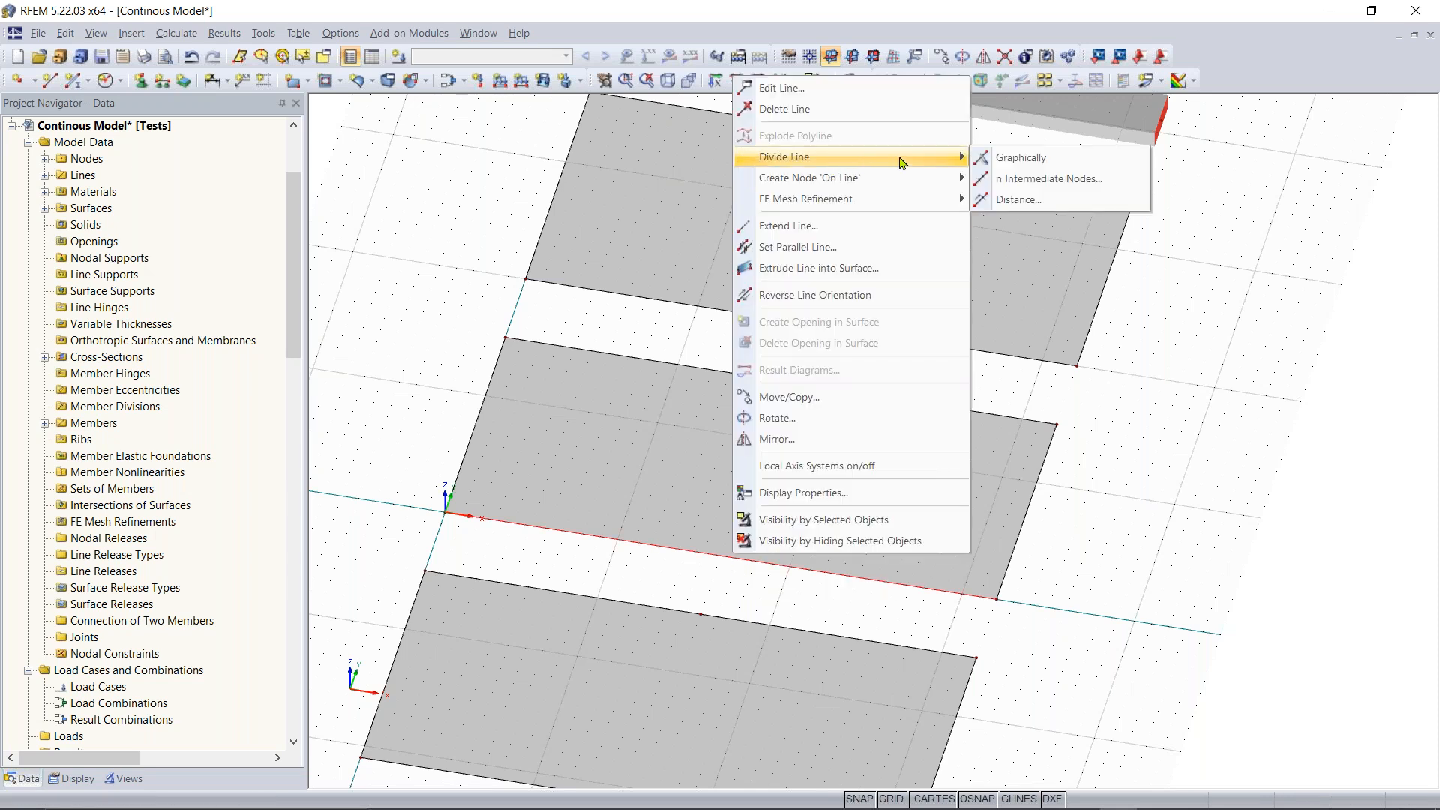
click(1045, 164)
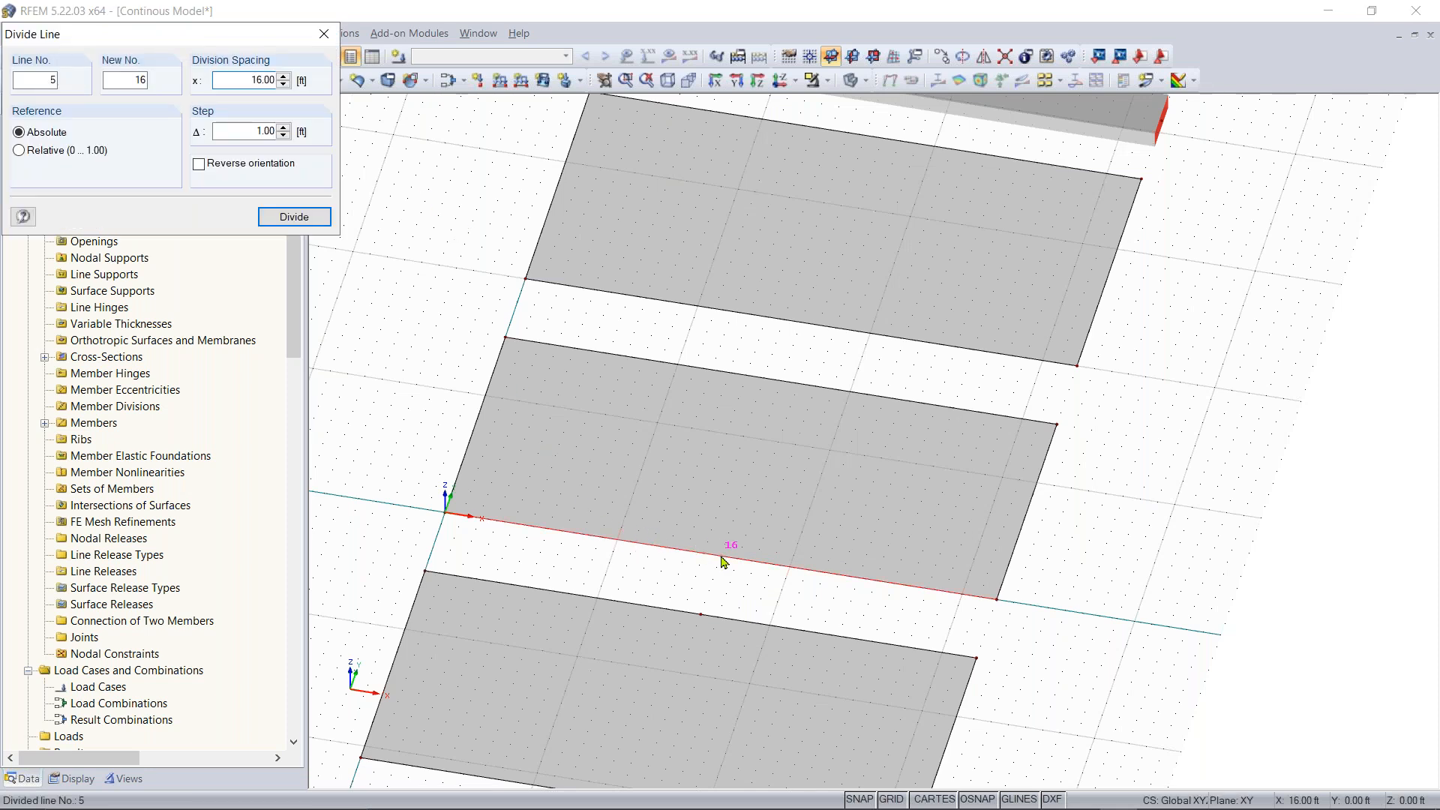
scroll(723, 561, up, 2)
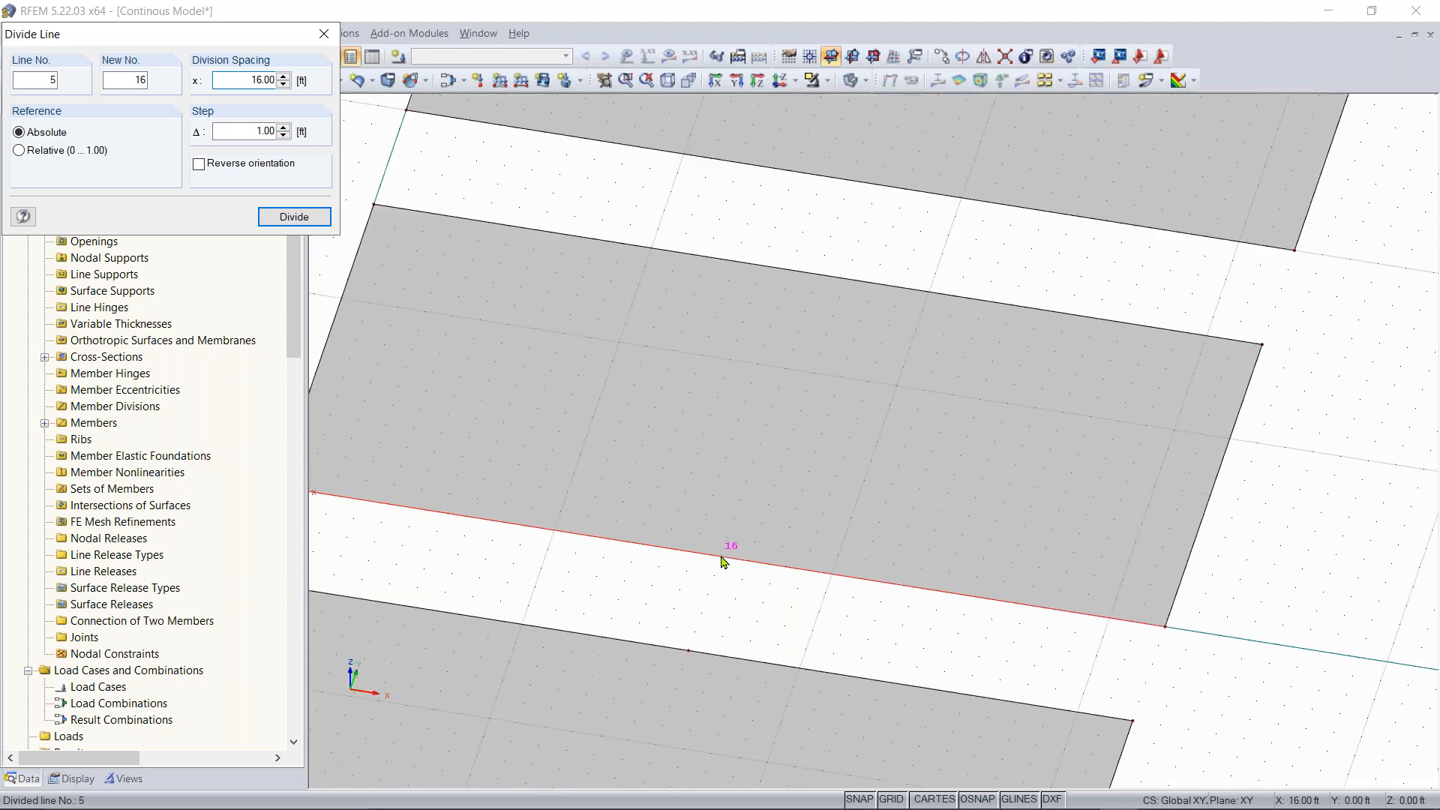
scroll(723, 561, down, 1)
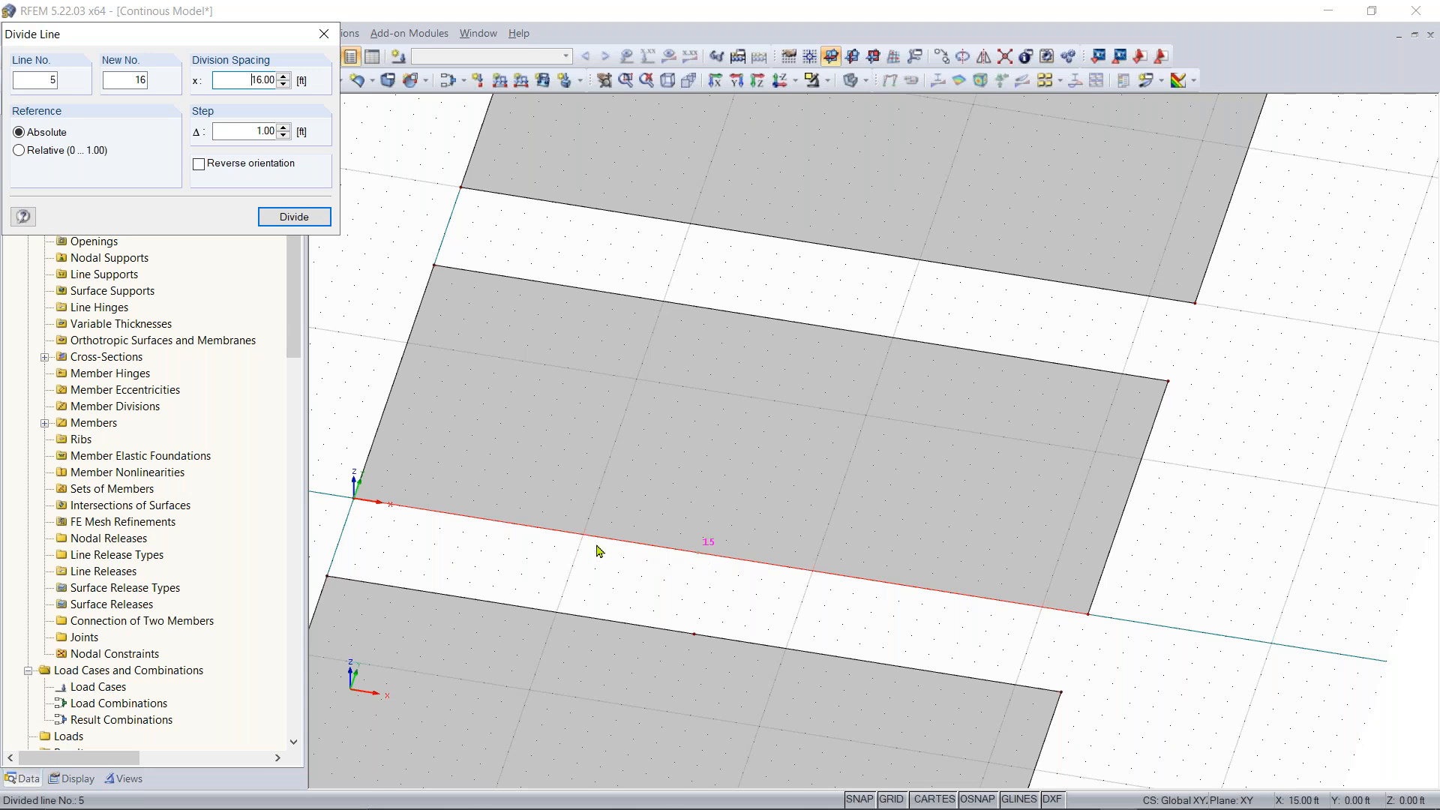
click(722, 561)
key(Escape)
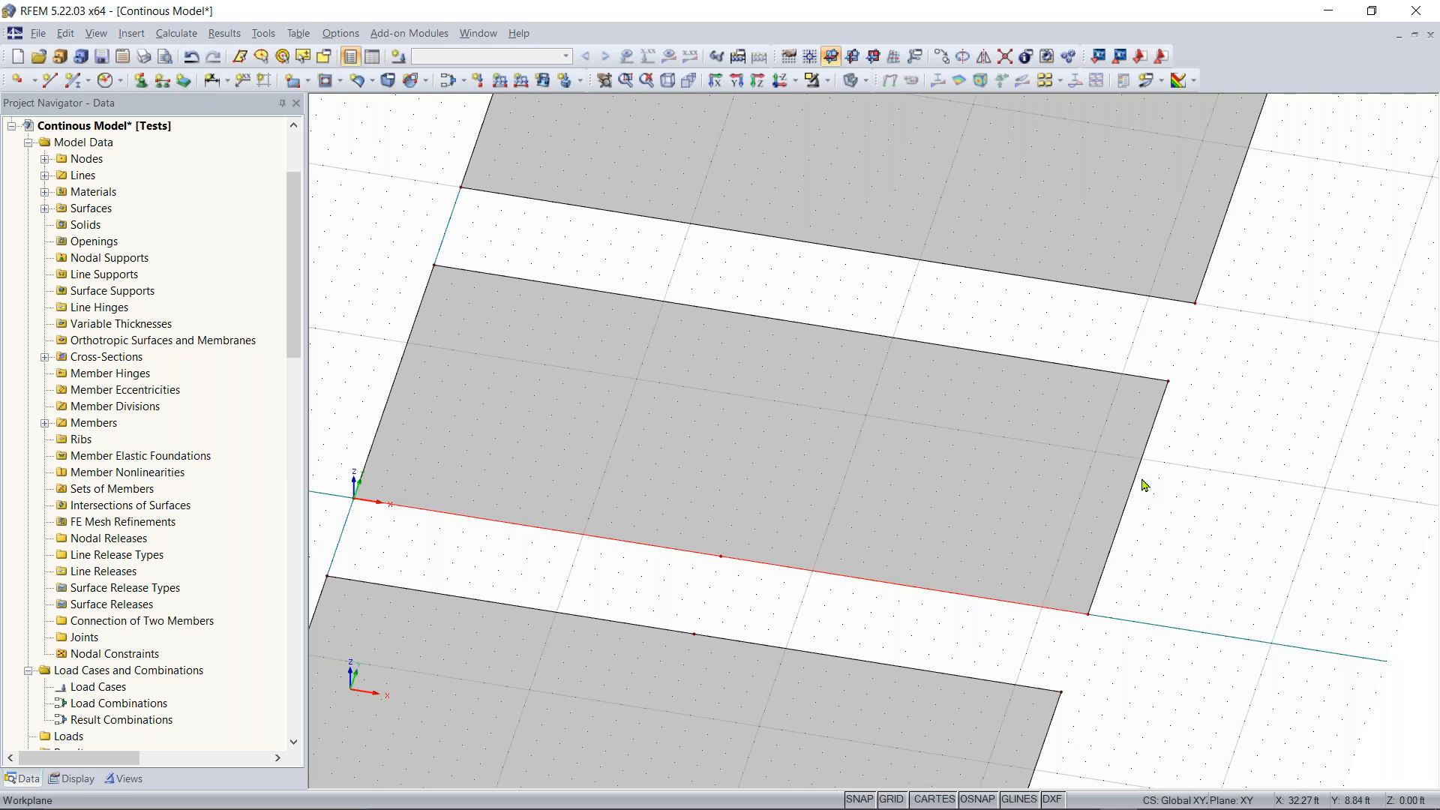
click(773, 468)
Divide the middle surface's far long edge and both long edges of the rear surface together by distance, 16 ft from the line start
scroll(797, 465, down, 2)
middle_drag(798, 465, 758, 562)
click(783, 457)
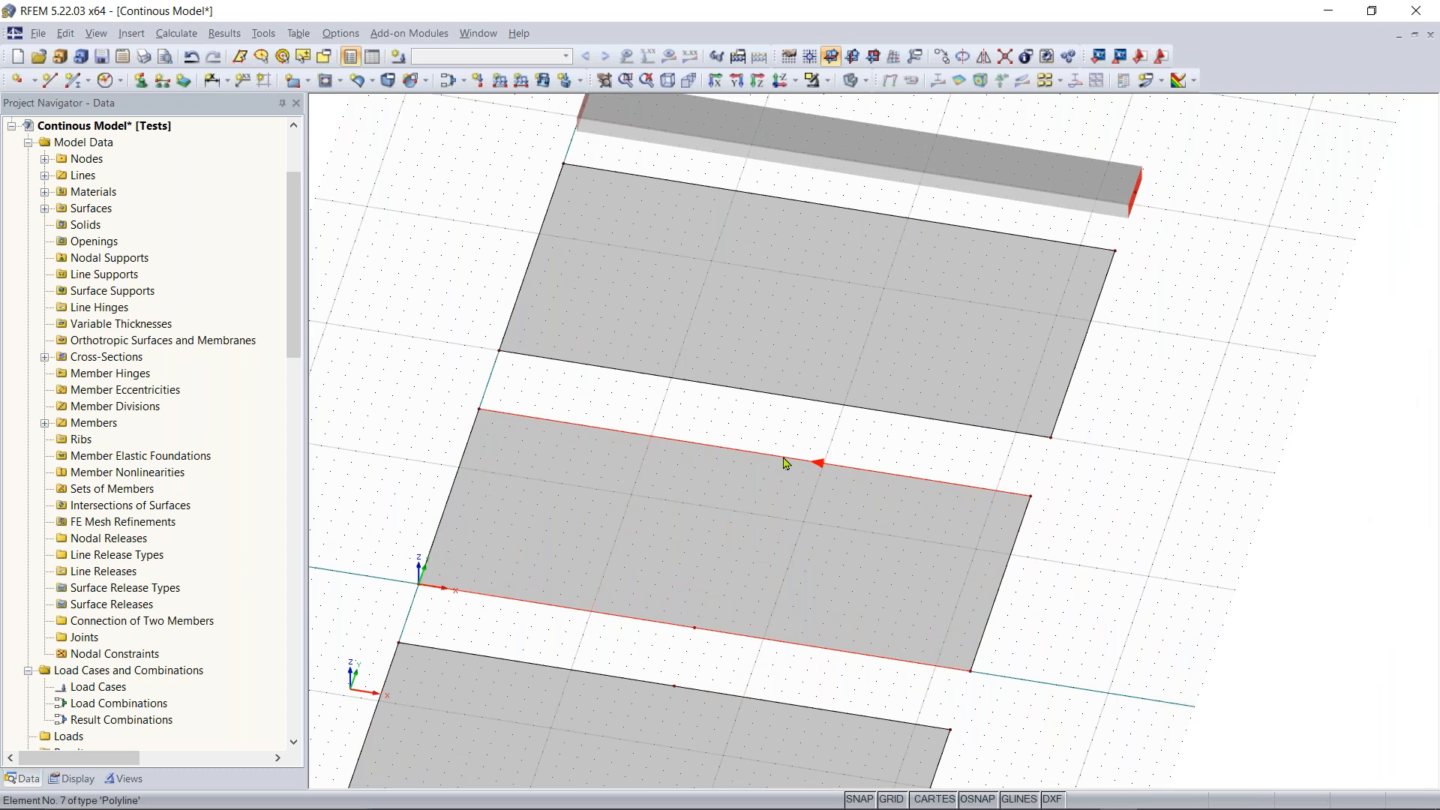
right_click(783, 456)
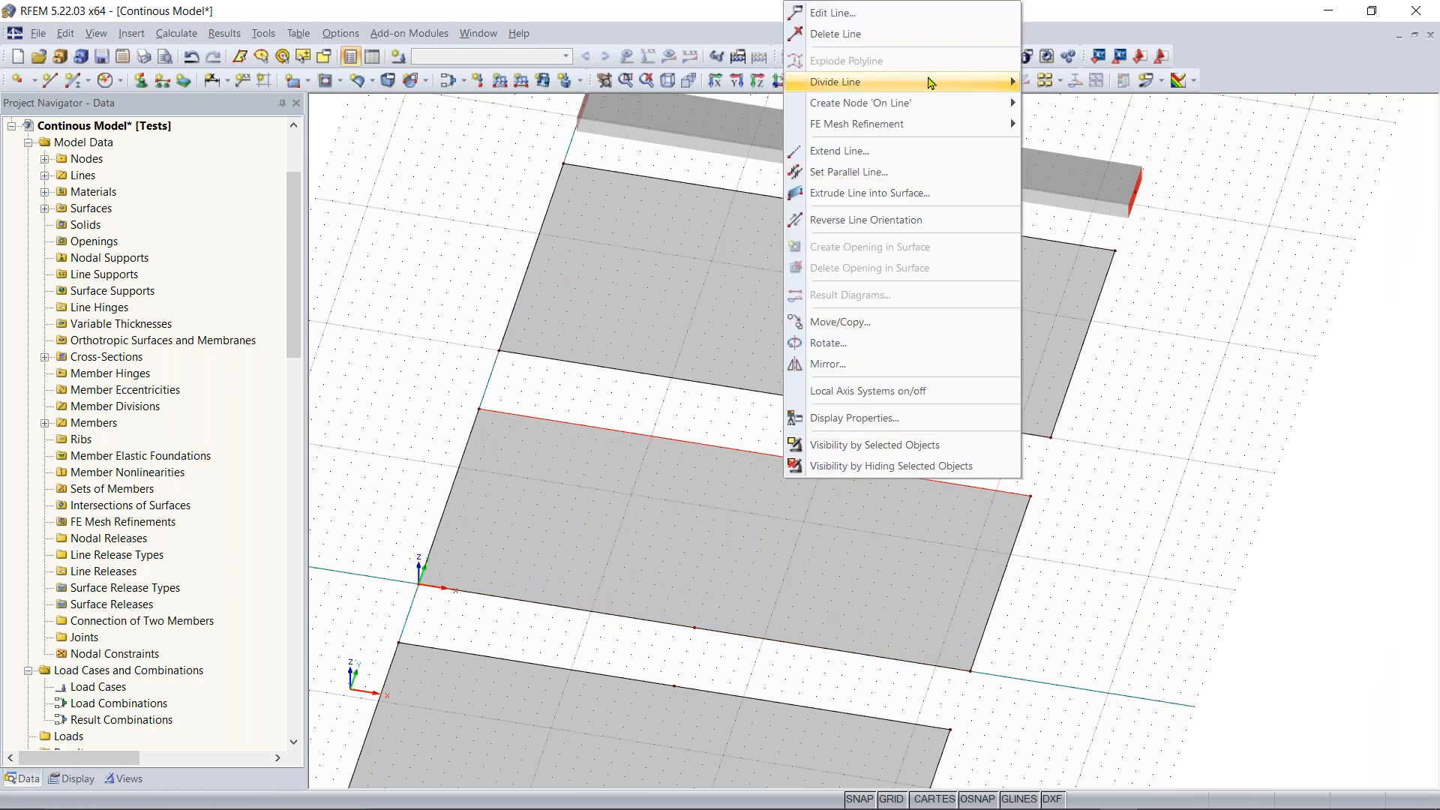
mouse_move(929, 83)
click(1091, 125)
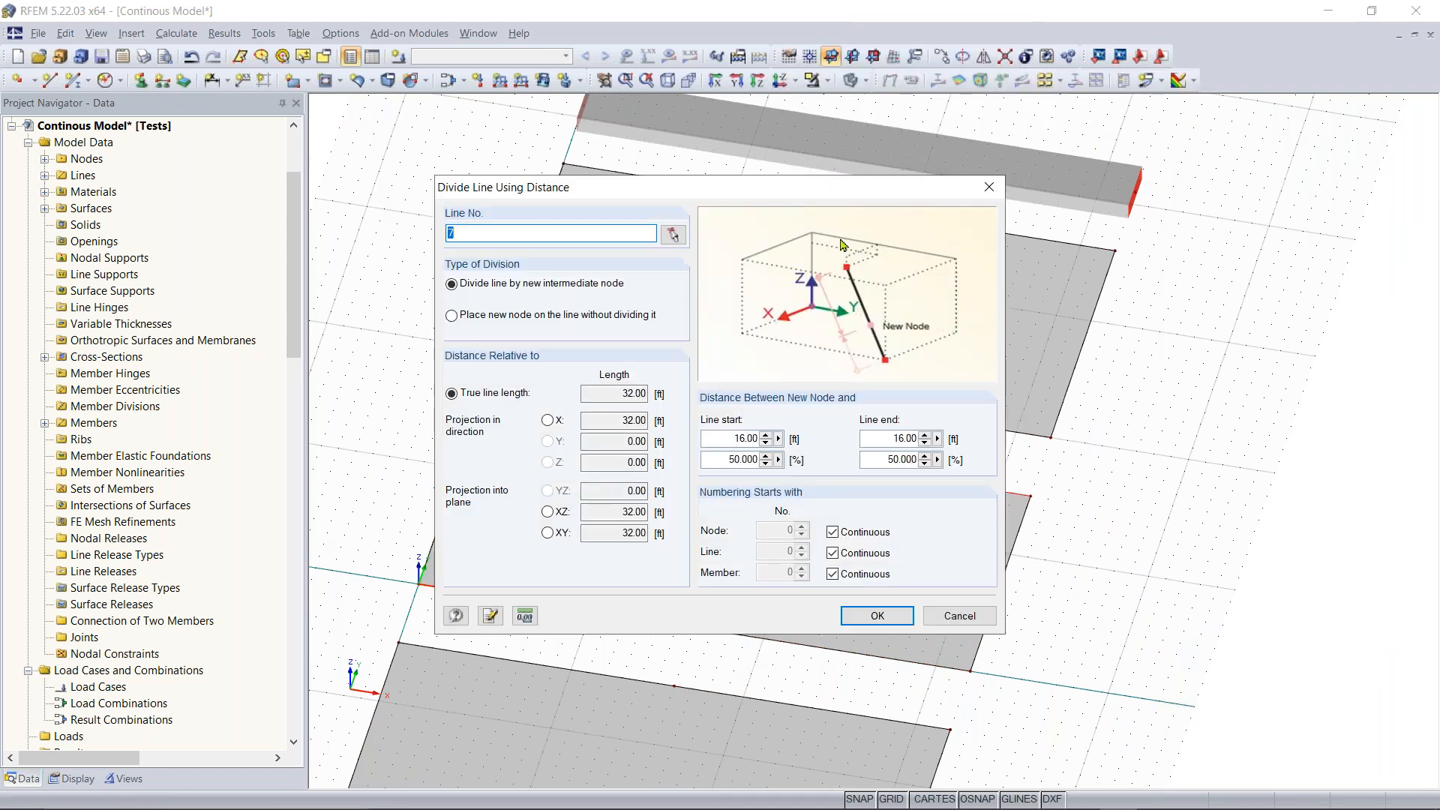
drag(649, 187, 1182, 287)
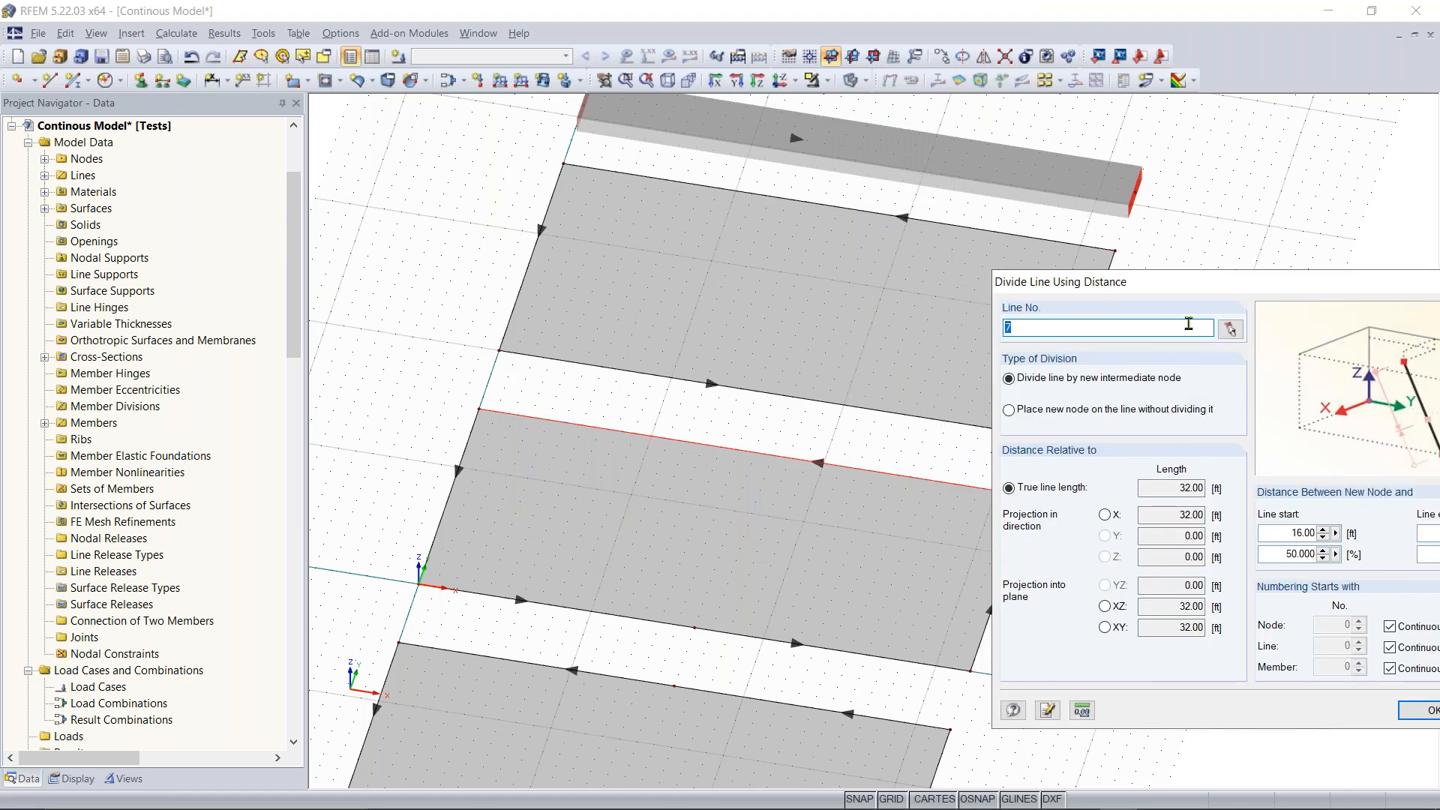
click(1230, 330)
click(795, 396)
click(816, 203)
click(187, 161)
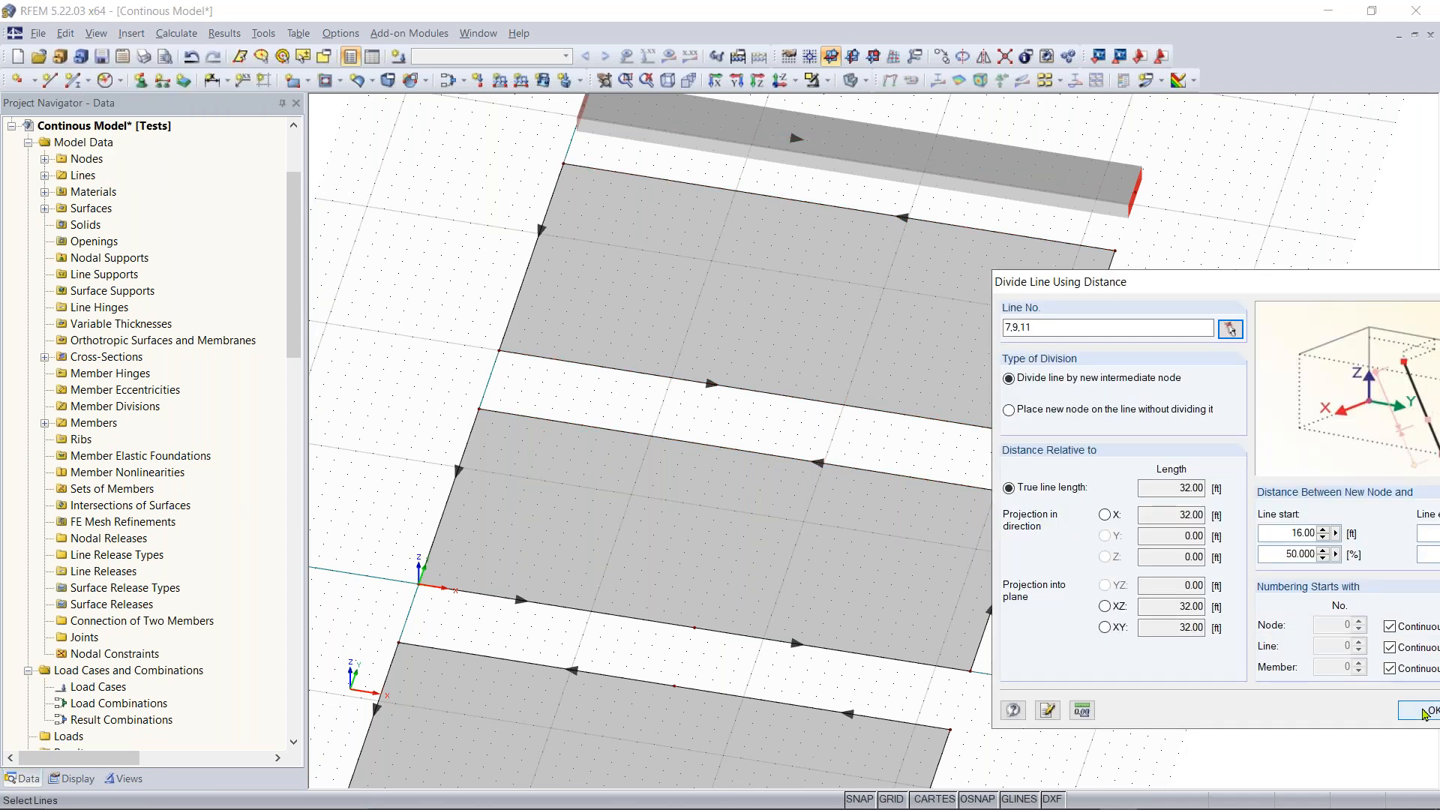
click(1425, 713)
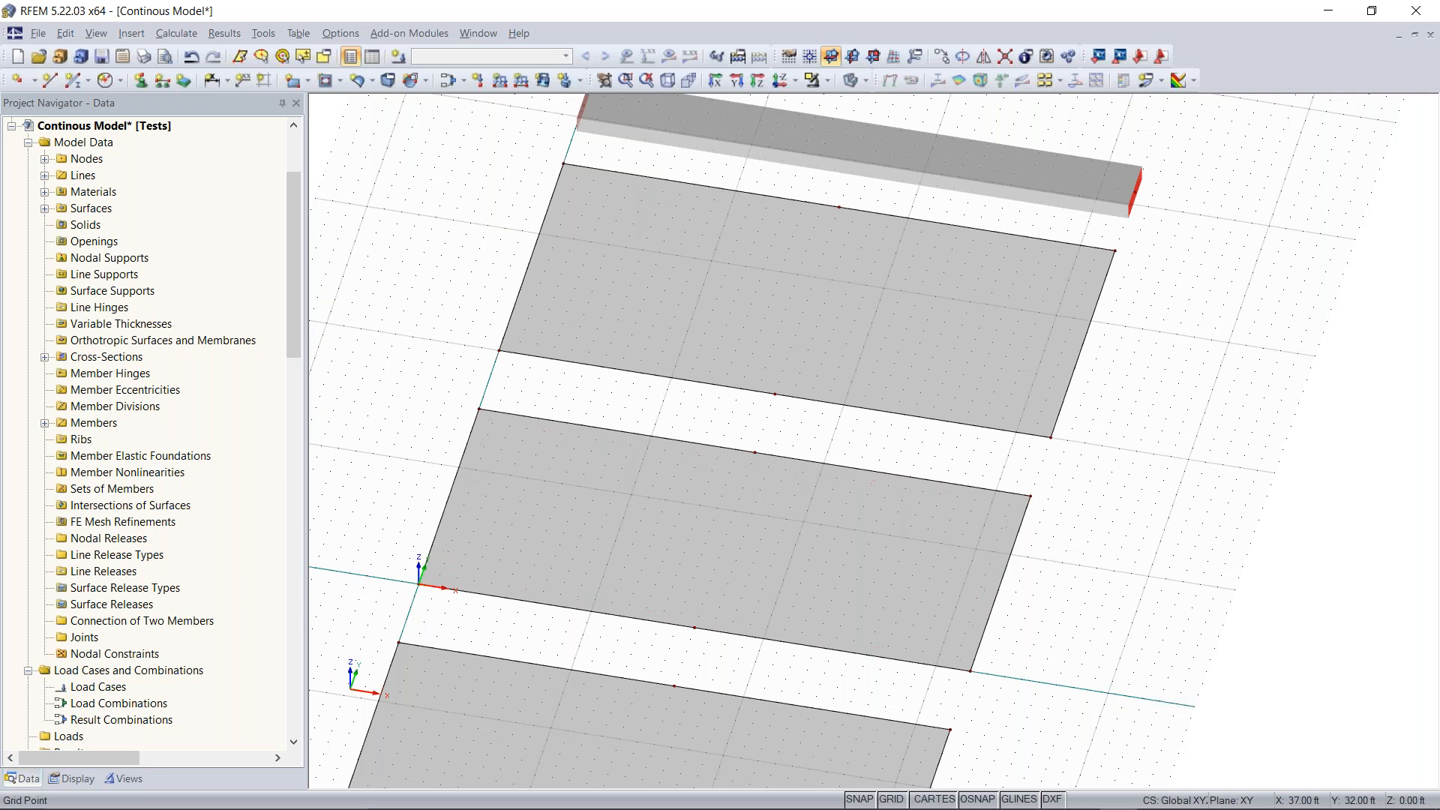
Divide the beam behind the rear surface by distance with a new intermediate node 16 ft (50%) from the member start
middle_drag(818, 293, 738, 435)
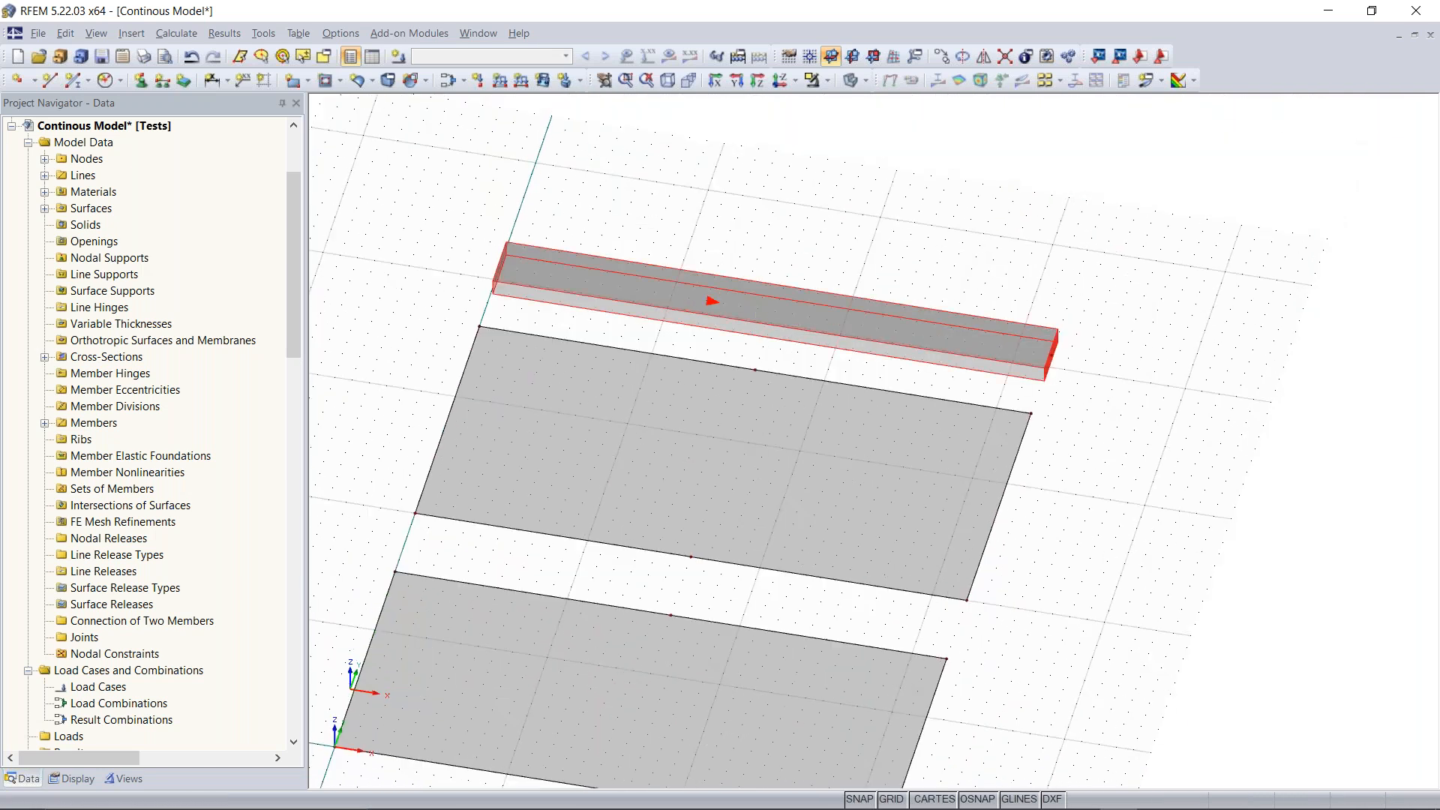
right_click(756, 309)
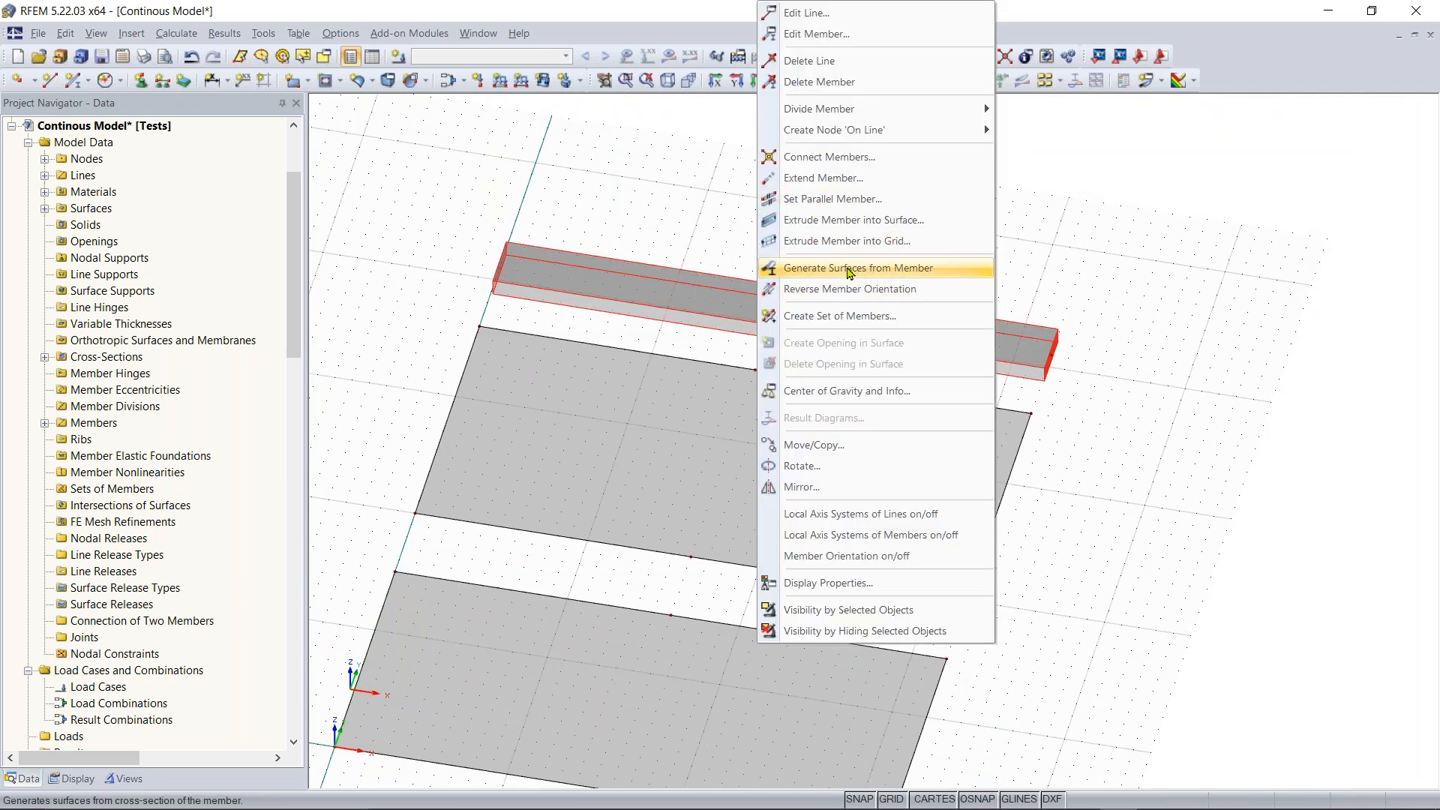
mouse_move(868, 118)
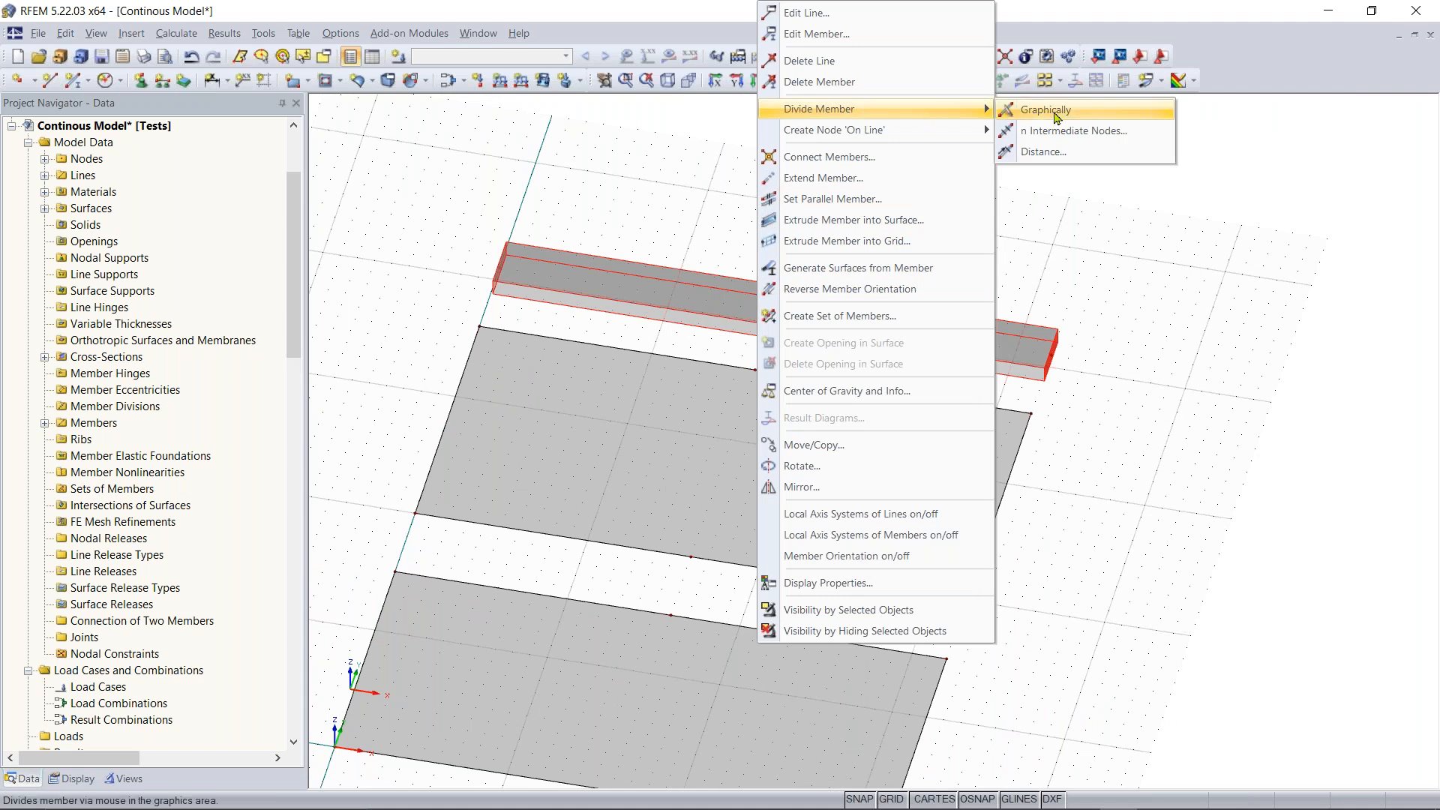
click(1058, 150)
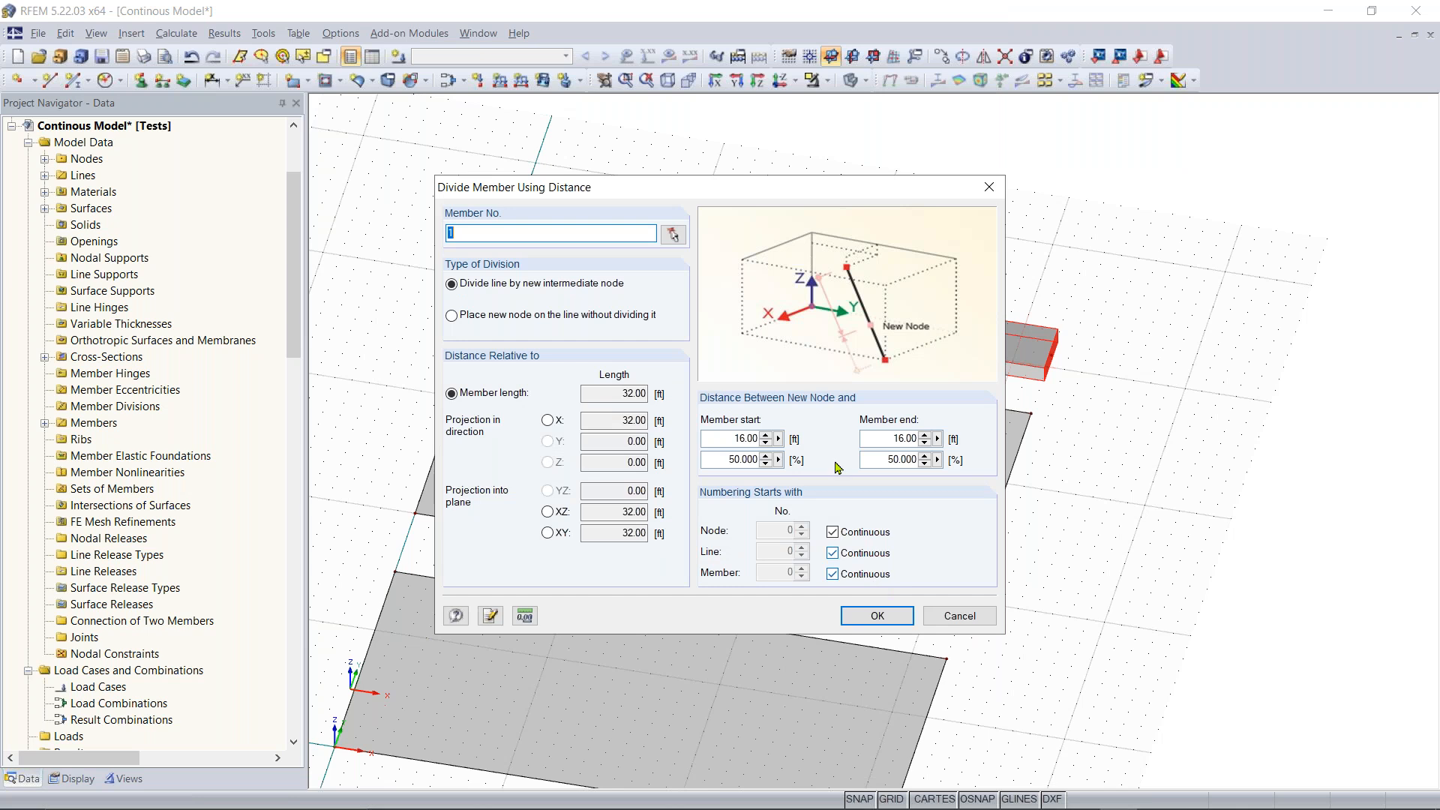
click(886, 615)
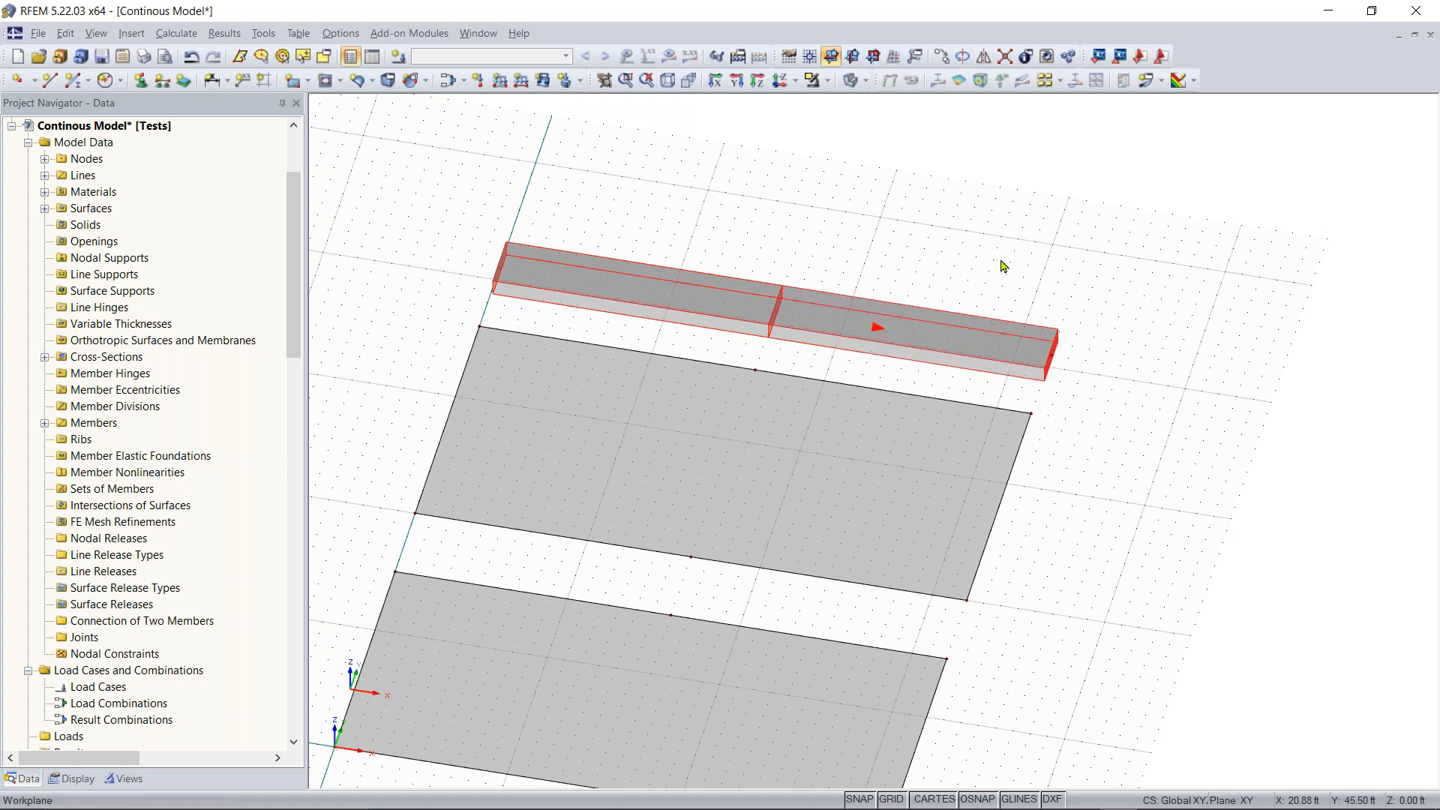
Draw a line across the front surface connecting the midpoint nodes of its two long edges
middle_drag(723, 633, 678, 411)
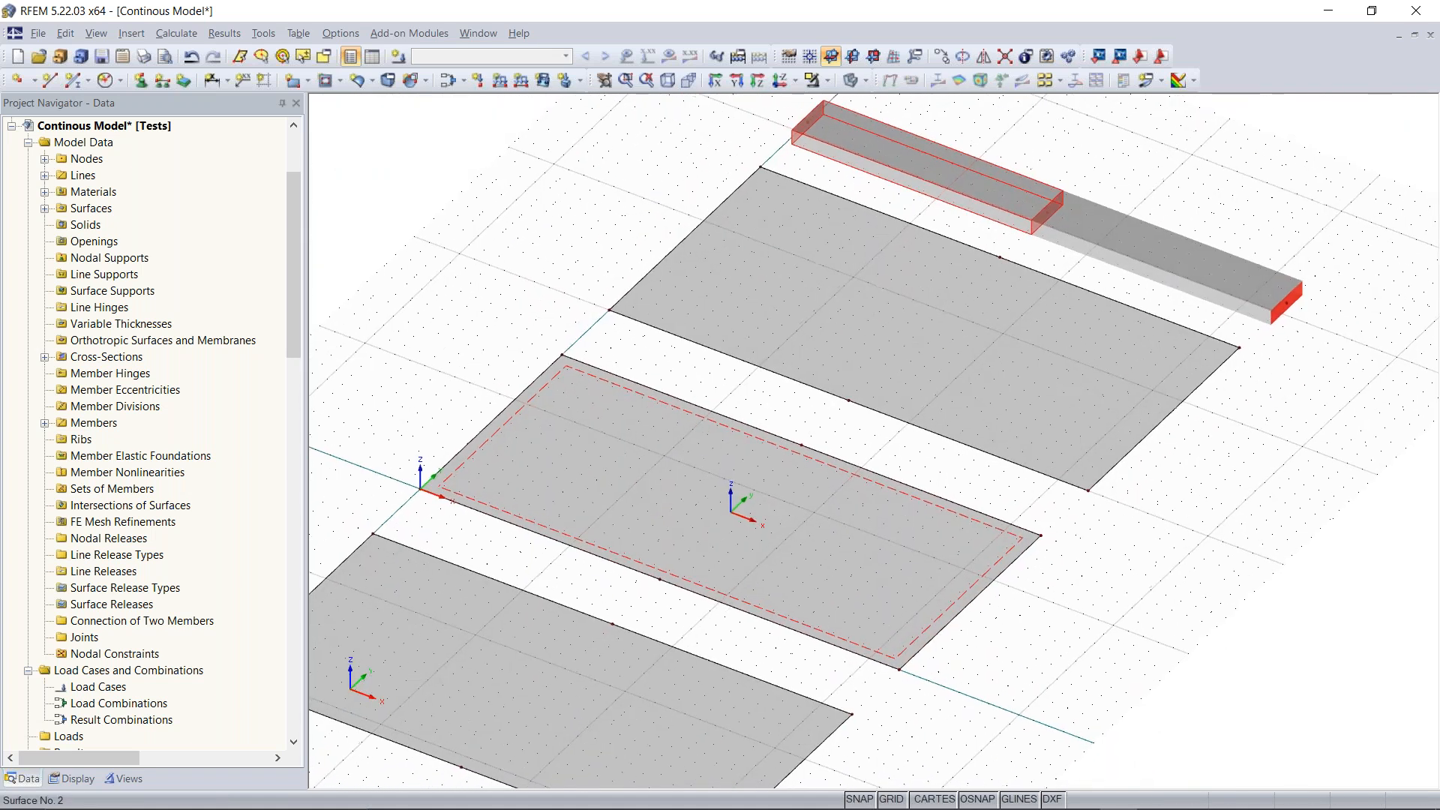
scroll(681, 423, down, 1)
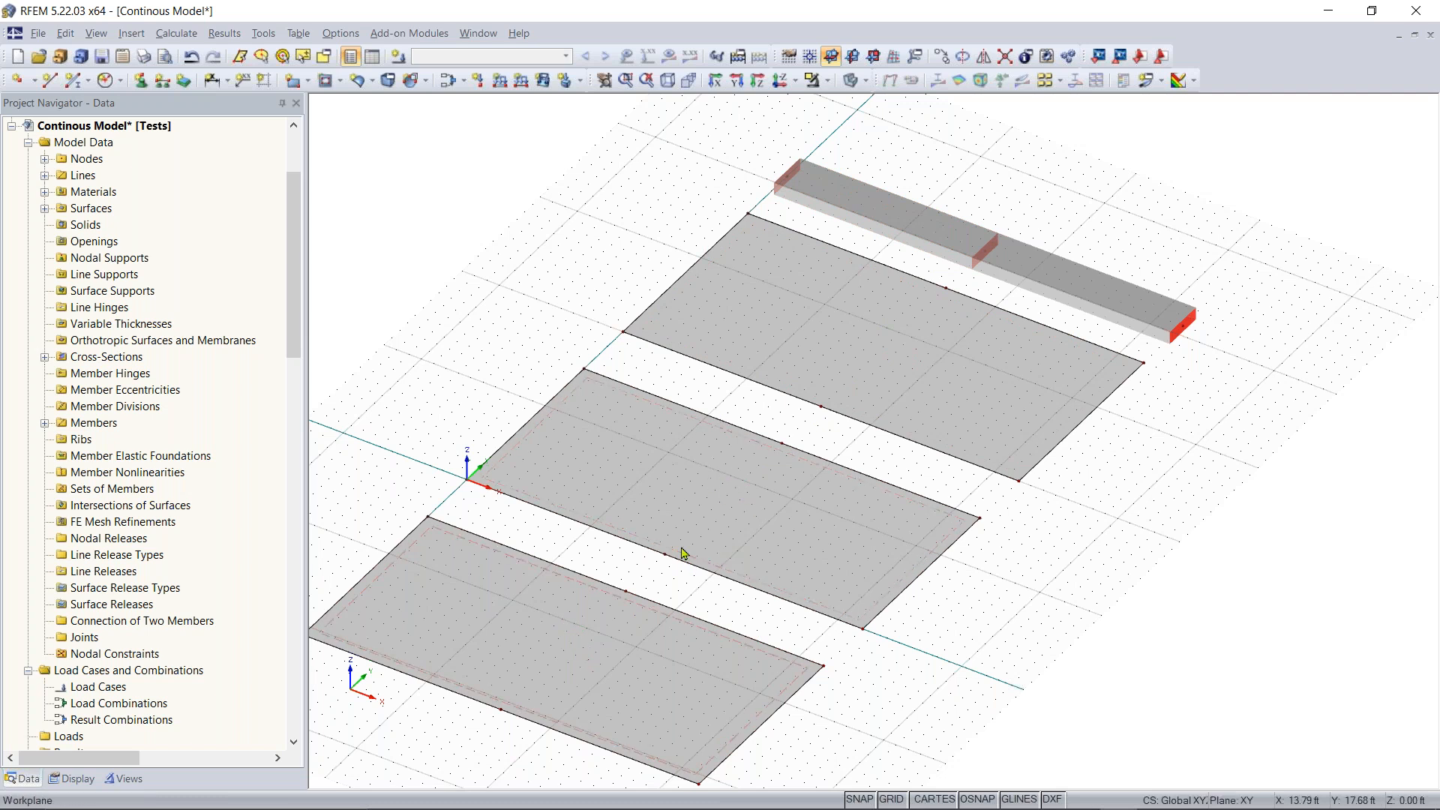
click(49, 81)
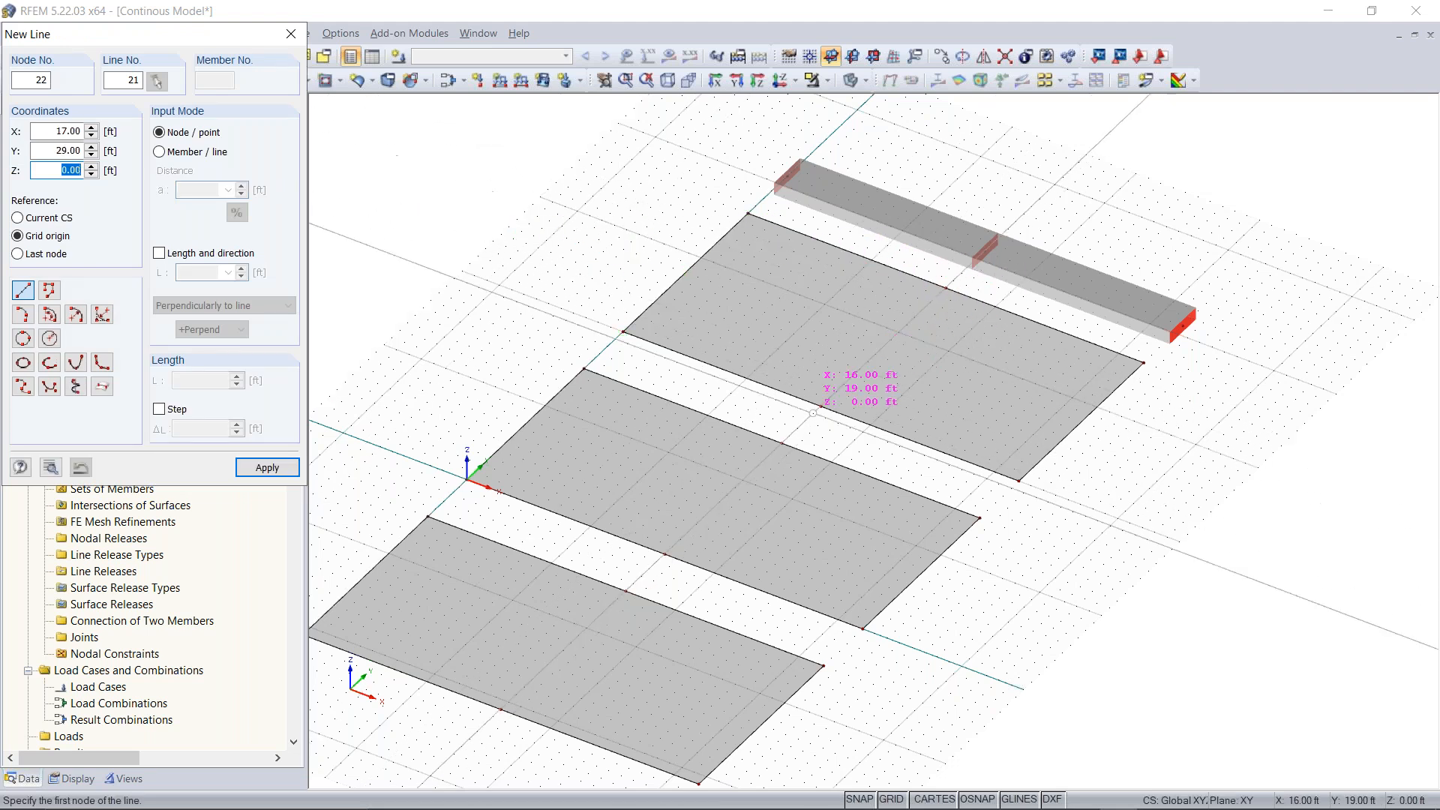
click(625, 591)
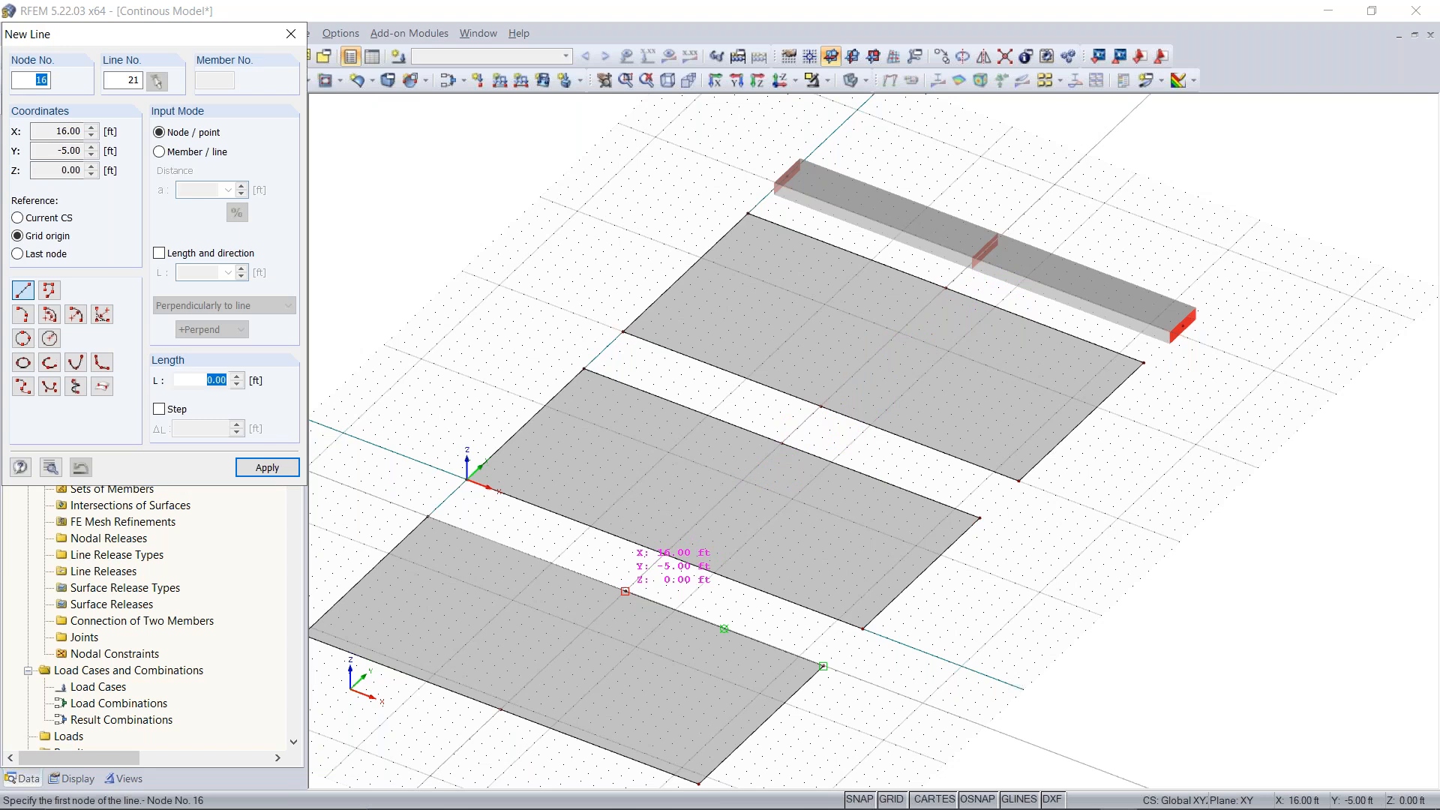
click(501, 710)
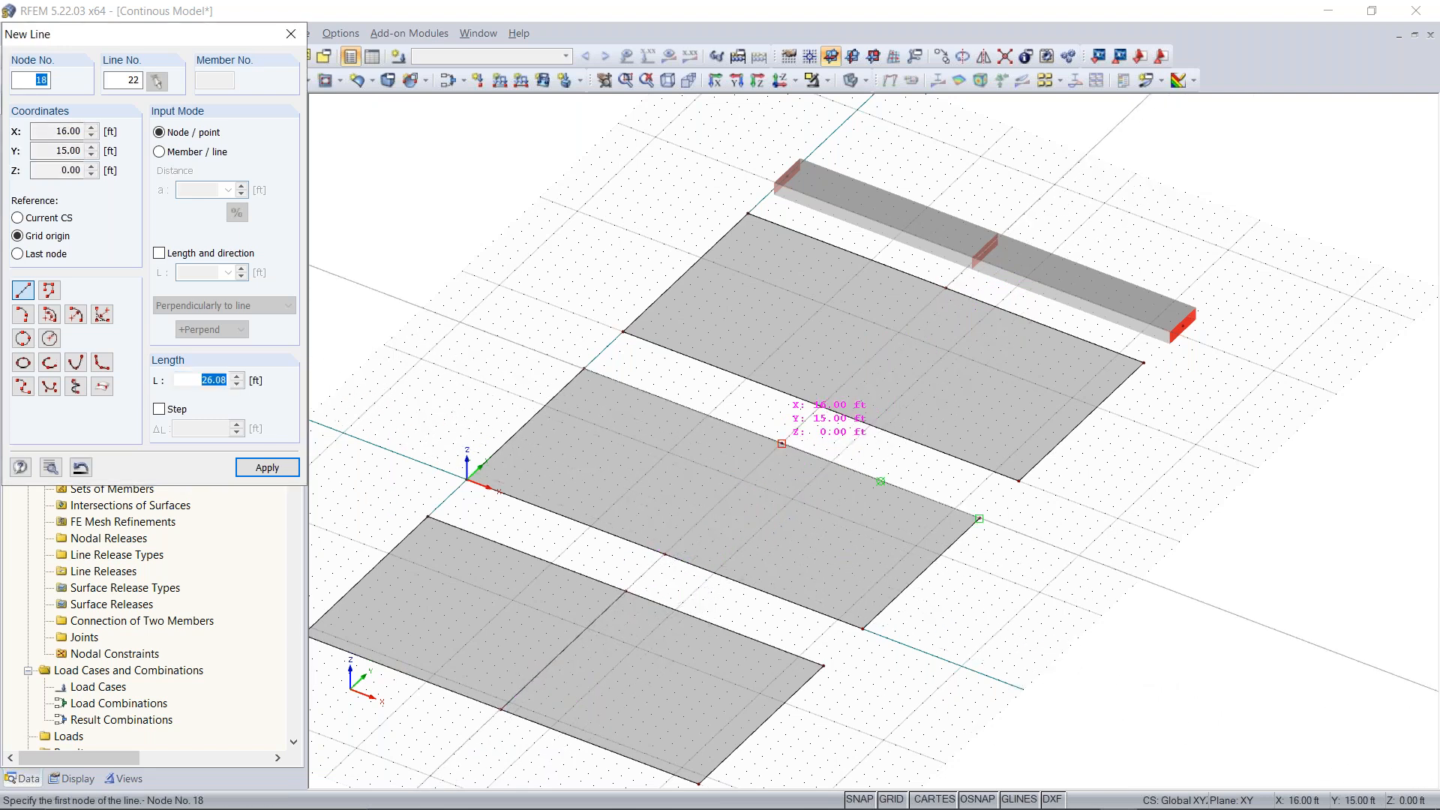
Draw lines between the long-edge midpoint nodes of the middle and rear surfaces, and undo both lines
click(665, 553)
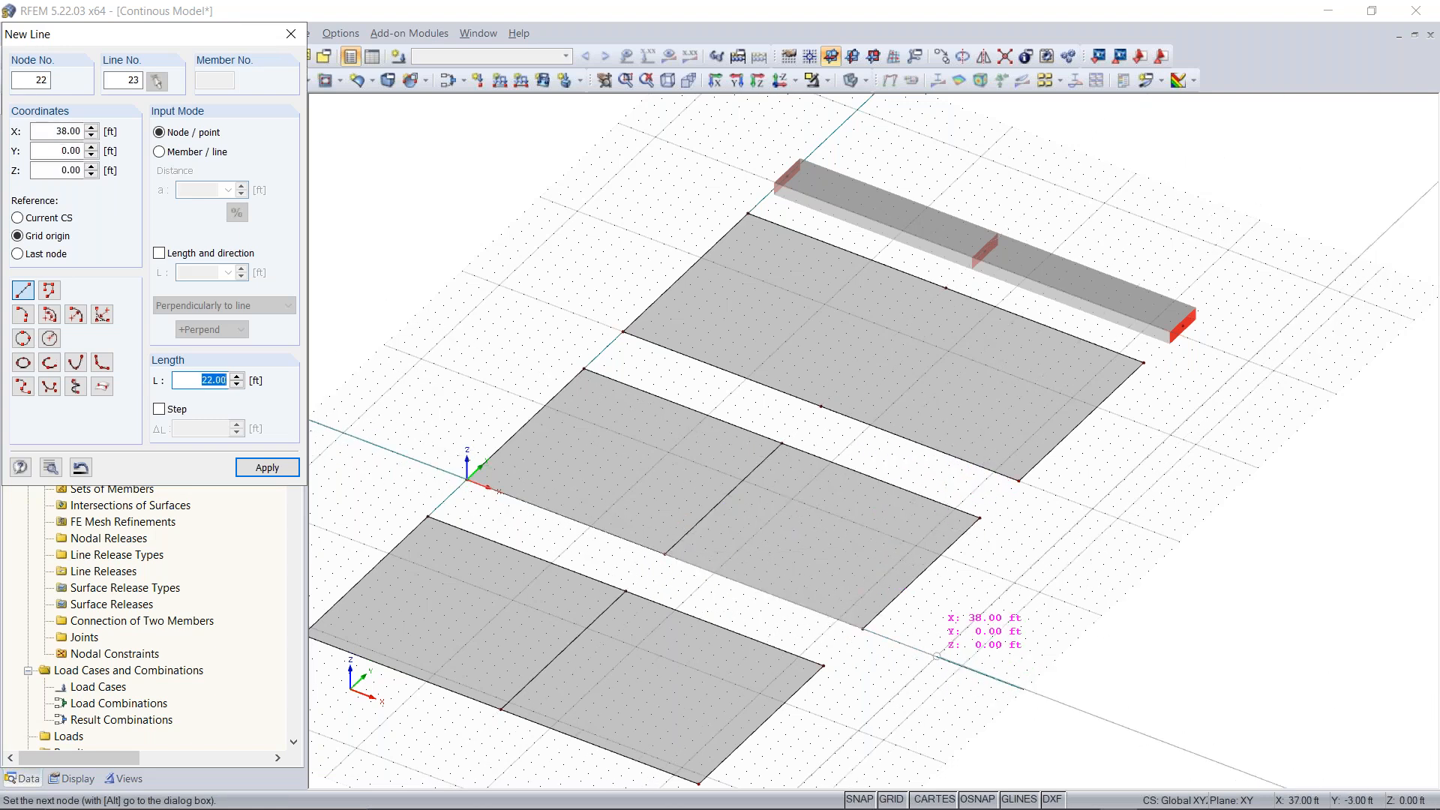
right_click(906, 686)
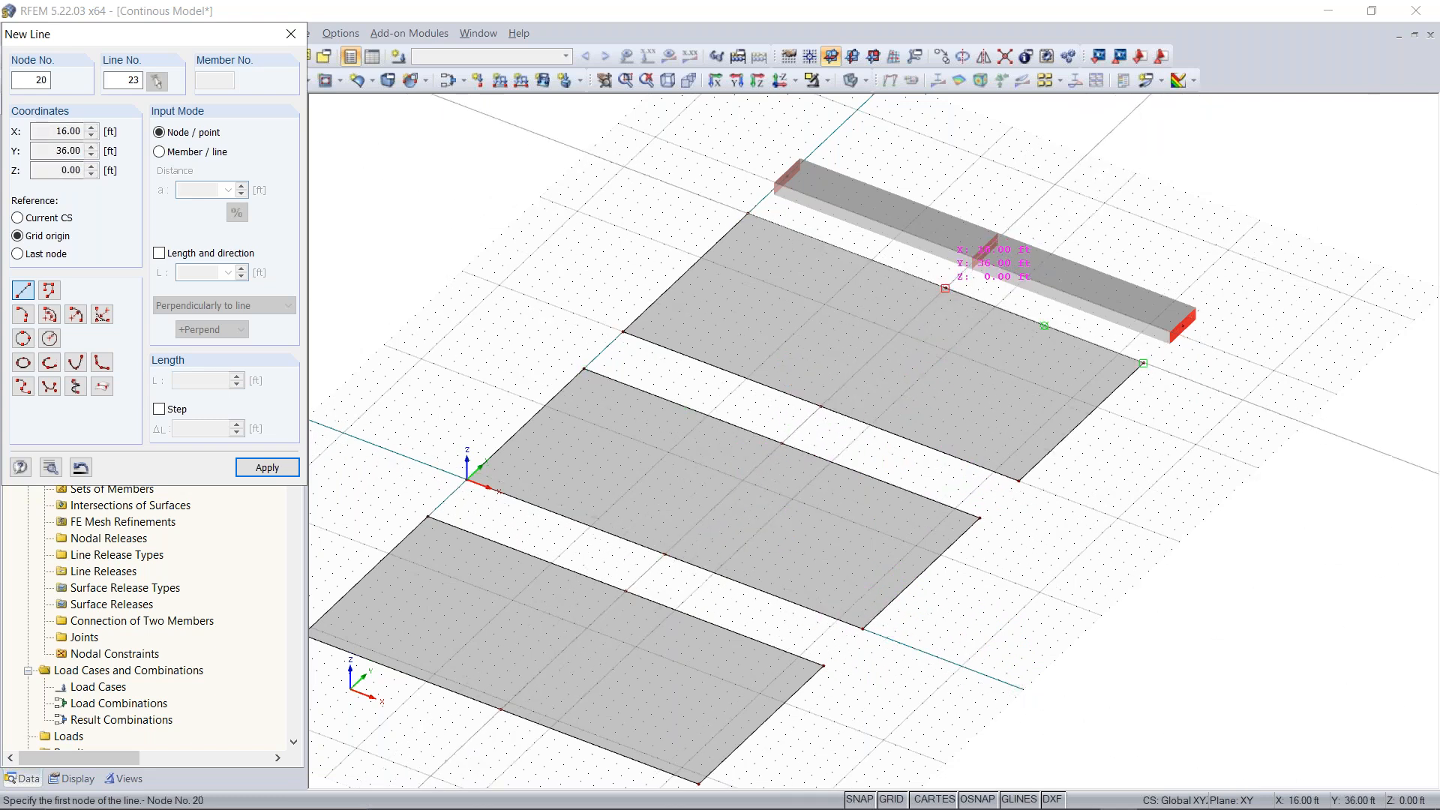
click(945, 288)
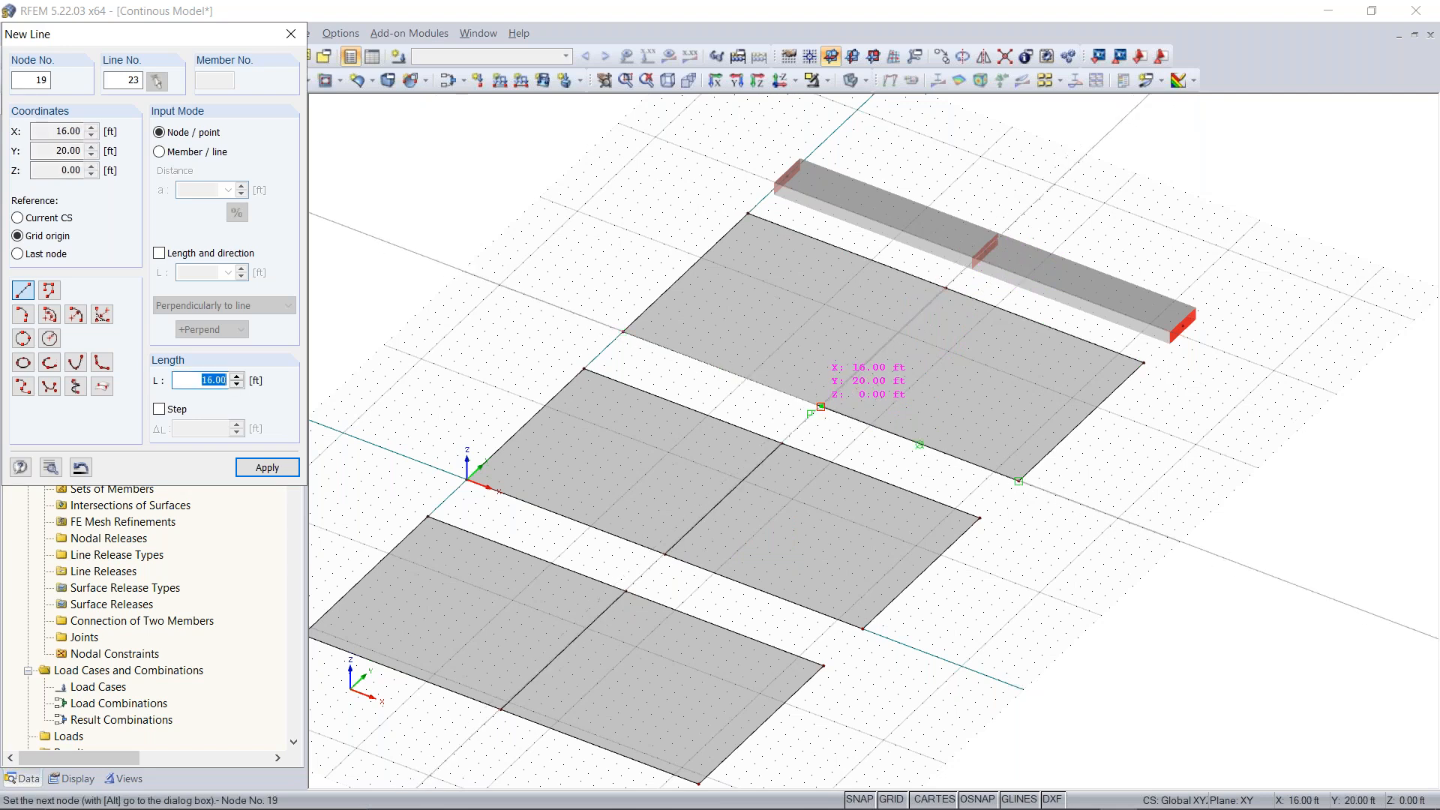
click(821, 406)
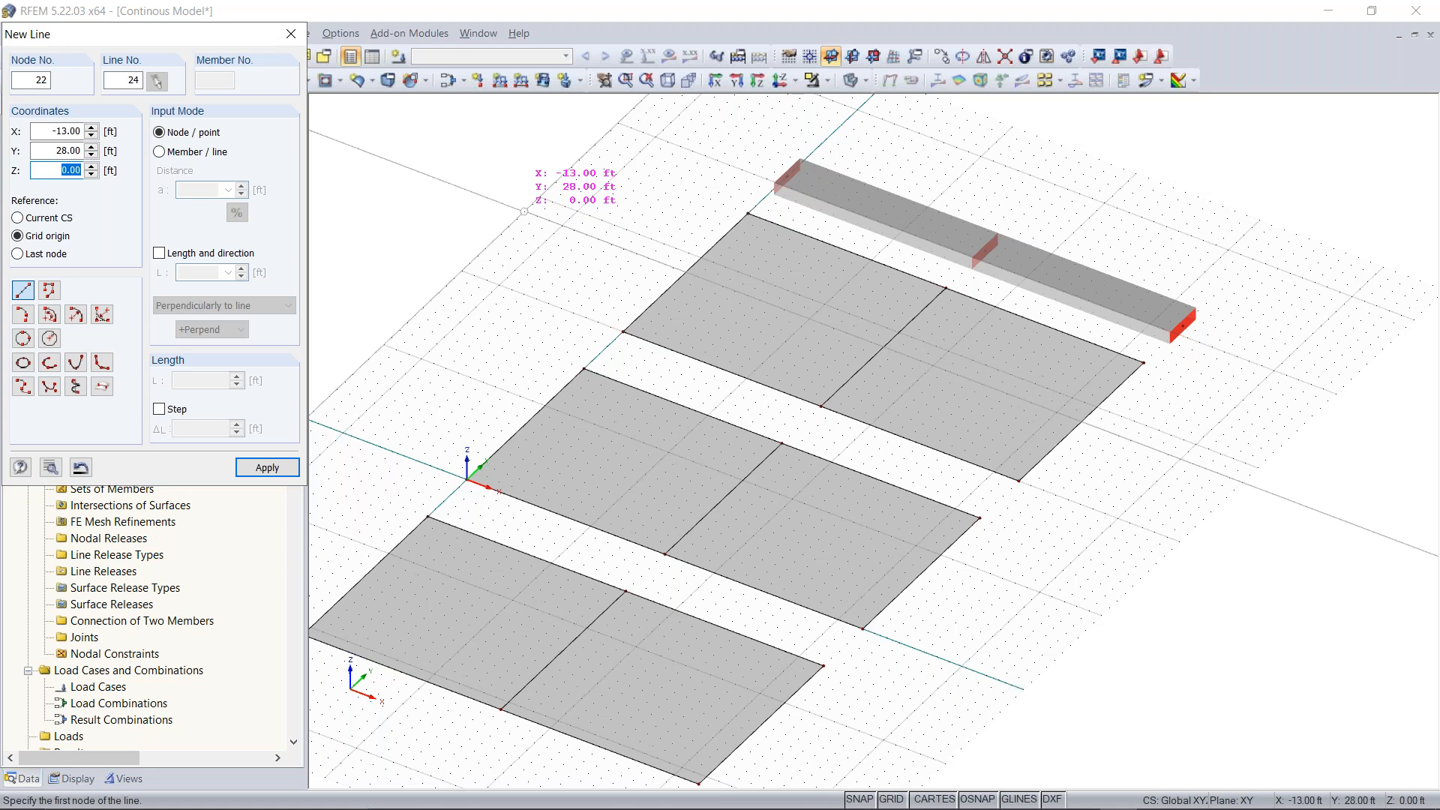
key(Escape)
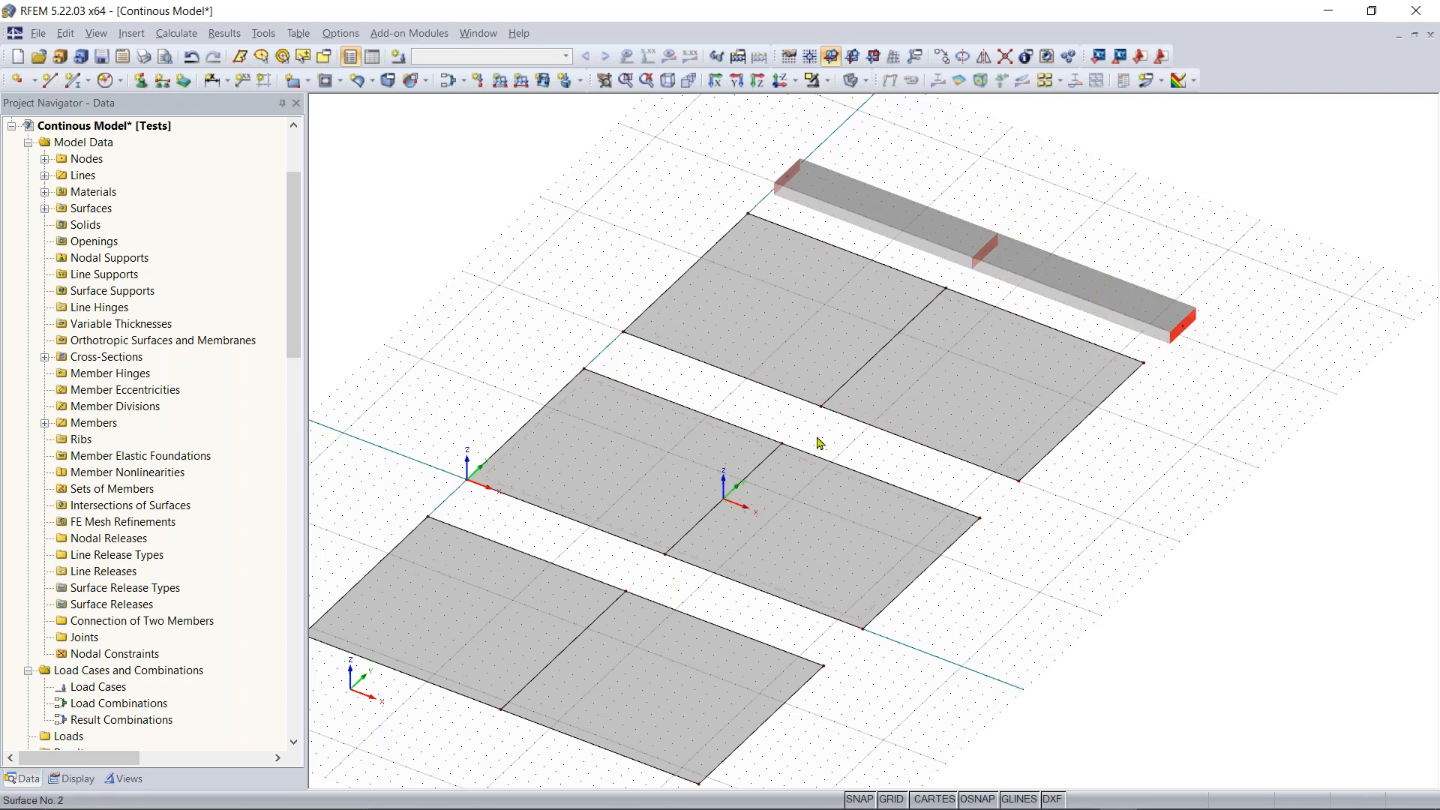
scroll(816, 443, down, 1)
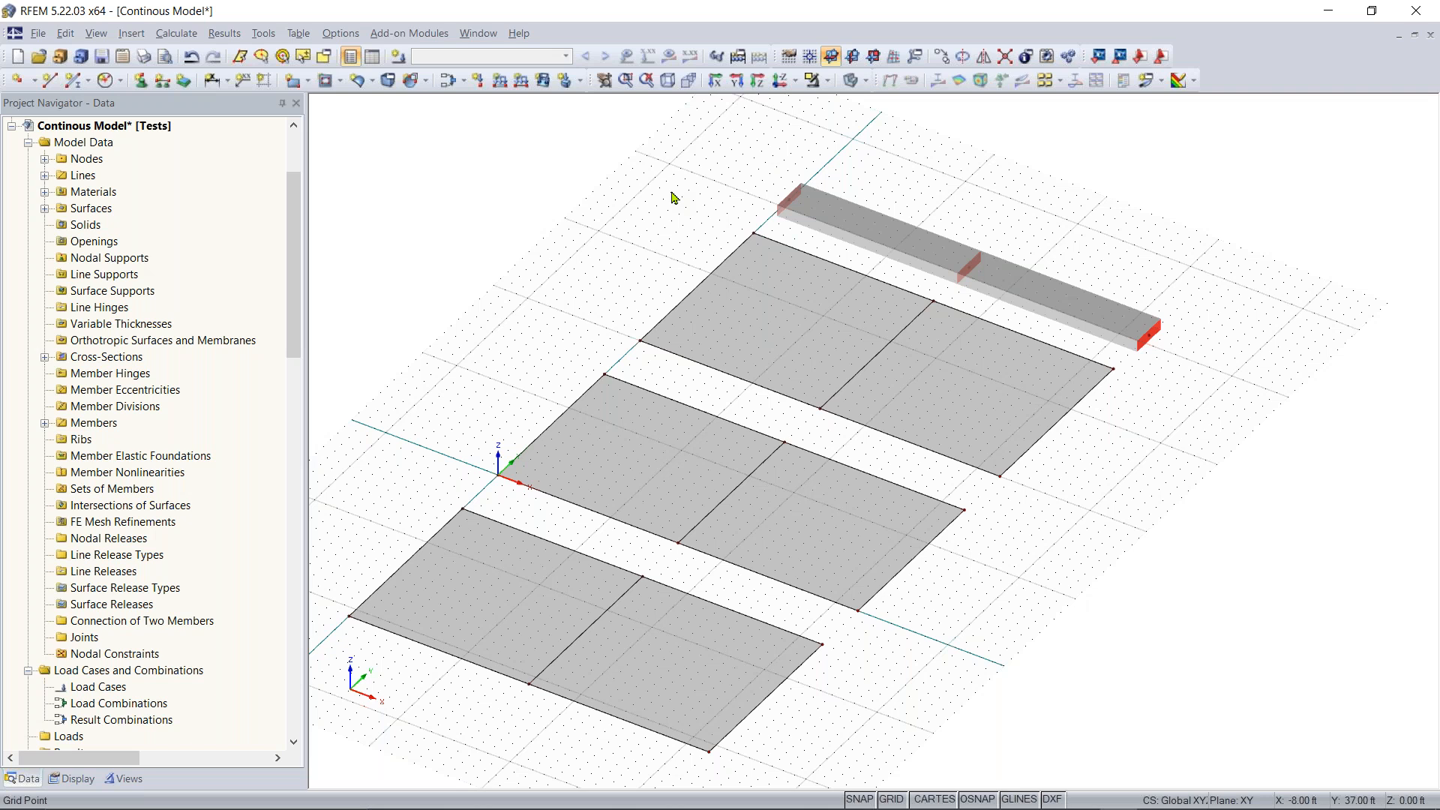
key(ctrl+z)
key(ctrl+z)
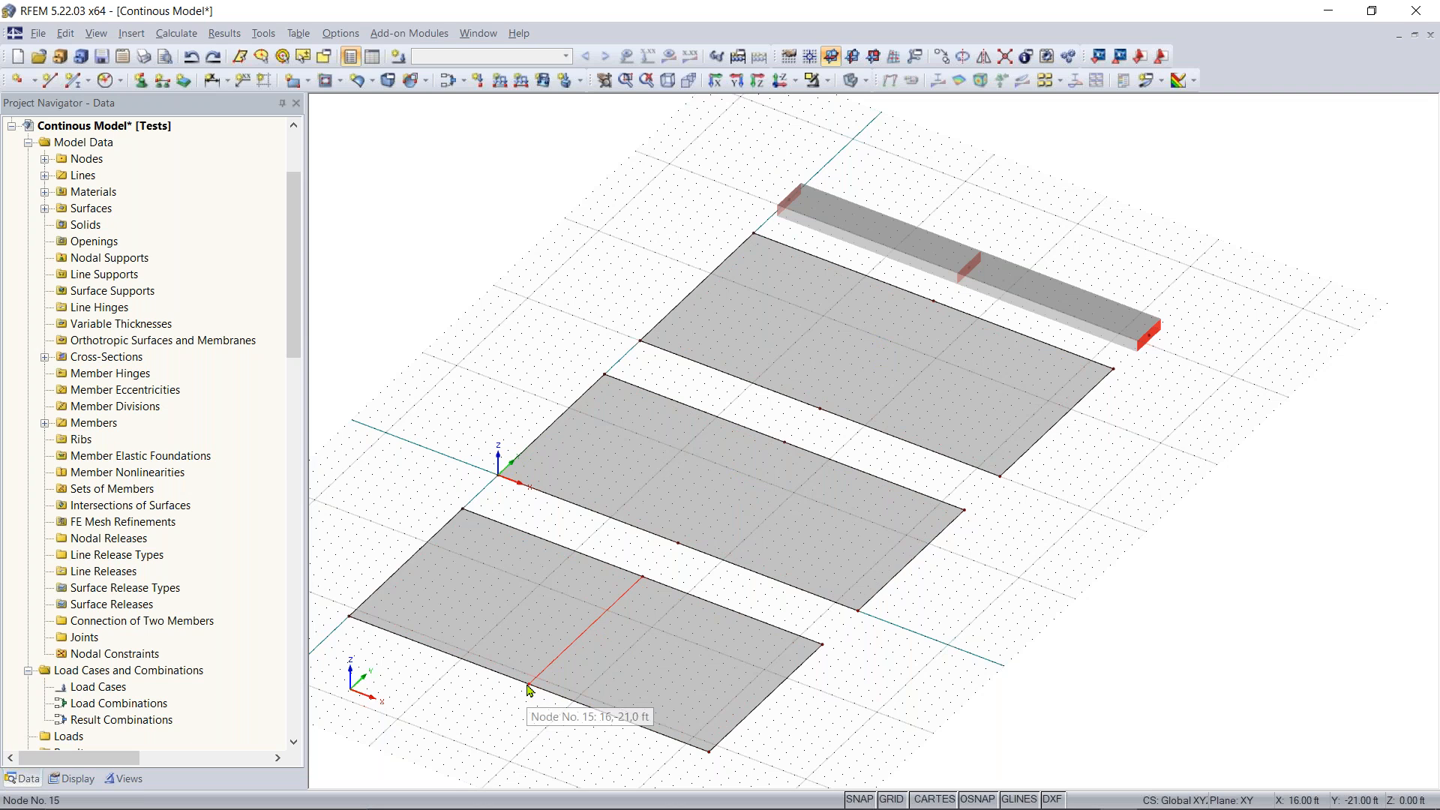
Copy the front surface's midspan line to the middle and rear surfaces, and move the copies' loose end nodes onto the far-edge midpoint nodes
click(679, 543)
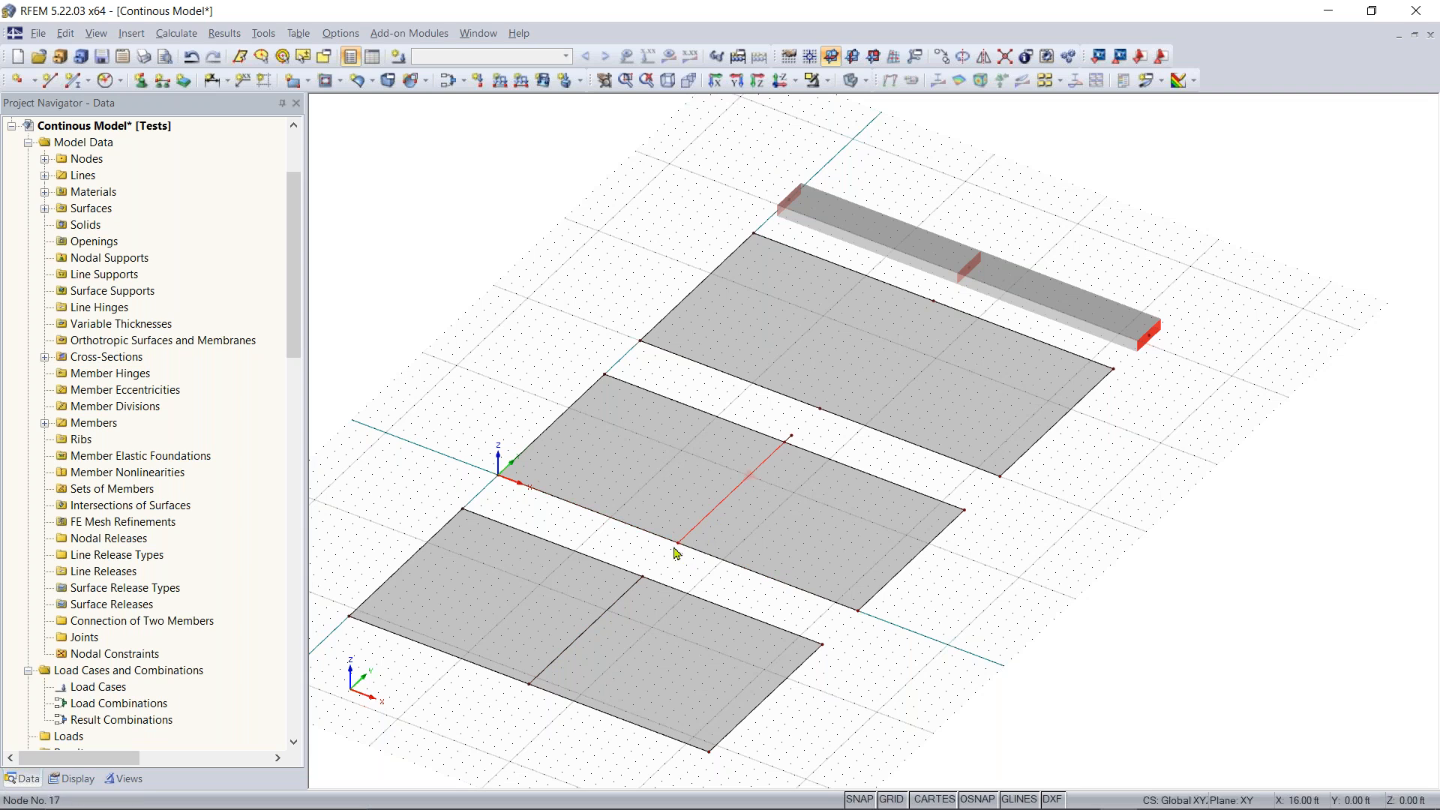
click(821, 410)
scroll(825, 431, up, 4)
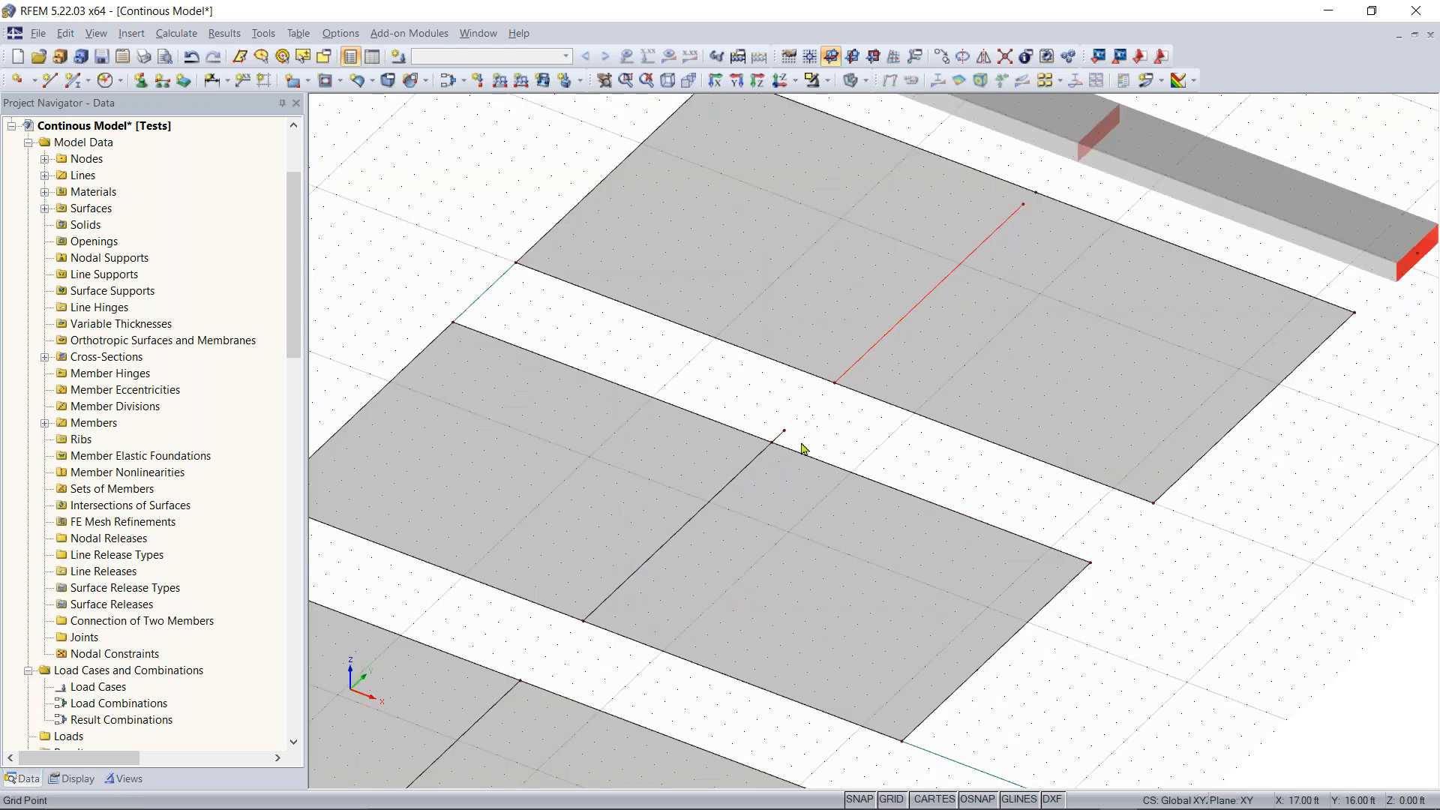
click(772, 441)
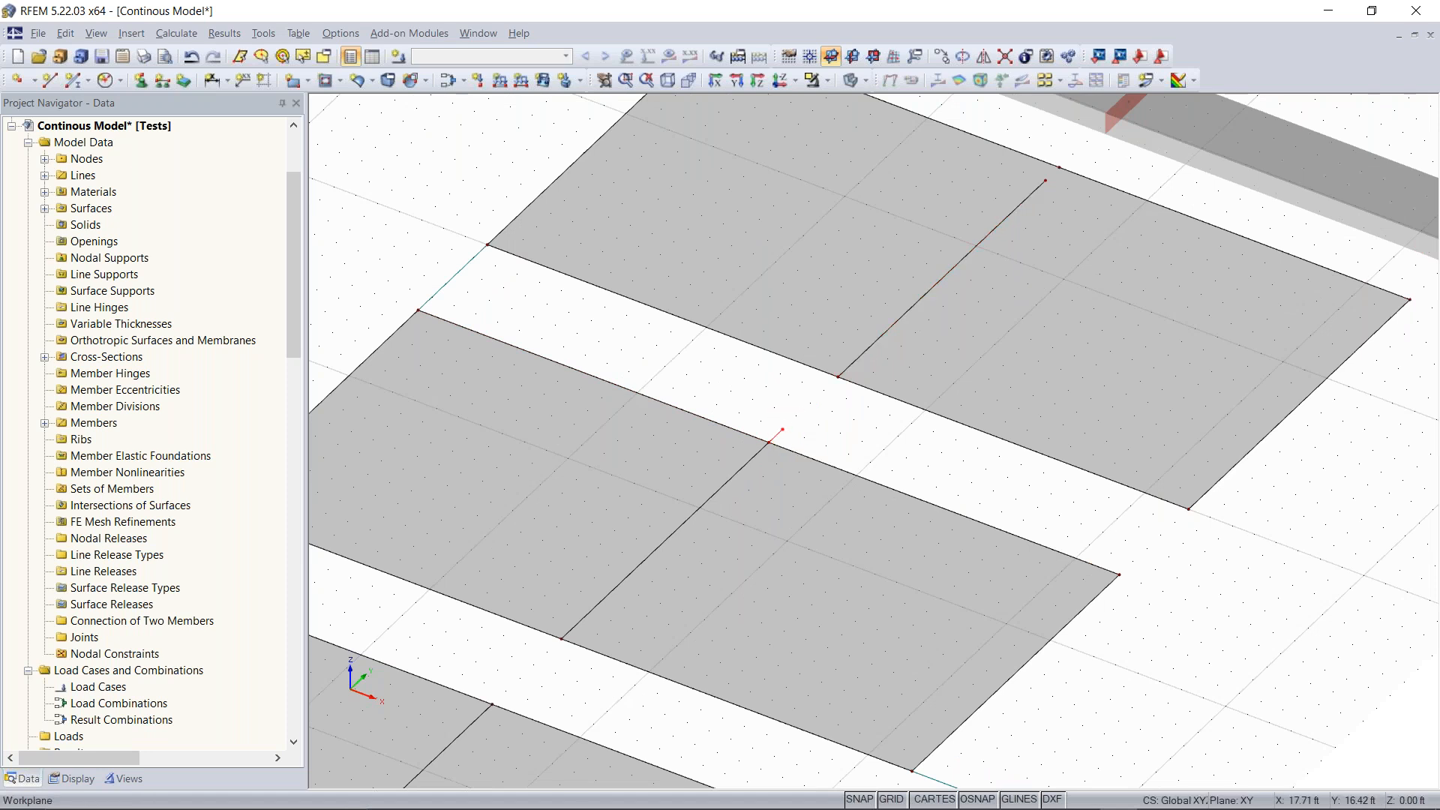
key(Escape)
scroll(884, 444, down, 5)
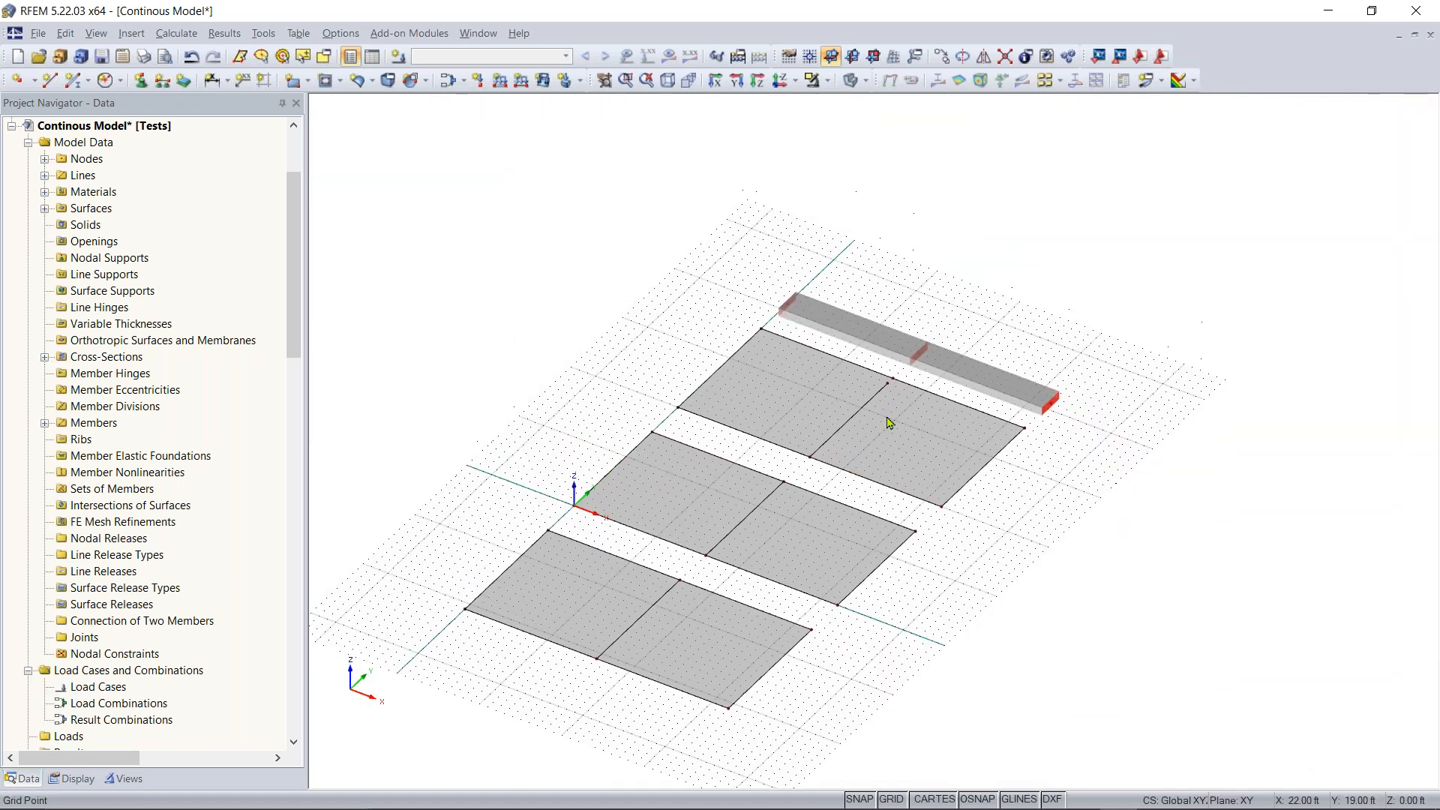
scroll(893, 387, up, 5)
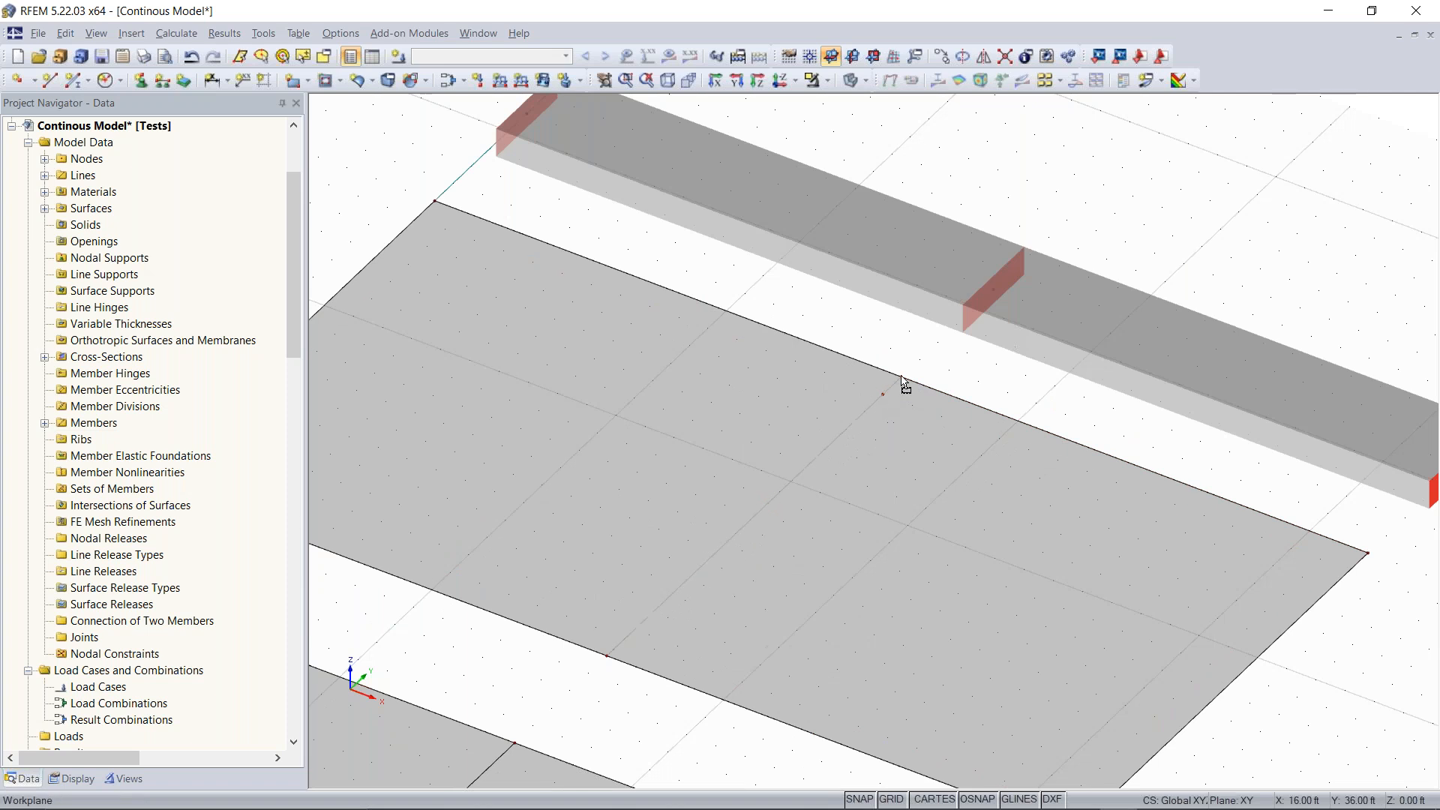
scroll(956, 394, down, 5)
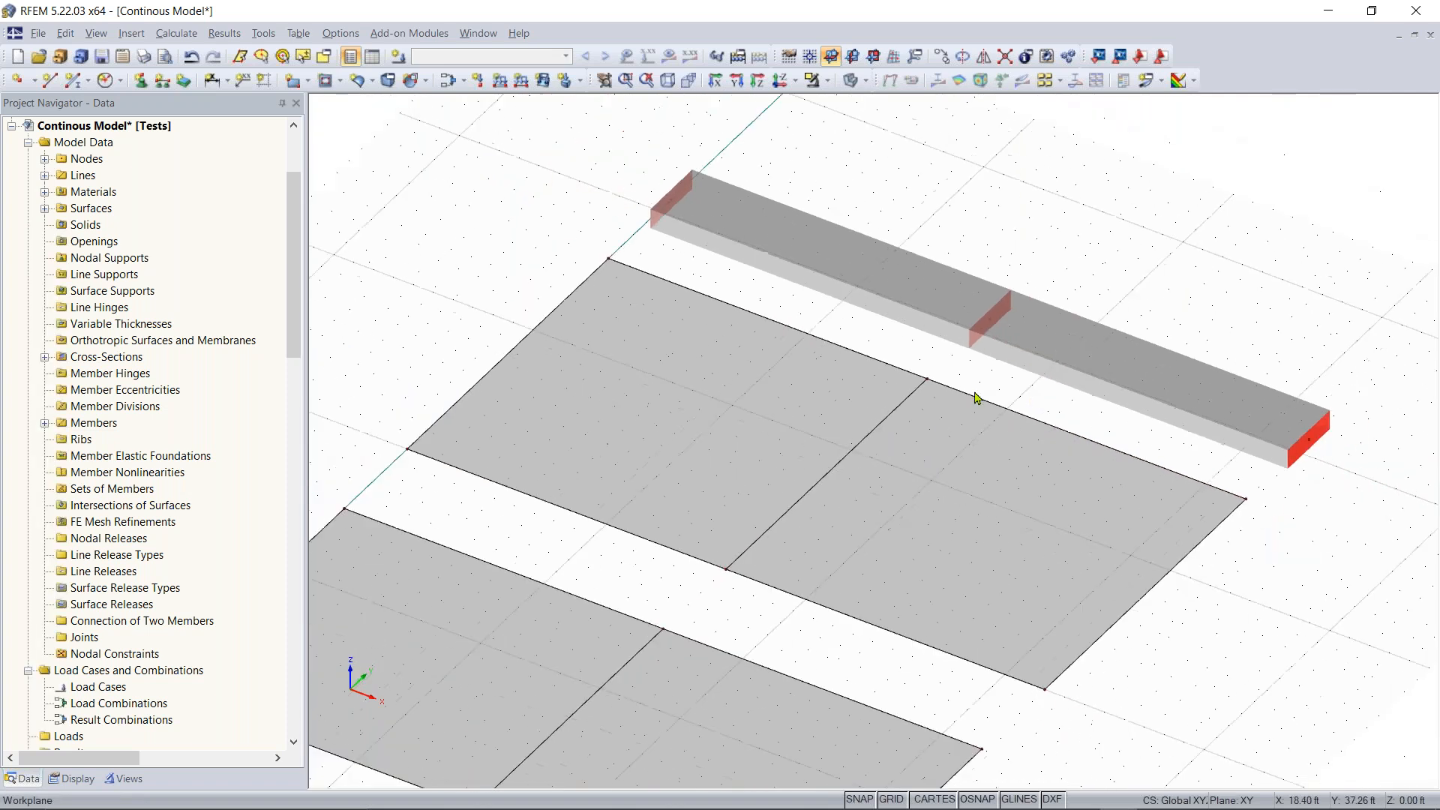
Start a new line support with the global Hinged support type
middle_drag(726, 657, 768, 516)
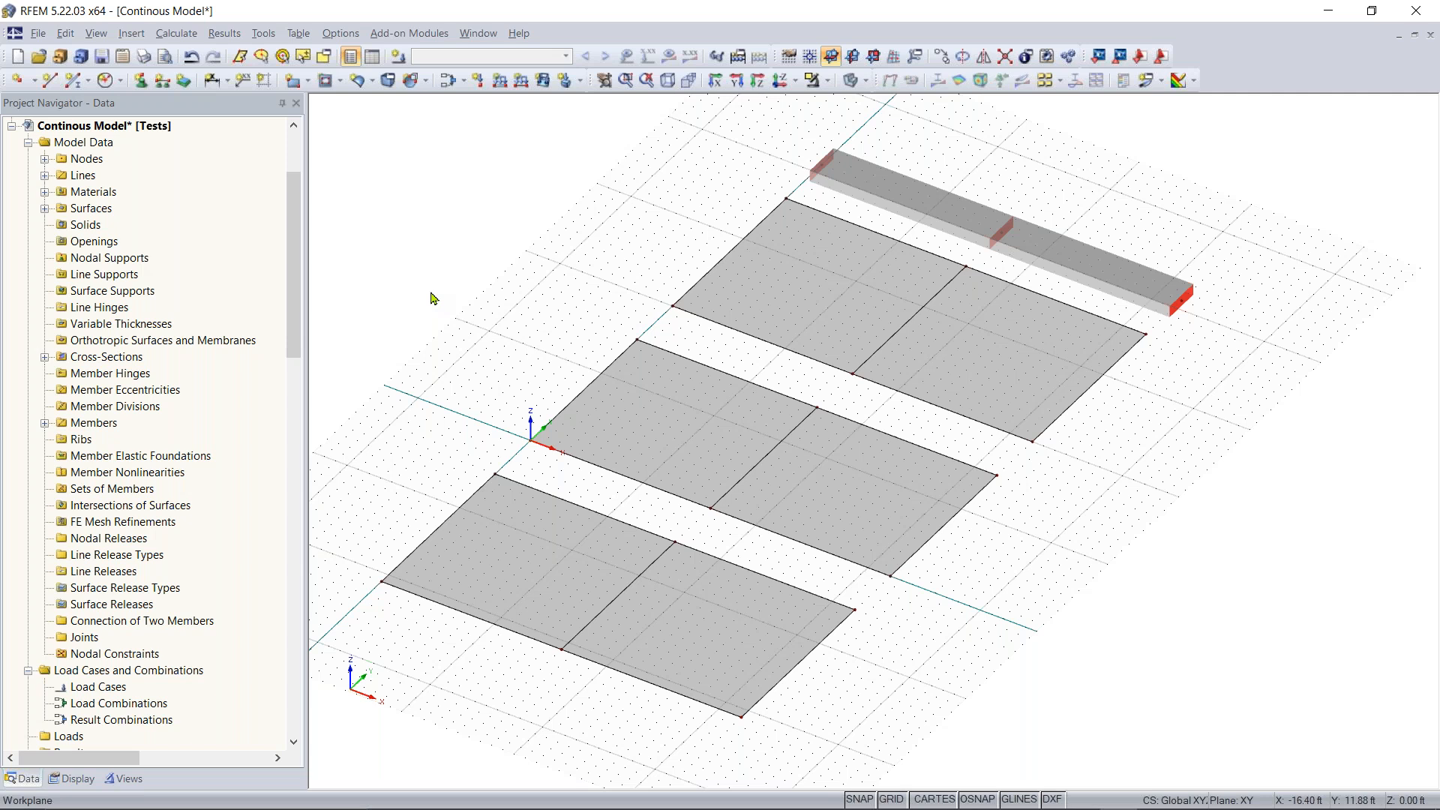
click(168, 88)
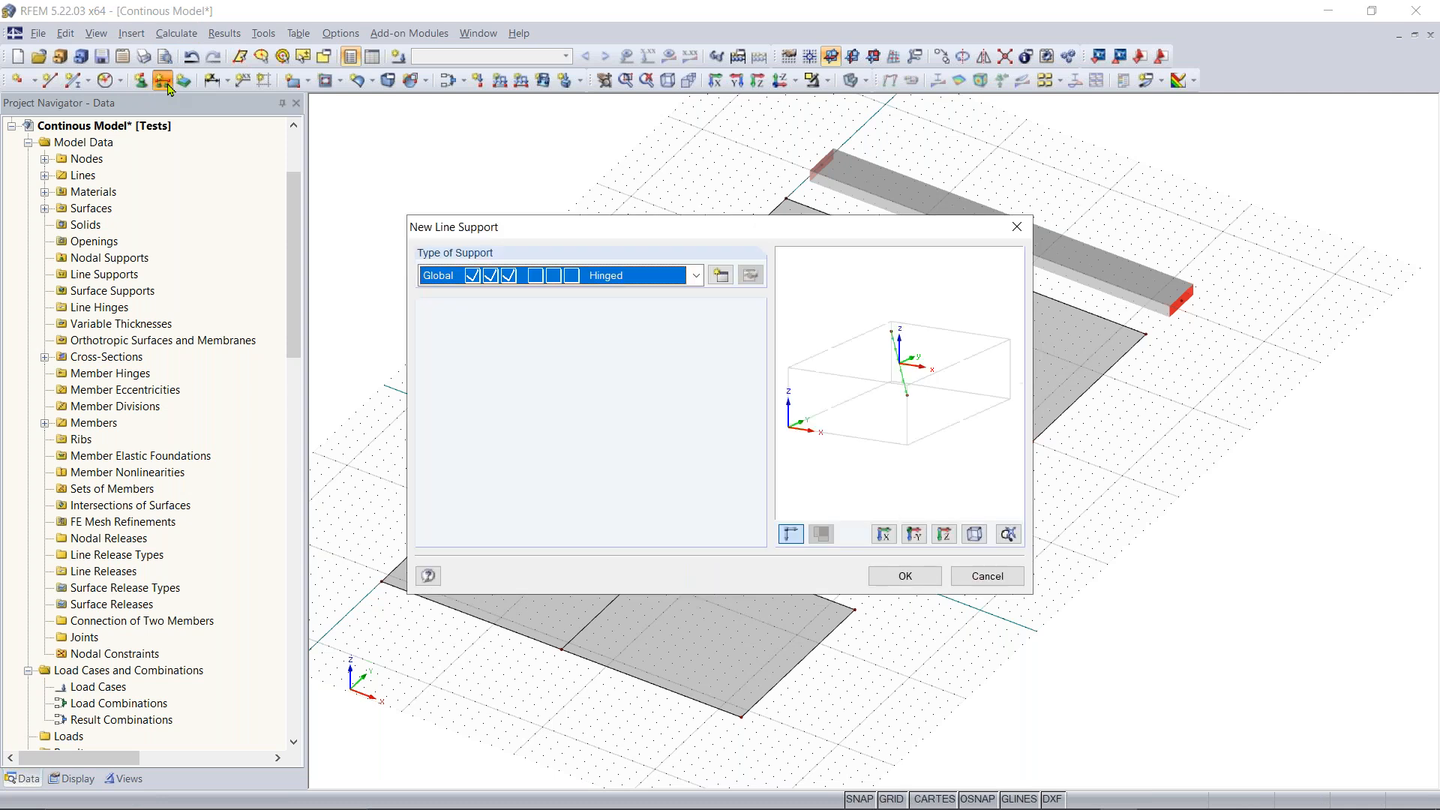
drag(697, 238, 793, 255)
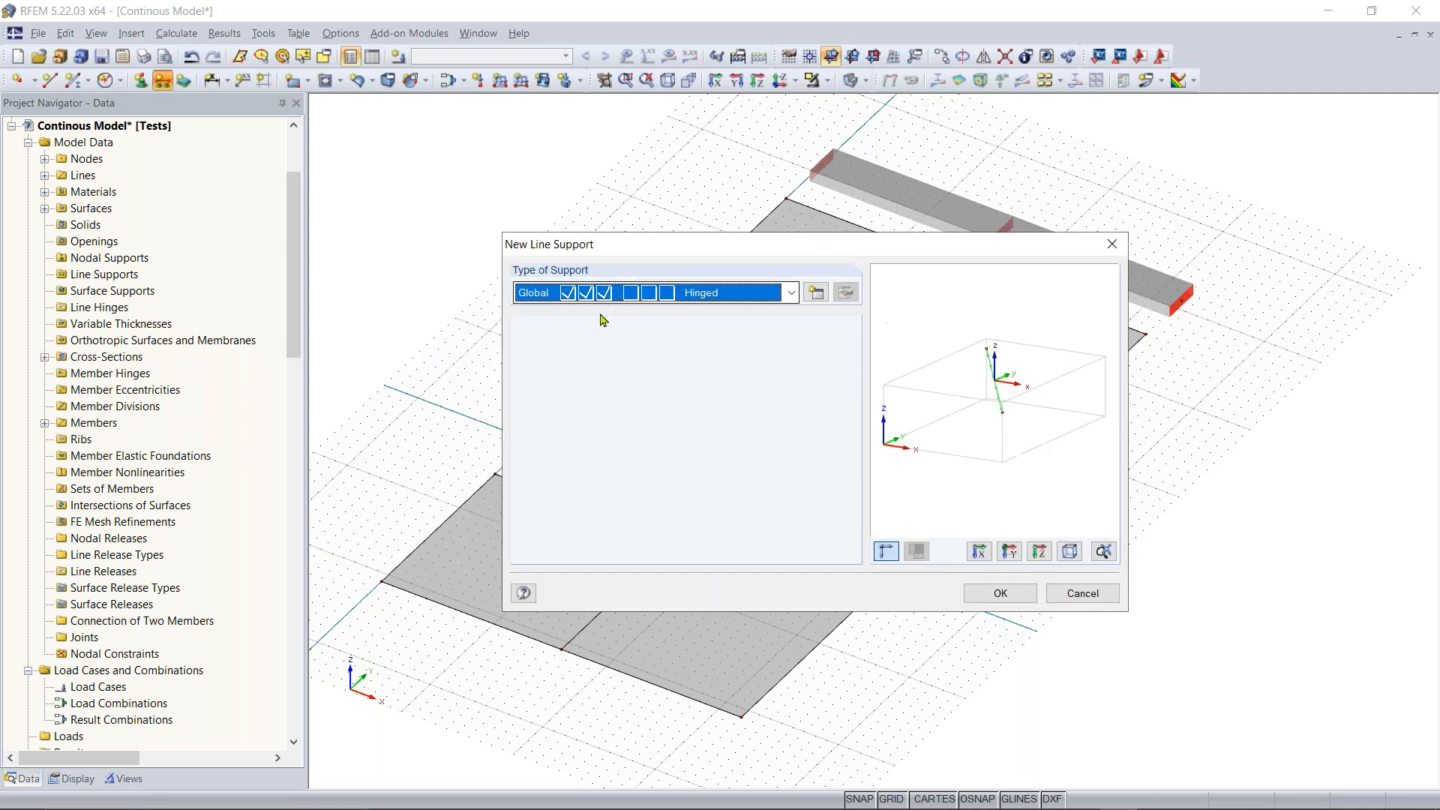
click(789, 294)
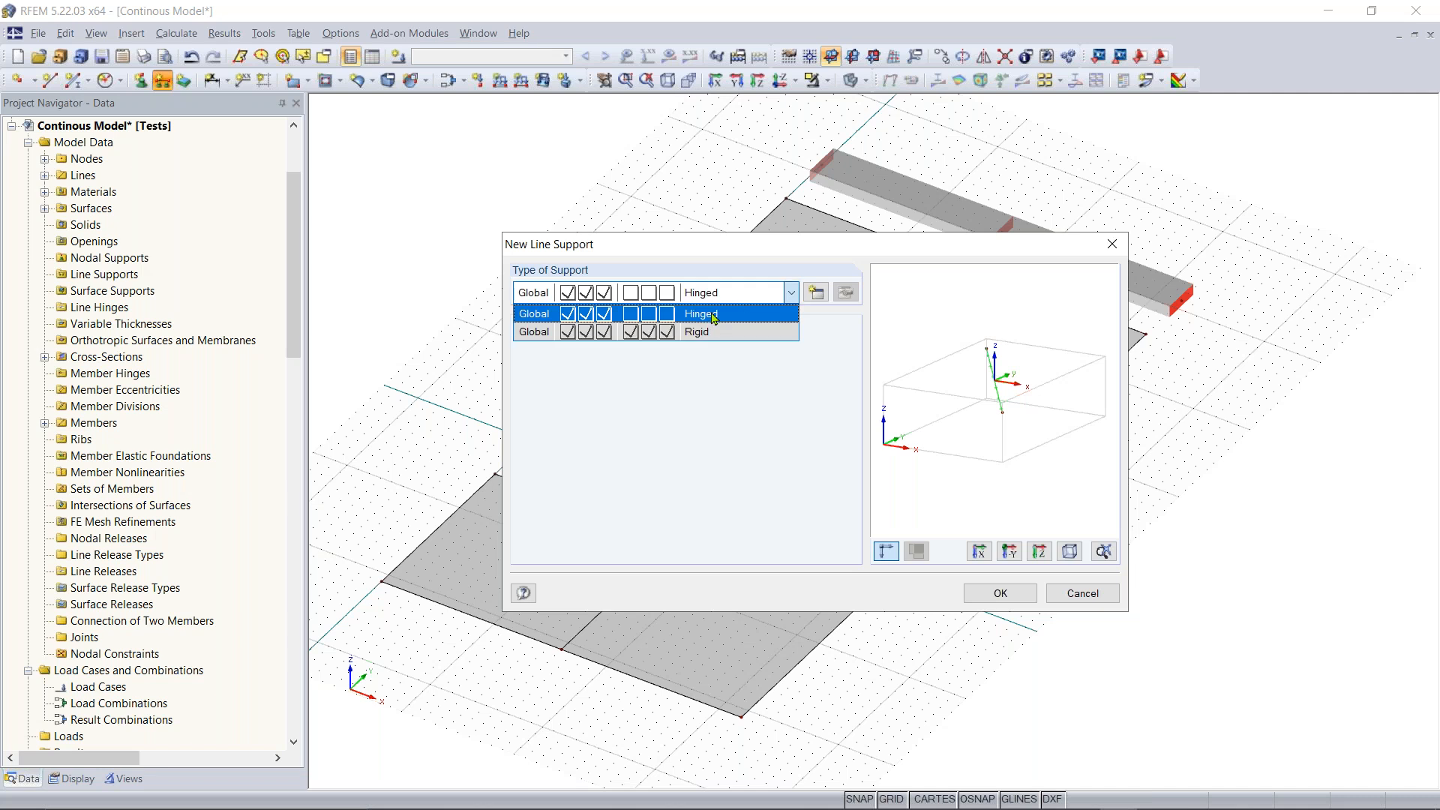
click(739, 296)
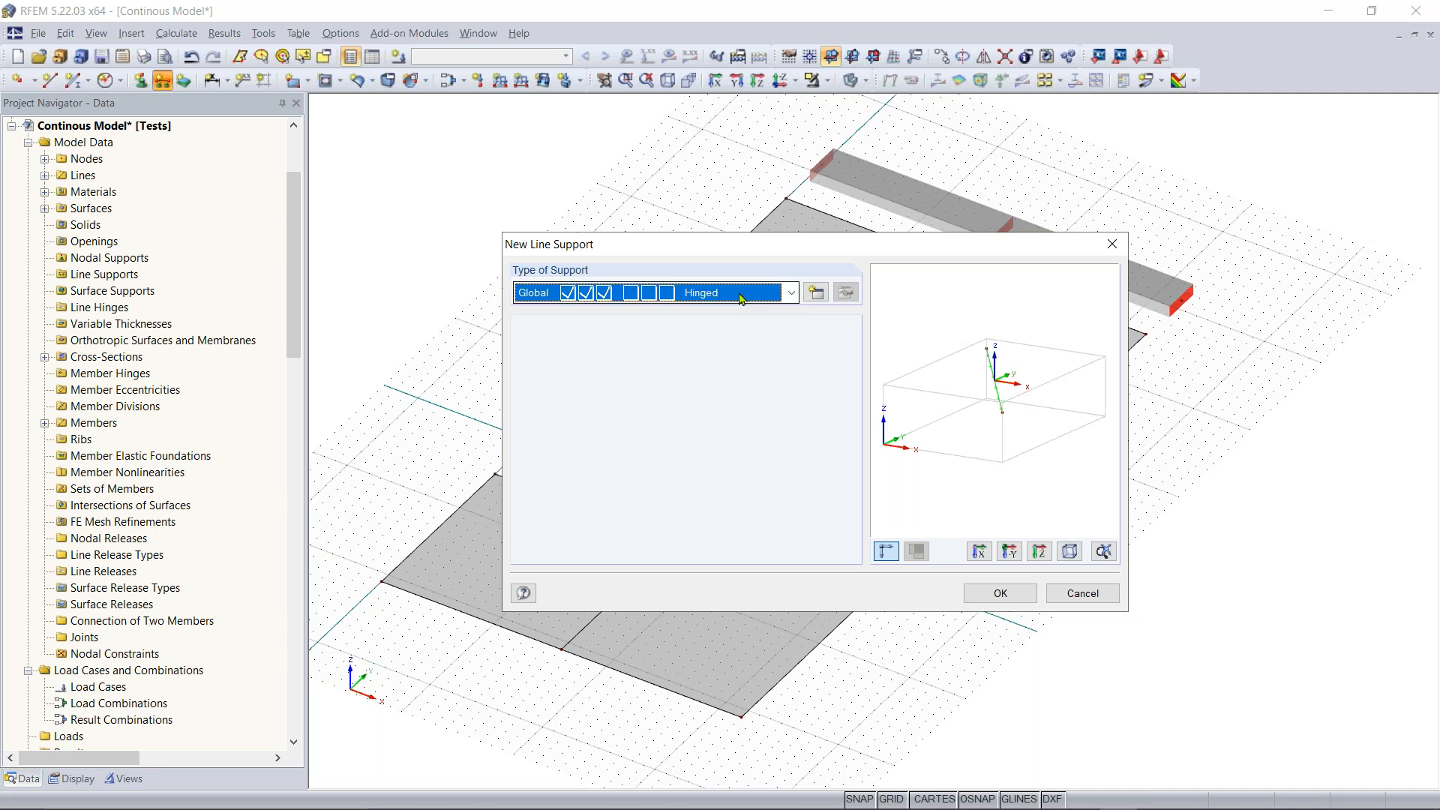
Create the line support definition on global axes, fixed in uX, uY and uZ with all three rotational restraints free
click(816, 294)
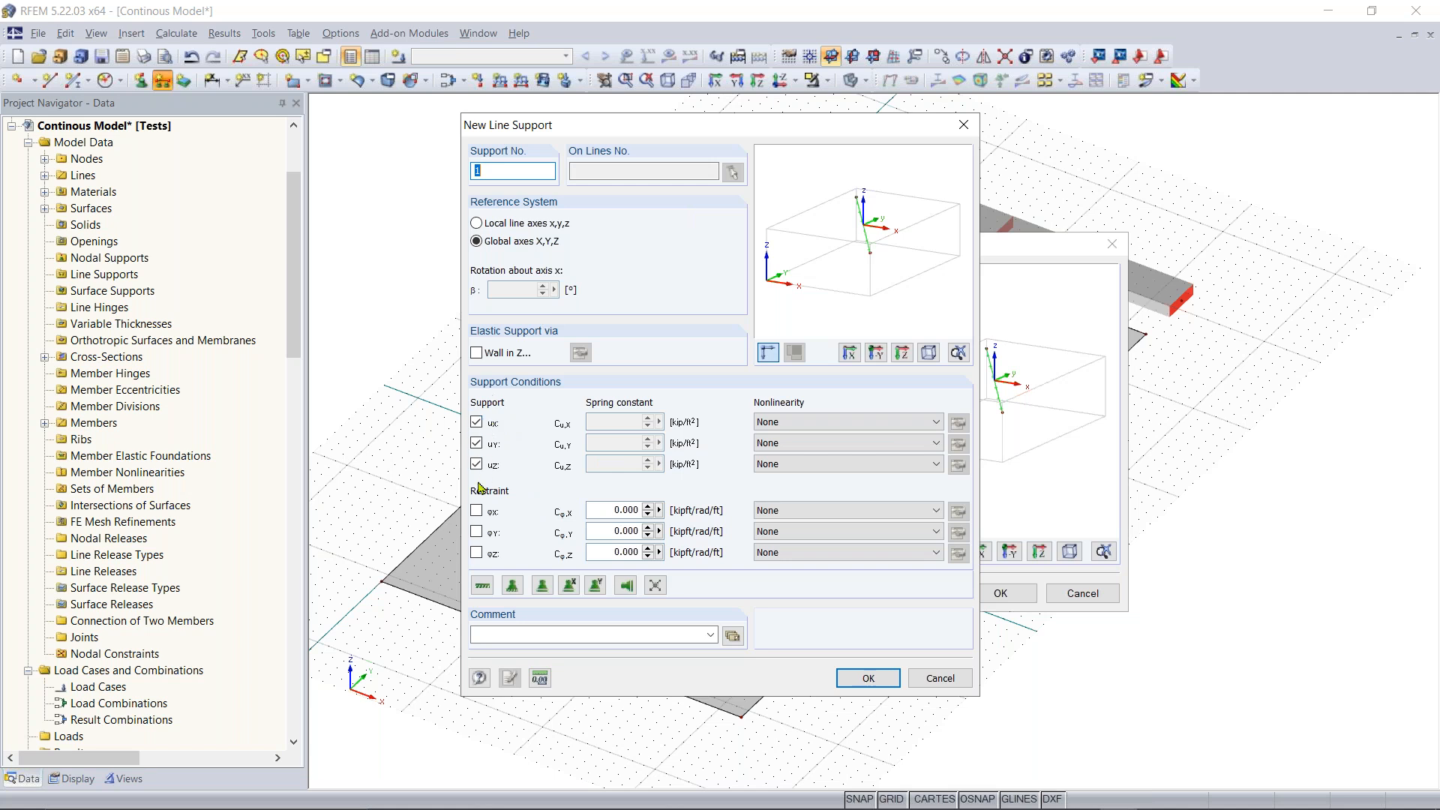
click(476, 423)
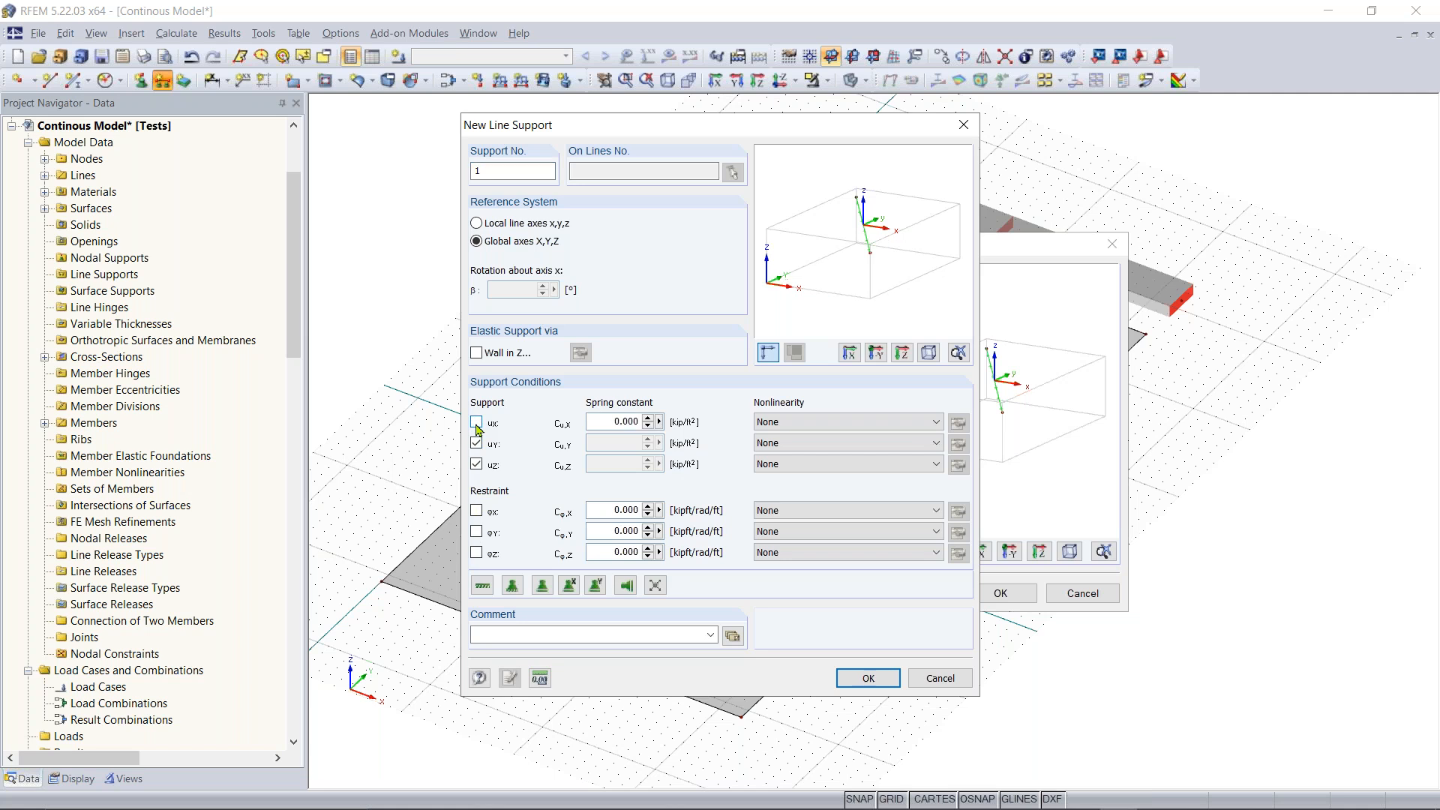
click(476, 423)
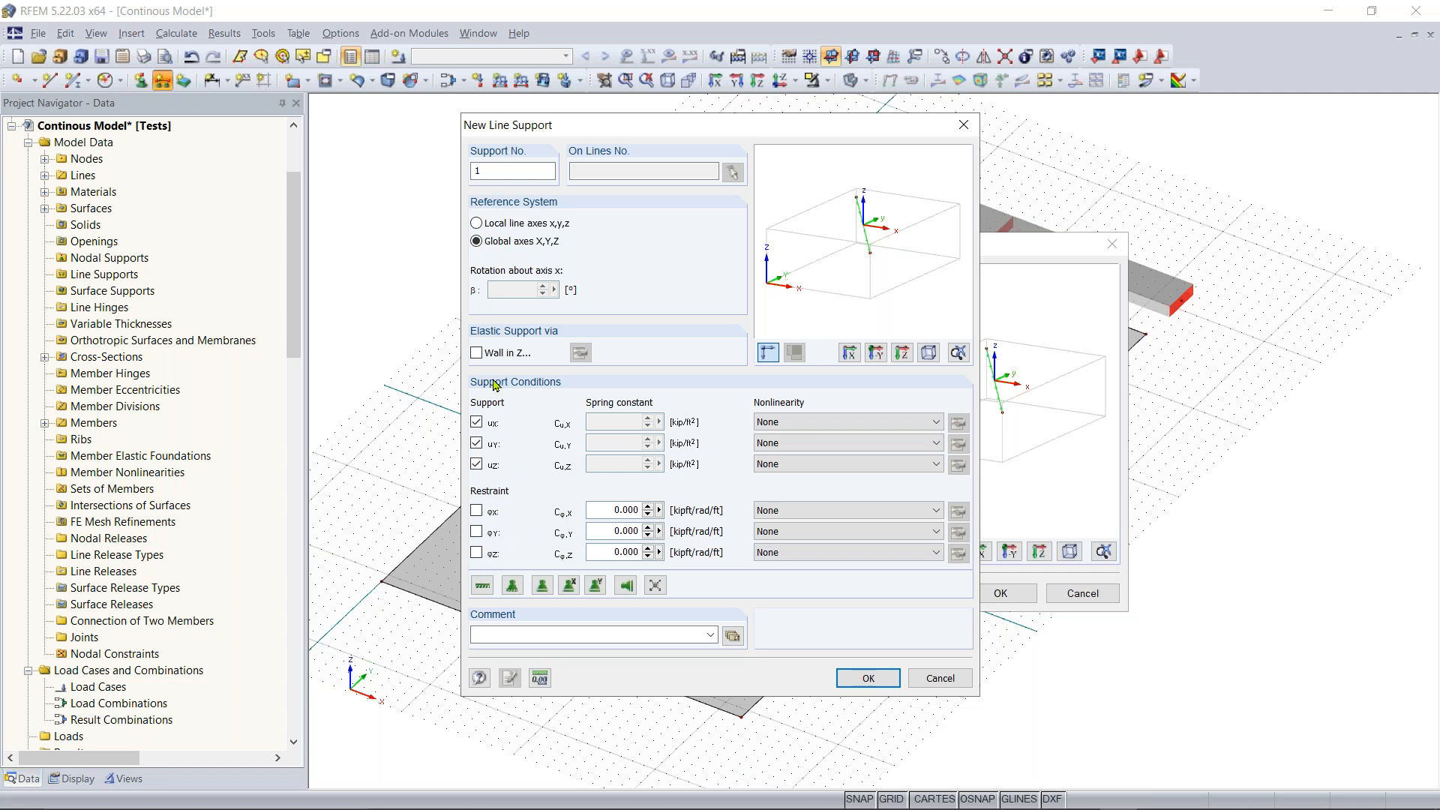
click(841, 673)
click(1002, 593)
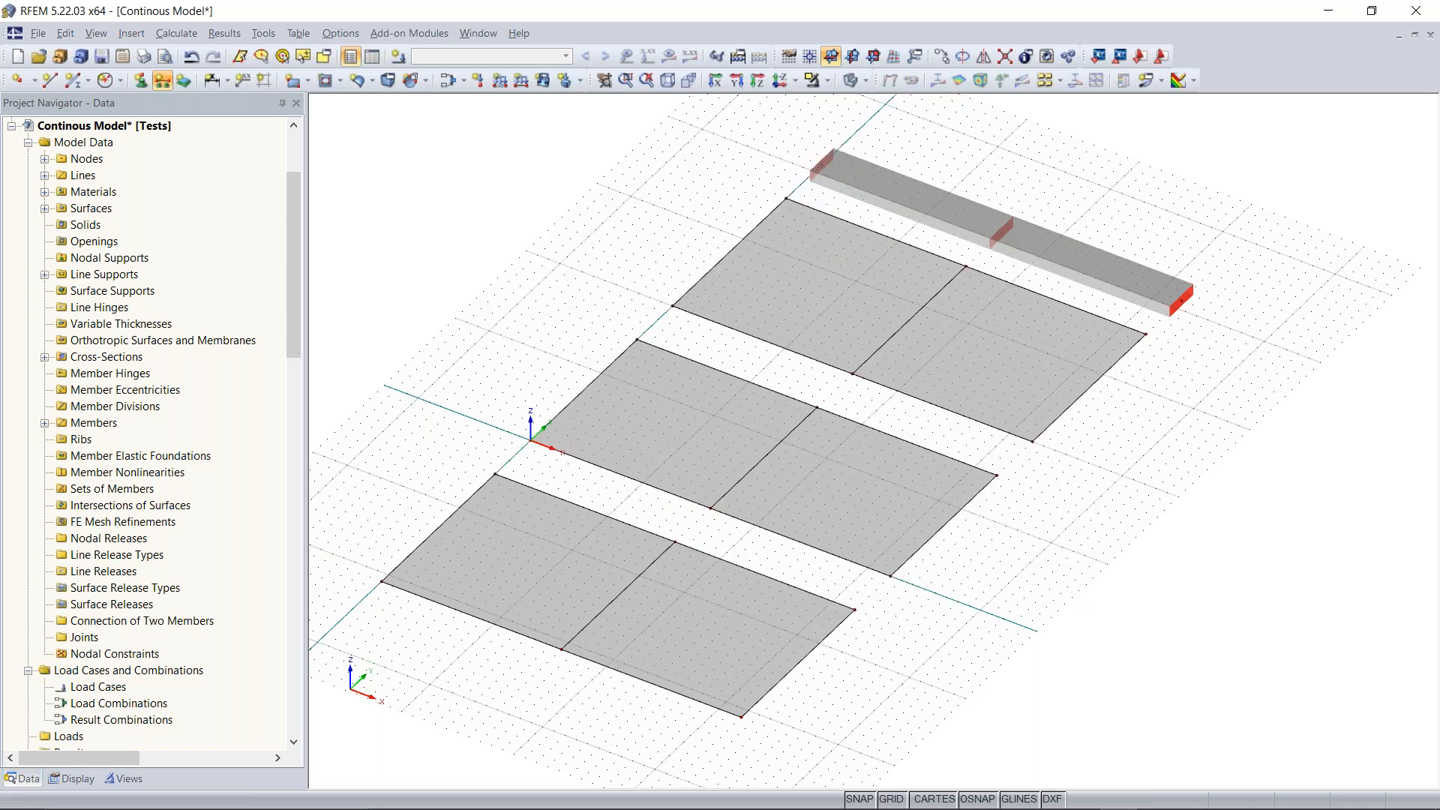
Assign the hinged line support to the midspan lines of the front, middle and rear surfaces, and end the placement
click(635, 575)
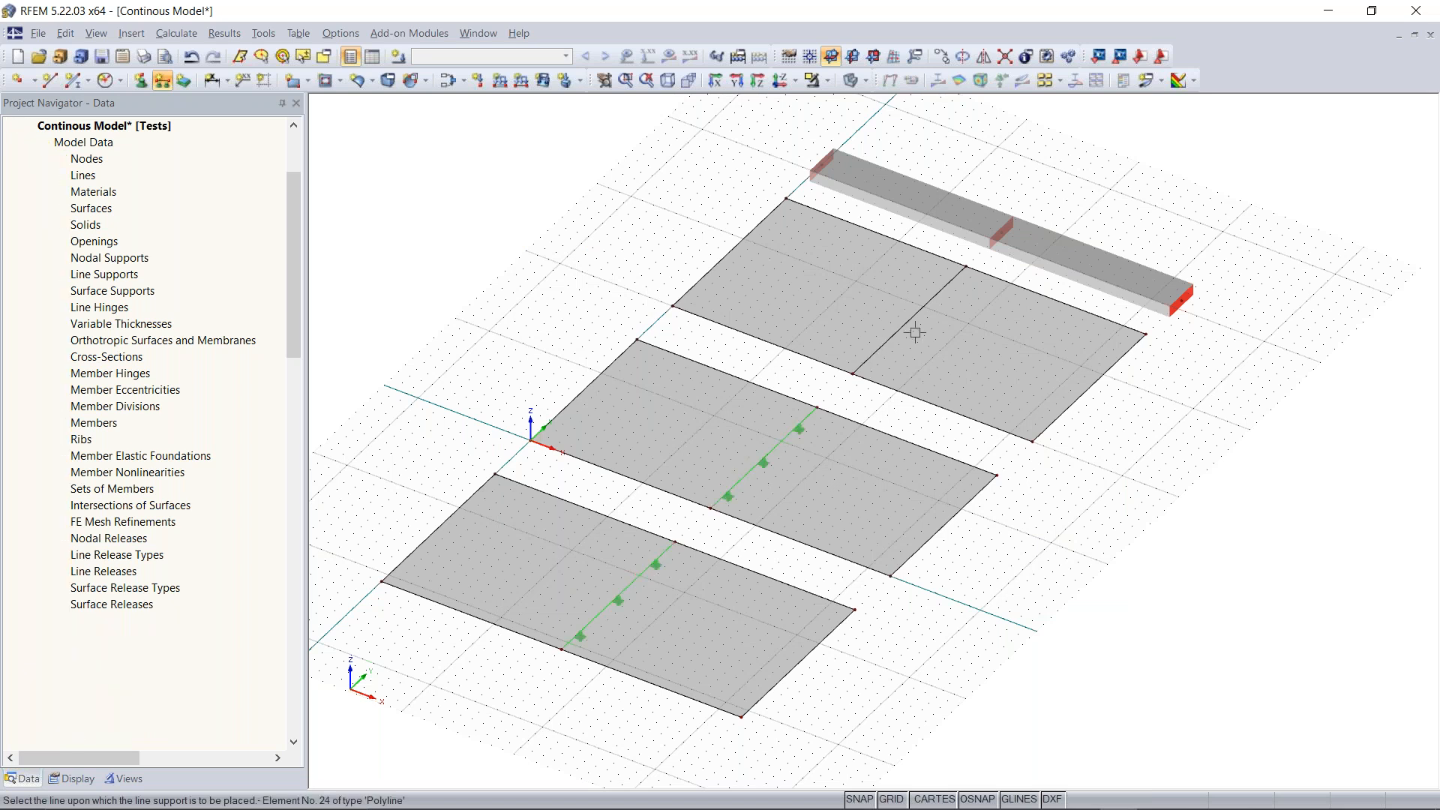
click(918, 303)
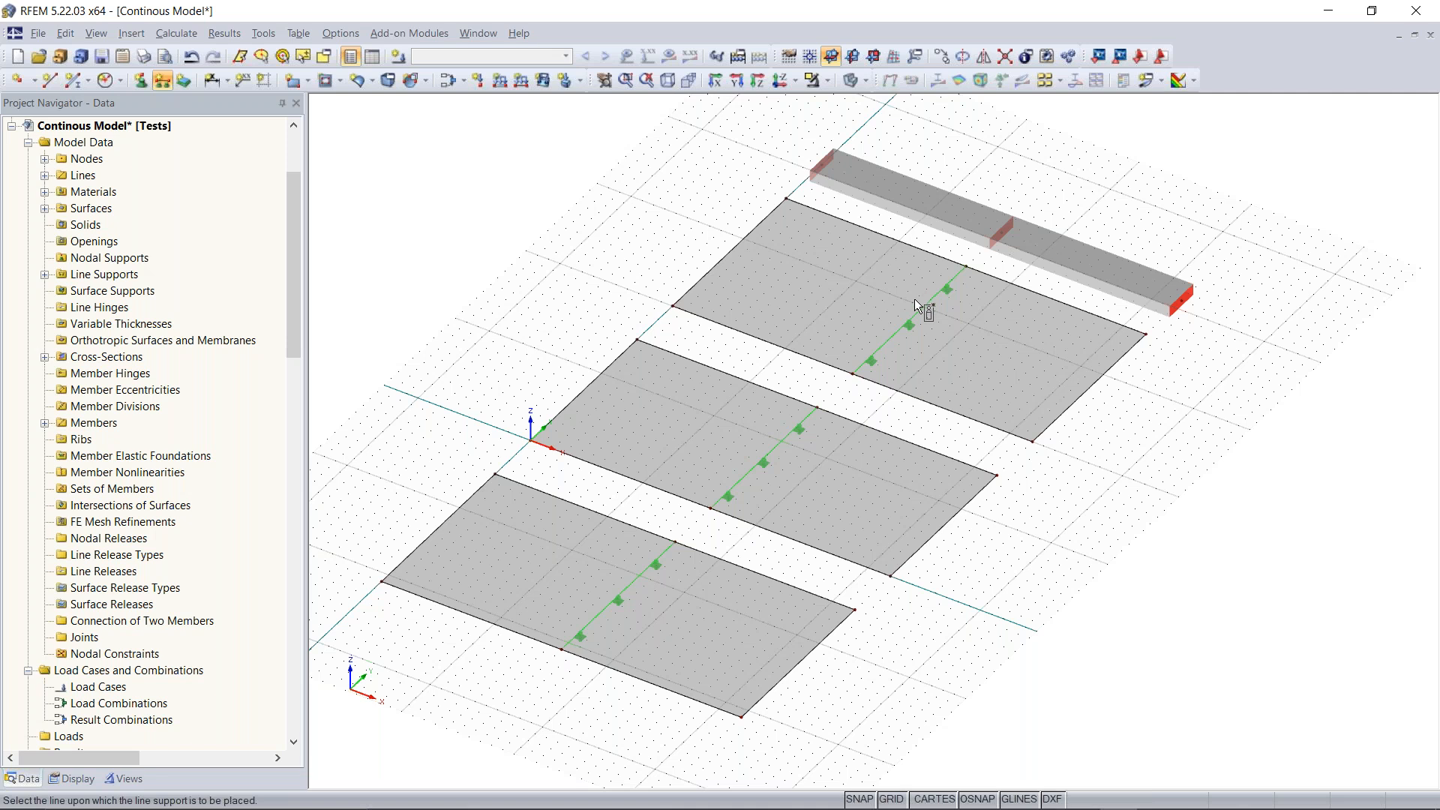
right_click(636, 270)
ctrl+middle_drag(858, 611, 858, 517)
scroll(618, 540, up, 4)
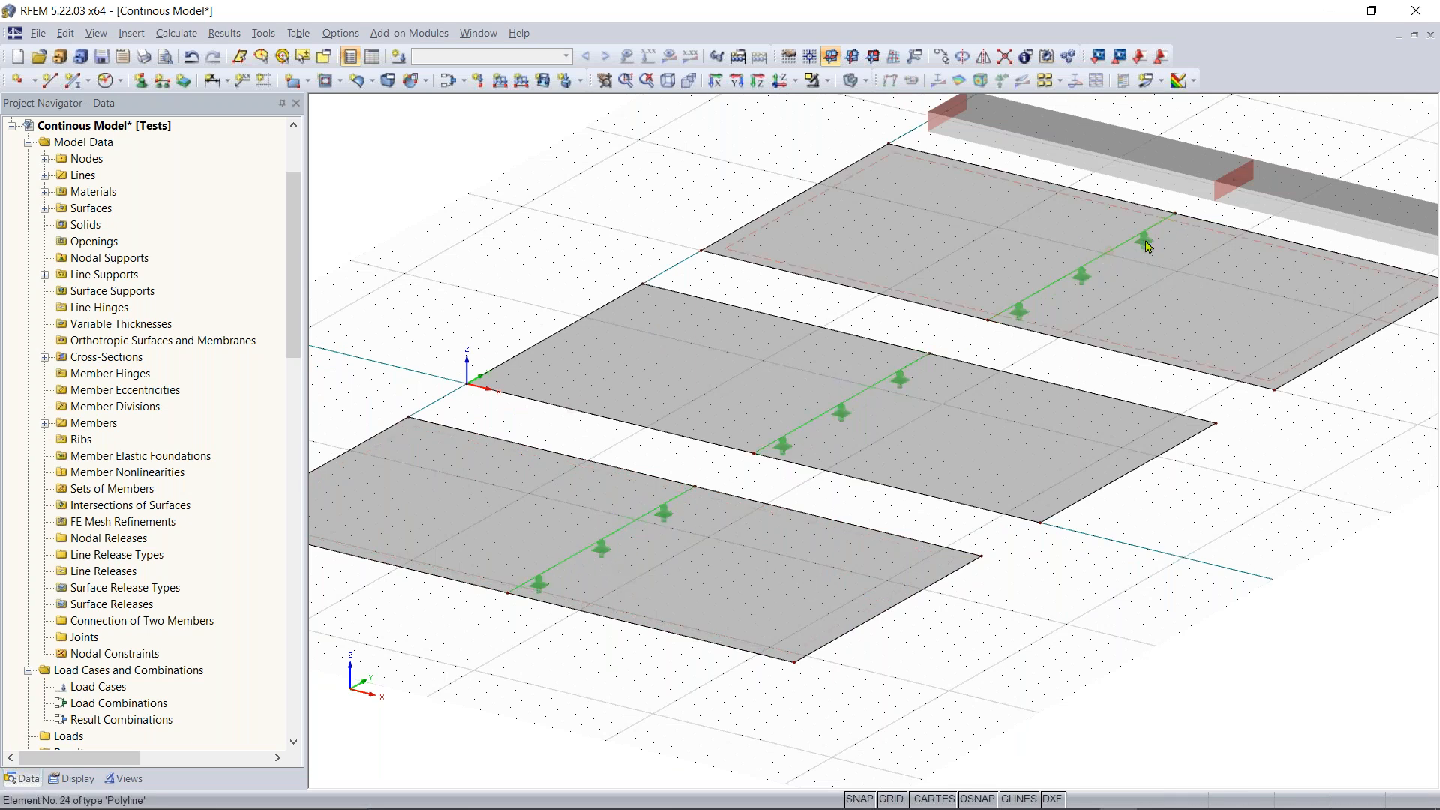
Copy the front surface's hinged midspan line support onto both of its short end edges
scroll(1054, 360, down, 3)
scroll(941, 417, up, 3)
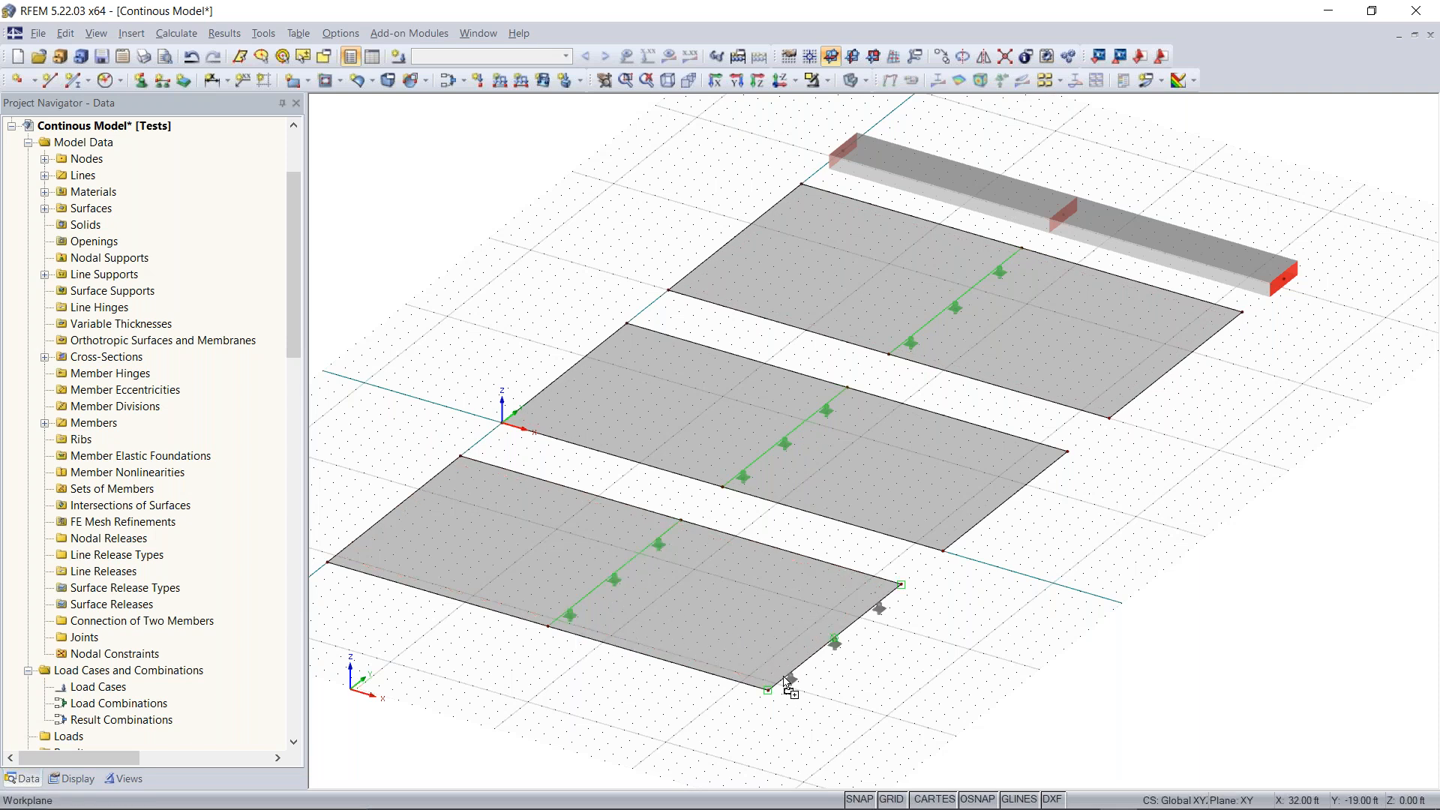
ctrl+drag(571, 616, 361, 534)
ctrl+drag(526, 583, 582, 617)
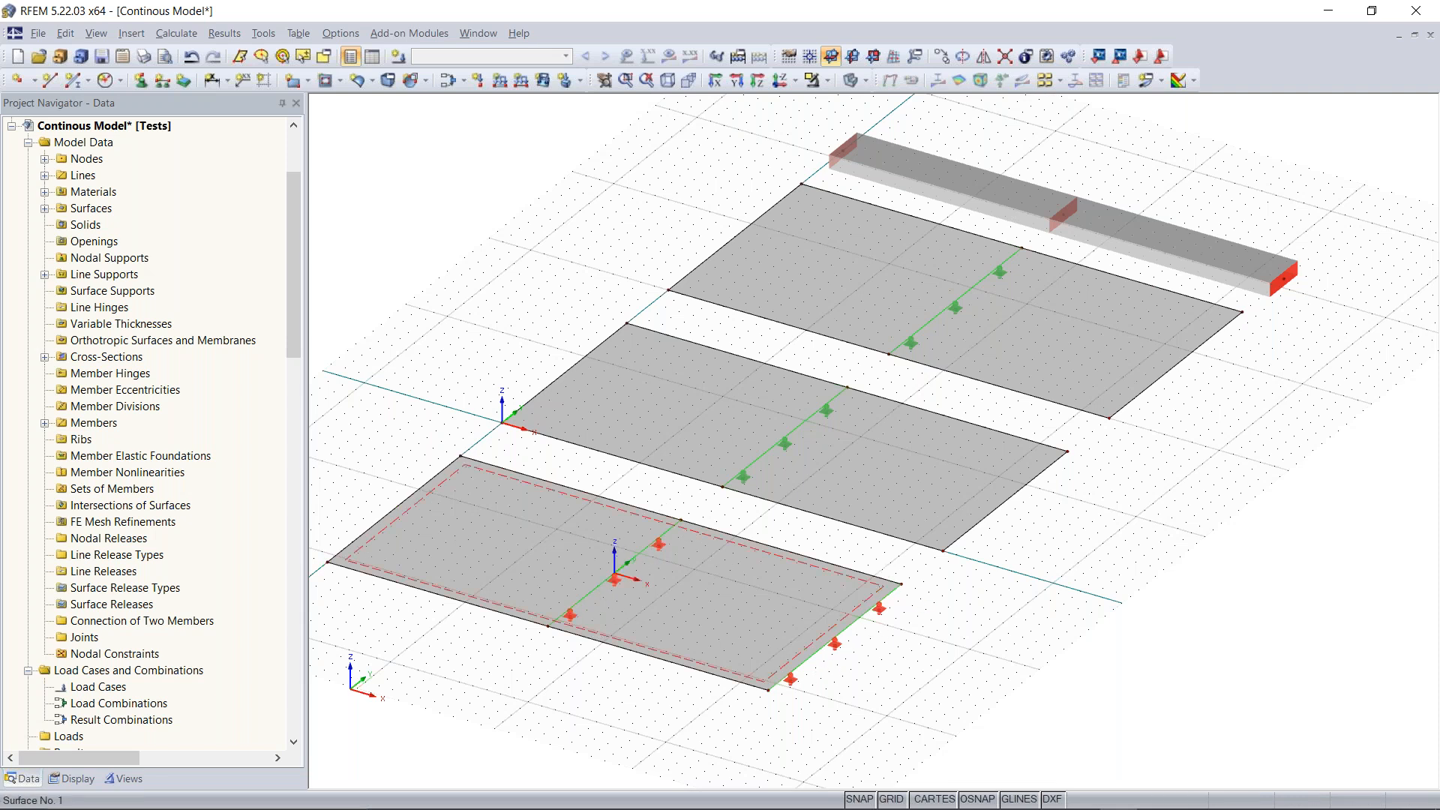
click(641, 697)
click(574, 629)
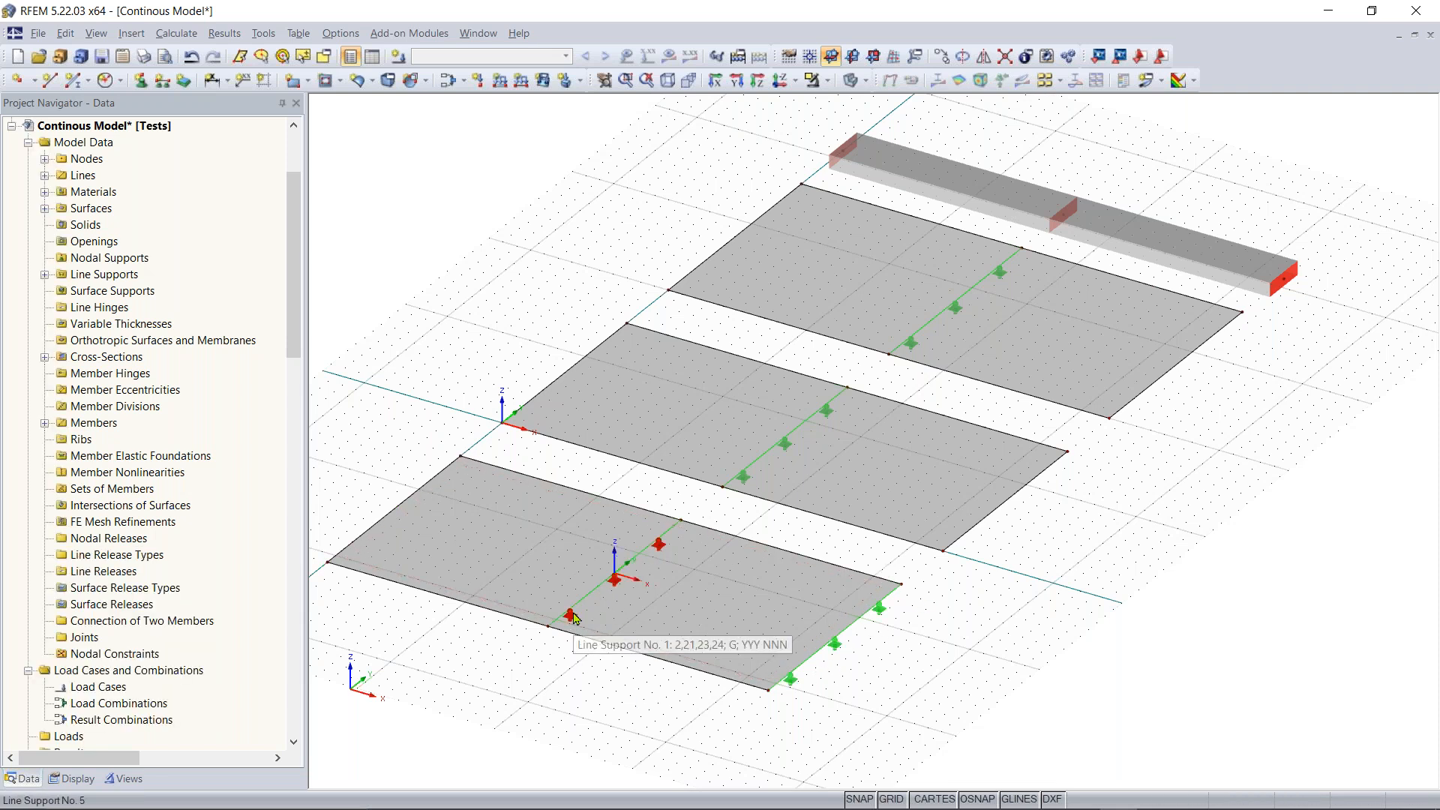
ctrl+drag(571, 618, 353, 546)
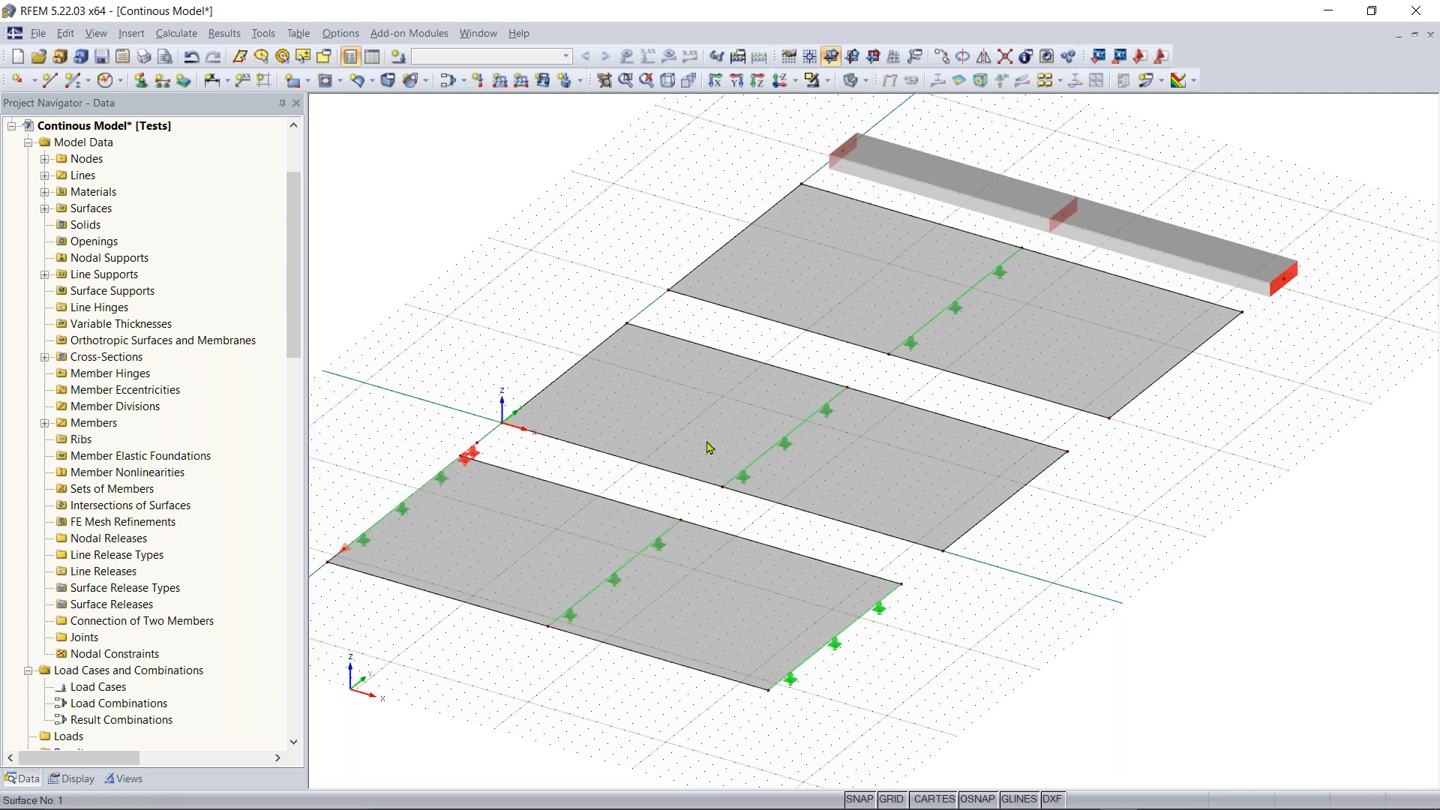
Copy the middle surface's midspan line support to both short edges, and the rear surface's to its positive-X short edge
ctrl+drag(737, 477, 944, 552)
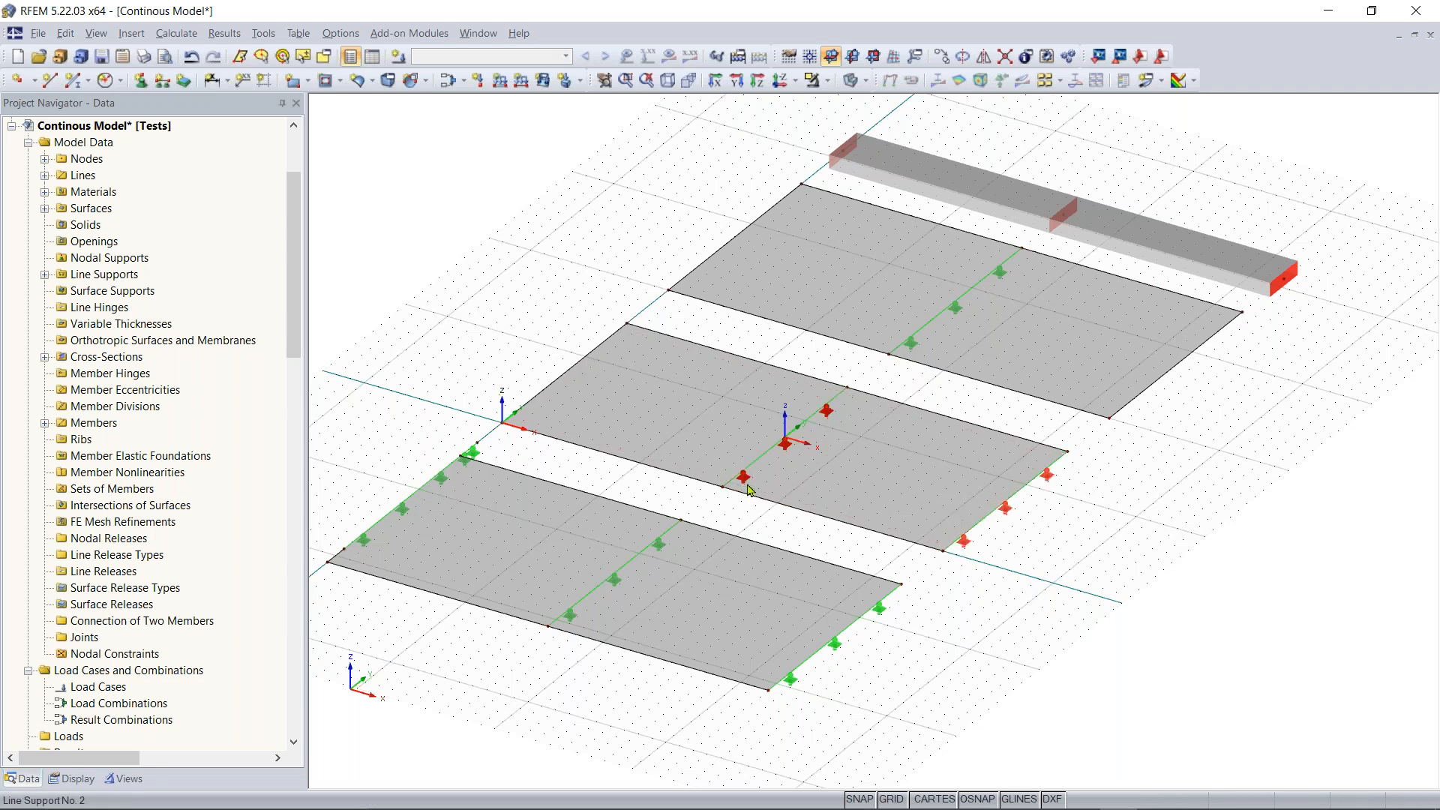
ctrl+drag(747, 485, 505, 424)
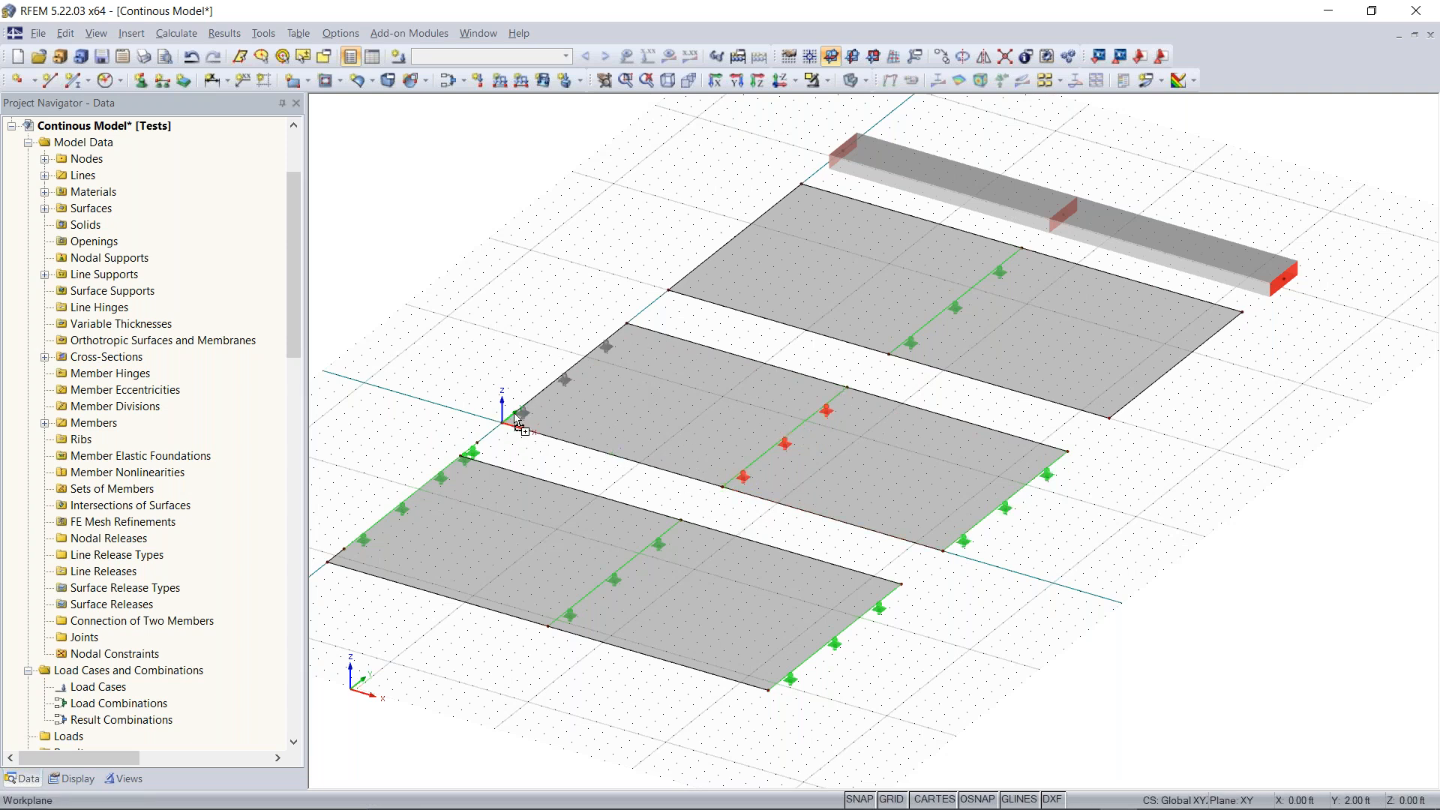
middle_drag(966, 405, 933, 477)
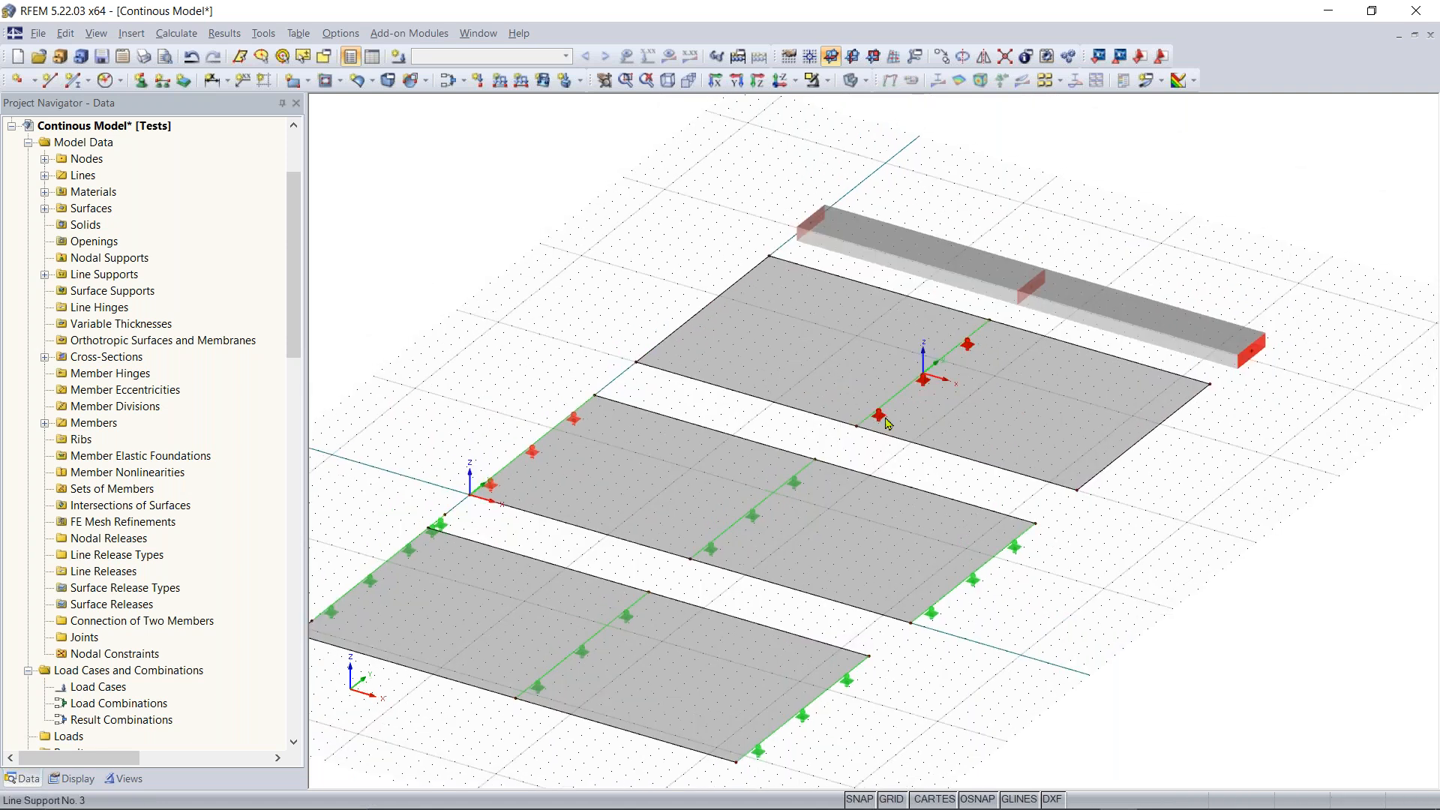
ctrl+drag(880, 420, 1088, 493)
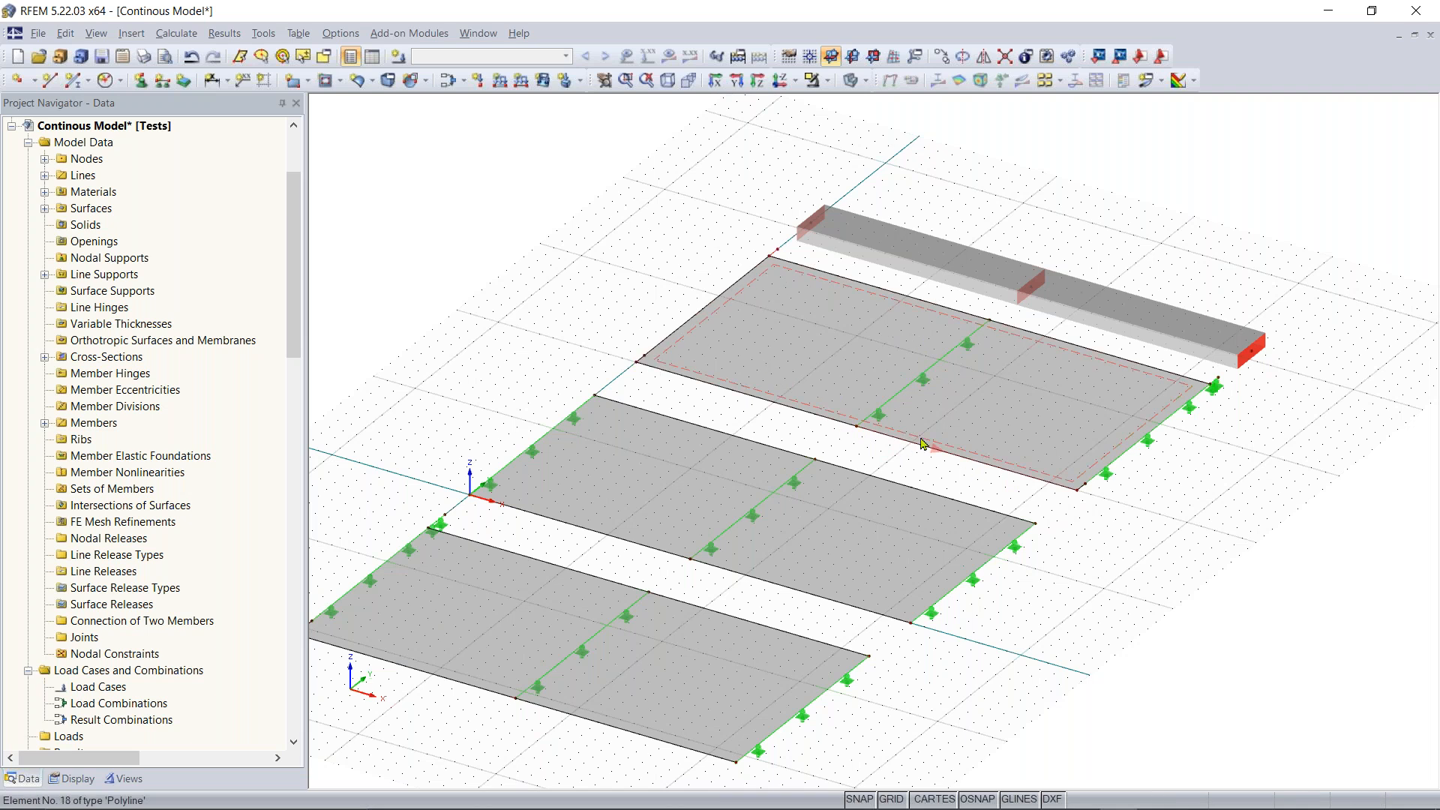
Undo the last copy and try again to copy the rear surface's midspan line support to its X = 0 edge
key(ctrl+z)
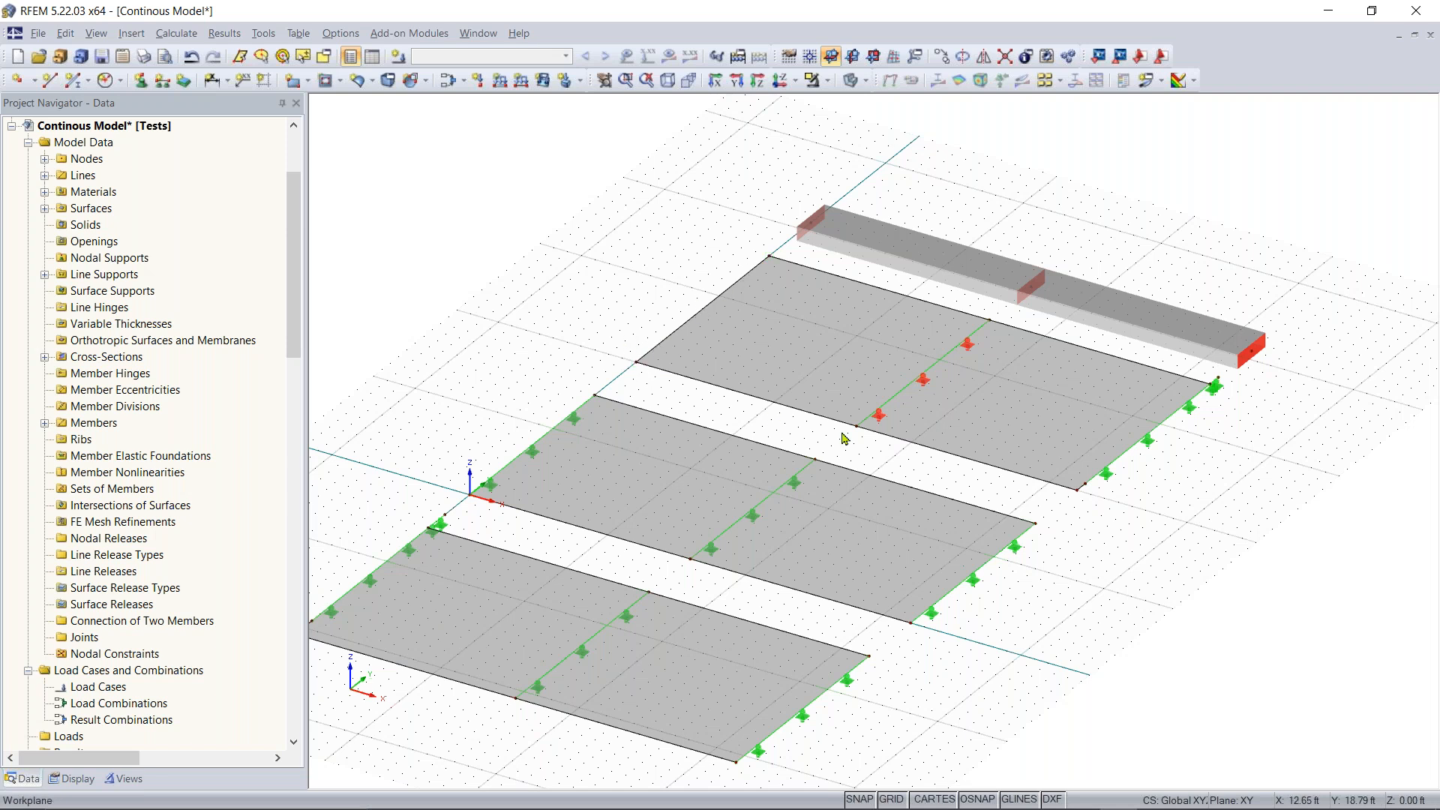
ctrl+drag(637, 364, 636, 362)
click(860, 431)
click(872, 414)
click(879, 415)
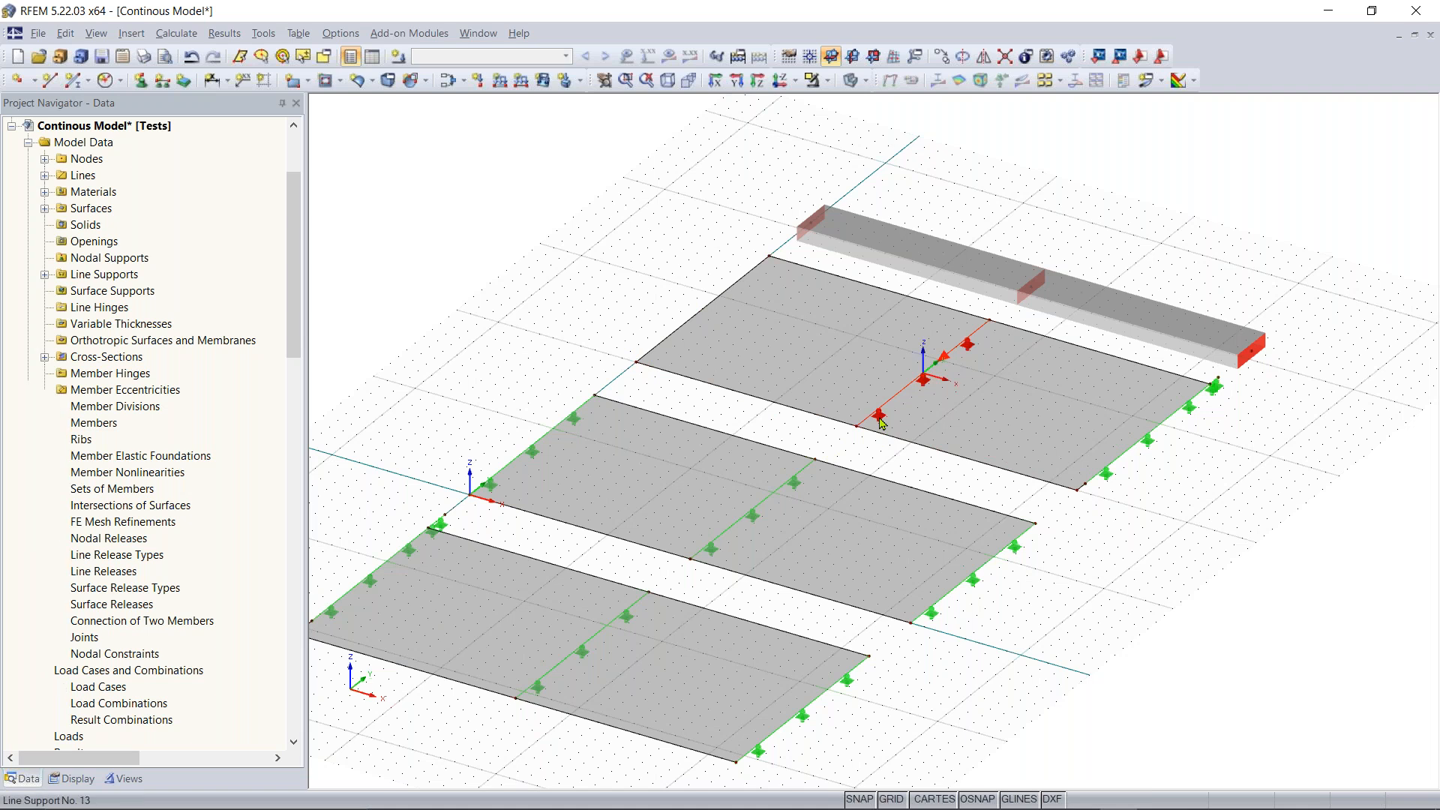
ctrl+drag(840, 411, 636, 362)
scroll(864, 422, up, 3)
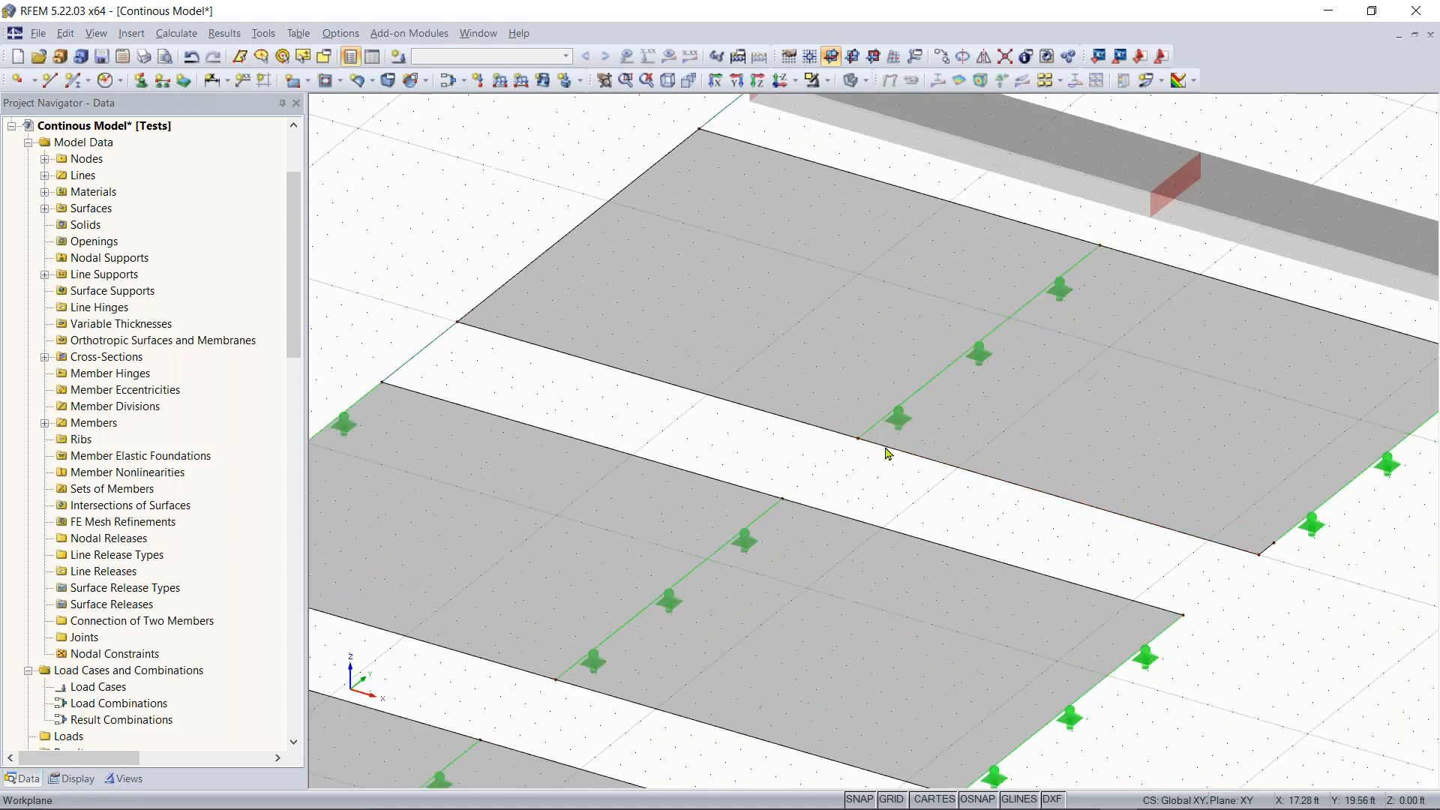
ctrl+drag(836, 392, 461, 329)
Place a new hinged line support on the rear surface's short edge at X = 0 and end the placement
scroll(581, 409, down, 2)
click(162, 80)
click(909, 572)
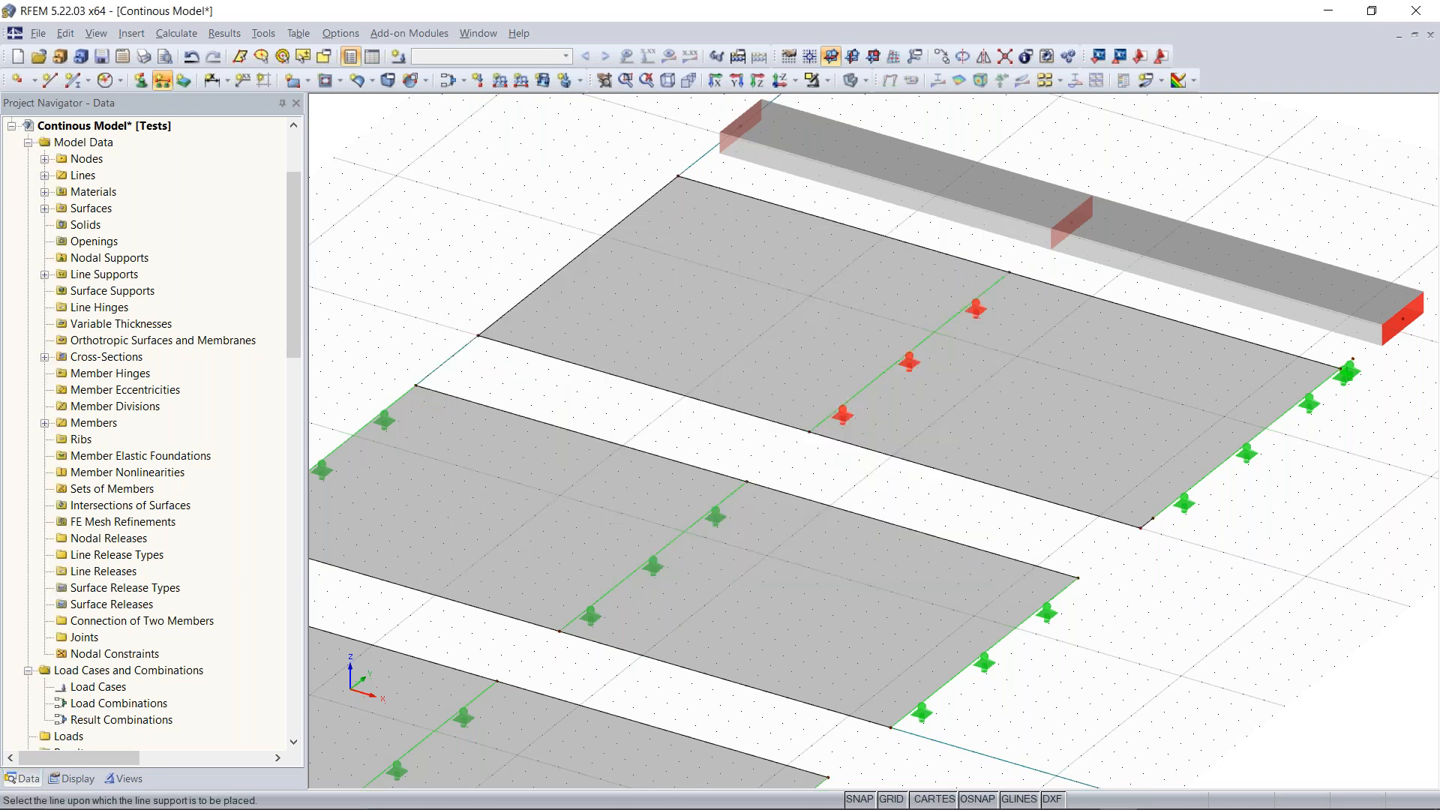
click(525, 297)
key(Escape)
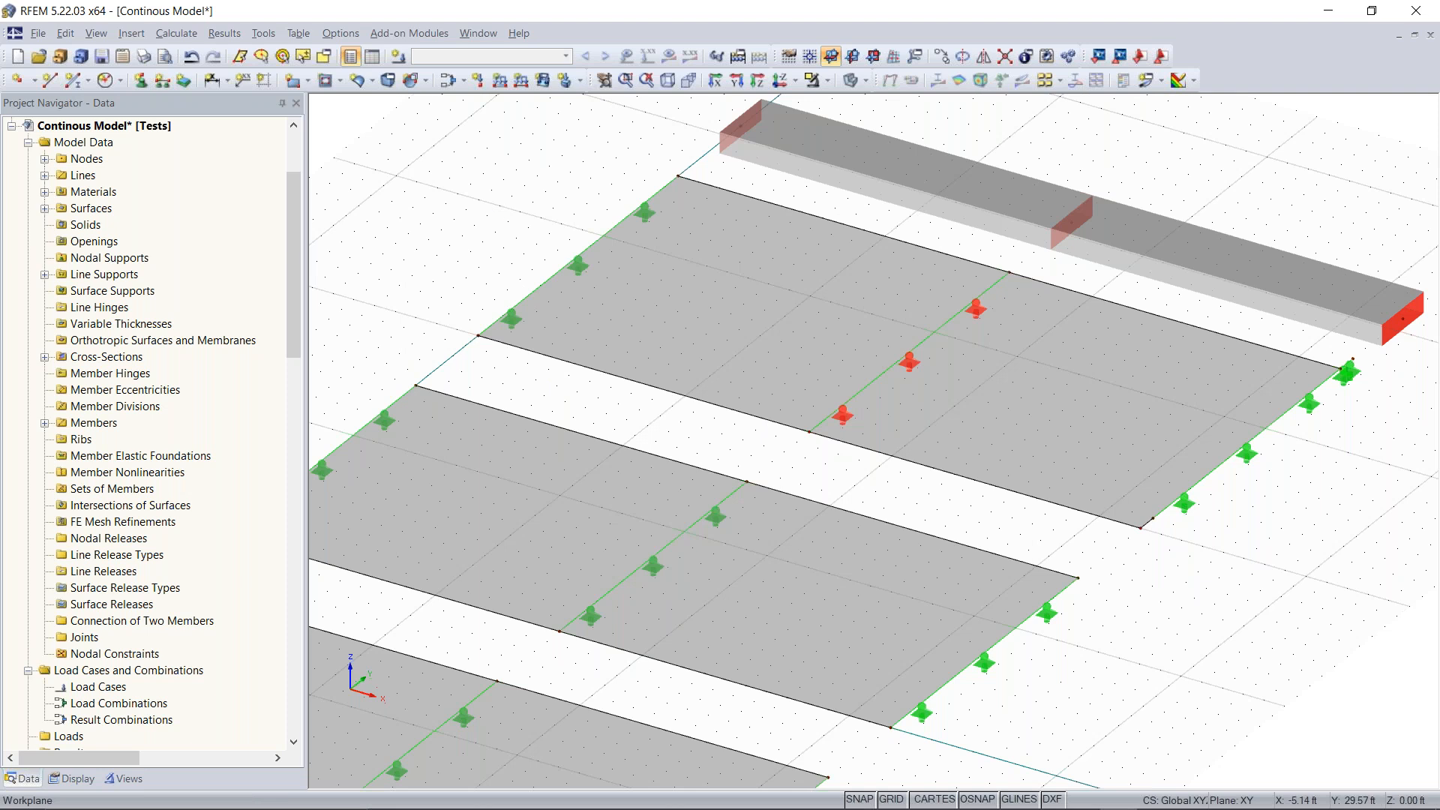
scroll(498, 222, down, 3)
middle_drag(495, 299, 495, 402)
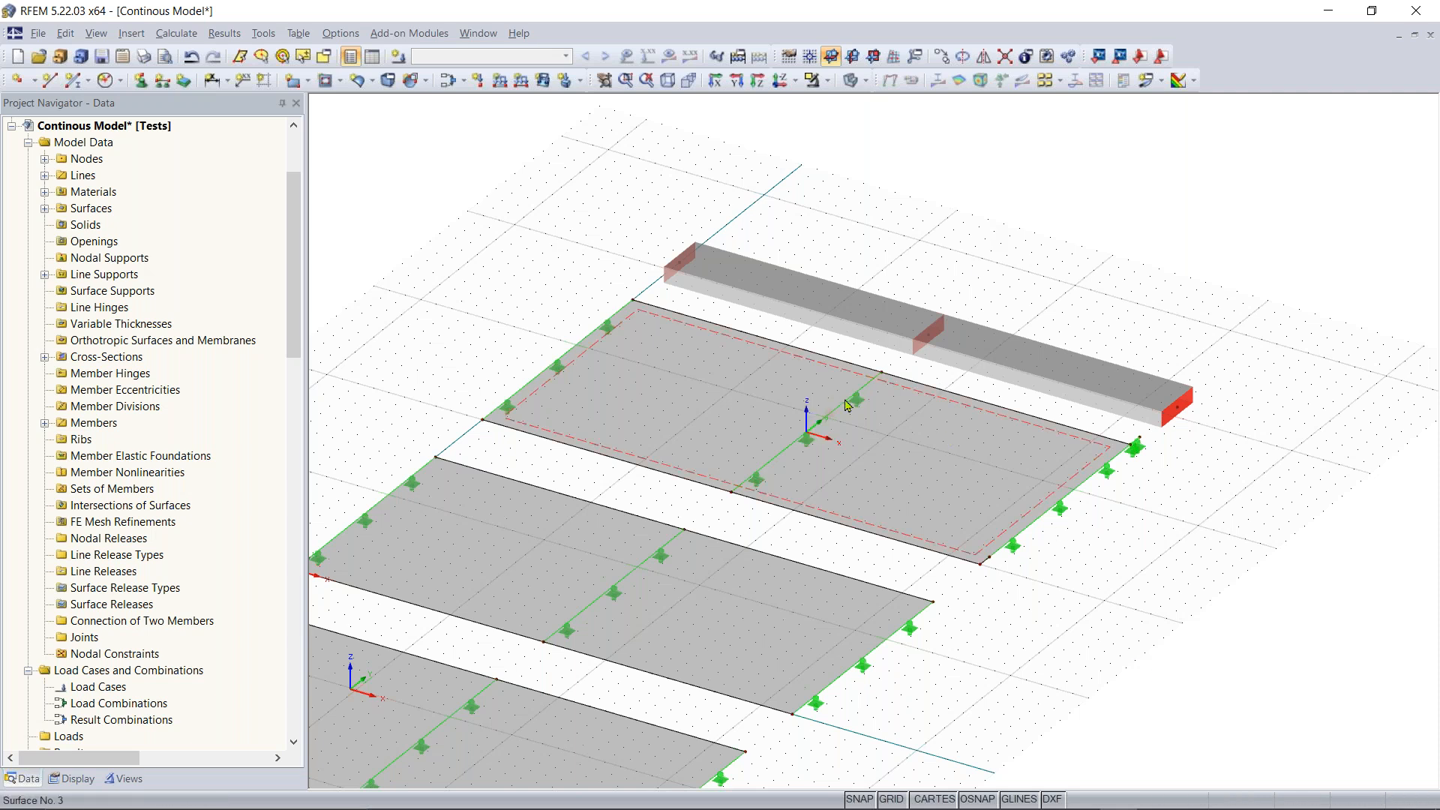
Place Hinged nodal supports on the beam's midspan node and its positive-X end node, and end the placement
click(938, 339)
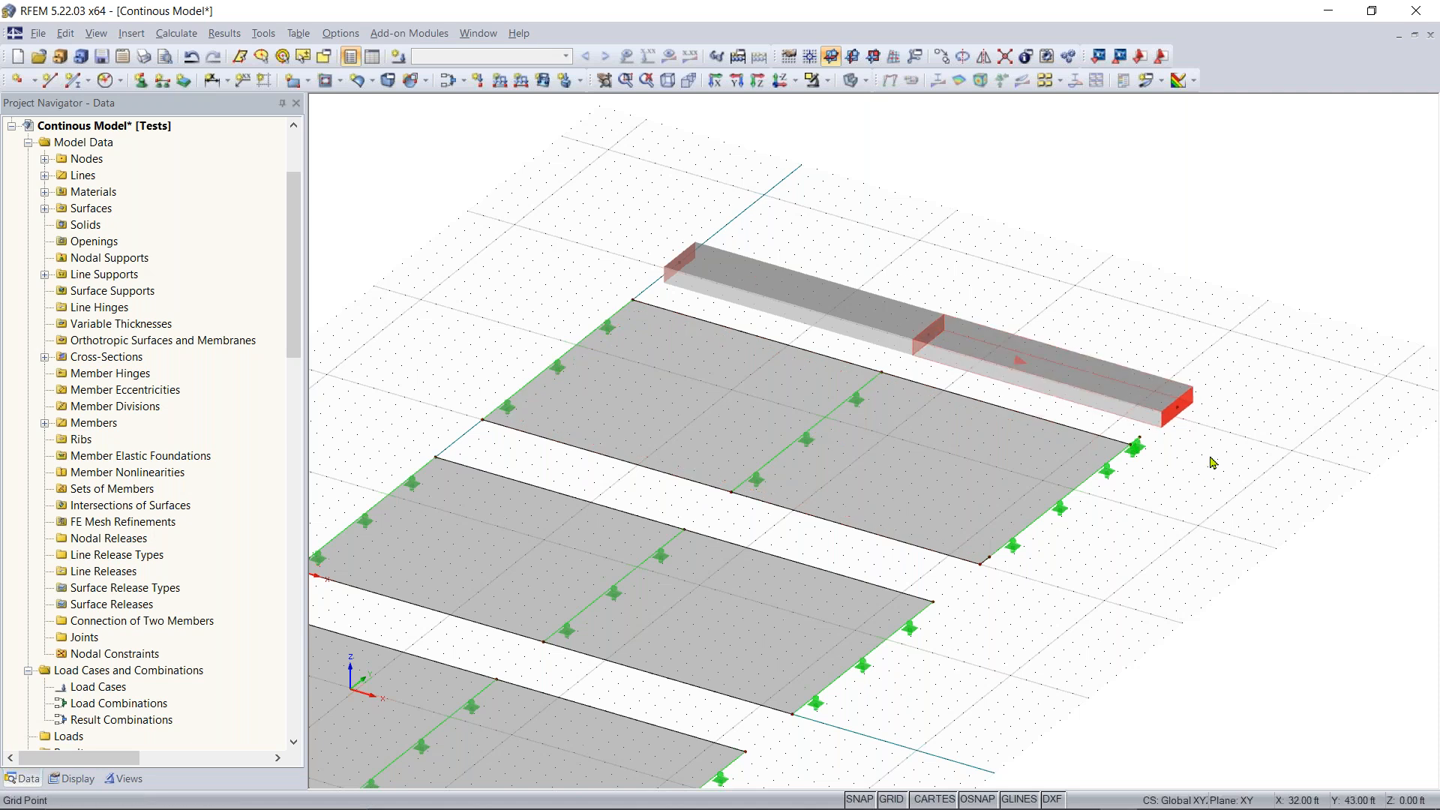
middle_drag(1141, 468, 1068, 489)
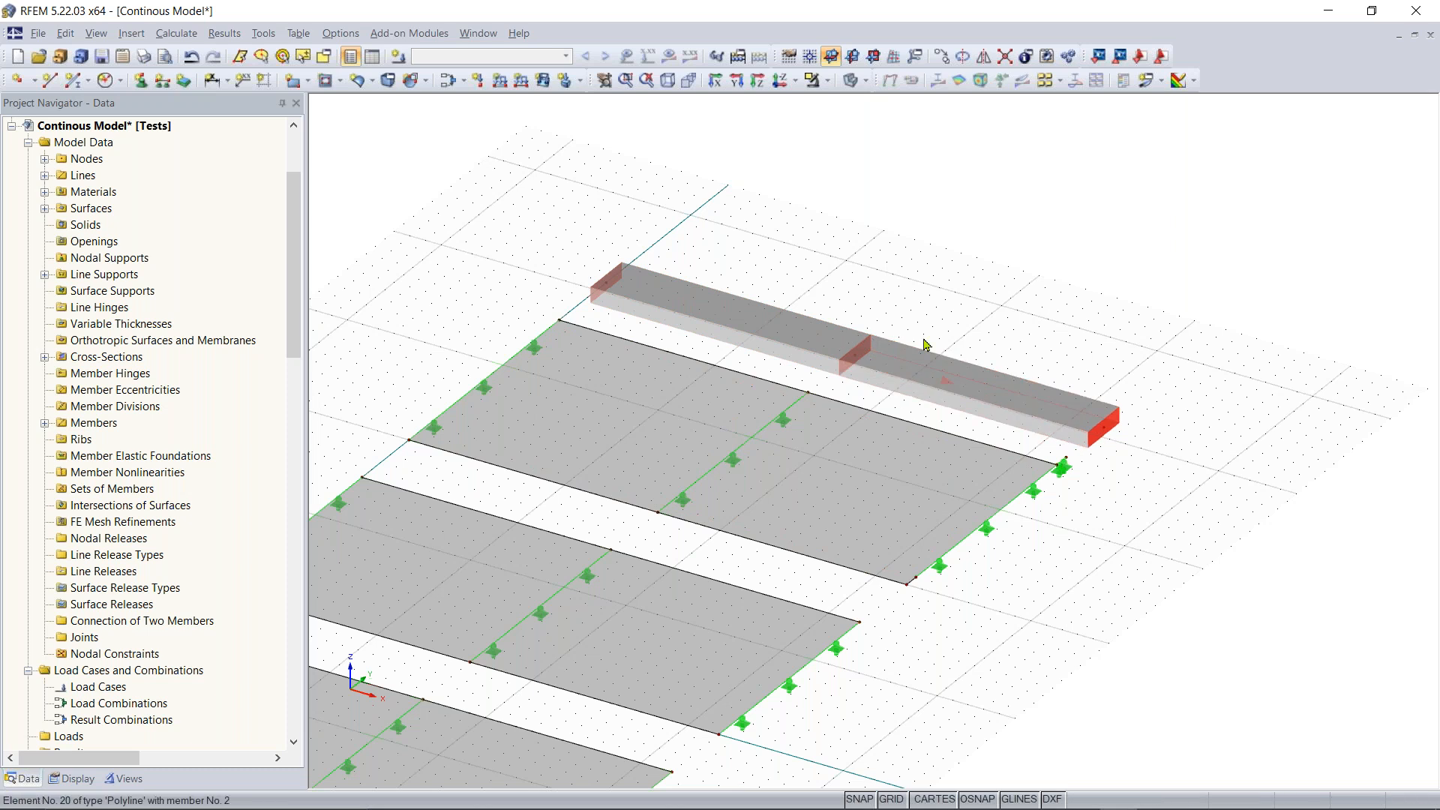
click(141, 83)
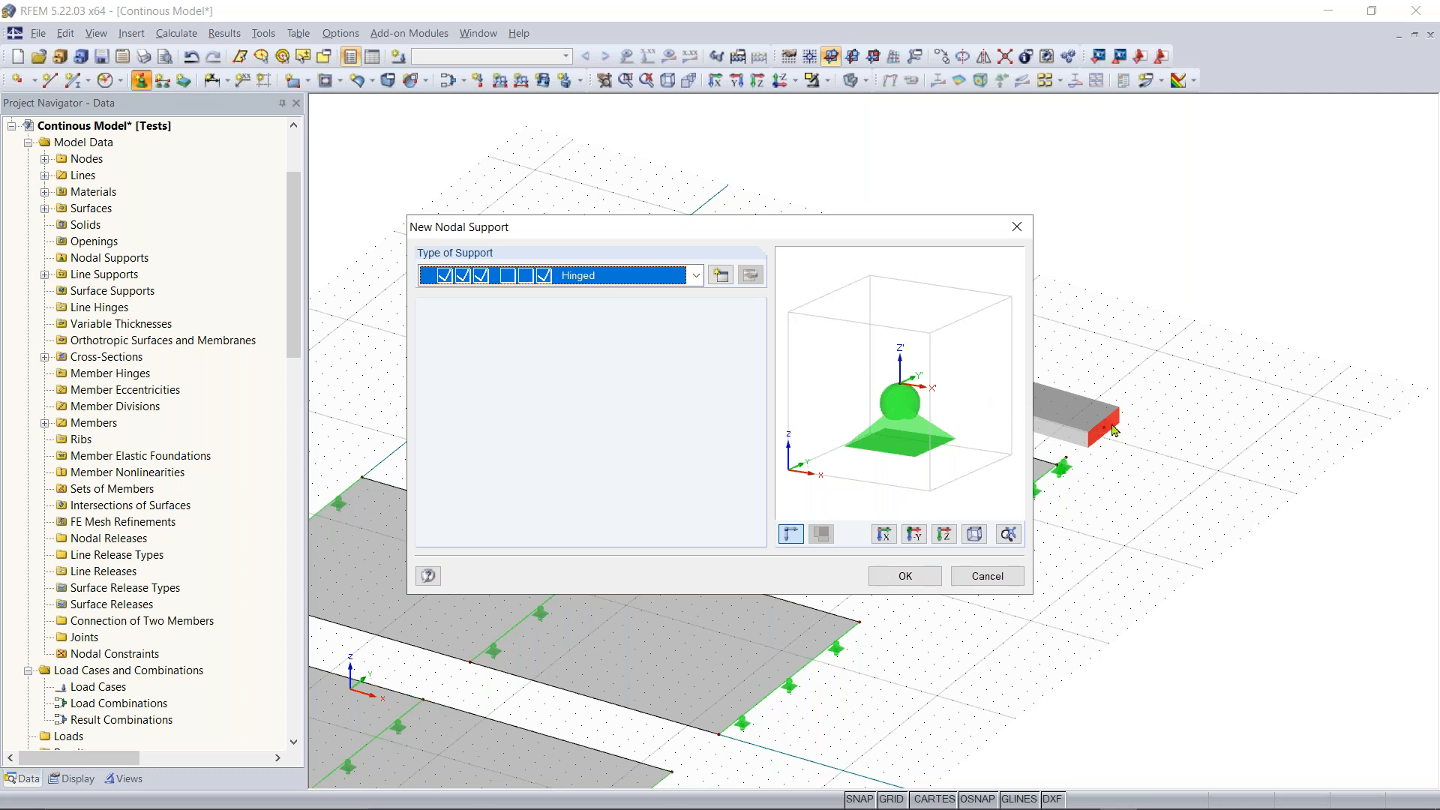
click(907, 576)
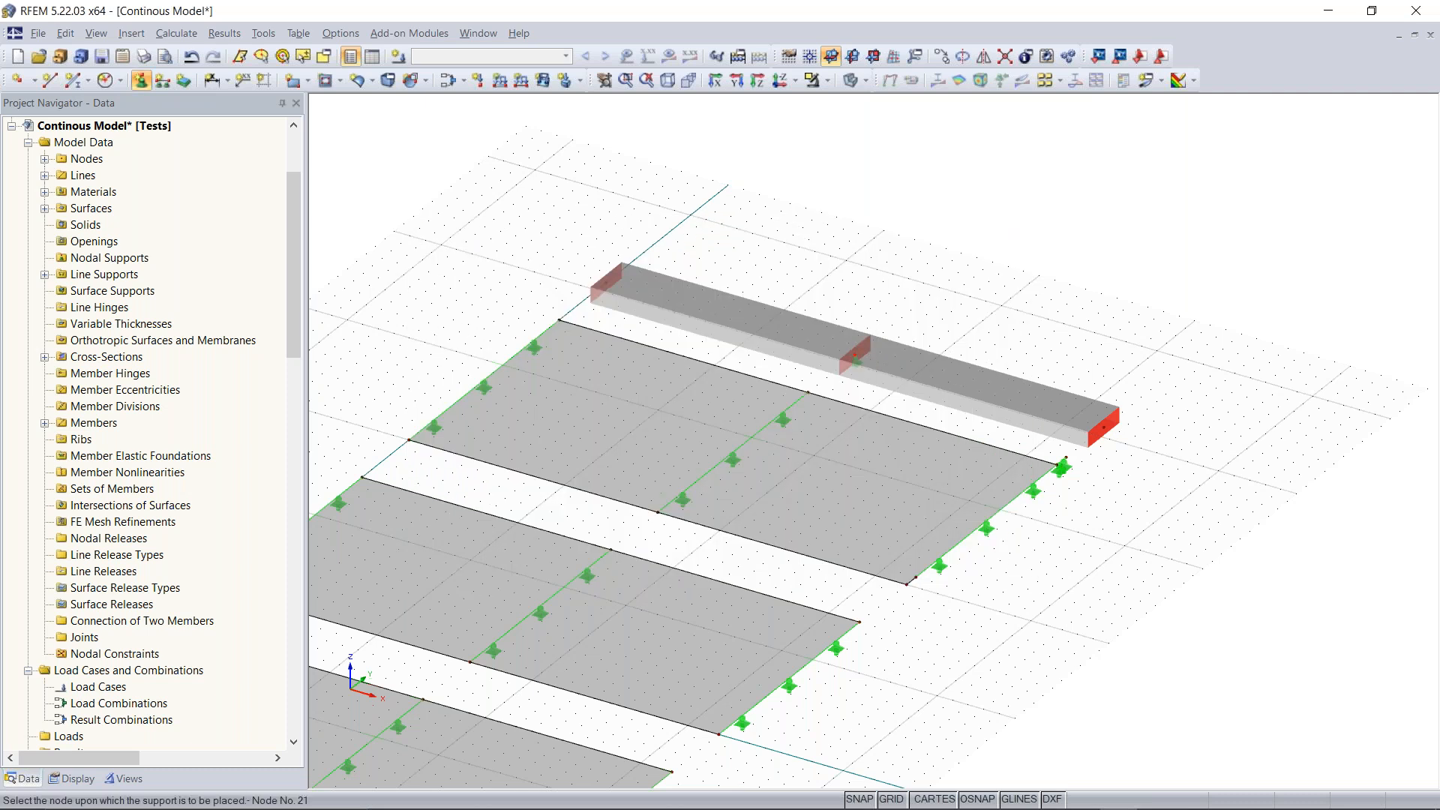
scroll(858, 362, up, 2)
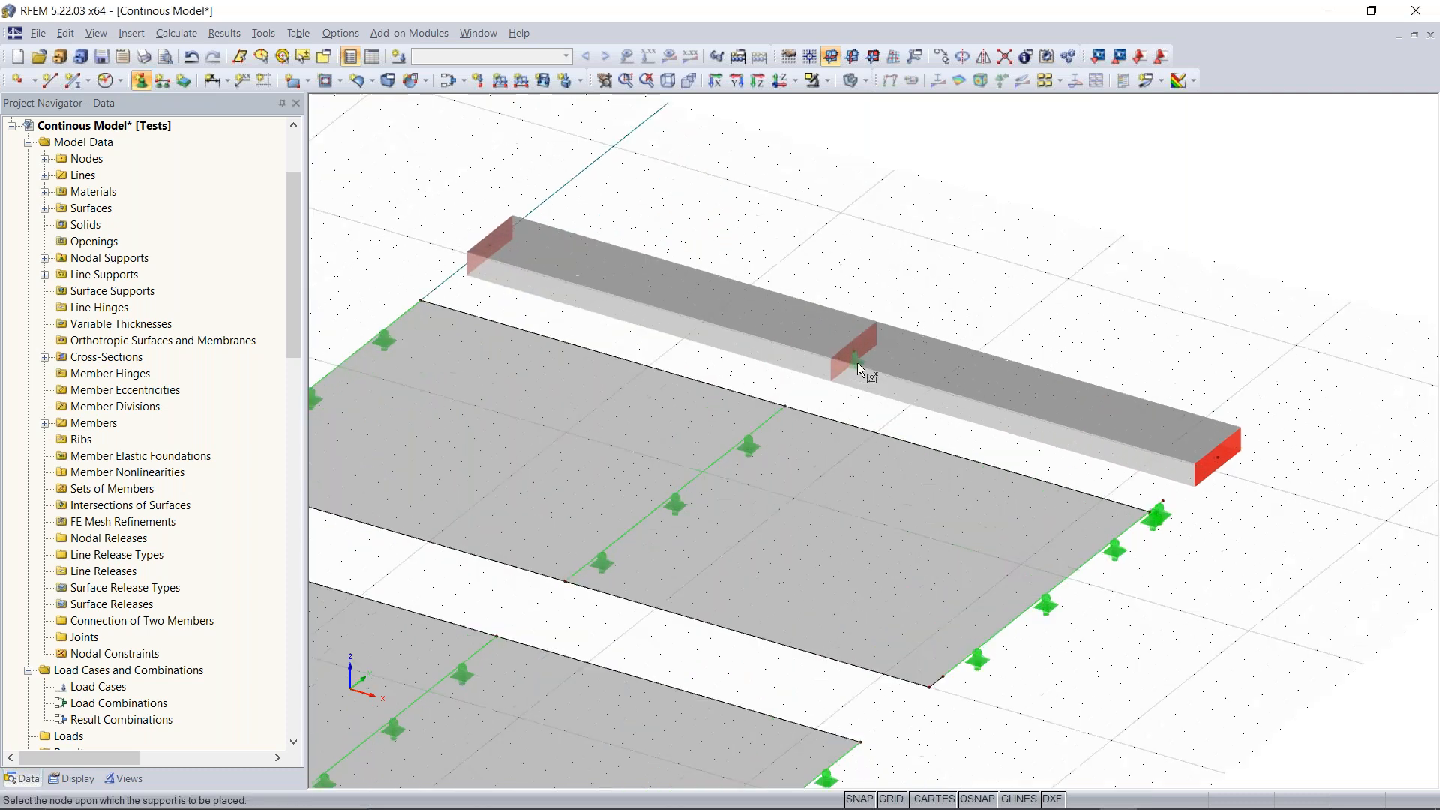
scroll(857, 362, up, 2)
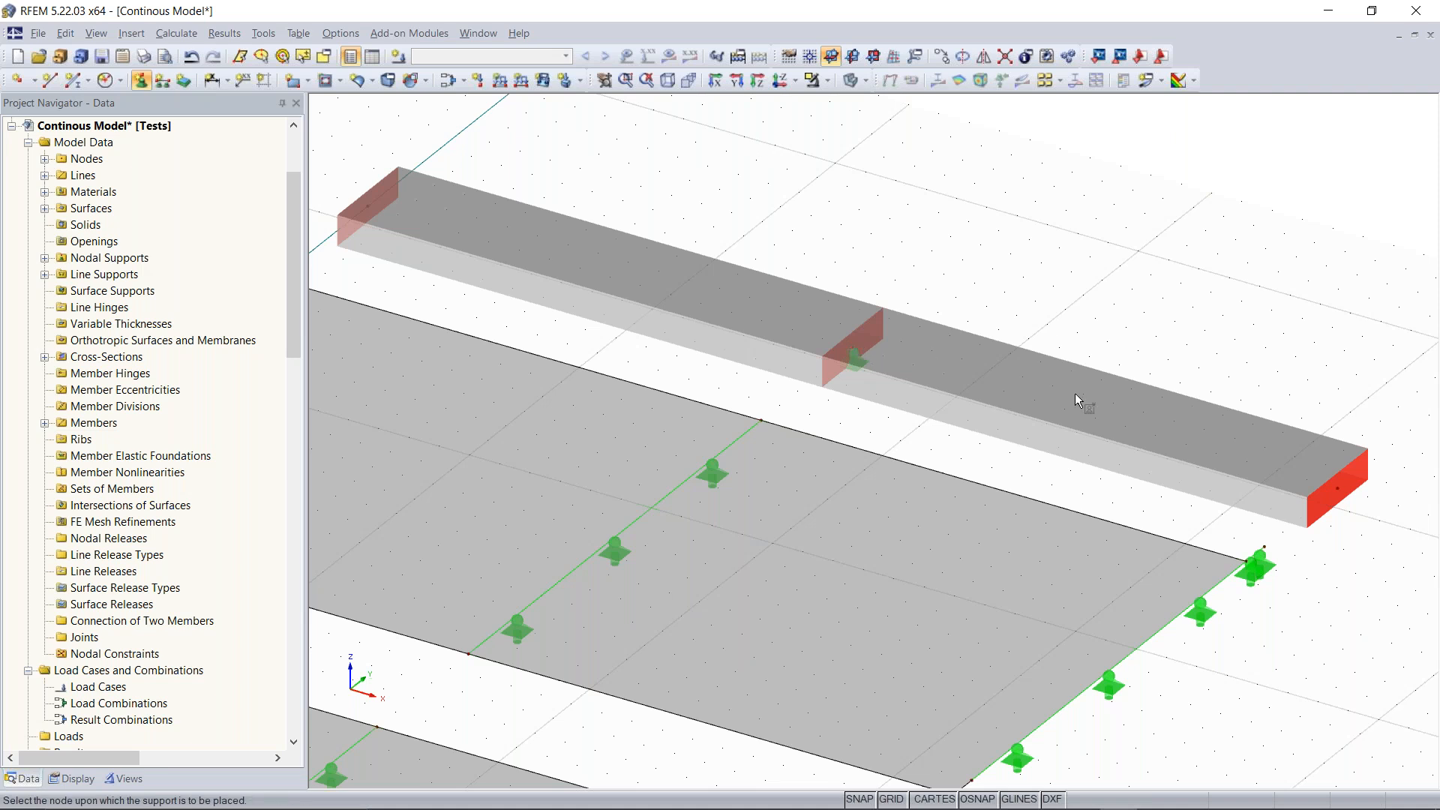
click(1339, 489)
key(Escape)
scroll(1130, 325, down, 1)
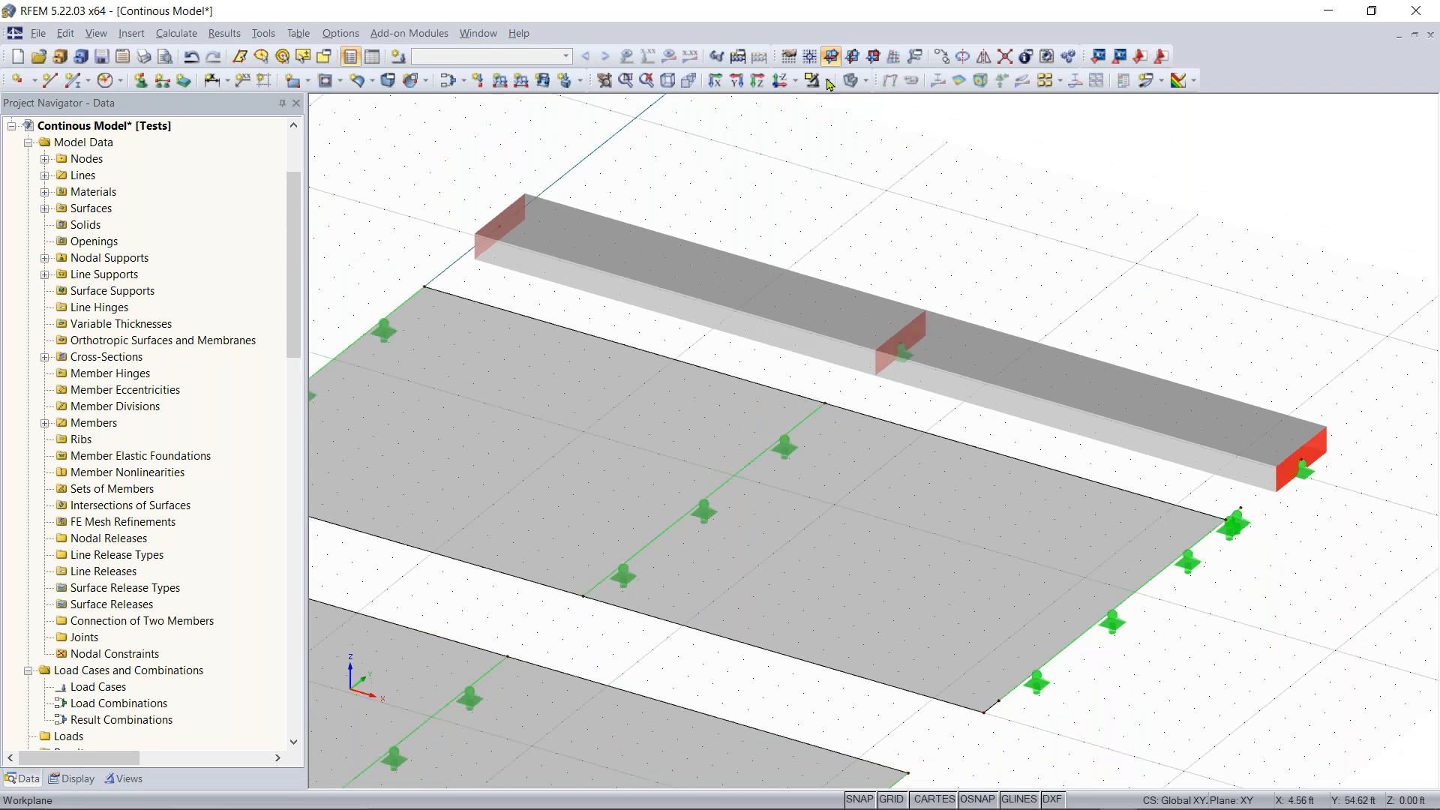
Switch the model display to wireframe and examine the nodal supports along the beam
click(852, 80)
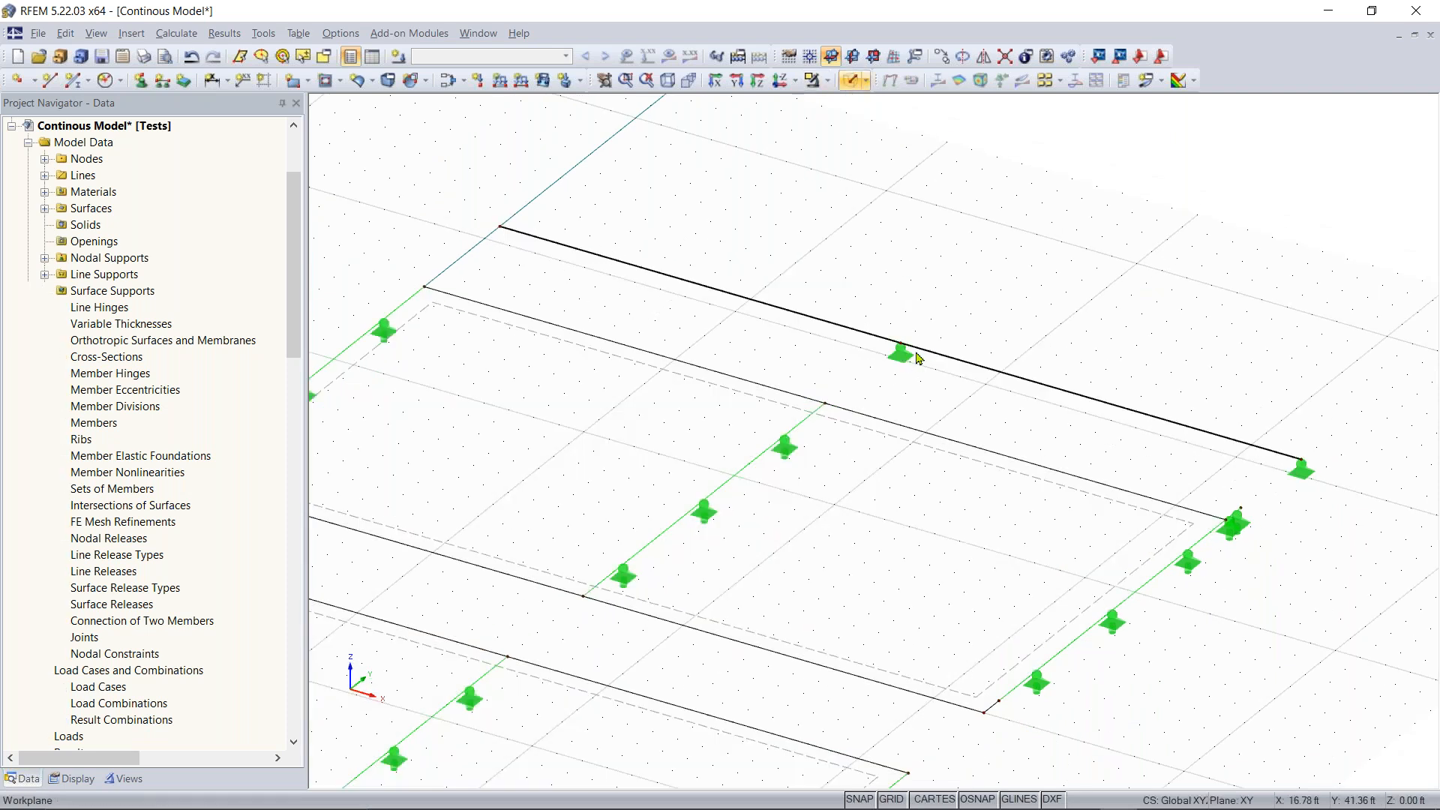
scroll(908, 358, up, 2)
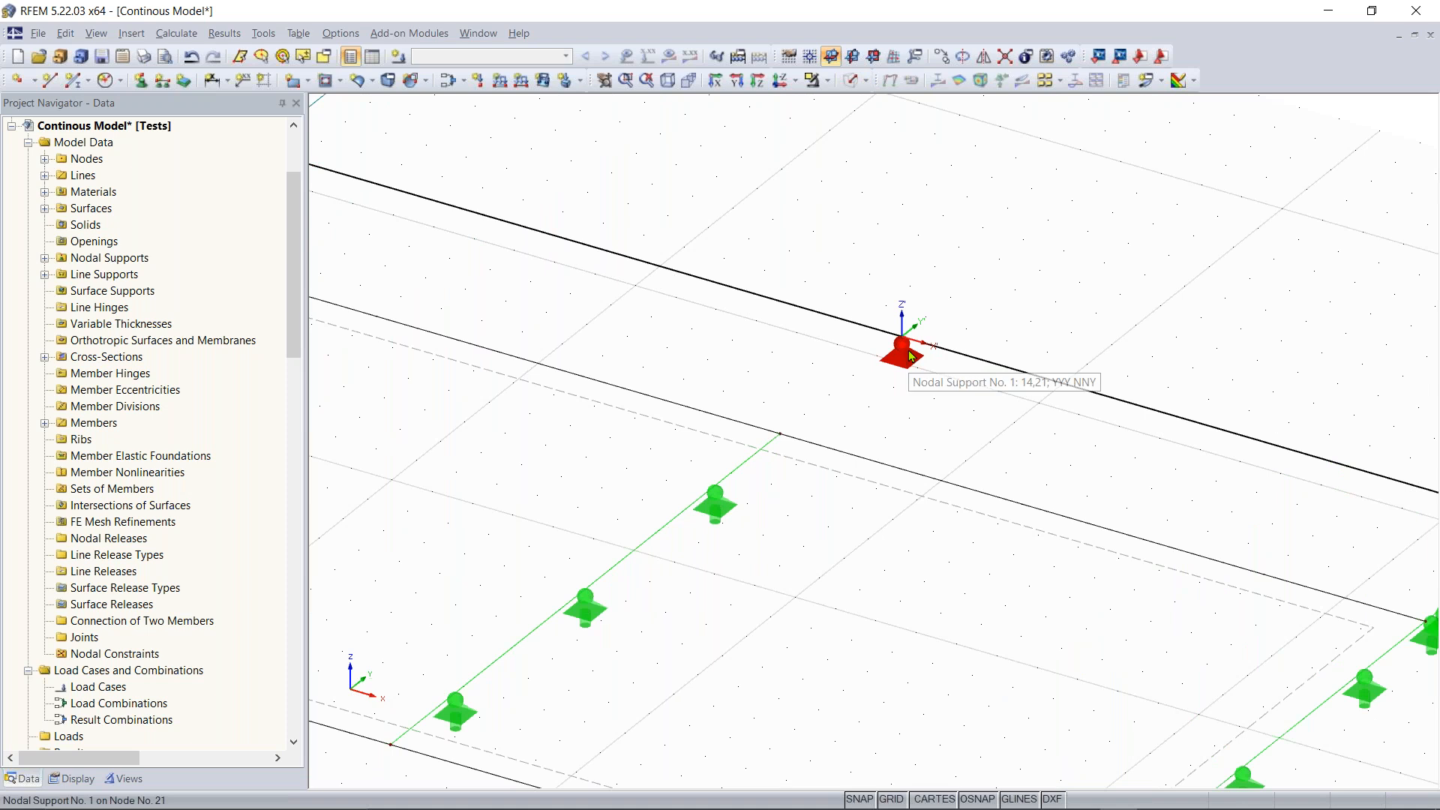
scroll(945, 369, down, 3)
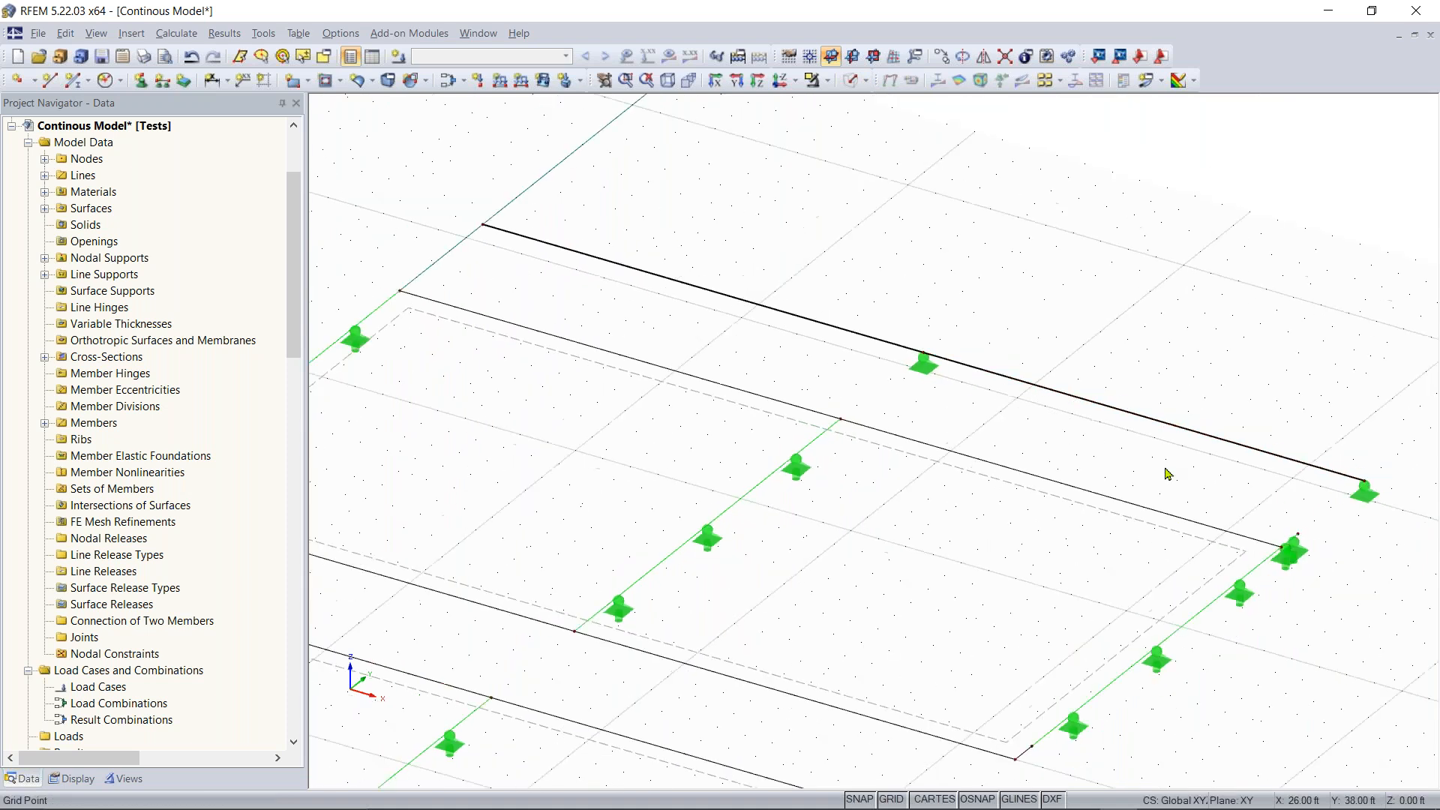
scroll(1285, 509, up, 3)
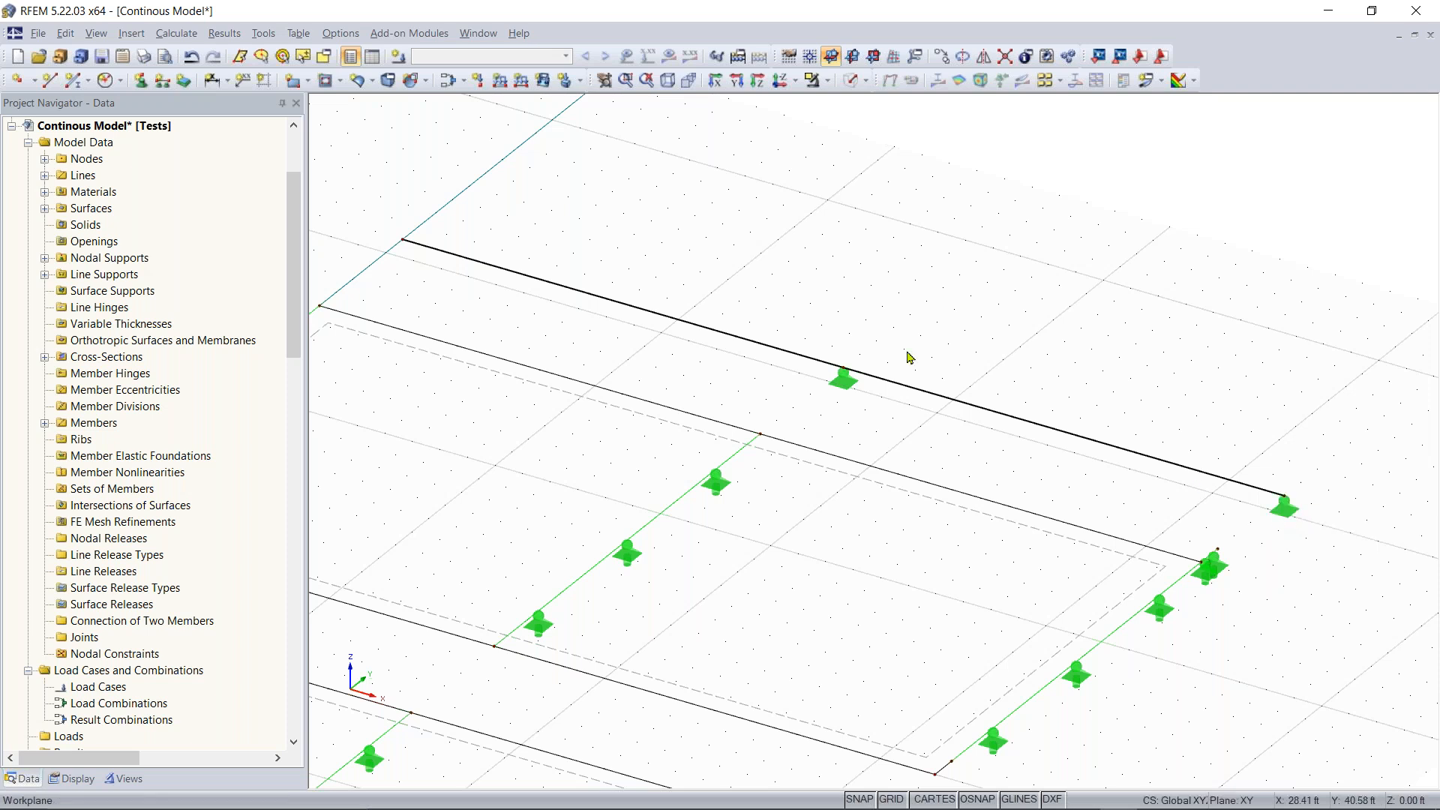
middle_drag(531, 343, 696, 399)
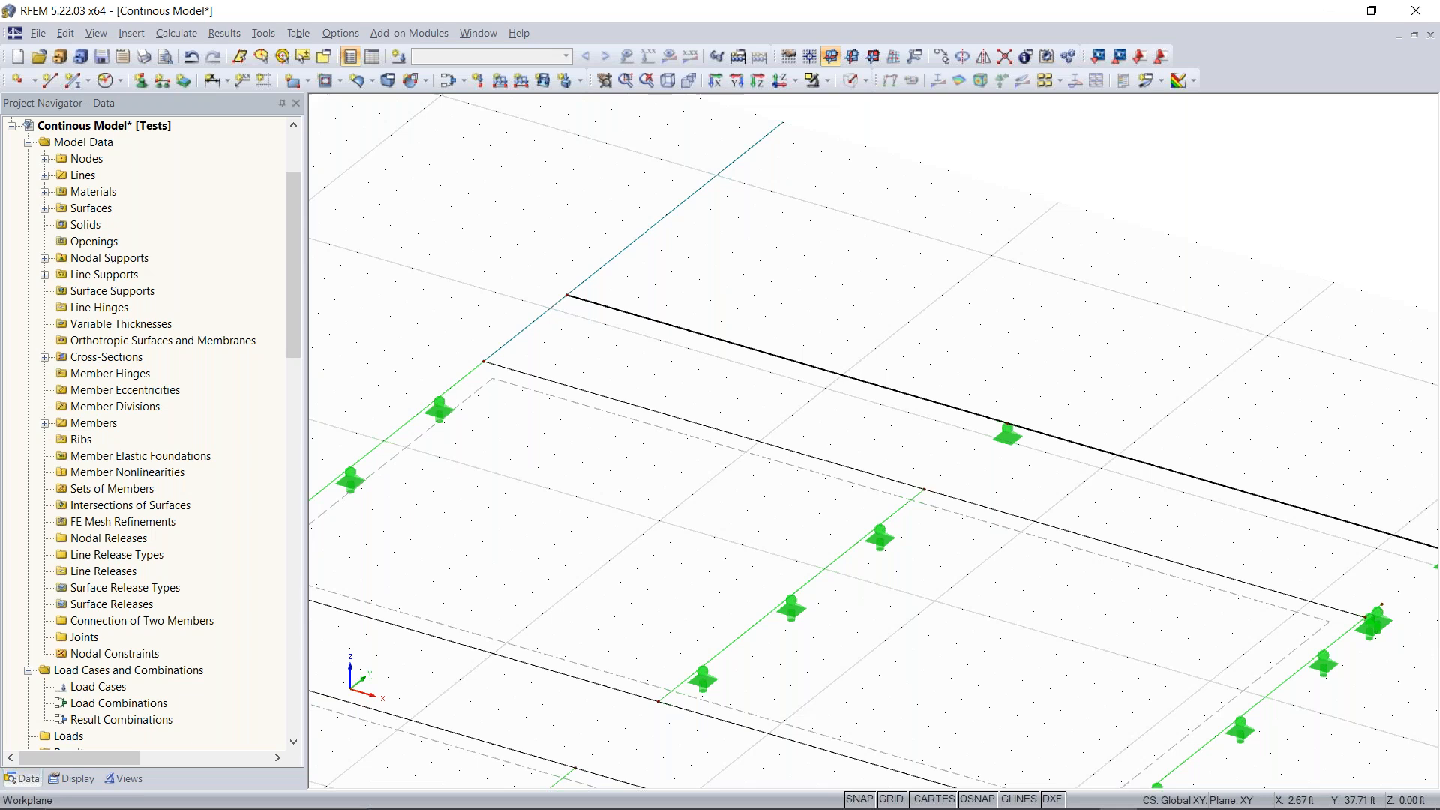
Define a nodal support fixed in uX, uY, uZ, φX and φZ with φY free, and place it on the beam's X = 0 node
click(141, 80)
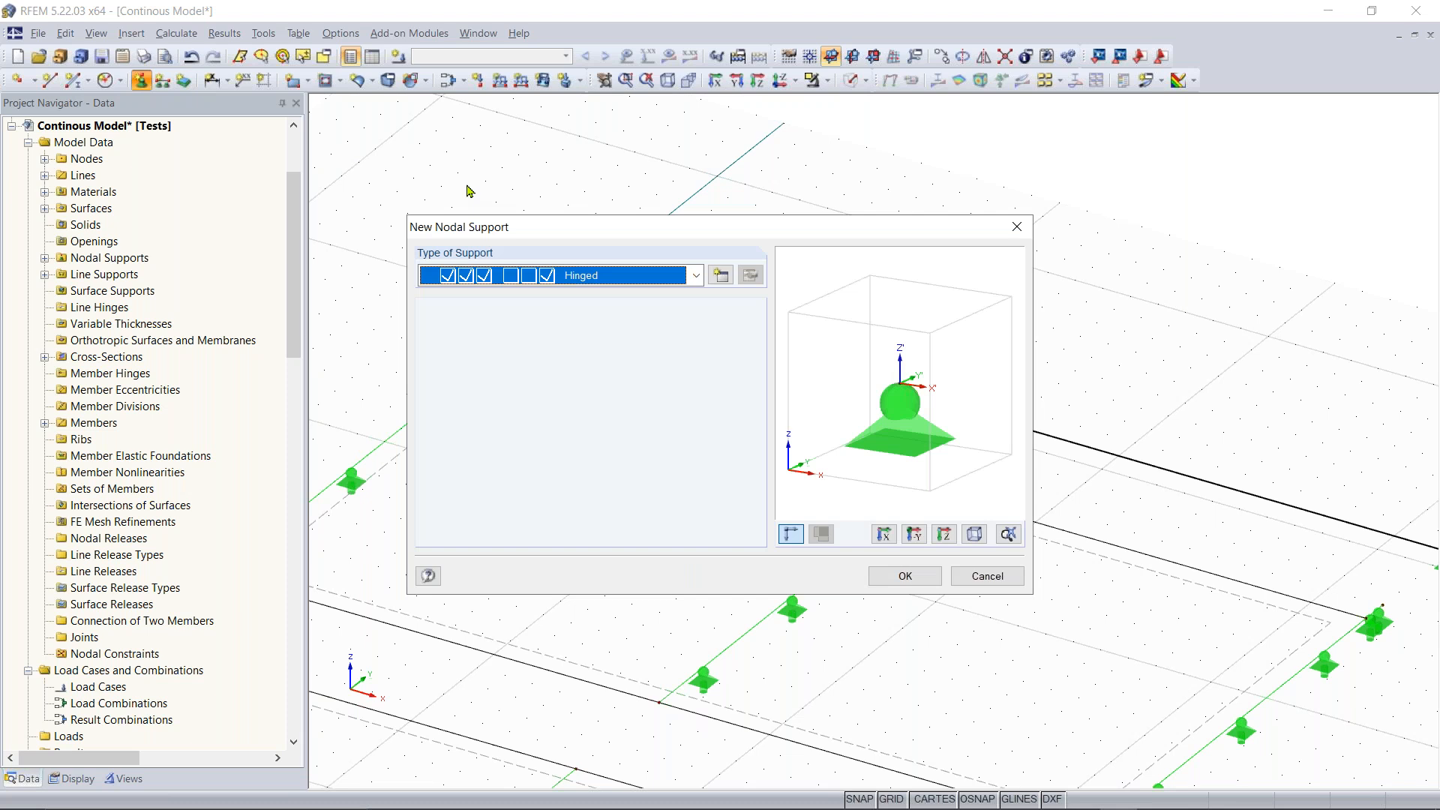
click(721, 276)
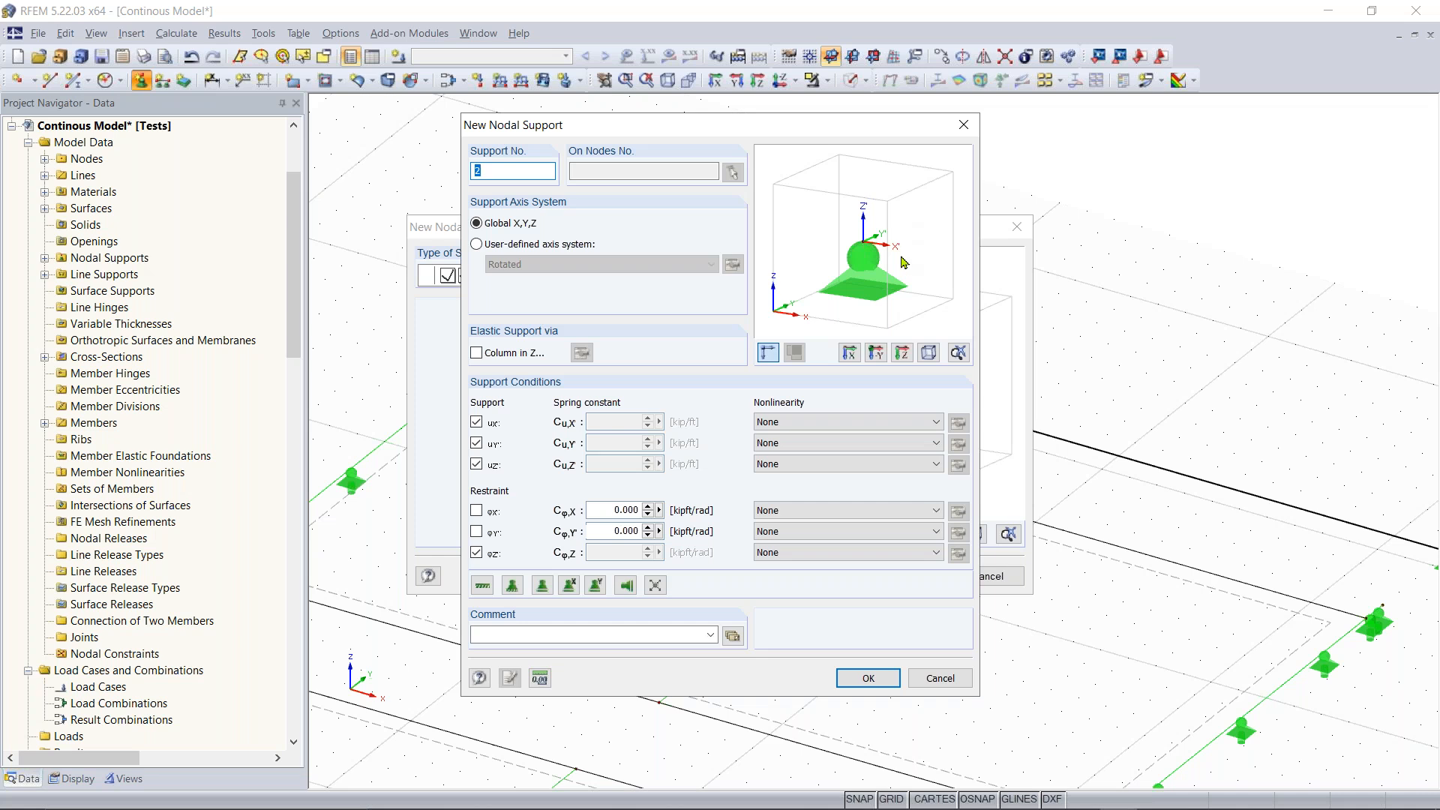
click(476, 512)
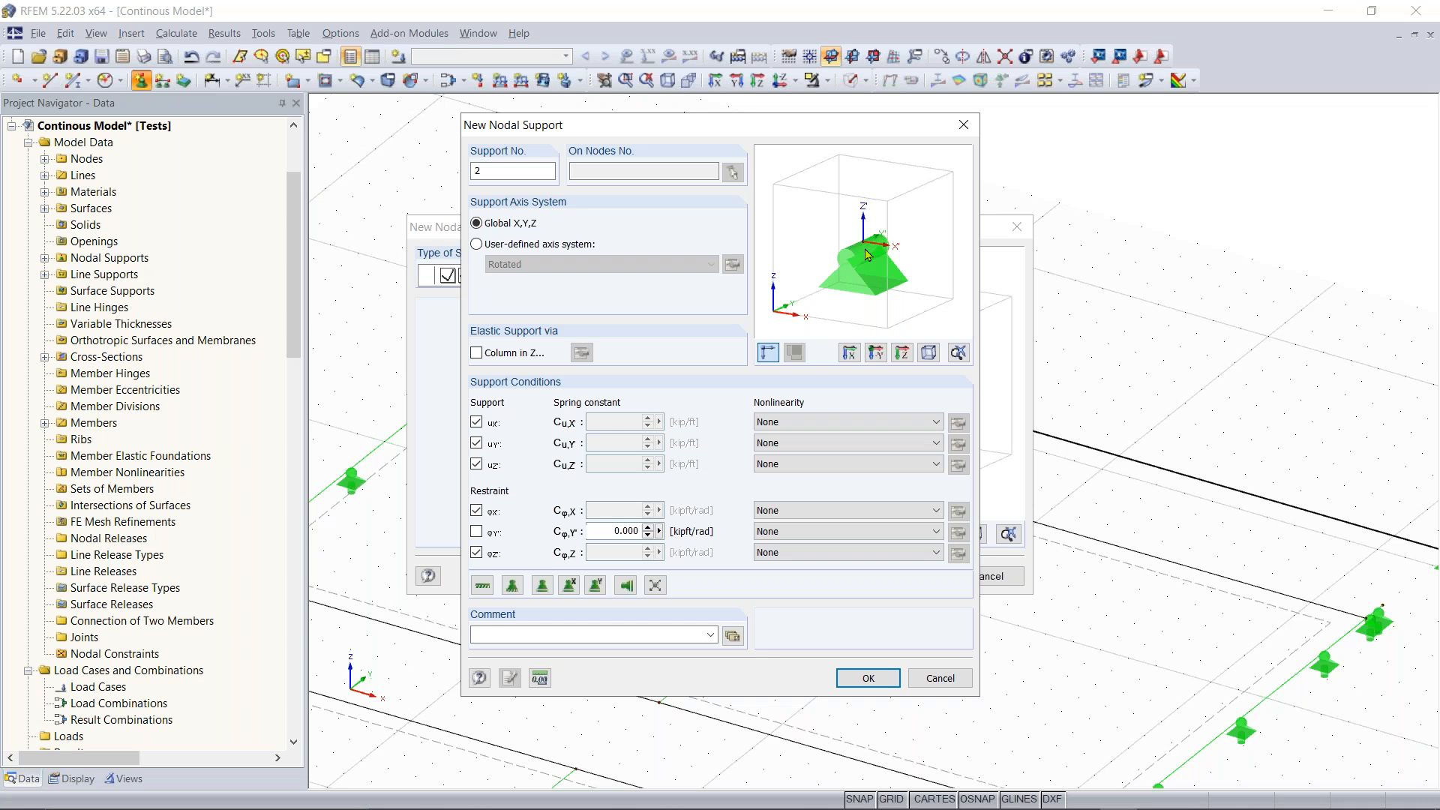
click(868, 678)
click(887, 576)
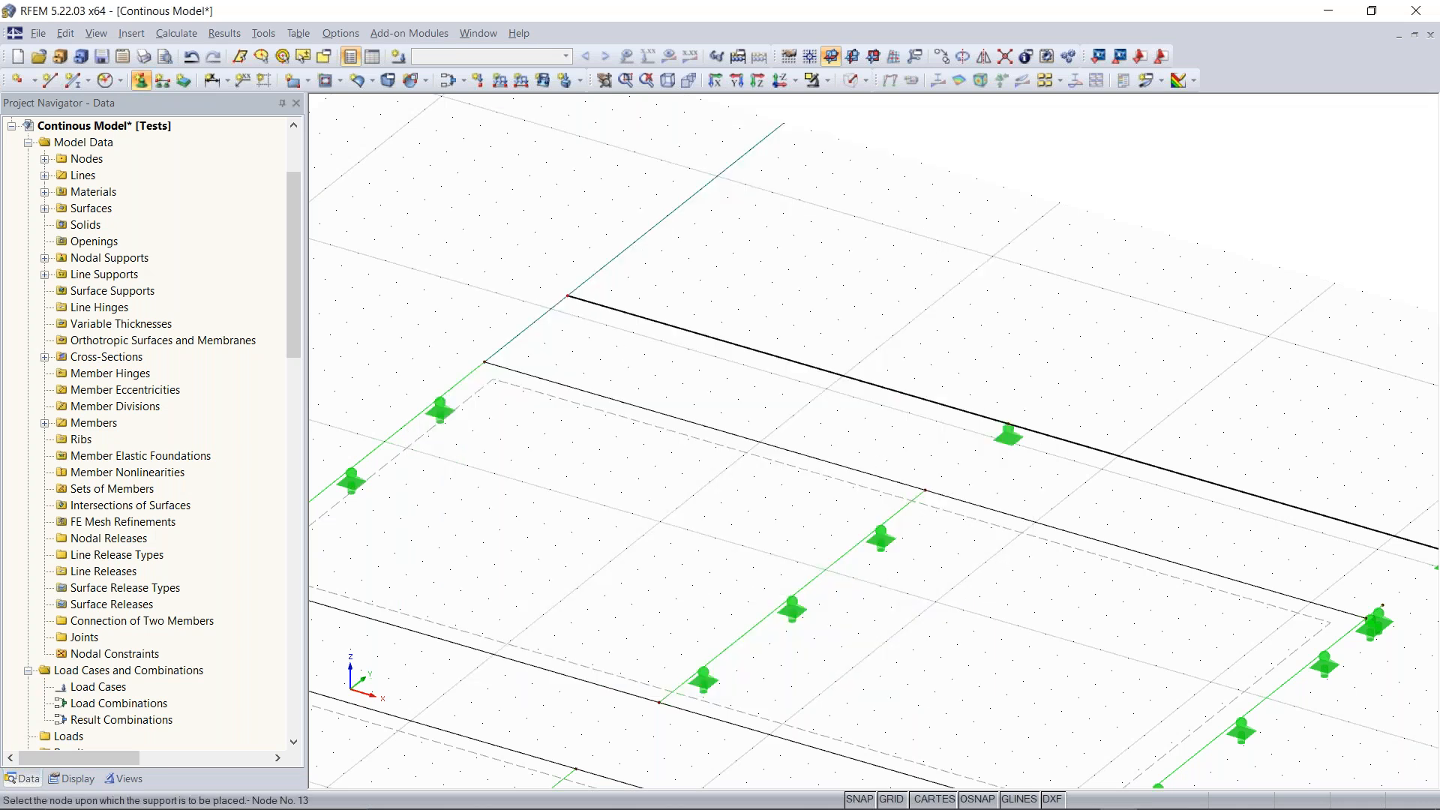
click(568, 296)
key(Escape)
Switch the model display from wireframe back to the transparent solid rendering with the whole model in view
scroll(910, 293, down, 1)
middle_drag(895, 293, 809, 305)
scroll(885, 360, down, 3)
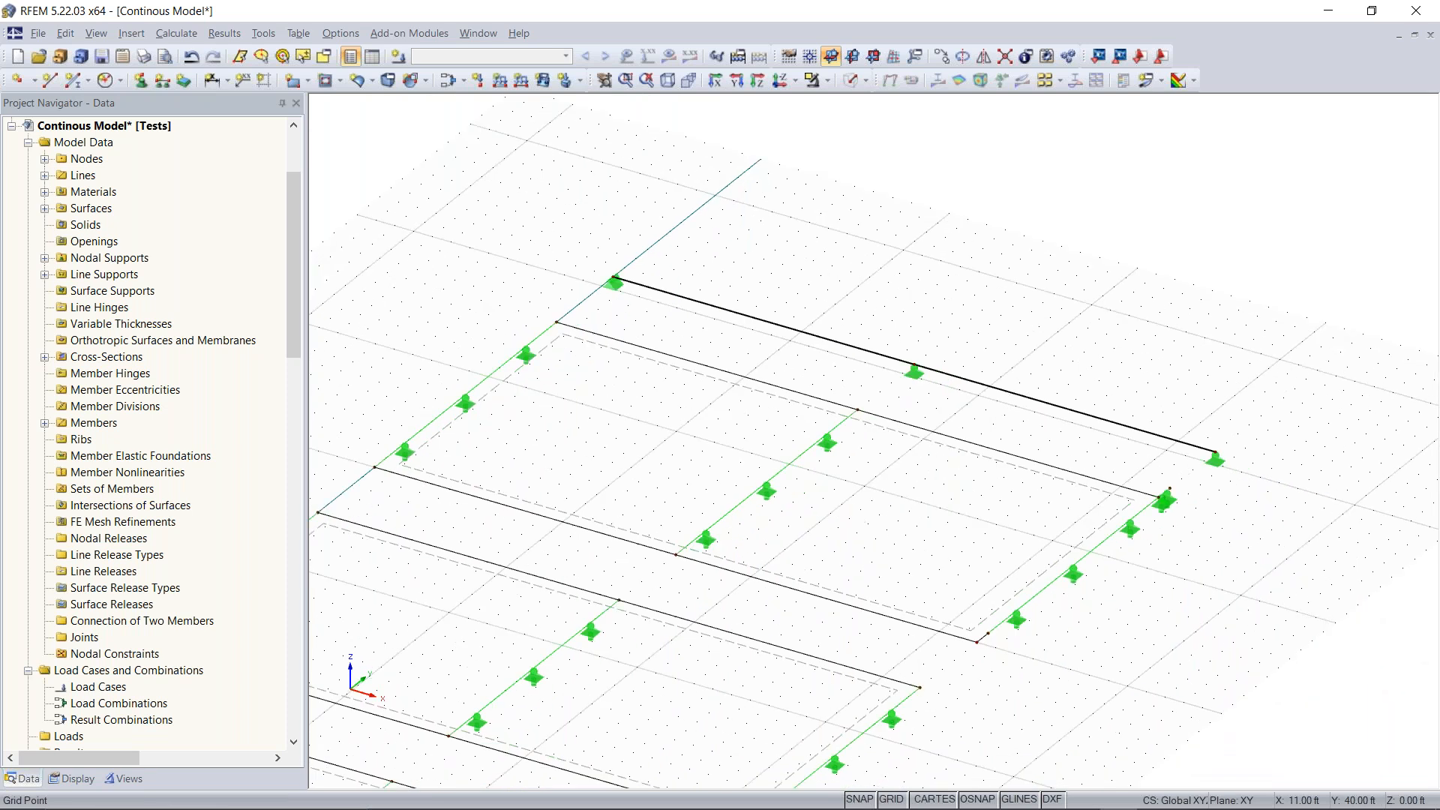
scroll(790, 466, down, 4)
middle_drag(842, 421, 990, 250)
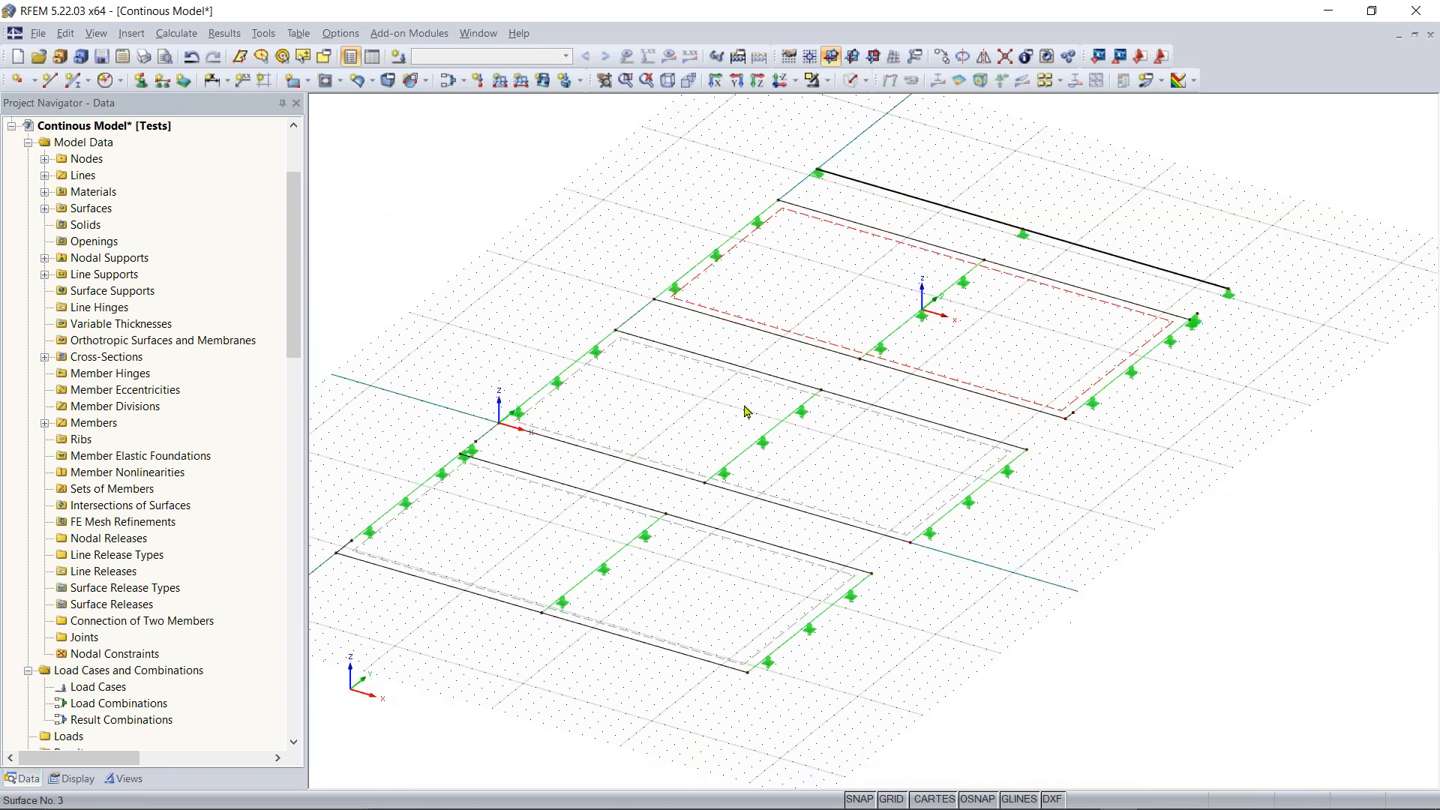
click(851, 81)
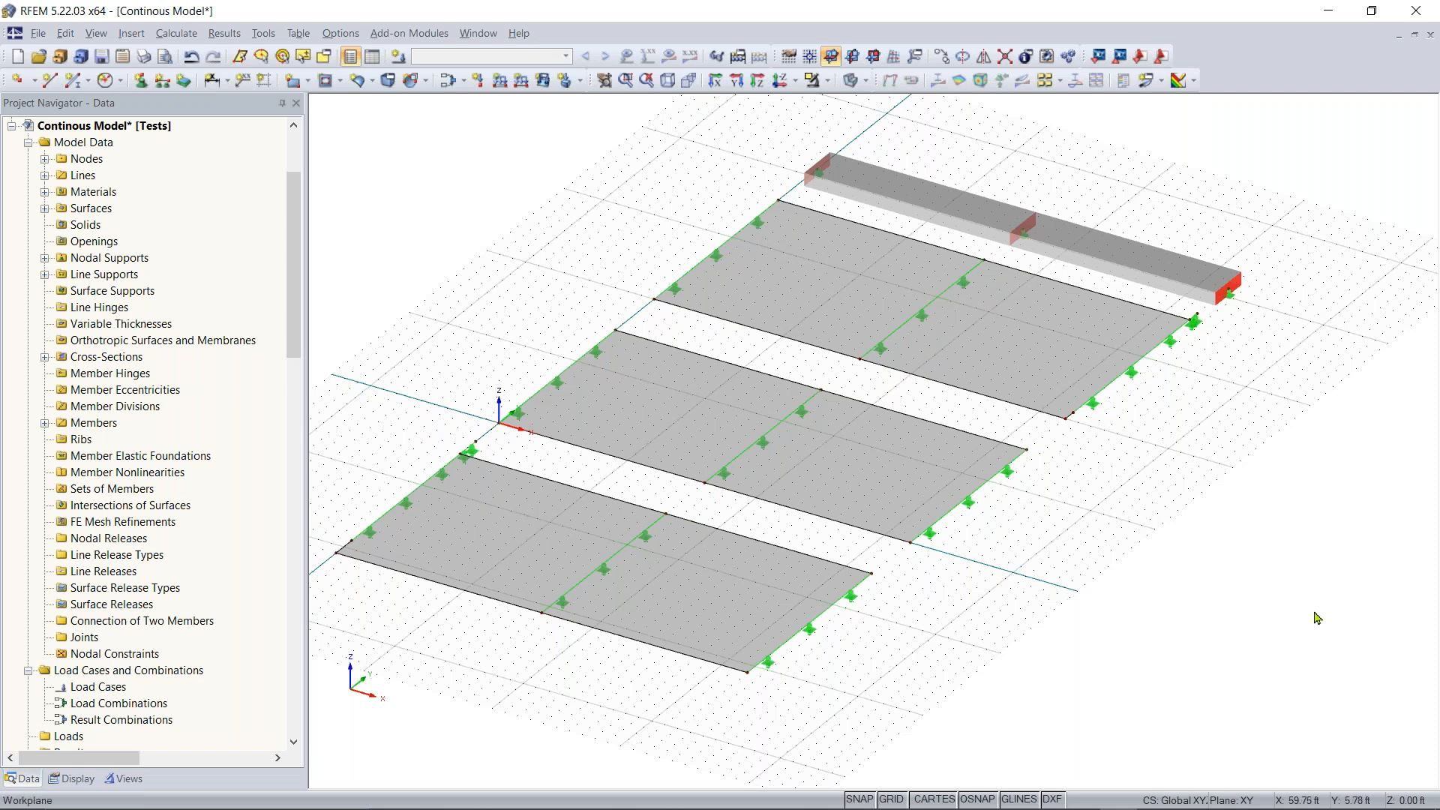
click(944, 381)
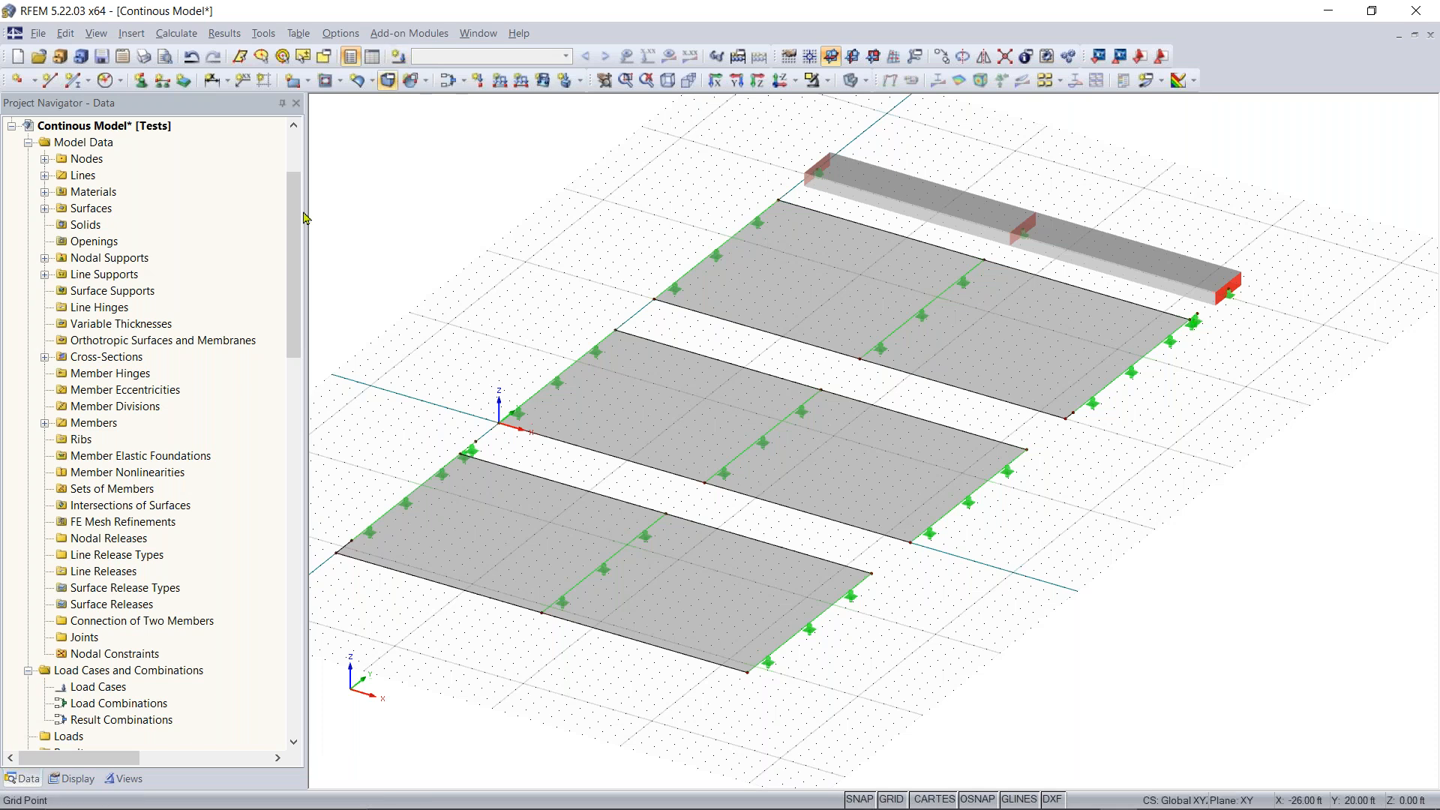
scroll(191, 415, down, 2)
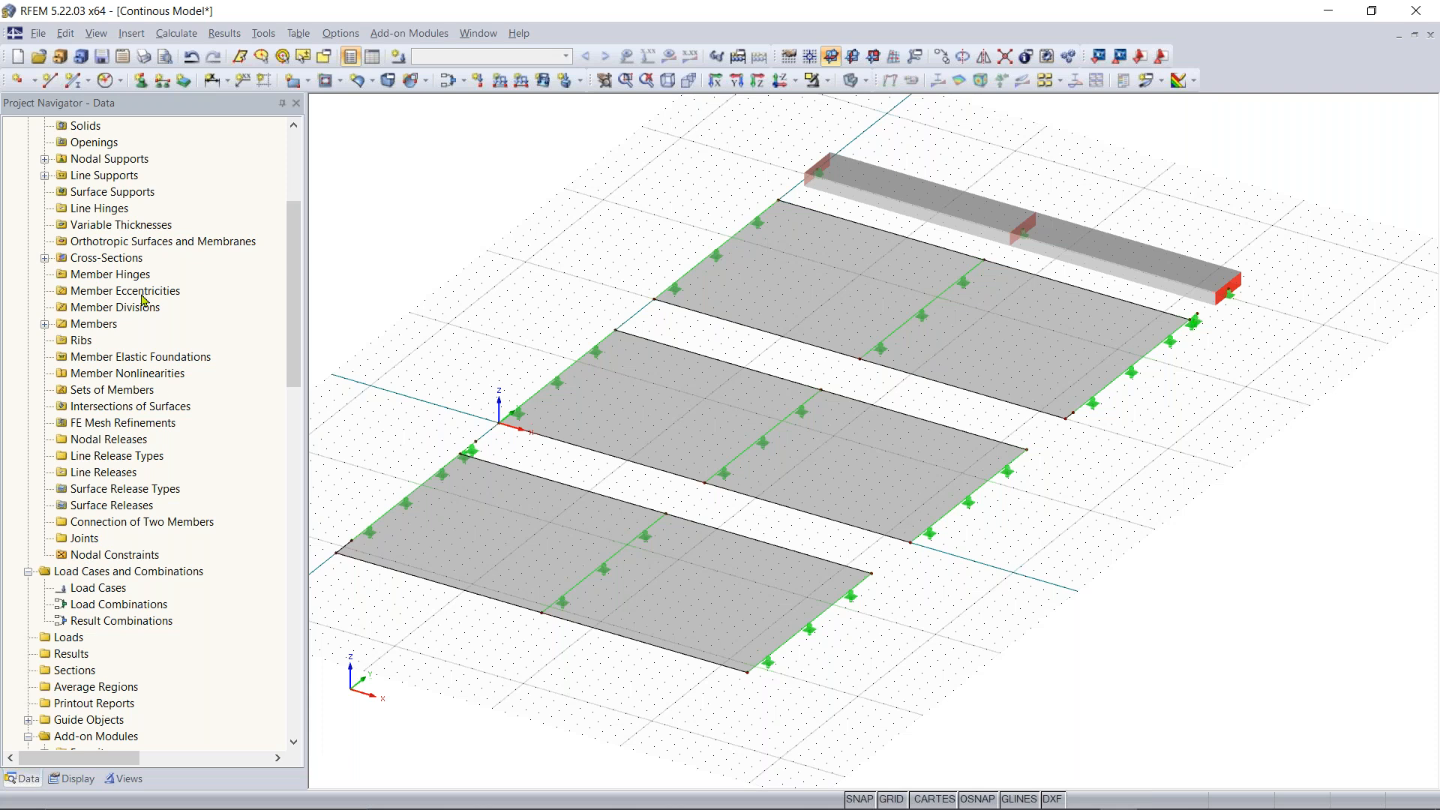
Create a new load case LC1 with the description "Test - Dead load - Self-weight OFF"
scroll(142, 300, down, 4)
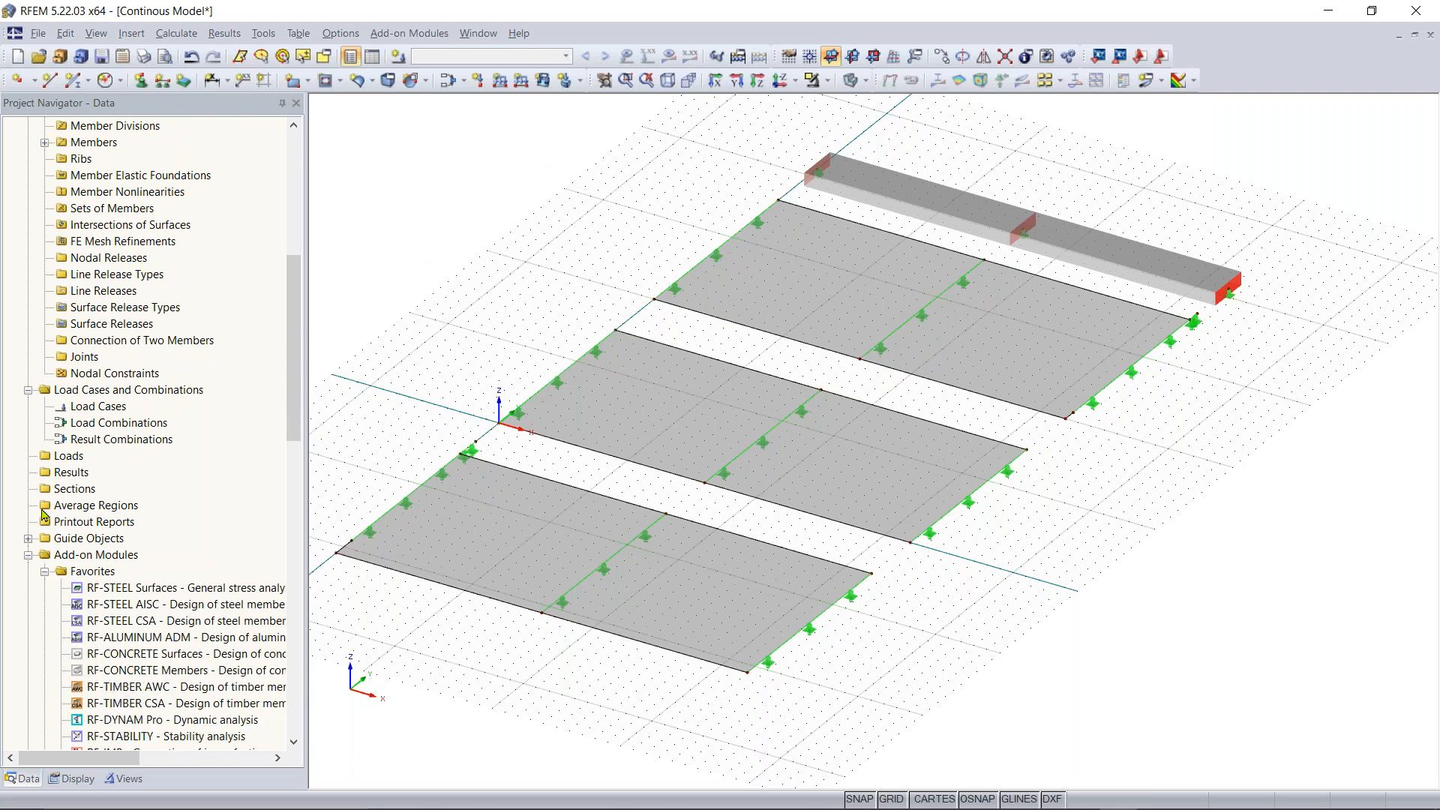
right_click(95, 412)
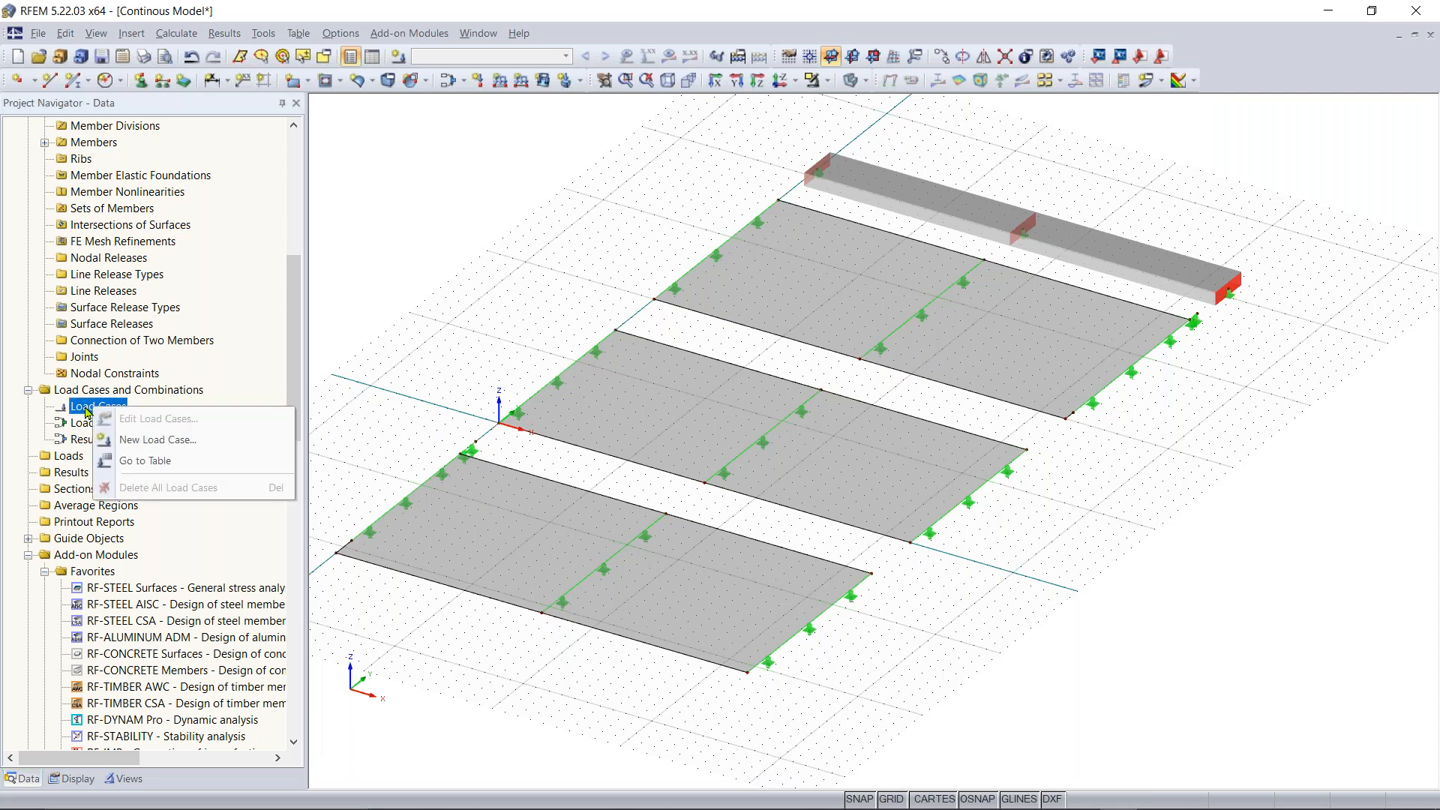
click(165, 442)
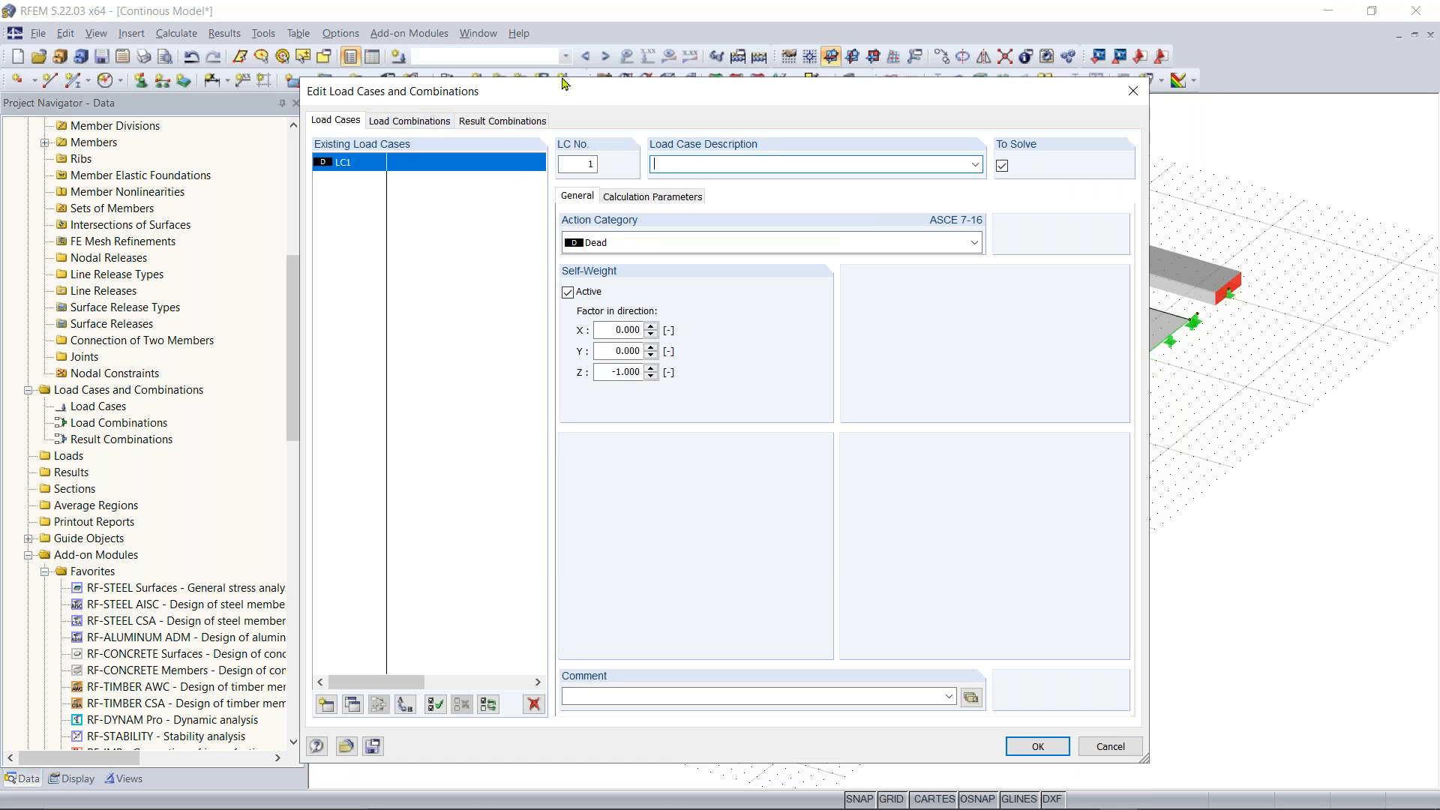
mouse_move(573, 93)
mouse_down()
mouse_move(635, 94)
mouse_move(576, 78)
mouse_up()
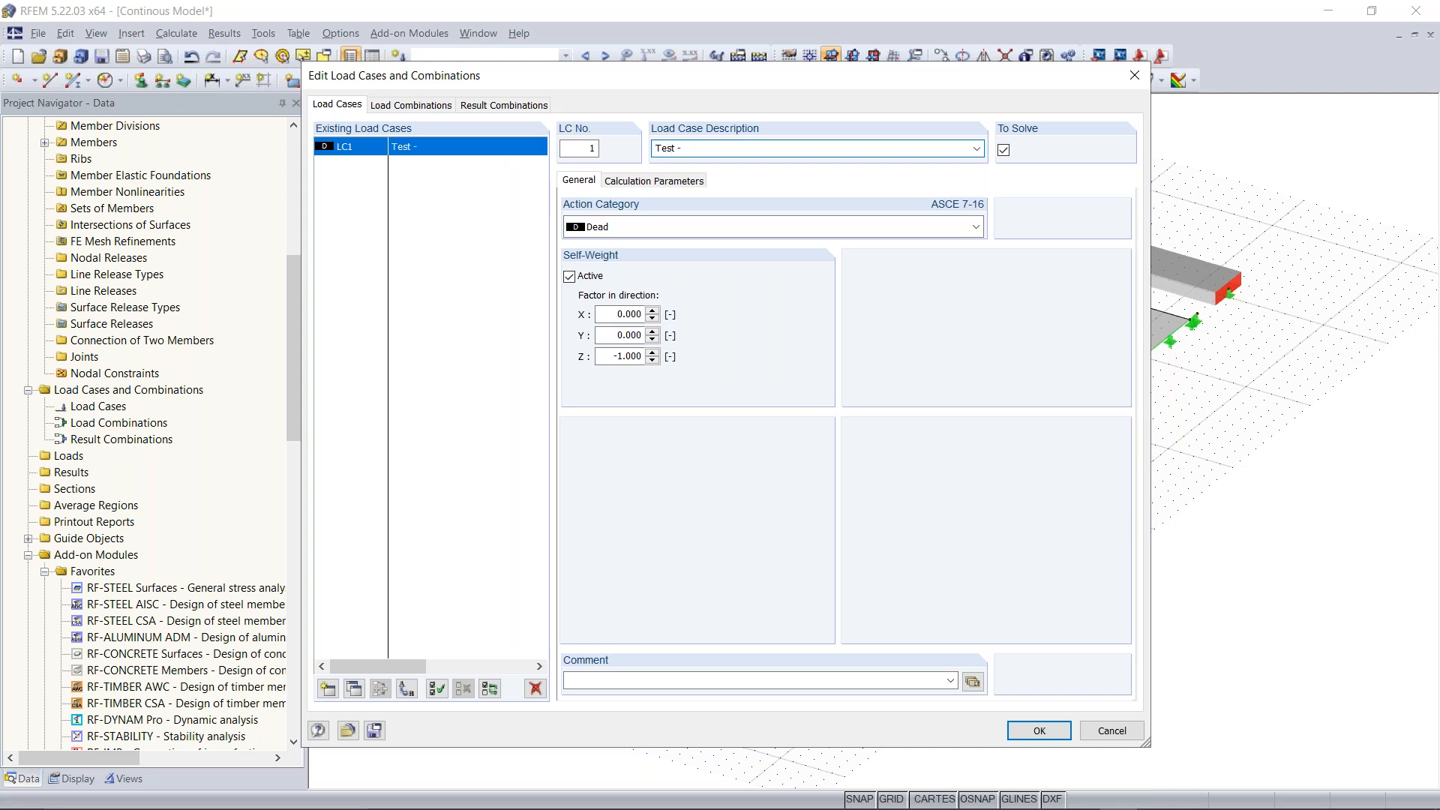
text(ead)
text(eight)
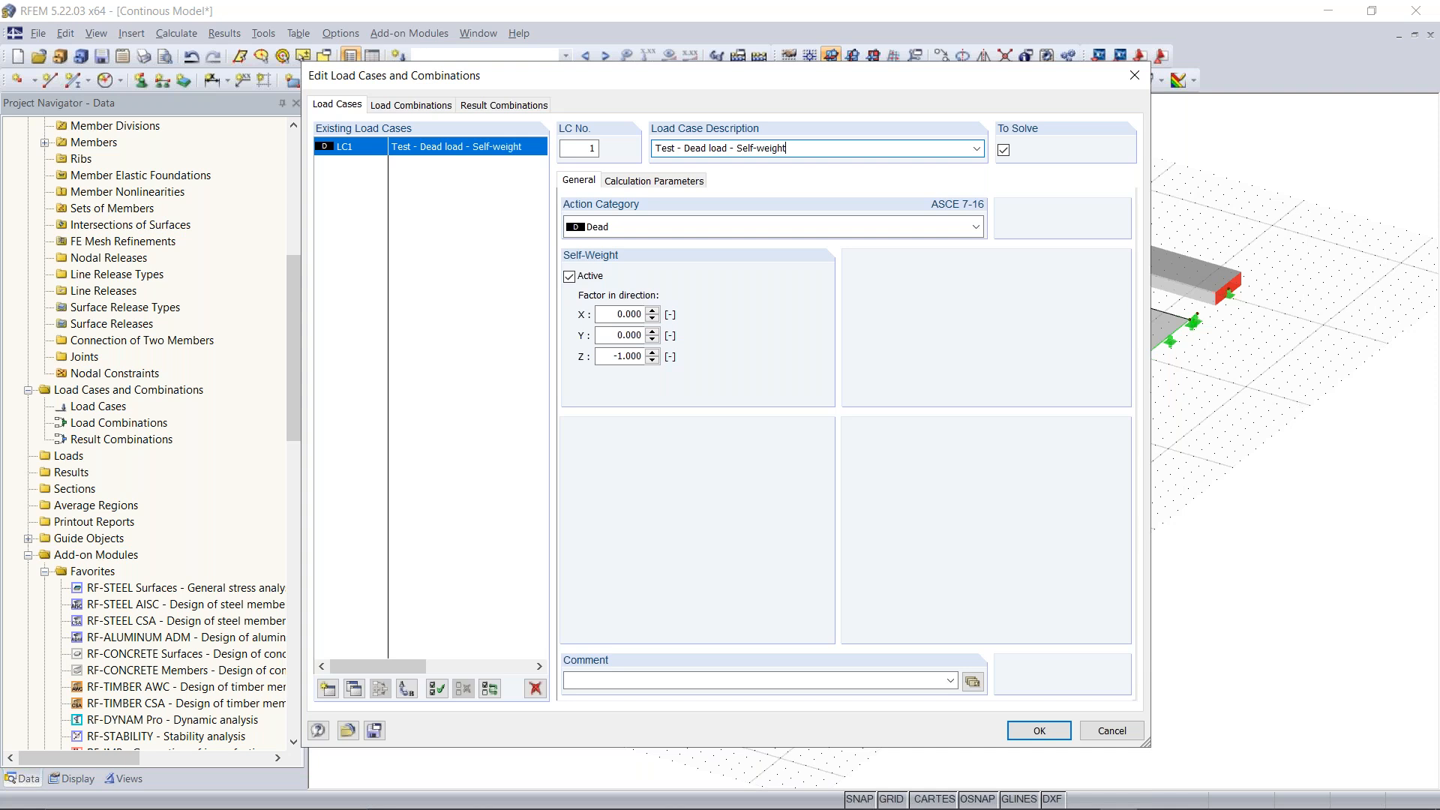
text( OFF)
Keep the load case's action category as Dead, deactivate its self-weight, and confirm the load case
click(647, 231)
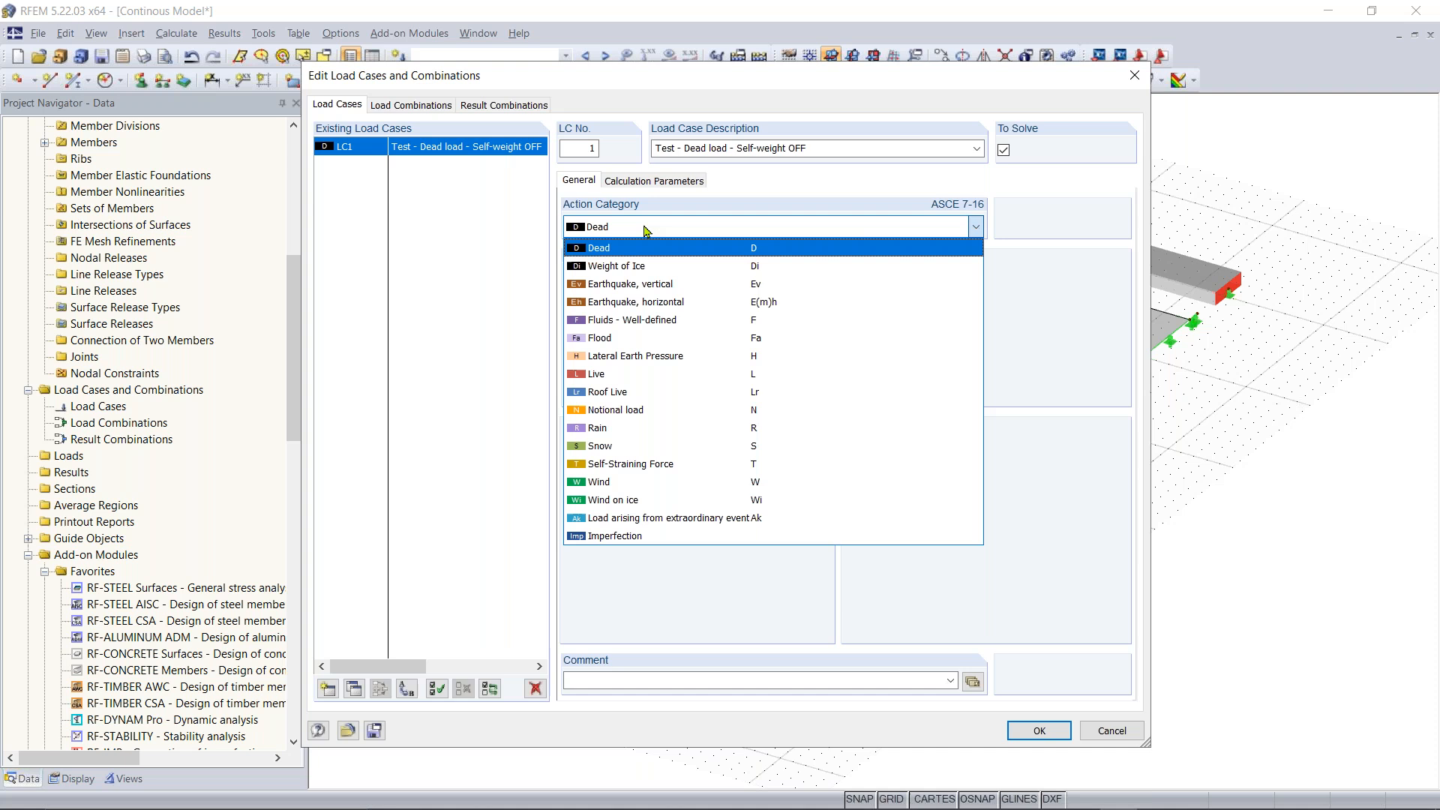
click(647, 231)
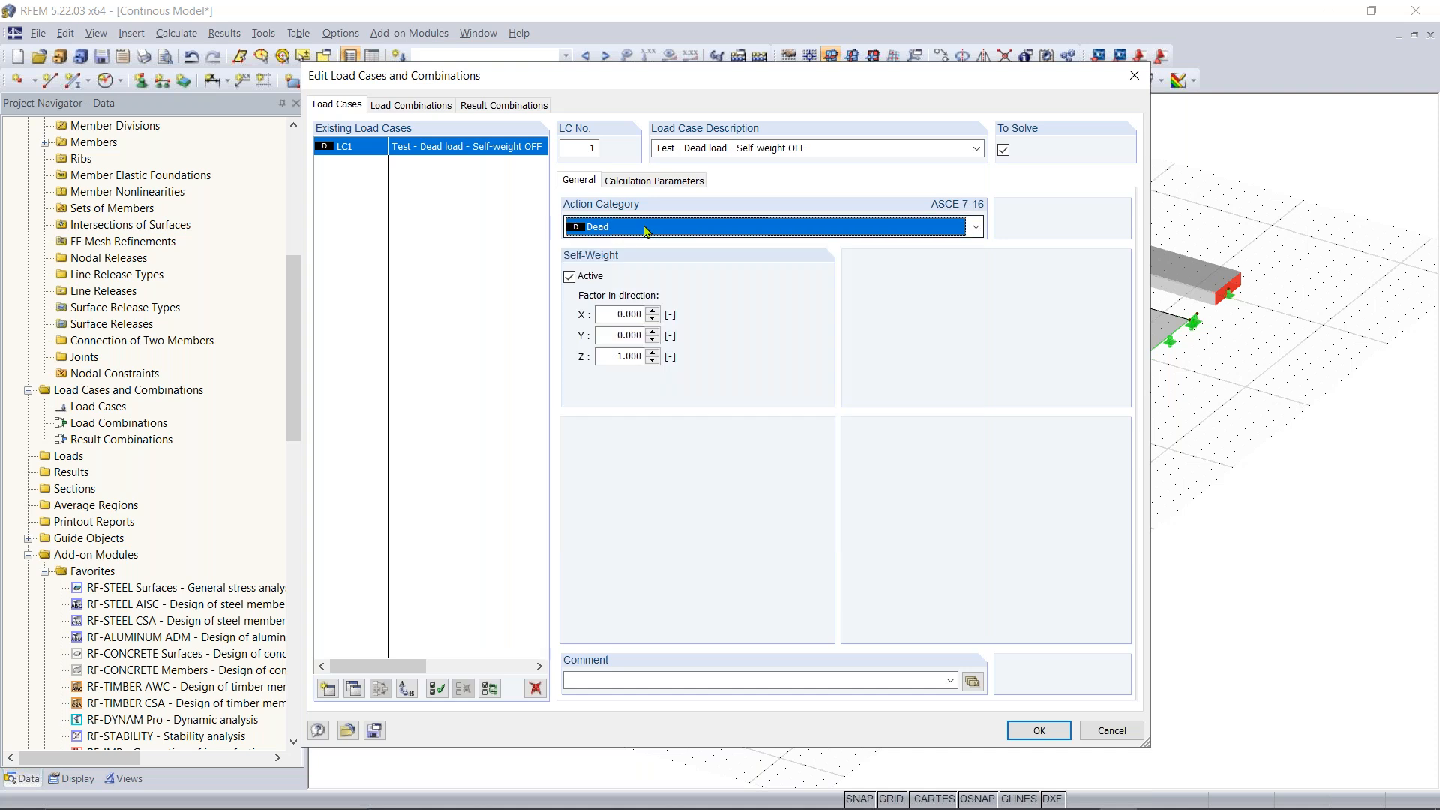
click(570, 277)
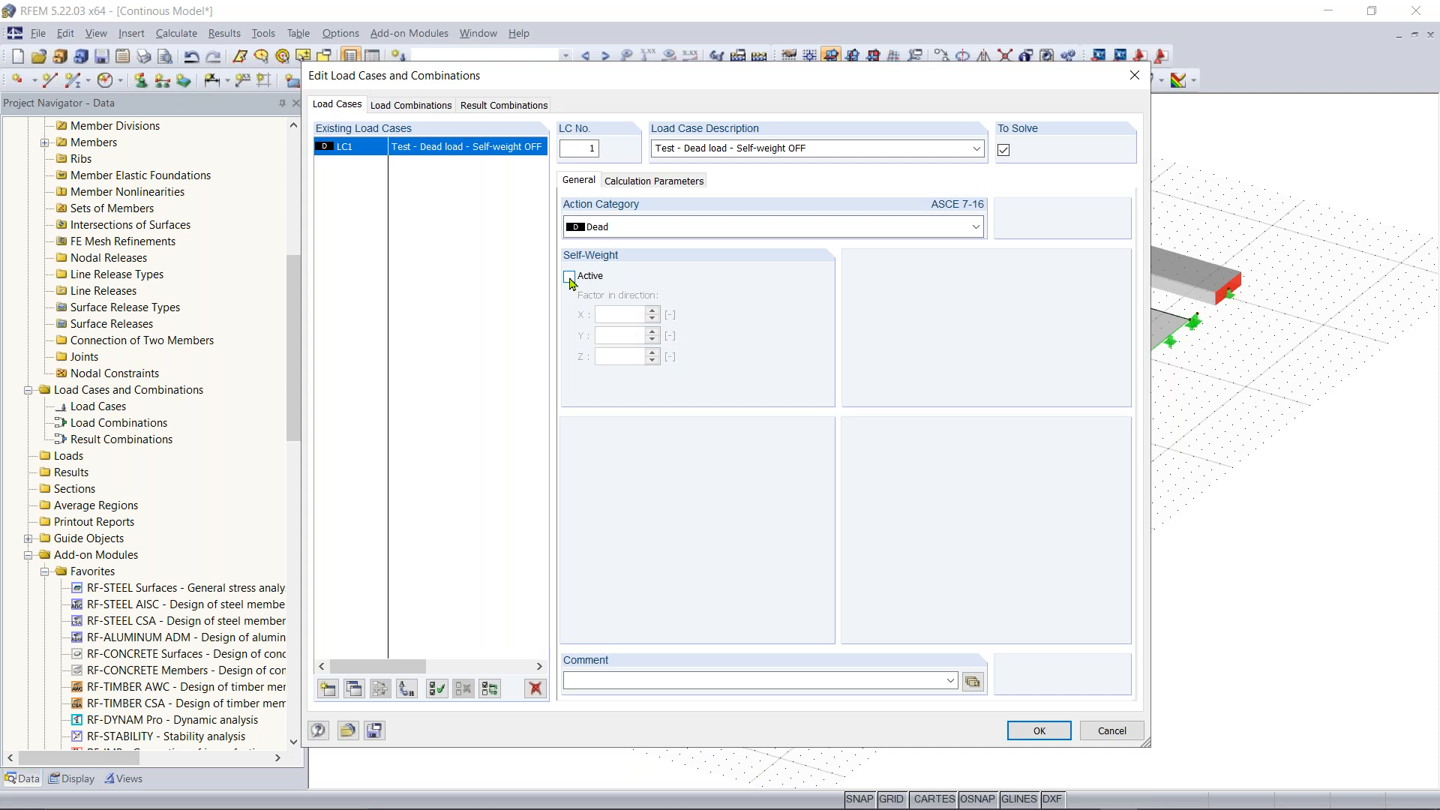
click(1049, 731)
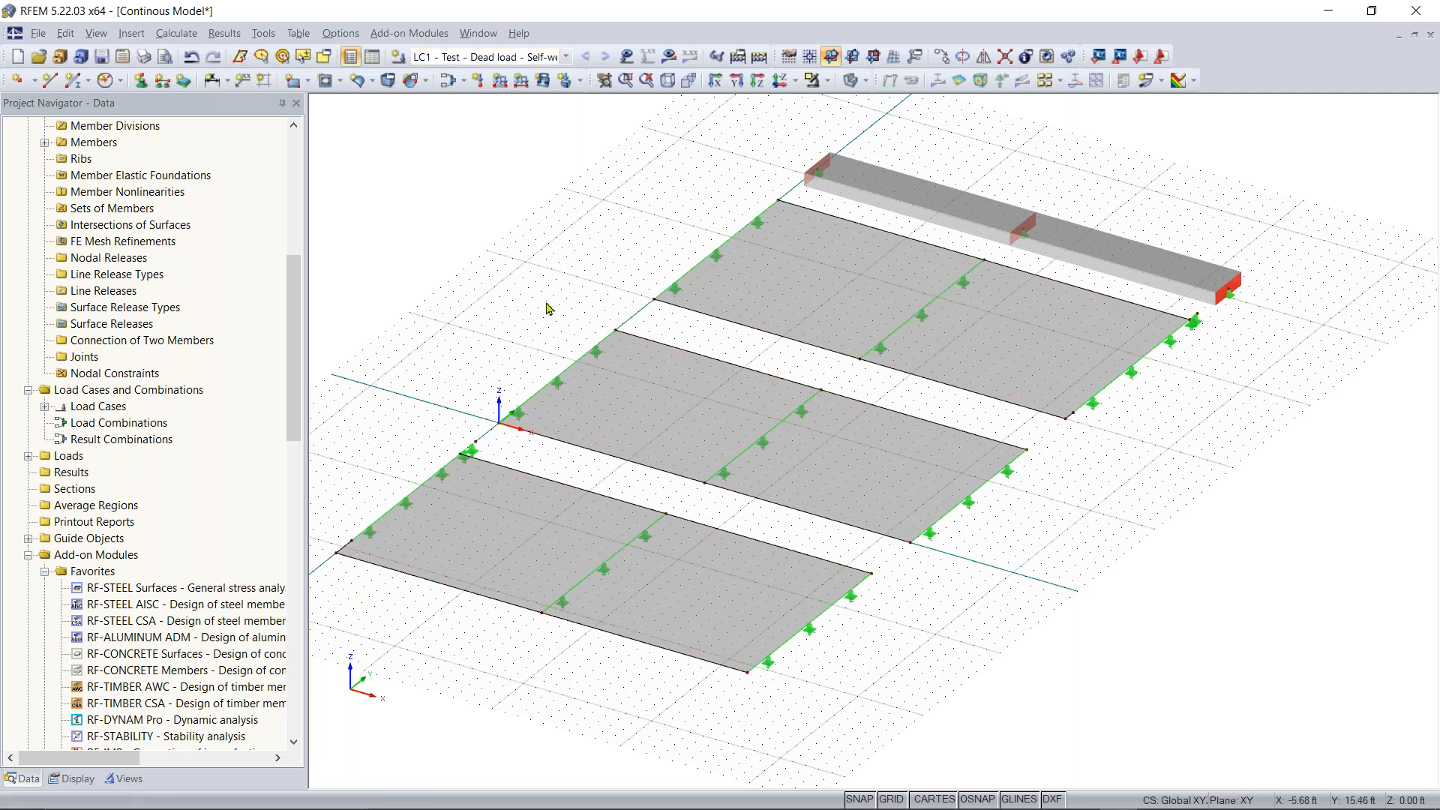
Apply a uniform surface force load of 0.210 ksf in global ZL direction to all three concrete surfaces
click(523, 81)
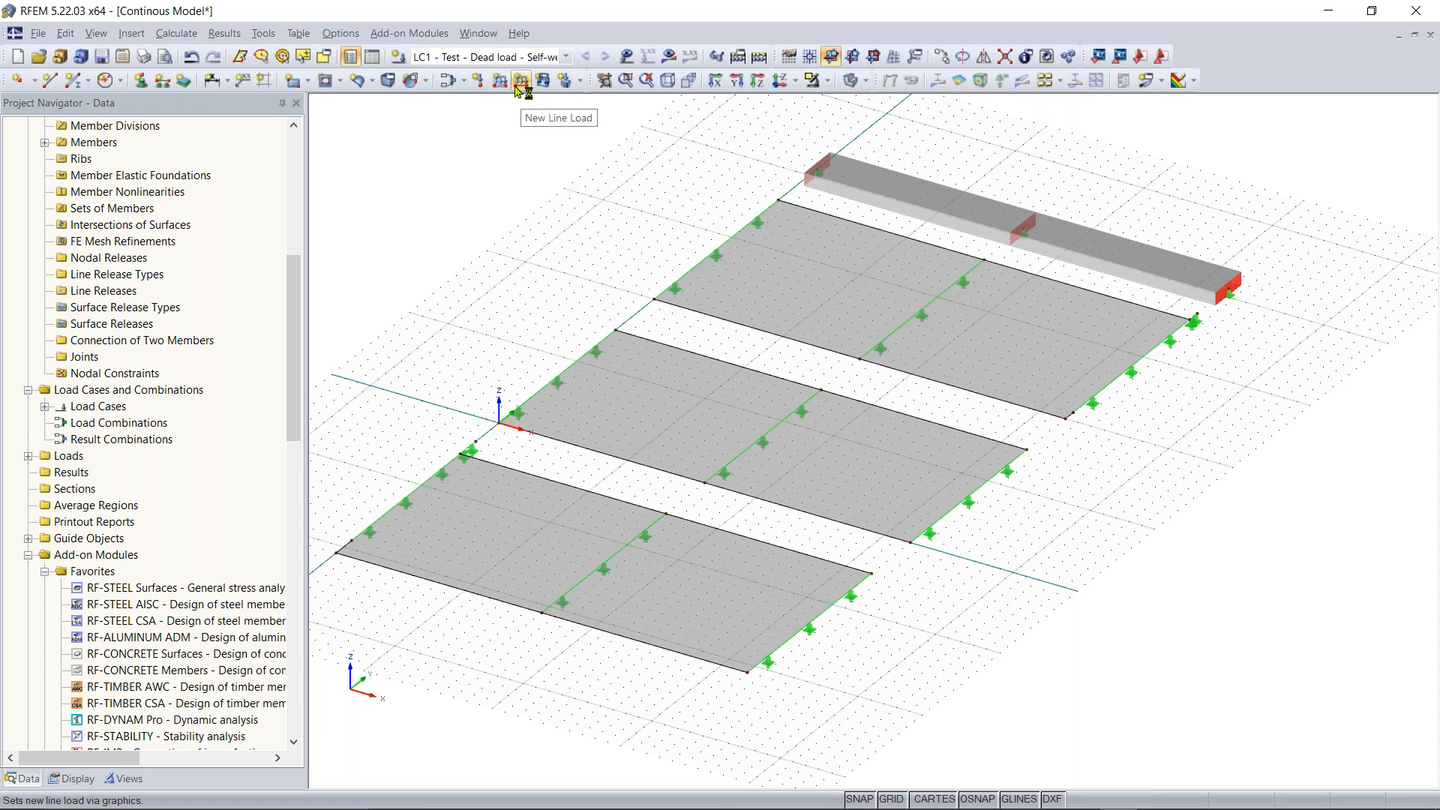
click(542, 80)
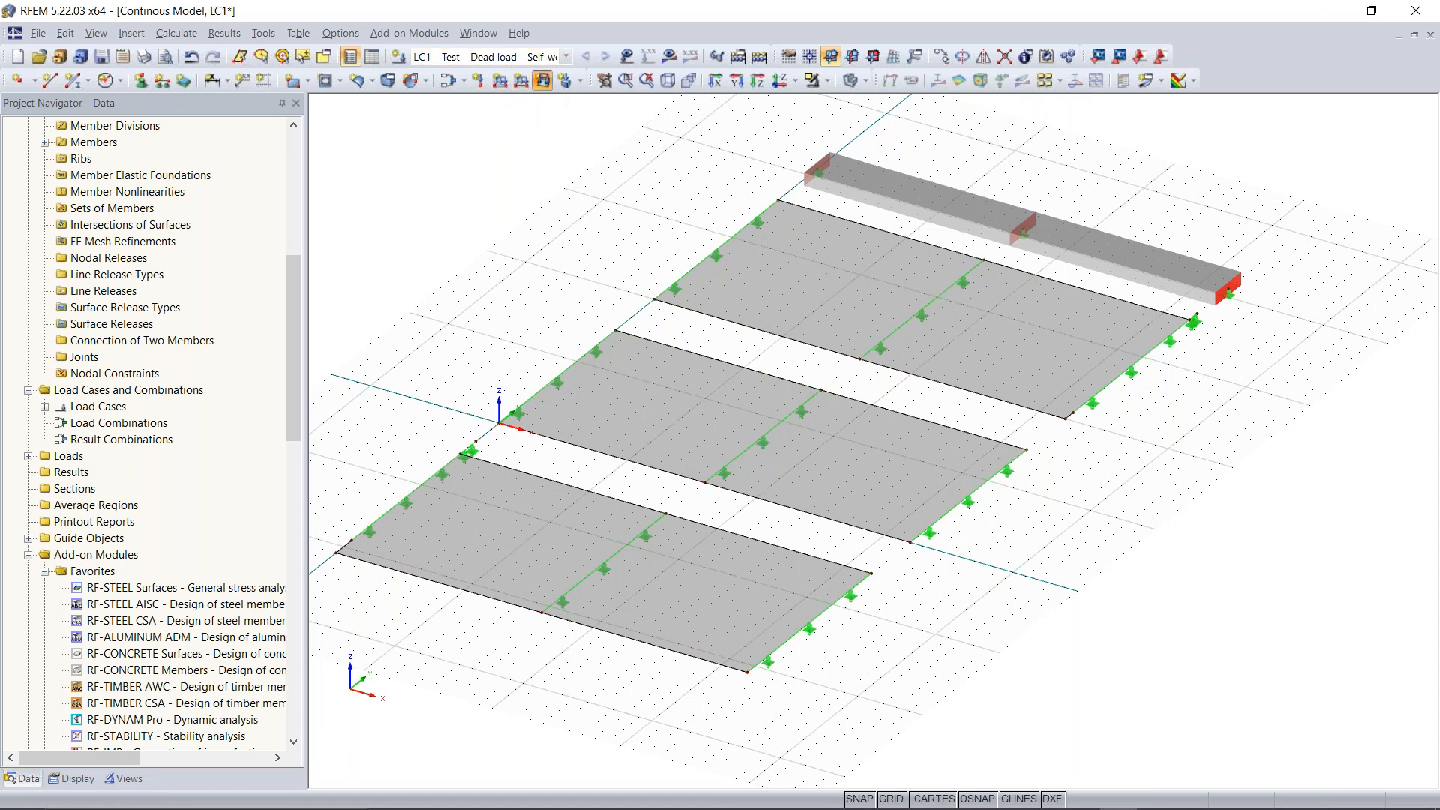
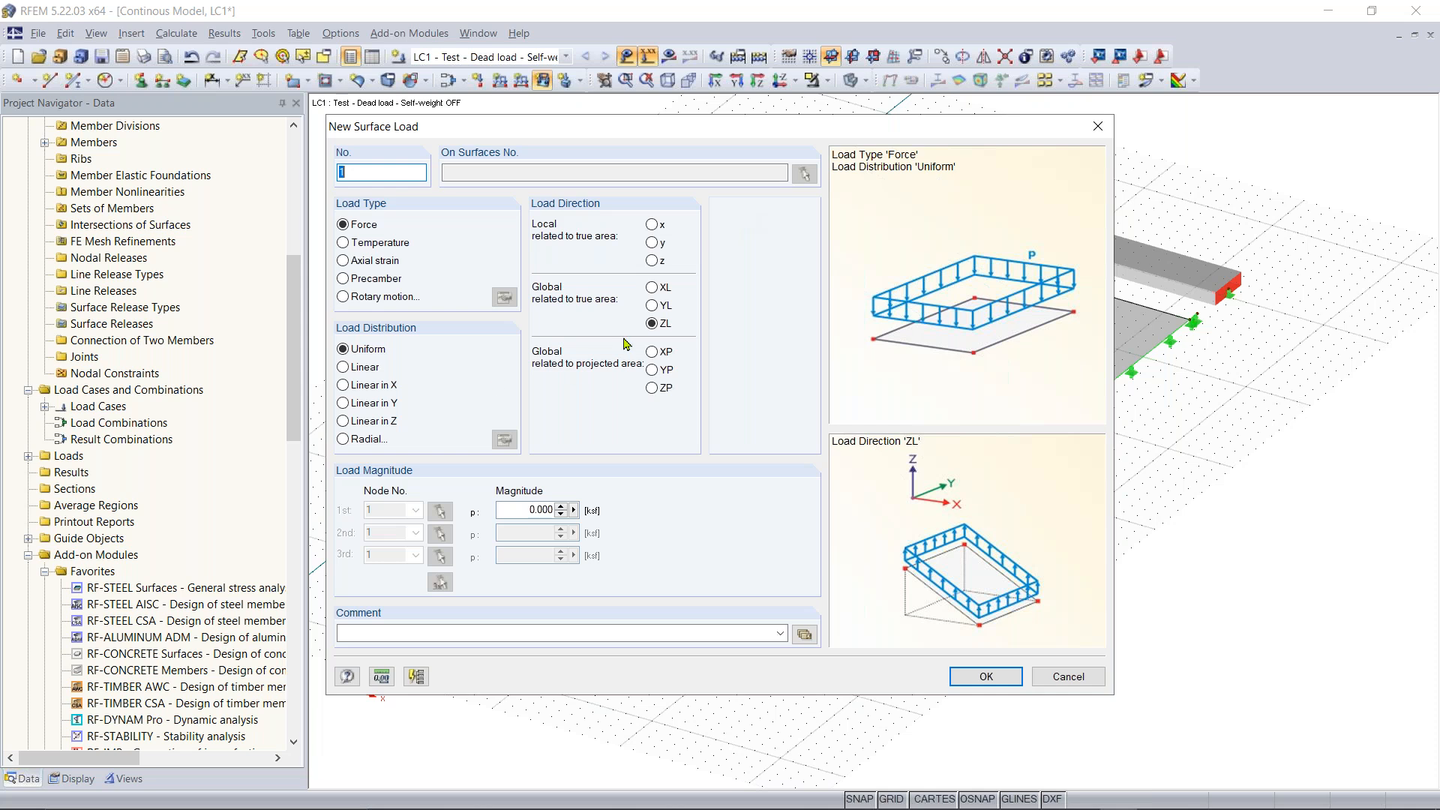
click(518, 510)
text(0.210)
click(997, 678)
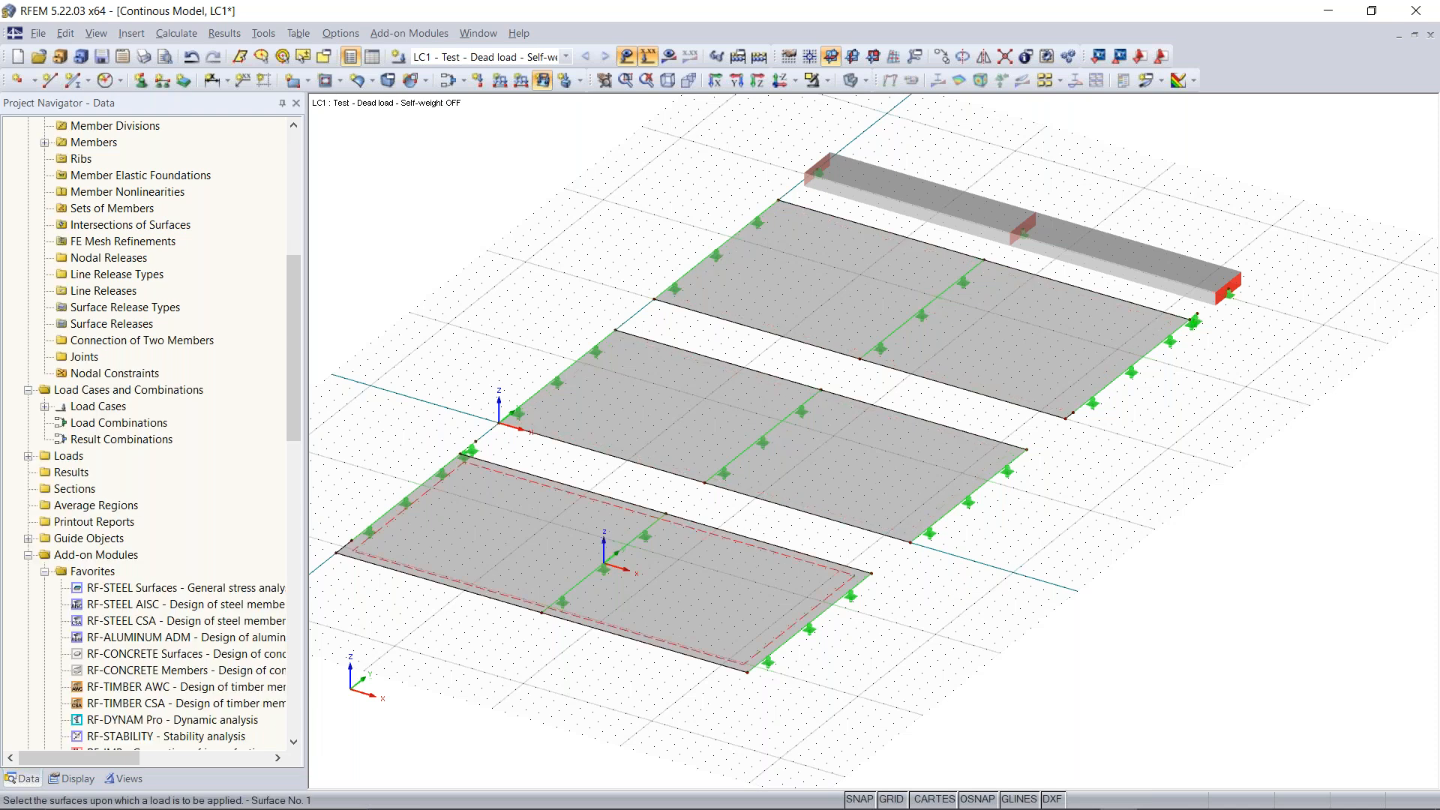
click(603, 568)
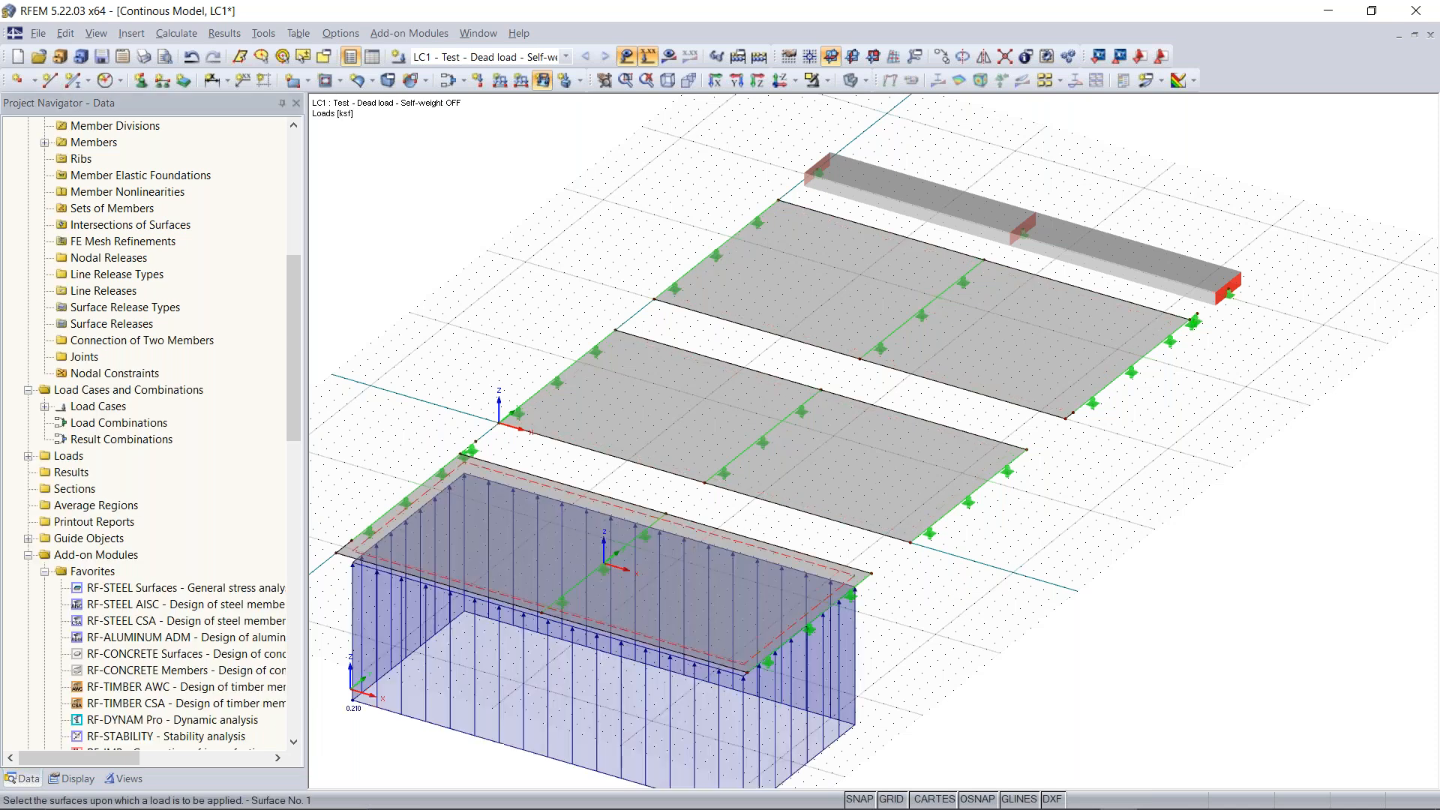
click(893, 463)
click(1009, 339)
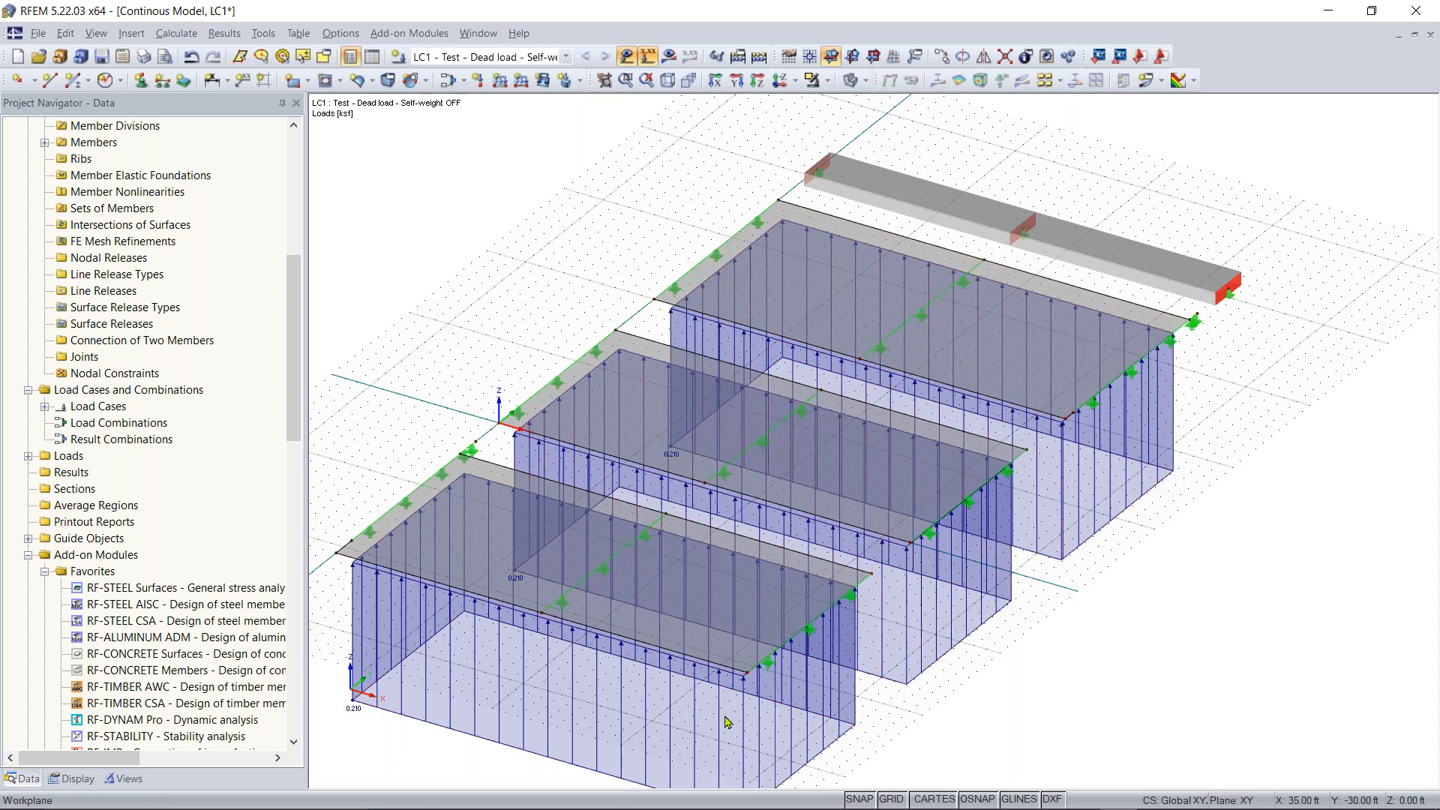
Change the magnitude of the surface load on surfaces 1-3 to -0.210 ksf so it acts downward
mouse_move(744, 719)
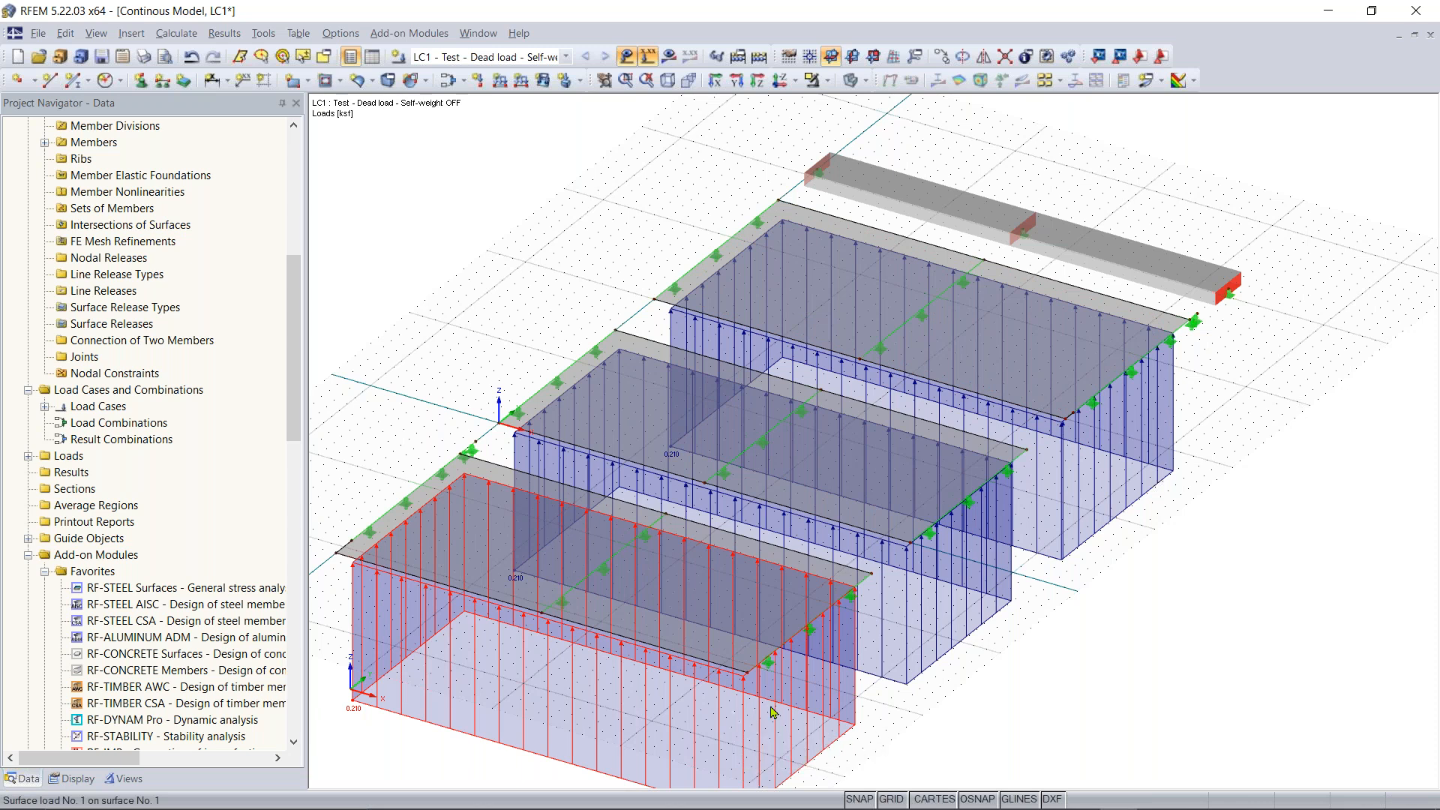
double_click(1067, 530)
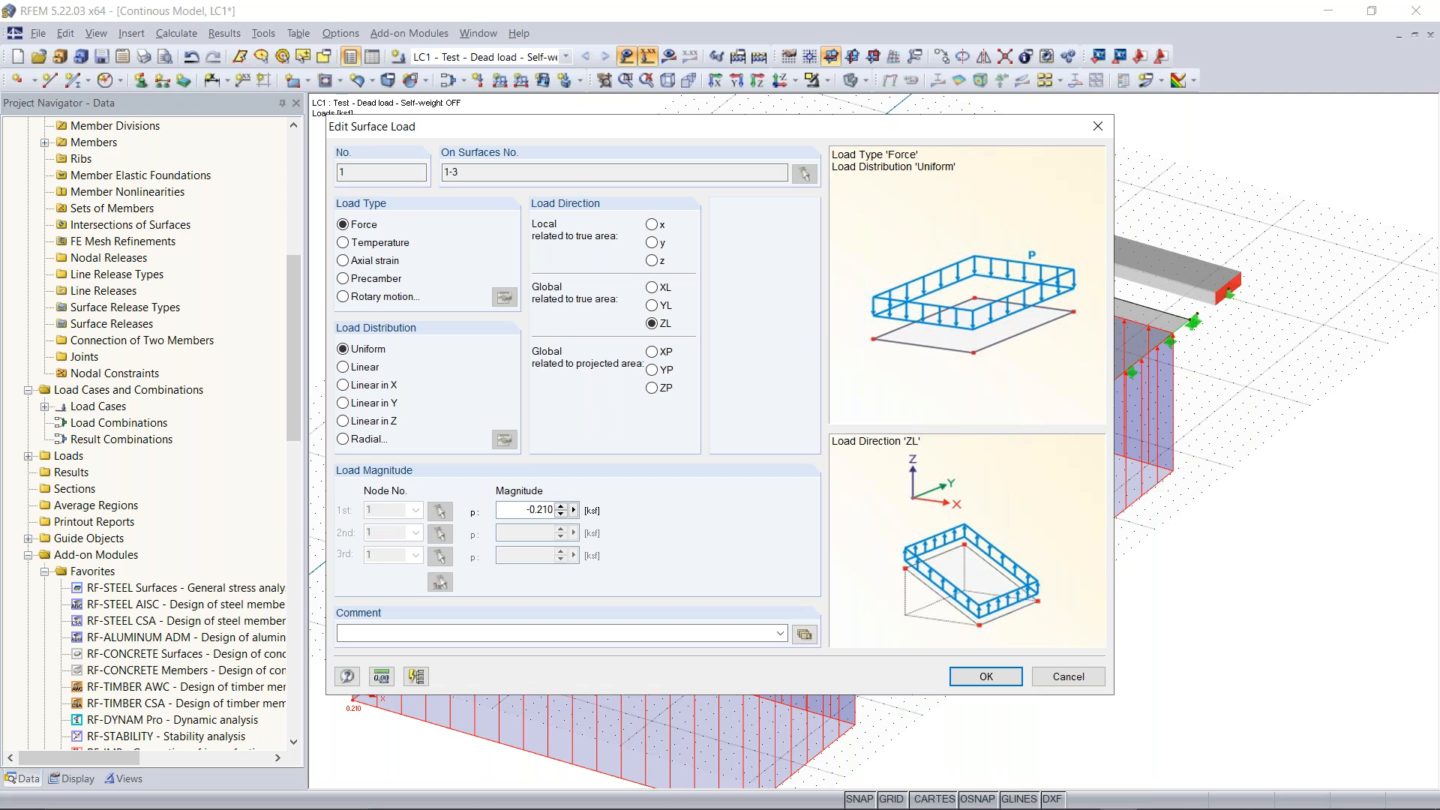
click(981, 676)
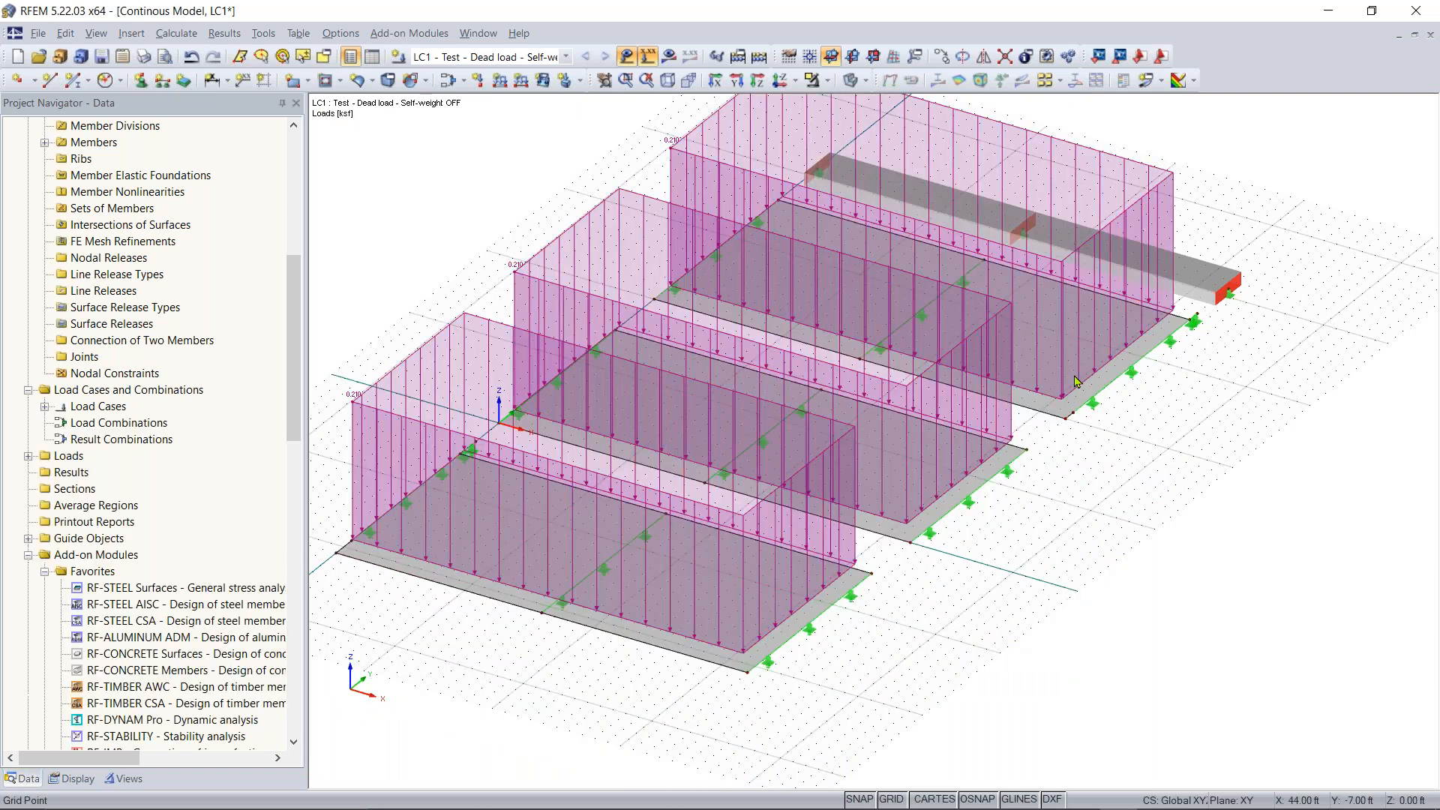
Examine the direction of the surface loads on the three slabs from the side and in 3D
ctrl+middle_drag(1073, 461, 946, 496)
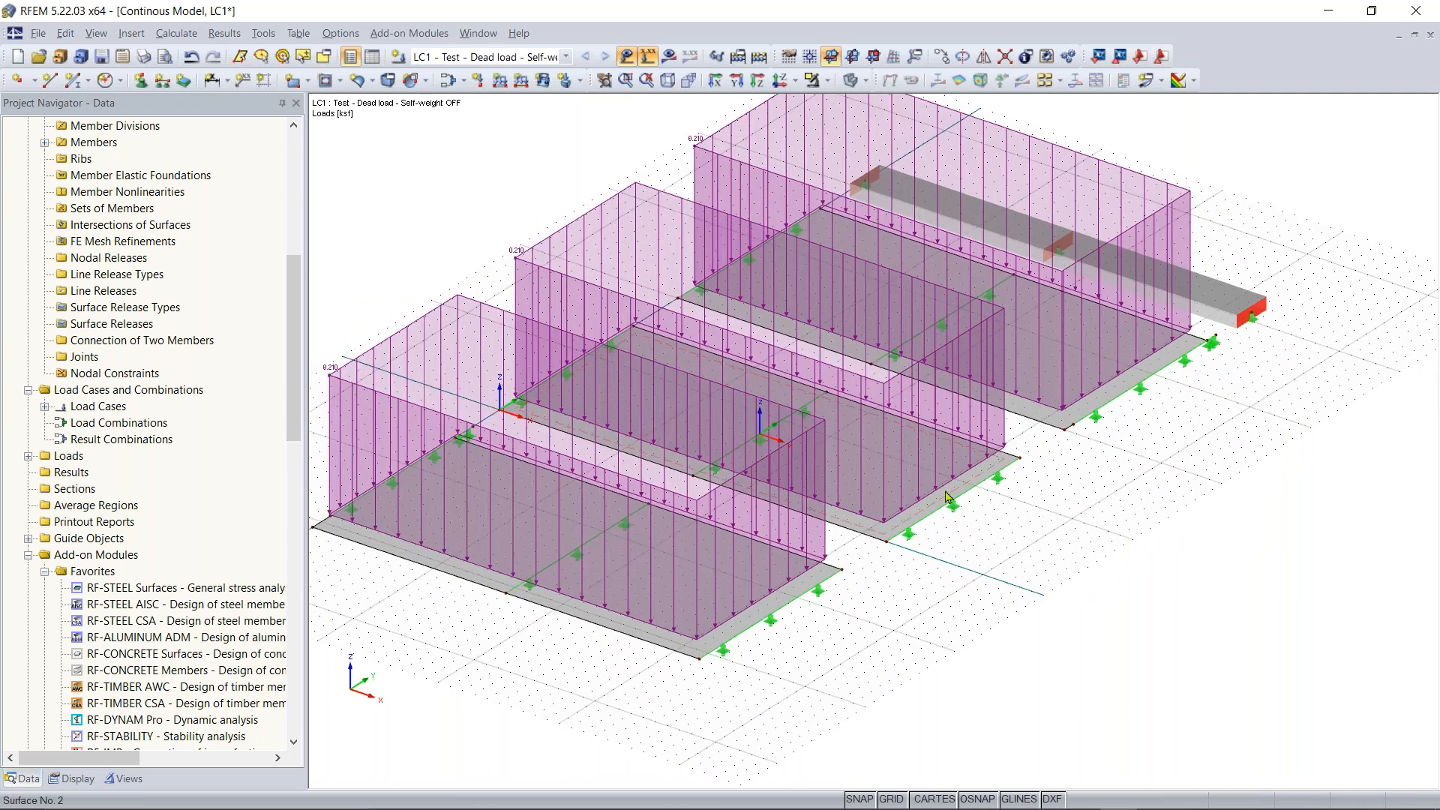
scroll(1260, 477, up, 1)
ctrl+middle_drag(1215, 471, 899, 302)
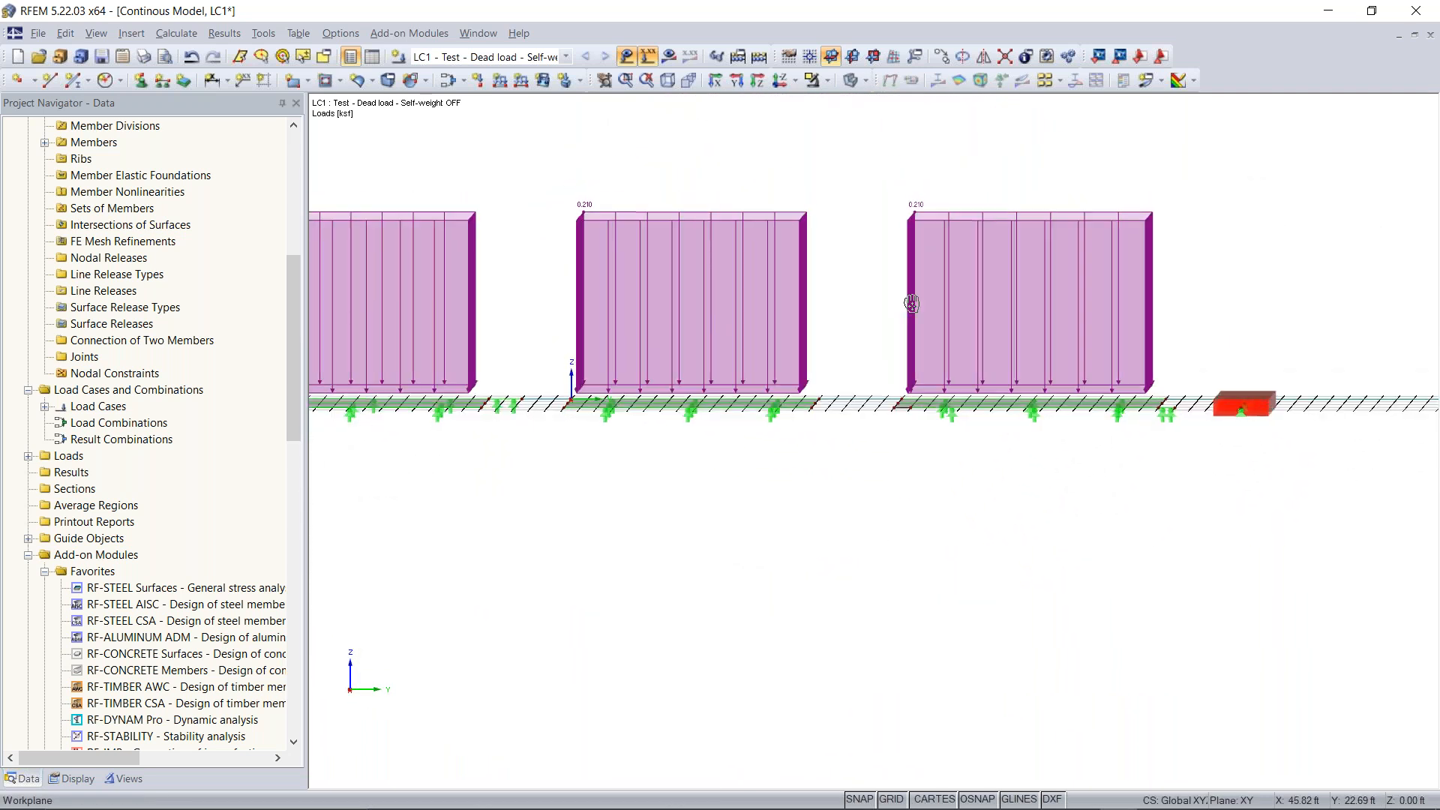
scroll(899, 302, down, 2)
scroll(938, 398, down, 3)
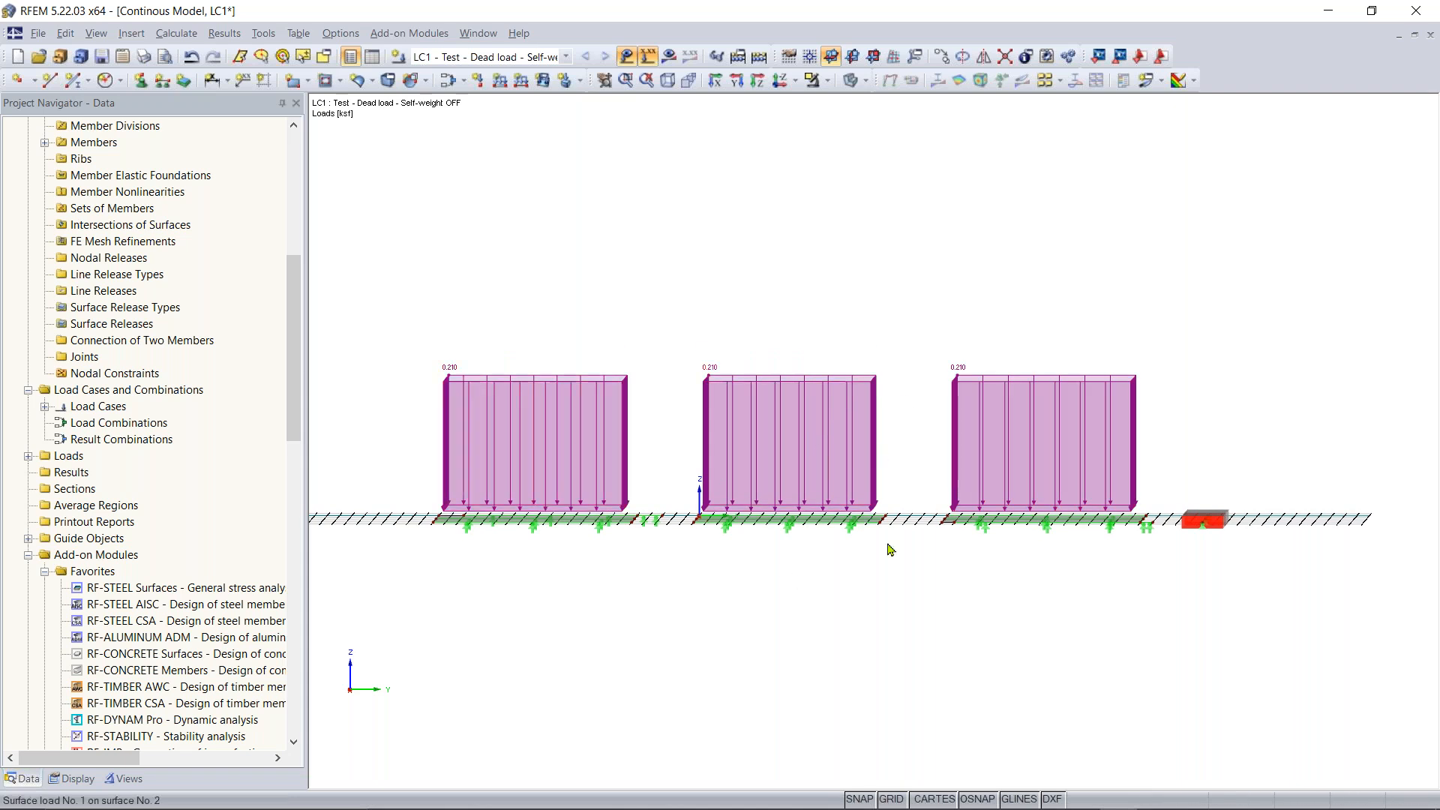
ctrl+middle_drag(1139, 557, 1065, 685)
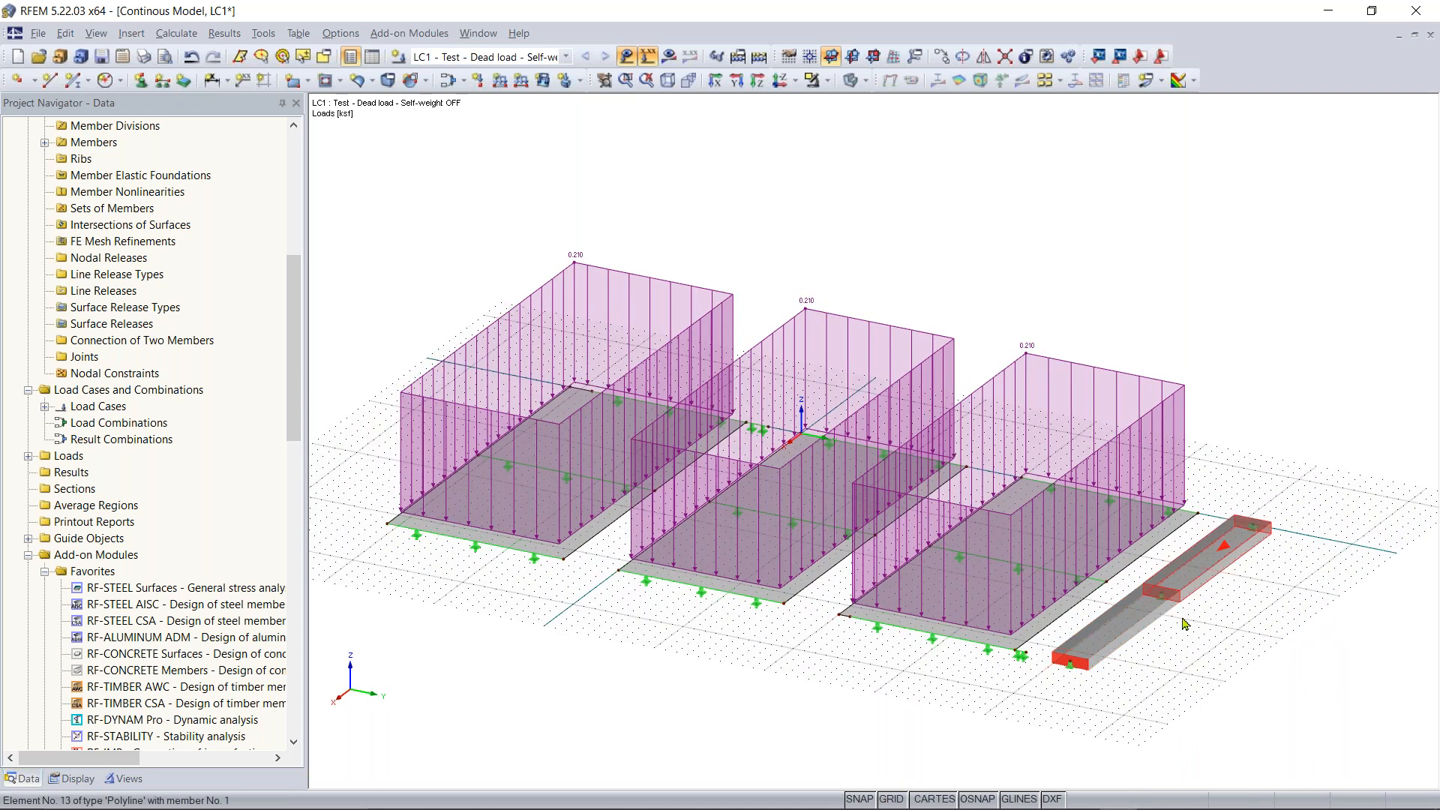
Increase the display size of the beam's nodal support symbols twice
scroll(1065, 686, up, 4)
right_click(1072, 653)
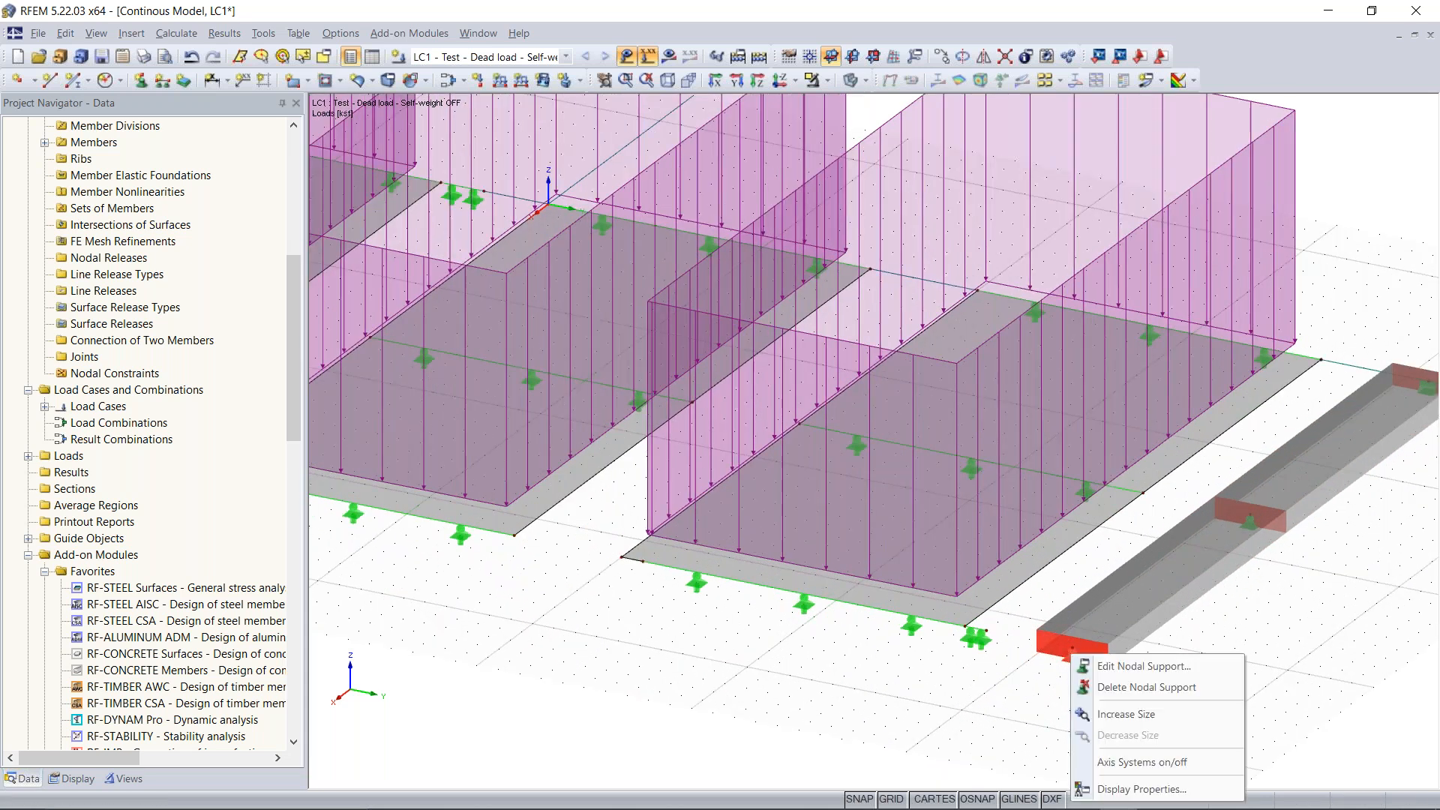
click(1099, 714)
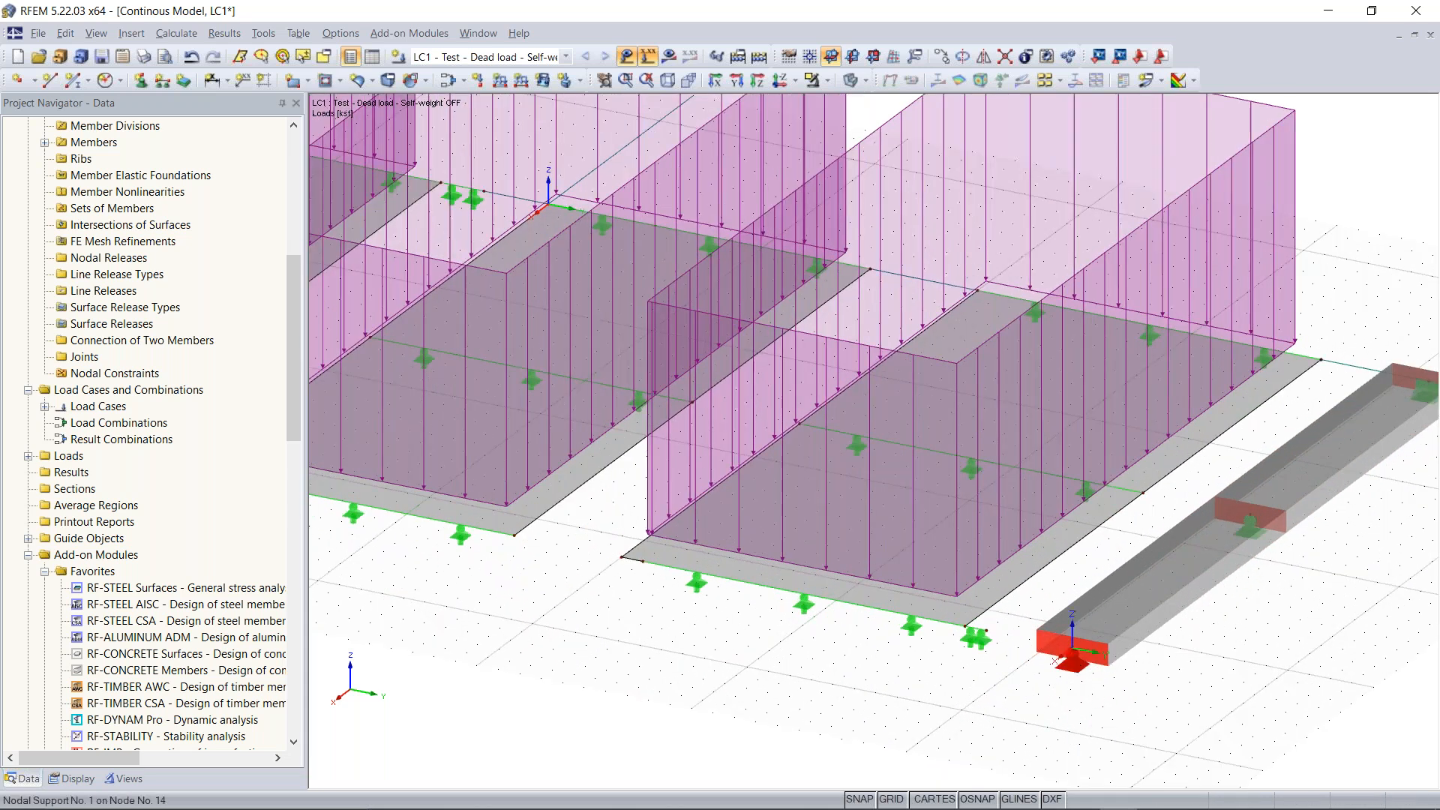
right_click(1079, 660)
click(1125, 579)
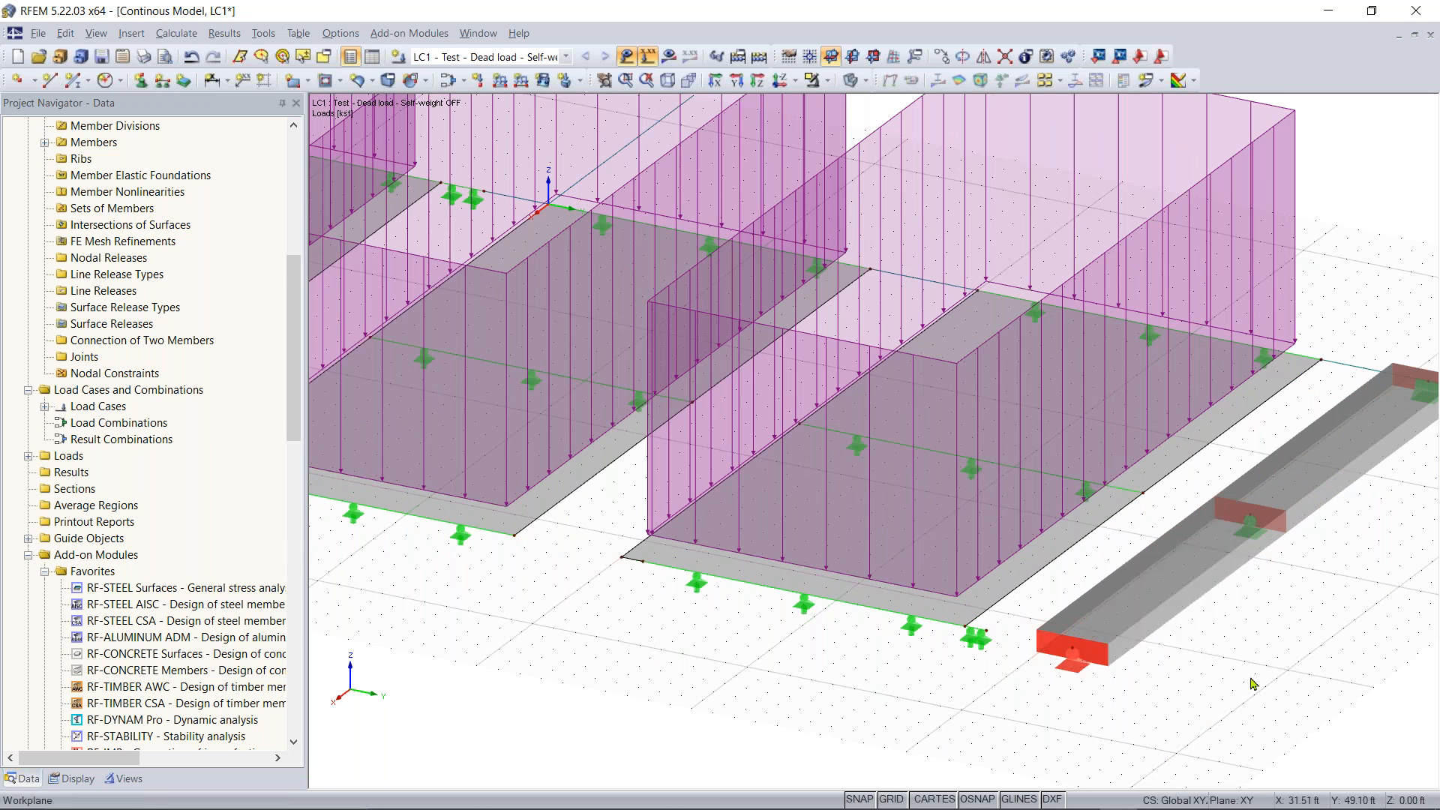
scroll(1235, 668, down, 3)
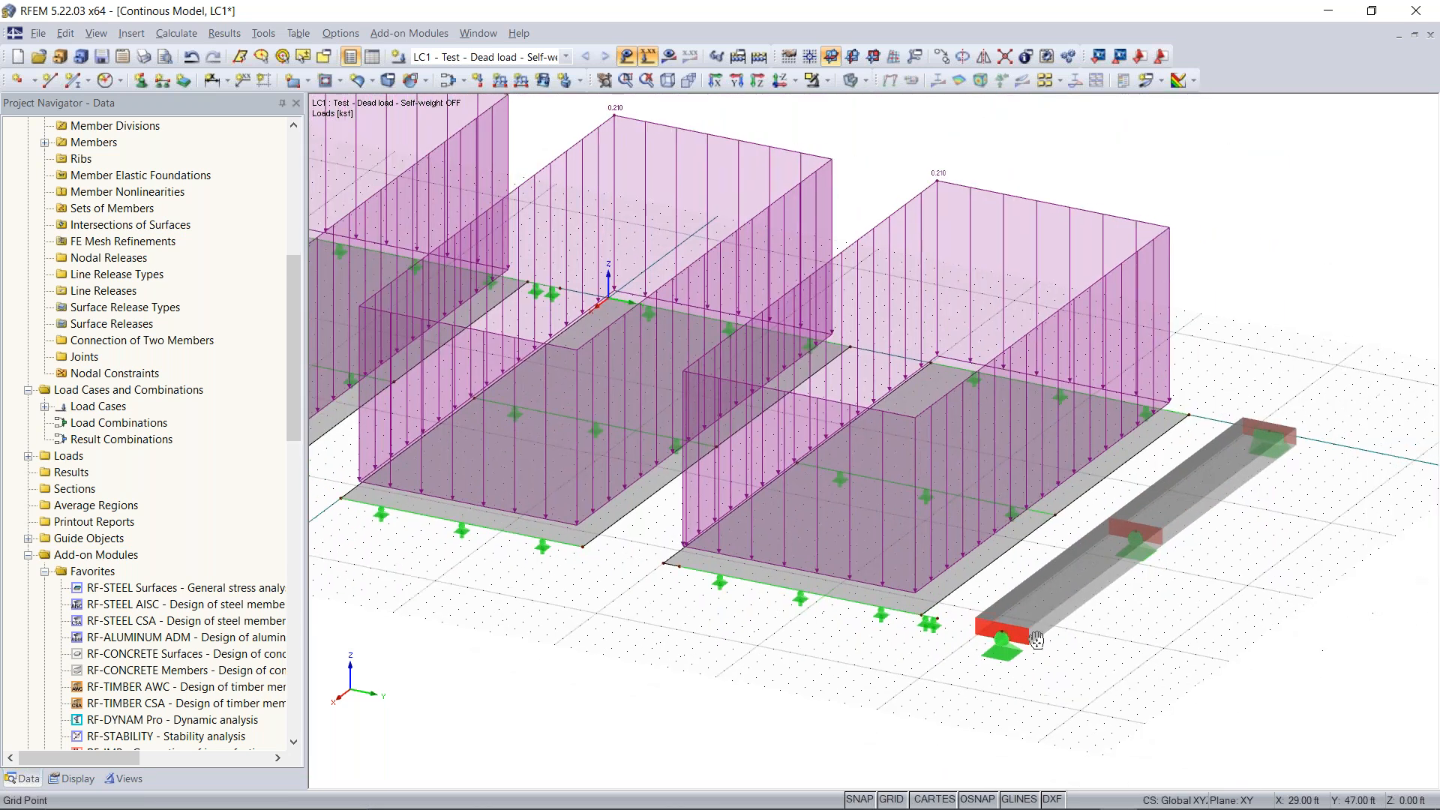
scroll(1161, 461, down, 1)
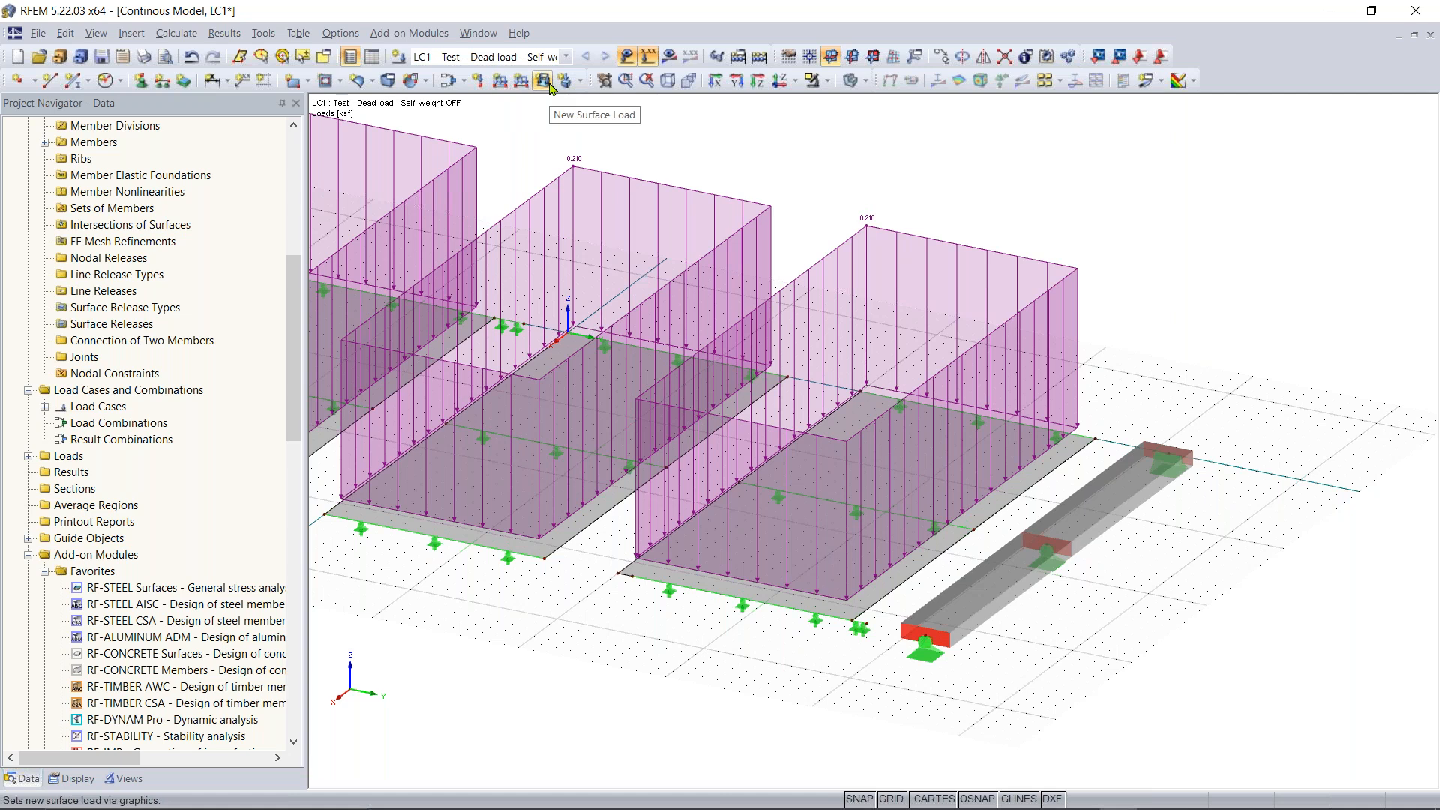
Define a uniform member force load of 0.210 kip/ft acting downward in global ZL over the true member length
click(500, 81)
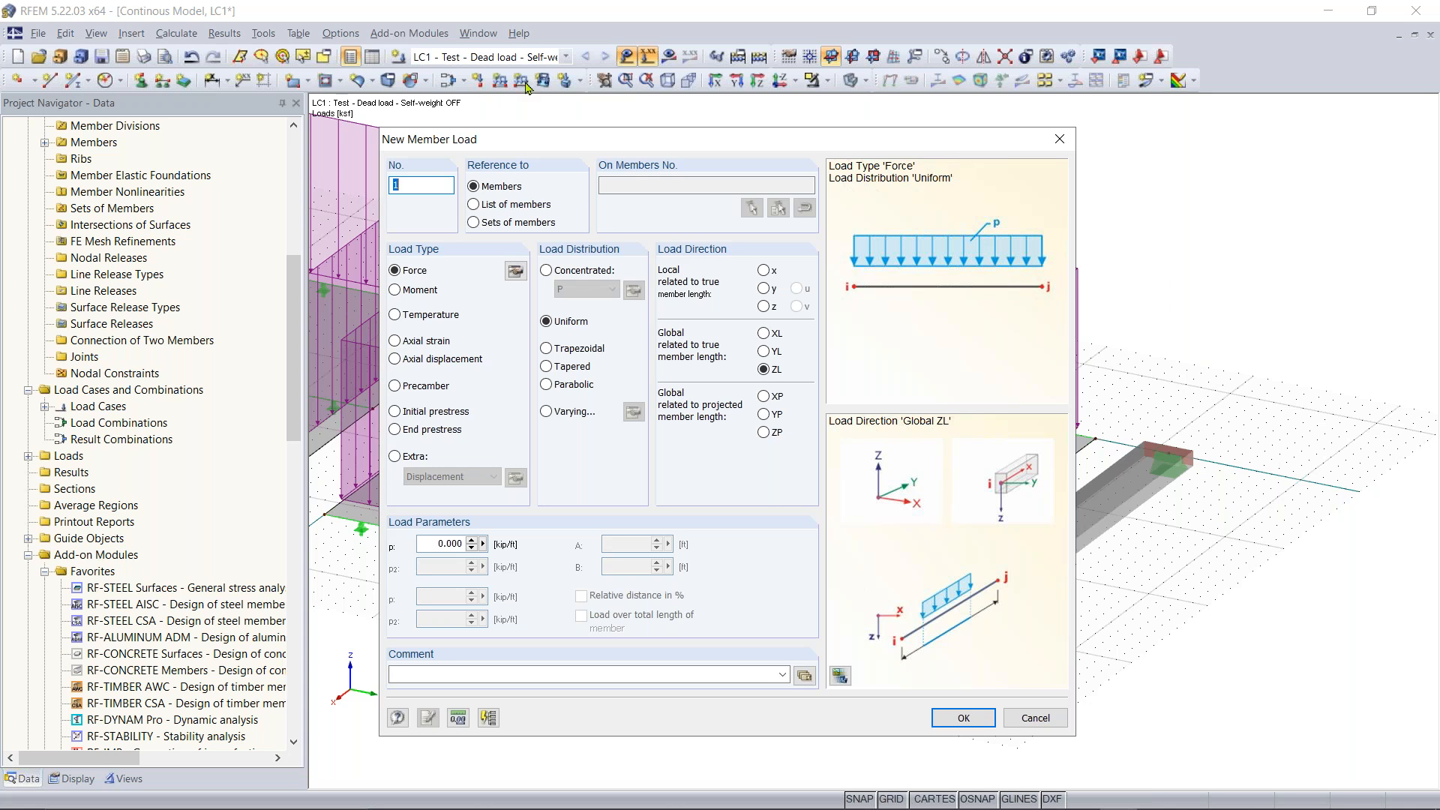
drag(620, 149, 1101, 211)
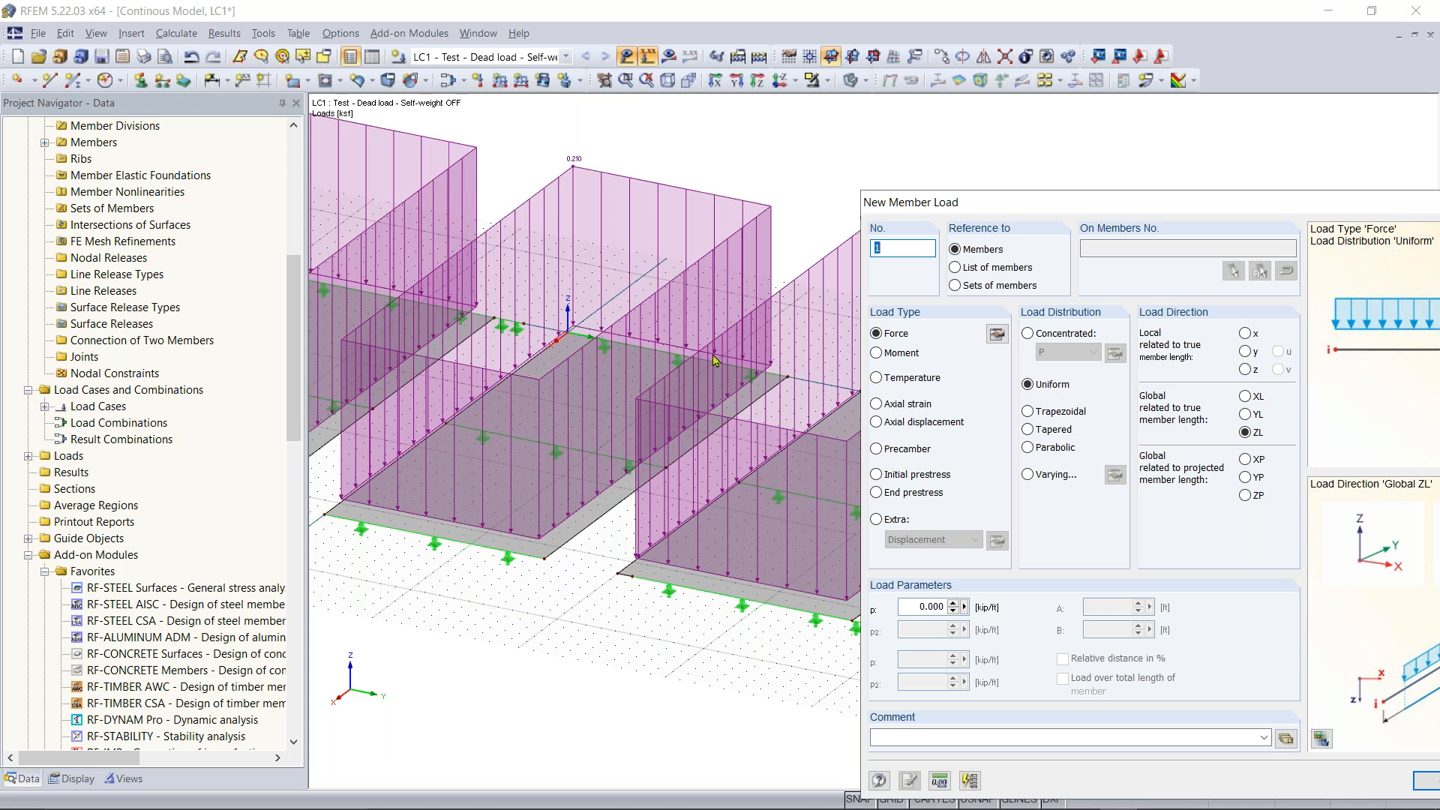
drag(1038, 210, 579, 117)
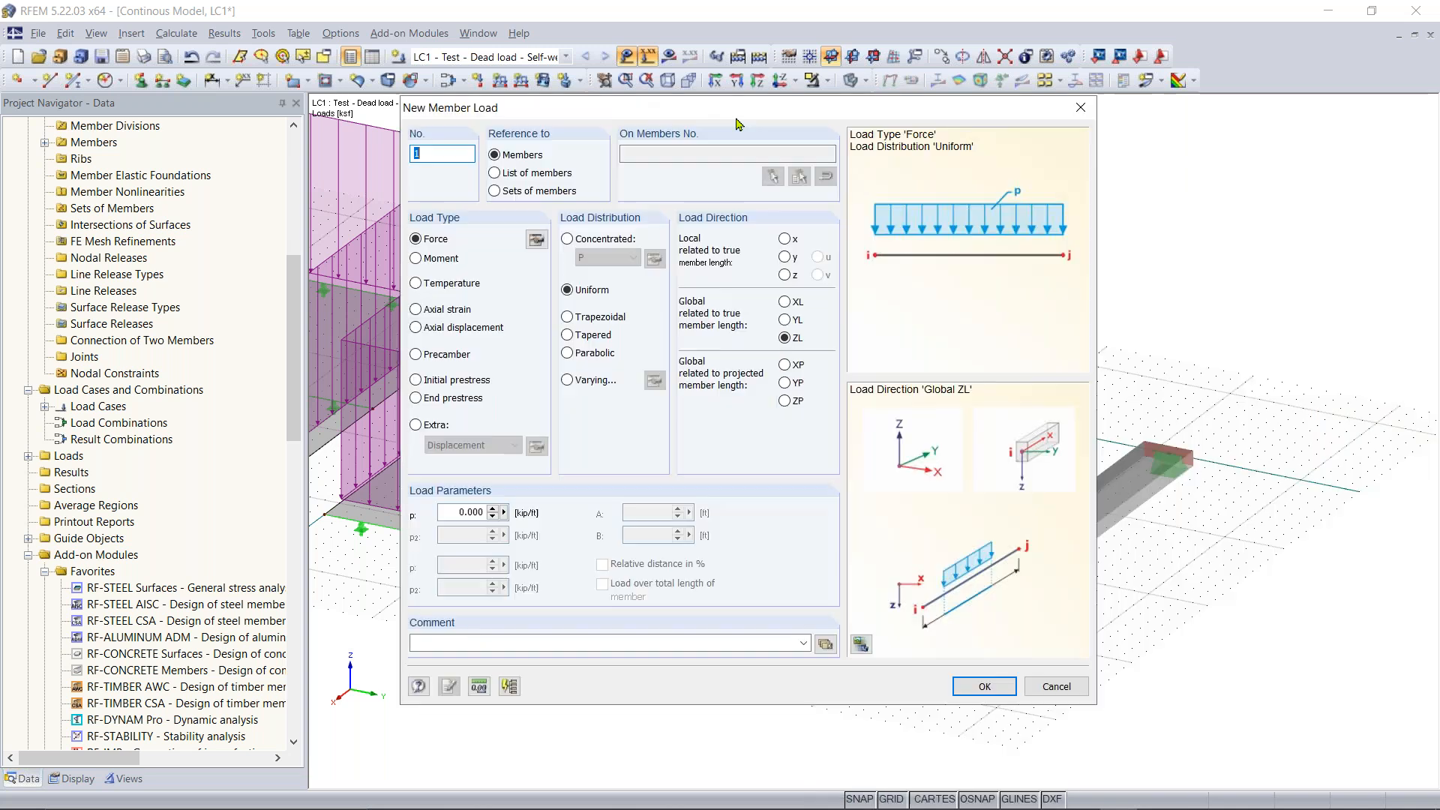
drag(739, 114, 636, 139)
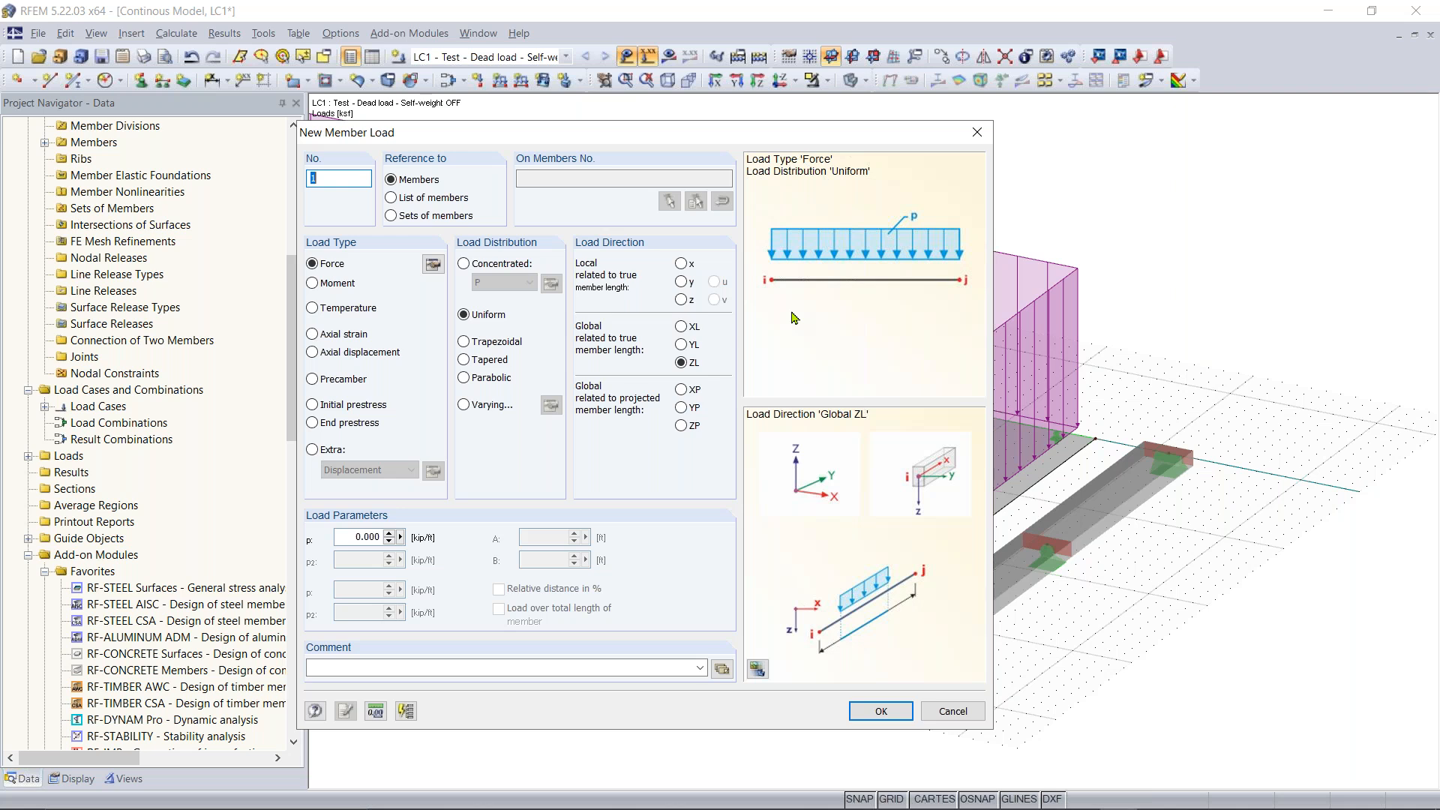
drag(546, 145, 594, 129)
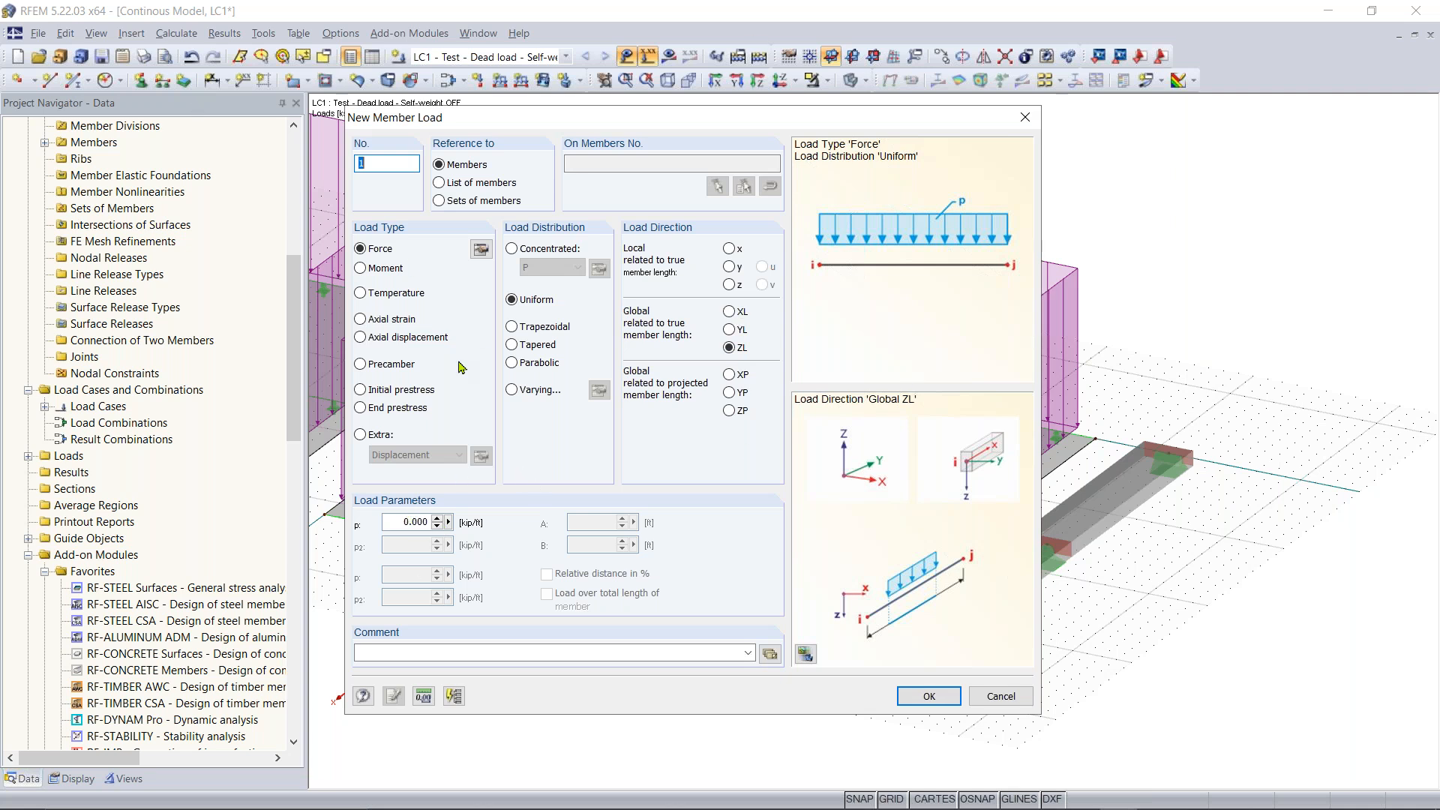
double_click(404, 522)
key(BackSpace)
click(929, 696)
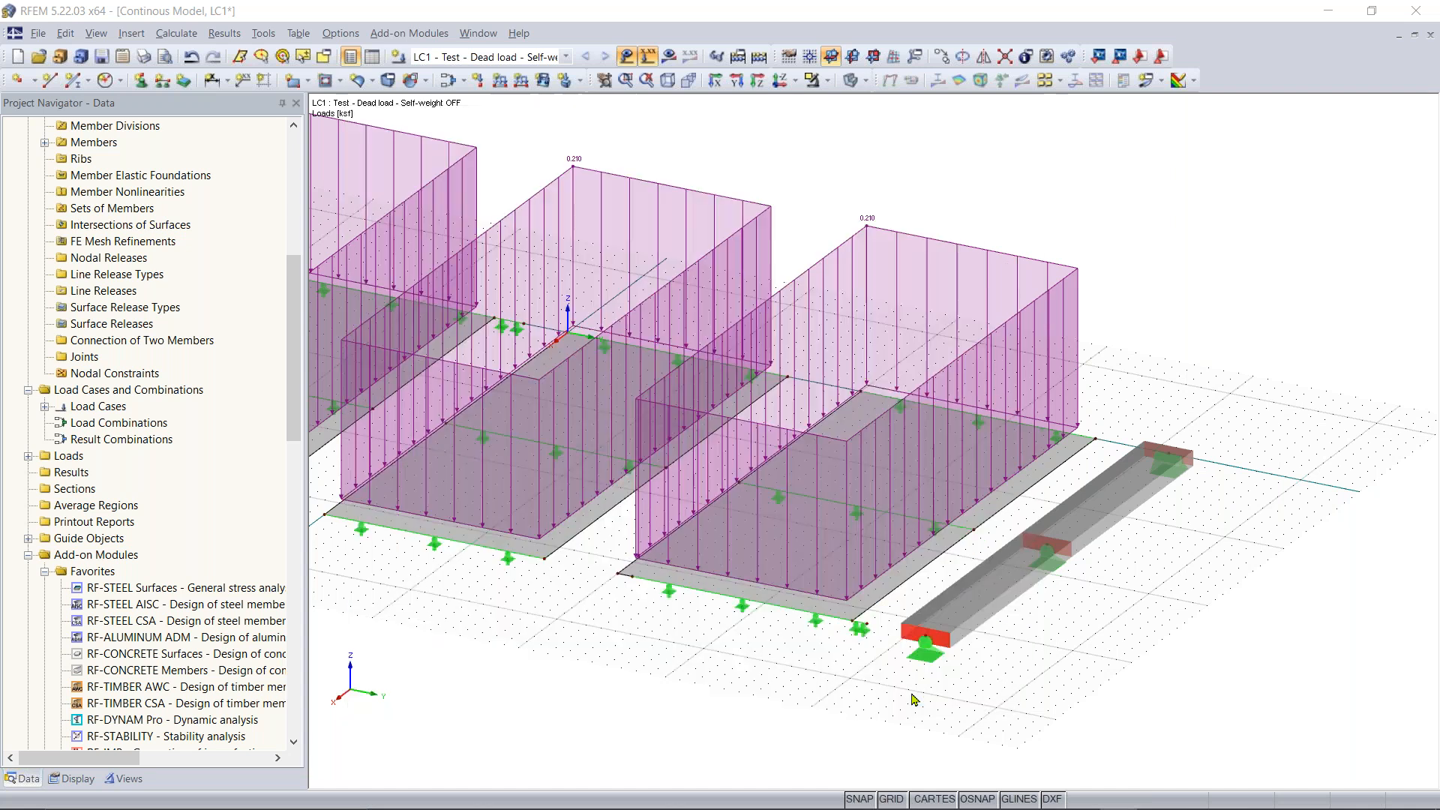
Place the uniform member load on both spans of the beam, end the placement, and check the loads on the whole model
click(1110, 497)
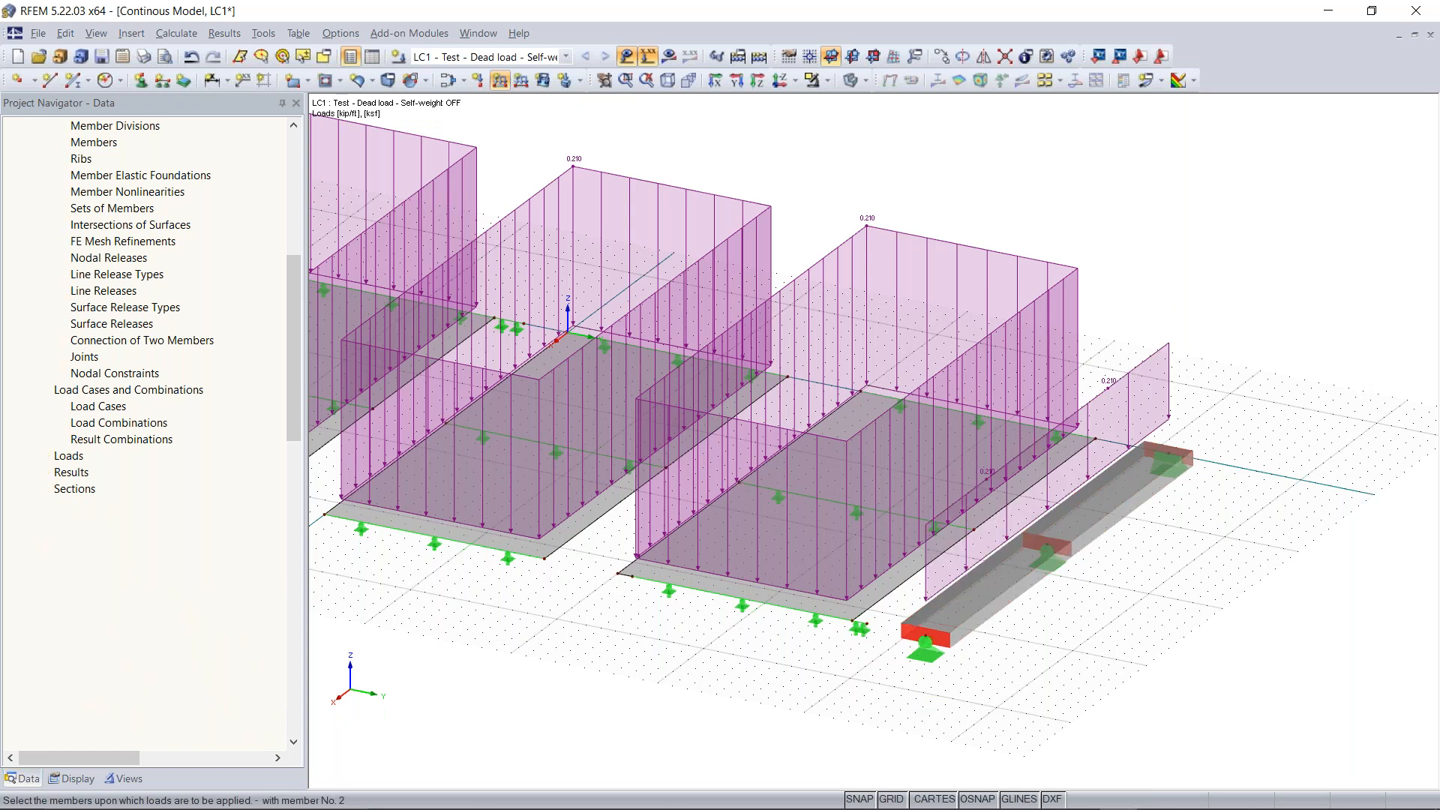
key(Escape)
scroll(1172, 415, down, 3)
ctrl+middle_drag(1174, 416, 1230, 488)
ctrl+middle_drag(1043, 574, 1253, 521)
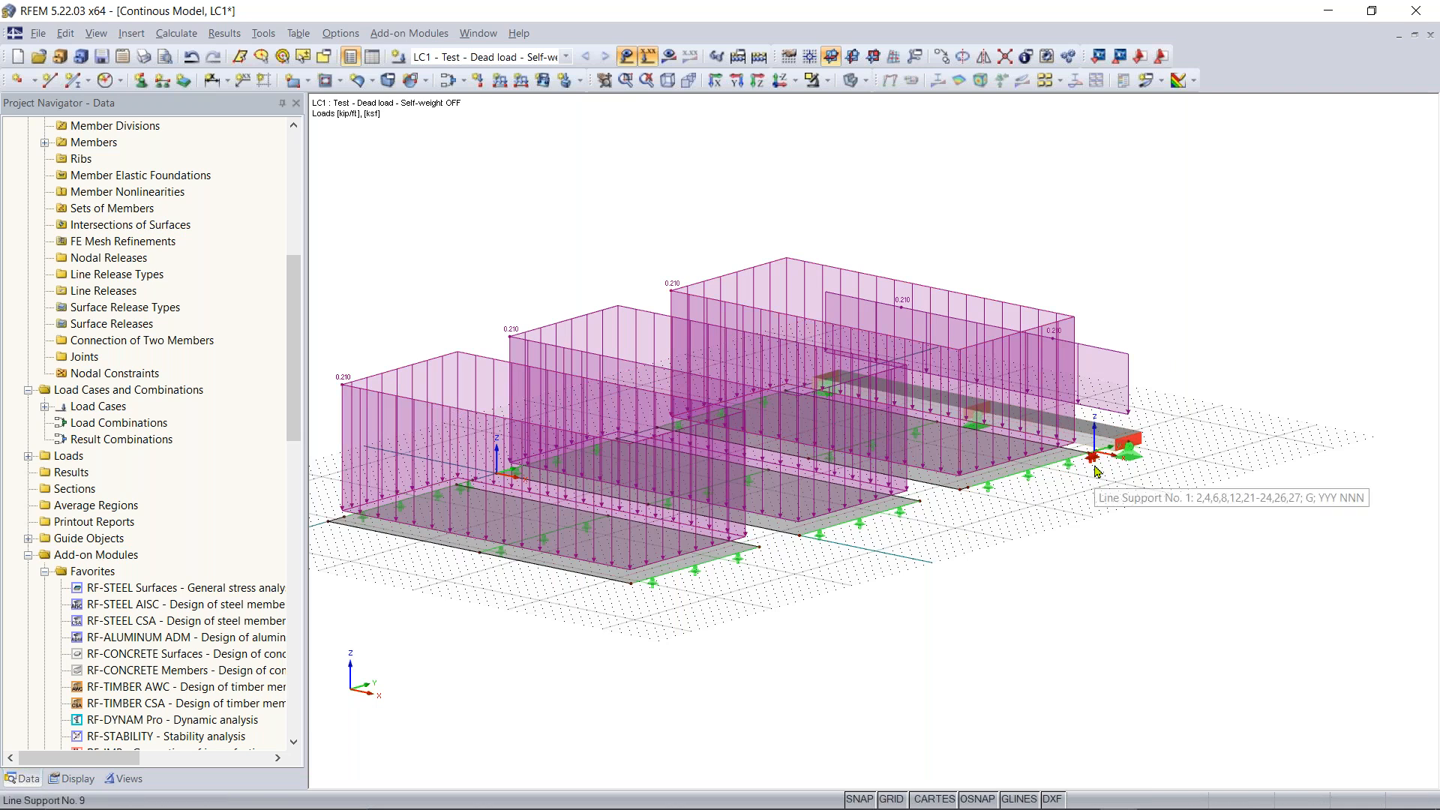
Hide the load display so only the slabs, beam and supports are shown in the model
ctrl+middle_drag(347, 219, 375, 369)
right_click(375, 369)
click(650, 197)
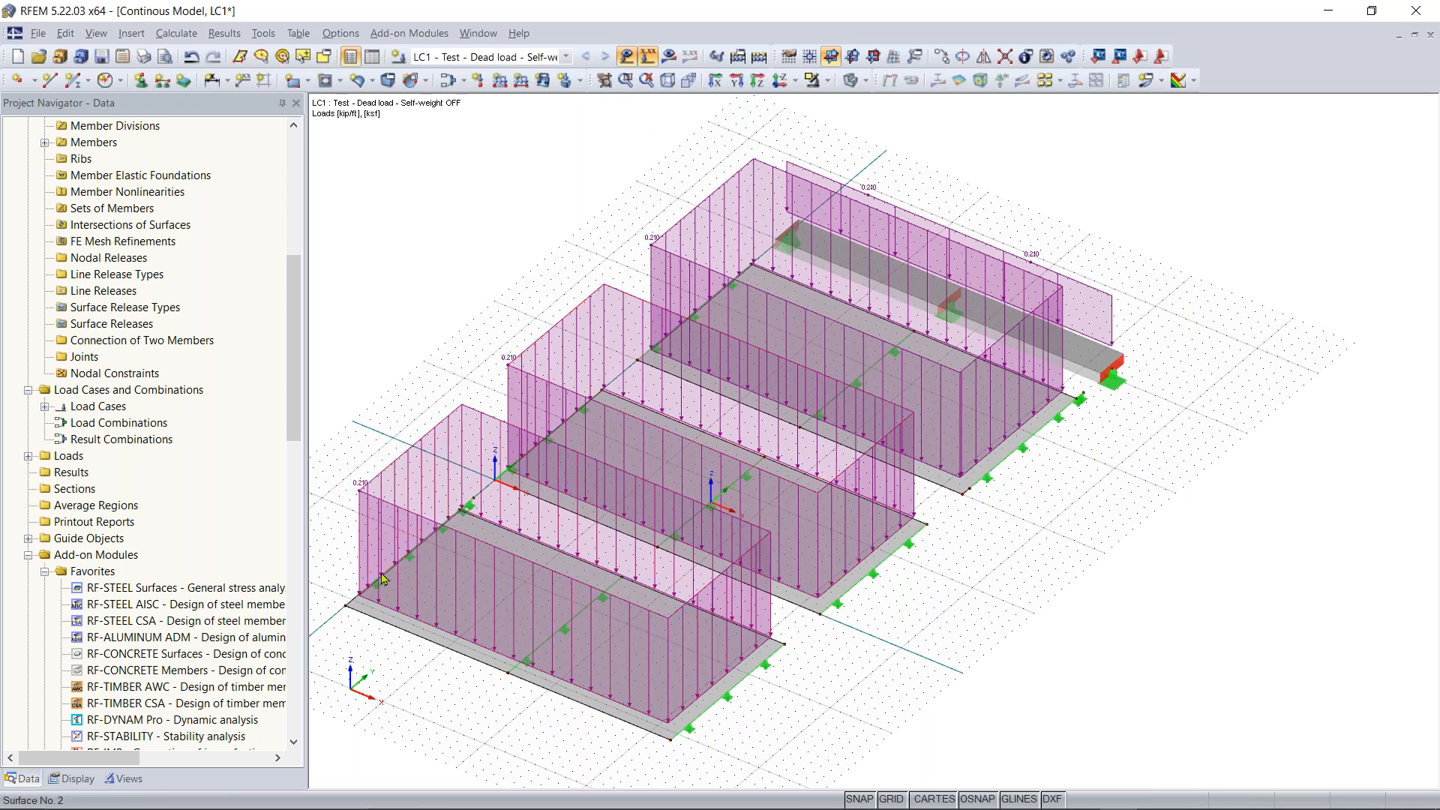
click(627, 56)
ctrl+middle_drag(525, 360, 926, 356)
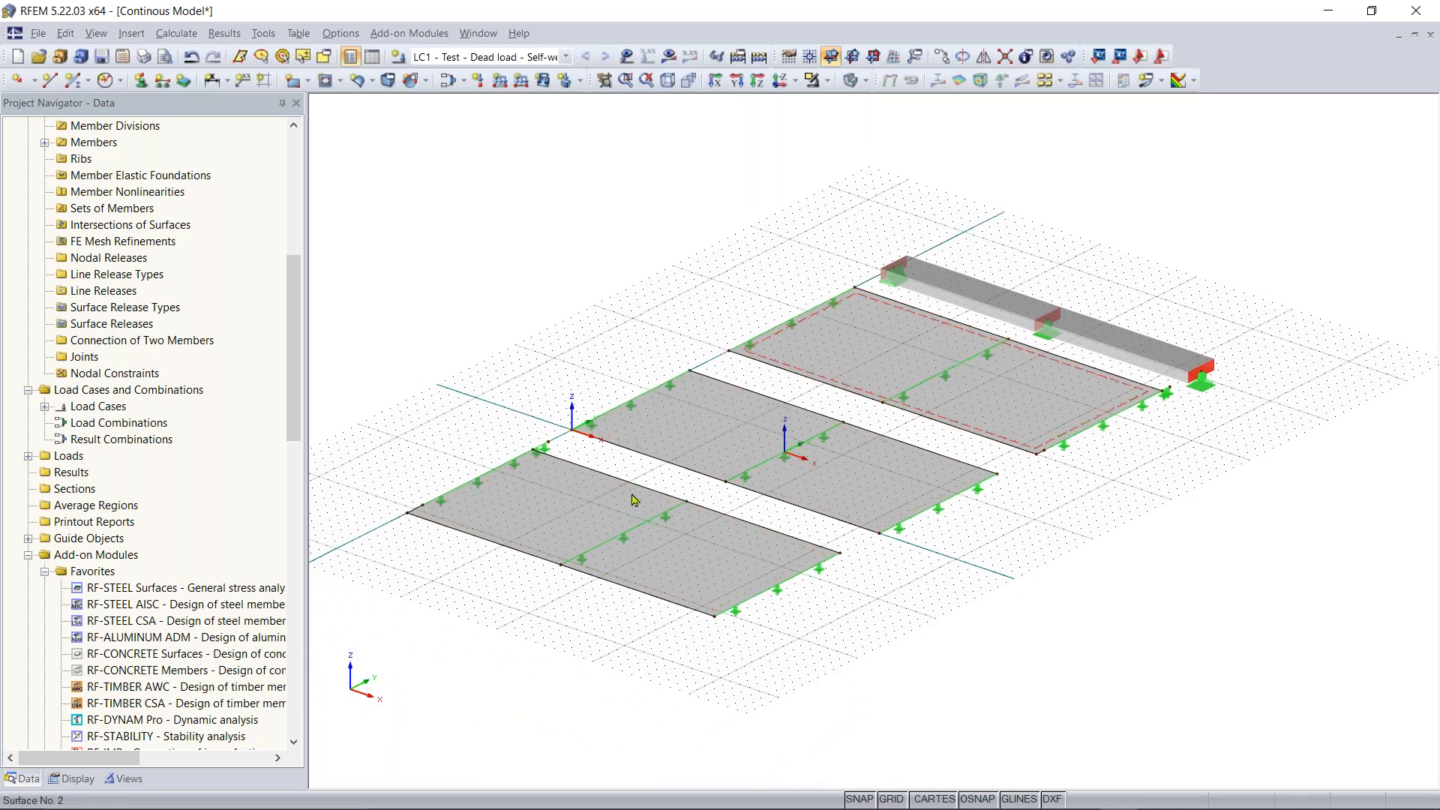
Delete the stray line support and its short leftover line extending beyond the corner of surface No. 1 towards the origin
scroll(632, 500, up, 3)
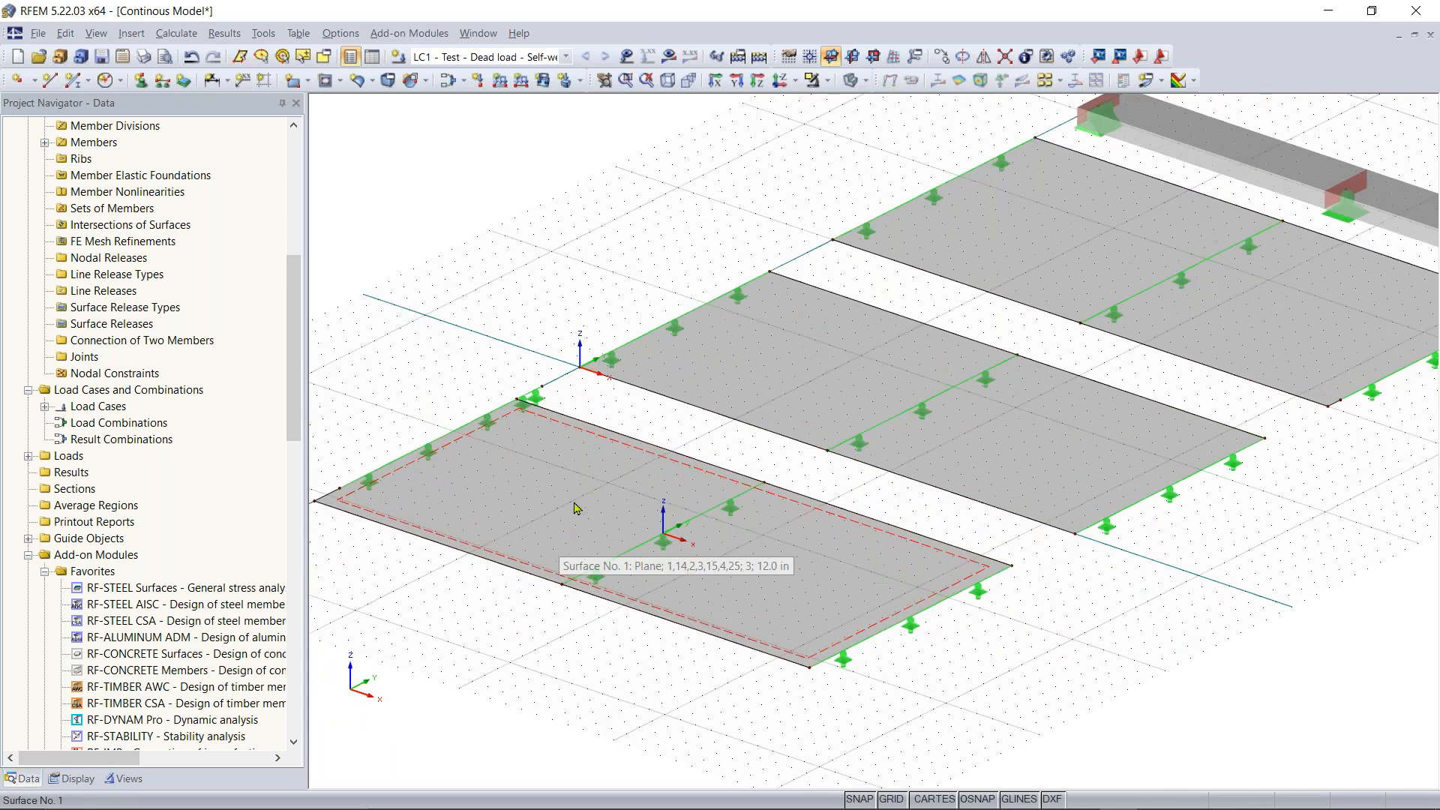
scroll(525, 561, up, 1)
middle_drag(524, 556, 571, 563)
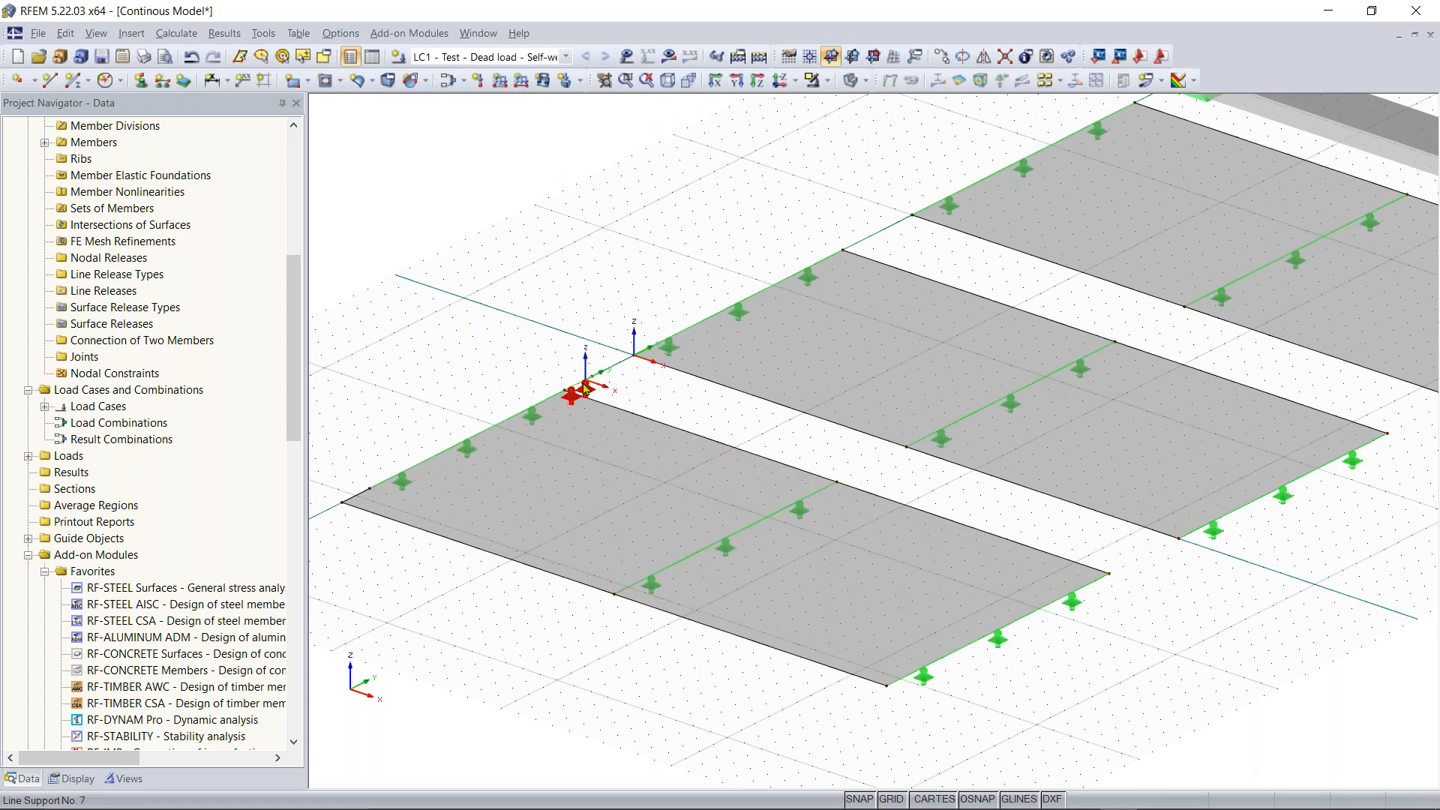
scroll(588, 389, up, 2)
middle_drag(468, 475, 678, 480)
scroll(638, 475, up, 1)
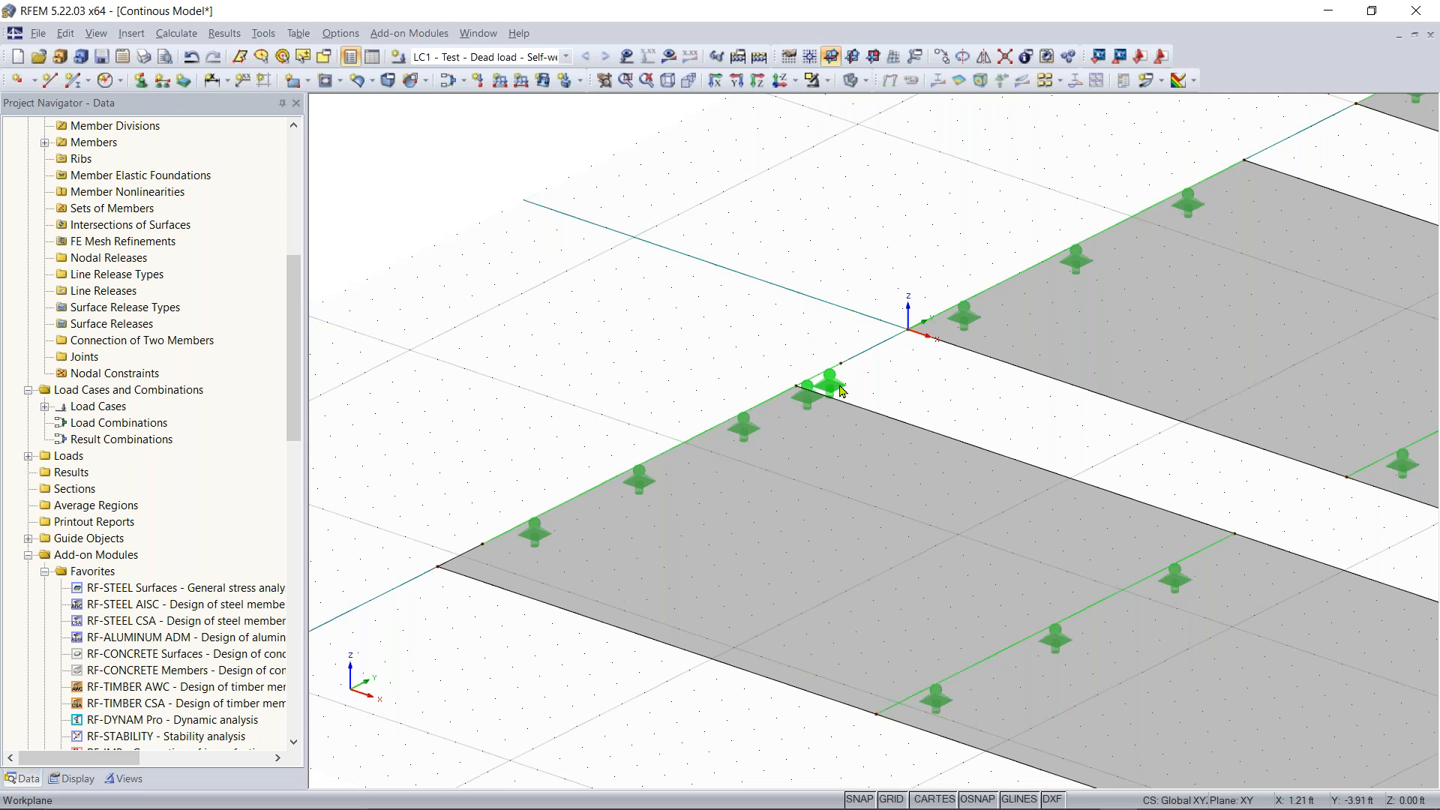
drag(828, 387, 478, 435)
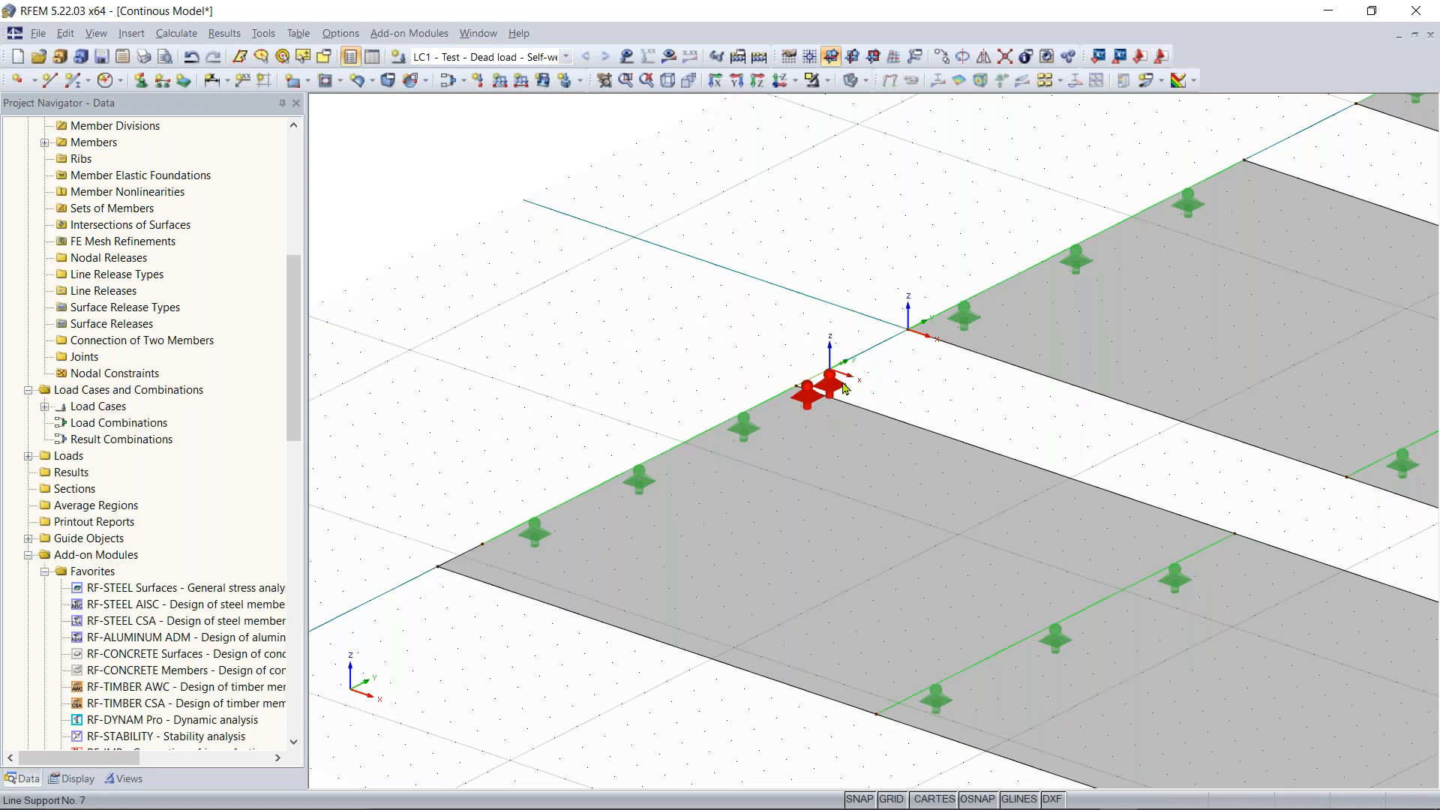
key(Delete)
drag(844, 333, 815, 370)
key(Delete)
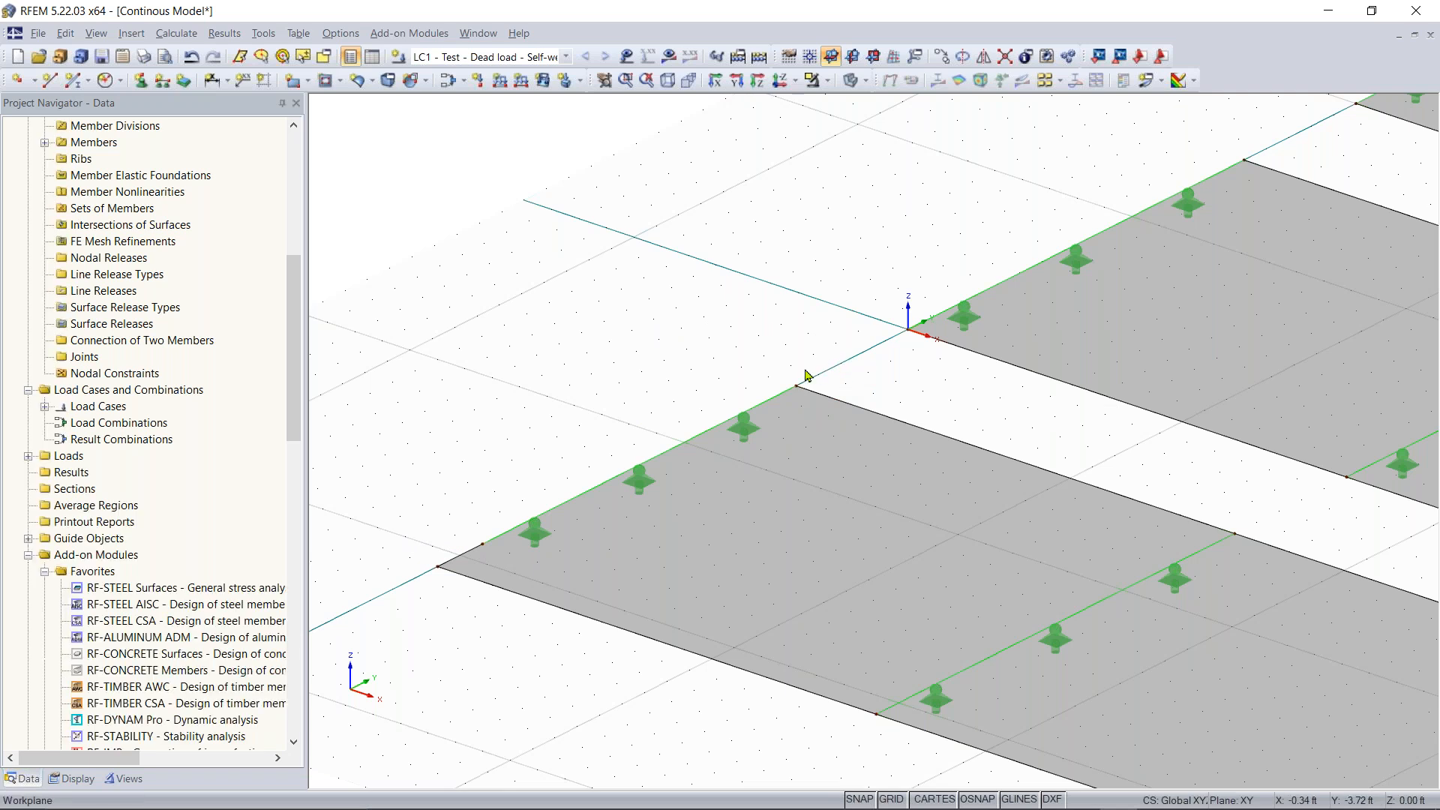
Assign the line support to the short unsupported edge segment at the outer corner of surface No. 1
click(406, 421)
click(159, 86)
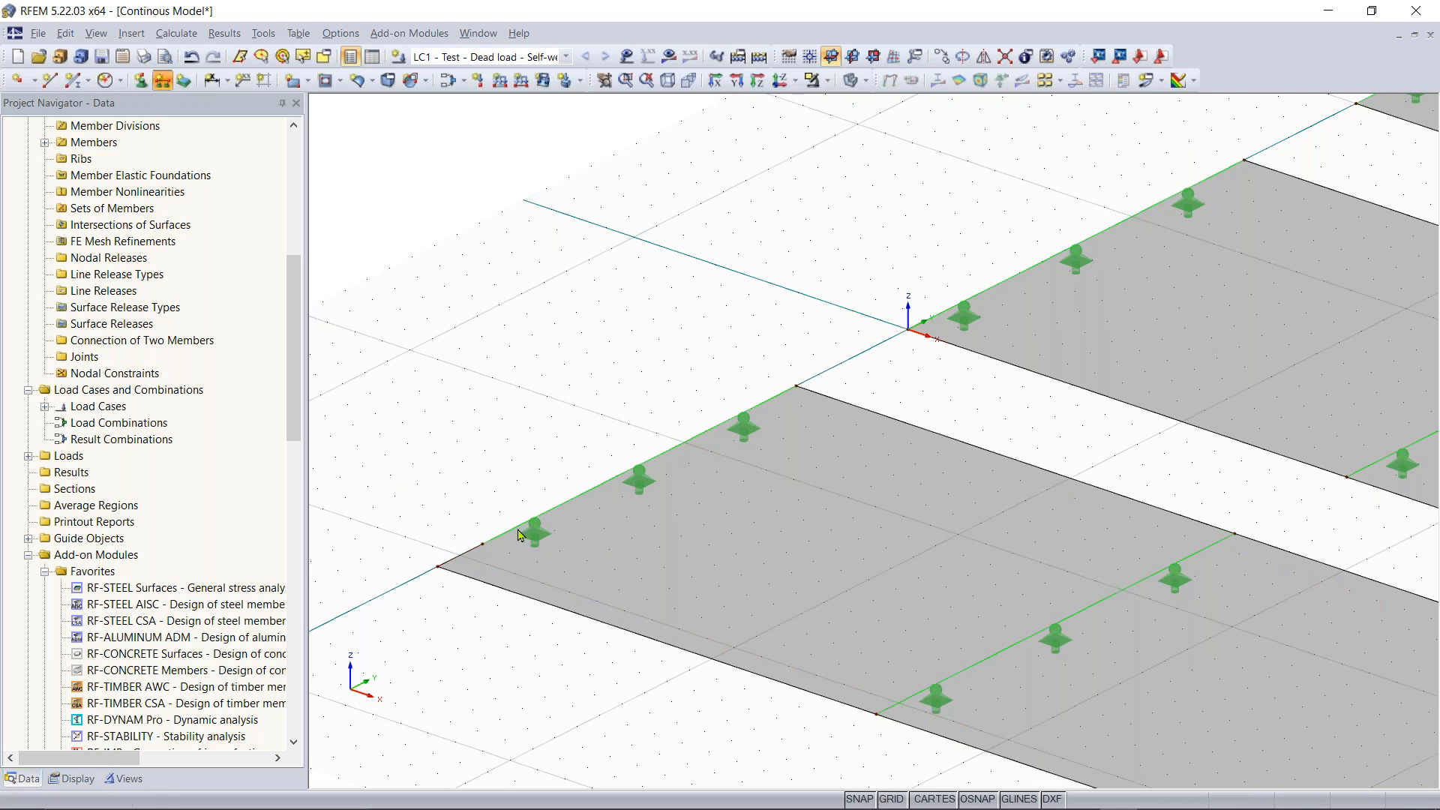
click(906, 576)
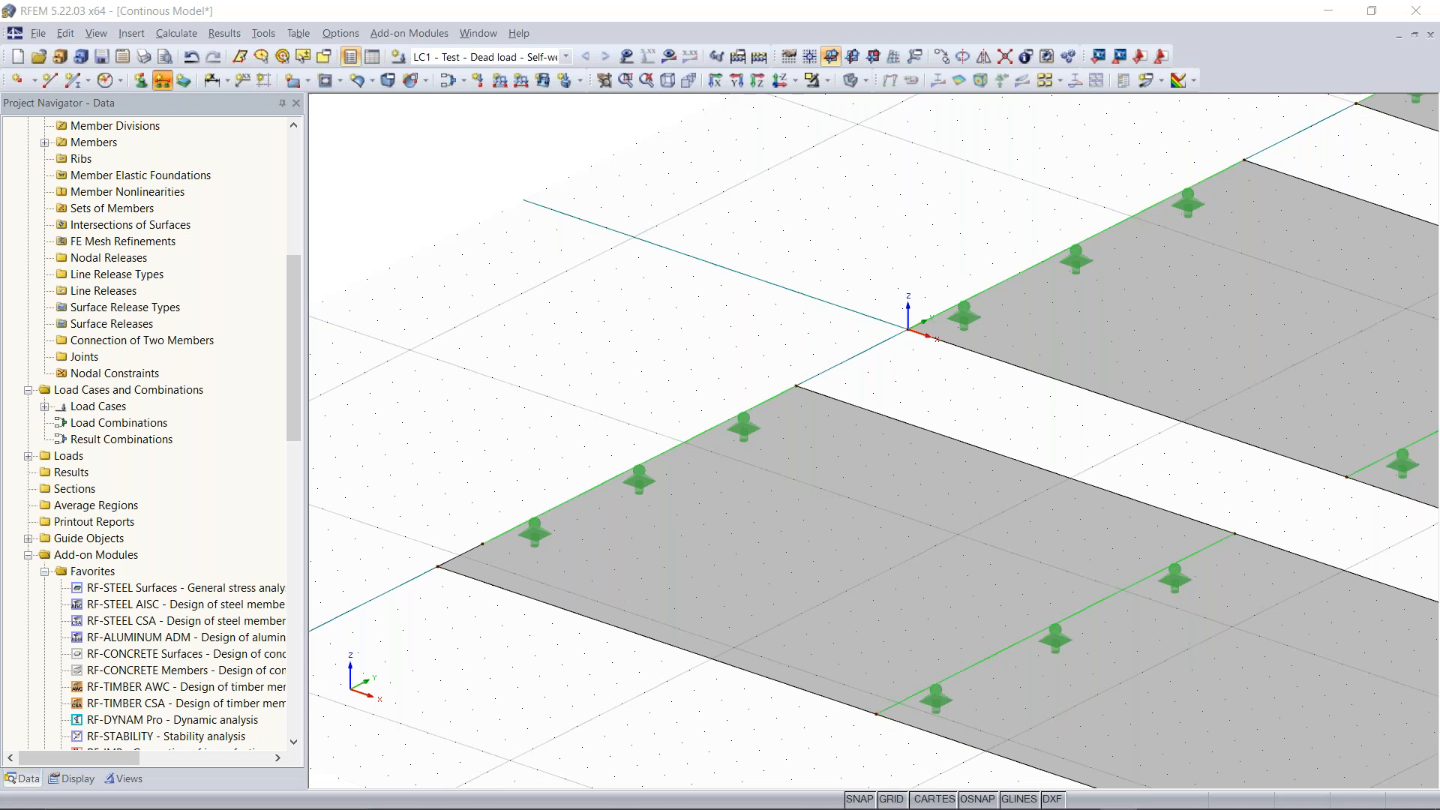
click(459, 555)
key(Escape)
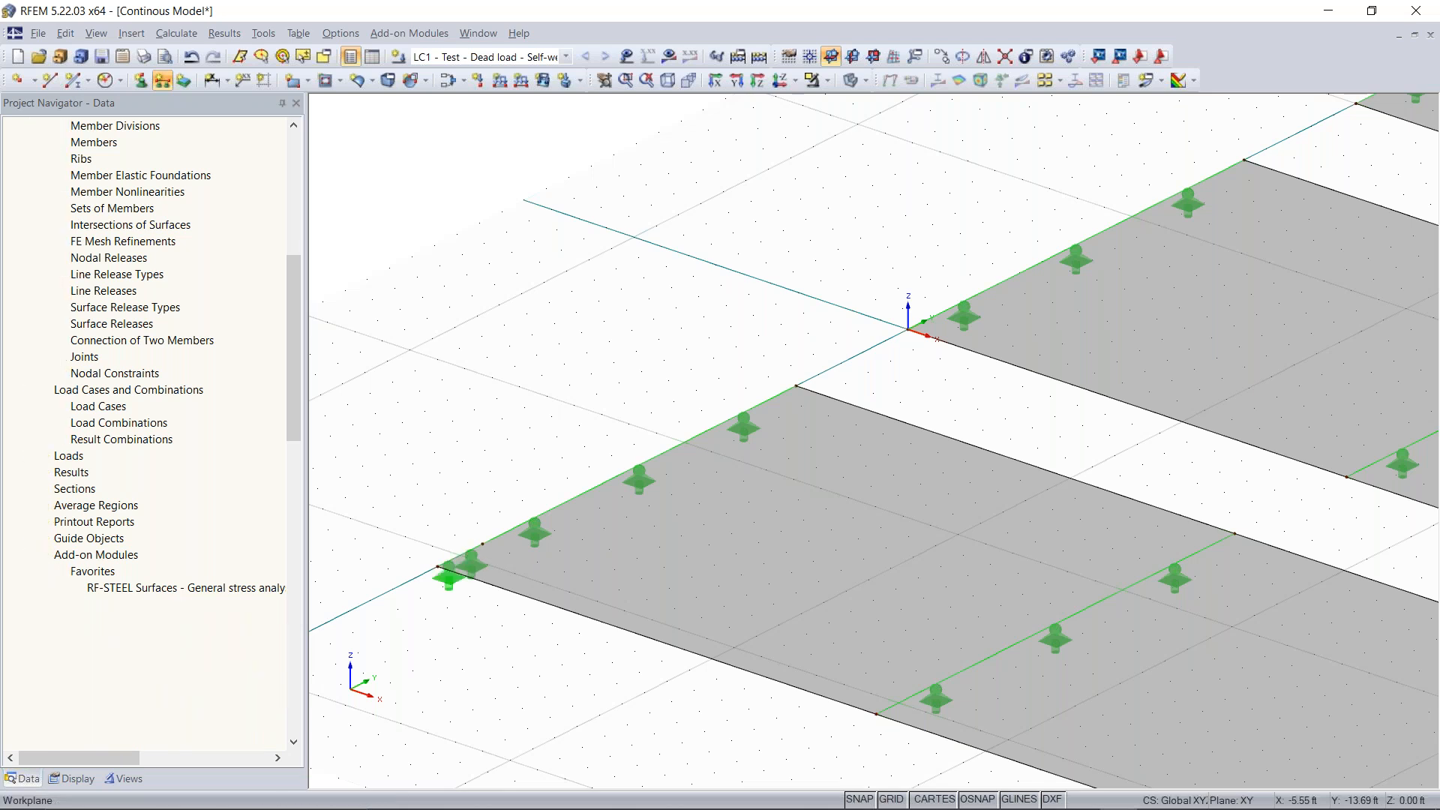
Review the global FE mesh settings for target element length, member divisions and surface element shape, and accept them
scroll(611, 380, down, 1)
middle_drag(610, 380, 483, 329)
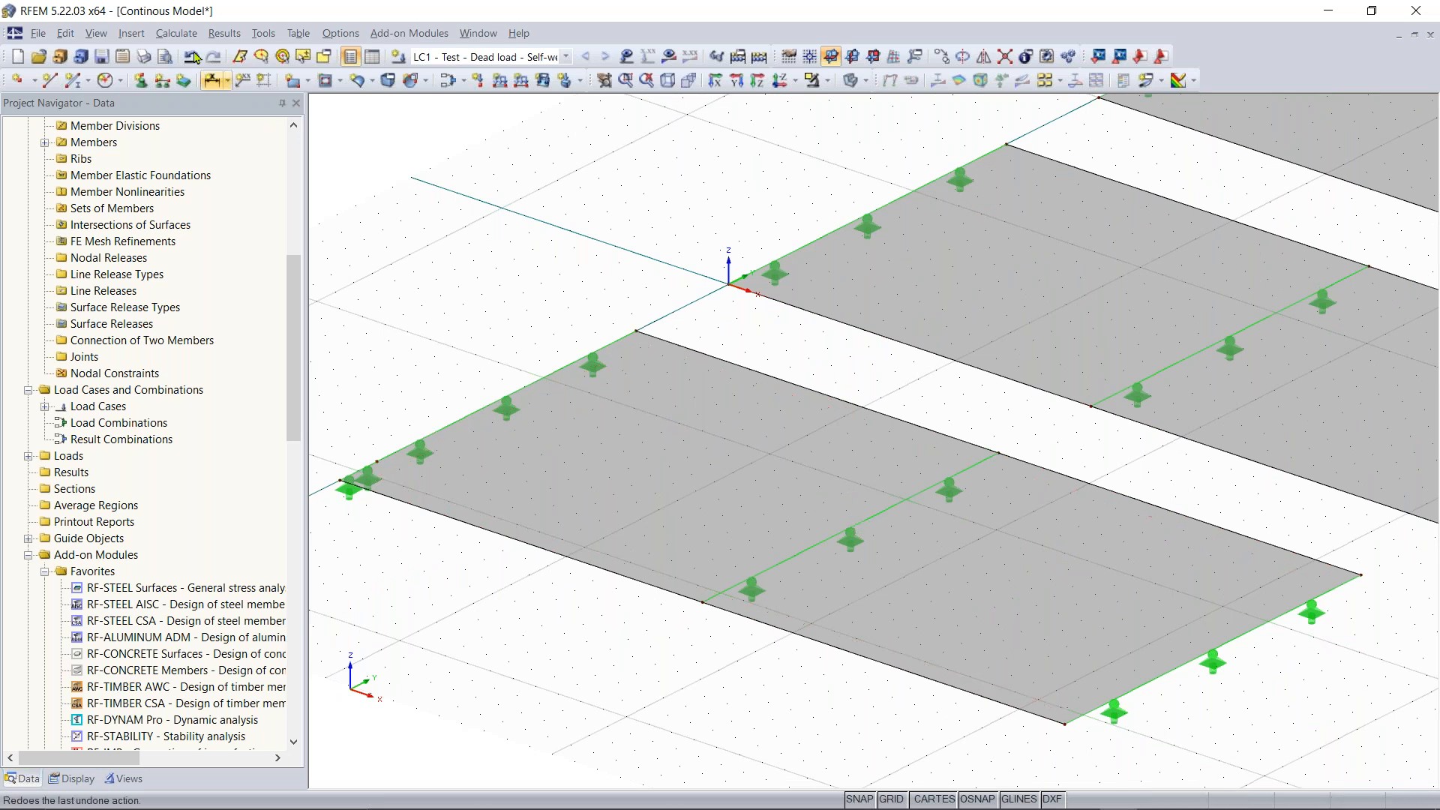
click(177, 34)
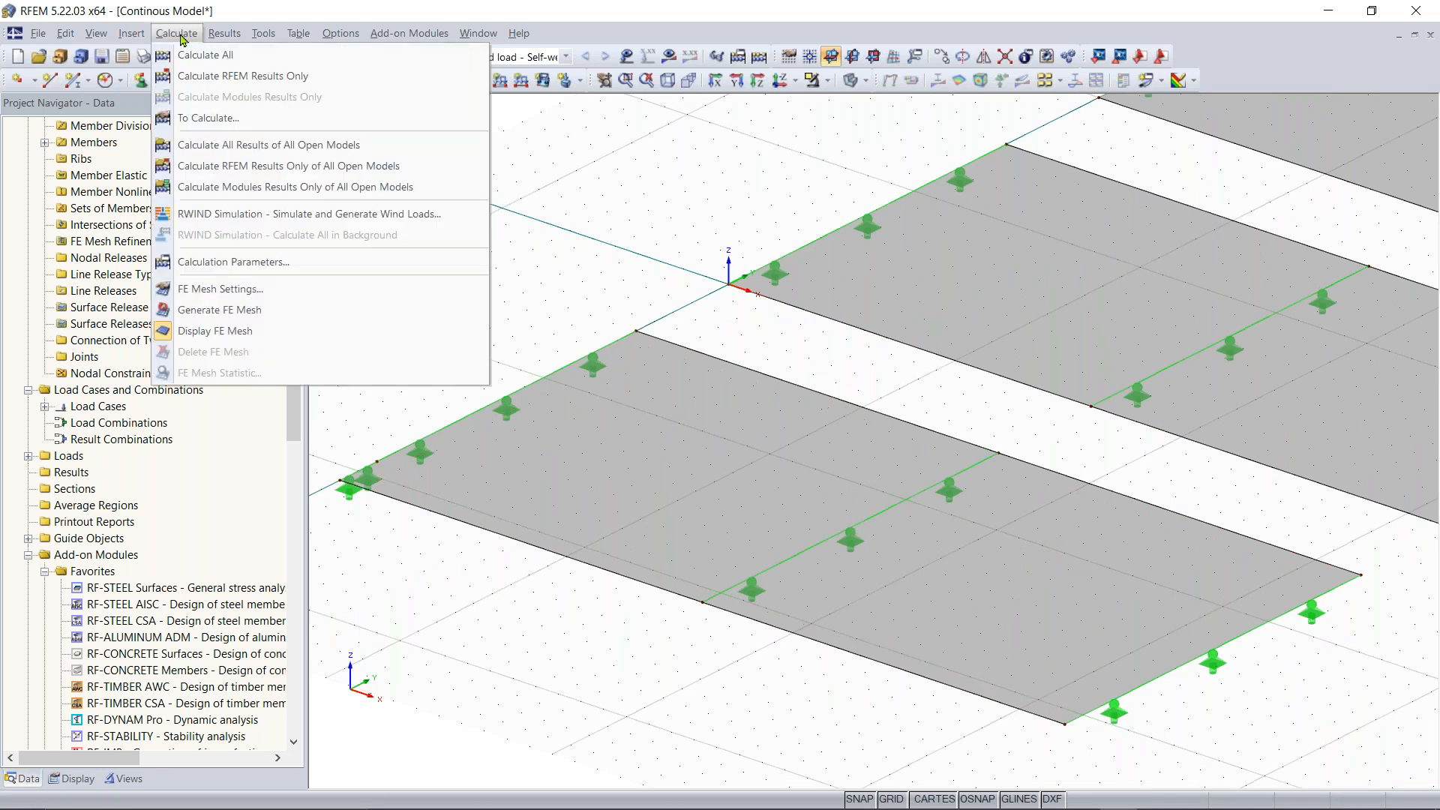
click(237, 292)
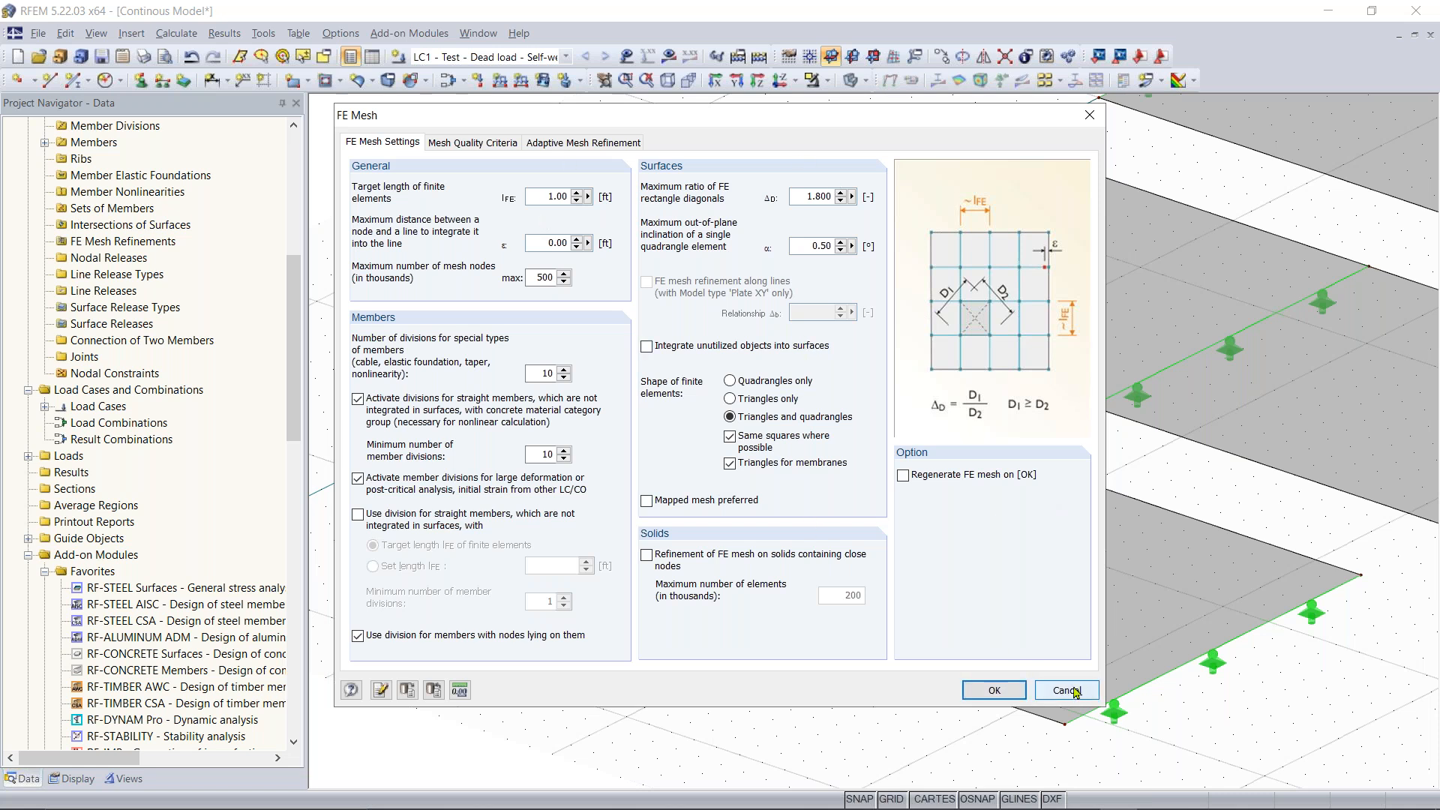
click(994, 690)
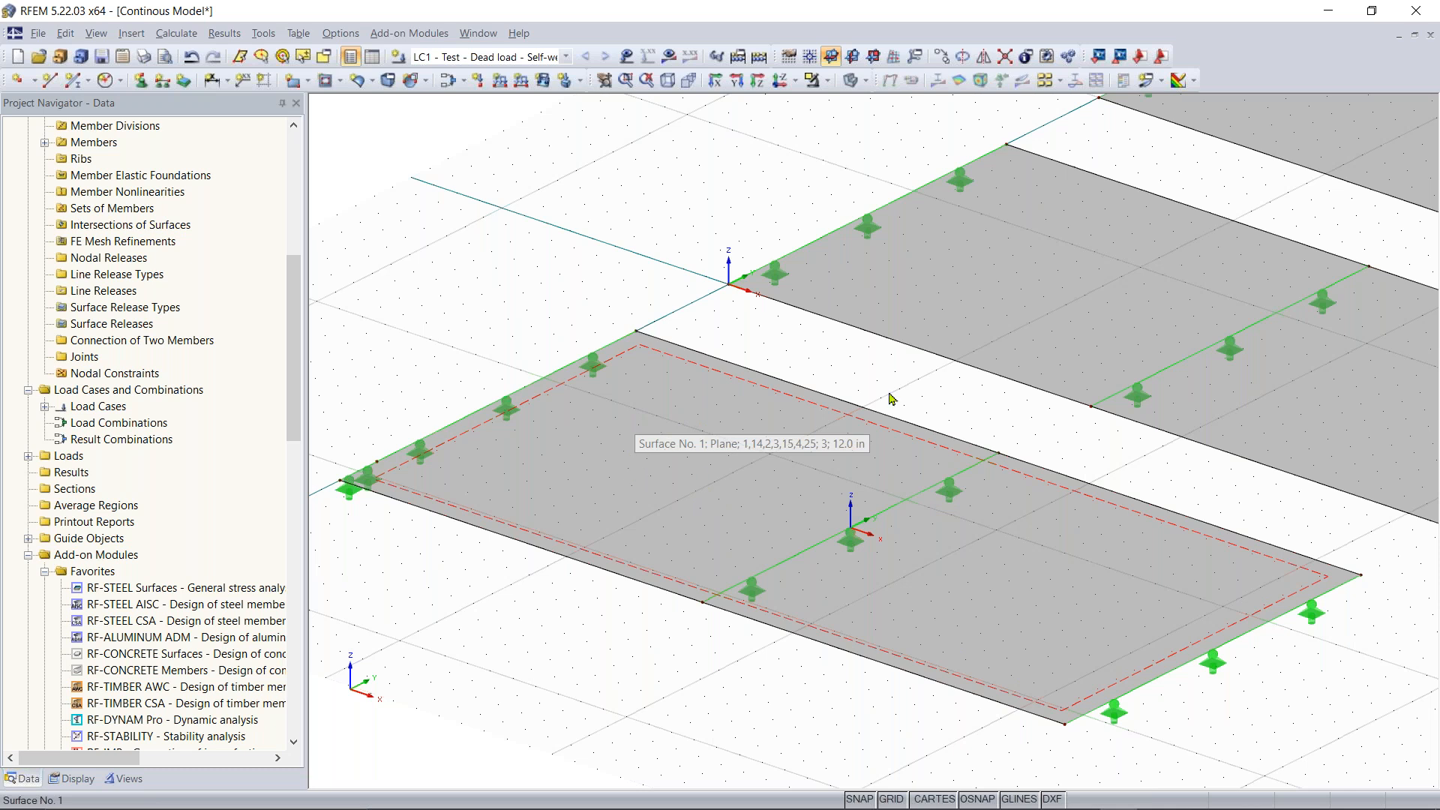
Add a surface FE mesh refinement with a target FE length of 0.75 ft to surface No. 1
scroll(890, 397, down, 5)
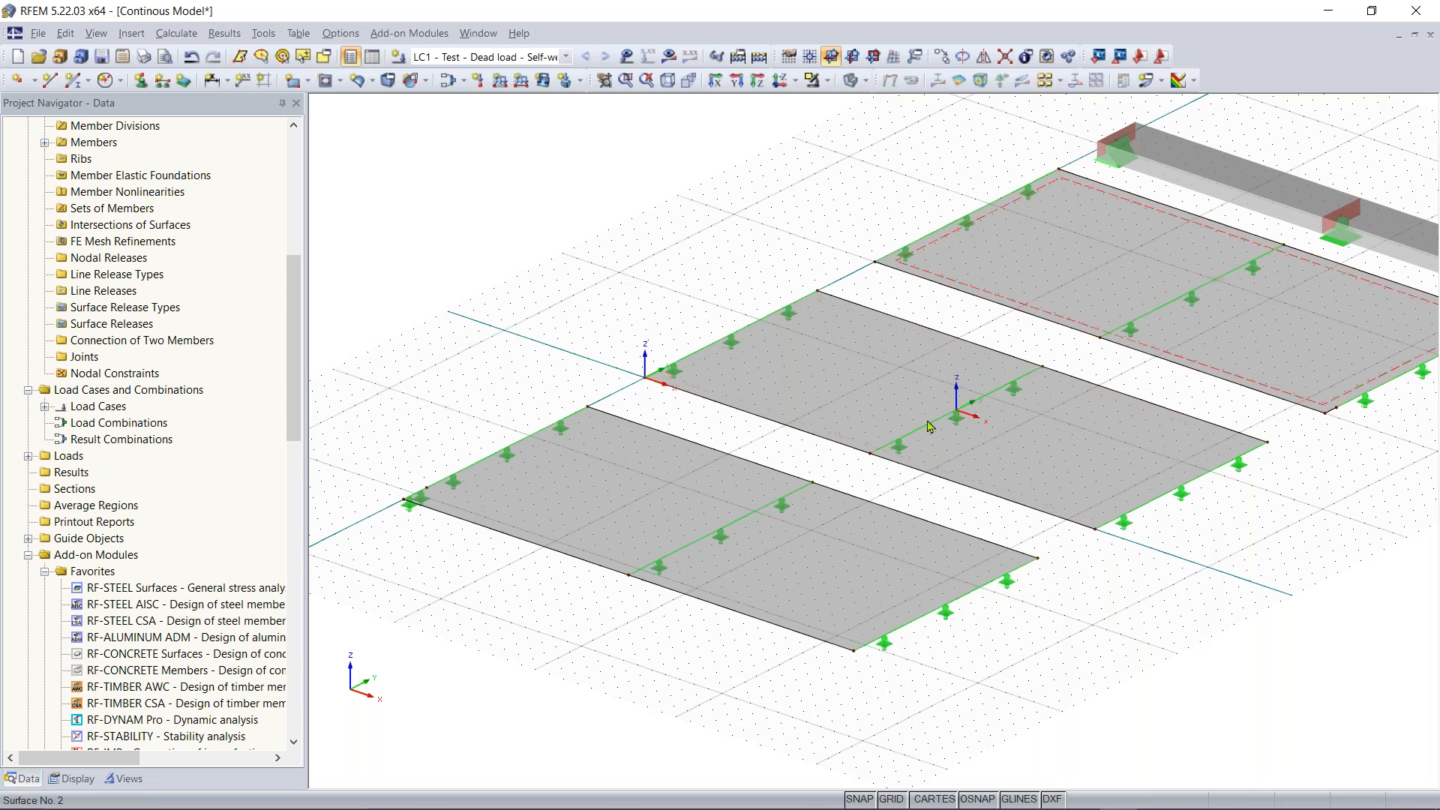
scroll(628, 493, up, 1)
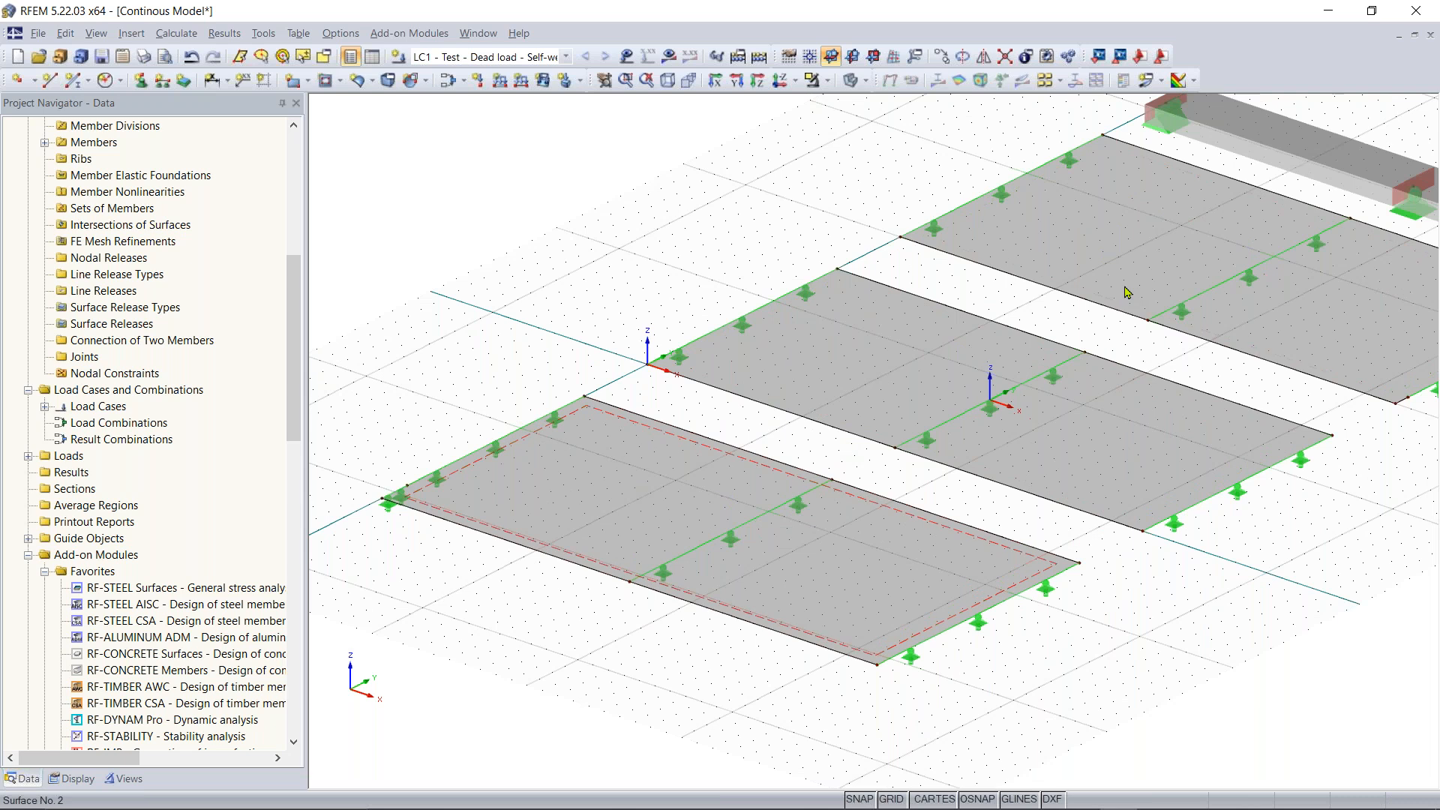
scroll(617, 501, up, 2)
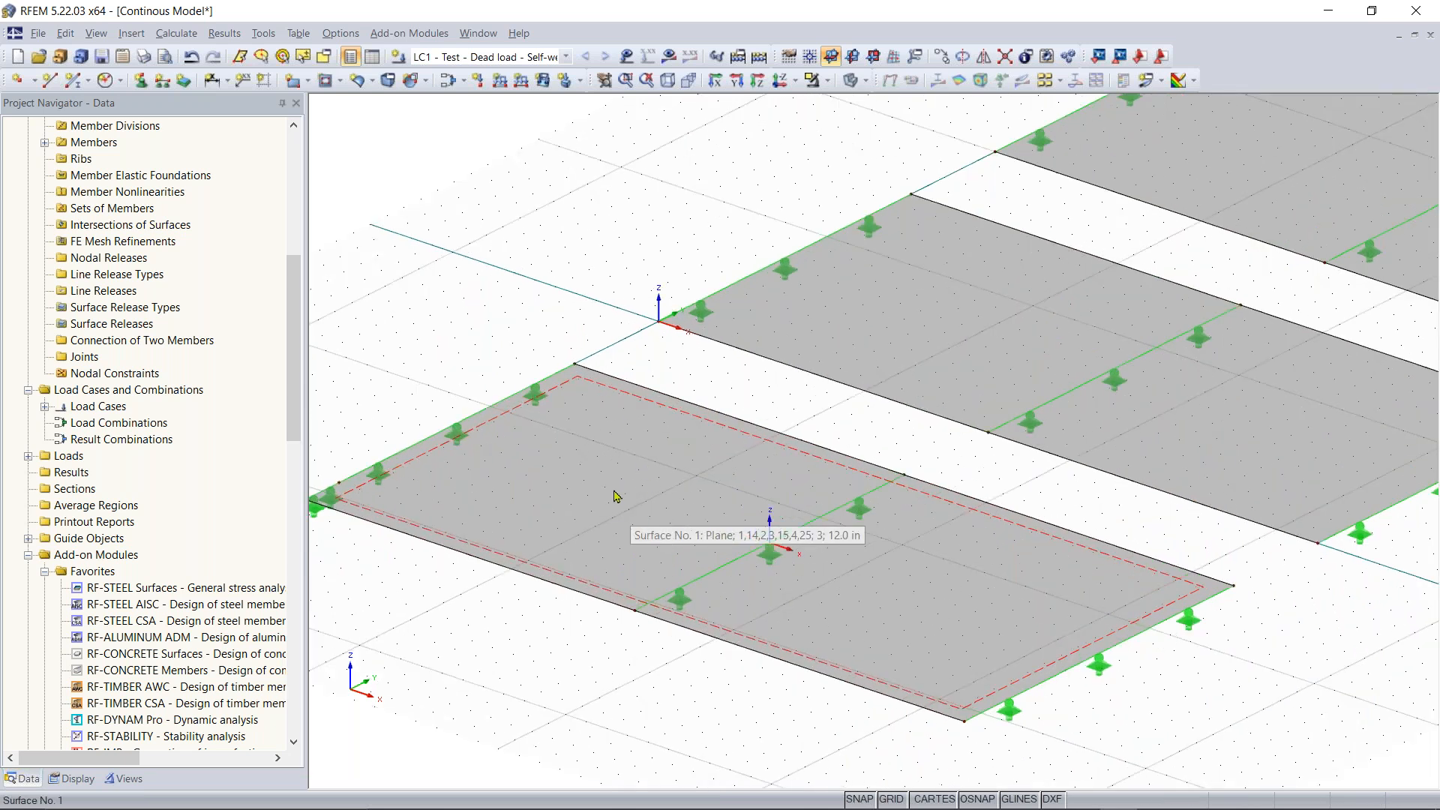
click(611, 491)
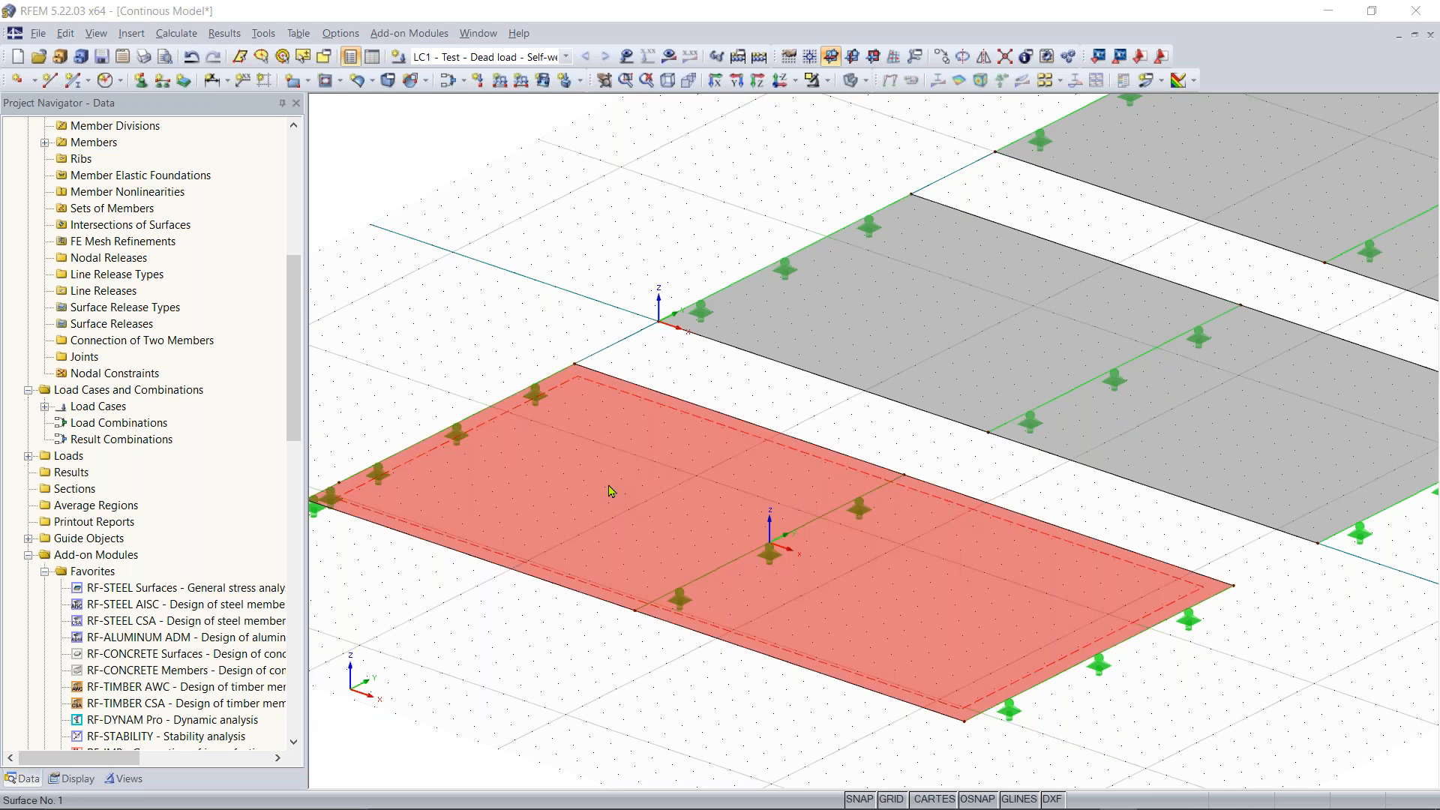
double_click(612, 491)
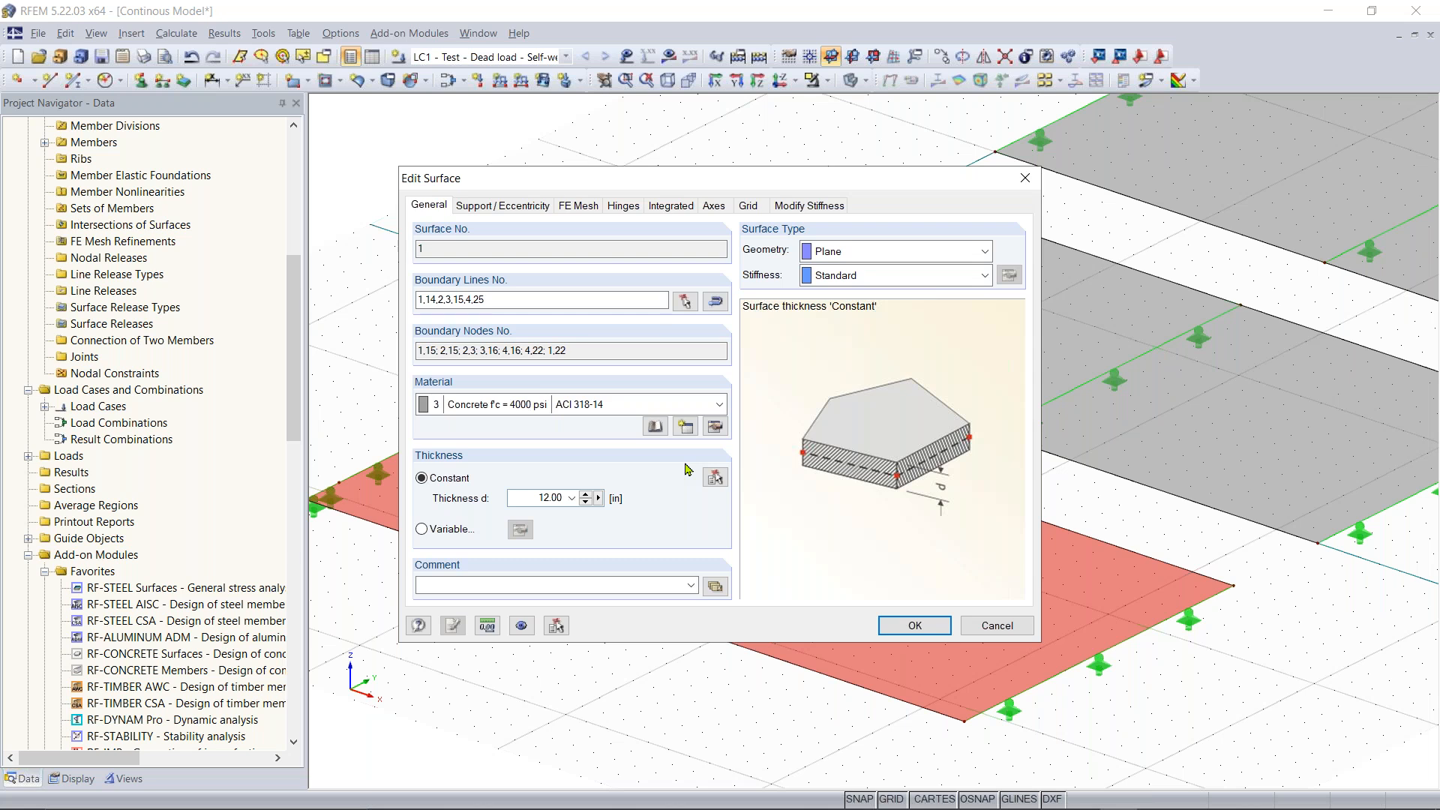
click(579, 207)
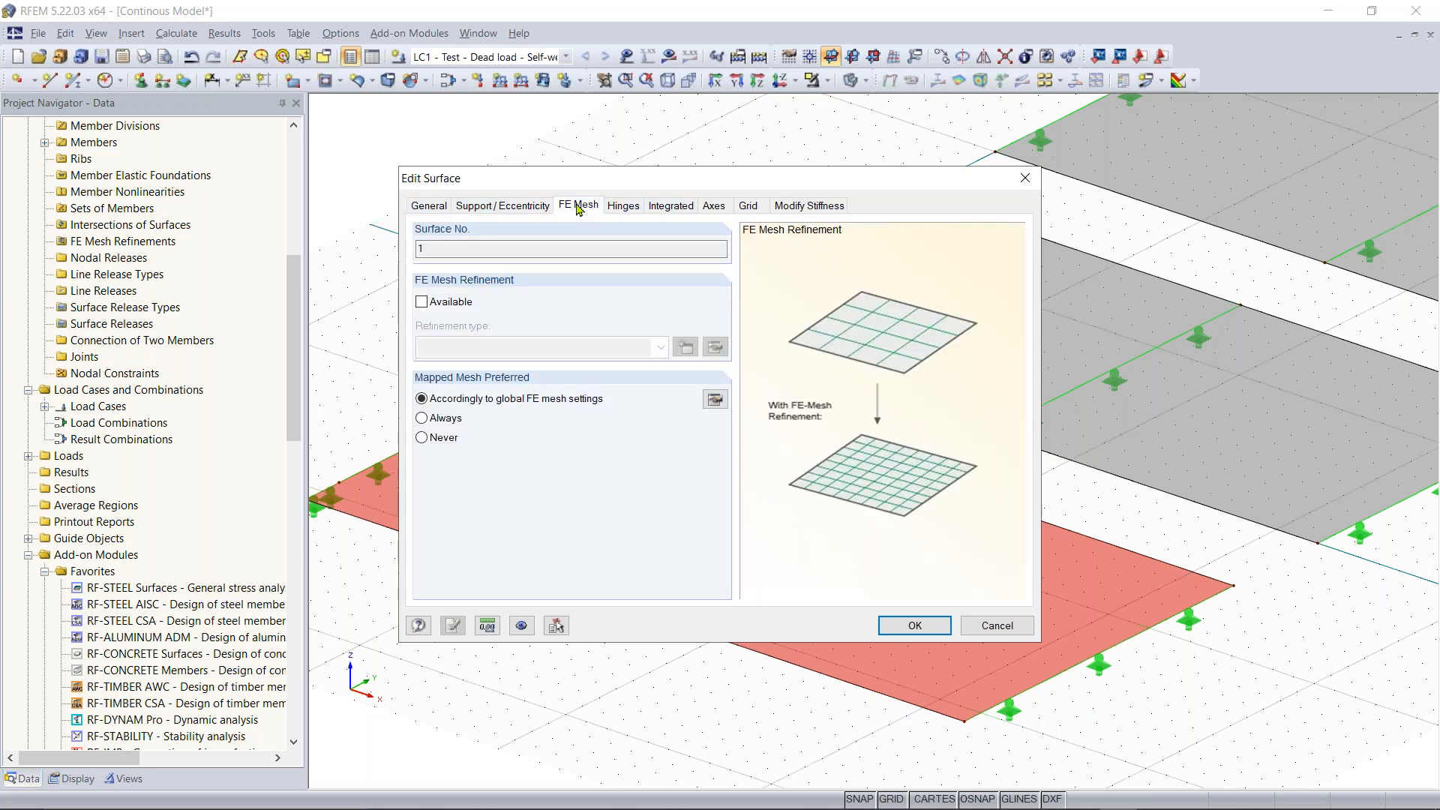
click(422, 302)
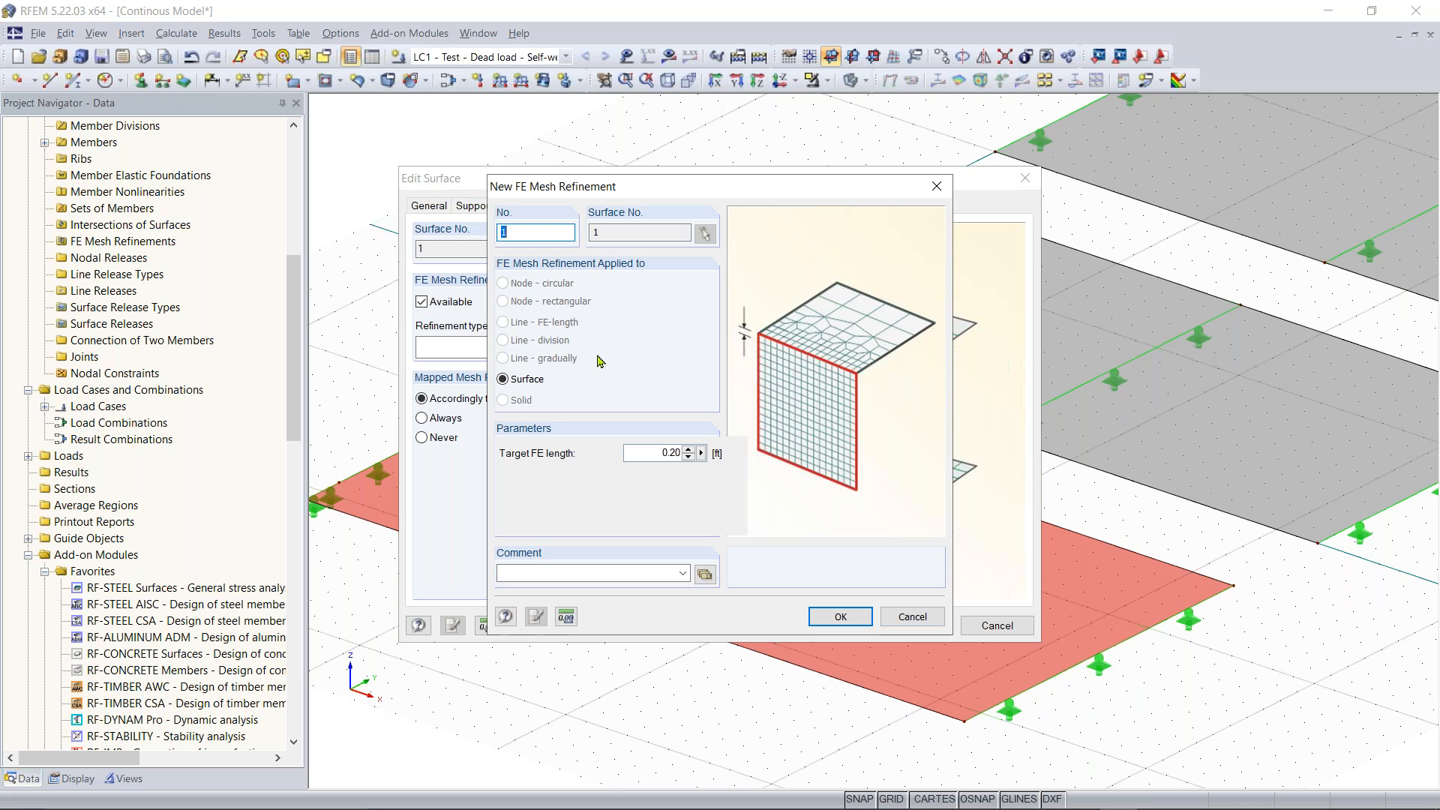
double_click(654, 454)
text(0)
key(Return)
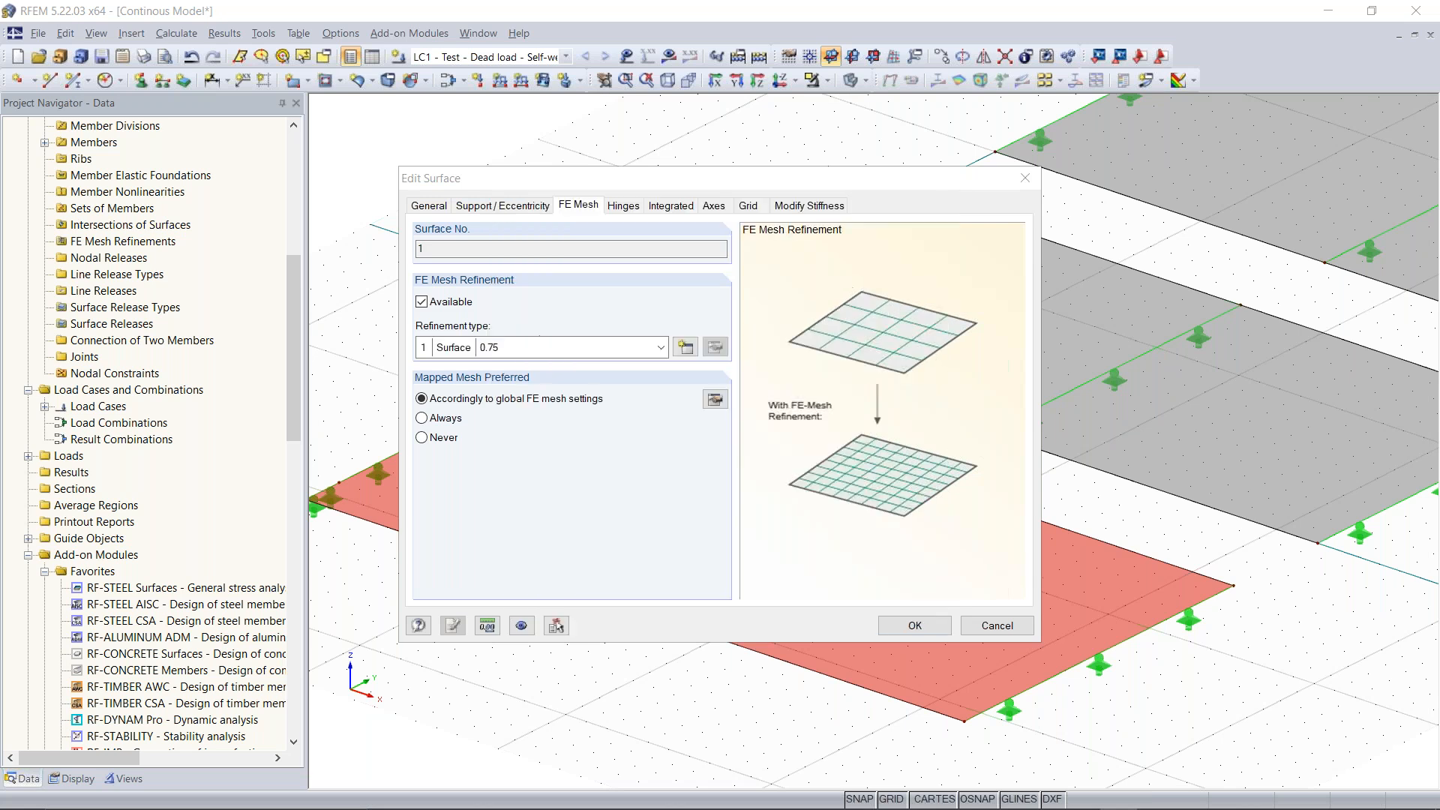
click(911, 627)
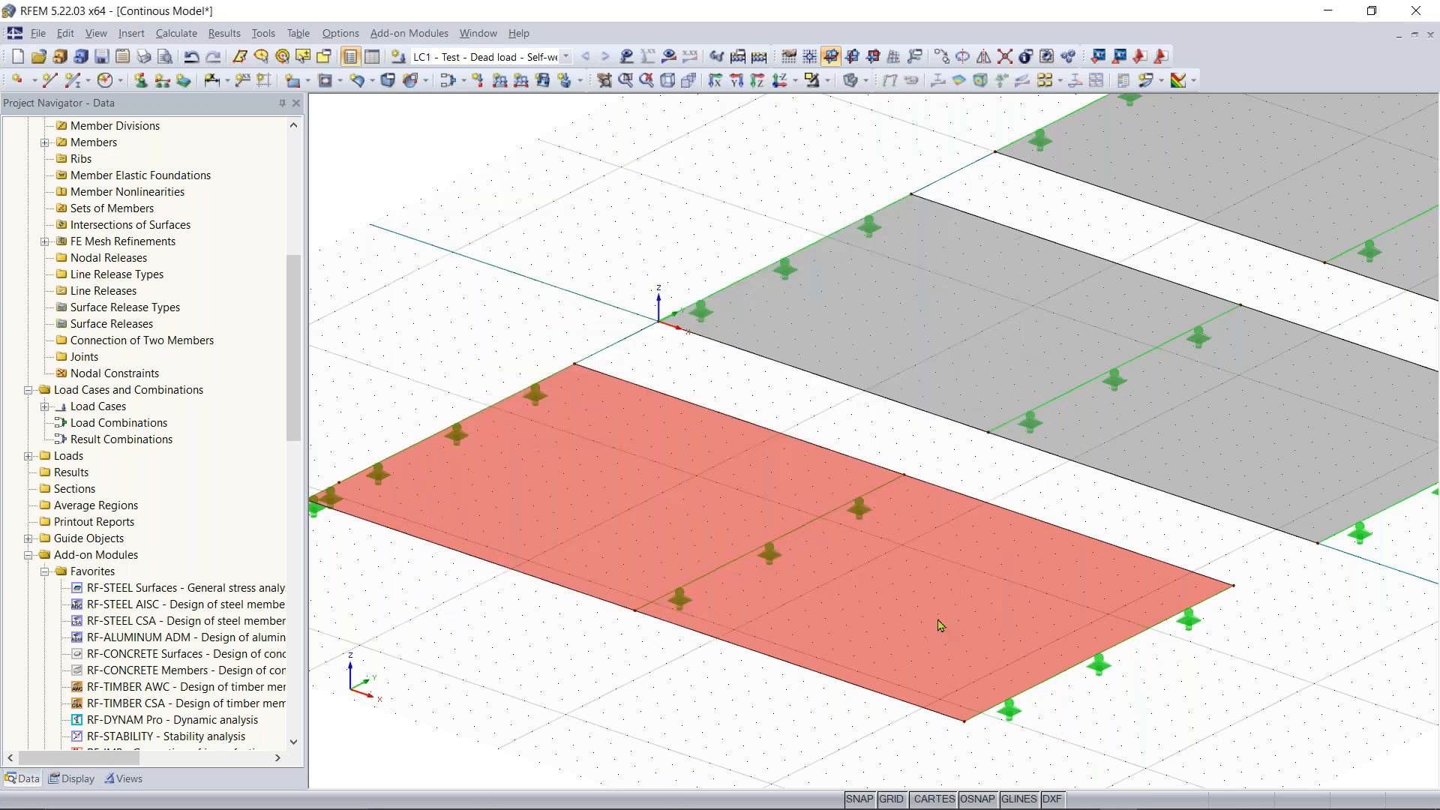
Examine the FE mesh refinement marker at the corner of surface 1
click(504, 332)
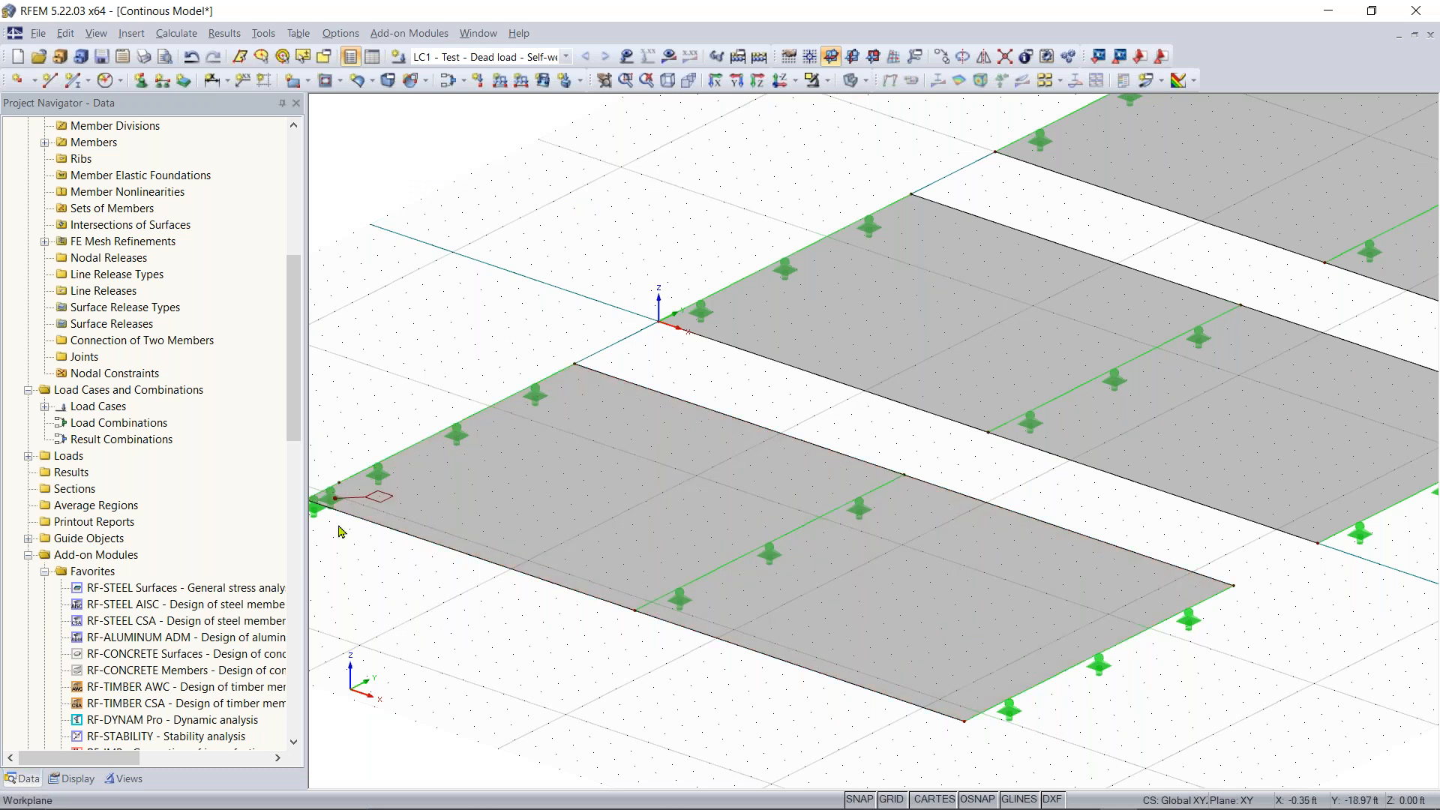
middle_drag(360, 498, 478, 549)
scroll(479, 549, up, 1)
scroll(481, 555, up, 2)
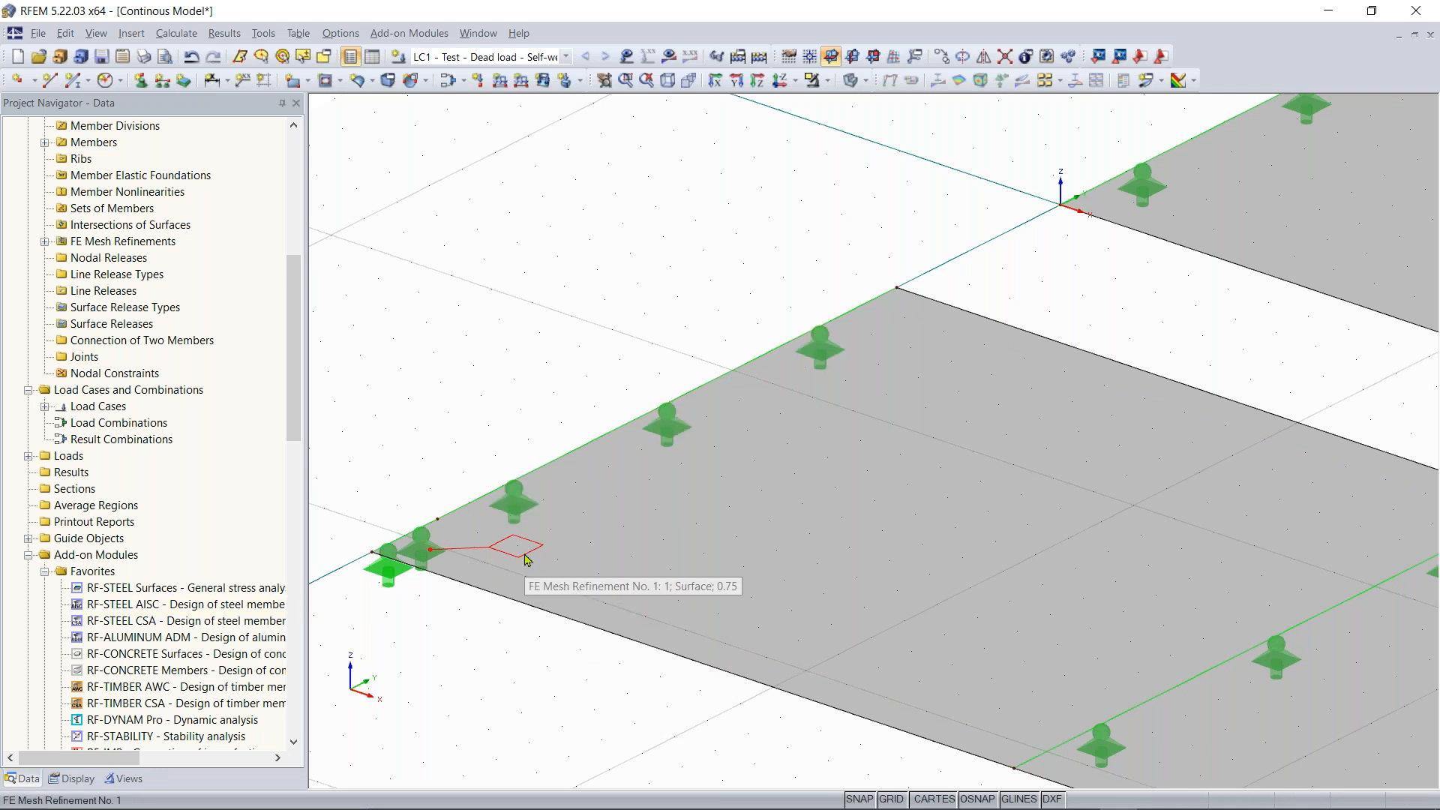
scroll(563, 553, down, 3)
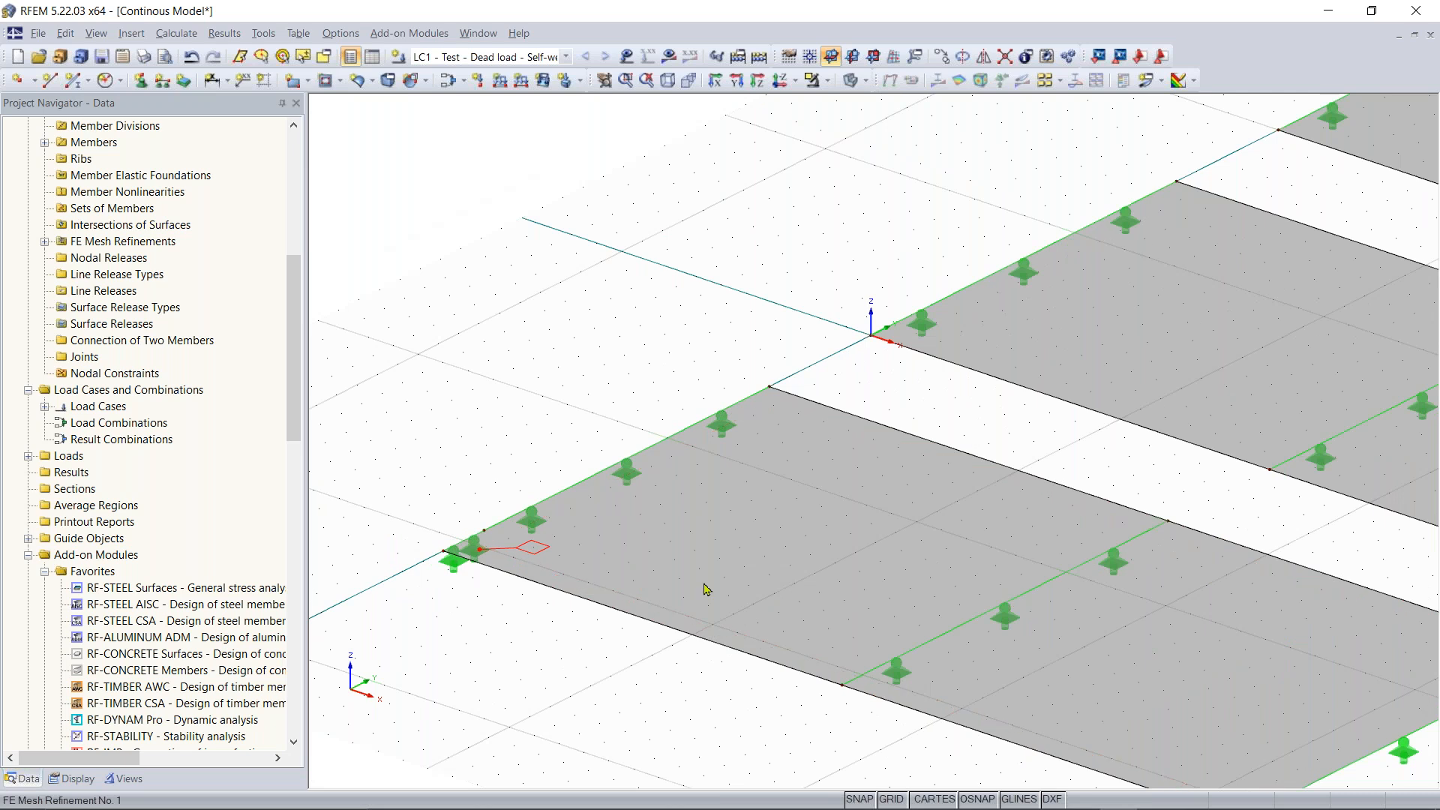
scroll(705, 588, down, 3)
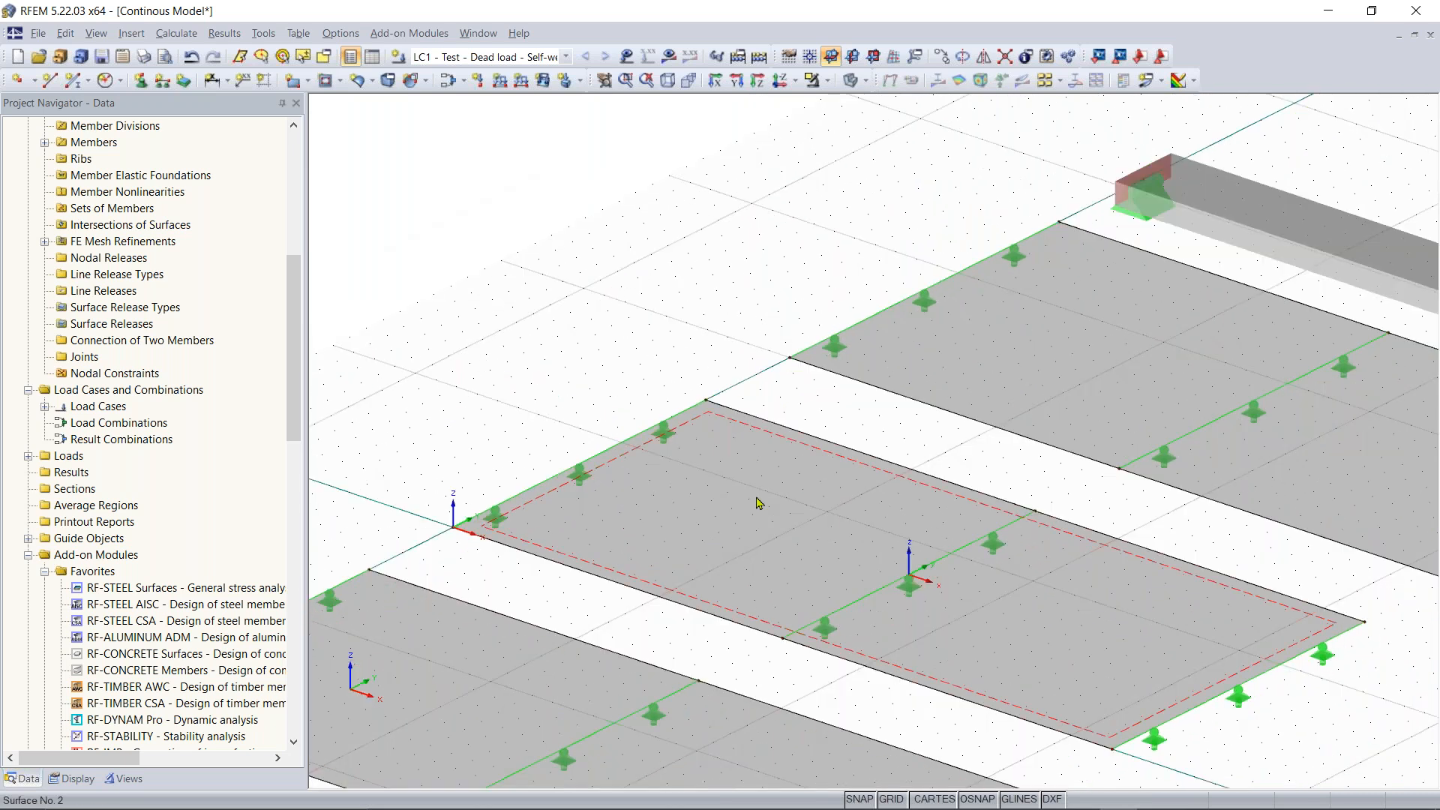
Highlight surfaces 1, 2 and 3 one after another from the model data to identify them in the model
click(757, 503)
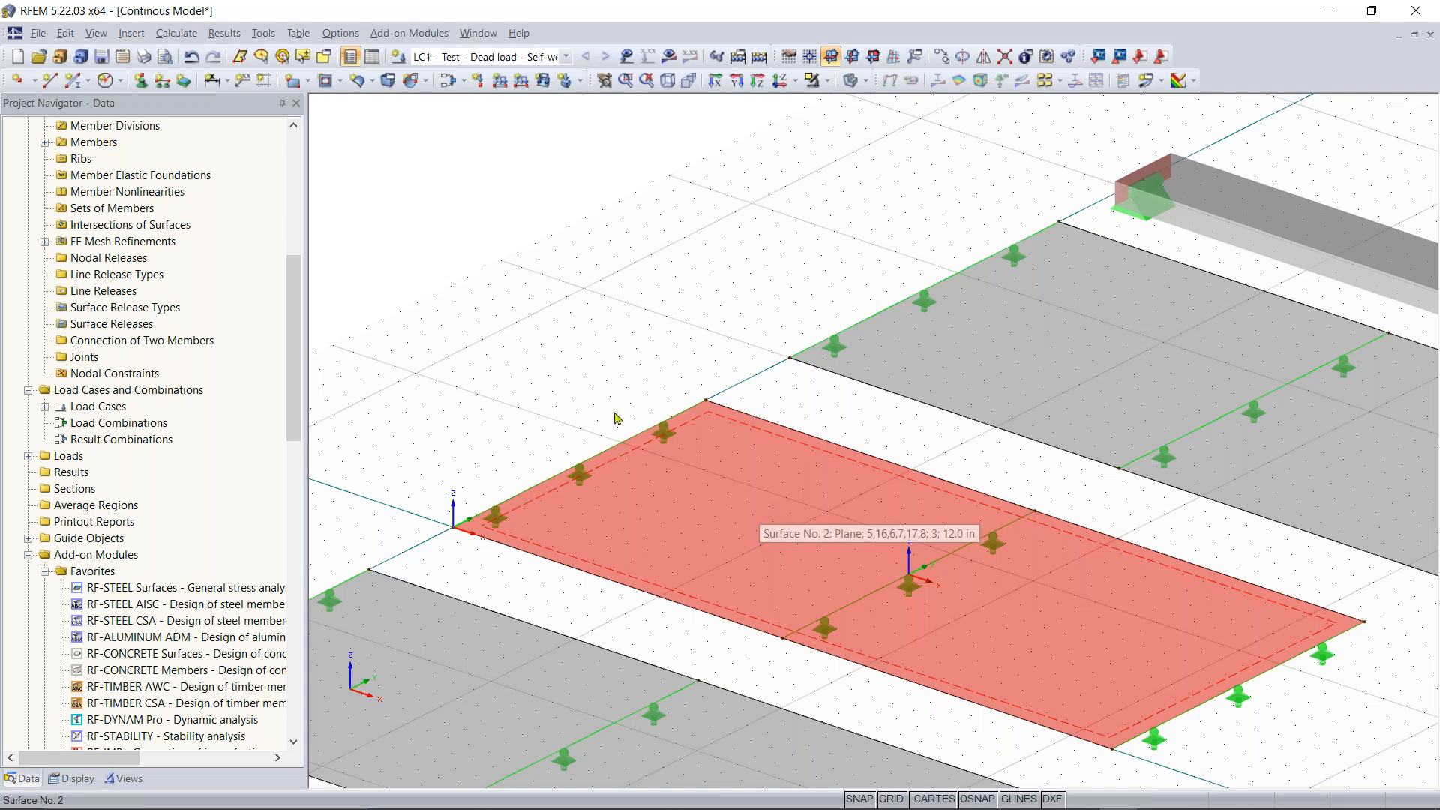
drag(298, 305, 304, 214)
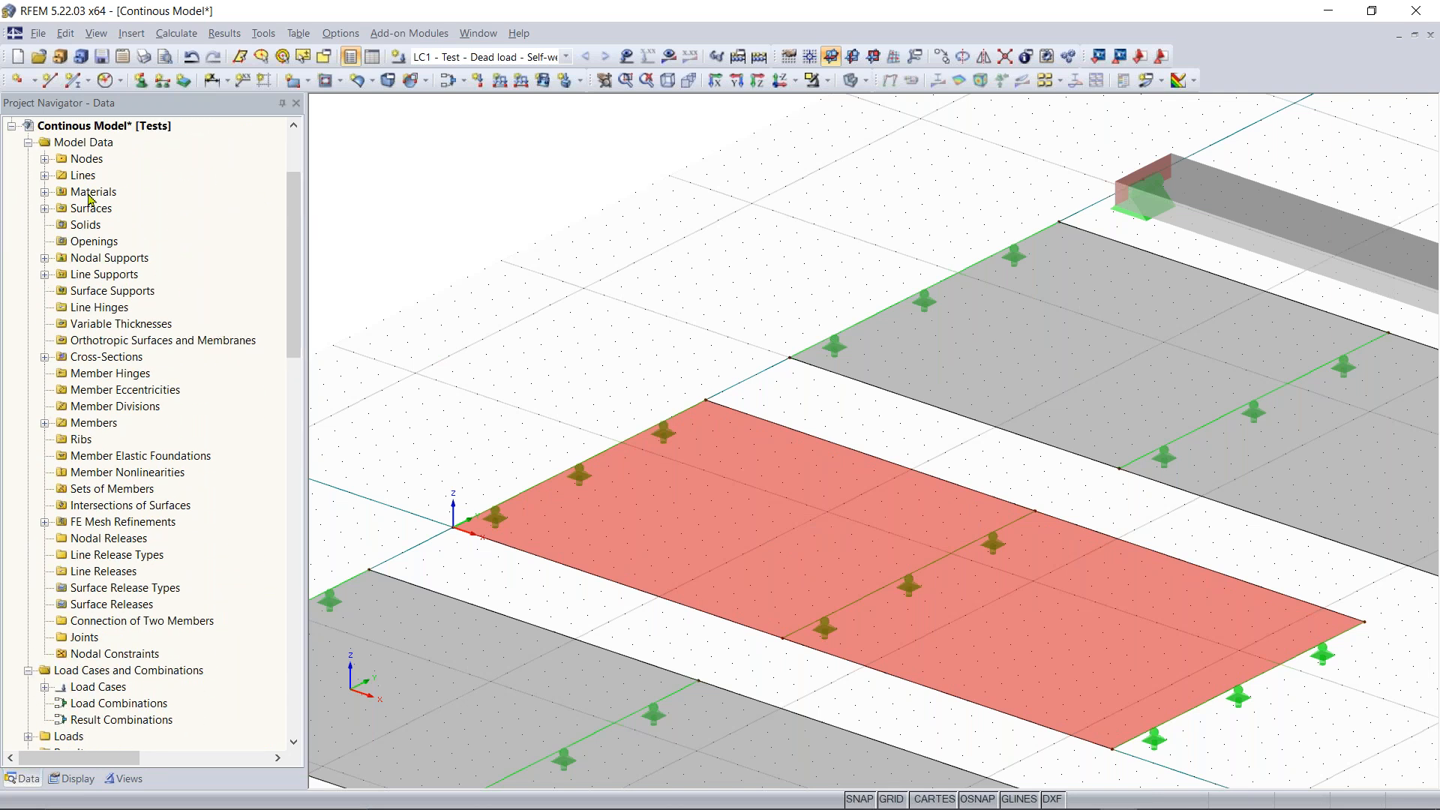
click(45, 210)
click(128, 226)
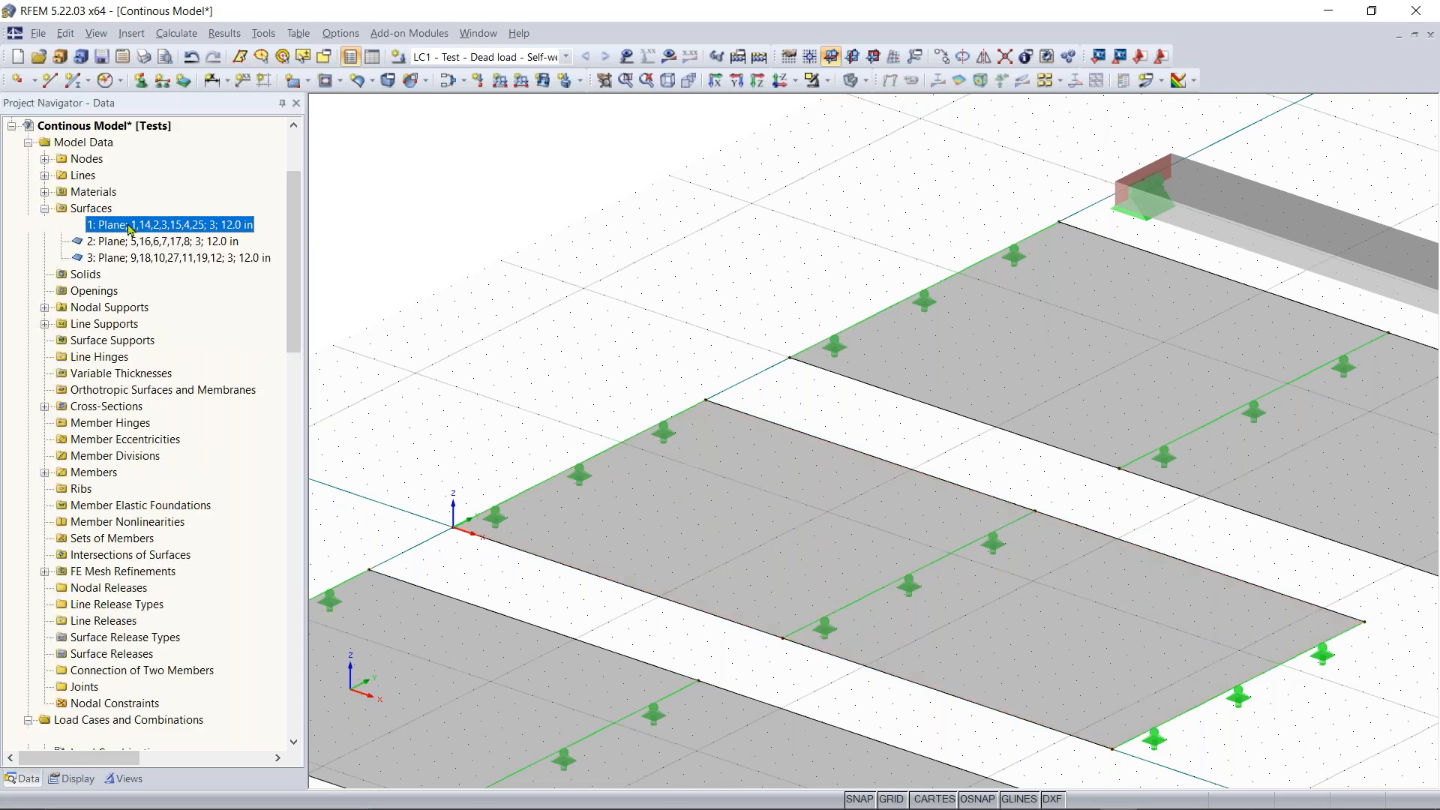
click(129, 242)
click(130, 259)
click(130, 243)
Make FE mesh refinement available for surface 2 and assign it a new surface refinement with a target FE length of 0.5 ft
double_click(130, 241)
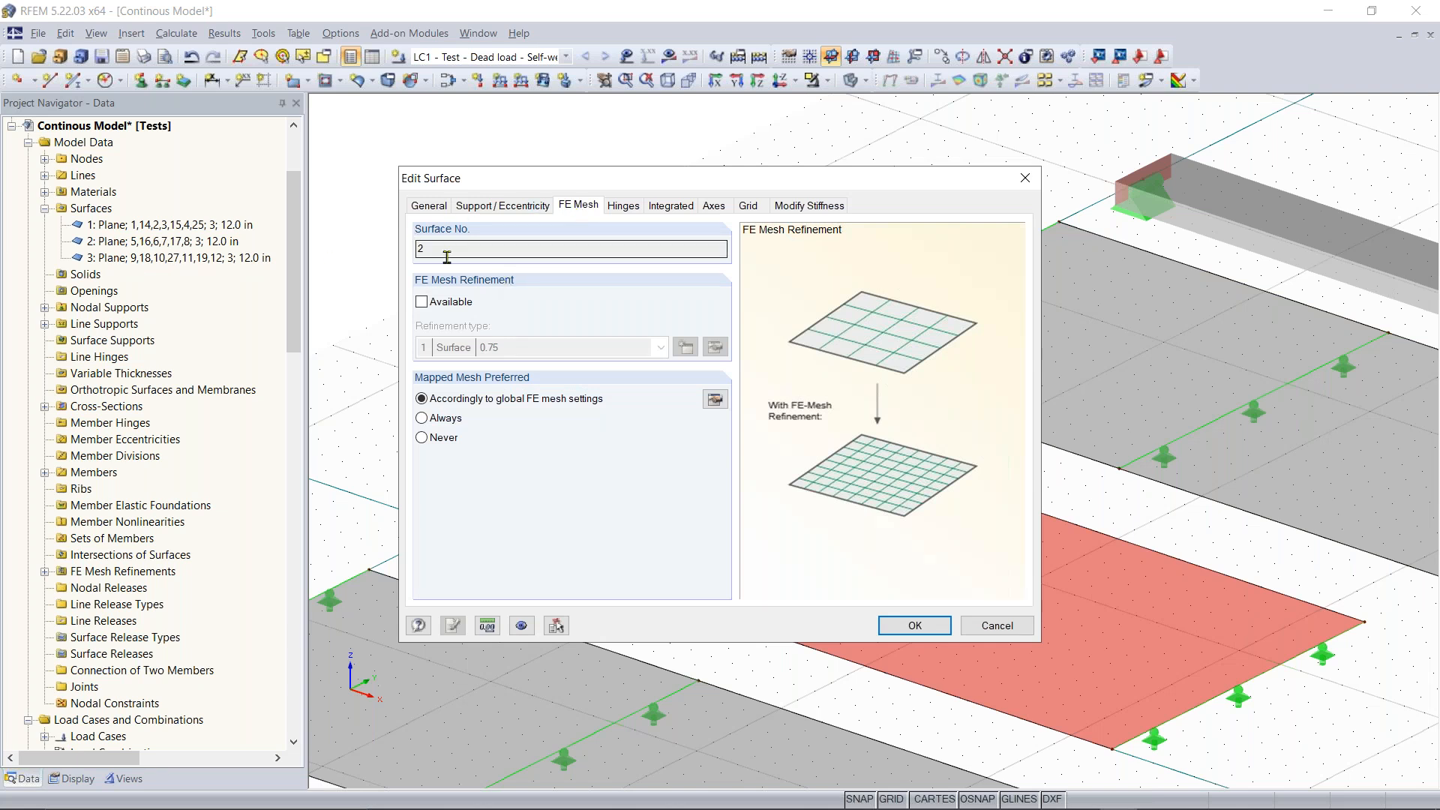
click(422, 302)
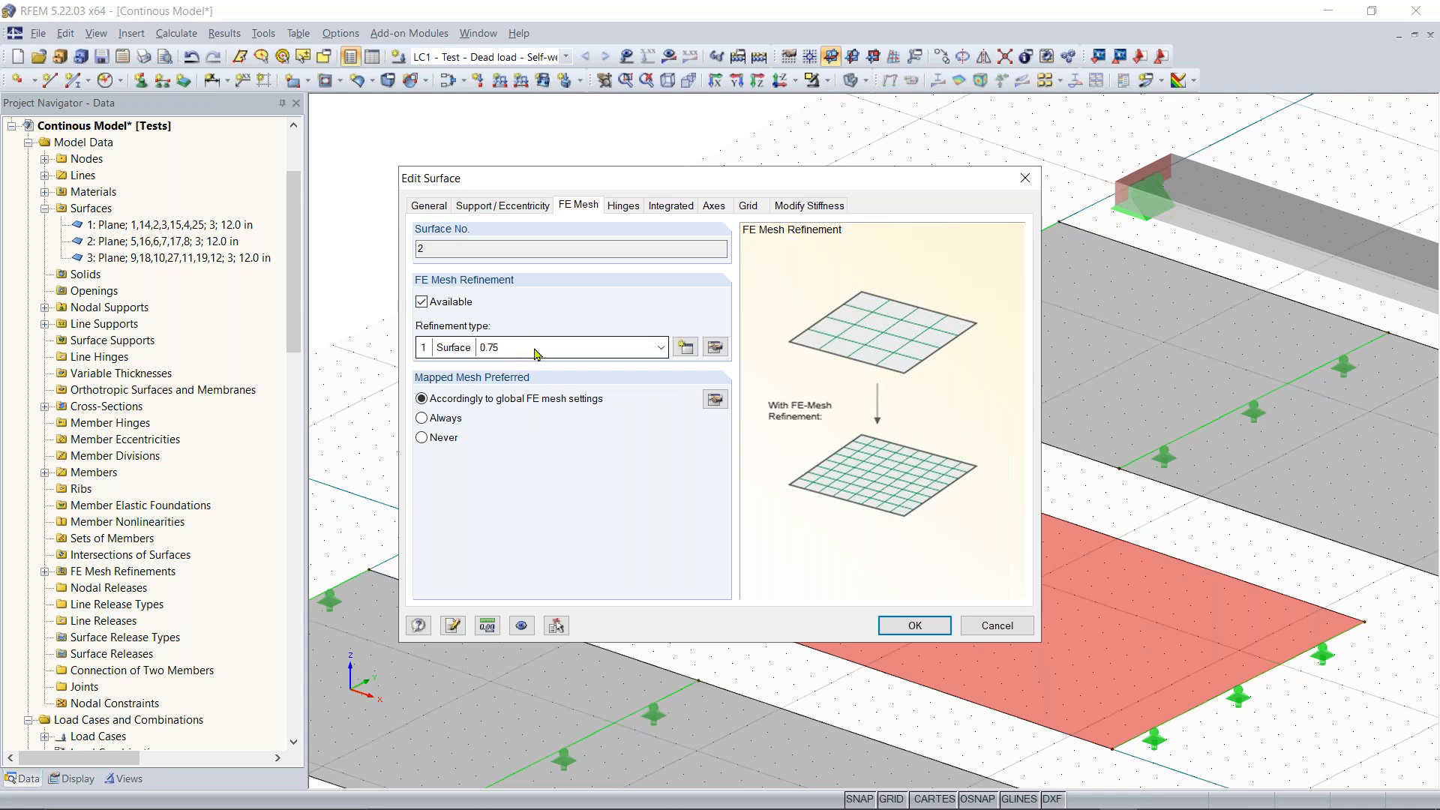
click(686, 348)
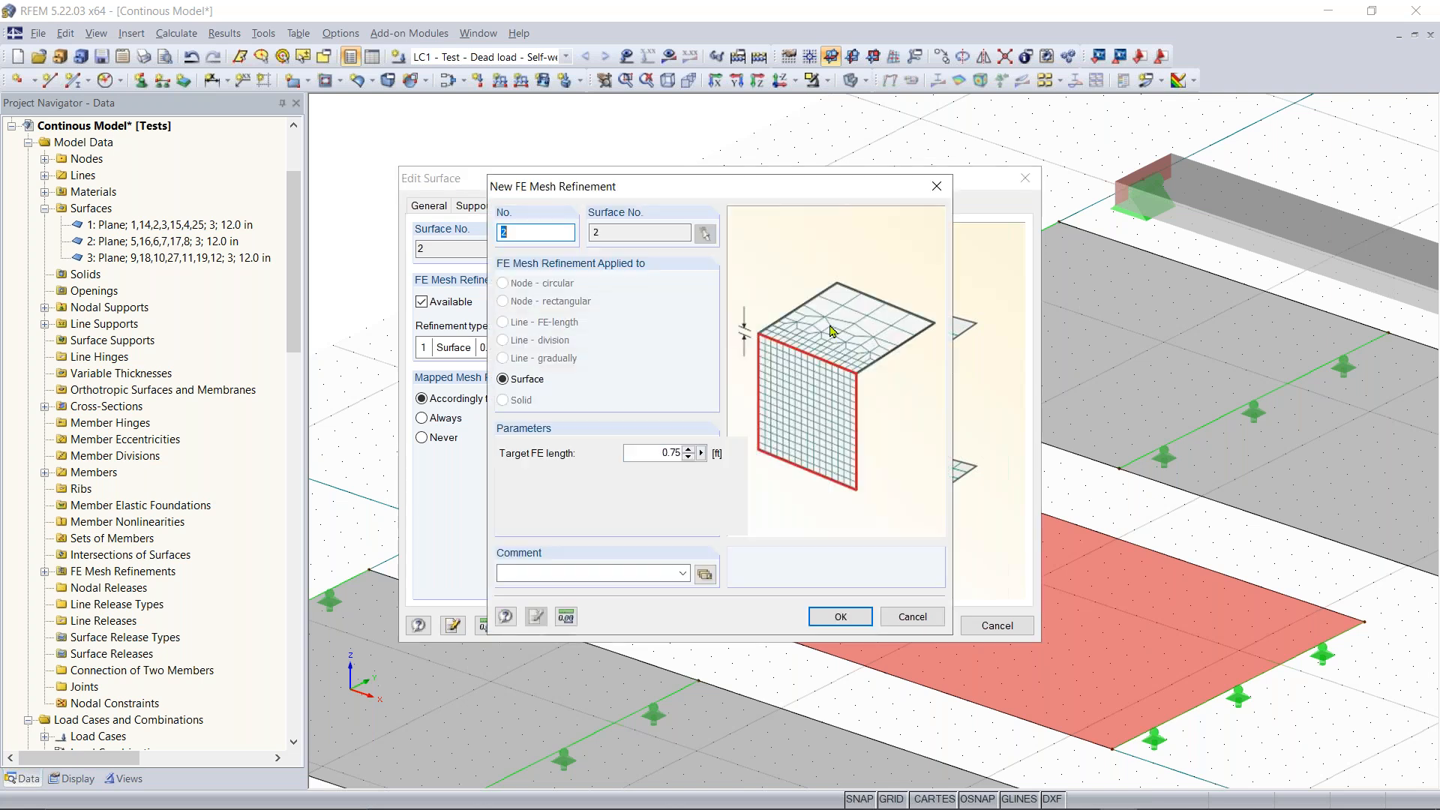
double_click(651, 453)
text(0)
click(838, 620)
click(915, 629)
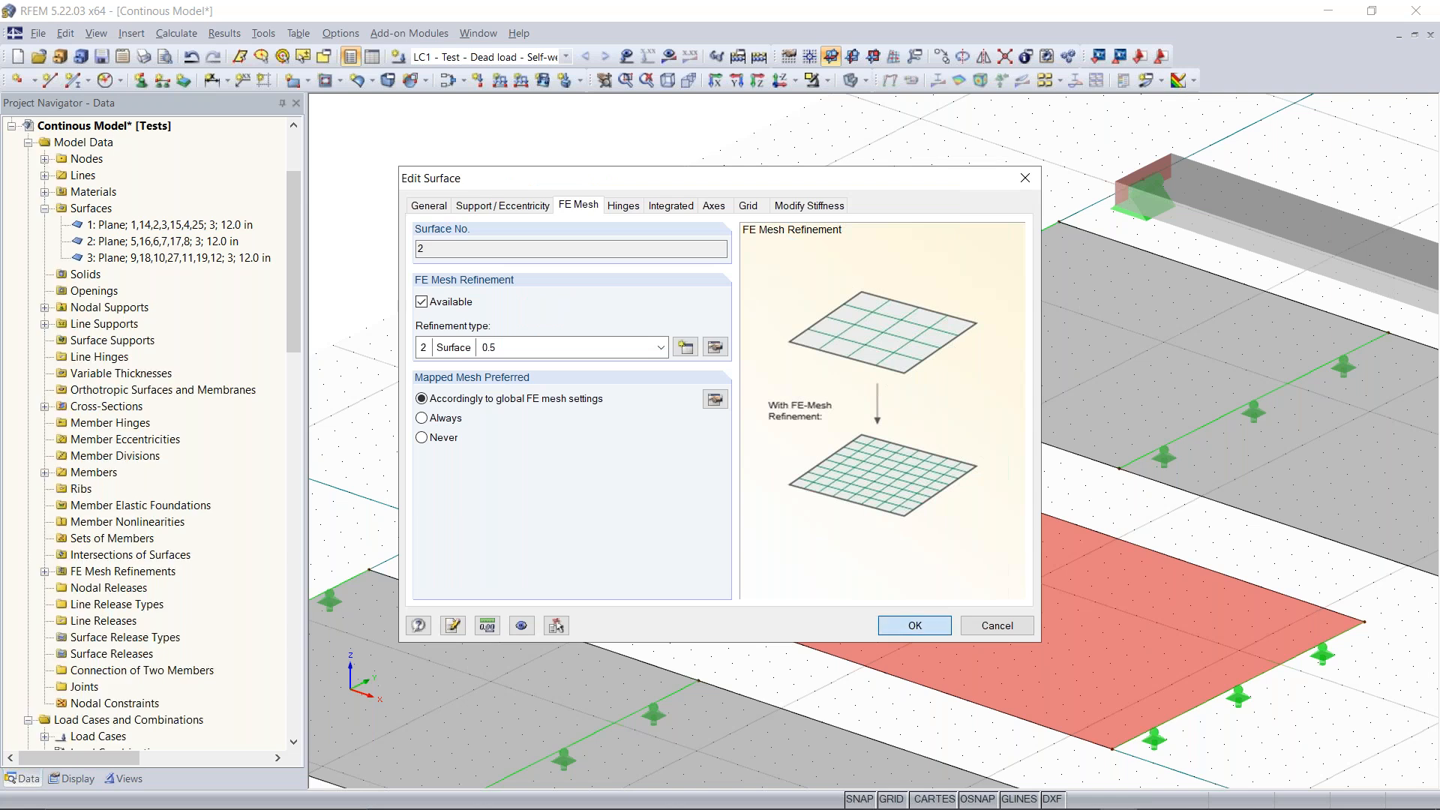
Open the properties of surface 3 and make FE mesh refinement available for it
scroll(889, 564, down, 1)
scroll(577, 559, down, 2)
middle_drag(577, 559, 686, 565)
middle_drag(878, 583, 628, 666)
scroll(817, 516, up, 3)
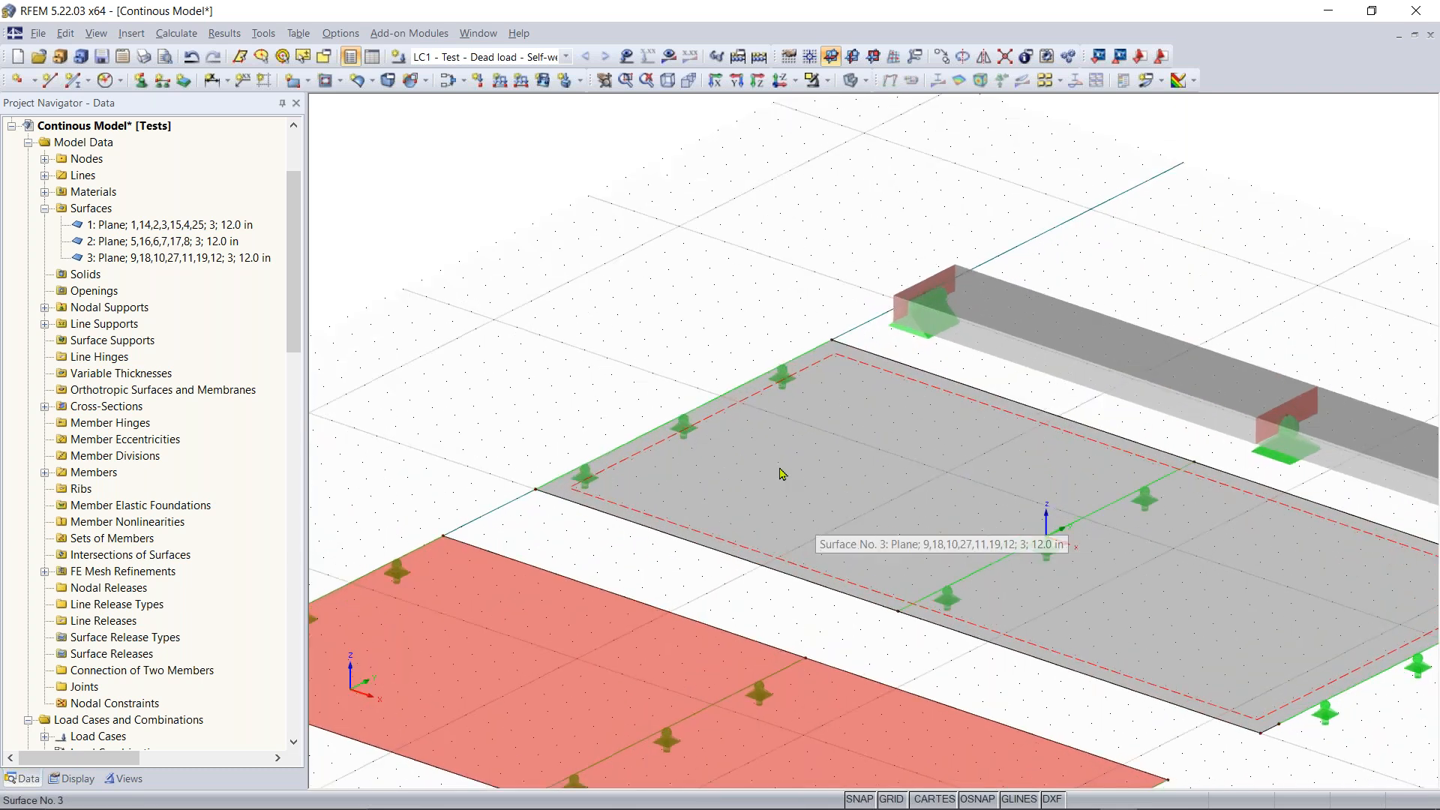
click(617, 351)
double_click(900, 534)
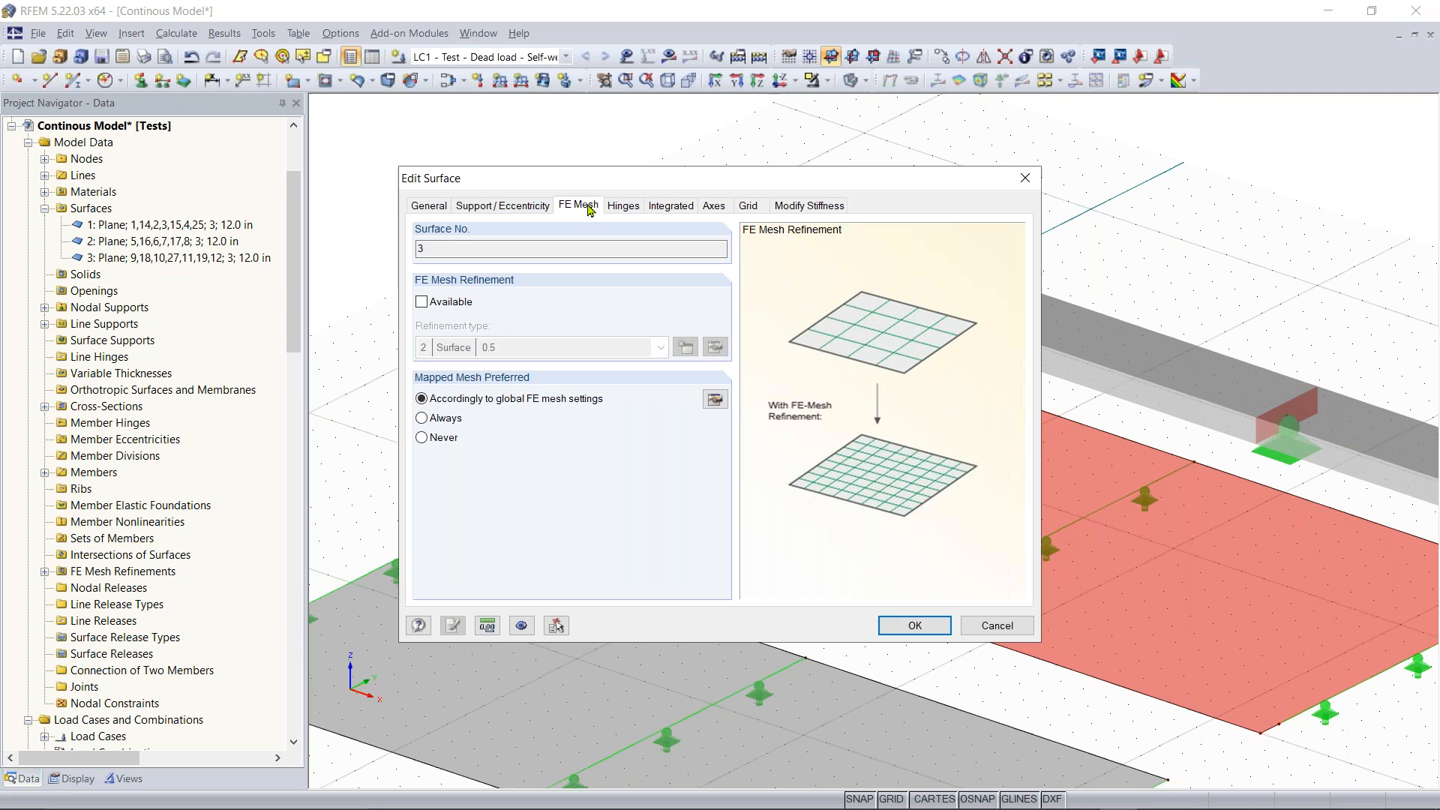
click(429, 303)
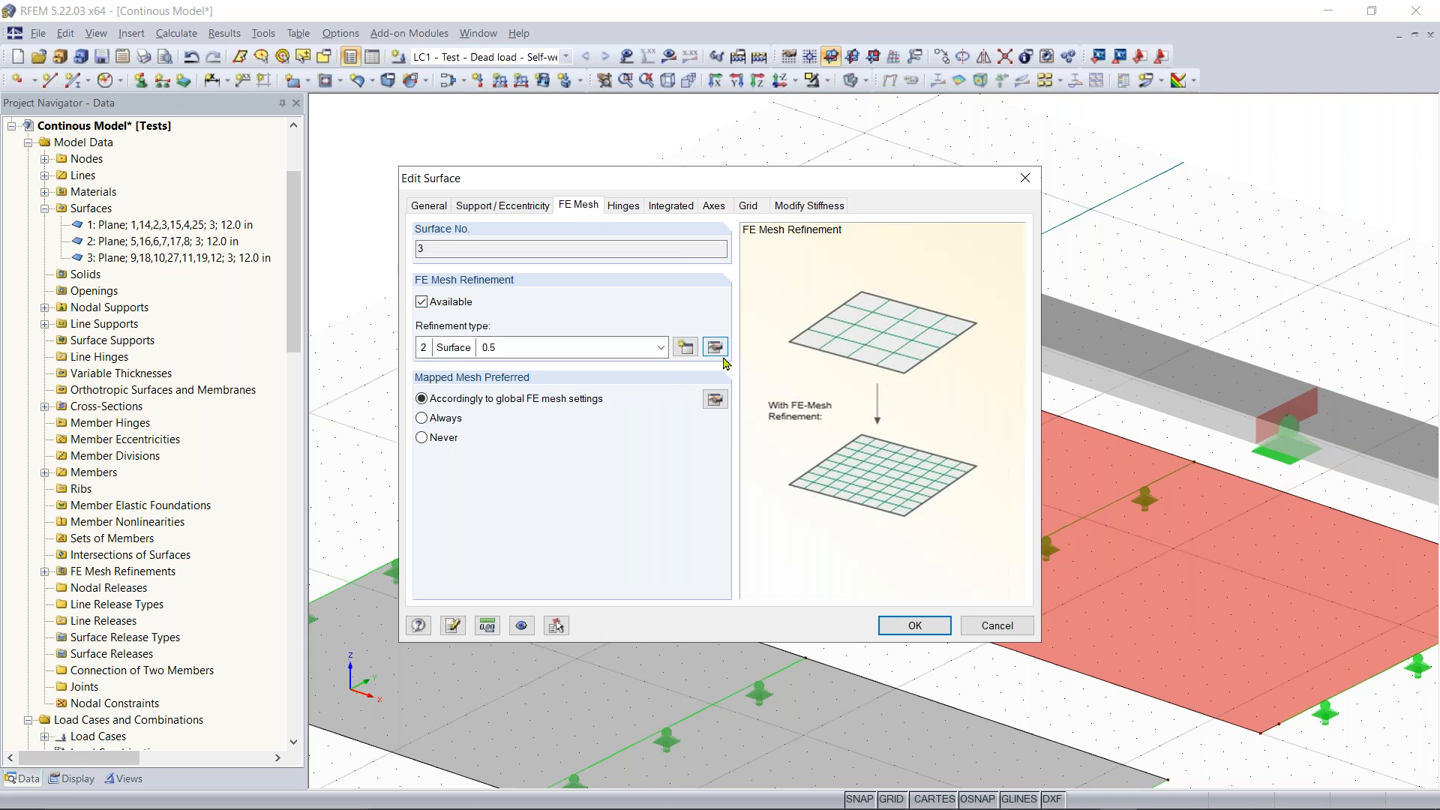
Create a new surface mesh refinement with a target FE length of 0.25 ft and apply it to surface 3
click(661, 348)
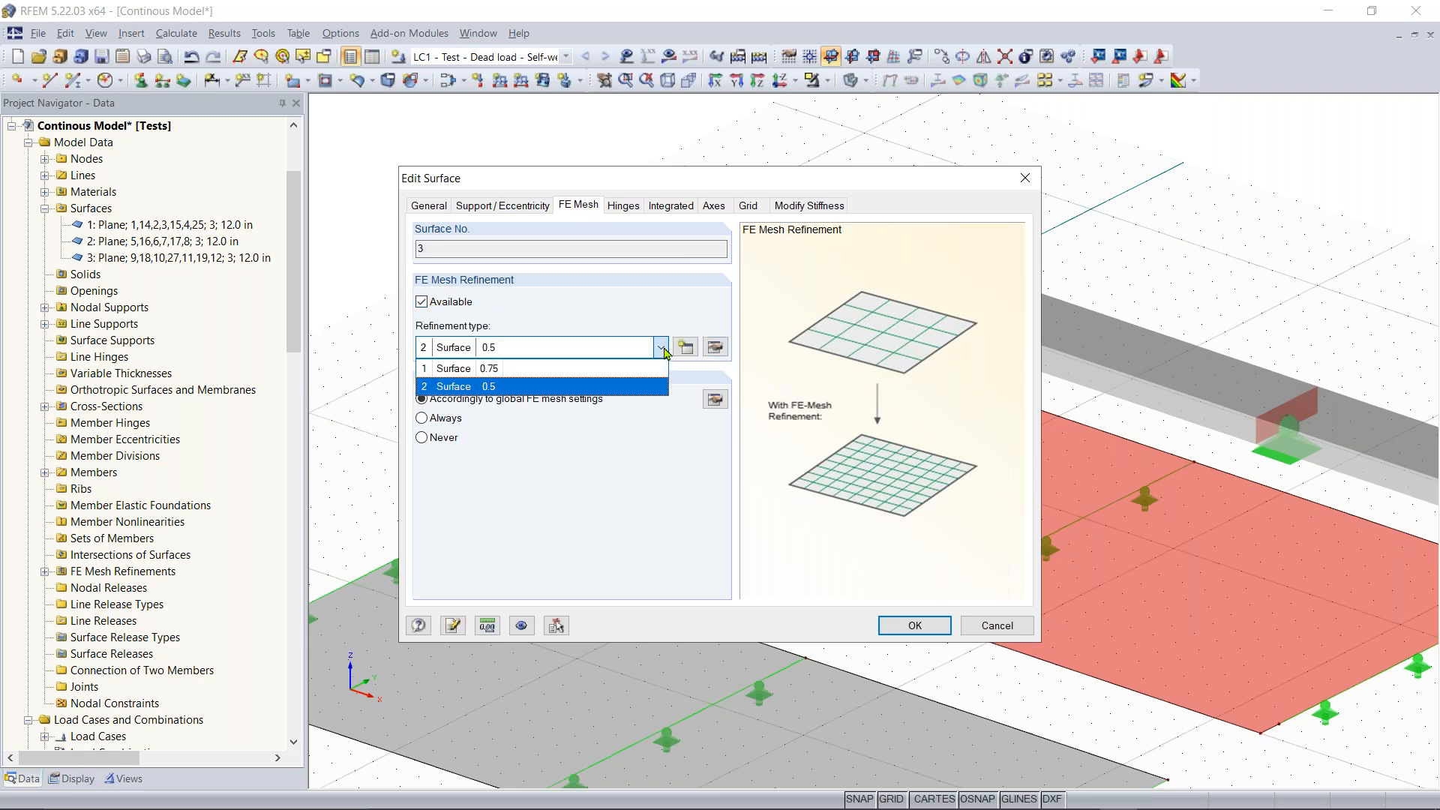
click(663, 347)
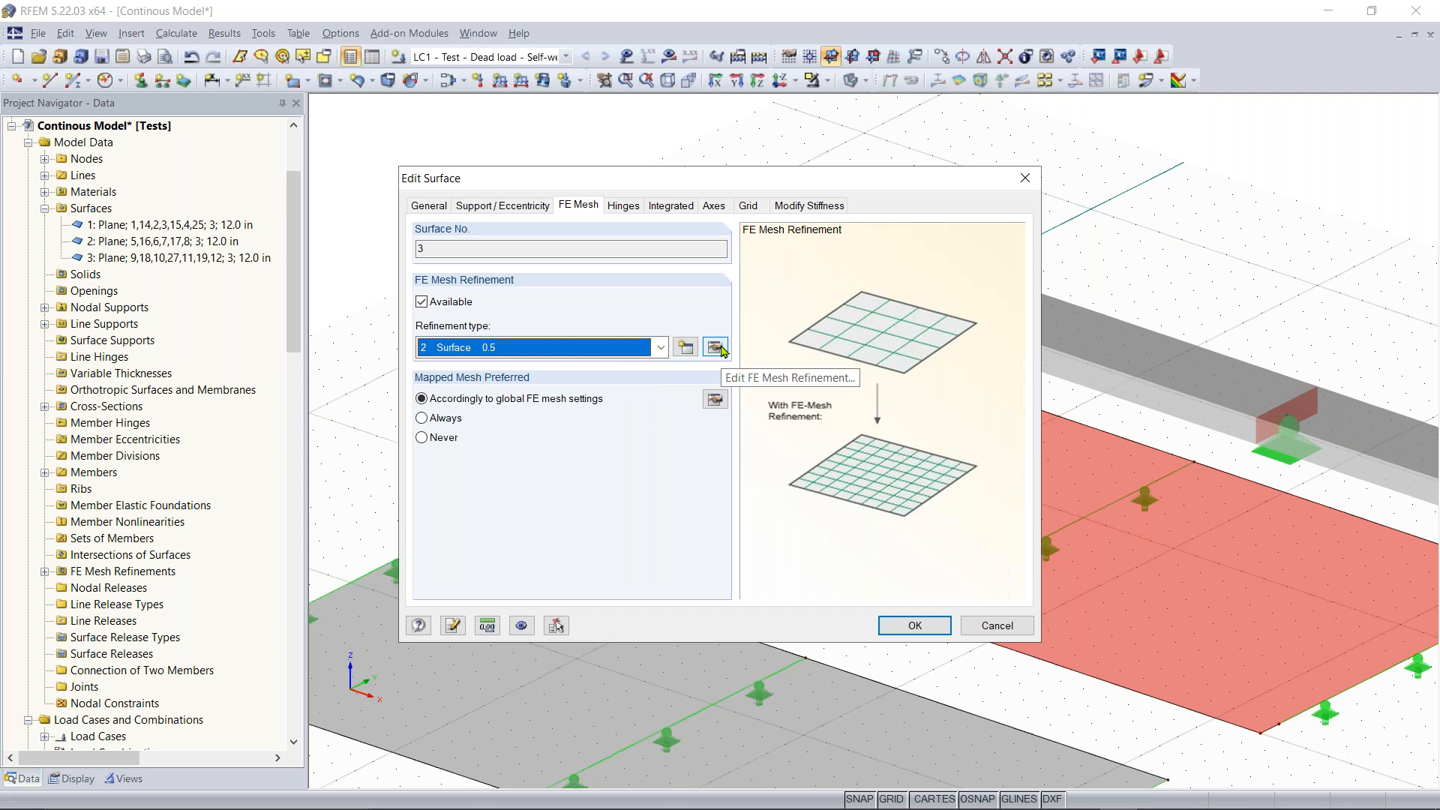
click(681, 351)
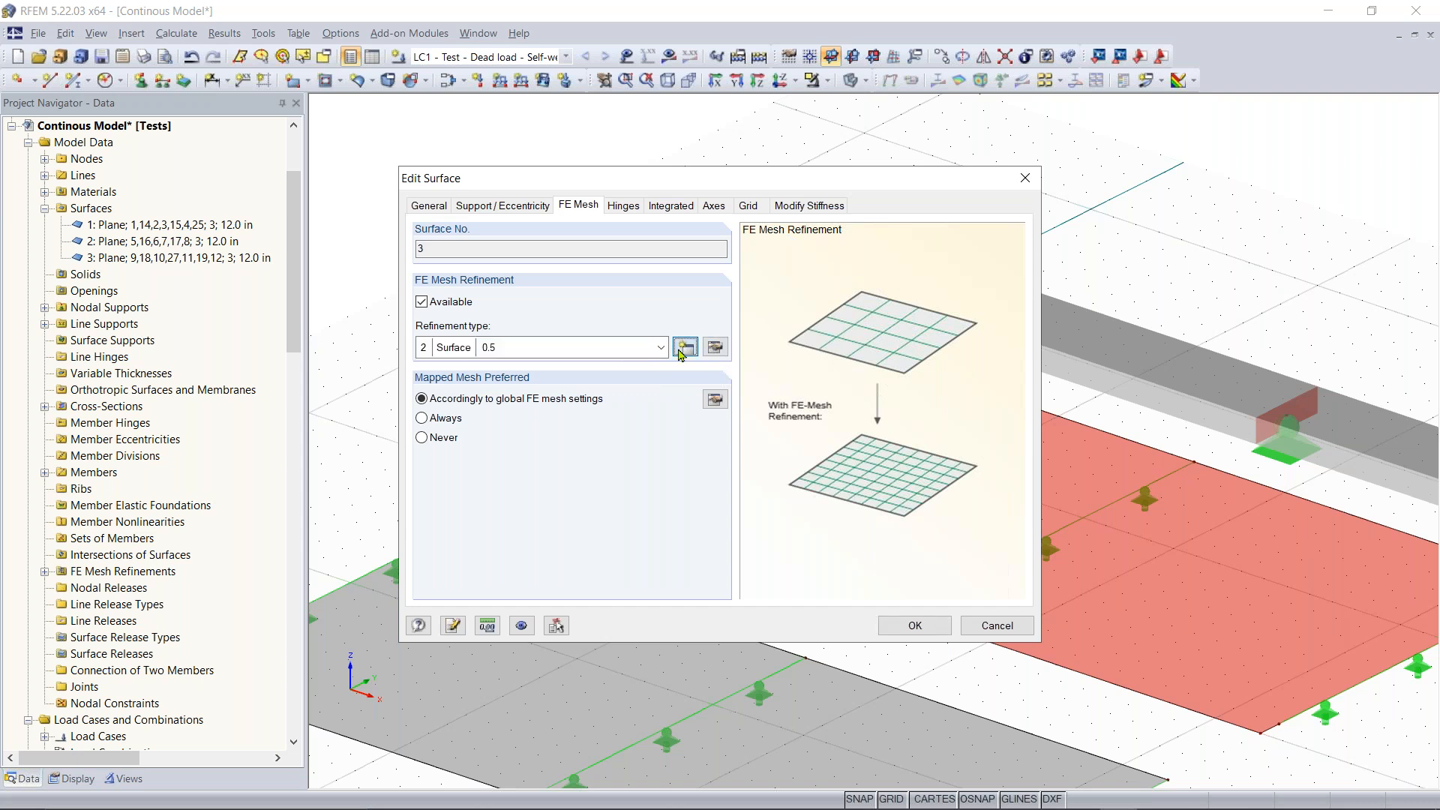
click(642, 452)
text(0.25)
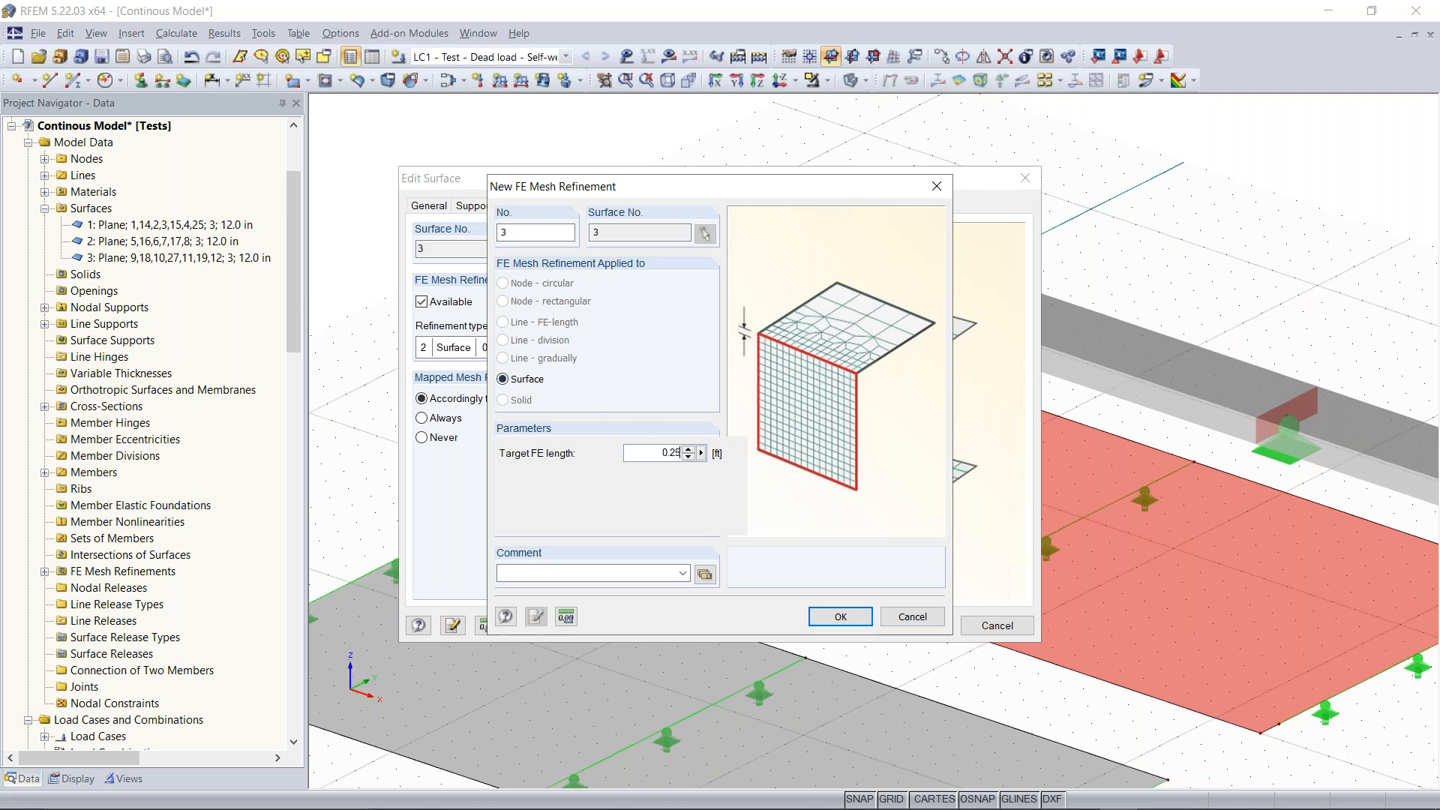
click(840, 617)
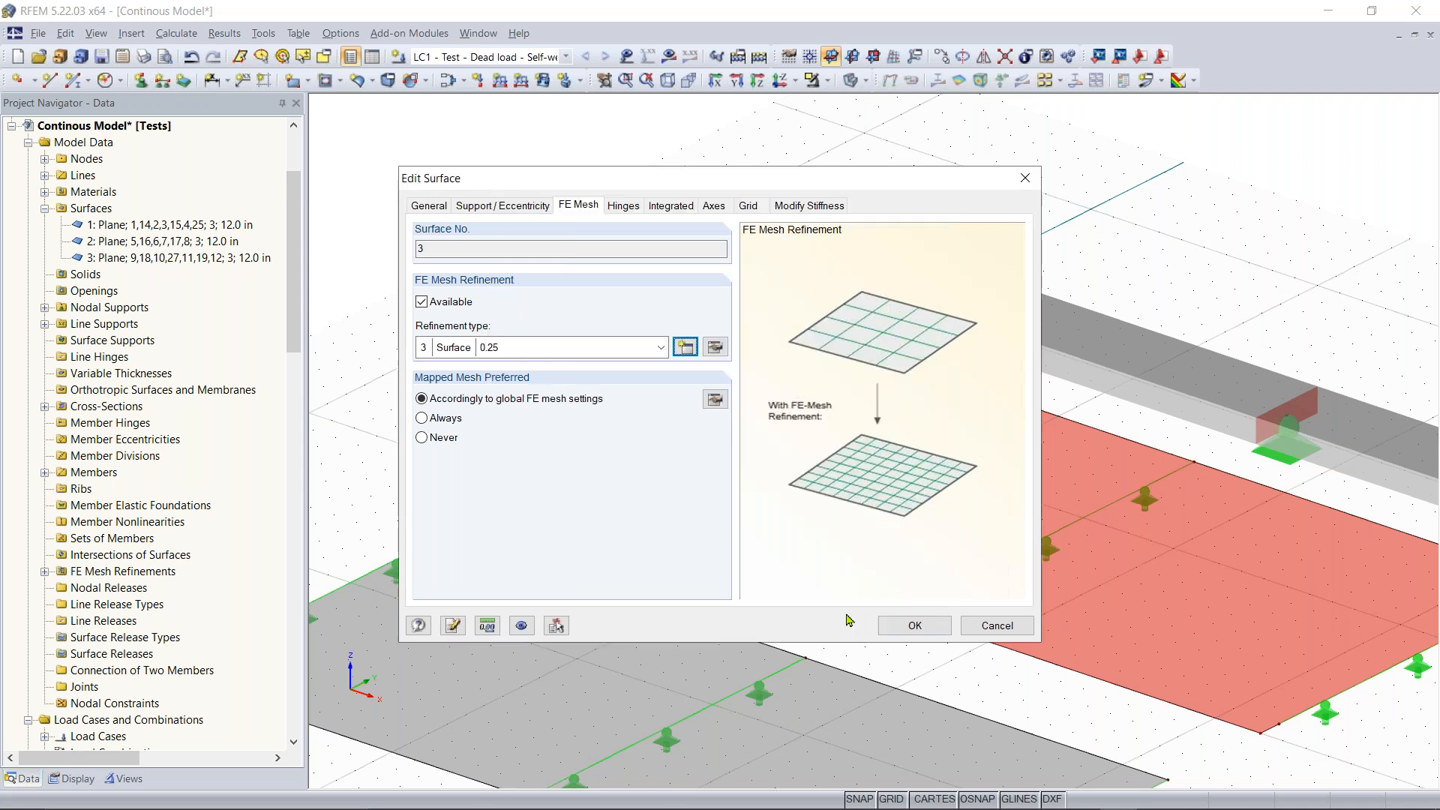
click(905, 624)
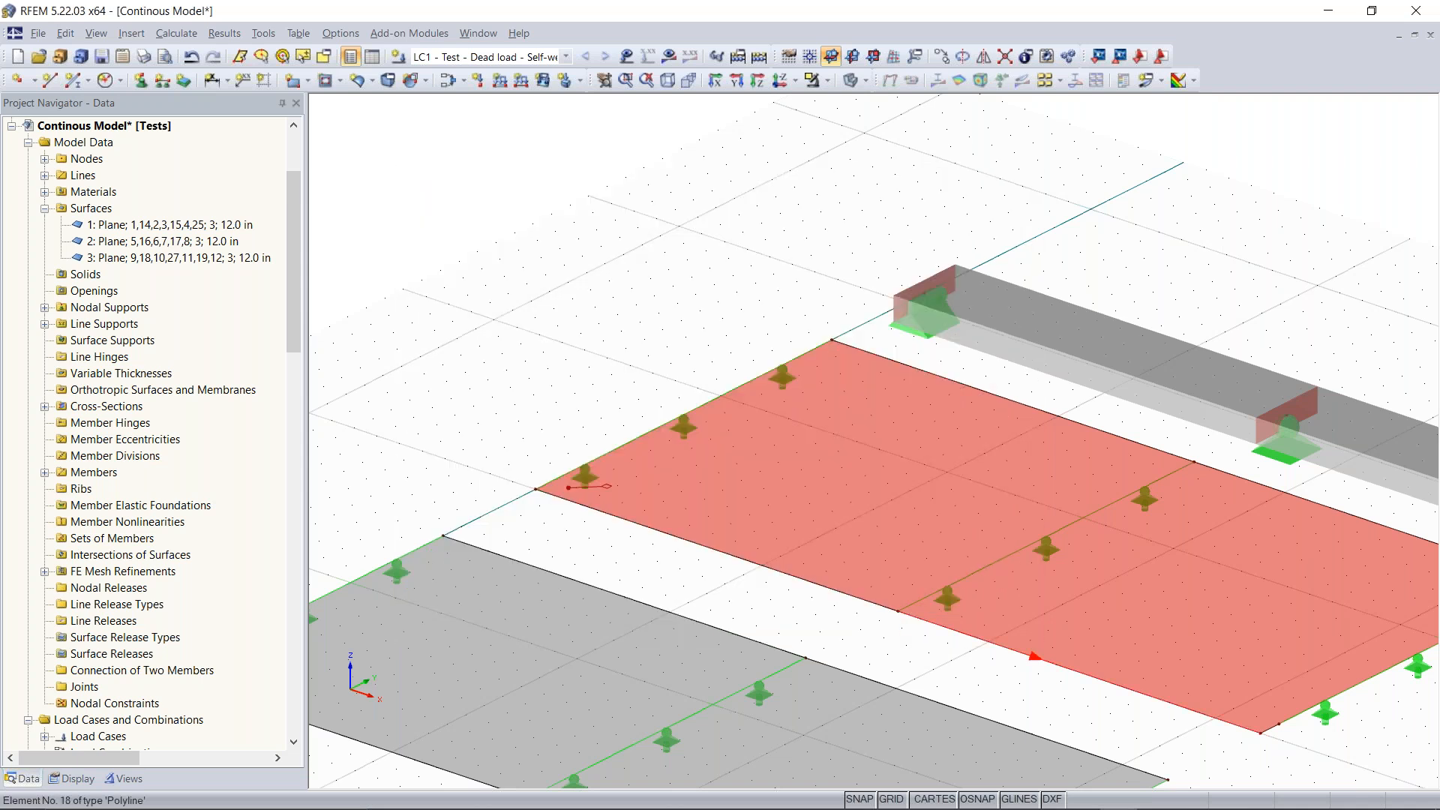
Examine the FE mesh refinement markers on all three surfaces and compare the surfaces with the beam model
scroll(697, 633, down, 3)
scroll(697, 634, up, 4)
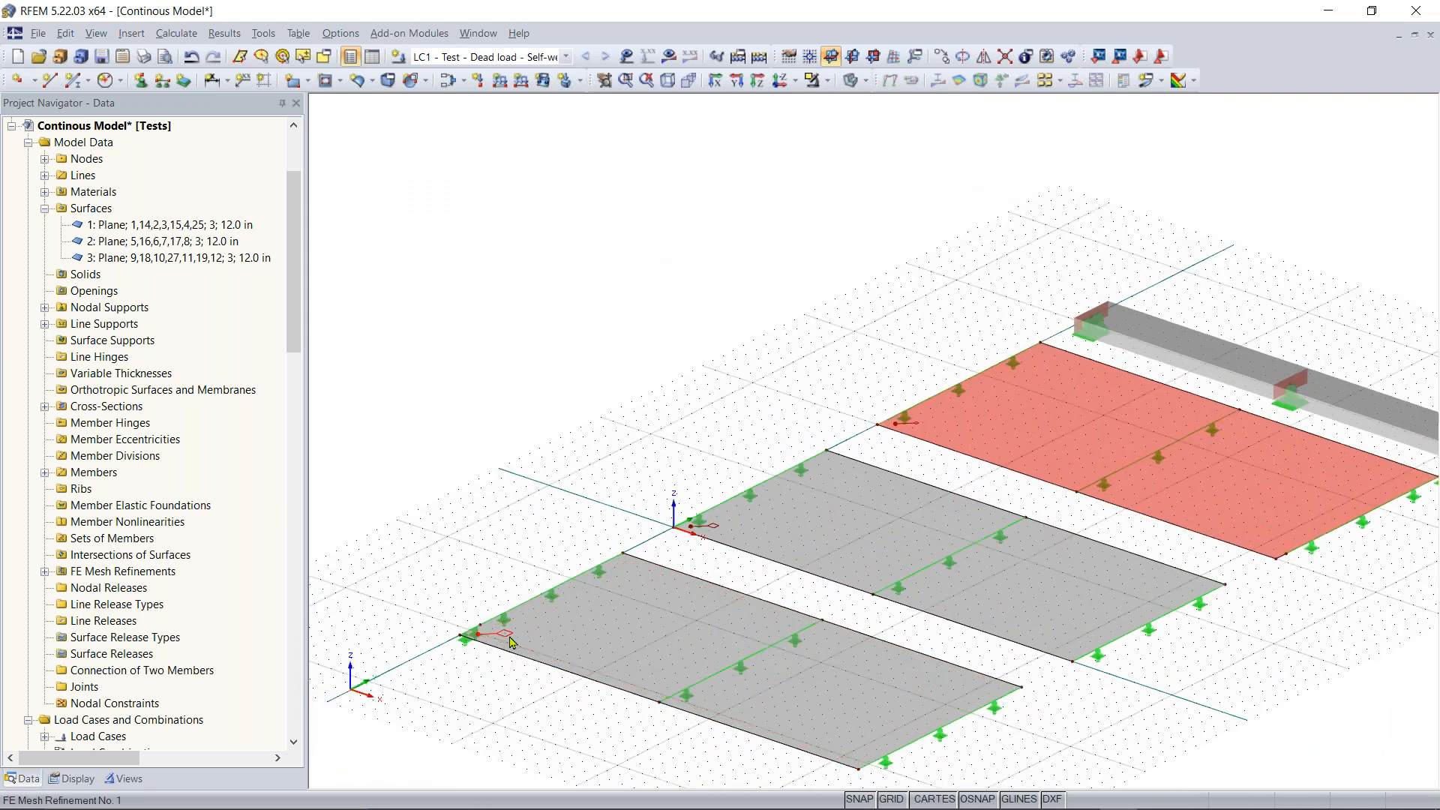
scroll(507, 640, up, 2)
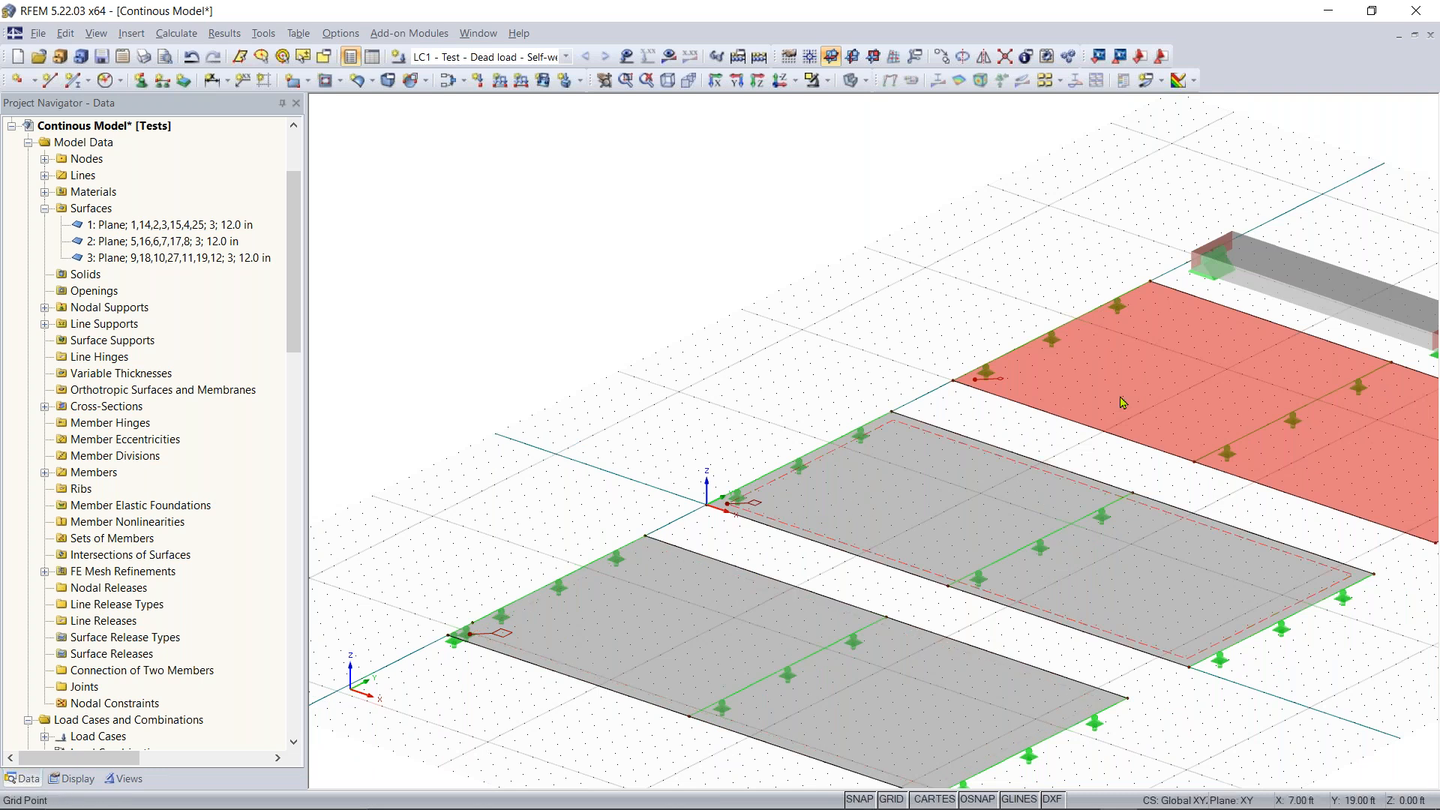
middle_drag(1022, 520, 693, 618)
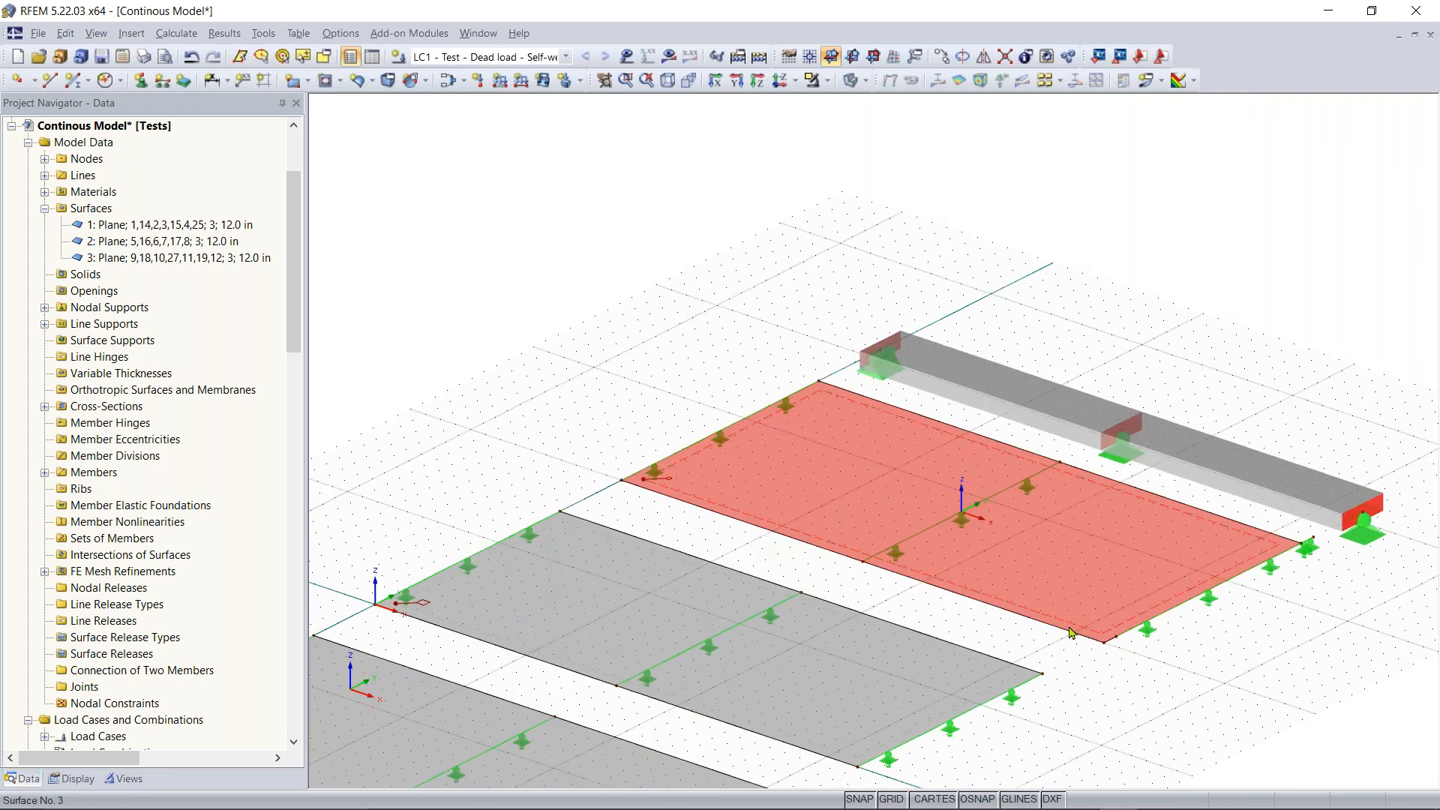
scroll(963, 657, down, 2)
middle_drag(960, 656, 1009, 518)
scroll(1009, 519, up, 1)
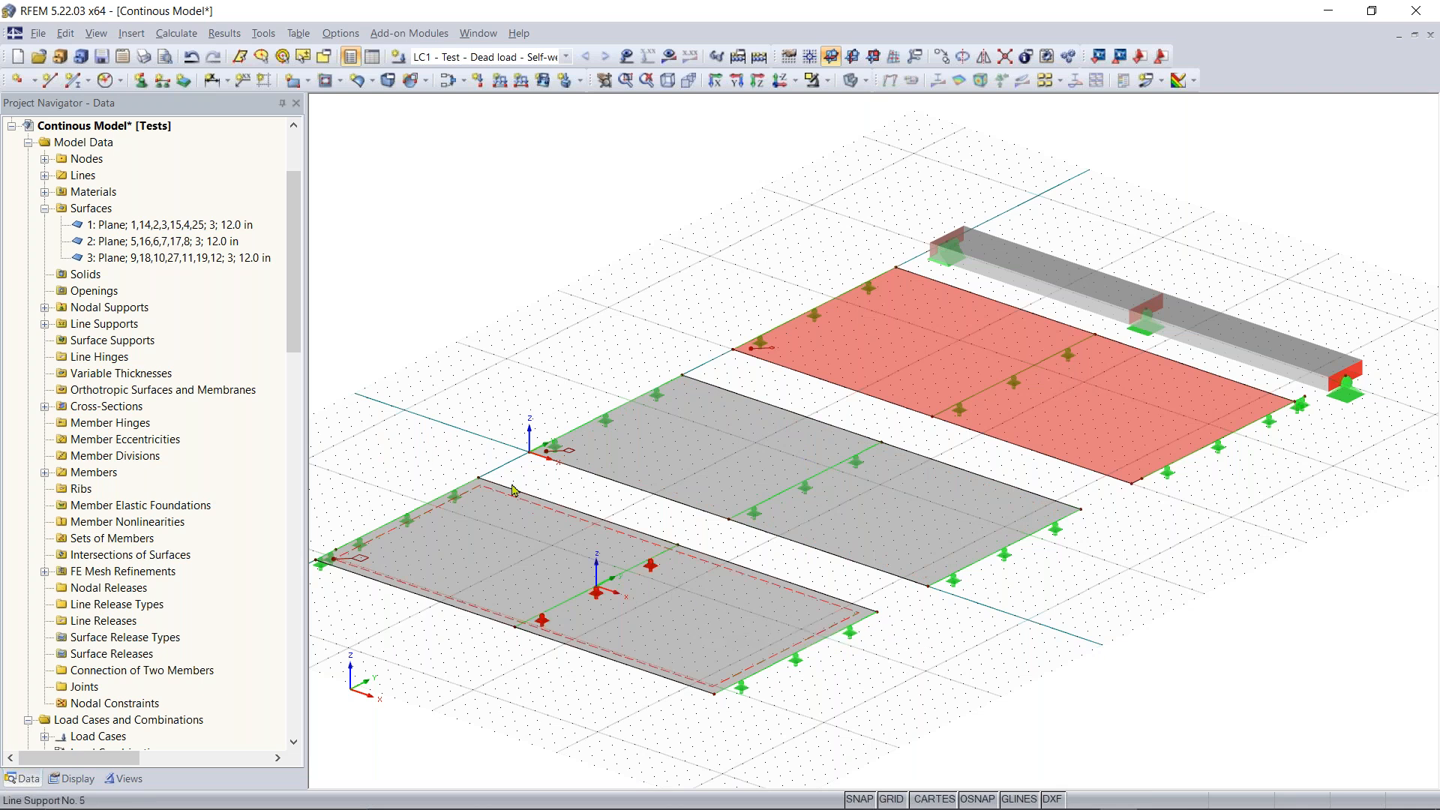
middle_drag(825, 701, 878, 704)
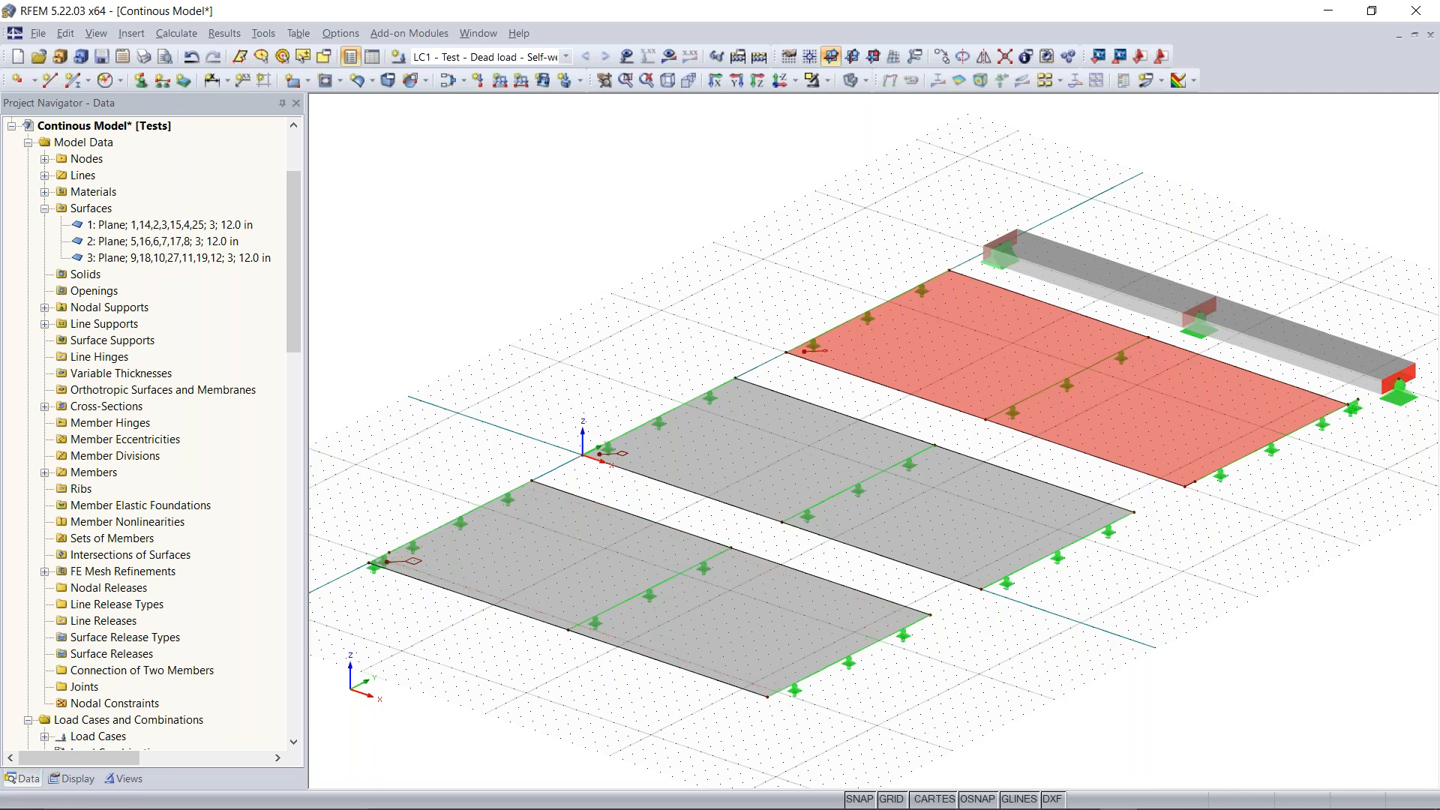
Review the available commands for creating a new section for result diagrams
scroll(154, 556, down, 3)
scroll(154, 556, down, 5)
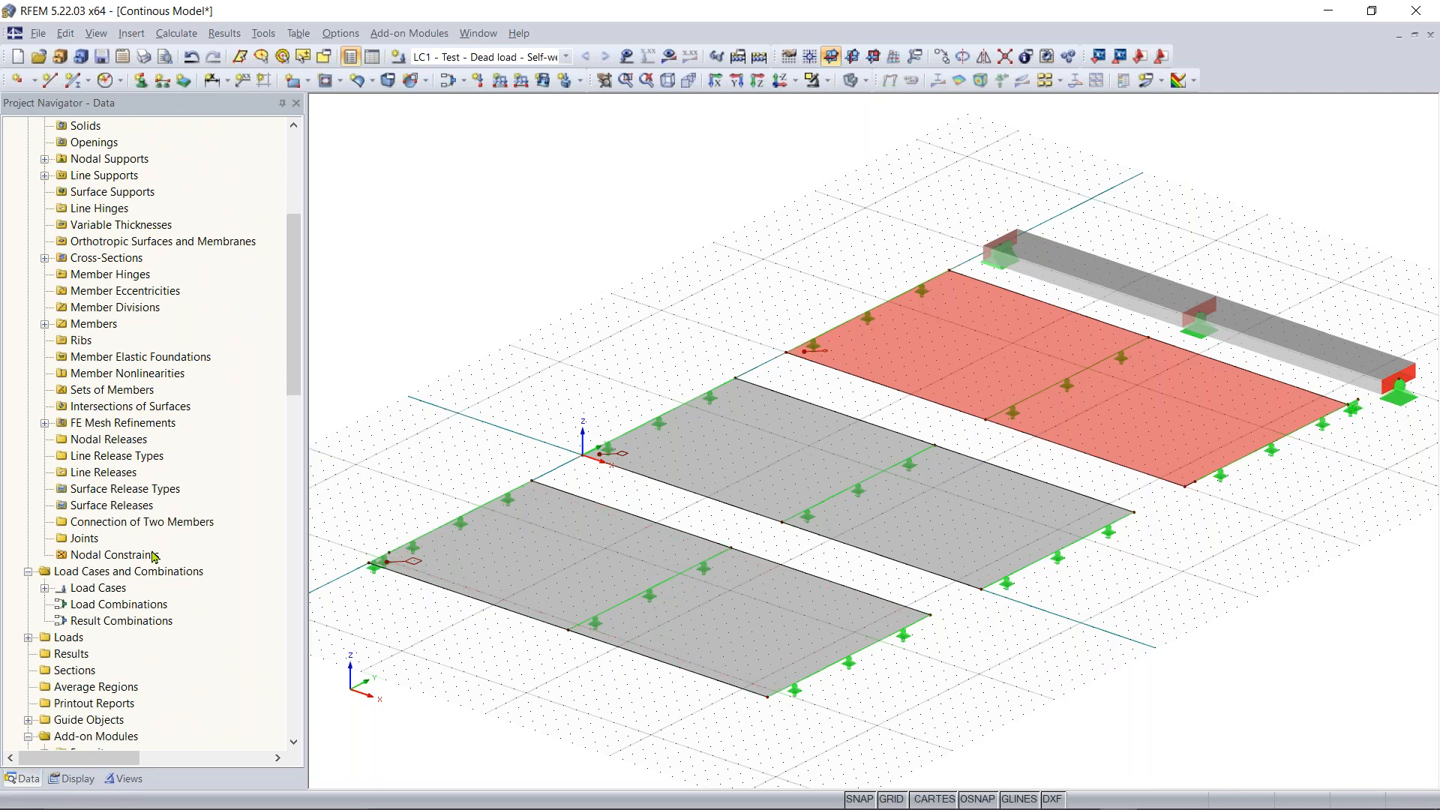
scroll(138, 539, down, 1)
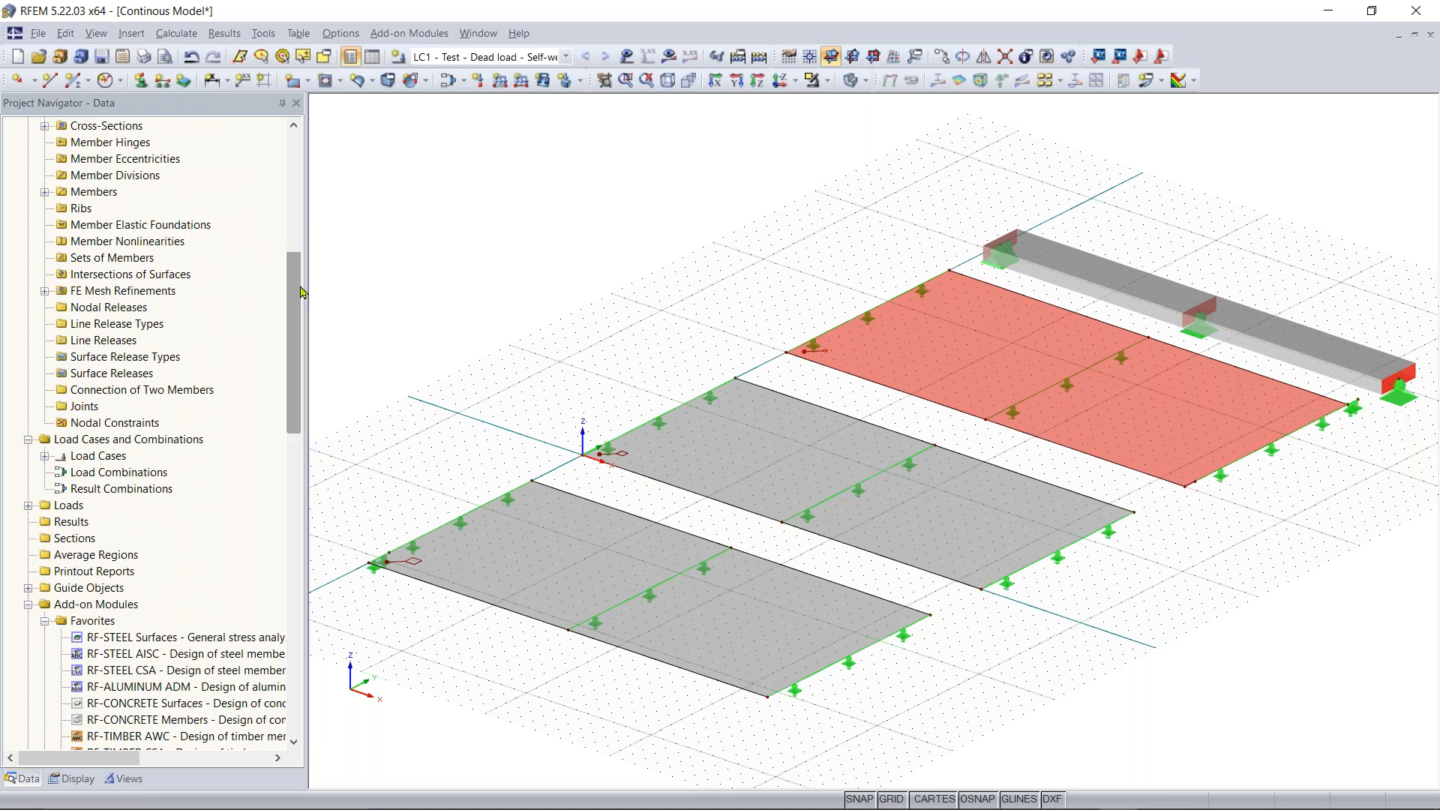
click(71, 540)
right_click(71, 540)
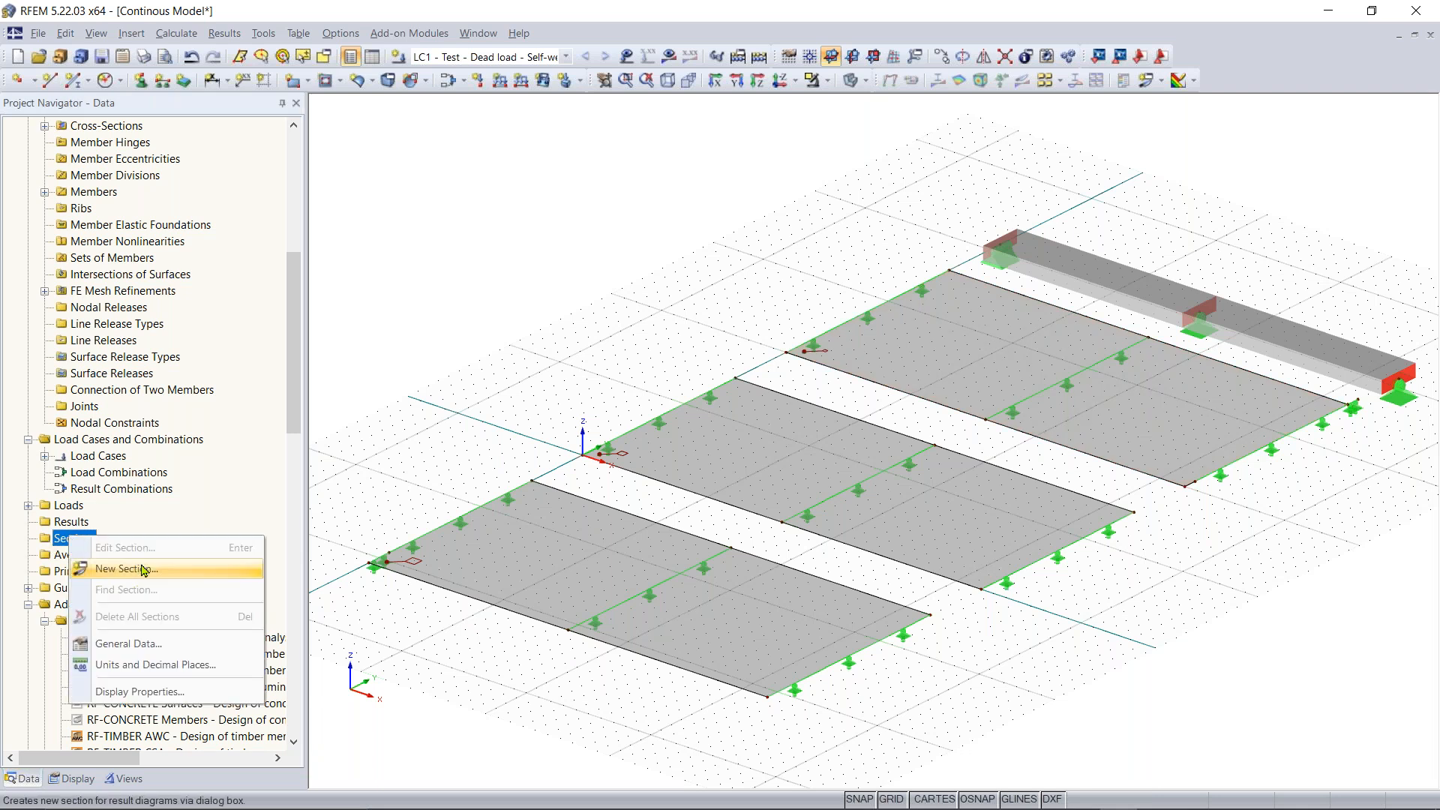
click(592, 276)
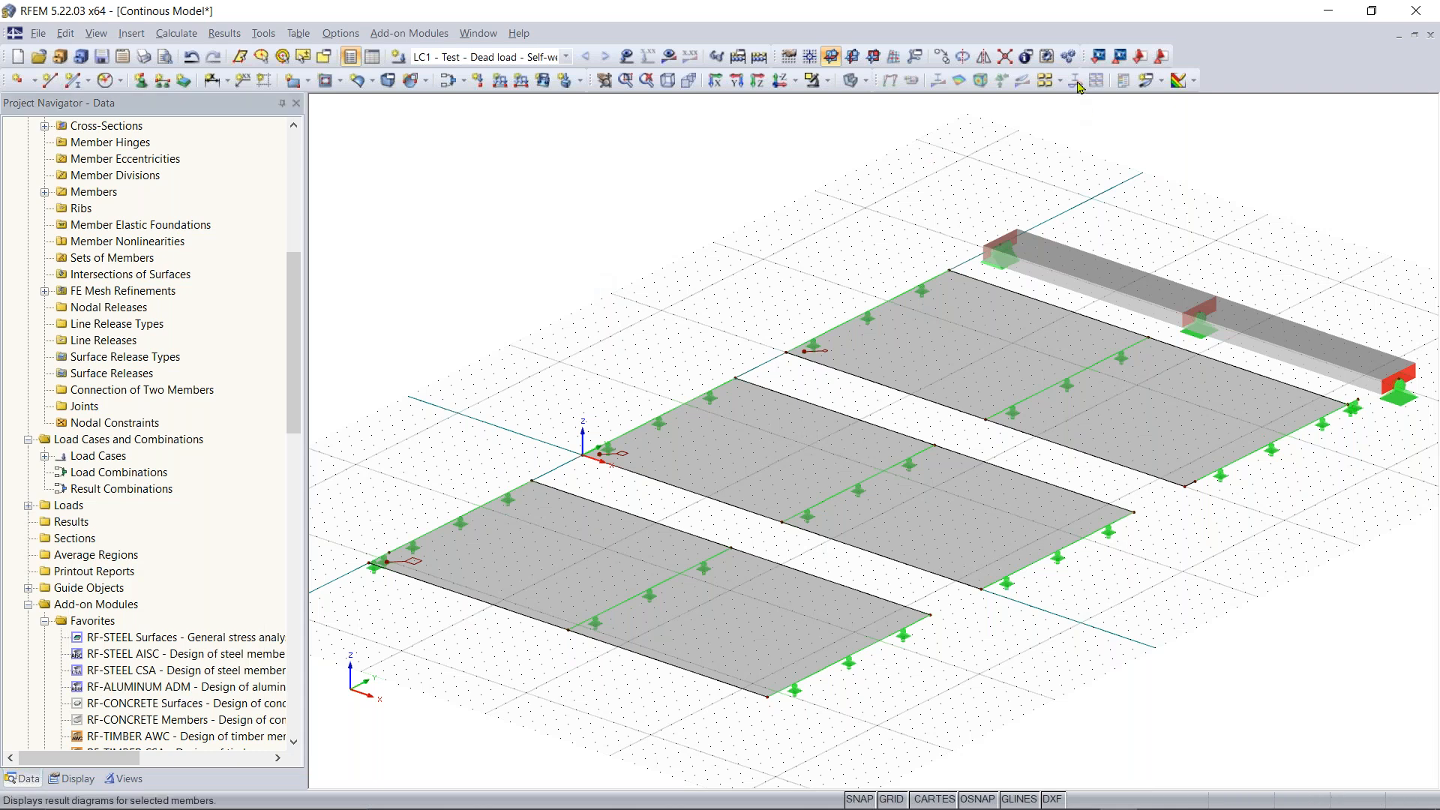
click(1160, 82)
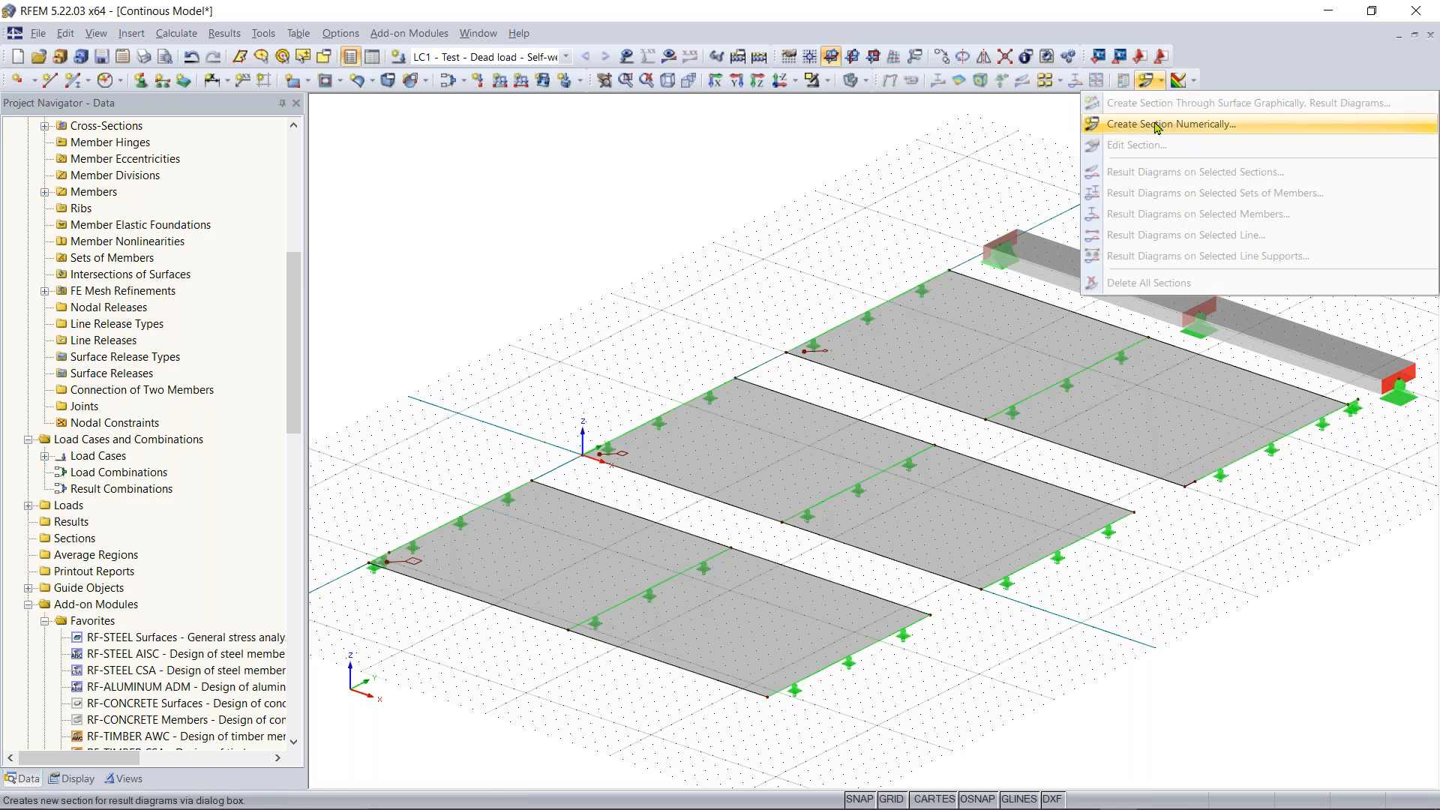
click(1008, 125)
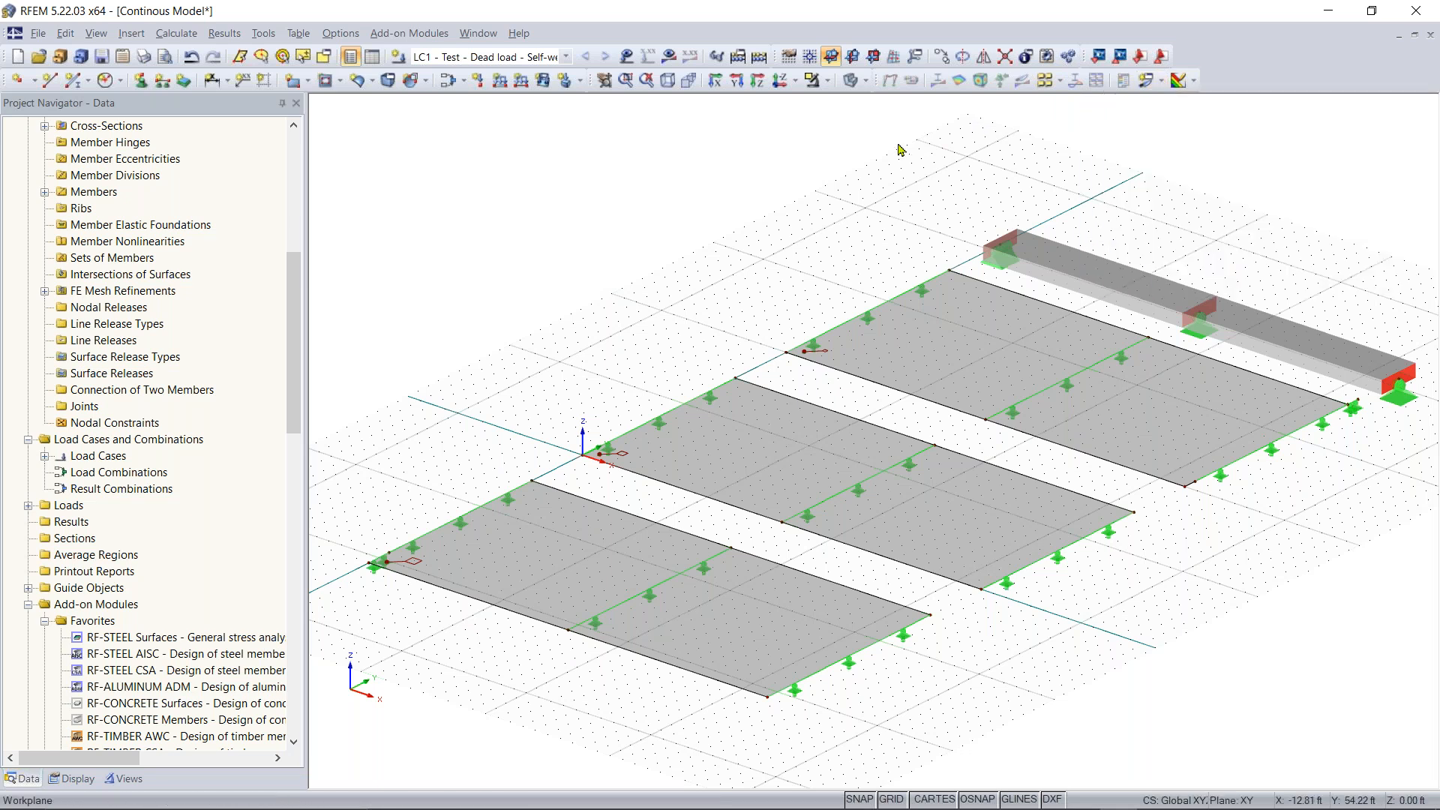
Start a new result section through surfaces via plane and name it AA
right_click(75, 543)
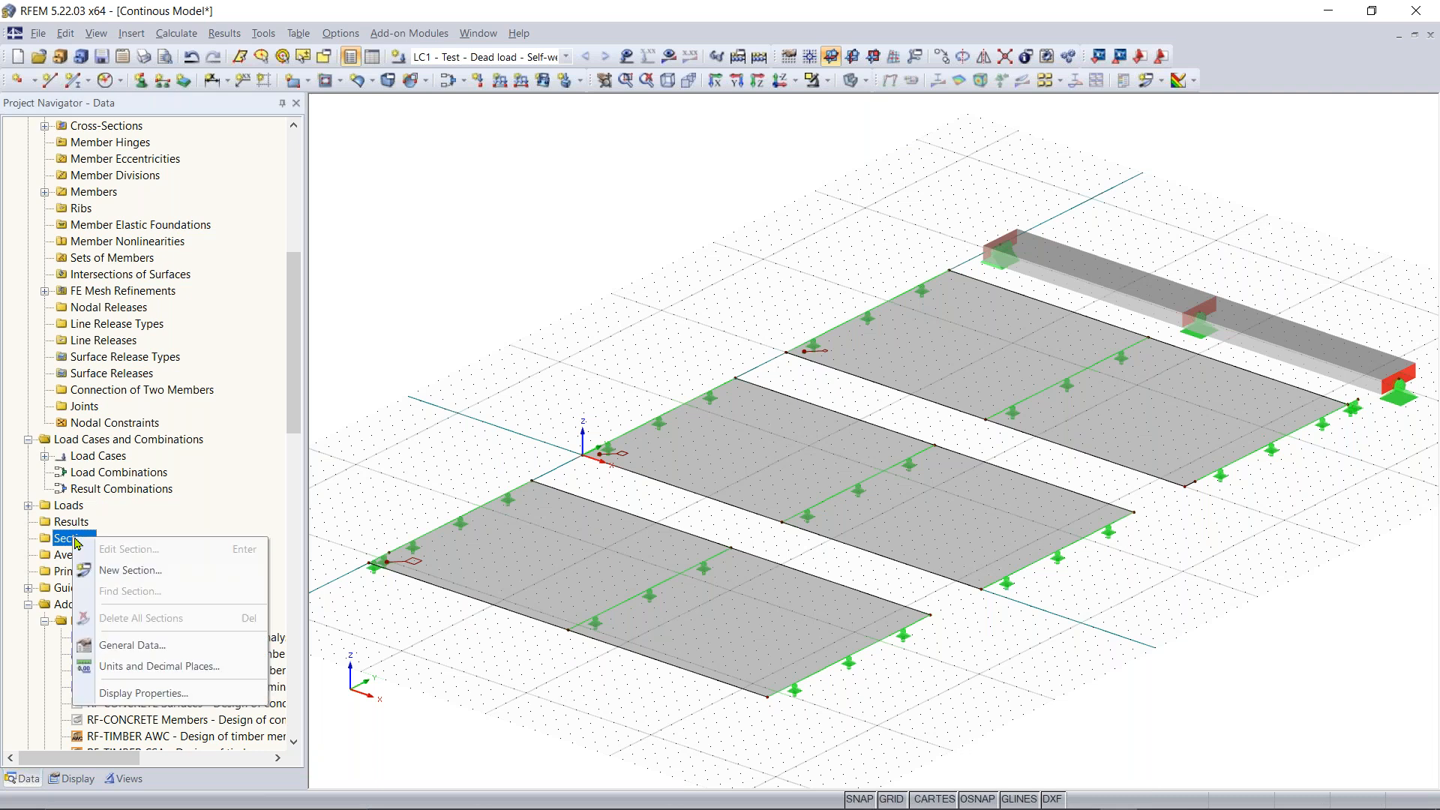
click(143, 568)
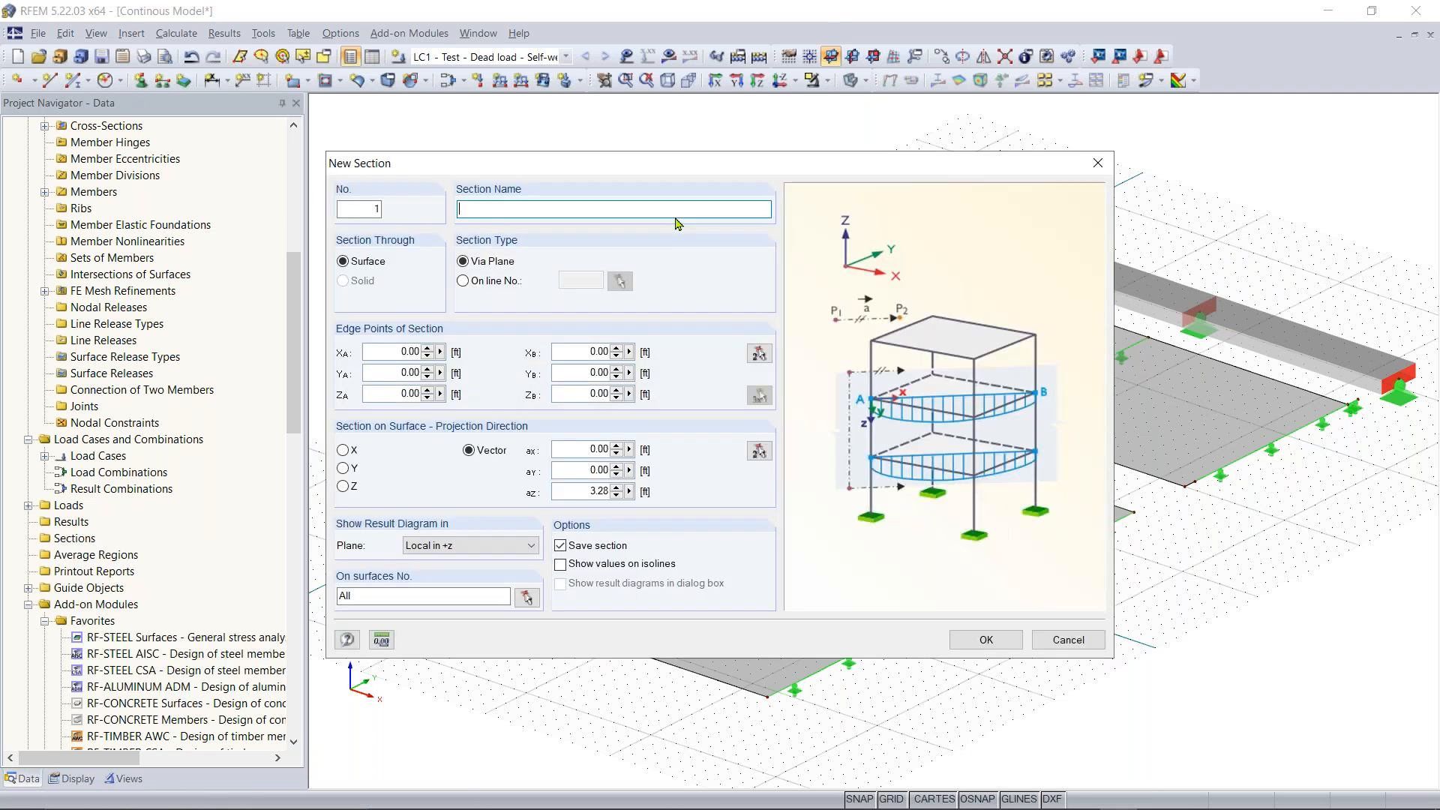
drag(623, 171, 678, 154)
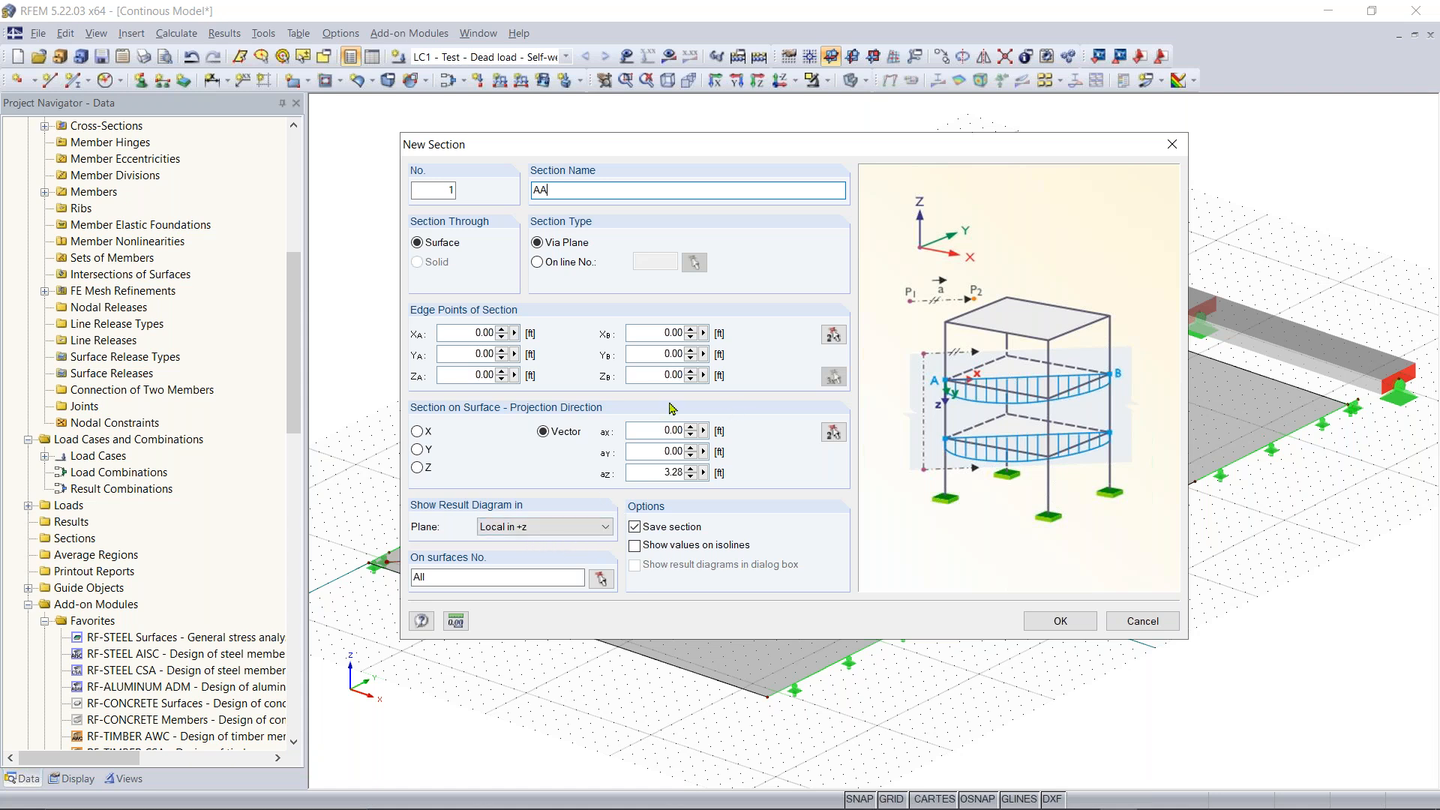
Pick the midpoint of the slab edge farthest from the beam (0, -12, 0 ft) as the first projection vector point
click(834, 433)
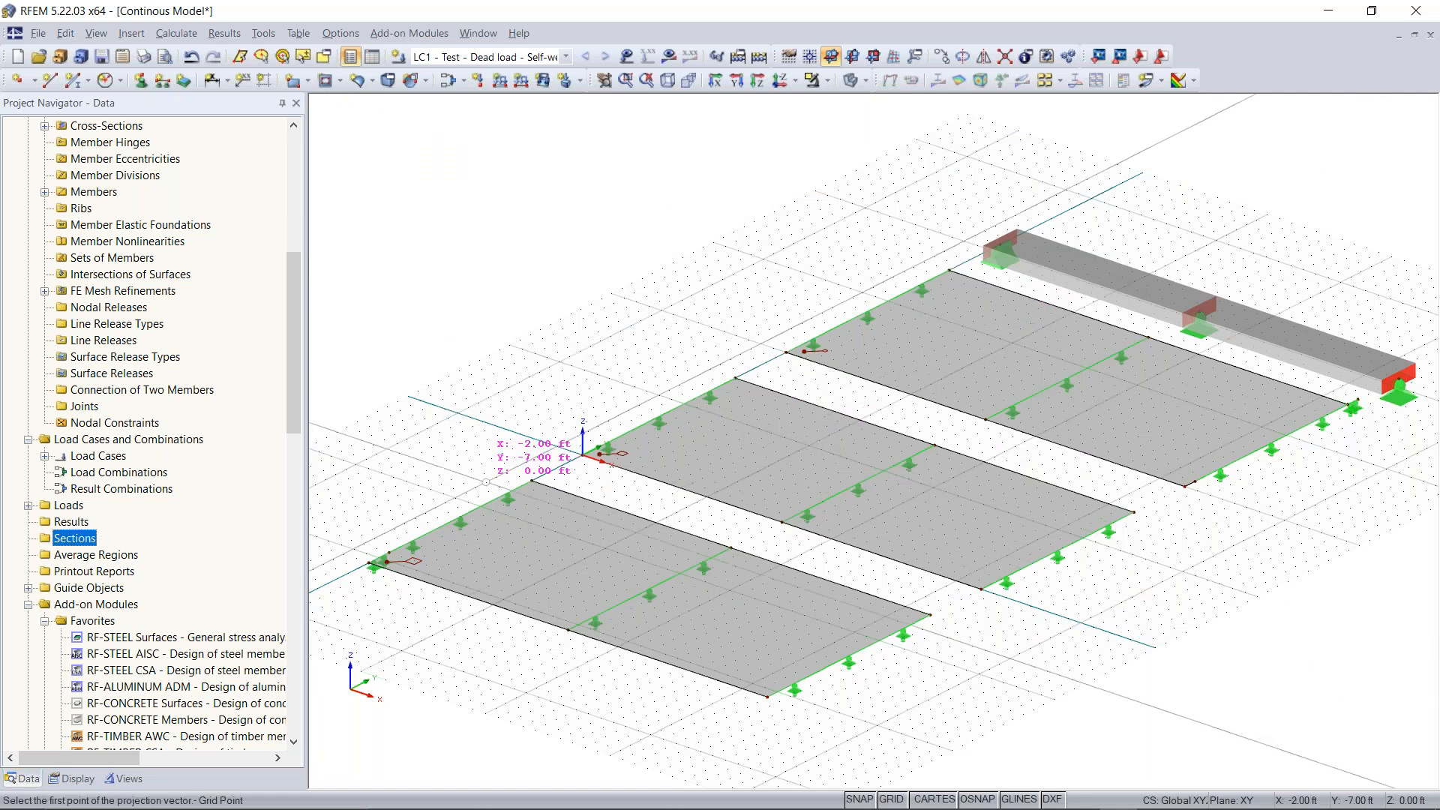
scroll(448, 555, up, 1)
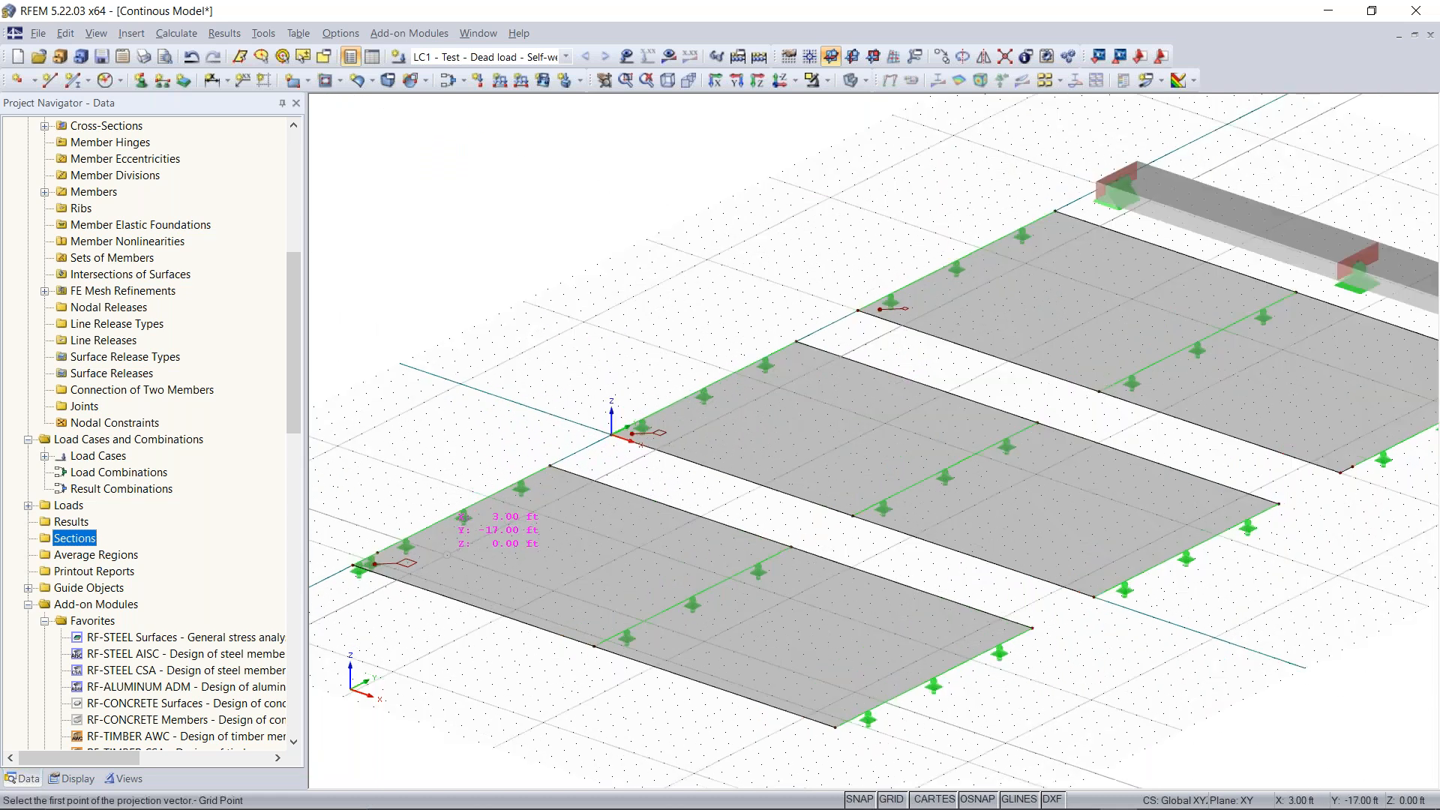
scroll(448, 555, up, 1)
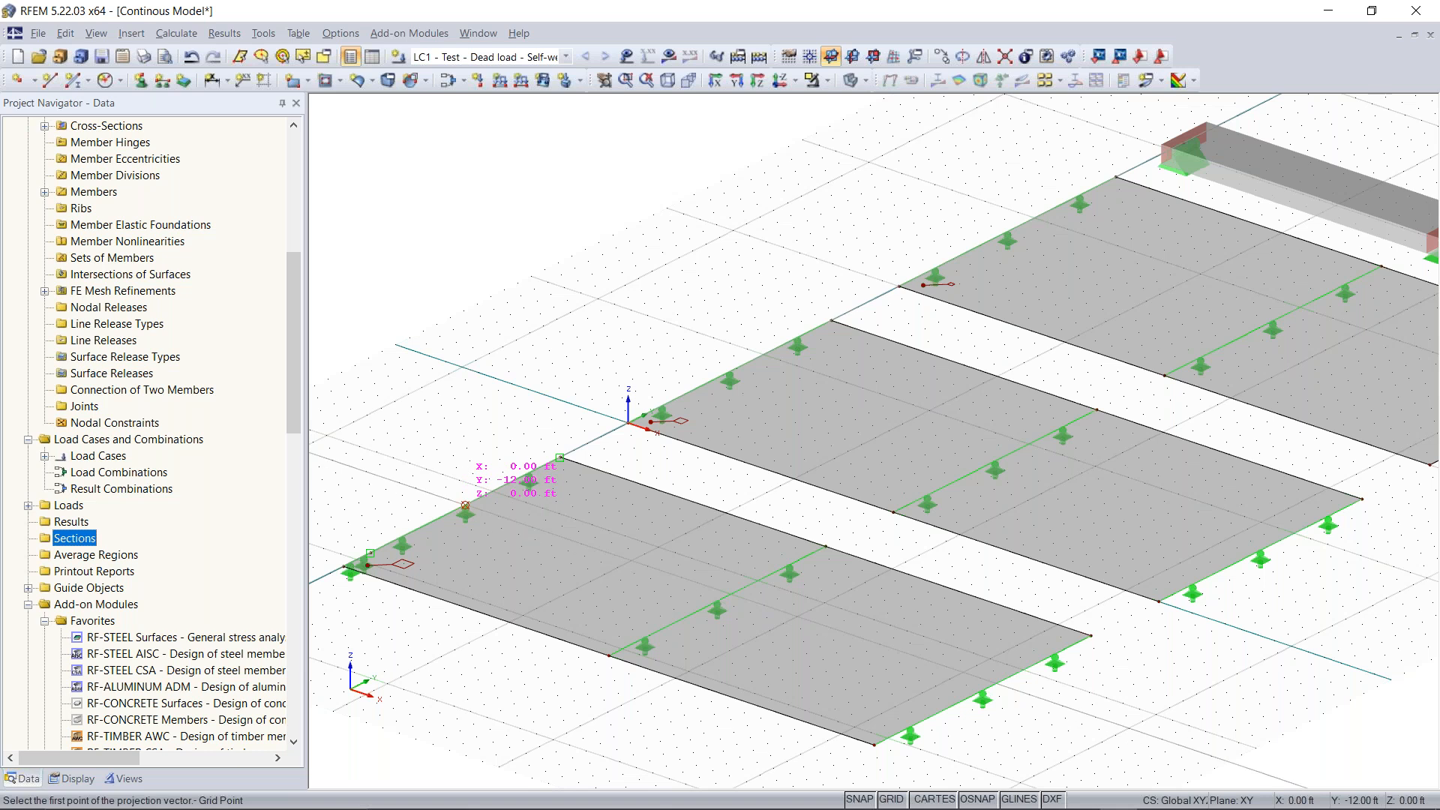
scroll(469, 518, up, 1)
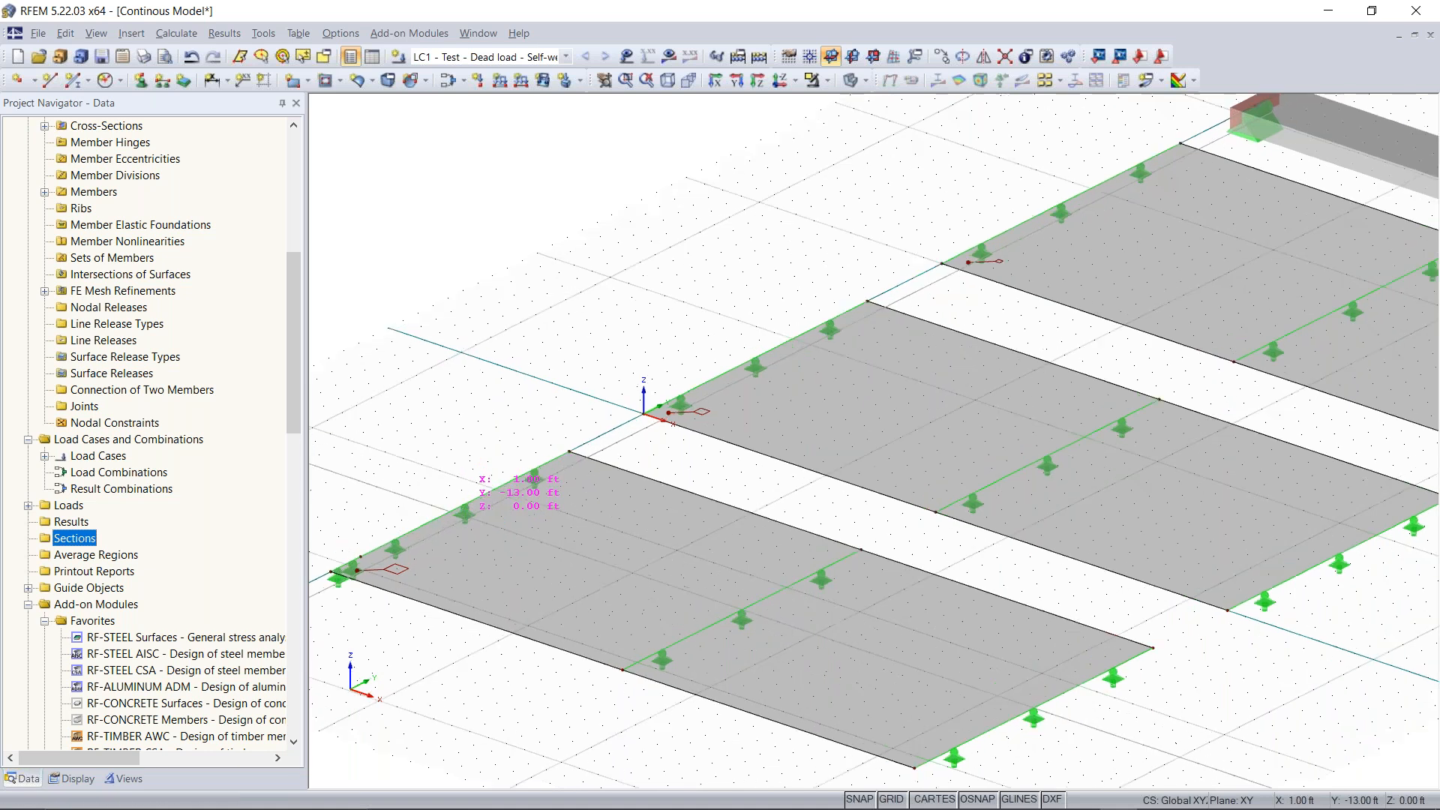
scroll(457, 522, up, 1)
middle_drag(420, 479, 546, 487)
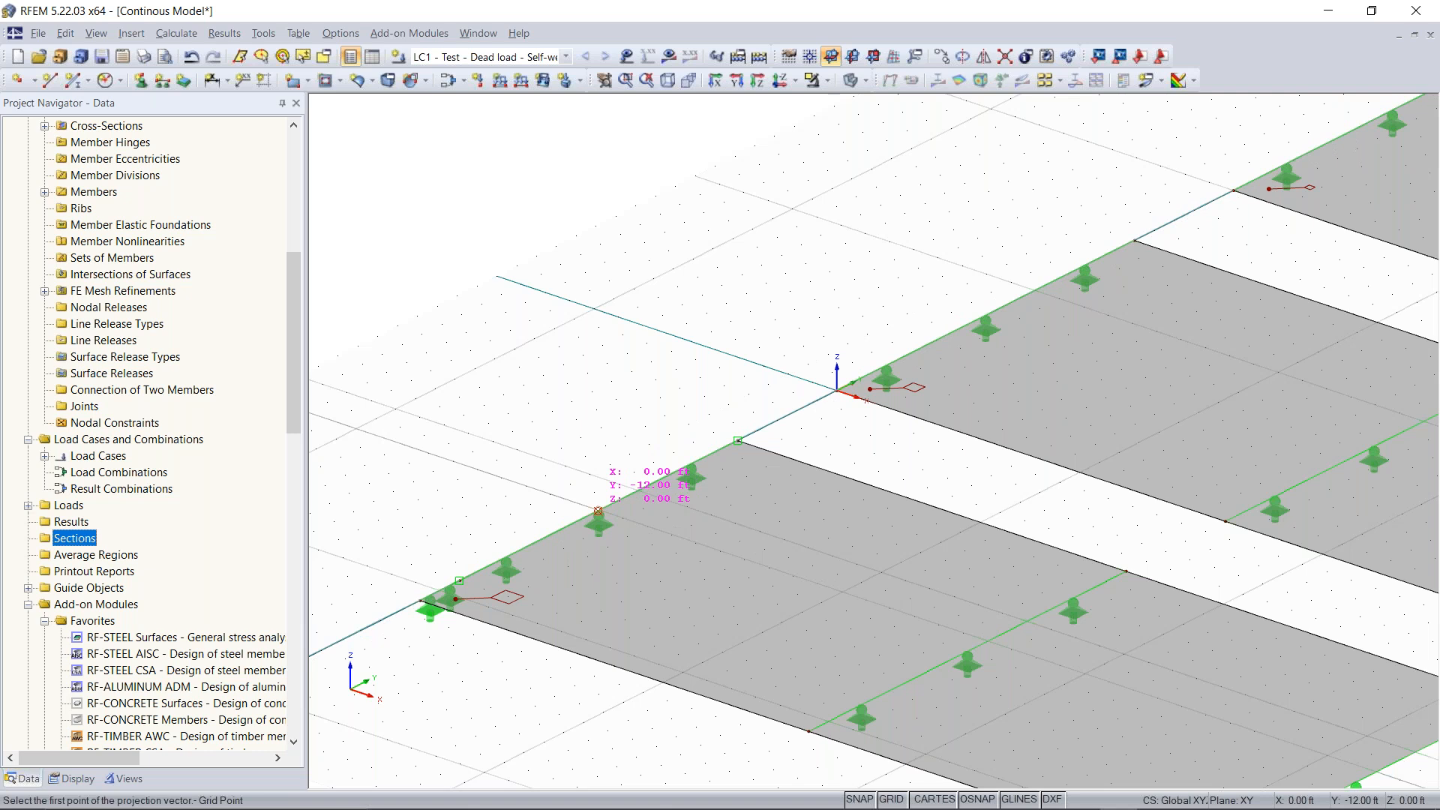
click(597, 510)
Pick the midpoint of that slab's opposite supported edge (32, -13, 0 ft) as the second vector point and try to create section AA
scroll(623, 503, down, 1)
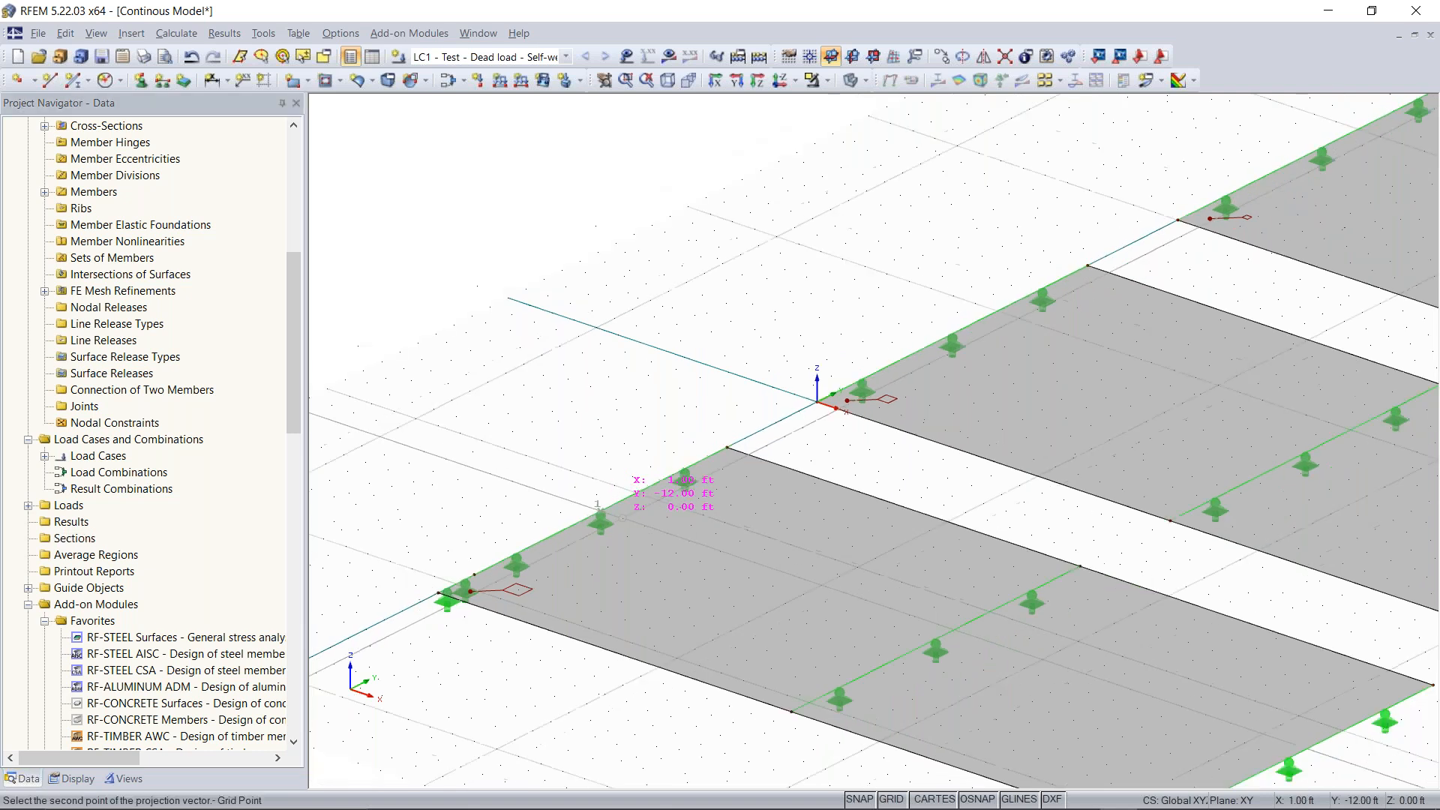
scroll(556, 555, down, 1)
middle_drag(556, 555, 467, 513)
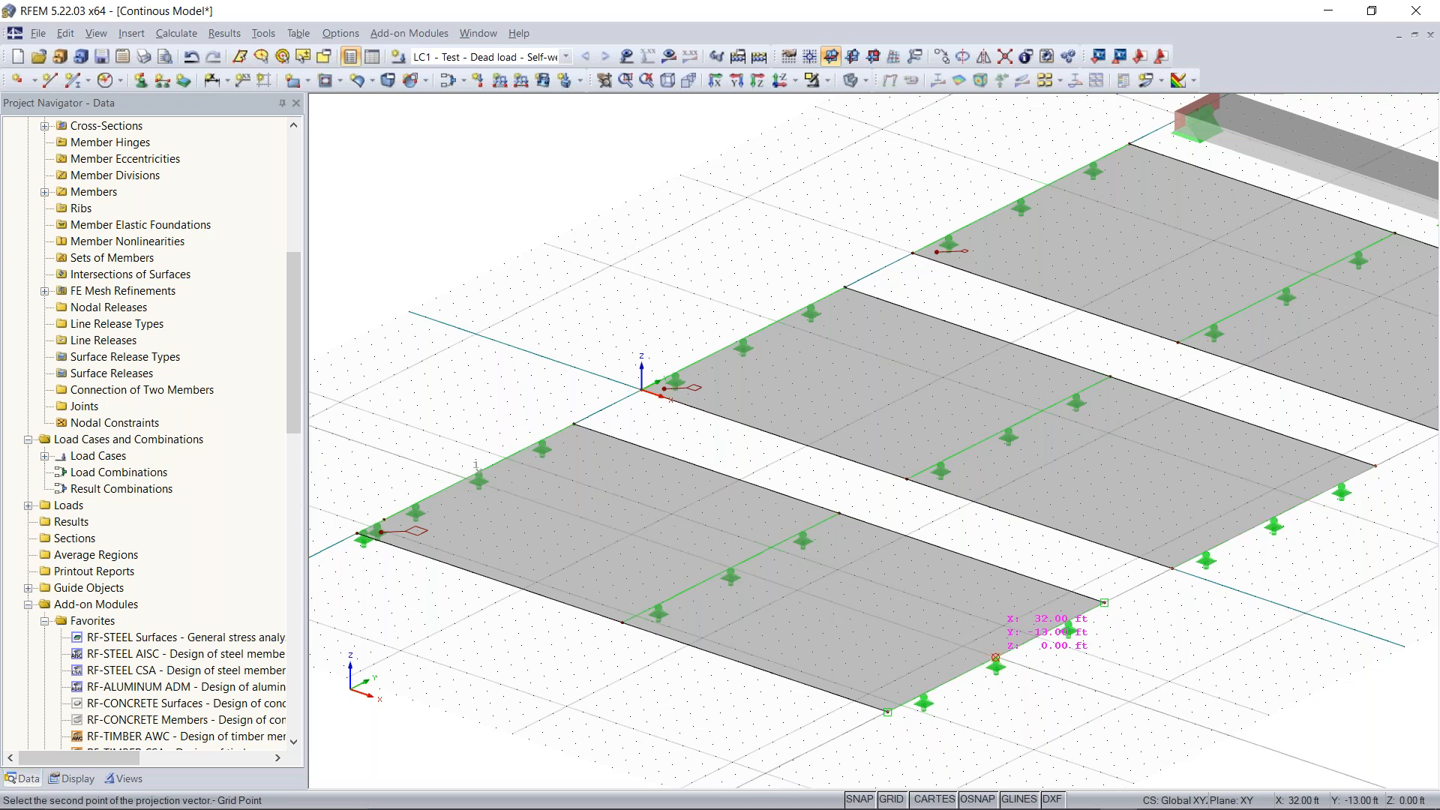
click(995, 658)
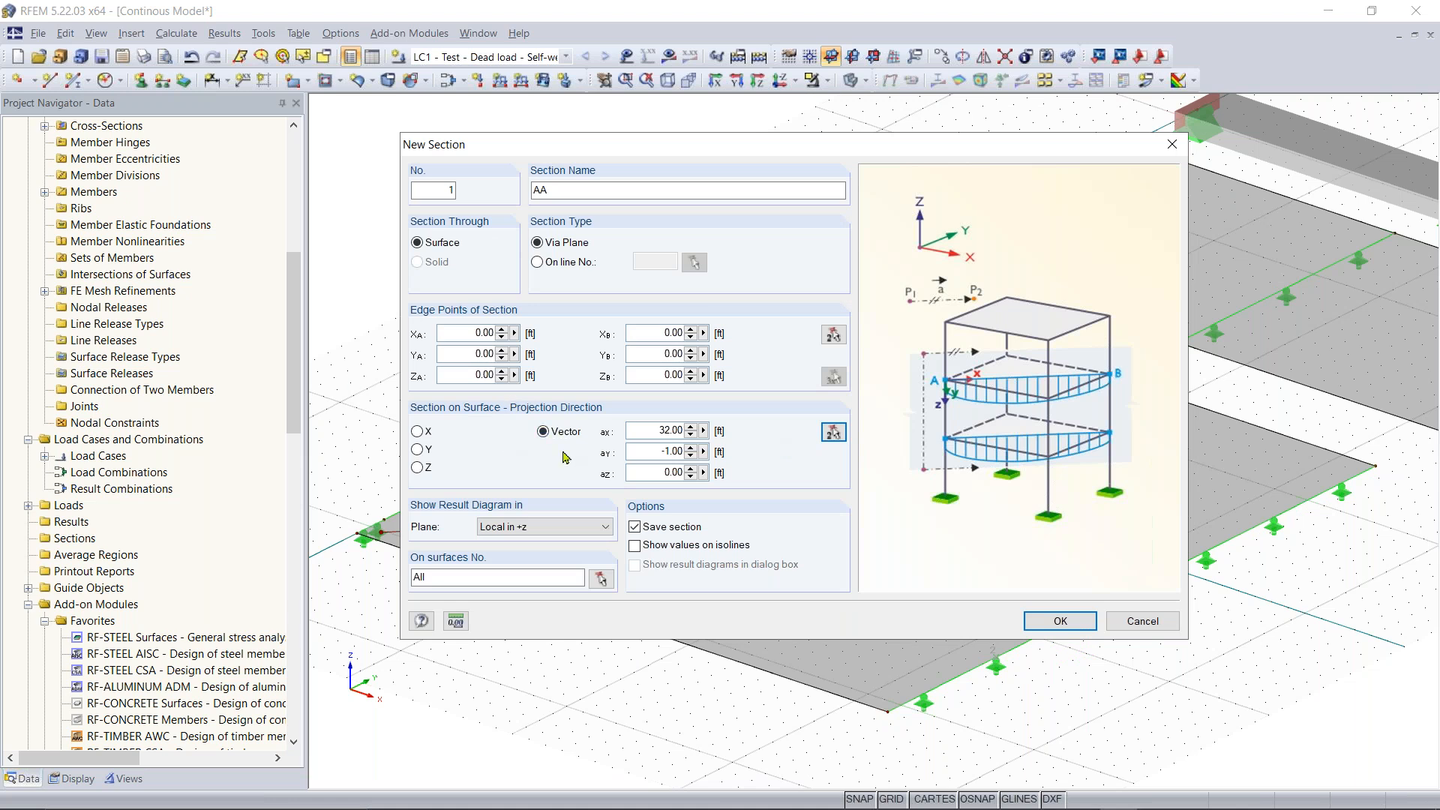
click(1074, 622)
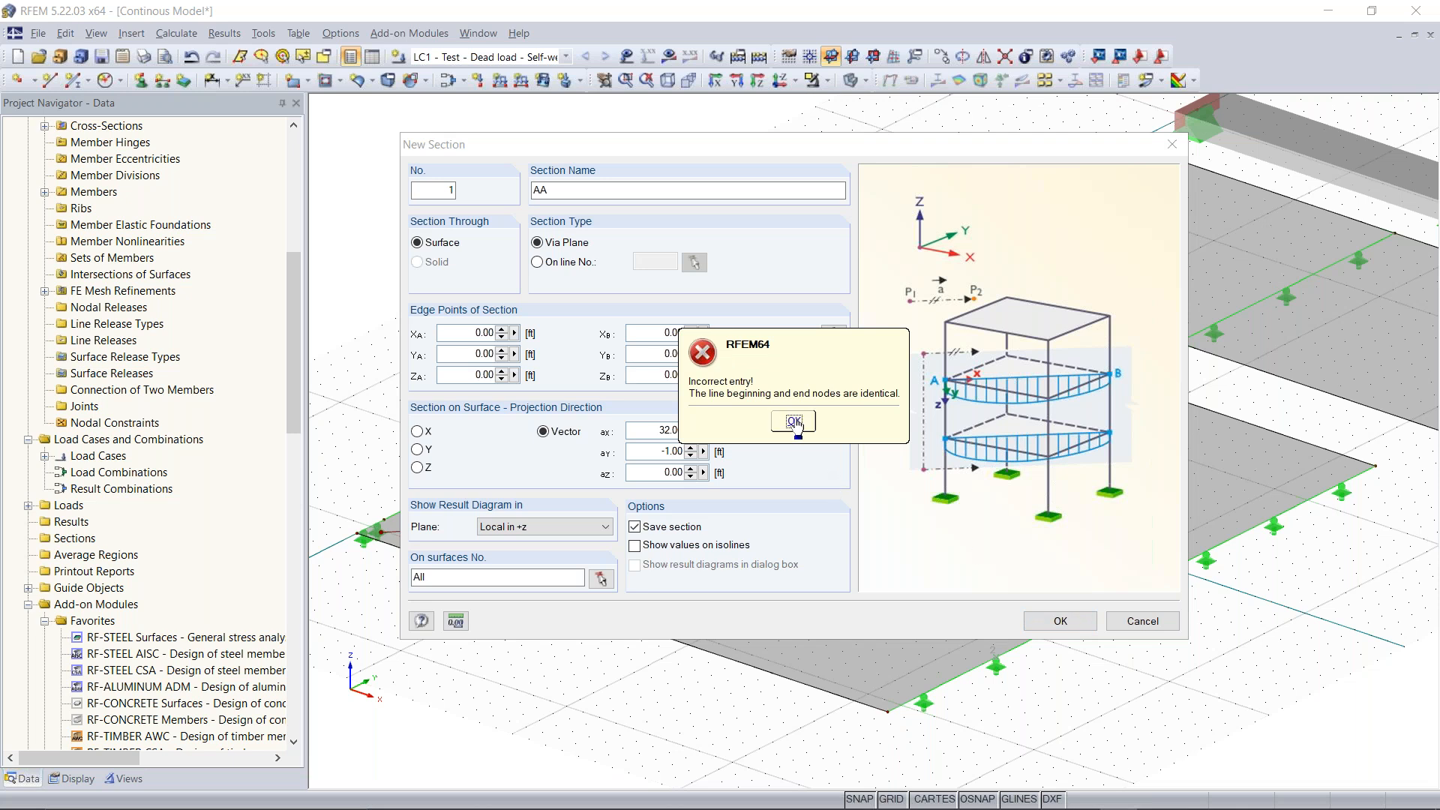
click(795, 422)
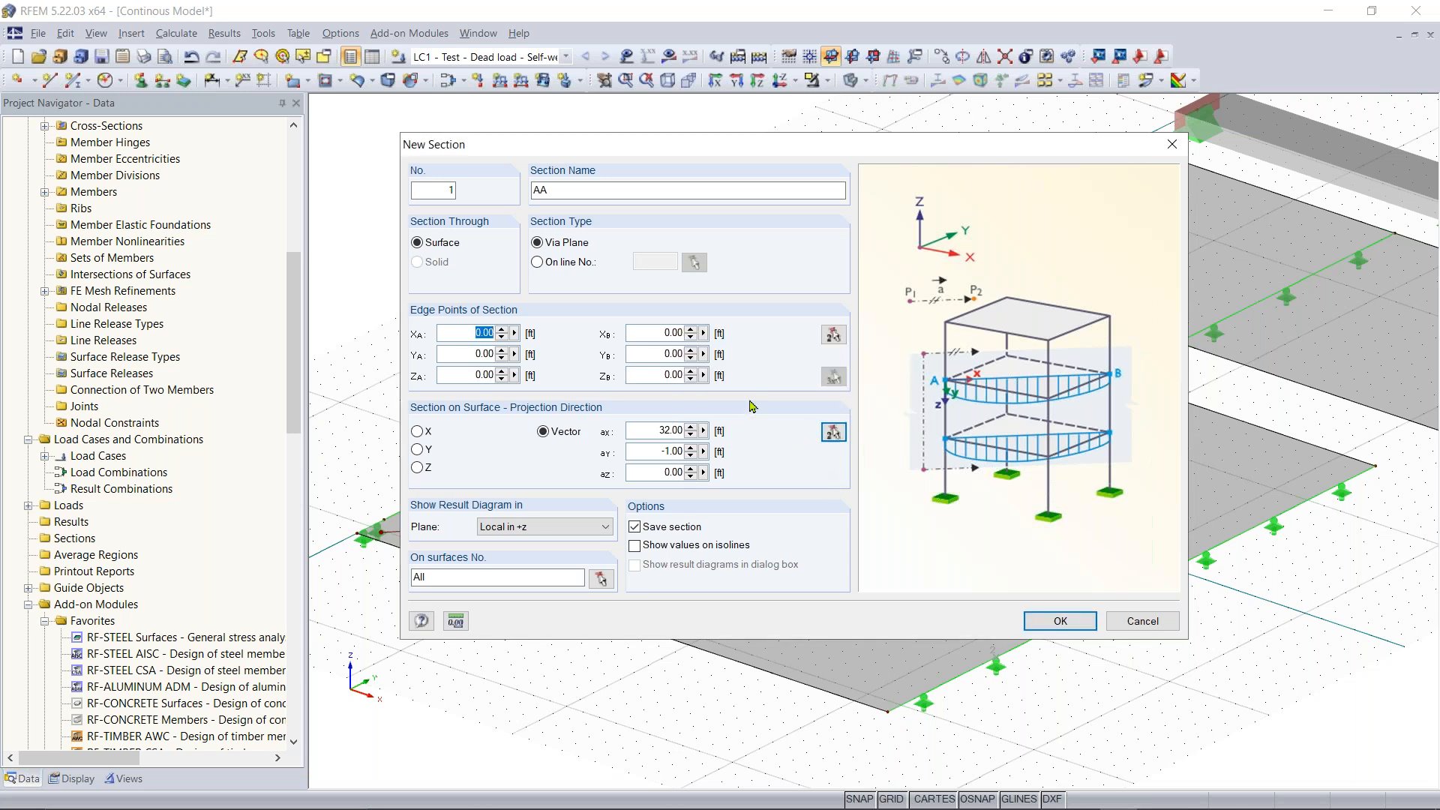
Try redefining section AA's projection vector between the same two edge midpoints, and cancel the section
click(834, 432)
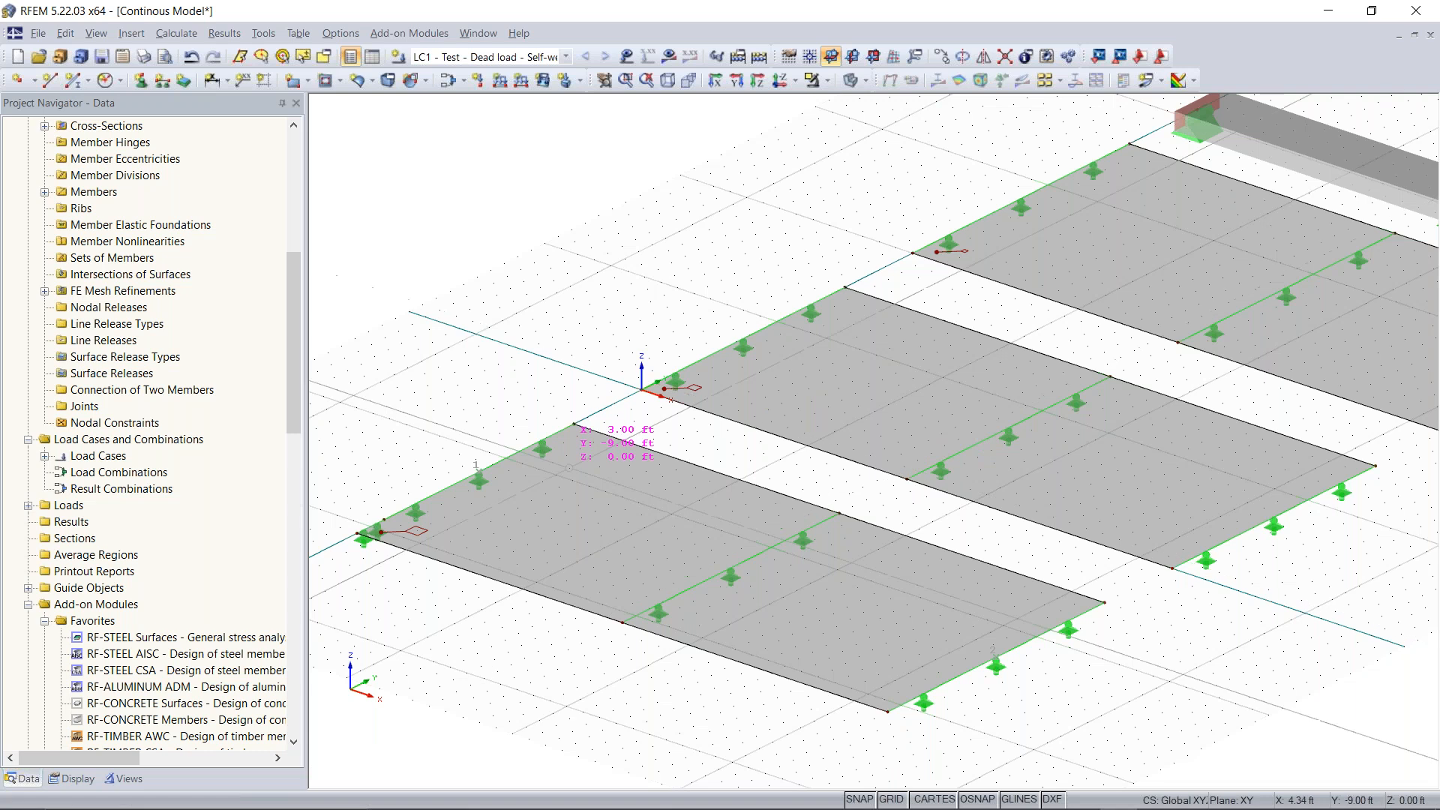
click(478, 472)
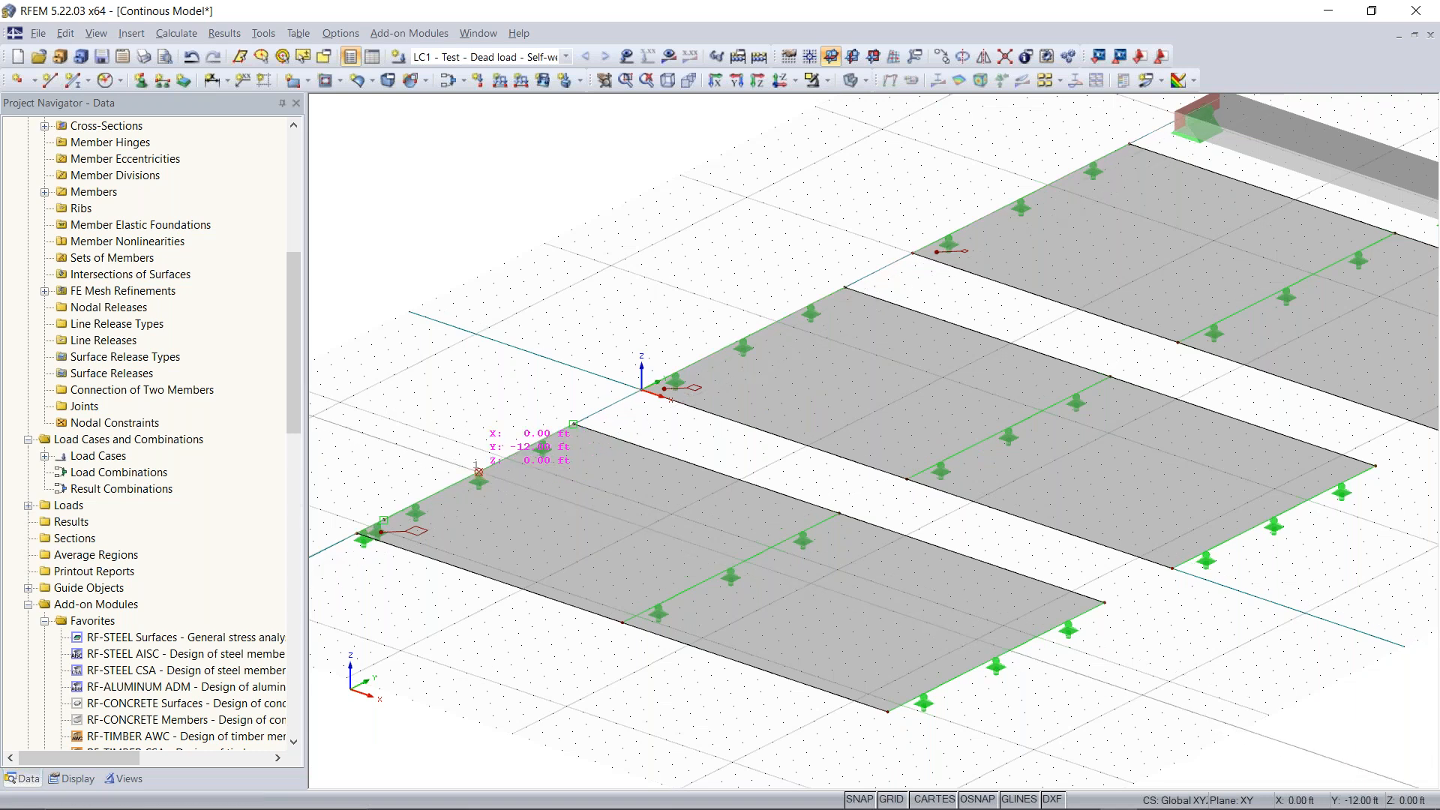
click(996, 657)
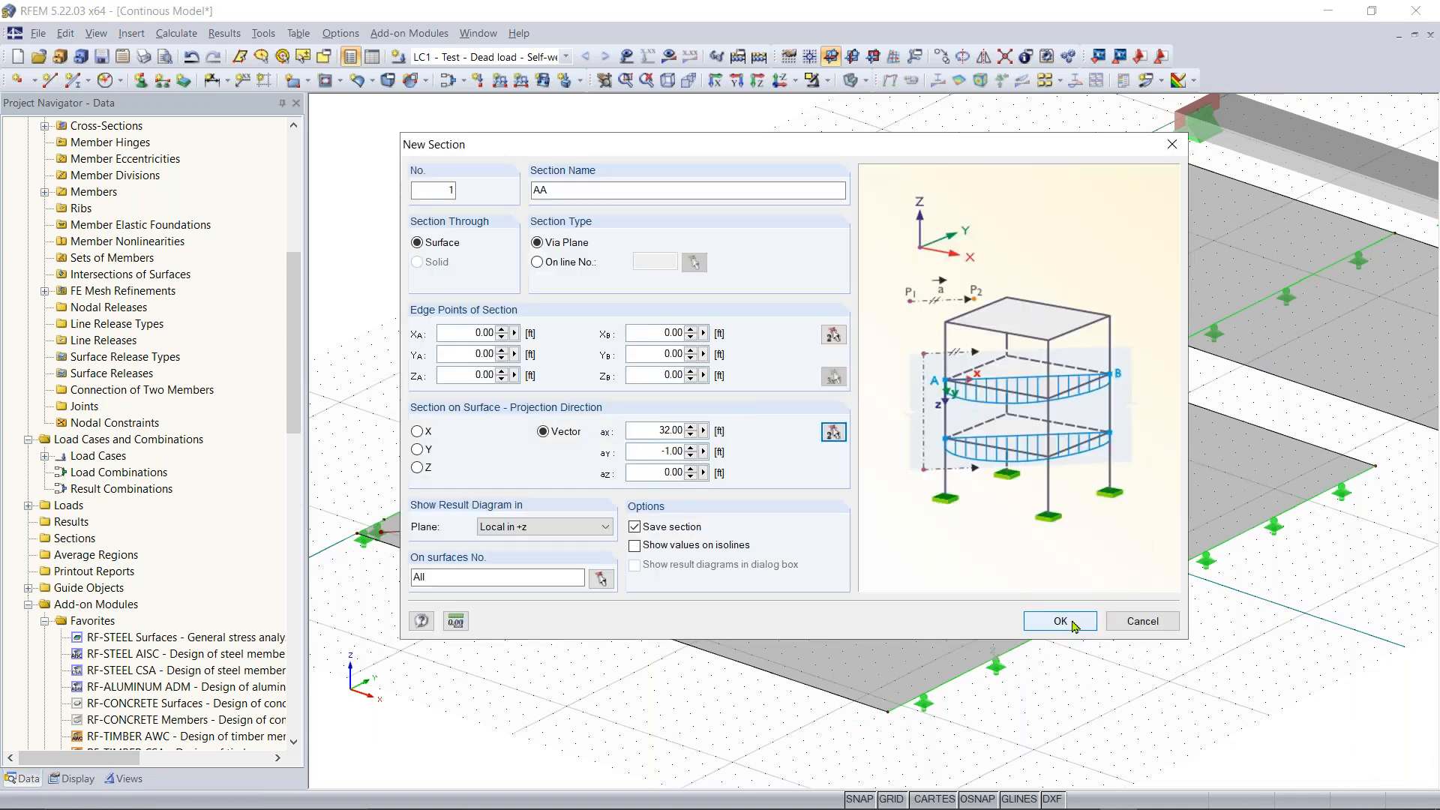
click(1060, 621)
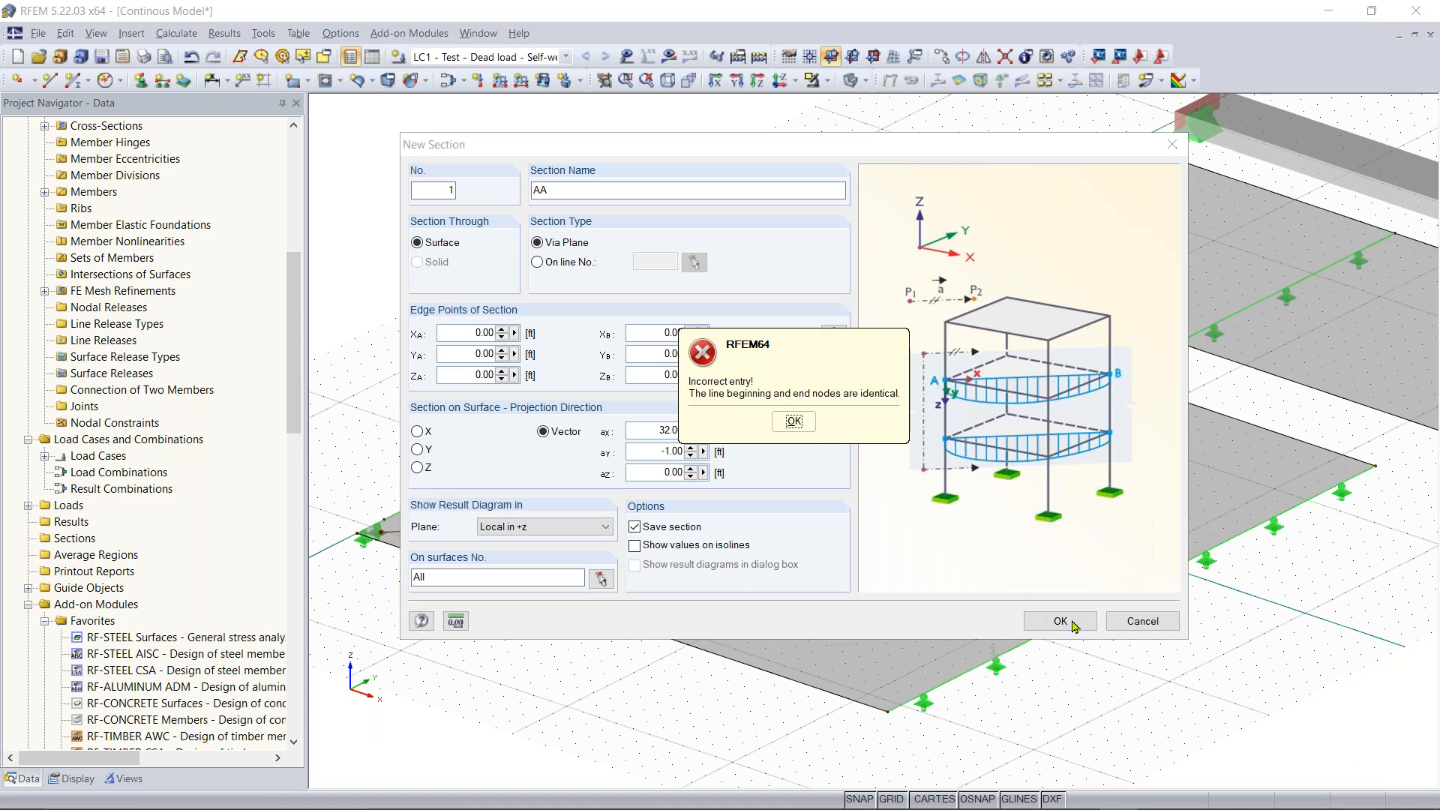
click(794, 422)
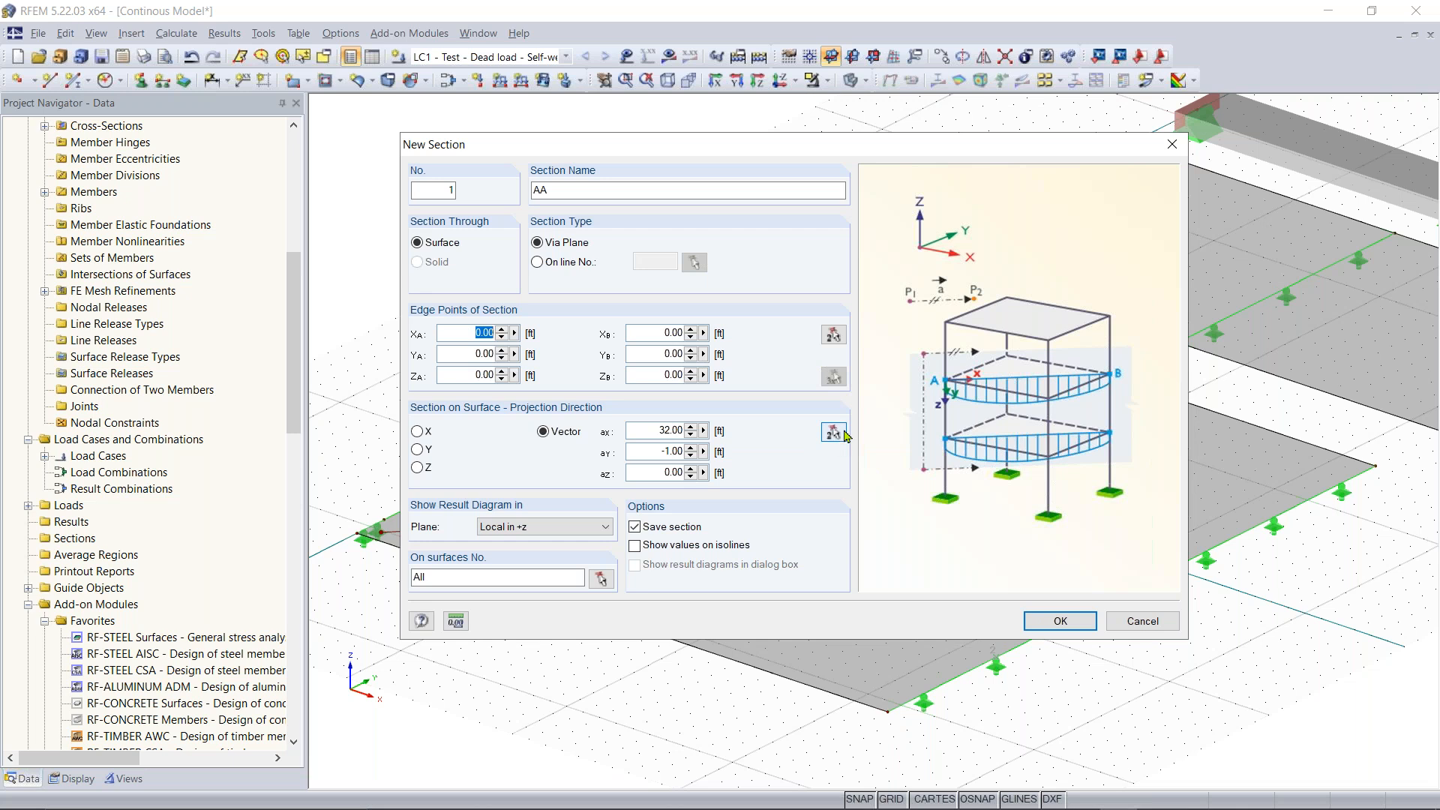
click(1129, 620)
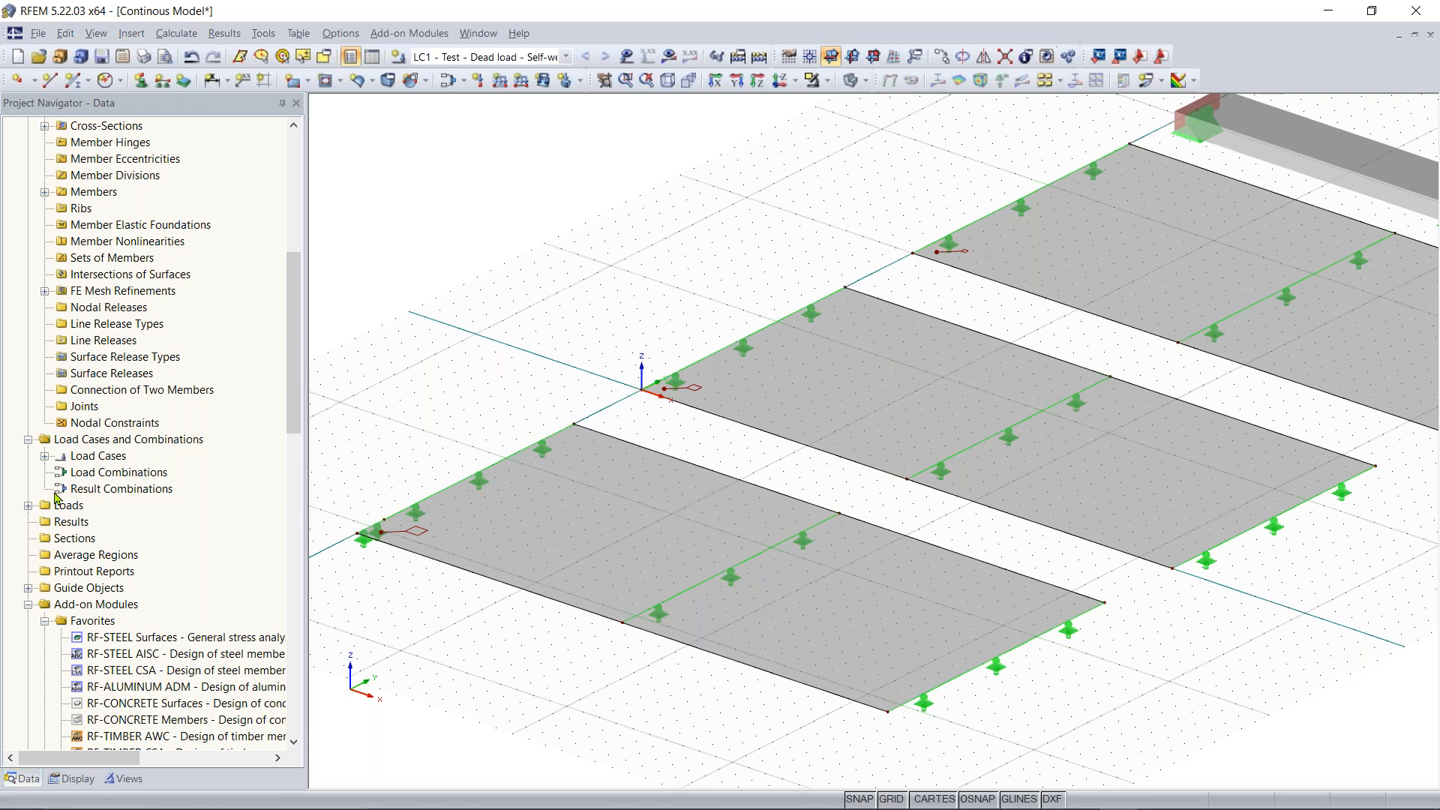
Try creating section AA with the projection vector reversed to -32, 1, 0 ft through the same slab, and cancel it
right_click(63, 540)
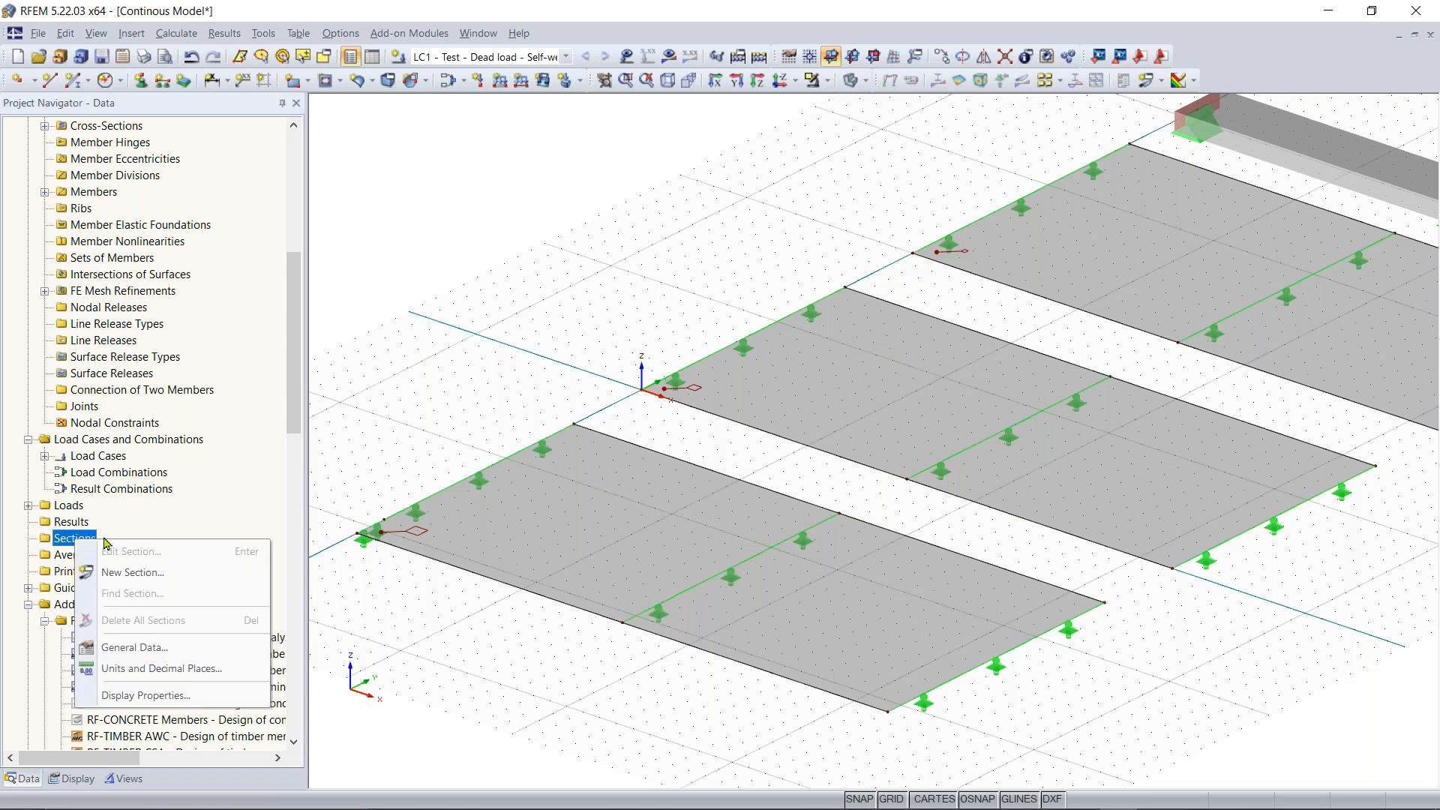
click(131, 572)
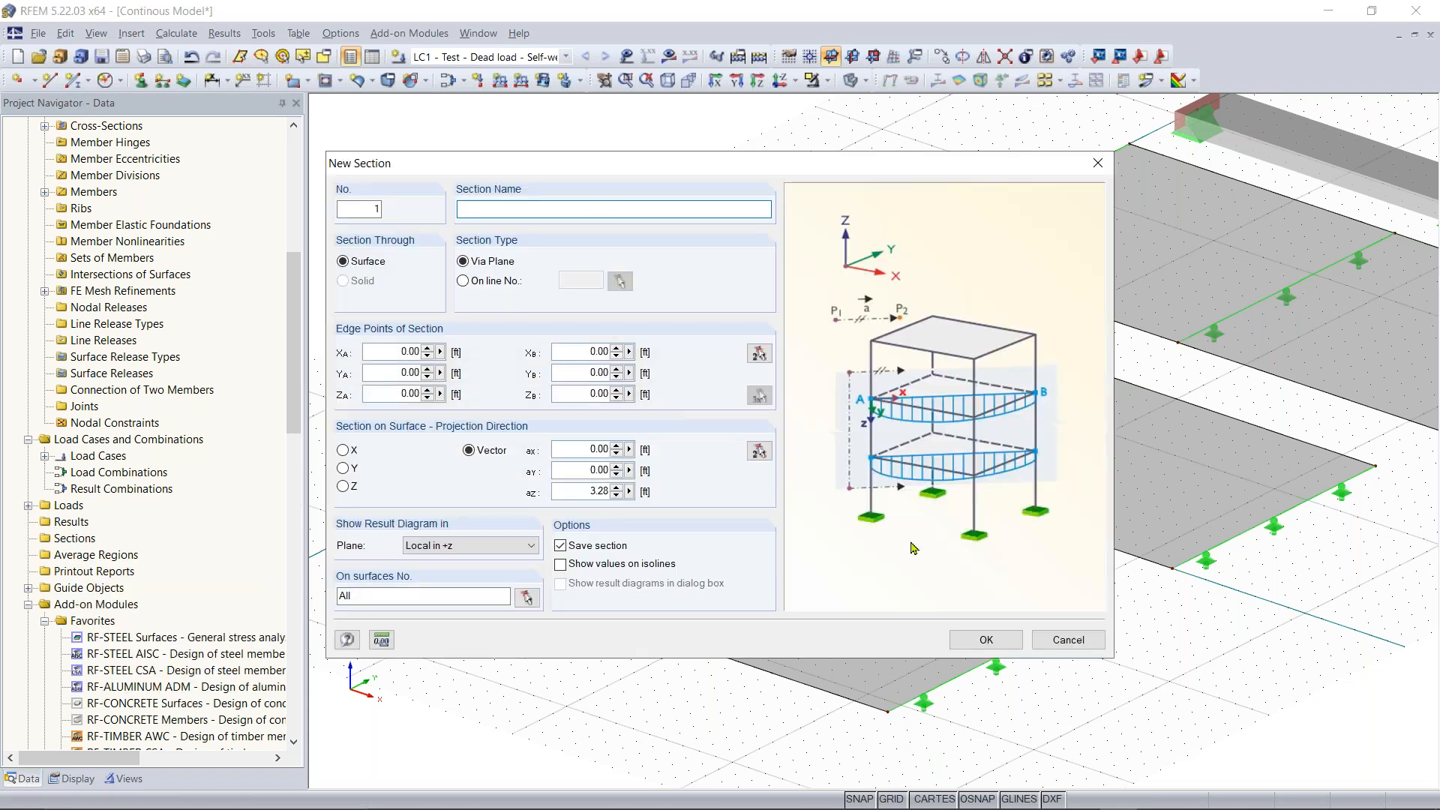
click(759, 450)
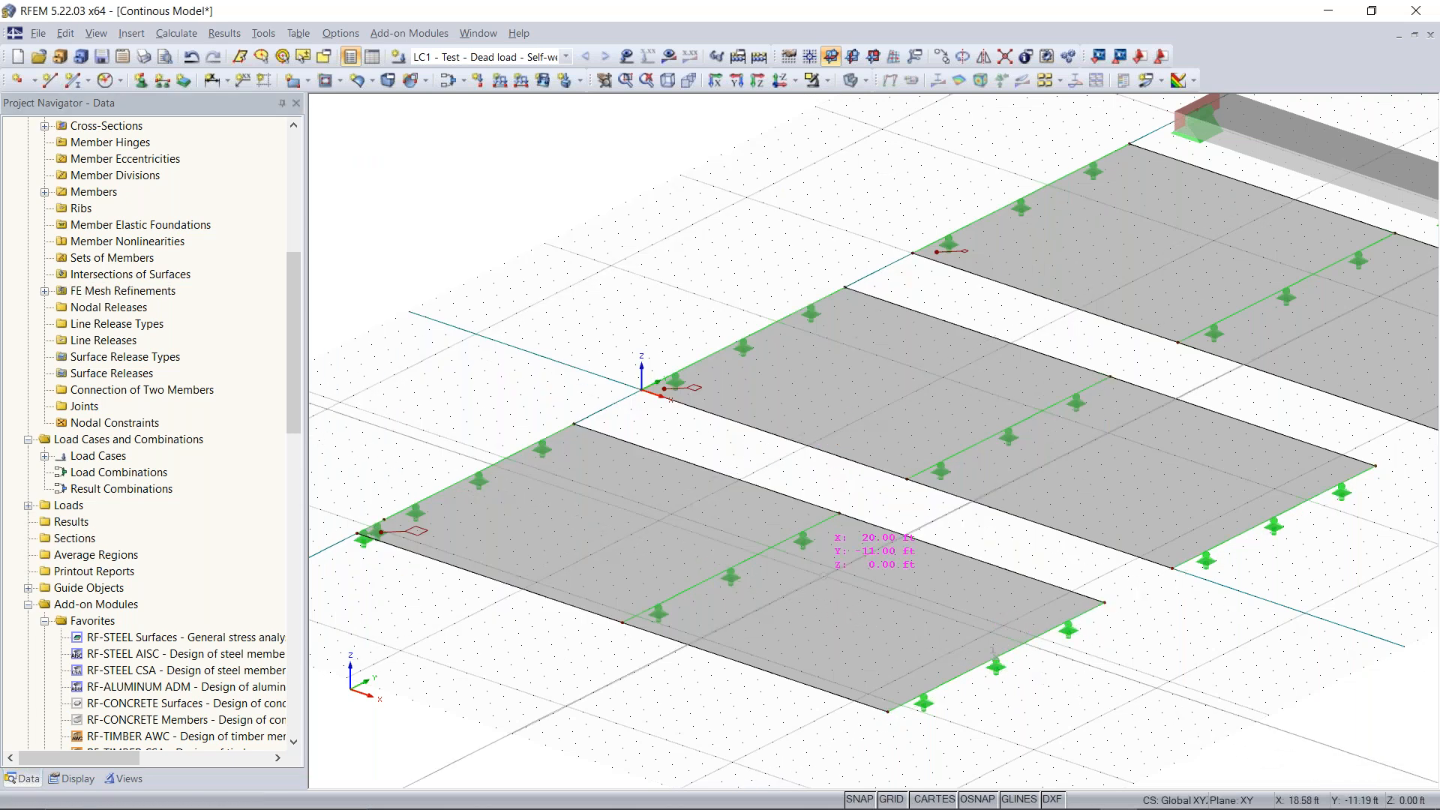
click(479, 472)
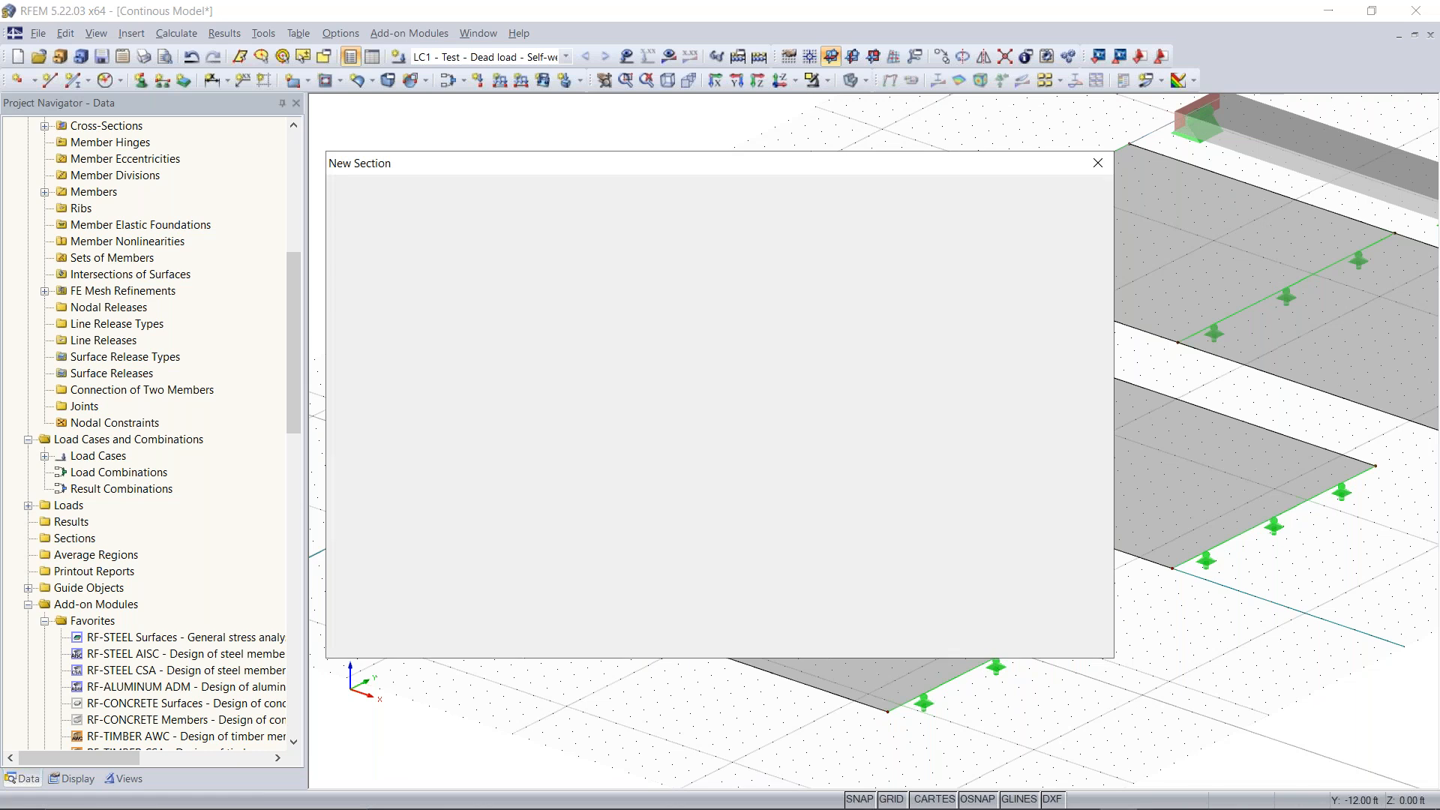
click(983, 639)
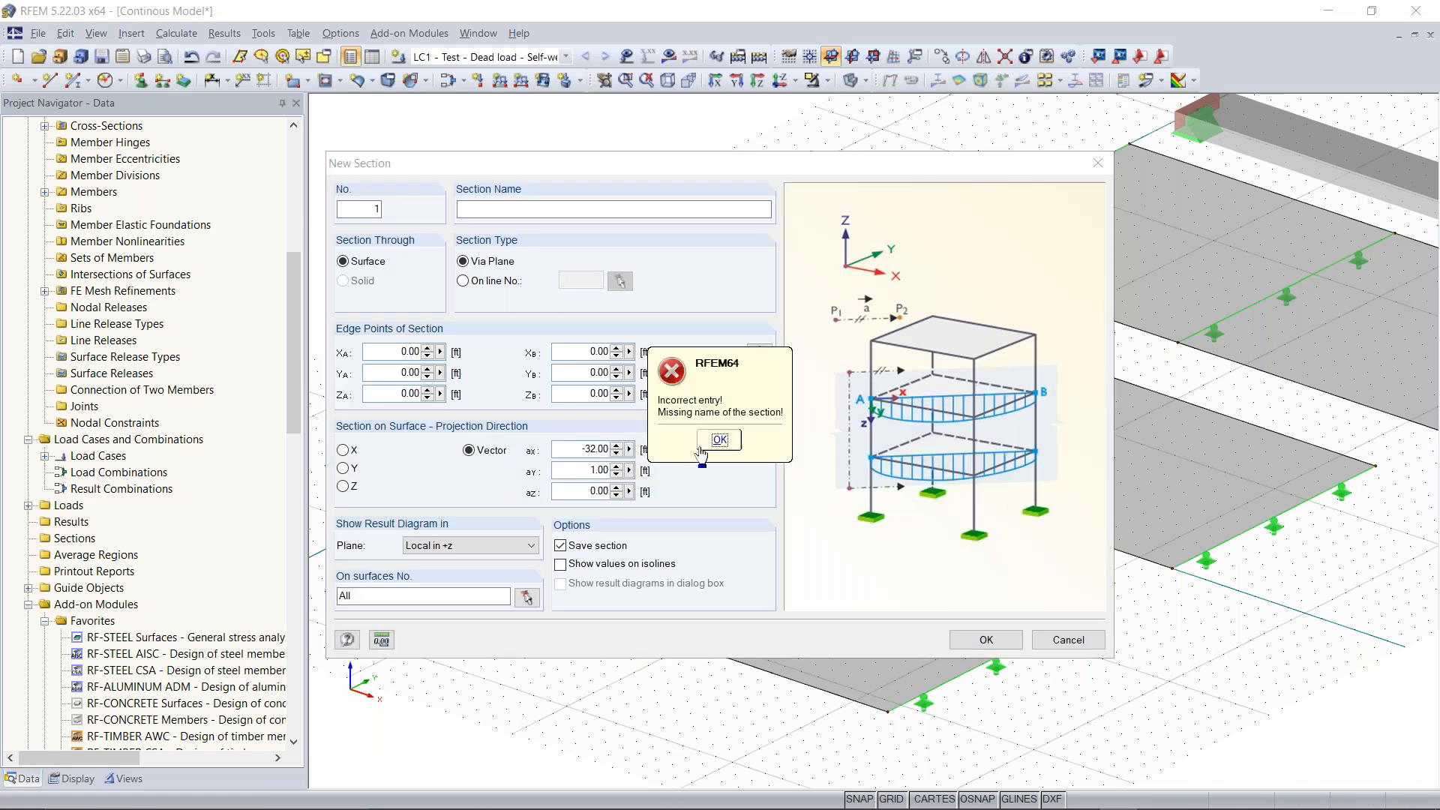
click(718, 441)
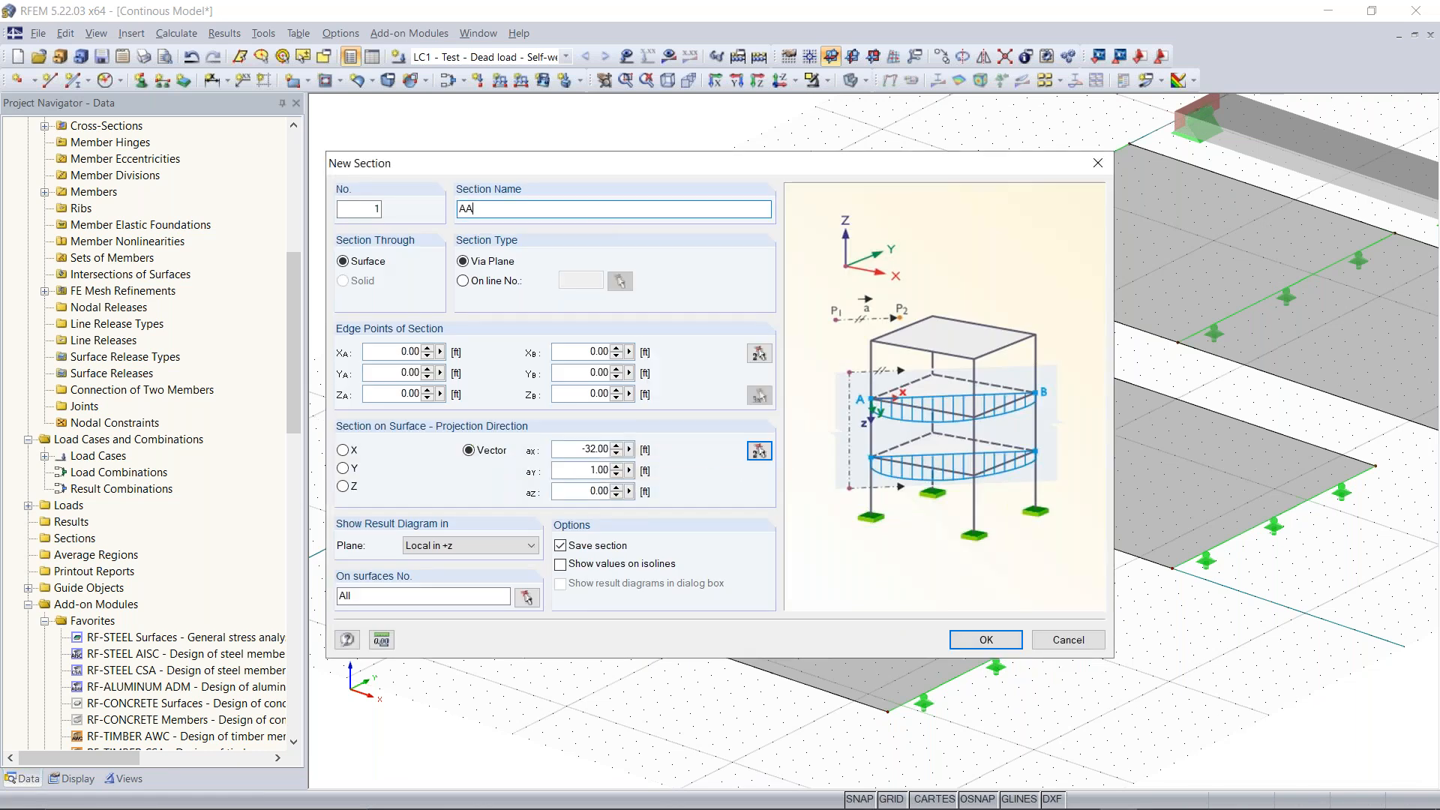
click(996, 643)
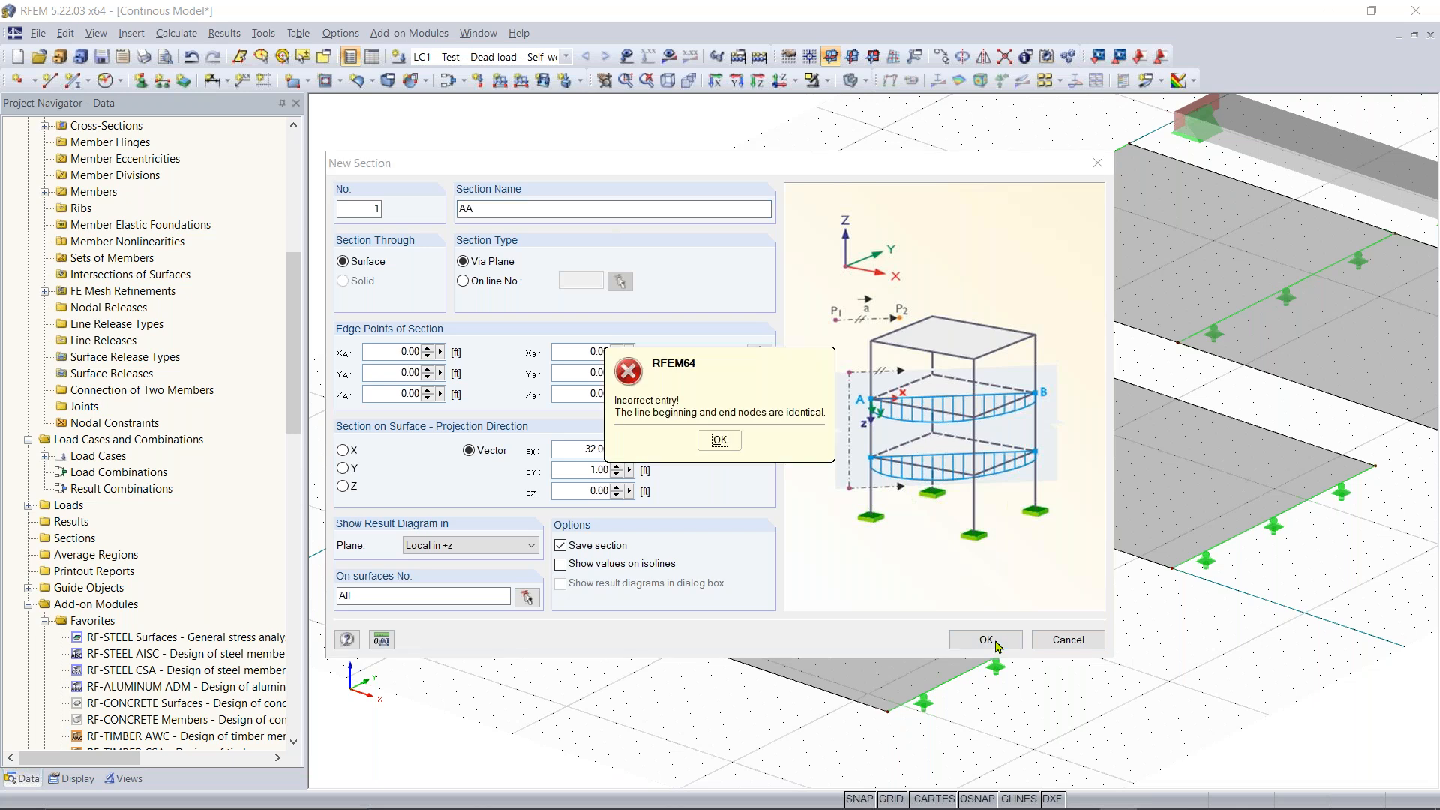
click(724, 441)
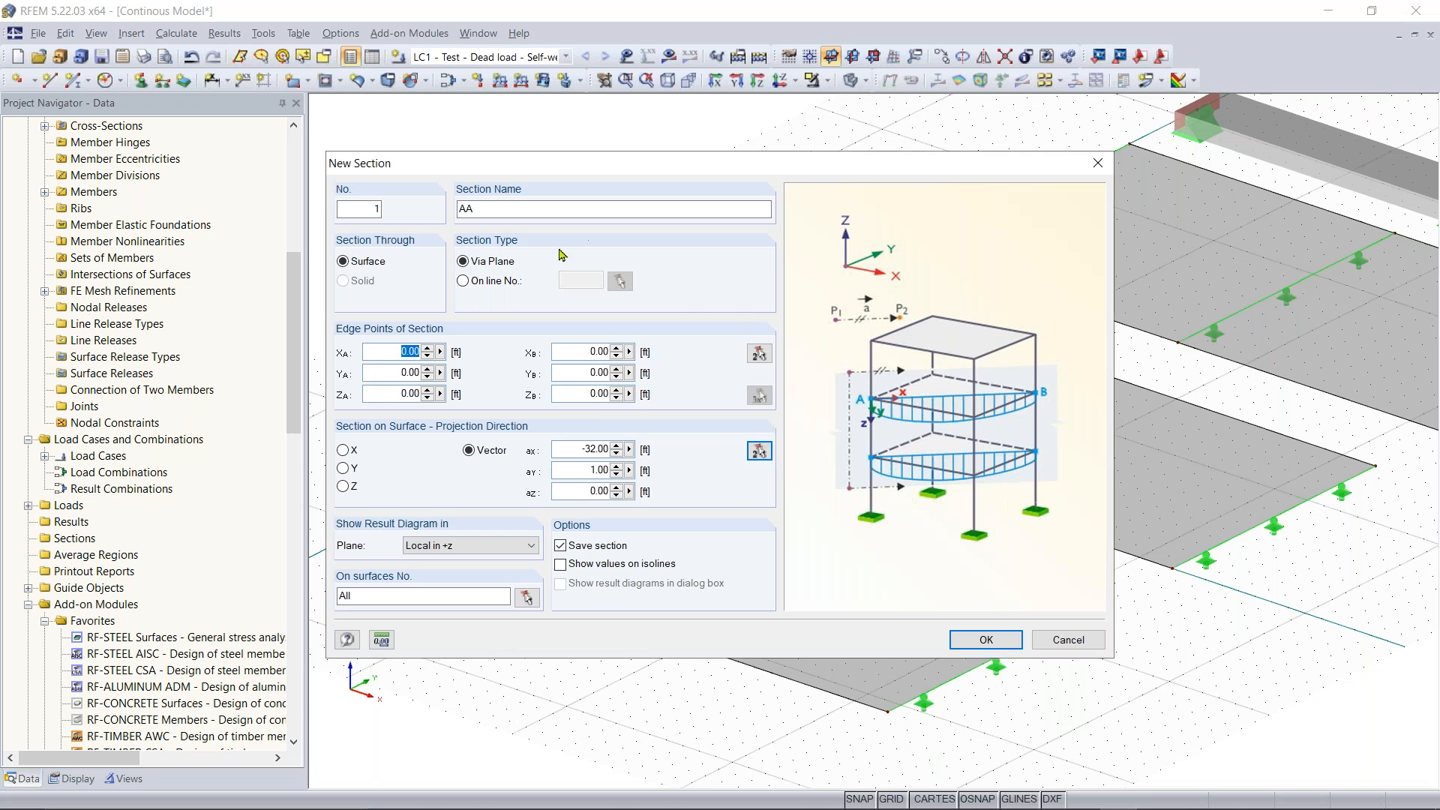
click(1074, 643)
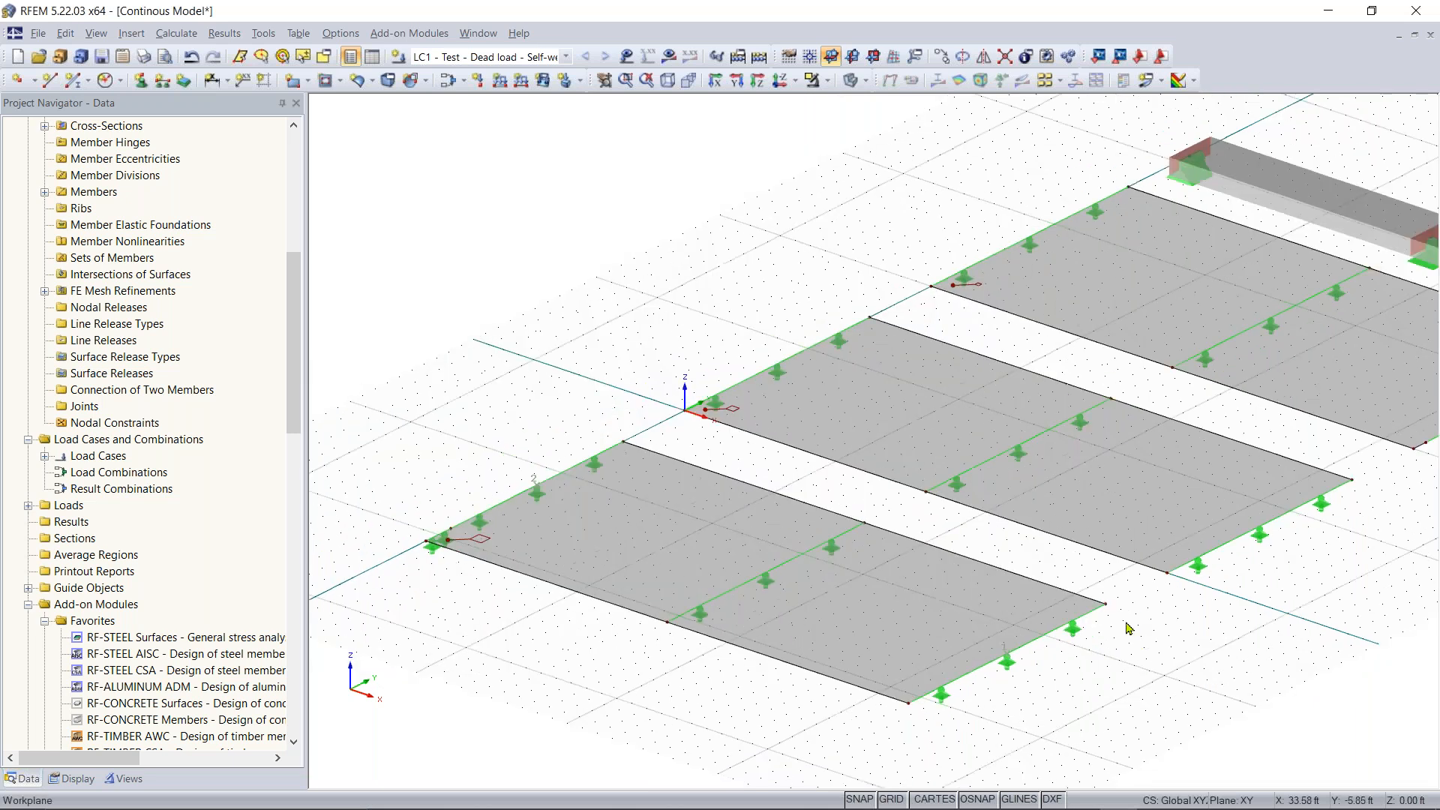
Try creating section AA through the slab nearest the beam with a projection vector of -32, -0.5, 0 ft, and cancel it
scroll(1126, 622, down, 1)
middle_drag(1126, 622, 890, 718)
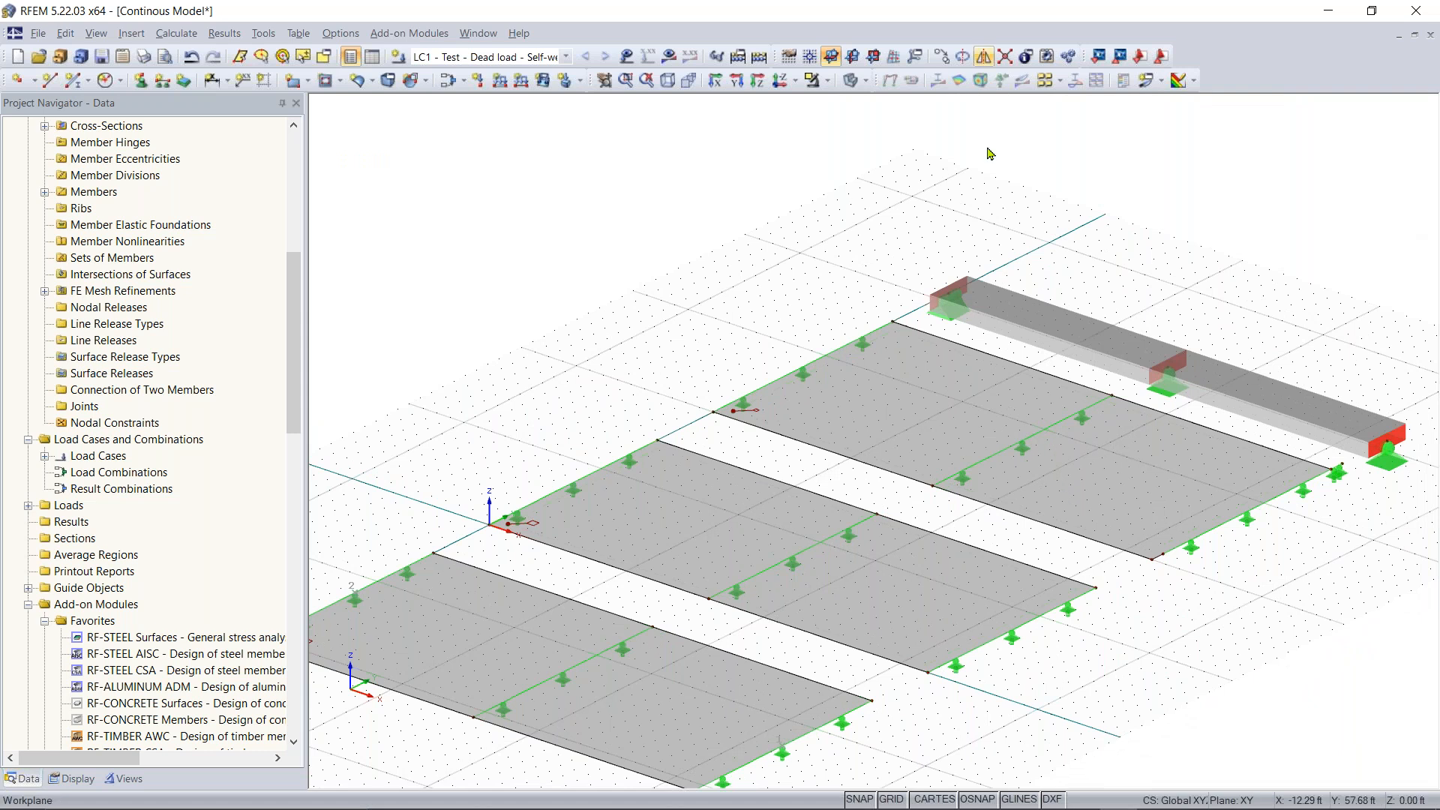
right_click(75, 538)
key(Escape)
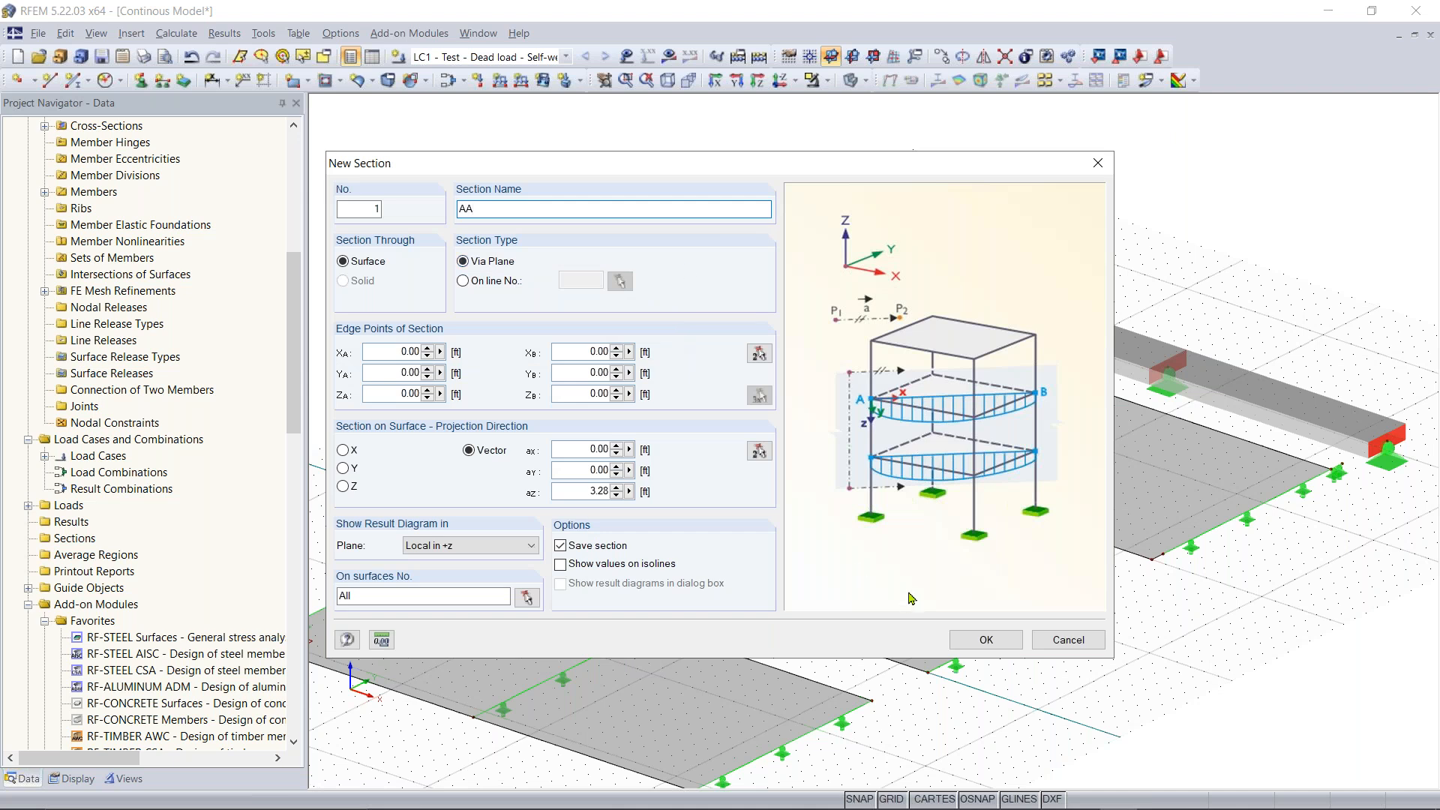
click(986, 639)
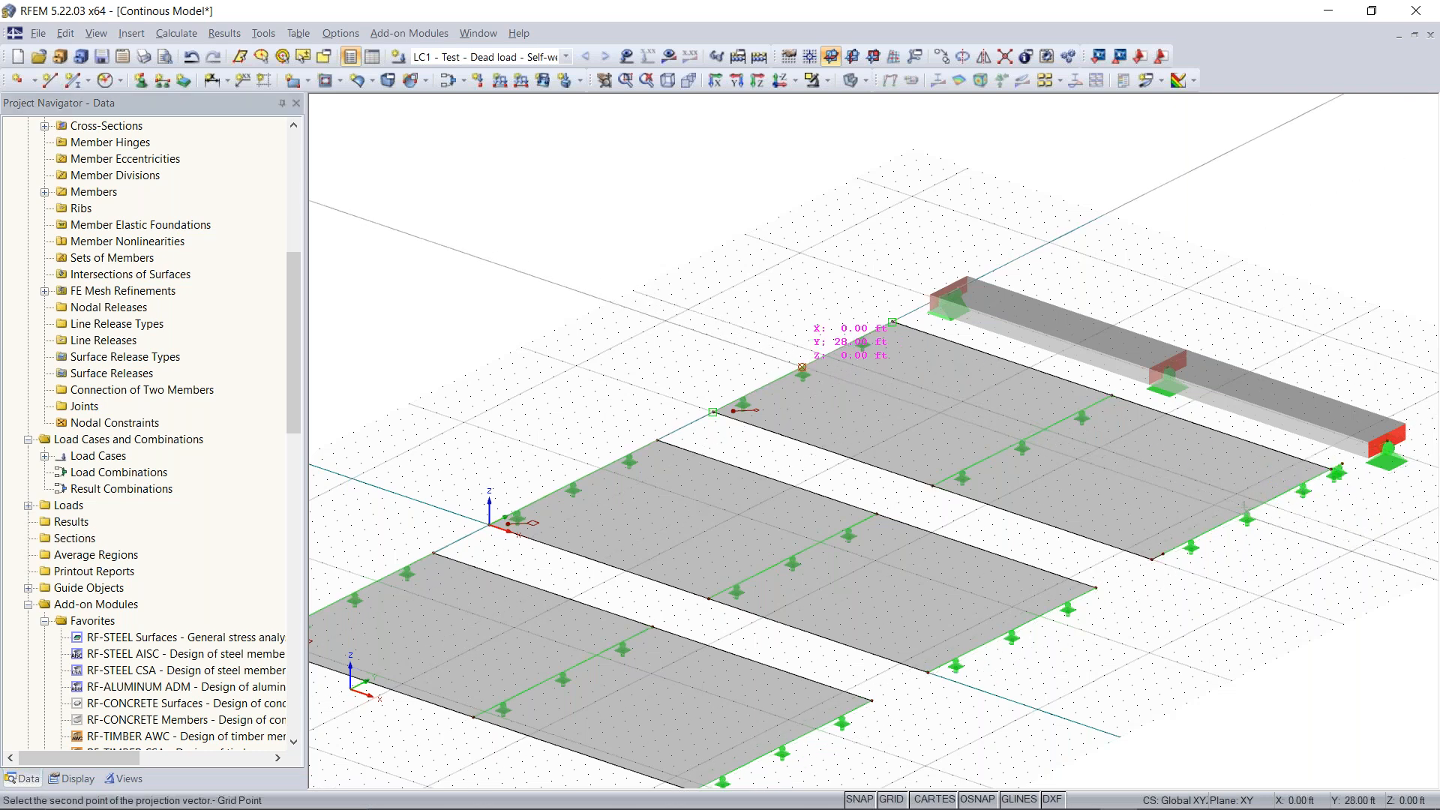
click(808, 370)
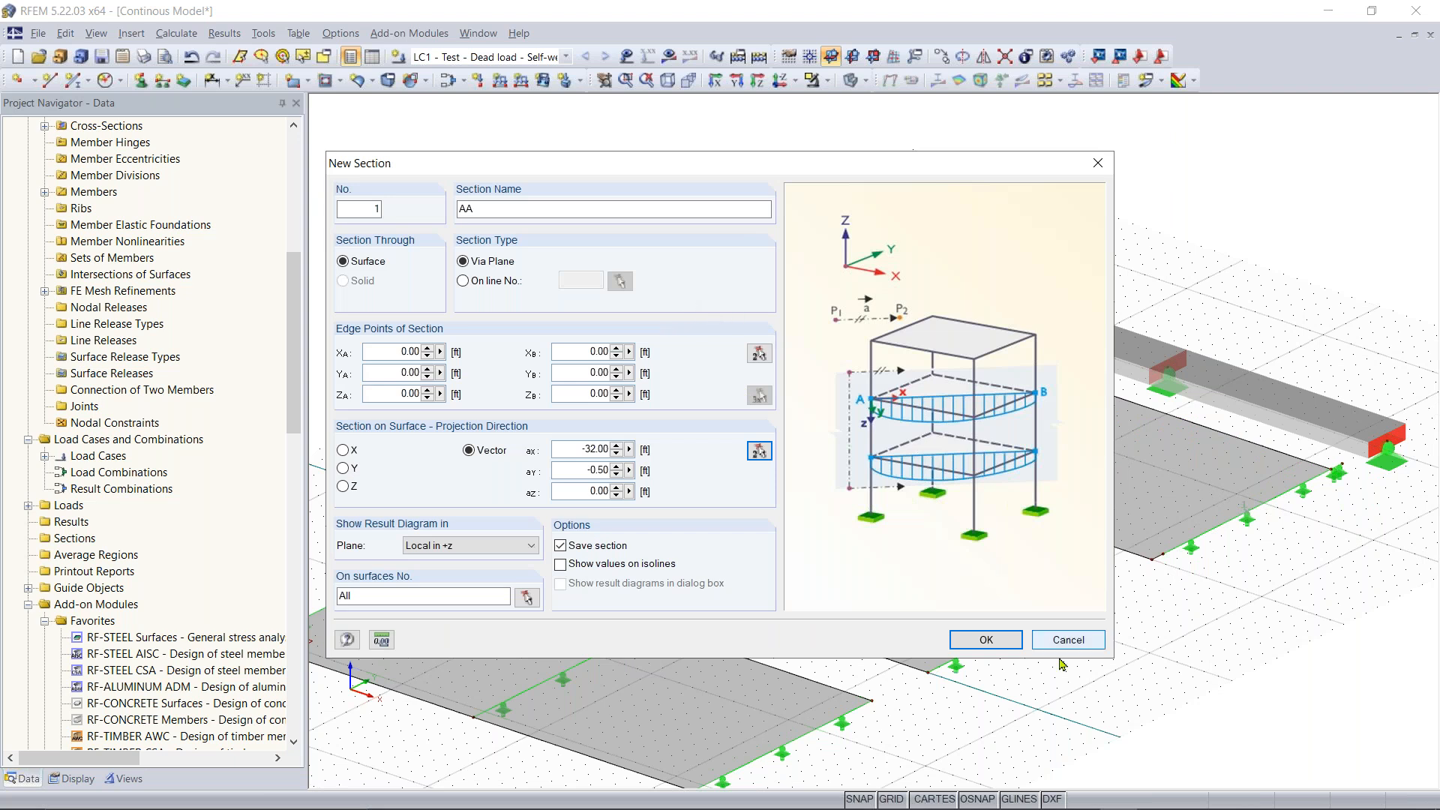
click(999, 643)
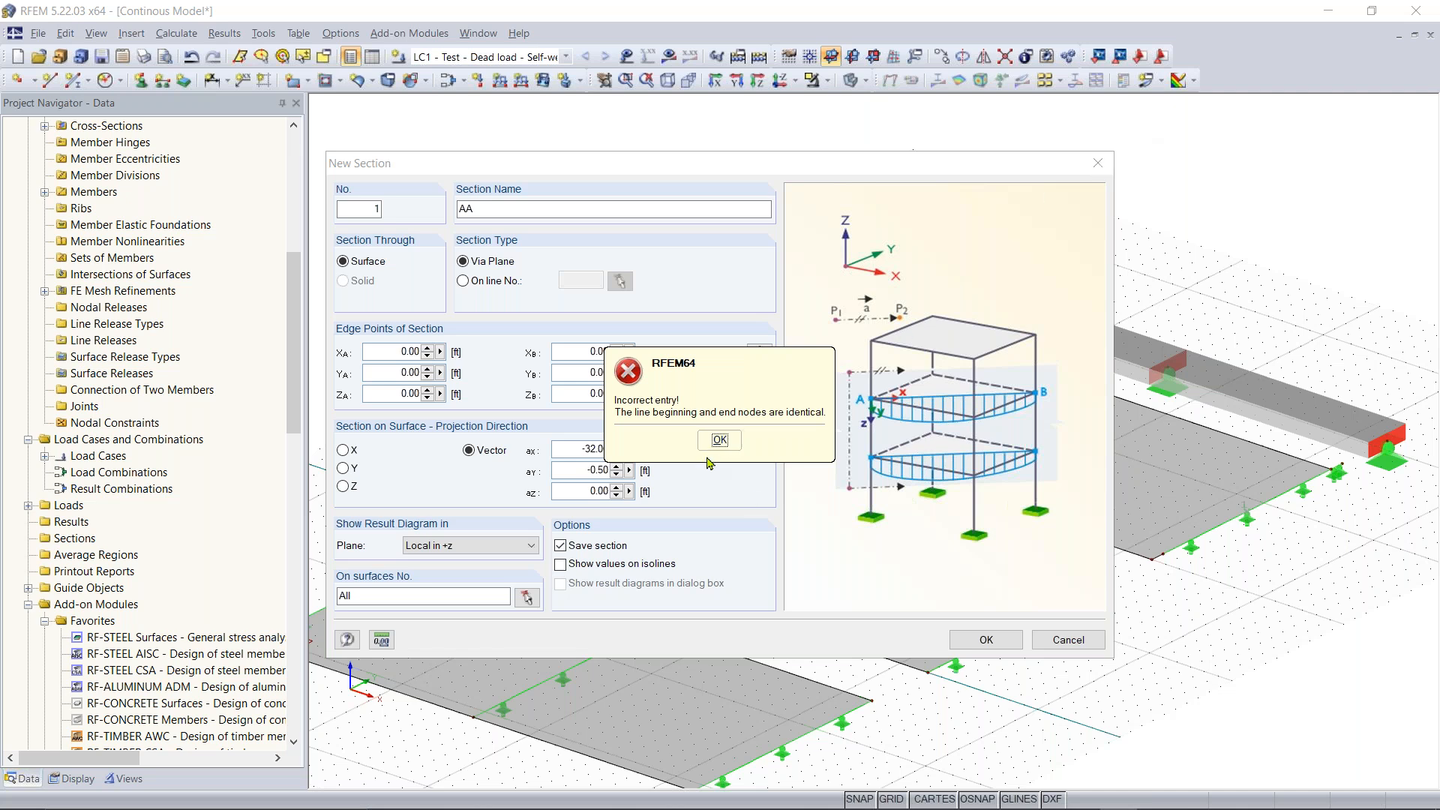
click(719, 440)
click(1068, 639)
Delete the surplus short supported line at the end corner, beside the beam, of the slab nearest it
ctrl+middle_drag(1259, 588, 1155, 657)
scroll(1178, 592, up, 3)
drag(1177, 584, 1157, 608)
key(Delete)
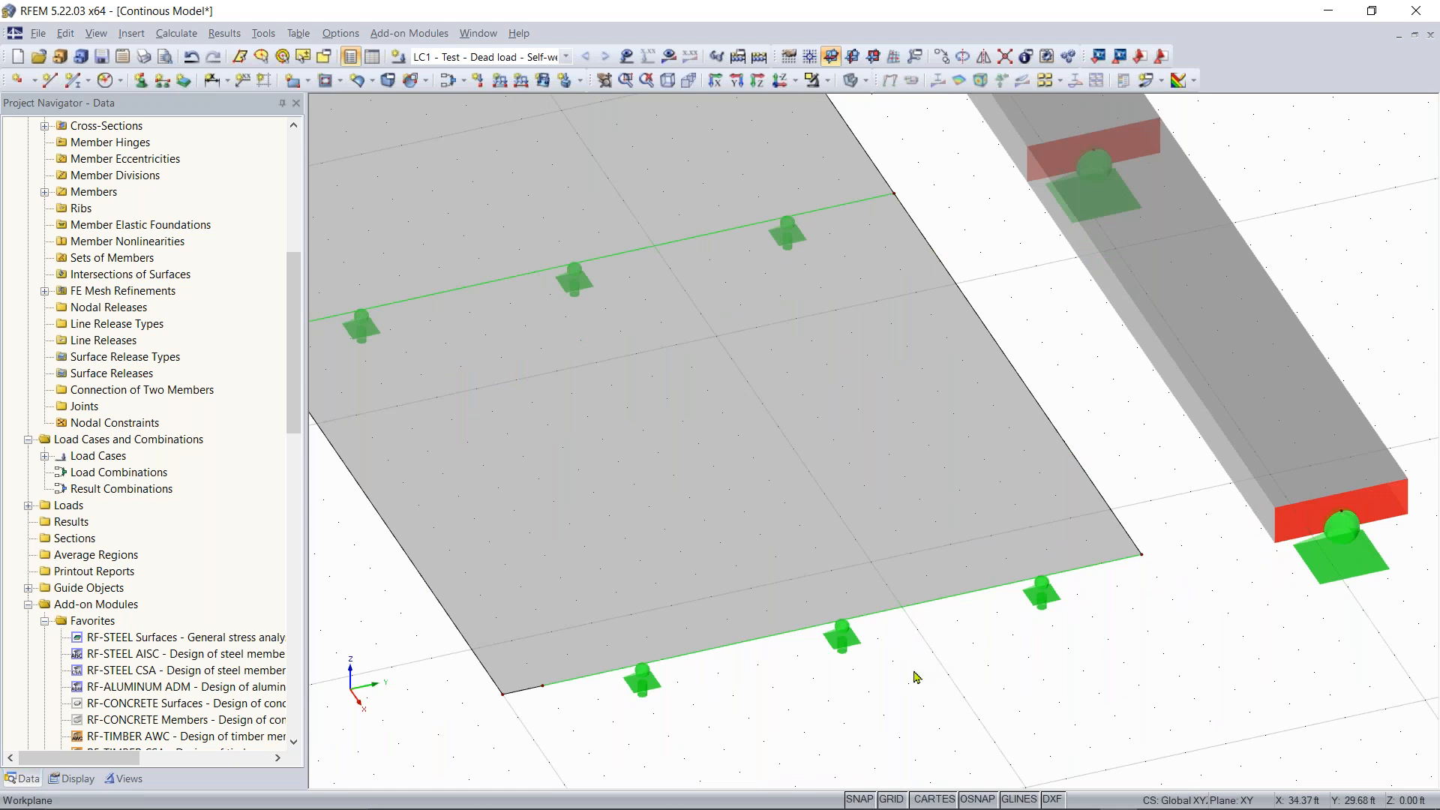
Delete the line supports along the outer end edge of the slab nearest the beam
scroll(906, 676, down, 2)
middle_drag(803, 682, 936, 672)
click(926, 669)
scroll(925, 667, up, 2)
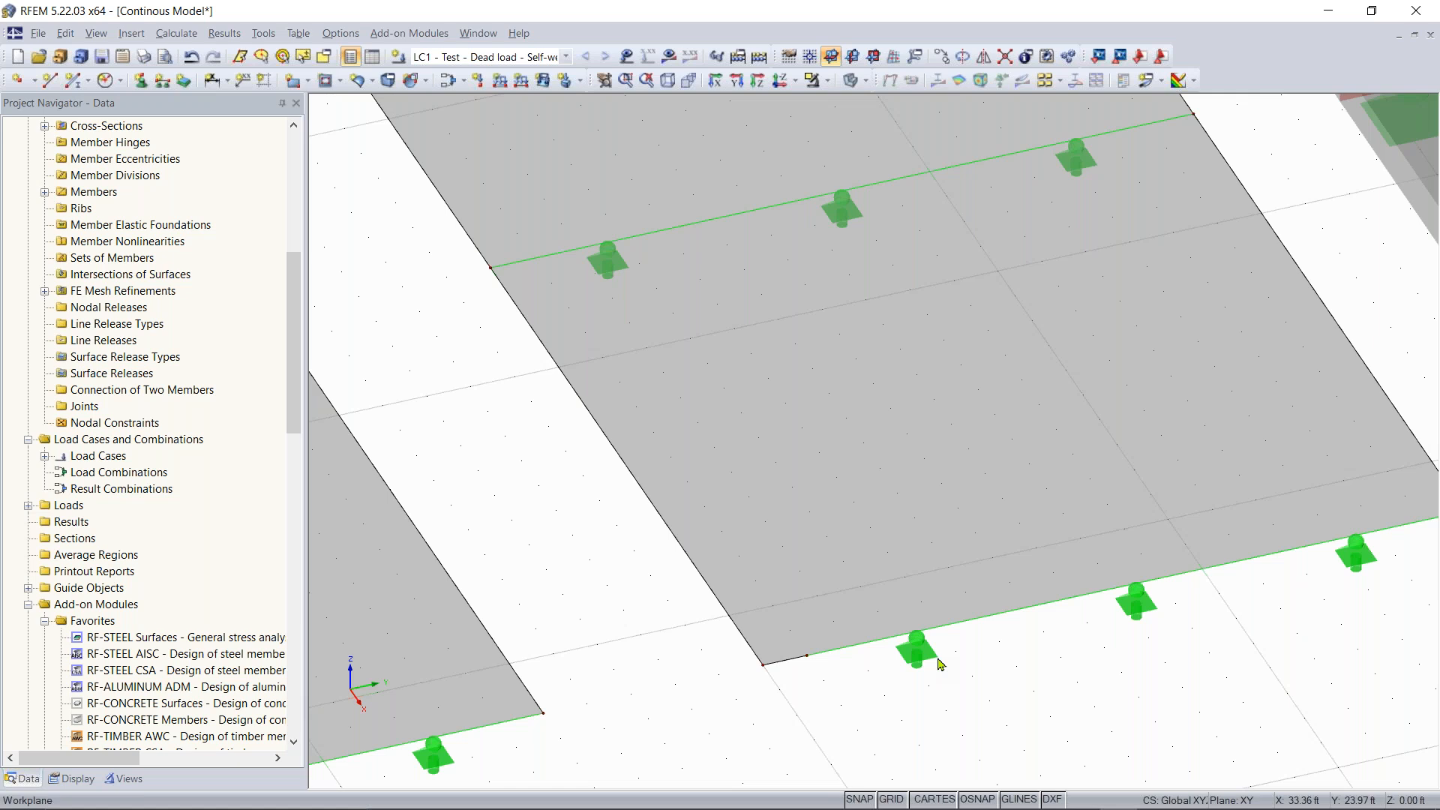
drag(911, 666, 780, 667)
scroll(863, 667, down, 4)
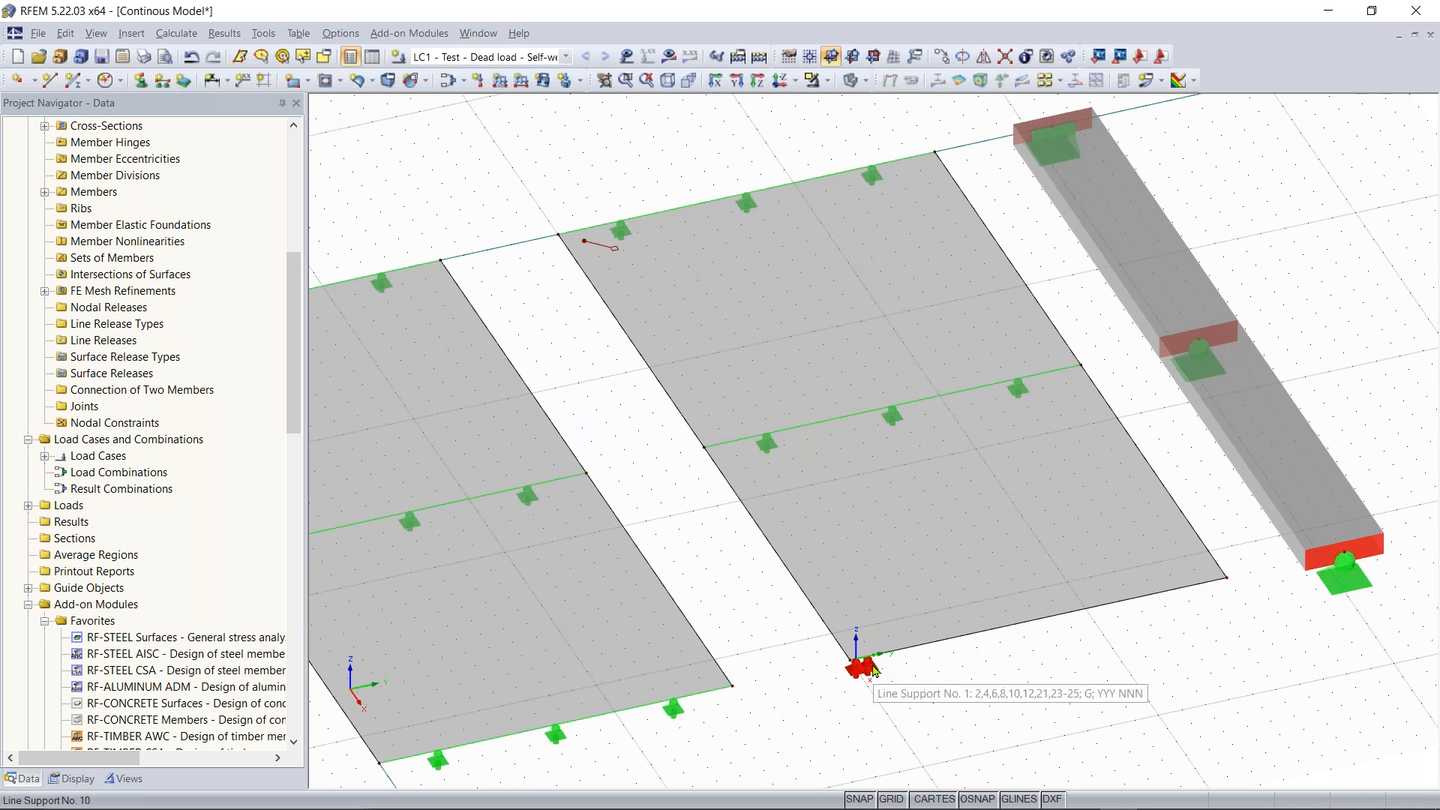
key(Delete)
scroll(875, 675, up, 4)
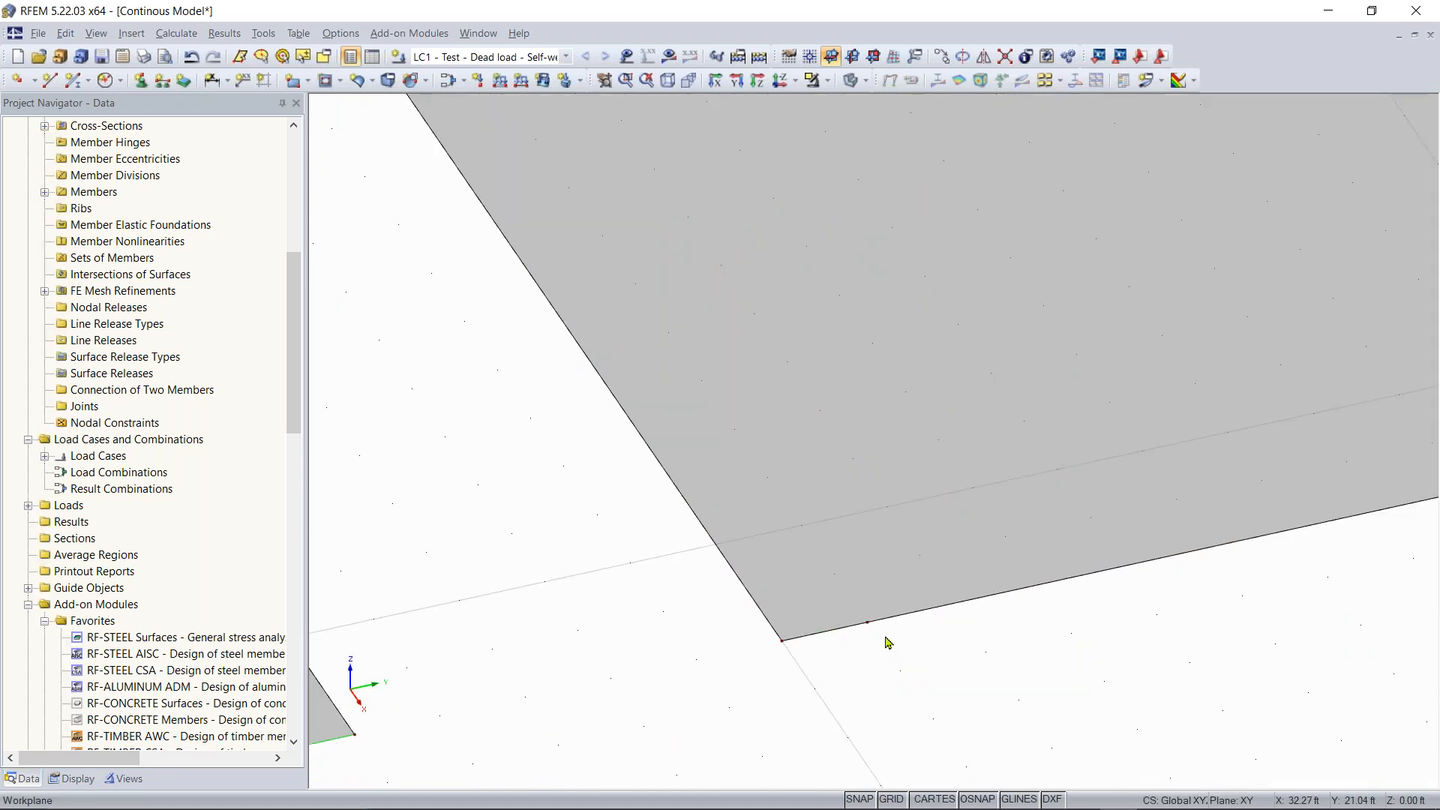
Apply a global Hinged line support to lines 10 and 27 along that slab's outer end edge
scroll(697, 672, down, 3)
drag(467, 697, 1397, 471)
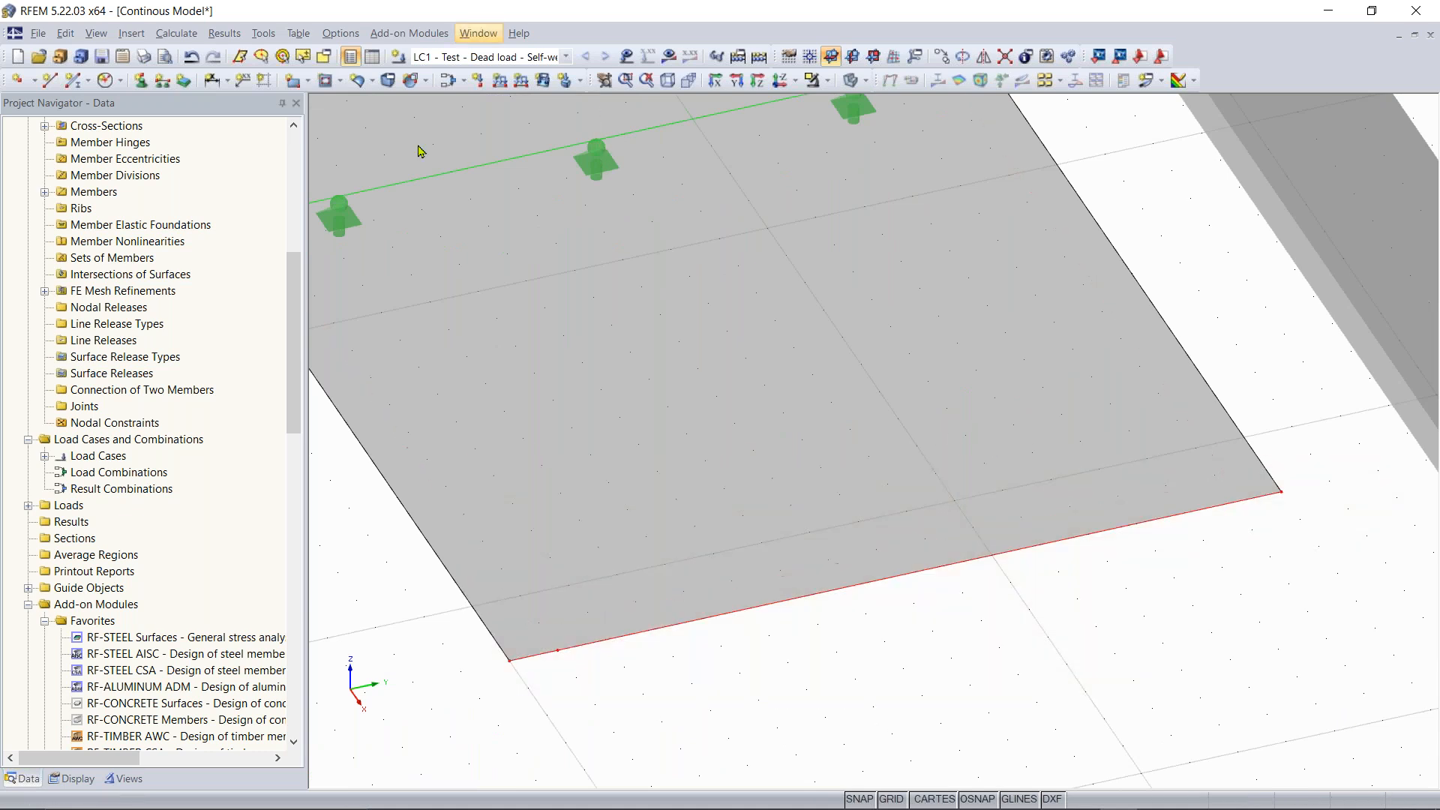
click(162, 80)
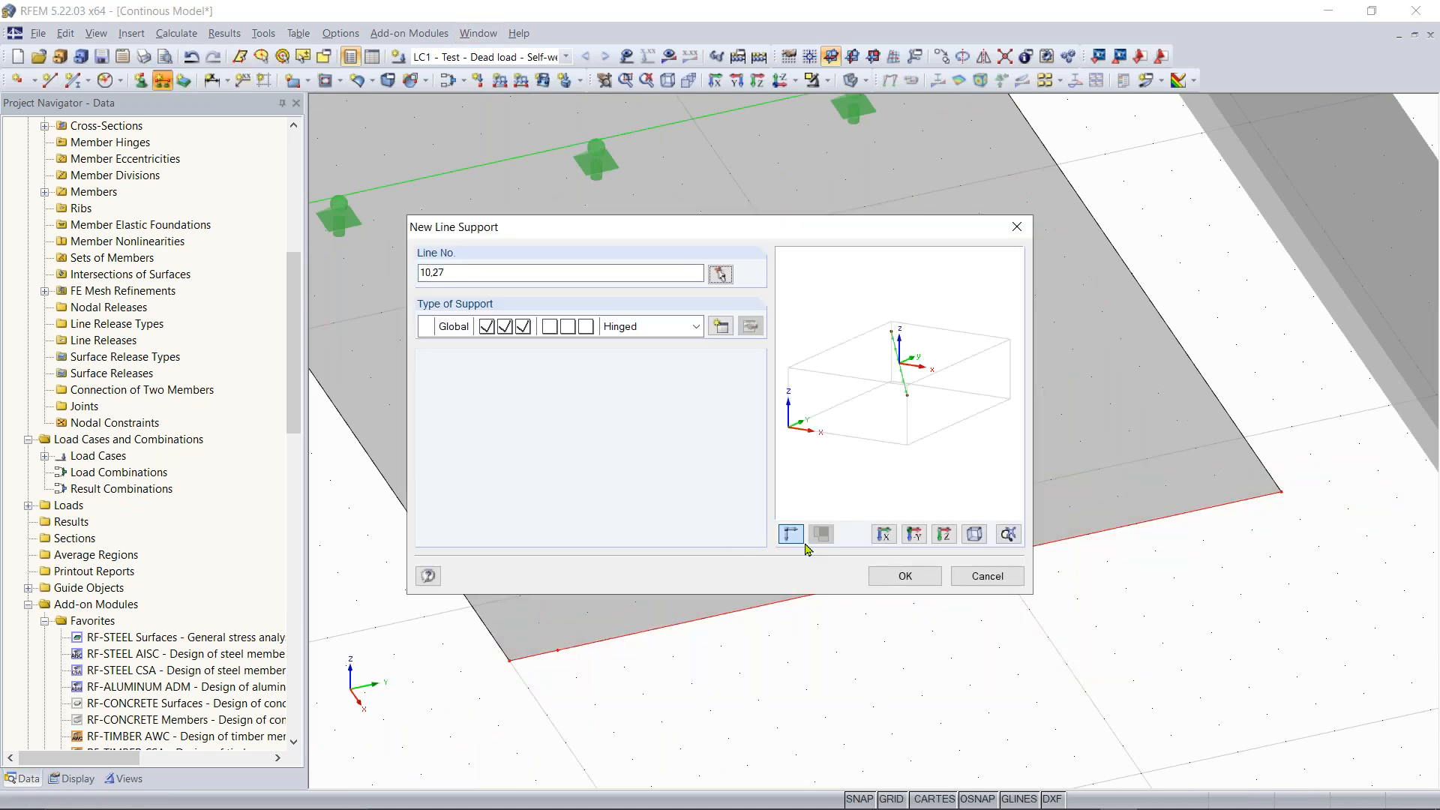
click(905, 575)
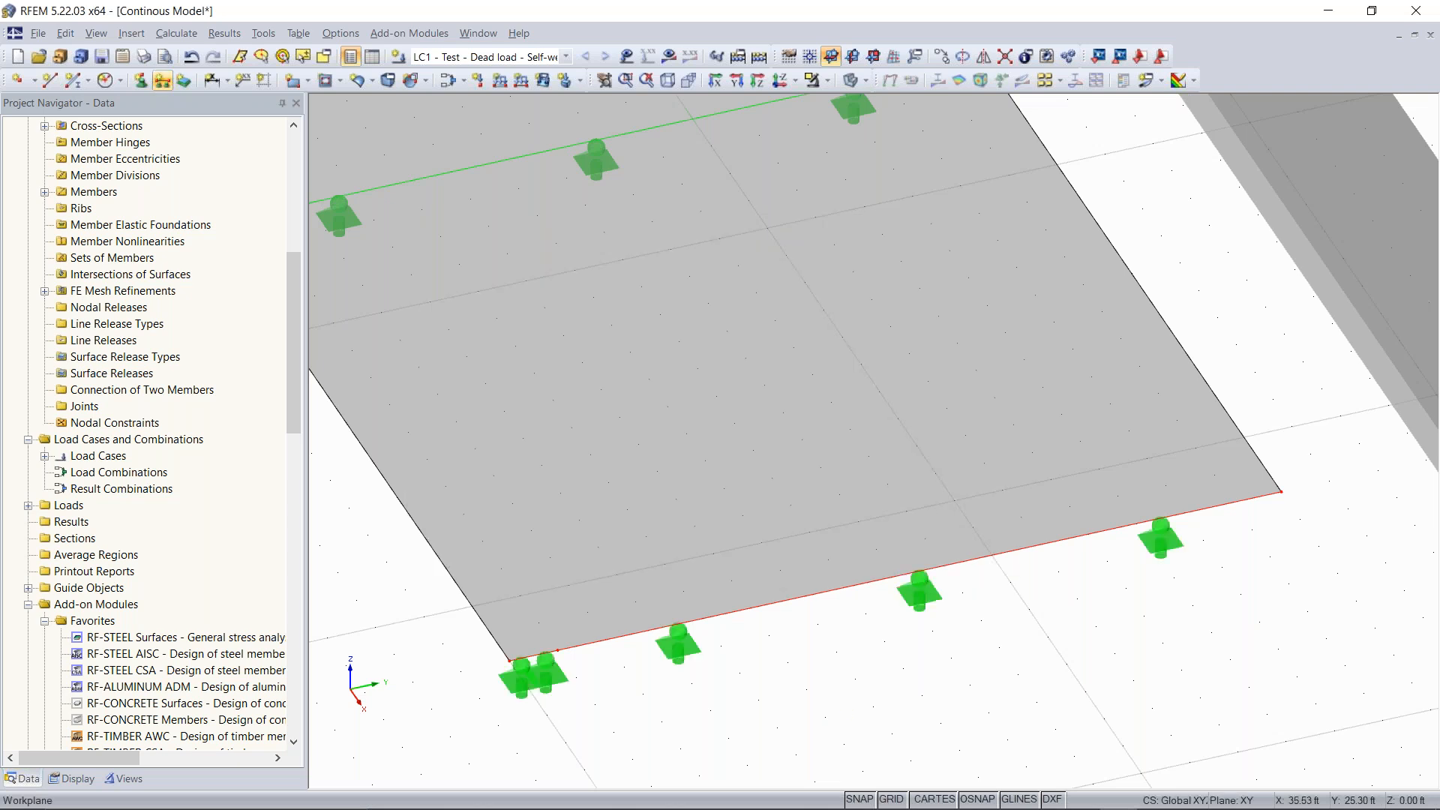
Examine which lines of the three slabs carry the line support by selecting its entry in the model data
scroll(747, 713, down, 6)
middle_drag(668, 675, 919, 593)
scroll(113, 420, up, 8)
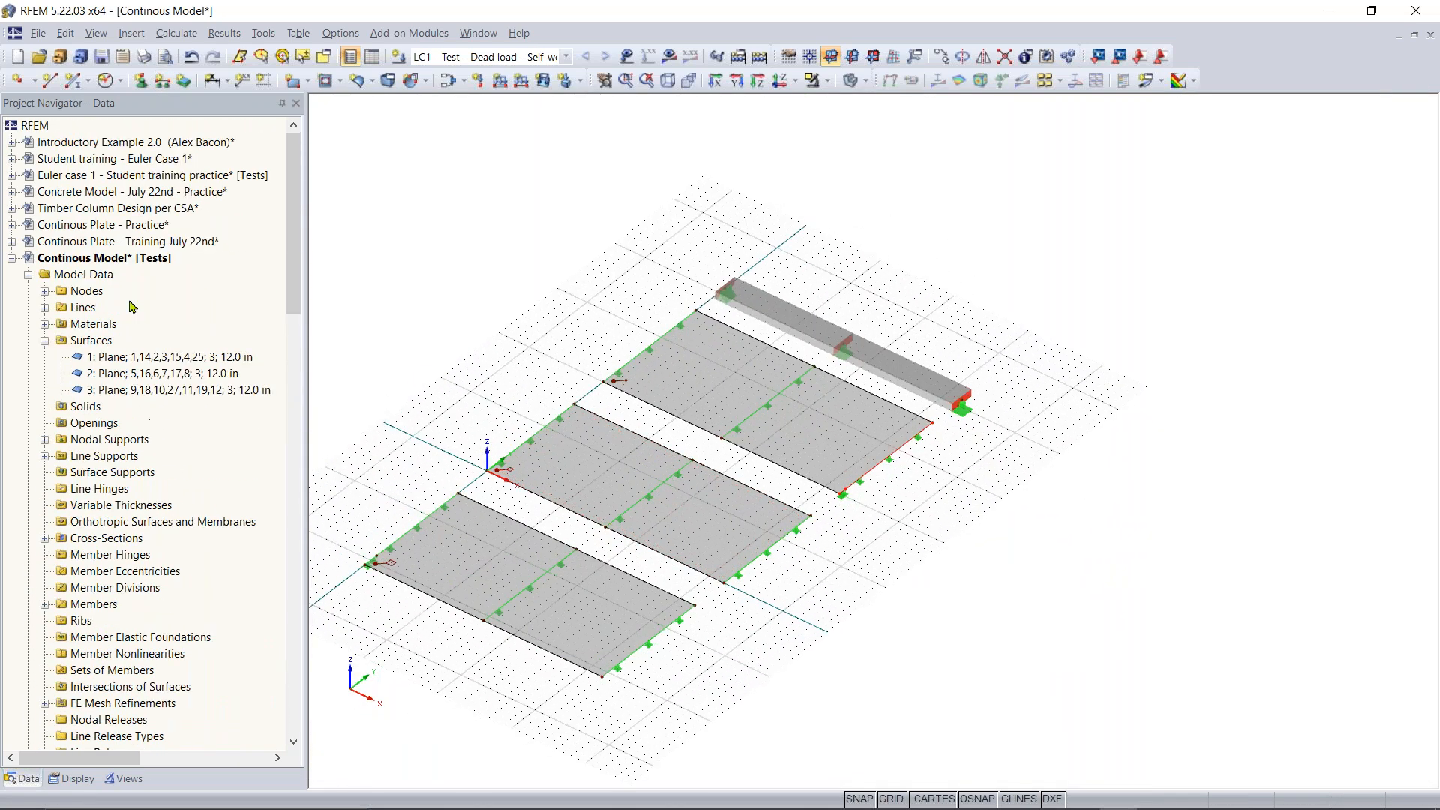
scroll(108, 429, down, 4)
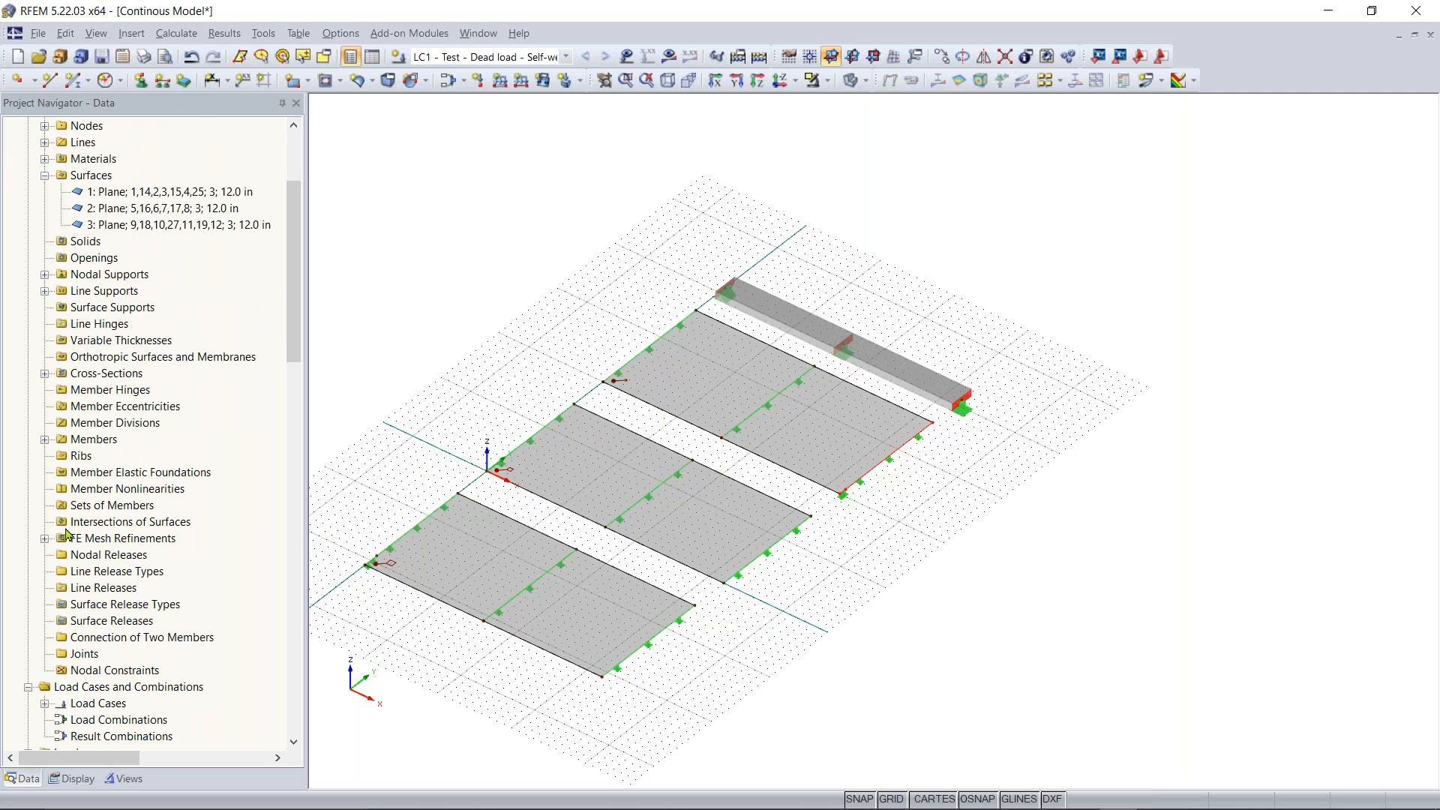
scroll(101, 375, up, 1)
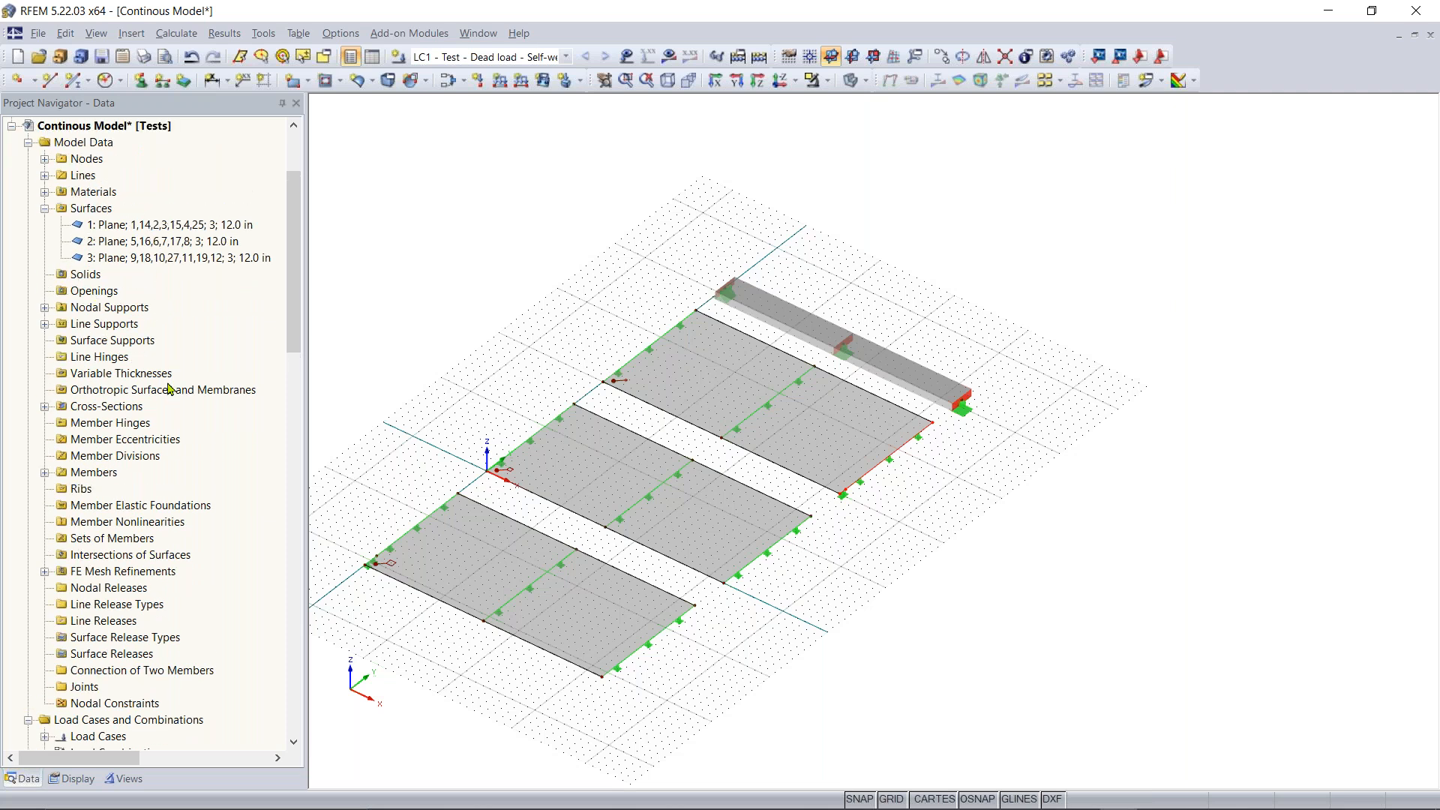
click(45, 324)
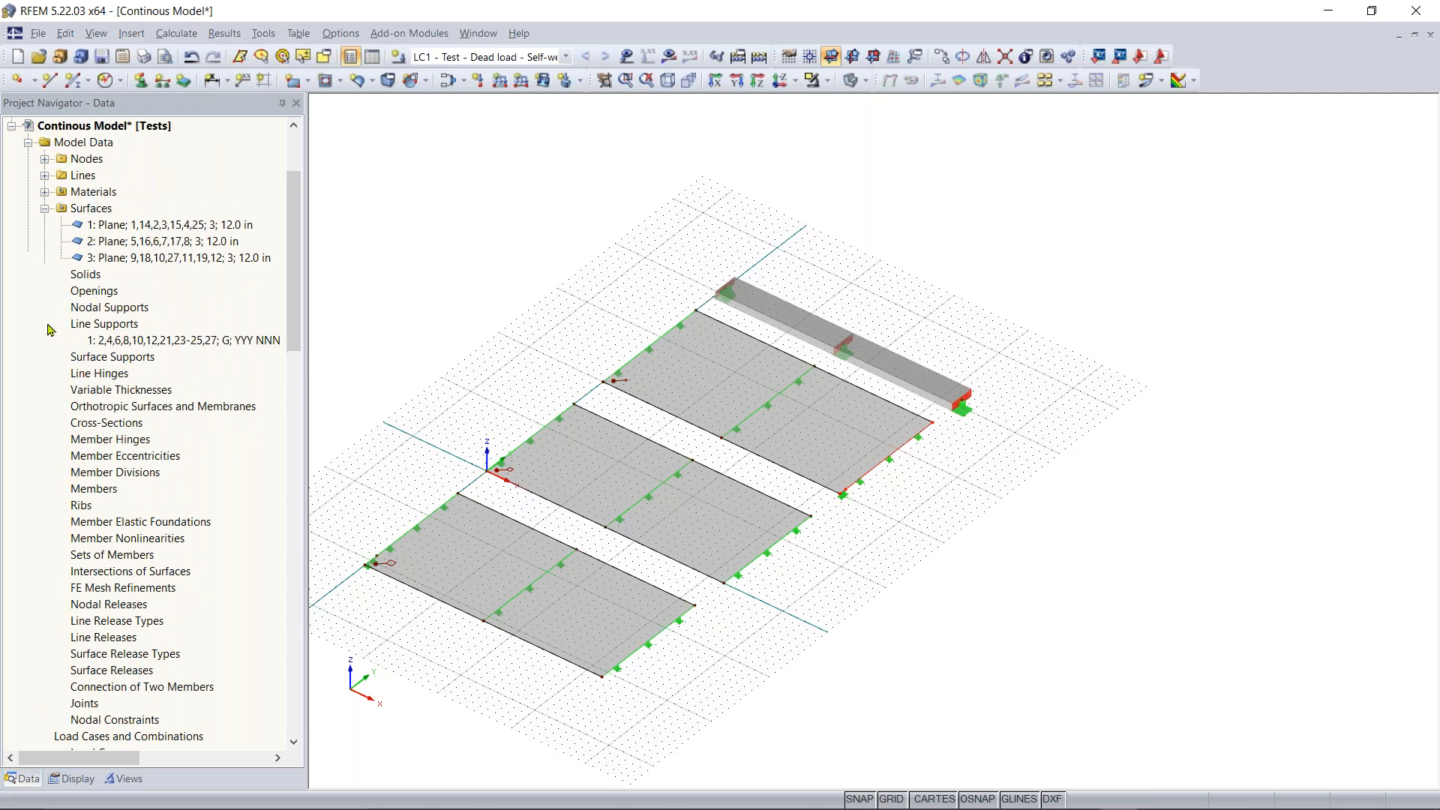
click(148, 343)
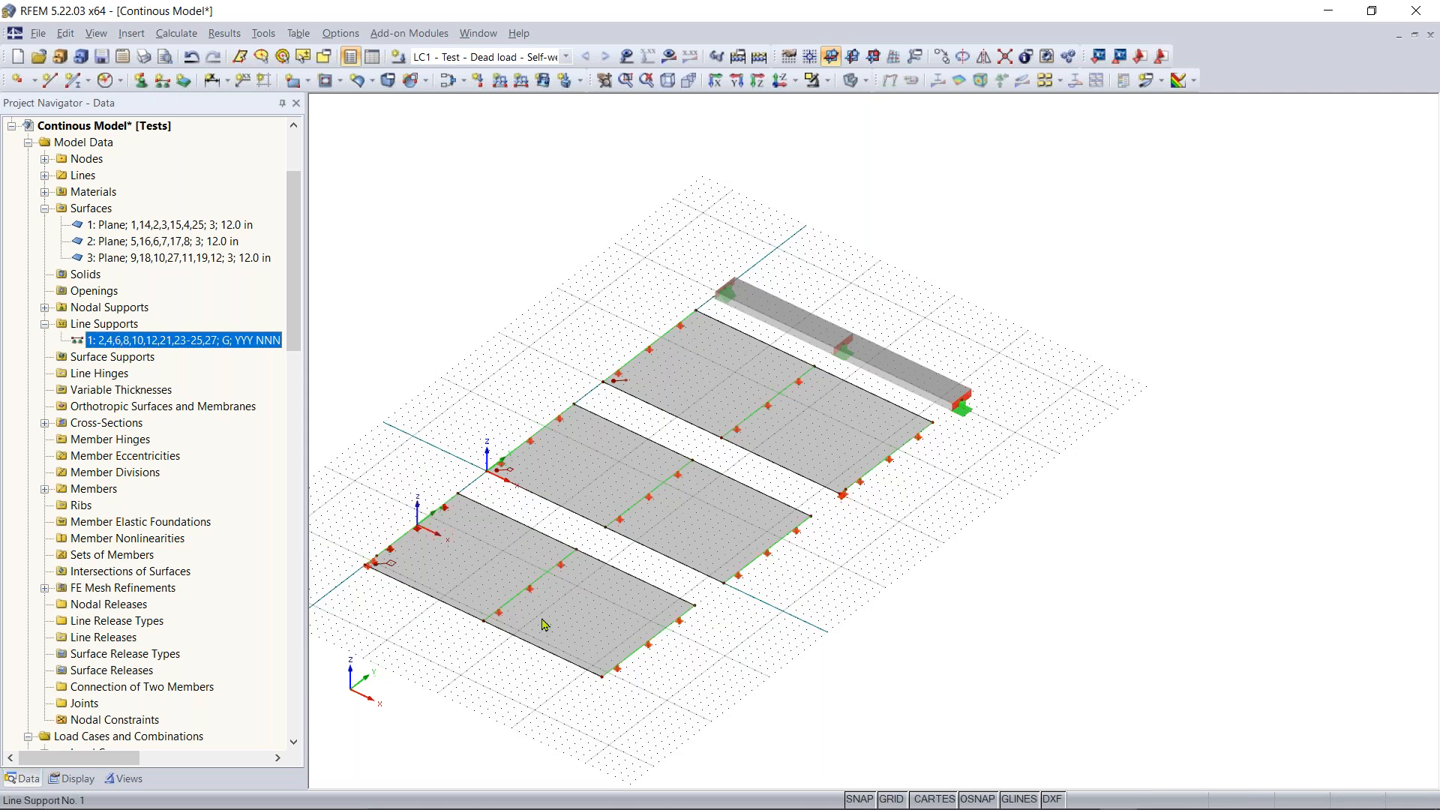
scroll(667, 683, up, 5)
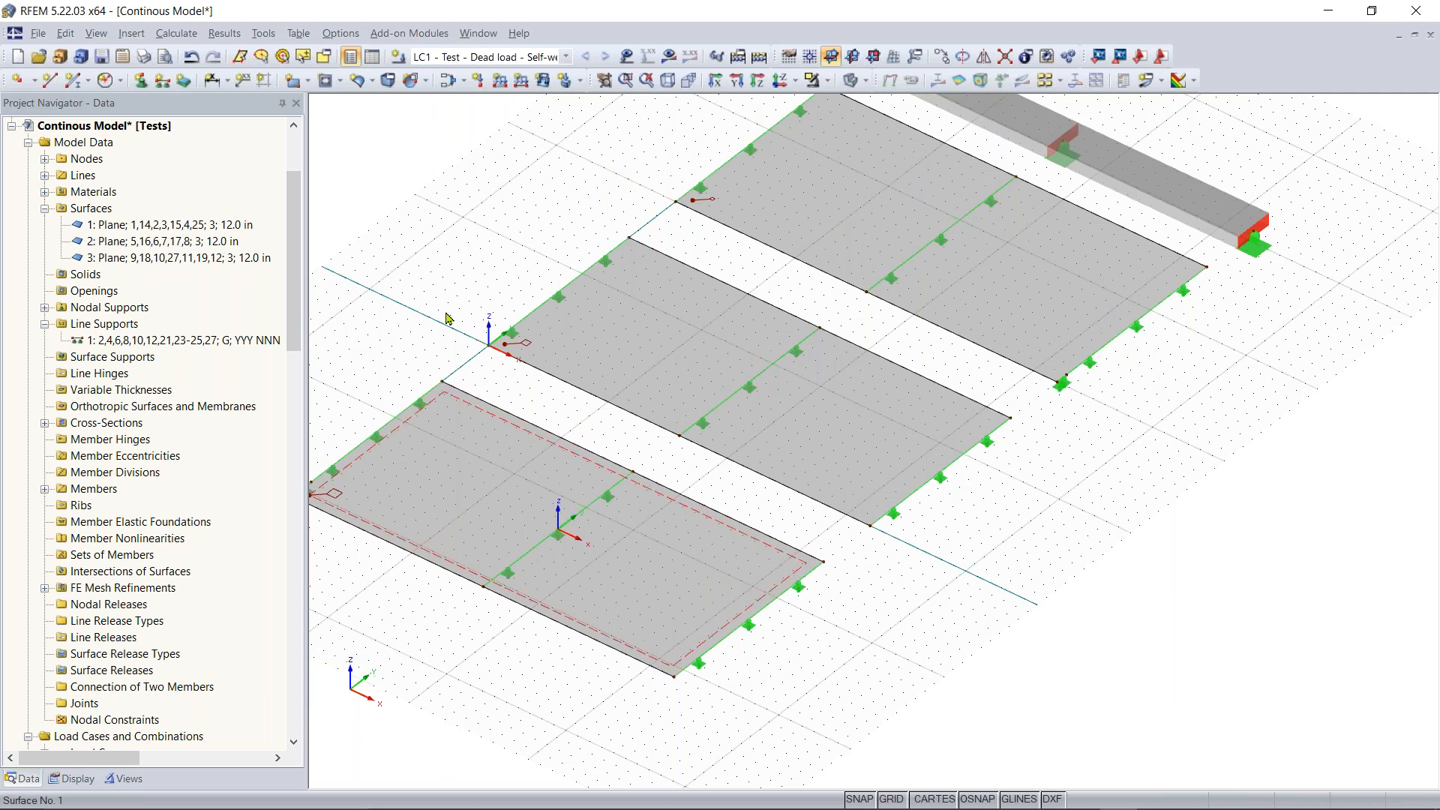
Hide the line support symbols in the model display
click(73, 778)
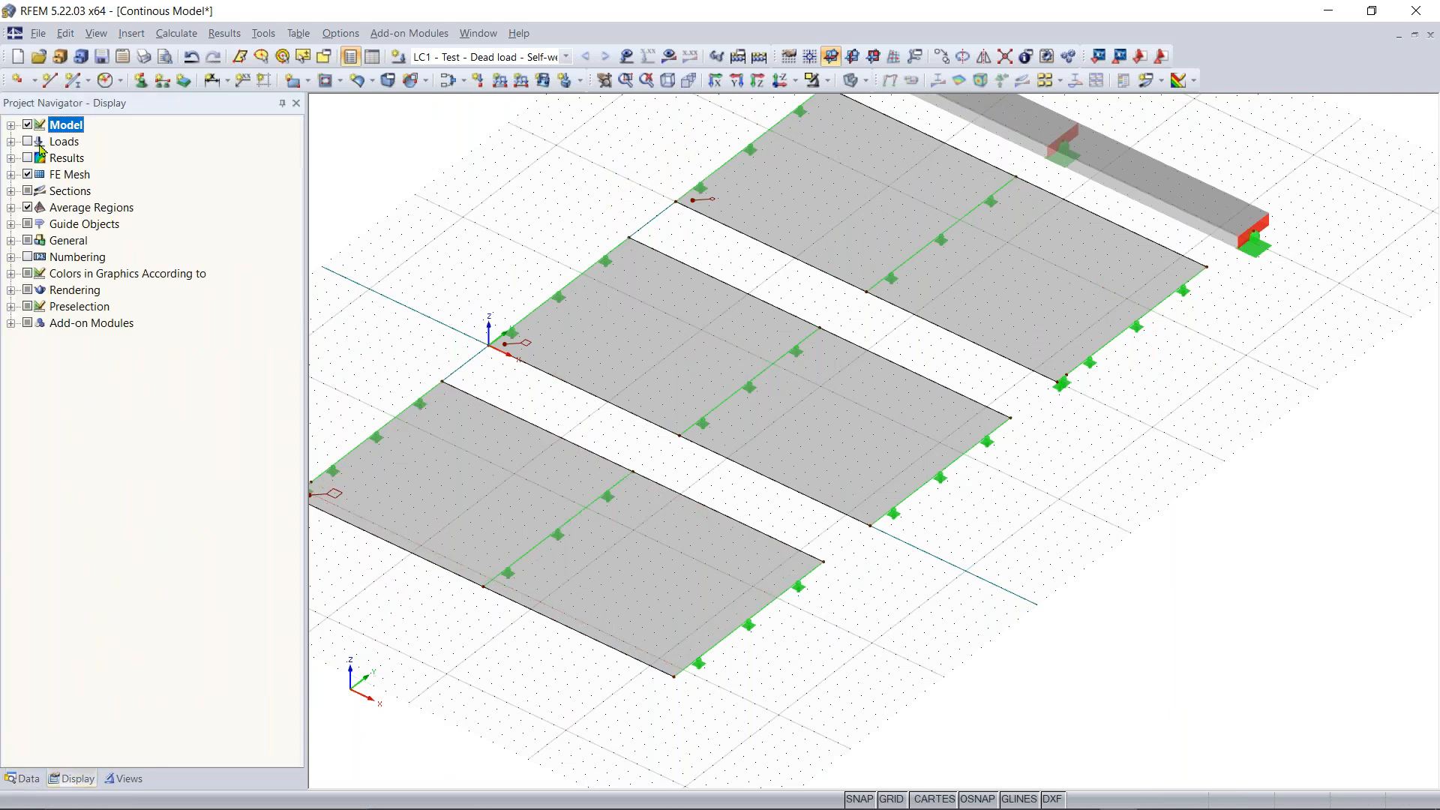
click(11, 125)
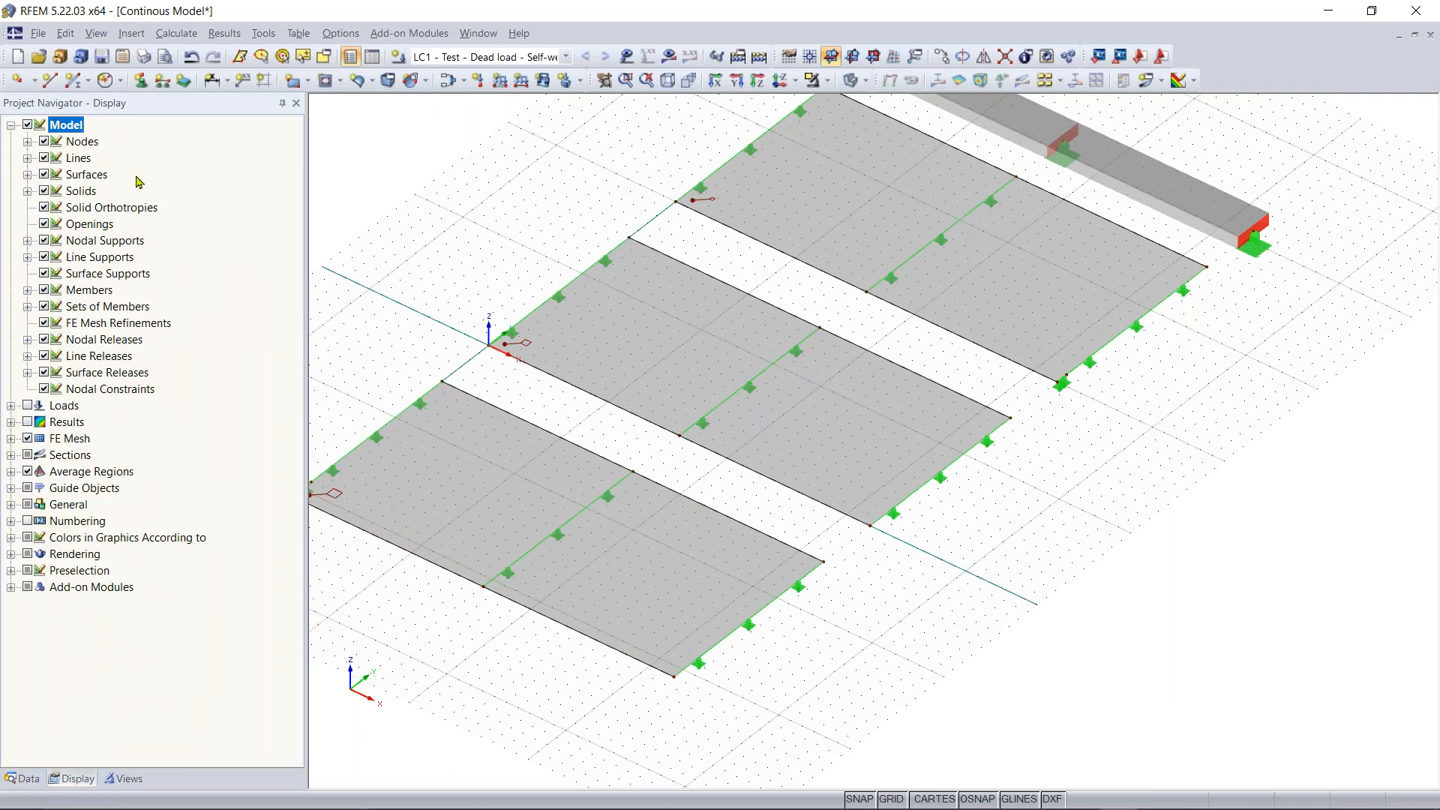
click(44, 257)
scroll(341, 334, down, 2)
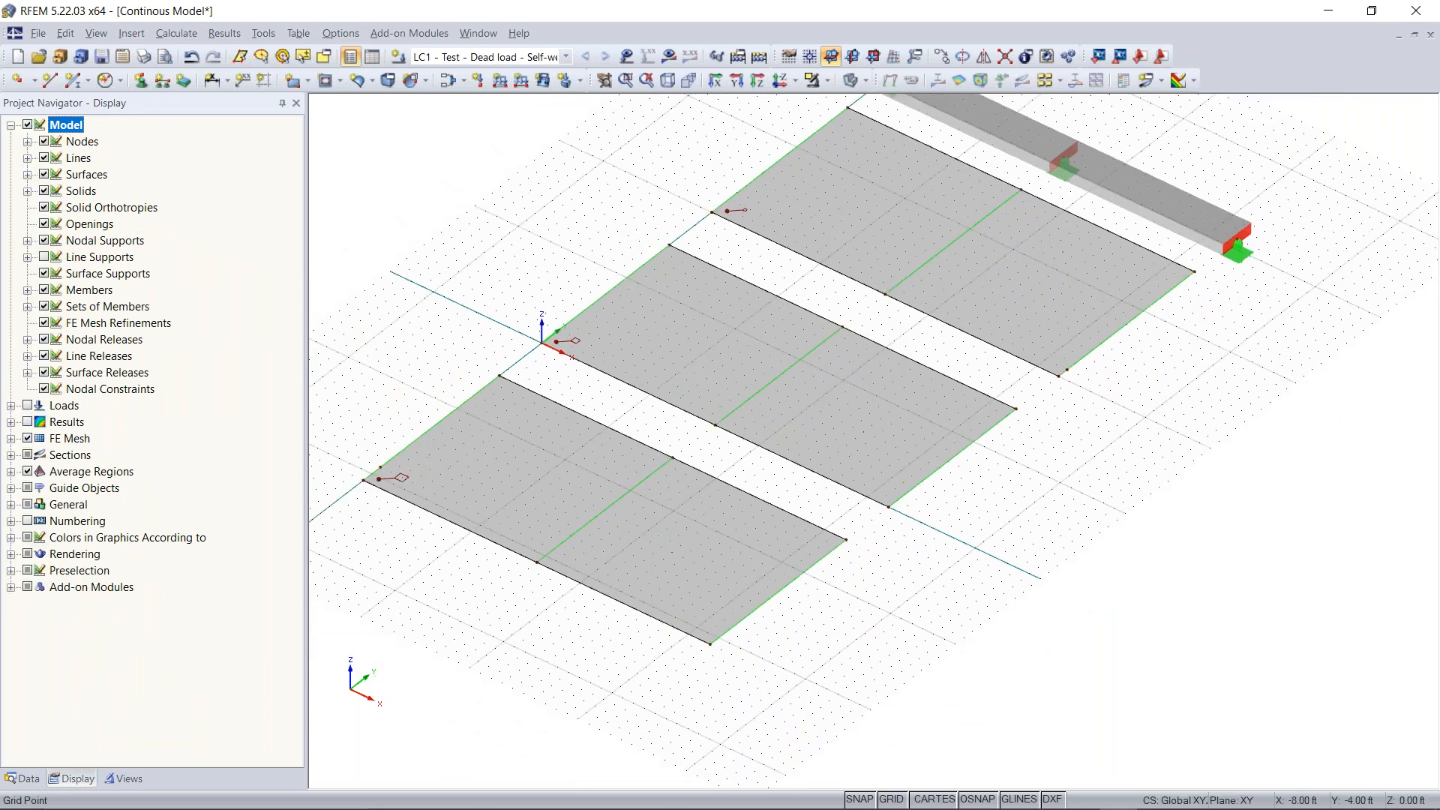
scroll(492, 318, up, 3)
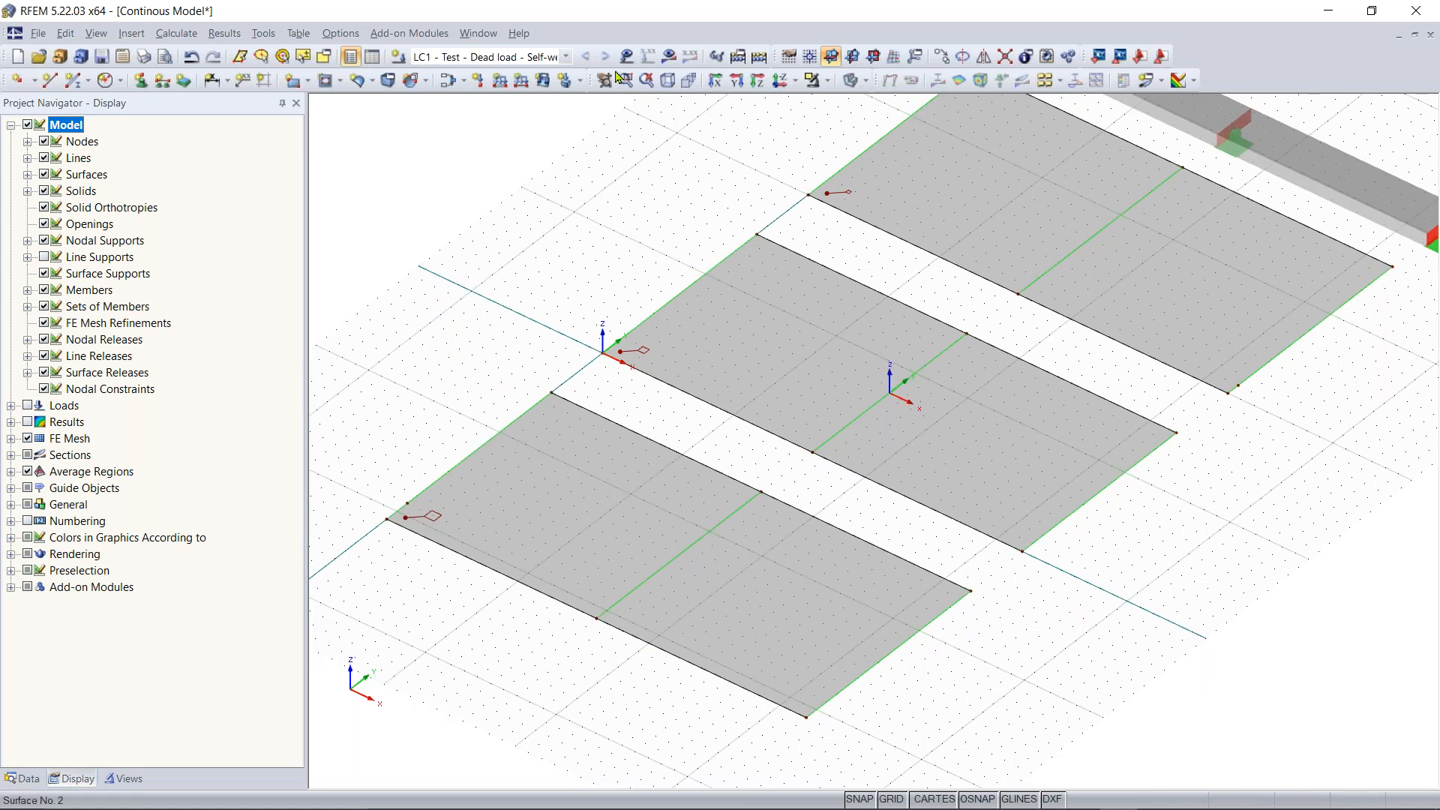
Try starting a new section with a projection vector of -32, 1, 0 ft picked between the end edges of the slab farthest from the beam
click(25, 780)
scroll(188, 574, down, 5)
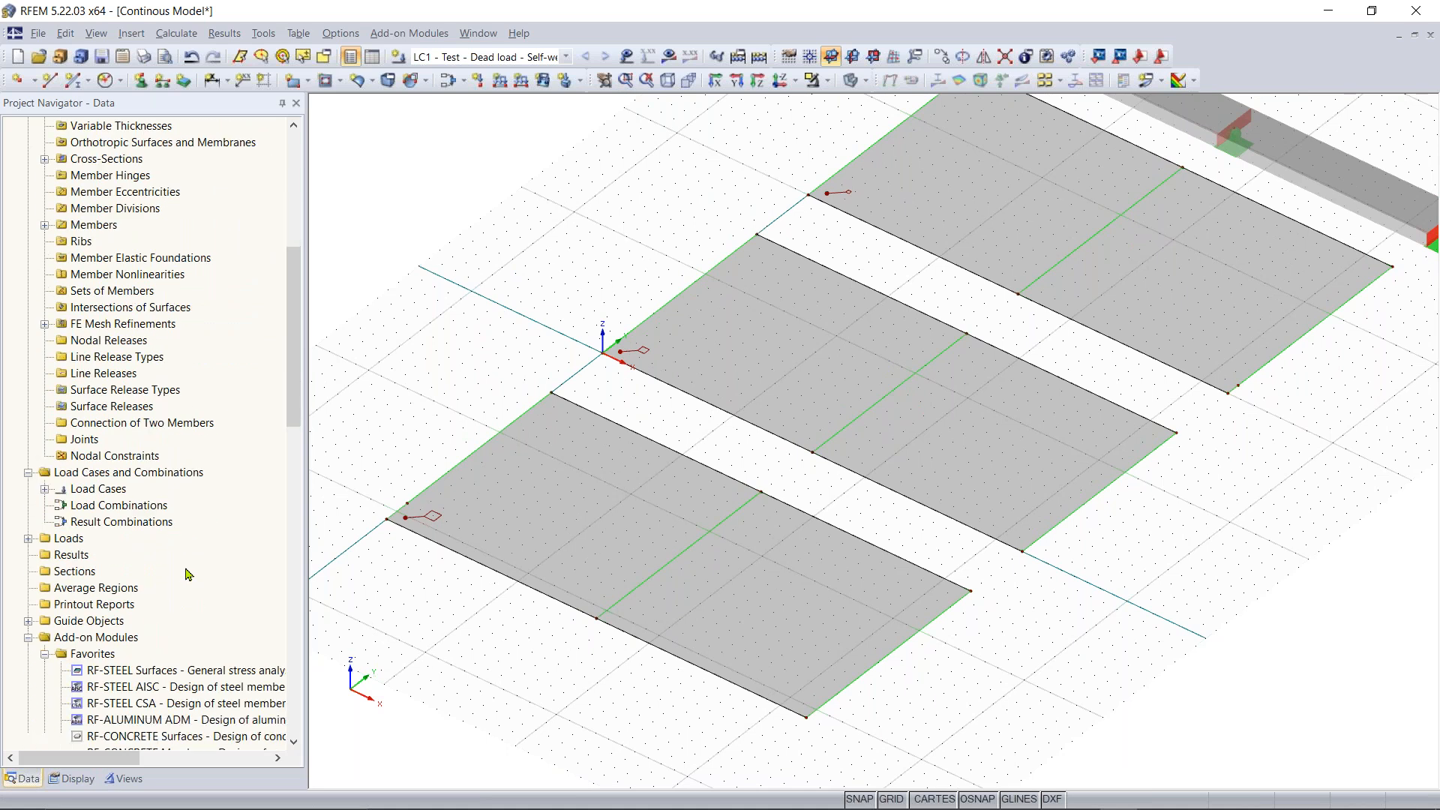
scroll(188, 574, down, 2)
right_click(71, 505)
key(Escape)
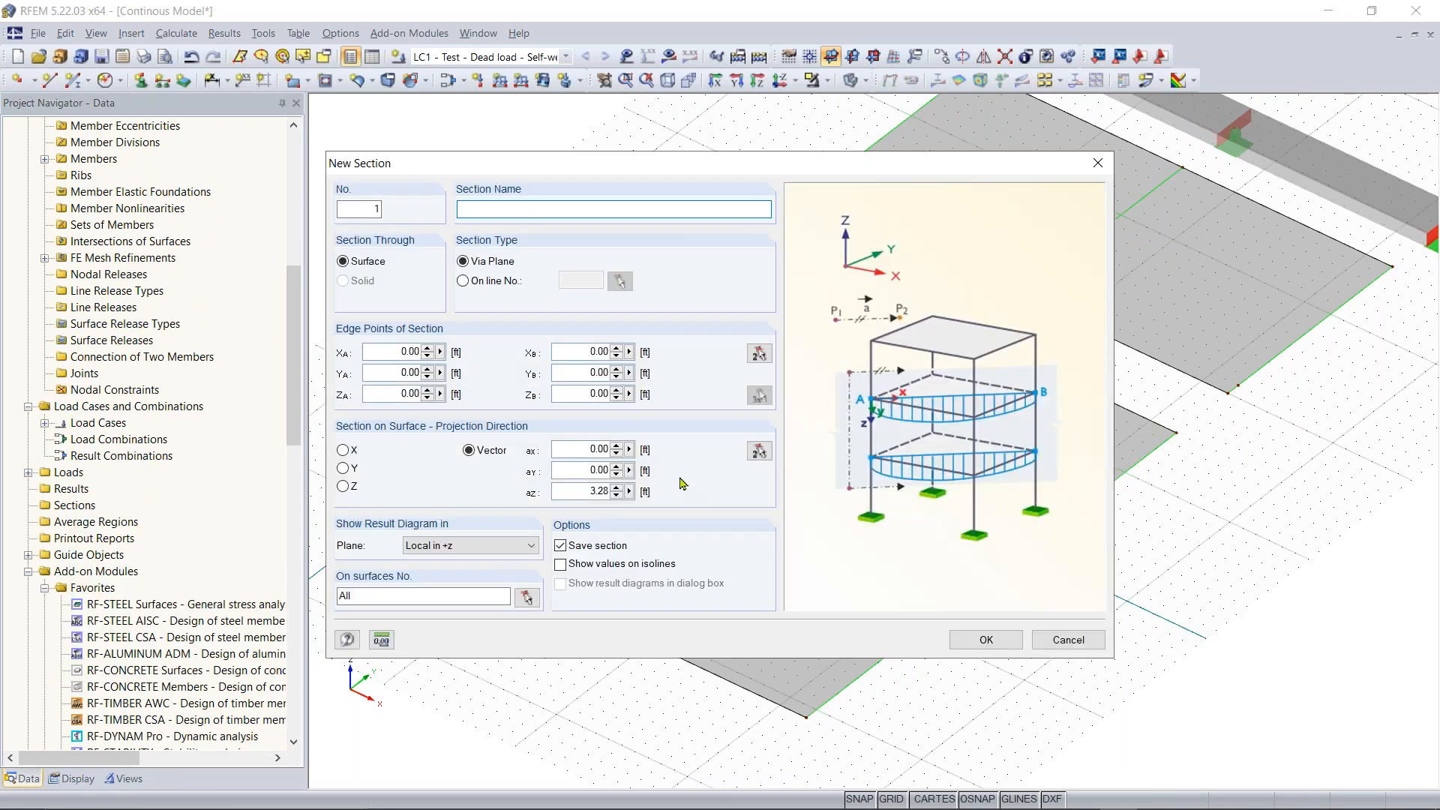
click(759, 453)
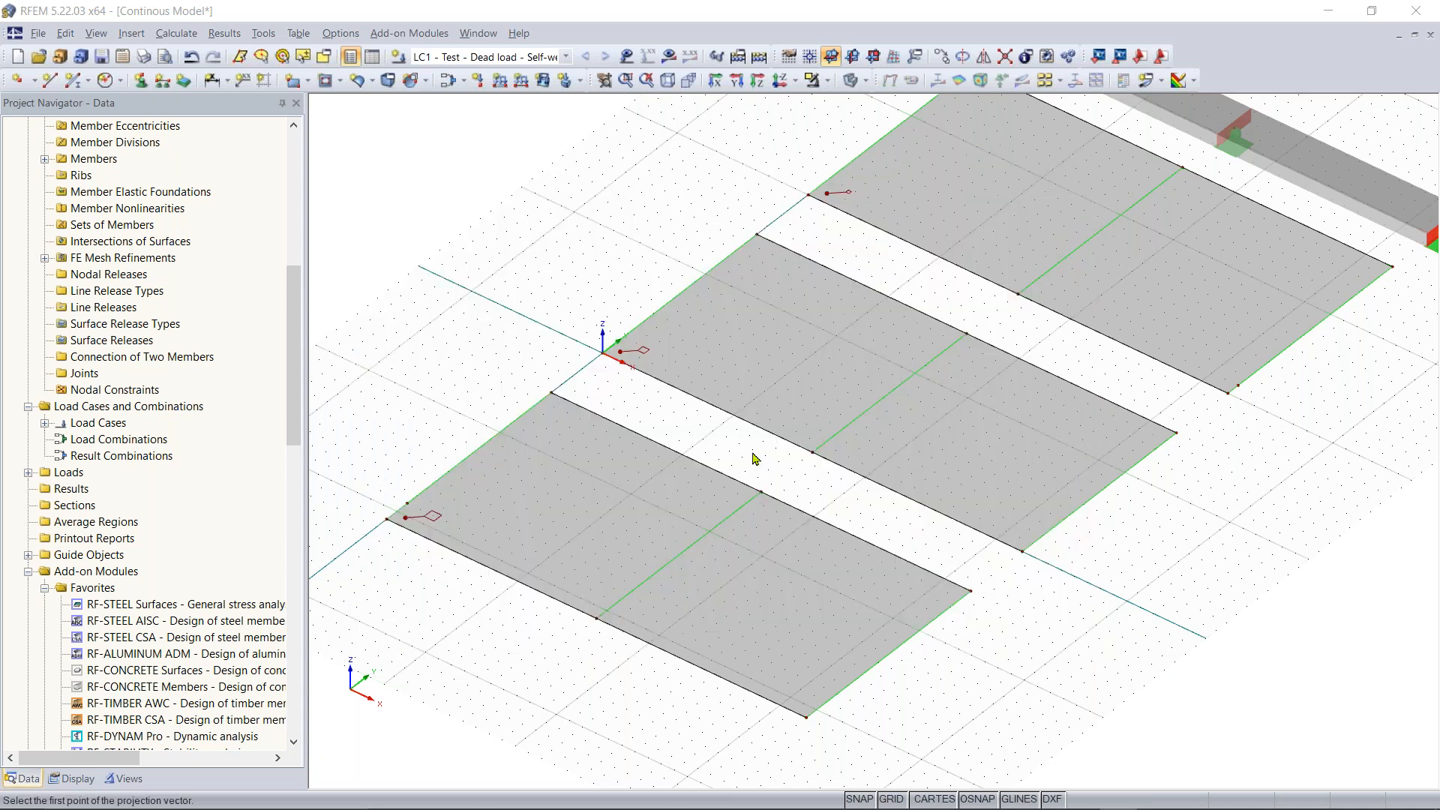
click(888, 654)
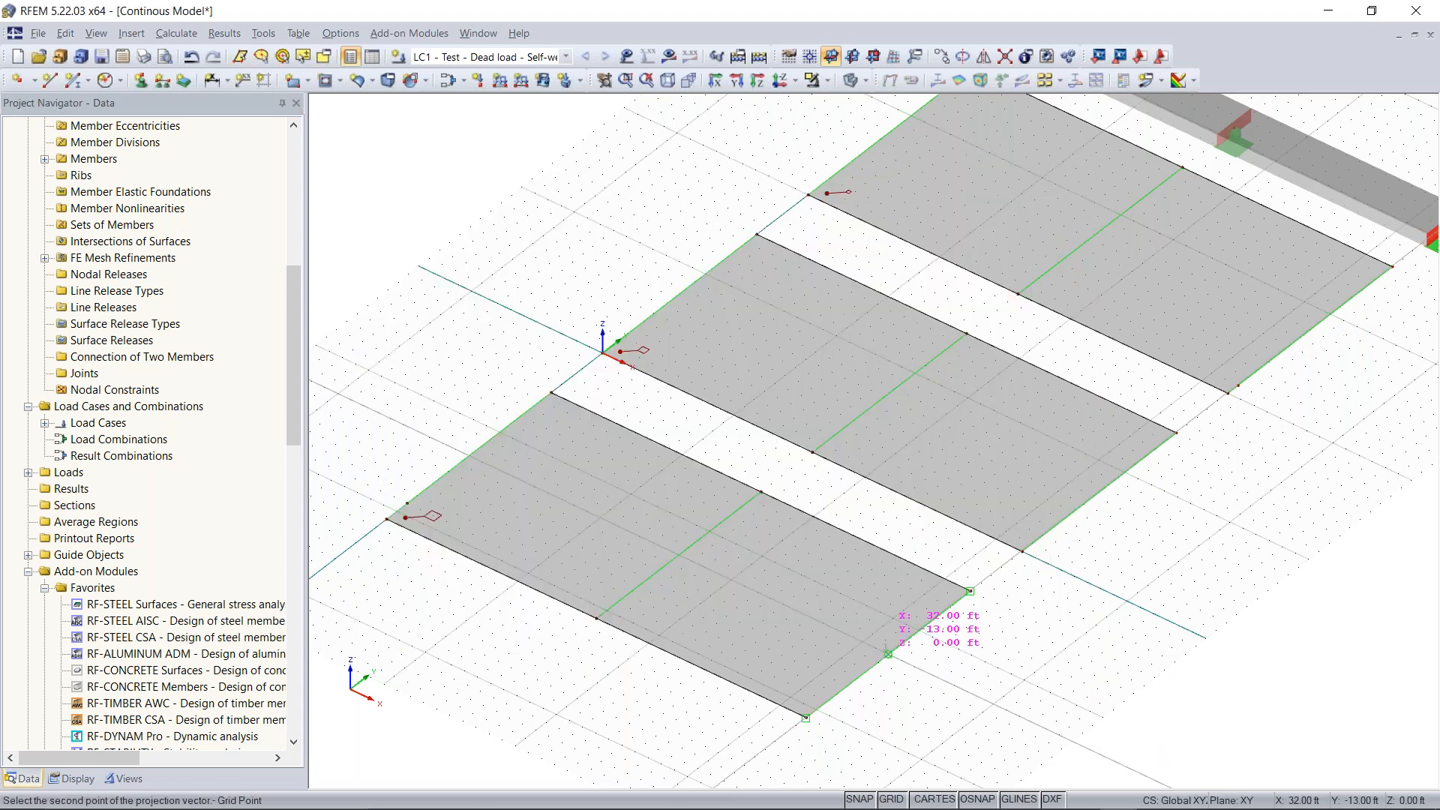
click(479, 448)
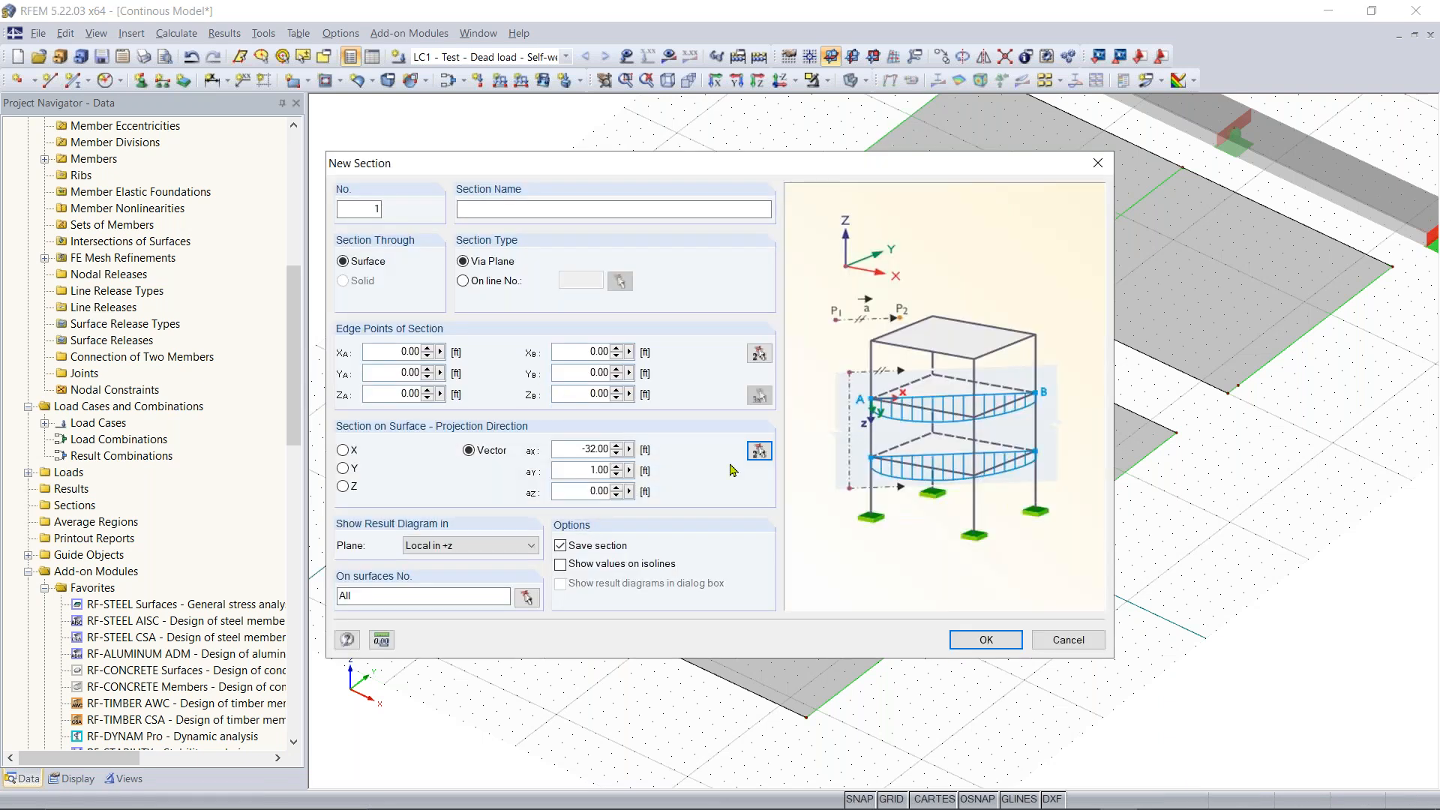
Try creating section AA with that vector and edge points 32, -13, 0 ft and 0, -12, 0 ft, and cancel it
click(763, 356)
click(888, 654)
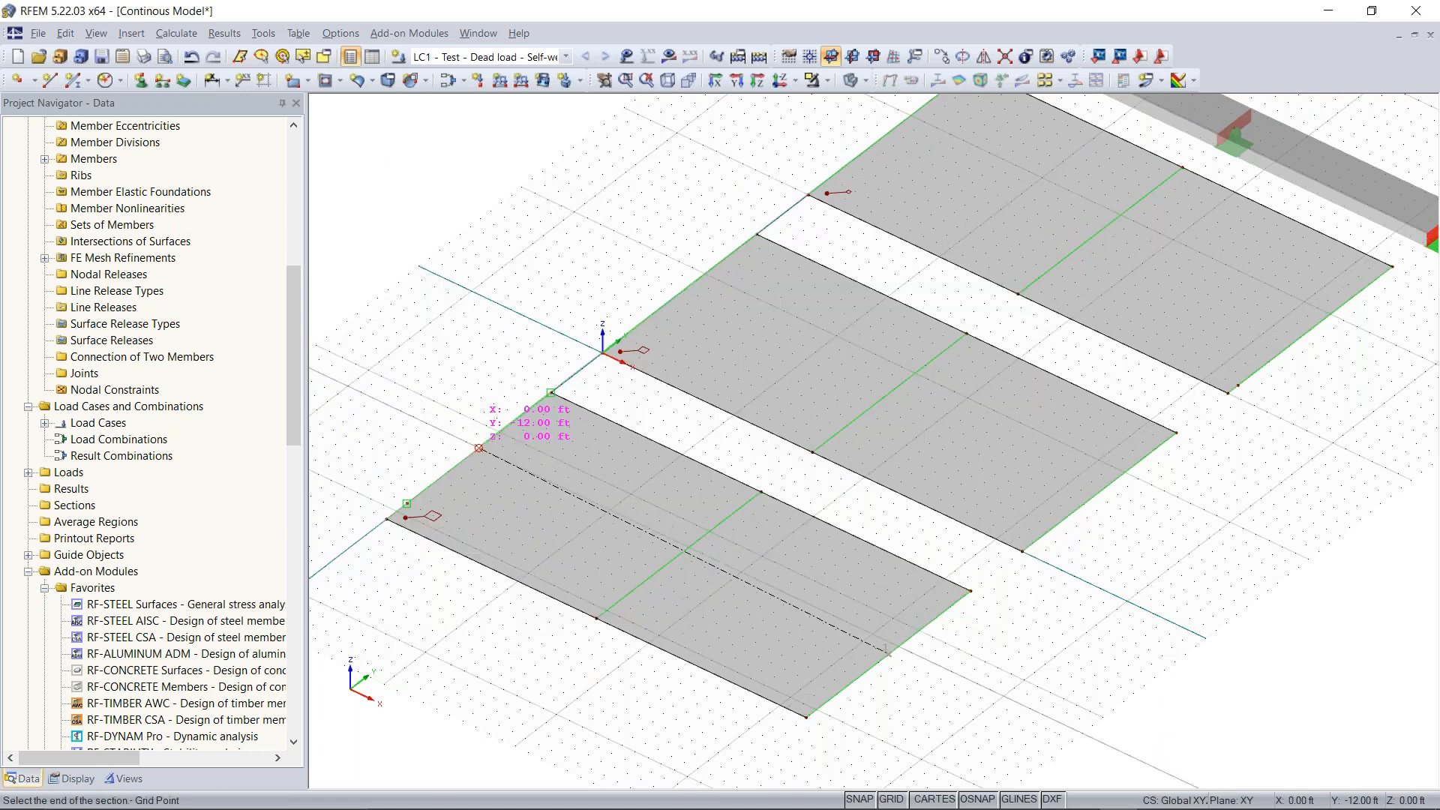
click(478, 447)
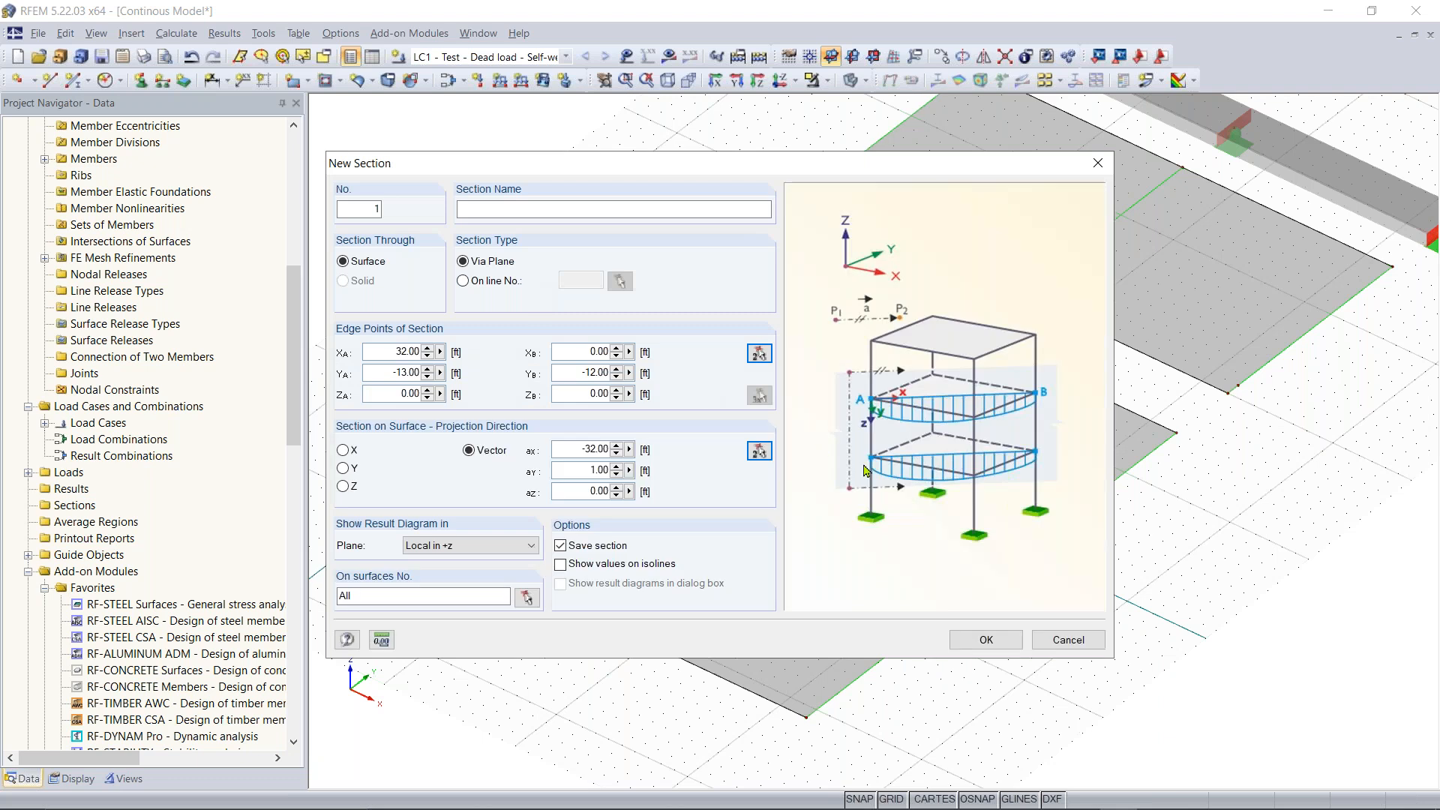
click(989, 642)
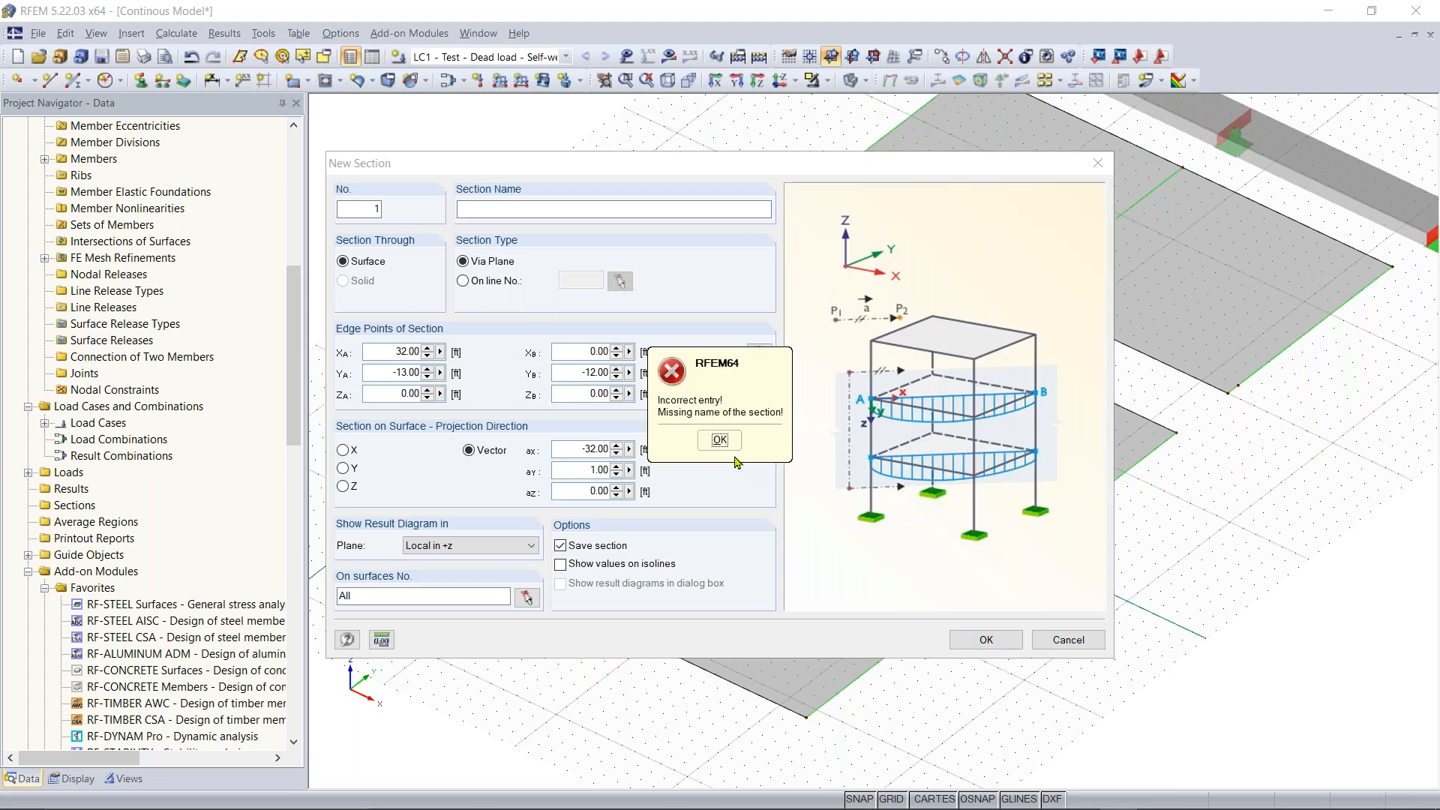
click(719, 439)
text(AA)
click(989, 640)
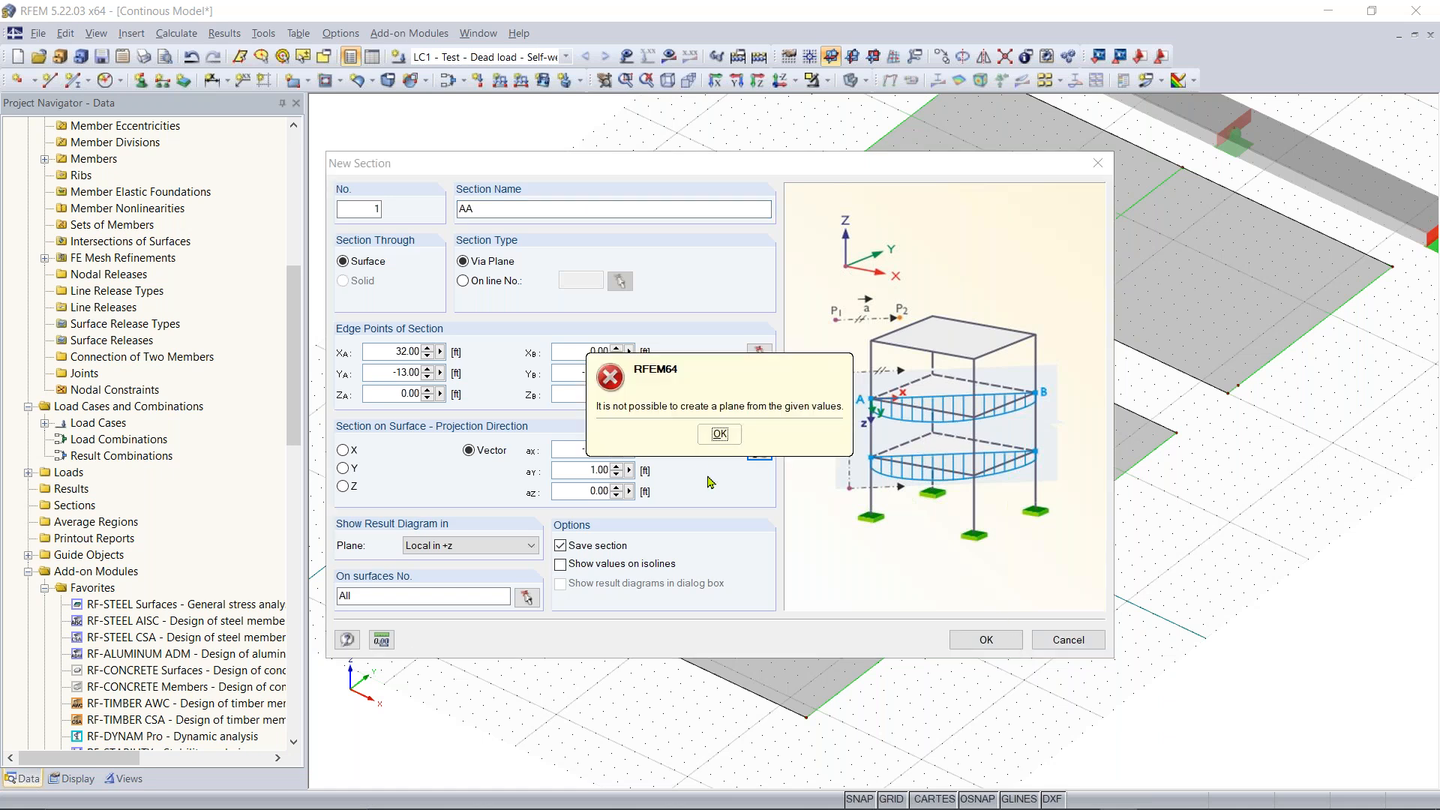
click(720, 435)
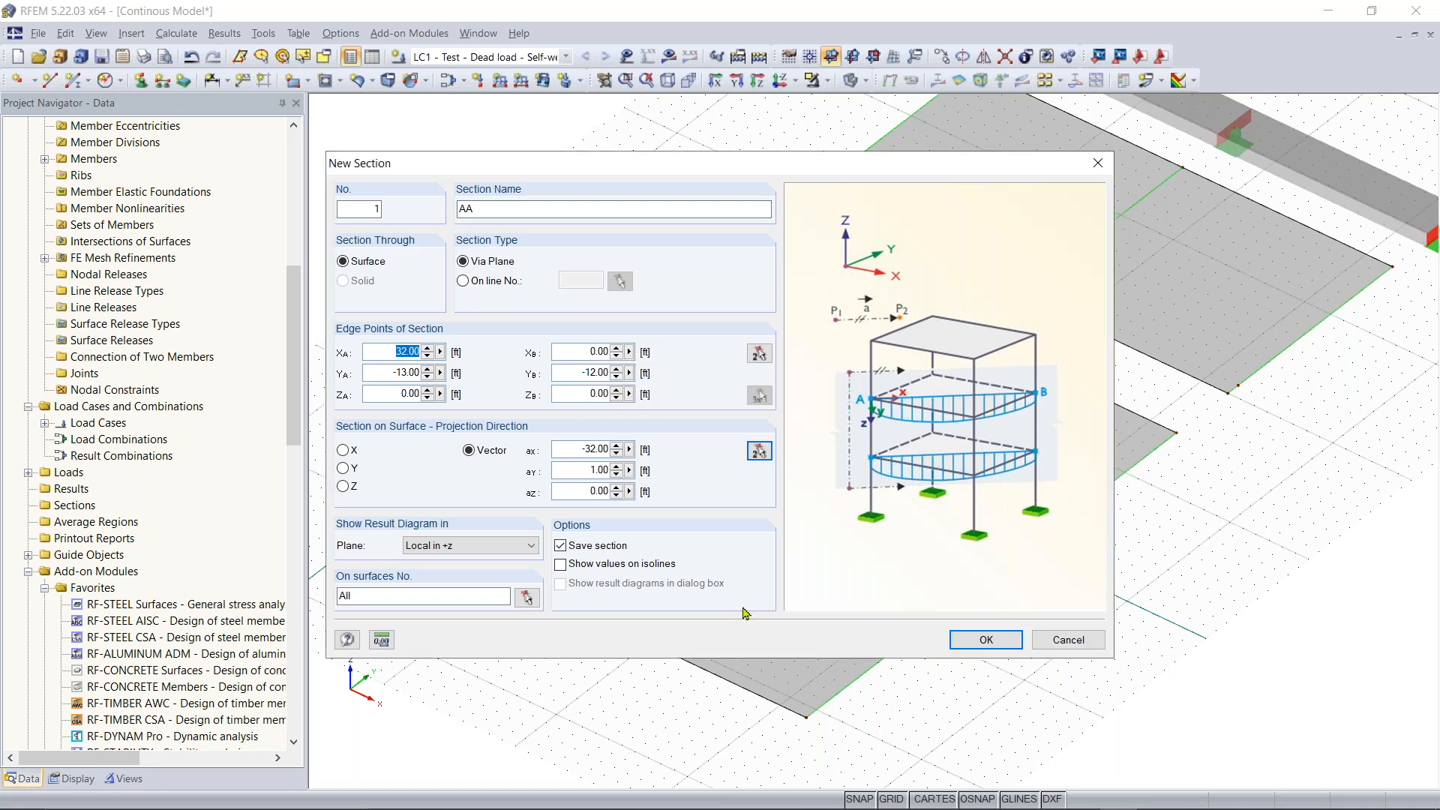
click(1098, 162)
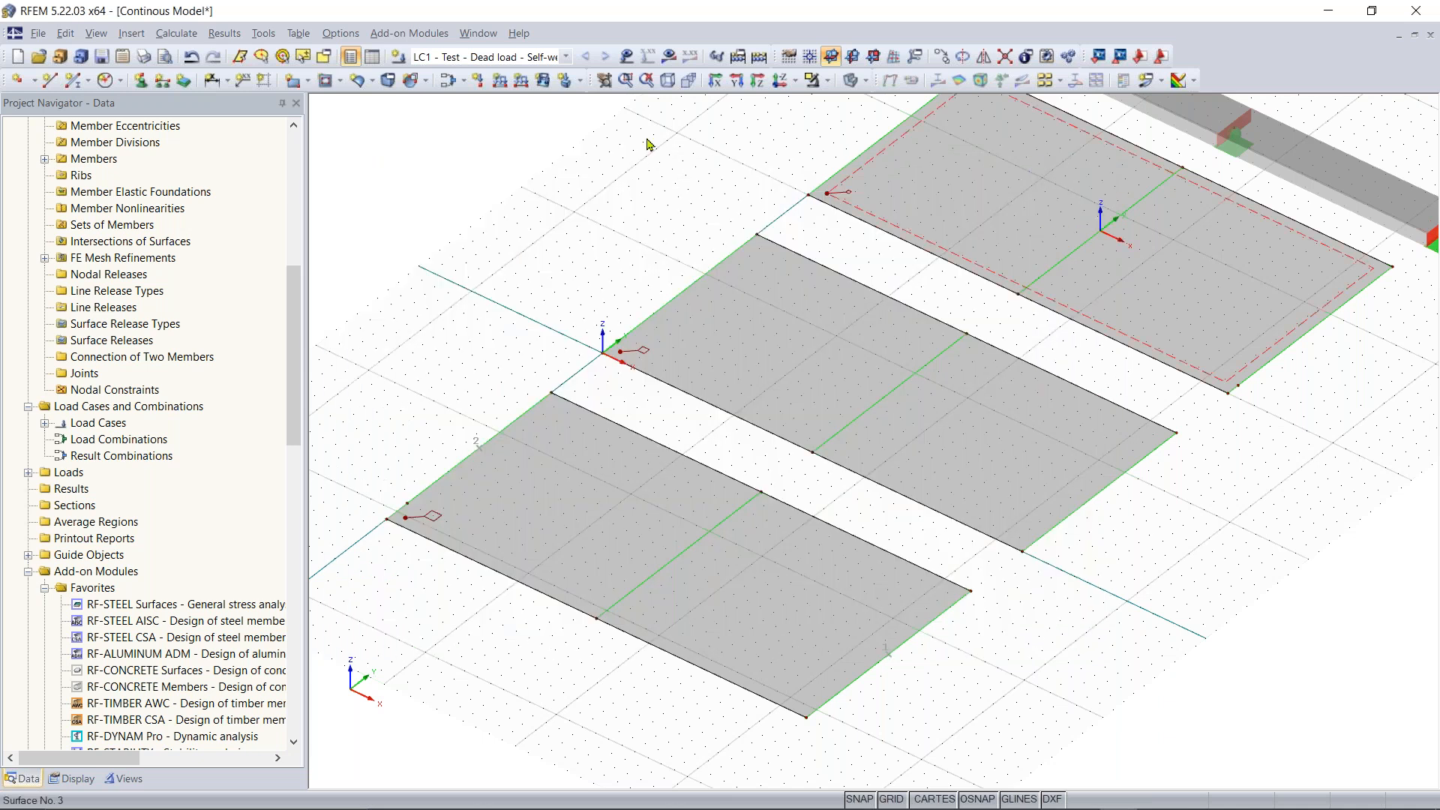
Create section AA lengthwise through the slab farthest from the beam, from its outer end edge to 0, -12, 0 ft, keeping the default vertical projection vector
right_click(74, 505)
click(136, 533)
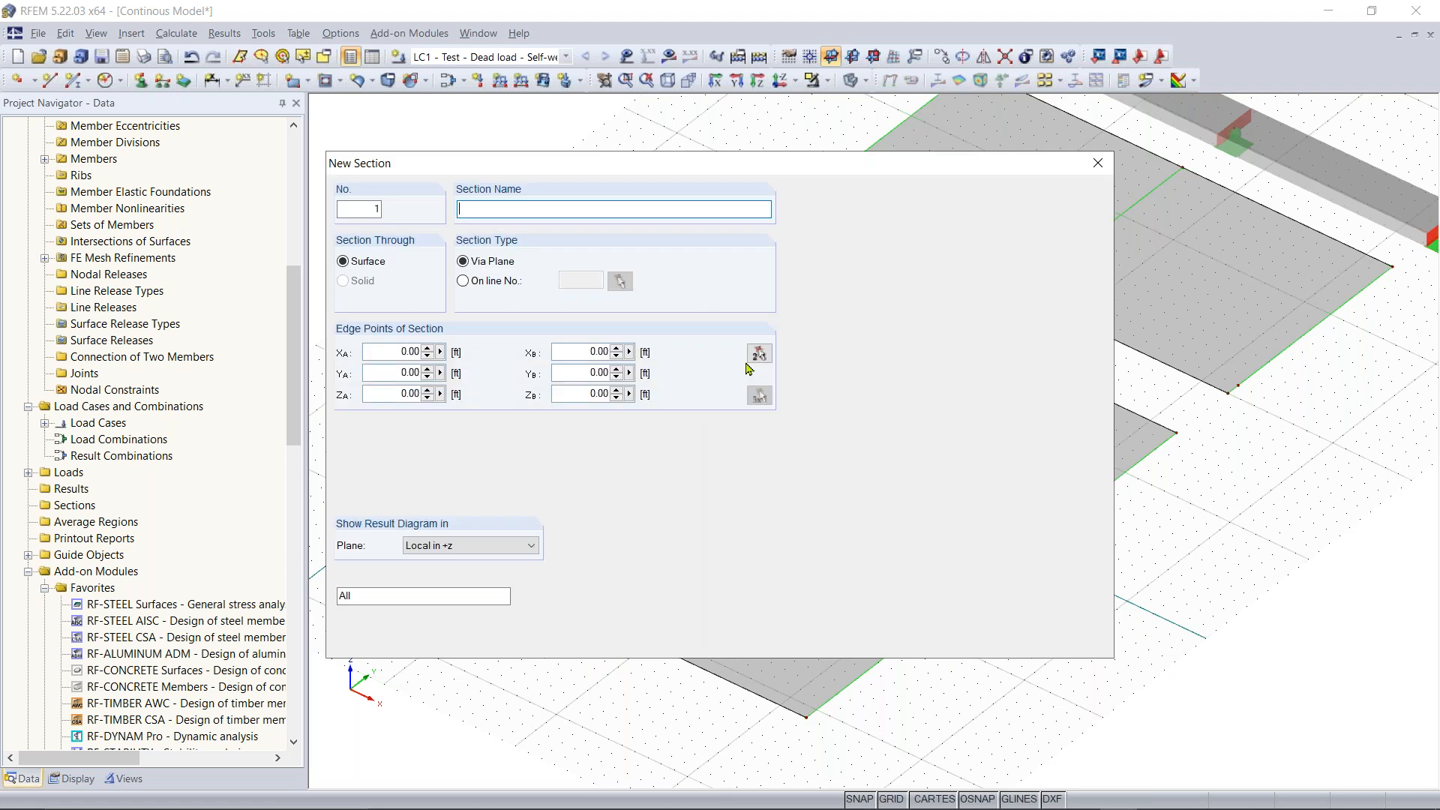
text(AA)
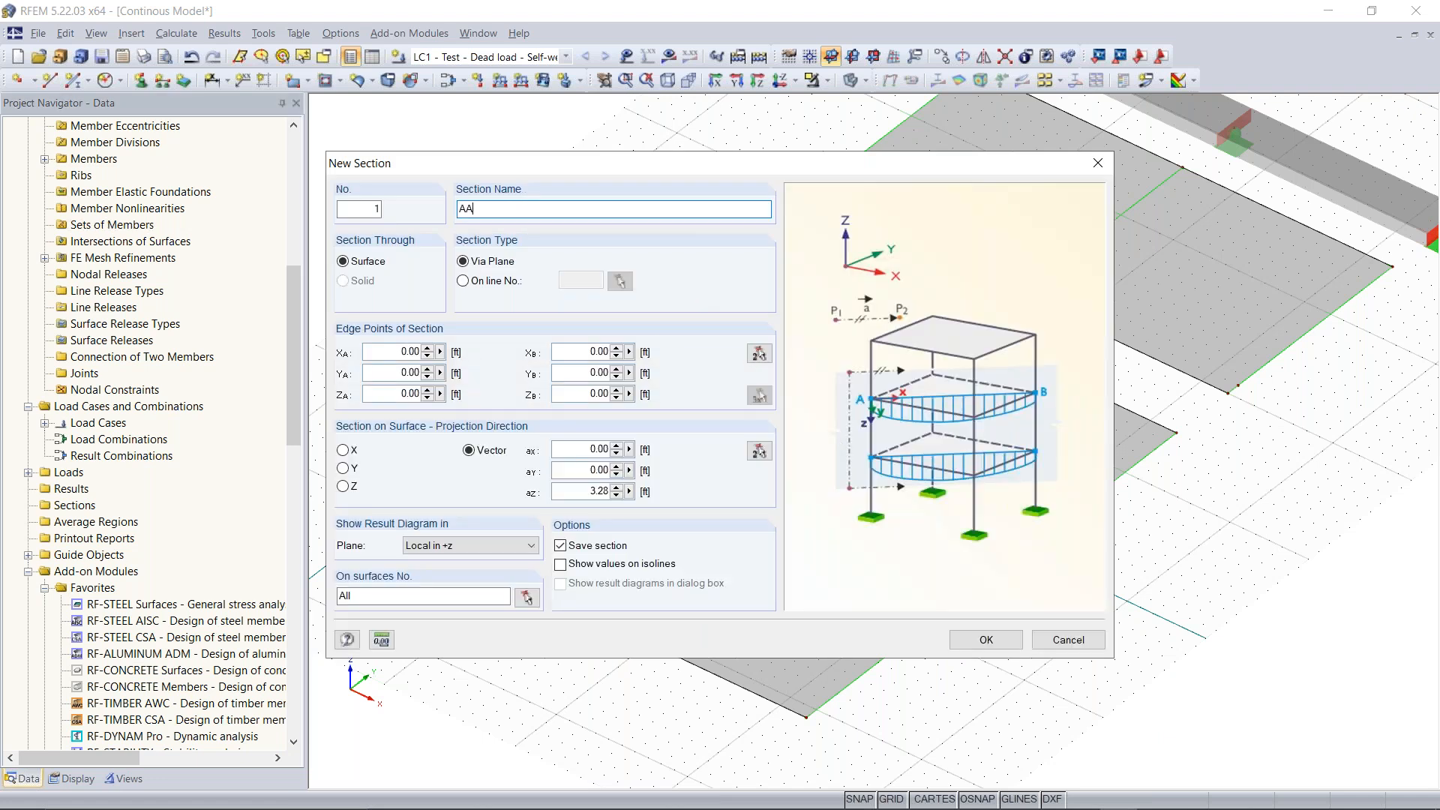
click(759, 354)
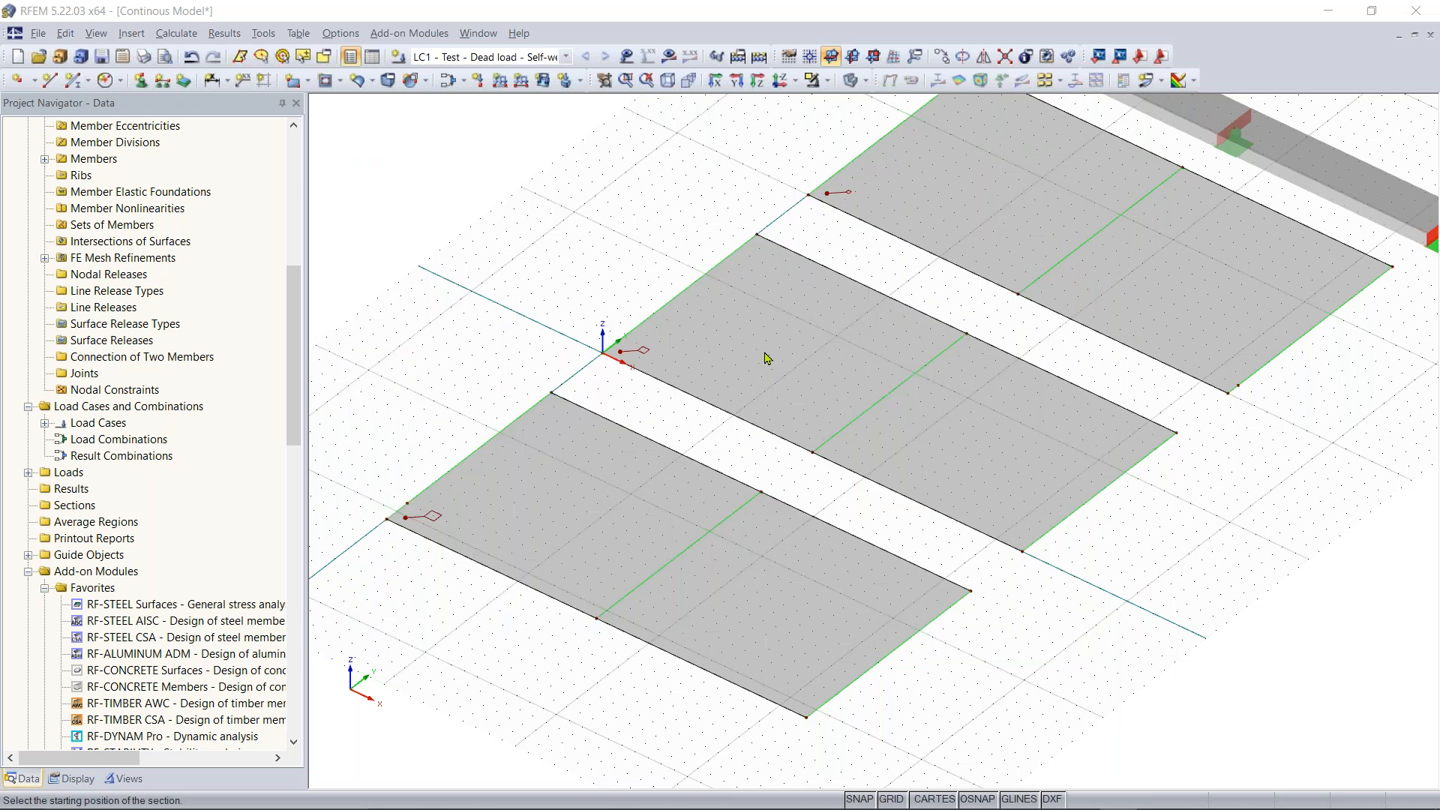
click(888, 654)
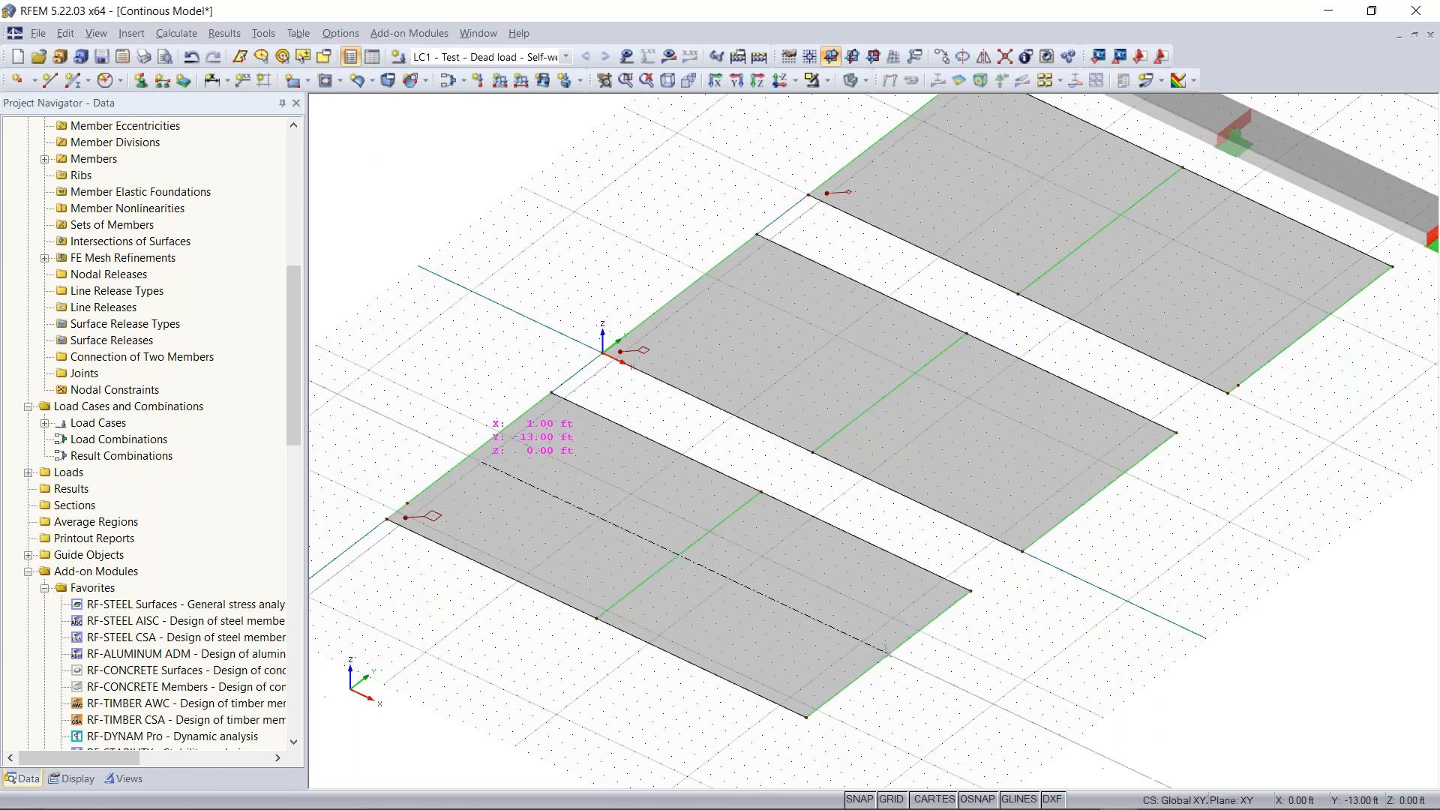
click(480, 448)
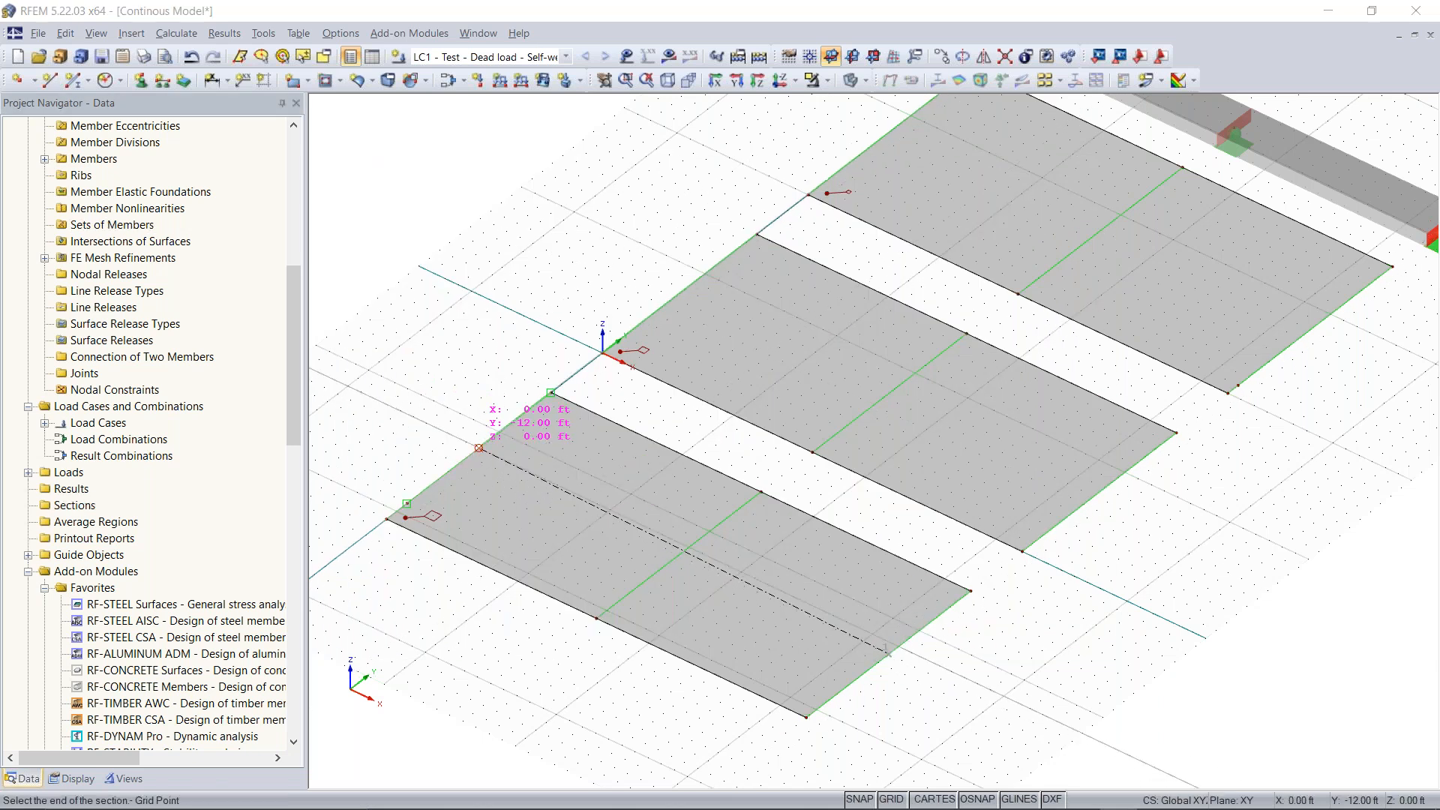
click(986, 639)
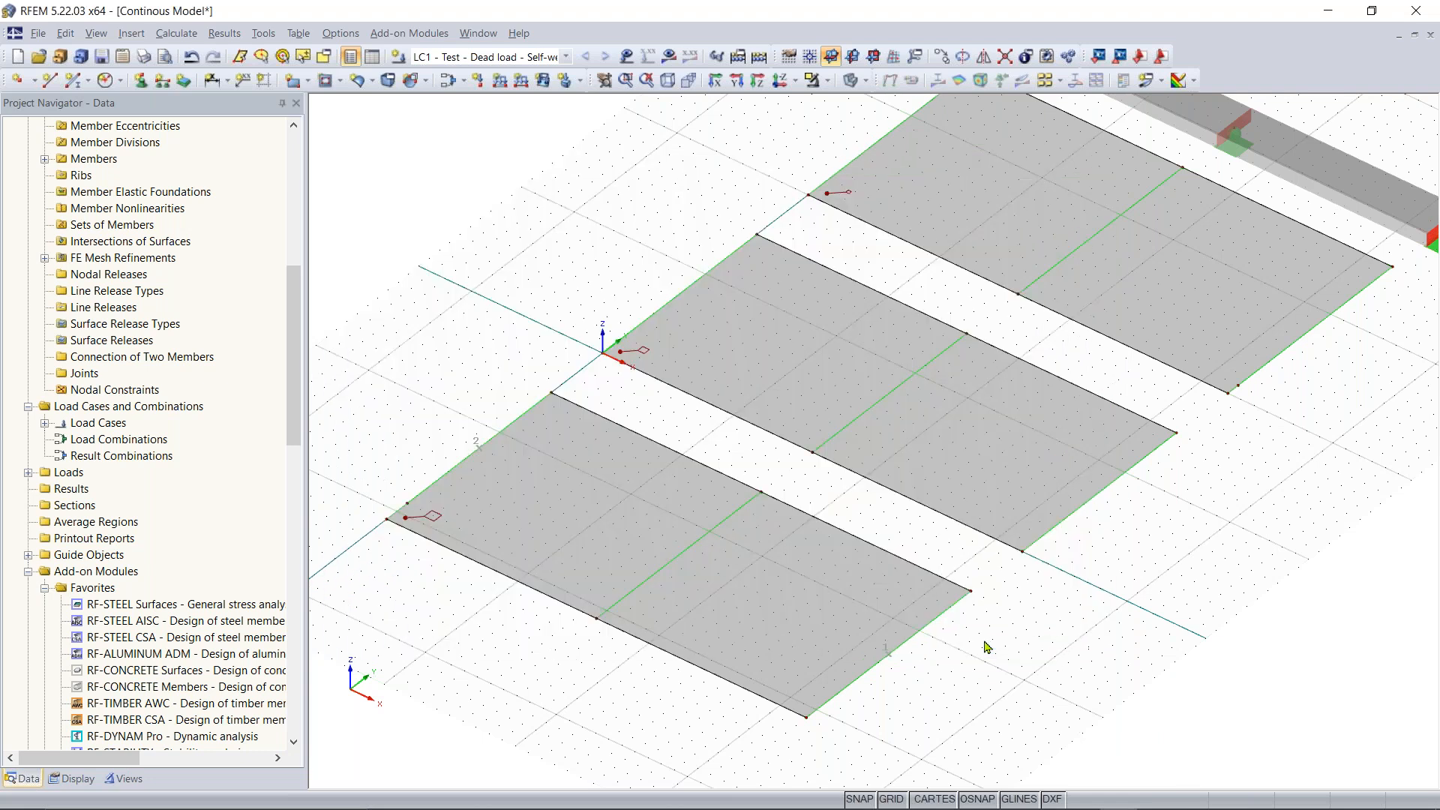
Show the line support symbols again in the model display
middle_drag(990, 635, 903, 620)
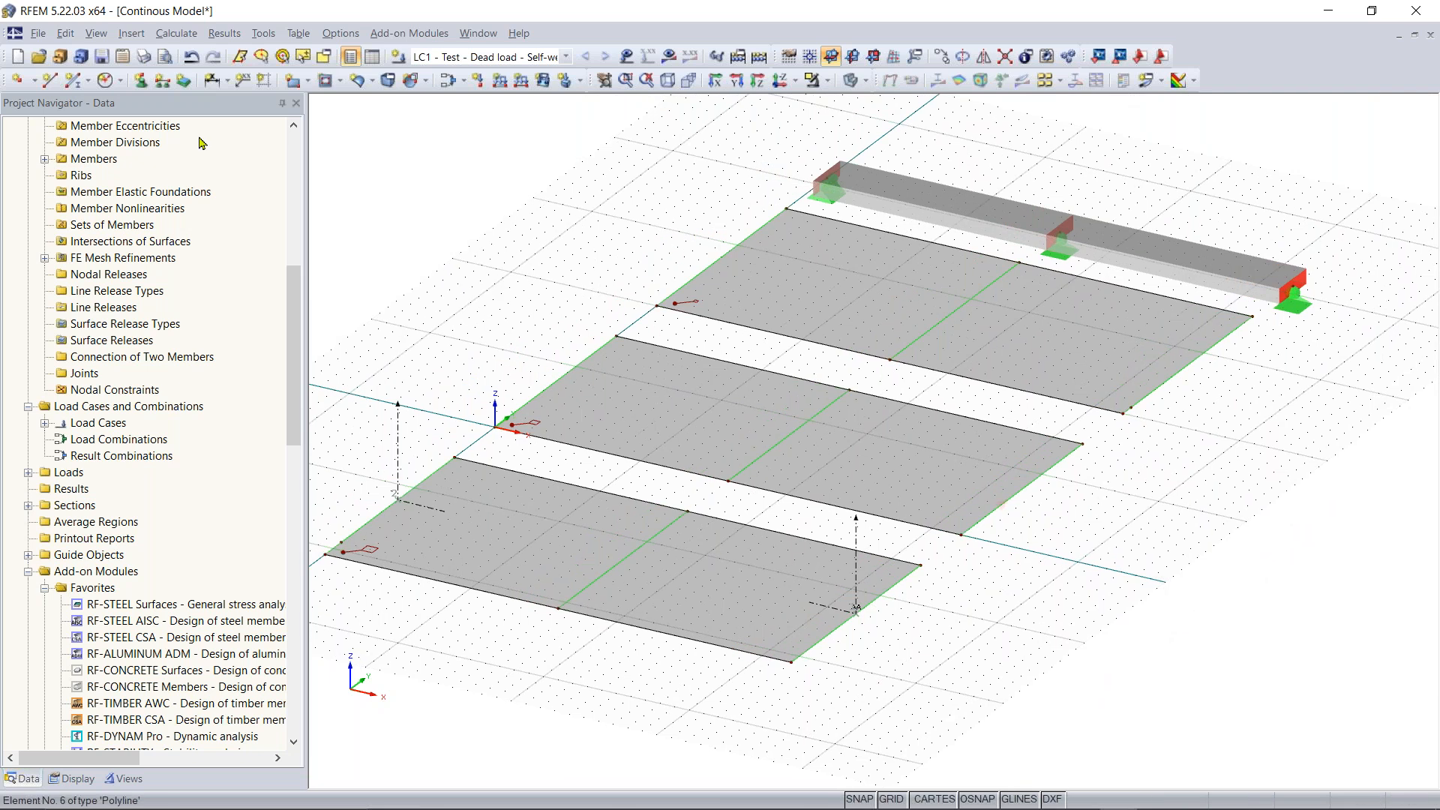
click(74, 778)
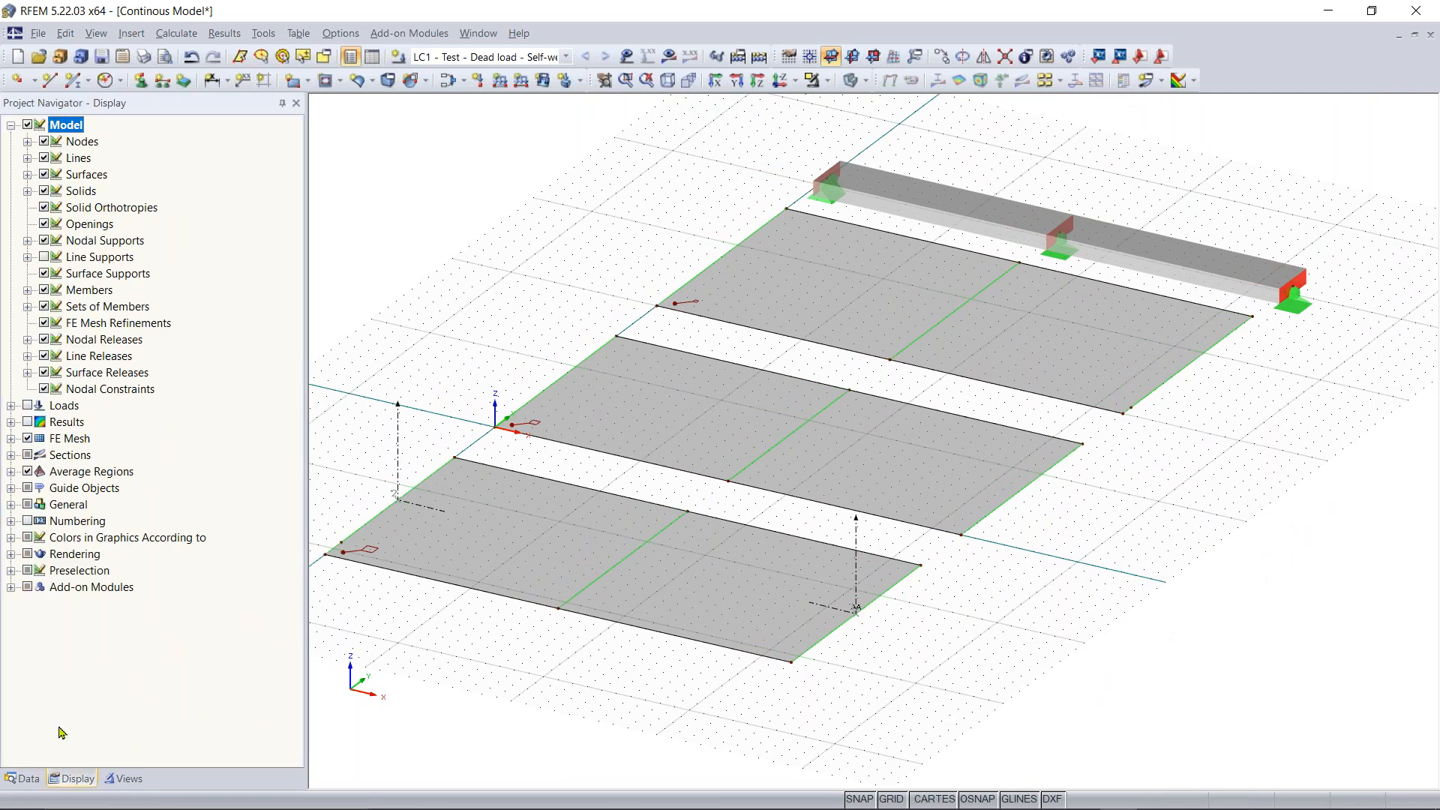
click(45, 257)
click(24, 778)
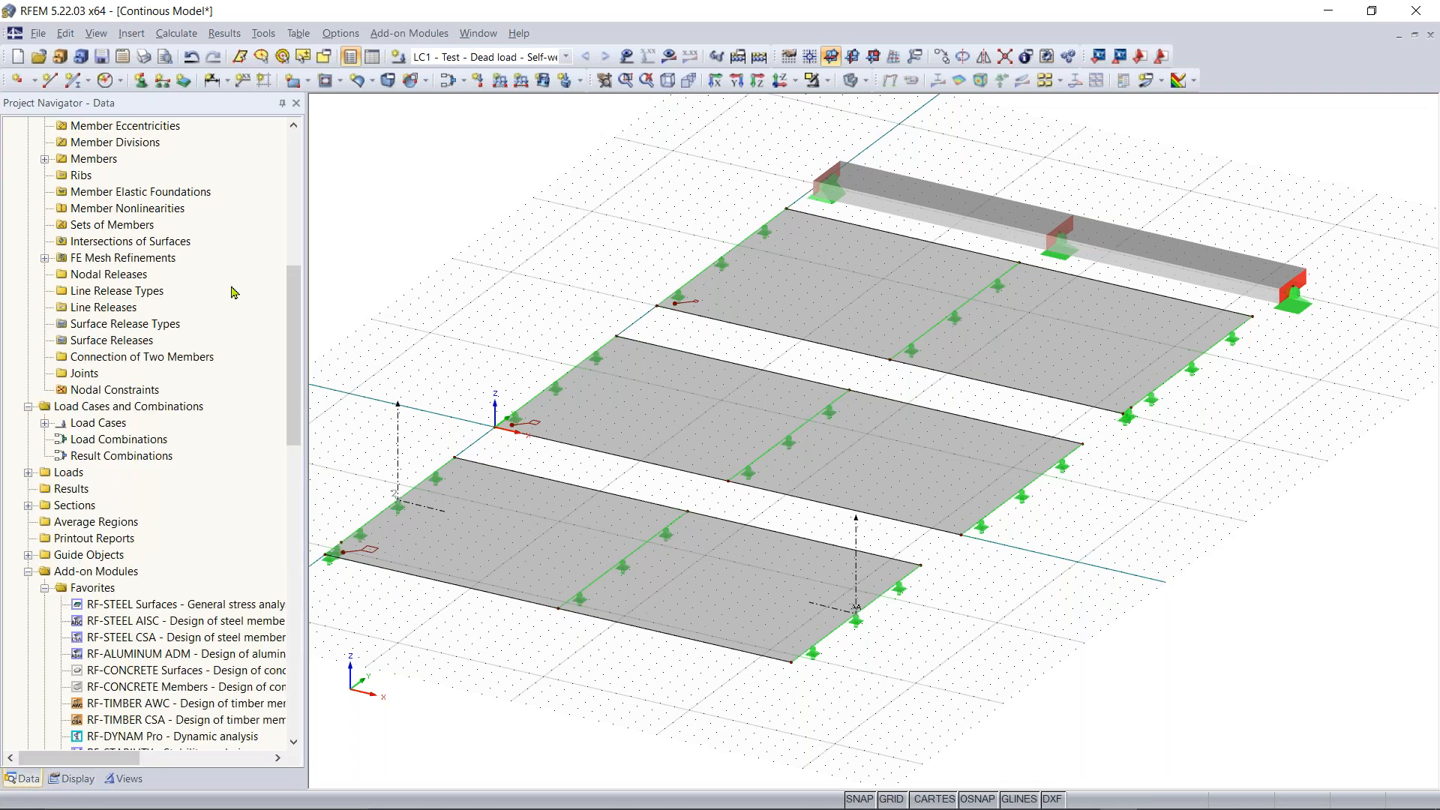
scroll(957, 641, down, 1)
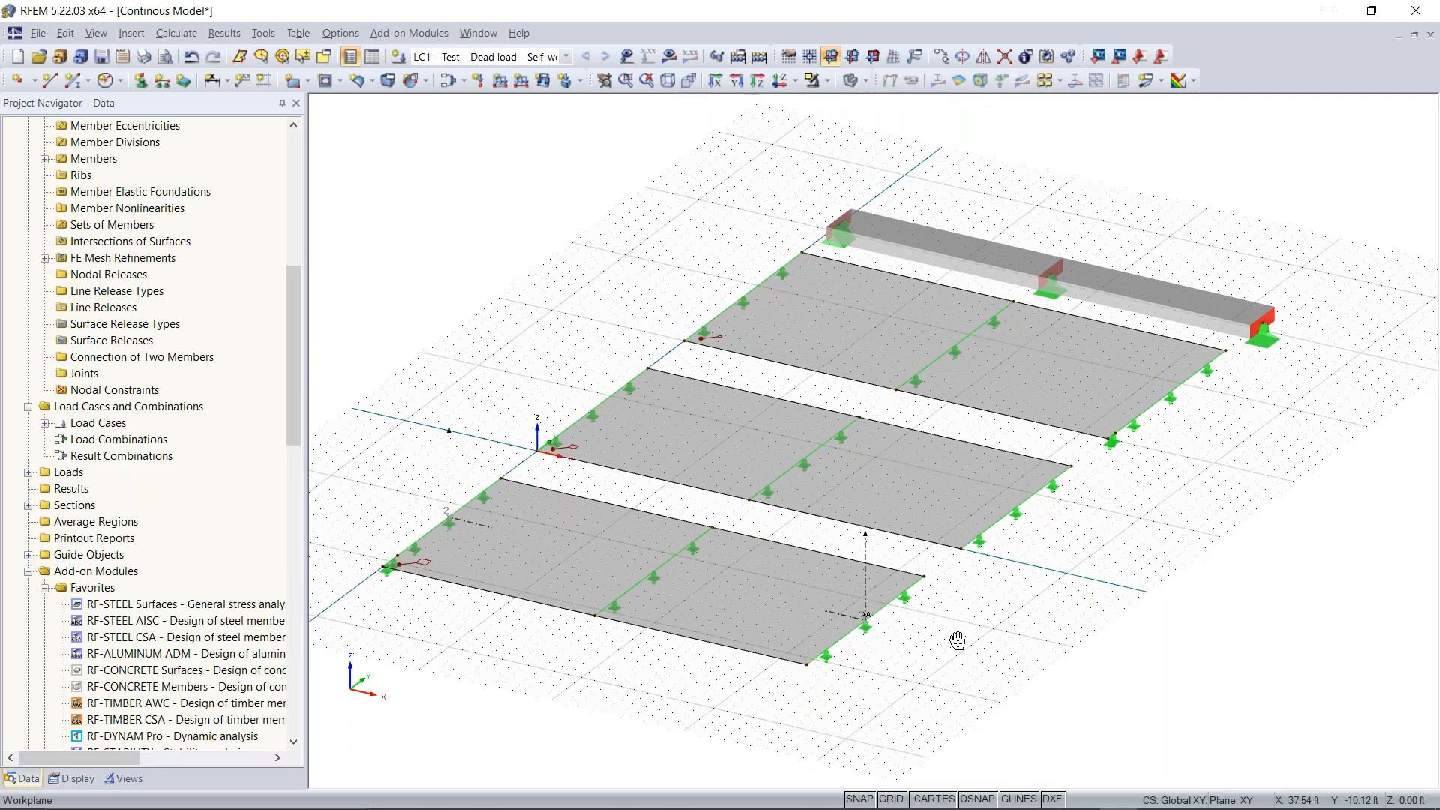
scroll(957, 641, up, 3)
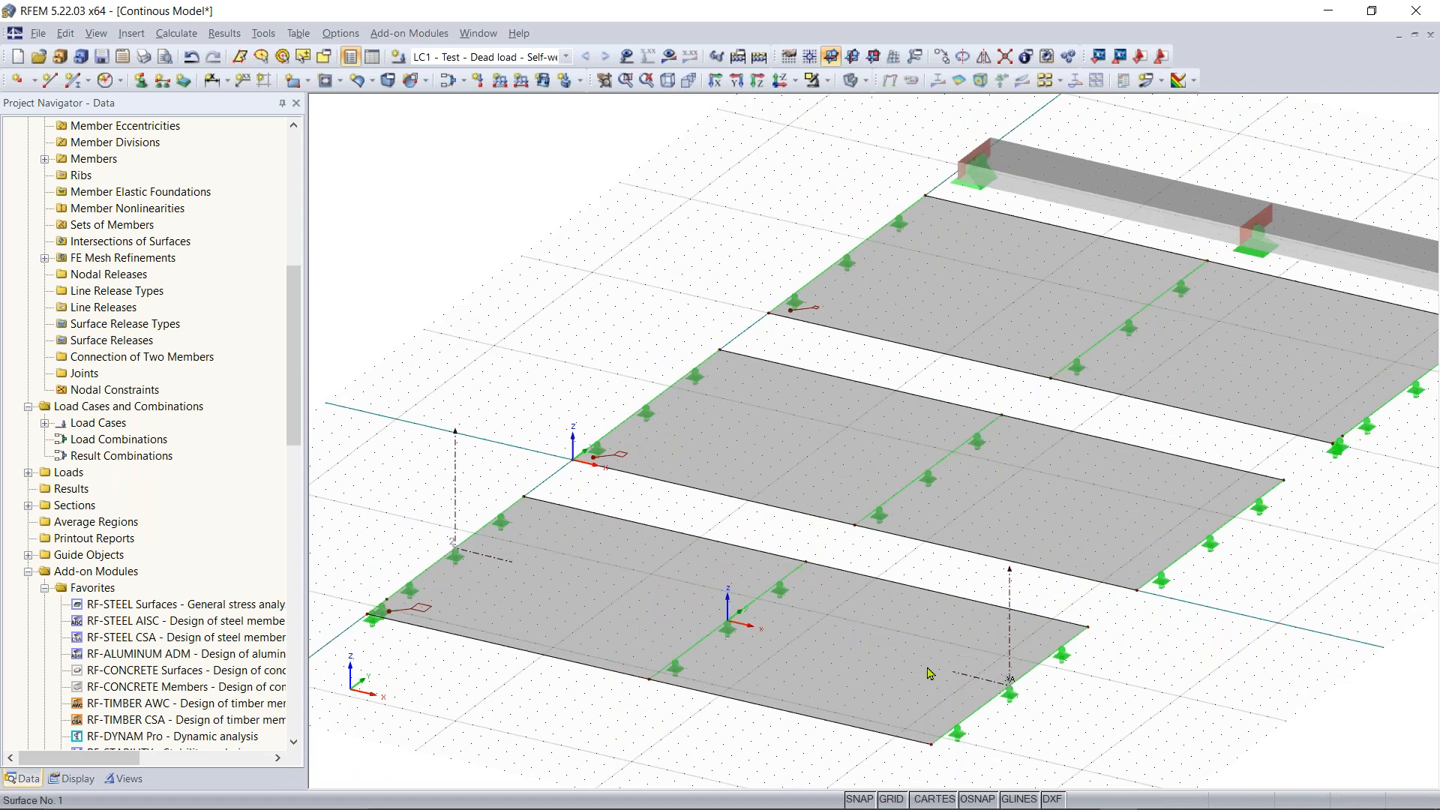
scroll(1130, 681, down, 1)
scroll(1128, 677, down, 1)
ctrl+middle_drag(1129, 677, 1028, 688)
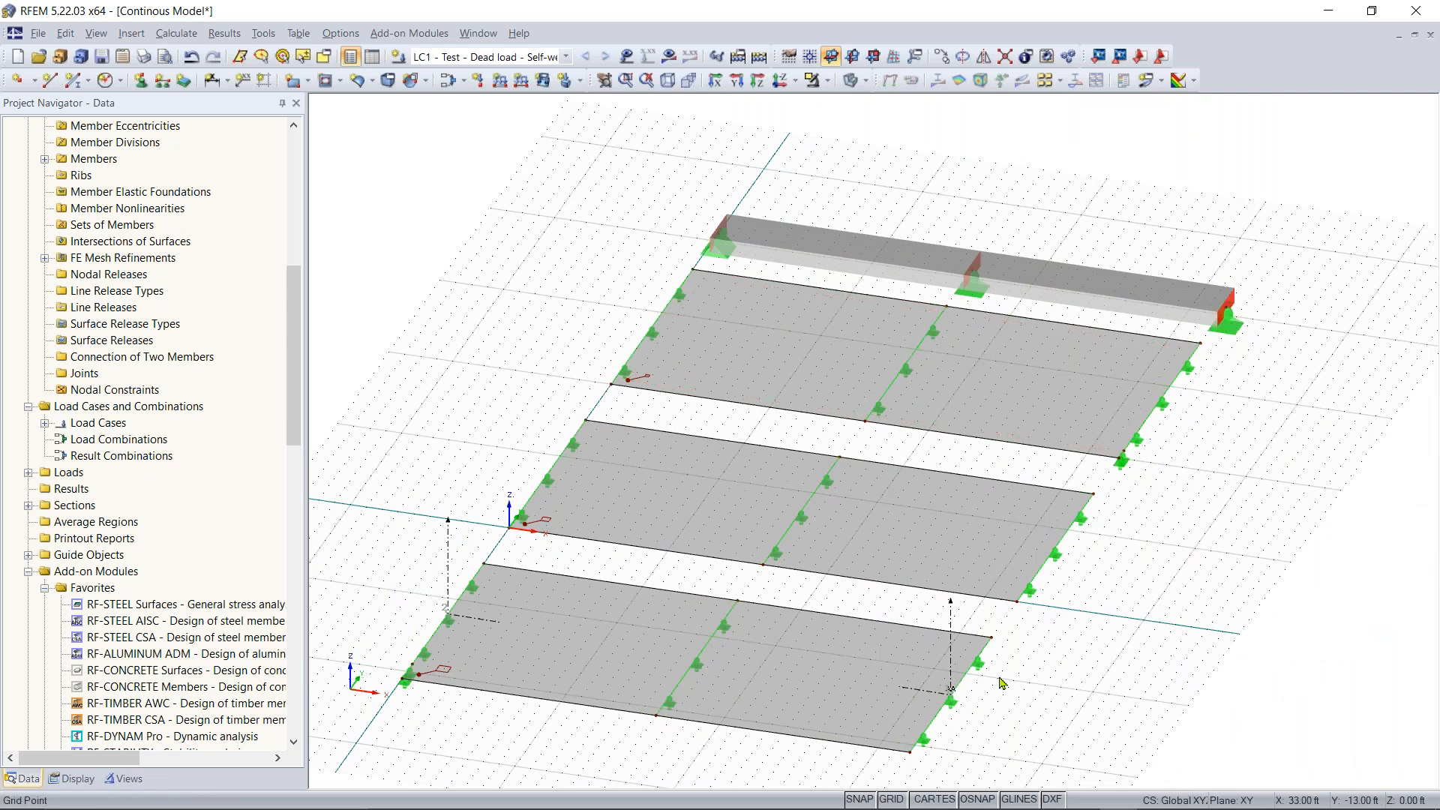
ctrl+middle_drag(815, 497, 447, 531)
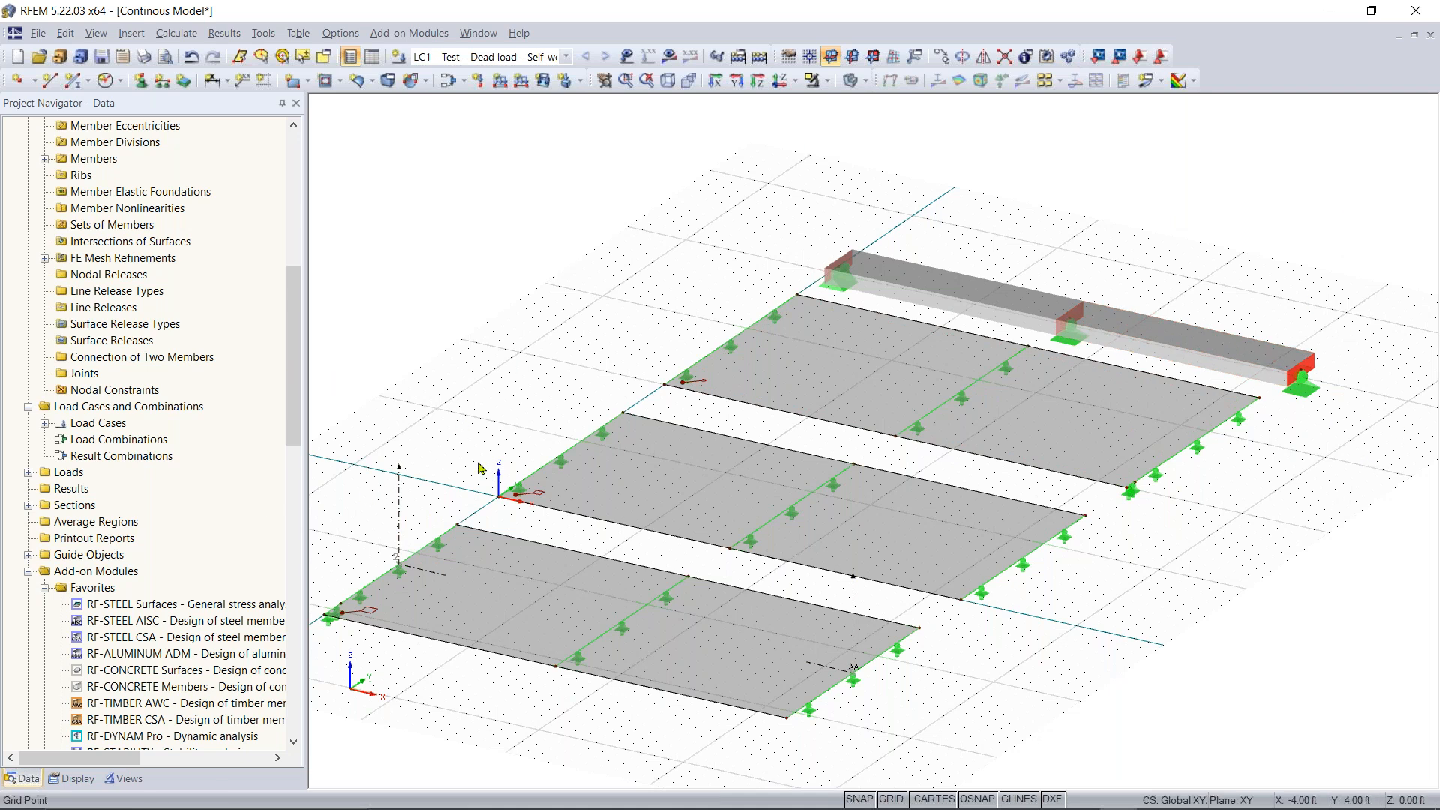
click(823, 348)
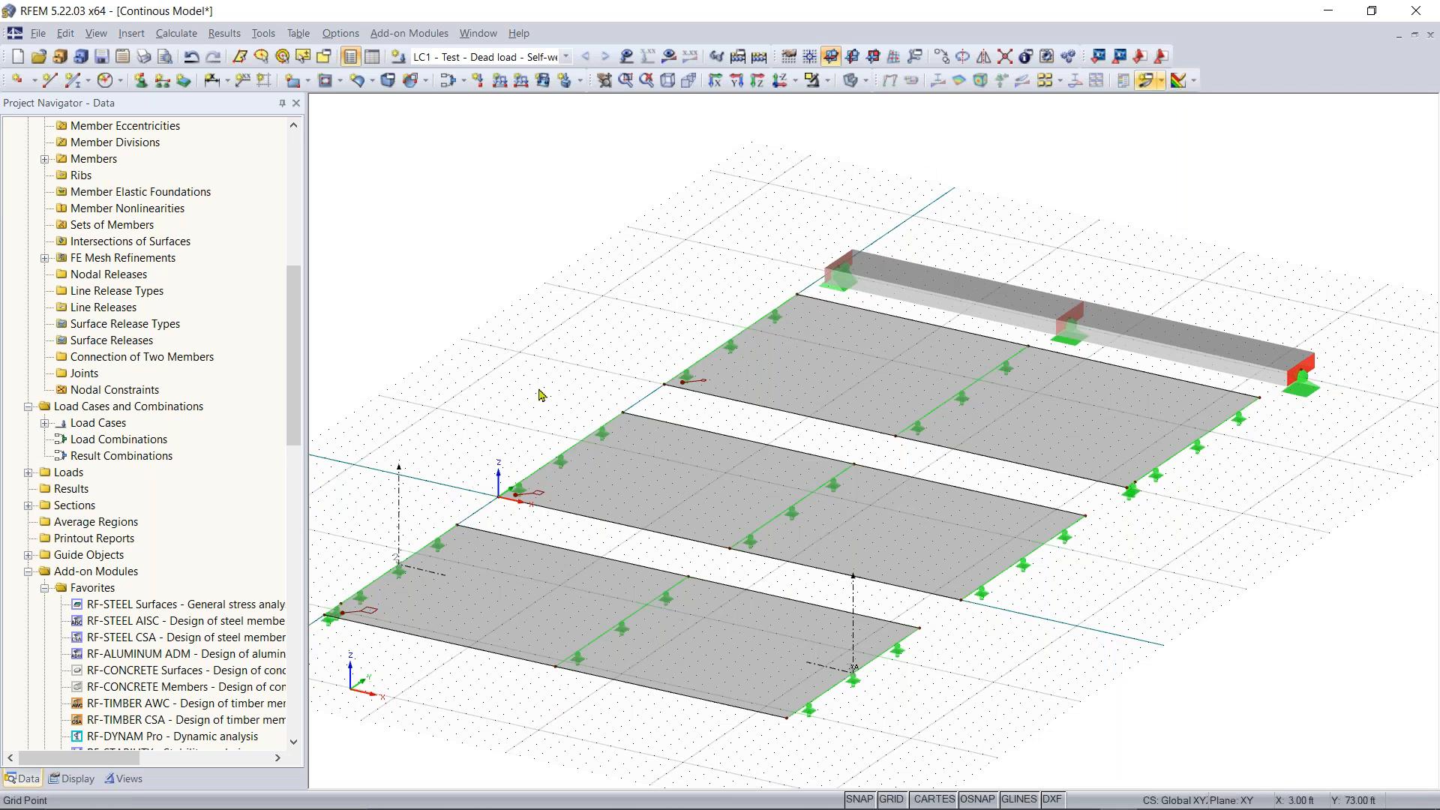
Try creating section AA 1 diagonally across the middle slab, with edge points 32, 0, 0 ft and 0, 15, 0 ft
right_click(74, 507)
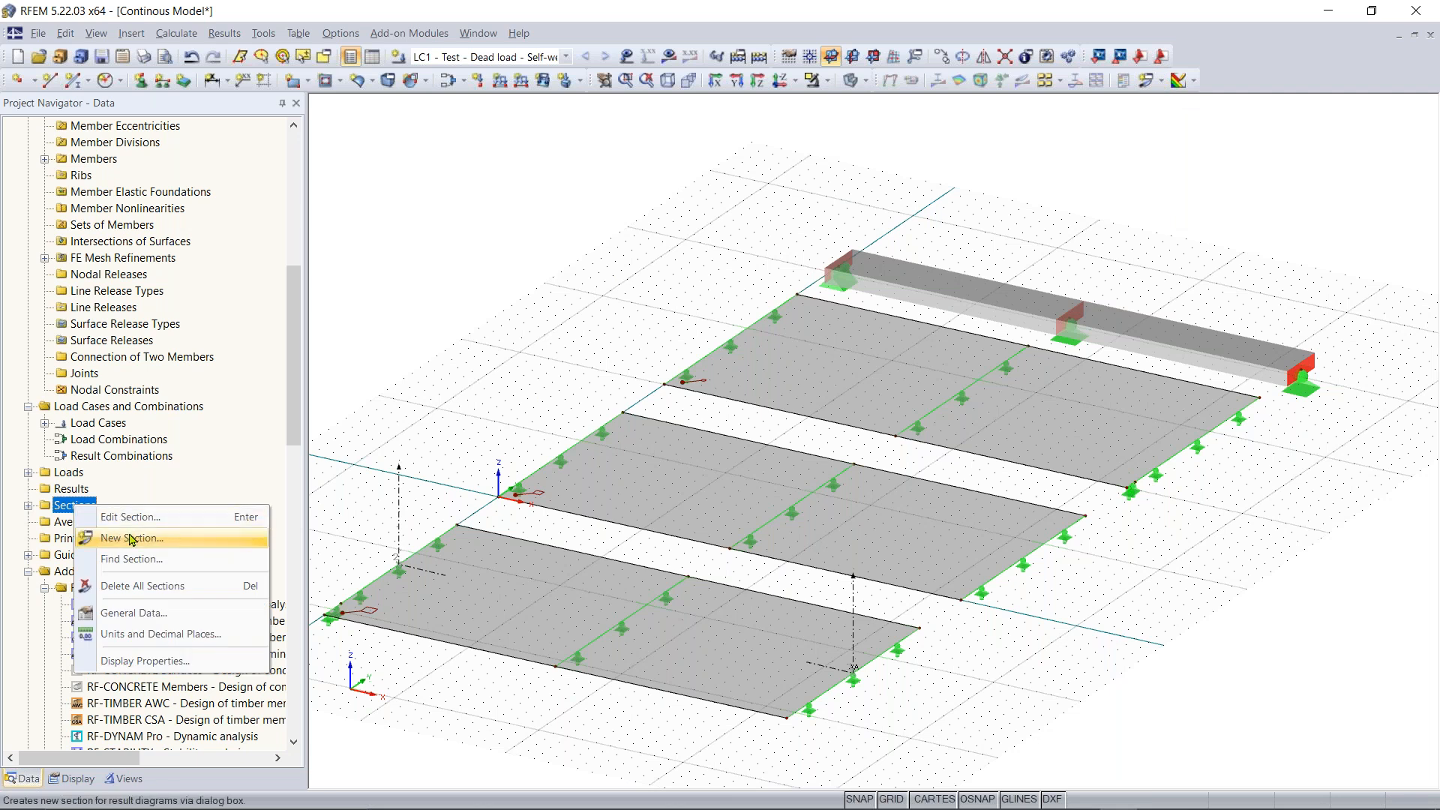
click(131, 539)
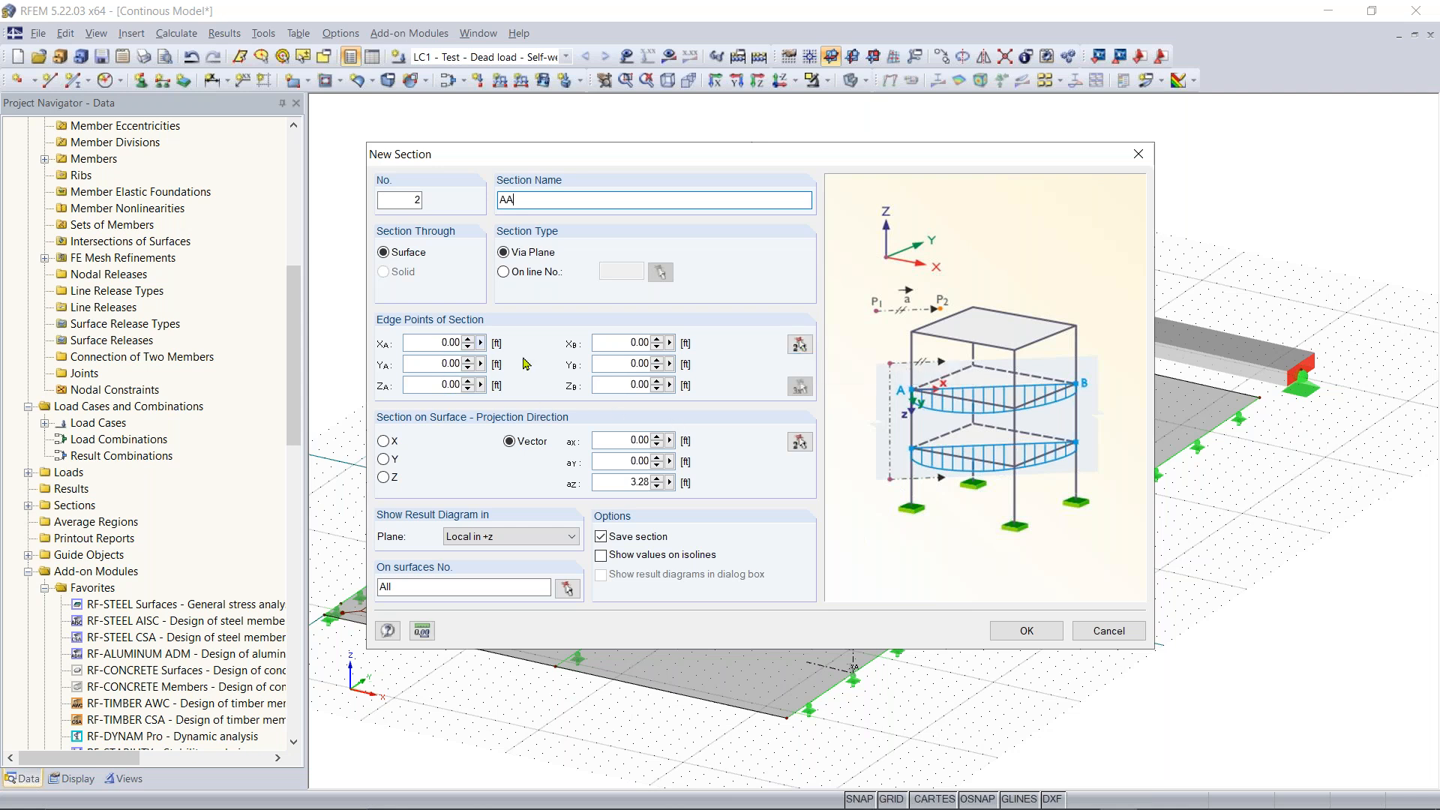
click(801, 347)
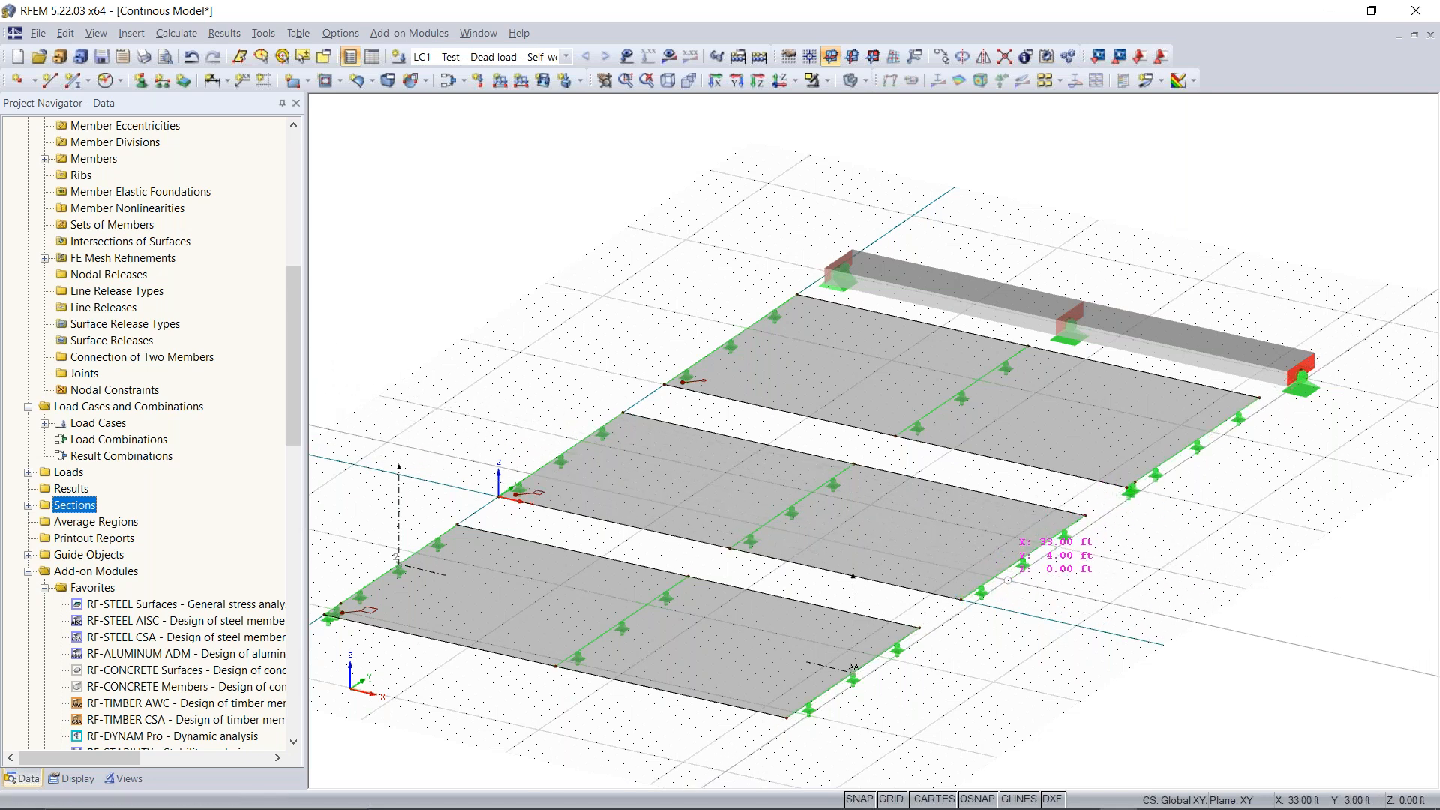
click(961, 600)
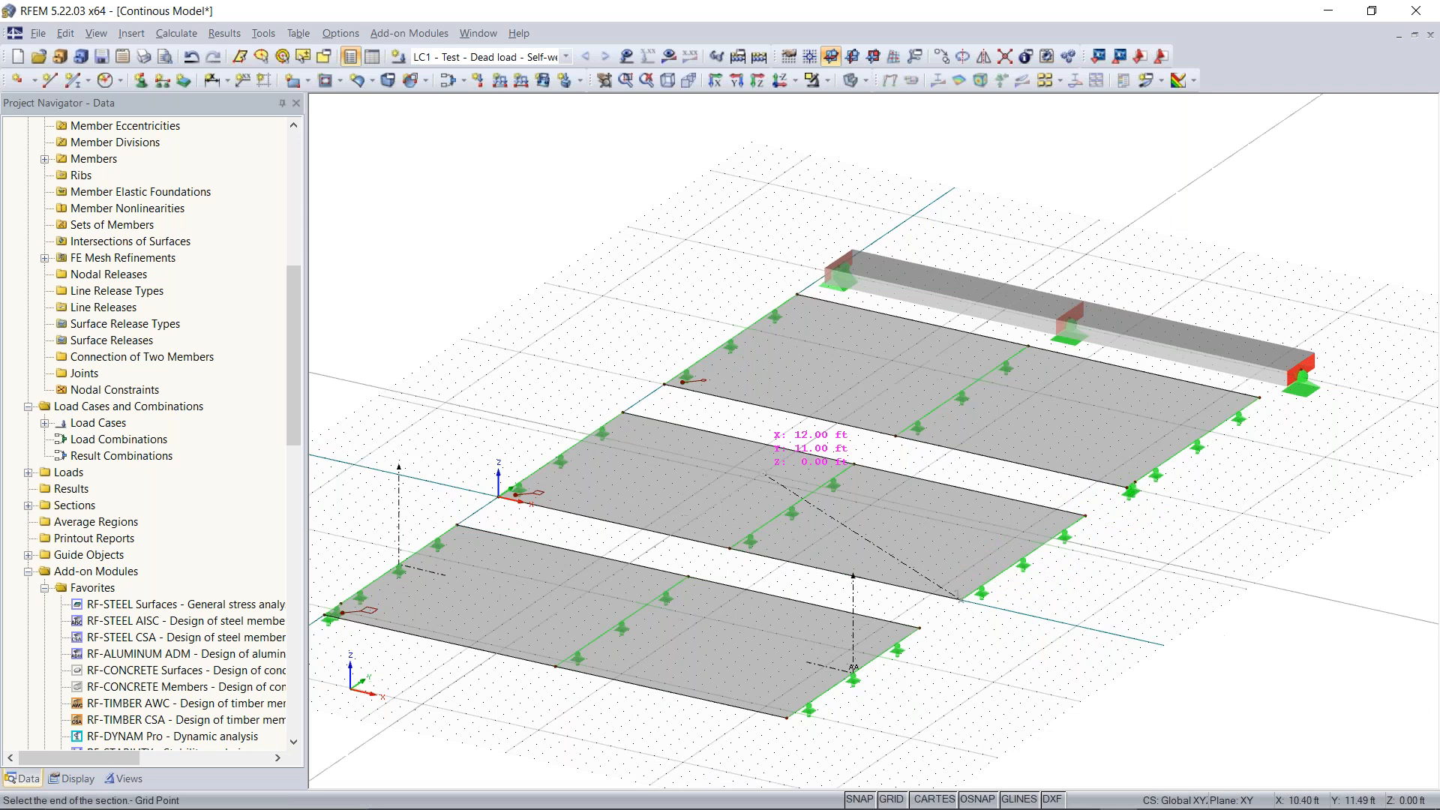
click(623, 413)
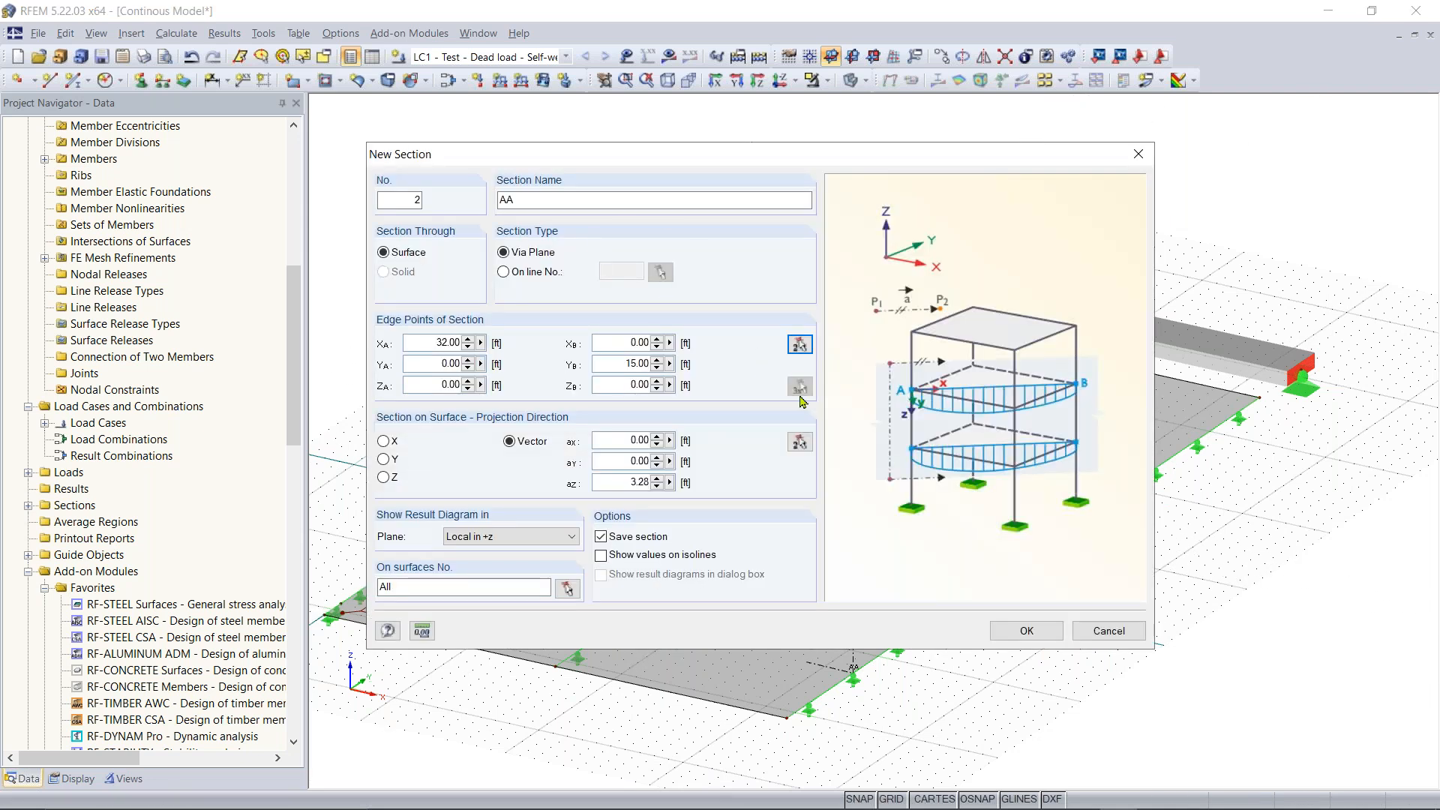
click(1021, 635)
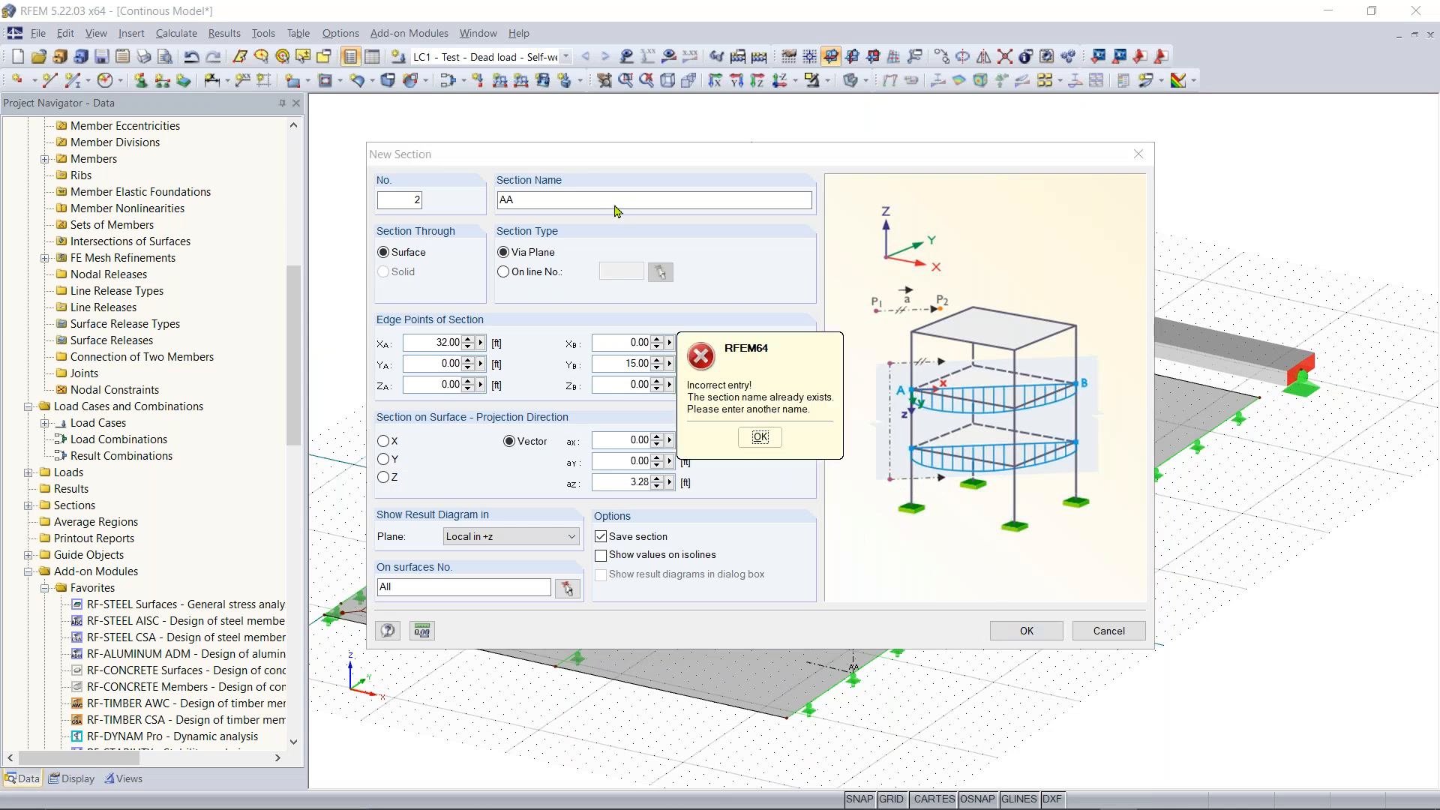
click(762, 438)
click(553, 200)
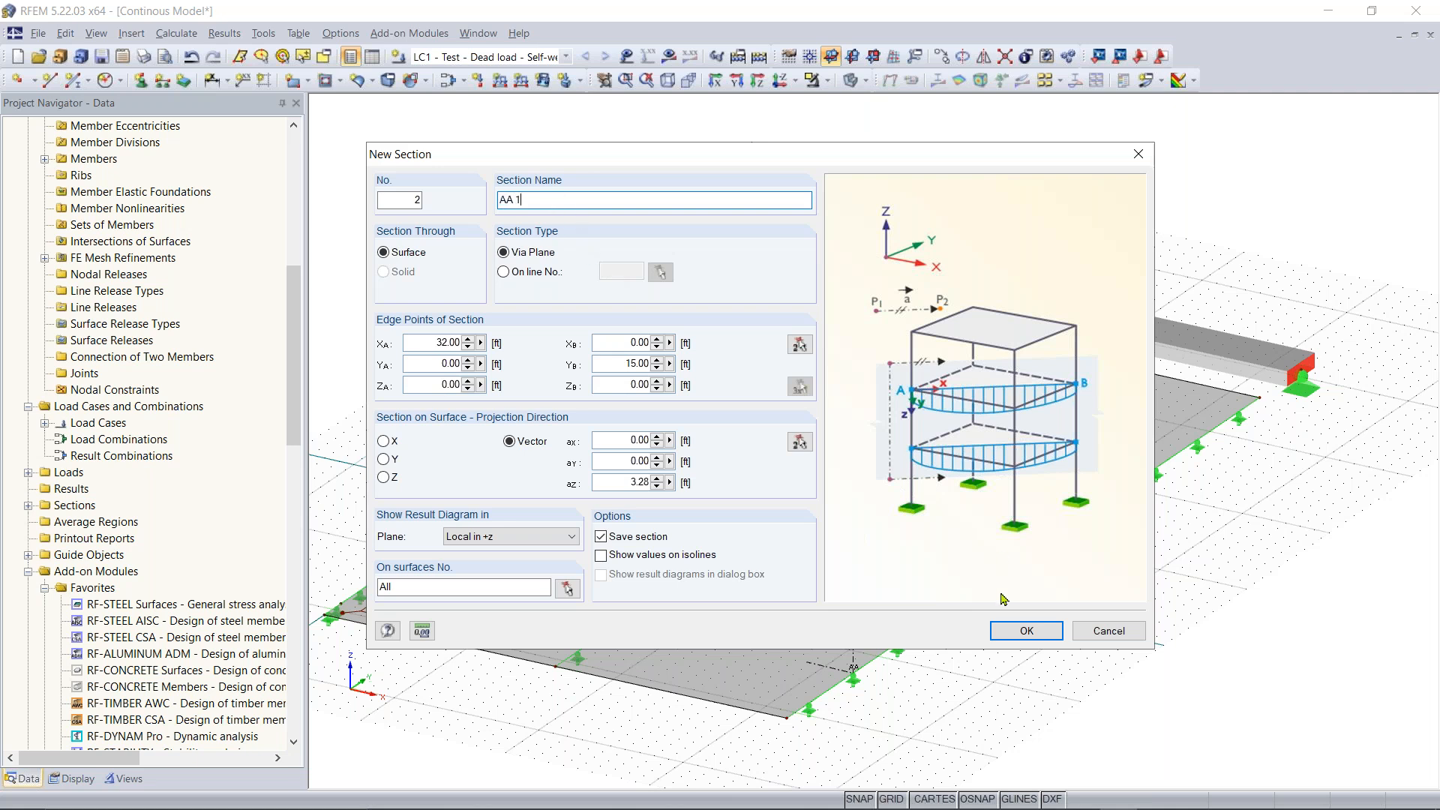
click(1022, 634)
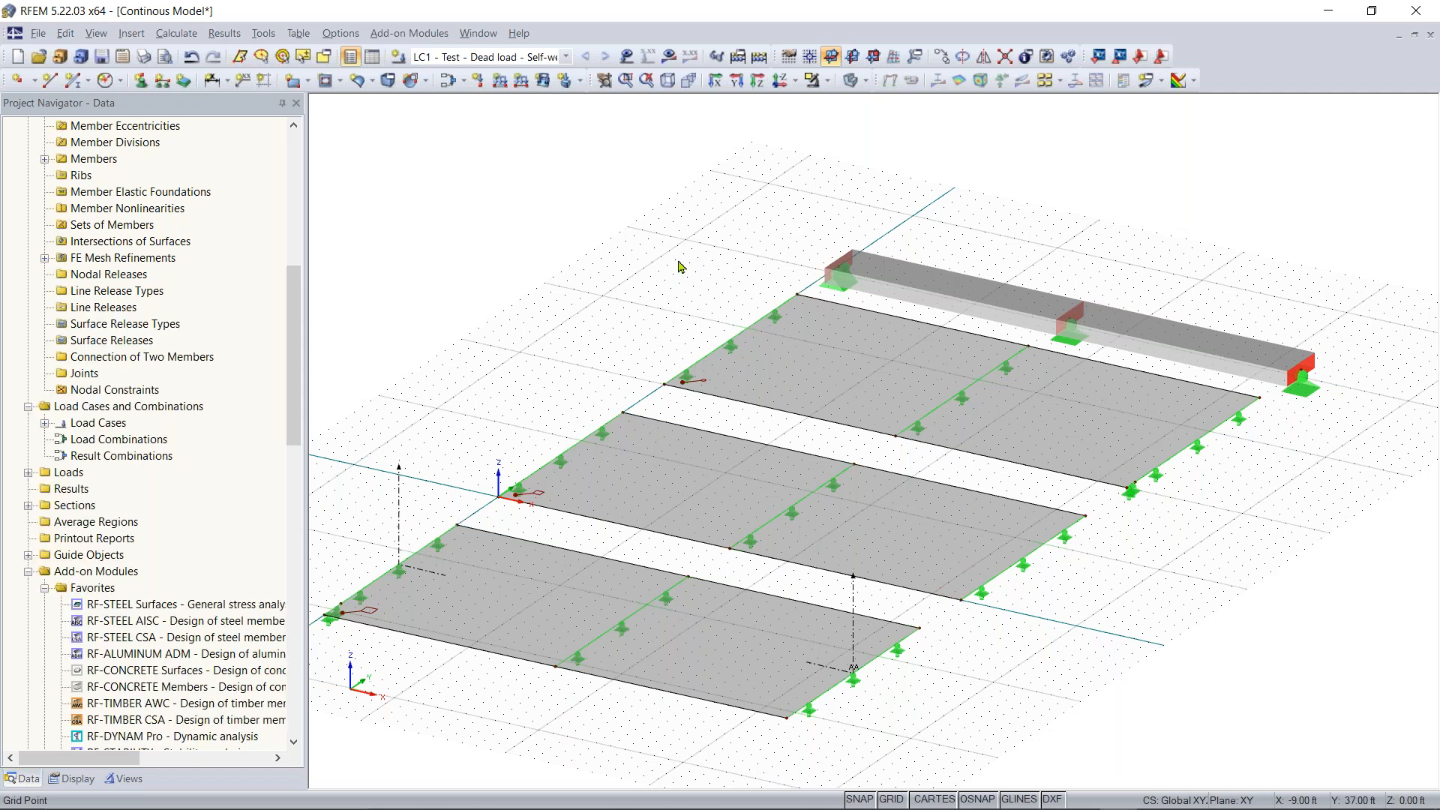
Open section AA for editing, review the plane options for its result diagram, and close it without changes
double_click(399, 507)
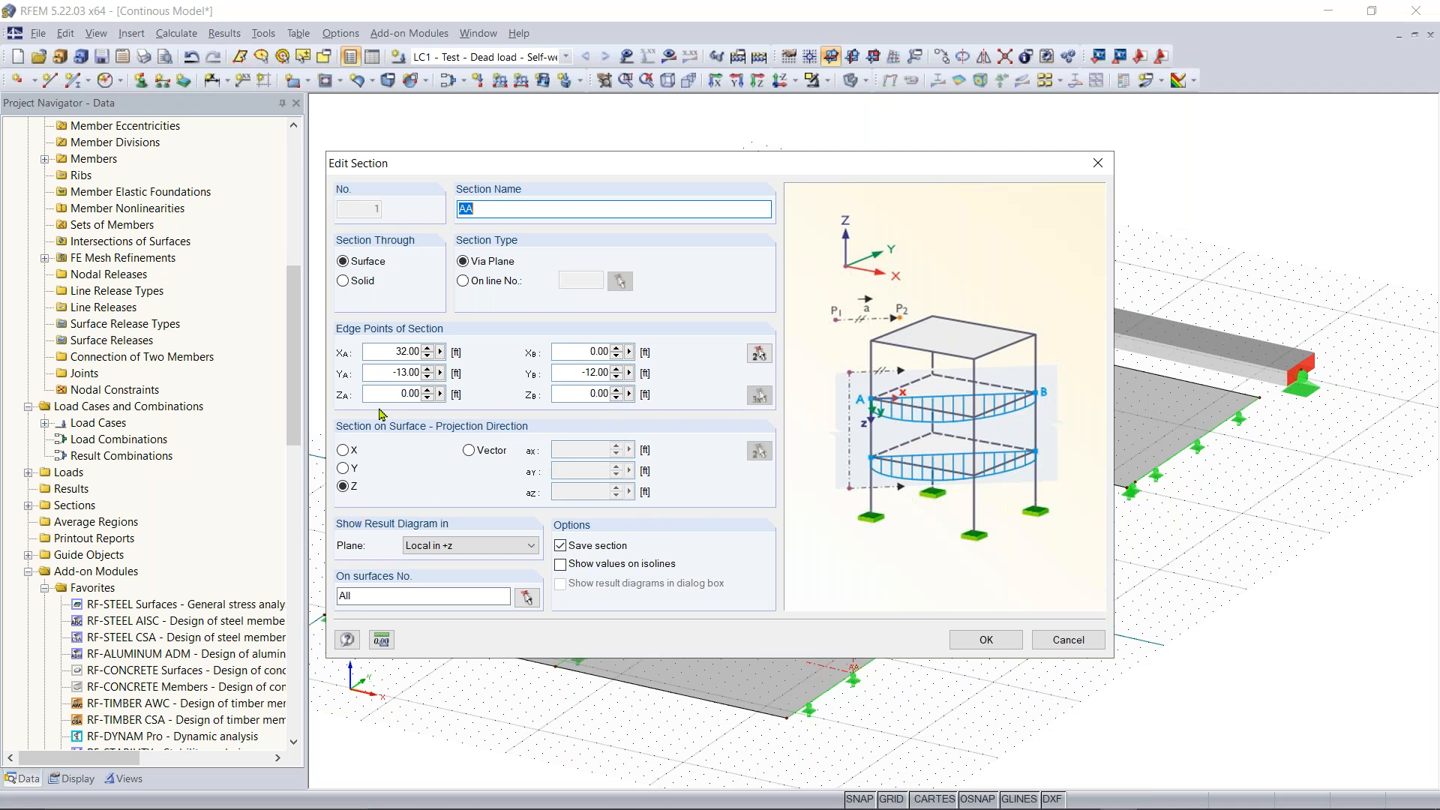
click(483, 547)
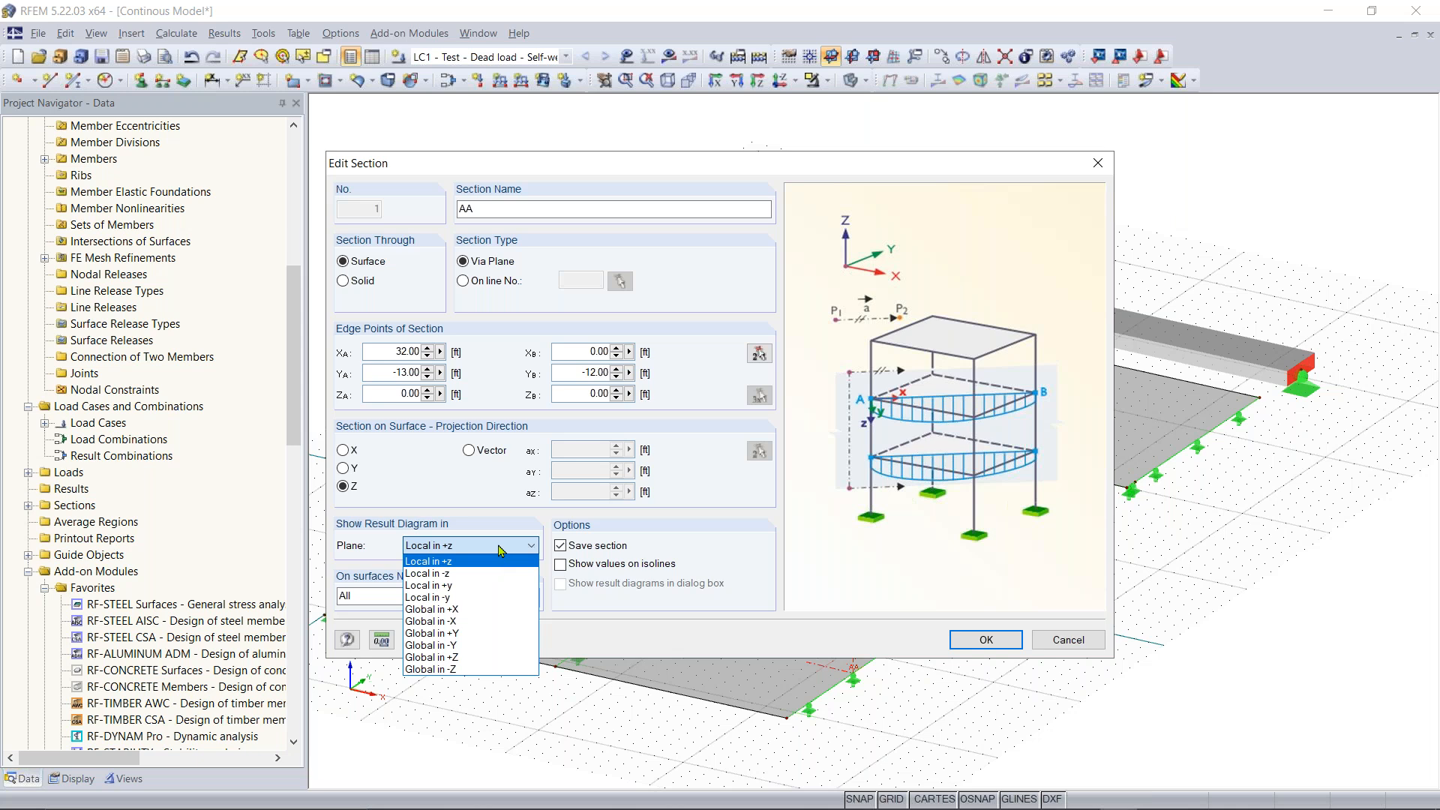
click(501, 551)
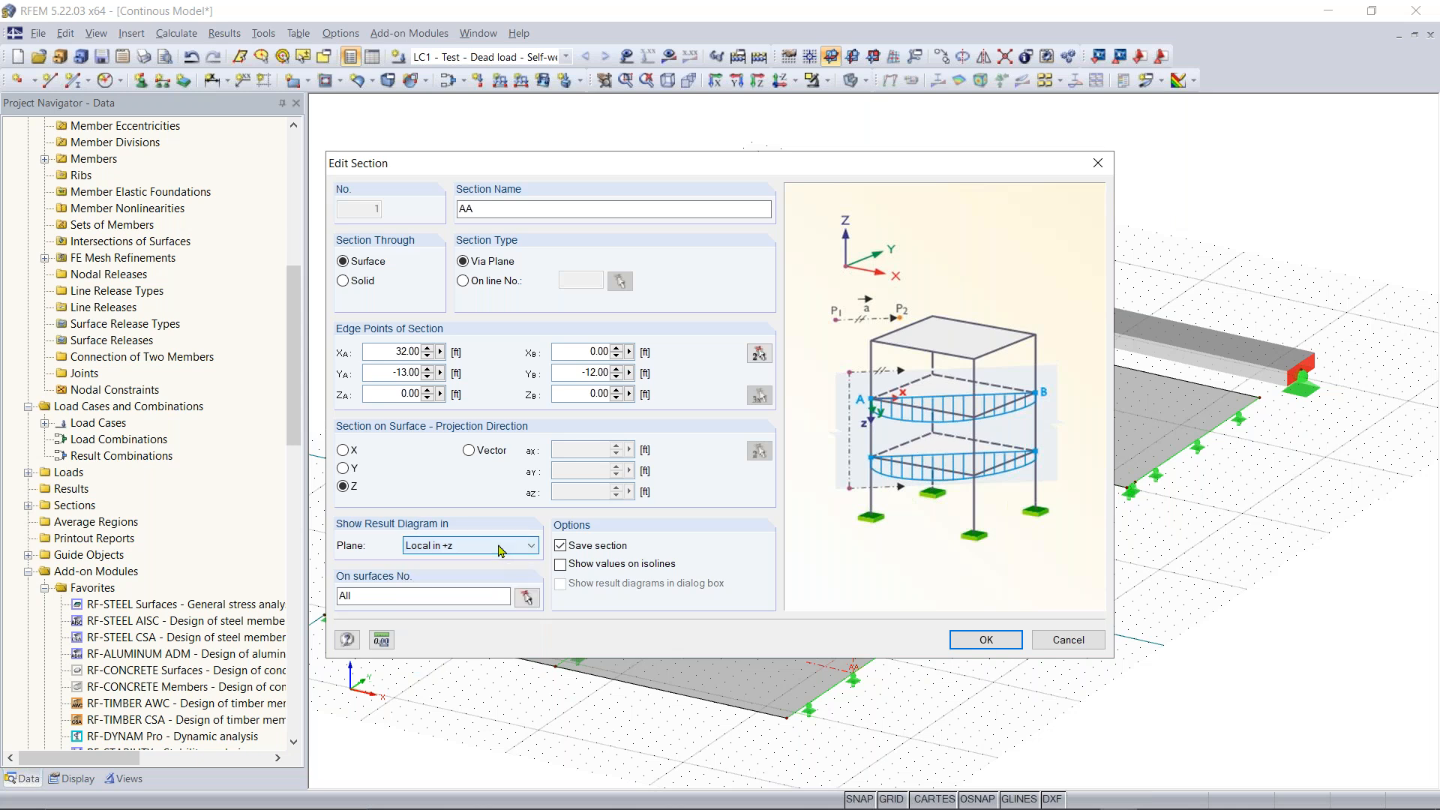
click(501, 551)
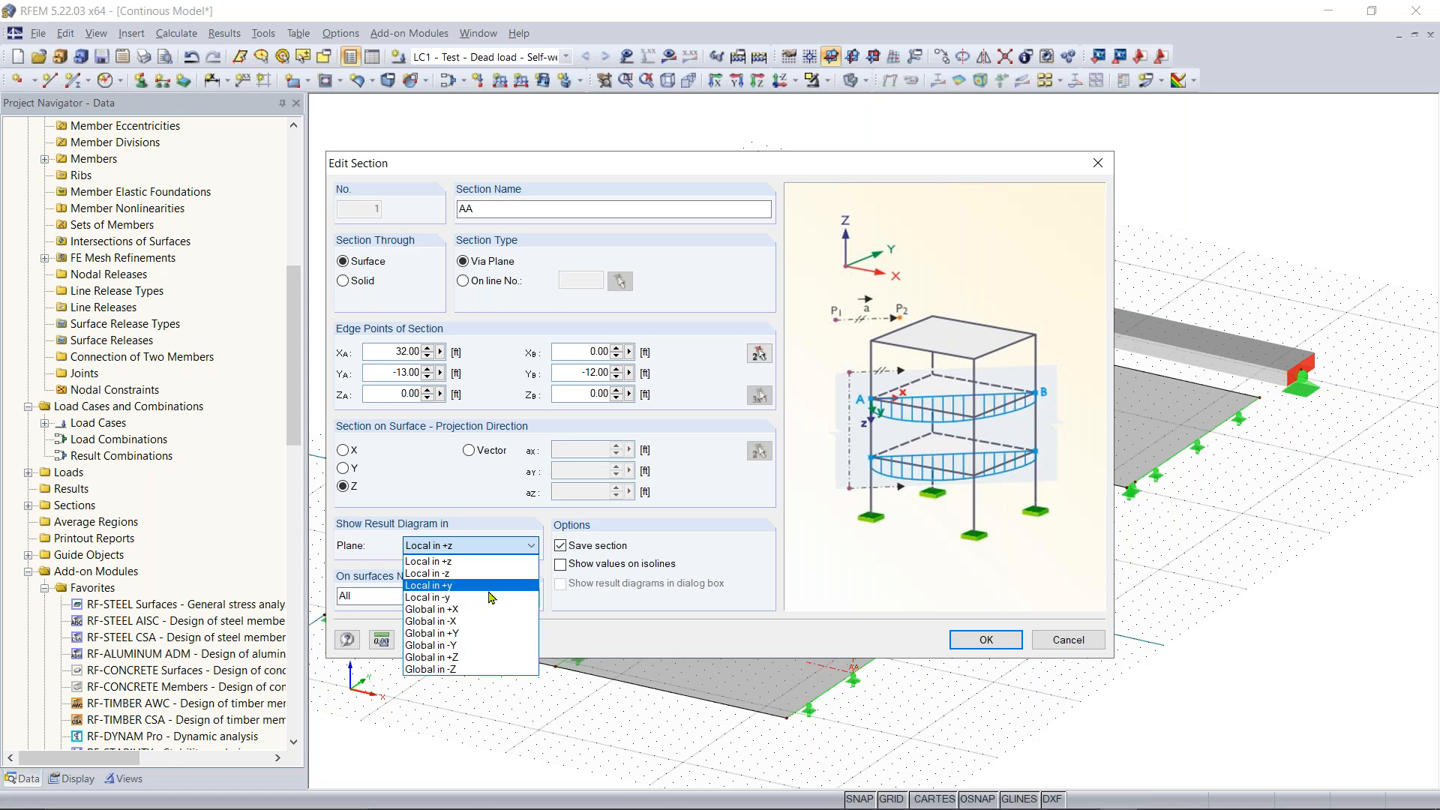
click(486, 558)
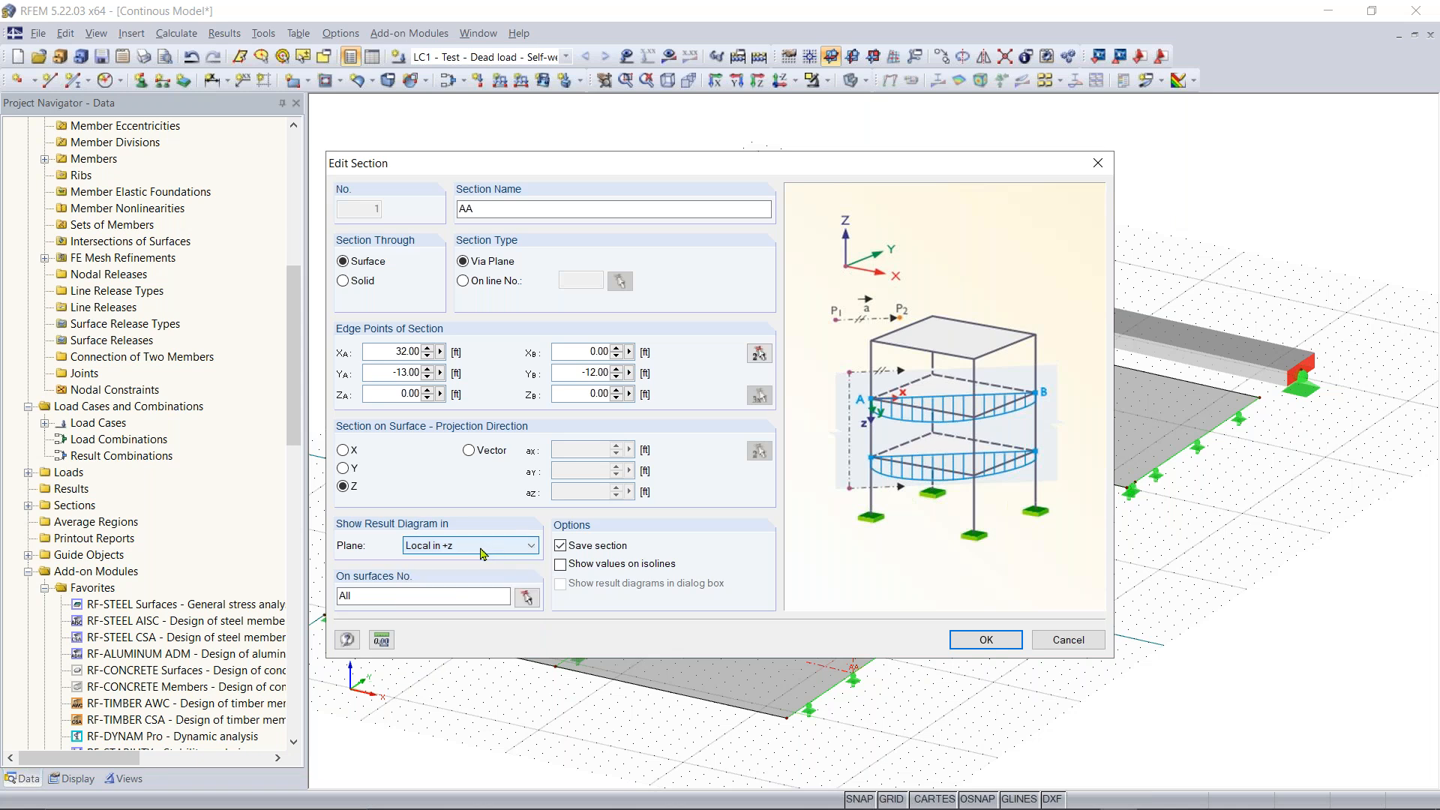
click(1065, 640)
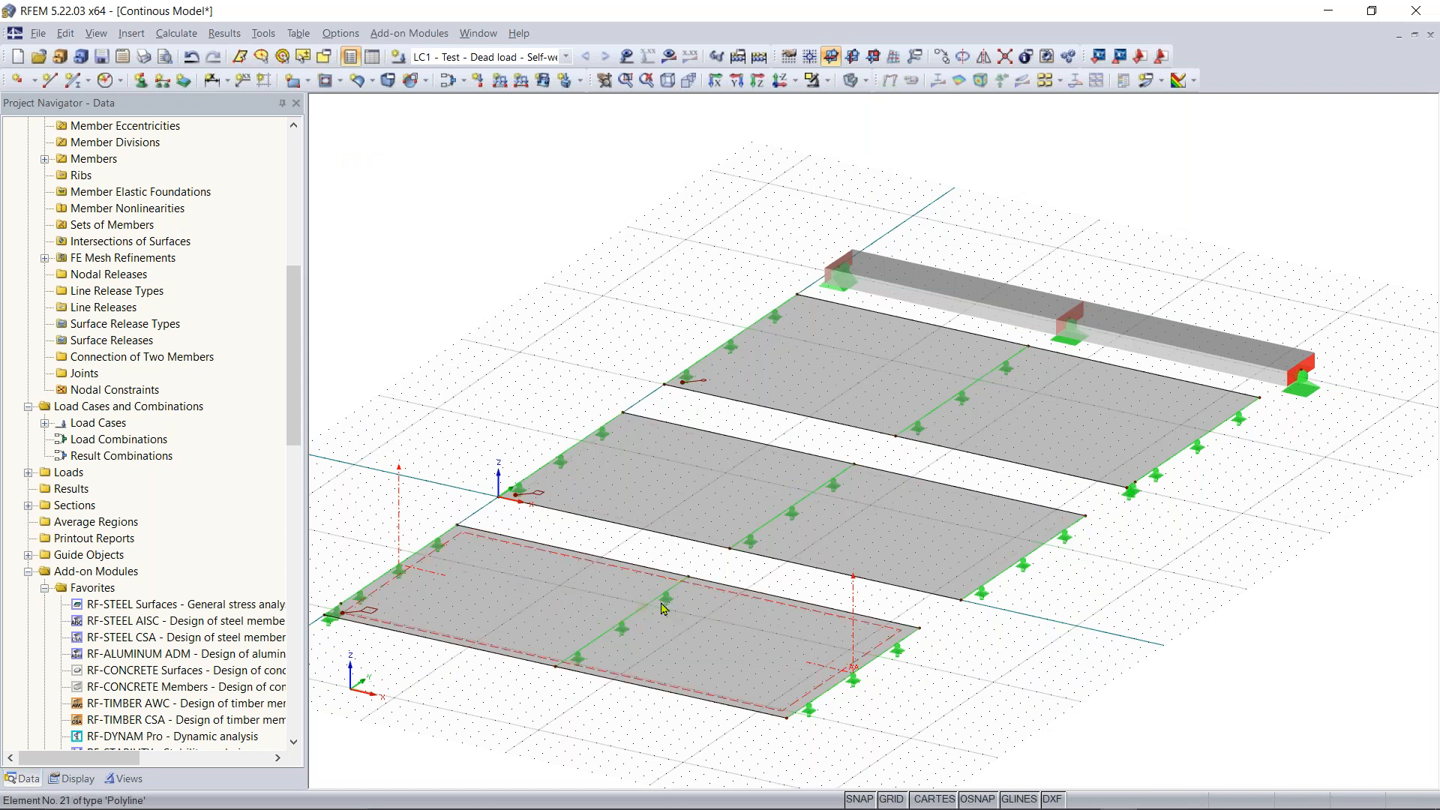
Copy section AA so that matching sections run lengthwise through the middle slab and the slab nearest the beam
scroll(643, 606, up, 1)
middle_drag(643, 606, 735, 542)
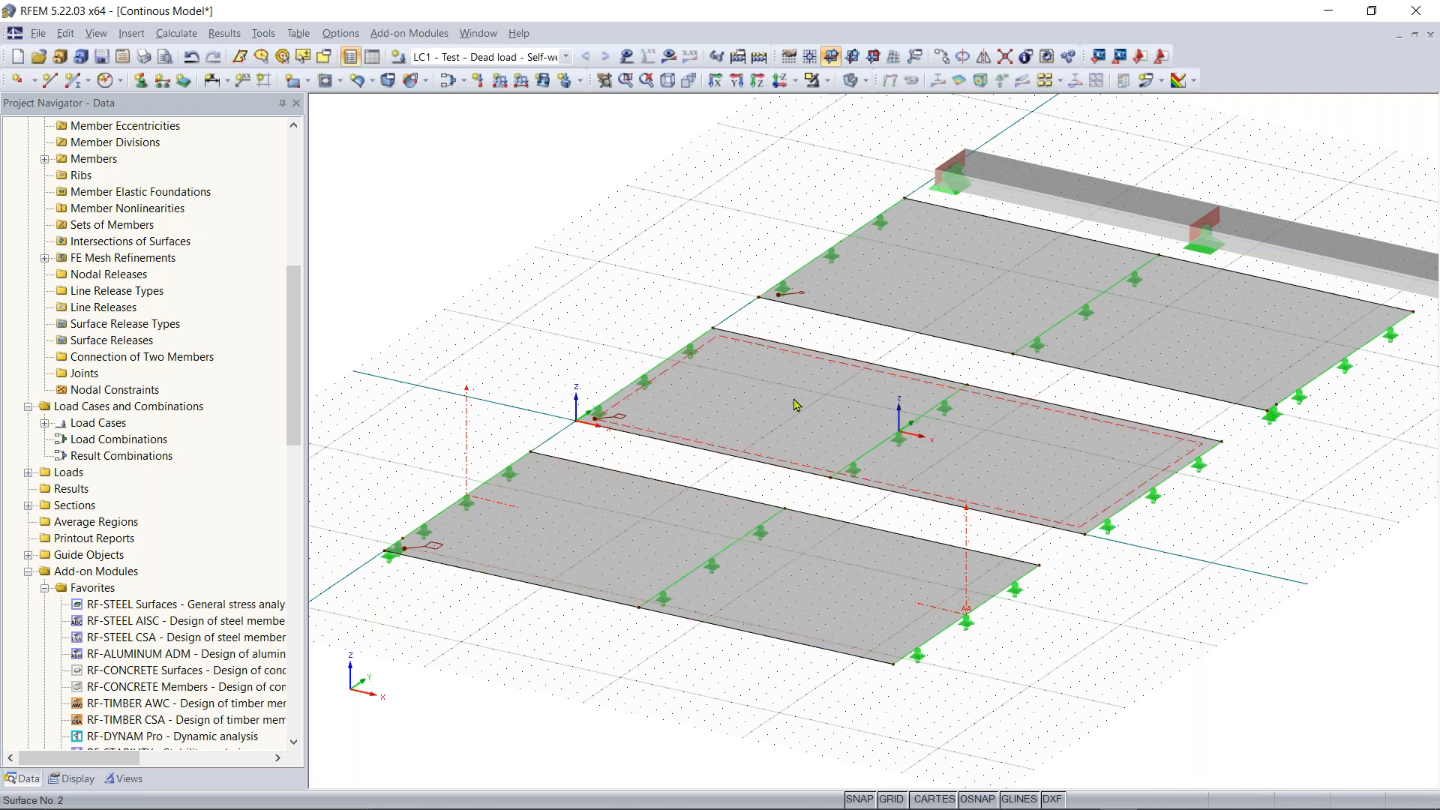
middle_drag(972, 381, 846, 399)
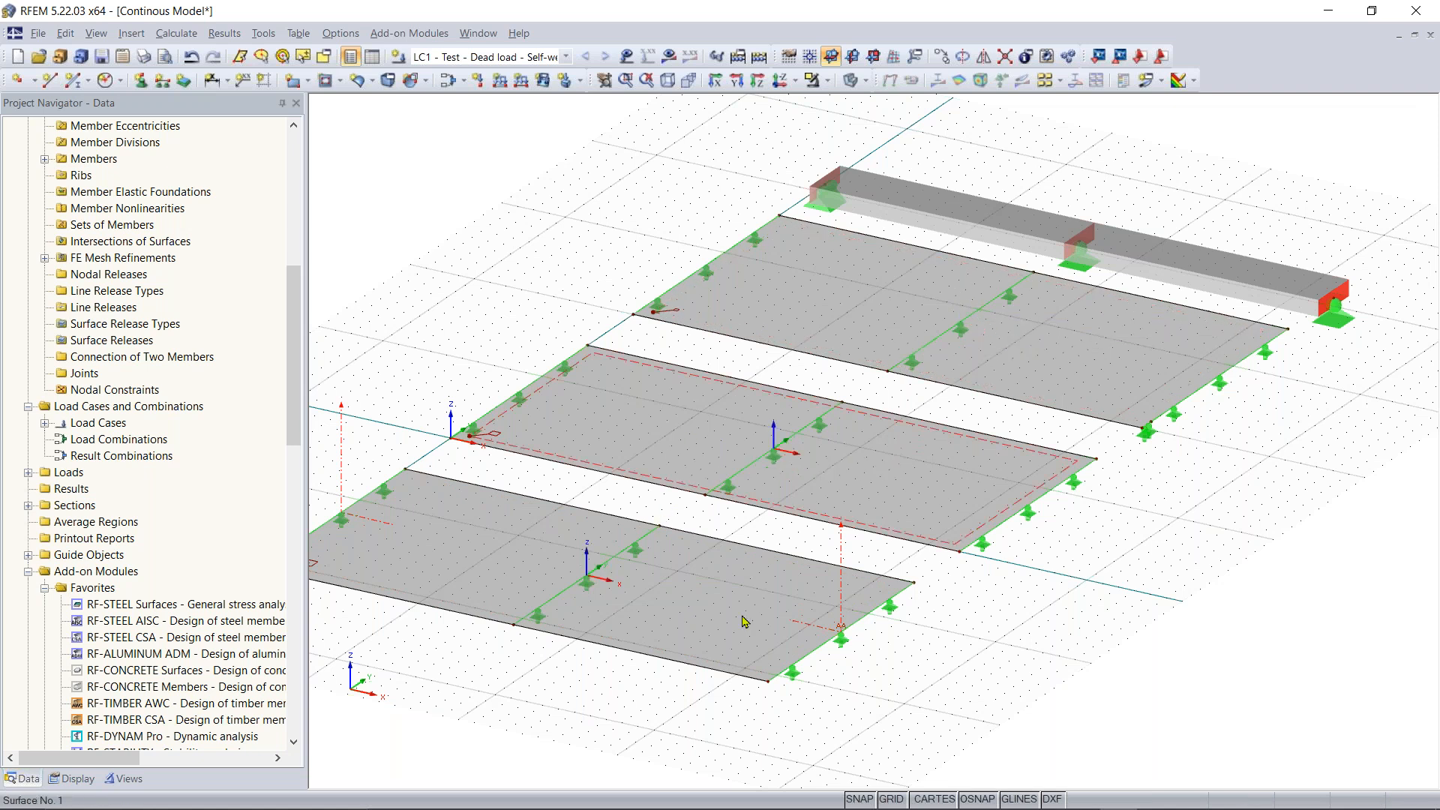
scroll(741, 616, down, 1)
middle_drag(712, 616, 741, 645)
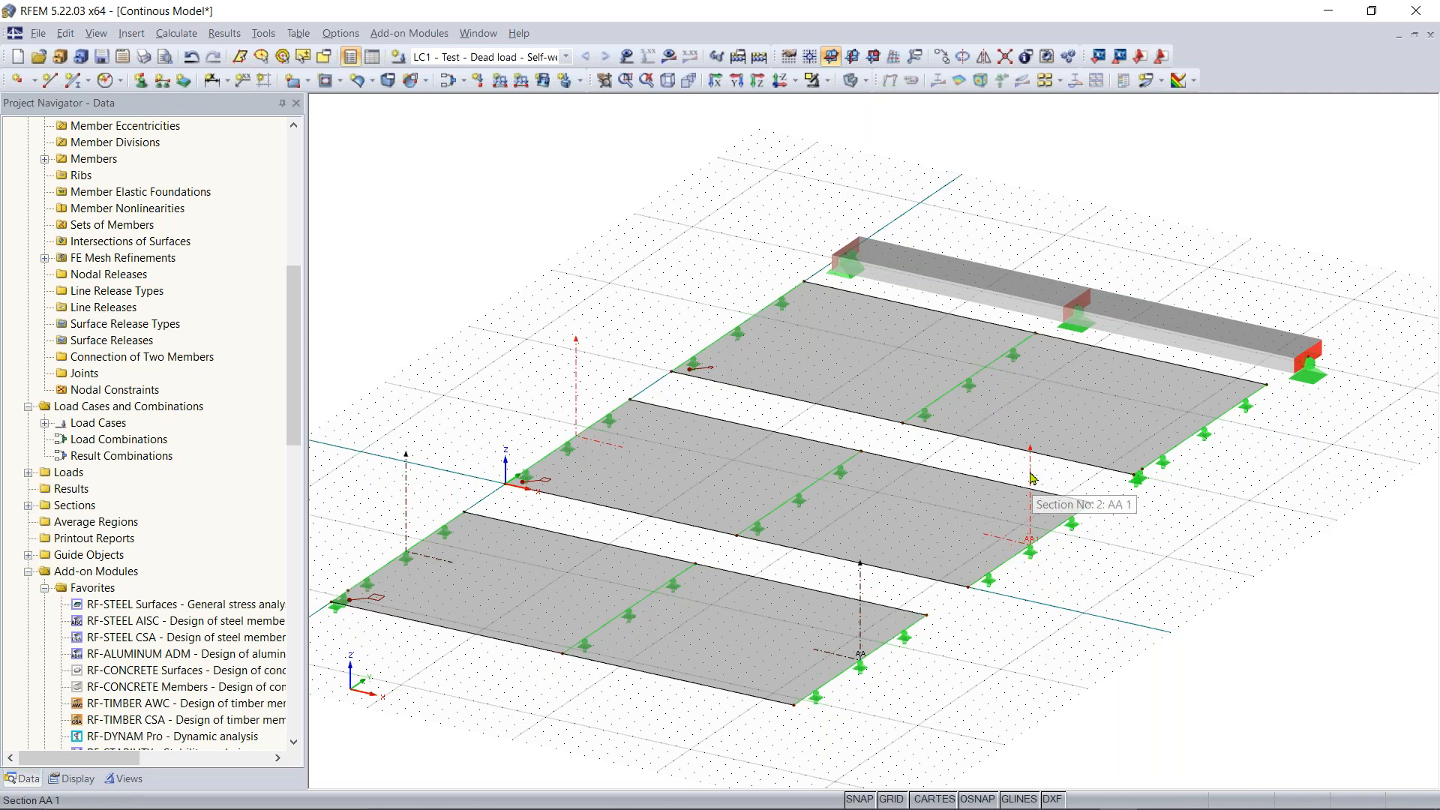
drag(1203, 434, 1204, 435)
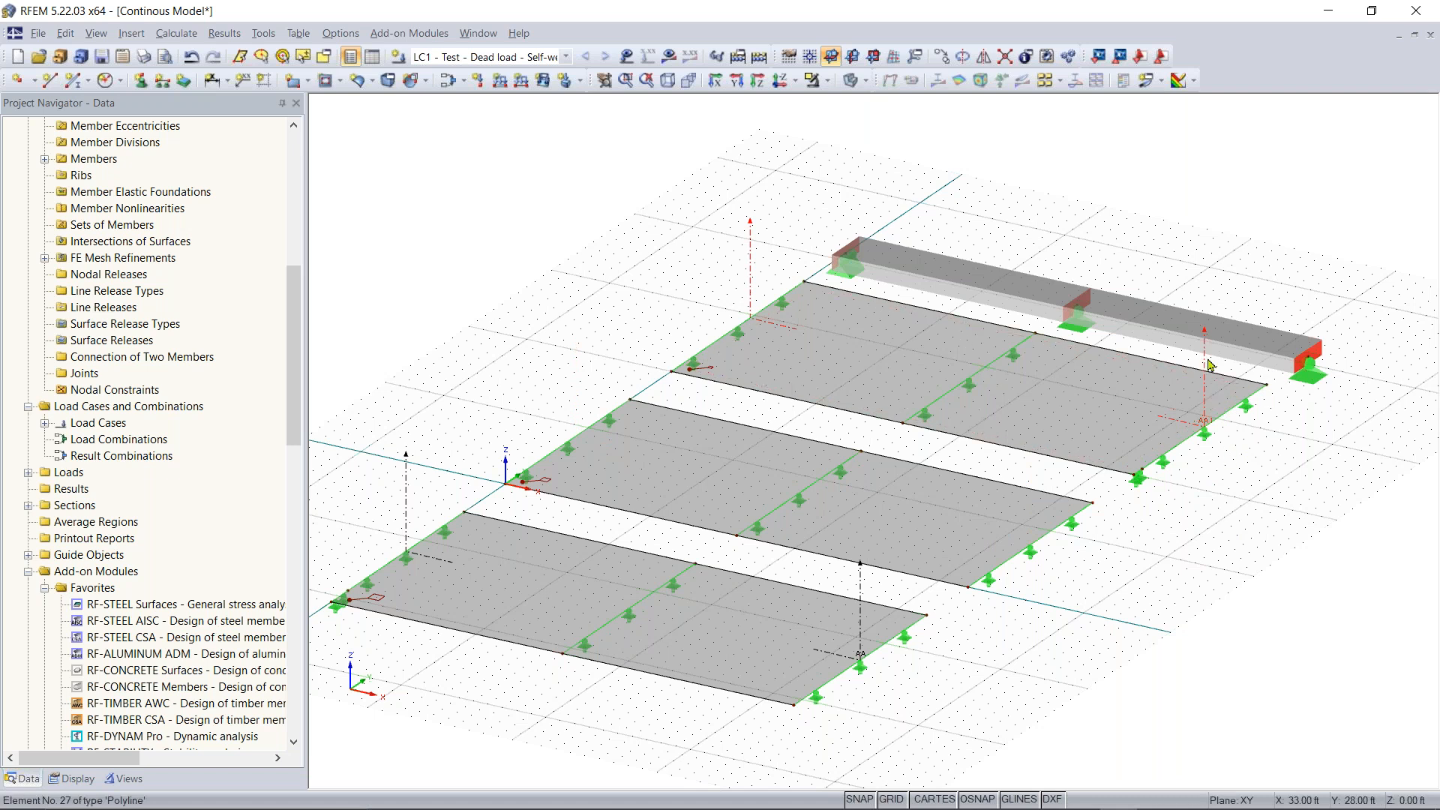
ctrl+drag(1039, 514, 1031, 545)
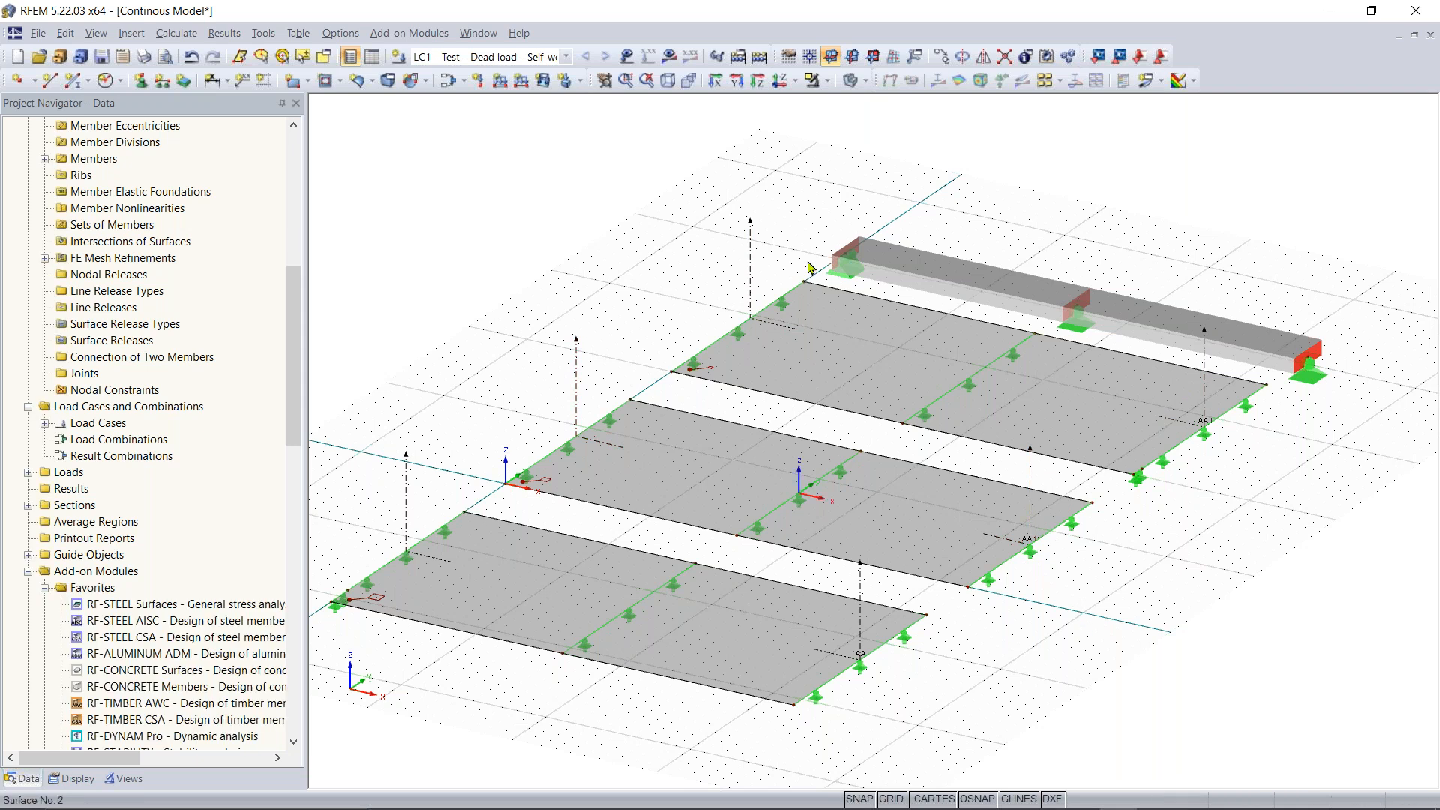
scroll(806, 478, down, 1)
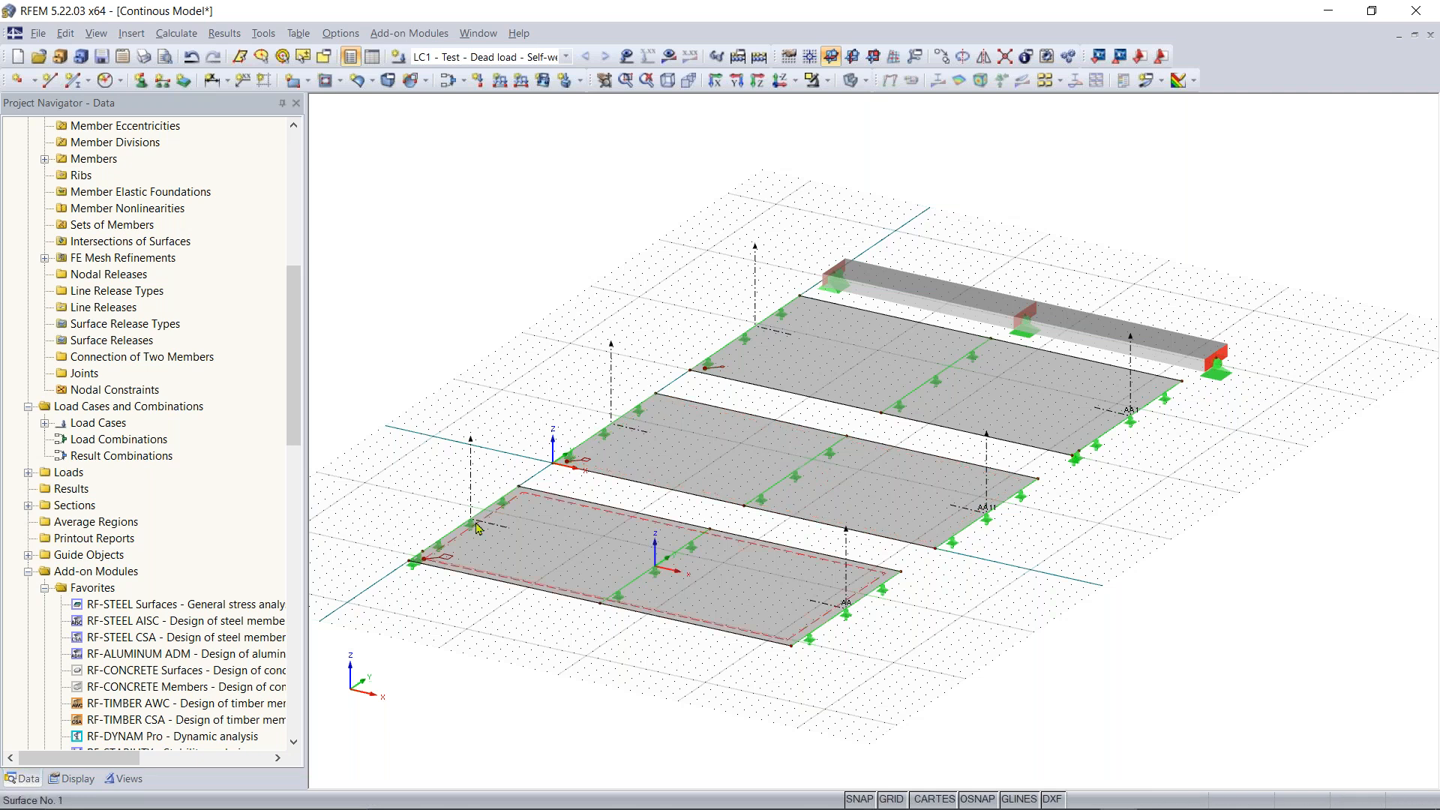
scroll(475, 443, up, 1)
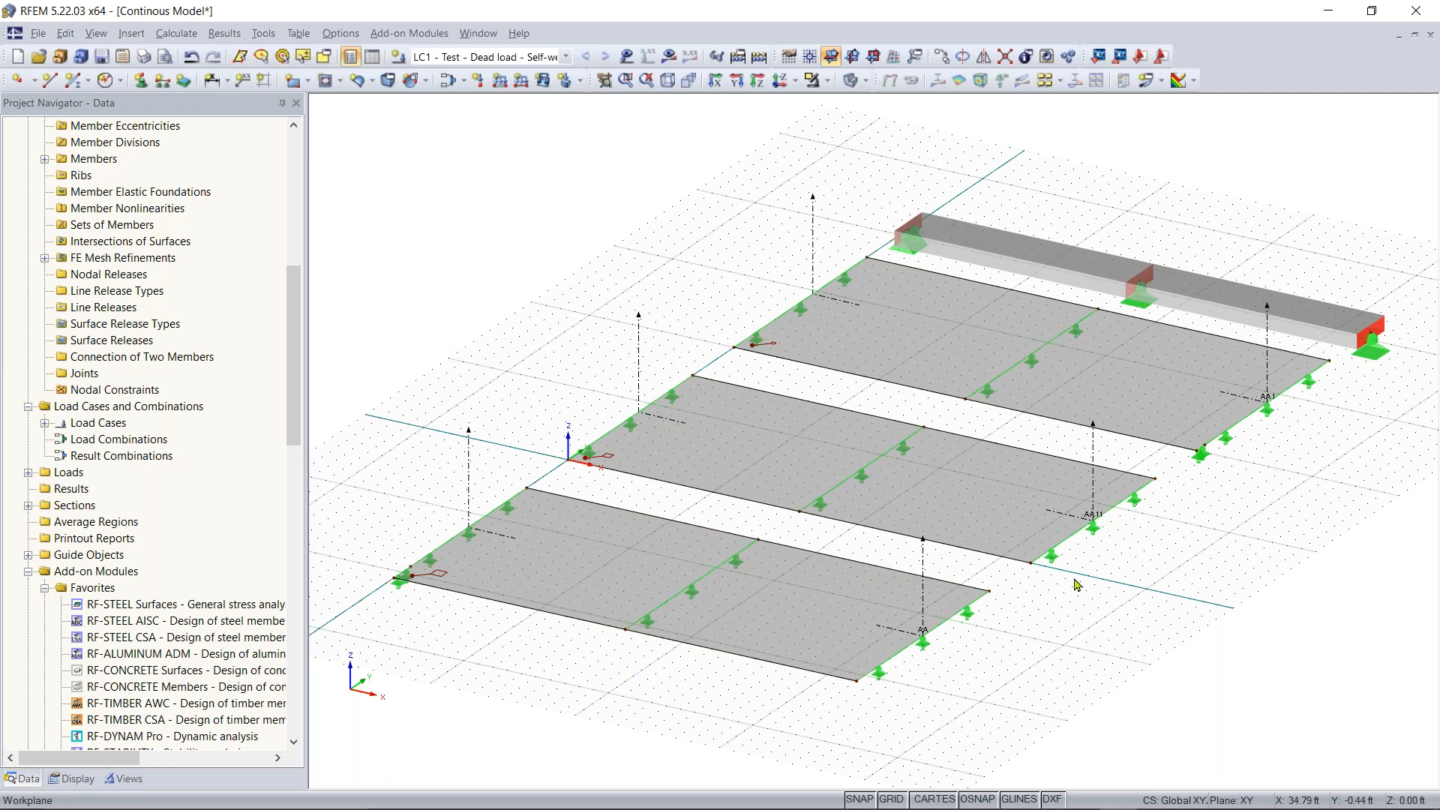
scroll(1006, 574, down, 3)
middle_drag(966, 632, 1000, 604)
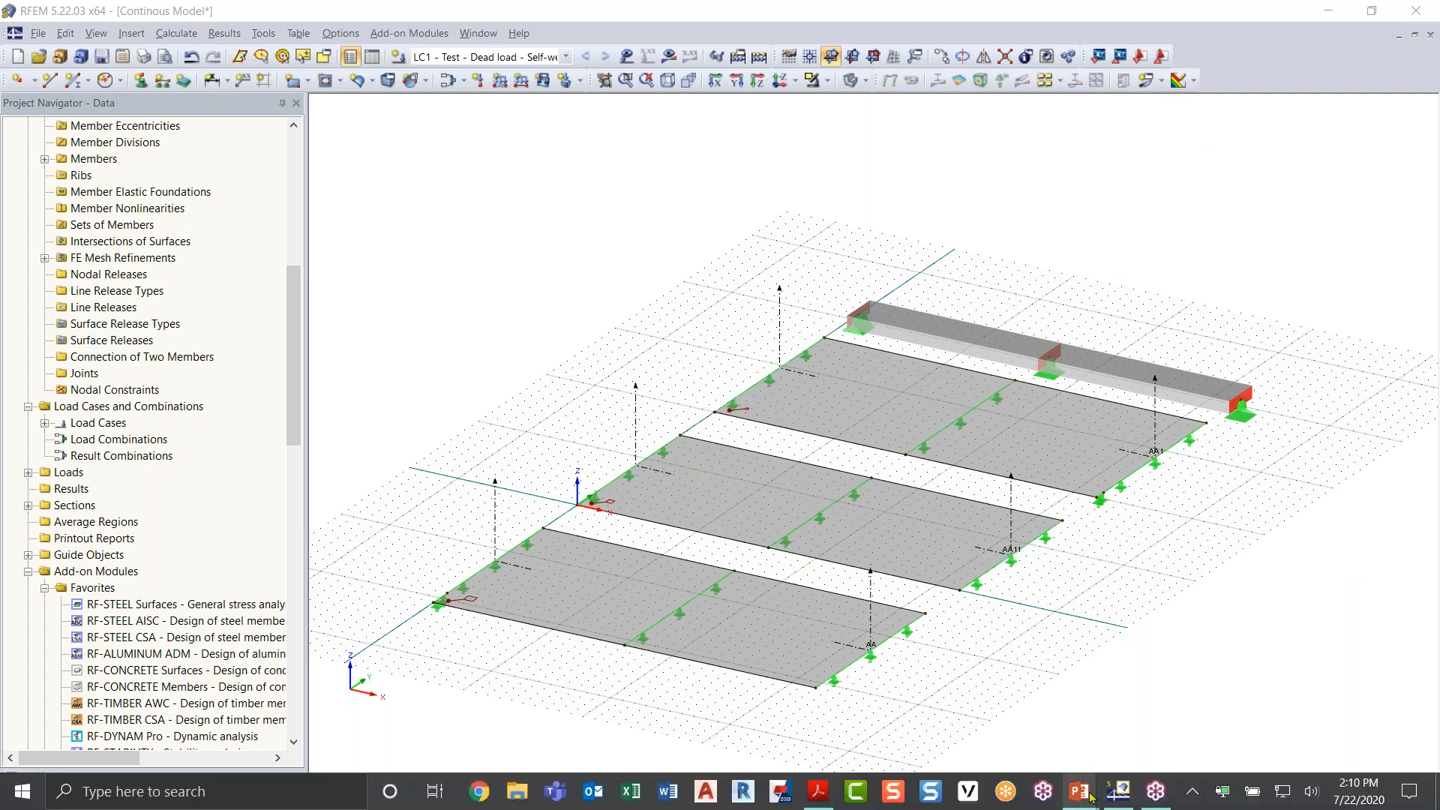
mouse_move(1090, 797)
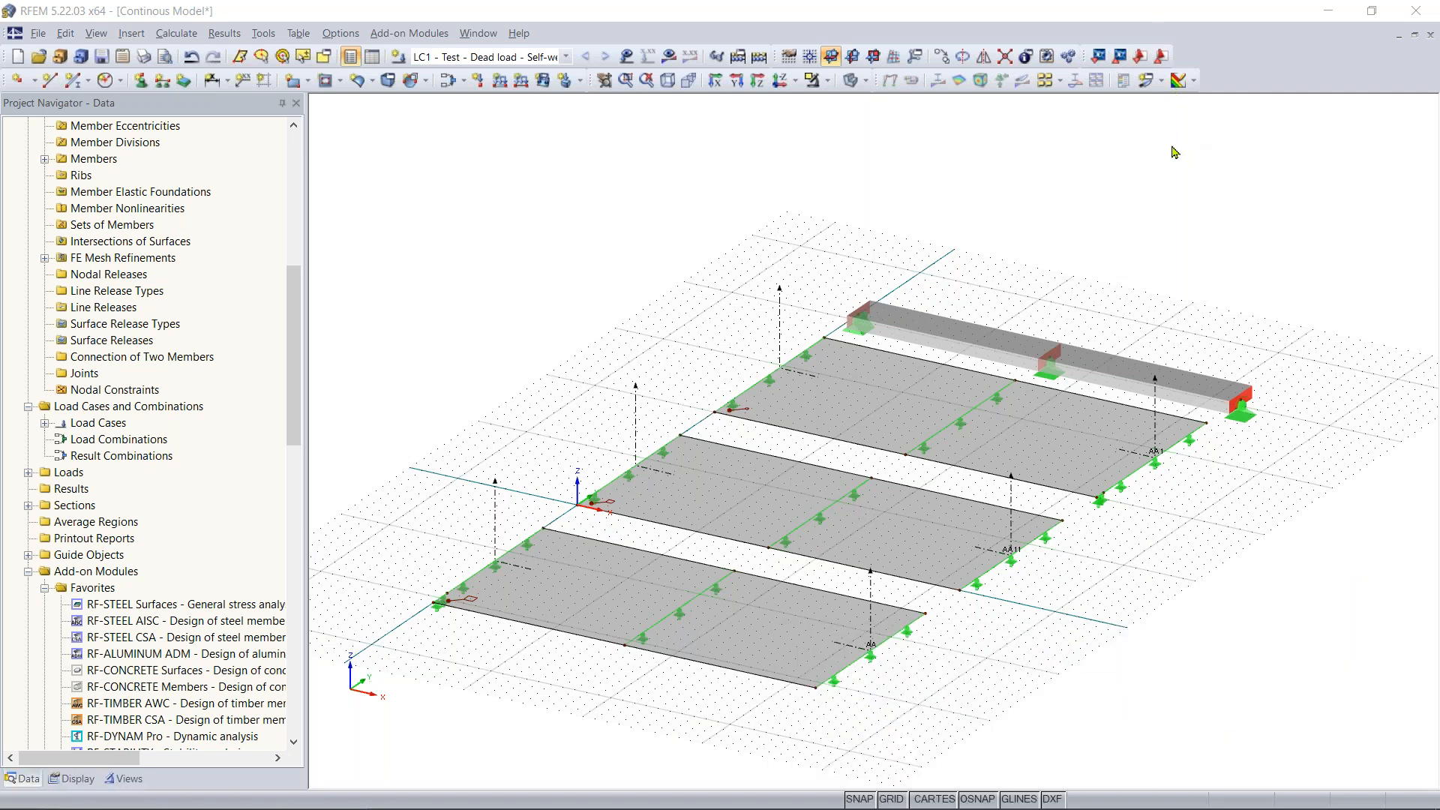
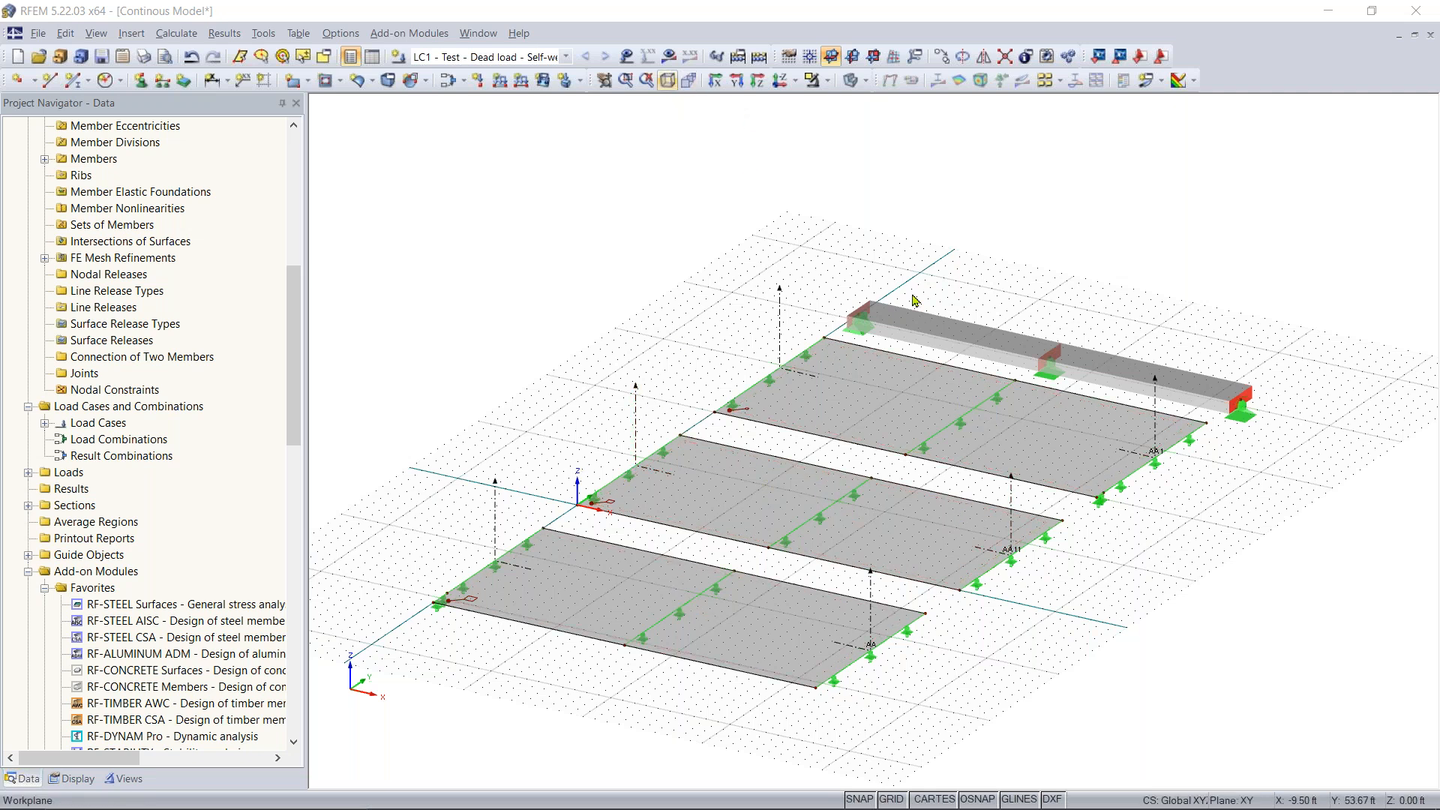
Display the LC1 loads on the slabs and beam to review them, and hide them again
middle_drag(657, 313, 707, 283)
scroll(707, 283, up, 1)
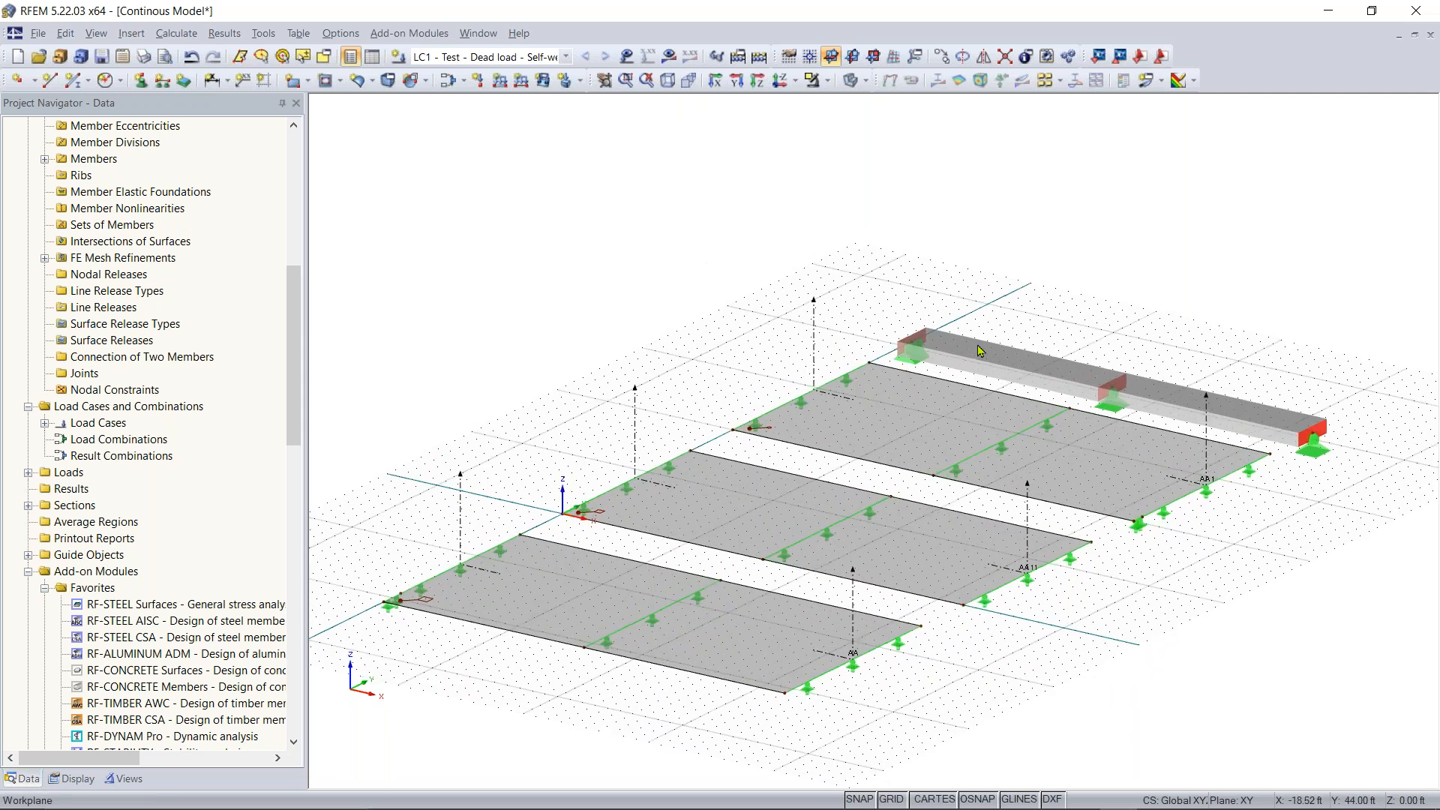
click(630, 58)
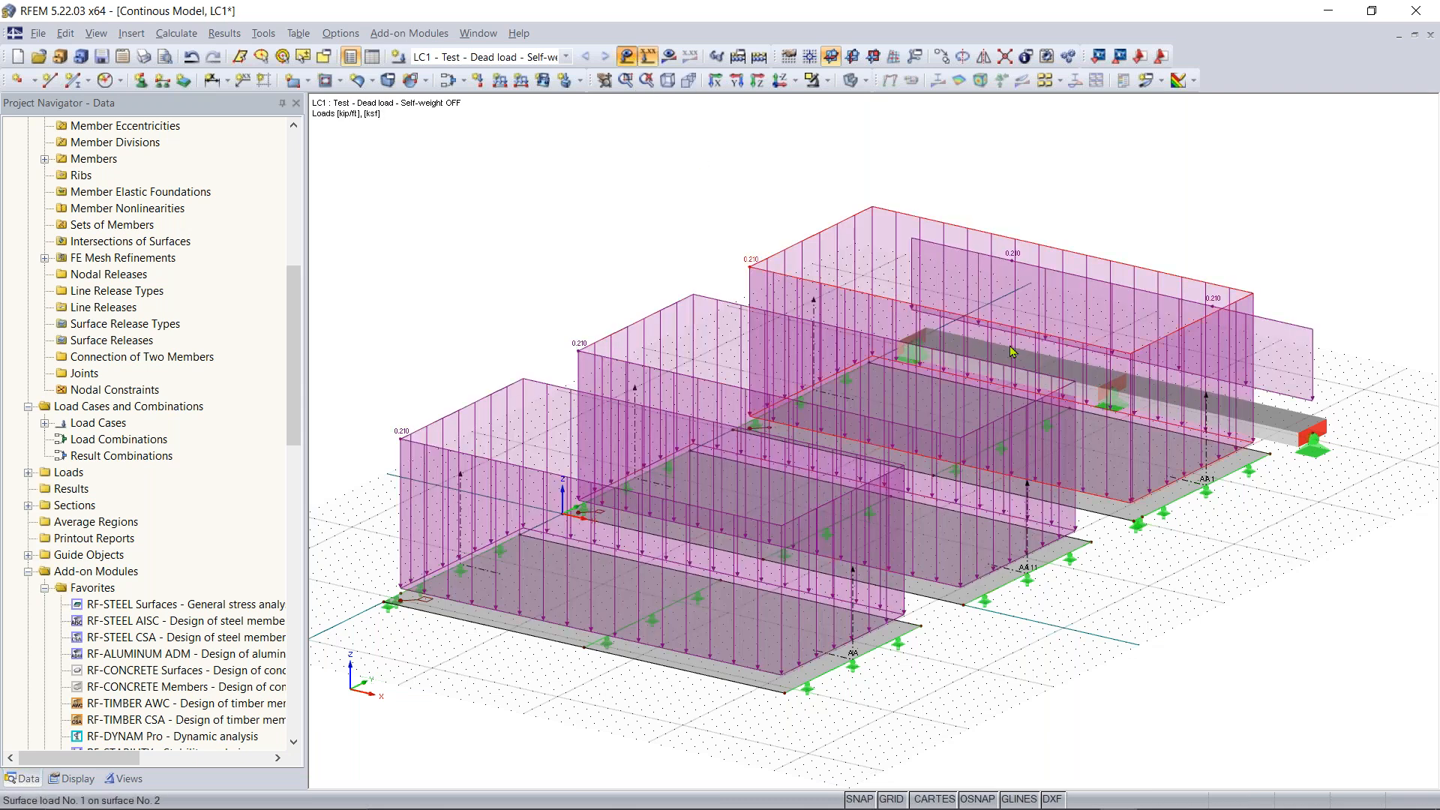
click(627, 57)
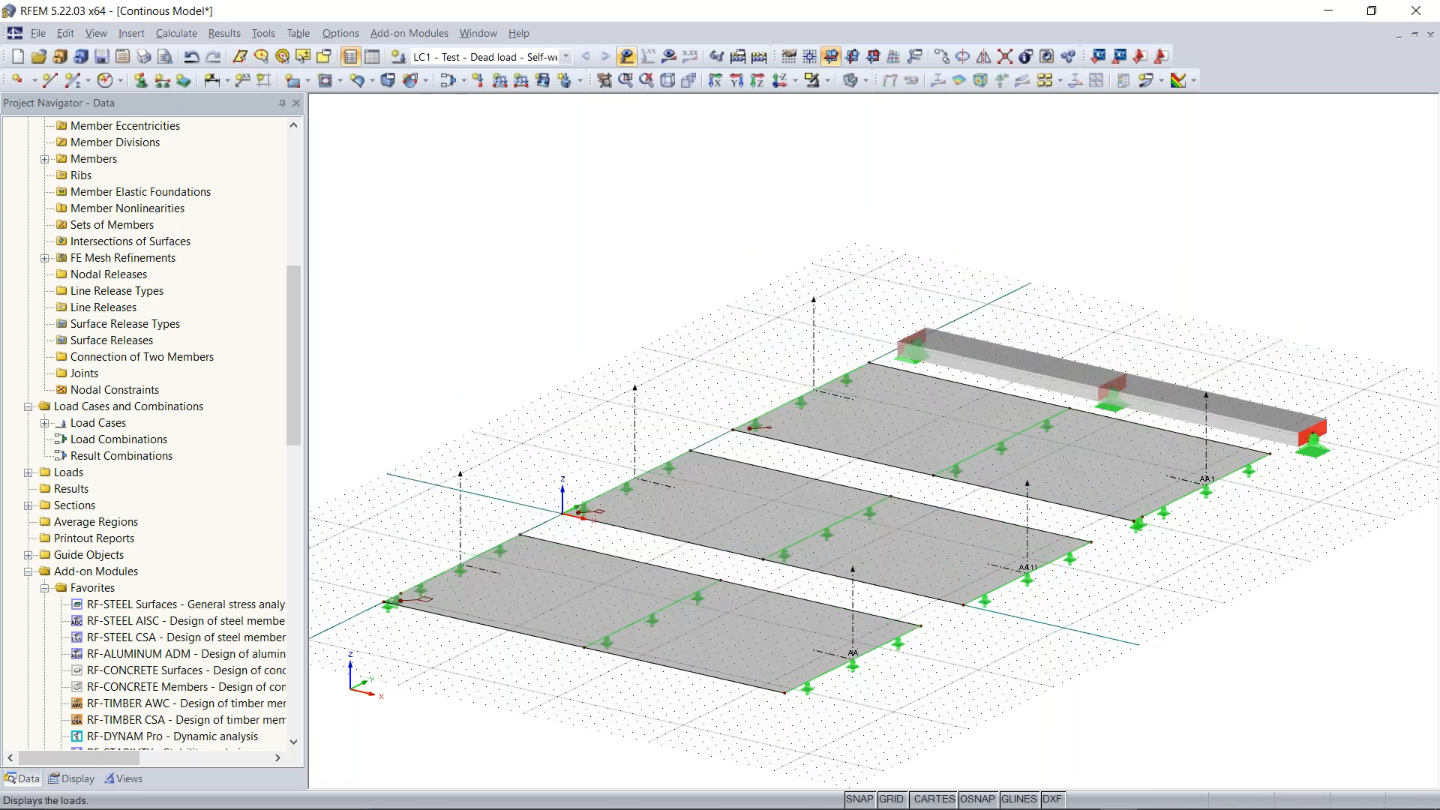
Show the LC1 loads over the three slabs and the beam once more, and turn their display off
click(627, 57)
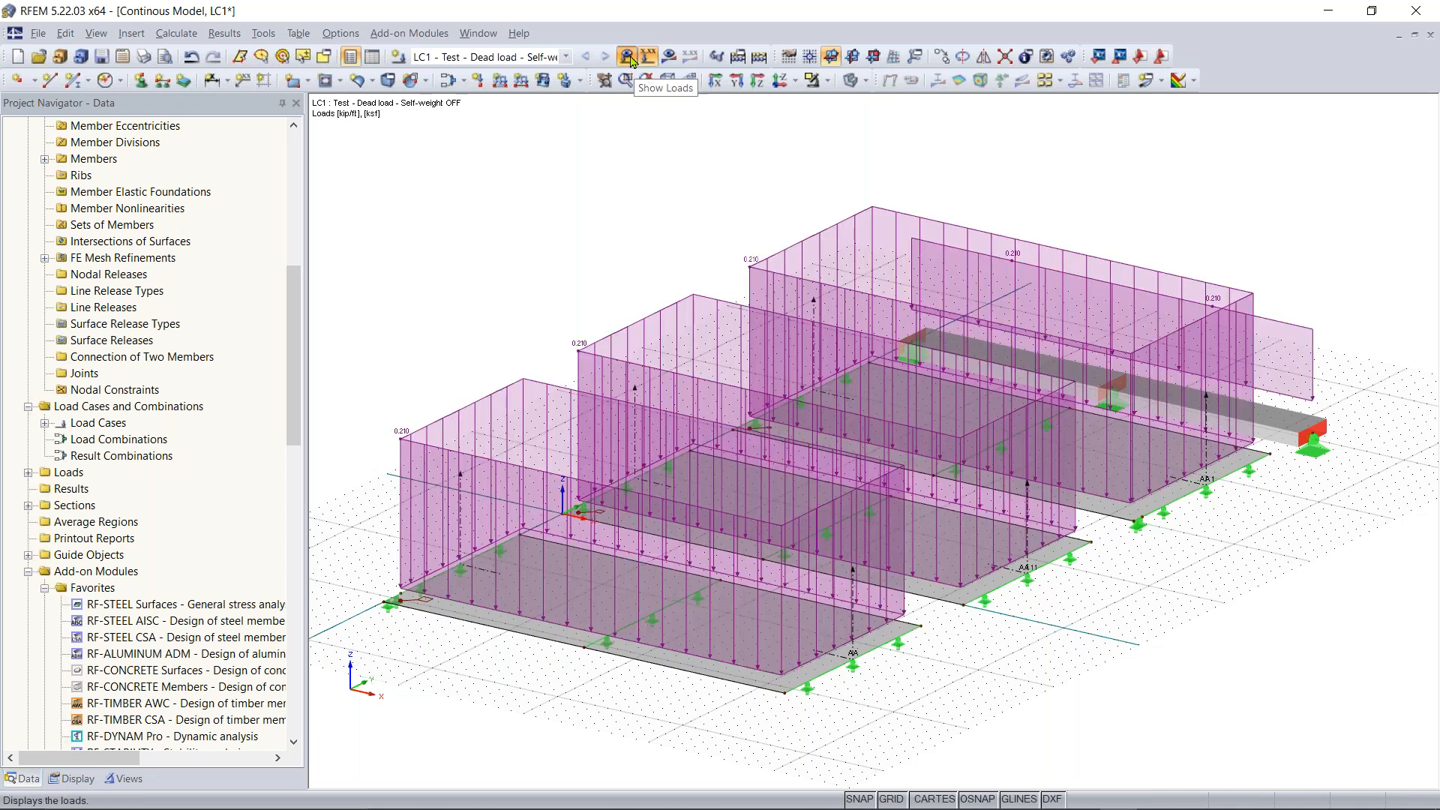
click(629, 58)
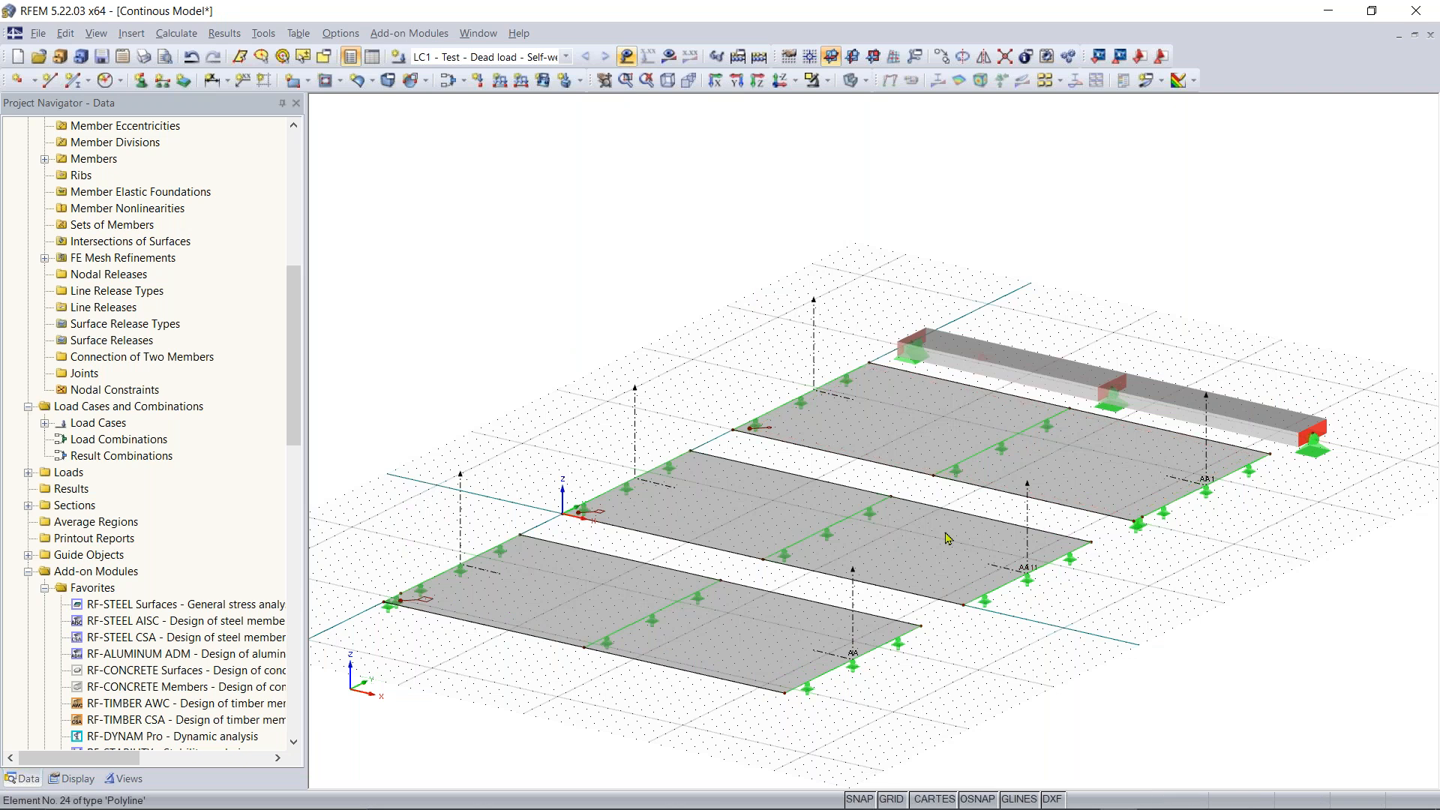
middle_drag(1017, 553, 998, 521)
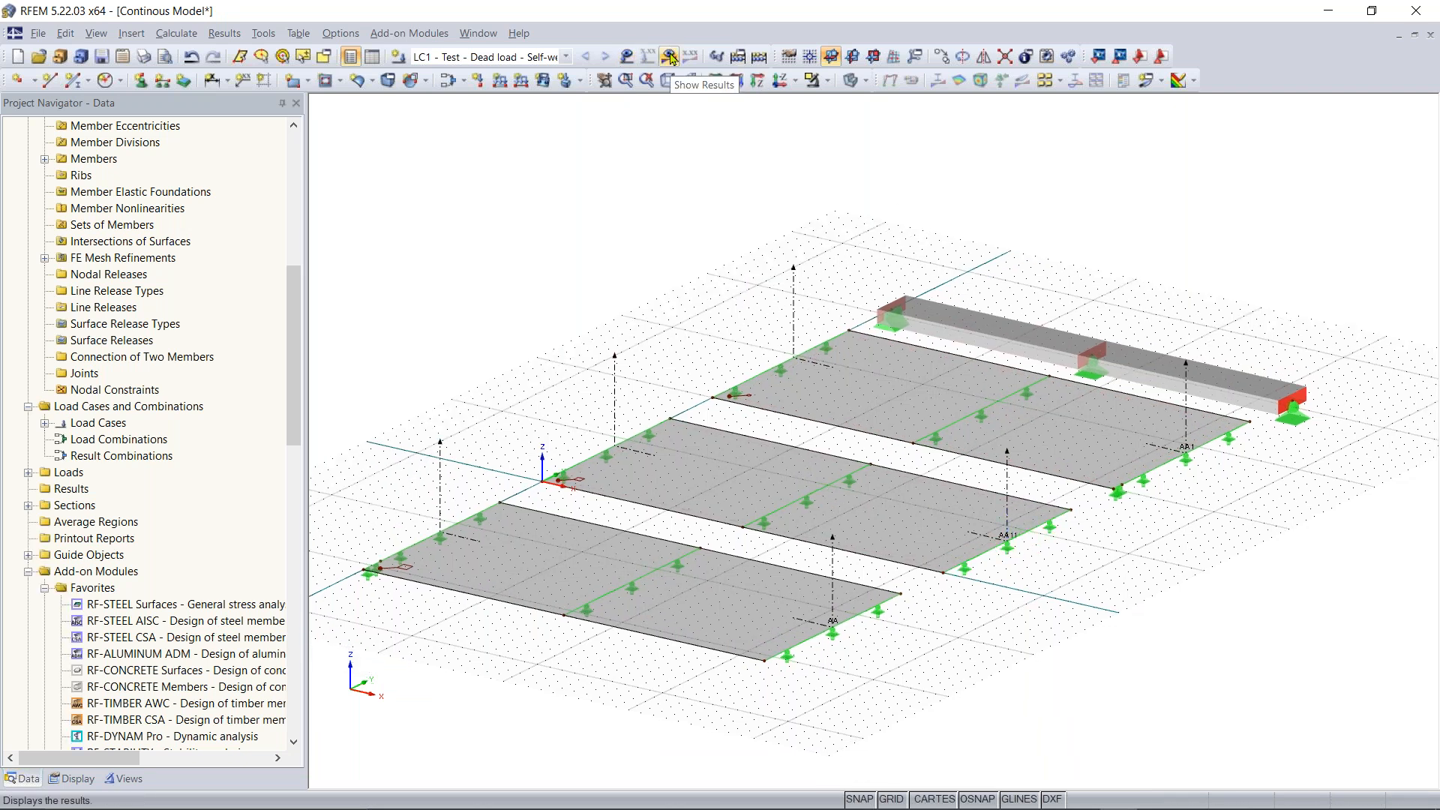
Keep LC1 - Test as the current load case and calculate all results for the model
click(568, 57)
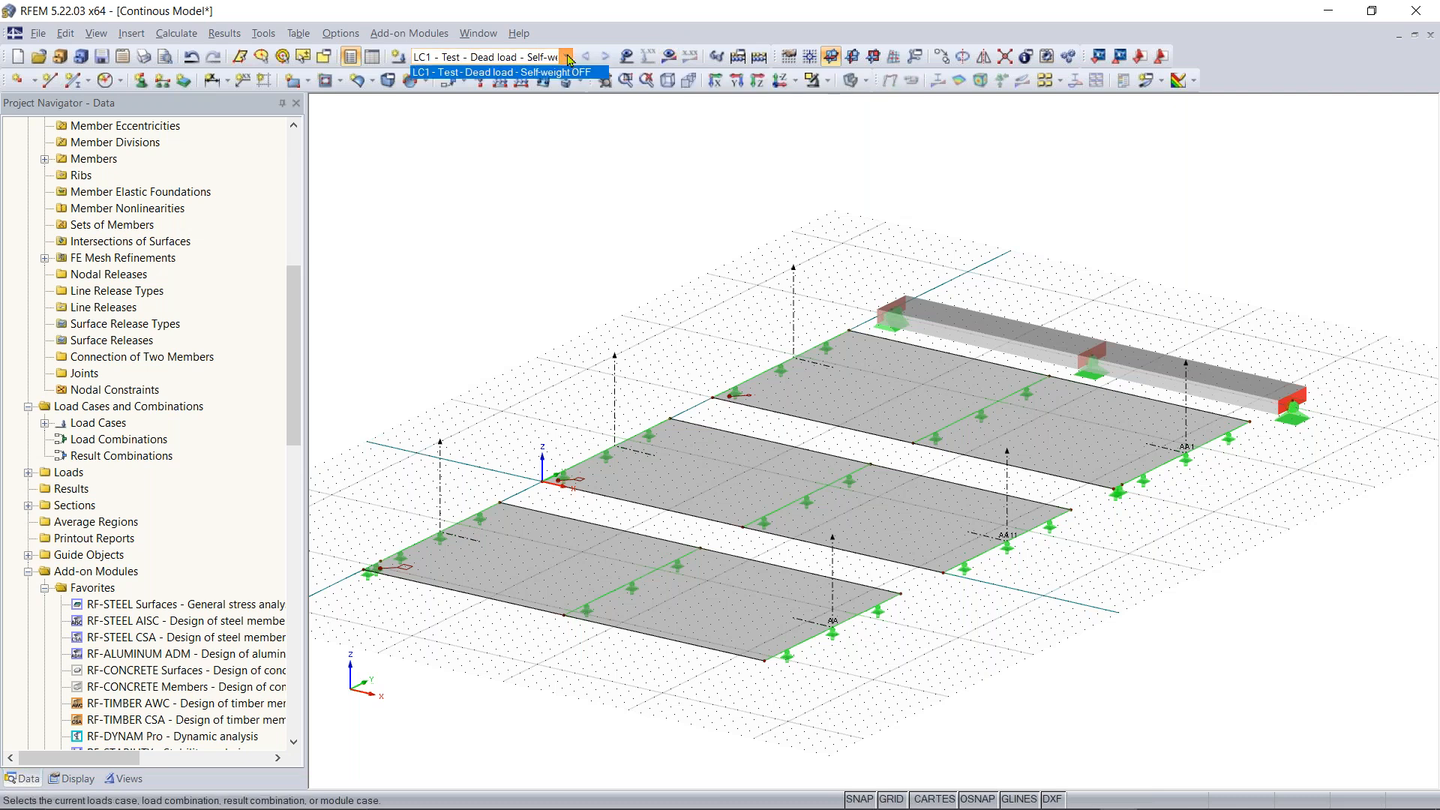
click(514, 71)
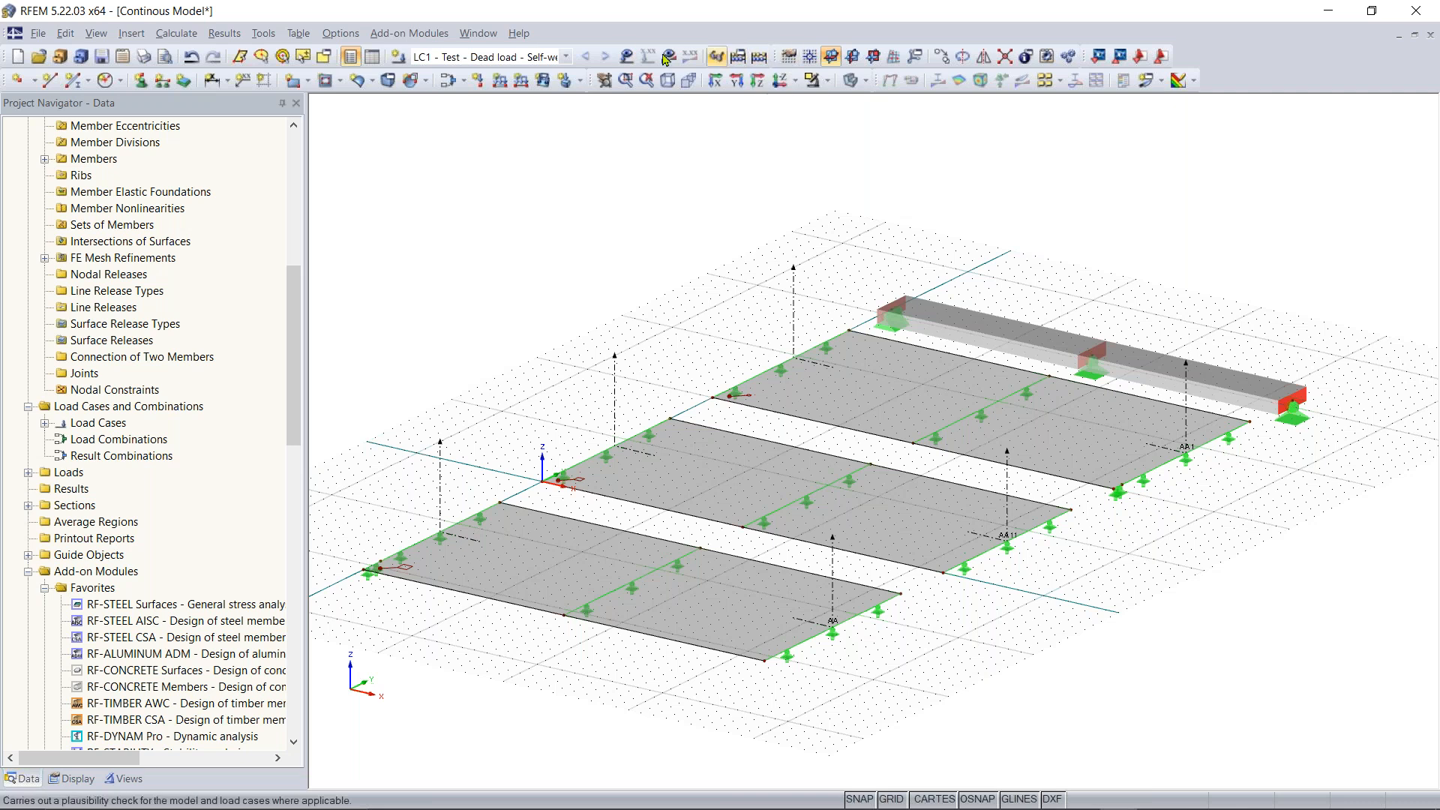
click(491, 57)
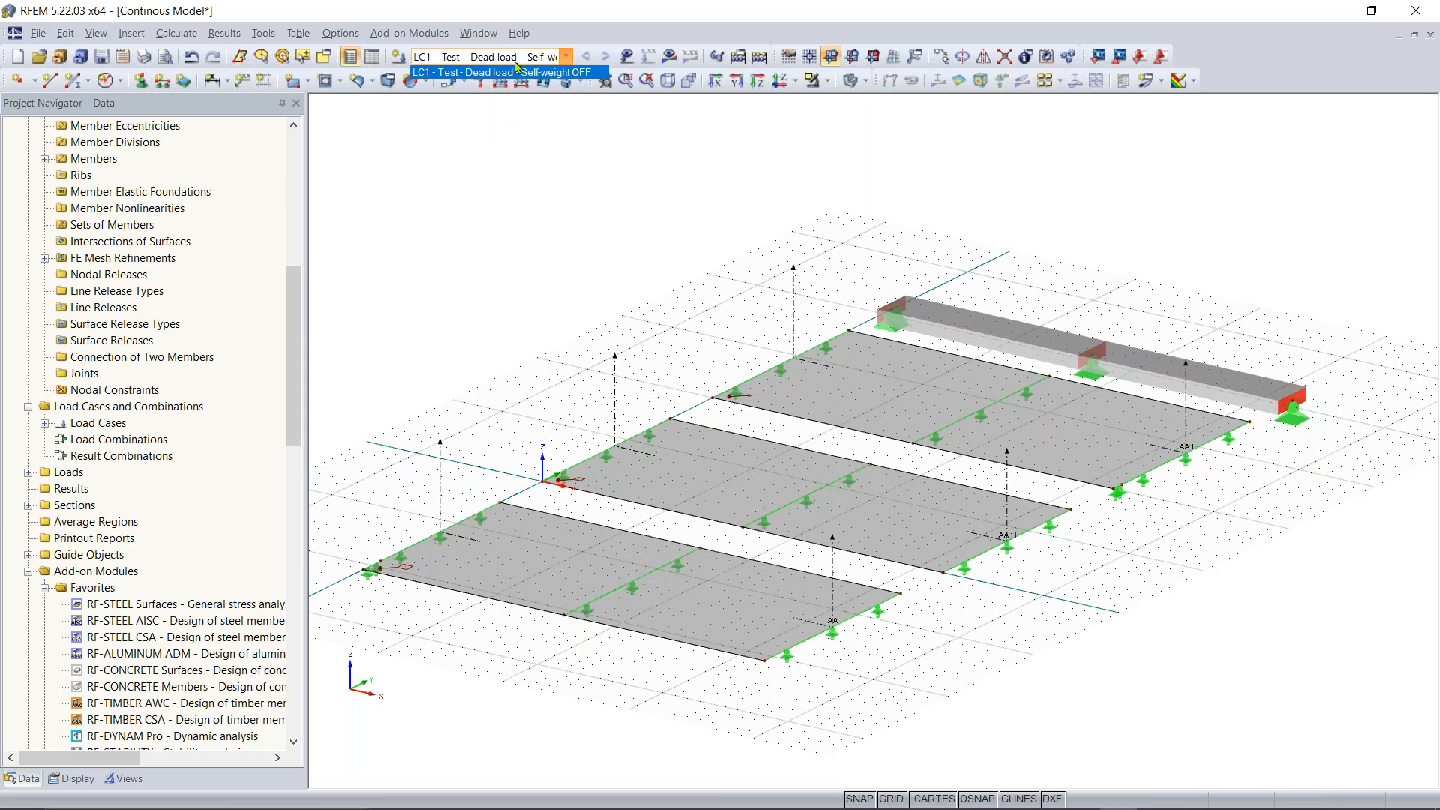
click(567, 58)
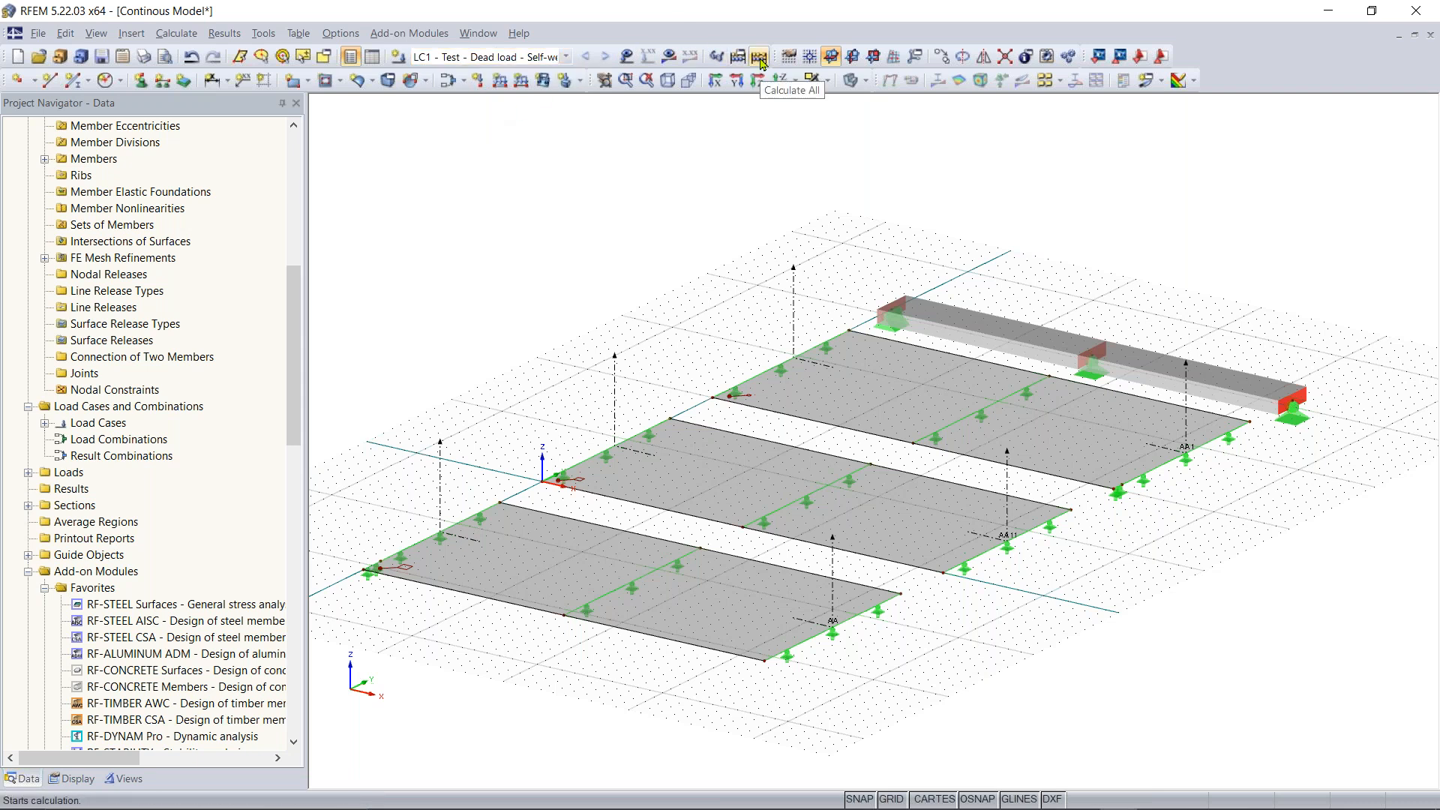
click(759, 60)
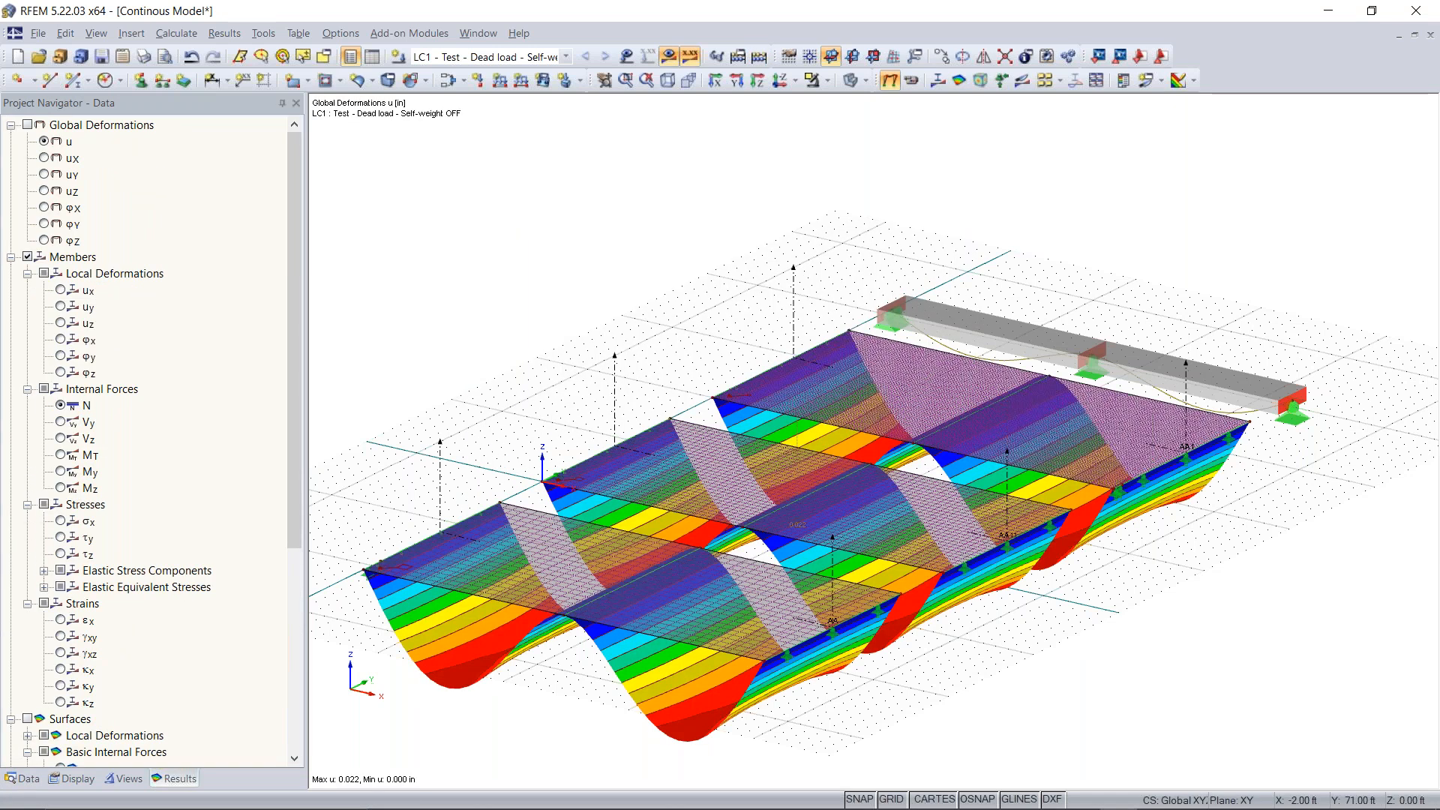
Examine the global deformations u of the three slabs and beam, with the colour scale panel repositioned clear of the model
middle_drag(1061, 563, 1038, 484)
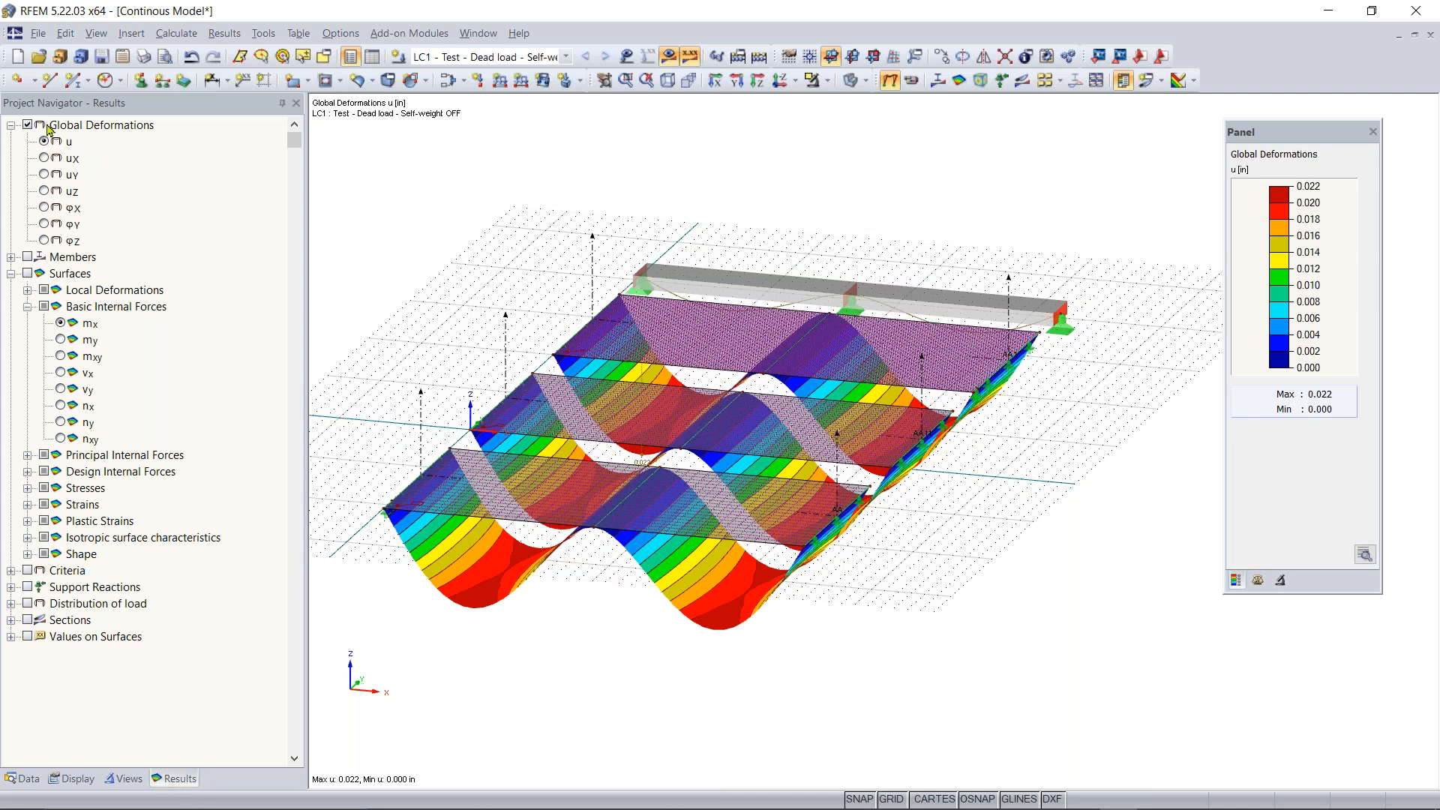
ctrl+middle_drag(1060, 493, 384, 570)
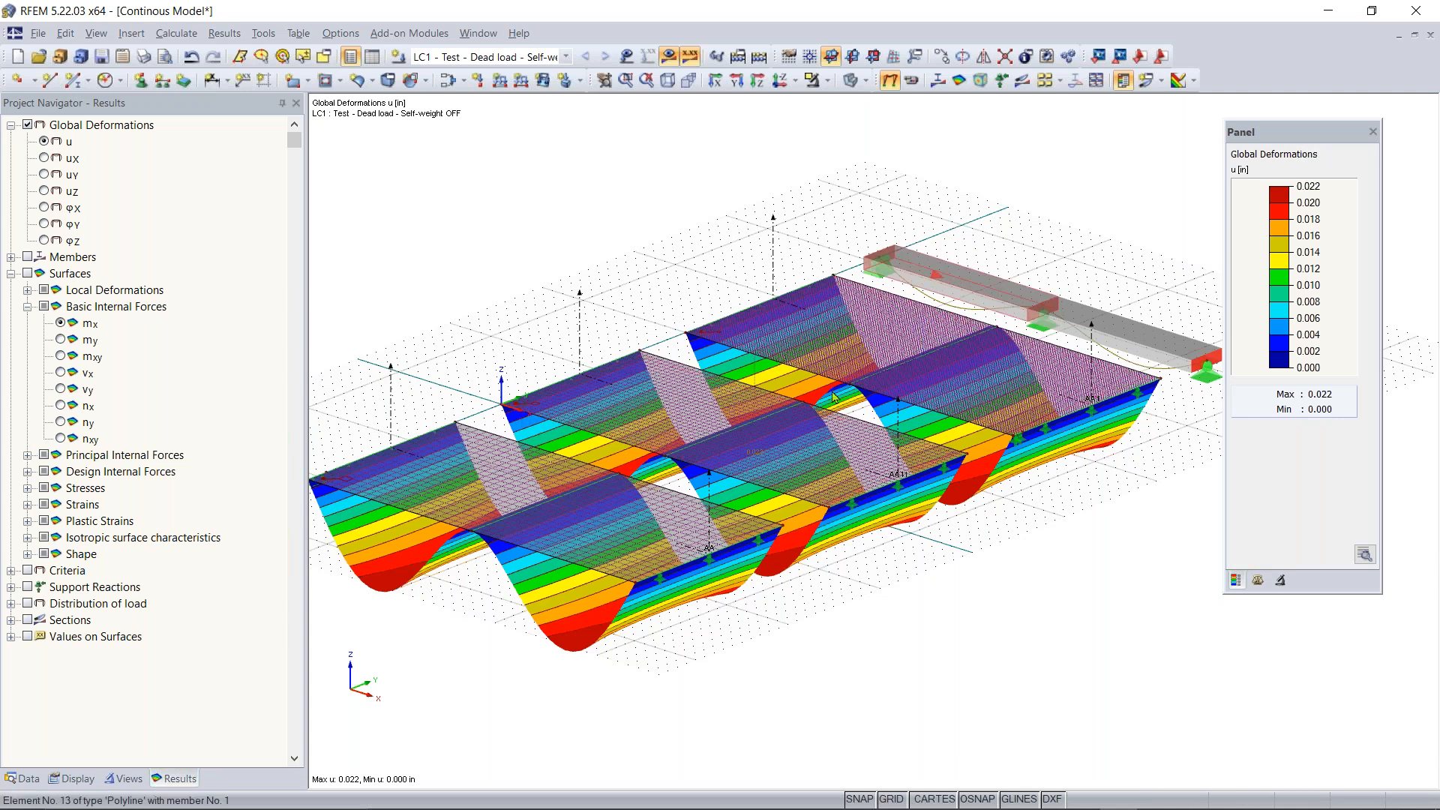
ctrl+middle_drag(1207, 465, 1109, 303)
ctrl+middle_drag(619, 499, 611, 570)
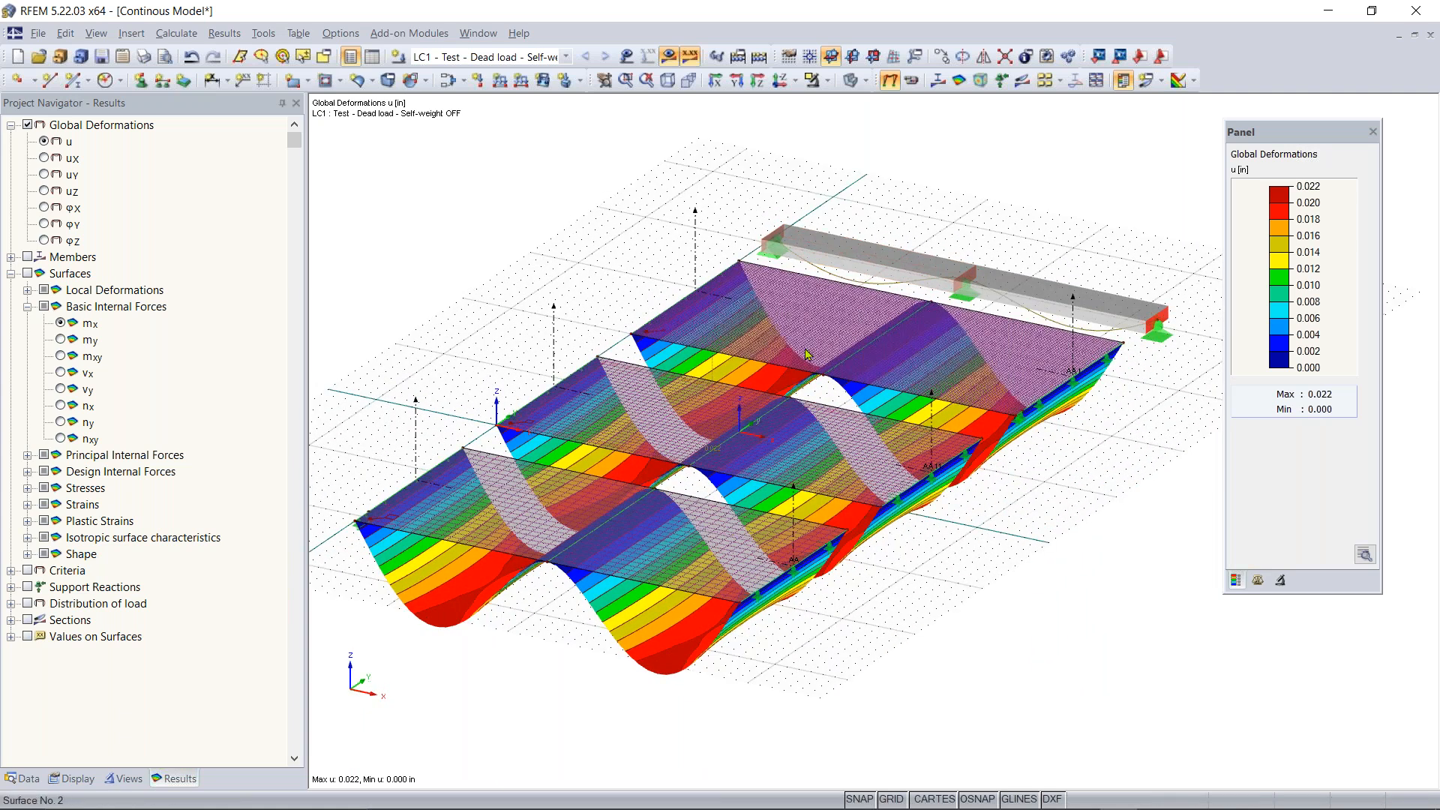
drag(1284, 132, 1268, 200)
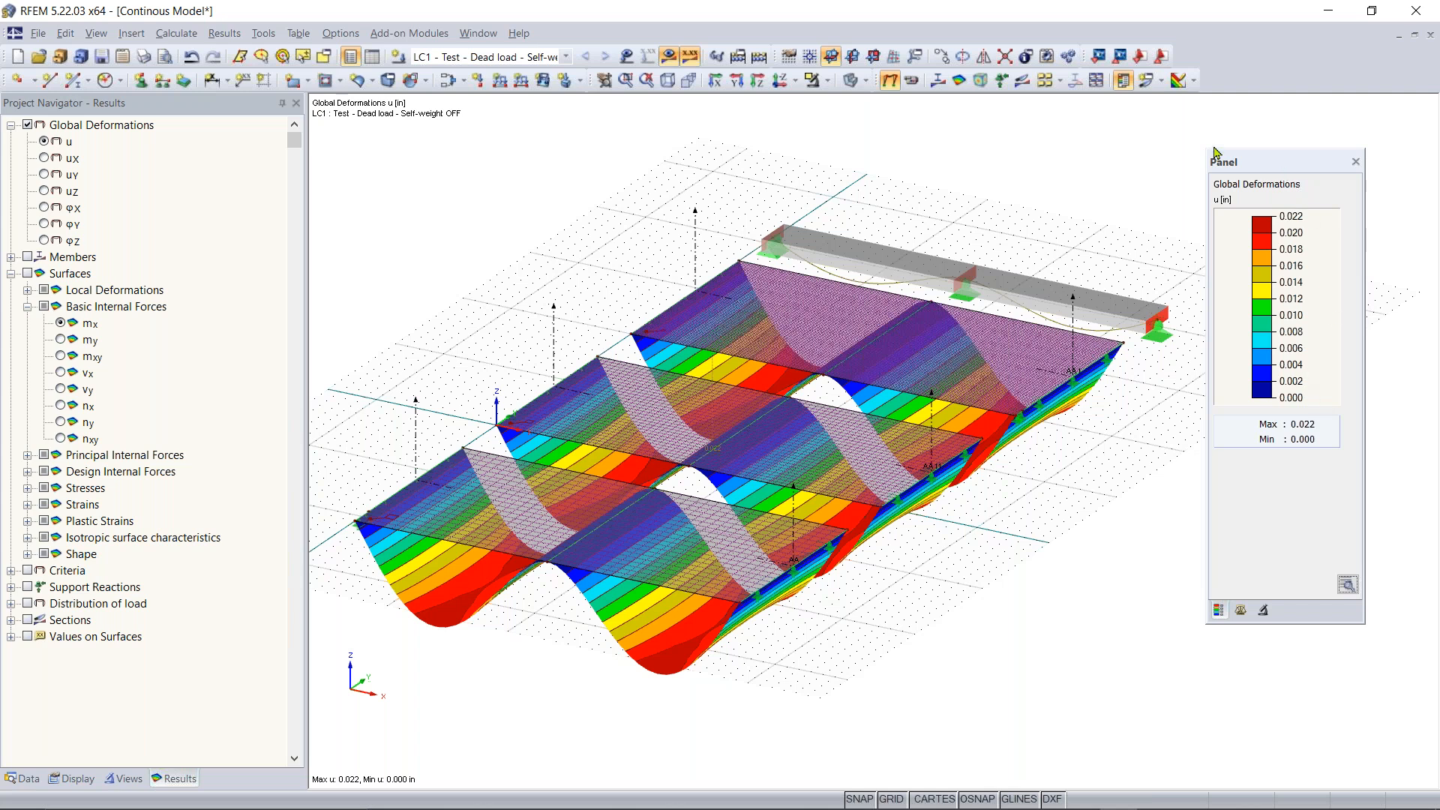
drag(1273, 162, 1285, 156)
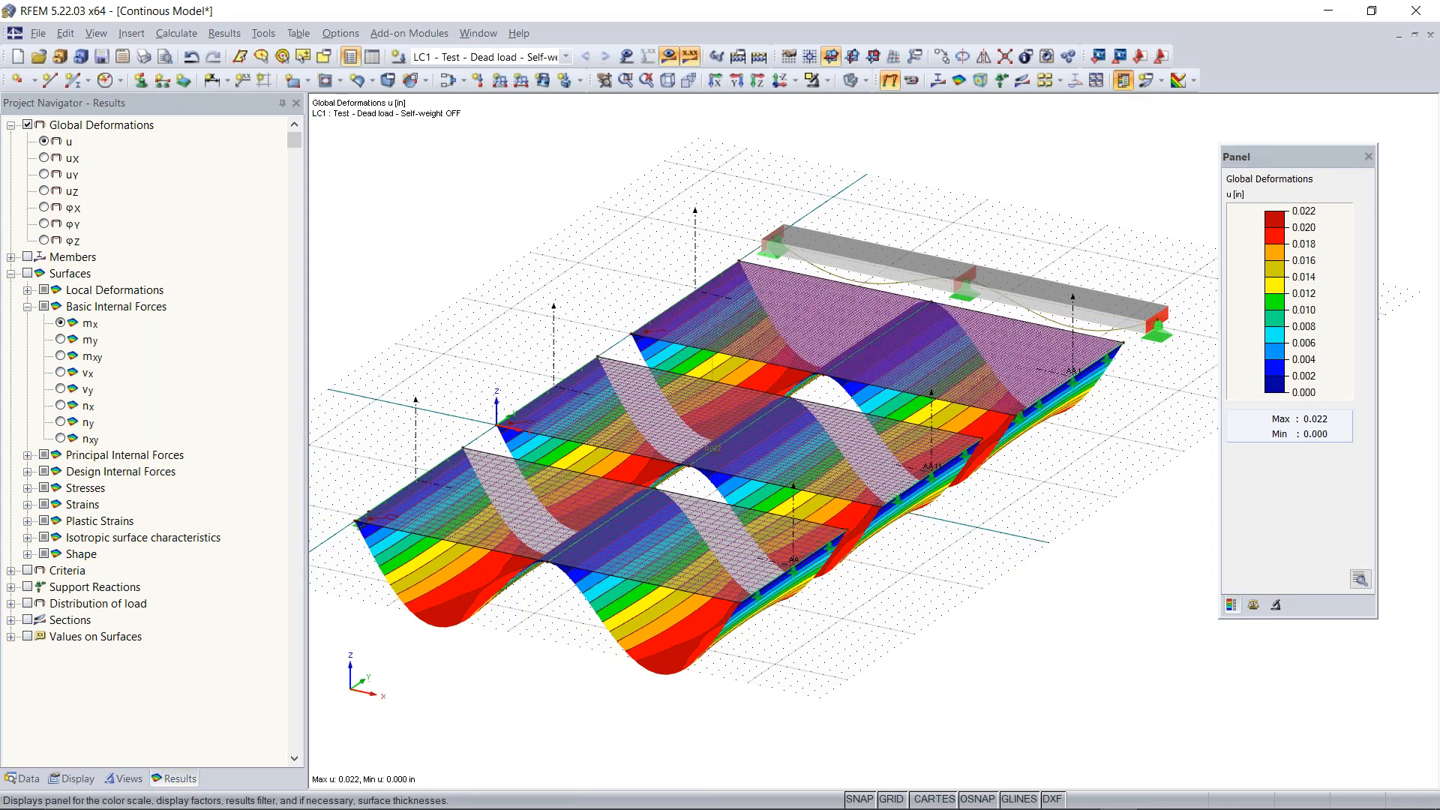
click(1123, 80)
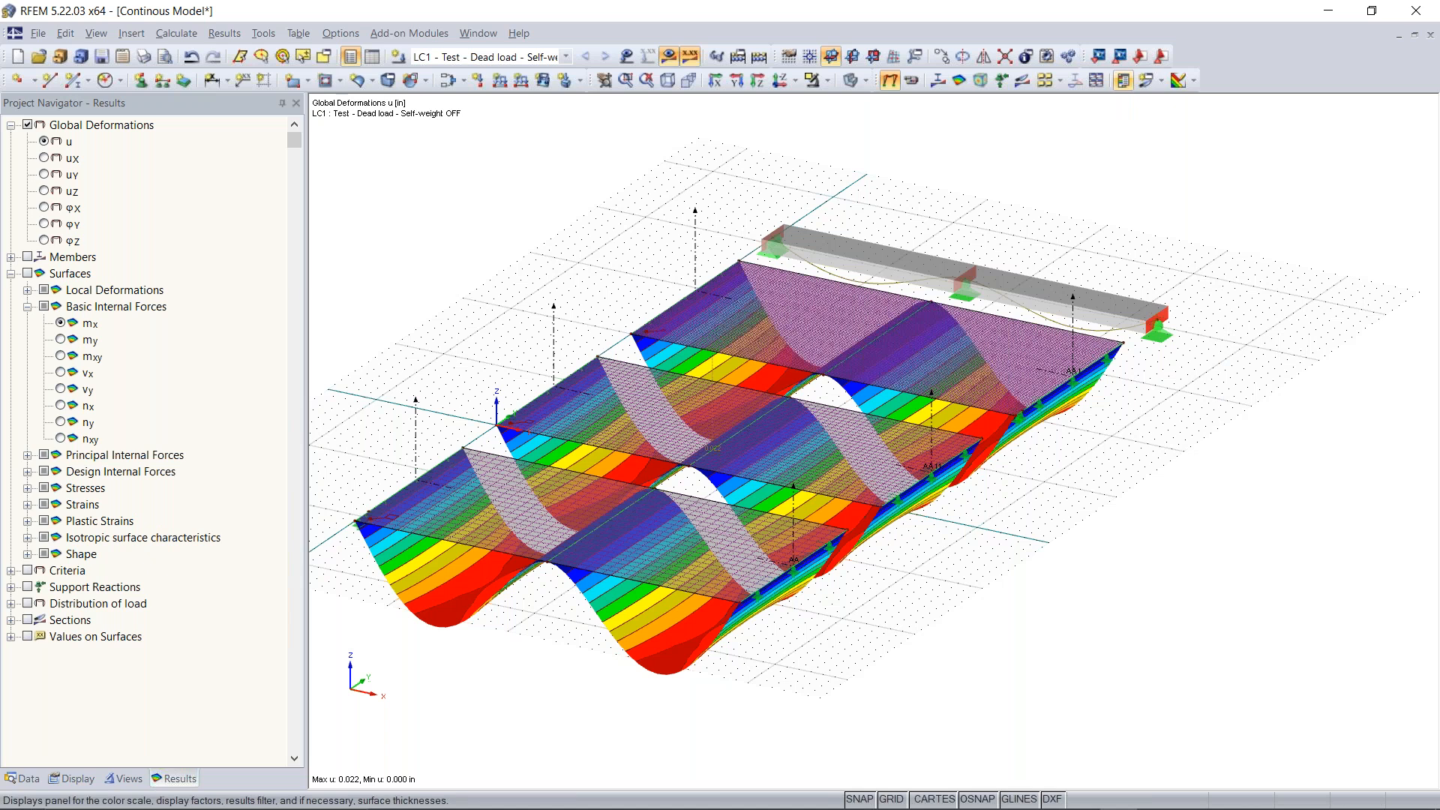
click(1123, 80)
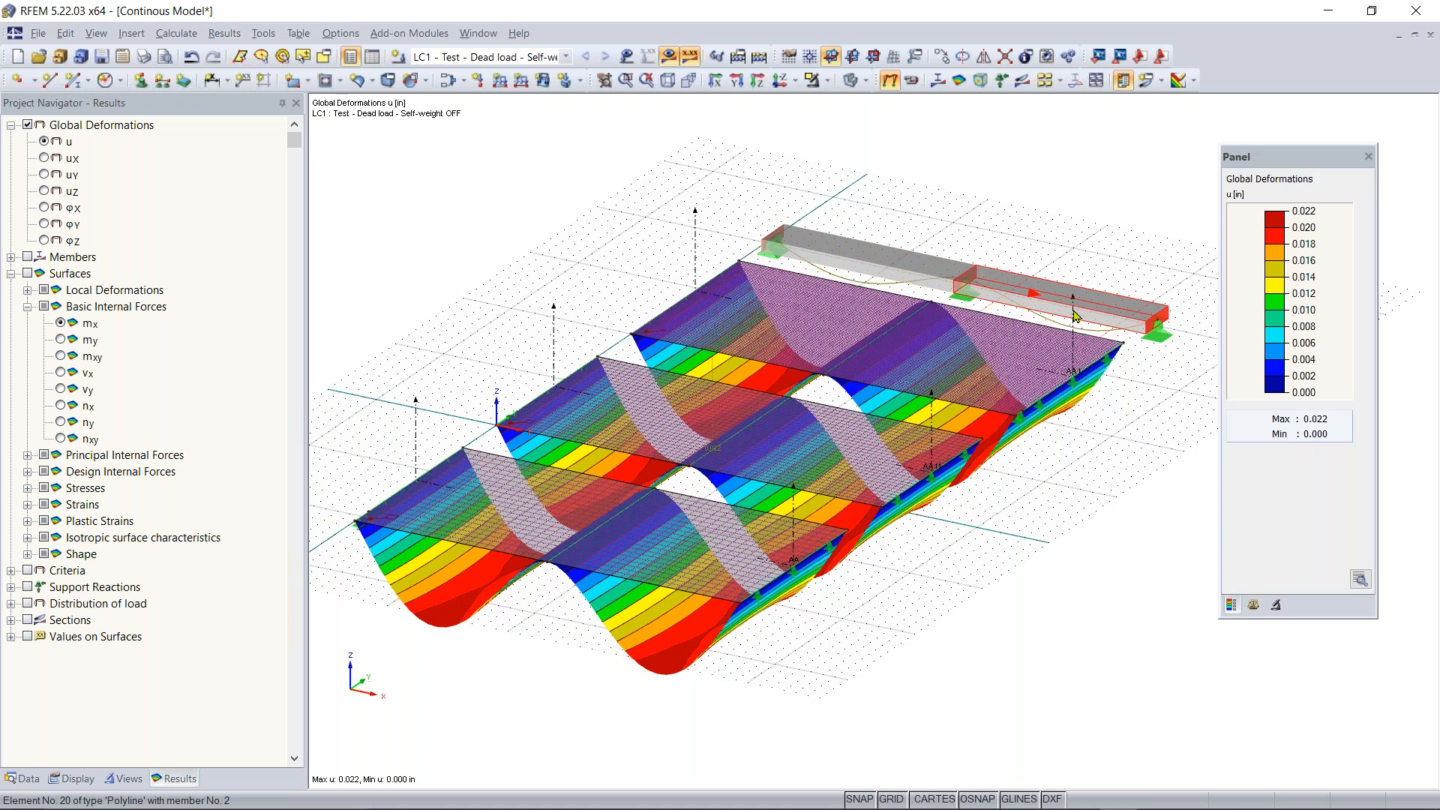
Set the deformation display of members to Cross-Sections Colored so the beam is drawn with its colour-scaled deformed shape
scroll(1075, 316, up, 5)
scroll(476, 315, down, 3)
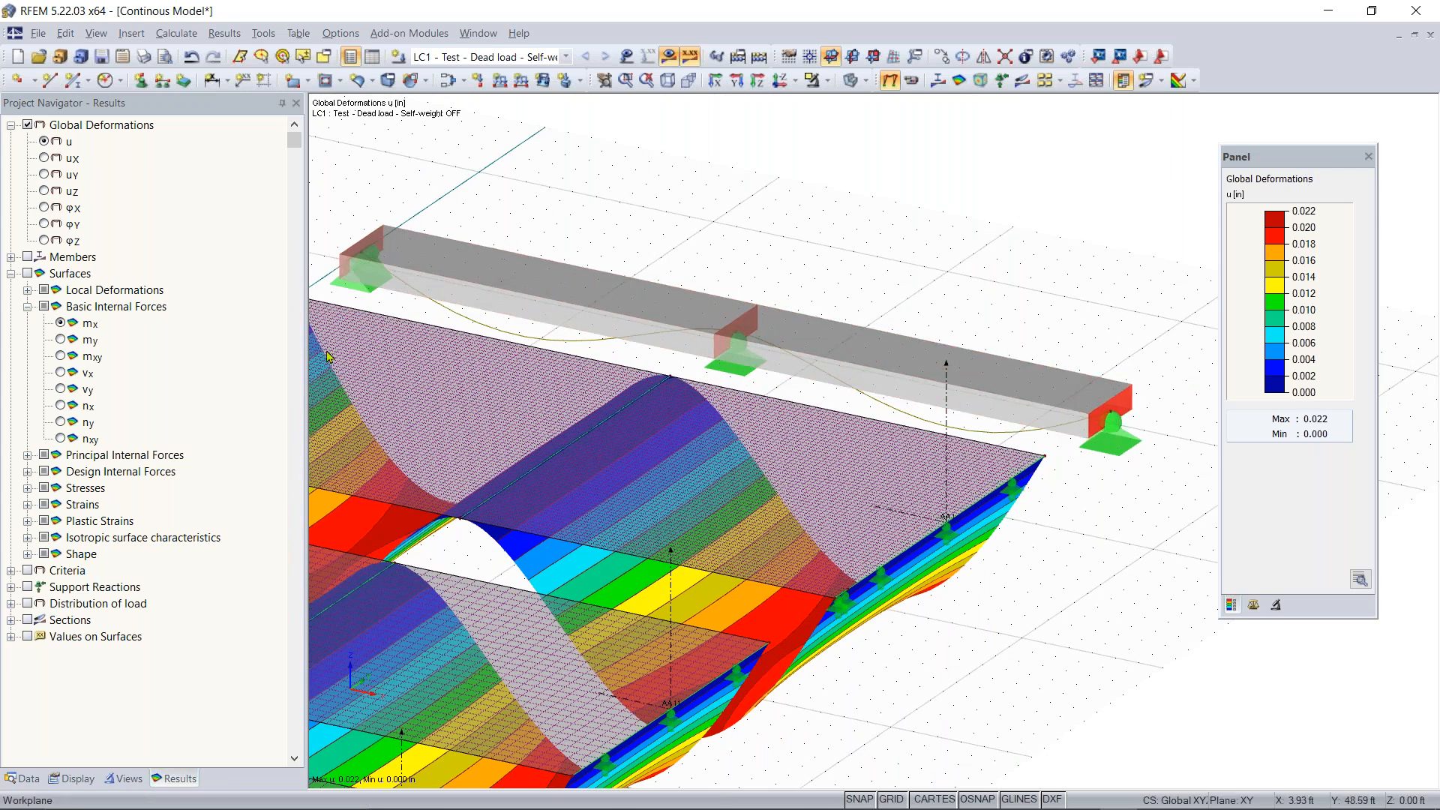
scroll(495, 448, down, 2)
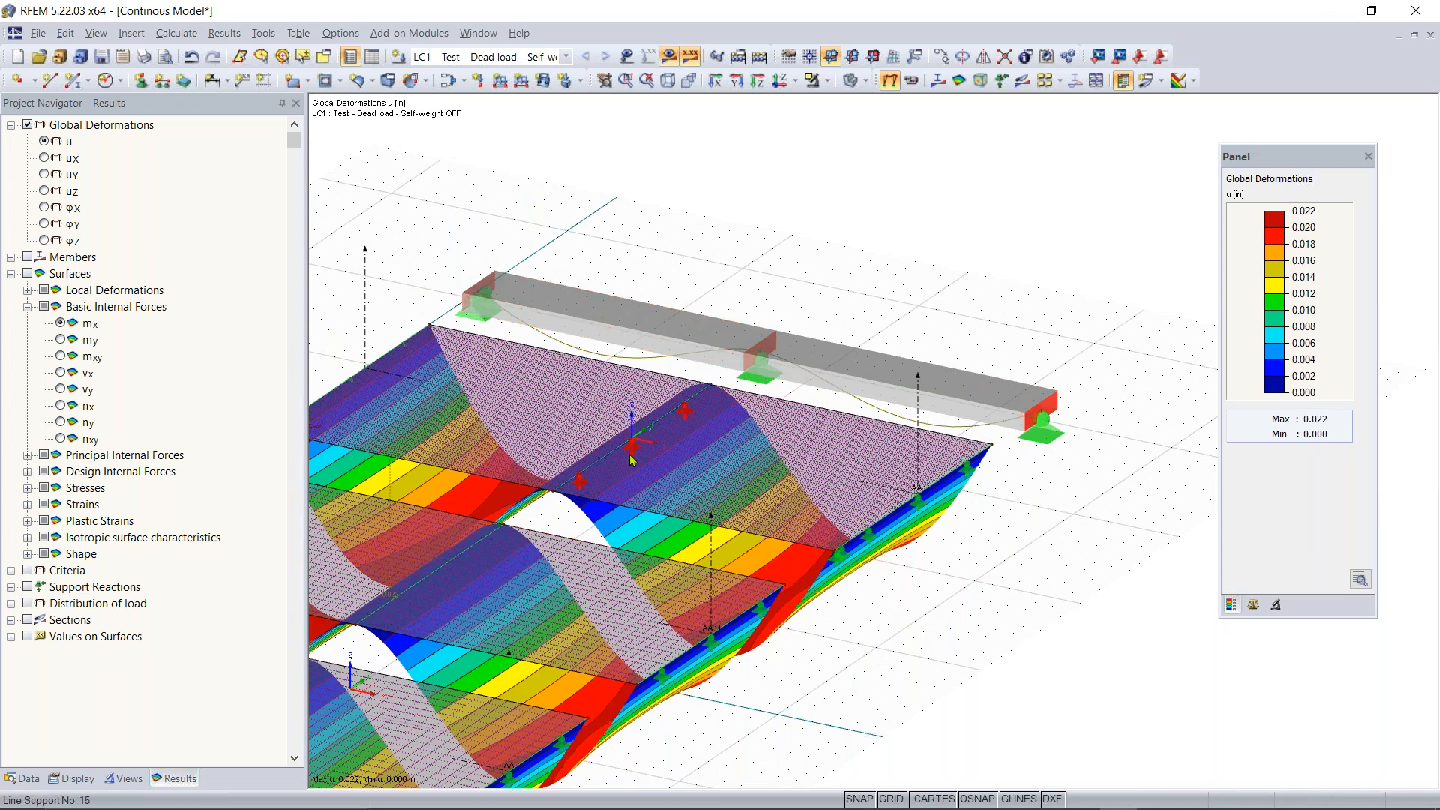
click(71, 780)
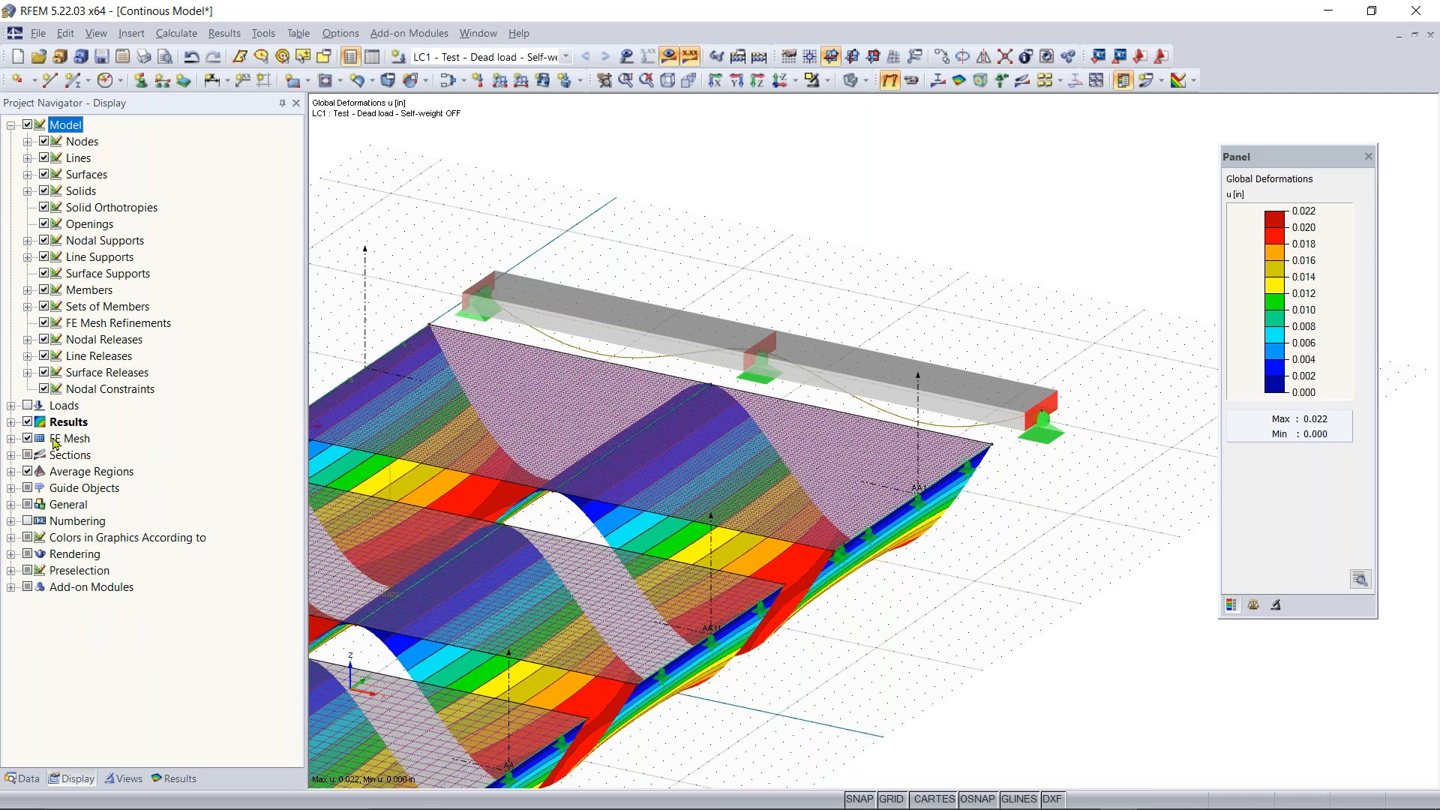
click(11, 126)
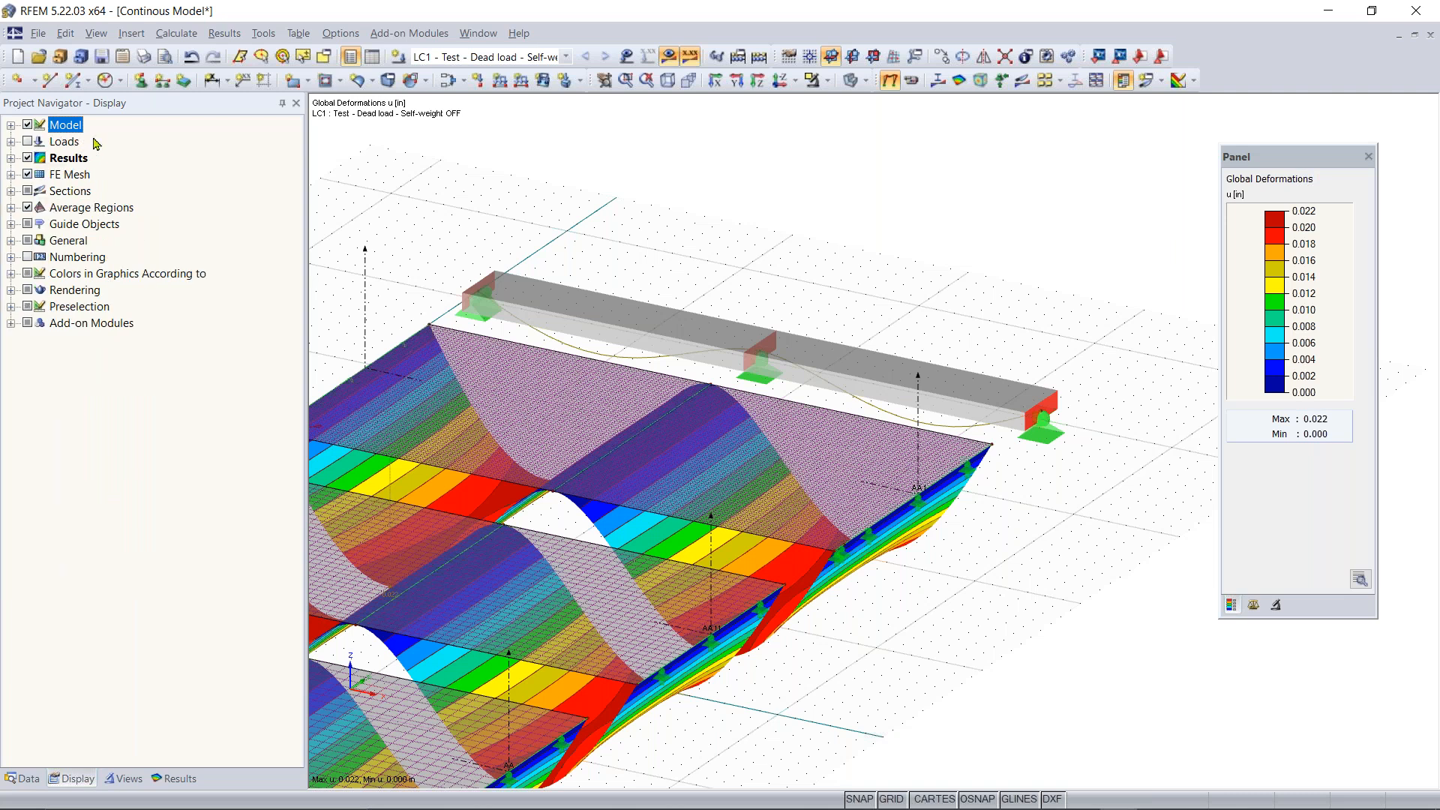
click(10, 159)
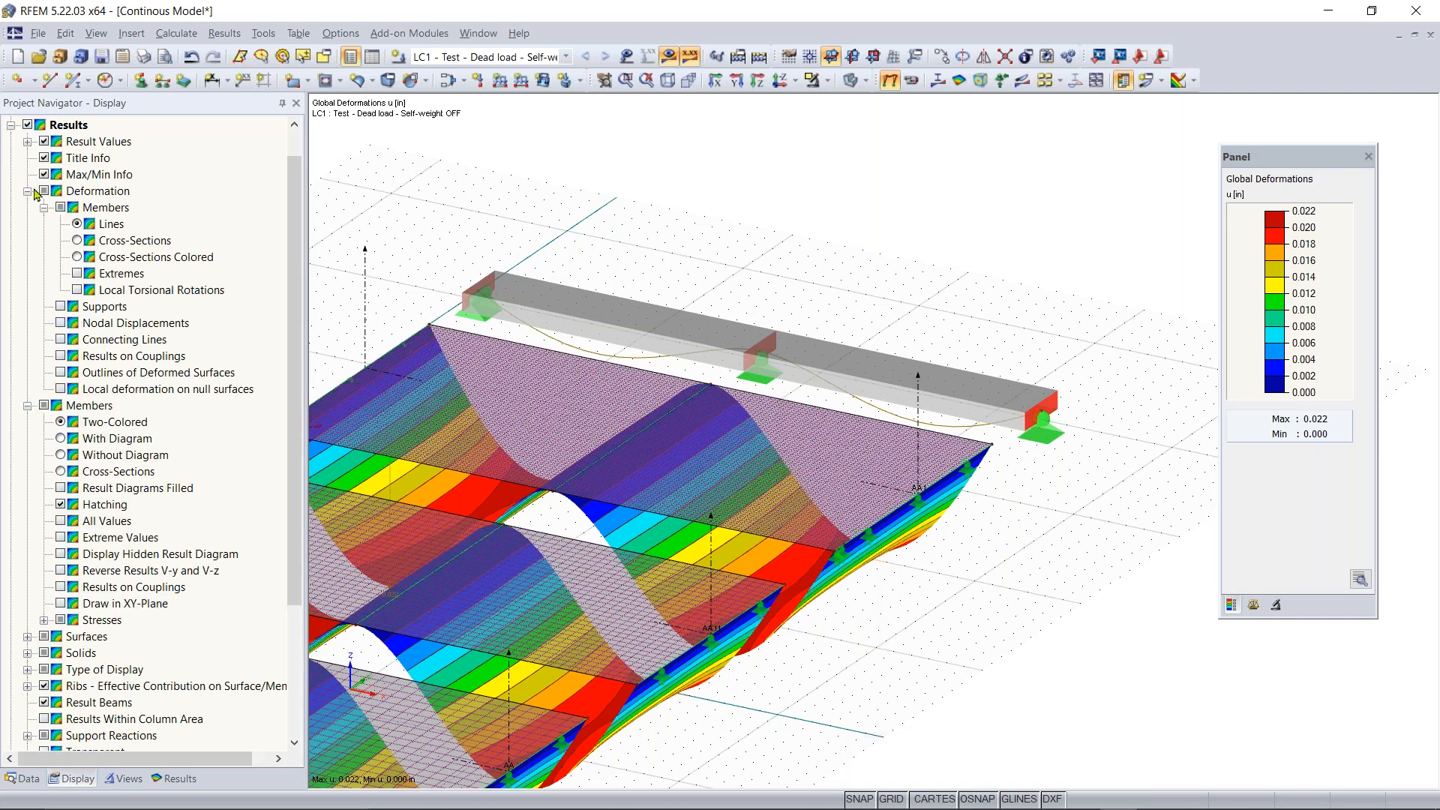
click(28, 192)
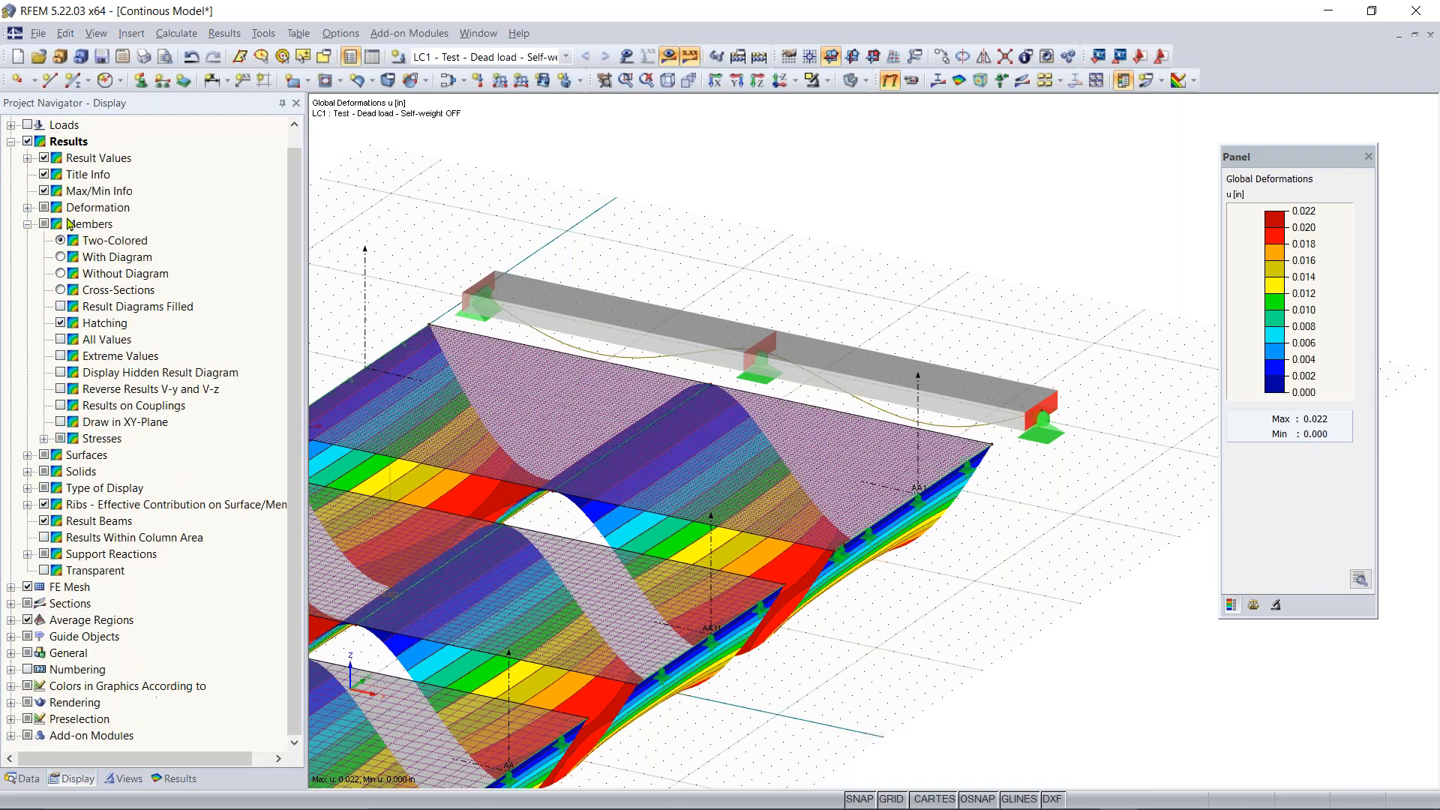
click(28, 223)
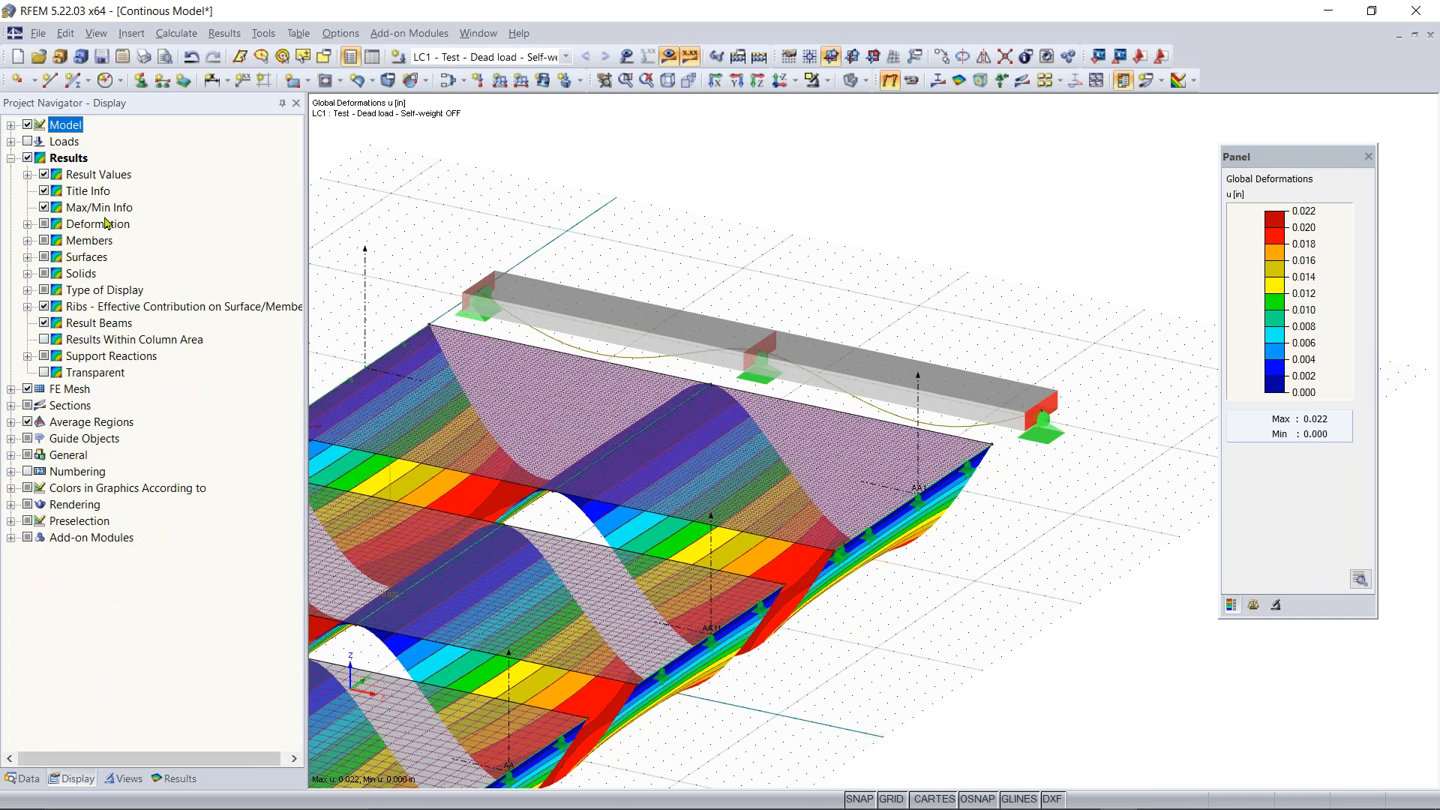
click(28, 223)
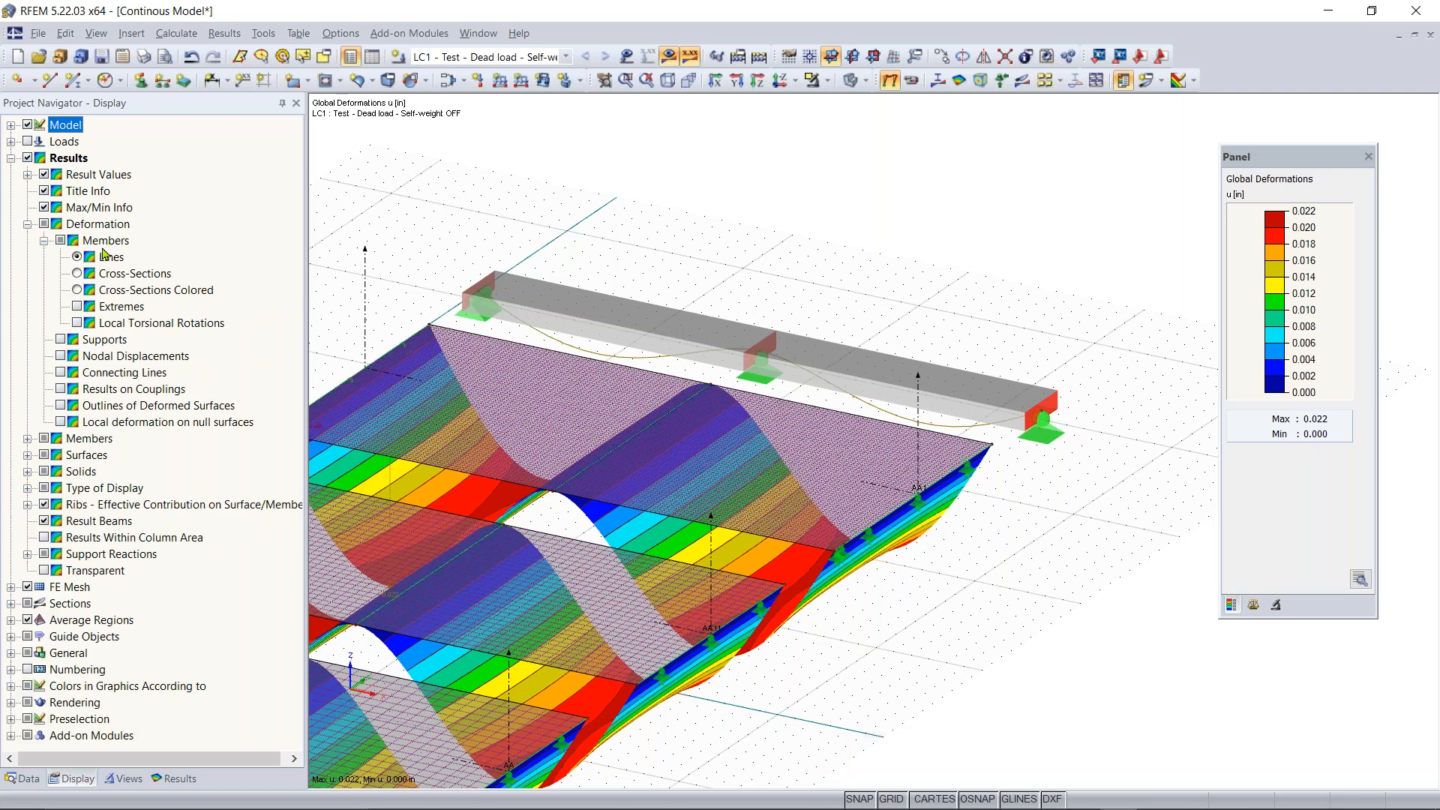
click(78, 290)
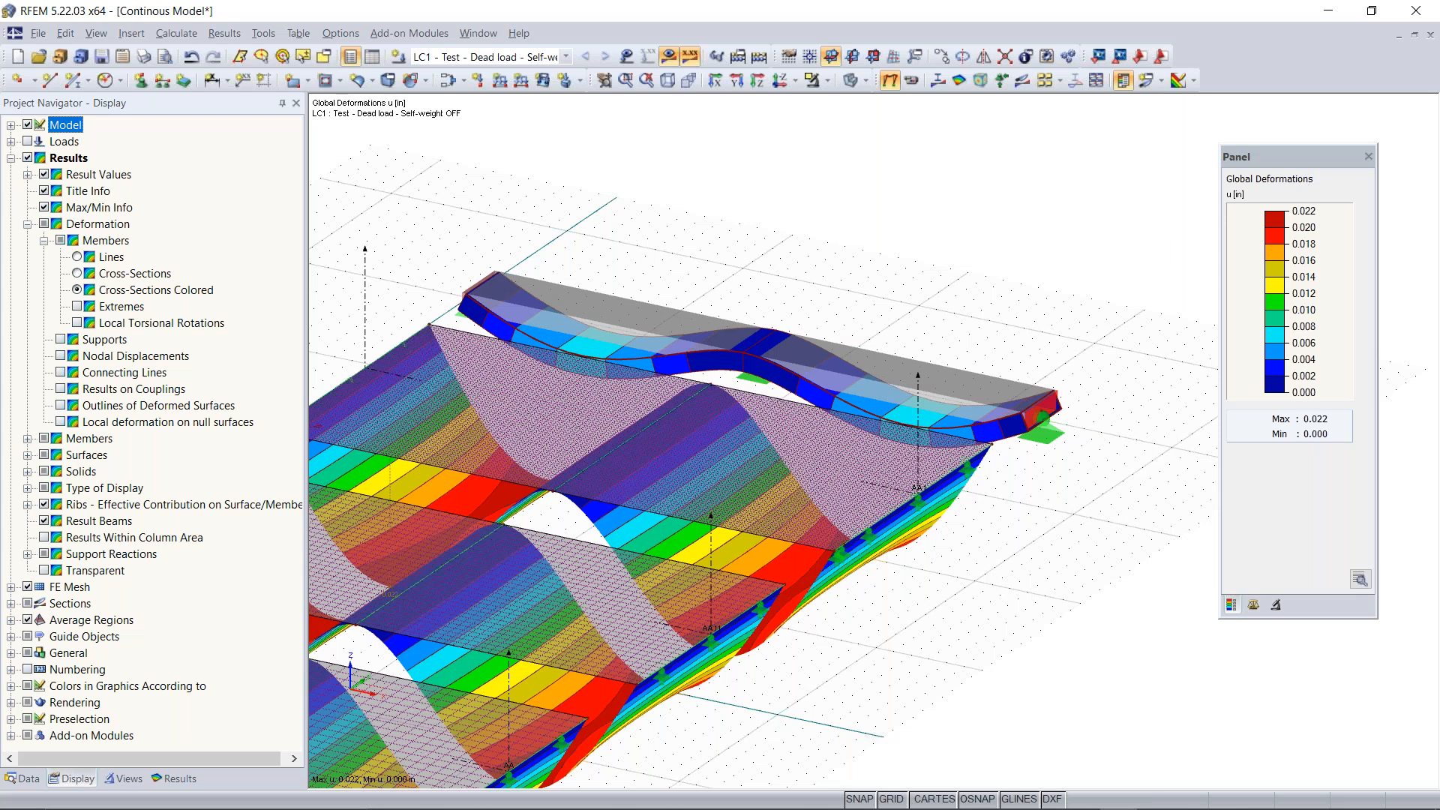
scroll(435, 417, down, 2)
middle_drag(435, 417, 603, 349)
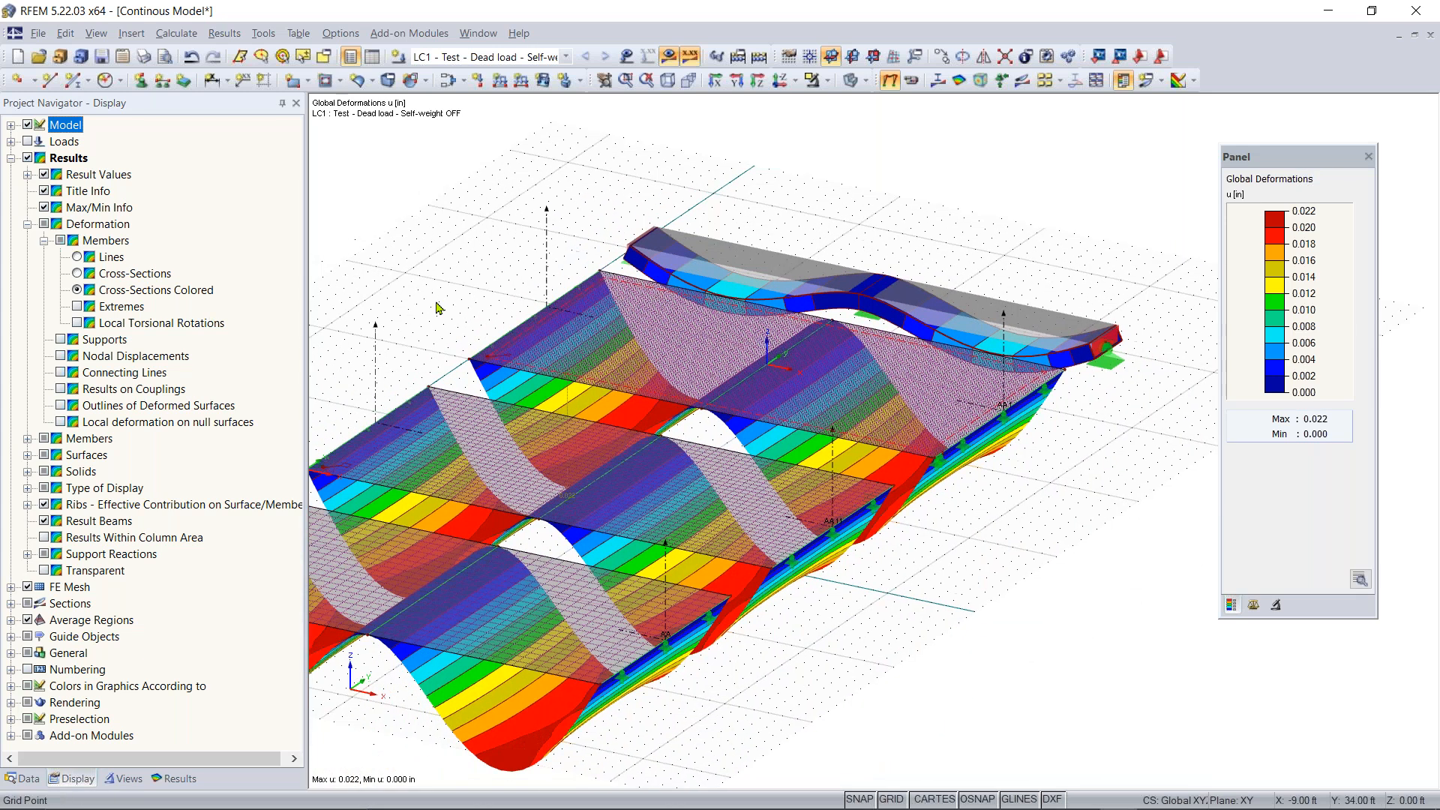
Turn off the global deformations and display the internal force My for the members
click(178, 778)
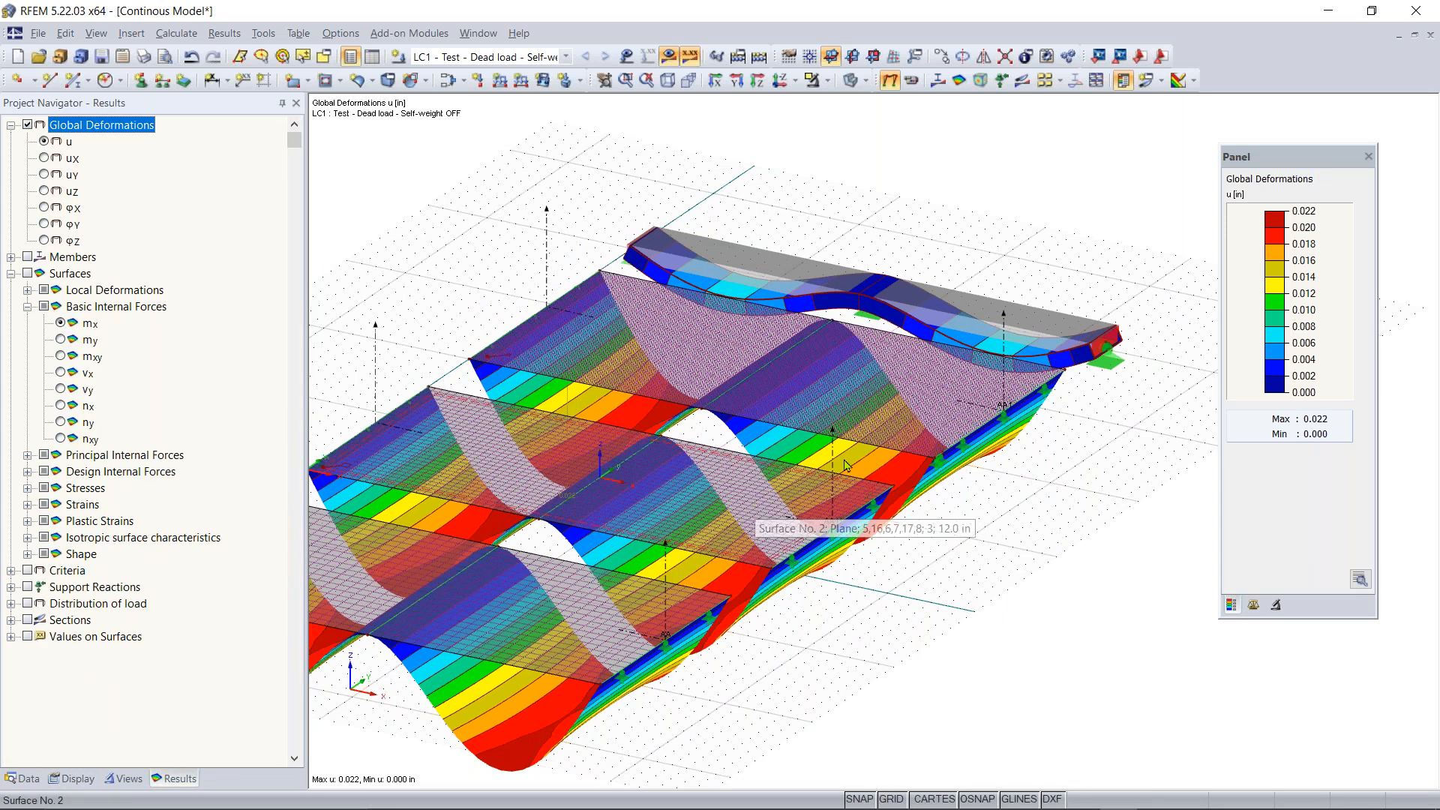
mouse_move(873, 405)
ctrl+middle_down()
mouse_move(786, 416)
mouse_move(859, 425)
ctrl+middle_up()
scroll(962, 553, up, 2)
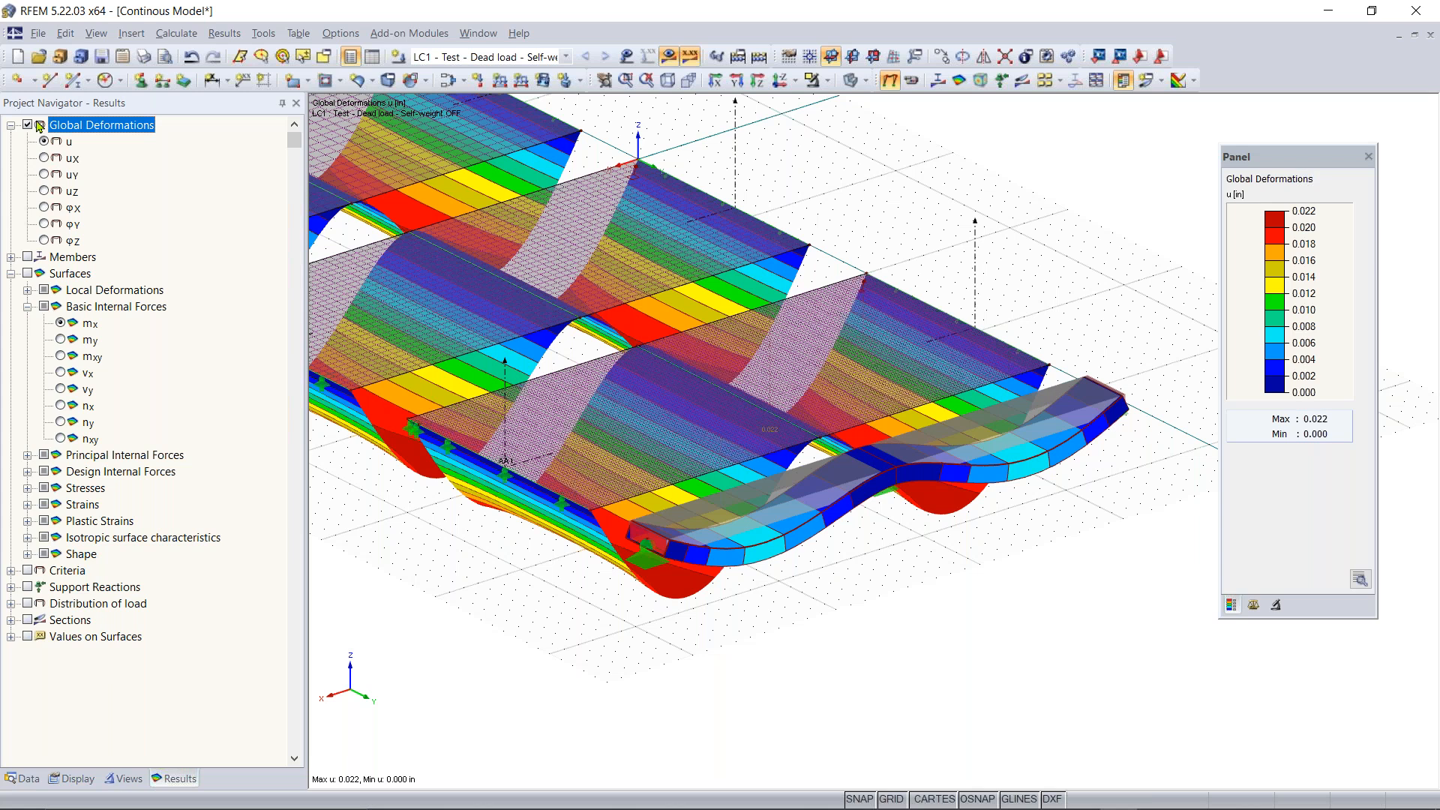
click(28, 126)
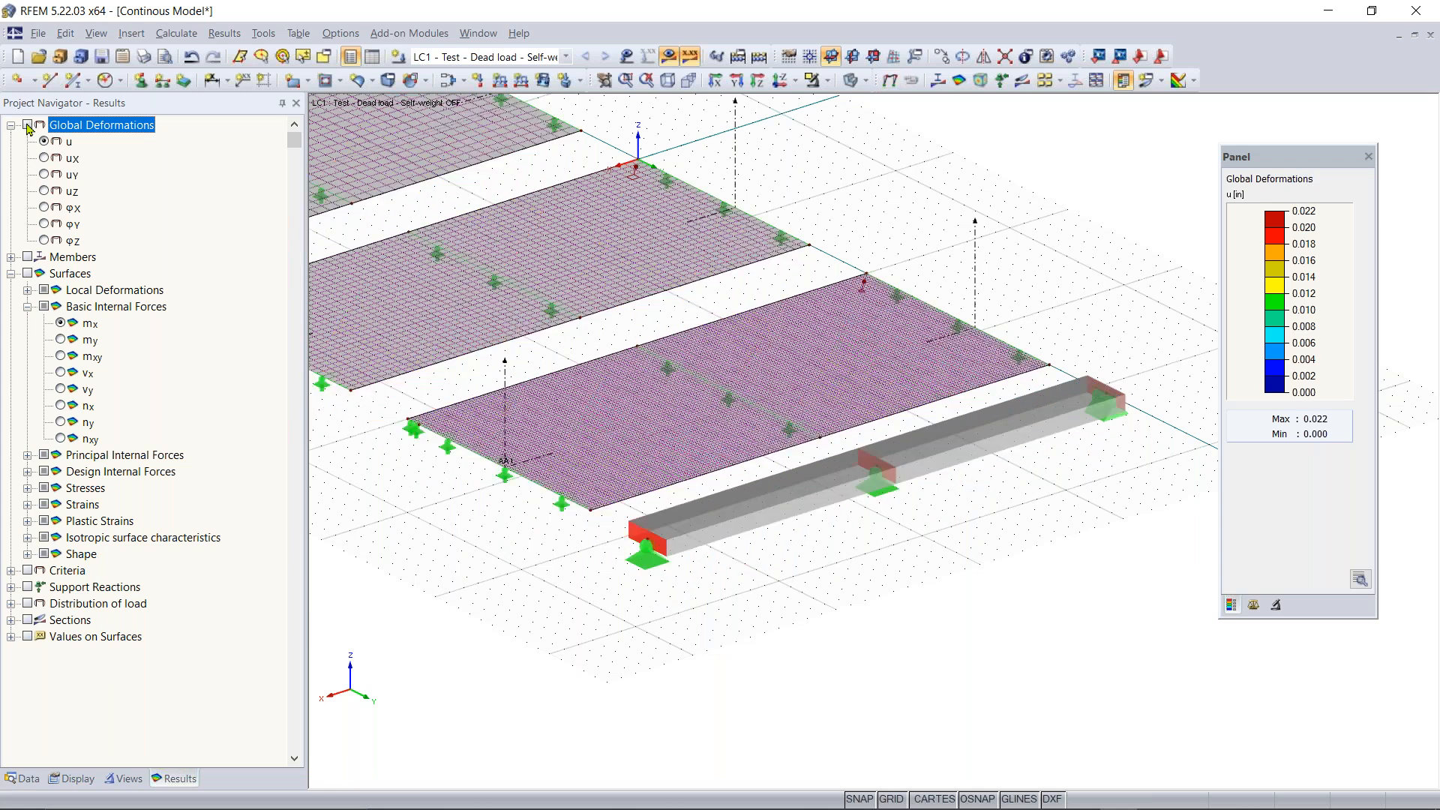
click(11, 273)
click(12, 257)
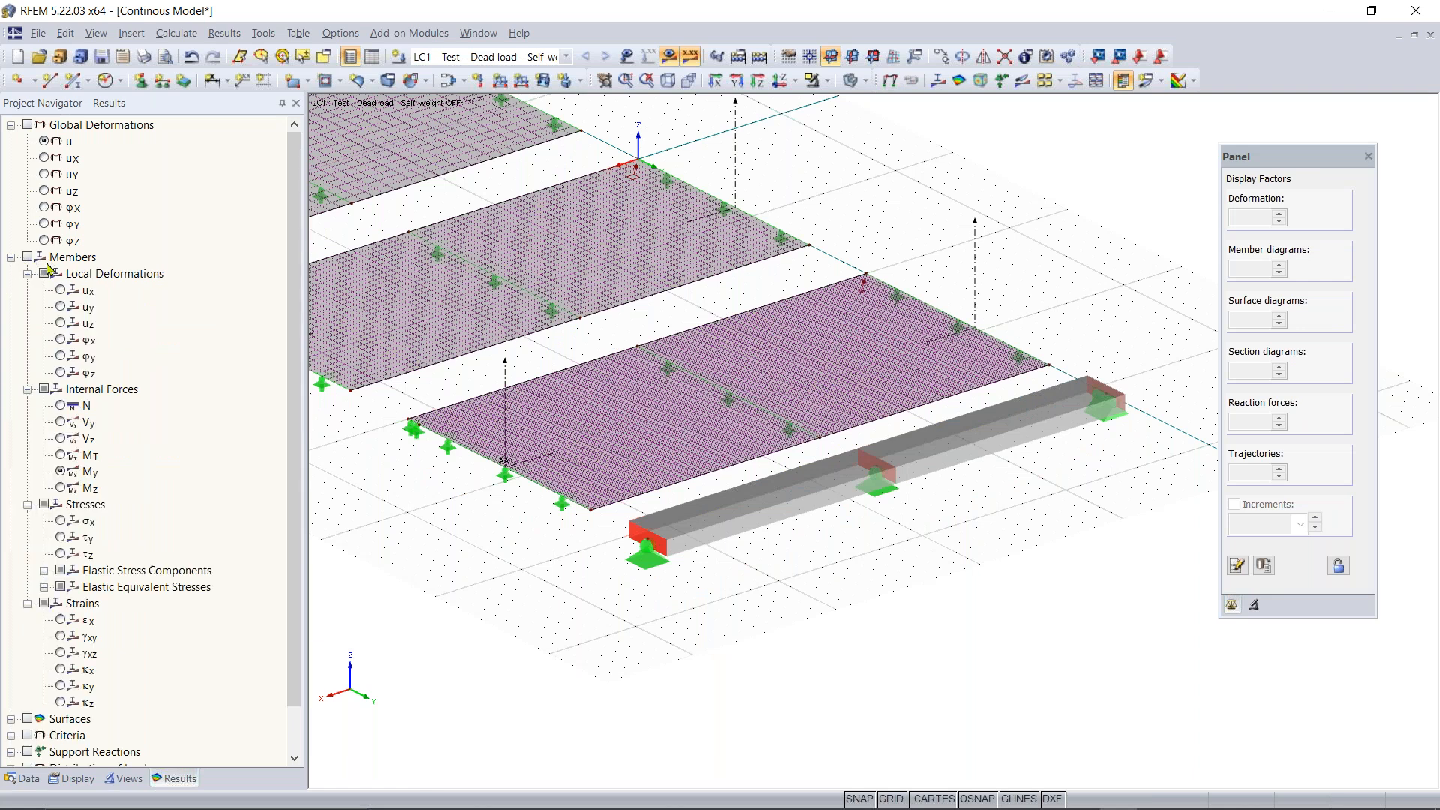
click(28, 257)
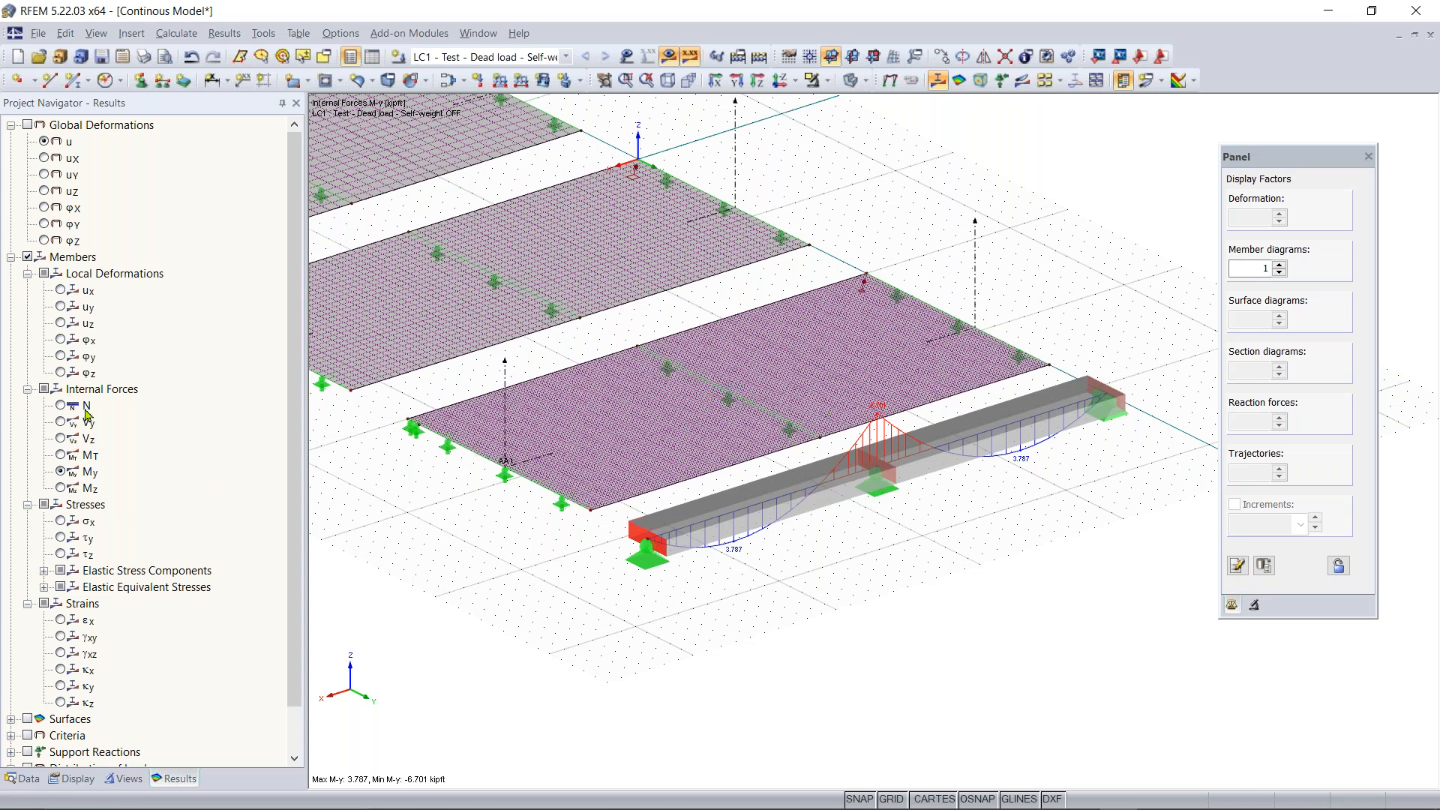
Examine the beam's My moment diagram in both spans and over the middle support
scroll(907, 432, up, 3)
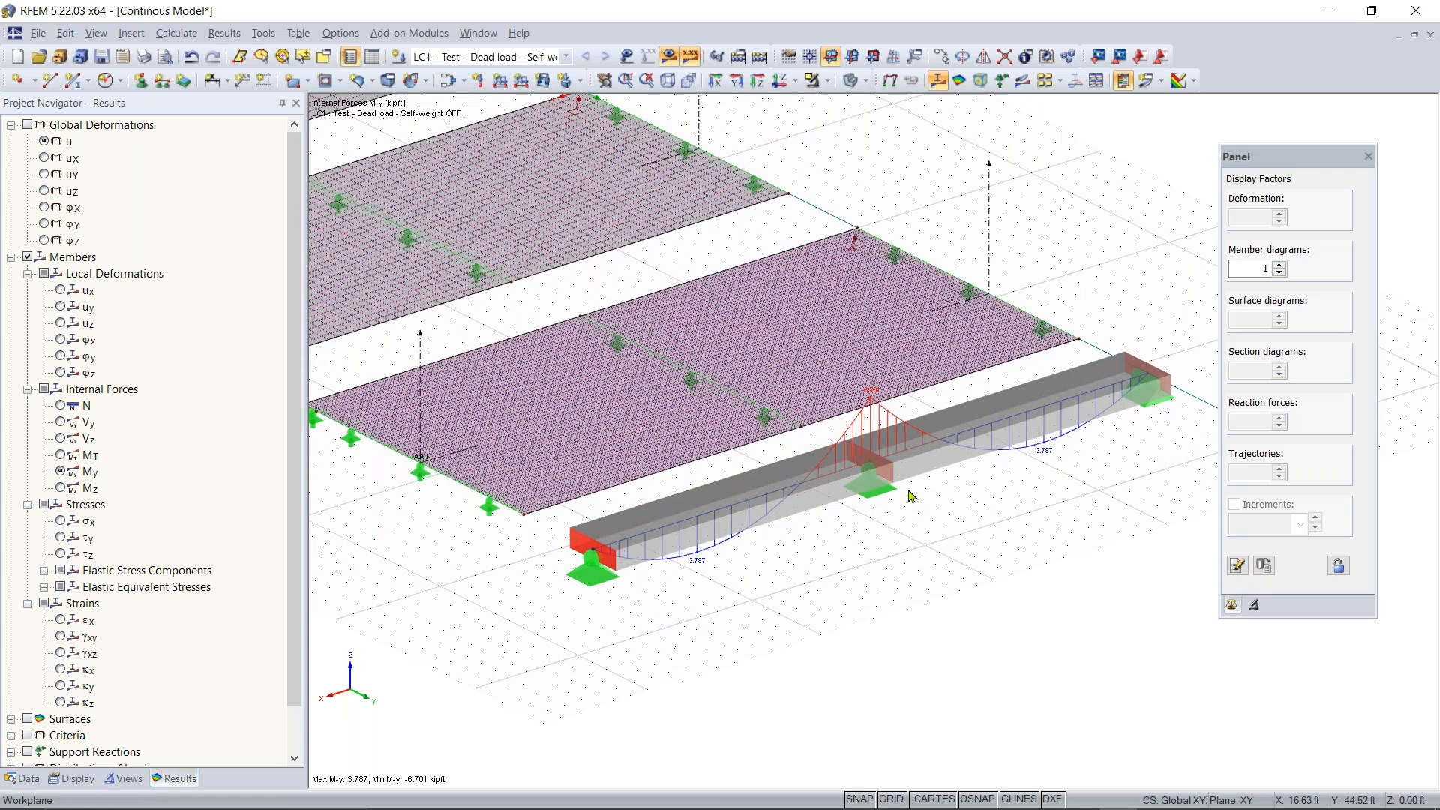
middle_drag(954, 448, 774, 488)
right_click(852, 373)
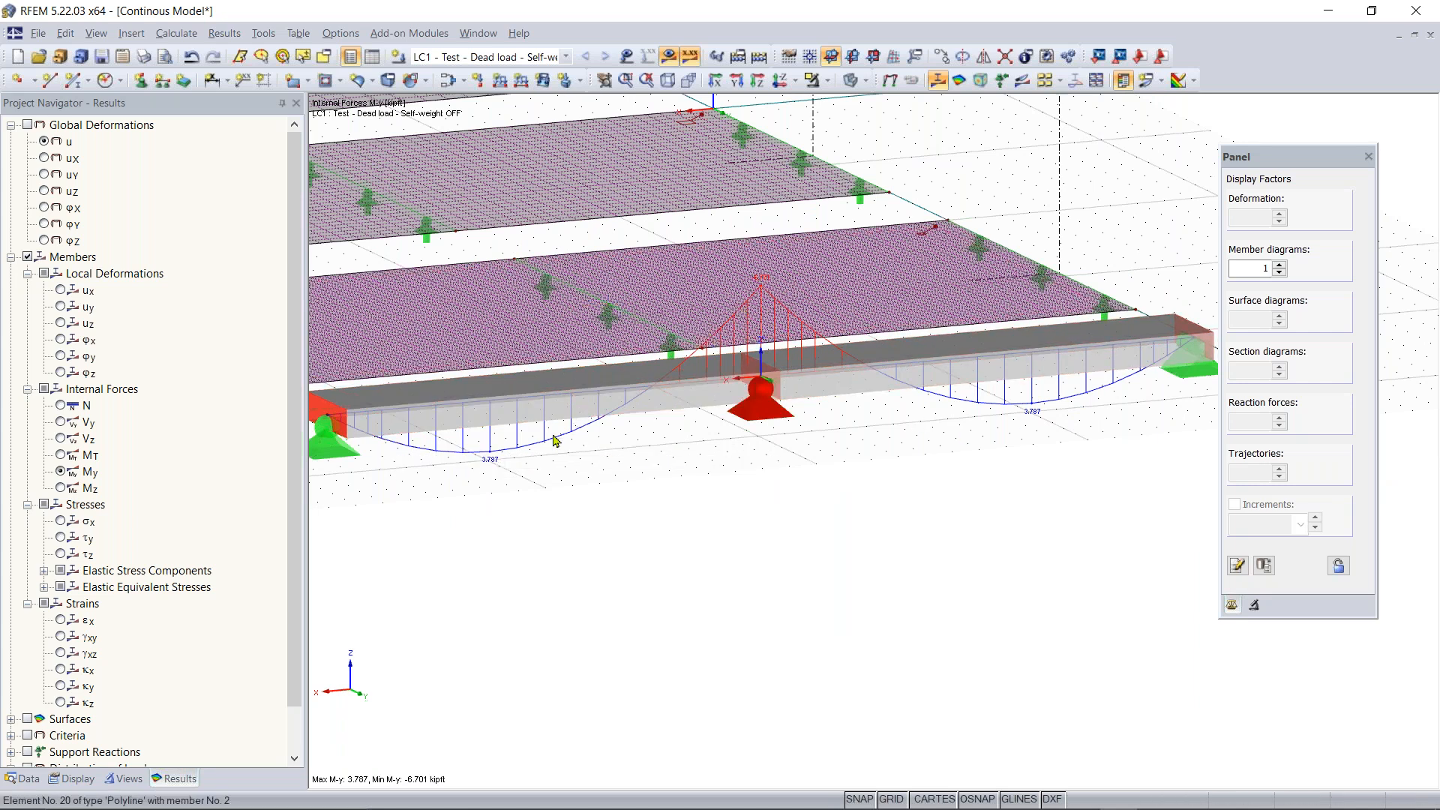
scroll(551, 466, down, 1)
ctrl+middle_drag(551, 468, 693, 597)
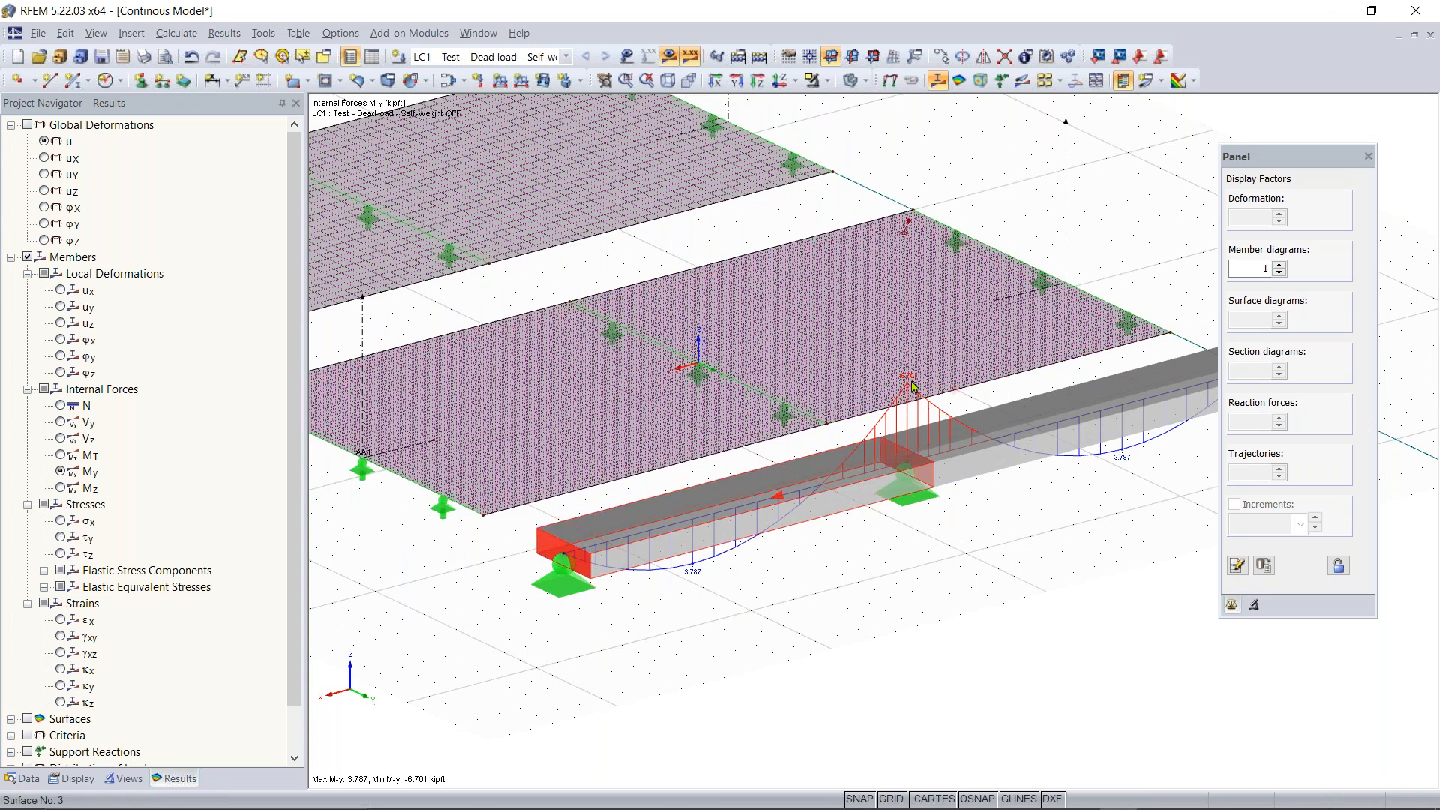
scroll(917, 392, up, 3)
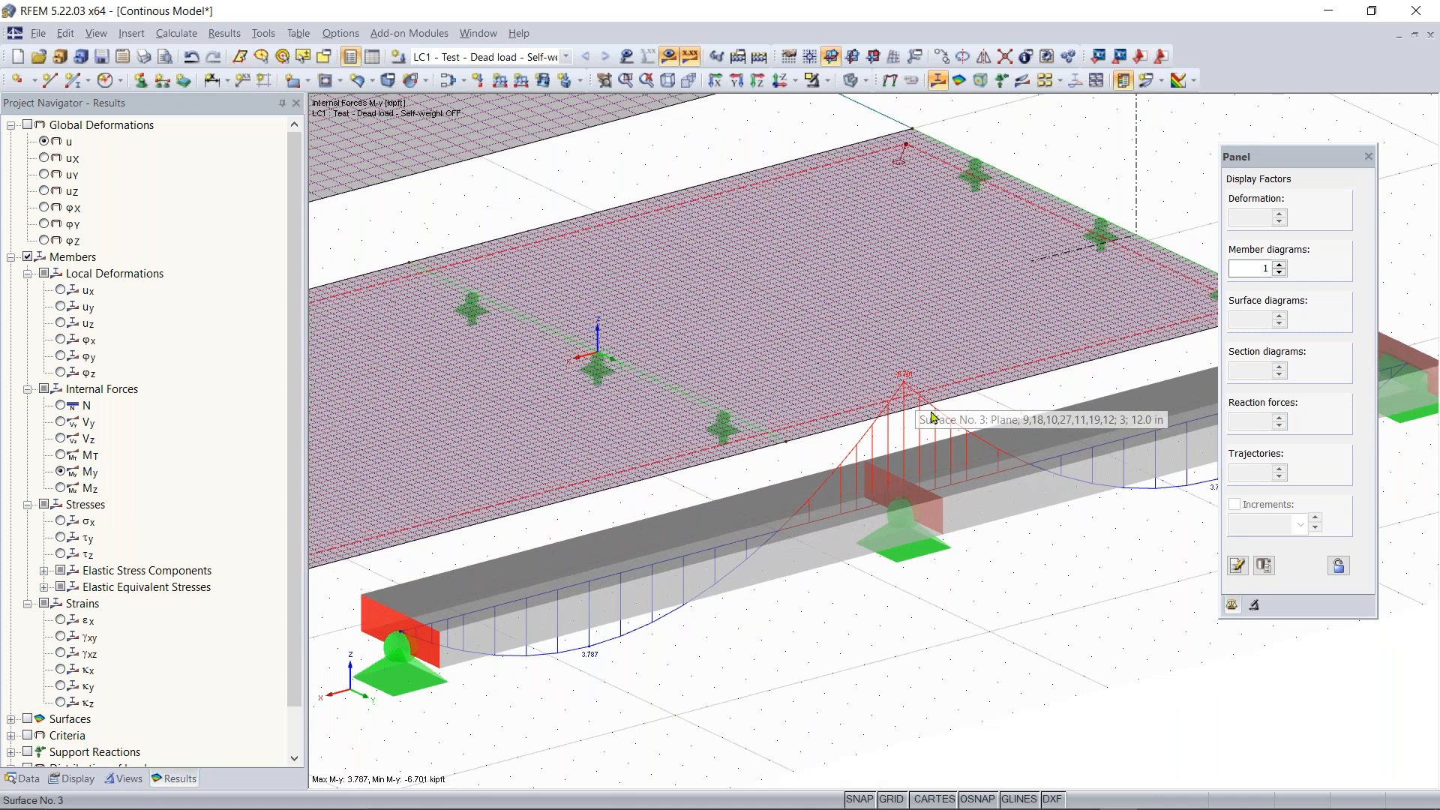
middle_drag(870, 402, 777, 513)
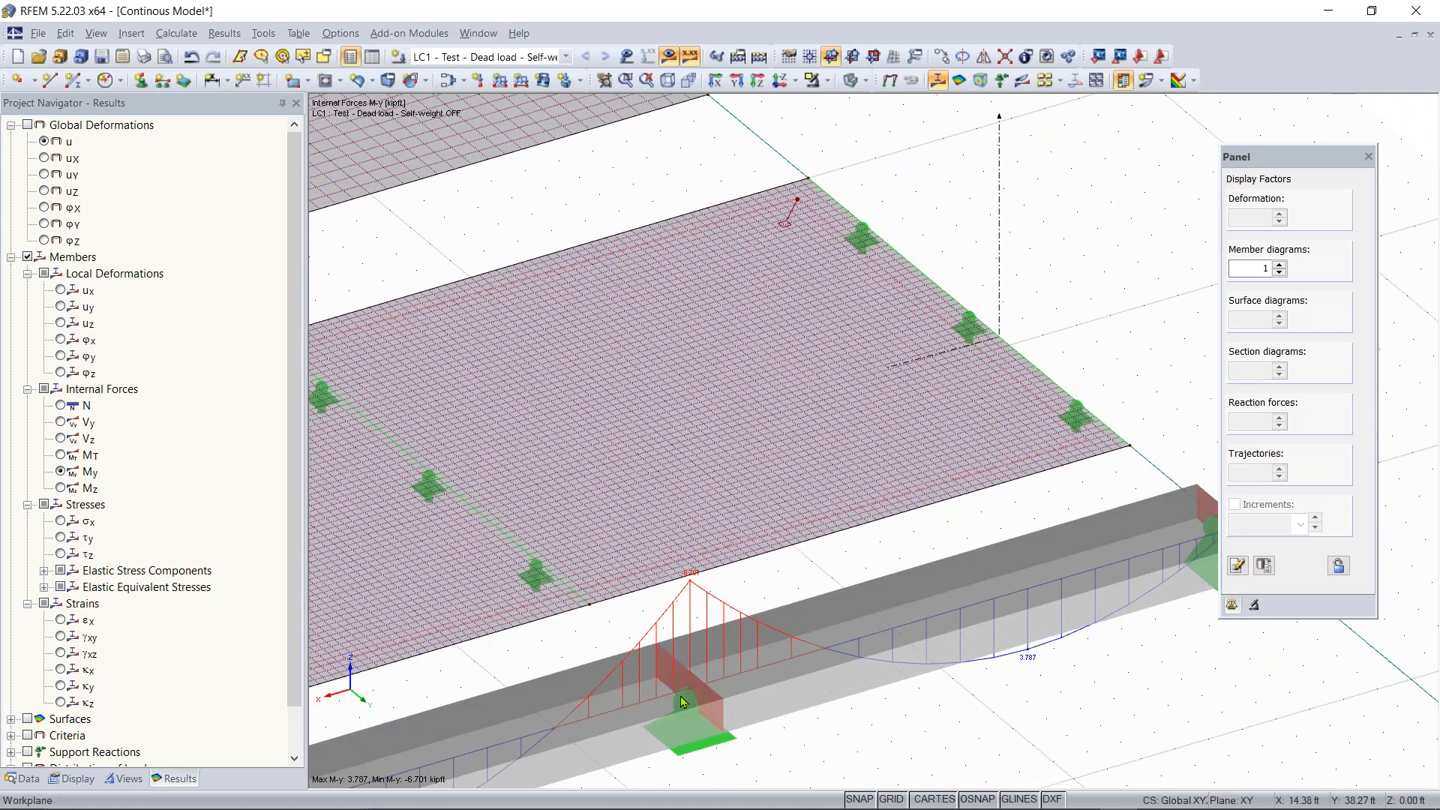
Display the basic internal force mx on the surfaces alongside the beam's My diagram
scroll(696, 495, down, 2)
middle_drag(688, 474, 701, 363)
ctrl+middle_drag(743, 463, 789, 465)
right_click(790, 465)
click(711, 529)
scroll(711, 528, down, 3)
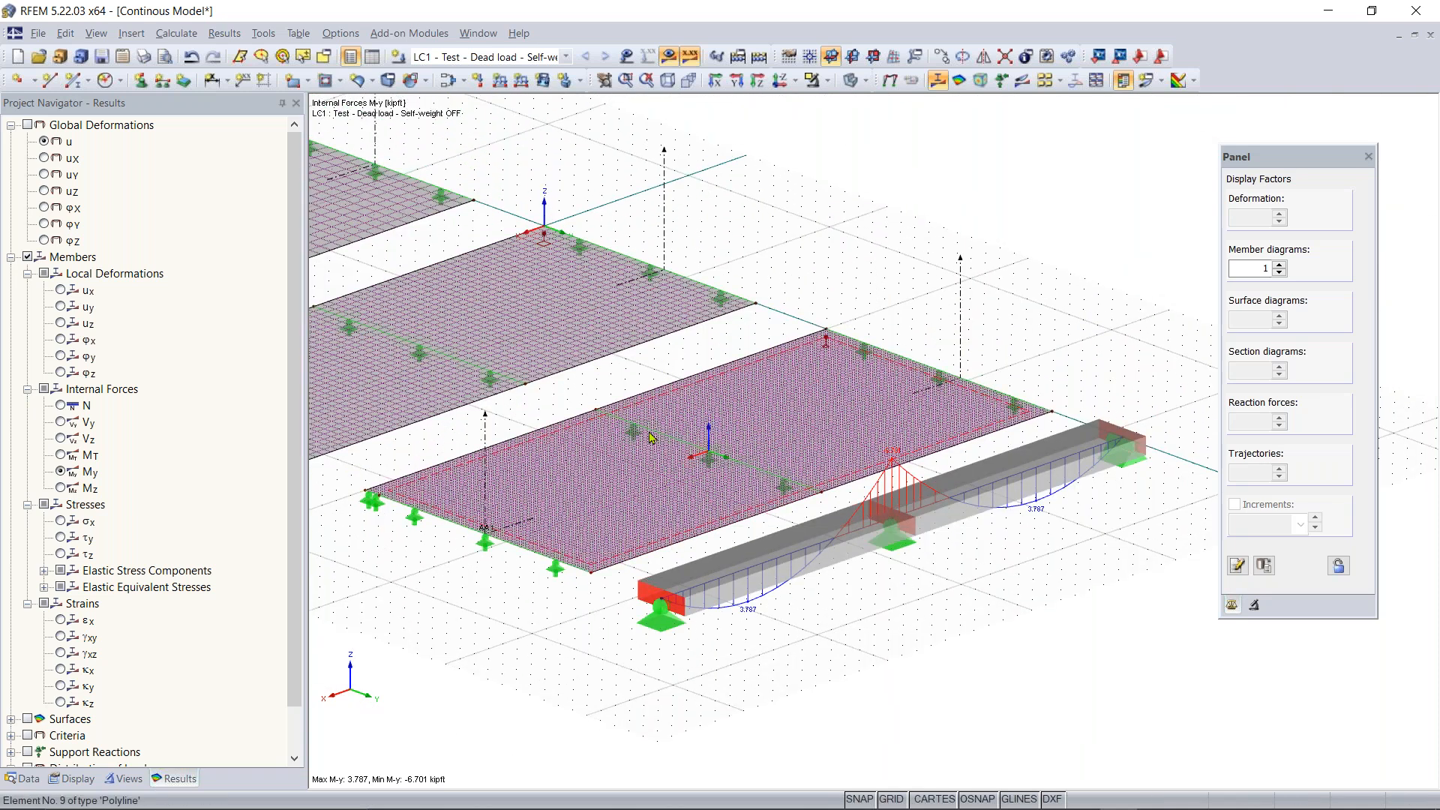
scroll(558, 527, down, 1)
middle_drag(515, 526, 782, 623)
scroll(560, 420, down, 1)
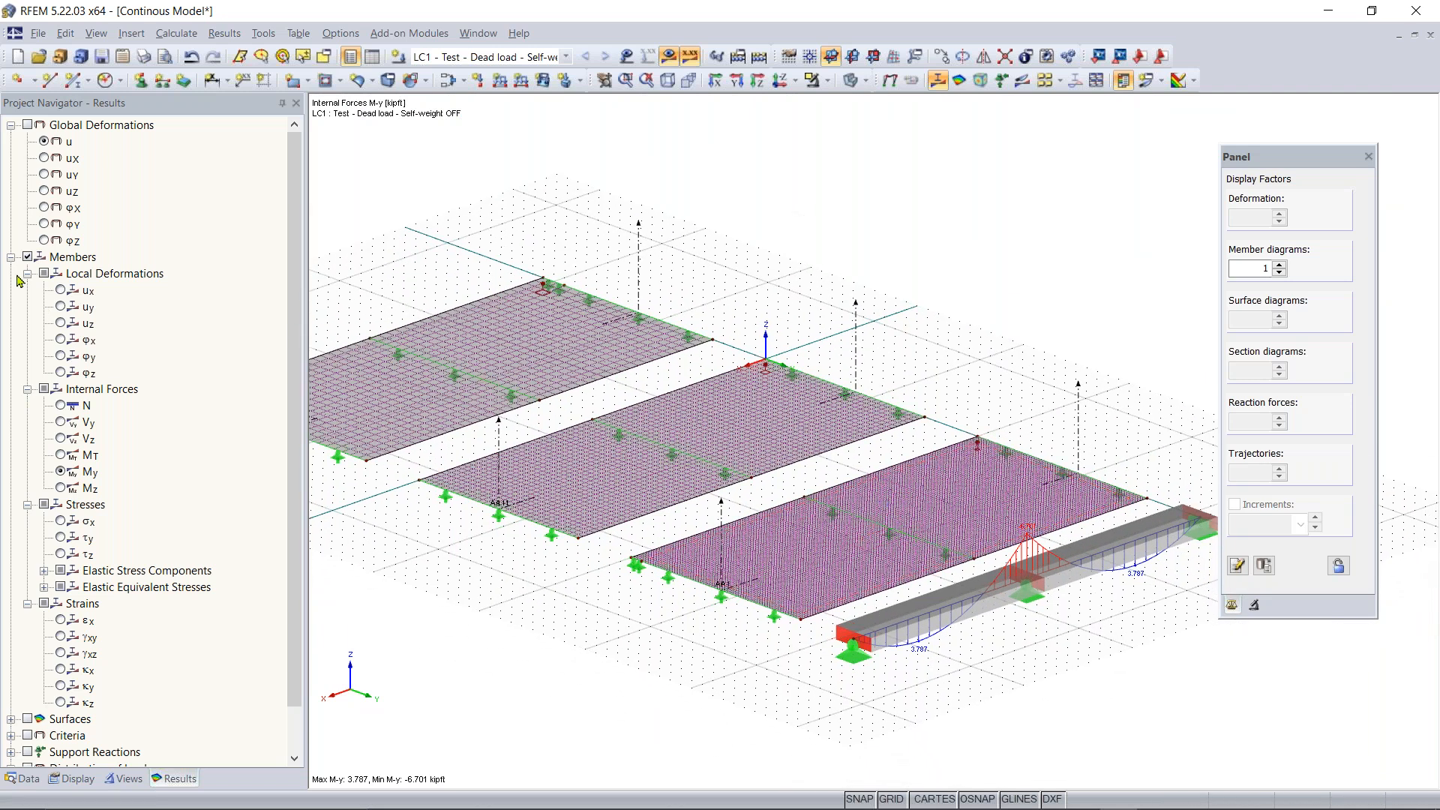
click(11, 257)
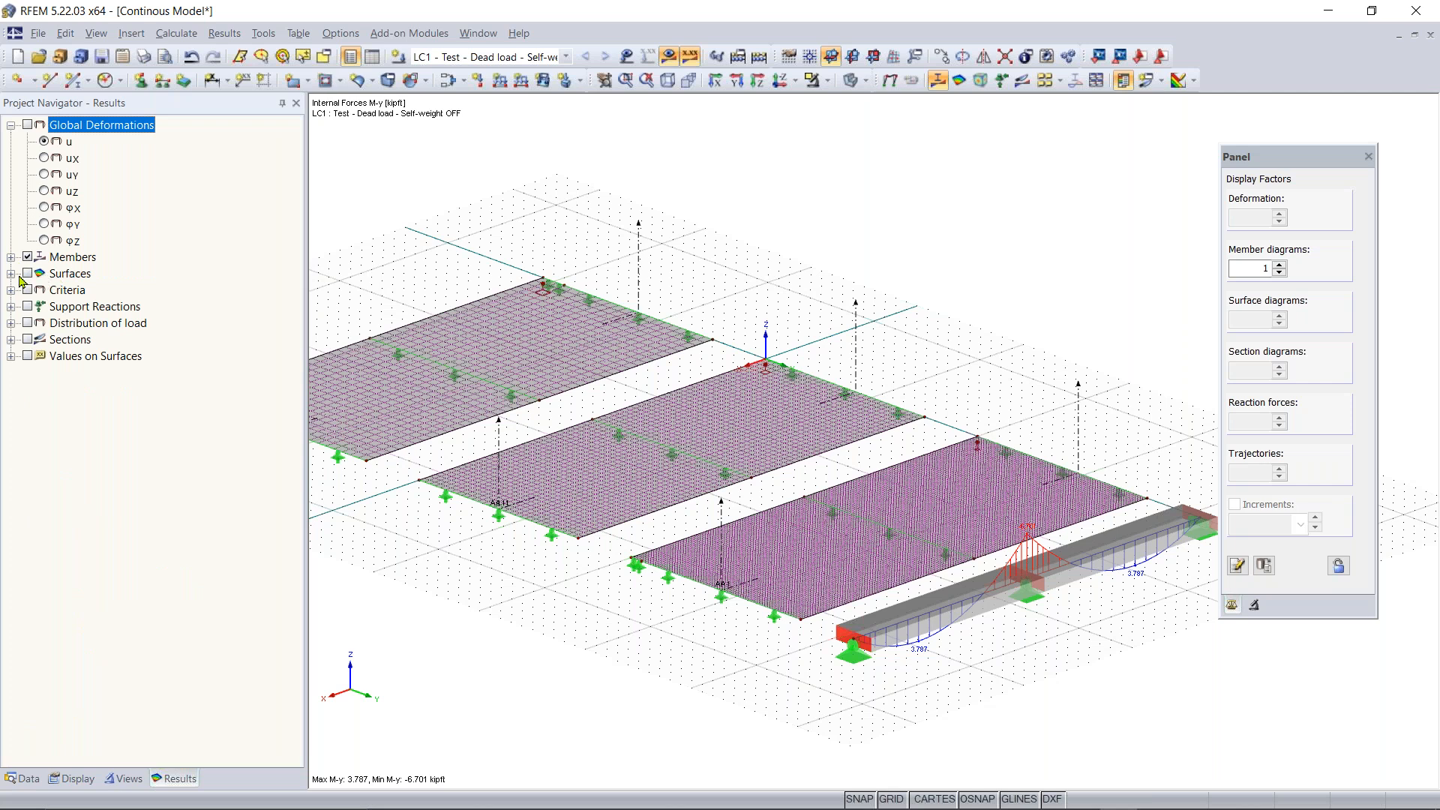
click(27, 273)
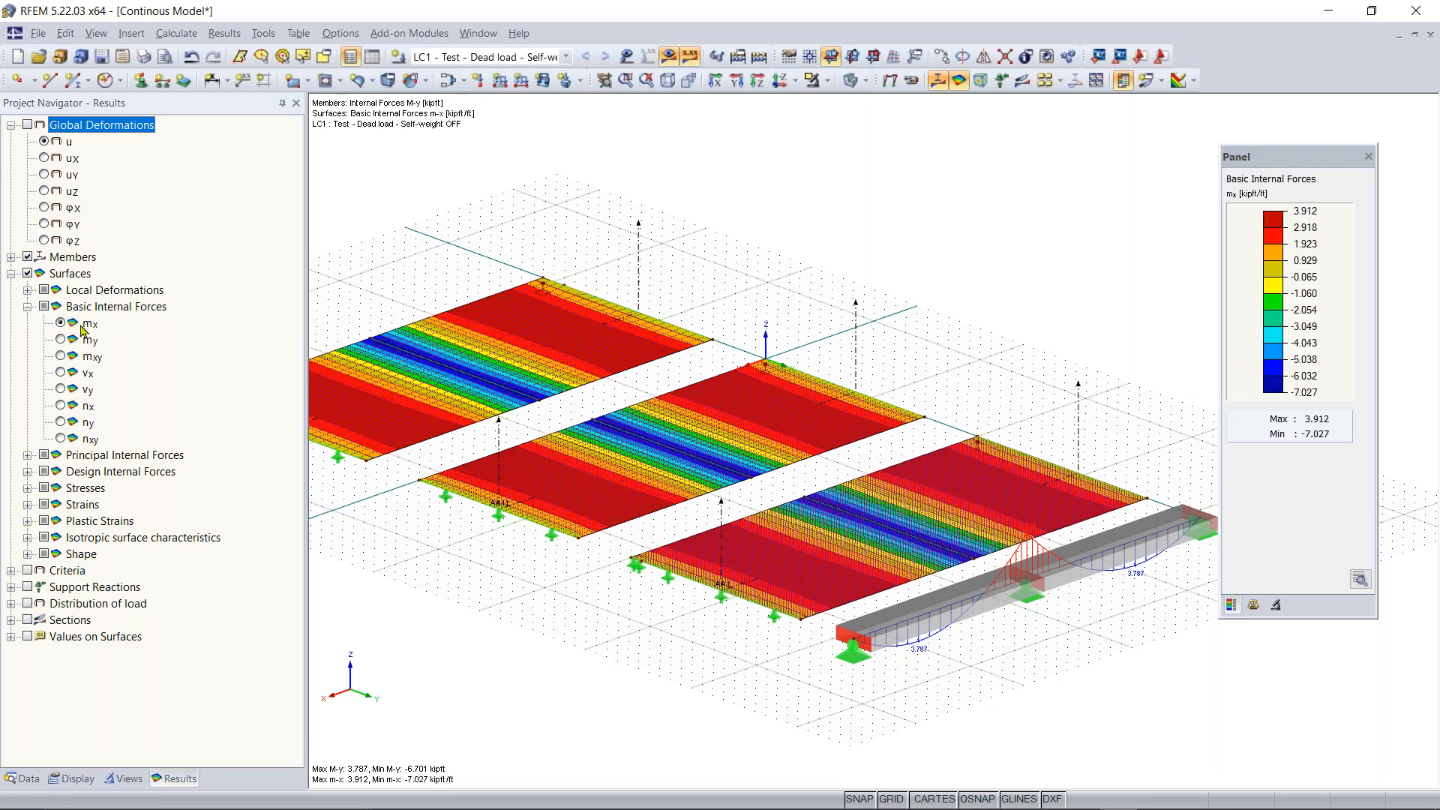
Turn on the section result diagrams for sections AA, AA 1 and AA 1 1 across the three slabs
scroll(529, 510, down, 1)
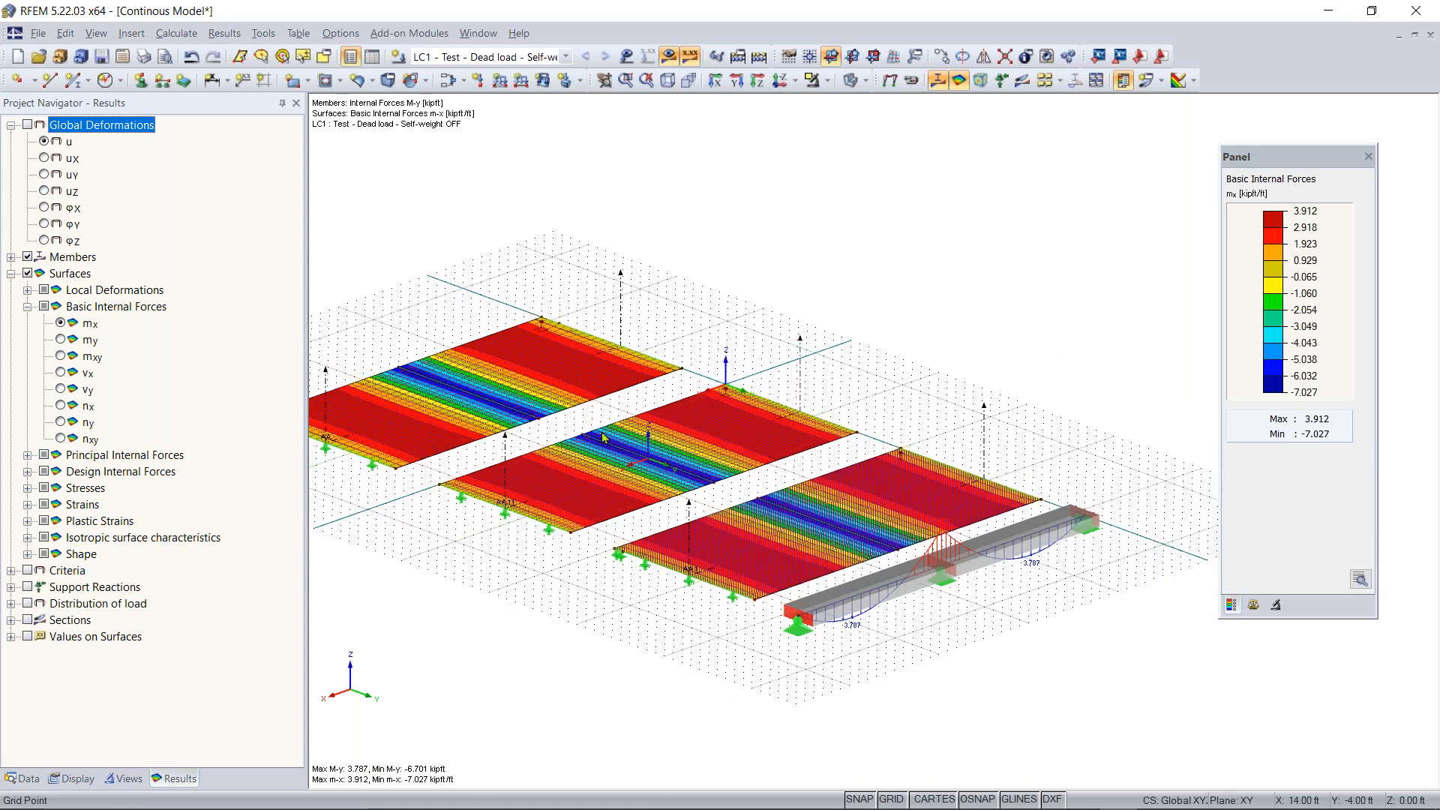
scroll(642, 471, up, 1)
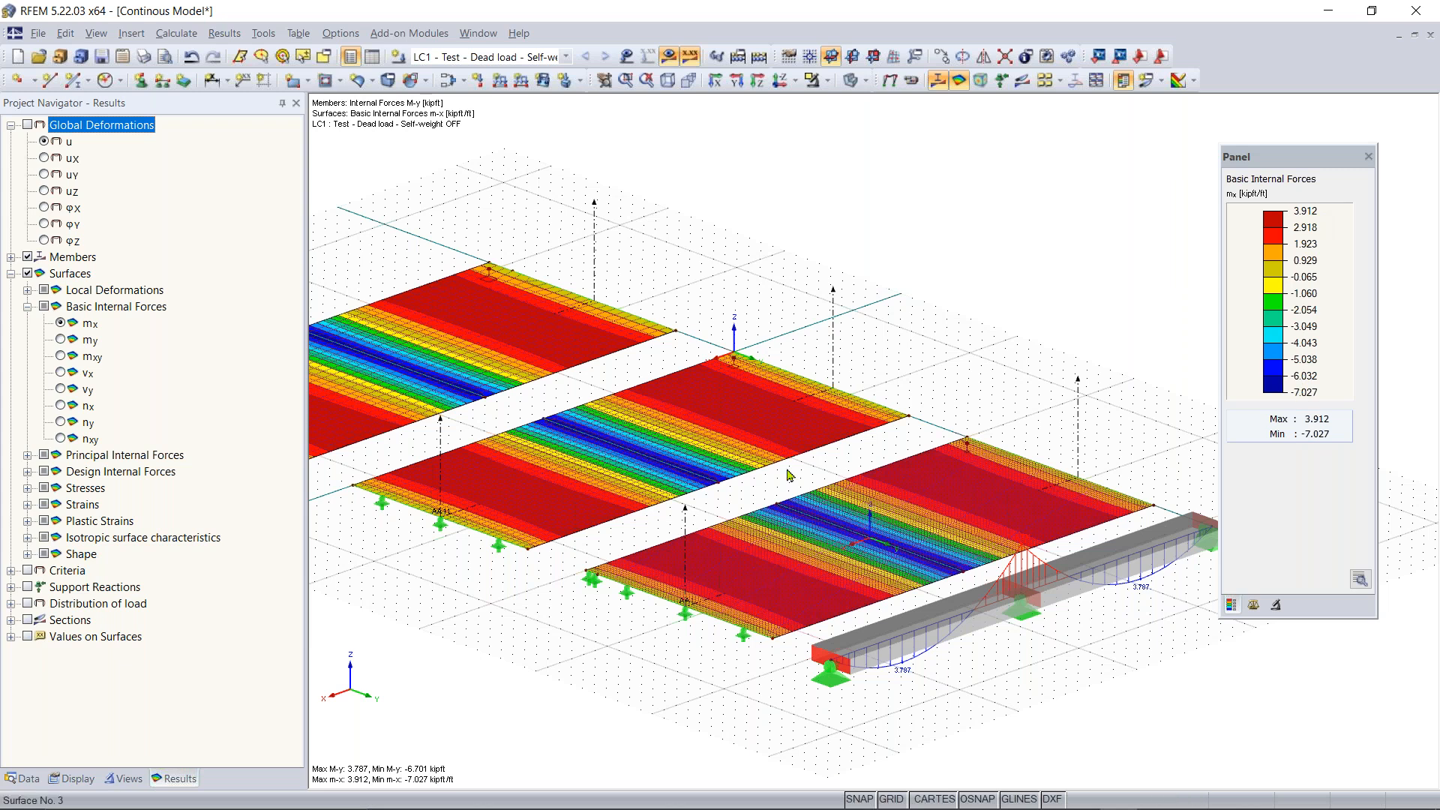
scroll(706, 470, down, 3)
ctrl+middle_drag(707, 470, 1222, 471)
mouse_move(611, 527)
ctrl+middle_down()
mouse_move(572, 525)
mouse_move(605, 518)
ctrl+middle_up()
scroll(605, 519, up, 2)
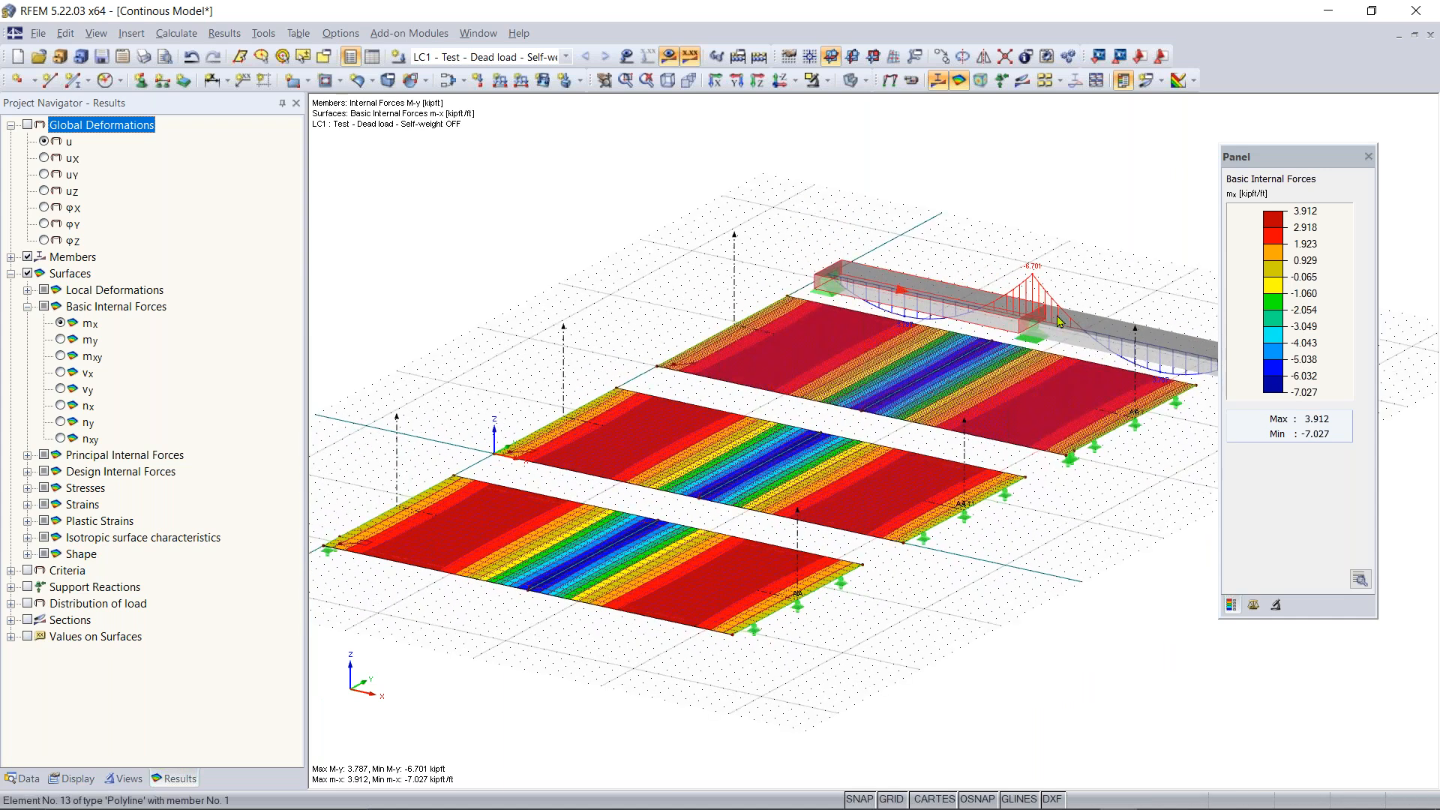
middle_drag(1047, 349, 942, 318)
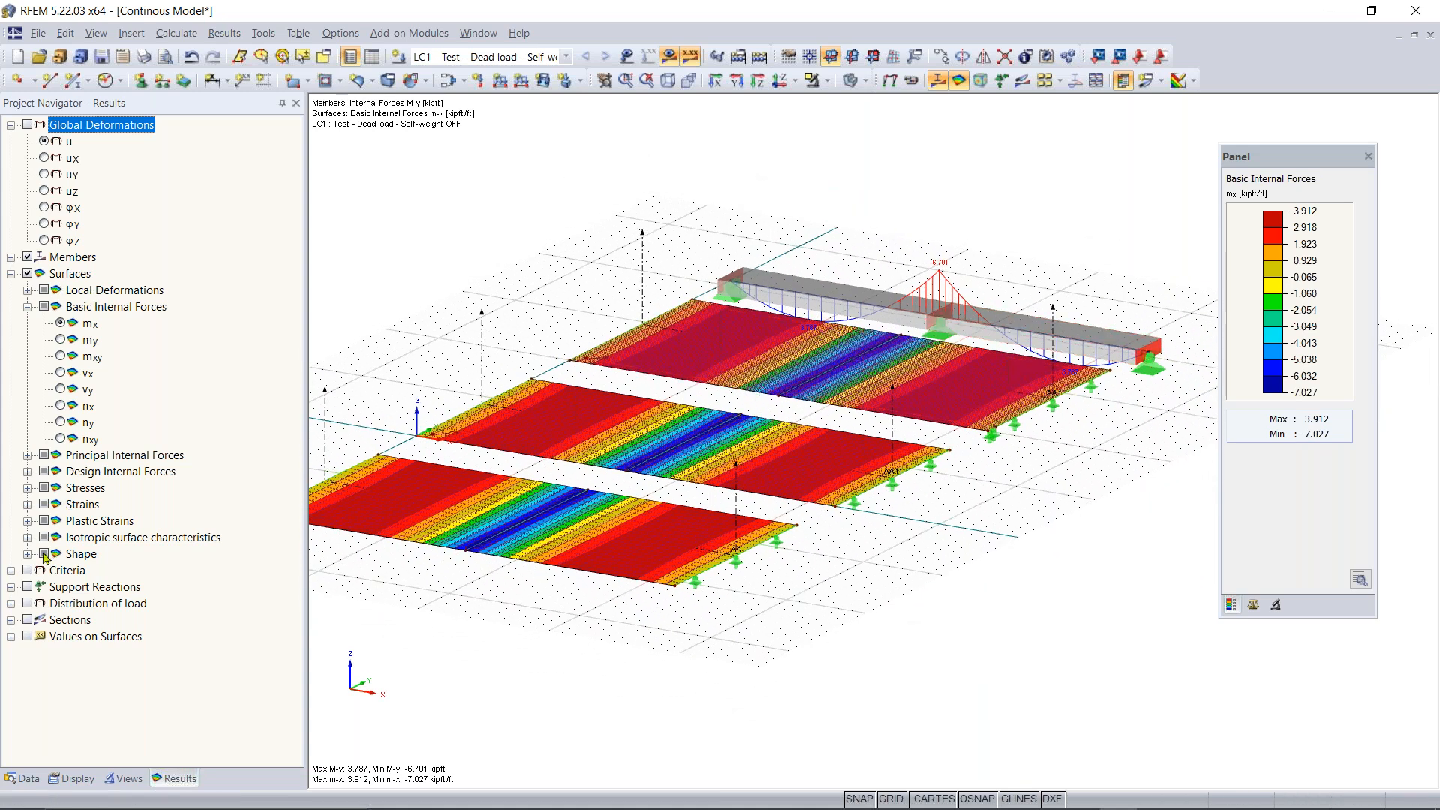
click(28, 621)
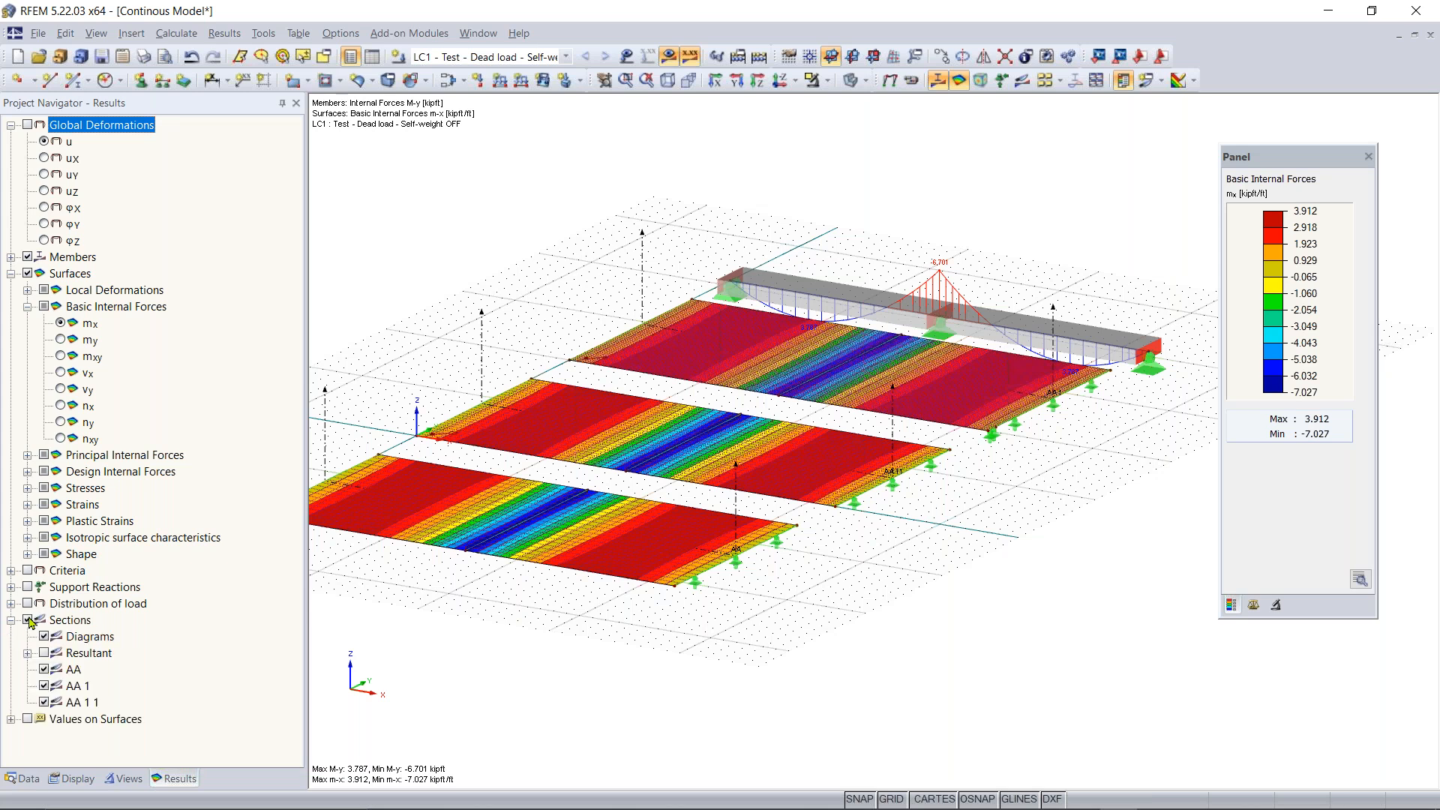
middle_drag(551, 590, 599, 605)
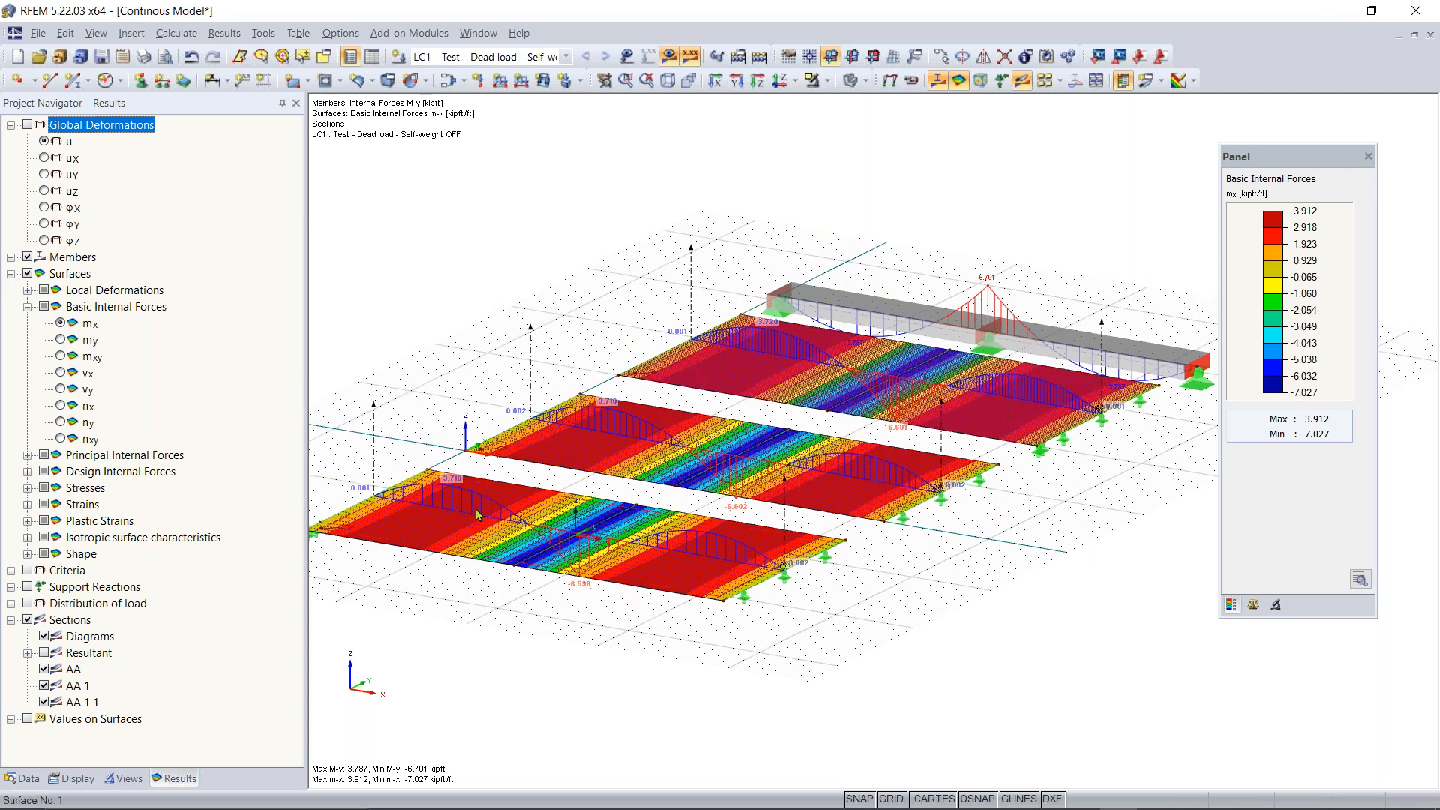
Compare the mx section diagrams of the three slabs with one another in the spans and over the middle support
scroll(437, 468, up, 3)
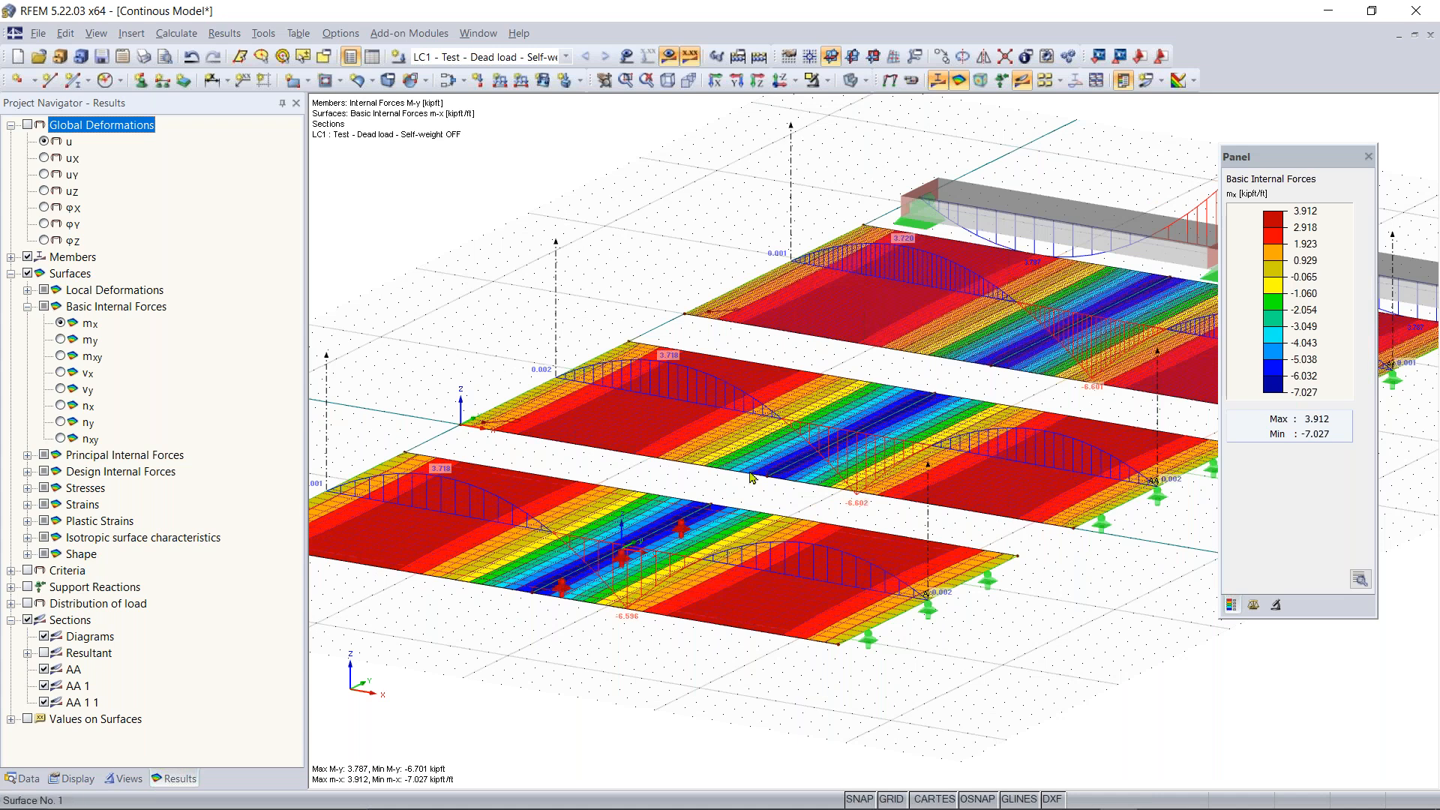
scroll(603, 534, down, 1)
middle_drag(681, 492, 615, 503)
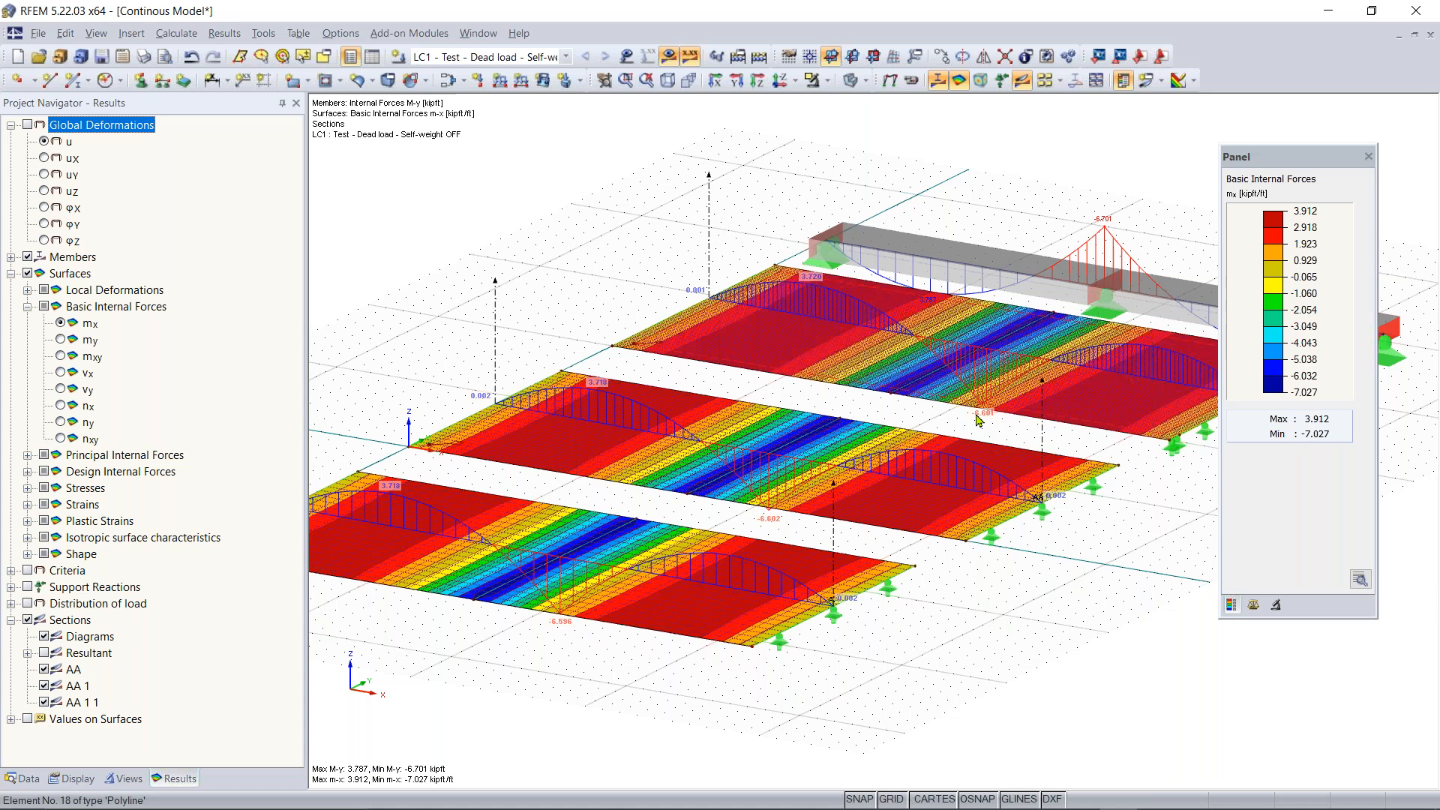
scroll(749, 474, down, 2)
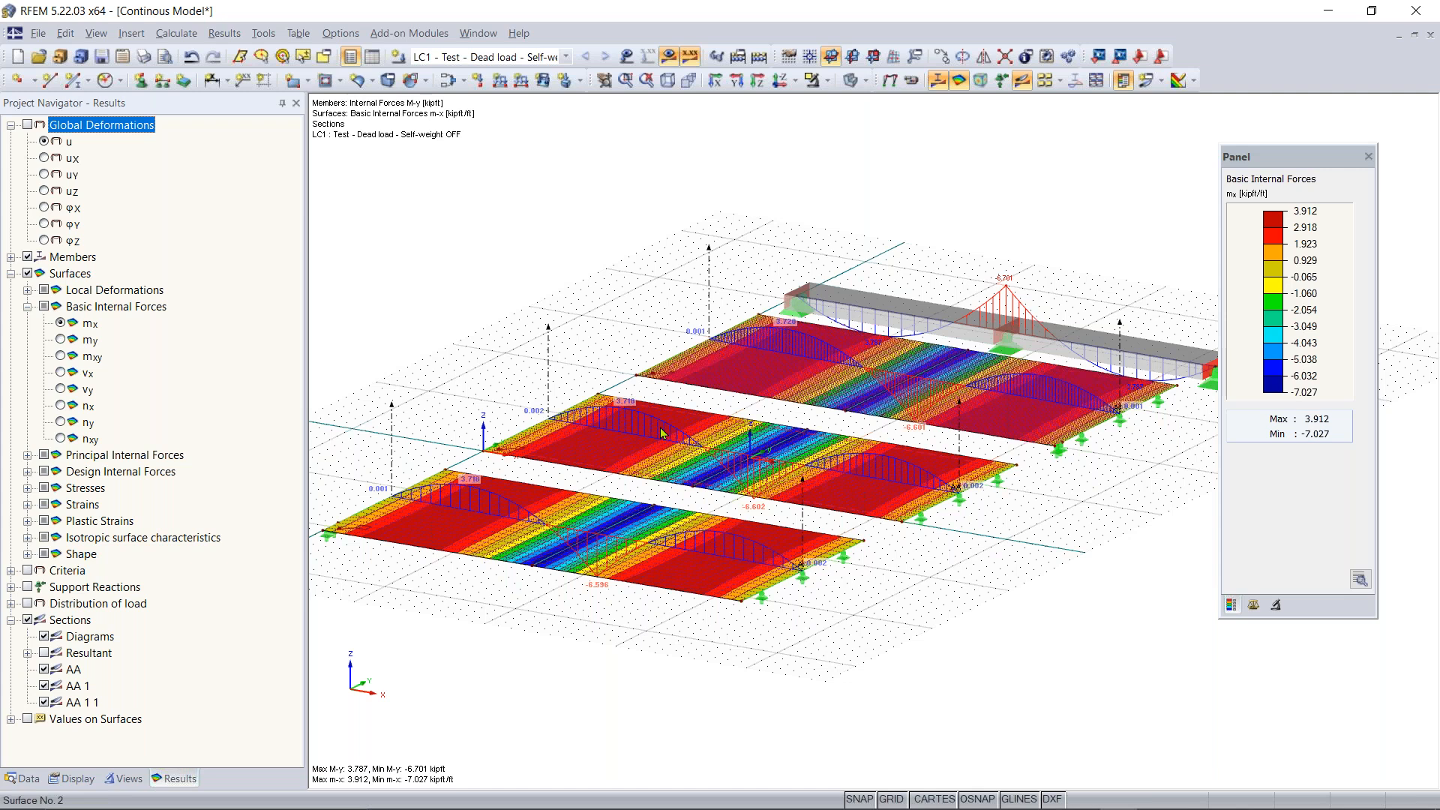
scroll(726, 455, up, 3)
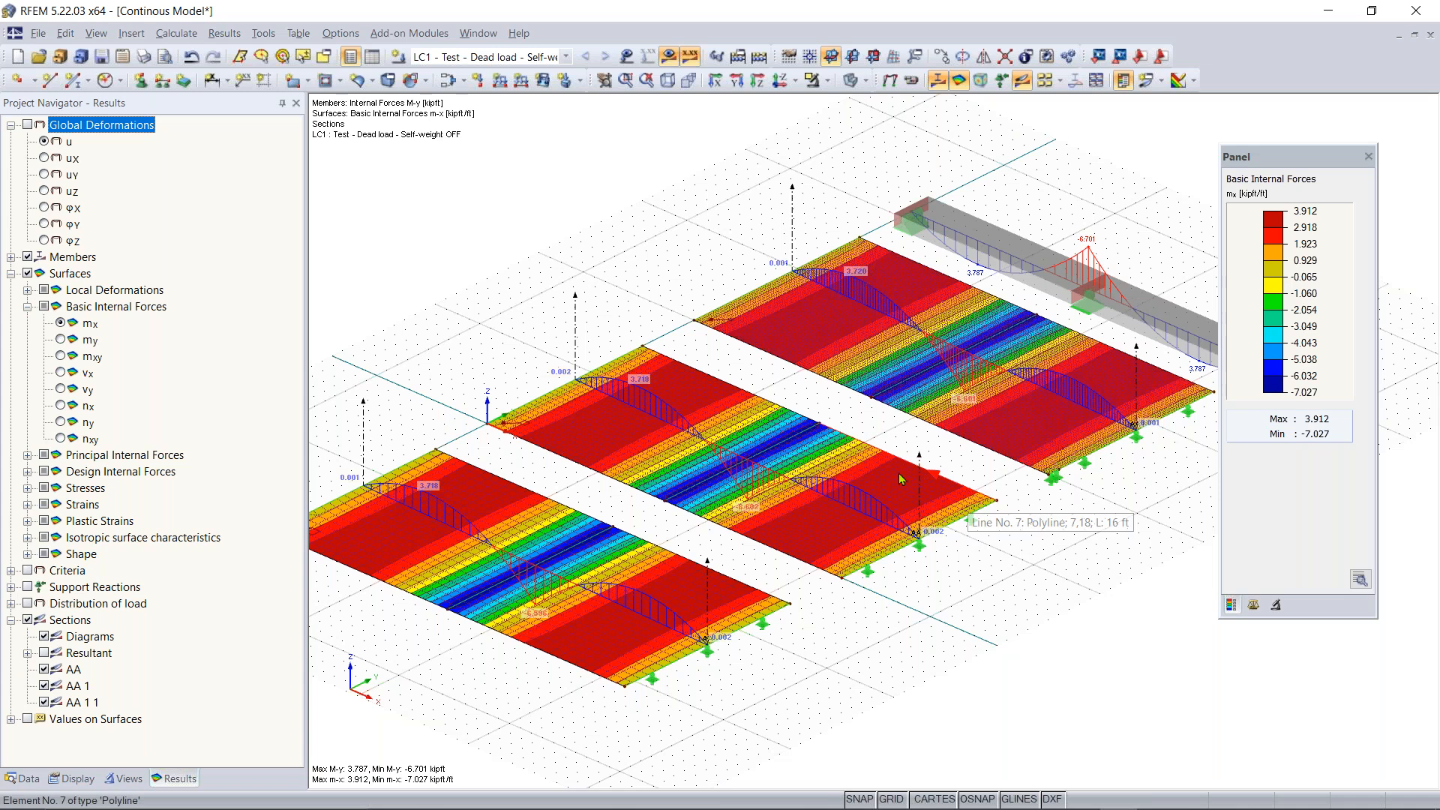
ctrl+middle_drag(840, 575, 894, 541)
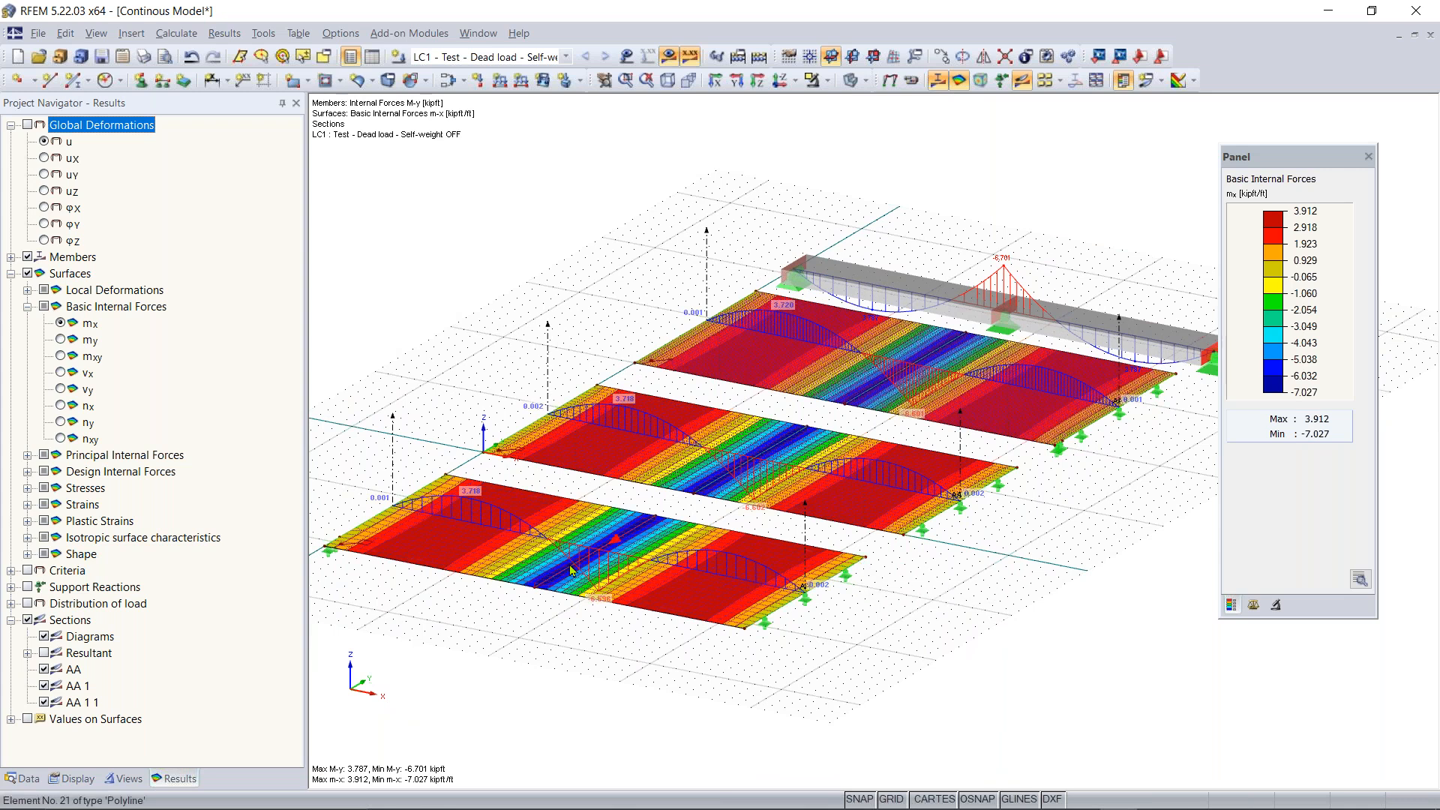
scroll(570, 570, up, 2)
middle_drag(555, 575, 512, 604)
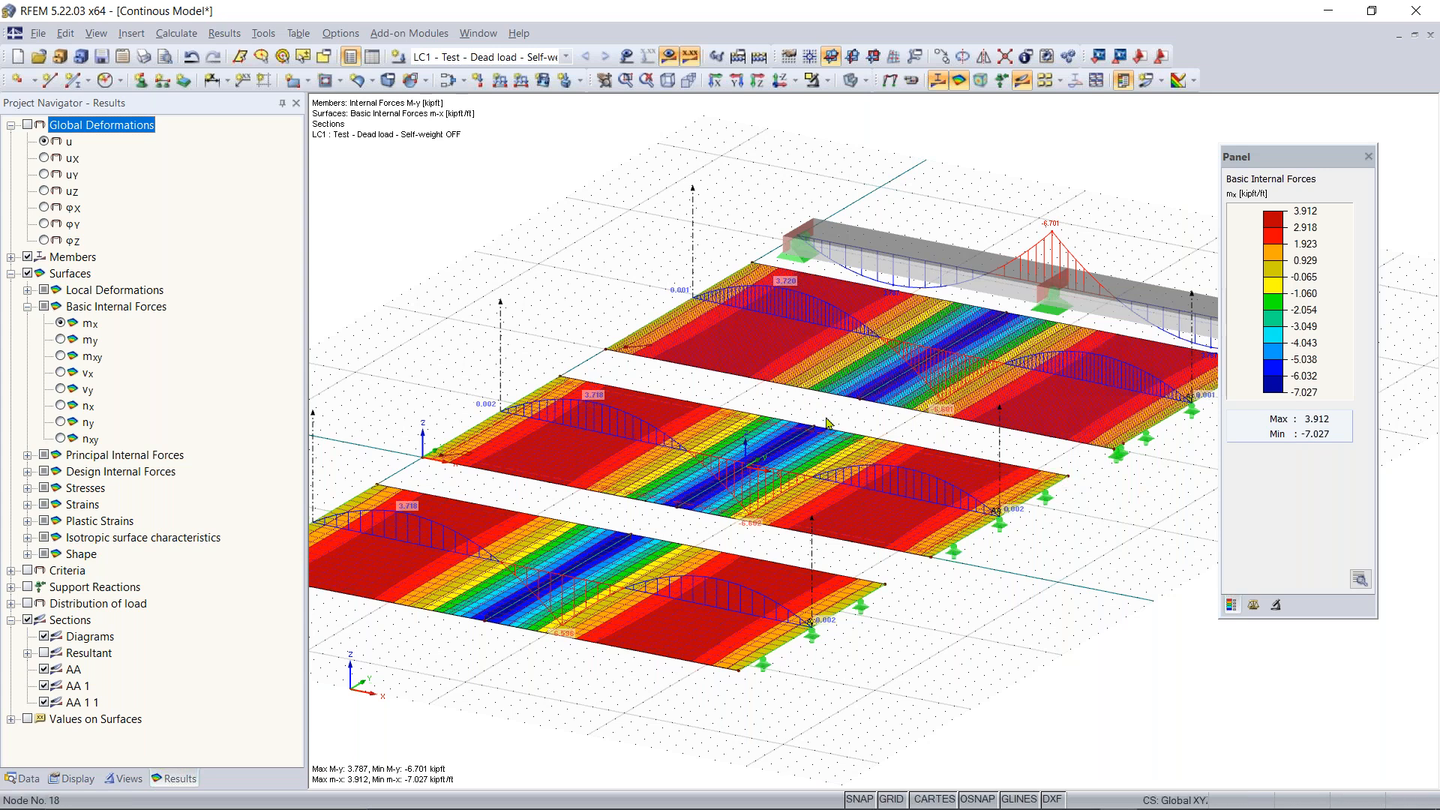
Examine how the section moments vary with mesh refinement, from the coarsest slab through to the finest slab and the beam
middle_drag(578, 608, 603, 621)
scroll(516, 600, up, 4)
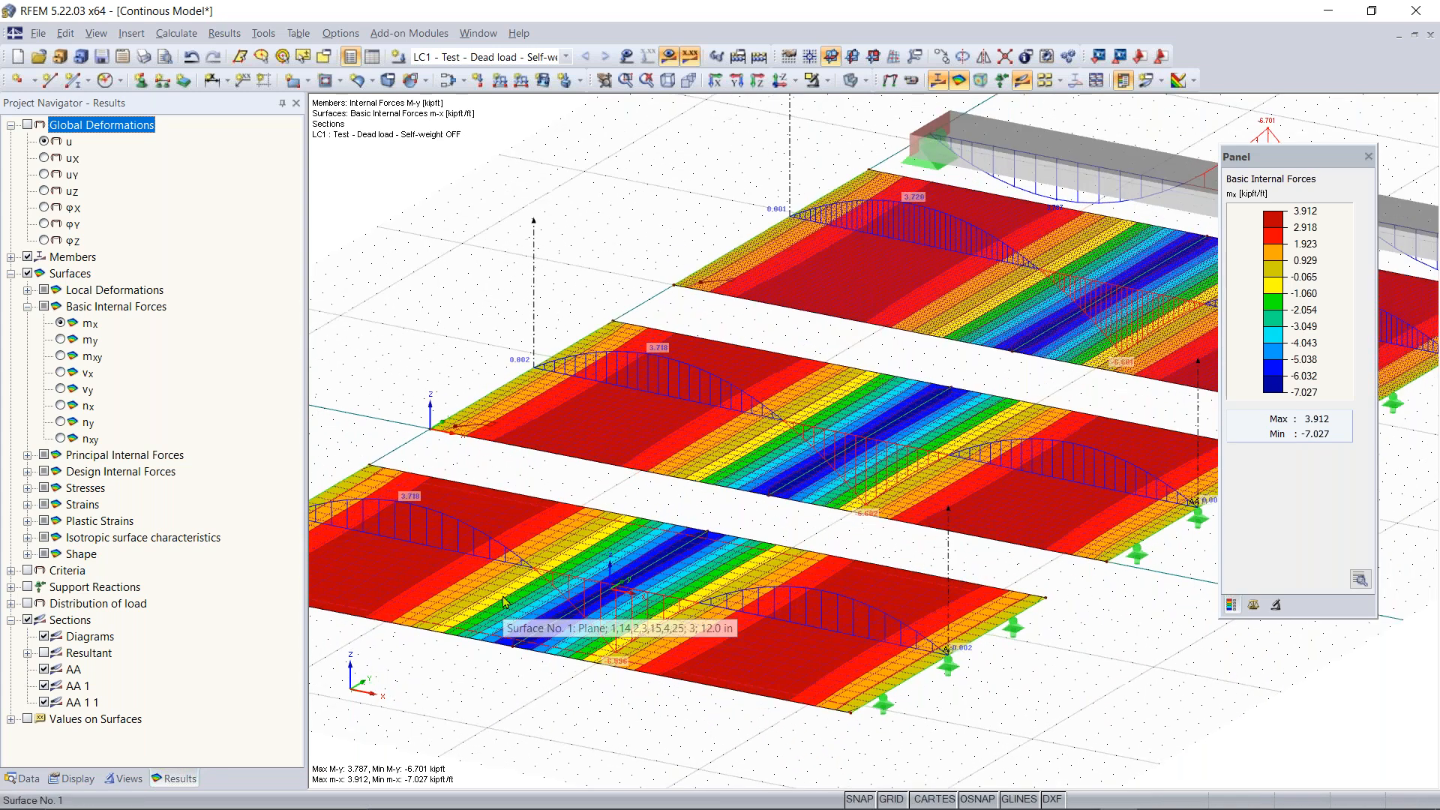
scroll(862, 518, down, 1)
middle_drag(862, 518, 784, 536)
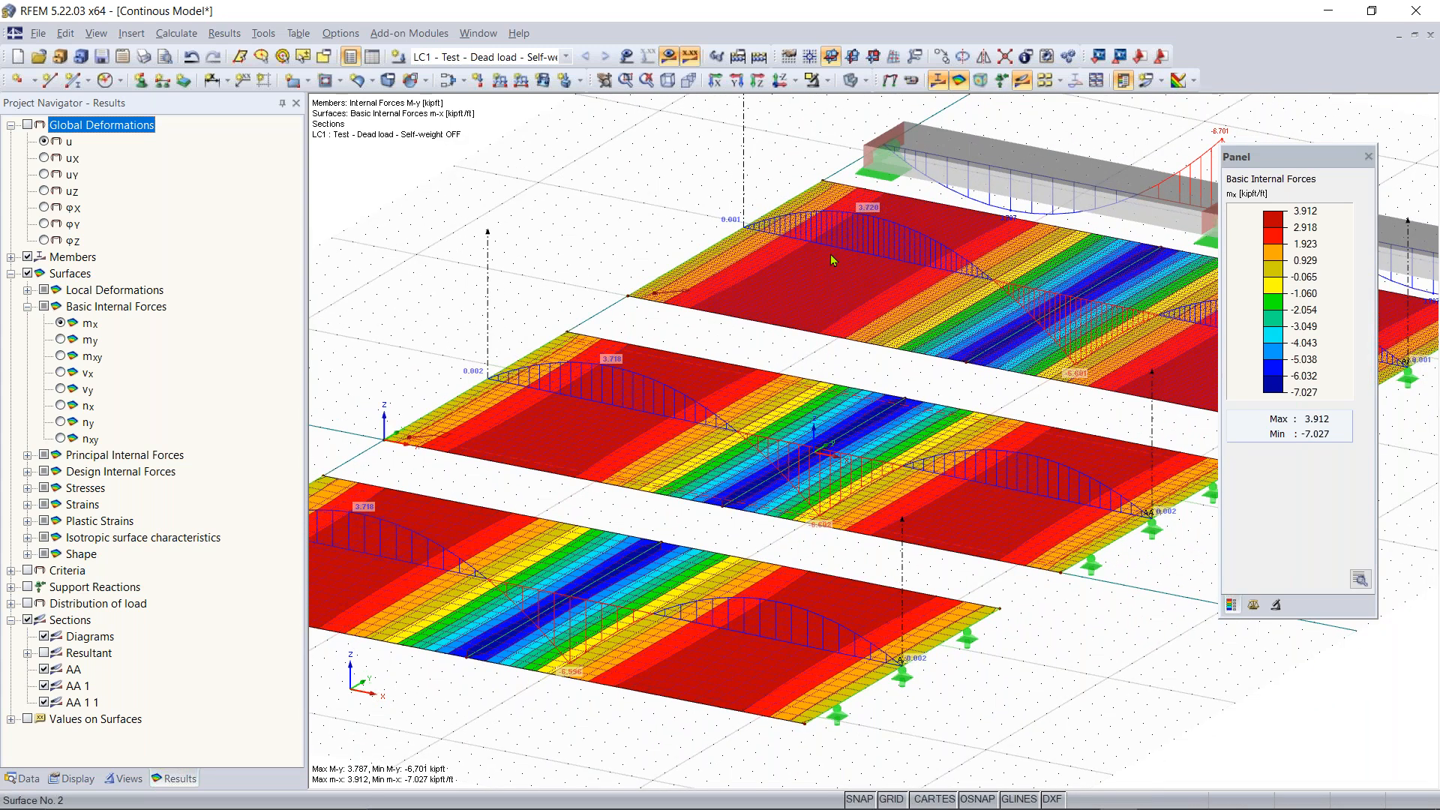
scroll(975, 365, down, 2)
middle_drag(961, 363, 827, 368)
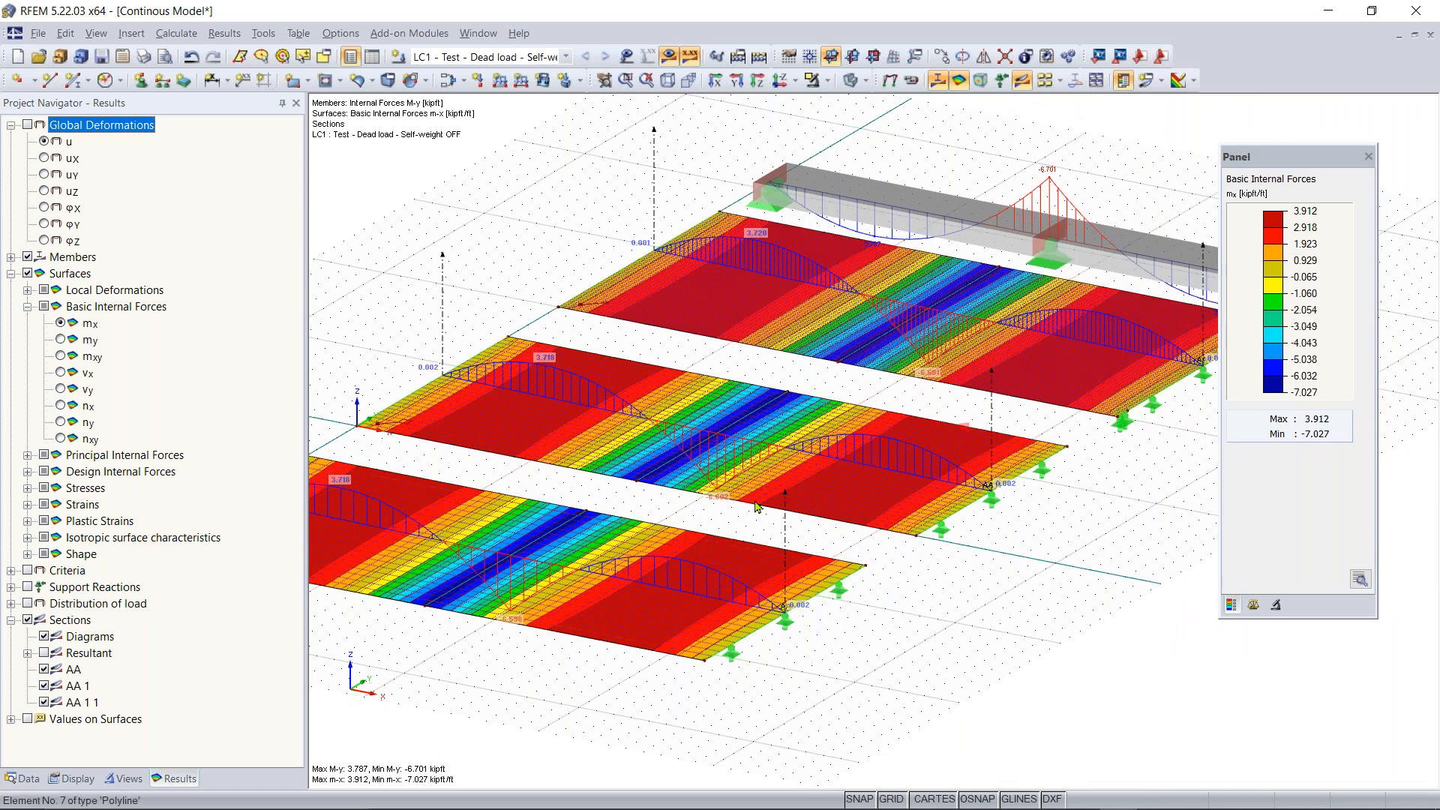
scroll(557, 584, up, 2)
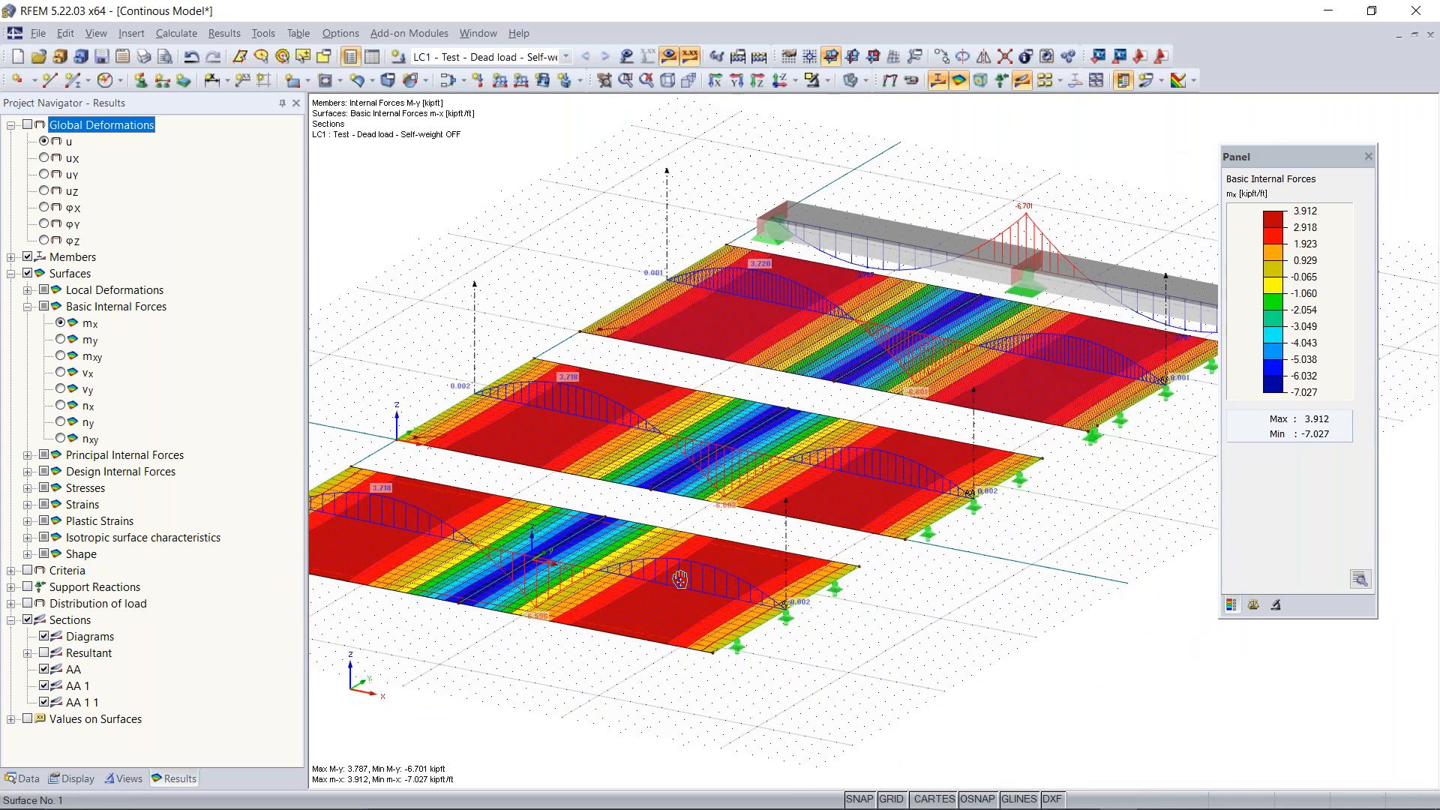
scroll(650, 578, up, 2)
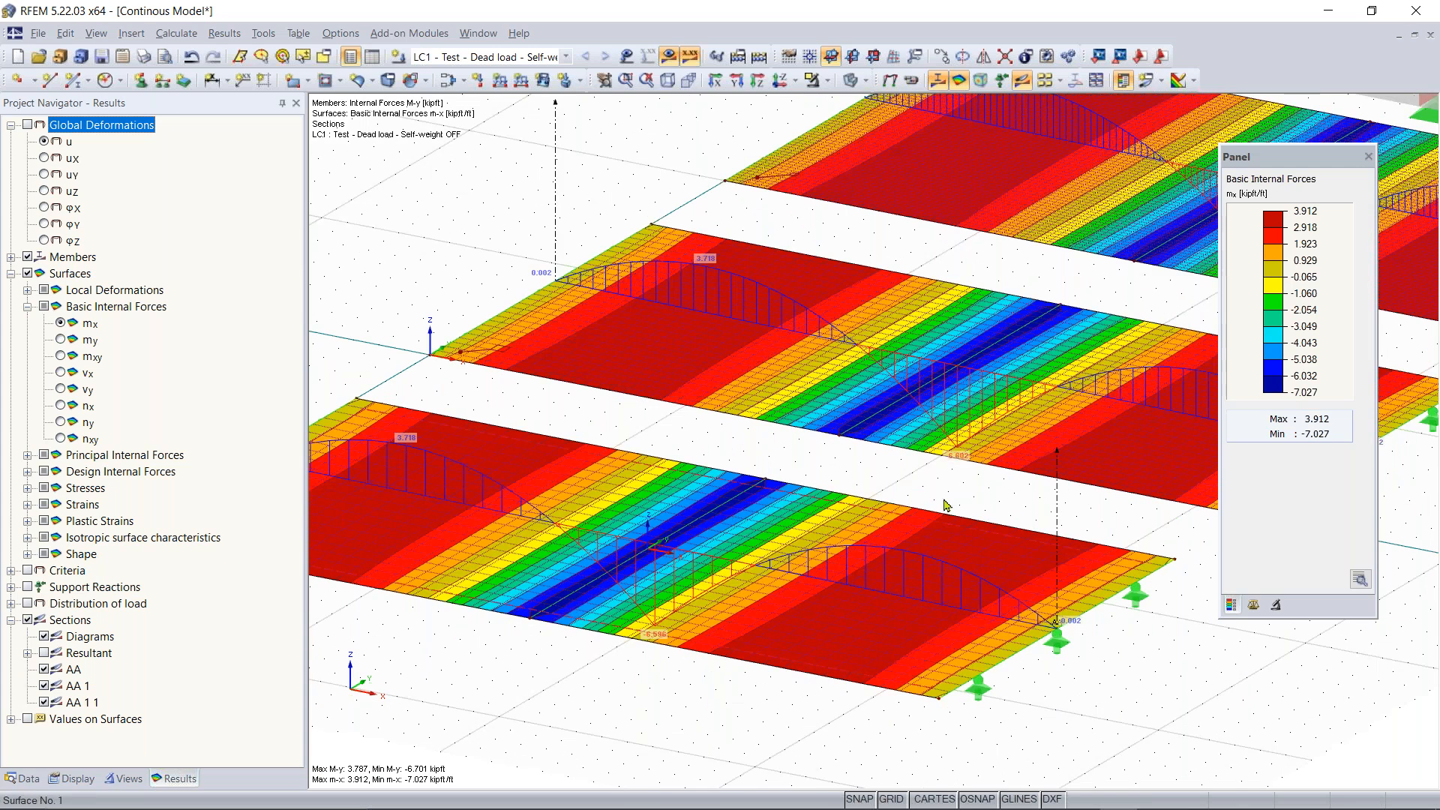
scroll(948, 503, down, 1)
middle_drag(948, 504, 613, 639)
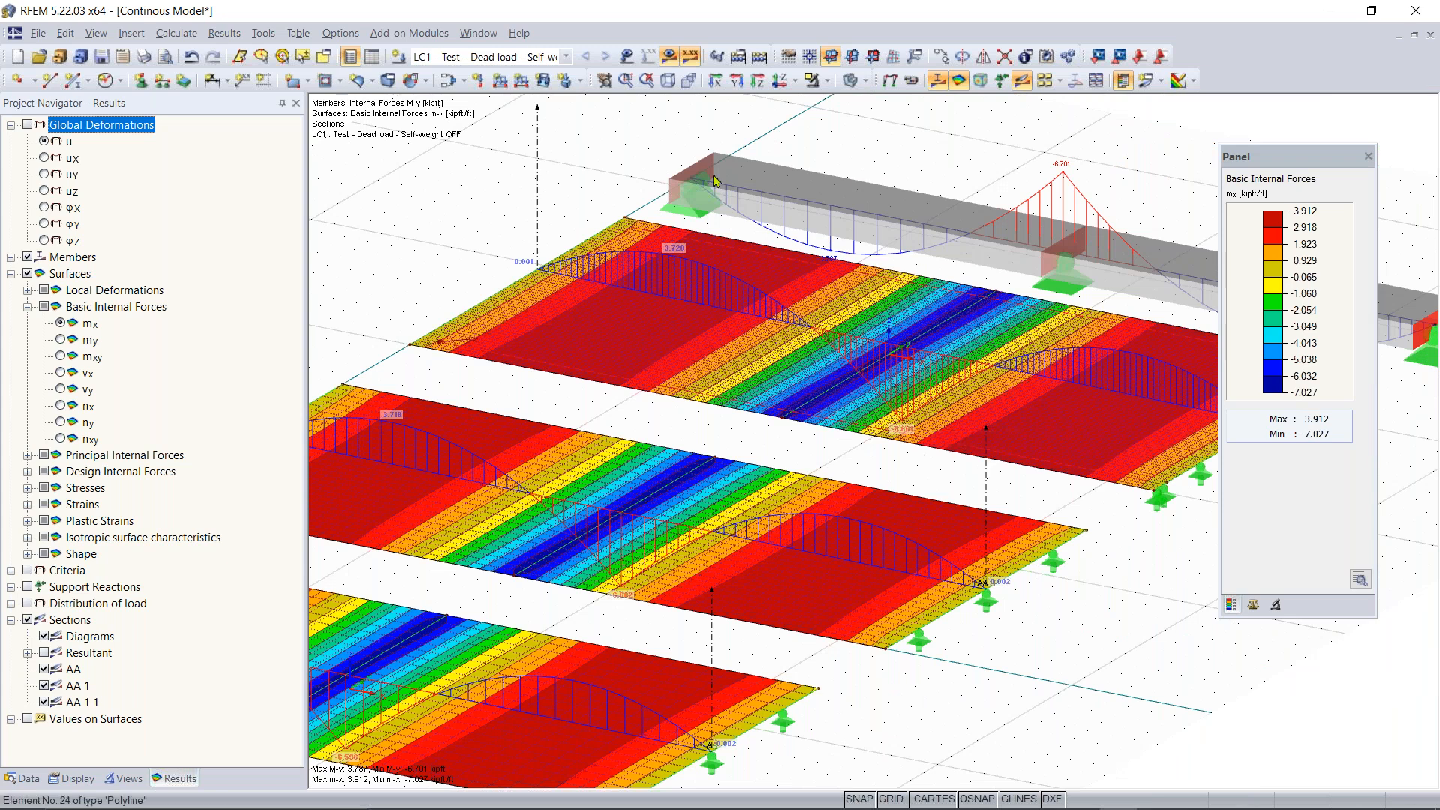
Compare the beam's My diagram with the mx section diagram of the adjacent, finest-meshed slab
scroll(551, 326, down, 1)
scroll(633, 351, down, 1)
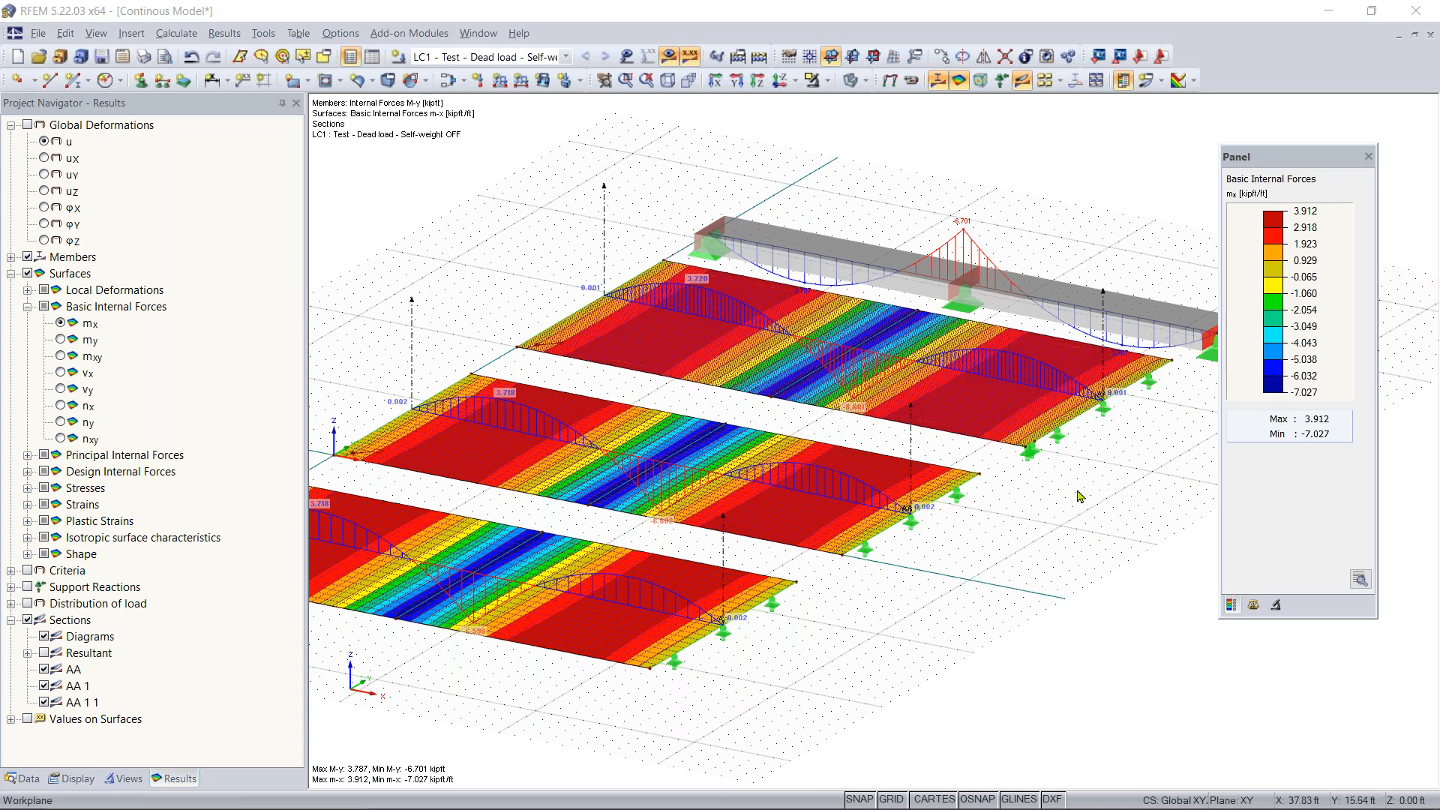
scroll(1073, 484, down, 1)
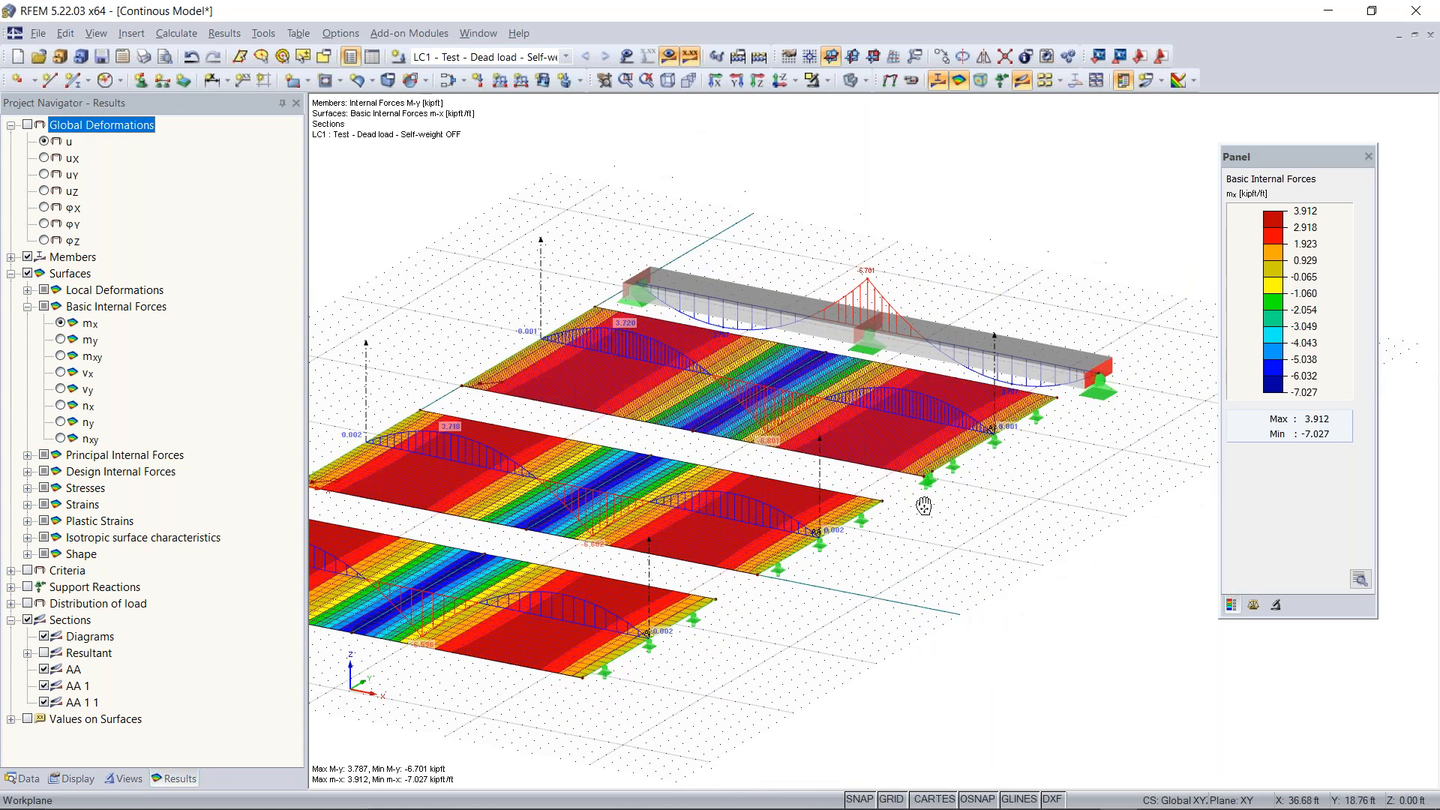
middle_drag(1146, 473, 982, 509)
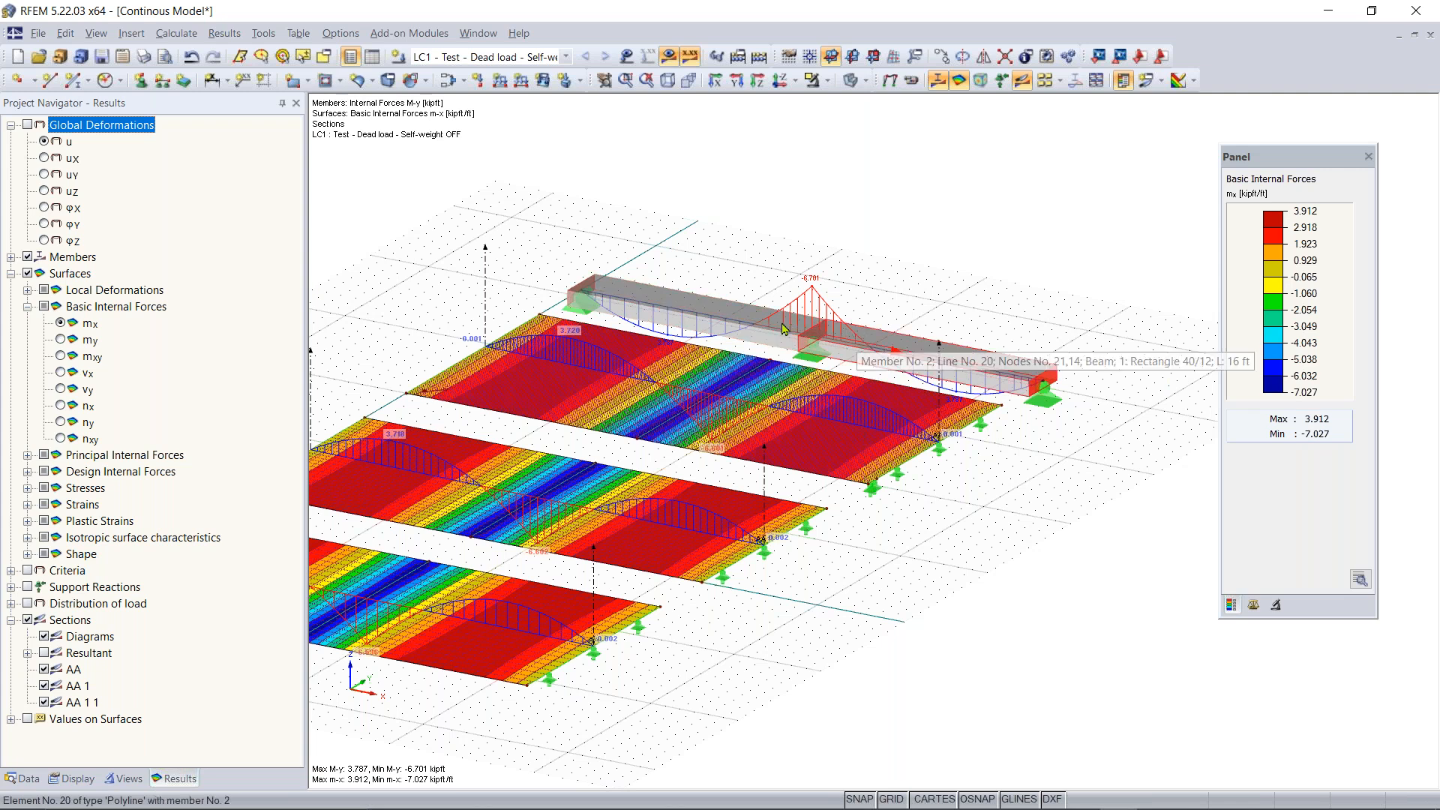
scroll(799, 335, up, 4)
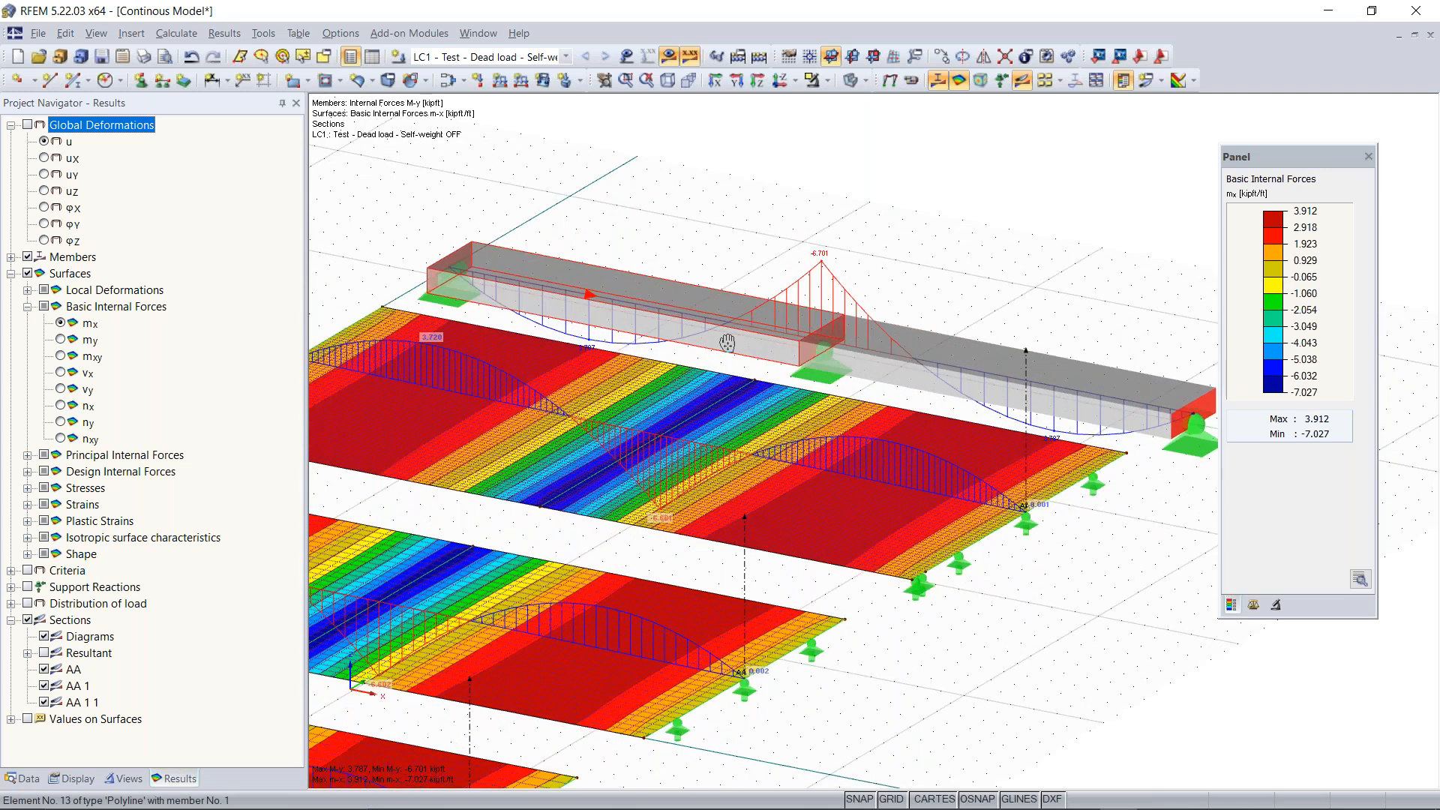
middle_drag(752, 362, 758, 363)
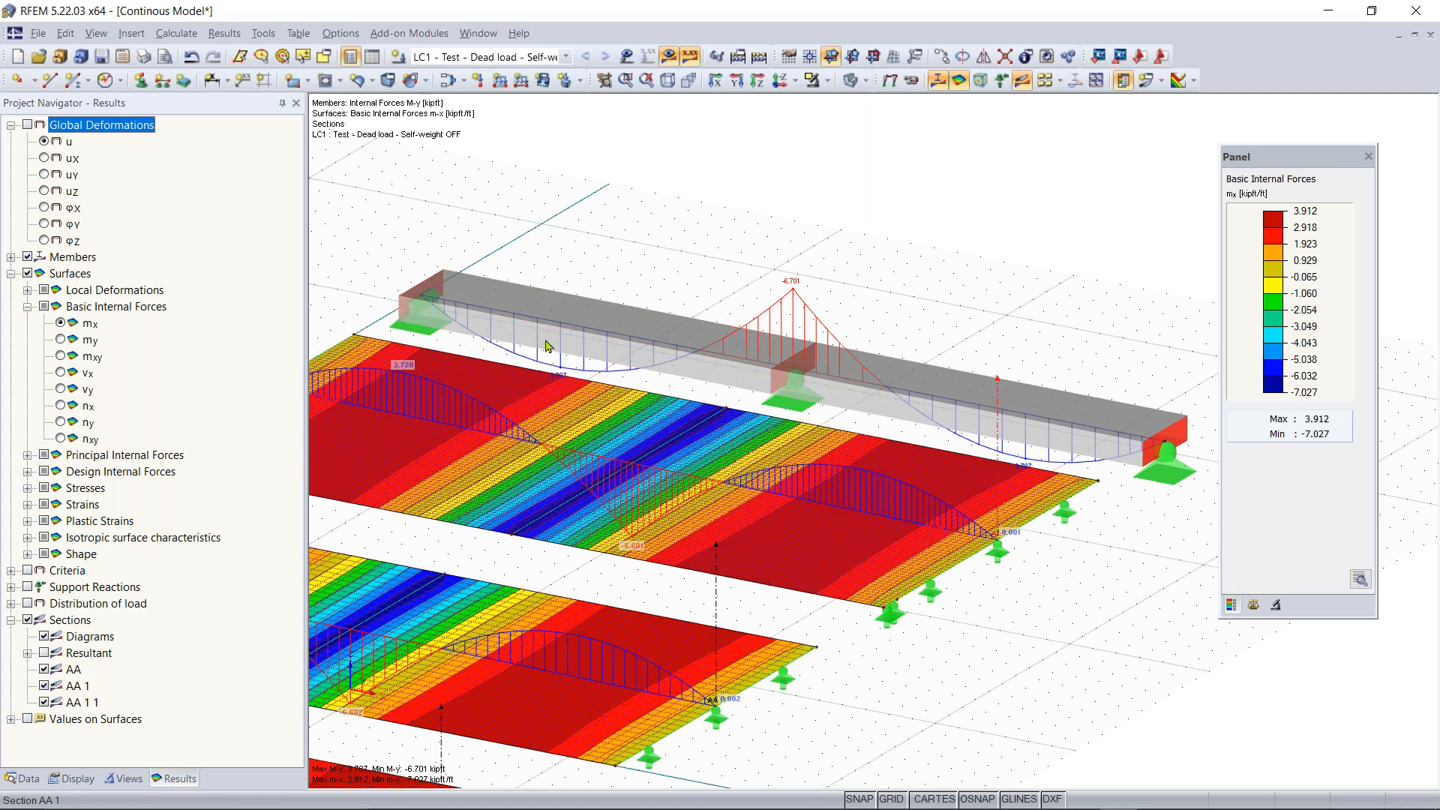
scroll(631, 348, down, 2)
middle_drag(630, 348, 570, 363)
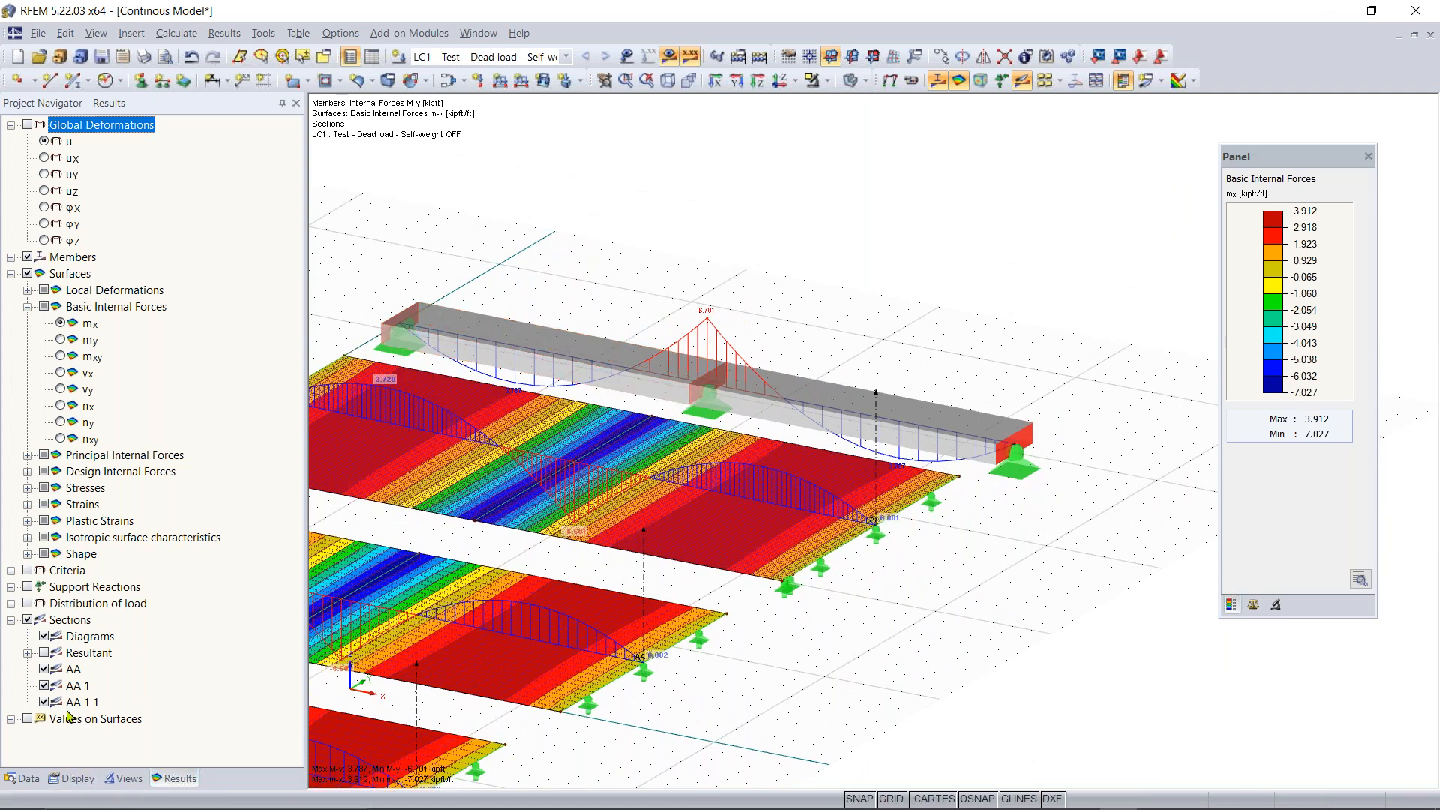
middle_drag(838, 345, 919, 395)
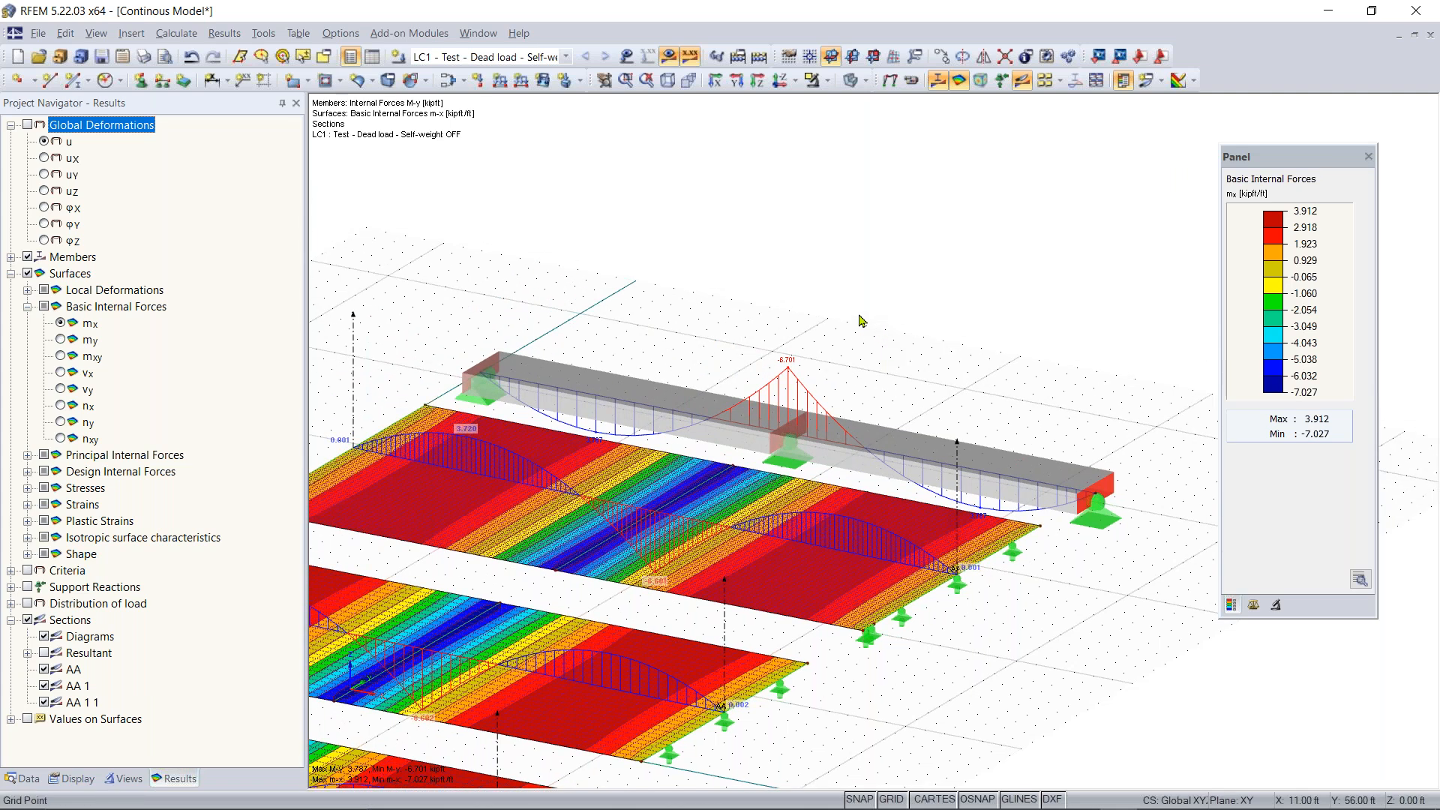
Try the With Diagram and Cross-Sections result displays for members, and return to the Two-Colored display and the results tree
click(78, 780)
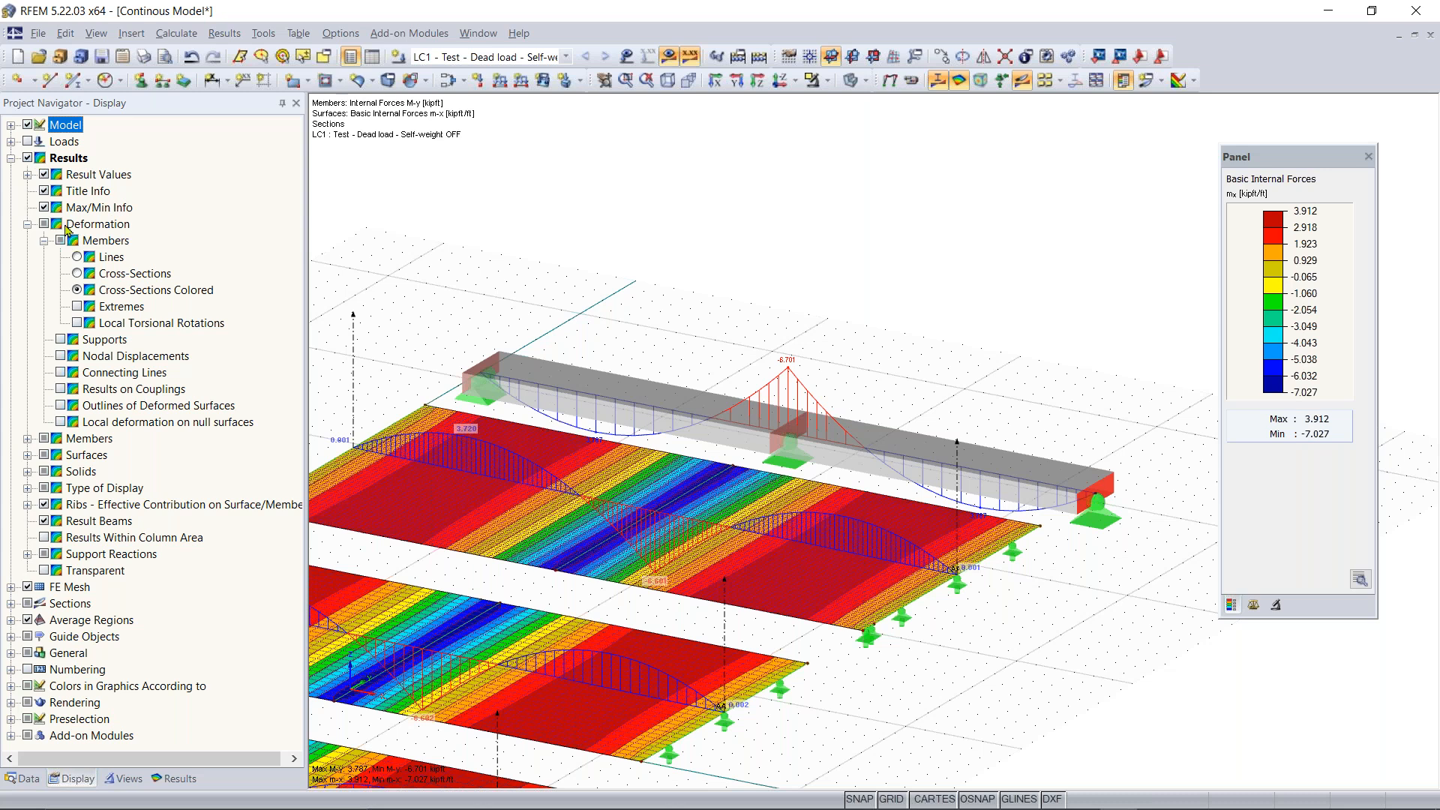
click(28, 225)
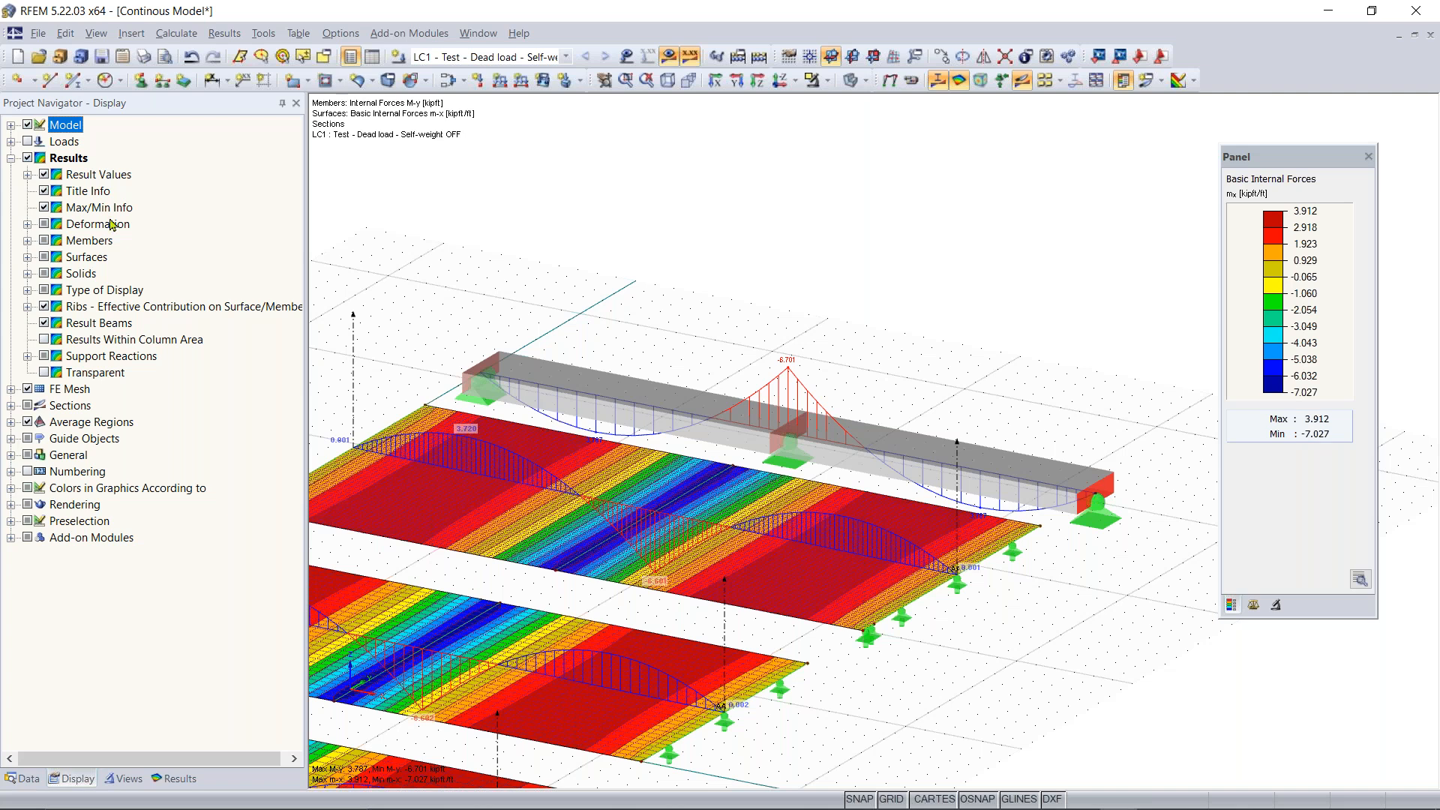
click(27, 241)
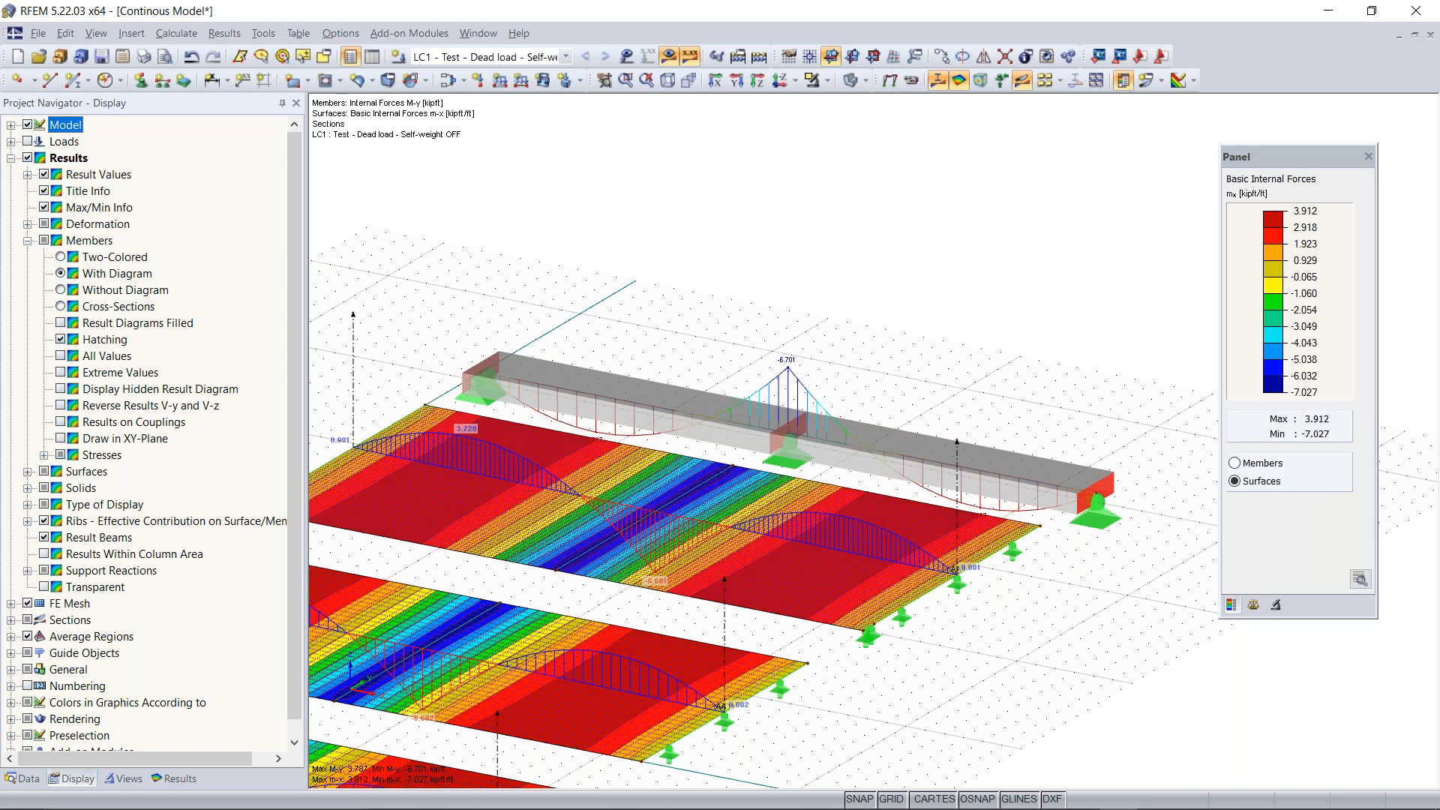
click(61, 306)
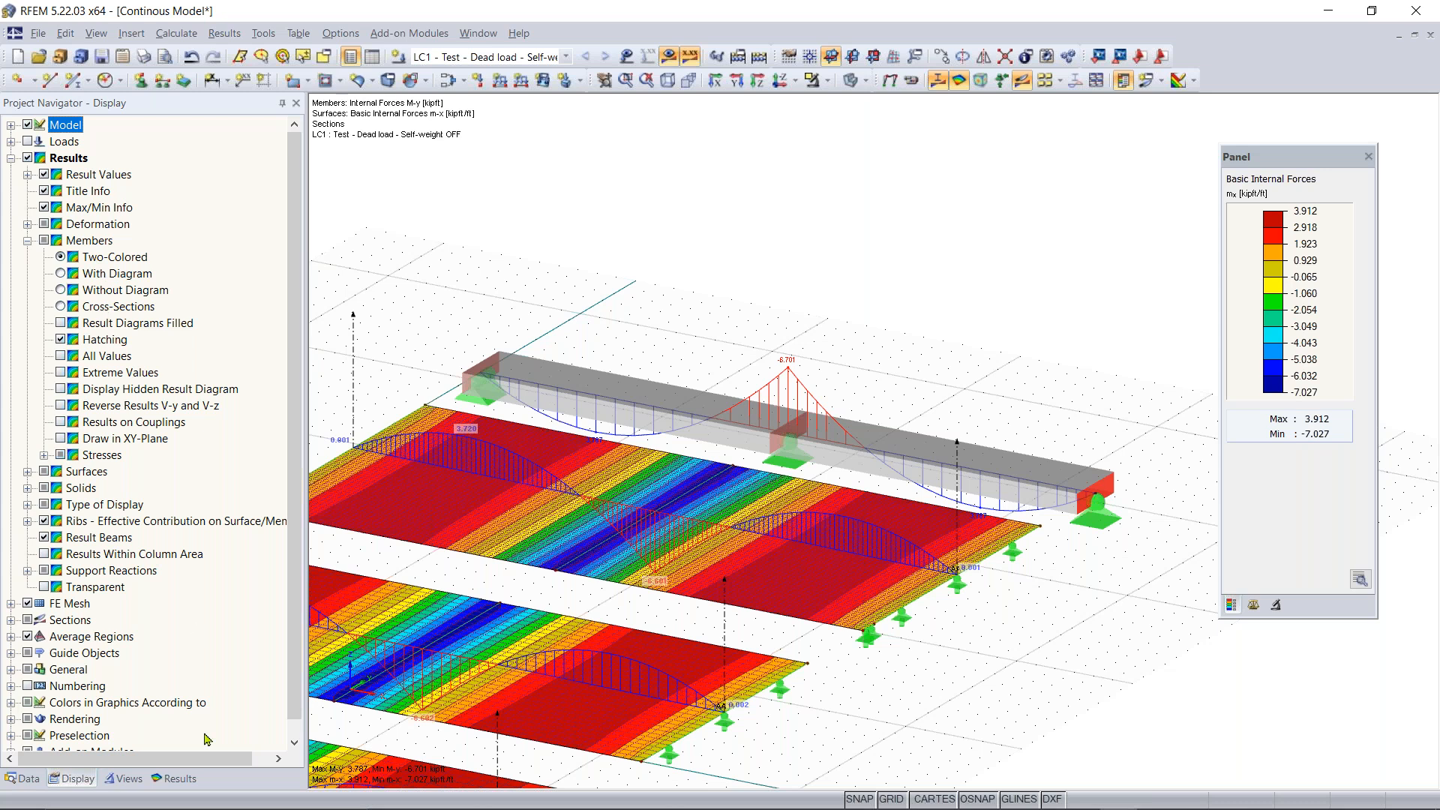
click(174, 778)
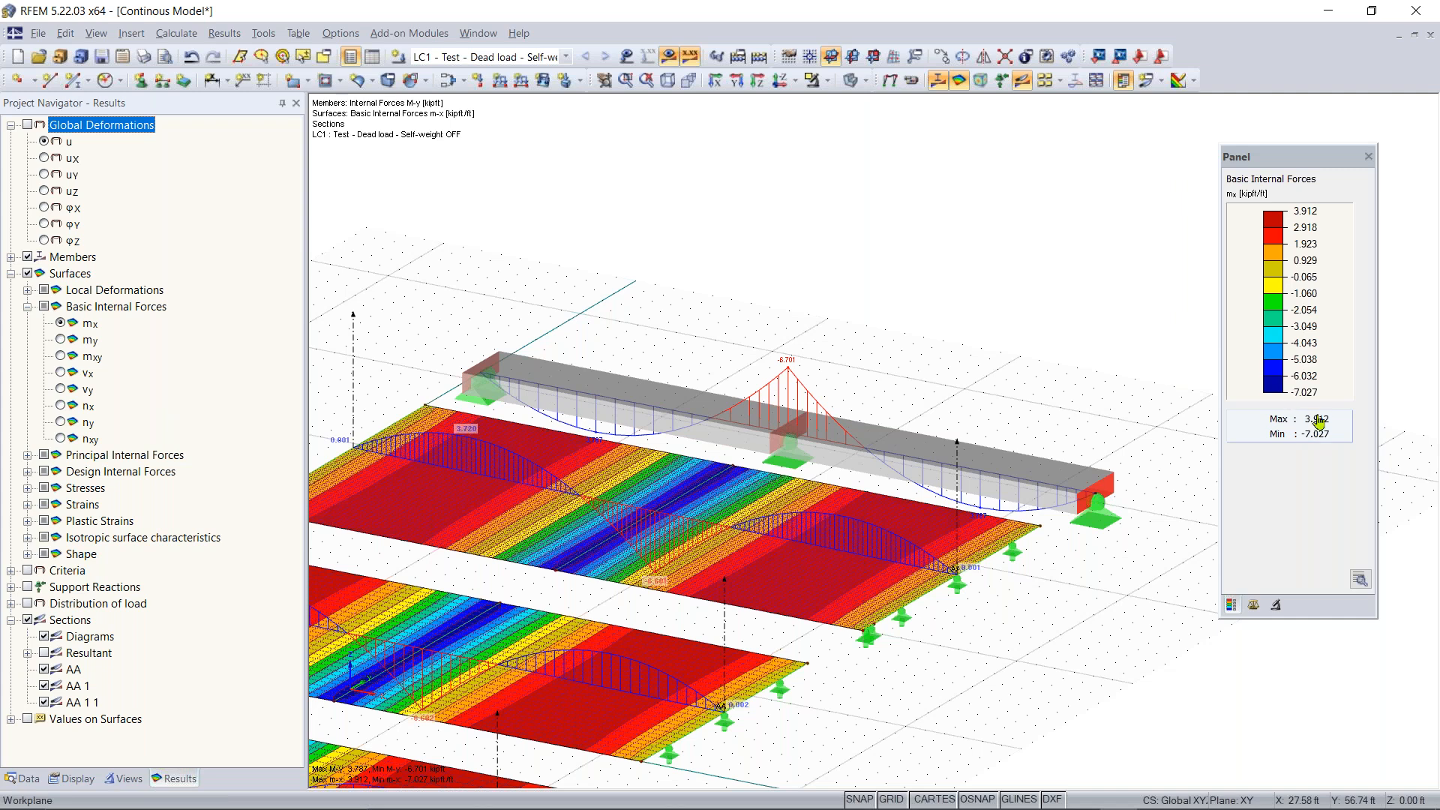
scroll(852, 381, up, 1)
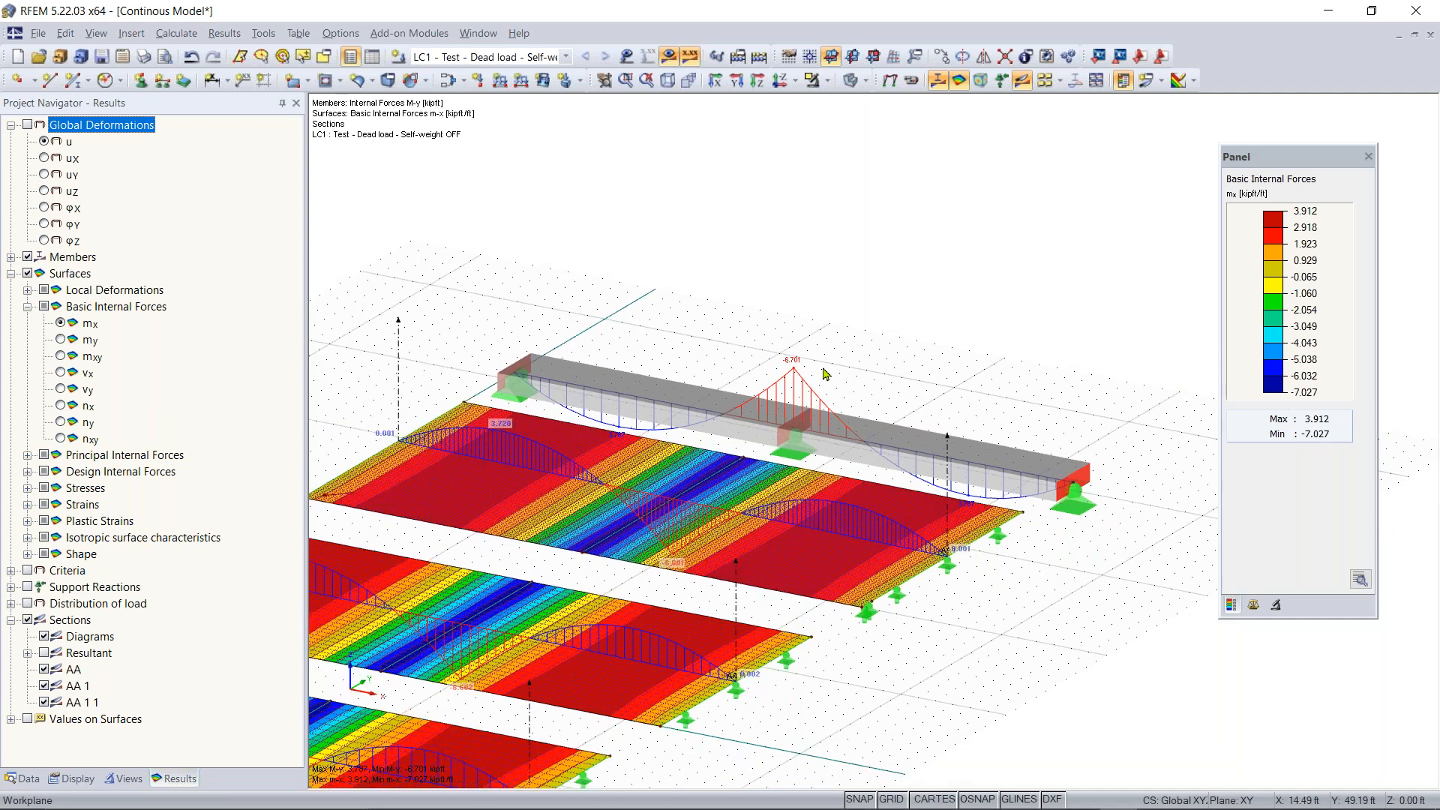
Select the beam member in the first span and open its display properties
scroll(818, 355, up, 2)
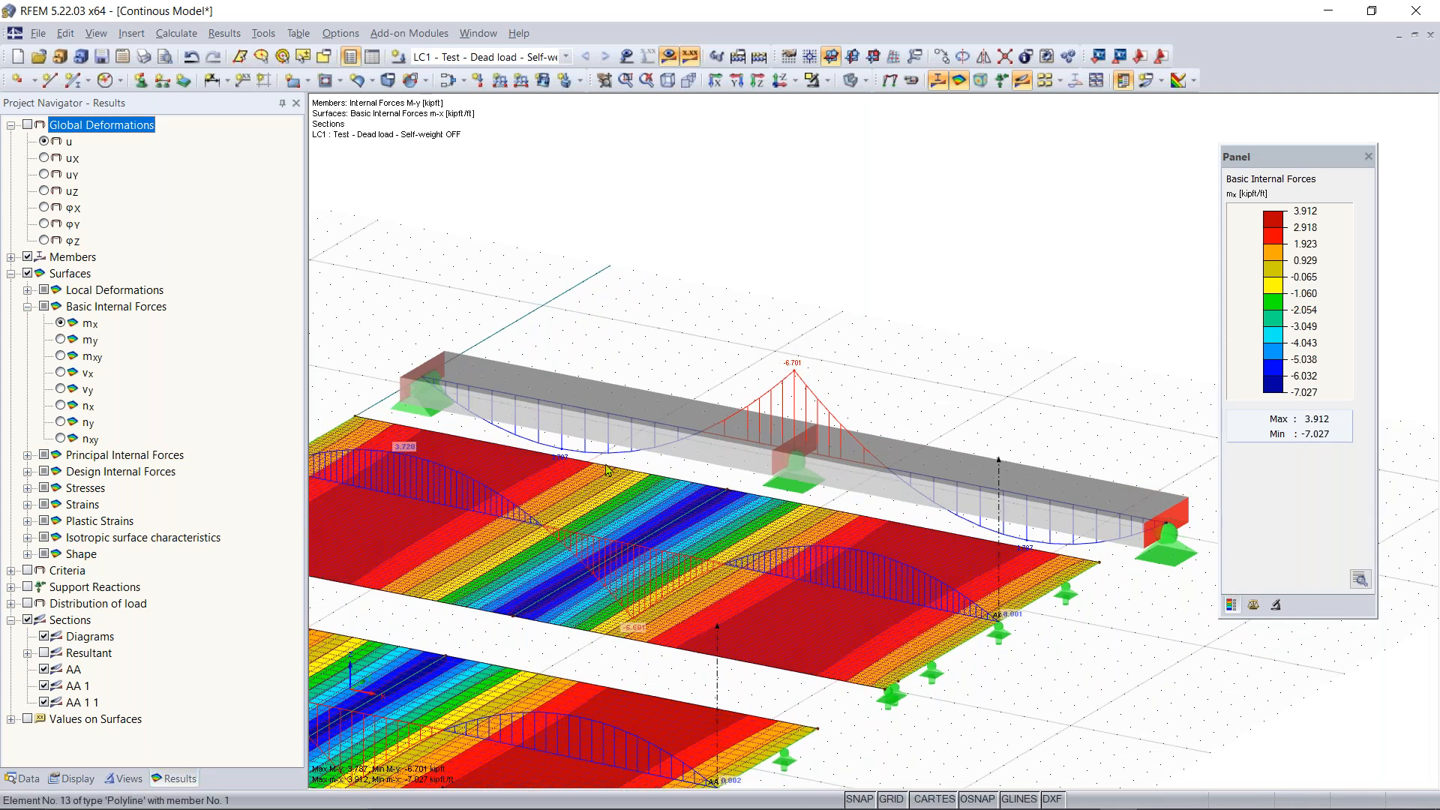
scroll(853, 425, down, 2)
scroll(853, 425, down, 2)
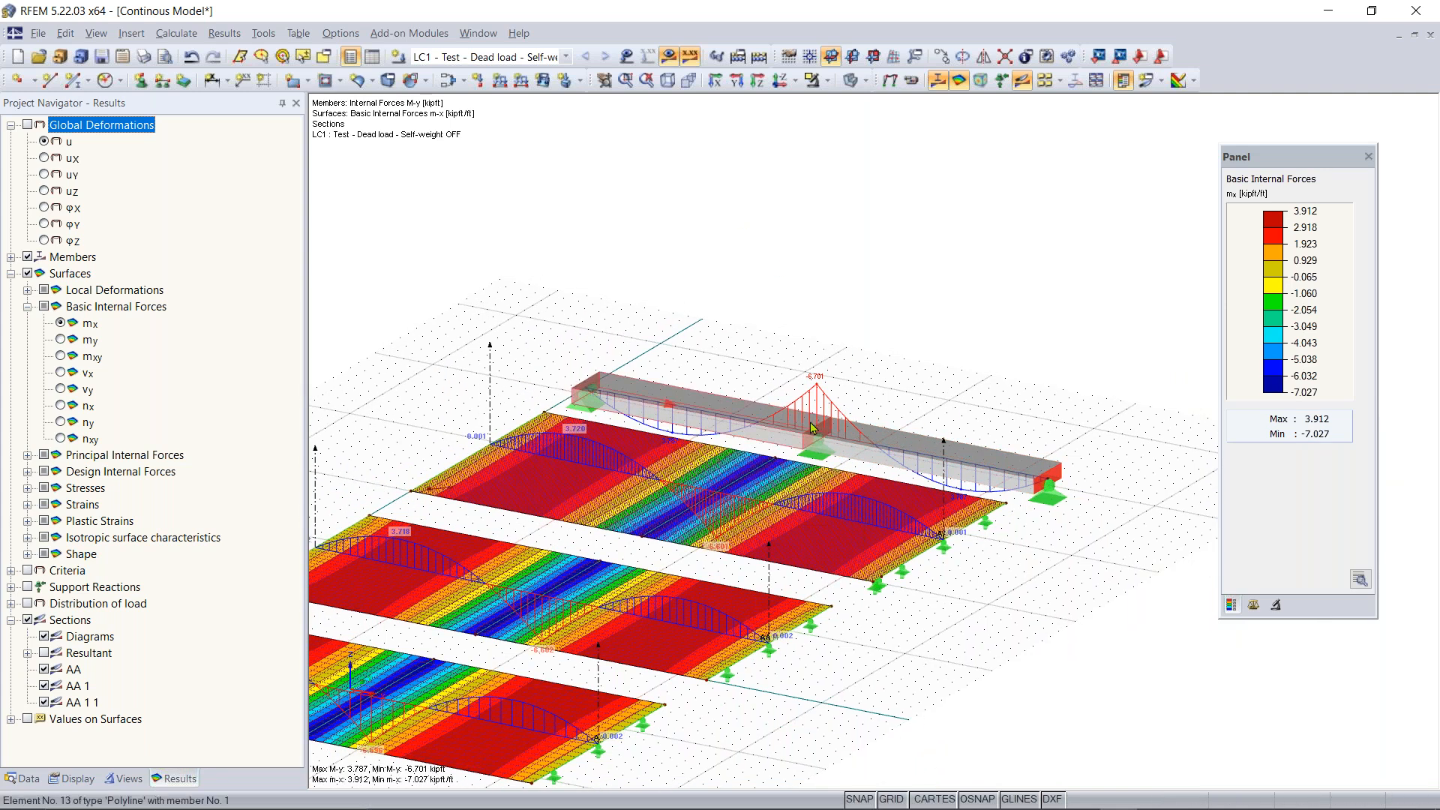
scroll(821, 414, up, 2)
click(617, 405)
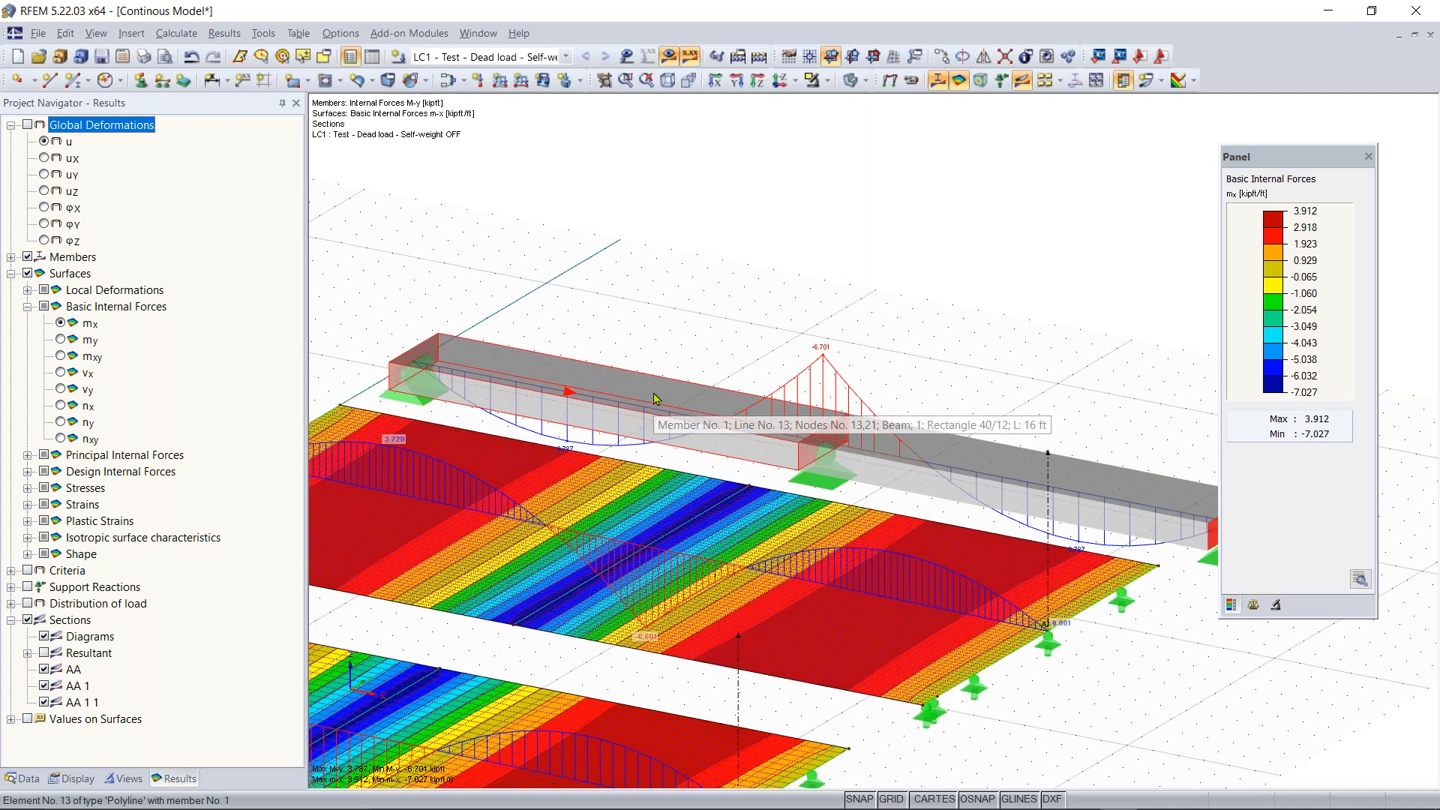
right_click(654, 405)
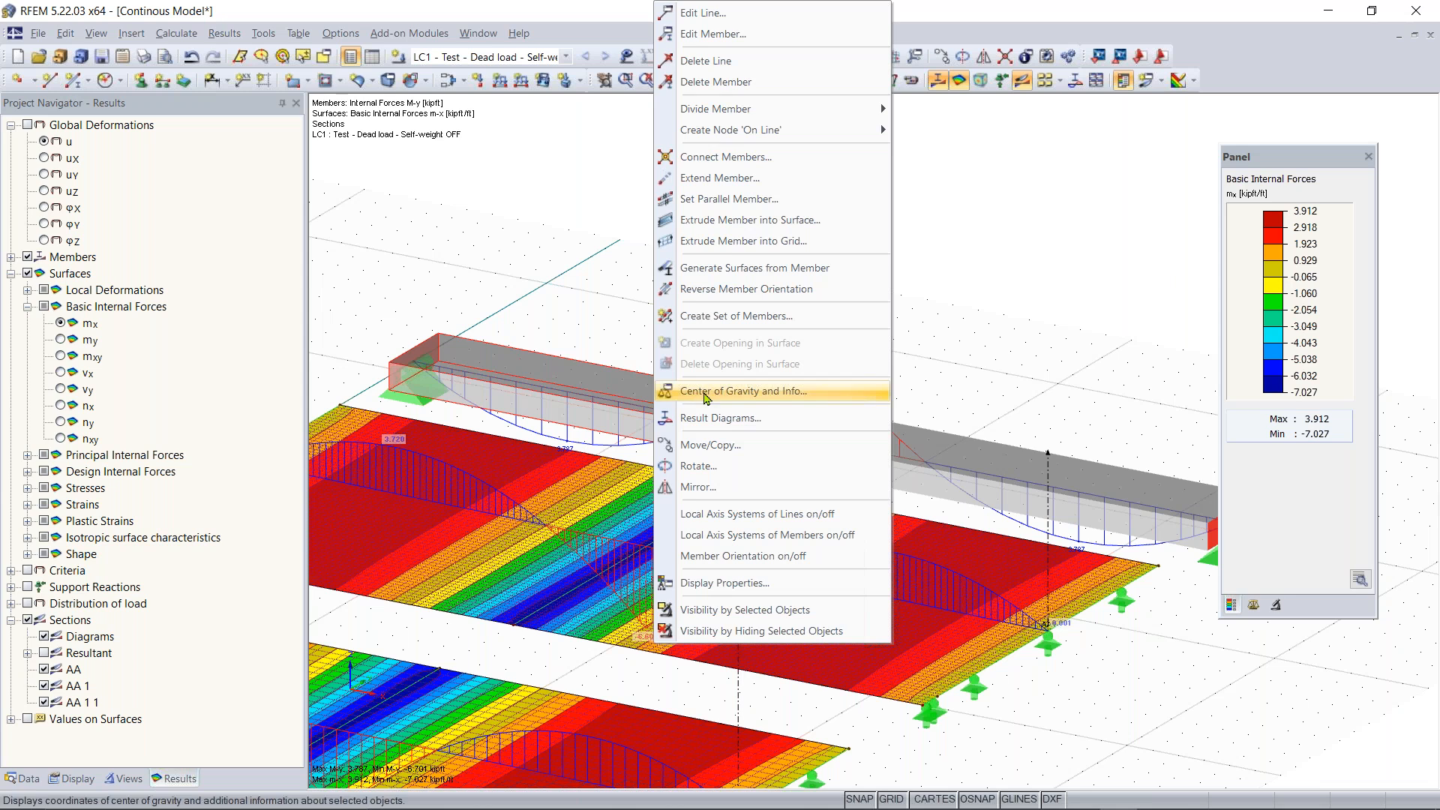
click(750, 584)
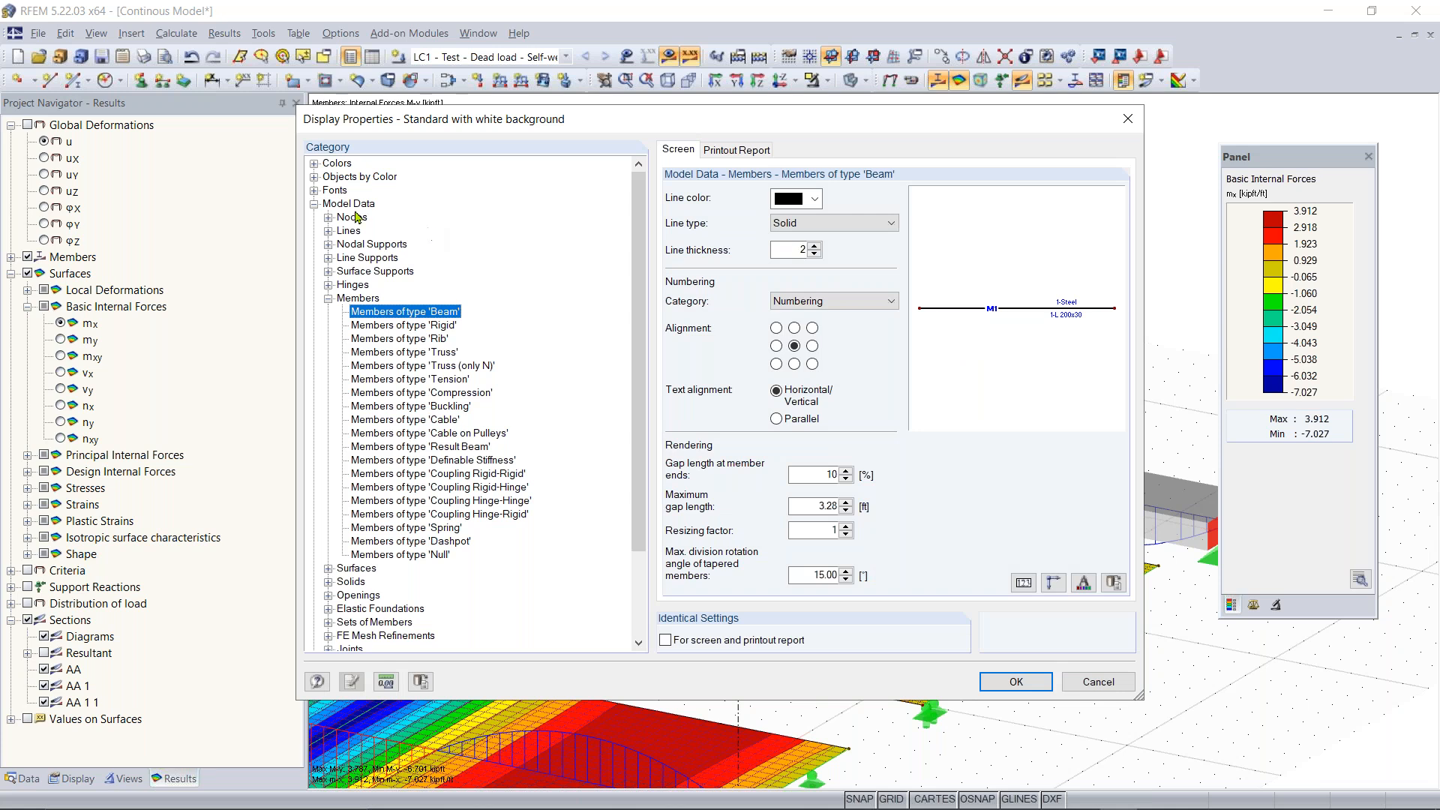
Find the font settings for the internal forces of members among the result fonts in the display properties
click(314, 204)
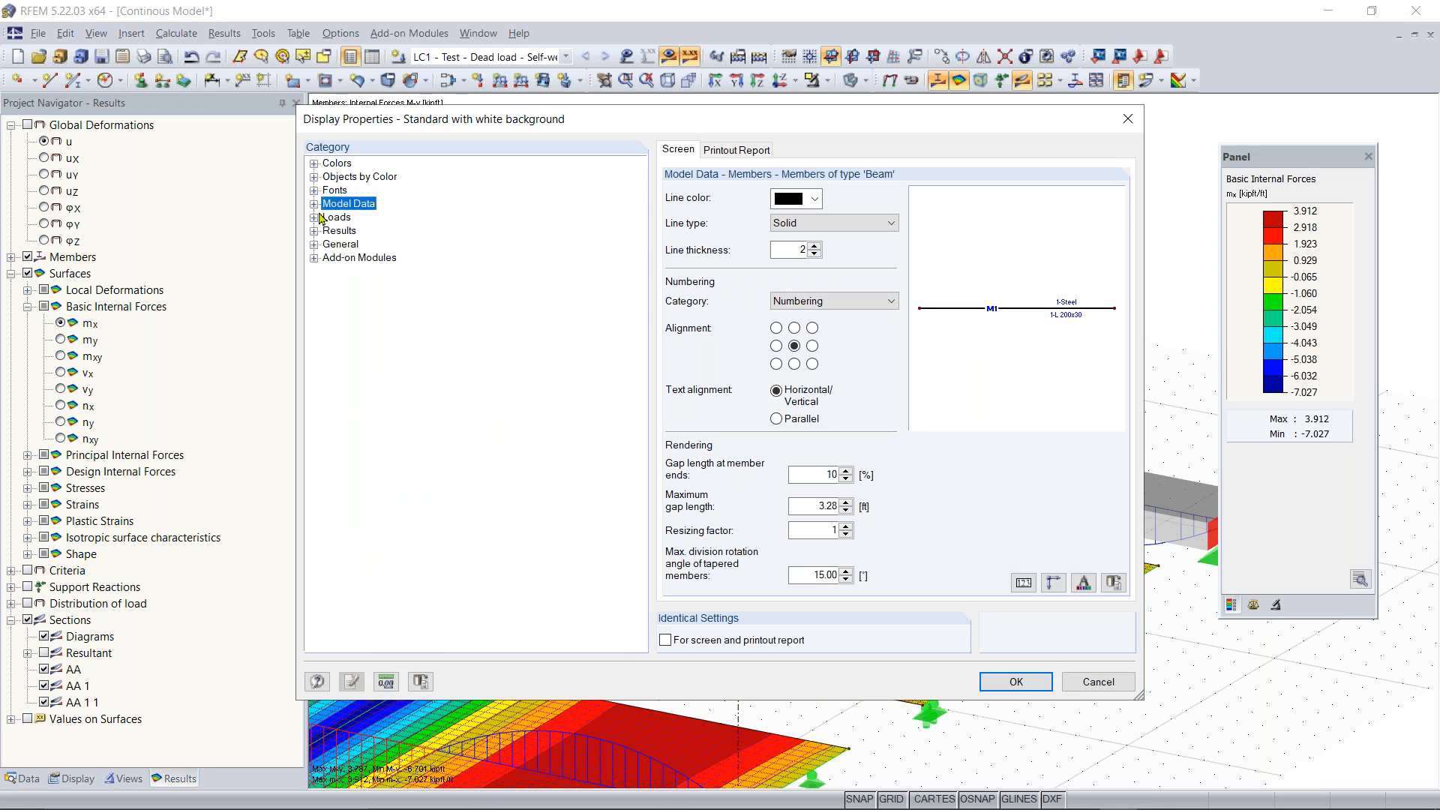
click(314, 218)
click(384, 271)
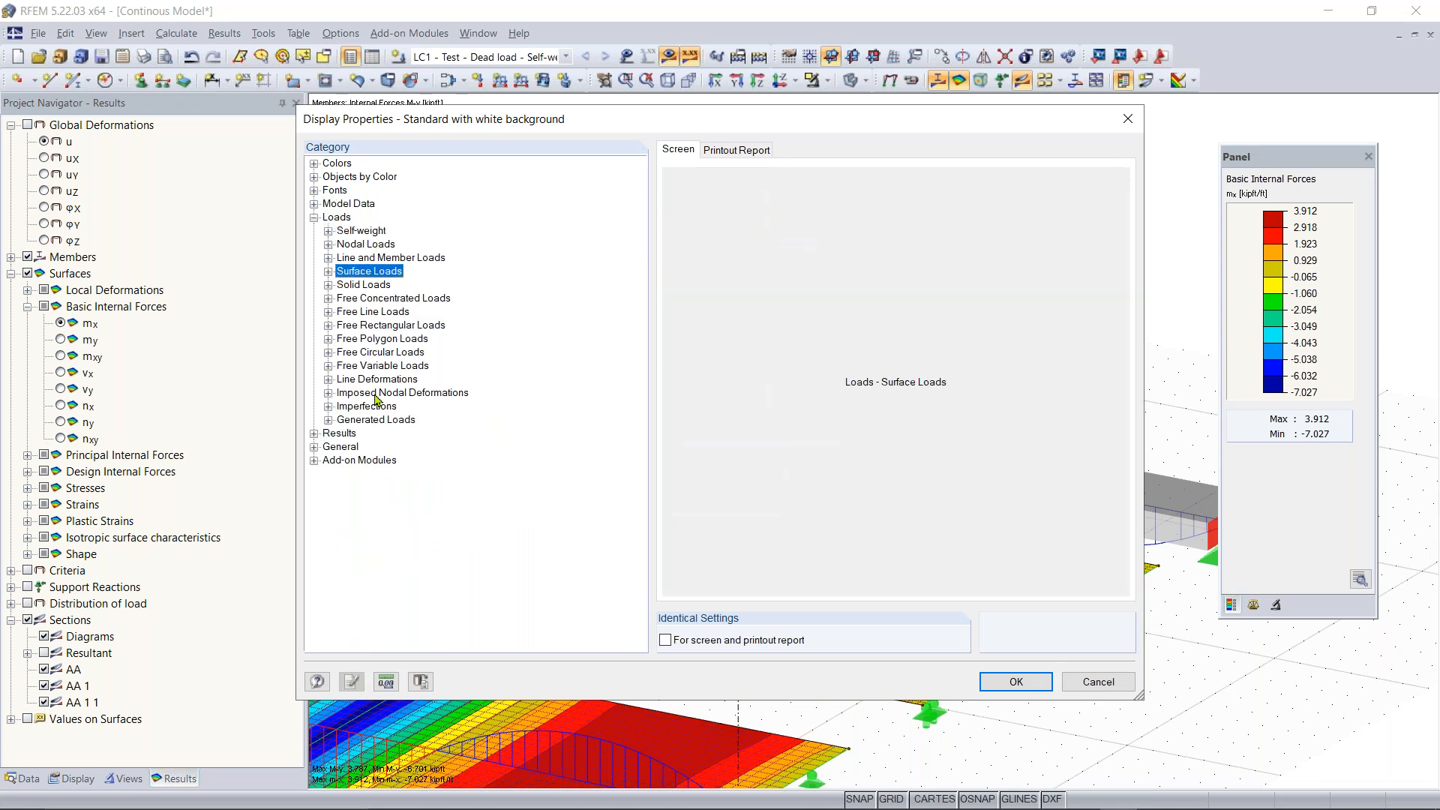
click(315, 218)
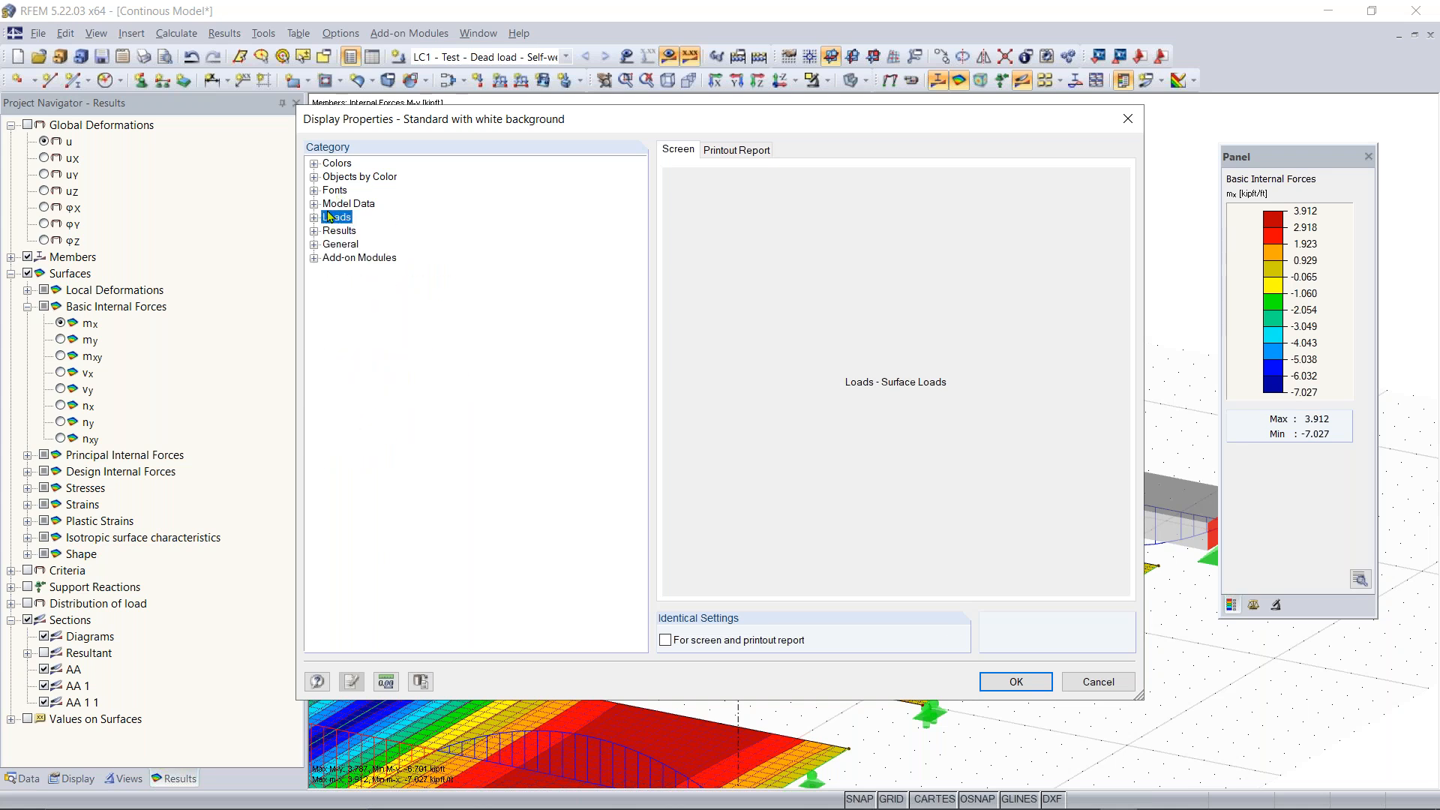
click(314, 190)
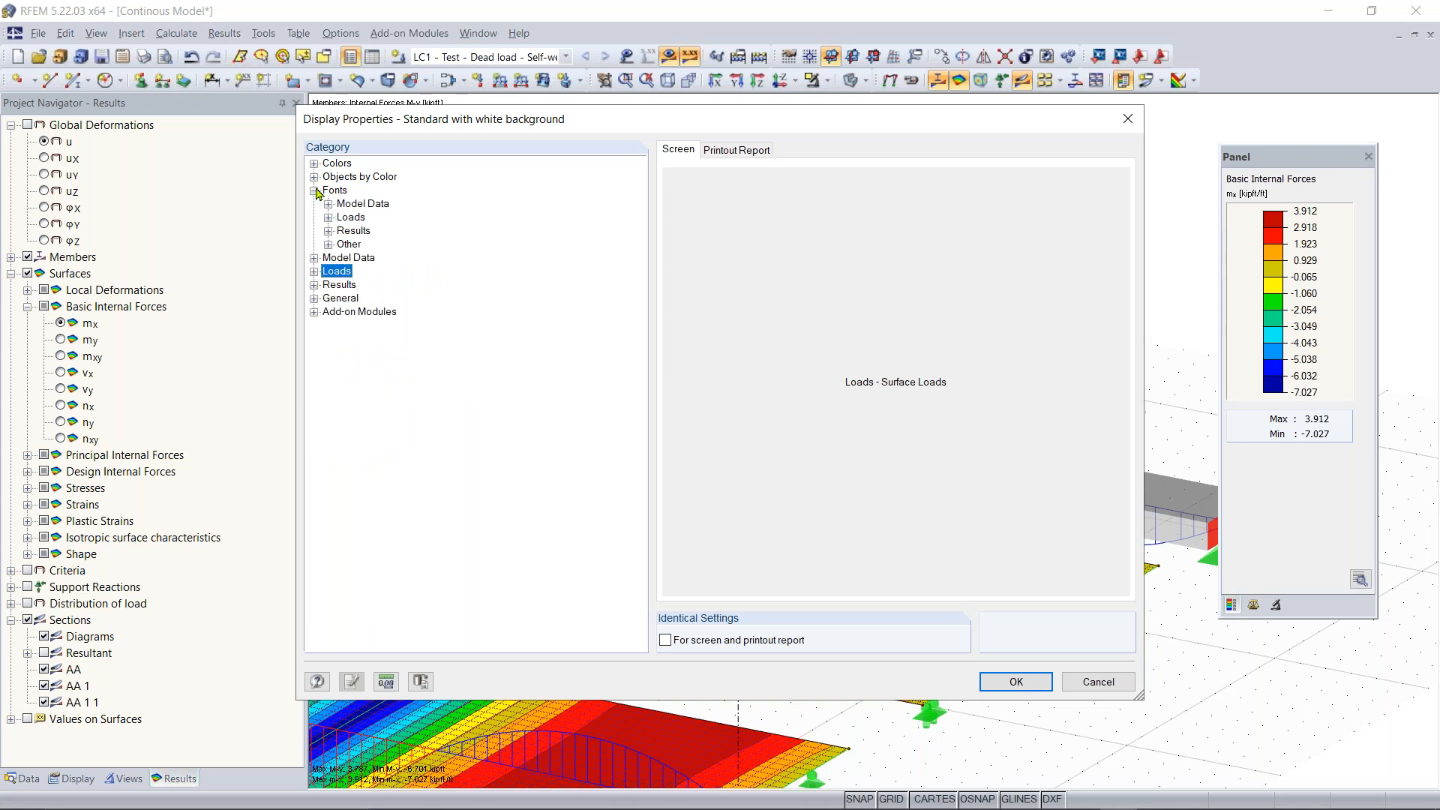
click(328, 231)
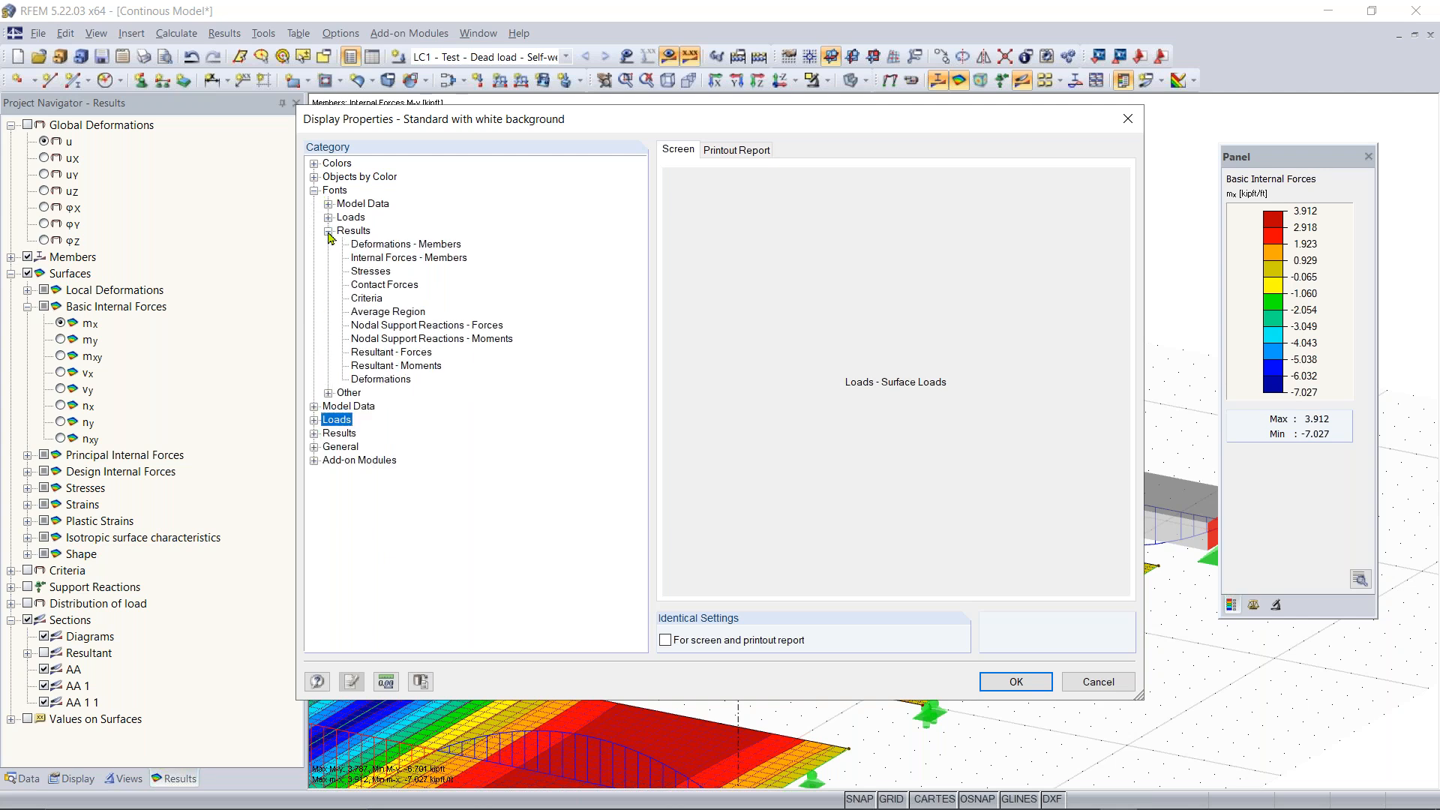
click(446, 258)
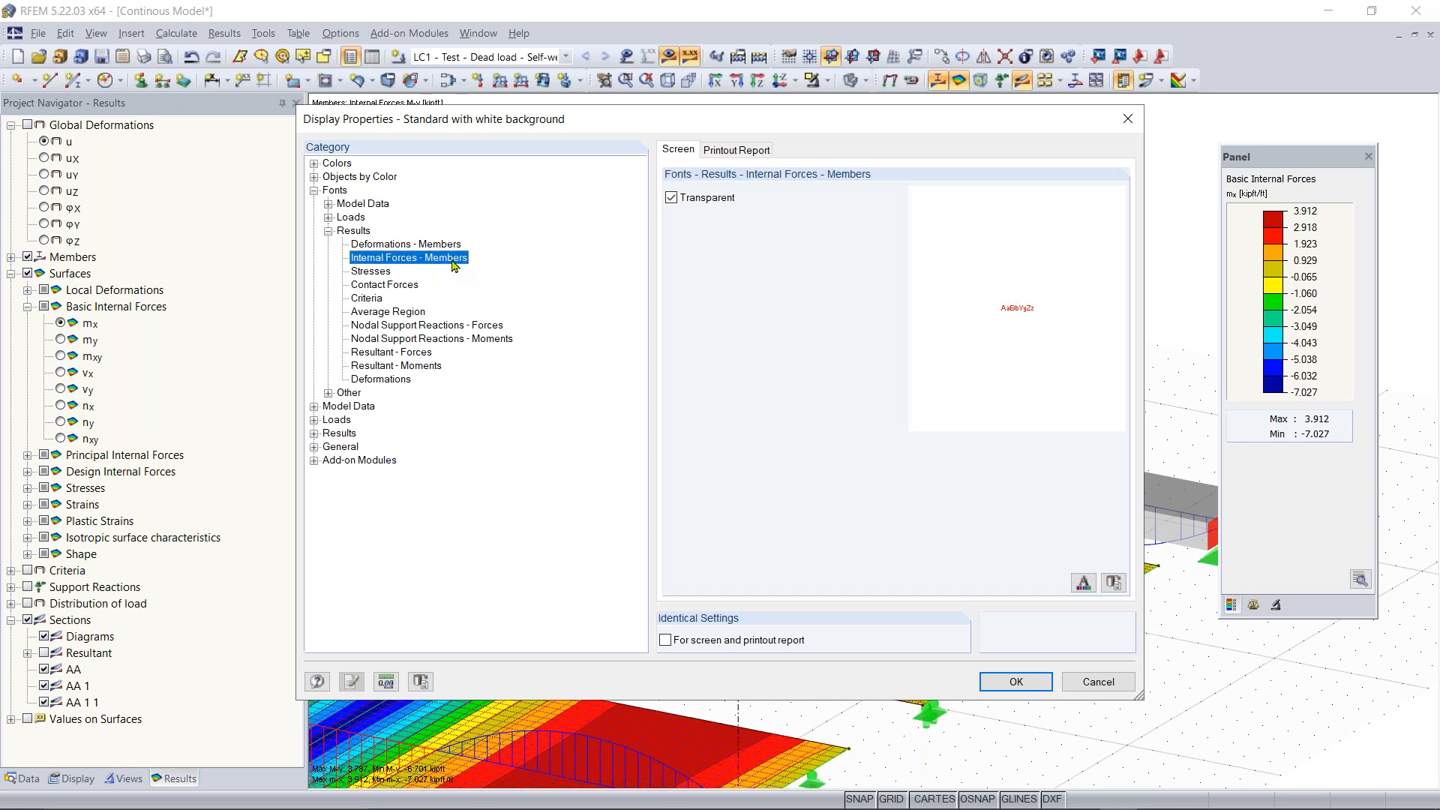
Set the font size of the member internal force values to 11 and apply the display properties
click(1092, 586)
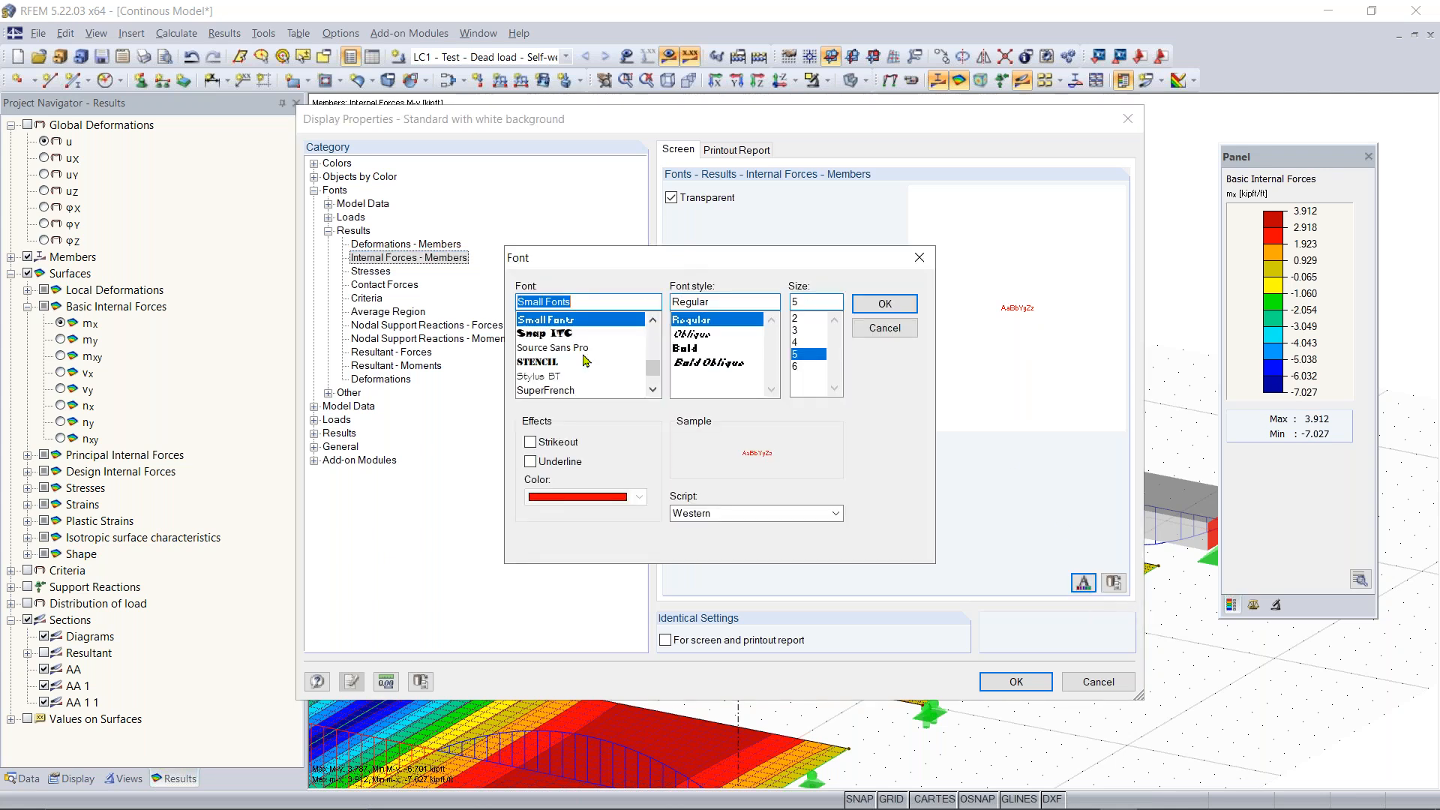
click(805, 302)
text(11)
click(864, 307)
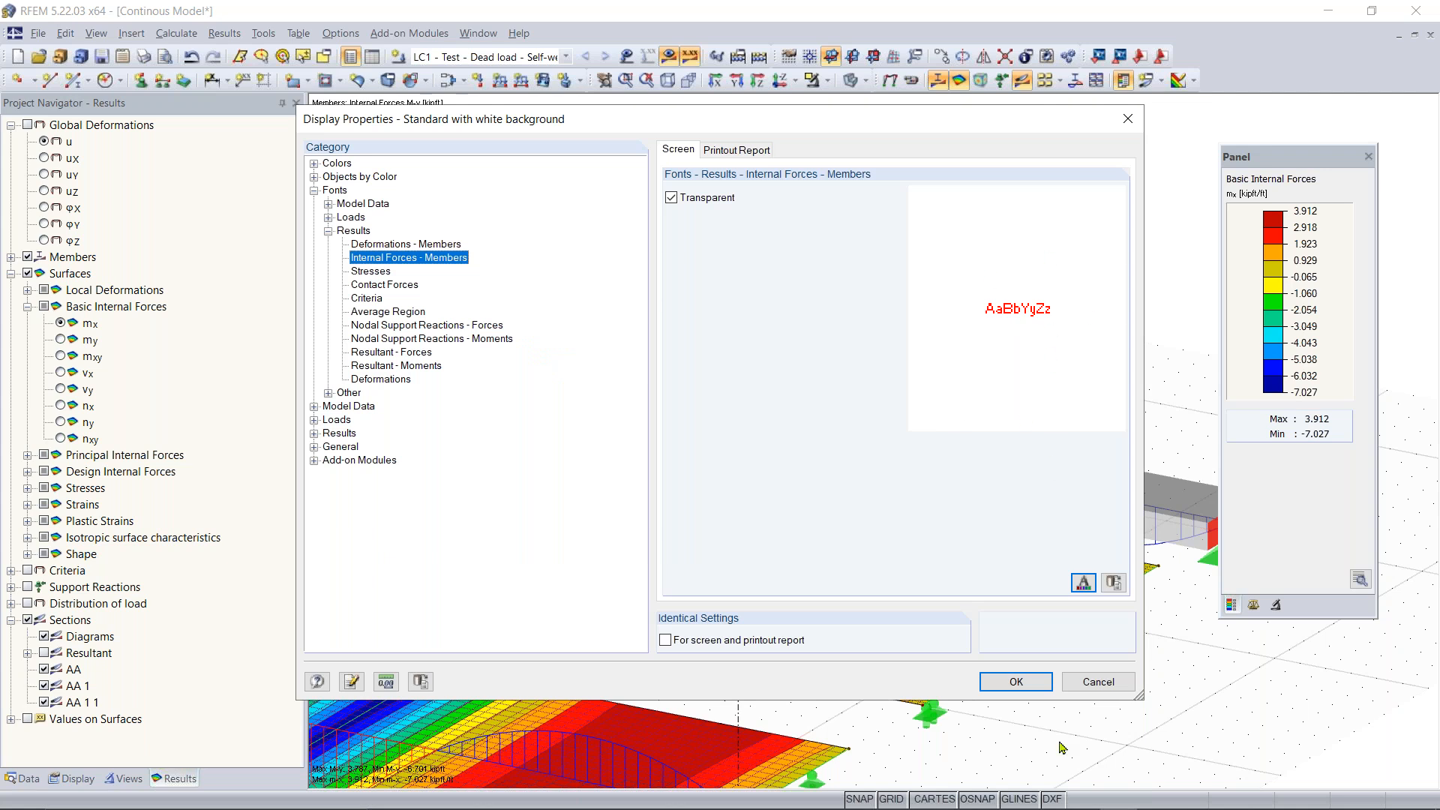
click(1017, 683)
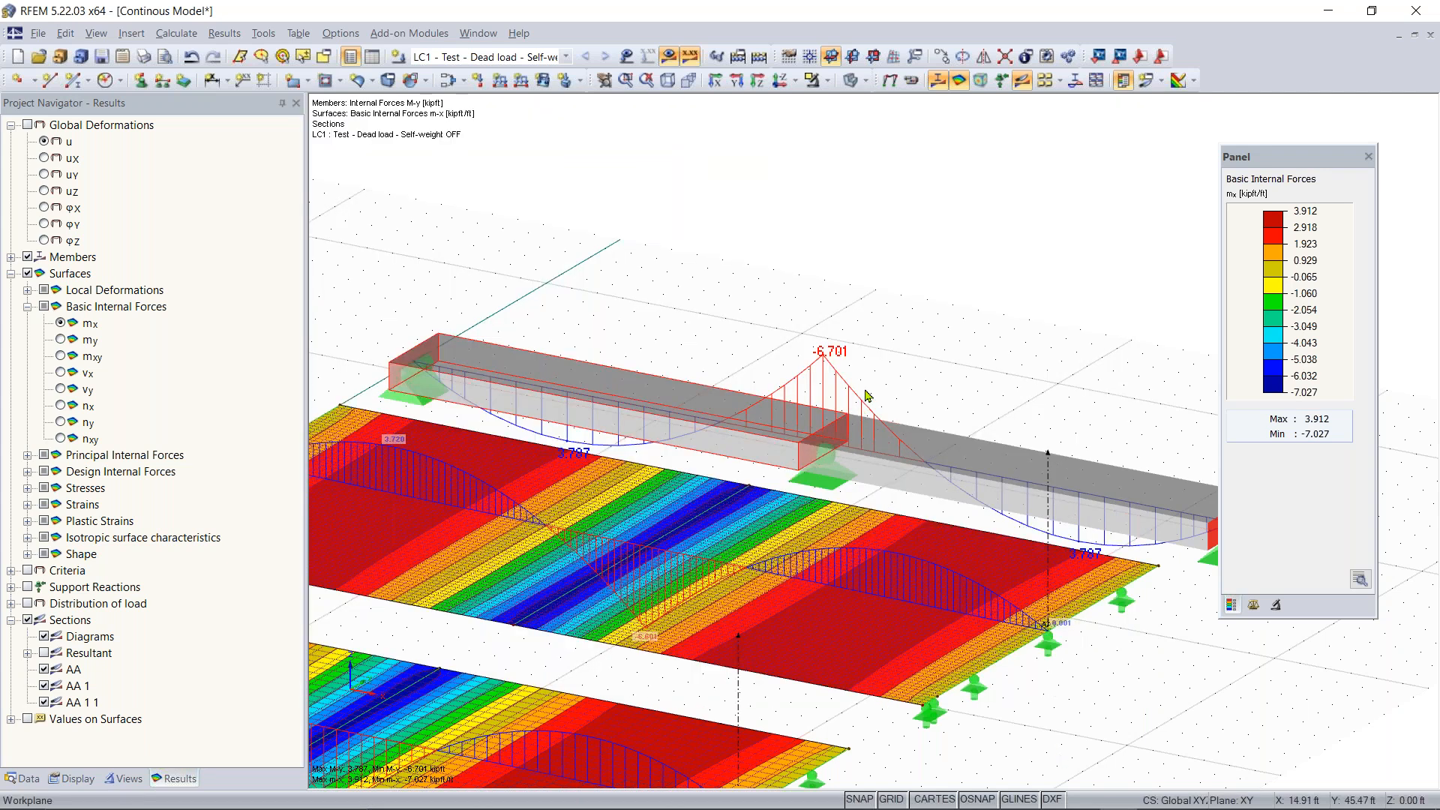
Compare the beam's My span and support moments with the mx section results of the three slabs
middle_drag(911, 376, 645, 326)
middle_drag(784, 402, 510, 387)
middle_drag(702, 412, 862, 493)
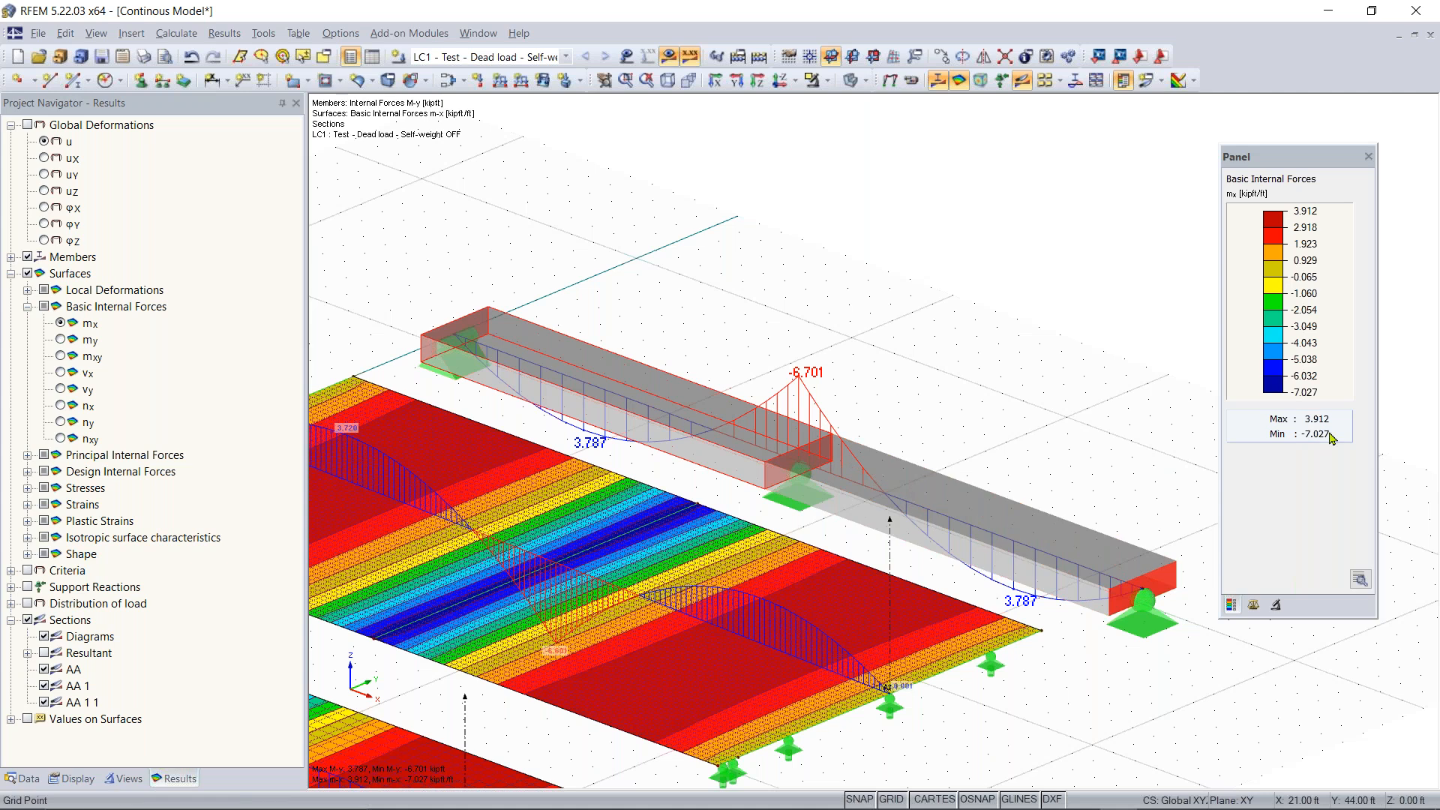
scroll(800, 424, down, 1)
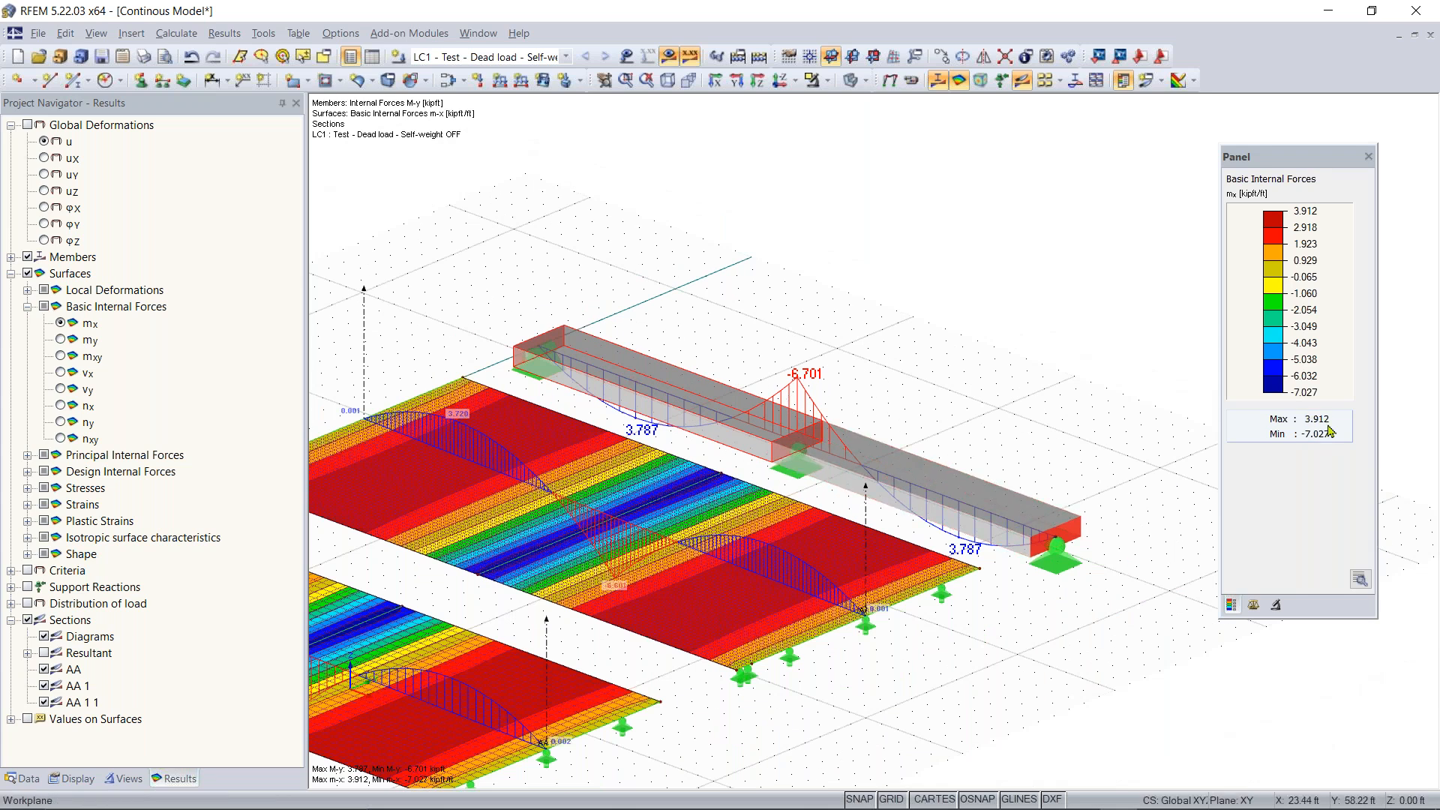
scroll(614, 487, down, 2)
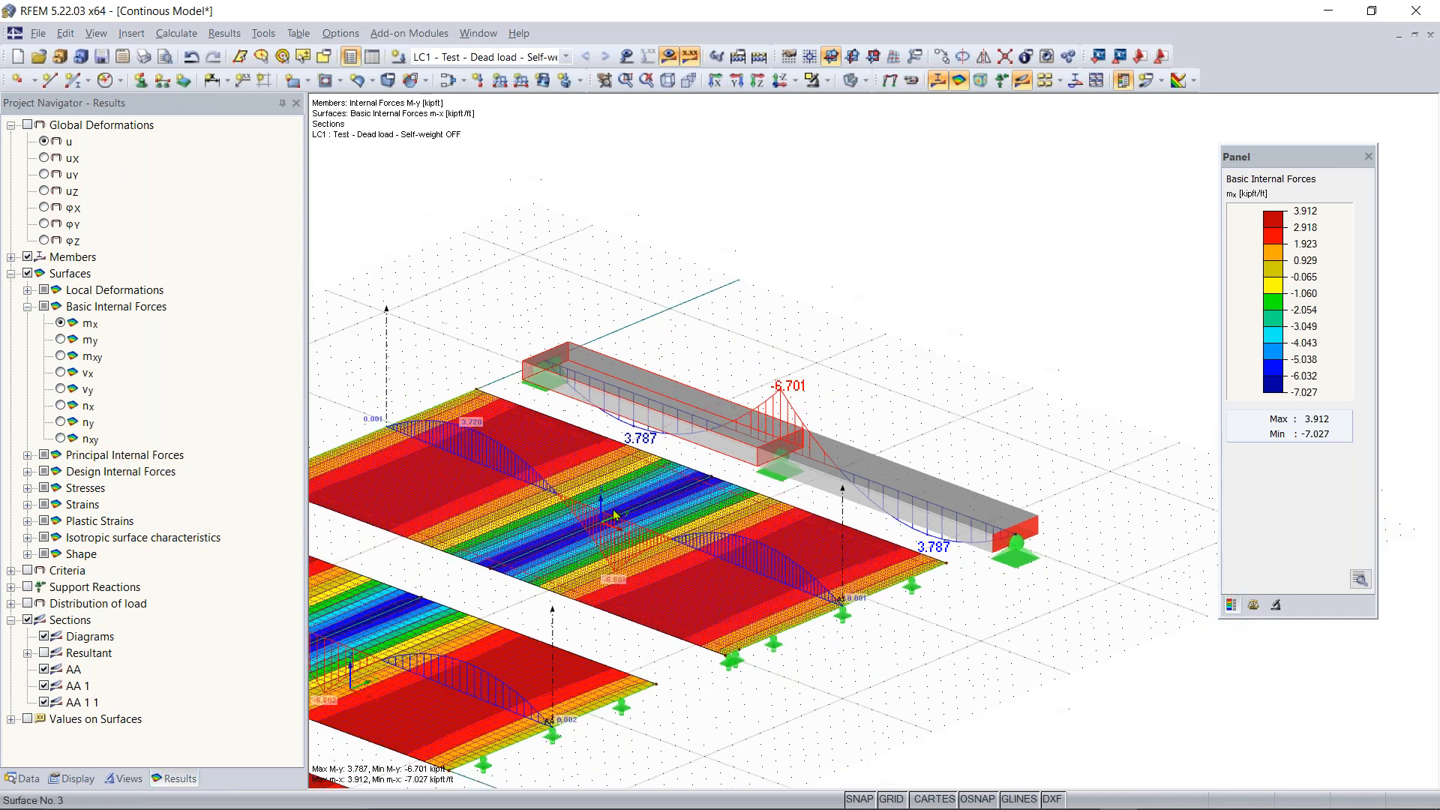
mouse_move(613, 487)
middle_down()
mouse_move(705, 420)
mouse_move(772, 409)
mouse_move(750, 416)
middle_up()
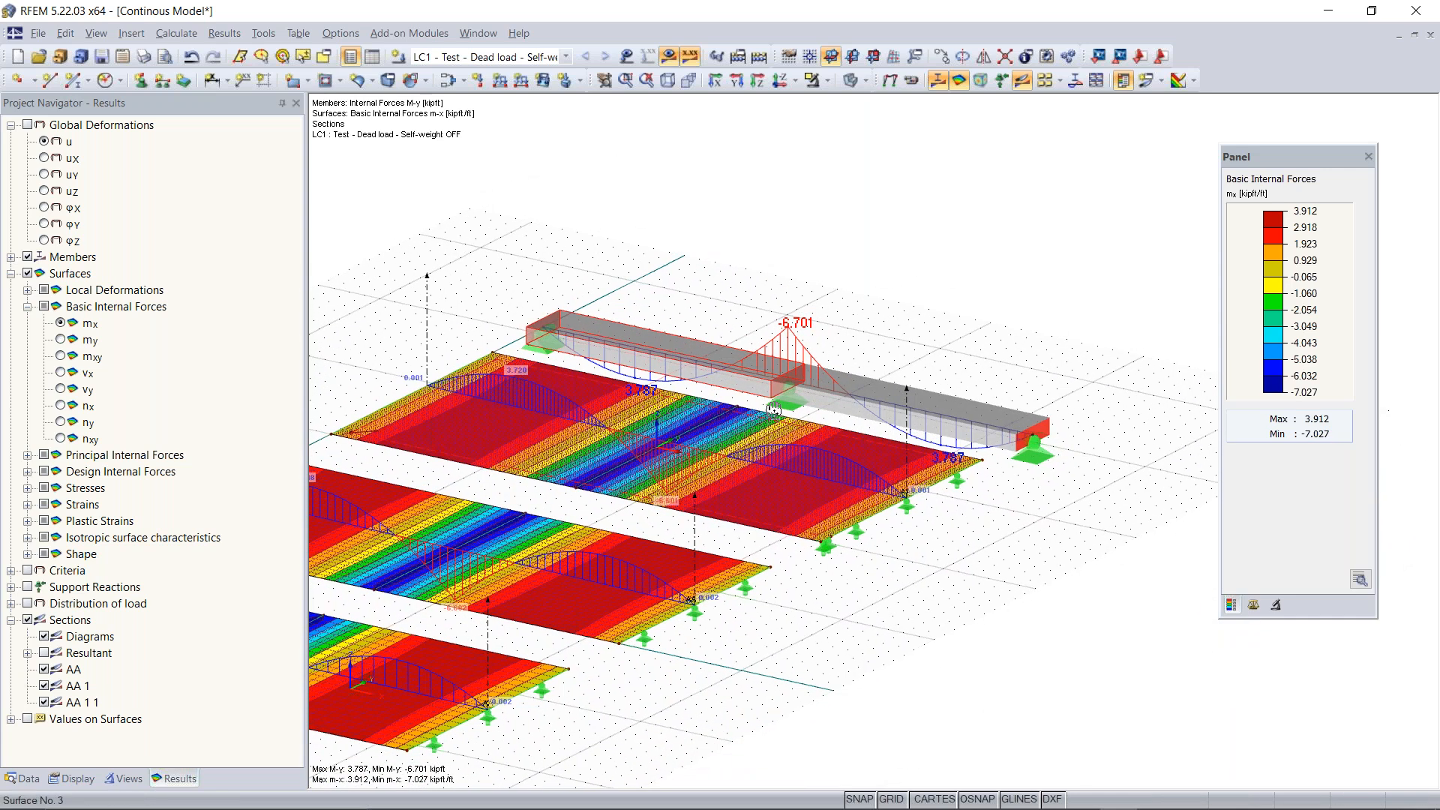
ctrl+middle_drag(470, 515, 852, 297)
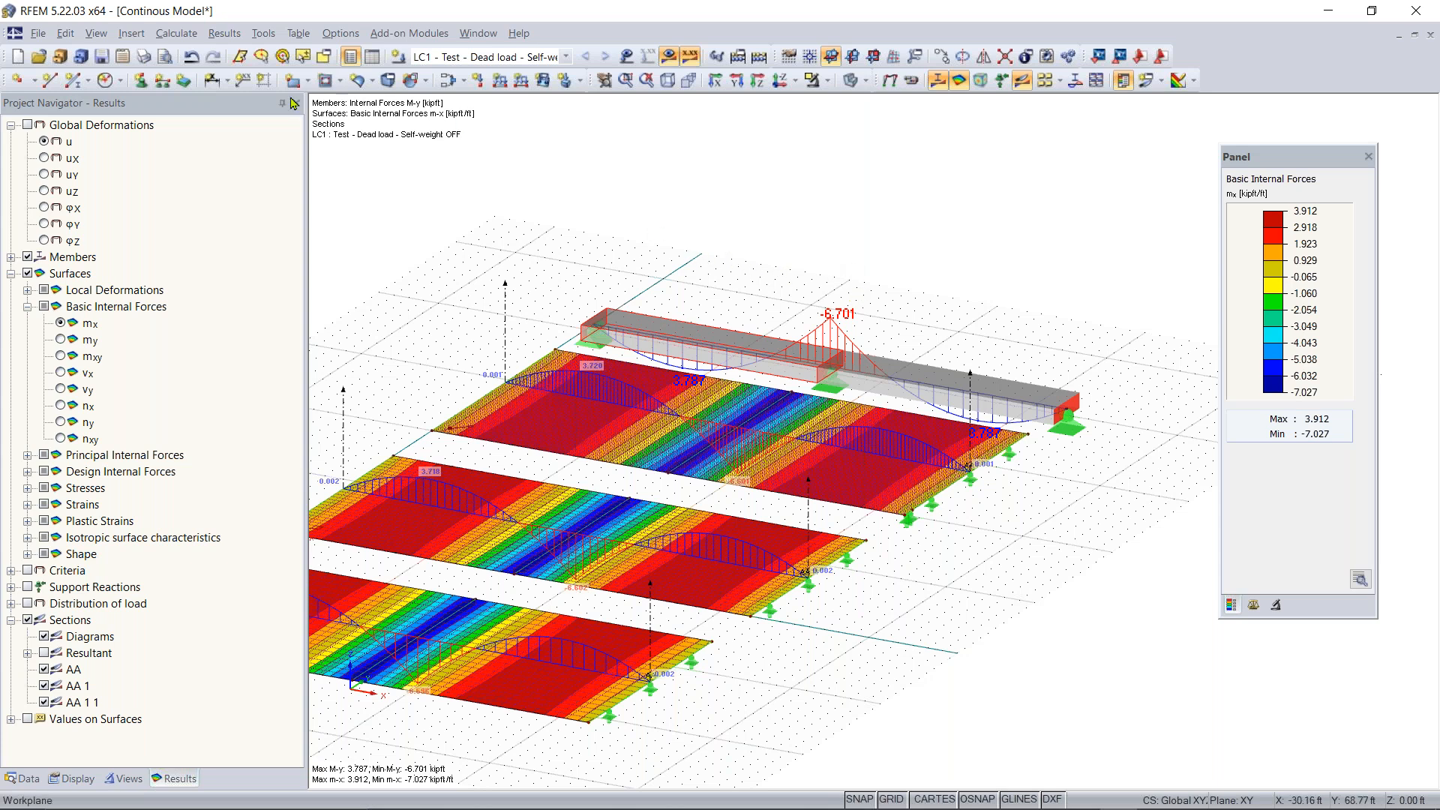
Review the FE mesh settings, including the target length of finite elements, and examine the differently meshed slabs
click(180, 35)
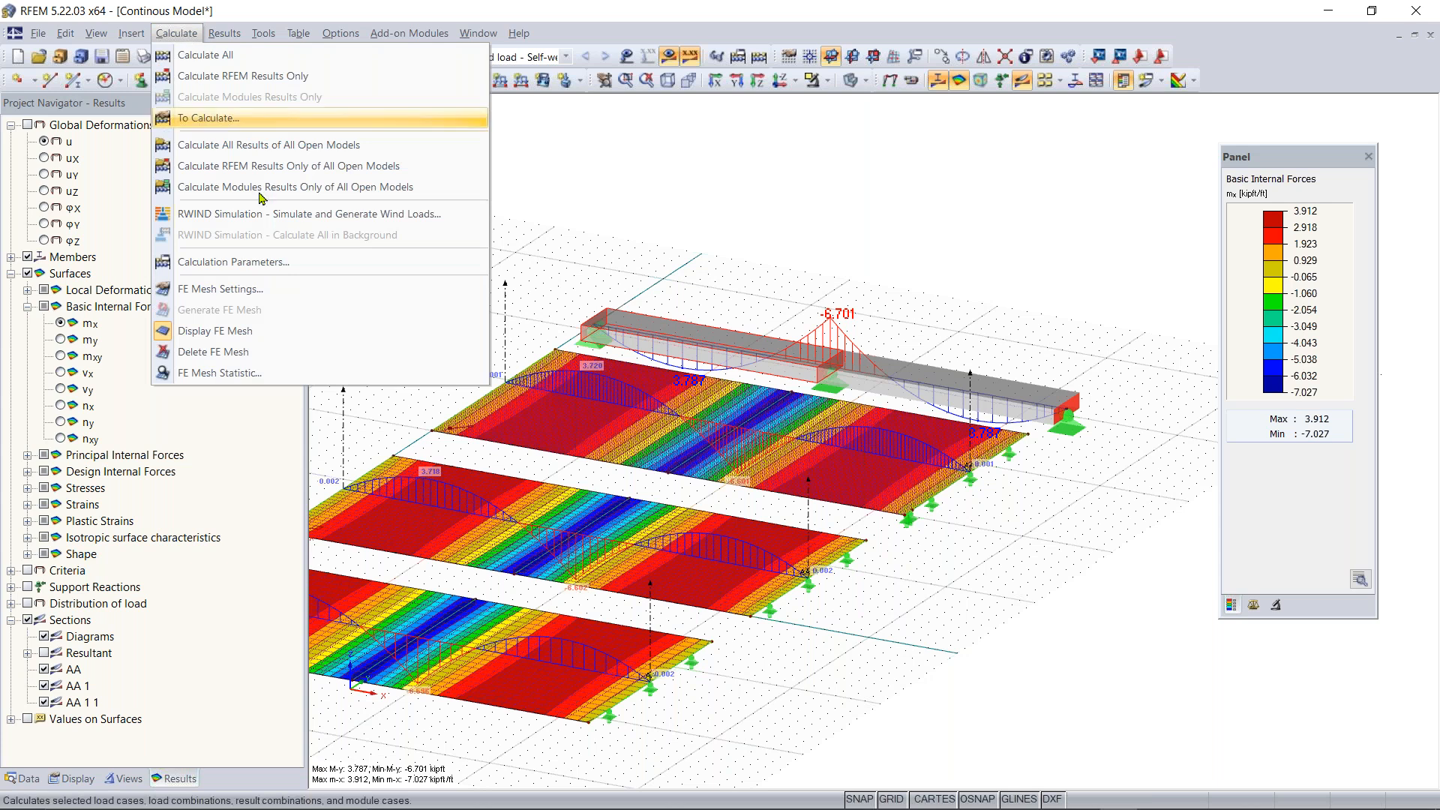
click(252, 291)
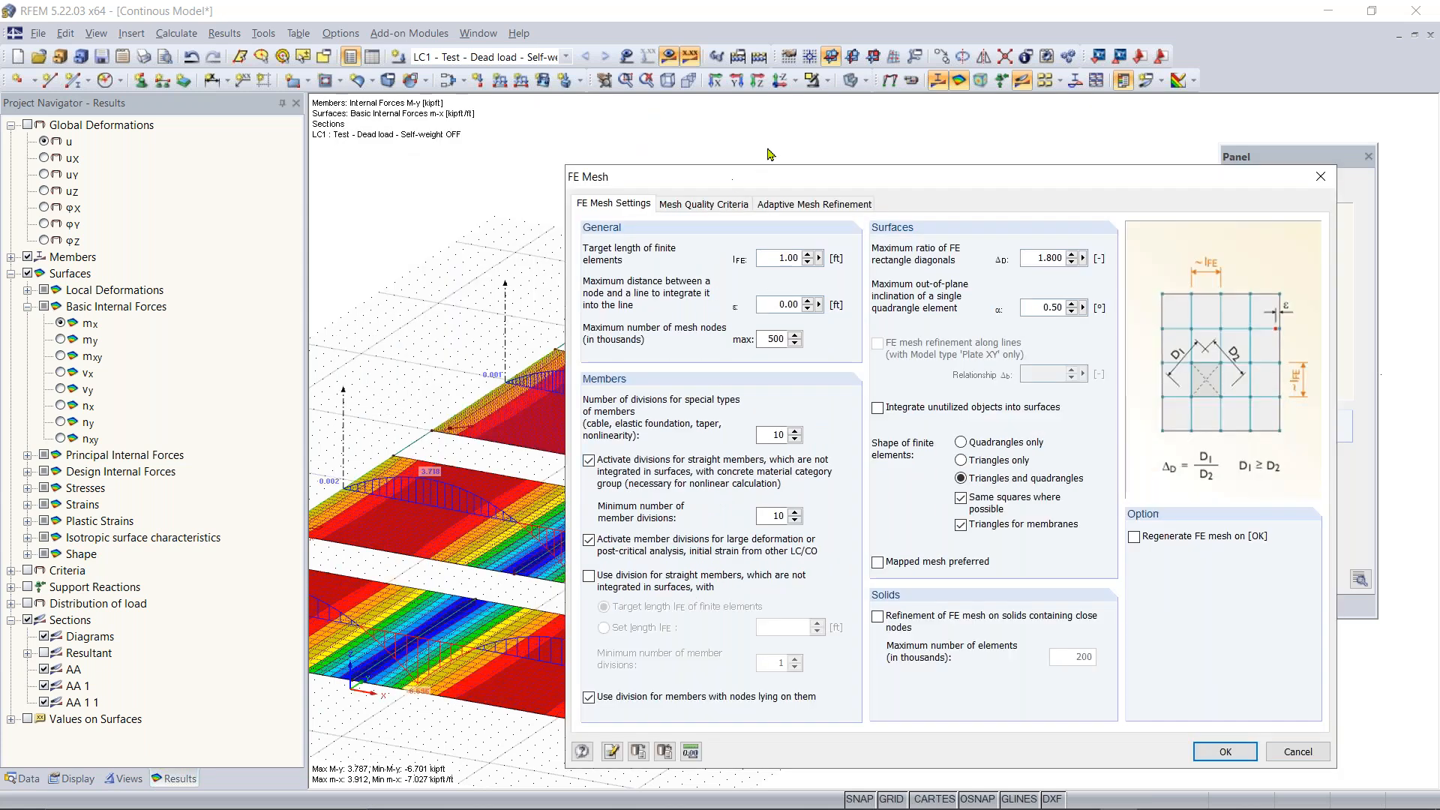
drag(754, 174, 455, 73)
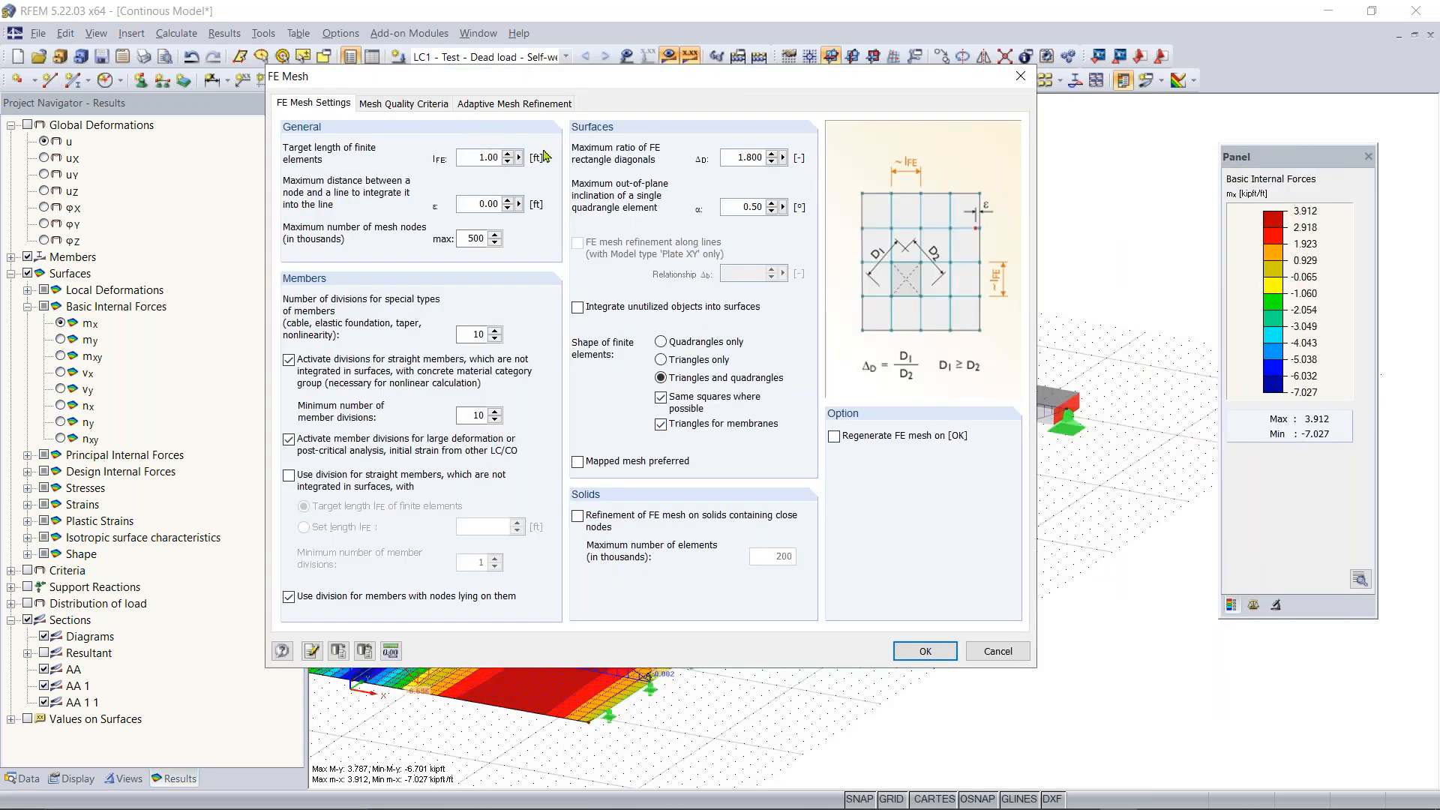
click(925, 652)
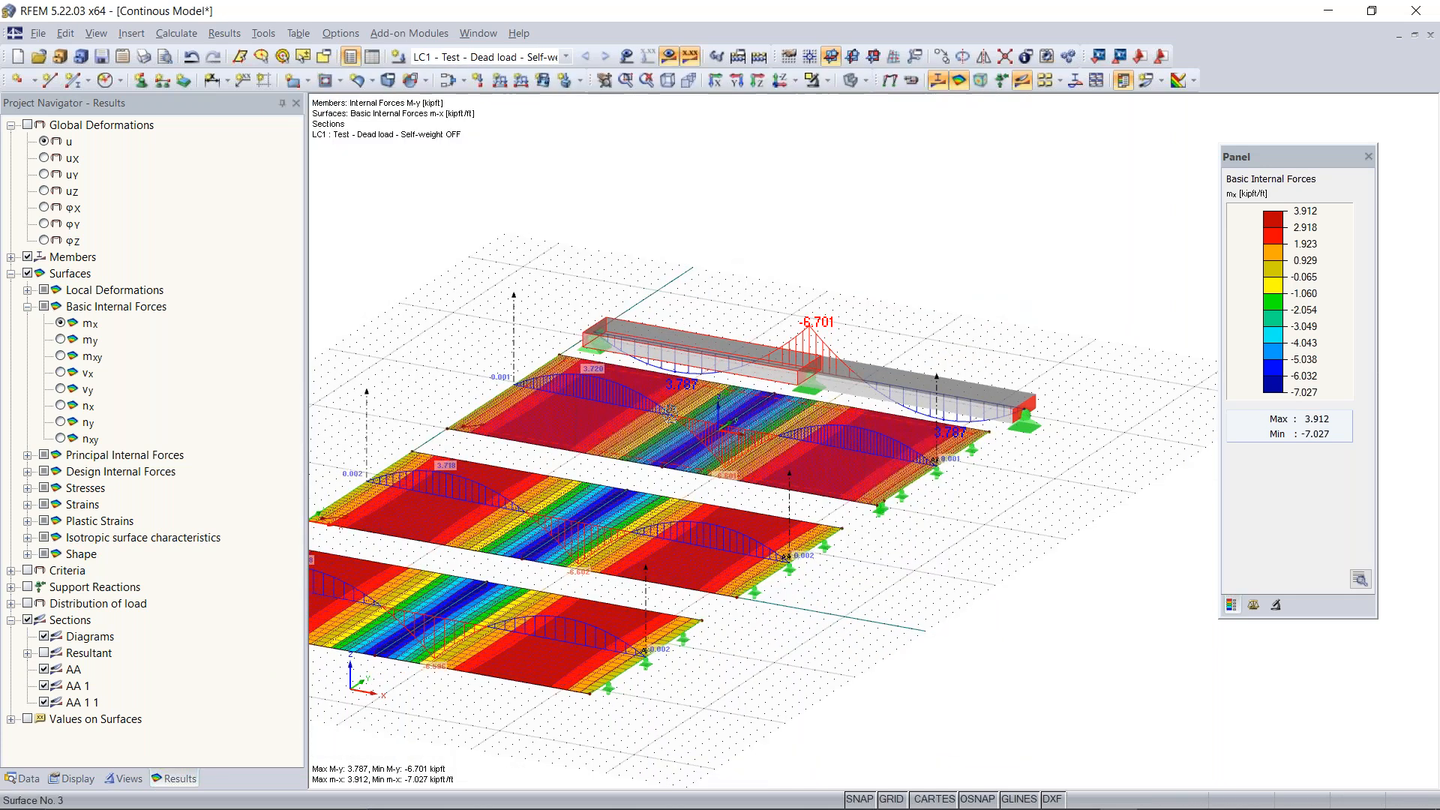
scroll(677, 411, down, 1)
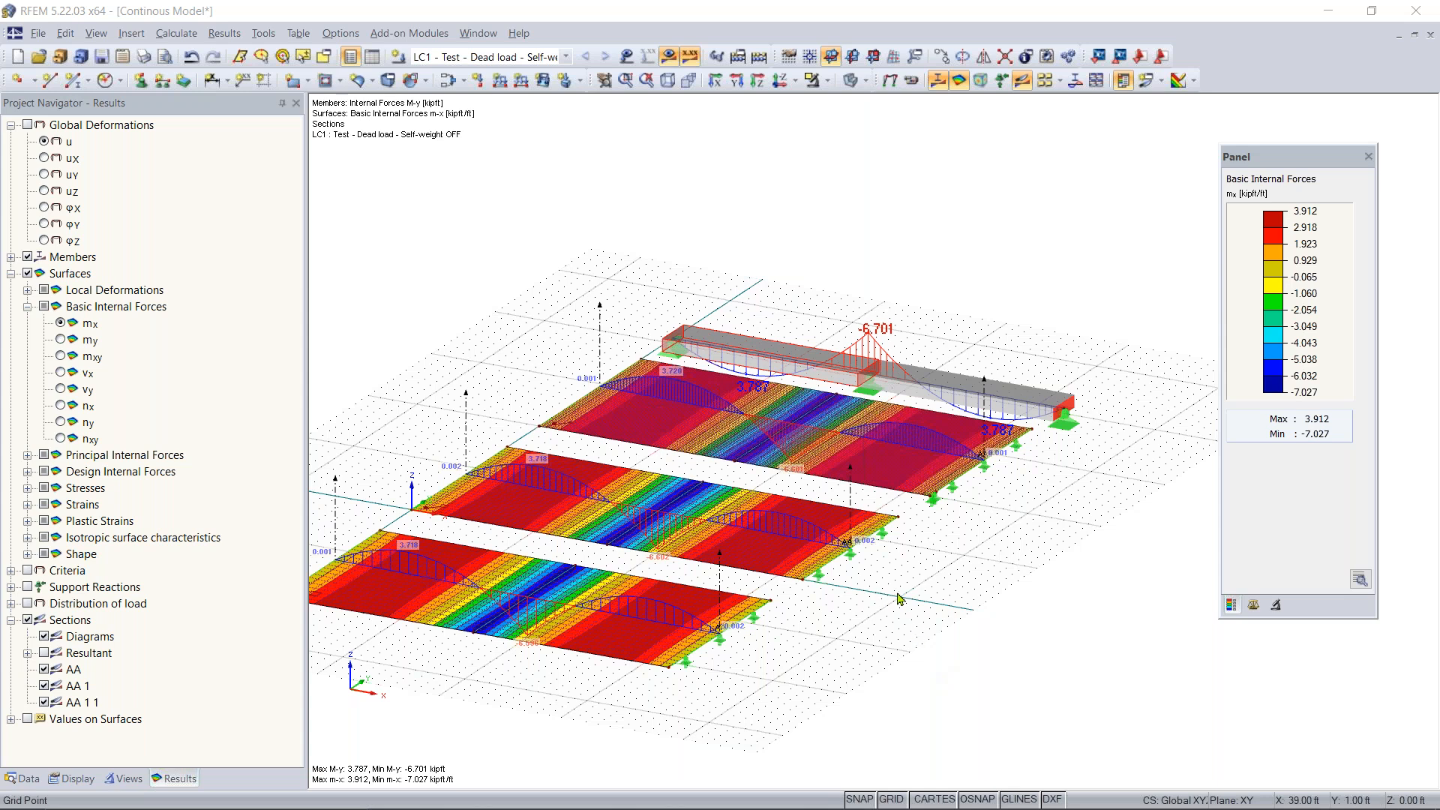
scroll(900, 597, up, 2)
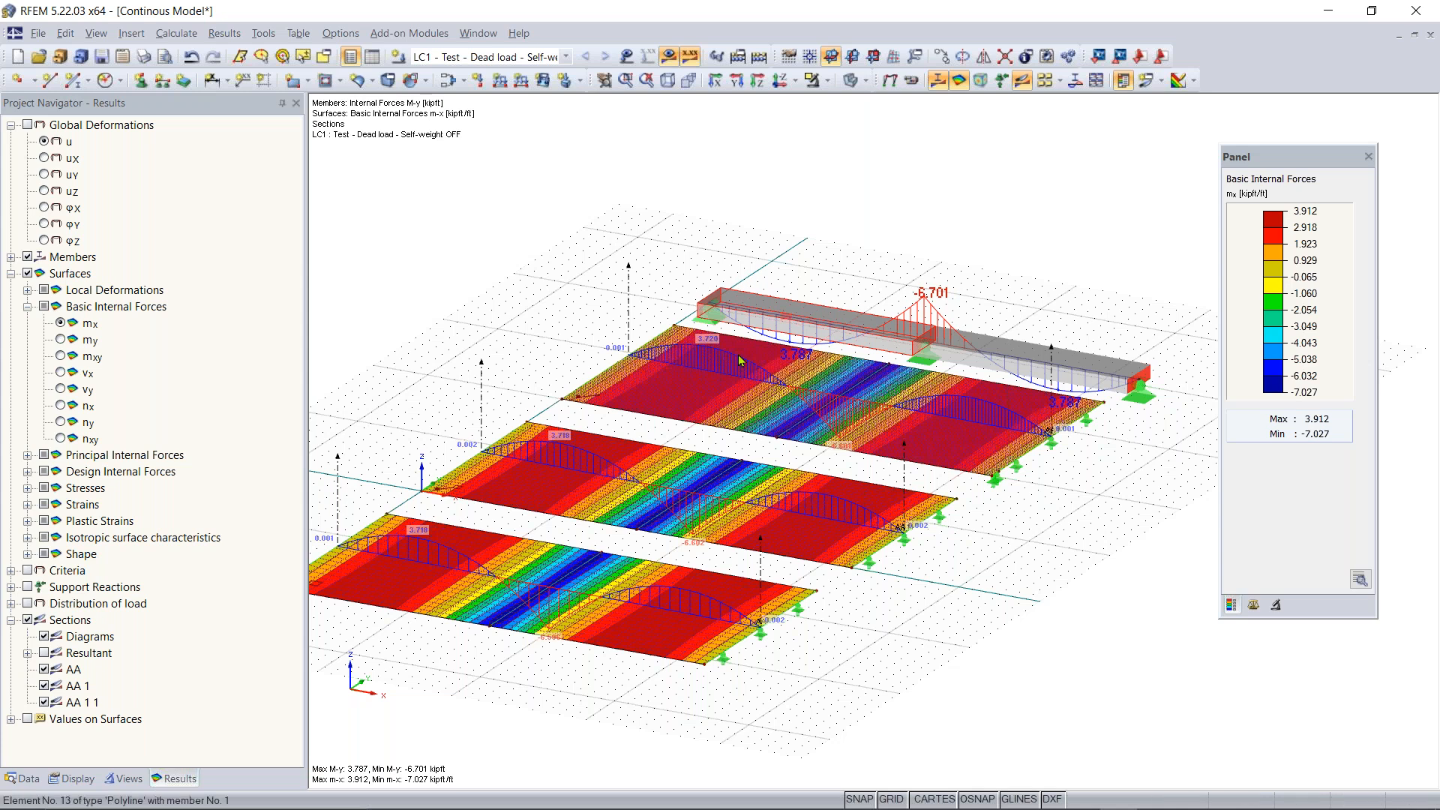
ctrl+middle_drag(996, 533, 962, 524)
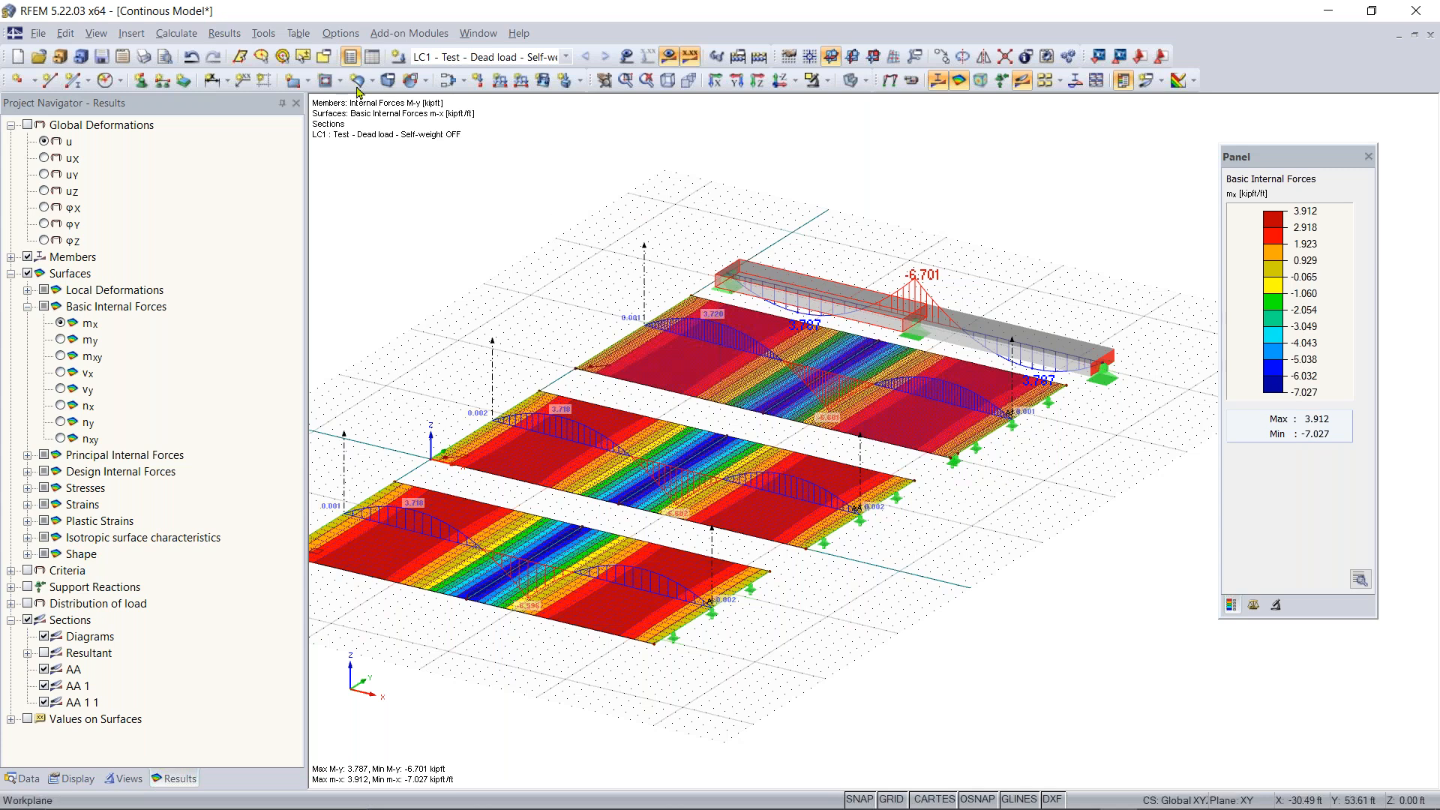
Deactivate the shear stiffness of members in the global calculation parameters, accept deleting the results, and recalculate LC1
click(192, 37)
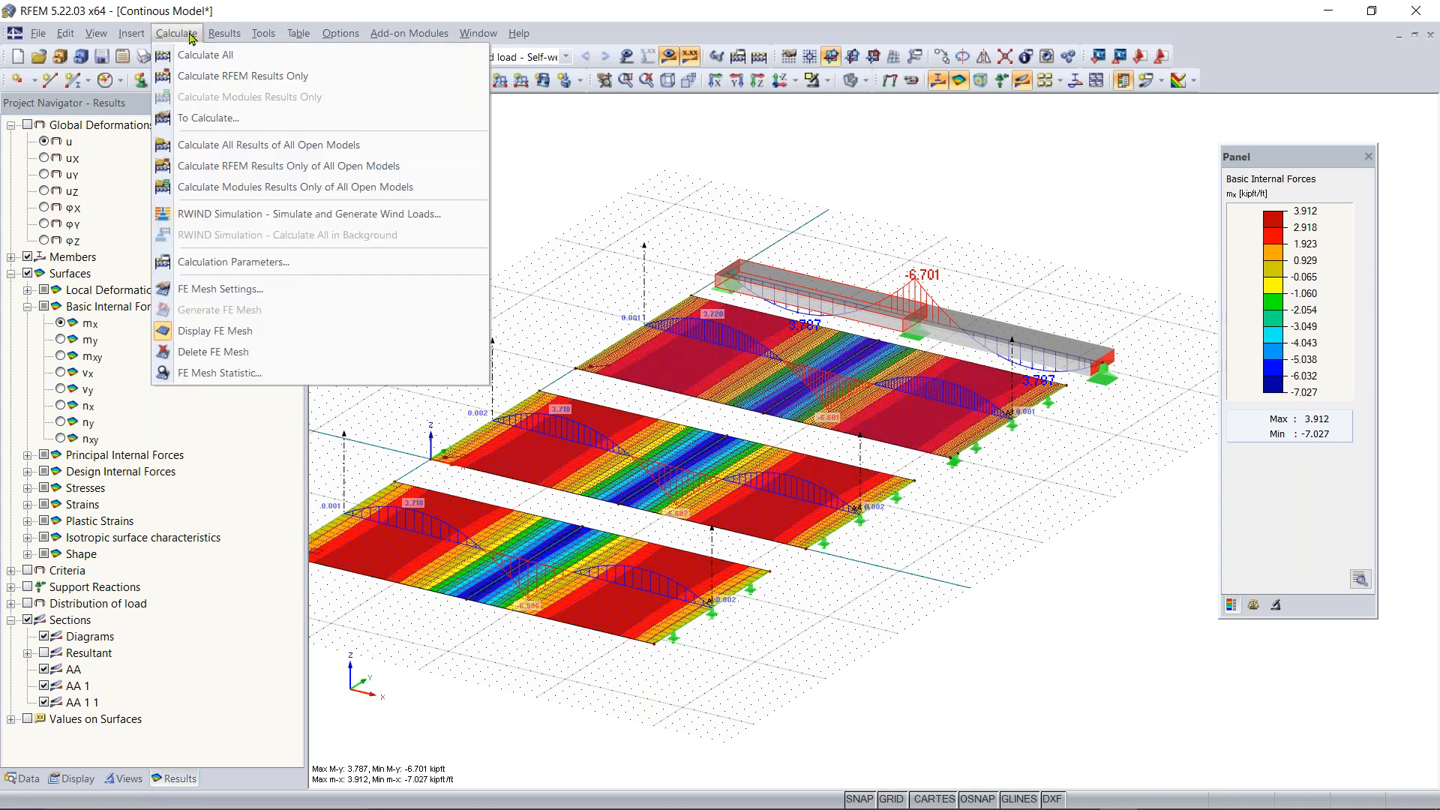
click(247, 265)
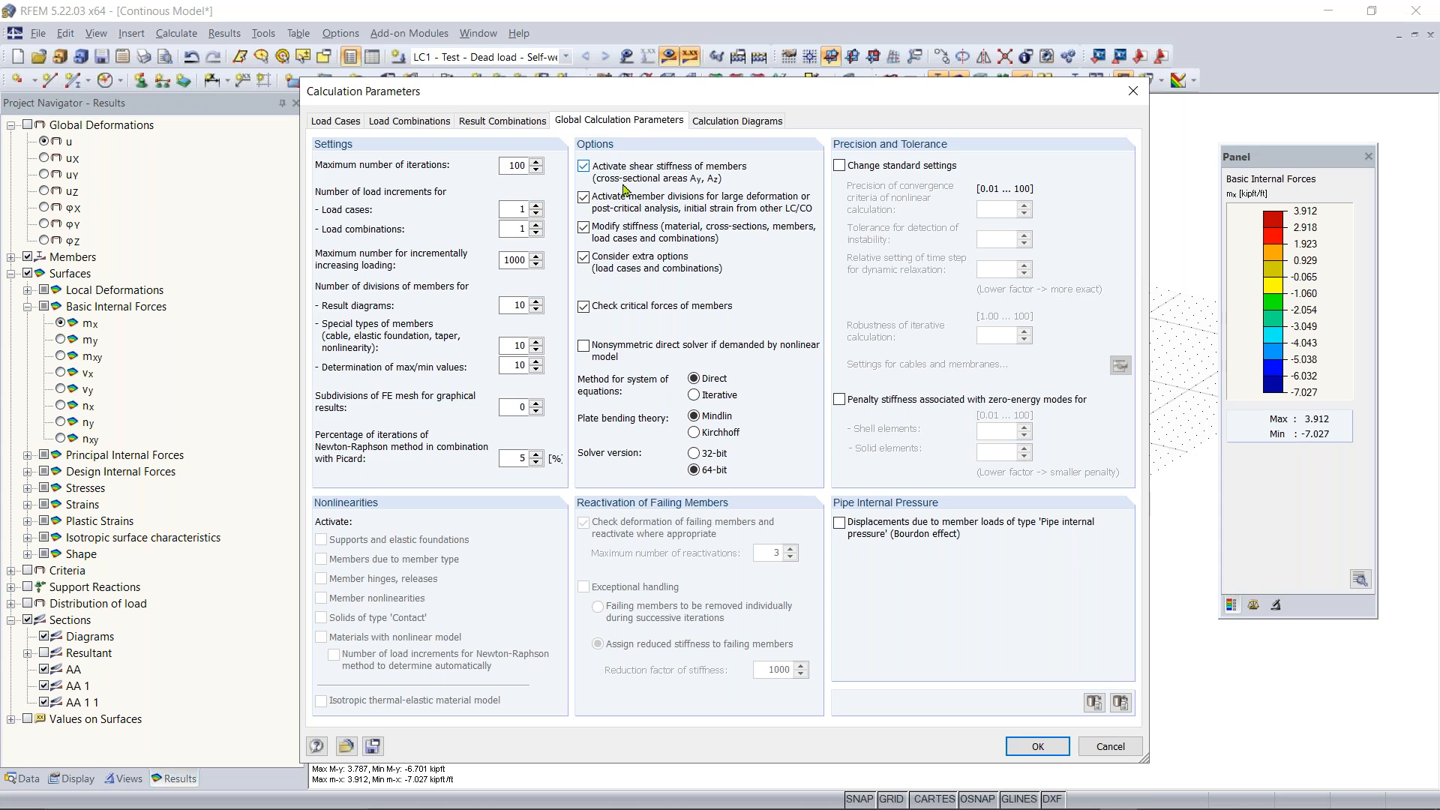
click(617, 178)
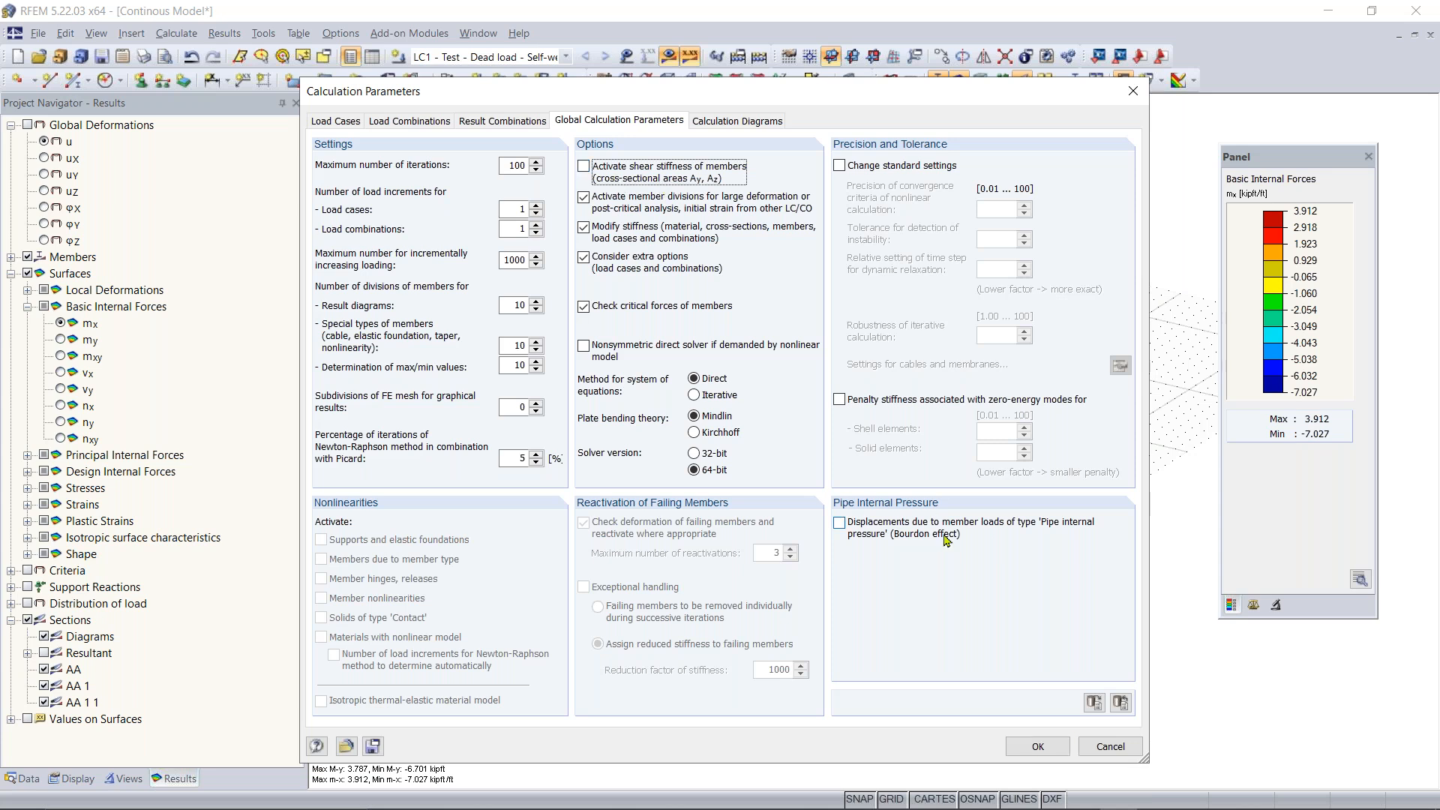
click(1035, 741)
drag(740, 378, 710, 361)
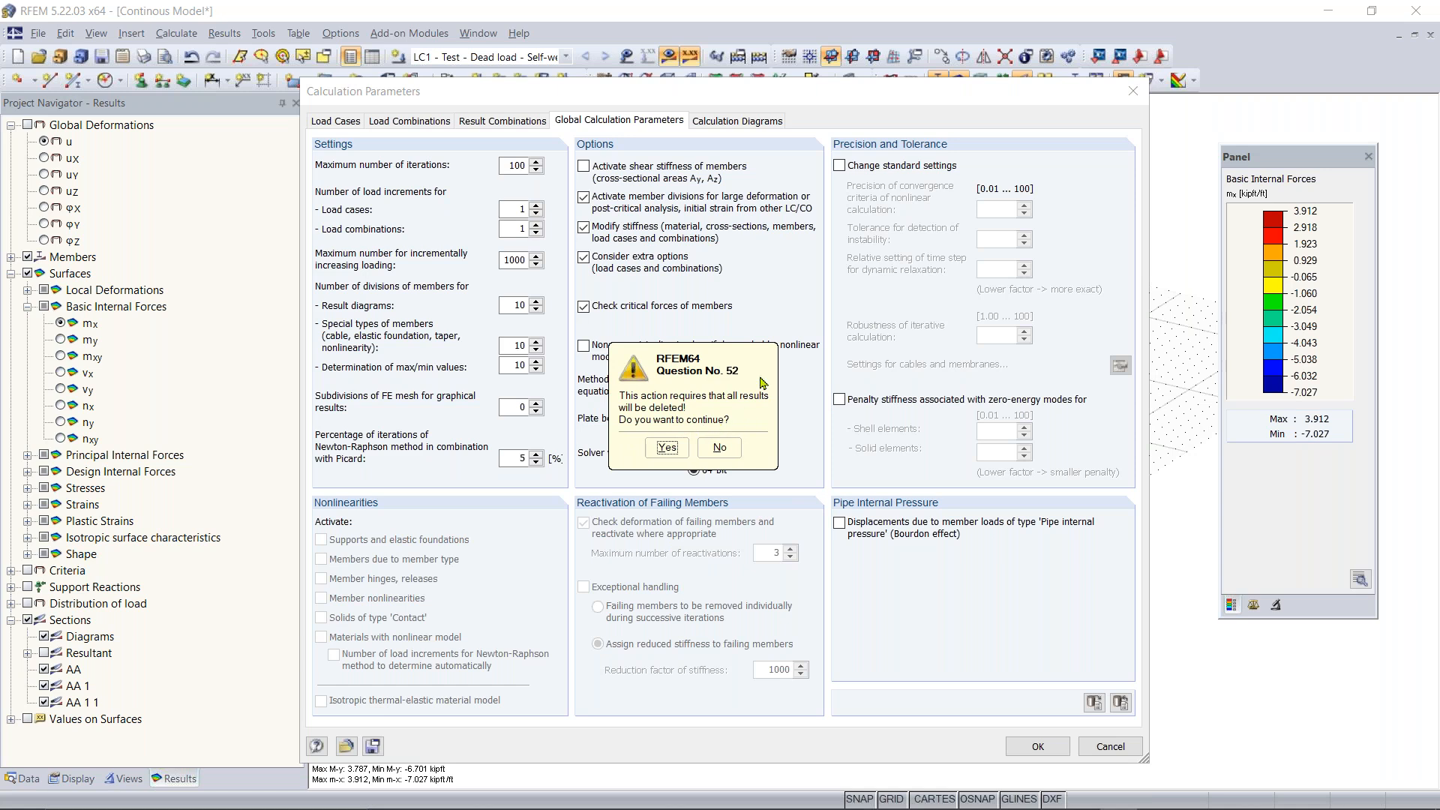
click(667, 448)
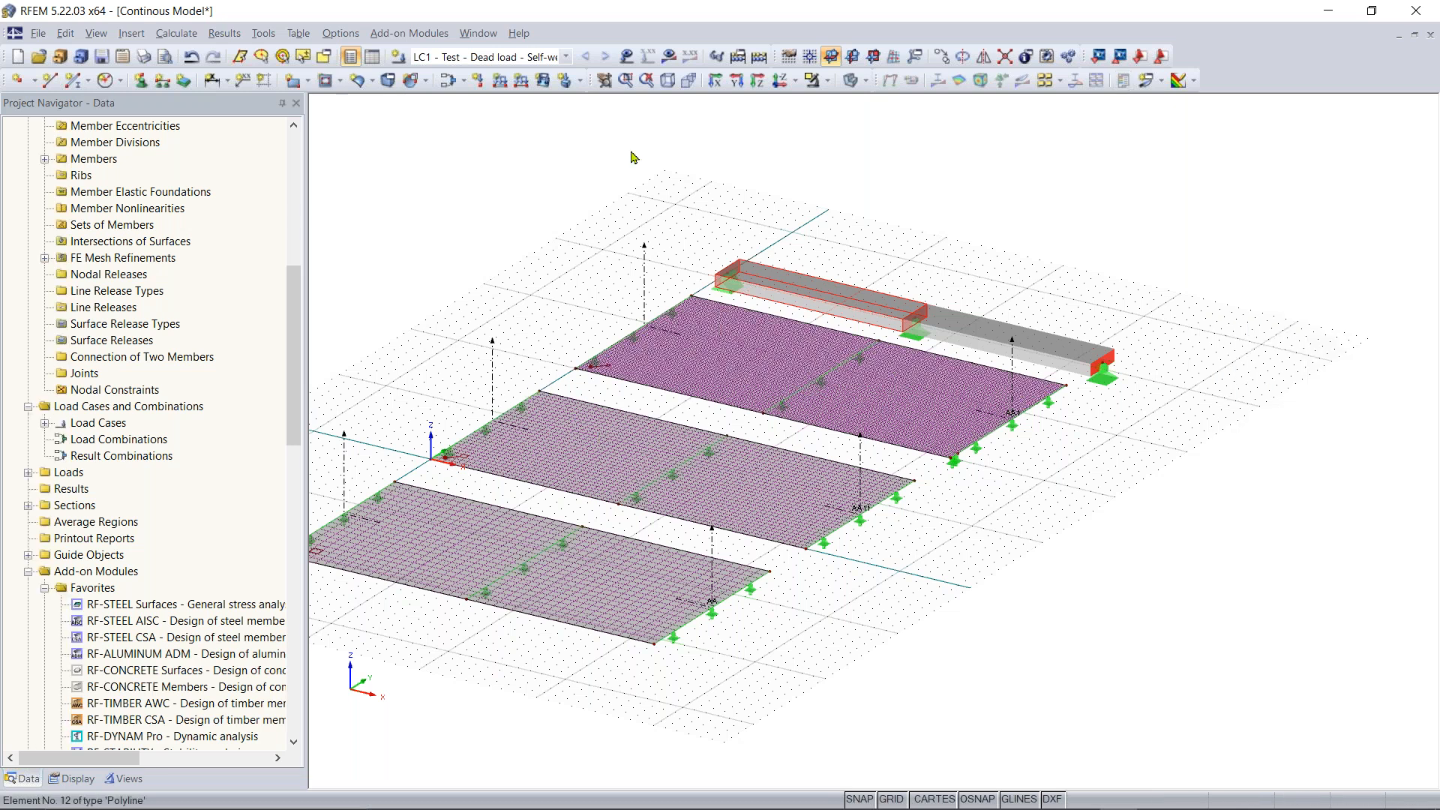
click(668, 56)
click(693, 441)
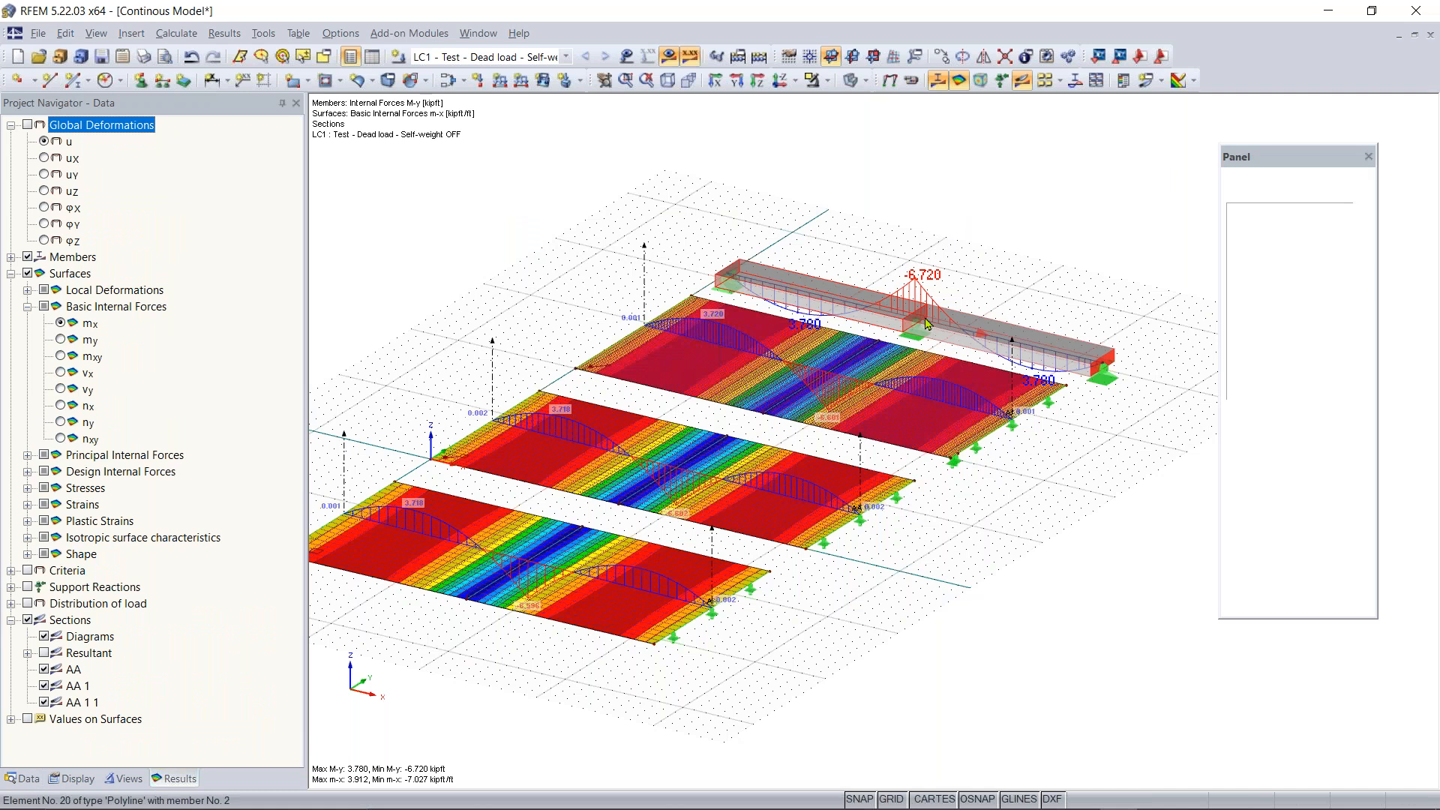
Open the result diagrams of the beam's first-span member, inspect the u and My values along its length, and close them
scroll(915, 337, up, 2)
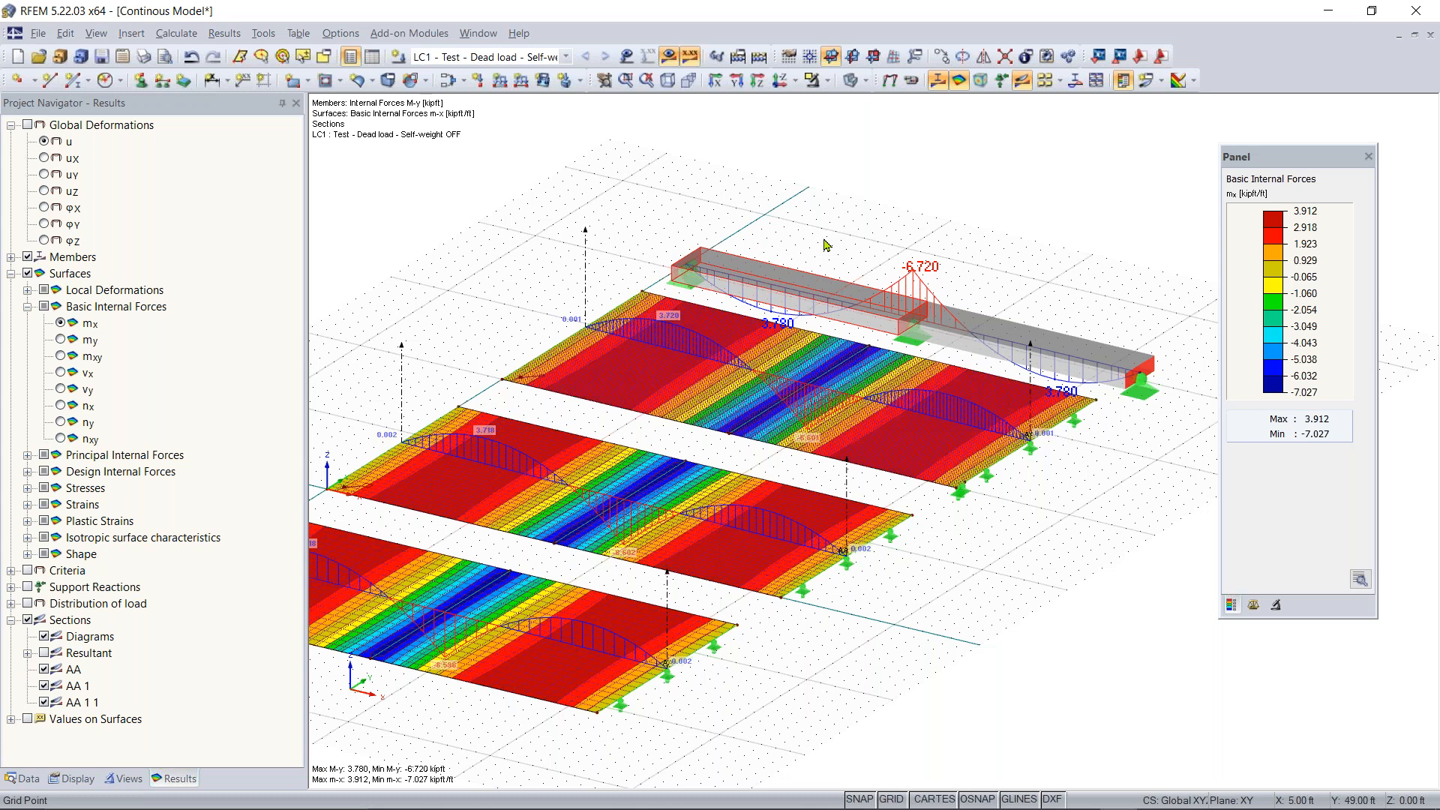
scroll(694, 576, down, 1)
middle_drag(693, 577, 759, 562)
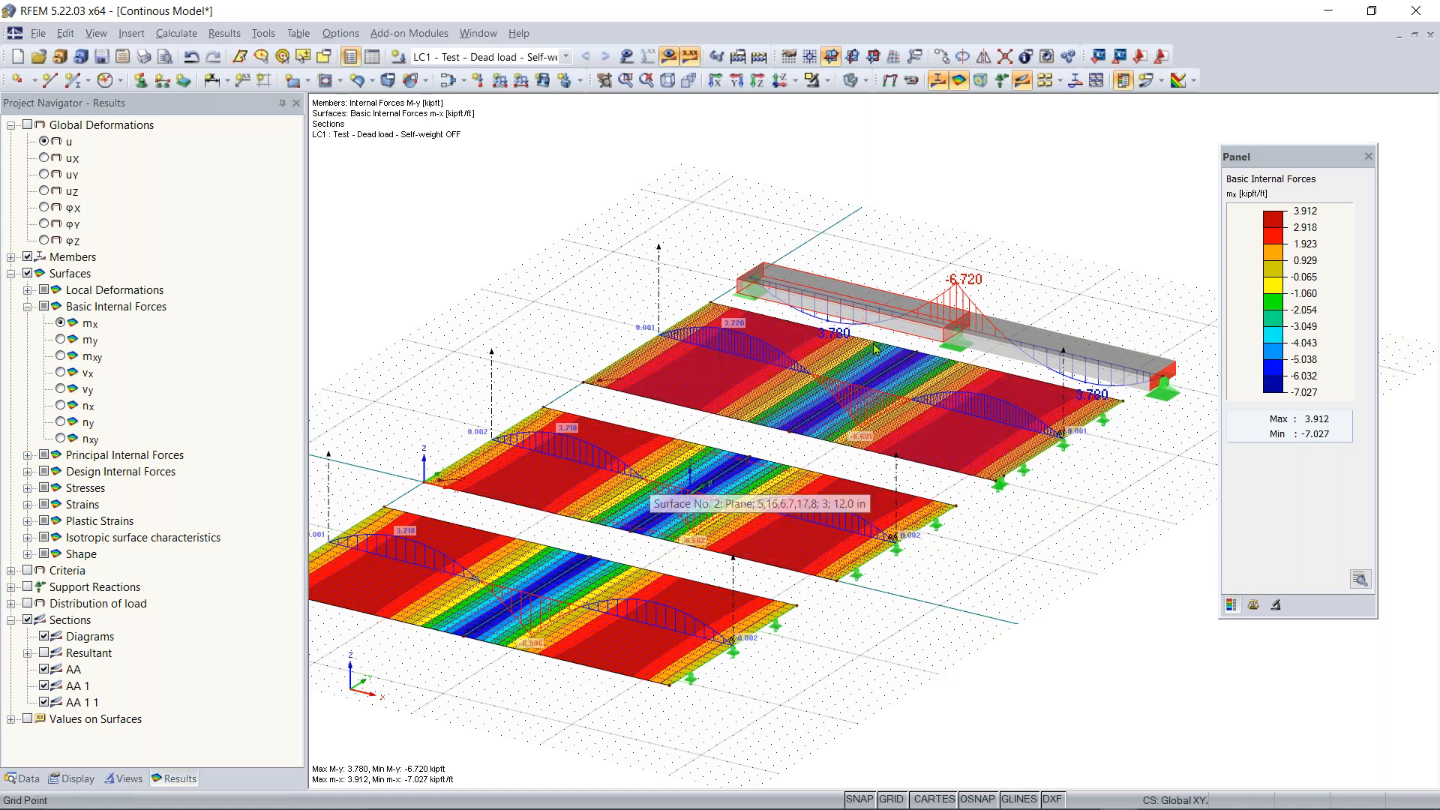
right_click(922, 339)
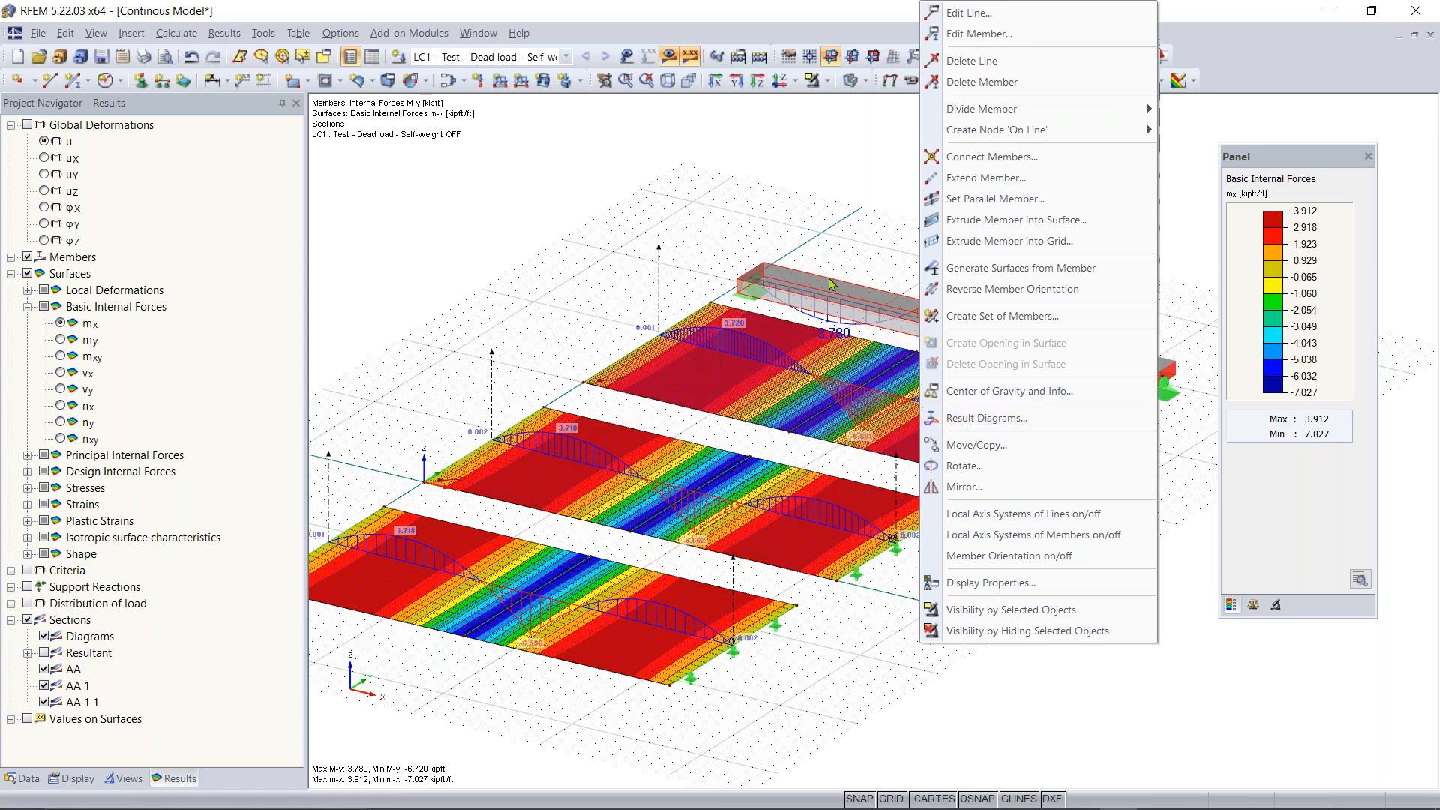
click(1018, 420)
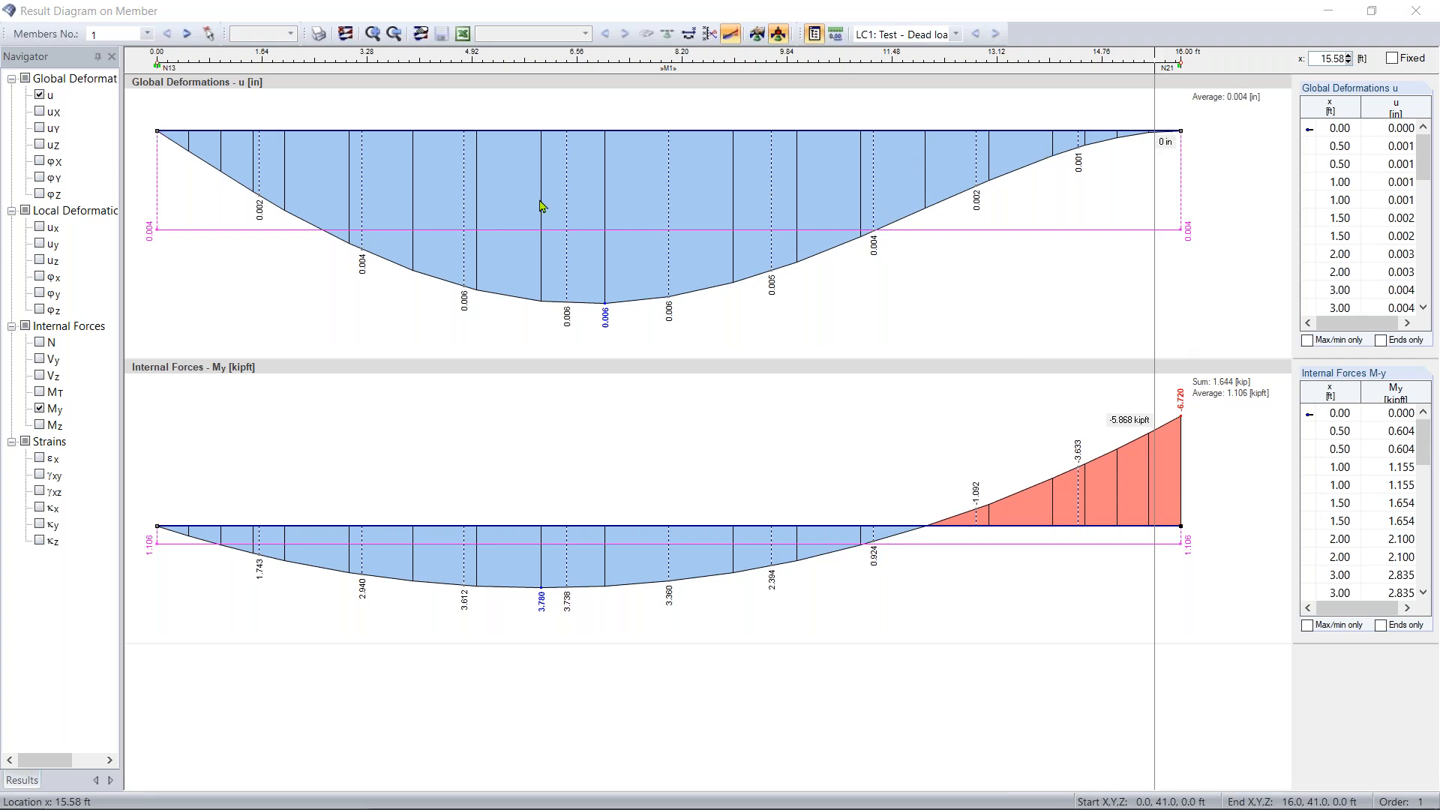
click(165, 73)
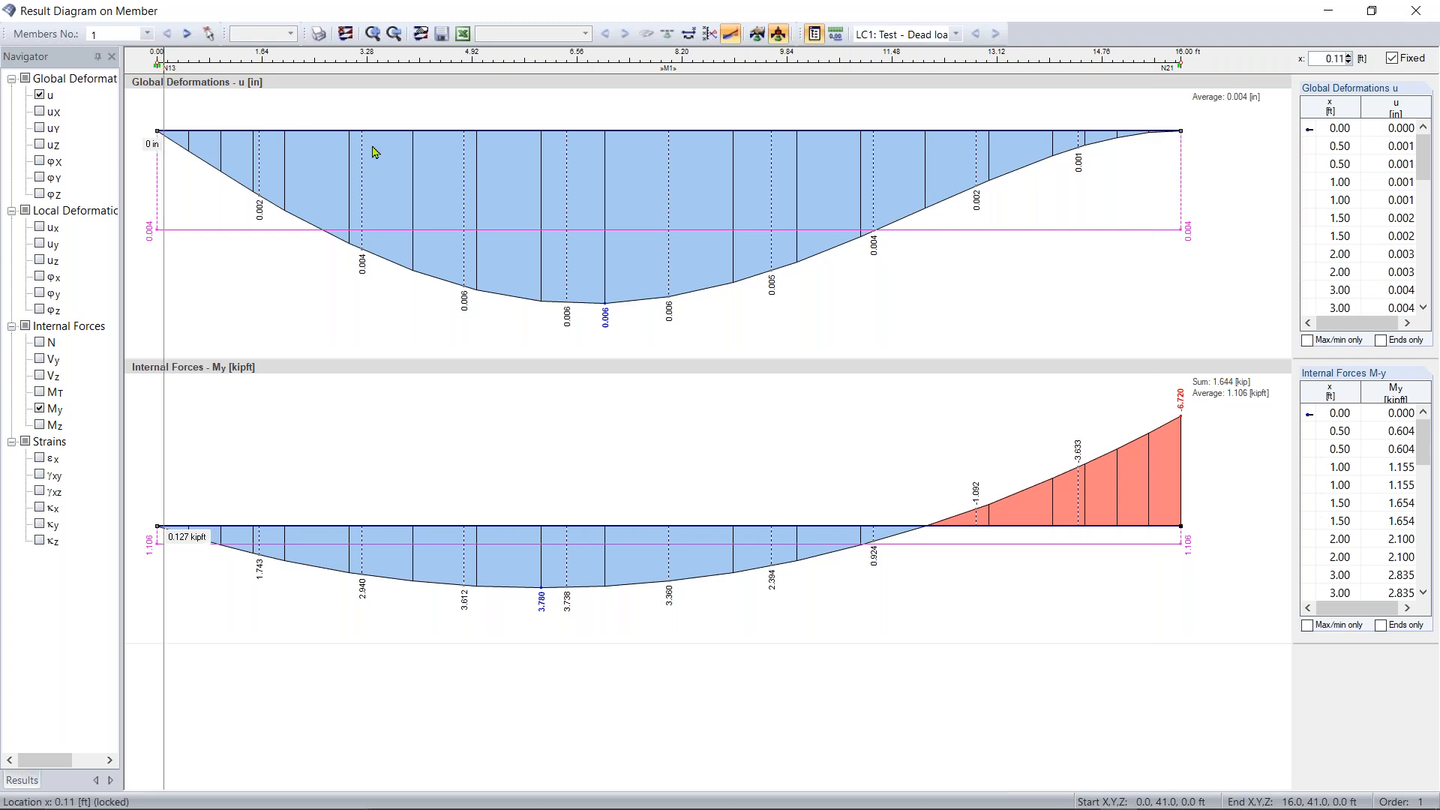
click(403, 321)
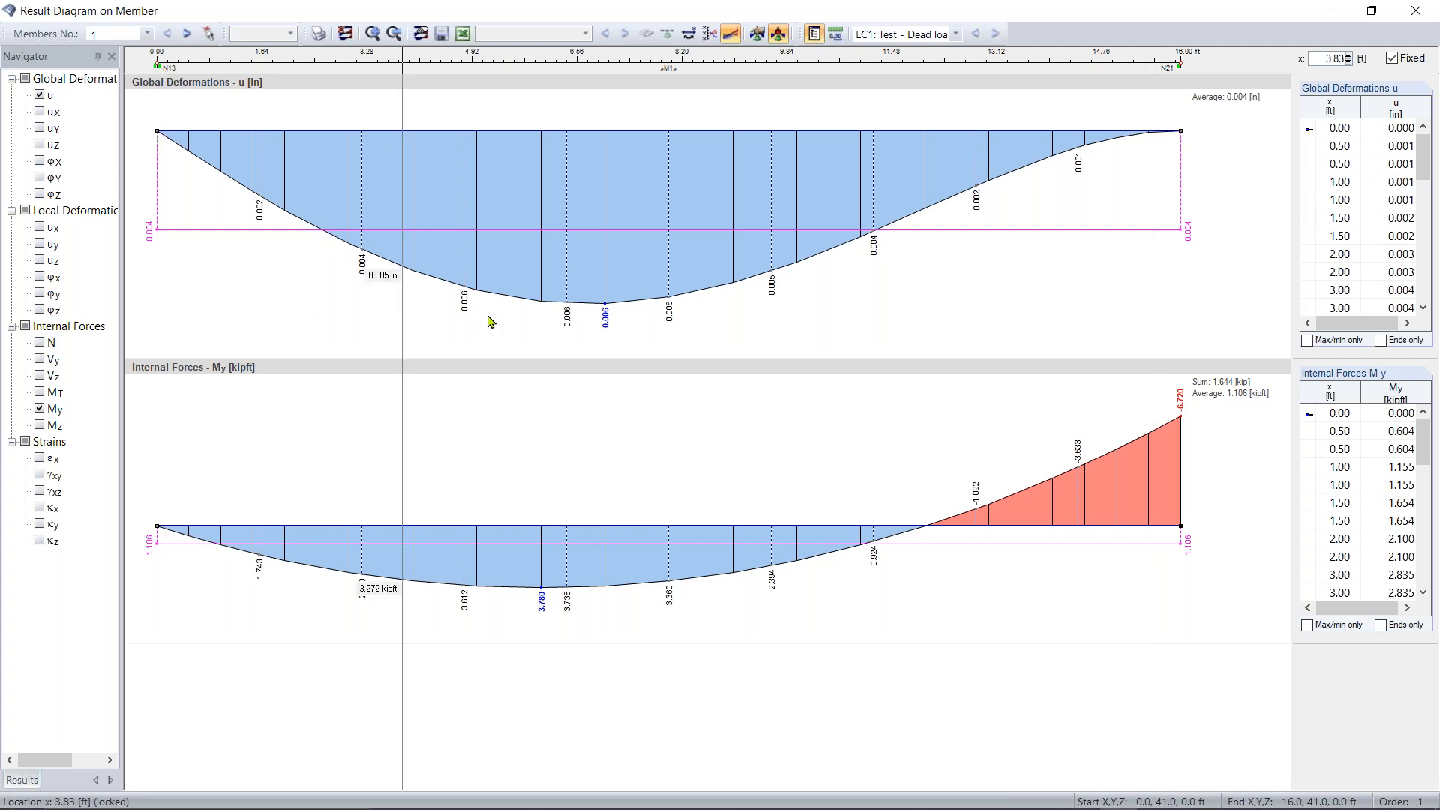
click(487, 321)
click(1392, 57)
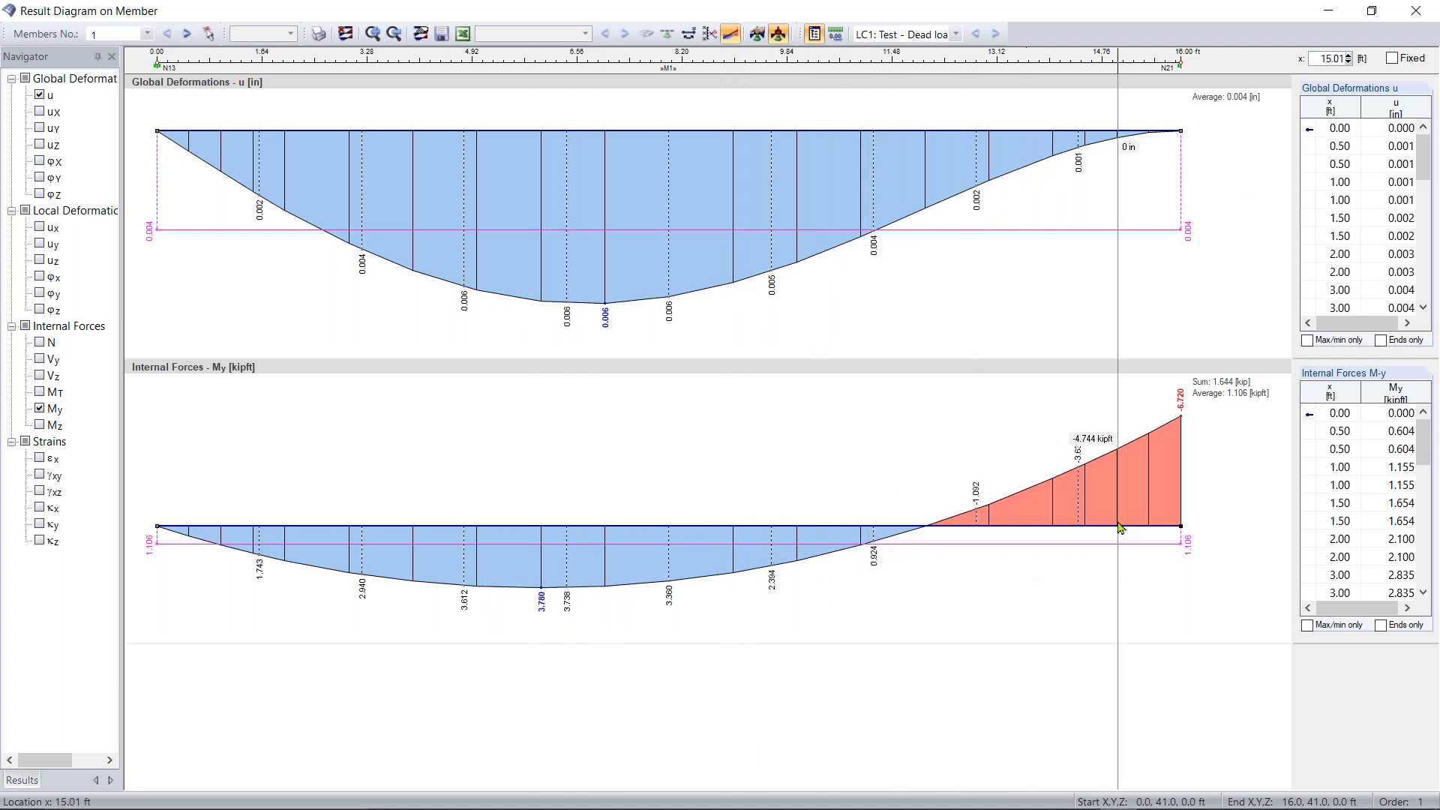
click(1418, 13)
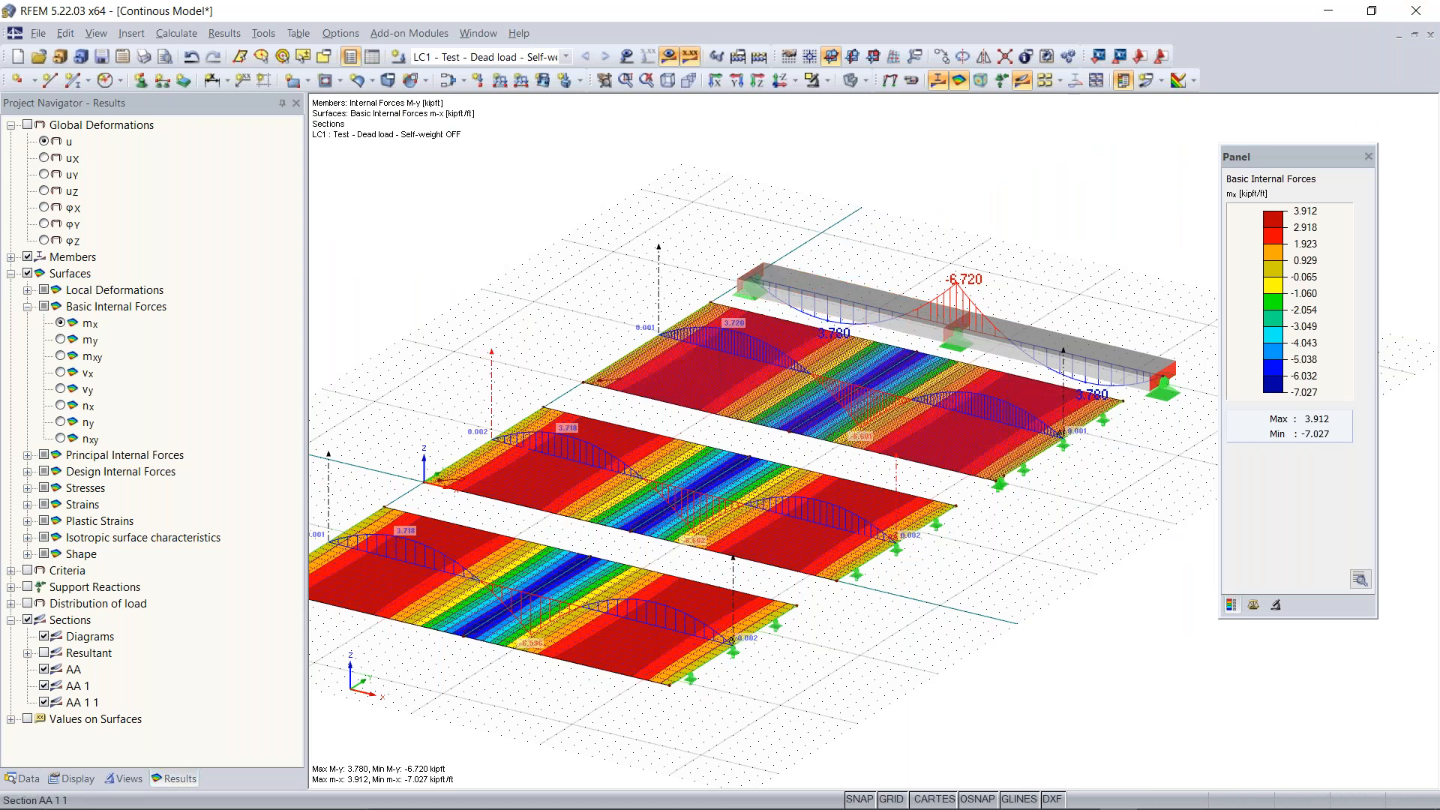
Open the result diagrams of section AA 1 1 and examine its deformation u, mx and load distribution pZ
scroll(478, 395, up, 1)
scroll(479, 396, up, 2)
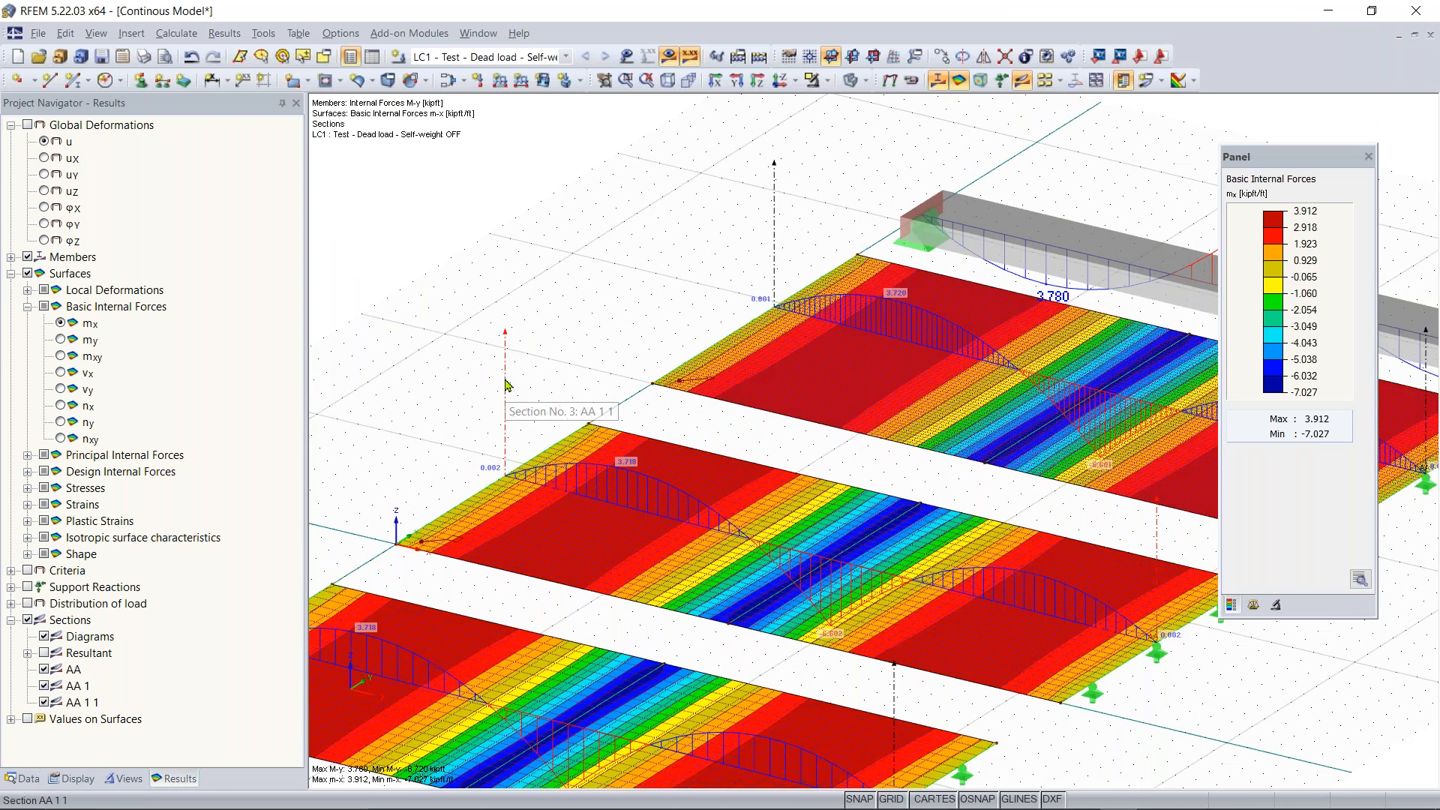
right_click(506, 384)
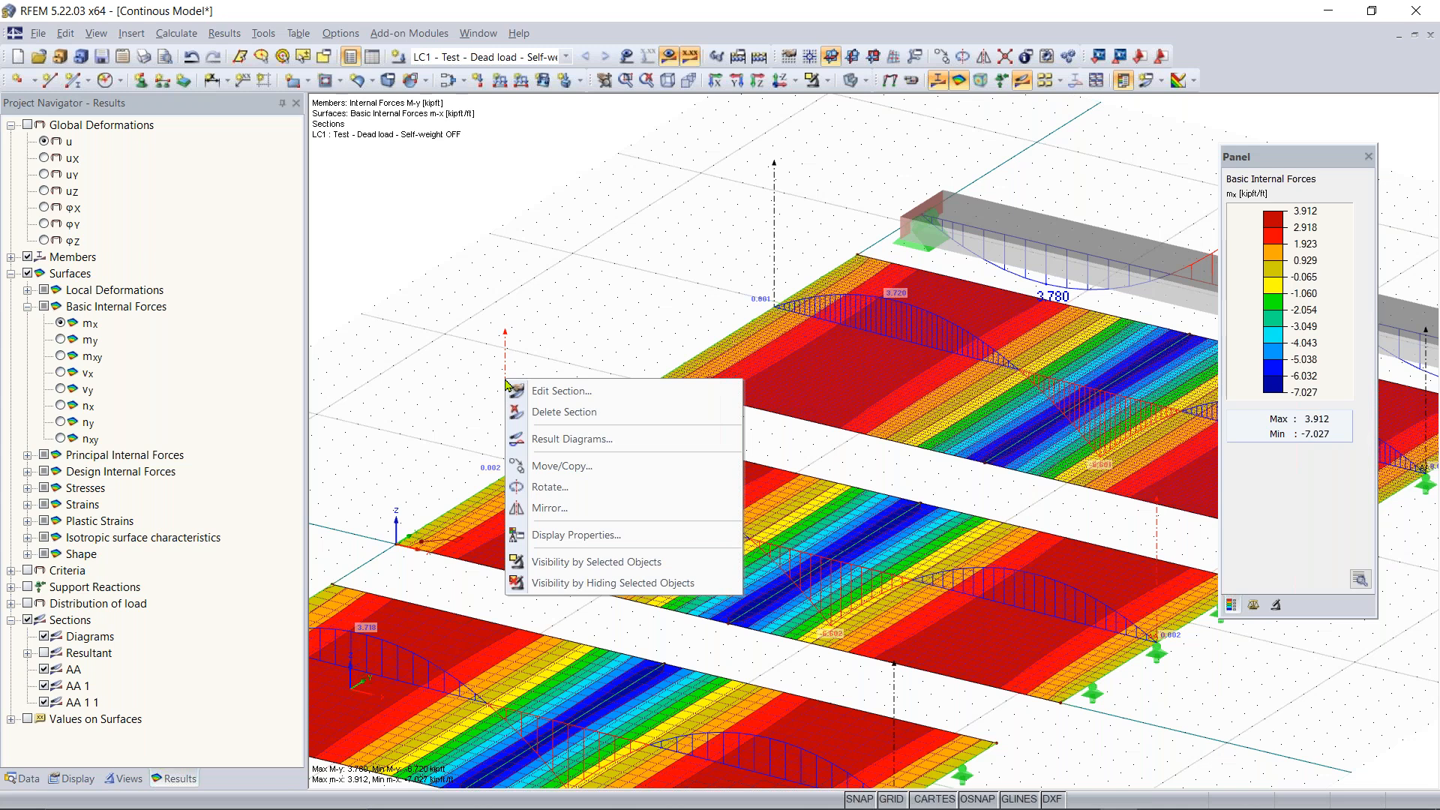
click(562, 441)
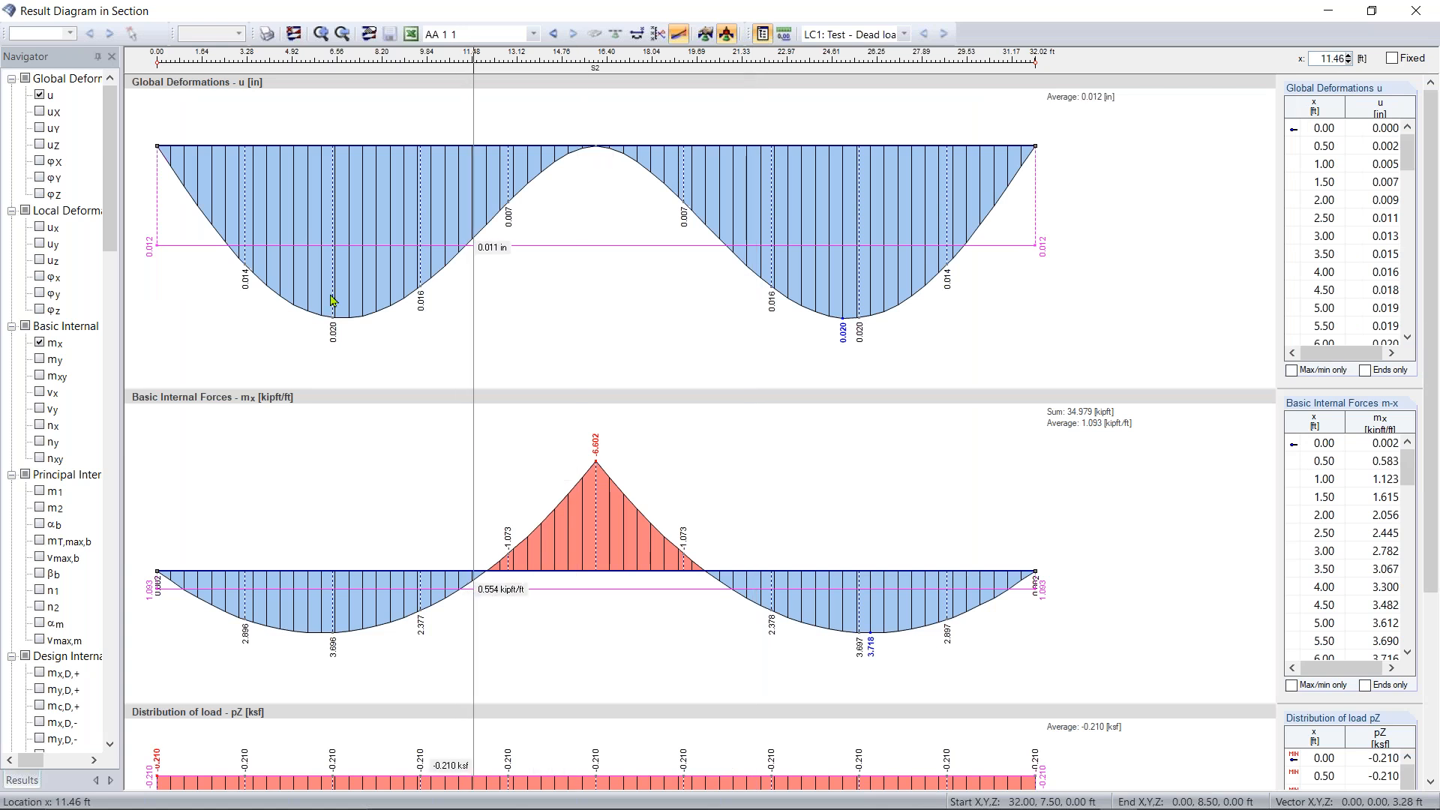
scroll(499, 433, down, 1)
scroll(501, 435, down, 3)
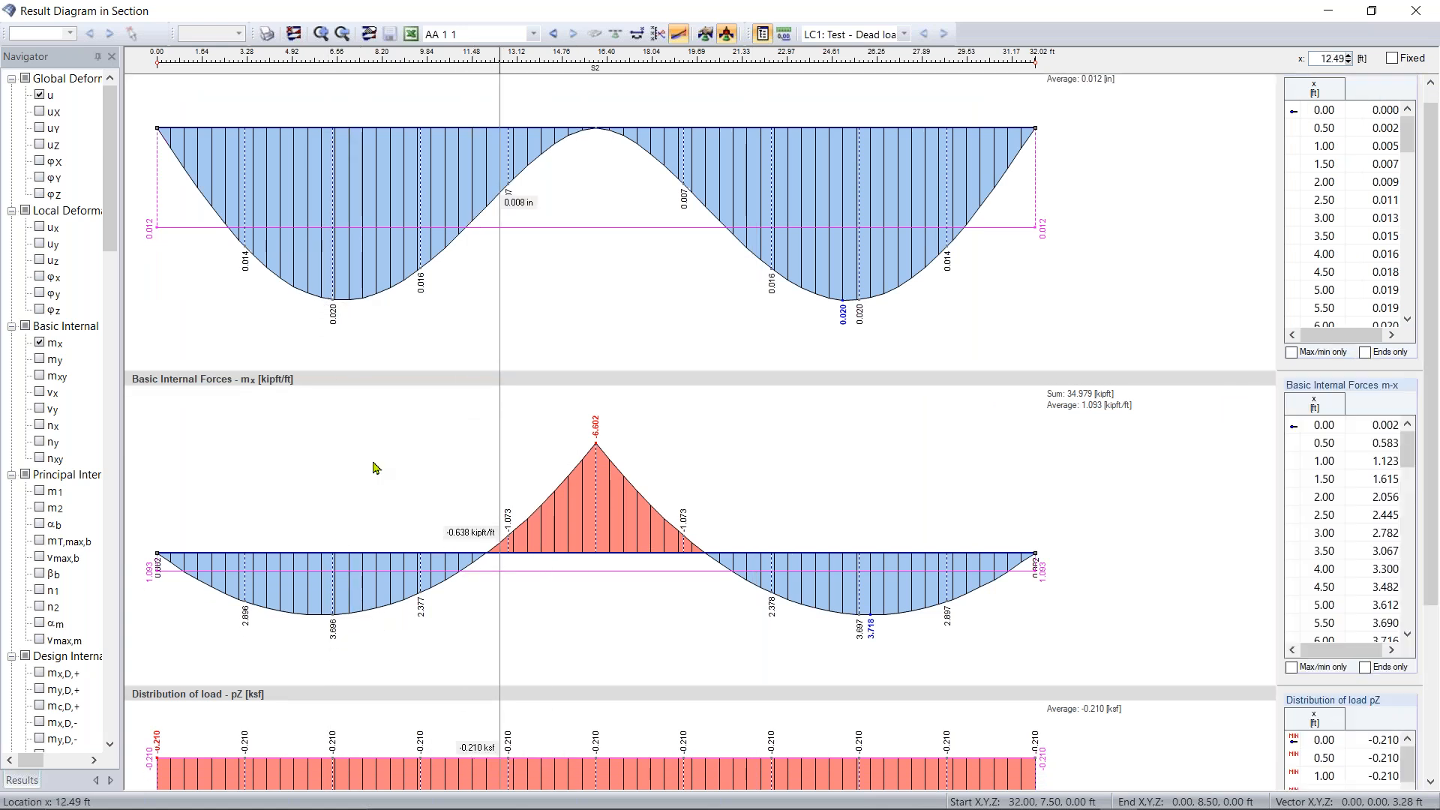
scroll(500, 504, down, 7)
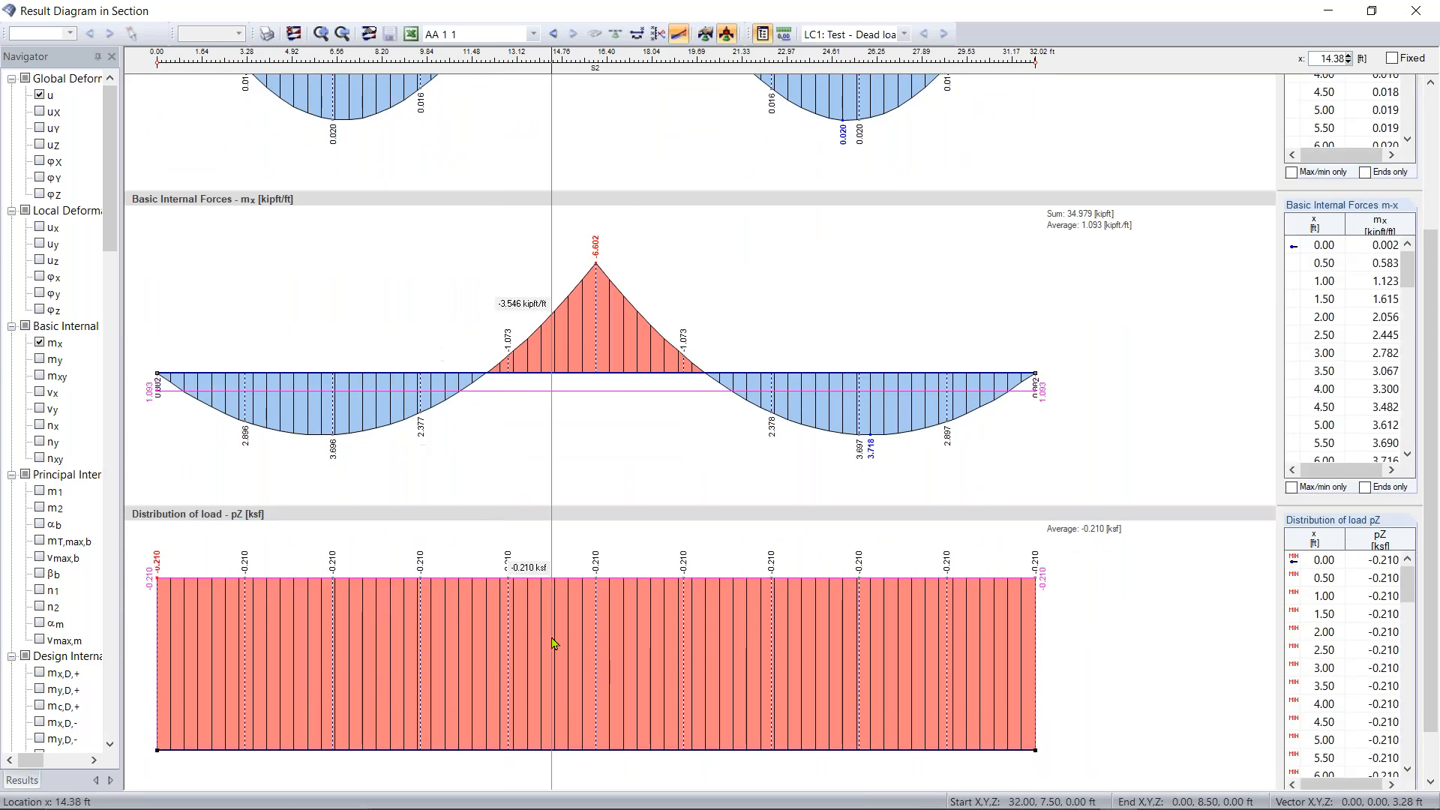
Add the basic internal forces vy and vx to the section's result diagrams, review them, and close the diagrams
click(40, 409)
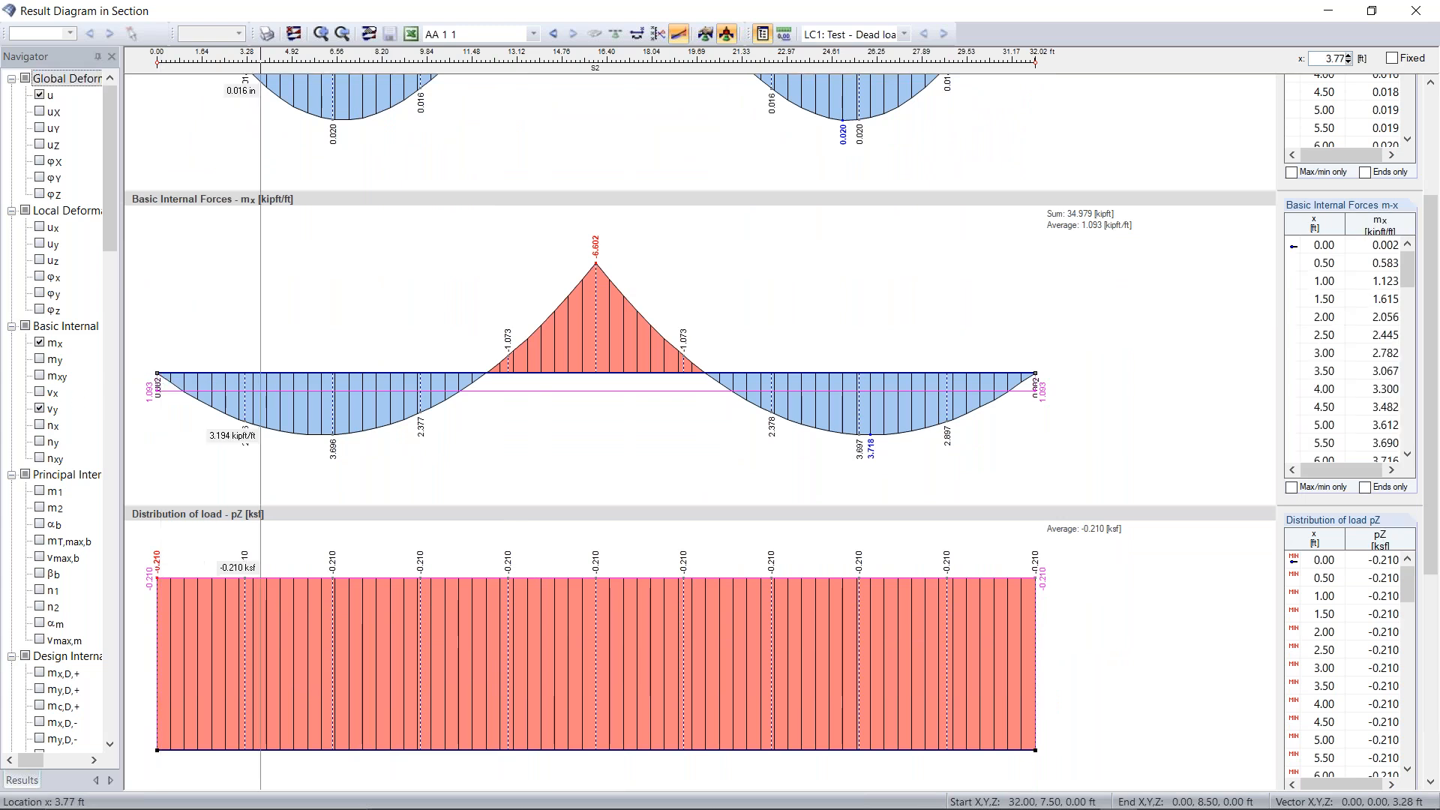
scroll(318, 407, down, 10)
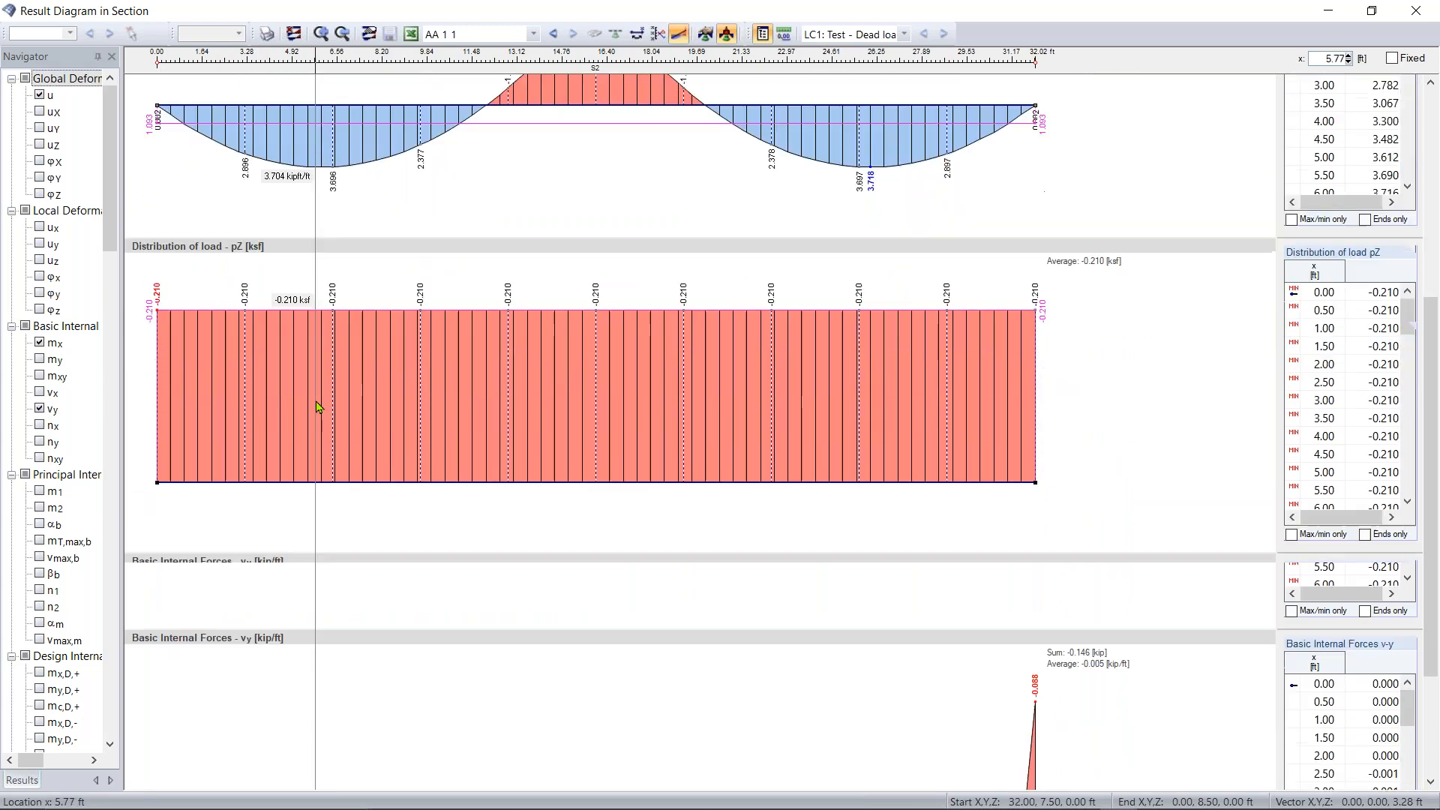
scroll(318, 407, down, 4)
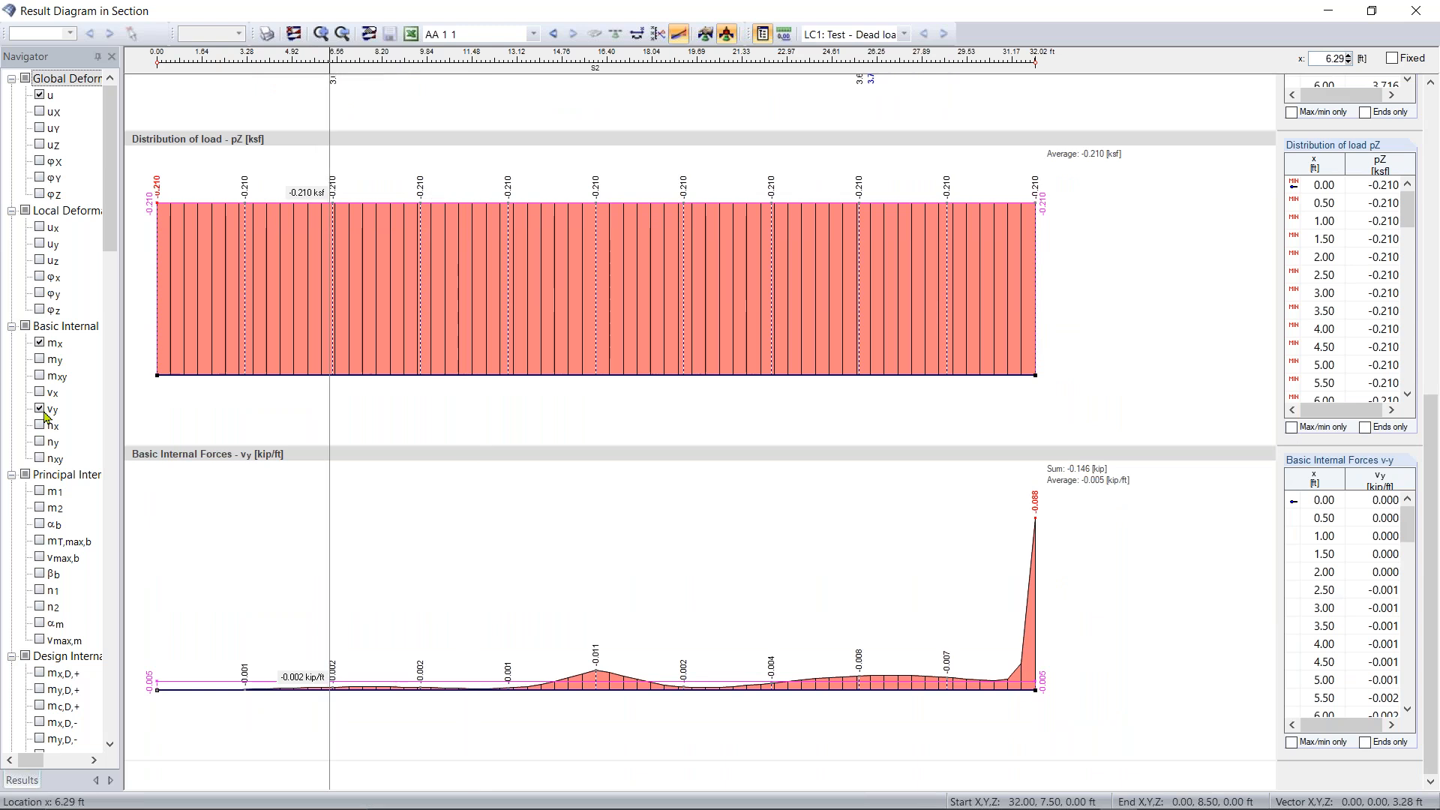
click(40, 393)
click(1416, 10)
Examine the mx section diagrams of the three slabs next to the beam's My diagram from different viewing angles
scroll(953, 357, down, 3)
middle_drag(952, 357, 610, 346)
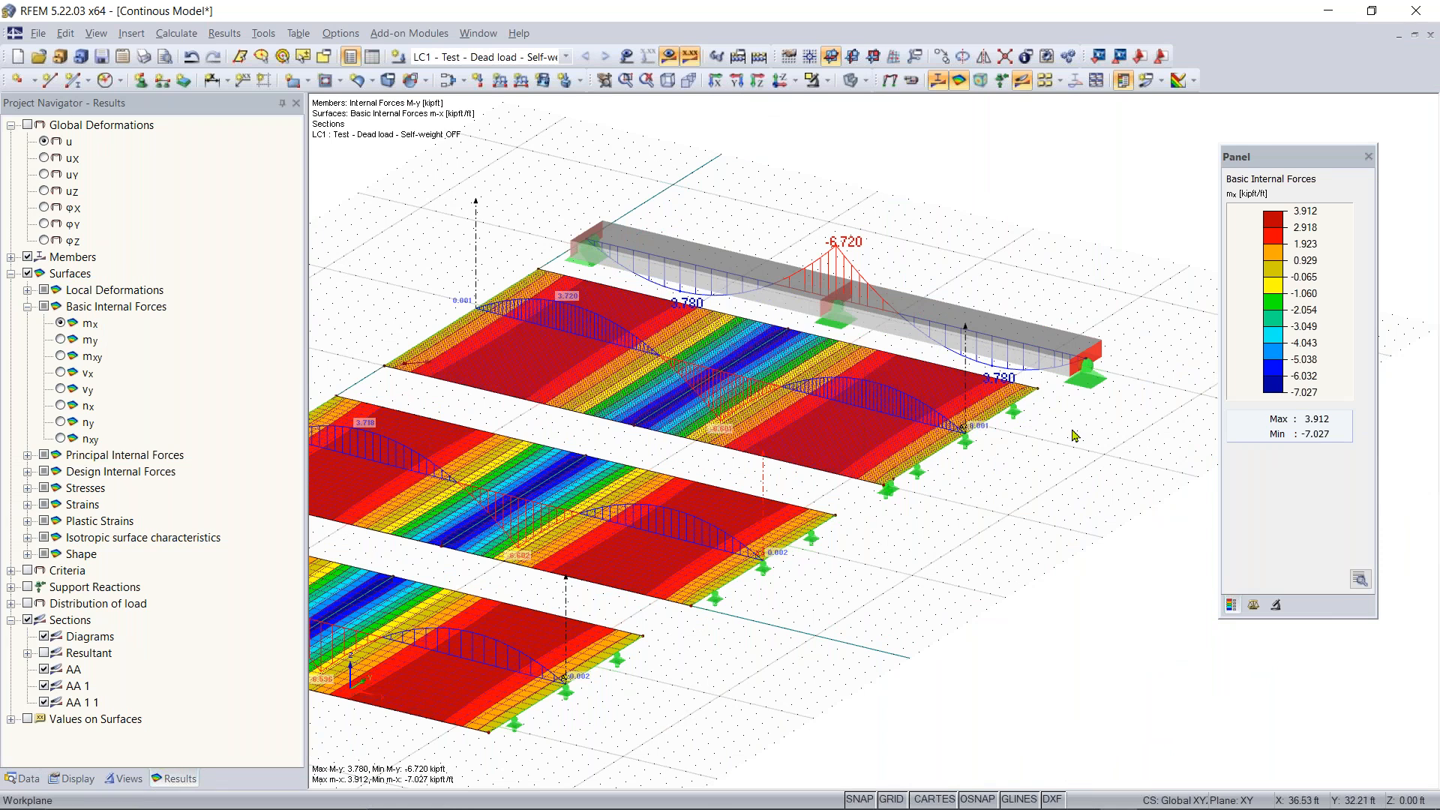
scroll(1035, 480, down, 2)
middle_drag(1007, 496, 1200, 452)
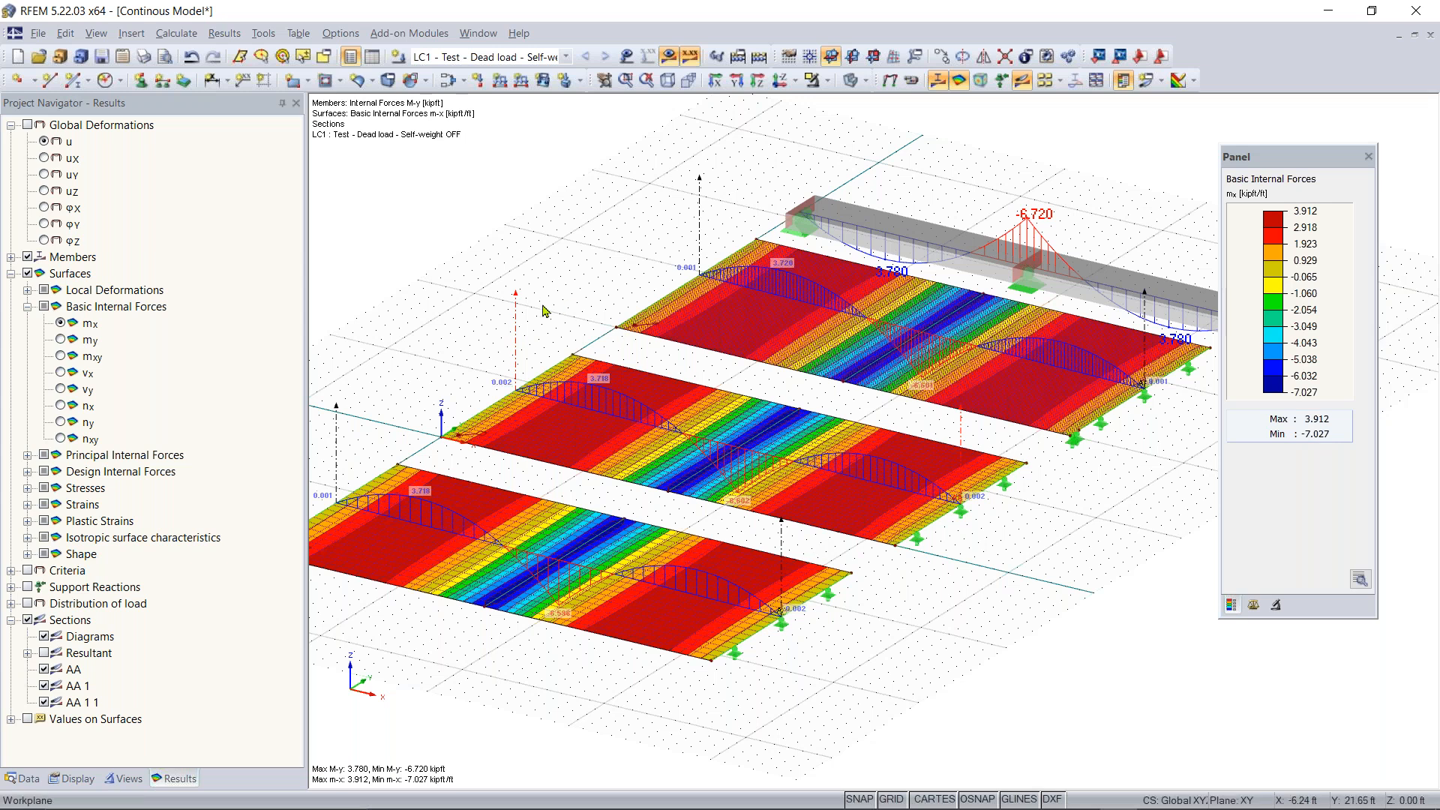
scroll(545, 316, down, 3)
middle_drag(543, 309, 525, 291)
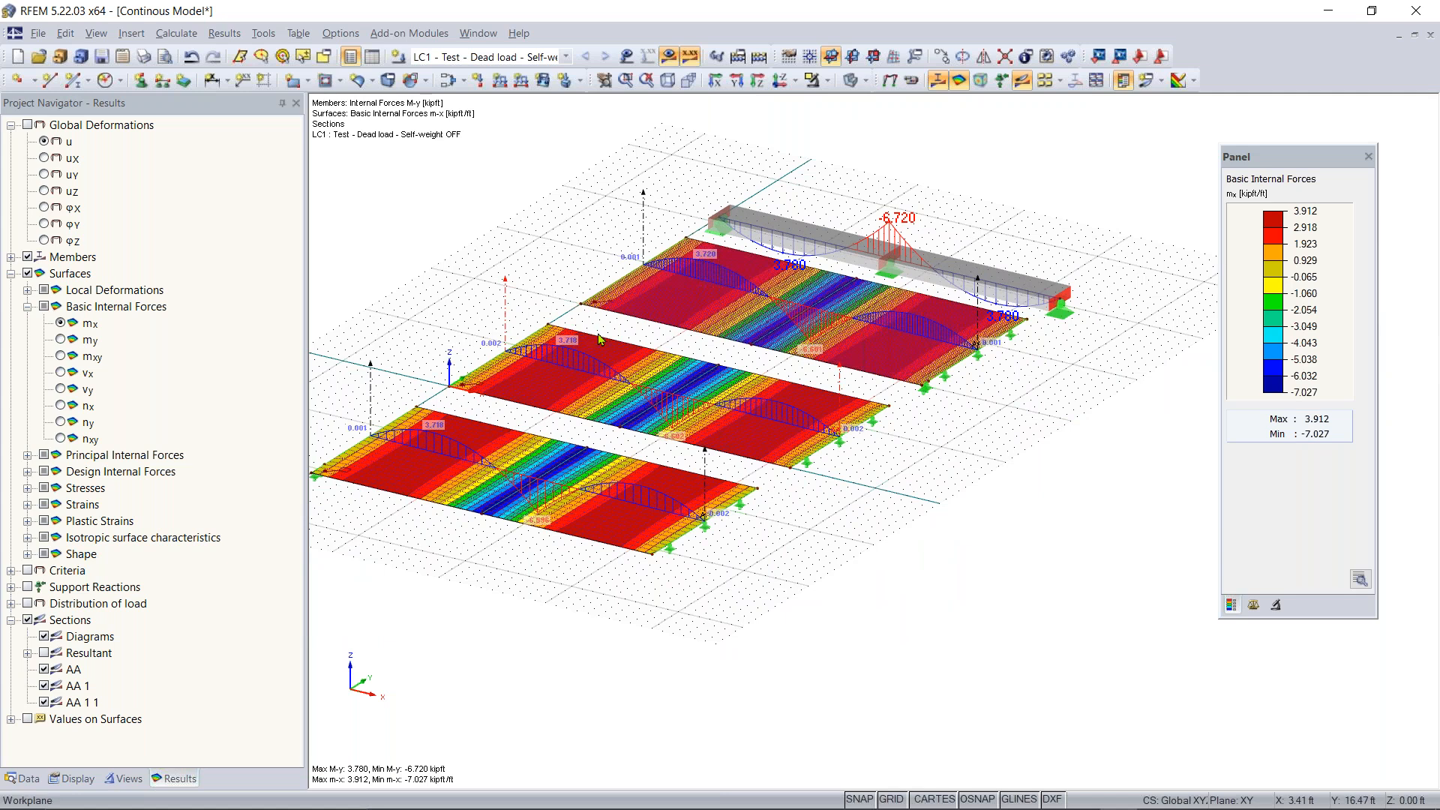
scroll(664, 401, up, 1)
scroll(664, 402, up, 1)
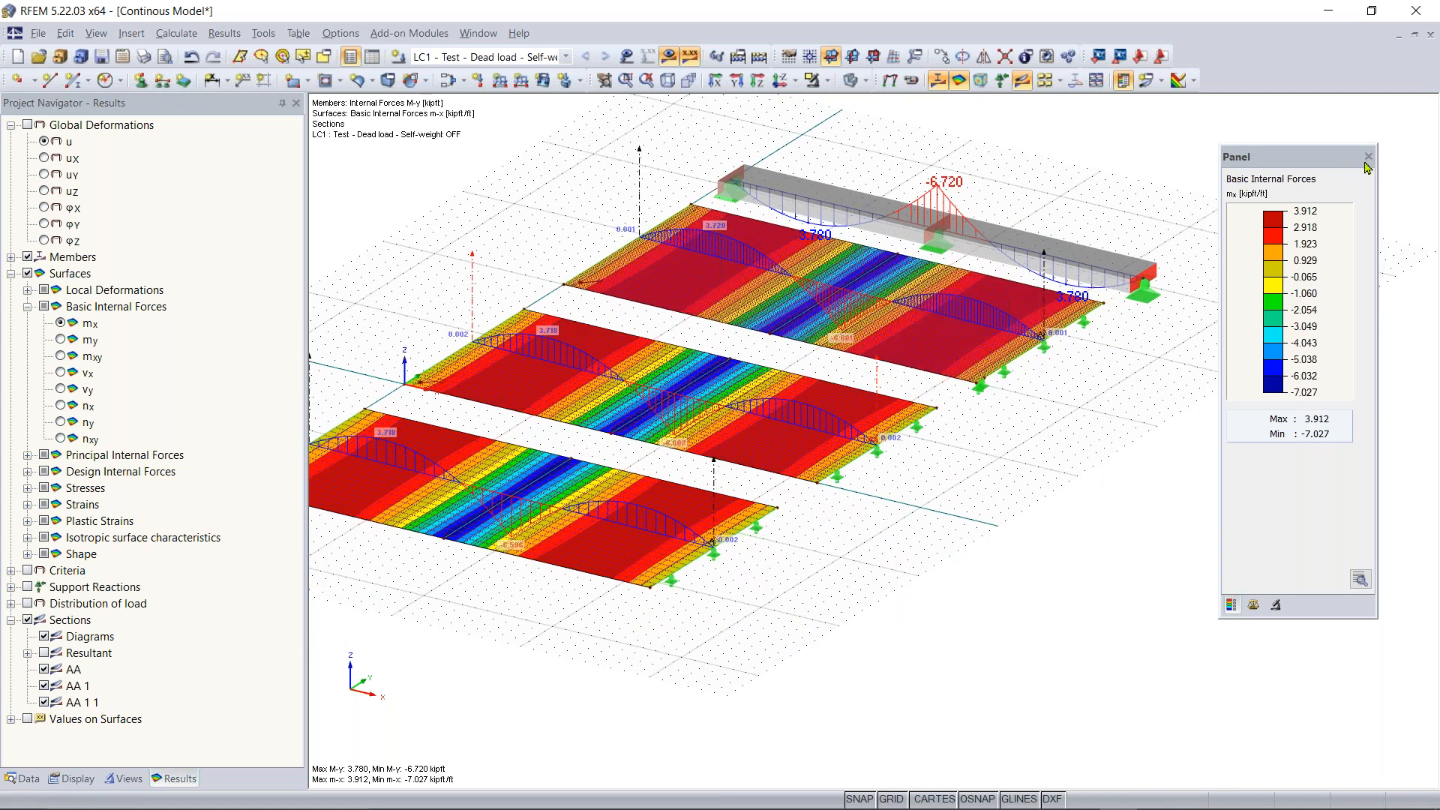
middle_drag(810, 405, 972, 439)
scroll(973, 439, up, 2)
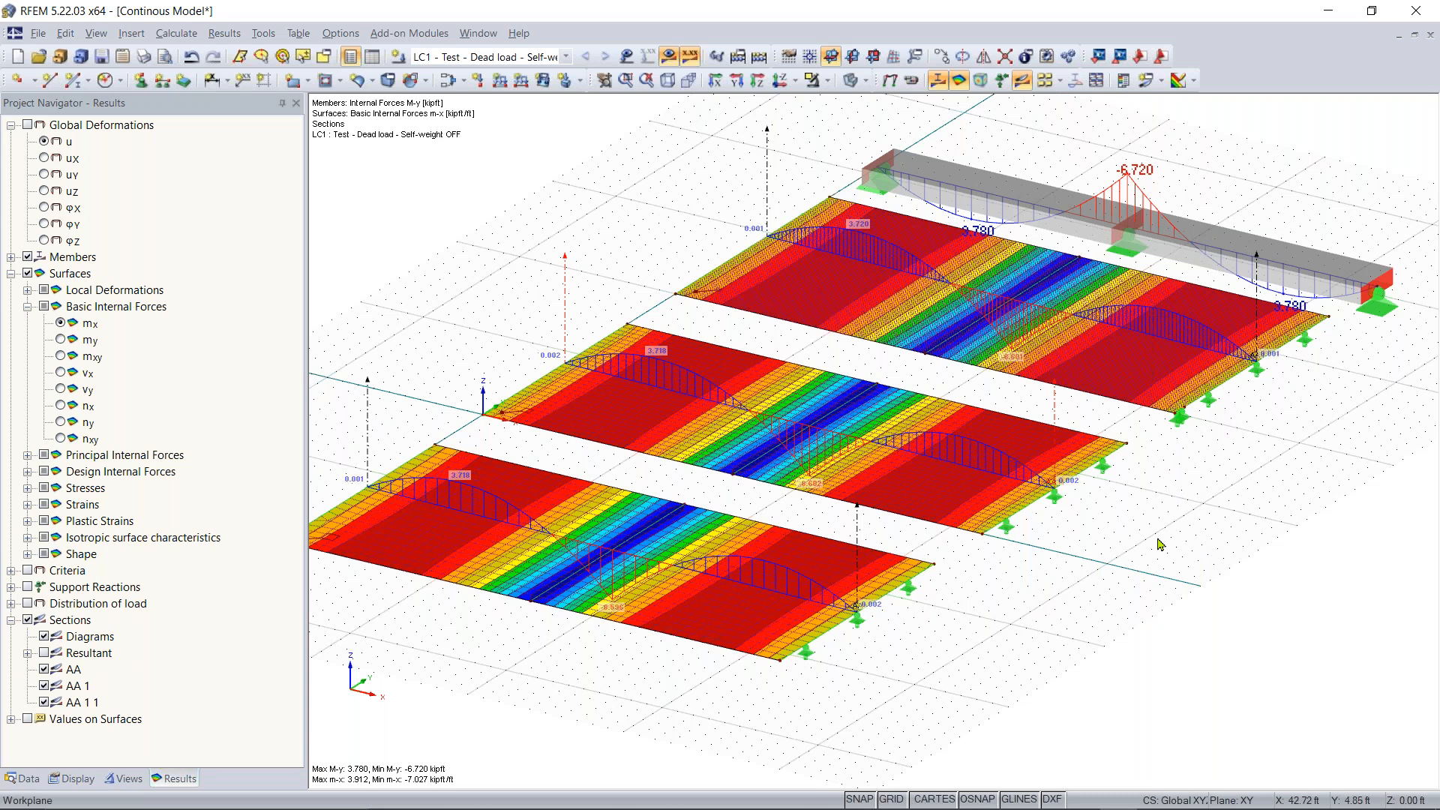
scroll(1170, 548, down, 3)
ctrl+middle_drag(1032, 554, 889, 531)
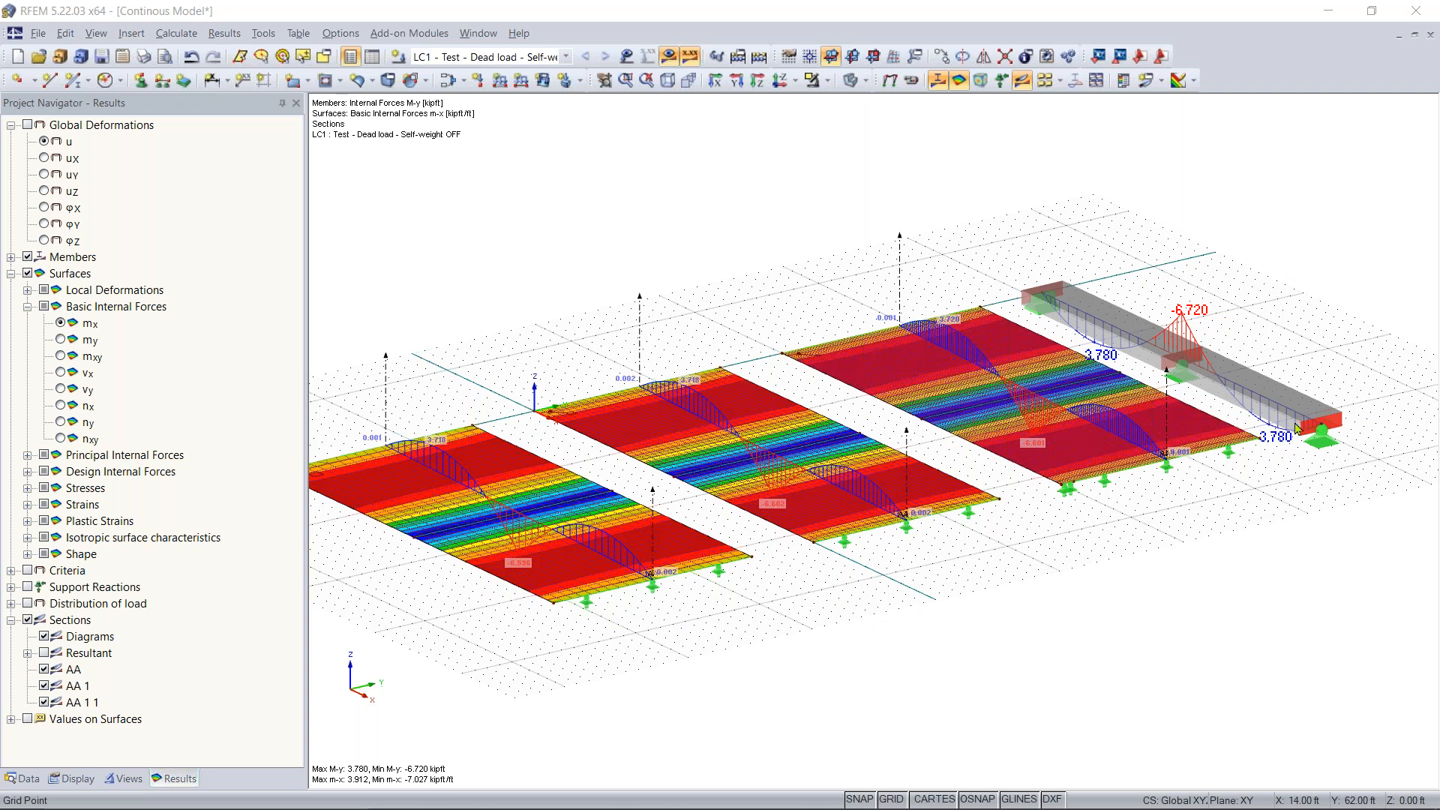
ctrl+middle_drag(834, 537, 997, 559)
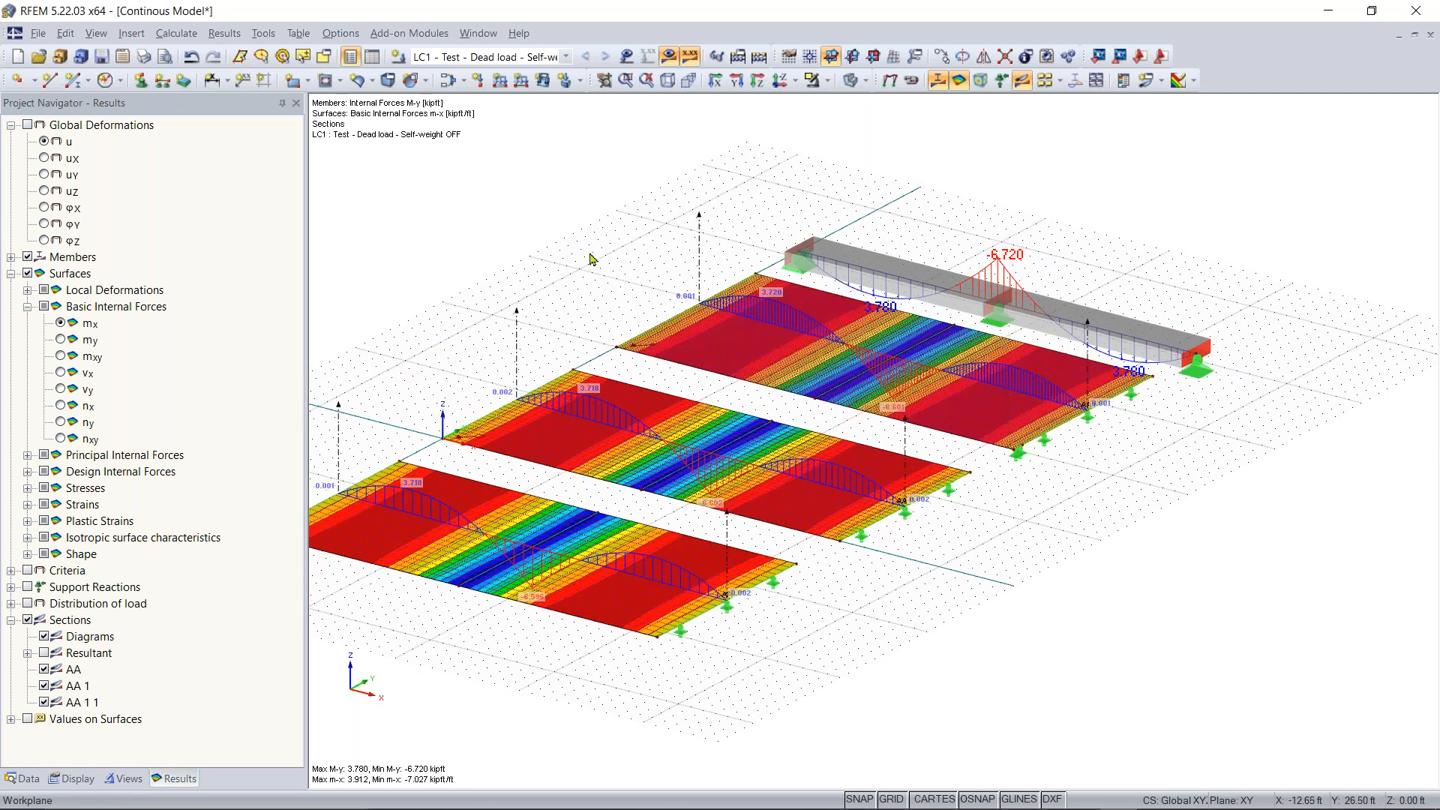
click(372, 57)
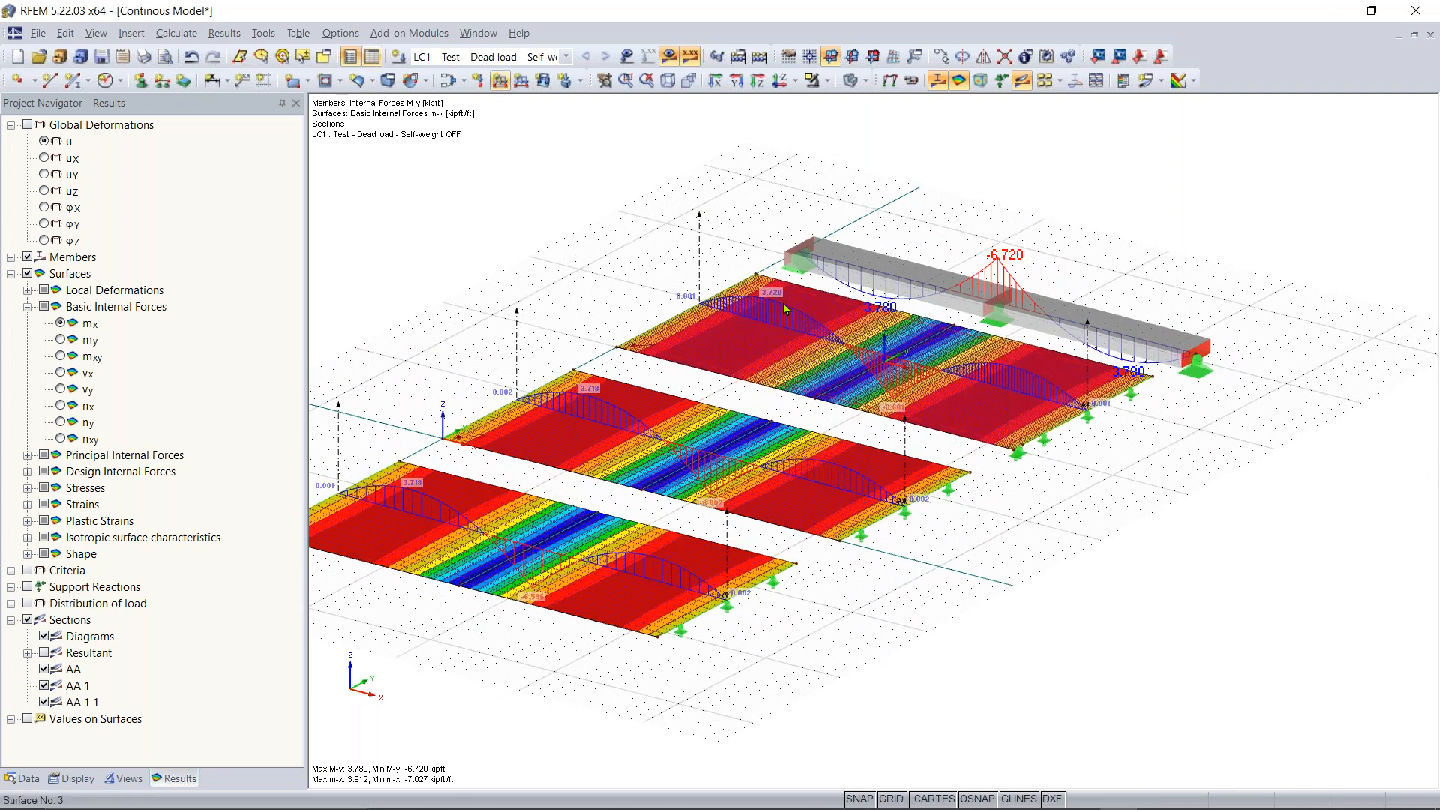
scroll(870, 430, down, 4)
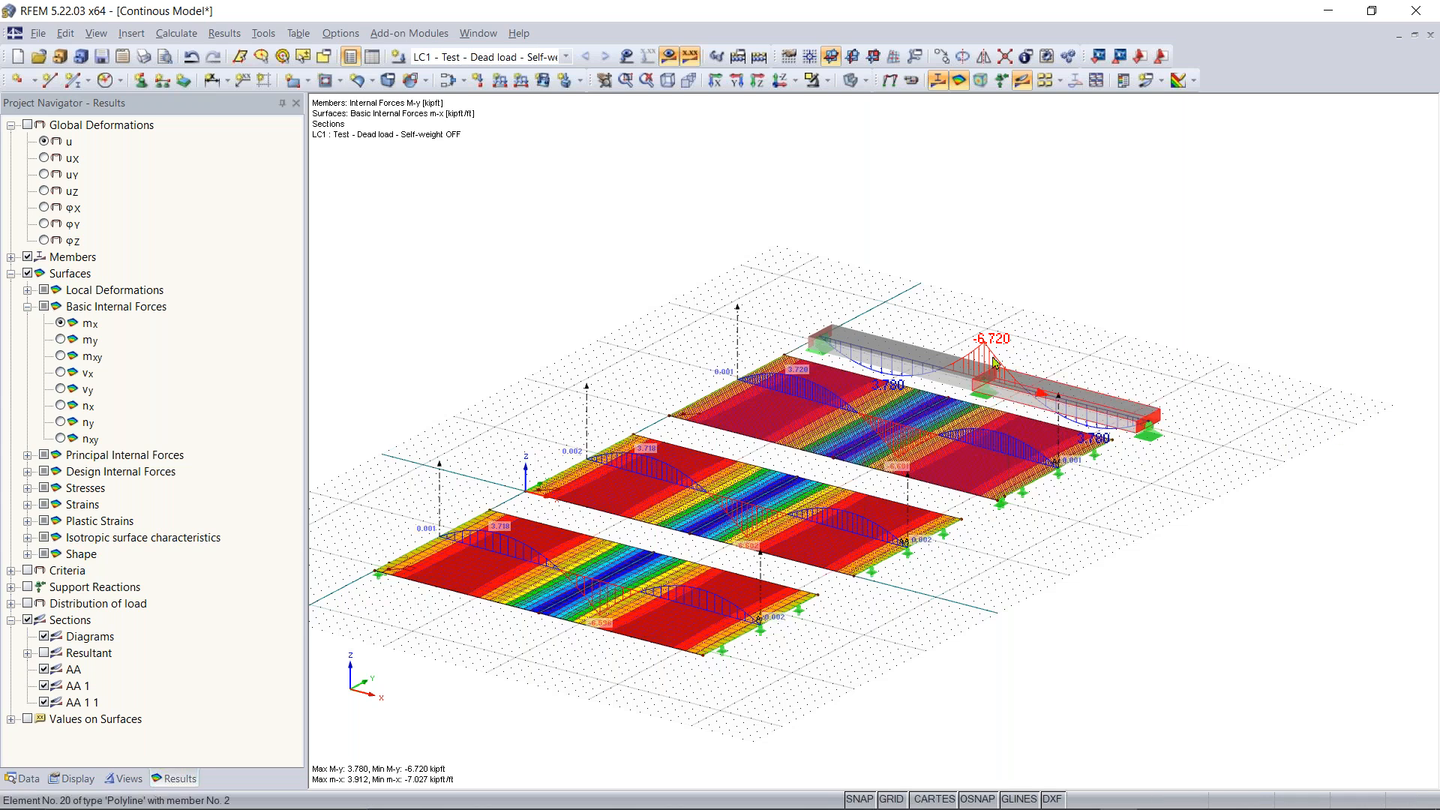
Compare the beam's My span and support moments with the mx section values of the adjacent finely meshed slab
scroll(1005, 360, up, 4)
middle_drag(1017, 364, 835, 365)
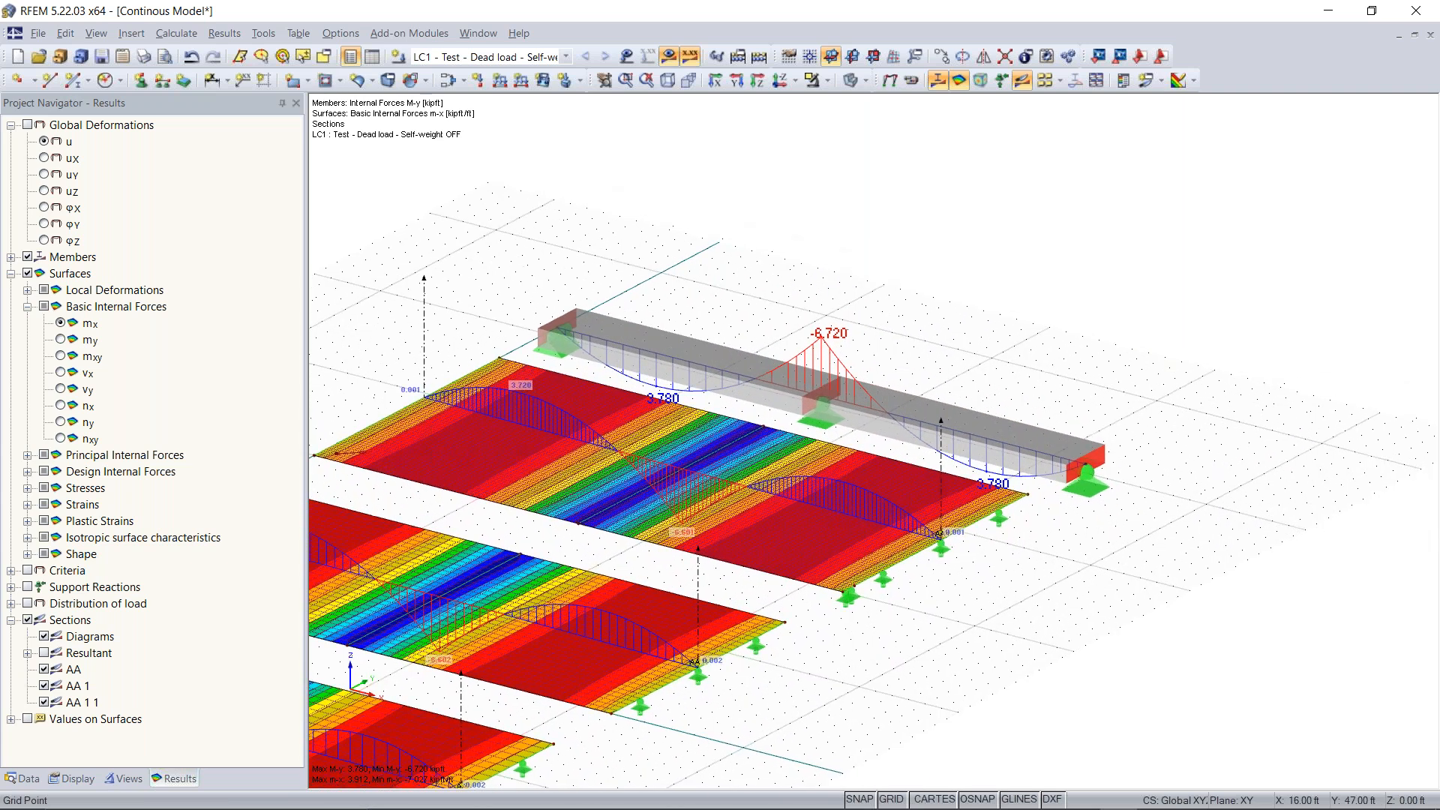
scroll(835, 364, up, 3)
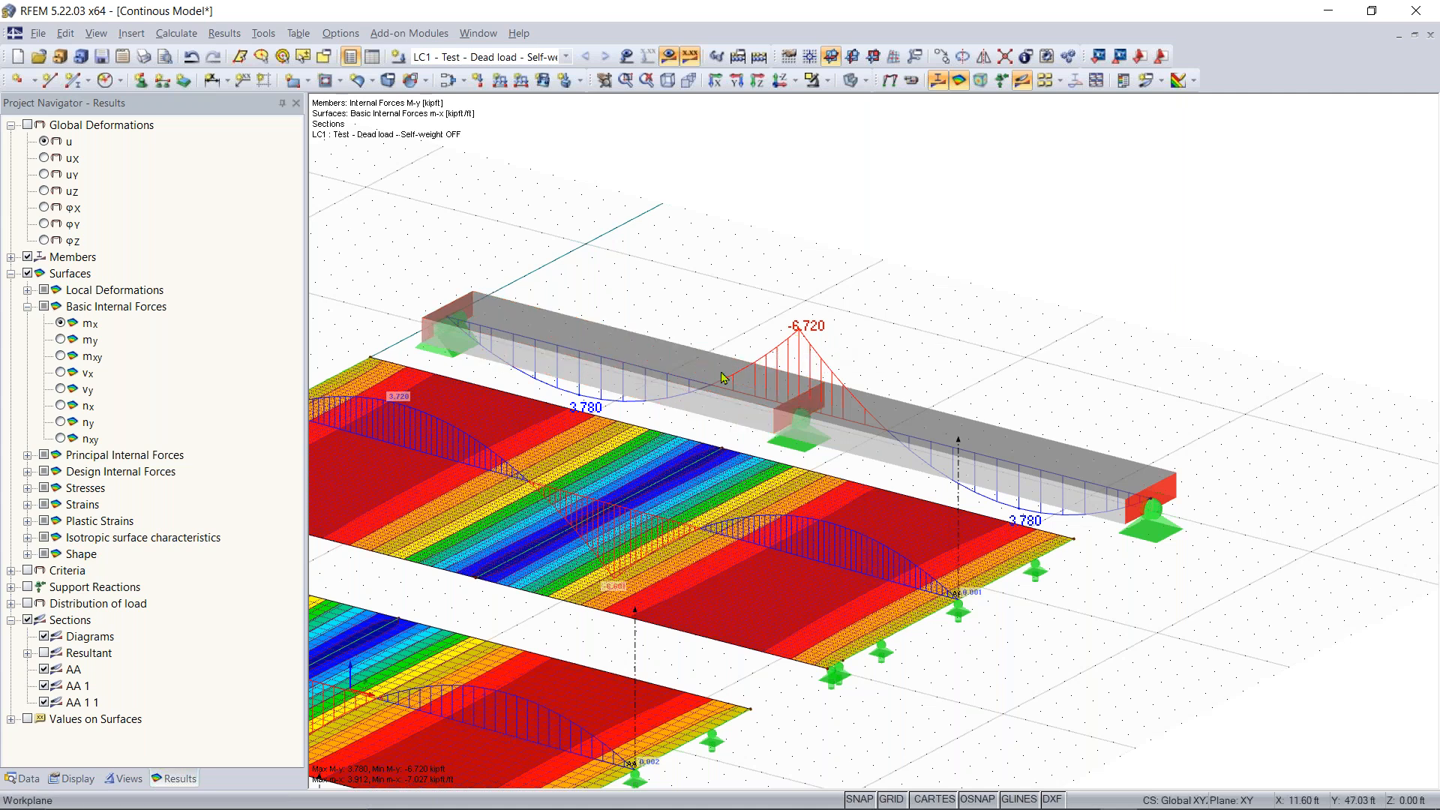
scroll(623, 409, down, 2)
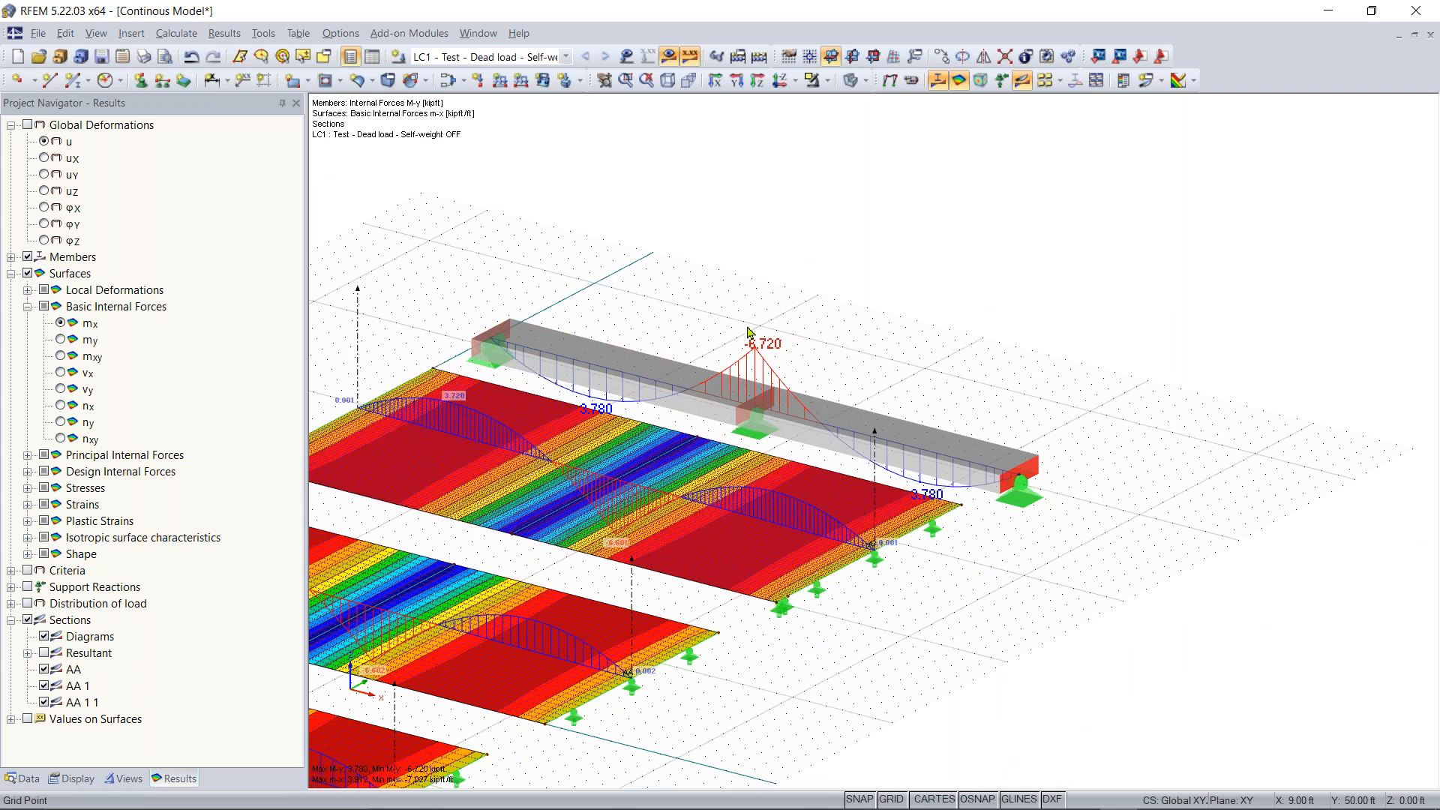
mouse_move(683, 414)
scroll(690, 555, down, 1)
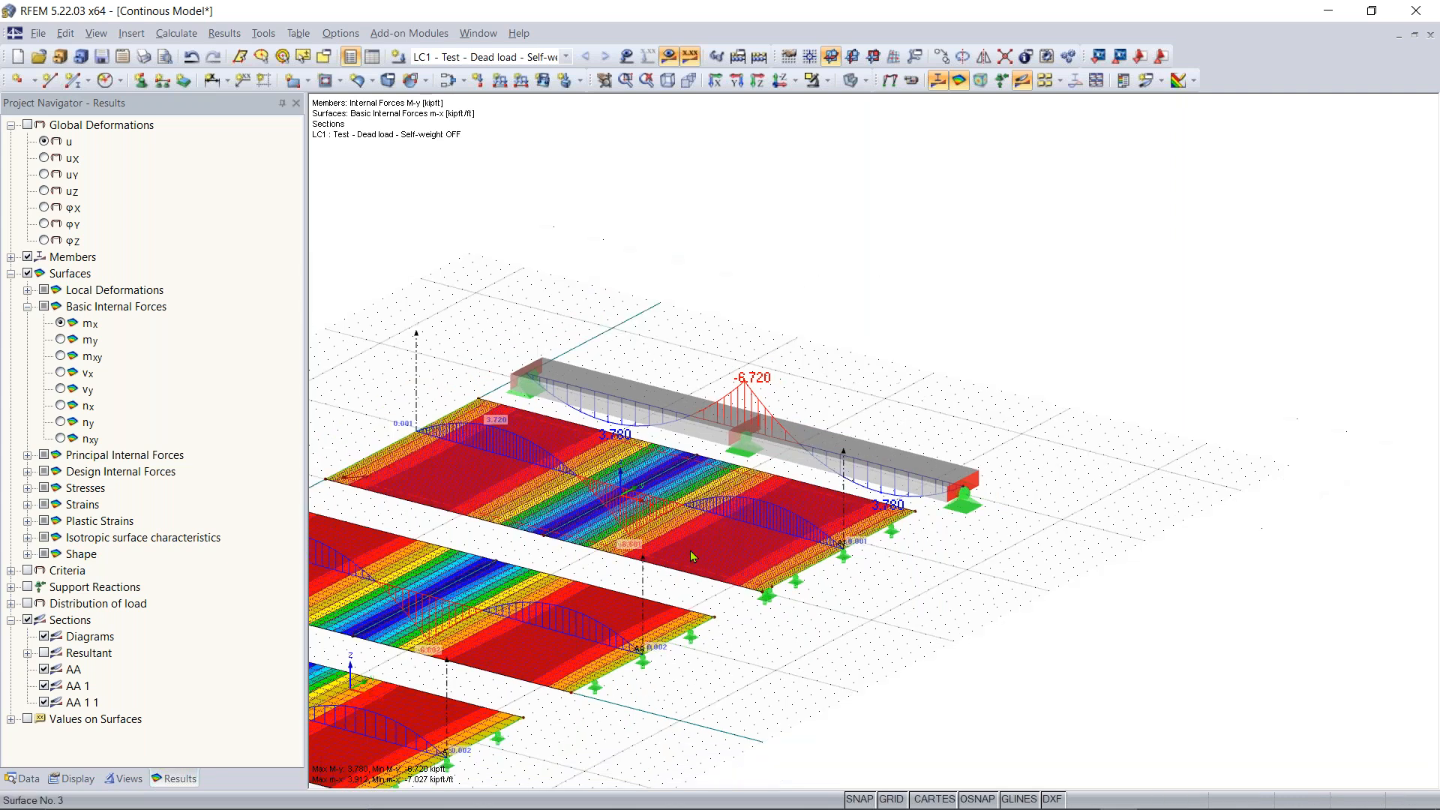
middle_drag(690, 555, 843, 483)
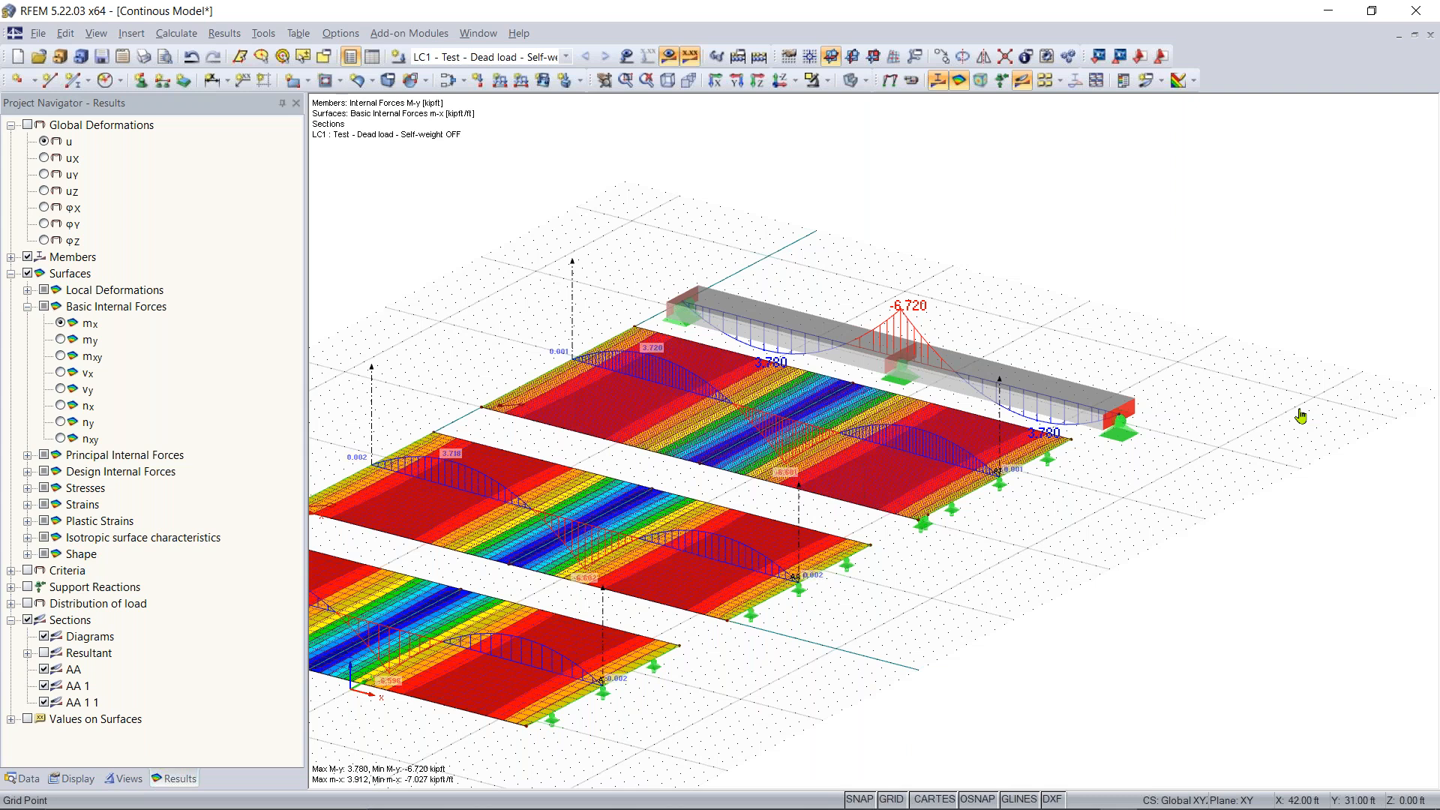
middle_drag(846, 589, 957, 538)
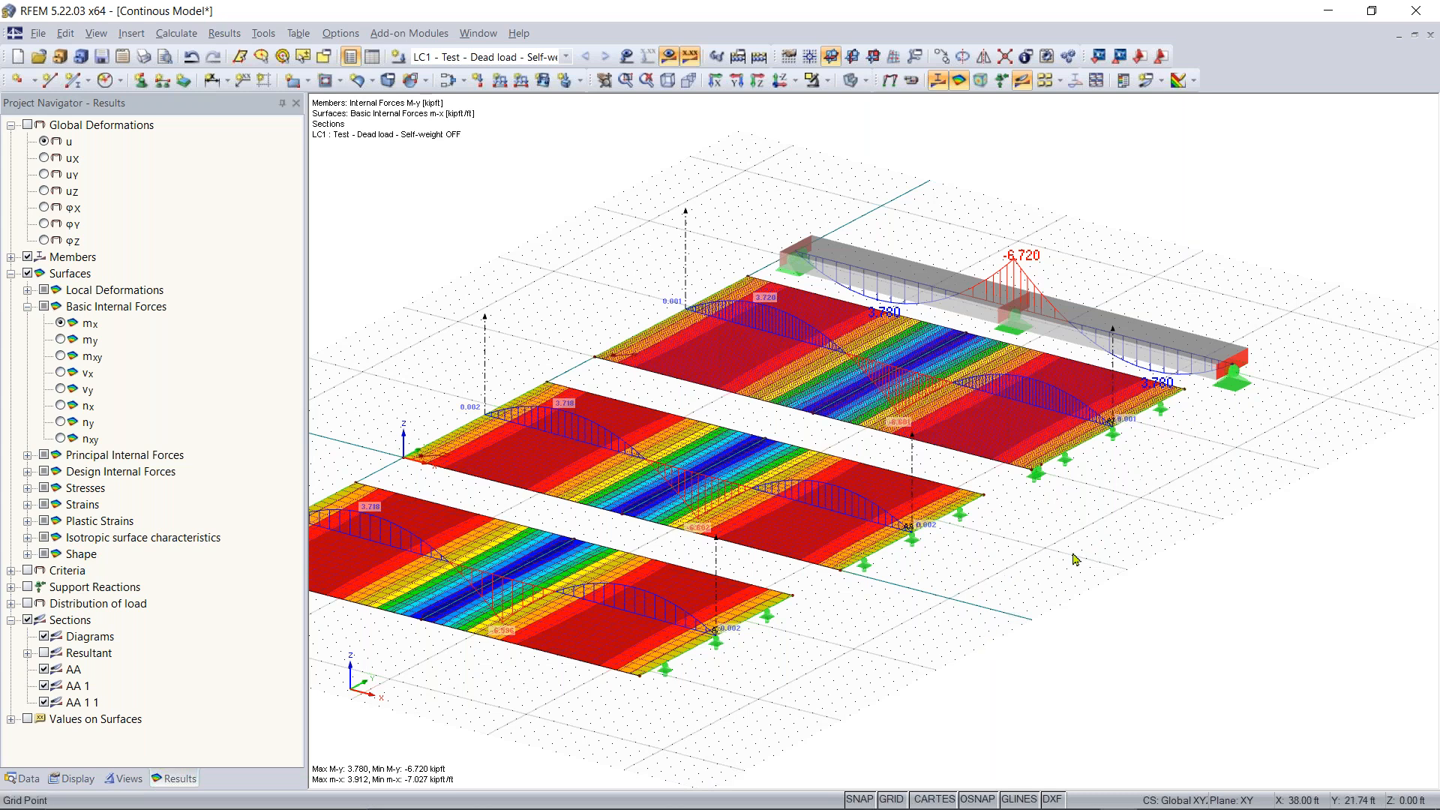
mouse_move(1076, 795)
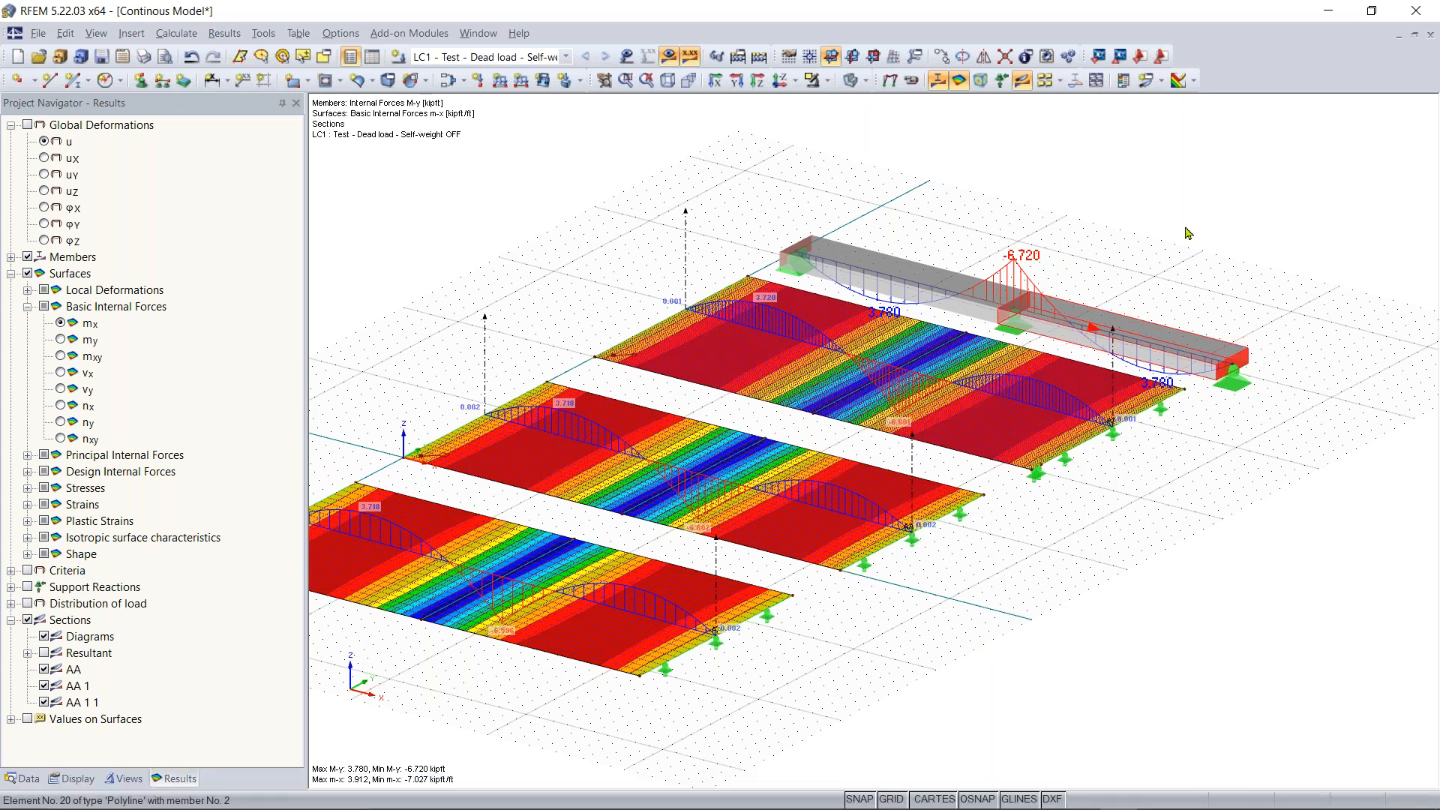
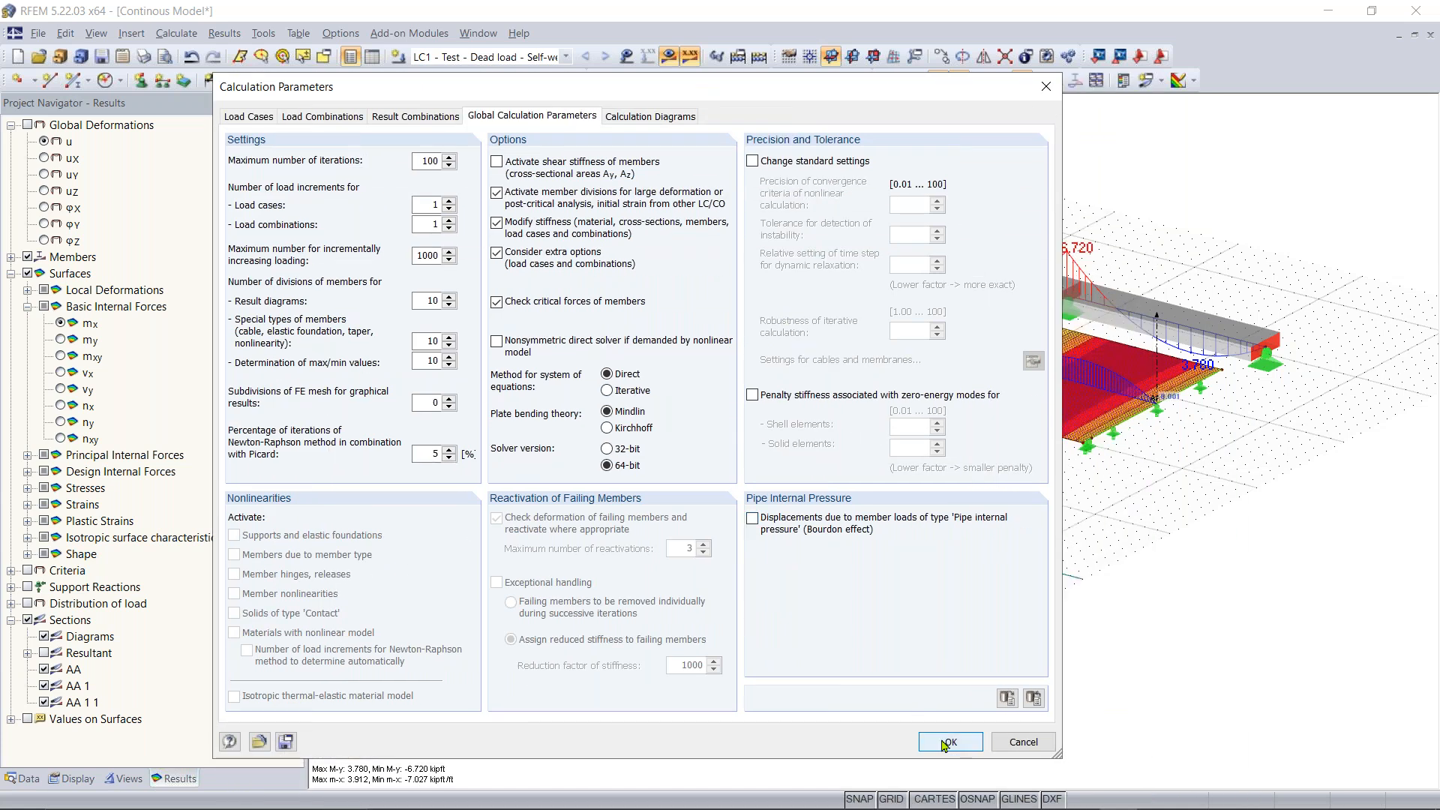
Accept the global calculation parameters and display the basic internal force vx on the surfaces
click(950, 741)
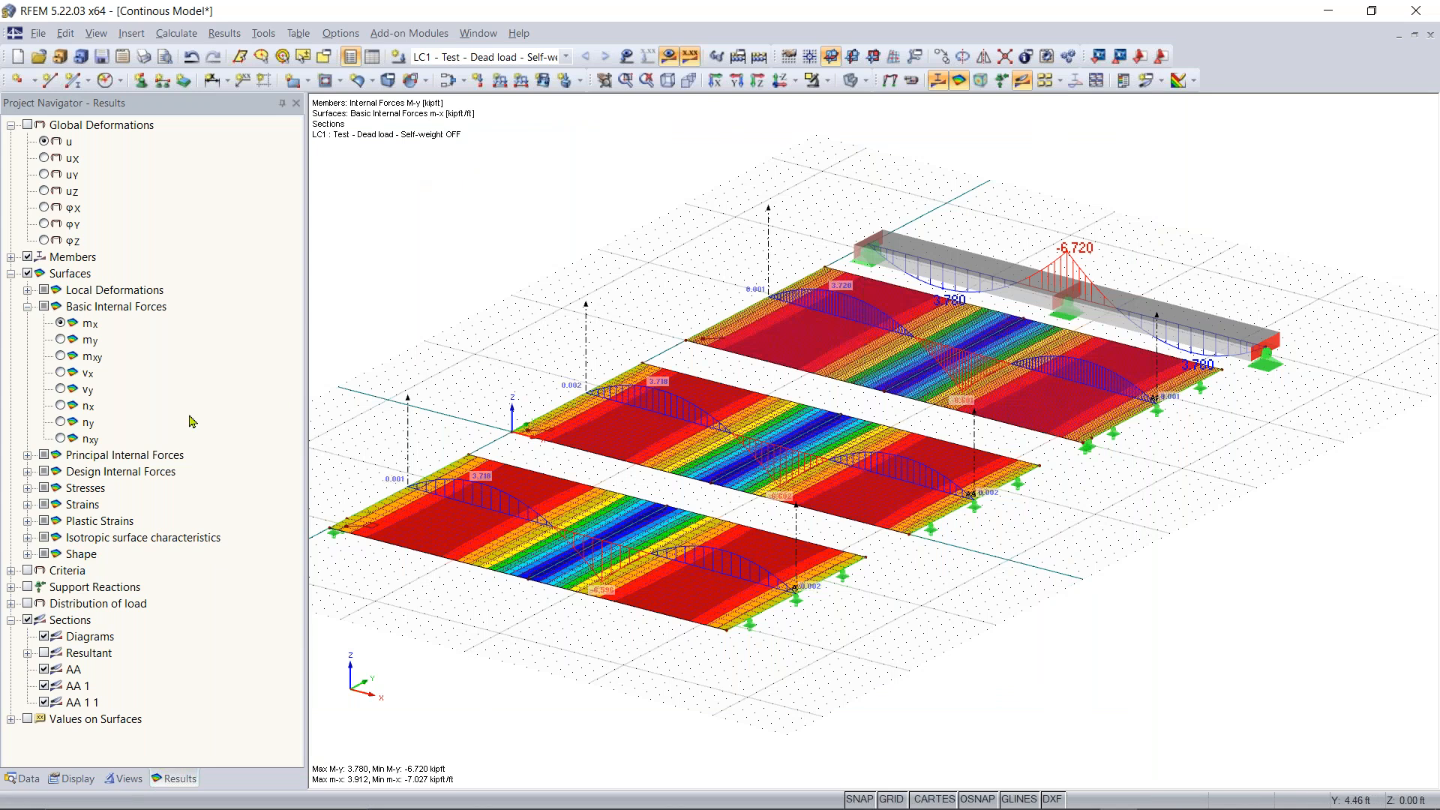
click(61, 373)
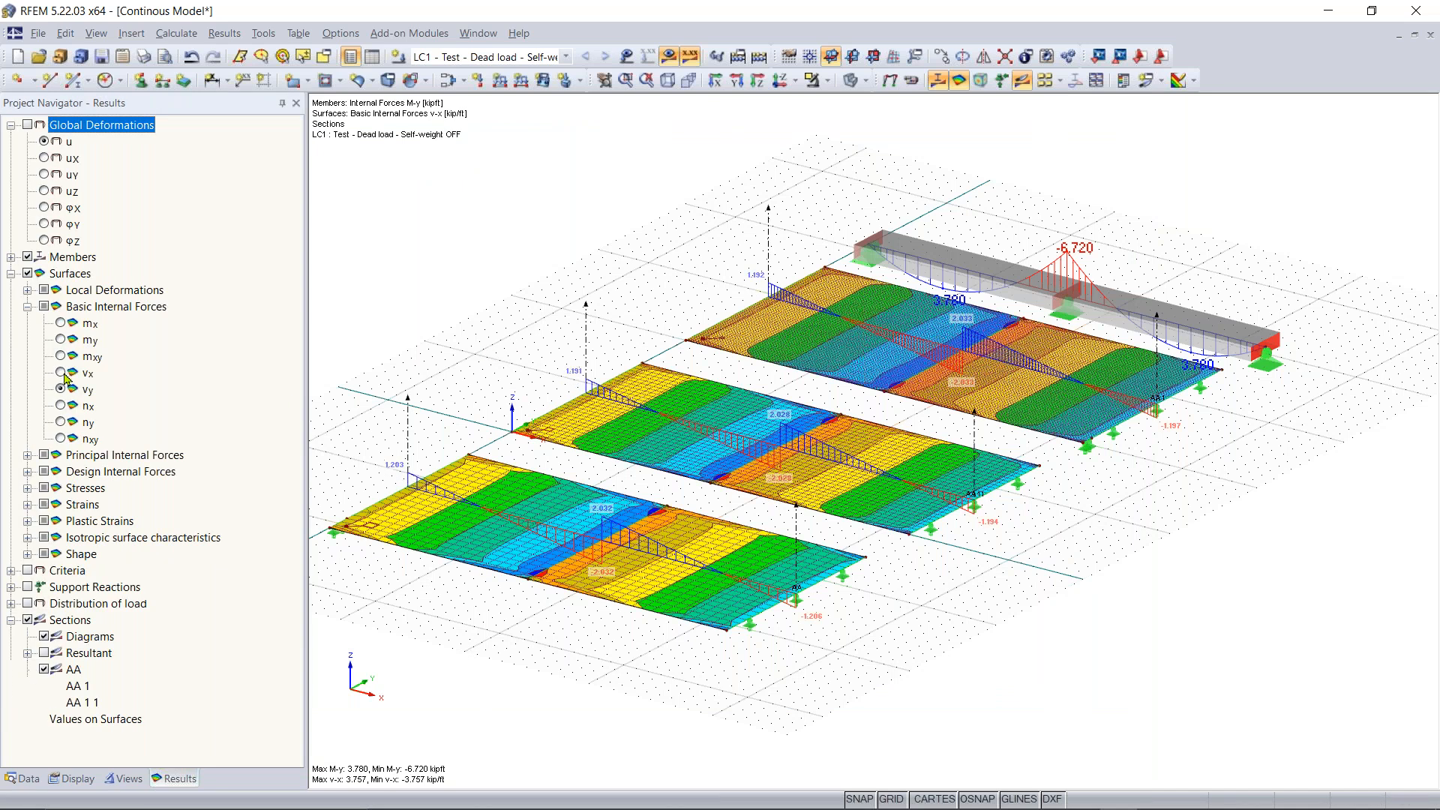
Display the basic internal force vx on the surfaces and compare its section diagrams across the three differently meshed slabs
click(61, 389)
click(61, 374)
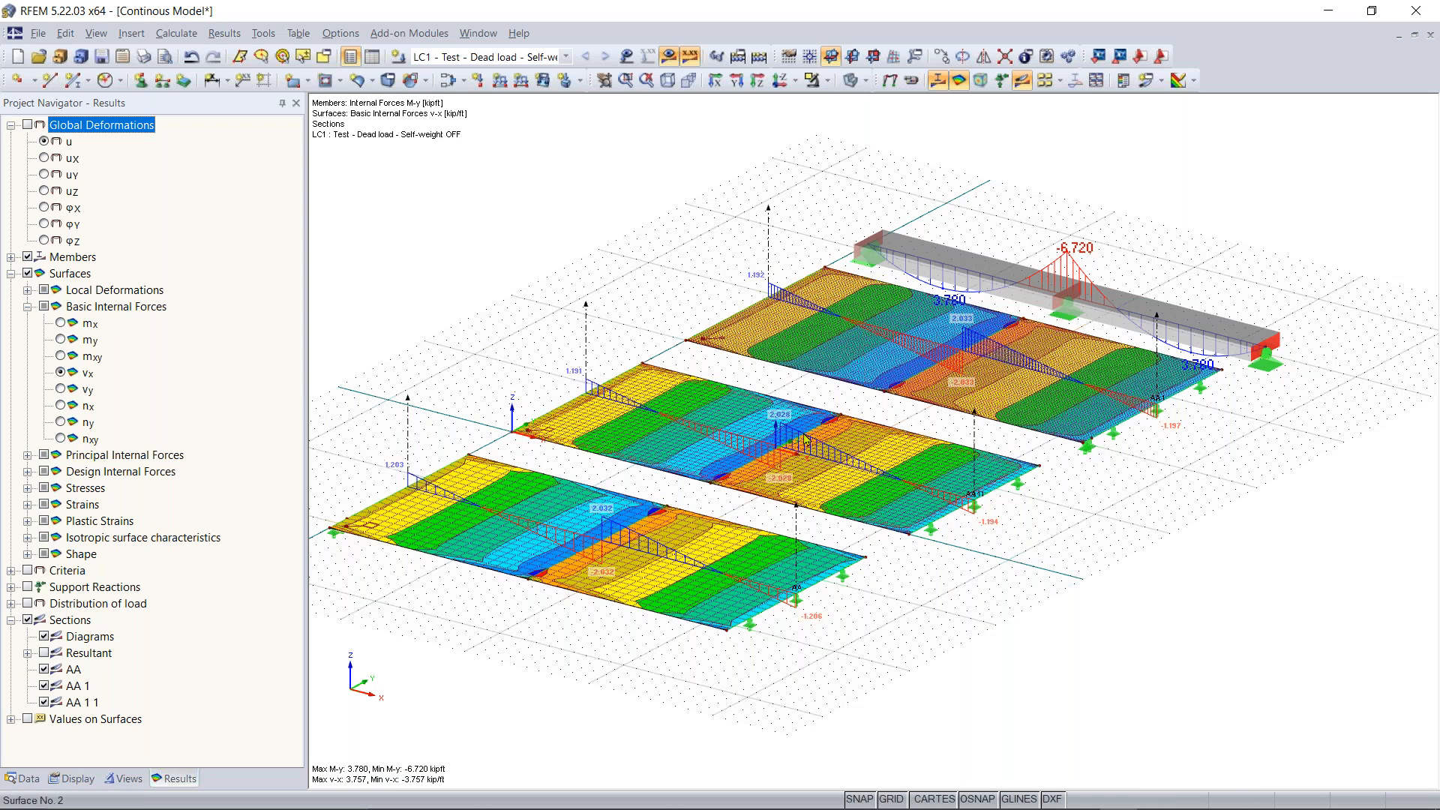
scroll(815, 442, up, 5)
middle_drag(473, 621, 805, 563)
scroll(805, 563, down, 1)
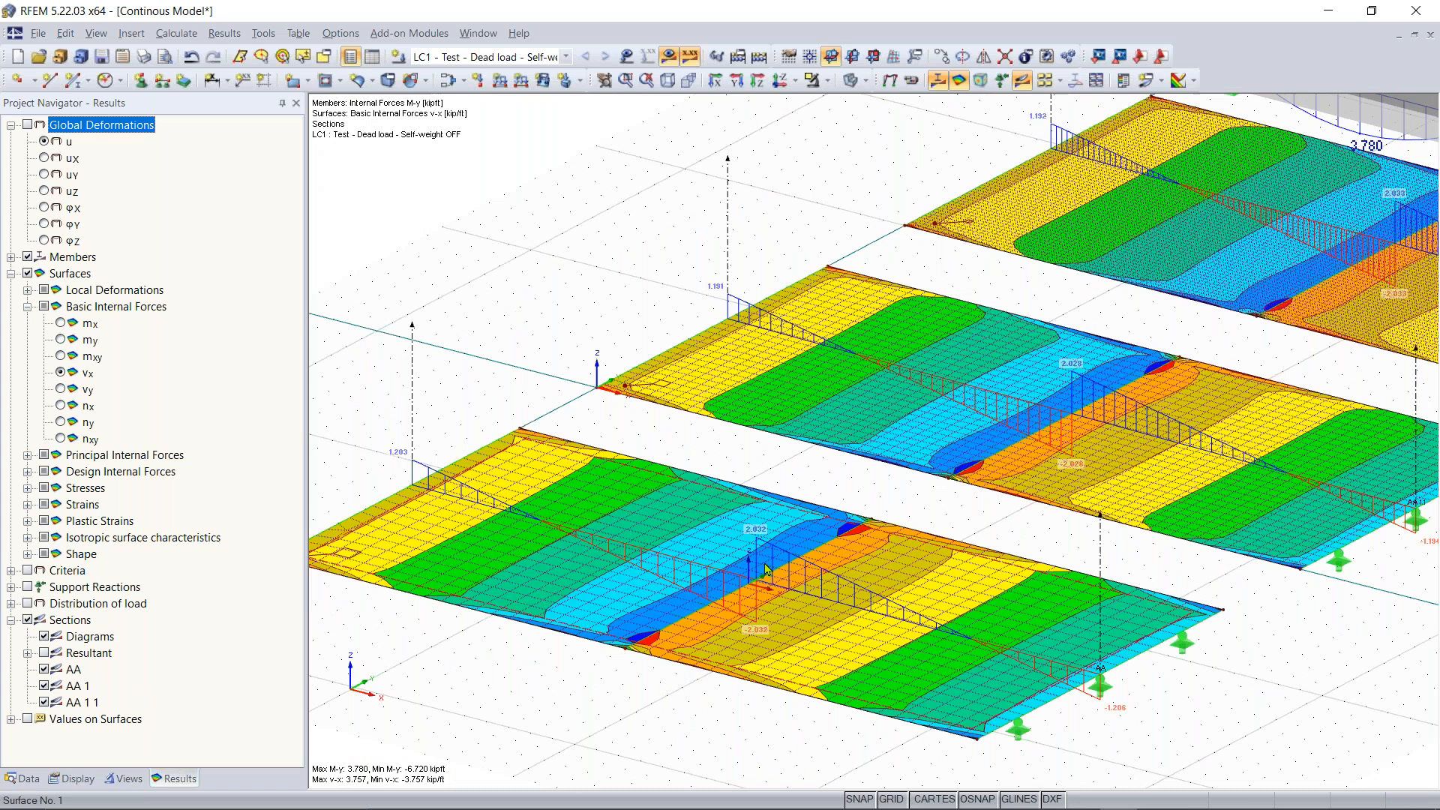
scroll(764, 552, up, 2)
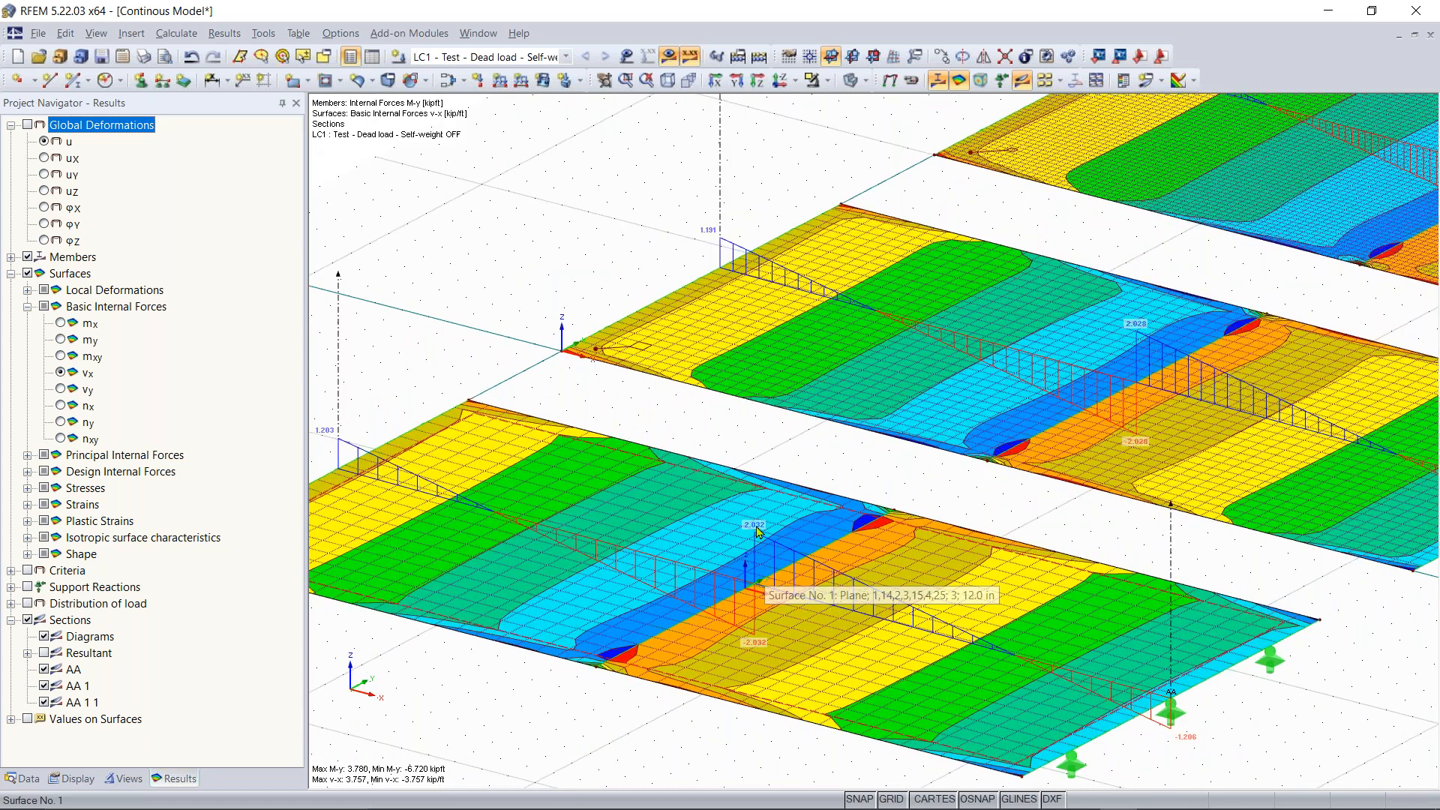
scroll(1088, 443, down, 1)
middle_drag(1088, 443, 688, 569)
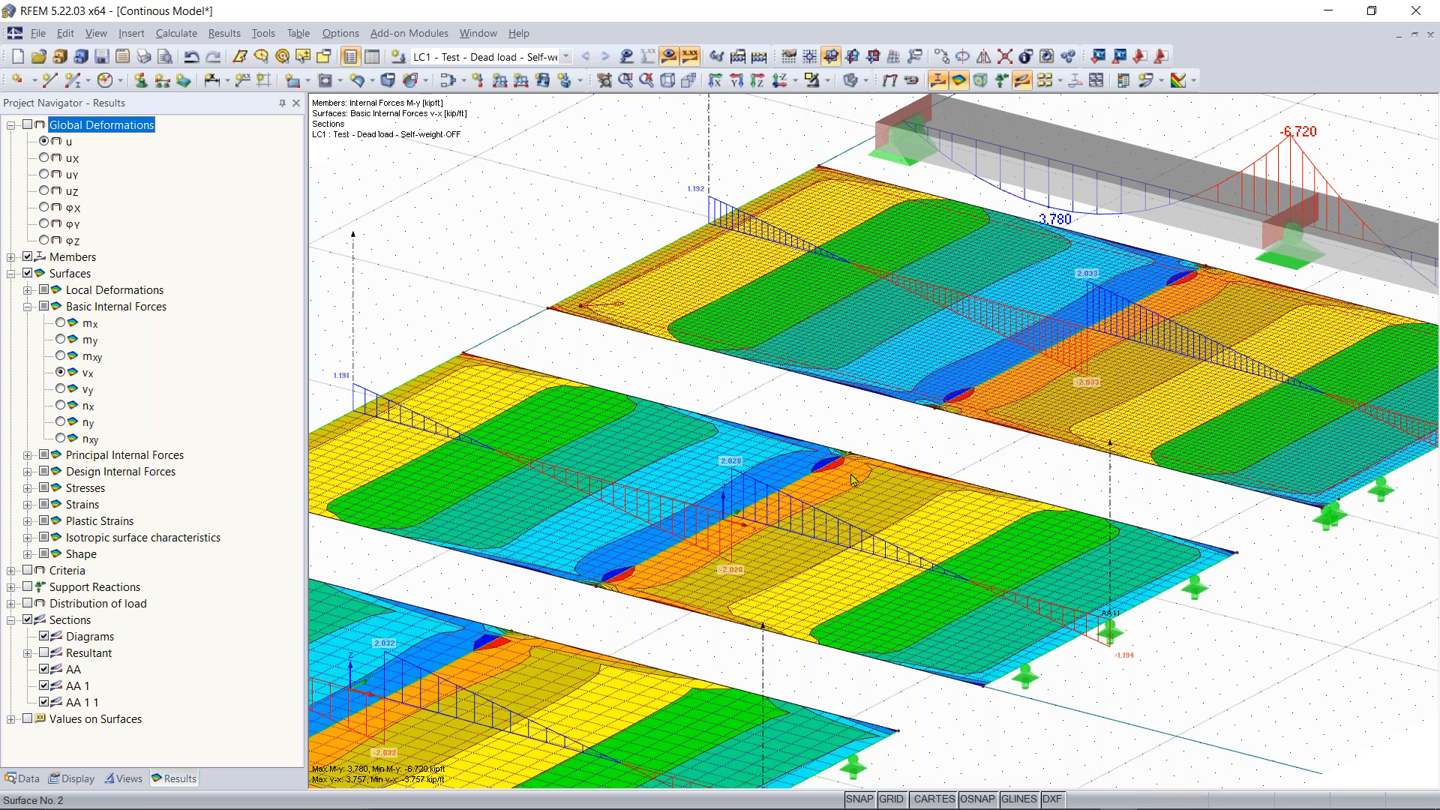
scroll(819, 496, down, 2)
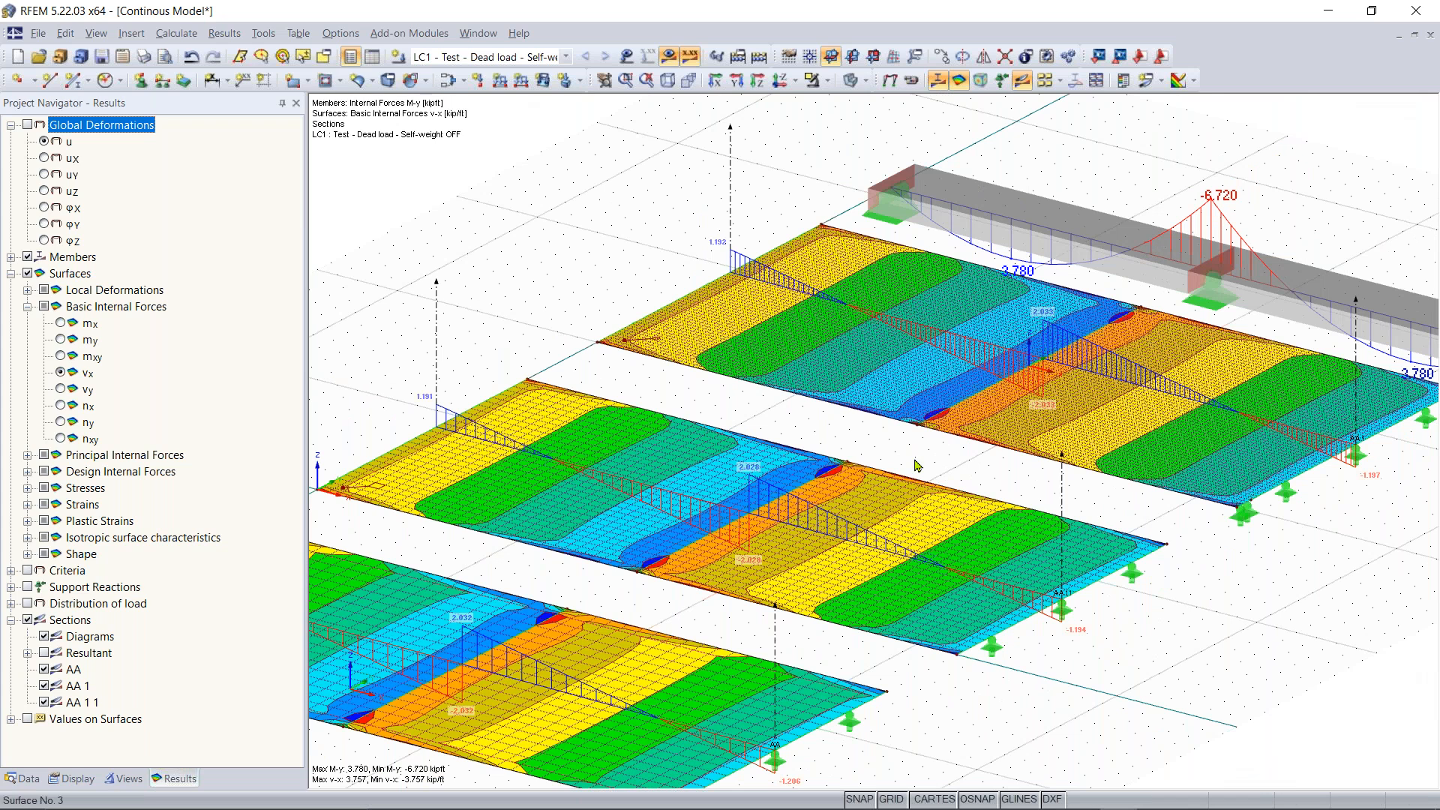
scroll(480, 319, down, 1)
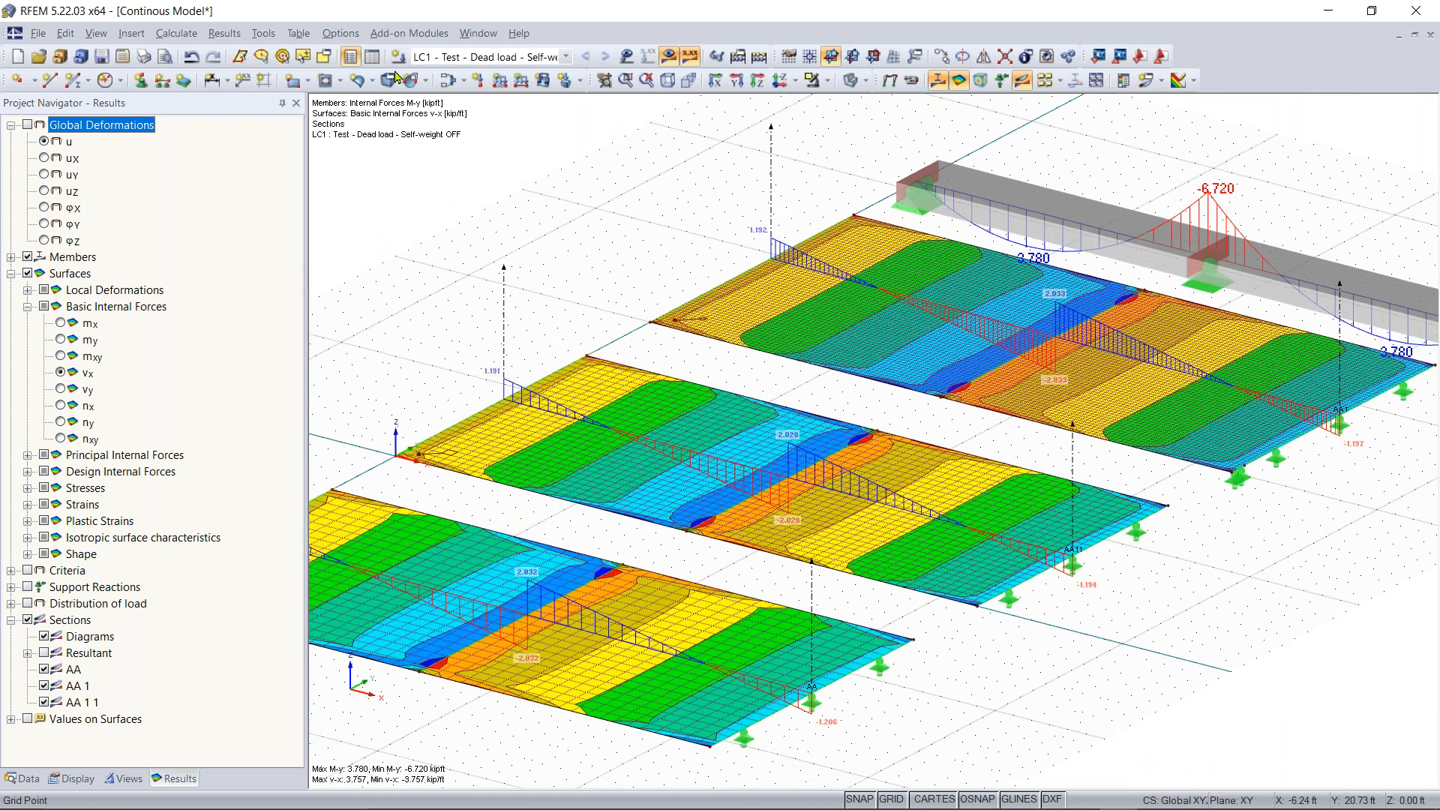
Set the plate bending theory to Kirchhoff in the global calculation parameters, accept deleting the results, and recalculate the model
click(177, 33)
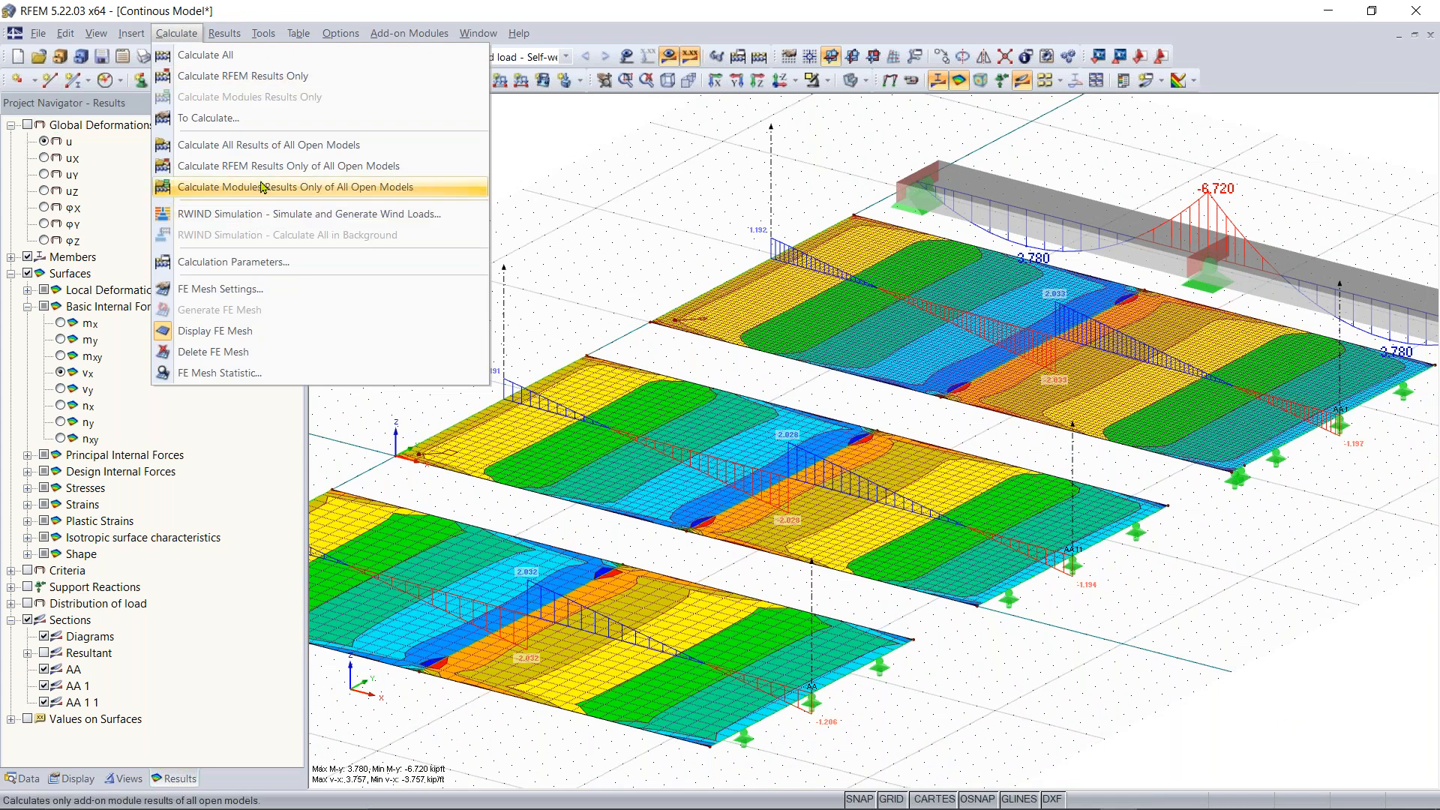
click(264, 262)
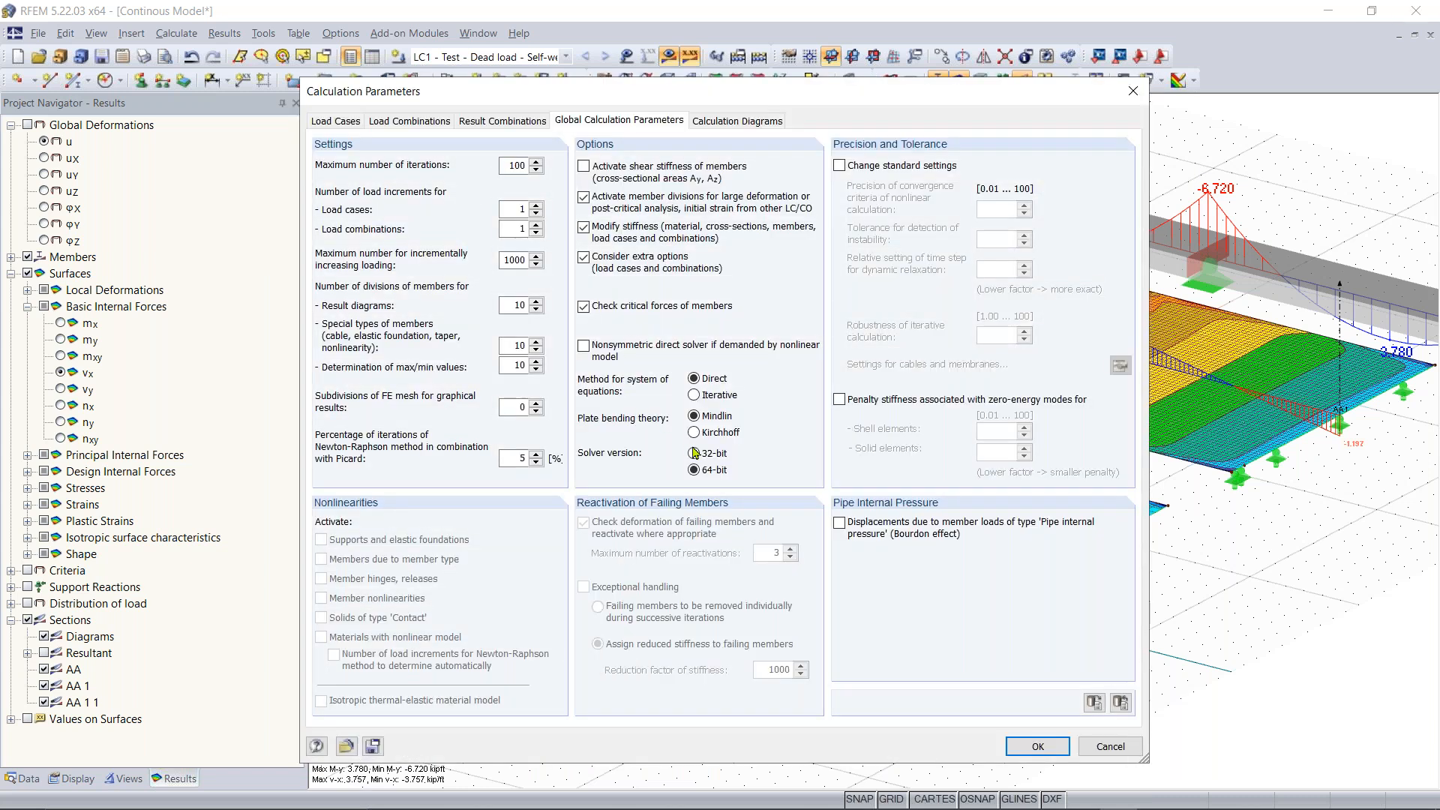
click(702, 433)
click(1042, 746)
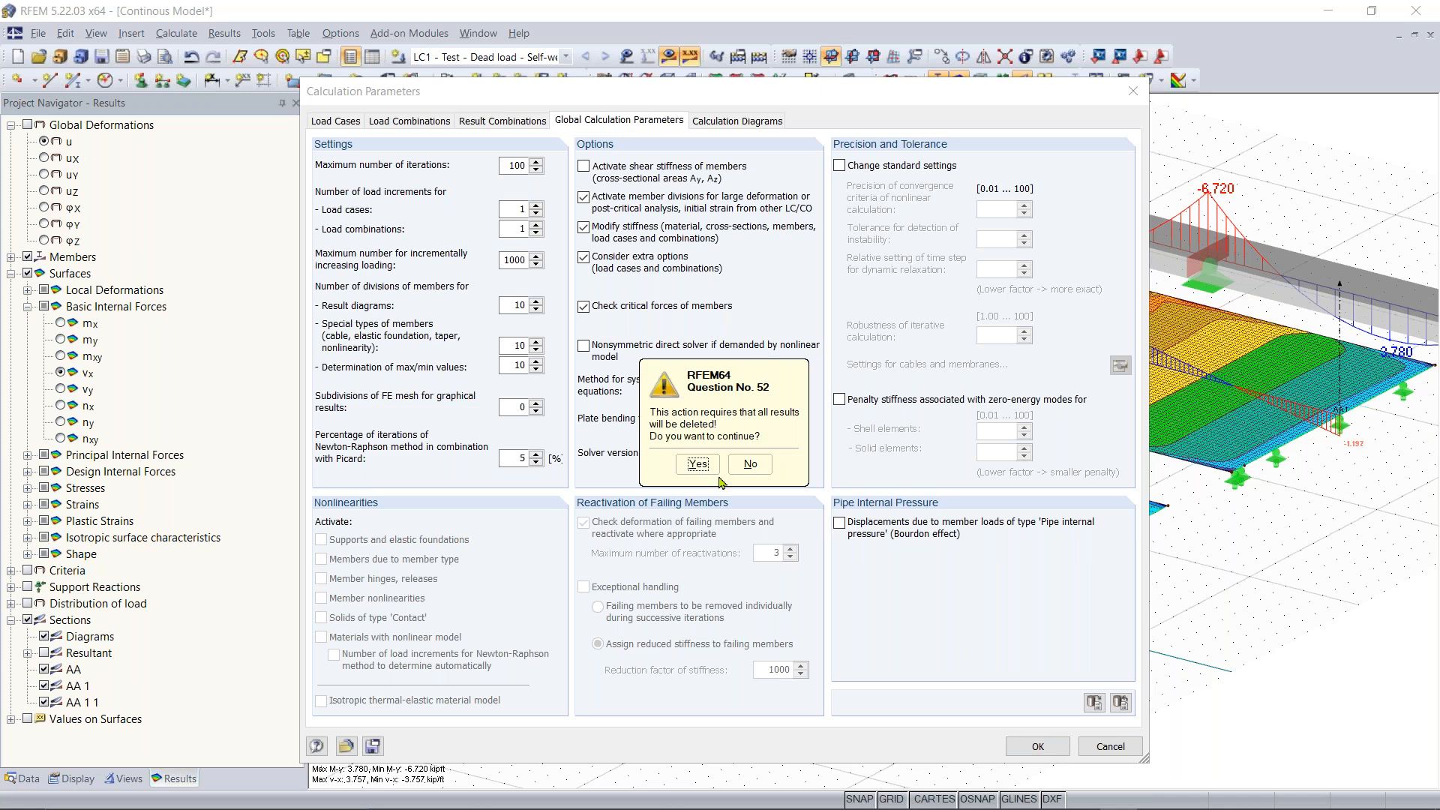
click(697, 463)
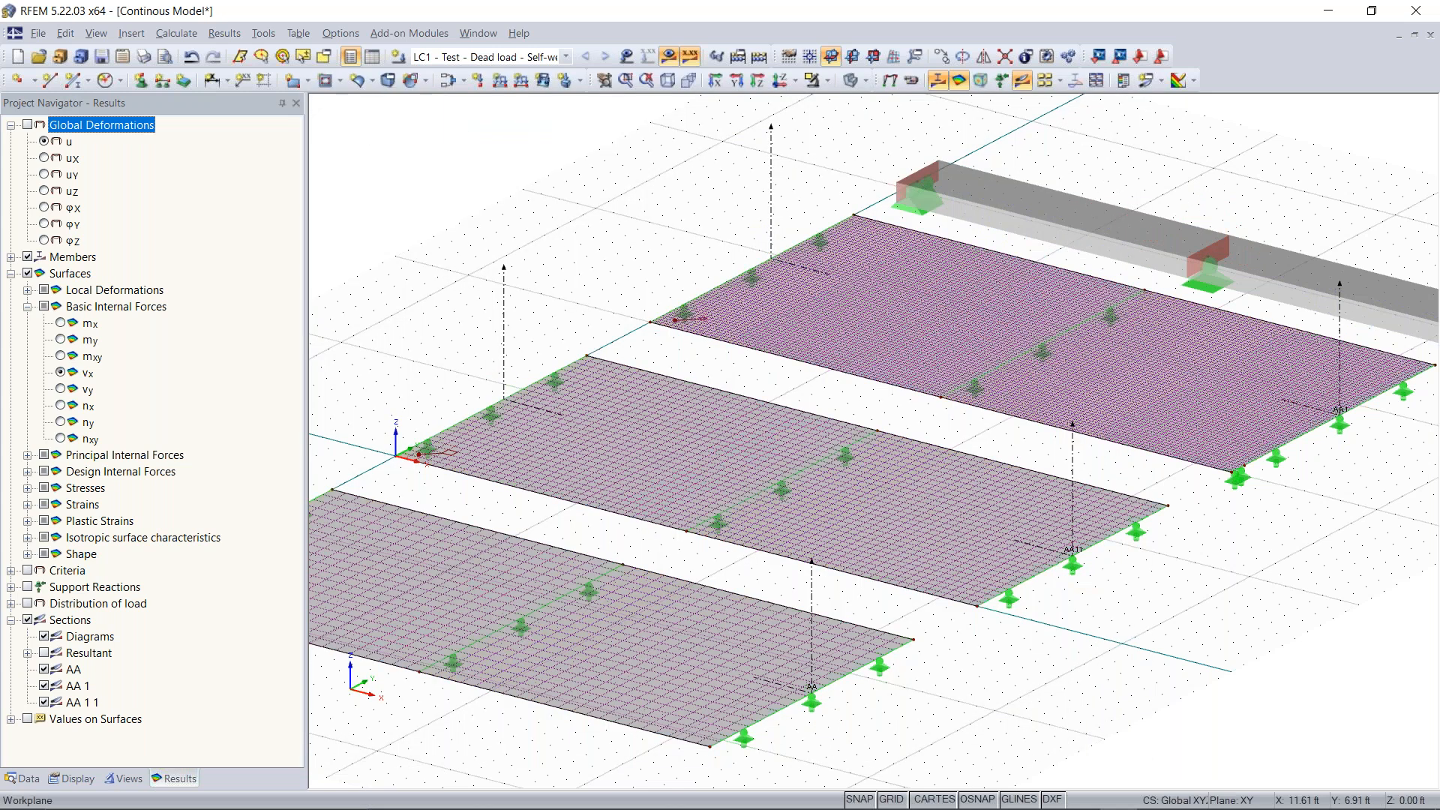
scroll(745, 433, down, 4)
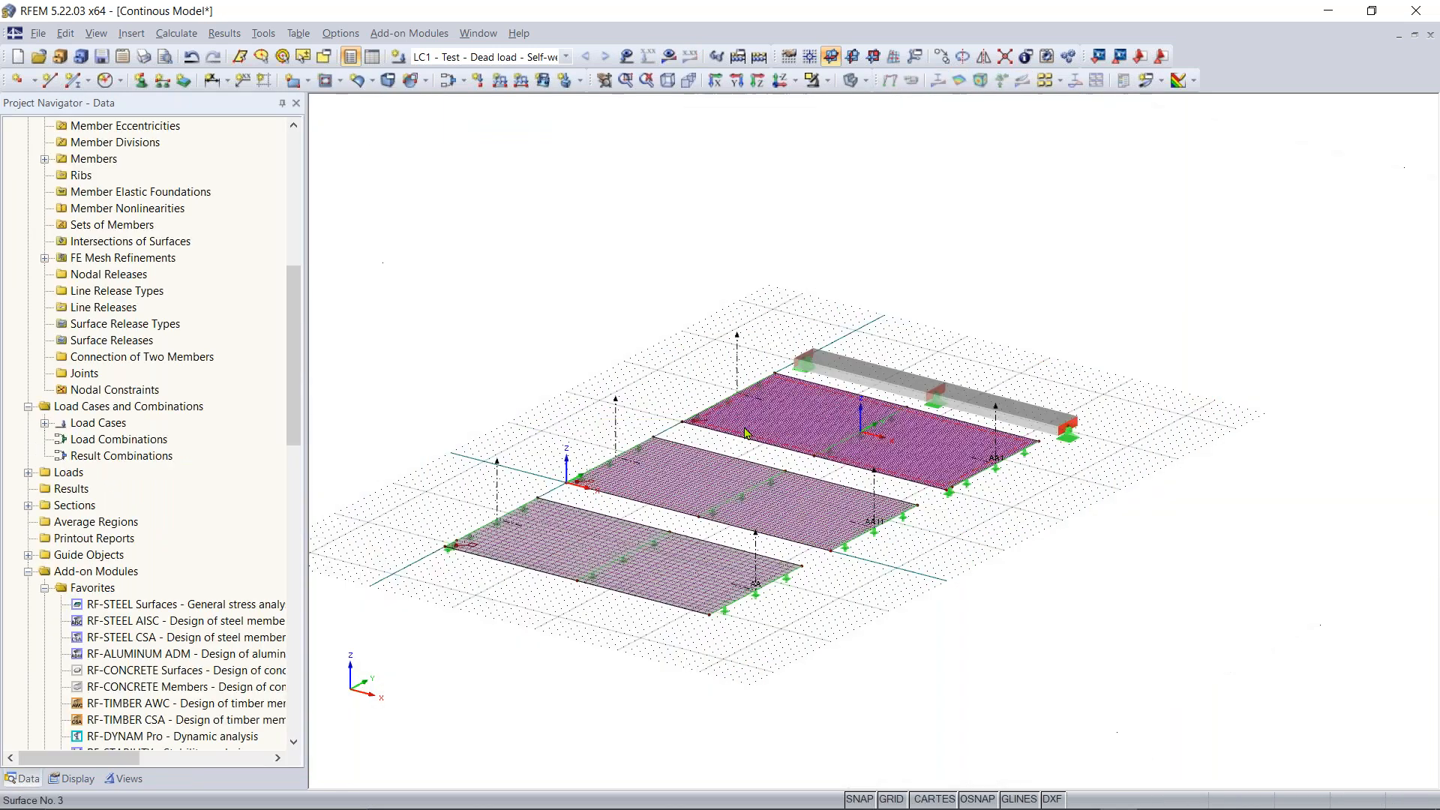
scroll(745, 433, up, 3)
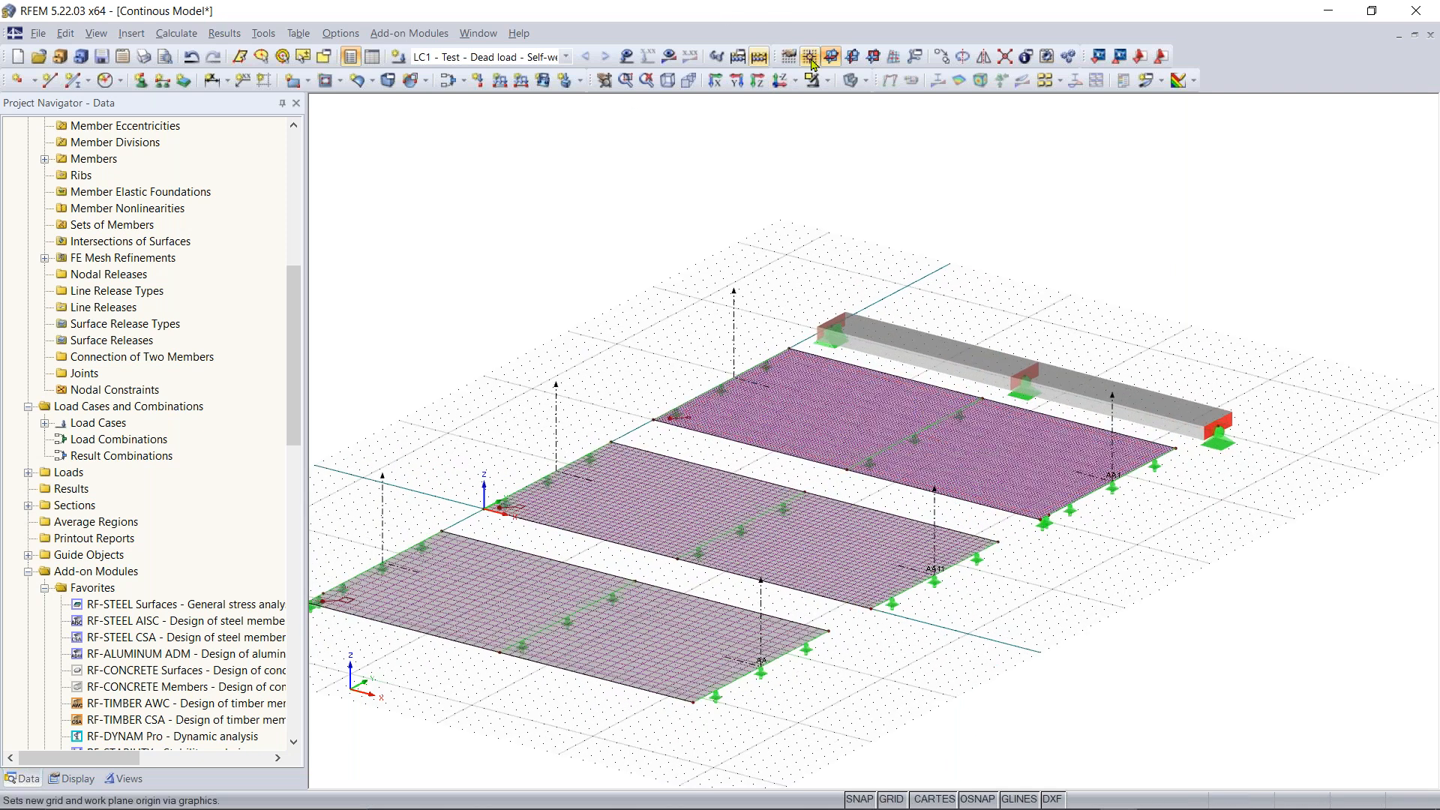
click(759, 56)
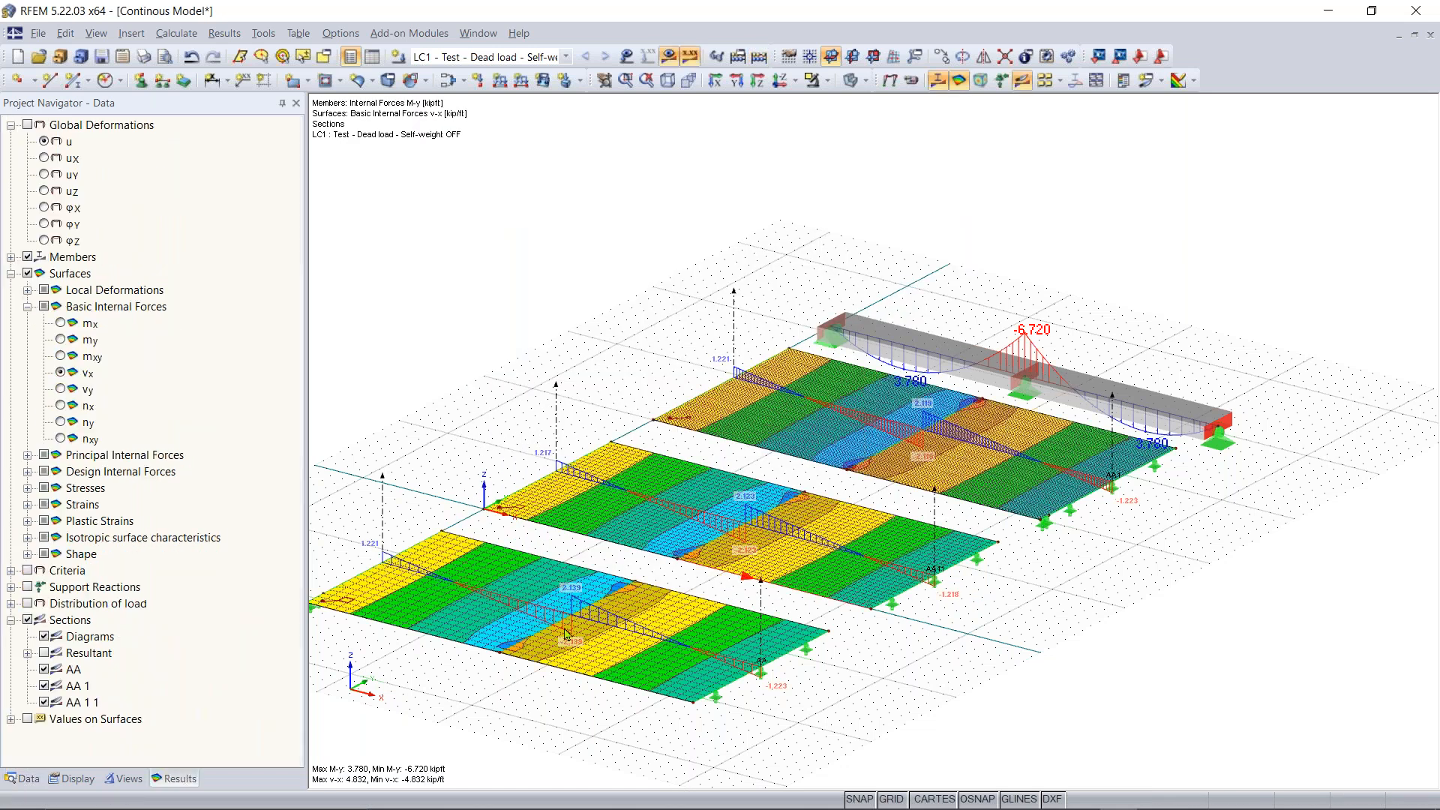
Compare the recalculated vx values at the middle support in the section diagrams of the three slabs
scroll(573, 630, up, 5)
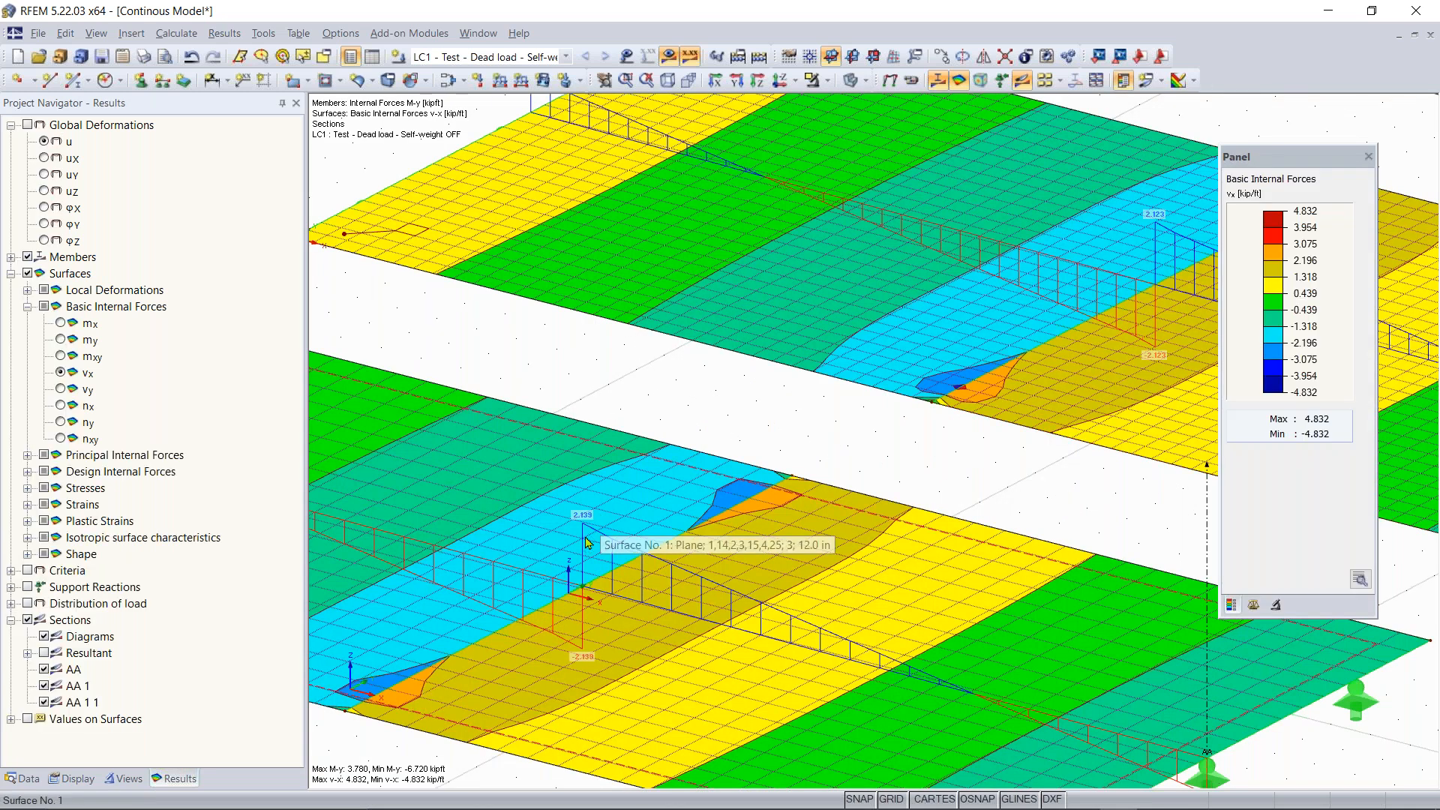
scroll(587, 520, down, 2)
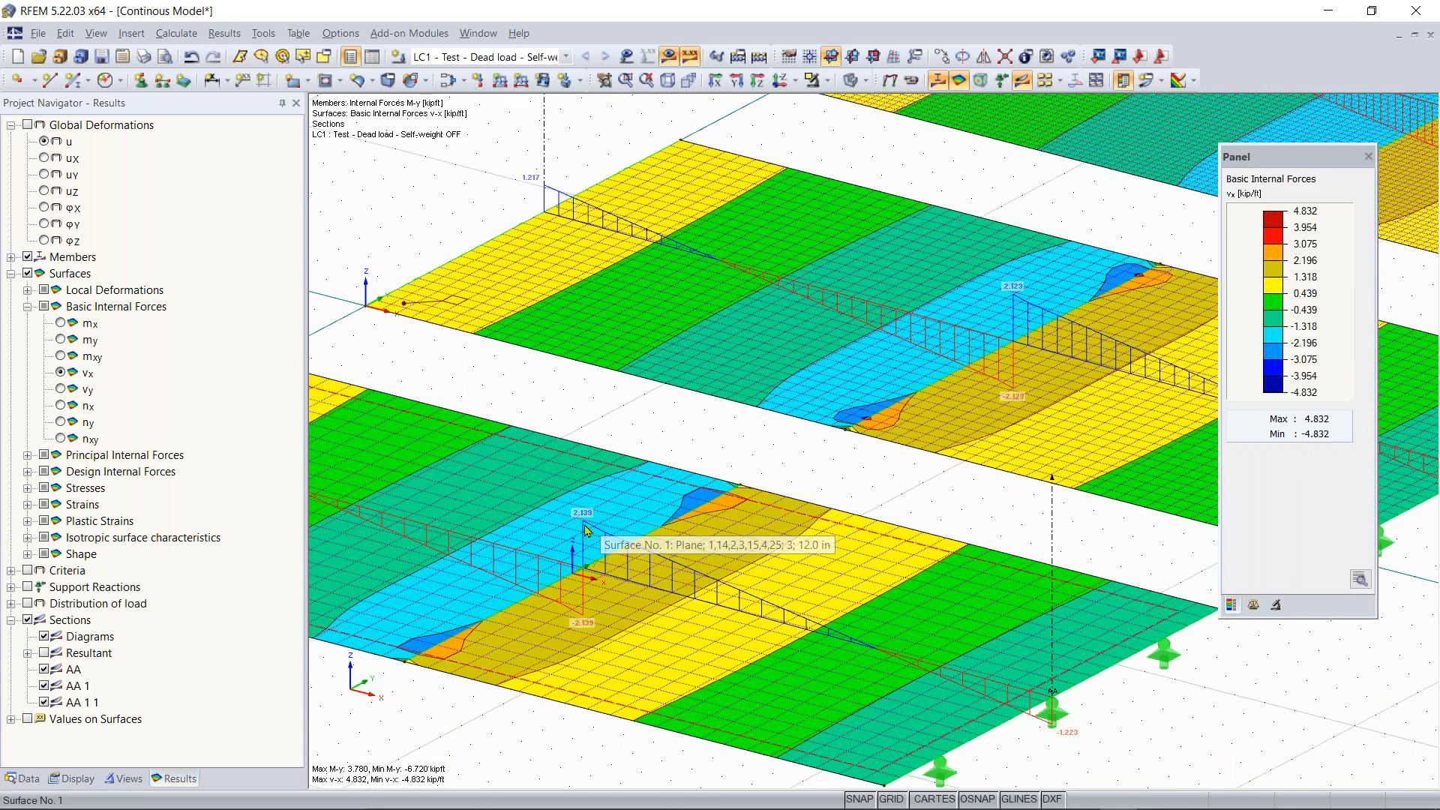
middle_drag(1038, 303, 810, 418)
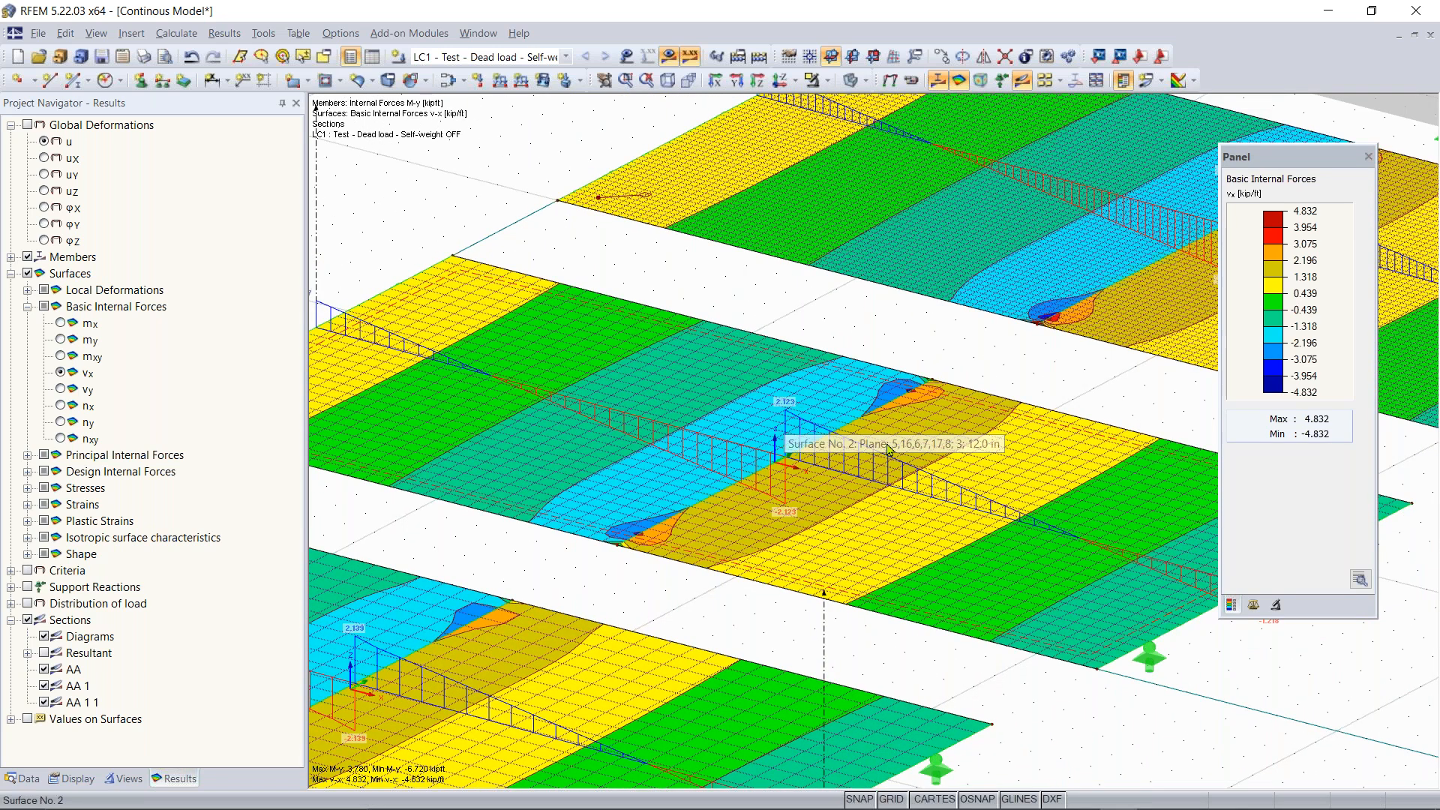
middle_drag(882, 449, 754, 548)
scroll(890, 514, down, 4)
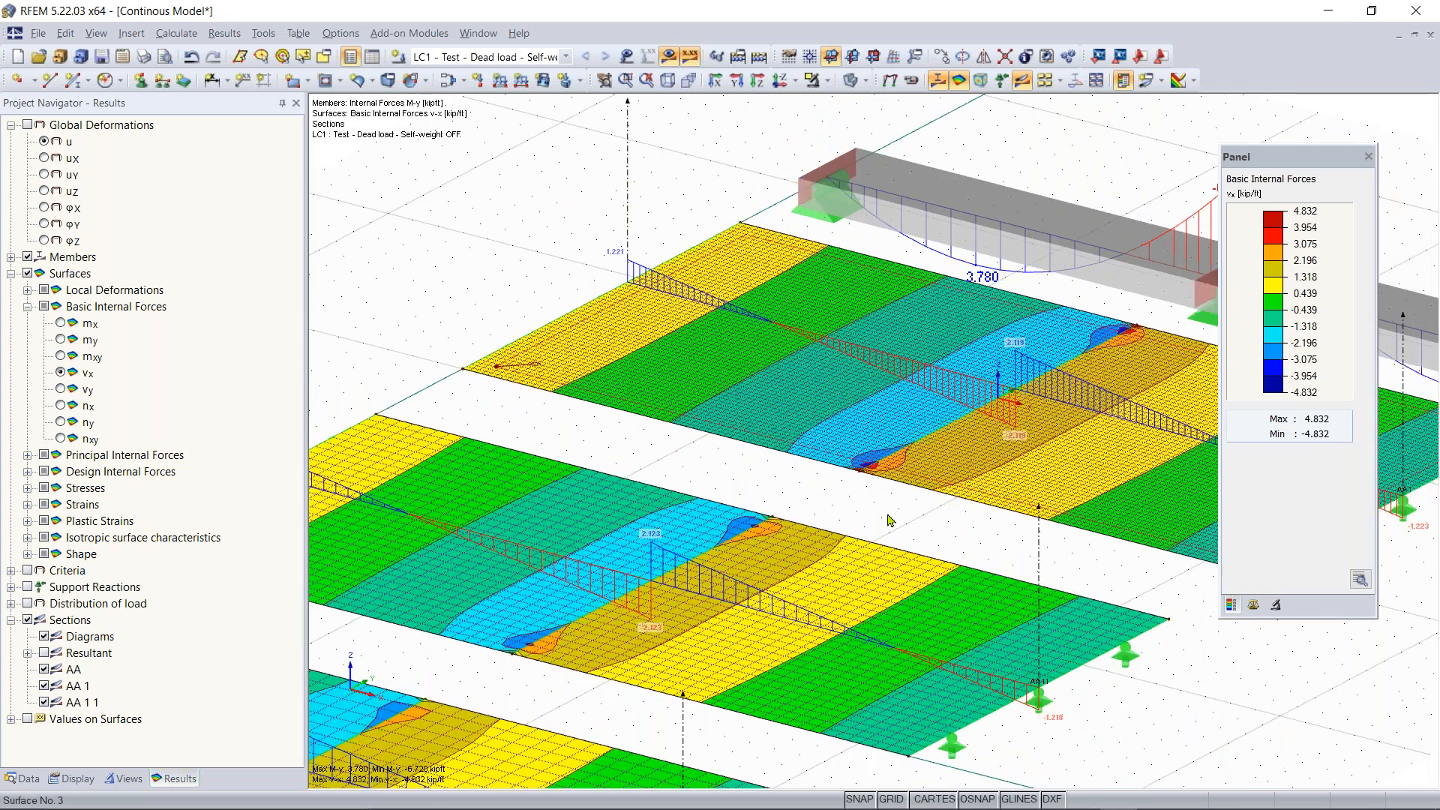
scroll(802, 492, up, 2)
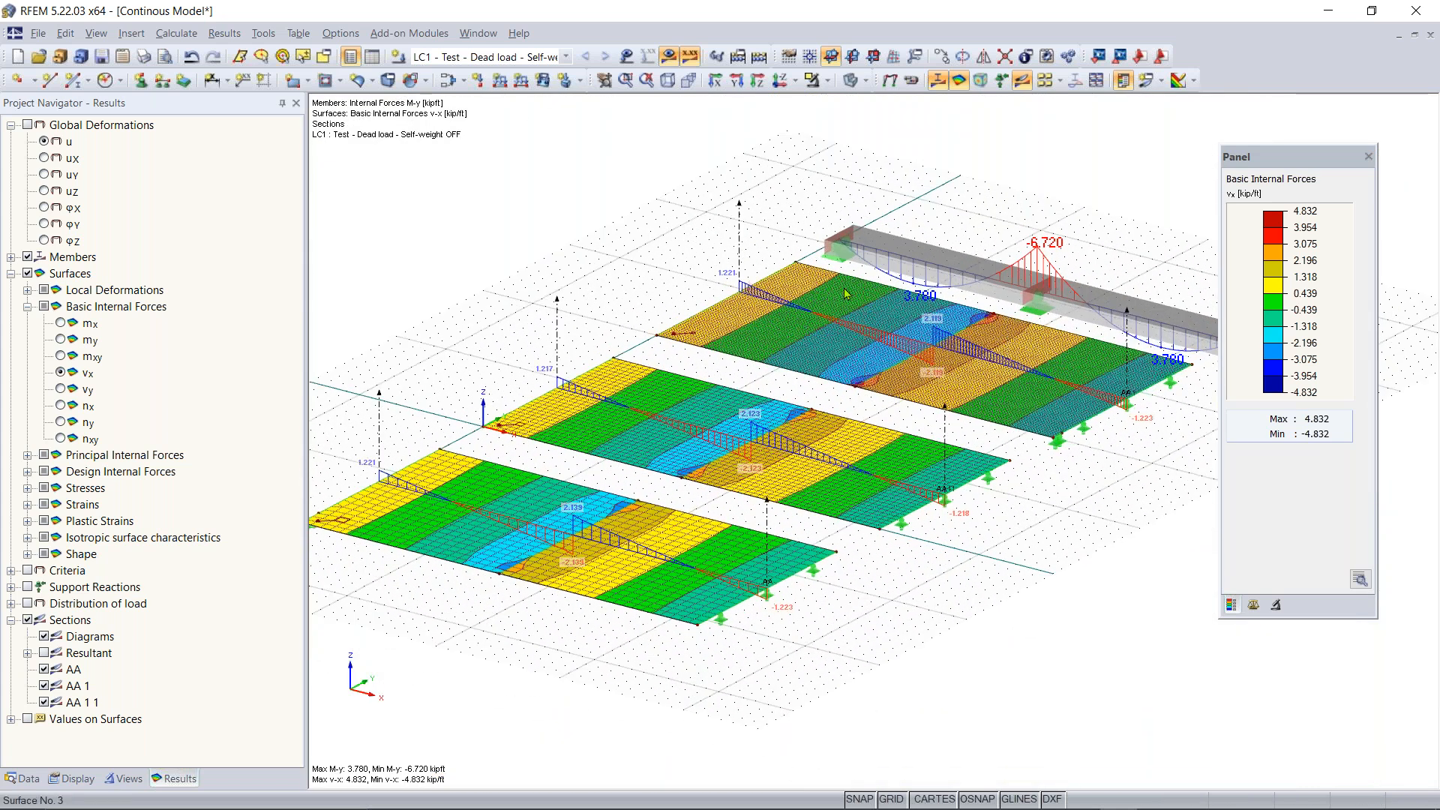
click(176, 33)
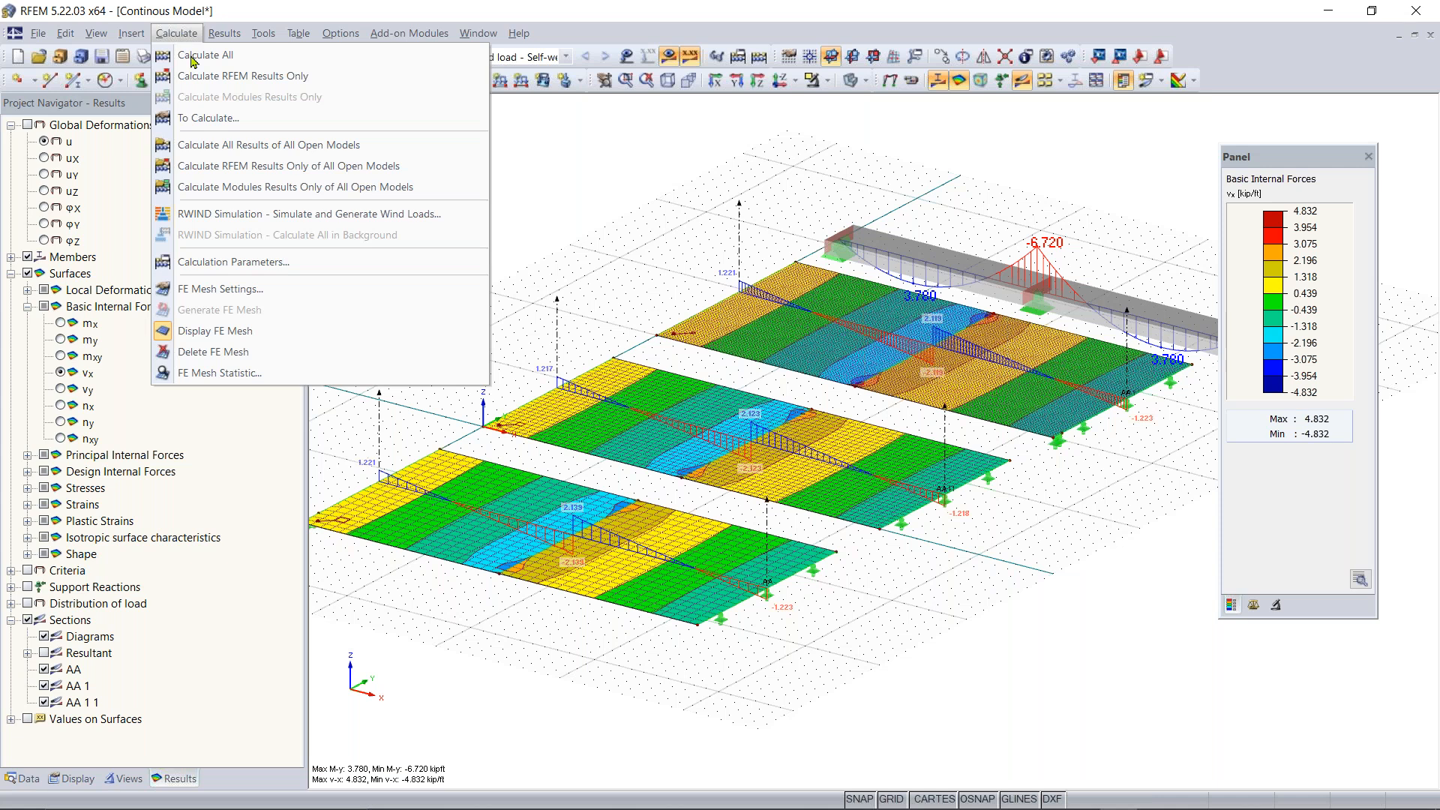
click(328, 282)
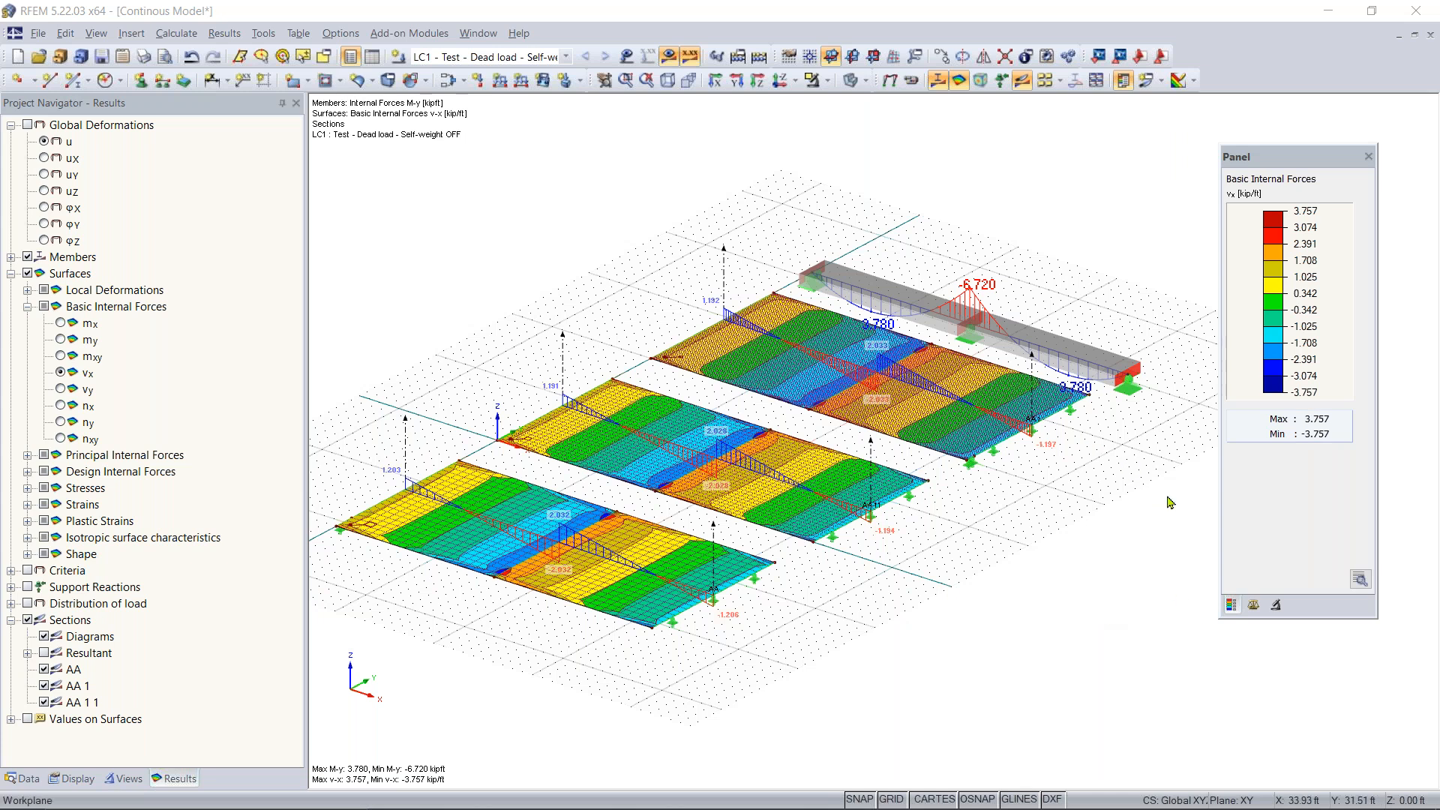
Show the loads over the results, examine the distributed loads on the beam and adjacent slab, and hide them again
middle_drag(1088, 468, 879, 530)
scroll(747, 394, up, 2)
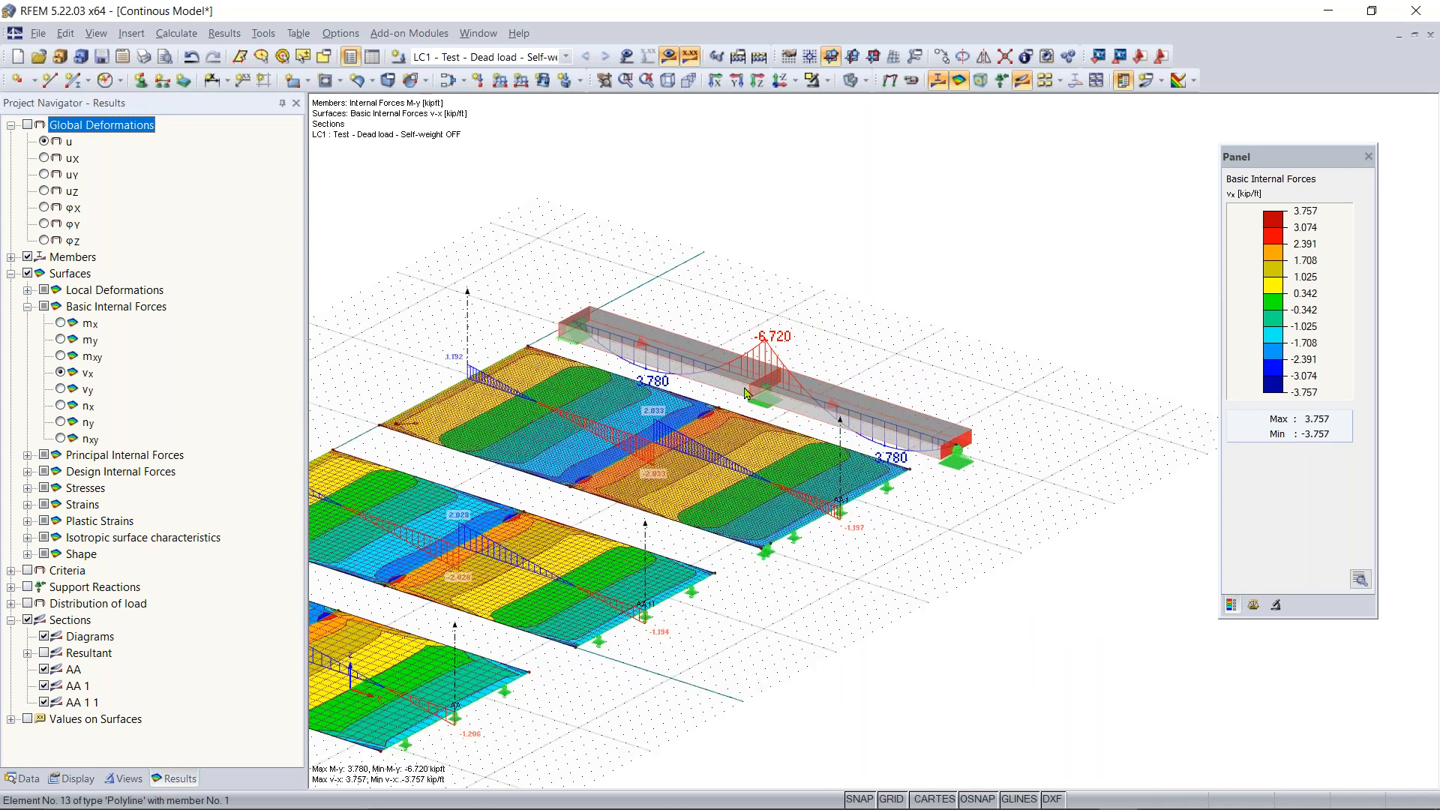
scroll(746, 394, up, 1)
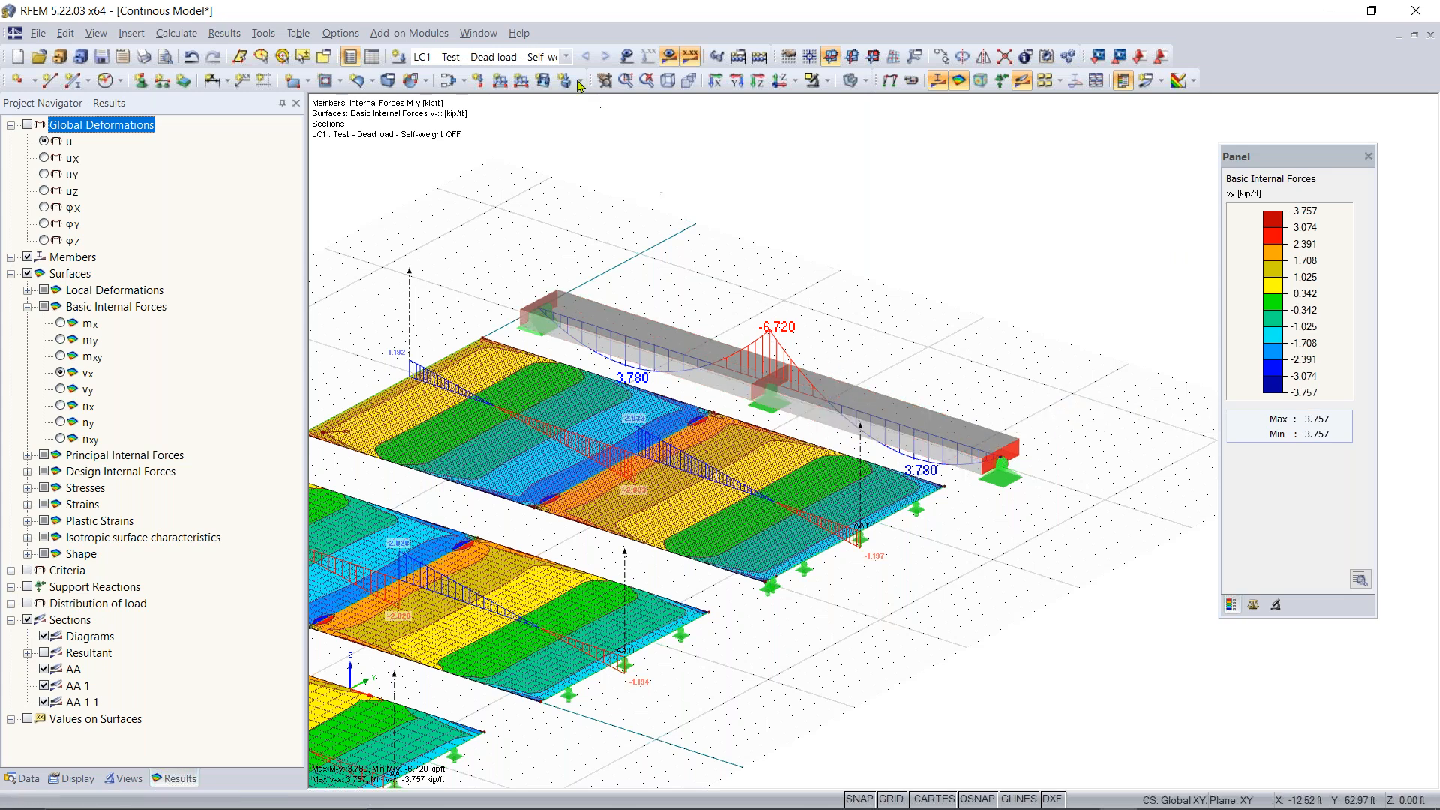
click(625, 57)
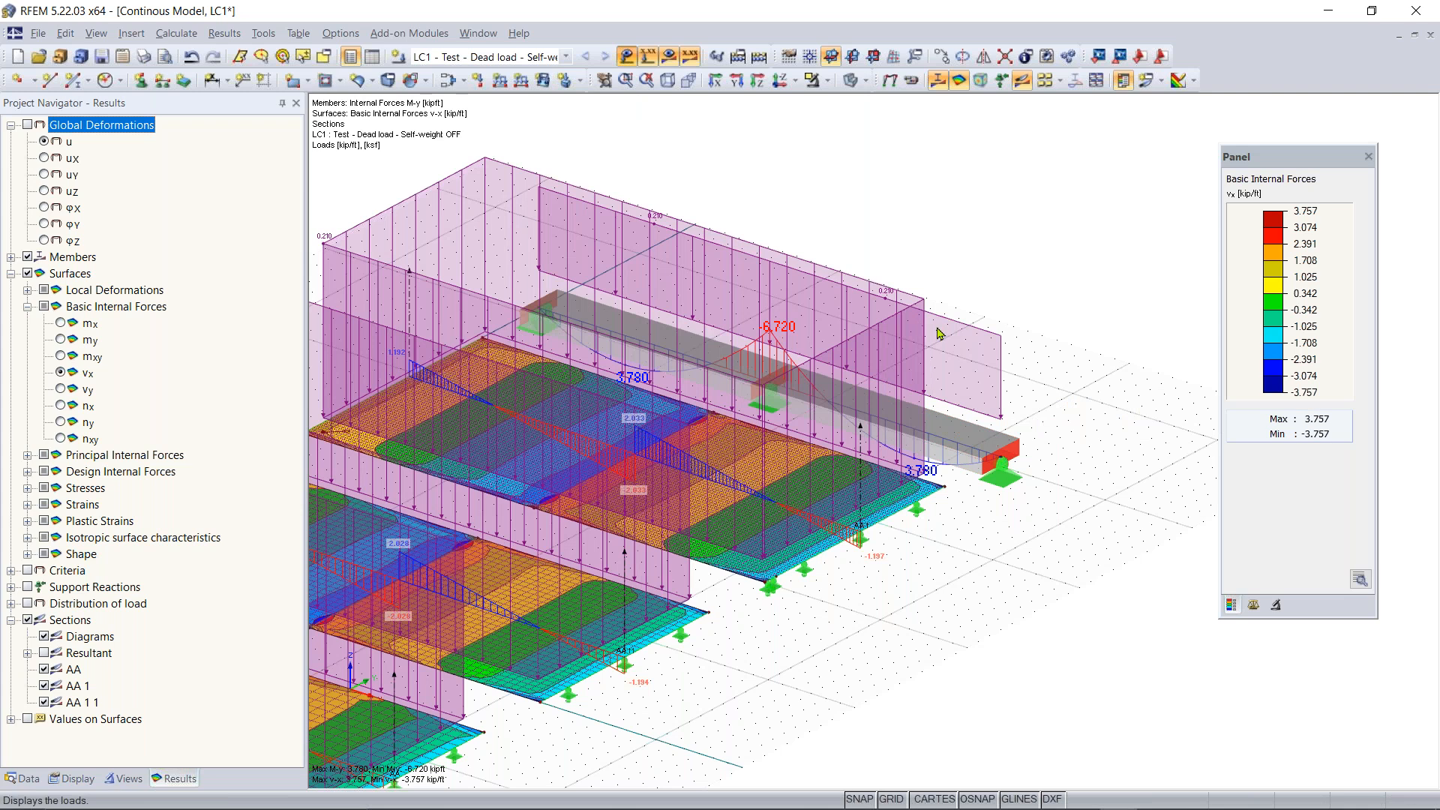
ctrl+middle_drag(1013, 279, 729, 348)
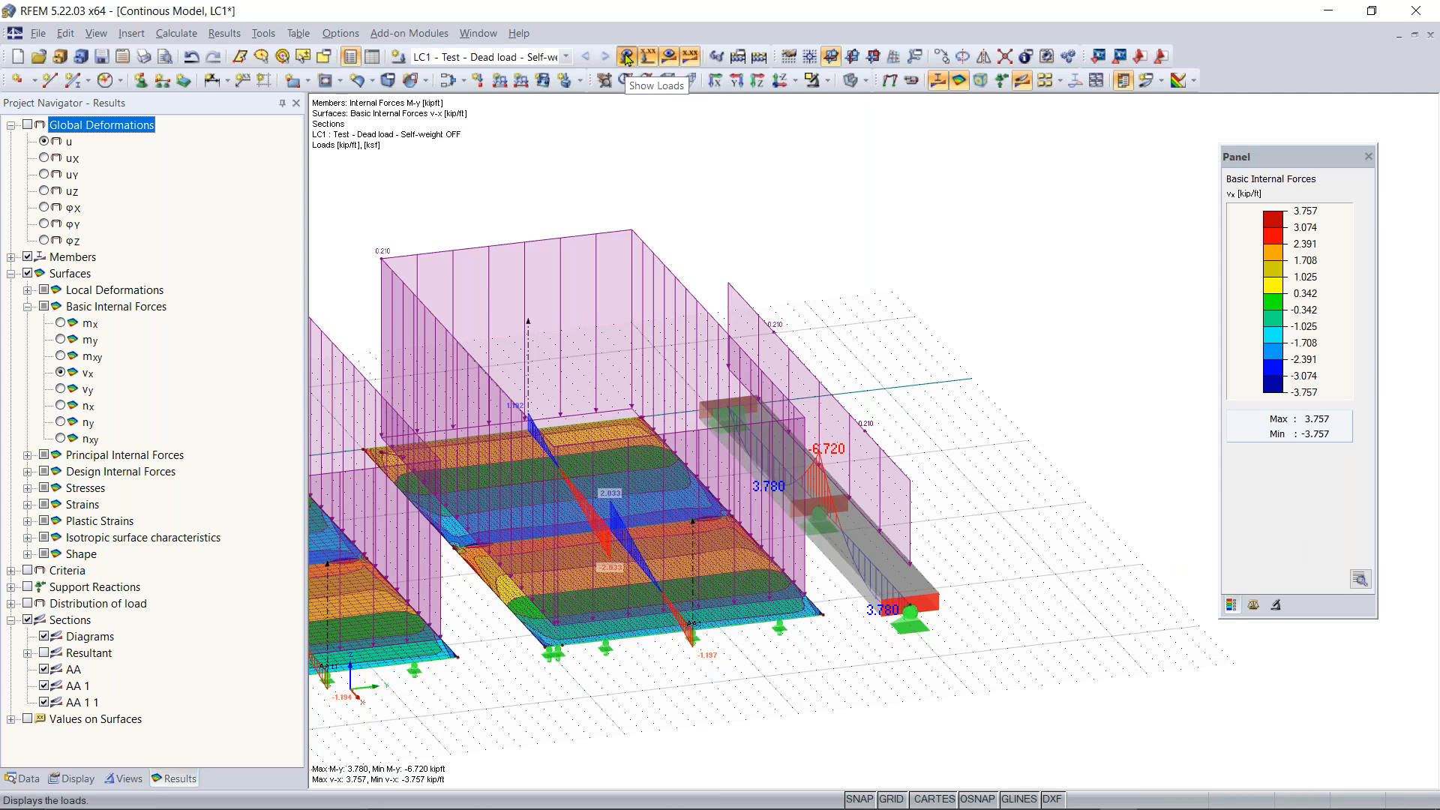
click(648, 56)
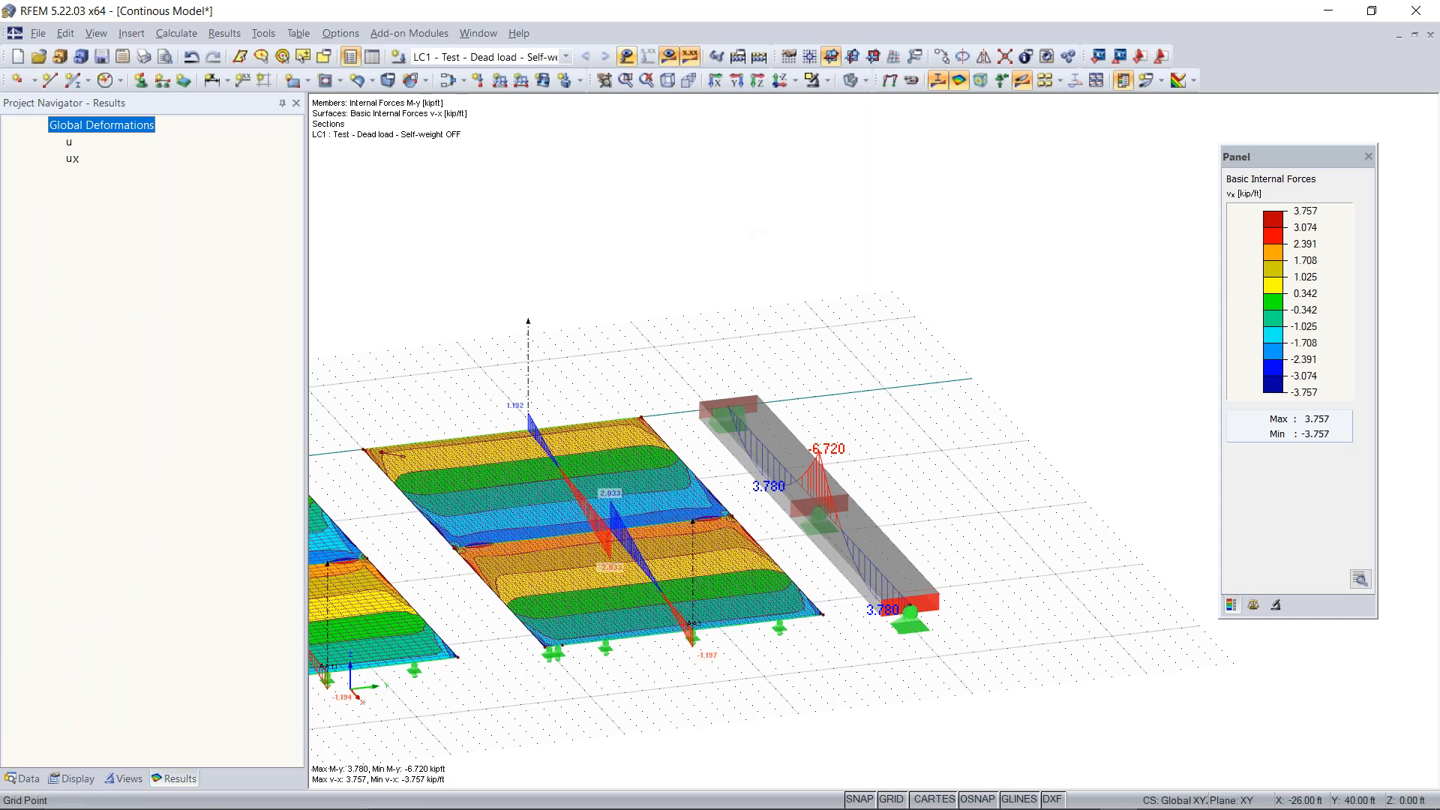
ctrl+middle_drag(768, 215, 840, 282)
scroll(651, 498, down, 3)
middle_drag(678, 502, 963, 401)
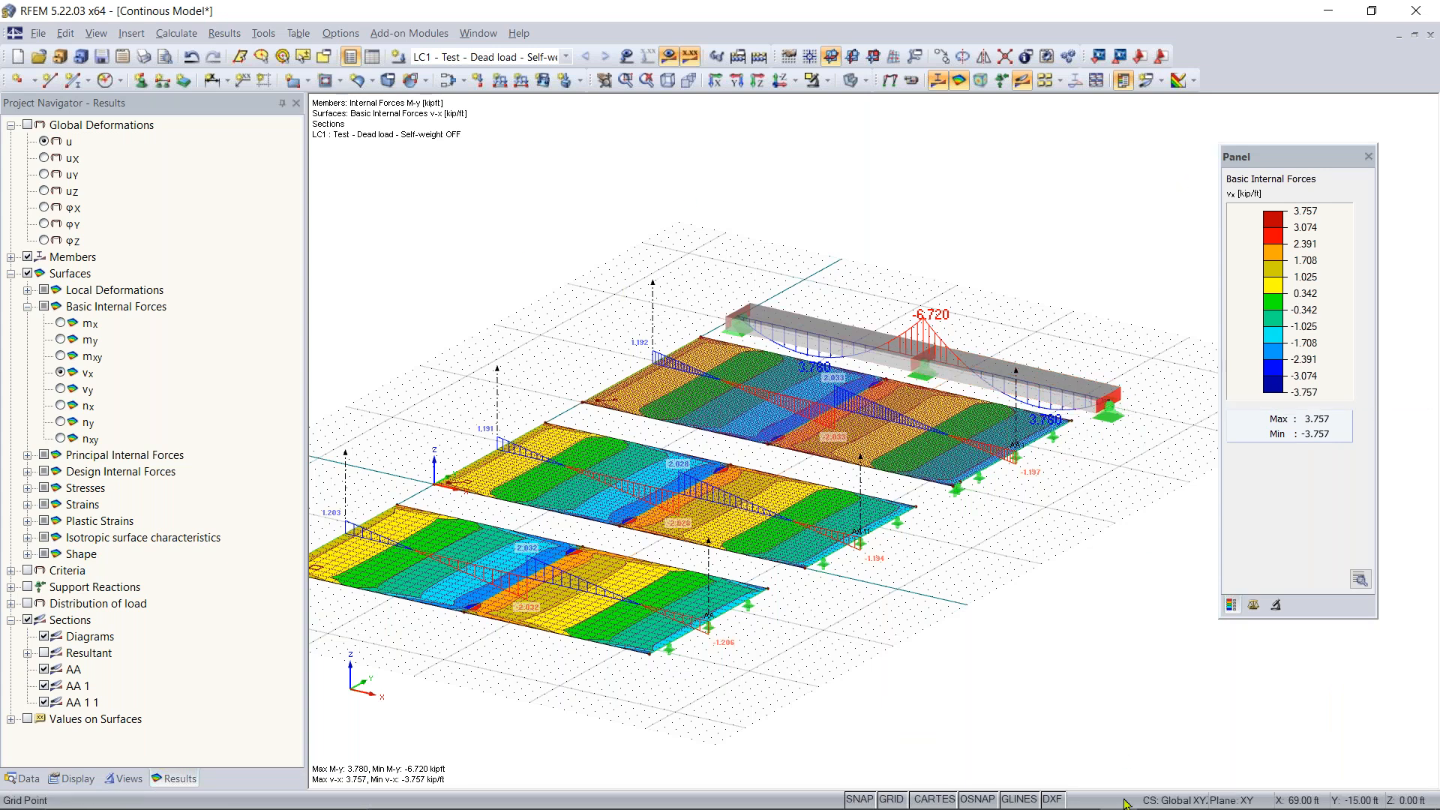
Save the Continous Model file with its calculated slab and beam results
middle_drag(833, 487, 879, 485)
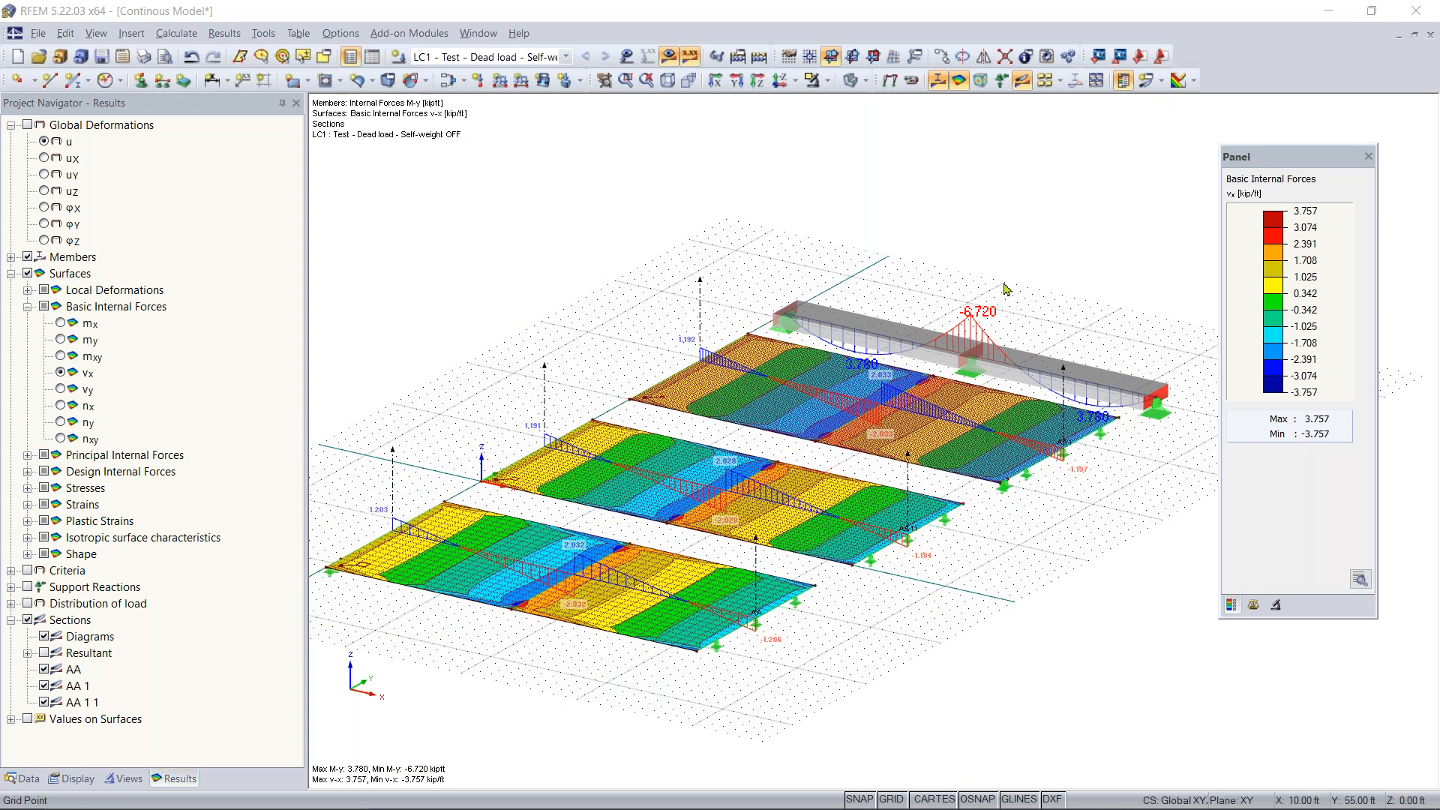
middle_drag(515, 287, 459, 302)
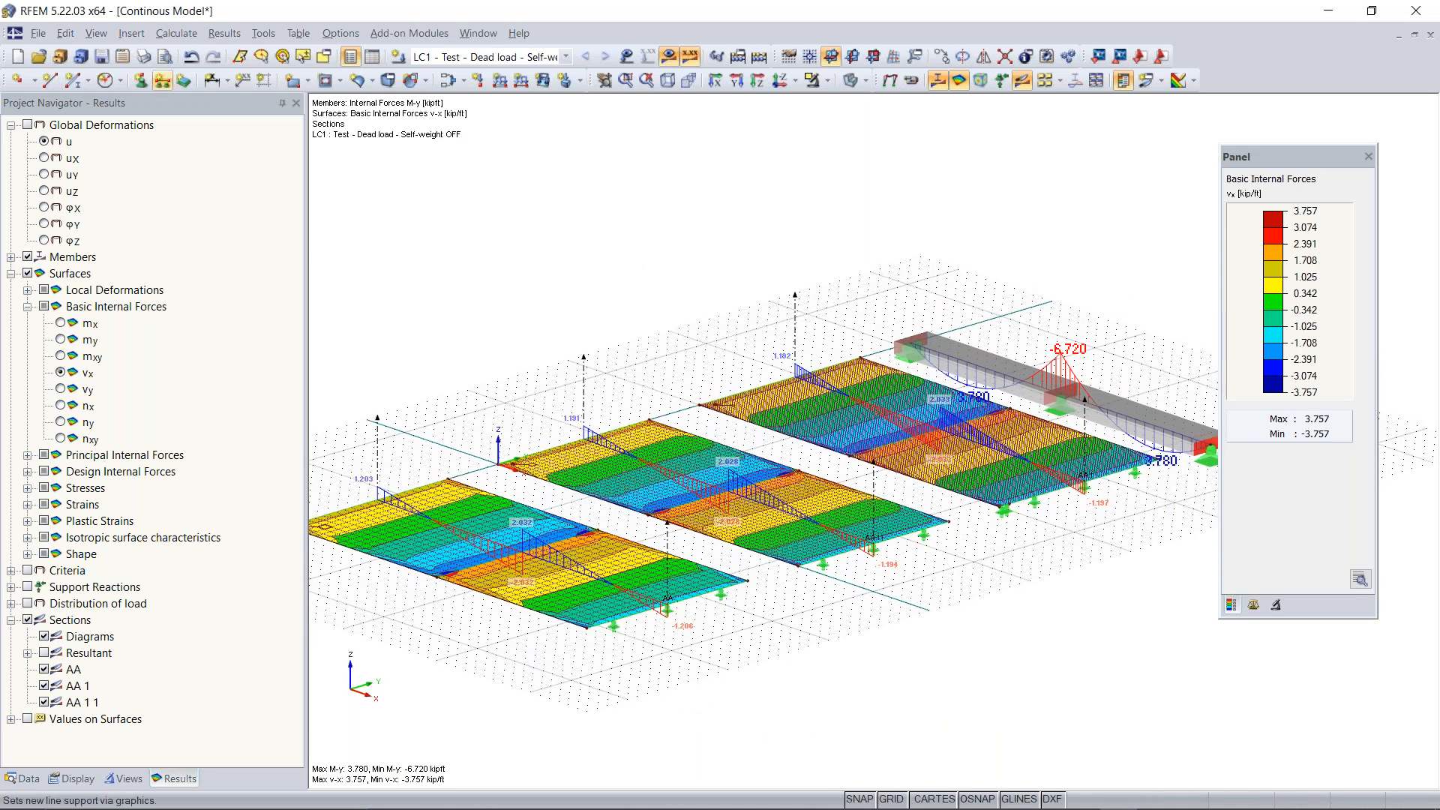
click(101, 57)
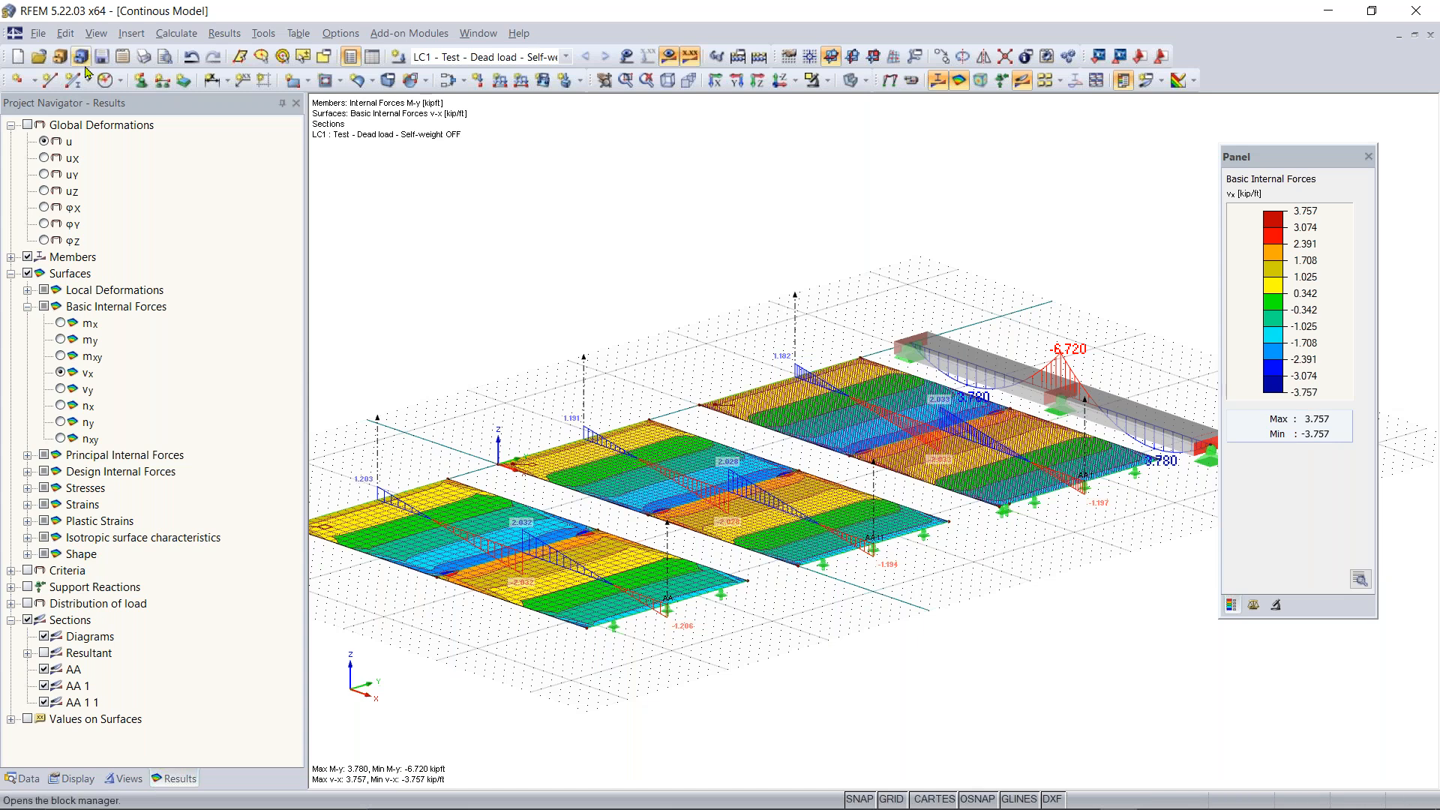
scroll(610, 328, down, 1)
ctrl+middle_drag(611, 328, 660, 334)
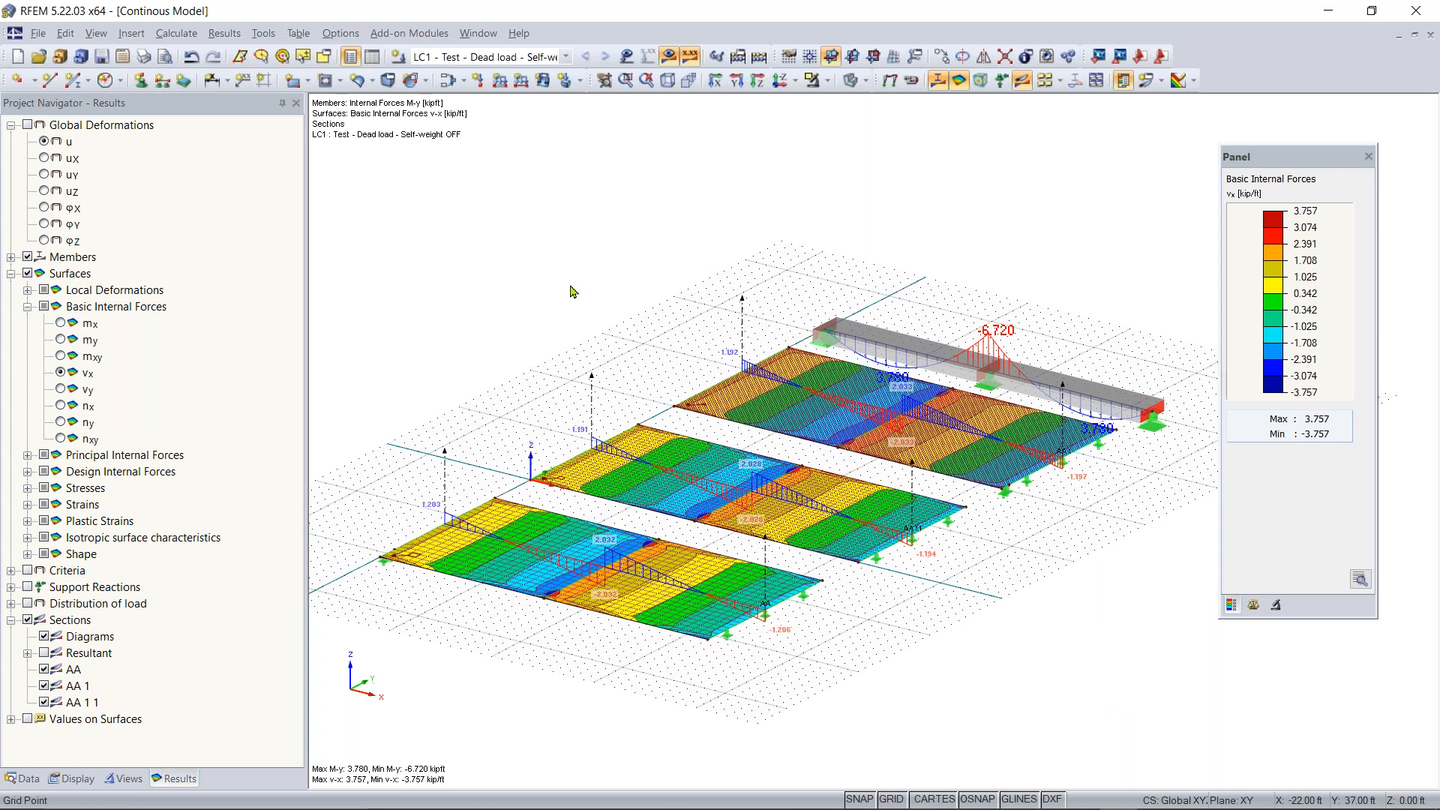
Create a new 3D model named "Euler case 1 - Example 2" in the Tests project, without overwriting the existing Euler case 1 model
click(18, 57)
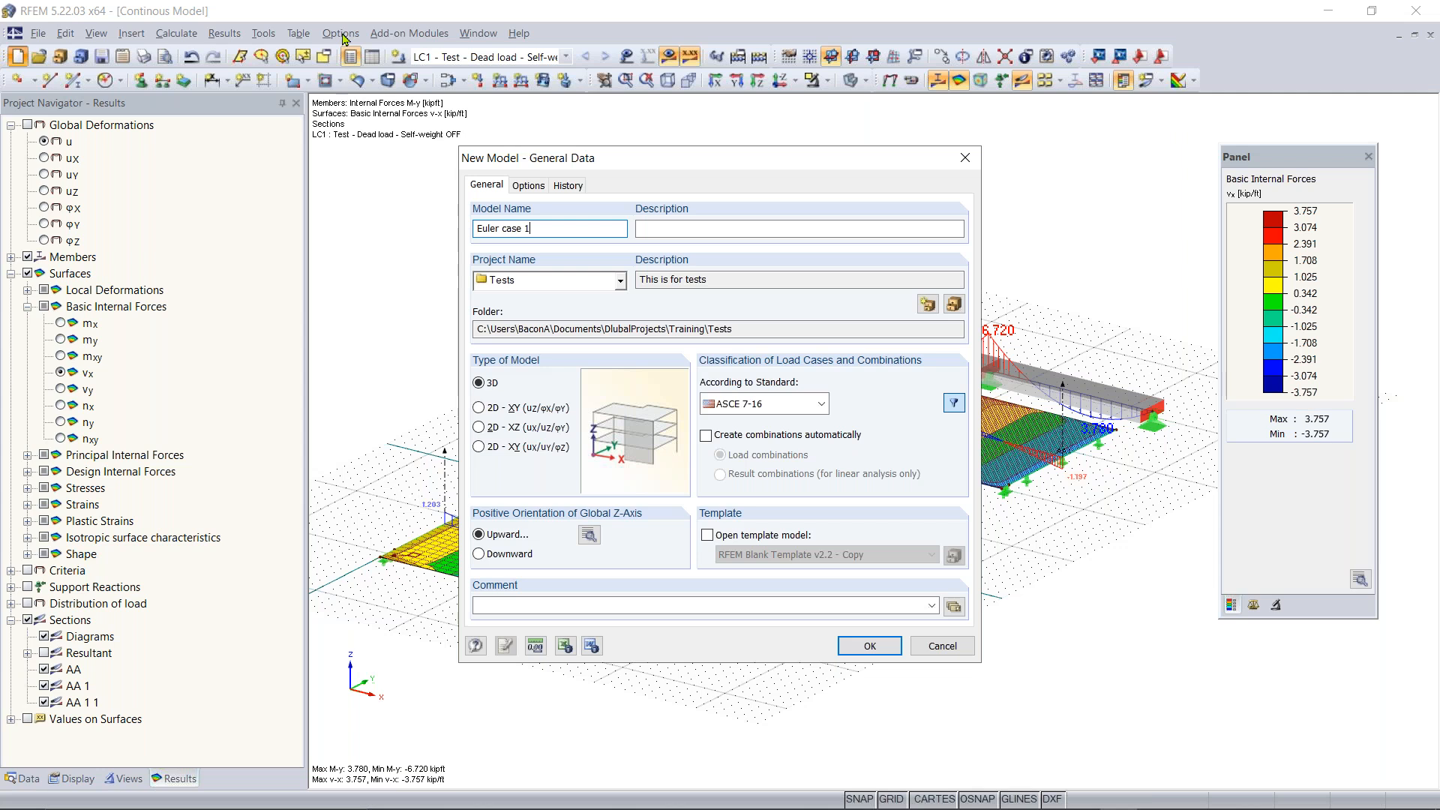
click(881, 647)
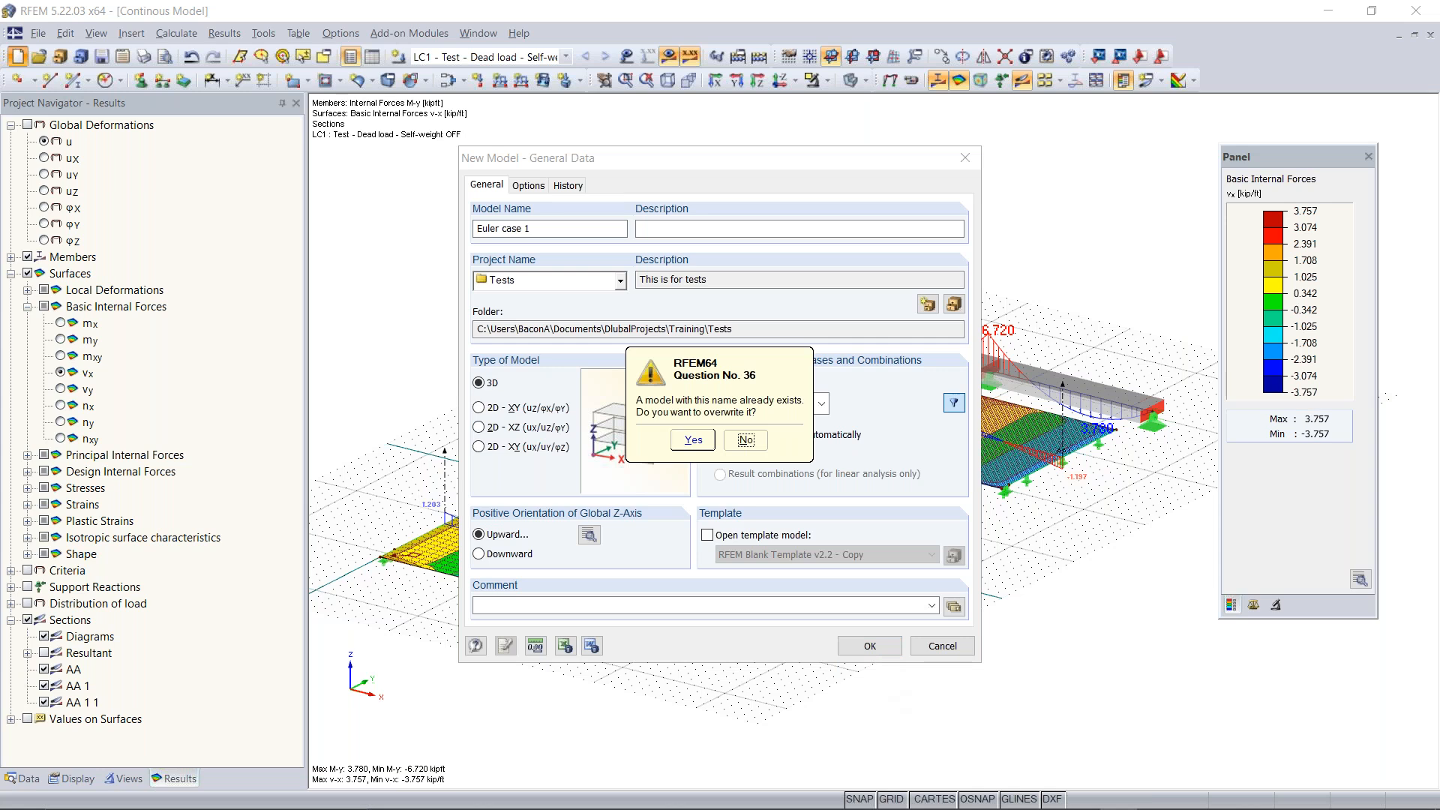
click(746, 440)
click(570, 230)
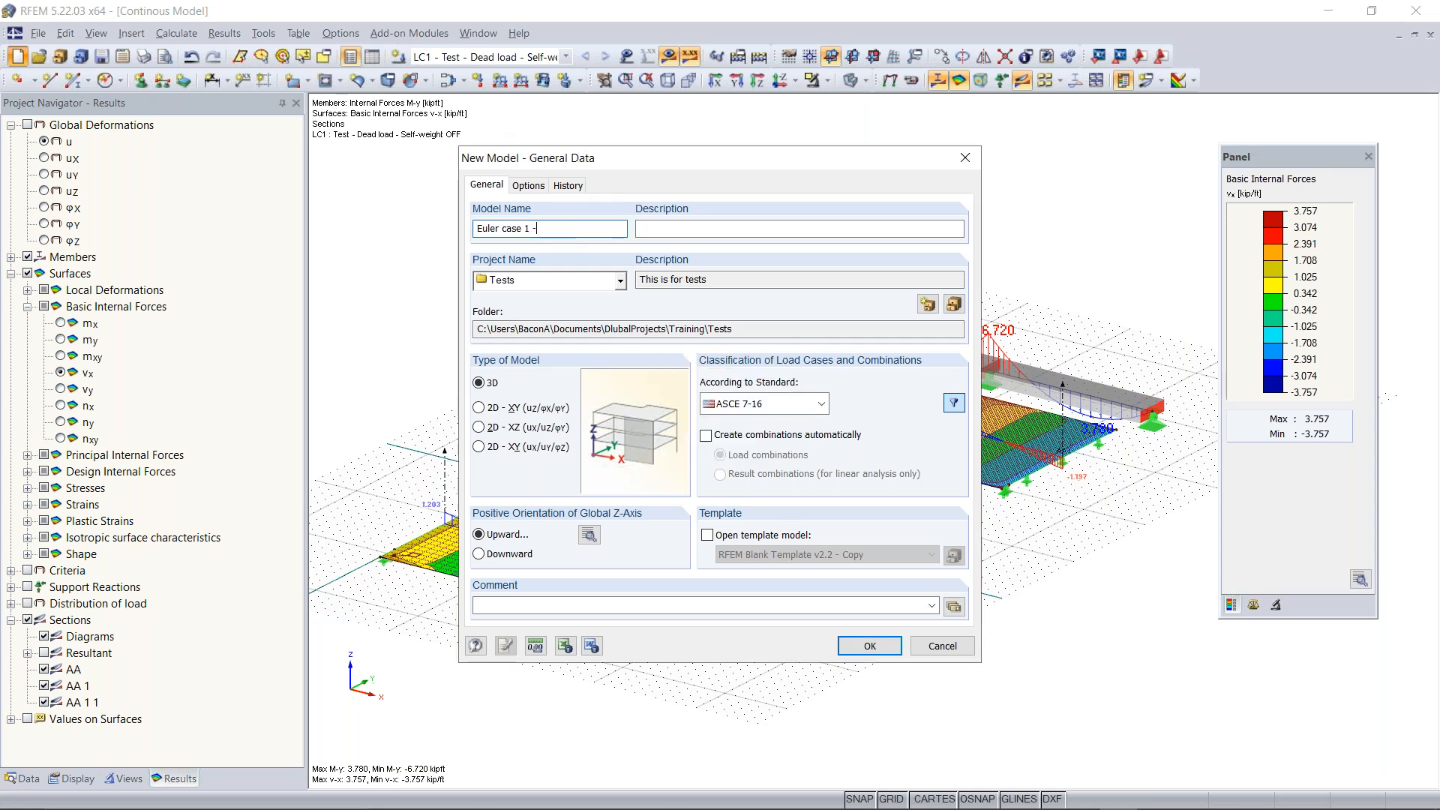
text(- P)
click(870, 646)
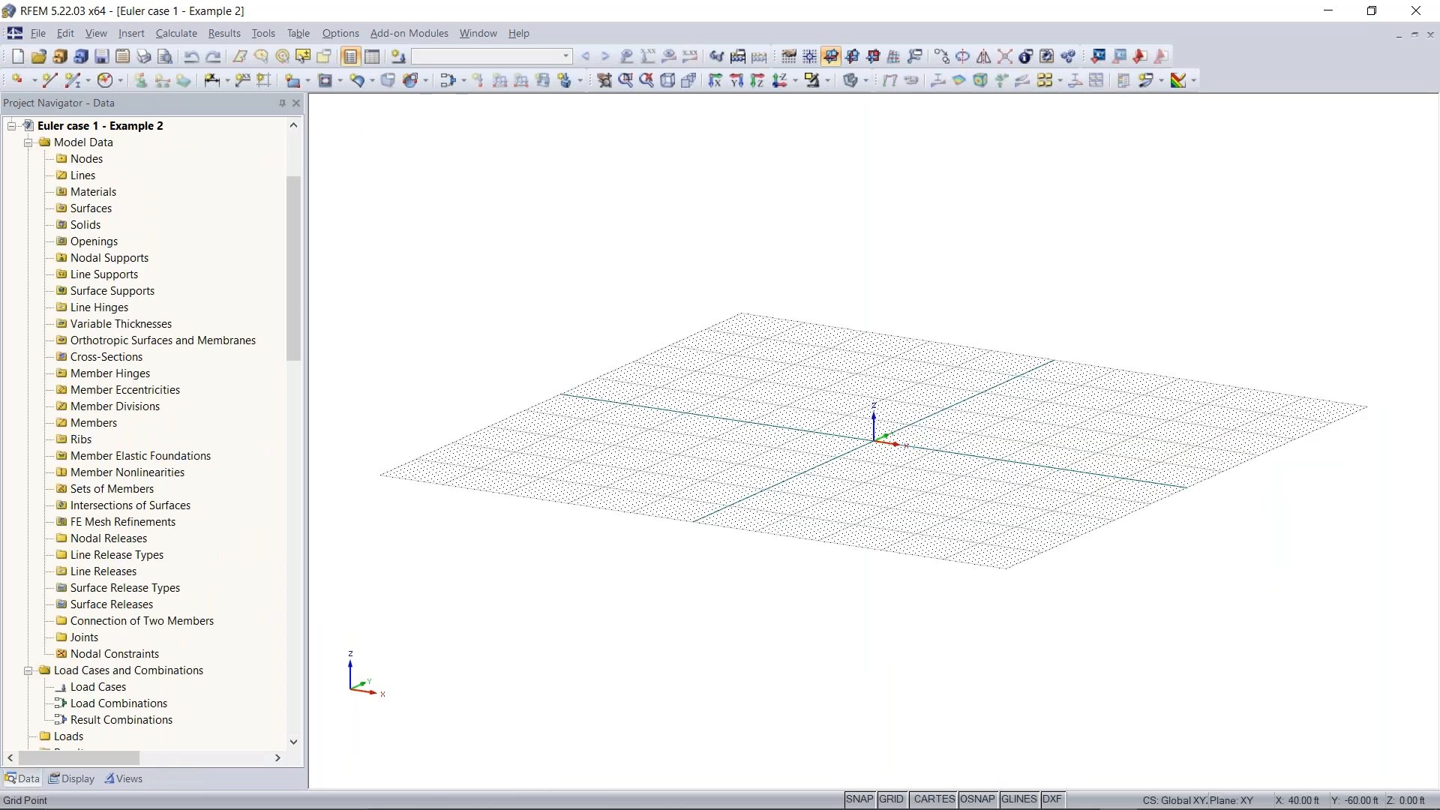
middle_drag(898, 441, 877, 515)
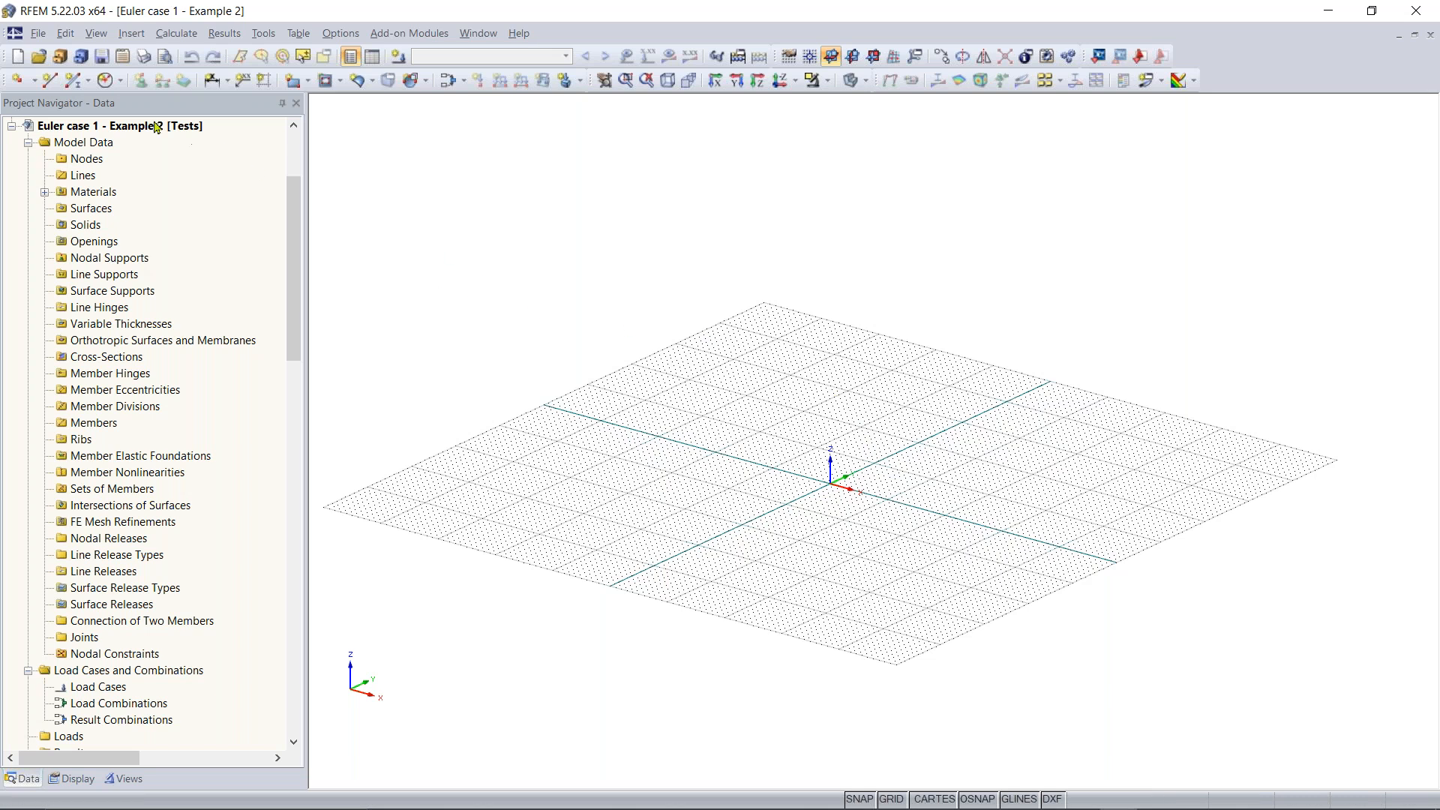
Start a new beam member and filter the rolled I-section library to the AISC group and AISC 15 standard
click(73, 82)
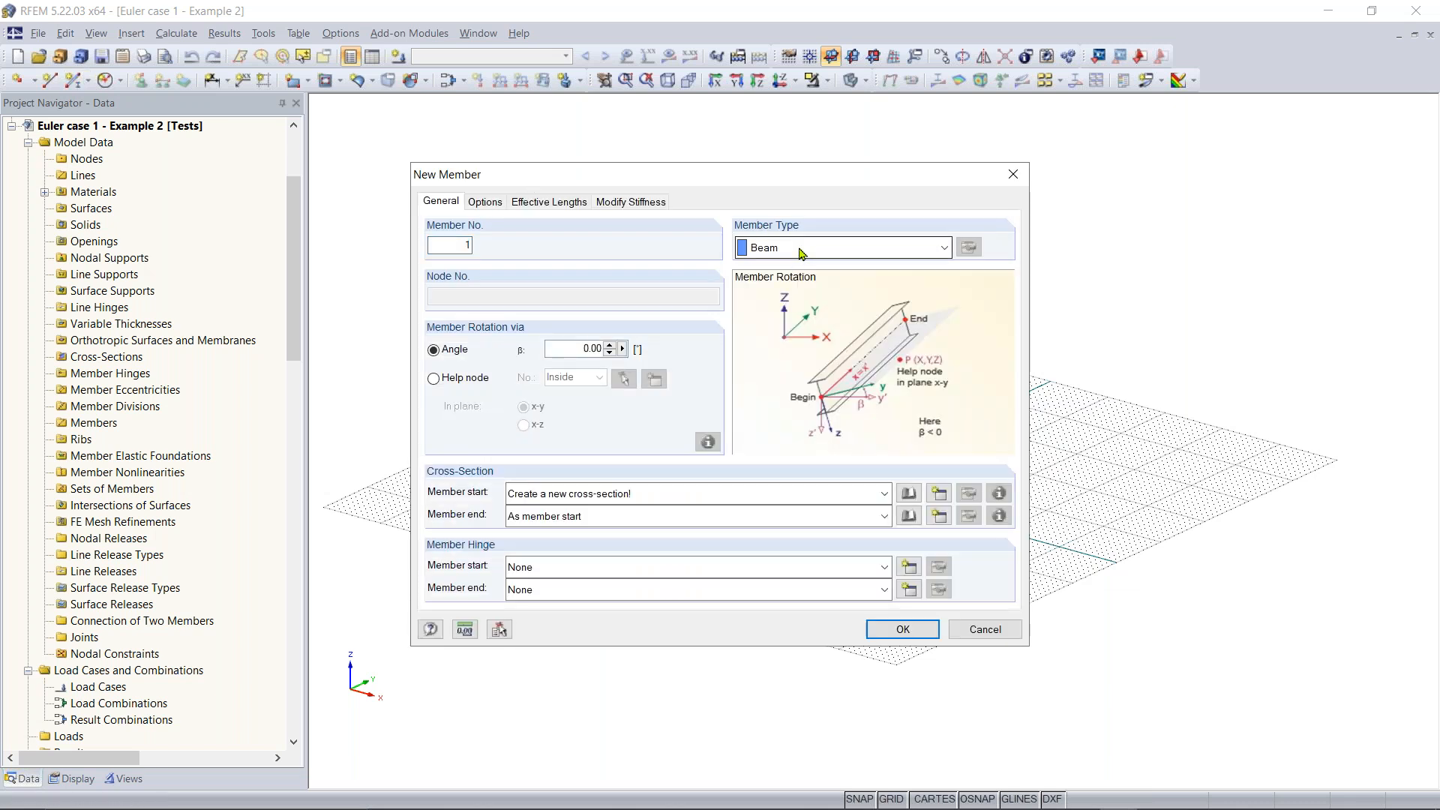
click(908, 494)
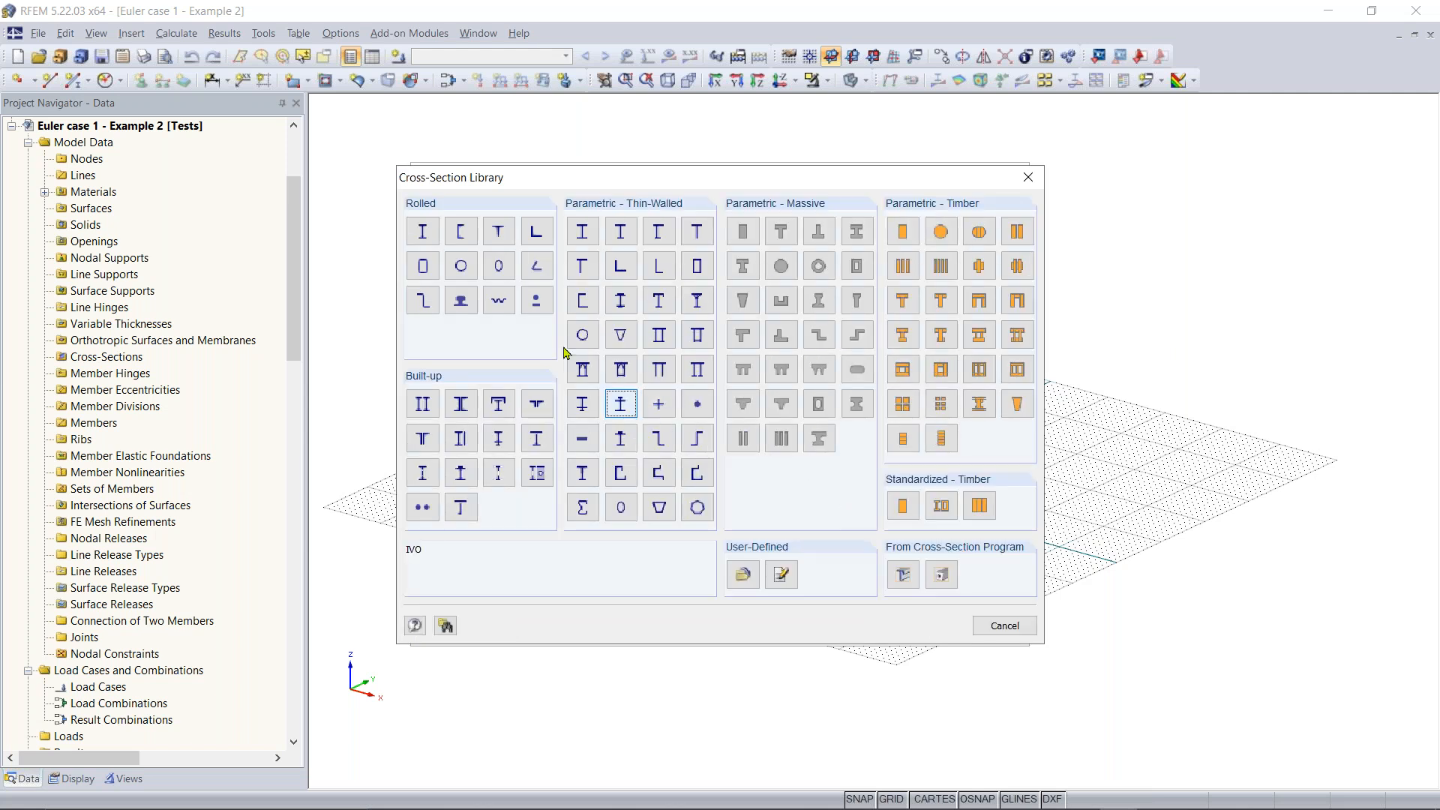
click(424, 234)
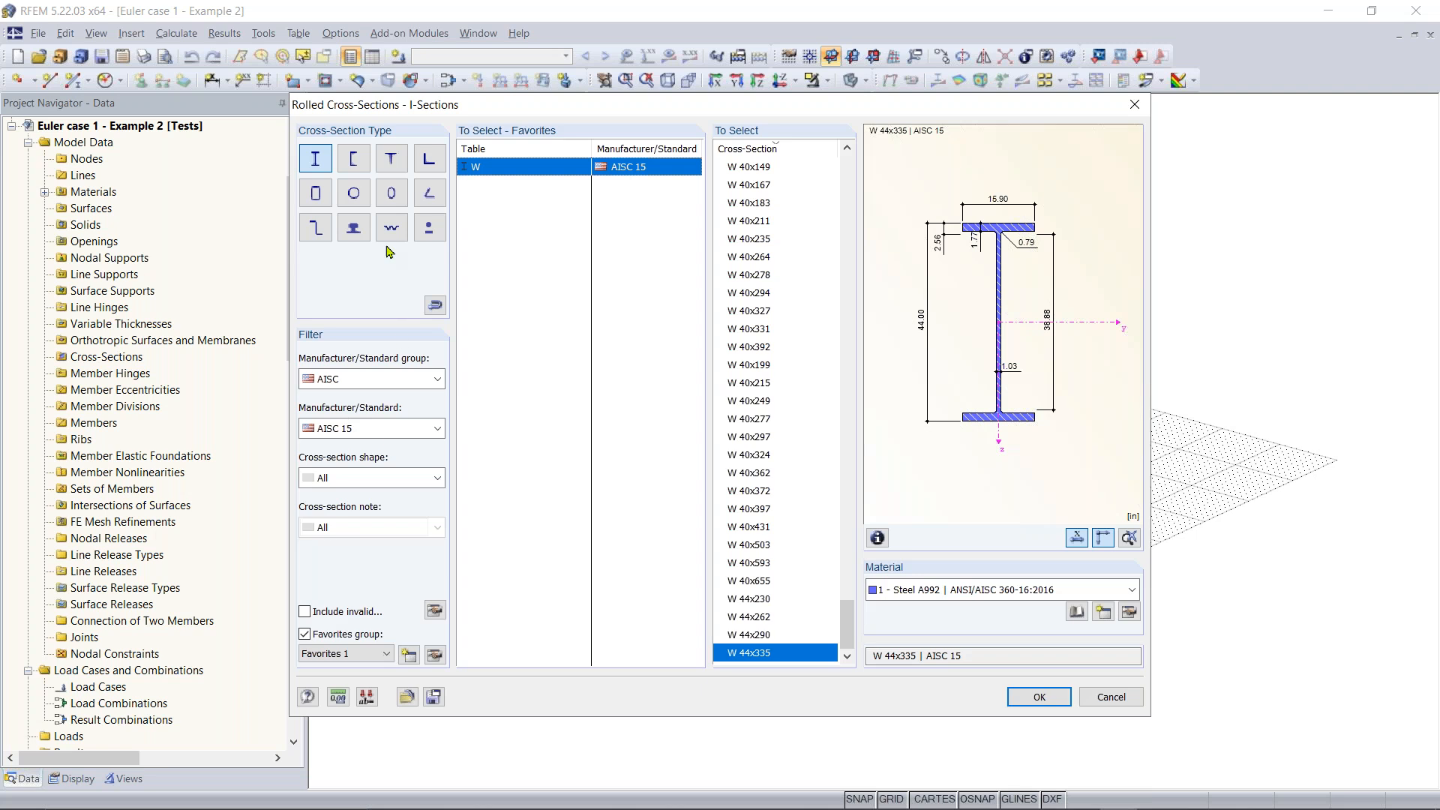
click(379, 377)
scroll(345, 167, up, 1)
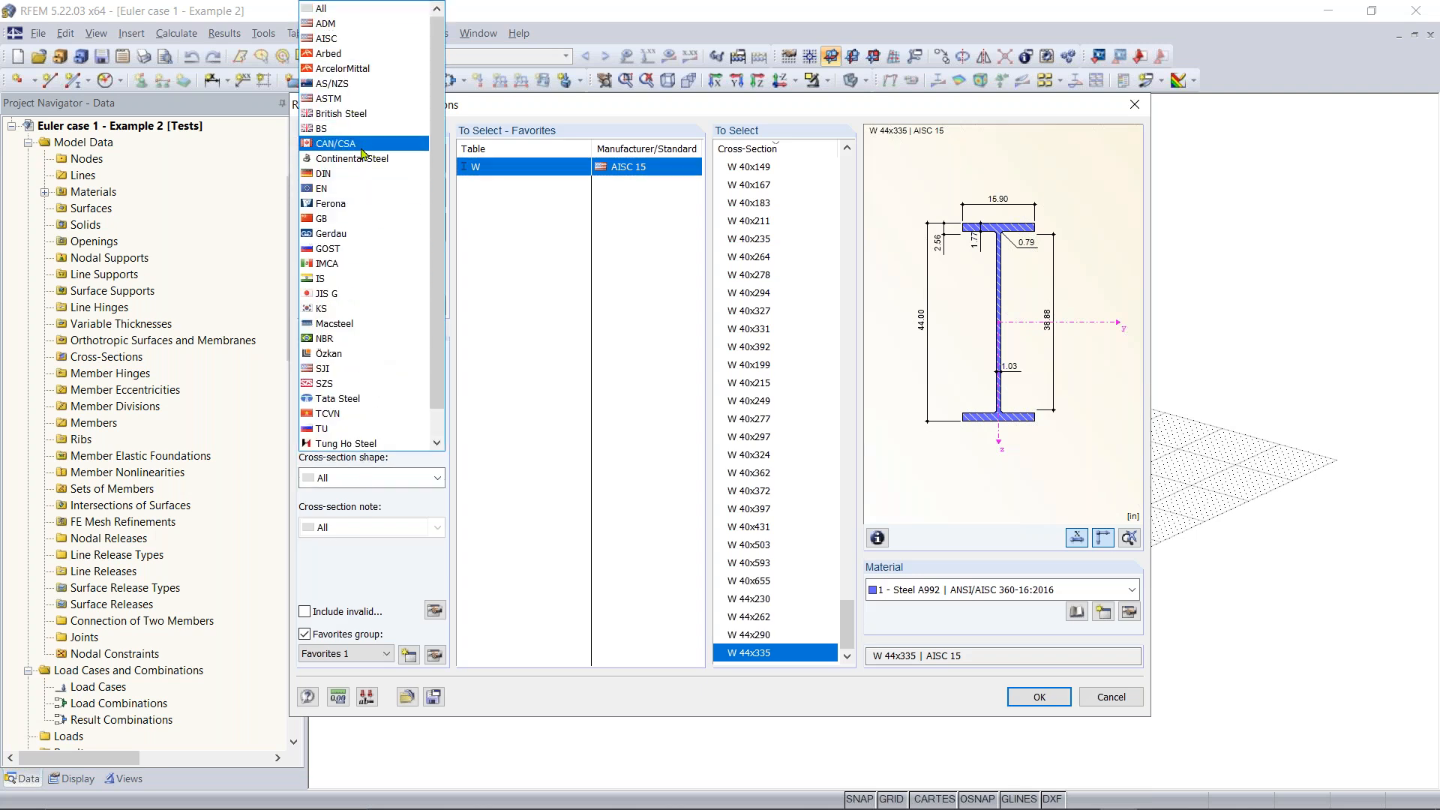
drag(432, 219, 433, 252)
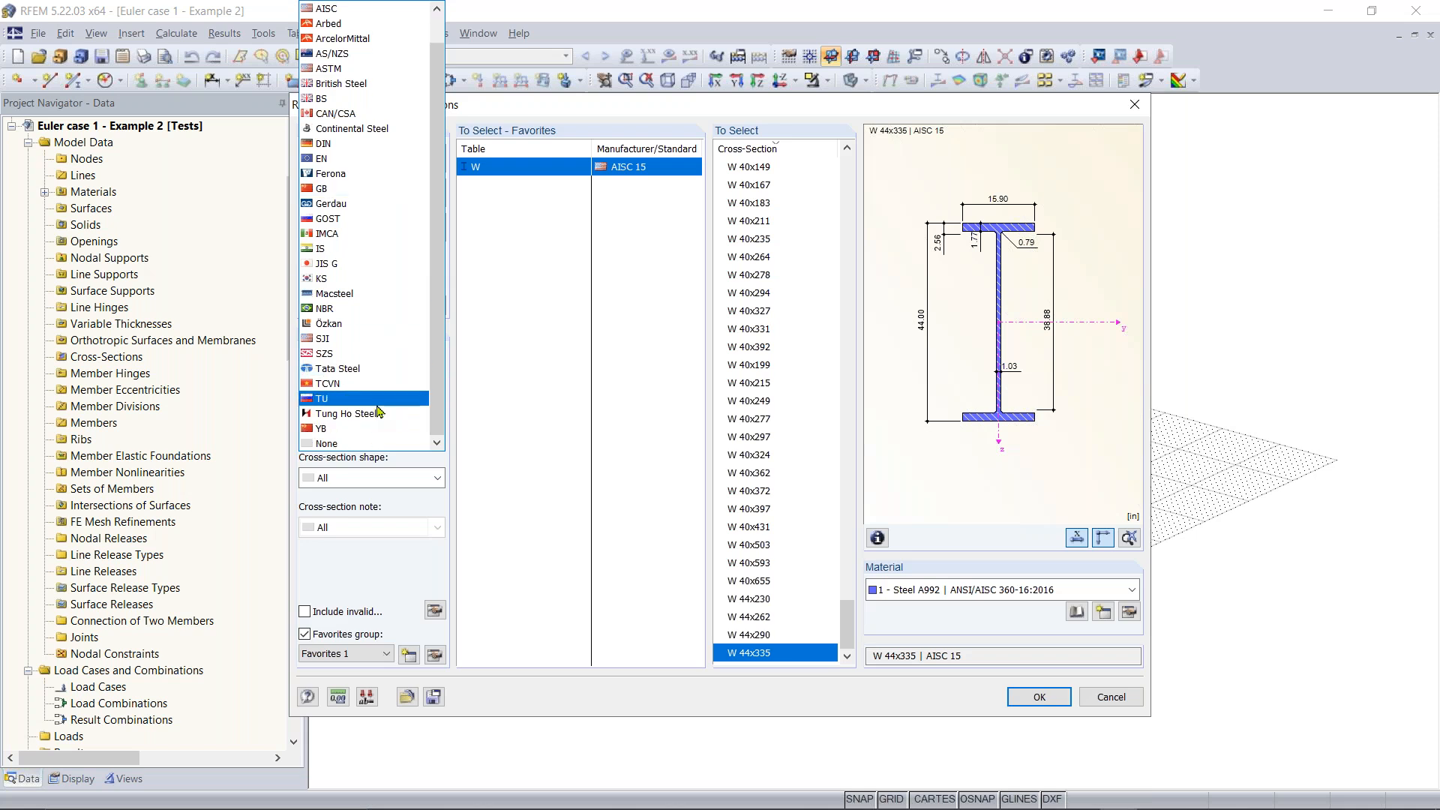
drag(438, 342, 421, 228)
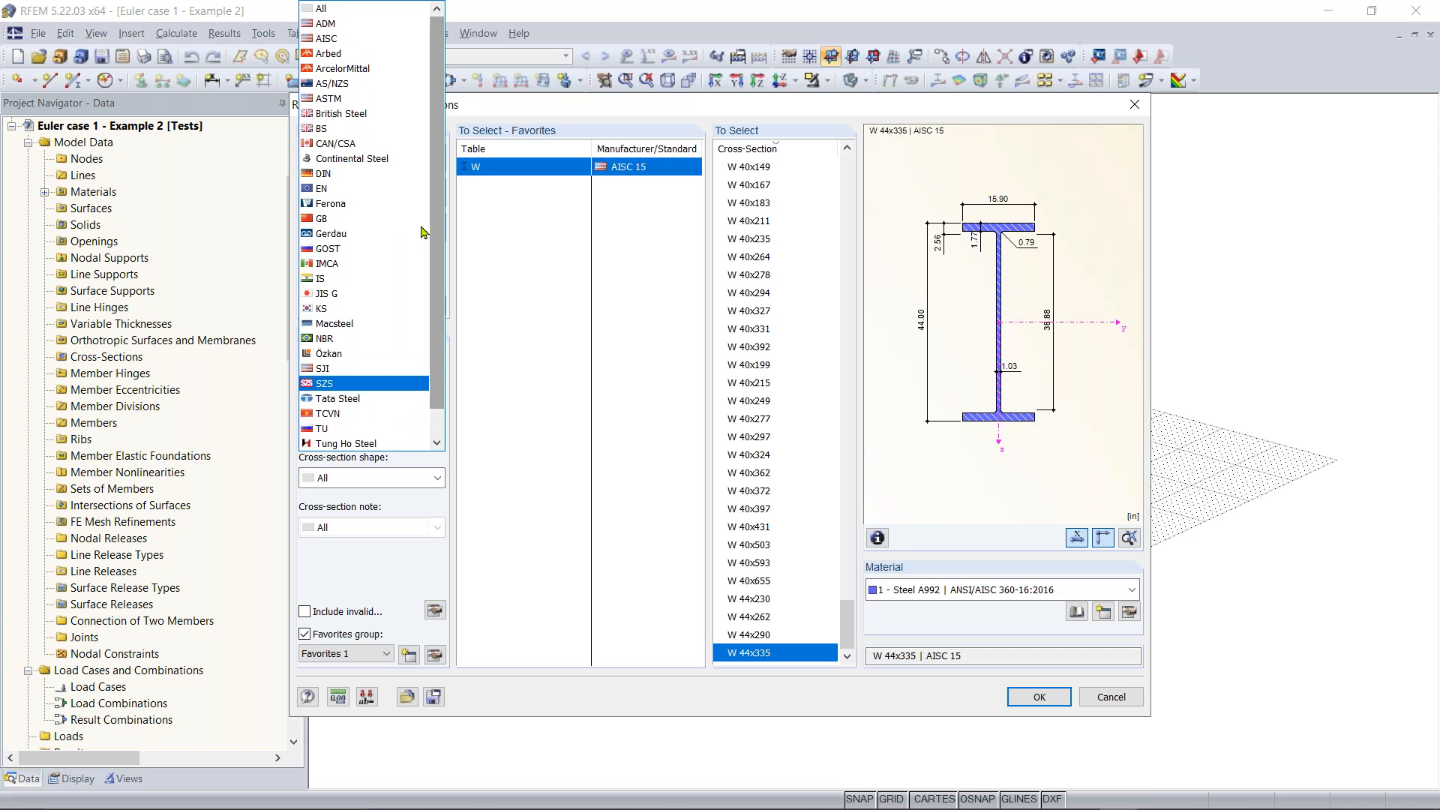
click(349, 45)
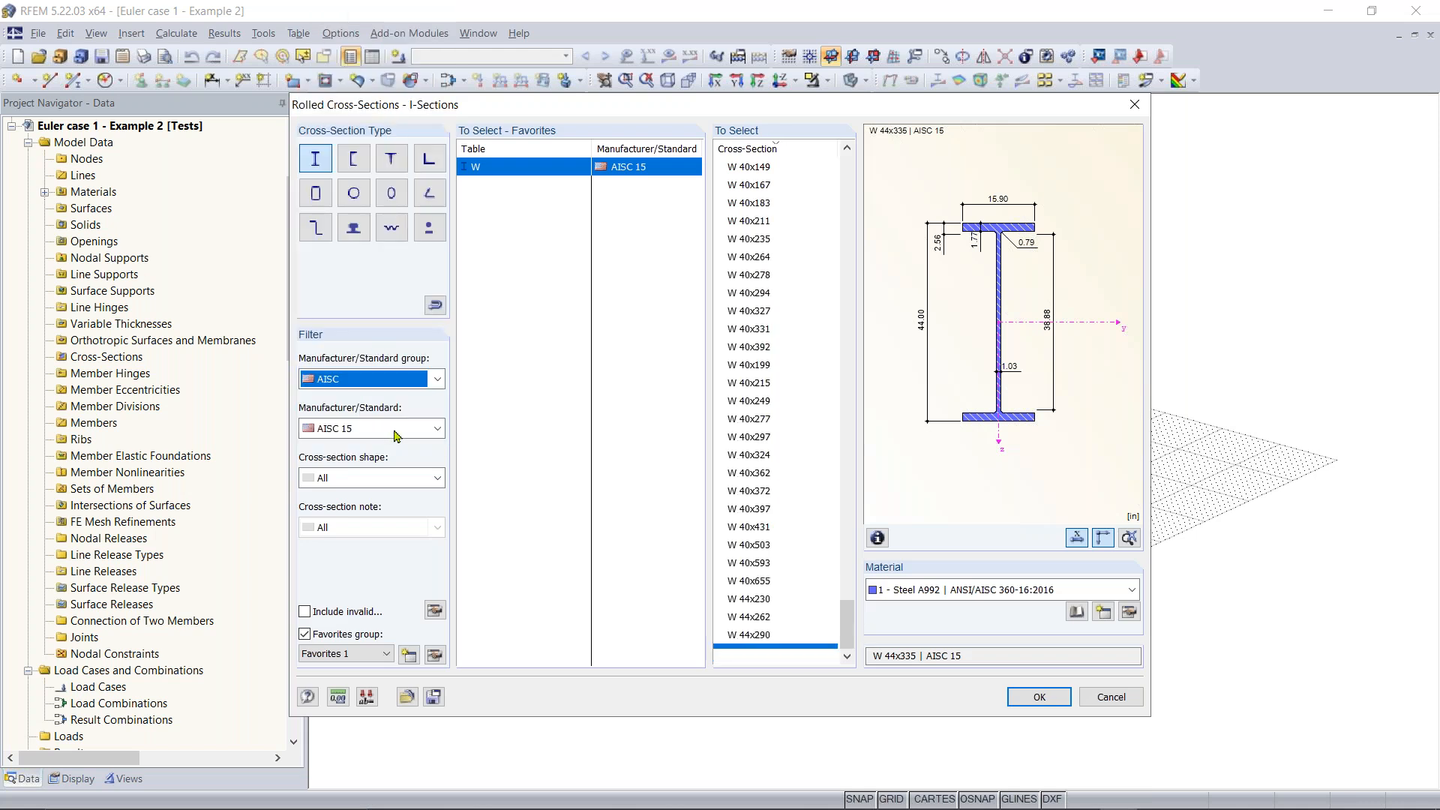
click(399, 434)
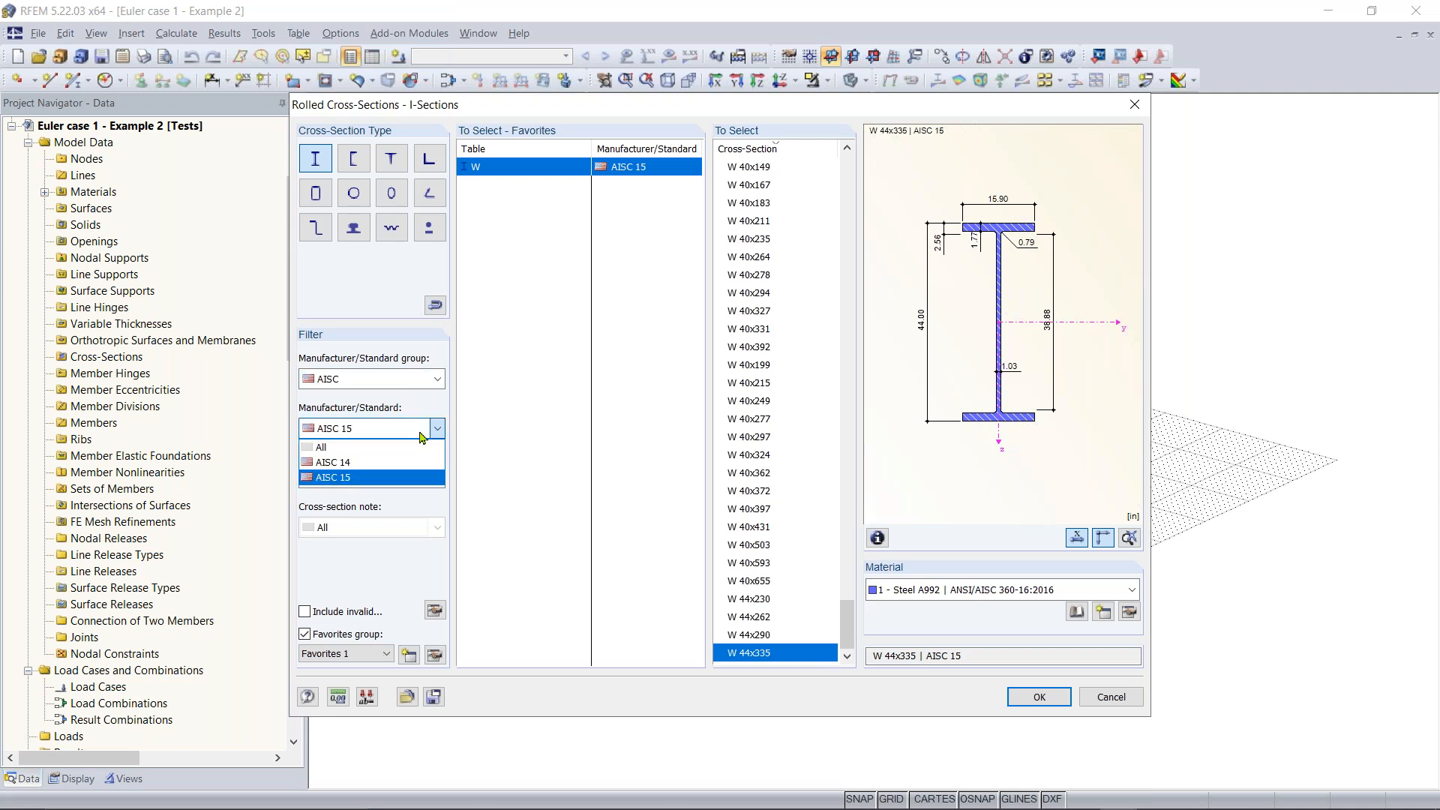
click(360, 478)
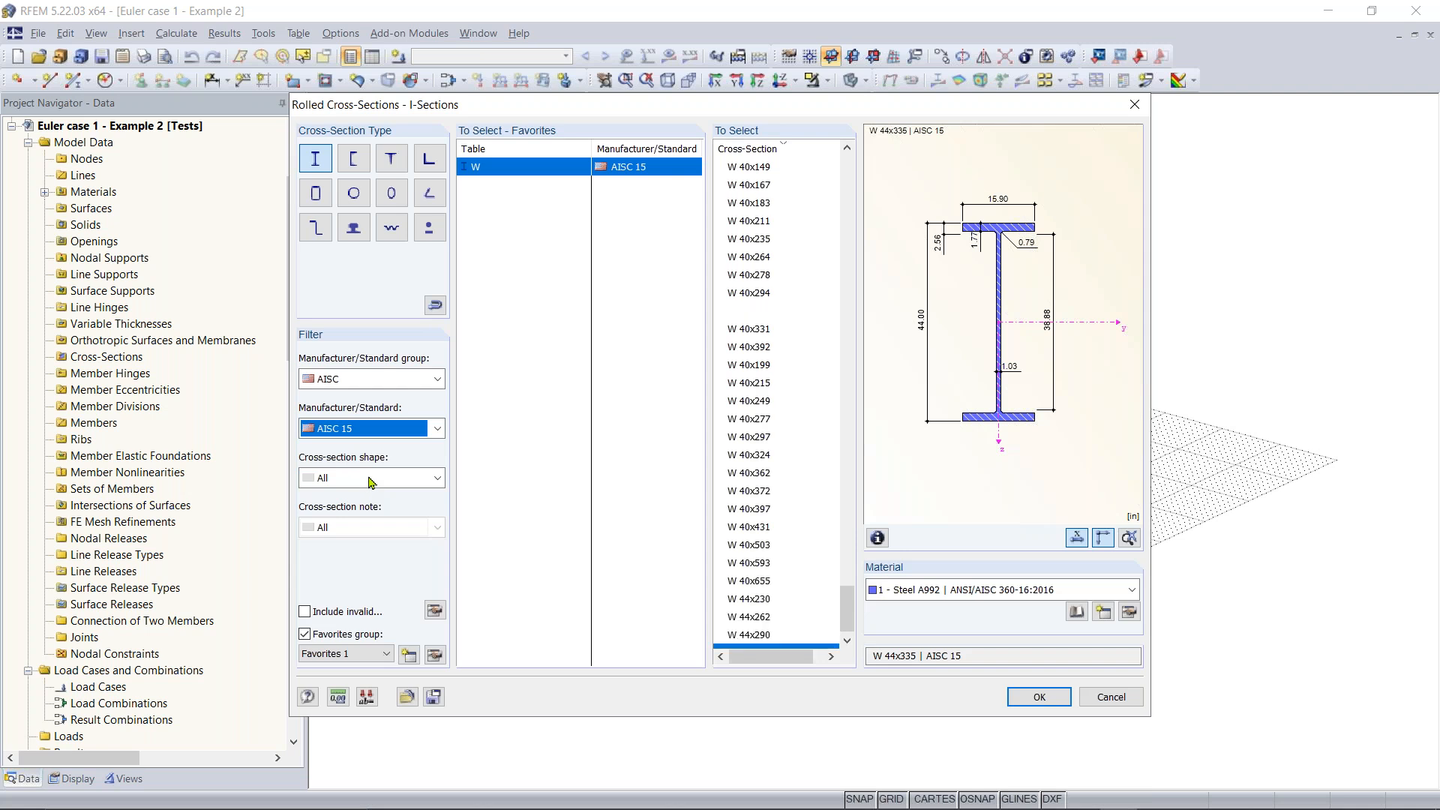
Limit the section list to wide I-sections with parallel flanges and select the W 12x35 section
click(438, 480)
click(440, 484)
click(439, 482)
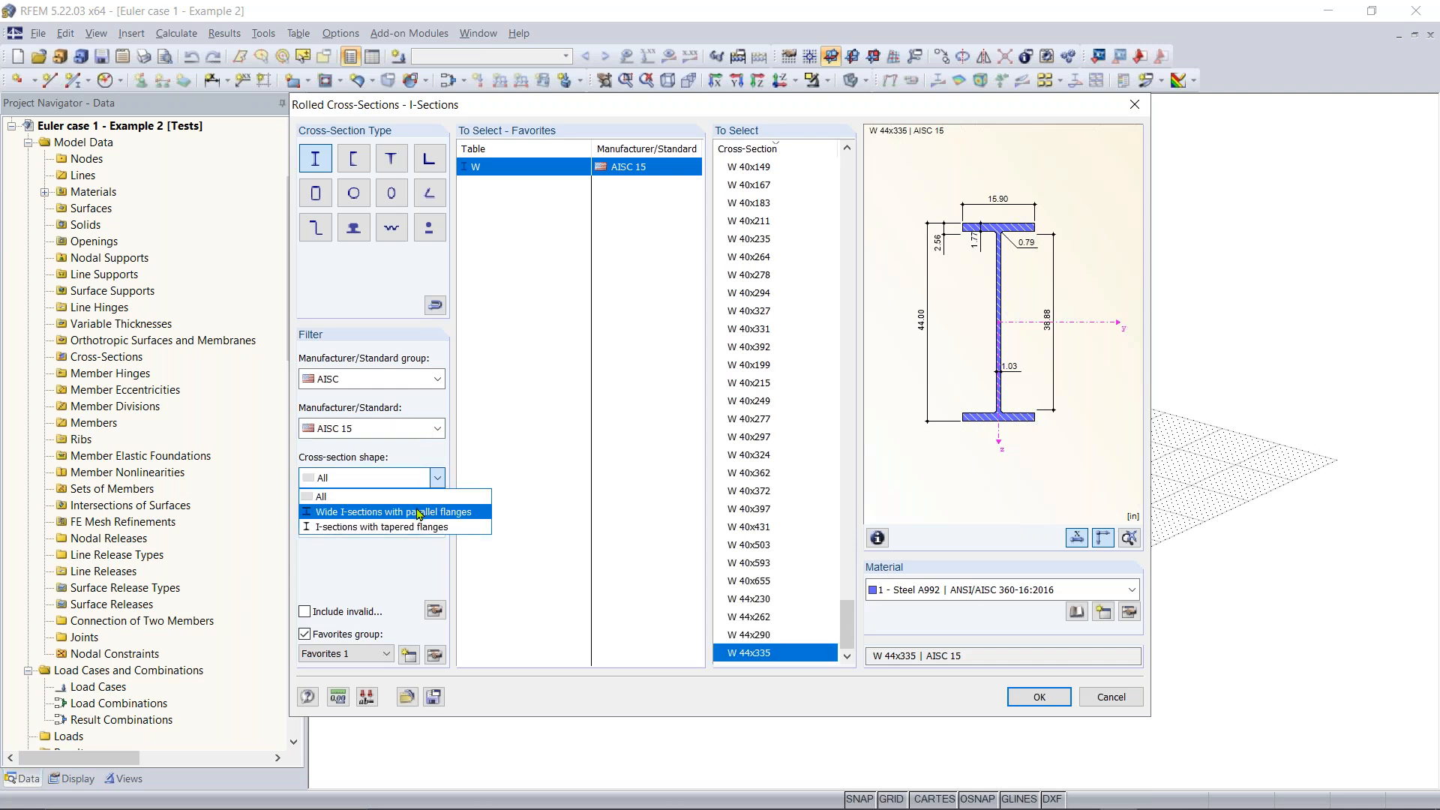
click(419, 515)
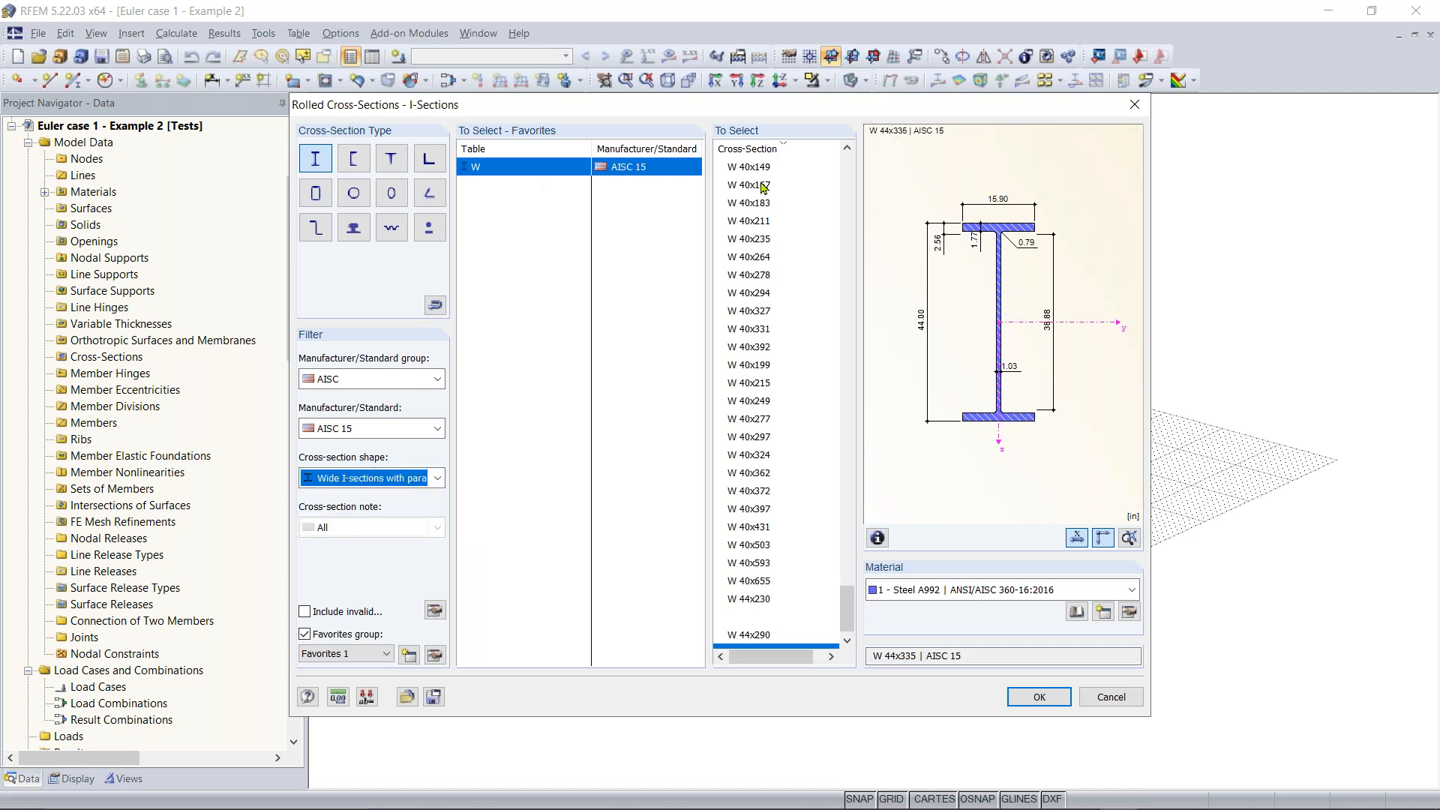
drag(847, 624, 855, 442)
click(765, 275)
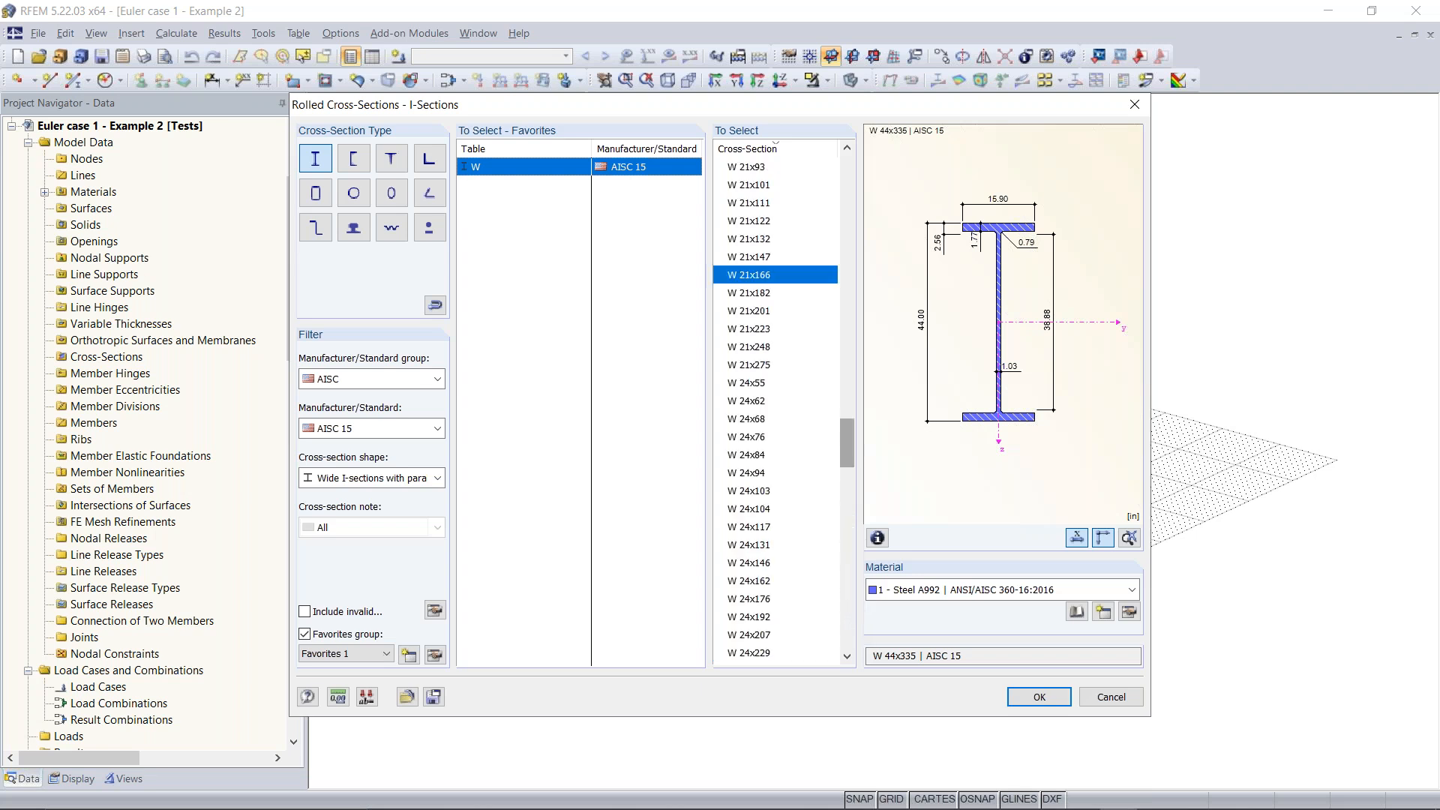
click(750, 346)
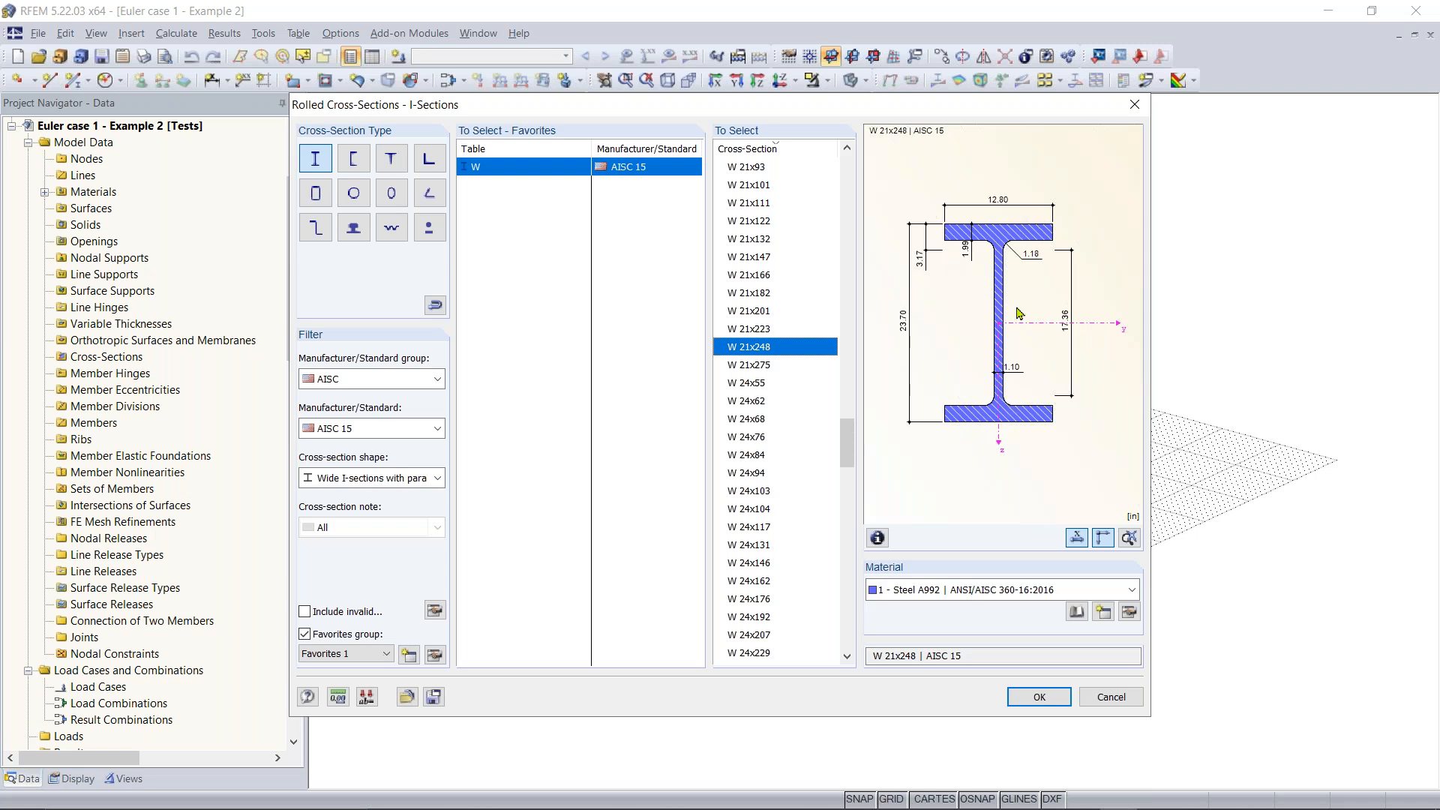
drag(849, 448, 851, 251)
click(746, 220)
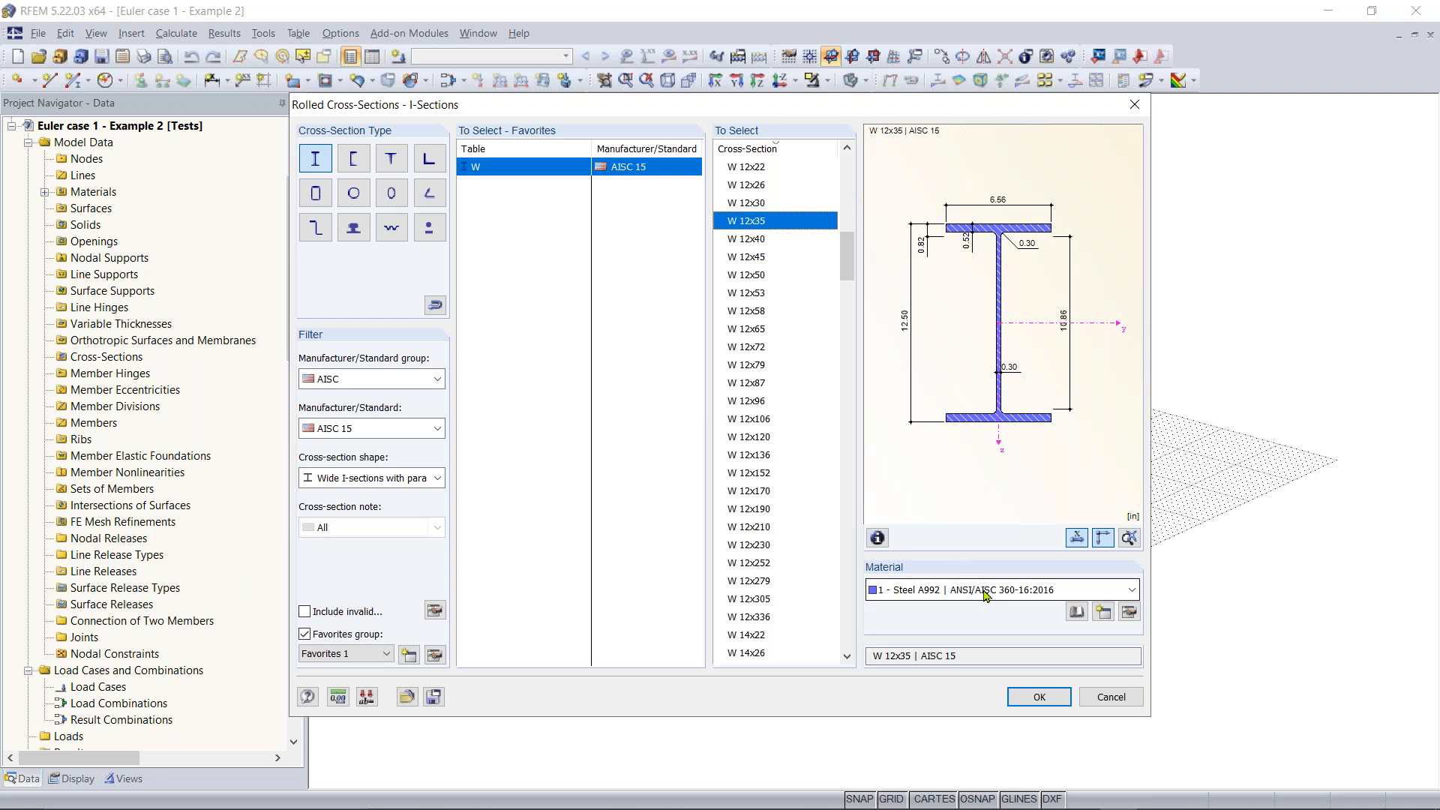
Load Steel A992 (ANSI/AISC 360-16:2016) from the material library and assign the W 12x35 section to the member start
click(1077, 613)
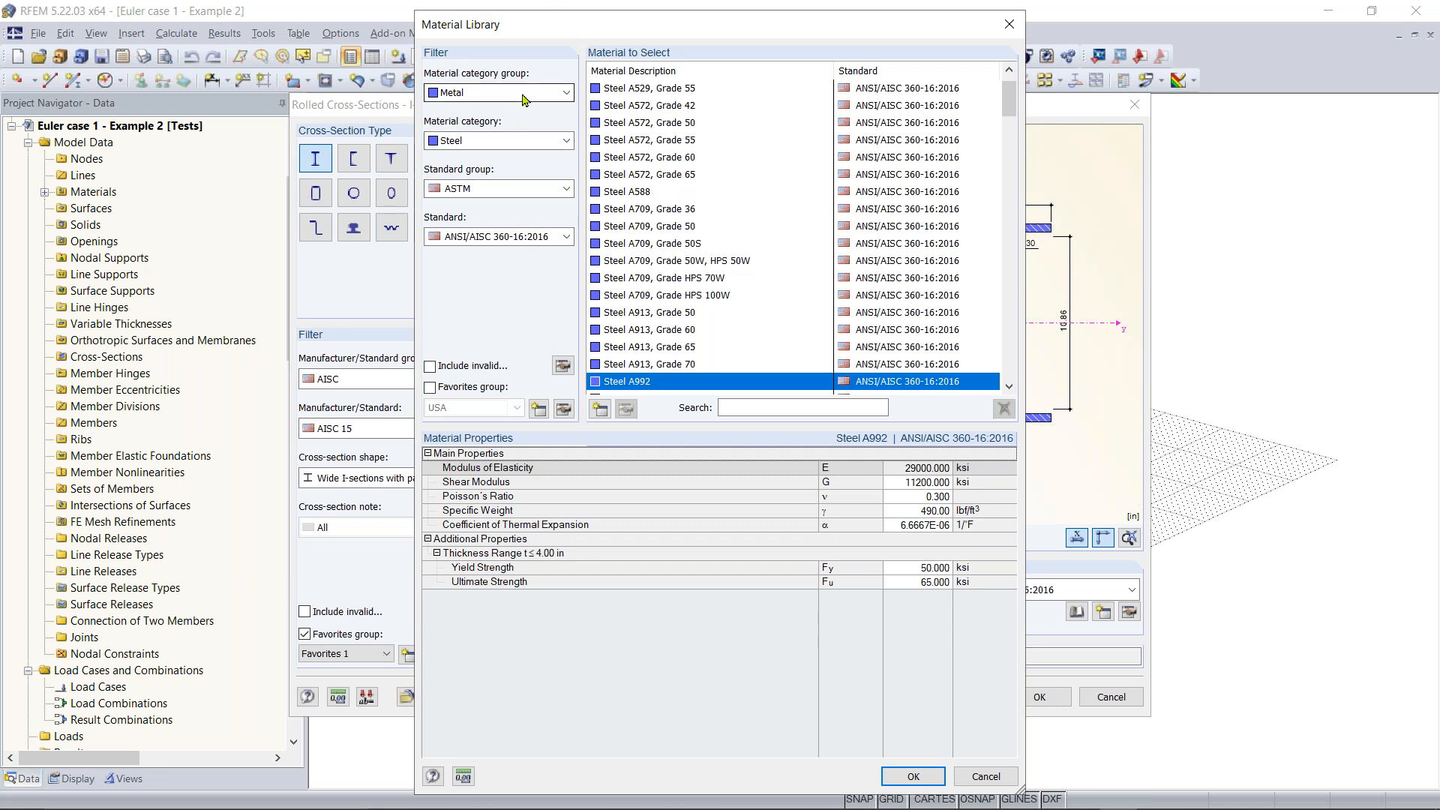
click(491, 93)
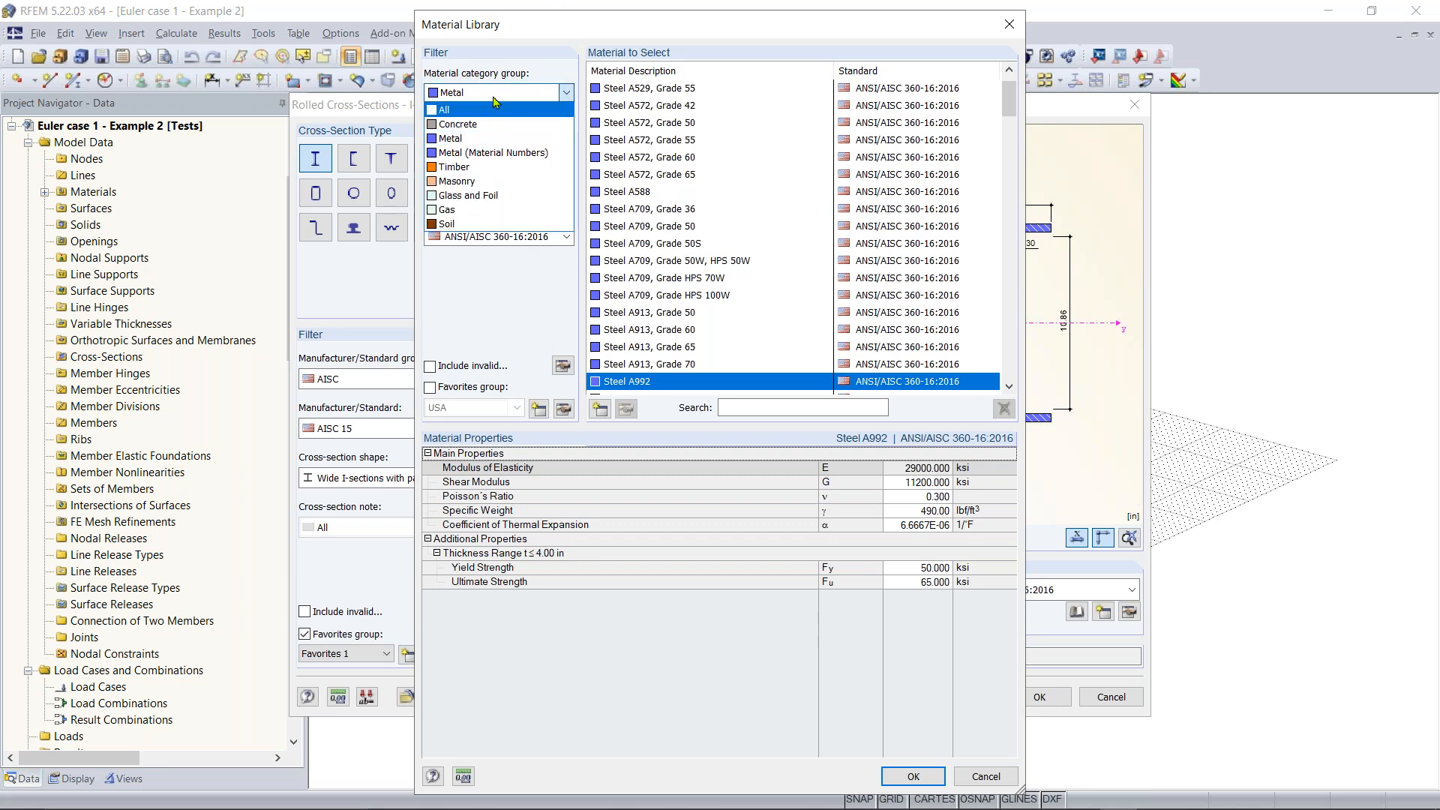
click(491, 109)
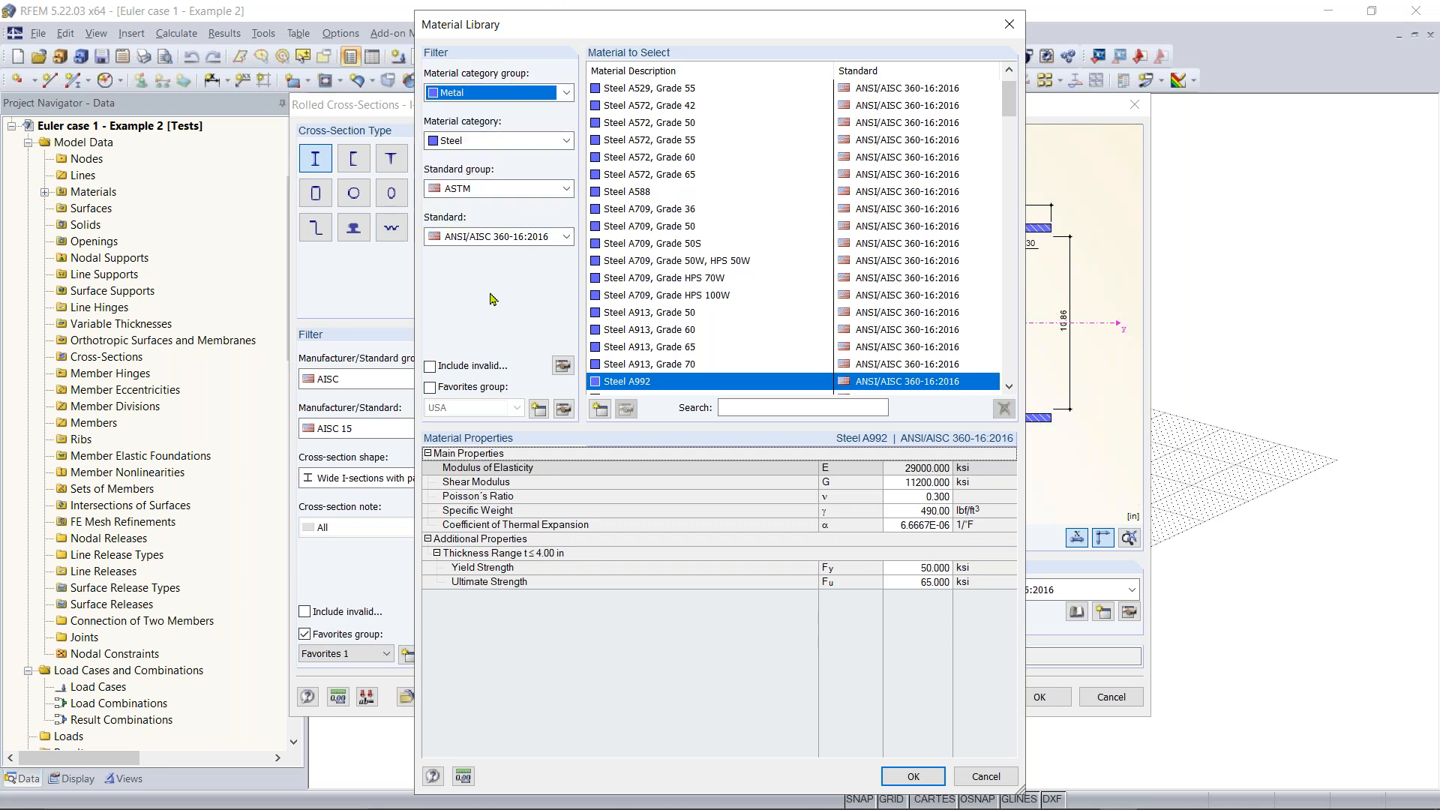
click(939, 782)
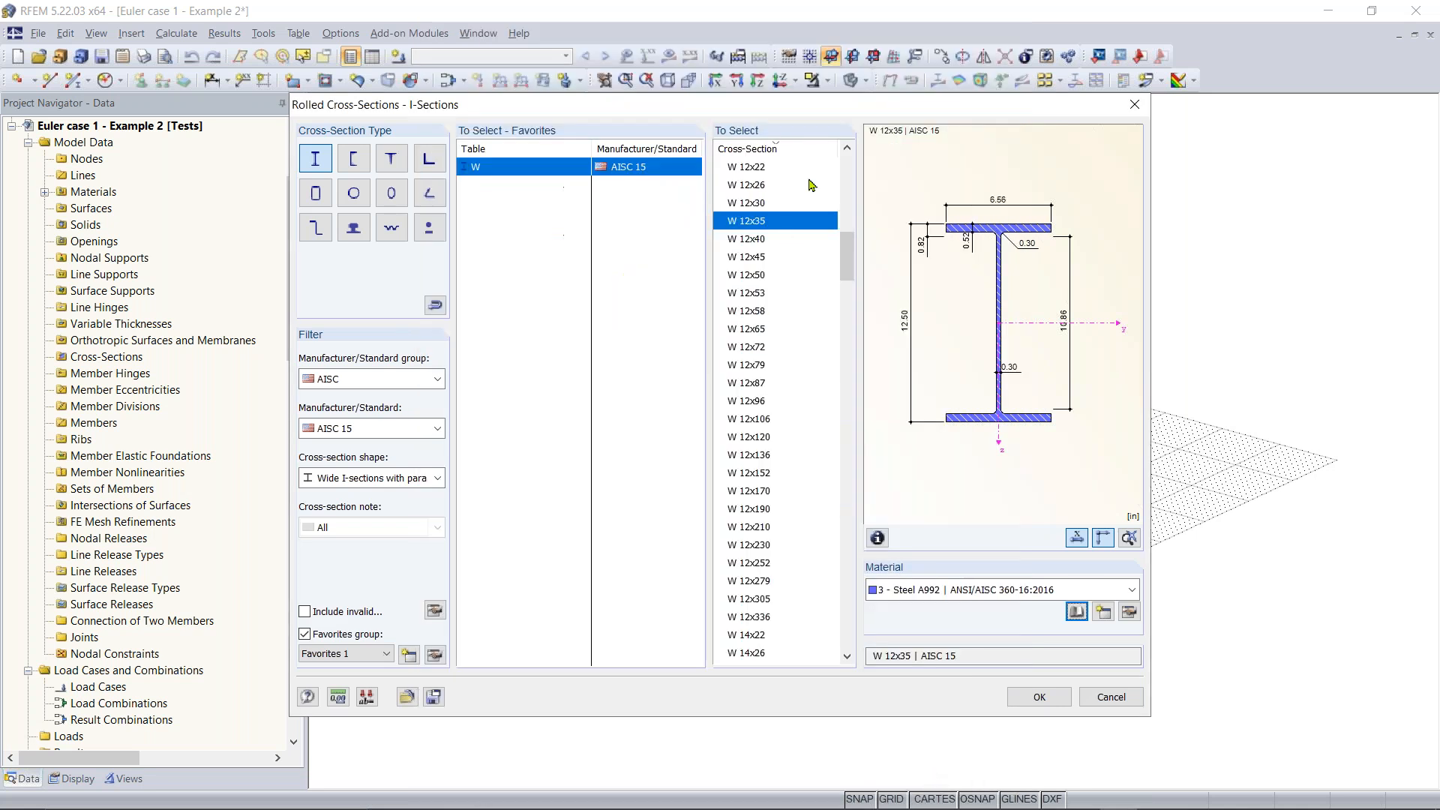
click(1038, 699)
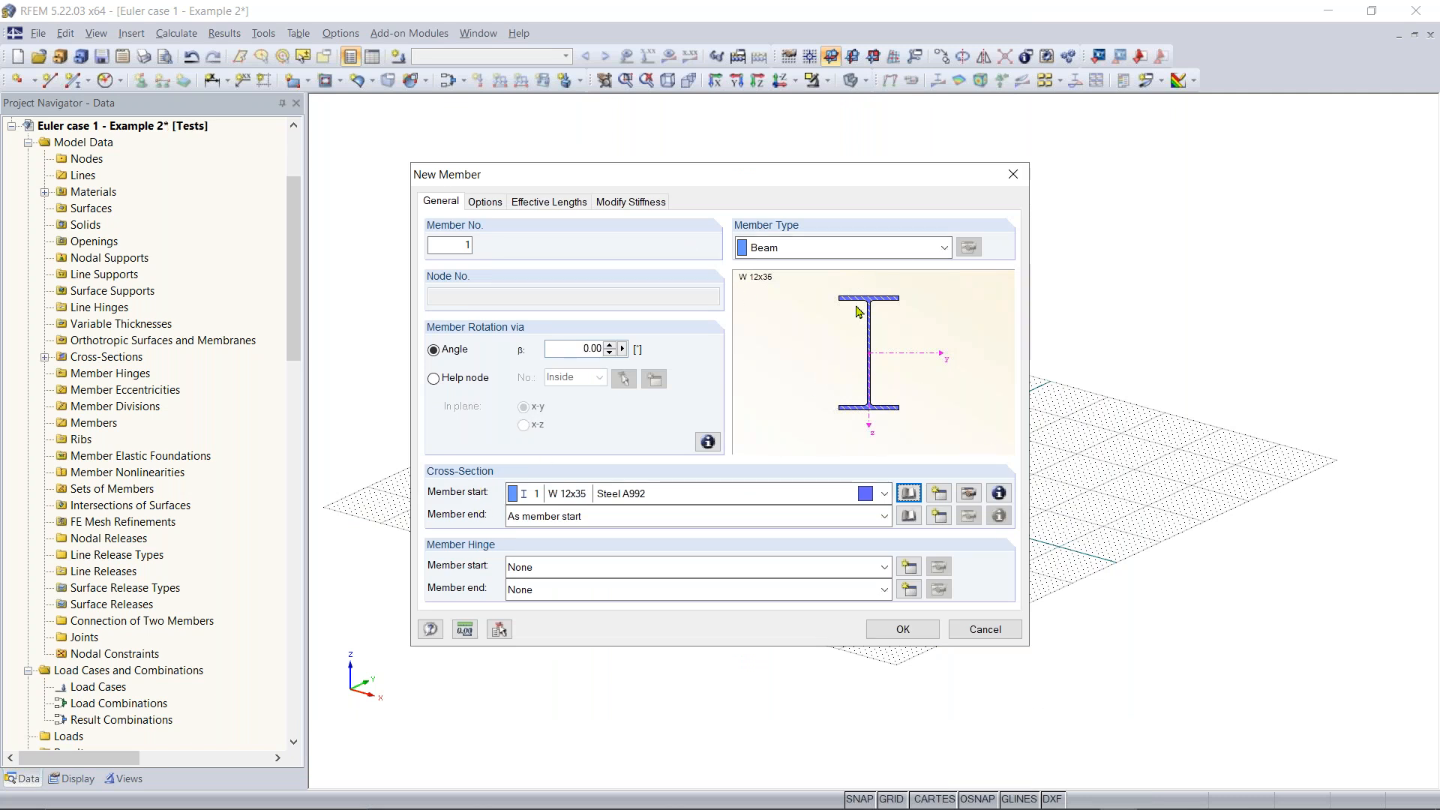
Examine the property table of the W 12x35 cross-section, including its shear areas and moments of inertia, and close it
click(1001, 494)
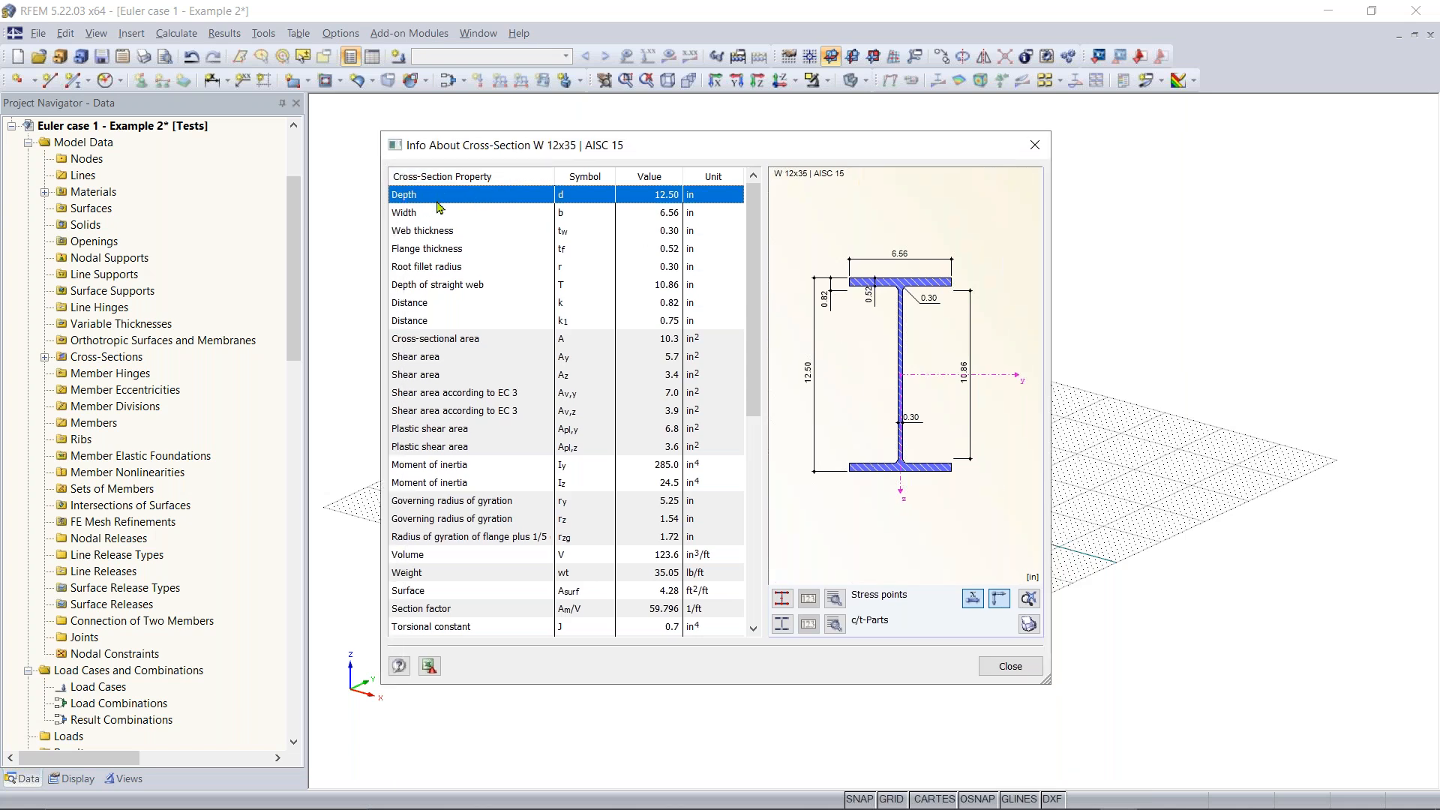
scroll(439, 207, down, 3)
scroll(439, 207, down, 1)
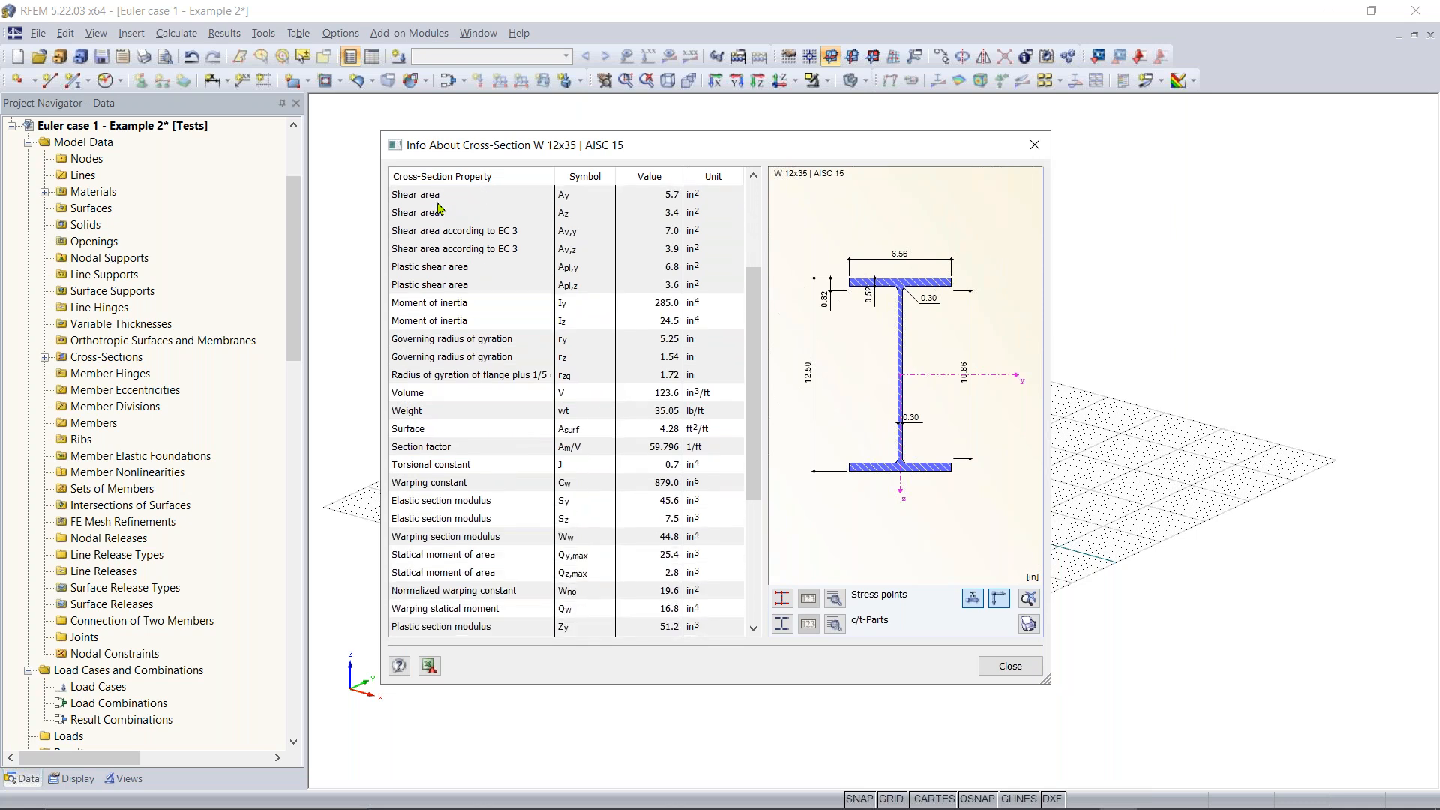
scroll(581, 339, up, 3)
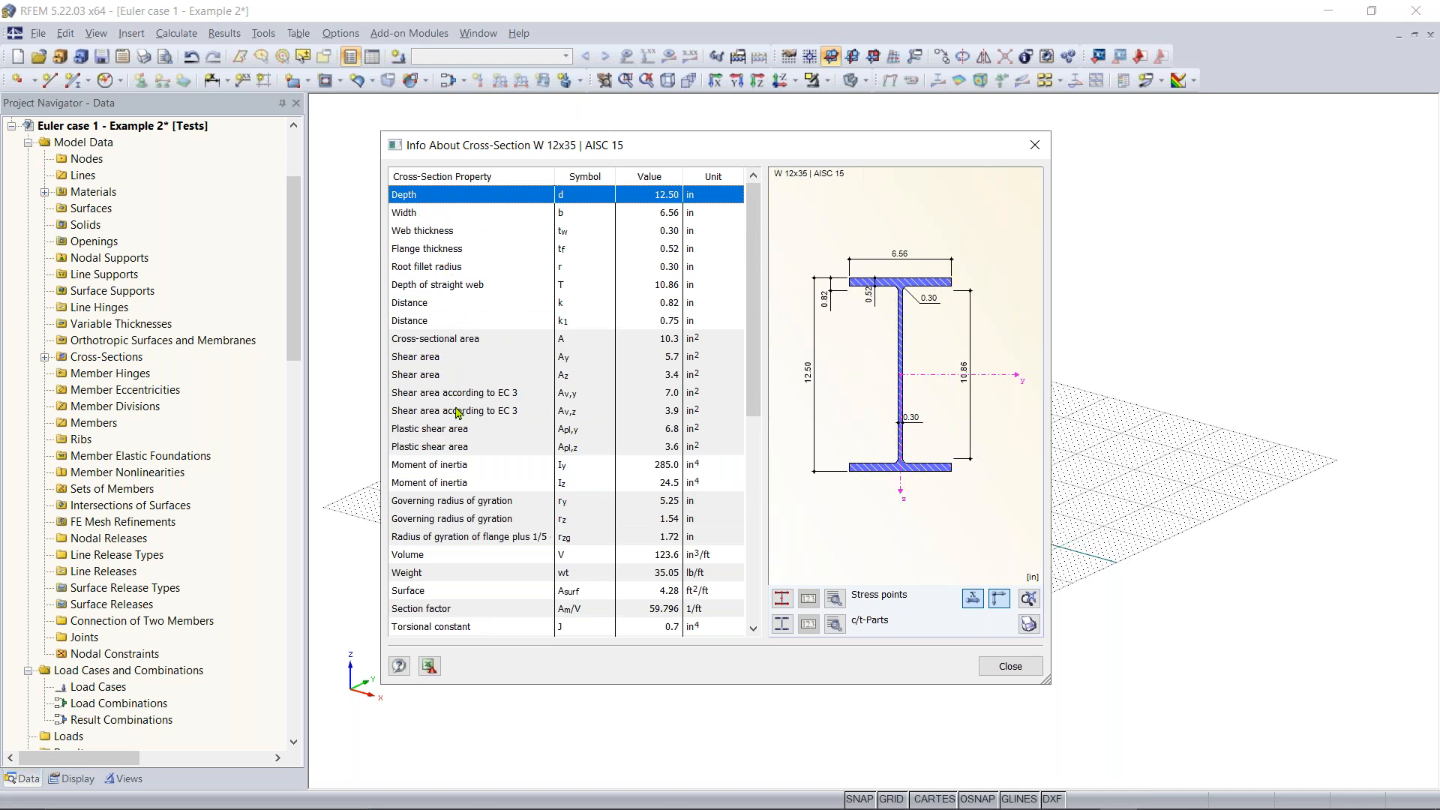
scroll(457, 417, down, 2)
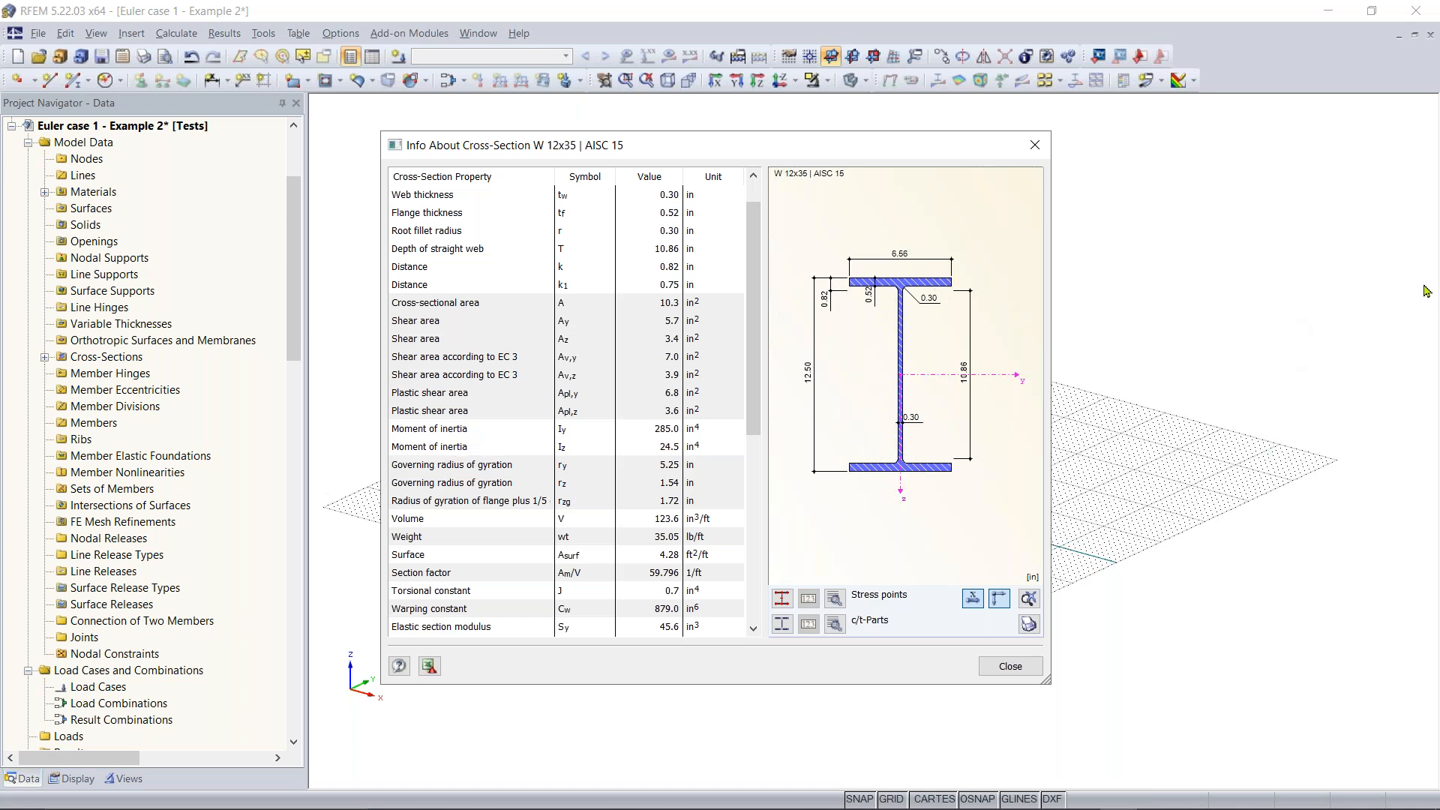
key(alt+Tab)
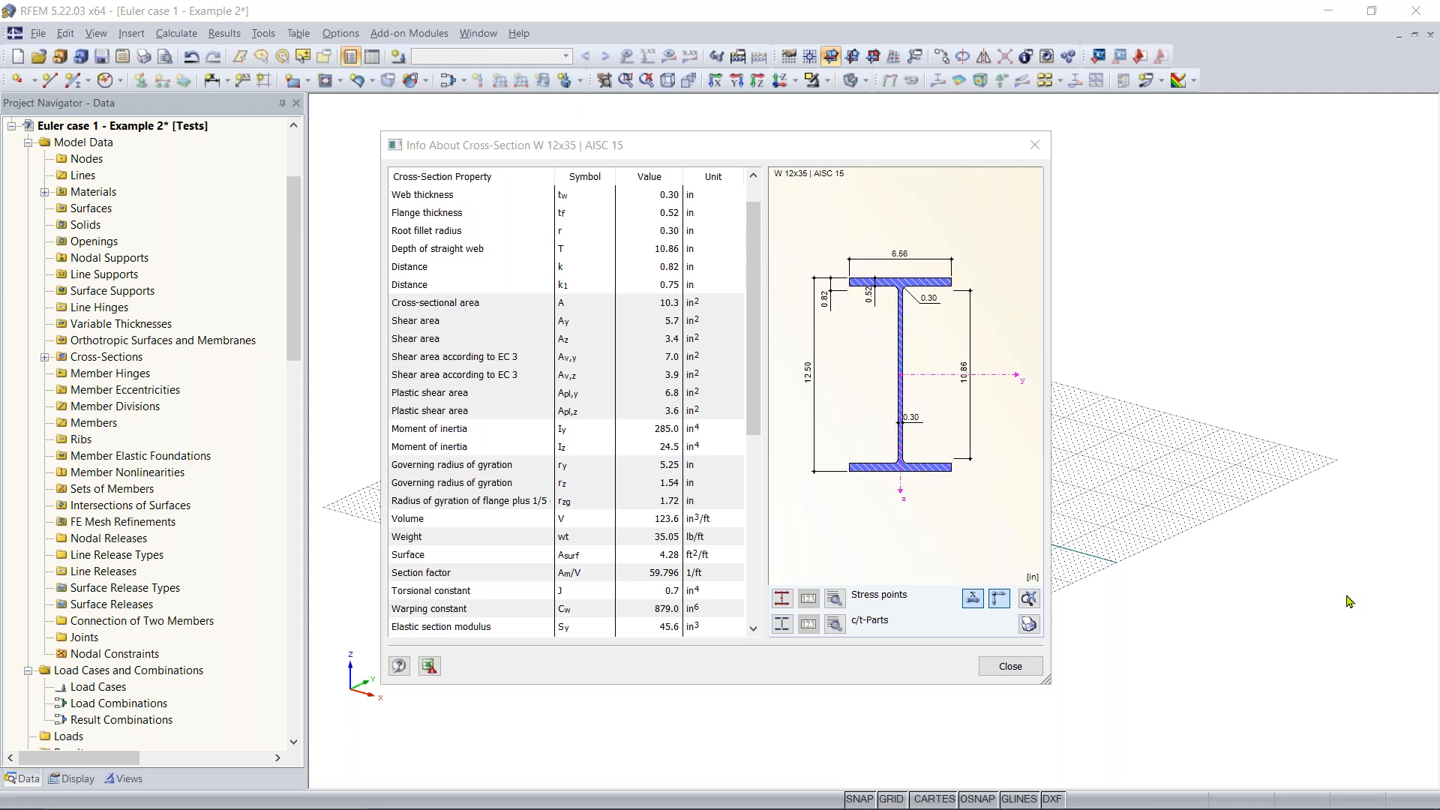
click(1010, 667)
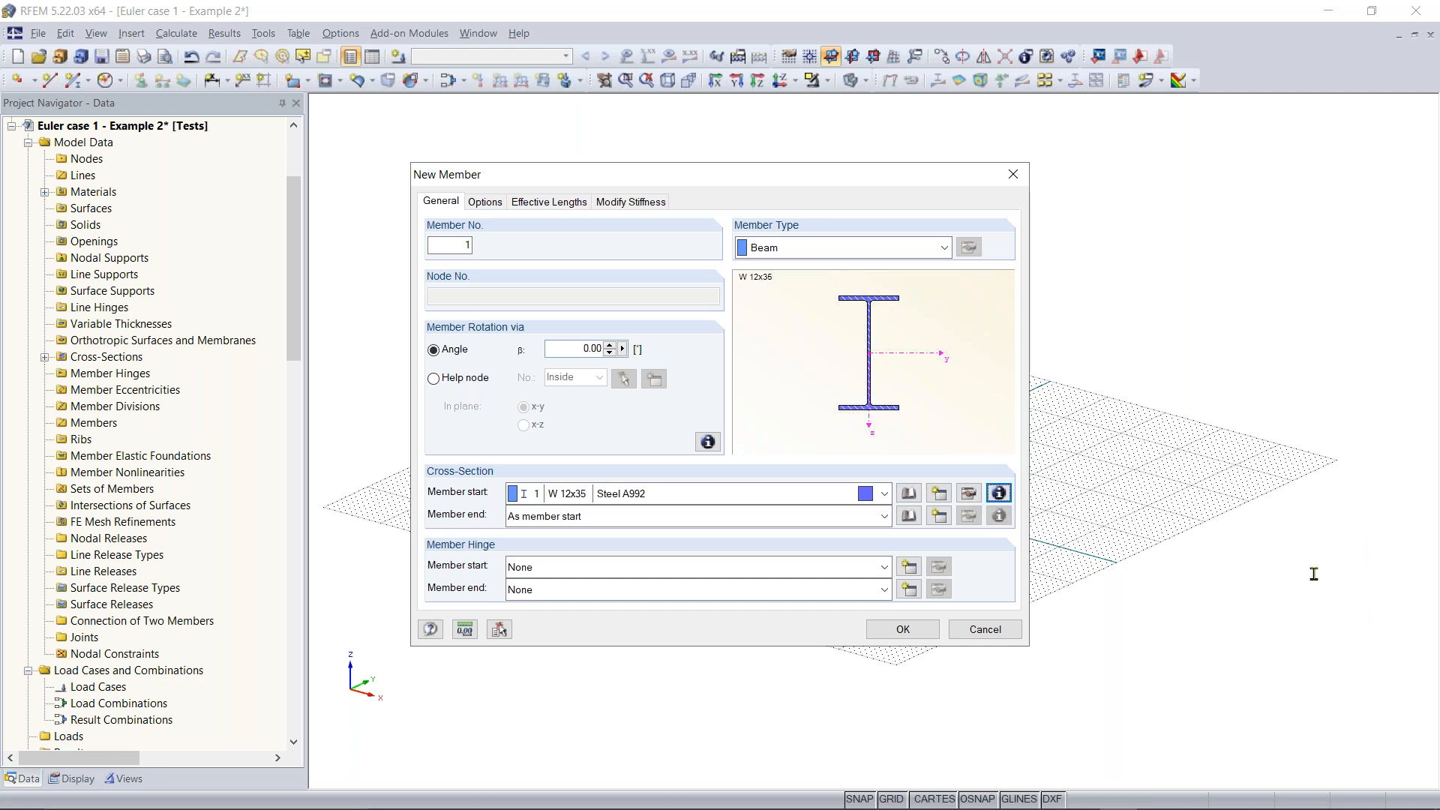
Browse the standard groups in the rolled I-section library and assign W 44x335 in Steel A992 to the member start
click(910, 494)
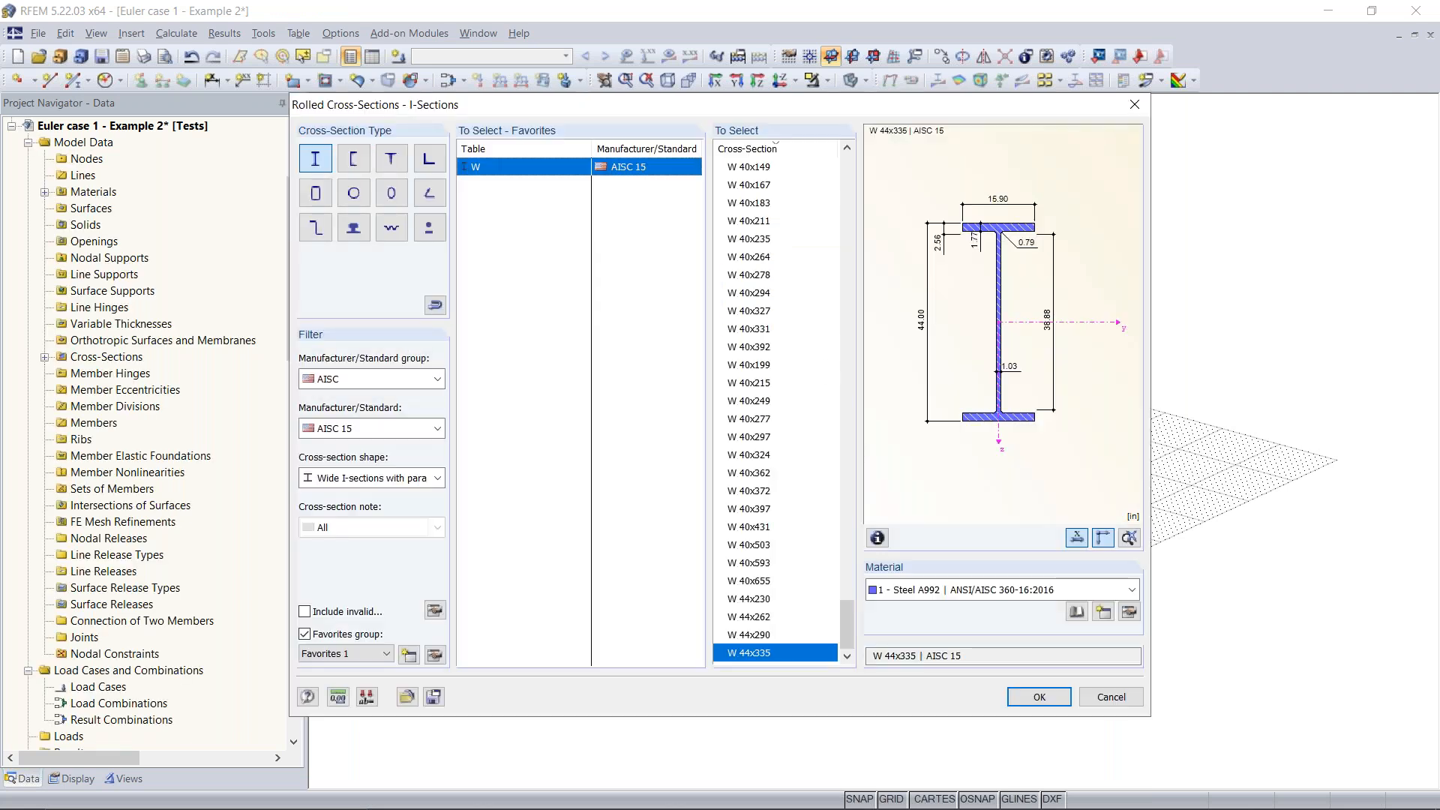
click(421, 379)
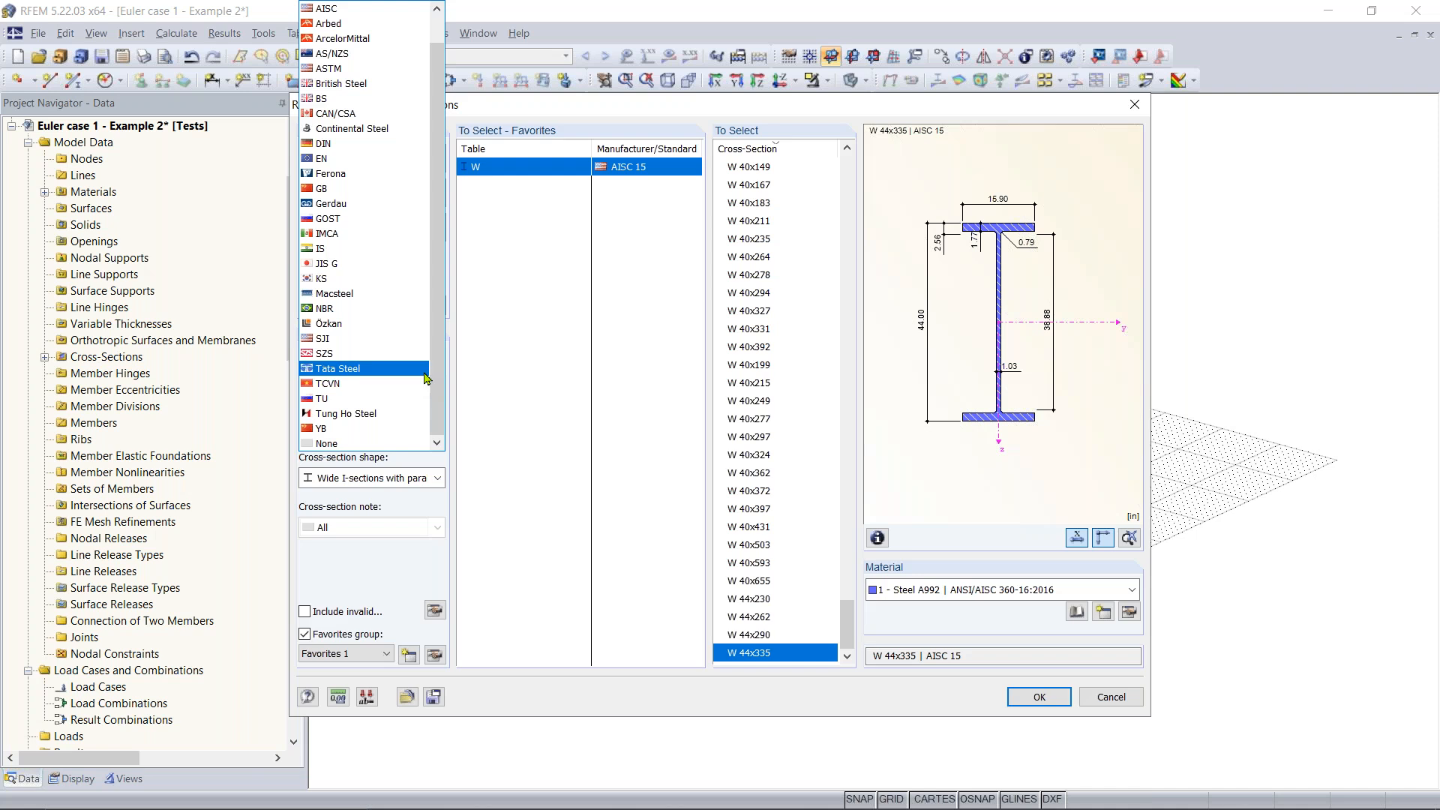
drag(444, 347, 442, 299)
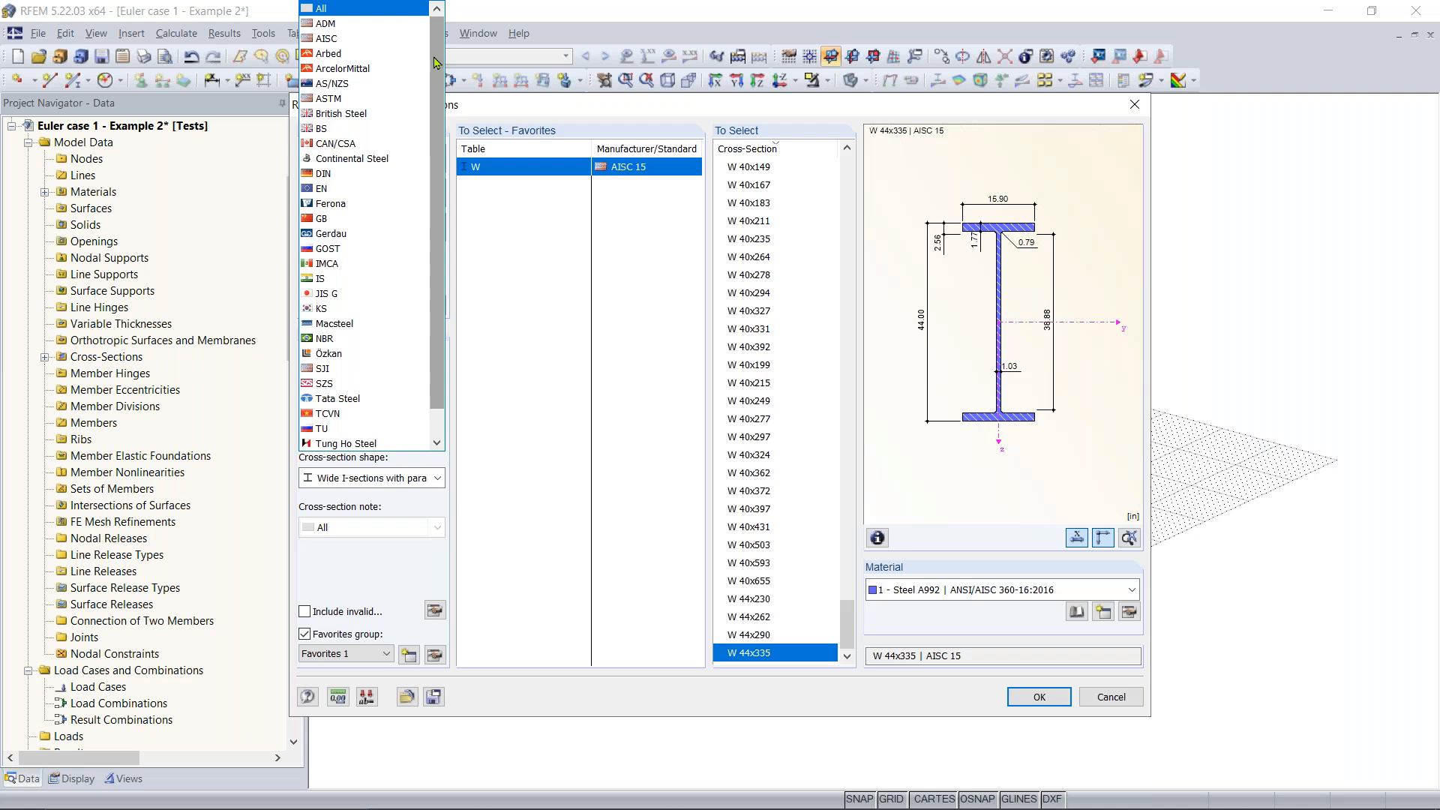
drag(439, 60, 439, 110)
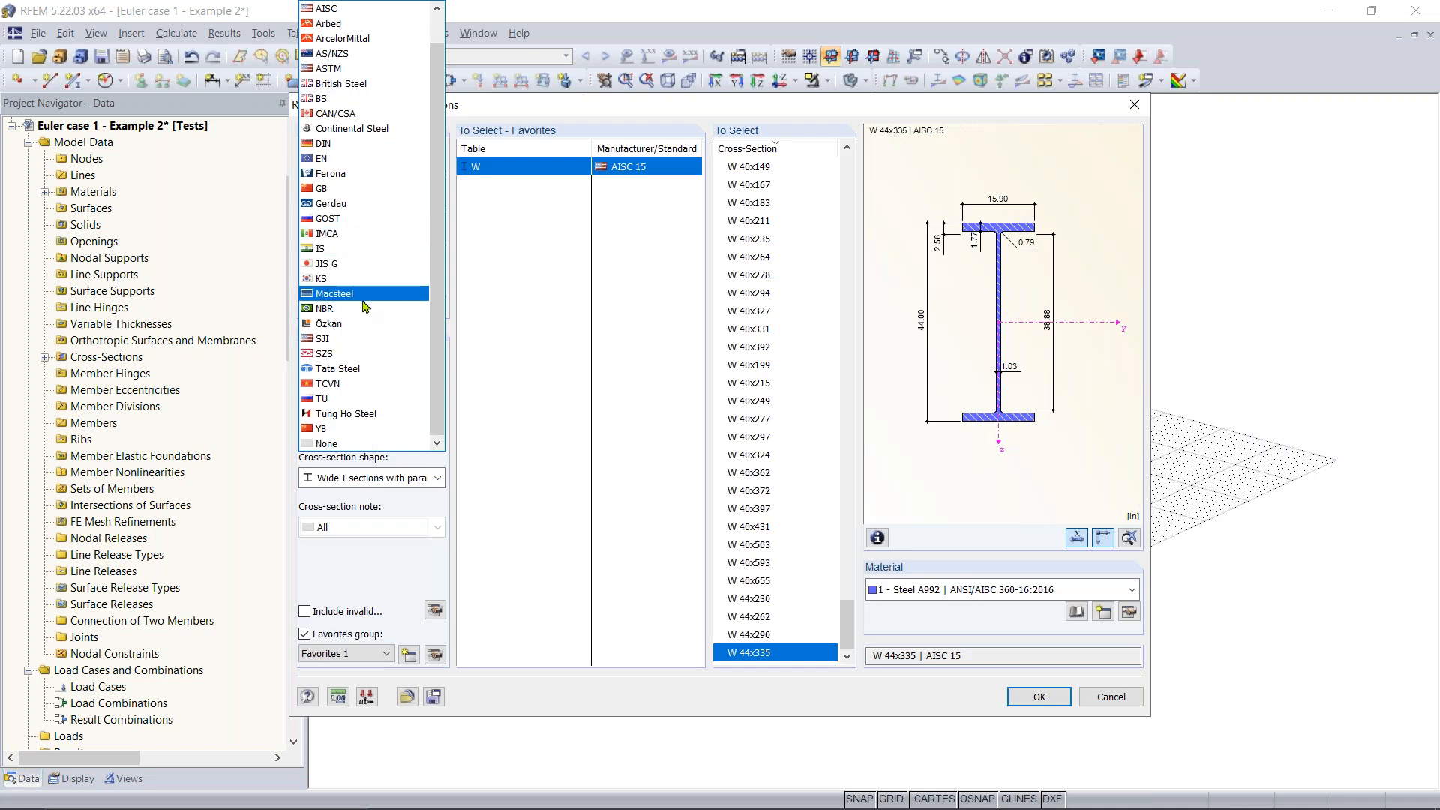
click(502, 113)
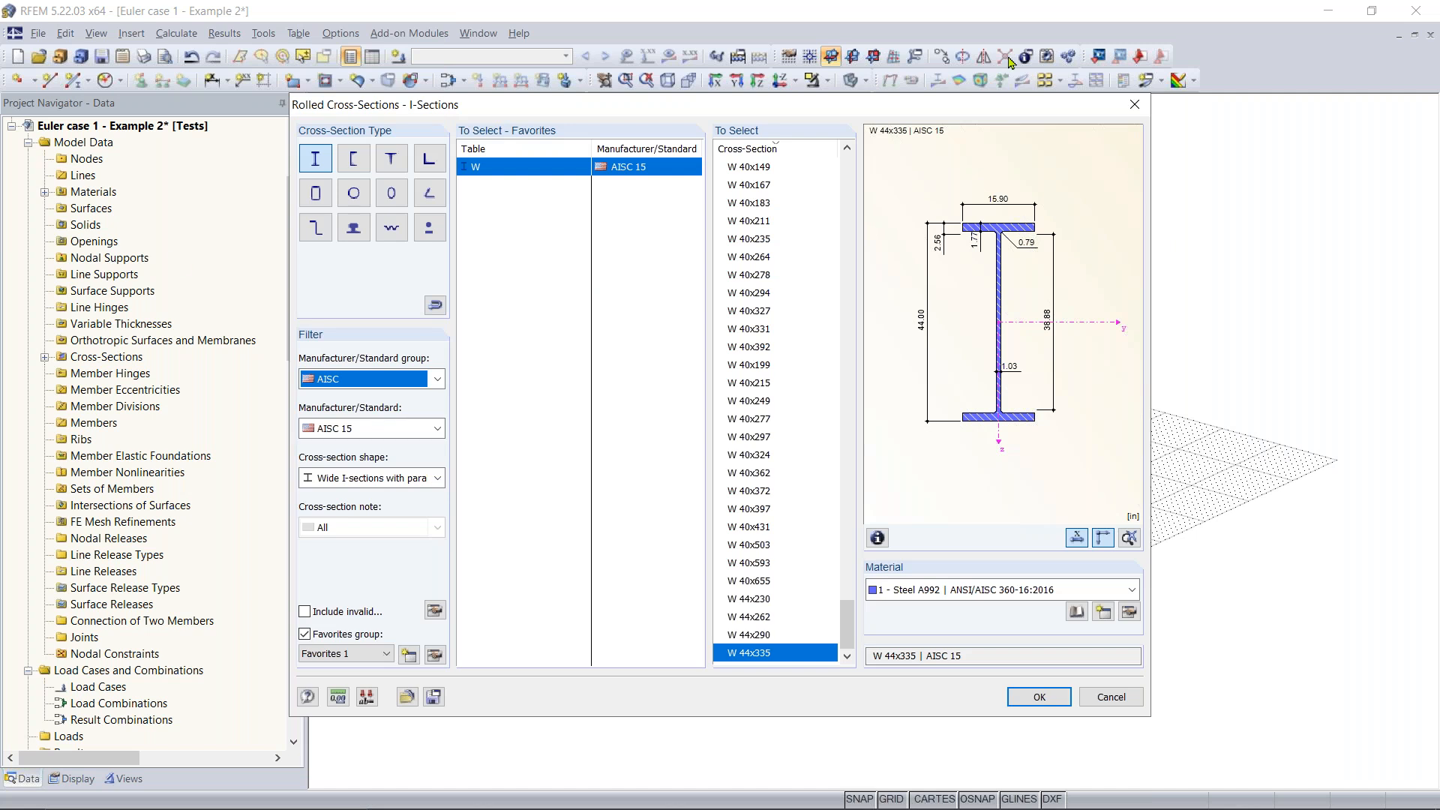
drag(947, 108, 864, 114)
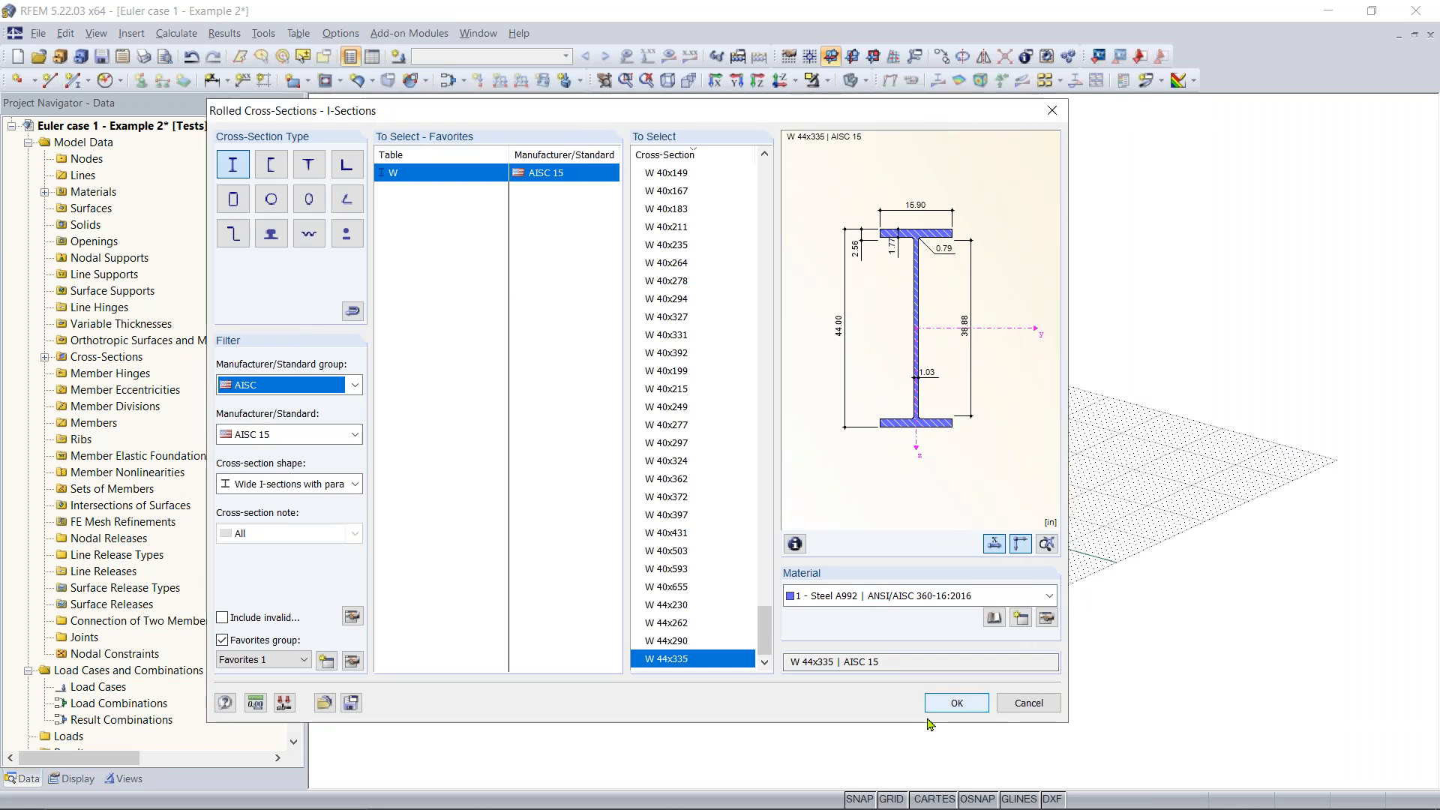
click(970, 706)
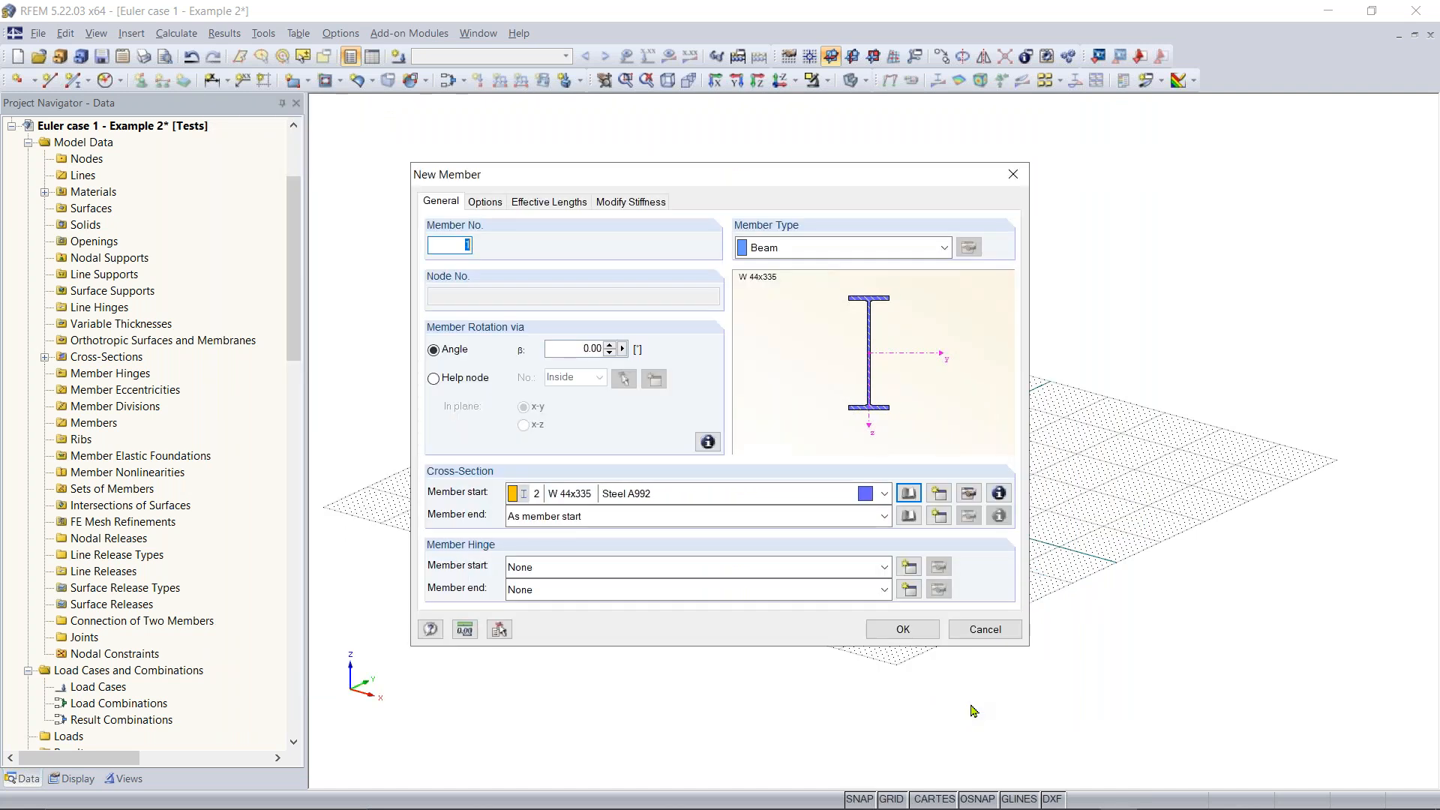
click(915, 498)
click(937, 494)
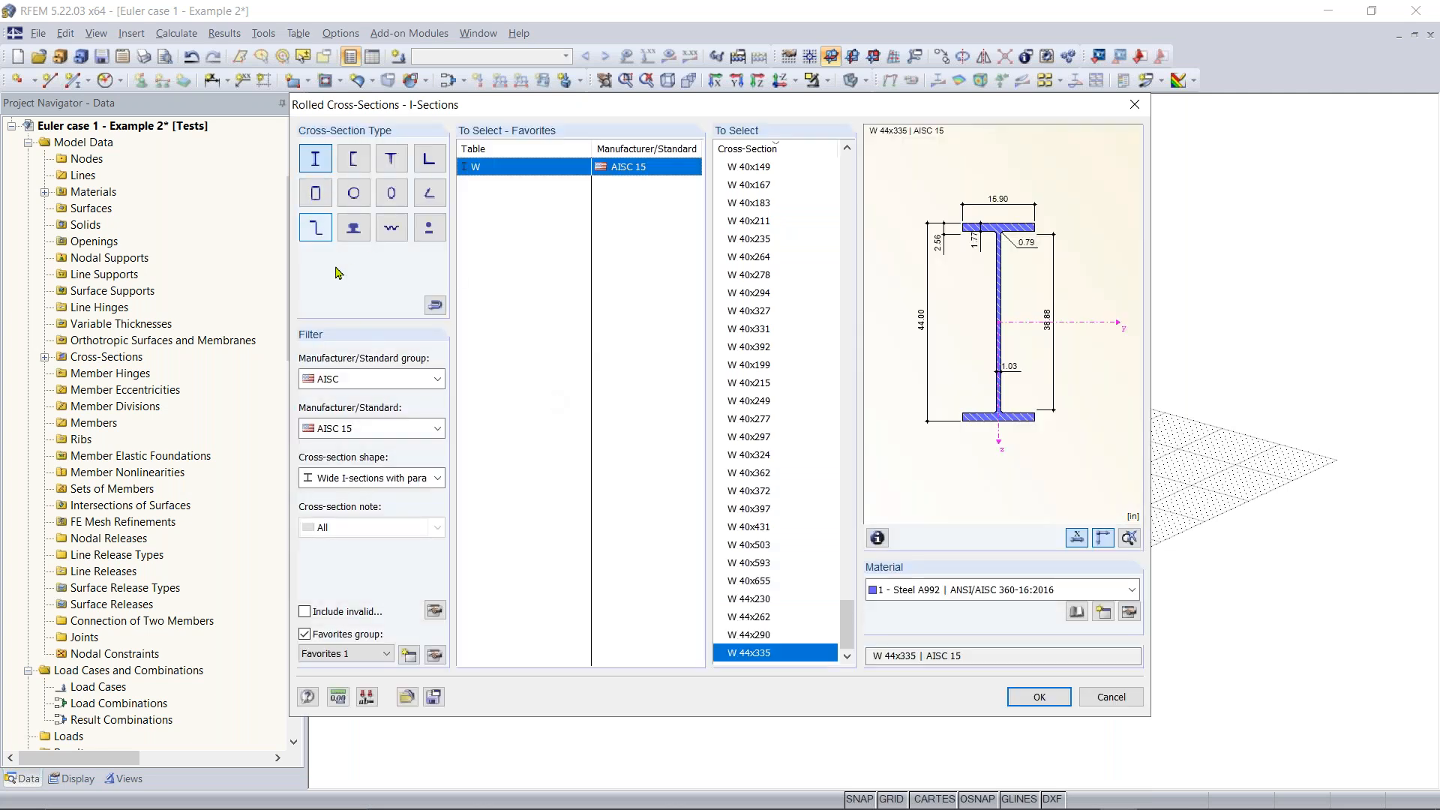
click(396, 387)
click(396, 387)
click(396, 387)
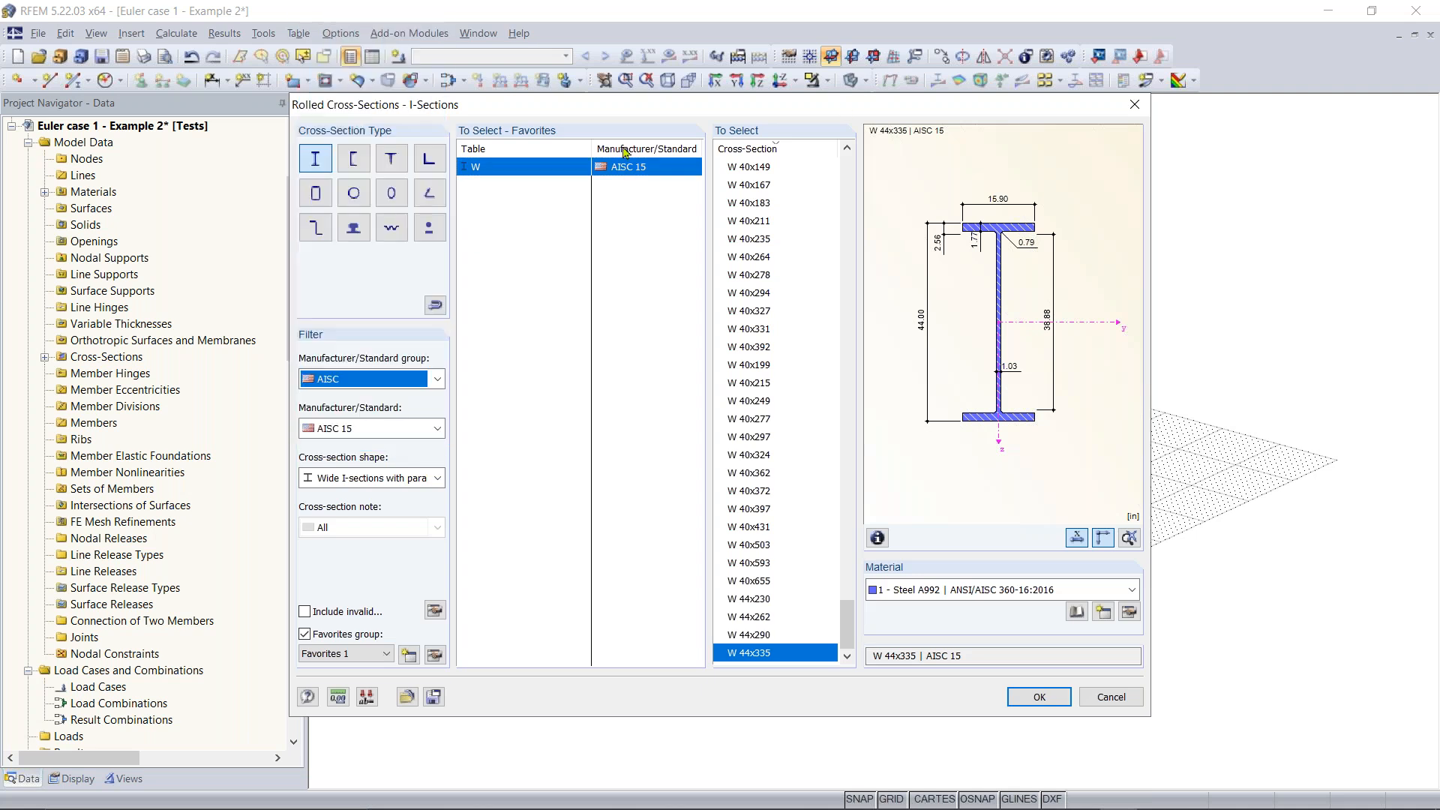
click(1124, 111)
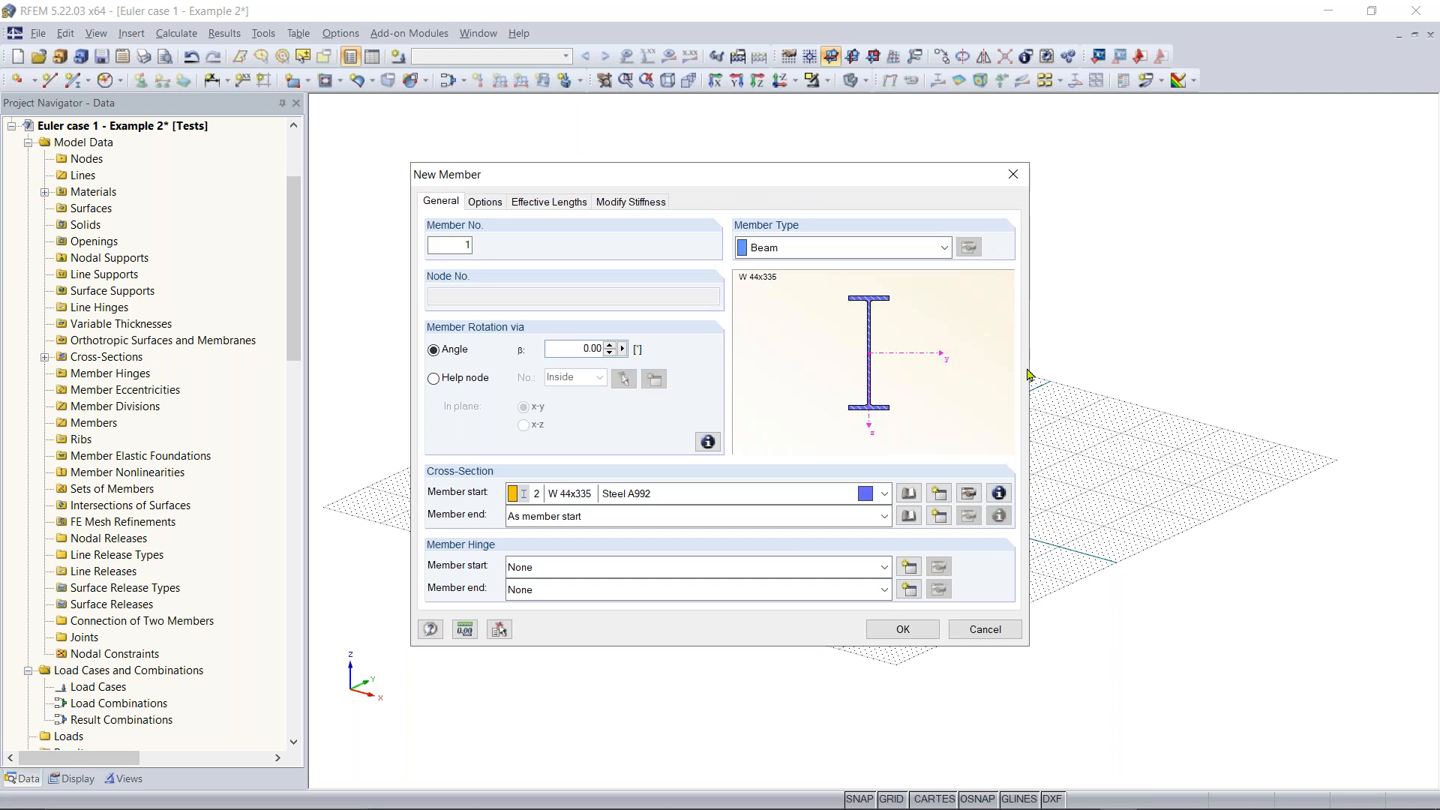
Assign the AISC 15 rolled I-section W 12x35 in Steel A992 to the member start and accept the beam member definition
double_click(846, 288)
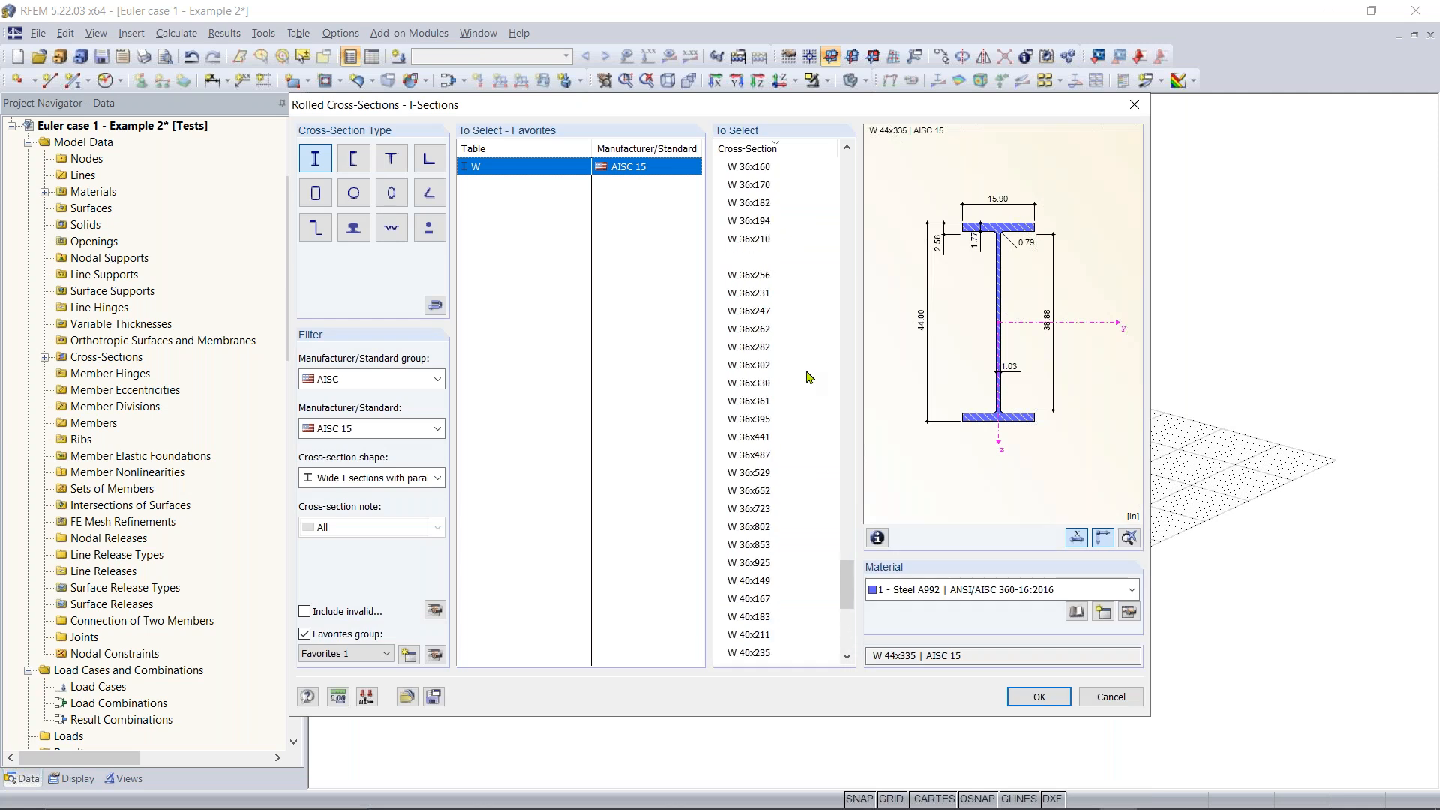
scroll(810, 375, up, 15)
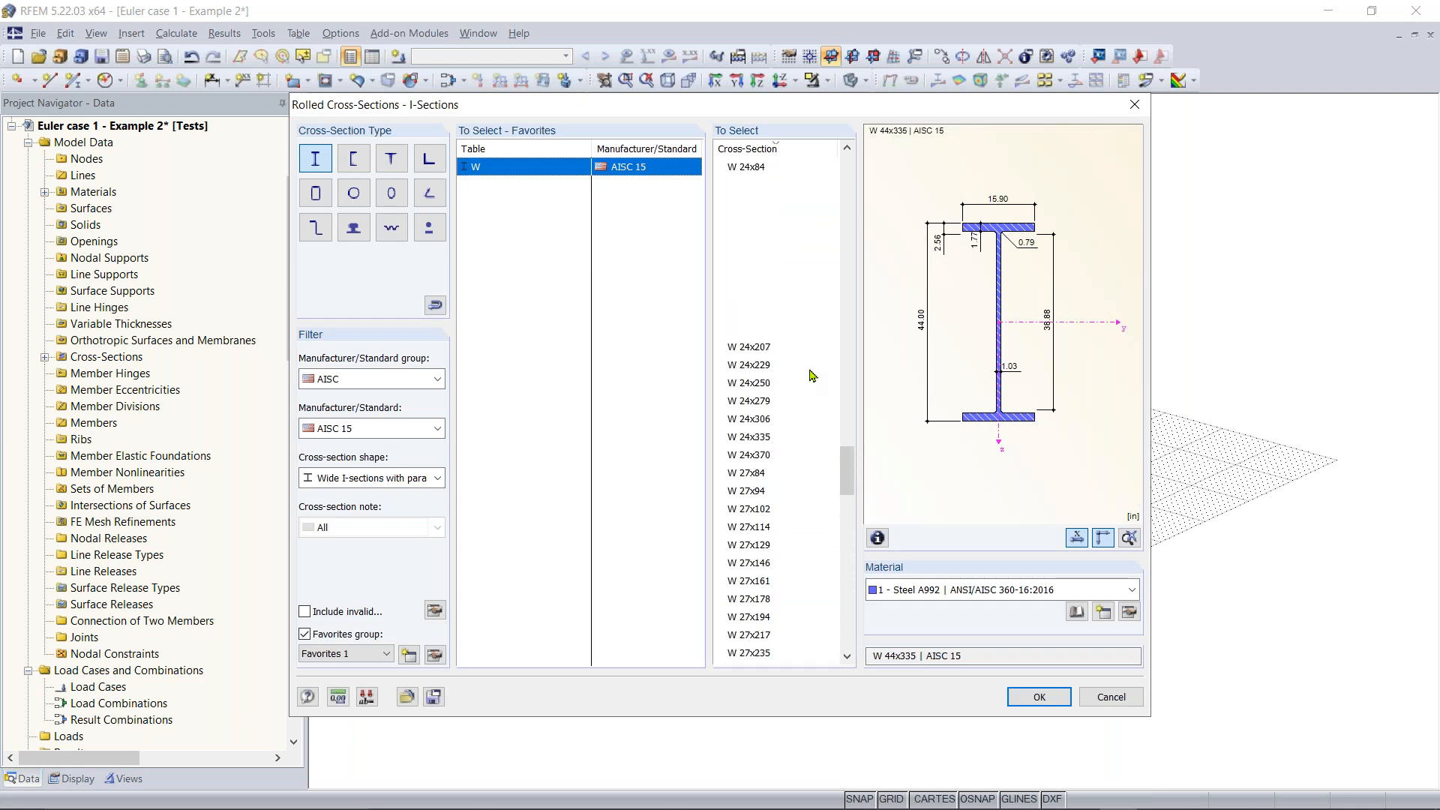
scroll(811, 373, up, 15)
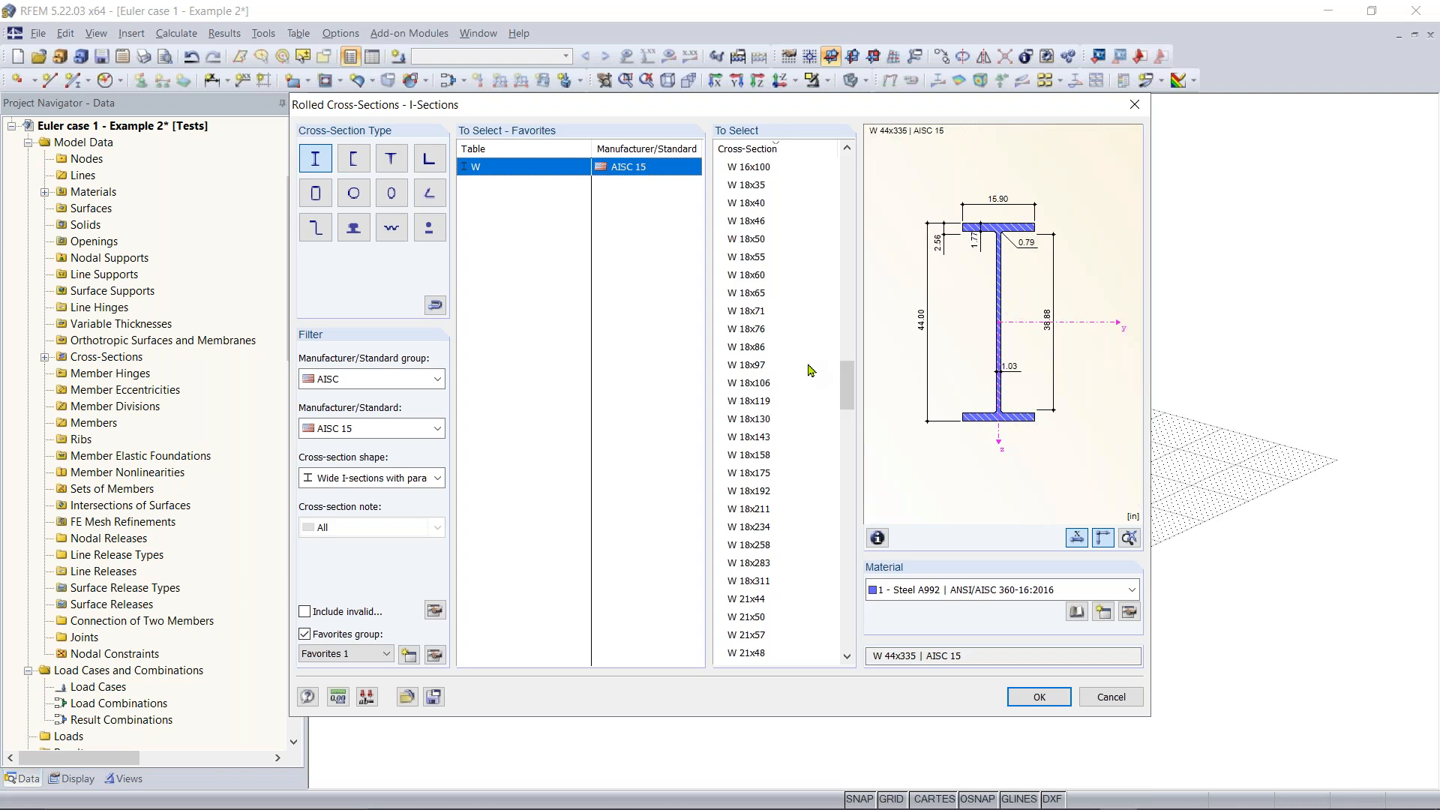
scroll(810, 370, up, 15)
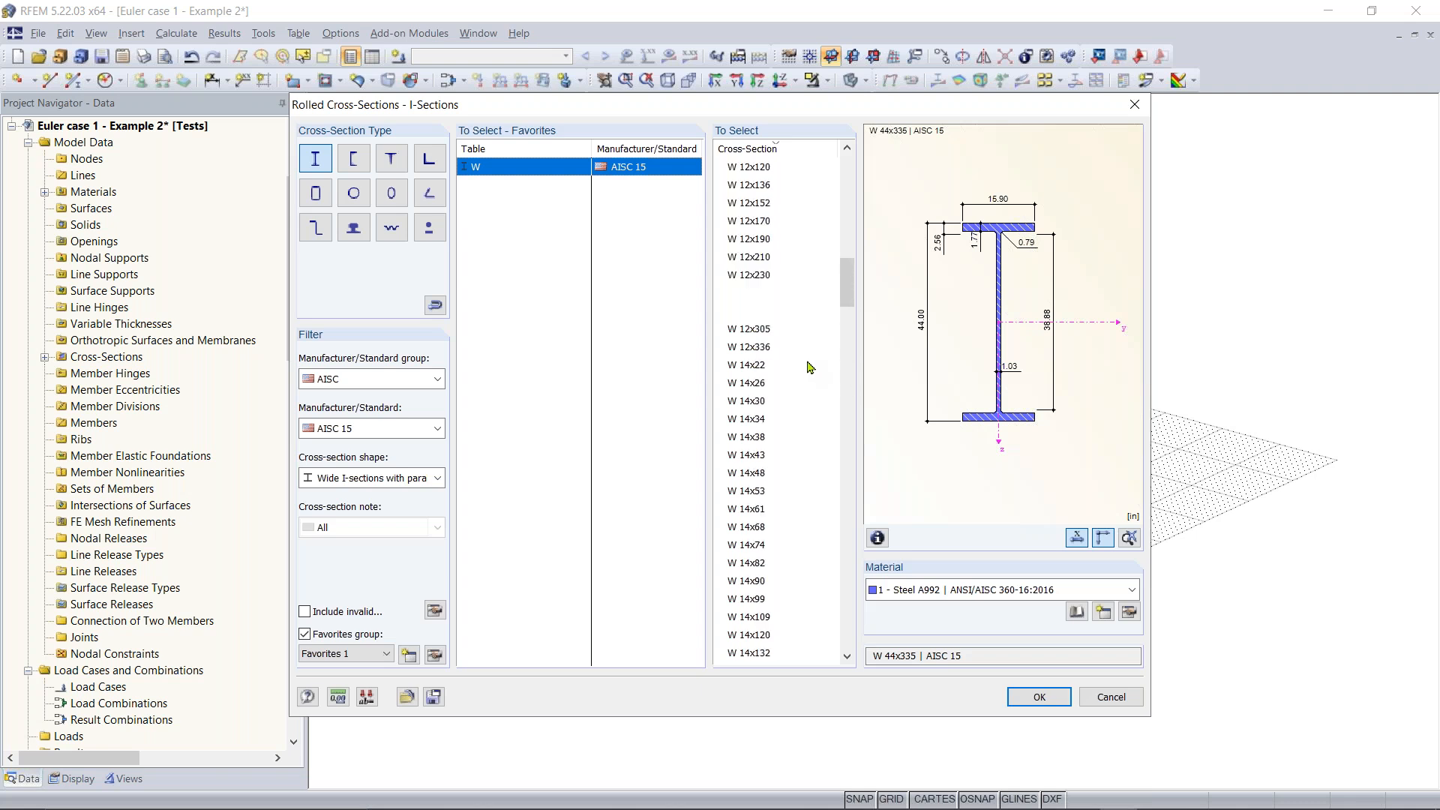
scroll(809, 365, up, 3)
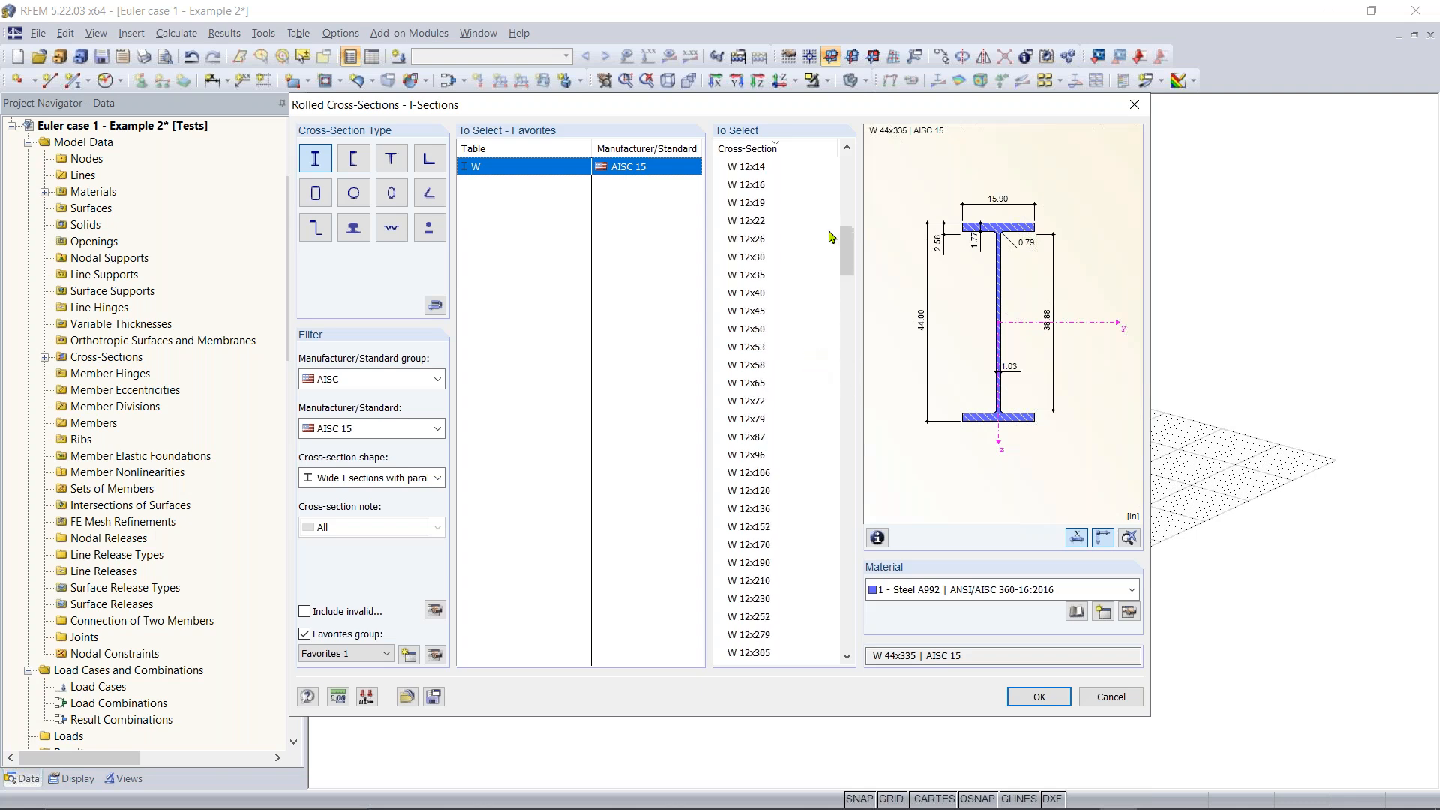
click(765, 273)
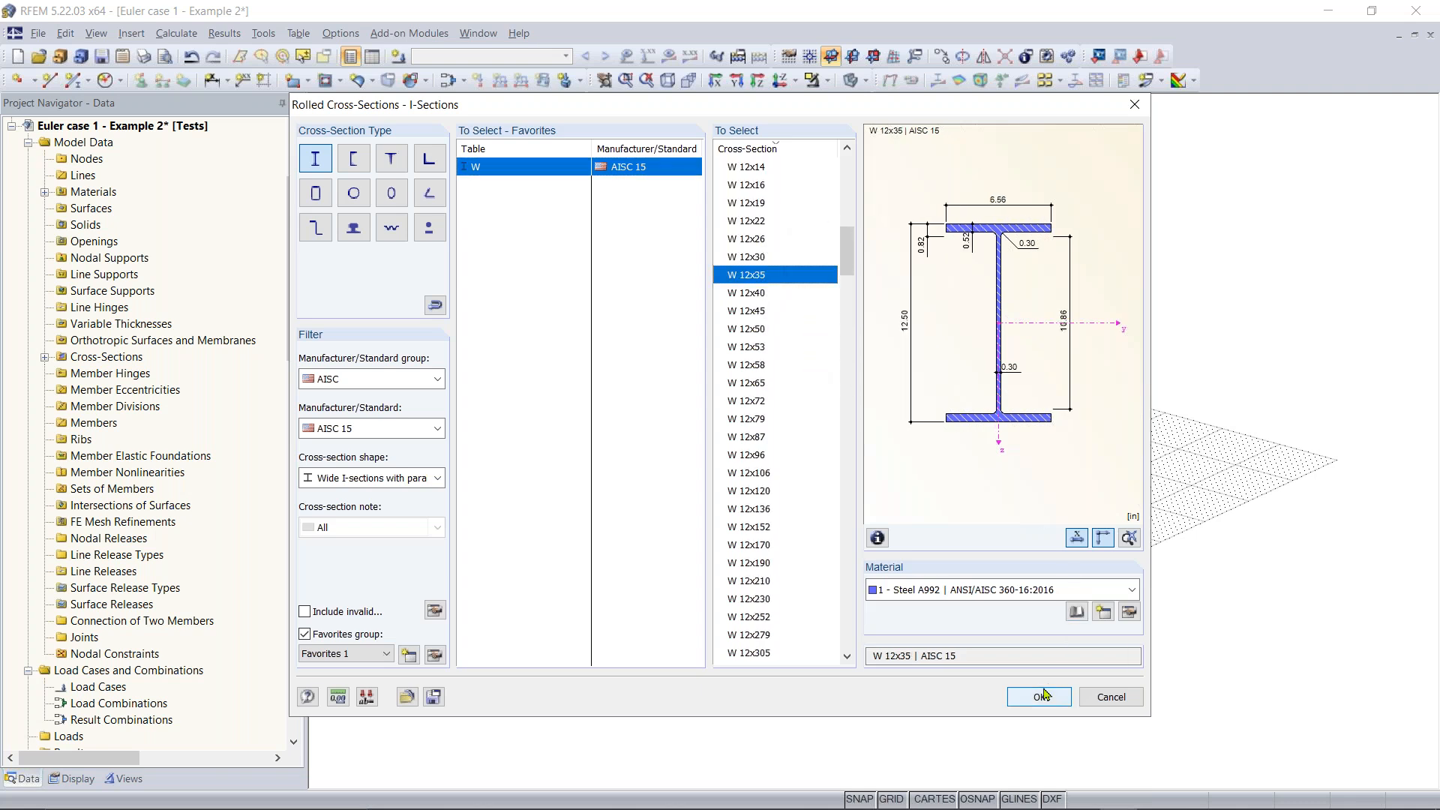
click(1039, 697)
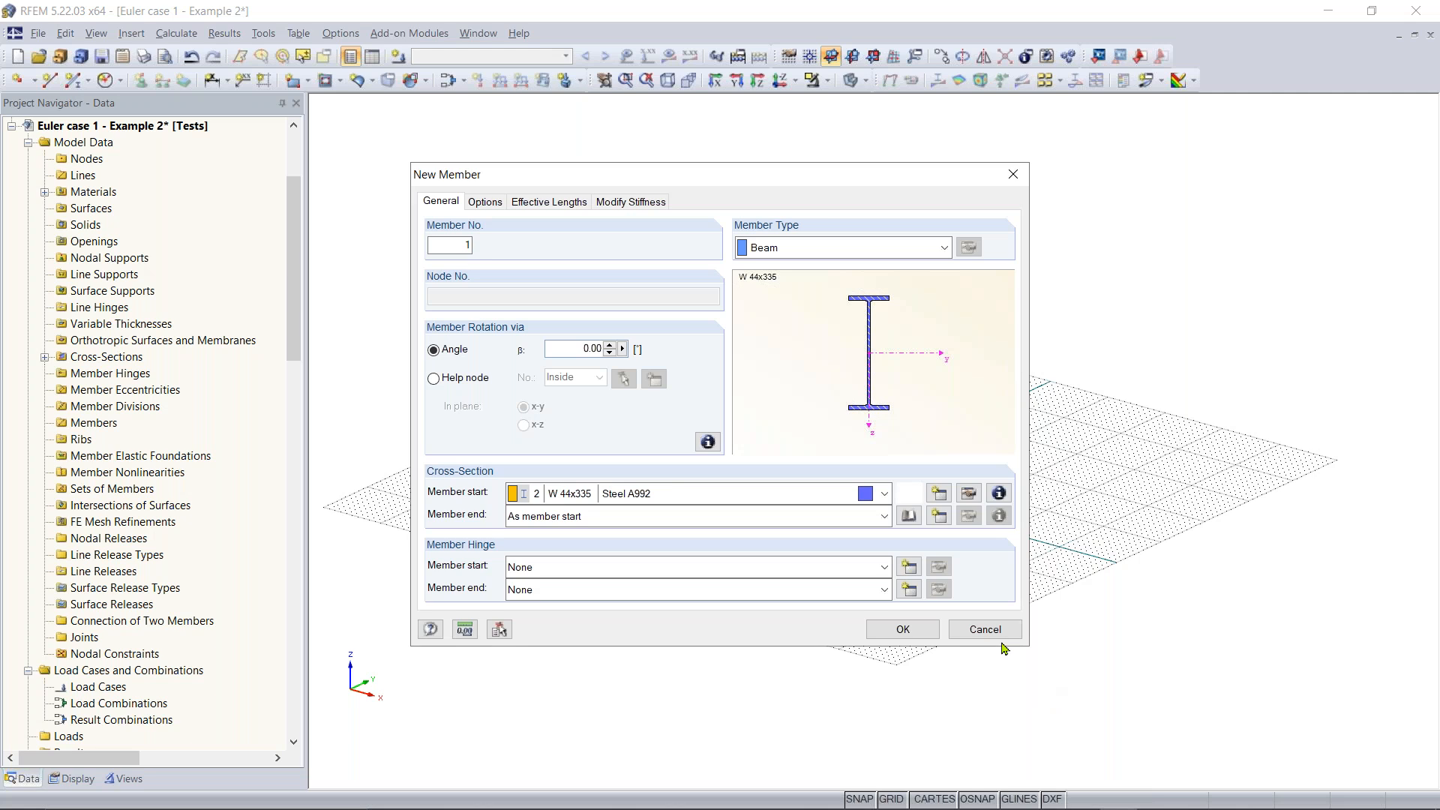
click(904, 630)
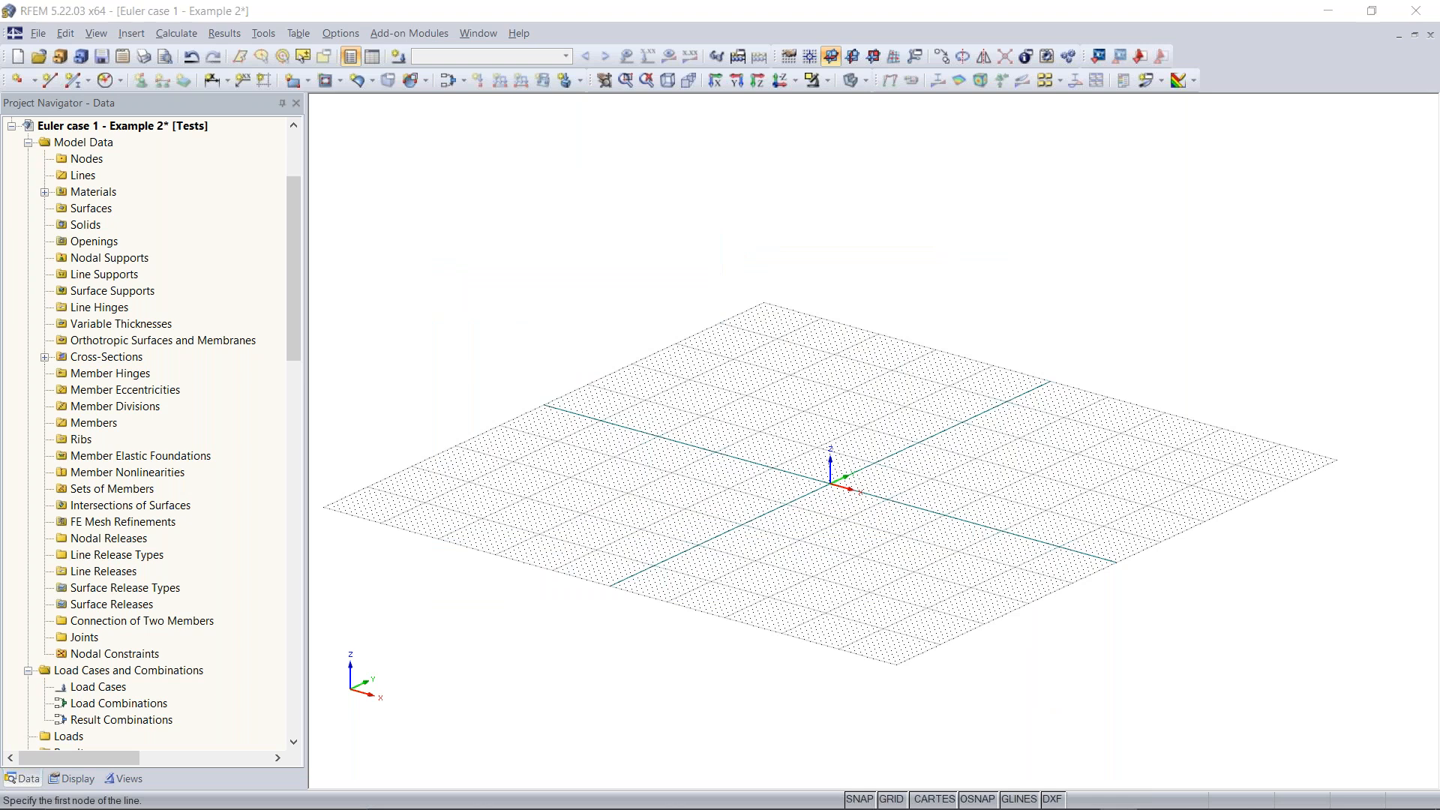
middle_drag(702, 493, 804, 471)
scroll(777, 514, up, 1)
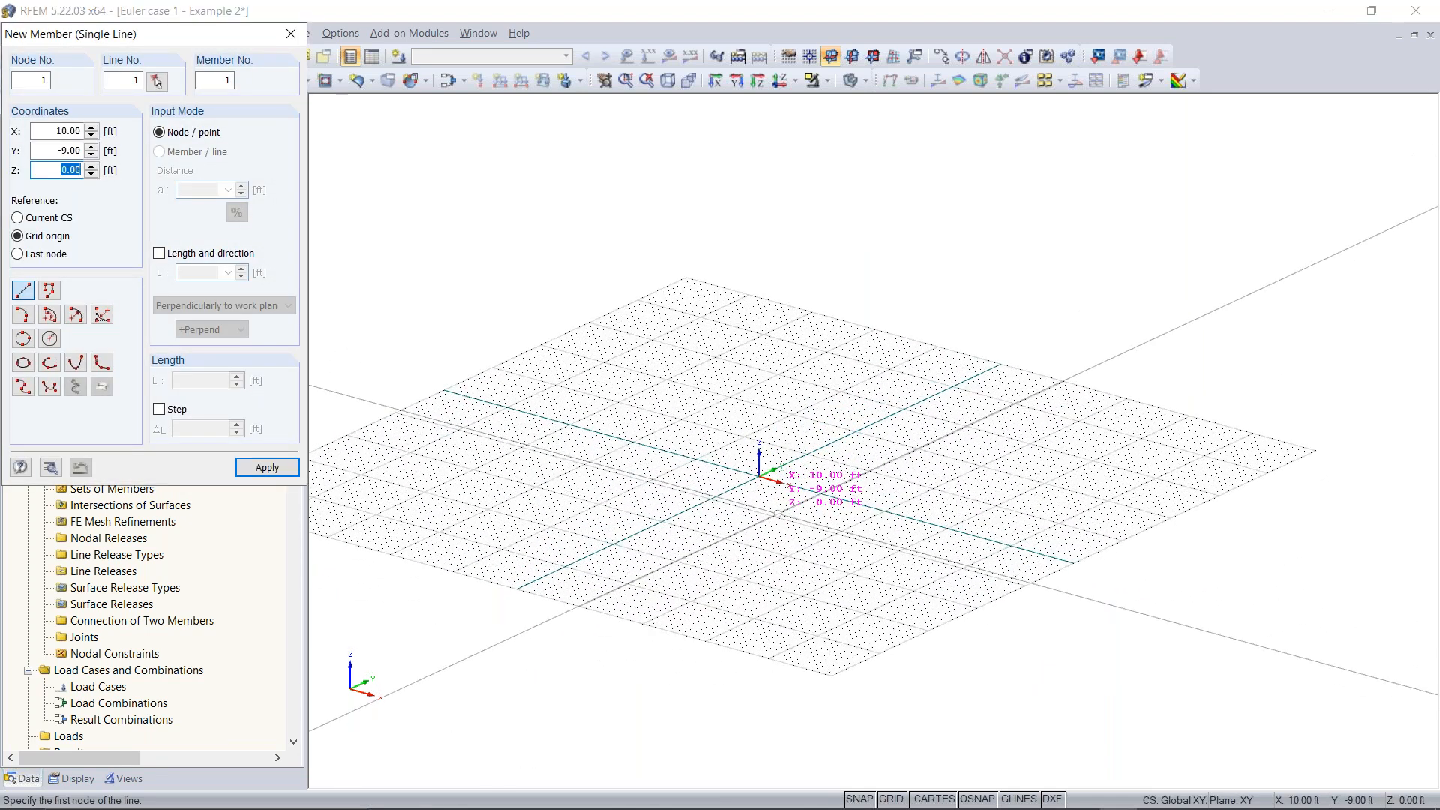
scroll(778, 513, up, 1)
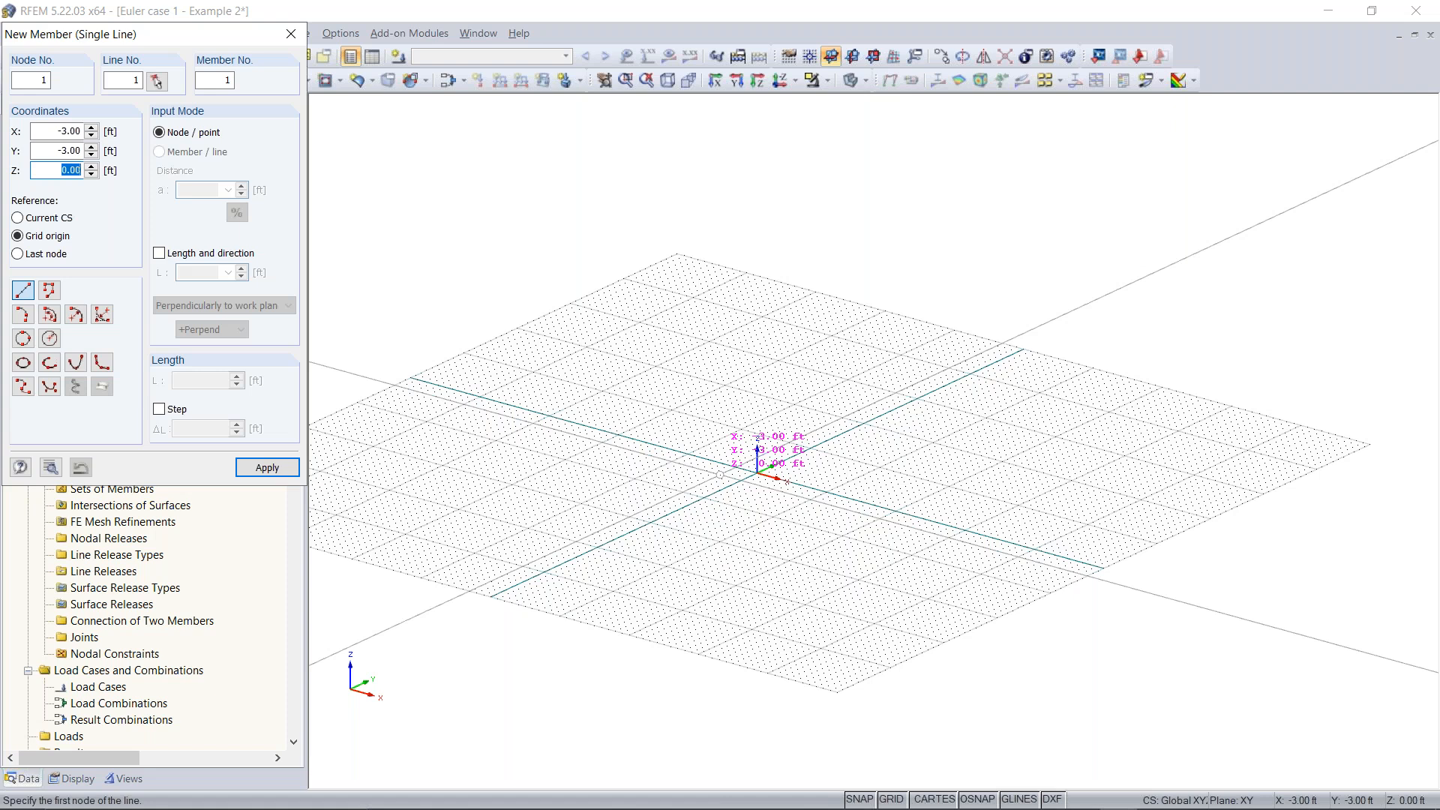
key(Escape)
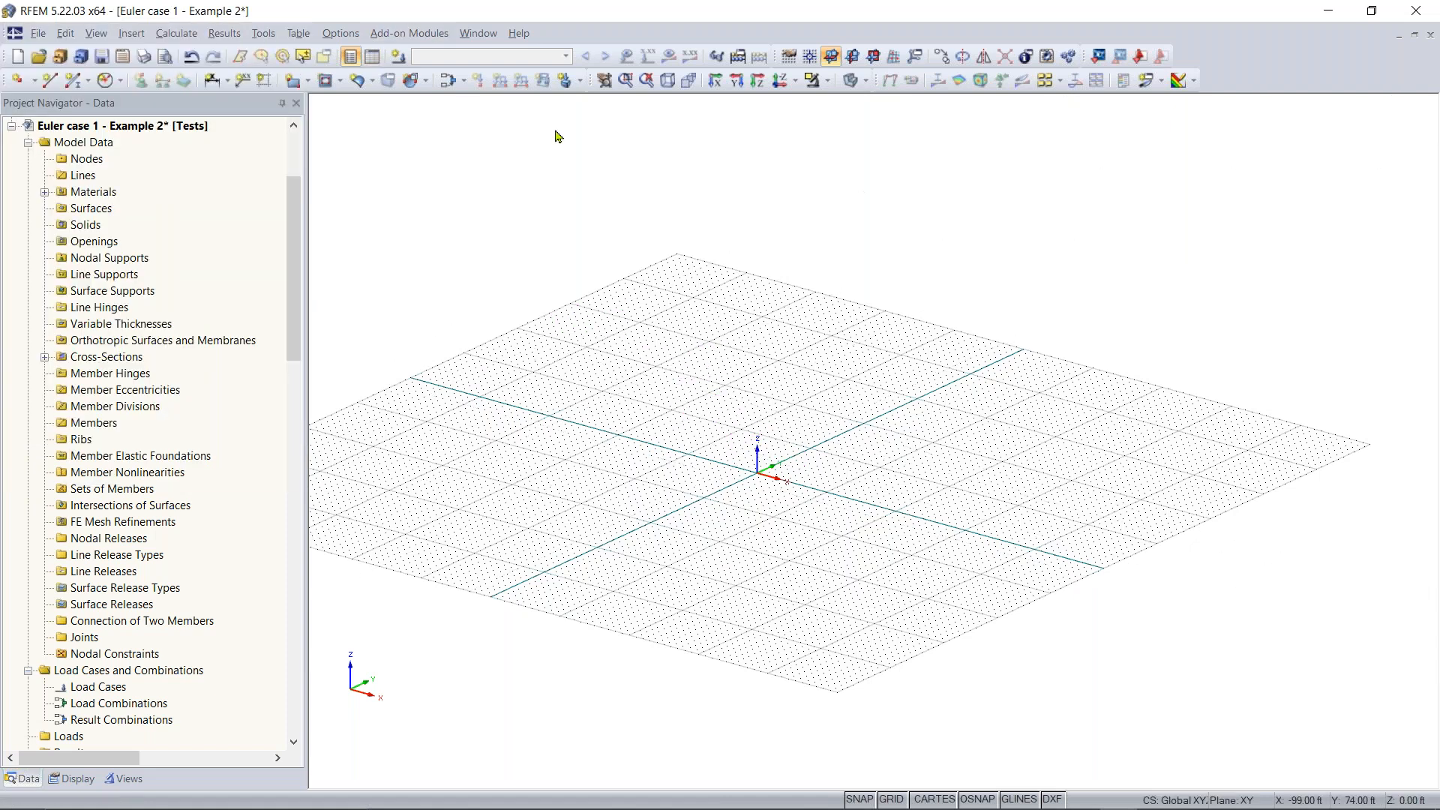
Define a new single beam member with the W 12x35 section in Steel A992, reviewing the new cross-section form and the cross-section library
click(75, 81)
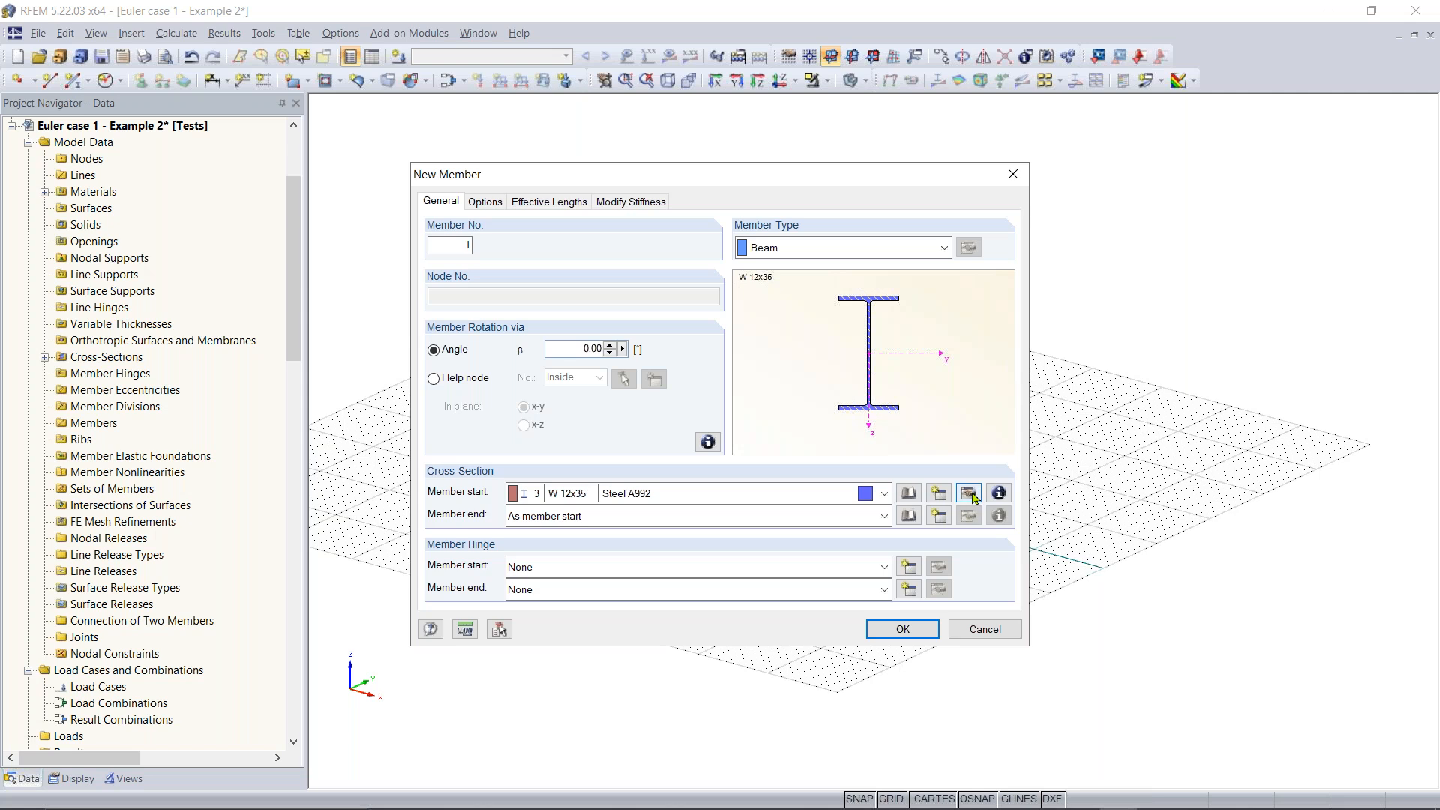
click(937, 495)
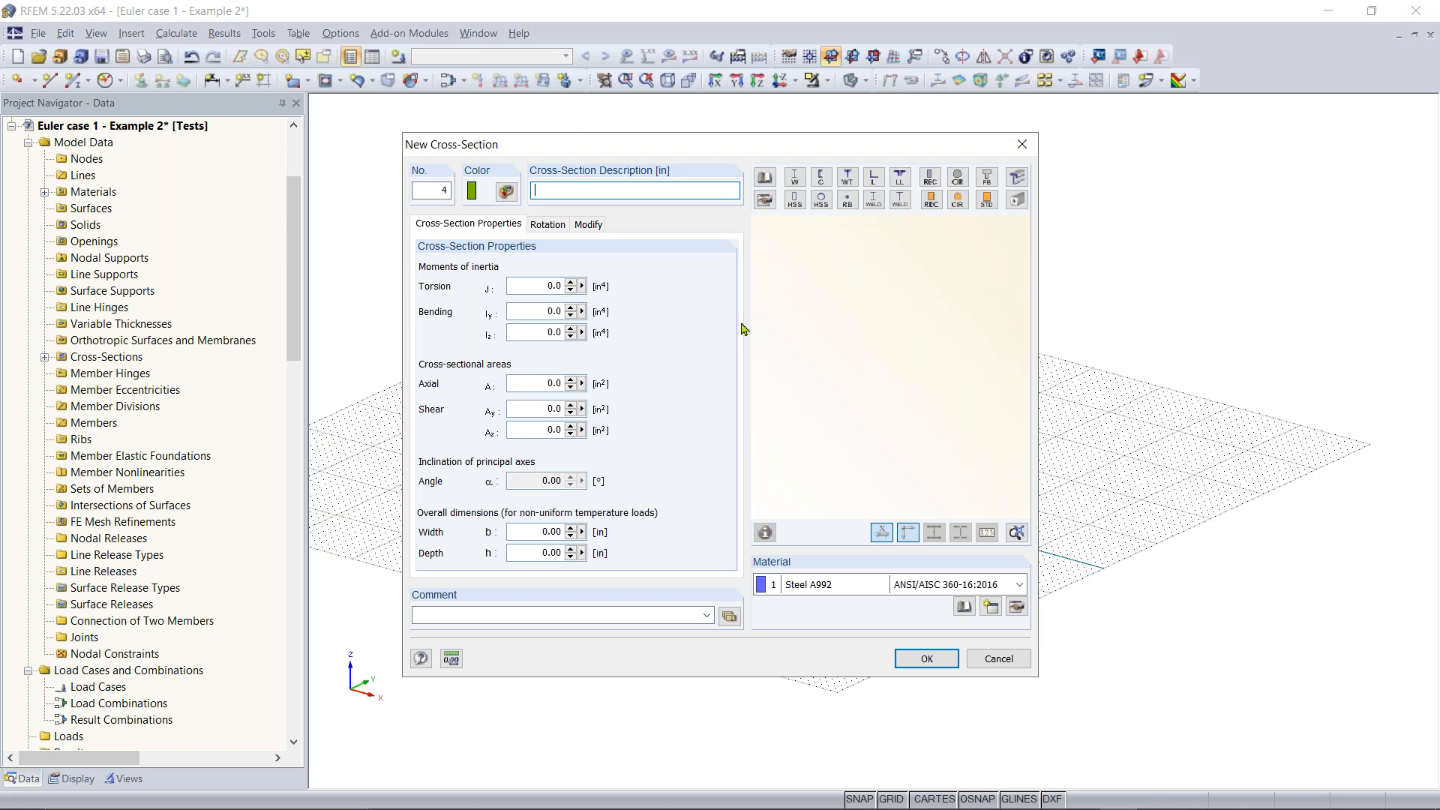
click(1022, 144)
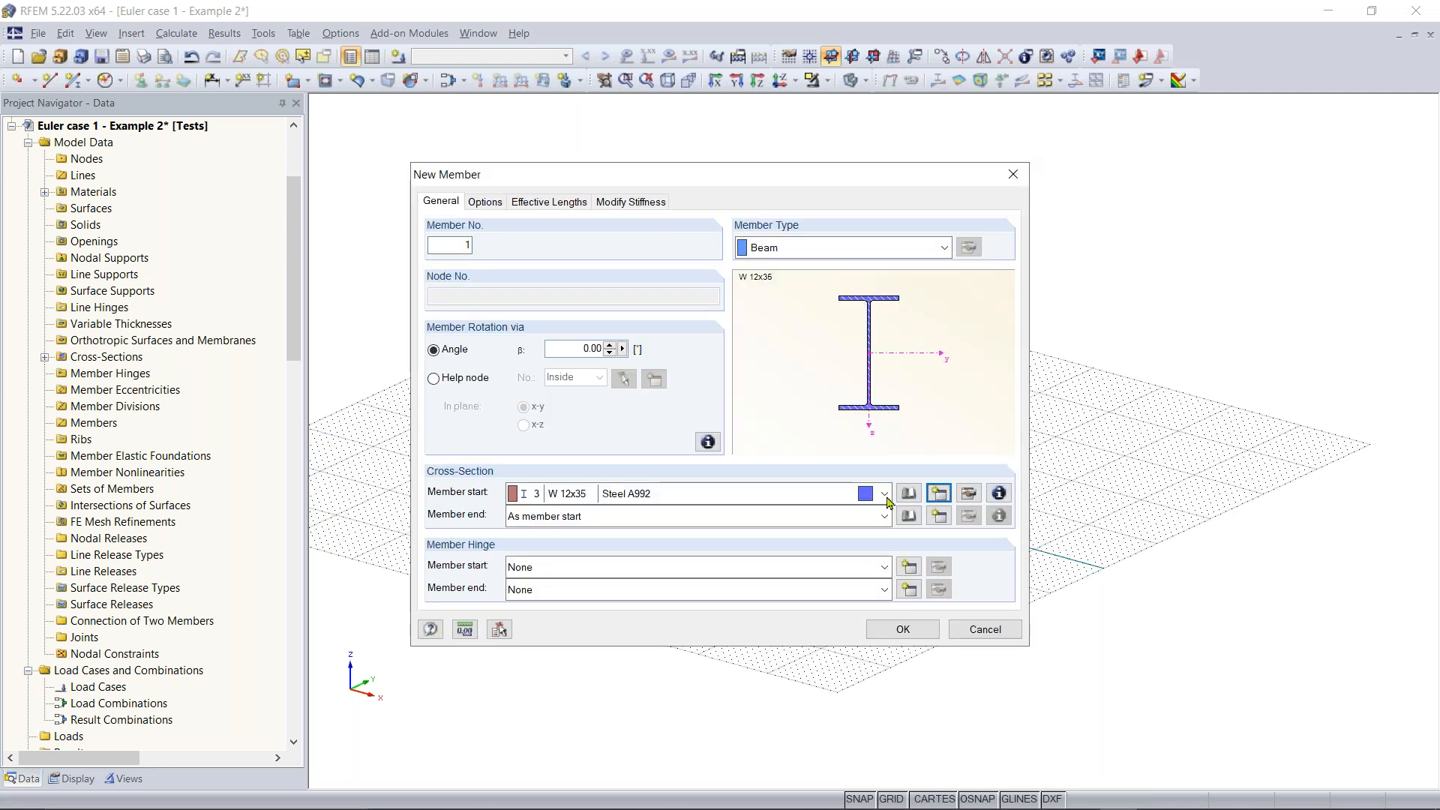
click(910, 494)
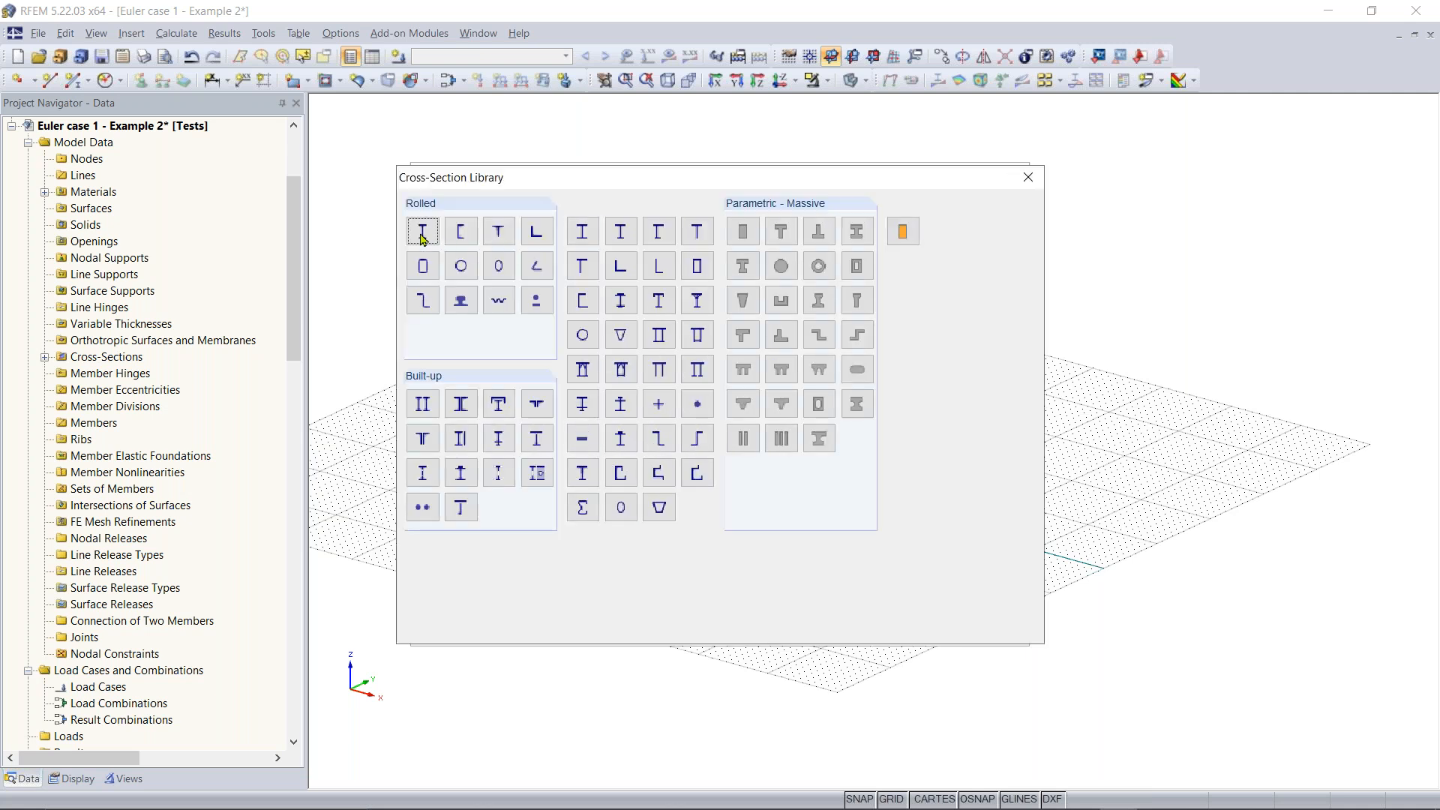
click(1028, 178)
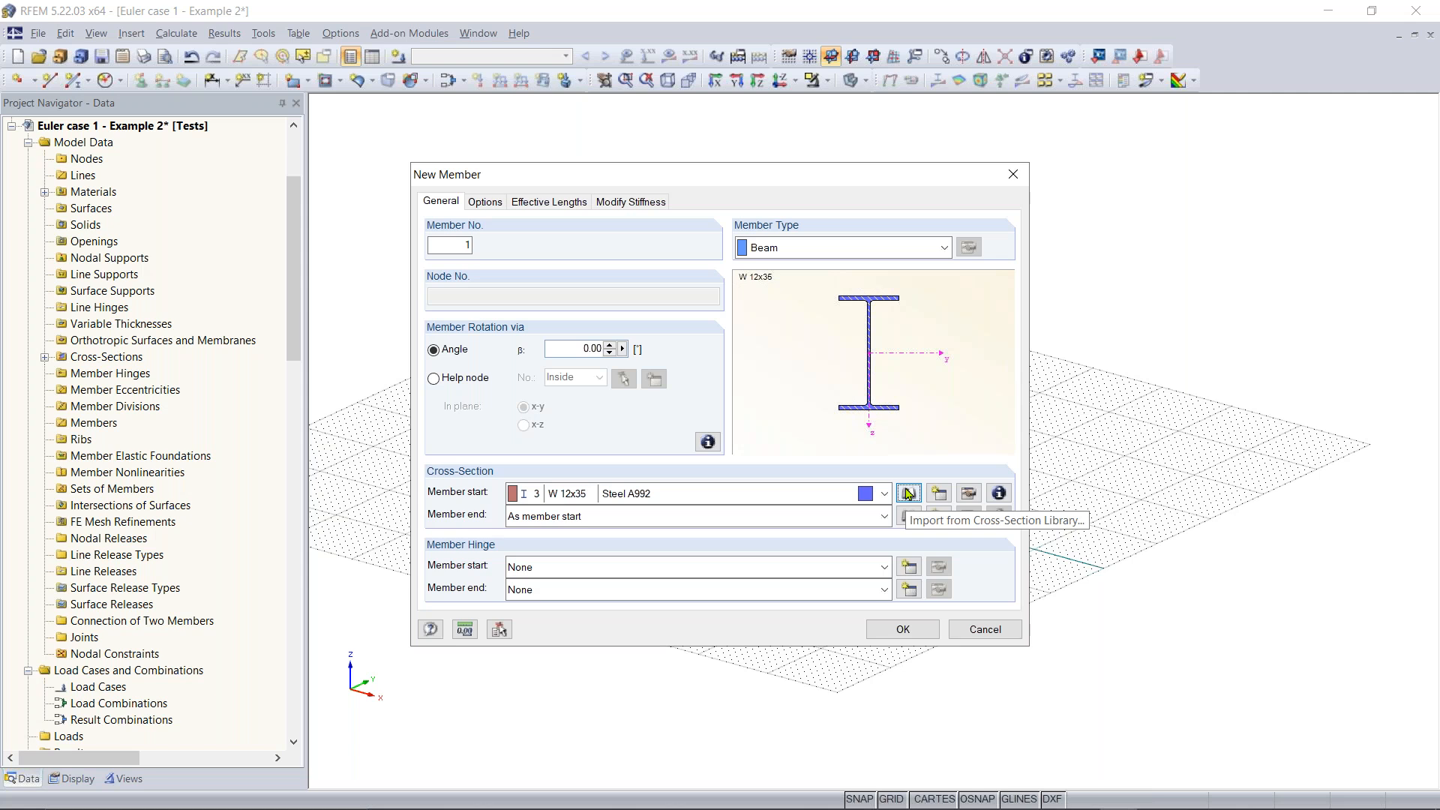
click(903, 630)
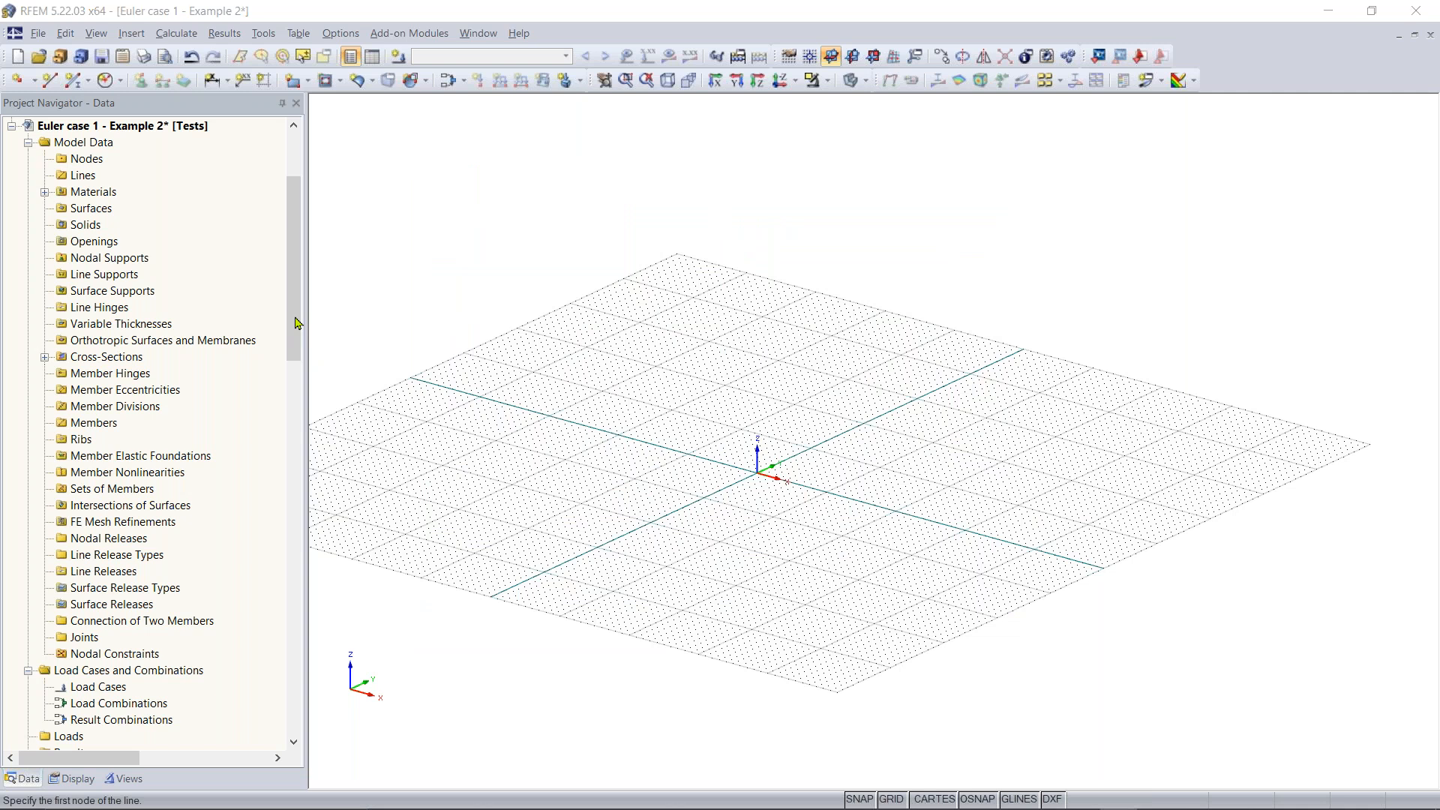
Widen the project navigator and examine the list of add-on modules, including the steel, concrete and timber design modules
drag(428, 67, 660, 66)
drag(292, 225, 300, 431)
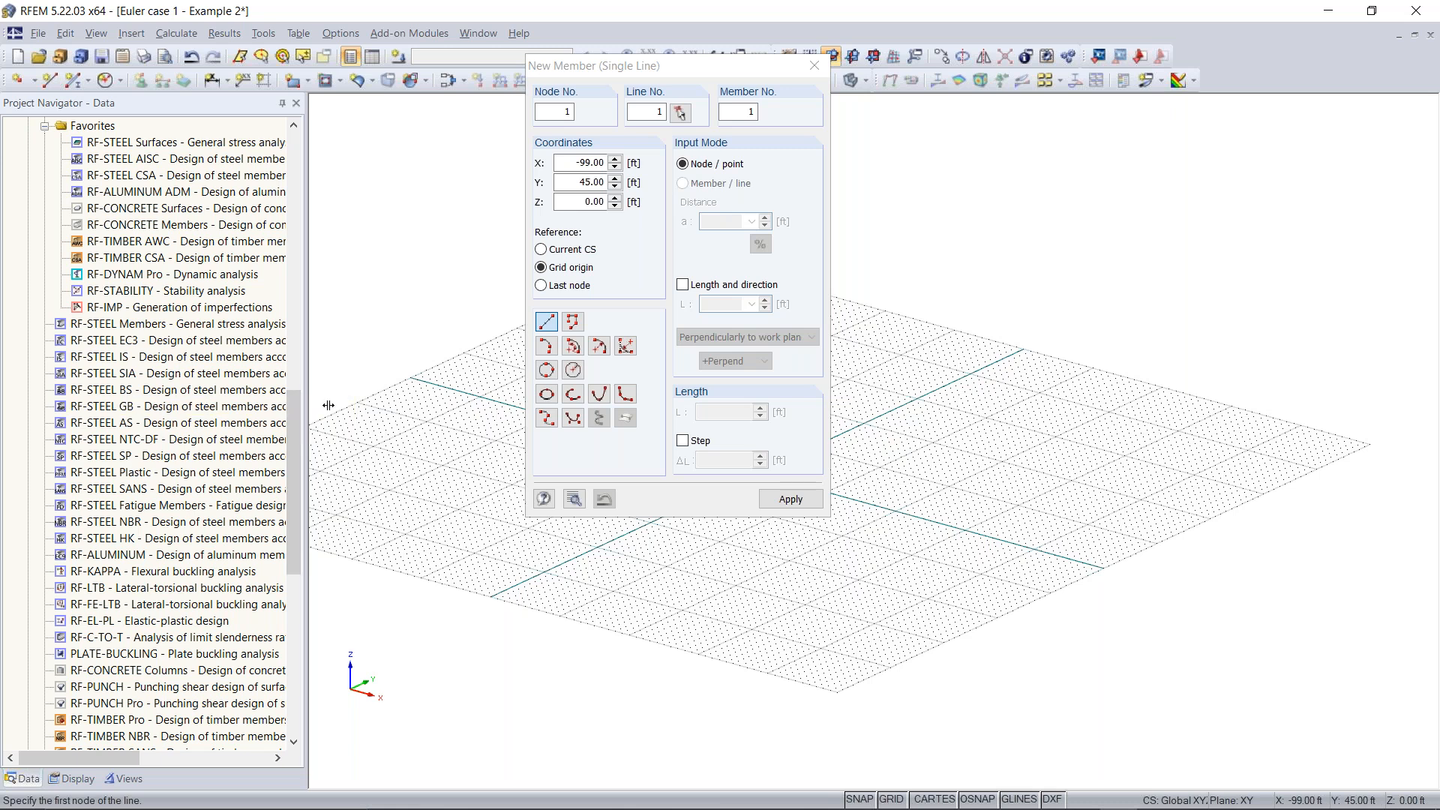
drag(360, 403, 464, 394)
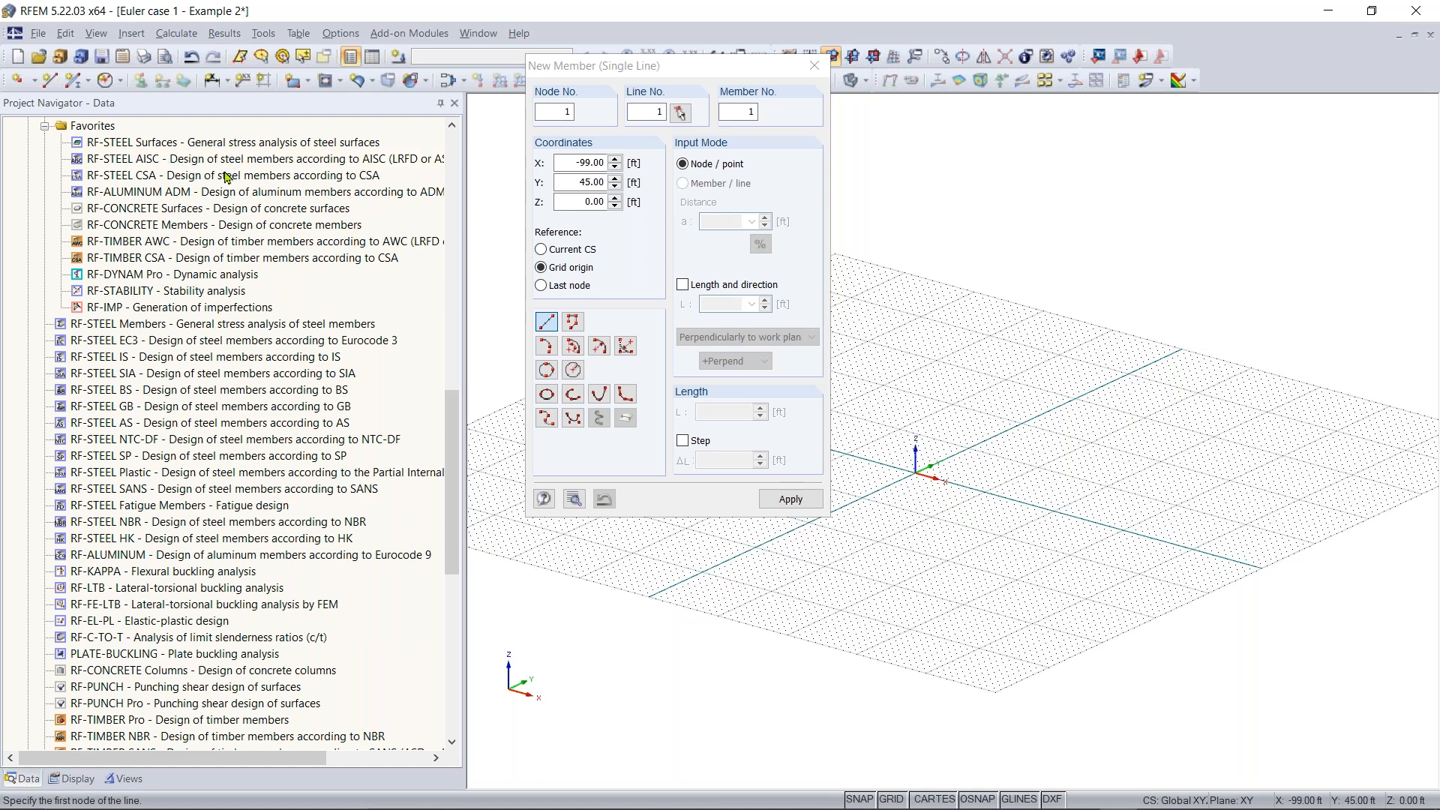
scroll(233, 248, down, 6)
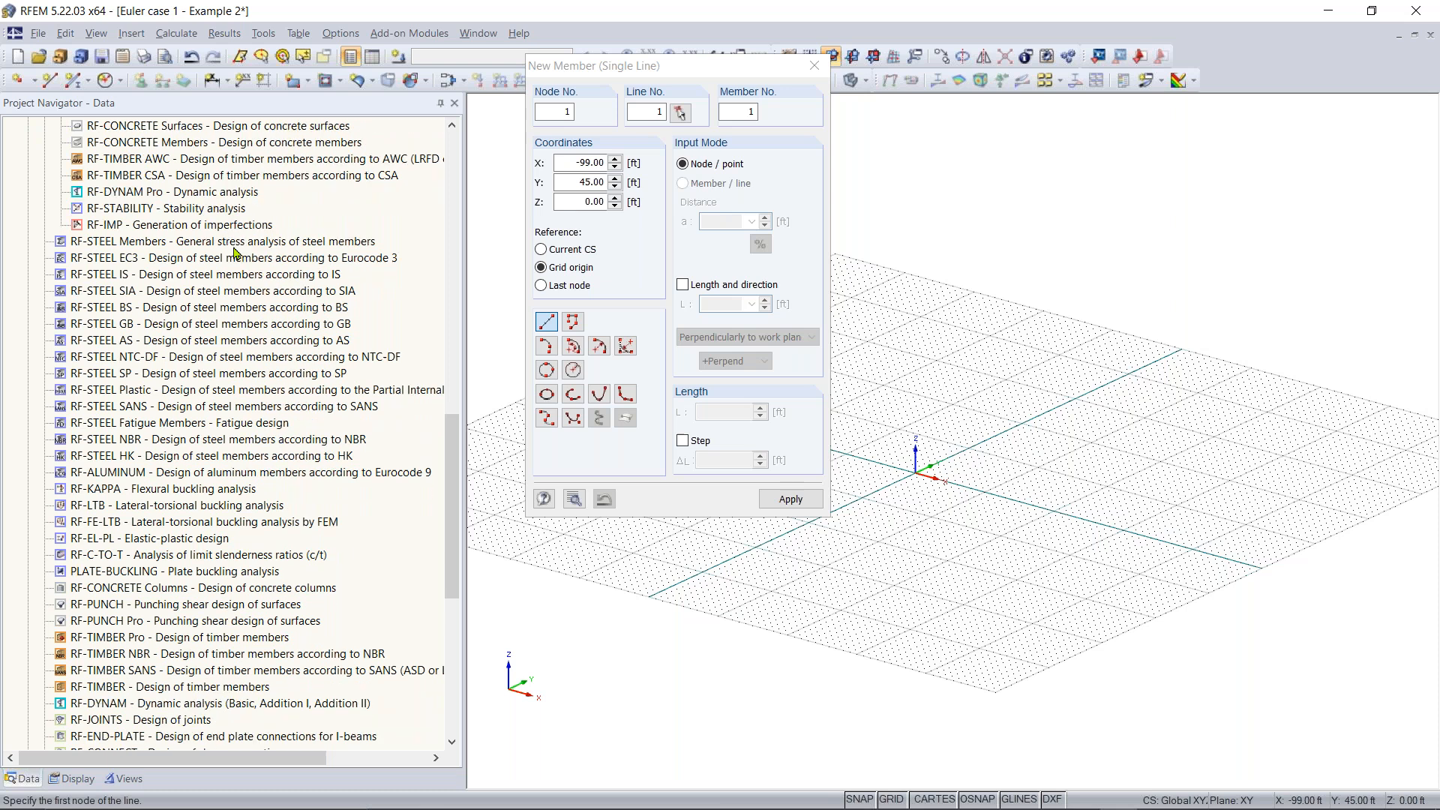
scroll(233, 251, down, 6)
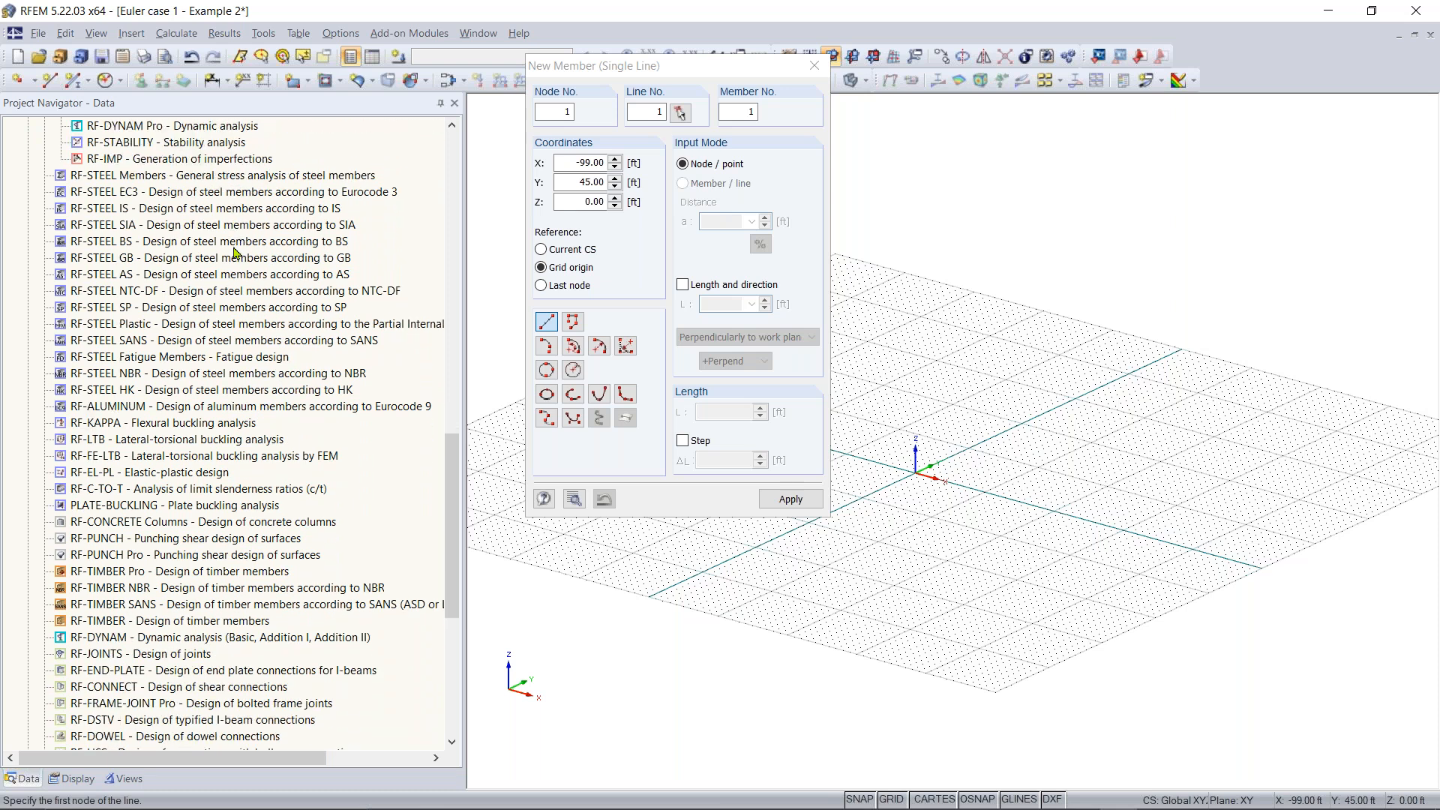
scroll(233, 252, down, 6)
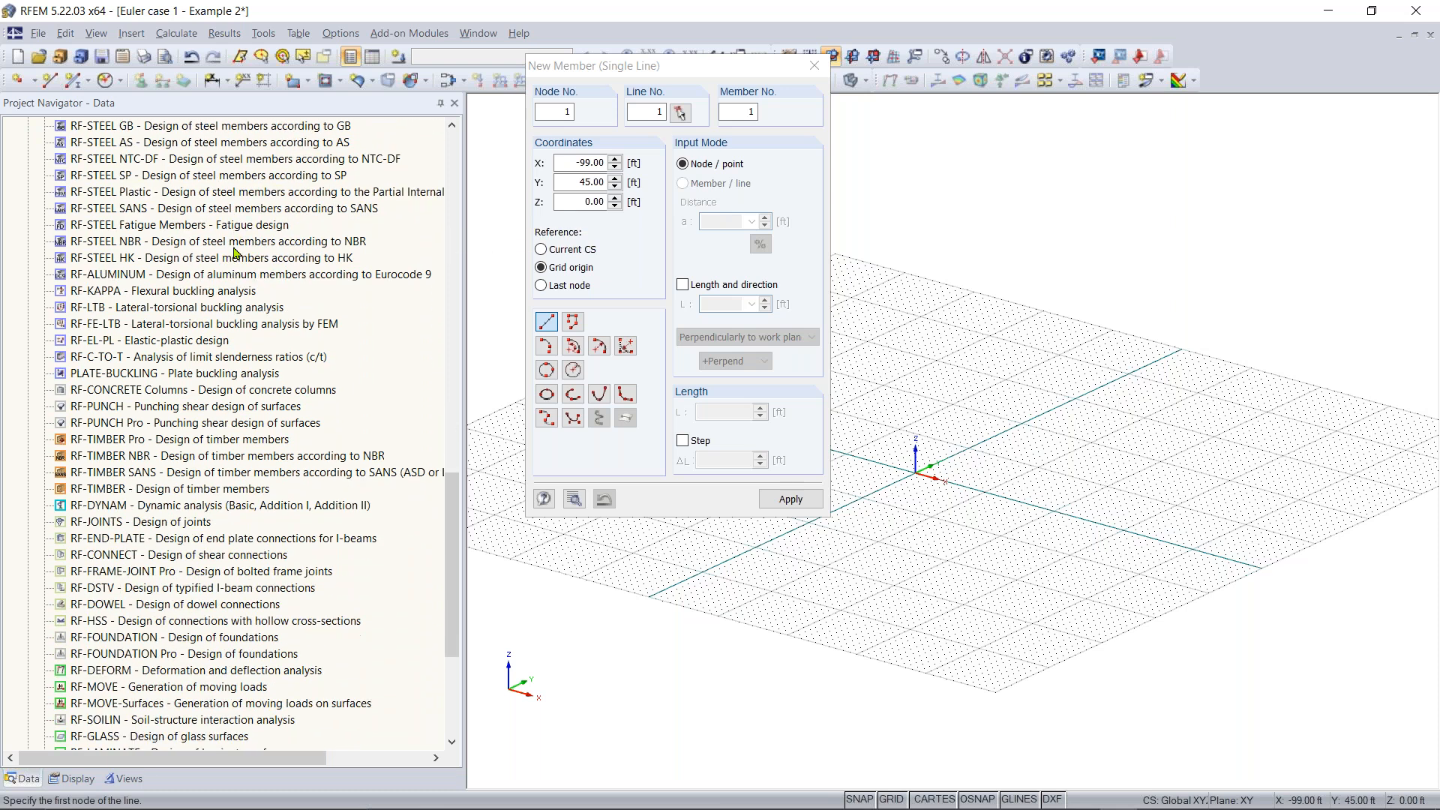
Look through the add-on modules in the project navigator and return to the model data of Euler case 1 - Example 2
scroll(233, 252, up, 5)
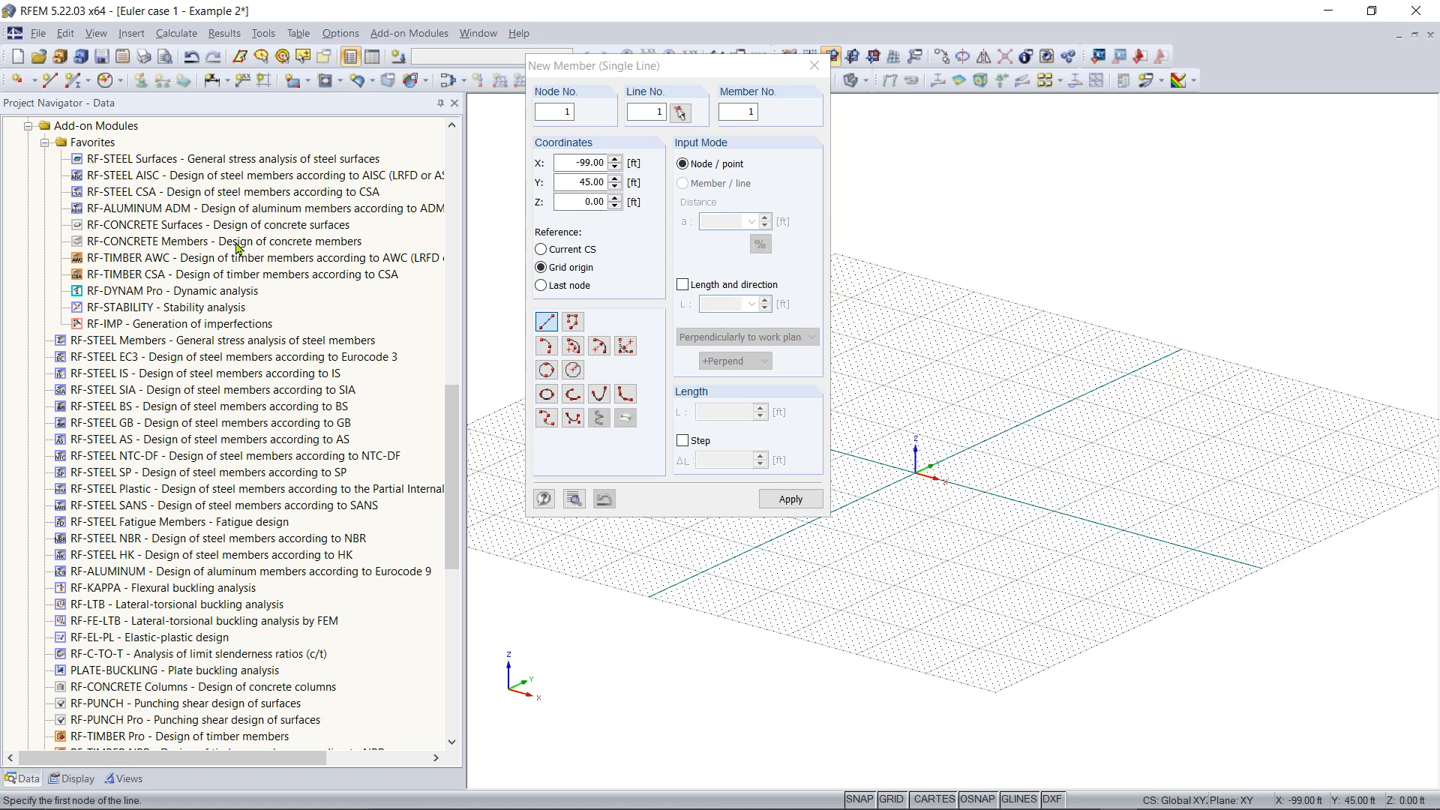
scroll(236, 249, down, 1)
scroll(222, 344, up, 2)
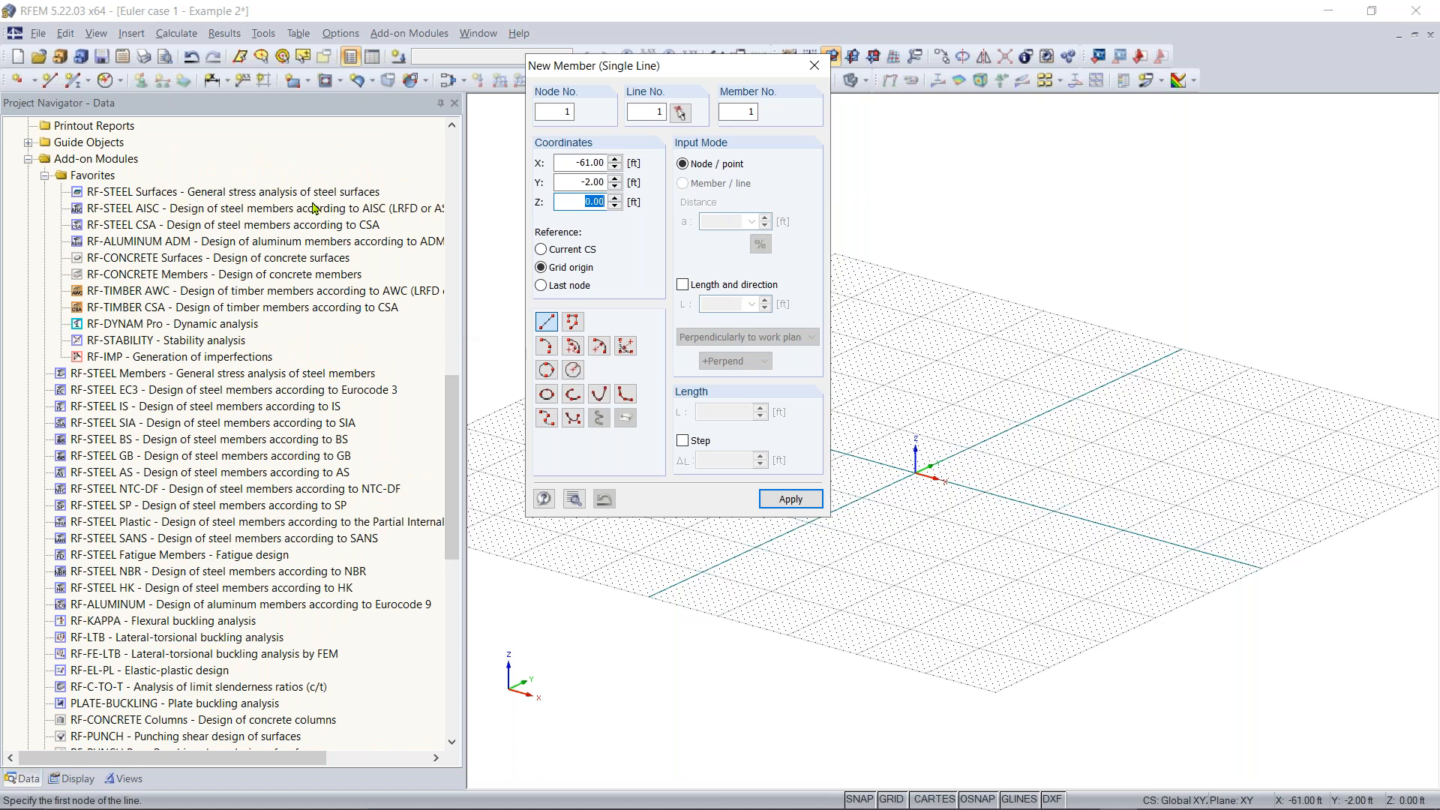
drag(462, 210, 344, 203)
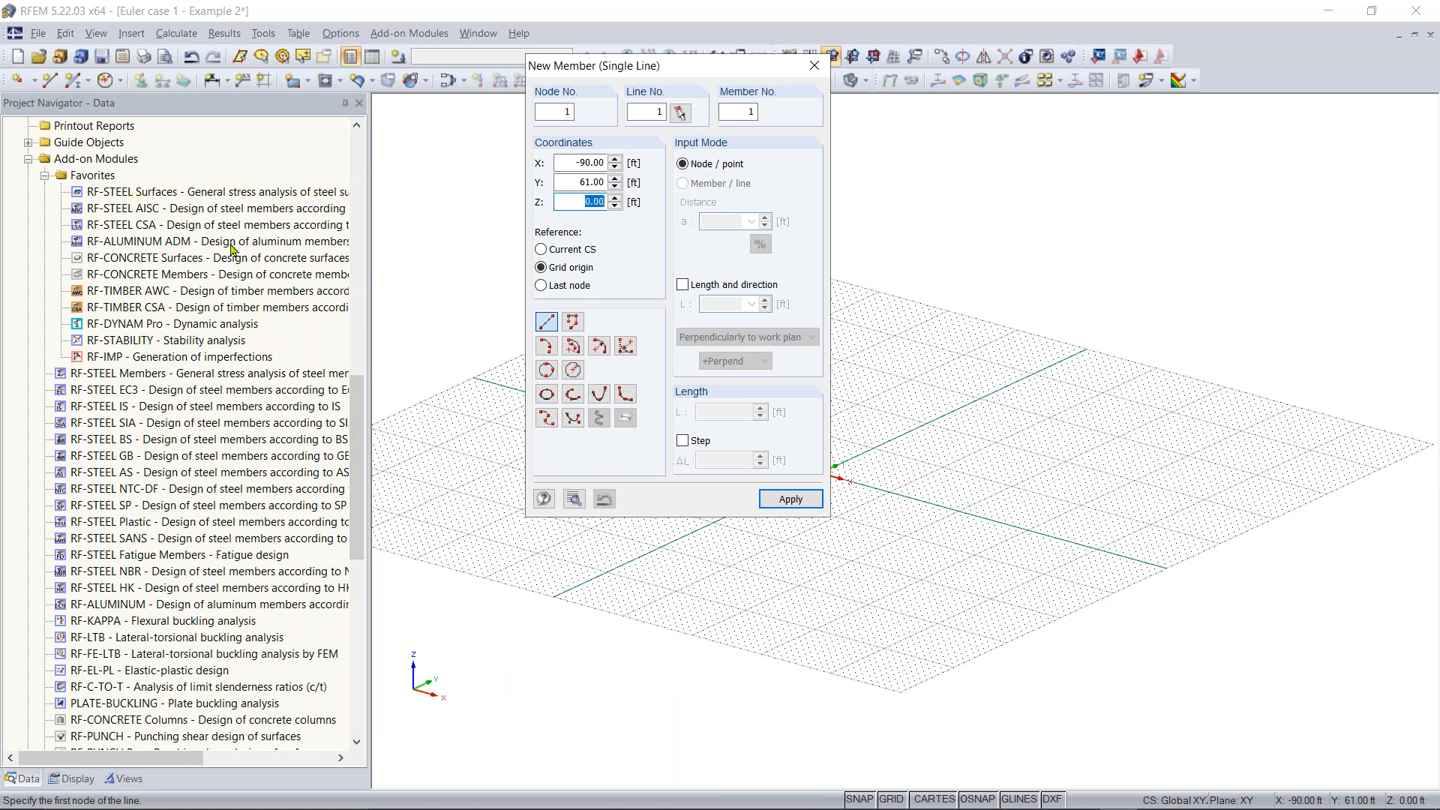
scroll(188, 337, down, 2)
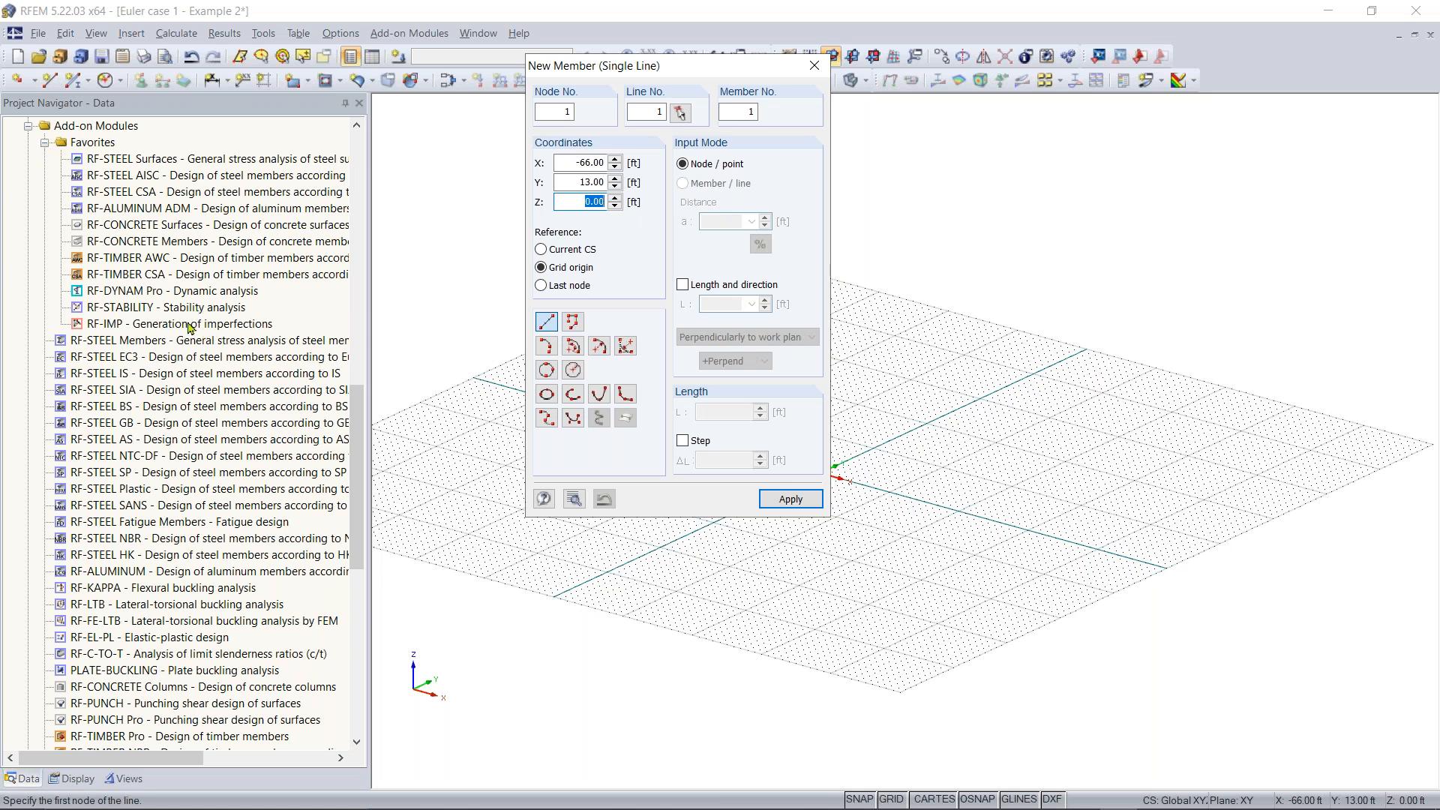
scroll(266, 403, up, 5)
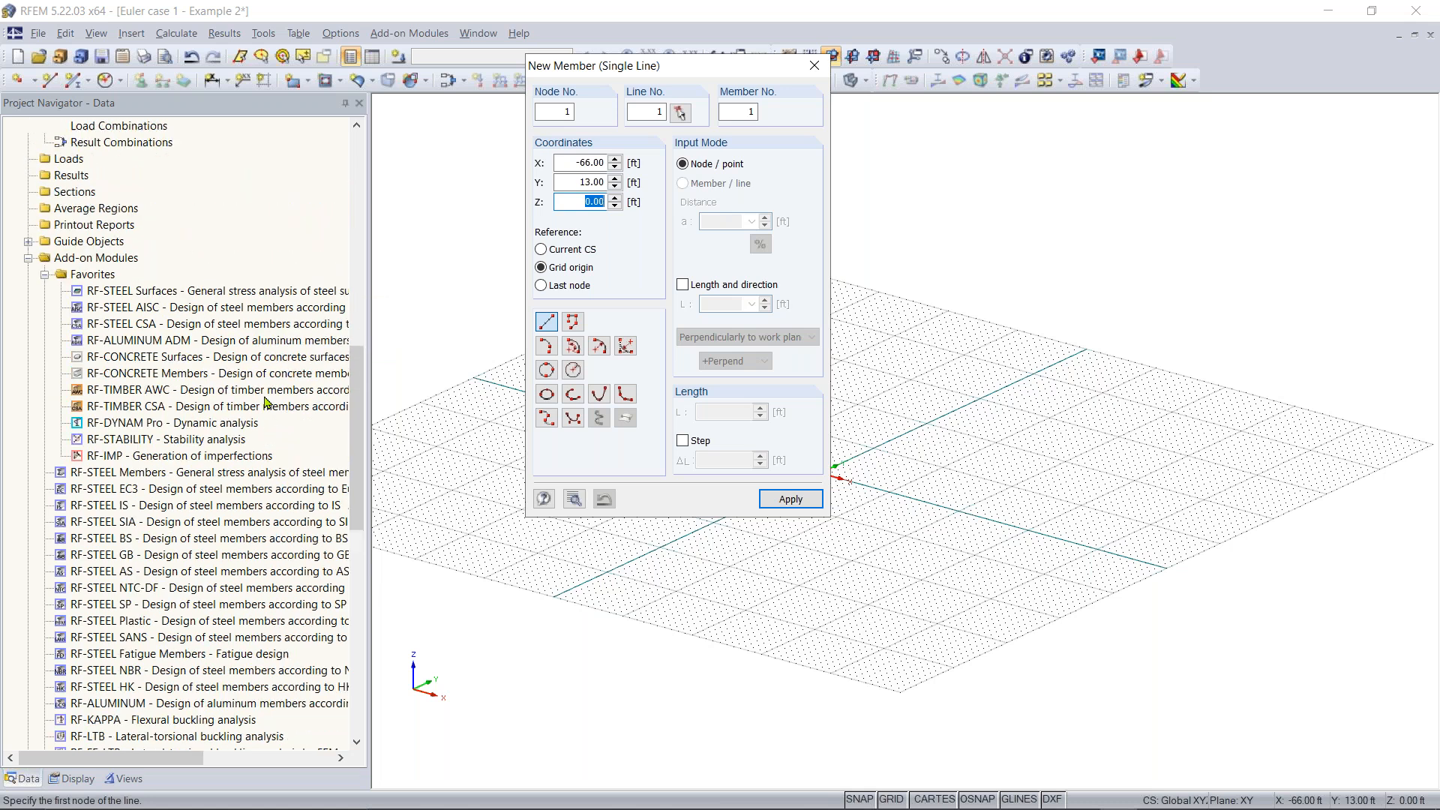
scroll(266, 403, up, 10)
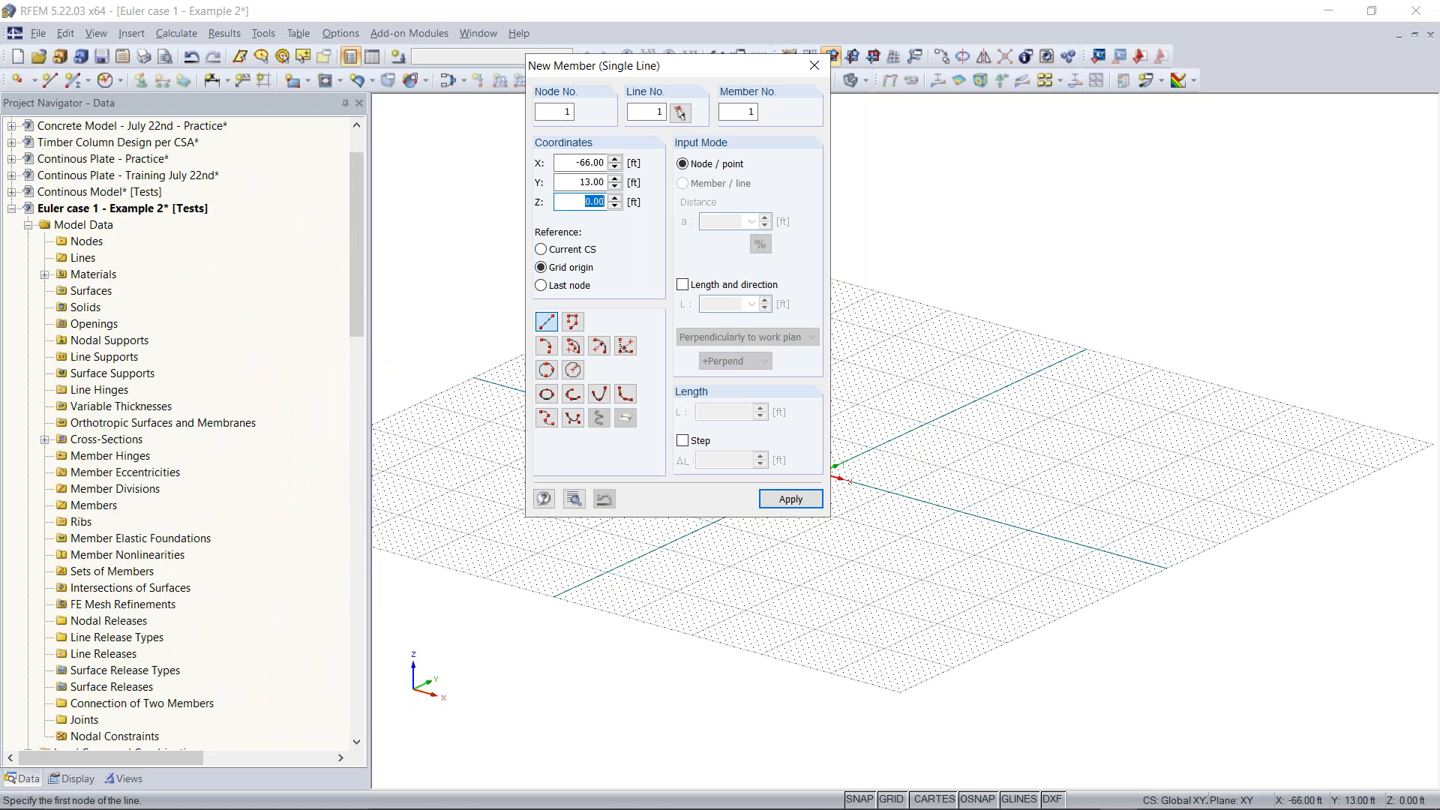
Narrow the project navigator and move the New Member dialog aside to uncover the work plane
click(318, 342)
drag(318, 342, 293, 334)
drag(638, 68, 219, 63)
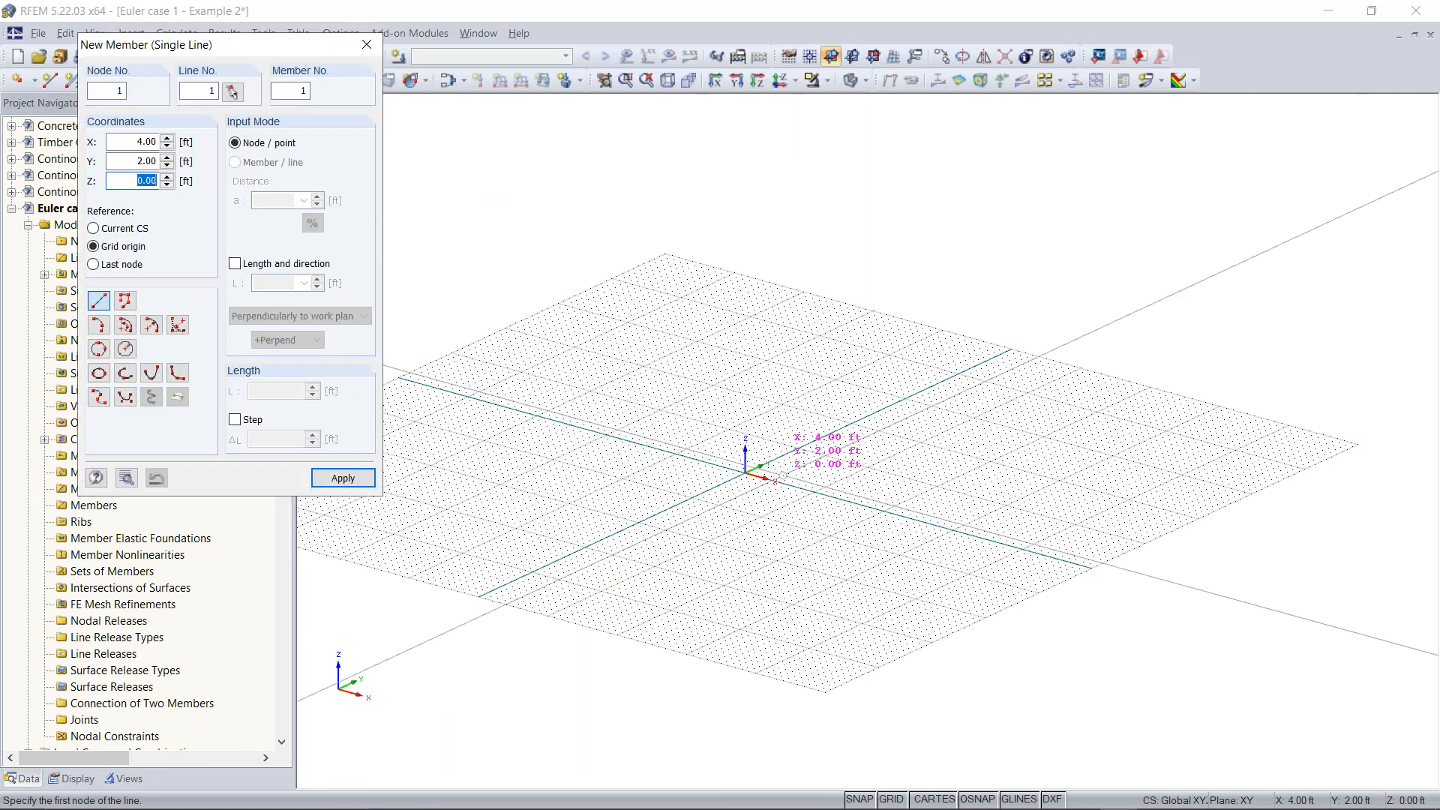
Place a trial single member diagonally across the XY work plane near the origin, and end the member command
scroll(744, 475, up, 2)
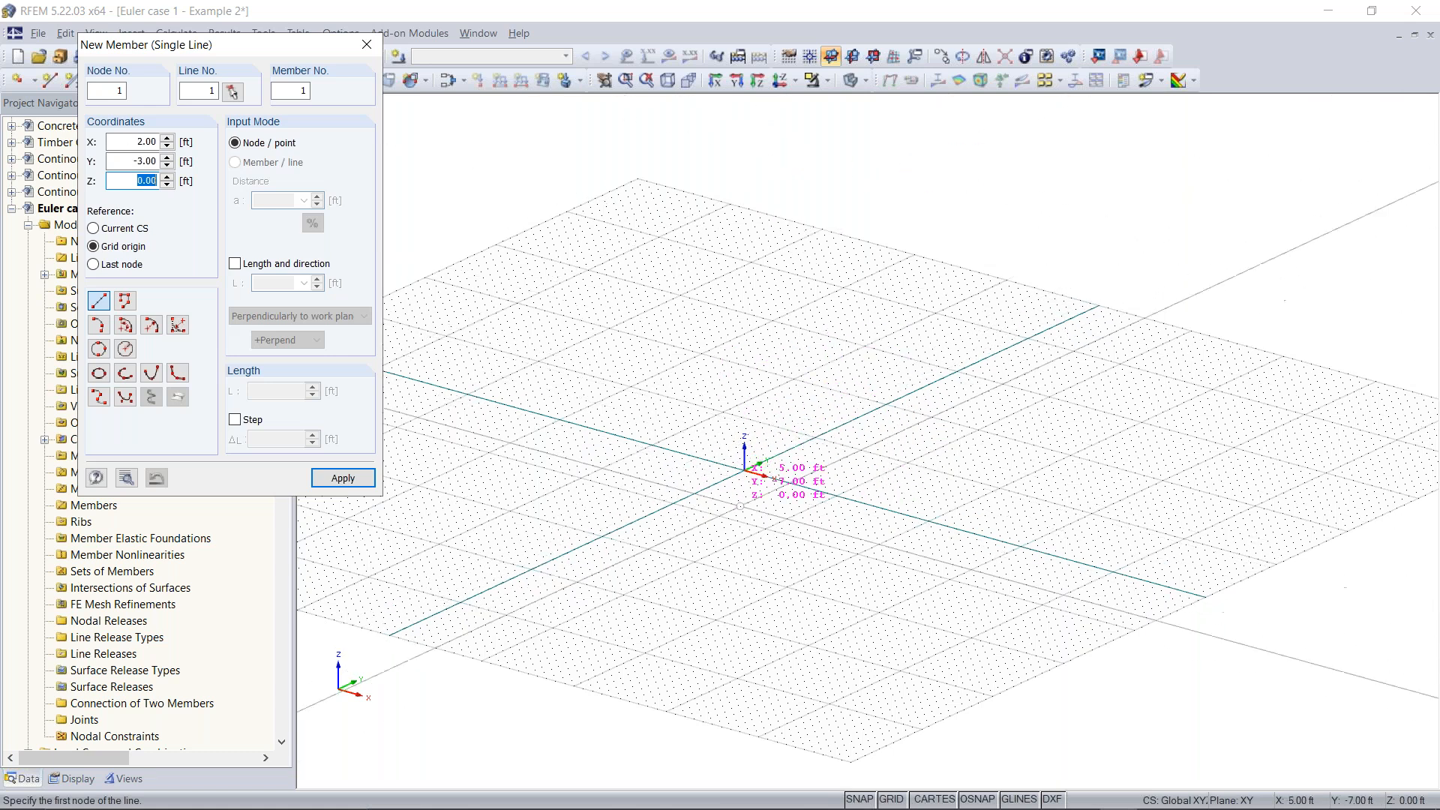
scroll(774, 477, up, 1)
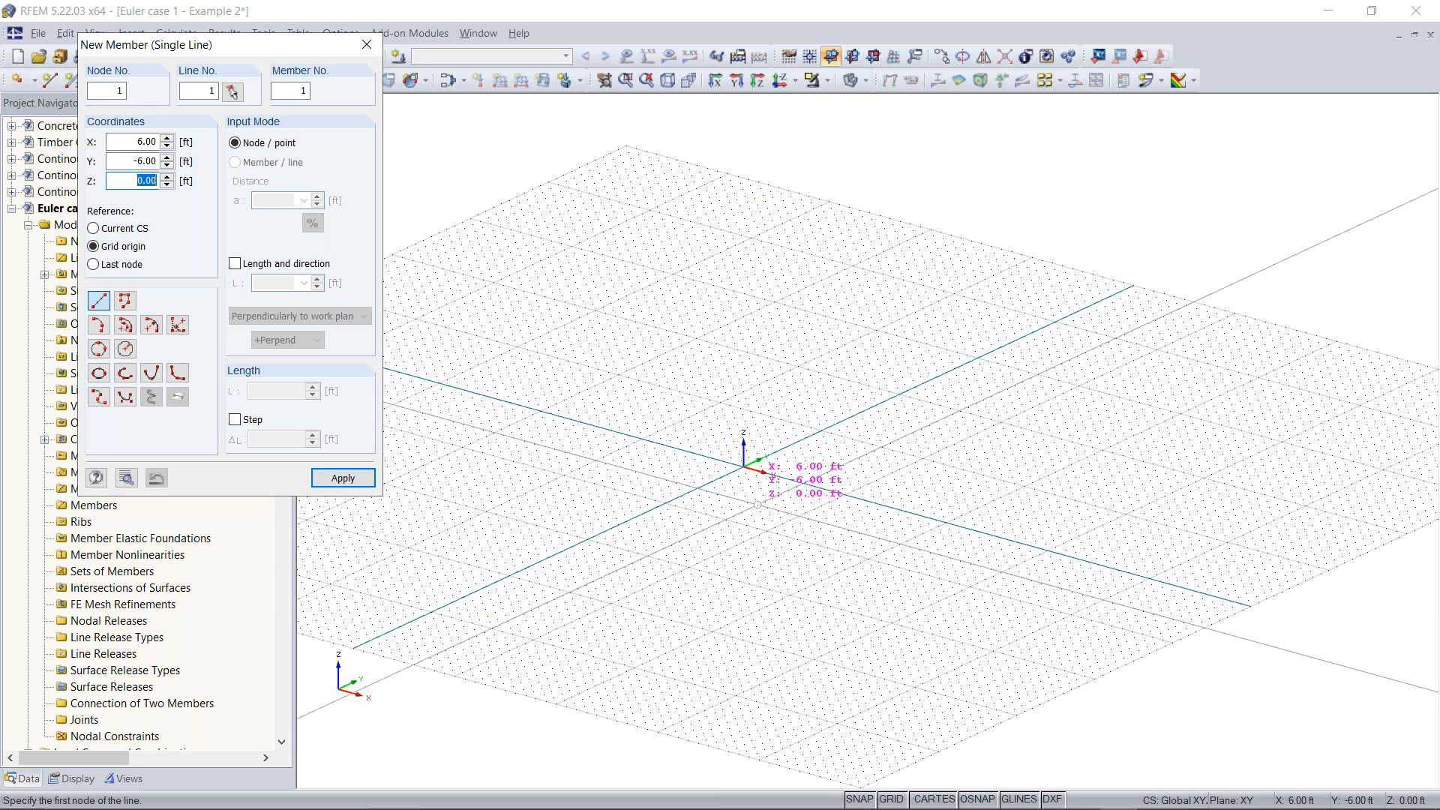
click(711, 330)
click(907, 567)
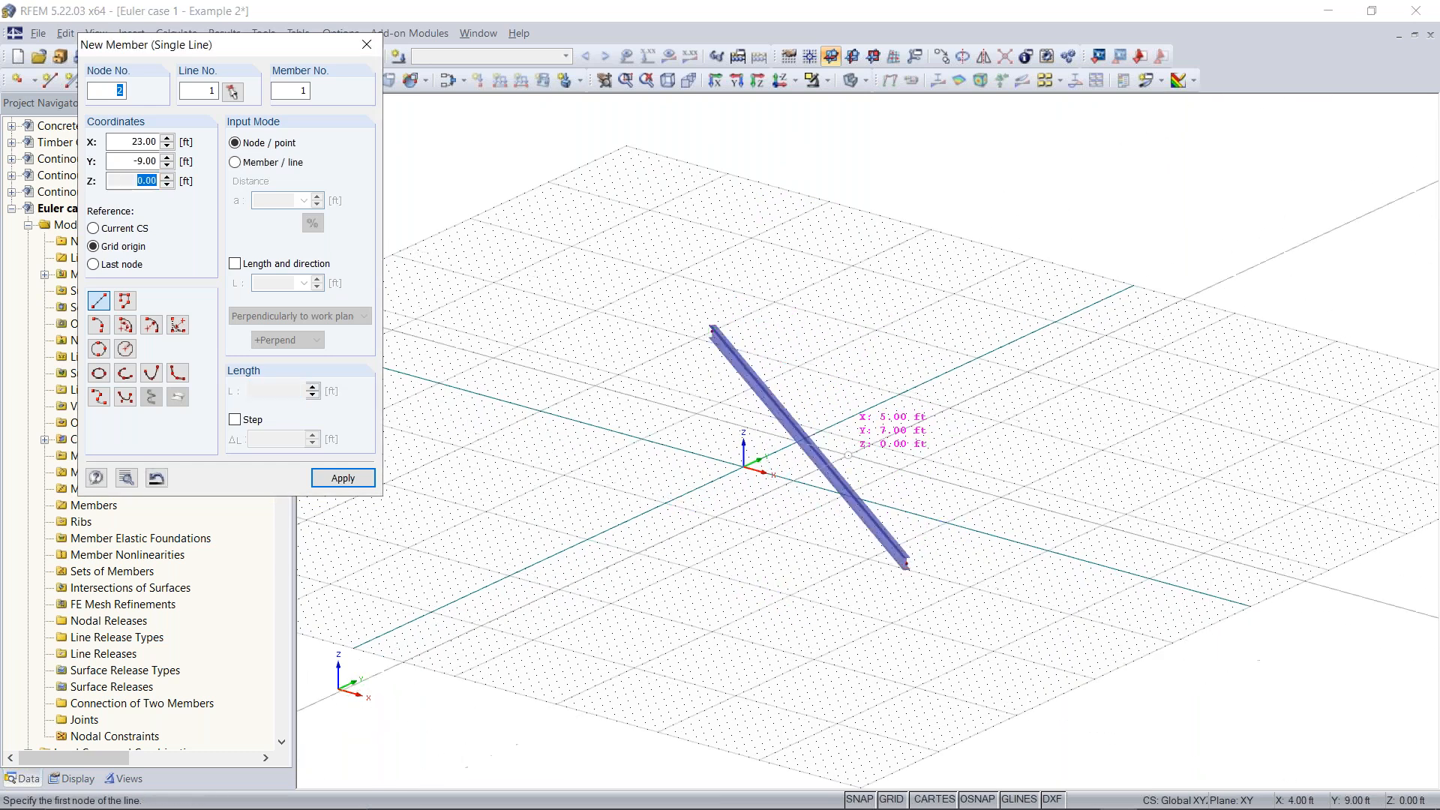
key(Escape)
ctrl+middle_drag(918, 456, 922, 412)
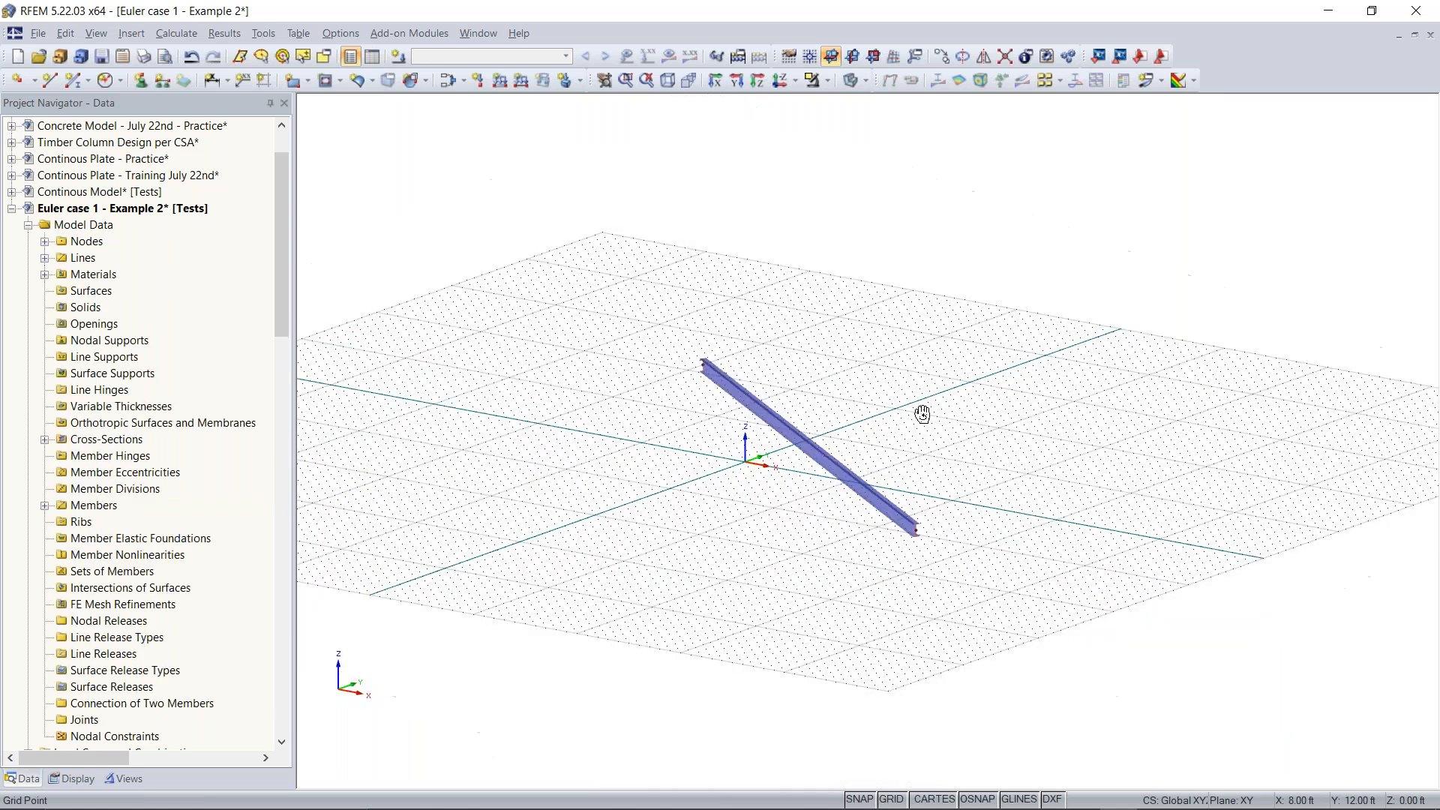
Switch the work plane to YZ and XZ, and return it to XY
click(848, 60)
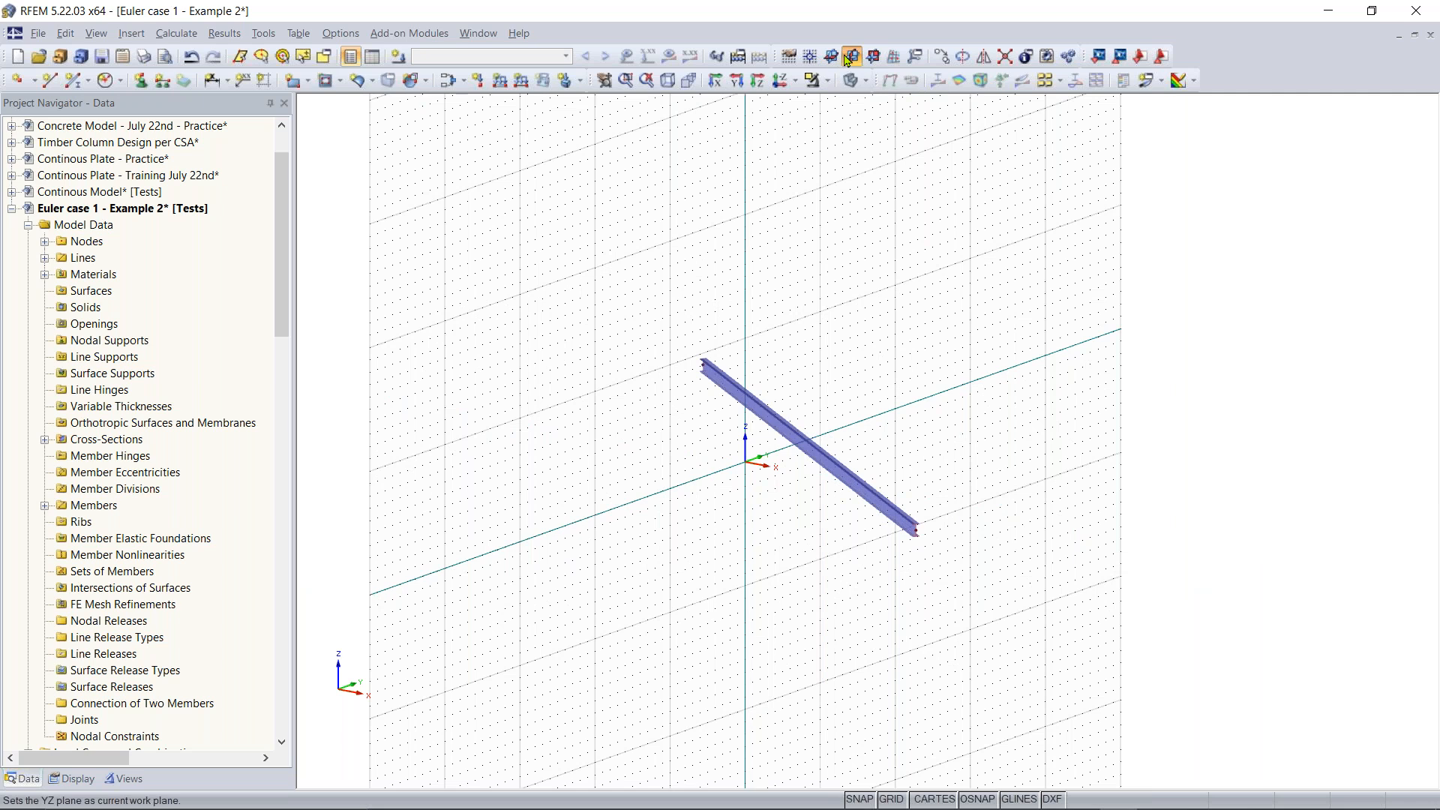
click(873, 57)
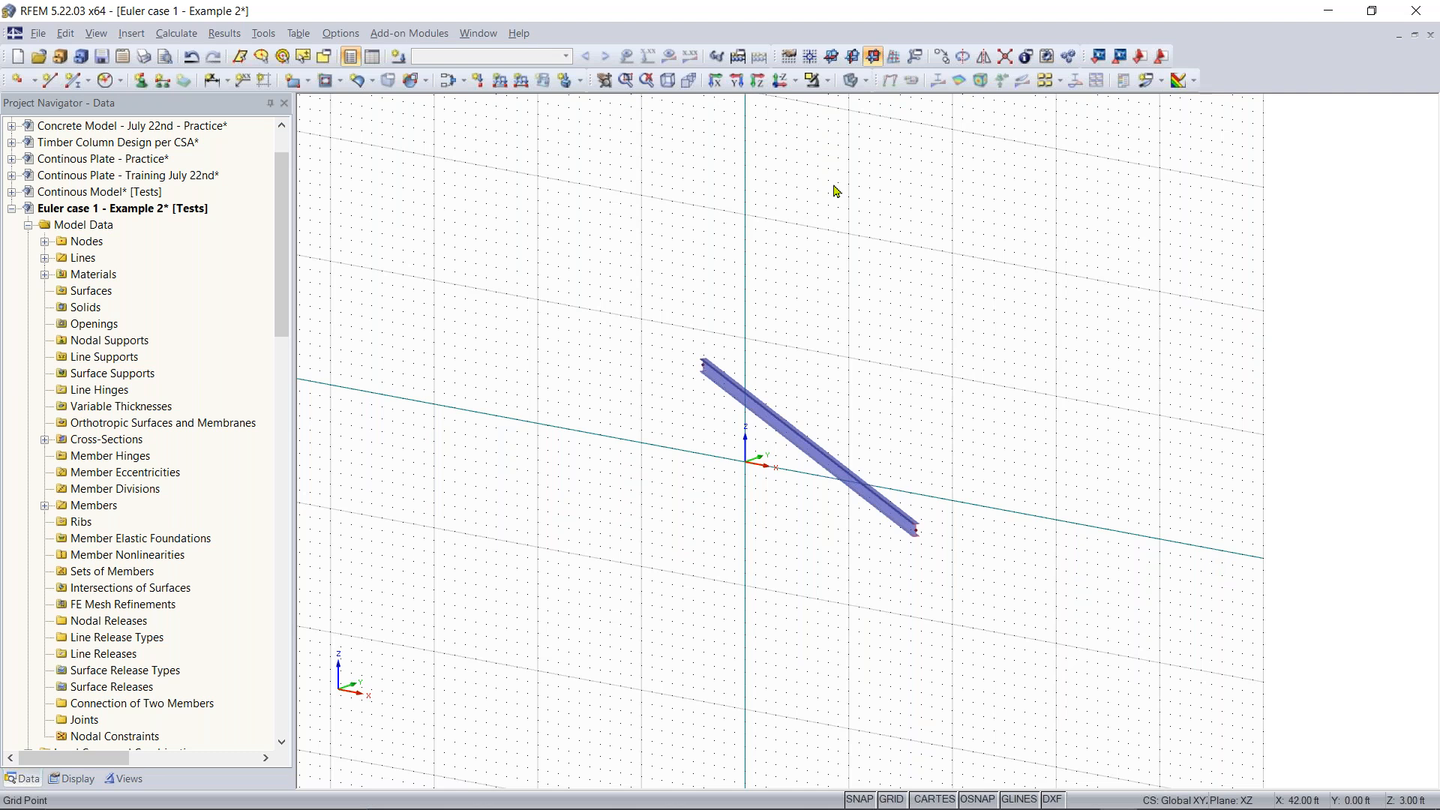
click(830, 56)
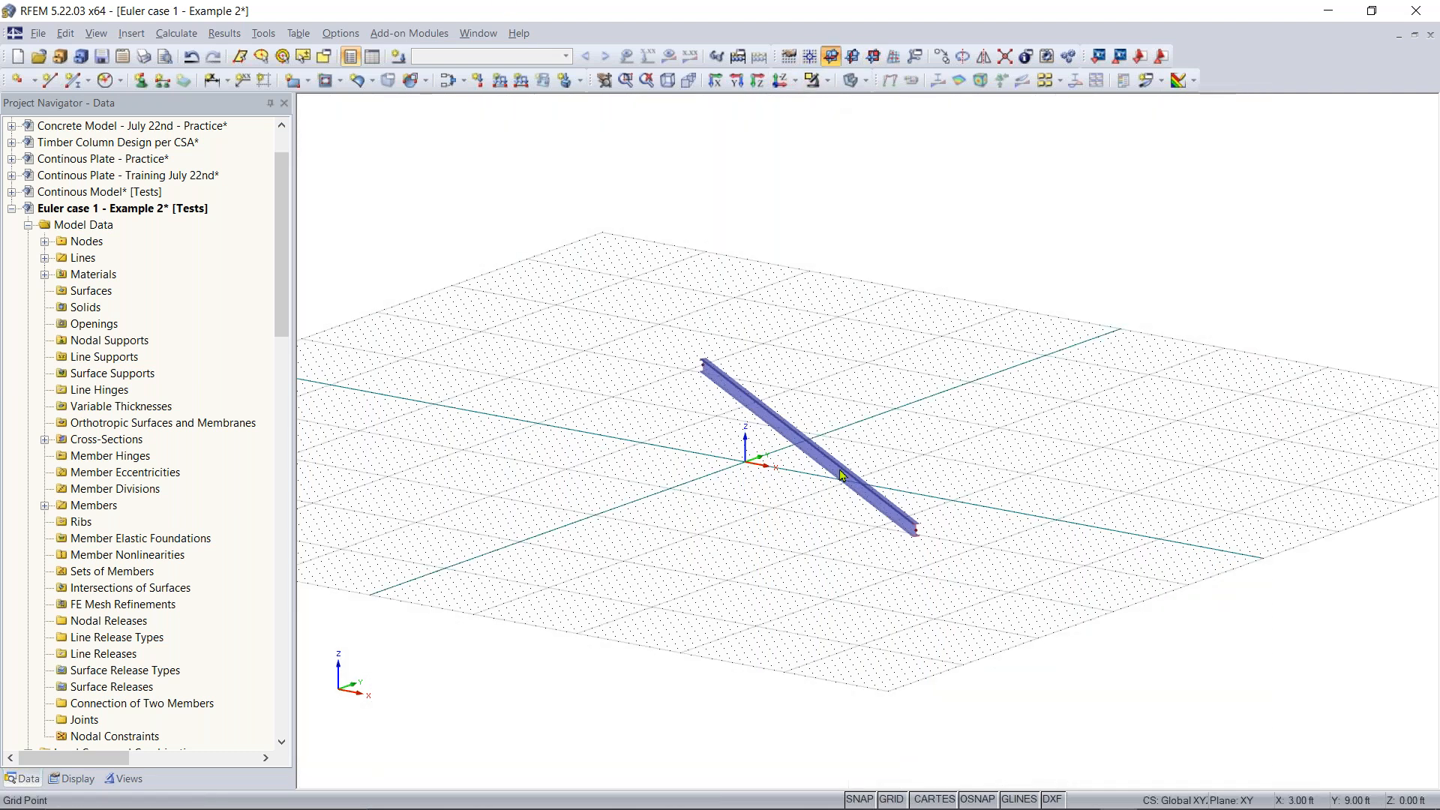
Delete the diagonal trial member
drag(1035, 256, 489, 611)
key(Delete)
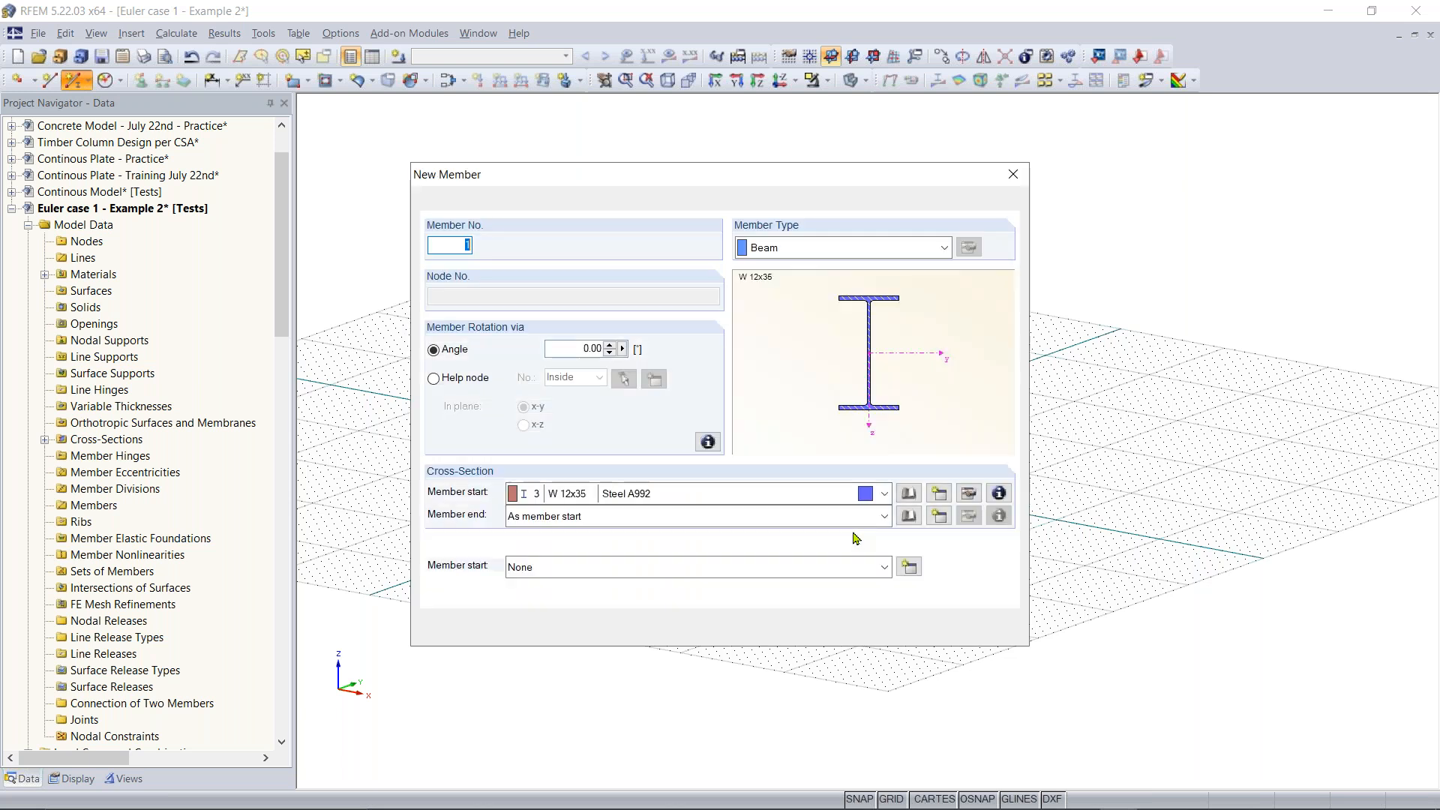
Set up a new single beam member with section W 12x35 in Steel A992, defined by length and direction perpendicular to the work plane
drag(805, 184, 399, 129)
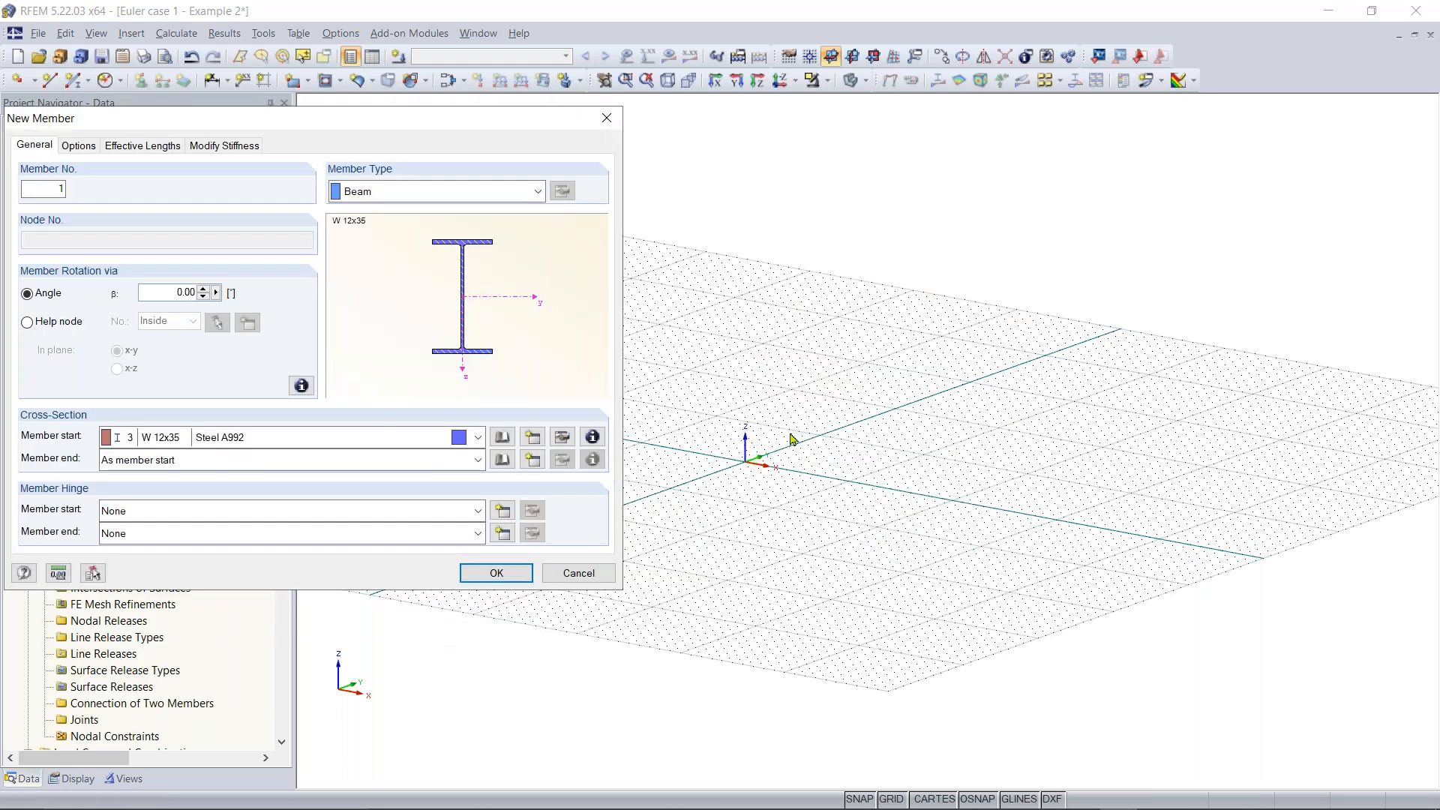
click(495, 574)
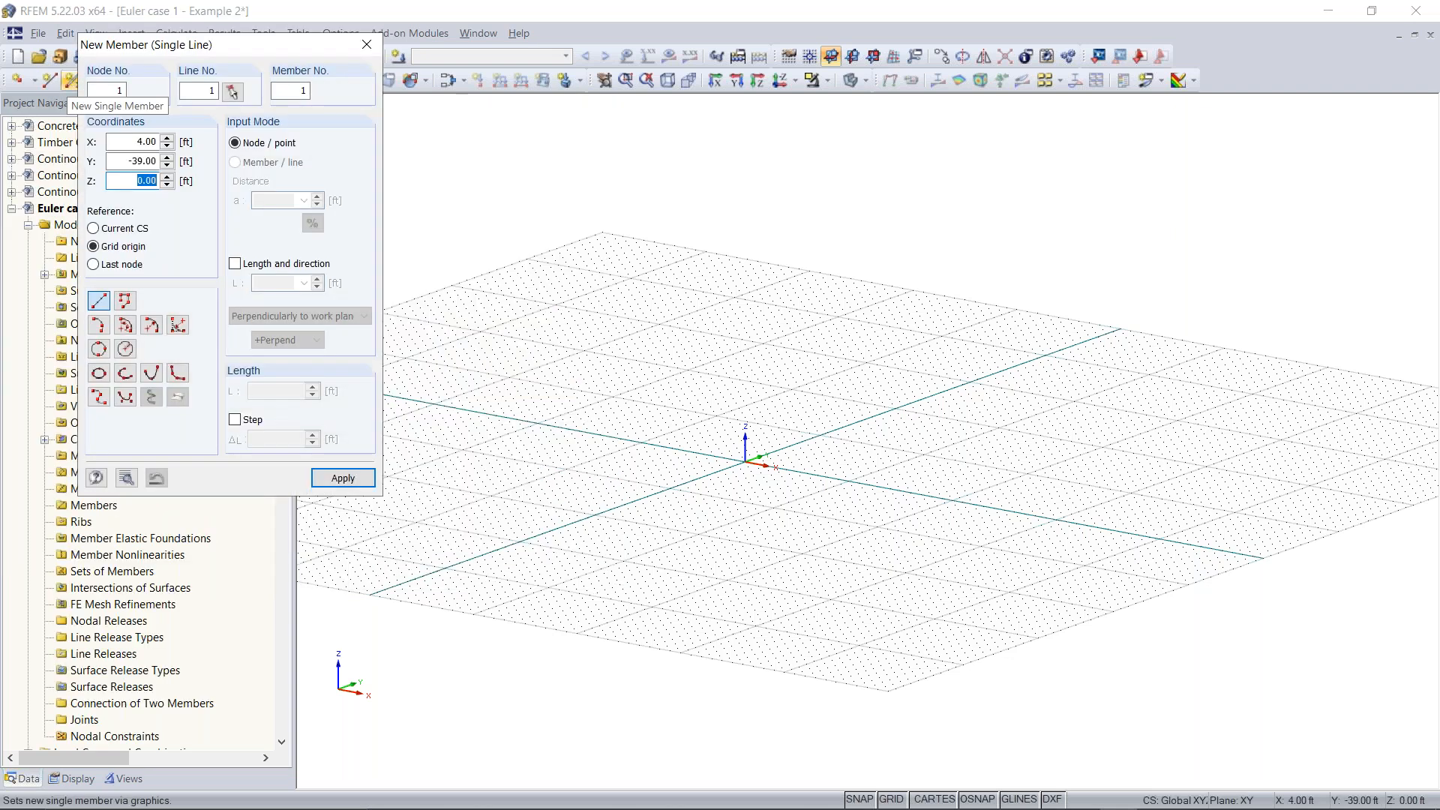
click(235, 263)
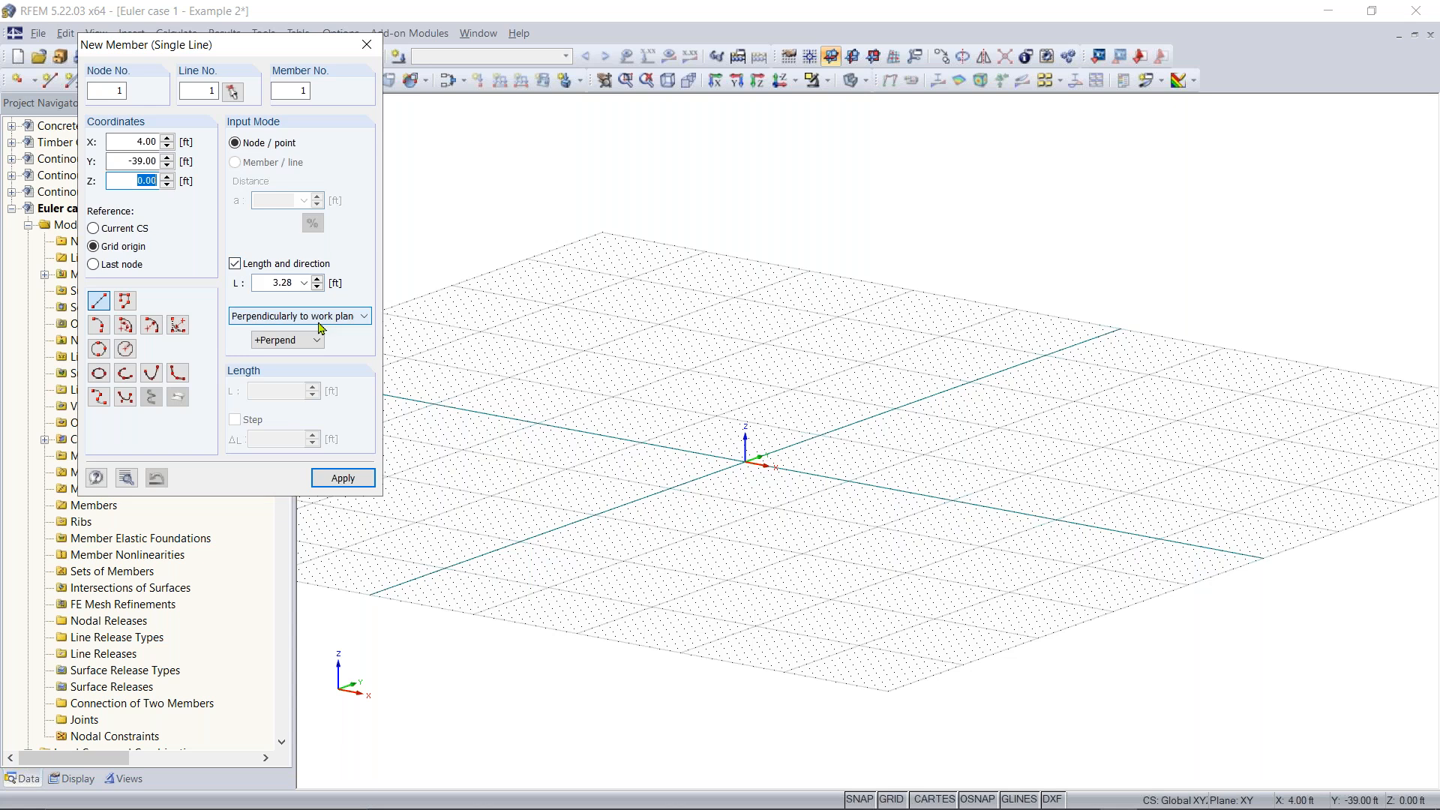
click(327, 318)
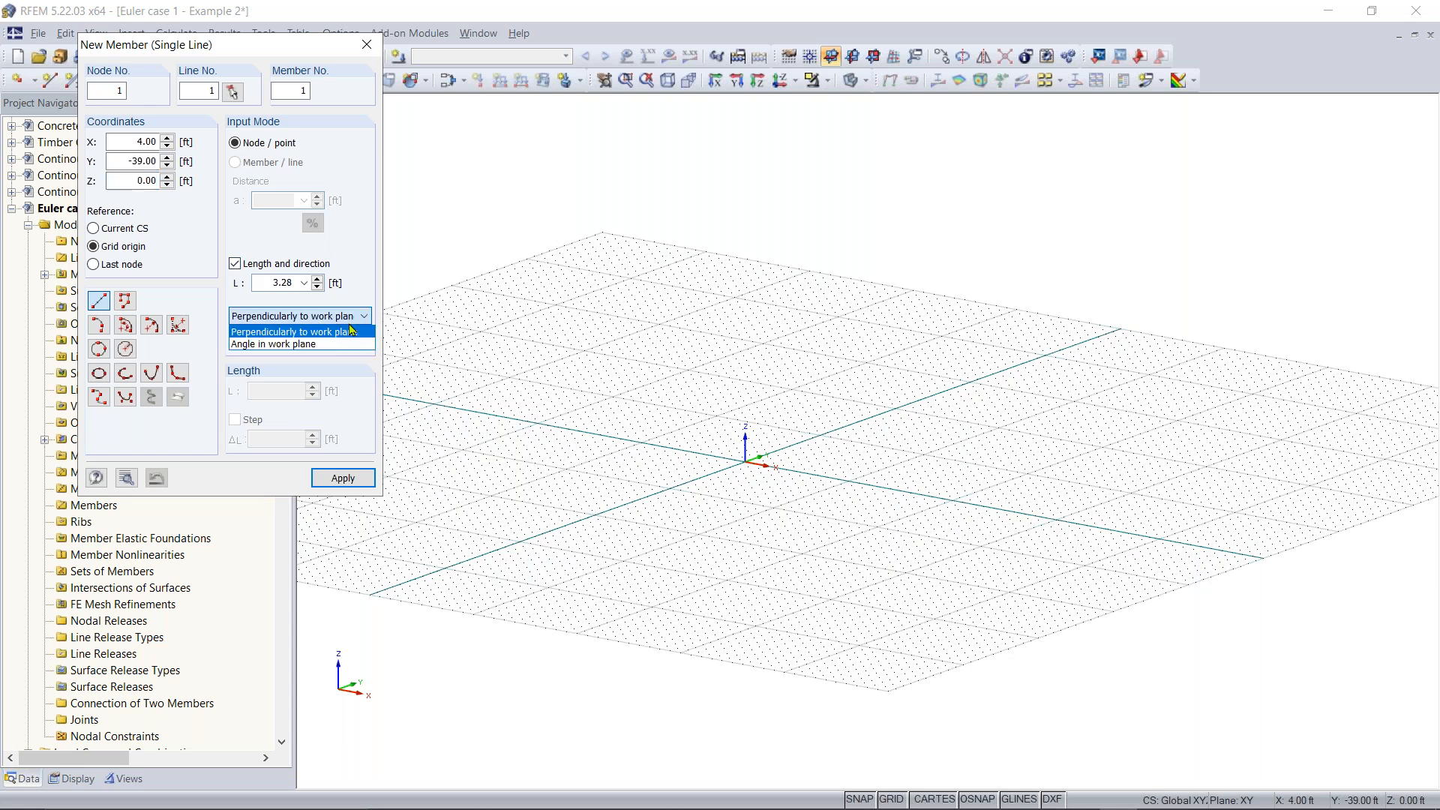
click(347, 315)
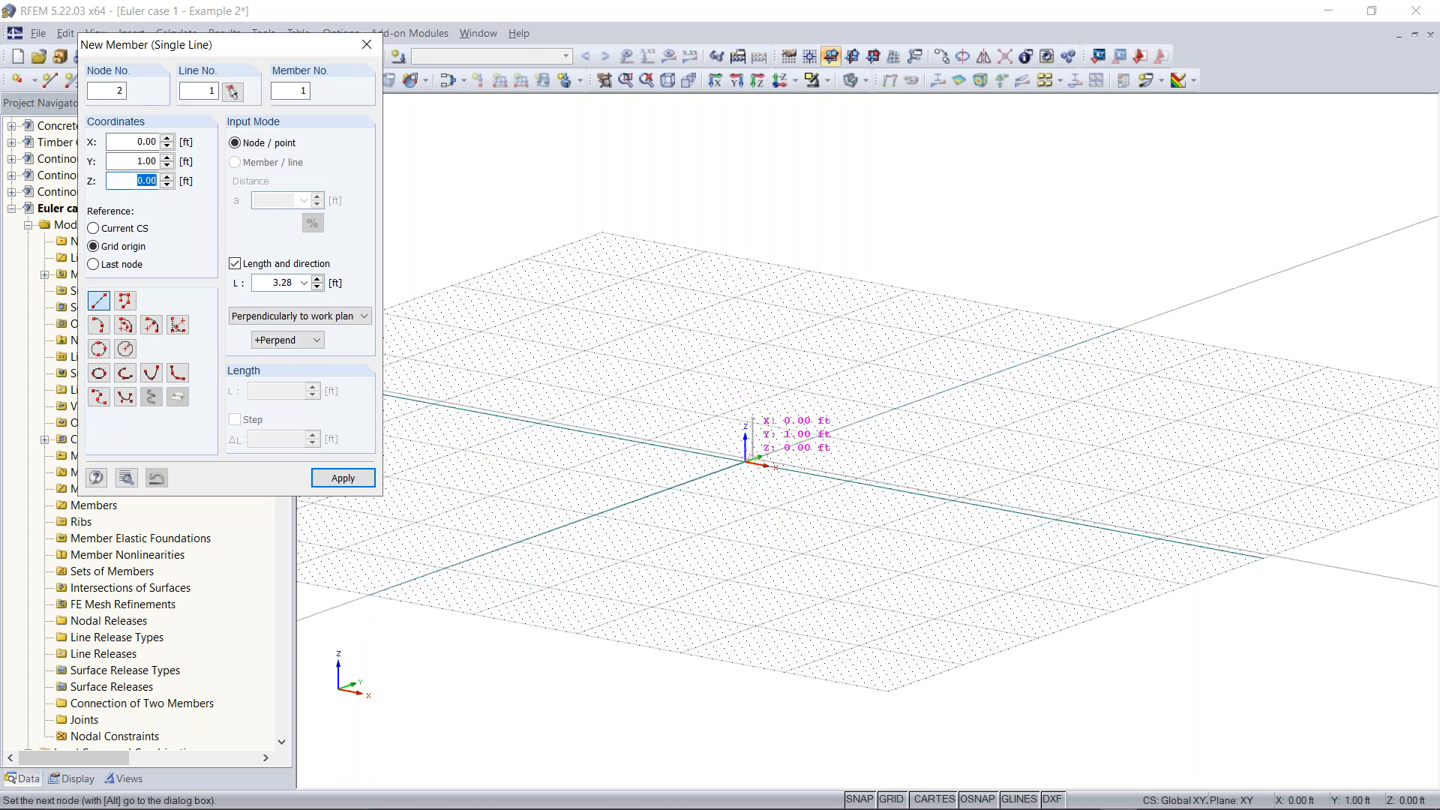
Place 3.28 ft members perpendicular to the work plane at X 0, Y 0, starting at Z 30 ft and at Z 0 ft
scroll(745, 462, up, 3)
scroll(745, 462, up, 3)
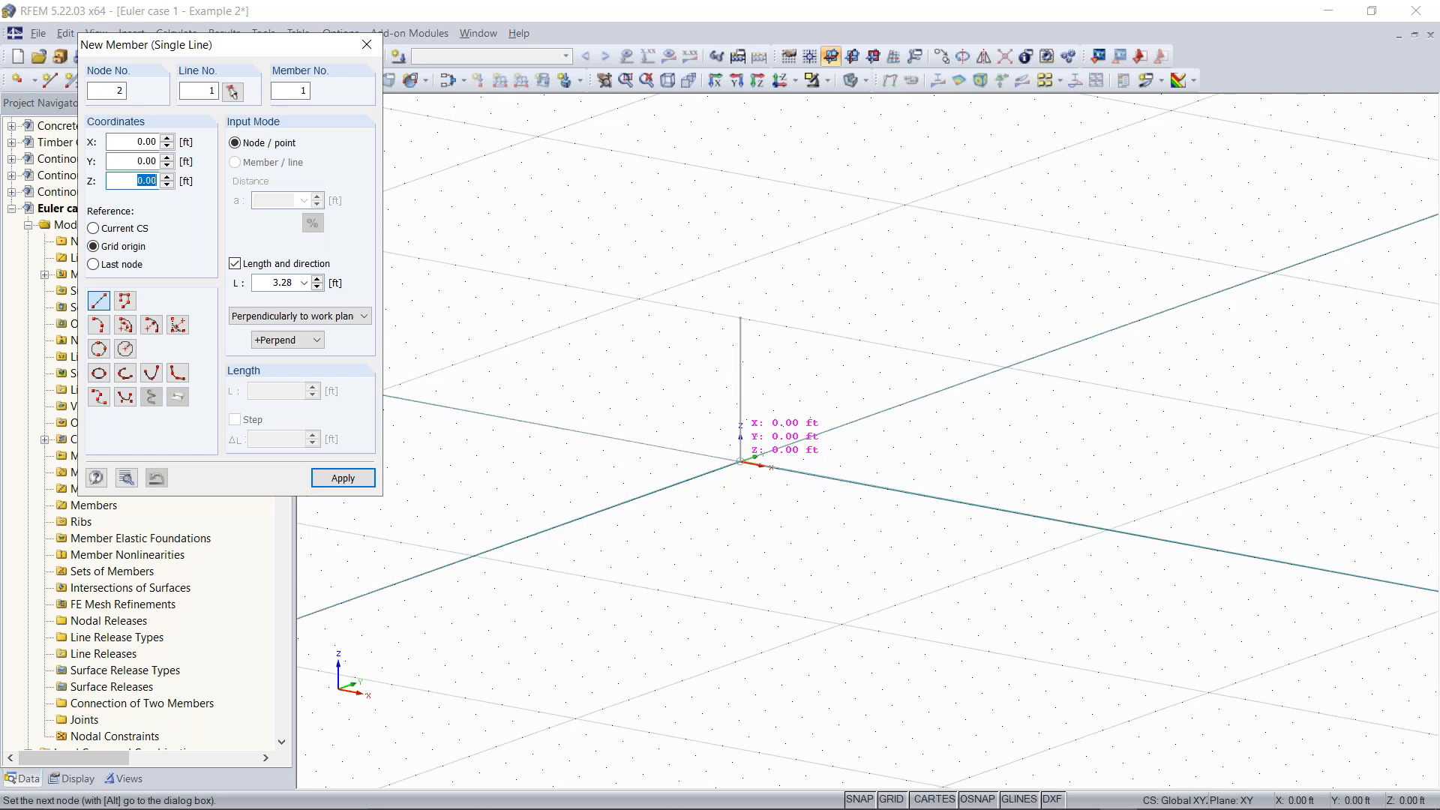
text(30)
key(Return)
text(0)
key(Return)
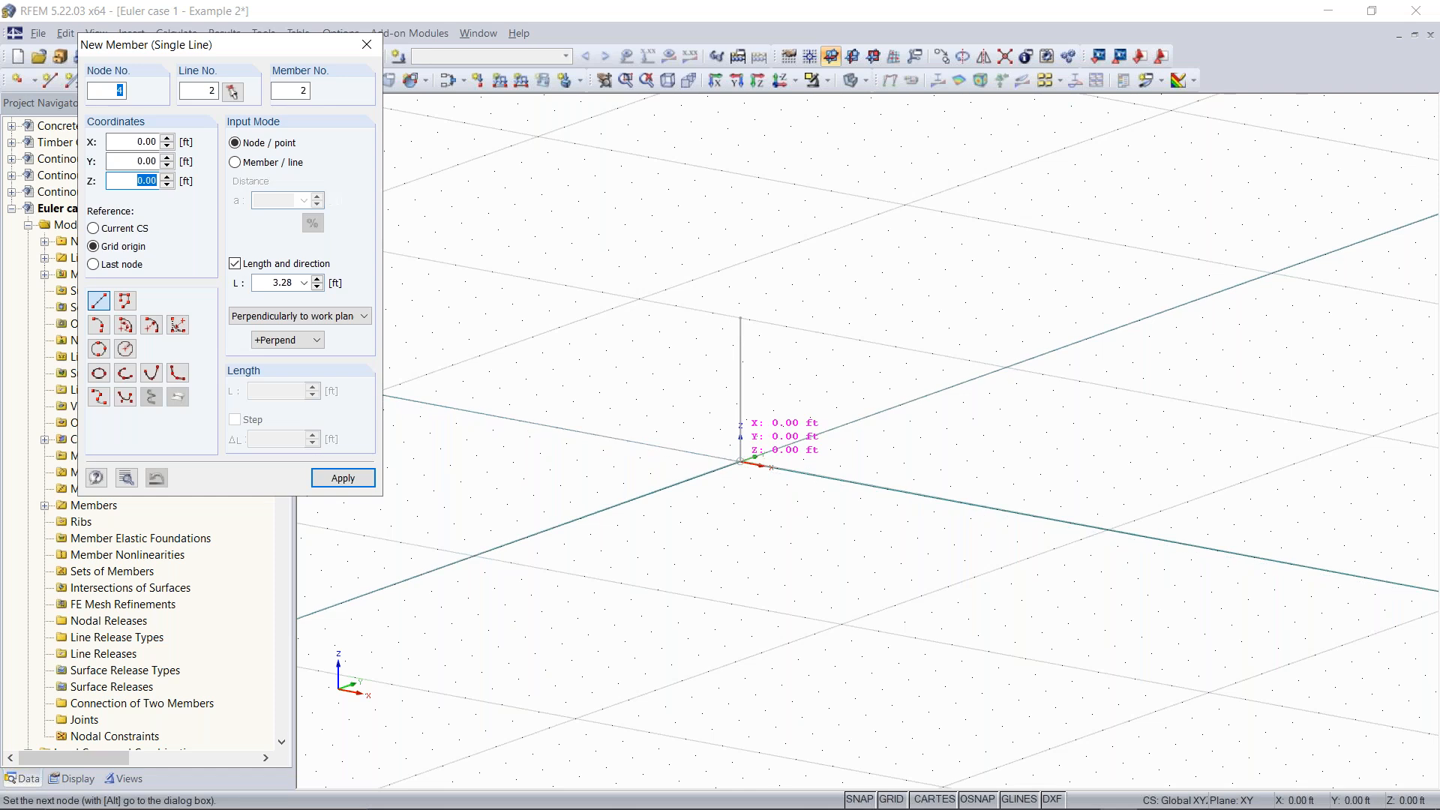
key(Escape)
Measure the distance between the bottom and top nodes of the vertical member at the origin
scroll(825, 420, up, 1)
scroll(800, 343, down, 2)
ctrl+middle_drag(793, 343, 862, 359)
right_click(742, 284)
click(674, 207)
middle_drag(716, 262, 558, 357)
click(264, 33)
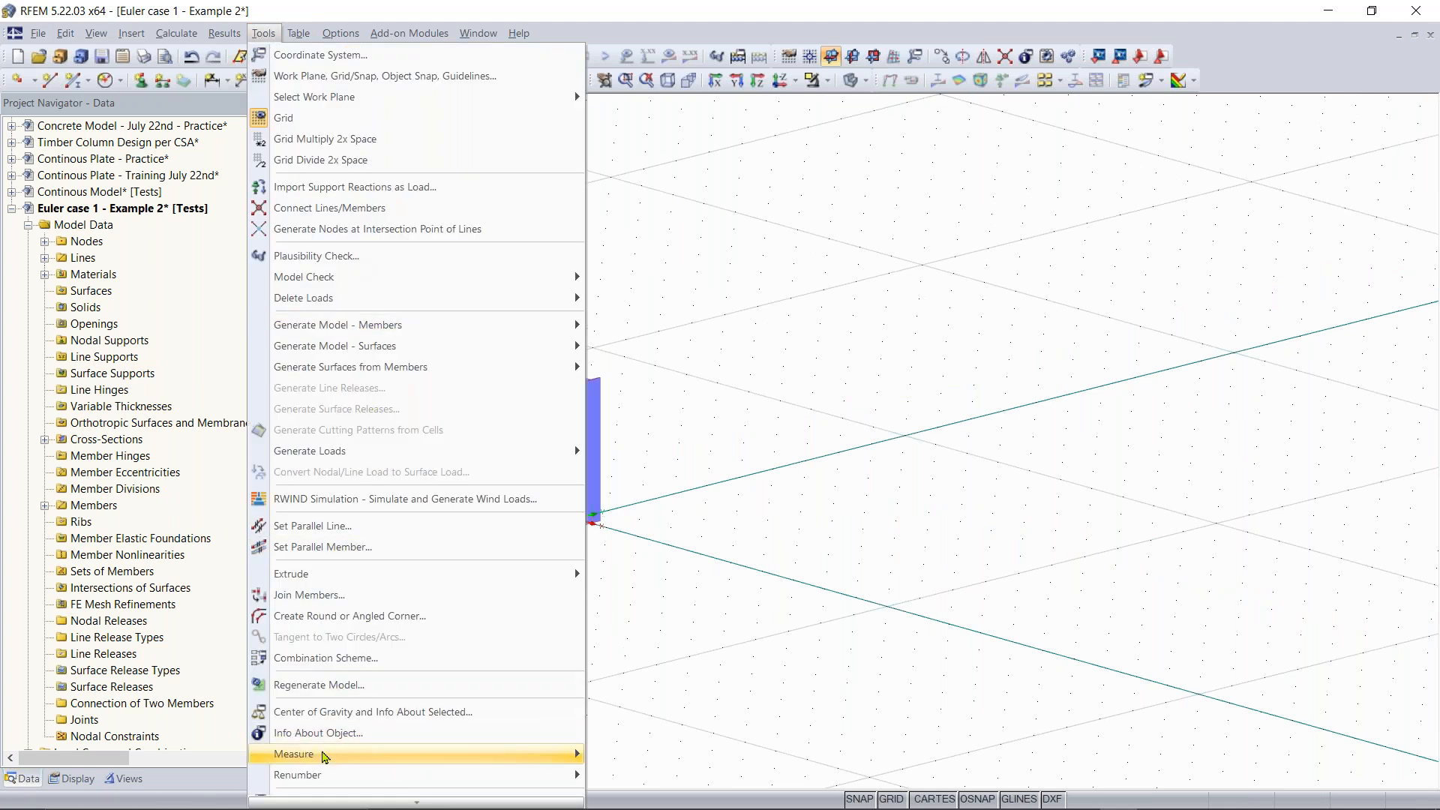
mouse_move(461, 756)
click(651, 606)
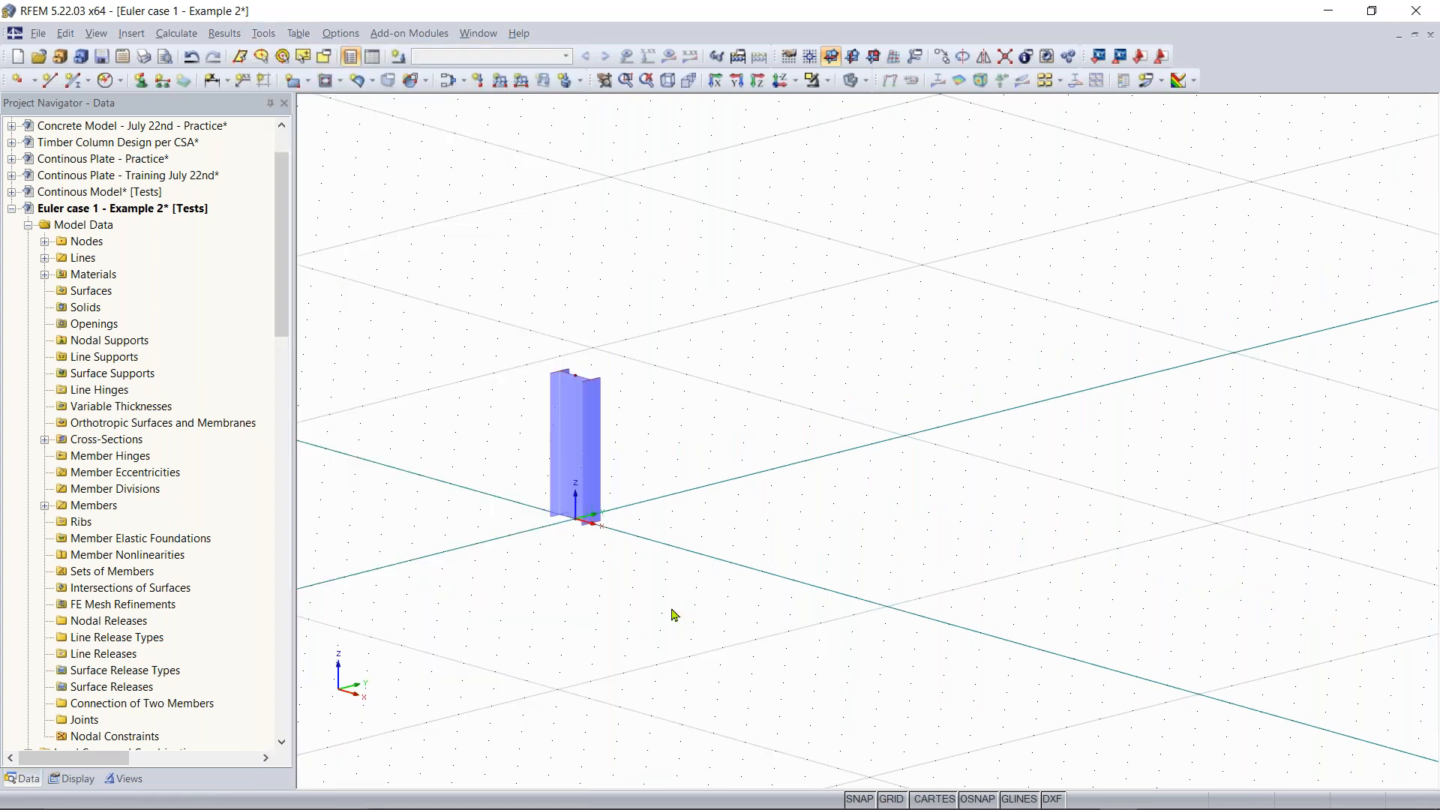
click(571, 518)
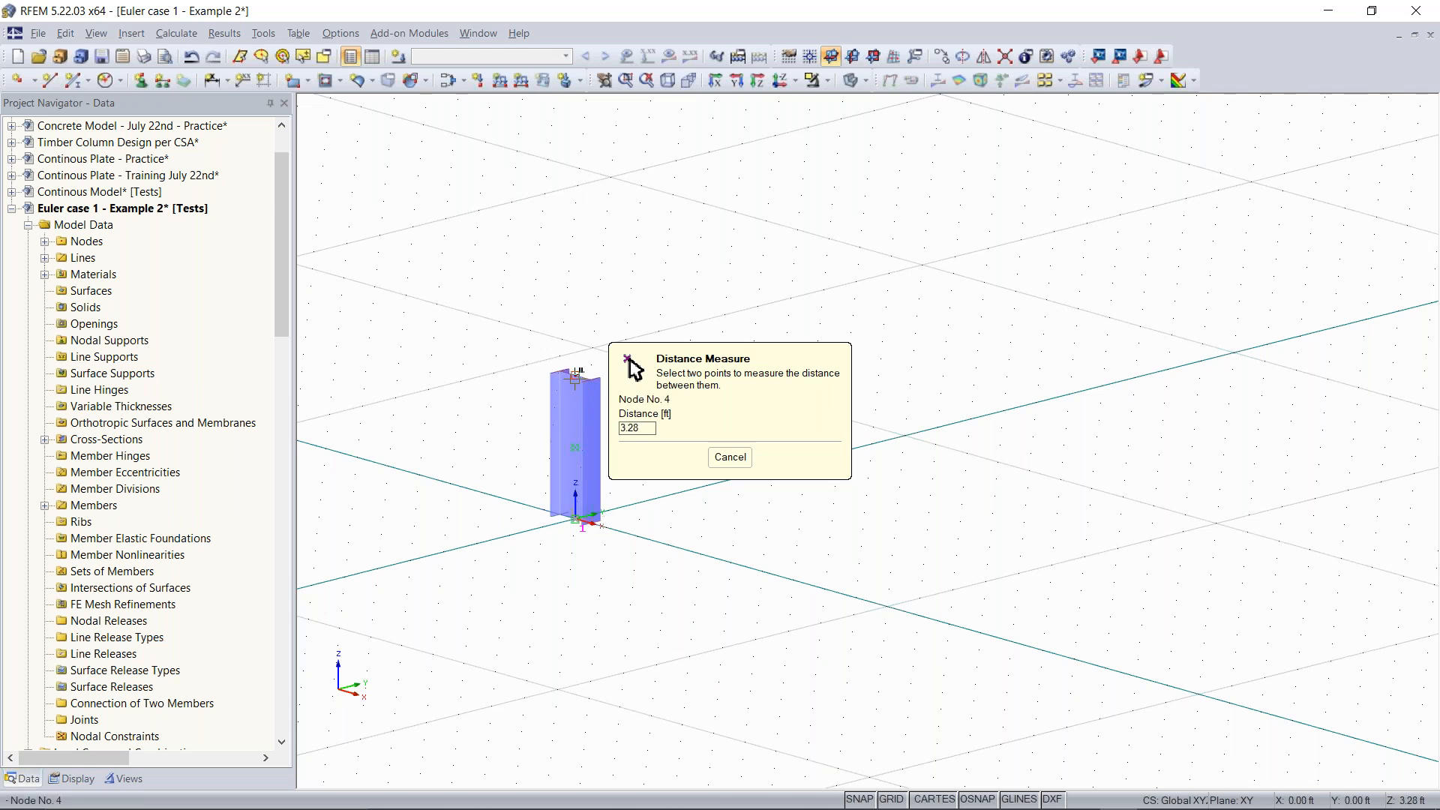
key(Escape)
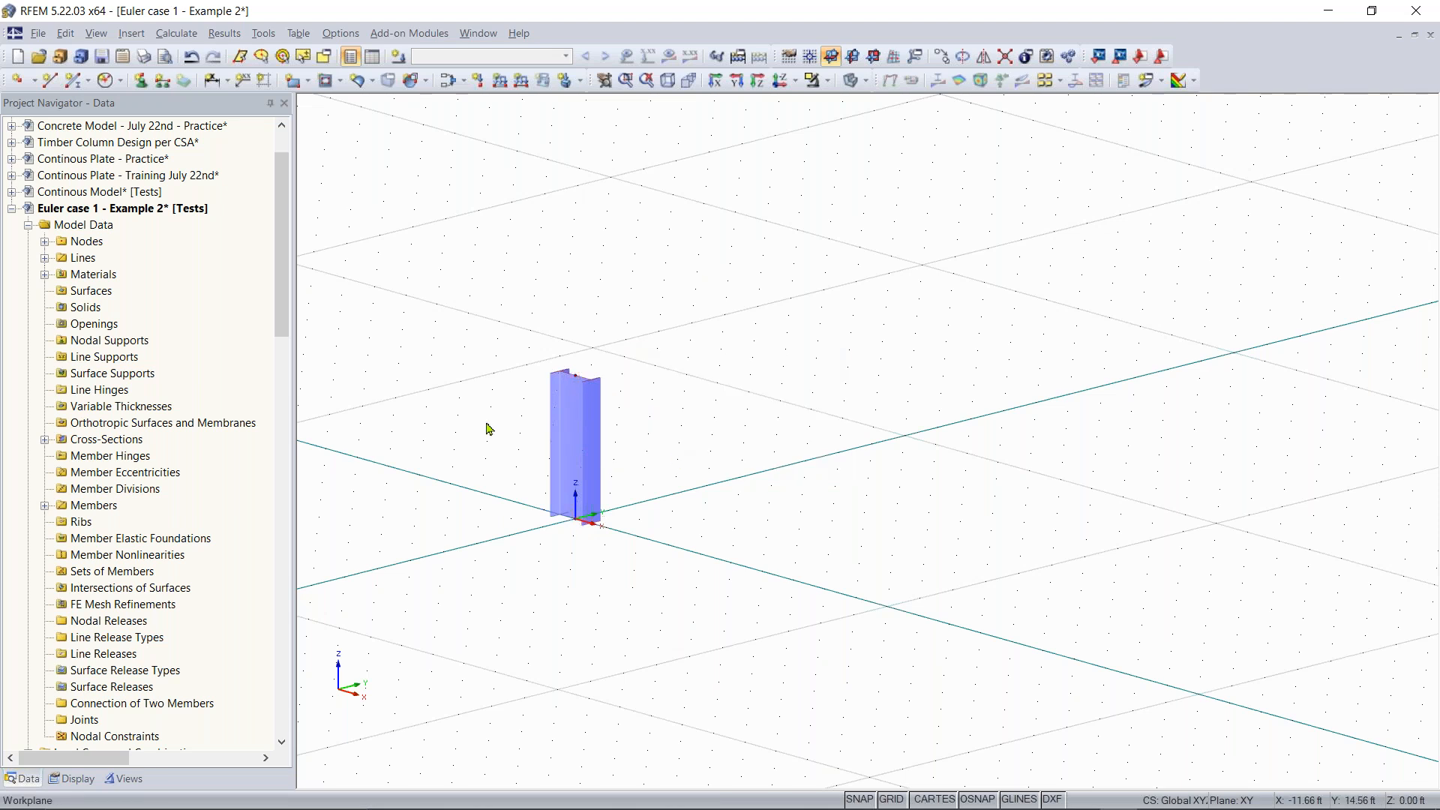
Try to set the Z coordinate of the top node of the member at the origin to 30 ft
right_drag(452, 421, 333, 367)
middle_drag(333, 367, 414, 381)
click(739, 413)
drag(534, 453, 798, 353)
scroll(670, 406, up, 3)
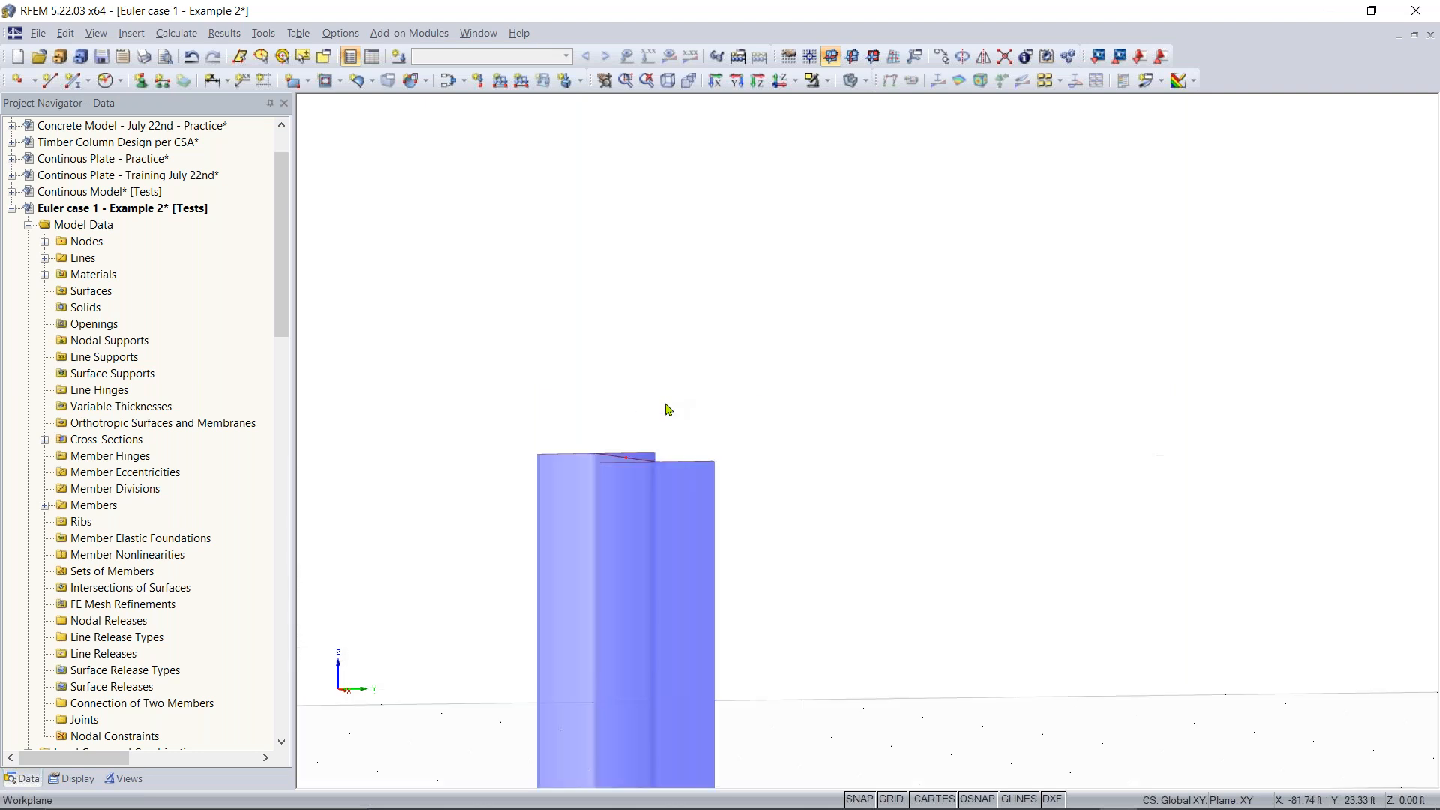
double_click(626, 459)
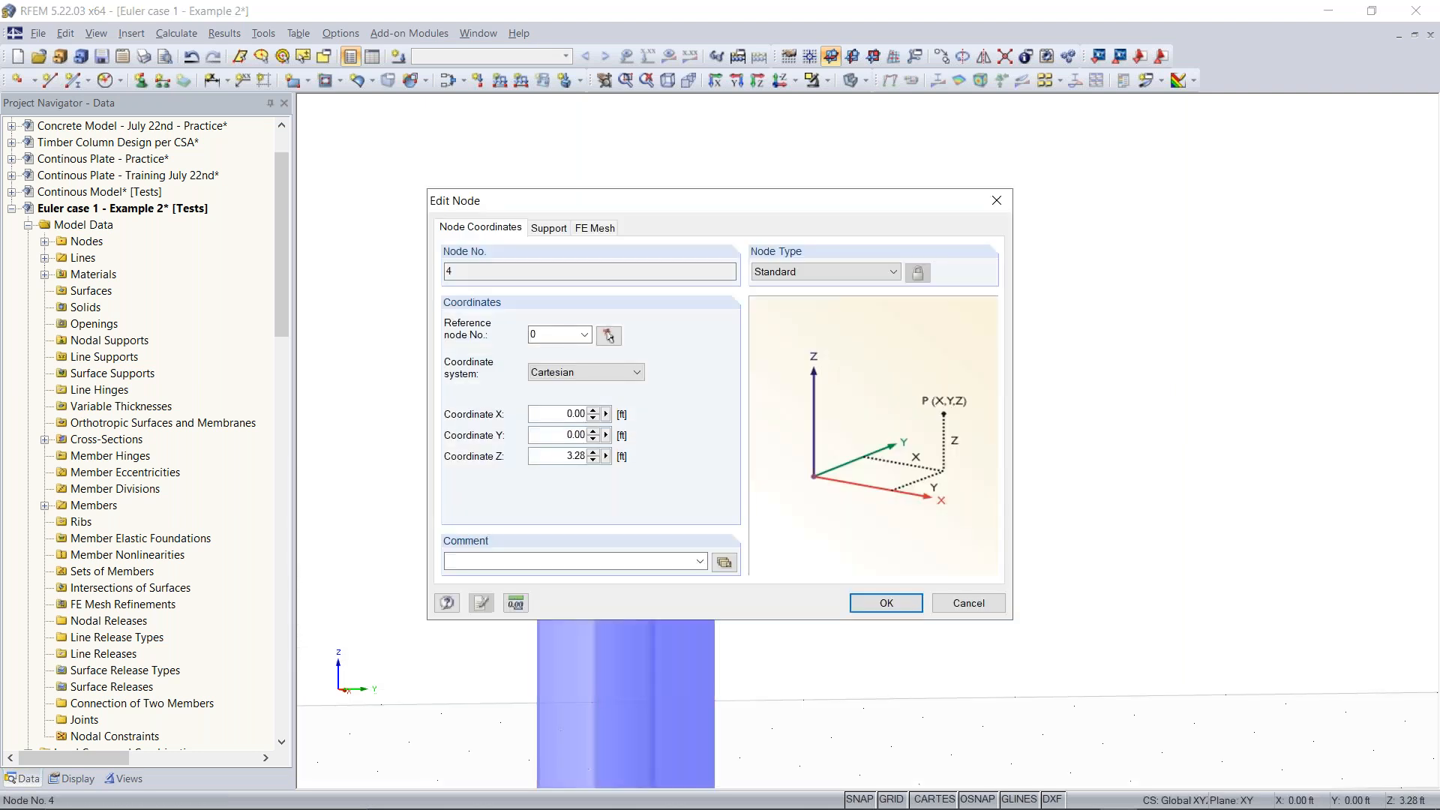
drag(702, 208, 1038, 132)
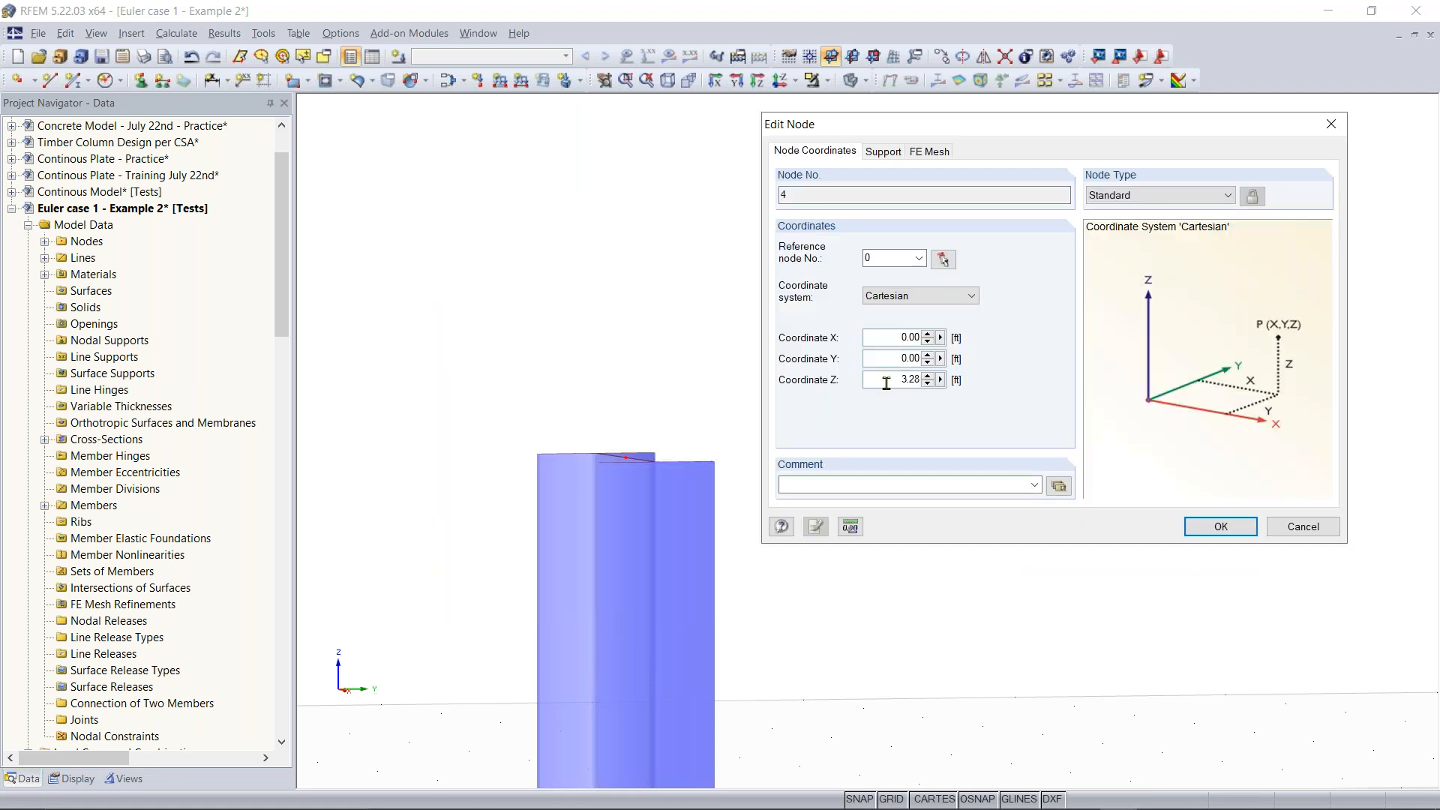
drag(883, 379, 932, 381)
text(30)
key(Return)
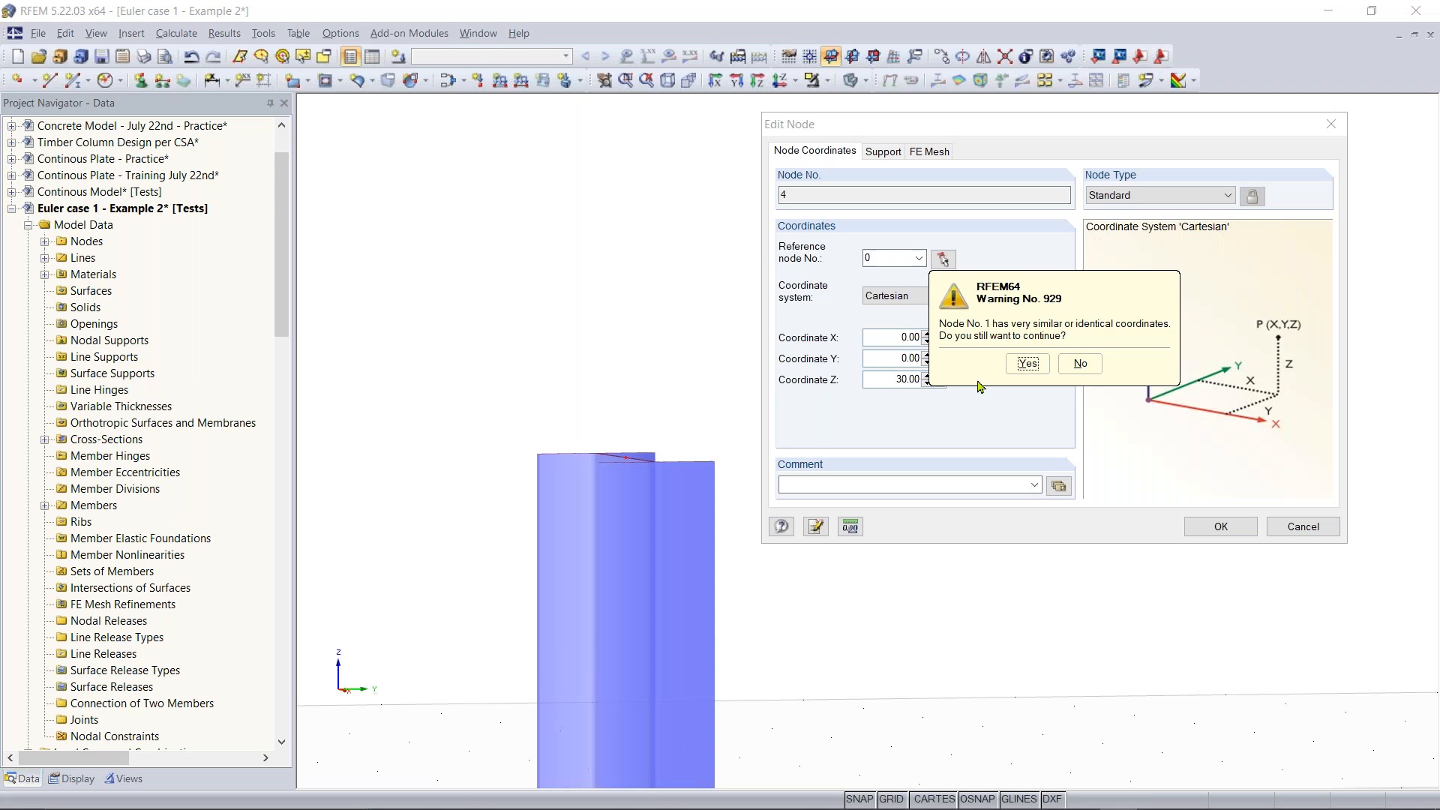
click(1077, 366)
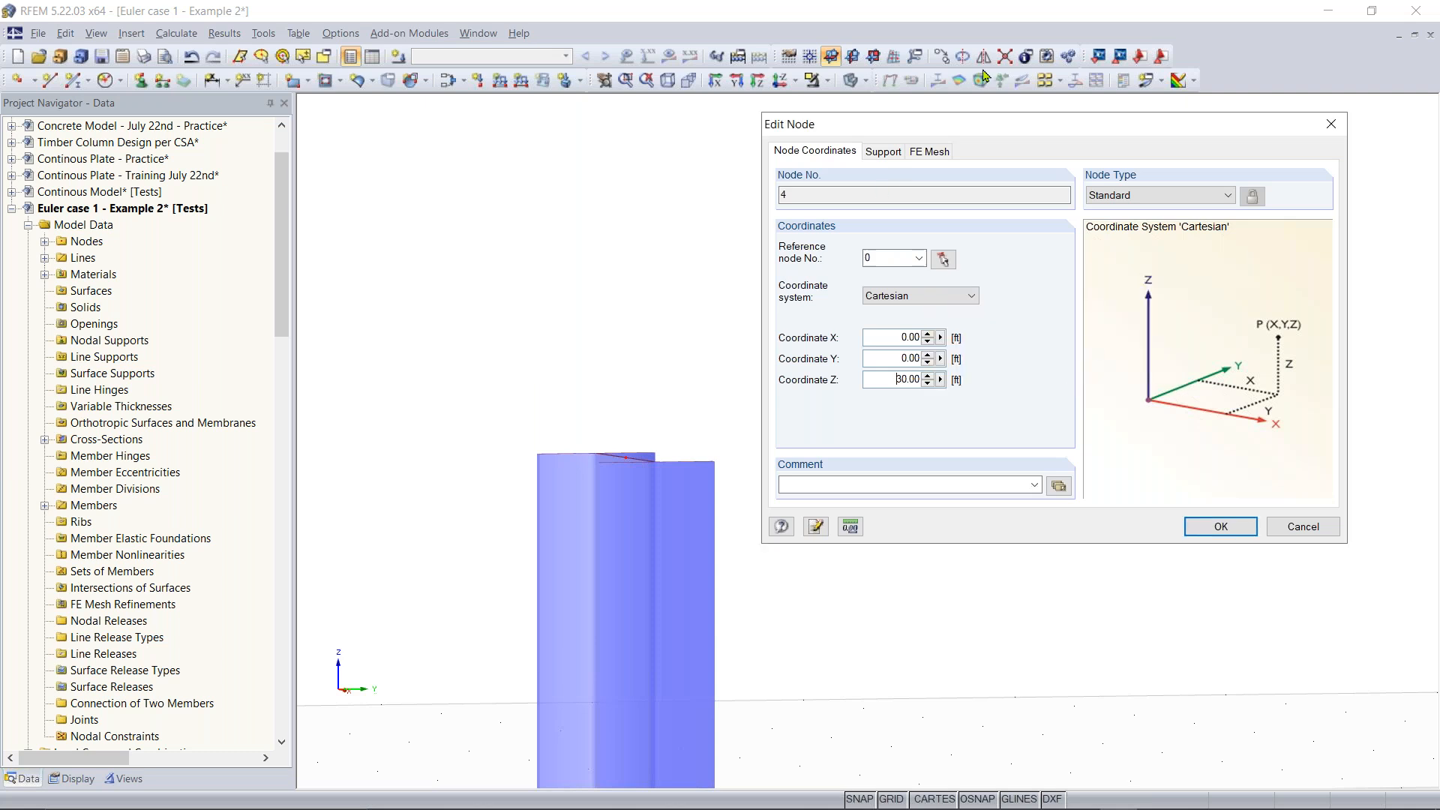
Try node 1 as the reference node for the top node's coordinates
drag(1007, 139, 777, 156)
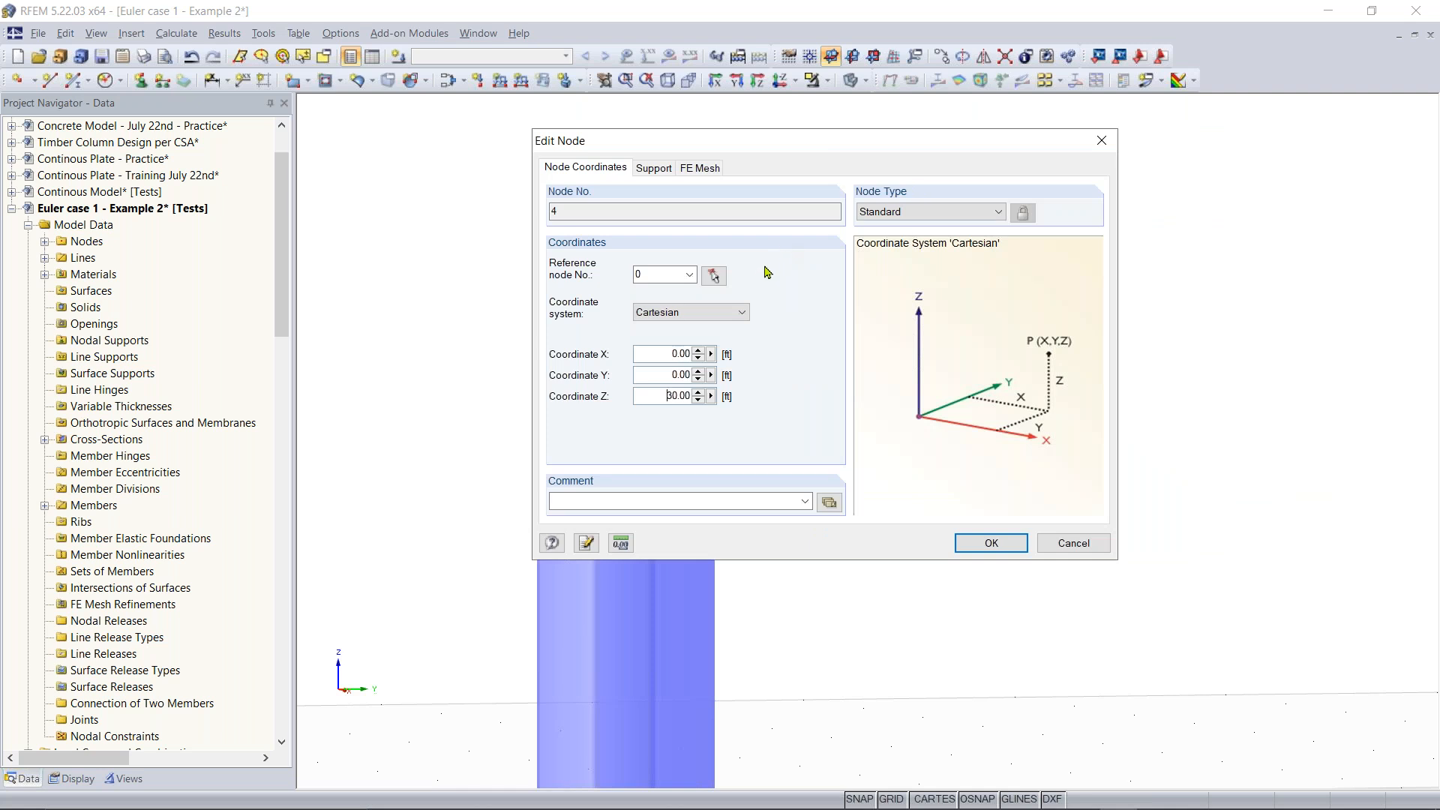
click(689, 274)
click(648, 303)
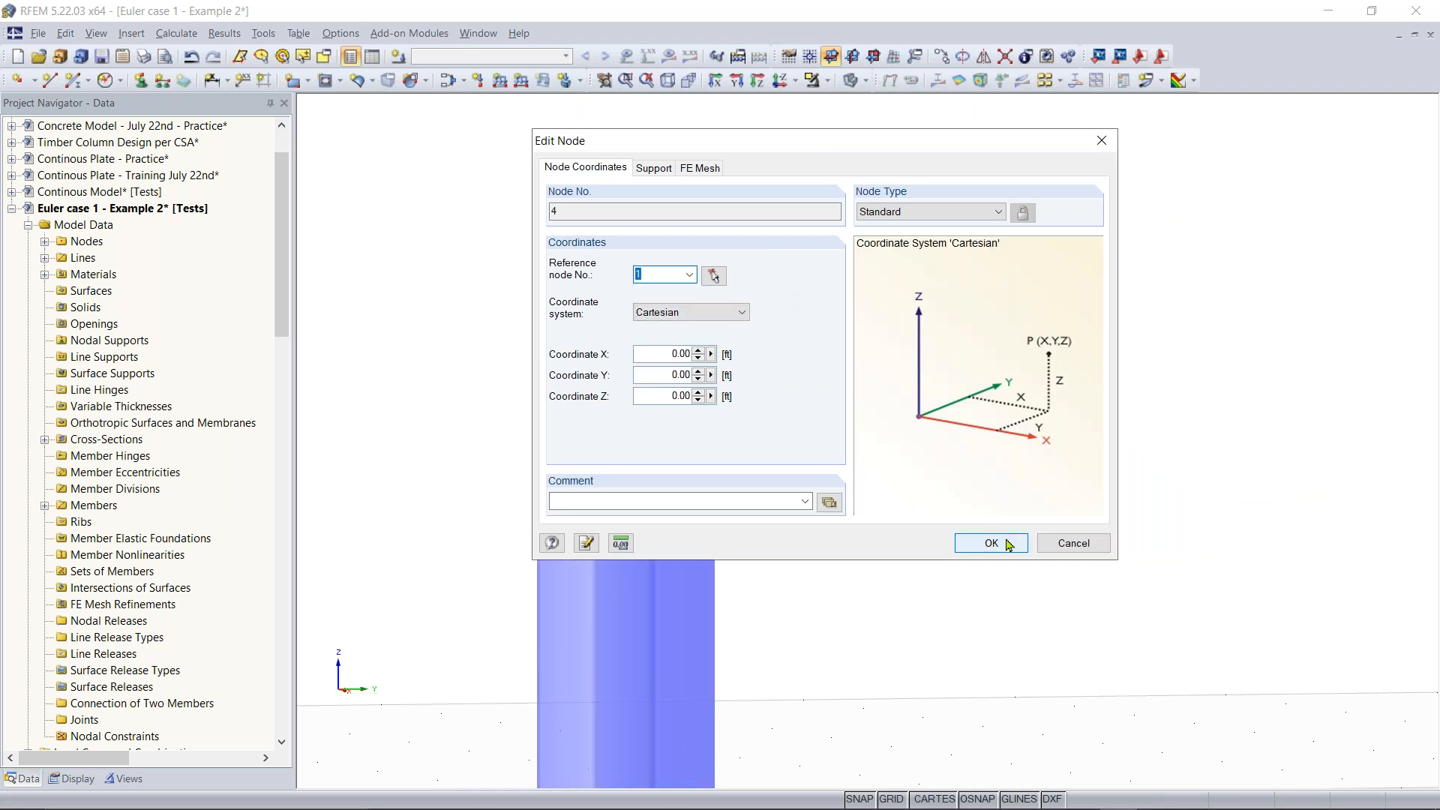
Set the Z coordinate of the top node of the member at the origin to 30 ft, accepting the coincident node position
scroll(938, 307, down, 2)
middle_drag(941, 375, 1012, 373)
scroll(1008, 469, down, 1)
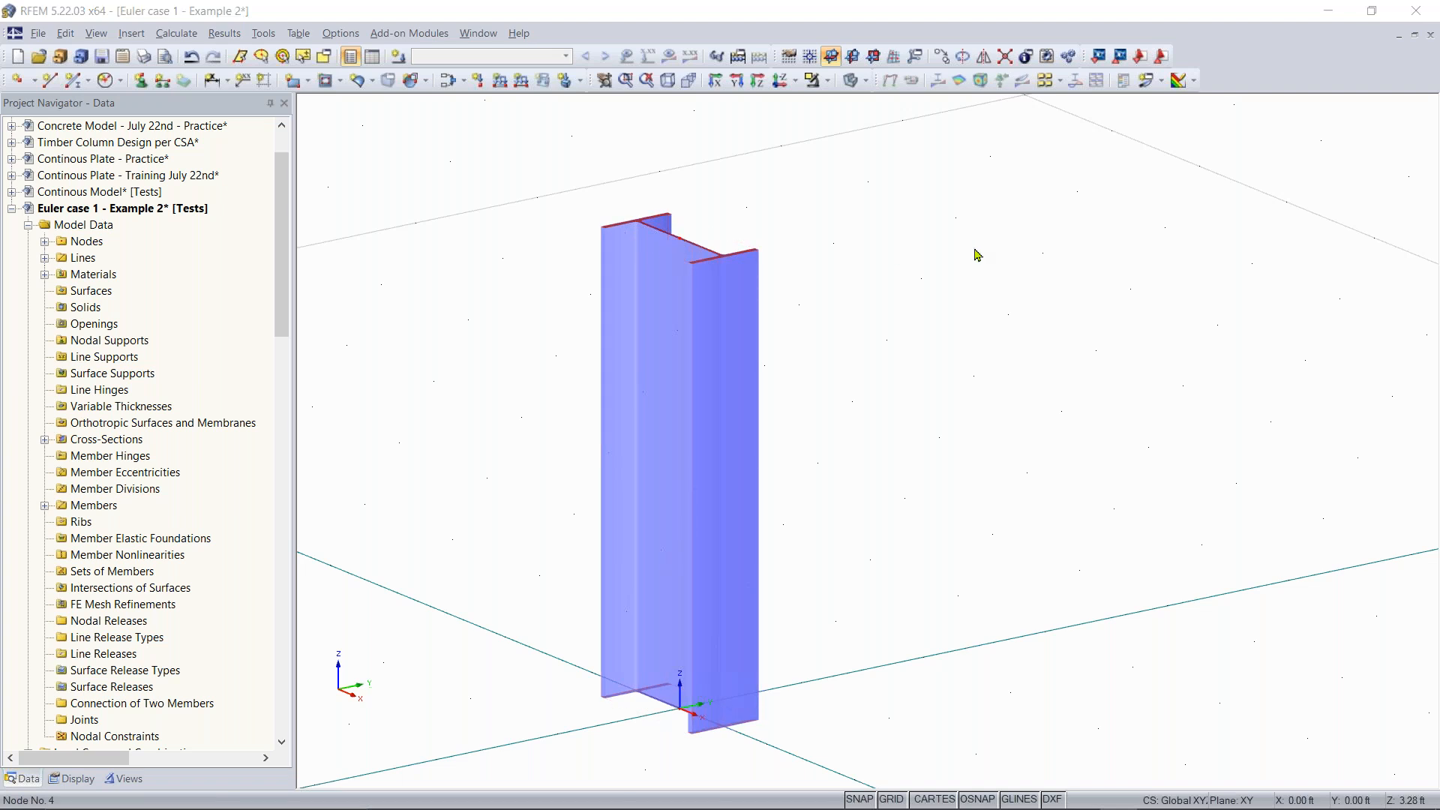
drag(552, 455, 652, 456)
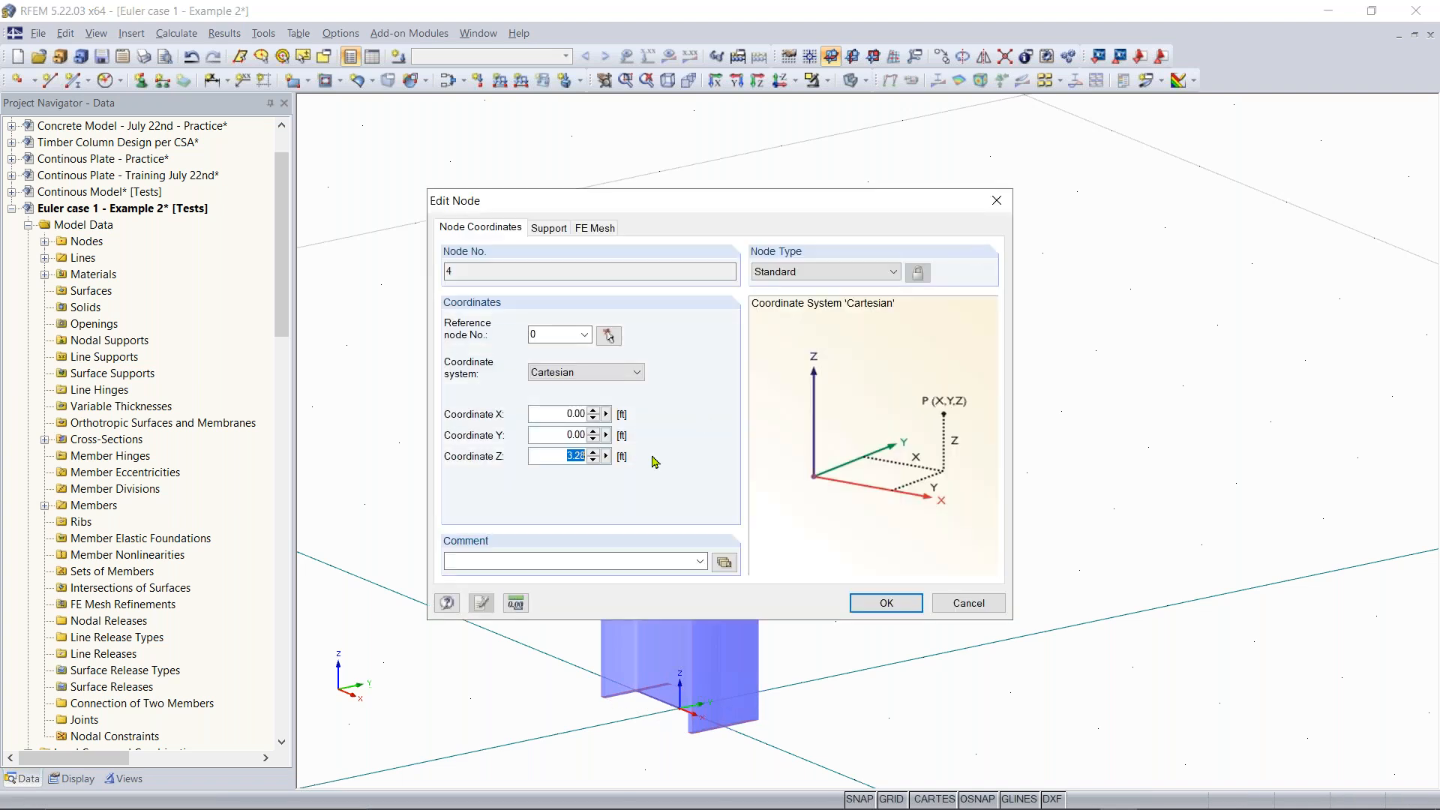
text(30)
key(Return)
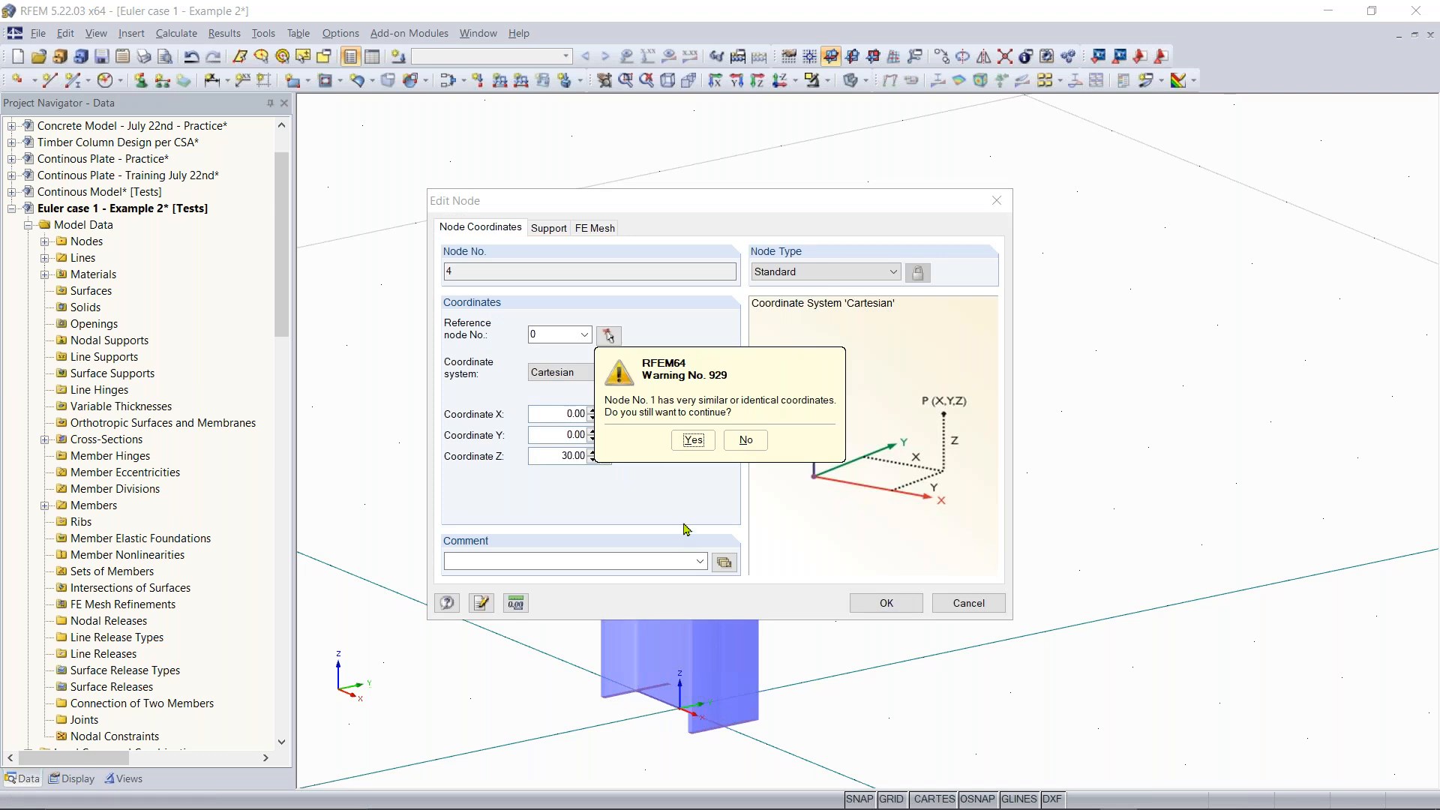
click(693, 440)
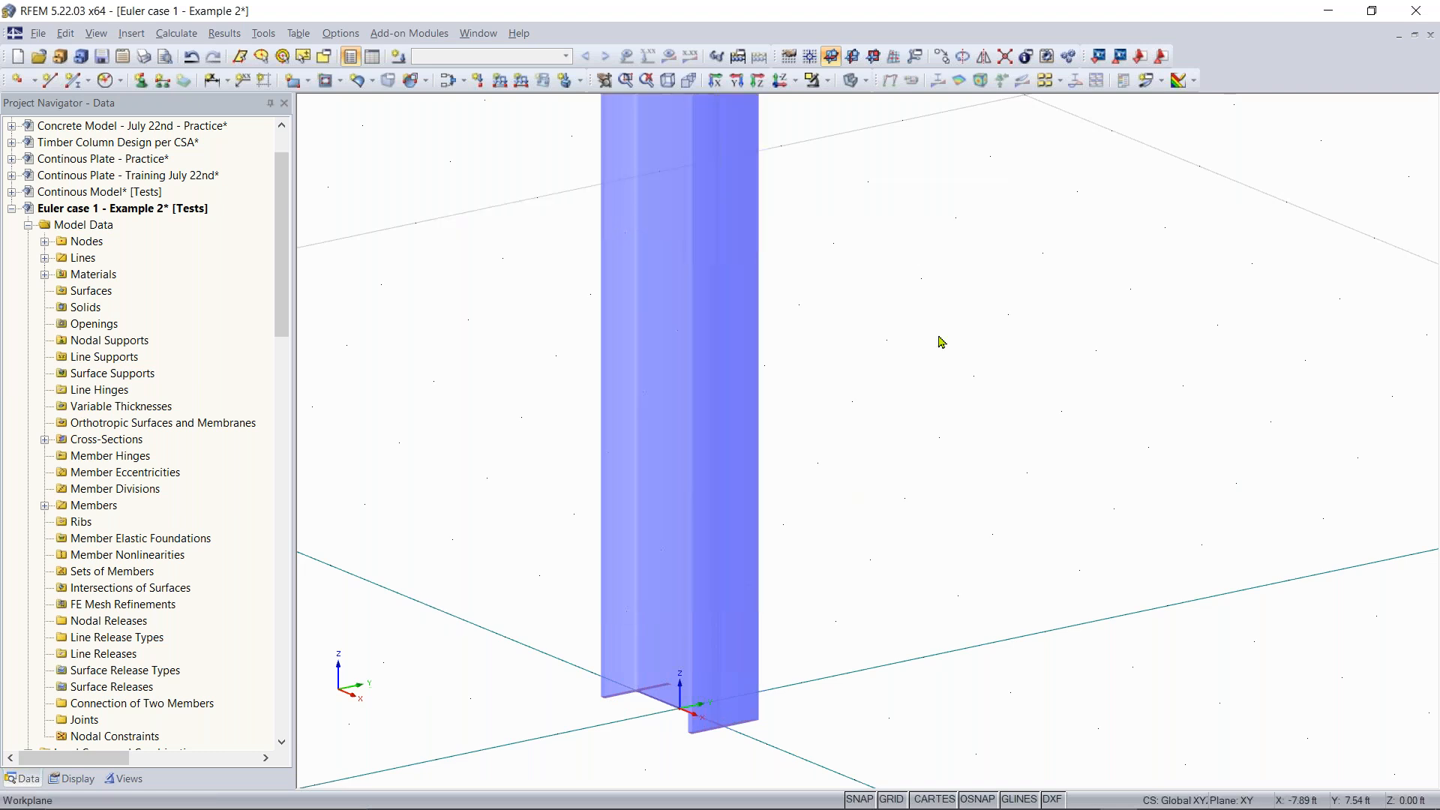
Measure the distance between the column's base node and its topmost node
scroll(883, 328, down, 8)
middle_drag(871, 298, 718, 600)
scroll(743, 231, up, 5)
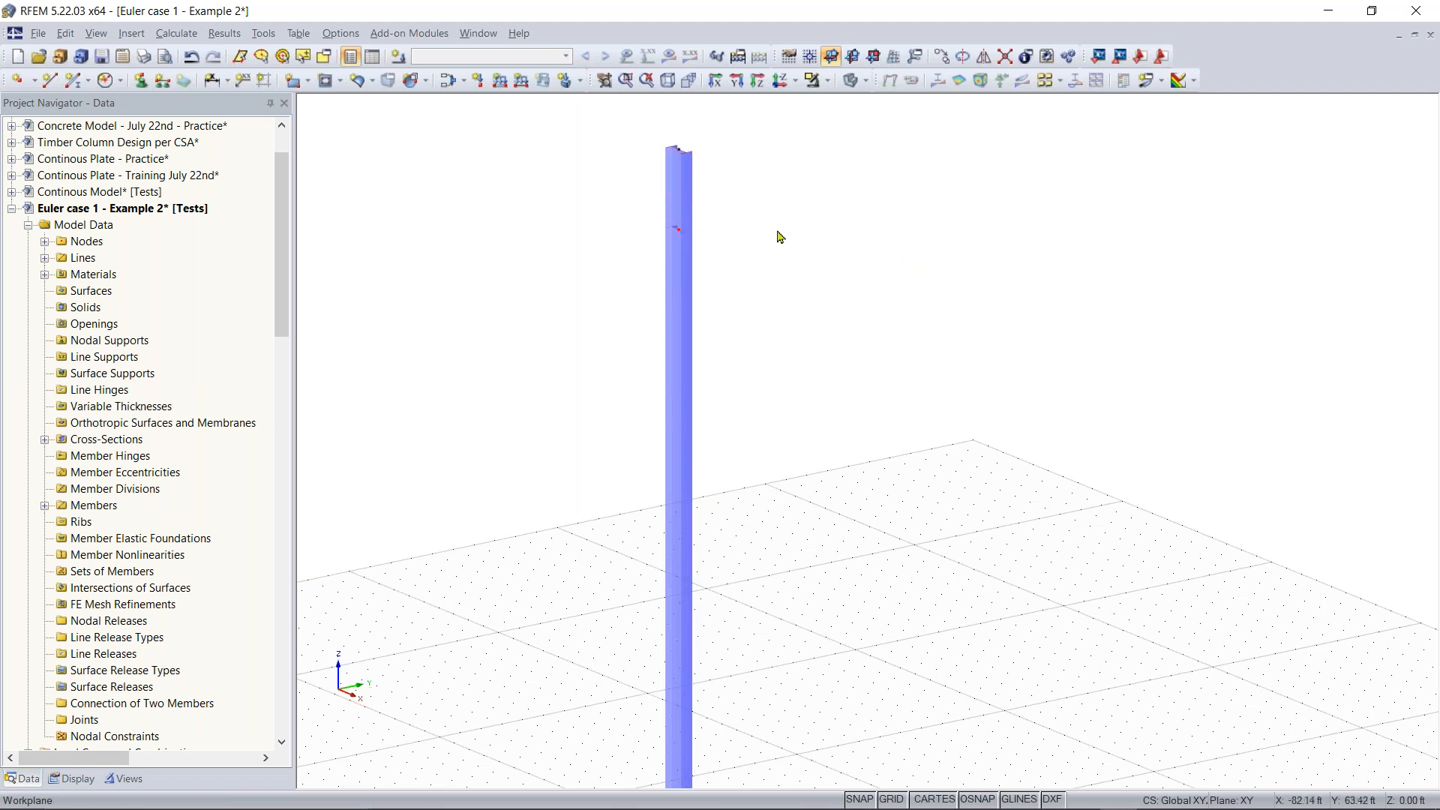
scroll(804, 344, down, 1)
middle_drag(829, 414, 786, 314)
scroll(791, 378, down, 1)
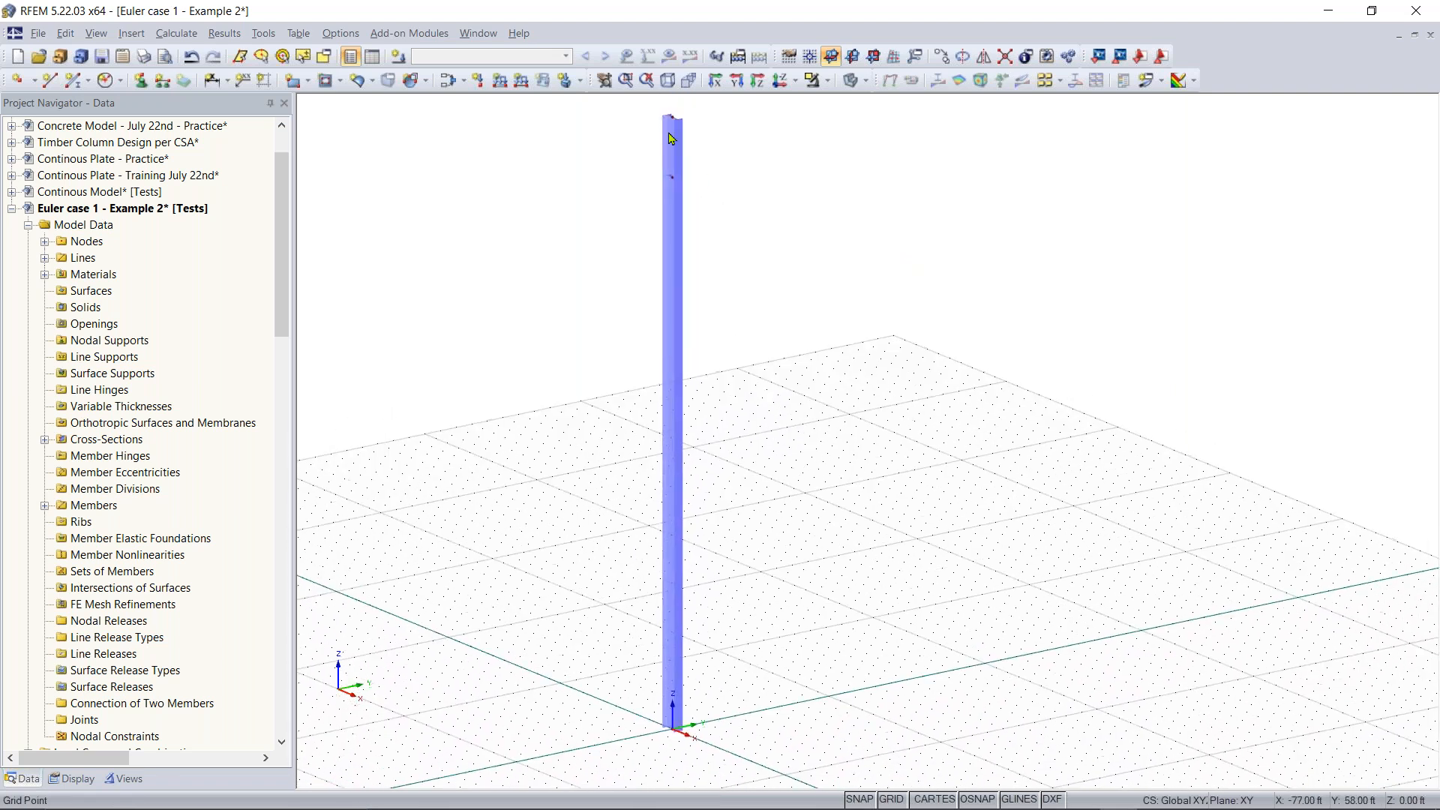
click(266, 34)
mouse_move(555, 754)
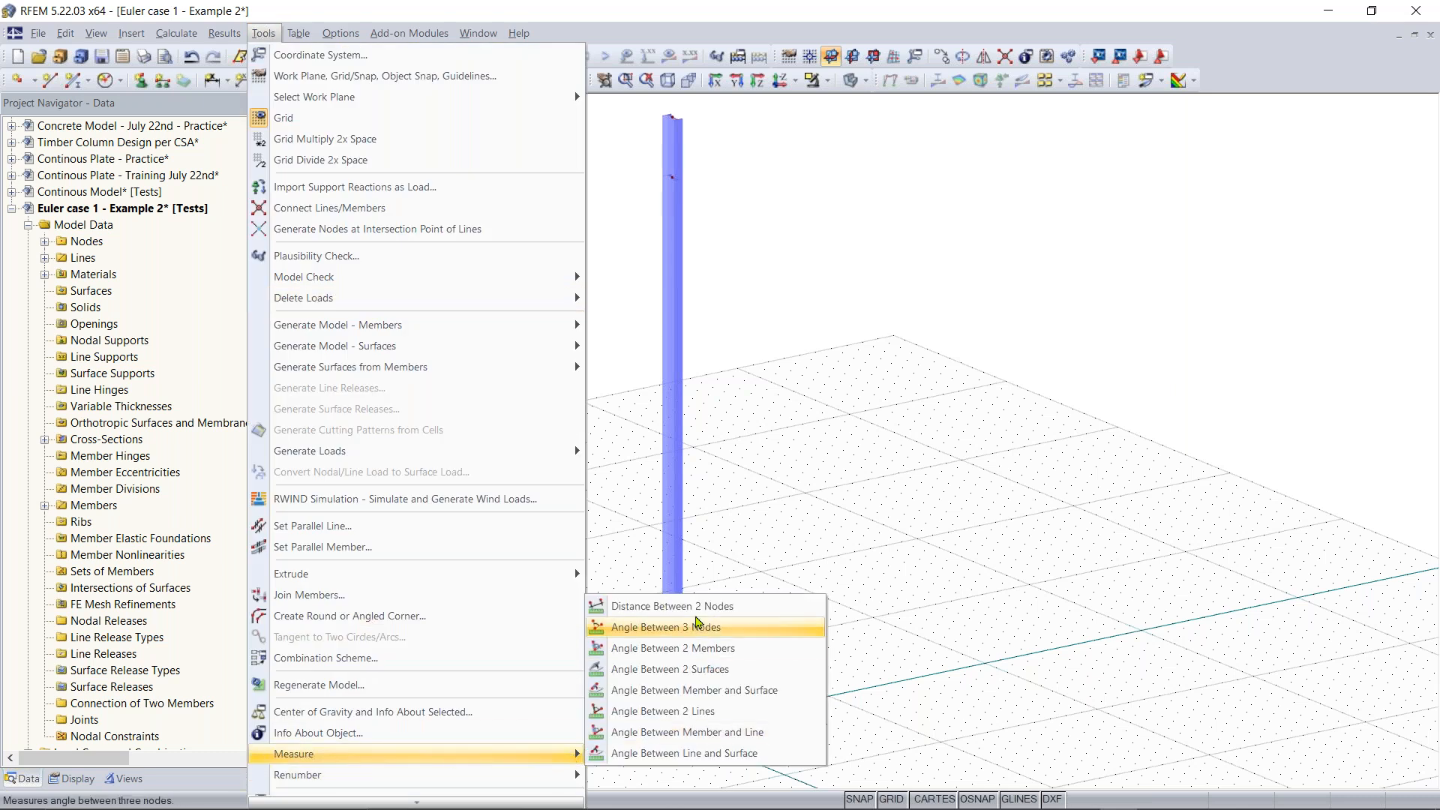
click(675, 606)
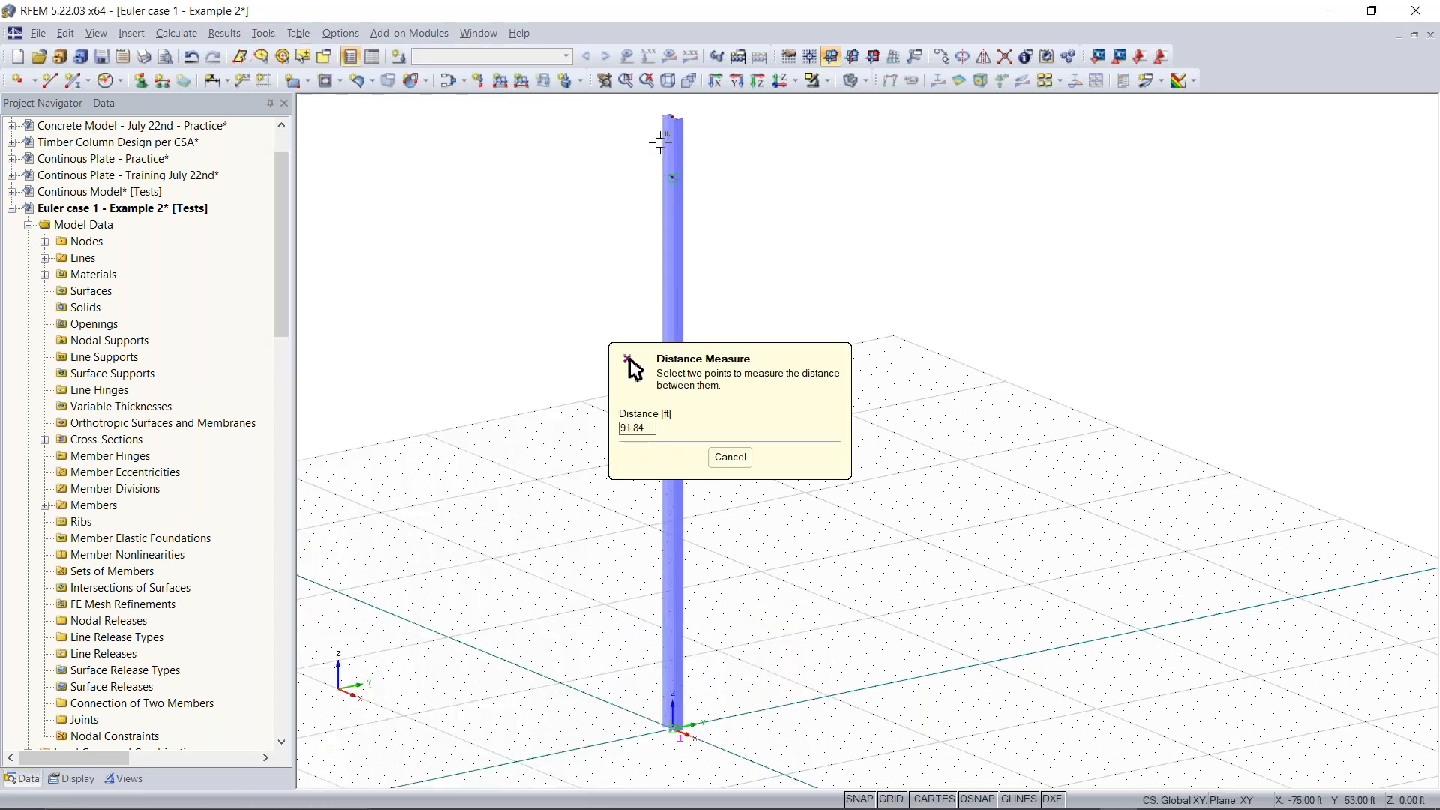
click(672, 117)
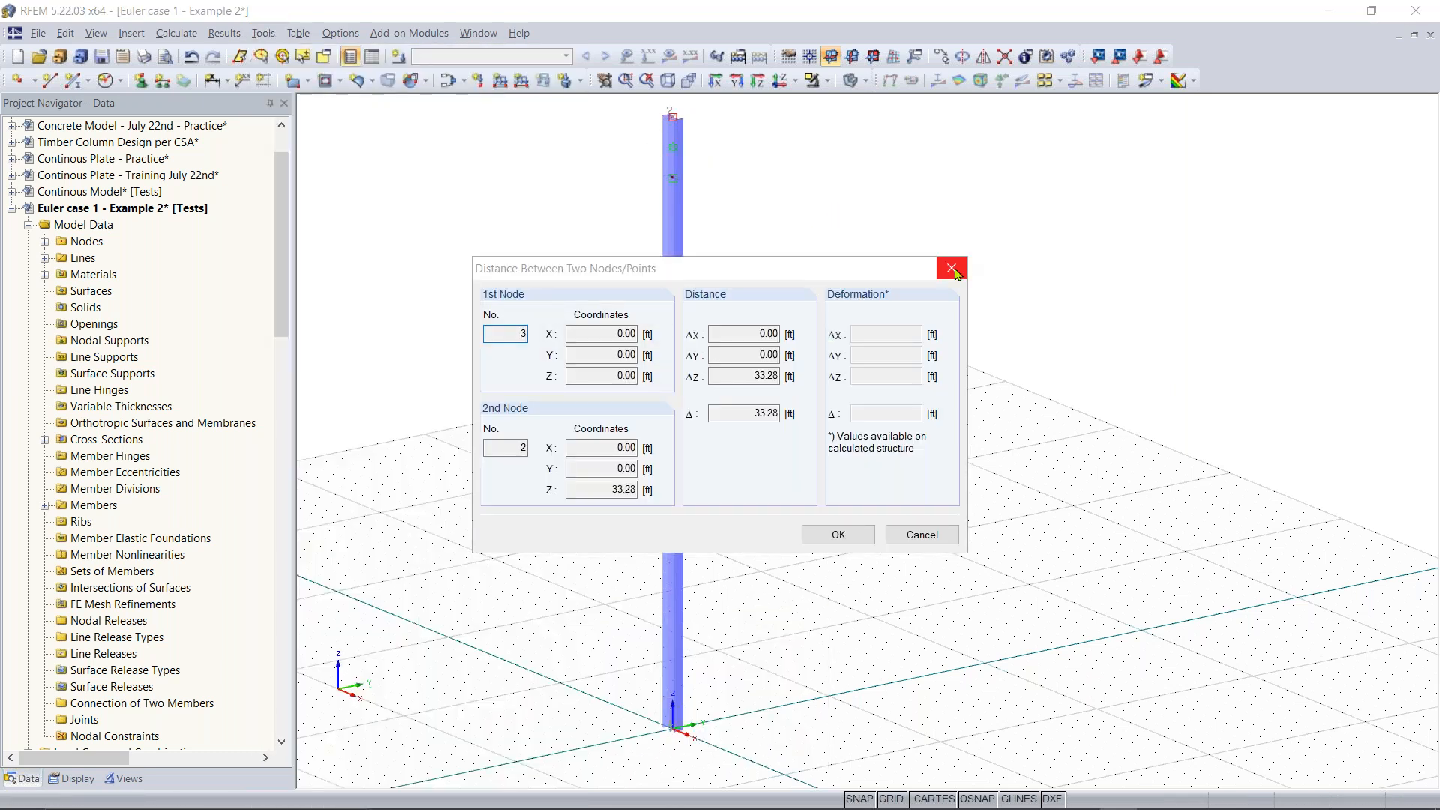
click(952, 267)
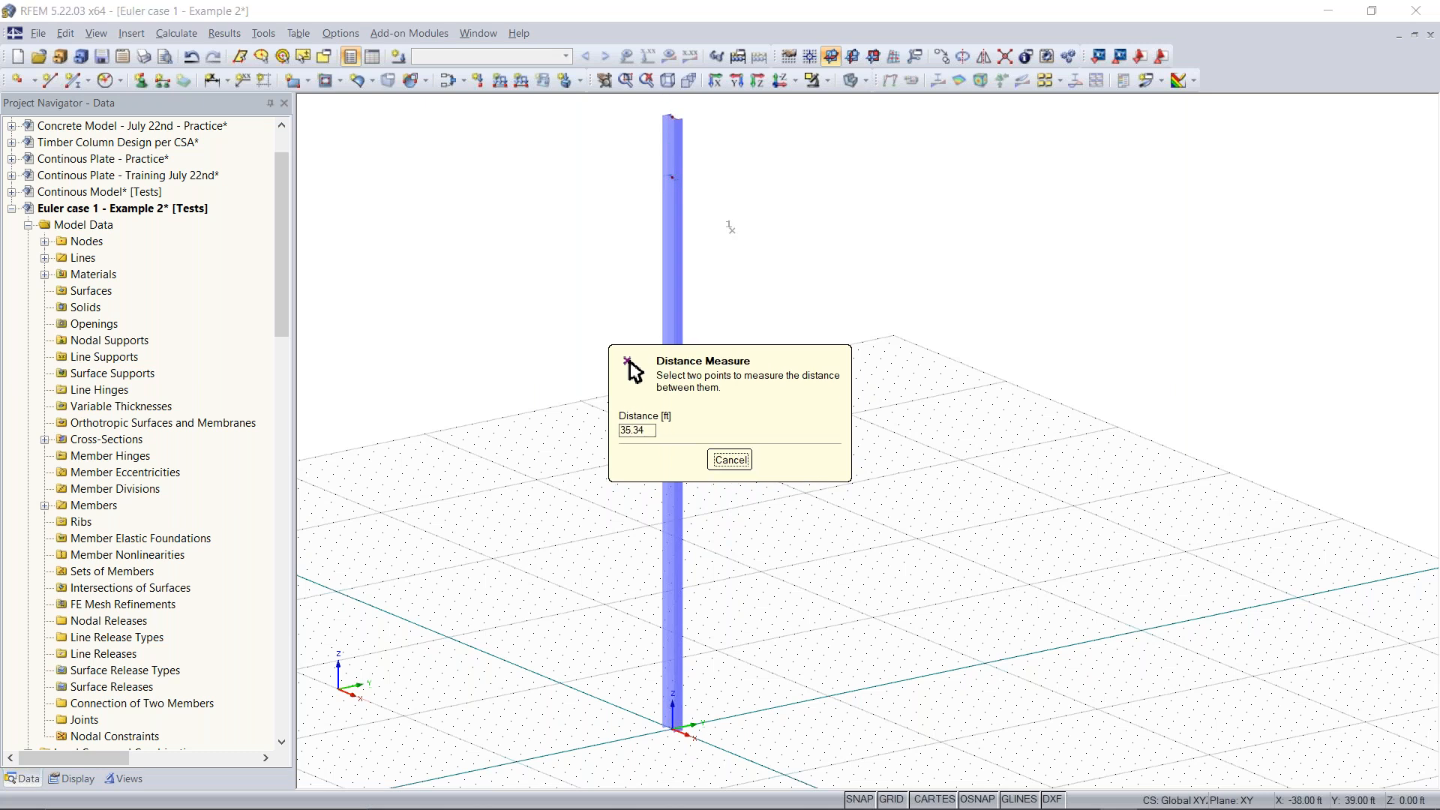
key(Escape)
Delete the extra short member above the 30 ft level at the column's top
middle_drag(715, 186, 709, 361)
scroll(705, 361, up, 4)
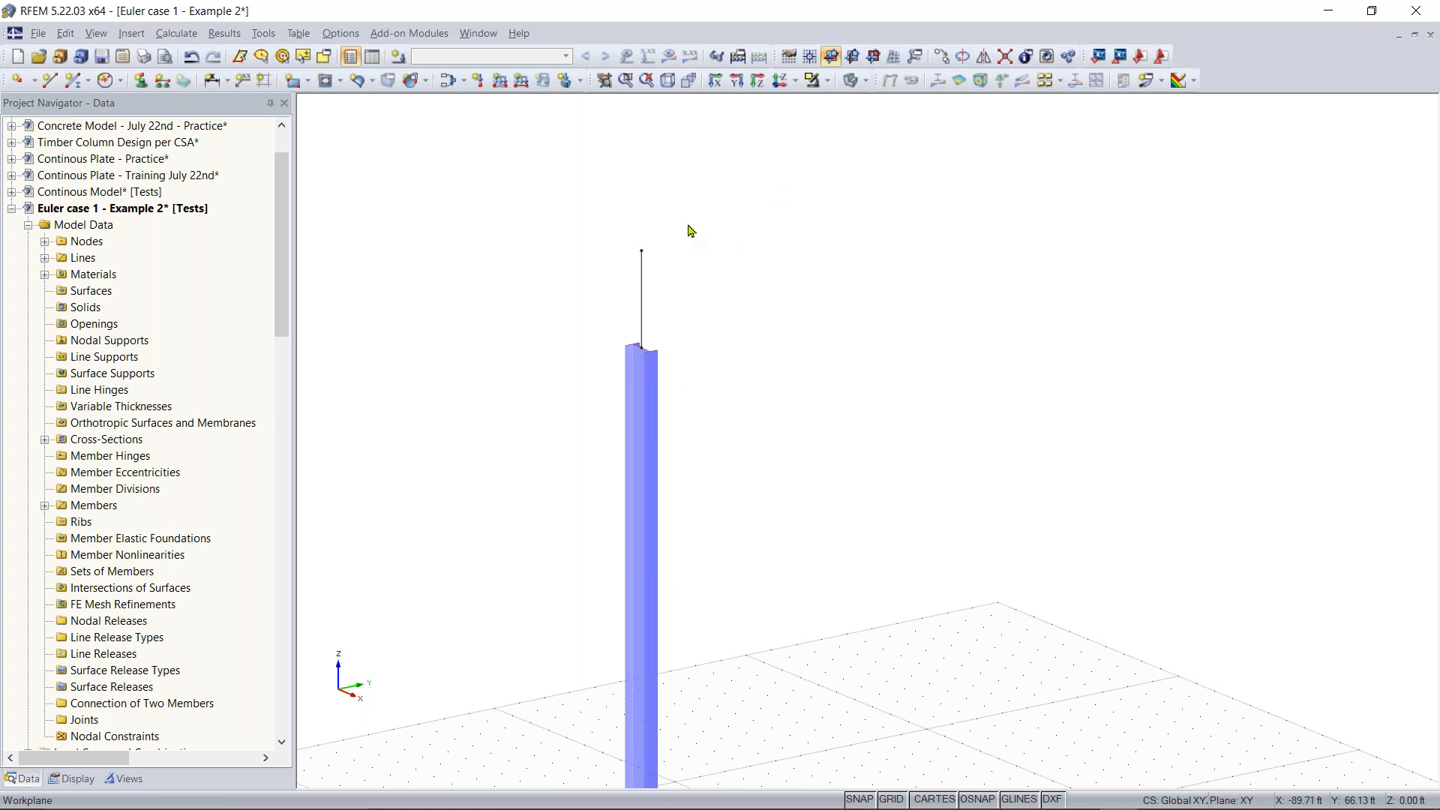
key(Delete)
scroll(691, 514, down, 3)
middle_drag(690, 517, 735, 294)
scroll(735, 295, down, 1)
middle_drag(768, 447, 730, 444)
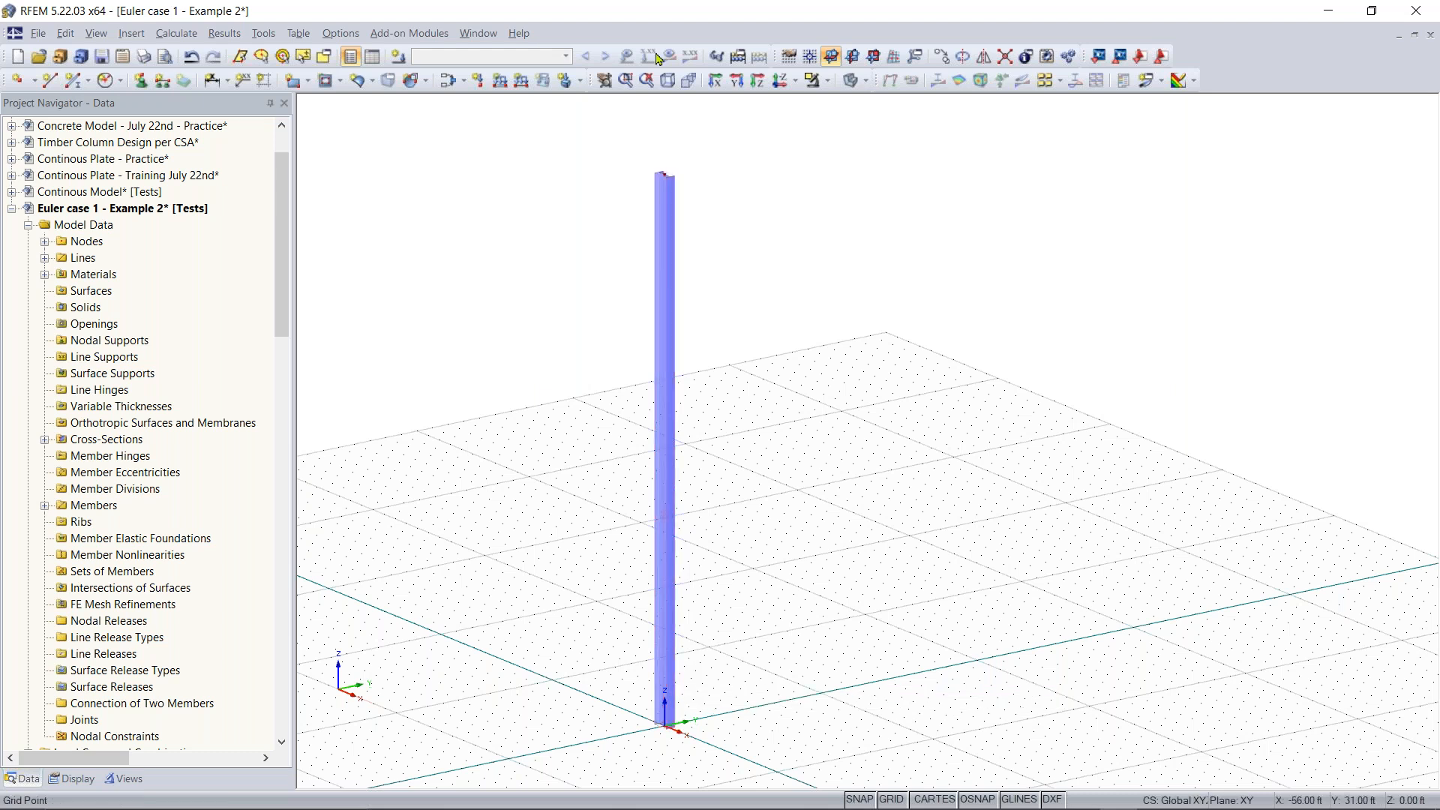
Assign a Rigid nodal support to the base node of the column at the origin
scroll(606, 450, down, 1)
middle_drag(573, 621, 592, 568)
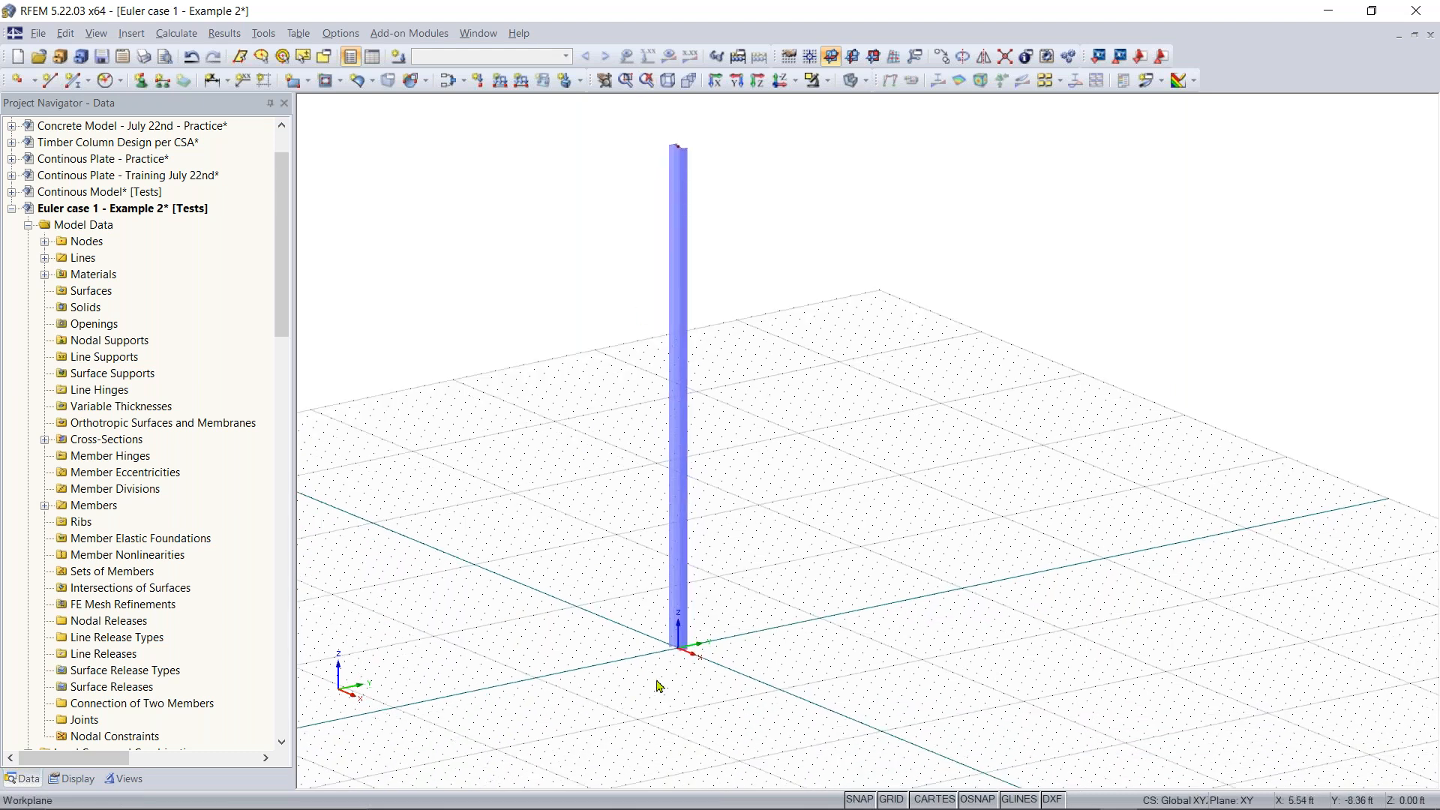
drag(619, 681, 819, 570)
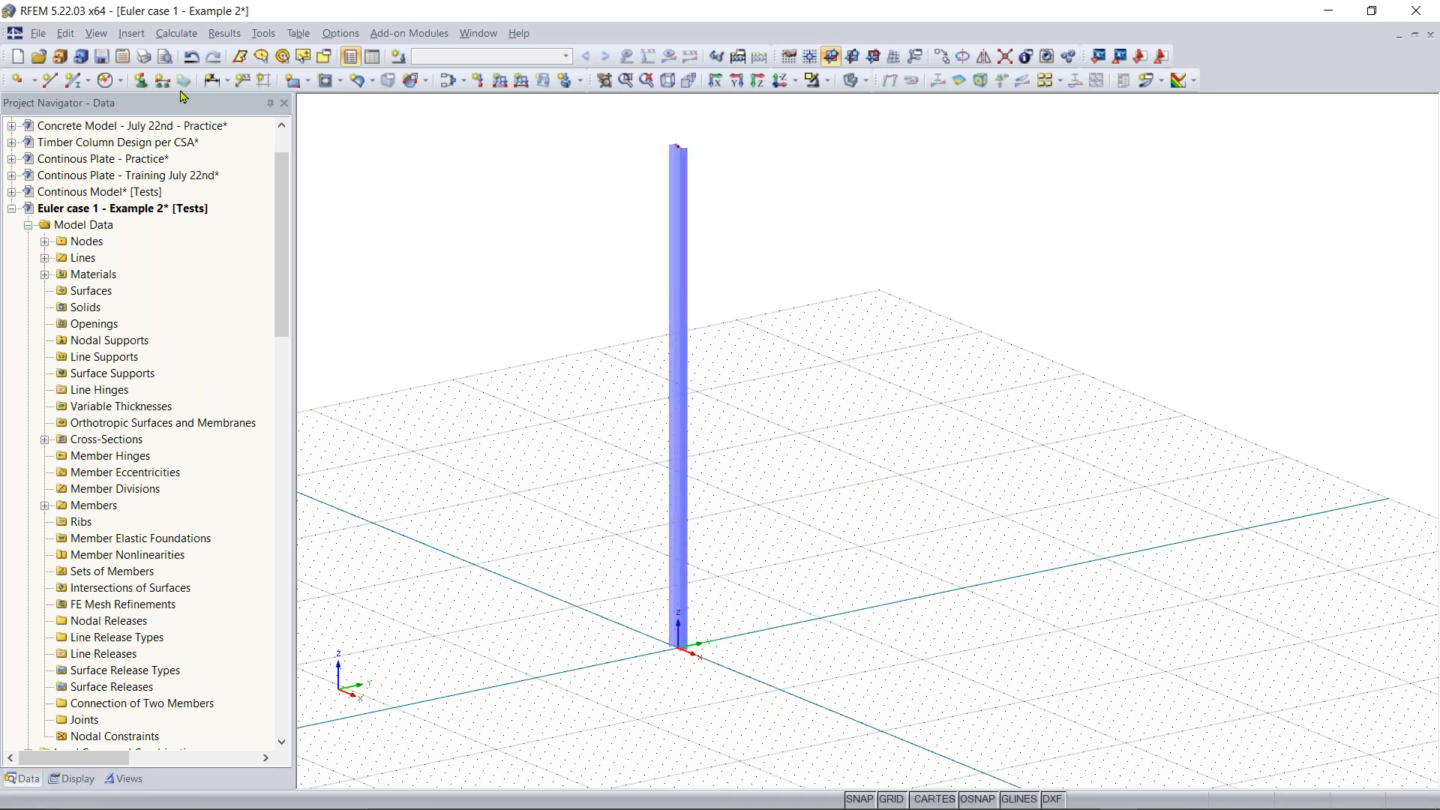
click(142, 81)
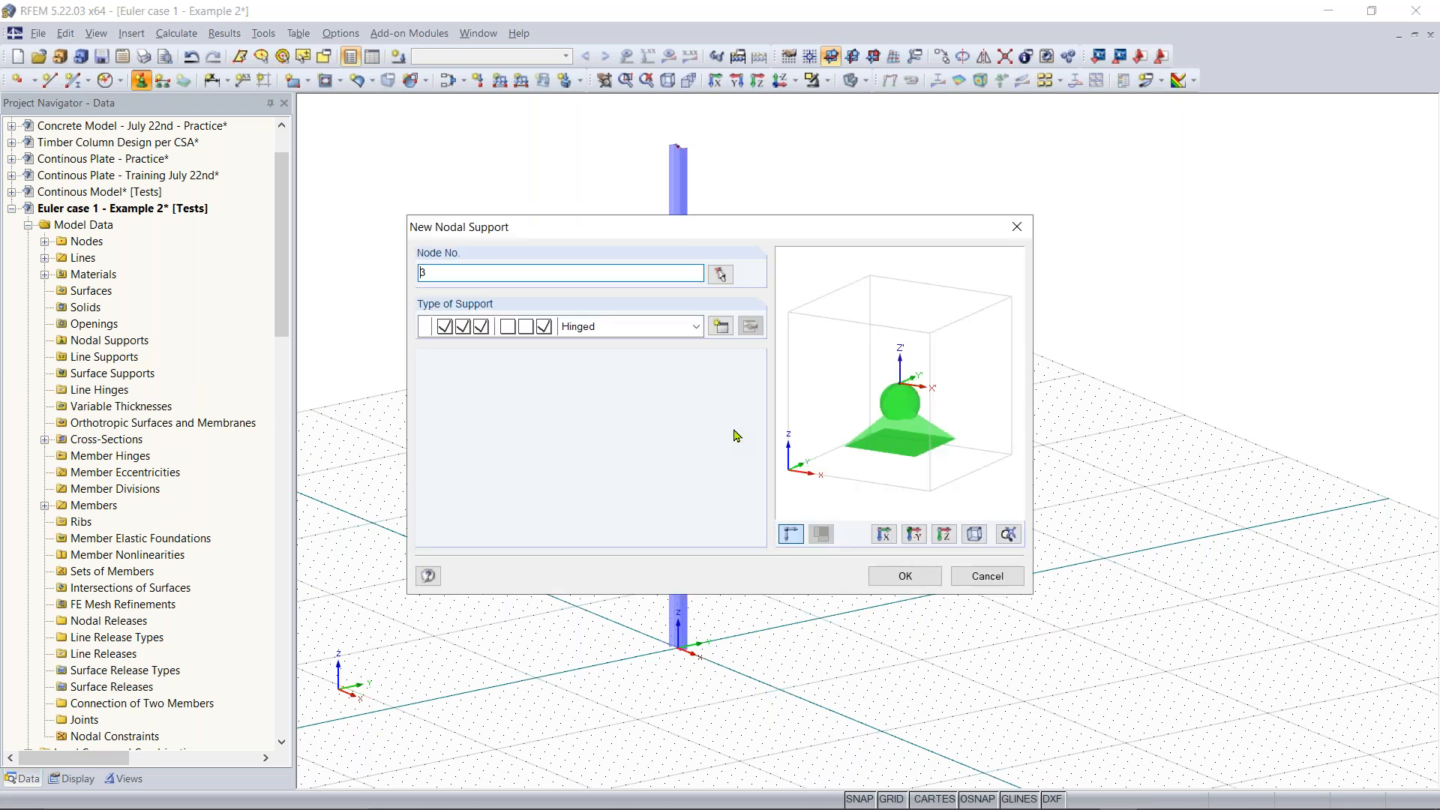
click(697, 328)
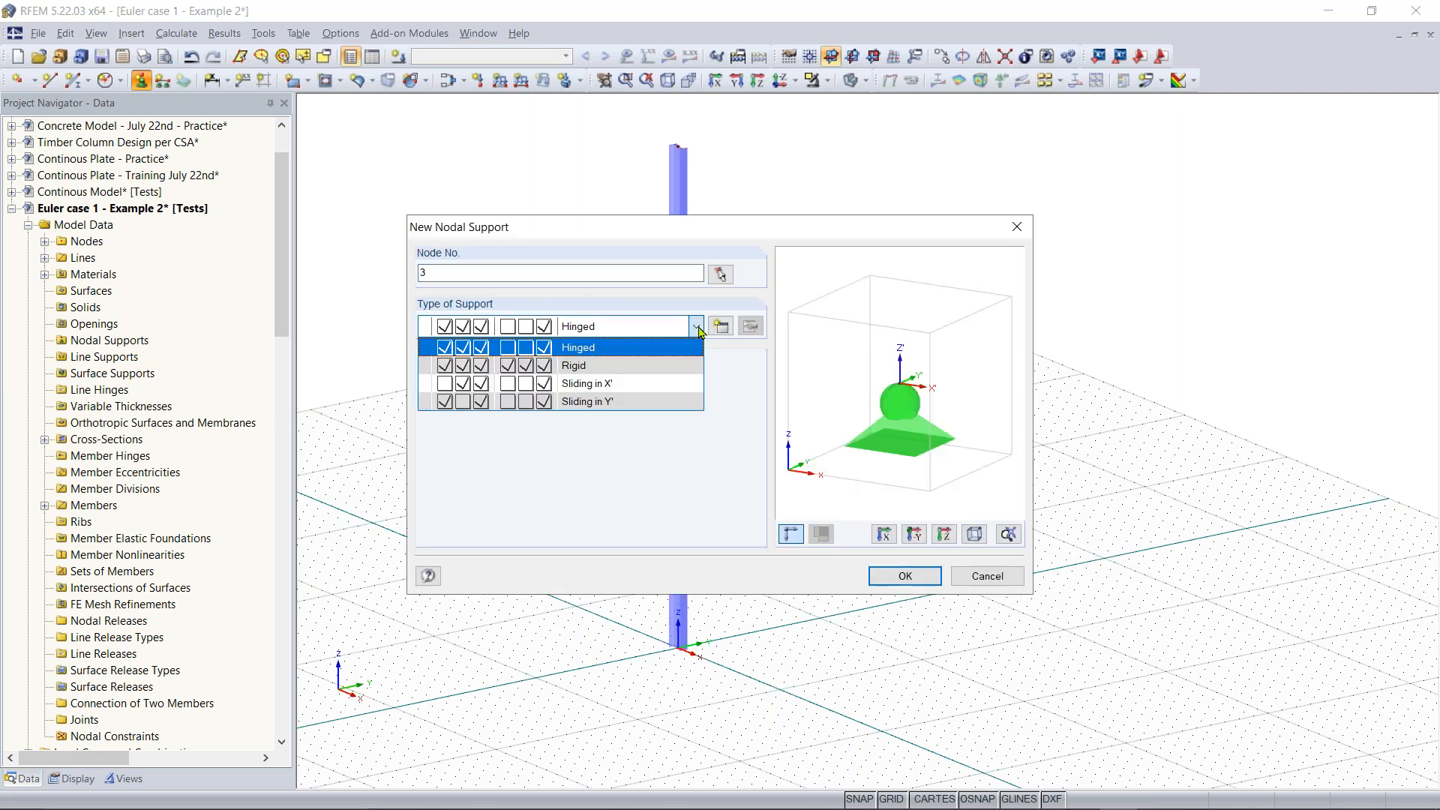
click(646, 367)
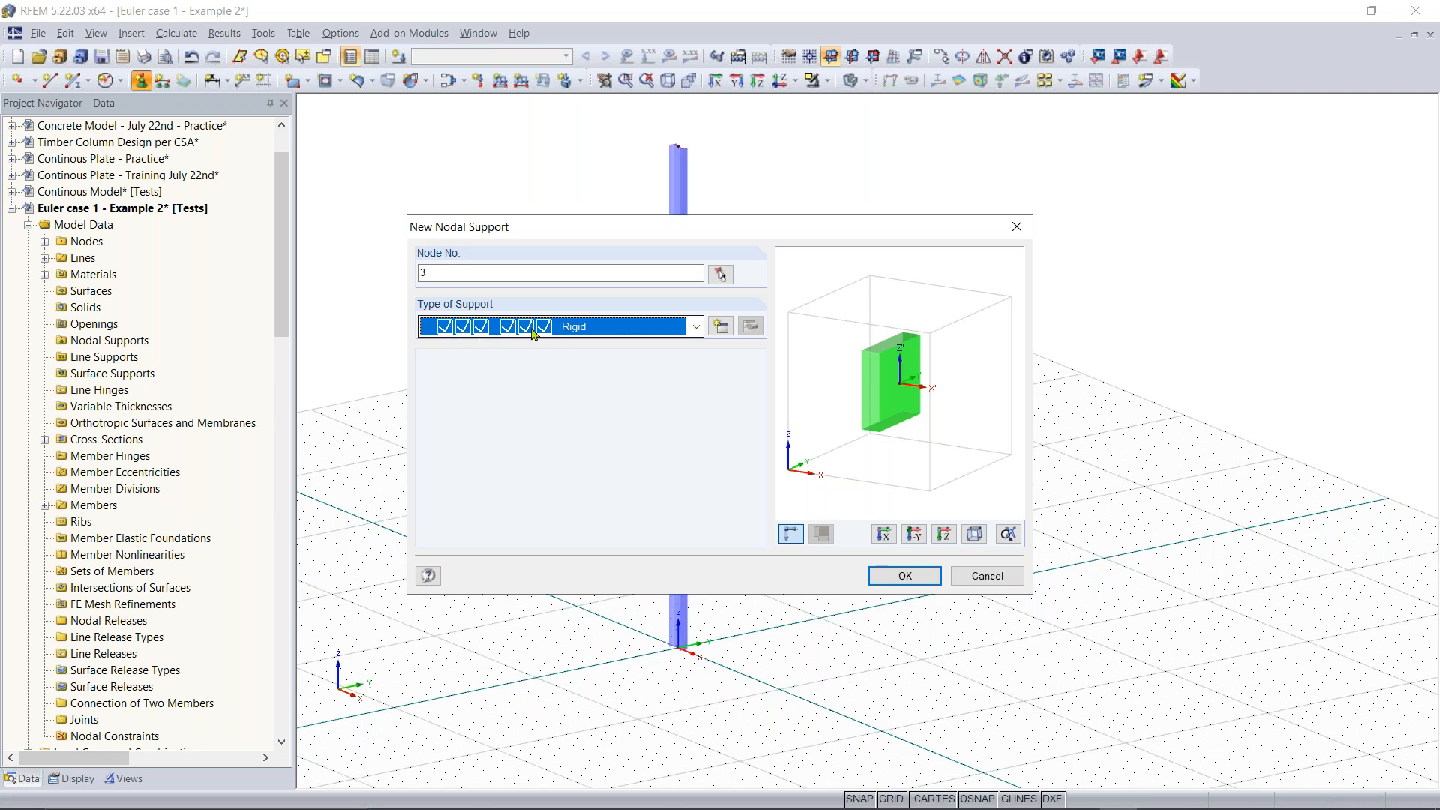
click(918, 576)
scroll(690, 641, down, 1)
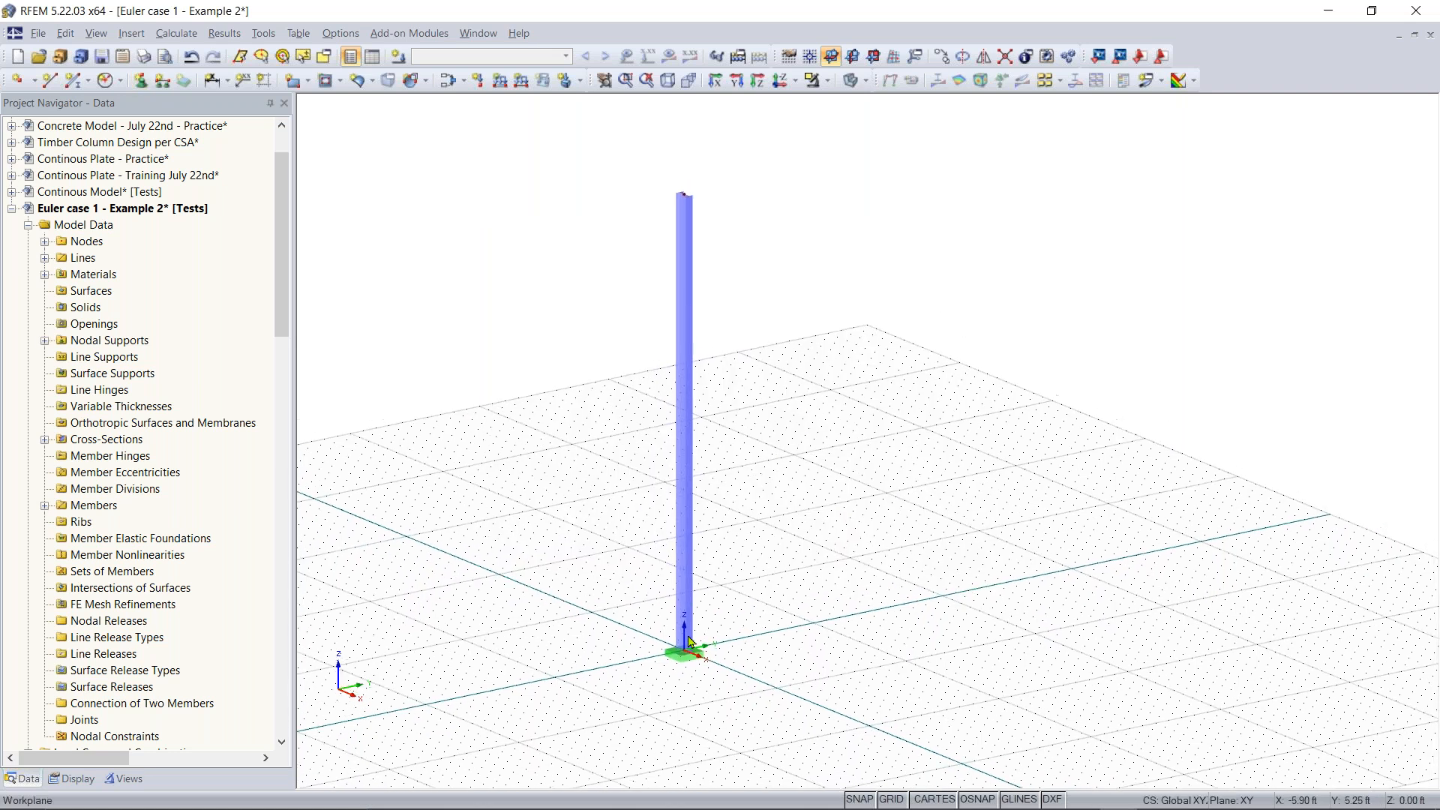
scroll(690, 641, up, 2)
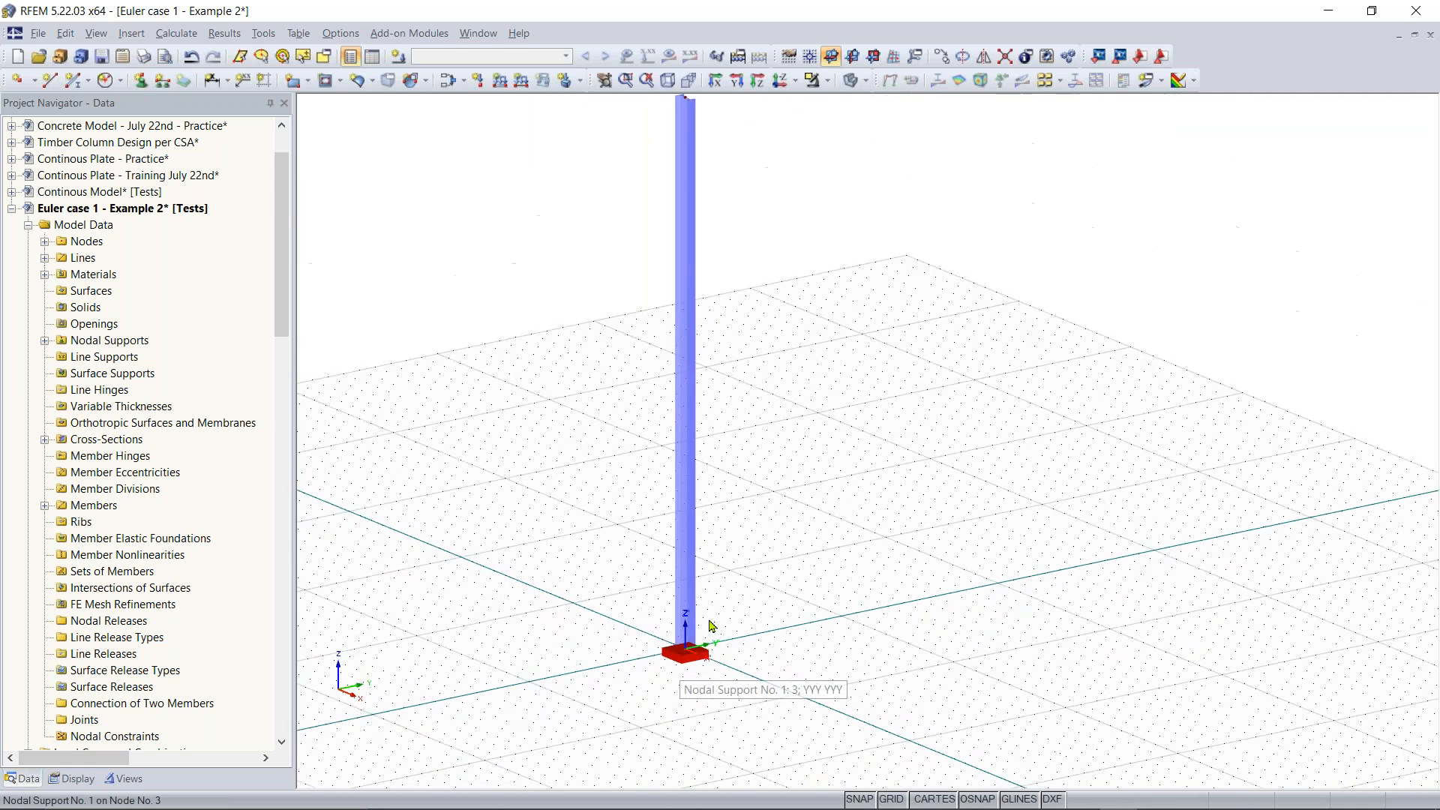
scroll(709, 621, down, 2)
middle_drag(774, 550, 749, 598)
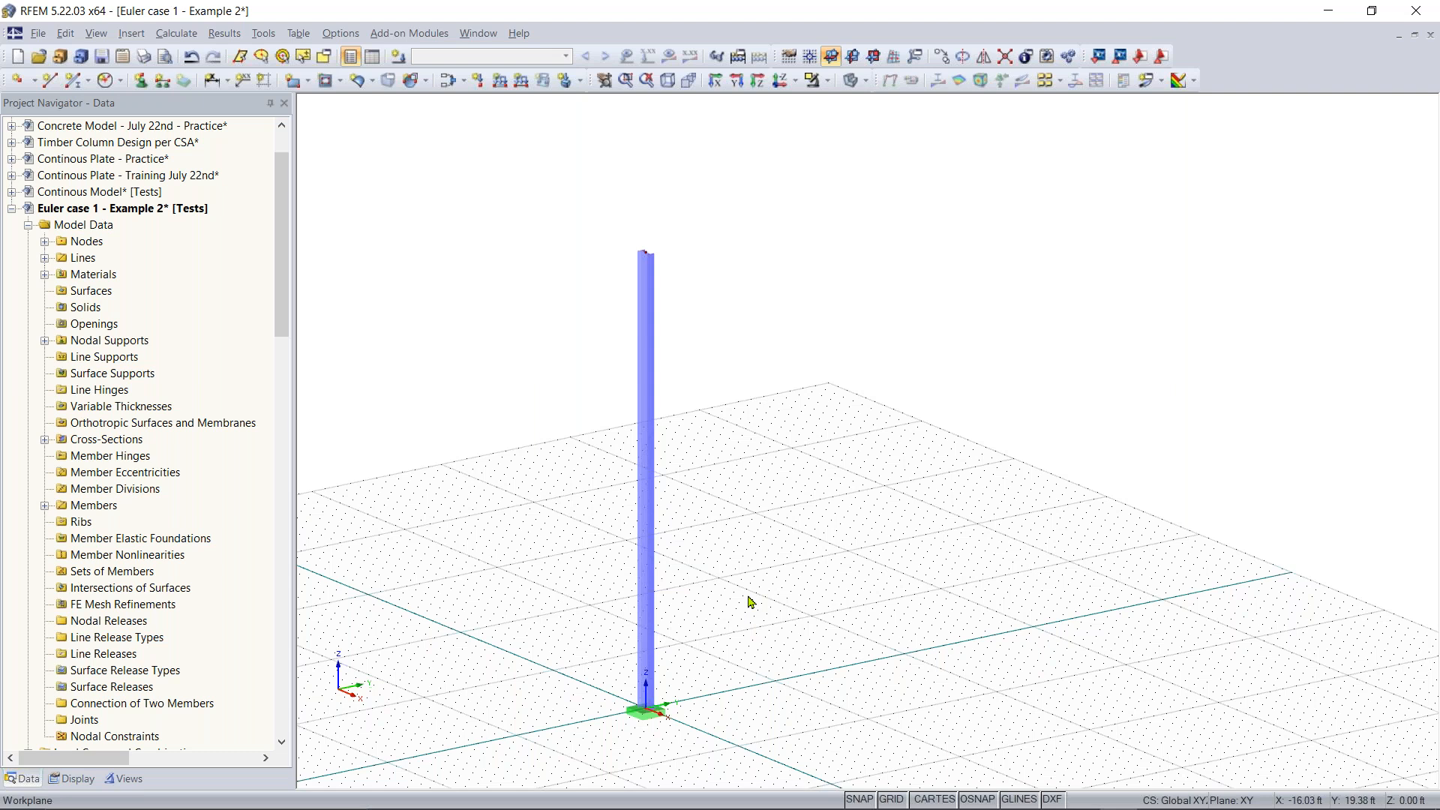
mouse_move(1117, 808)
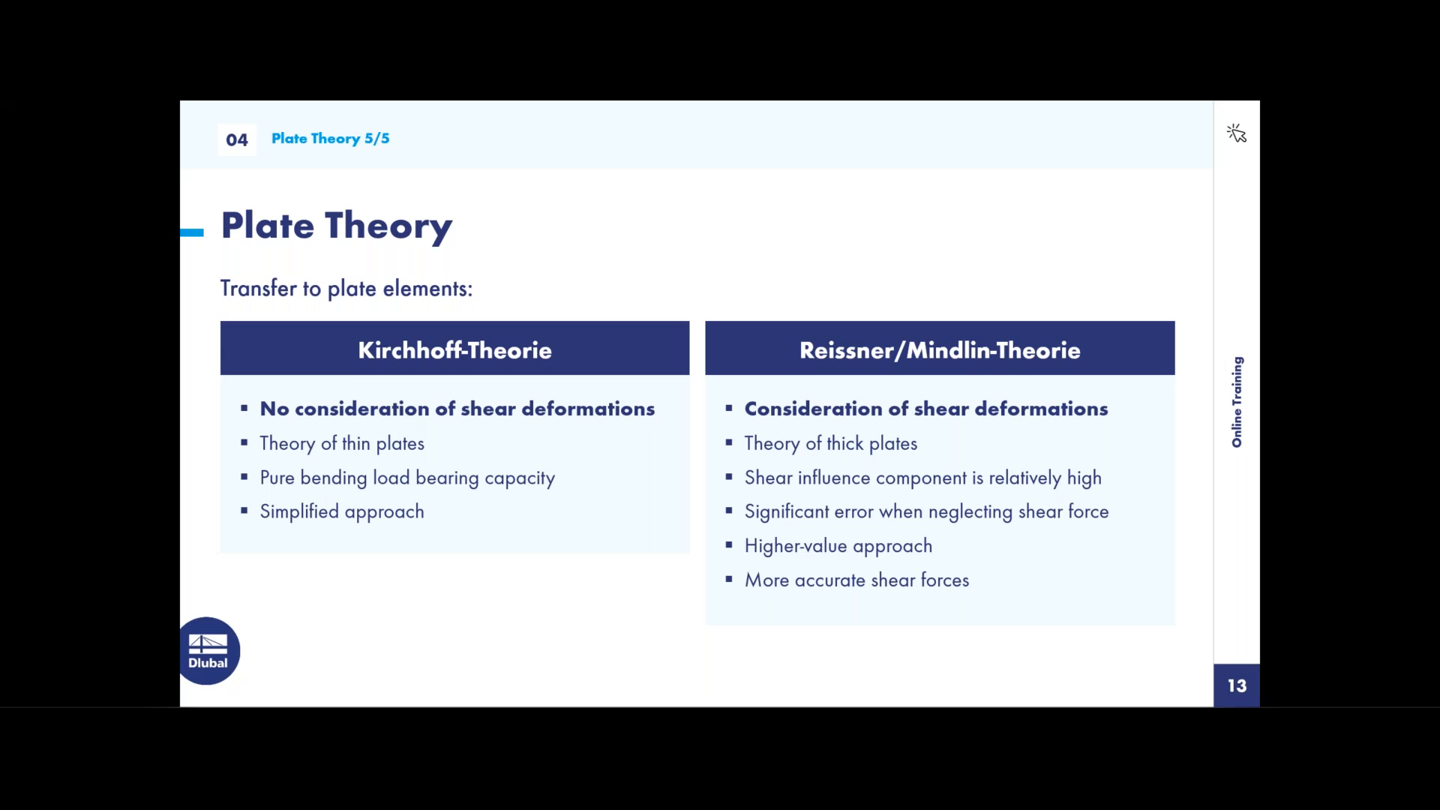
key(Left)
key(Left)
key(Left)
key(Left)
key(Left)
key(Left)
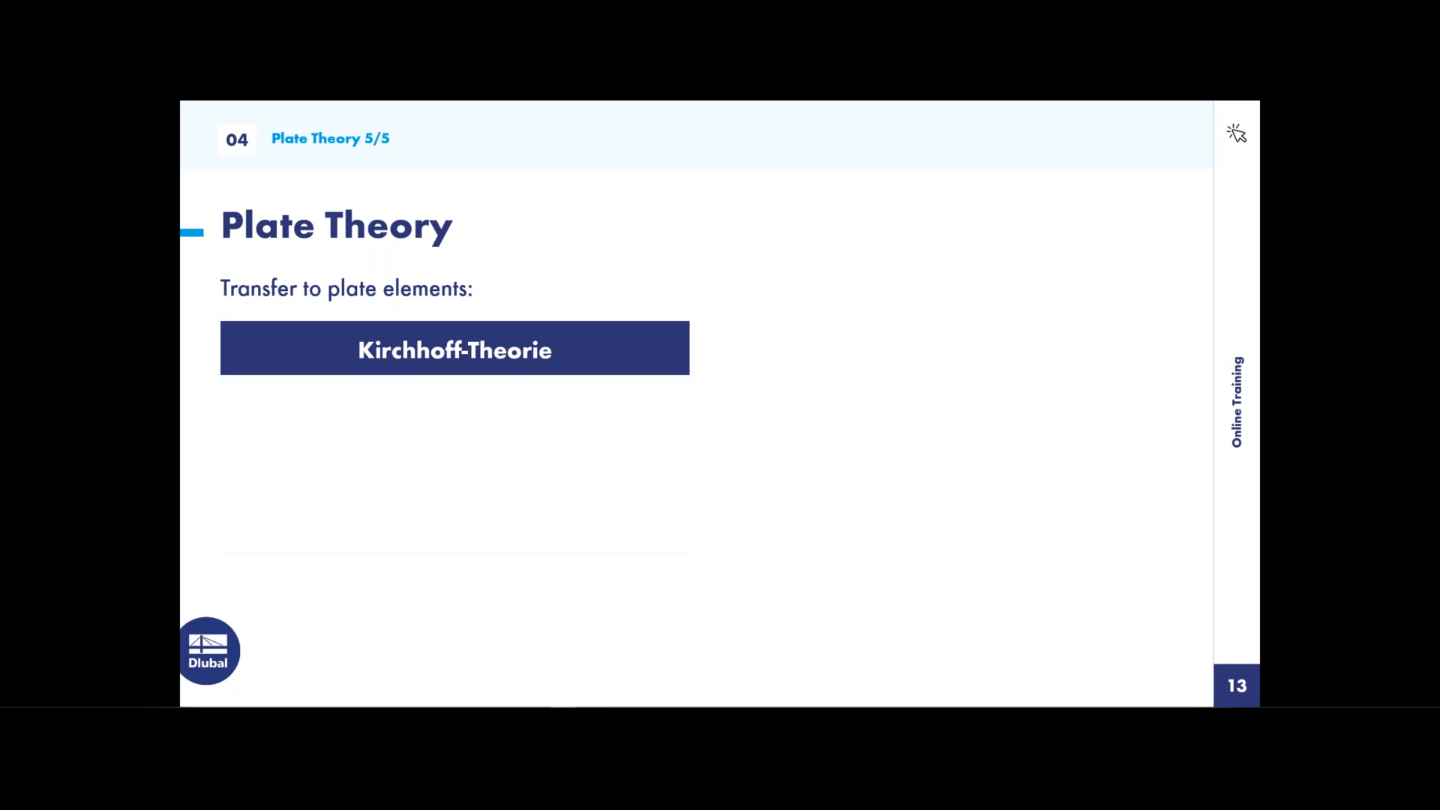
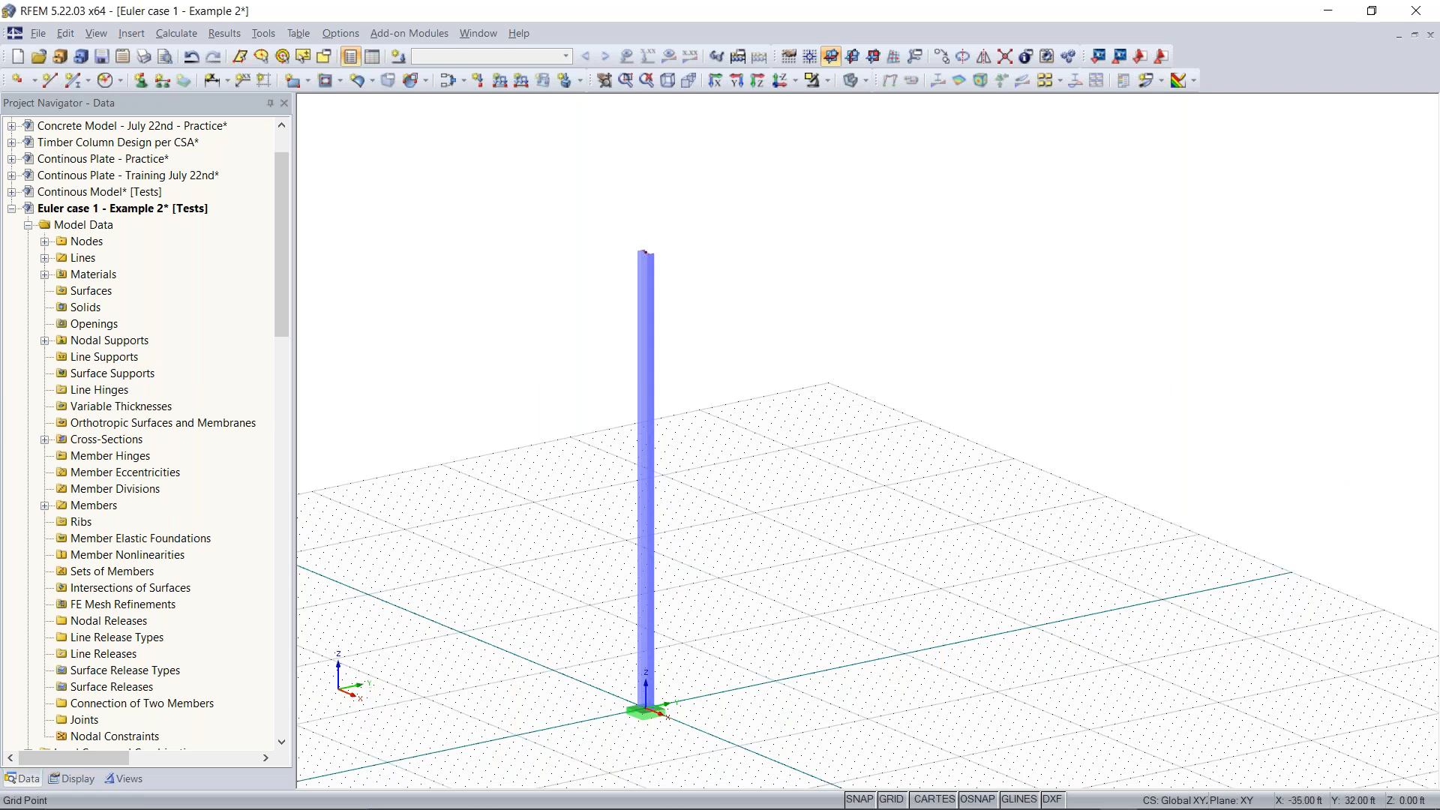
Create load case LC1 in the Dead category with the description "Test" and deactivate its self-weight
middle_drag(736, 493, 841, 484)
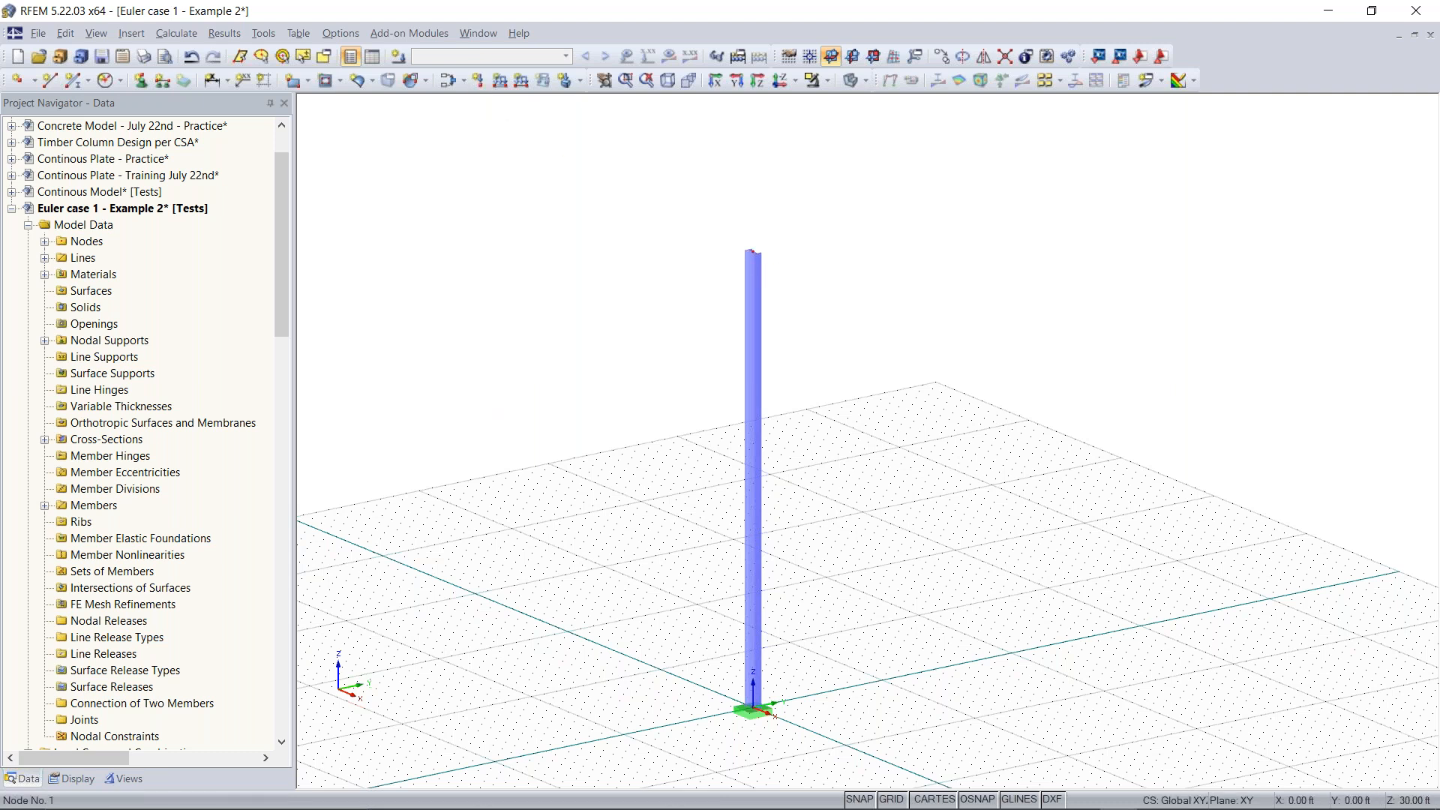
click(1404, 639)
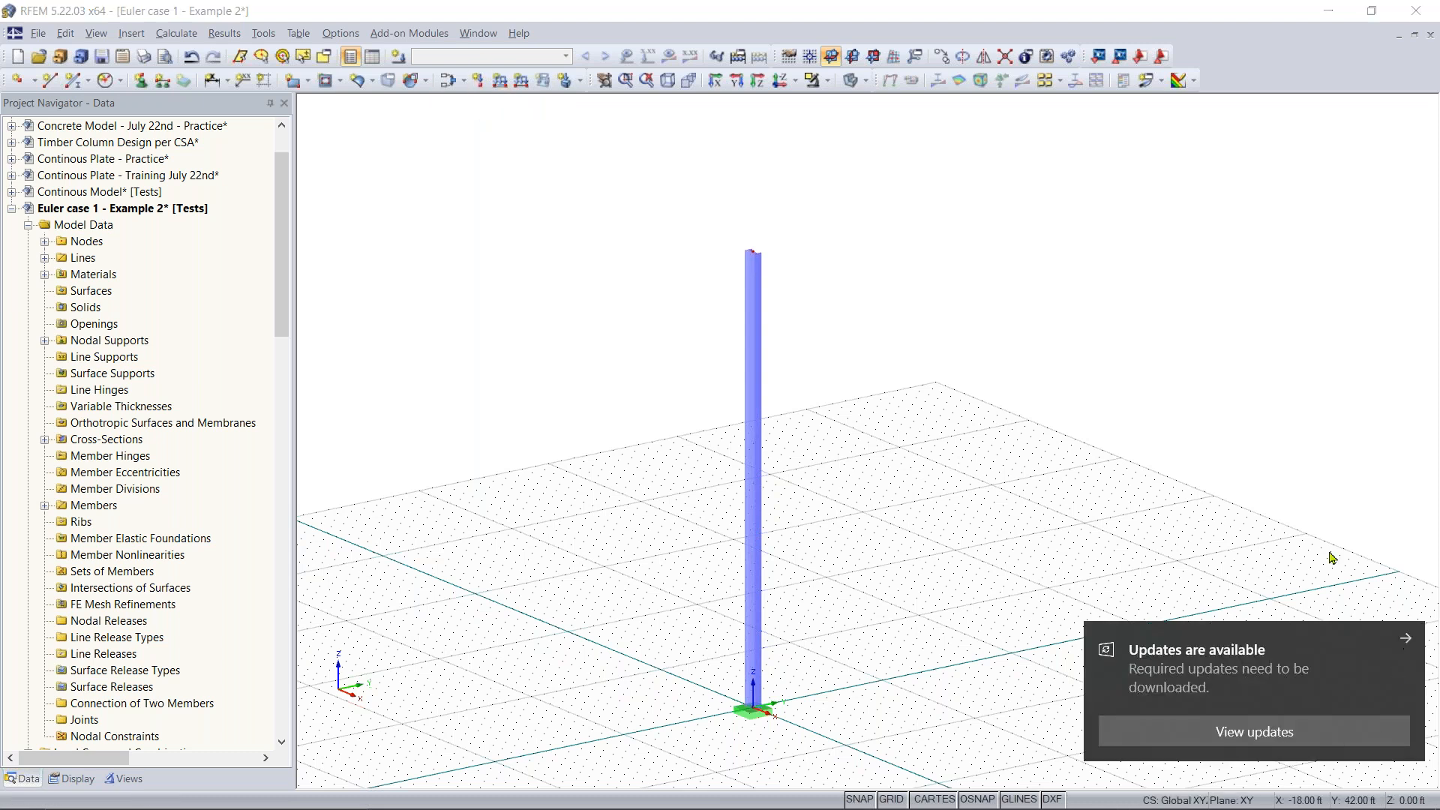
click(477, 88)
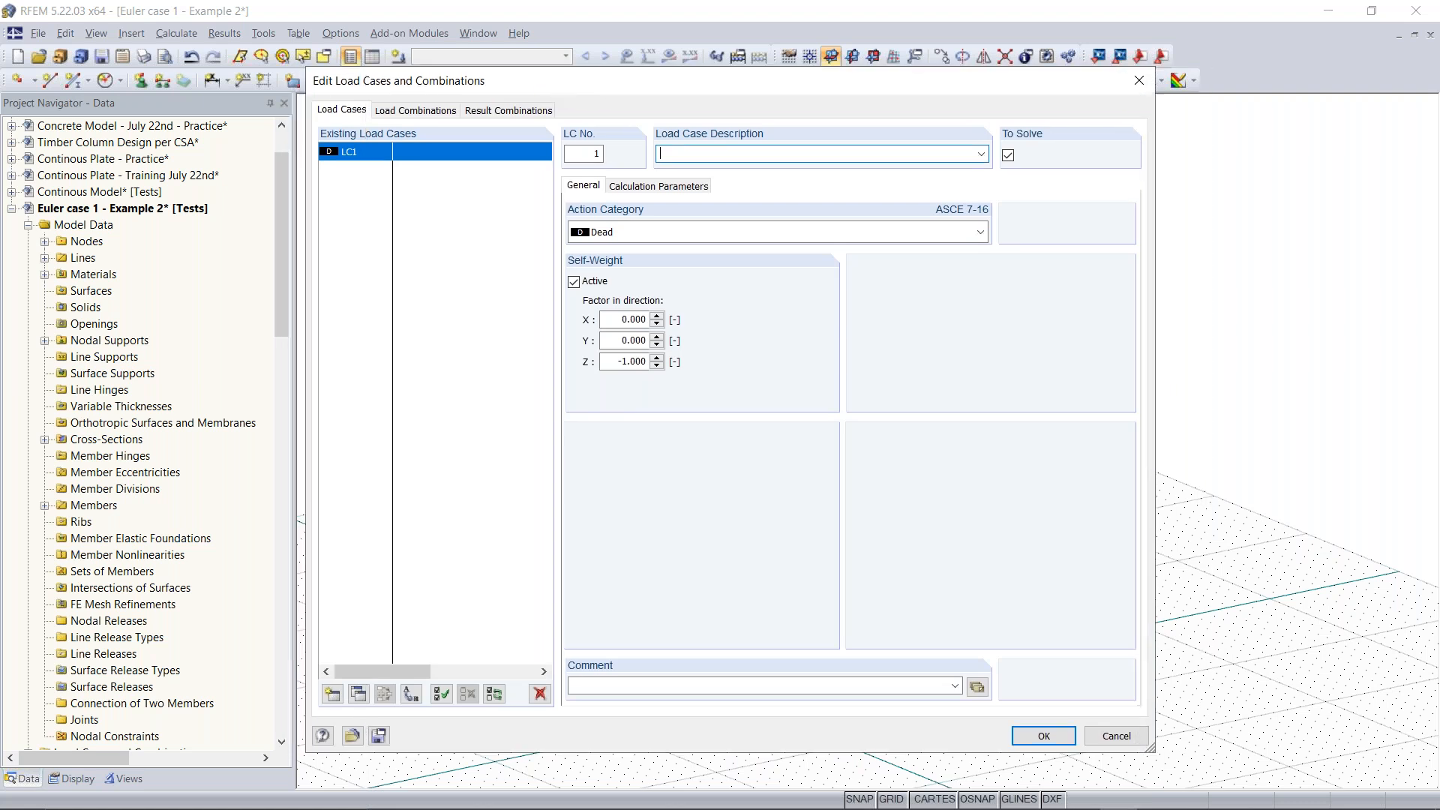
mouse_move(595, 80)
mouse_down()
mouse_move(628, 74)
mouse_move(598, 72)
mouse_up()
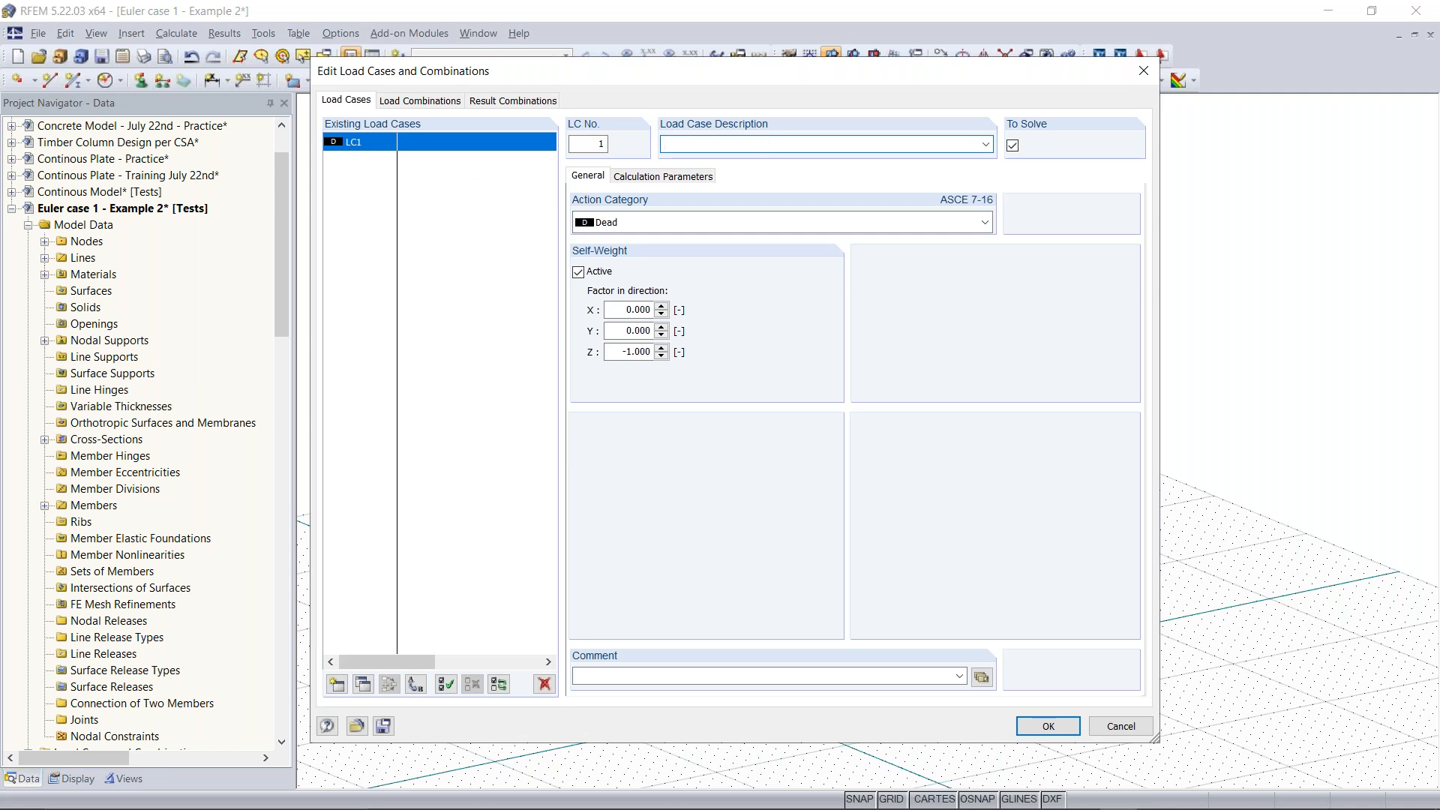
text(est)
click(654, 223)
click(654, 224)
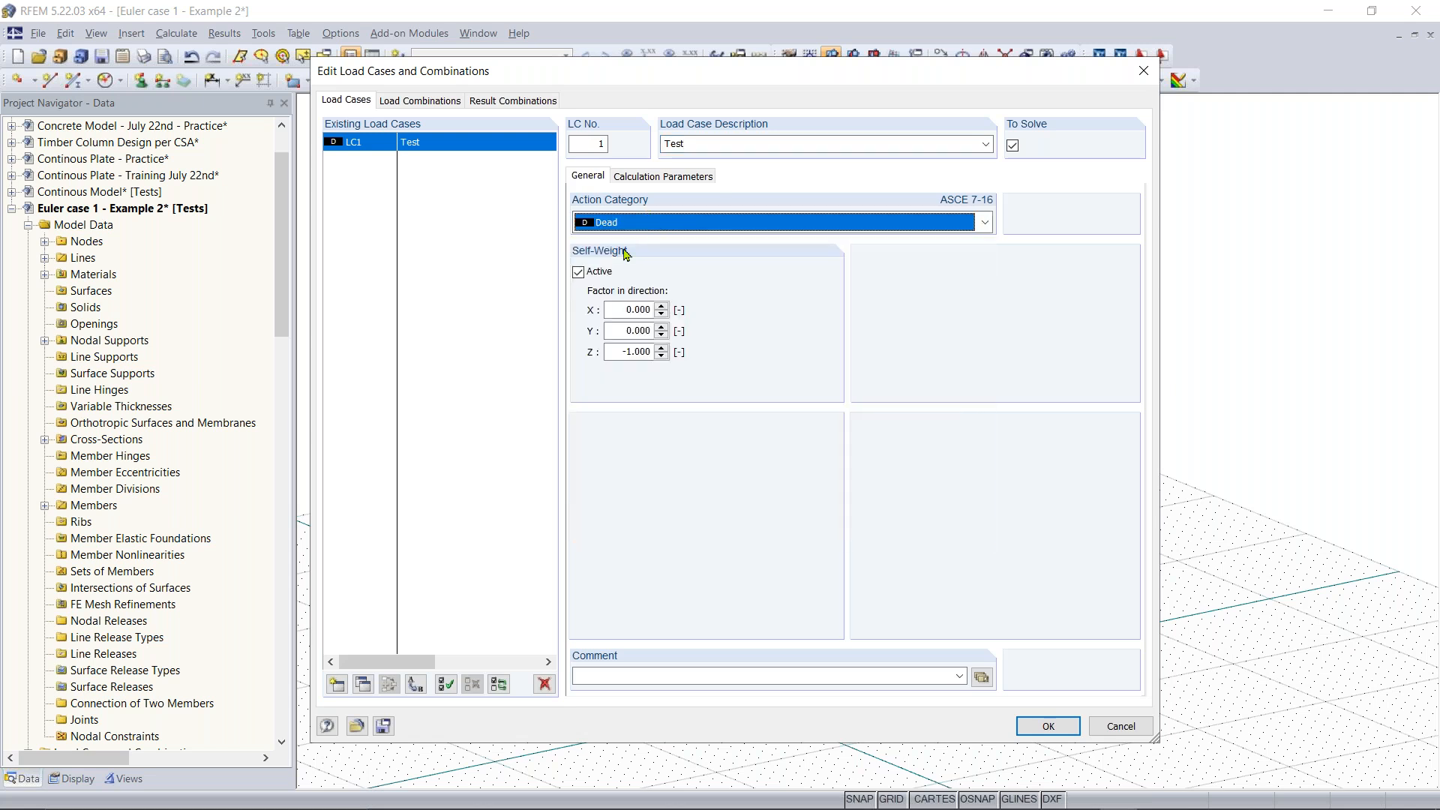
click(599, 274)
Extend the LC1 description to "Test - SW OFF" and accept the load case
click(727, 144)
click(727, 144)
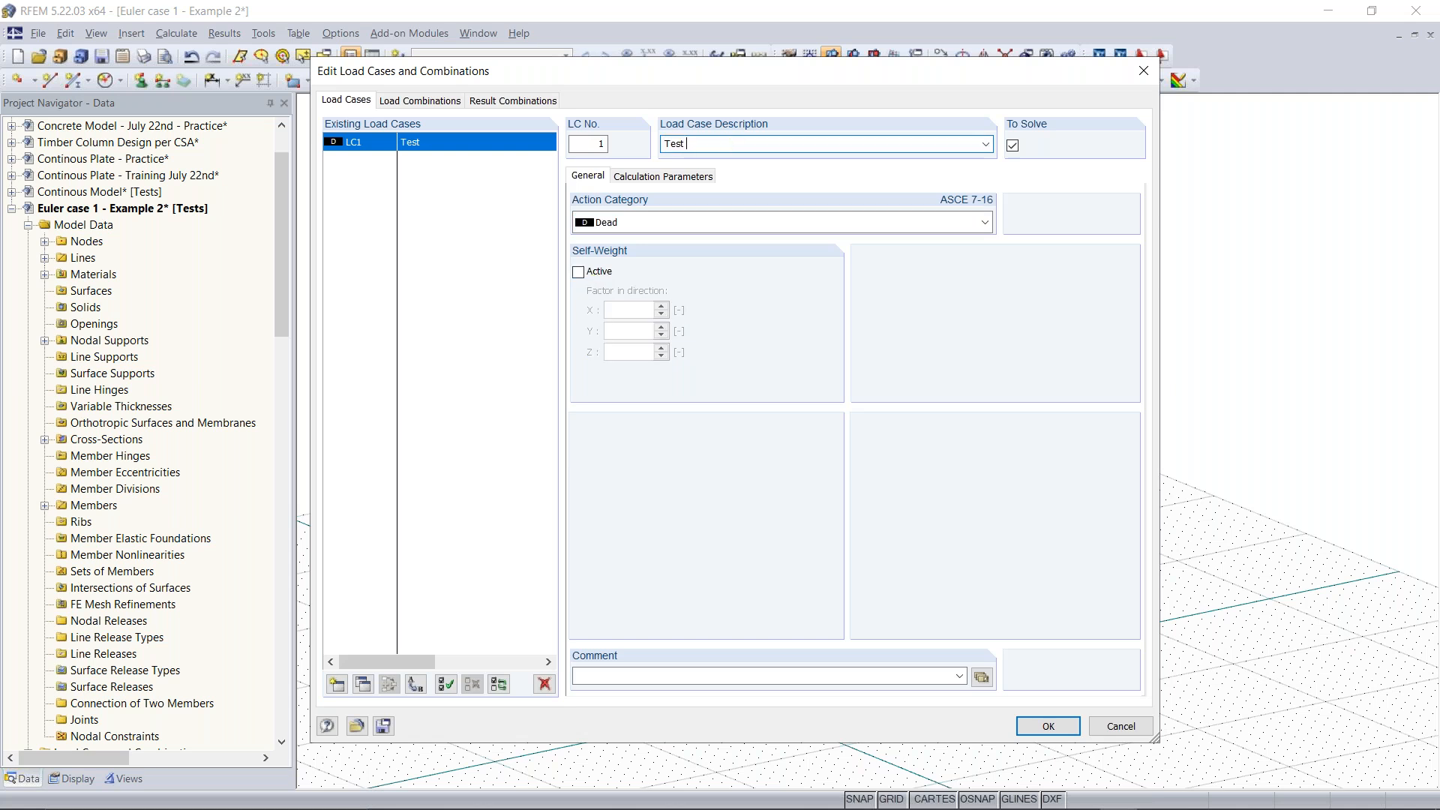
text(- NSW)
key(BackSpace)
key(BackSpace)
text(OFF)
click(1050, 726)
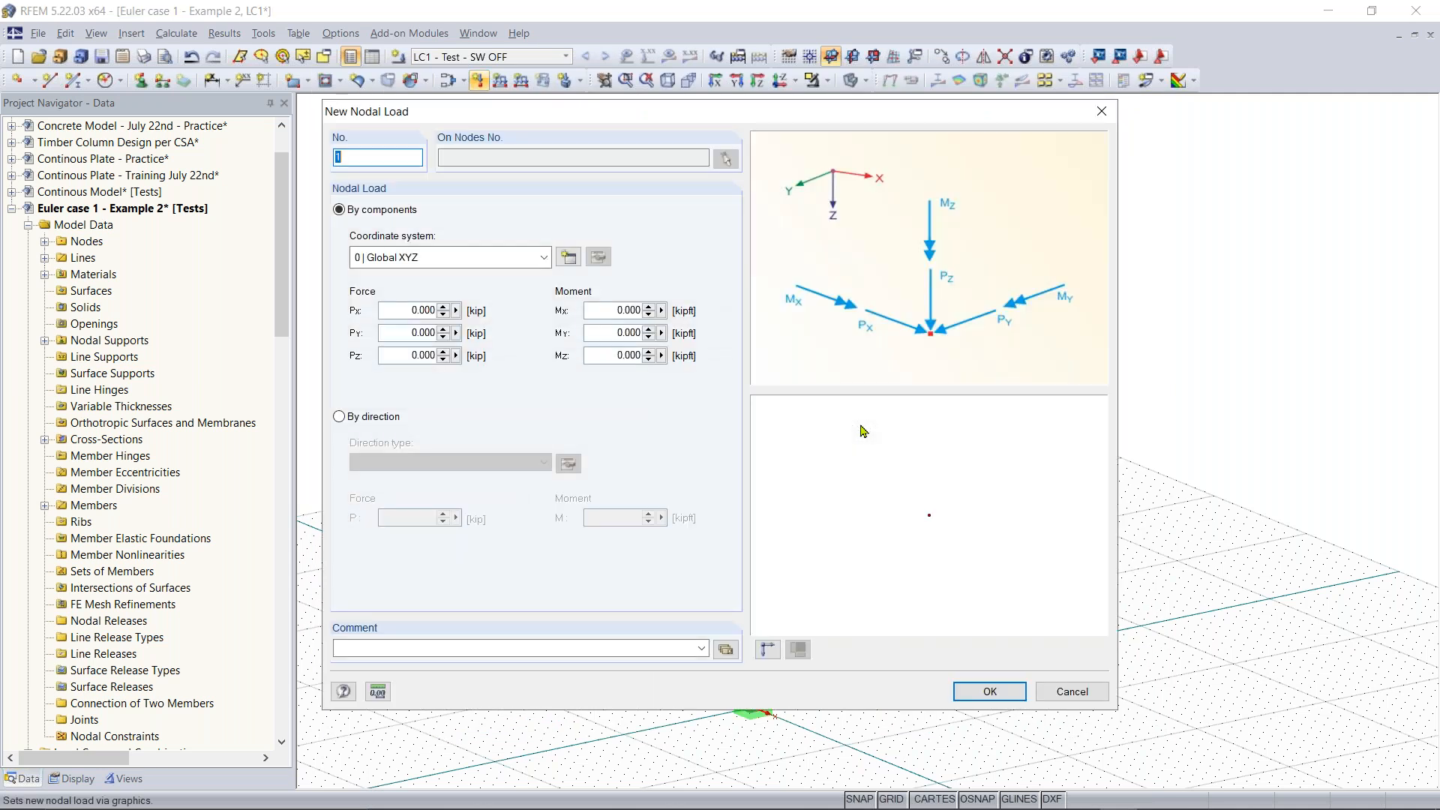
Define a nodal load by components with PX 2 kip and PZ -5 kip in the global XYZ system
drag(595, 118, 658, 155)
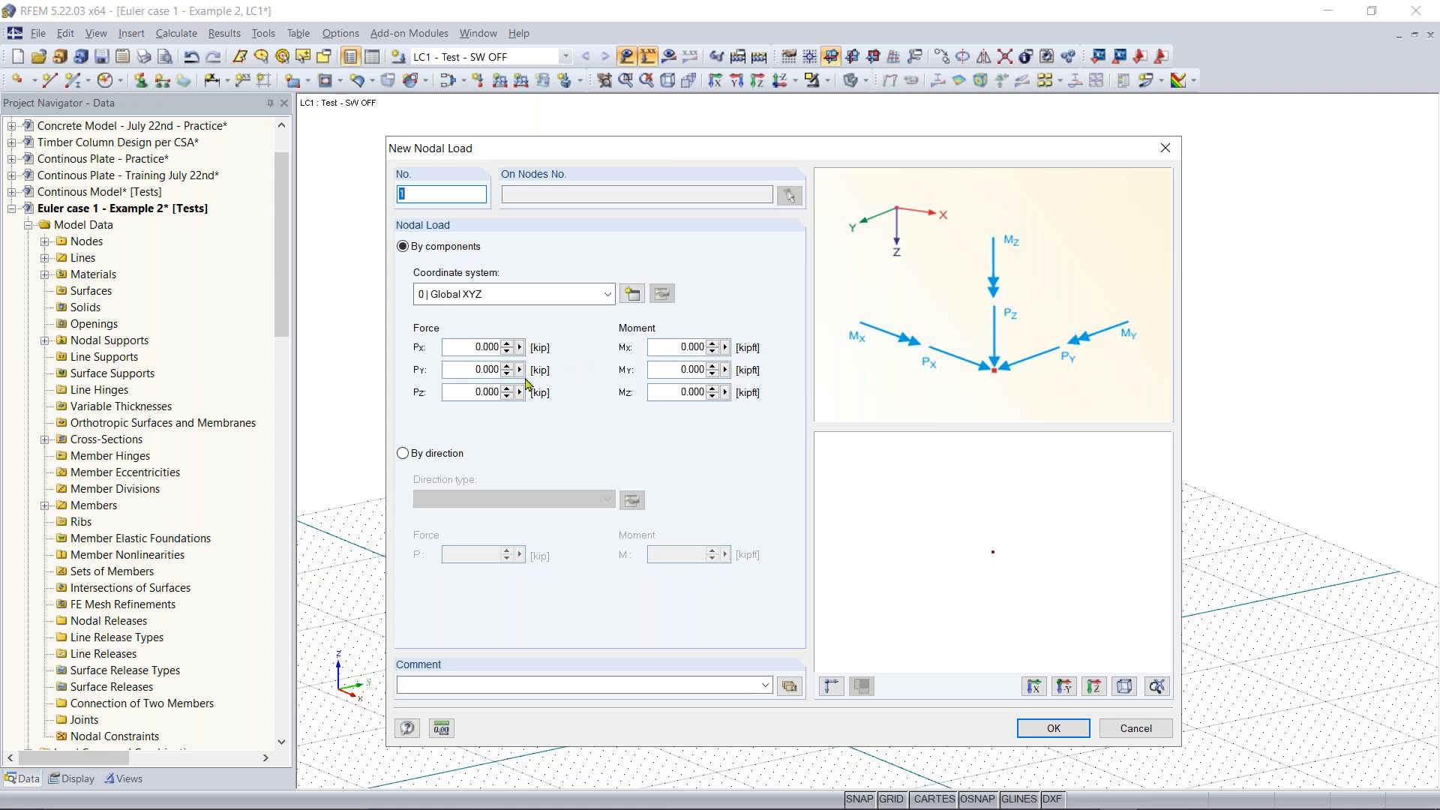
click(462, 392)
key(BackSpace)
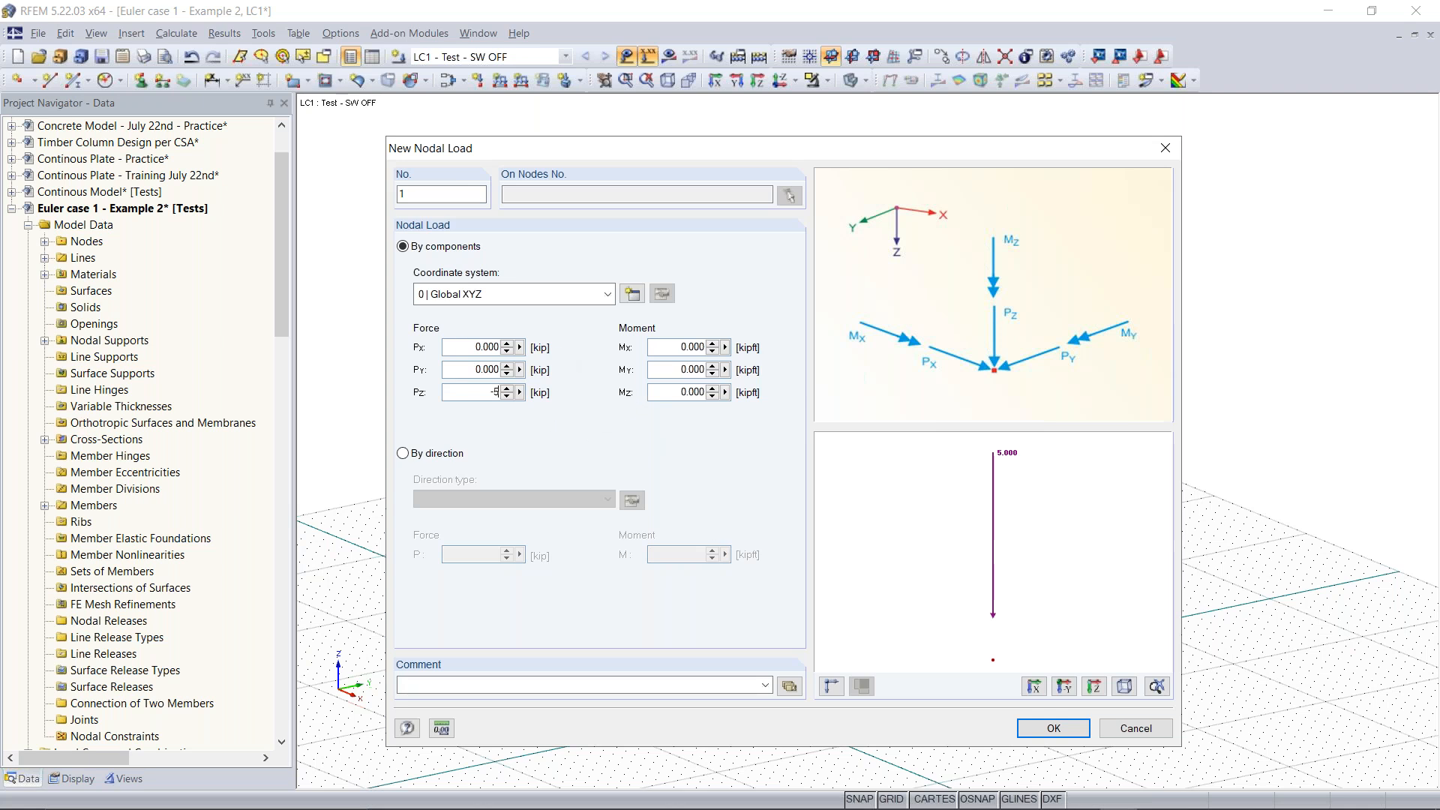
click(461, 345)
text(2)
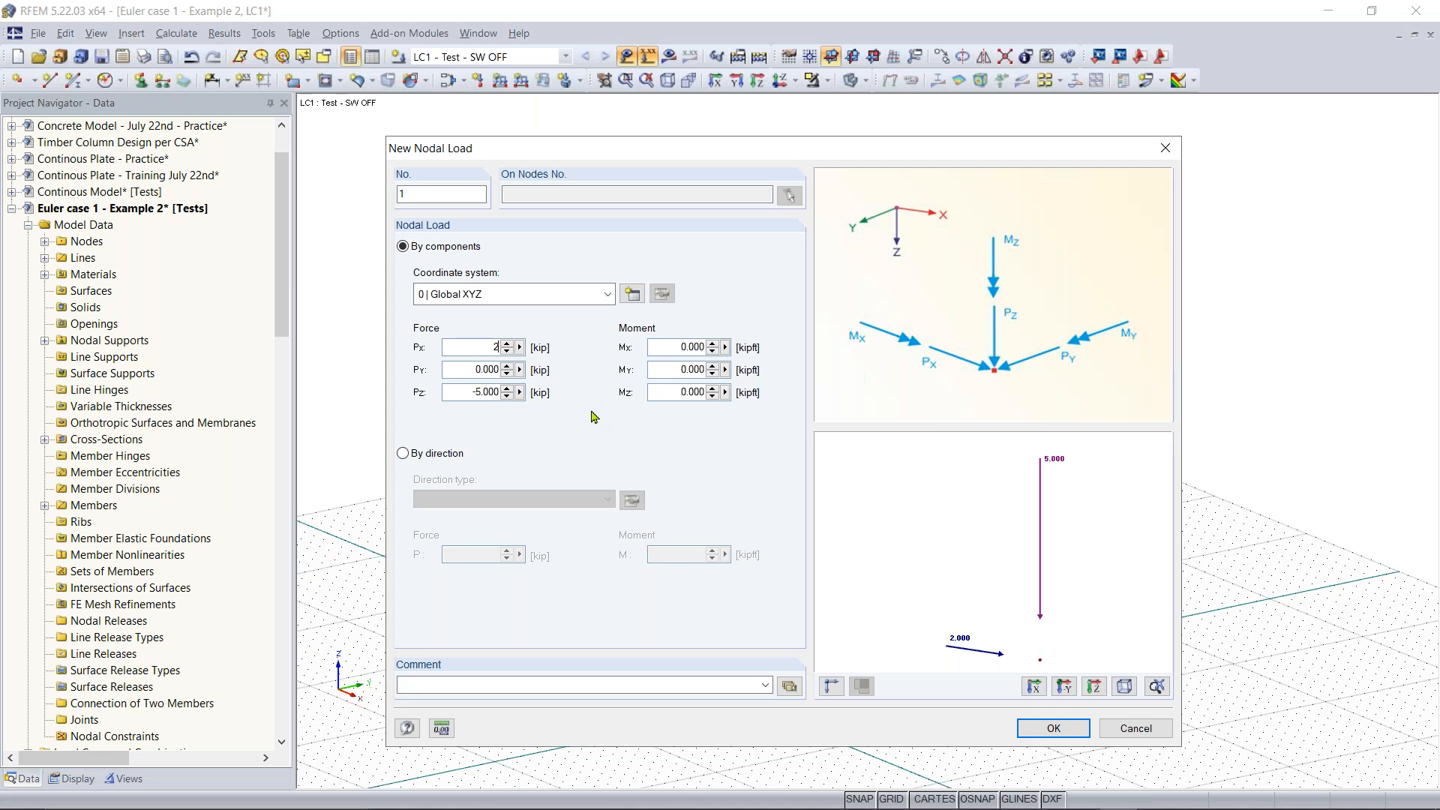
click(1041, 581)
mouse_move(1009, 560)
middle_down()
mouse_move(942, 593)
mouse_move(1010, 585)
mouse_move(989, 565)
mouse_move(997, 580)
middle_up()
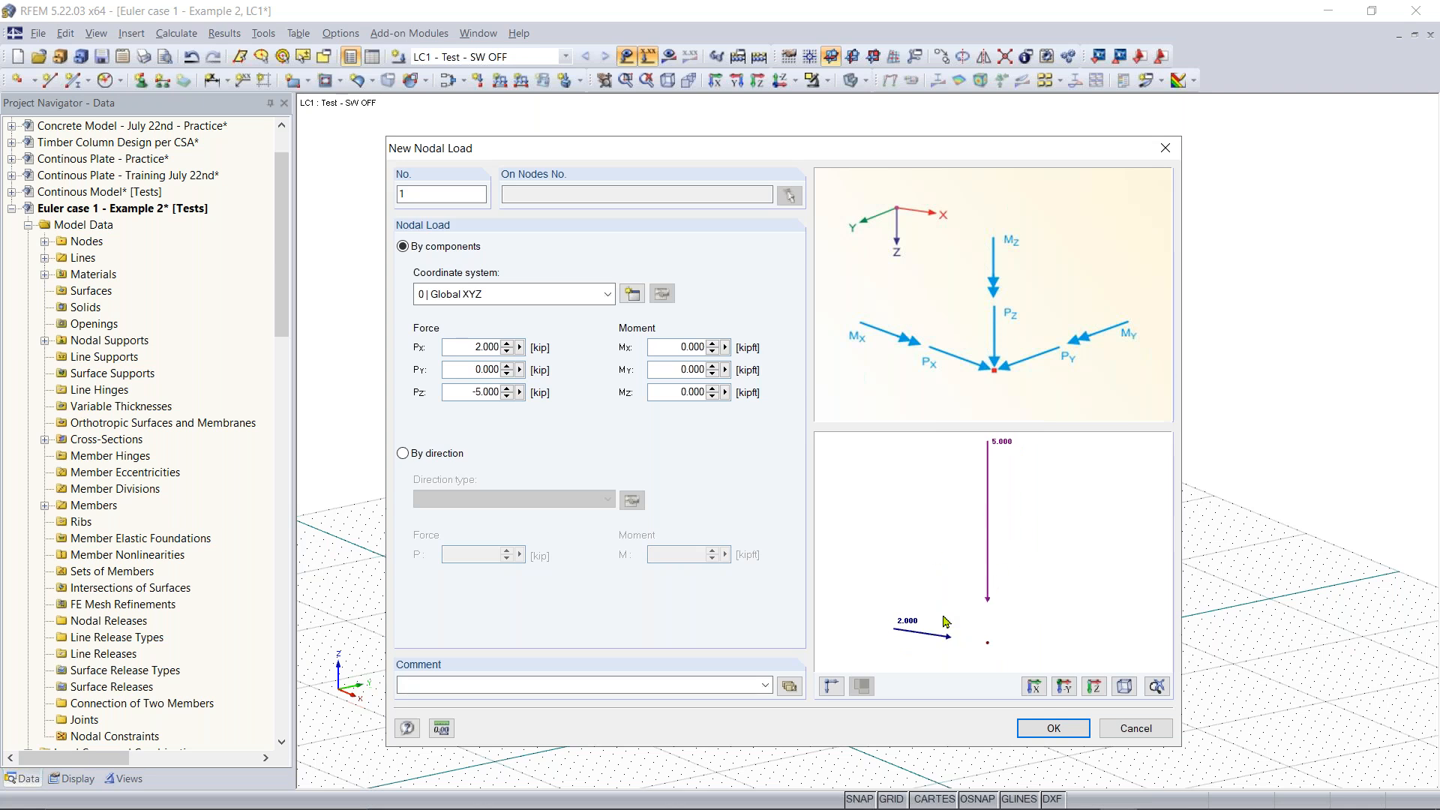
click(1053, 728)
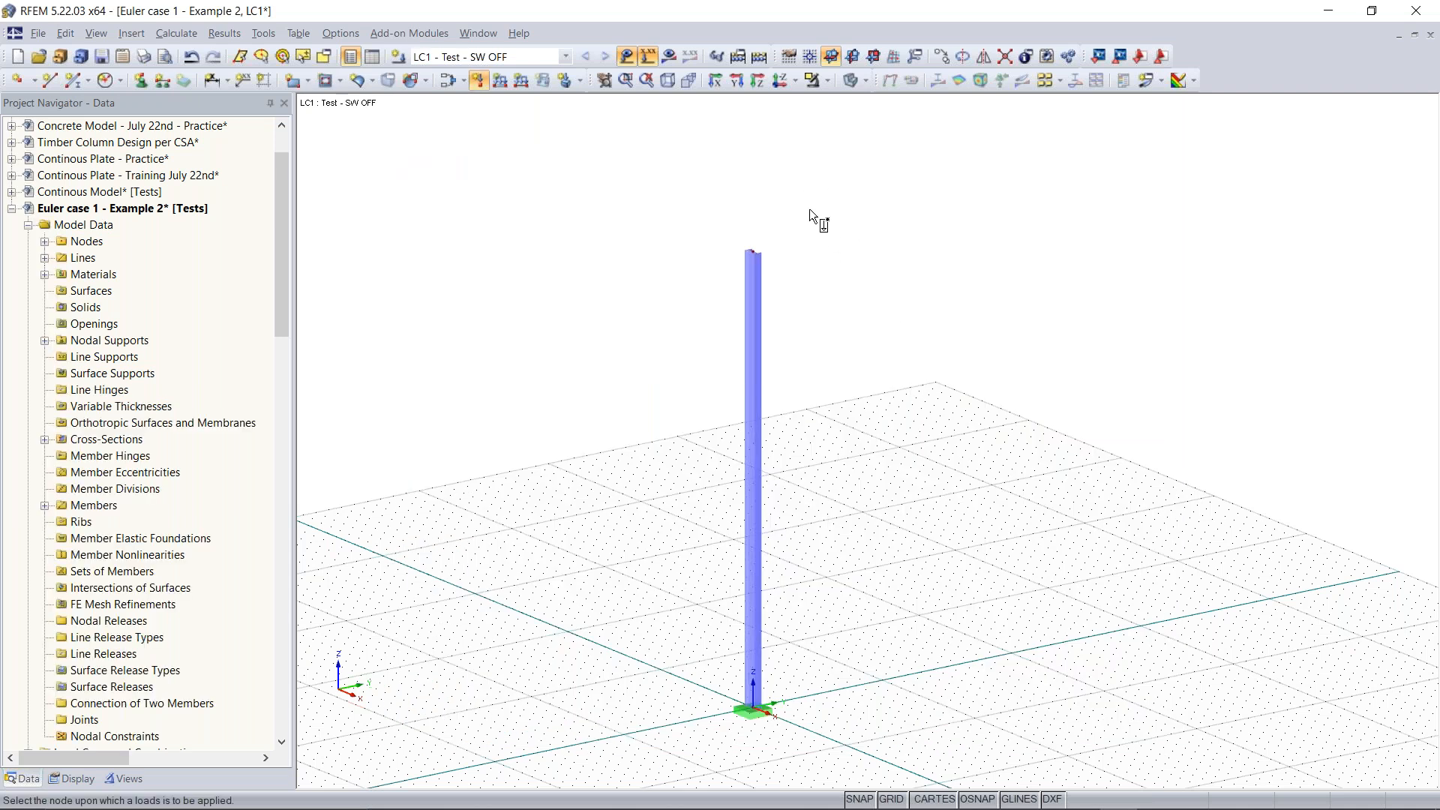
Place the defined nodal load on the top node of the column and end the load placement
click(750, 251)
key(Escape)
mouse_move(829, 261)
middle_down()
mouse_move(871, 295)
mouse_move(1231, 264)
mouse_move(807, 270)
mouse_move(826, 280)
middle_up()
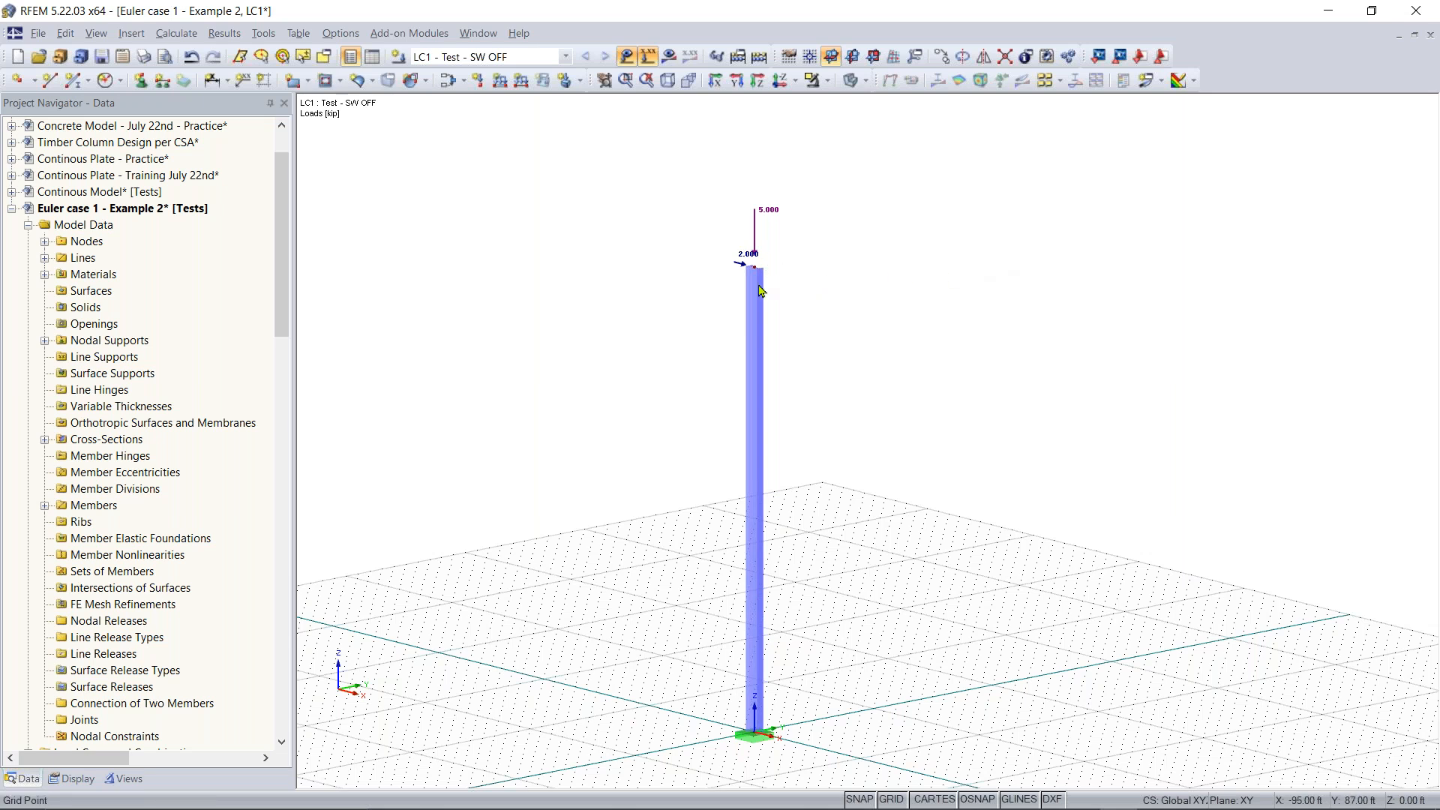
mouse_move(701, 302)
ctrl+middle_down()
mouse_move(849, 309)
mouse_move(707, 324)
mouse_move(696, 312)
ctrl+middle_up()
Calculate LC1 and show the column's global deformation u, looking along the Y-axis at the XZ plane
right_click(699, 312)
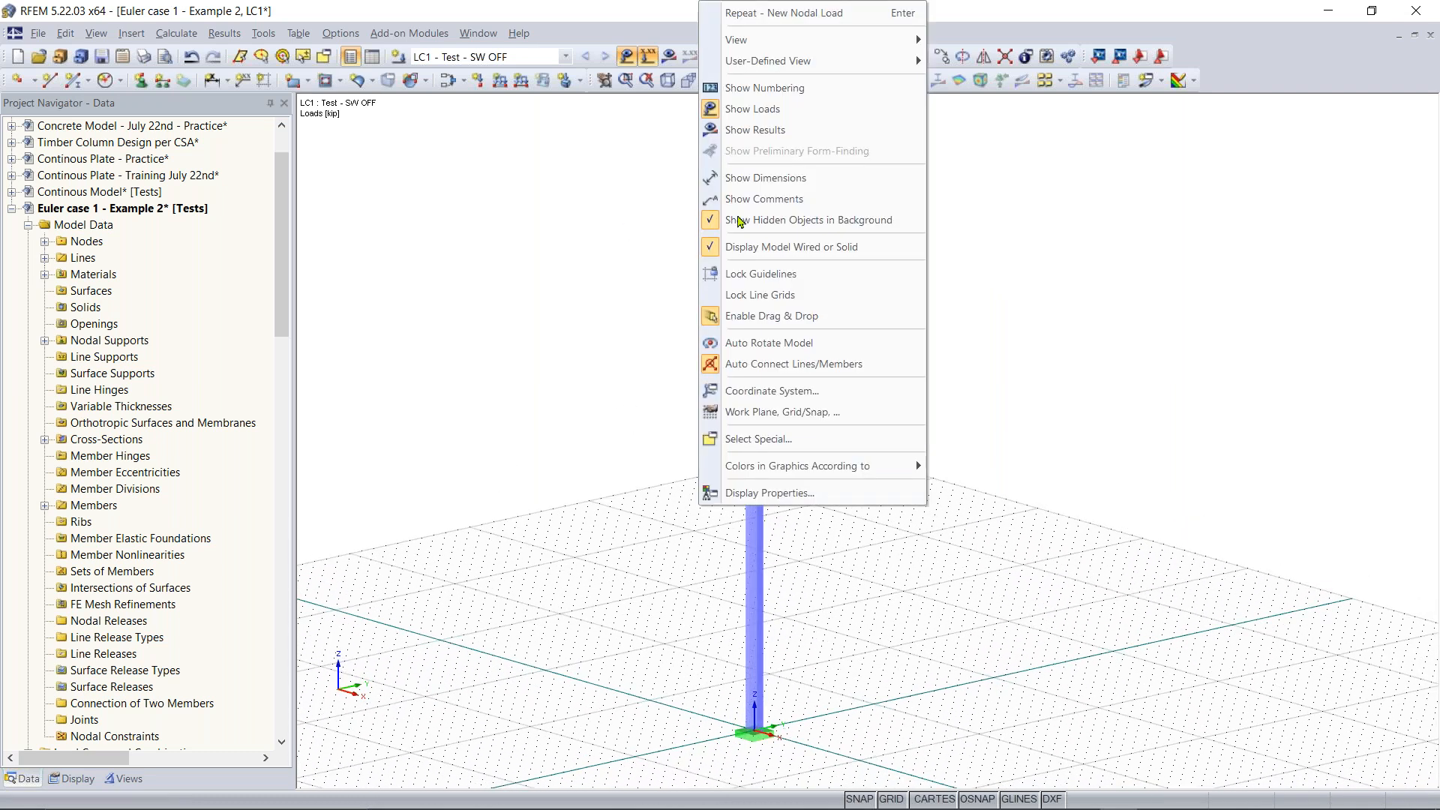
click(754, 130)
click(759, 58)
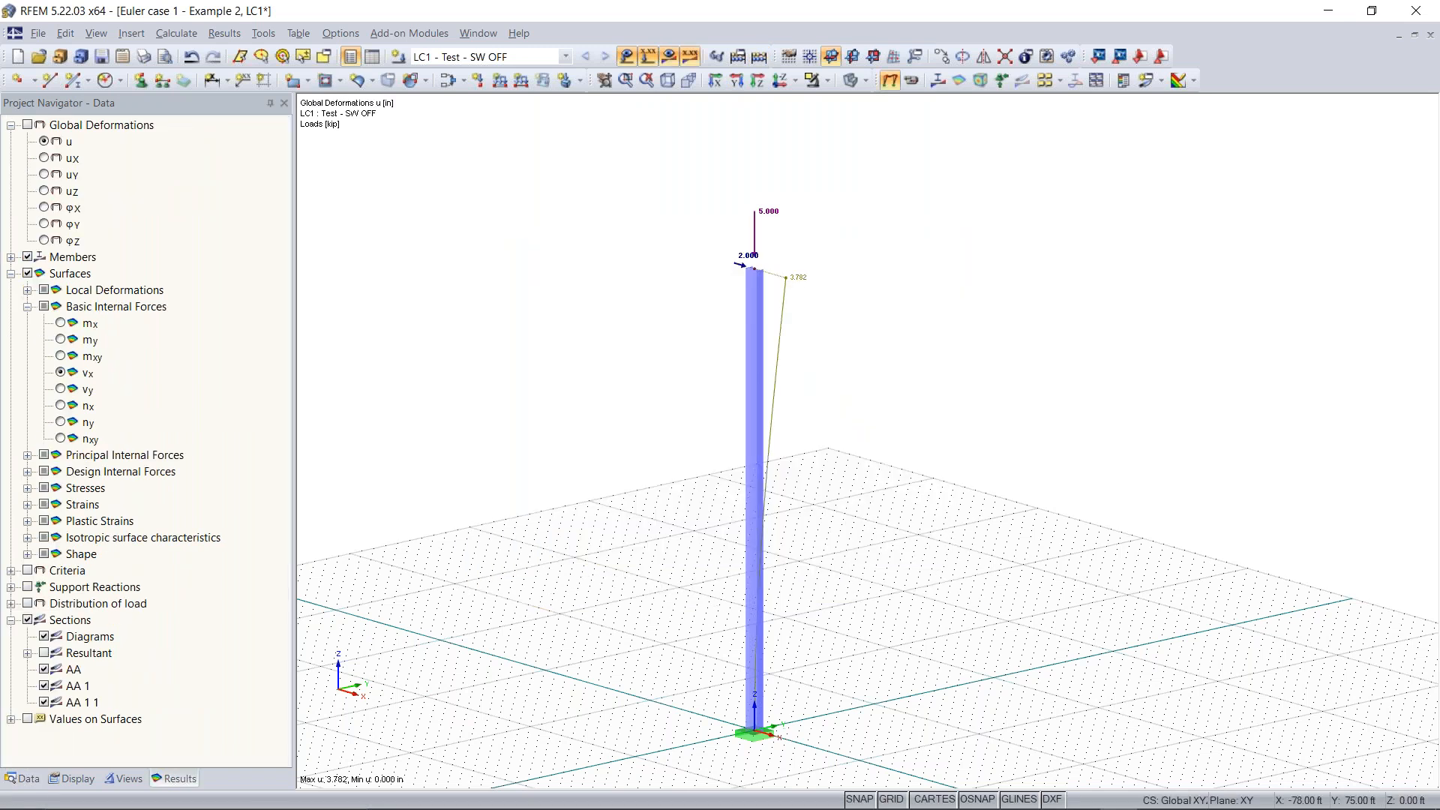
click(718, 81)
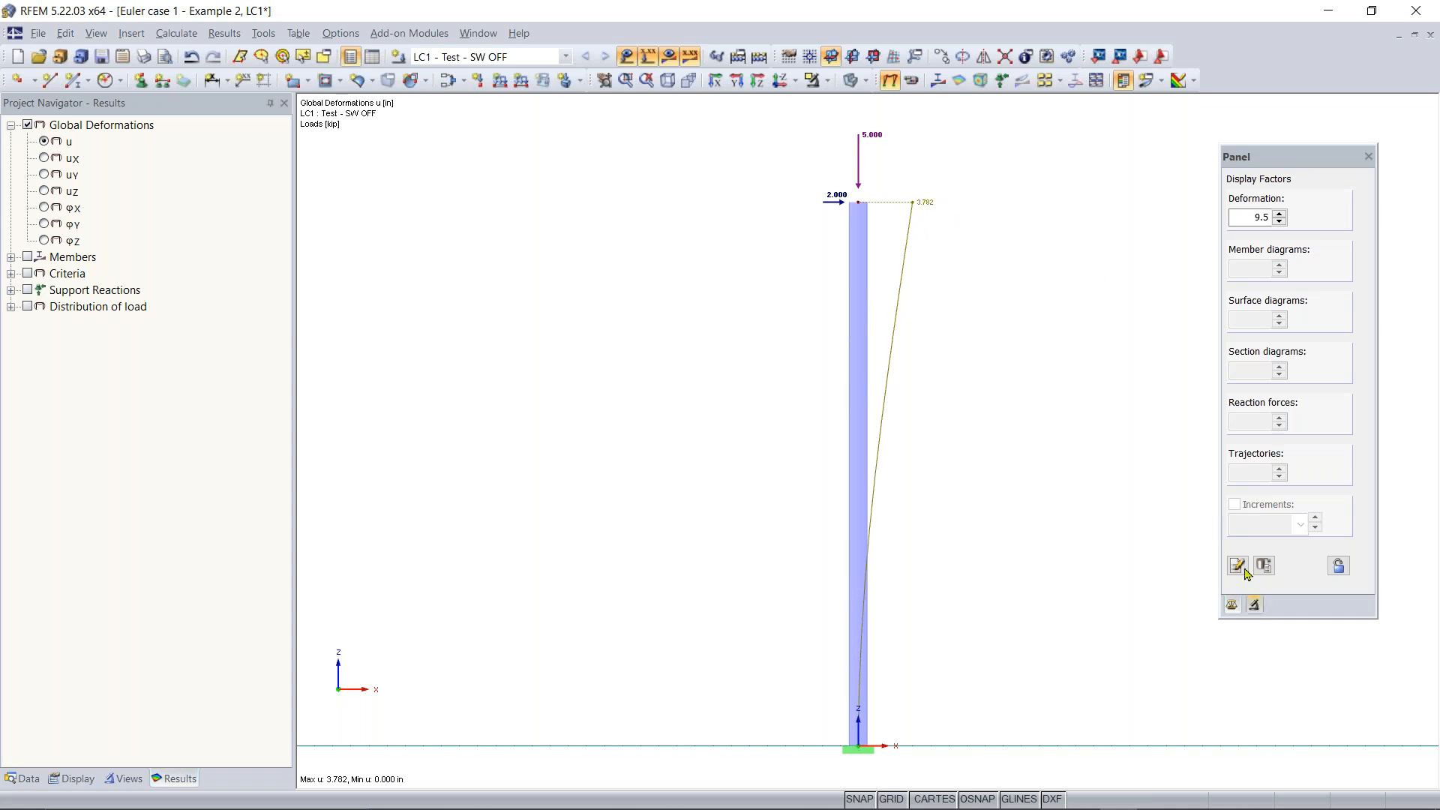
scroll(924, 217, up, 1)
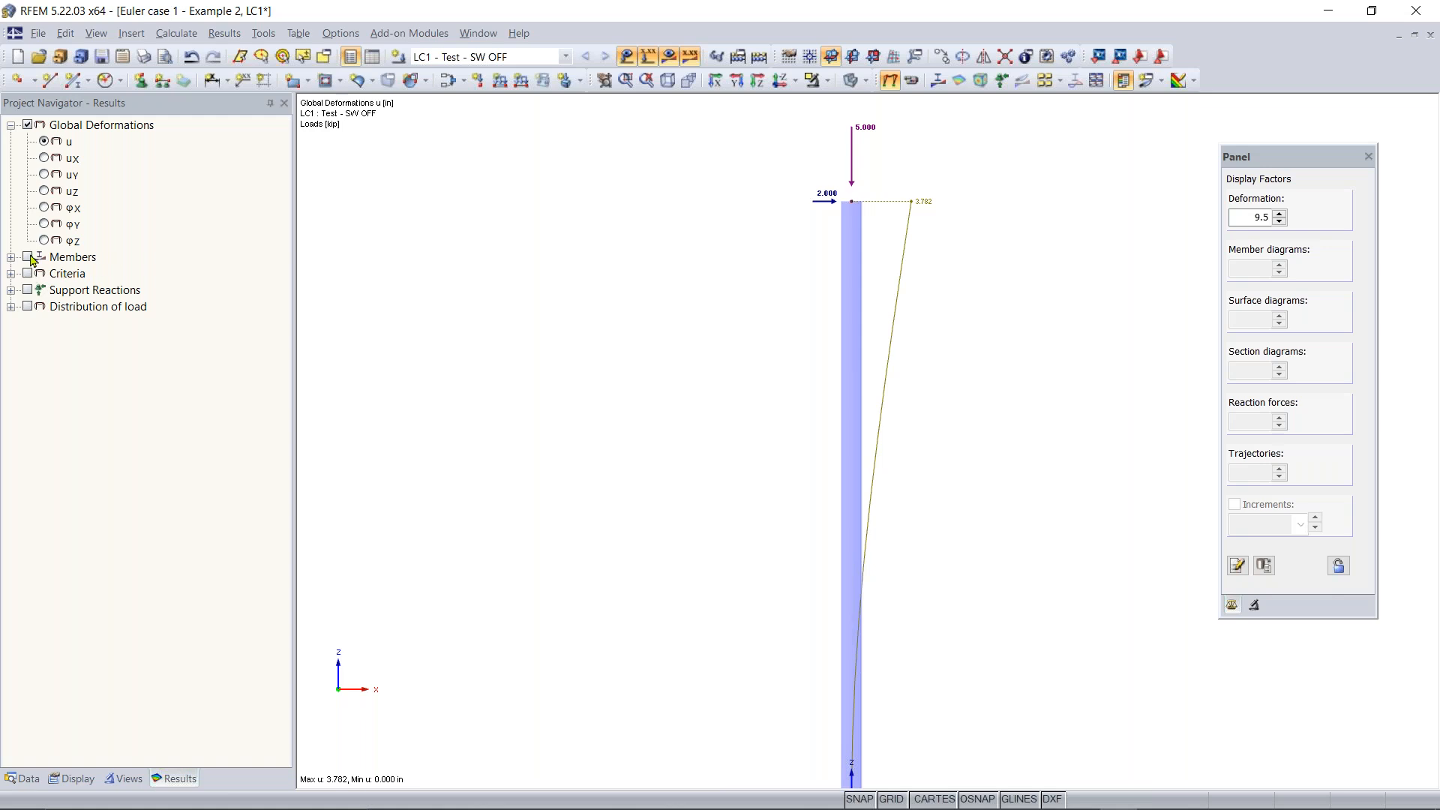
Review the member internal forces My, Vy and Vz, and return to the global deformation u display
click(27, 256)
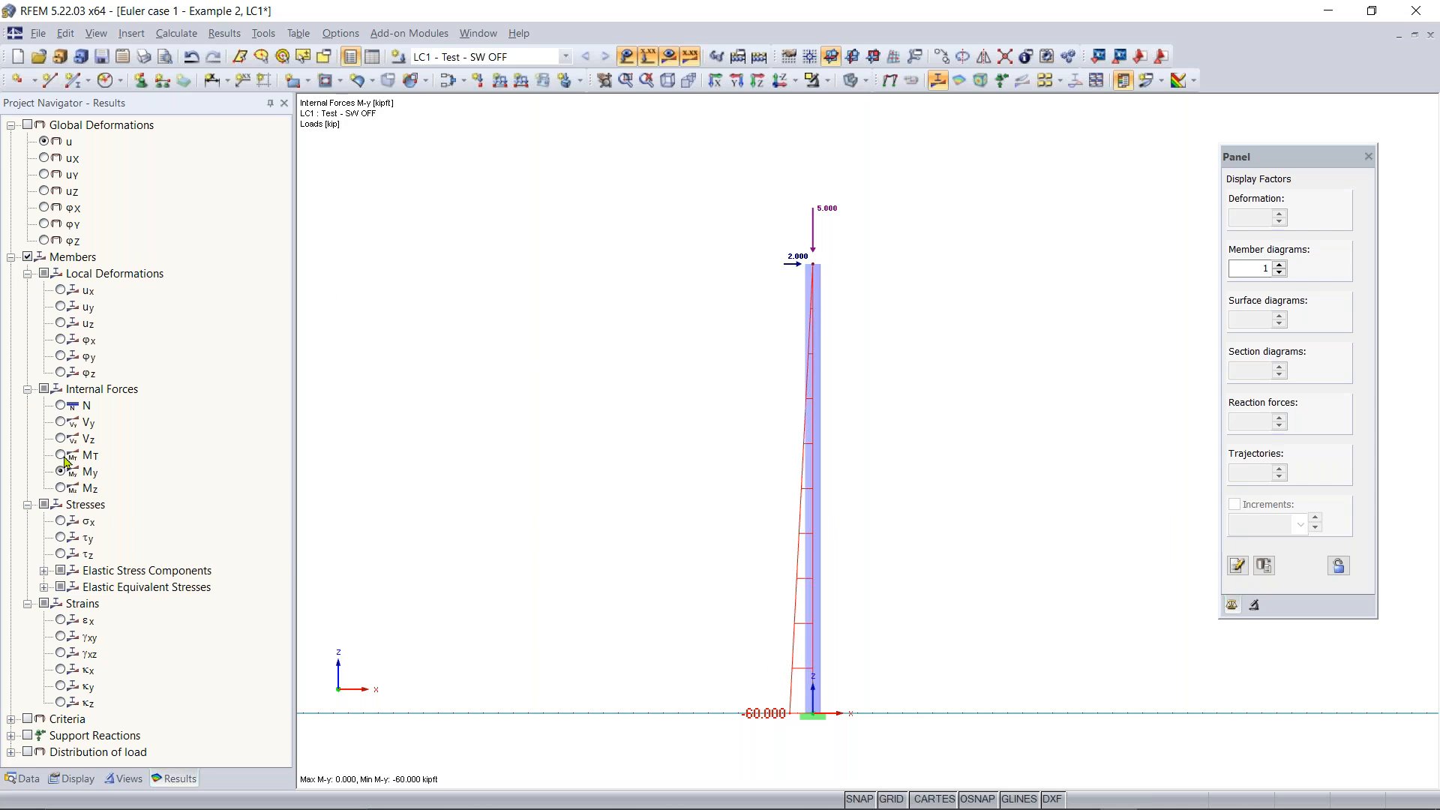
click(61, 422)
click(61, 438)
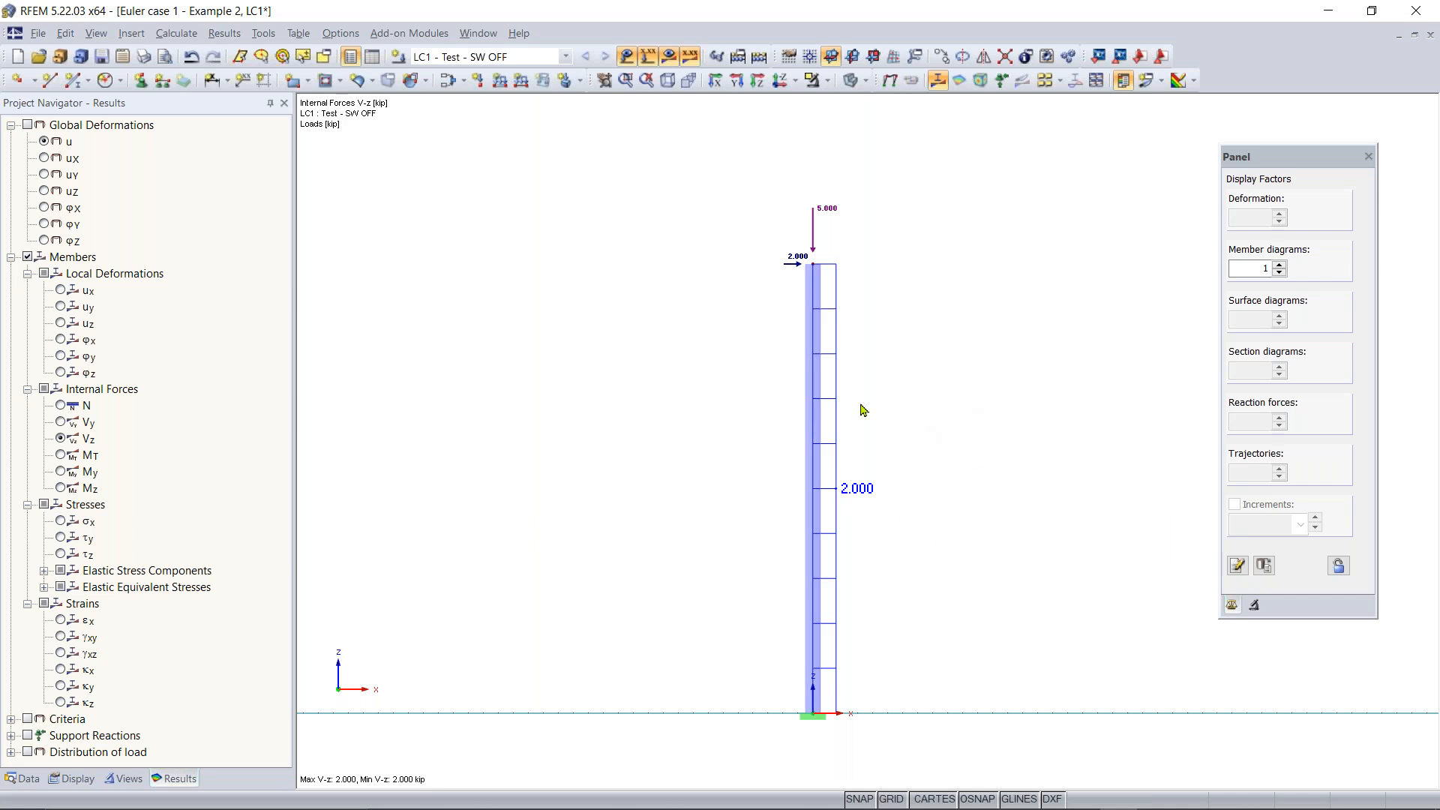
click(27, 125)
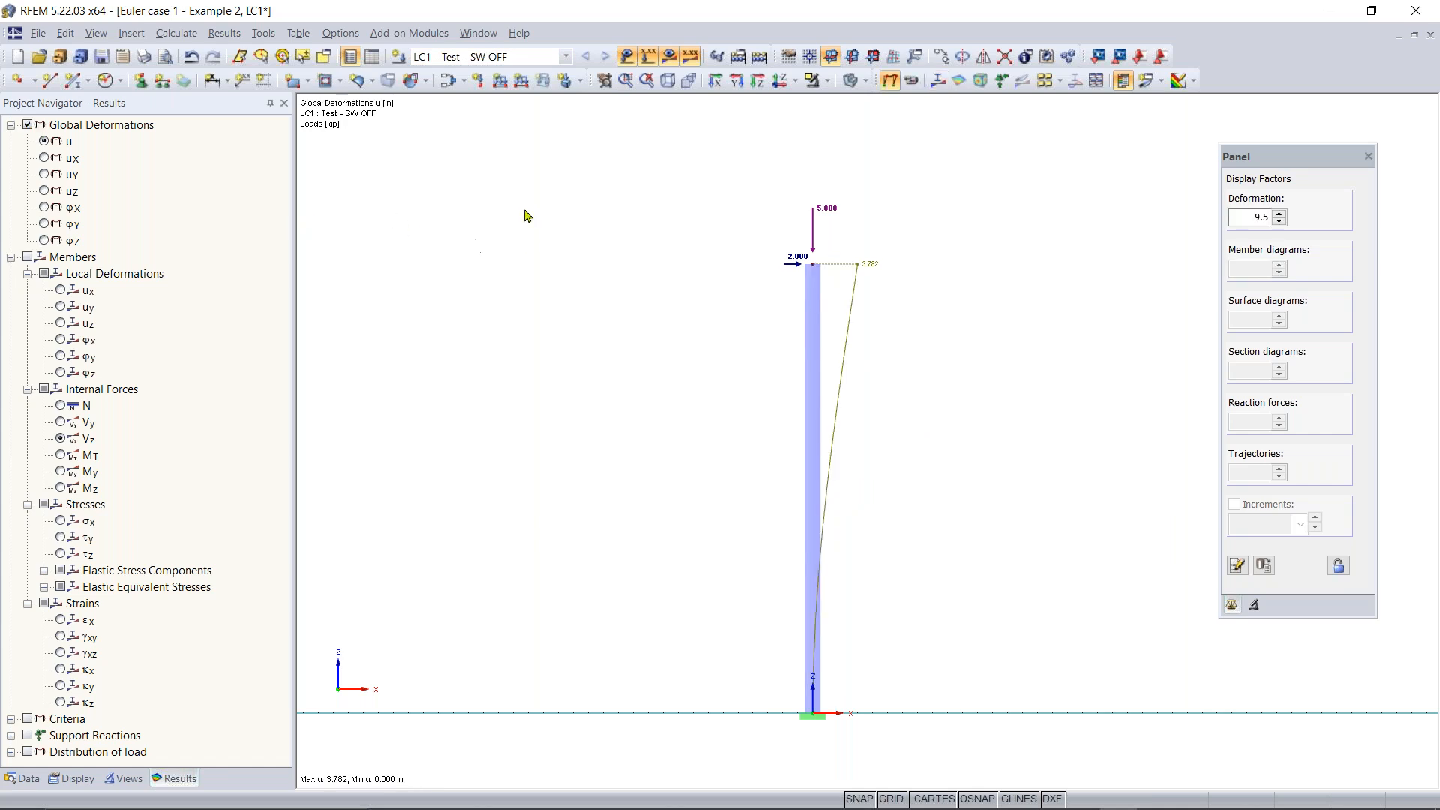
click(463, 89)
click(463, 88)
click(462, 87)
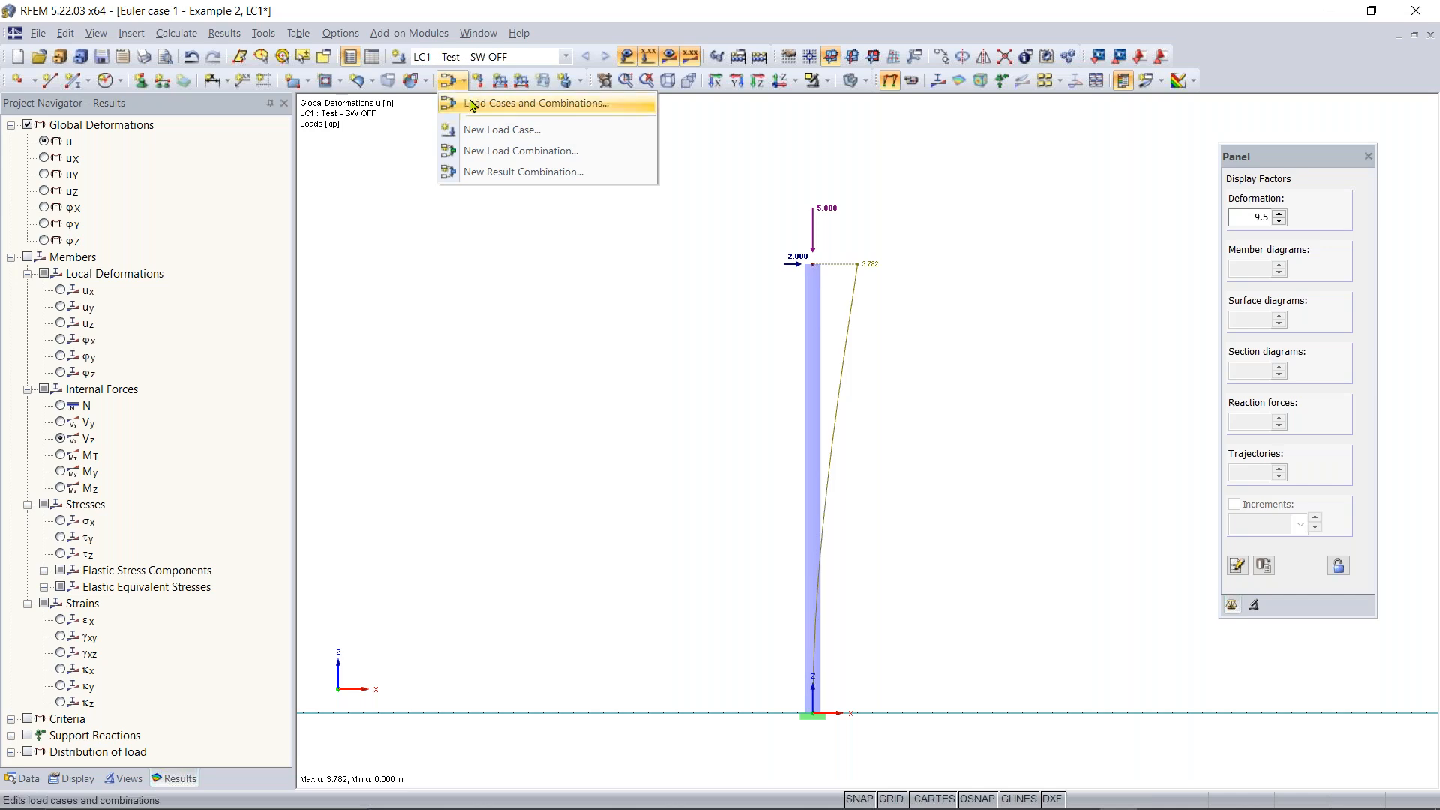
click(471, 104)
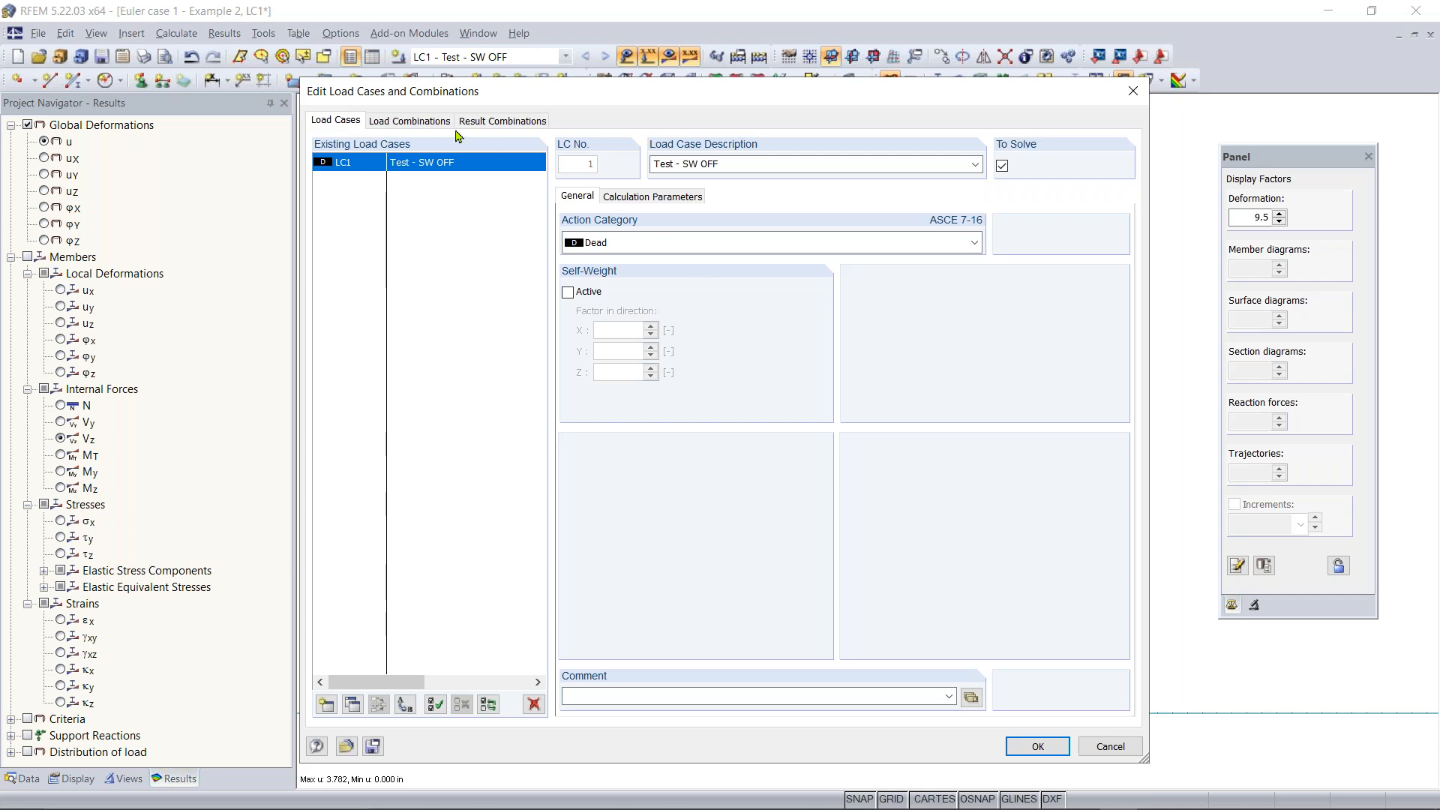
click(418, 126)
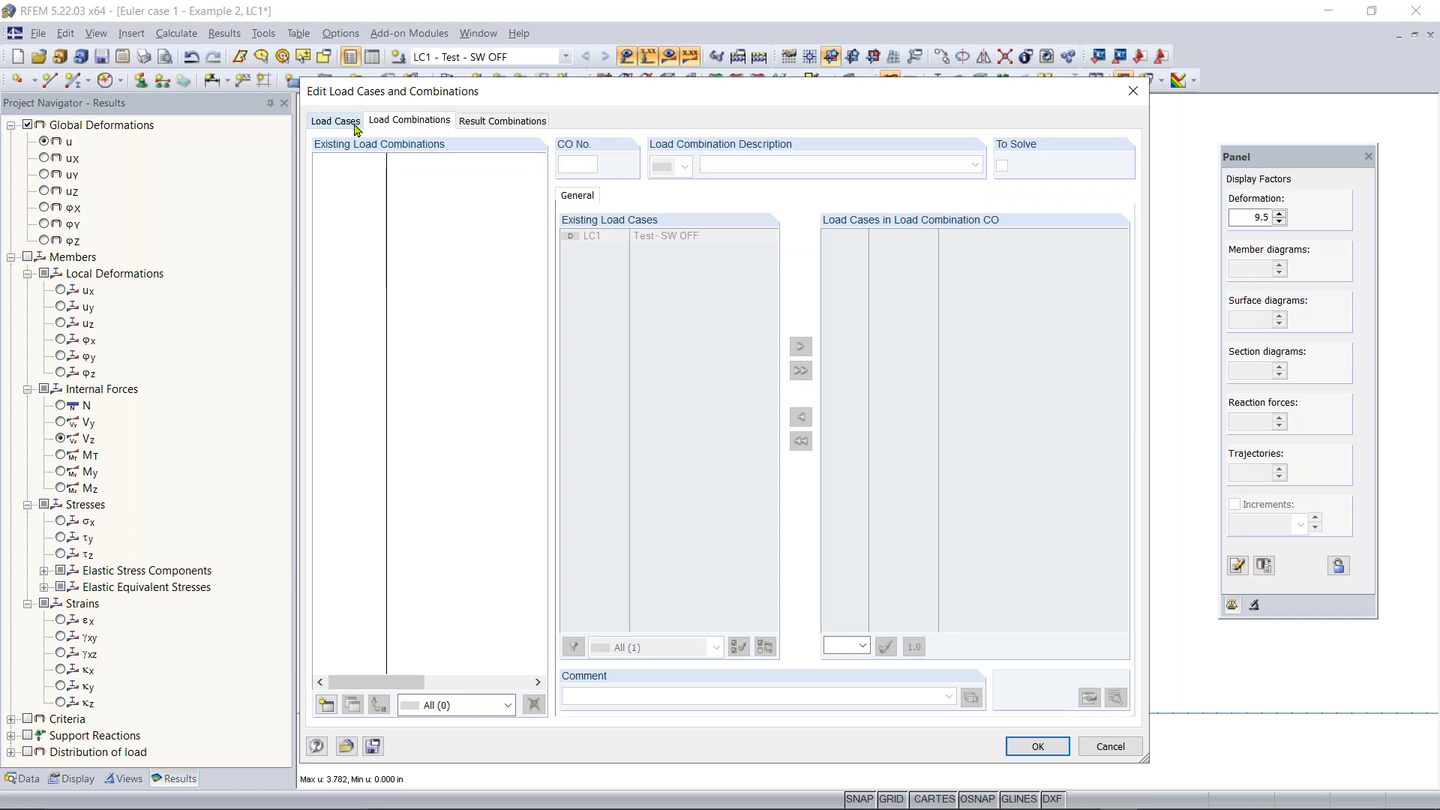
click(355, 125)
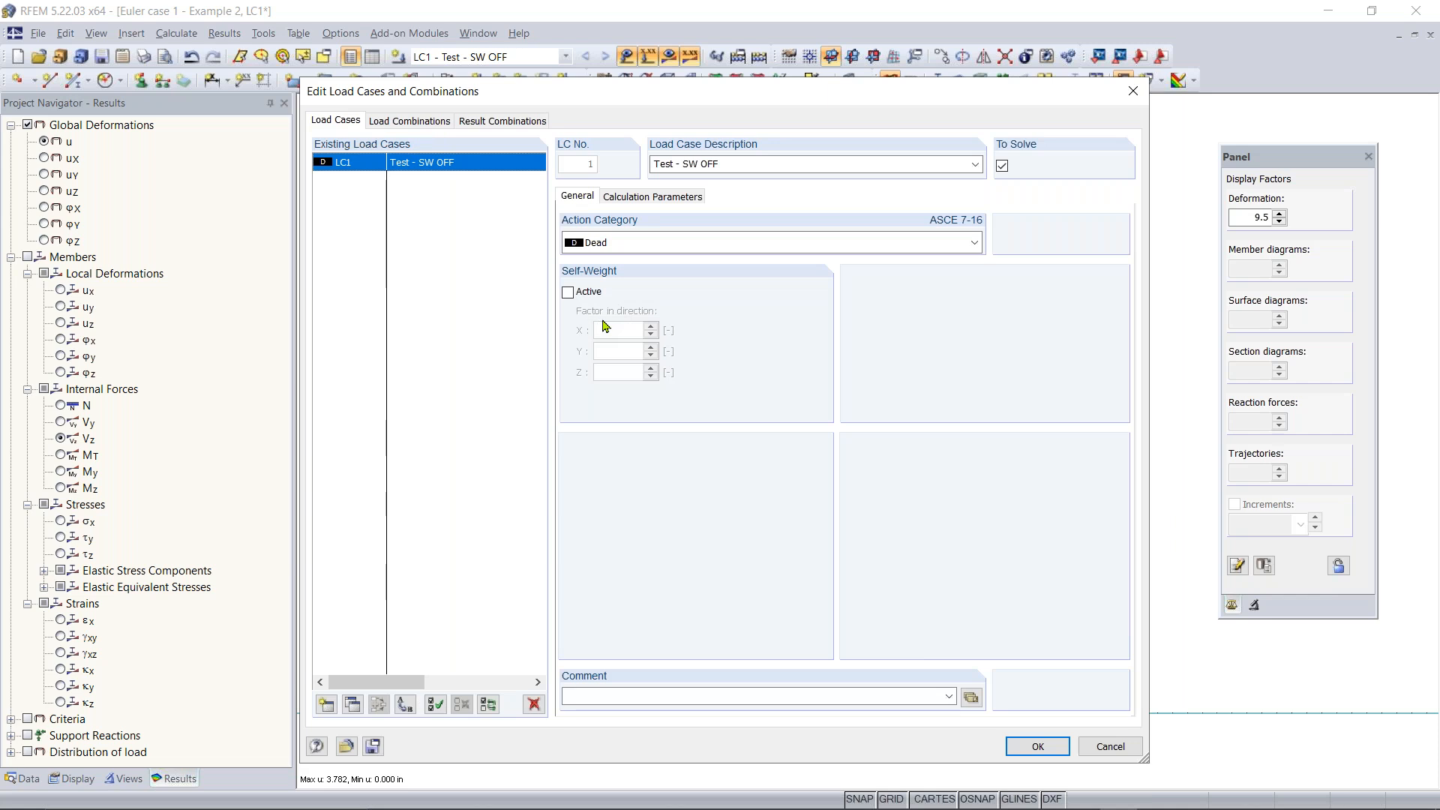
click(633, 200)
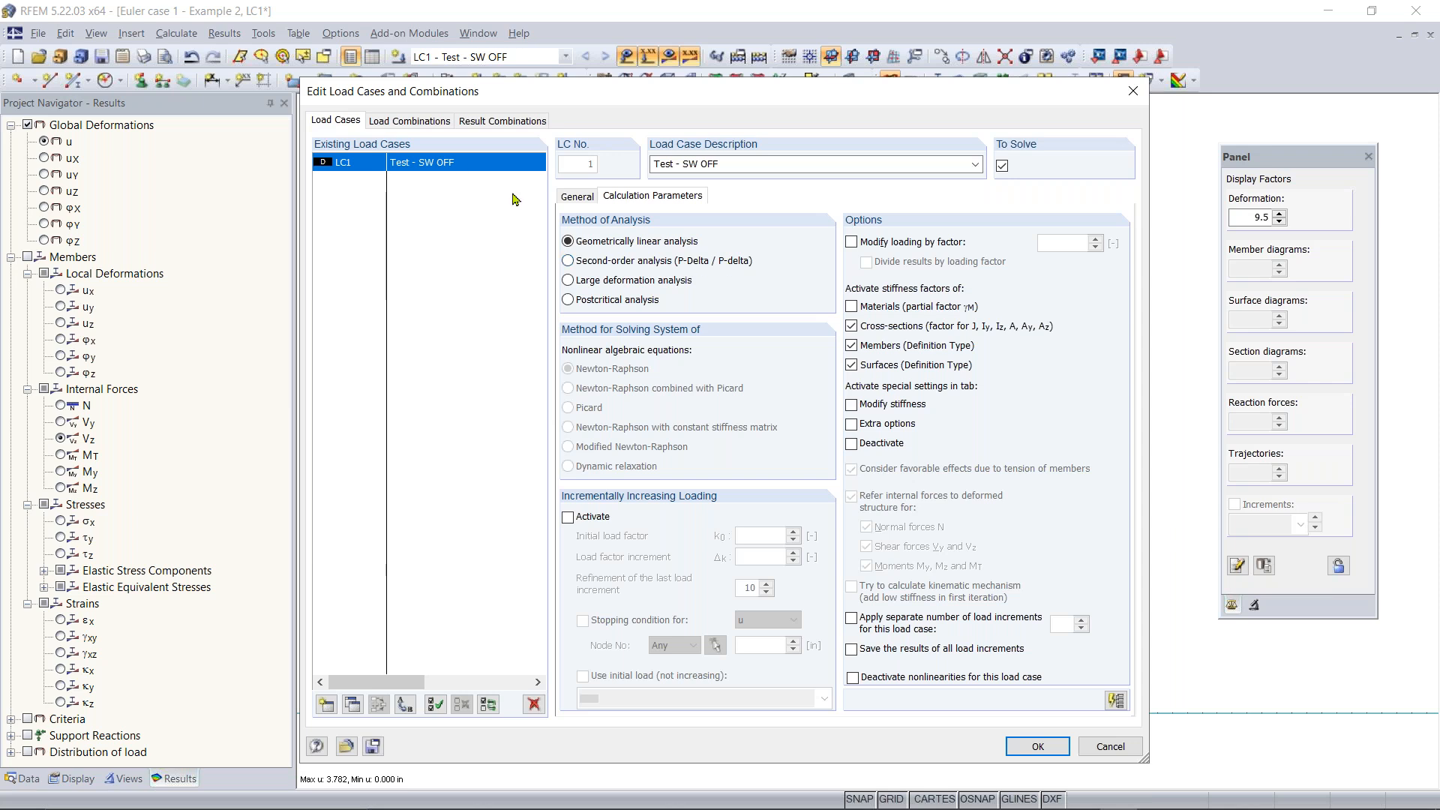
click(586, 262)
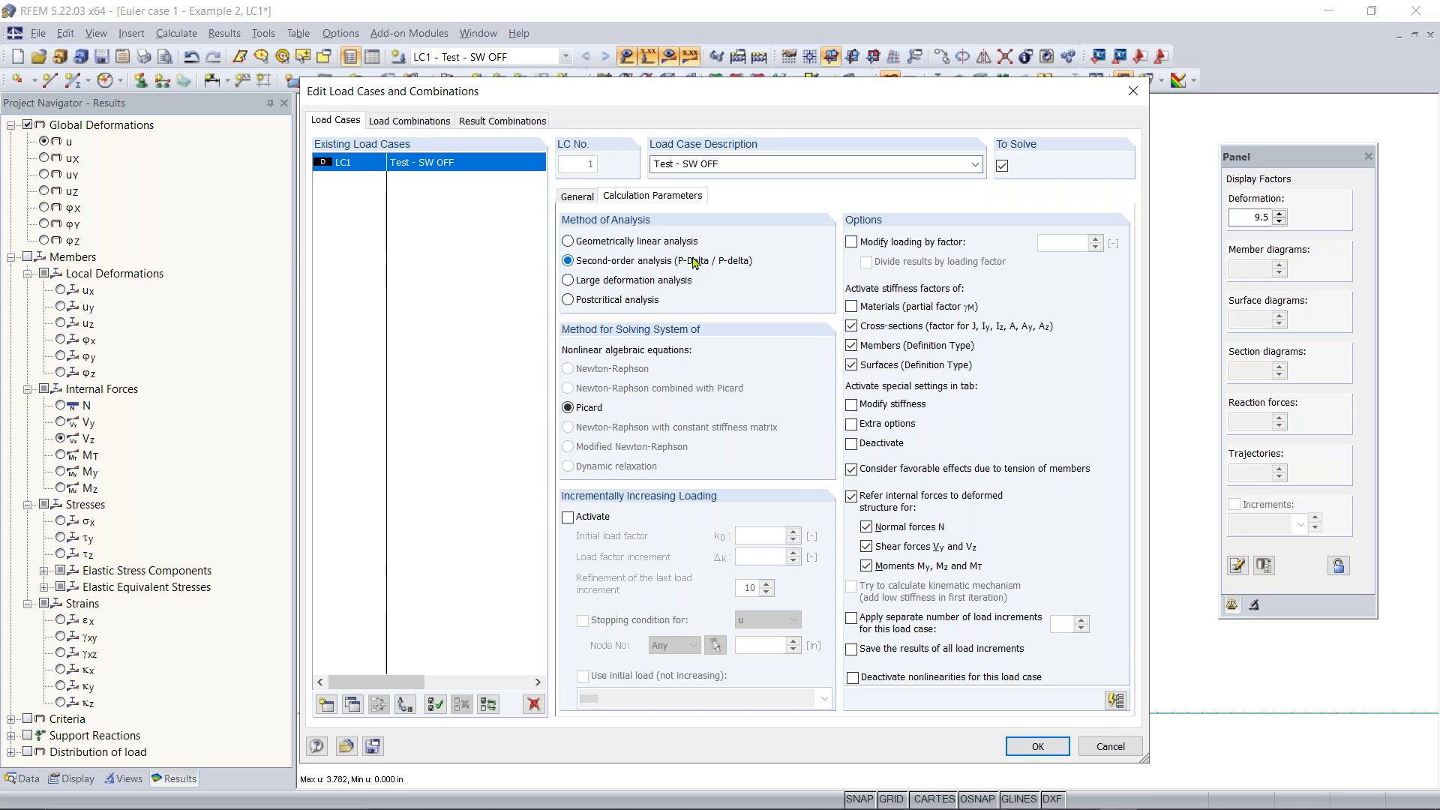
click(1089, 751)
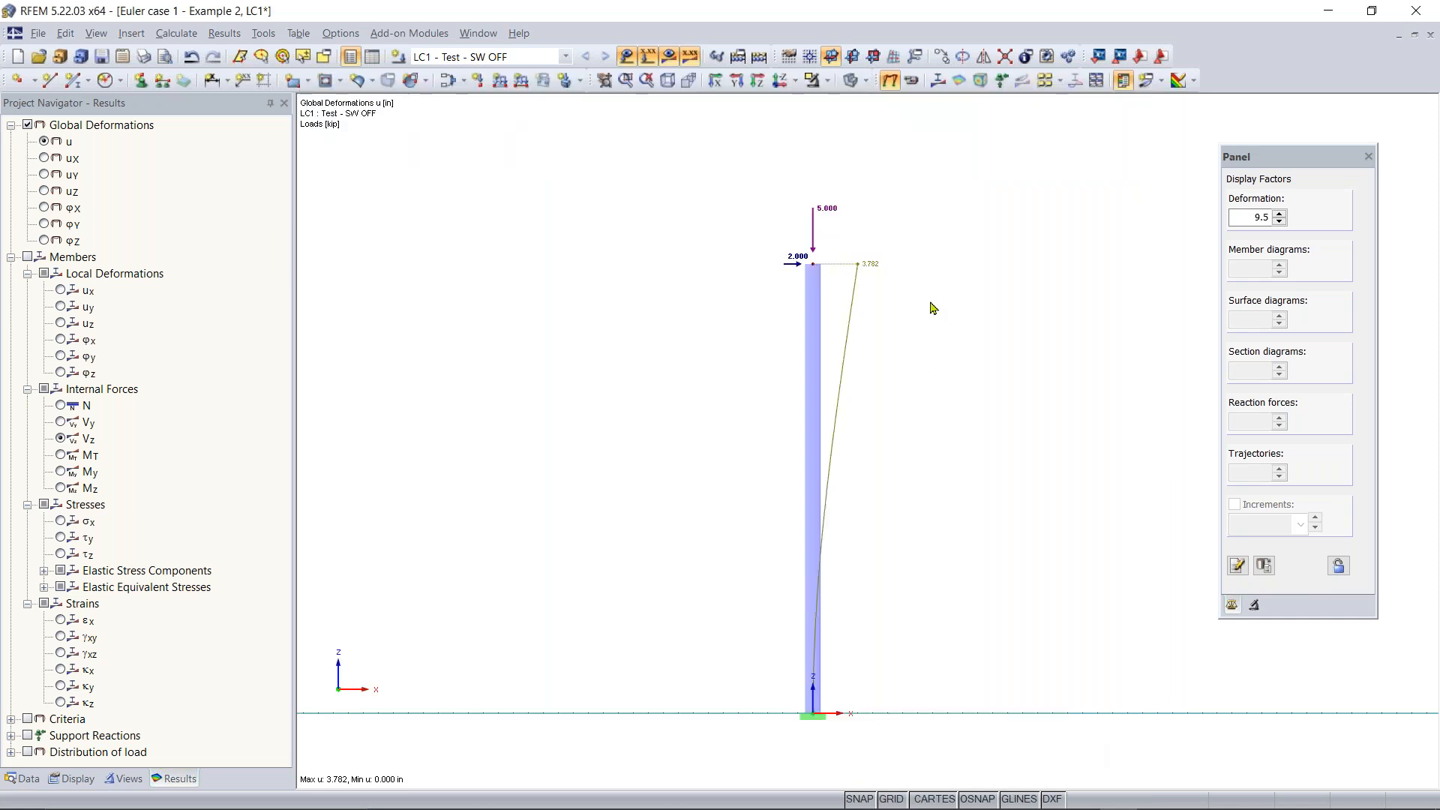
Display the member bending moment My diagram and inspect it at the column base in an isometric-like view
click(27, 257)
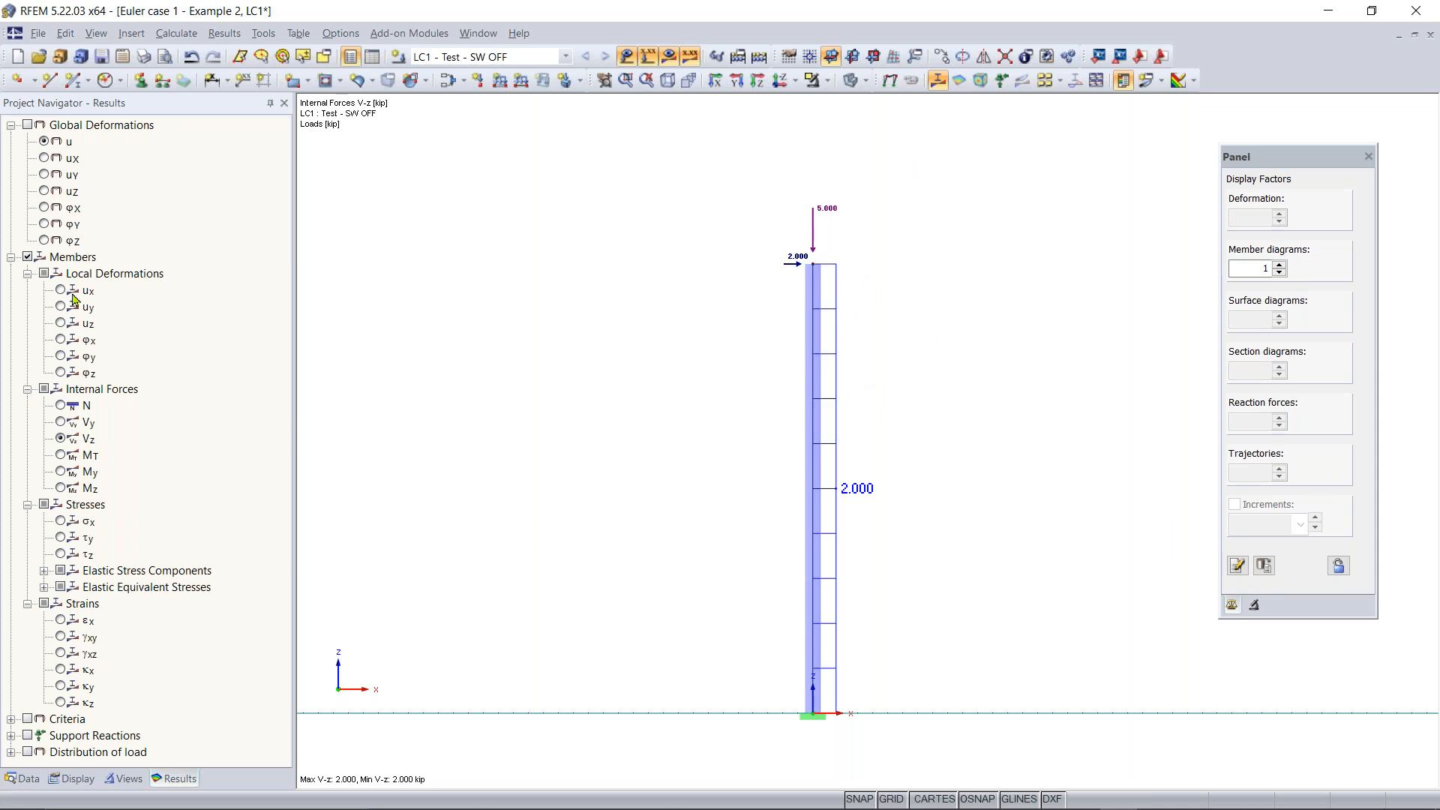
click(61, 472)
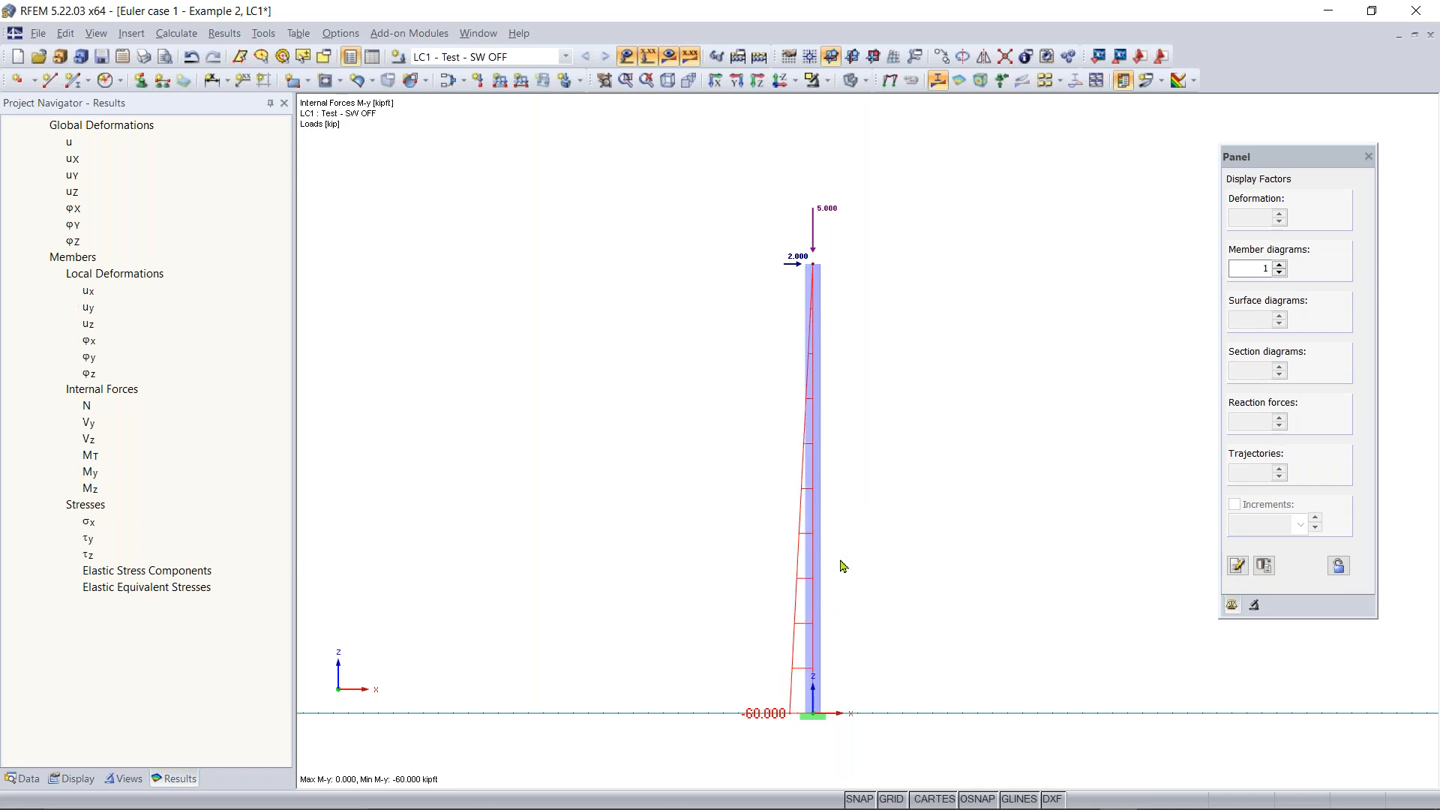
ctrl+middle_drag(929, 570, 997, 631)
scroll(773, 699, up, 2)
scroll(768, 703, down, 2)
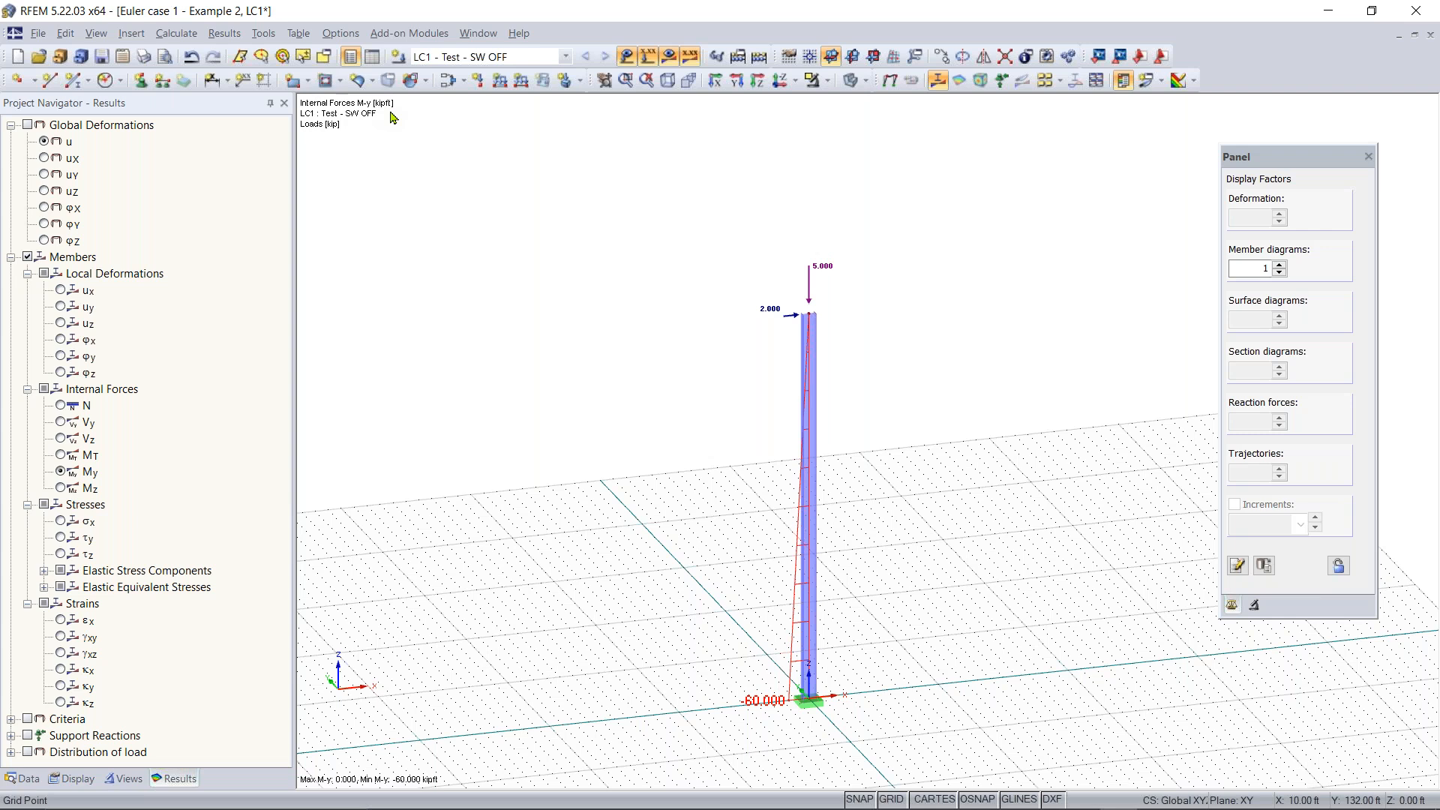
Set the method of analysis for LC1 to Second-order analysis (P-Delta / P-delta) and accept the change
click(451, 87)
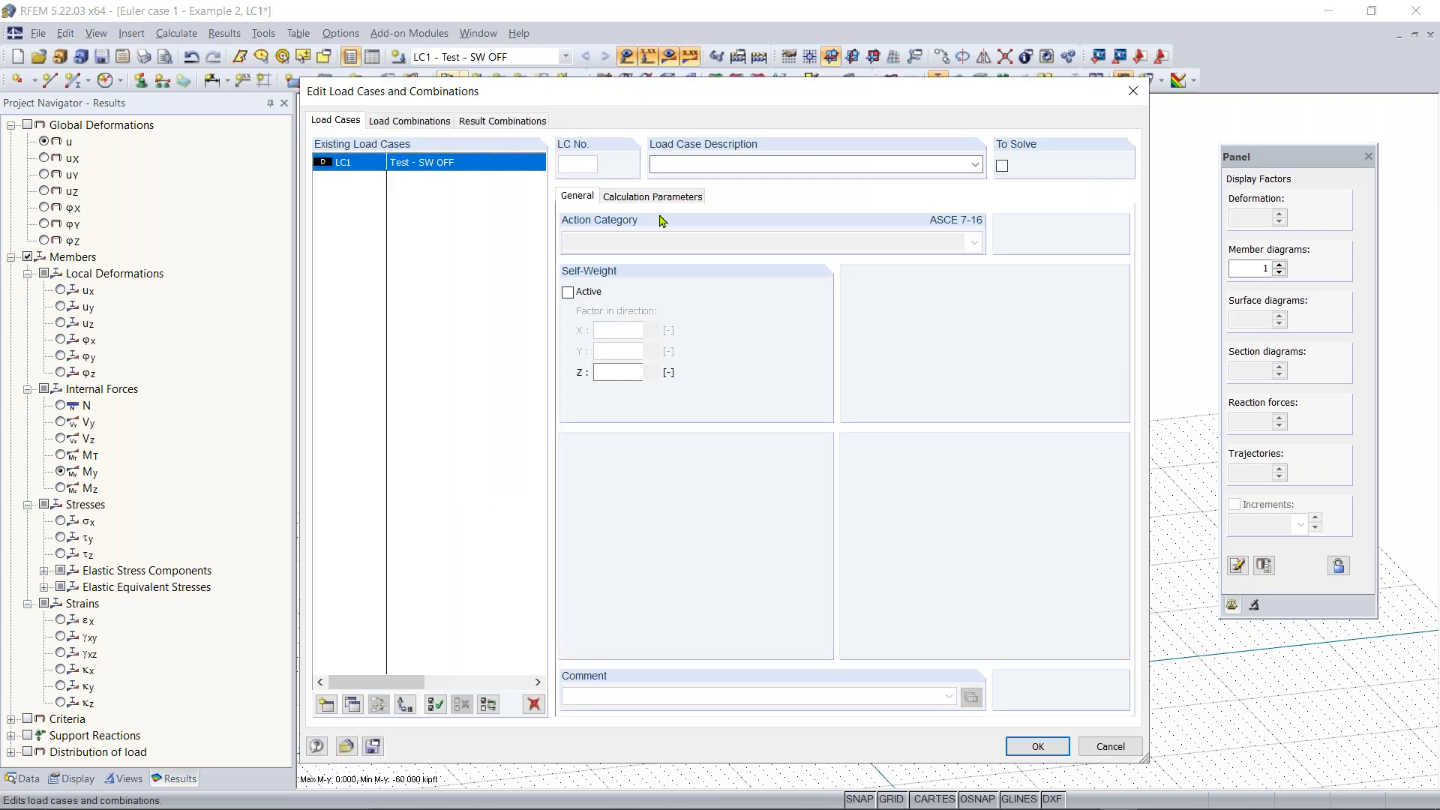
click(641, 195)
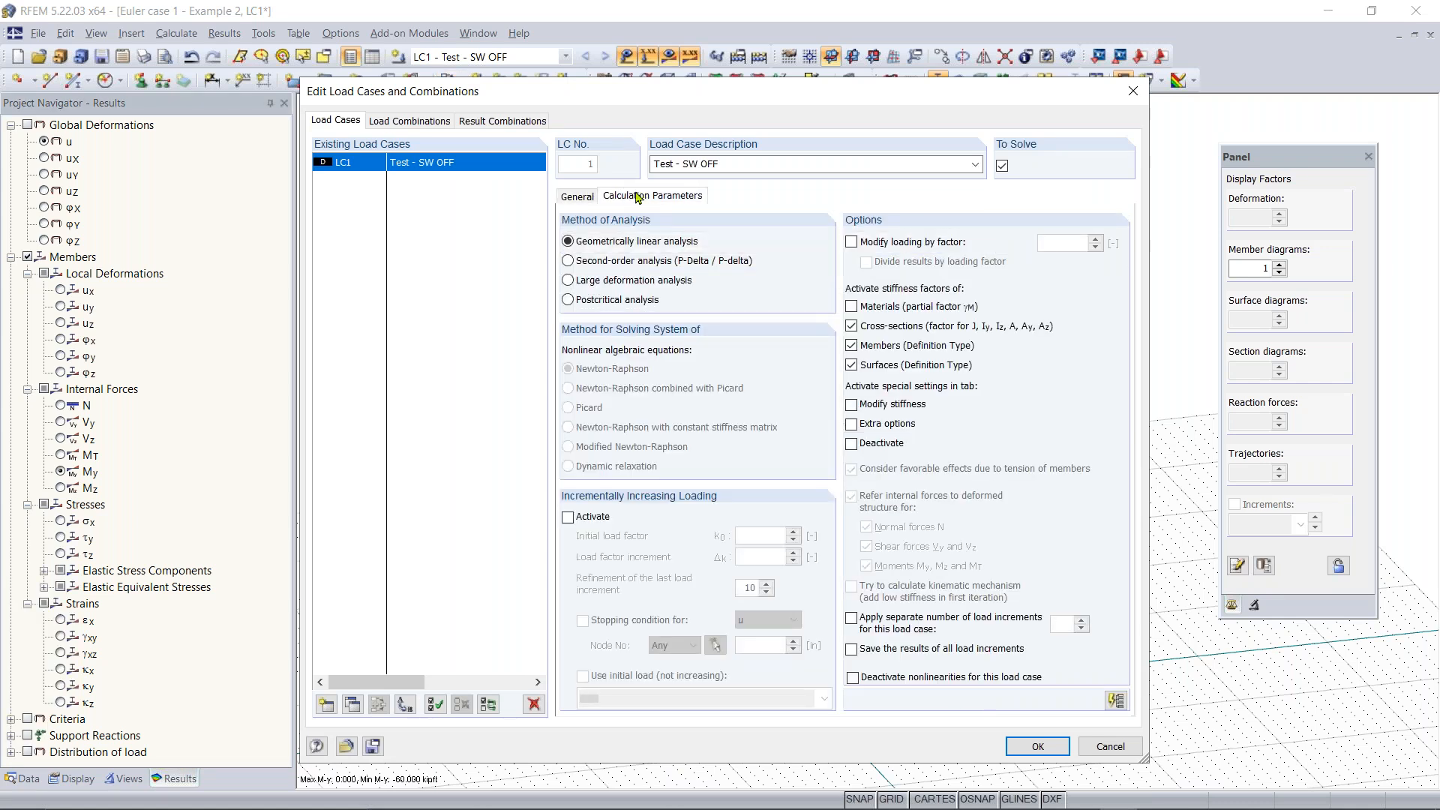
click(621, 261)
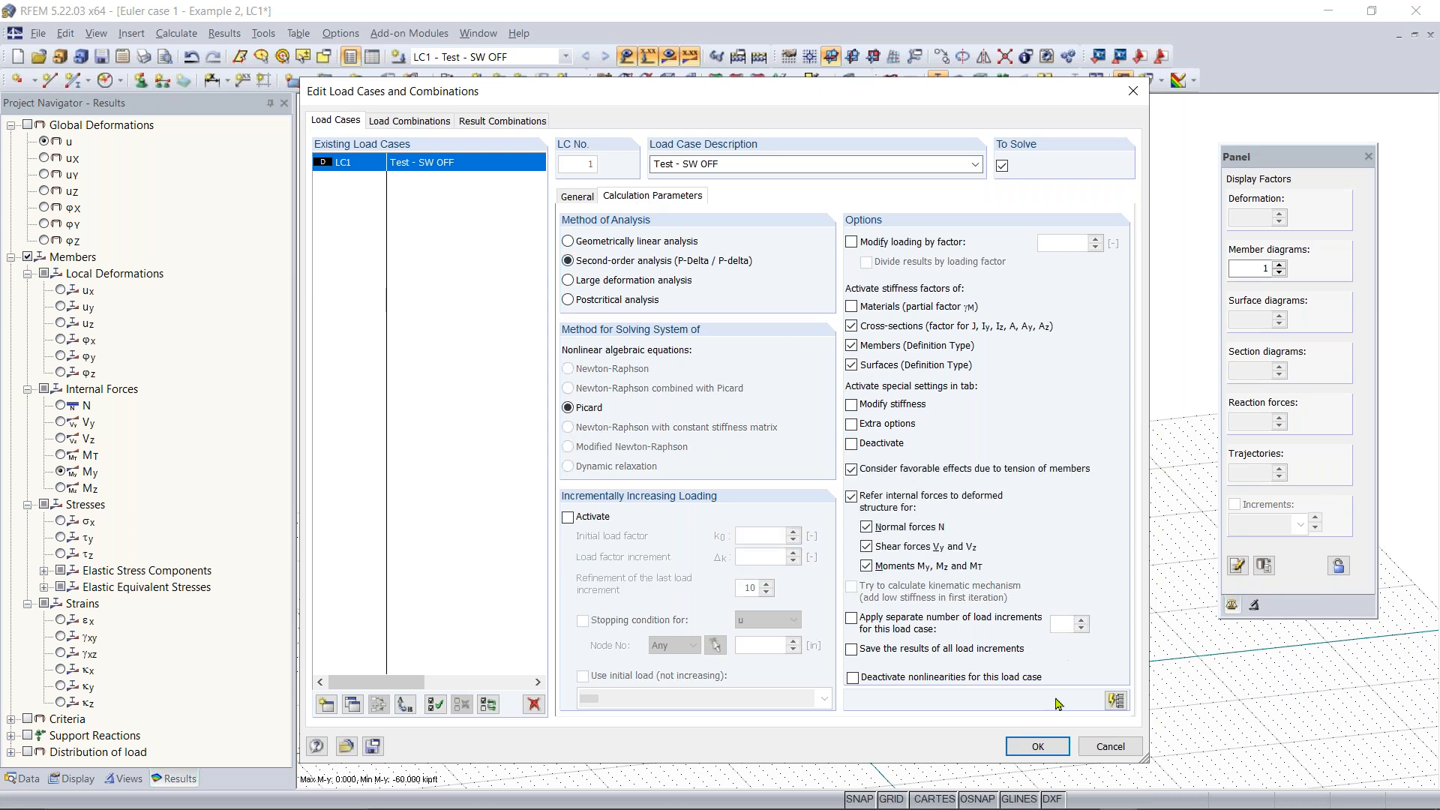
click(1032, 750)
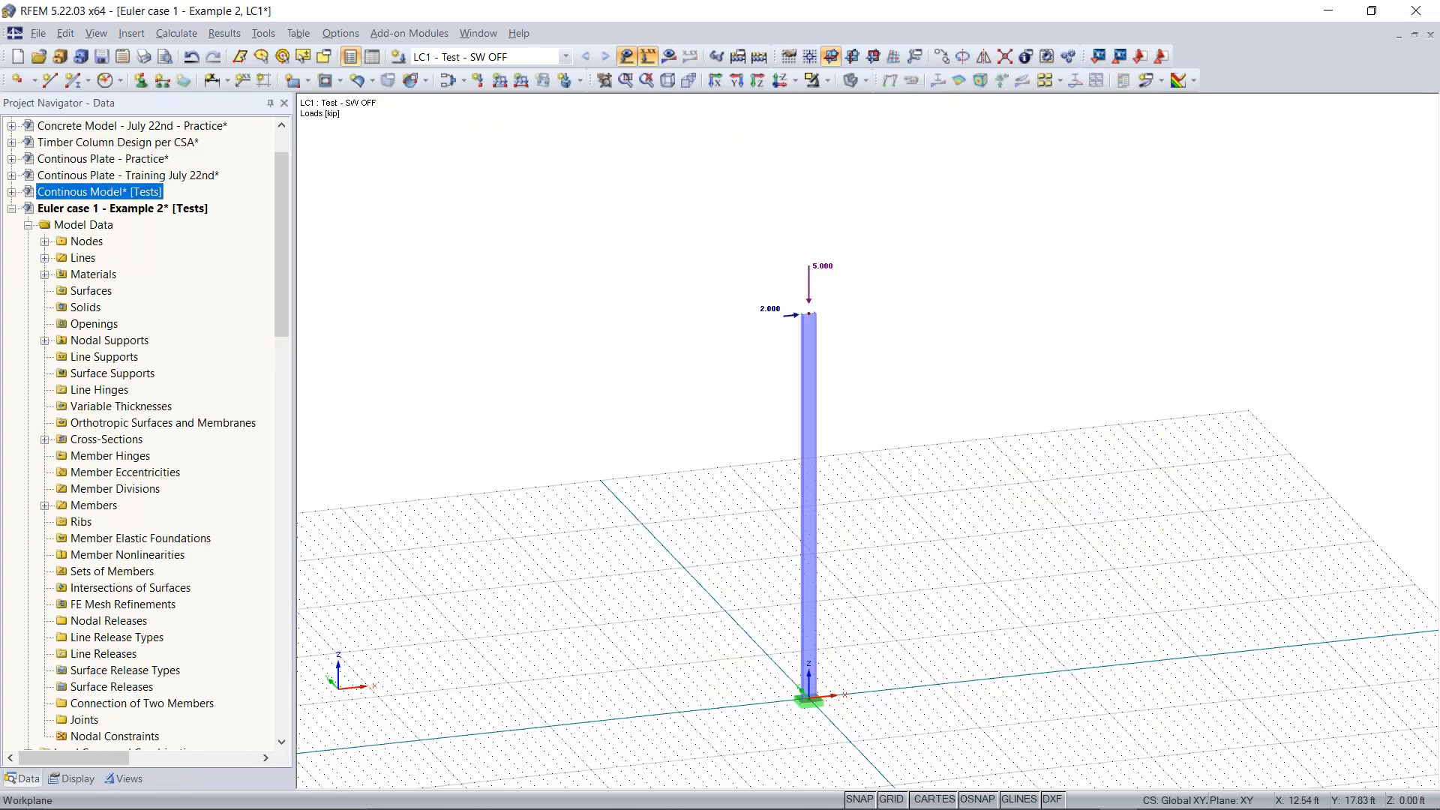
Recalculate LC1 and examine the second-order bending moment My diagram along the column
click(674, 66)
click(693, 441)
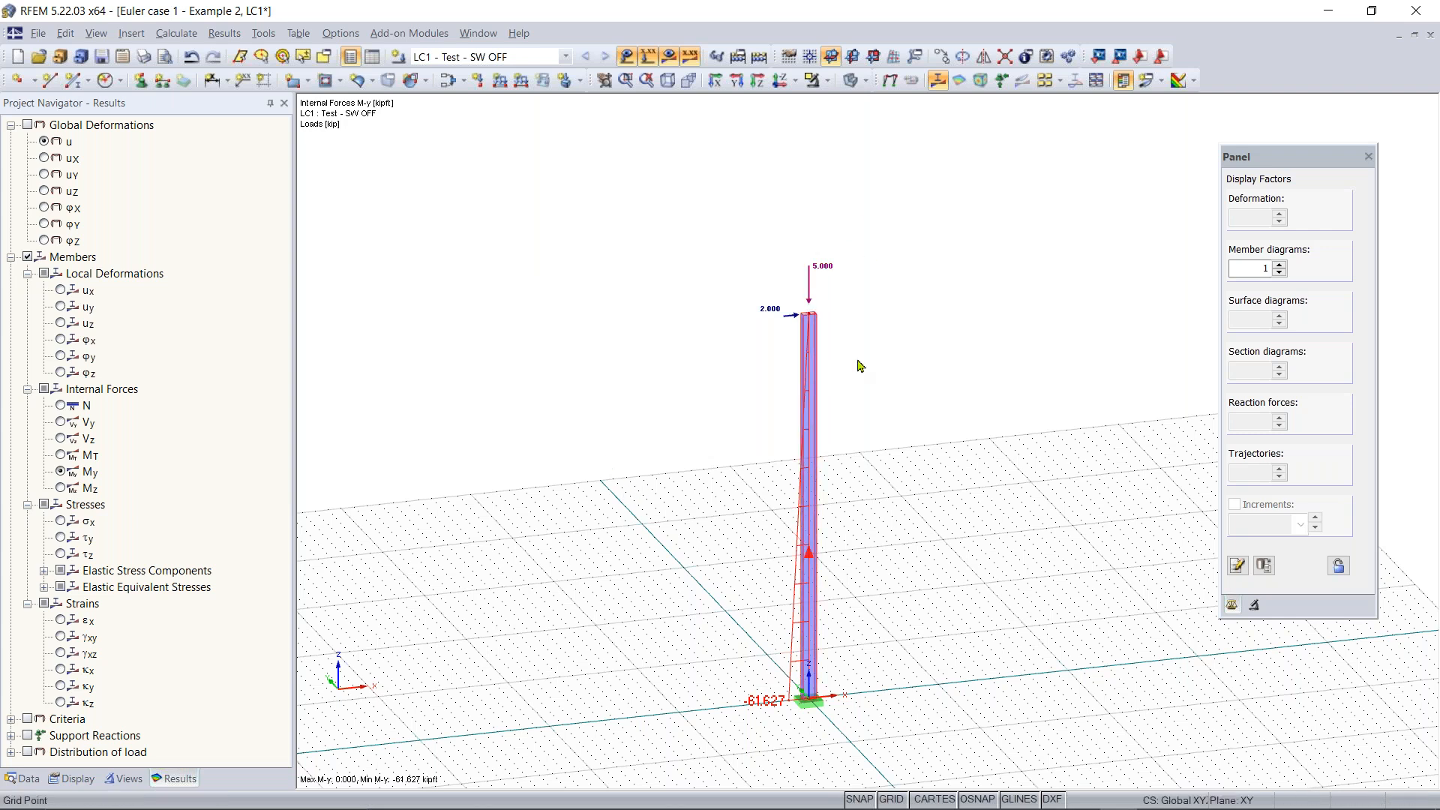
right_drag(870, 373, 831, 319)
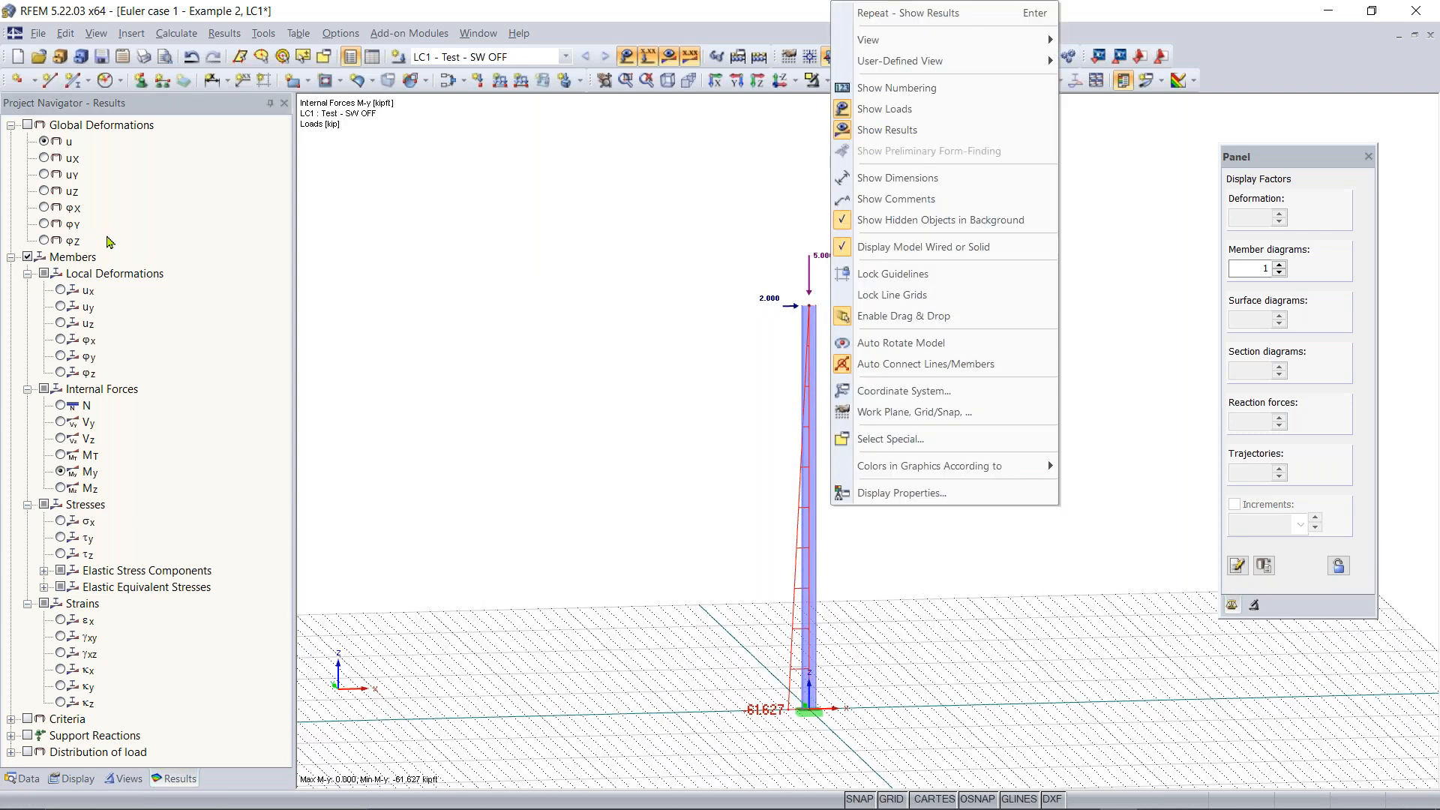
click(275, 531)
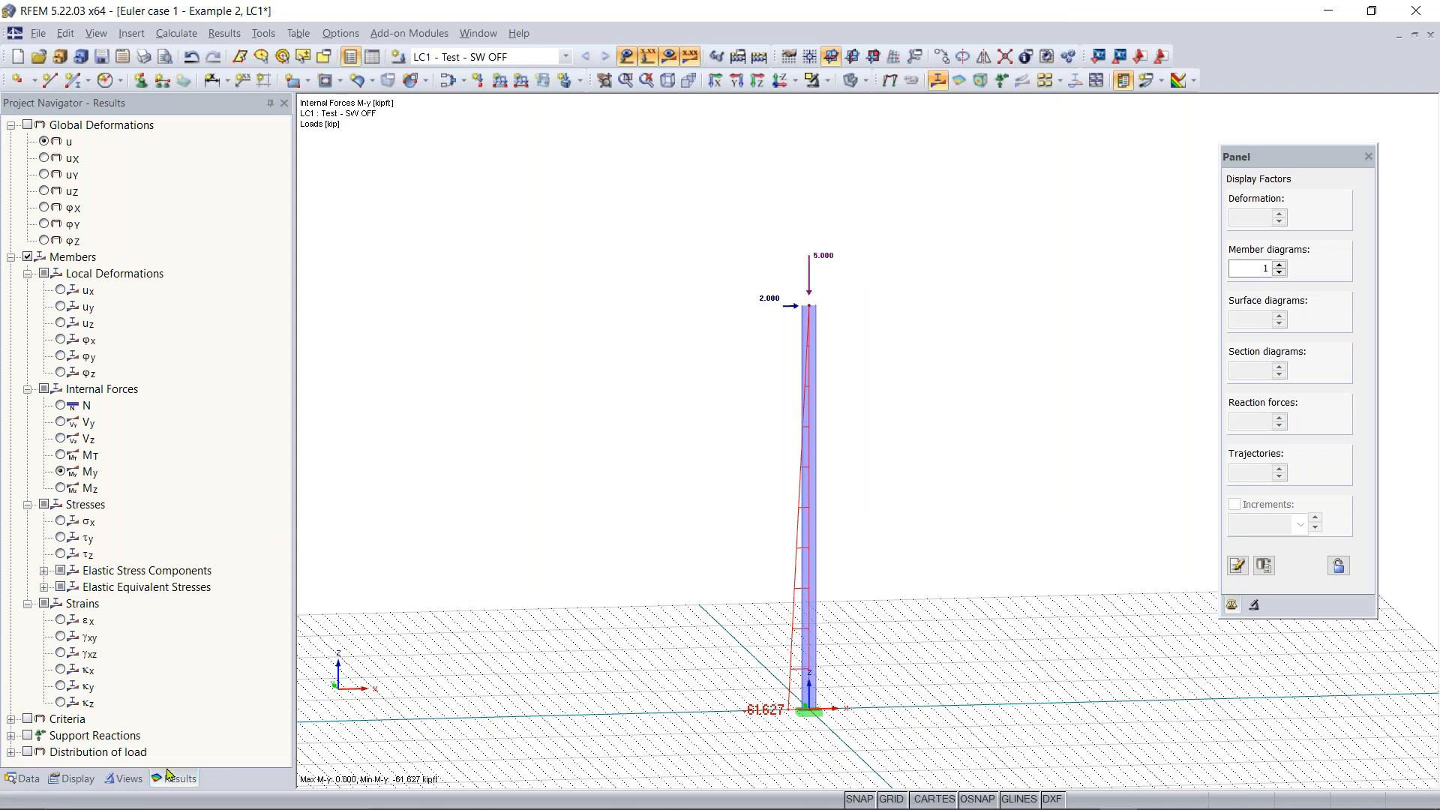
click(90, 125)
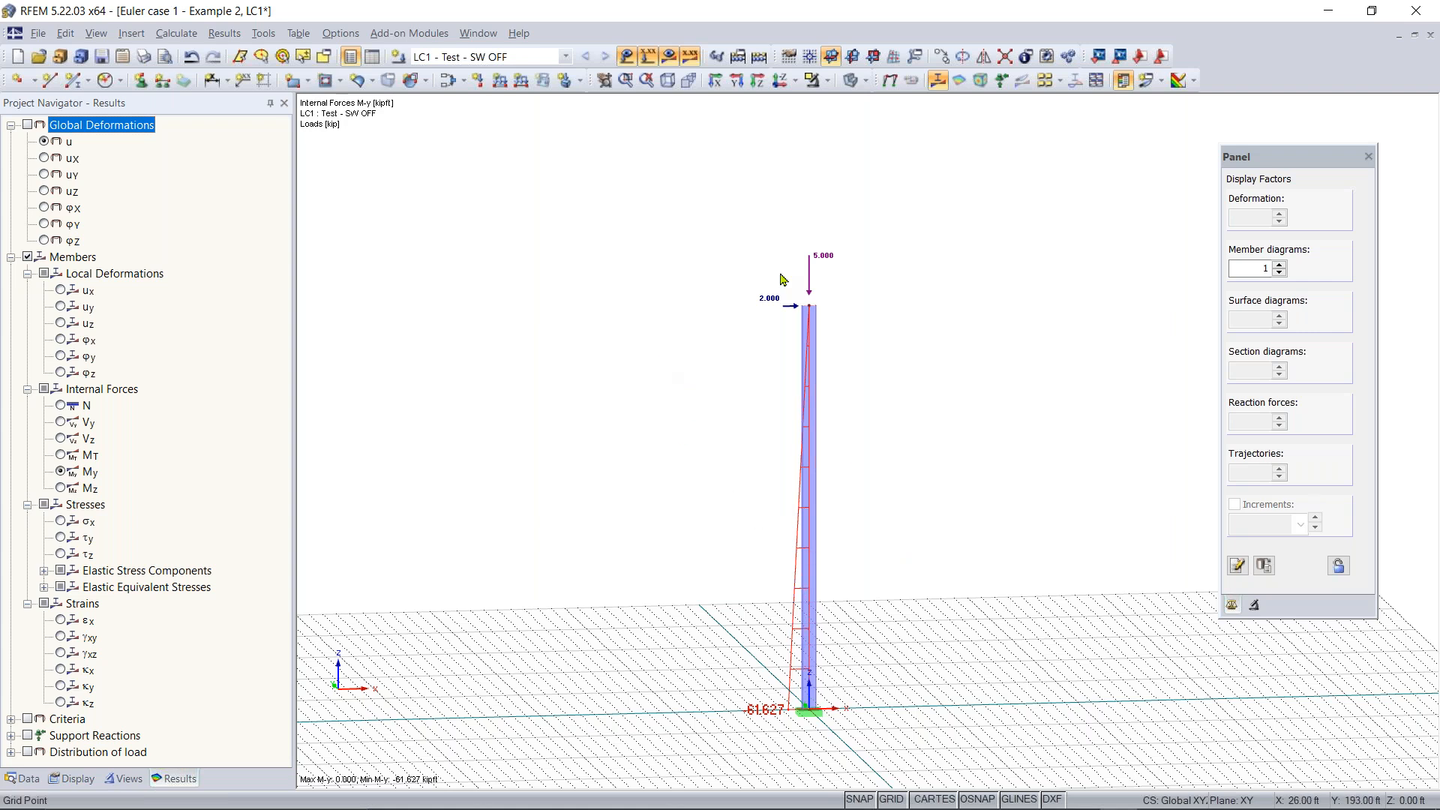
scroll(837, 298, up, 2)
scroll(844, 323, down, 2)
middle_drag(849, 377, 964, 423)
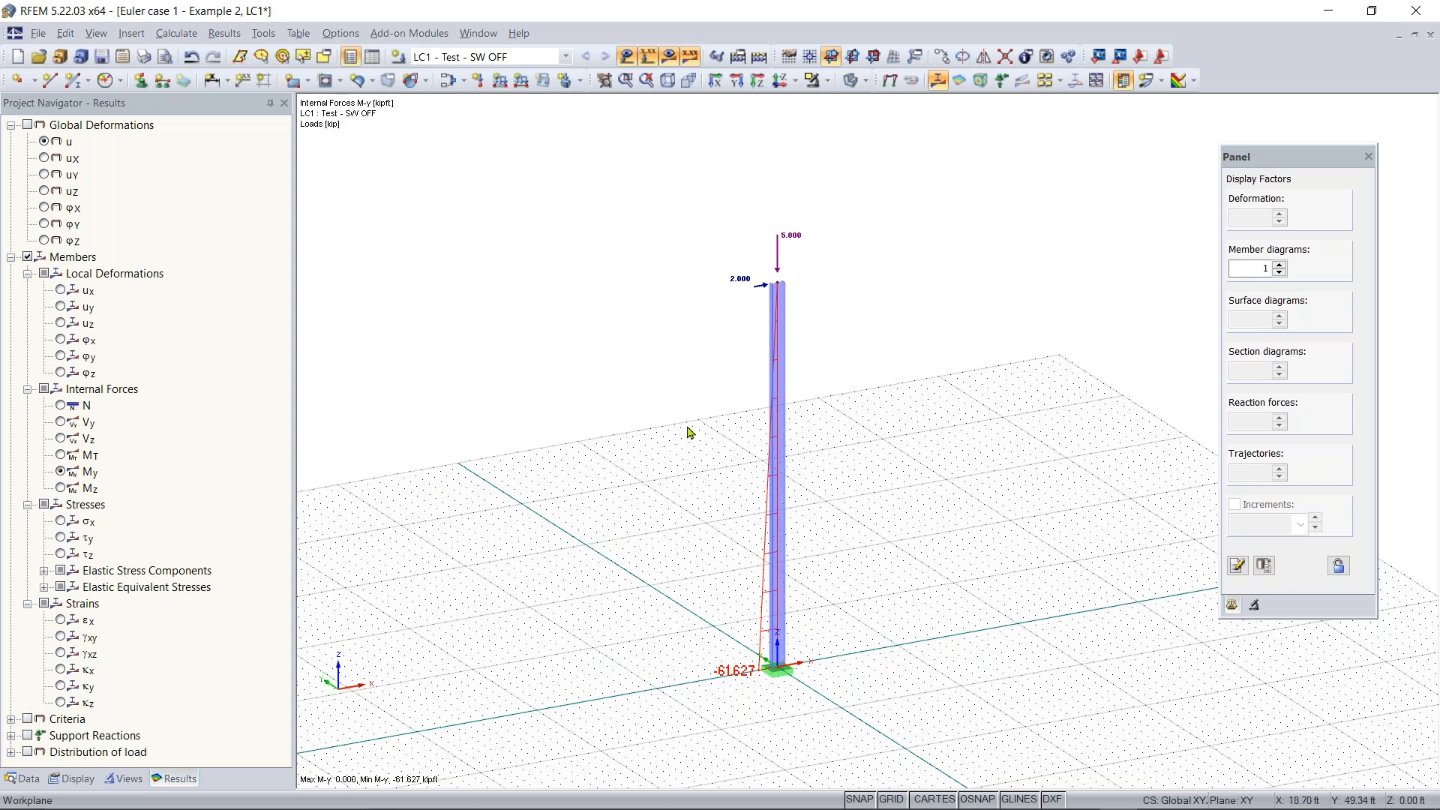
Edit the nodal load at the column top, setting PZ to -0.100 kip and PX to 0 kip
double_click(791, 237)
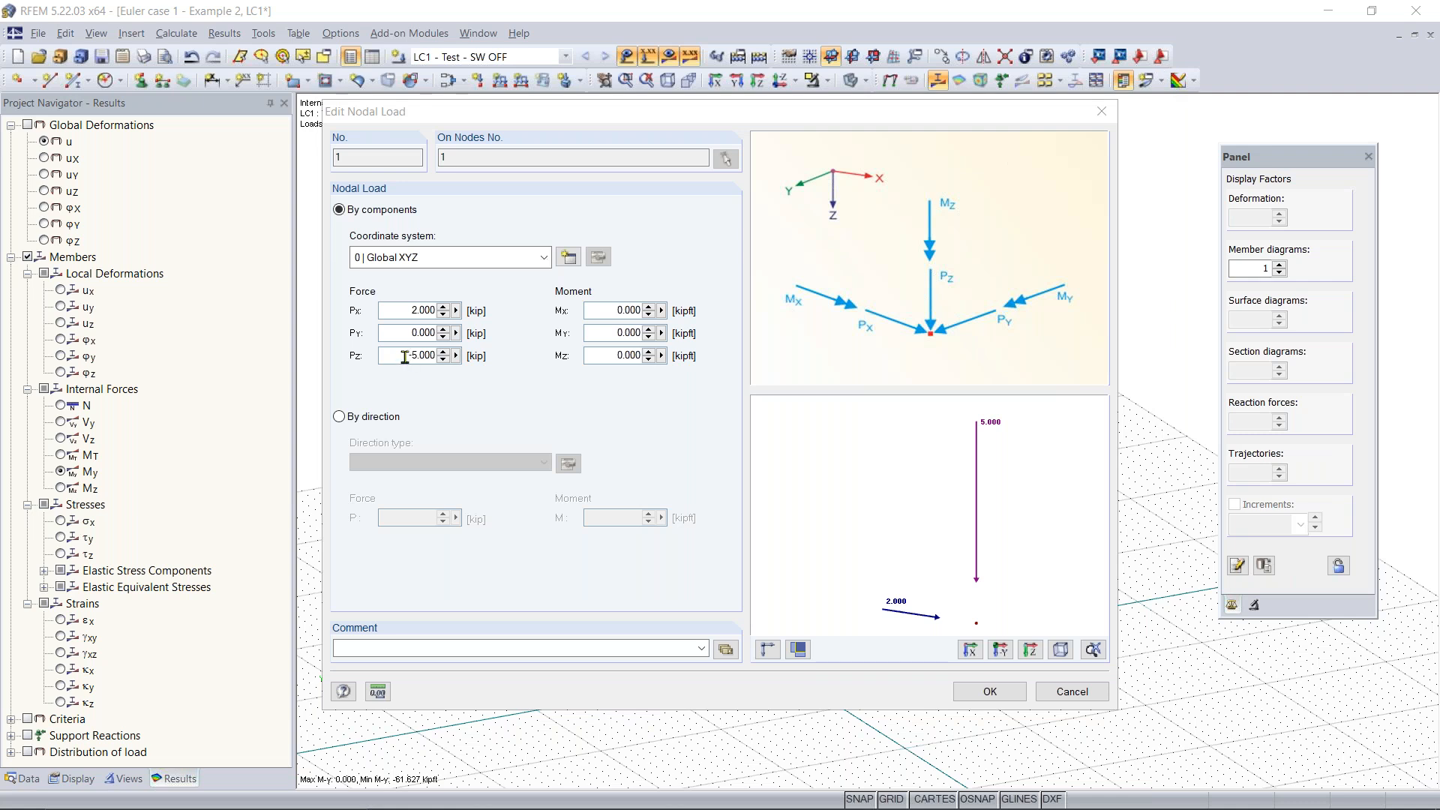
drag(405, 357, 471, 358)
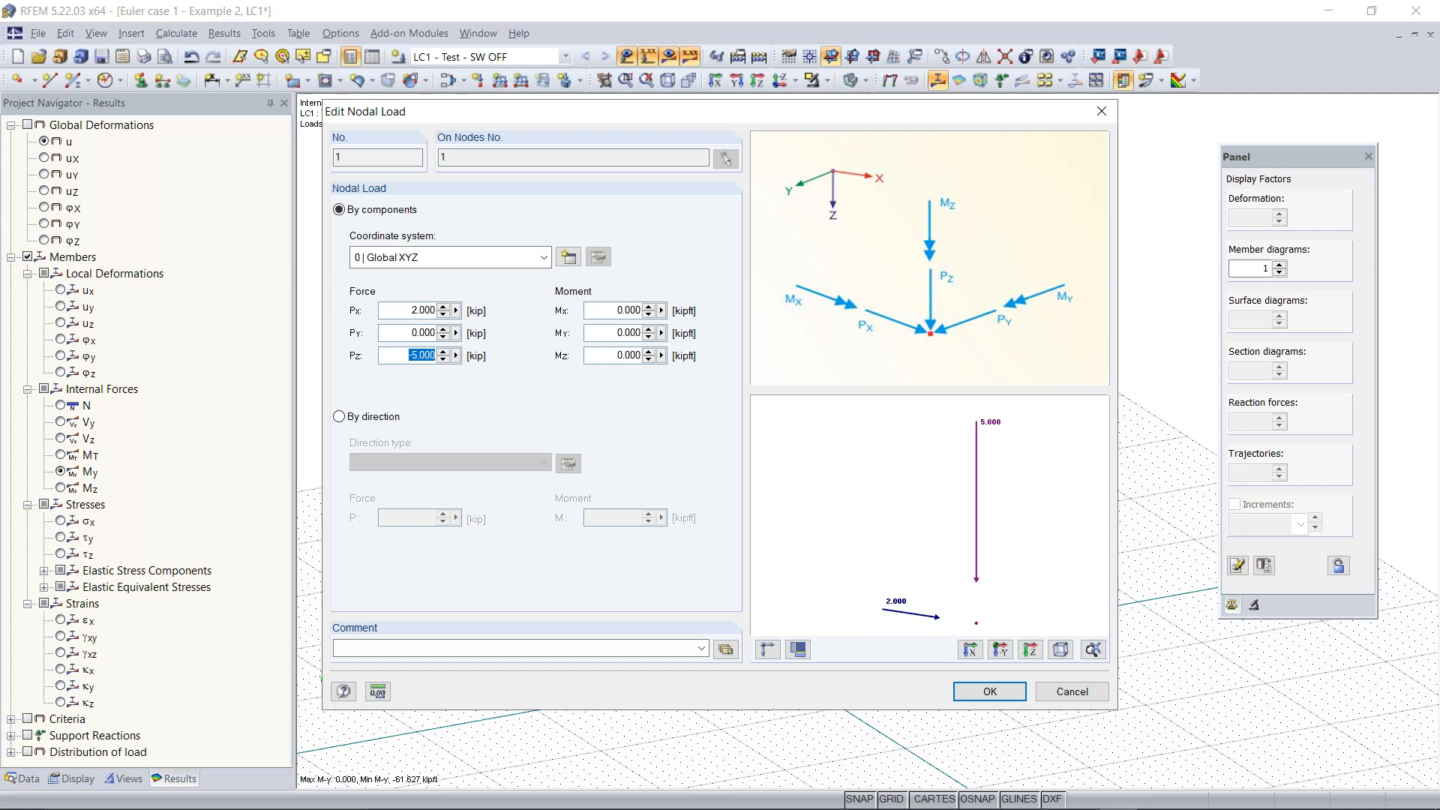
key(BackSpace)
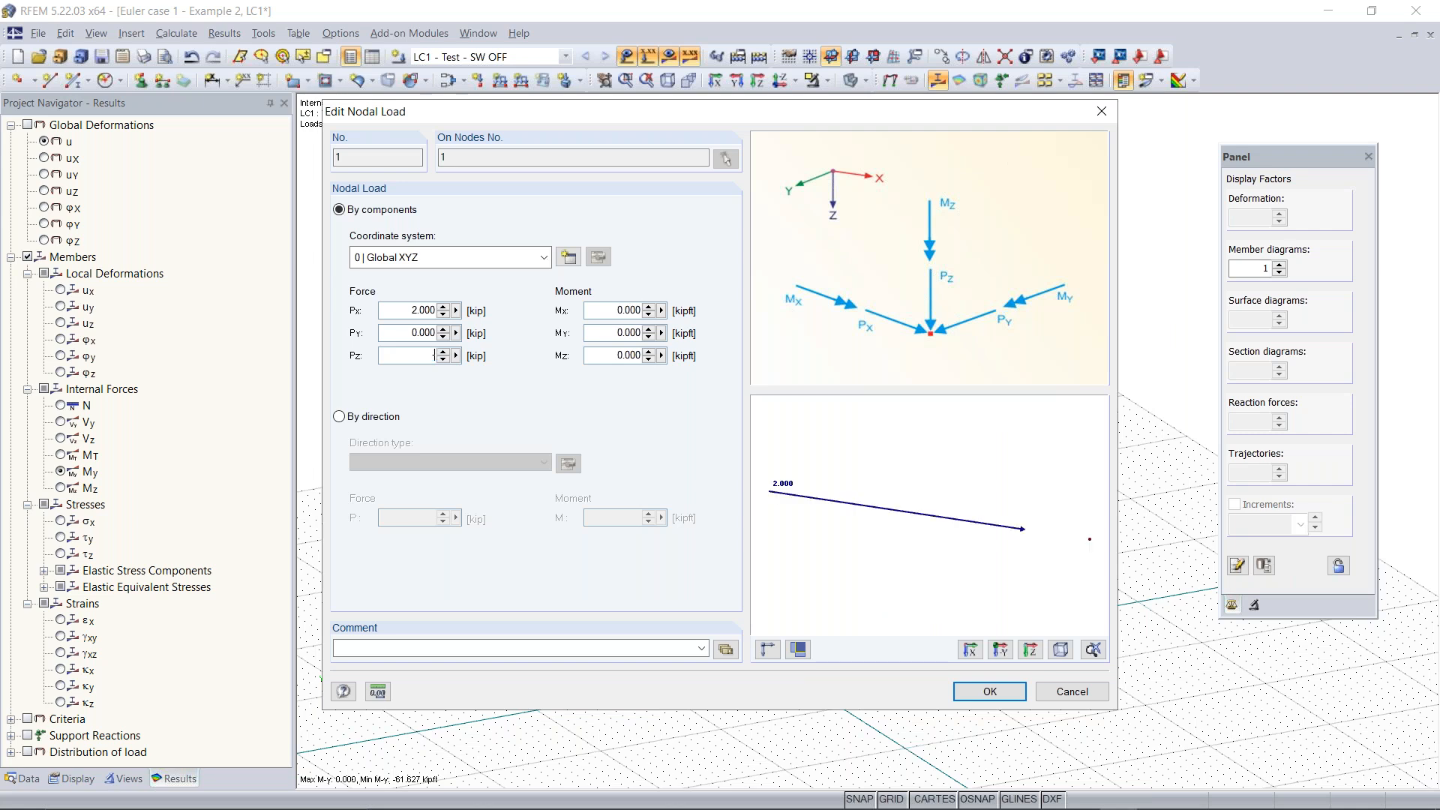
text(-0.100)
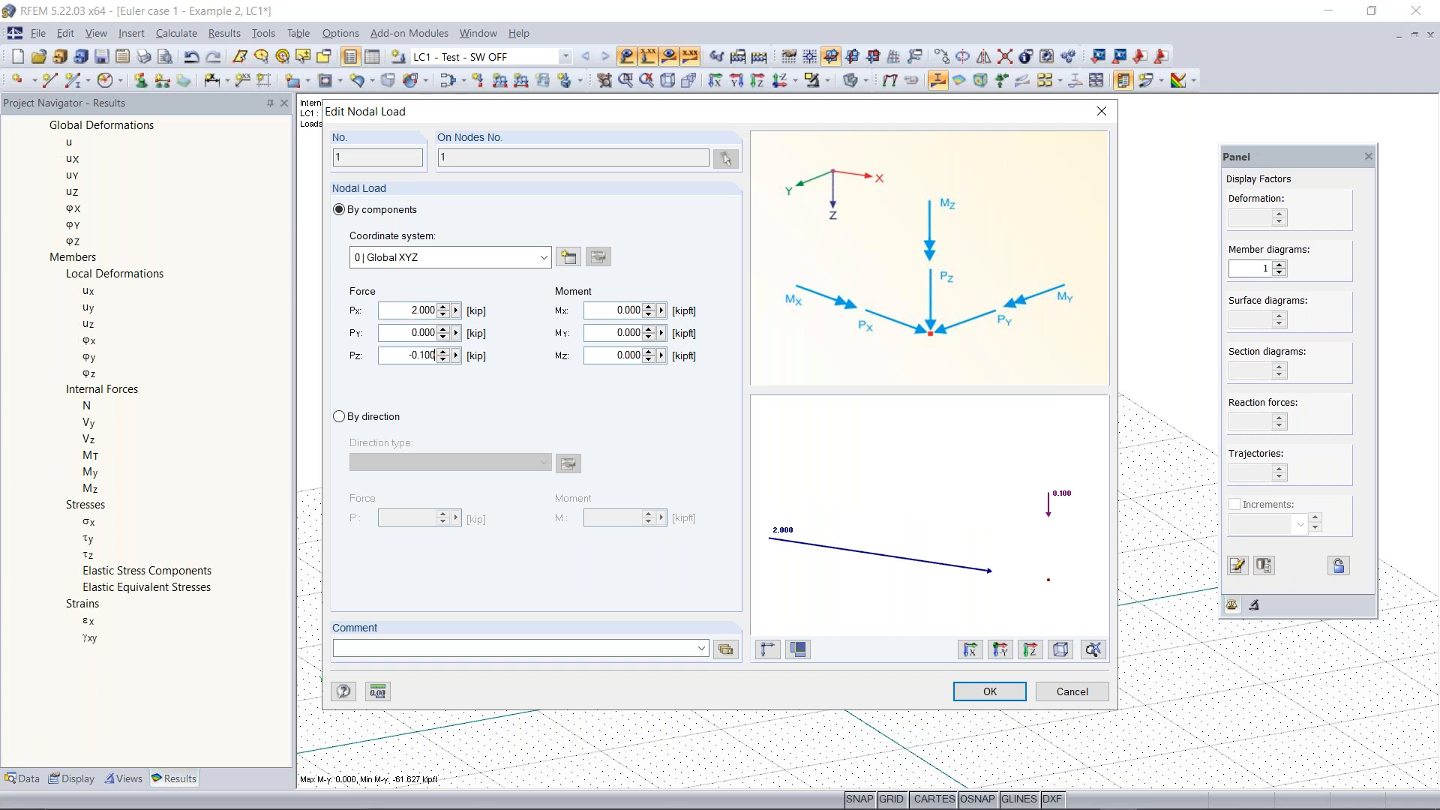
drag(408, 316, 507, 317)
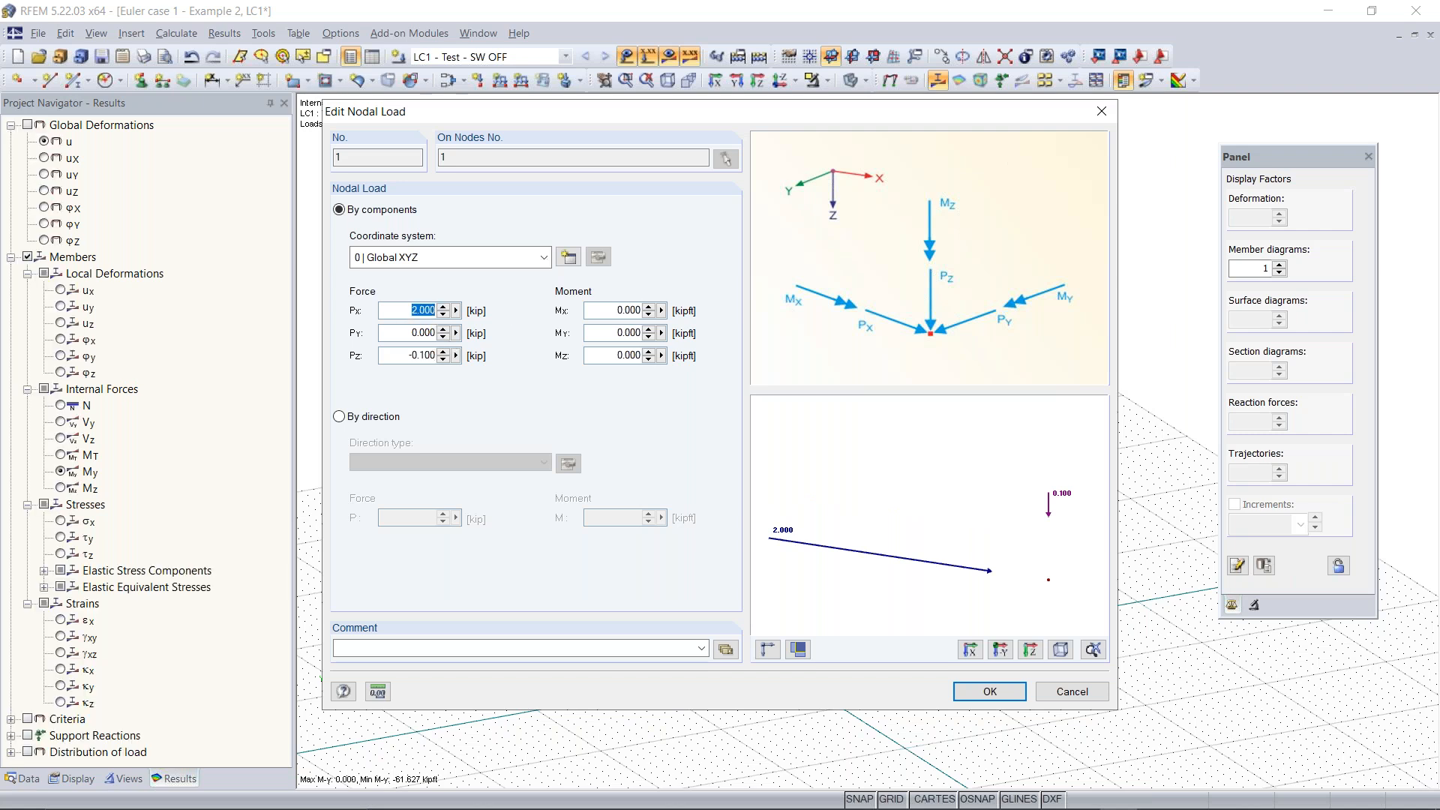
key(Delete)
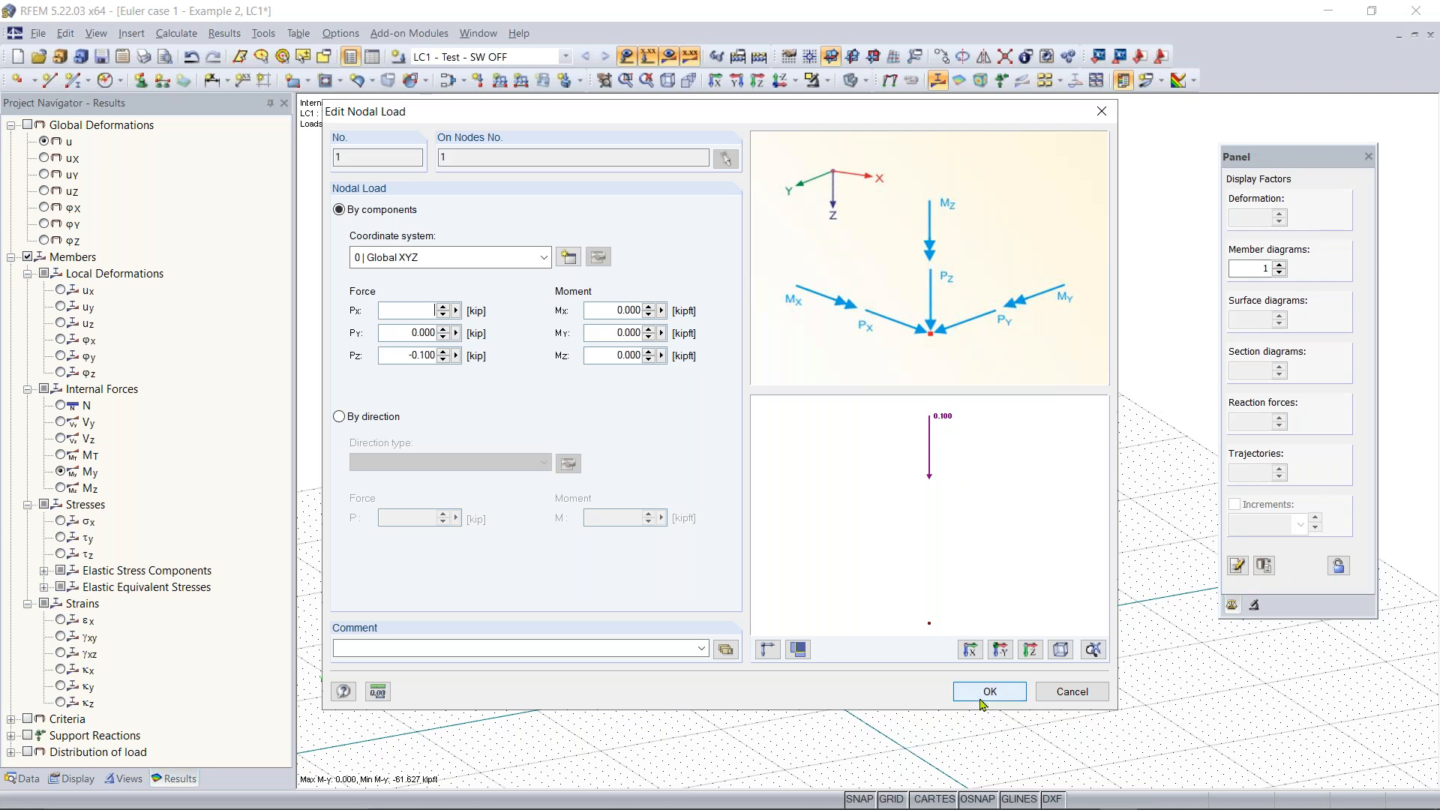
click(984, 700)
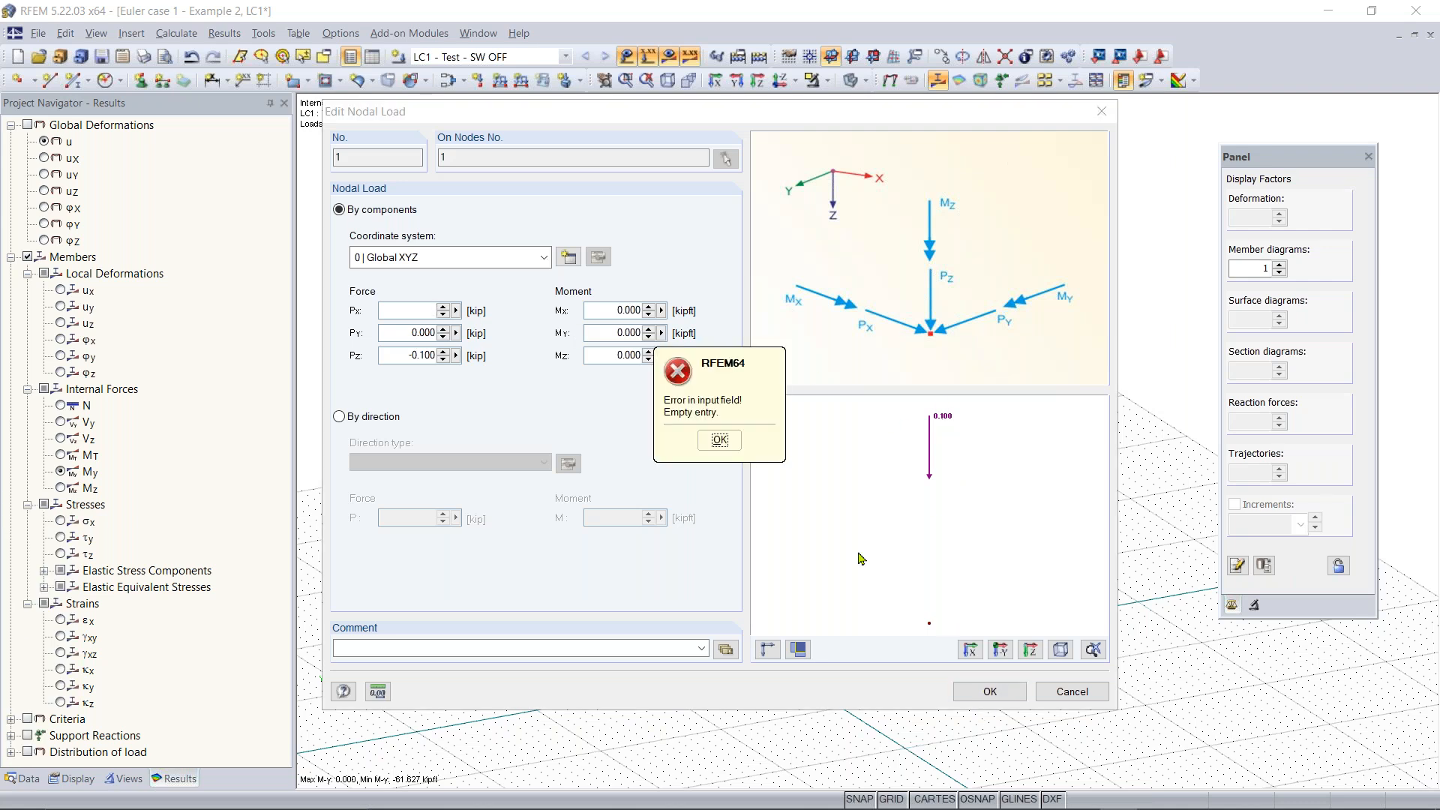
click(720, 439)
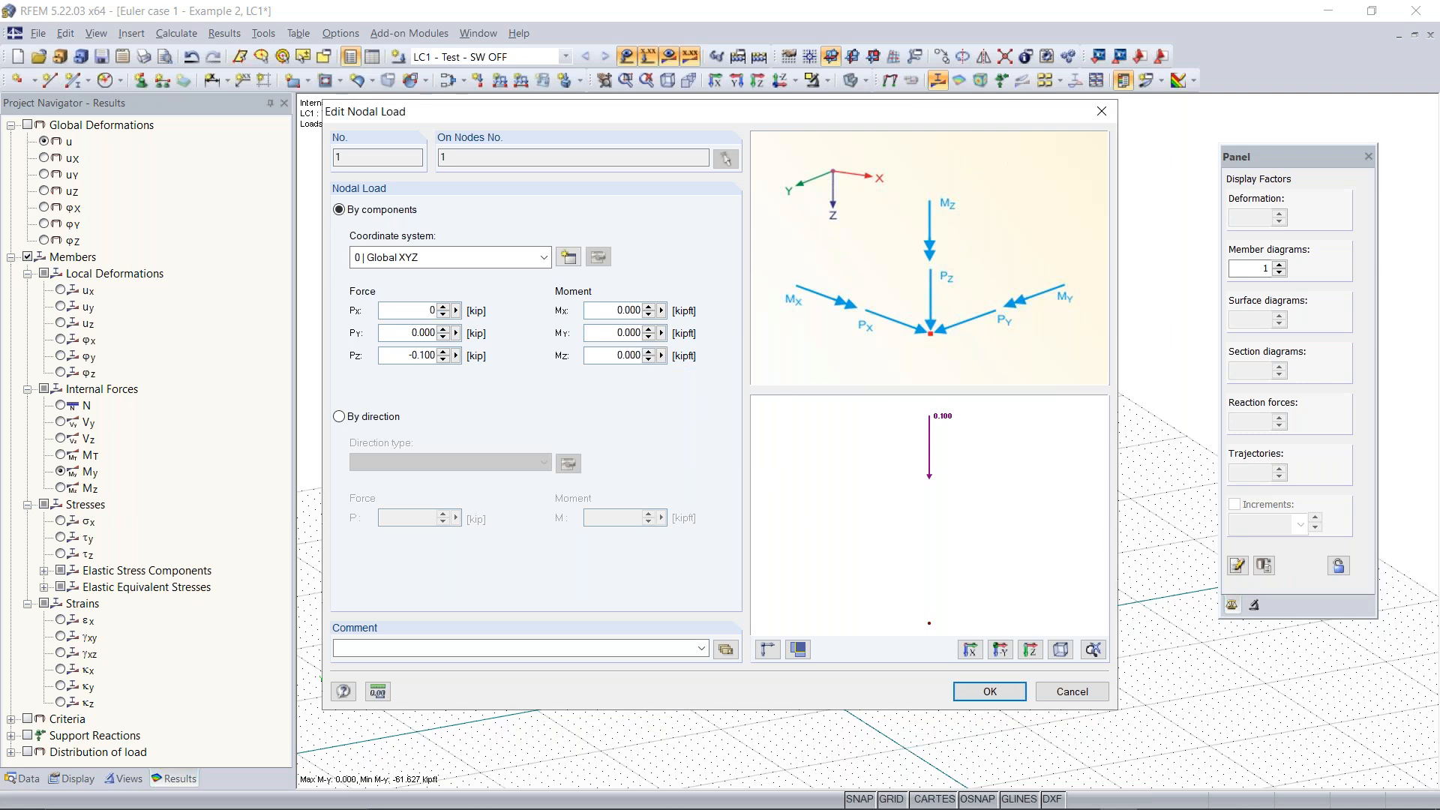
click(1003, 691)
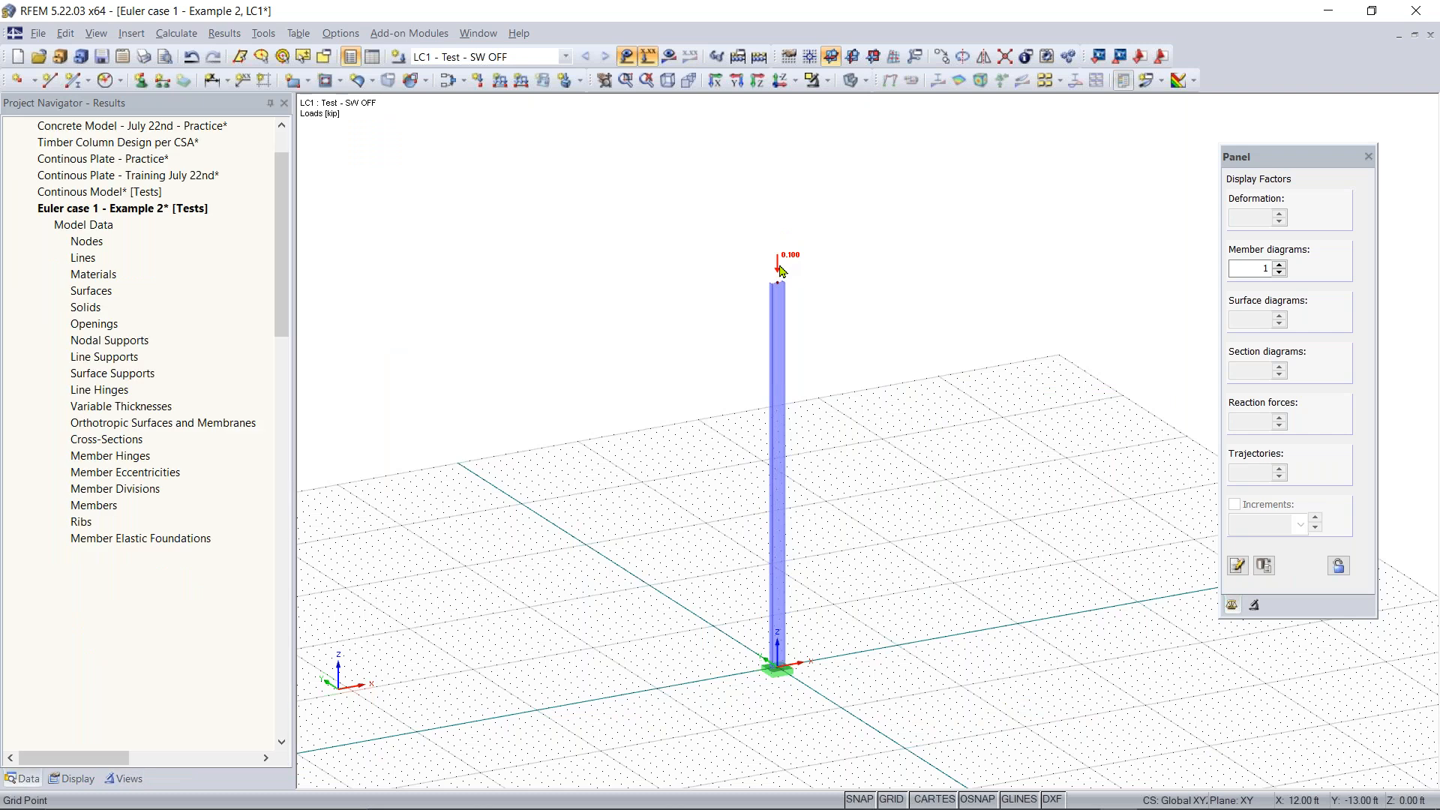
Open the RF-STABILITY add-on module and deactivate the minimum initial prestress for cables and membranes
scroll(780, 271, up, 5)
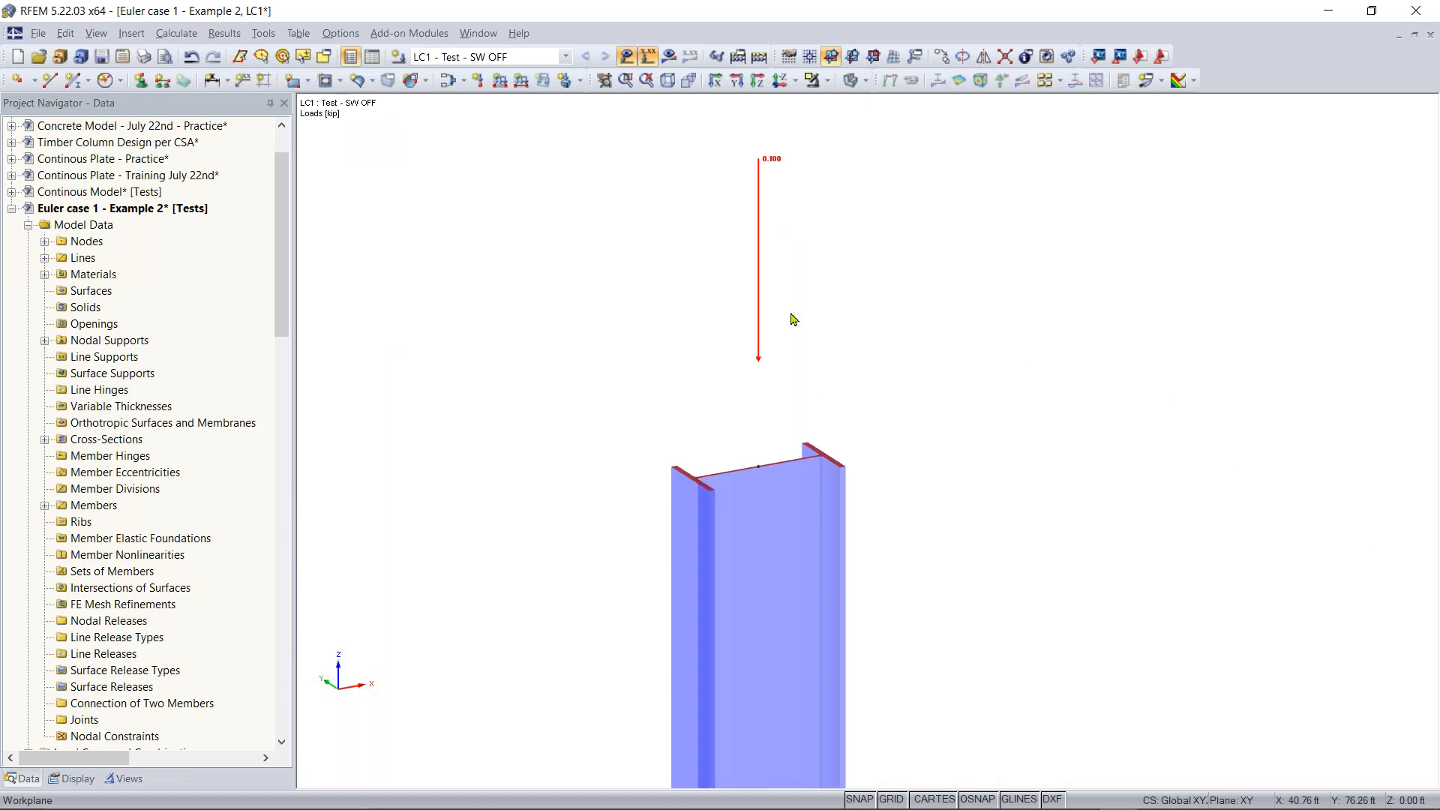
scroll(792, 330, down, 2)
scroll(794, 344, down, 5)
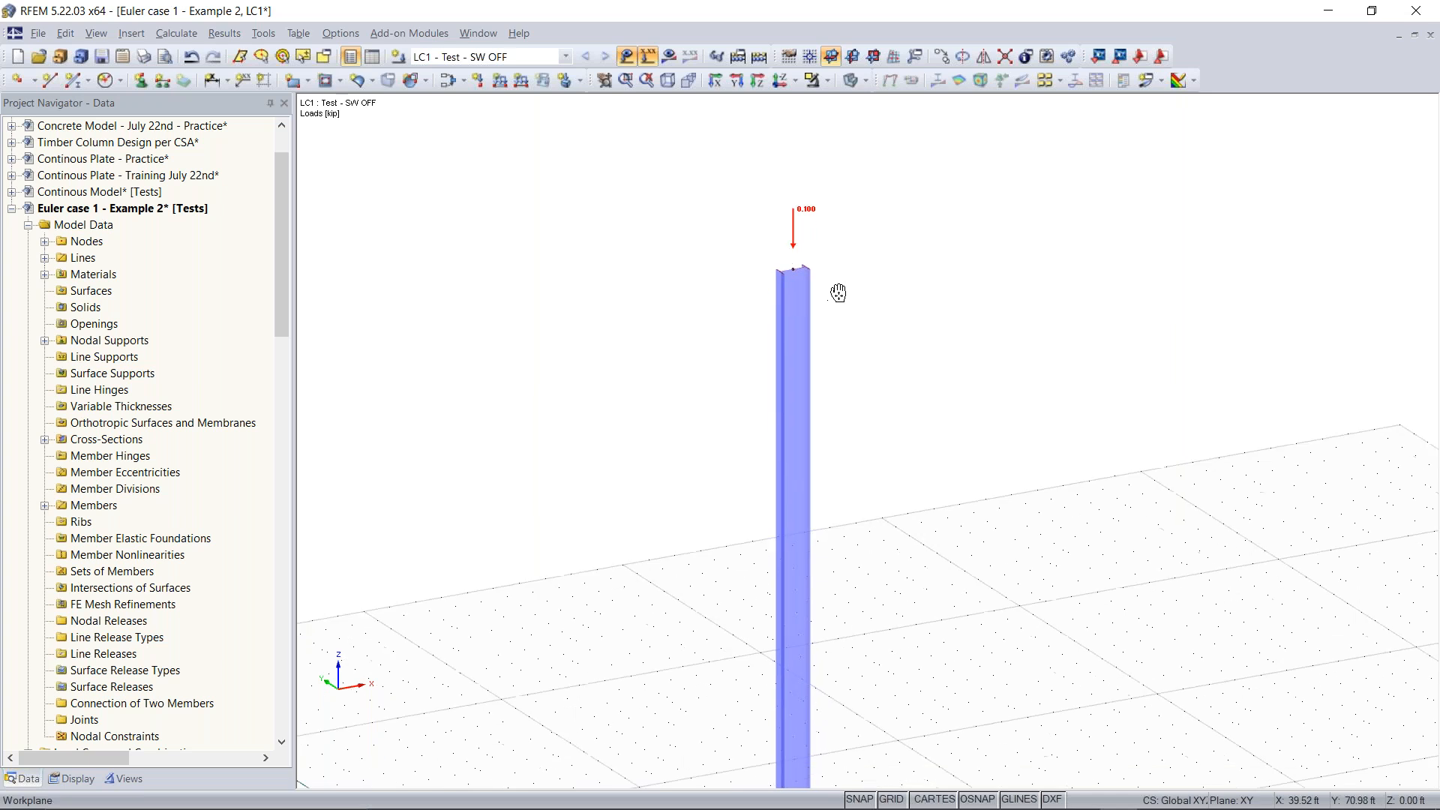
scroll(825, 248, down, 3)
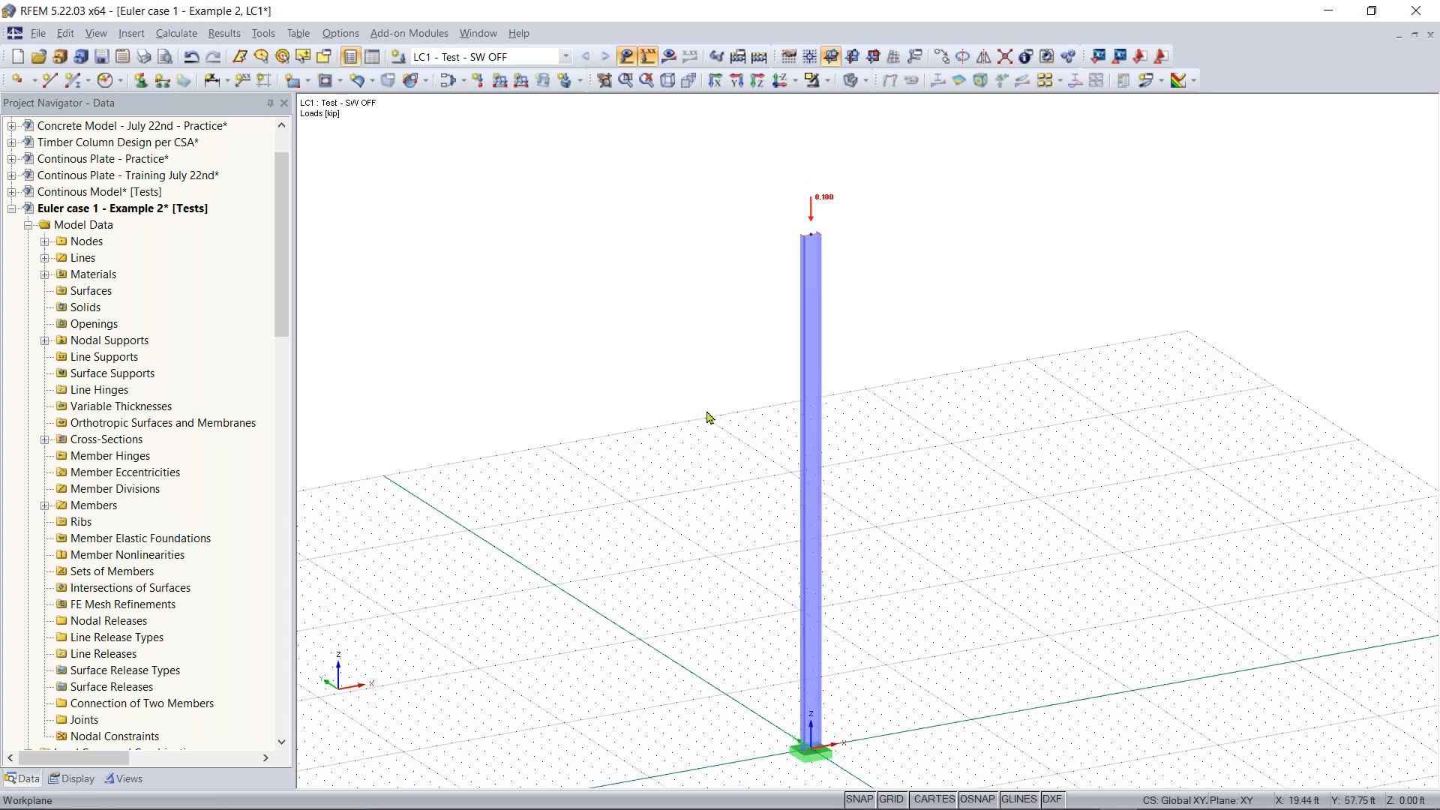
scroll(702, 438, down, 1)
ctrl+middle_drag(678, 435, 683, 434)
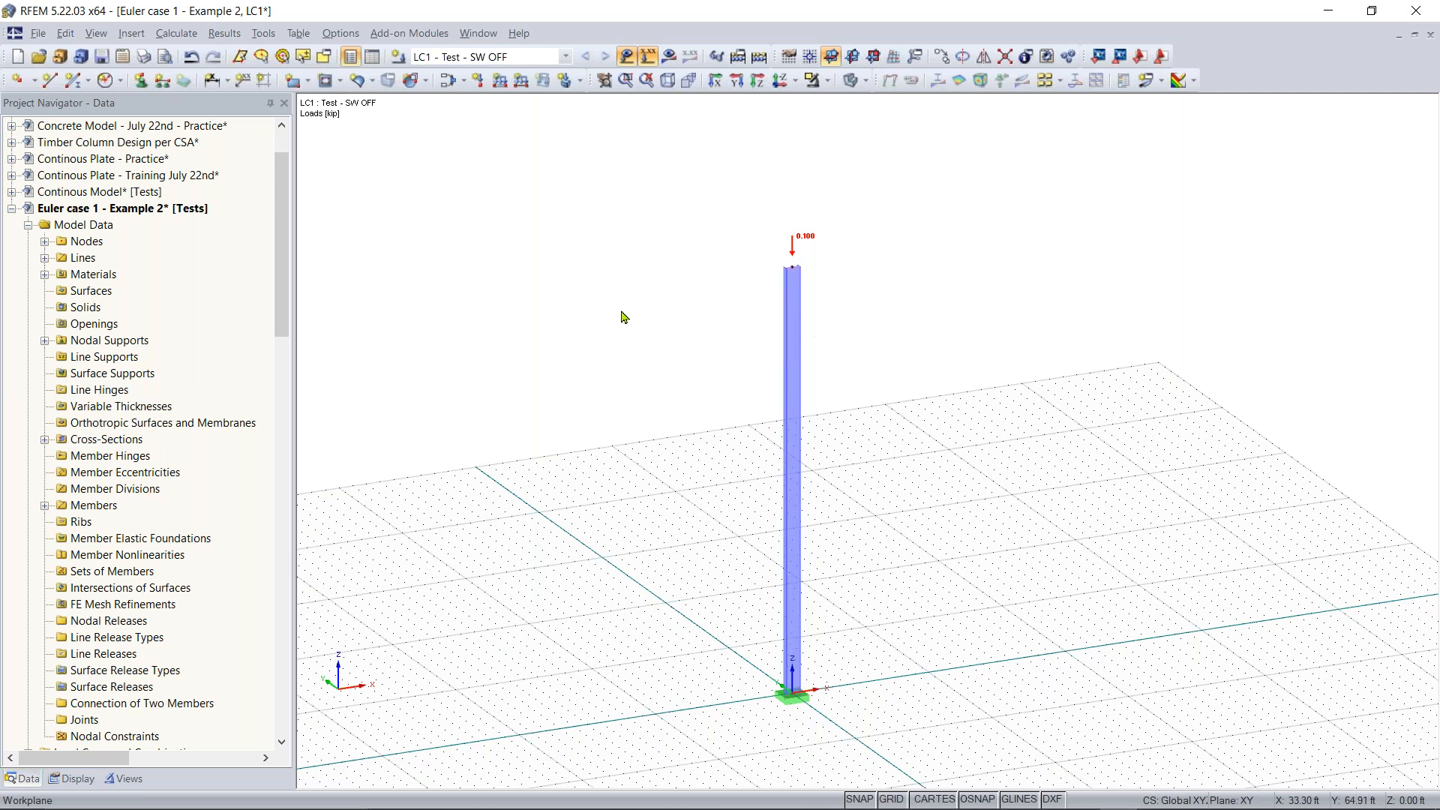
drag(288, 201, 298, 418)
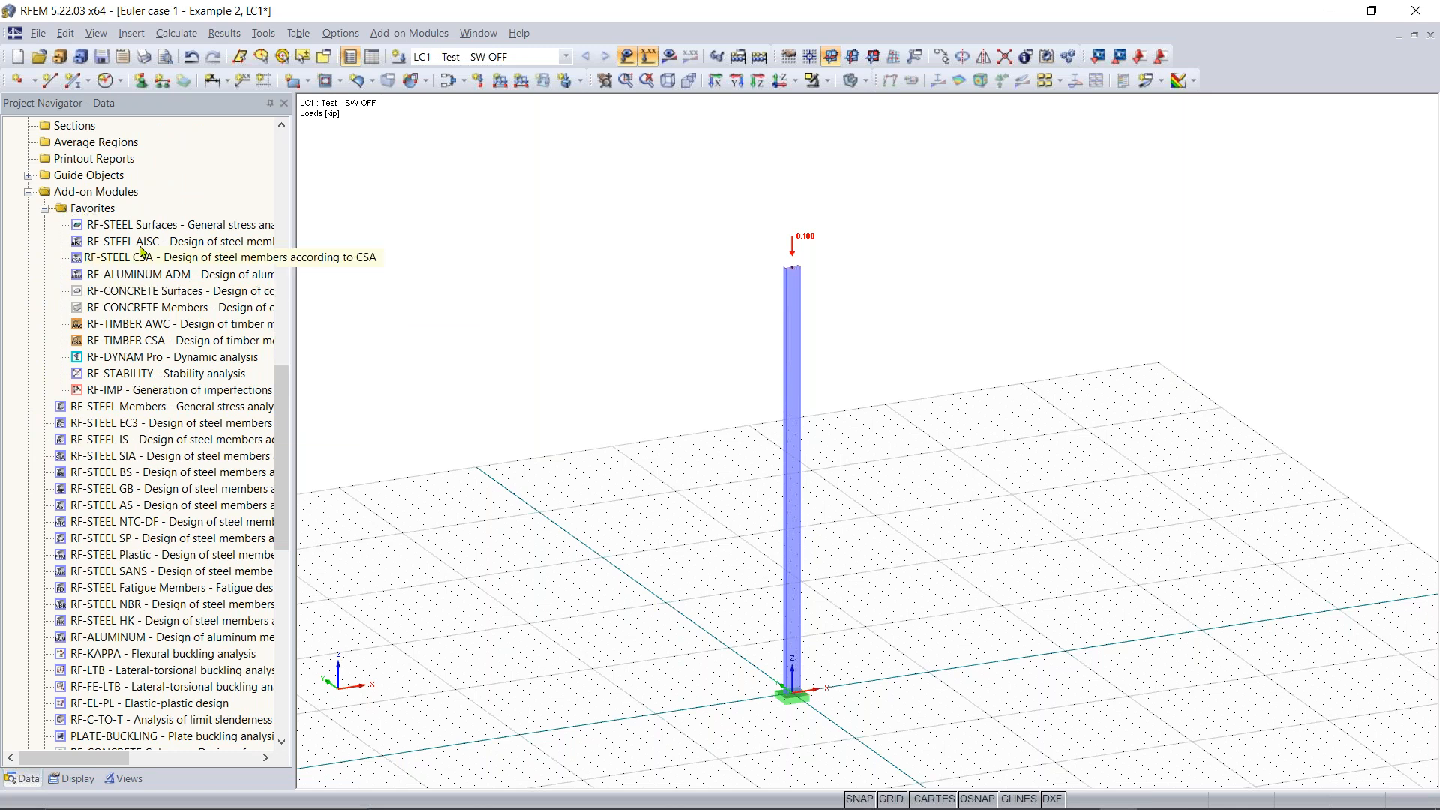
double_click(145, 374)
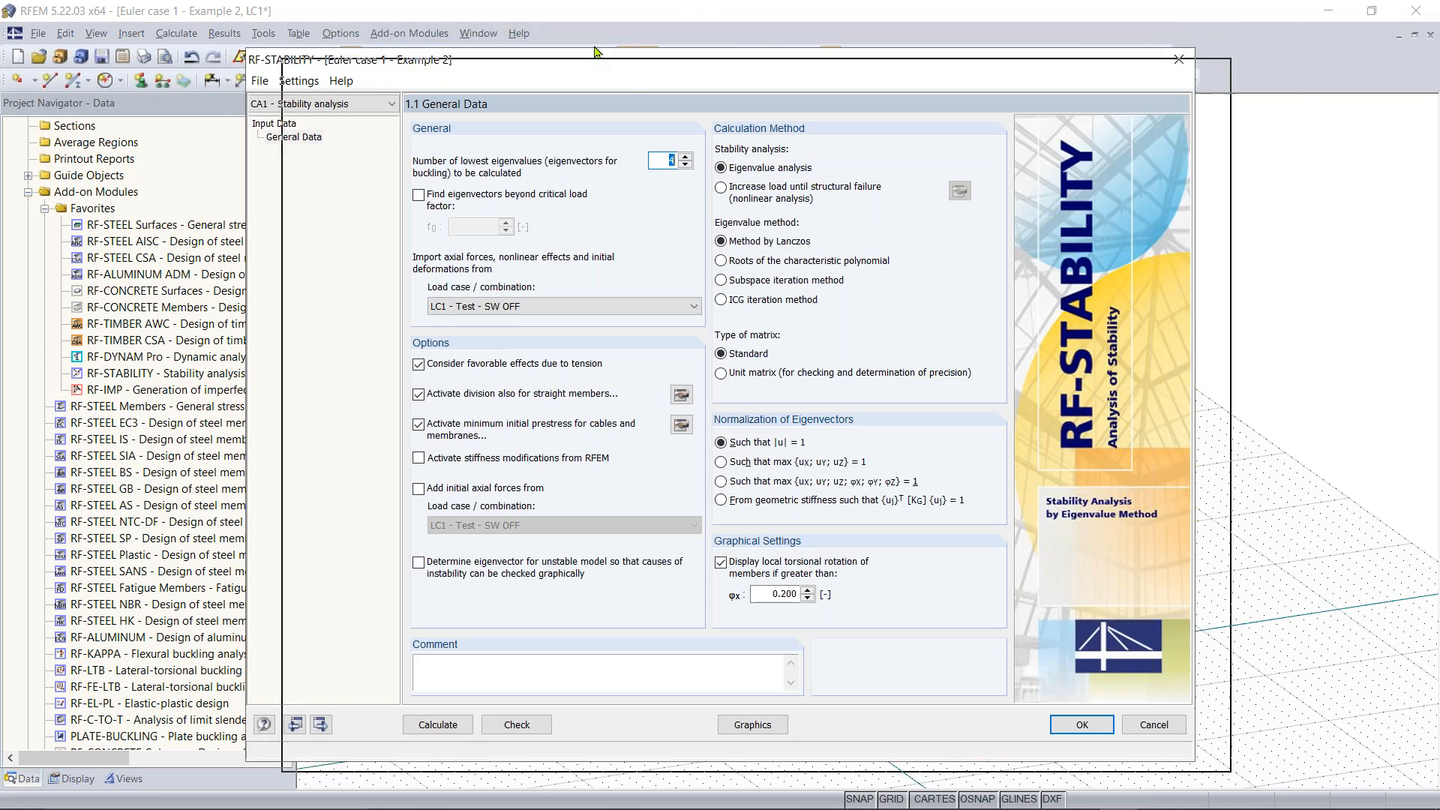
drag(639, 58, 611, 42)
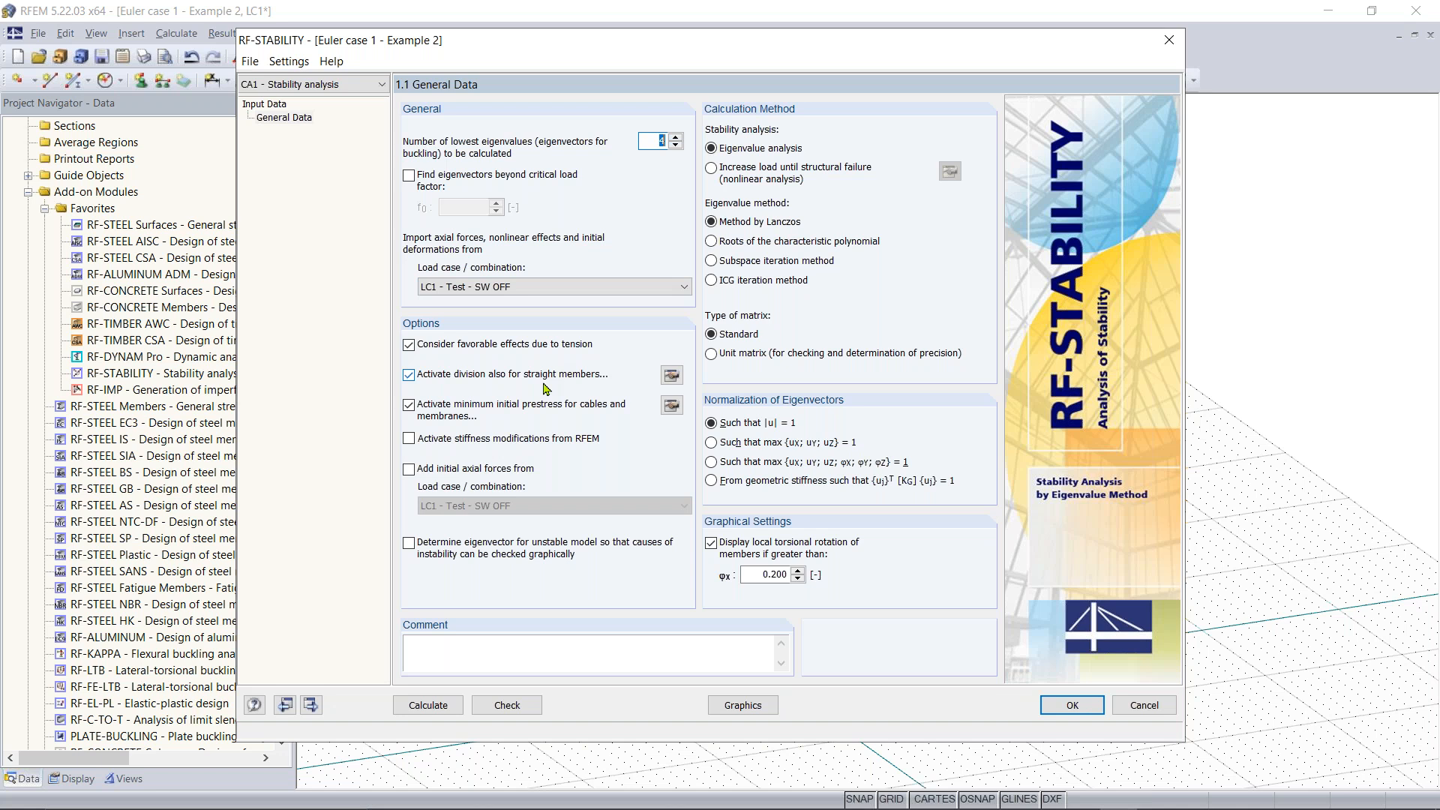
click(453, 415)
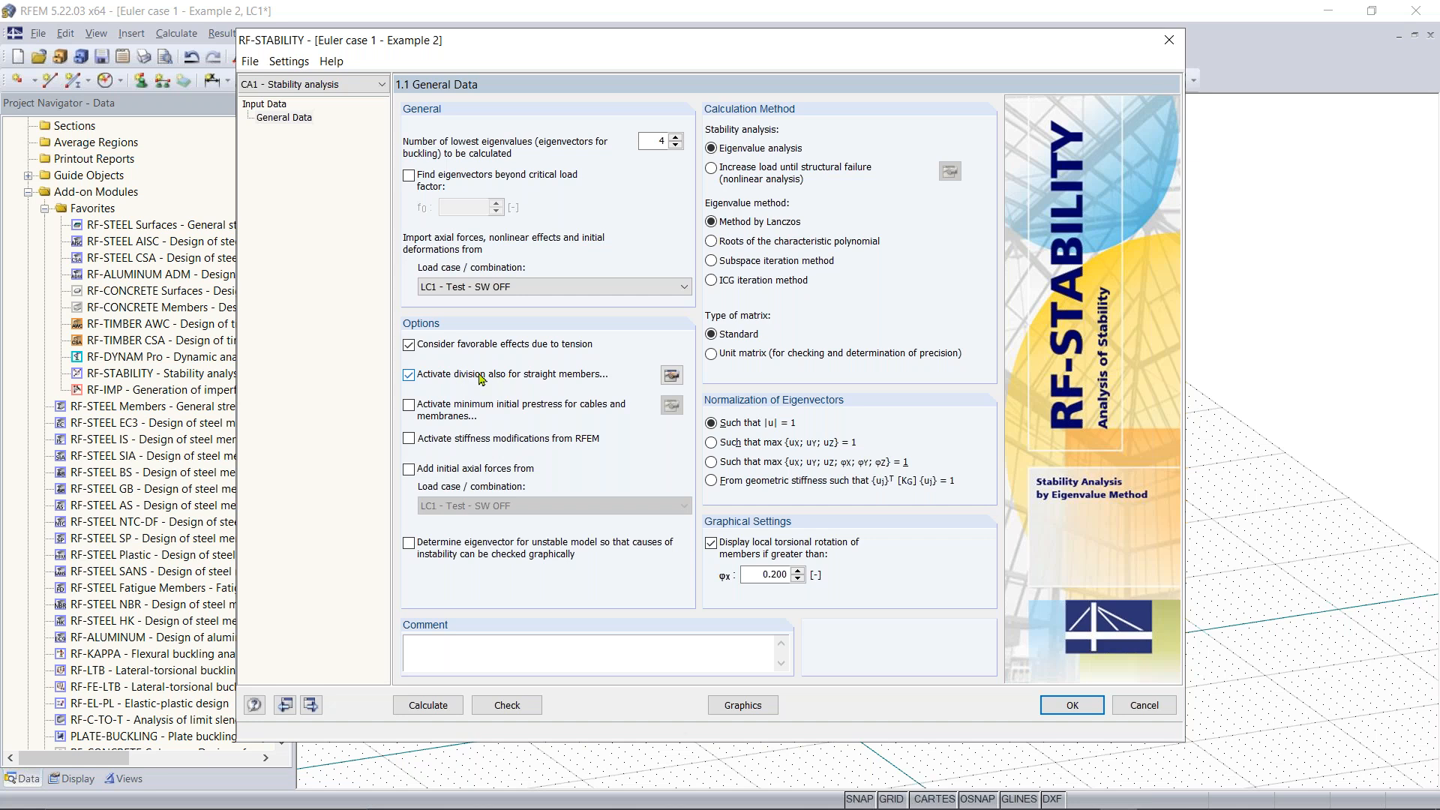
Set the minimum number of member divisions for straight members to 10 in the stability analysis FE mesh settings
click(672, 378)
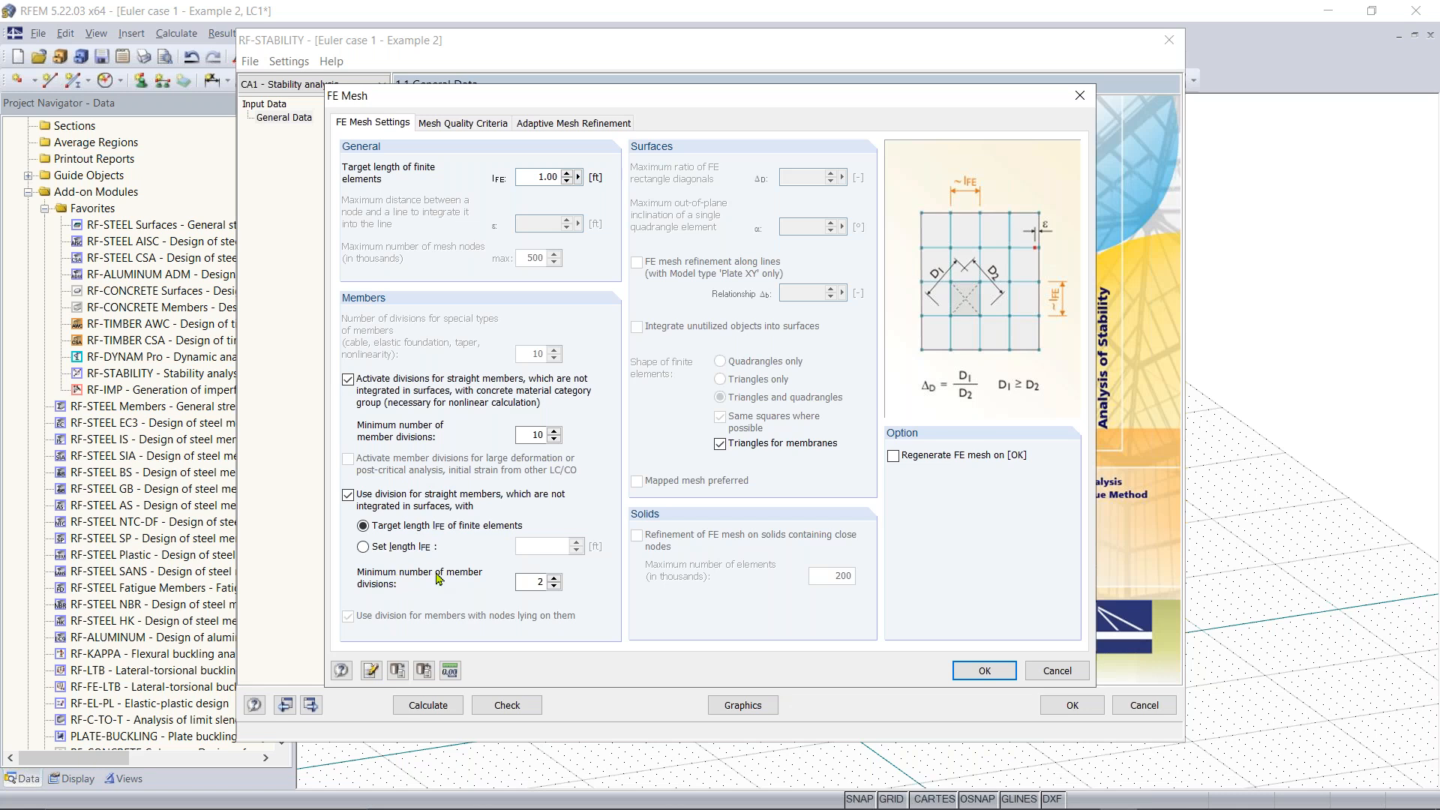
double_click(530, 583)
text(10)
click(975, 670)
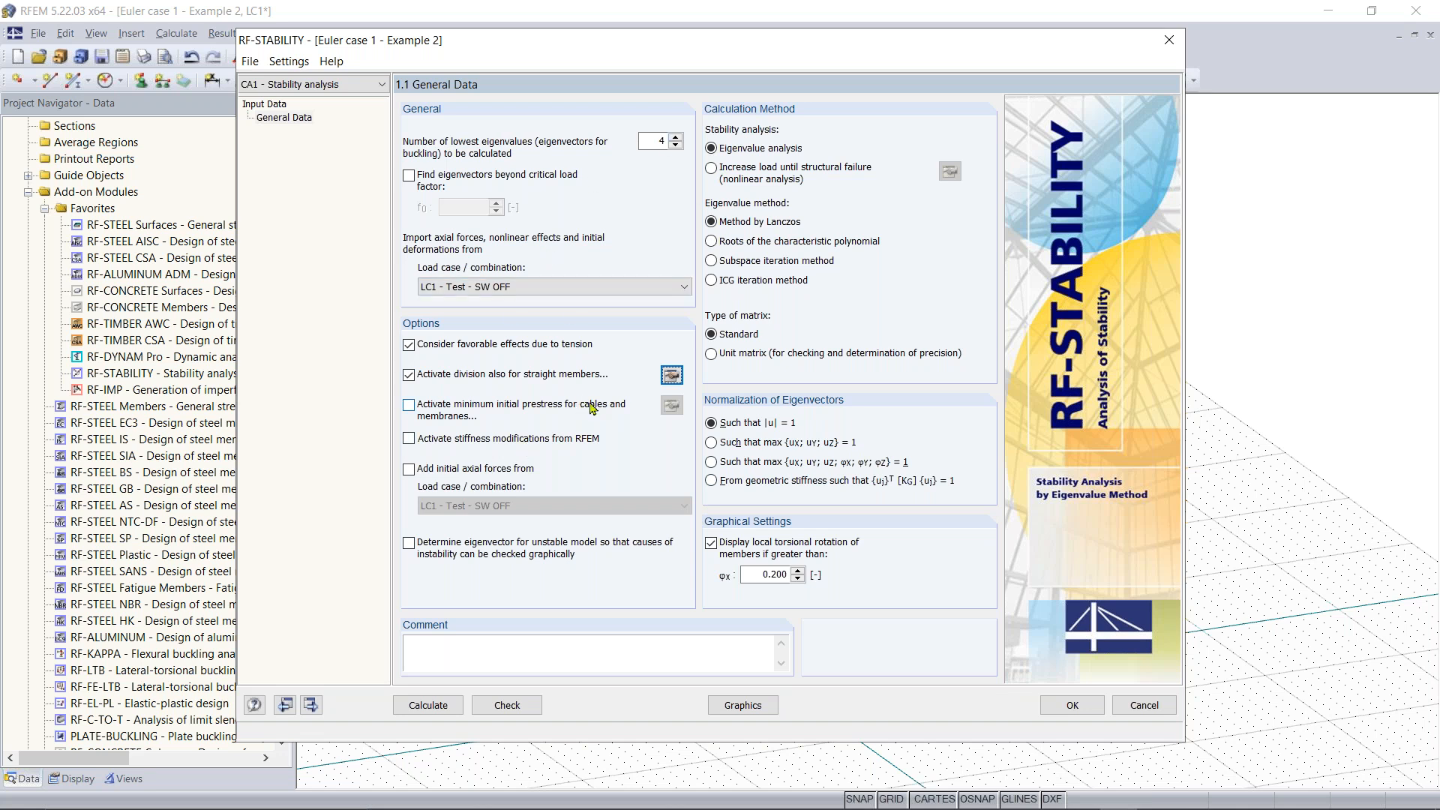
Calculate the stability analysis and review the critical load factors, effective lengths and critical loads
click(438, 716)
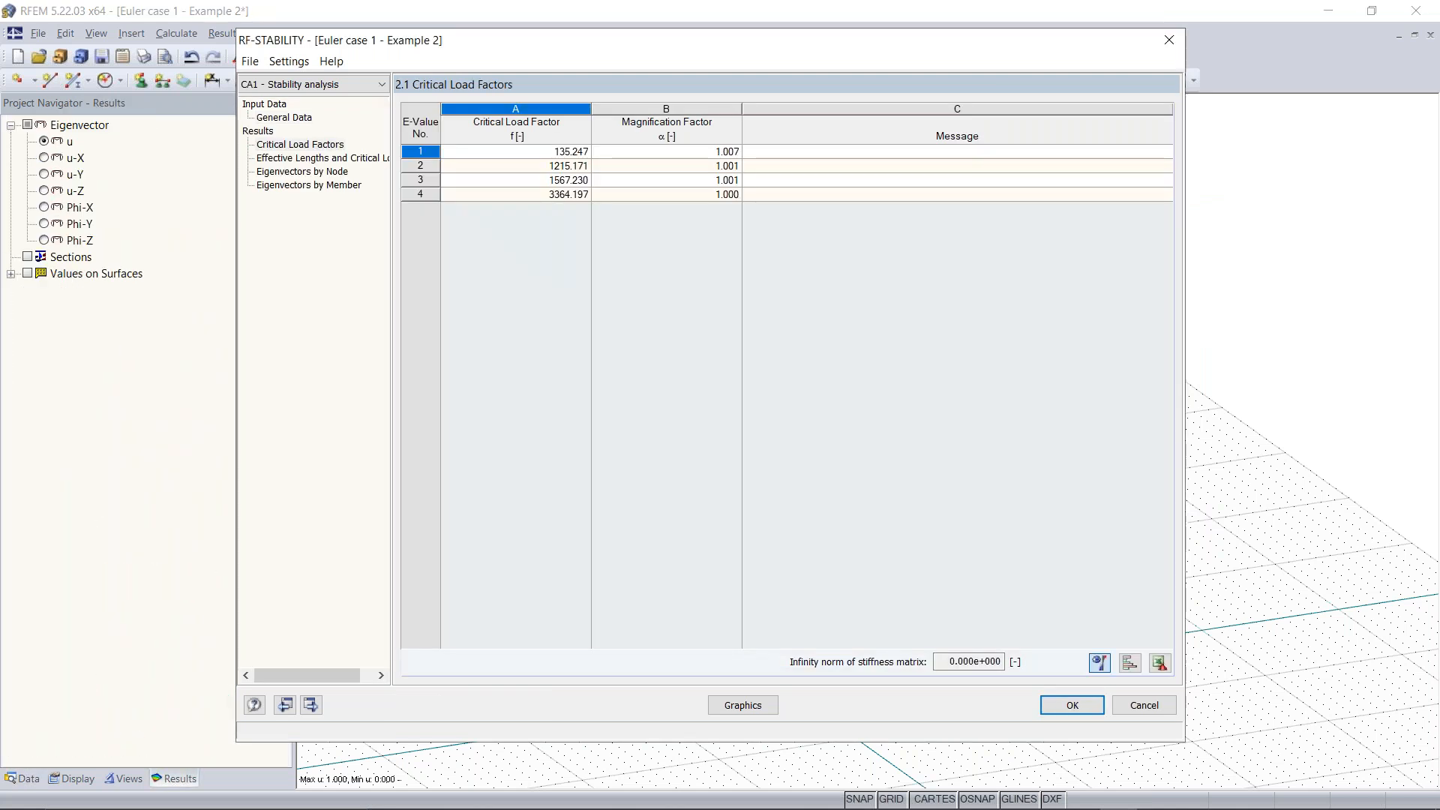
drag(528, 40, 620, 56)
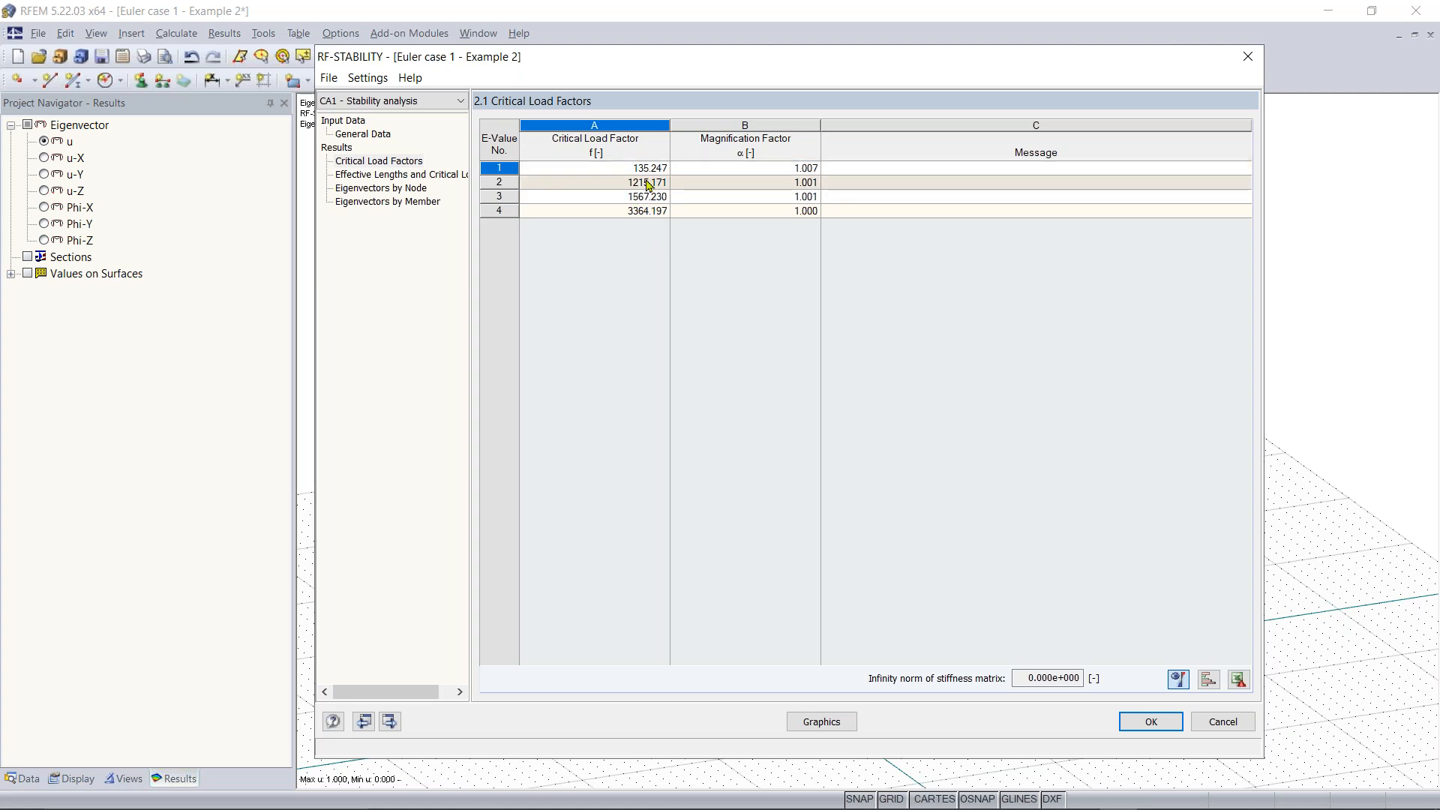
click(427, 176)
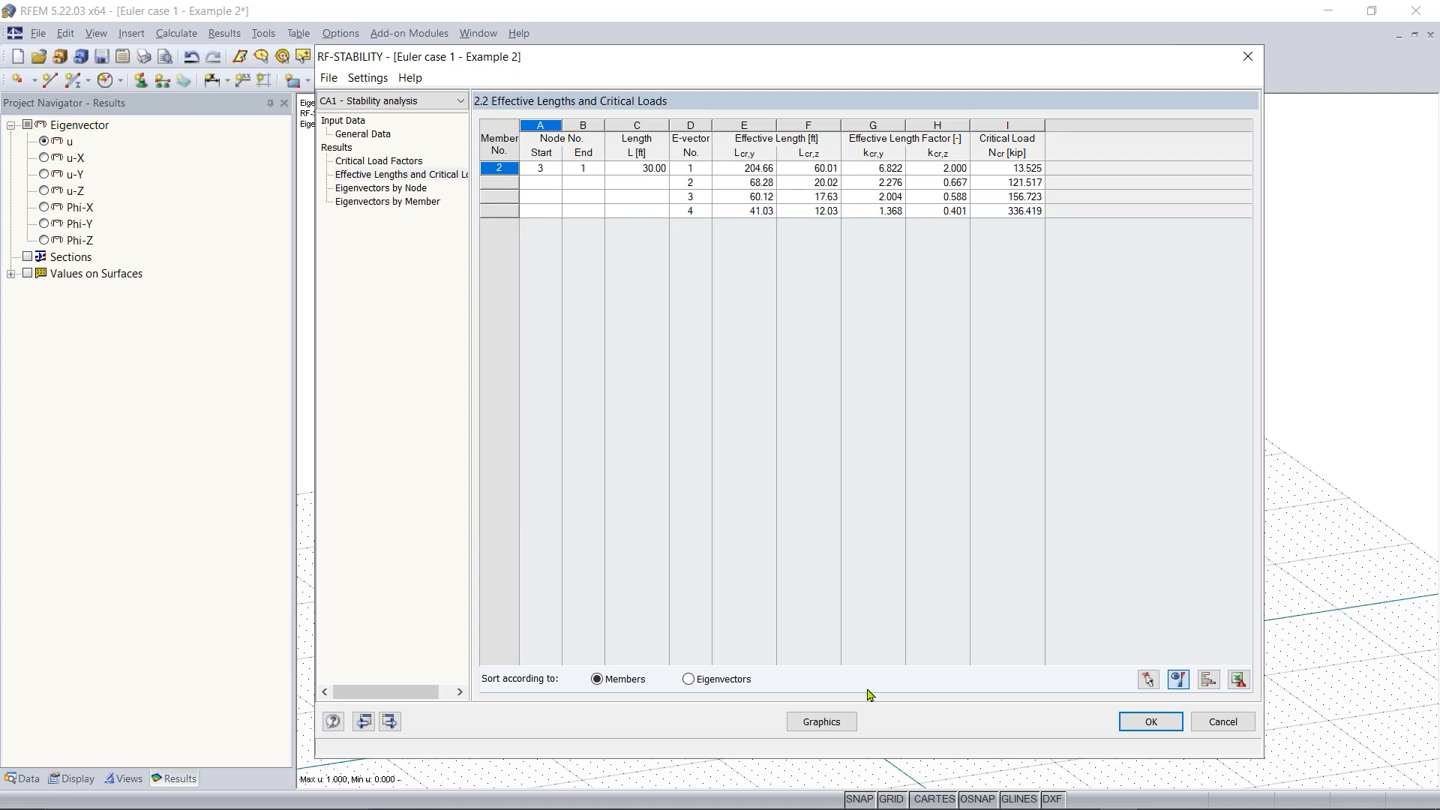
Show the buckling shape graphically on the model and display the member deformation as Cross-Sections Colored
click(830, 723)
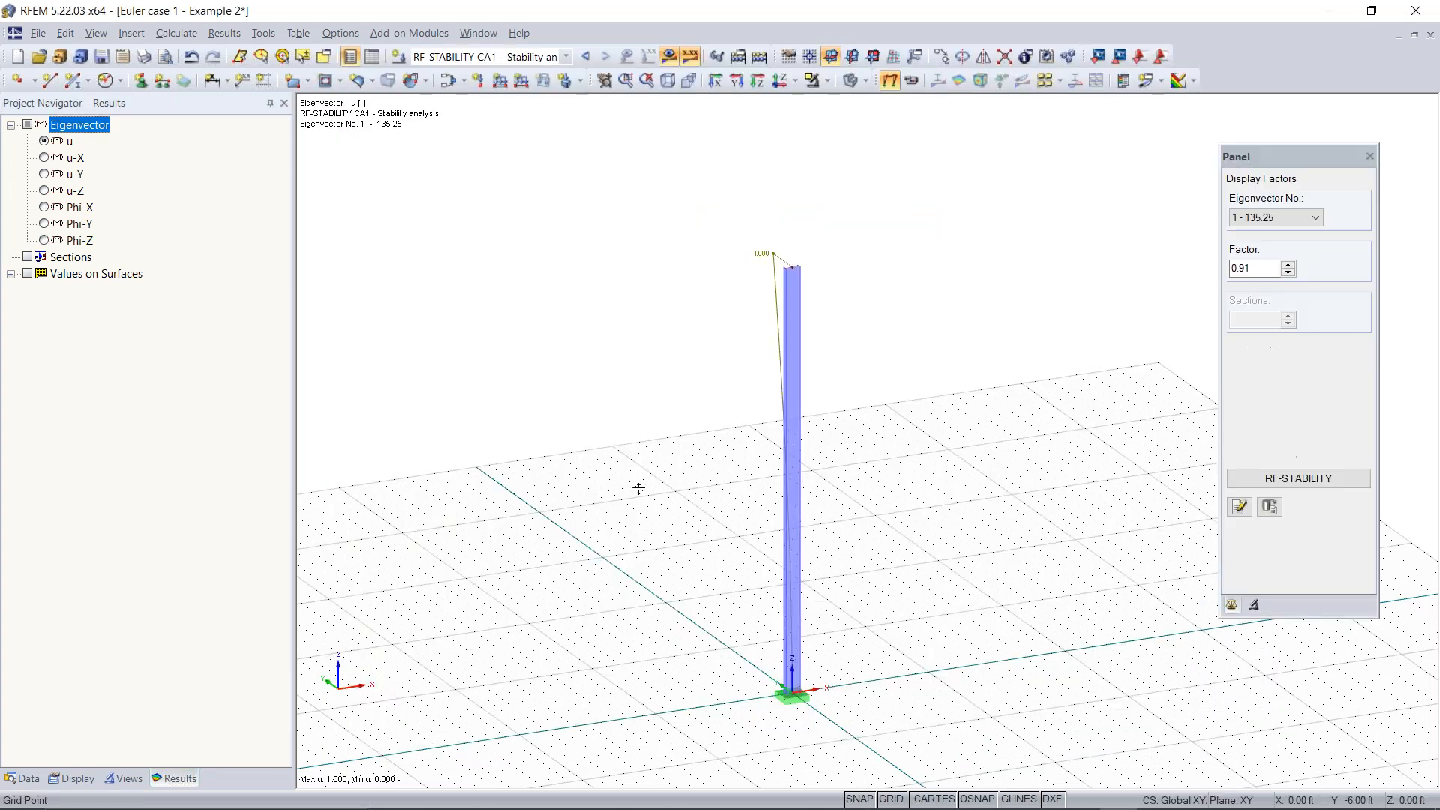
ctrl+middle_drag(656, 479, 765, 460)
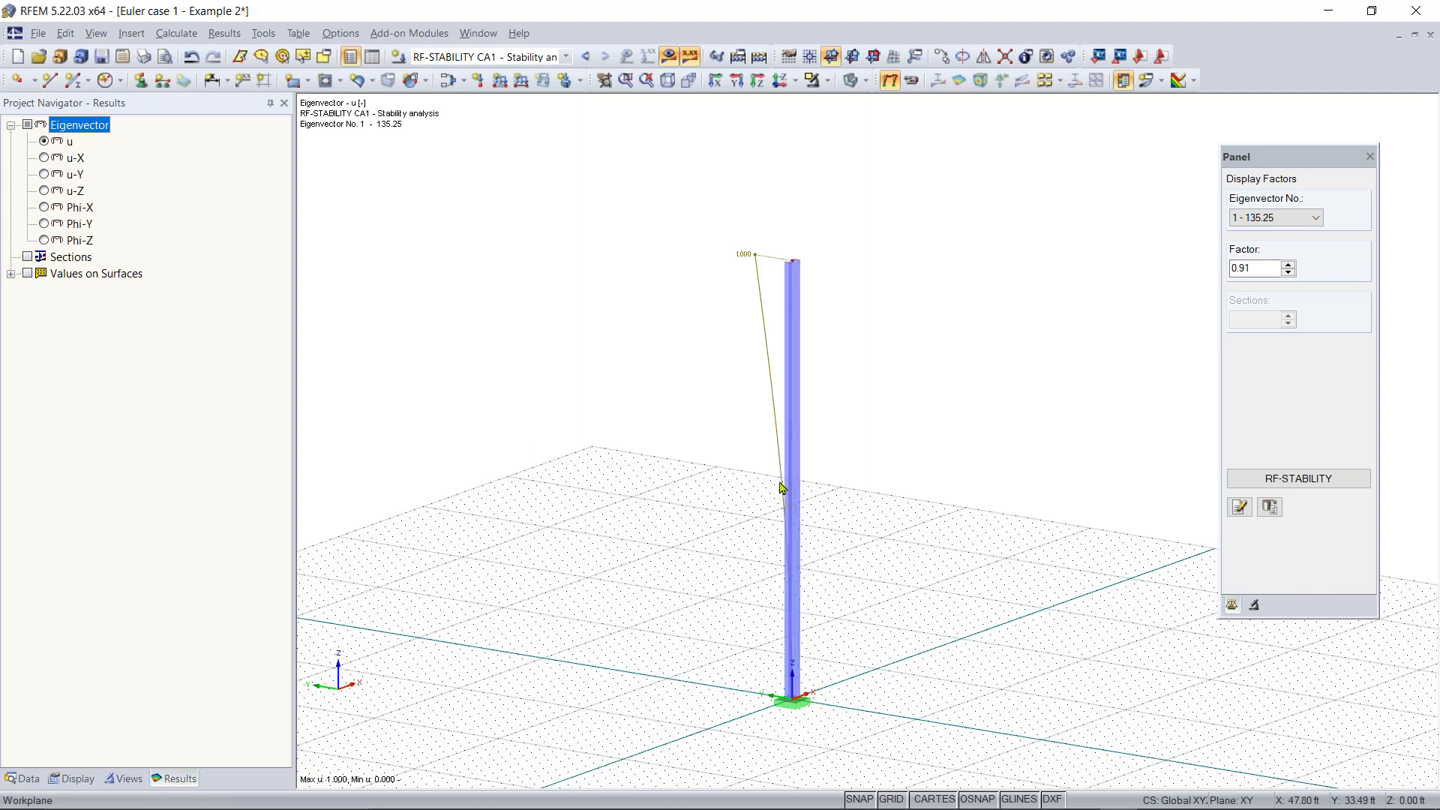
click(79, 778)
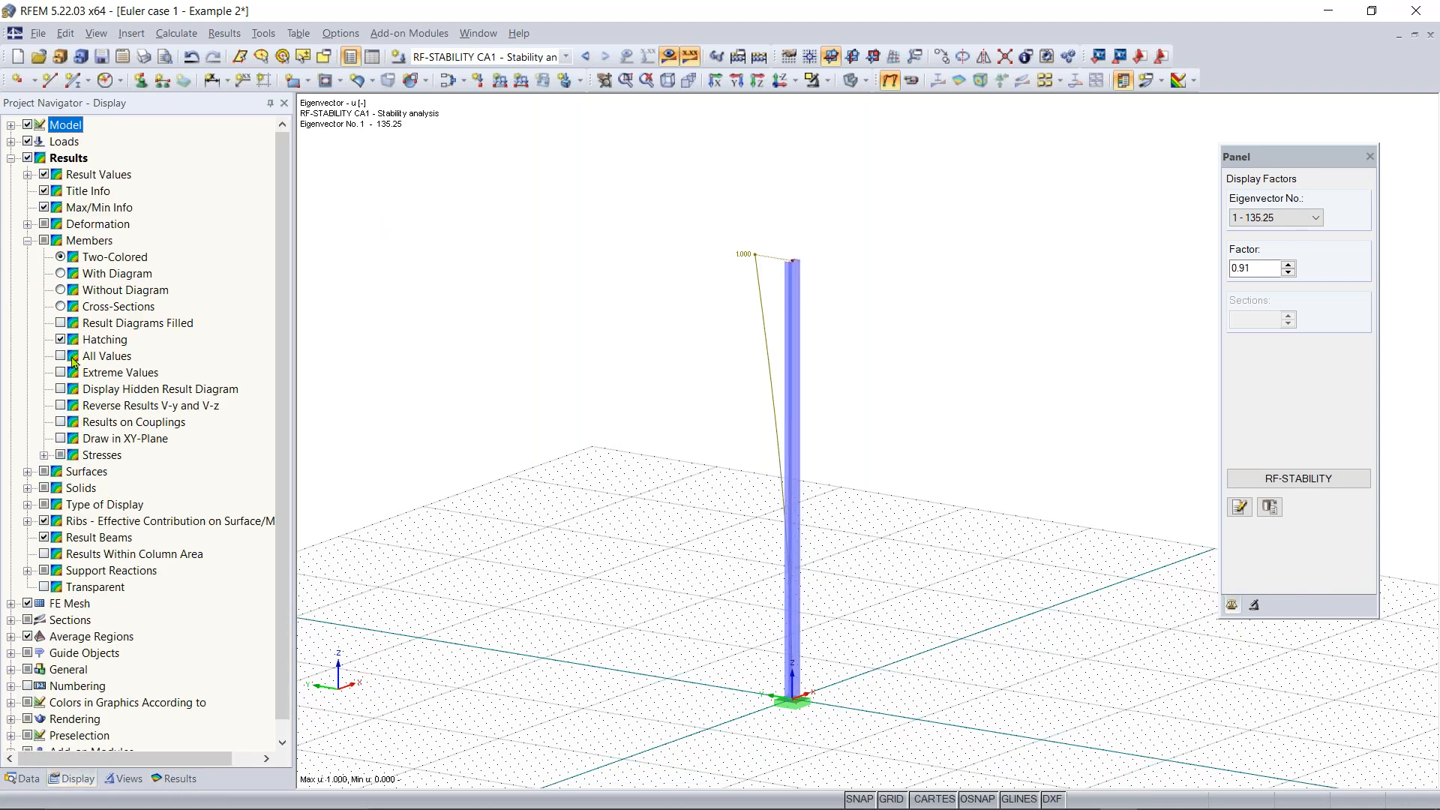
click(28, 240)
click(28, 224)
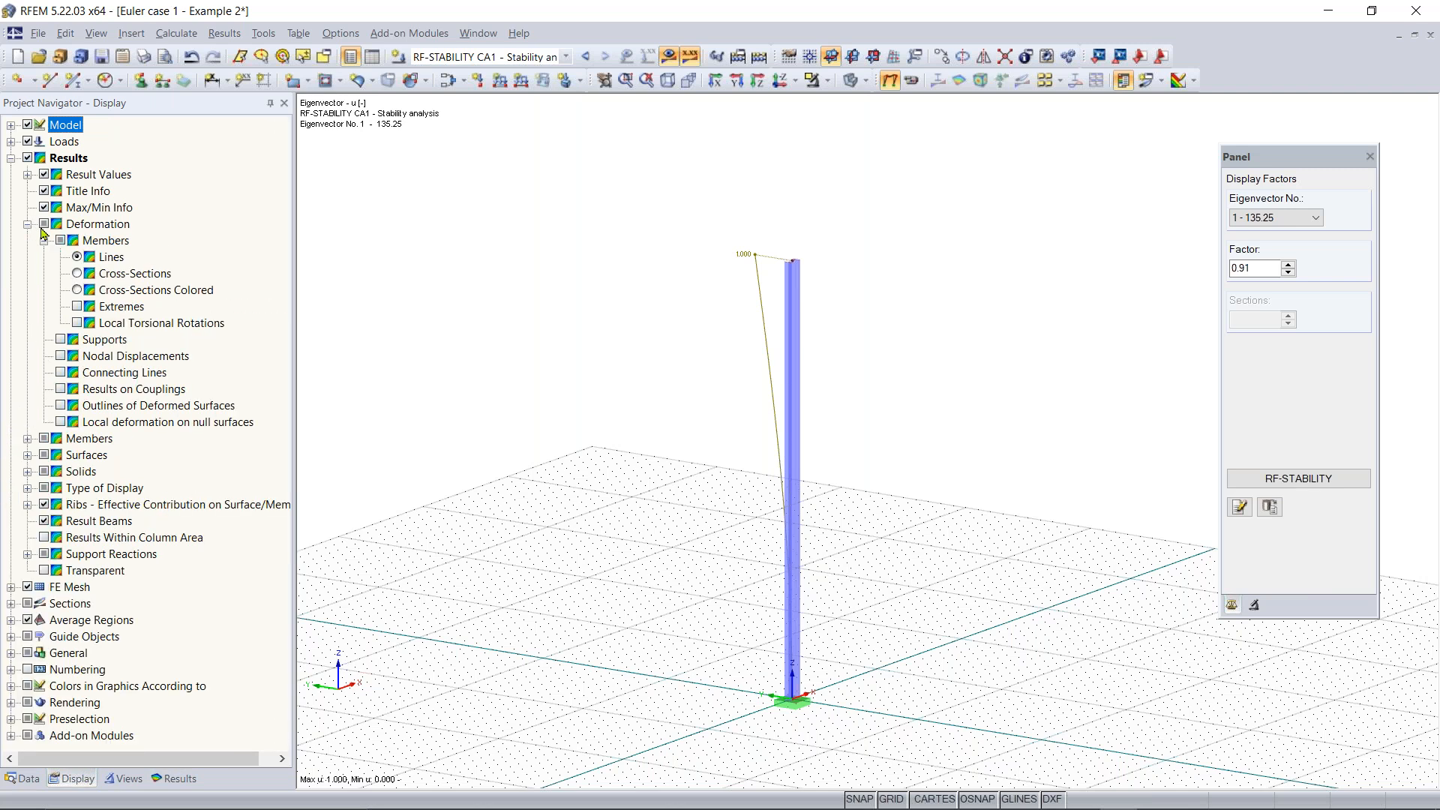
click(80, 292)
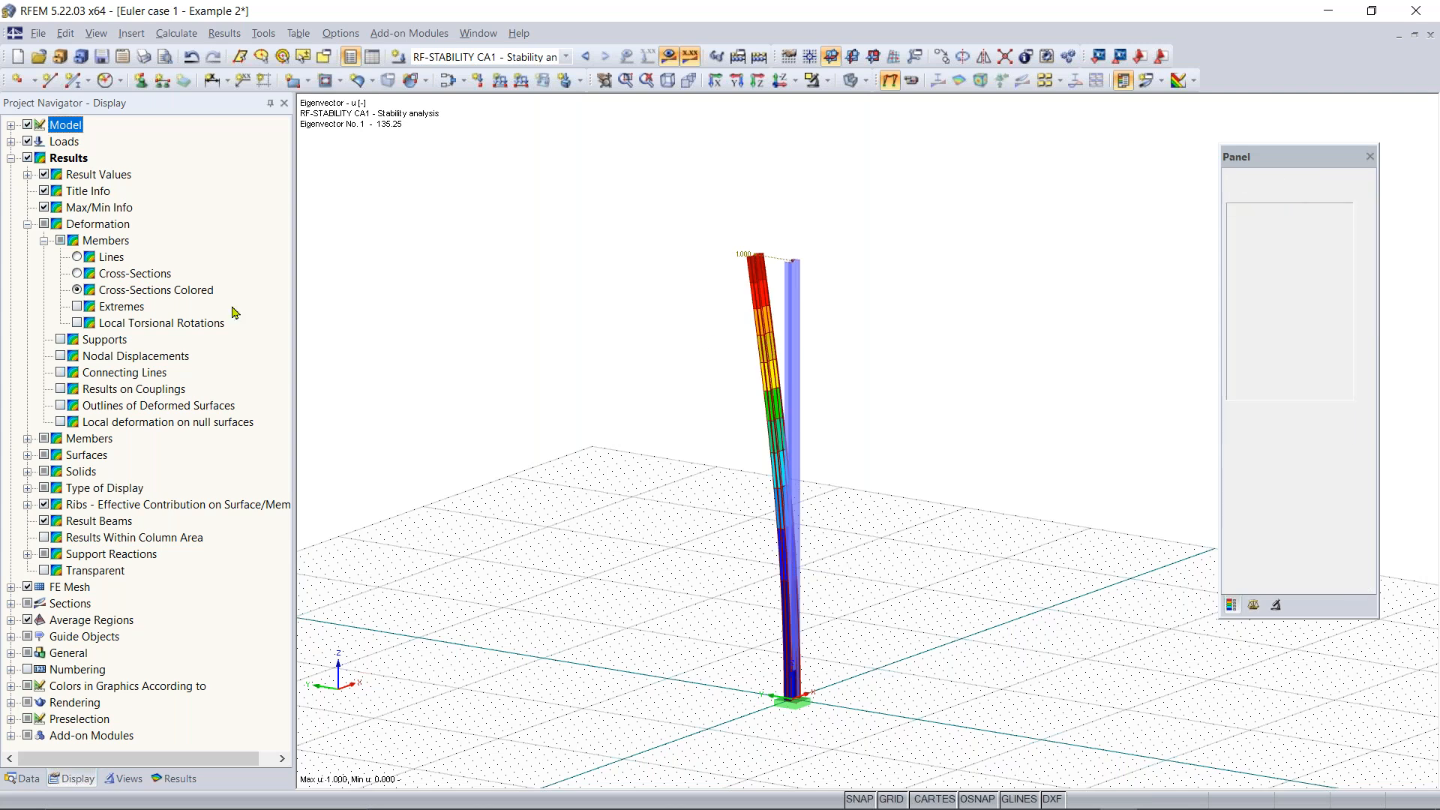
mouse_move(696, 335)
ctrl+middle_down()
mouse_move(961, 315)
mouse_move(977, 369)
mouse_move(810, 305)
mouse_move(705, 341)
ctrl+middle_up()
Examine the buckling shapes of eigenvectors 2, 3 and 4, then return to eigenvector 1
click(1253, 605)
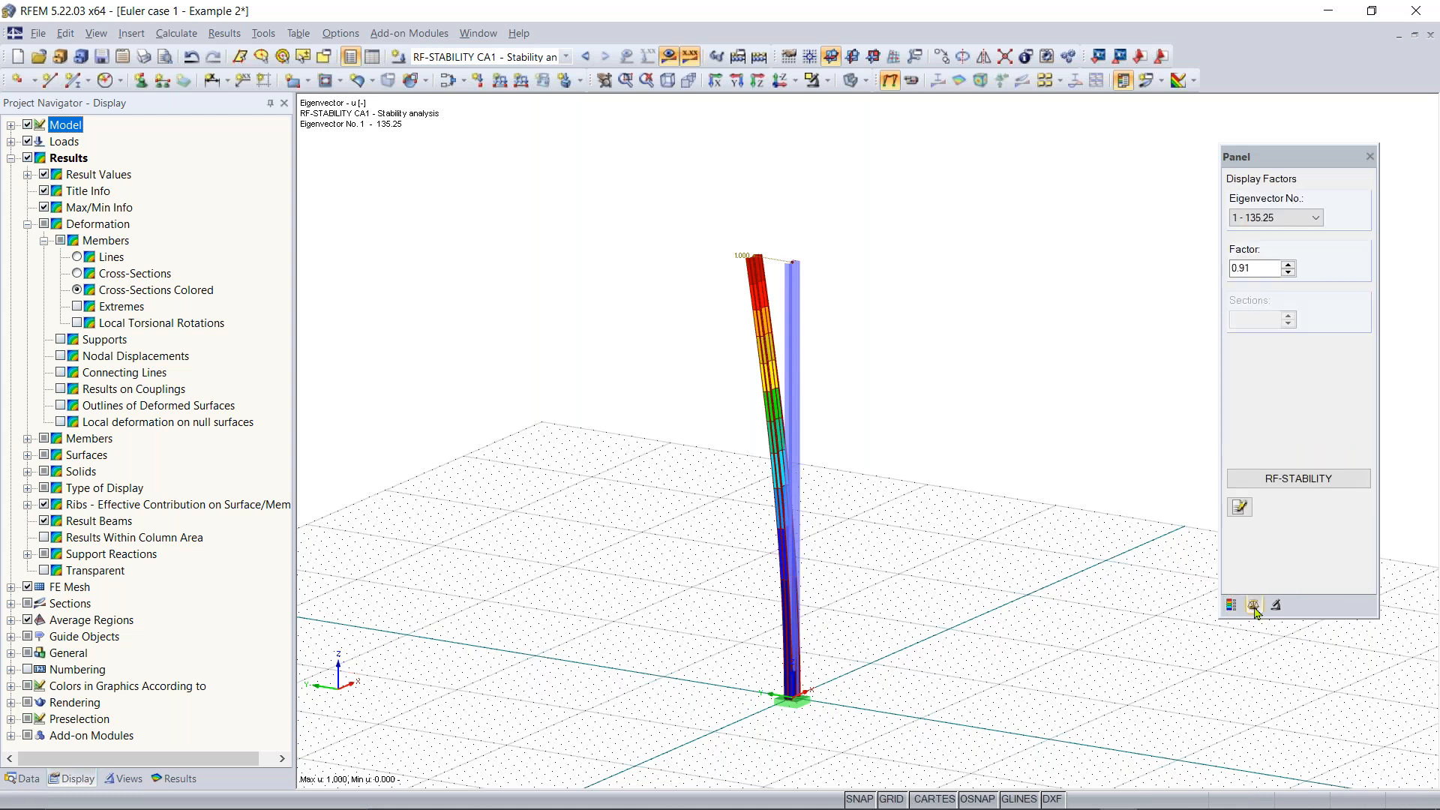
scroll(766, 265, up, 2)
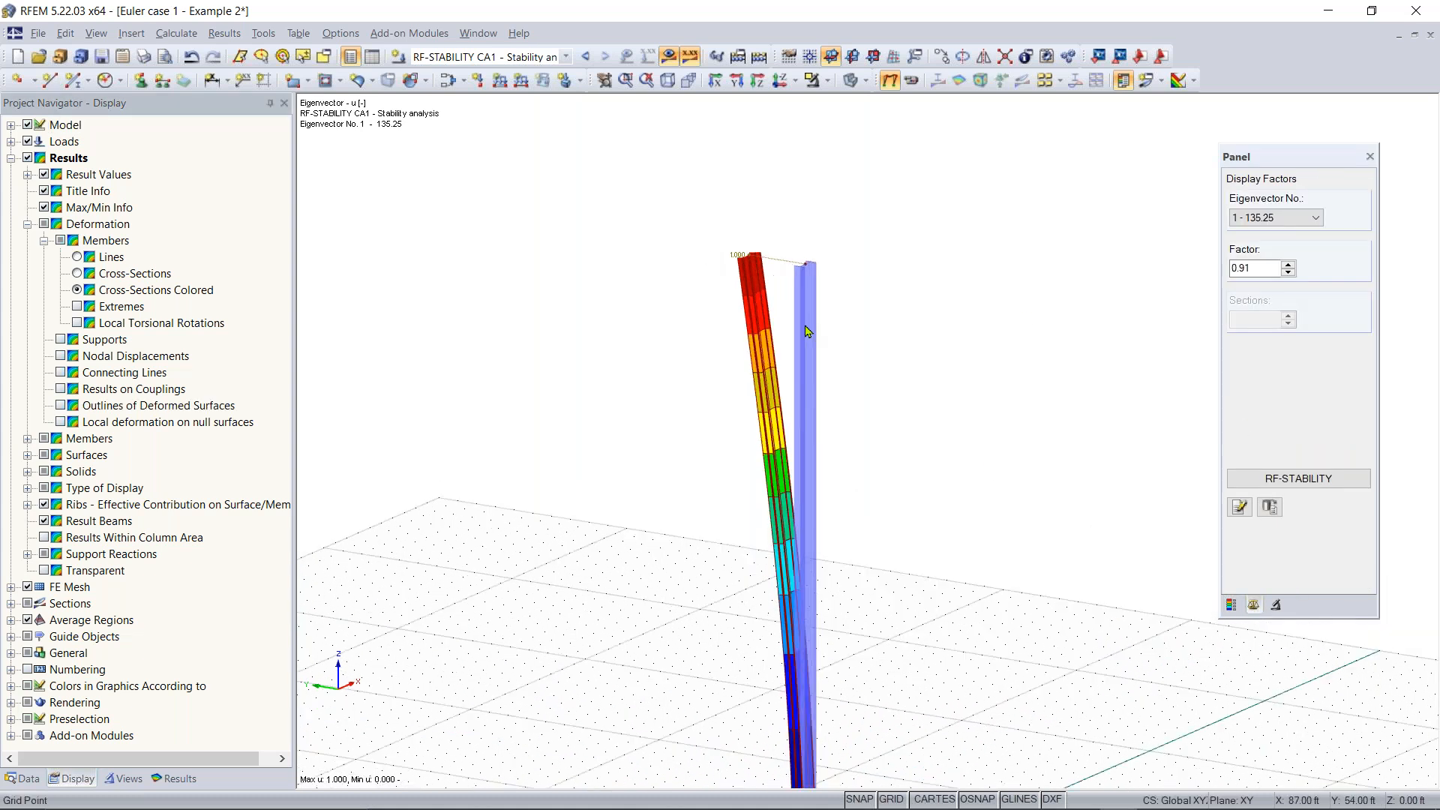
middle_drag(884, 369, 865, 335)
scroll(863, 335, down, 1)
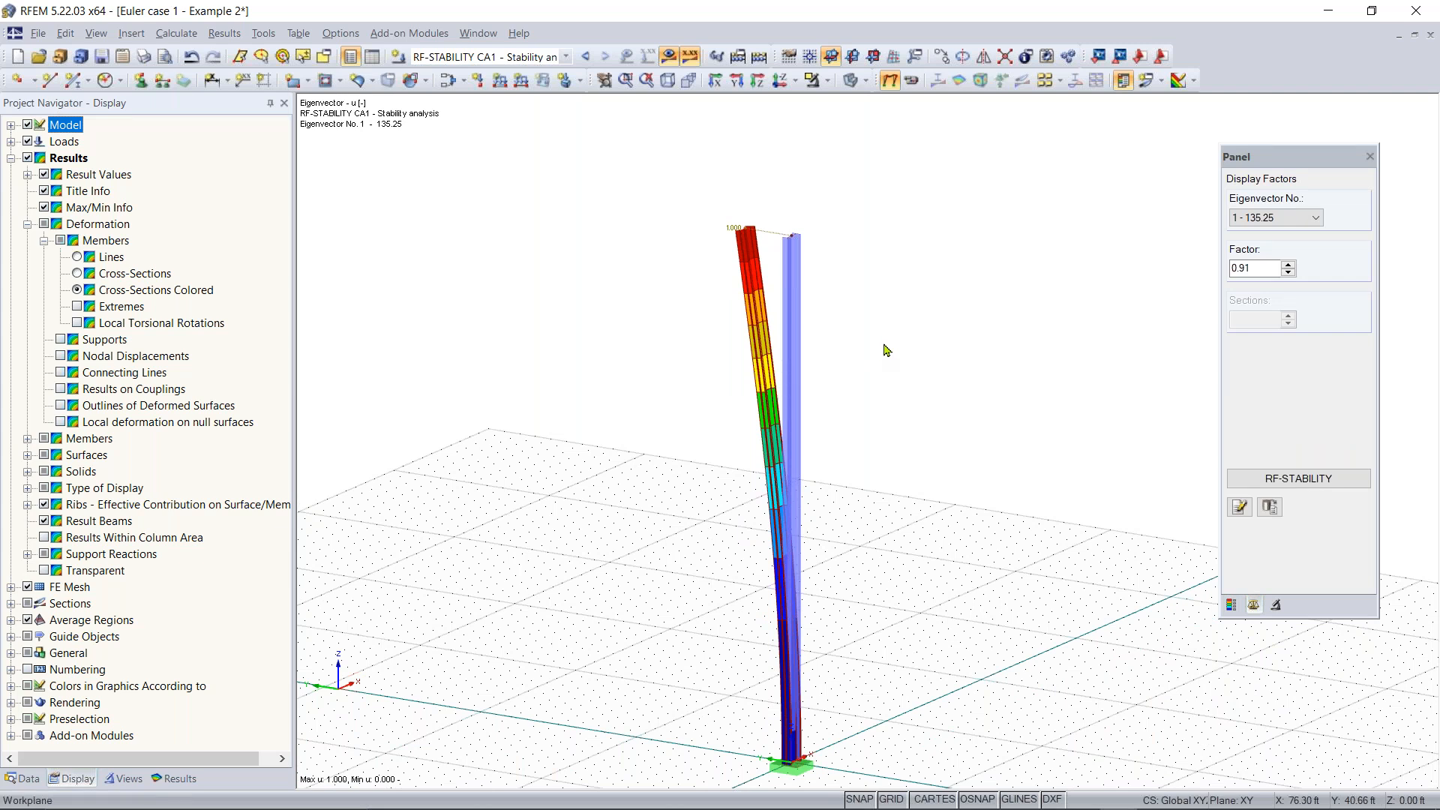
click(1305, 223)
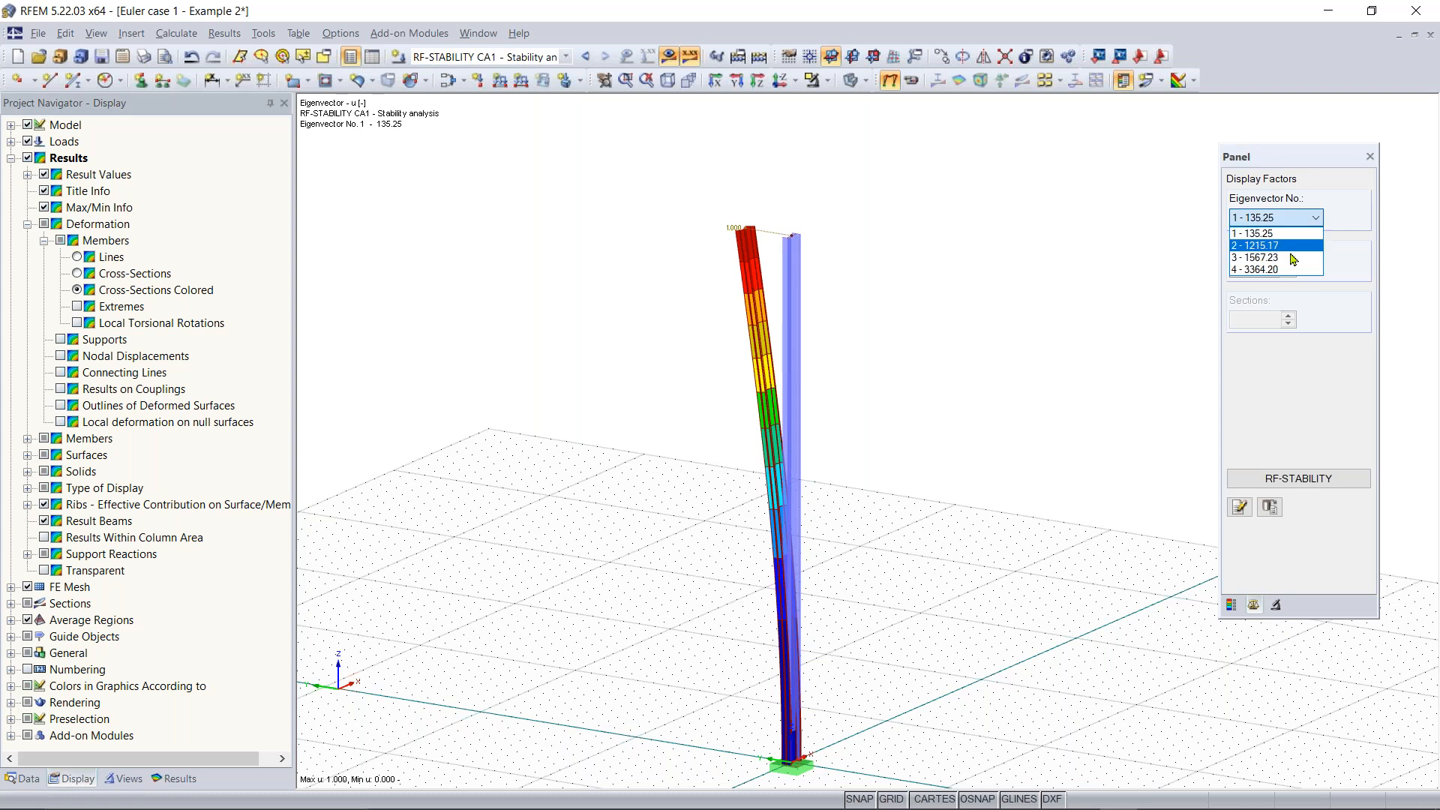
click(1279, 246)
click(1272, 219)
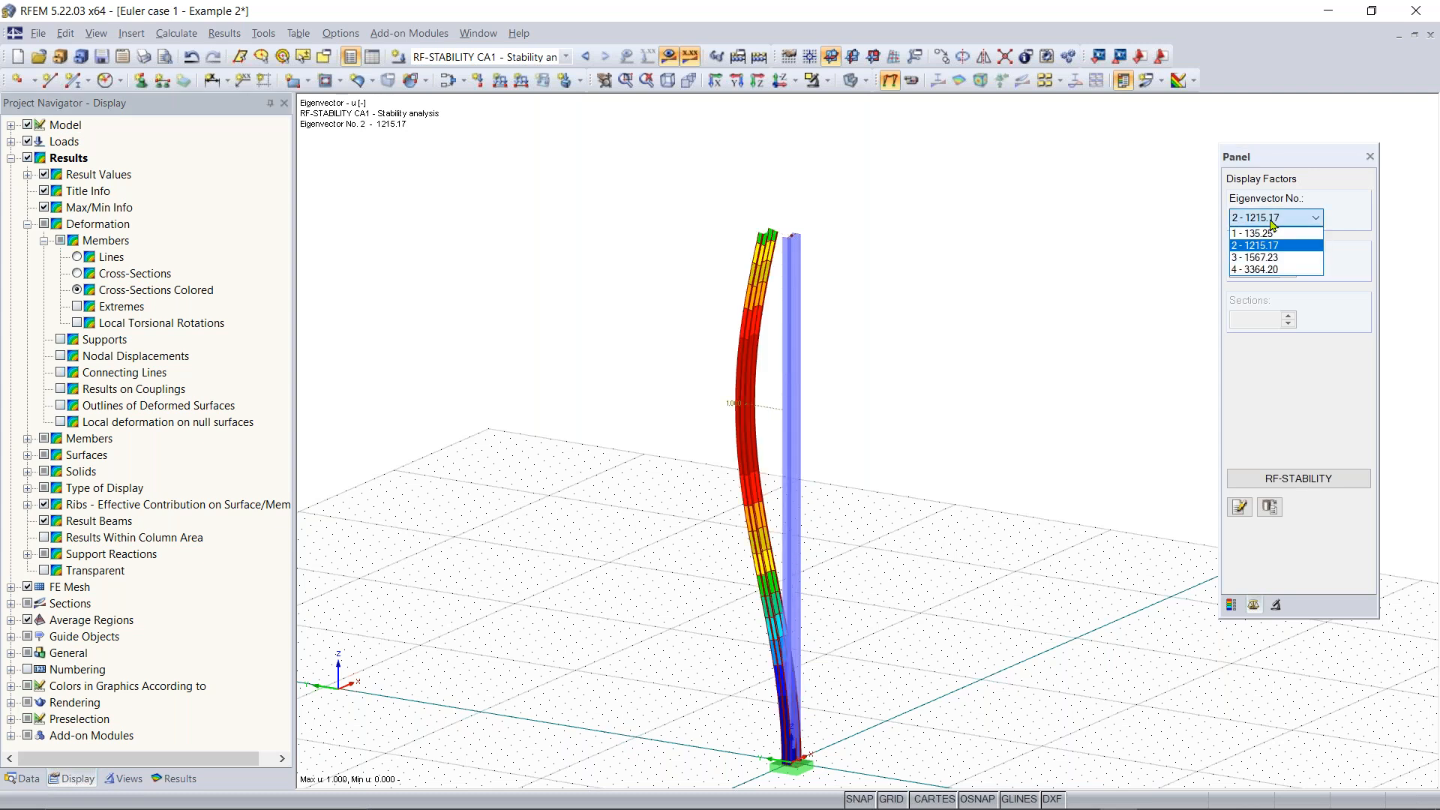
click(1274, 258)
click(1273, 224)
click(1274, 271)
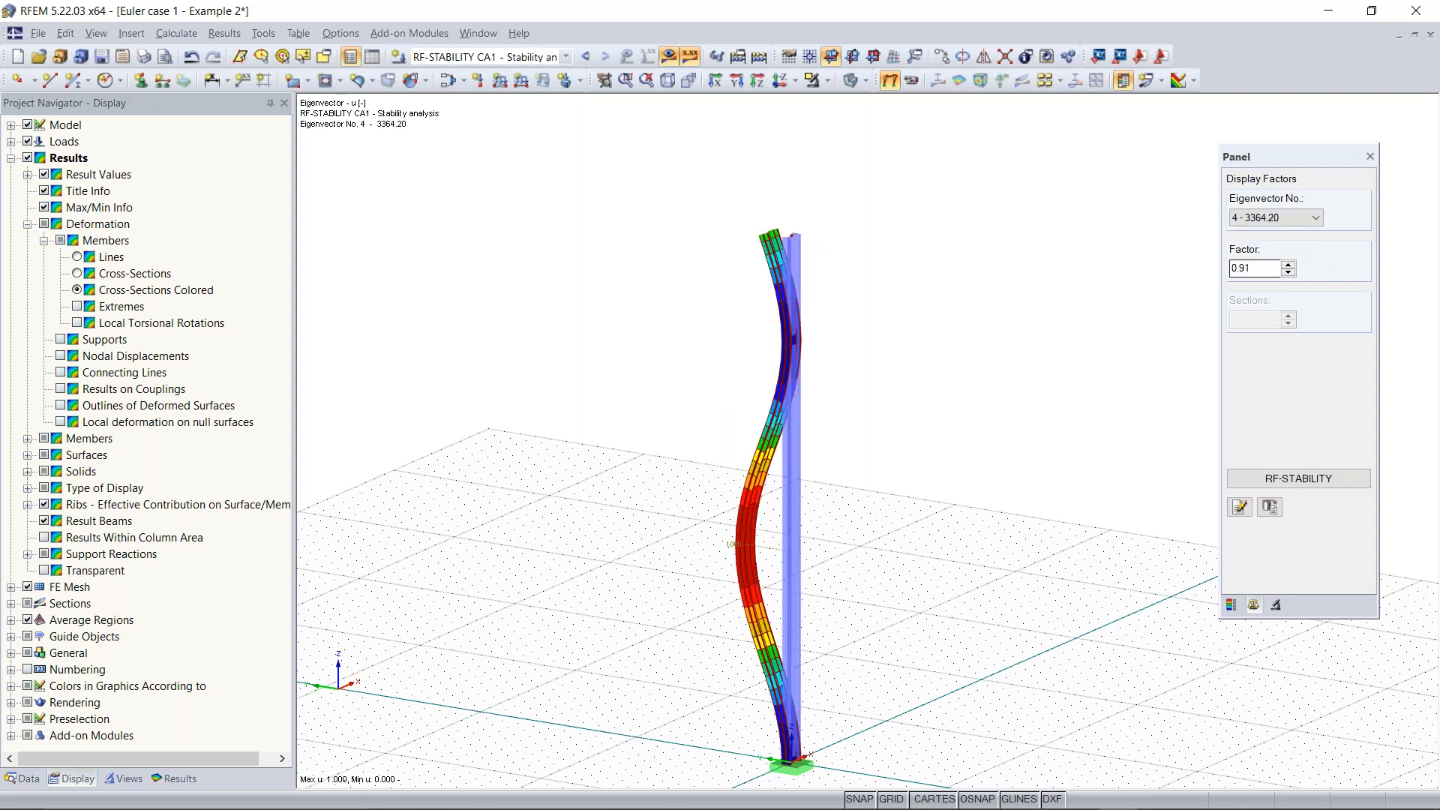
click(1279, 222)
click(1274, 232)
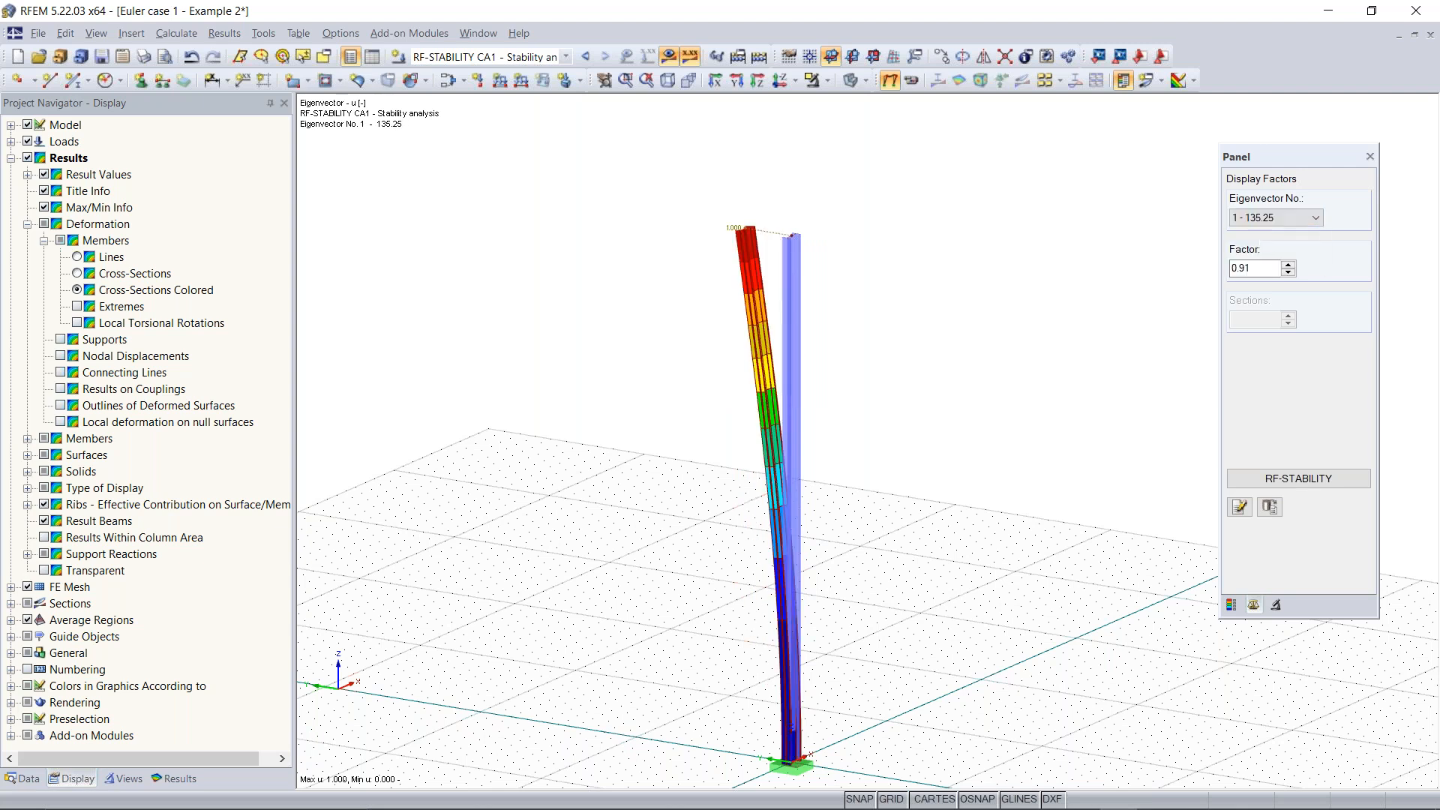
right_drag(659, 347, 708, 354)
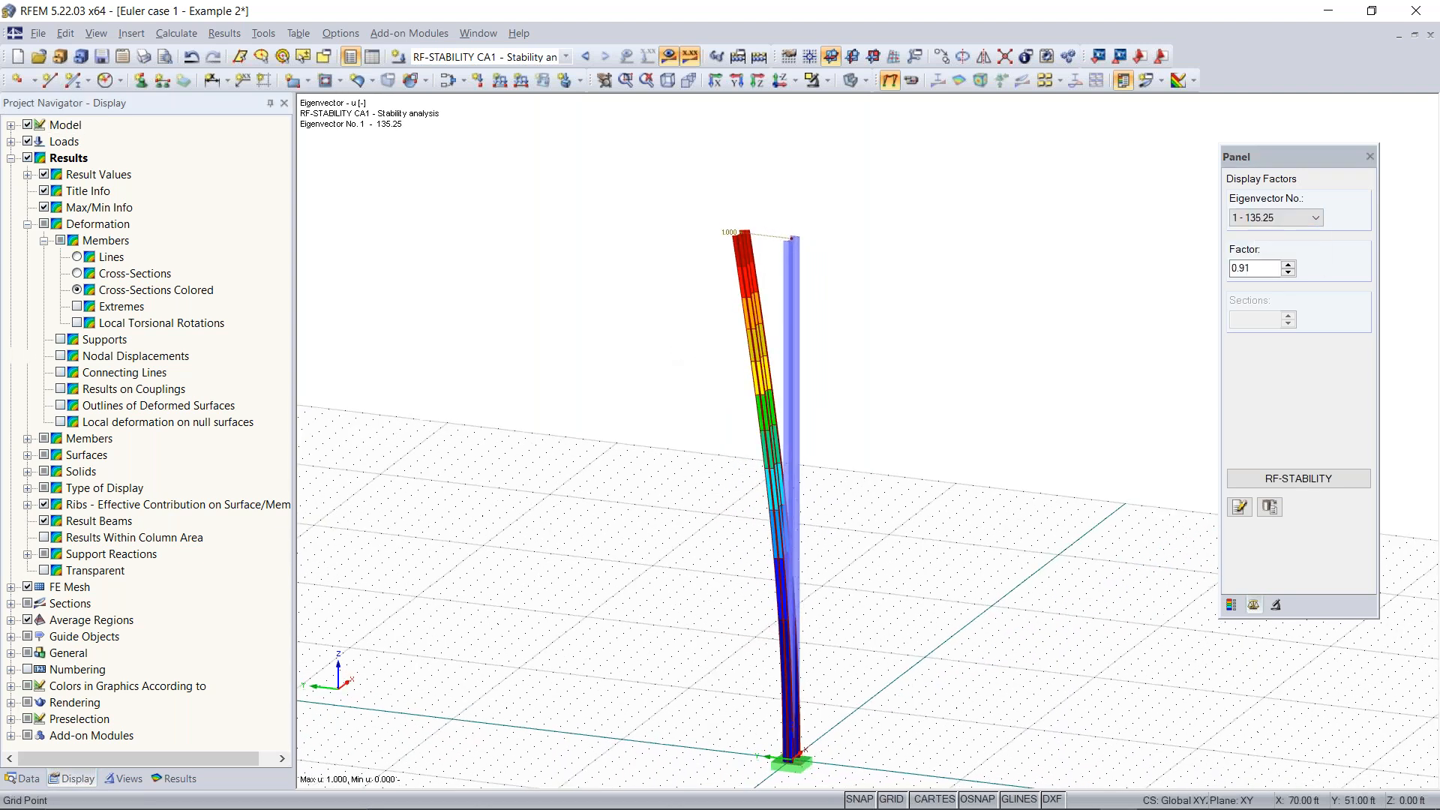
Inspect the column's W 12x35 cross-section properties, checking the moment of inertia Iz about the weak axis
click(700, 376)
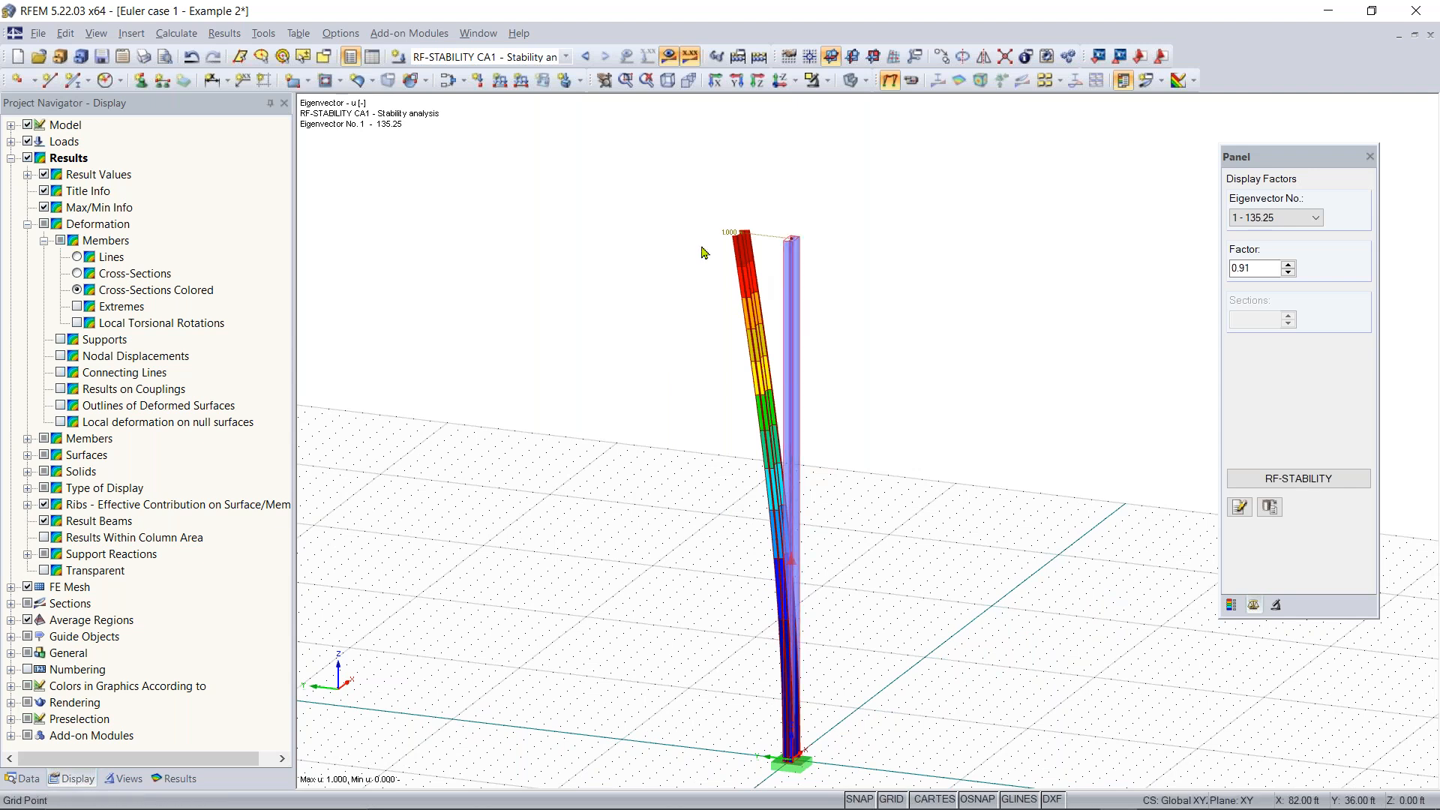
ctrl+middle_drag(807, 283, 808, 297)
ctrl+middle_drag(1006, 351, 858, 300)
scroll(818, 289, up, 3)
scroll(810, 283, up, 5)
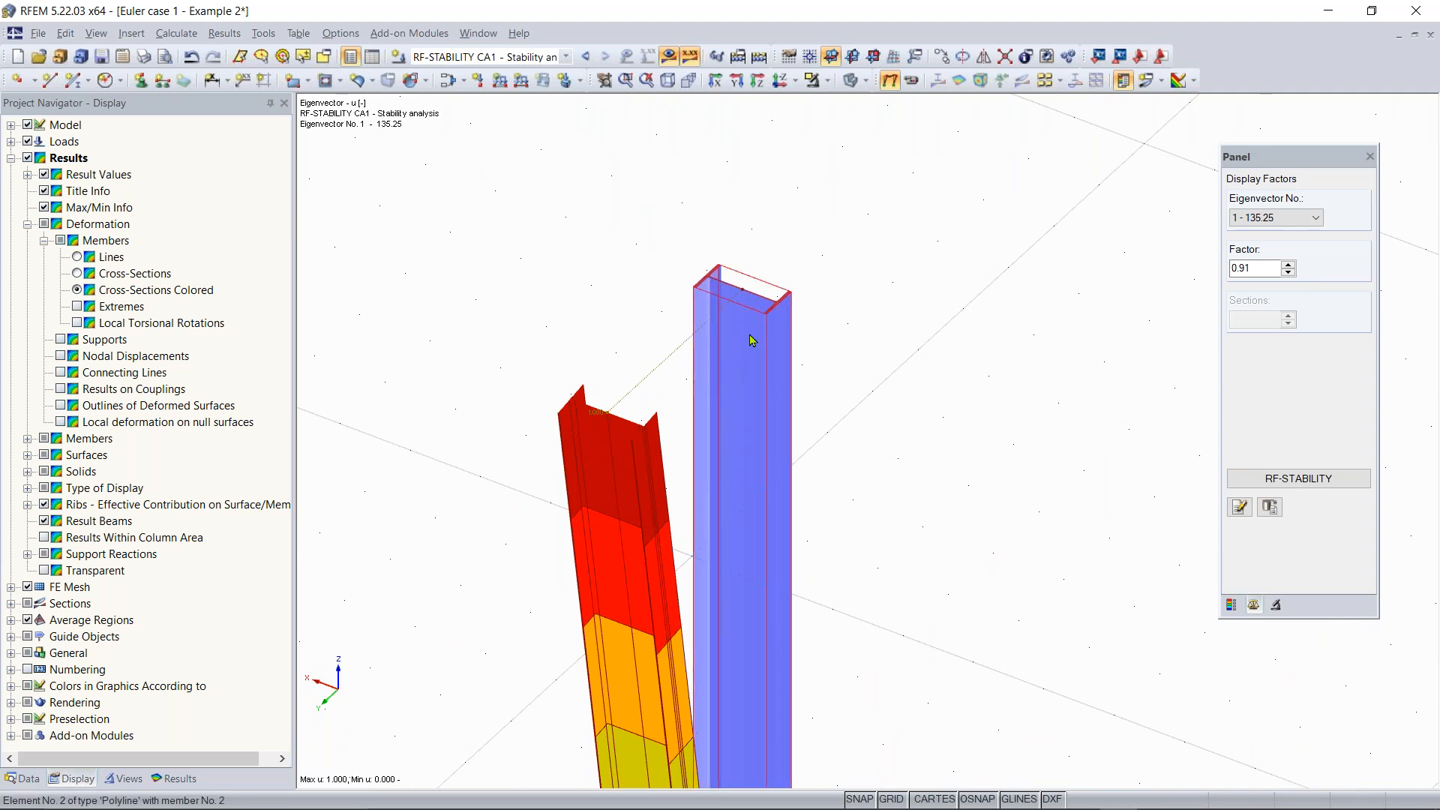
double_click(750, 398)
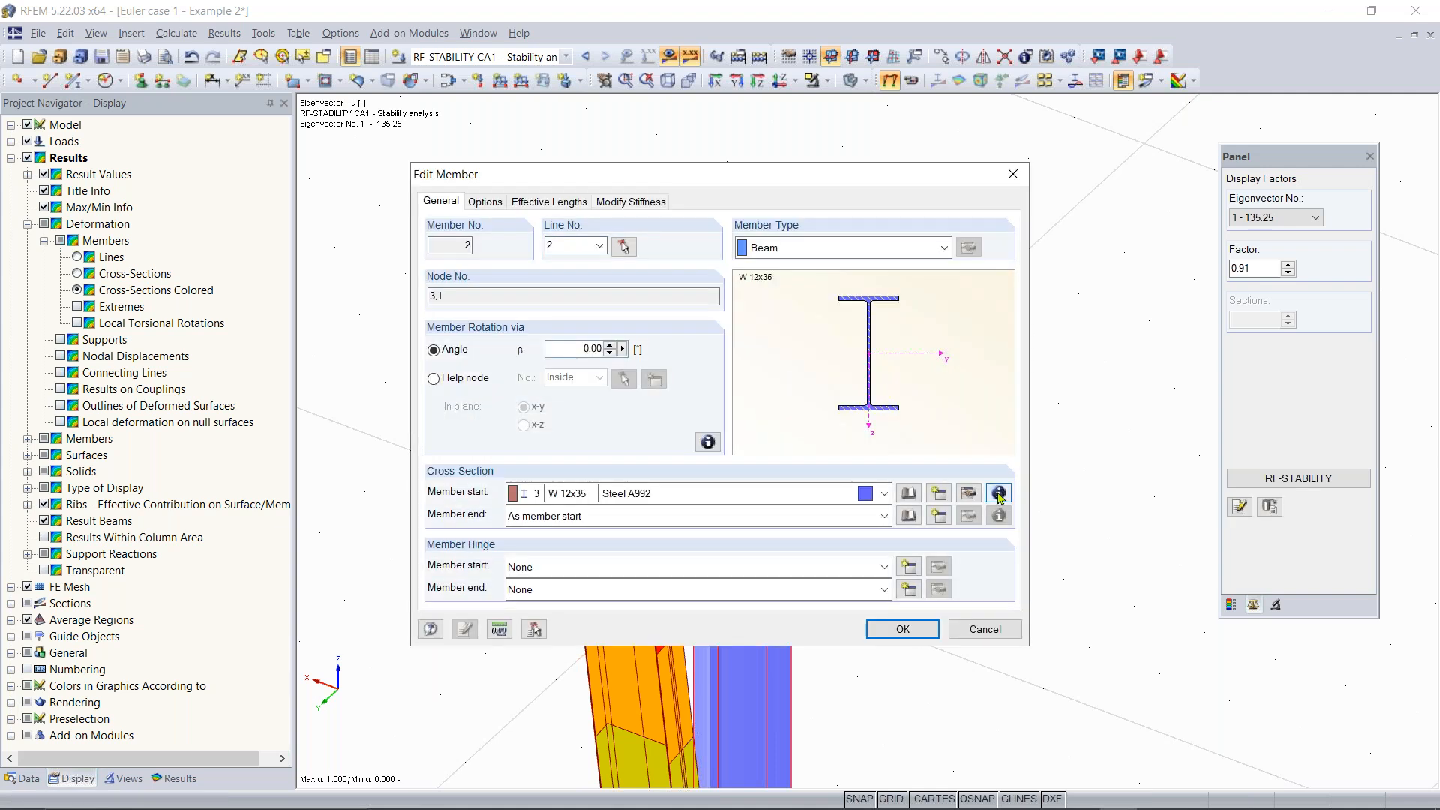
click(998, 493)
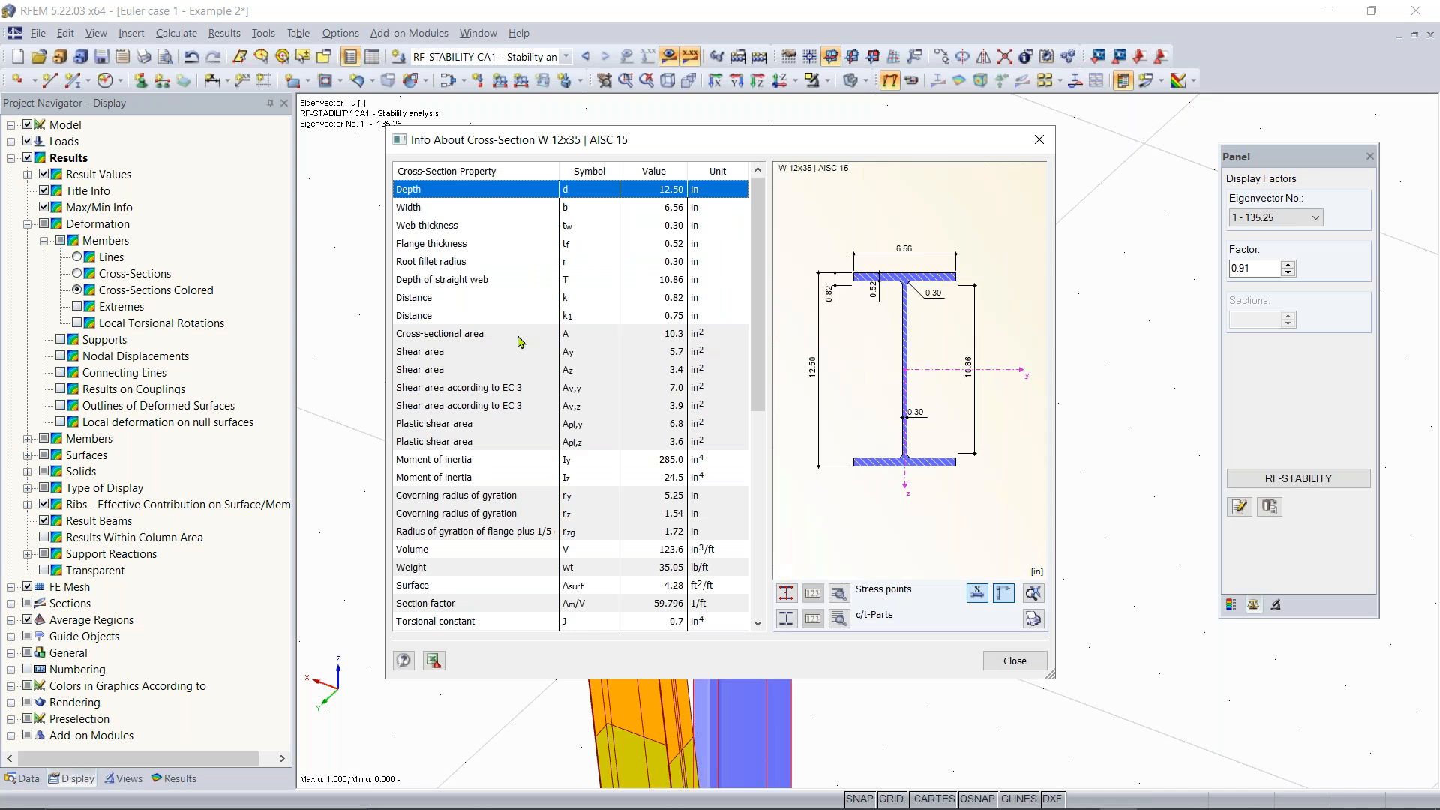
scroll(592, 274, down, 2)
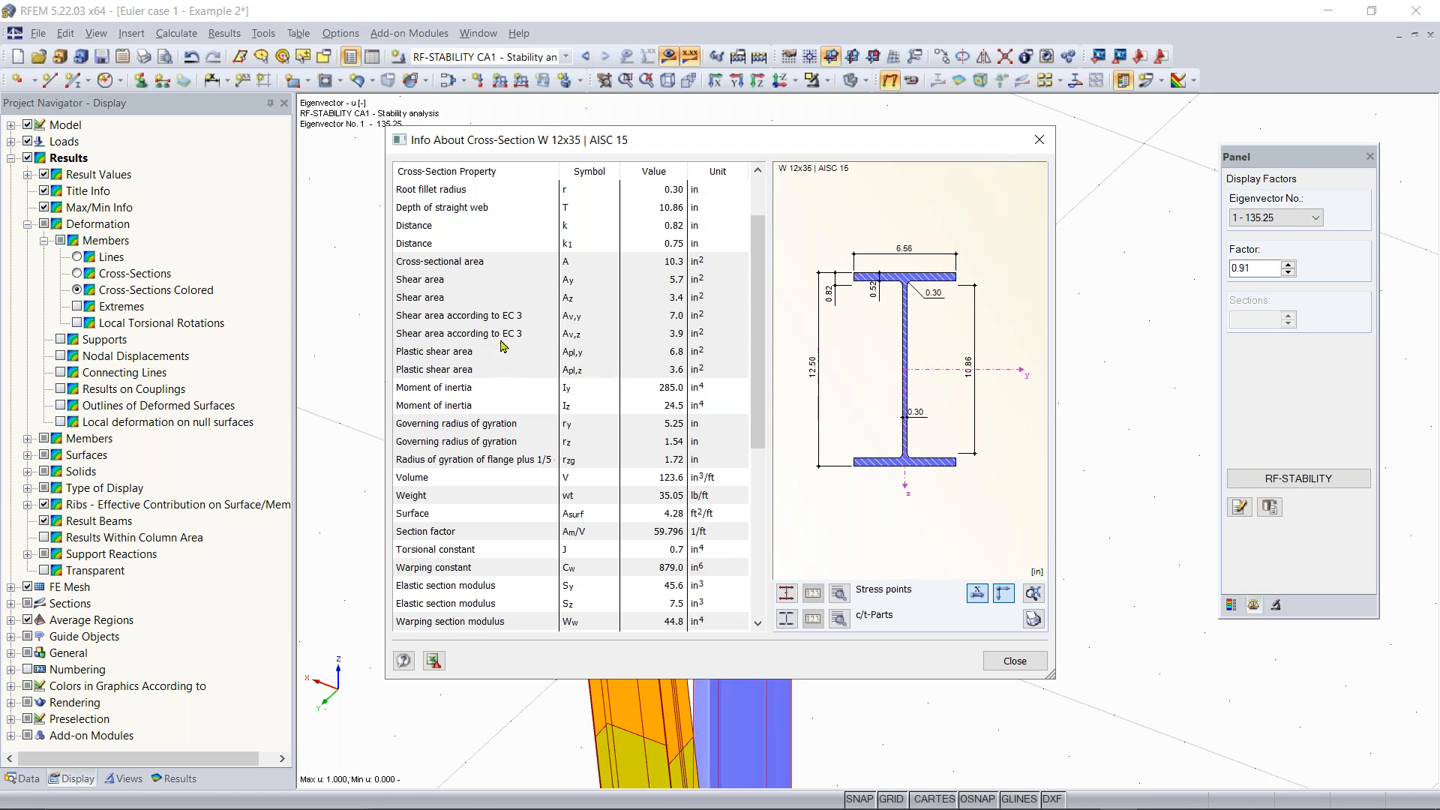
click(594, 405)
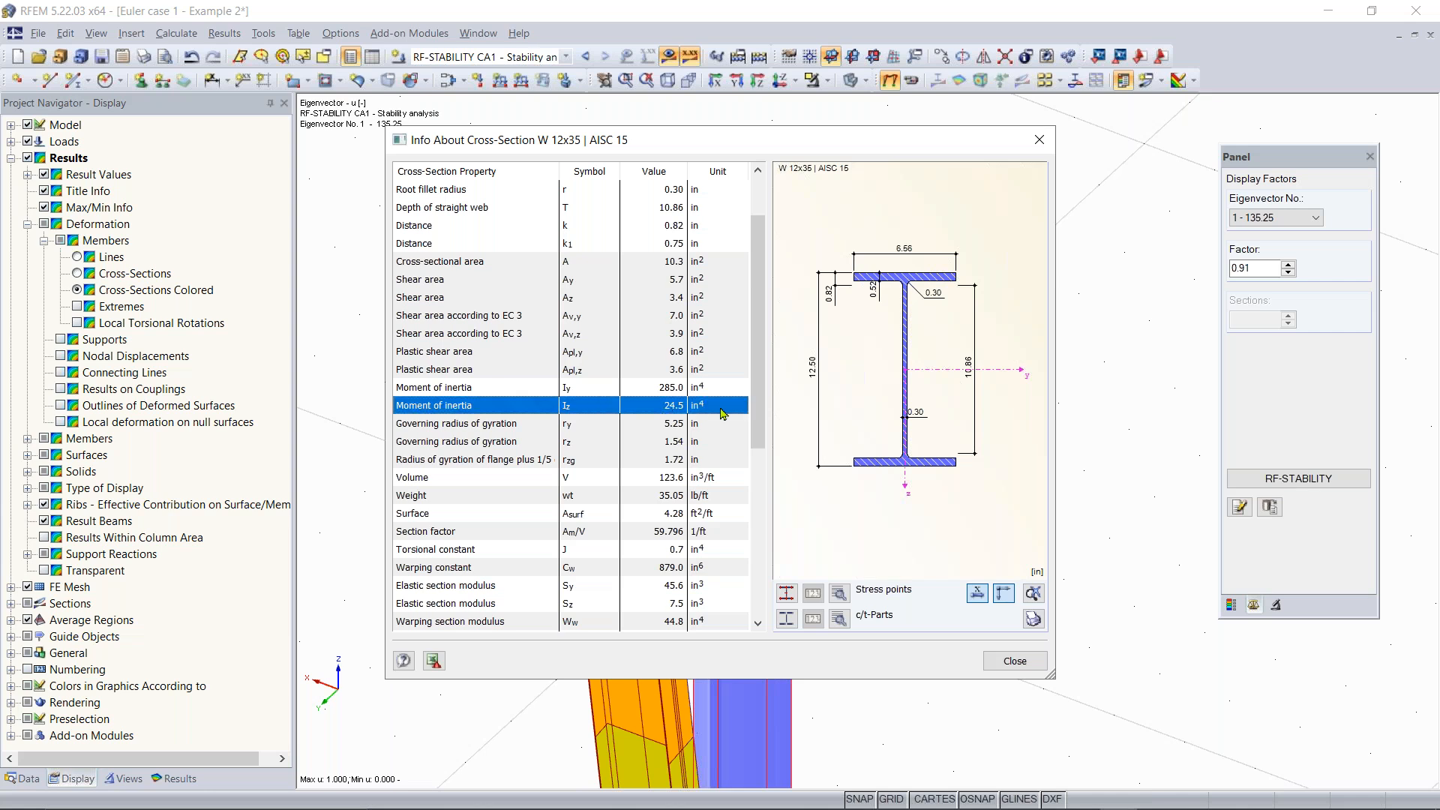
click(1014, 659)
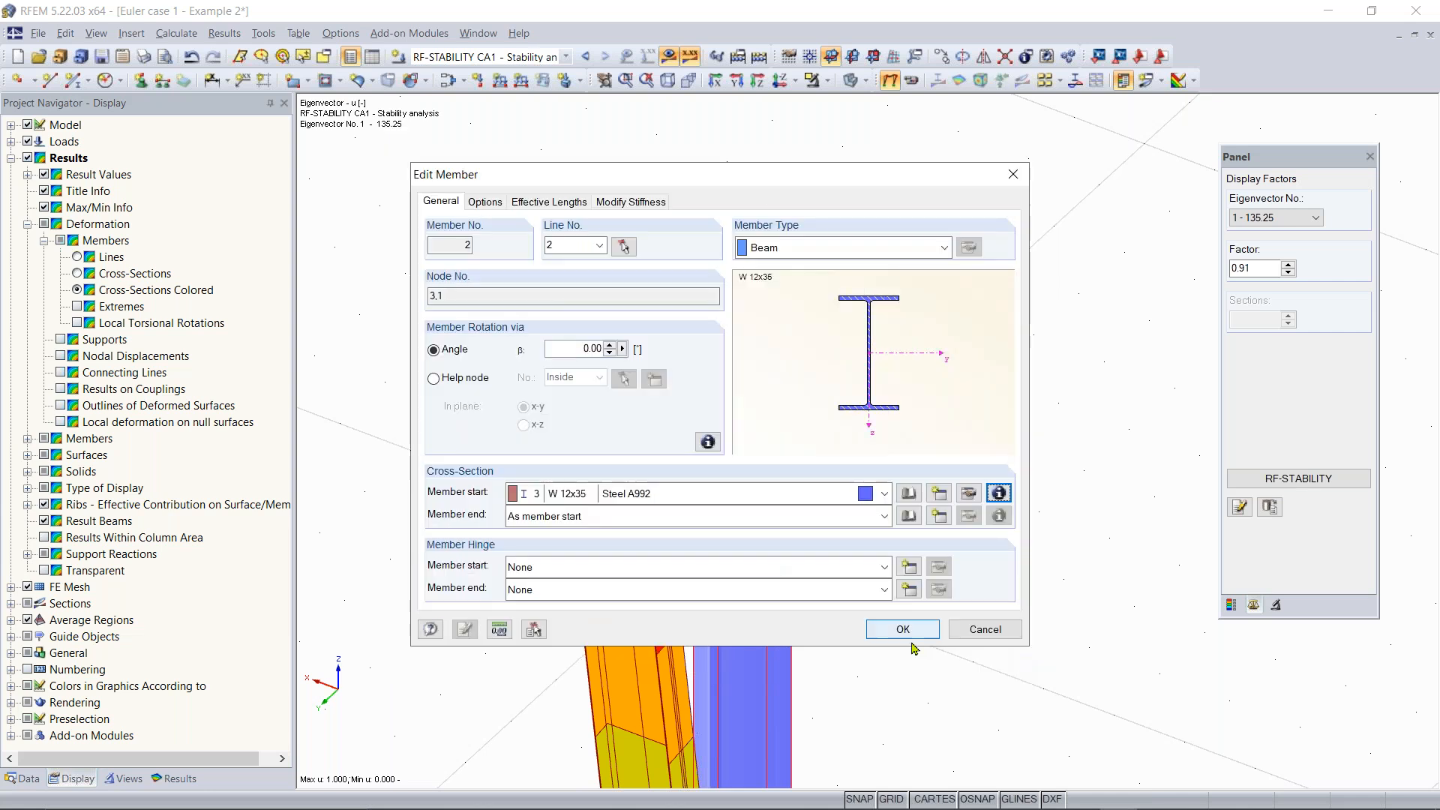
click(904, 630)
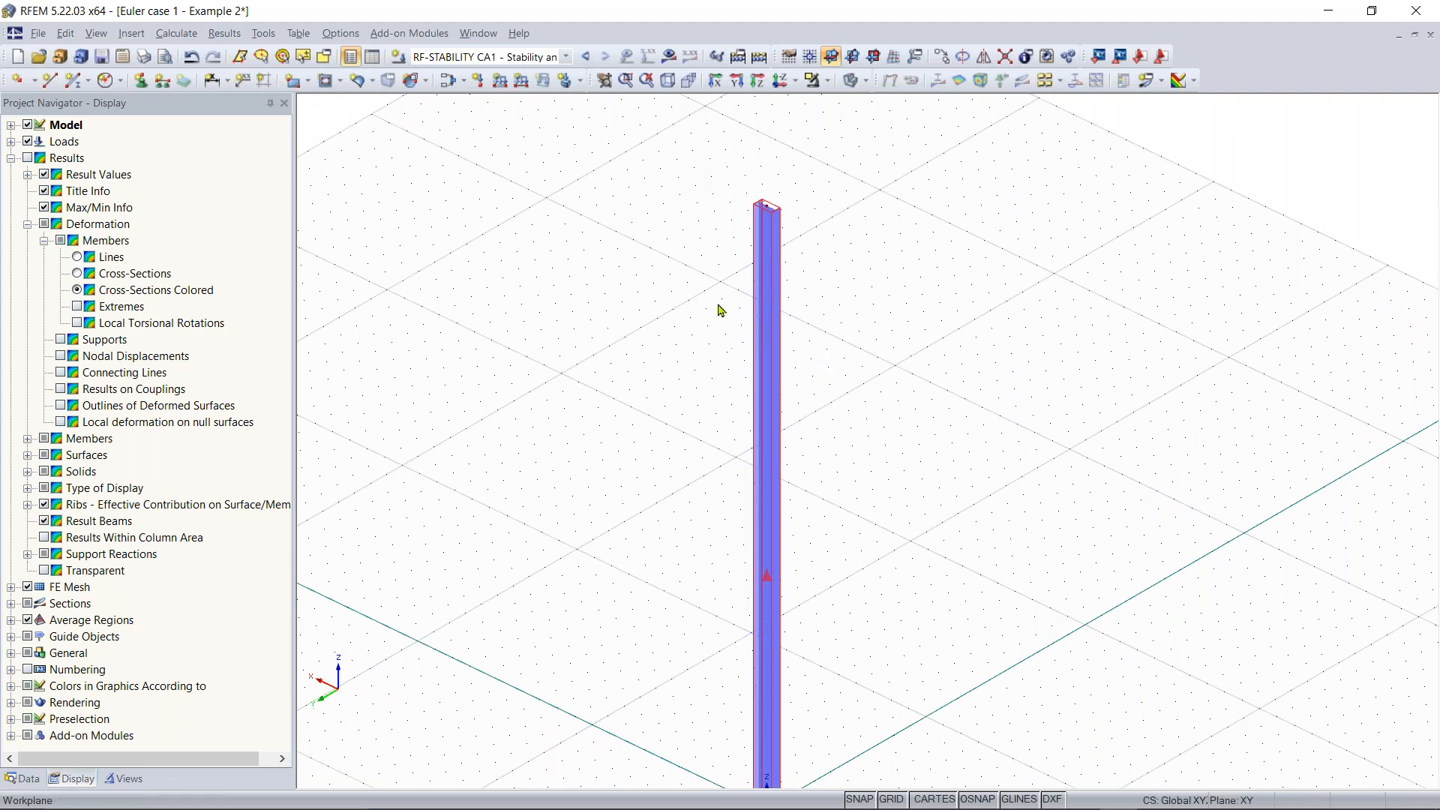
Recalculate the RF-STABILITY analysis and review its critical load factors, effective lengths and critical loads
click(30, 778)
double_click(156, 381)
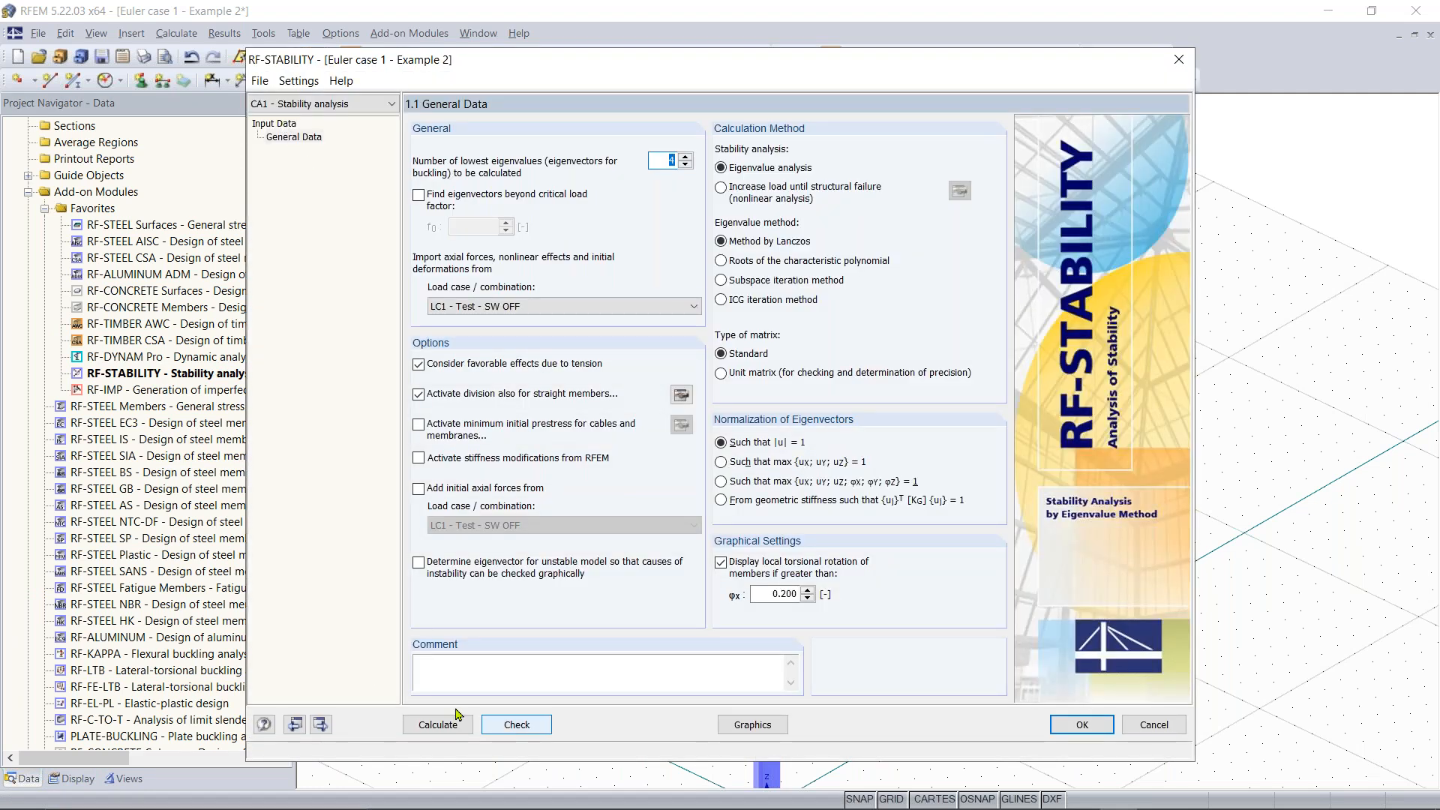
click(438, 725)
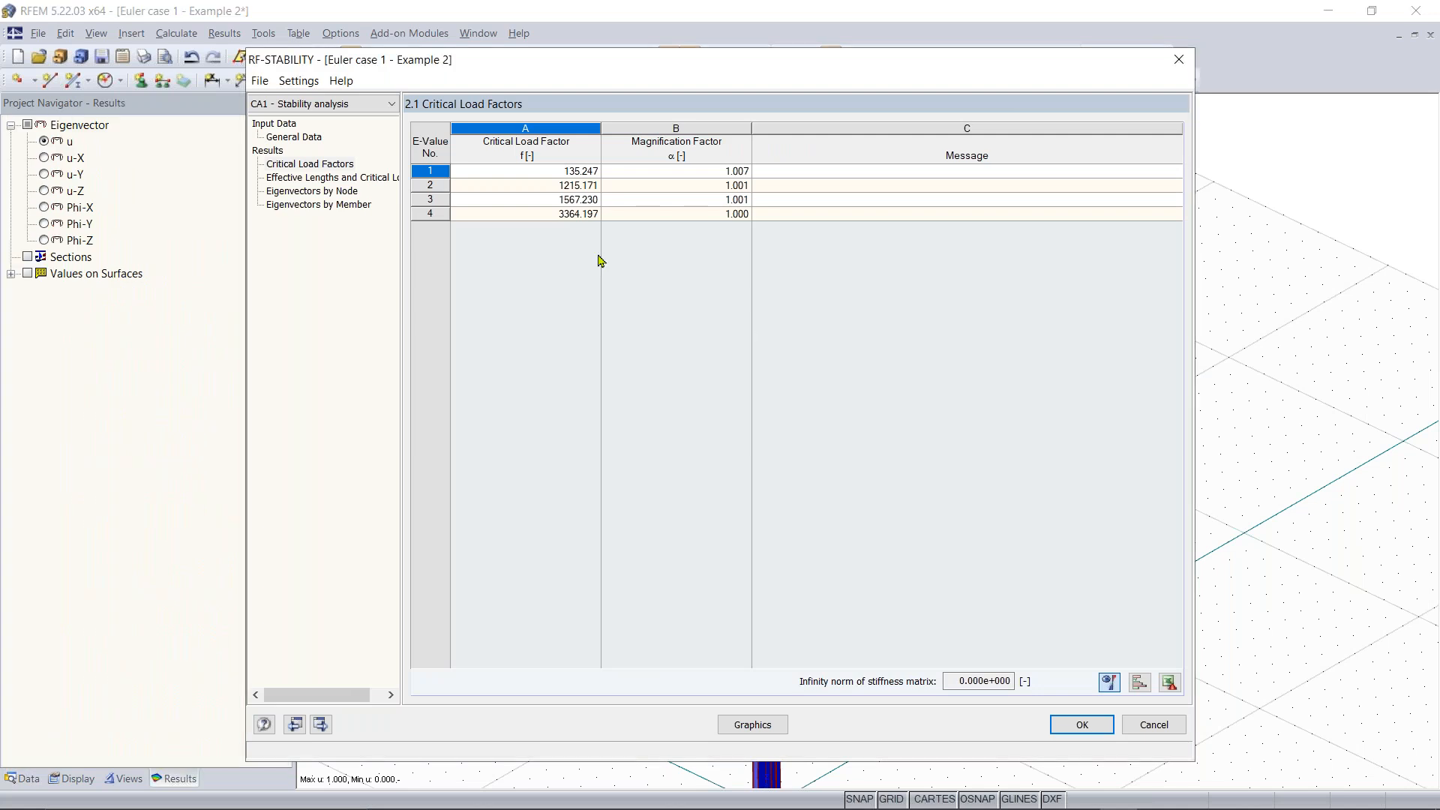
click(380, 181)
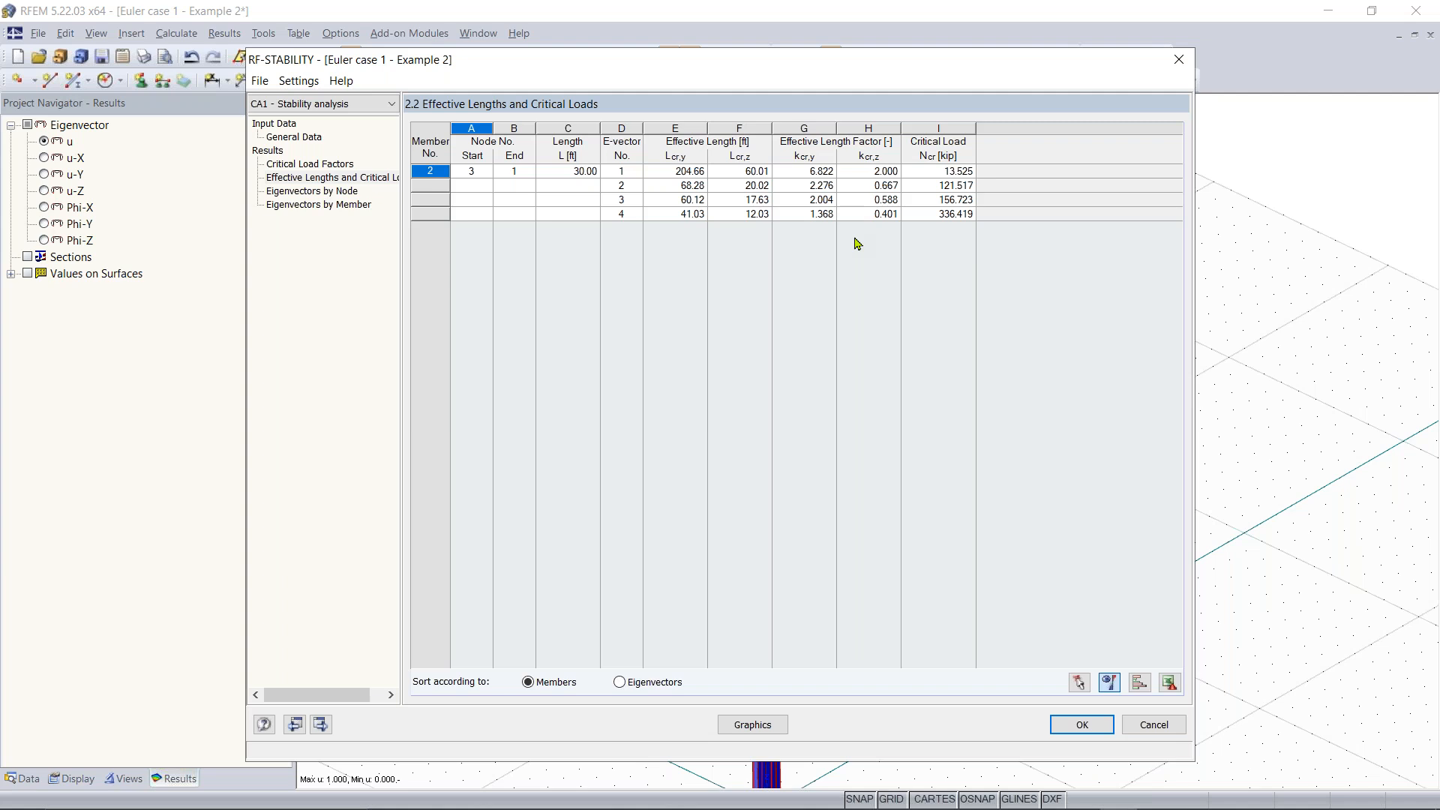
click(1079, 726)
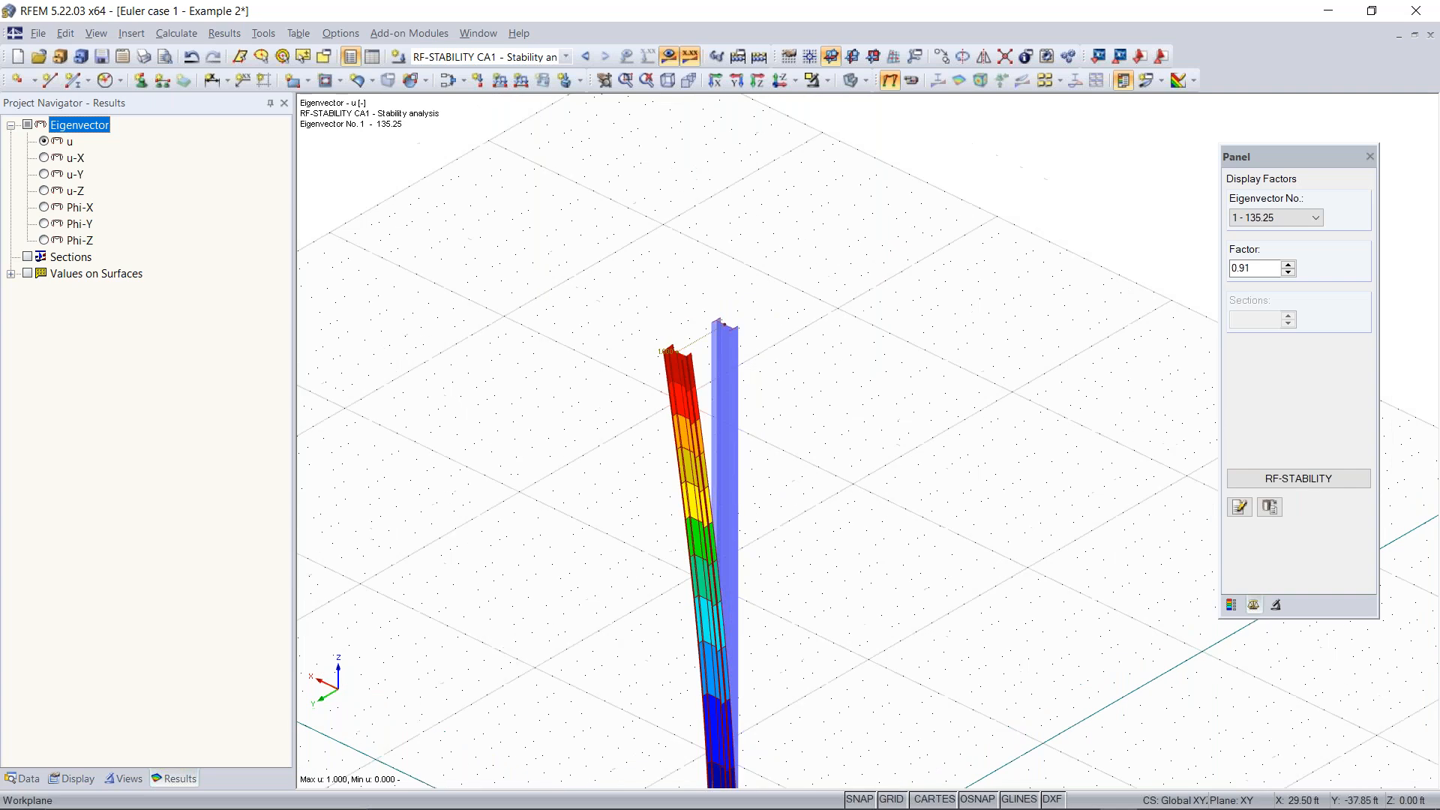
Activate load case LC1 and set the PZ force of the nodal load on the column top to -14 kip
click(522, 57)
click(547, 58)
click(557, 58)
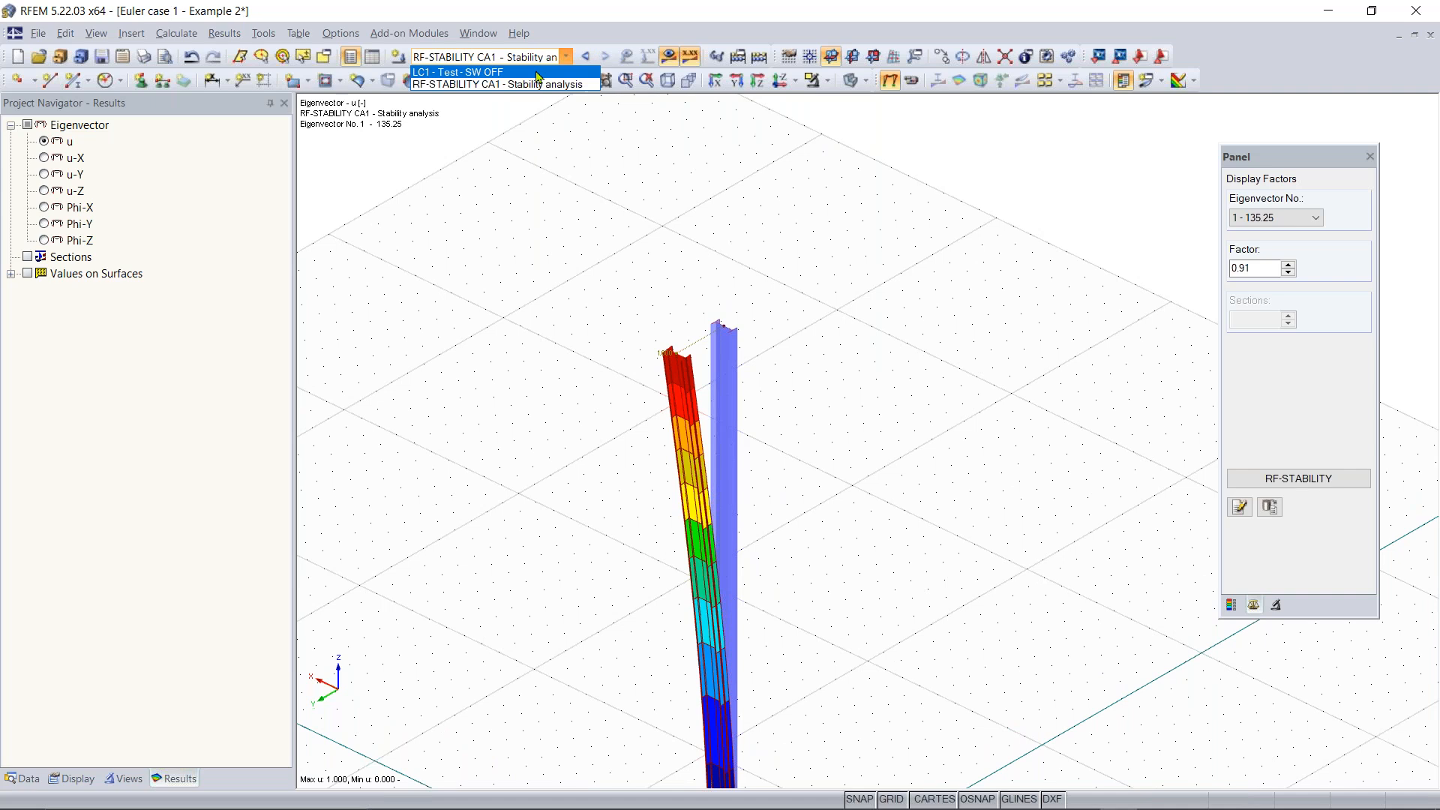
click(537, 75)
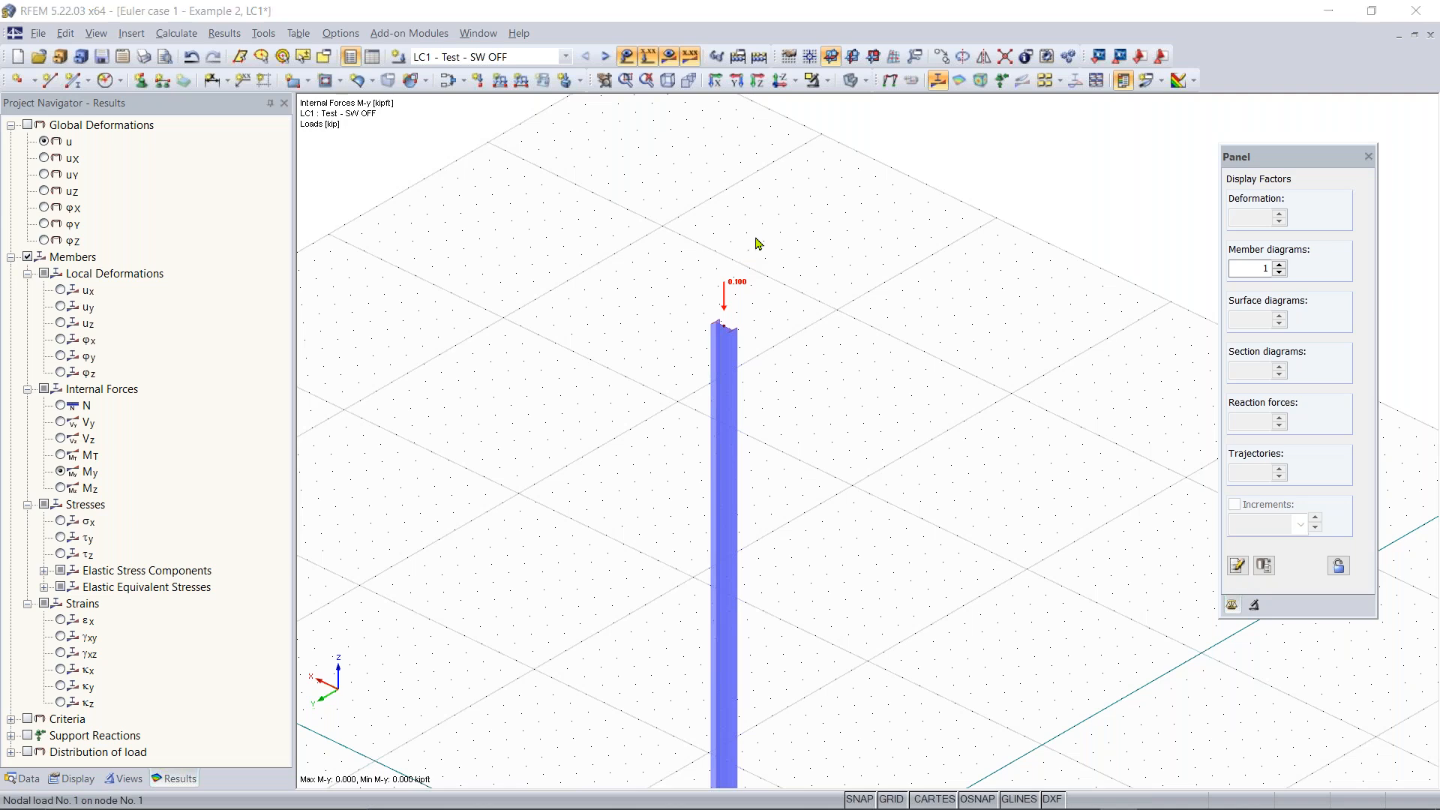
double_click(768, 266)
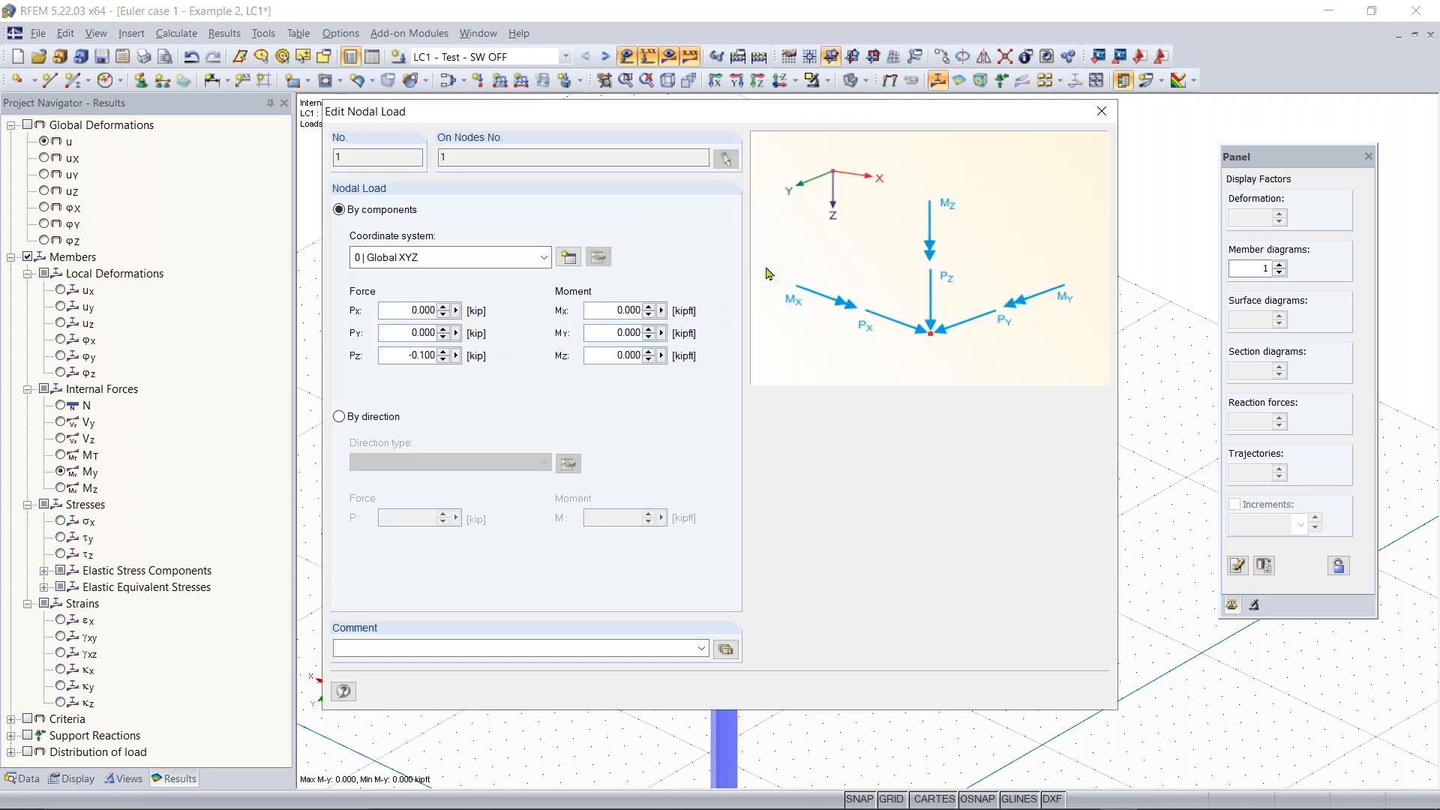
double_click(417, 355)
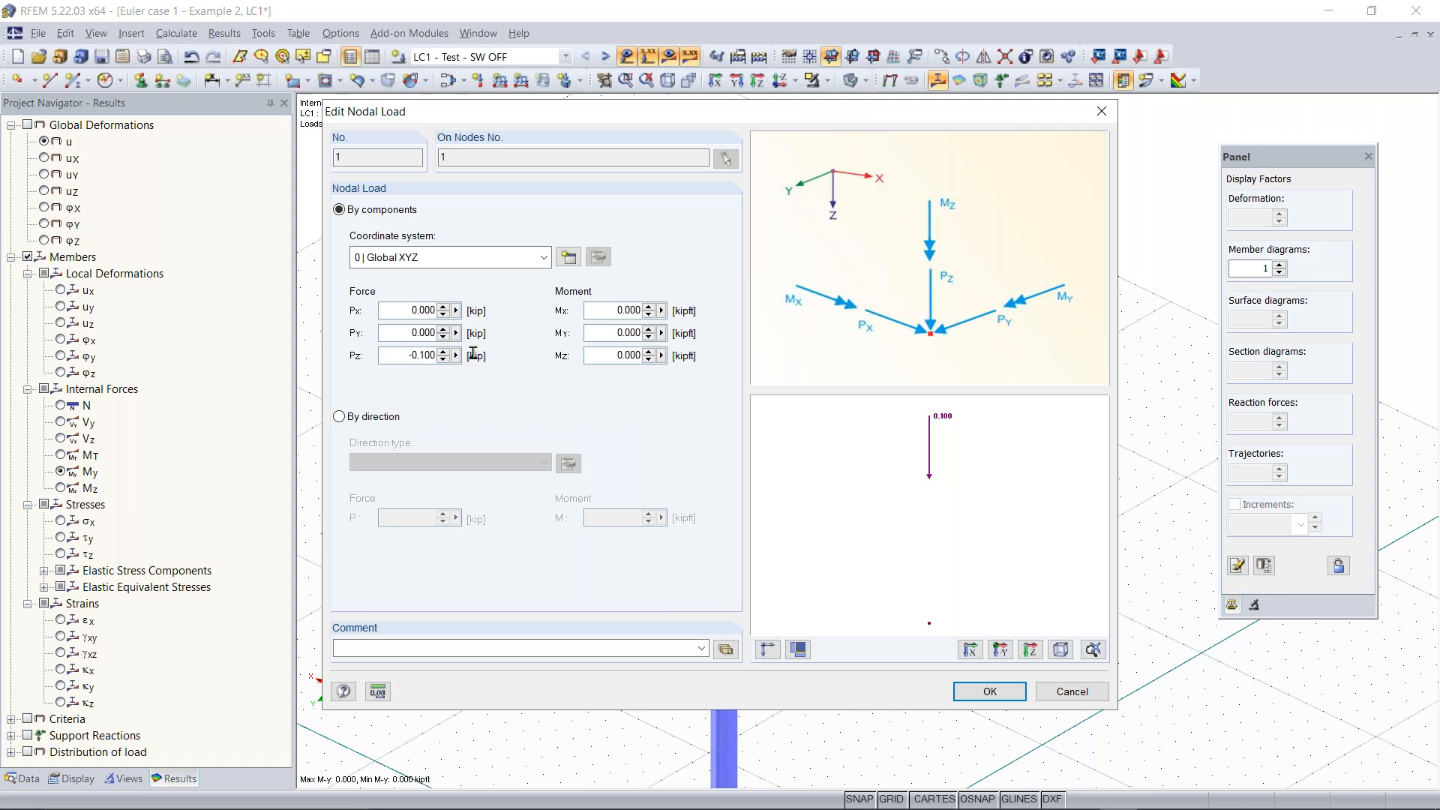
text(-14)
click(967, 693)
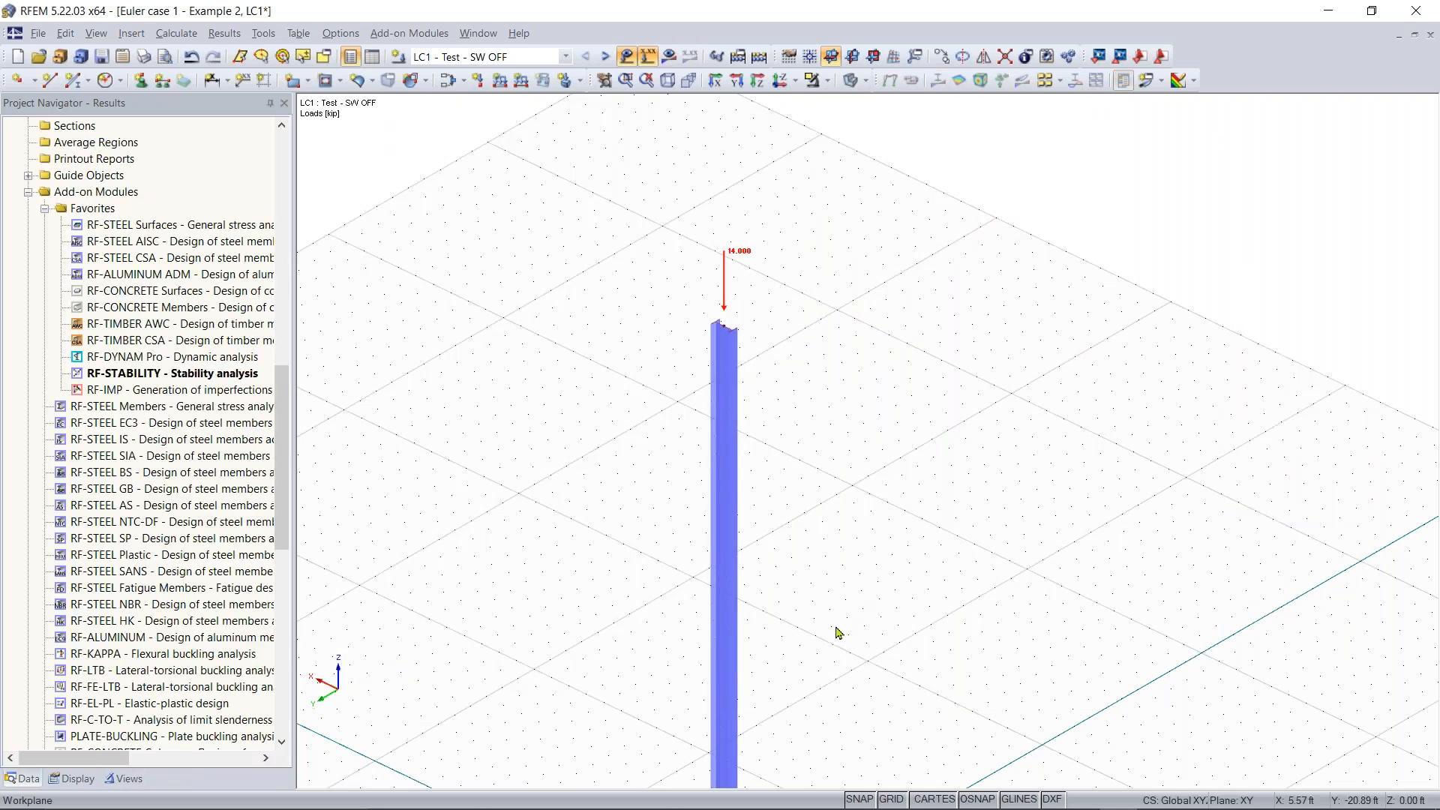
Try to calculate LC1 with second-order analysis, then check the reported error and its location on the column
scroll(838, 628, down, 6)
scroll(854, 630, up, 4)
middle_drag(838, 514, 867, 442)
scroll(863, 468, up, 1)
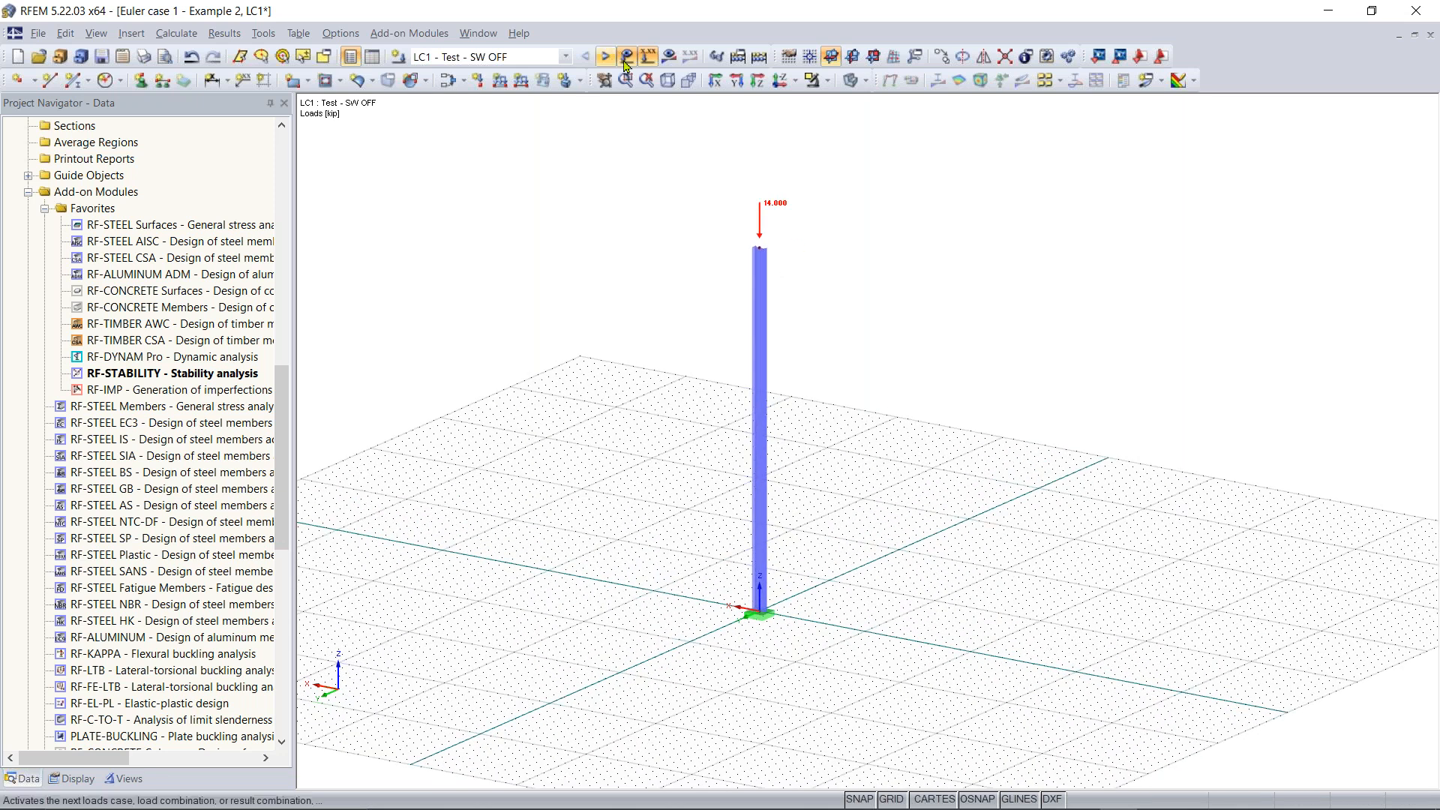
click(668, 56)
click(694, 439)
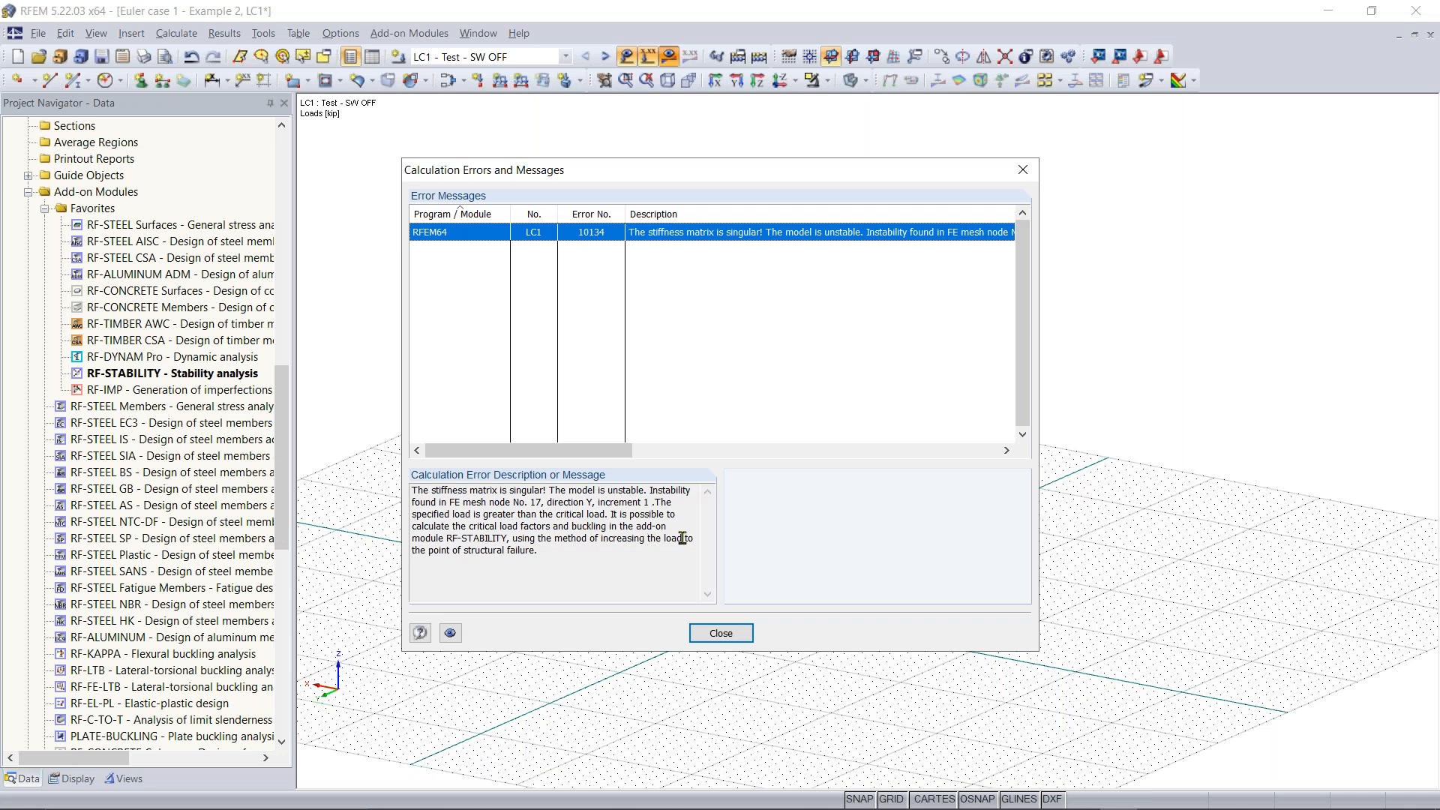
click(701, 635)
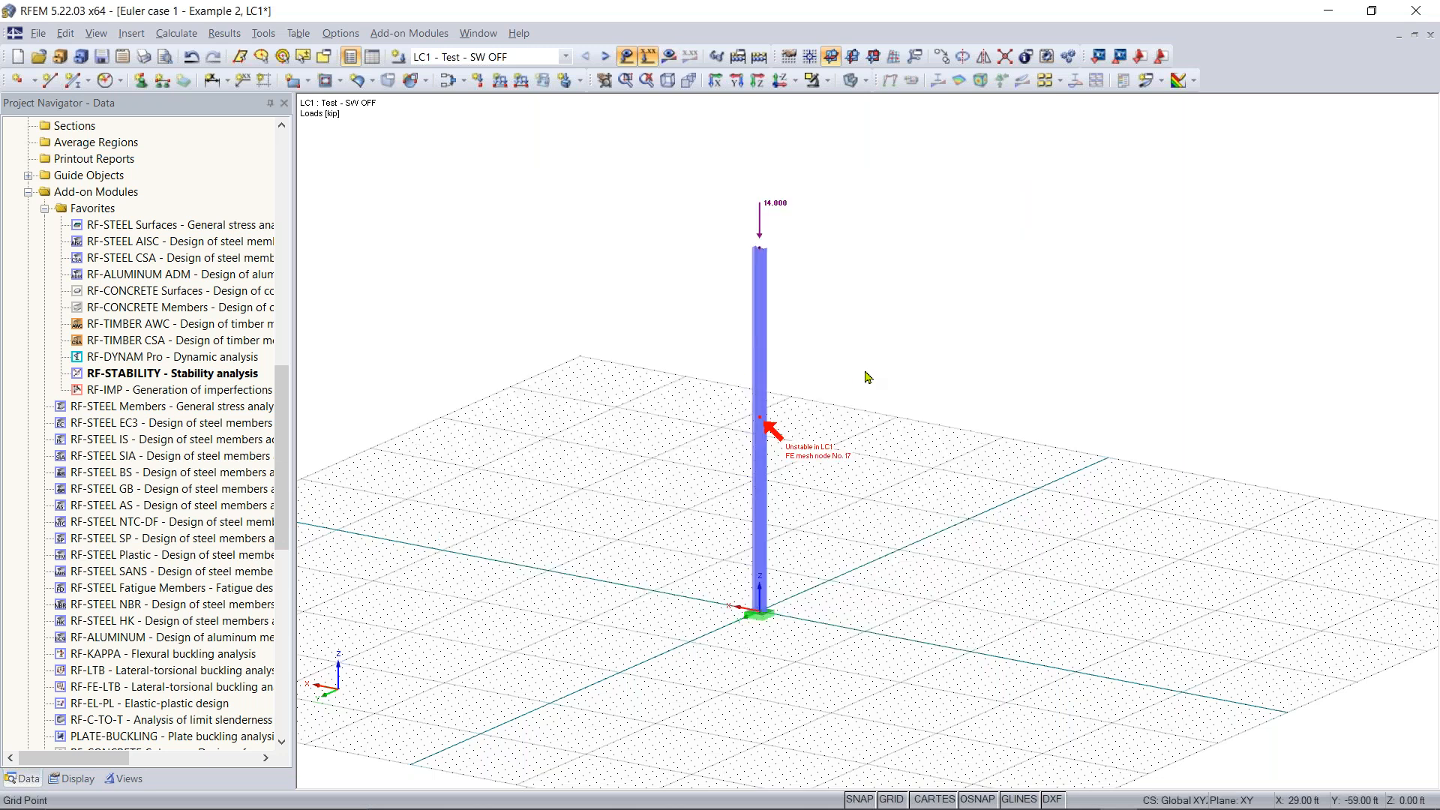
middle_drag(849, 390, 794, 444)
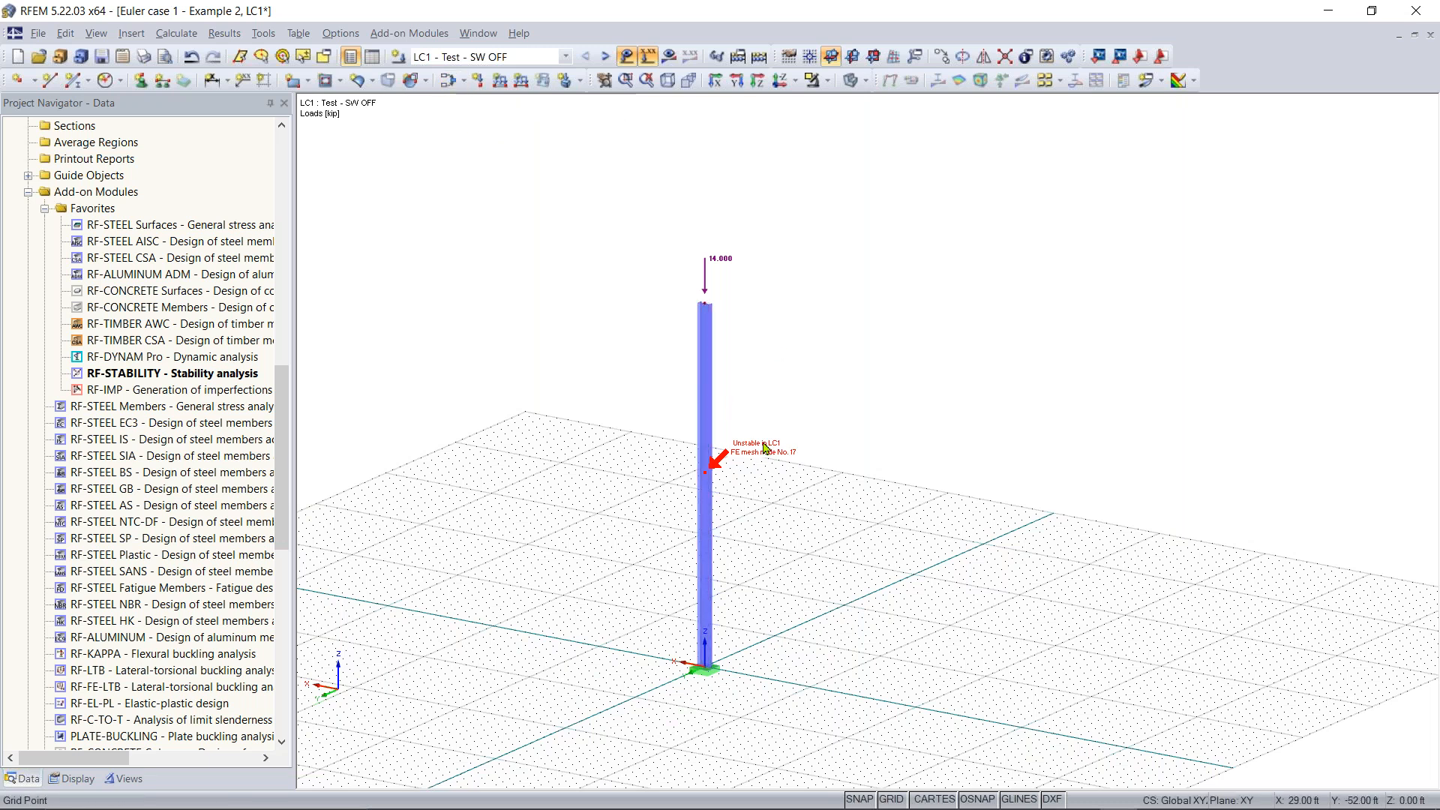
Set the method of analysis for load case LC1 to Geometrically linear analysis
click(462, 81)
click(468, 108)
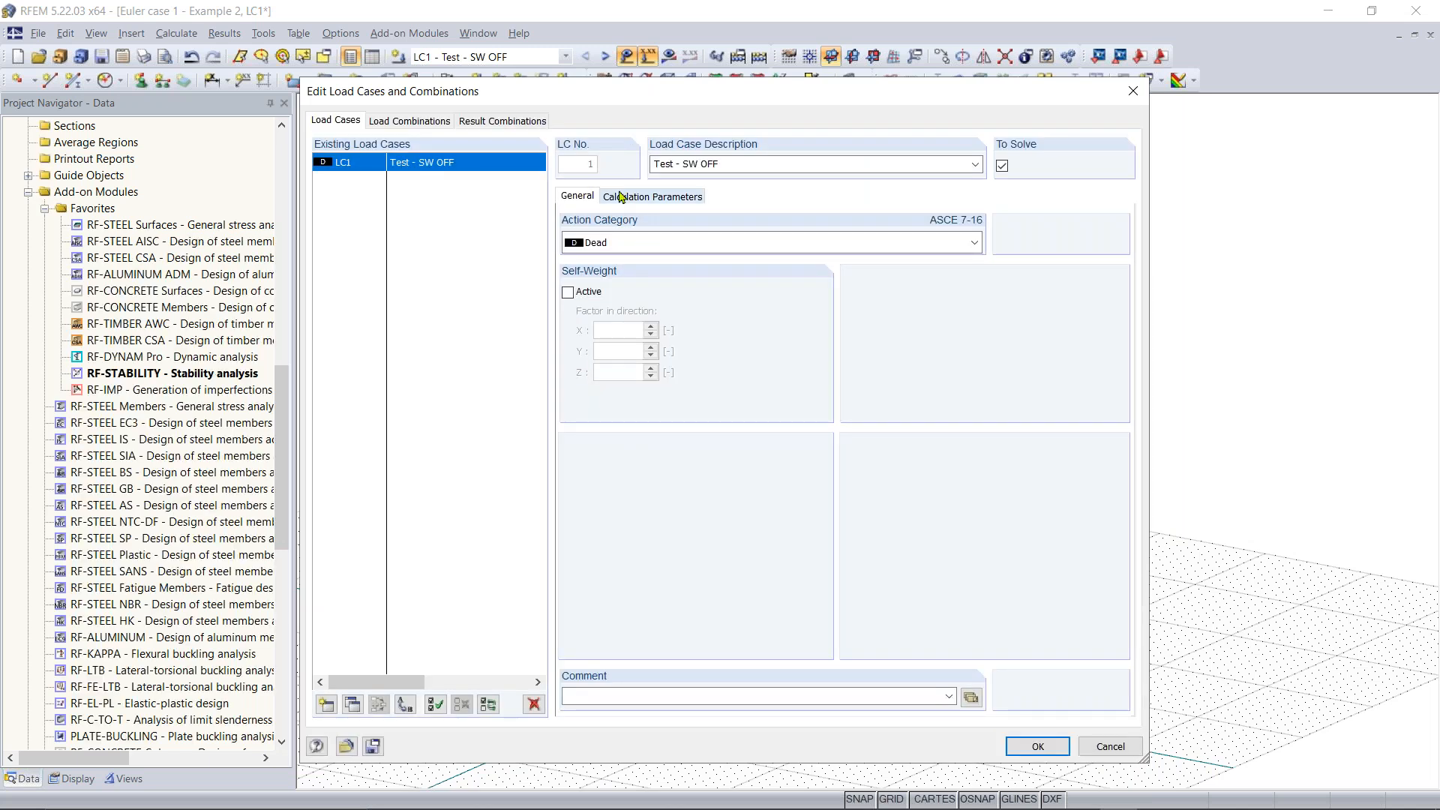
click(642, 197)
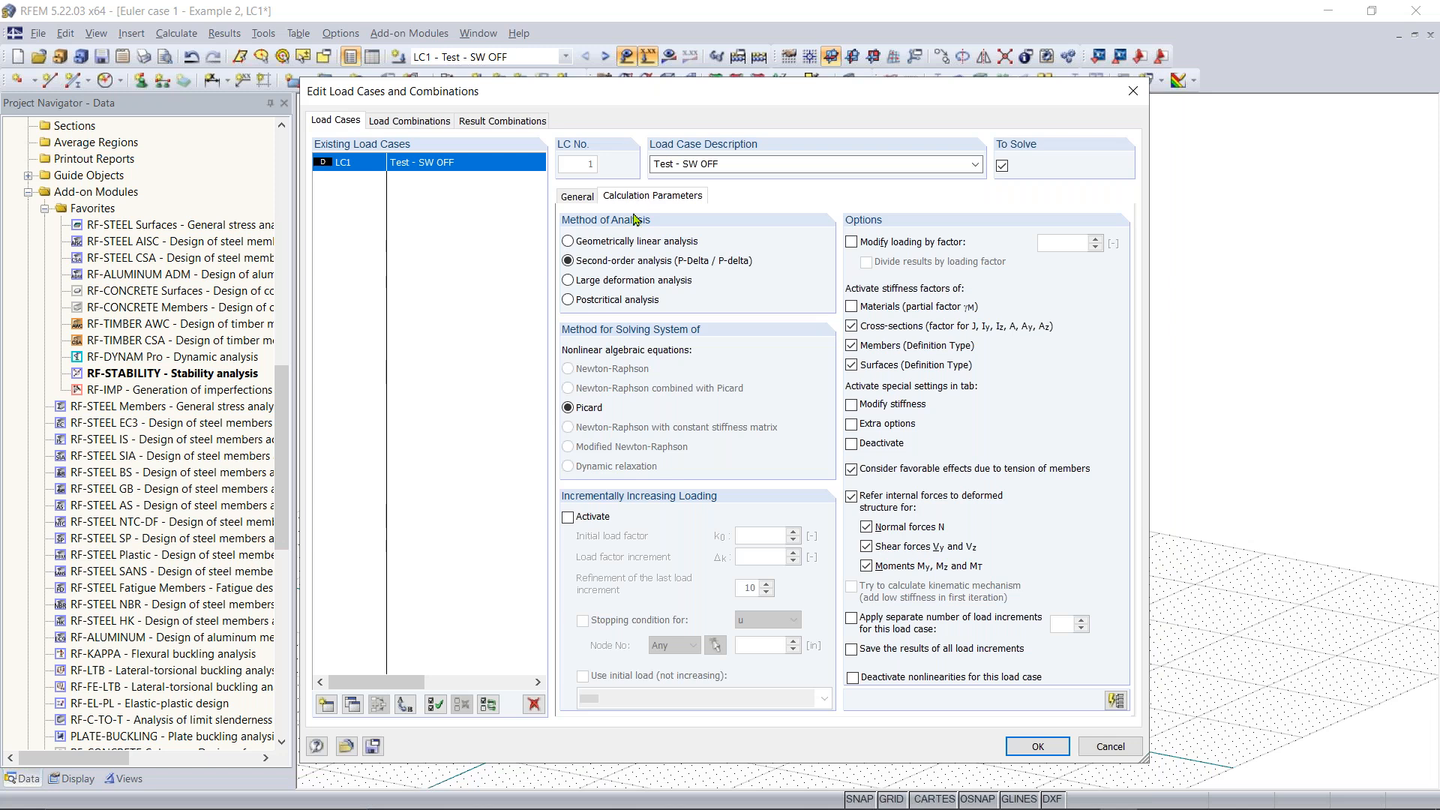
click(593, 241)
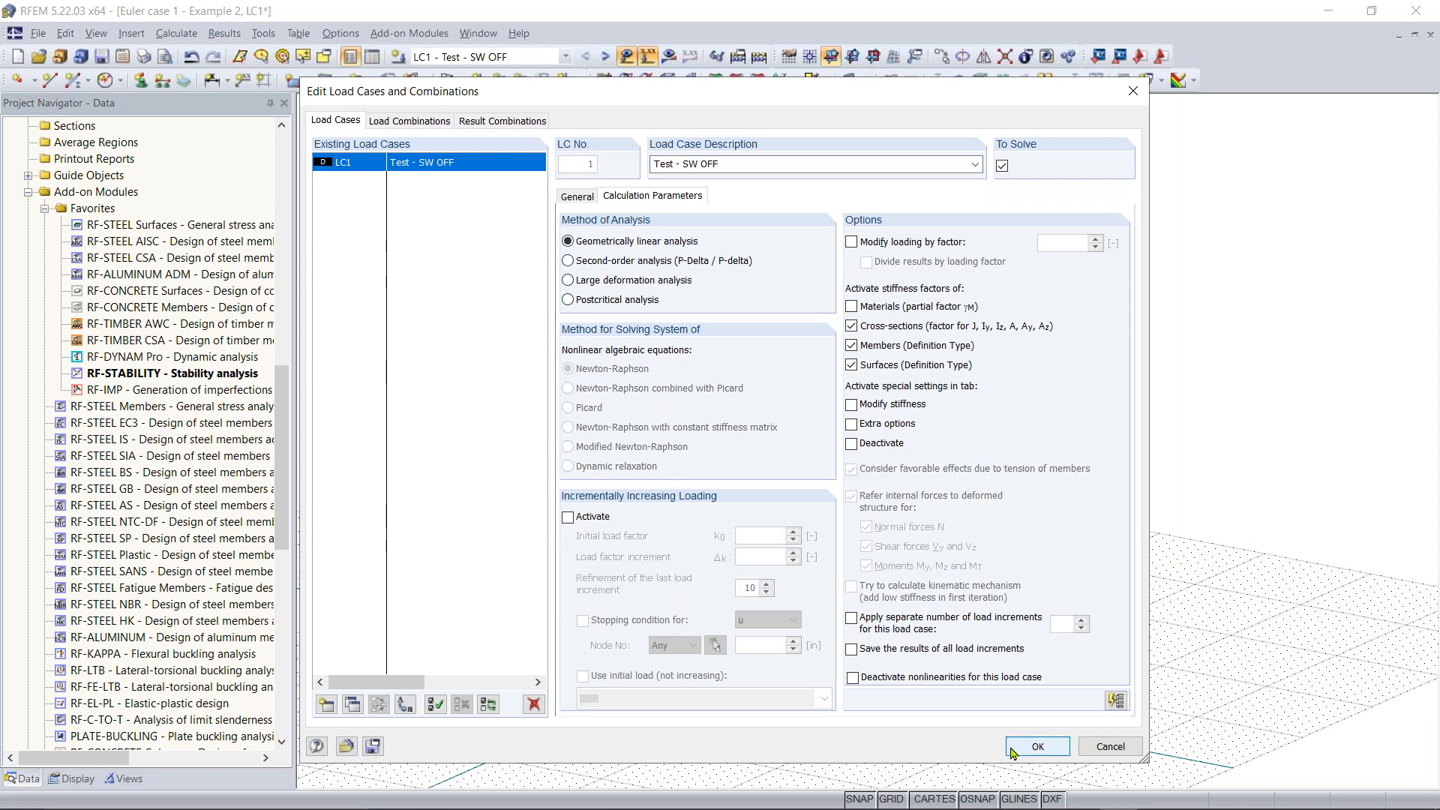
click(1035, 746)
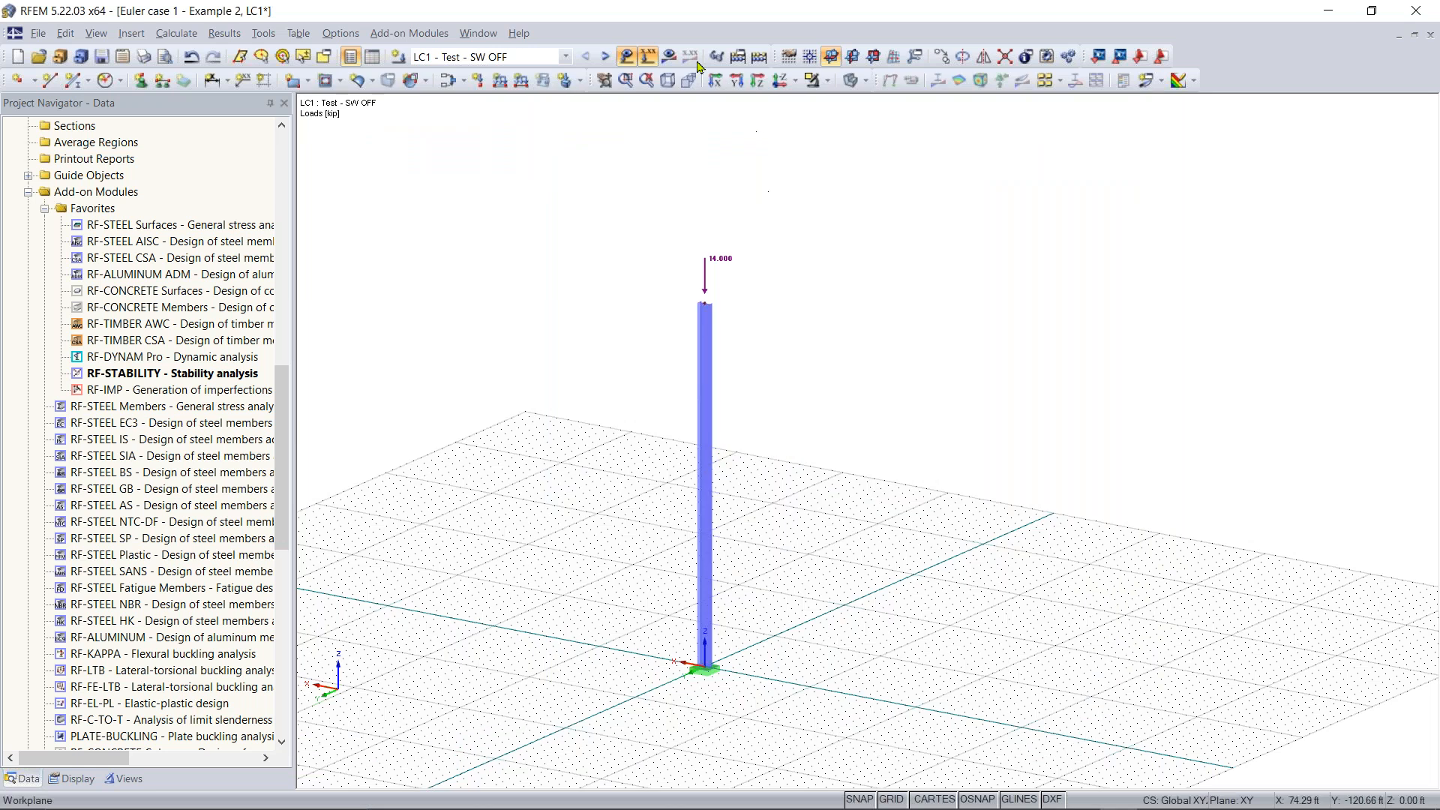
Calculate the stability analysis for the 14 kip load and review the critical load factors and buckling shape
double_click(155, 375)
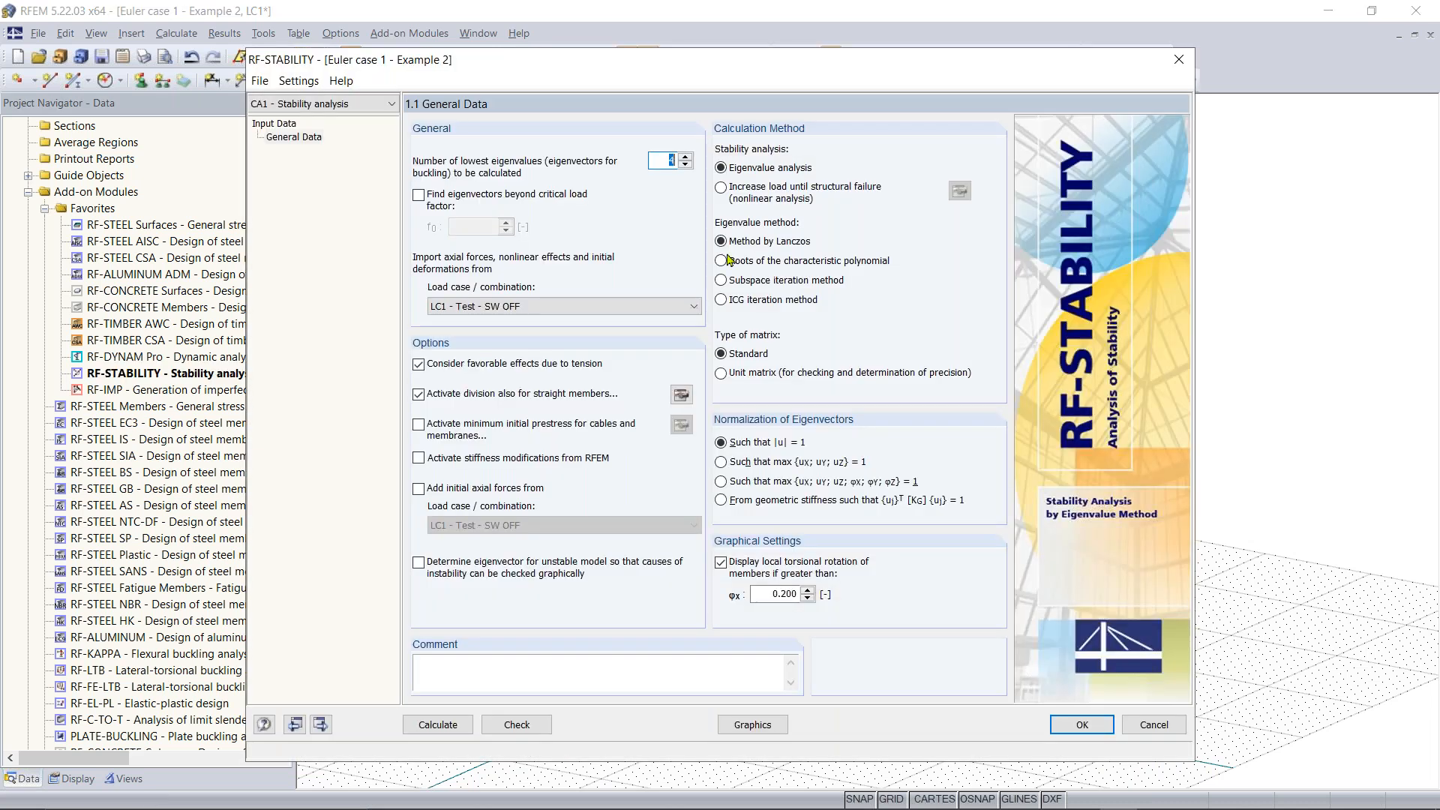
click(459, 723)
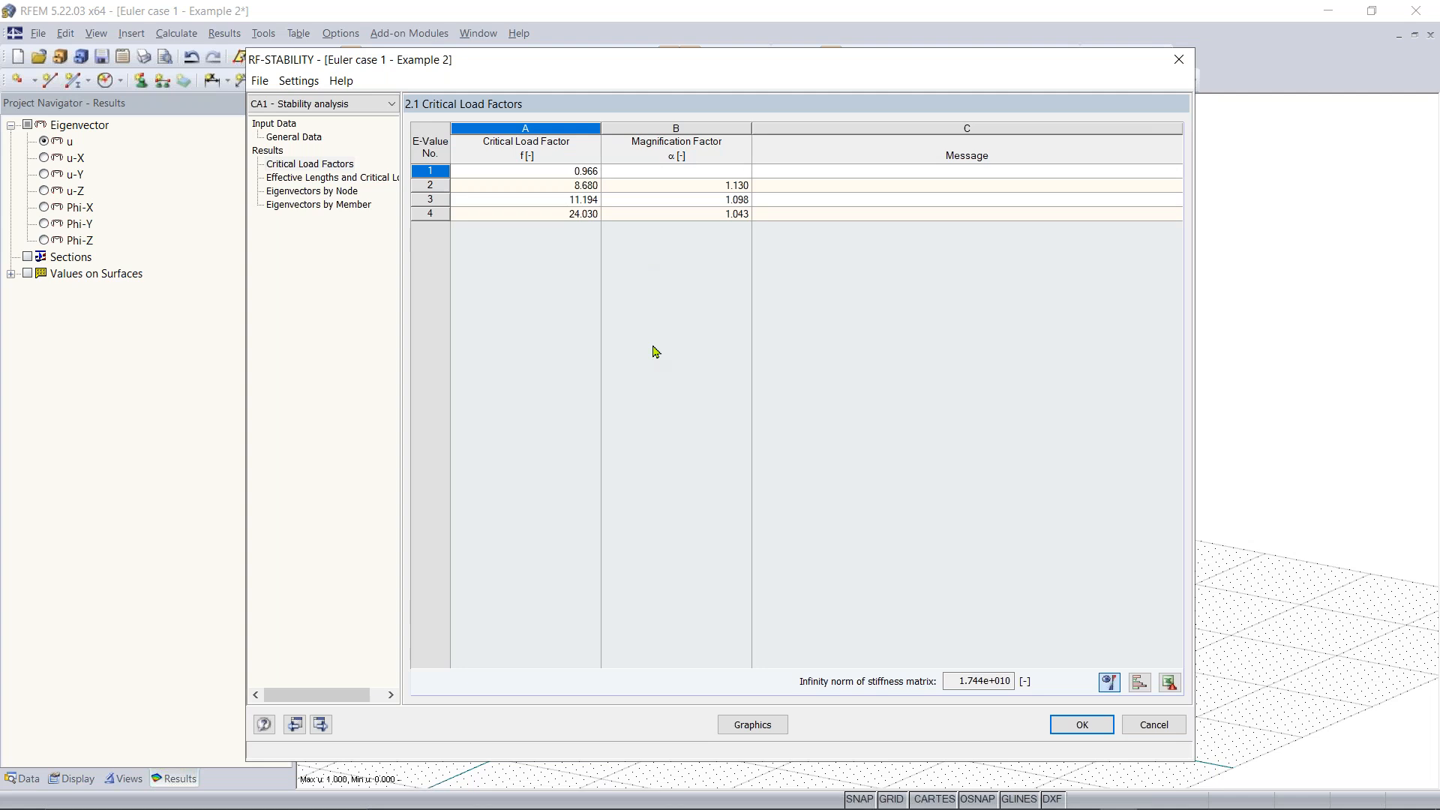
click(1106, 728)
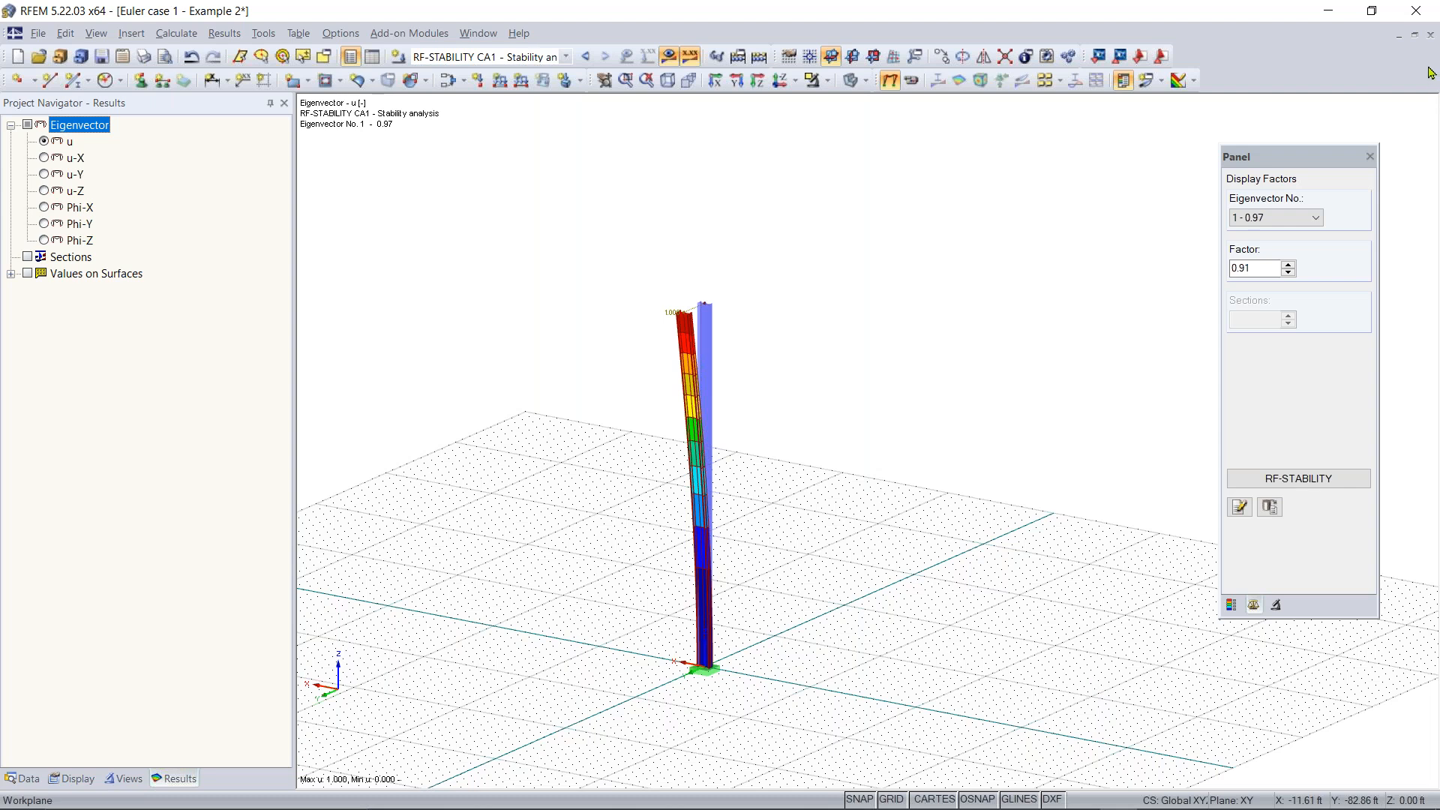
click(1325, 408)
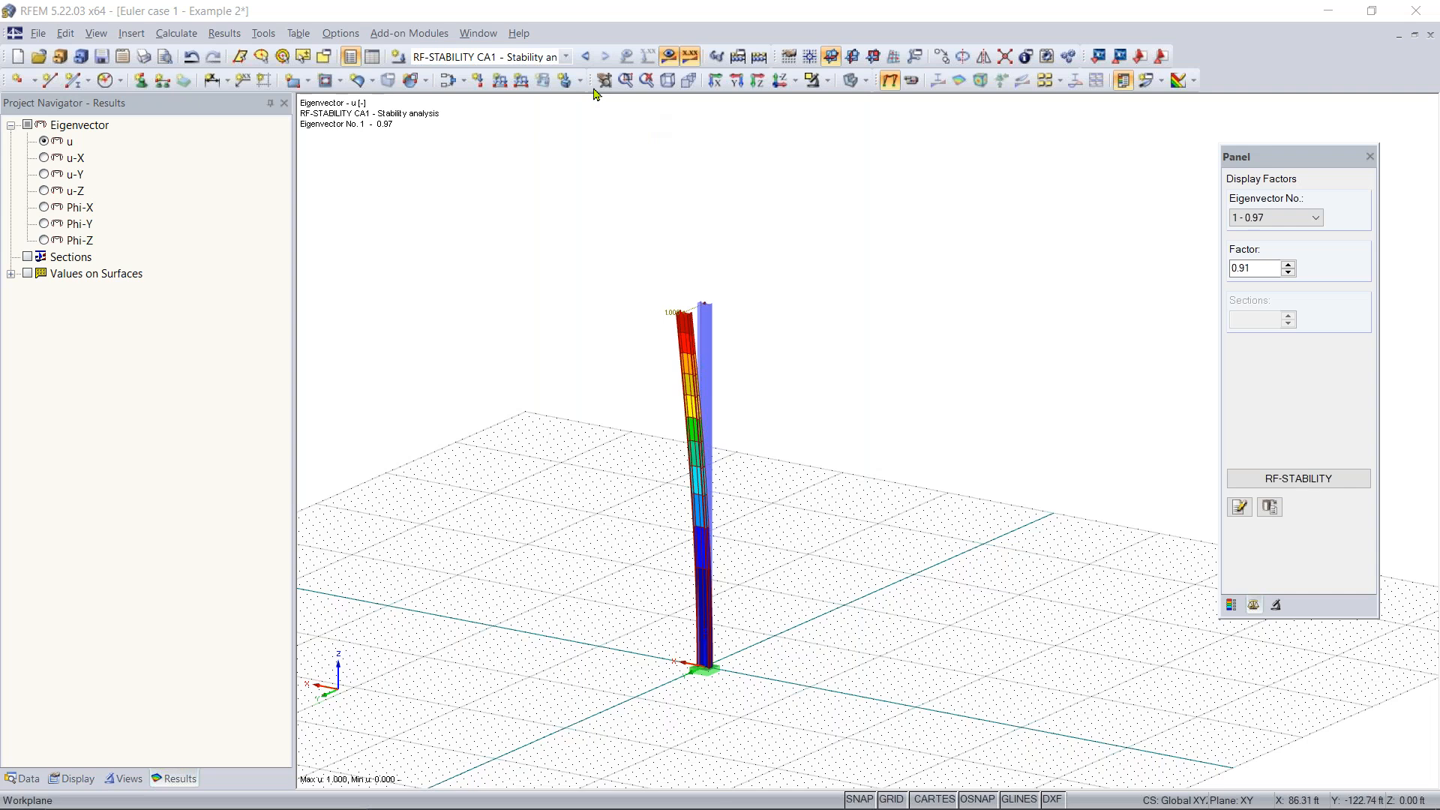
Return to load case LC1 and set the PZ force of the nodal load on the column top to -5 kip
click(534, 60)
click(534, 60)
click(510, 74)
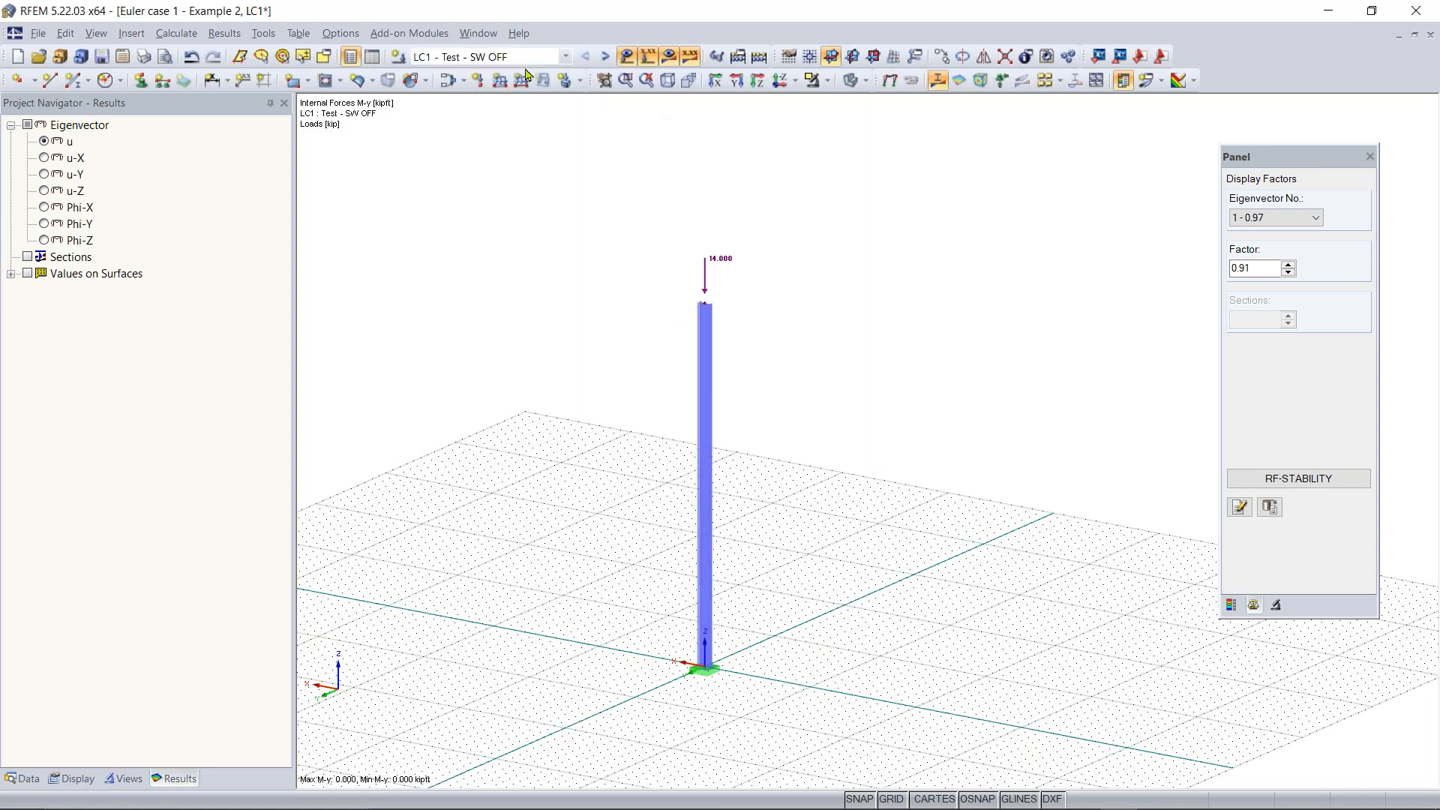
click(670, 57)
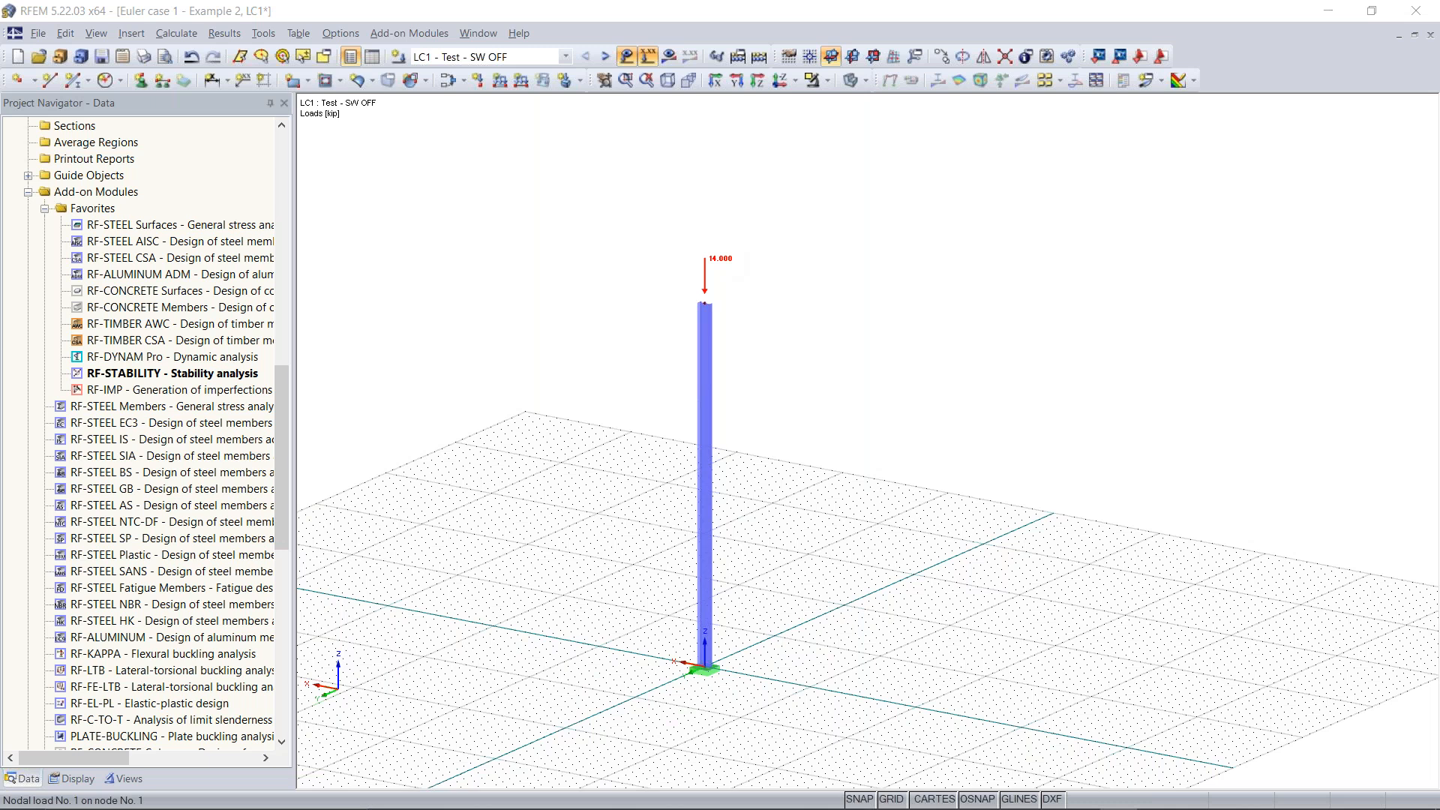
double_click(705, 276)
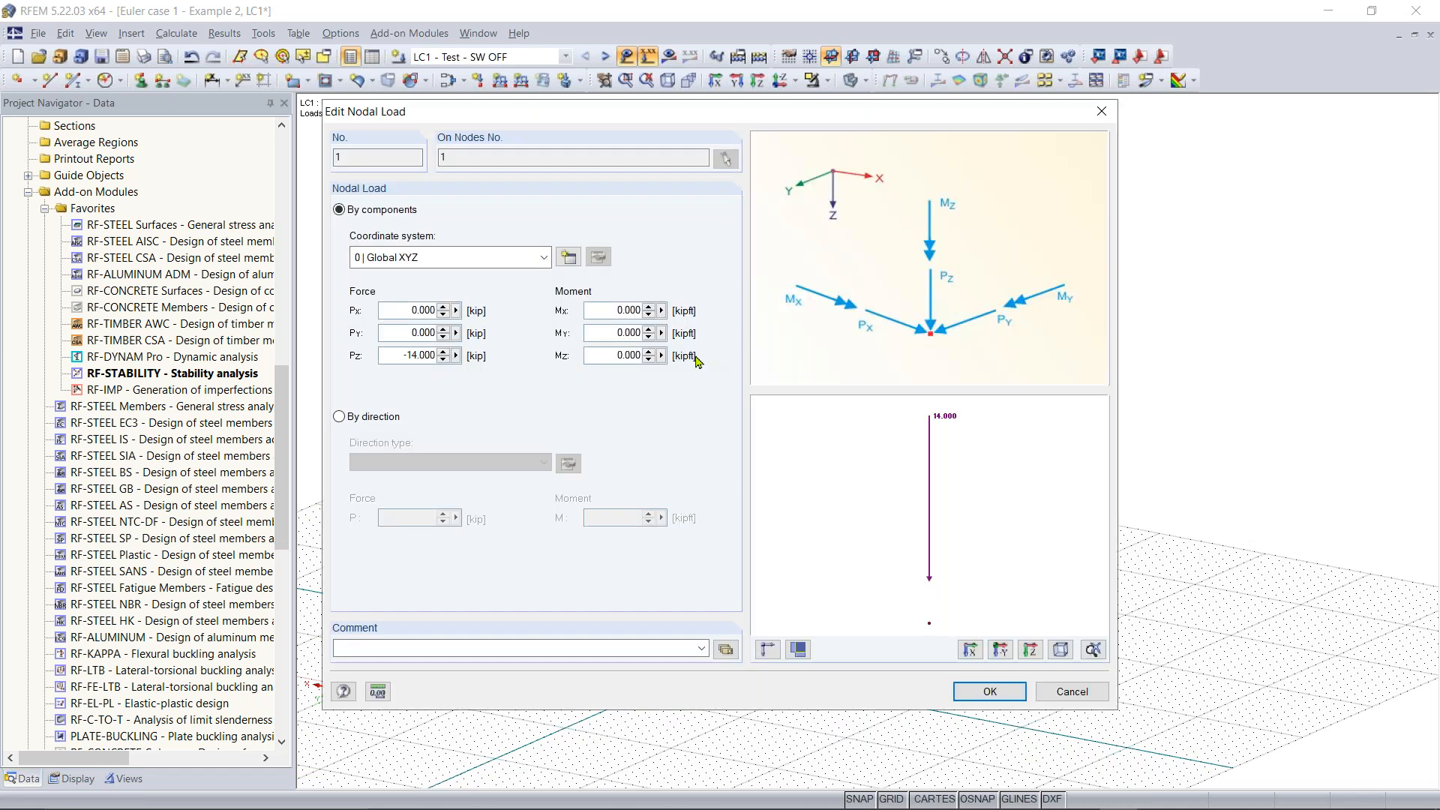
double_click(409, 355)
text(-5)
click(1020, 691)
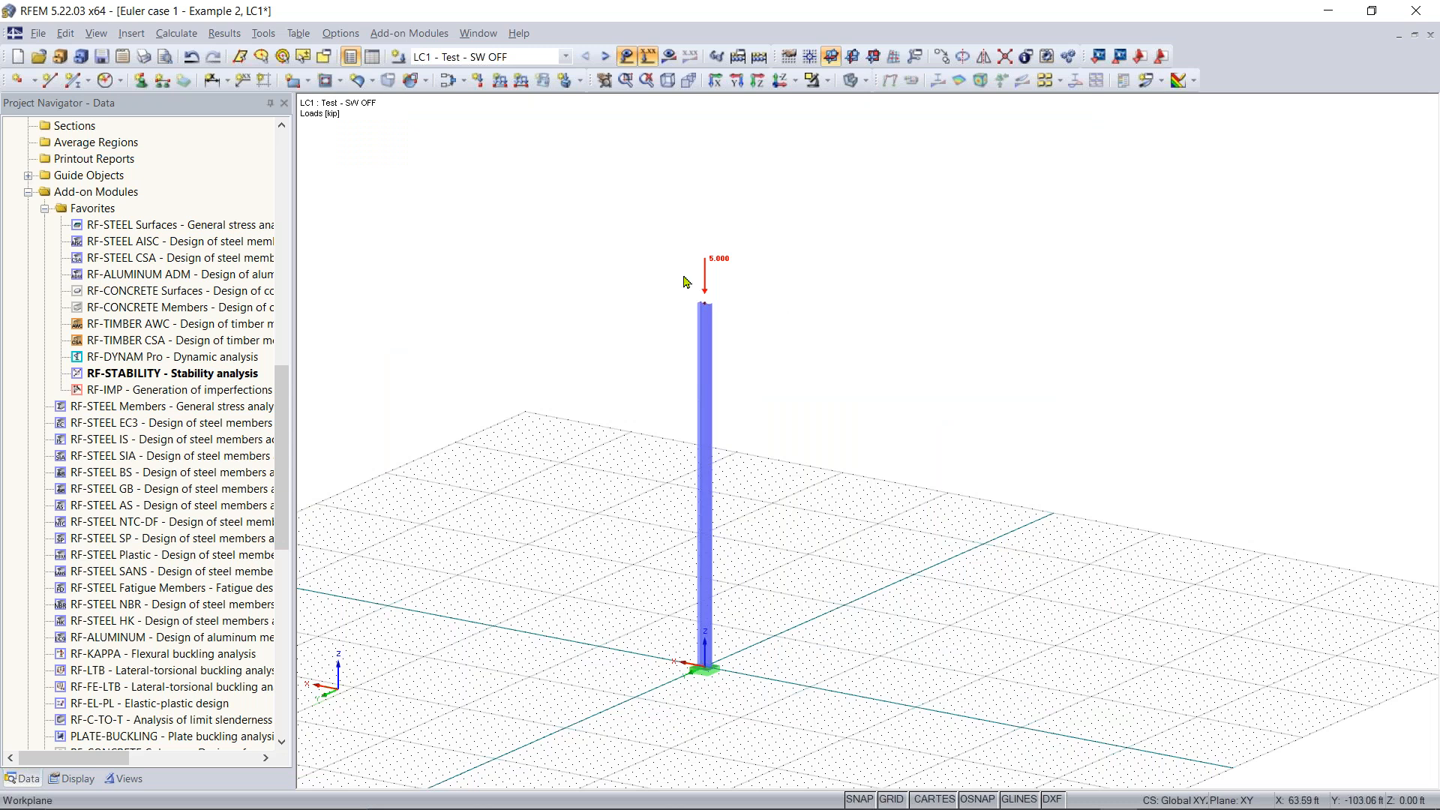
Shorten the column by setting the Z coordinate of its top node to 10 ft
scroll(662, 325, up, 1)
drag(660, 321, 876, 247)
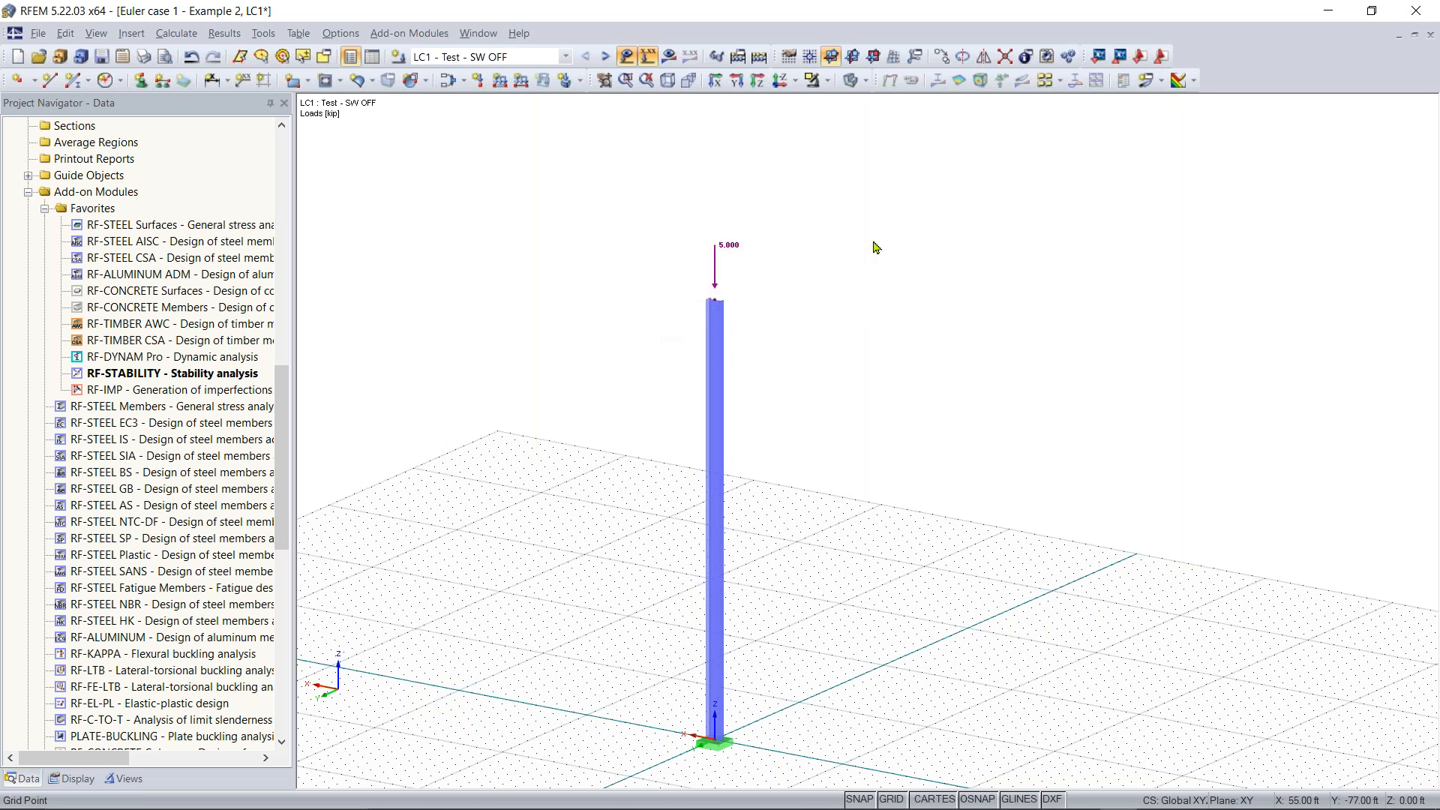
double_click(716, 303)
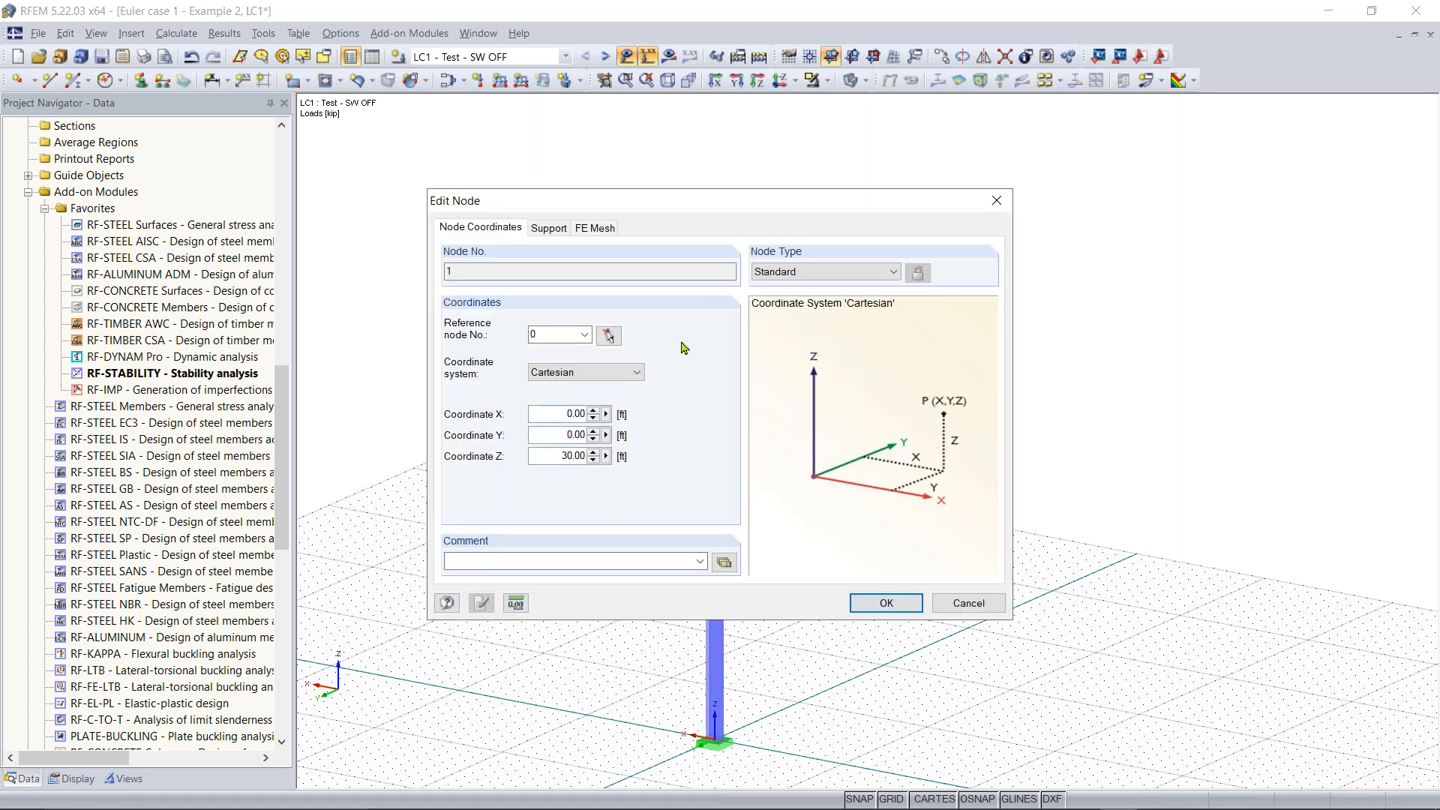
double_click(574, 456)
text(10)
key(Return)
Copy the column with its base support and nodal load 10 ft in the negative Y direction
middle_drag(825, 621, 650, 428)
scroll(737, 413, up, 1)
scroll(741, 422, up, 4)
middle_drag(745, 428, 629, 420)
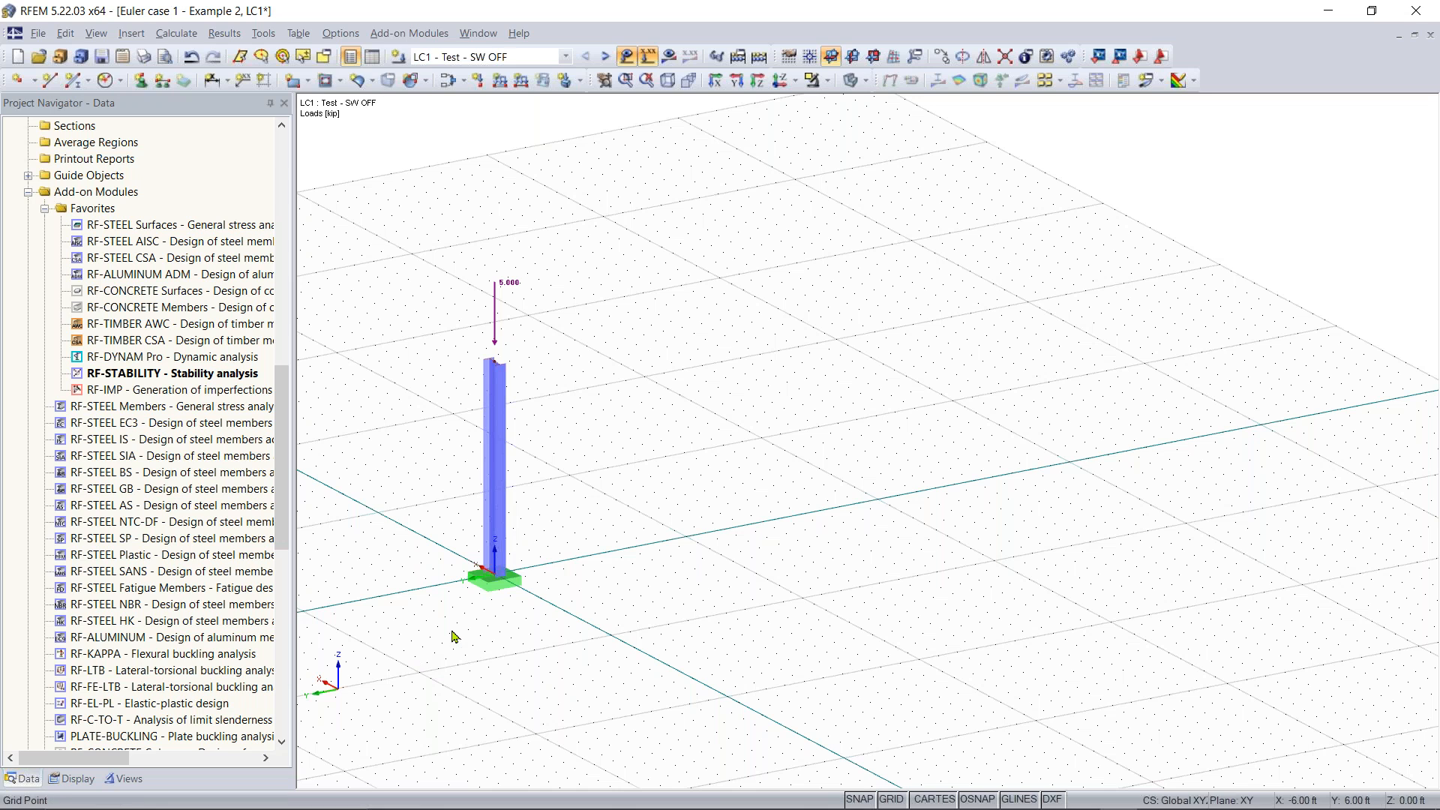
drag(440, 627, 559, 197)
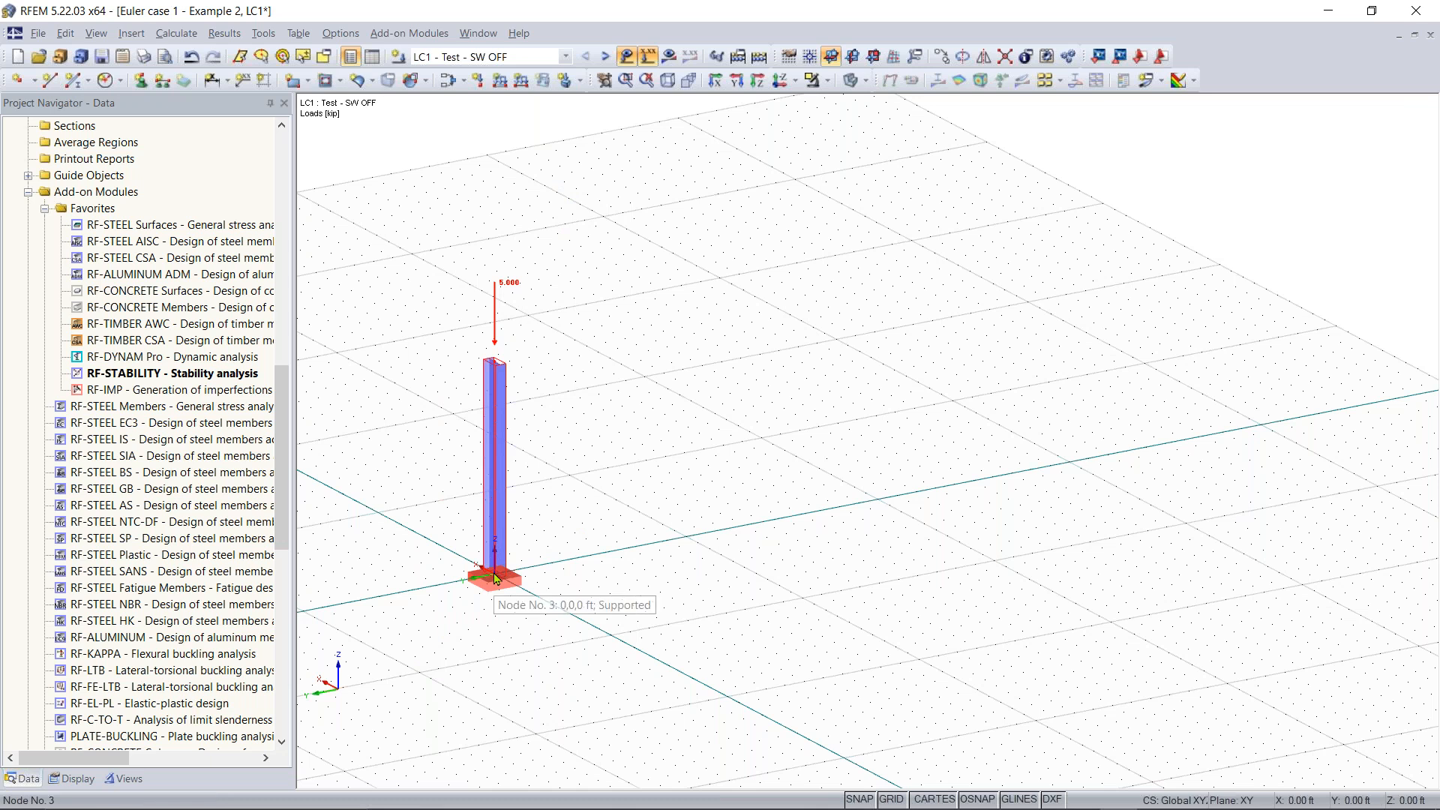
ctrl+drag(495, 577, 684, 544)
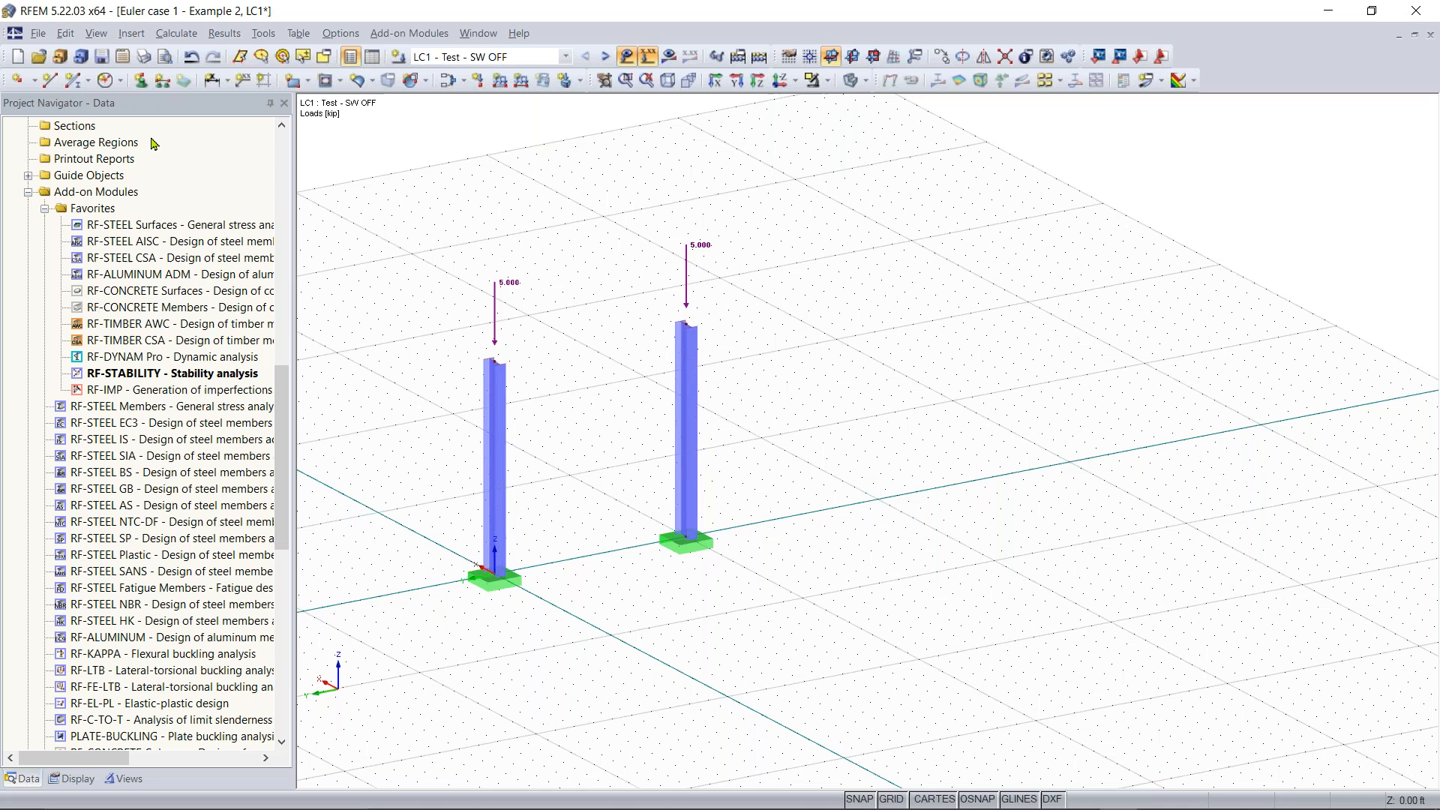
Start a new beam member with the rolled cross-section W 8x15 from AISC 15 in Steel A992
click(76, 88)
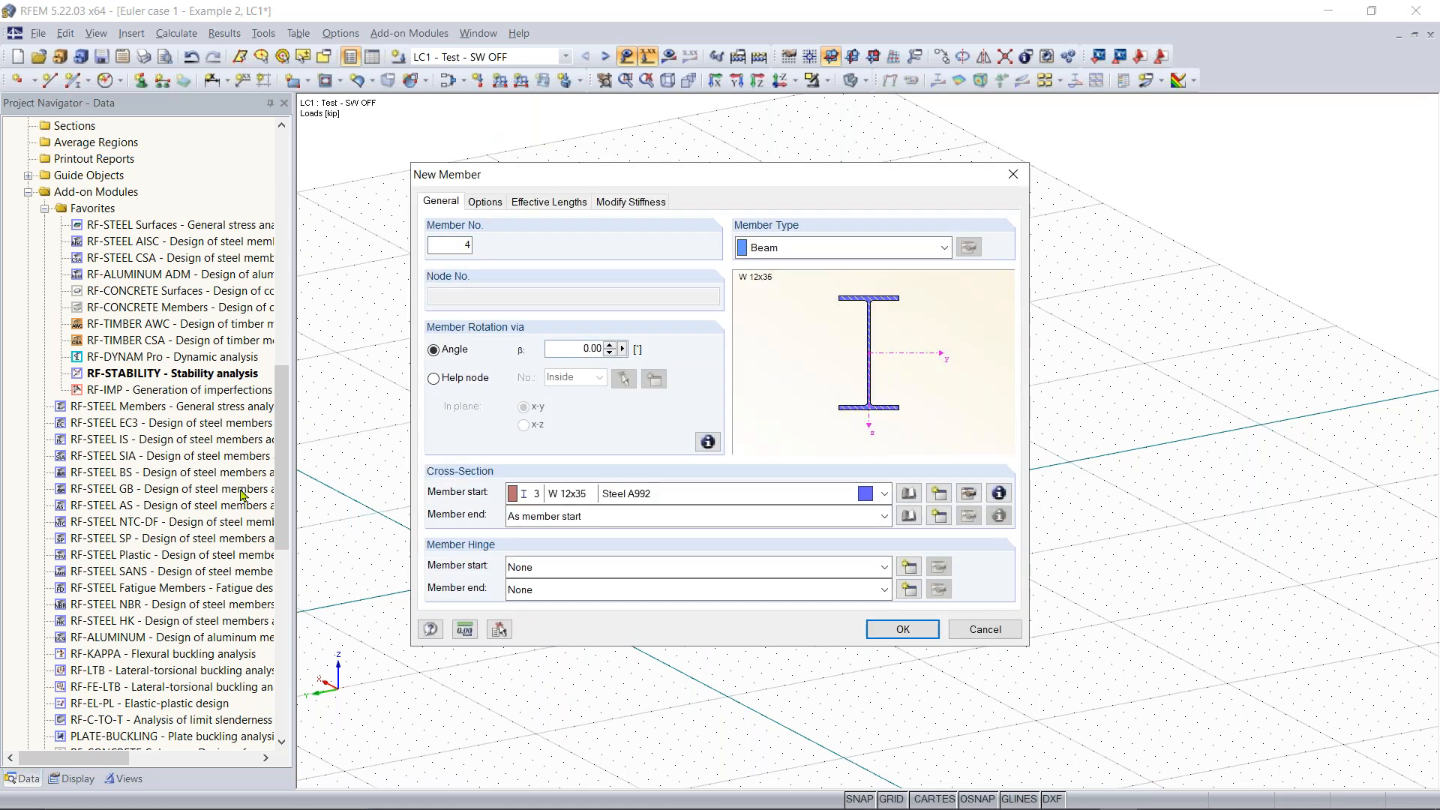
click(907, 494)
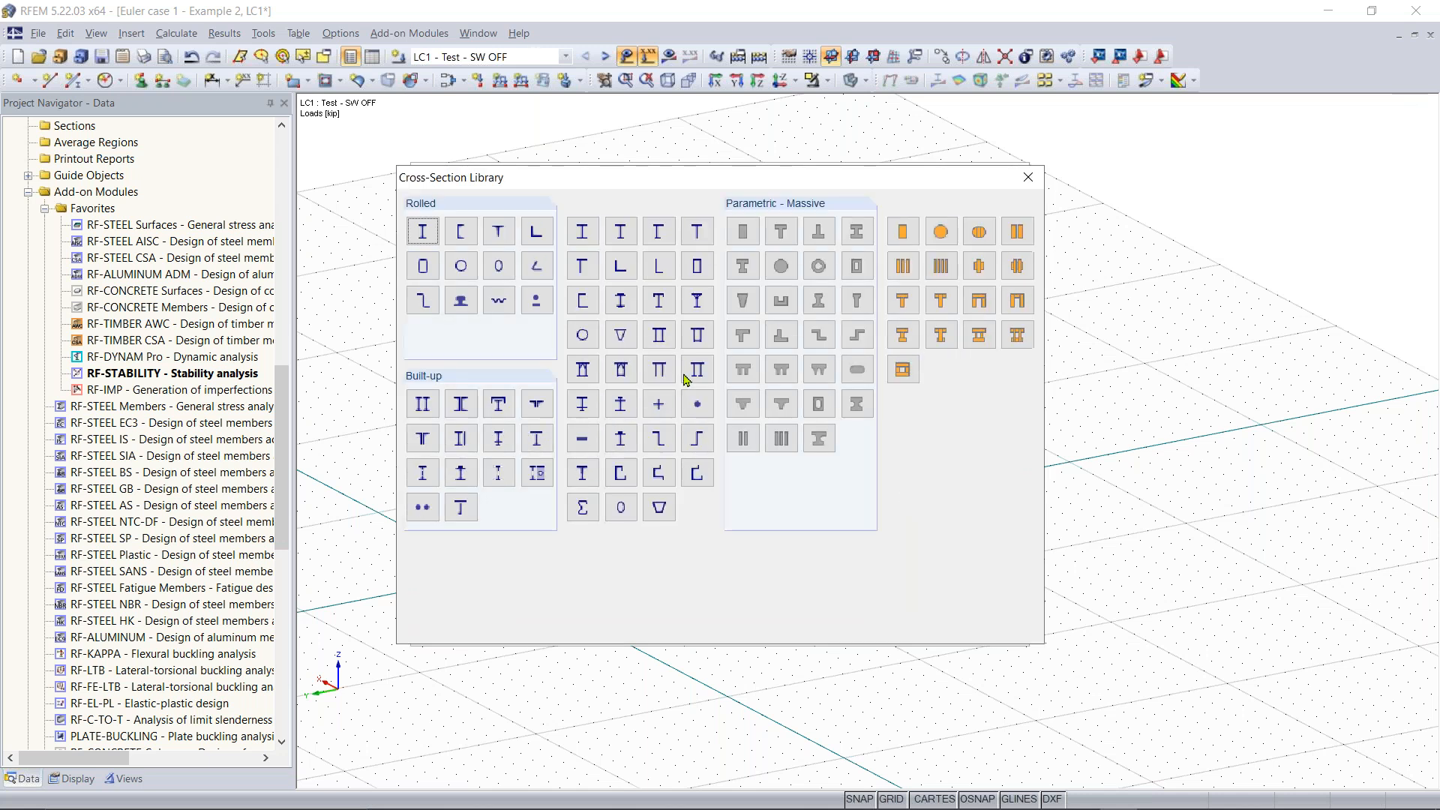
key(Escape)
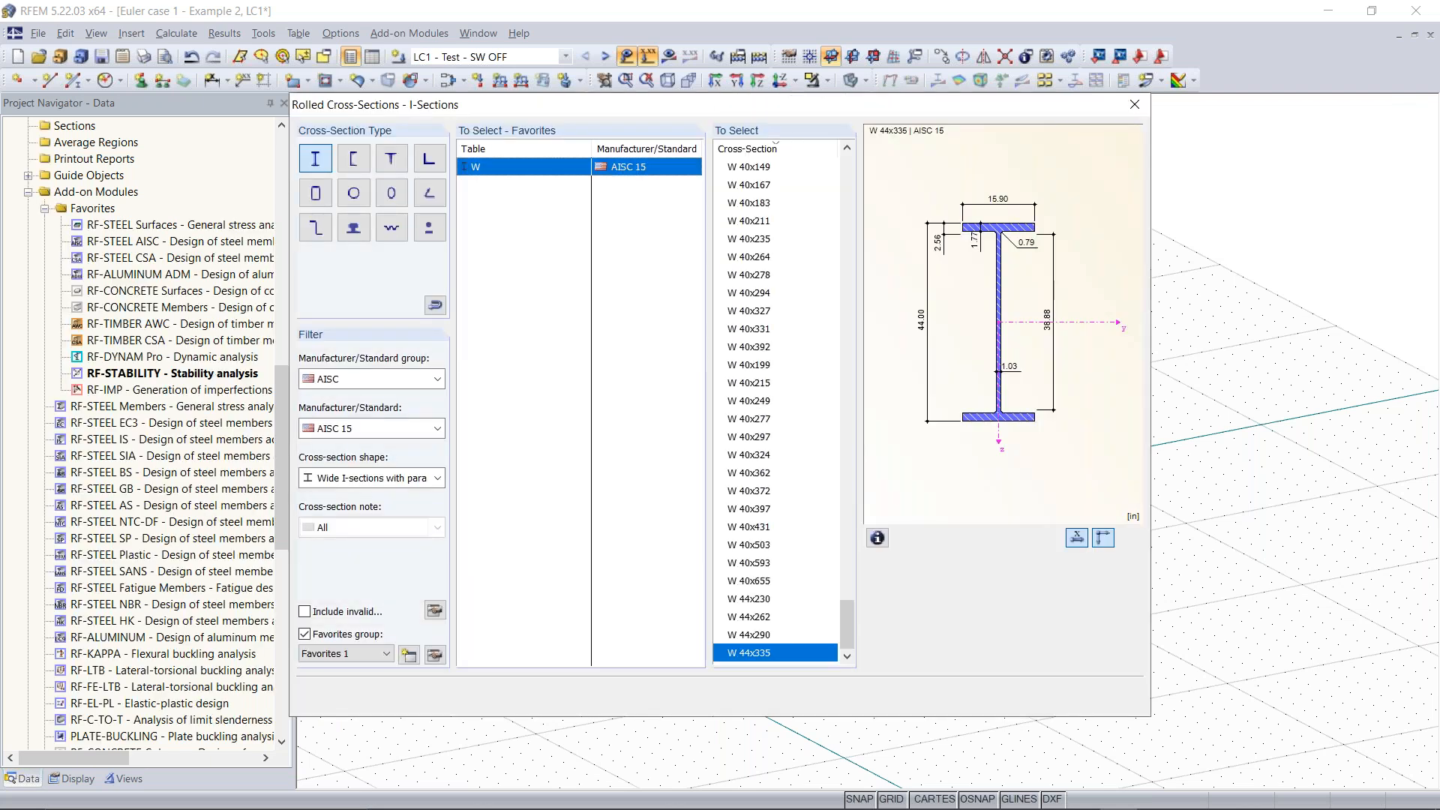
scroll(780, 433, up, 10)
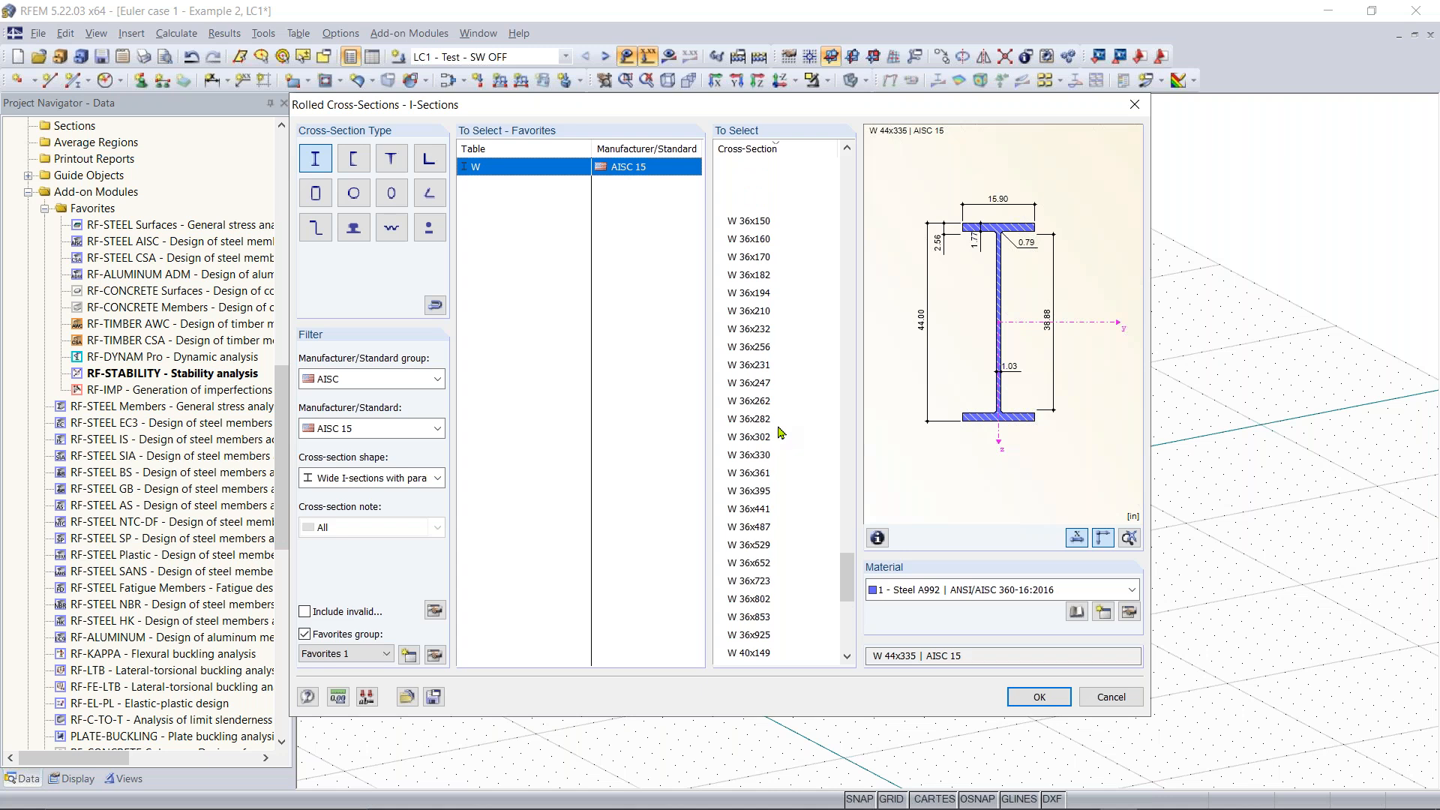
scroll(780, 433, up, 15)
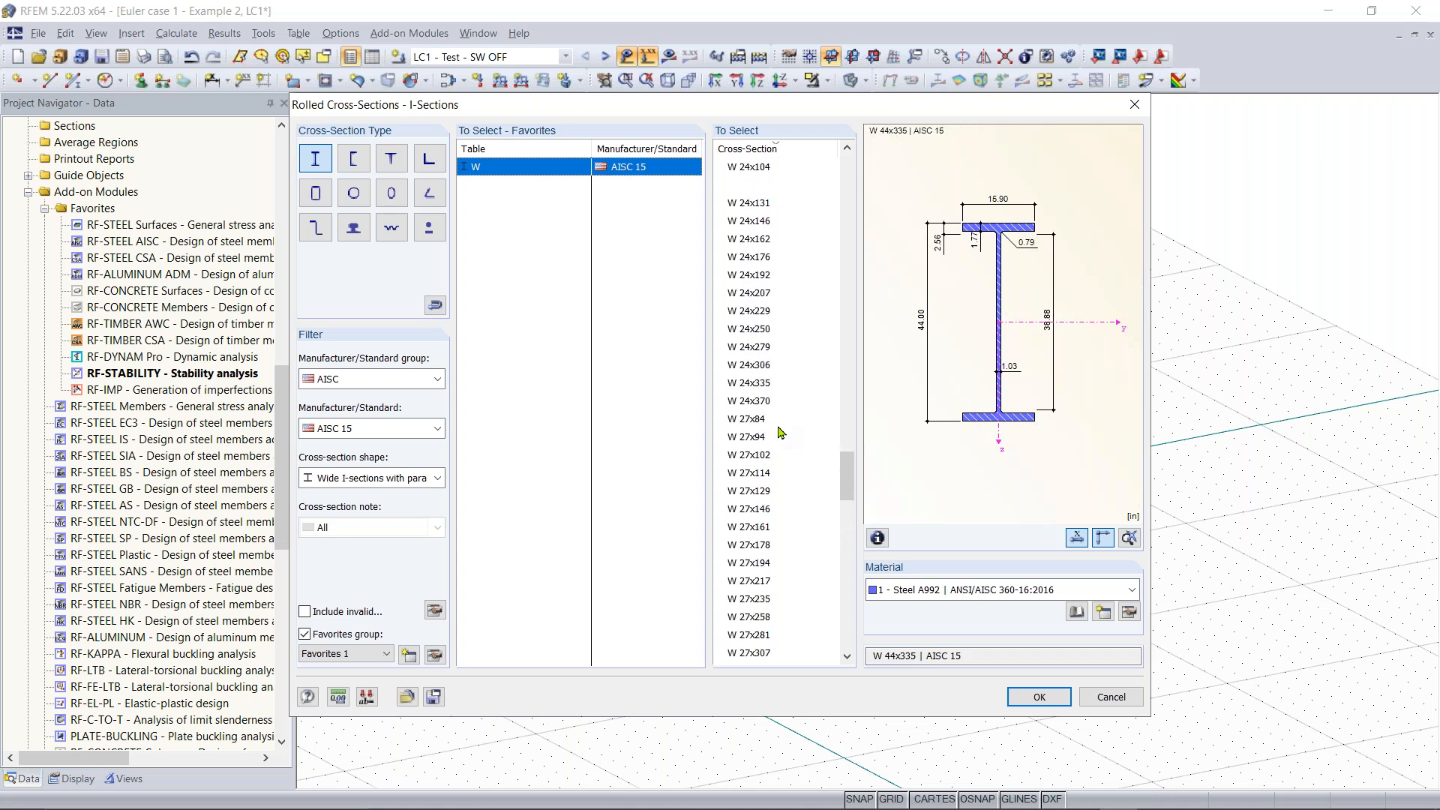
scroll(780, 433, up, 15)
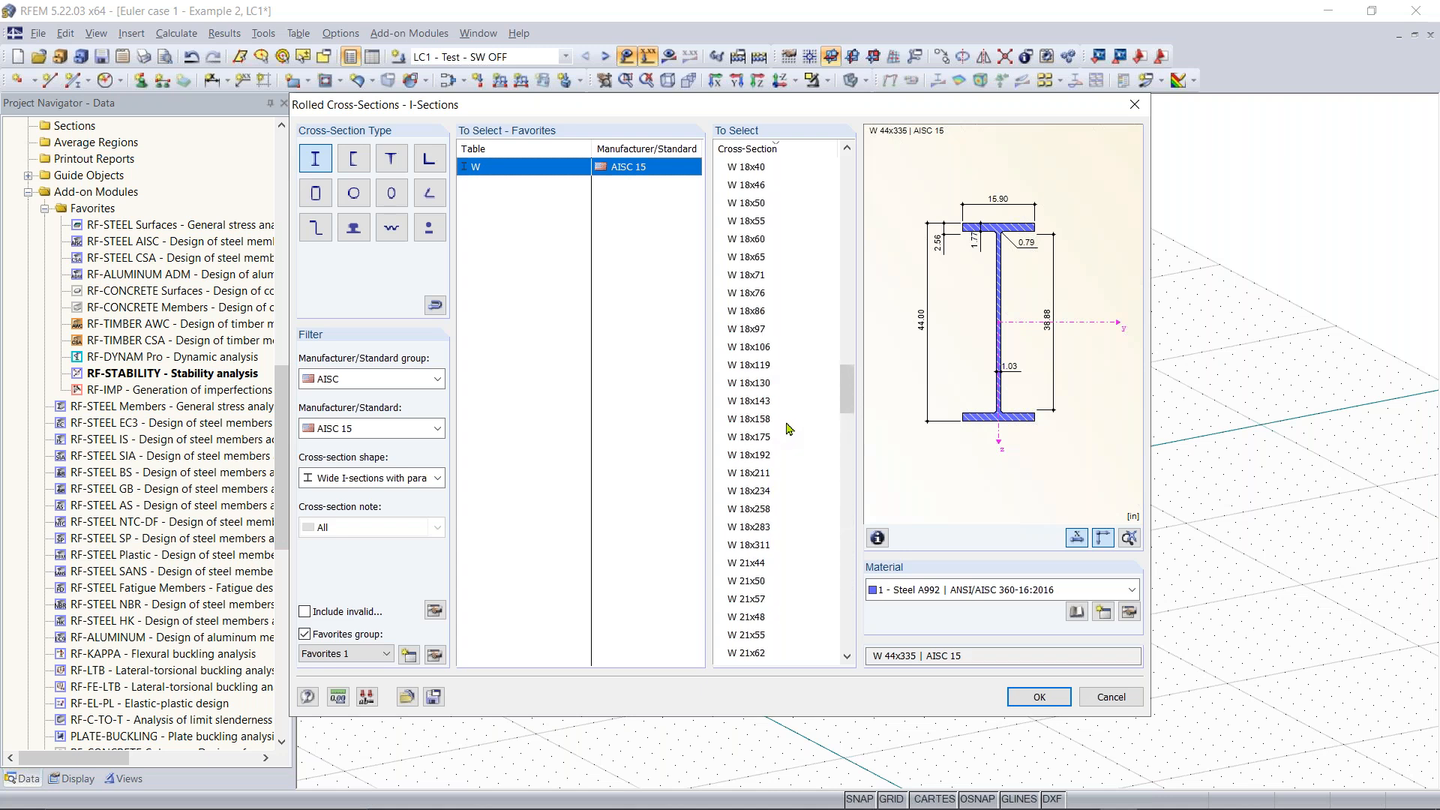
scroll(788, 429, up, 15)
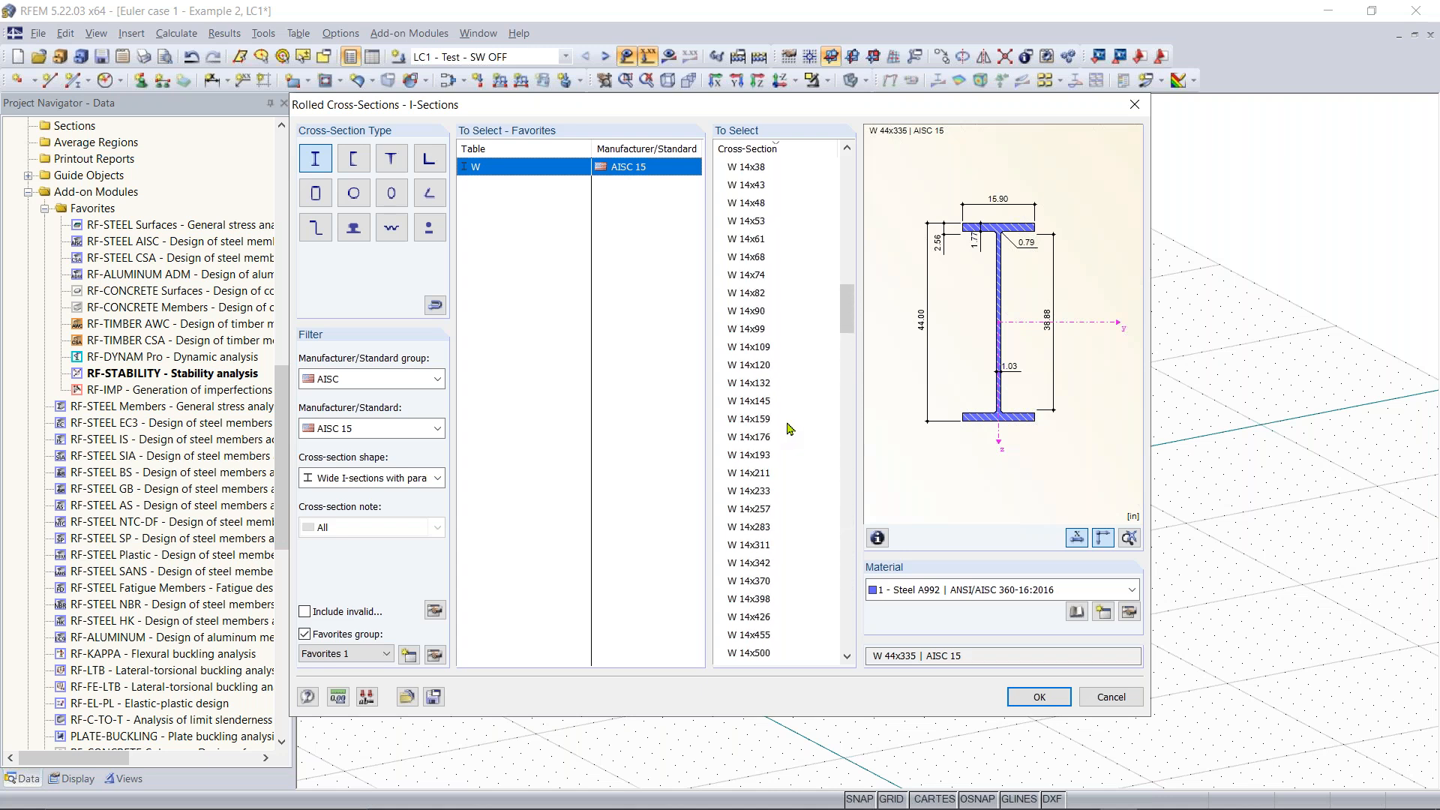
scroll(788, 429, up, 13)
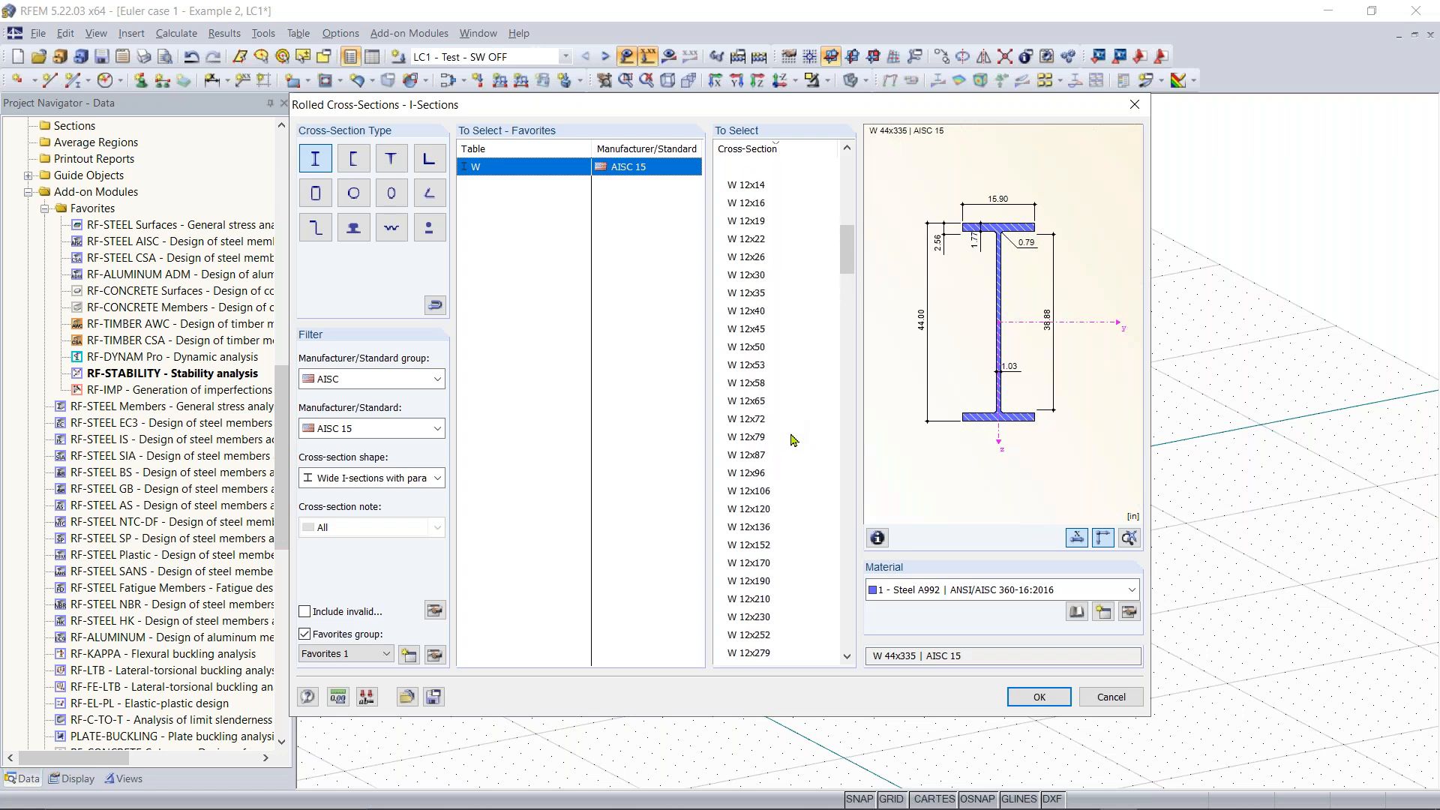
scroll(789, 435, up, 5)
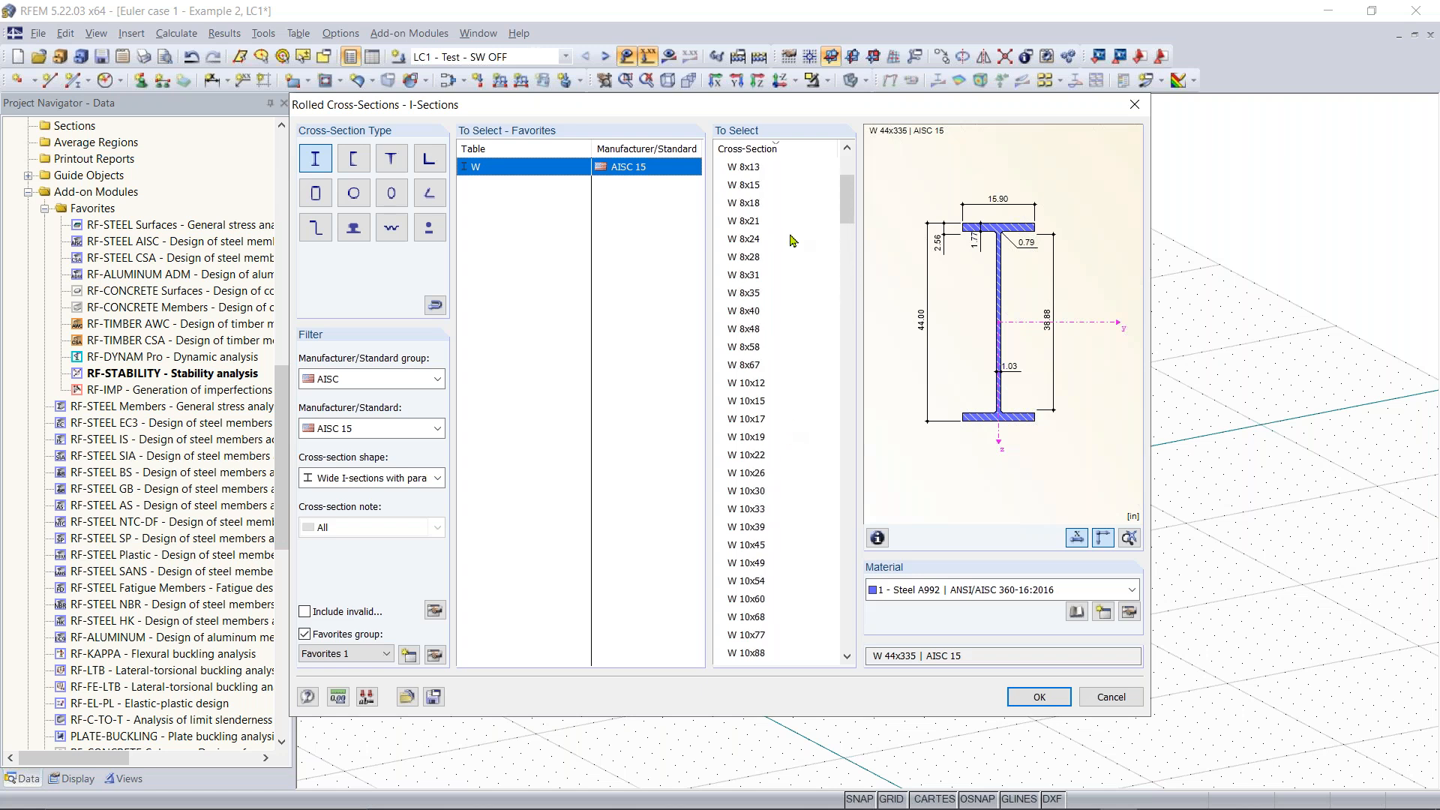
click(756, 186)
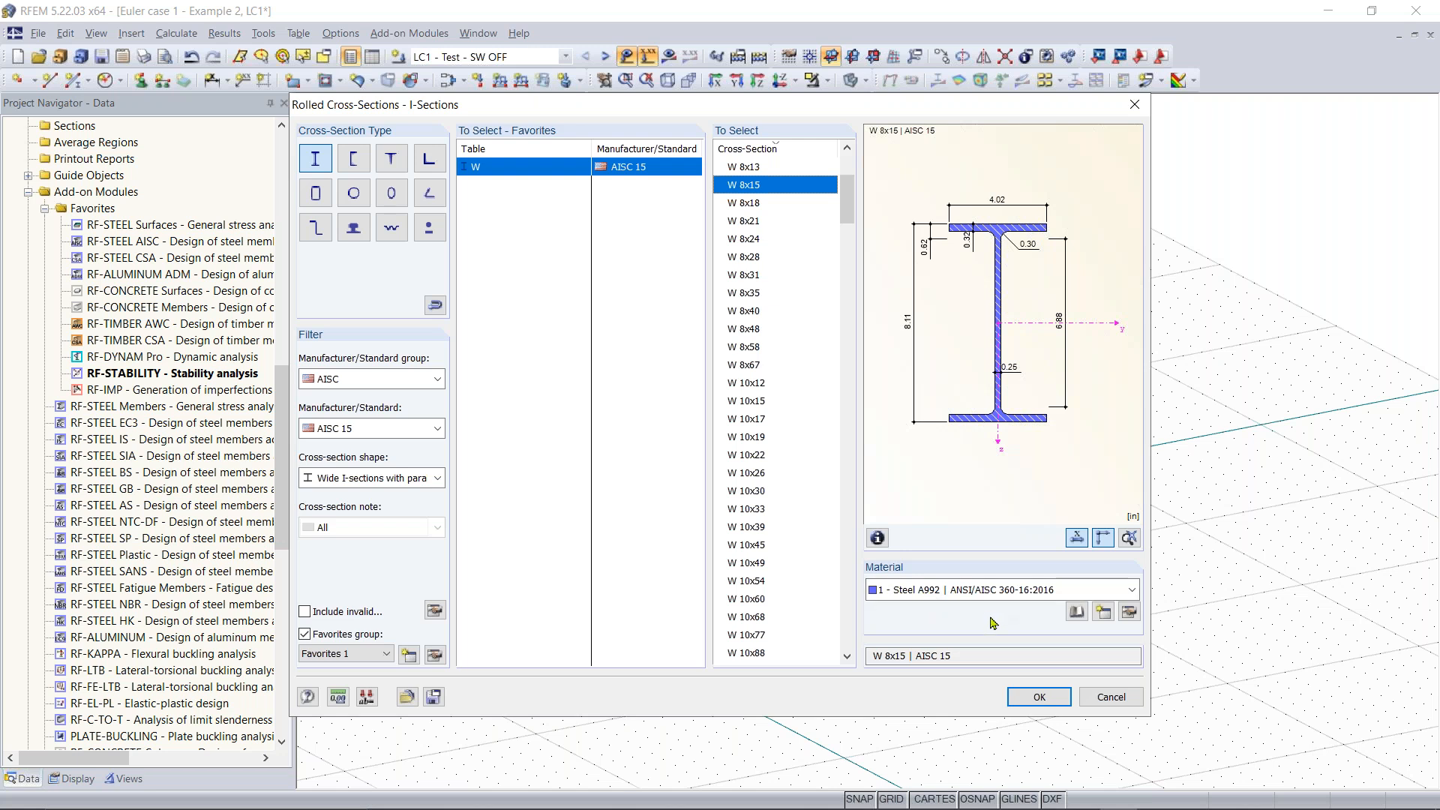
click(1039, 699)
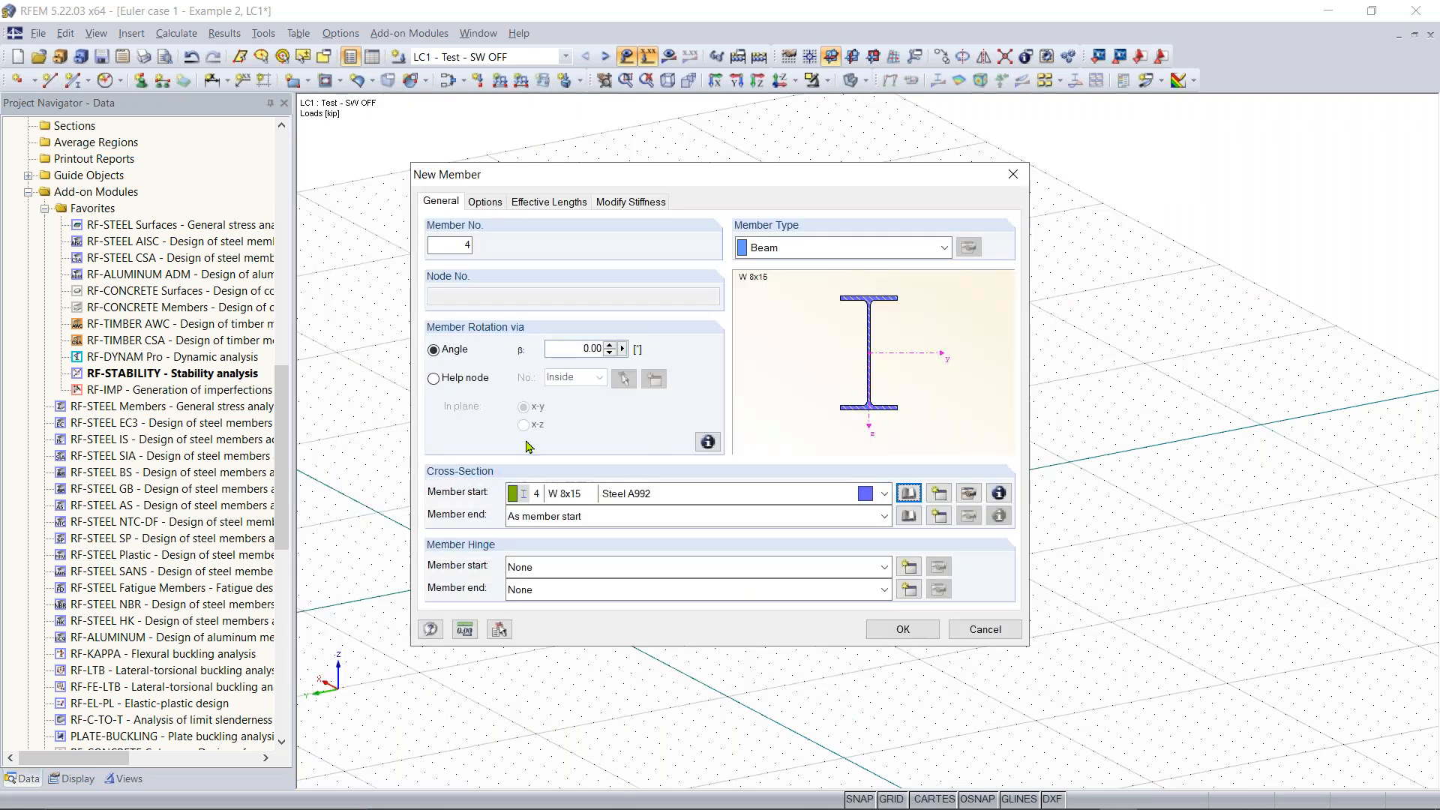
click(903, 629)
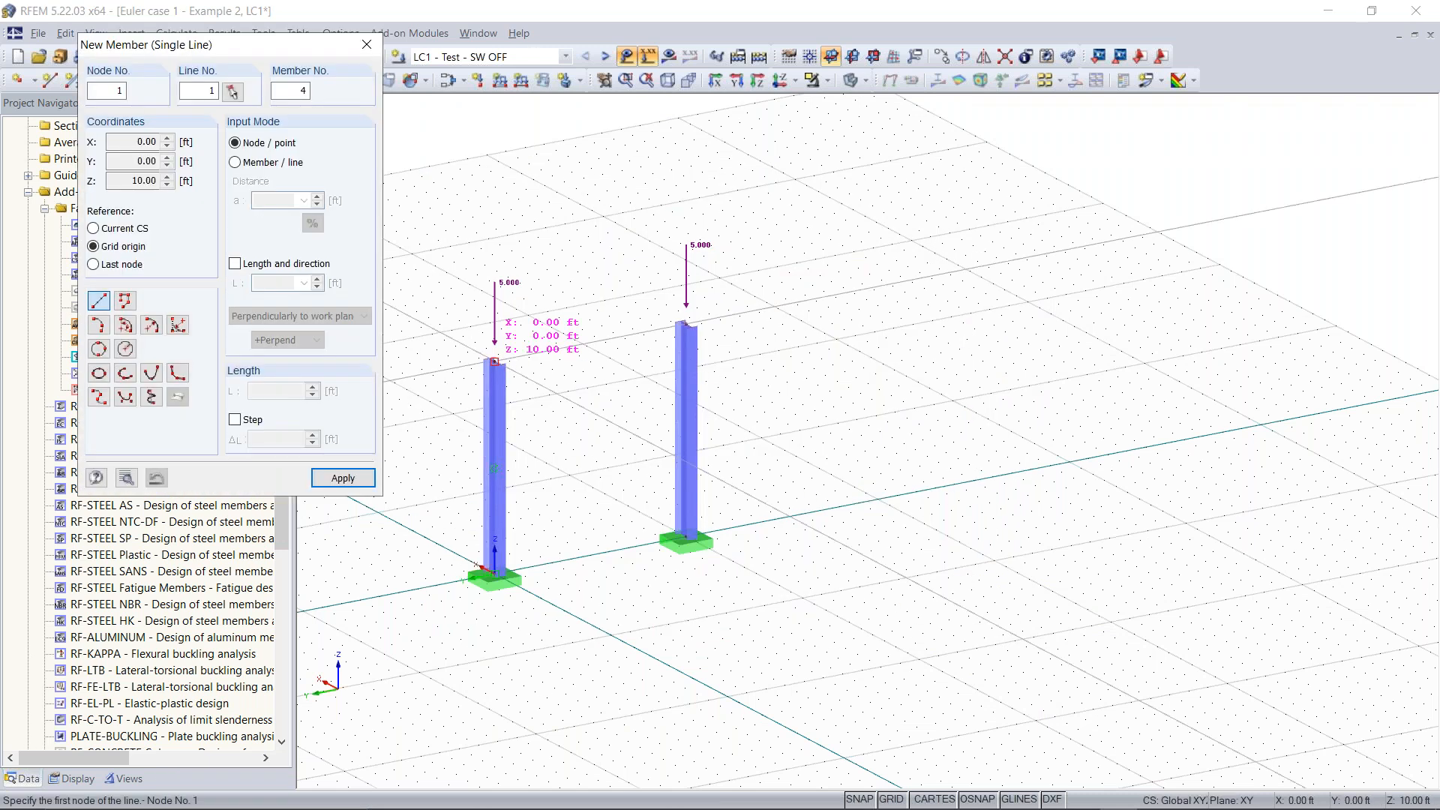
Draw the beam between the top nodes of the two columns to form a portal frame
scroll(494, 361, up, 10)
scroll(559, 384, down, 11)
middle_drag(596, 393, 696, 299)
scroll(766, 405, up, 9)
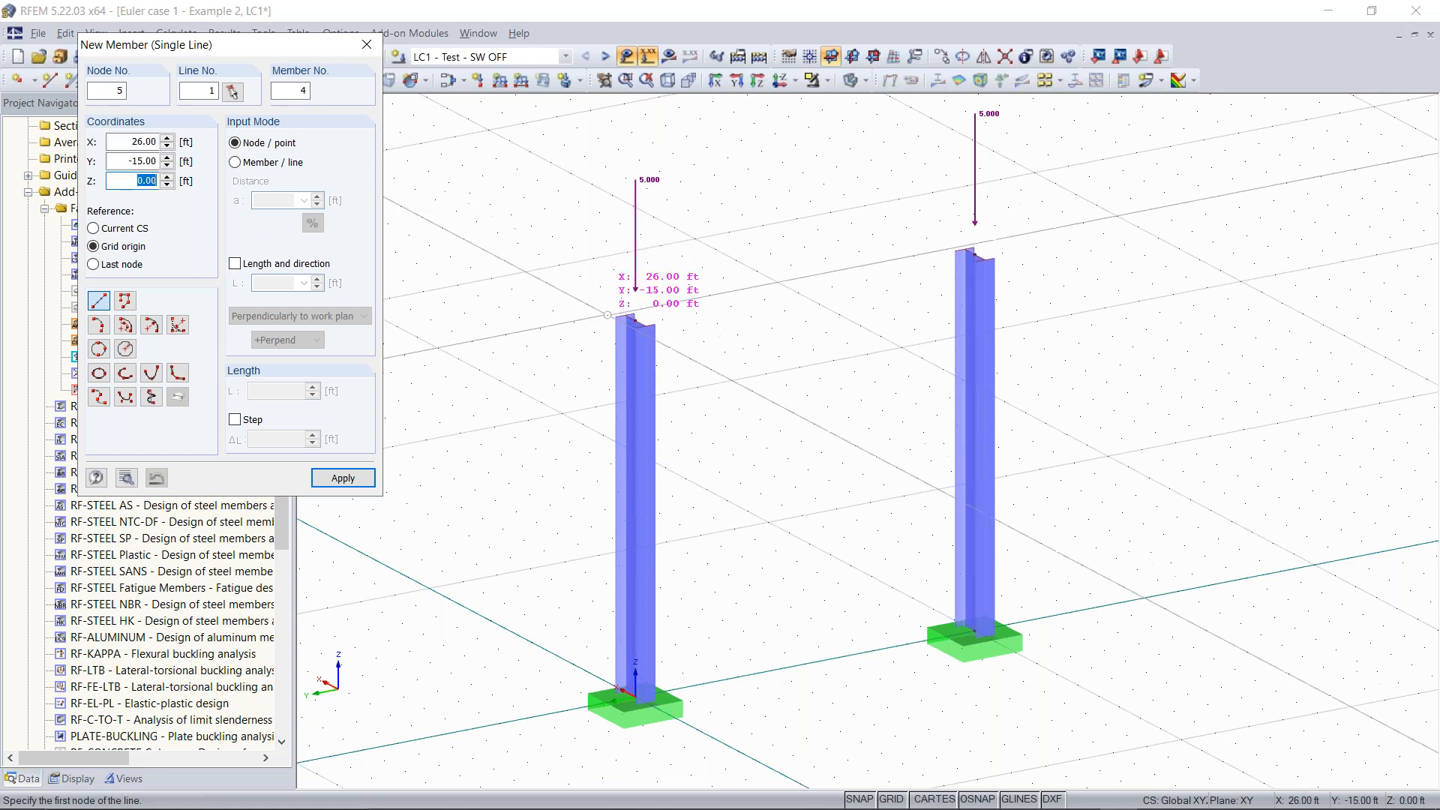
click(635, 321)
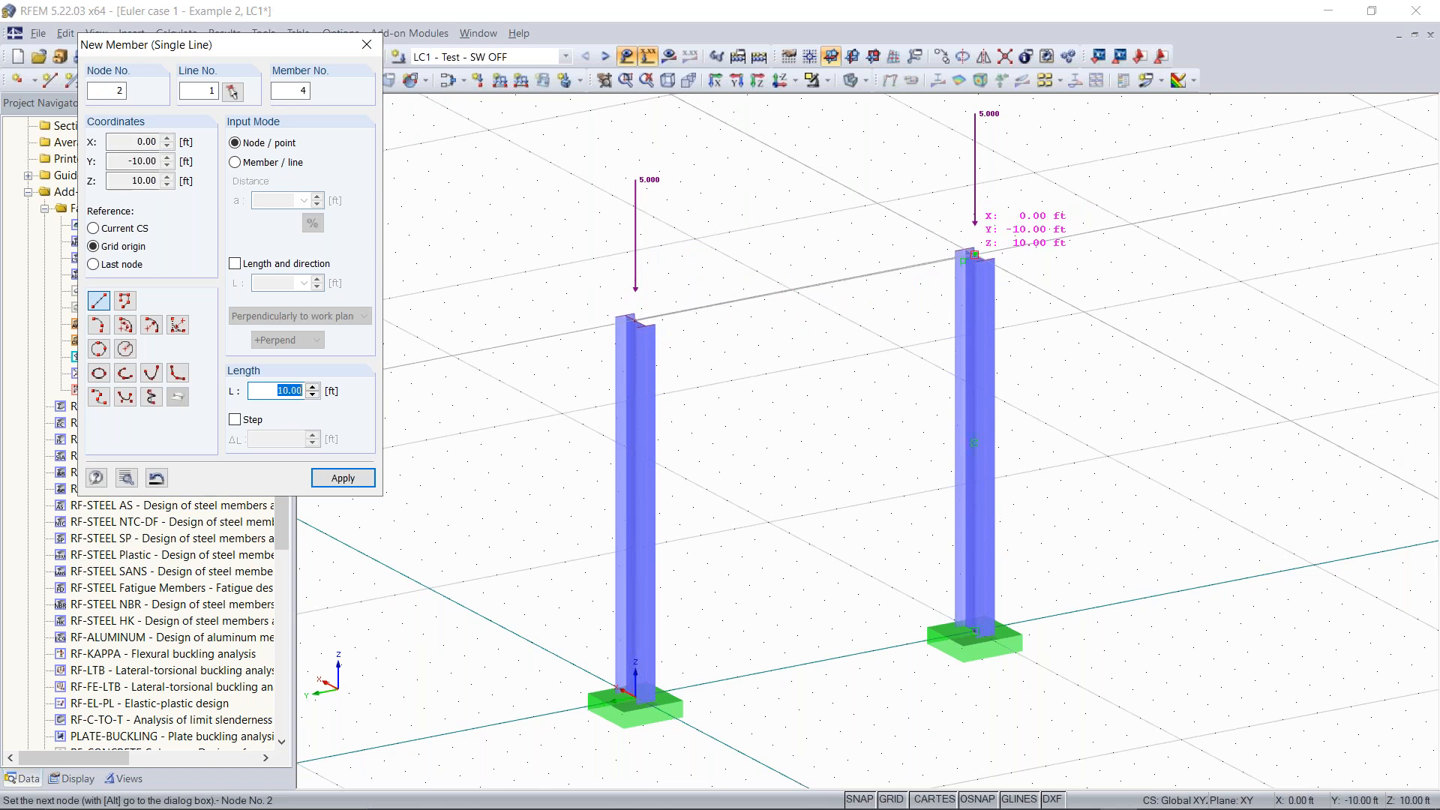
click(974, 255)
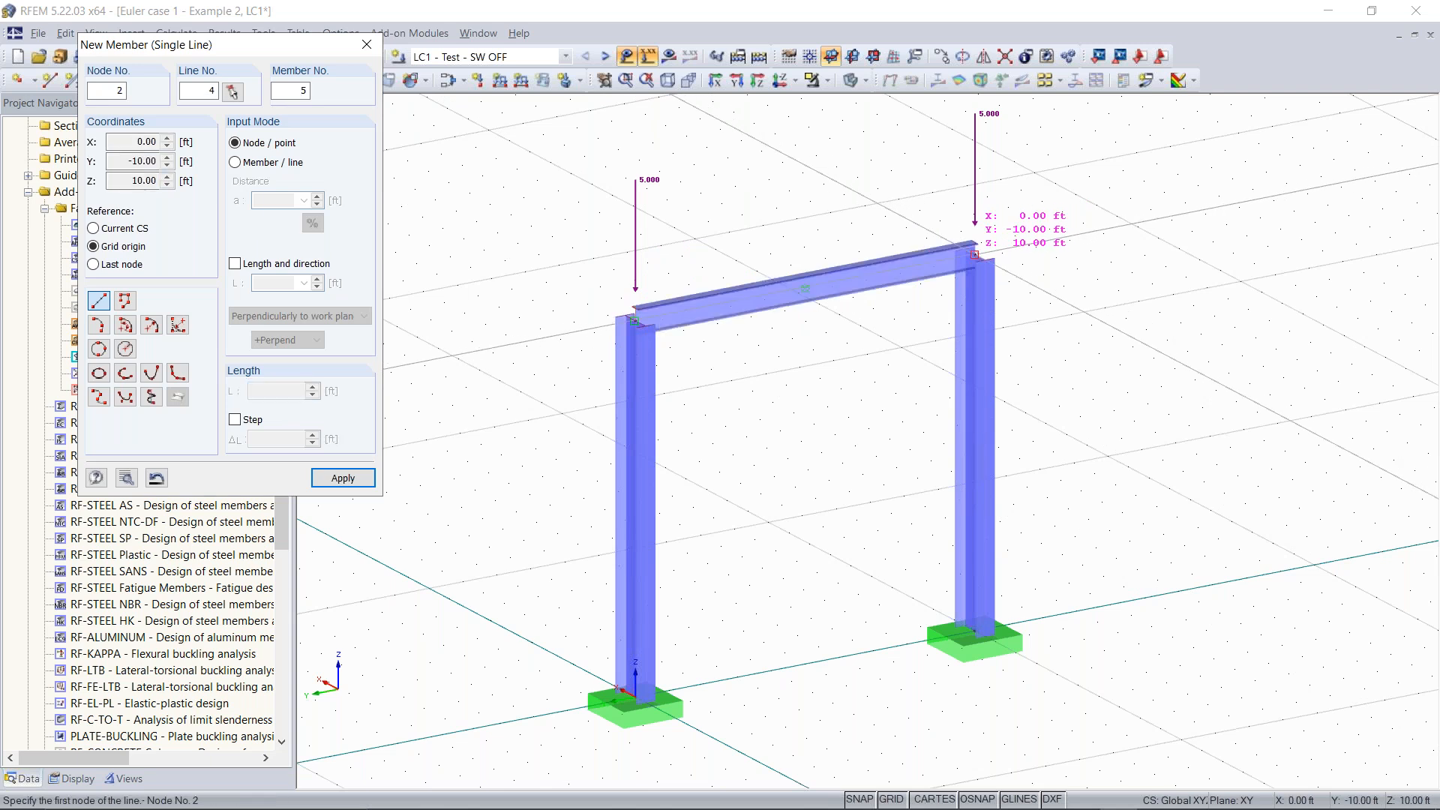
key(Escape)
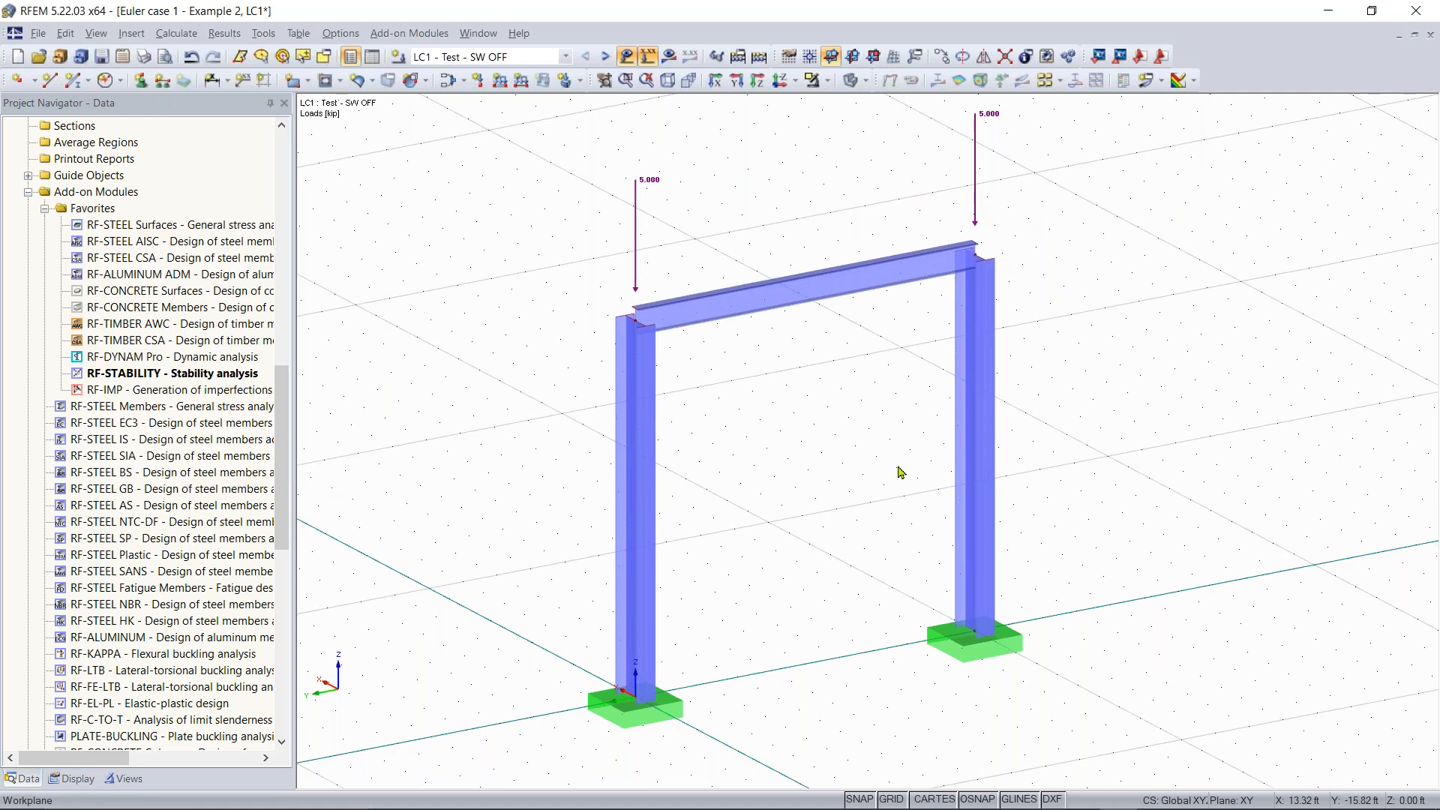
Calculate load case LC1 for the portal frame
middle_drag(861, 479, 705, 476)
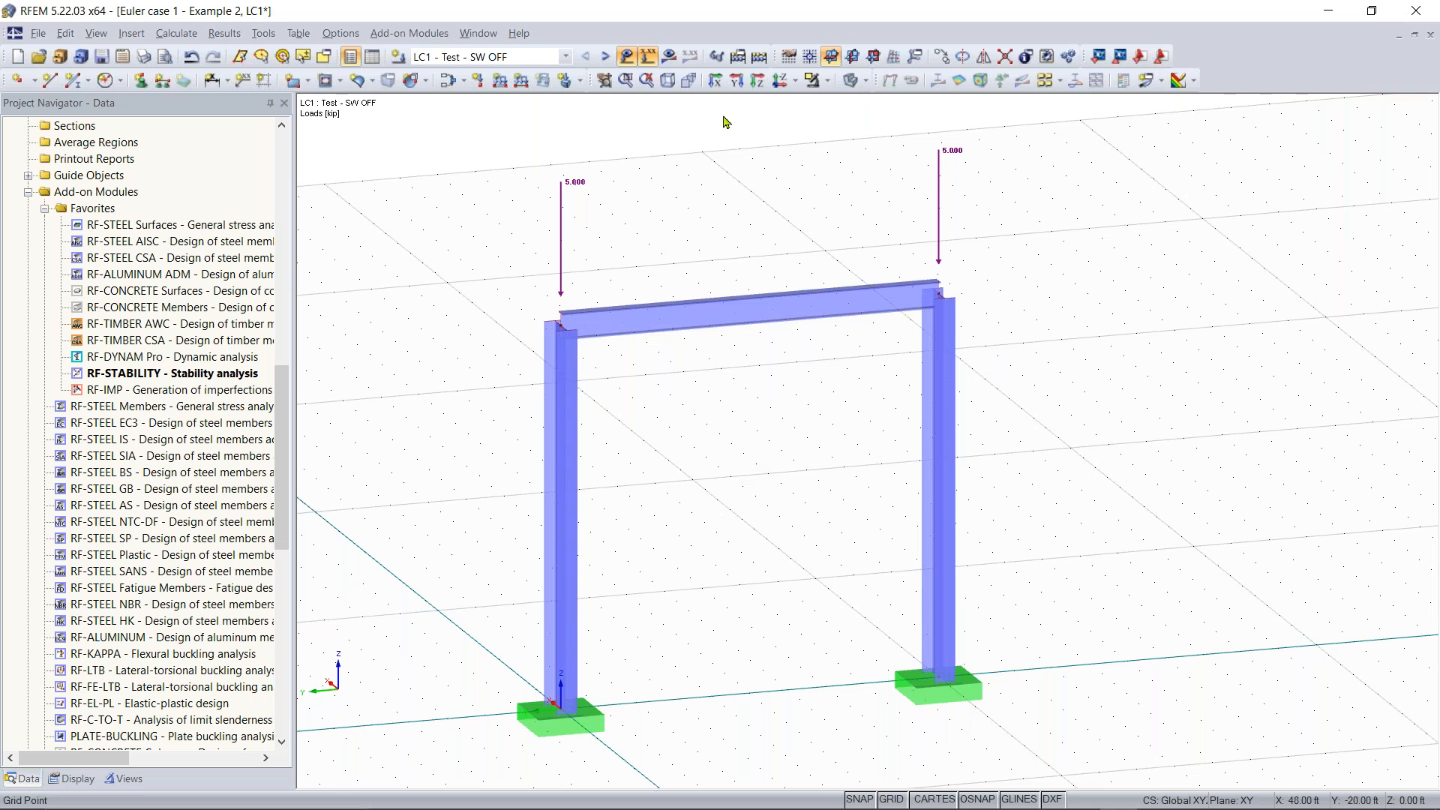
click(667, 59)
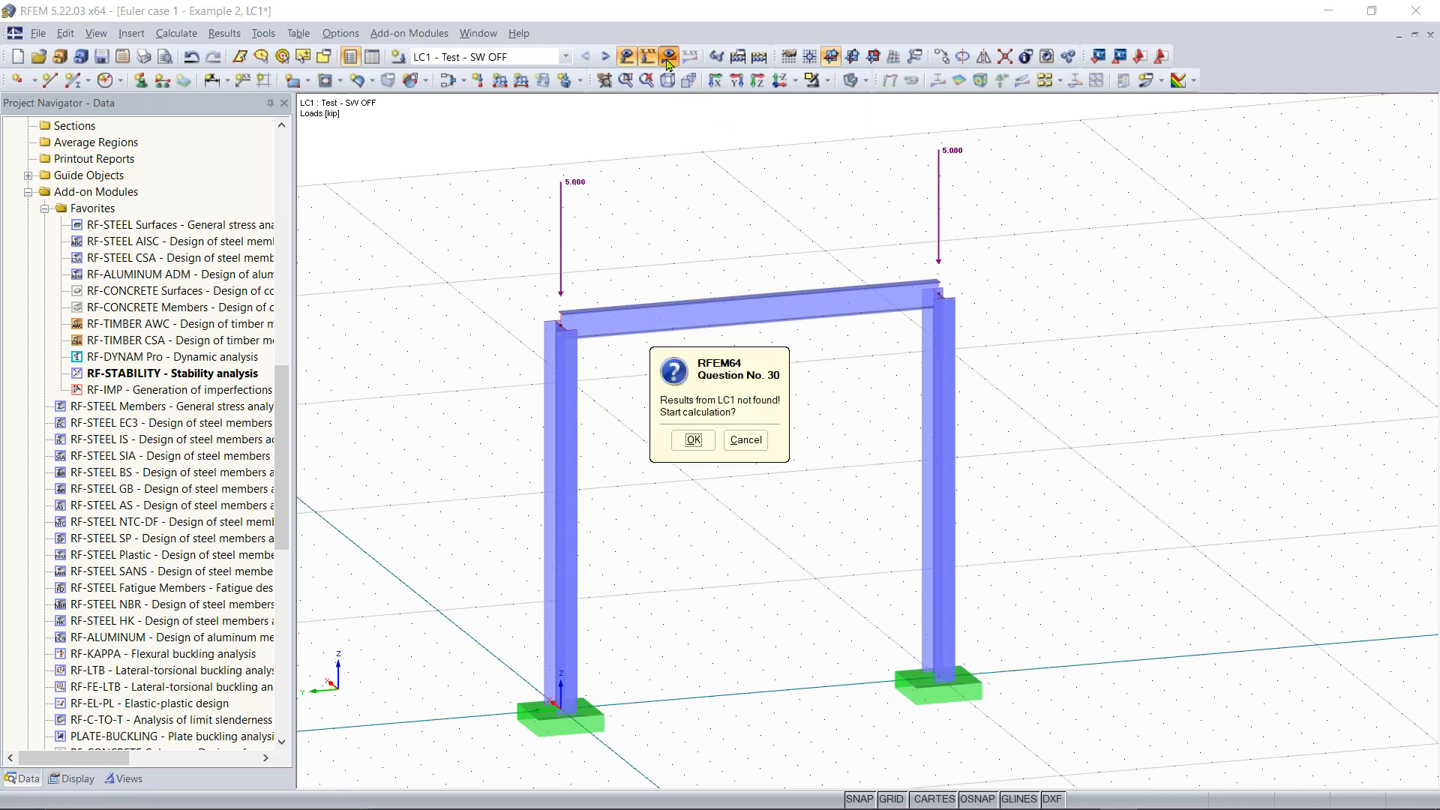
click(692, 439)
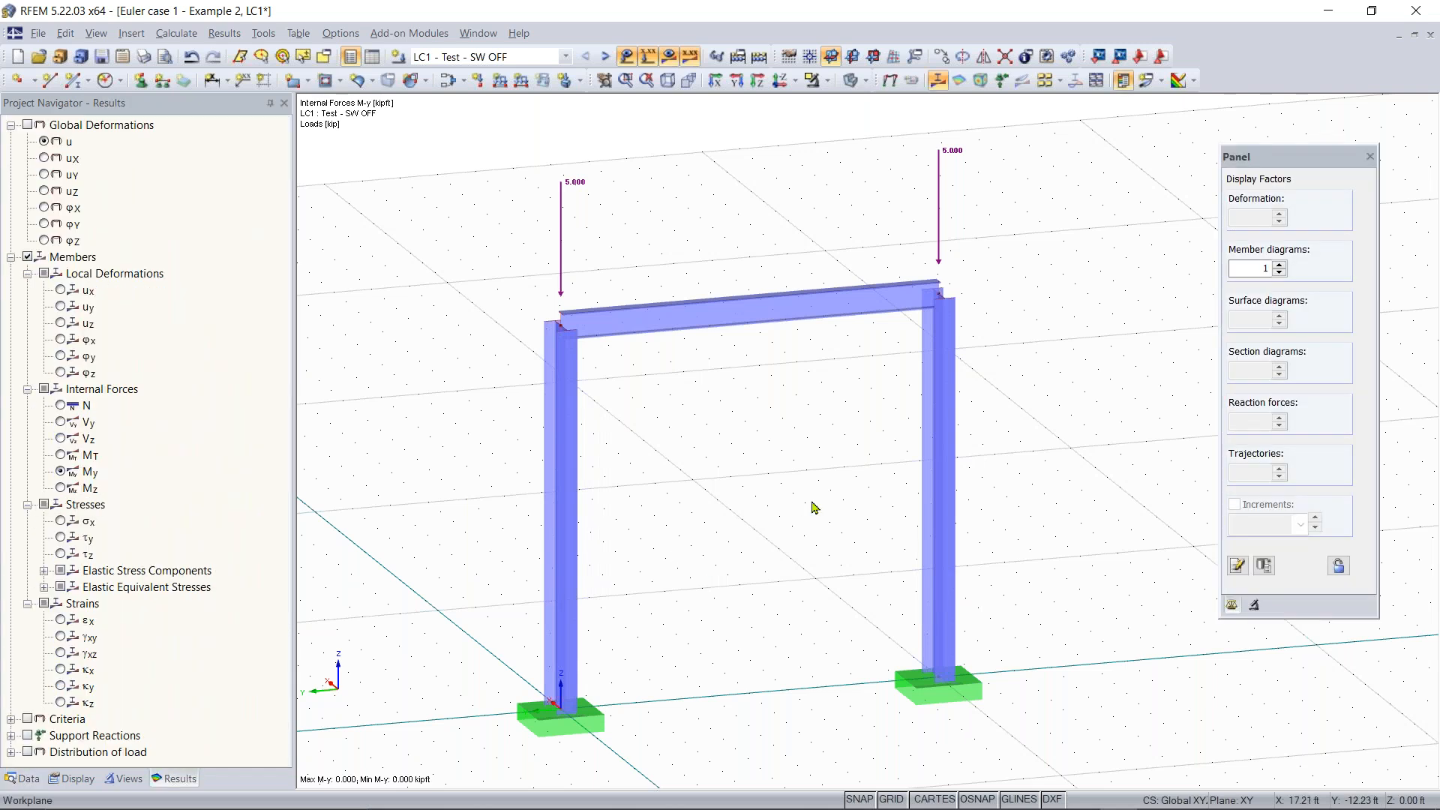
Examine the frame's global deformations, switching from total u to vertical uZ and back to u
scroll(816, 508, down, 1)
click(27, 126)
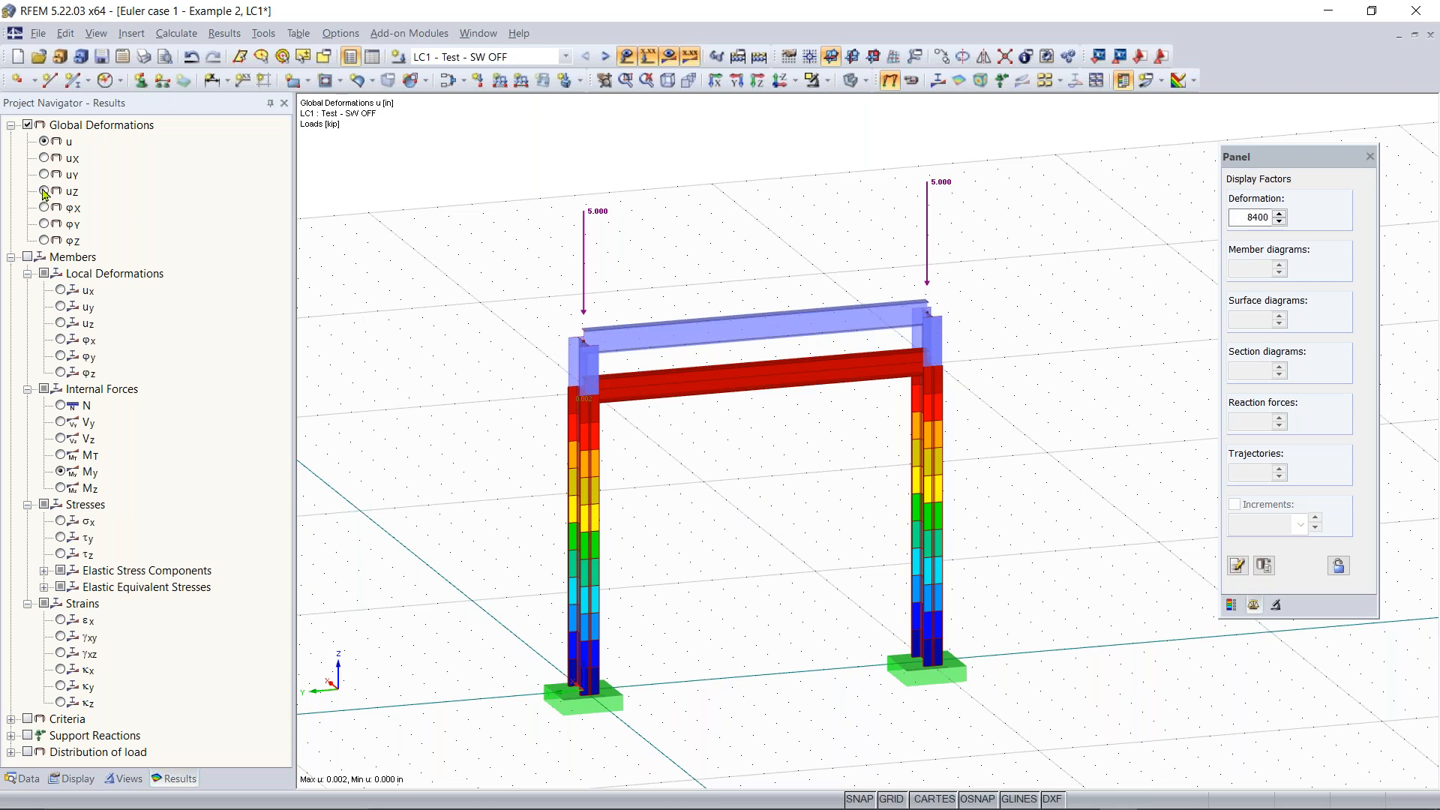
click(44, 192)
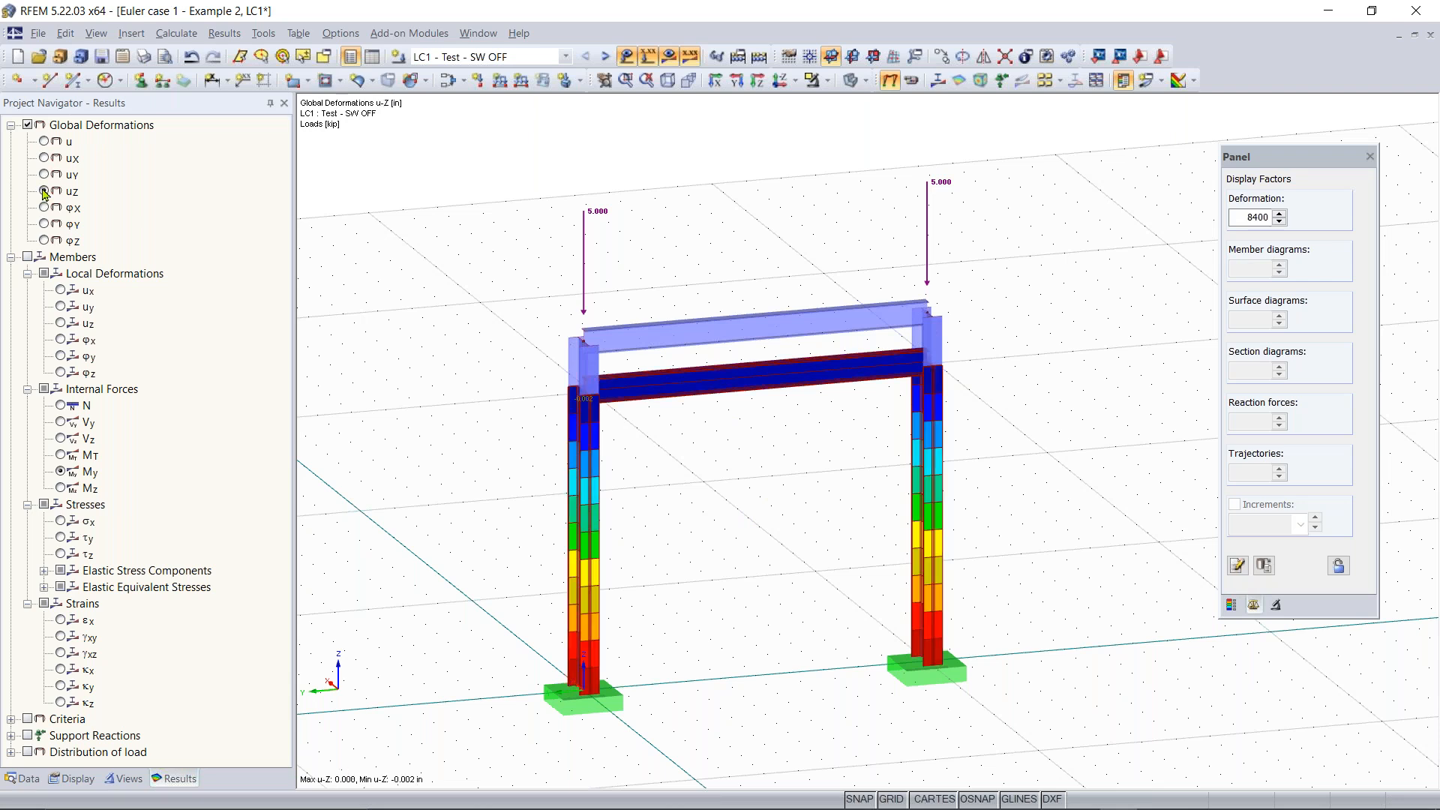
click(45, 142)
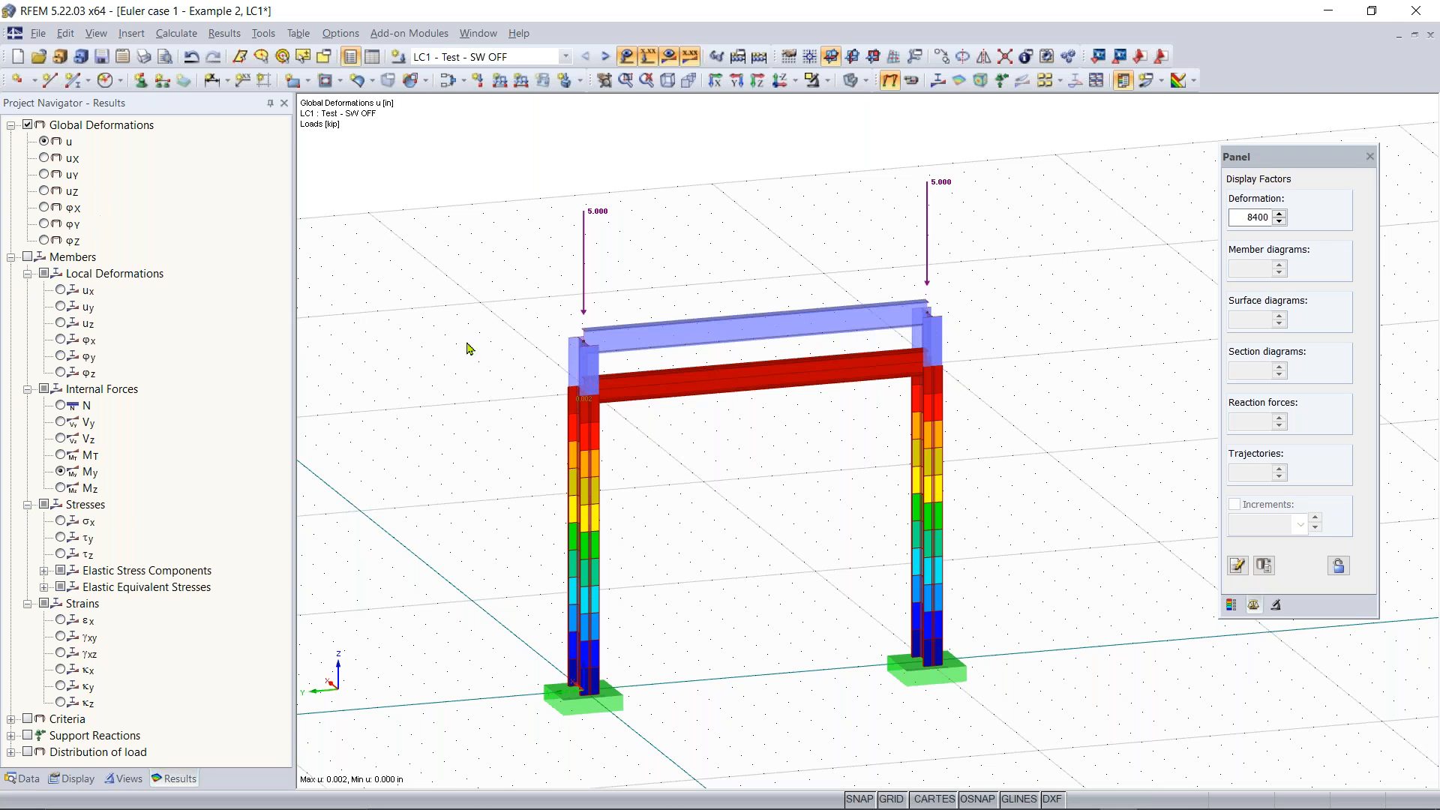
ctrl+middle_drag(674, 455, 540, 418)
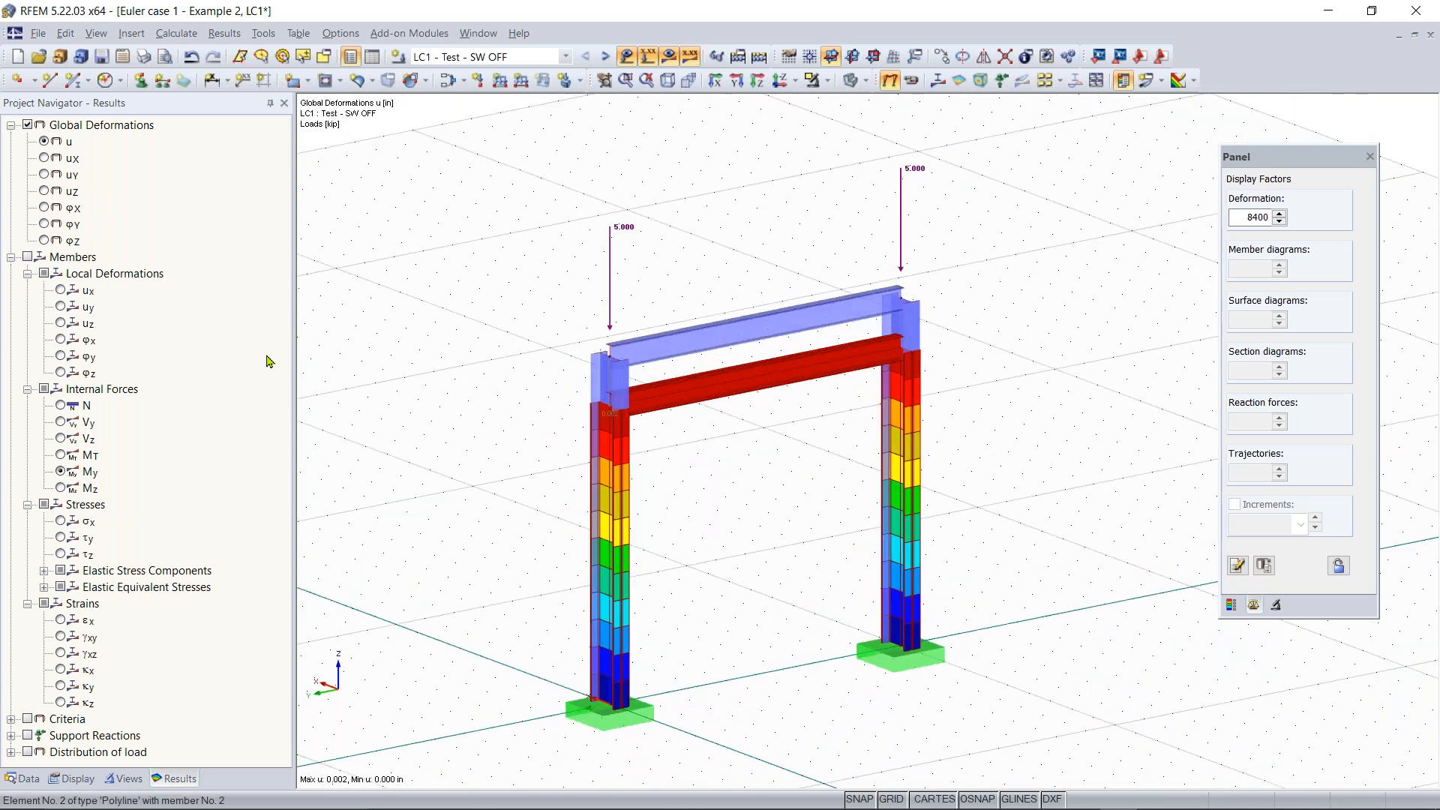
Show the member internal forces Mz and raise the member diagram display factor to 1.5
click(28, 257)
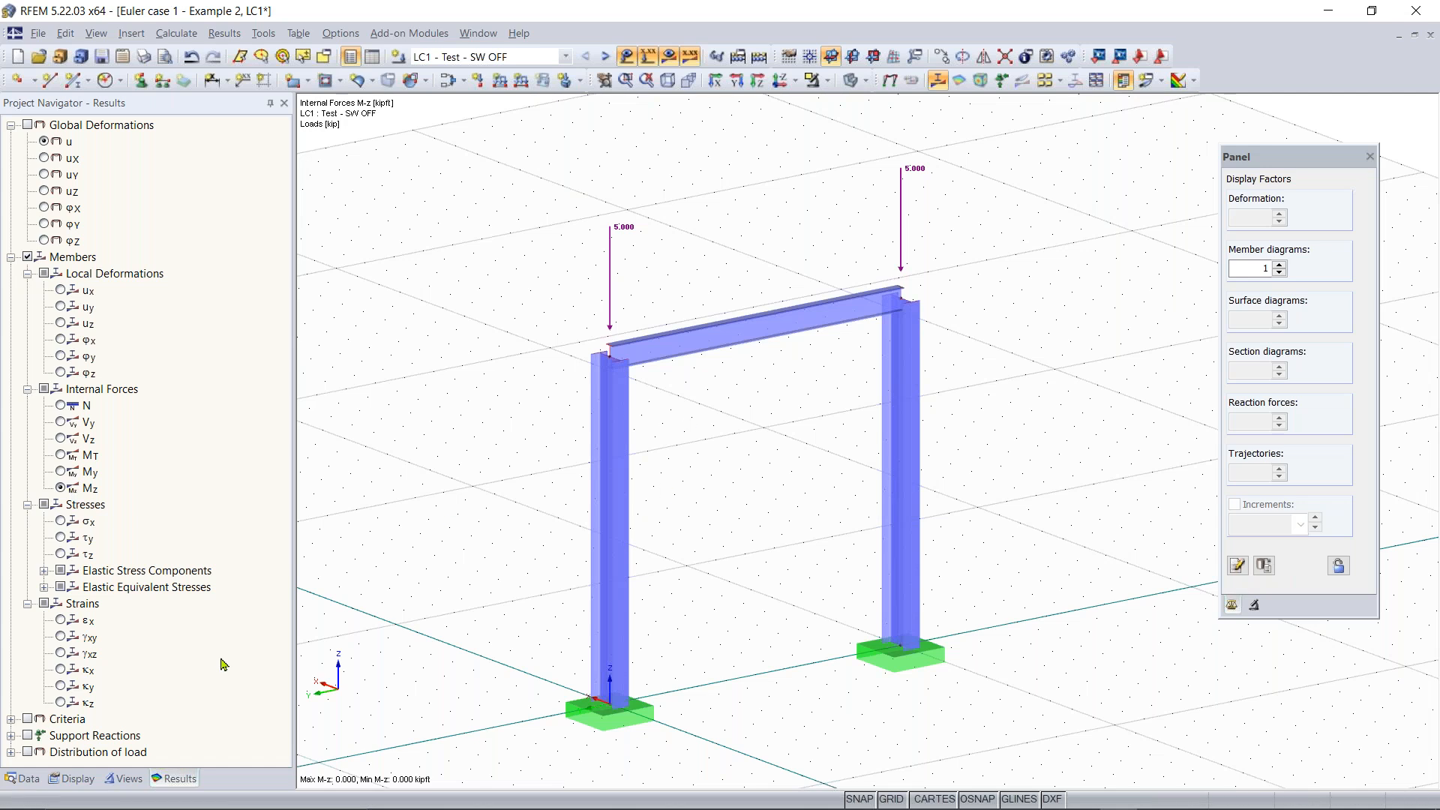
scroll(728, 517, down, 1)
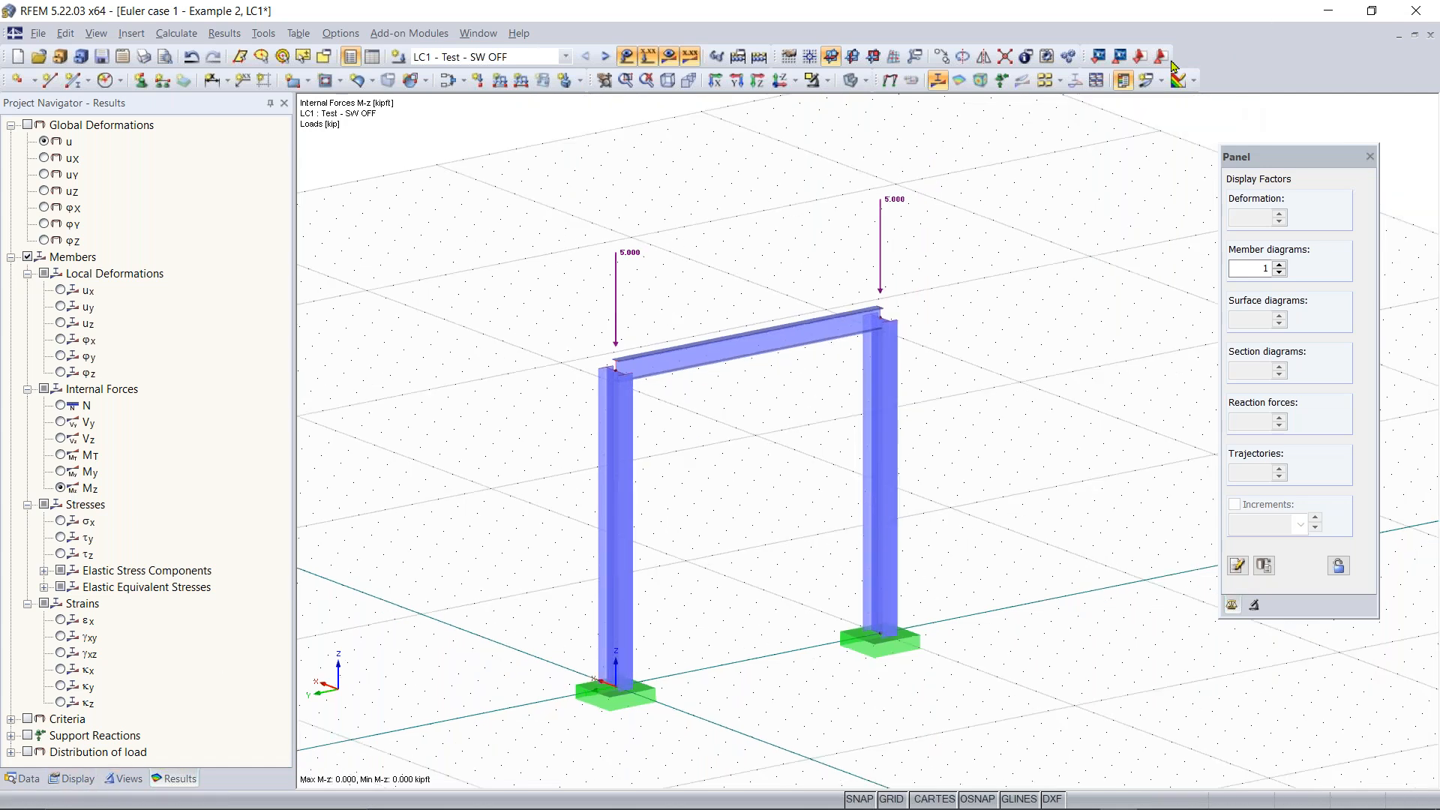
click(1280, 264)
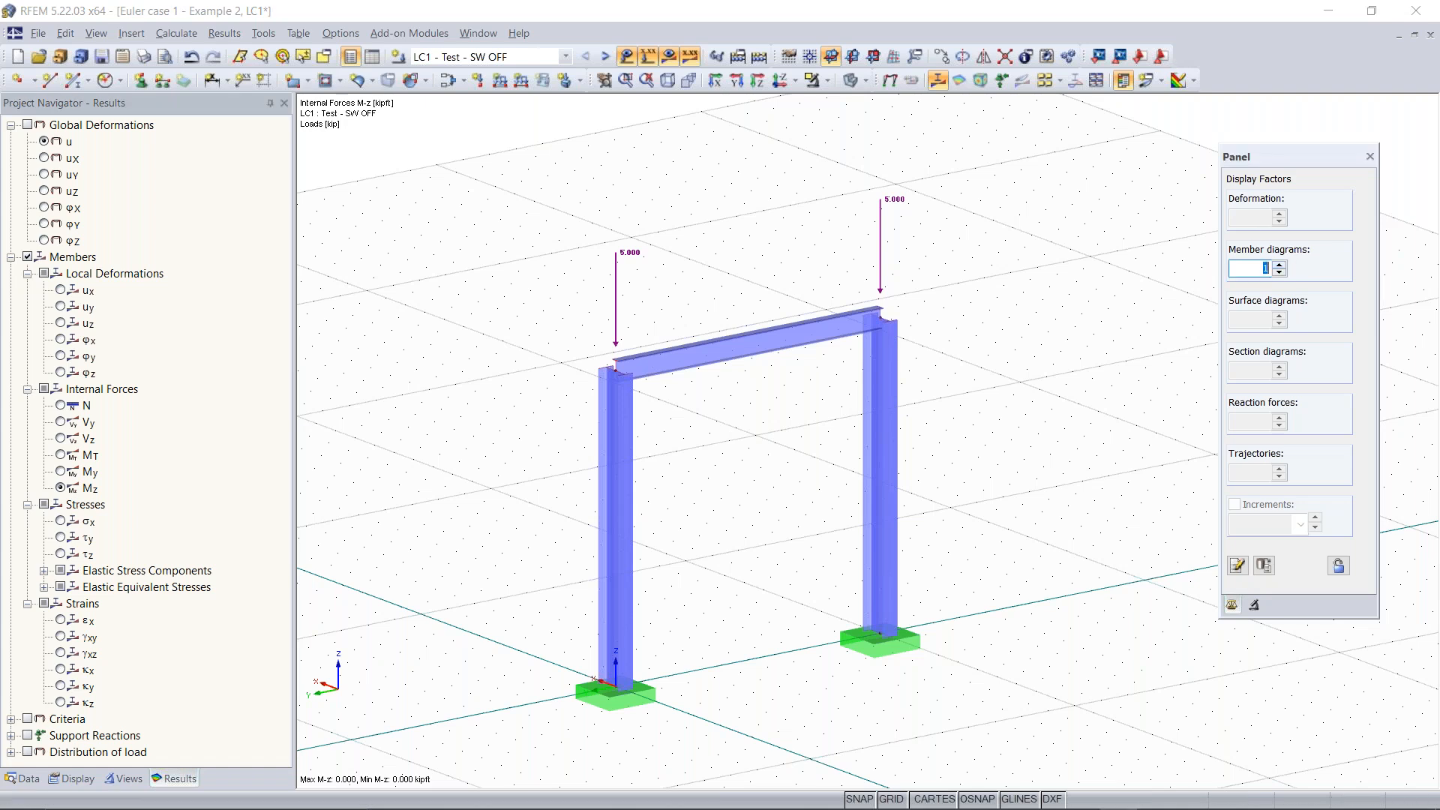
Display member deformations as Lines, try Cross-Sections for the member results, and set them to Two-Colored
click(79, 780)
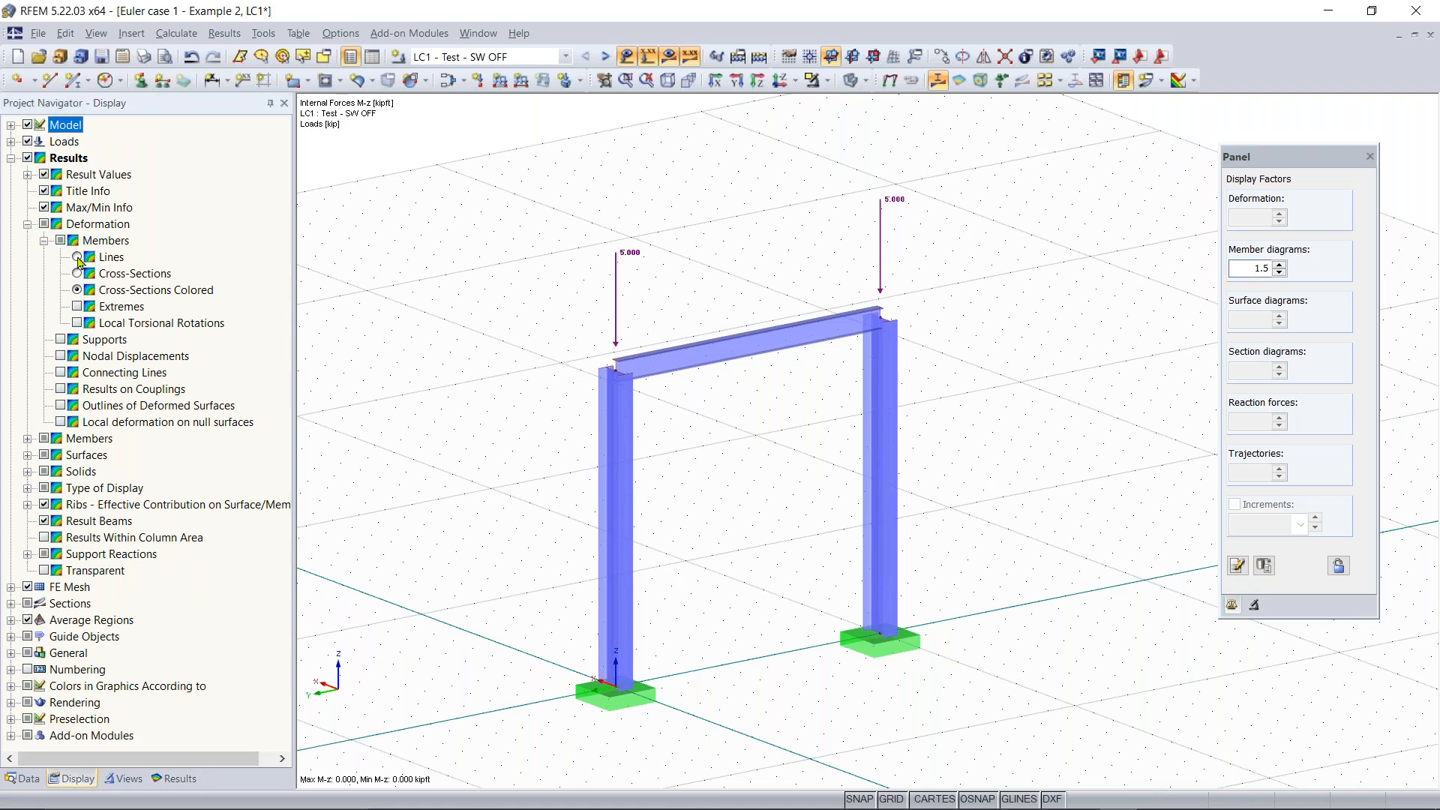
click(27, 439)
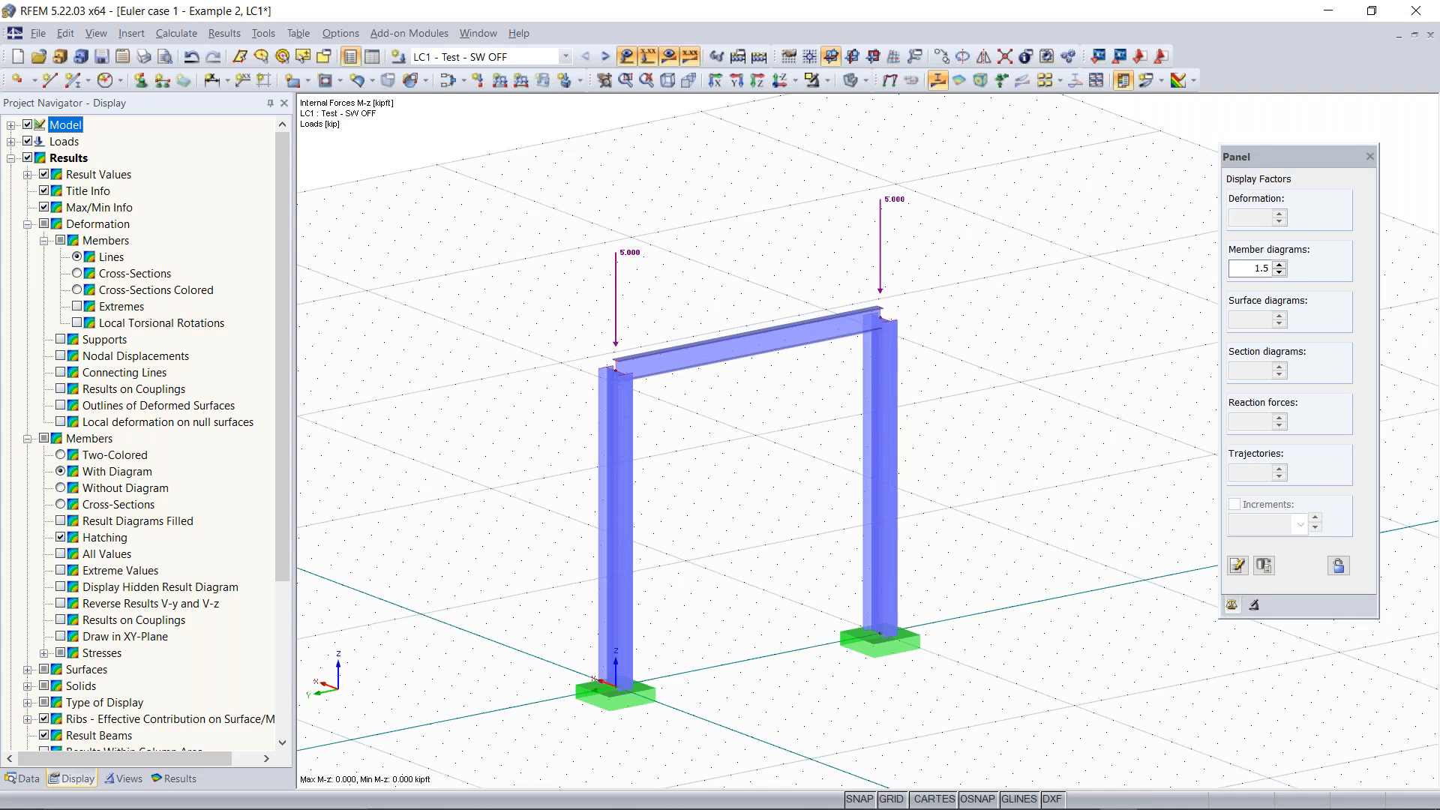
click(62, 506)
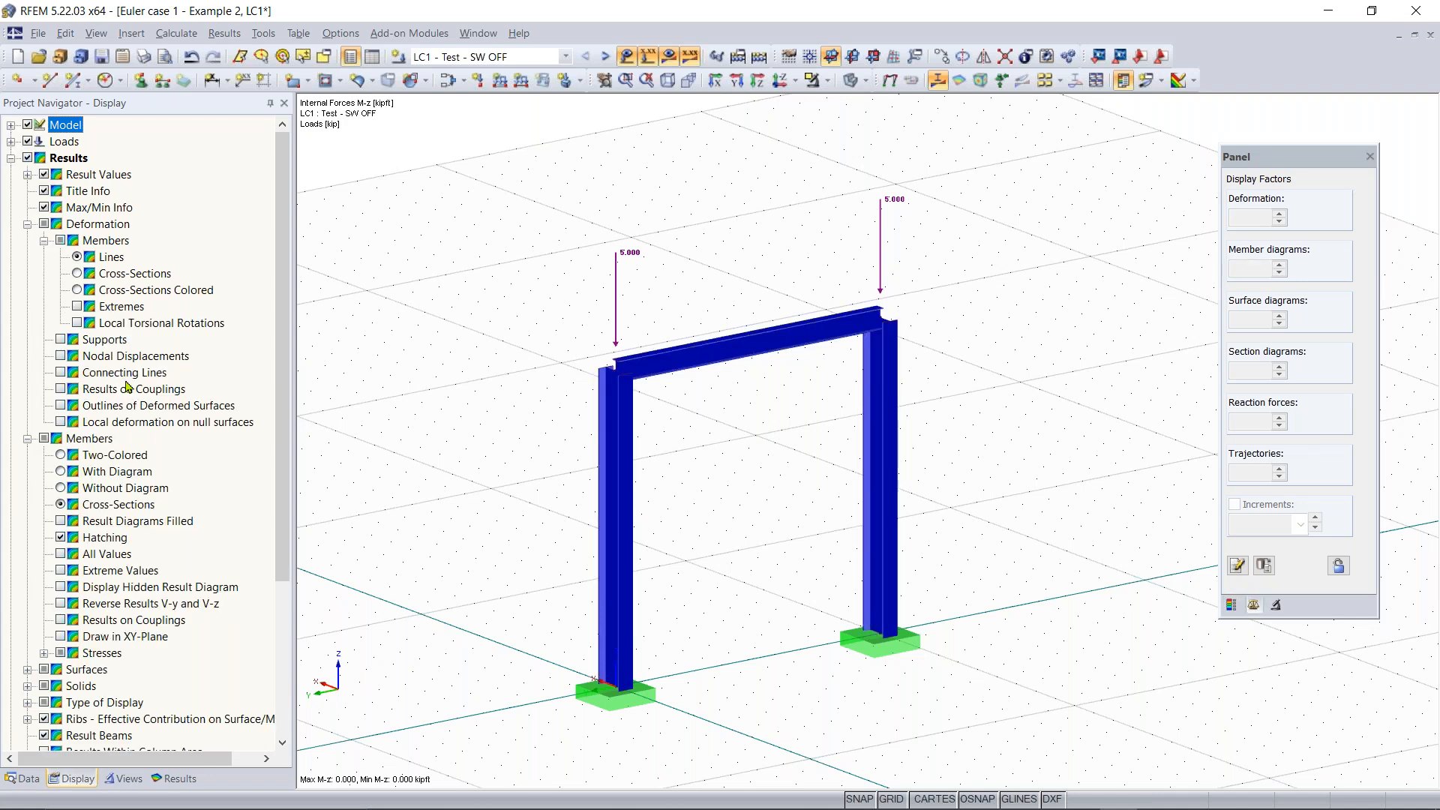
click(61, 455)
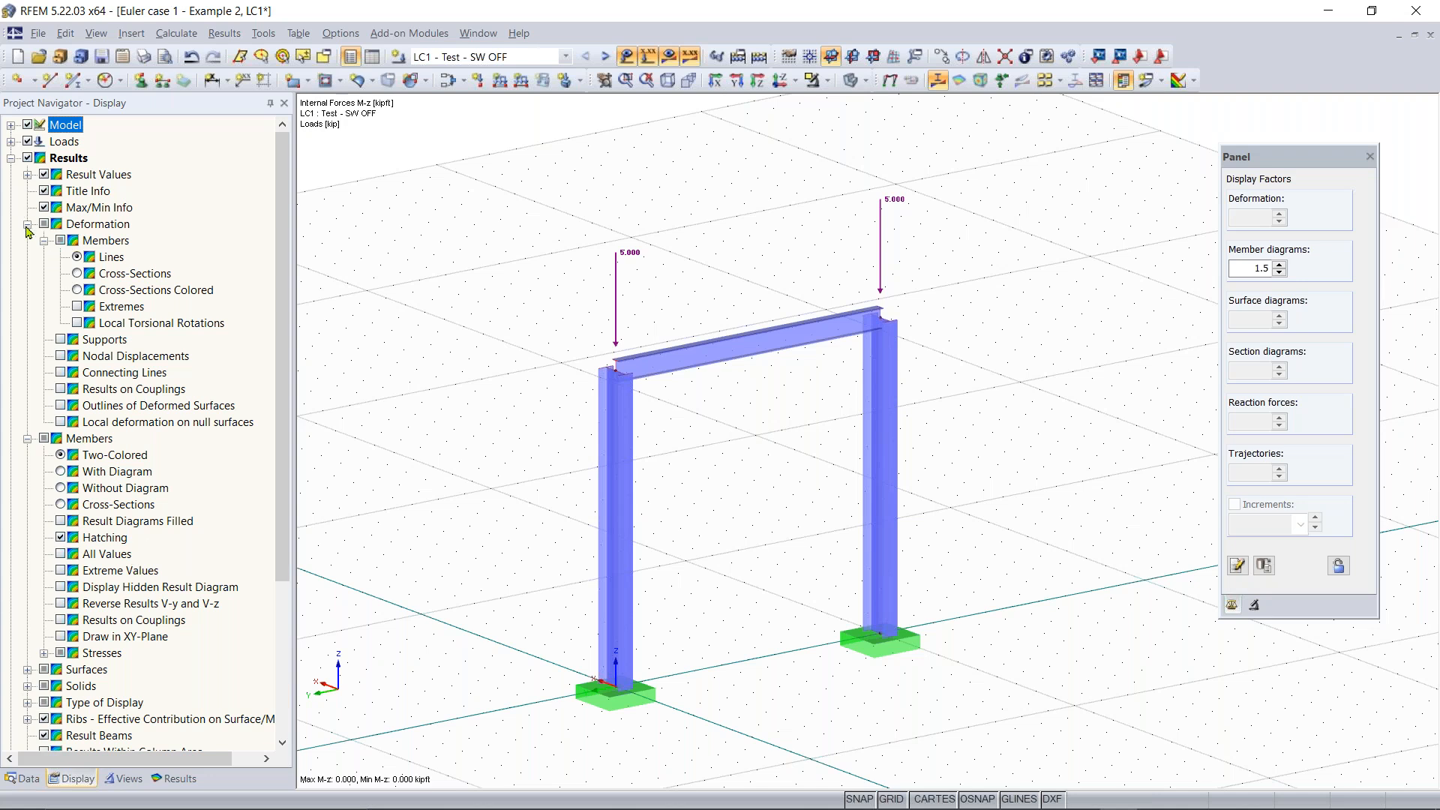
Display the frame's axial member forces N, and switch the member results to bending moments My
click(28, 224)
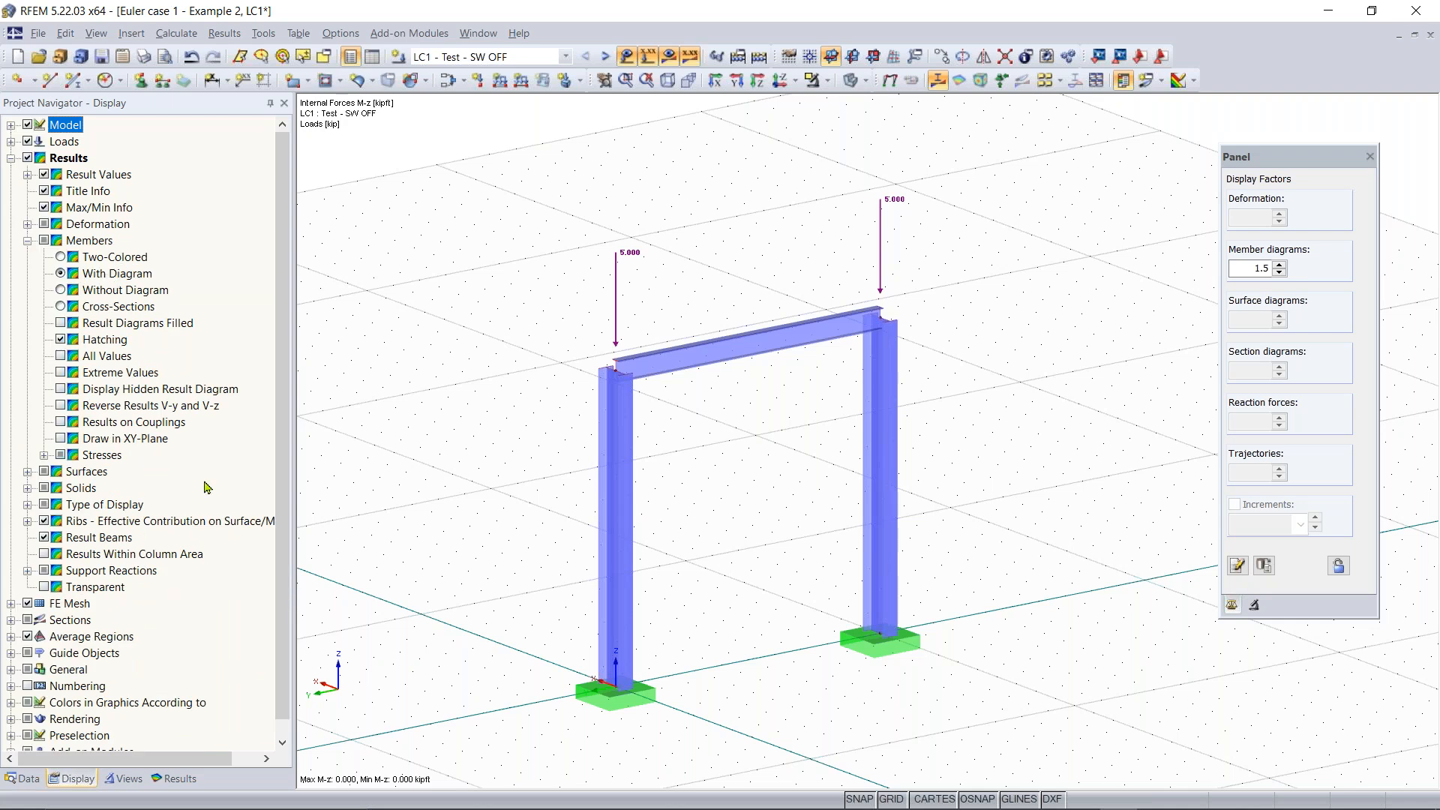
click(174, 779)
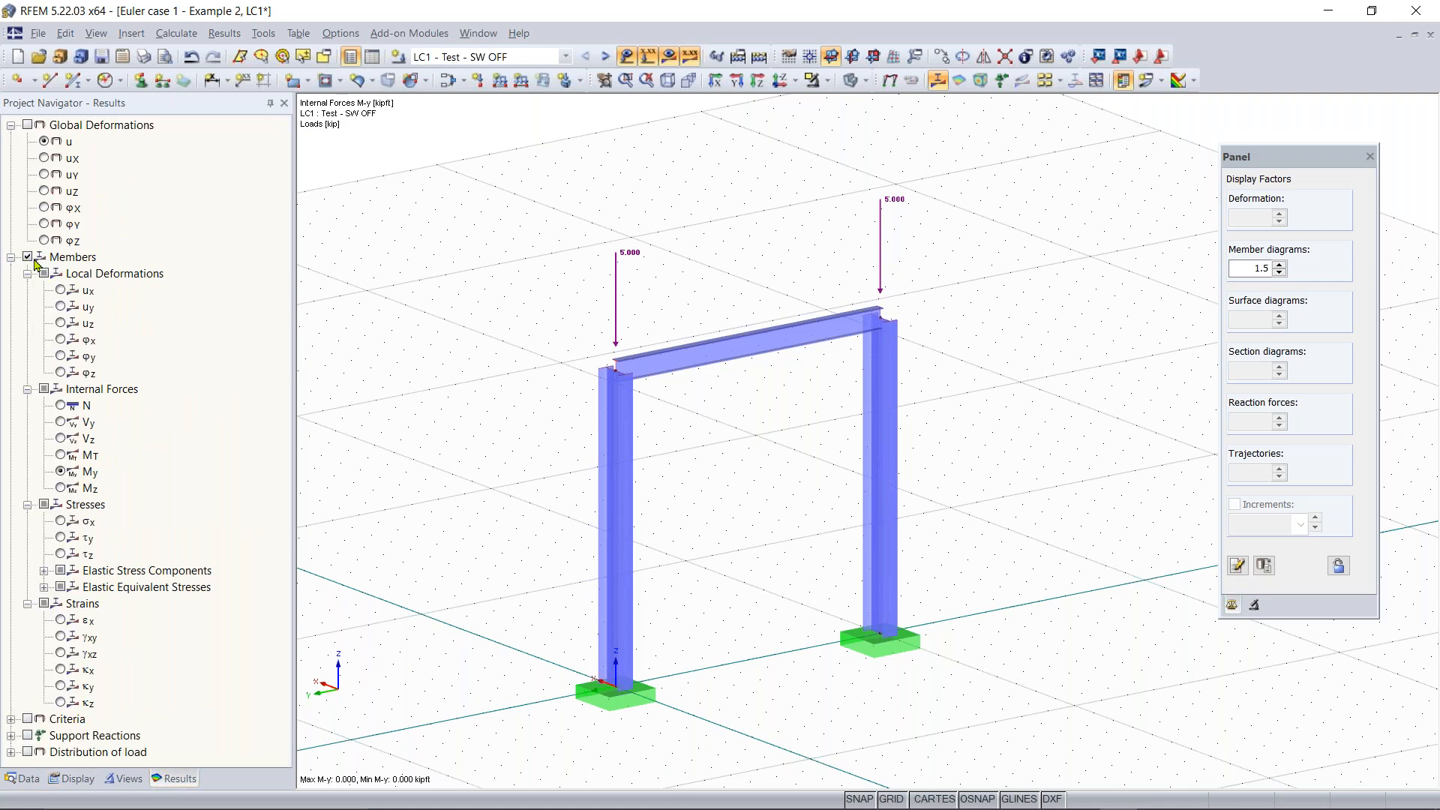
click(61, 406)
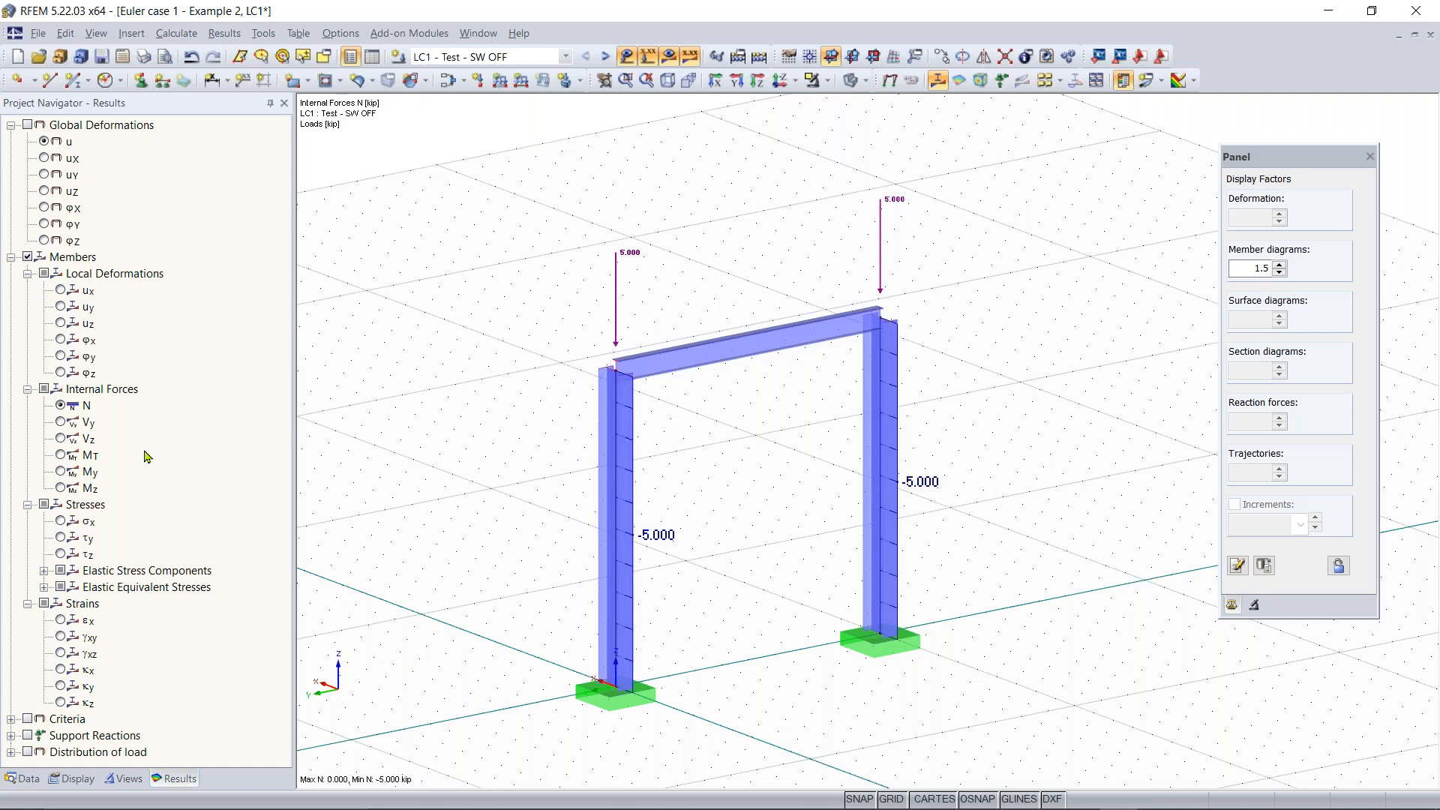
click(61, 473)
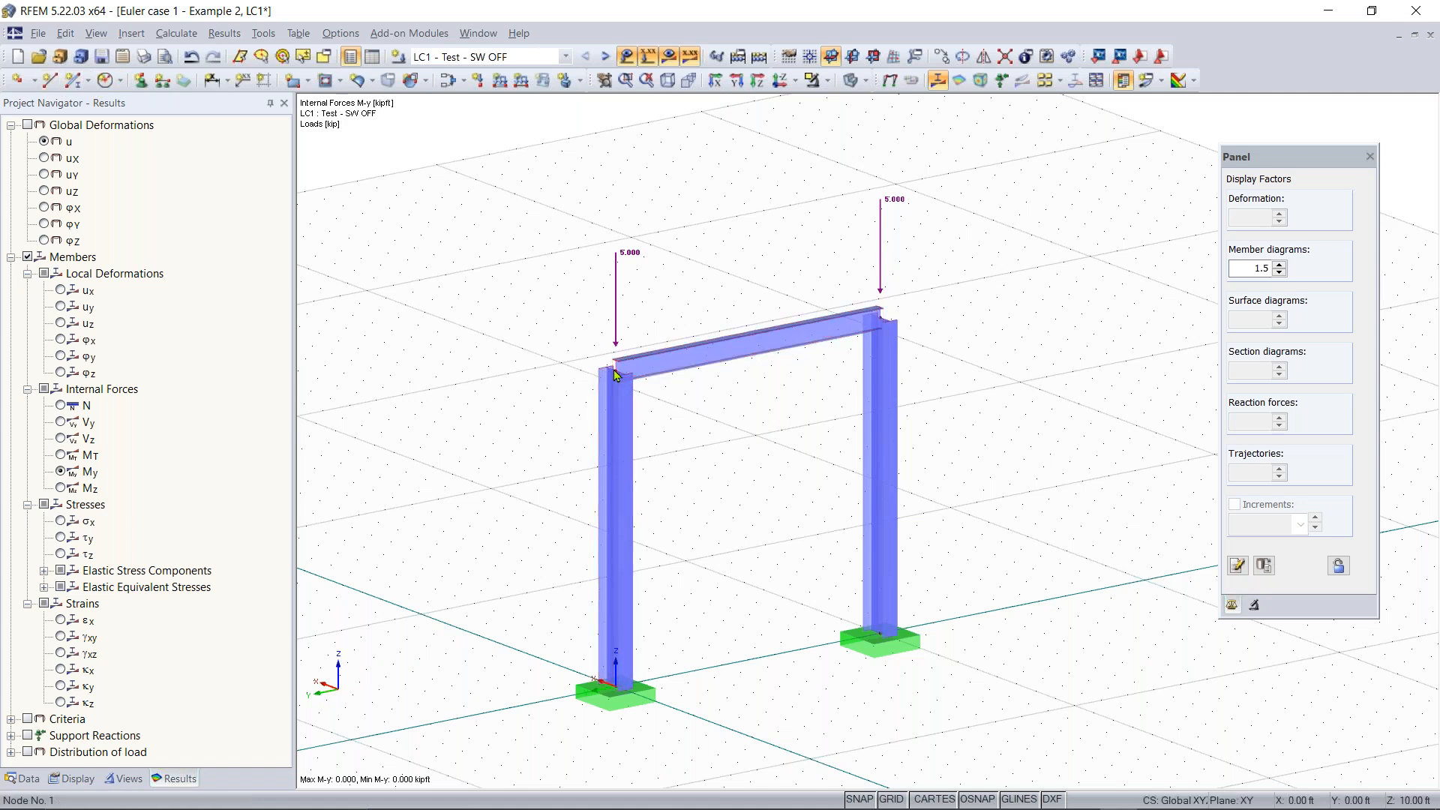
Add a horizontal force component PX of 1 kip to the nodal load on node 1
double_click(717, 251)
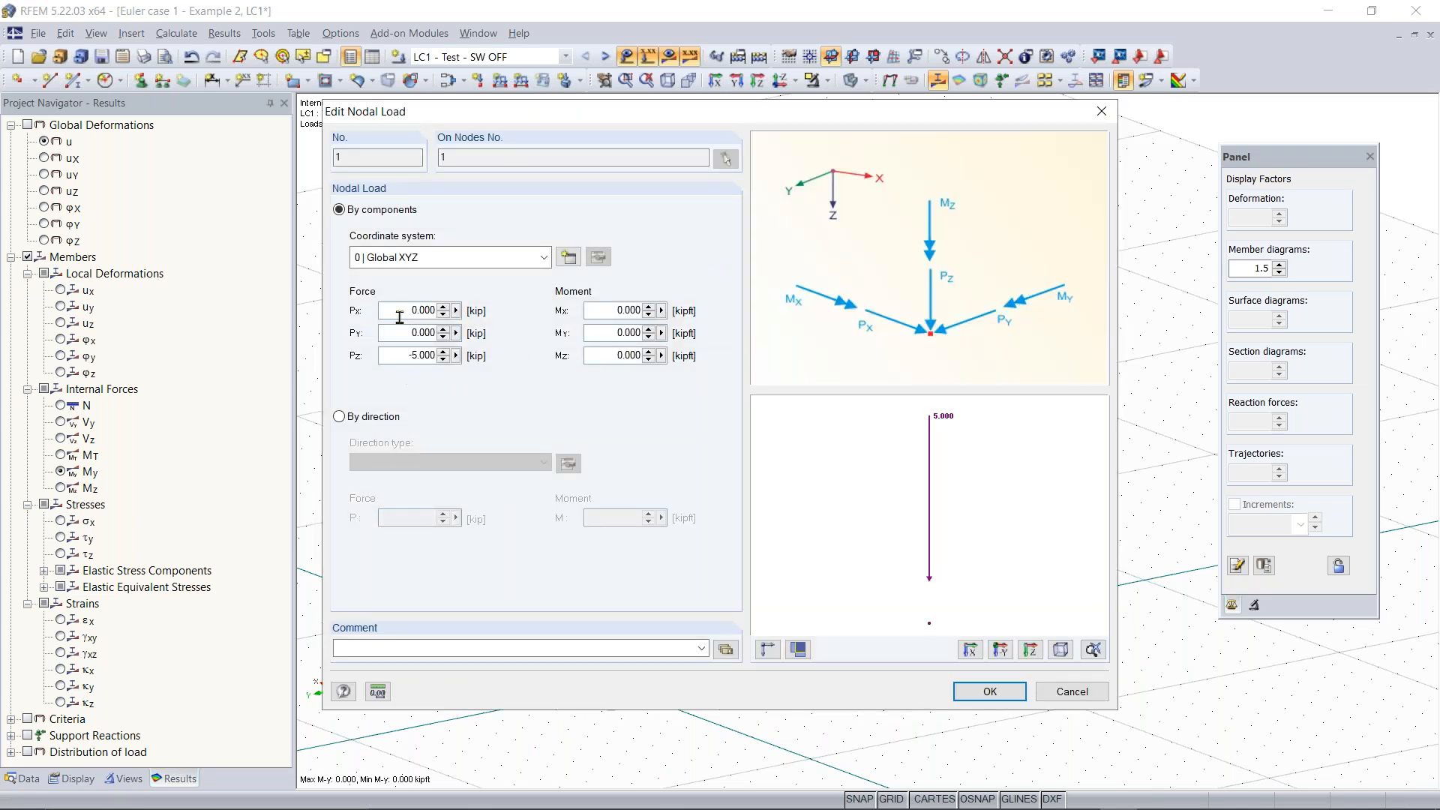
drag(398, 315, 507, 320)
text(1)
key(Return)
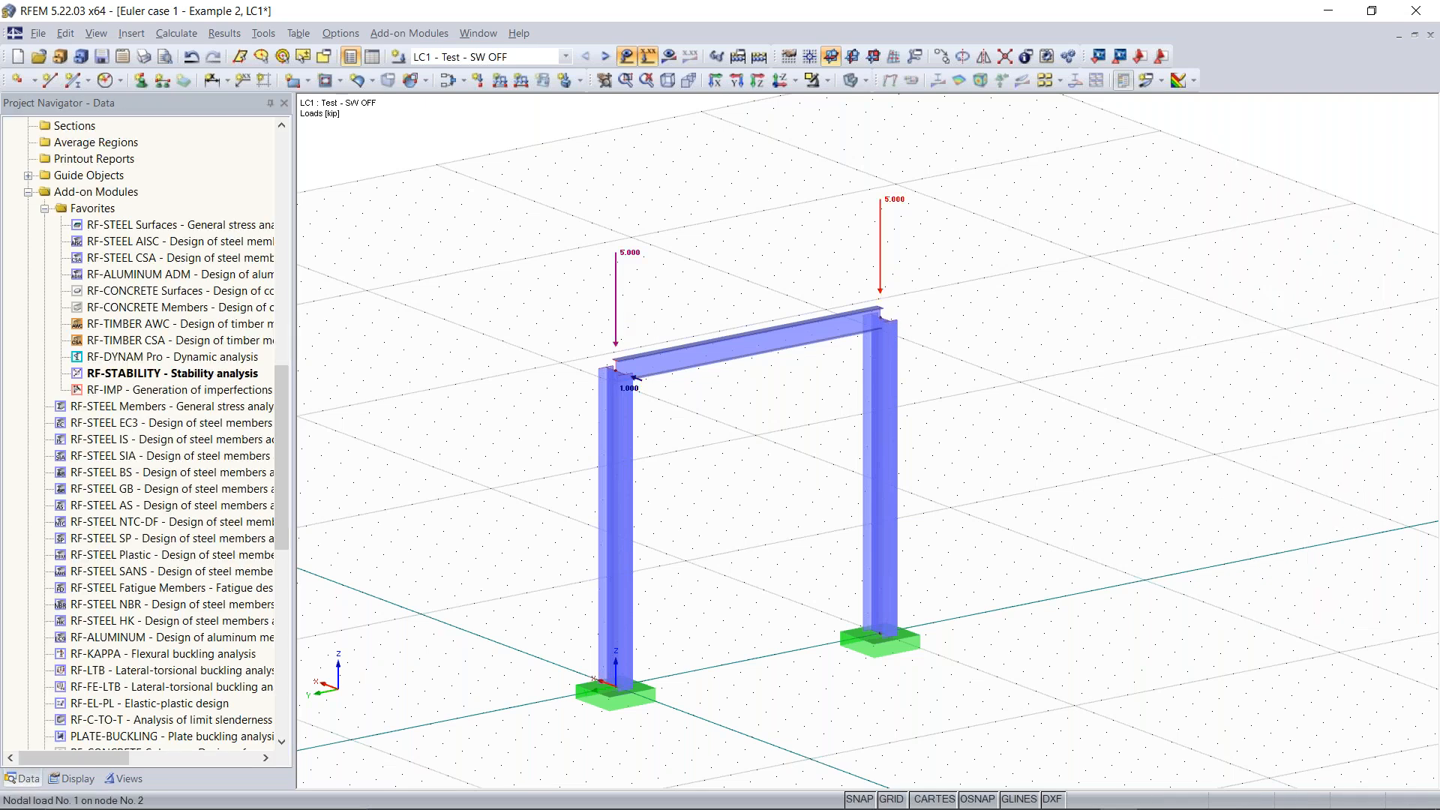
Set PX to -1 kip in the nodal load on node 2 and recalculate the load case results
double_click(632, 377)
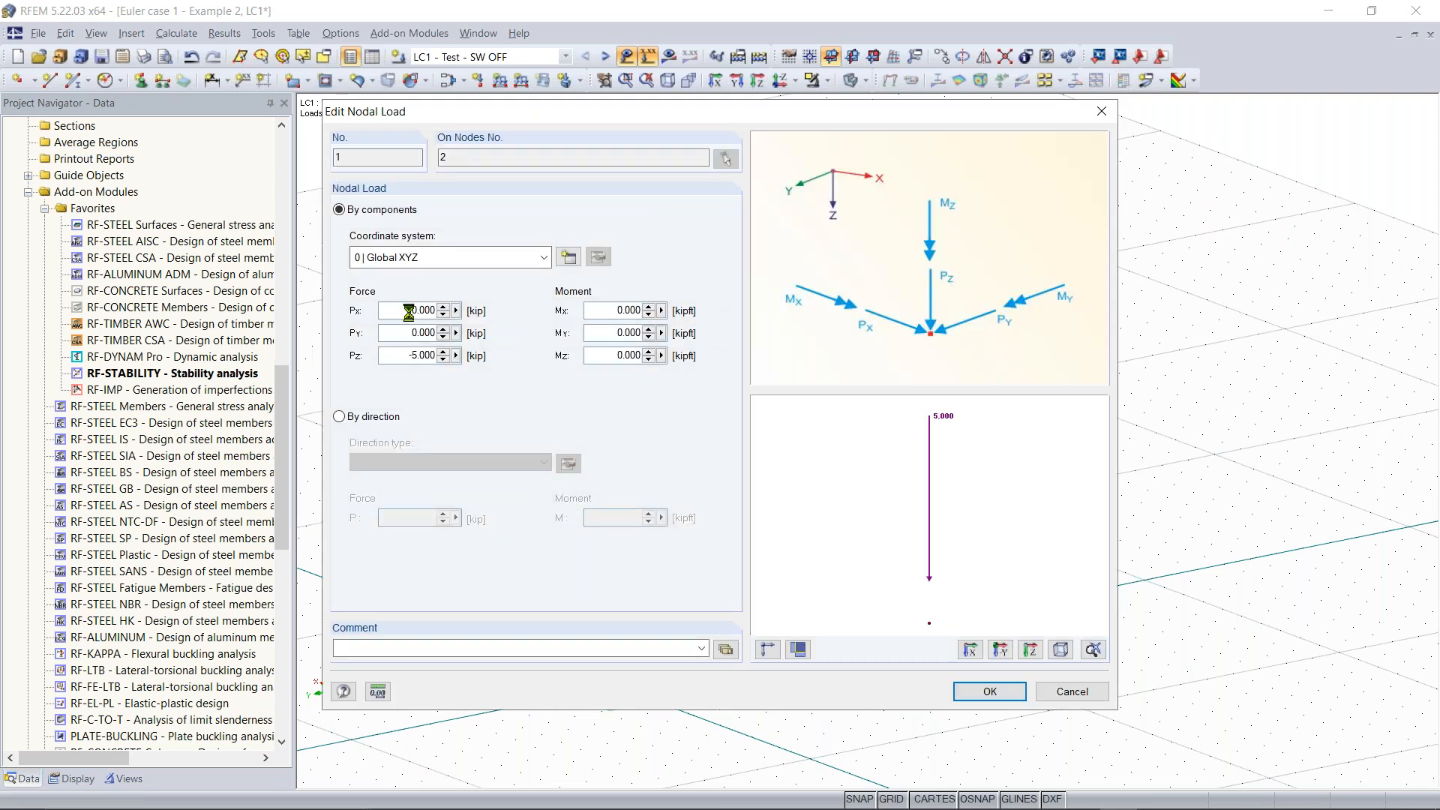
double_click(409, 311)
text(-1)
key(Return)
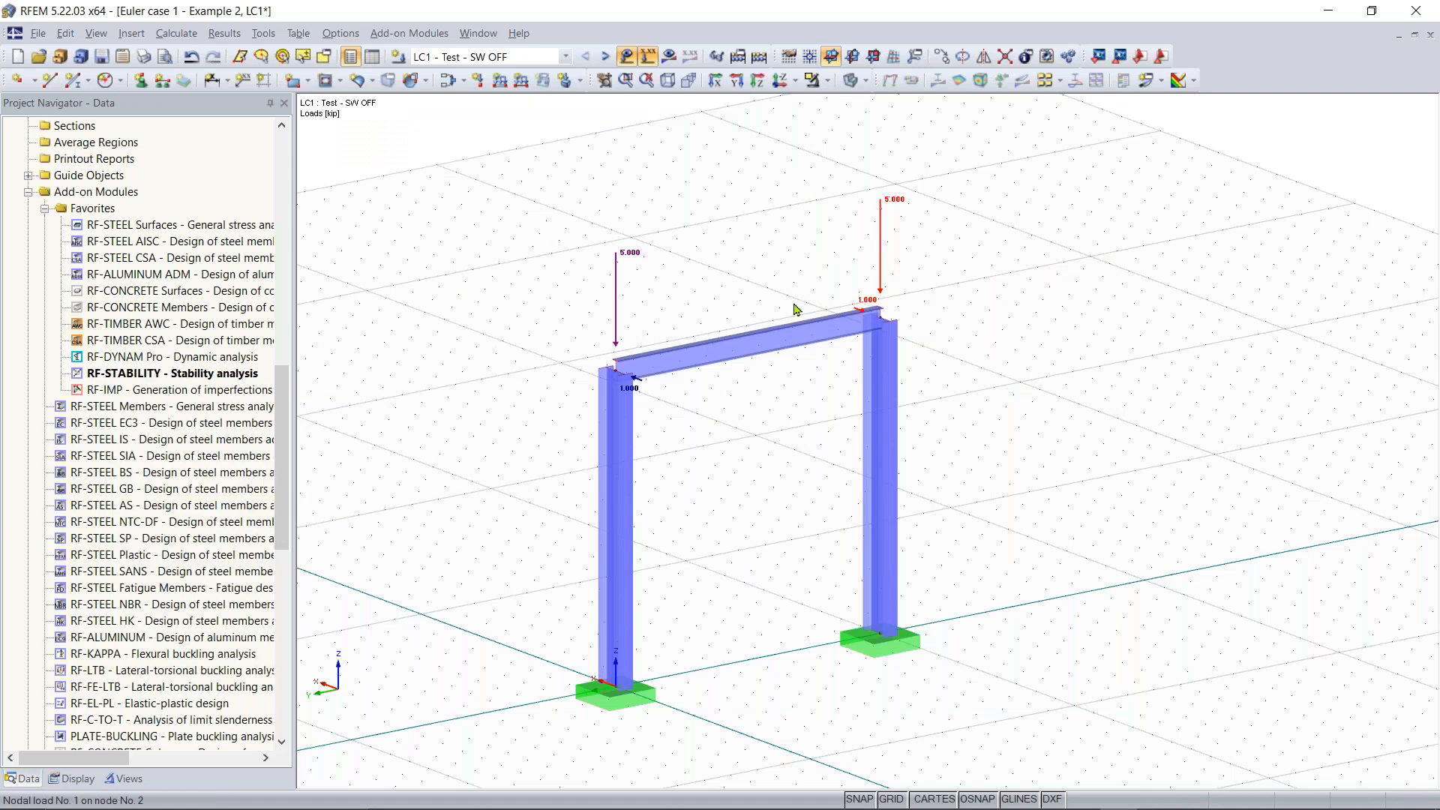
click(668, 56)
click(693, 440)
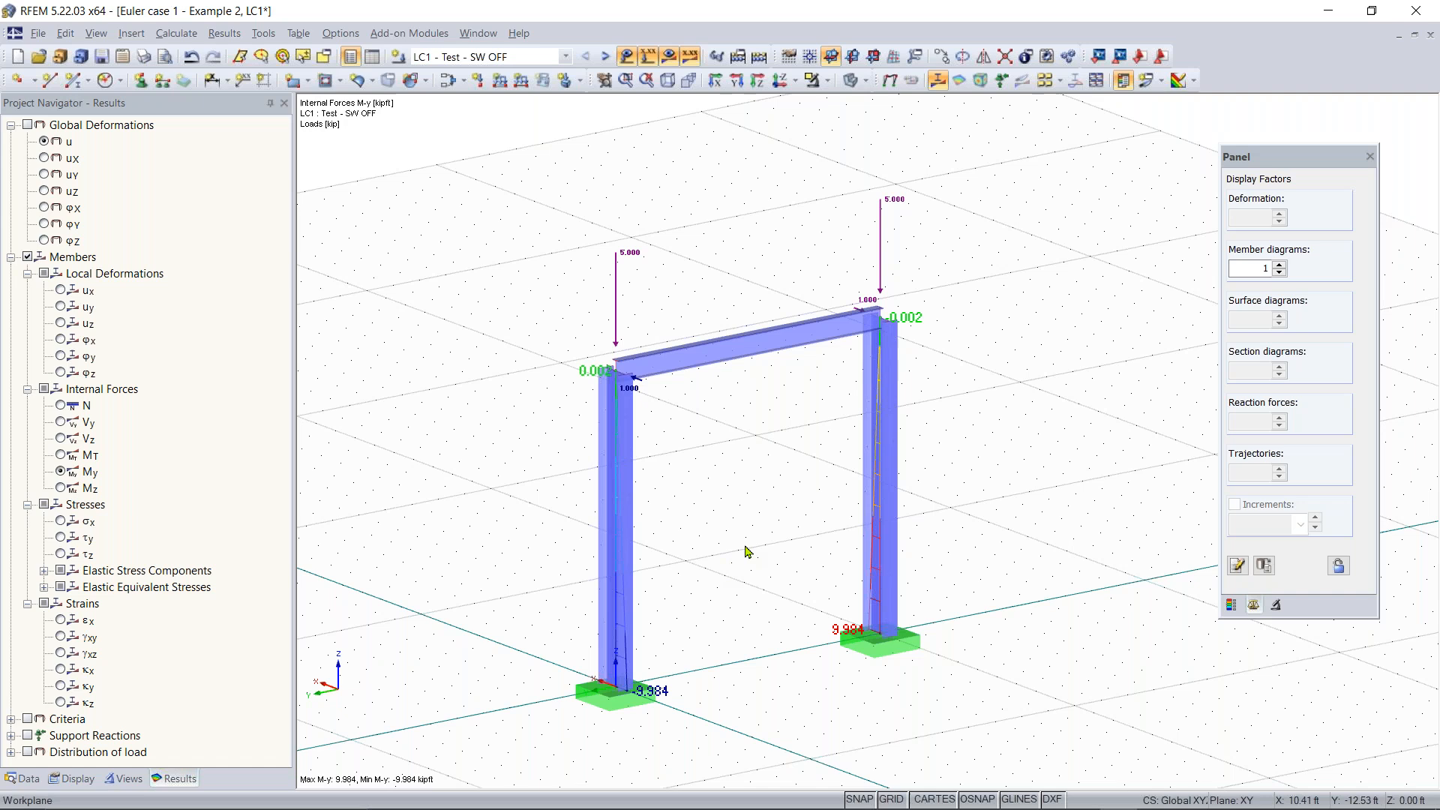
Review the global calculation parameters and the FE mesh settings
click(184, 36)
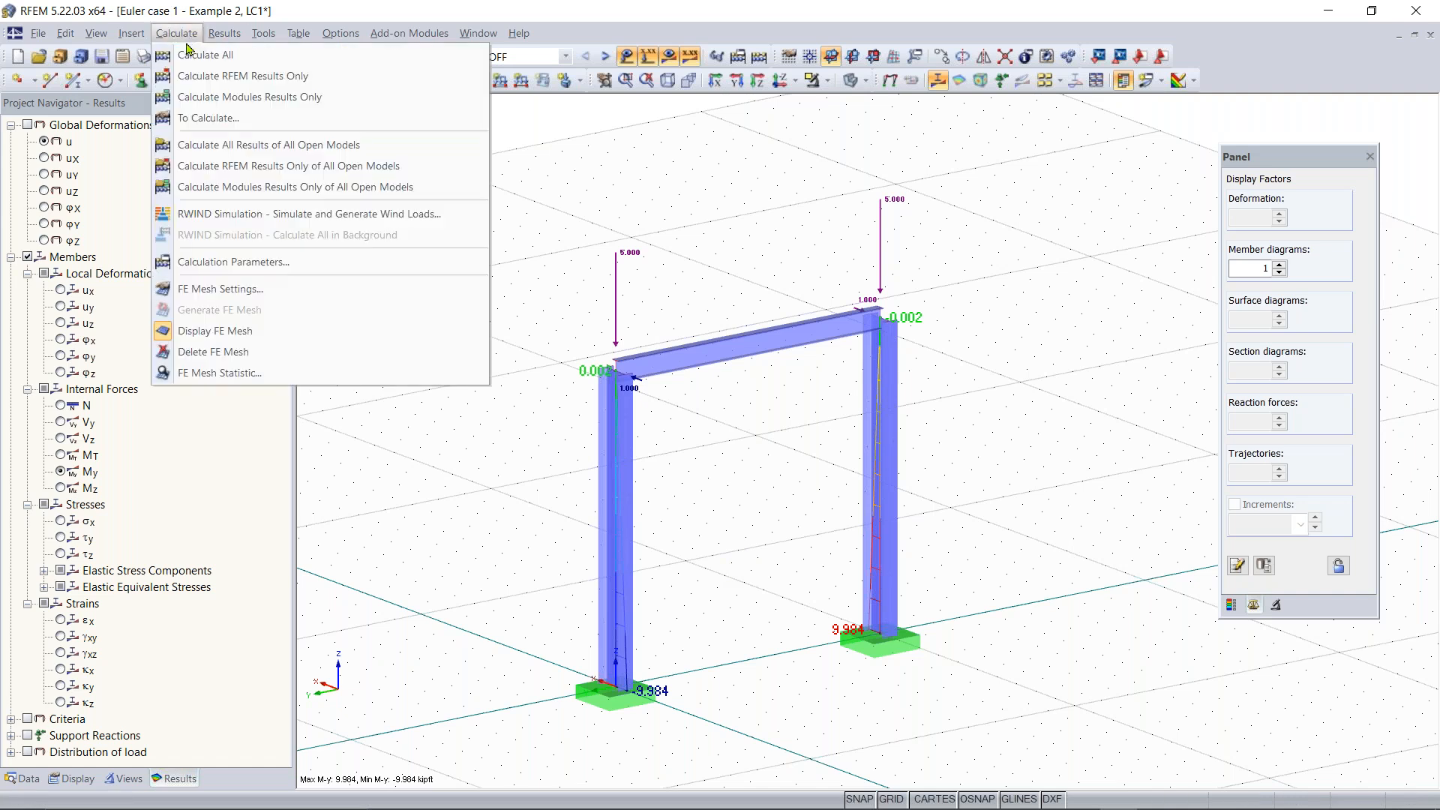
click(235, 268)
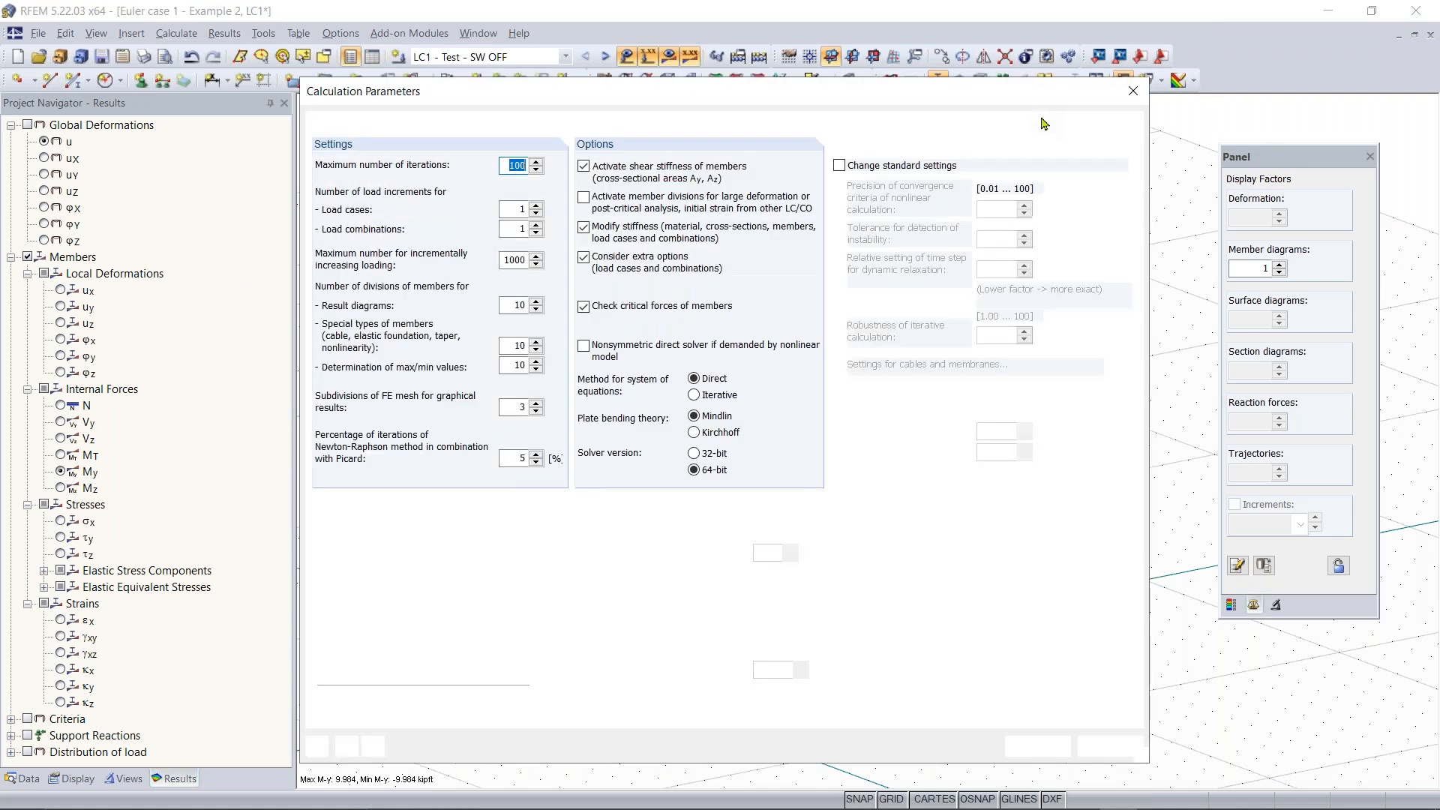
click(1136, 96)
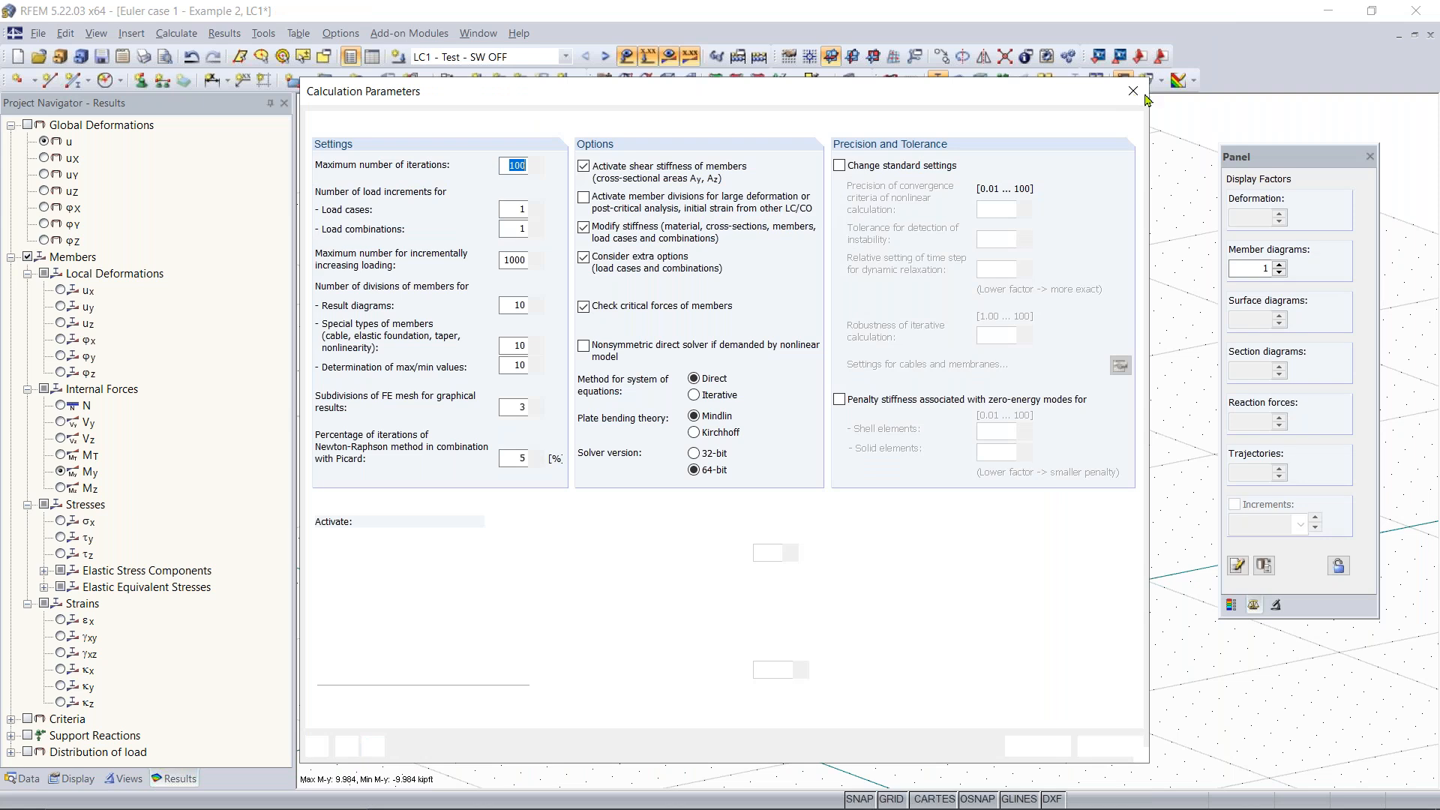
click(176, 33)
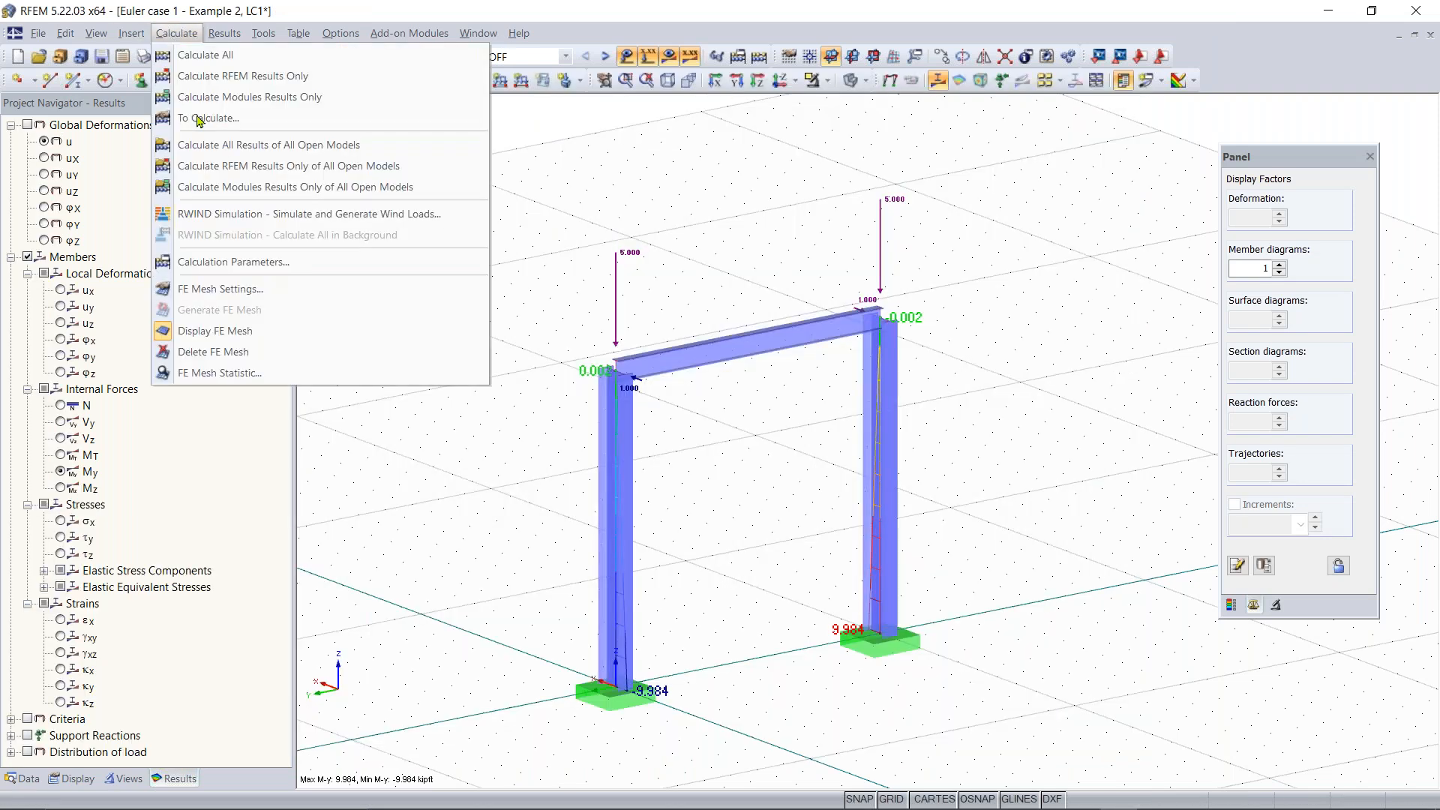
click(221, 290)
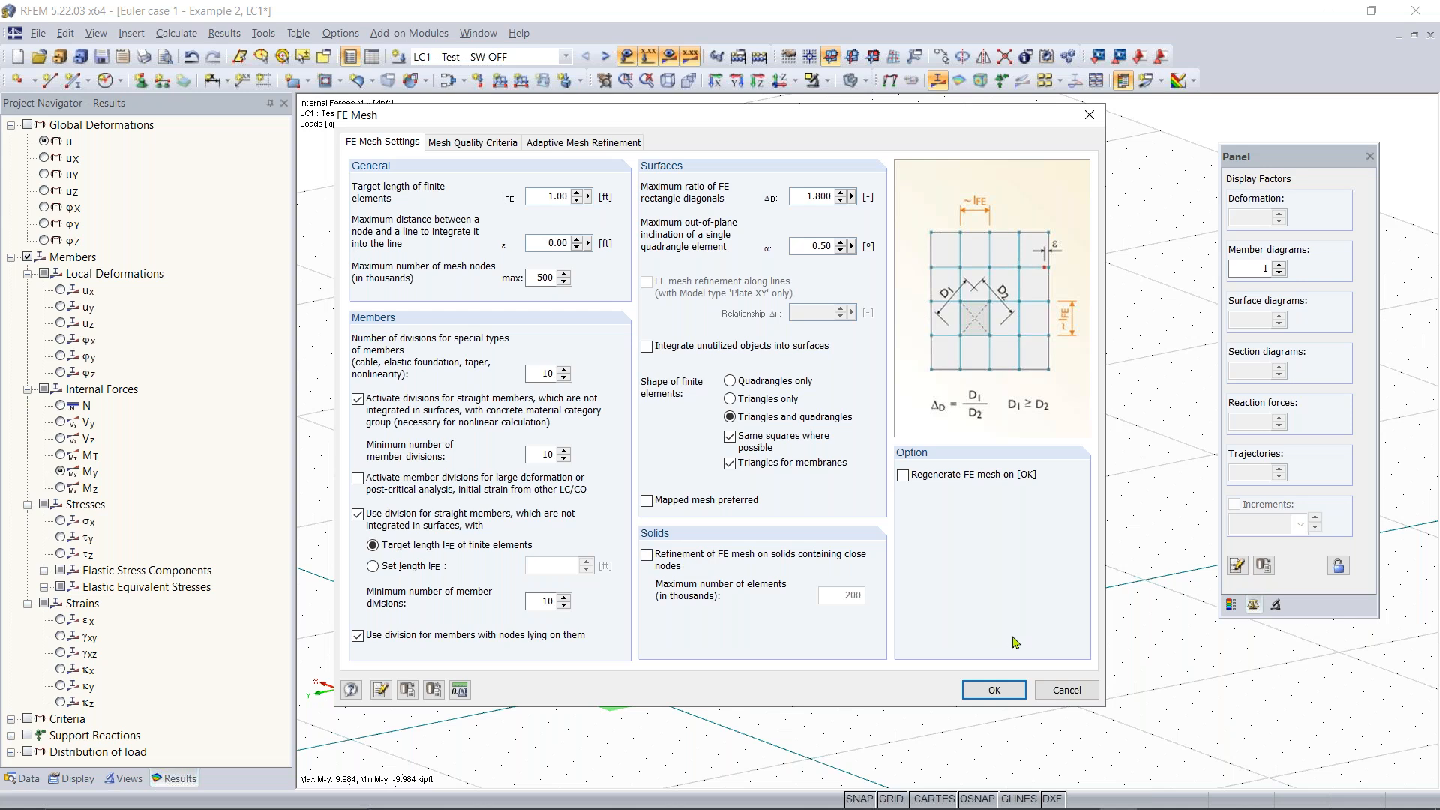
click(994, 690)
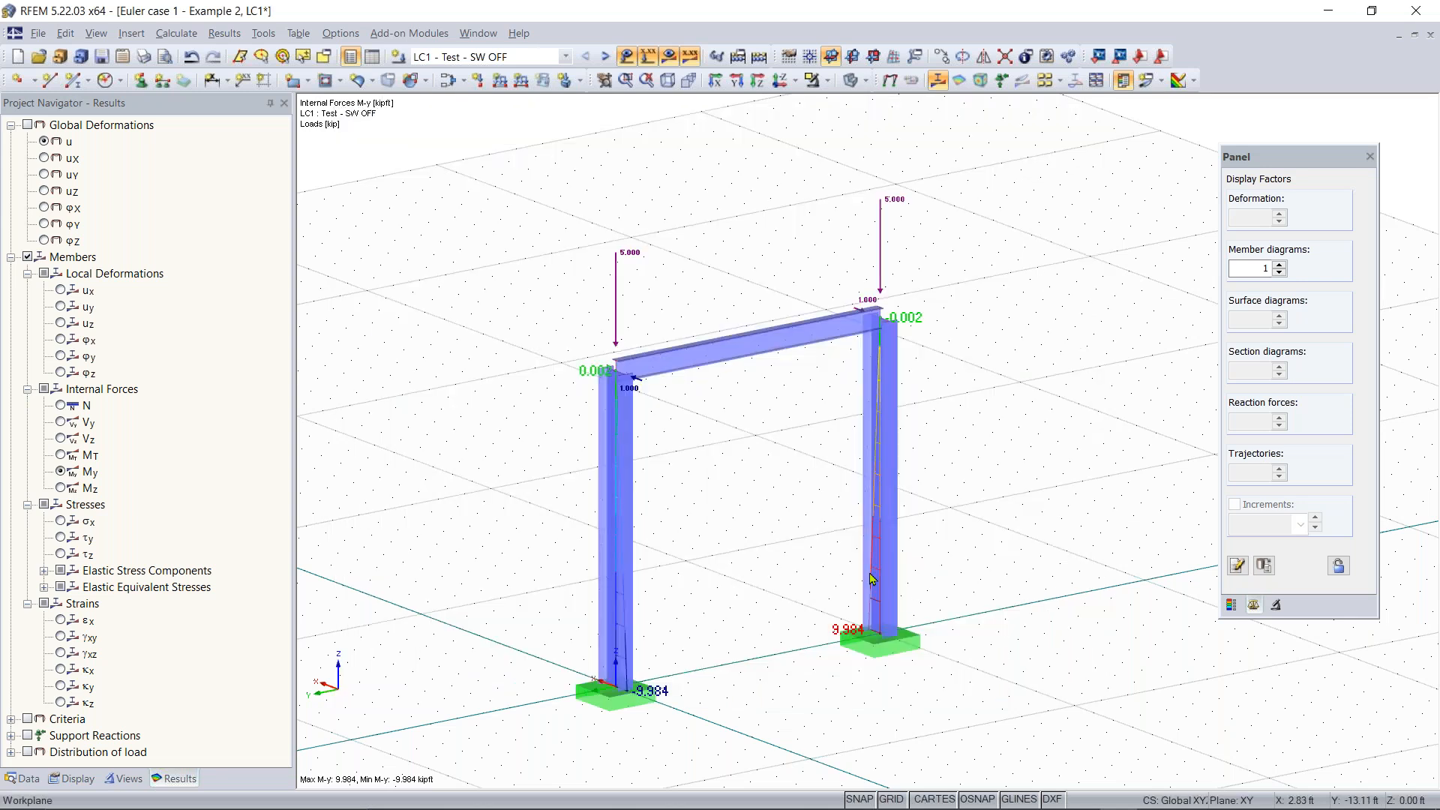
Show the global deformations u and render the deformed members as Cross-Sections Colored
middle_drag(873, 679, 881, 647)
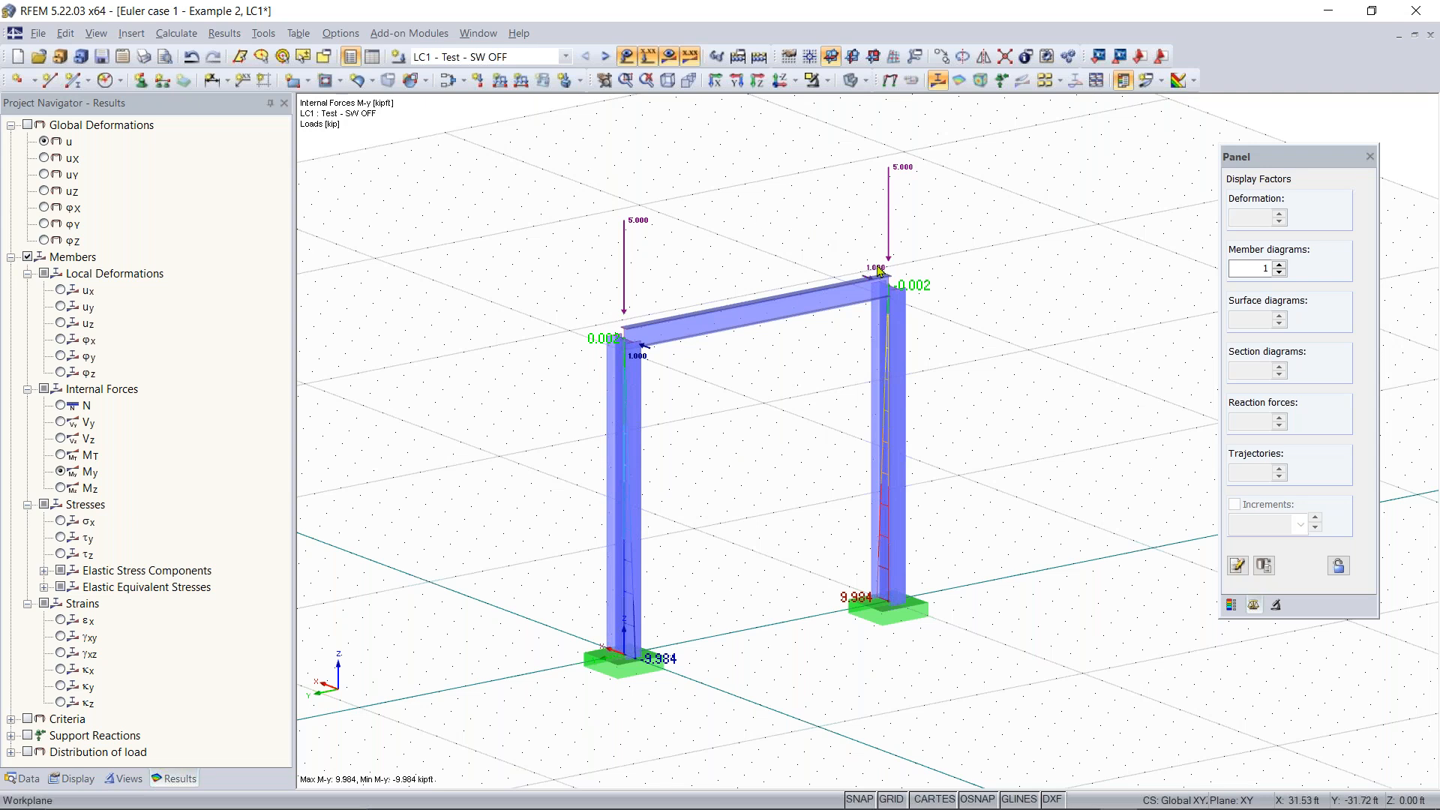
ctrl+middle_drag(700, 605, 765, 594)
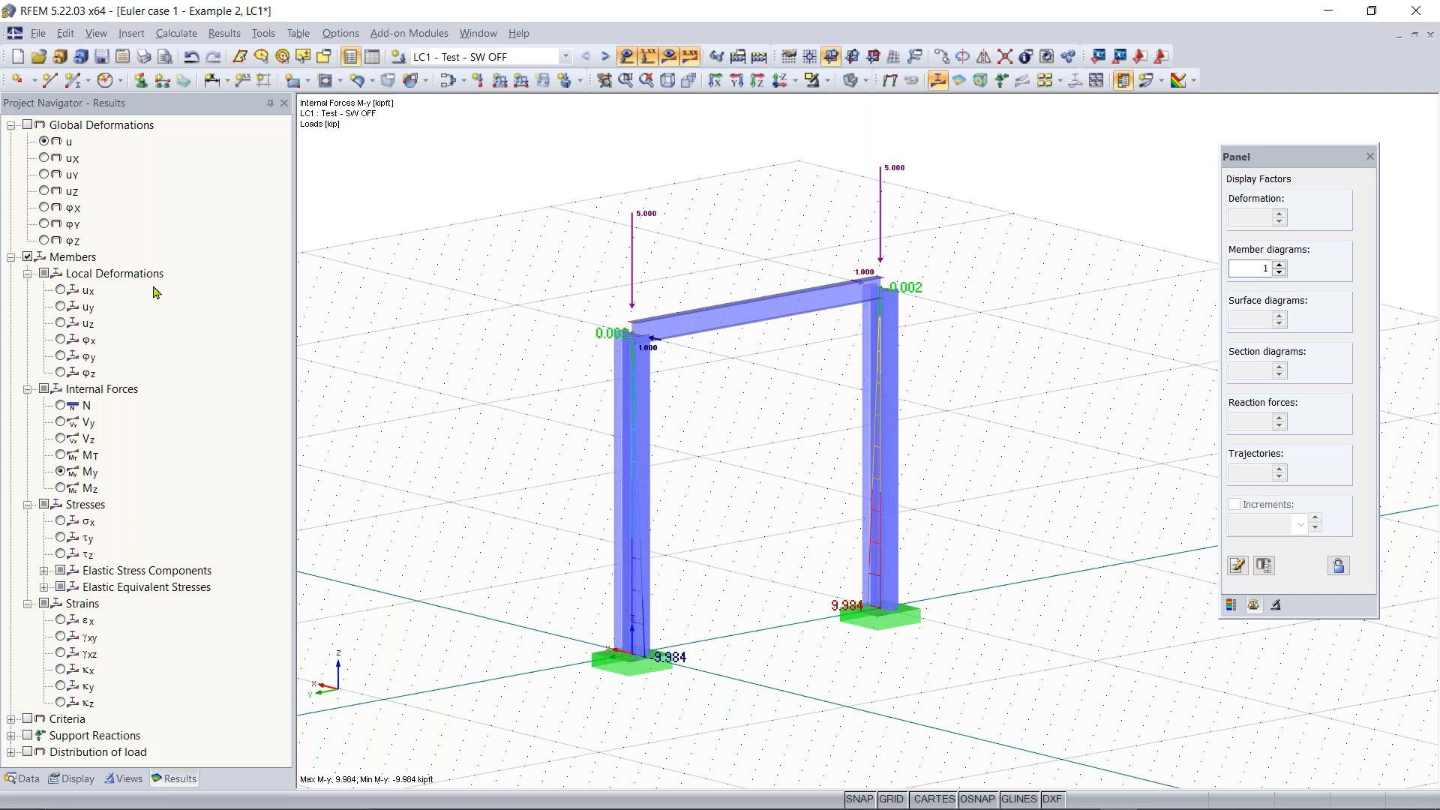
click(28, 124)
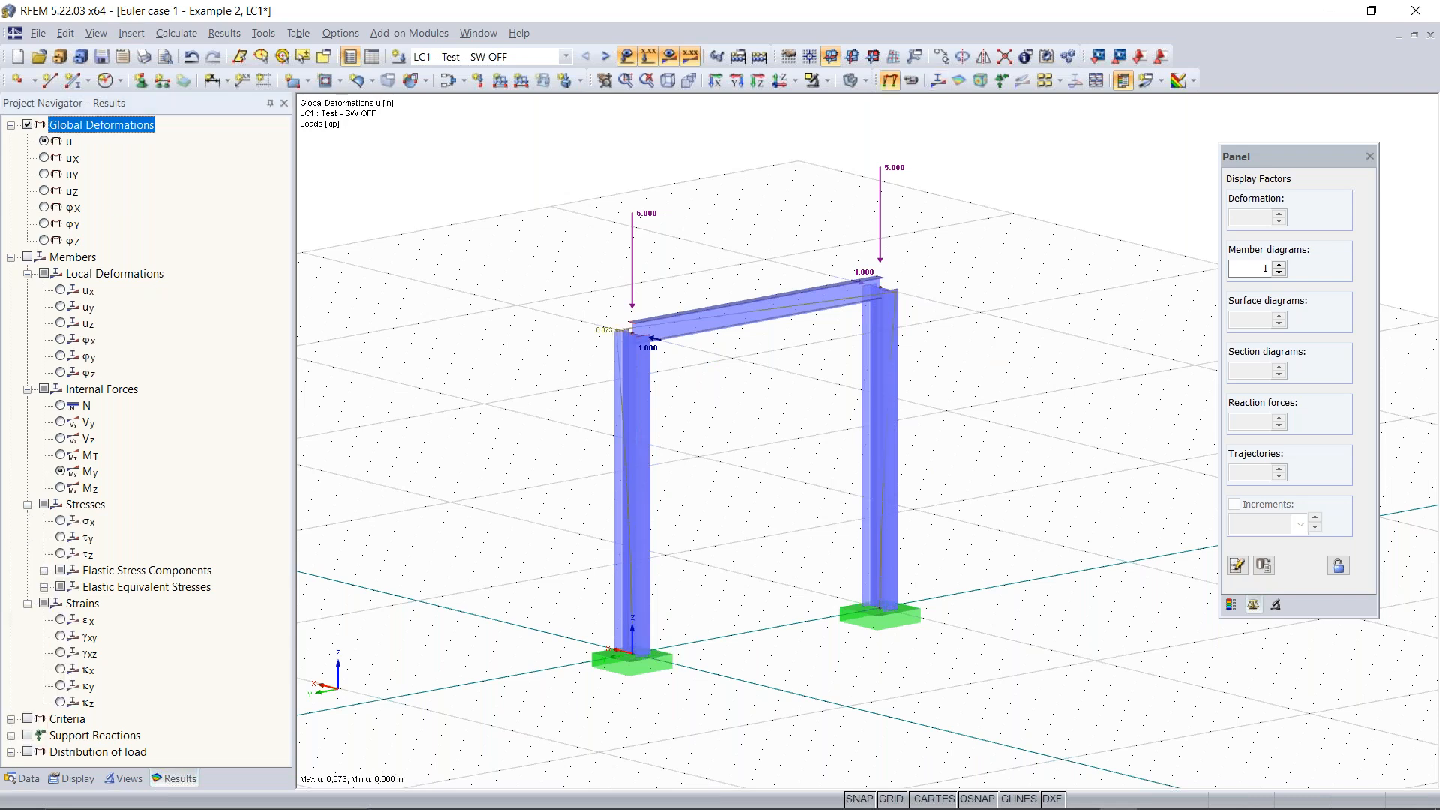
click(74, 778)
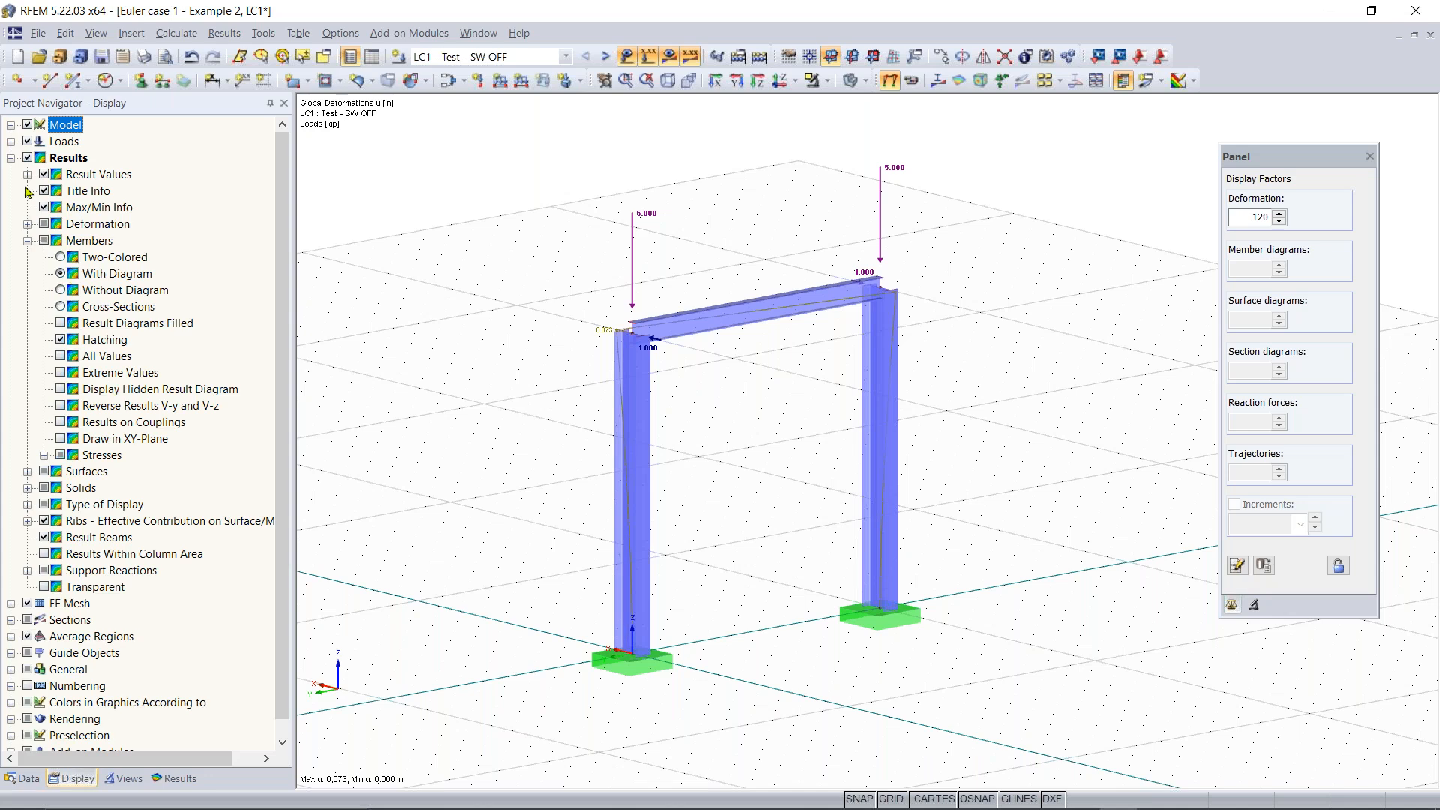
click(28, 224)
click(87, 276)
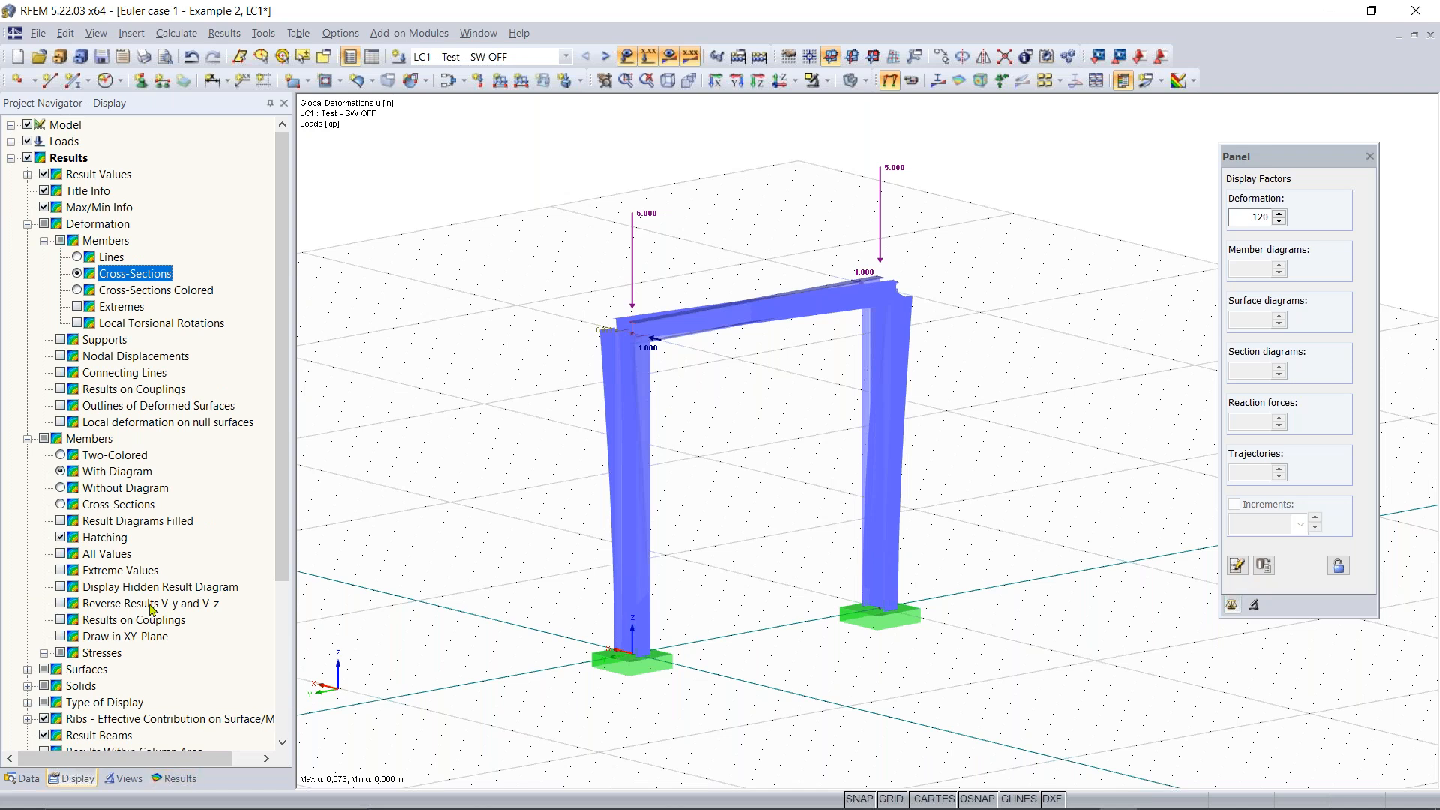
click(77, 290)
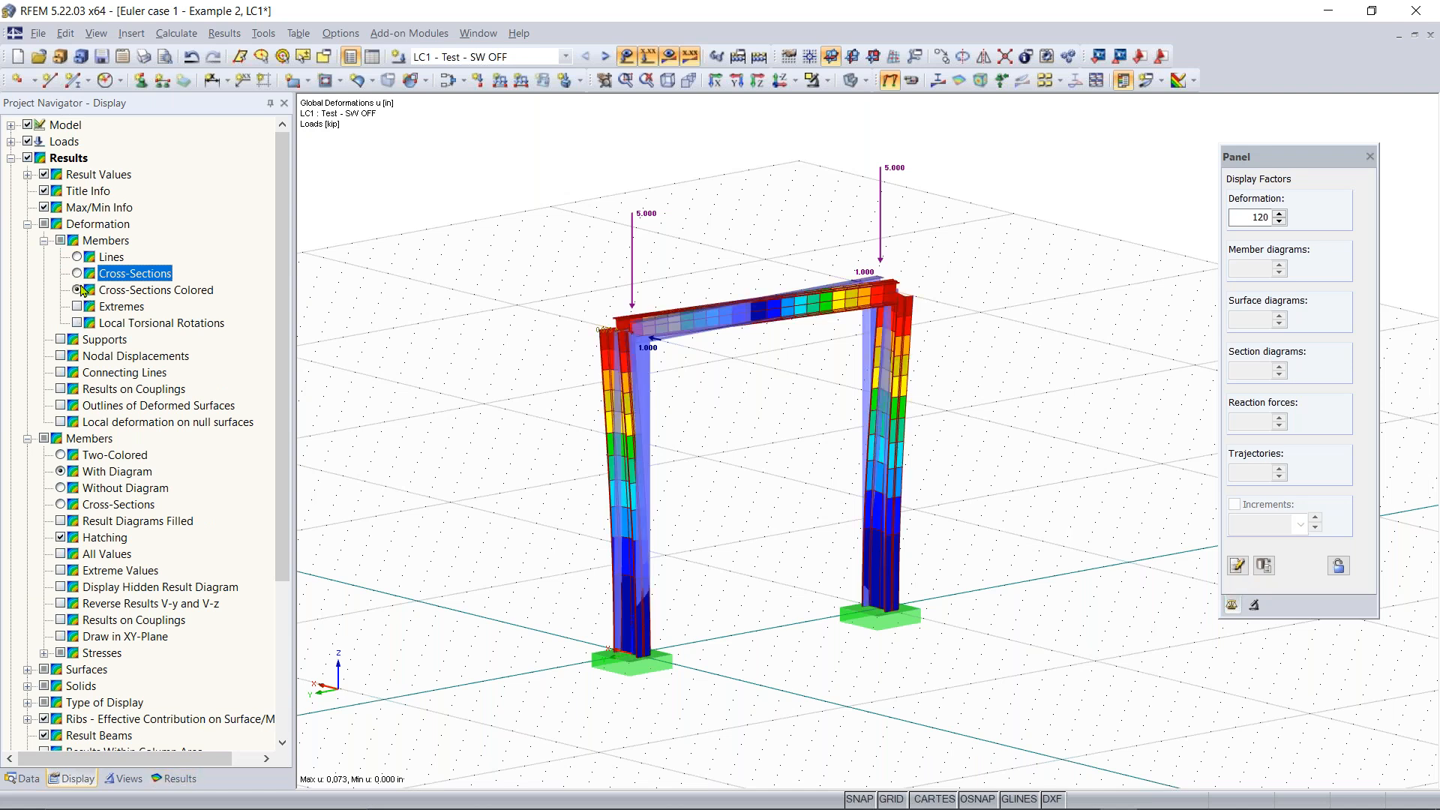
click(177, 778)
ctrl+middle_drag(508, 302, 455, 334)
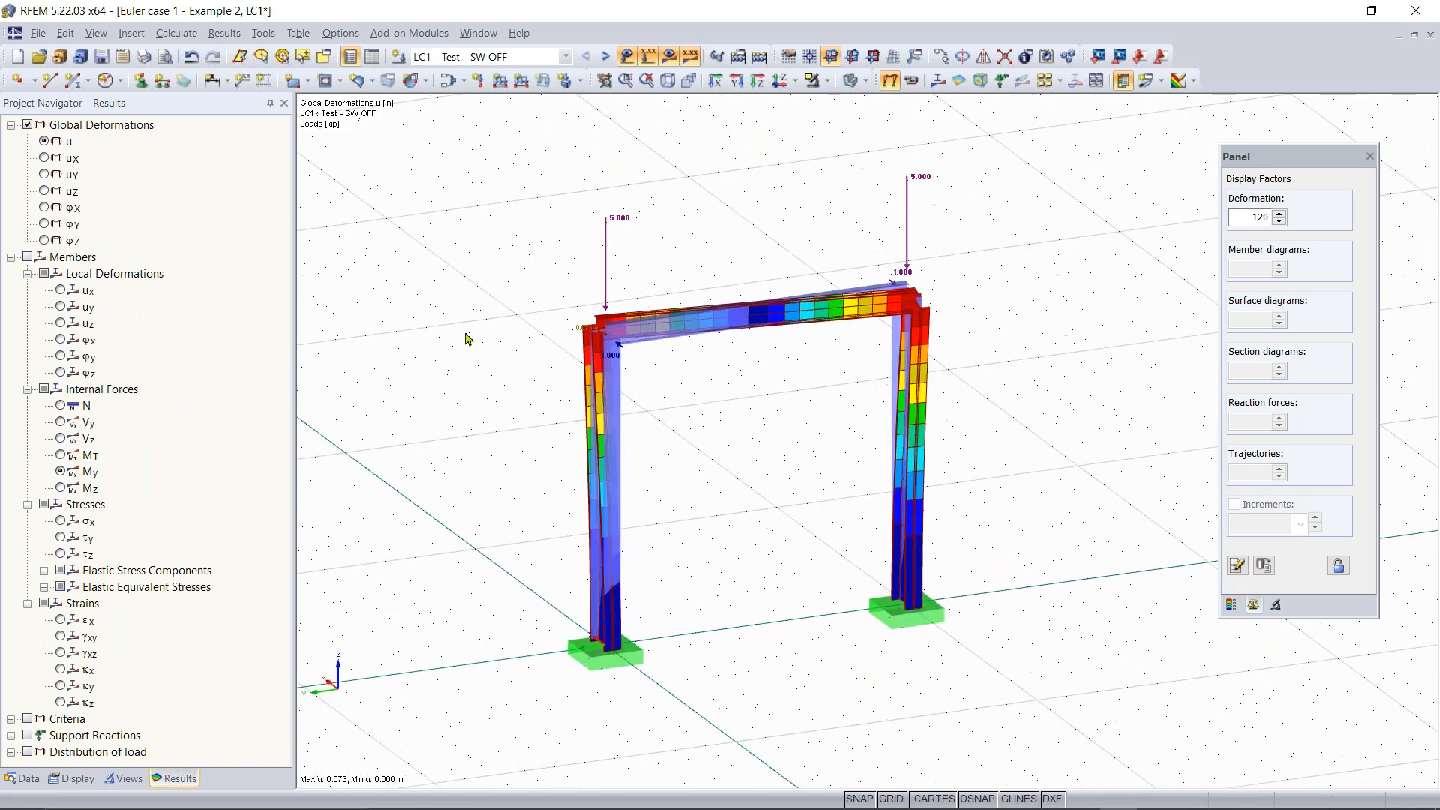
Edit the column-top nodes 1 and 2 together and make a nodal support available on them
right_click(455, 334)
click(873, 263)
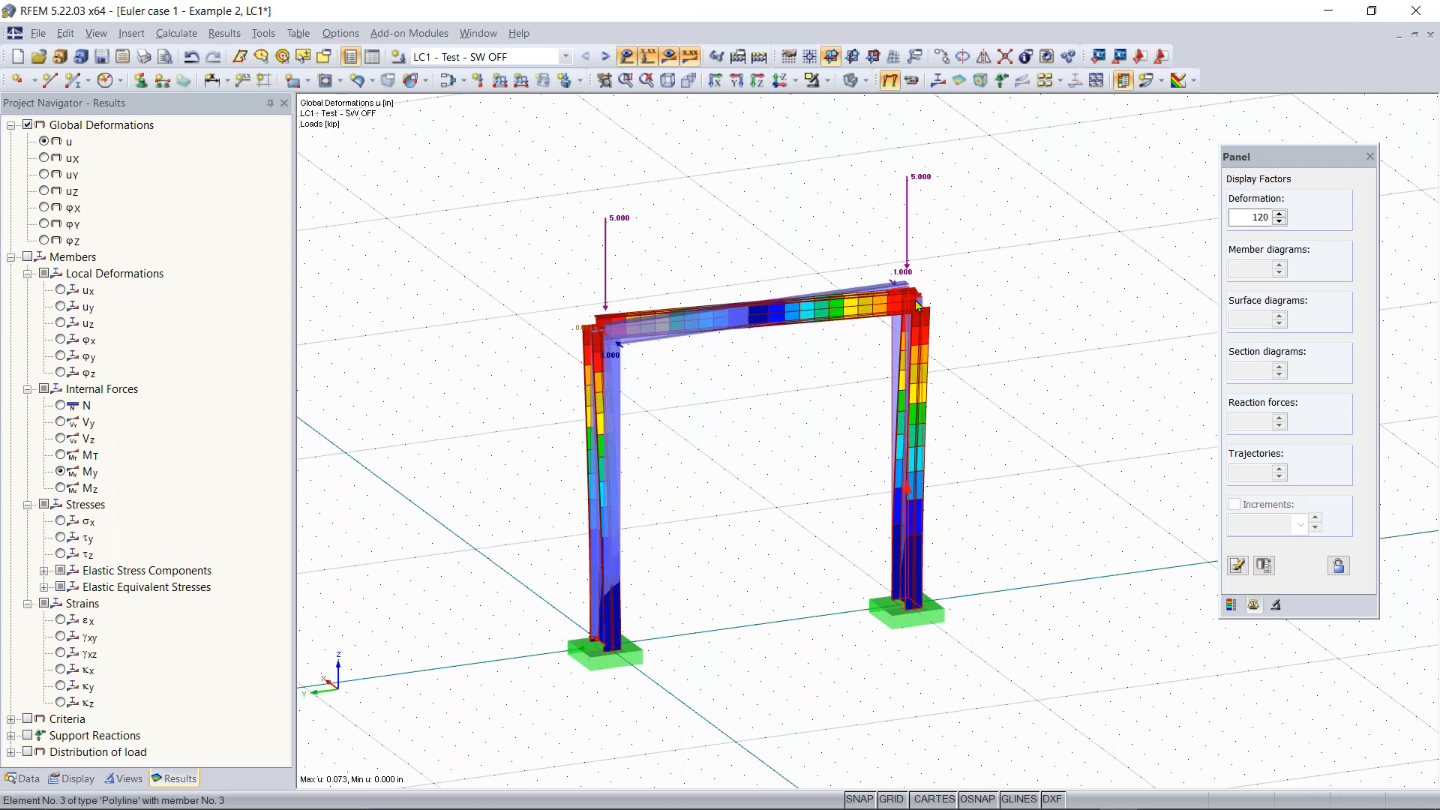
scroll(902, 304, up, 2)
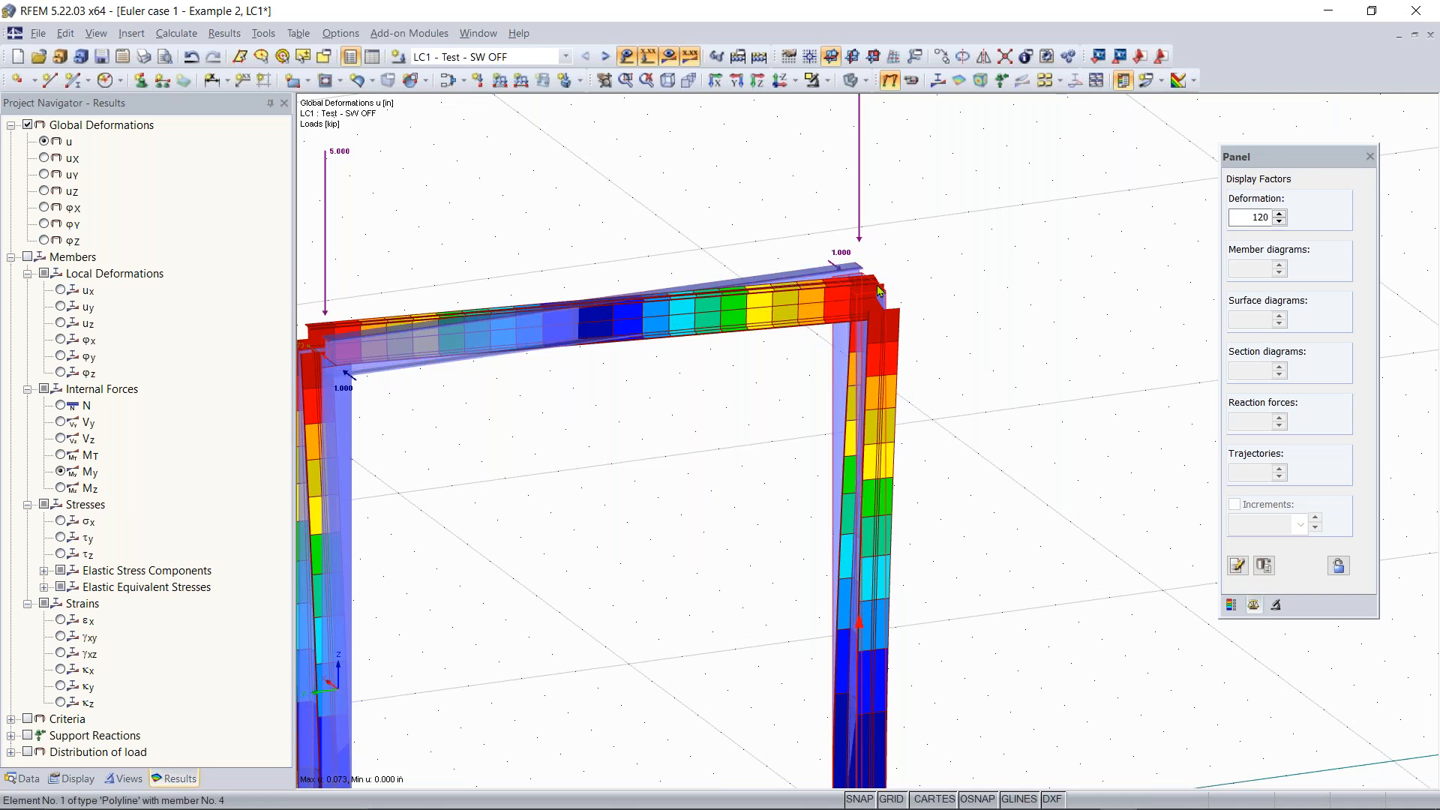
ctrl+middle_drag(958, 306, 651, 356)
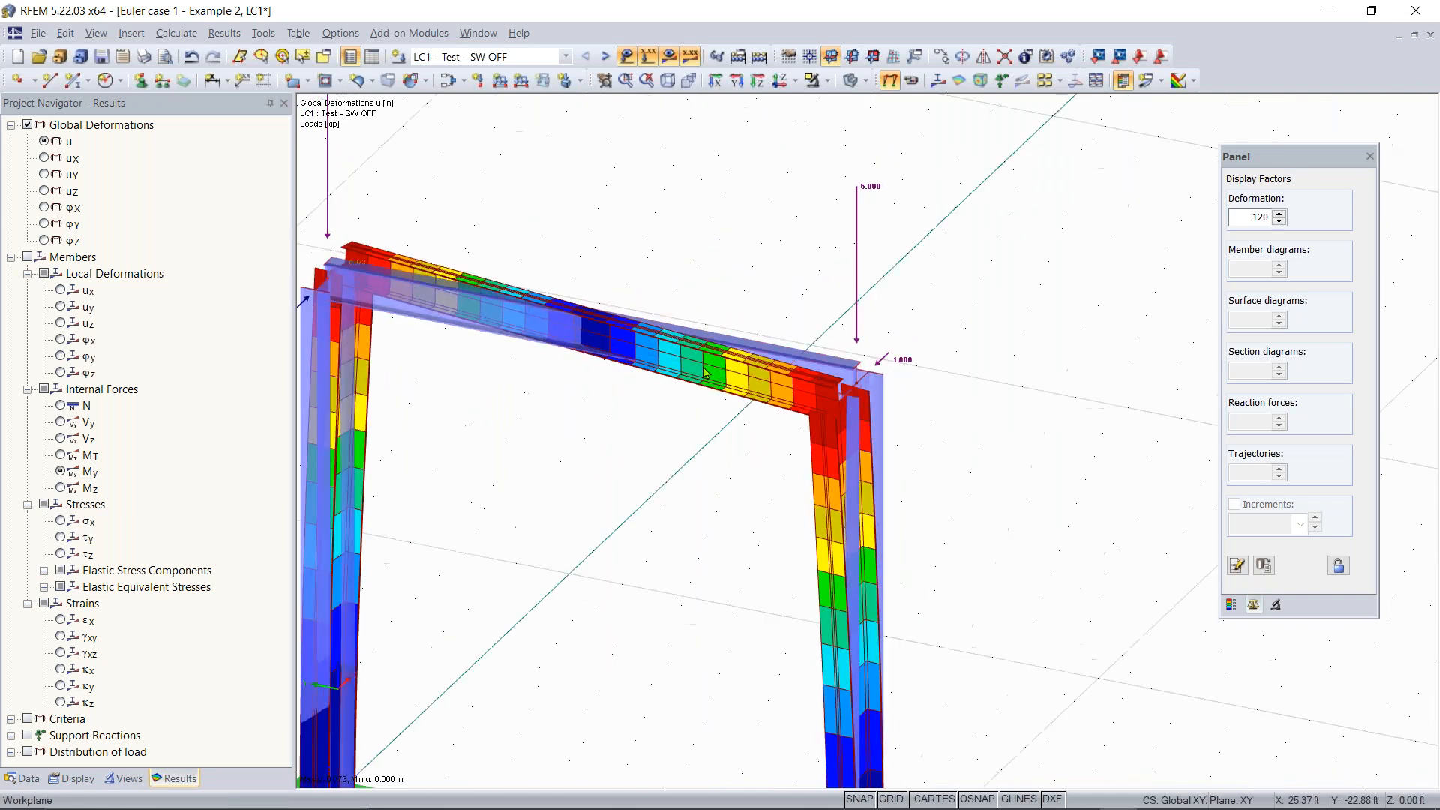
double_click(858, 385)
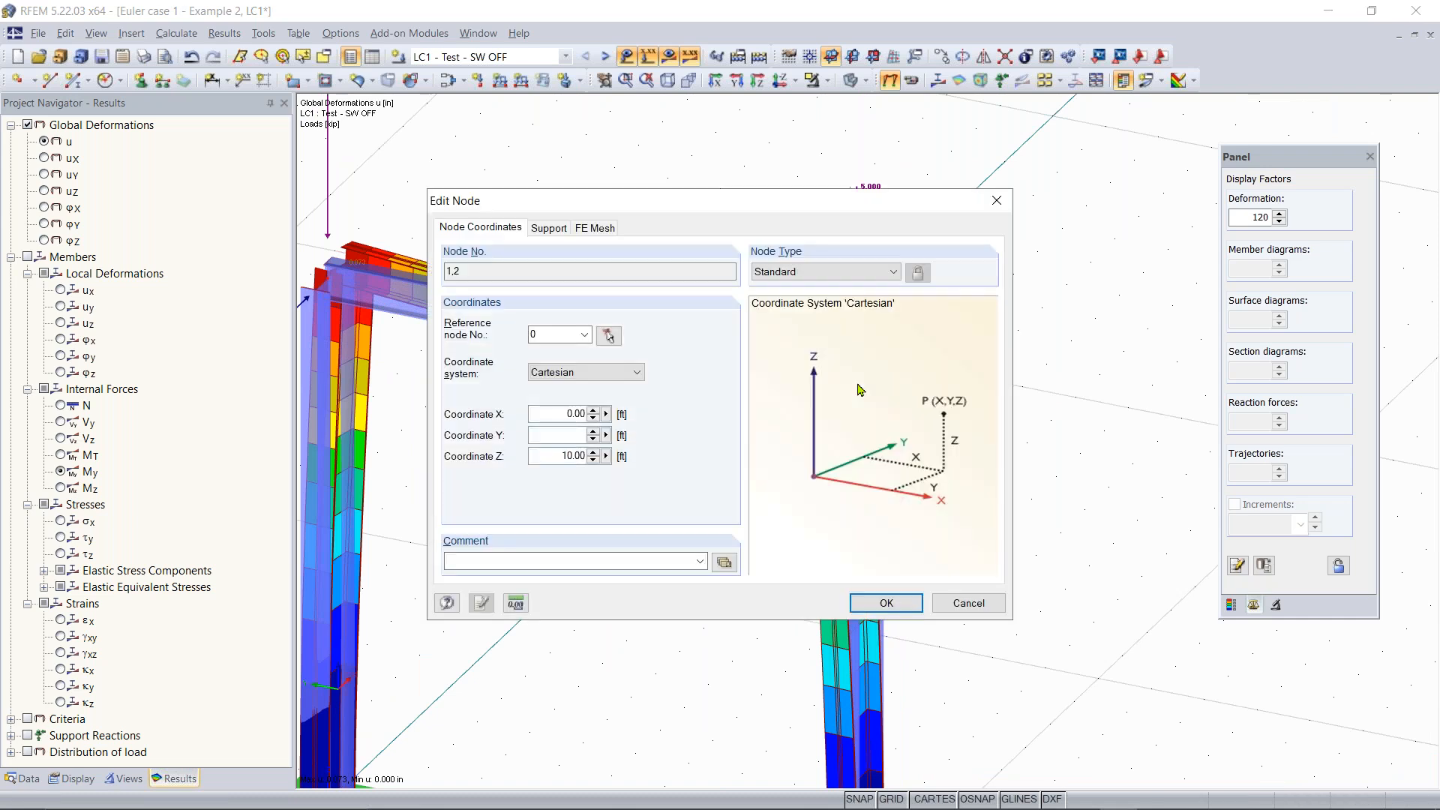
click(548, 228)
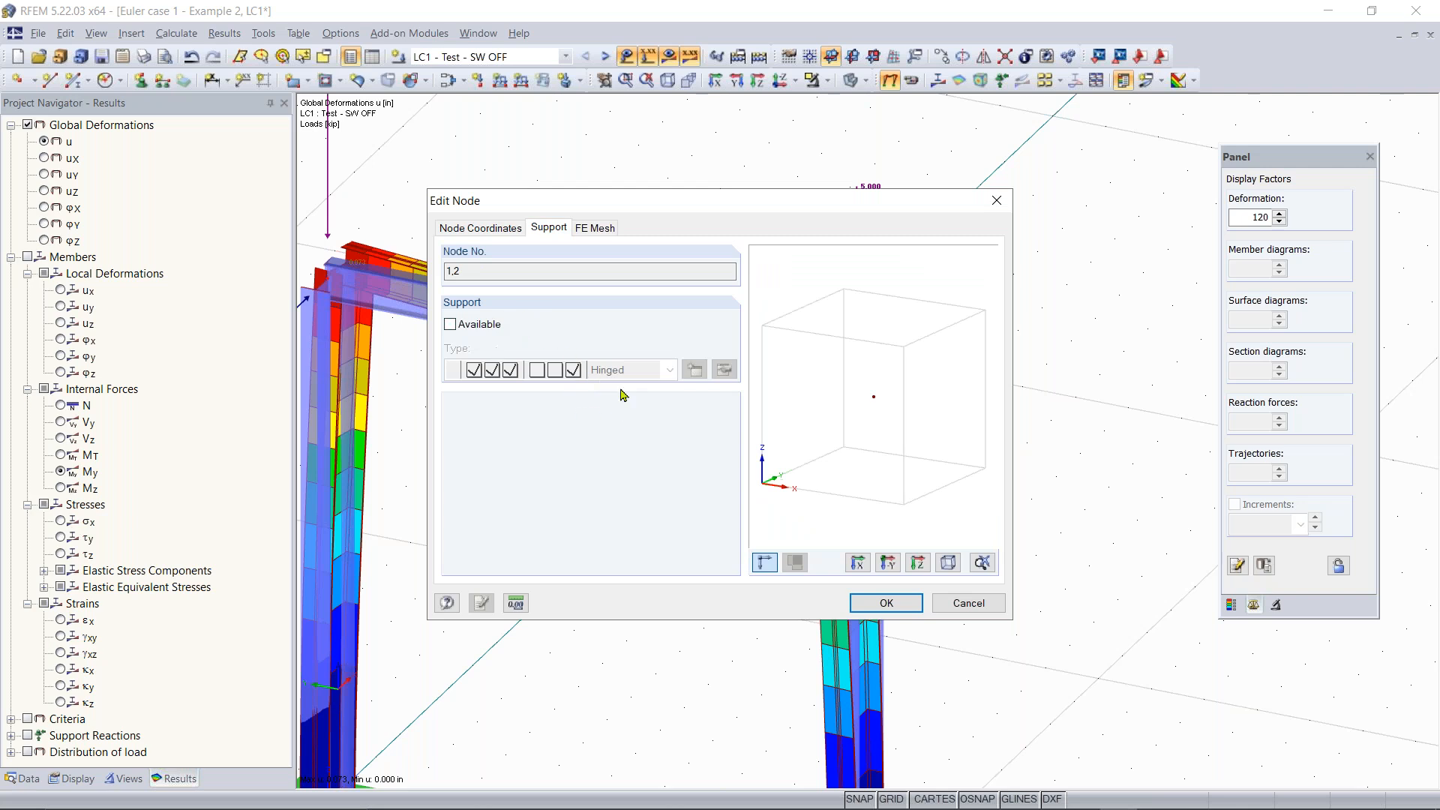
click(451, 325)
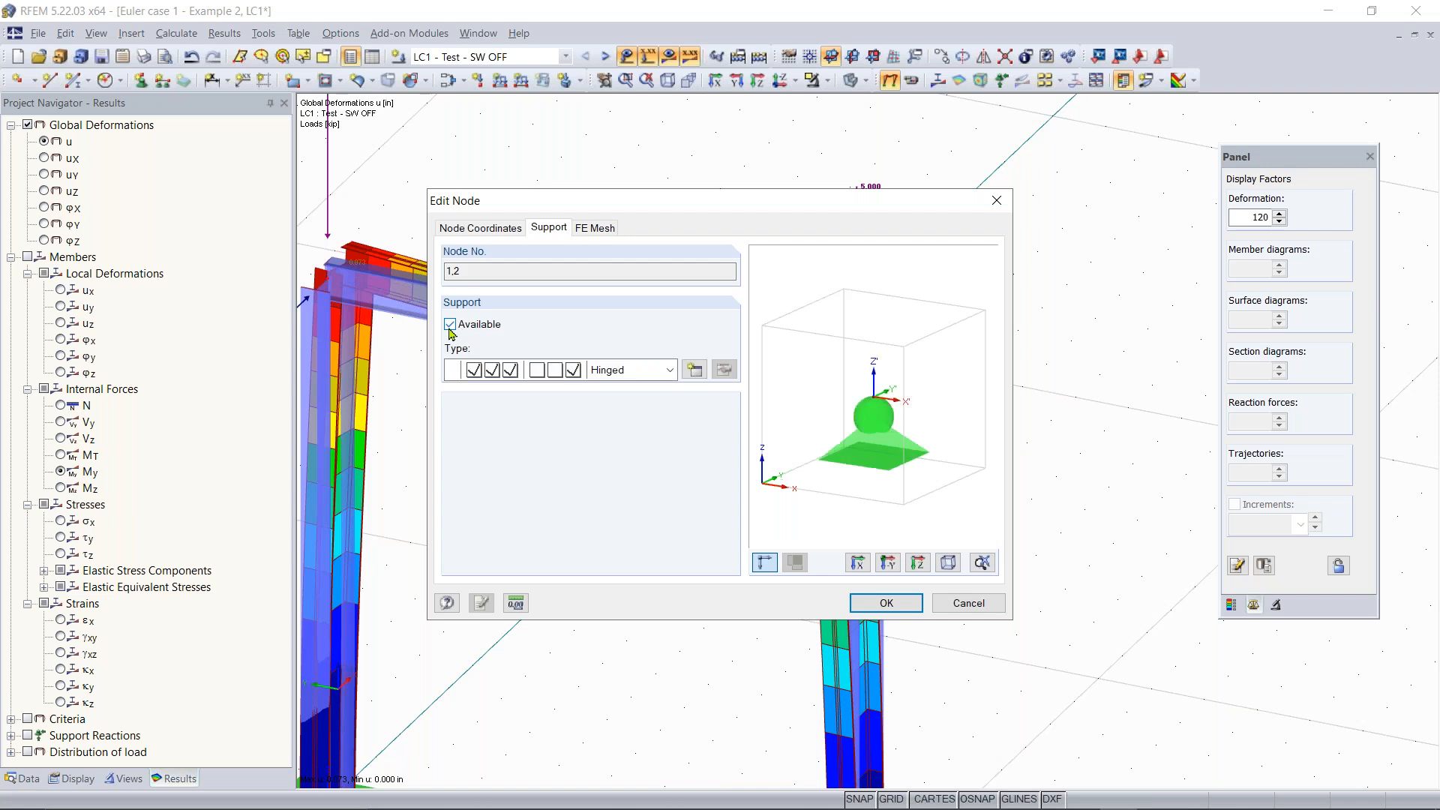
click(669, 371)
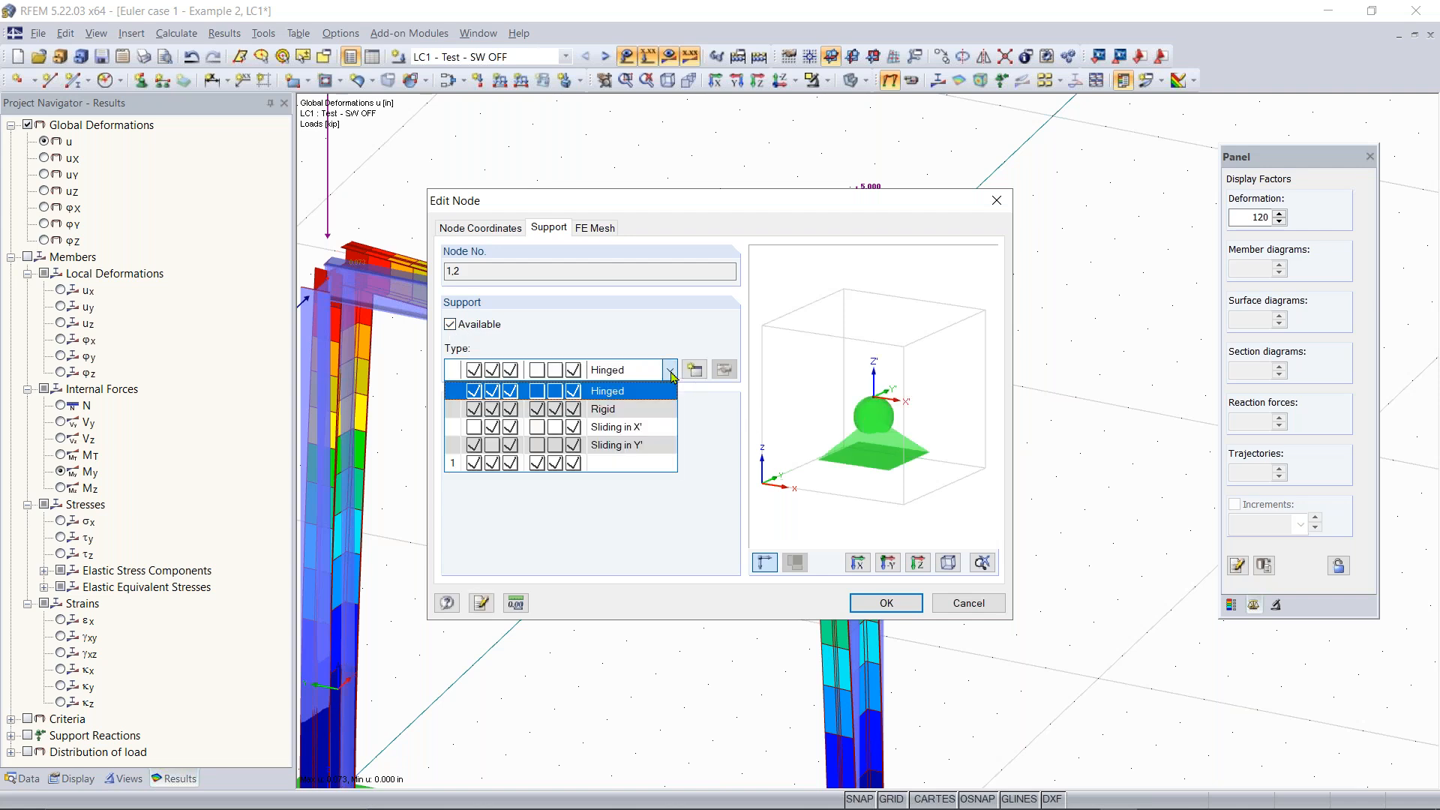
click(739, 401)
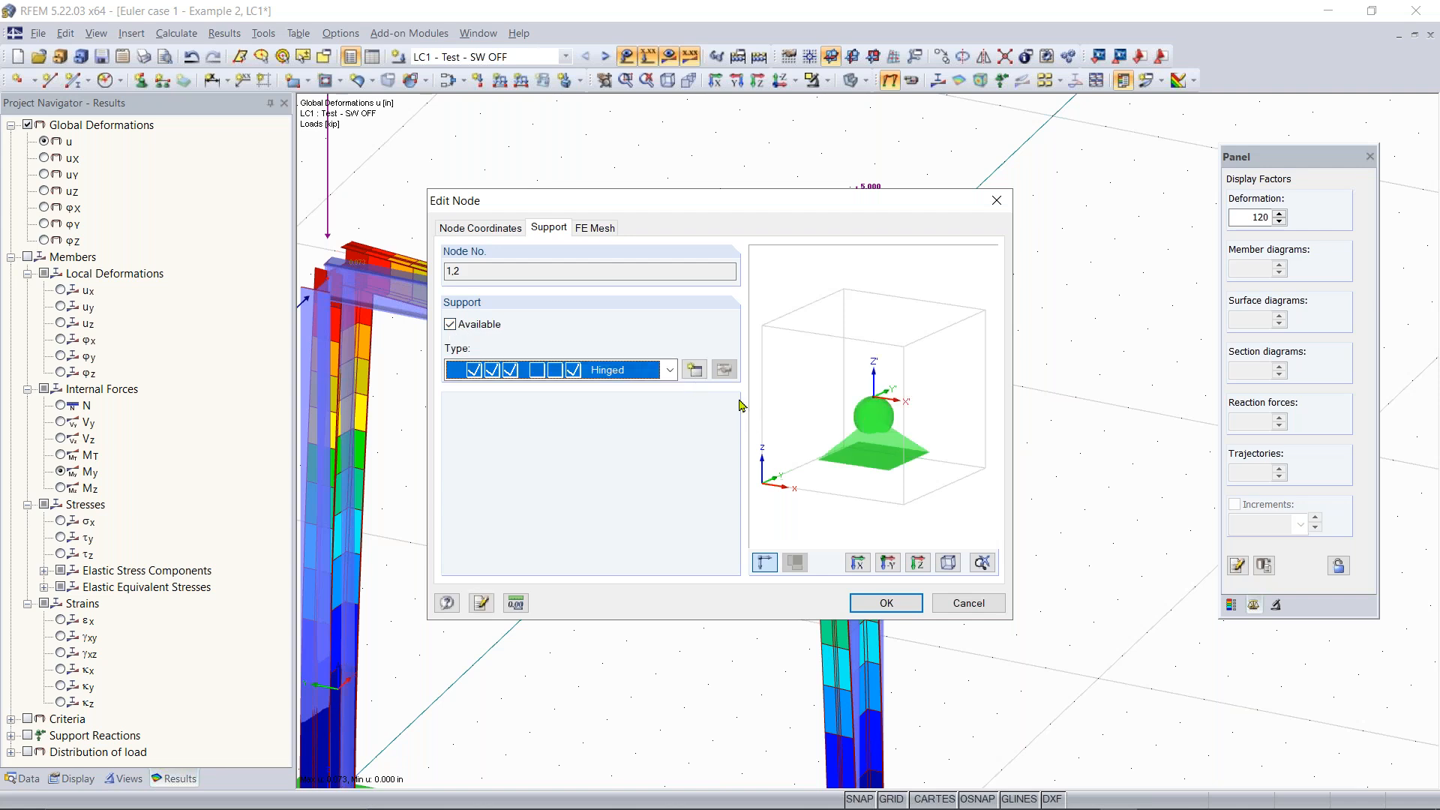
Define a new nodal support type for nodes 1 and 2 that fixes only uX, releasing uY, uZ and φZ
click(697, 375)
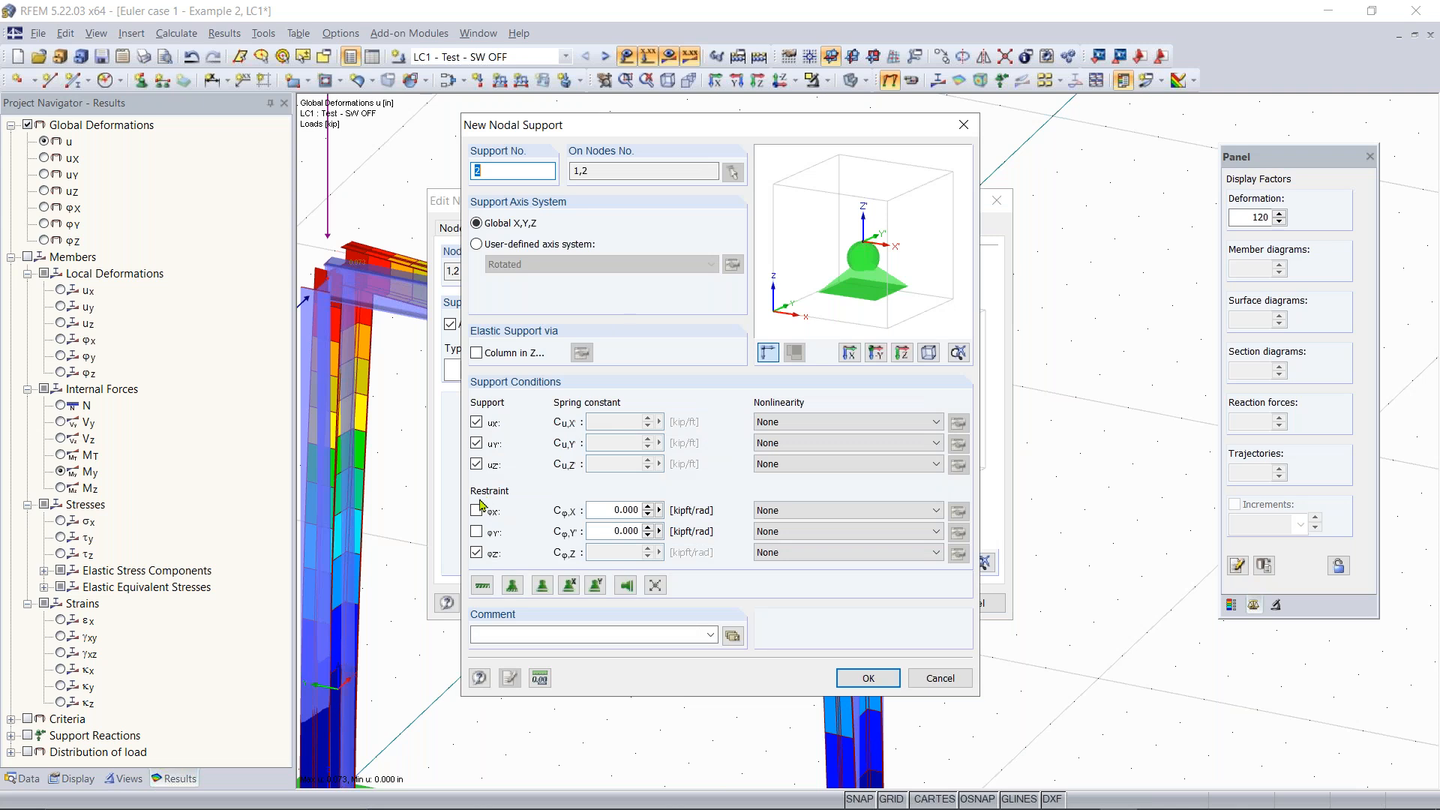
click(477, 444)
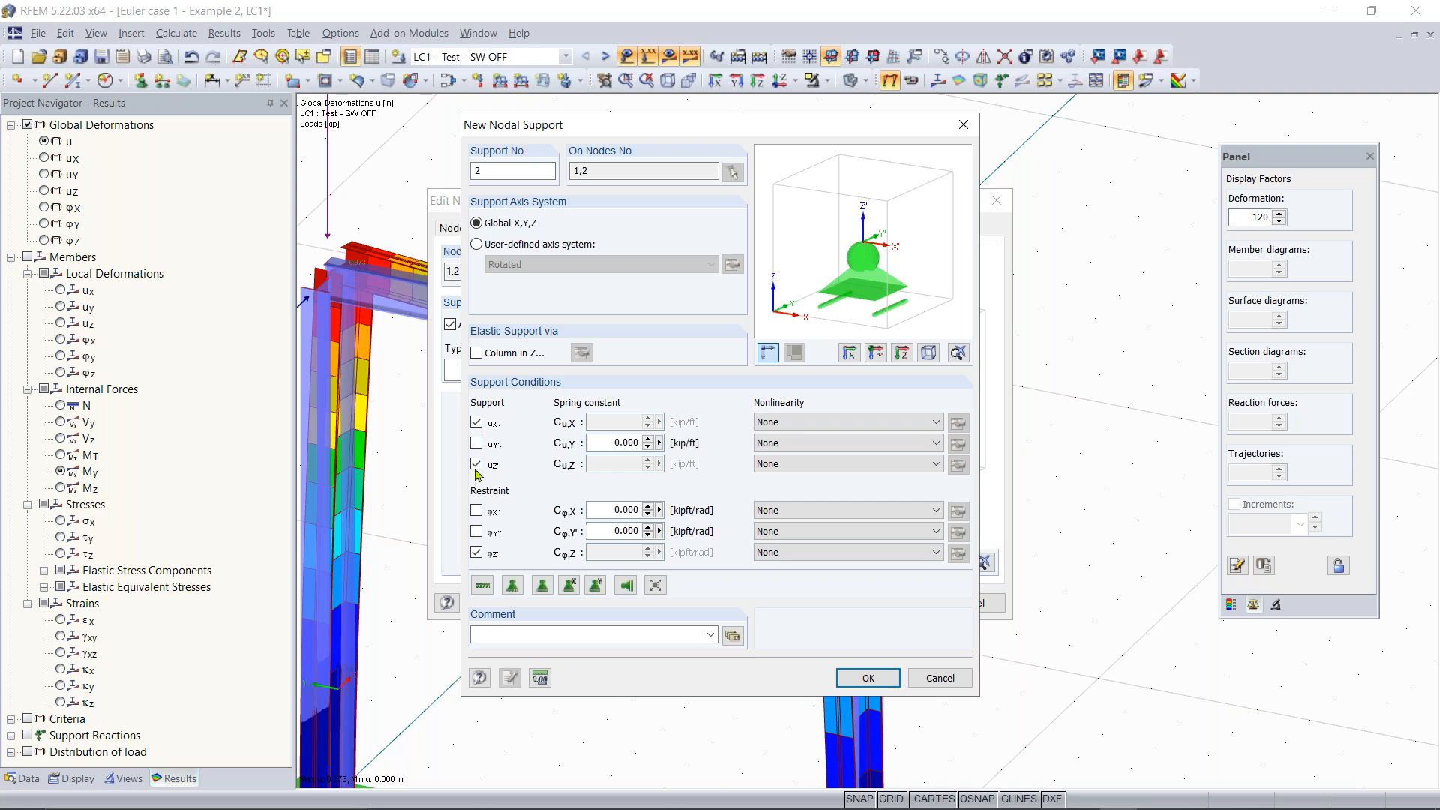
click(477, 466)
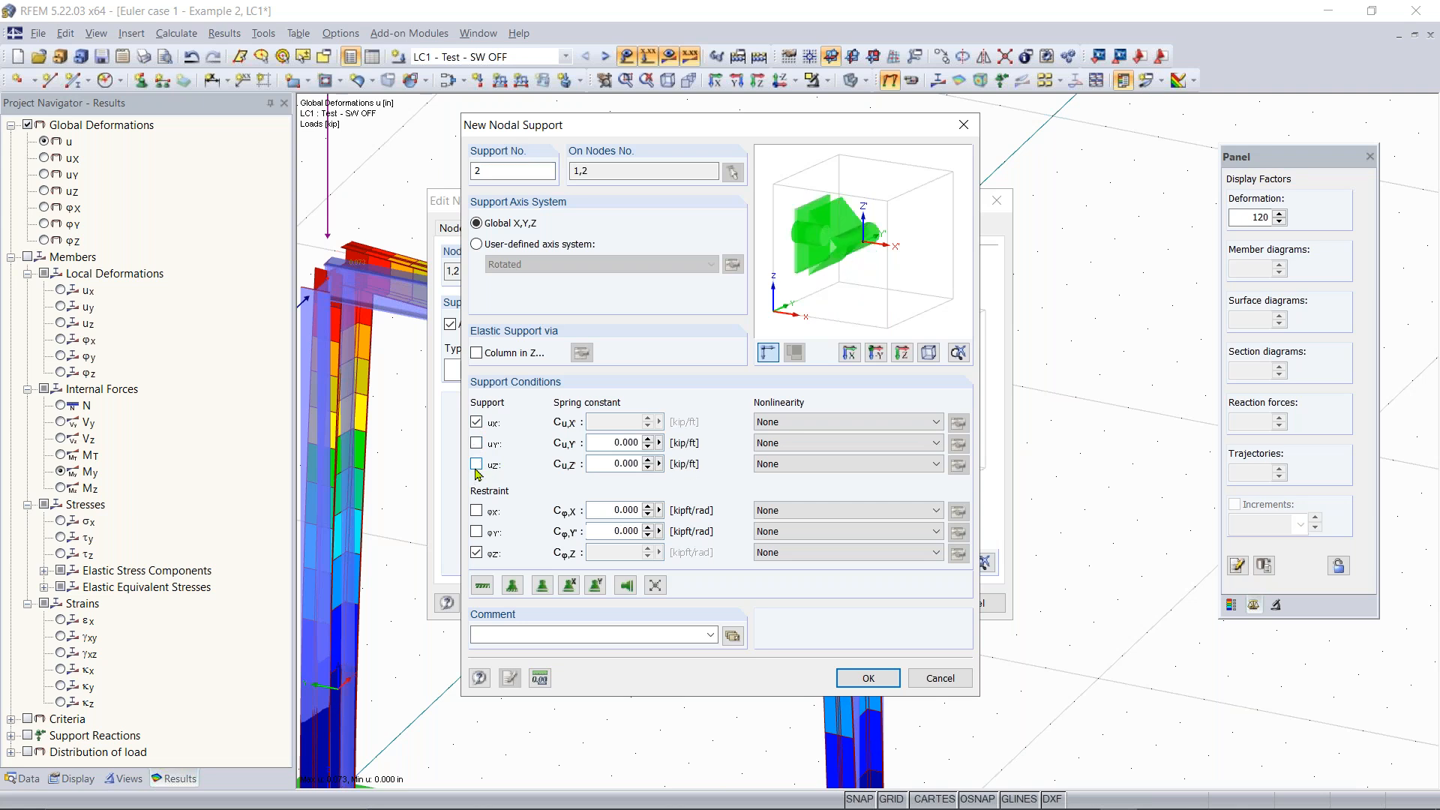
click(477, 554)
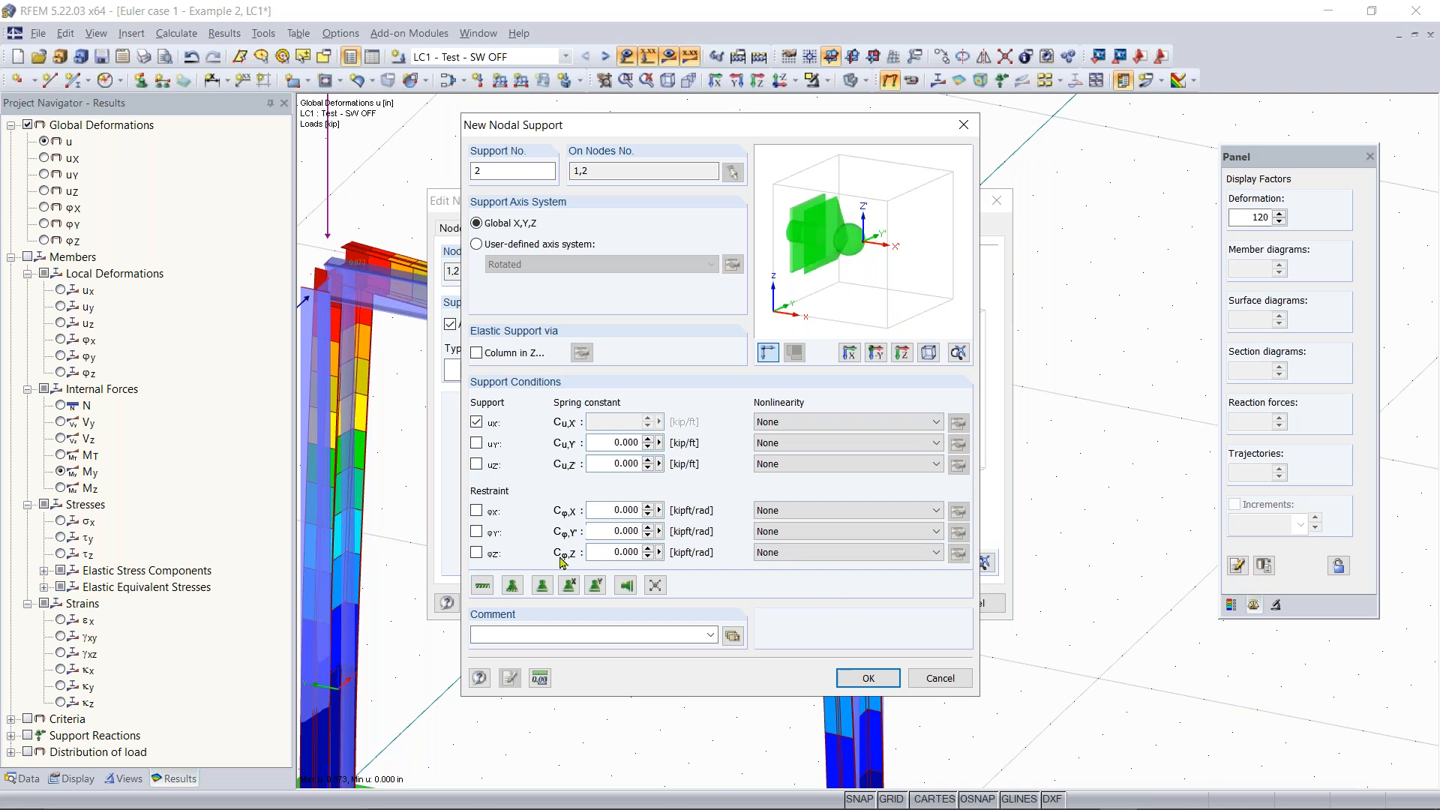
click(864, 679)
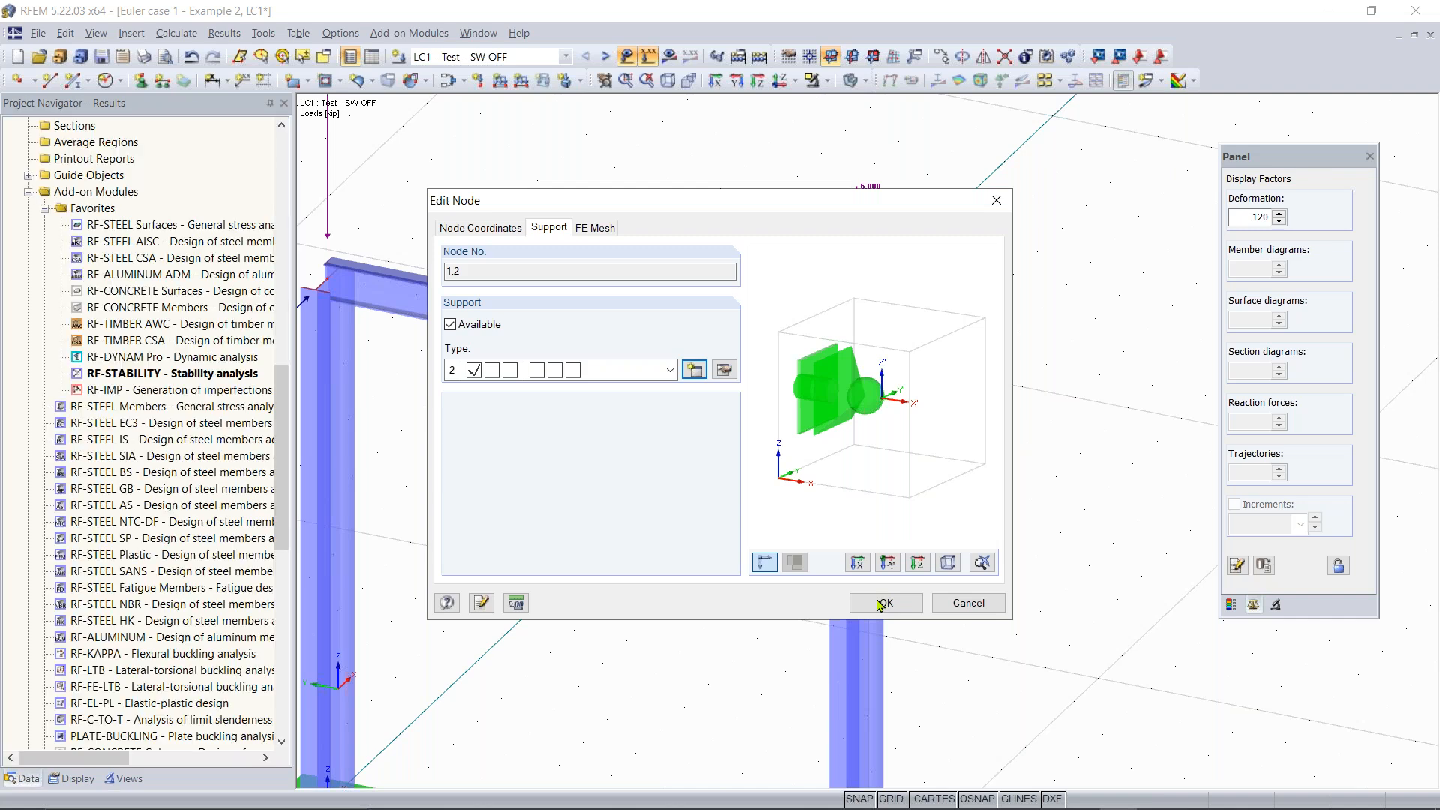
Apply the uX-only support to nodes 1 and 2 and show the global deformations u for load case LC1
click(881, 604)
scroll(610, 552, down, 5)
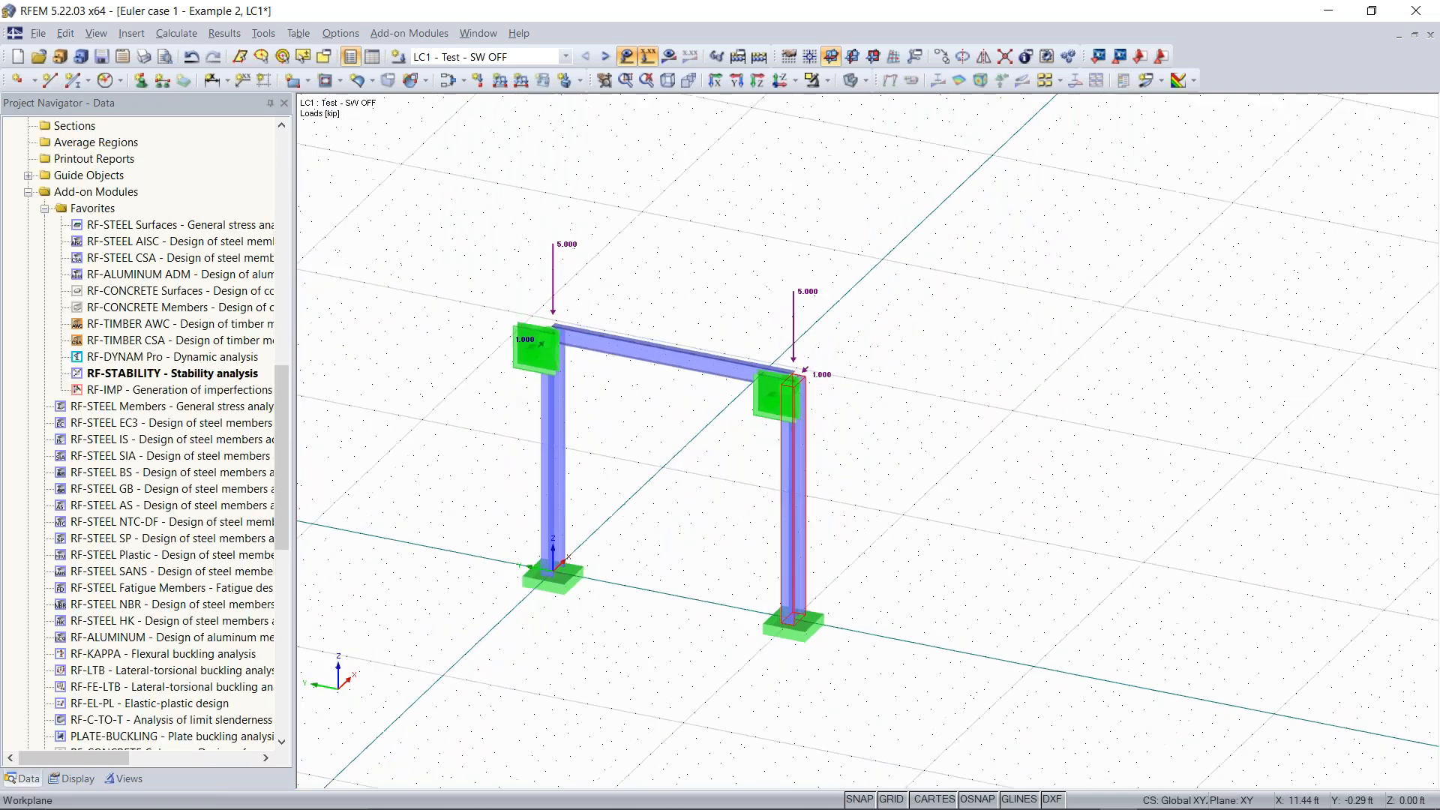
scroll(686, 450, up, 1)
click(693, 440)
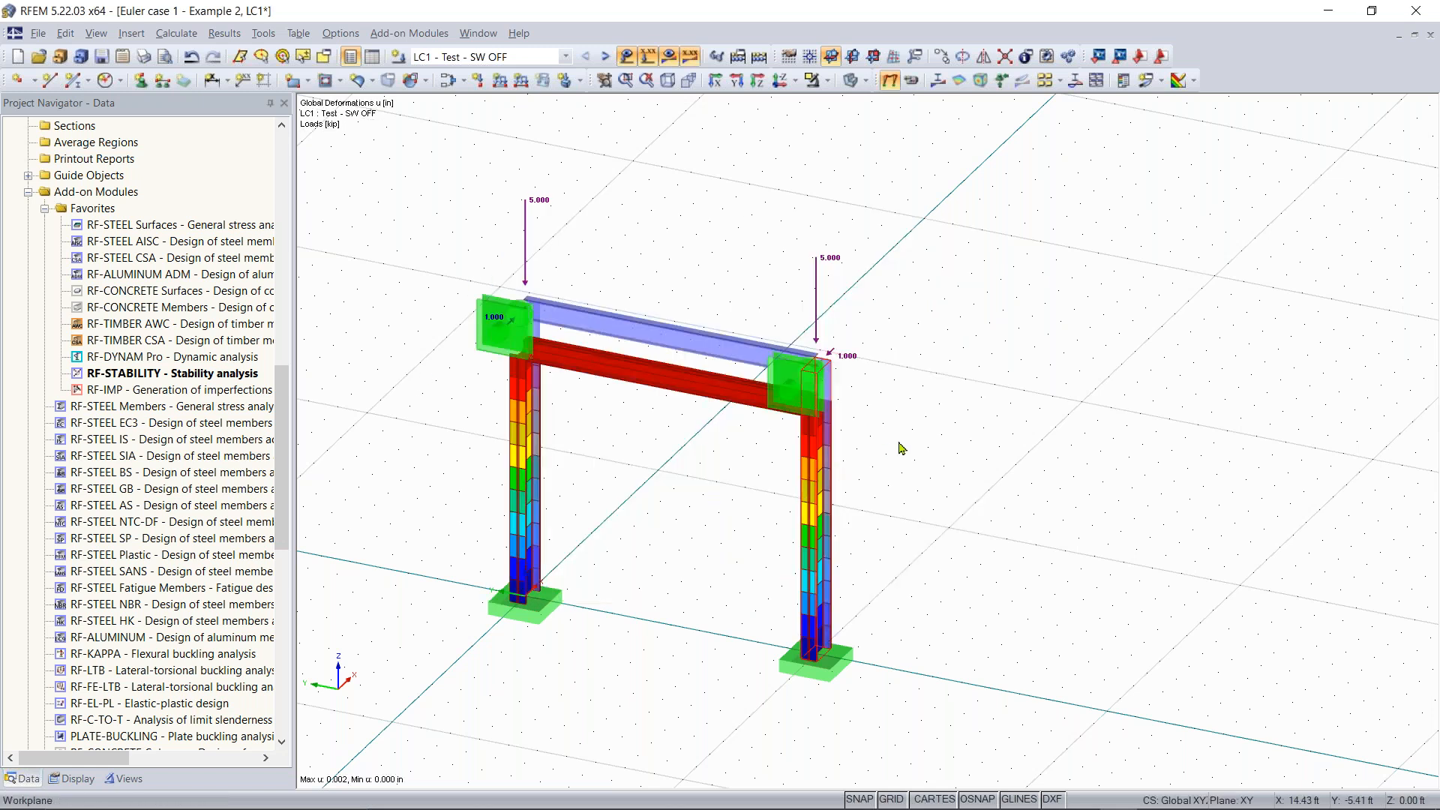
ctrl+middle_drag(900, 448, 840, 442)
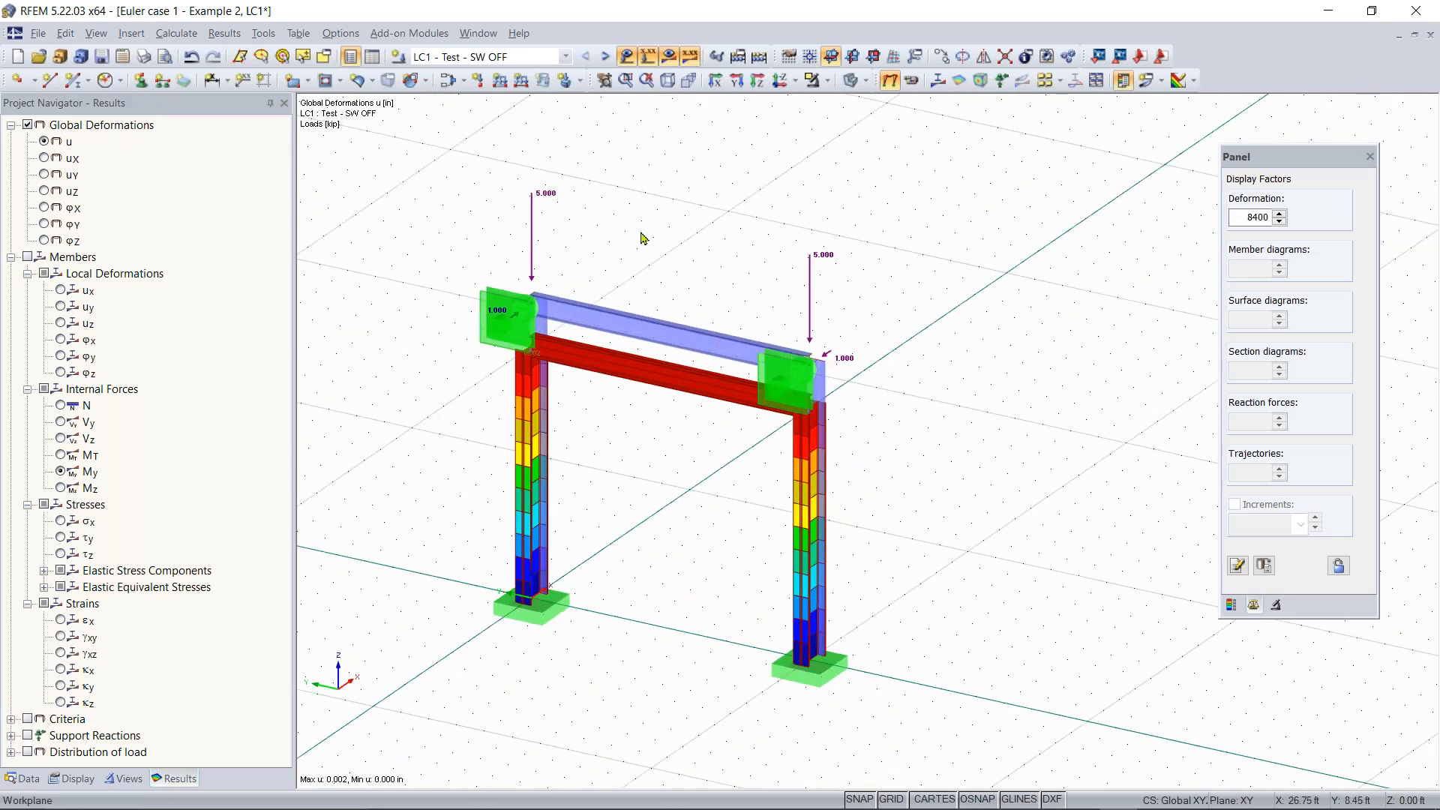
Run the RF-STABILITY eigenvalue analysis for LC1 using the Lanczos method with four eigenvalues, then close the critical load factors
click(28, 779)
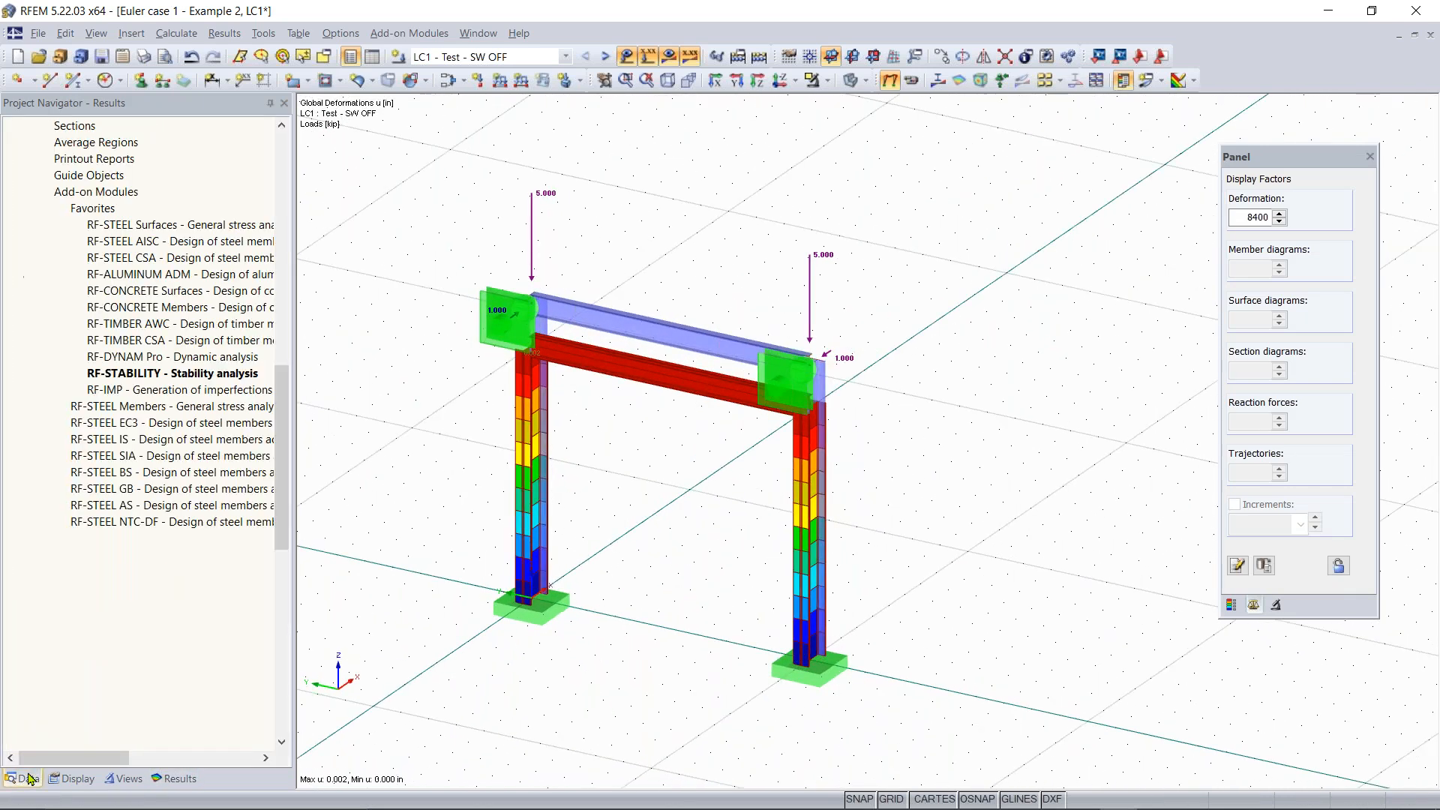
double_click(172, 374)
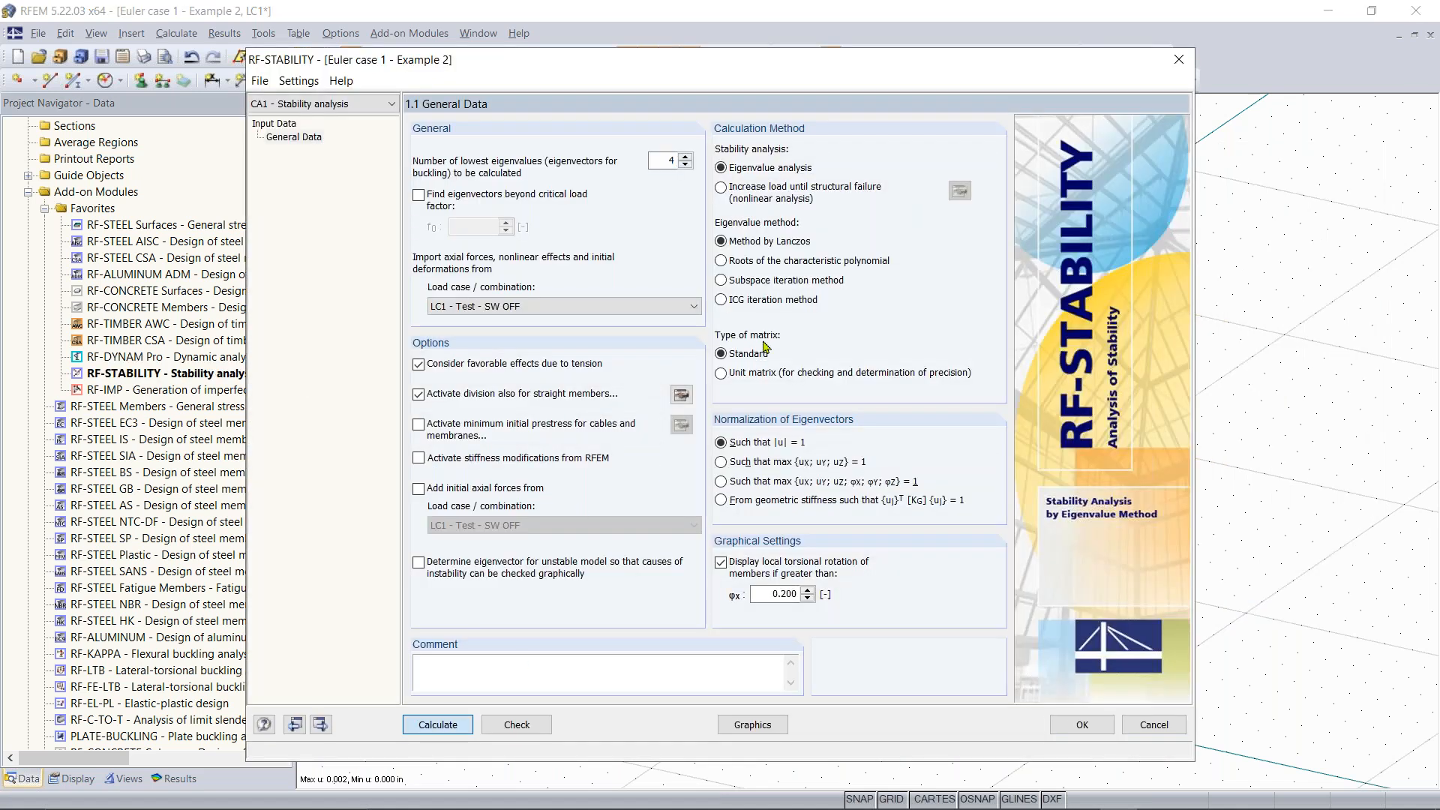
click(437, 725)
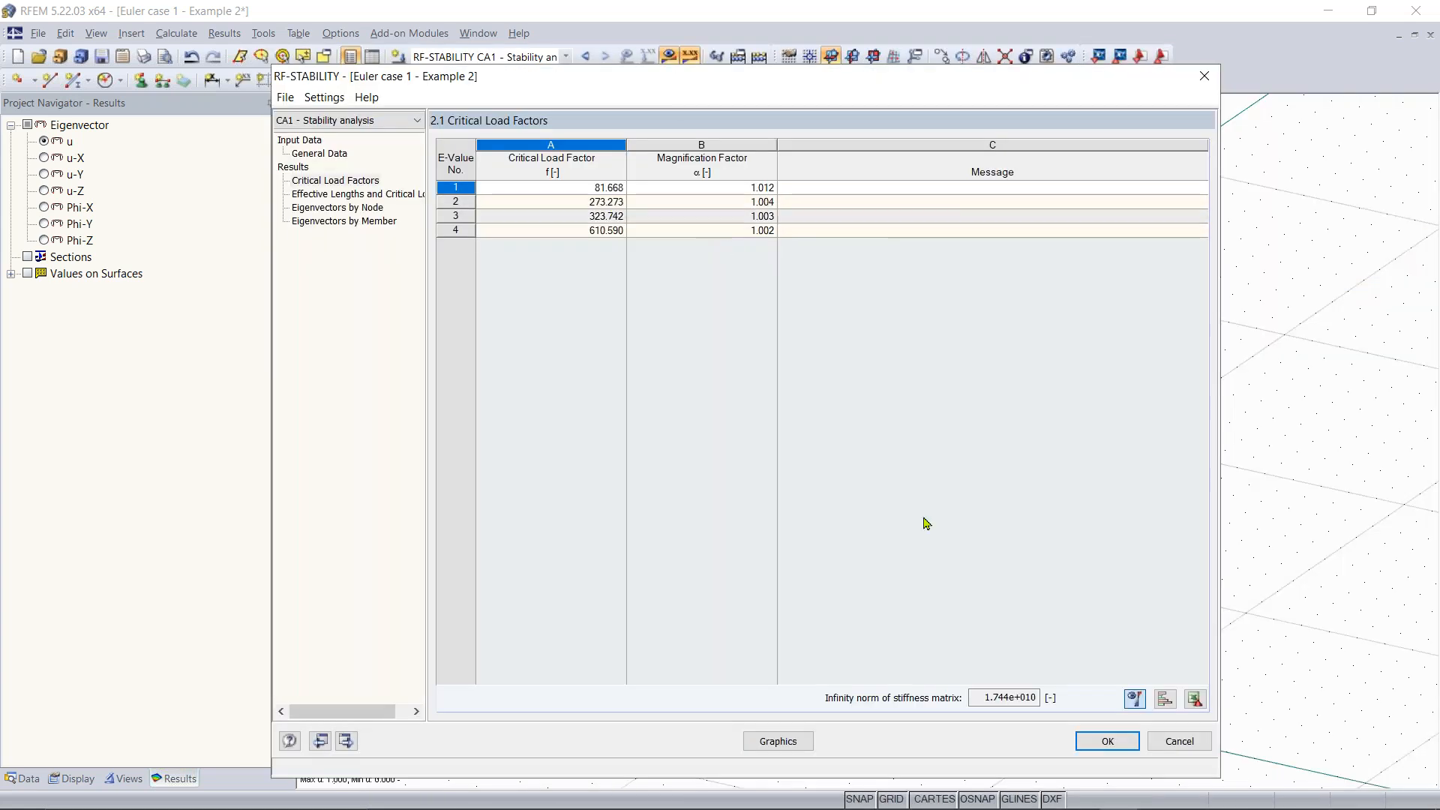
click(1110, 739)
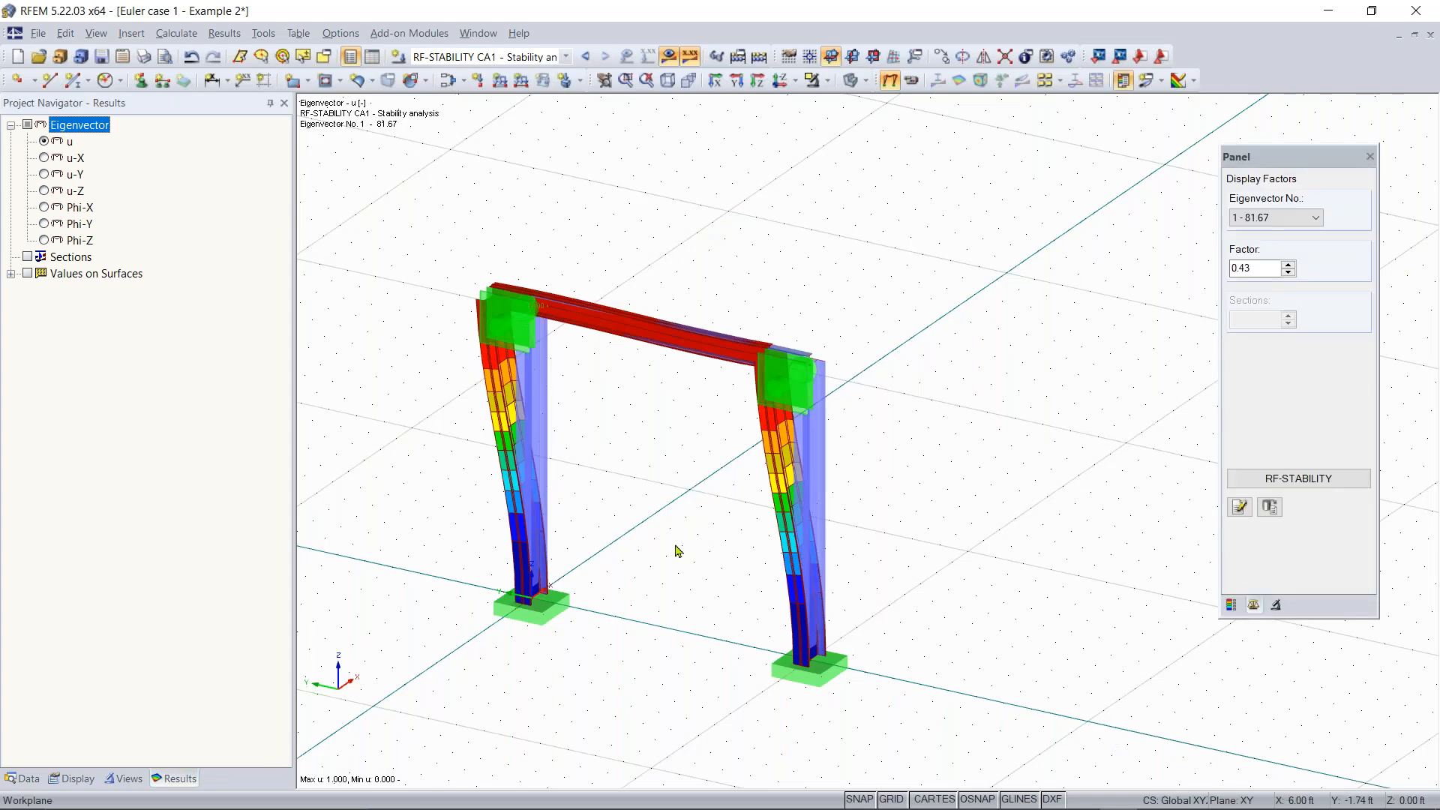
Display the buckling shapes of eigenvectors 2, 3 and 4 on the frame in turn
click(1257, 219)
click(1257, 247)
click(1261, 218)
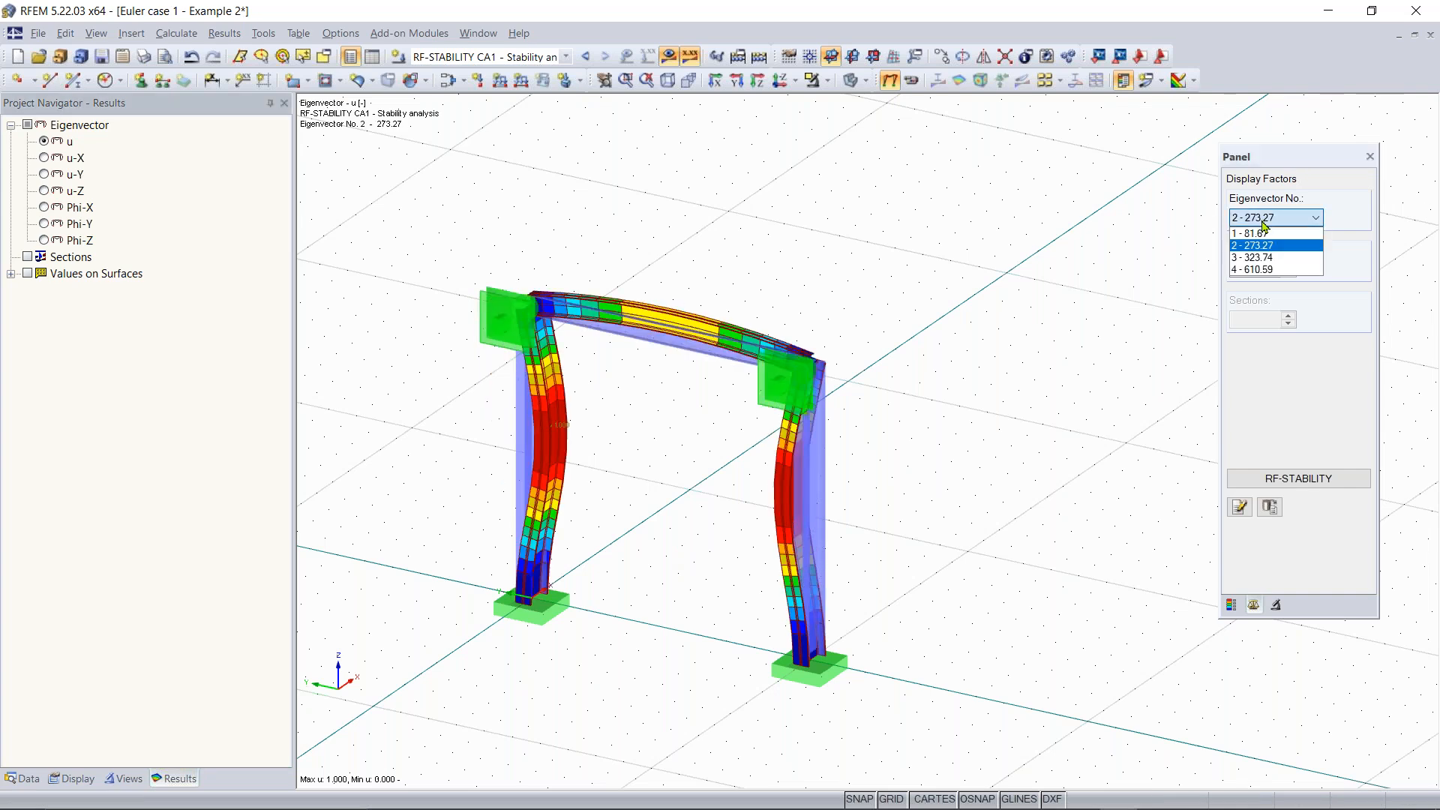
click(1262, 257)
click(1265, 220)
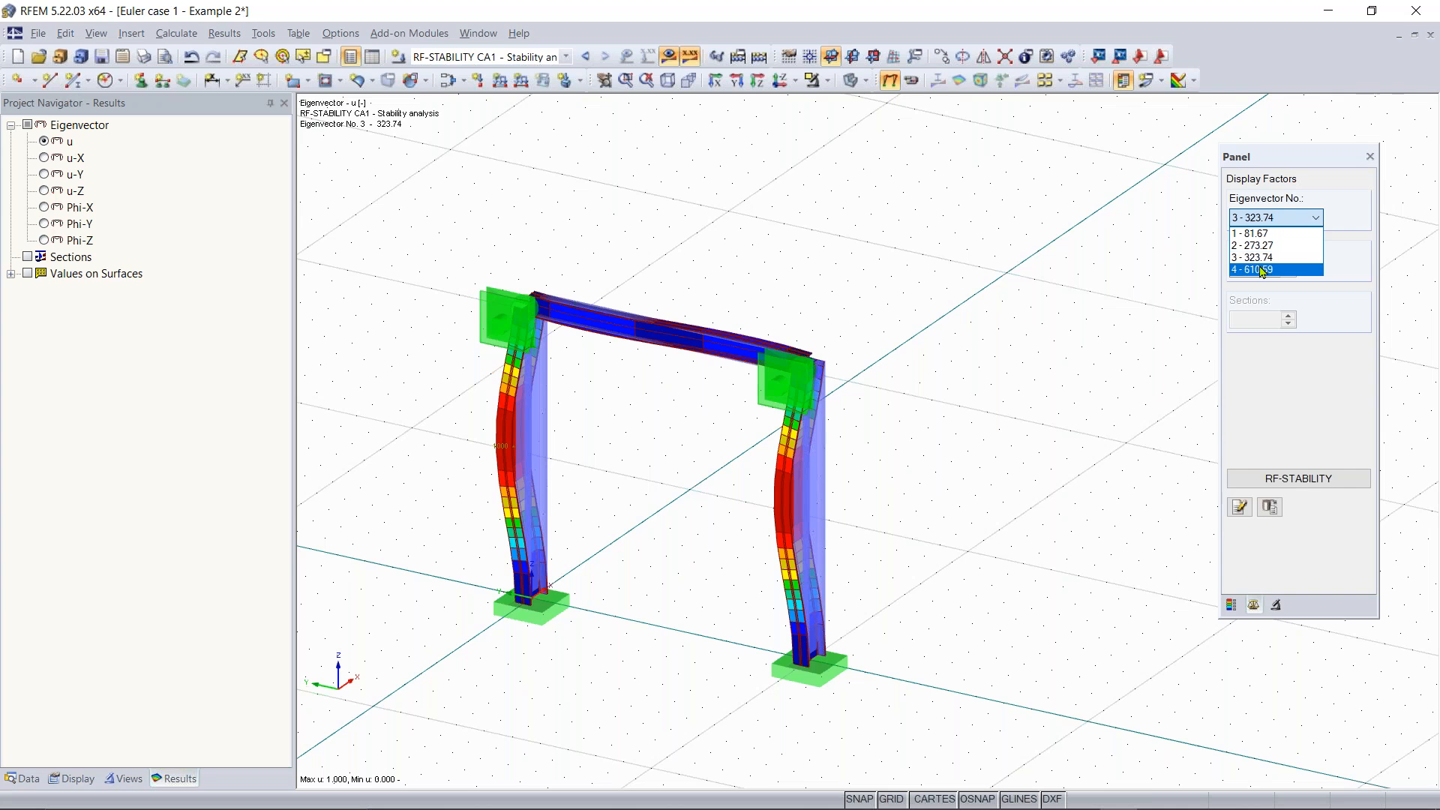
click(1262, 269)
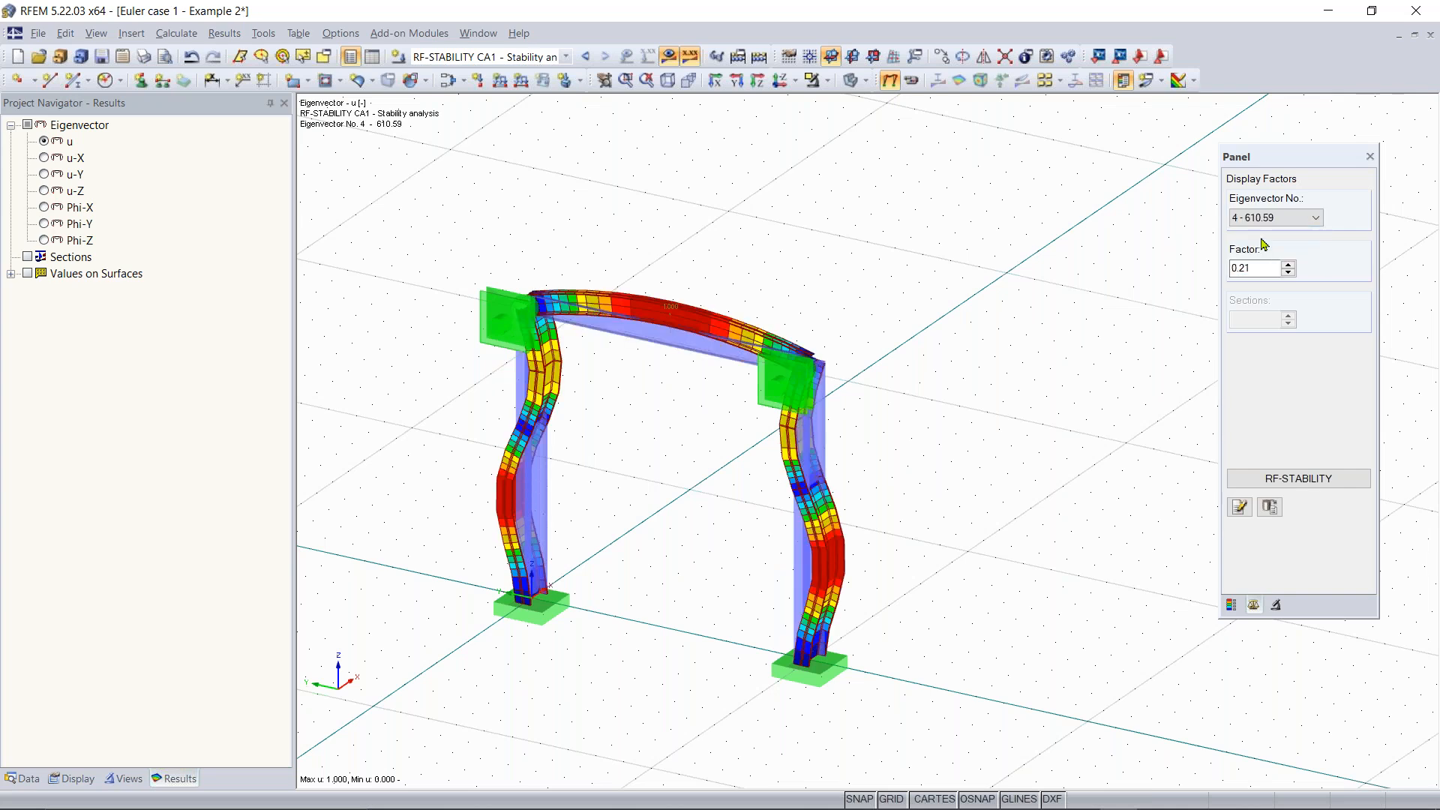
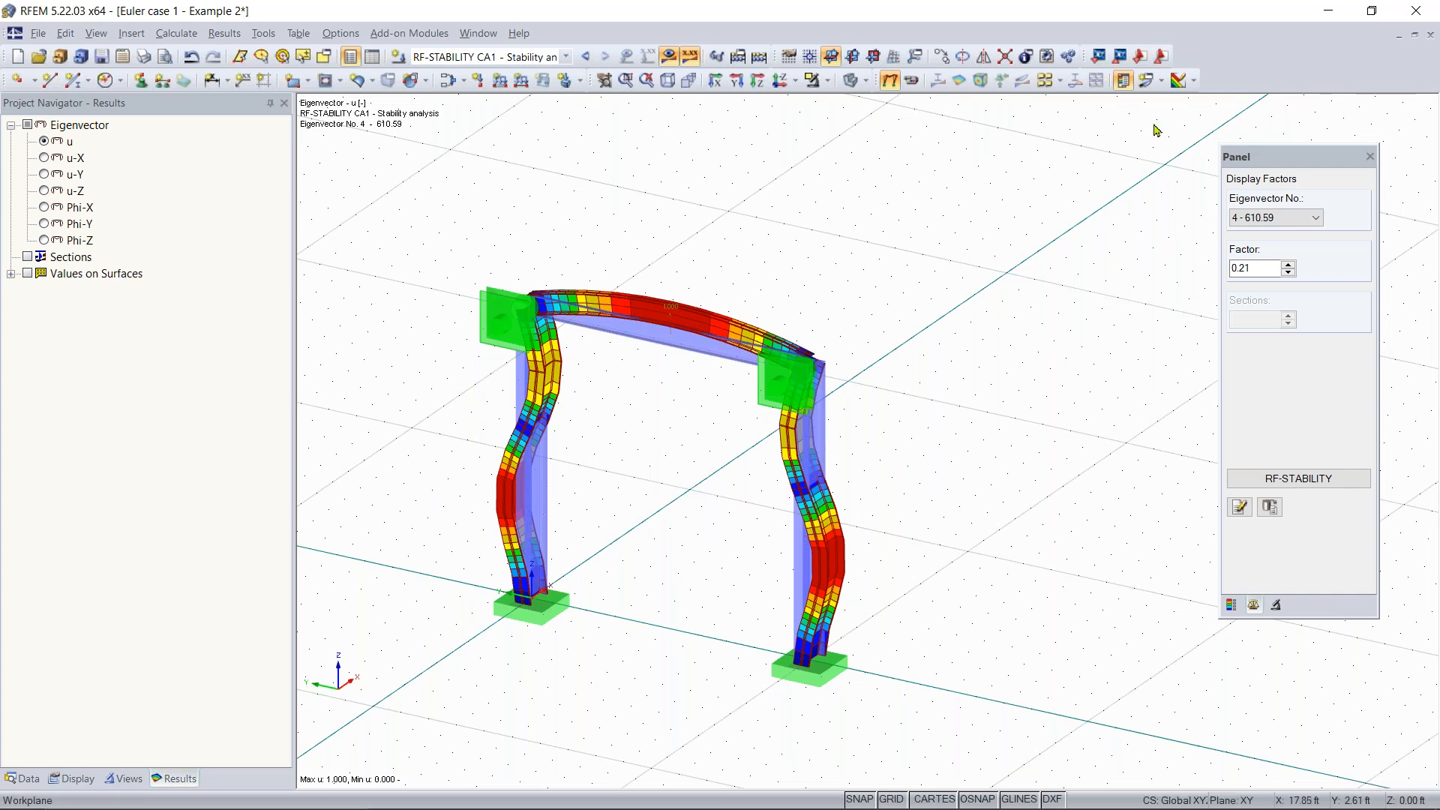
Review the critical load factors in RF-STABILITY again and examine the first buckling shape on the frame
click(1281, 477)
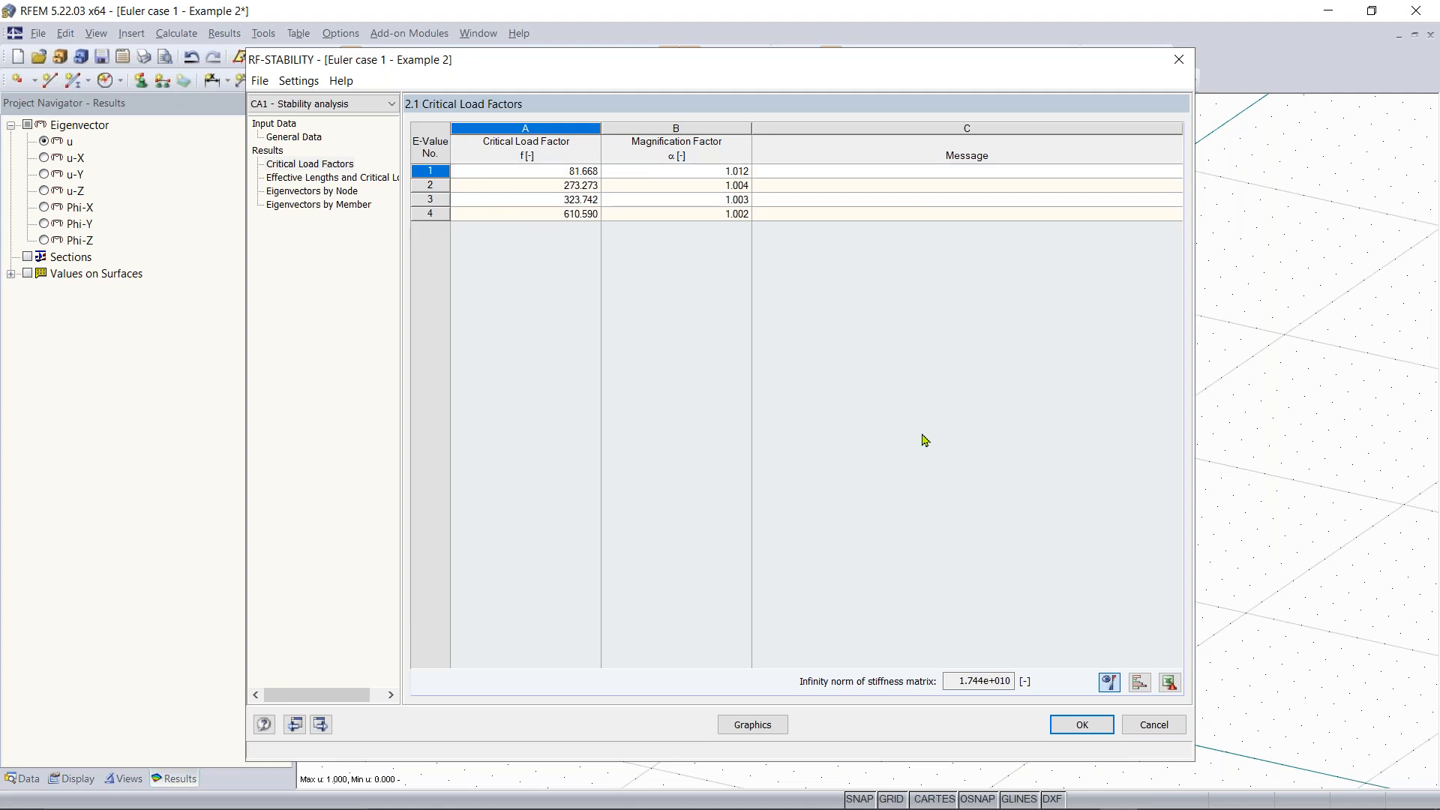
click(1082, 726)
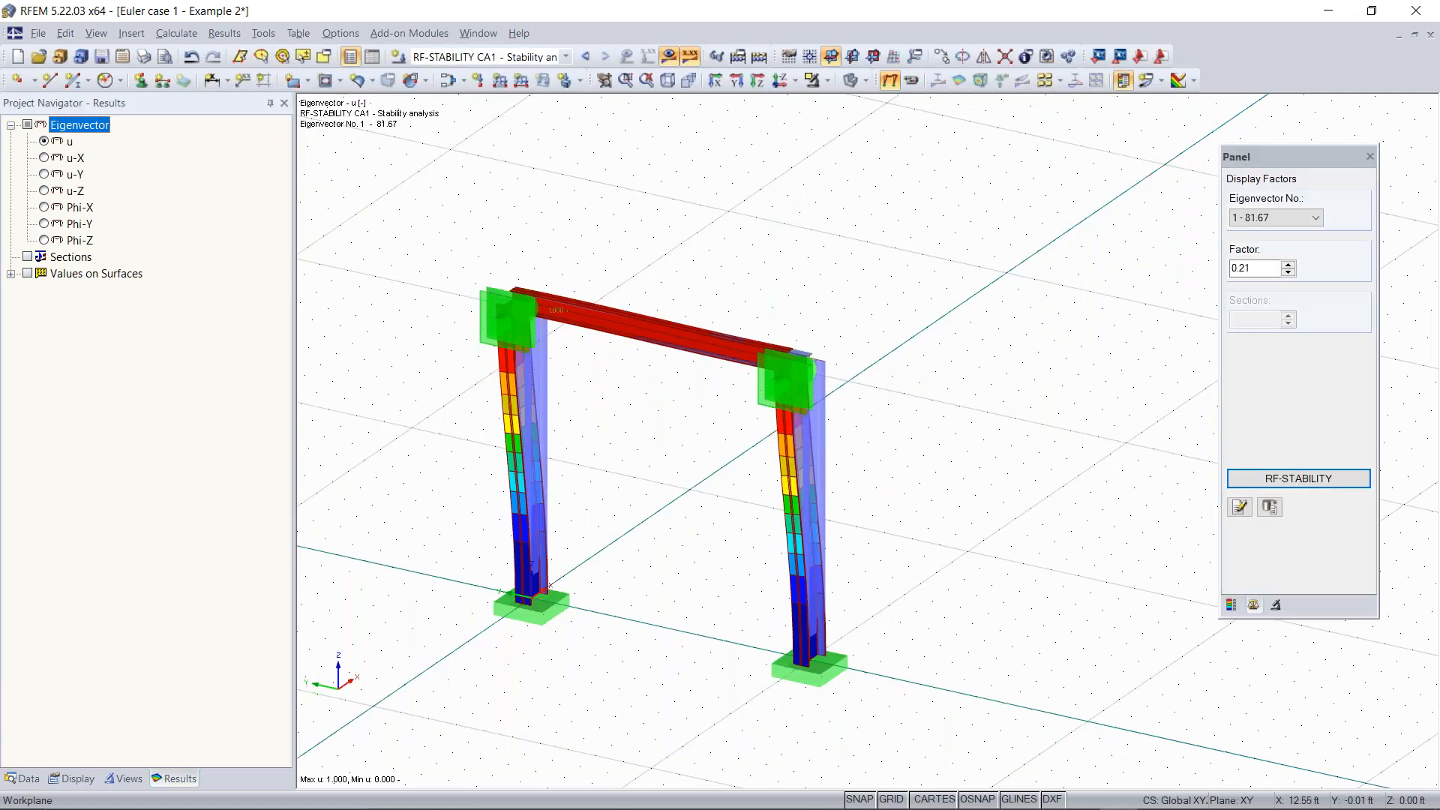
right_drag(660, 491, 693, 505)
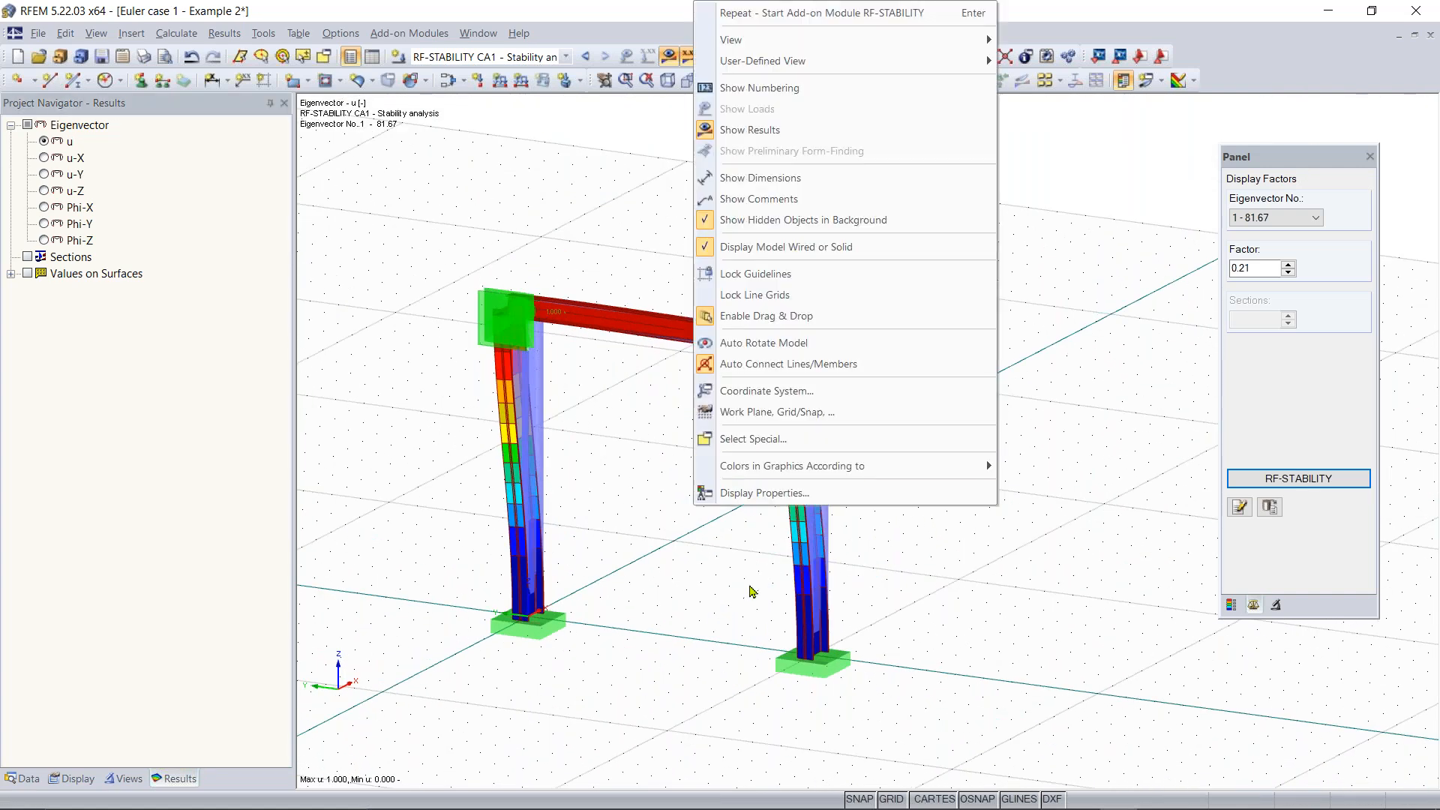
click(753, 592)
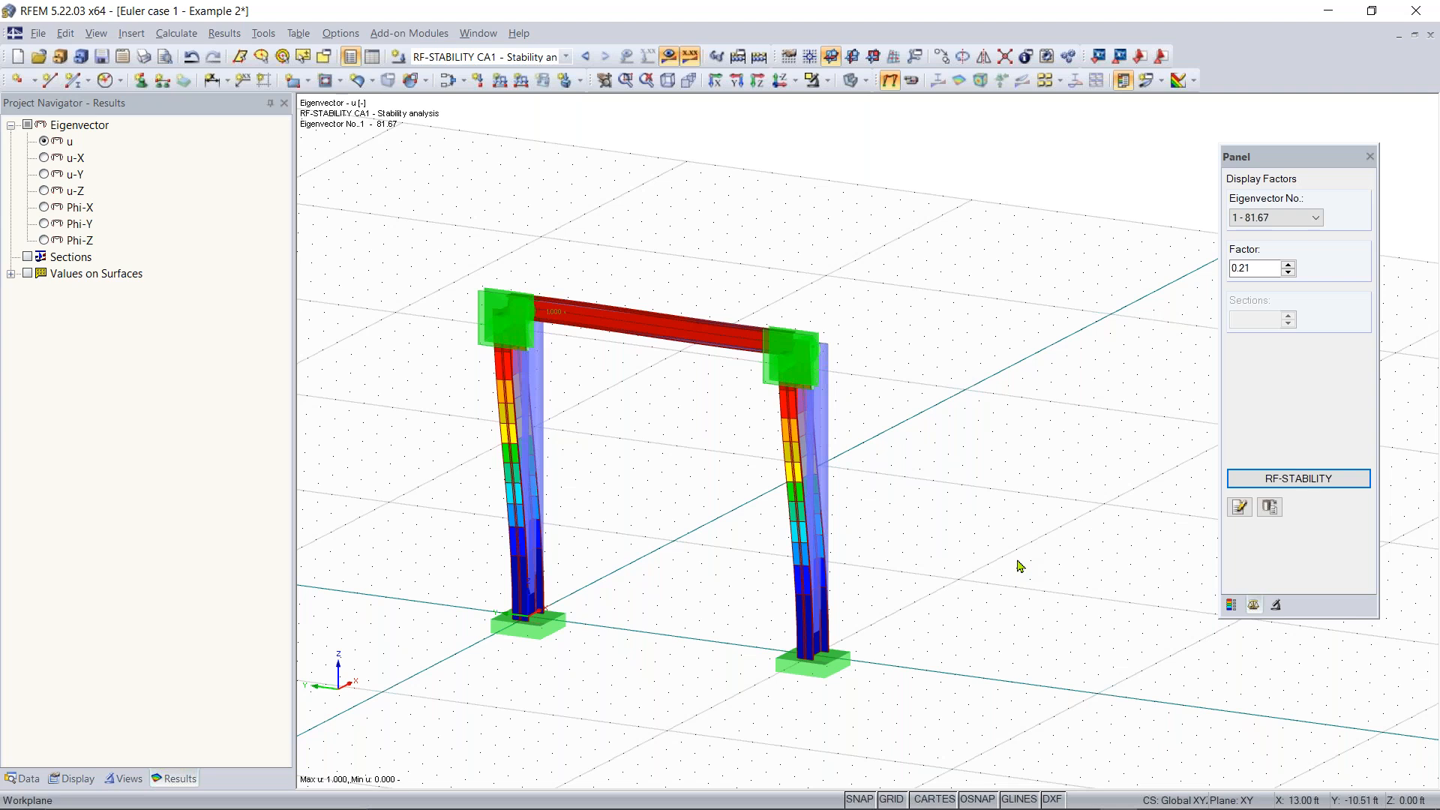
middle_drag(638, 463, 726, 470)
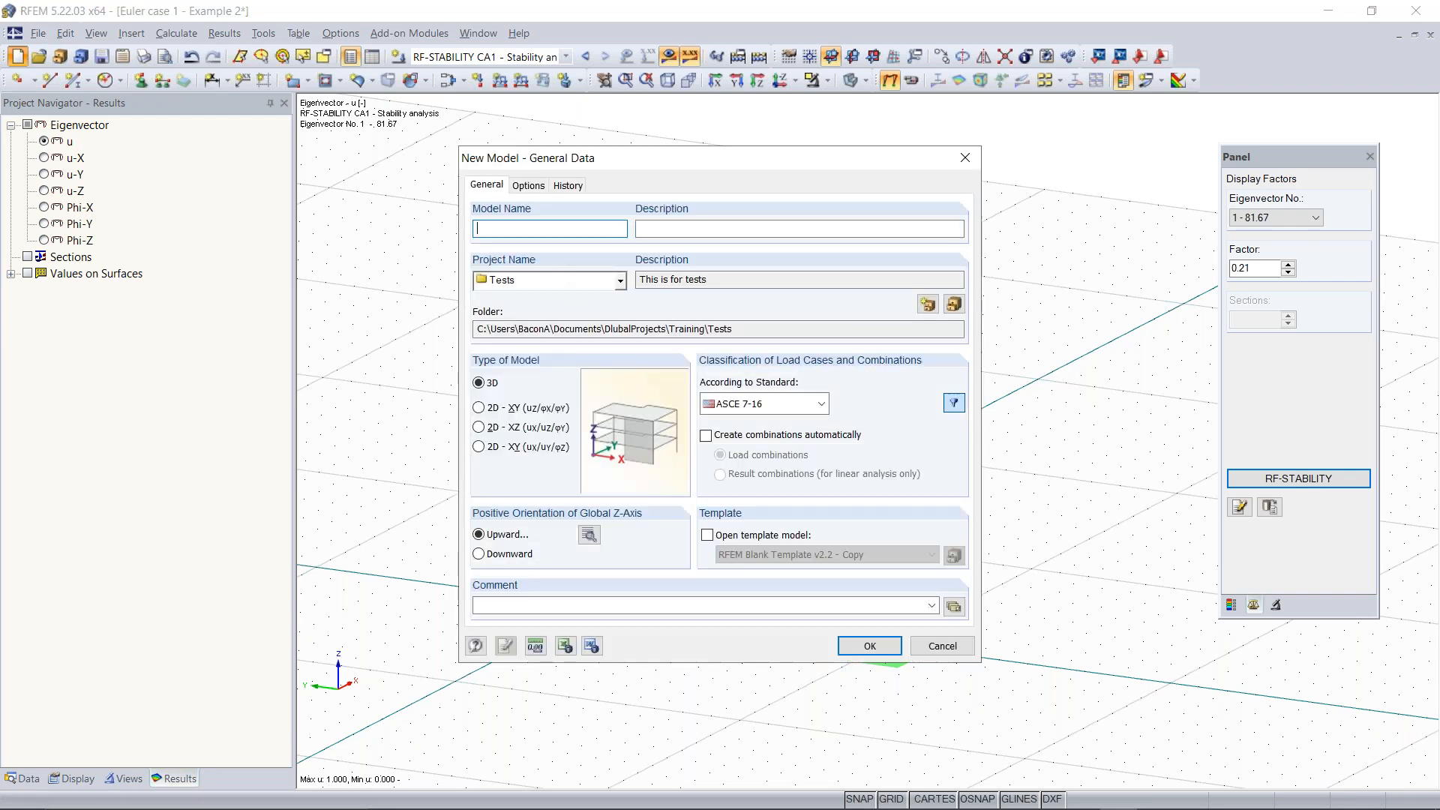
Create a new 3D model named Concrete Model 2 in project Tests, using ASCE 7-16 with automatically created load combinations
text(Concrete Model 2)
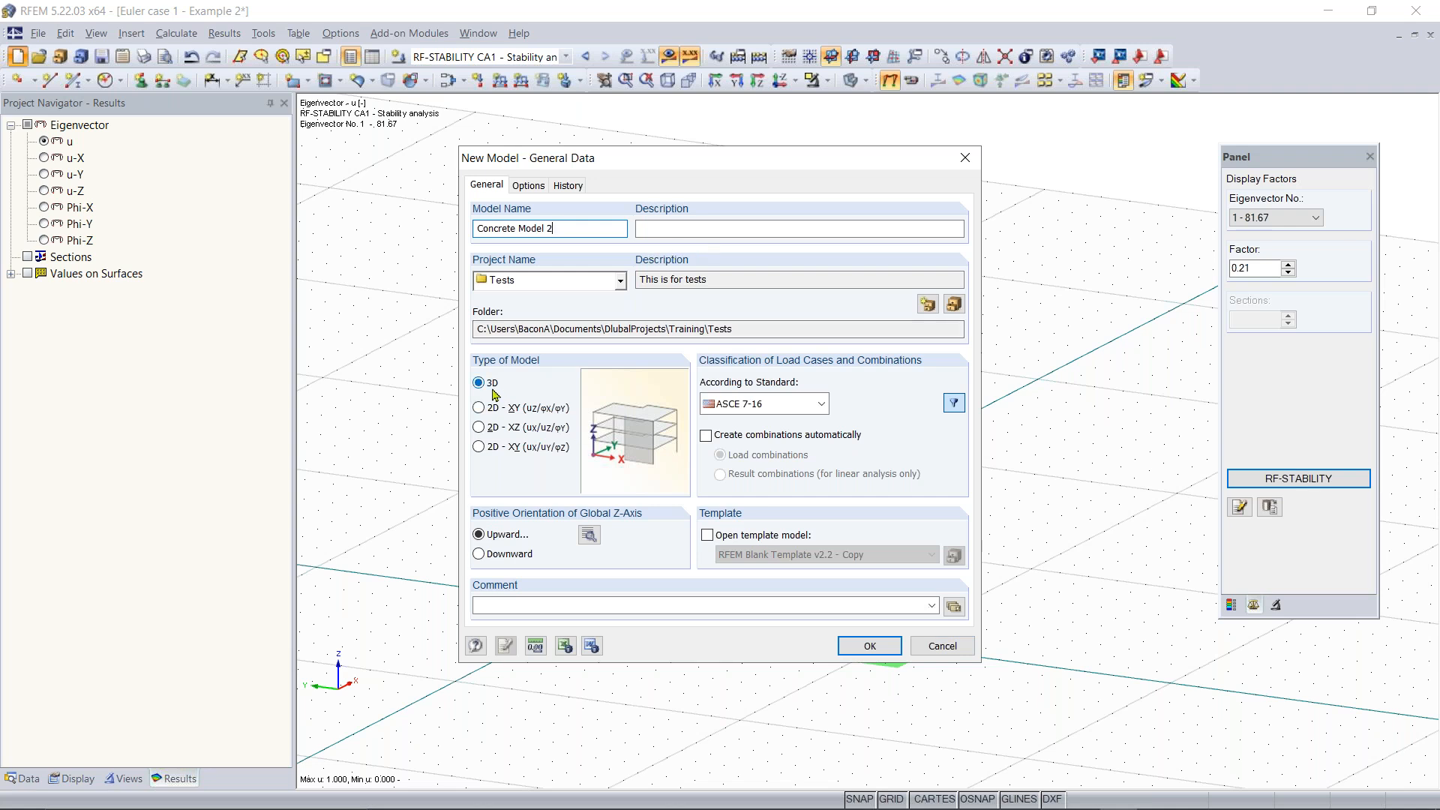
click(798, 409)
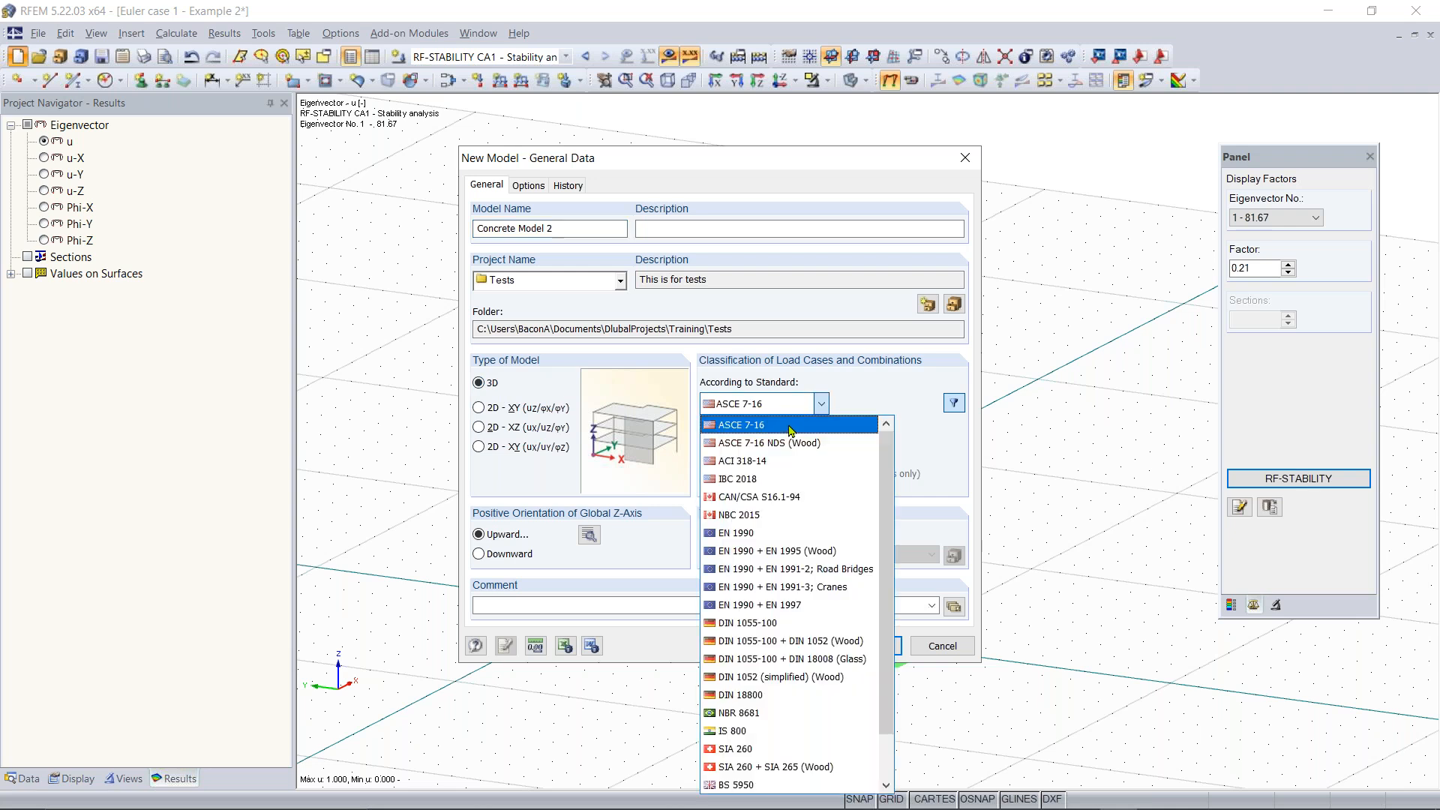
click(788, 426)
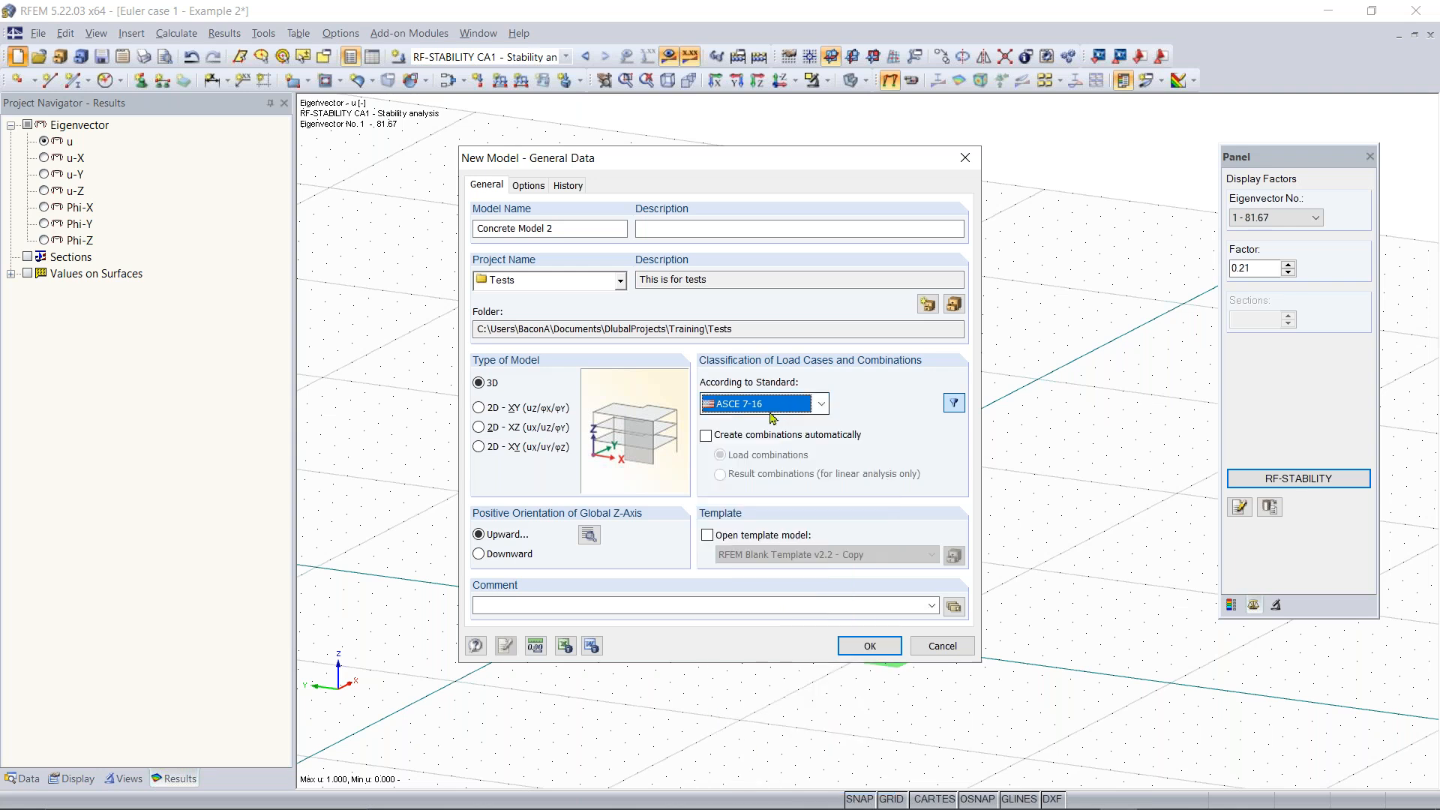
click(742, 441)
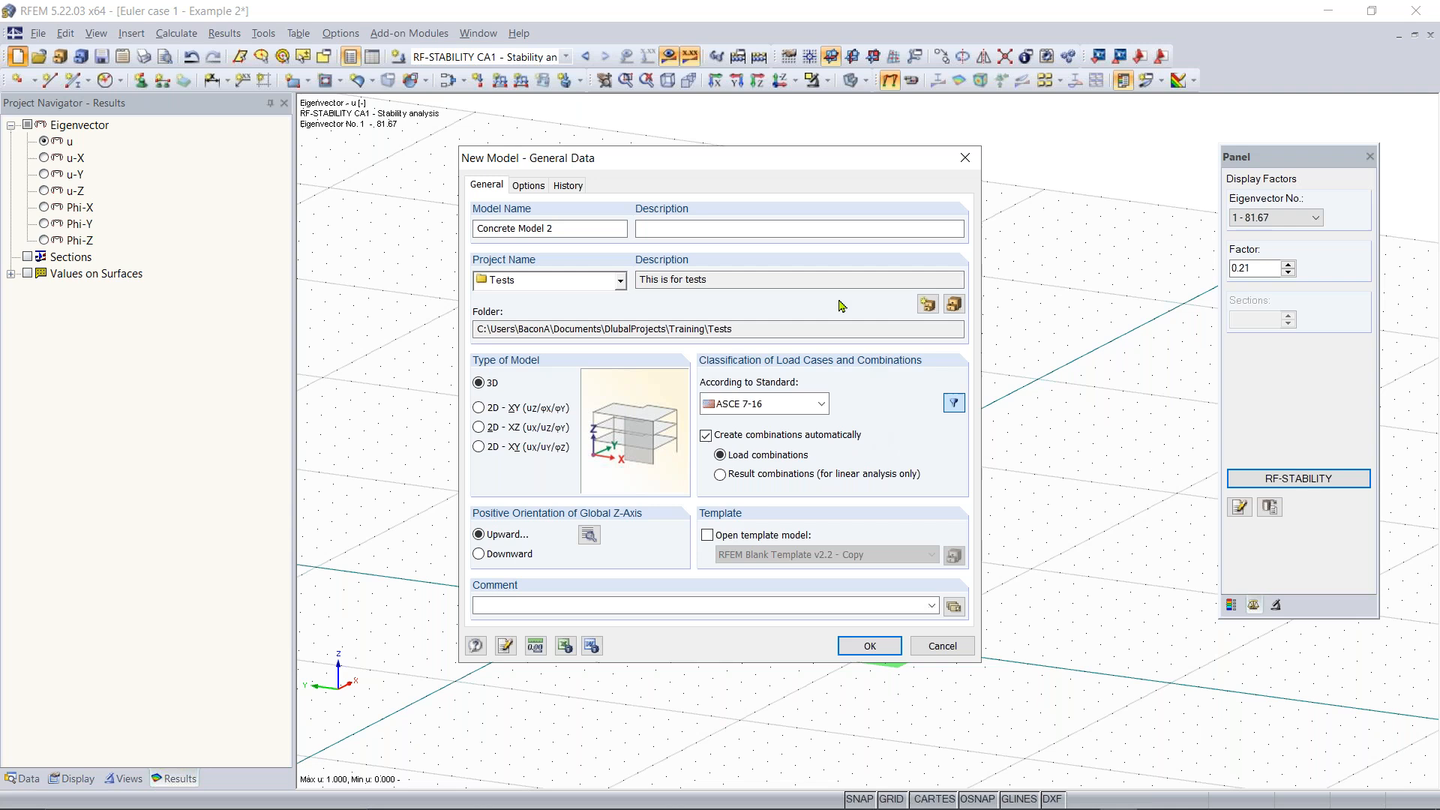
click(866, 647)
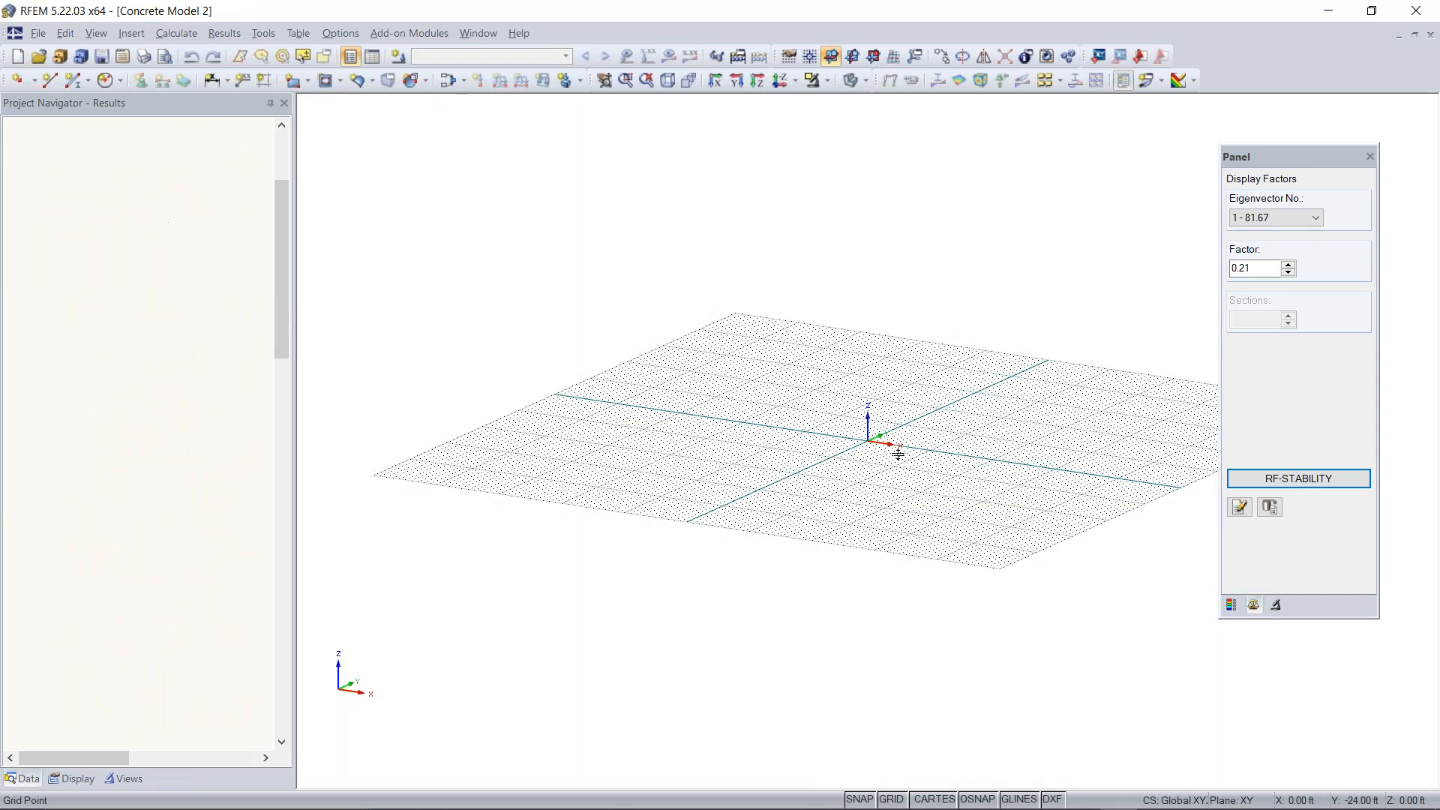
Make the number of work plane grid points adapt dynamically to the size of the model
middle_drag(872, 465, 771, 510)
scroll(825, 542, up, 1)
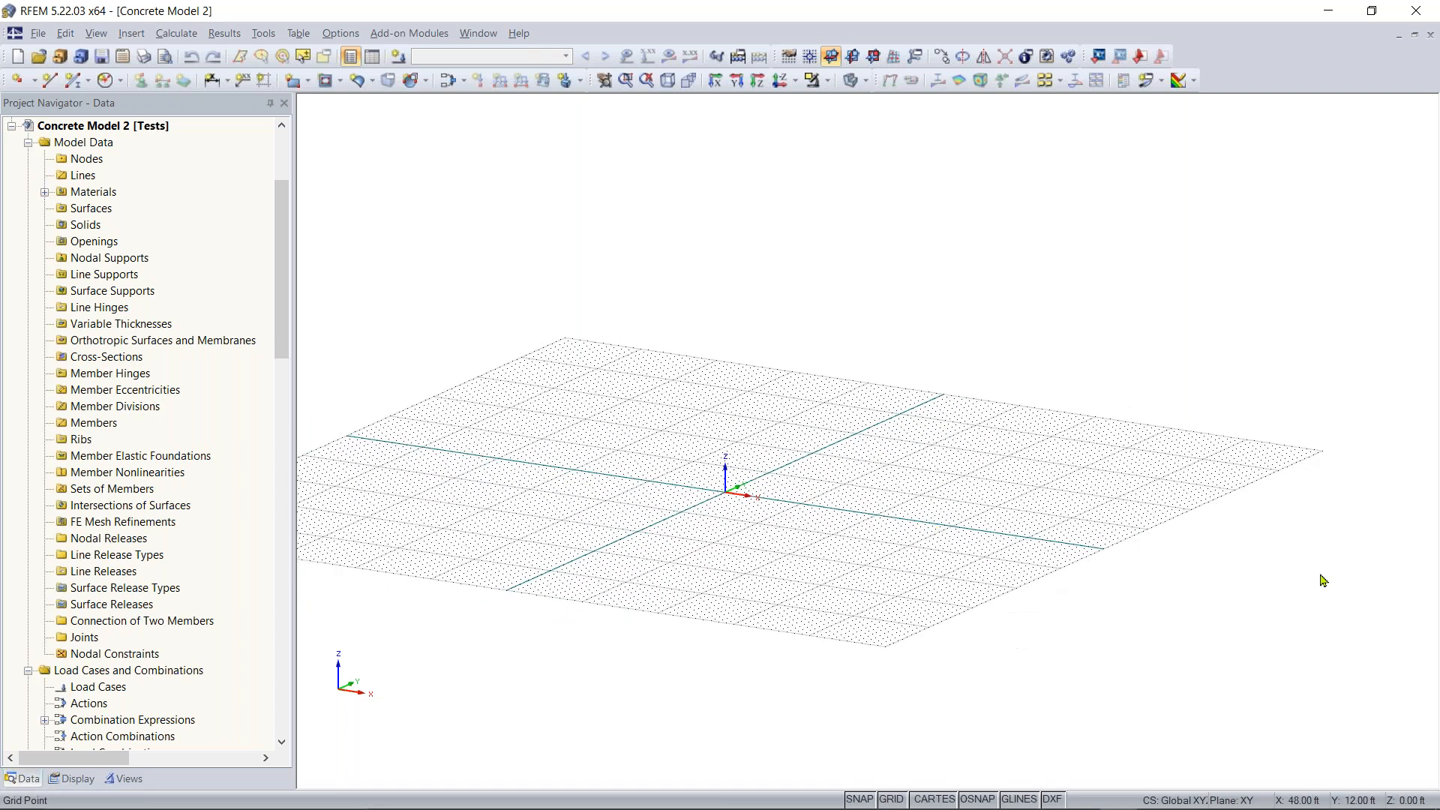
mouse_move(831, 804)
scroll(798, 503, up, 1)
middle_drag(813, 519, 735, 636)
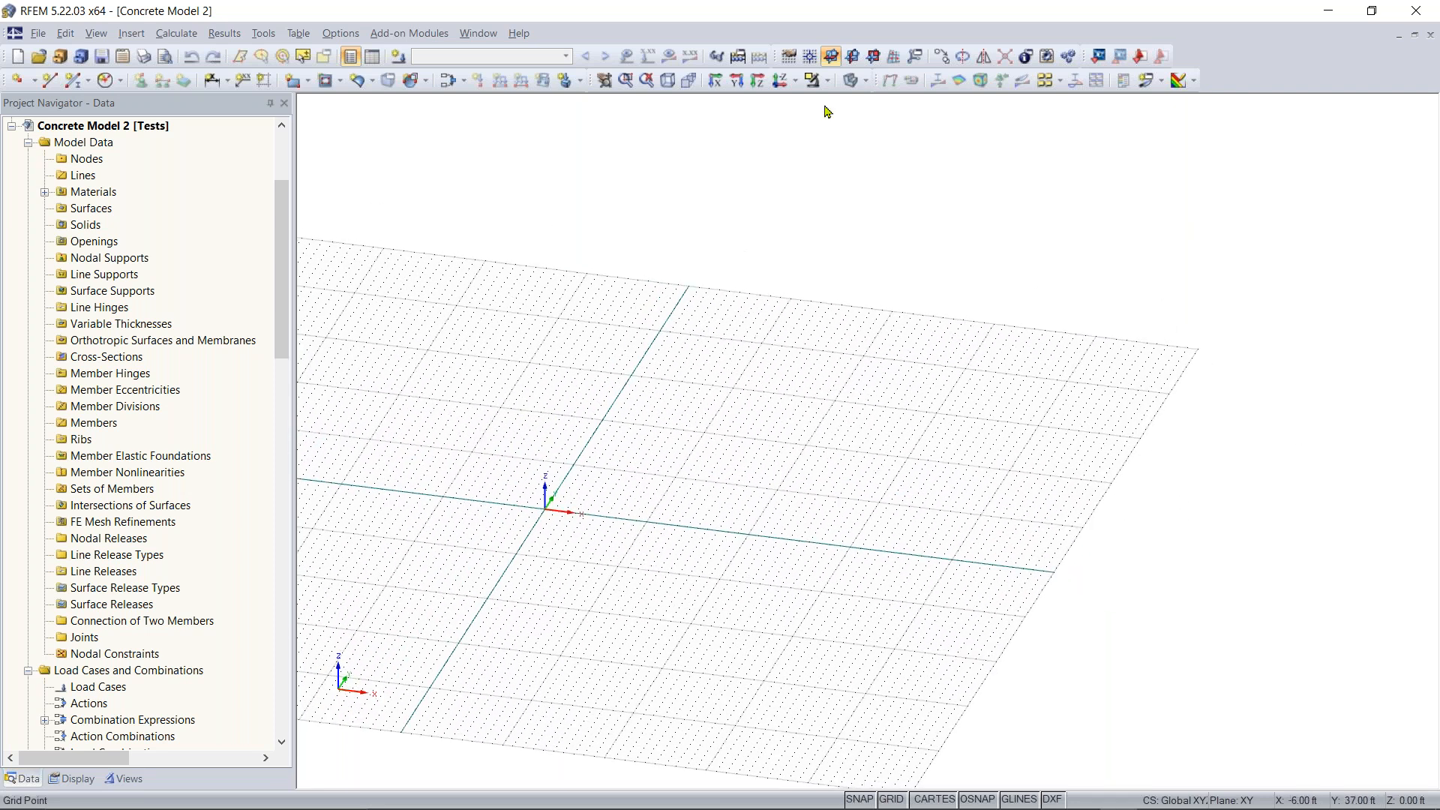
click(790, 63)
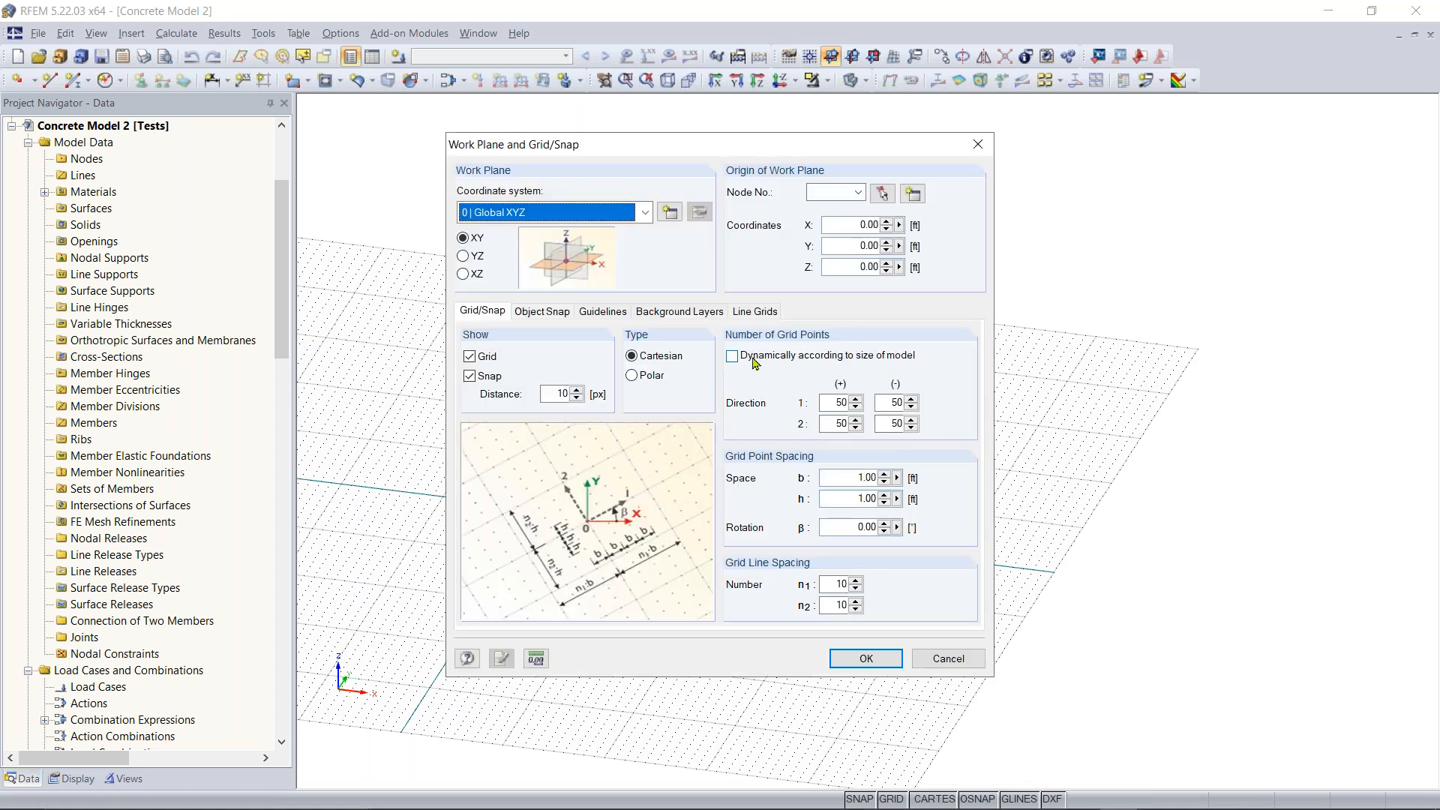
click(755, 363)
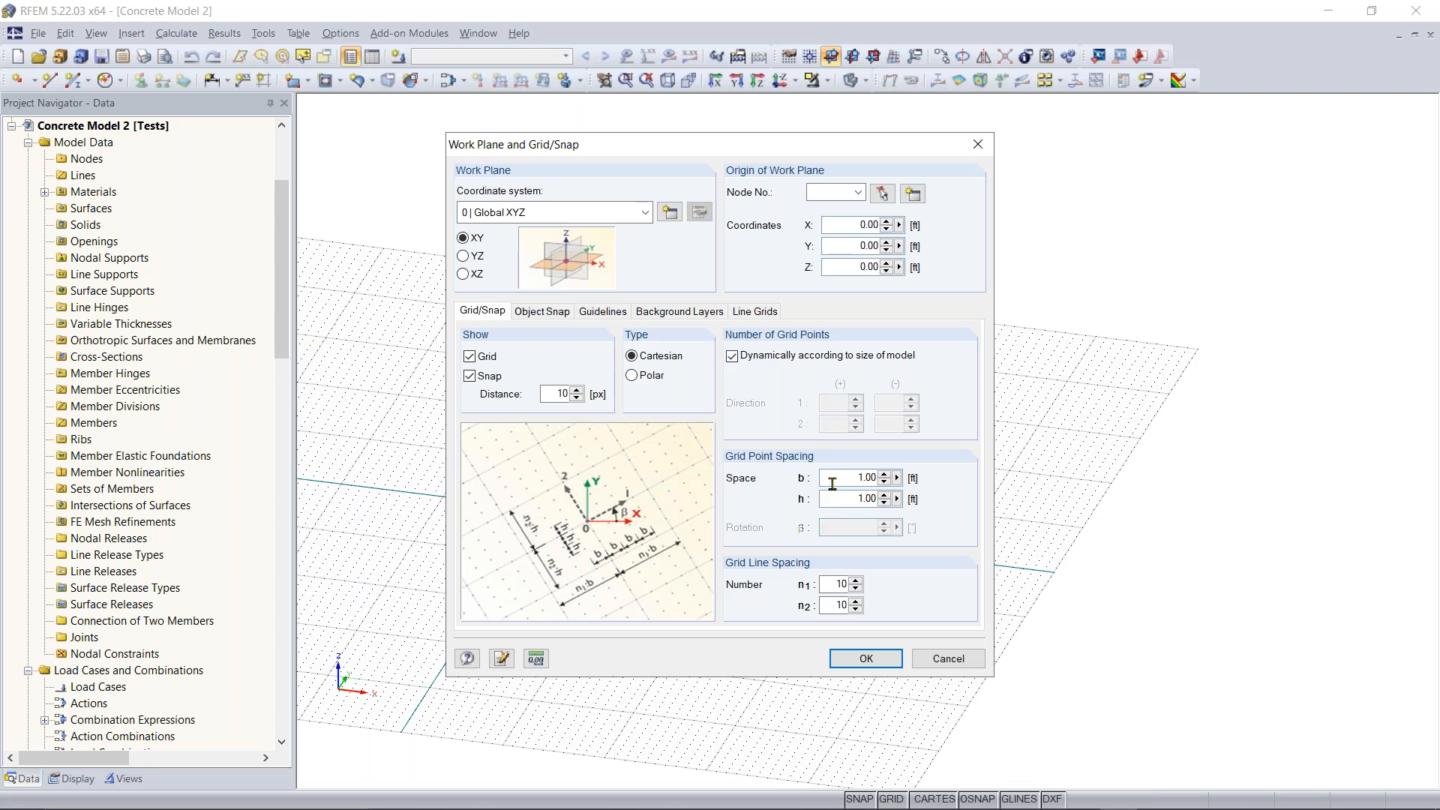
click(866, 659)
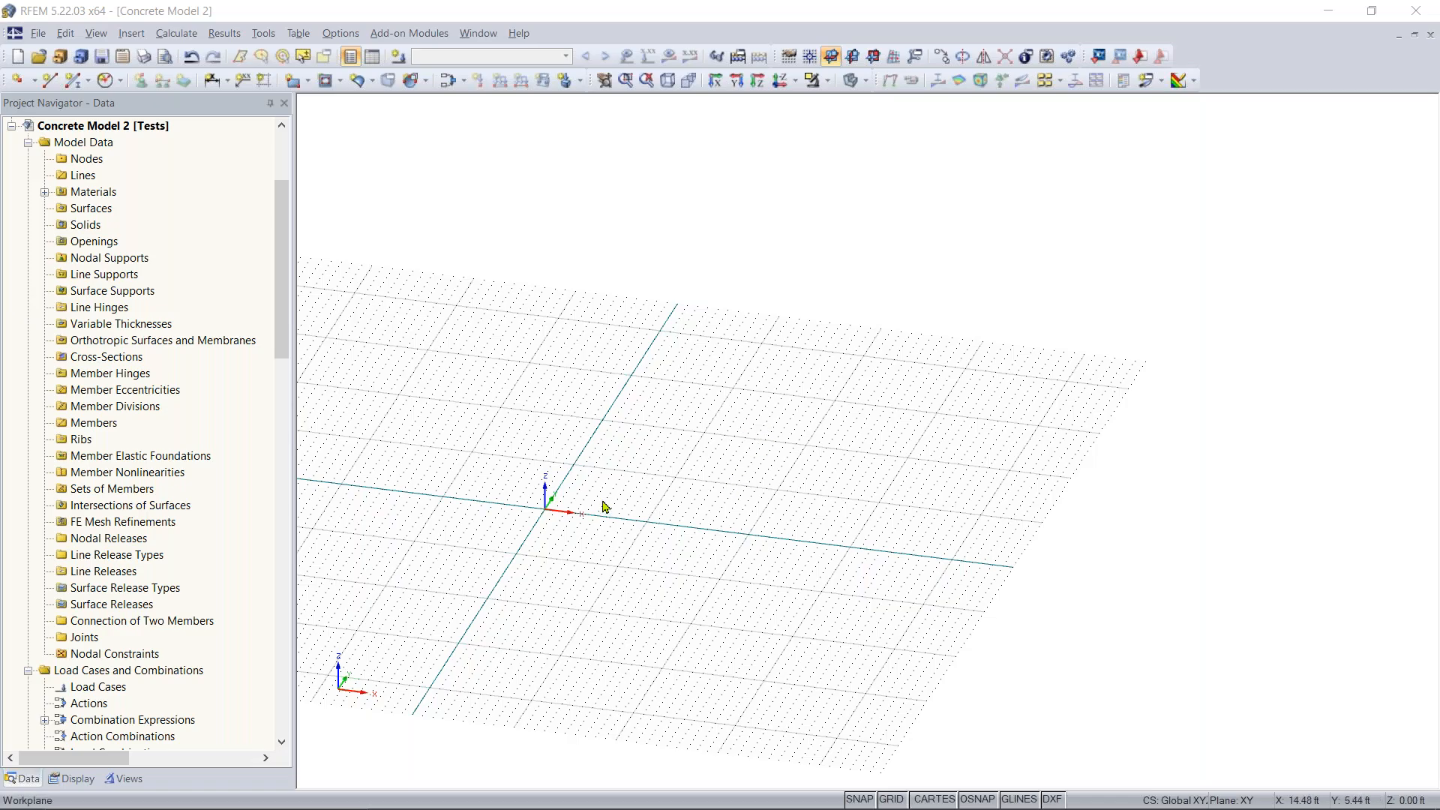
Define a new rectangular plane surface with material Concrete f'c = 4000 psi, ACI 318-14, and a constant thickness of 8 in
mouse_move(613, 504)
middle_down()
mouse_move(772, 498)
mouse_move(615, 507)
middle_up()
ctrl+middle_drag(615, 507, 618, 559)
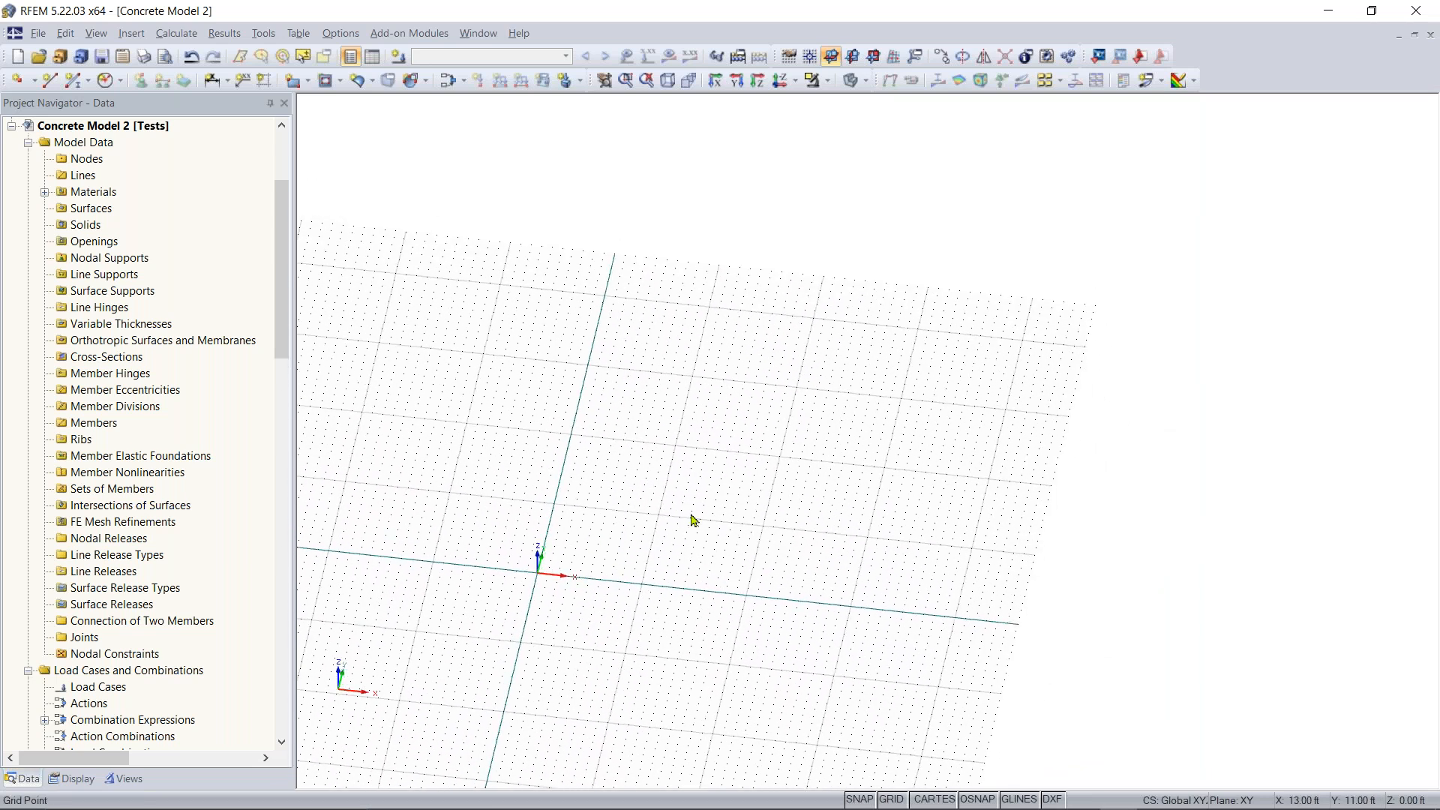
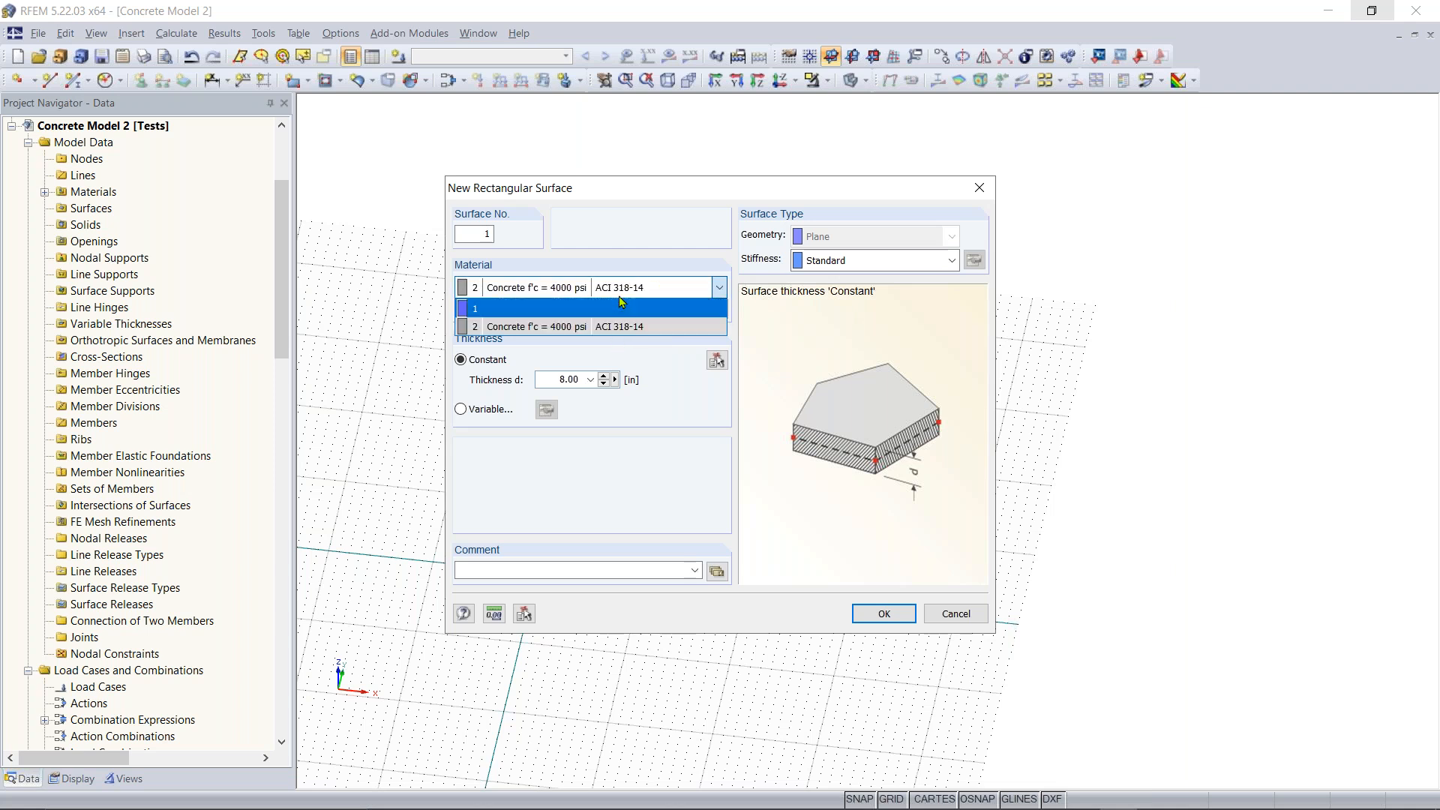
click(623, 326)
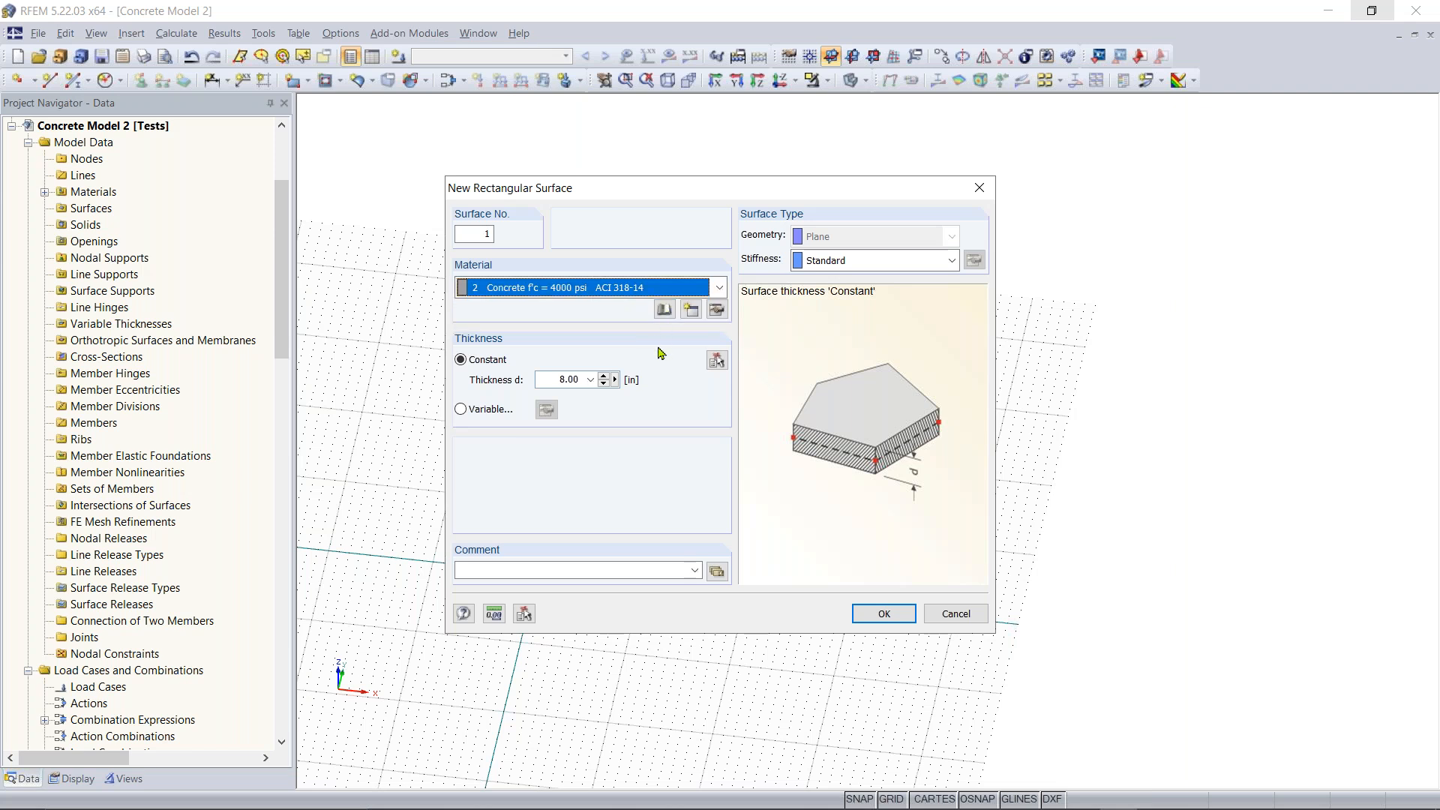
double_click(552, 380)
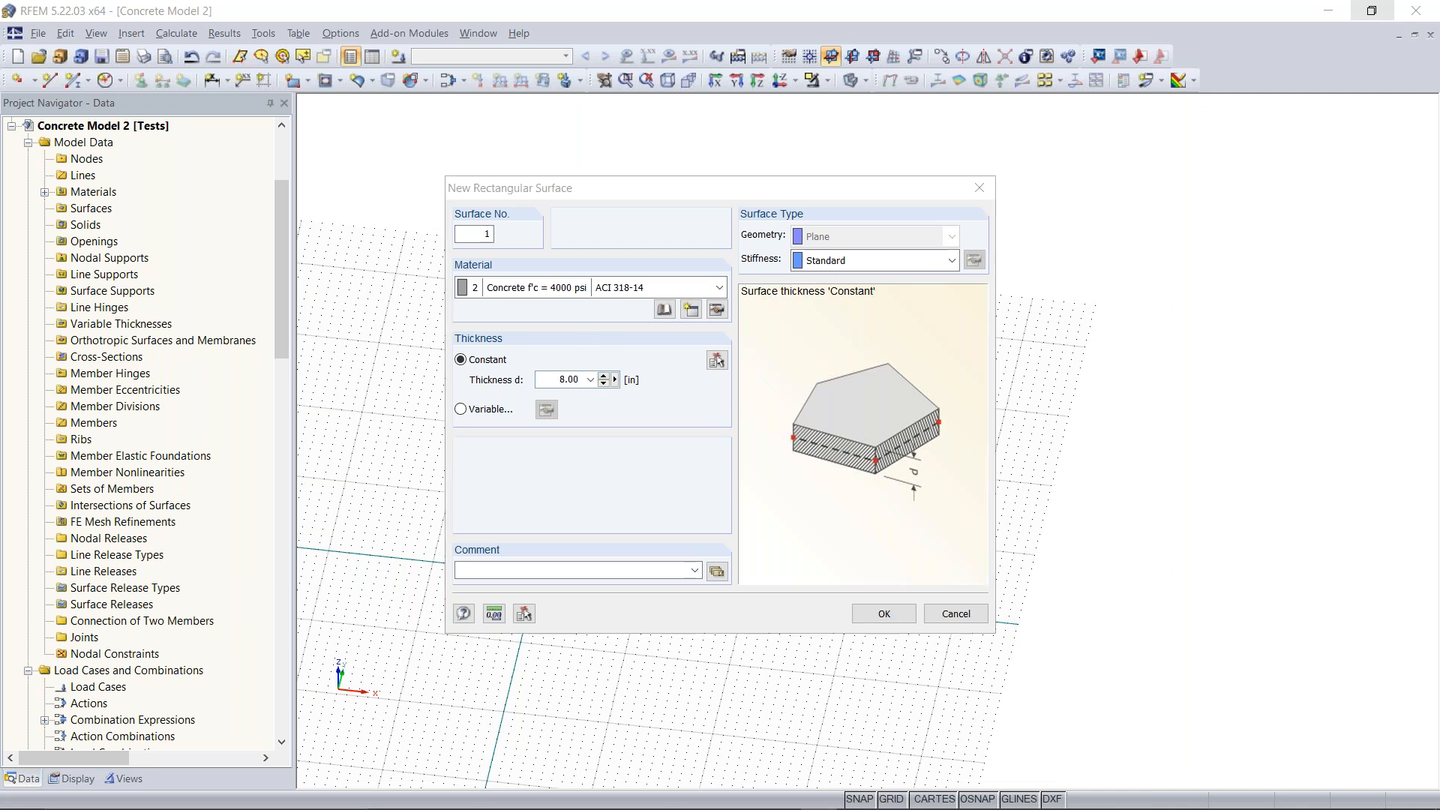
click(884, 613)
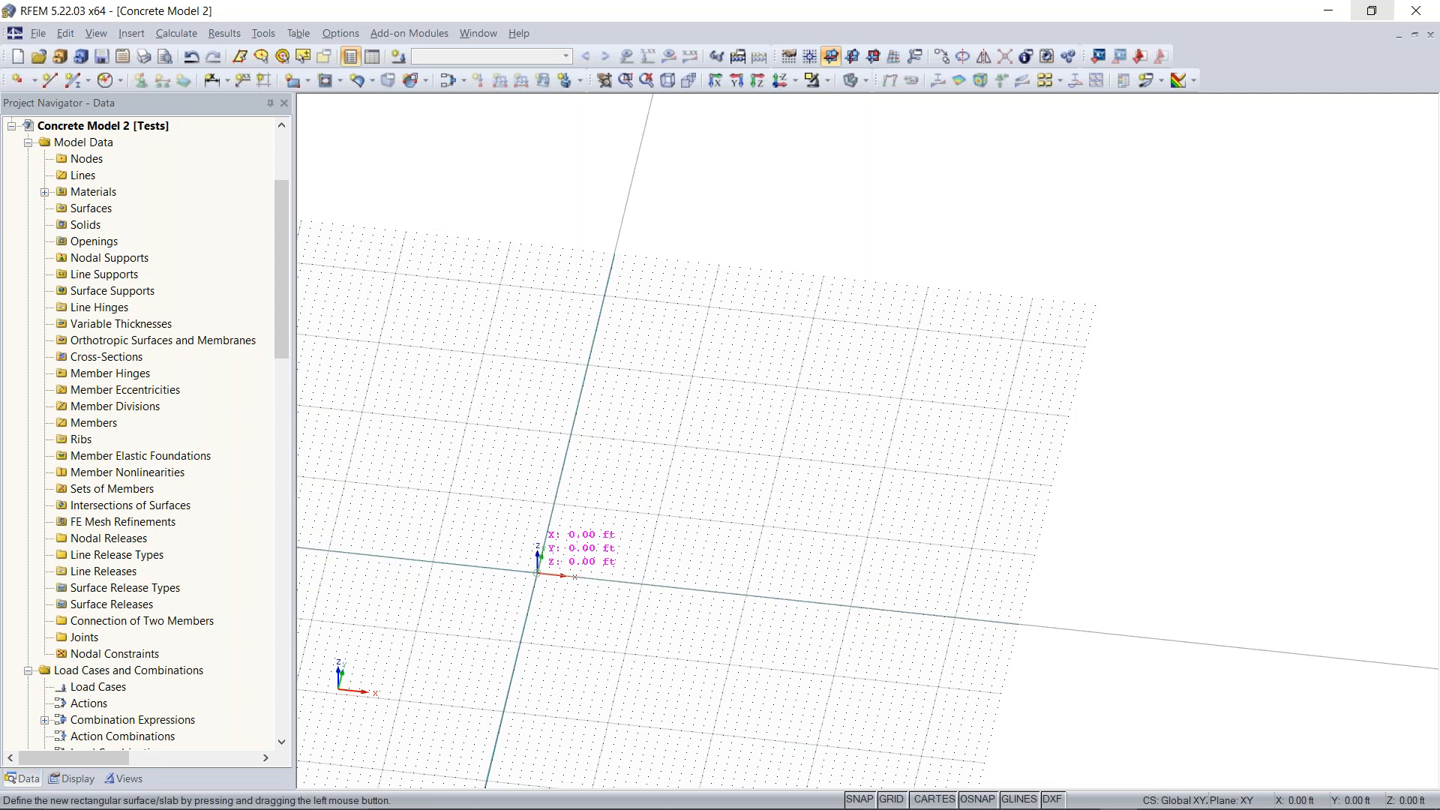
Draw the rectangular slab from the origin in the XY plane, about 46 ft along X by 40 ft along Y
click(537, 574)
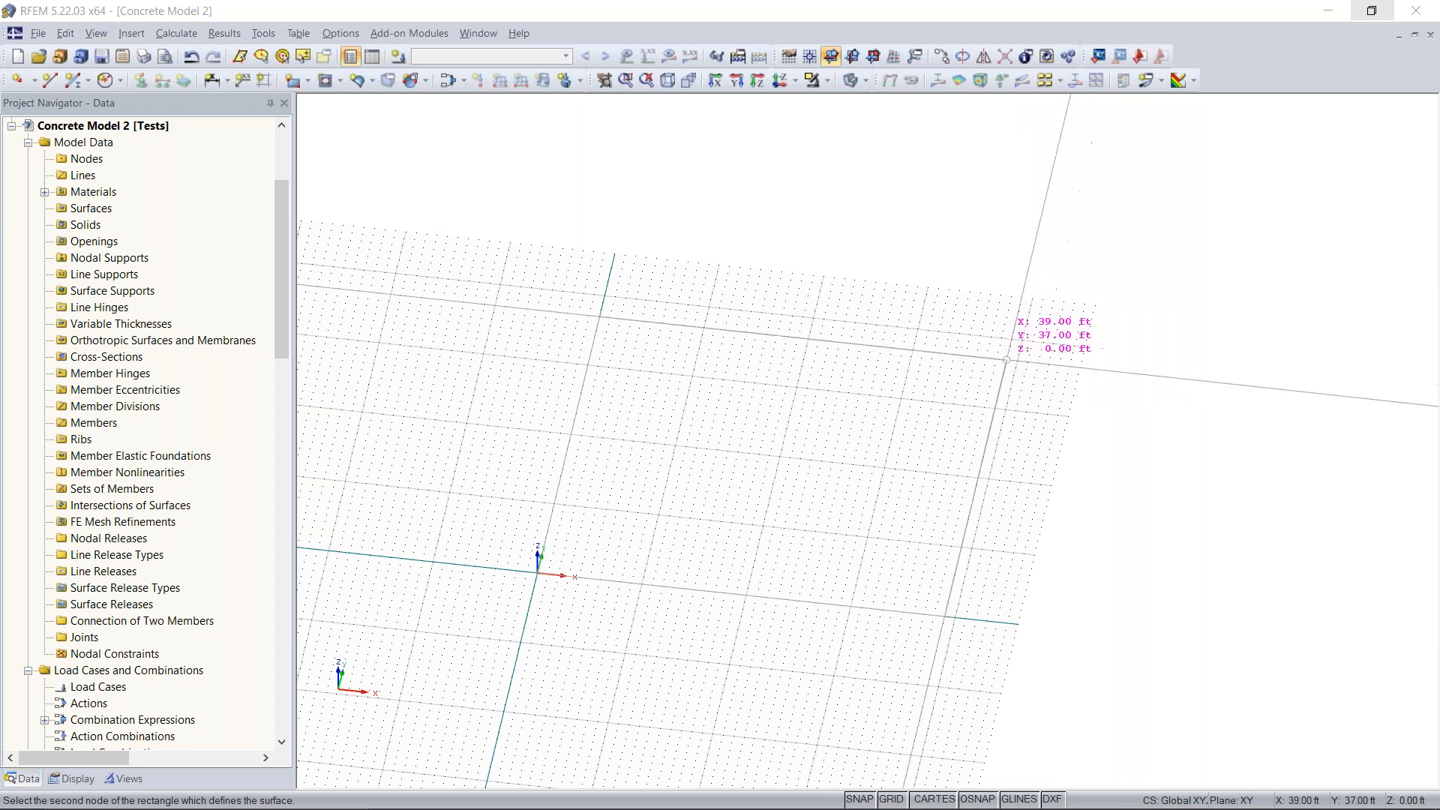
middle_drag(1108, 298, 918, 381)
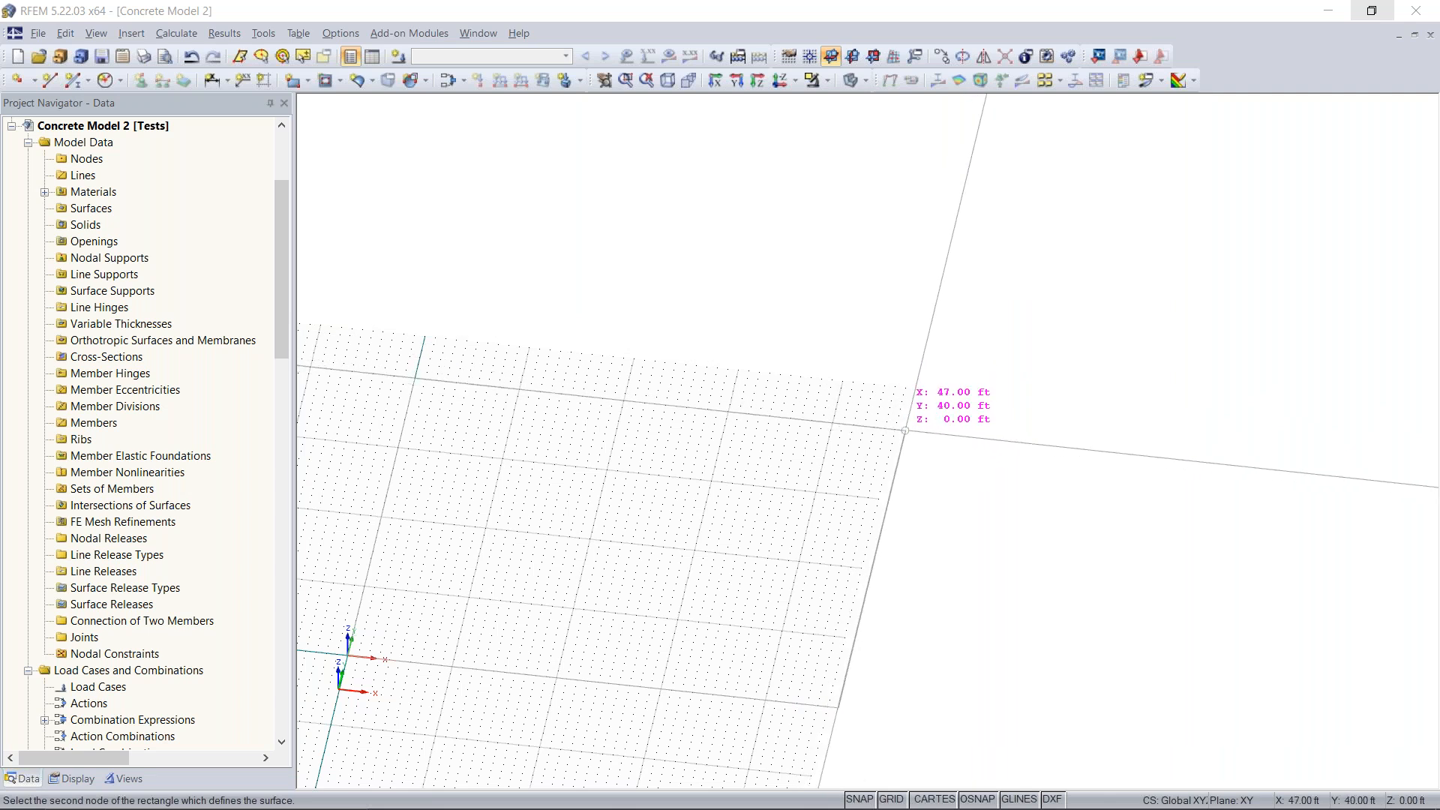
click(905, 431)
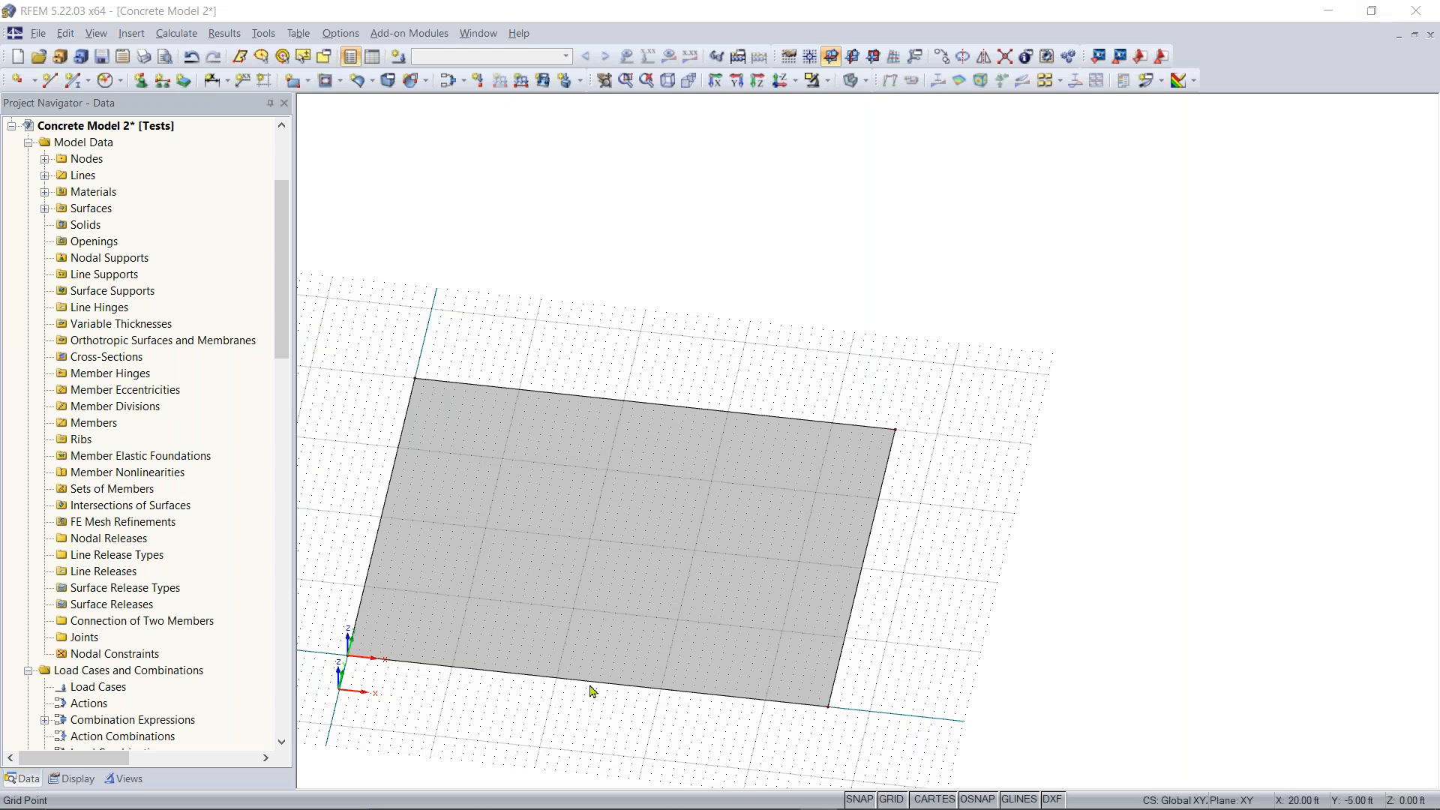
middle_drag(552, 714, 626, 663)
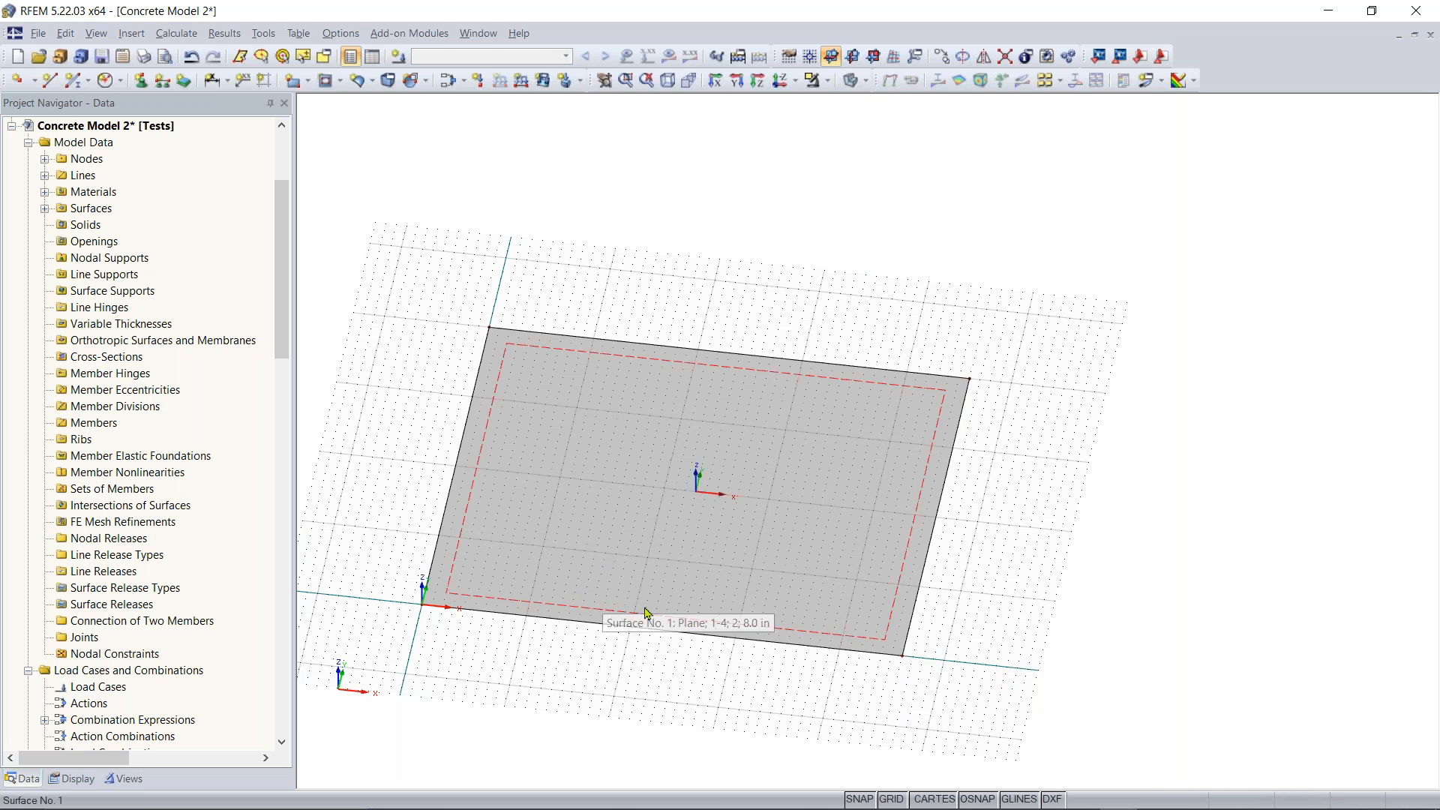
Copy the node at the slab's origin corner once, offset 2 ft in X and 2 ft in Y
scroll(572, 623, up, 3)
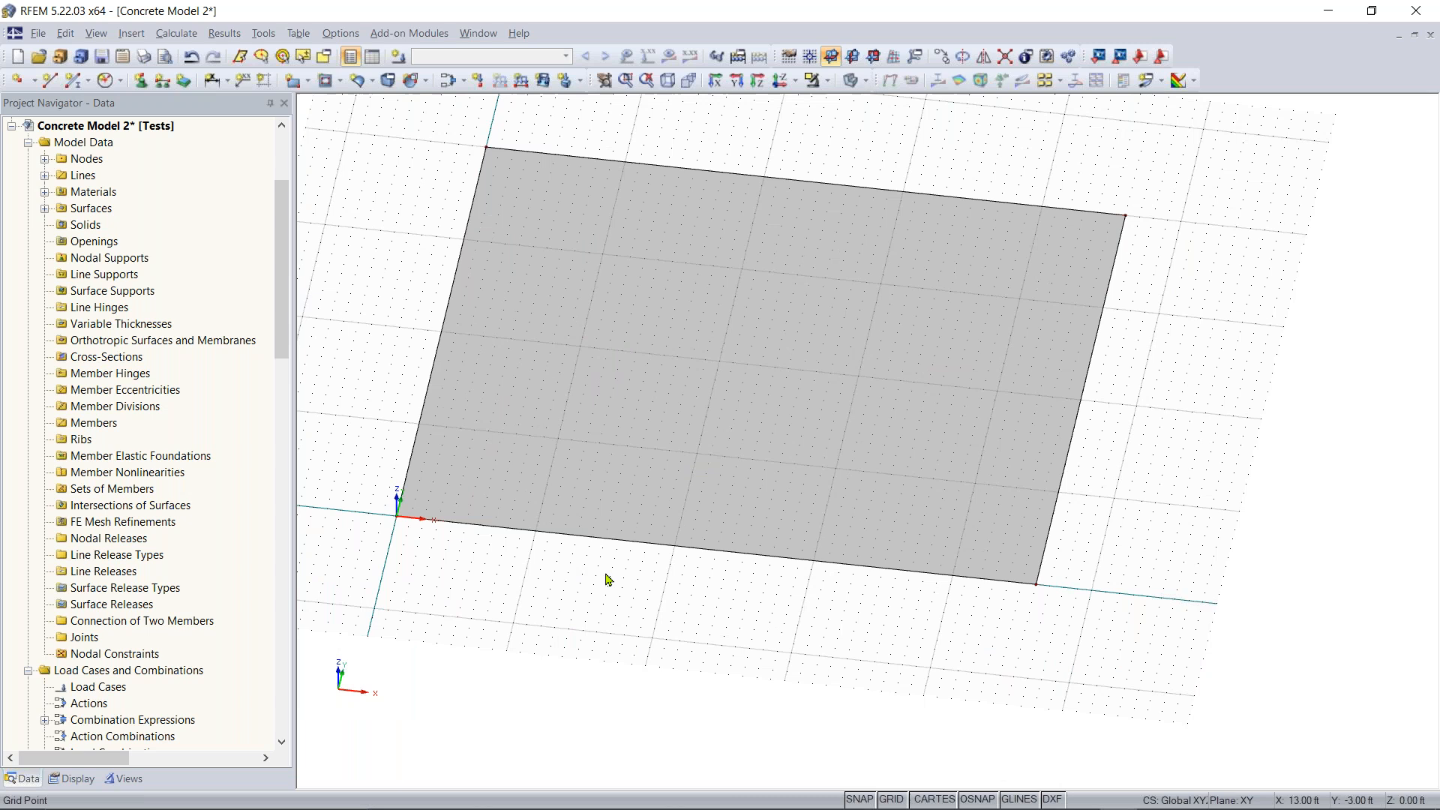
ctrl+middle_drag(598, 582, 528, 656)
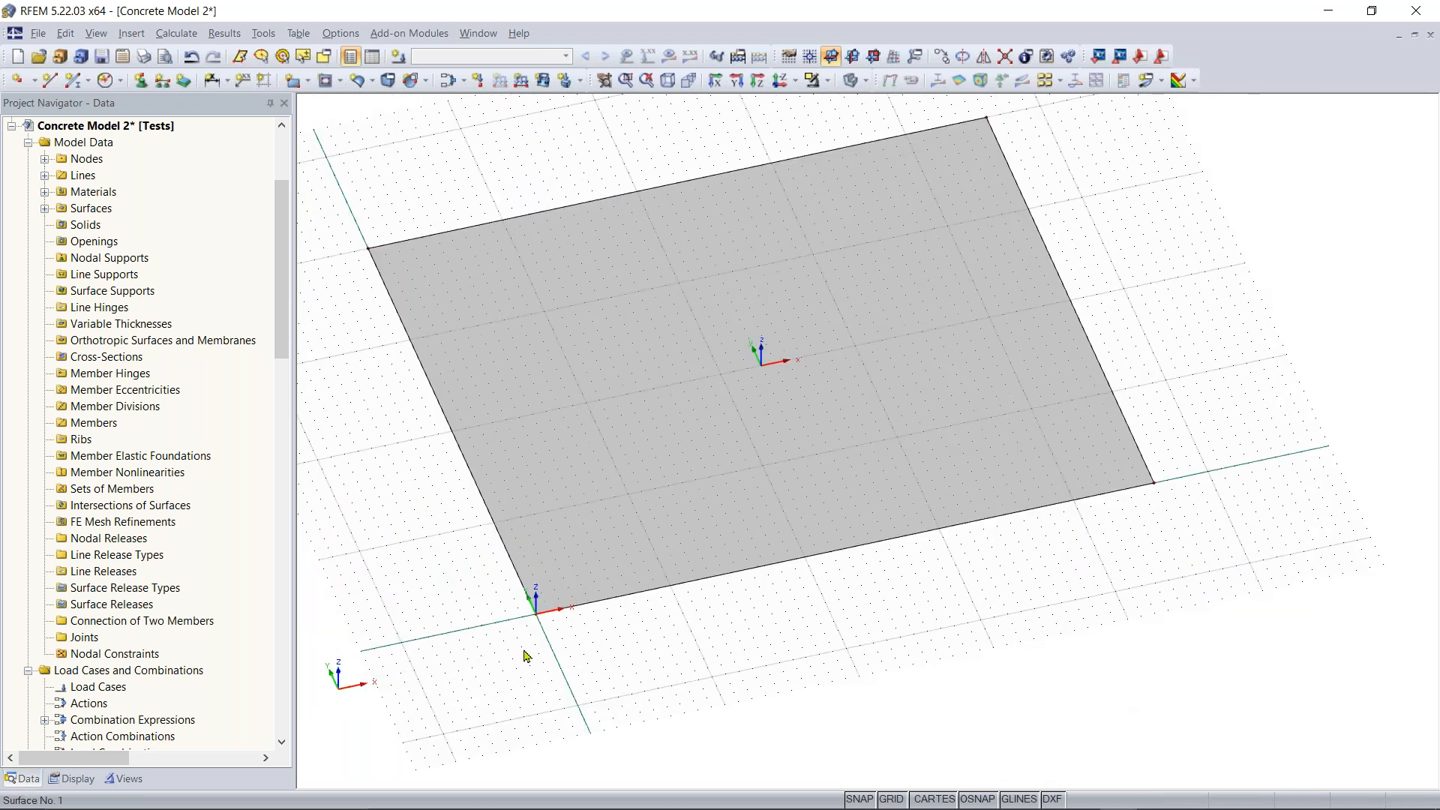
scroll(535, 614, up, 2)
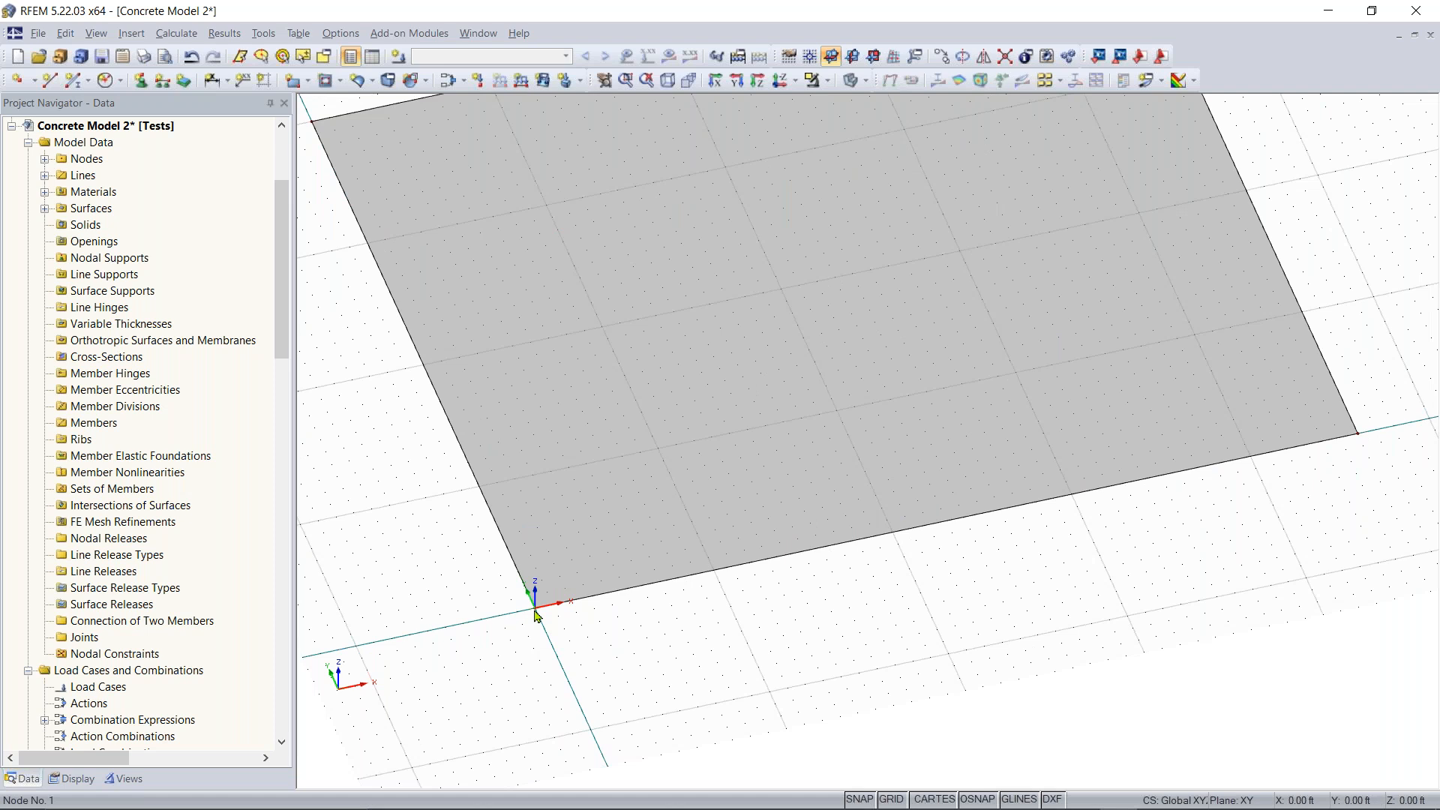
click(943, 57)
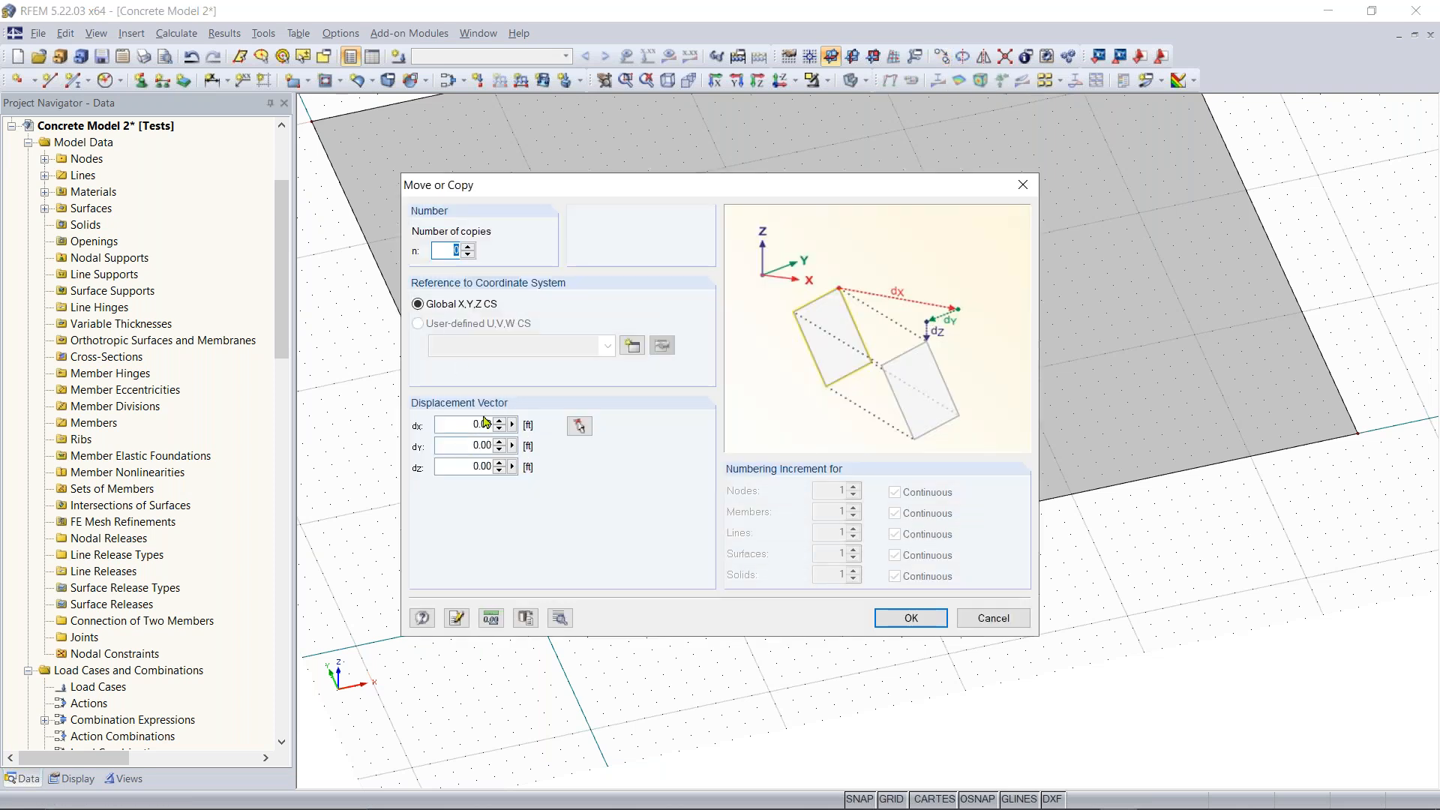
click(469, 248)
click(480, 424)
double_click(480, 425)
text(2)
key(Tab)
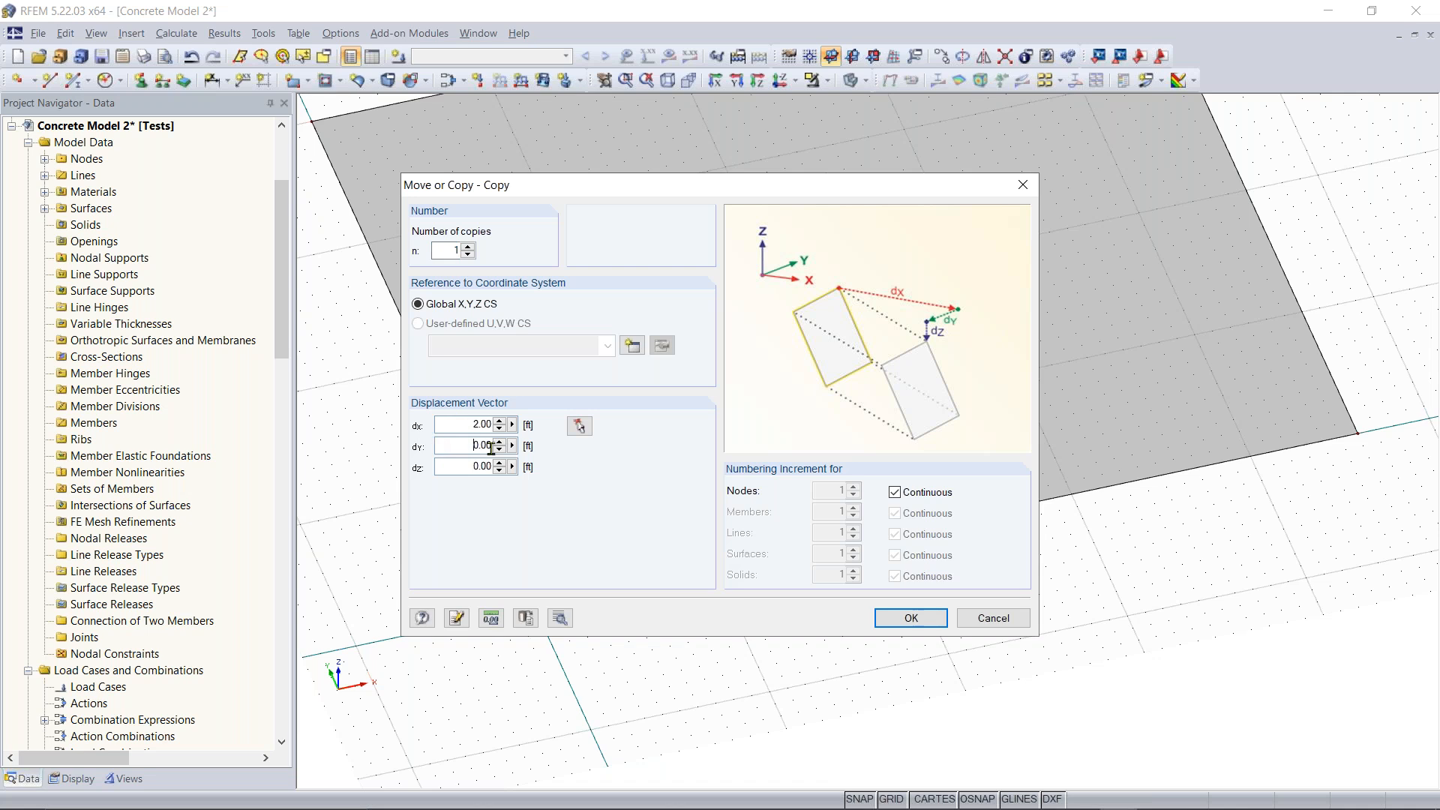
text(2)
key(Return)
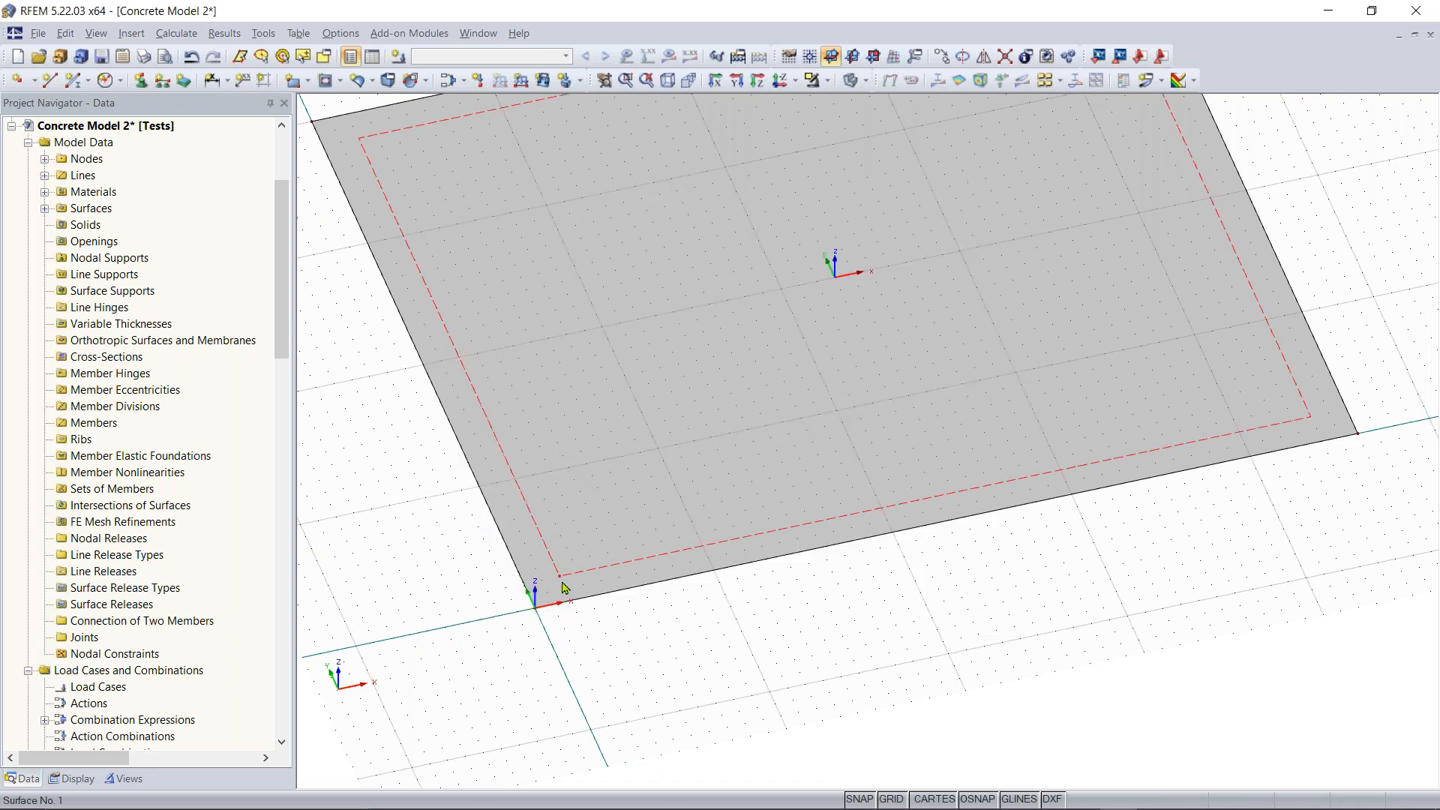
Copy the offset node twice along X at 16 ft spacing, with no Y displacement
ctrl+middle_drag(830, 630, 628, 660)
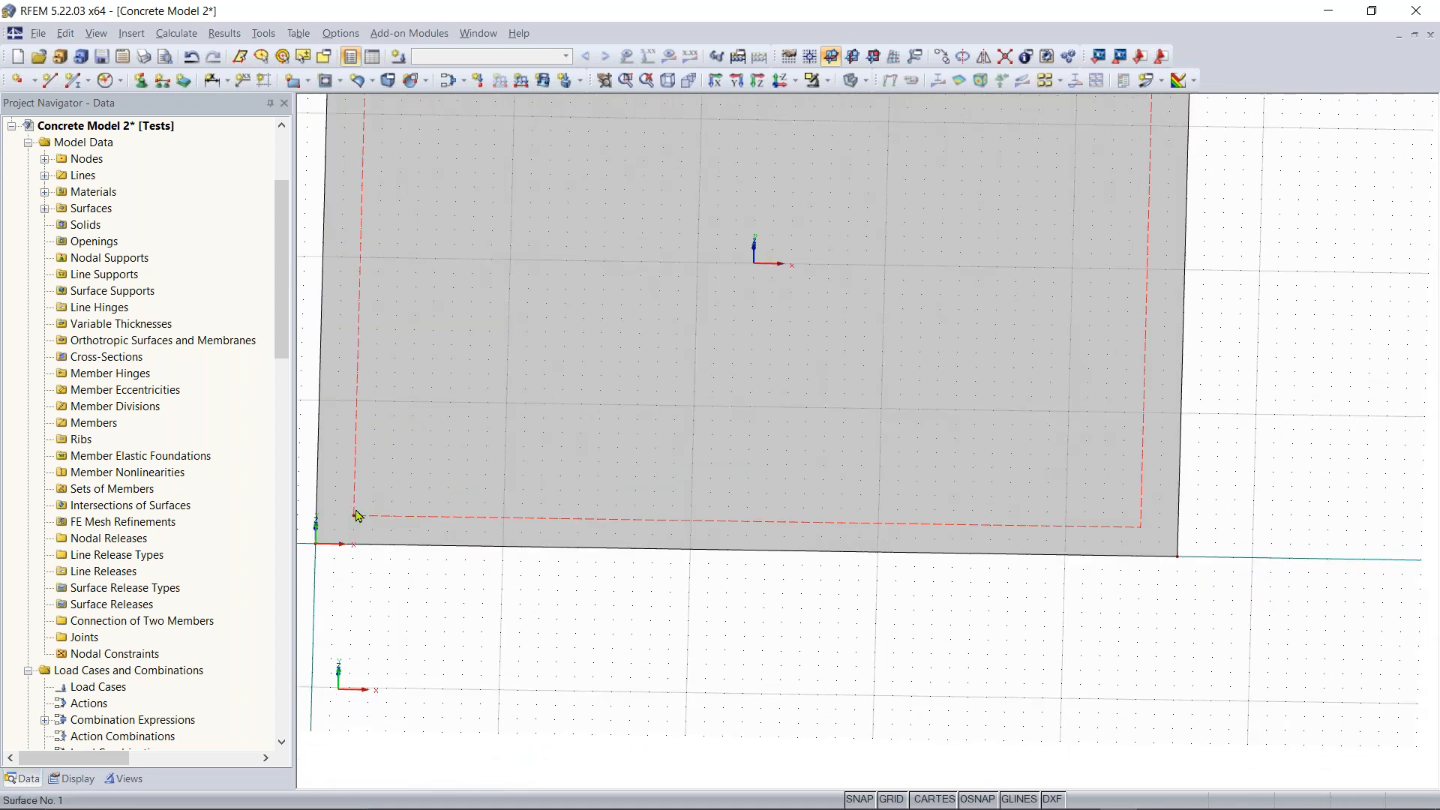
ctrl+middle_drag(618, 579, 523, 655)
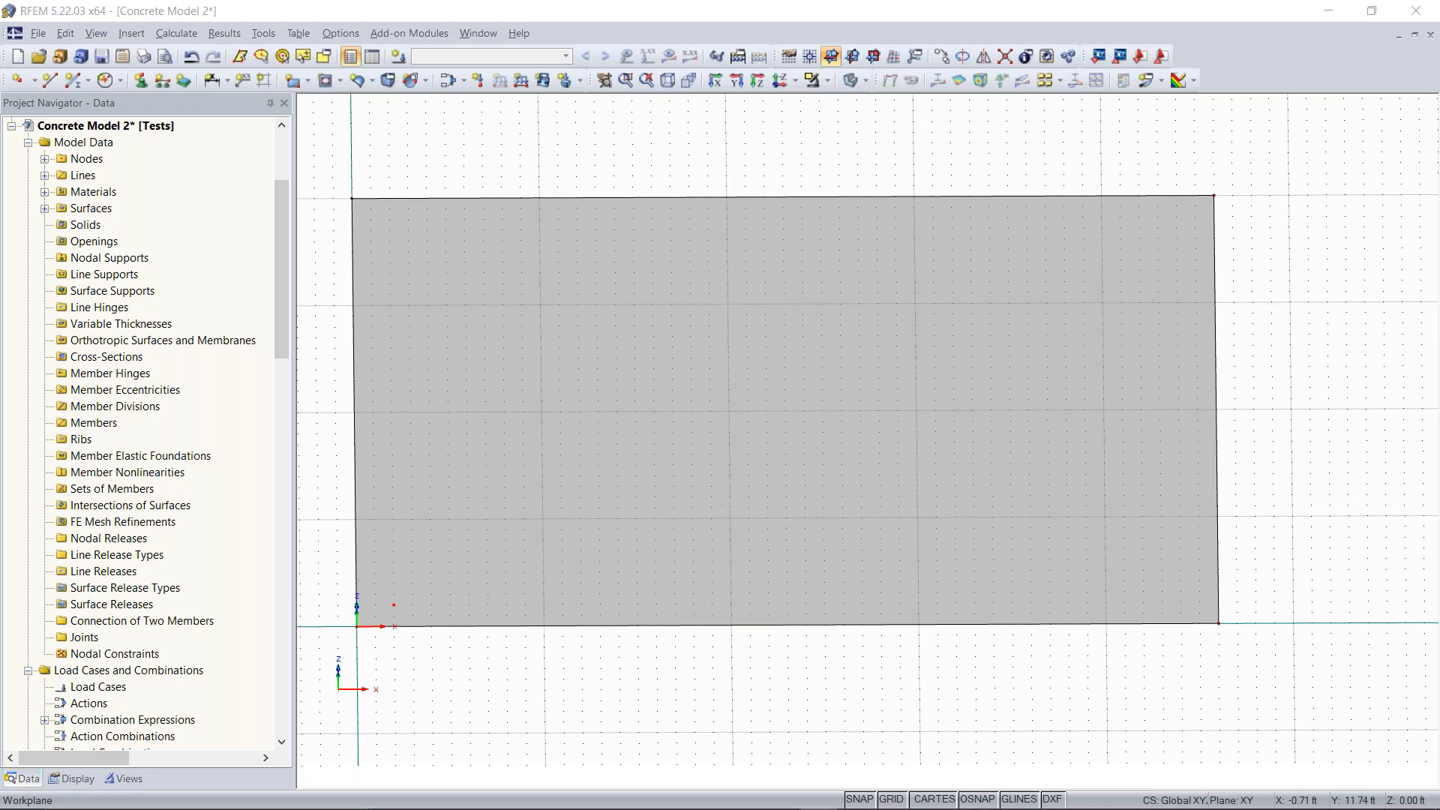
click(941, 57)
click(741, 497)
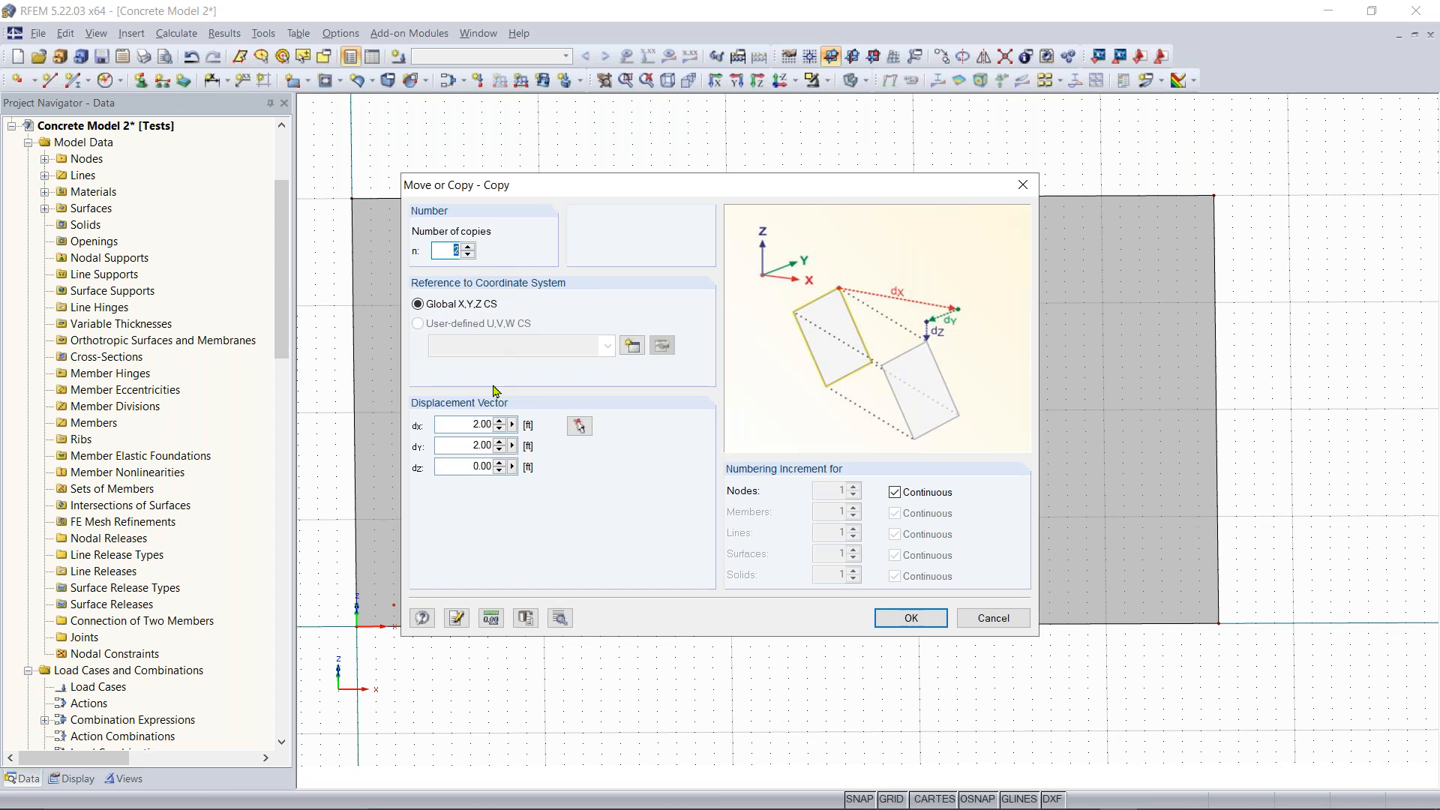
drag(469, 425, 521, 425)
text(16)
key(Tab)
text(0)
key(Return)
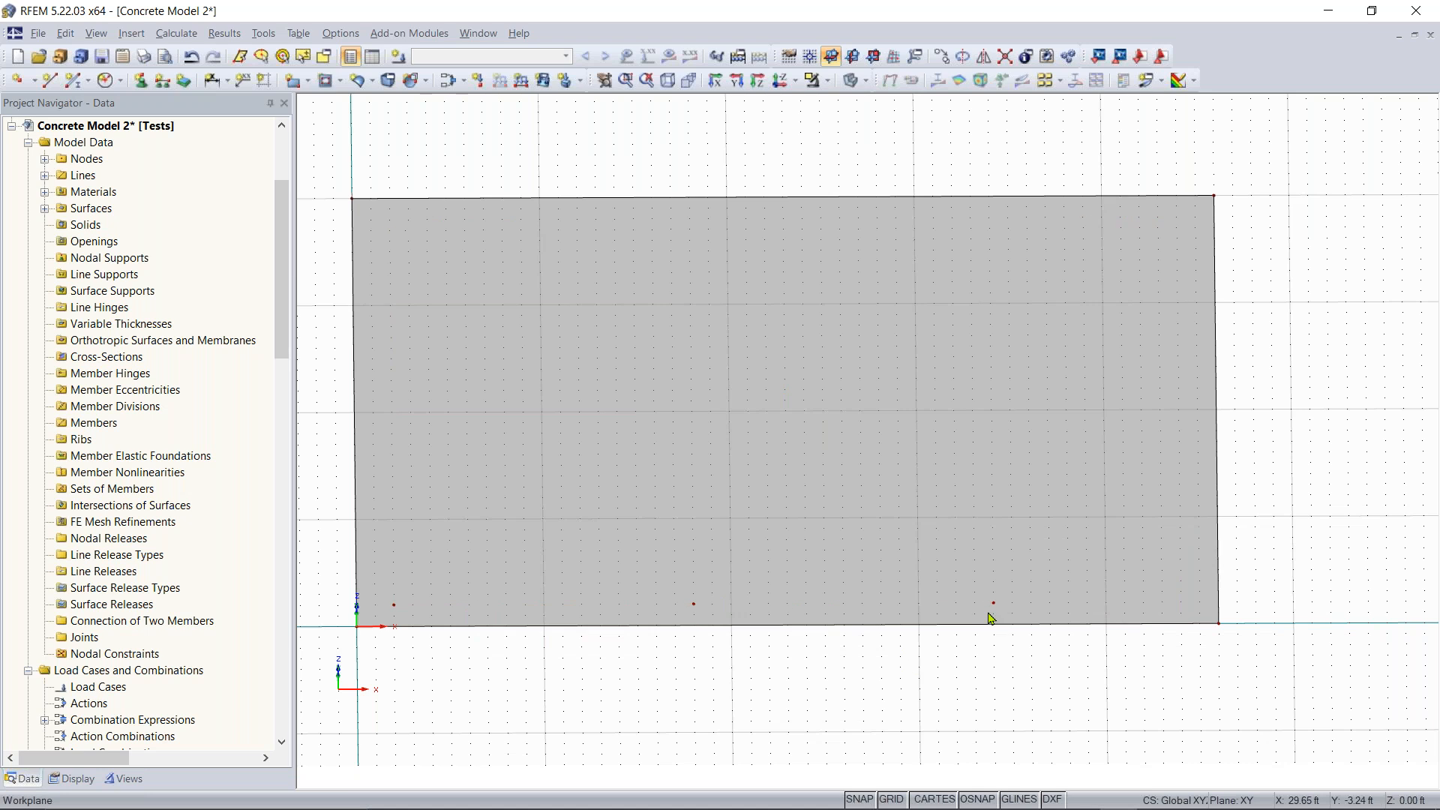
Place a fourth node in the row, about 10 ft further along X than the third one
scroll(1160, 688, down, 1)
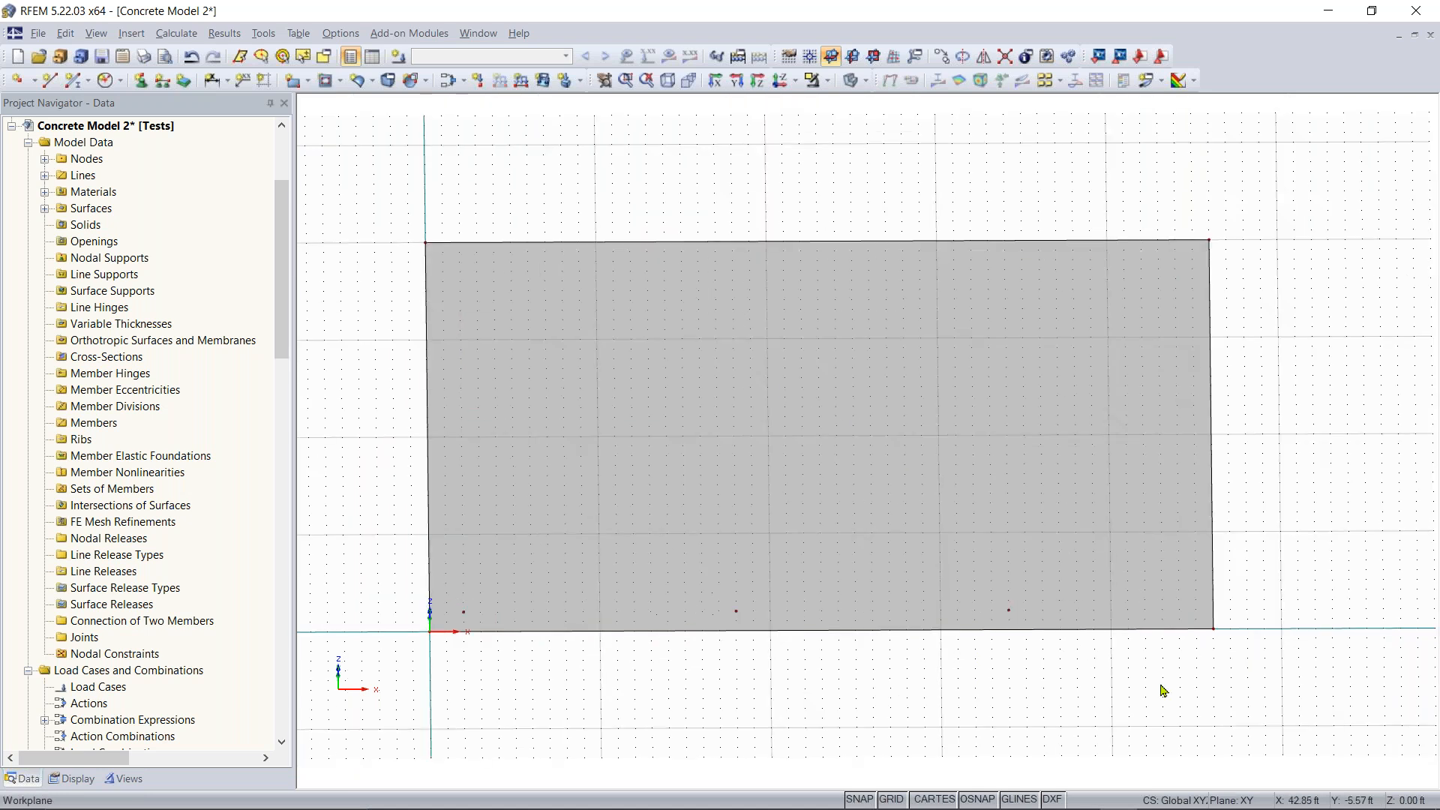
middle_drag(1160, 687, 1048, 720)
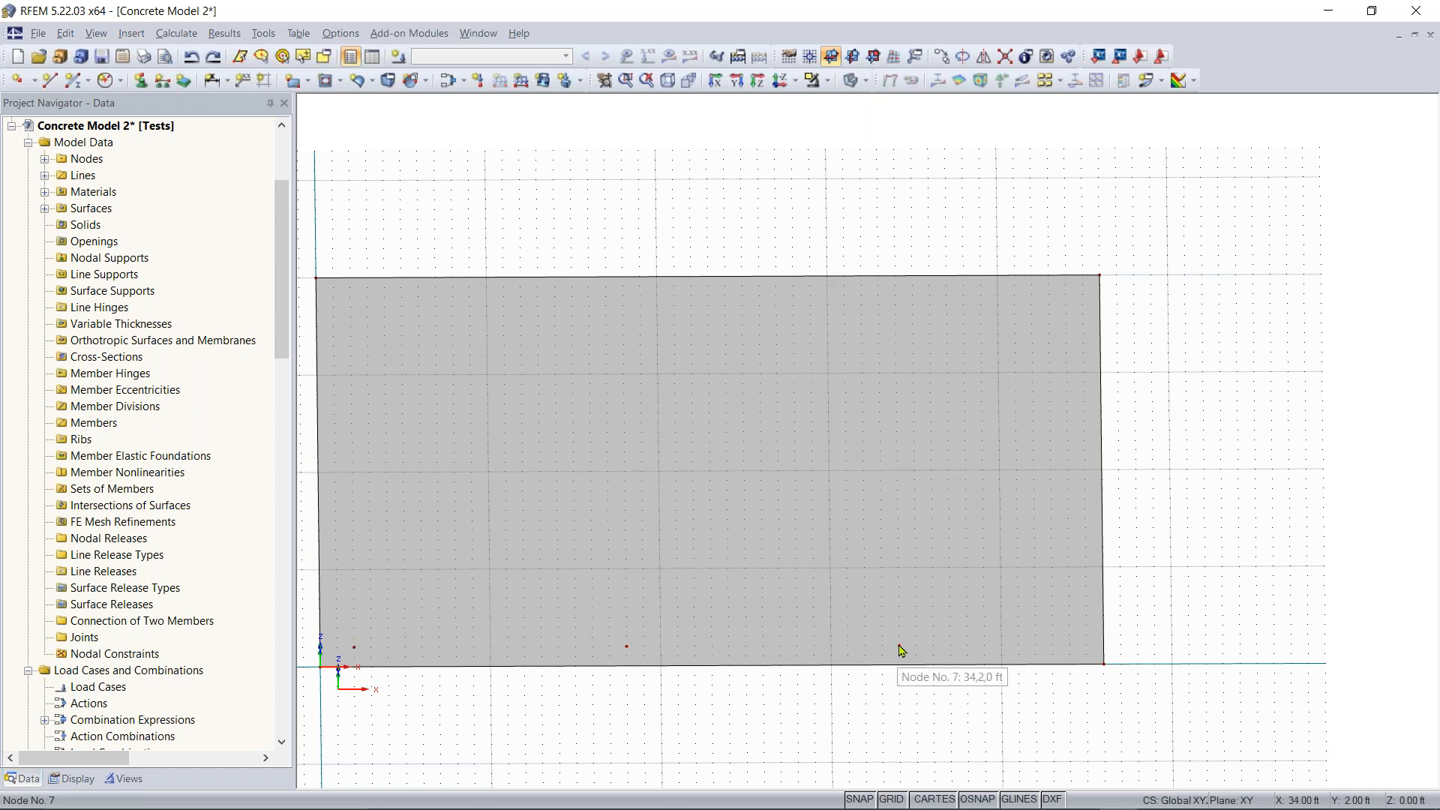
click(1069, 647)
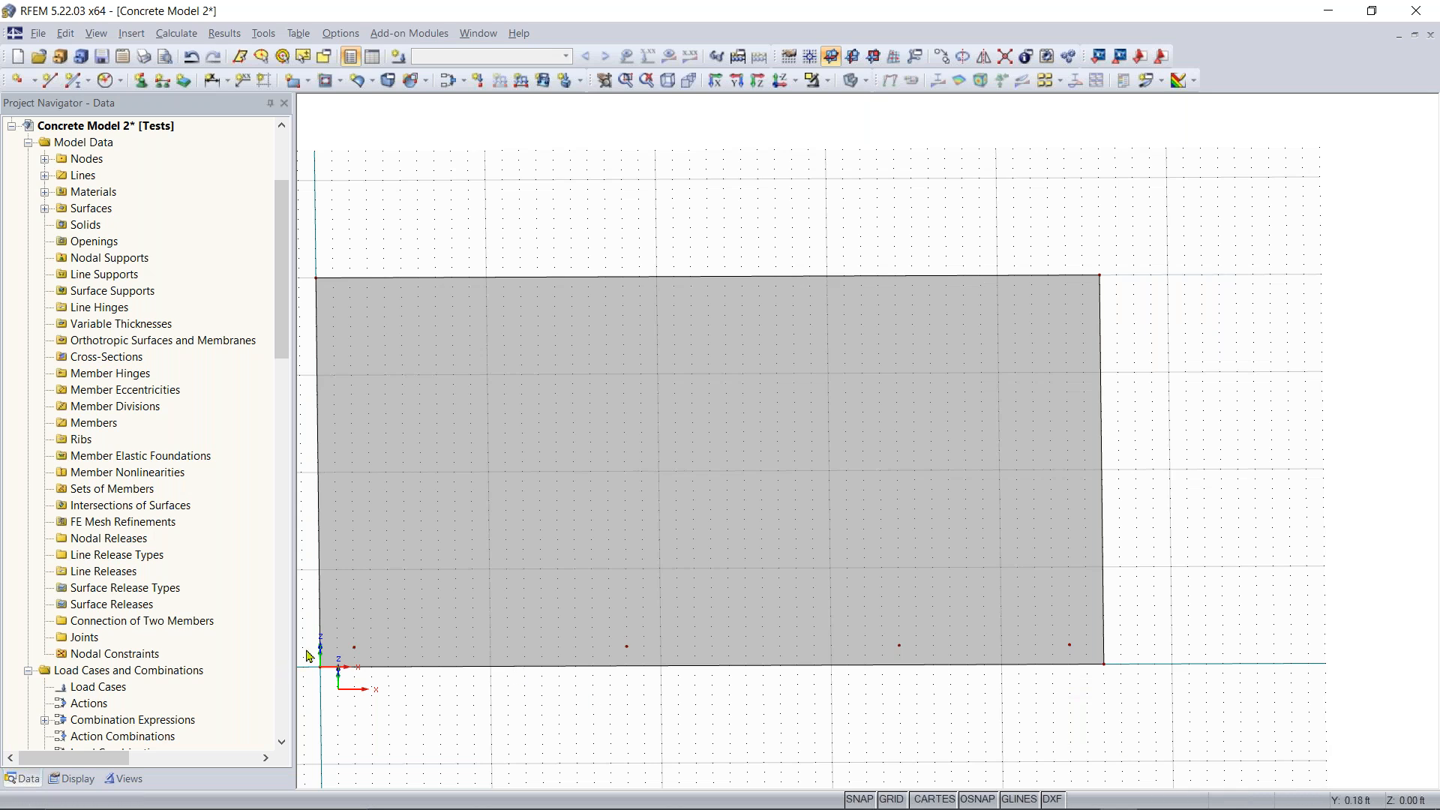
Copy the row of four interior nodes twice in the Y direction at about 13 ft spacing, with zero X displacement
click(631, 647)
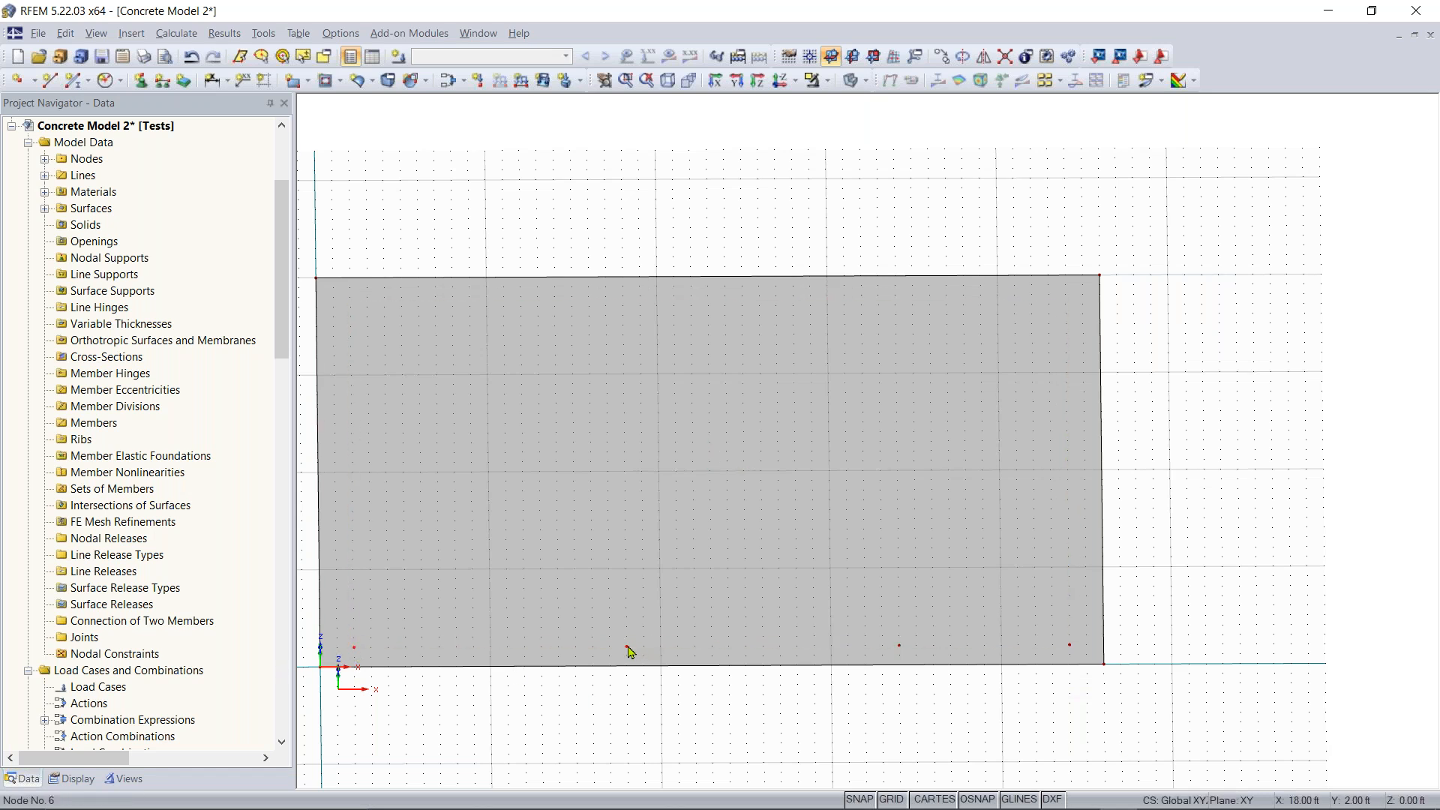
click(899, 646)
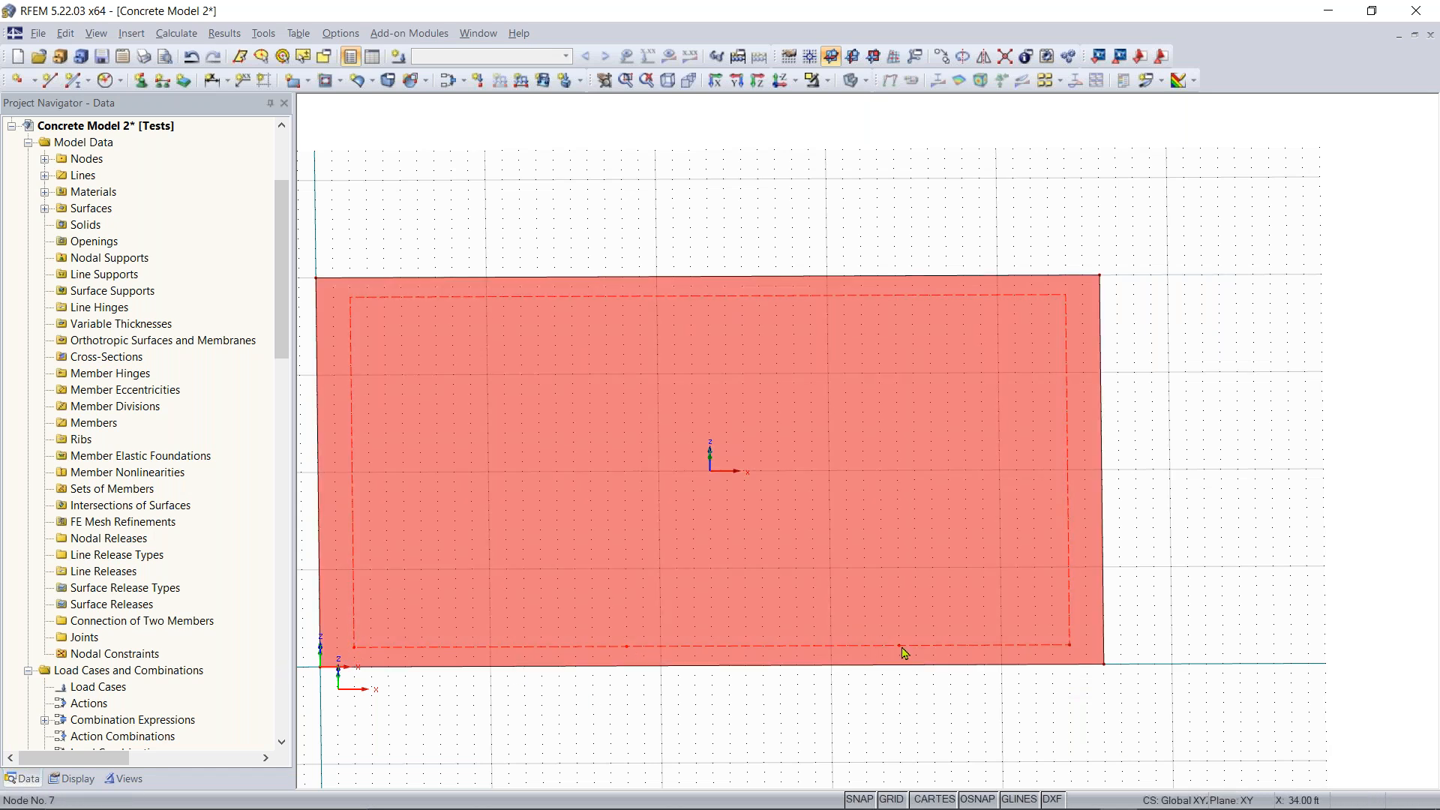
click(900, 686)
click(899, 645)
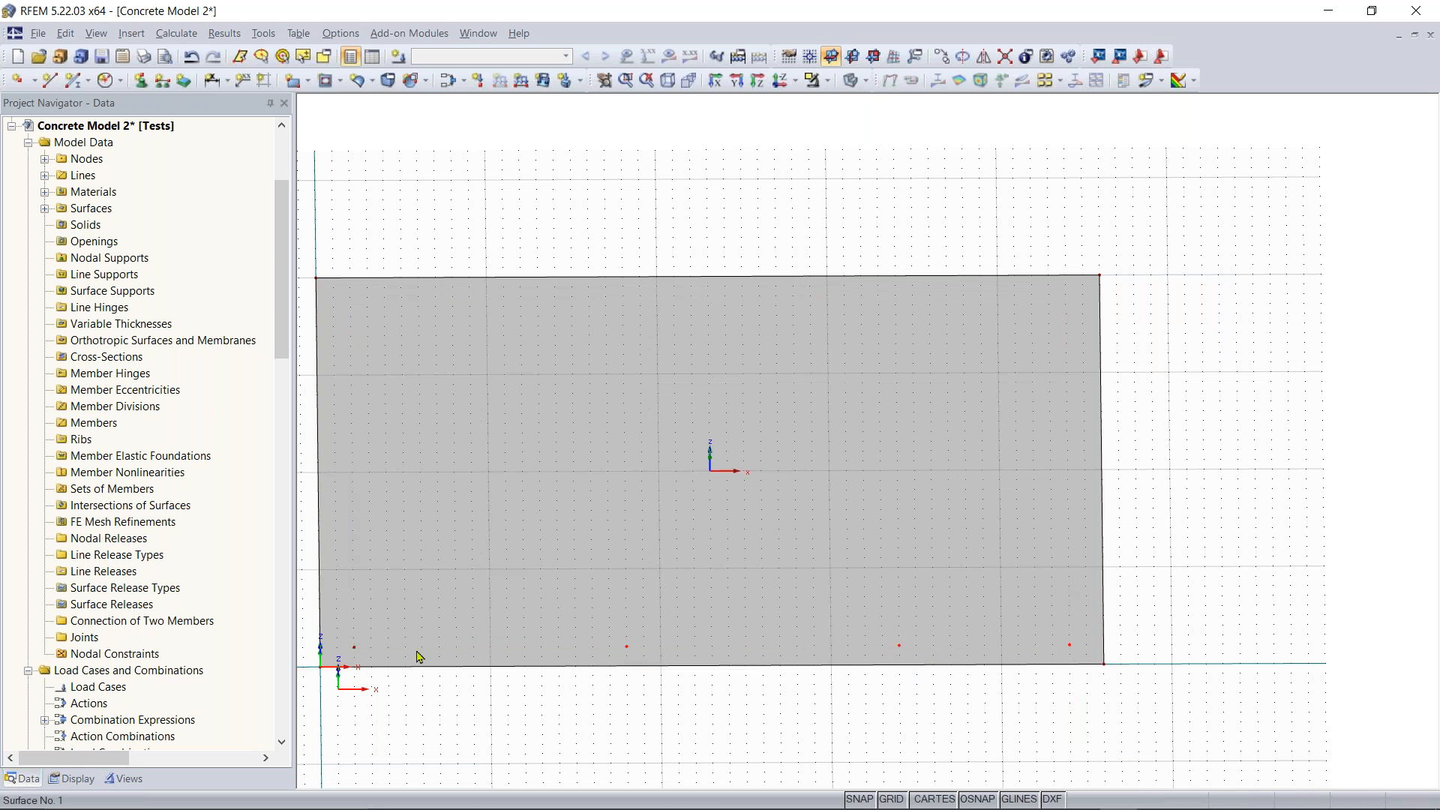
right_click(354, 650)
click(405, 479)
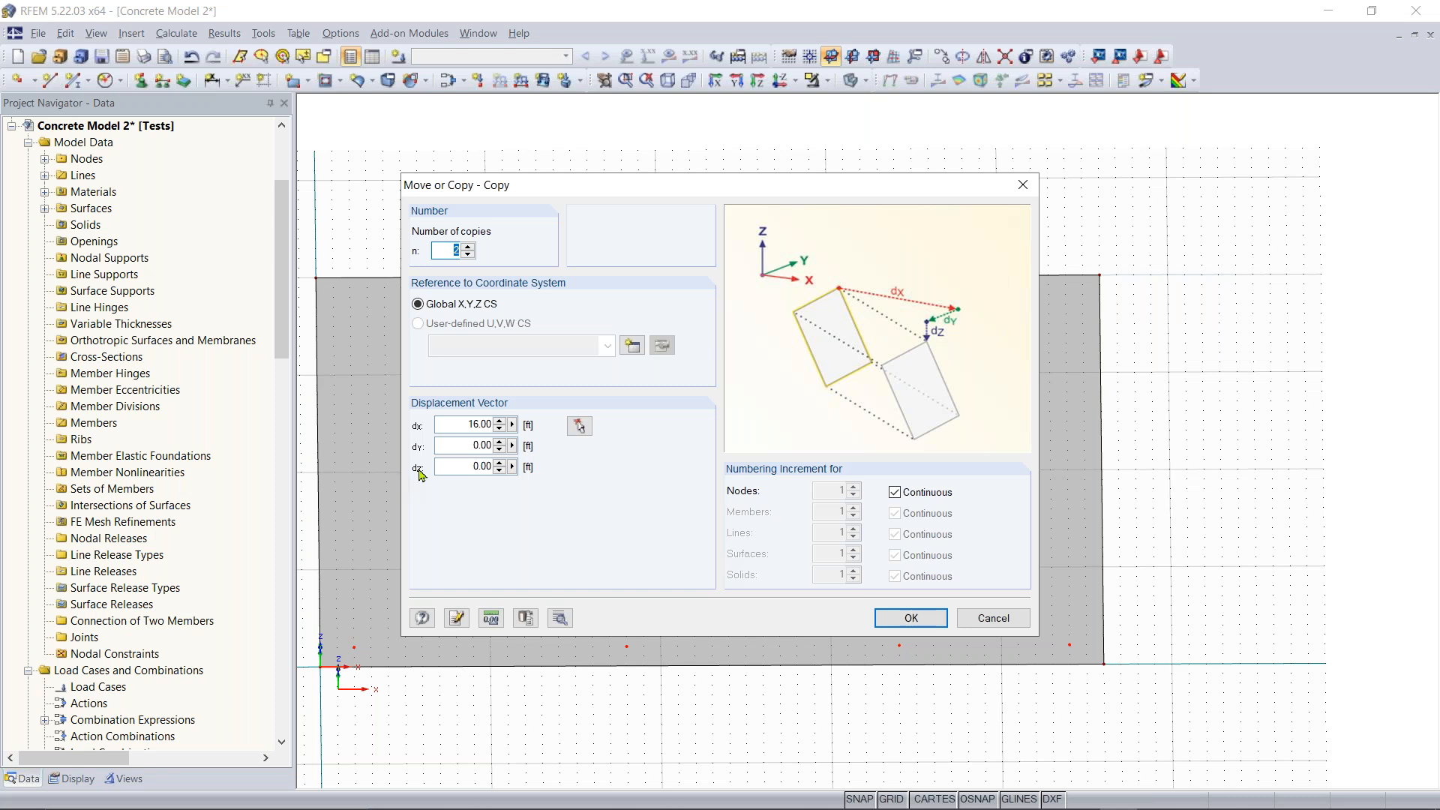
drag(459, 424, 557, 425)
text(0)
key(Tab)
text(1)
click(910, 617)
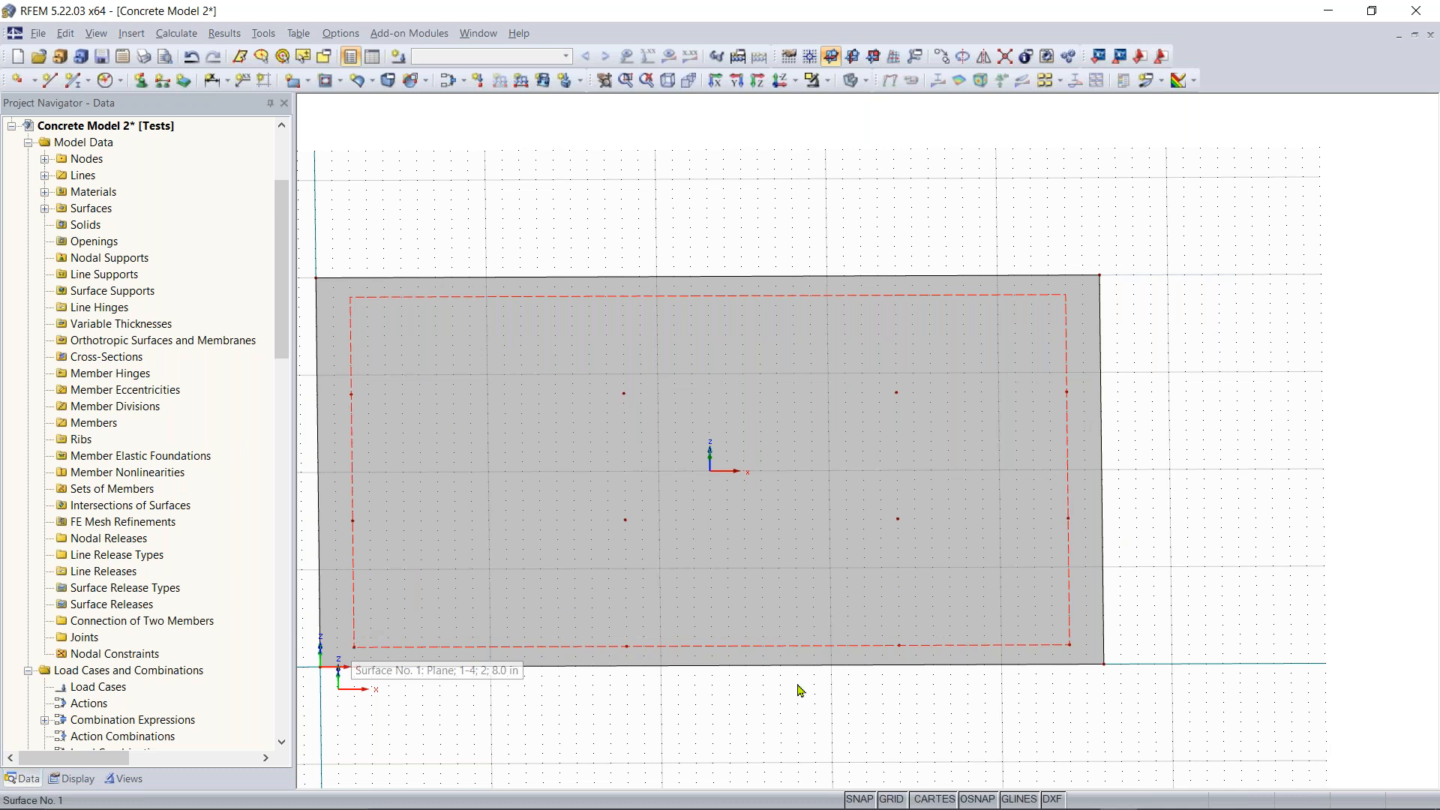
Turn on the display of numbering for the model's nodes, lines and surfaces
ctrl+middle_drag(678, 675, 630, 517)
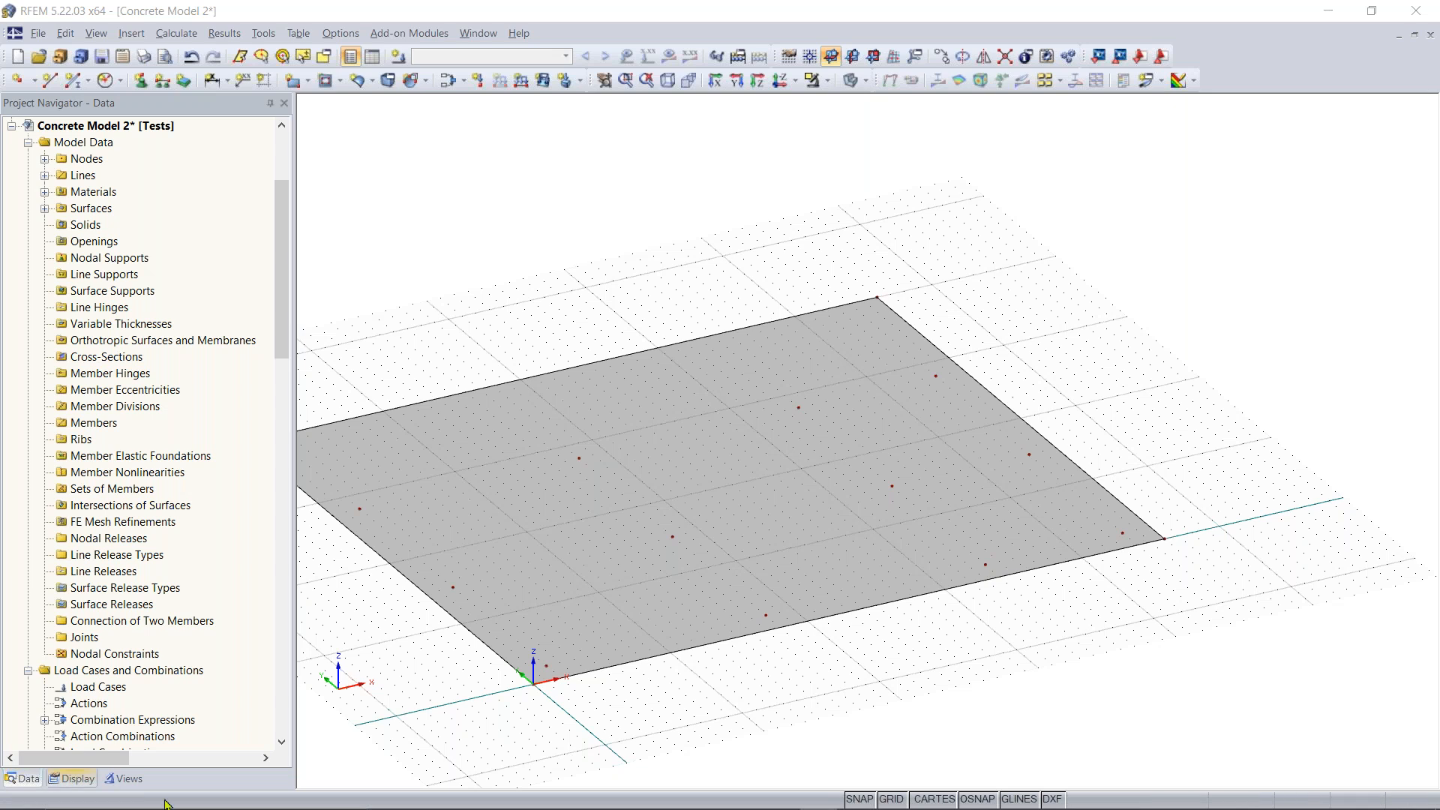
click(75, 779)
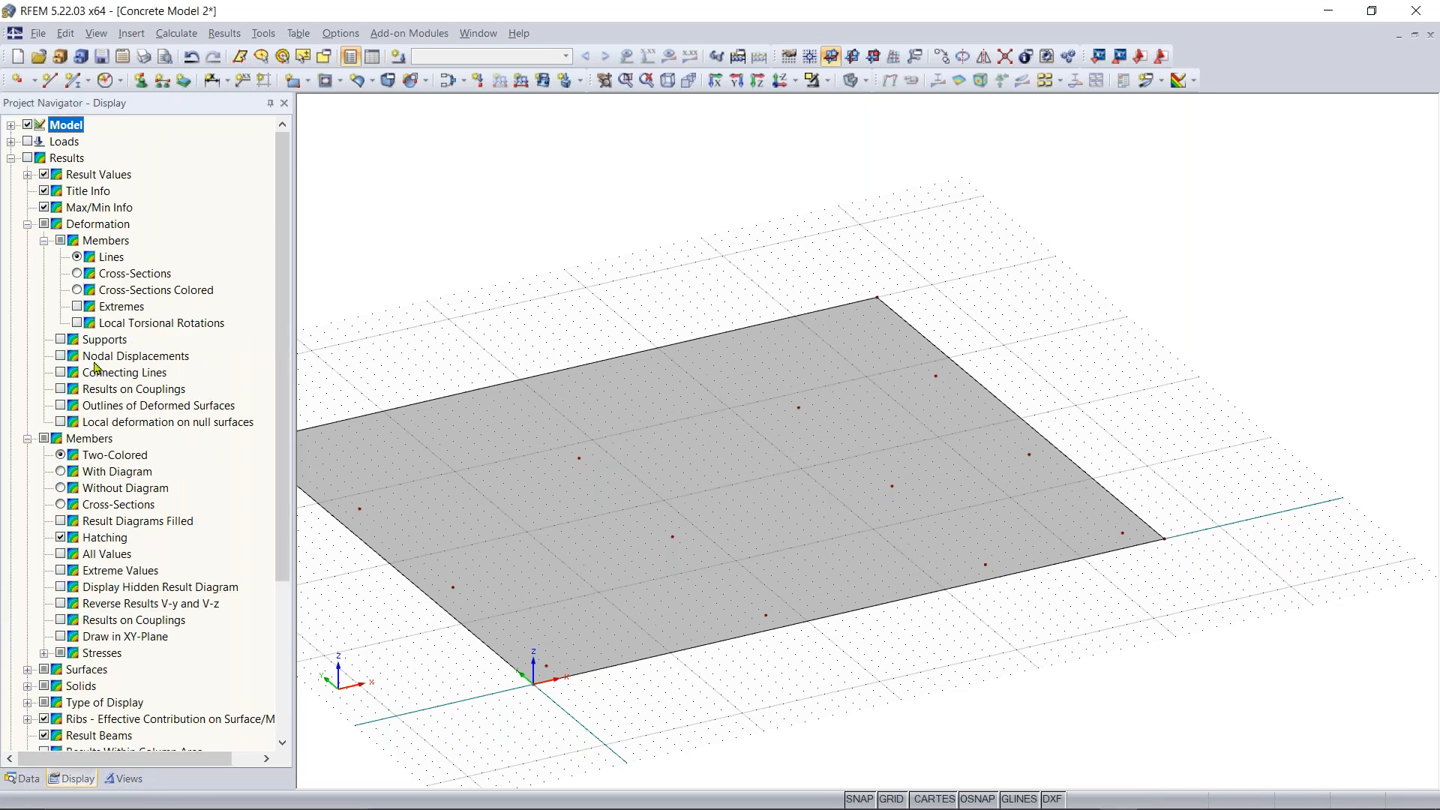
click(27, 224)
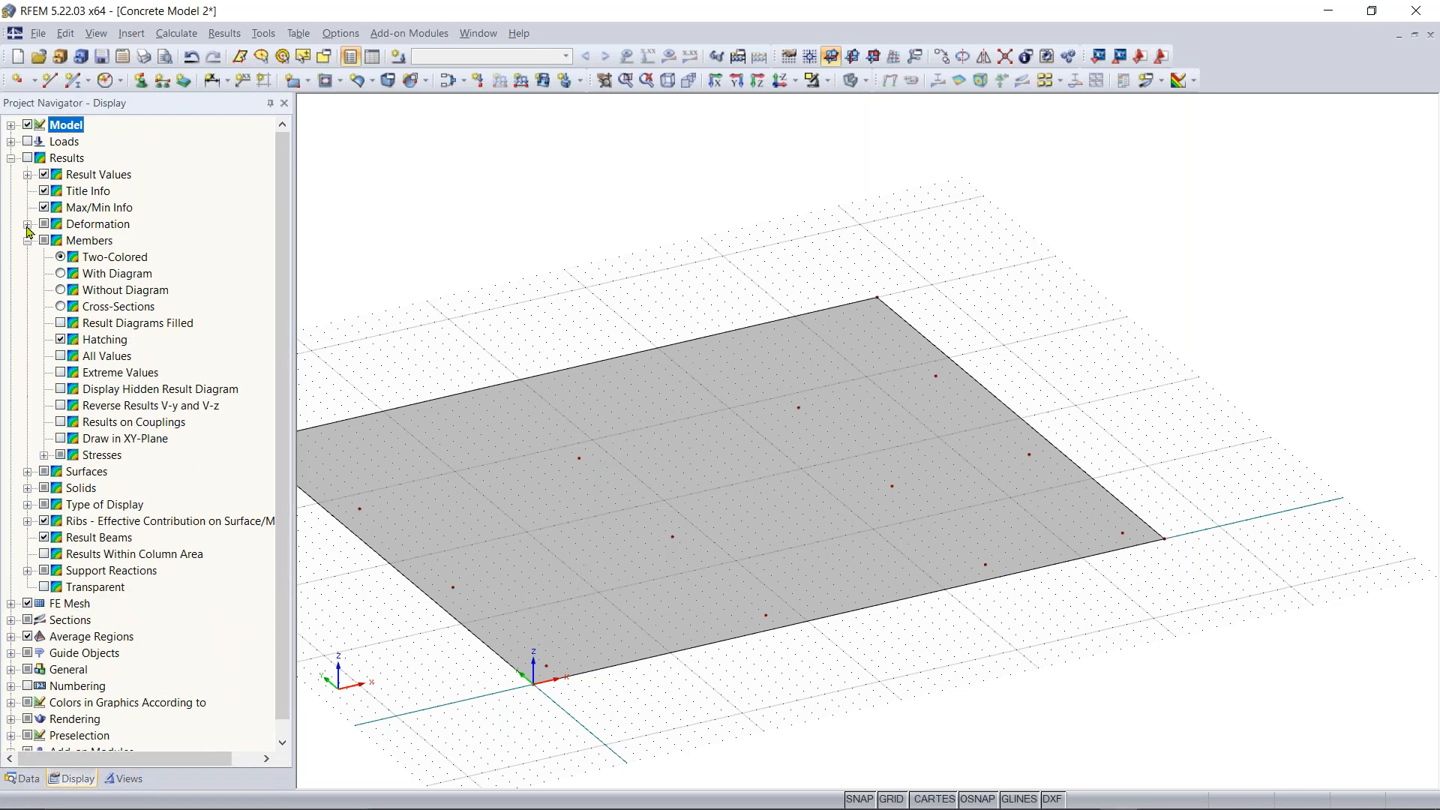
click(11, 158)
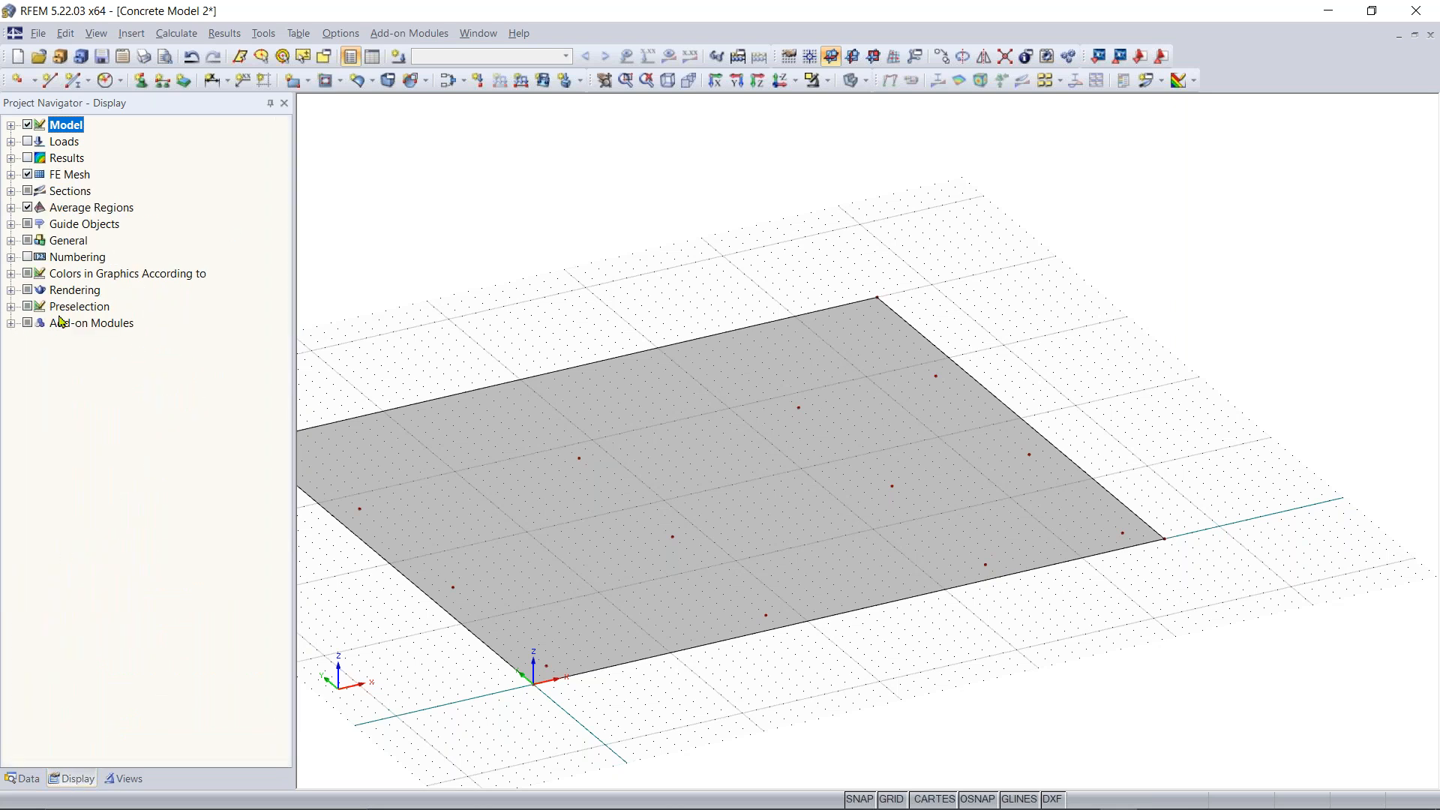
click(11, 258)
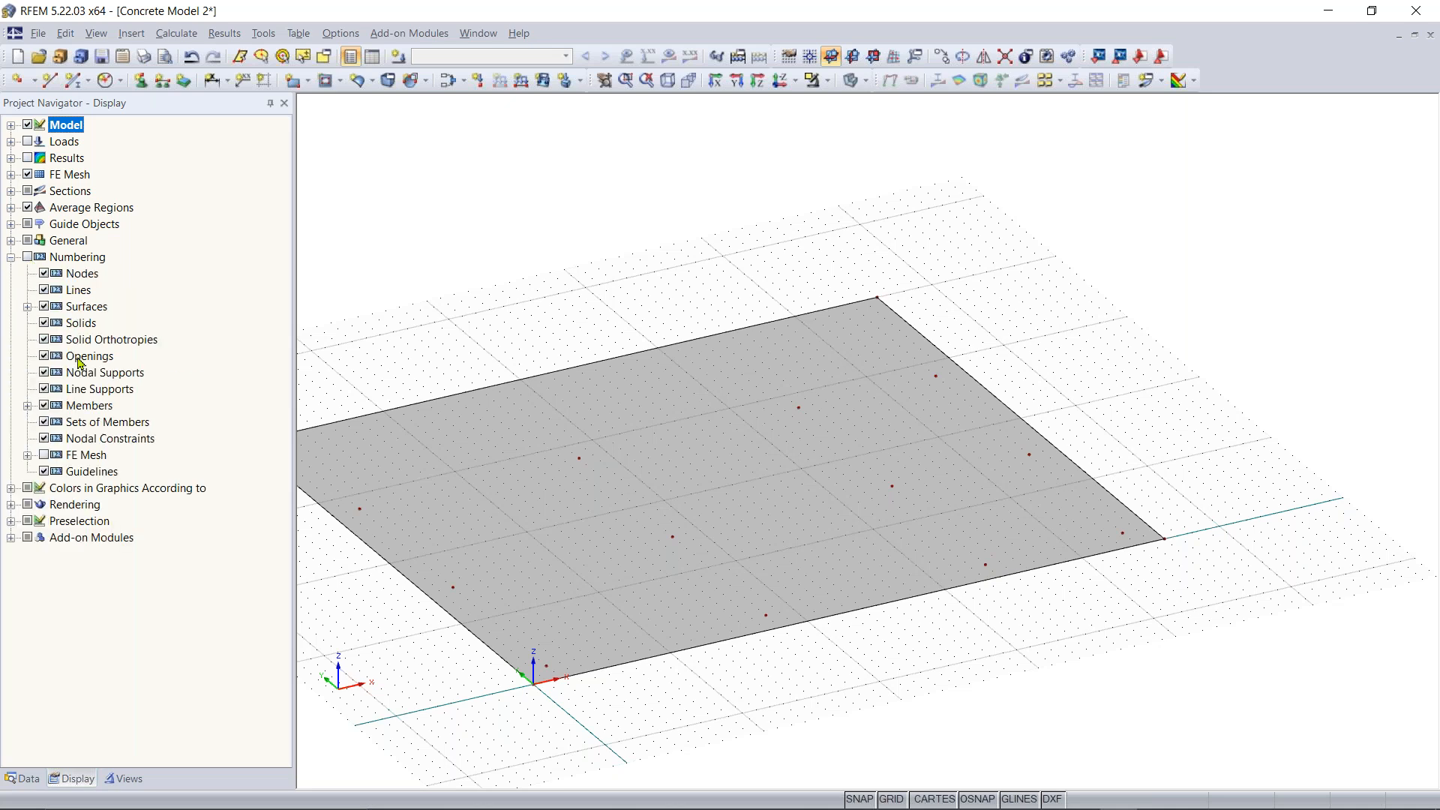
click(27, 257)
click(516, 505)
middle_drag(572, 553, 605, 488)
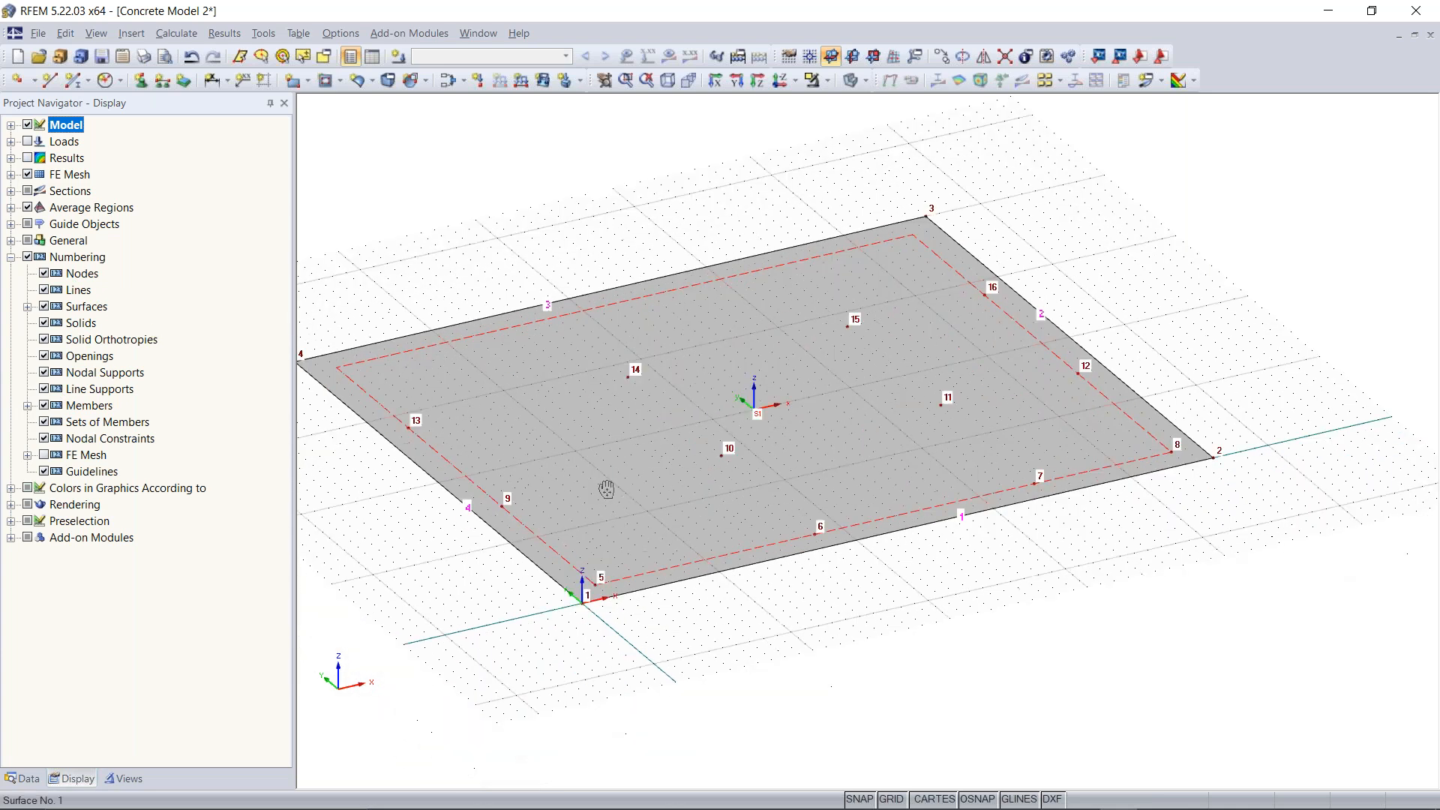
click(541, 311)
click(757, 418)
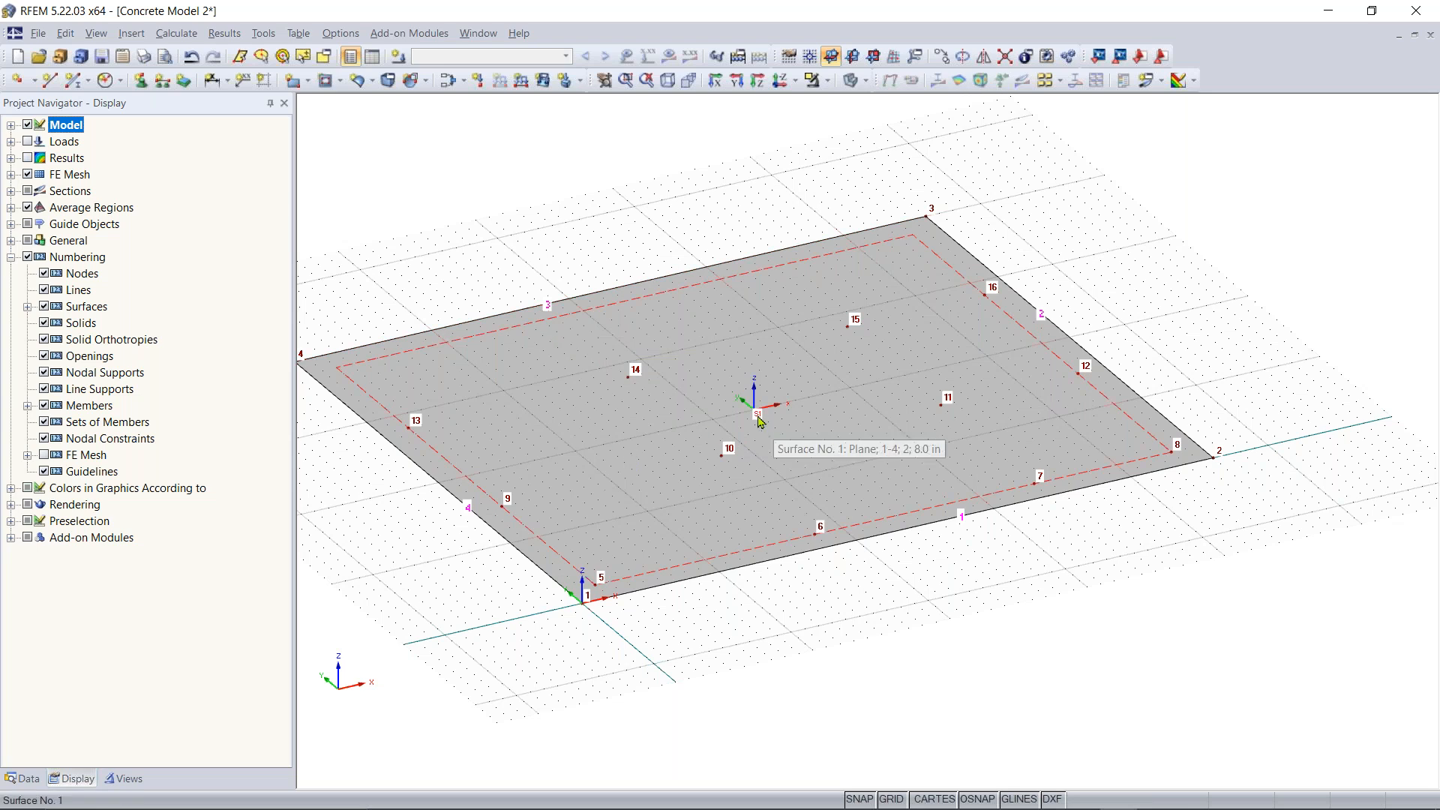
click(762, 579)
middle_drag(761, 578, 870, 690)
click(756, 416)
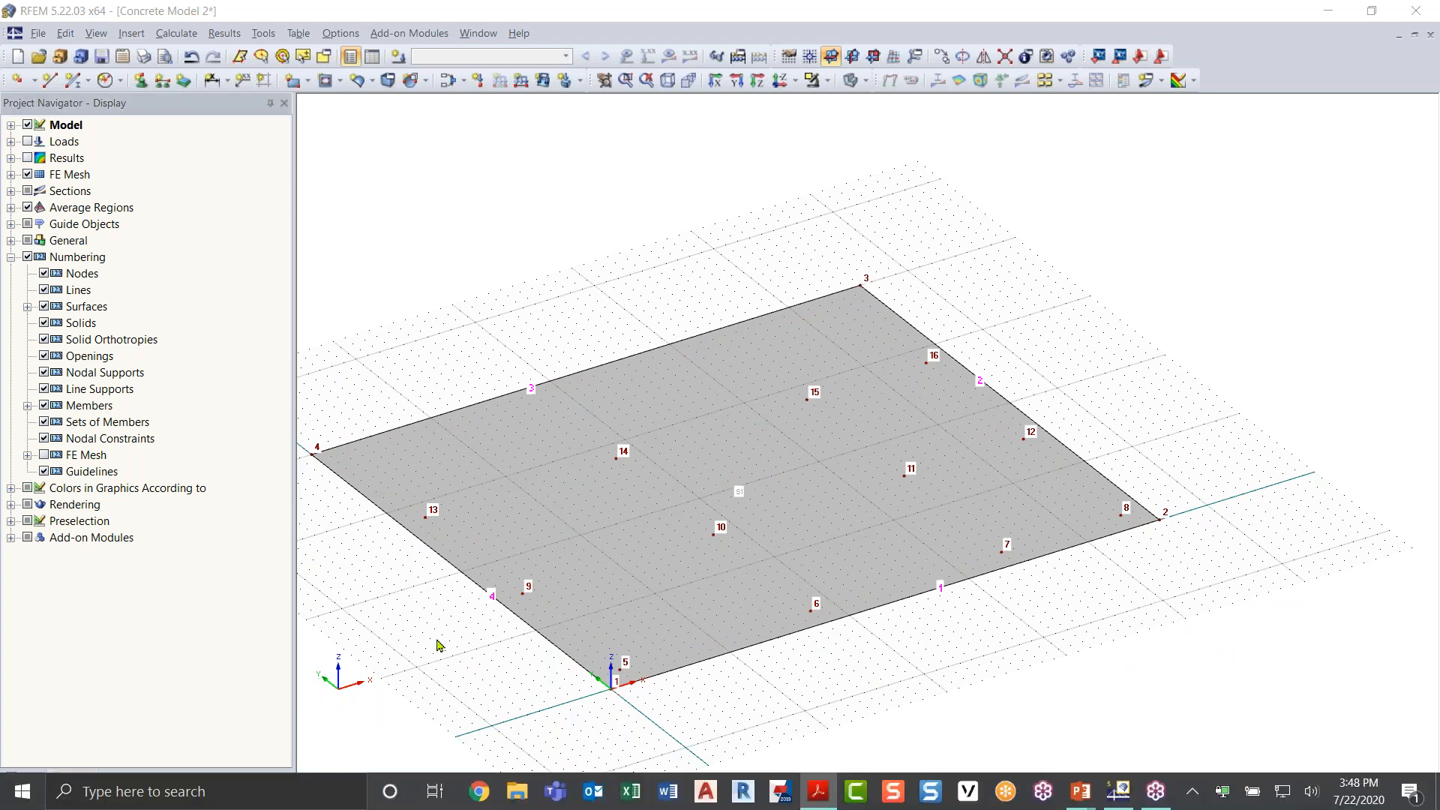
Divide slab edge line 4 graphically at the point level with node 13, about 12 ft from node 4
click(22, 780)
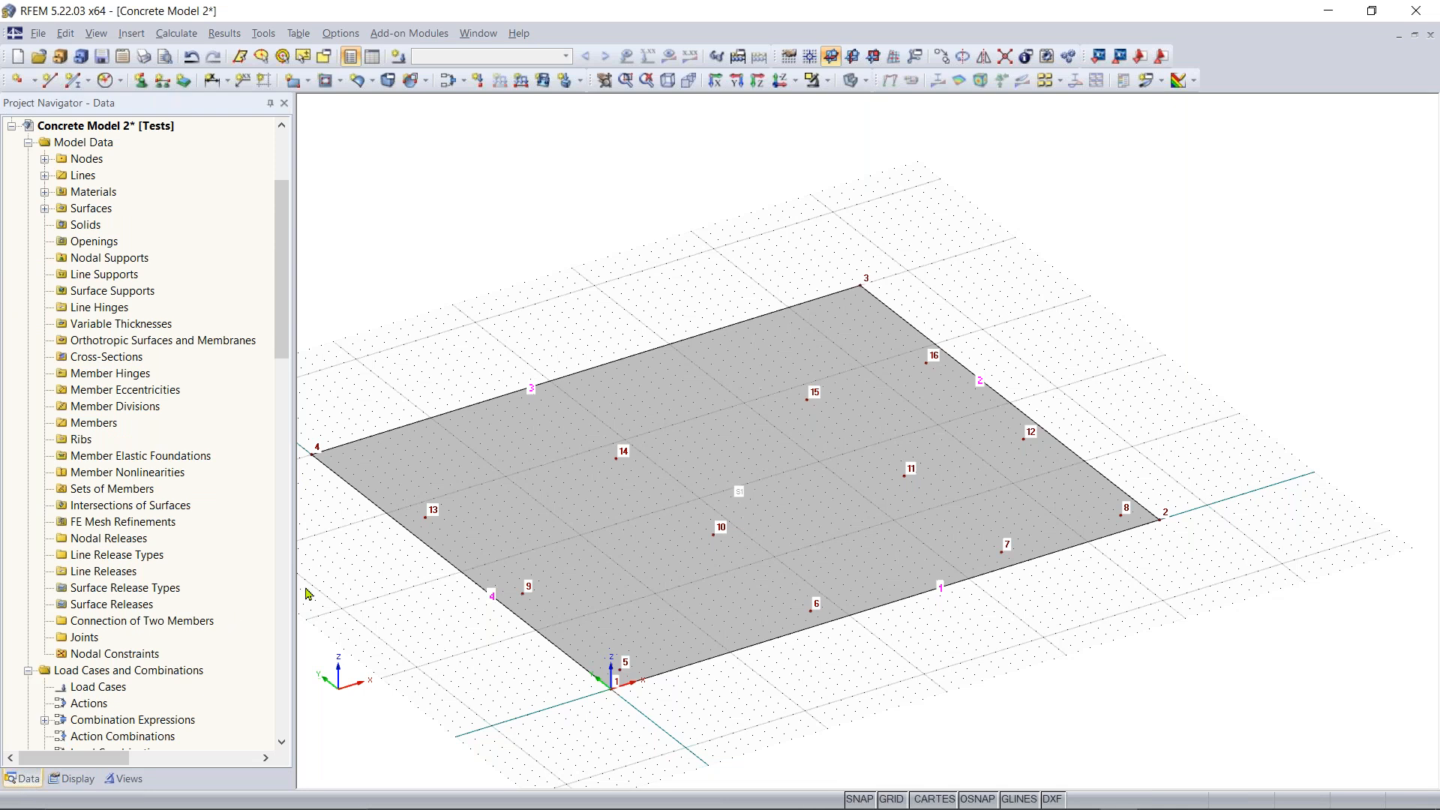
ctrl+middle_drag(946, 651, 810, 642)
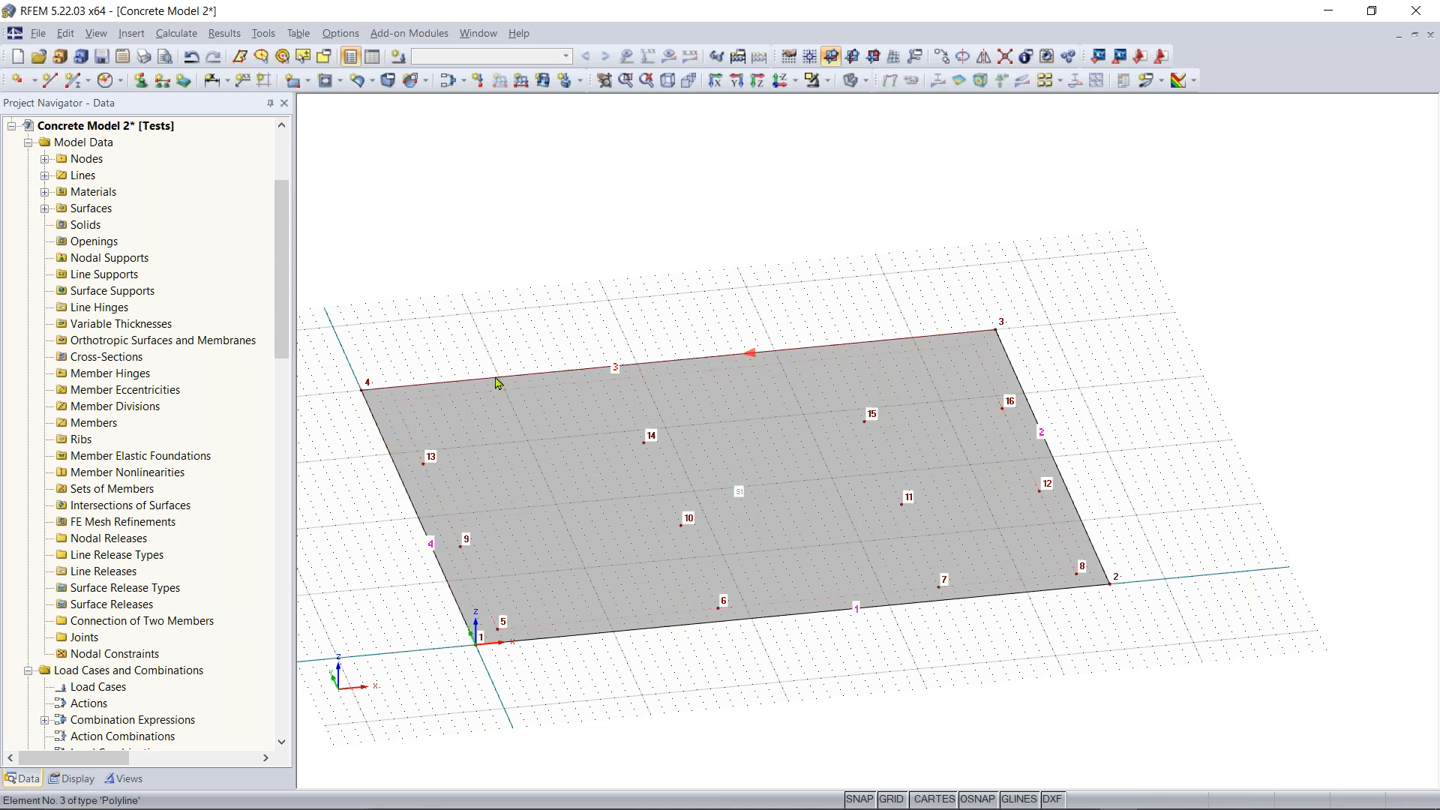
right_click(397, 471)
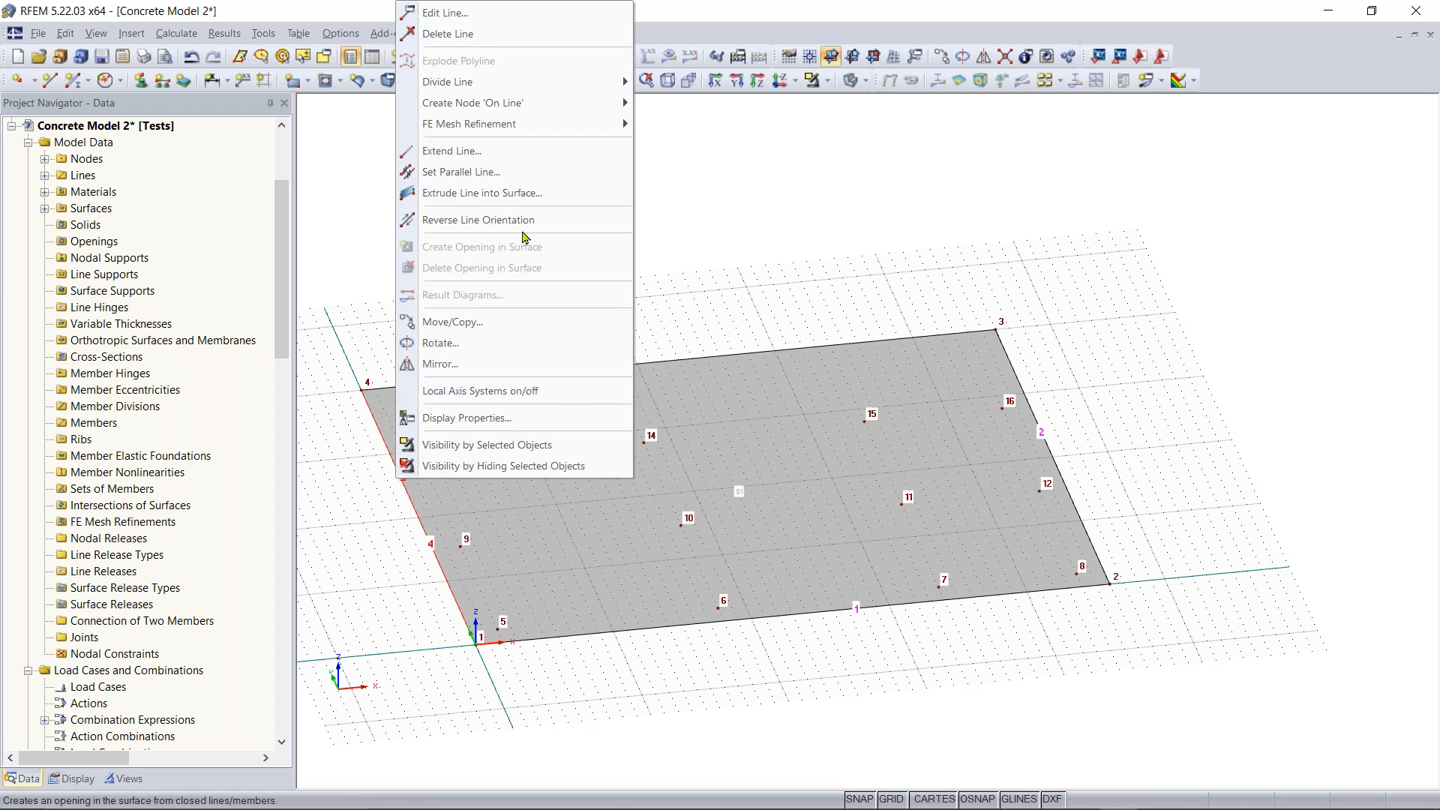
mouse_move(515, 83)
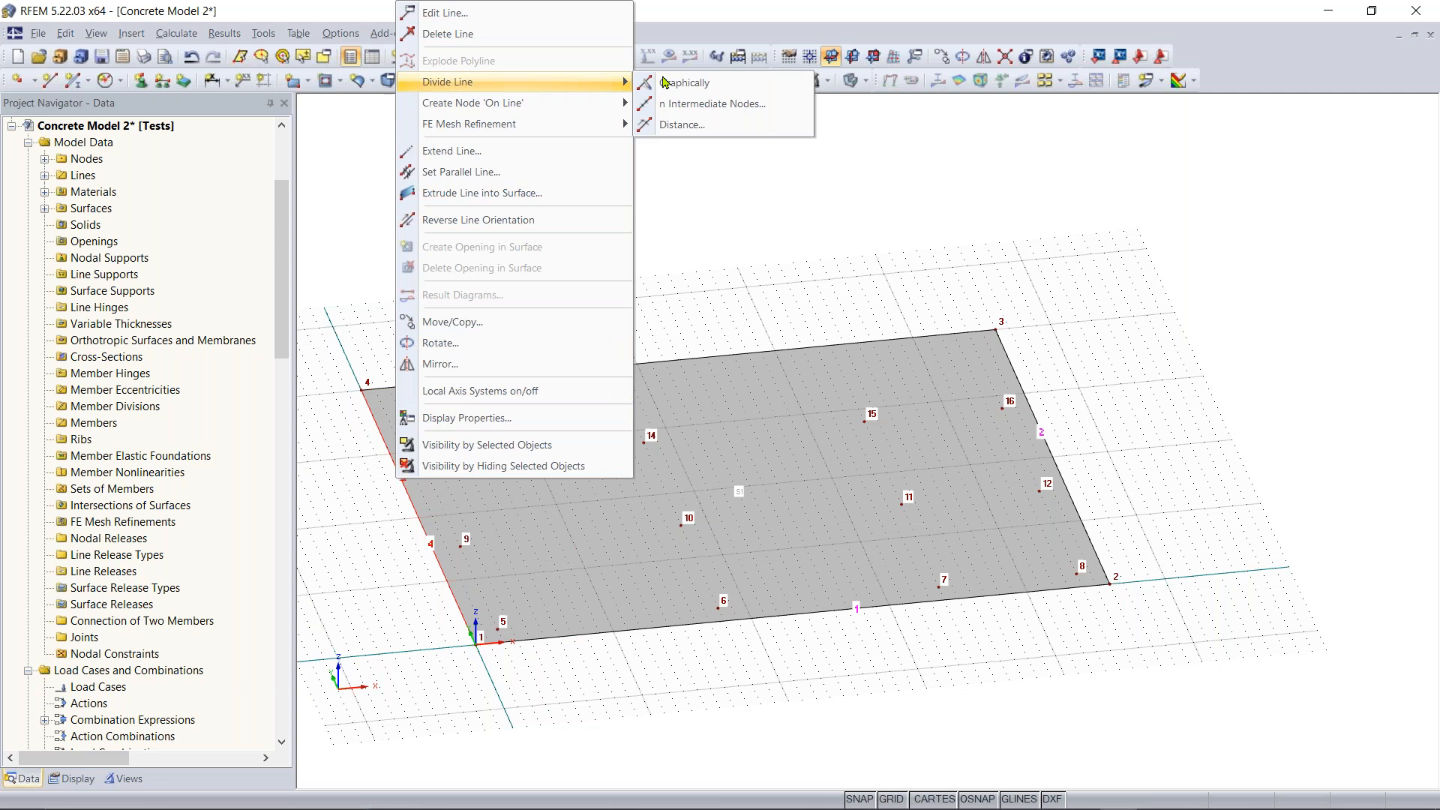
click(700, 92)
click(390, 459)
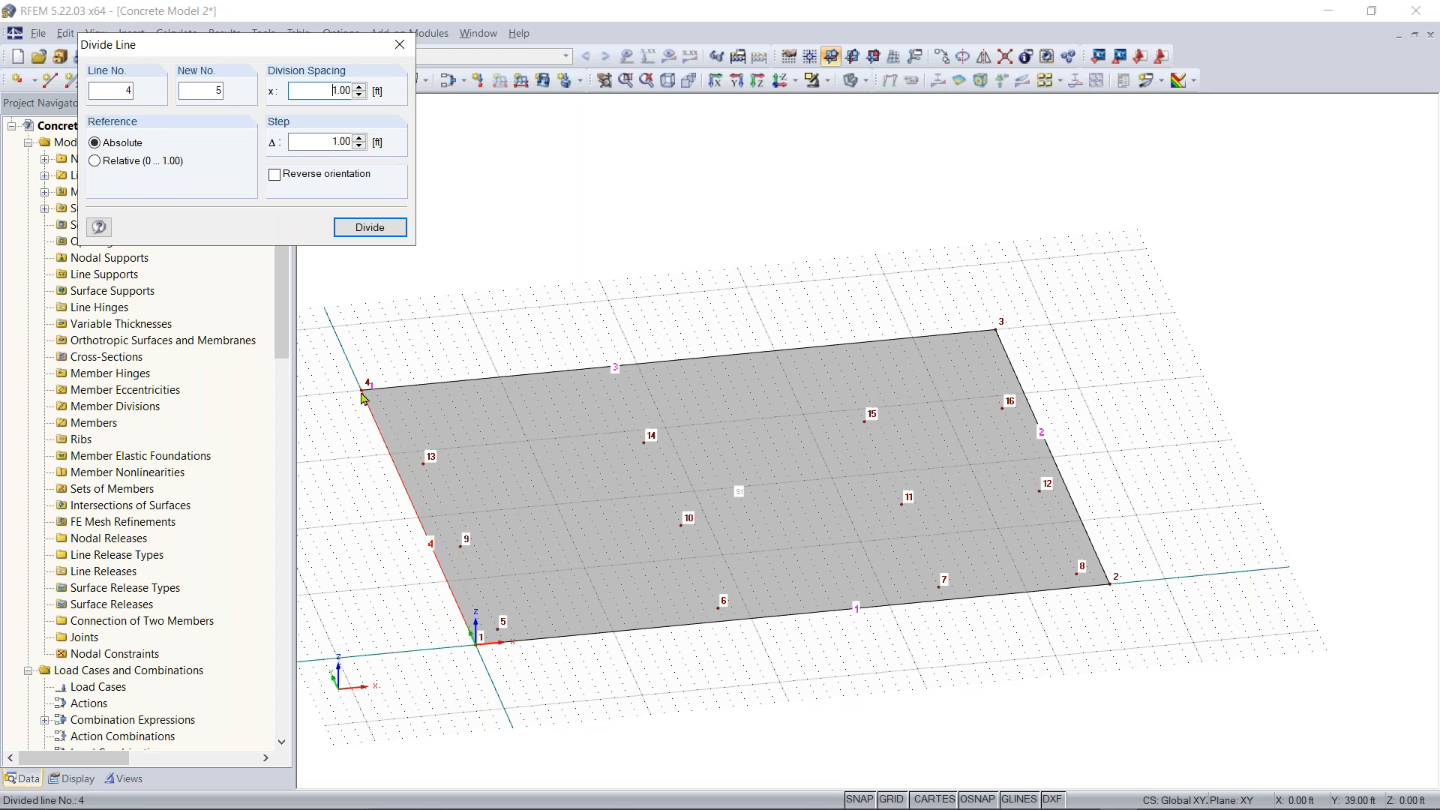
click(395, 471)
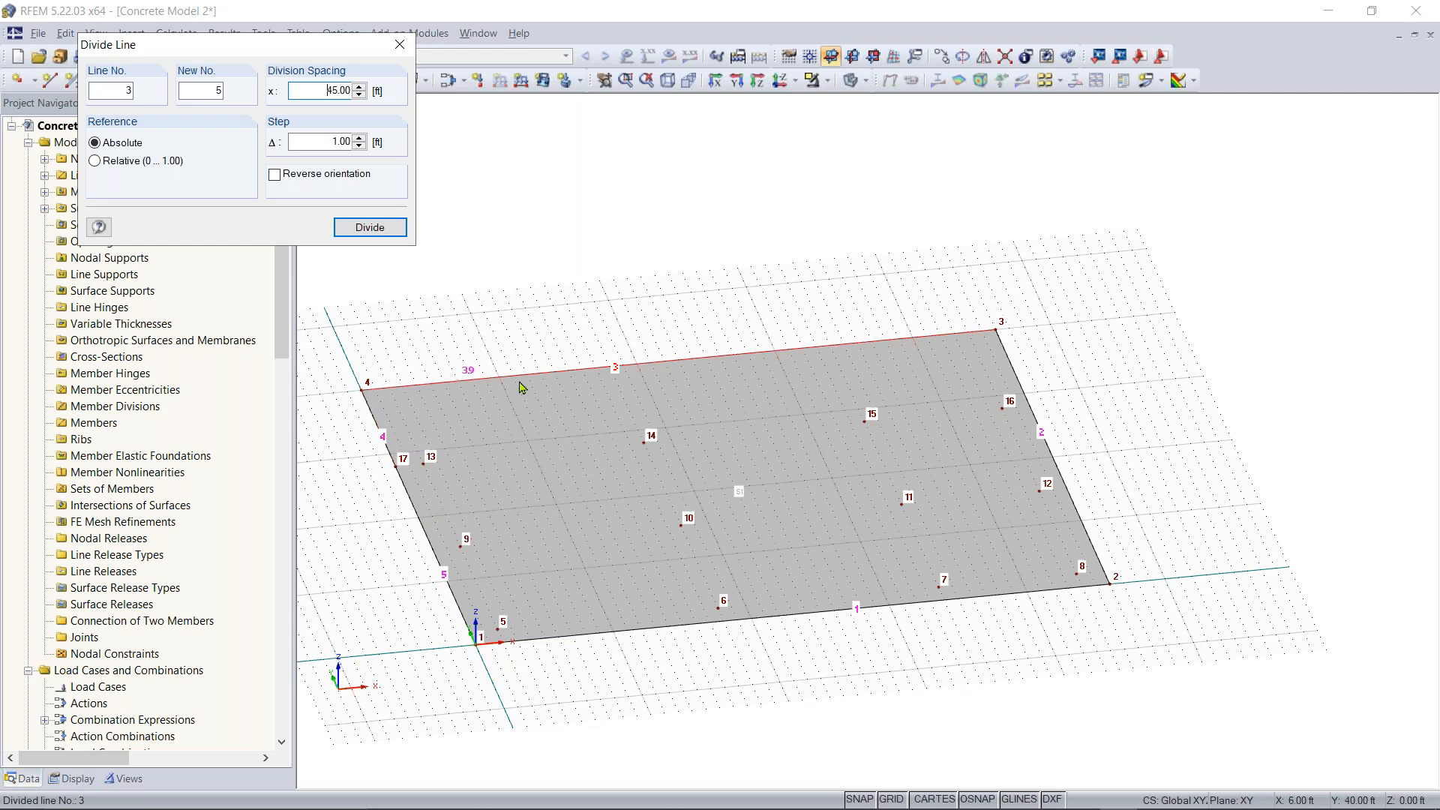
Divide slab edge line 3 at the point in line with node 14, about 18 ft from node 4
click(614, 368)
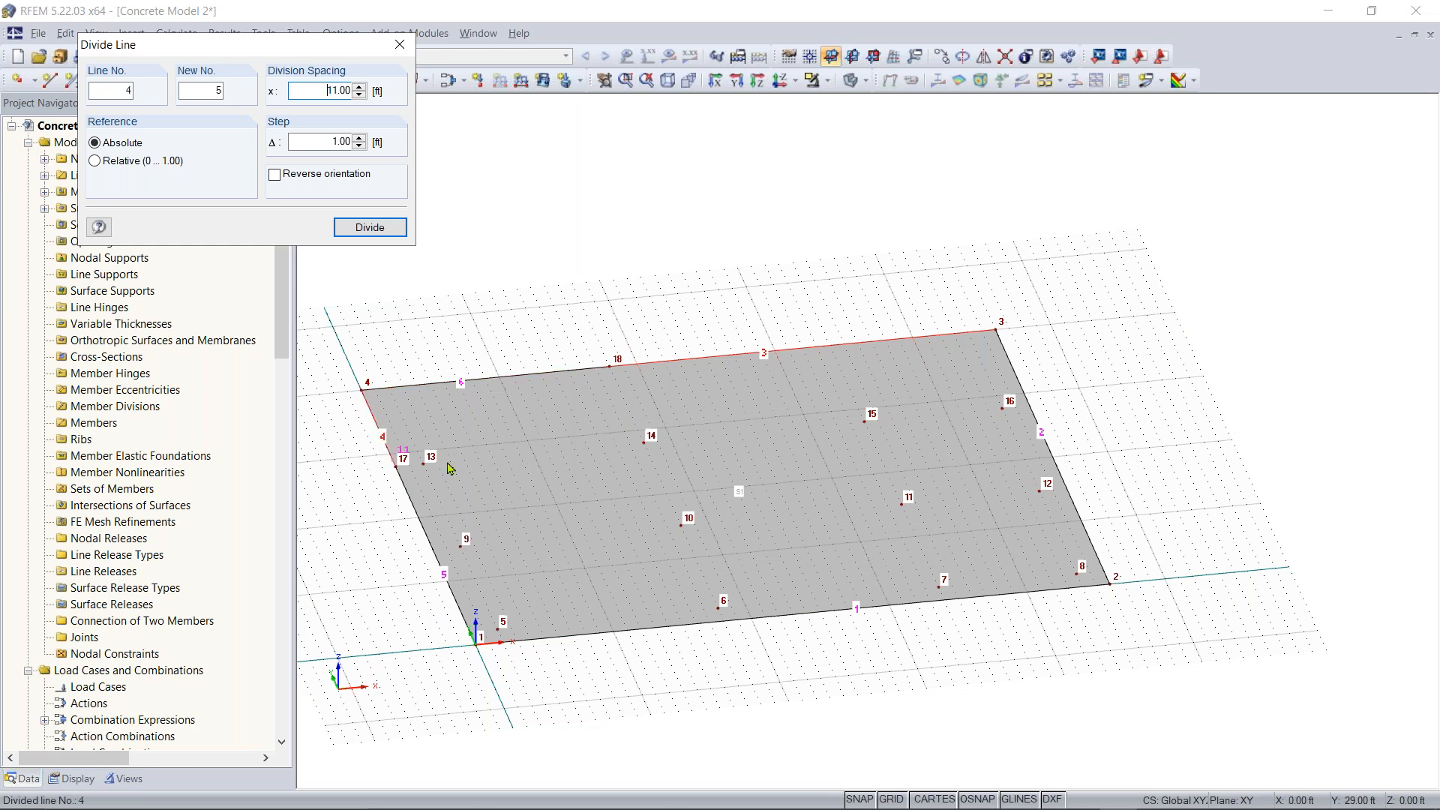
click(385, 227)
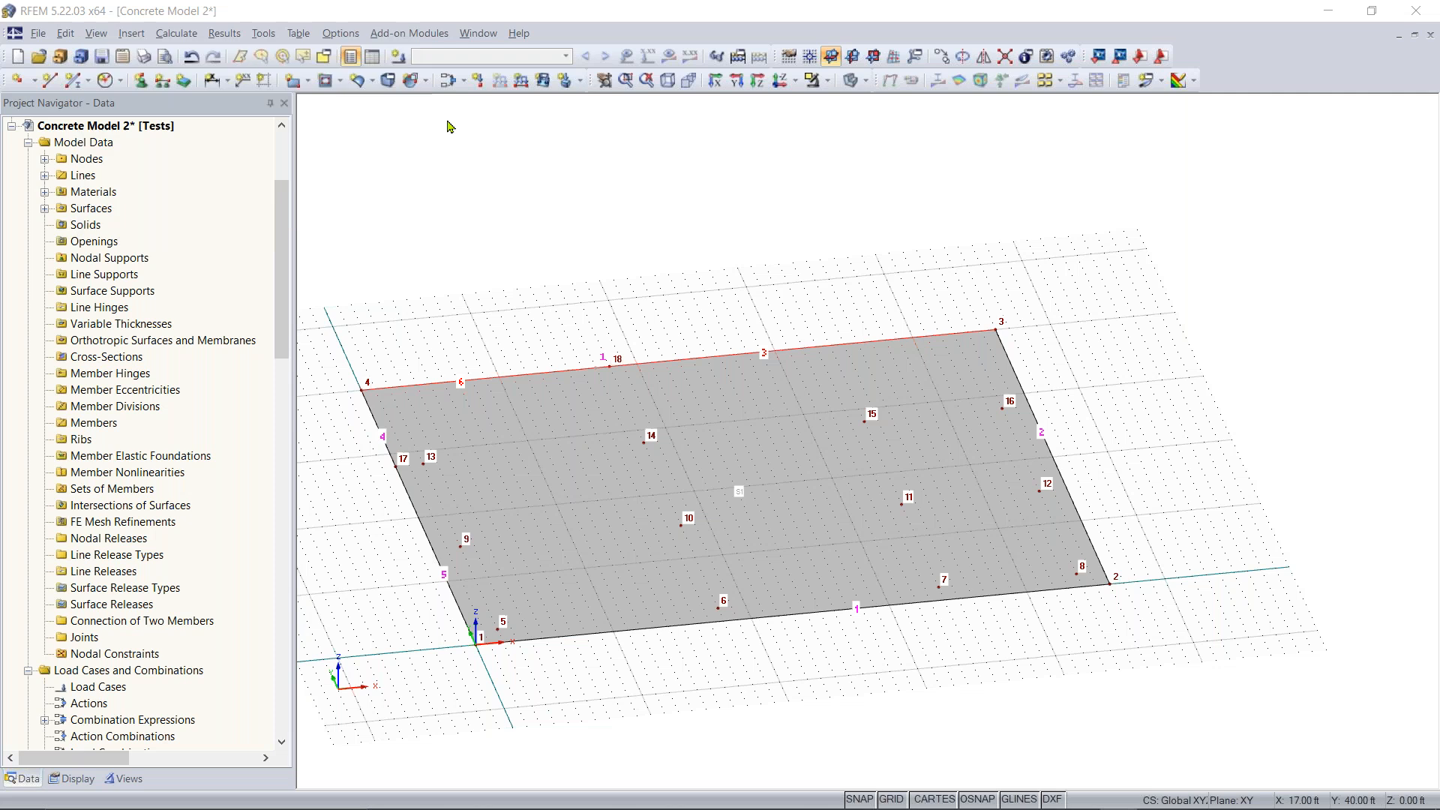
right_click(554, 285)
key(Escape)
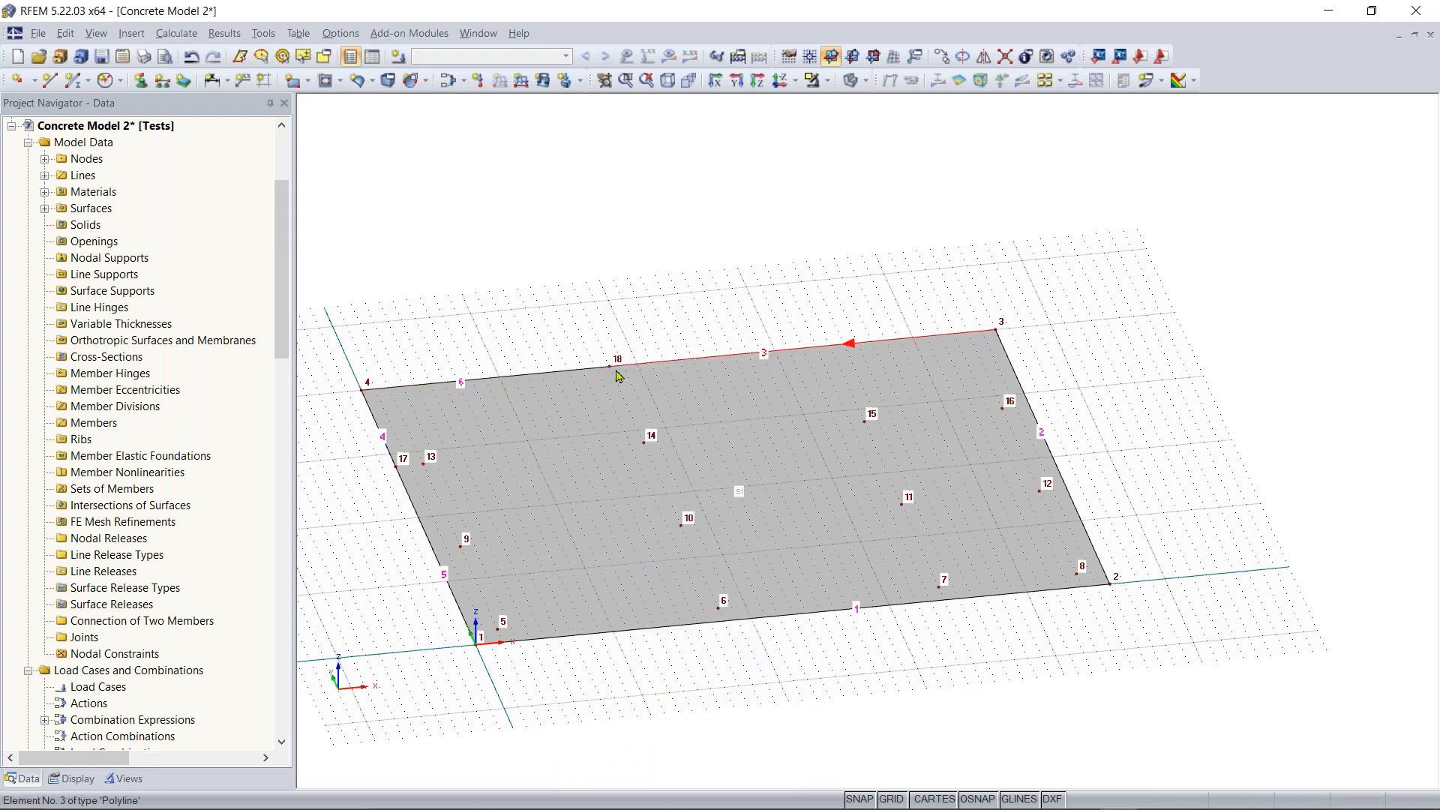
scroll(615, 364, up, 3)
drag(687, 312, 690, 312)
middle_drag(511, 321, 685, 305)
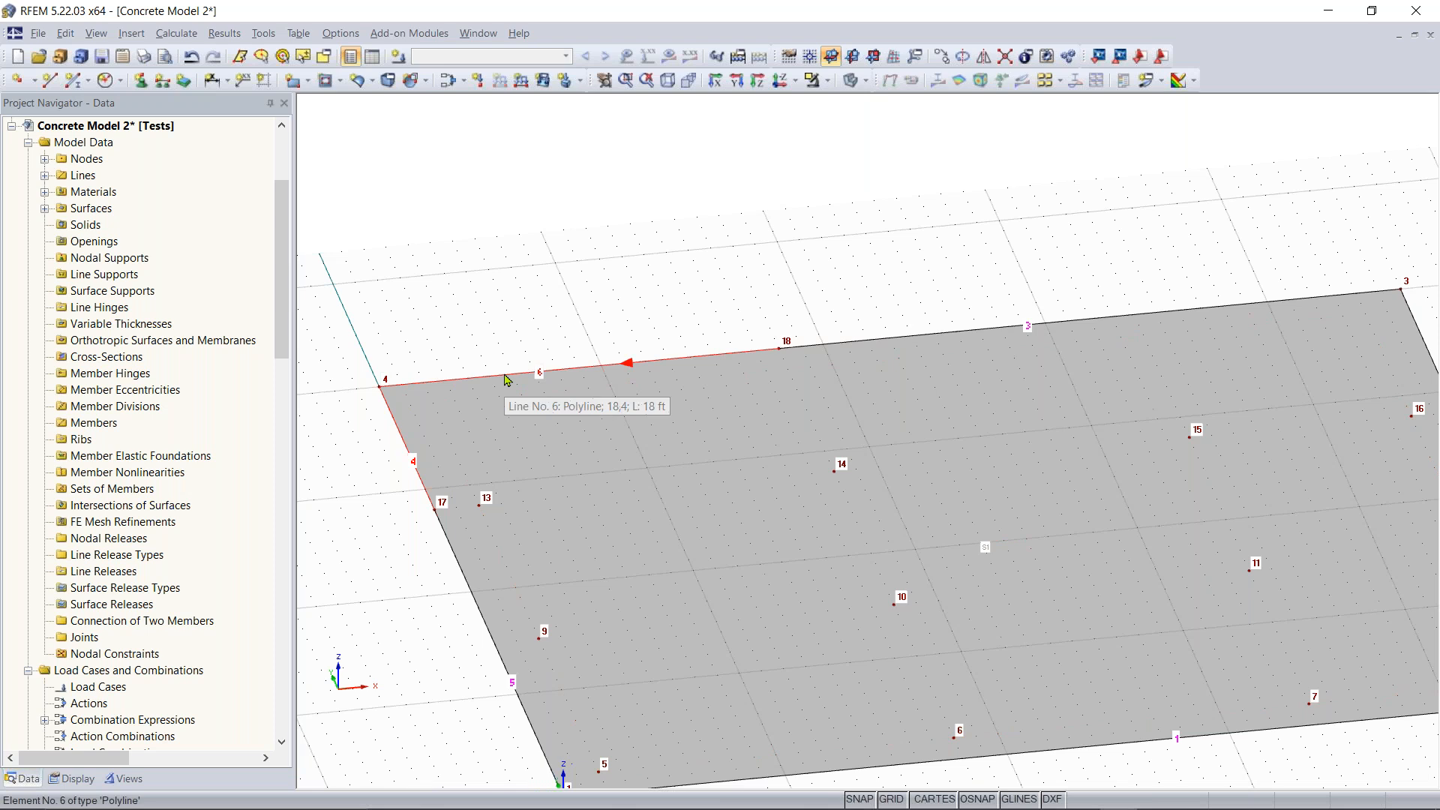
scroll(712, 342, down, 4)
middle_drag(722, 334, 563, 340)
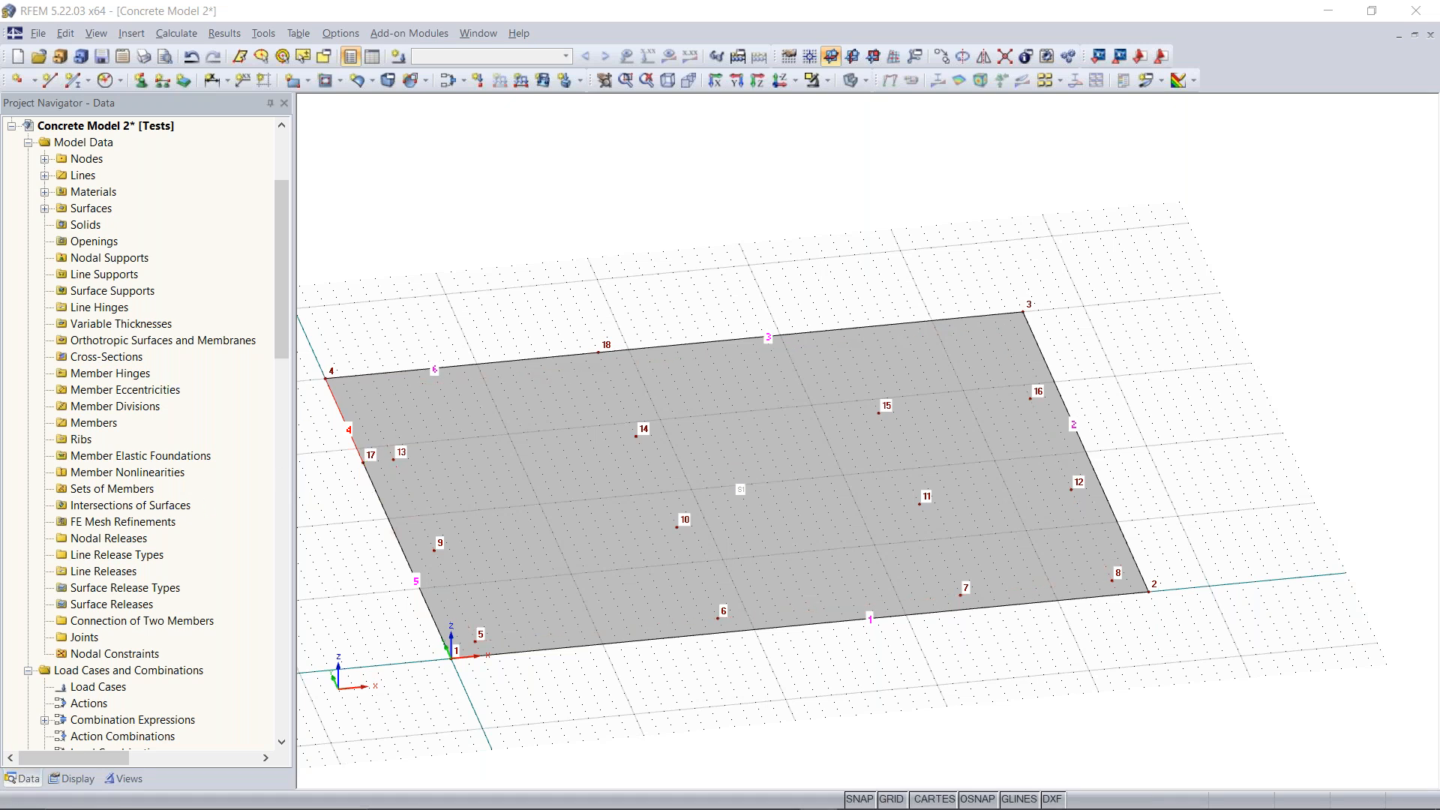
Define a new semicircular surface in Concrete f'c = 4000 psi with 8 in constant thickness and Standard stiffness
middle_drag(1086, 329, 739, 315)
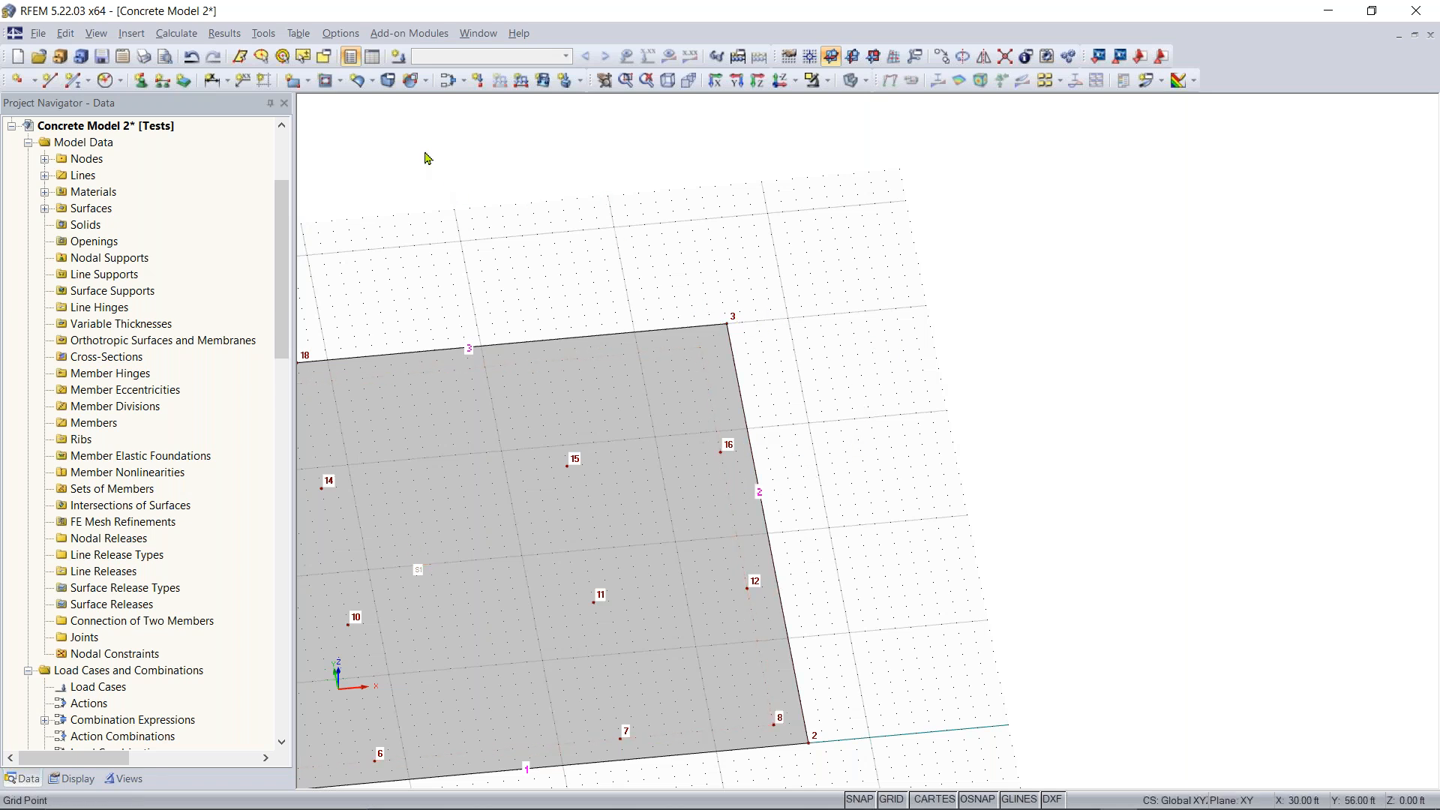
click(308, 81)
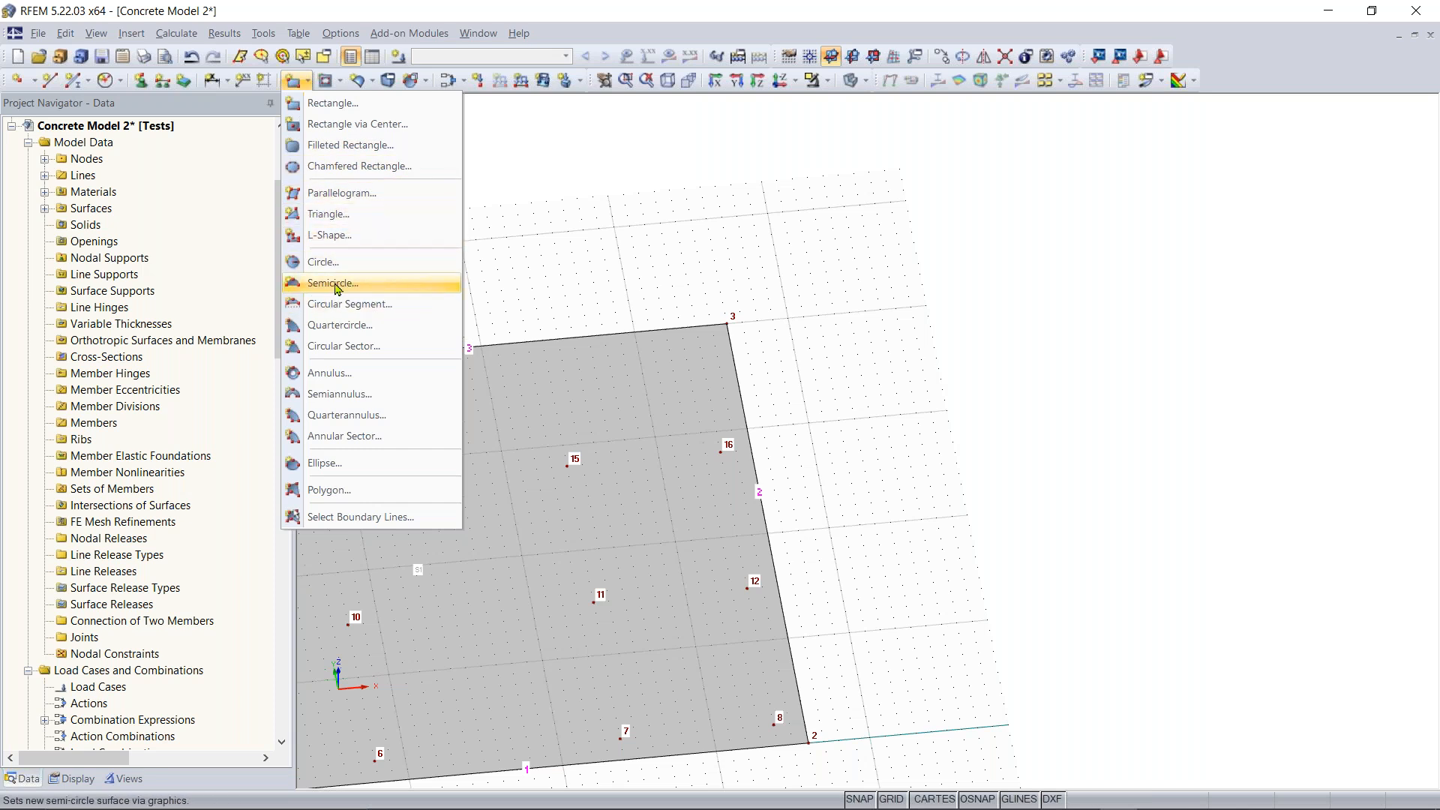
click(330, 103)
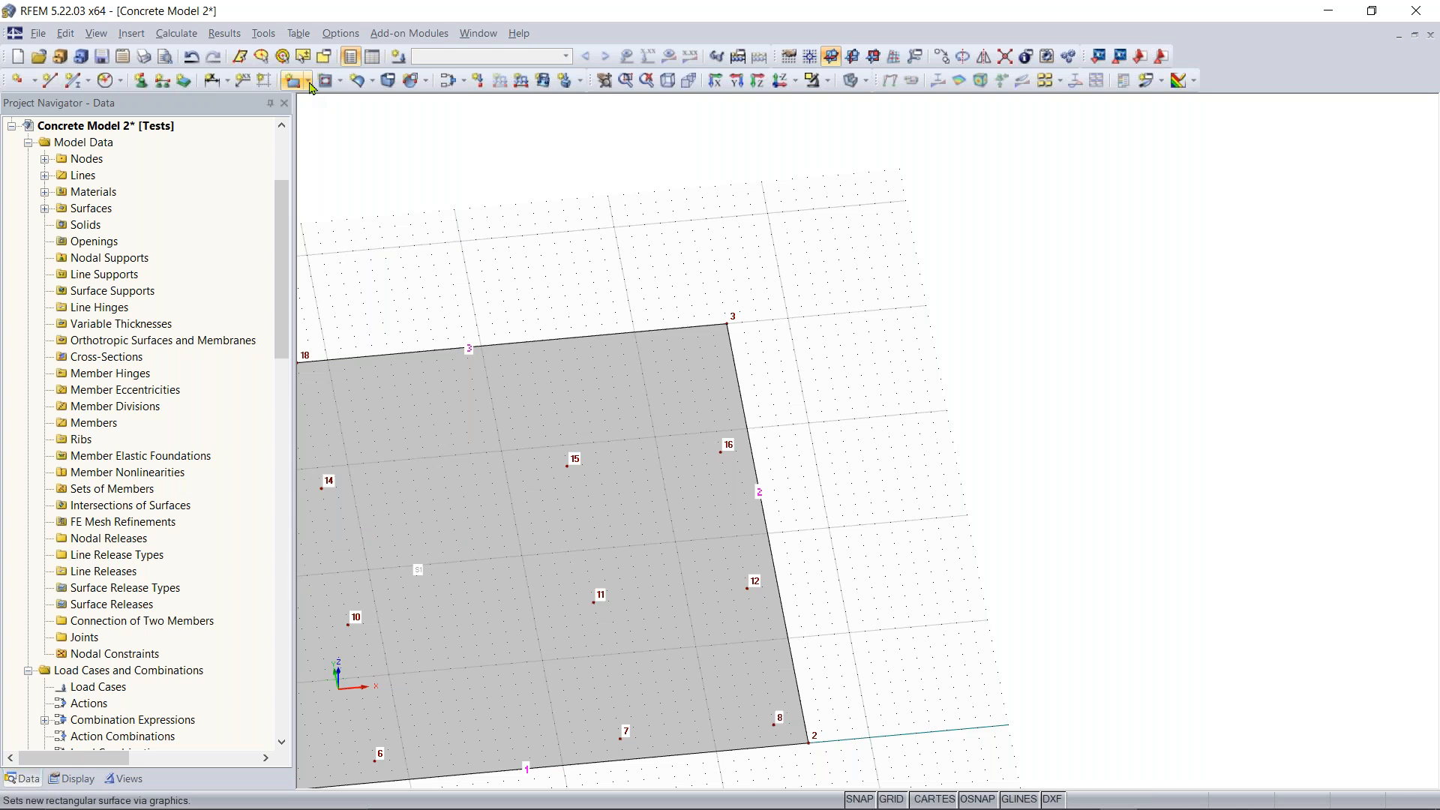
click(309, 83)
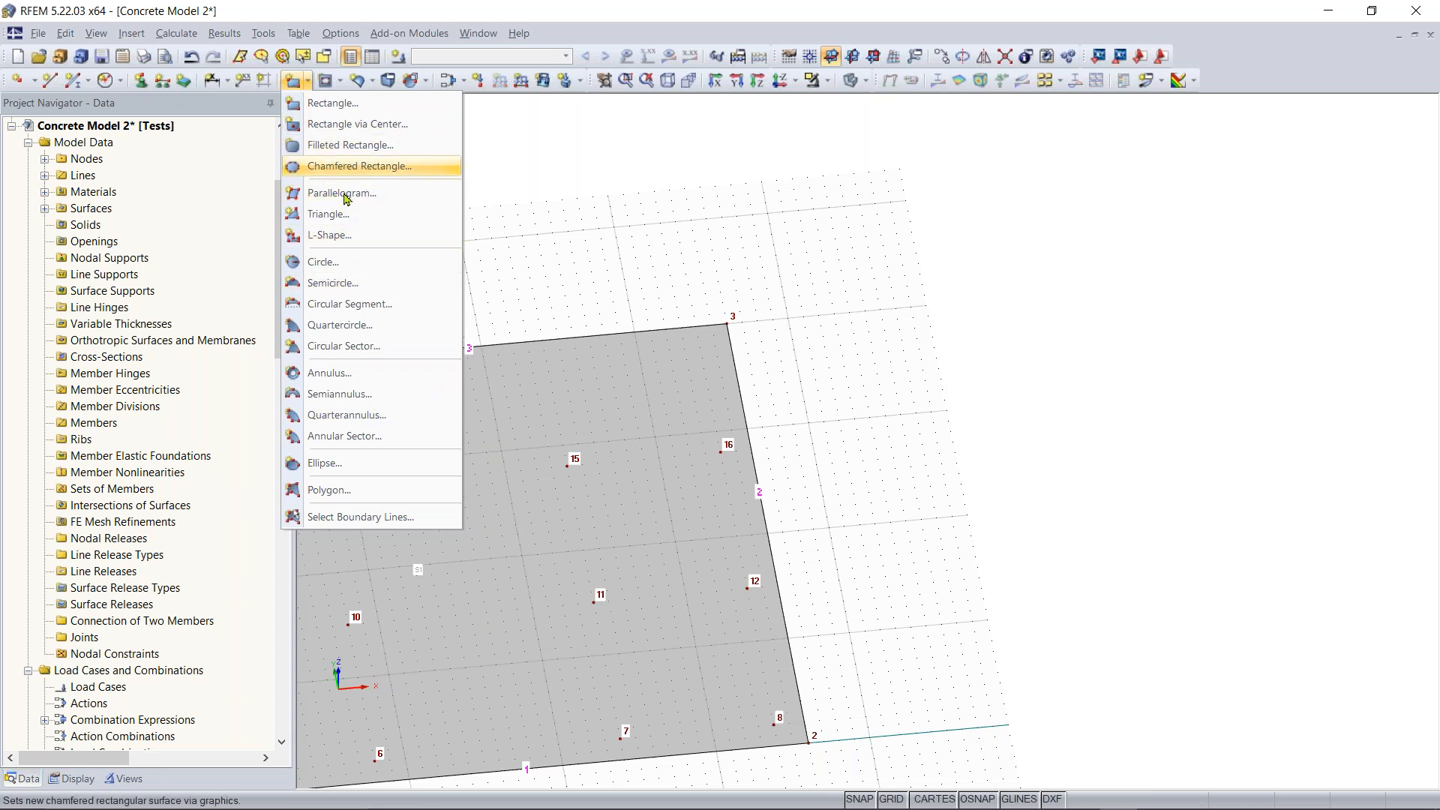
click(348, 284)
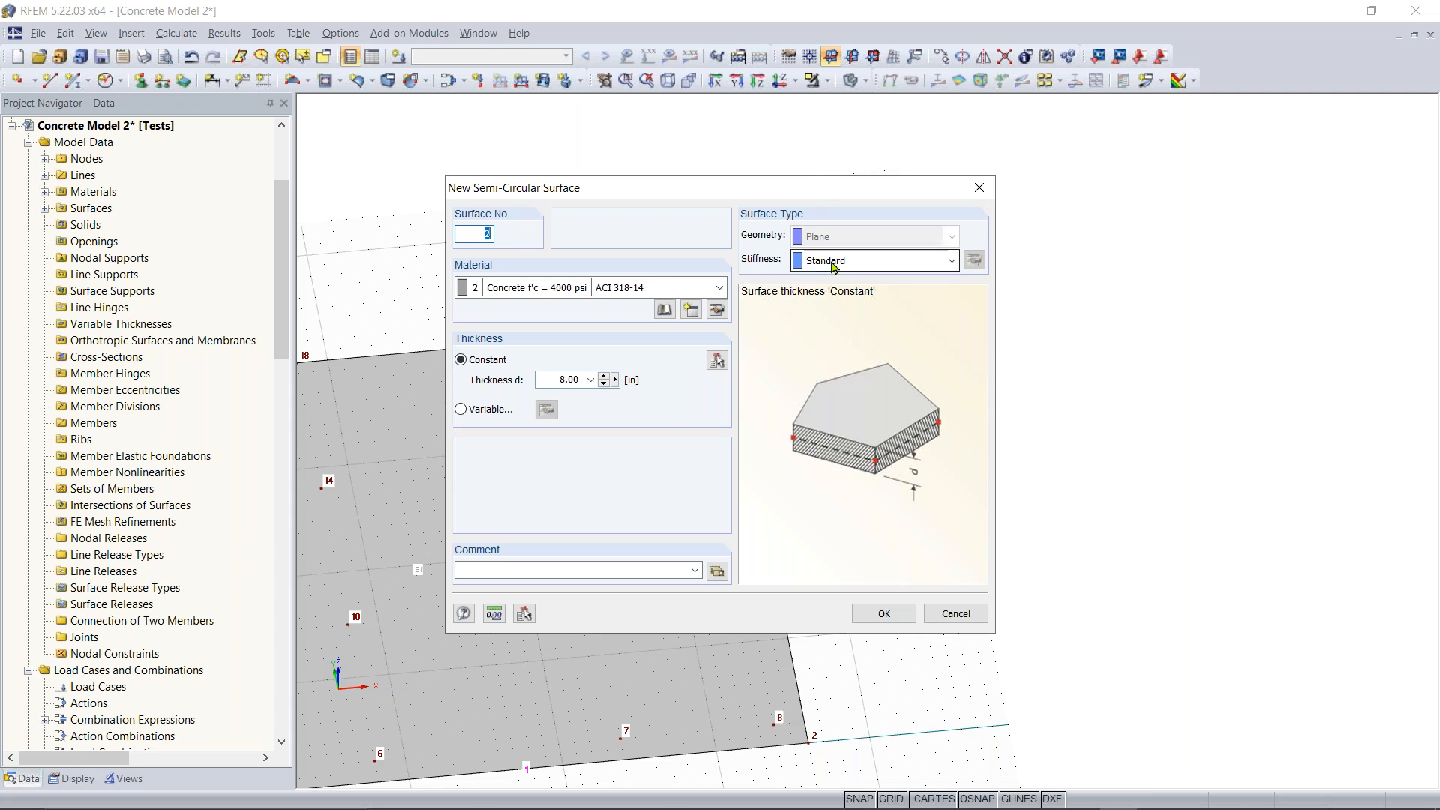
click(874, 262)
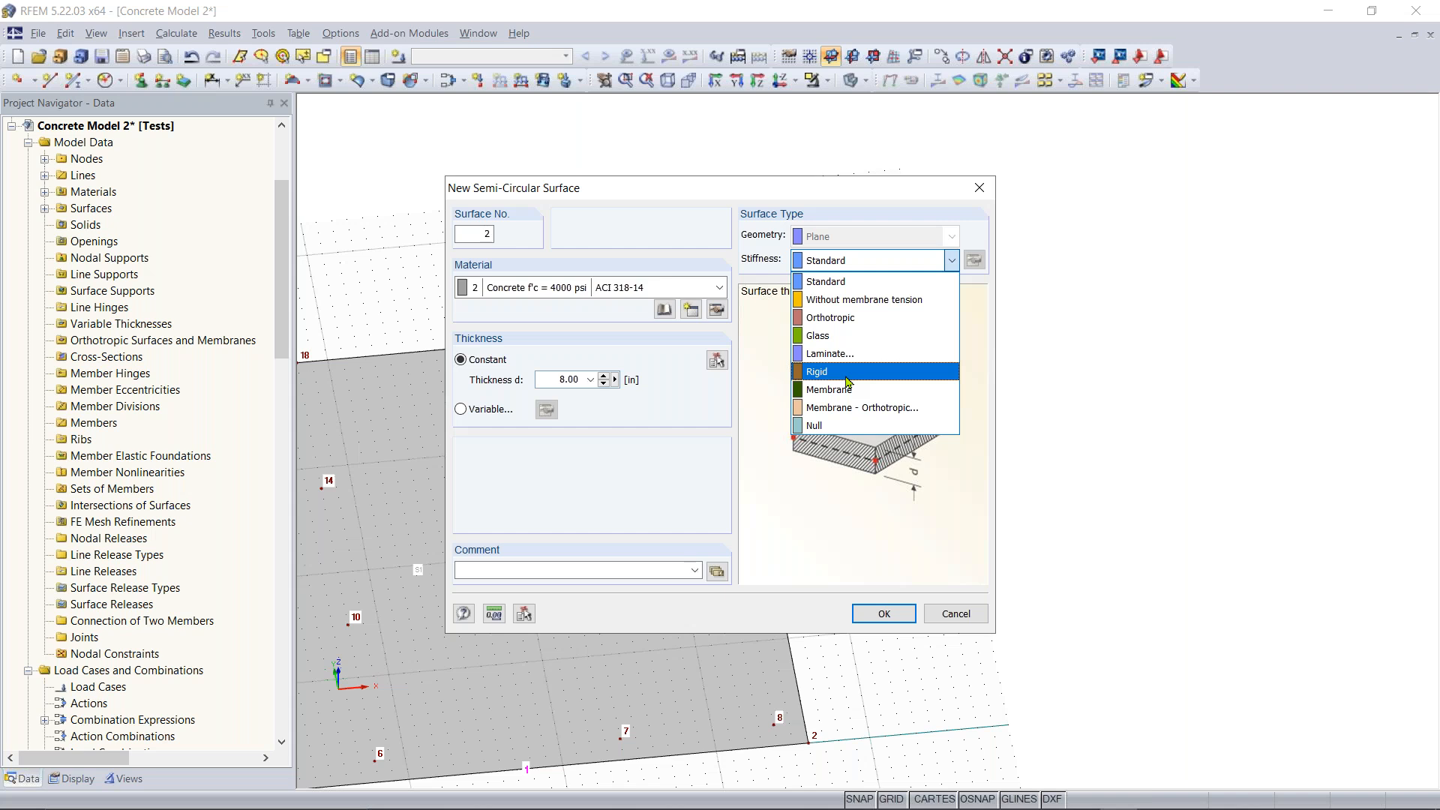
click(828, 290)
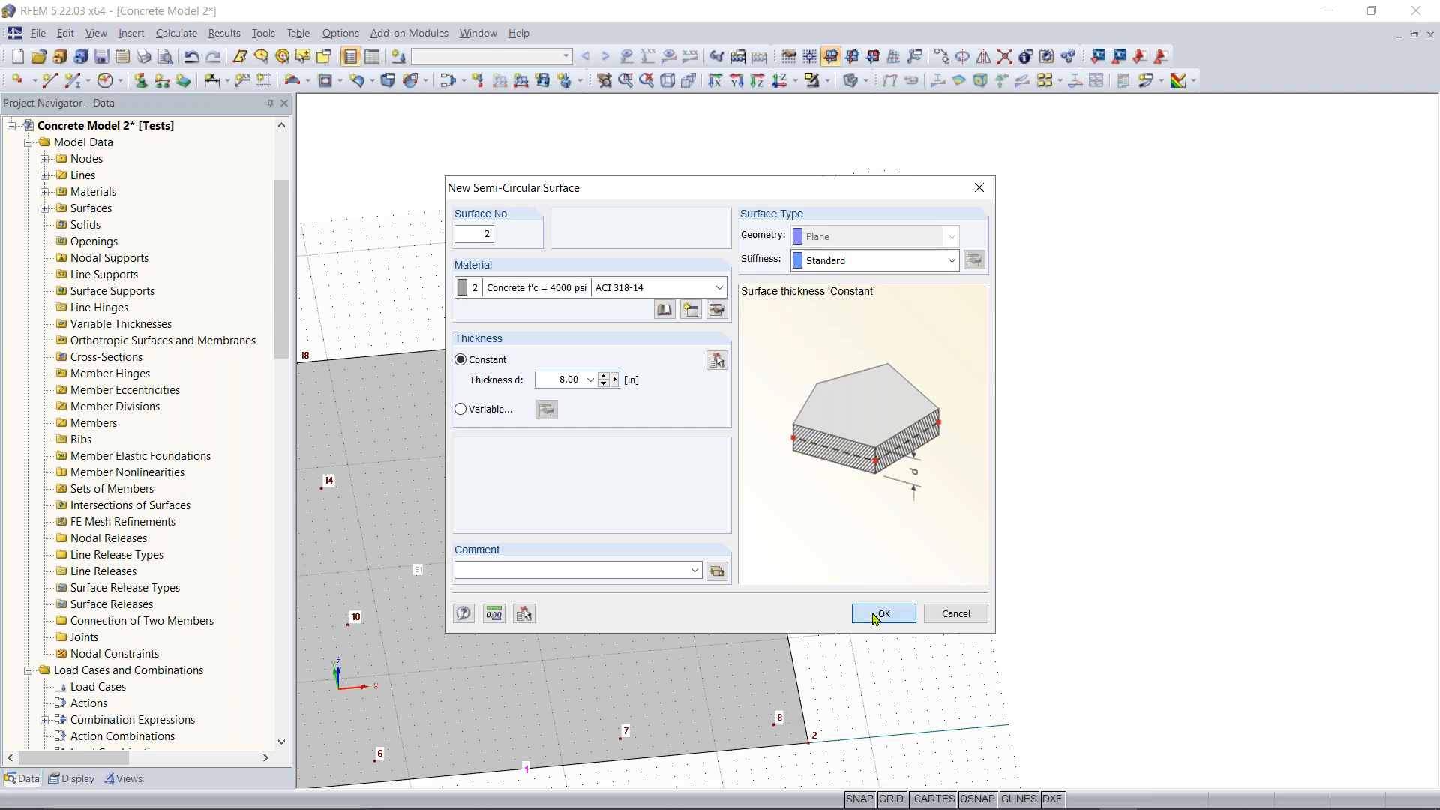
click(876, 618)
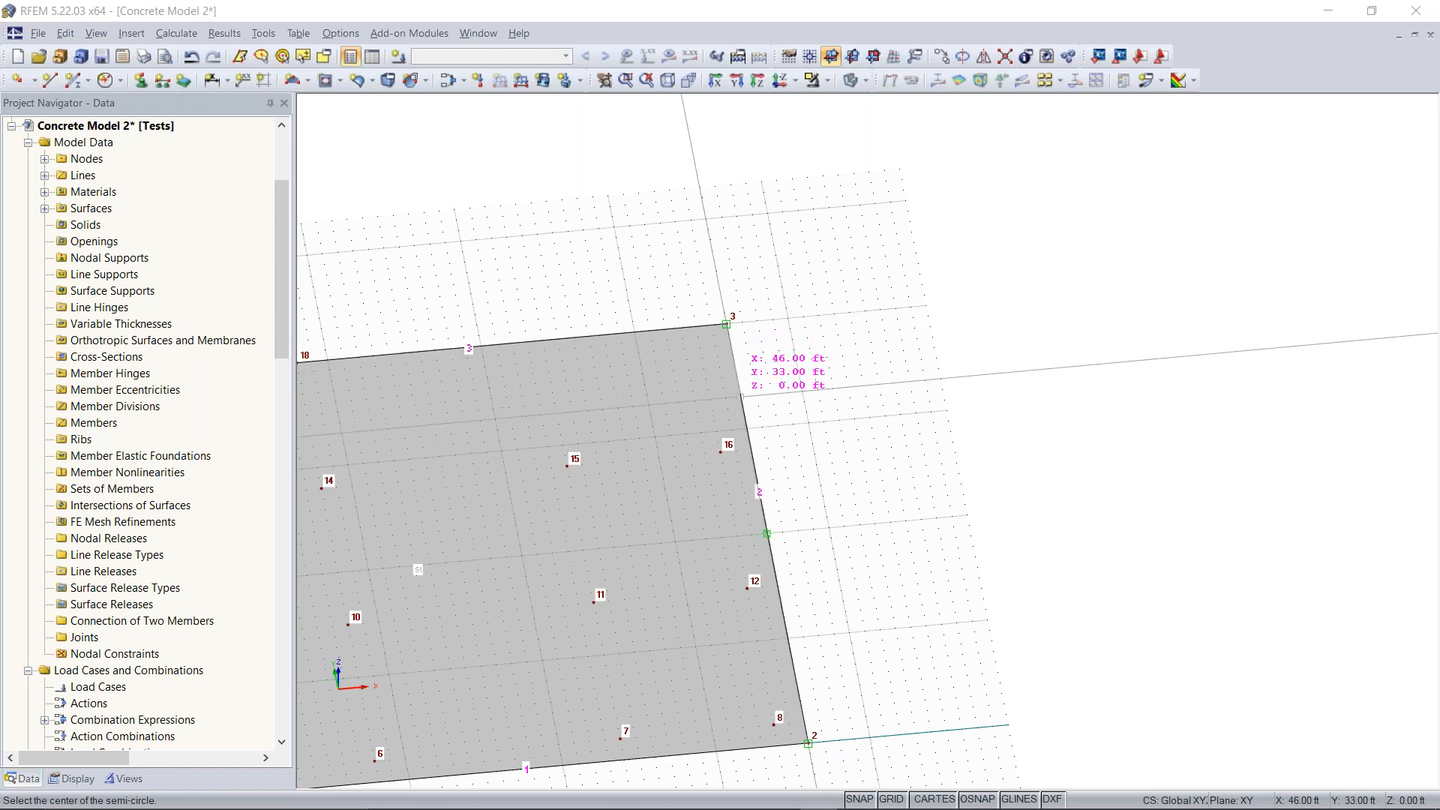
Place the semicircular surface on slab edge line 2, centred at X 46 ft, Y 33 ft and starting at corner node 3
click(742, 396)
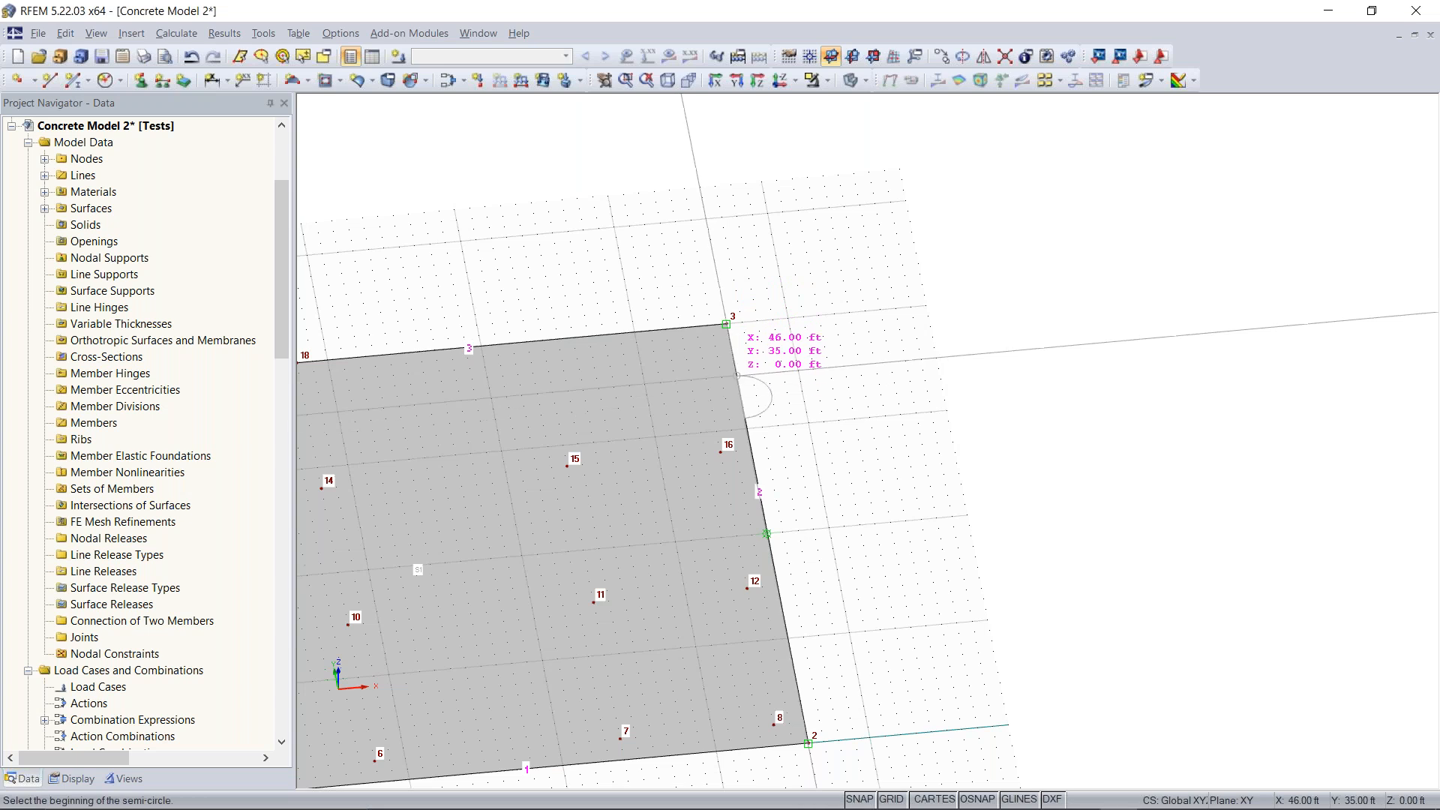
click(726, 324)
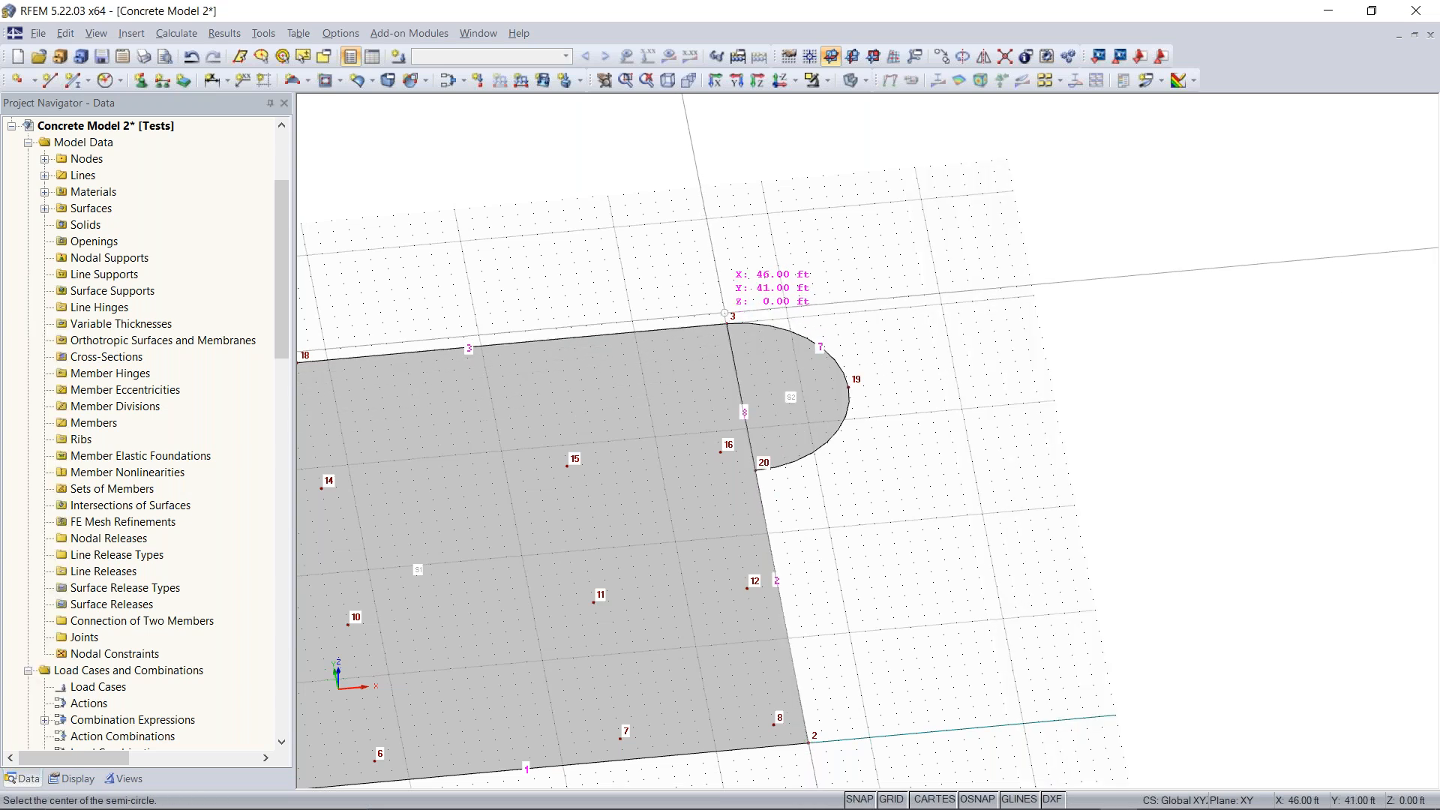
key(Escape)
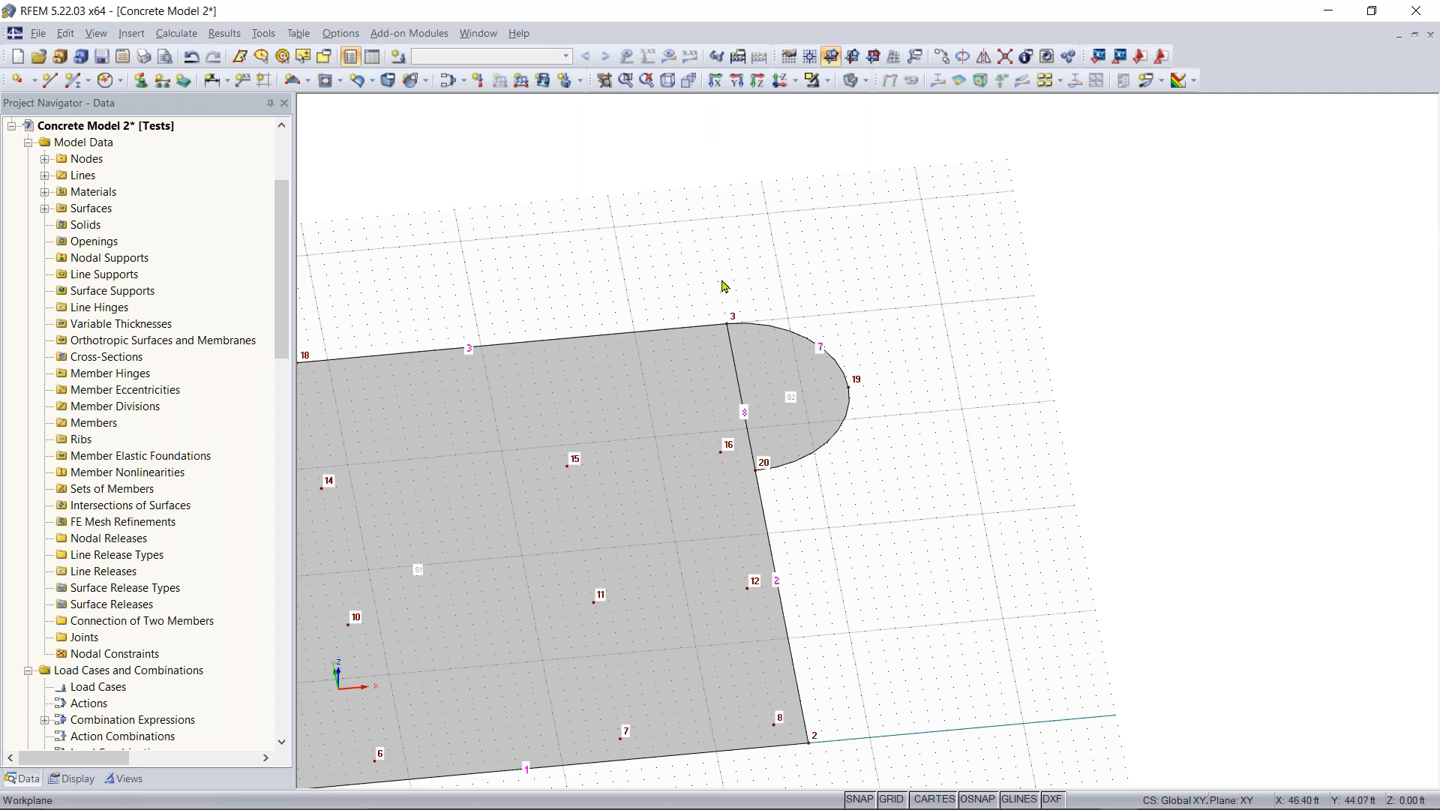
Select the whole slab model and copy it once by 11.83 ft in Z, with zero Y displacement
middle_drag(642, 537, 900, 437)
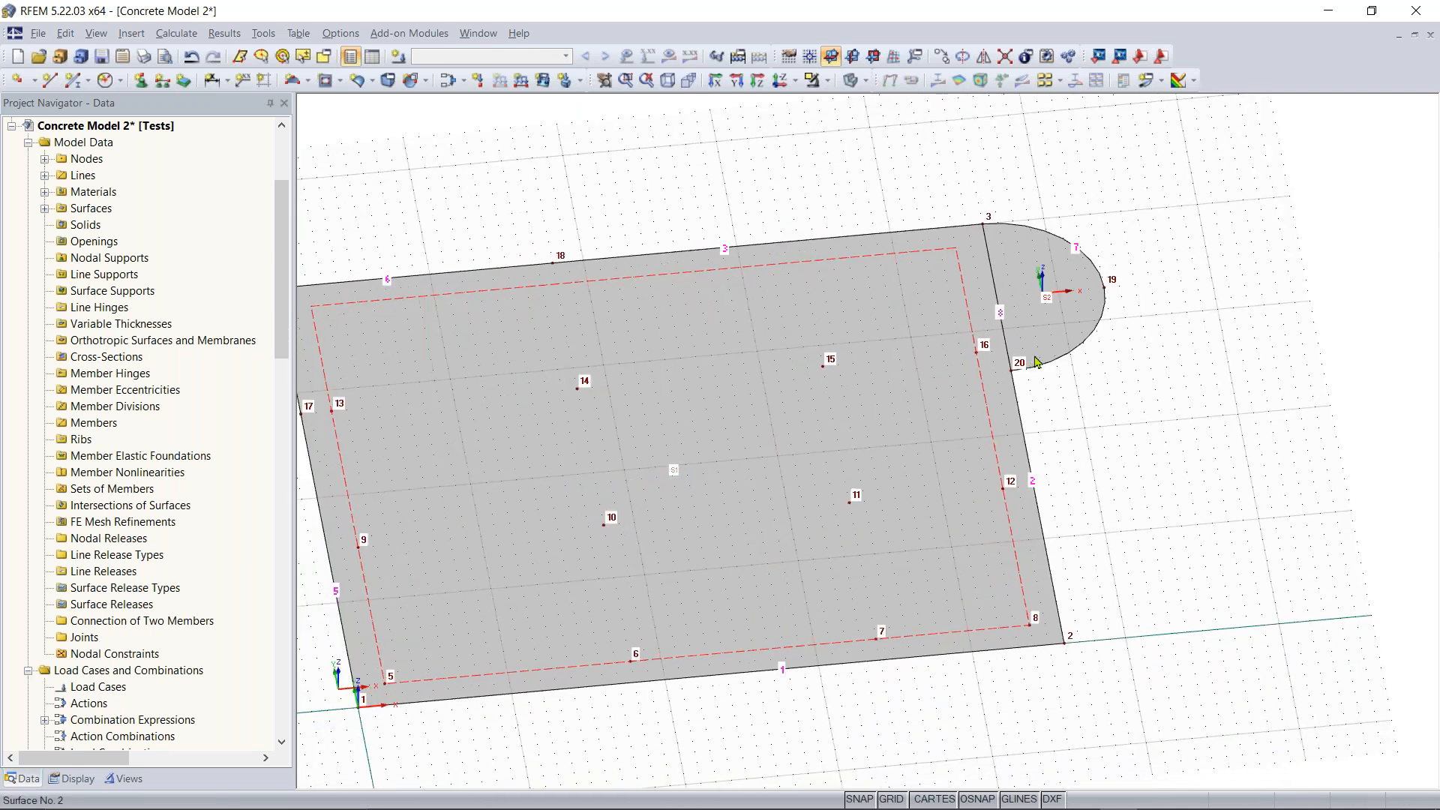
scroll(1038, 363, down, 1)
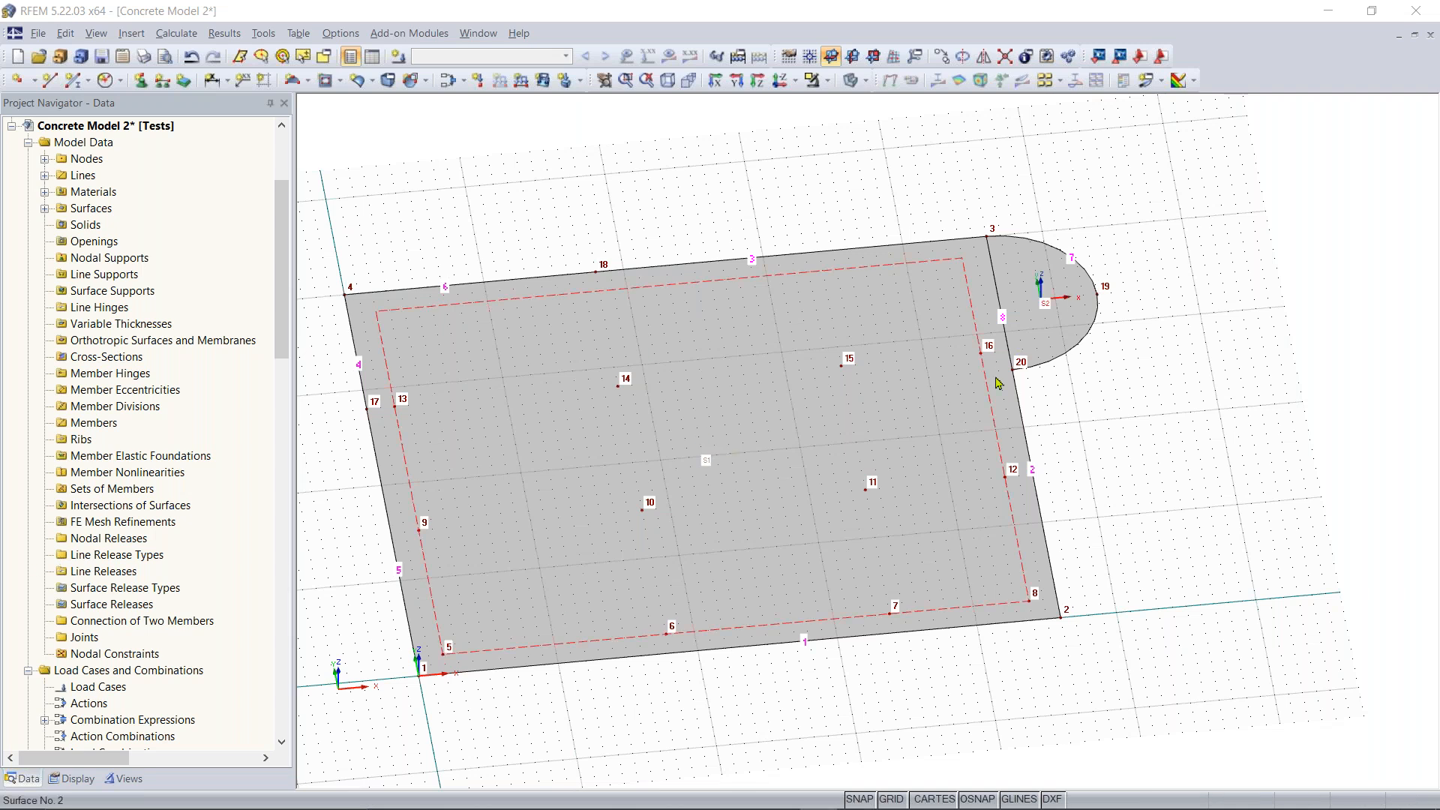
ctrl+middle_drag(743, 664, 634, 625)
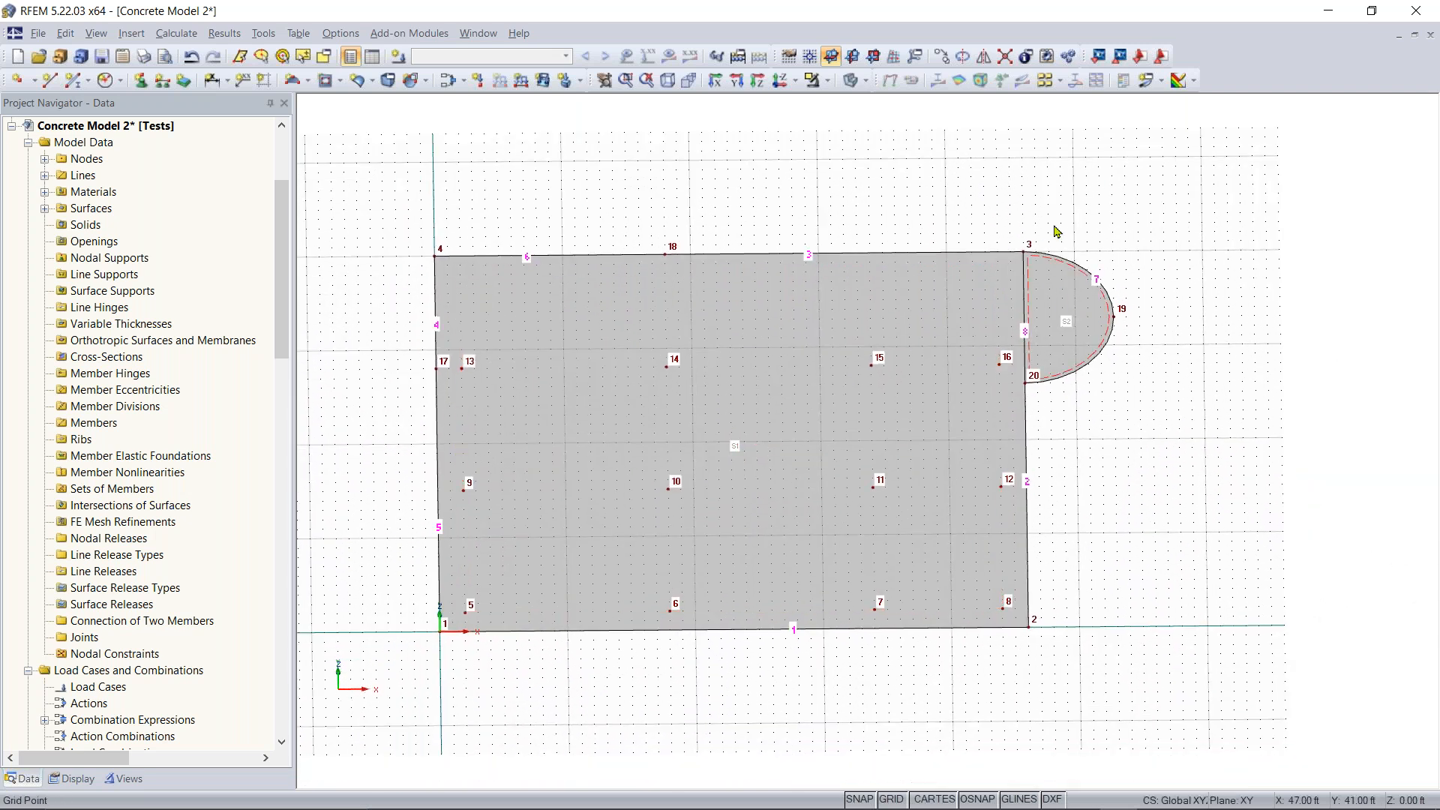
ctrl+middle_drag(1082, 437, 1151, 349)
drag(1124, 255, 369, 678)
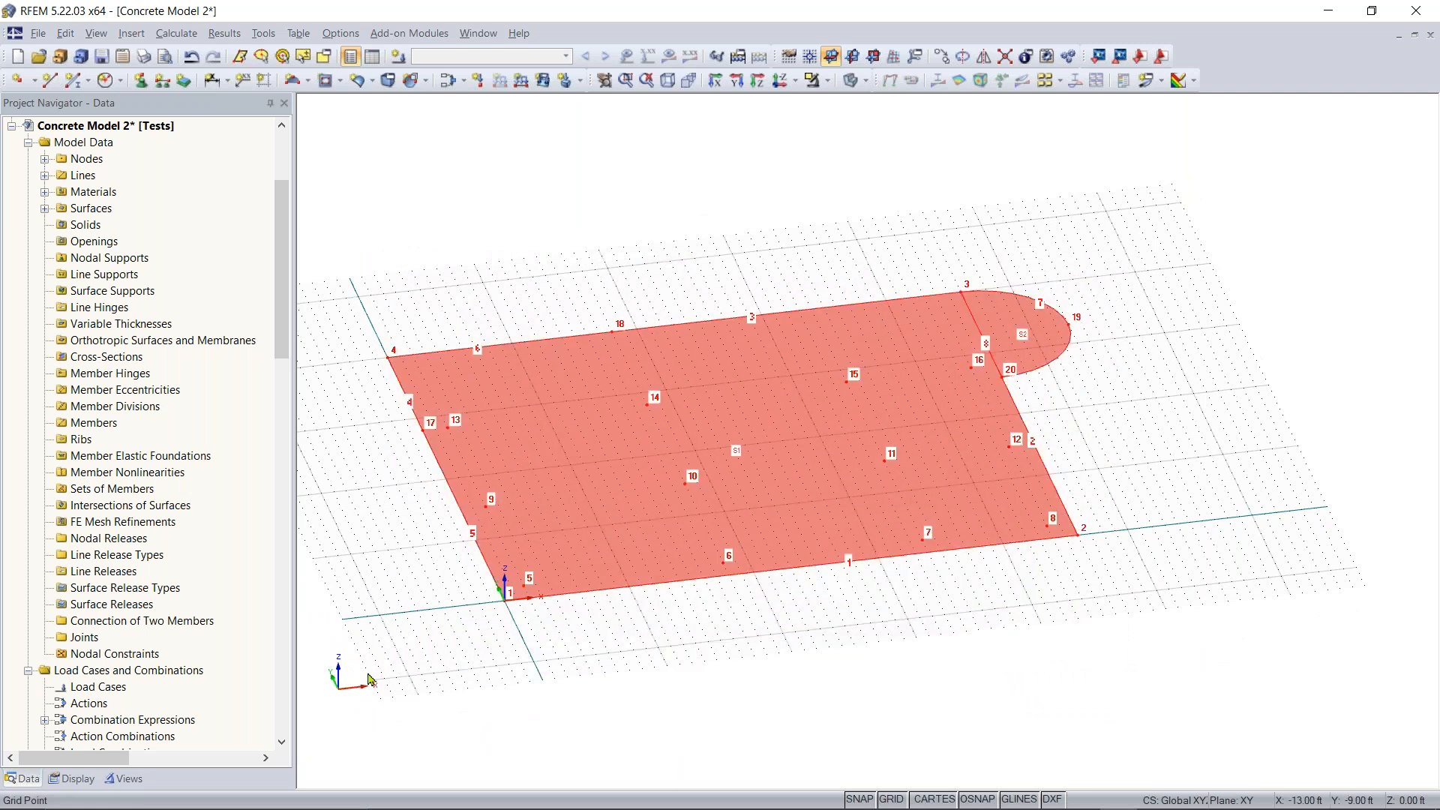
key(Delete)
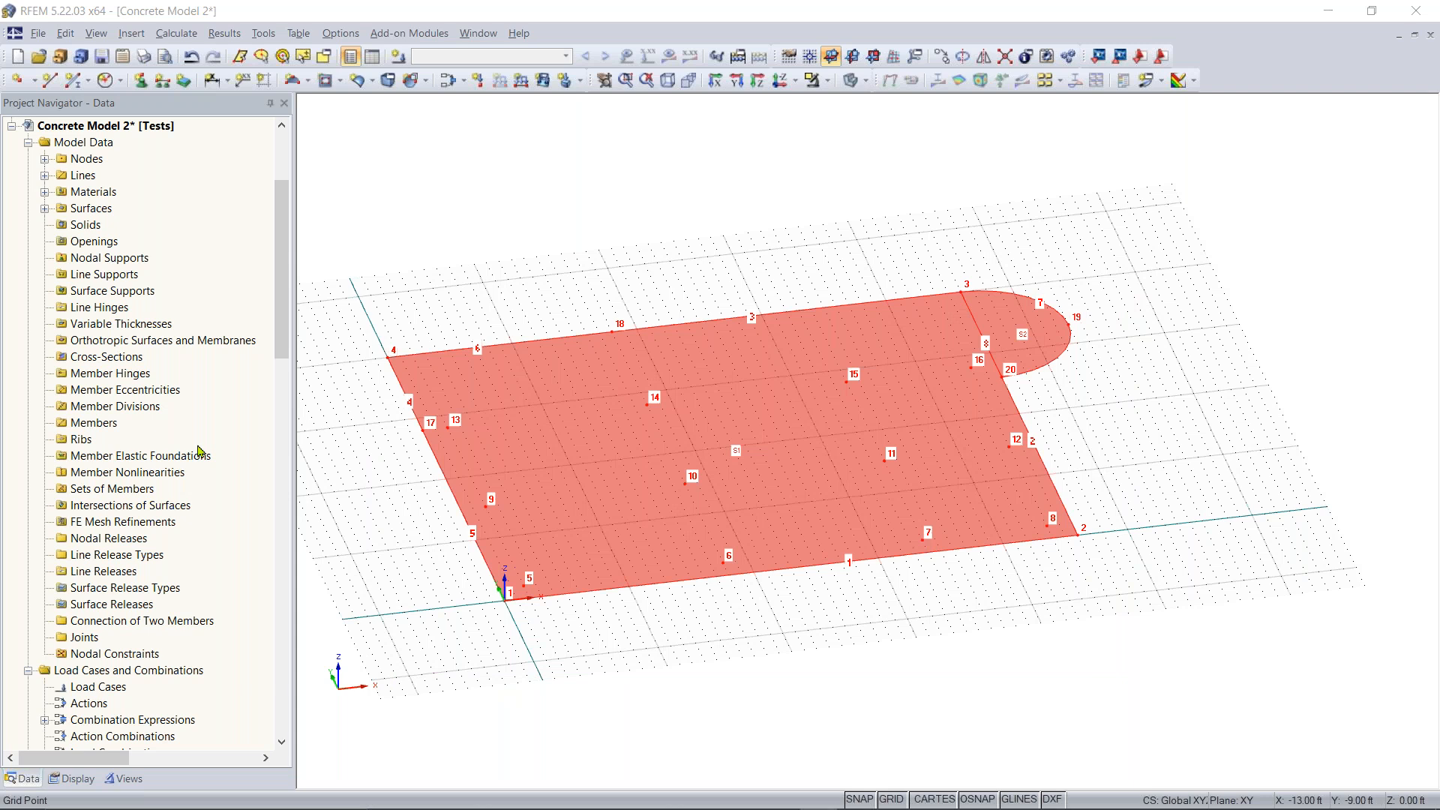
click(946, 56)
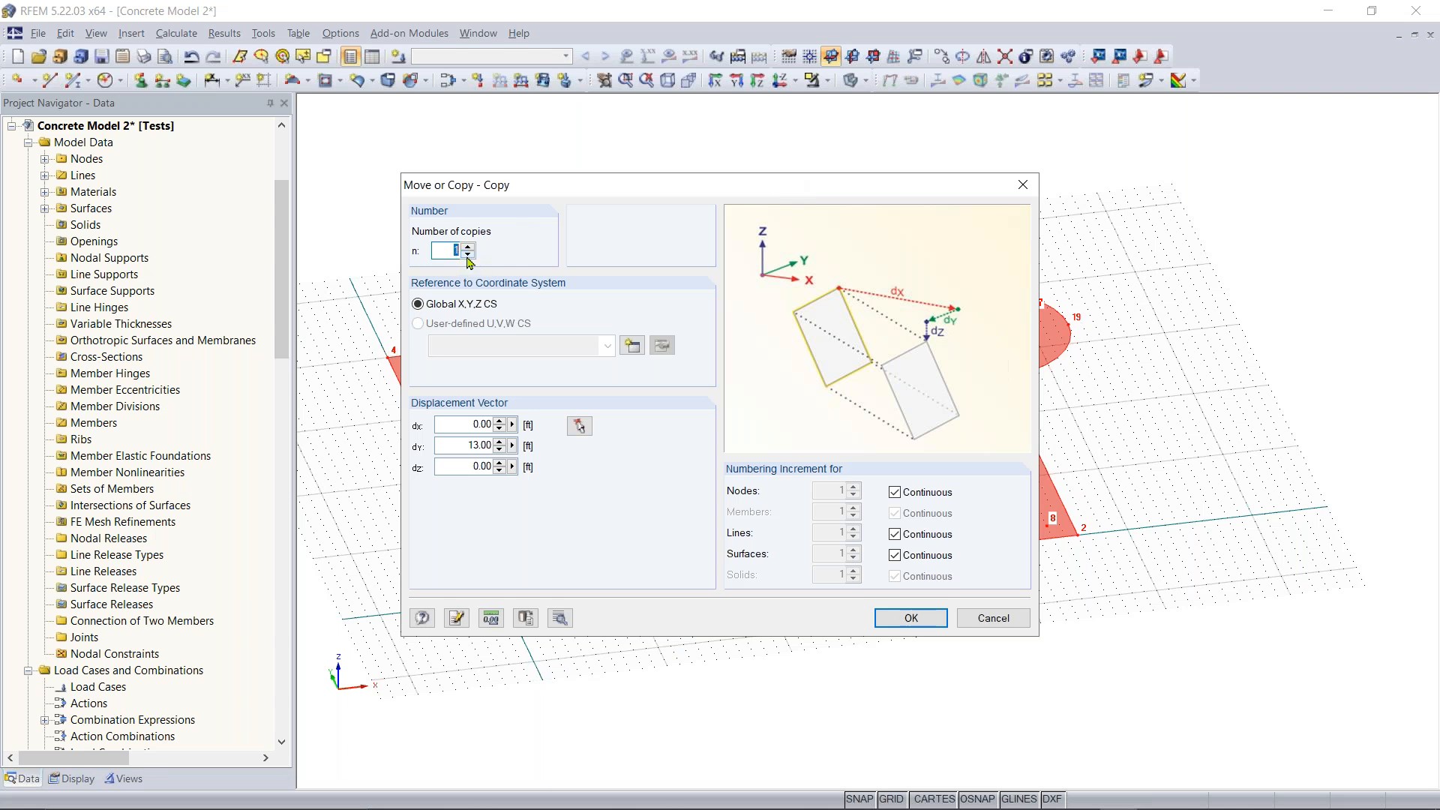
drag(457, 450, 530, 471)
text(0)
text(11.83)
key(Return)
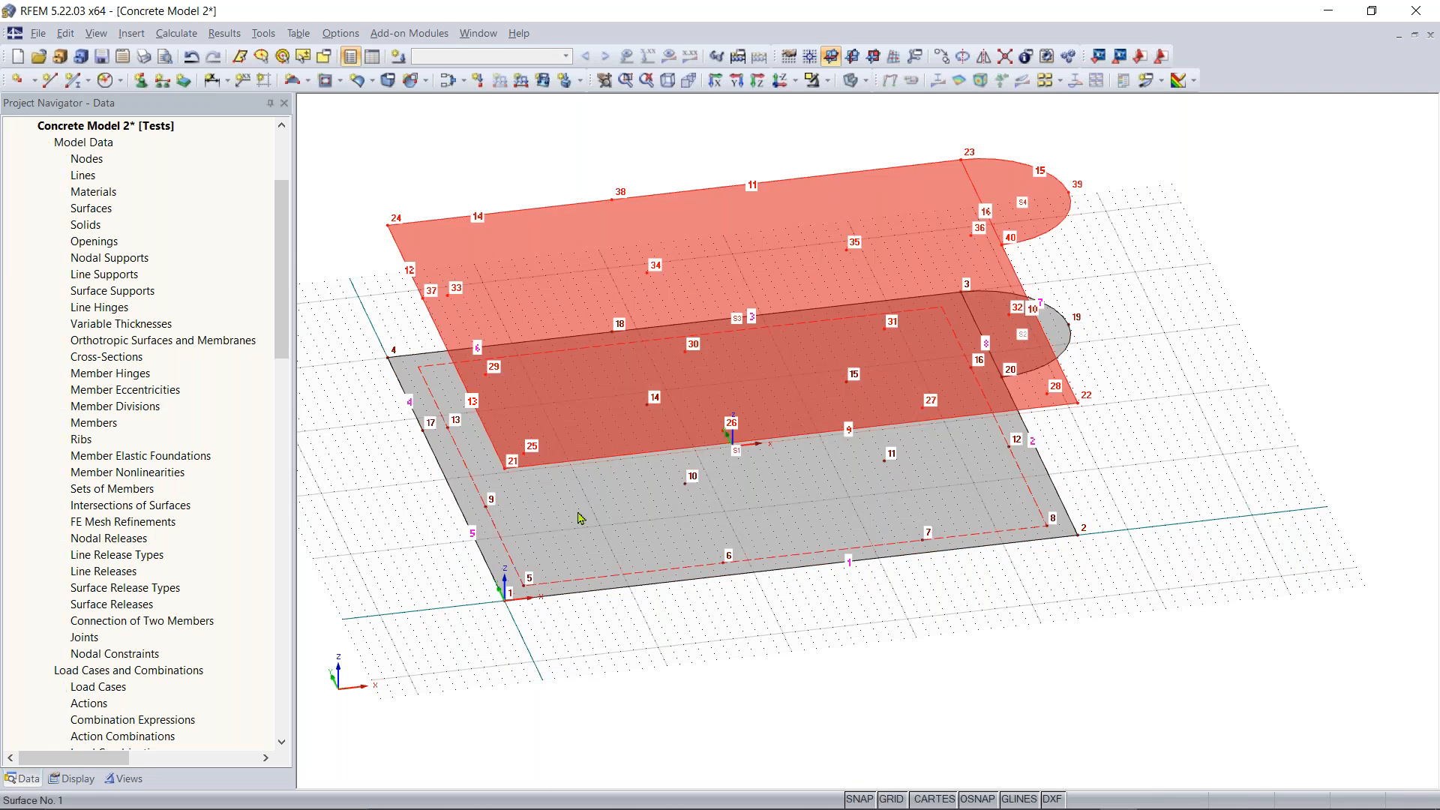
click(713, 627)
Examine the two slab levels in isometric, plan and perspective views
ctrl+middle_drag(753, 648, 731, 585)
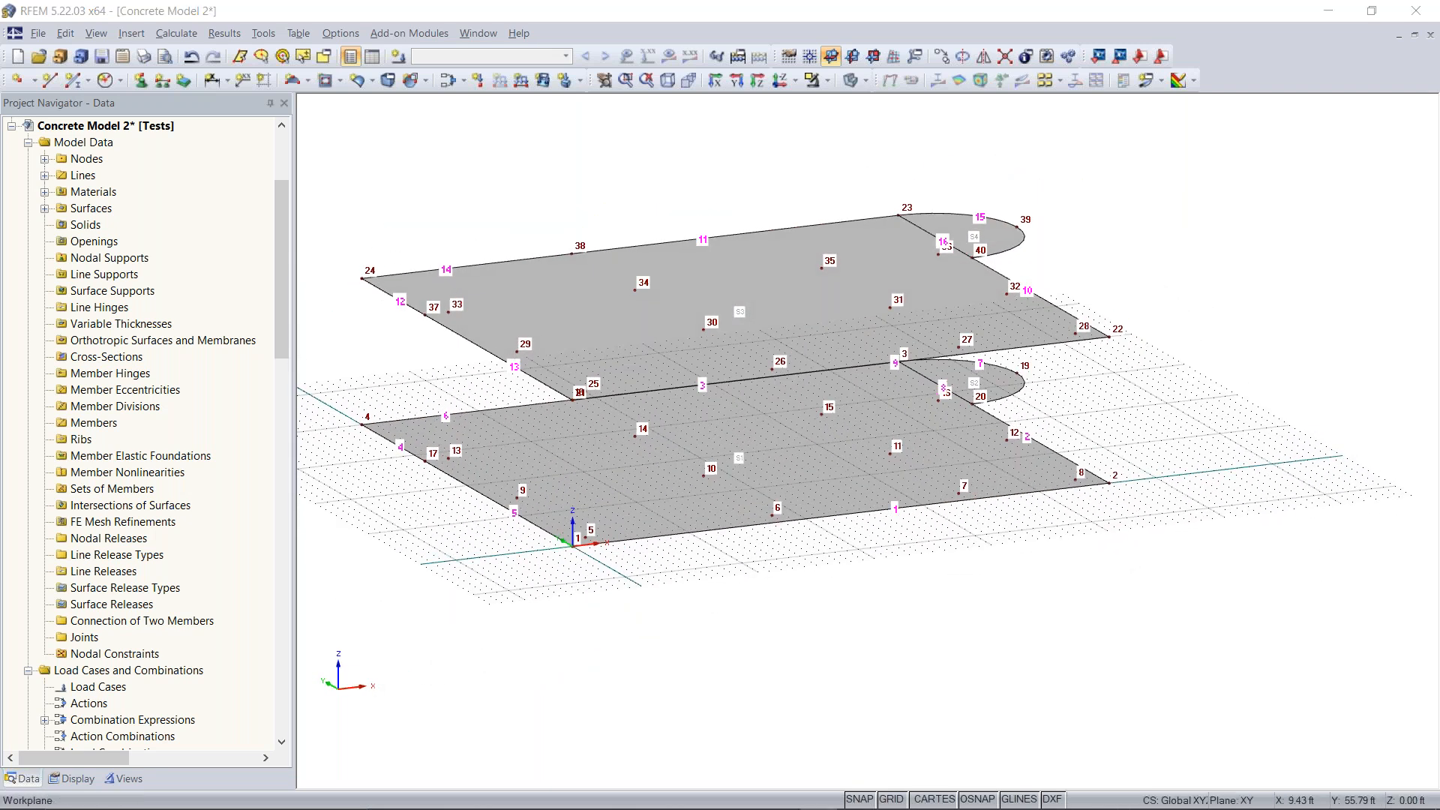
click(667, 81)
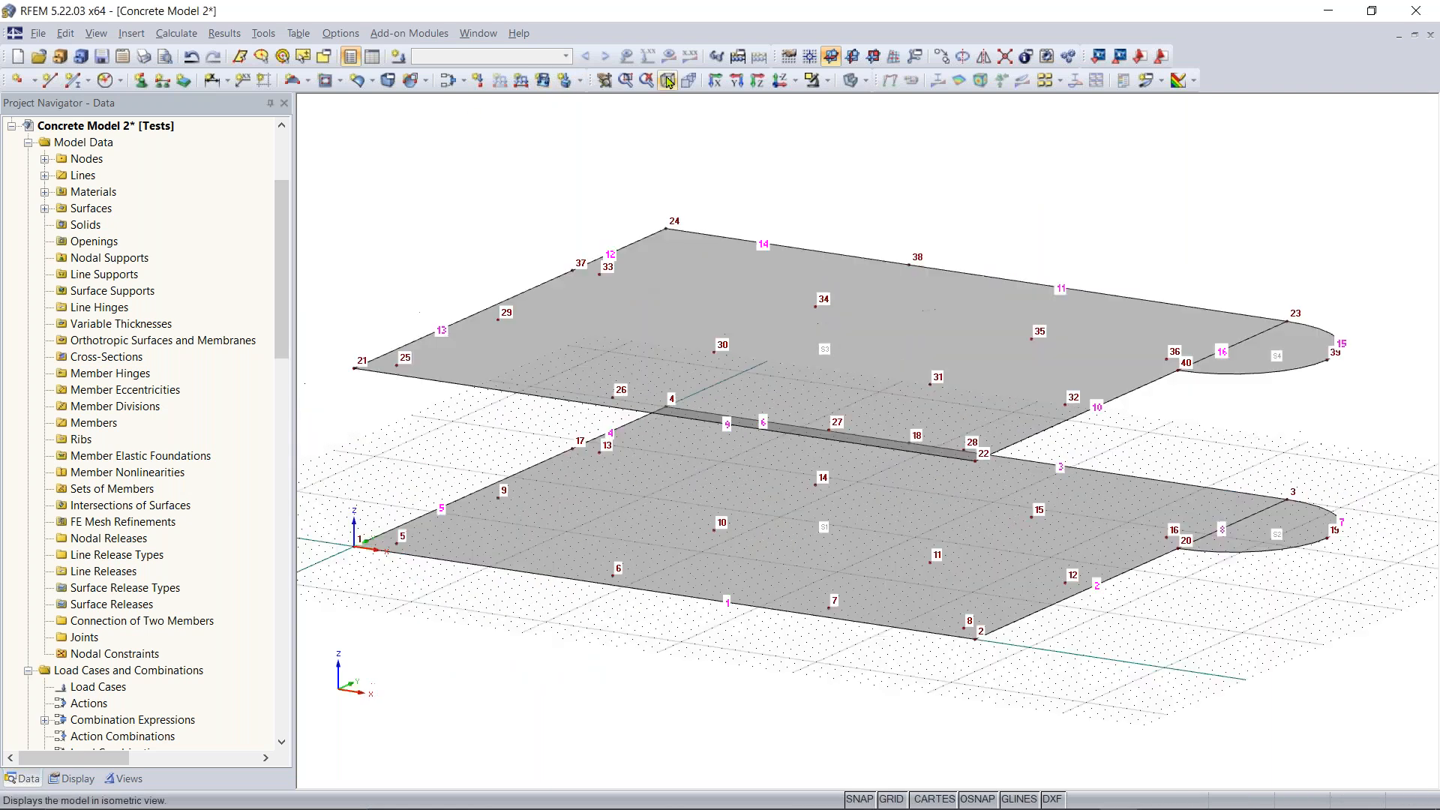
middle_drag(948, 202, 875, 212)
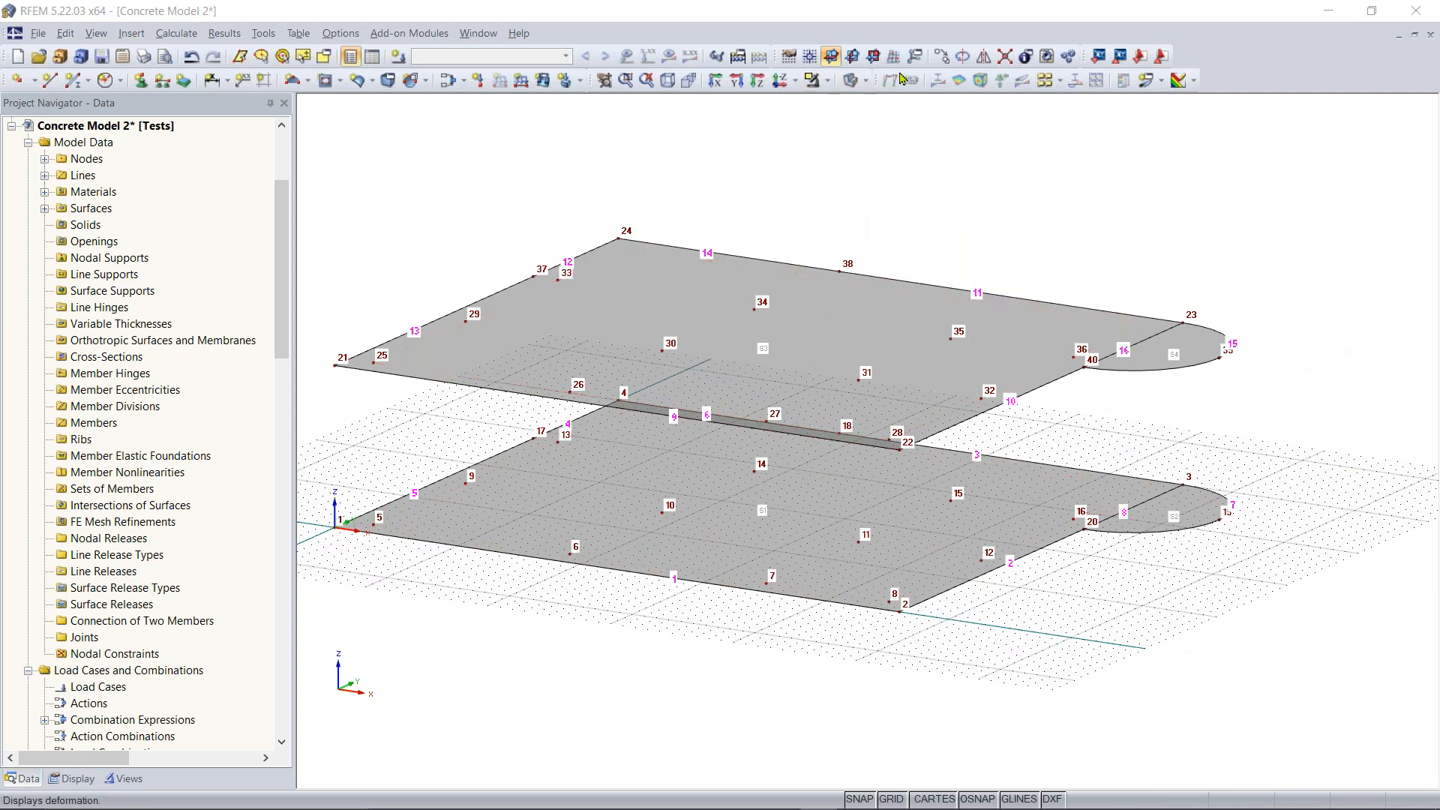
click(780, 84)
scroll(910, 360, down, 2)
middle_drag(910, 360, 756, 395)
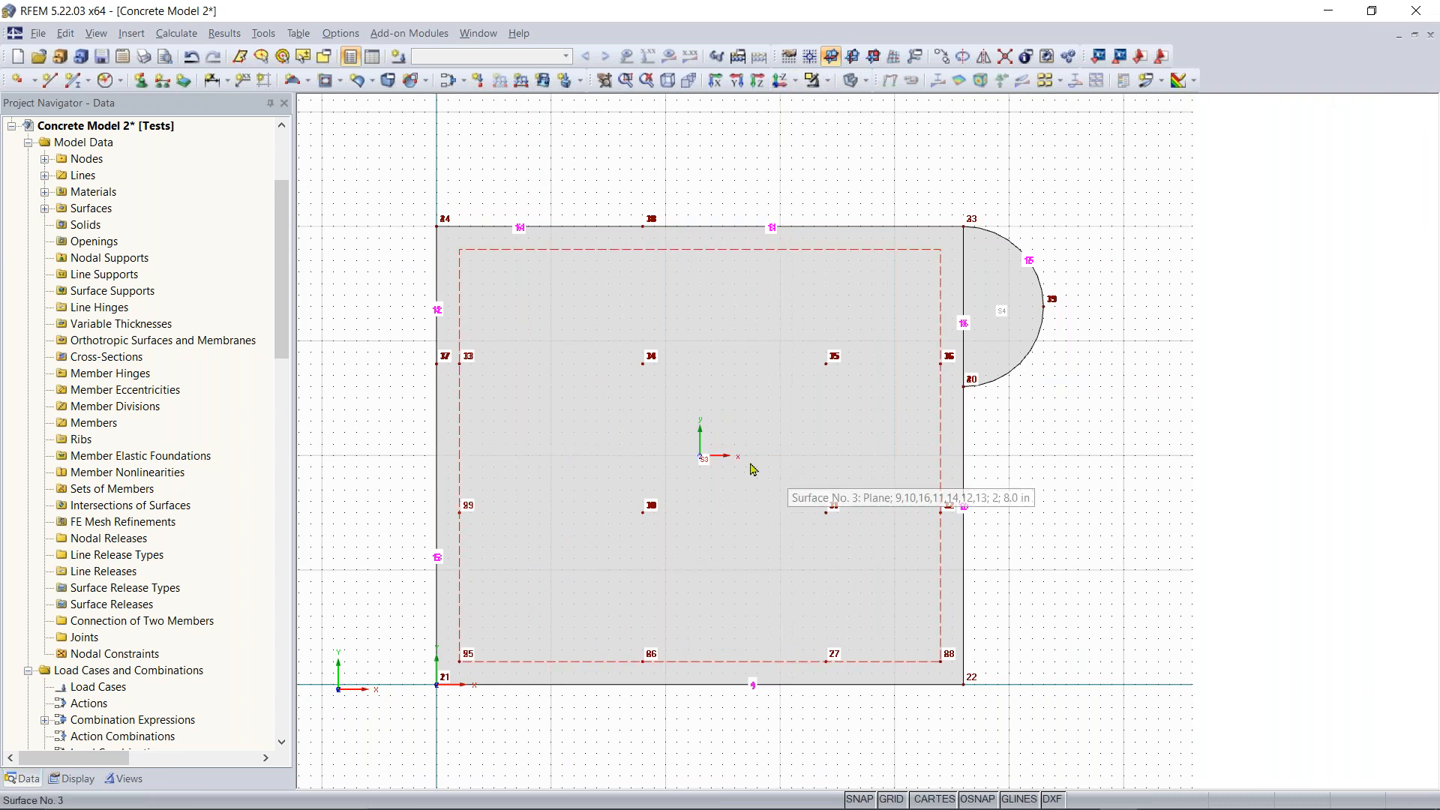
click(694, 84)
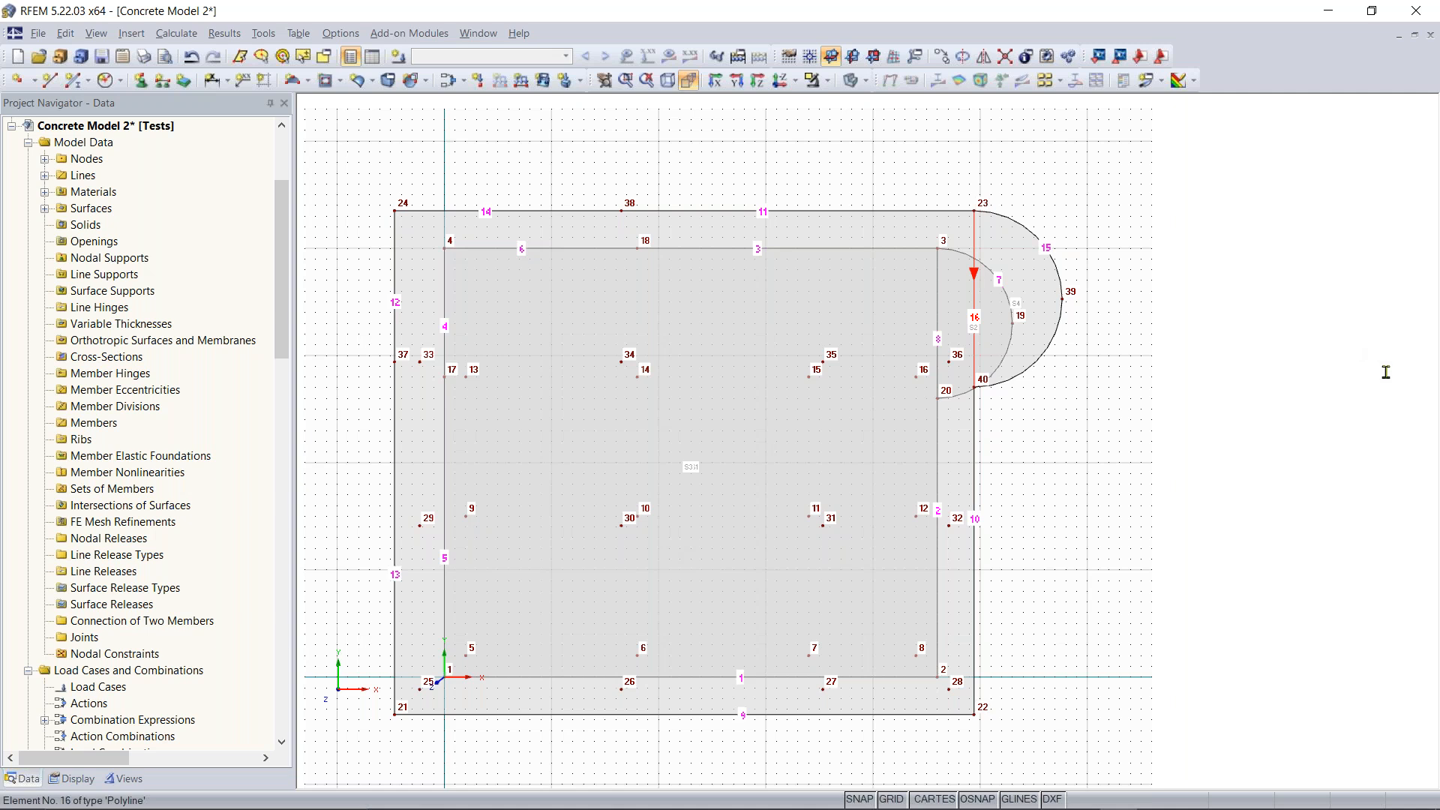
ctrl+middle_drag(1058, 473, 837, 160)
Start a new nodal load and define load case 1 for it as Wind in +Y
click(478, 81)
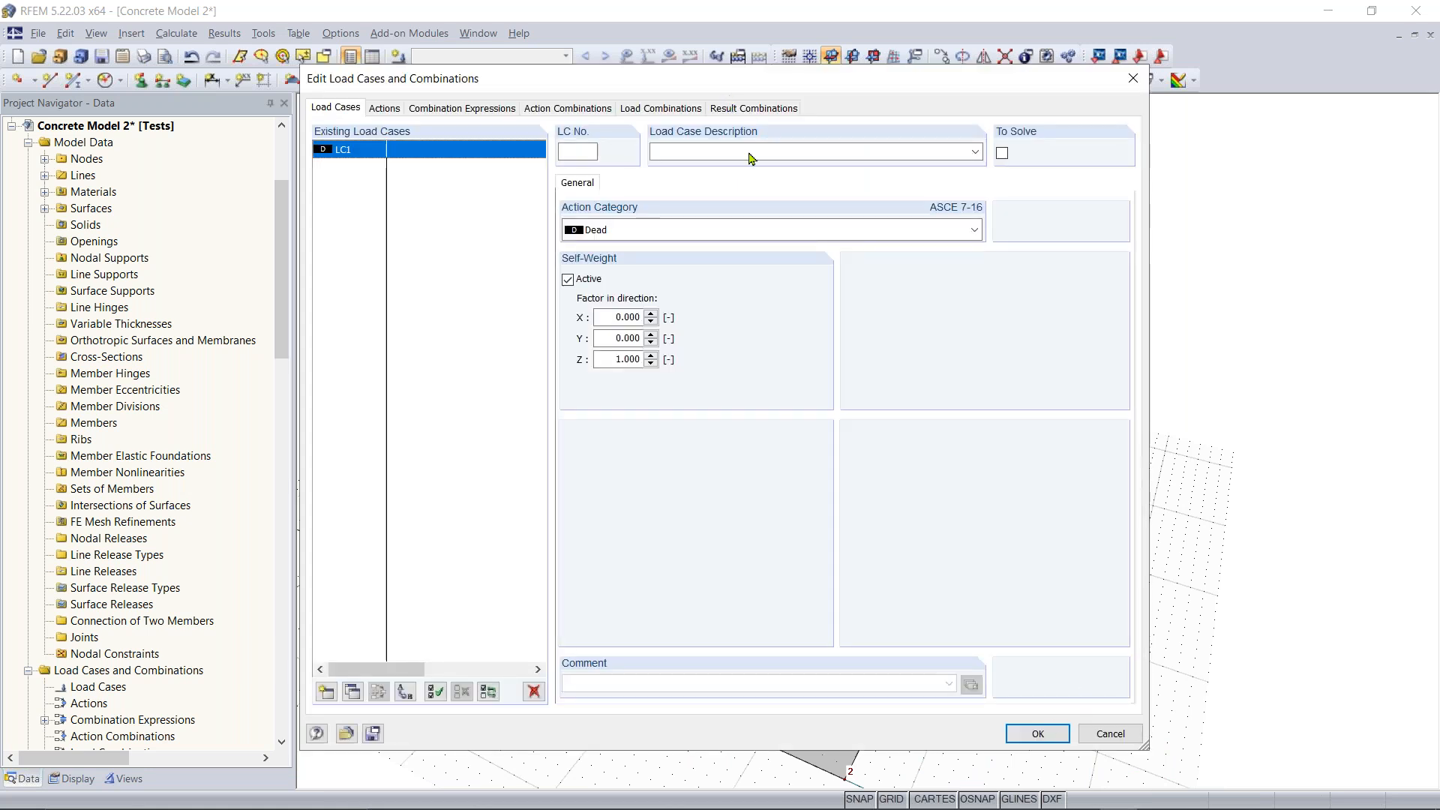
click(973, 152)
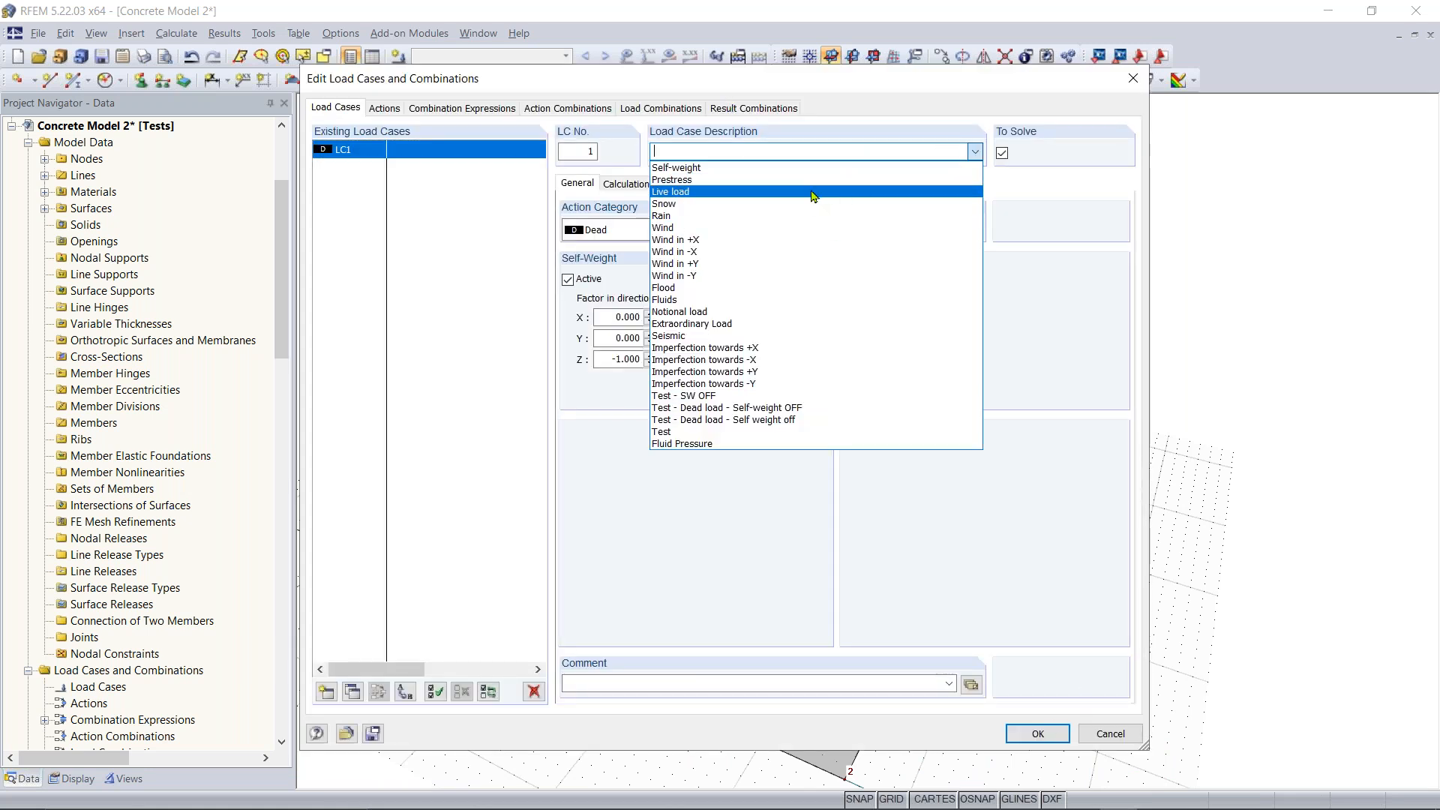
click(709, 263)
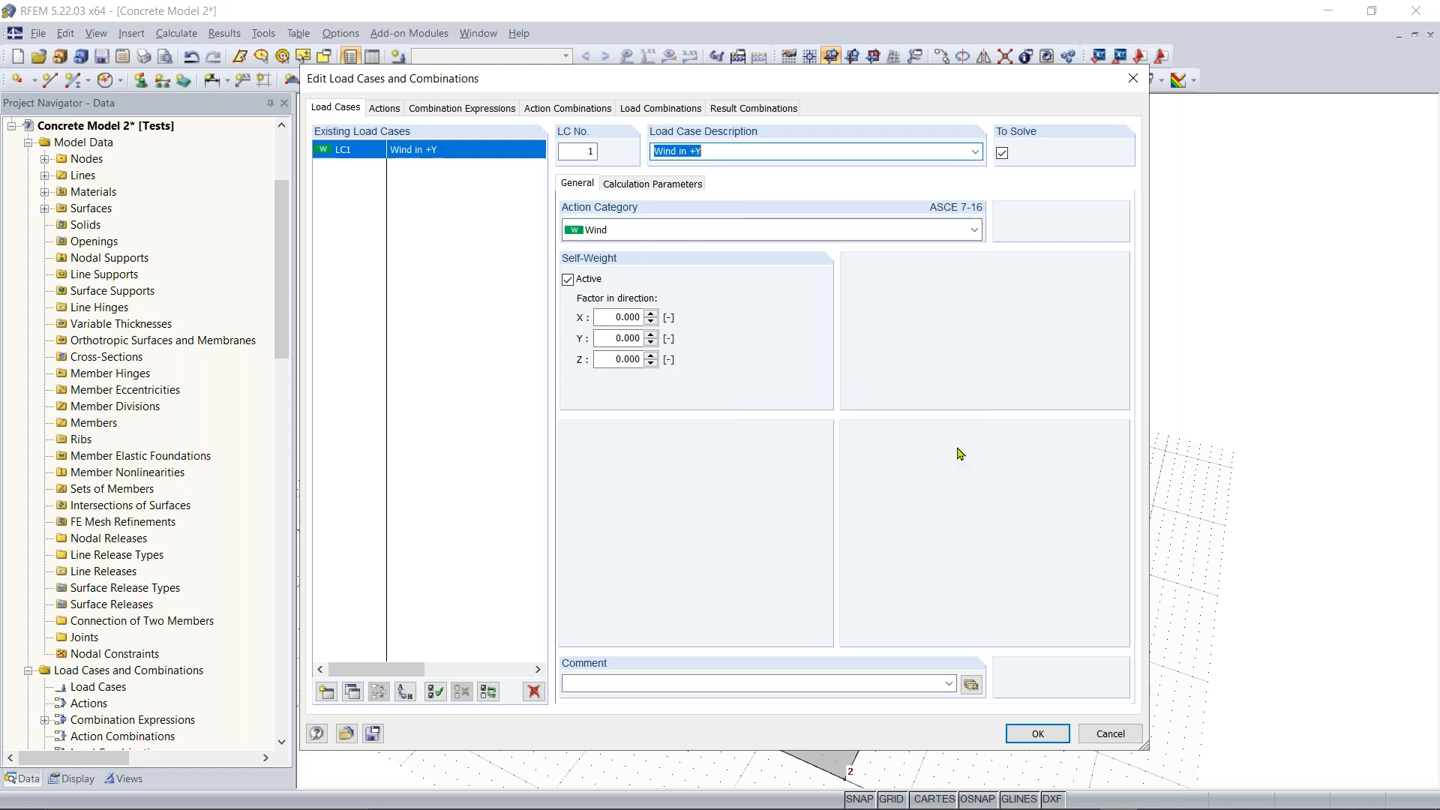
click(1038, 734)
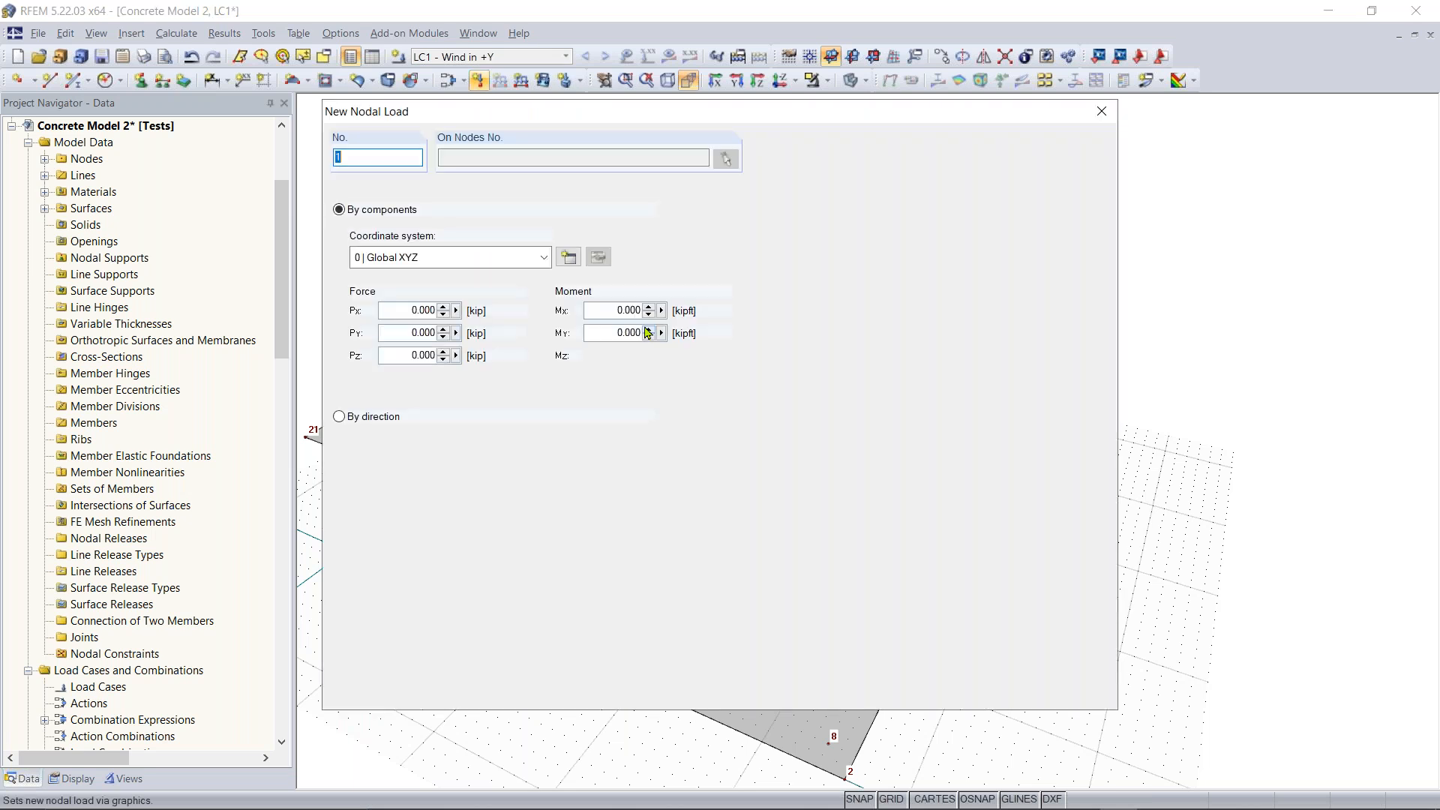
Apply a nodal load with PZ of -1 kip at upper slab corner node 24
double_click(397, 310)
double_click(400, 352)
text(-1)
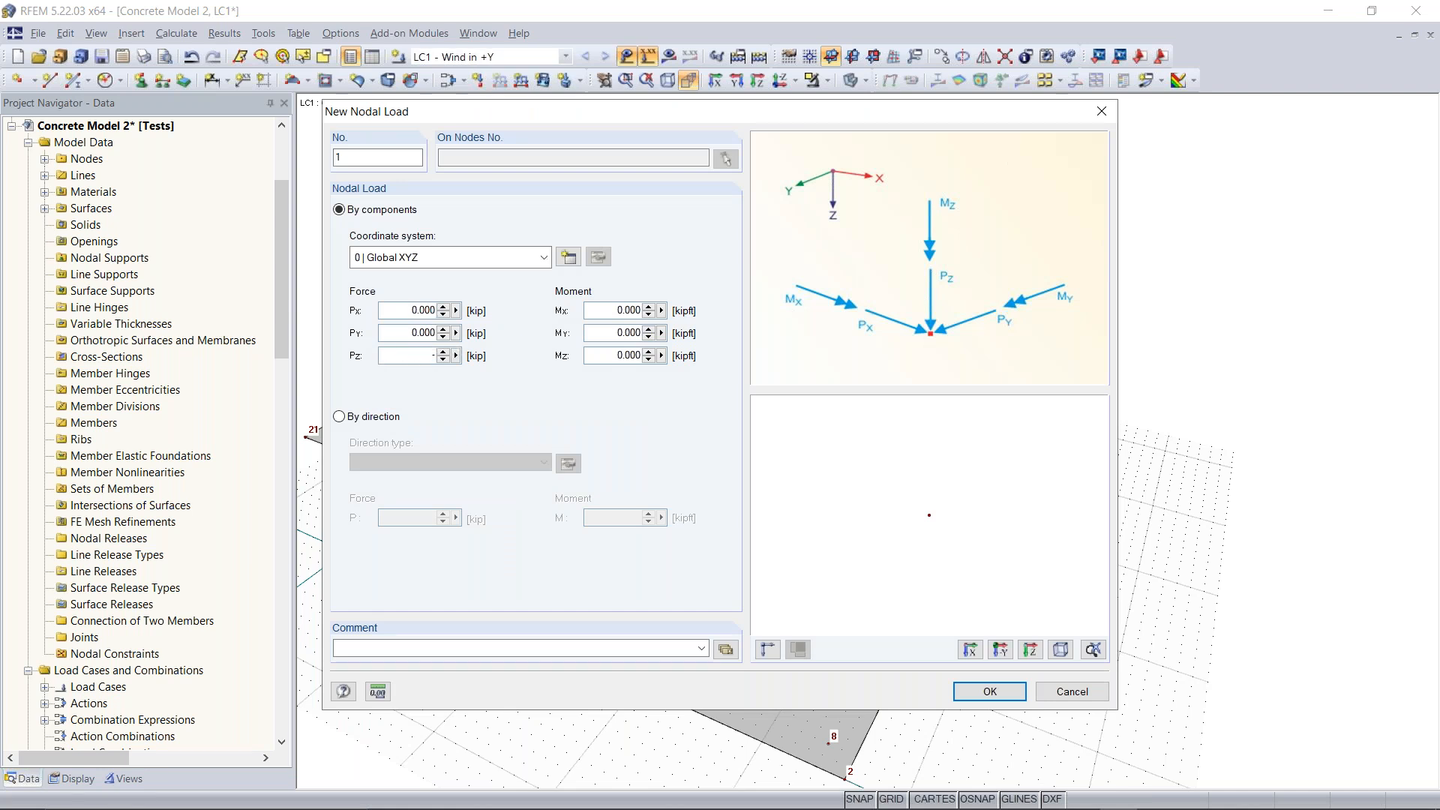
key(Return)
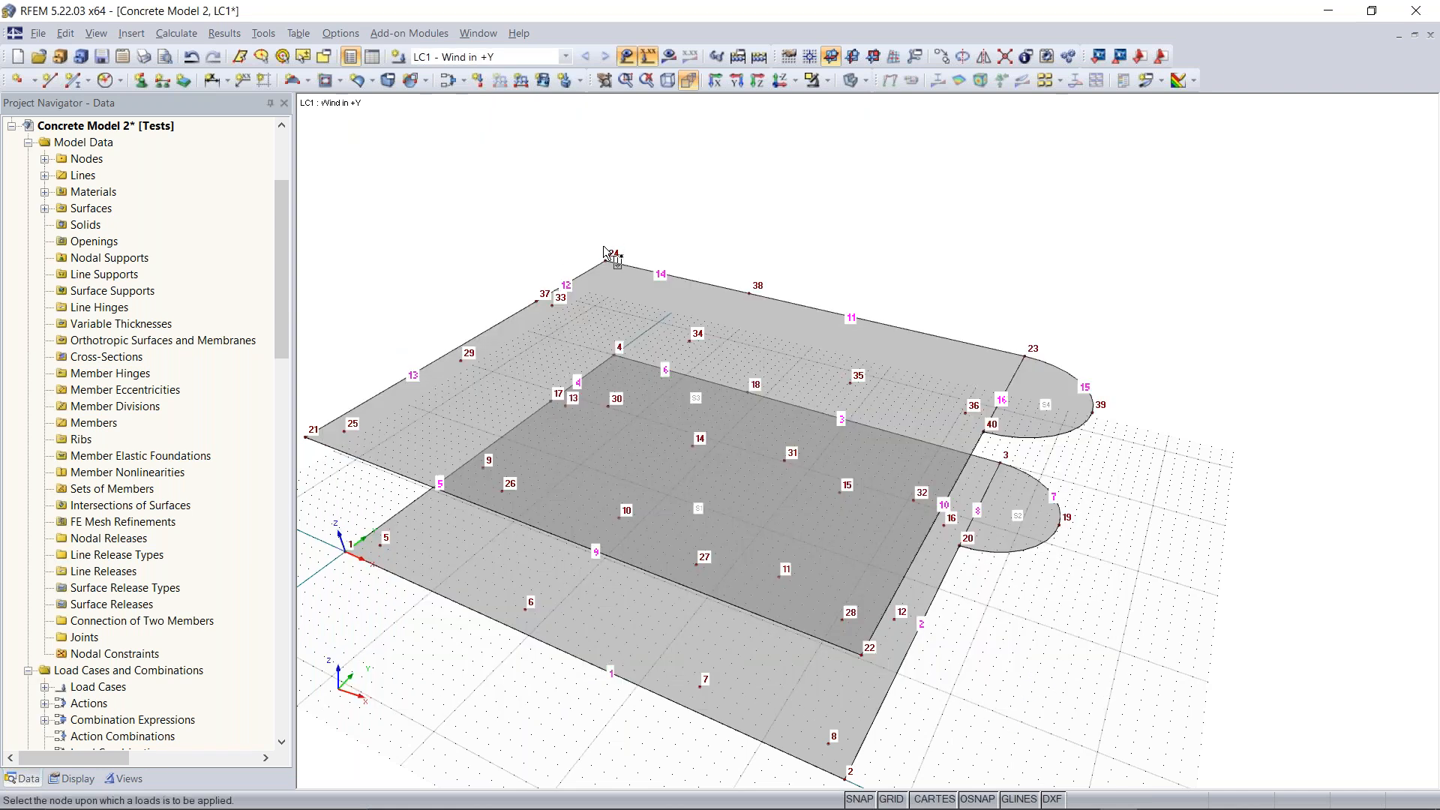
right_click(651, 204)
middle_drag(655, 210, 573, 170)
right_click(573, 169)
click(886, 168)
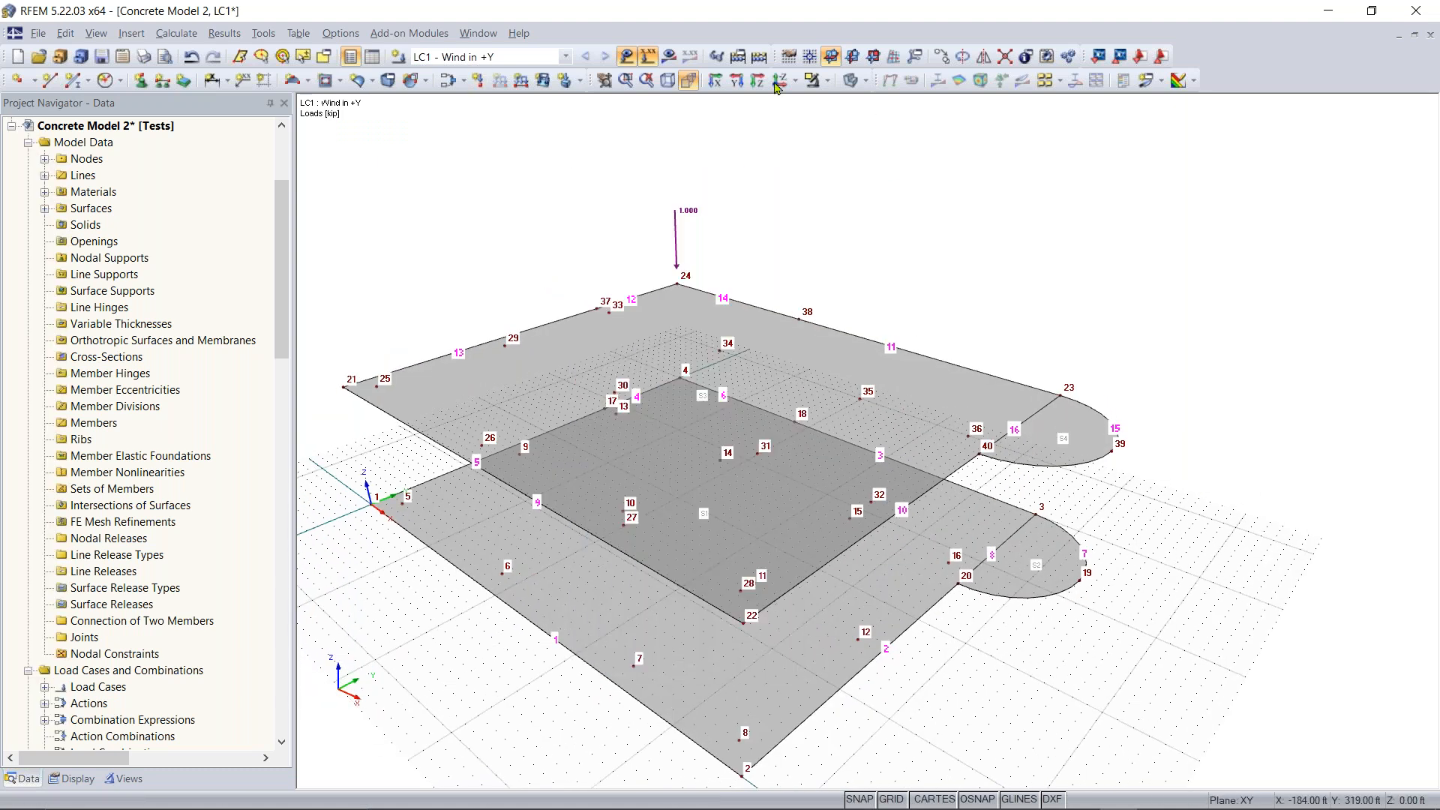
Copy the 1 kip nodal load from corner node 24 to edge node 38 of the upper slab
click(689, 80)
middle_drag(840, 210, 672, 265)
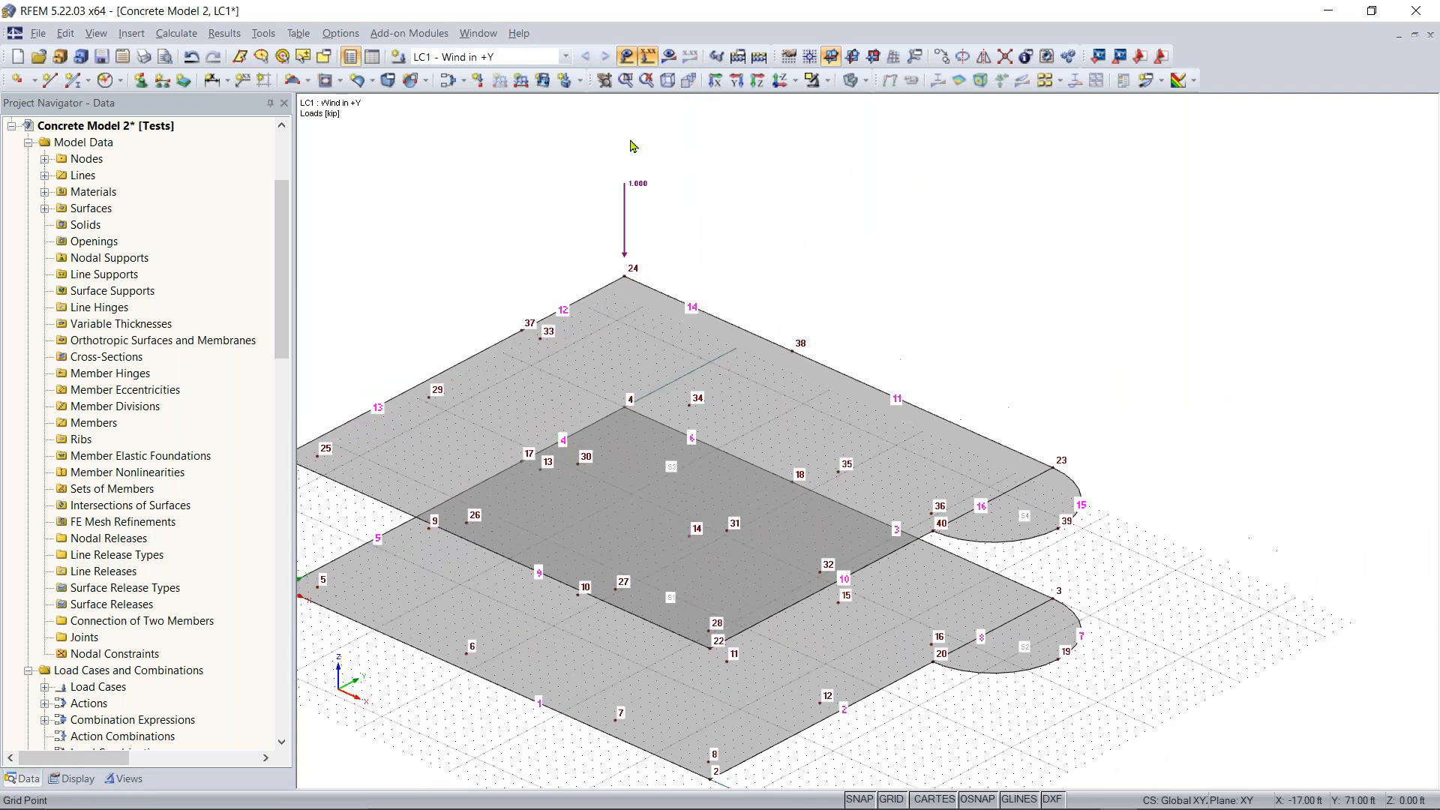
drag(686, 138, 569, 260)
right_click(639, 187)
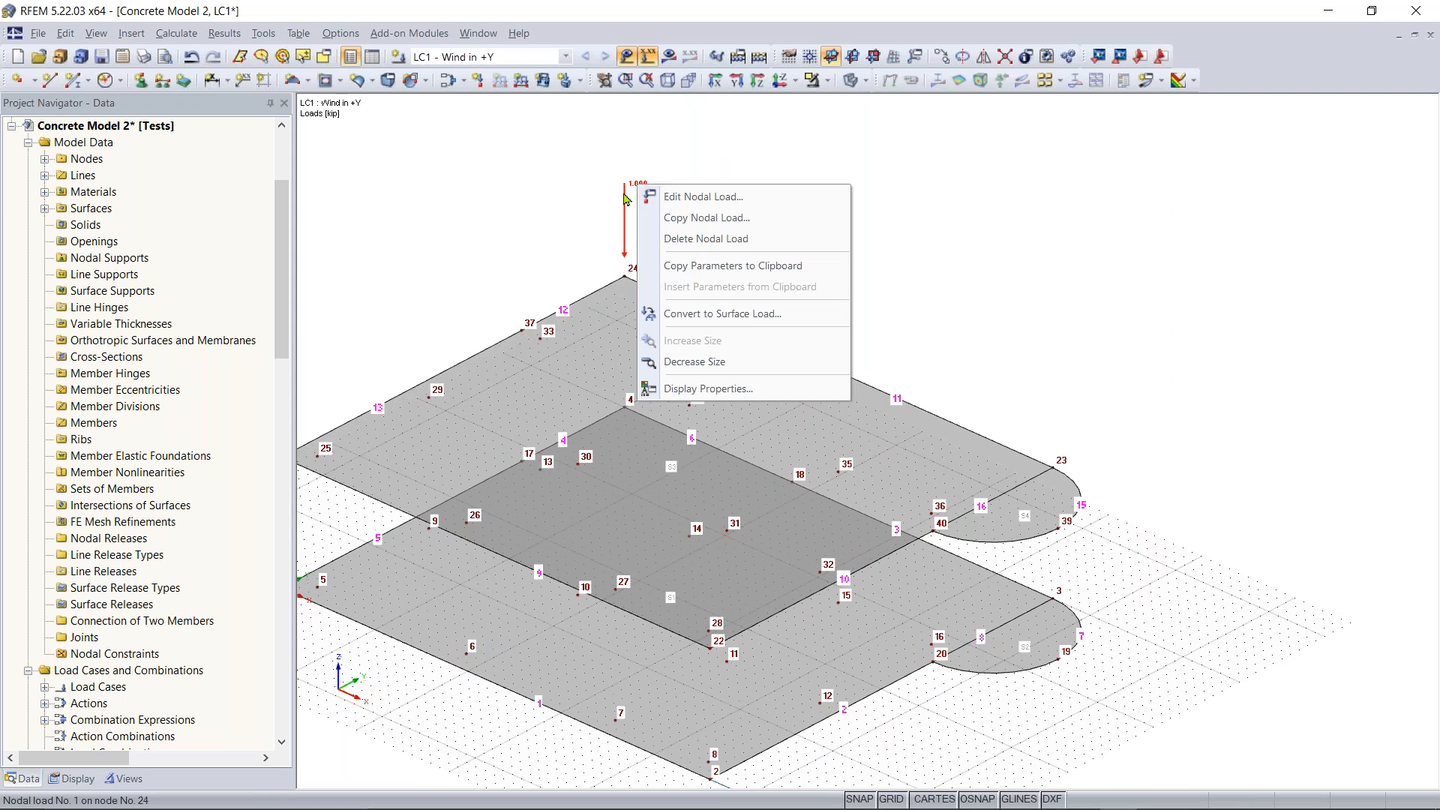
right_click(624, 219)
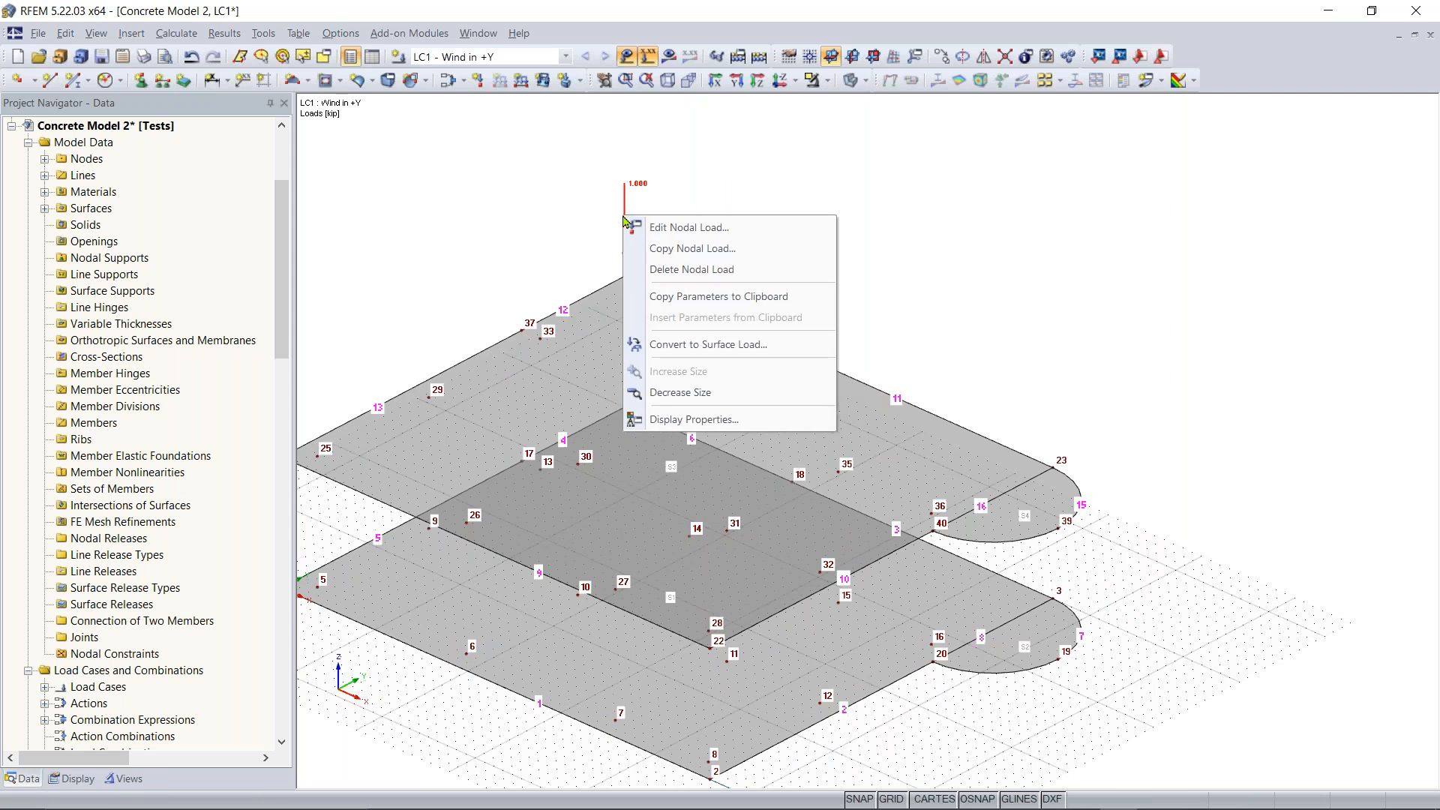
click(636, 200)
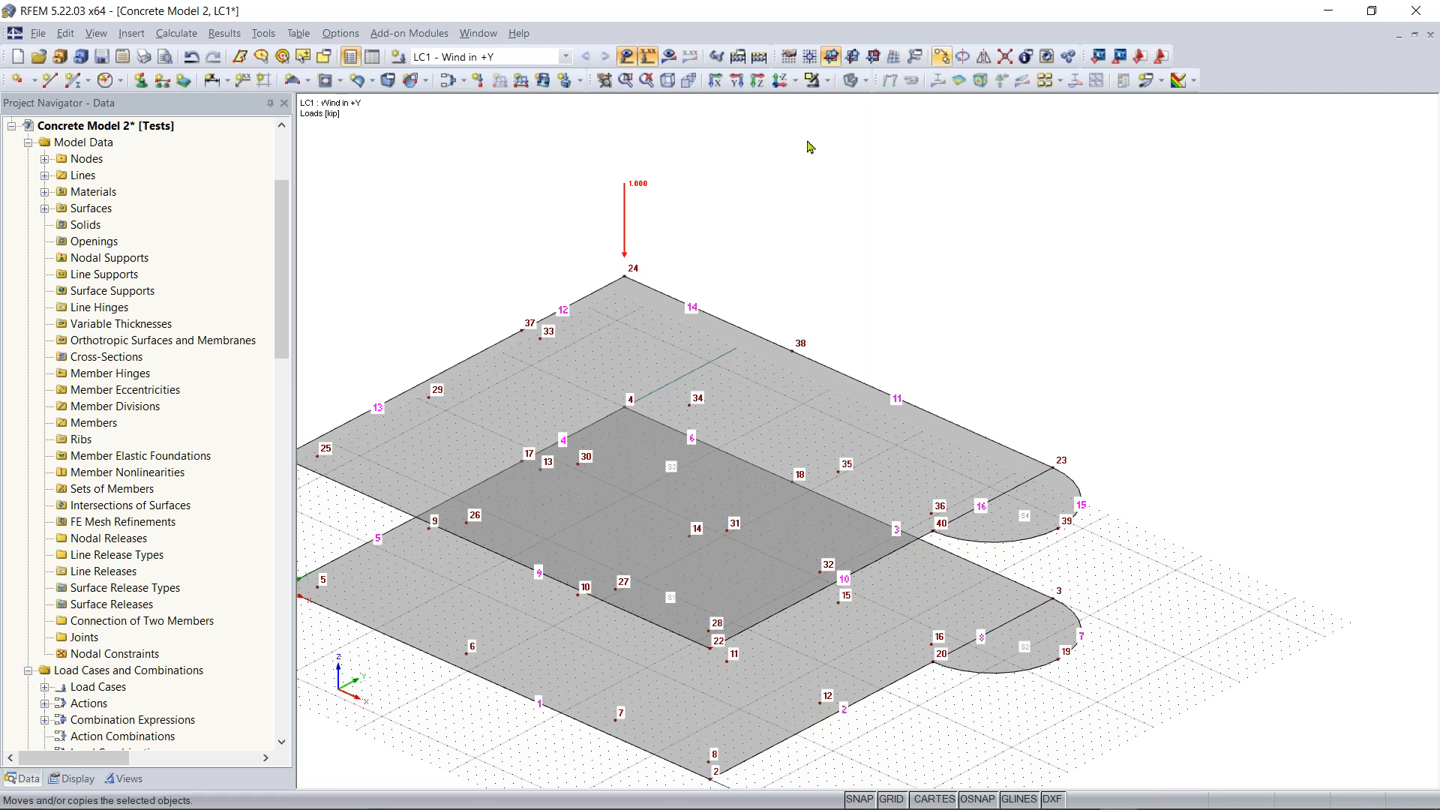
ctrl+drag(625, 216, 816, 324)
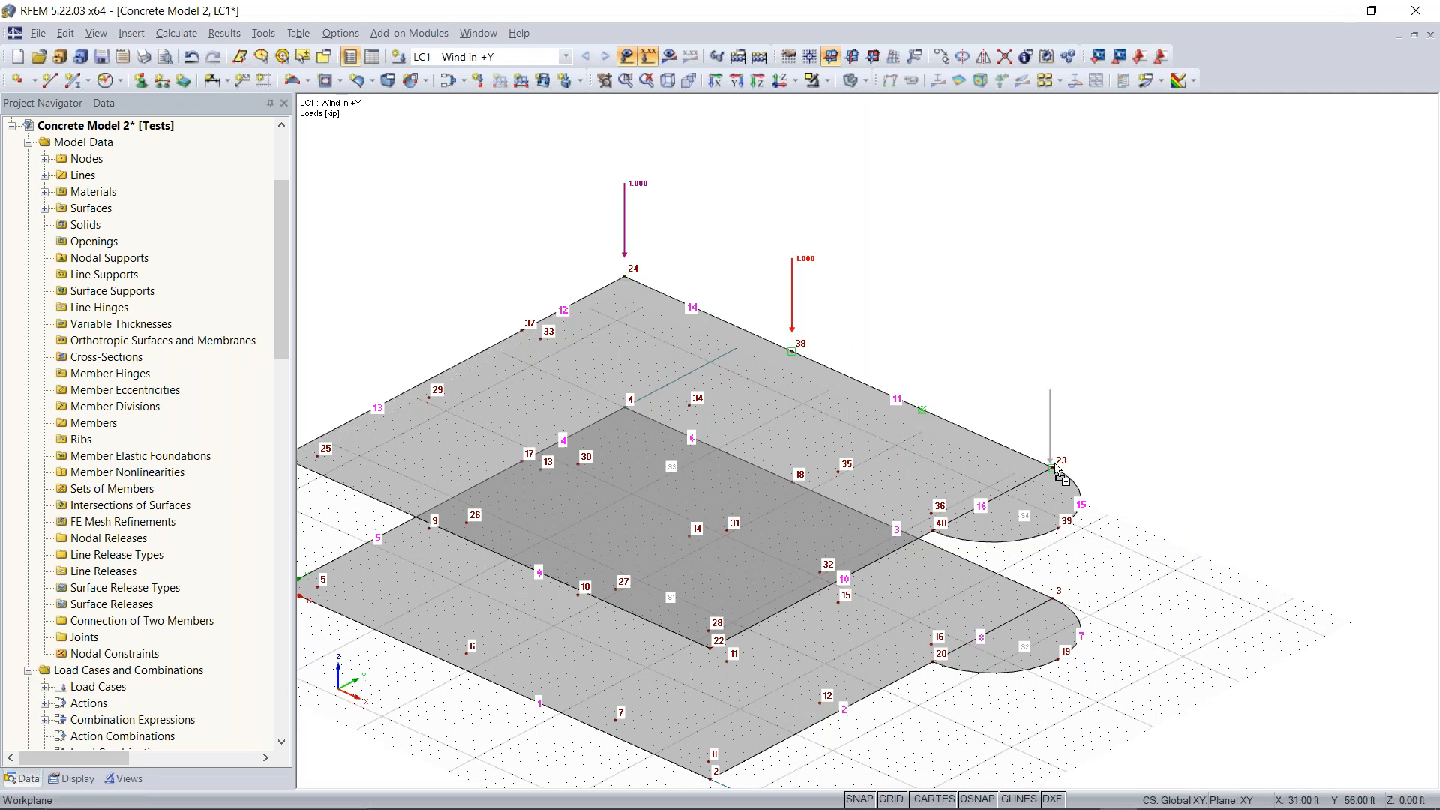
Try to copy the nodal load at node 38 once by 1 ft in X, with zero Y and Z displacement
click(794, 303)
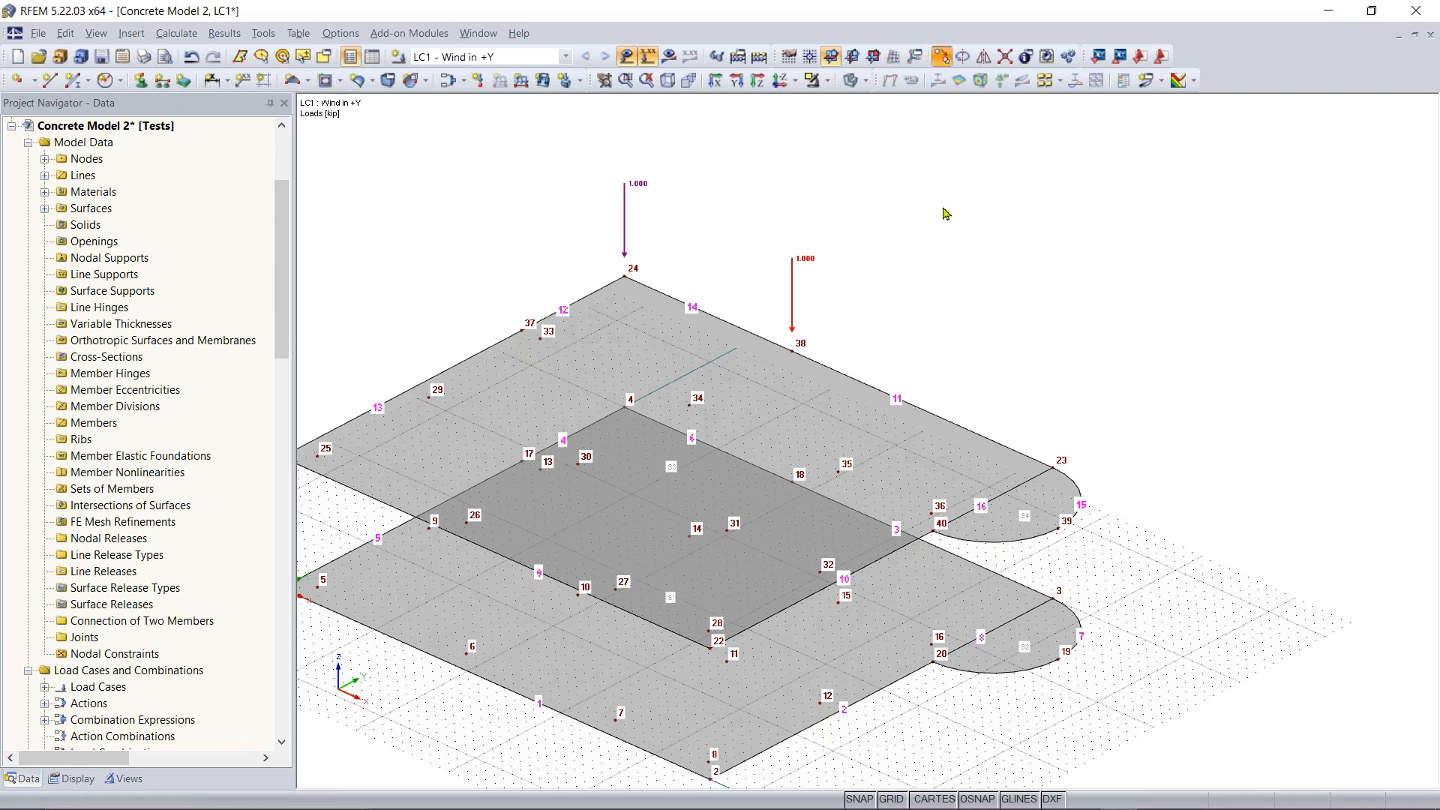
click(940, 56)
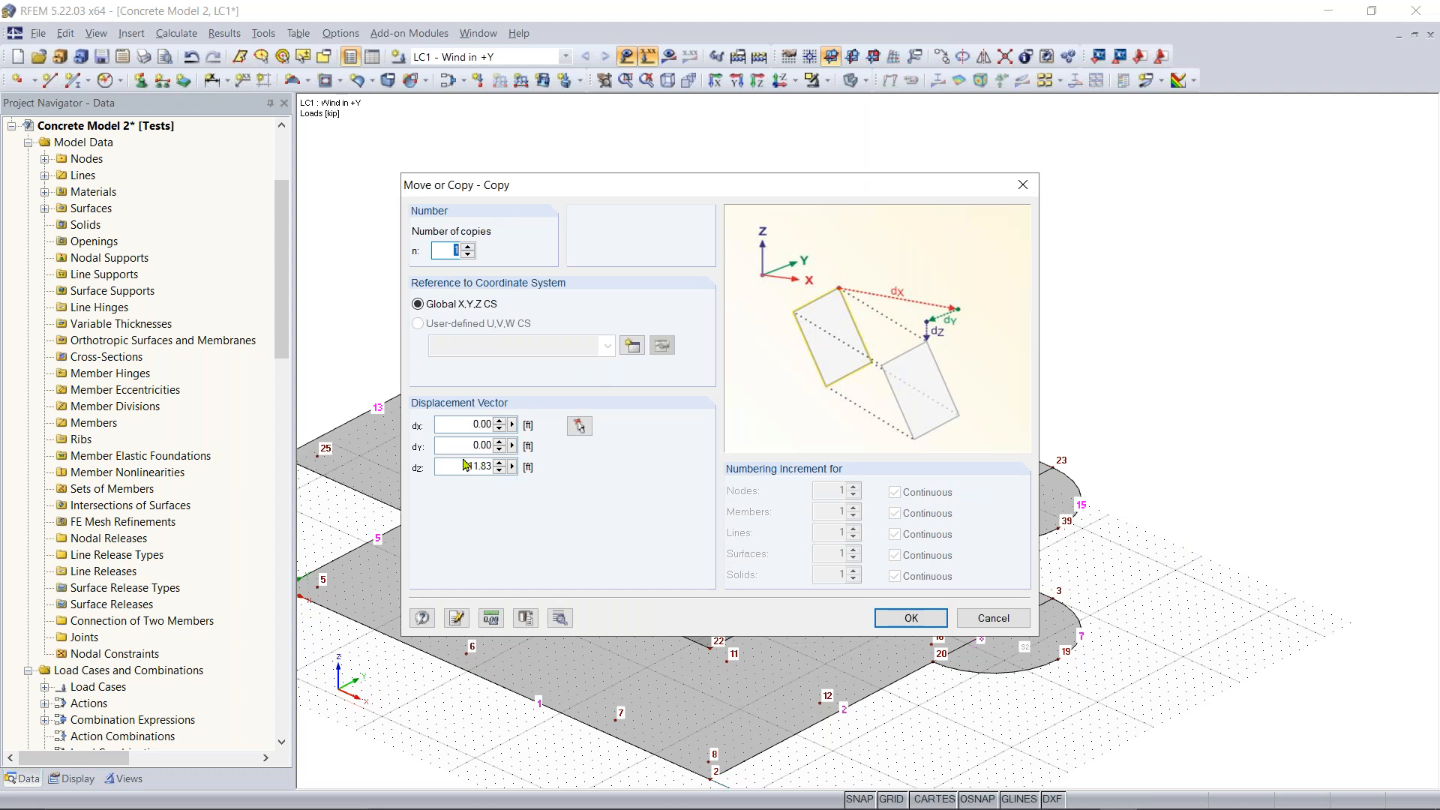
drag(460, 466, 501, 466)
key(BackSpace)
drag(464, 425, 589, 414)
text(1)
key(Return)
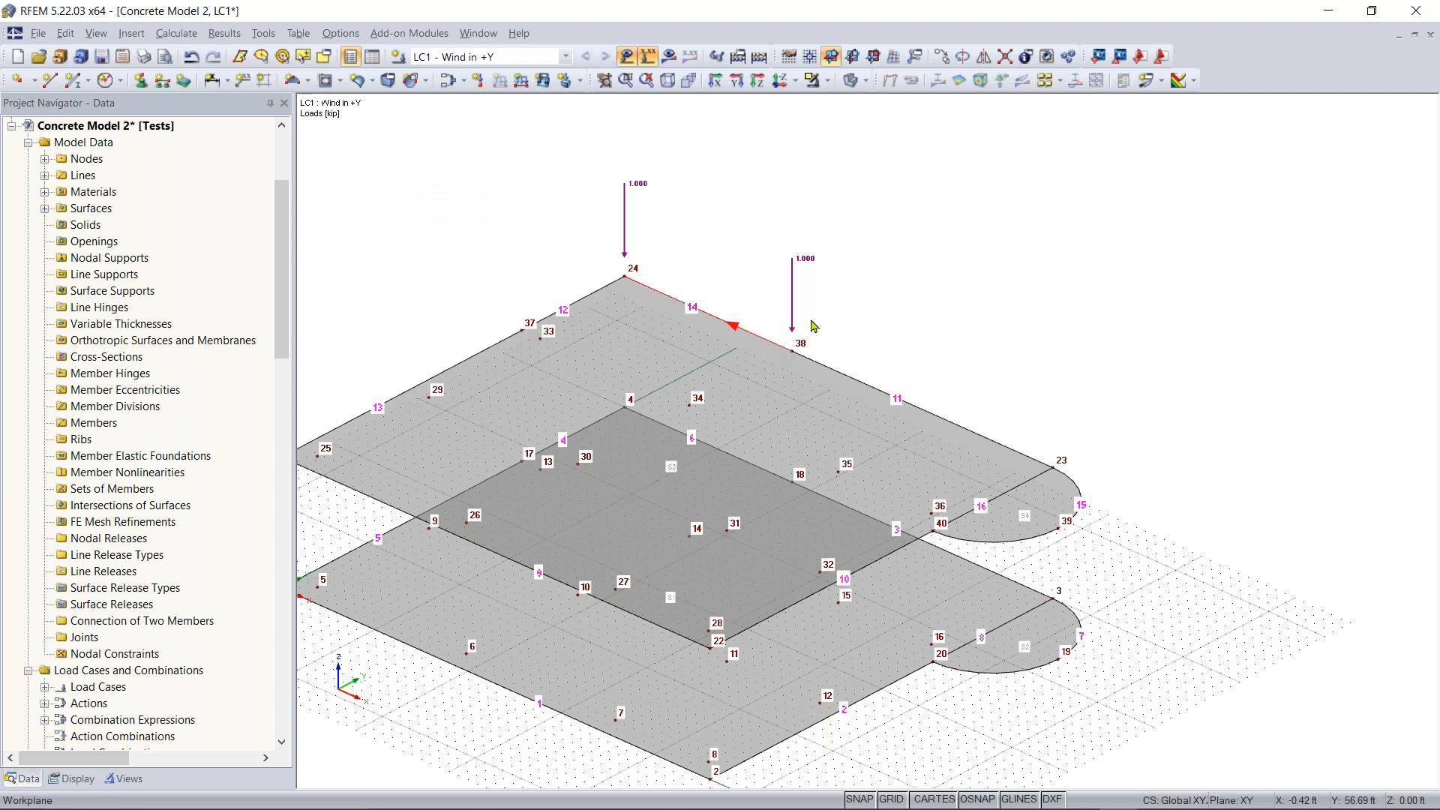
Try to copy the nodal load at node 38 by picking its displacement vector in the model, and cancel the point selection
ctrl+middle_drag(826, 247, 861, 318)
right_click(961, 282)
click(891, 278)
scroll(739, 282, up, 2)
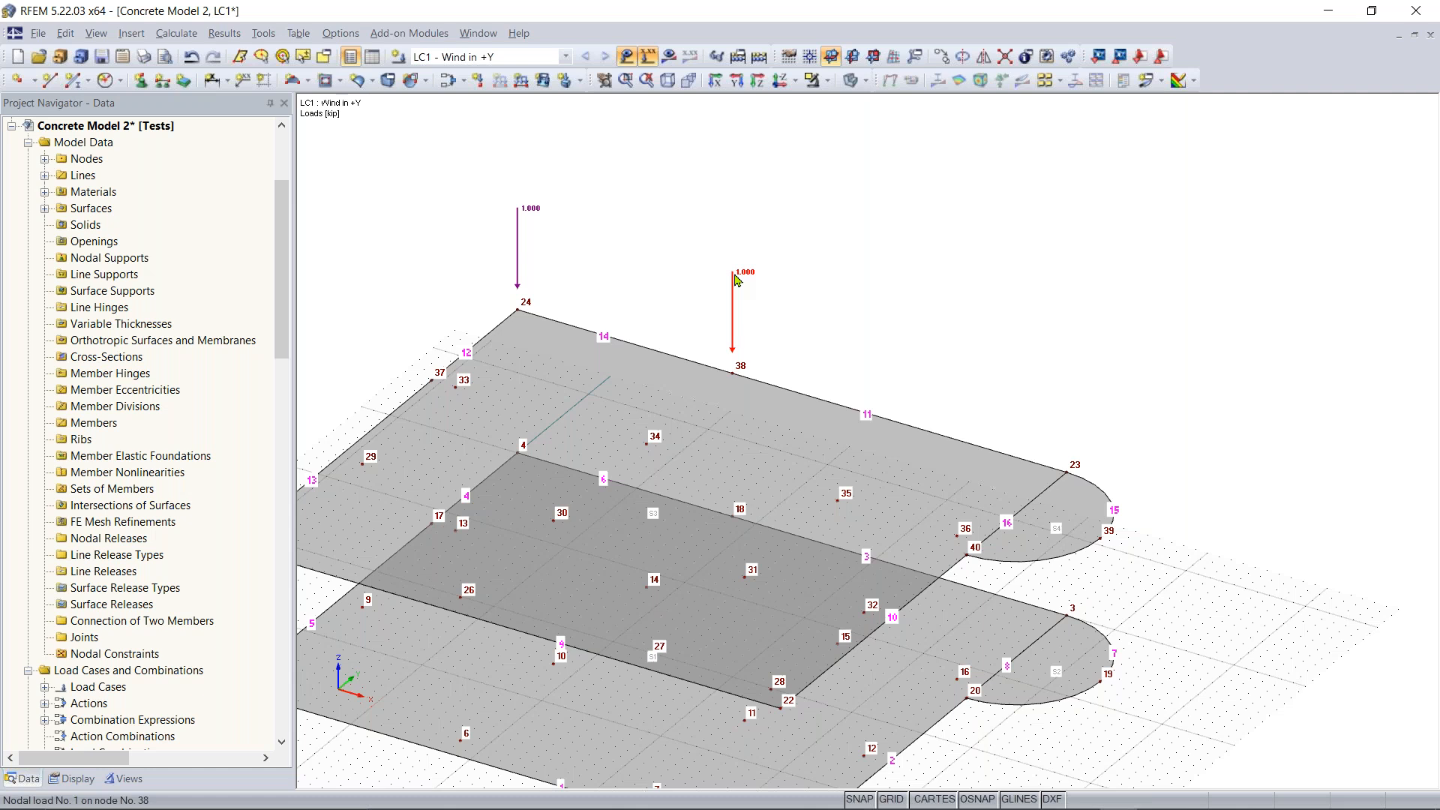
click(943, 58)
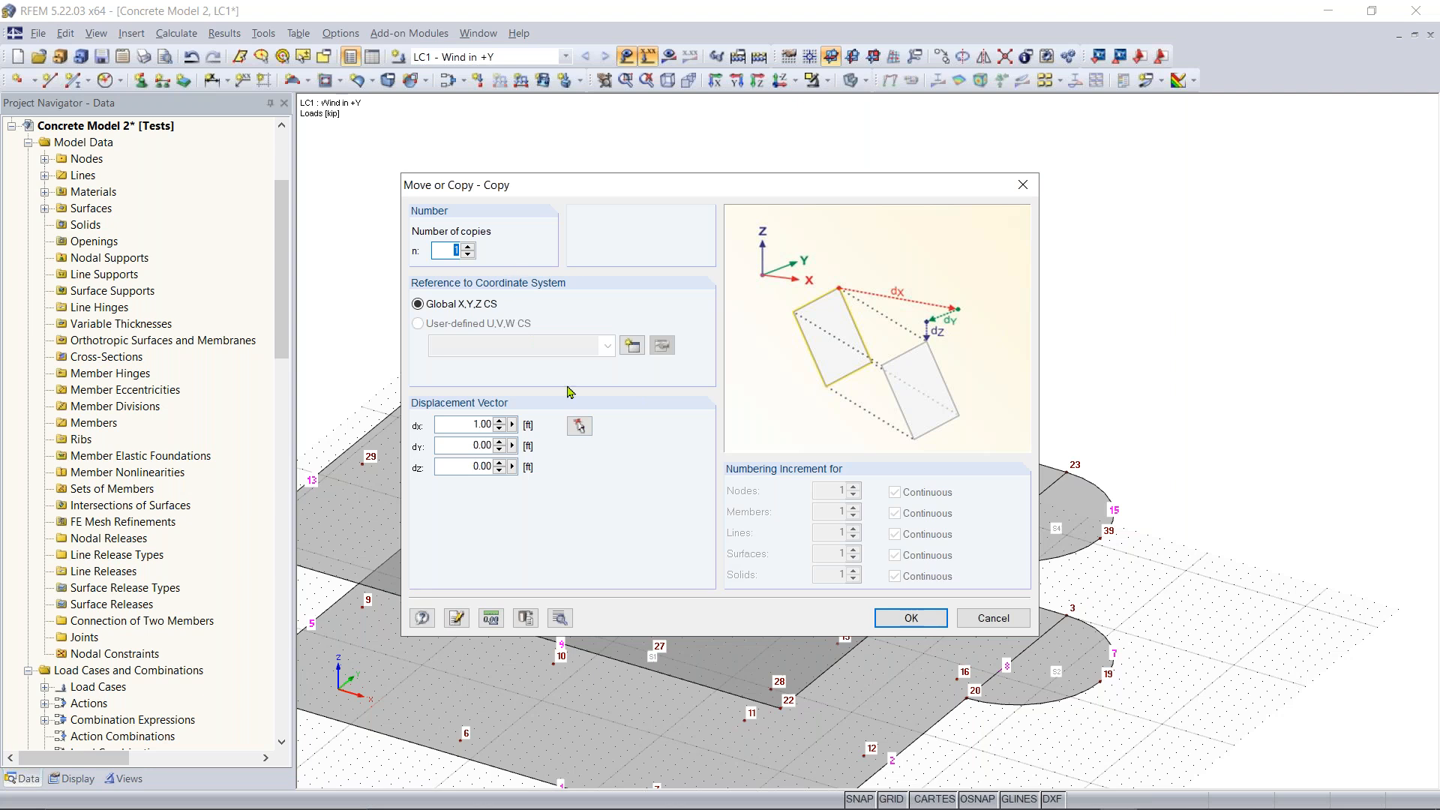
click(579, 426)
click(1066, 472)
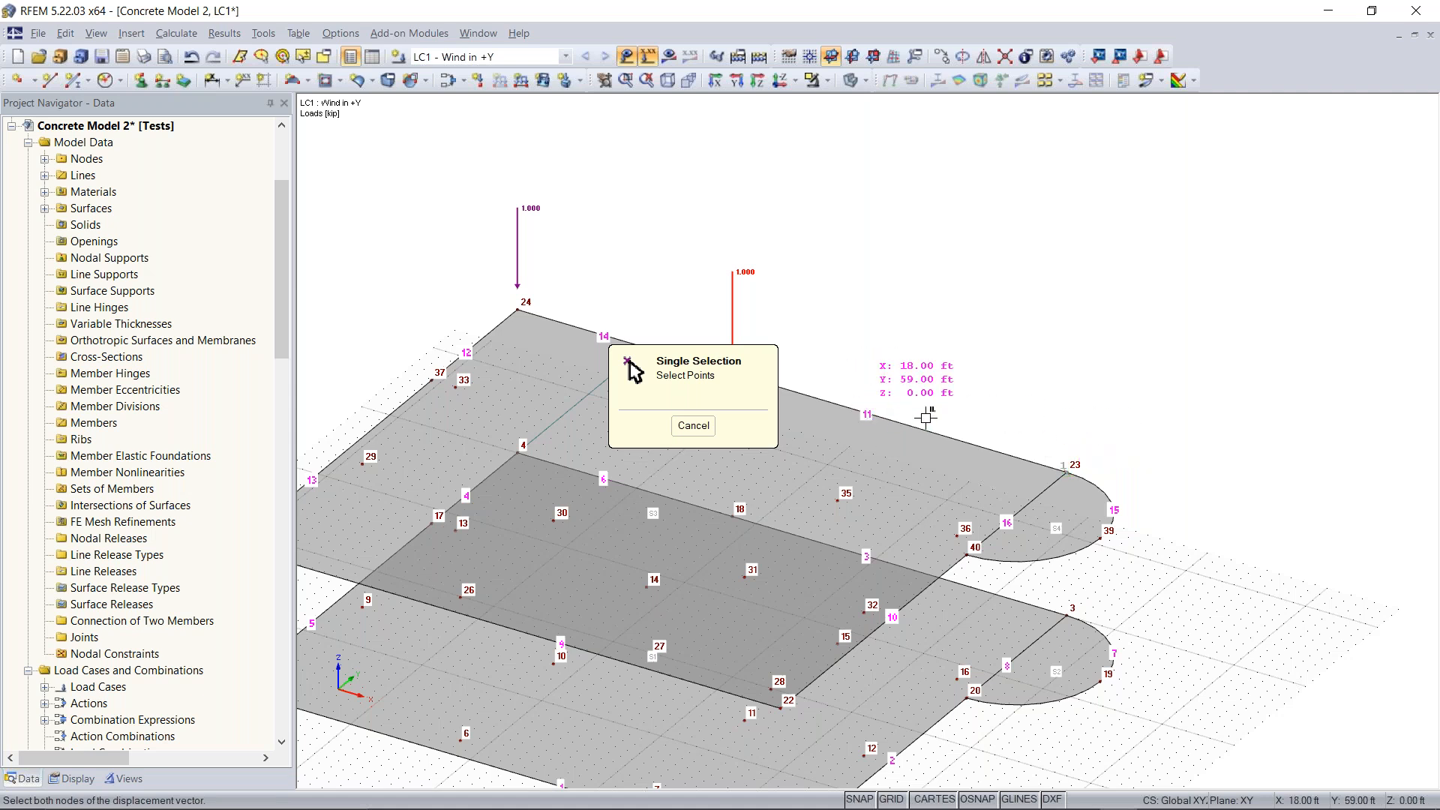
click(693, 425)
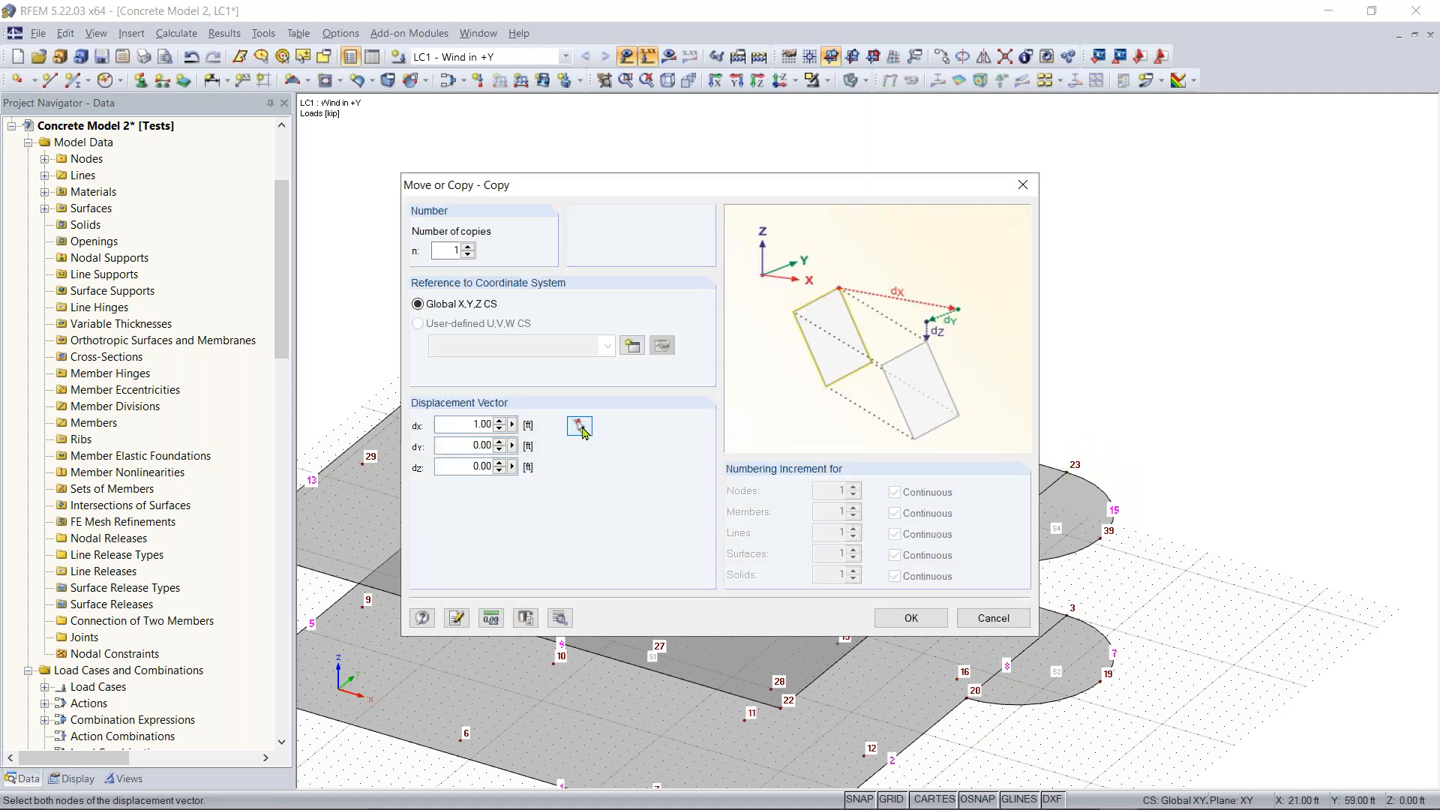
Try to copy the node 38 load once with a graphically picked displacement of -13 ft in Y
click(579, 426)
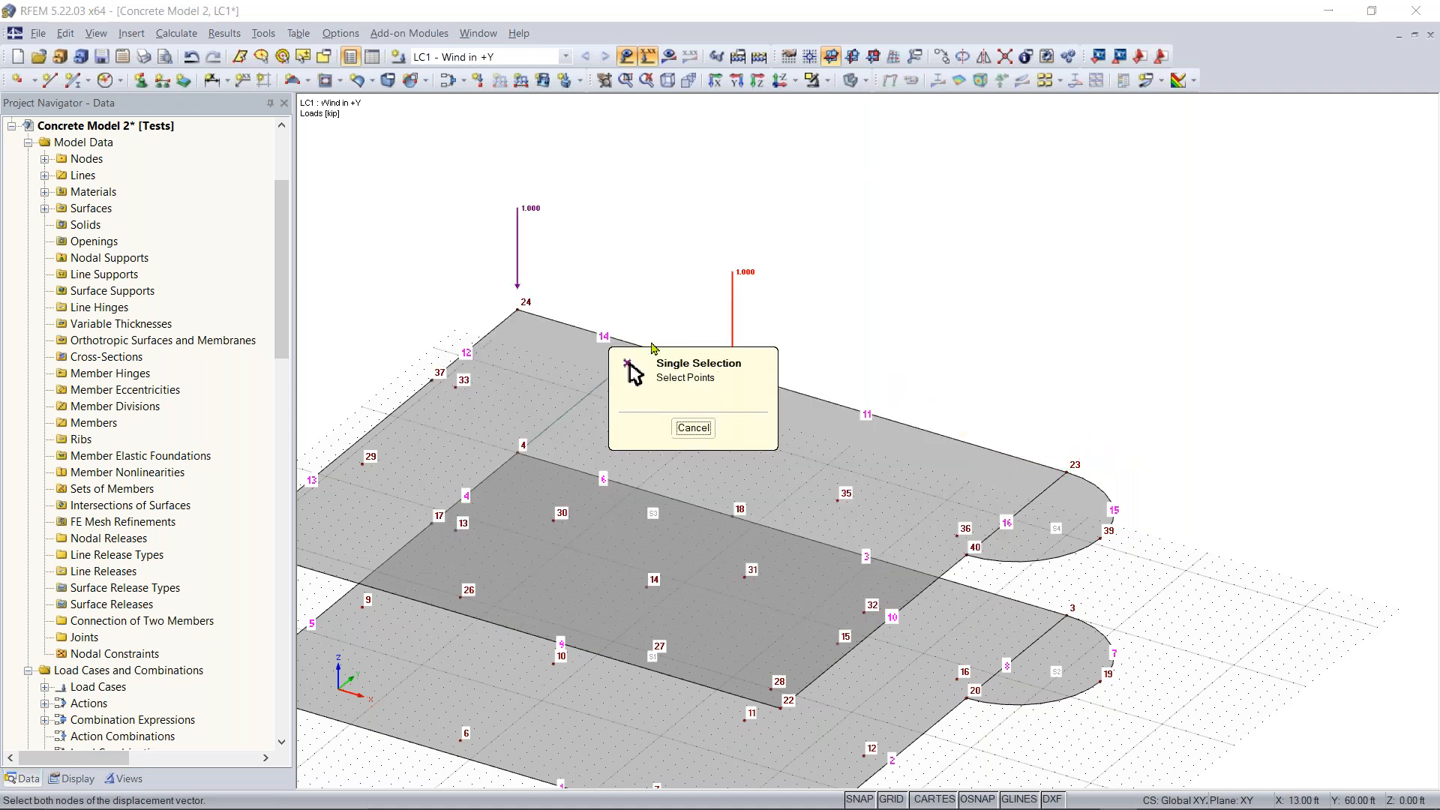
drag(765, 418, 470, 225)
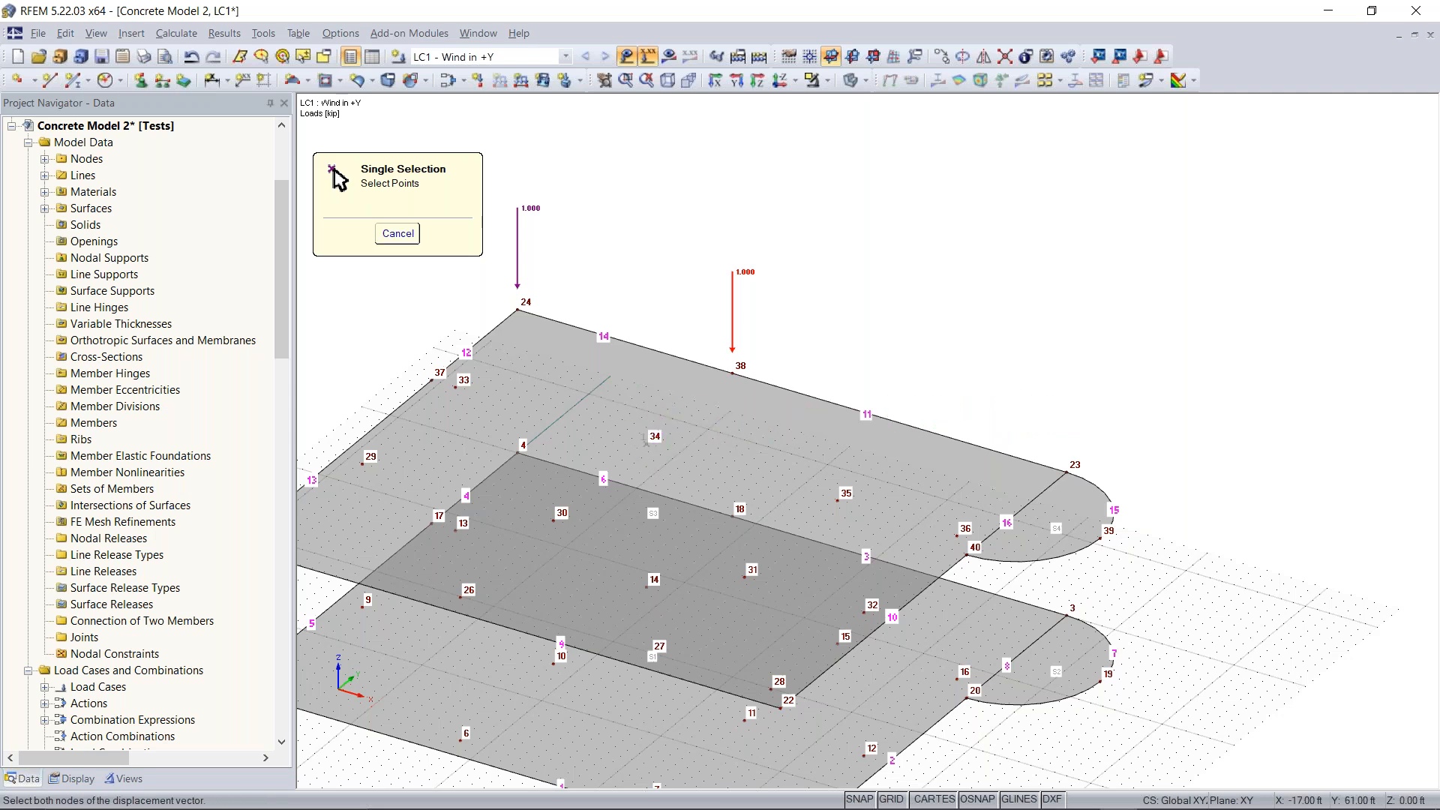
scroll(702, 394, down, 2)
middle_drag(701, 396, 753, 351)
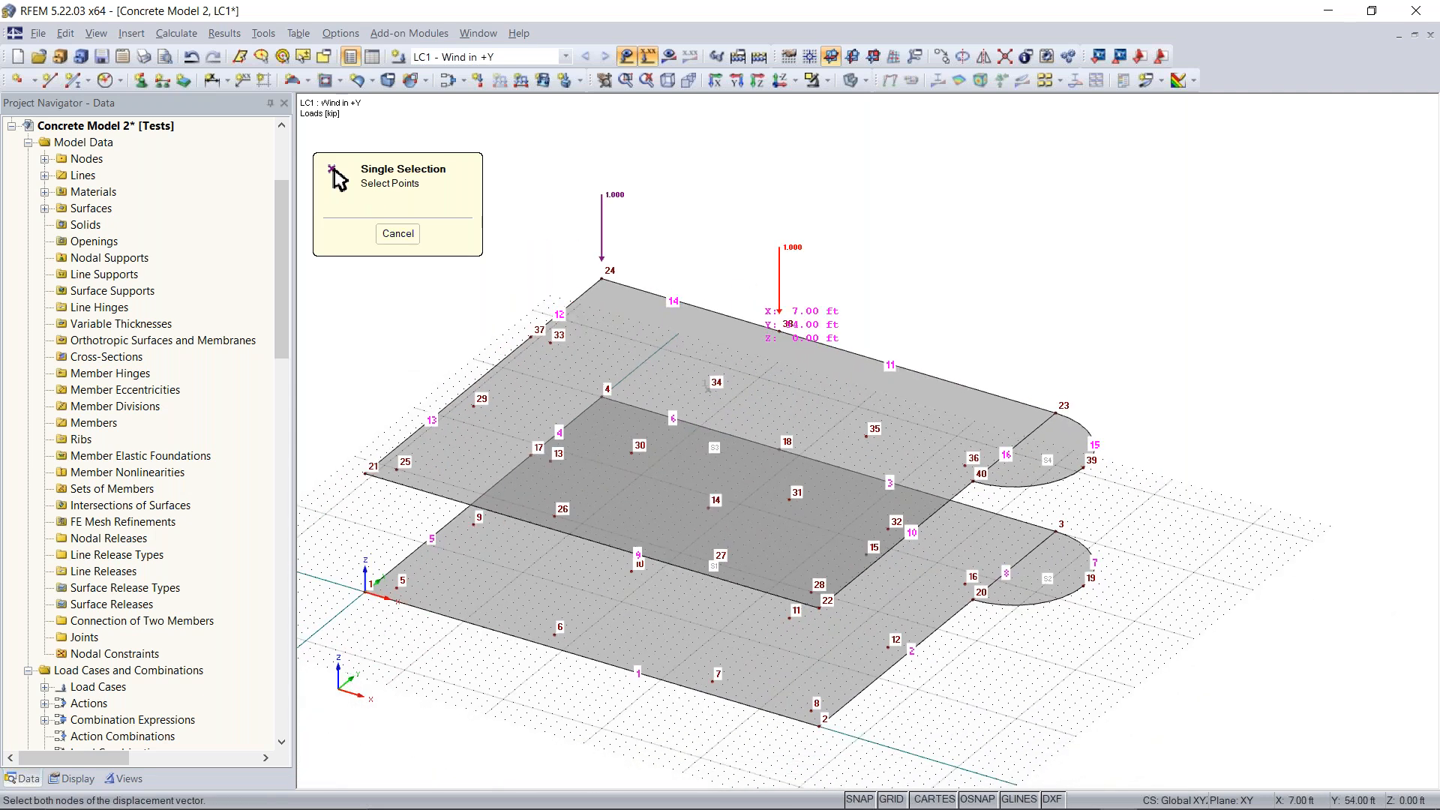
click(780, 323)
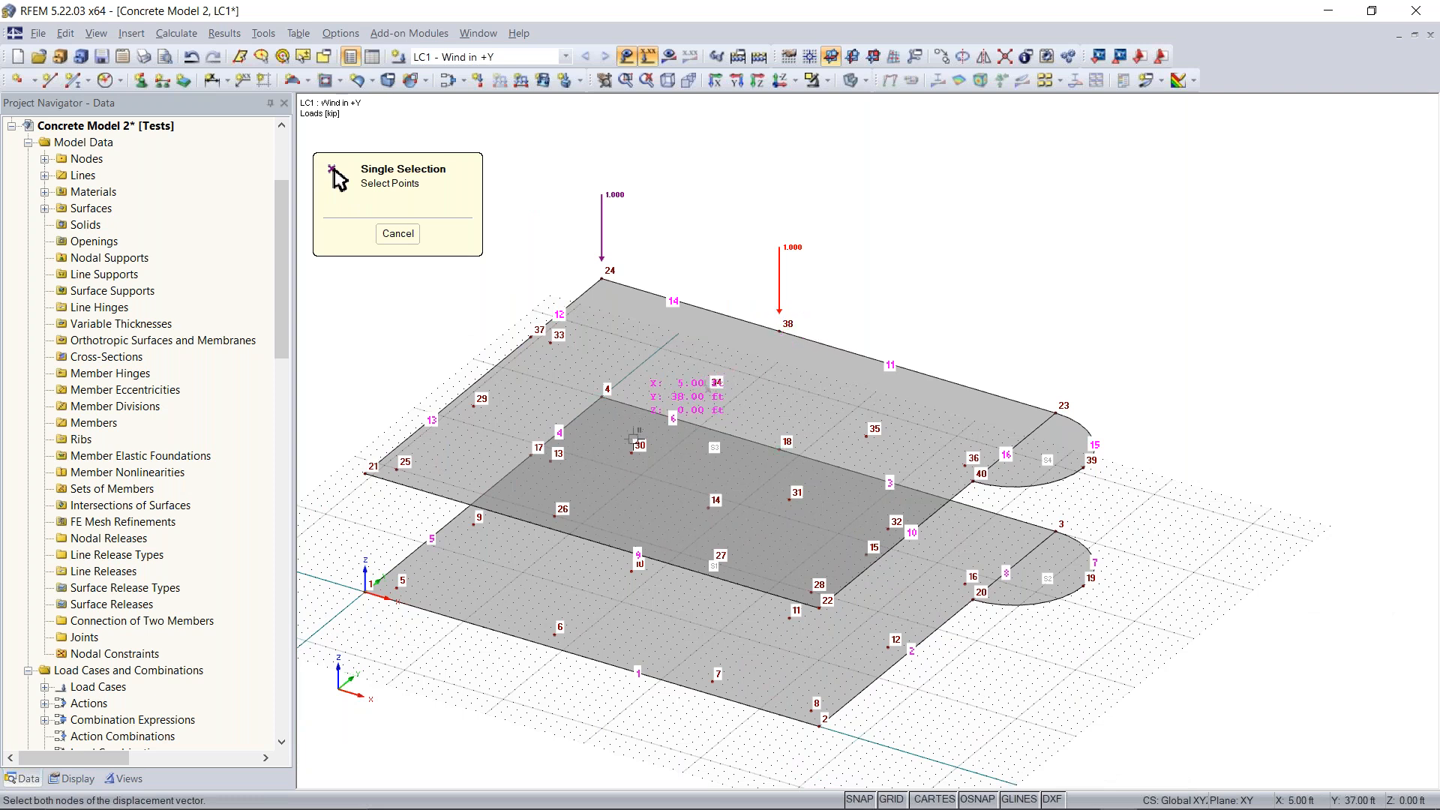
click(679, 412)
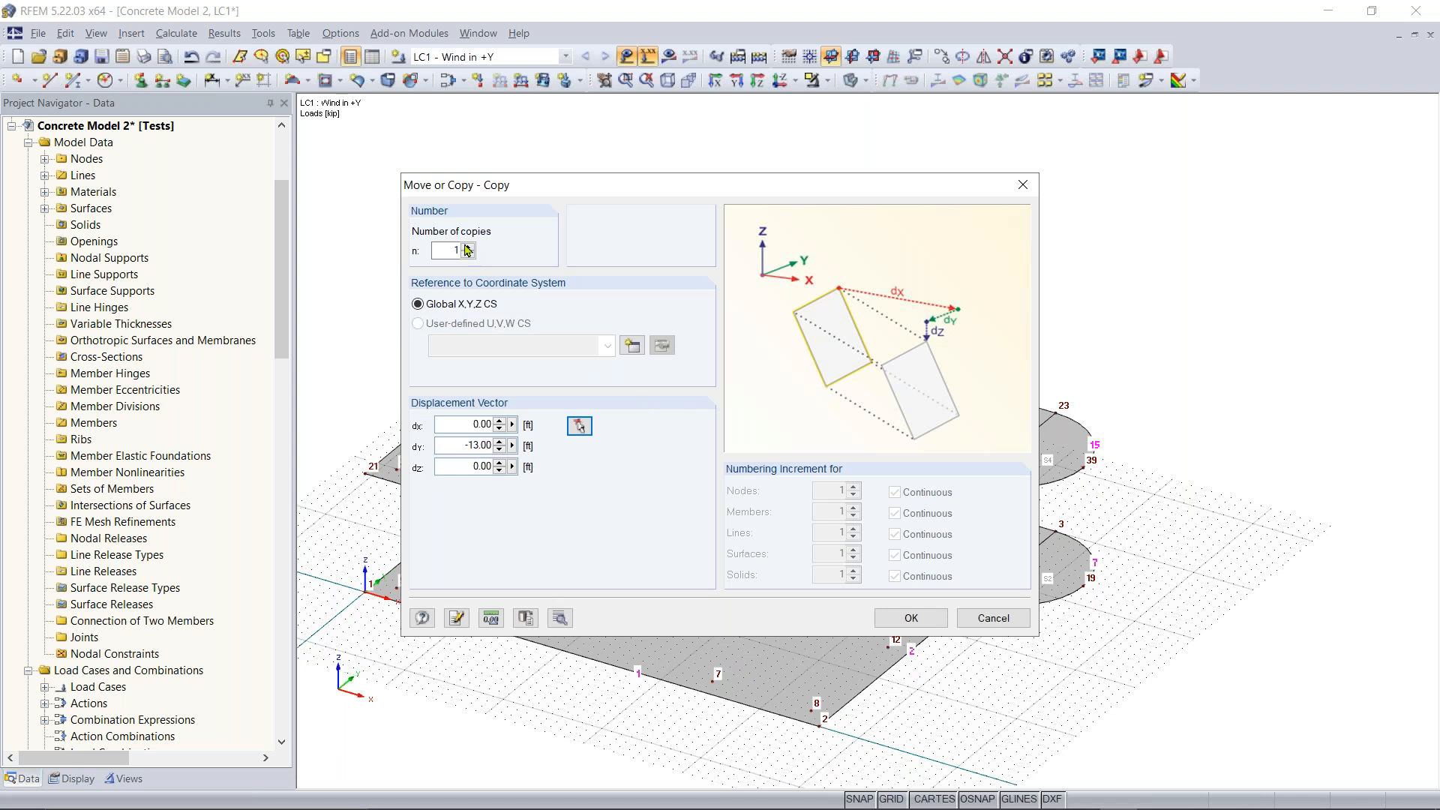
click(911, 618)
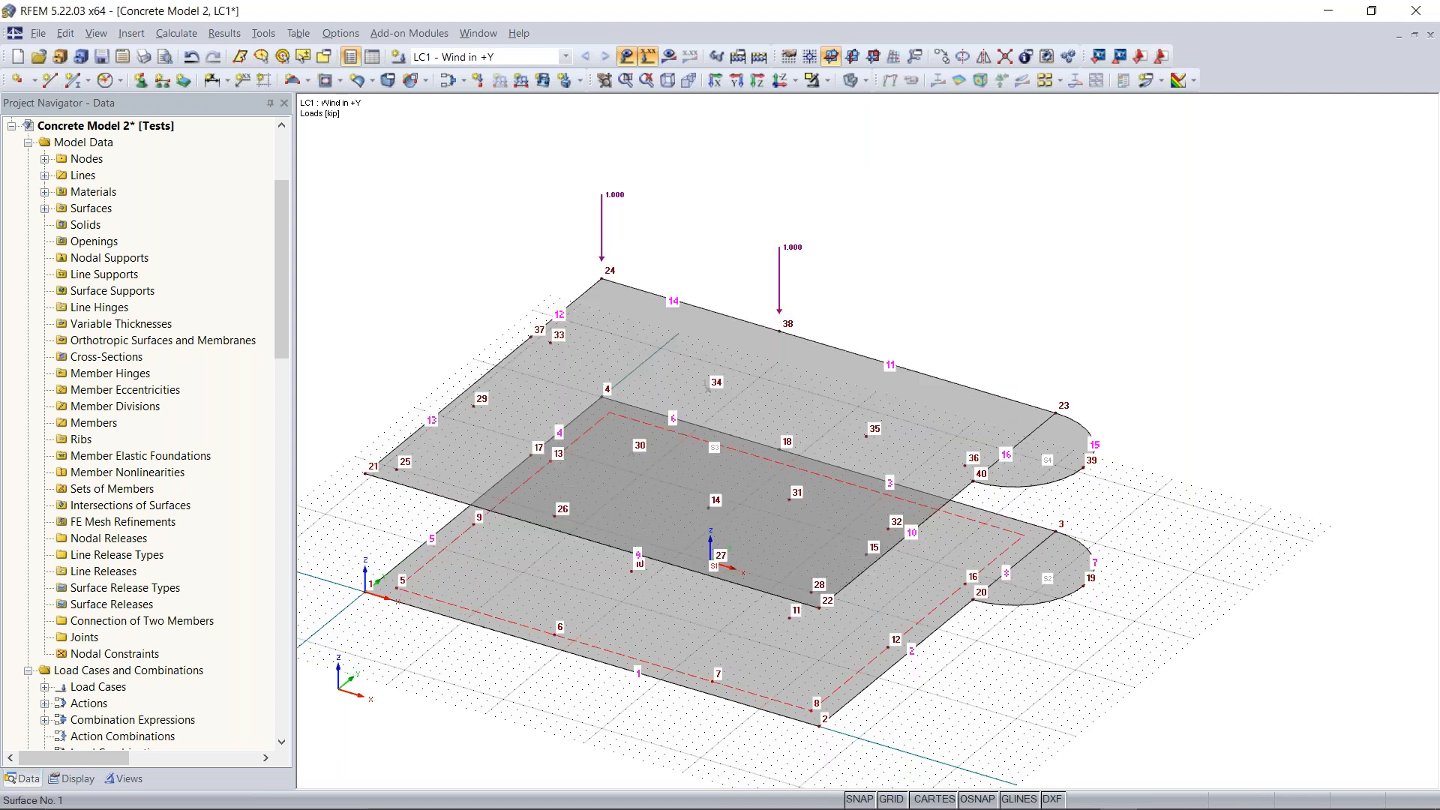
Copy the 1 kip nodal load from edge node 38 onto interior nodes 34 and 30 of the upper slab
click(709, 387)
scroll(709, 386, up, 1)
scroll(709, 386, down, 1)
click(784, 316)
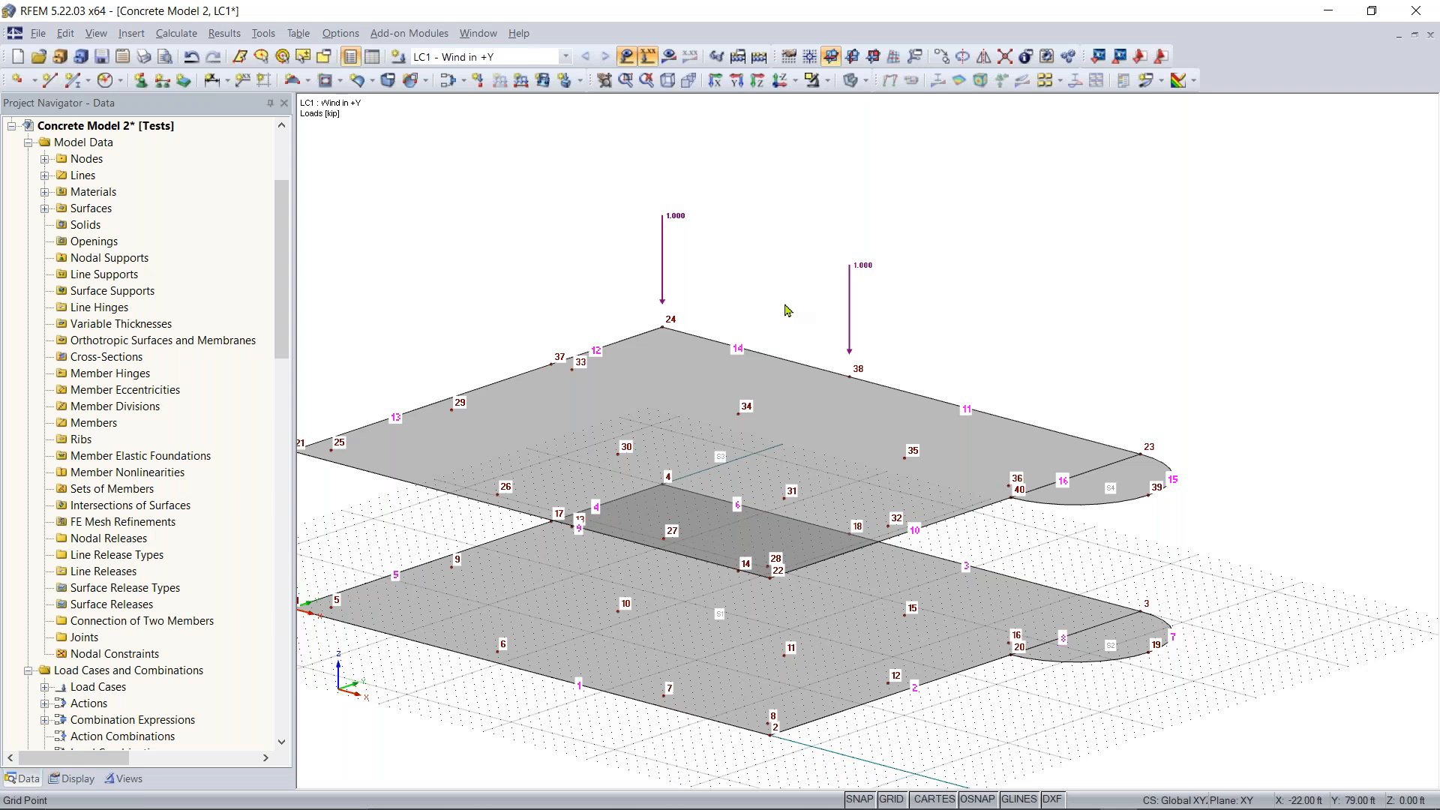
drag(848, 337, 739, 411)
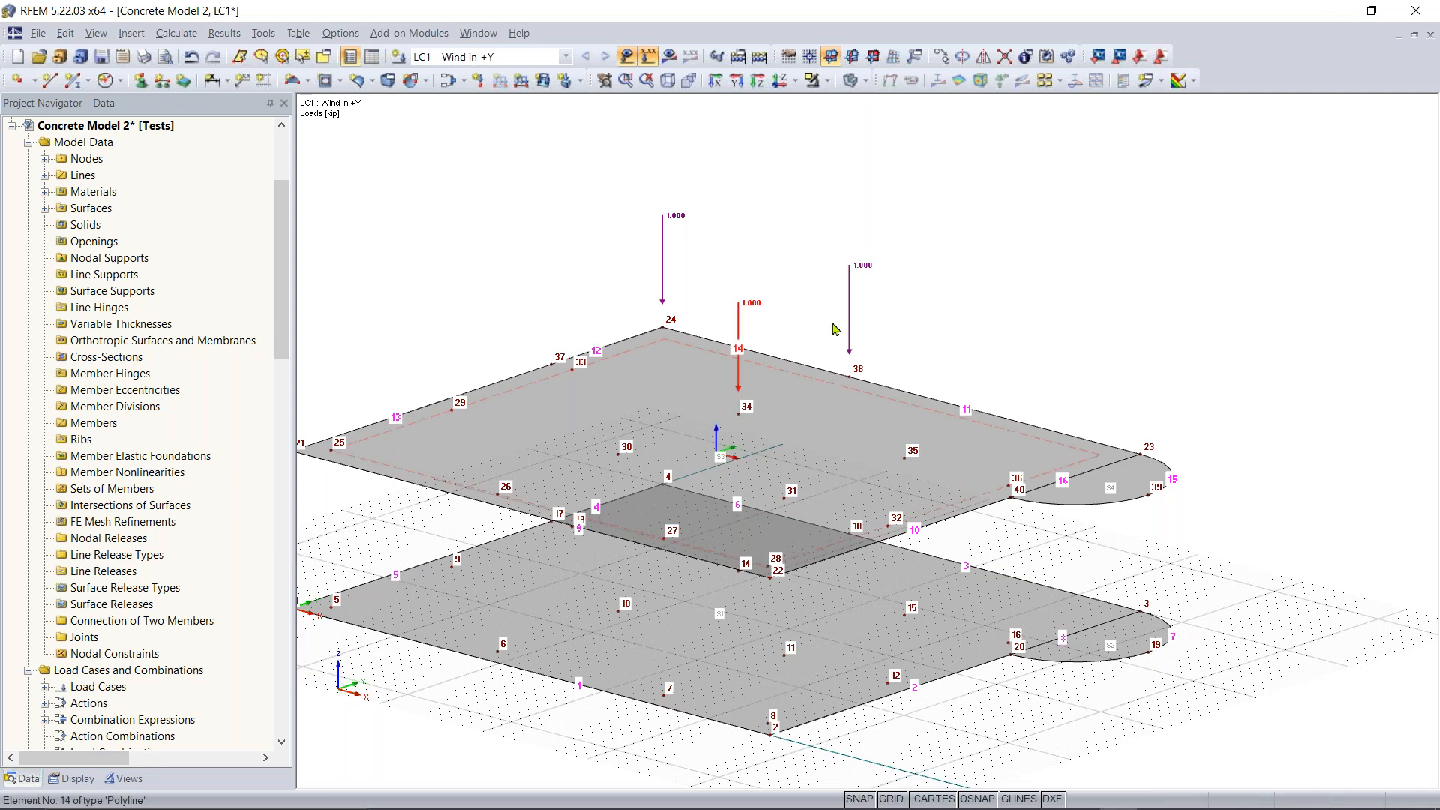
ctrl+middle_drag(541, 327, 765, 248)
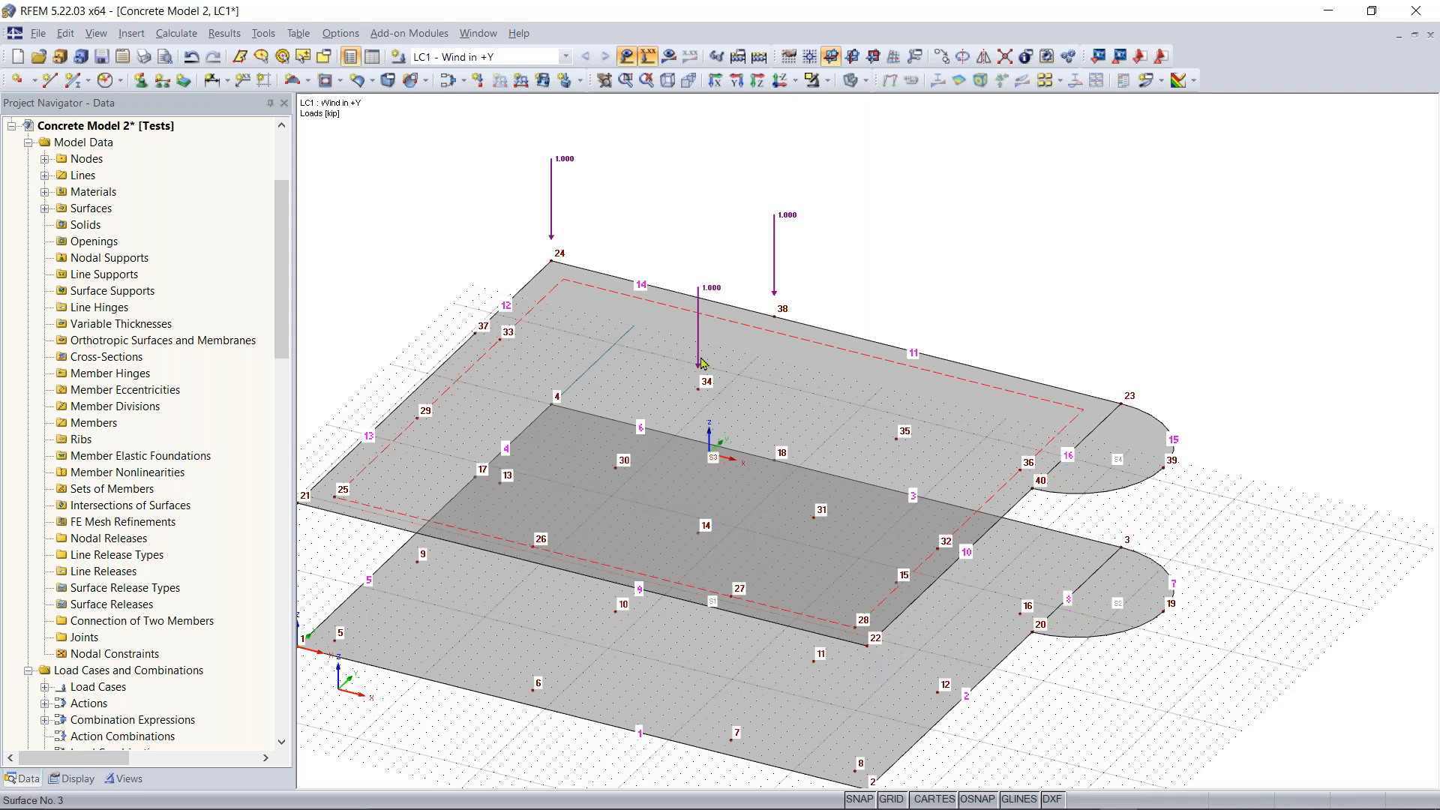
click(615, 467)
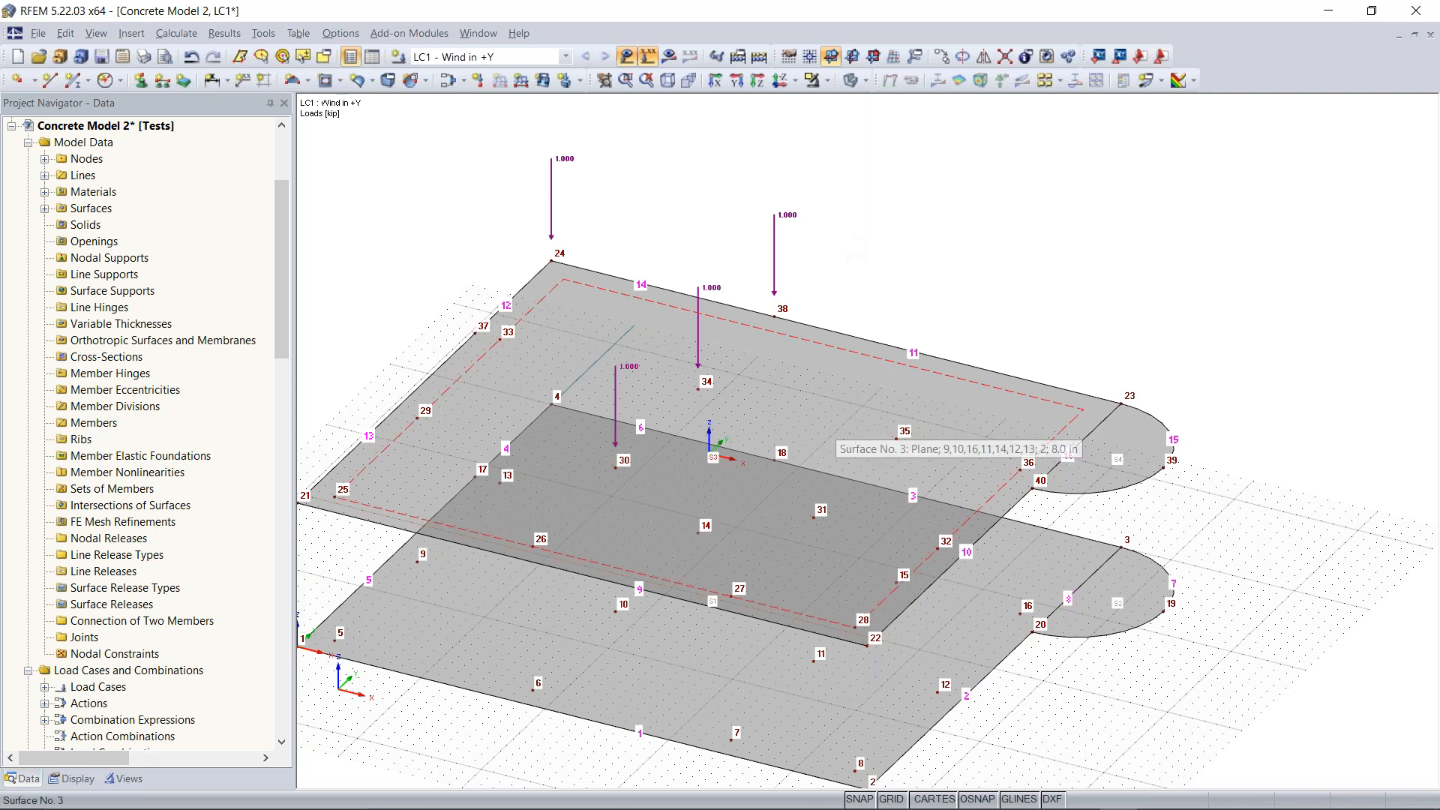
click(523, 83)
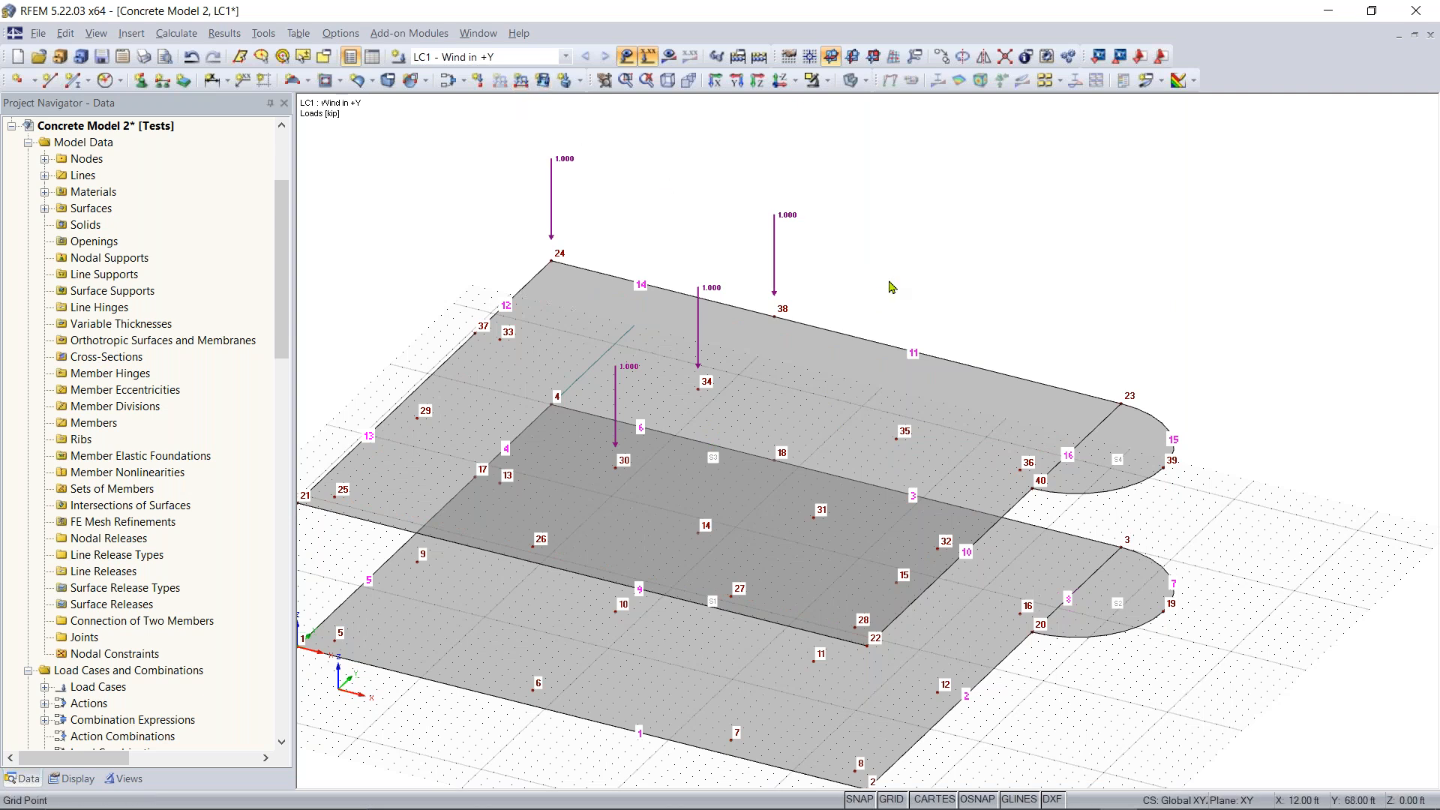
scroll(892, 287, down, 1)
scroll(864, 269, down, 2)
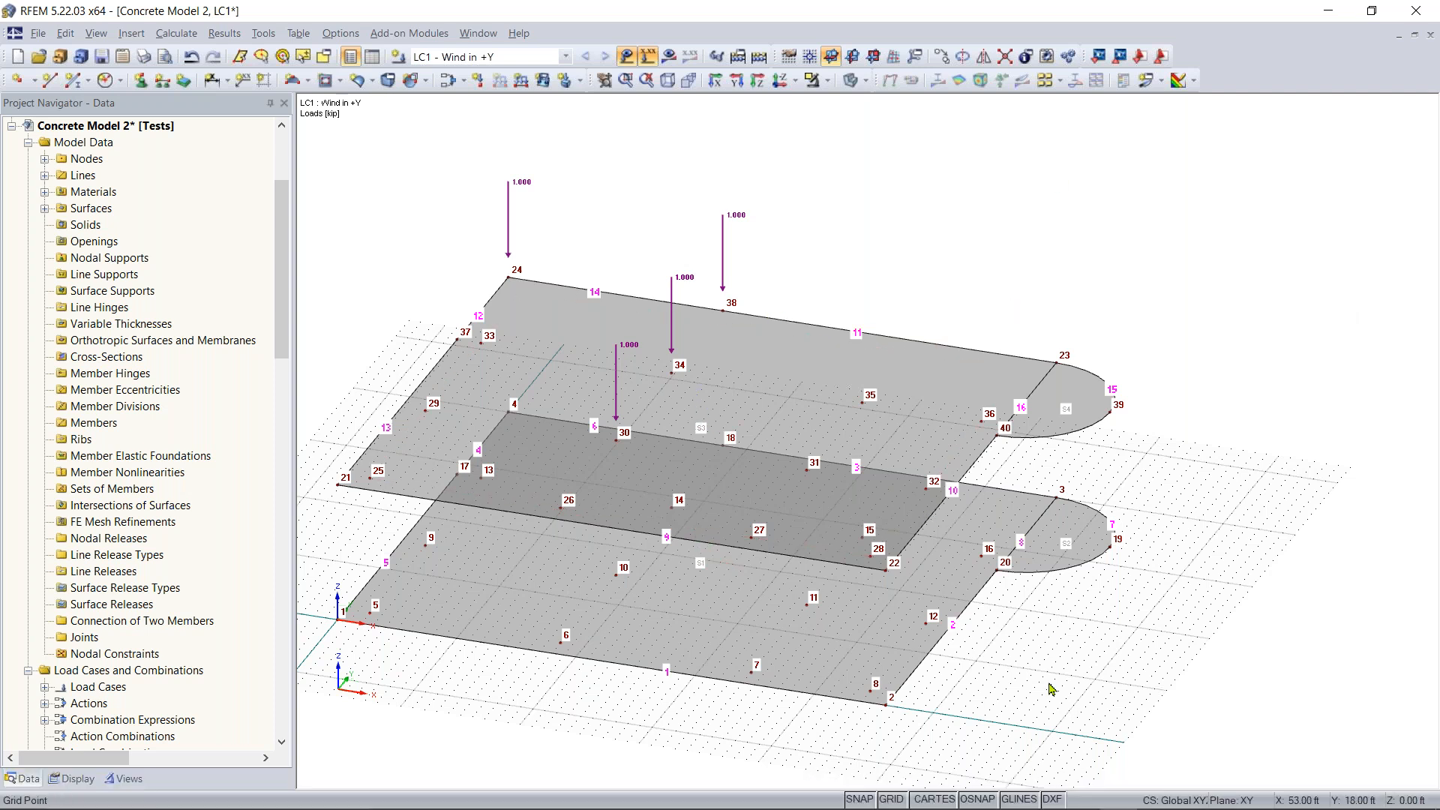
Switch to PowerPoint and look for the Concrete Model slide among its open windows
mouse_move(1092, 804)
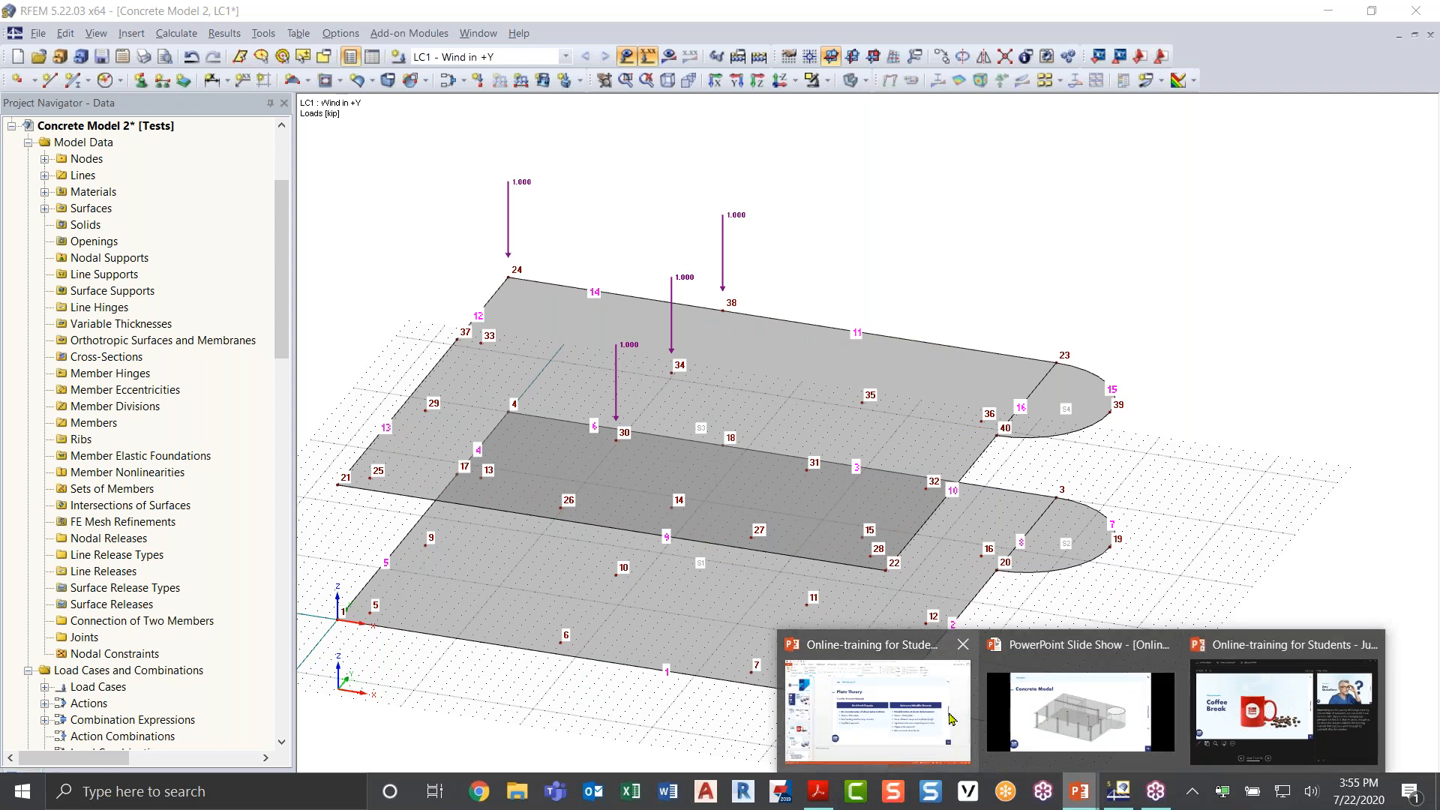
click(877, 713)
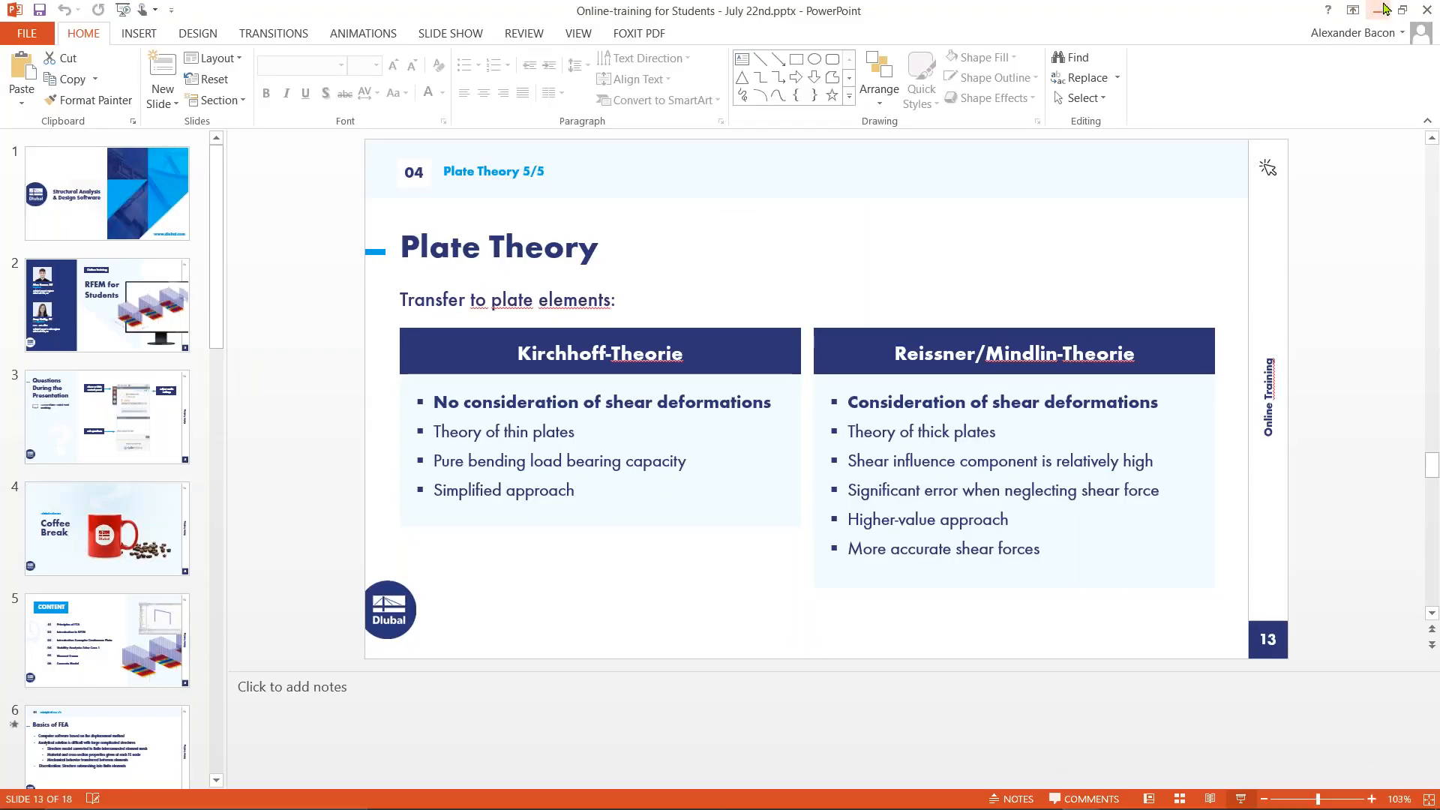
click(1377, 9)
mouse_move(1082, 794)
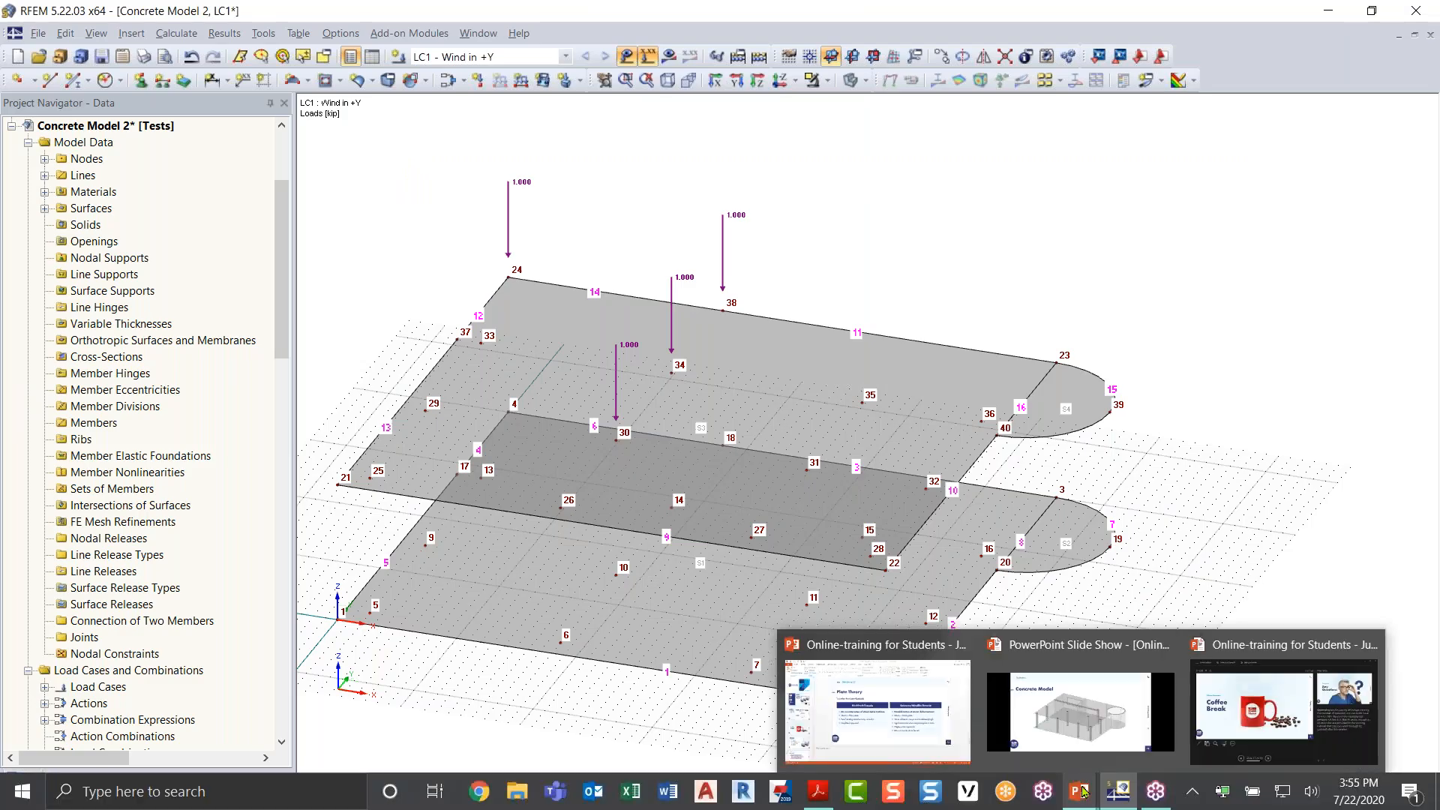